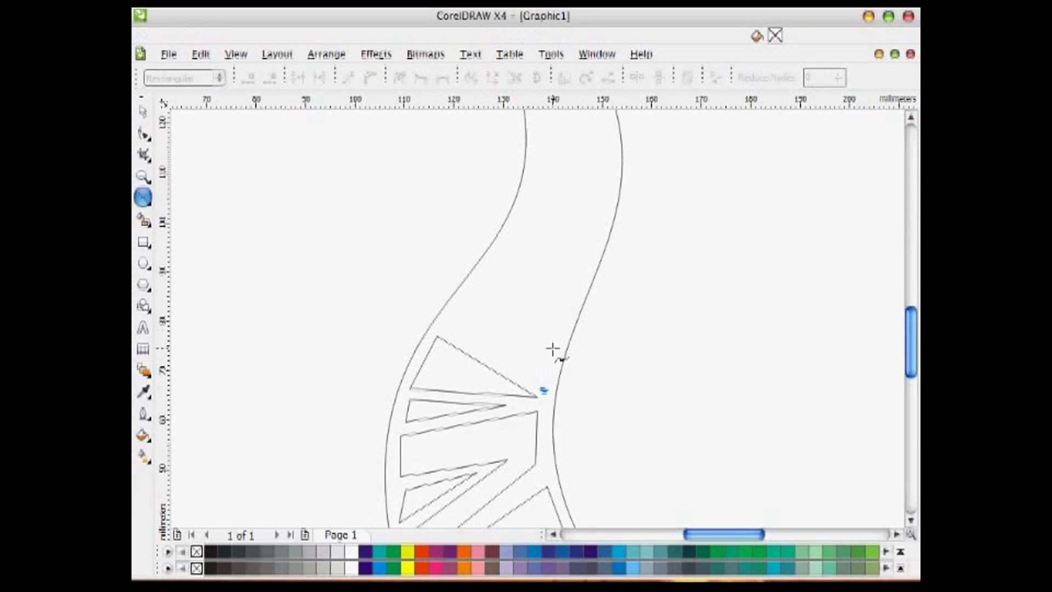
Step: Draw closed triangular truss cutouts with straight segments up the middle of the trunk, following its narrowing S-curve
{"action": "left_click", "coordinate": [558, 331]}
{"action": "left_click", "coordinate": [462, 314]}
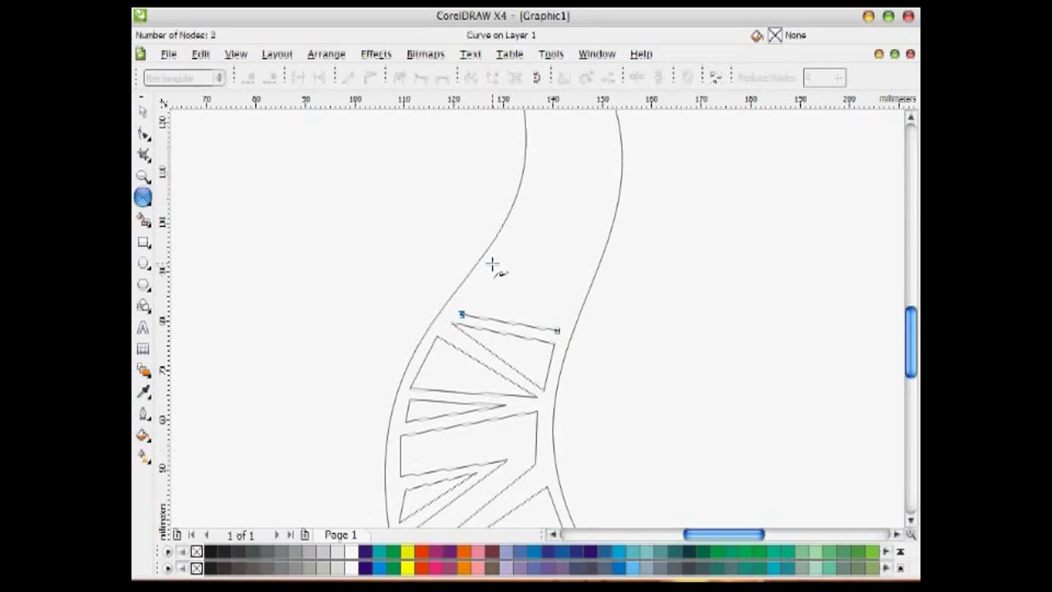
{"action": "left_click", "coordinate": [561, 321]}
{"action": "left_click", "coordinate": [500, 258]}
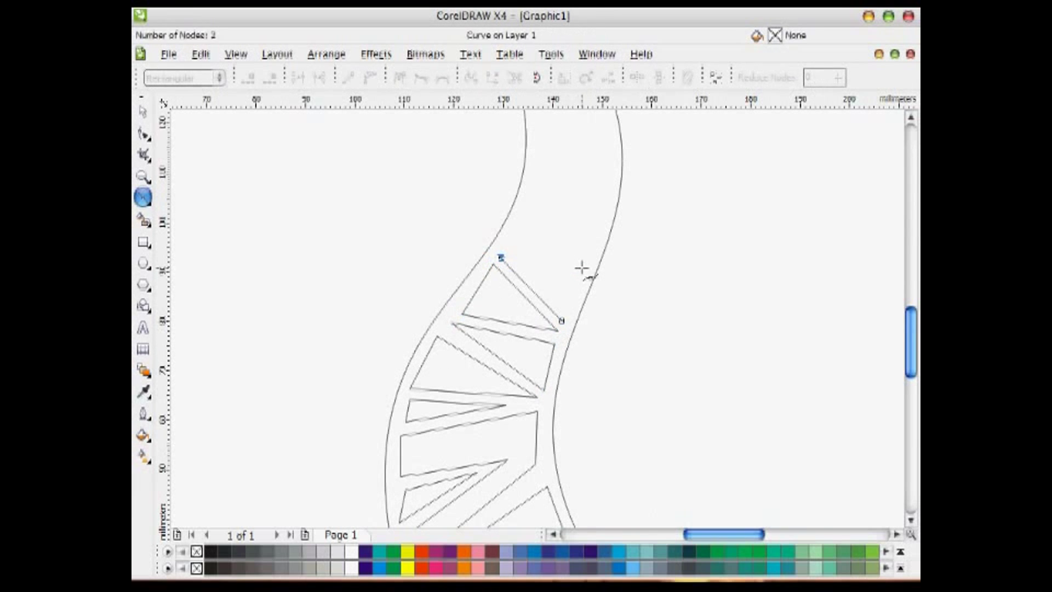
{"action": "left_click", "coordinate": [596, 242]}
{"action": "left_click", "coordinate": [608, 199]}
{"action": "left_click", "coordinate": [534, 186]}
{"action": "left_click", "coordinate": [596, 243]}
Step: Draw three-sided and four-sided truss cutouts inside the outward bulge of the trunk above the existing ones
{"action": "left_click", "coordinate": [910, 117]}
{"action": "left_click", "coordinate": [537, 374]}
{"action": "left_click", "coordinate": [610, 338]}
{"action": "left_click", "coordinate": [607, 395]}
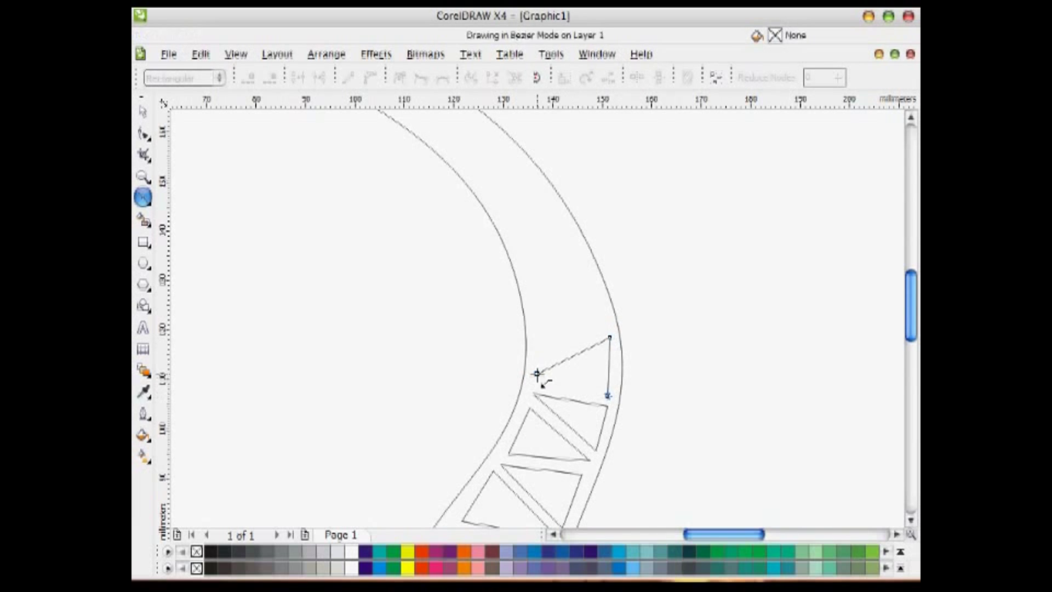
{"action": "left_click", "coordinate": [607, 396]}
{"action": "left_click", "coordinate": [596, 296]}
{"action": "left_click", "coordinate": [596, 296]}
{"action": "left_click", "coordinate": [538, 305]}
{"action": "left_click", "coordinate": [581, 250]}
{"action": "left_click", "coordinate": [593, 286]}
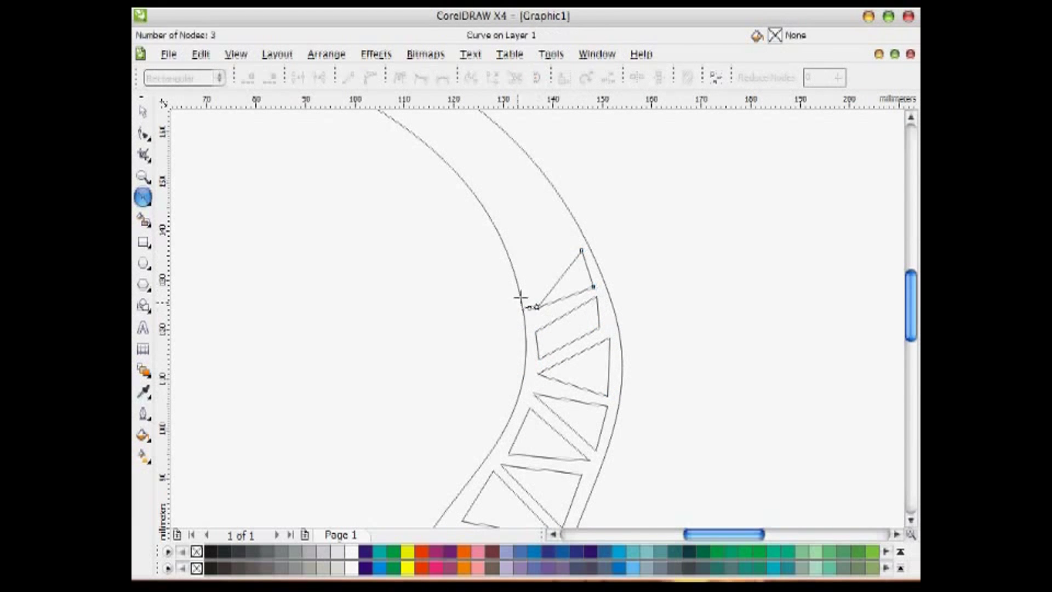
Step: Draw alternating triangular cutouts where the upper trunk starts bending toward its tip
{"action": "left_click", "coordinate": [527, 167]}
{"action": "left_click", "coordinate": [499, 211]}
{"action": "left_click", "coordinate": [464, 166]}
{"action": "left_click", "coordinate": [527, 167]}
{"action": "left_click", "coordinate": [910, 120]}
{"action": "left_click", "coordinate": [514, 365]}
{"action": "left_click", "coordinate": [451, 363]}
{"action": "left_click", "coordinate": [473, 326]}
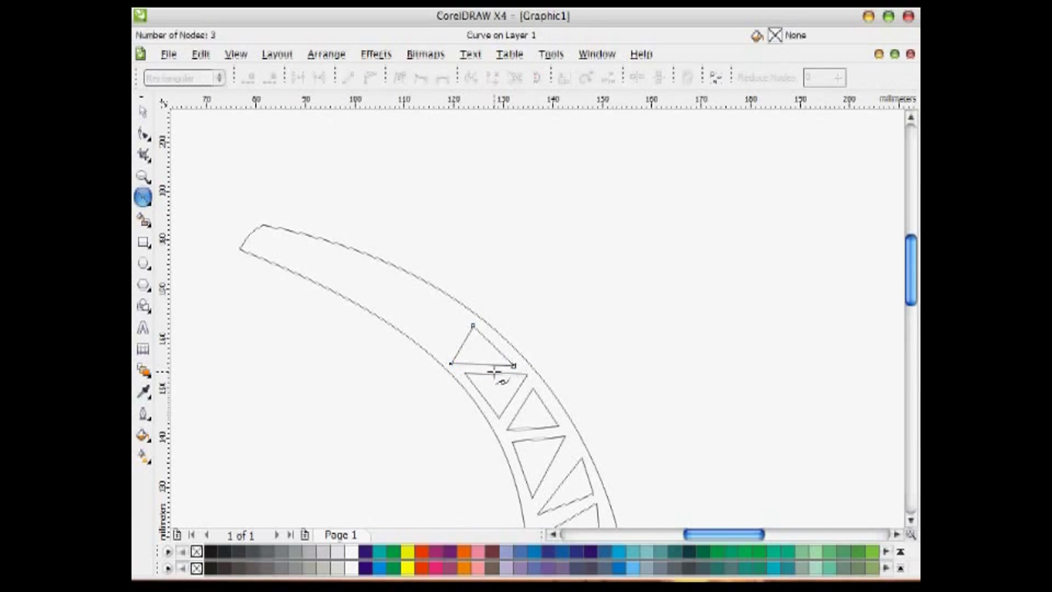
{"action": "left_click", "coordinate": [472, 326]}
Step: Draw further alternating triangular cutouts along the trunk's upper arm, leaving even struts between them
{"action": "left_click", "coordinate": [467, 321]}
{"action": "left_click", "coordinate": [446, 354]}
{"action": "left_click", "coordinate": [455, 316]}
{"action": "left_click", "coordinate": [392, 277]}
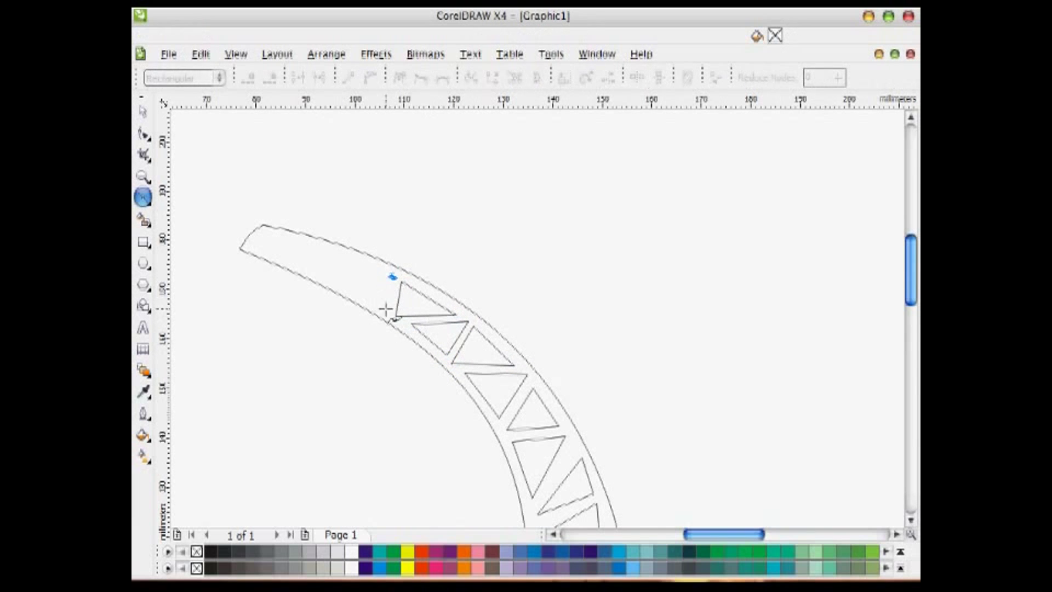
{"action": "left_click", "coordinate": [385, 311]}
{"action": "left_click", "coordinate": [349, 289]}
{"action": "left_click", "coordinate": [392, 278]}
Step: Fill the remaining tapered end of the trunk up to its tip with small triangular cutouts
{"action": "left_click", "coordinate": [382, 271]}
{"action": "left_click", "coordinate": [337, 283]}
{"action": "left_click", "coordinate": [336, 251]}
{"action": "left_click", "coordinate": [324, 249]}
{"action": "left_click", "coordinate": [324, 280]}
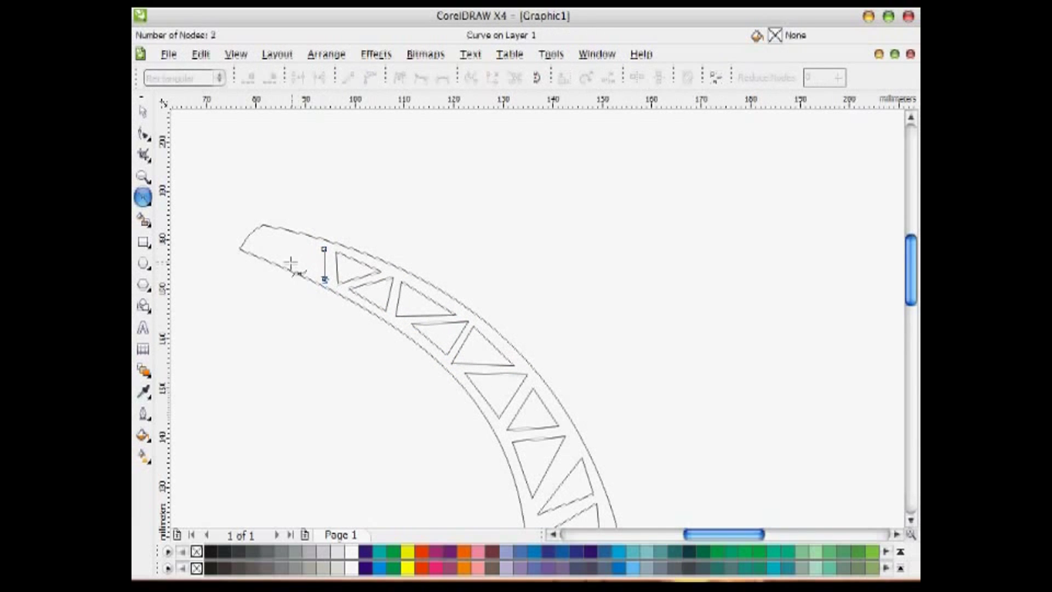
{"action": "left_click", "coordinate": [277, 234]}
{"action": "left_click", "coordinate": [269, 234]}
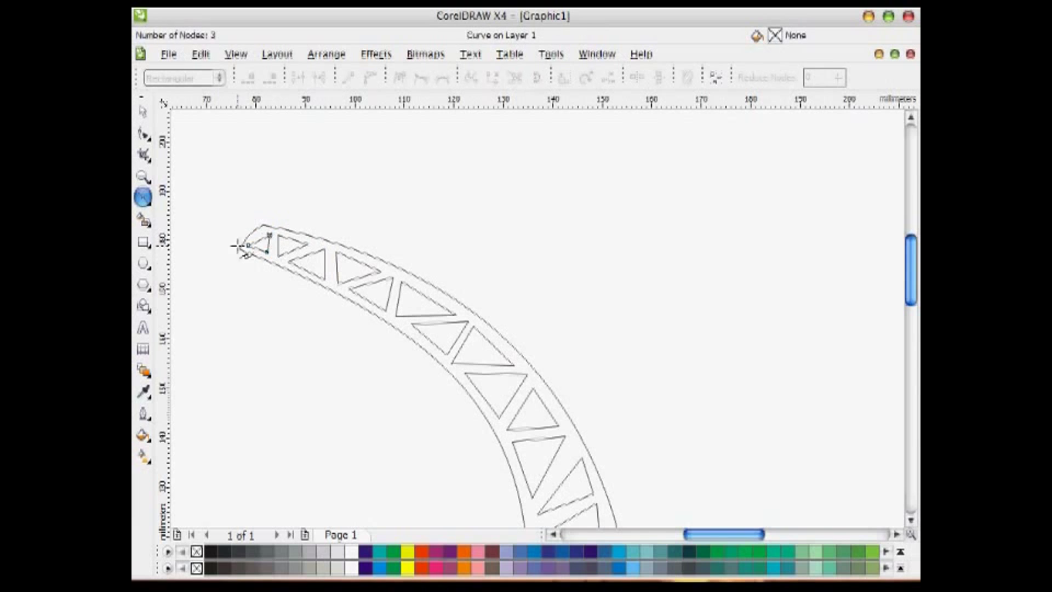
{"action": "left_click", "coordinate": [264, 231]}
Step: Draw long, flat triangular cutouts across the trunk's flared base, stacked down to the bottom edge
{"action": "scroll", "coordinate": [447, 352], "scroll_direction": "down", "scroll_amount": 12}
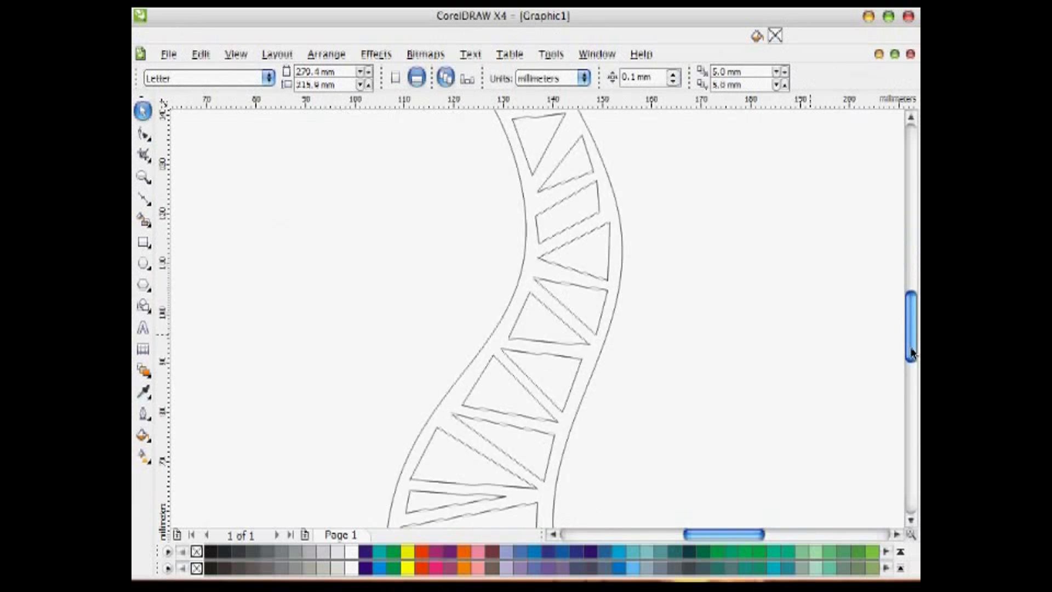
{"action": "left_click", "coordinate": [409, 357]}
{"action": "left_click", "coordinate": [632, 365]}
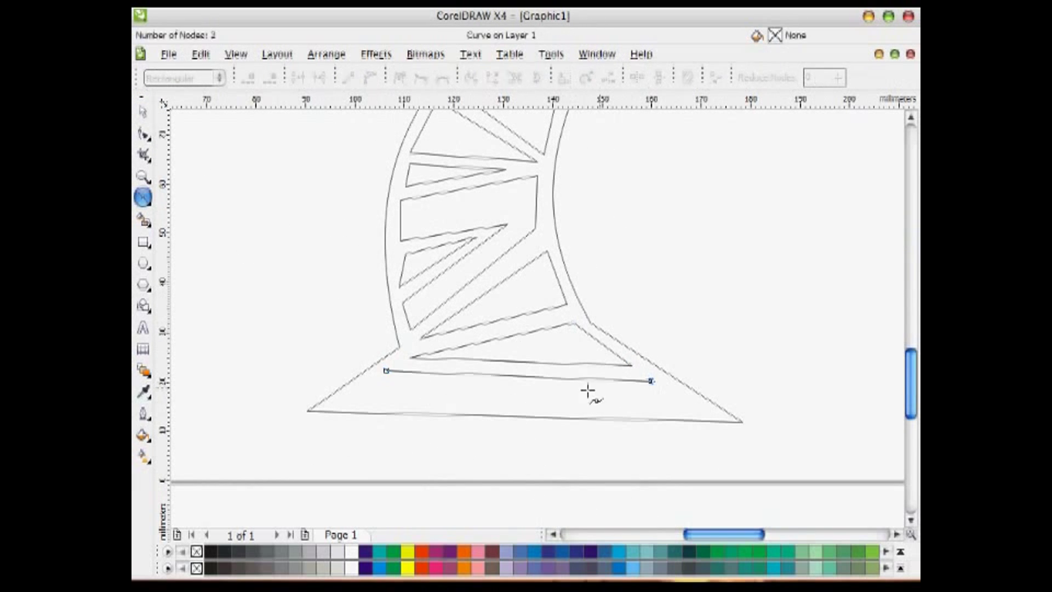
{"action": "left_click", "coordinate": [347, 397]}
{"action": "left_click", "coordinate": [386, 370]}
{"action": "left_click", "coordinate": [655, 387]}
{"action": "left_click", "coordinate": [447, 401]}
{"action": "left_click", "coordinate": [702, 411]}
{"action": "left_click", "coordinate": [656, 387]}
{"action": "key", "text": "space"}
Step: Draw the closed, jagged outline of the palm crown with straight segments around the trunk's tip, forming pointed leaves on all sides
{"action": "key", "text": "F4"}
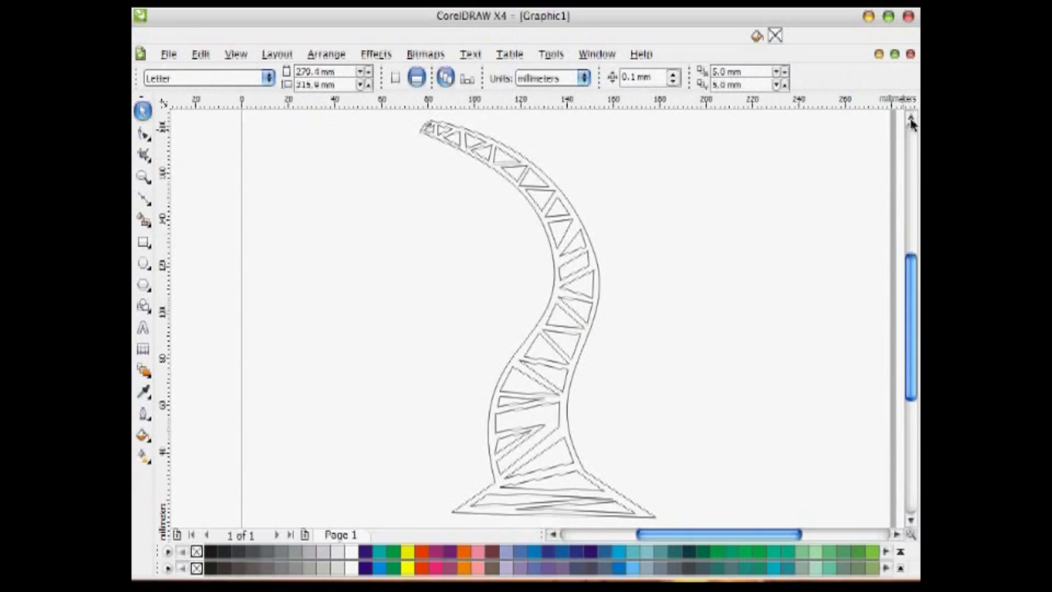
{"action": "left_click", "coordinate": [911, 120]}
{"action": "scroll", "coordinate": [517, 330], "scroll_direction": "down", "scroll_amount": 3}
{"action": "scroll", "coordinate": [517, 330], "scroll_direction": "up", "scroll_amount": 1}
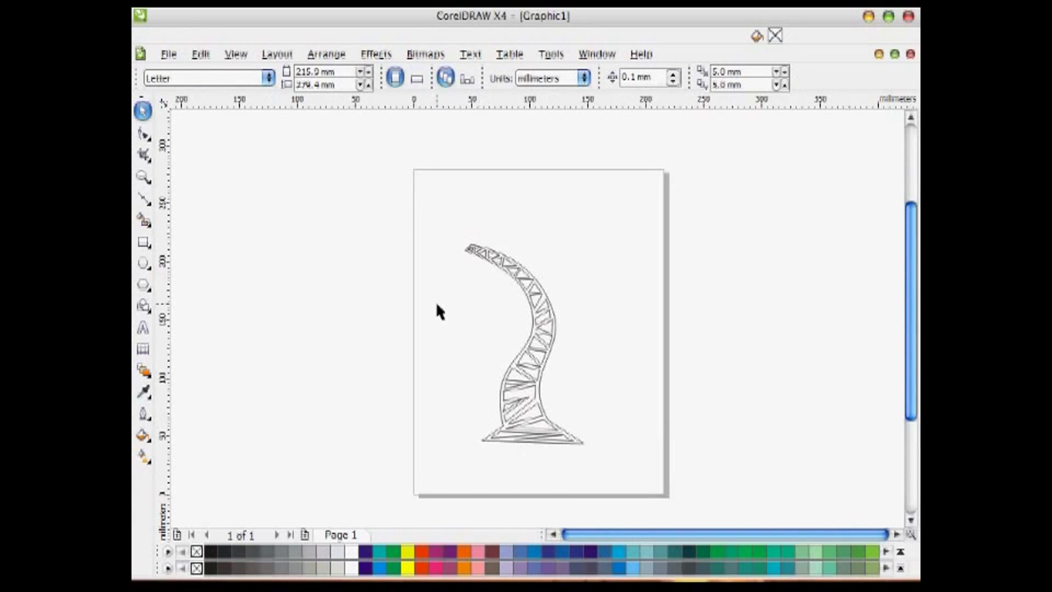
{"action": "key", "text": "F5"}
{"action": "left_click", "coordinate": [481, 250]}
{"action": "left_click", "coordinate": [458, 257]}
{"action": "left_click", "coordinate": [459, 288]}
{"action": "double_click", "coordinate": [486, 305]}
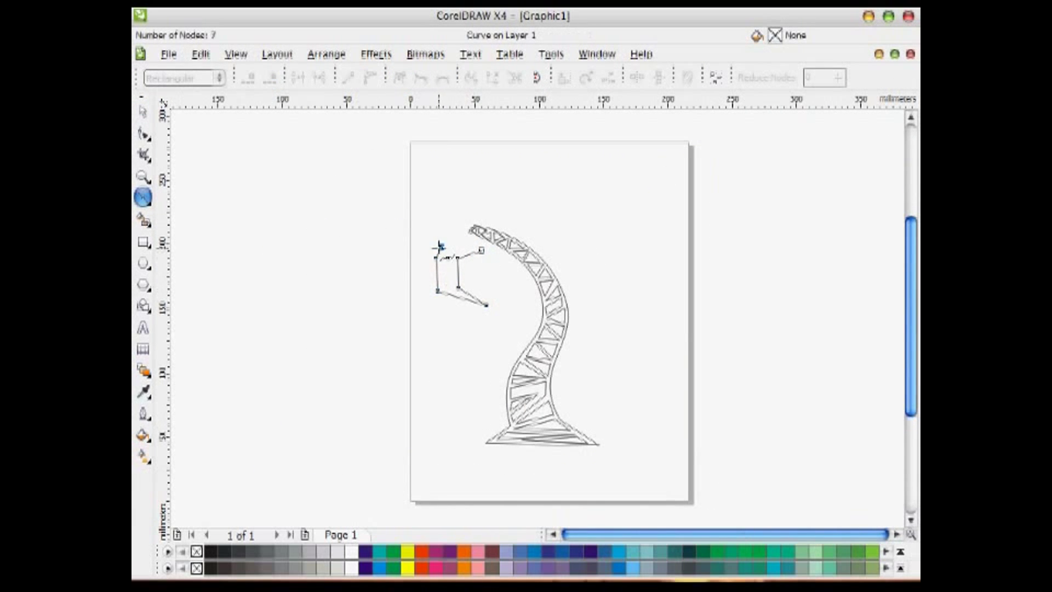
{"action": "left_click", "coordinate": [452, 319]}
{"action": "left_click", "coordinate": [382, 281]}
{"action": "left_click", "coordinate": [401, 232]}
{"action": "left_click", "coordinate": [371, 236]}
{"action": "double_click", "coordinate": [354, 269]}
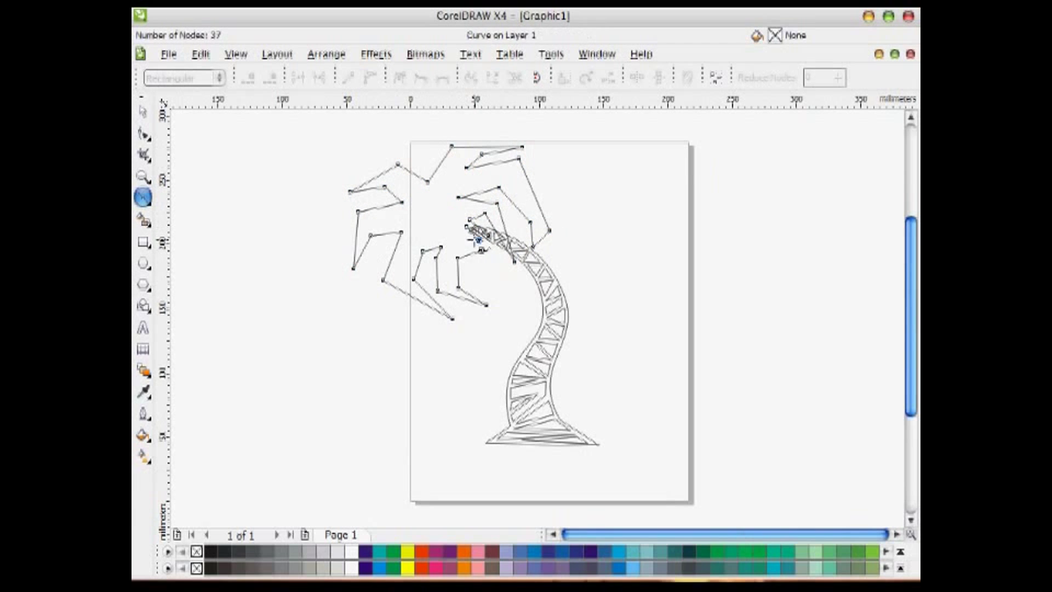
Step: Draw a closed, spiky starburst about 45 mm wide in the centre of the palm crown
{"action": "key", "text": "F2"}
{"action": "left_click_drag", "start_coordinate": [298, 135], "coordinate": [580, 296]}
{"action": "left_click", "coordinate": [543, 225]}
{"action": "left_click", "coordinate": [521, 261]}
{"action": "left_click", "coordinate": [509, 238]}
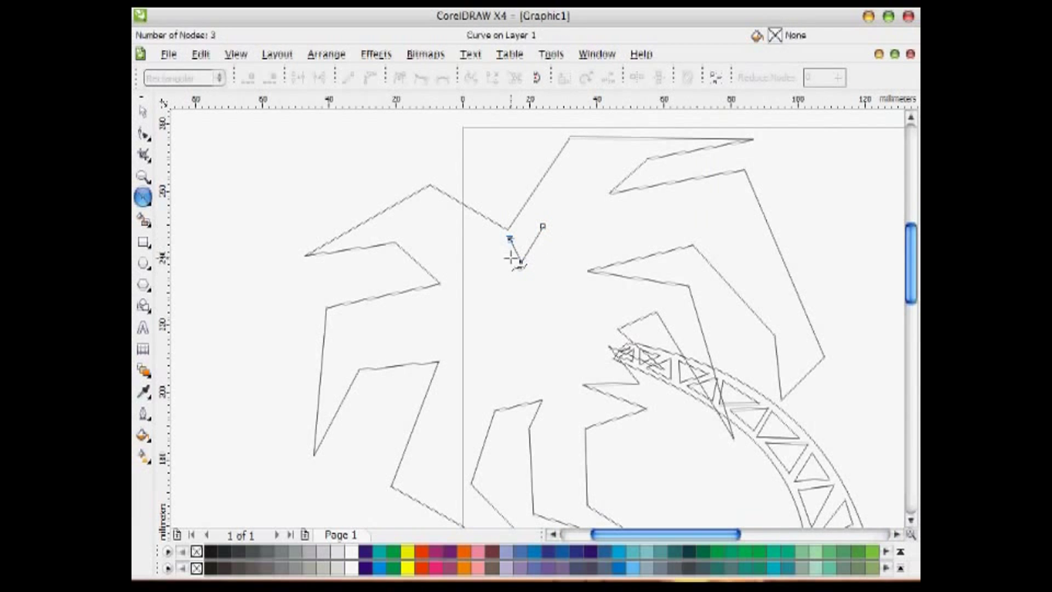
{"action": "left_click", "coordinate": [513, 265]}
{"action": "left_click", "coordinate": [474, 238]}
{"action": "left_click", "coordinate": [507, 270]}
{"action": "left_click", "coordinate": [449, 337]}
{"action": "left_click", "coordinate": [494, 315]}
{"action": "left_click", "coordinate": [510, 285]}
{"action": "left_click", "coordinate": [518, 317]}
{"action": "left_click", "coordinate": [550, 314]}
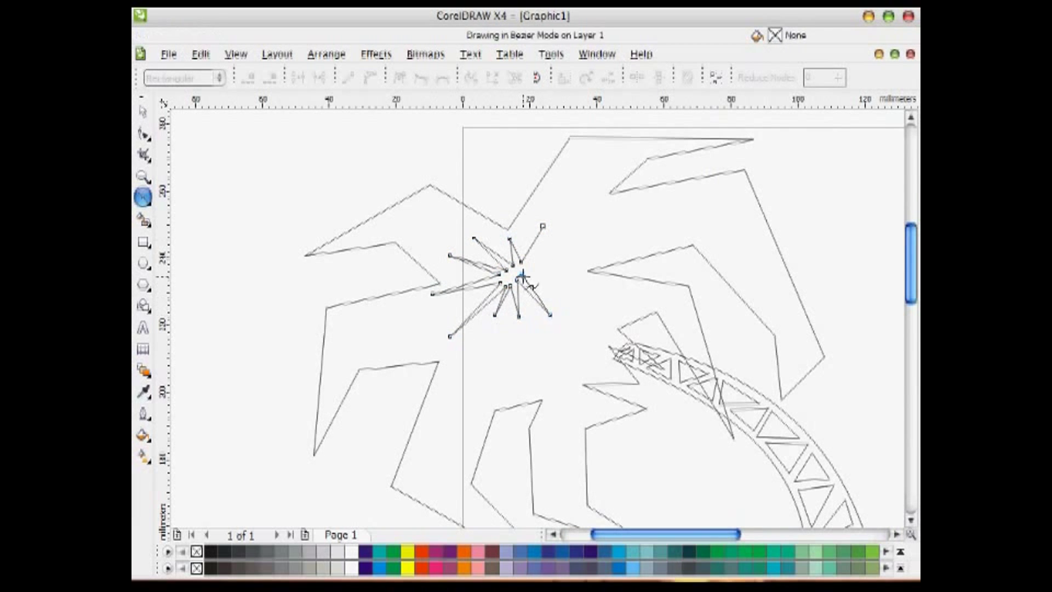
{"action": "left_click", "coordinate": [587, 290]}
{"action": "left_click", "coordinate": [527, 268]}
{"action": "left_click", "coordinate": [577, 259]}
Step: Select all nodes of the palm crown outline and convert its straight segments to curves
{"action": "left_click", "coordinate": [142, 133]}
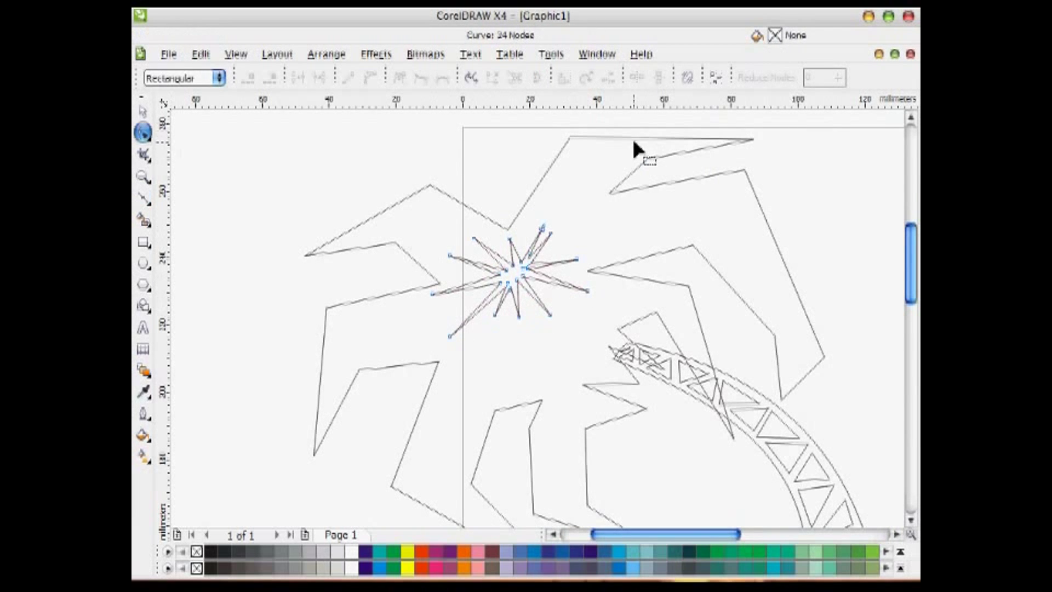
{"action": "left_click", "coordinate": [634, 139]}
{"action": "left_click_drag", "start_coordinate": [911, 247], "coordinate": [911, 264]}
{"action": "left_click_drag", "start_coordinate": [246, 131], "coordinate": [723, 502]}
{"action": "scroll", "coordinate": [679, 500], "scroll_direction": "down", "scroll_amount": 1}
{"action": "scroll", "coordinate": [584, 251], "scroll_direction": "up", "scroll_amount": 3}
{"action": "key", "text": "ctrl+a"}
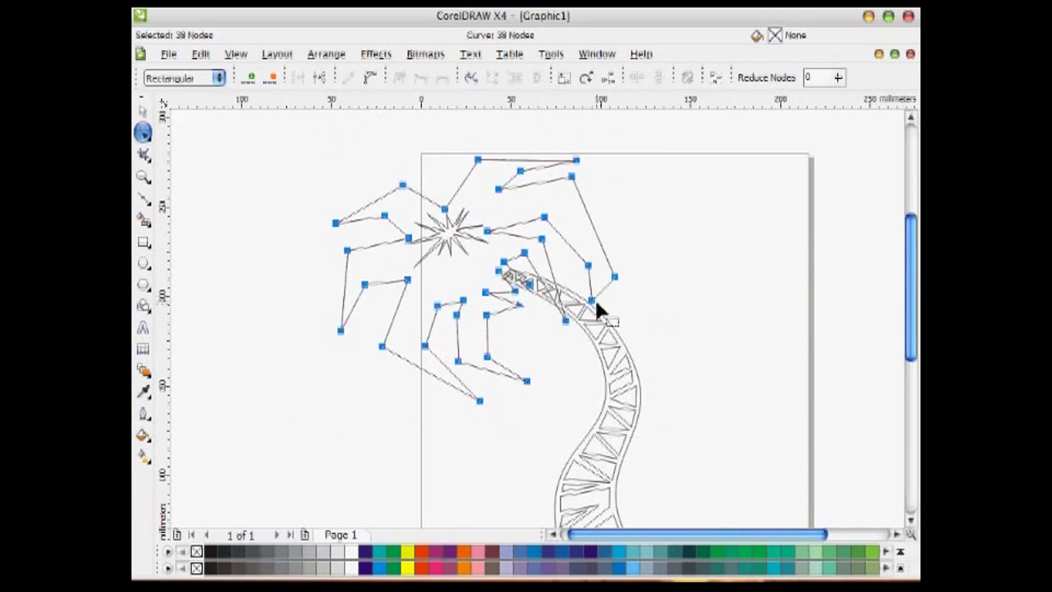
Step: Delete the intermediate corner nodes of the crown's upper and right-hand leaves so their edges become smooth arcs
{"action": "key", "text": "F2"}
{"action": "left_click_drag", "start_coordinate": [300, 127], "coordinate": [663, 416]}
{"action": "left_click_drag", "start_coordinate": [380, 186], "coordinate": [427, 268]}
{"action": "key", "text": "Delete"}
{"action": "left_click_drag", "start_coordinate": [518, 148], "coordinate": [632, 183]}
{"action": "key", "text": "Delete"}
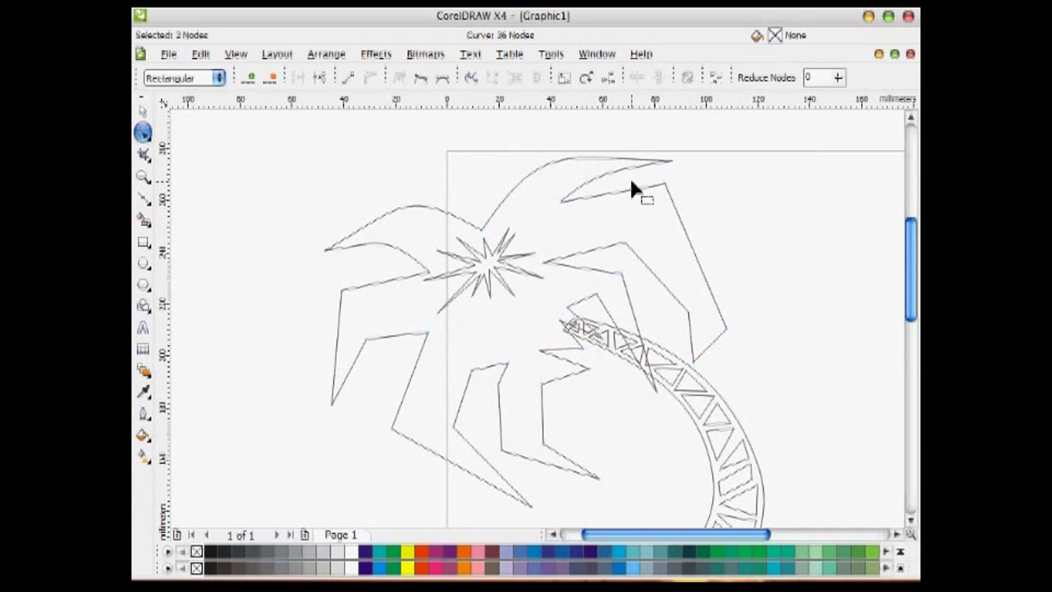
{"action": "key", "text": "Delete"}
{"action": "left_click_drag", "start_coordinate": [750, 288], "coordinate": [678, 324]}
{"action": "left_click_drag", "start_coordinate": [581, 249], "coordinate": [643, 329]}
{"action": "key", "text": "Delete"}
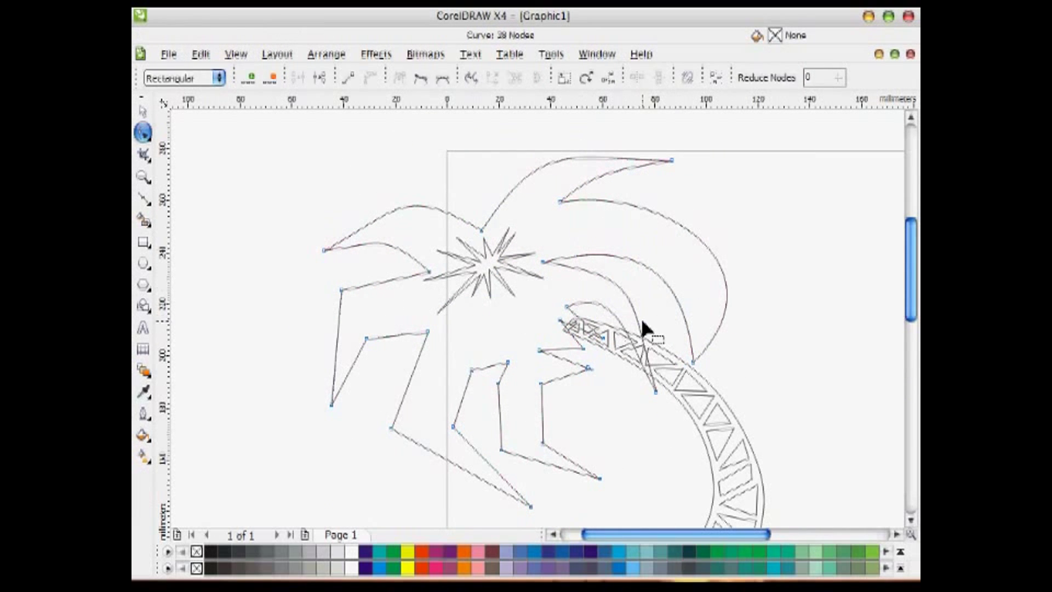
Step: Delete the intermediate corner nodes of the crown's left-hand and lower leaves to round their edges
{"action": "left_click_drag", "start_coordinate": [312, 283], "coordinate": [384, 359]}
{"action": "key", "text": "Delete"}
{"action": "left_click_drag", "start_coordinate": [378, 411], "coordinate": [474, 446]}
{"action": "key", "text": "Delete"}
{"action": "left_click_drag", "start_coordinate": [571, 430], "coordinate": [488, 461]}
{"action": "key", "text": "Delete"}
{"action": "left_click_drag", "start_coordinate": [569, 383], "coordinate": [569, 381]}
{"action": "key", "text": "Delete"}
{"action": "left_click", "coordinate": [471, 370]}
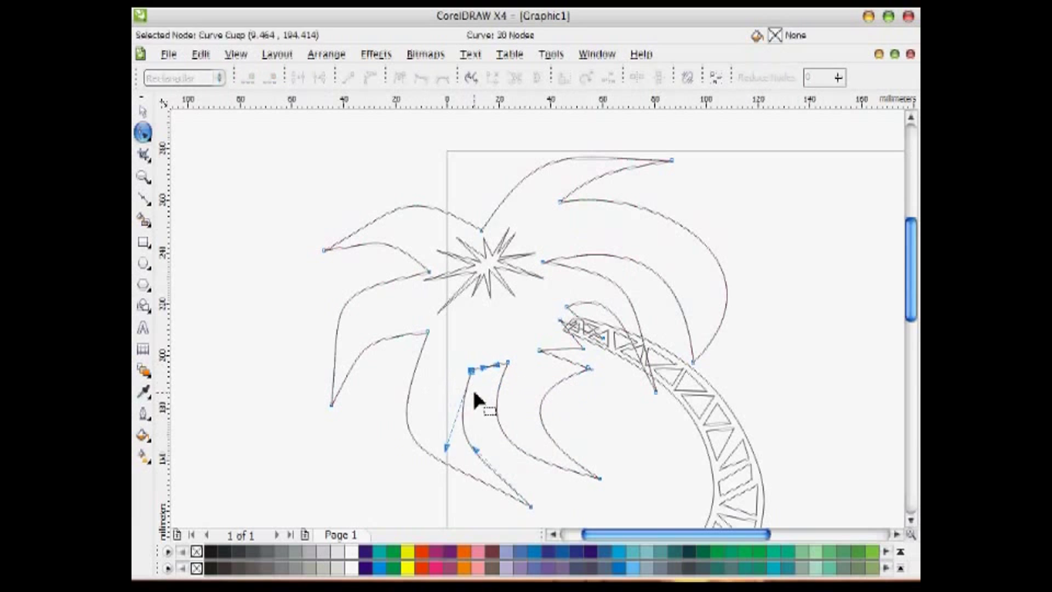
{"action": "key", "text": "Delete"}
Step: Move the inner and tip nodes of the large right-hand leaf and adjust its curve handles for a fuller arc
{"action": "left_click_drag", "start_coordinate": [612, 314], "coordinate": [532, 373]}
{"action": "left_click", "coordinate": [564, 366]}
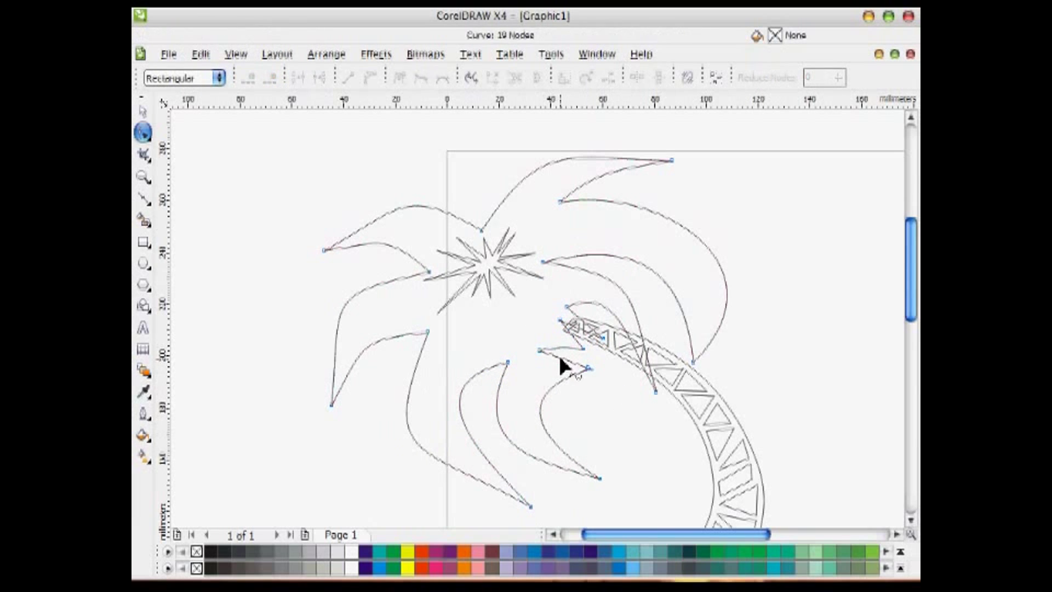
{"action": "left_click", "coordinate": [543, 261]}
{"action": "left_click_drag", "start_coordinate": [626, 292], "coordinate": [675, 294]}
{"action": "left_click_drag", "start_coordinate": [543, 262], "coordinate": [574, 263]}
{"action": "left_click_drag", "start_coordinate": [693, 362], "coordinate": [716, 393]}
{"action": "left_click_drag", "start_coordinate": [812, 299], "coordinate": [756, 253]}
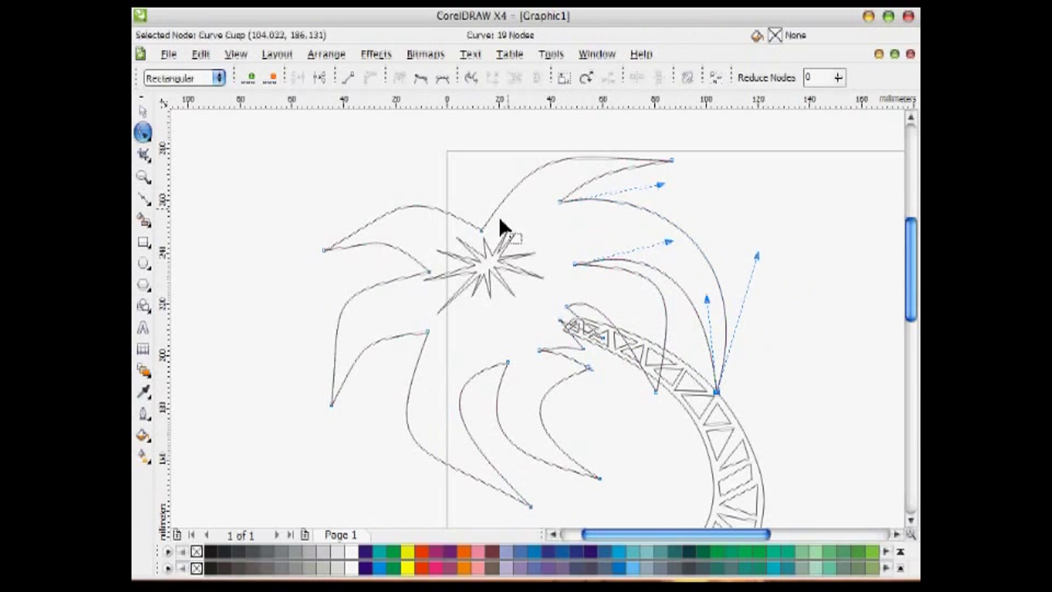
Step: Adjust the curve handles of the upper-left, lower-left and bottom leaves to give them smoother, rounder arcs
{"action": "left_click", "coordinate": [324, 250]}
{"action": "left_click_drag", "start_coordinate": [380, 241], "coordinate": [356, 242]}
{"action": "left_click_drag", "start_coordinate": [402, 206], "coordinate": [357, 200]}
{"action": "left_click", "coordinate": [429, 272]}
{"action": "left_click_drag", "start_coordinate": [334, 314], "coordinate": [395, 326]}
{"action": "left_click", "coordinate": [359, 339]}
{"action": "left_click_drag", "start_coordinate": [413, 441], "coordinate": [427, 483]}
{"action": "left_click_drag", "start_coordinate": [379, 461], "coordinate": [361, 433]}
{"action": "left_click_drag", "start_coordinate": [405, 385], "coordinate": [436, 375]}
{"action": "left_click_drag", "start_coordinate": [493, 467], "coordinate": [469, 470]}
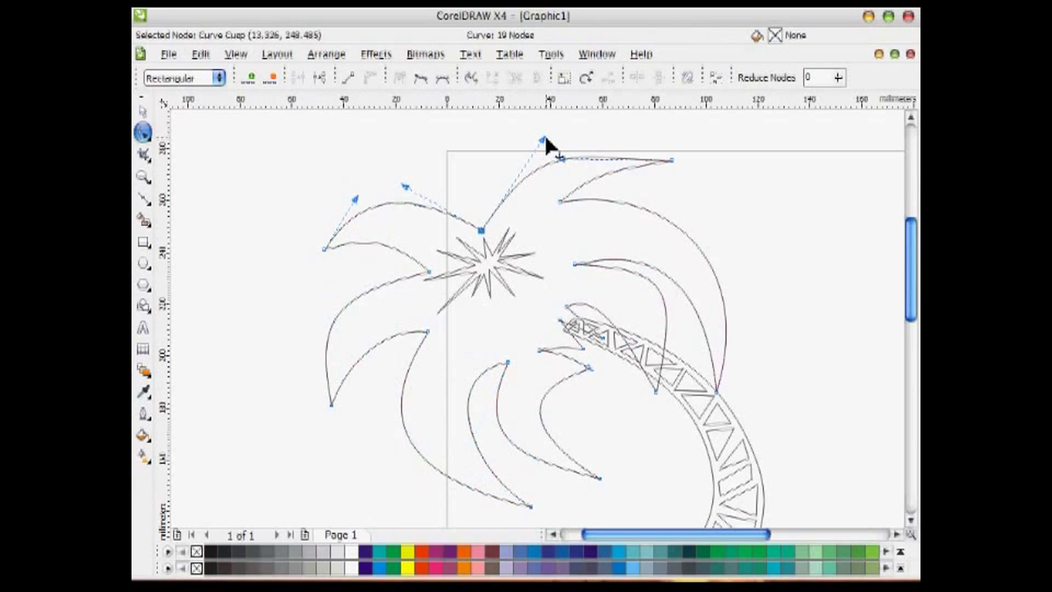
Step: Refine the curve handles of the top leaf and the right-hand leaves, and finish editing the crown outline
{"action": "left_click_drag", "start_coordinate": [579, 161], "coordinate": [545, 198]}
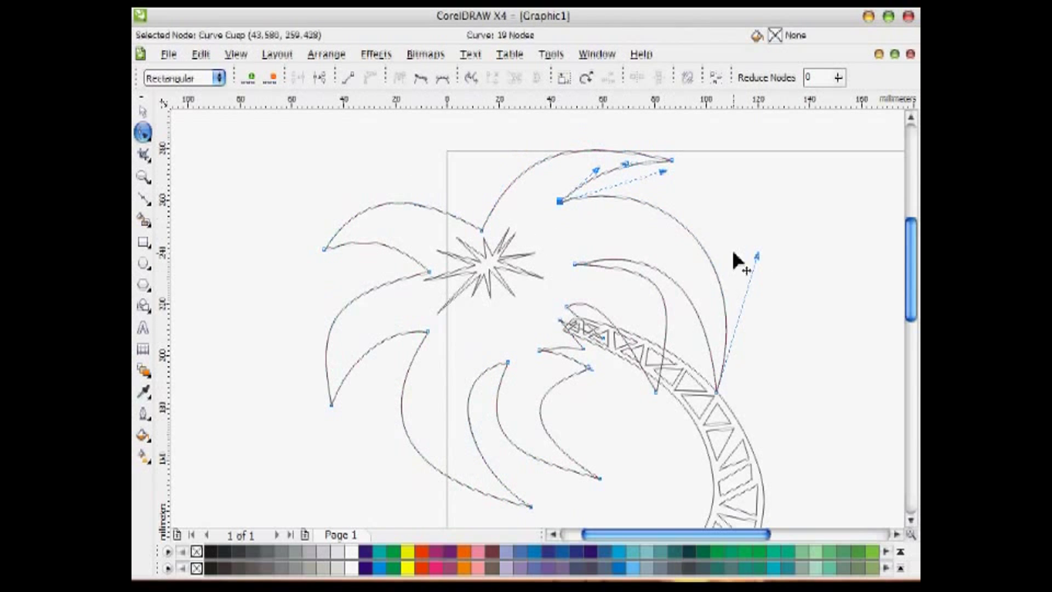
{"action": "left_click_drag", "start_coordinate": [757, 256], "coordinate": [761, 253]}
{"action": "left_click", "coordinate": [574, 263]}
{"action": "left_click_drag", "start_coordinate": [675, 267], "coordinate": [647, 264]}
{"action": "key", "text": "space"}
{"action": "key", "text": "Escape"}
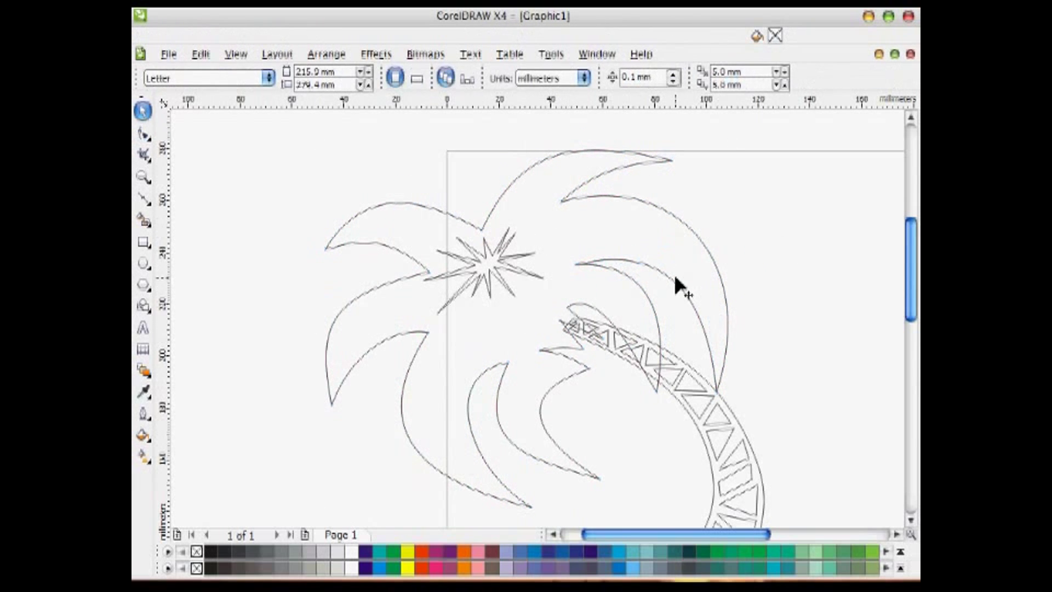
Step: Draw straight vein lines from the tips of the outer leaves to the centre of the starburst
{"action": "key", "text": "F2"}
{"action": "left_click_drag", "start_coordinate": [446, 133], "coordinate": [790, 442]}
{"action": "left_click", "coordinate": [142, 197]}
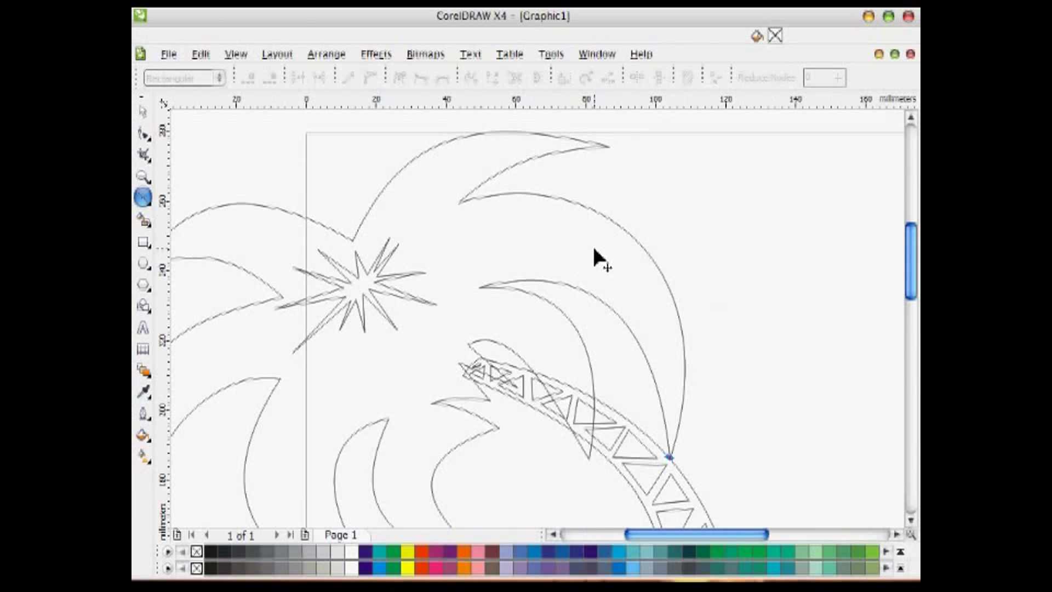
{"action": "scroll", "coordinate": [350, 285], "scroll_direction": "left", "scroll_amount": 3}
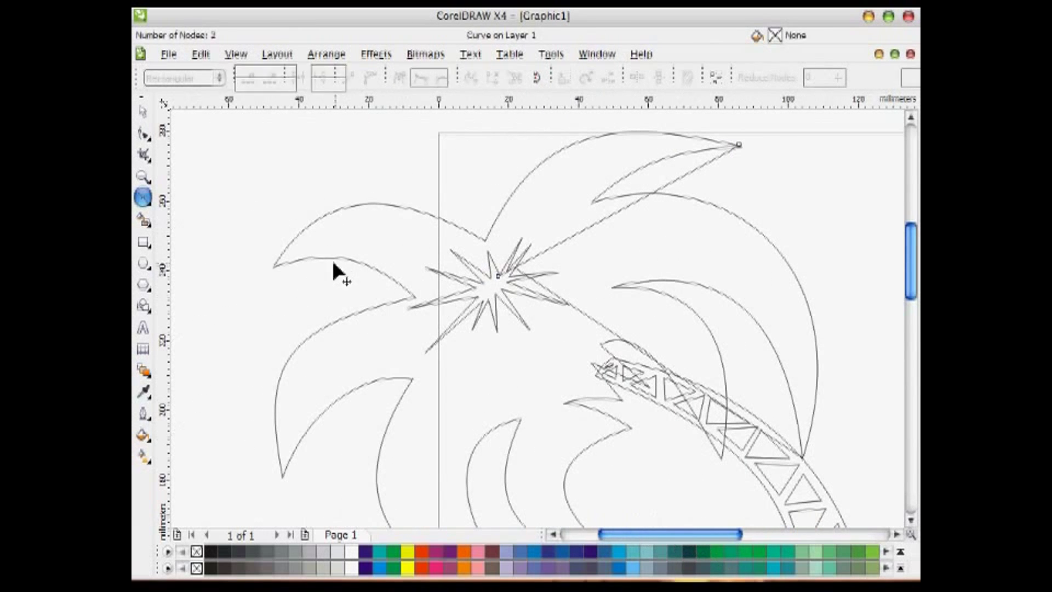
{"action": "left_click", "coordinate": [270, 267]}
{"action": "left_click", "coordinate": [492, 284]}
{"action": "scroll", "coordinate": [493, 284], "scroll_direction": "down", "scroll_amount": 5}
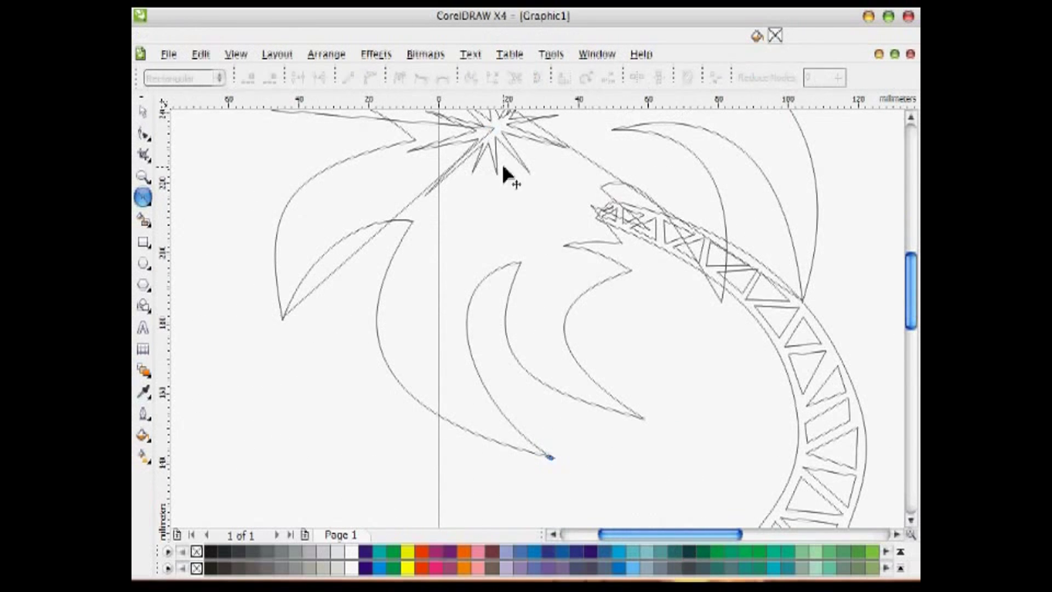
{"action": "left_click", "coordinate": [550, 457]}
{"action": "left_click", "coordinate": [643, 421]}
{"action": "scroll", "coordinate": [830, 165], "scroll_direction": "up", "scroll_amount": 5}
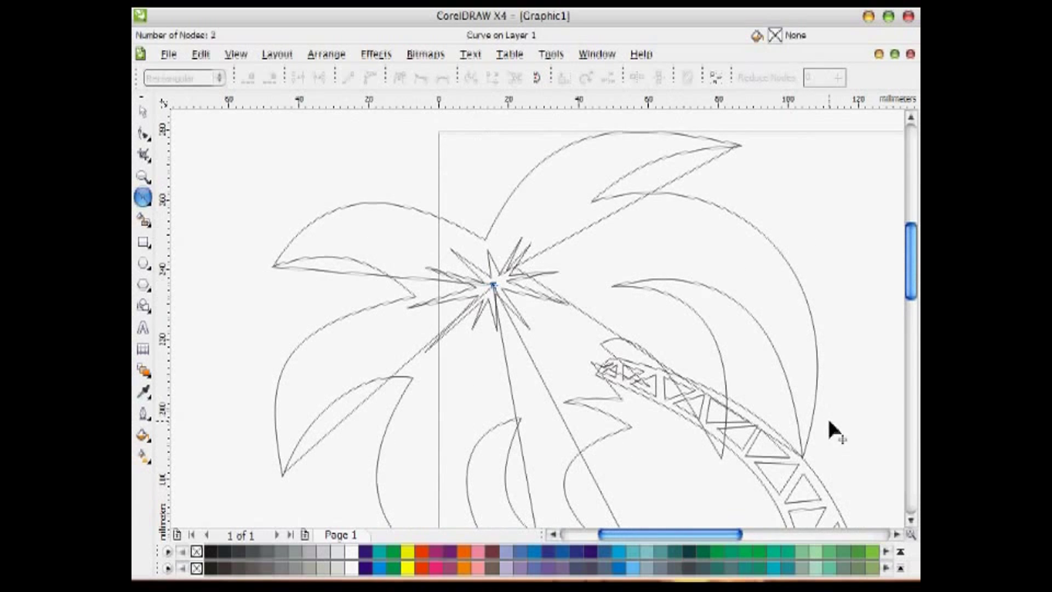
Step: Bend the top leaf's vein line into an arc that follows the leaf's curvature
{"action": "left_click_drag", "start_coordinate": [660, 188], "coordinate": [542, 137]}
{"action": "left_click_drag", "start_coordinate": [577, 232], "coordinate": [528, 235]}
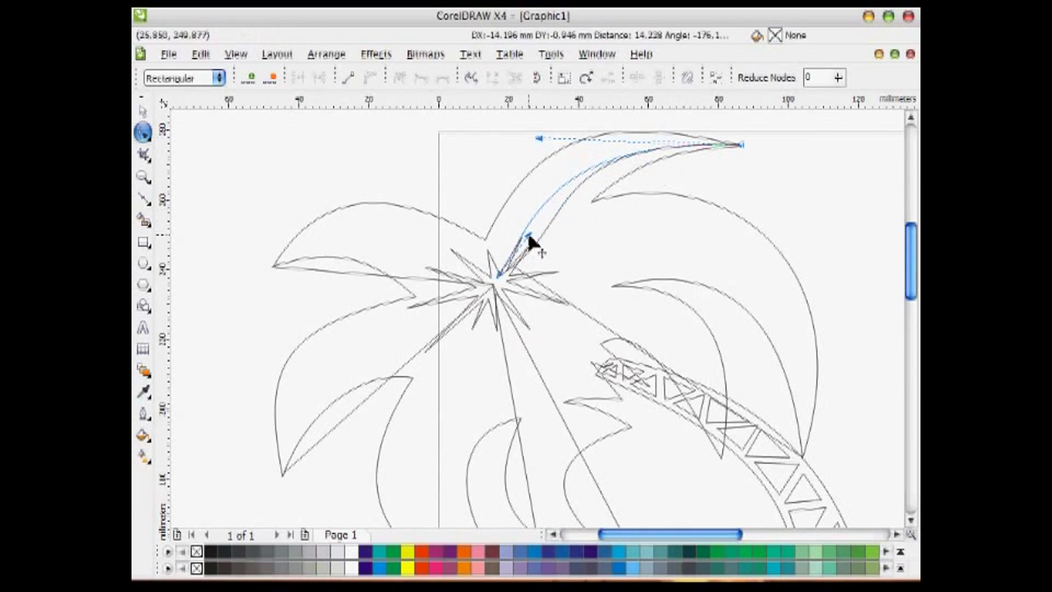
{"action": "left_click_drag", "start_coordinate": [540, 138], "coordinate": [541, 127]}
Step: Draw a vein line from the inner right leaf's tip to the starburst centre and move the outer right vein's inner end there
{"action": "left_click", "coordinate": [142, 199]}
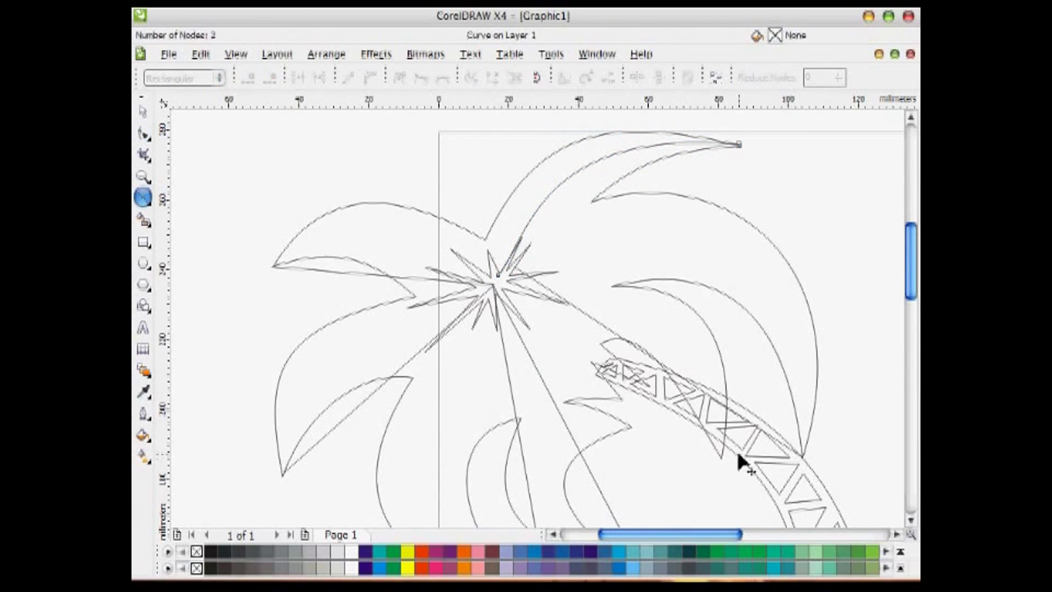
{"action": "left_click", "coordinate": [722, 457]}
{"action": "left_click", "coordinate": [493, 284]}
{"action": "key", "text": "F10"}
{"action": "left_click", "coordinate": [514, 268]}
{"action": "left_click_drag", "start_coordinate": [515, 268], "coordinate": [495, 285]}
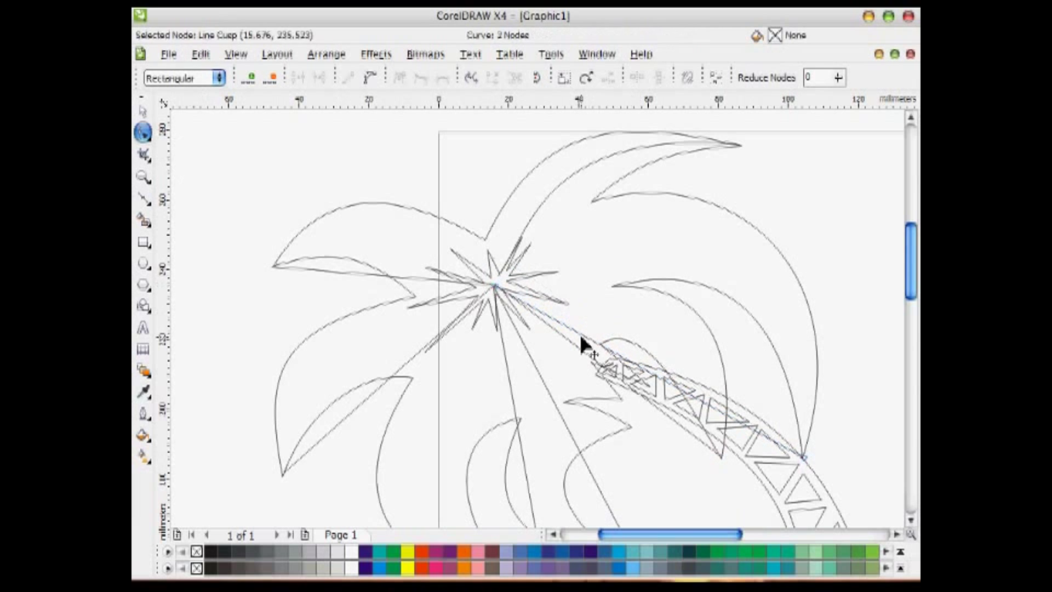
Step: Convert the outer right leaf's straight vein to a curve and bend it into an arc that follows the leaf
{"action": "right_click", "coordinate": [579, 333]}
{"action": "left_click", "coordinate": [623, 402]}
{"action": "left_click_drag", "start_coordinate": [641, 366], "coordinate": [672, 256]}
{"action": "left_click_drag", "start_coordinate": [740, 269], "coordinate": [835, 260]}
{"action": "left_click_drag", "start_coordinate": [645, 185], "coordinate": [646, 200]}
Step: Convert the inner right leaf's straight vein to a curve and arch it along the leaf's shape
{"action": "left_click", "coordinate": [552, 327]}
{"action": "right_click", "coordinate": [551, 327]}
{"action": "left_click", "coordinate": [595, 396]}
{"action": "left_click_drag", "start_coordinate": [570, 341], "coordinate": [631, 277]}
{"action": "left_click_drag", "start_coordinate": [648, 399], "coordinate": [716, 346]}
Step: Raise the crown outline's notch node between the two right leaves slightly and adjust the handles of the neighbouring leaf edges
{"action": "left_click", "coordinate": [613, 286]}
{"action": "left_click_drag", "start_coordinate": [613, 285], "coordinate": [613, 275]}
{"action": "left_click_drag", "start_coordinate": [696, 271], "coordinate": [691, 285]}
{"action": "left_click_drag", "start_coordinate": [738, 245], "coordinate": [711, 261]}
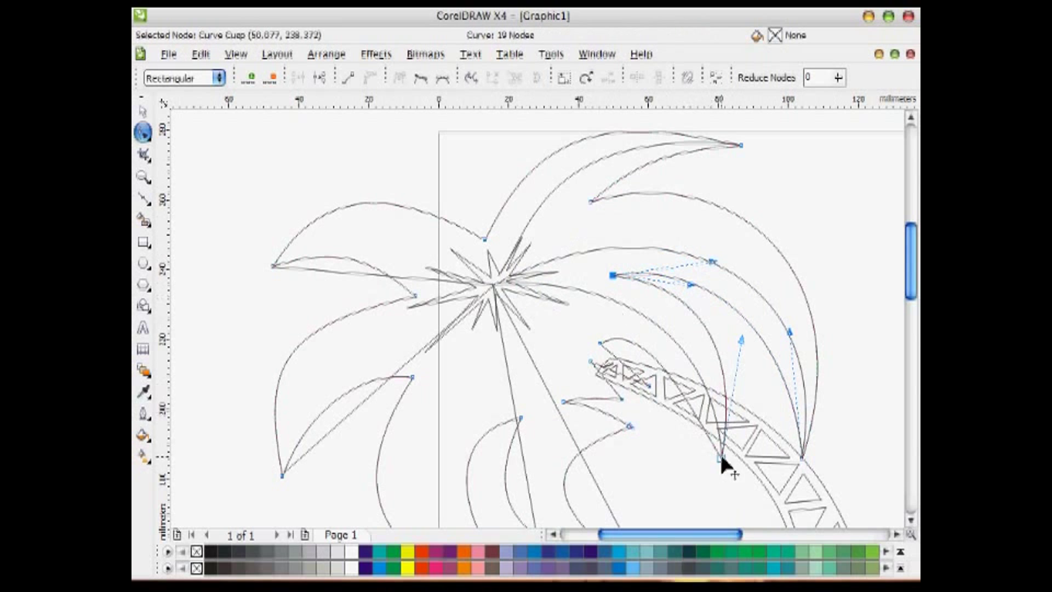
{"action": "left_click", "coordinate": [679, 345]}
{"action": "left_click", "coordinate": [721, 457]}
{"action": "left_click_drag", "start_coordinate": [718, 340], "coordinate": [724, 337]}
Step: Bend the vein of the lower leaf nearest the trunk into an arc running from the starburst centre to the leaf tip
{"action": "left_click_drag", "start_coordinate": [912, 278], "coordinate": [912, 298]}
{"action": "left_click", "coordinate": [597, 376]}
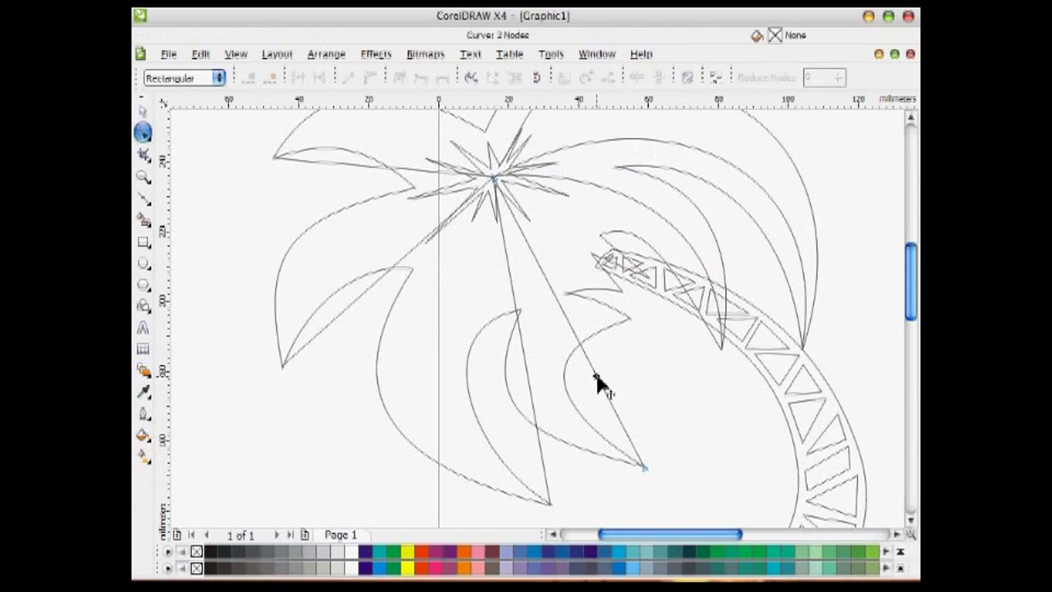
{"action": "left_click", "coordinate": [644, 467]}
{"action": "left_click_drag", "start_coordinate": [595, 371], "coordinate": [502, 429]}
Step: Shift the crown outline's notch node between the two lower leaves up towards the bottom leaf and reshape the adjoining edges
{"action": "left_click", "coordinate": [498, 316]}
{"action": "left_click_drag", "start_coordinate": [519, 310], "coordinate": [491, 300]}
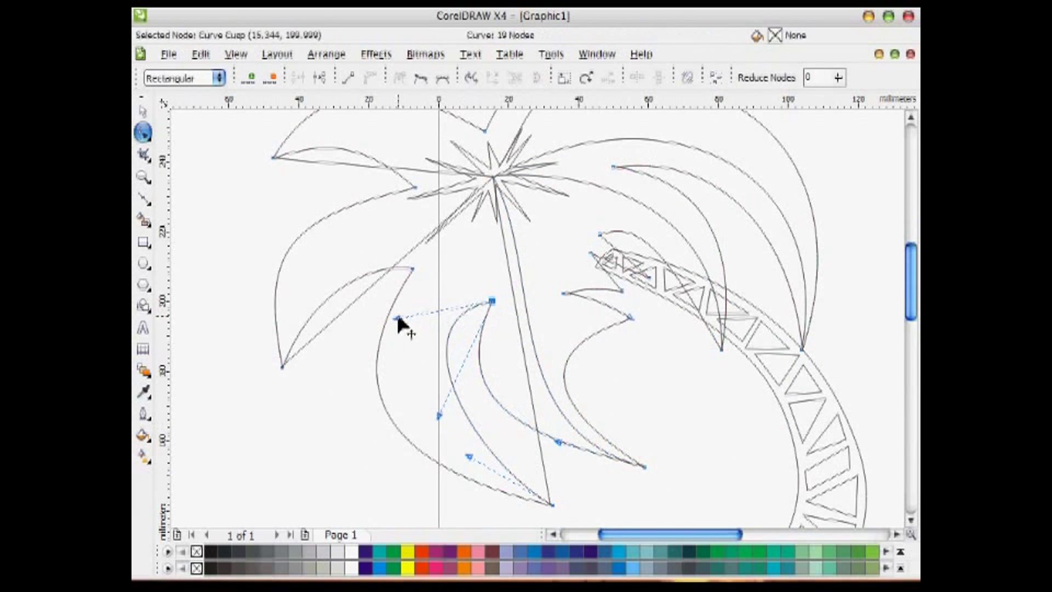
{"action": "left_click_drag", "start_coordinate": [398, 318], "coordinate": [425, 343]}
{"action": "left_click_drag", "start_coordinate": [438, 417], "coordinate": [491, 438]}
{"action": "left_click_drag", "start_coordinate": [492, 300], "coordinate": [485, 295]}
{"action": "left_click_drag", "start_coordinate": [418, 338], "coordinate": [436, 343]}
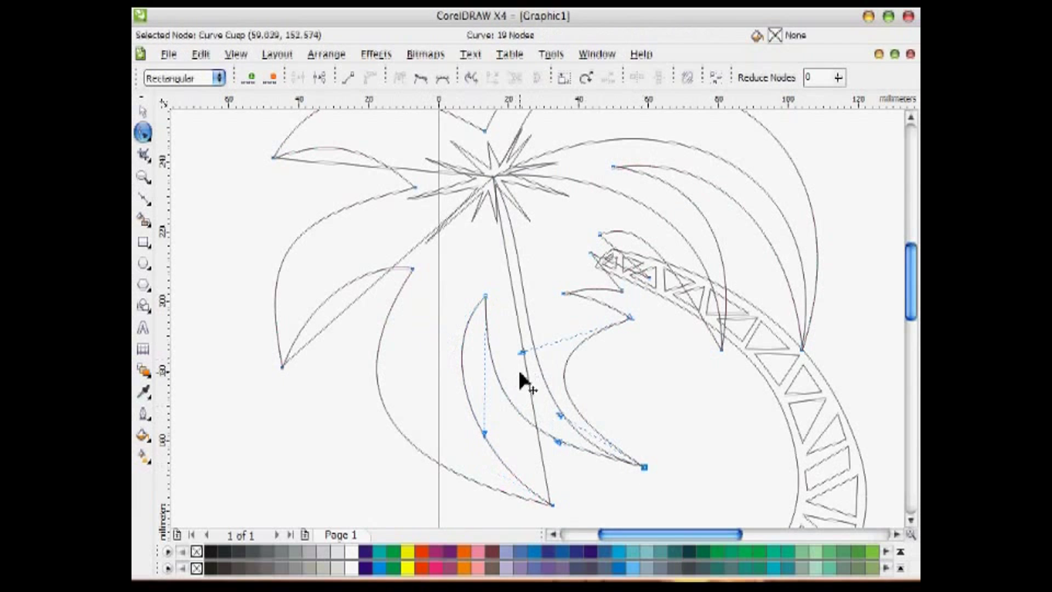
Step: Refine the curve handle at the starburst end of the vein in the lower leaf nearest the trunk
{"action": "left_click", "coordinate": [547, 388]}
{"action": "left_click", "coordinate": [493, 177]}
{"action": "left_click_drag", "start_coordinate": [542, 272], "coordinate": [506, 274]}
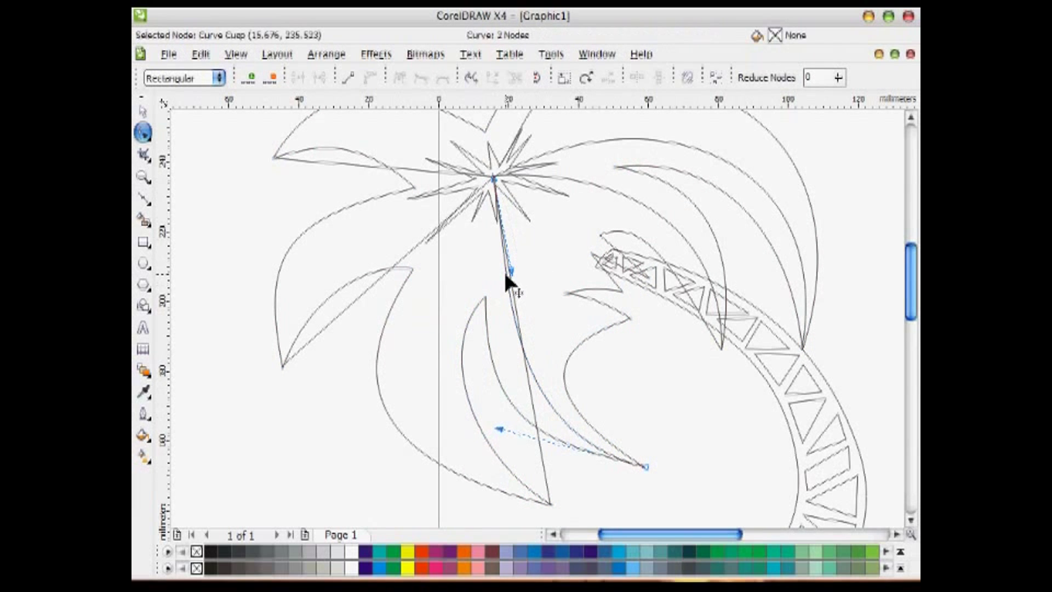
Step: Bend the straight veins of the bottom, lower-left and upper-left leaves into arcs that follow their leaves
{"action": "left_click", "coordinate": [544, 469]}
{"action": "left_click_drag", "start_coordinate": [548, 510], "coordinate": [317, 371]}
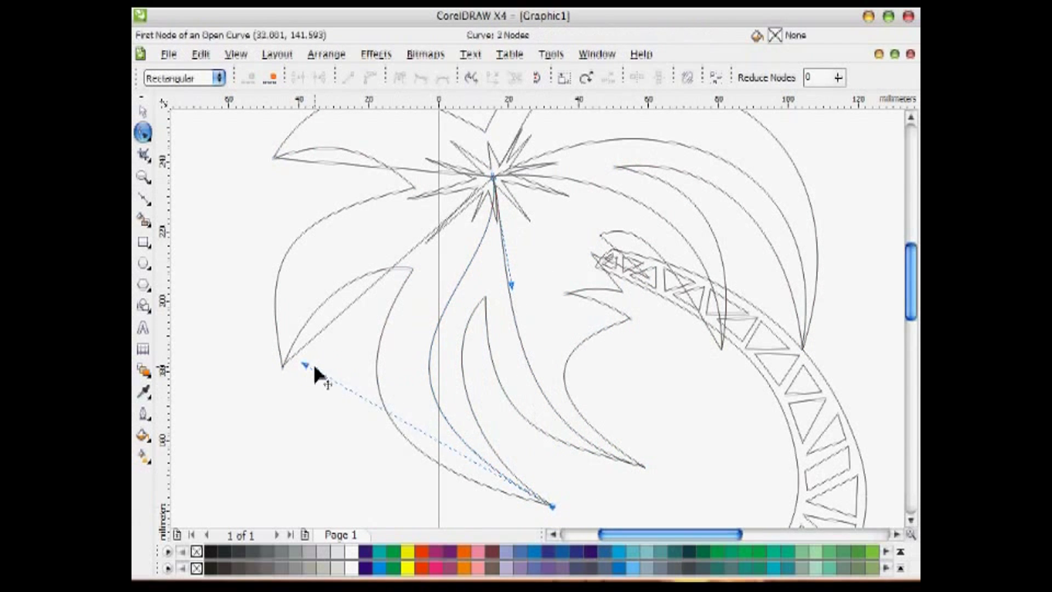
{"action": "left_click_drag", "start_coordinate": [349, 303], "coordinate": [279, 218]}
{"action": "left_click", "coordinate": [911, 117]}
{"action": "left_click", "coordinate": [421, 334]}
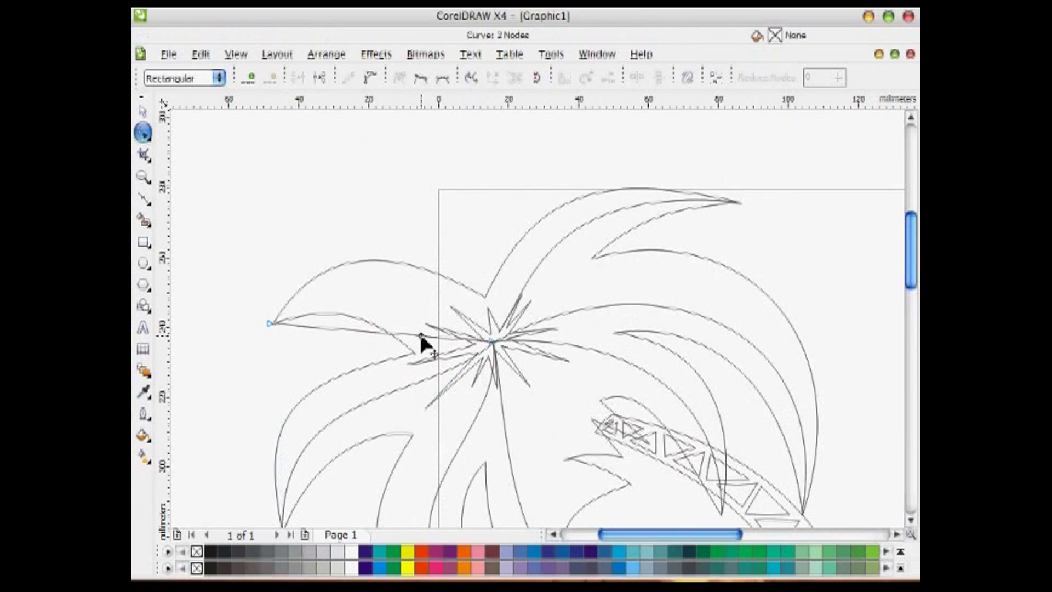
{"action": "left_click_drag", "start_coordinate": [345, 329], "coordinate": [359, 241]}
{"action": "key", "text": "space"}
{"action": "key", "text": "F4"}
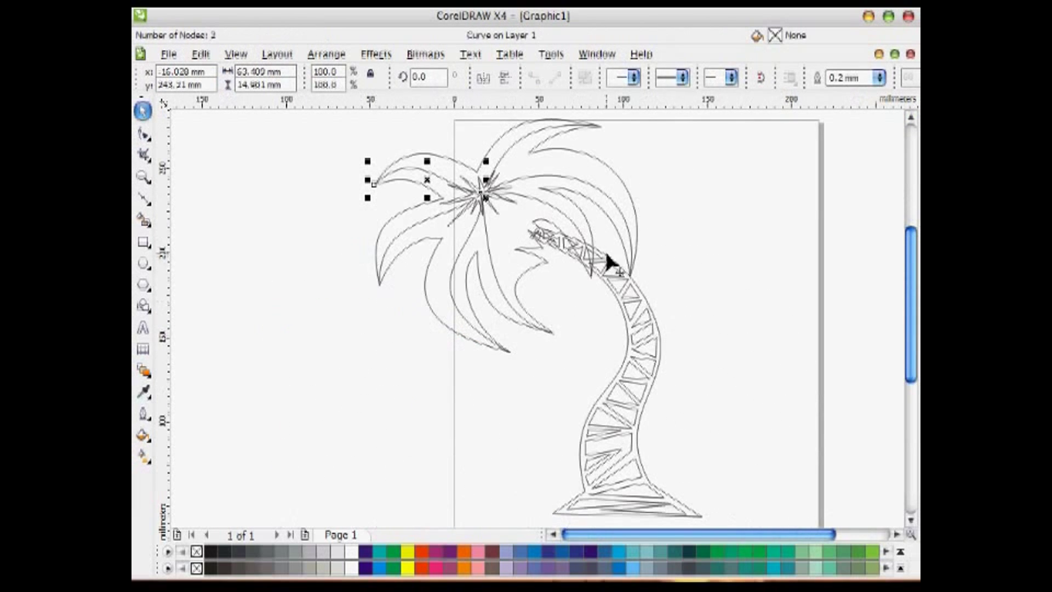
Step: Draw narrow triangles across the outer edge of the outer right leaf, starting near its tip and pointing towards the vein
{"action": "key", "text": "F2"}
{"action": "left_click_drag", "start_coordinate": [336, 137], "coordinate": [753, 373]}
{"action": "left_click_drag", "start_coordinate": [909, 240], "coordinate": [910, 222]}
{"action": "left_click", "coordinate": [580, 226]}
{"action": "key", "text": "F2"}
{"action": "left_click_drag", "start_coordinate": [546, 173], "coordinate": [745, 474]}
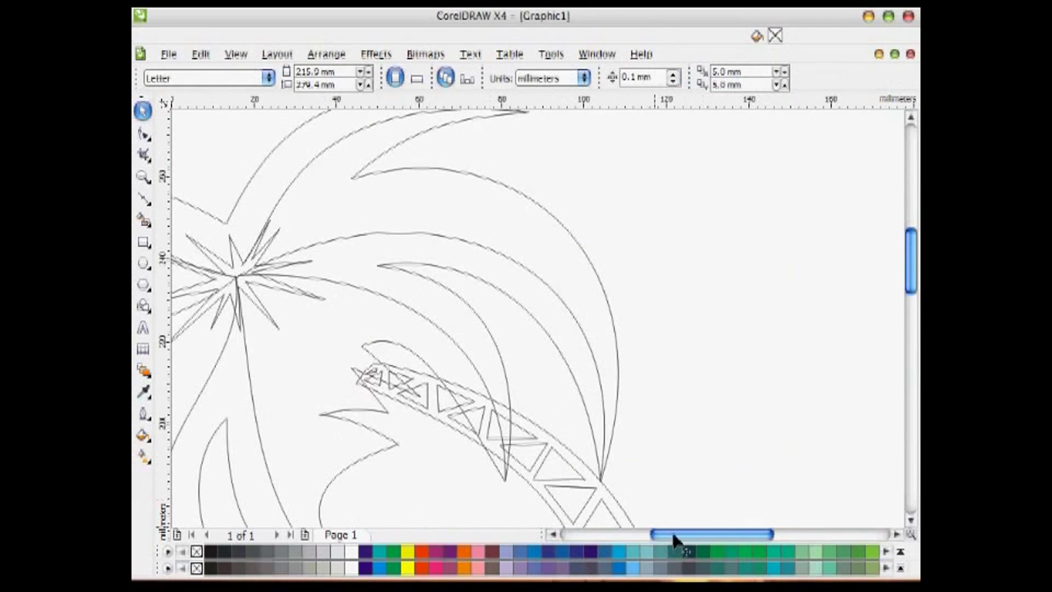
{"action": "left_click_drag", "start_coordinate": [672, 534], "coordinate": [641, 534]}
{"action": "left_click_drag", "start_coordinate": [910, 267], "coordinate": [909, 289]}
{"action": "left_click_drag", "start_coordinate": [647, 534], "coordinate": [620, 534]}
{"action": "left_click_drag", "start_coordinate": [909, 301], "coordinate": [890, 272]}
{"action": "left_click_drag", "start_coordinate": [626, 535], "coordinate": [673, 534]}
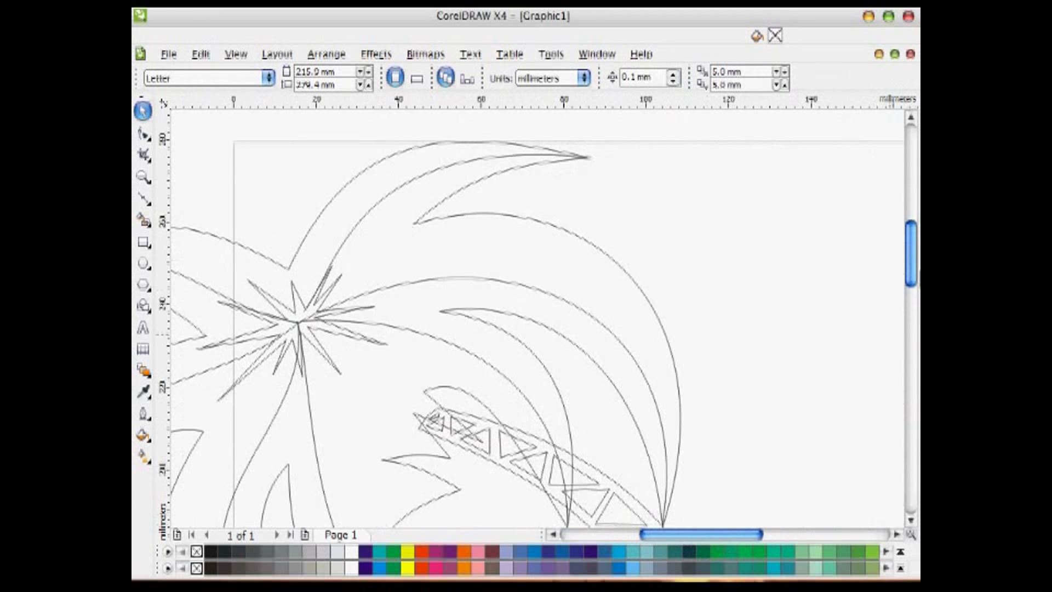
{"action": "left_click_drag", "start_coordinate": [909, 274], "coordinate": [909, 280]}
{"action": "left_click", "coordinate": [143, 199]}
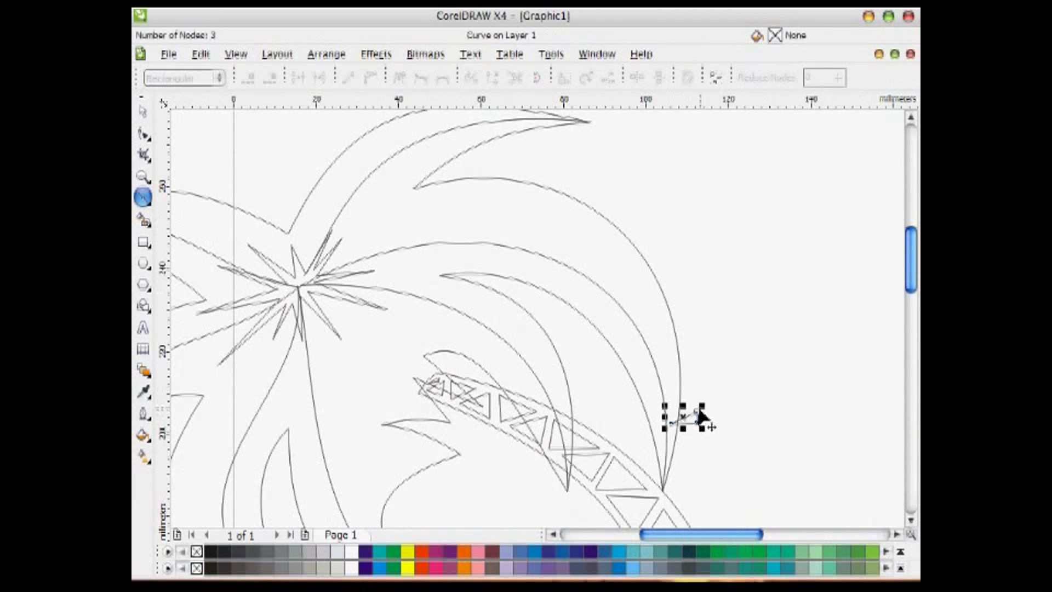
{"action": "left_click", "coordinate": [660, 378]}
{"action": "left_click", "coordinate": [694, 372]}
{"action": "left_click", "coordinate": [690, 360]}
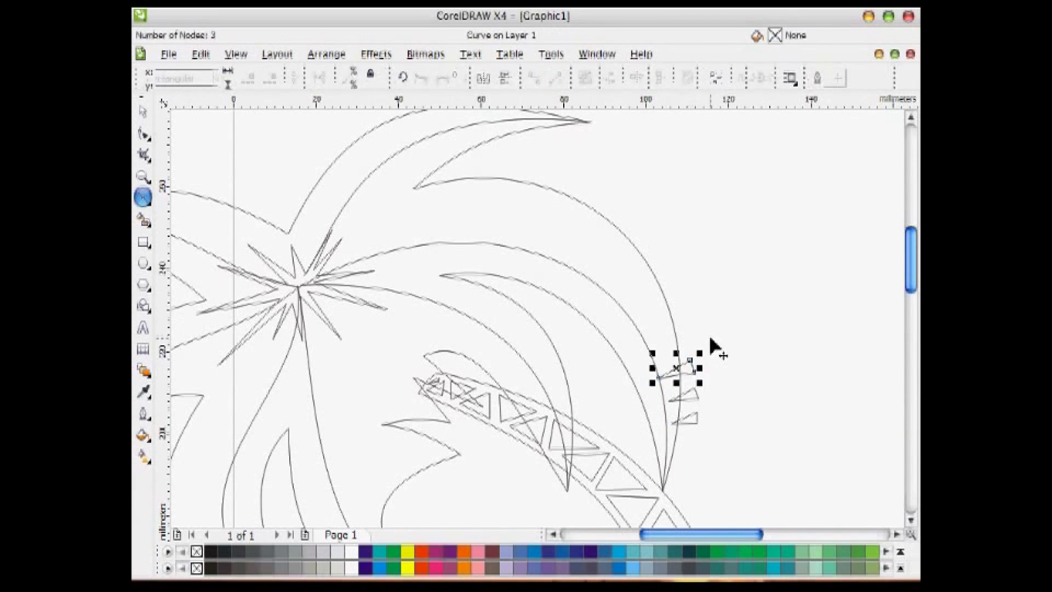
{"action": "left_click", "coordinate": [686, 344]}
{"action": "left_click", "coordinate": [650, 354]}
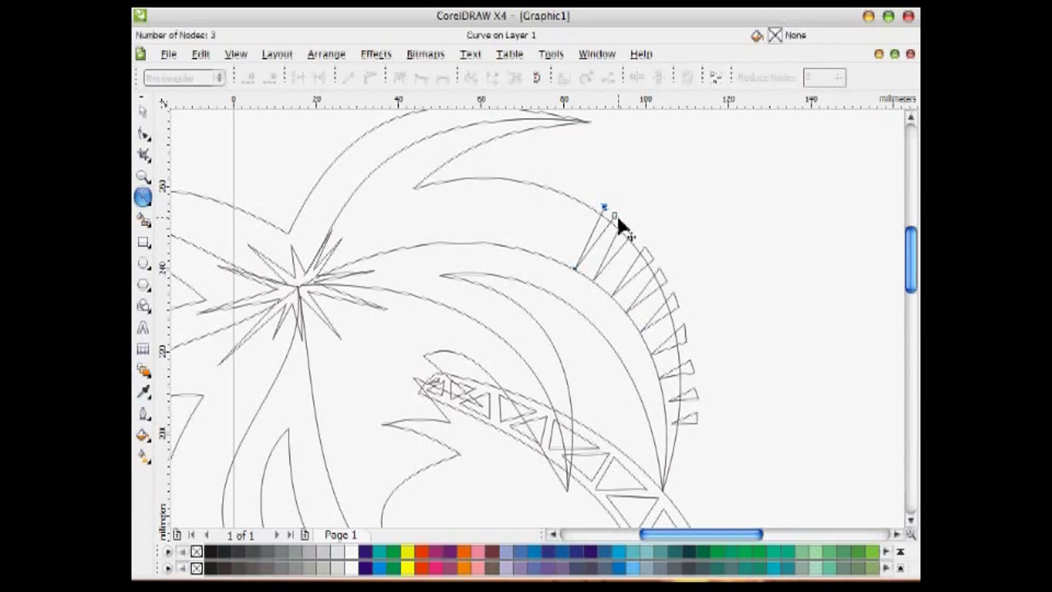
Step: Continue the row of narrow triangles along the outer right leaf's upper edge up to its notch beneath the top leaf
{"action": "left_click", "coordinate": [551, 178]}
{"action": "left_click", "coordinate": [566, 184]}
{"action": "left_click", "coordinate": [538, 175]}
{"action": "left_click", "coordinate": [518, 247]}
{"action": "left_click", "coordinate": [523, 171]}
{"action": "left_click", "coordinate": [538, 174]}
{"action": "left_click", "coordinate": [507, 170]}
{"action": "left_click", "coordinate": [496, 244]}
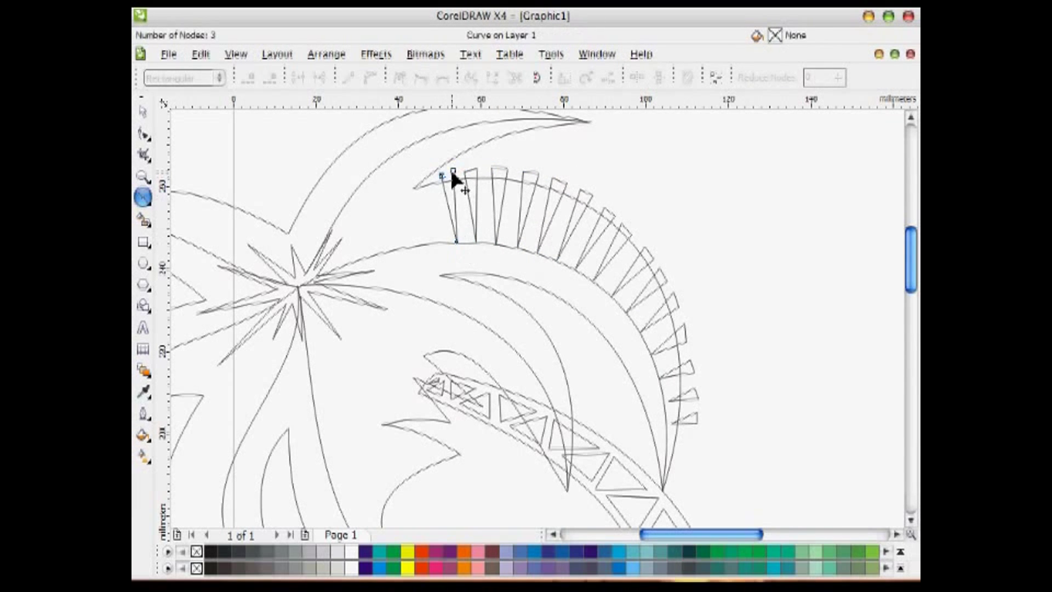
{"action": "left_click", "coordinate": [453, 171]}
{"action": "left_click", "coordinate": [432, 178]}
{"action": "left_click", "coordinate": [430, 179]}
Step: Draw small triangles across the inner edge of the outer right leaf near its tip, pointing towards the vein
{"action": "left_click", "coordinate": [663, 467]}
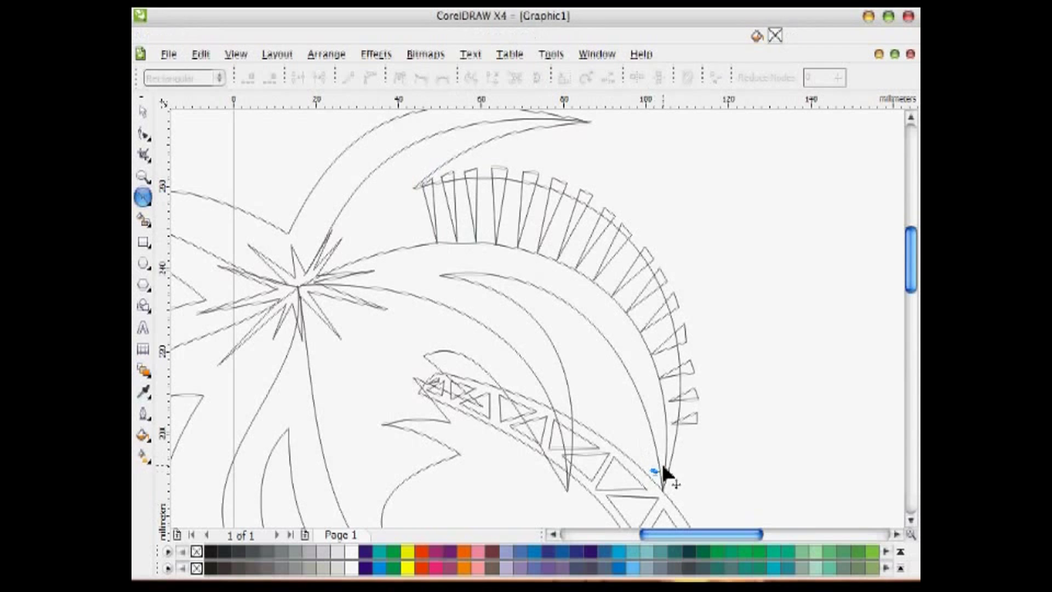
{"action": "left_click", "coordinate": [652, 450]}
{"action": "left_click", "coordinate": [650, 457]}
{"action": "left_click", "coordinate": [645, 441]}
{"action": "left_click", "coordinate": [667, 441]}
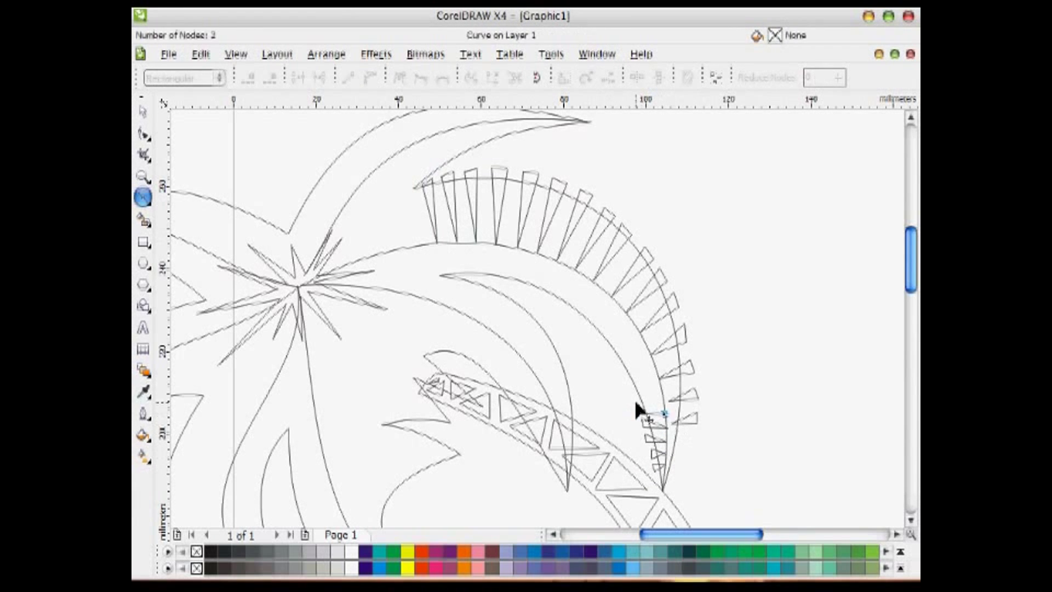
Step: Adjust the nodes of the small inner-edge triangles near the leaf tip so their points sit on the vein
{"action": "key", "text": "F10"}
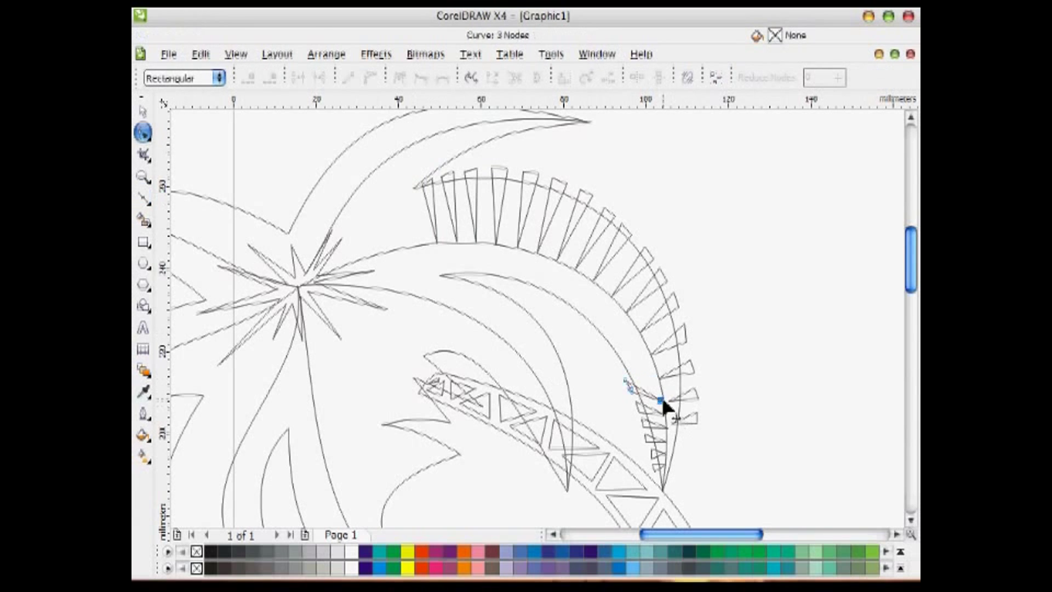
{"action": "left_click", "coordinate": [654, 409]}
{"action": "mouse_move", "coordinate": [662, 398]}
{"action": "left_mouse_down"}
{"action": "mouse_move", "coordinate": [655, 383]}
{"action": "mouse_move", "coordinate": [664, 403]}
{"action": "left_mouse_up"}
{"action": "left_click", "coordinate": [653, 420]}
Step: Continue the triangles along the outer right leaf's inner edge, from near the tip up towards the notch between the right leaves
{"action": "left_click", "coordinate": [143, 197]}
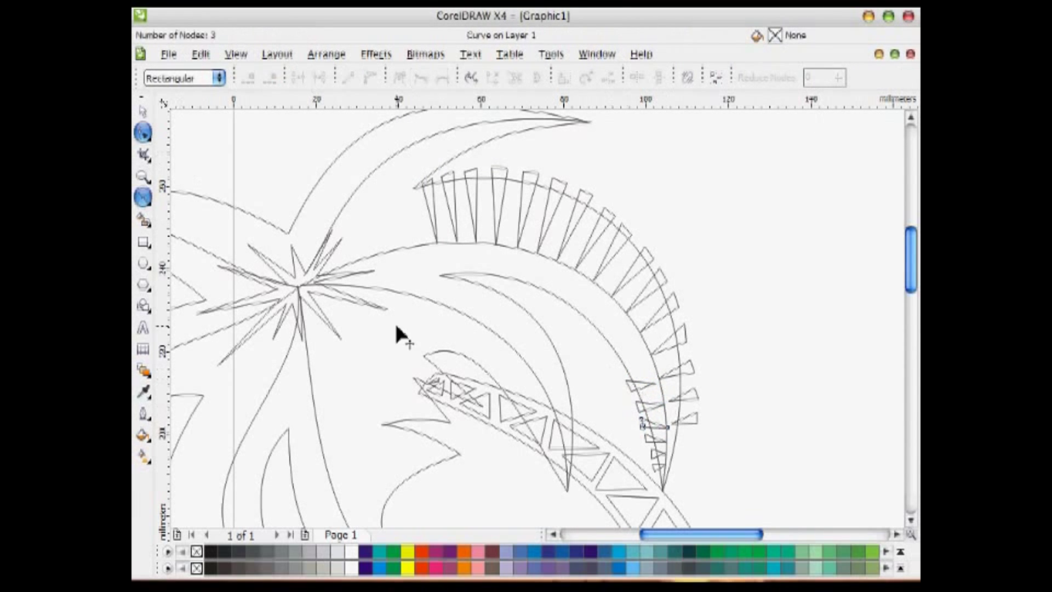
{"action": "left_click", "coordinate": [592, 340]}
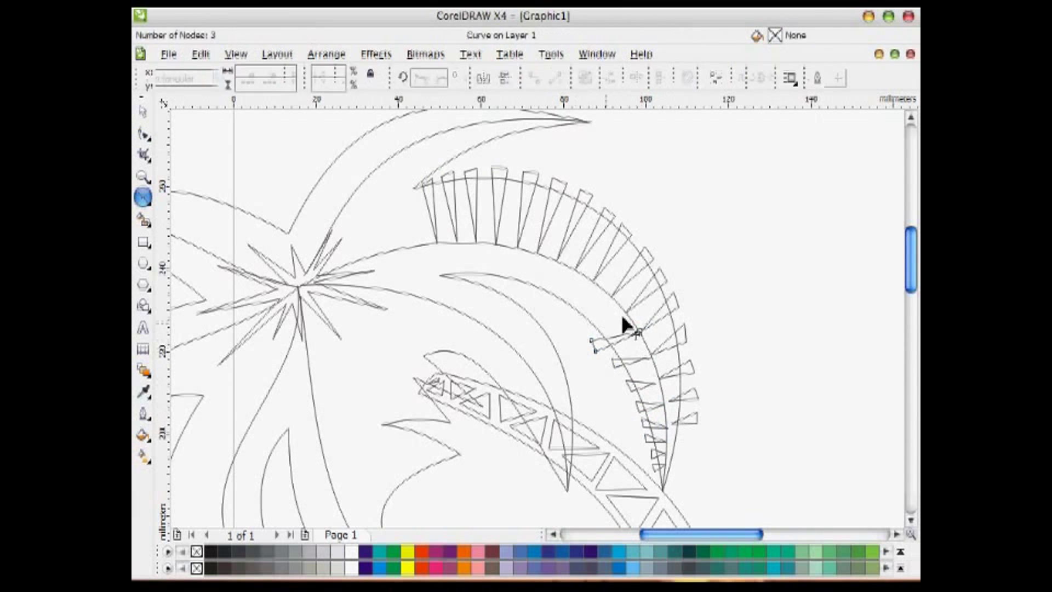
{"action": "left_click", "coordinate": [611, 296]}
{"action": "left_click", "coordinate": [593, 279]}
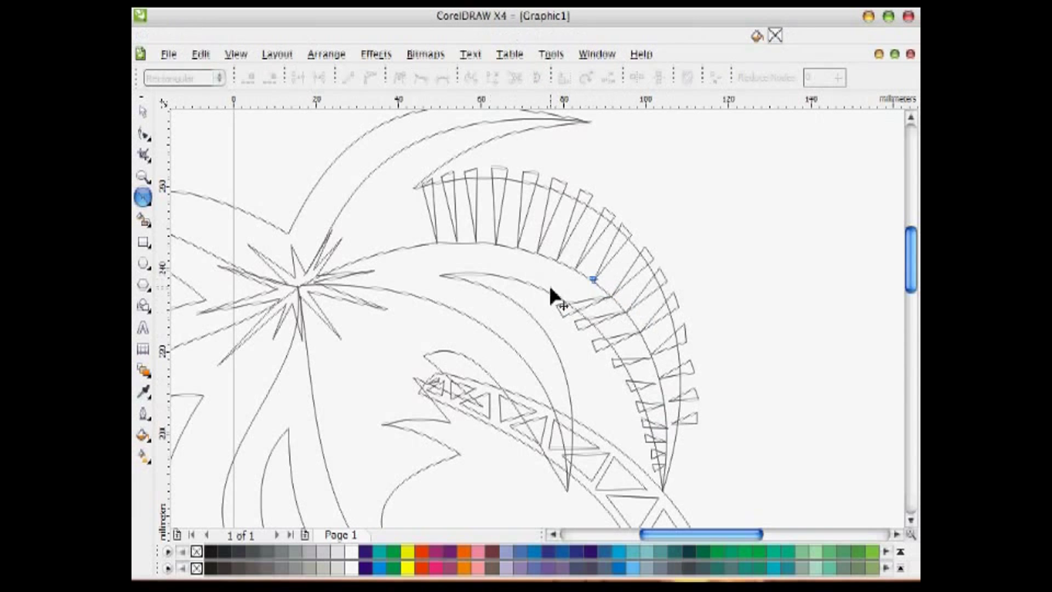
{"action": "left_click", "coordinate": [554, 261]}
{"action": "left_click", "coordinate": [486, 278]}
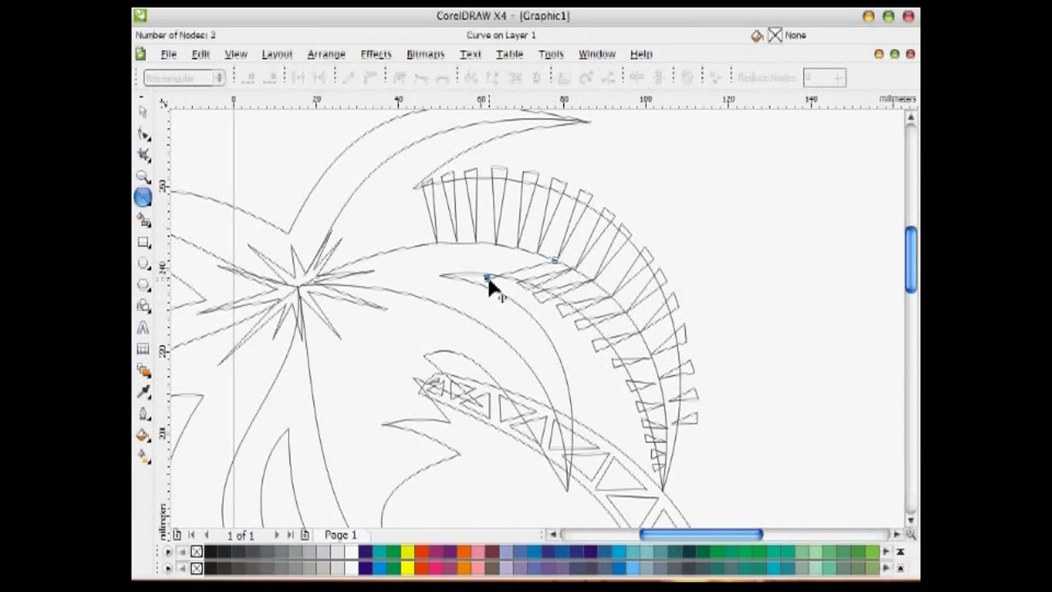
Step: Reposition the base nodes of the upper inner-edge triangles so they slant evenly across the leaf edge
{"action": "key", "text": "F10"}
{"action": "left_click", "coordinate": [582, 332]}
{"action": "left_click_drag", "start_coordinate": [579, 331], "coordinate": [582, 317]}
{"action": "left_click_drag", "start_coordinate": [578, 330], "coordinate": [553, 302]}
{"action": "left_click", "coordinate": [567, 316]}
{"action": "left_click_drag", "start_coordinate": [563, 317], "coordinate": [527, 301]}
{"action": "left_click", "coordinate": [543, 301]}
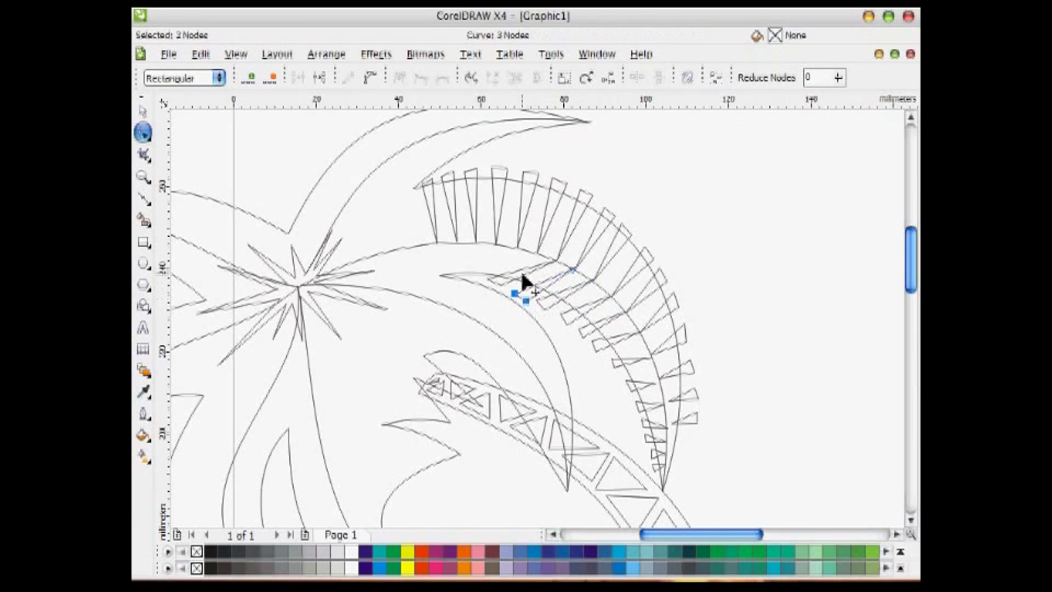
{"action": "left_click", "coordinate": [521, 269]}
{"action": "left_click_drag", "start_coordinate": [483, 274], "coordinate": [505, 290]}
{"action": "left_click_drag", "start_coordinate": [501, 284], "coordinate": [549, 315]}
Step: Reposition the base nodes of the middle inner-edge triangles and place the apex of one of them on the vein
{"action": "left_click", "coordinate": [538, 303]}
{"action": "left_click_drag", "start_coordinate": [544, 310], "coordinate": [546, 317]}
{"action": "left_click", "coordinate": [565, 321]}
{"action": "mouse_move", "coordinate": [570, 329]}
{"action": "left_mouse_down"}
{"action": "mouse_move", "coordinate": [554, 309]}
{"action": "mouse_move", "coordinate": [566, 333]}
{"action": "left_mouse_up"}
{"action": "left_click", "coordinate": [583, 335]}
{"action": "left_click_drag", "start_coordinate": [586, 342], "coordinate": [623, 391]}
{"action": "left_click", "coordinate": [595, 349]}
{"action": "left_click_drag", "start_coordinate": [525, 291], "coordinate": [598, 286]}
{"action": "left_click", "coordinate": [600, 303]}
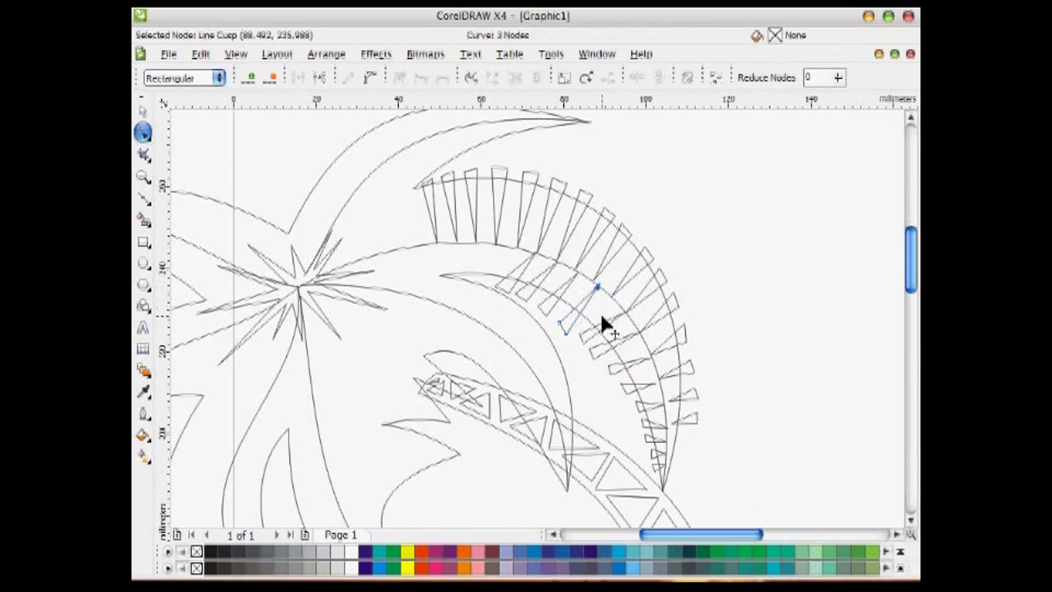
Step: Draw the remaining inner-edge triangles between the vein and the notch between the two right leaves
{"action": "double_click", "coordinate": [142, 197]}
{"action": "left_click", "coordinate": [686, 552]}
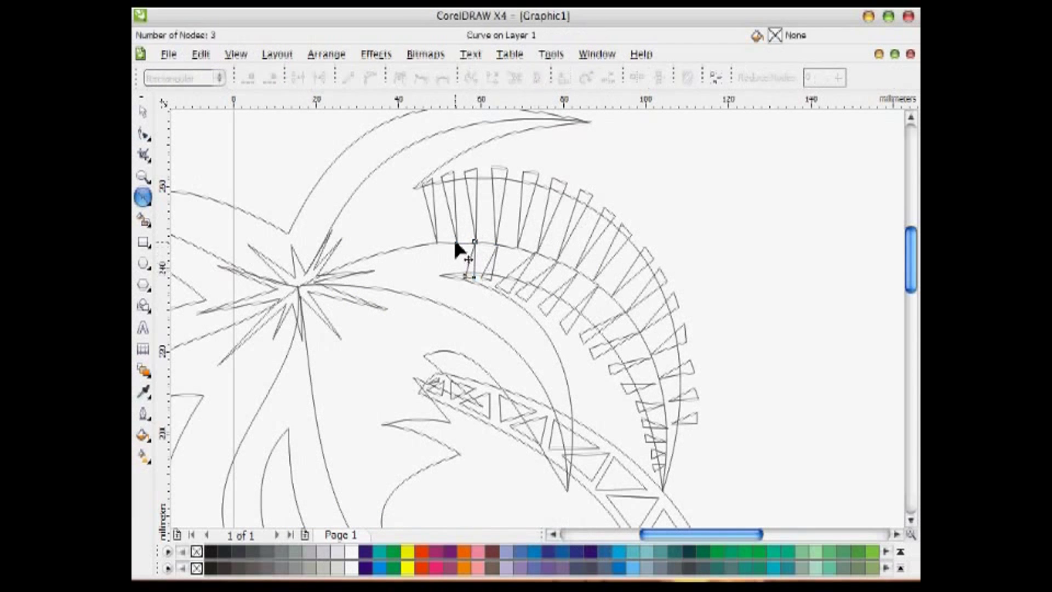
{"action": "key", "text": "space"}
{"action": "left_click", "coordinate": [725, 328]}
Step: Select all the triangles along the outer edge of the outer right leaf and combine them into one curve
{"action": "left_click", "coordinate": [689, 417]}
{"action": "left_click", "coordinate": [692, 391], "text": "shift"}
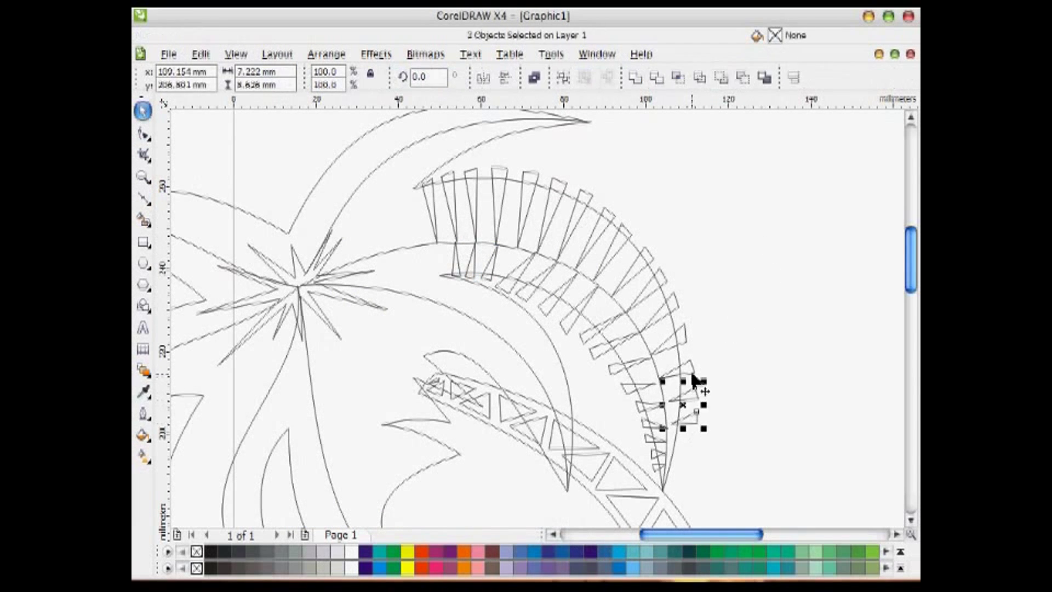
{"action": "left_click", "coordinate": [689, 364], "text": "shift"}
{"action": "left_click", "coordinate": [683, 328], "text": "shift"}
{"action": "left_click", "coordinate": [679, 304], "text": "shift"}
{"action": "left_click", "coordinate": [663, 276], "text": "shift"}
{"action": "left_click", "coordinate": [648, 252], "text": "shift"}
{"action": "left_click", "coordinate": [626, 230], "text": "shift"}
{"action": "left_click", "coordinate": [609, 211], "text": "shift"}
{"action": "left_click", "coordinate": [589, 191], "text": "shift"}
{"action": "left_click", "coordinate": [562, 182], "text": "shift"}
{"action": "left_click", "coordinate": [535, 173], "text": "shift"}
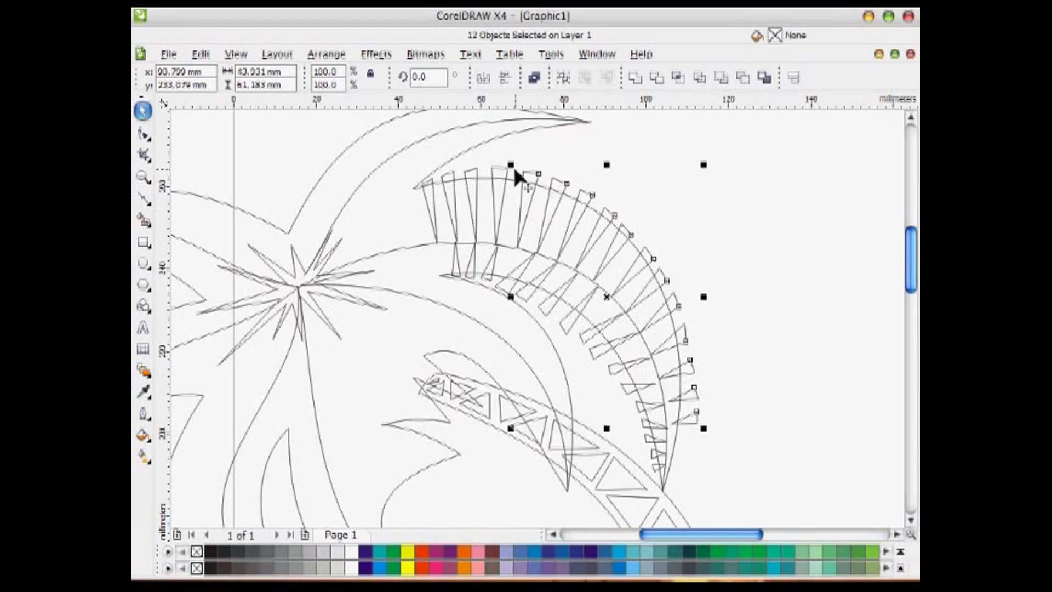
{"action": "key", "text": "ctrl+l"}
Step: Move the combined outer triangles outward off the vein, rotate them to 354.9 degrees and adjust their end nodes
{"action": "left_click_drag", "start_coordinate": [560, 292], "coordinate": [573, 279]}
{"action": "left_click", "coordinate": [573, 278]}
{"action": "left_click_drag", "start_coordinate": [716, 148], "coordinate": [722, 164]}
{"action": "left_click", "coordinate": [142, 133]}
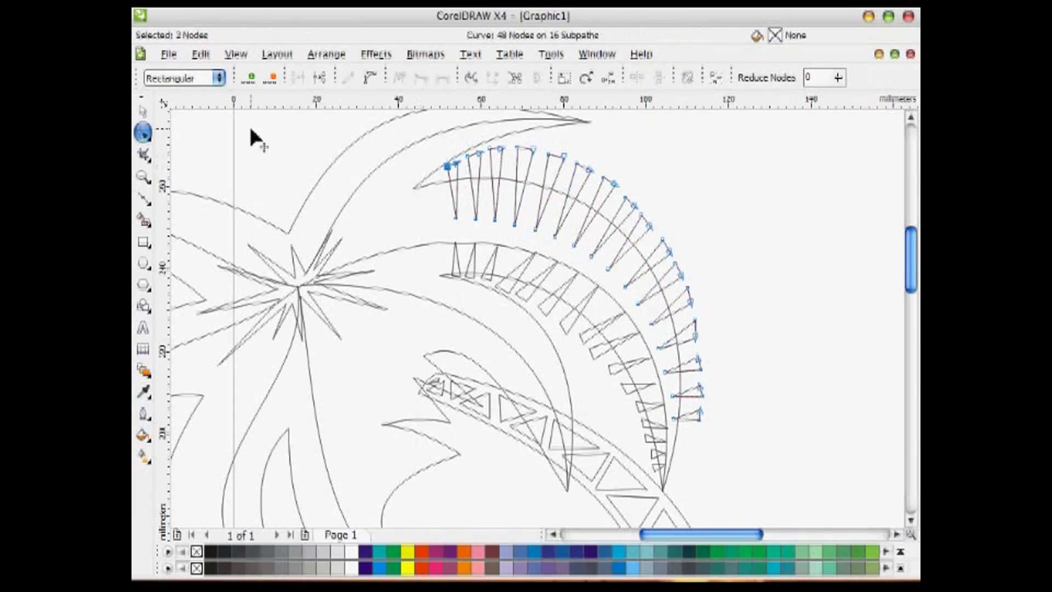
{"action": "key", "text": "space"}
Step: Try to intersect the combined outer triangles with the crown outline, keeping both the source and target objects
{"action": "left_click", "coordinate": [649, 278]}
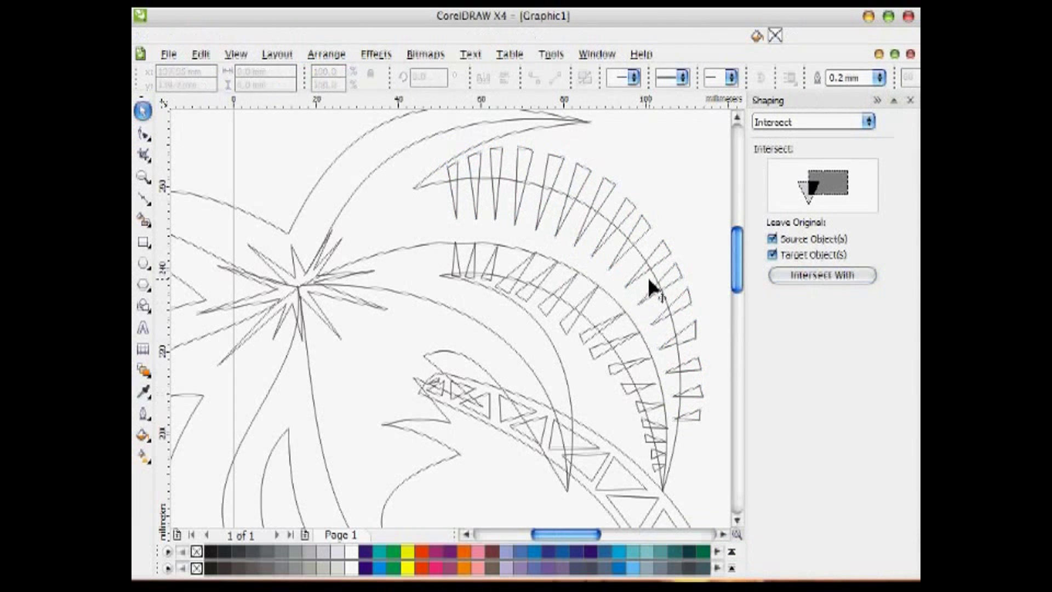
{"action": "key", "text": "Return"}
{"action": "left_click", "coordinate": [655, 276]}
{"action": "left_click", "coordinate": [651, 229]}
{"action": "left_click_drag", "start_coordinate": [652, 229], "coordinate": [717, 202]}
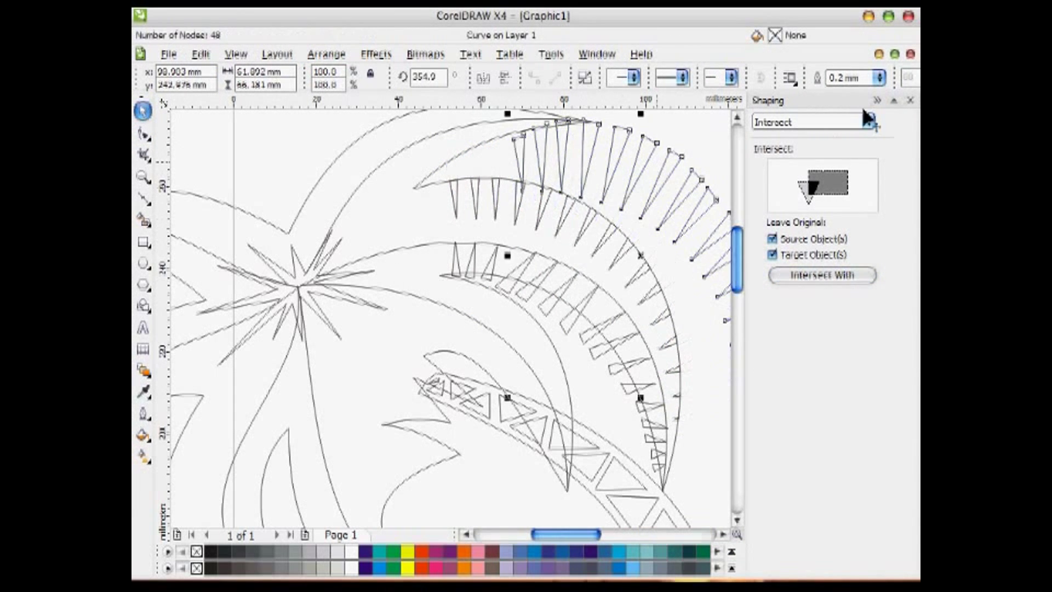
{"action": "left_click", "coordinate": [877, 100]}
{"action": "left_click", "coordinate": [642, 222]}
{"action": "left_click_drag", "start_coordinate": [644, 230], "coordinate": [520, 164]}
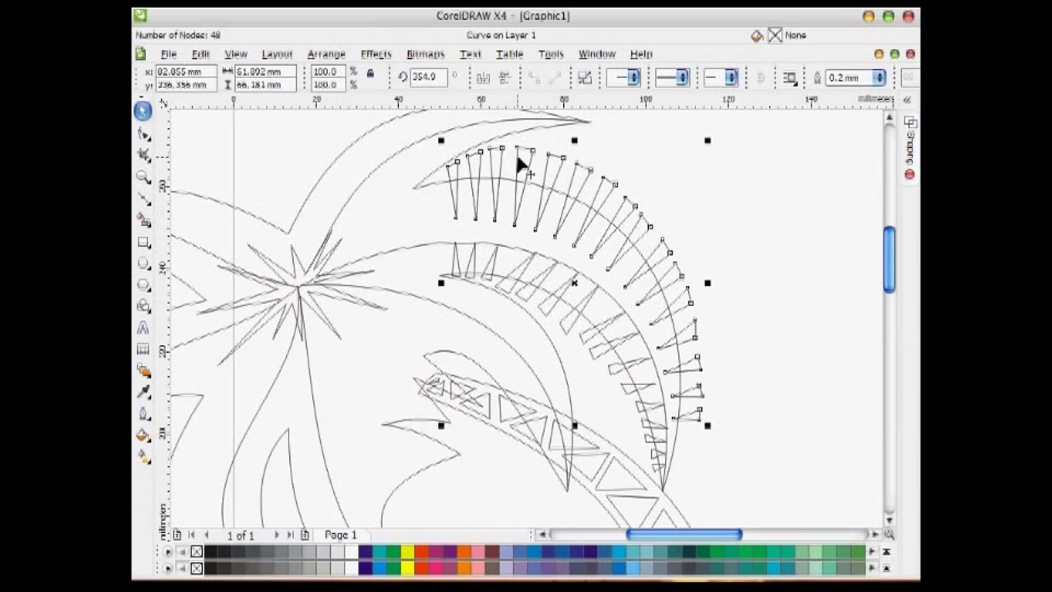
{"action": "left_click", "coordinate": [909, 174]}
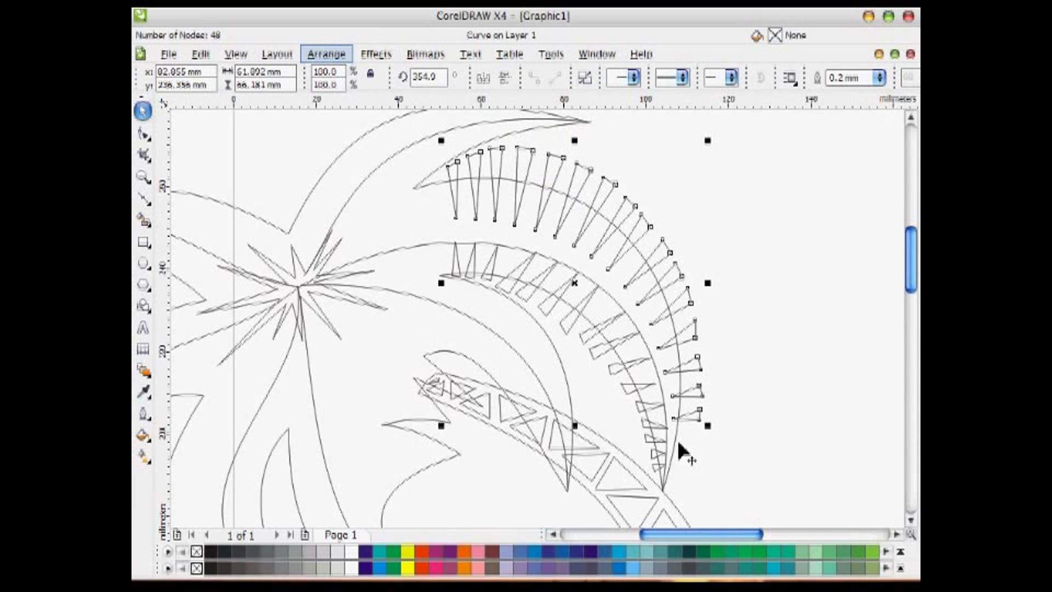
Step: Trim the combined outer triangles out of the crown outline and move the triangle set aside, clear of the leaf
{"action": "left_click", "coordinate": [800, 125]}
{"action": "left_click", "coordinate": [767, 145]}
{"action": "left_click", "coordinate": [792, 275]}
{"action": "left_click", "coordinate": [658, 276]}
{"action": "left_click", "coordinate": [877, 100]}
{"action": "left_click", "coordinate": [617, 204]}
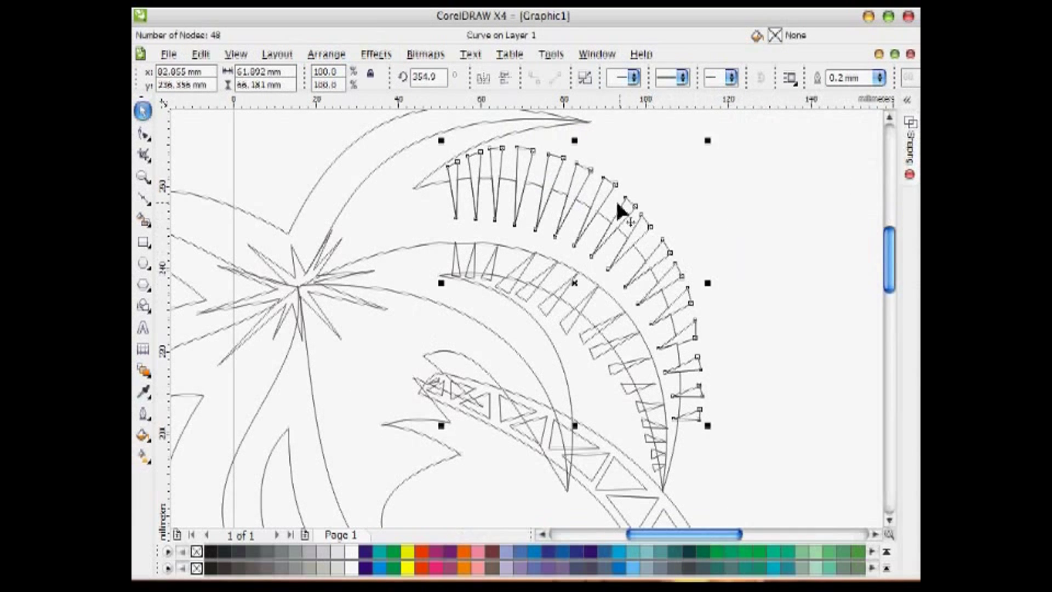
{"action": "left_click_drag", "start_coordinate": [617, 204], "coordinate": [746, 188]}
Step: Select all the triangles along the inner edge of the outer right leaf and combine them into one curve
{"action": "left_click", "coordinate": [658, 466]}
{"action": "left_click", "coordinate": [656, 452], "text": "shift"}
{"action": "left_click", "coordinate": [650, 438], "text": "shift"}
{"action": "left_click", "coordinate": [647, 423], "text": "shift"}
{"action": "left_click", "coordinate": [646, 404], "text": "shift"}
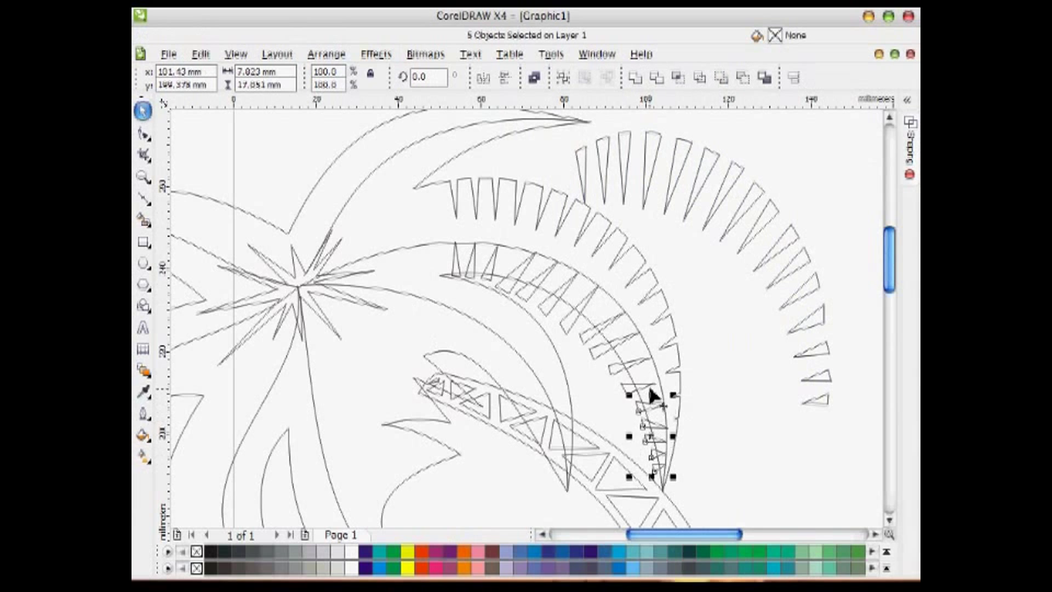
{"action": "left_click", "coordinate": [648, 386], "text": "shift"}
{"action": "left_click", "coordinate": [639, 361], "text": "shift"}
{"action": "left_click", "coordinate": [622, 337], "text": "shift"}
{"action": "left_click", "coordinate": [602, 321], "text": "shift"}
{"action": "left_click", "coordinate": [583, 299], "text": "shift"}
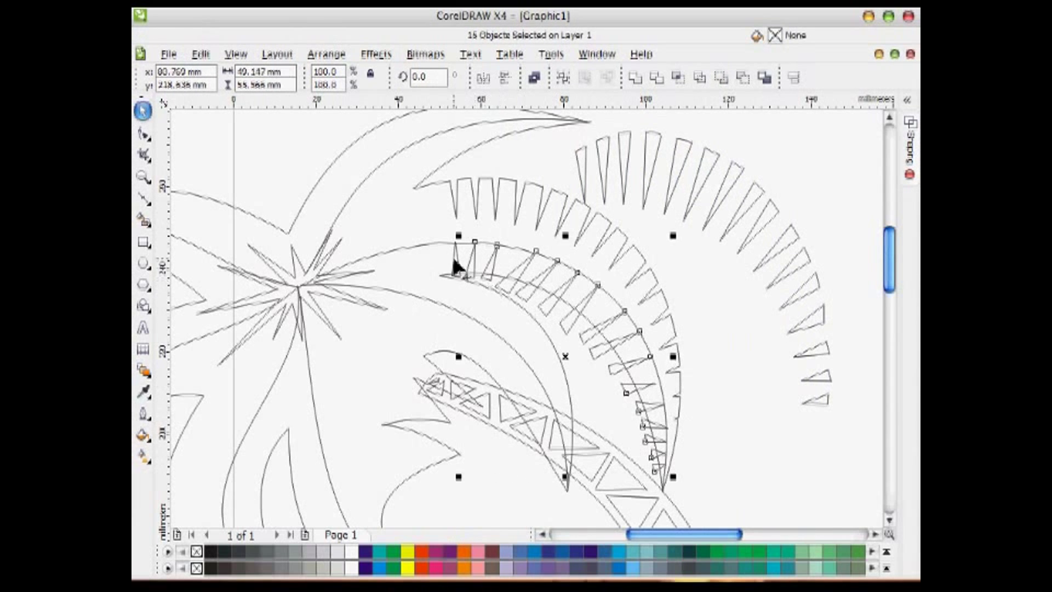
{"action": "key", "text": "ctrl+l"}
Step: Move the combined inner triangles off the vein to straddle the leaf's inner edge and rotate them to 7.0 degrees
{"action": "left_click_drag", "start_coordinate": [559, 356], "coordinate": [546, 365]}
{"action": "left_click", "coordinate": [582, 301]}
{"action": "left_click_drag", "start_coordinate": [662, 244], "coordinate": [652, 235]}
{"action": "left_click_drag", "start_coordinate": [591, 331], "coordinate": [589, 335]}
{"action": "left_click", "coordinate": [606, 321]}
{"action": "left_click_drag", "start_coordinate": [668, 254], "coordinate": [665, 250]}
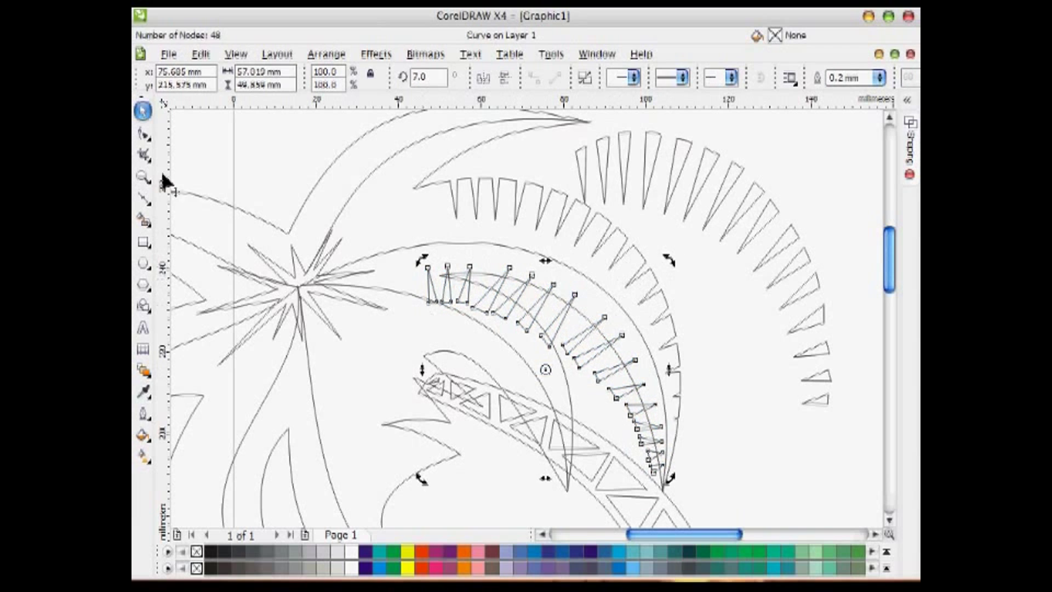
Step: Delete the first two triangles at the upper end of the inner set and pull the neighbouring triangles' base nodes closer to the leaf's inner edge
{"action": "left_click", "coordinate": [143, 133]}
{"action": "left_click_drag", "start_coordinate": [429, 318], "coordinate": [471, 296]}
{"action": "left_click_drag", "start_coordinate": [468, 299], "coordinate": [473, 278]}
{"action": "left_click_drag", "start_coordinate": [466, 300], "coordinate": [523, 297]}
{"action": "left_click_drag", "start_coordinate": [504, 314], "coordinate": [491, 287]}
{"action": "left_click", "coordinate": [143, 112]}
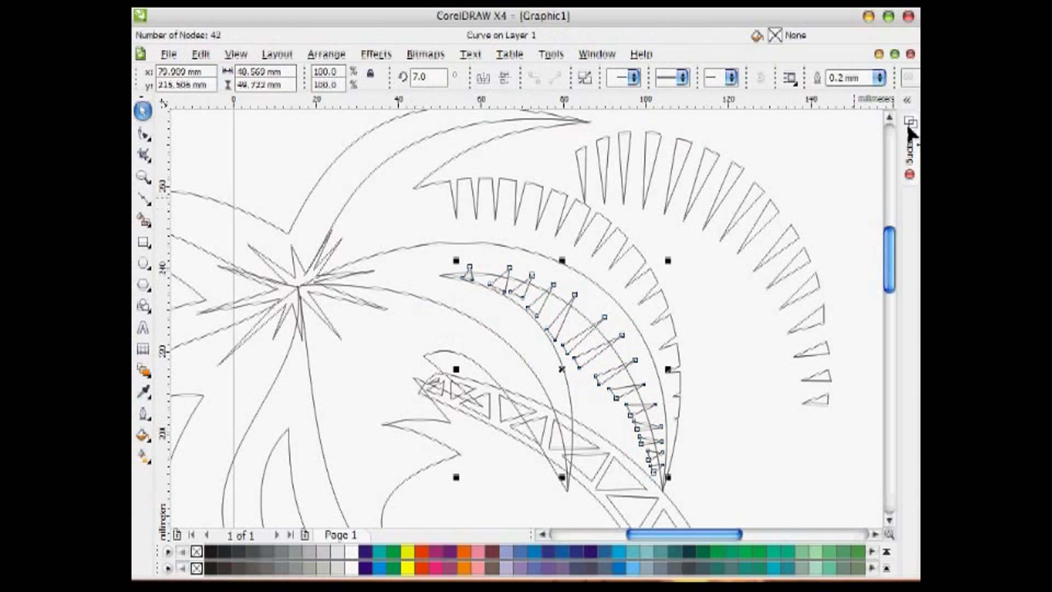
Step: Trim the inner triangles out of the outer right leaf's inner edge and move the triangle set clear of the leaf
{"action": "left_click", "coordinate": [909, 137]}
{"action": "left_click", "coordinate": [806, 275]}
{"action": "left_click", "coordinate": [658, 292]}
{"action": "left_click", "coordinate": [879, 101]}
{"action": "left_click_drag", "start_coordinate": [598, 368], "coordinate": [759, 339]}
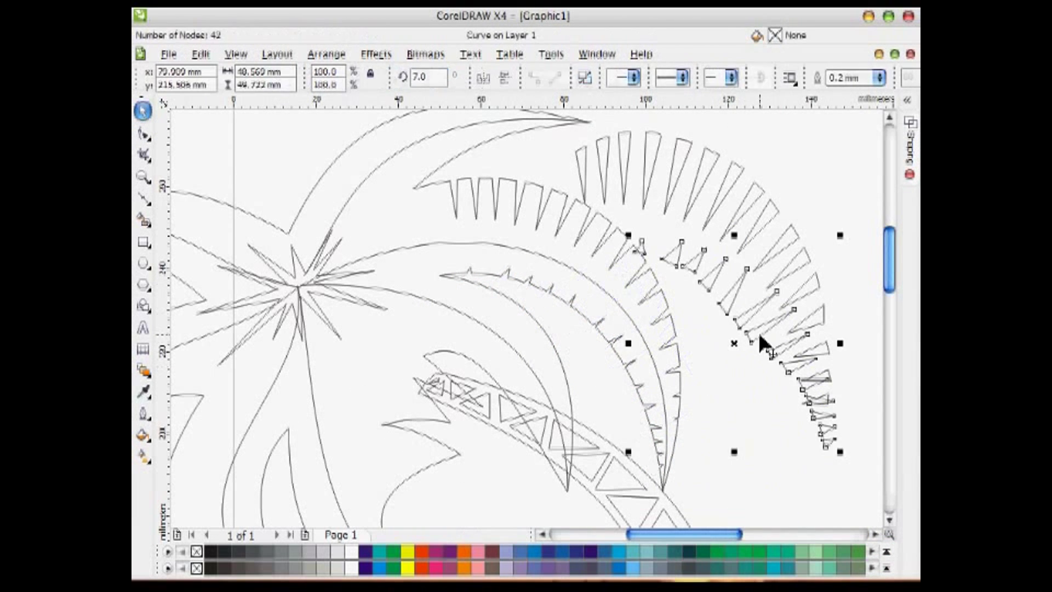
{"action": "left_click", "coordinate": [647, 353]}
{"action": "key", "text": "Delete"}
{"action": "key", "text": "ctrl+z"}
Step: Move the large triangle set over the top leaf and rotate it to follow the leaf's upper edge
{"action": "left_click", "coordinate": [888, 119]}
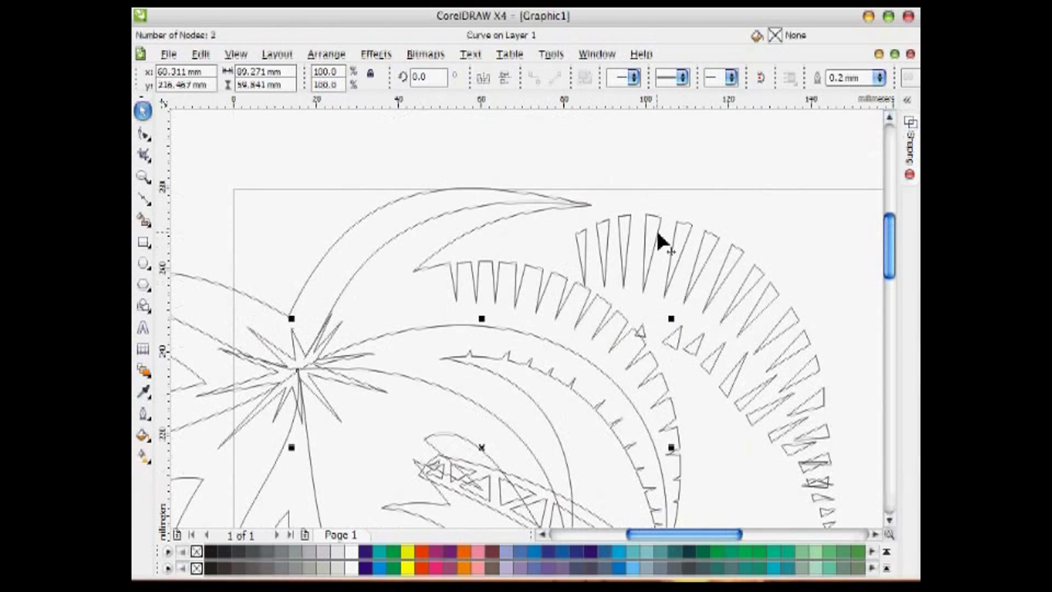
{"action": "left_click_drag", "start_coordinate": [672, 244], "coordinate": [406, 209]}
{"action": "left_click", "coordinate": [406, 209]}
{"action": "left_click_drag", "start_coordinate": [552, 443], "coordinate": [592, 236]}
{"action": "left_click_drag", "start_coordinate": [508, 238], "coordinate": [514, 189]}
Step: Scale the large triangle set to 94.1% and rotate it to 56.0 degrees so its tips cross the top leaf's upper edge
{"action": "left_click_drag", "start_coordinate": [598, 143], "coordinate": [579, 154]}
{"action": "left_click_drag", "start_coordinate": [488, 167], "coordinate": [486, 143]}
{"action": "left_click", "coordinate": [523, 183]}
{"action": "left_click_drag", "start_coordinate": [576, 132], "coordinate": [585, 153]}
{"action": "left_click_drag", "start_coordinate": [510, 162], "coordinate": [507, 168]}
{"action": "key", "text": "space"}
{"action": "key", "text": "space"}
{"action": "left_click", "coordinate": [498, 155]}
{"action": "left_click_drag", "start_coordinate": [582, 137], "coordinate": [584, 143]}
{"action": "left_click_drag", "start_coordinate": [430, 168], "coordinate": [428, 170]}
Step: Delete the triangle at the top leaf's pointed end and reshape the neighbouring triangle so its tip just cuts the upper edge
{"action": "key", "text": "space"}
{"action": "left_click_drag", "start_coordinate": [582, 187], "coordinate": [551, 221]}
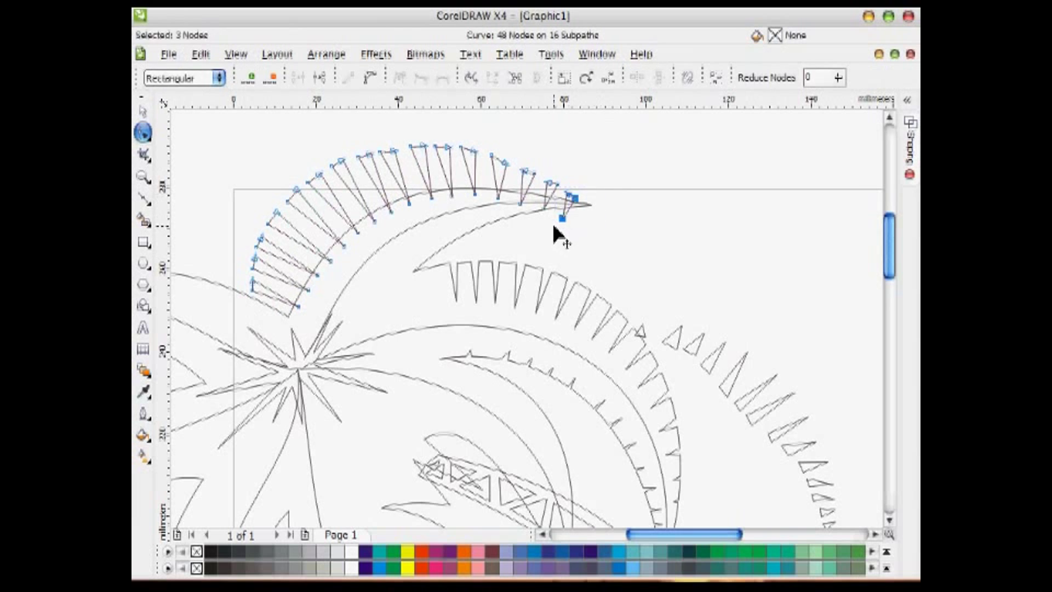
{"action": "key", "text": "Delete"}
{"action": "left_click_drag", "start_coordinate": [539, 178], "coordinate": [562, 213]}
{"action": "left_click_drag", "start_coordinate": [543, 209], "coordinate": [545, 202]}
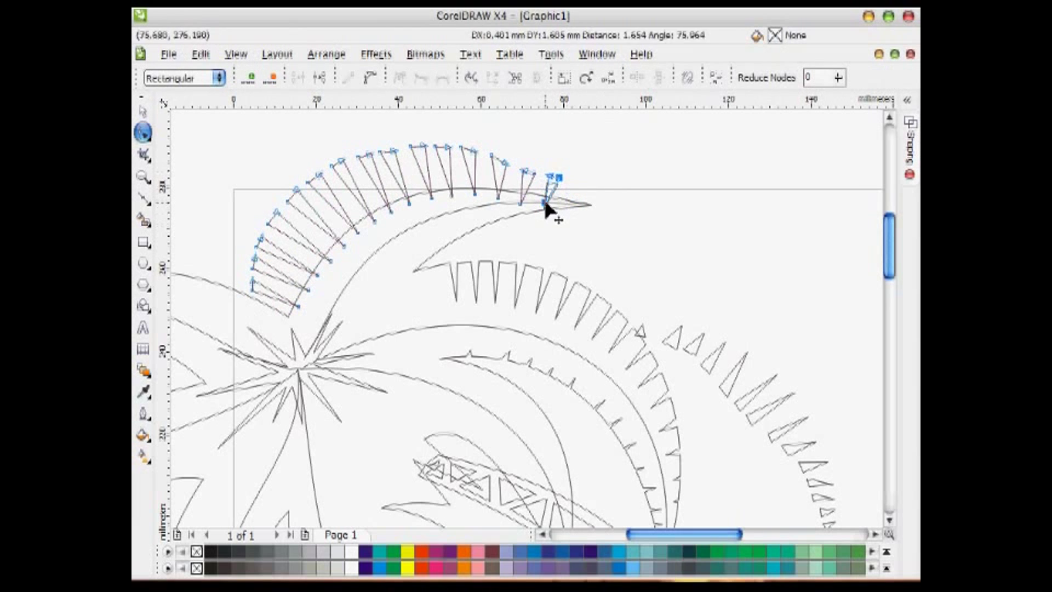
{"action": "left_click", "coordinate": [142, 112]}
Step: Trim the large triangle set out of the top leaf's upper edge and move the set aside above the leaf
{"action": "left_click", "coordinate": [909, 147]}
{"action": "left_click", "coordinate": [860, 279]}
{"action": "left_click", "coordinate": [493, 220]}
{"action": "left_click_drag", "start_coordinate": [503, 186], "coordinate": [404, 169]}
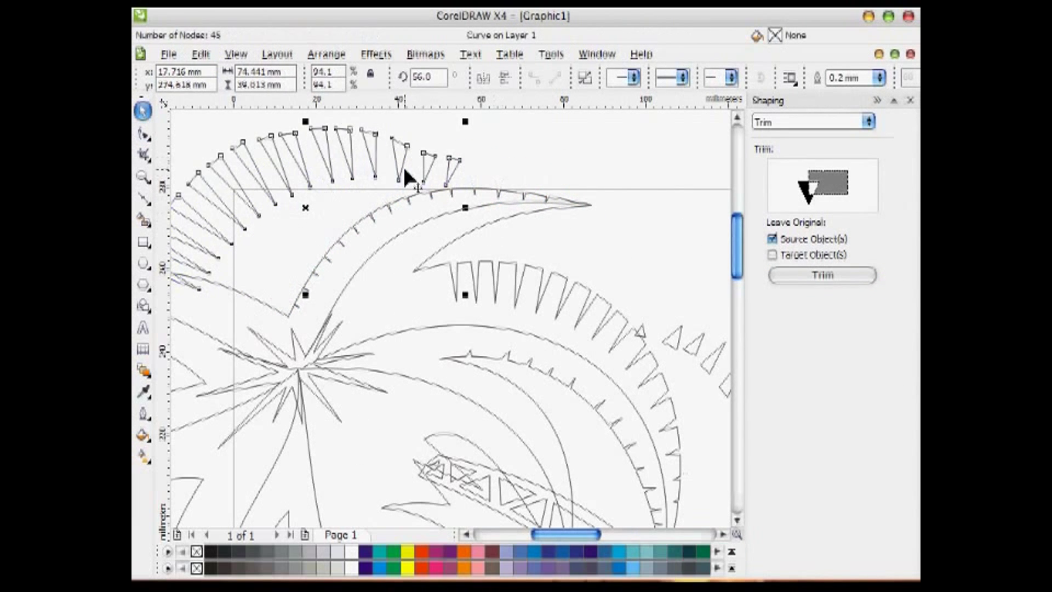
Step: Rotate the smaller triangle set to 70.0 degrees and move it up to the top leaf's lower edge
{"action": "double_click", "coordinate": [680, 343]}
{"action": "left_click_drag", "start_coordinate": [515, 232], "coordinate": [489, 380]}
{"action": "left_click_drag", "start_coordinate": [511, 351], "coordinate": [416, 306]}
{"action": "left_click", "coordinate": [877, 101]}
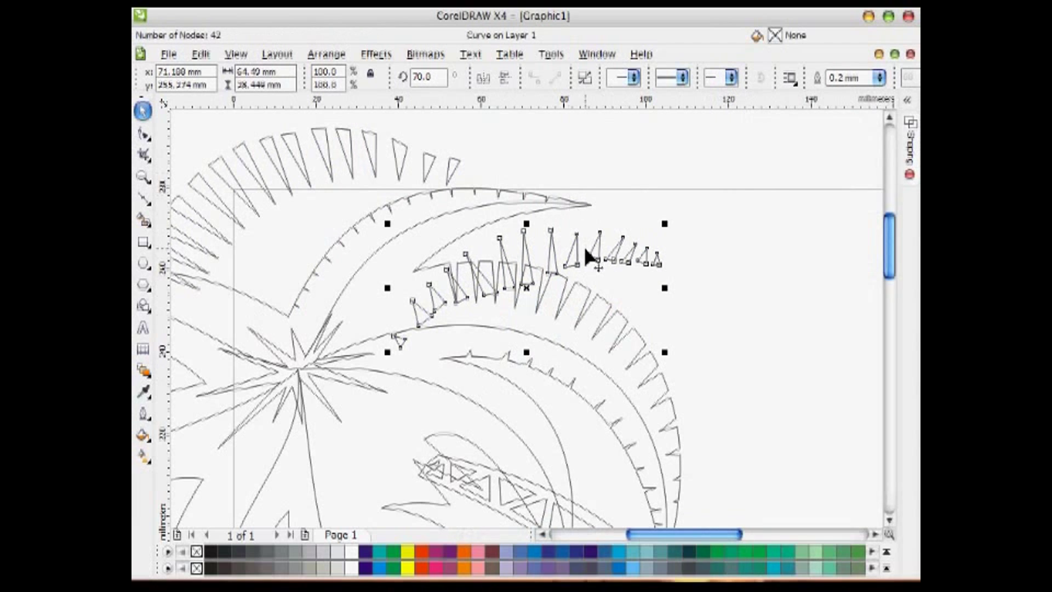
{"action": "left_click_drag", "start_coordinate": [585, 249], "coordinate": [607, 228]}
Step: Mirror the smaller triangle set horizontally and move it back below the top leaf
{"action": "left_click", "coordinate": [535, 234]}
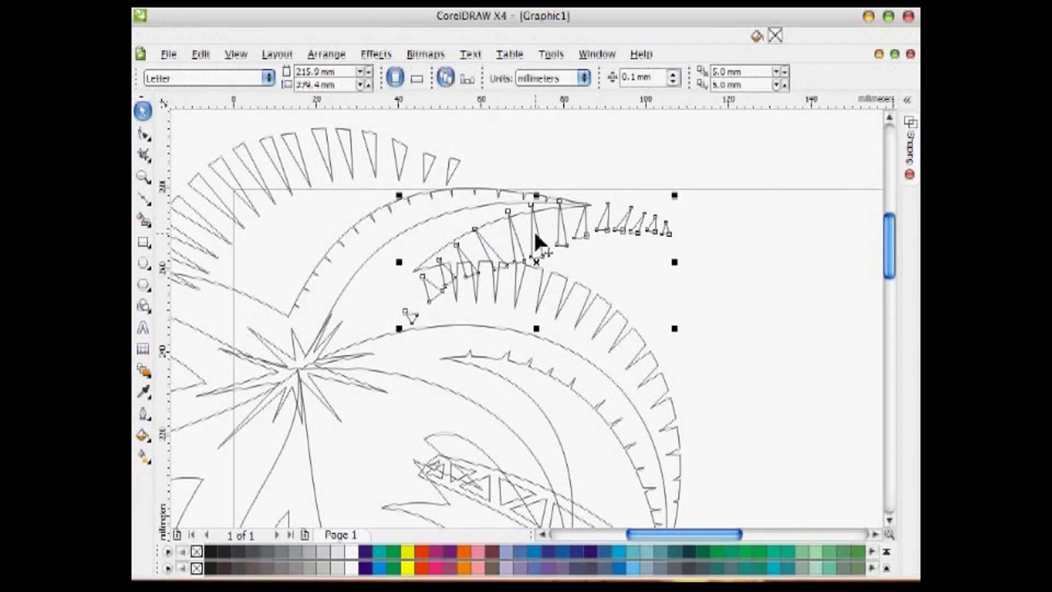
{"action": "left_click_drag", "start_coordinate": [537, 235], "coordinate": [560, 202]}
{"action": "left_click_drag", "start_coordinate": [423, 230], "coordinate": [710, 227]}
{"action": "left_click_drag", "start_coordinate": [762, 195], "coordinate": [477, 260]}
{"action": "left_click", "coordinate": [476, 260]}
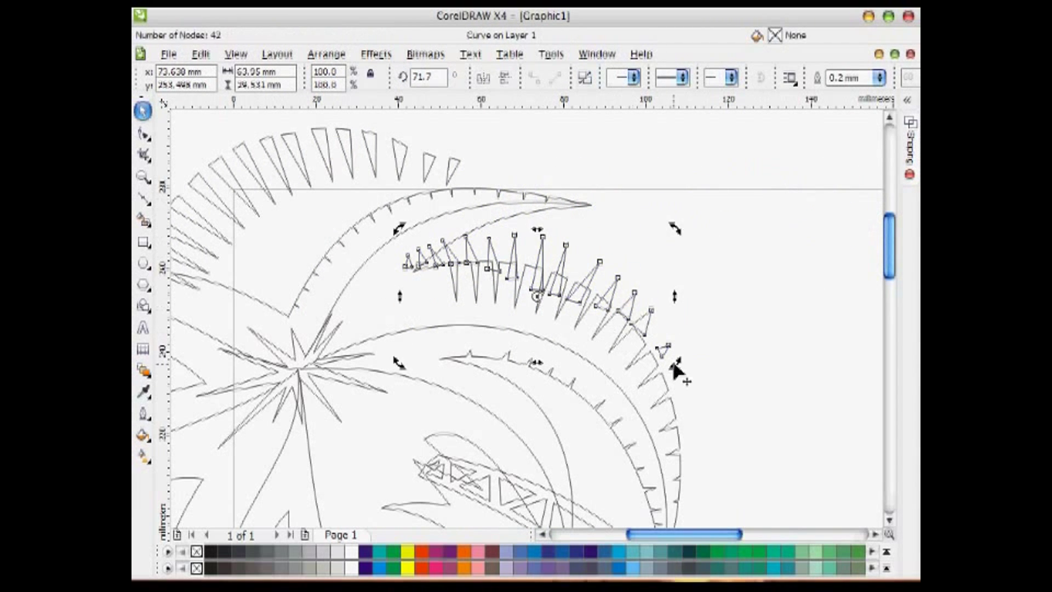
Step: Rotate the smaller triangle set to 136.6 degrees and scale it to 79.9%, laying it along the top leaf's lower edge
{"action": "left_click_drag", "start_coordinate": [672, 361], "coordinate": [663, 214]}
{"action": "left_click_drag", "start_coordinate": [520, 278], "coordinate": [547, 219]}
{"action": "left_click_drag", "start_coordinate": [694, 167], "coordinate": [644, 192]}
{"action": "left_click", "coordinate": [610, 214]}
{"action": "left_click_drag", "start_coordinate": [560, 229], "coordinate": [562, 237]}
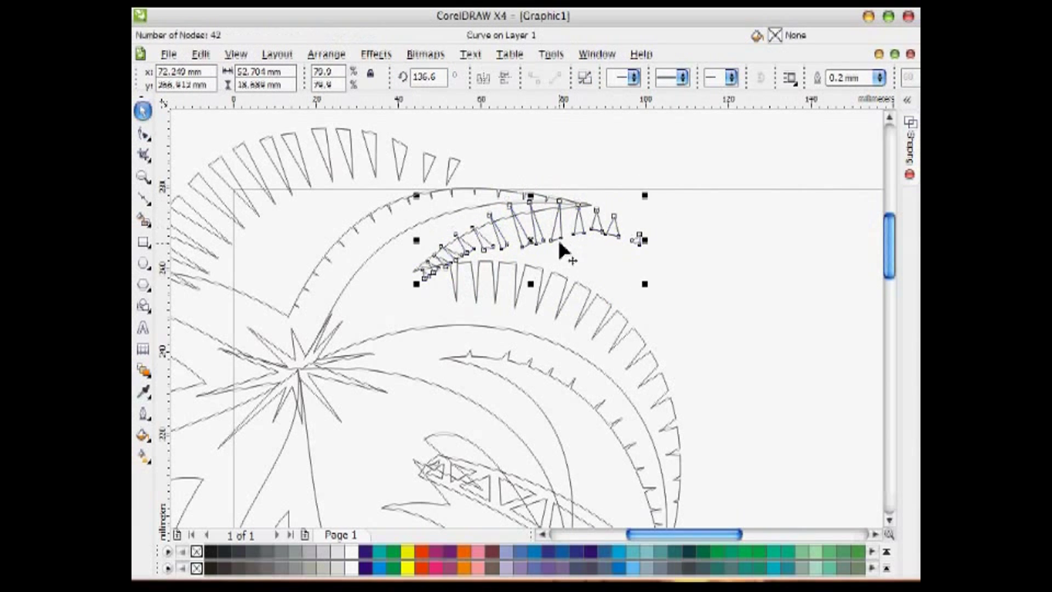
Step: Adjust individual nodes of the smaller triangle set so the triangles straddle the top leaf's lower edge down to its lowest corner
{"action": "double_click", "coordinate": [418, 263]}
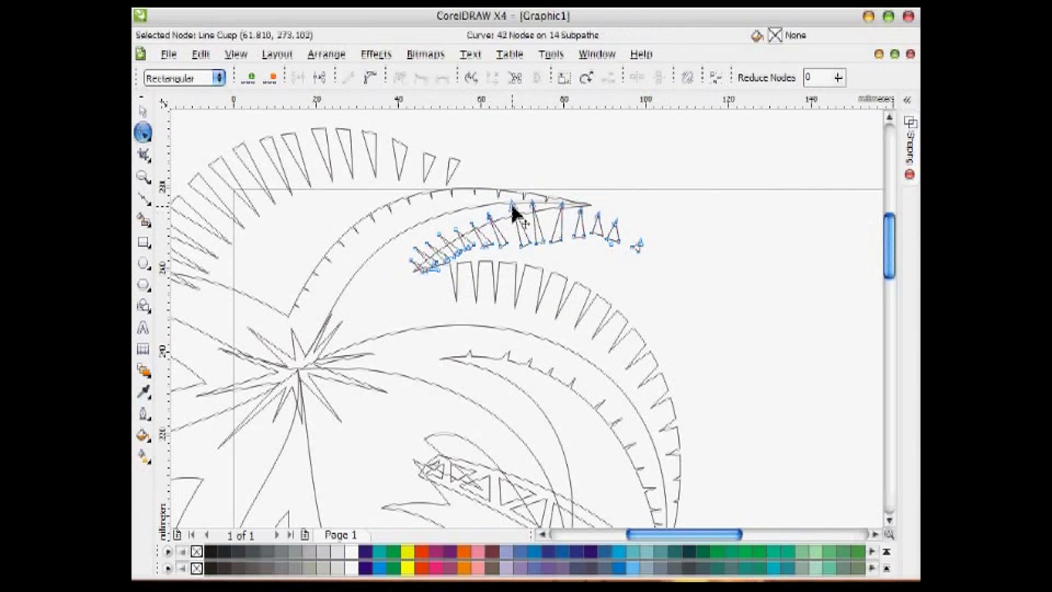
{"action": "left_click_drag", "start_coordinate": [568, 206], "coordinate": [571, 205]}
{"action": "key", "text": "space"}
{"action": "double_click", "coordinate": [424, 270]}
{"action": "scroll", "coordinate": [418, 263], "scroll_direction": "up", "scroll_amount": 3}
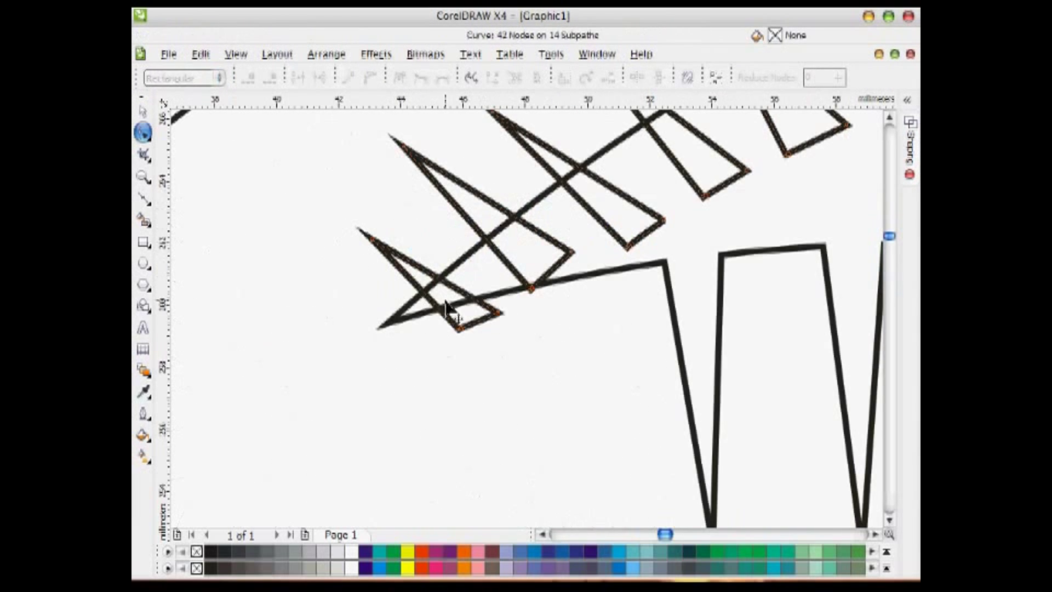
{"action": "left_click_drag", "start_coordinate": [448, 305], "coordinate": [542, 350]}
{"action": "left_click_drag", "start_coordinate": [498, 312], "coordinate": [524, 277]}
{"action": "scroll", "coordinate": [463, 308], "scroll_direction": "down", "scroll_amount": 3}
{"action": "left_click", "coordinate": [143, 111]}
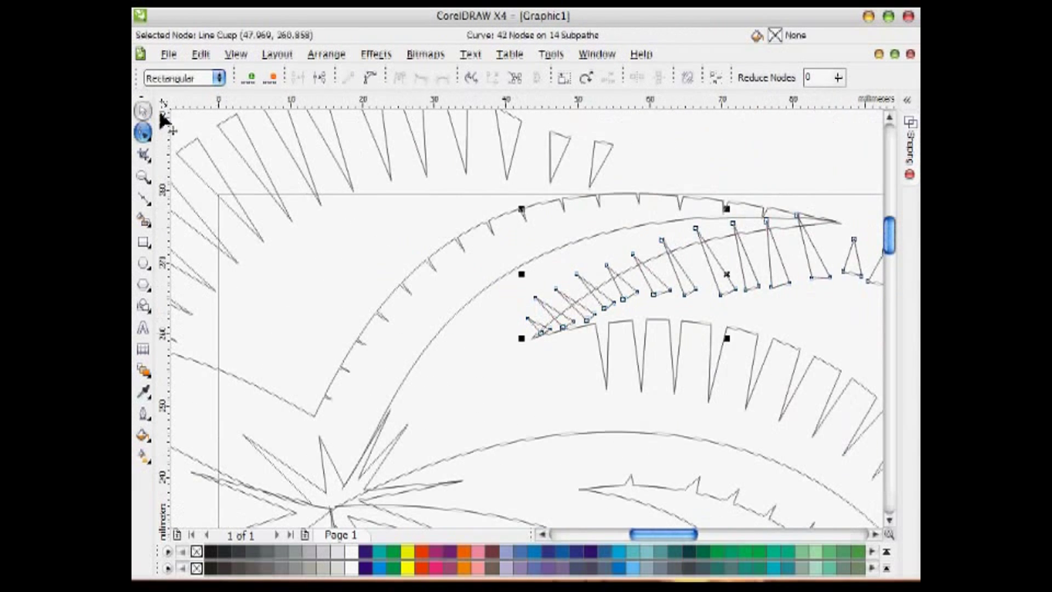
Step: Trim the smaller triangle set out of the top leaf's lower edge and move the set to the empty area above the upper left leaf
{"action": "scroll", "coordinate": [508, 282], "scroll_direction": "right", "scroll_amount": 2}
{"action": "left_click", "coordinate": [907, 144]}
{"action": "left_click", "coordinate": [815, 279]}
{"action": "left_click", "coordinate": [645, 229]}
{"action": "left_click", "coordinate": [876, 101]}
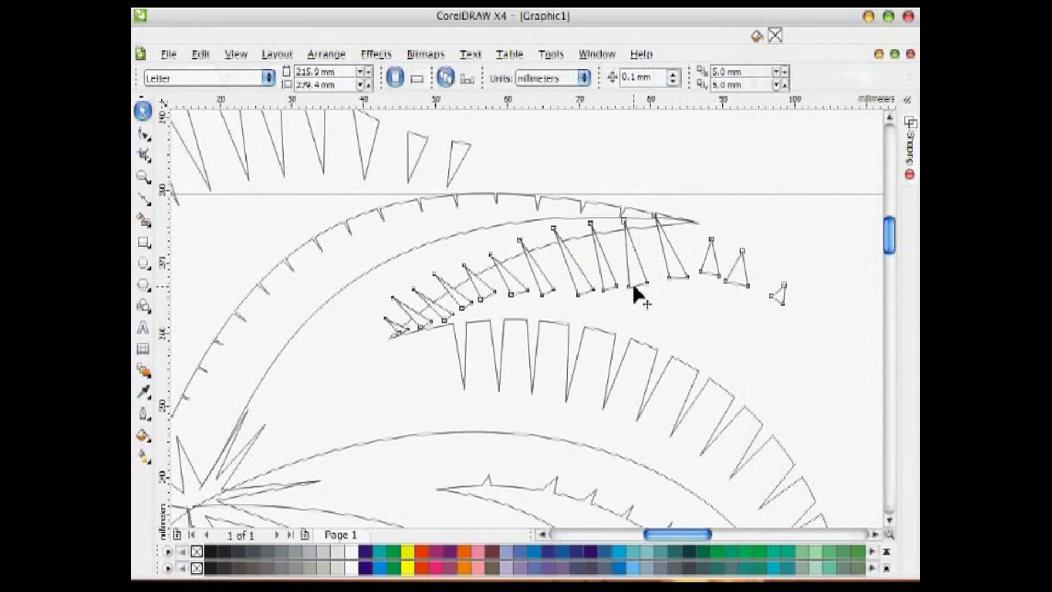
{"action": "left_click_drag", "start_coordinate": [634, 287], "coordinate": [722, 329]}
{"action": "left_click", "coordinate": [637, 243]}
{"action": "scroll", "coordinate": [524, 475], "scroll_direction": "down", "scroll_amount": 1}
{"action": "scroll", "coordinate": [571, 517], "scroll_direction": "left", "scroll_amount": 3}
{"action": "left_click_drag", "start_coordinate": [772, 391], "coordinate": [335, 236]}
{"action": "scroll", "coordinate": [398, 303], "scroll_direction": "down", "scroll_amount": 2}
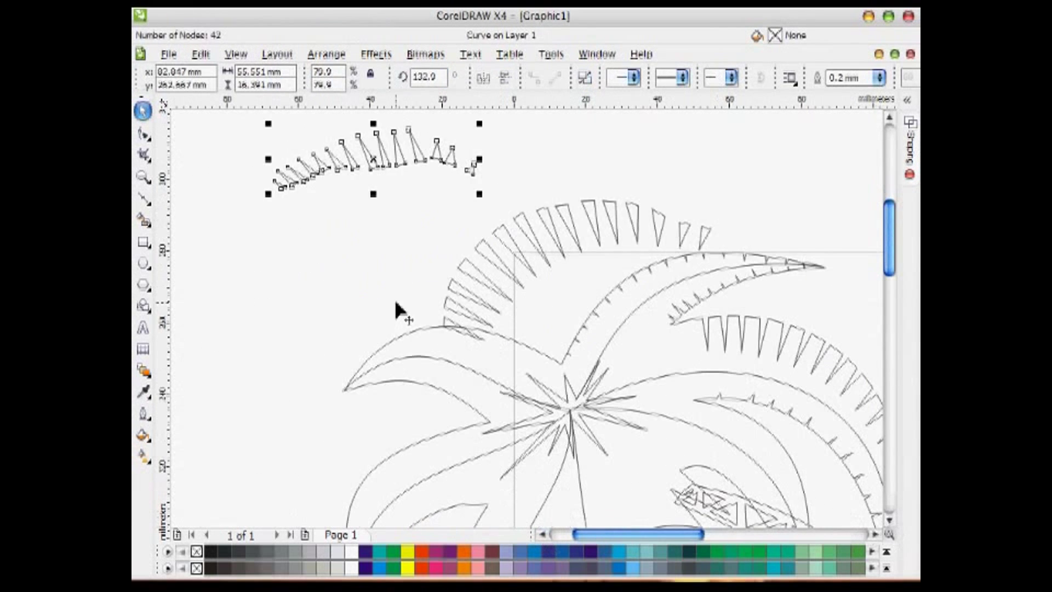
Step: Mirror the large triangle set onto the upper left leaf's upper edge, scaled to 85.7% and rotated to 150.2 degrees
{"action": "left_click_drag", "start_coordinate": [541, 250], "coordinate": [378, 262]}
{"action": "left_click_drag", "start_coordinate": [274, 281], "coordinate": [458, 276]}
{"action": "left_click", "coordinate": [384, 265]}
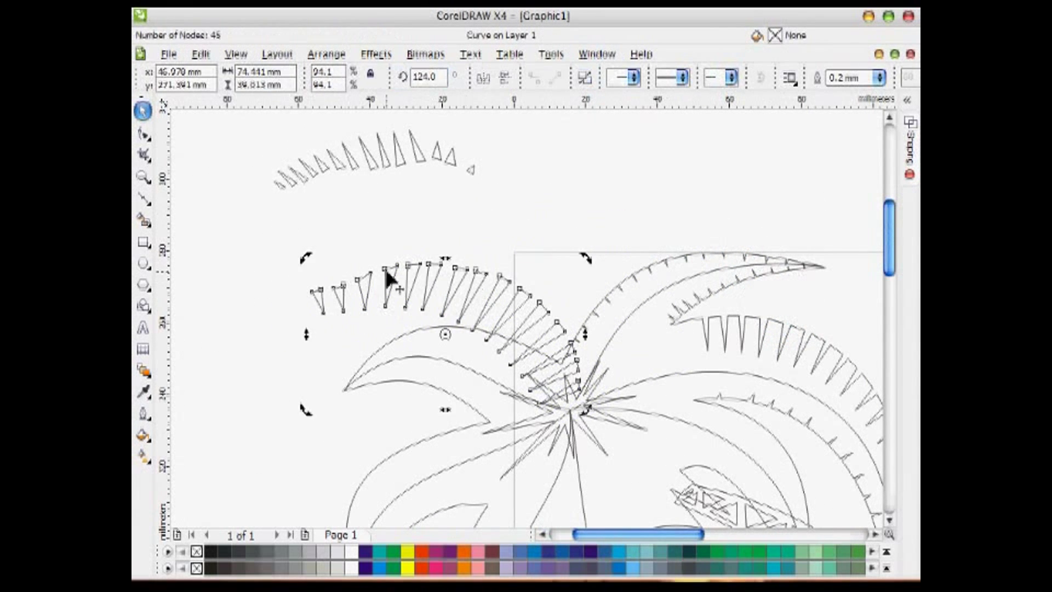
{"action": "mouse_move", "coordinate": [305, 252]}
{"action": "left_mouse_down"}
{"action": "mouse_move", "coordinate": [262, 328]}
{"action": "mouse_move", "coordinate": [304, 262]}
{"action": "left_mouse_up"}
{"action": "left_click", "coordinate": [434, 268]}
{"action": "left_click_drag", "start_coordinate": [523, 298], "coordinate": [511, 318]}
{"action": "left_click", "coordinate": [254, 228]}
Step: Delete the triangle of the large set that lies across the junction with the top leaf
{"action": "scroll", "coordinate": [469, 343], "scroll_direction": "up", "scroll_amount": 2}
{"action": "double_click", "coordinate": [633, 368]}
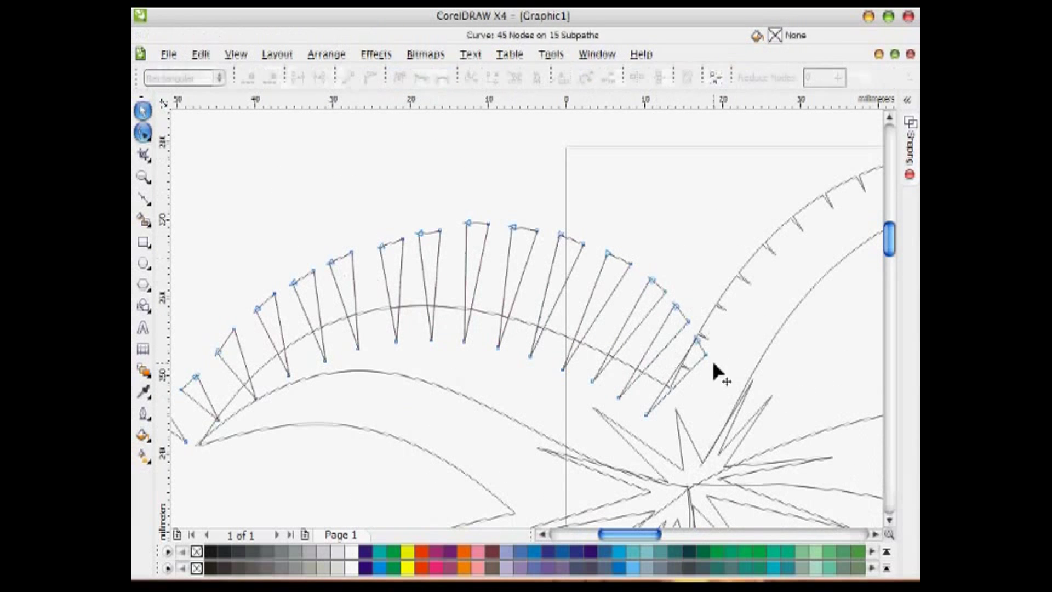
{"action": "key", "text": "space"}
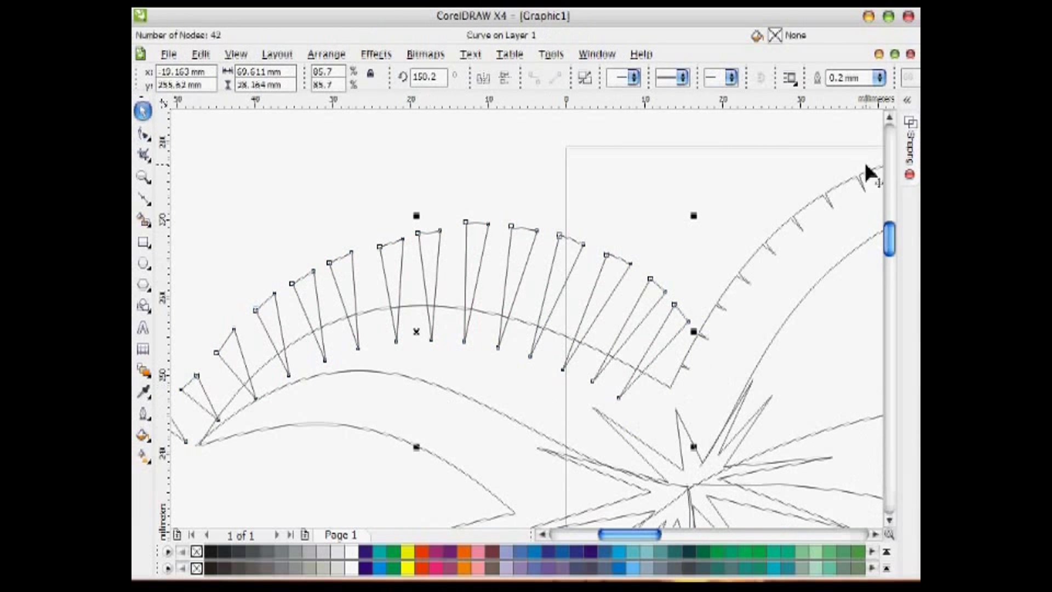
Step: Trim the large triangle set out of the upper left leaf's upper edge and move the set up clear of it
{"action": "left_click", "coordinate": [910, 146]}
{"action": "left_click_drag", "start_coordinate": [558, 304], "coordinate": [538, 212]}
{"action": "left_click", "coordinate": [877, 100]}
{"action": "left_click", "coordinate": [535, 296]}
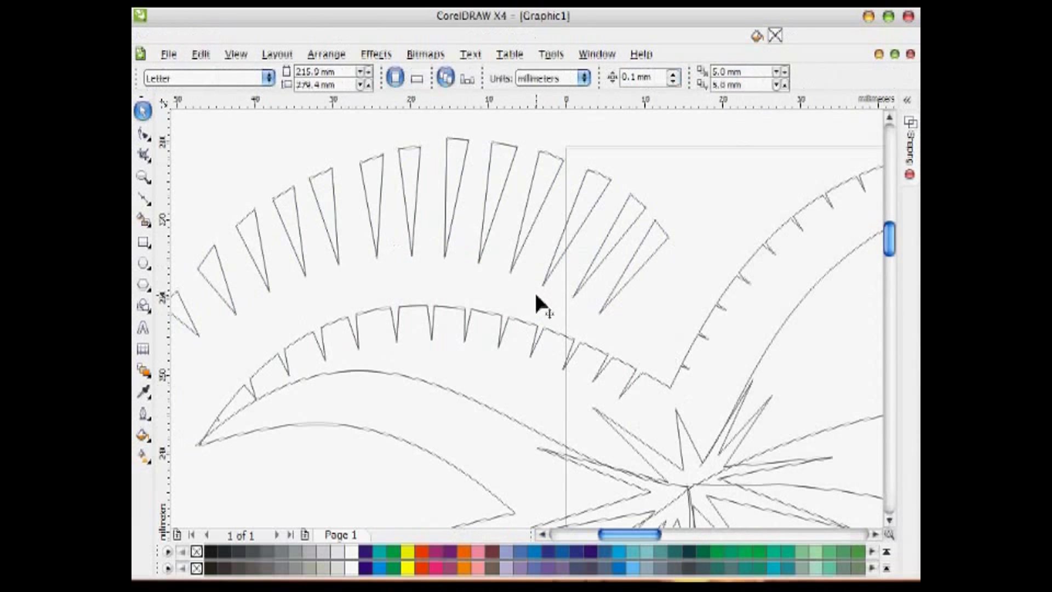
Step: Move the smaller triangle set onto the upper left leaf's lower edge and mirror it horizontally to match the curve
{"action": "scroll", "coordinate": [521, 335], "scroll_direction": "down", "scroll_amount": 2}
{"action": "left_click_drag", "start_coordinate": [420, 161], "coordinate": [453, 413]}
{"action": "scroll", "coordinate": [253, 162], "scroll_direction": "down", "scroll_amount": 1}
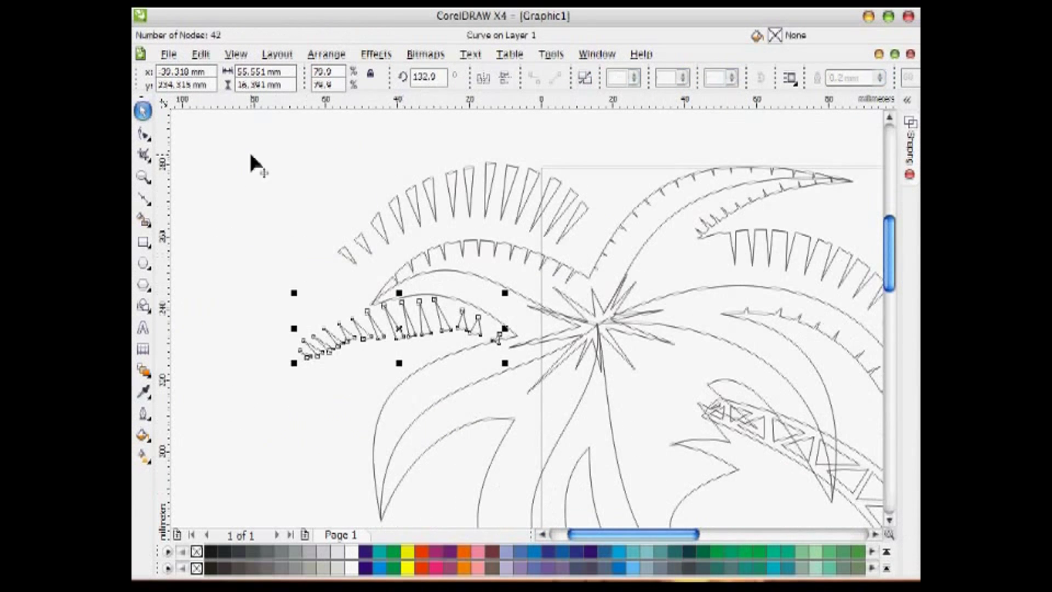
{"action": "scroll", "coordinate": [334, 230], "scroll_direction": "up", "scroll_amount": 2}
{"action": "left_click", "coordinate": [569, 376]}
{"action": "left_click_drag", "start_coordinate": [570, 384], "coordinate": [685, 381]}
{"action": "left_click_drag", "start_coordinate": [684, 382], "coordinate": [398, 359]}
Step: Reshape the smaller set's triangles so their tips cross the upper left leaf's lower edge, and delete the last triangle near the crown's centre
{"action": "key", "text": "F10"}
{"action": "left_click_drag", "start_coordinate": [462, 331], "coordinate": [485, 386]}
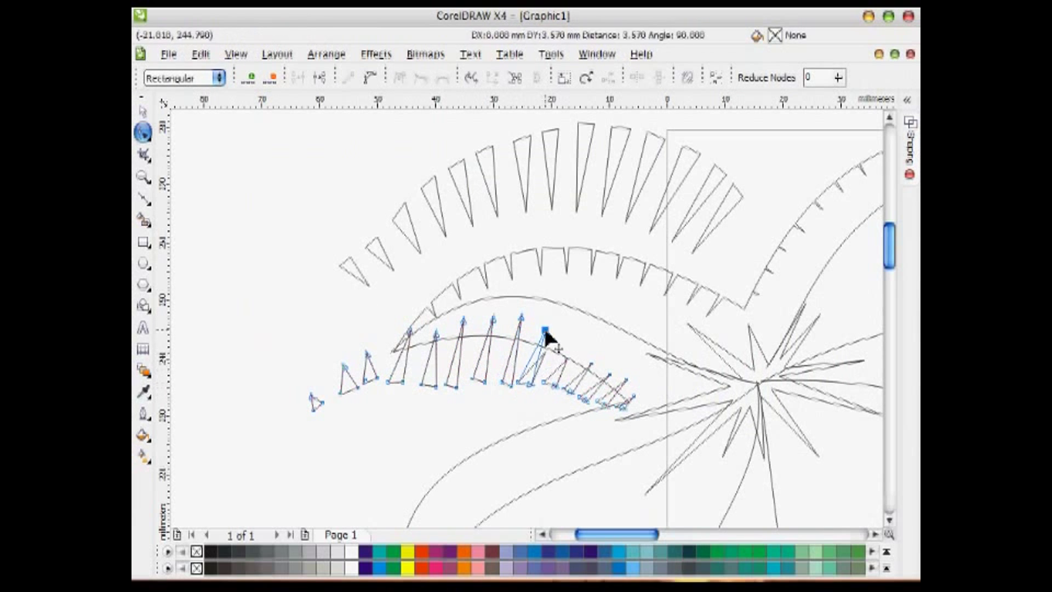
{"action": "left_click_drag", "start_coordinate": [545, 330], "coordinate": [545, 326]}
{"action": "left_click", "coordinate": [531, 384]}
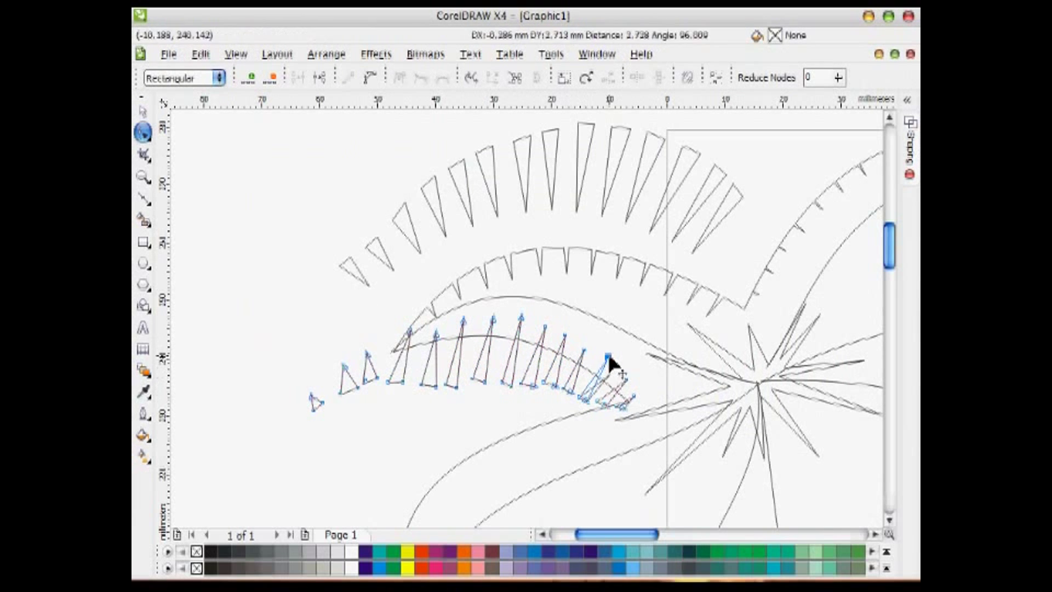
{"action": "left_click_drag", "start_coordinate": [623, 382], "coordinate": [633, 394]}
{"action": "left_click_drag", "start_coordinate": [407, 392], "coordinate": [405, 392]}
{"action": "left_click_drag", "start_coordinate": [412, 335], "coordinate": [412, 345]}
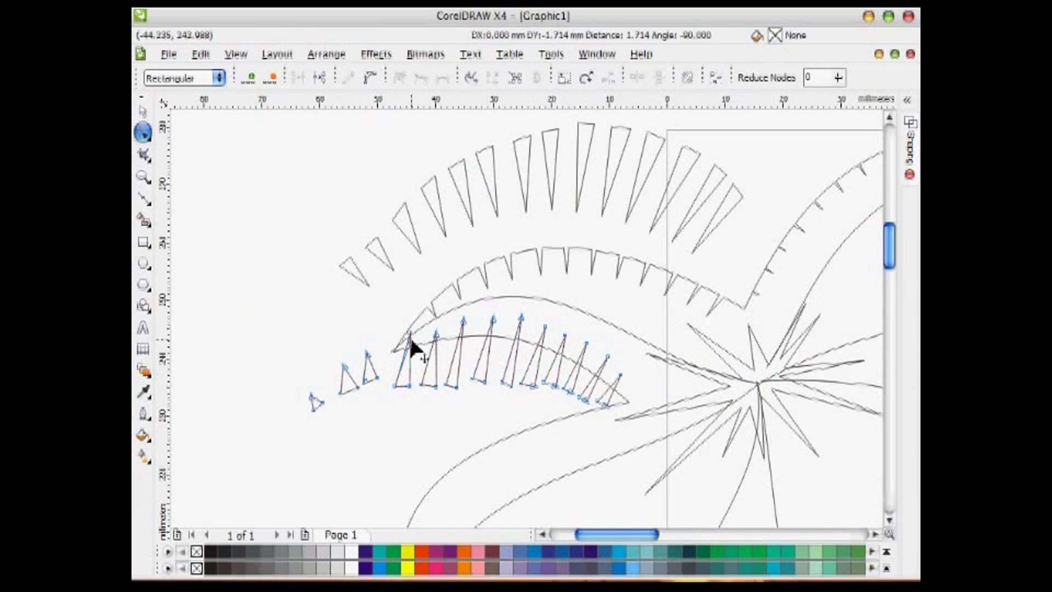
{"action": "left_click_drag", "start_coordinate": [497, 394], "coordinate": [498, 393]}
Step: Trim the smaller triangle set out of the upper left leaf's lower edge and move the set aside above the leaf
{"action": "left_click_drag", "start_coordinate": [485, 382], "coordinate": [339, 222]}
{"action": "left_click", "coordinate": [909, 147]}
{"action": "left_click", "coordinate": [823, 274]}
{"action": "left_click", "coordinate": [698, 292]}
{"action": "left_click", "coordinate": [875, 99]}
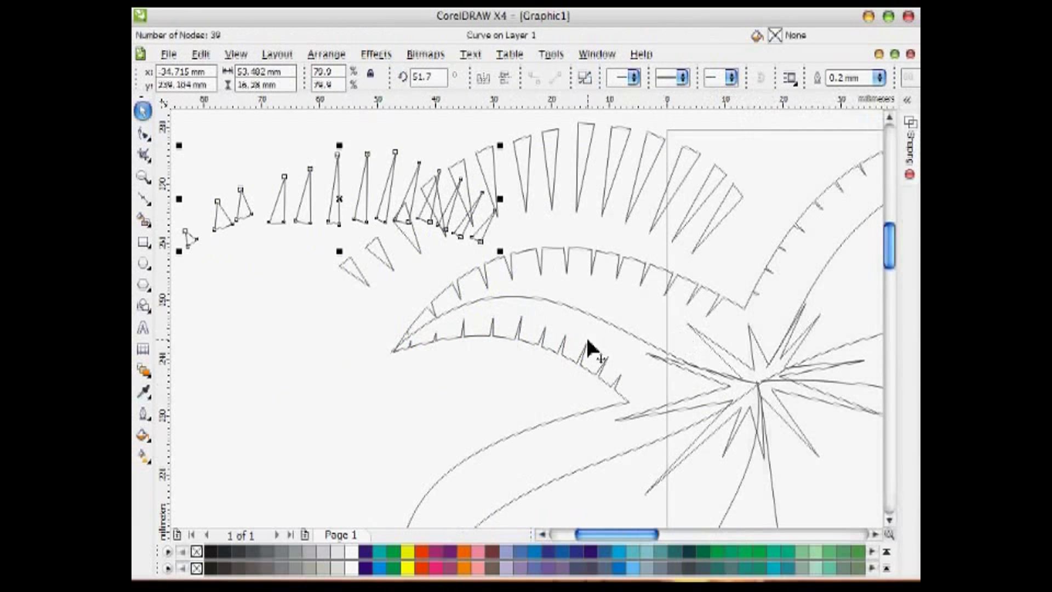
Step: Move the large triangle set onto the outer edge of the lower left leaf and rotate it to 188.5 degrees
{"action": "left_click", "coordinate": [585, 259]}
{"action": "scroll", "coordinate": [586, 260], "scroll_direction": "down", "scroll_amount": 1}
{"action": "left_click_drag", "start_coordinate": [593, 228], "coordinate": [554, 323]}
{"action": "left_click", "coordinate": [554, 324]}
{"action": "left_click_drag", "start_coordinate": [621, 292], "coordinate": [592, 250]}
{"action": "left_click_drag", "start_coordinate": [576, 323], "coordinate": [577, 336]}
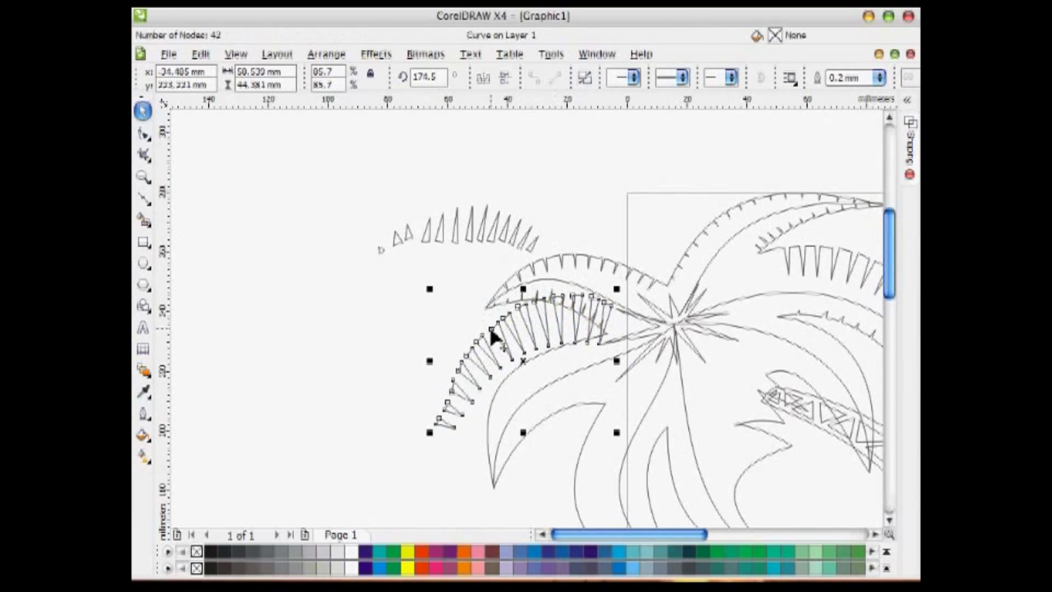
{"action": "left_click", "coordinate": [492, 330]}
{"action": "left_click_drag", "start_coordinate": [430, 289], "coordinate": [415, 313]}
{"action": "left_click_drag", "start_coordinate": [527, 323], "coordinate": [500, 357]}
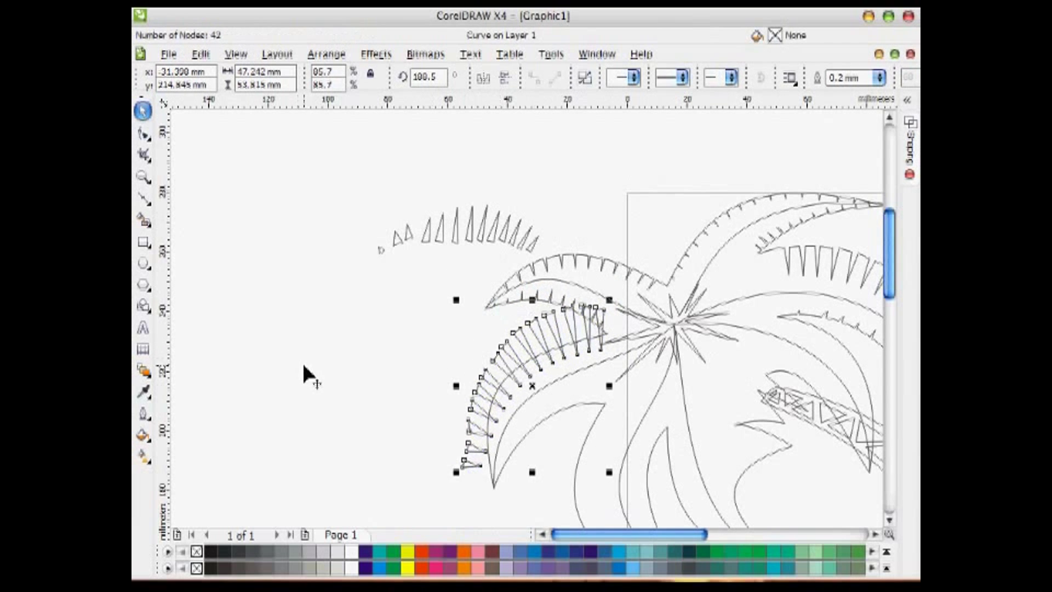
Step: Adjust the large set's tips at the lower end and shorten its triangles near the crown's centre to clear the upper left leaf
{"action": "key", "text": "shift+F2"}
{"action": "key", "text": "F10"}
{"action": "left_click", "coordinate": [440, 486]}
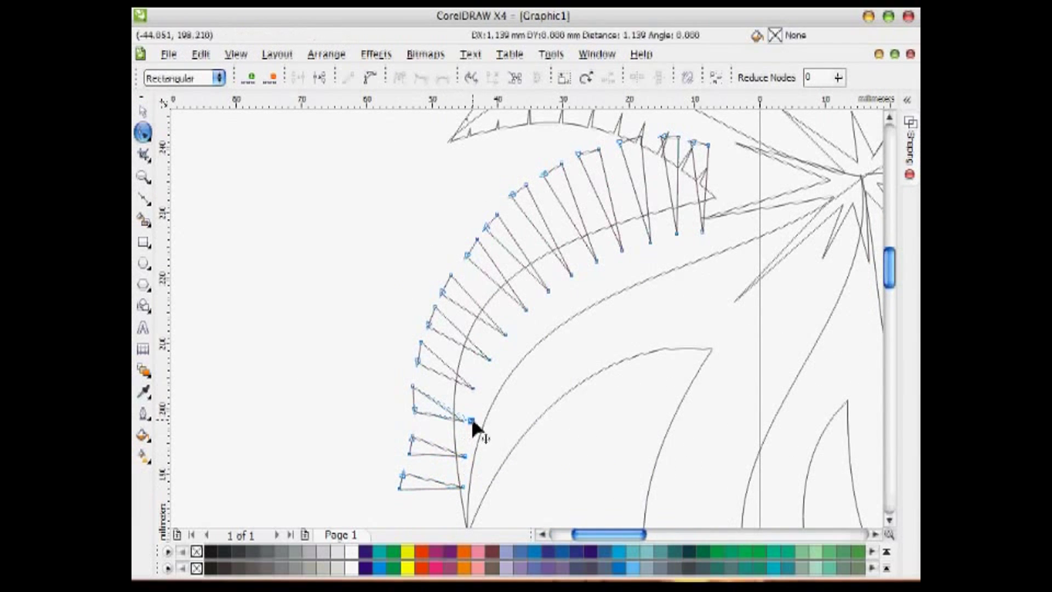
{"action": "left_click_drag", "start_coordinate": [708, 145], "coordinate": [700, 187]}
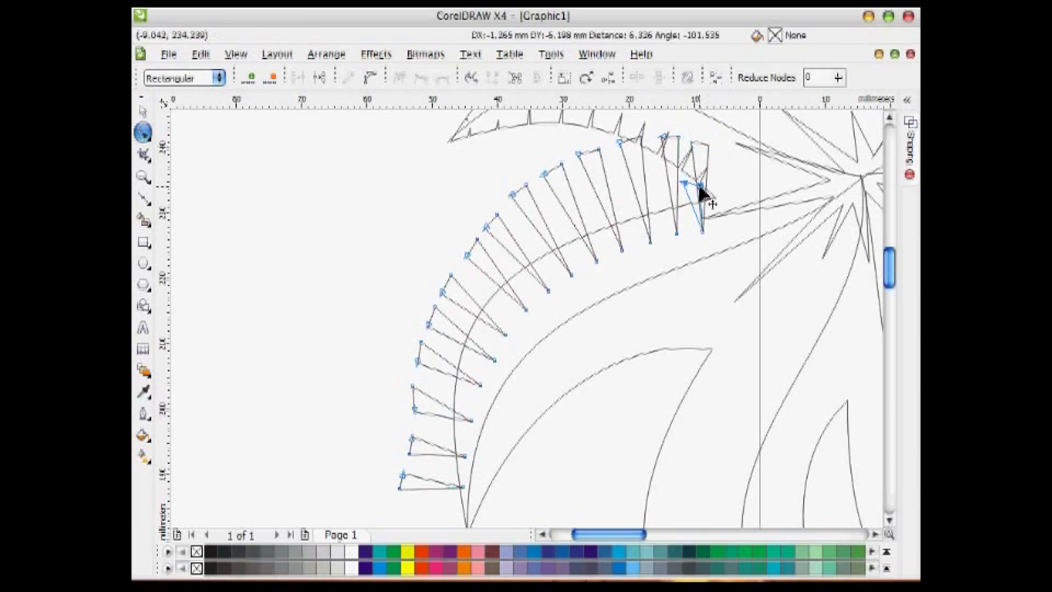
{"action": "left_click_drag", "start_coordinate": [680, 144], "coordinate": [661, 175]}
{"action": "left_click_drag", "start_coordinate": [641, 137], "coordinate": [642, 153]}
{"action": "key", "text": "space"}
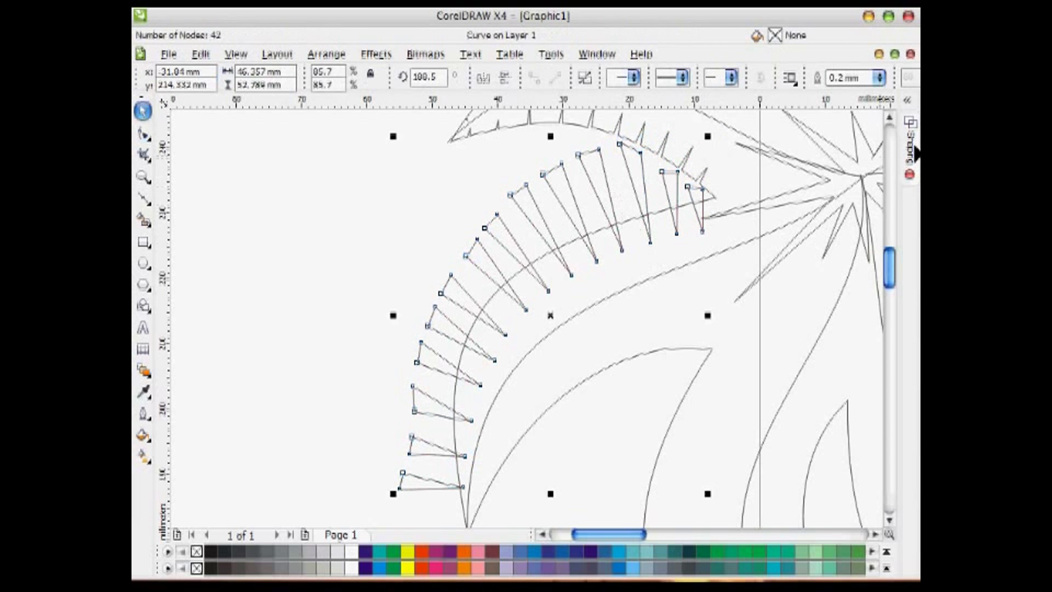
Step: Trim the large triangle set out of the lower left leaf's outer edge and move the set clear of the leaf
{"action": "left_click", "coordinate": [909, 147]}
{"action": "left_click", "coordinate": [838, 274]}
{"action": "left_click", "coordinate": [599, 371]}
{"action": "left_click_drag", "start_coordinate": [595, 198], "coordinate": [438, 184]}
{"action": "left_click", "coordinate": [876, 101]}
{"action": "left_click", "coordinate": [422, 340]}
Step: Move the smaller triangle set onto the lower left leaf's inner edge and rotate it to follow the curve
{"action": "scroll", "coordinate": [421, 340], "scroll_direction": "down", "scroll_amount": 2}
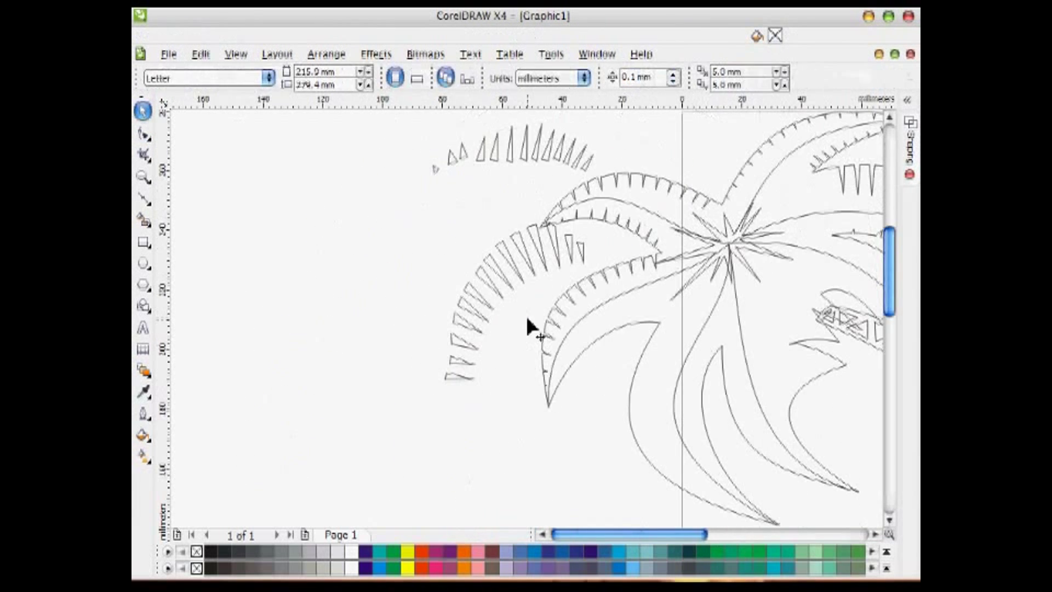
{"action": "left_click_drag", "start_coordinate": [482, 134], "coordinate": [530, 336]}
{"action": "scroll", "coordinate": [560, 323], "scroll_direction": "up", "scroll_amount": 1}
{"action": "left_click", "coordinate": [620, 384]}
Step: Trim the smaller triangle set out of the lower left leaf's inner edge and move the set away from the palm
{"action": "left_click_drag", "start_coordinate": [638, 390], "coordinate": [340, 281]}
{"action": "left_click", "coordinate": [910, 147]}
{"action": "left_click", "coordinate": [827, 274]}
{"action": "left_click", "coordinate": [651, 313]}
{"action": "left_click", "coordinate": [875, 101]}
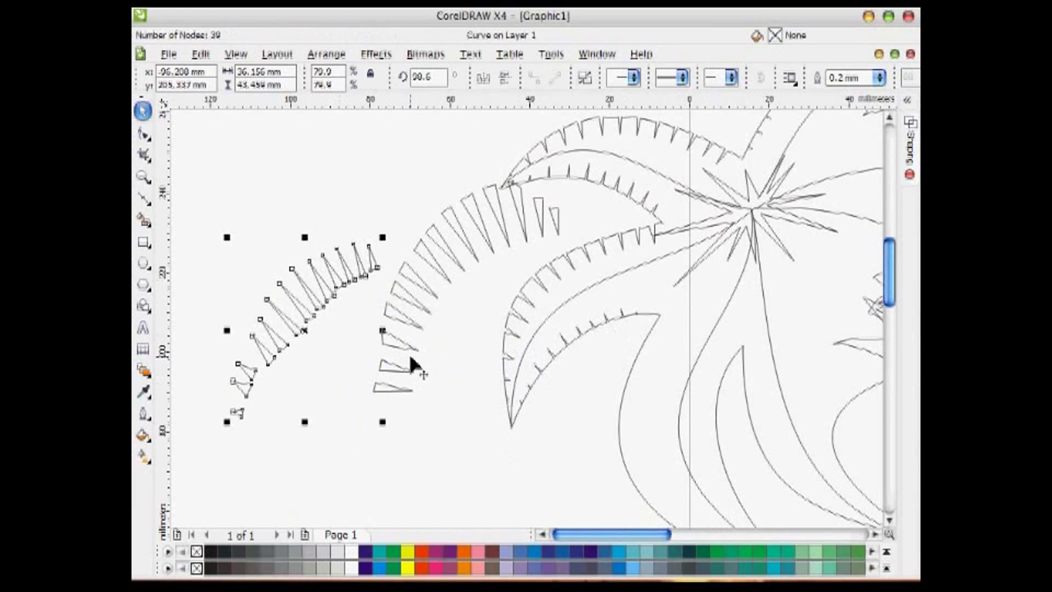
Step: Move the large triangle set to the outer edge of the bottom hanging leaf, rotate it to 251.6 degrees and enlarge it to 98.7%
{"action": "left_click", "coordinate": [889, 519]}
{"action": "left_click", "coordinate": [875, 533]}
{"action": "left_click_drag", "start_coordinate": [287, 167], "coordinate": [375, 362]}
{"action": "left_click", "coordinate": [375, 363]}
{"action": "left_click_drag", "start_coordinate": [509, 469], "coordinate": [554, 326]}
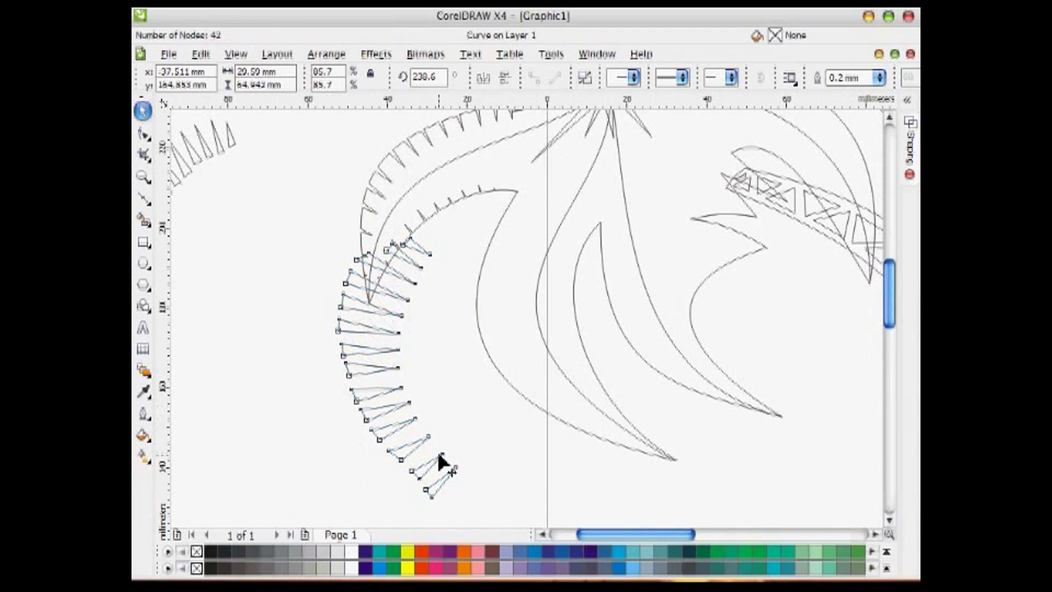
{"action": "left_click_drag", "start_coordinate": [438, 454], "coordinate": [519, 430]}
{"action": "left_click_drag", "start_coordinate": [541, 478], "coordinate": [584, 503]}
{"action": "left_click", "coordinate": [546, 446]}
{"action": "left_click_drag", "start_coordinate": [889, 285], "coordinate": [889, 291]}
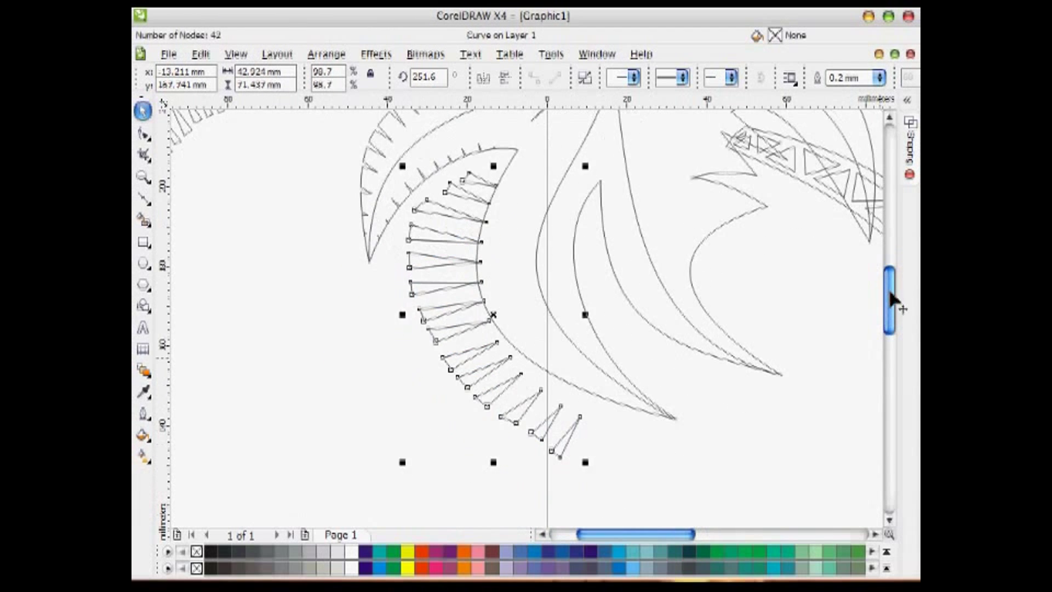
Step: Enlarge the large triangle set to 107.3% and turn it further so its tips cross the bottom leaf's outer edge
{"action": "left_click_drag", "start_coordinate": [585, 462], "coordinate": [624, 469]}
{"action": "left_click", "coordinate": [588, 446]}
{"action": "left_click_drag", "start_coordinate": [590, 438], "coordinate": [621, 429]}
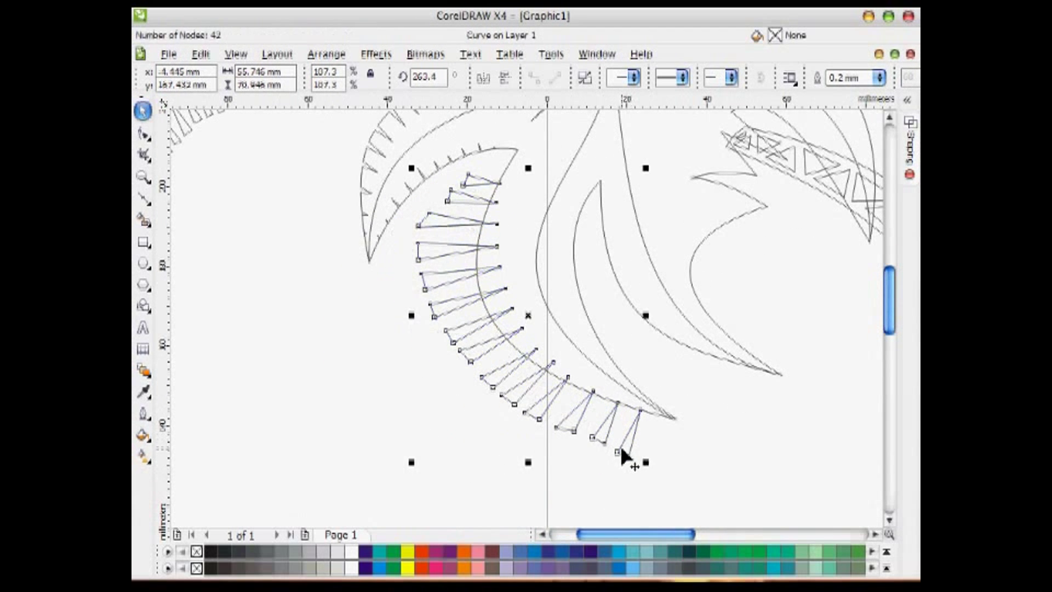
{"action": "left_click_drag", "start_coordinate": [645, 468], "coordinate": [651, 464]}
Step: Enlarge the large triangle set to 111.1% and rotate and shift it to follow the bottom hanging leaf's outer edge
{"action": "key", "text": "F10"}
{"action": "left_click", "coordinate": [508, 188]}
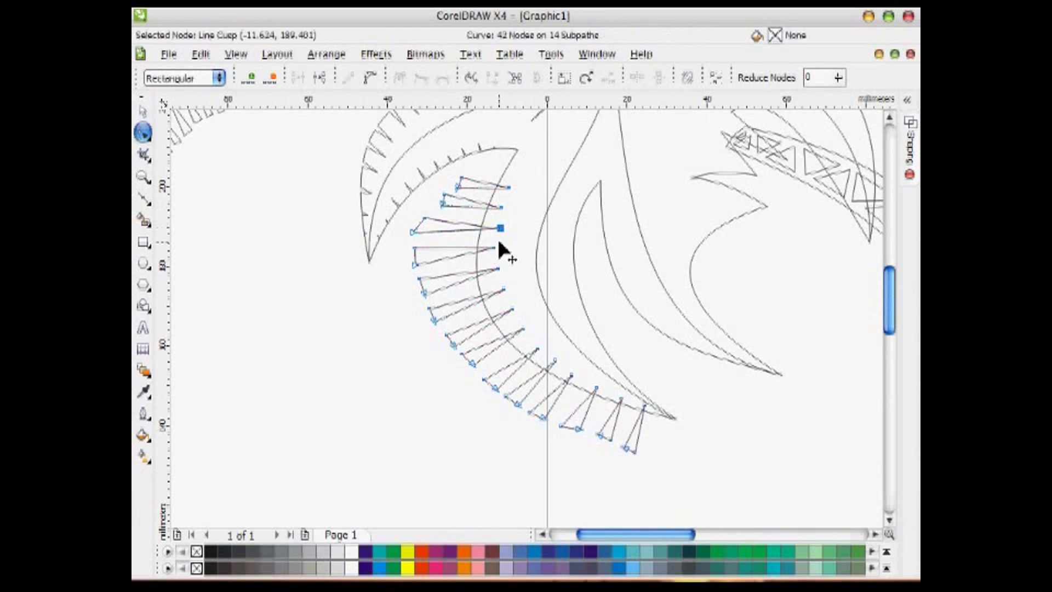
{"action": "key", "text": "space"}
{"action": "left_click_drag", "start_coordinate": [457, 186], "coordinate": [398, 154]}
{"action": "left_click_drag", "start_coordinate": [453, 222], "coordinate": [459, 222]}
{"action": "left_click", "coordinate": [618, 415]}
{"action": "left_click_drag", "start_coordinate": [657, 459], "coordinate": [643, 469]}
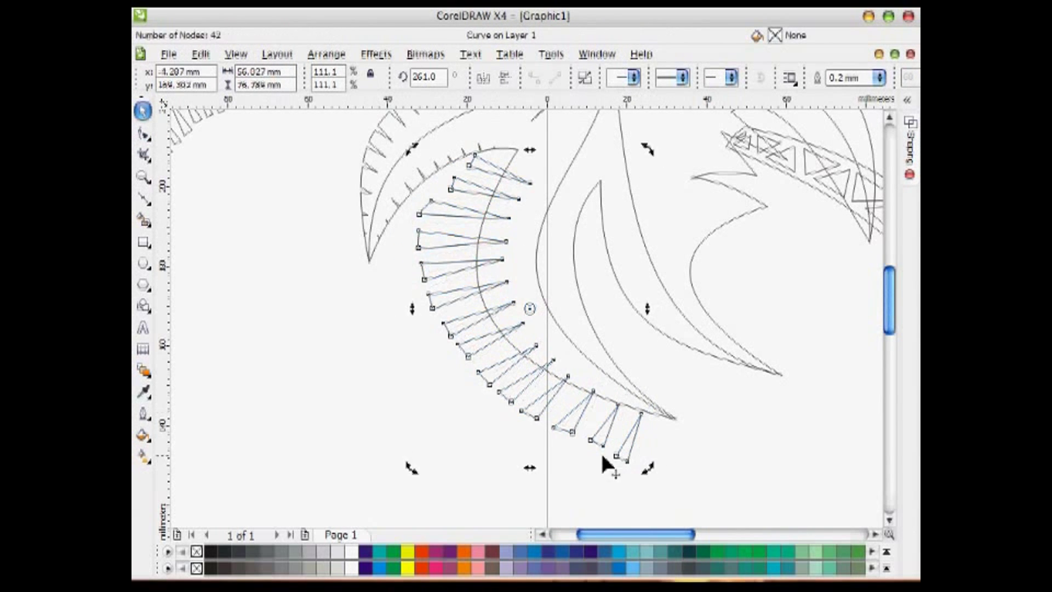
{"action": "left_click_drag", "start_coordinate": [580, 417], "coordinate": [583, 416]}
{"action": "left_click_drag", "start_coordinate": [650, 466], "coordinate": [651, 452]}
Step: Adjust the nodes of the large set's topmost triangle beside the lower left leaf
{"action": "key", "text": "F10"}
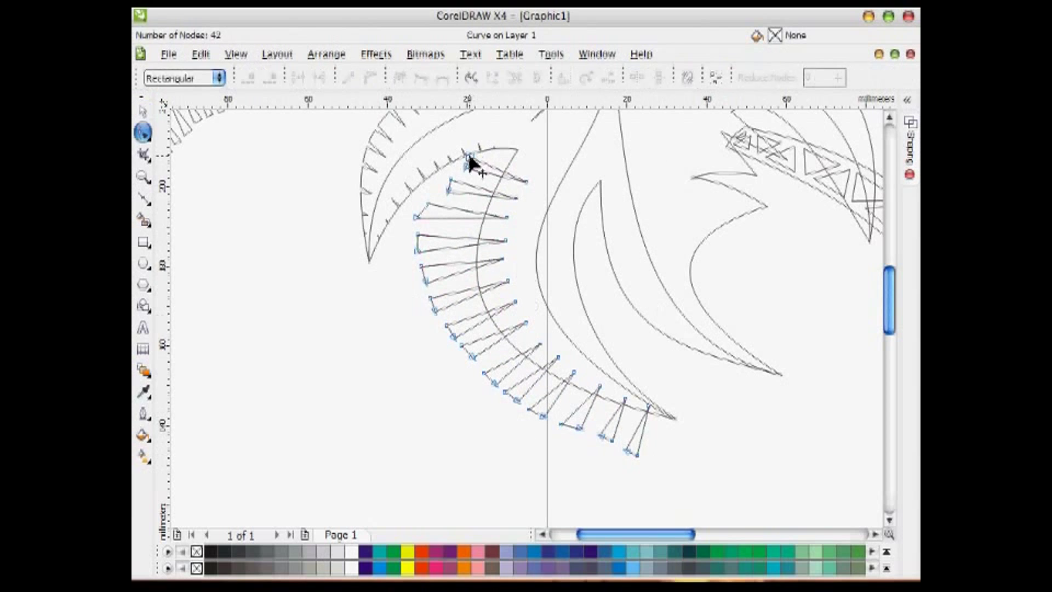
{"action": "left_click_drag", "start_coordinate": [469, 156], "coordinate": [472, 159]}
{"action": "key", "text": "space"}
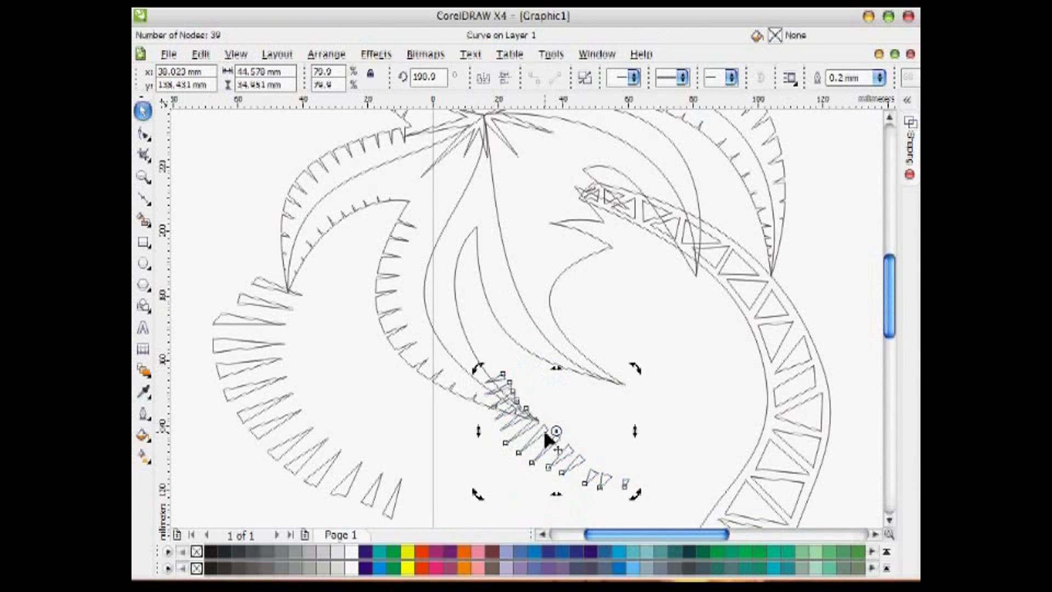
Step: Move the smaller triangle set onto the bottom leaf's inner edge, enlarge it to 88.2% and rotate it to about 161 degrees
{"action": "left_click_drag", "start_coordinate": [542, 426], "coordinate": [546, 387]}
{"action": "left_click_drag", "start_coordinate": [491, 286], "coordinate": [472, 298]}
{"action": "left_click_drag", "start_coordinate": [542, 412], "coordinate": [553, 427]}
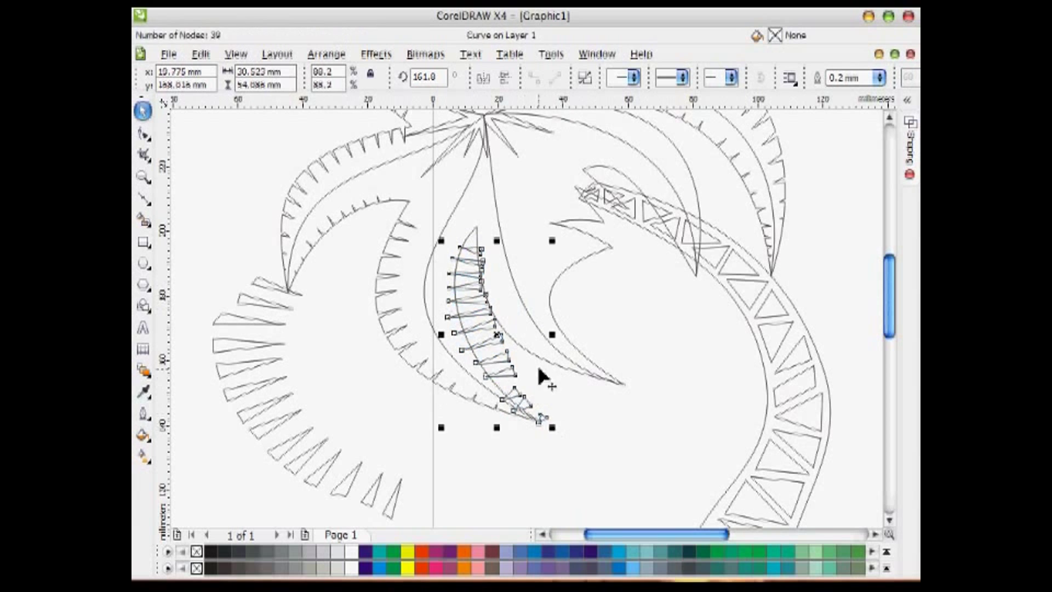
{"action": "left_click_drag", "start_coordinate": [491, 343], "coordinate": [486, 337]}
Step: Adjust the nodes of the smaller set's triangles so they cross the bottom leaf's inner edge towards its tip
{"action": "key", "text": "F10"}
{"action": "left_click", "coordinate": [509, 385]}
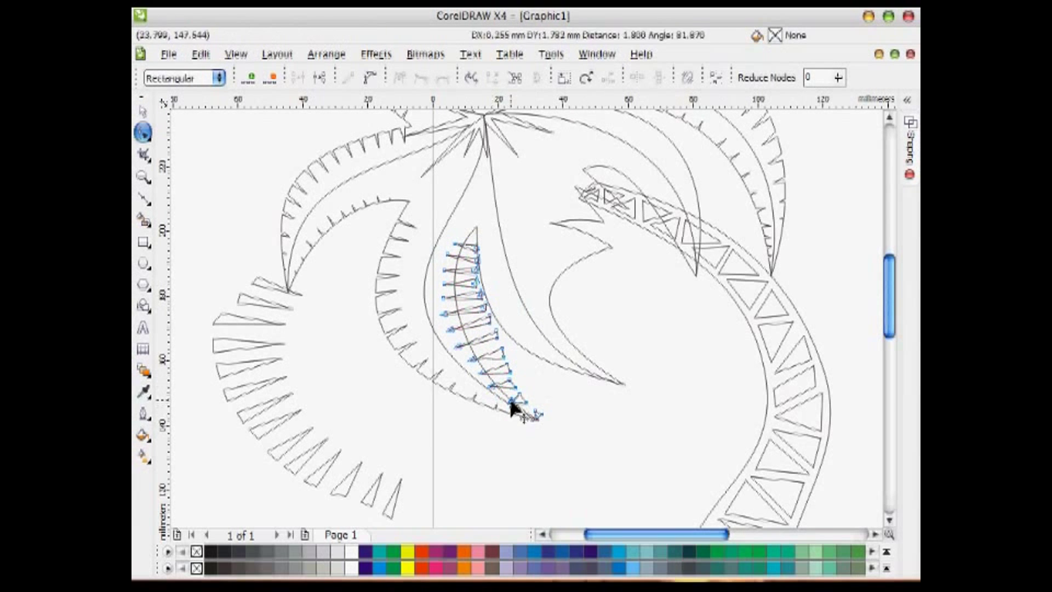
{"action": "key", "text": "space"}
{"action": "scroll", "coordinate": [455, 243], "scroll_direction": "up", "scroll_amount": 5}
{"action": "key", "text": "F10"}
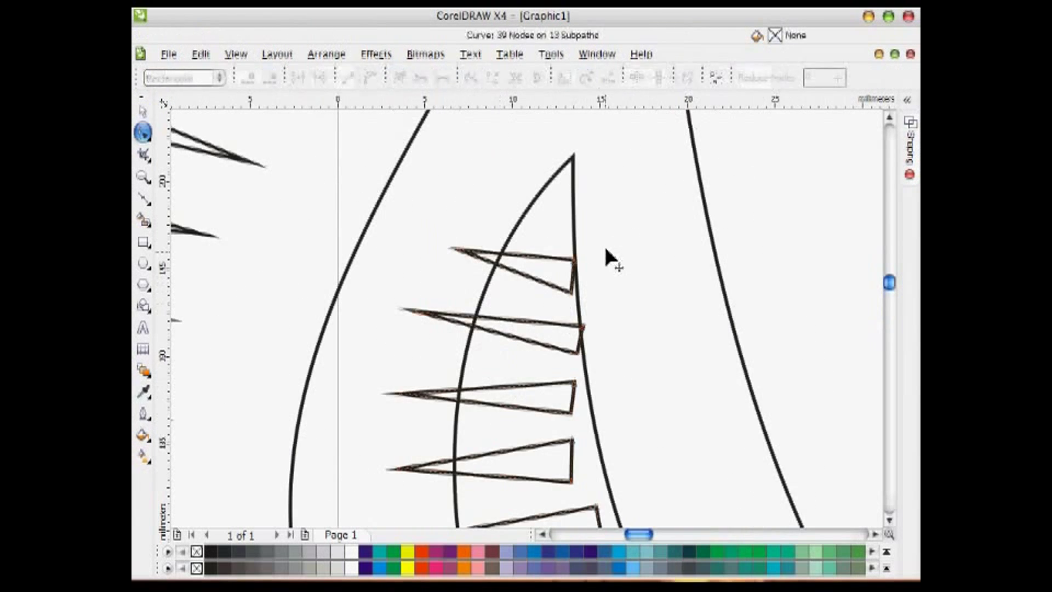
Step: Trim the smaller triangle set out of the bottom leaf's inner edge and move the set below the leaf
{"action": "key", "text": "F4"}
{"action": "left_click", "coordinate": [142, 111]}
{"action": "left_click", "coordinate": [910, 144]}
{"action": "left_click", "coordinate": [821, 275]}
{"action": "left_click", "coordinate": [541, 332]}
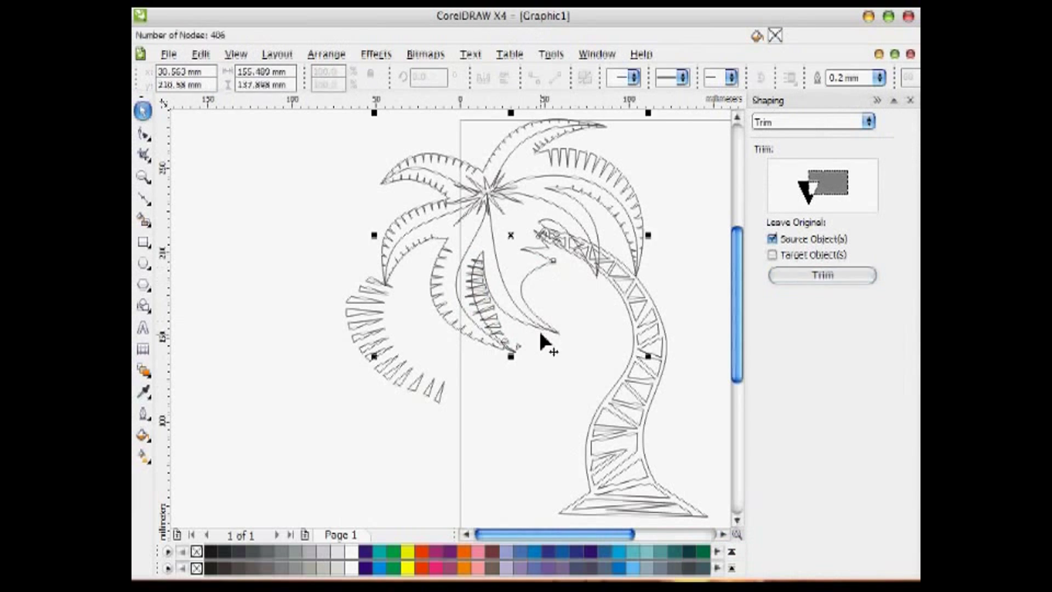
{"action": "left_click_drag", "start_coordinate": [482, 300], "coordinate": [484, 416]}
Step: Move the large triangle set onto the left edge of the right hanging leaf, scale it to 92.5% and rotate it to 268.1 degrees
{"action": "left_click", "coordinate": [422, 430]}
{"action": "left_click_drag", "start_coordinate": [394, 361], "coordinate": [498, 333]}
{"action": "scroll", "coordinate": [562, 316], "scroll_direction": "up", "scroll_amount": 2}
{"action": "left_click_drag", "start_coordinate": [537, 451], "coordinate": [518, 378]}
{"action": "left_click", "coordinate": [494, 400]}
{"action": "mouse_move", "coordinate": [508, 374]}
{"action": "left_mouse_down"}
{"action": "mouse_move", "coordinate": [531, 364]}
{"action": "mouse_move", "coordinate": [520, 382]}
{"action": "left_mouse_up"}
{"action": "left_click", "coordinate": [531, 360]}
{"action": "left_click_drag", "start_coordinate": [504, 363], "coordinate": [531, 359]}
{"action": "left_click", "coordinate": [531, 360]}
Step: Delete the large set's two topmost triangles and pull the bases of the next ones clear of the neighbouring leaf
{"action": "key", "text": "F10"}
{"action": "key", "text": "F10"}
{"action": "left_click_drag", "start_coordinate": [414, 253], "coordinate": [414, 251]}
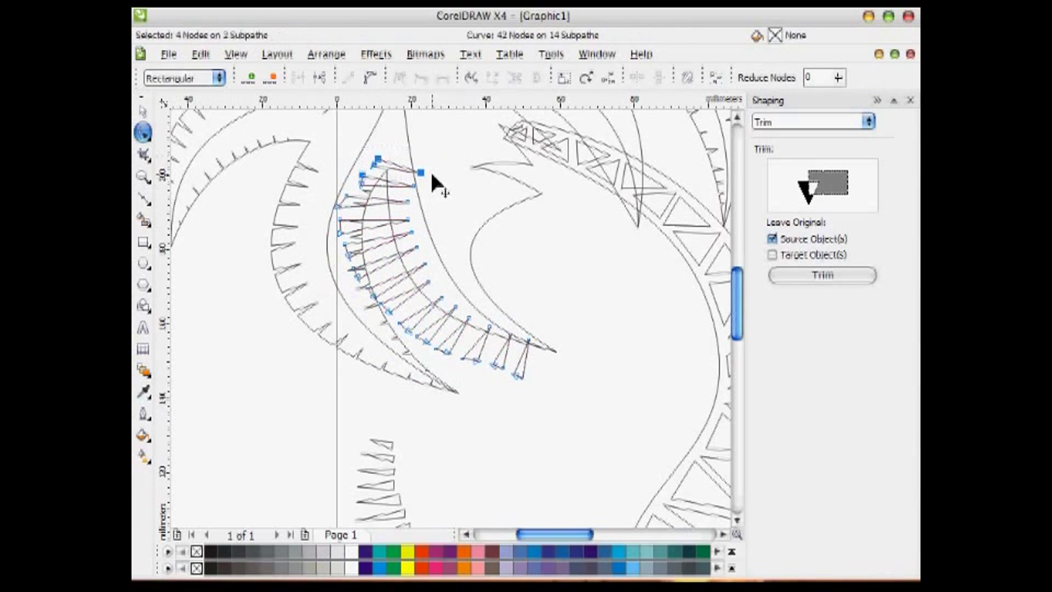
{"action": "left_click_drag", "start_coordinate": [420, 202], "coordinate": [367, 211]}
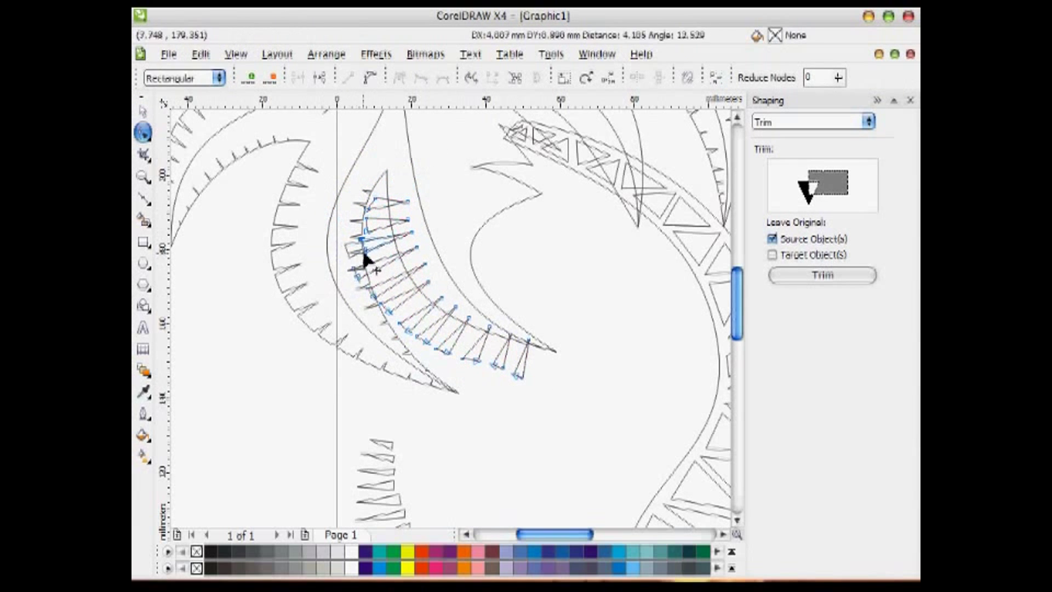
{"action": "key", "text": "space"}
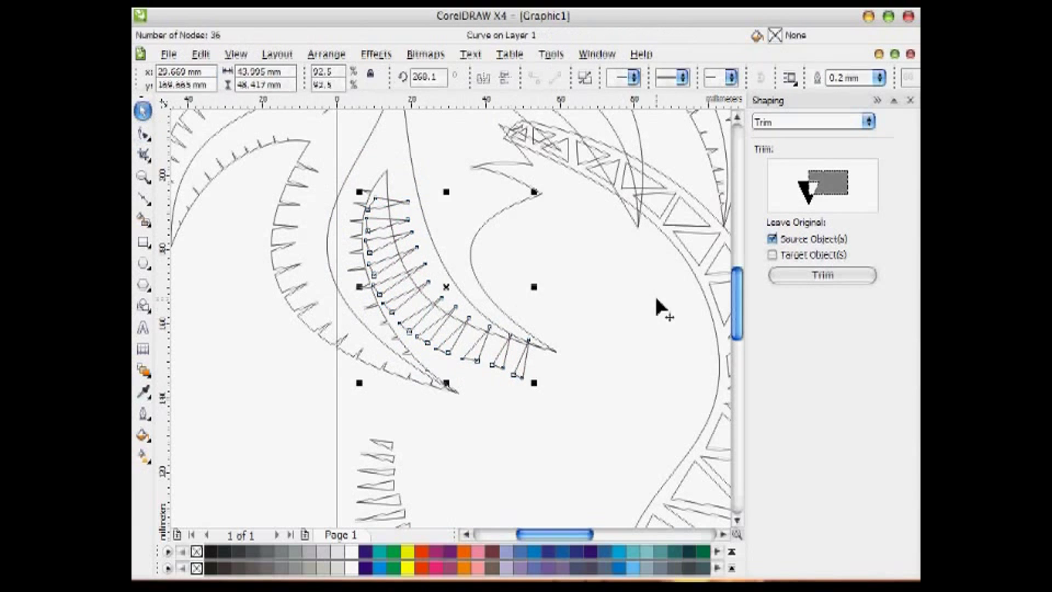
Step: Trim the large triangle set out of the right hanging leaf's left edge and move the set off to the left
{"action": "left_click", "coordinate": [799, 277]}
{"action": "left_click", "coordinate": [475, 273]}
{"action": "left_click_drag", "start_coordinate": [477, 353], "coordinate": [341, 397]}
Step: Move the smaller triangle set onto the right hanging leaf's right edge and rotate it to 151.1 degrees
{"action": "left_click_drag", "start_coordinate": [398, 462], "coordinate": [565, 266]}
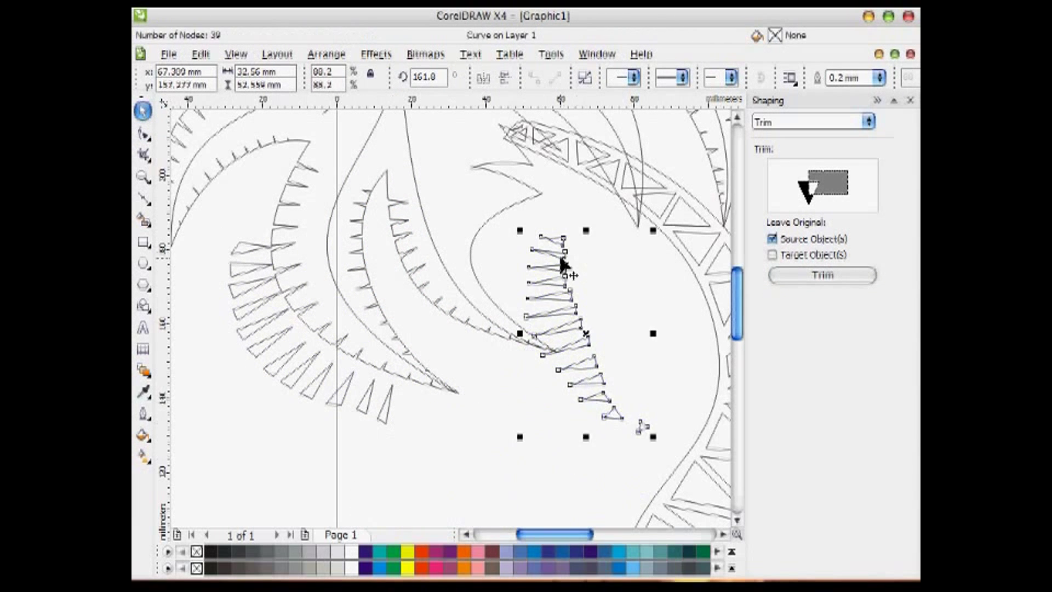
{"action": "left_click_drag", "start_coordinate": [654, 230], "coordinate": [673, 247]}
{"action": "left_click_drag", "start_coordinate": [571, 285], "coordinate": [525, 241]}
{"action": "left_click", "coordinate": [526, 209]}
{"action": "left_click_drag", "start_coordinate": [598, 184], "coordinate": [595, 182]}
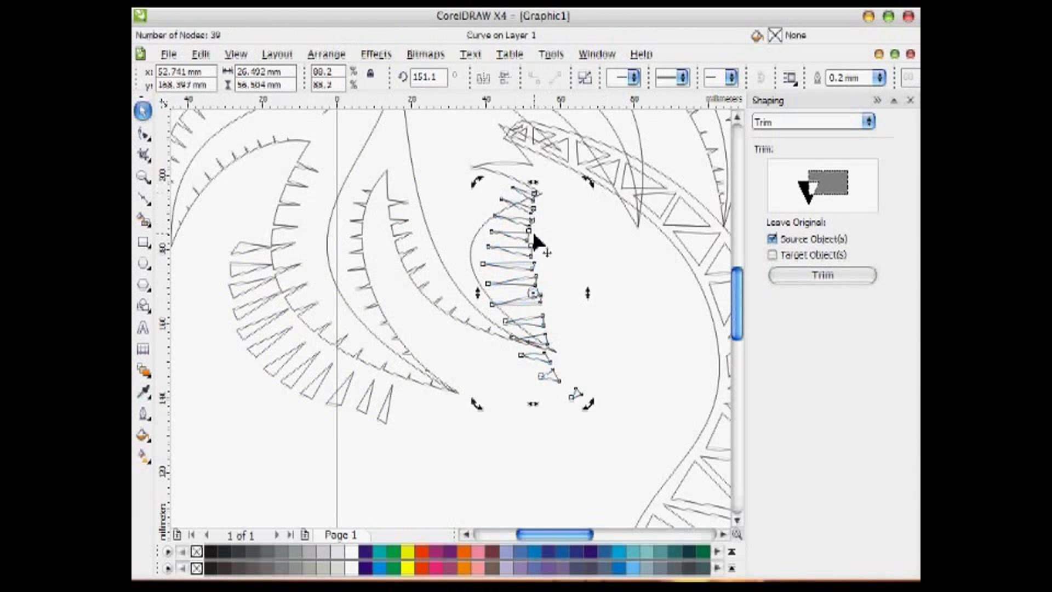
{"action": "mouse_move", "coordinate": [527, 236]}
{"action": "left_mouse_down"}
{"action": "mouse_move", "coordinate": [508, 222]}
{"action": "mouse_move", "coordinate": [519, 222]}
{"action": "left_mouse_up"}
Step: Move the smaller set's upper triangles along the right hanging leaf's edge towards its upper corner
{"action": "key", "text": "space"}
{"action": "left_click_drag", "start_coordinate": [614, 272], "coordinate": [614, 272]}
{"action": "left_click", "coordinate": [388, 219]}
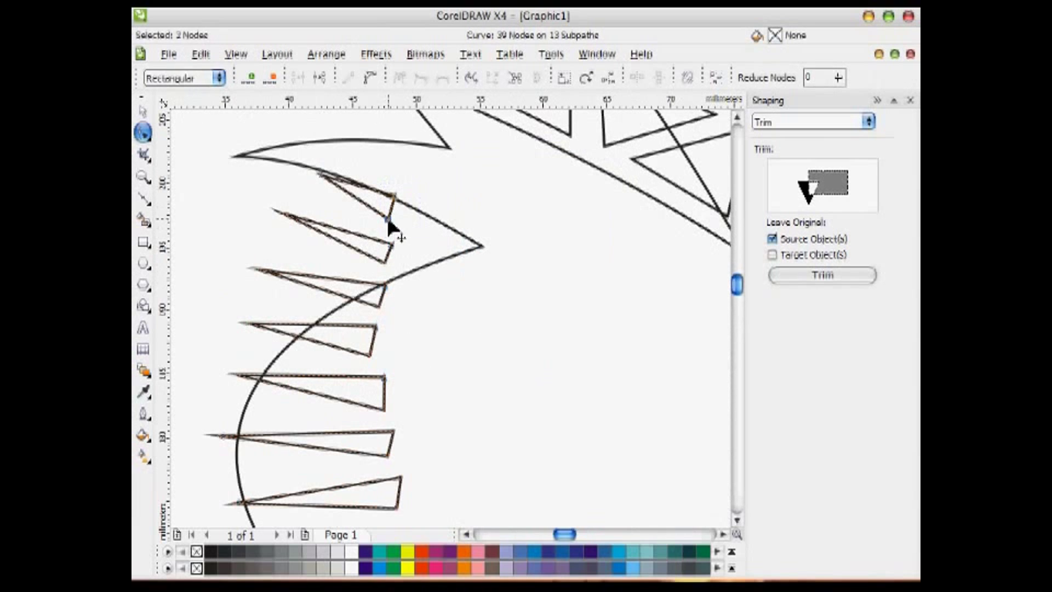
{"action": "left_click_drag", "start_coordinate": [444, 273], "coordinate": [444, 273]}
{"action": "left_click_drag", "start_coordinate": [383, 257], "coordinate": [486, 307]}
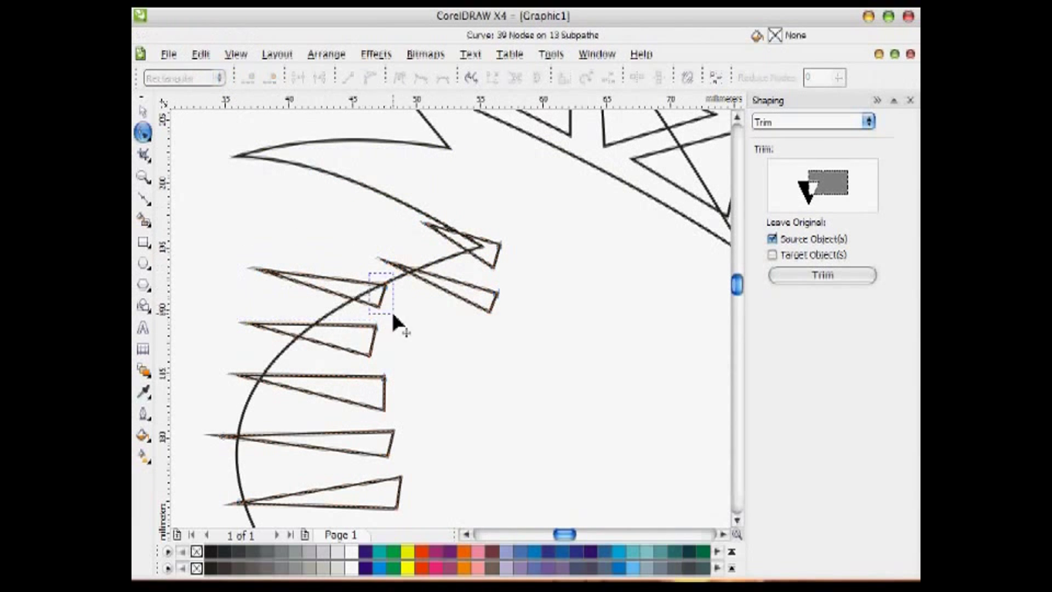
{"action": "left_click_drag", "start_coordinate": [396, 324], "coordinate": [396, 324]}
{"action": "left_click_drag", "start_coordinate": [383, 285], "coordinate": [427, 310]}
{"action": "left_click_drag", "start_coordinate": [423, 222], "coordinate": [407, 237]}
{"action": "left_click_drag", "start_coordinate": [493, 267], "coordinate": [495, 280]}
Step: Reposition the nodes of the smaller set's middle and lower triangles so they cut across the right hanging leaf's edge
{"action": "left_click", "coordinate": [736, 519]}
{"action": "left_click", "coordinate": [383, 327]}
{"action": "scroll", "coordinate": [482, 305], "scroll_direction": "down", "scroll_amount": 2}
{"action": "scroll", "coordinate": [481, 305], "scroll_direction": "up", "scroll_amount": 1}
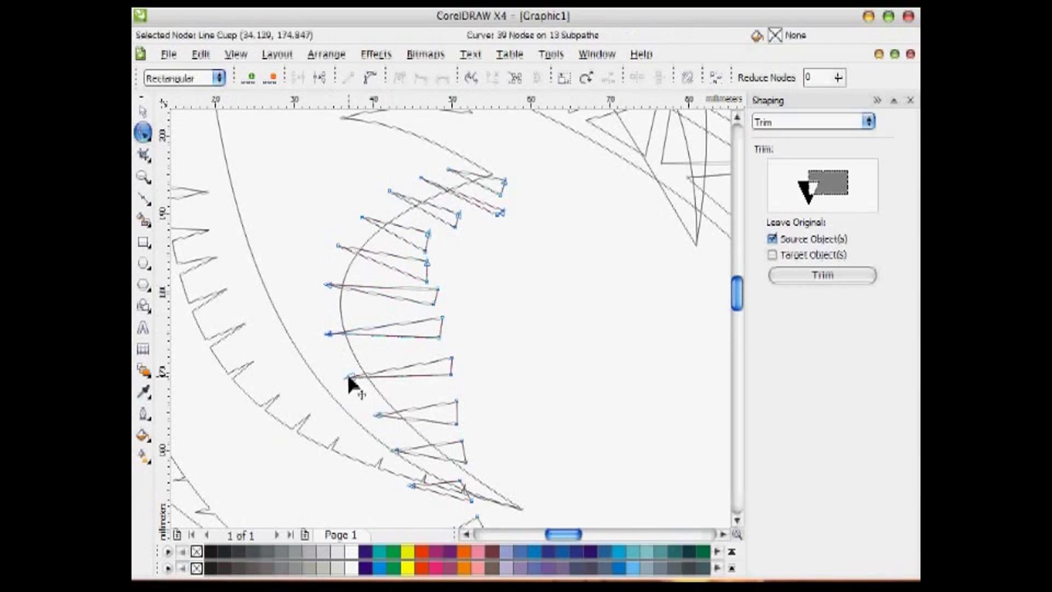
{"action": "left_click_drag", "start_coordinate": [457, 424], "coordinate": [465, 444]}
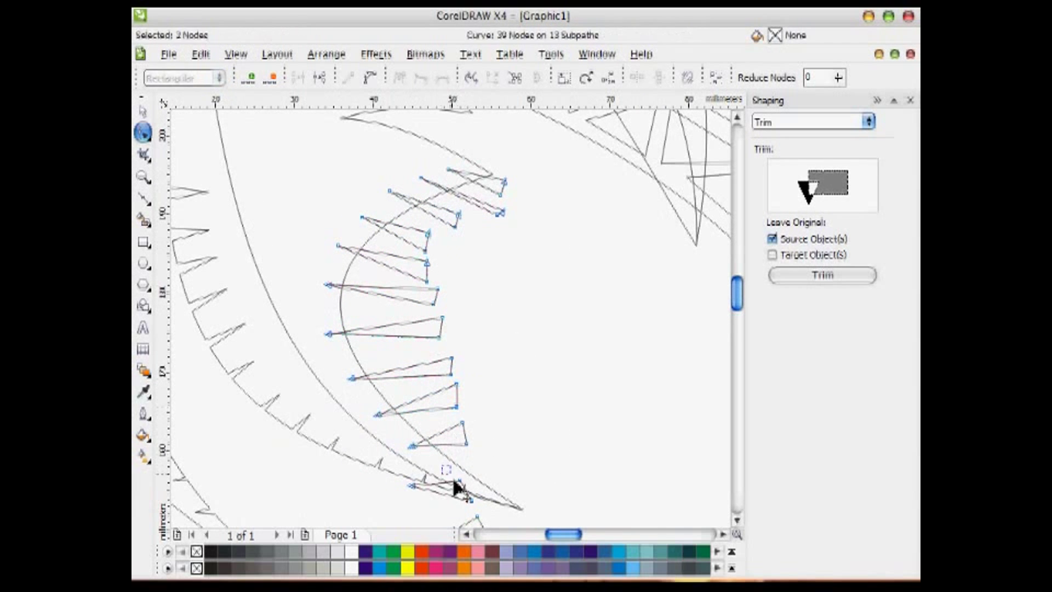
{"action": "left_click_drag", "start_coordinate": [410, 485], "coordinate": [453, 472]}
{"action": "key", "text": "space"}
Step: Trim the smaller triangle set out of the right hanging leaf's right edge and move the set towards the trunk
{"action": "left_click", "coordinate": [821, 275]}
{"action": "left_click", "coordinate": [454, 153]}
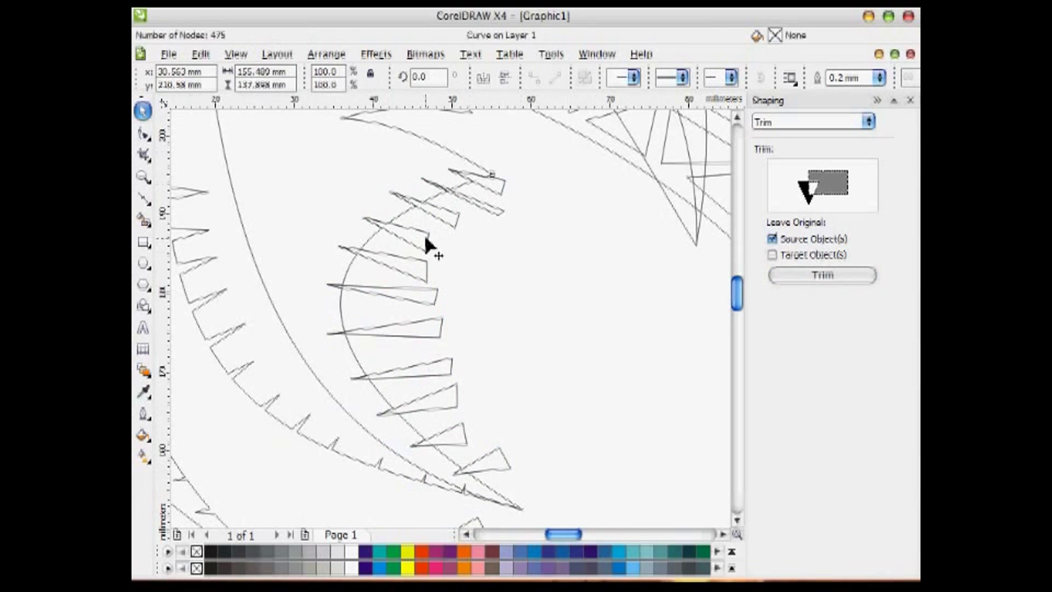
{"action": "left_click_drag", "start_coordinate": [427, 237], "coordinate": [621, 309]}
Step: Move the large triangle set to the upper edge of the leaf overlapping the trunk, rotate it to 341.2 degrees and scale it to 85.1%
{"action": "scroll", "coordinate": [457, 329], "scroll_direction": "down", "scroll_amount": 2}
{"action": "left_click", "coordinate": [737, 117]}
{"action": "scroll", "coordinate": [449, 314], "scroll_direction": "down", "scroll_amount": 2}
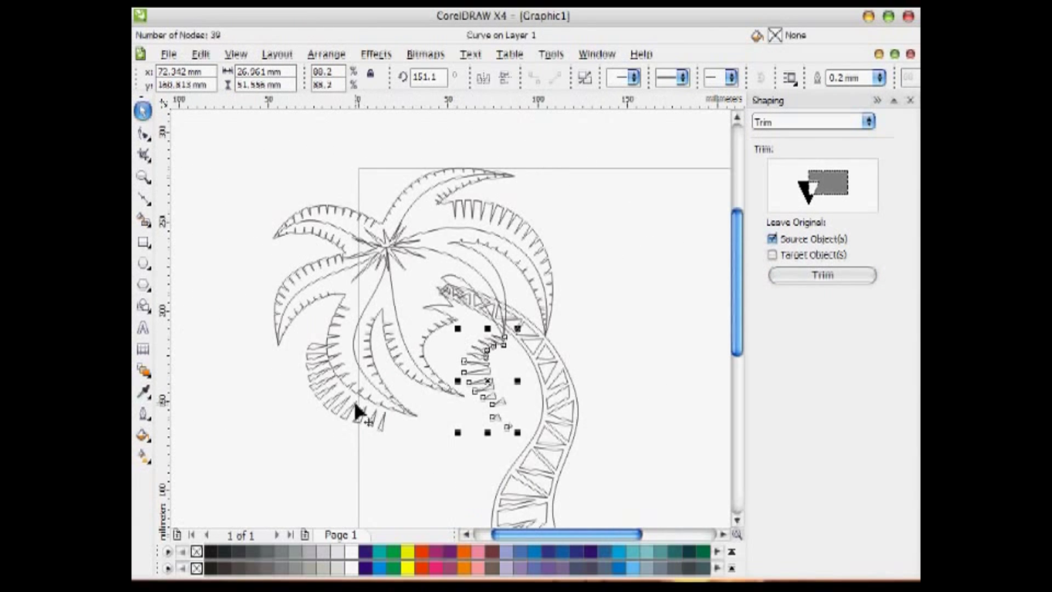
{"action": "left_click", "coordinate": [434, 291]}
{"action": "scroll", "coordinate": [482, 235], "scroll_direction": "up", "scroll_amount": 2}
{"action": "left_click_drag", "start_coordinate": [301, 301], "coordinate": [596, 305]}
{"action": "left_click", "coordinate": [596, 307]}
{"action": "left_click_drag", "start_coordinate": [632, 396], "coordinate": [619, 280]}
{"action": "left_click_drag", "start_coordinate": [558, 269], "coordinate": [534, 293]}
{"action": "left_click_drag", "start_coordinate": [558, 425], "coordinate": [576, 413]}
Step: Shrink the large triangle set further and shift it to fit the upper edge of the leaf overlapping the trunk
{"action": "scroll", "coordinate": [630, 314], "scroll_direction": "up", "scroll_amount": 2}
{"action": "left_click", "coordinate": [454, 224]}
{"action": "left_click_drag", "start_coordinate": [518, 151], "coordinate": [502, 169]}
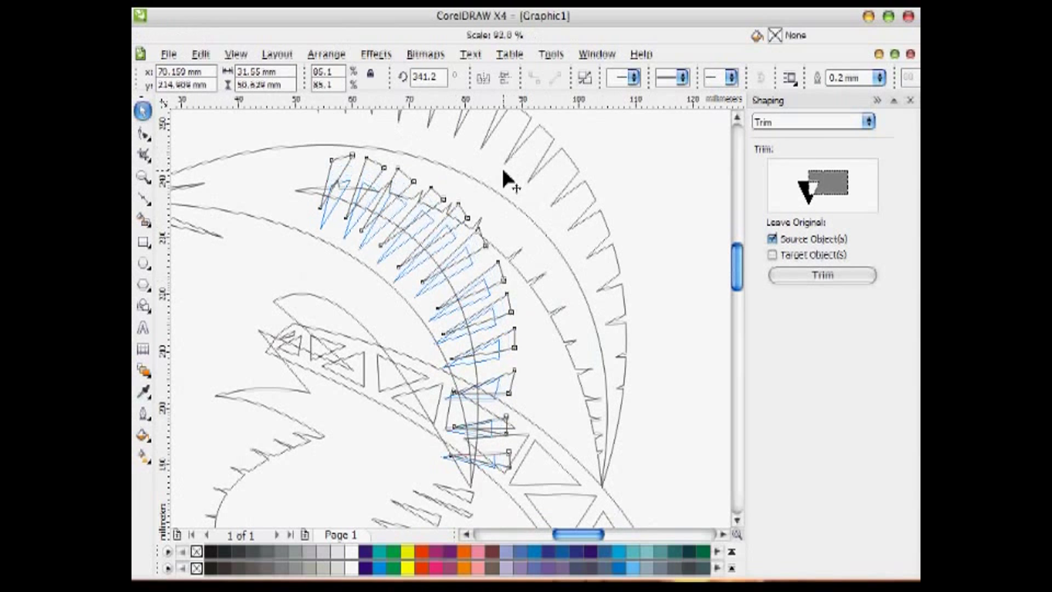
{"action": "left_click_drag", "start_coordinate": [459, 270], "coordinate": [462, 260]}
{"action": "left_click", "coordinate": [476, 263]}
{"action": "left_click_drag", "start_coordinate": [510, 163], "coordinate": [507, 155]}
Step: Move the nodes of the large set's triangles clear of the neighbouring leaf and shorten the tips near the leaf's ends
{"action": "key", "text": "F10"}
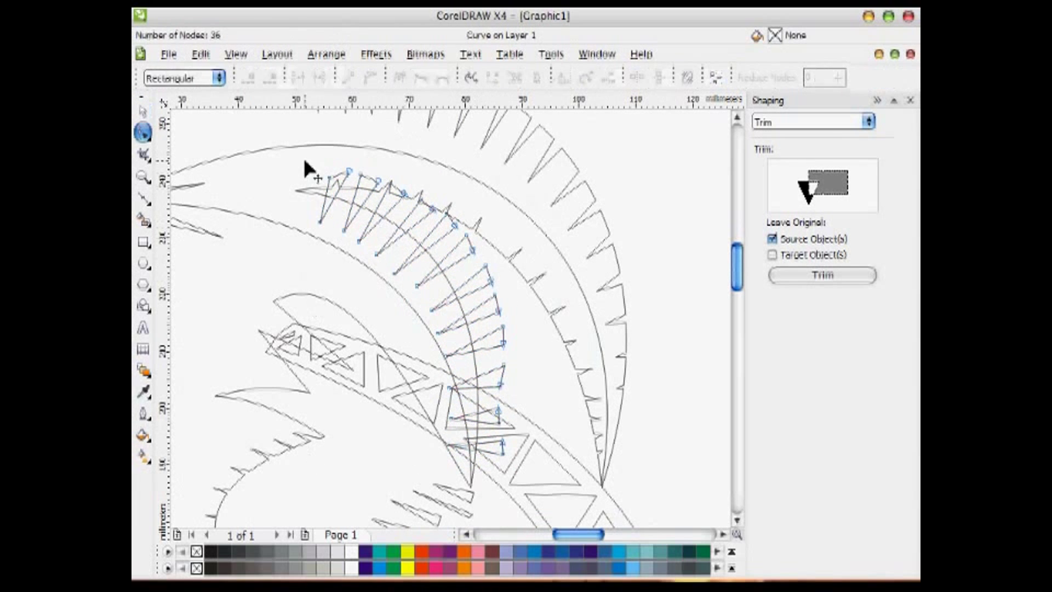
{"action": "left_click_drag", "start_coordinate": [303, 157], "coordinate": [354, 184]}
{"action": "left_click_drag", "start_coordinate": [348, 171], "coordinate": [341, 186]}
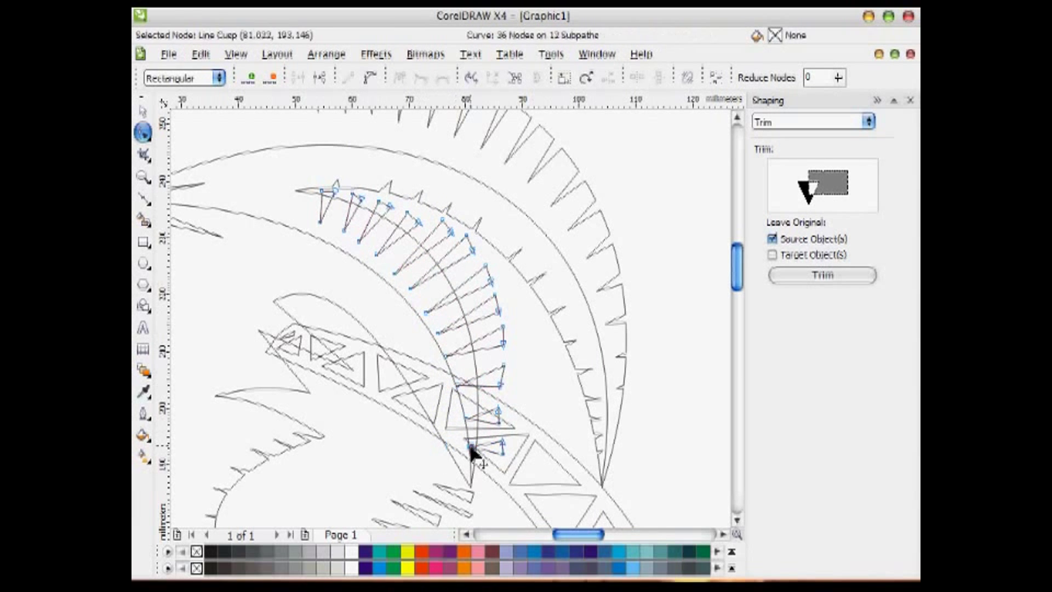
Step: Trim the large triangle set out of the trunk-overlapping leaf's upper edge and move the set off to the right
{"action": "key", "text": "space"}
{"action": "key", "text": "space"}
{"action": "key", "text": "space"}
{"action": "left_click_drag", "start_coordinate": [471, 264], "coordinate": [652, 290]}
Step: Move the smaller triangle set onto the lower edge of the leaf overlapping the trunk and rotate it to follow the curve
{"action": "left_click", "coordinate": [355, 411]}
{"action": "left_click_drag", "start_coordinate": [444, 487], "coordinate": [401, 303]}
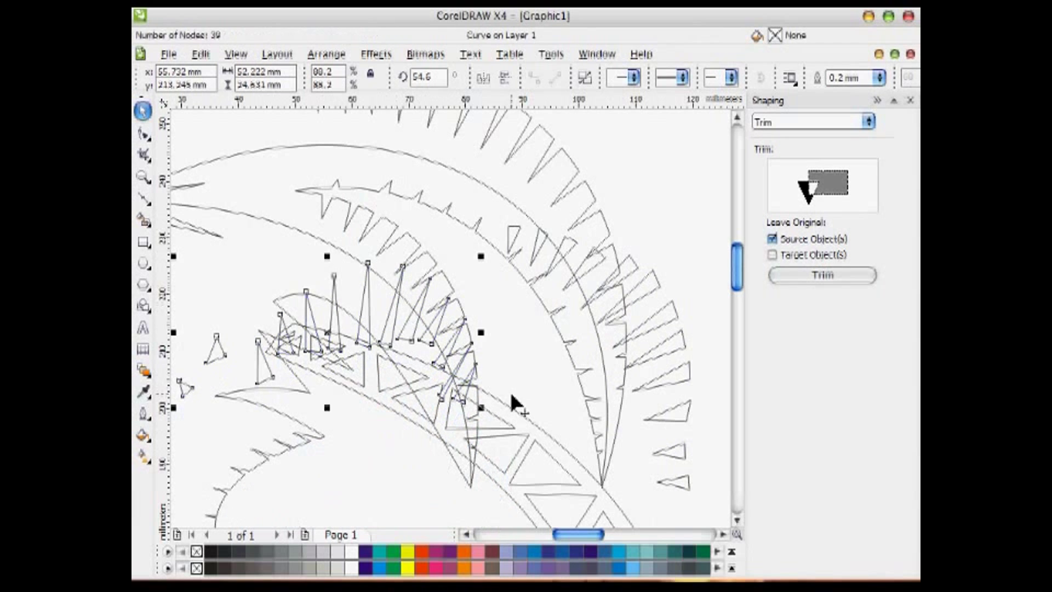
{"action": "left_click_drag", "start_coordinate": [654, 290], "coordinate": [406, 340]}
{"action": "key", "text": "ctrl+z"}
{"action": "left_click", "coordinate": [405, 338]}
{"action": "left_click_drag", "start_coordinate": [484, 254], "coordinate": [405, 383]}
{"action": "left_click", "coordinate": [737, 519]}
{"action": "left_click_drag", "start_coordinate": [449, 416], "coordinate": [455, 408]}
{"action": "left_click_drag", "start_coordinate": [408, 372], "coordinate": [415, 374]}
{"action": "left_click", "coordinate": [465, 534]}
{"action": "left_click", "coordinate": [465, 534]}
Step: Delete three surplus triangles from the smaller set and reposition the remaining nodes across the trunk-overlapping leaf's lower edge
{"action": "key", "text": "F10"}
{"action": "left_click_drag", "start_coordinate": [287, 158], "coordinate": [391, 276]}
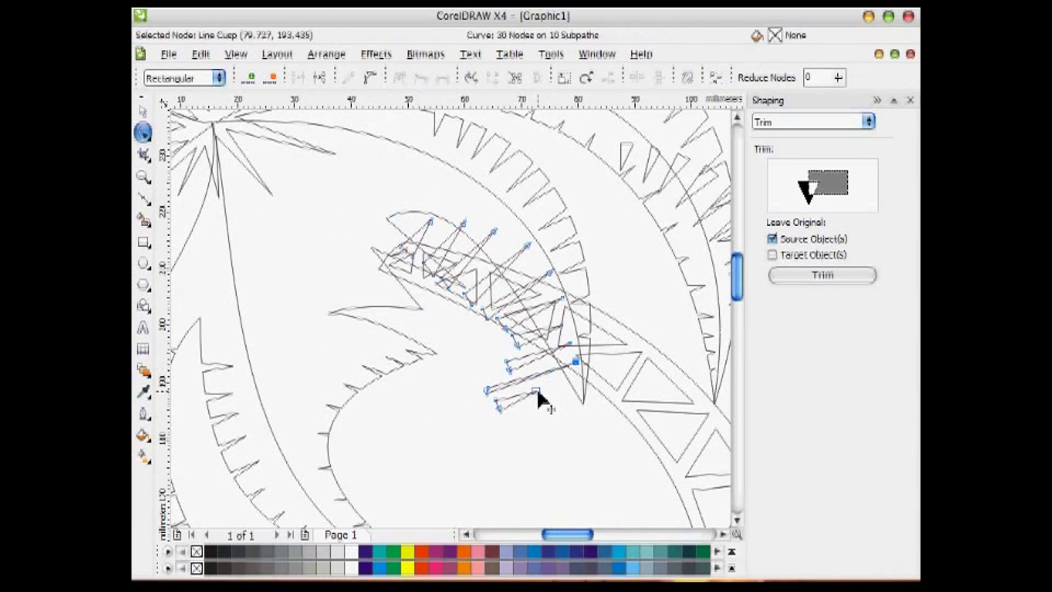
{"action": "left_click_drag", "start_coordinate": [464, 219], "coordinate": [433, 193]}
{"action": "left_click_drag", "start_coordinate": [392, 239], "coordinate": [460, 273]}
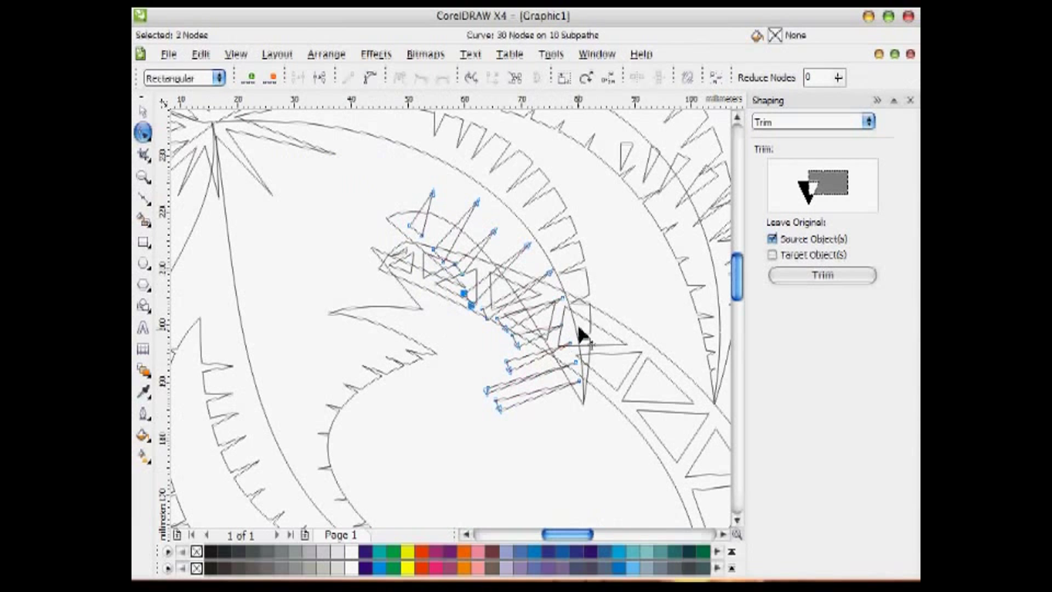
{"action": "key", "text": "space"}
{"action": "key", "text": "space"}
{"action": "left_click_drag", "start_coordinate": [494, 231], "coordinate": [499, 221]}
{"action": "key", "text": "space"}
Step: Trim the smaller triangle set out of the trunk-overlapping leaf's lower edge and move both triangle sets to the right of the palm
{"action": "left_click", "coordinate": [822, 275]}
{"action": "left_click", "coordinate": [530, 160]}
{"action": "left_click_drag", "start_coordinate": [517, 367], "coordinate": [536, 474]}
{"action": "left_click", "coordinate": [622, 287]}
{"action": "scroll", "coordinate": [622, 287], "scroll_direction": "down", "scroll_amount": 1}
{"action": "key", "text": "F4"}
{"action": "left_click_drag", "start_coordinate": [470, 301], "coordinate": [636, 307]}
{"action": "left_click_drag", "start_coordinate": [563, 241], "coordinate": [661, 216]}
{"action": "left_click", "coordinate": [433, 414]}
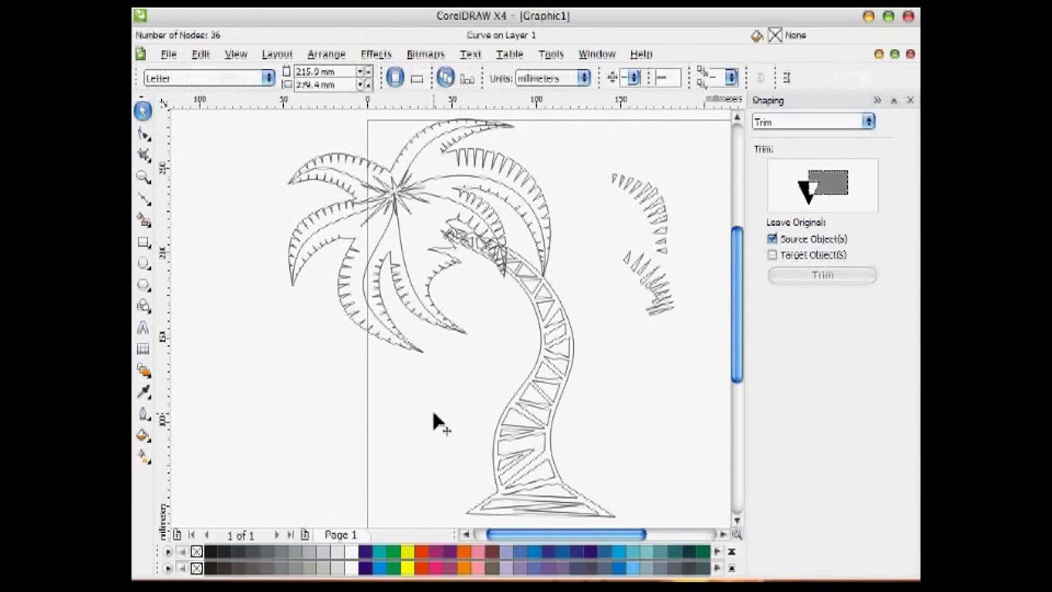
Step: Draw a straight-sided Bezier line from the bottom leaf's tip around its outer edge to the centre of the crown
{"action": "key", "text": "F2"}
{"action": "left_click_drag", "start_coordinate": [255, 203], "coordinate": [488, 378]}
{"action": "left_click", "coordinate": [143, 197]}
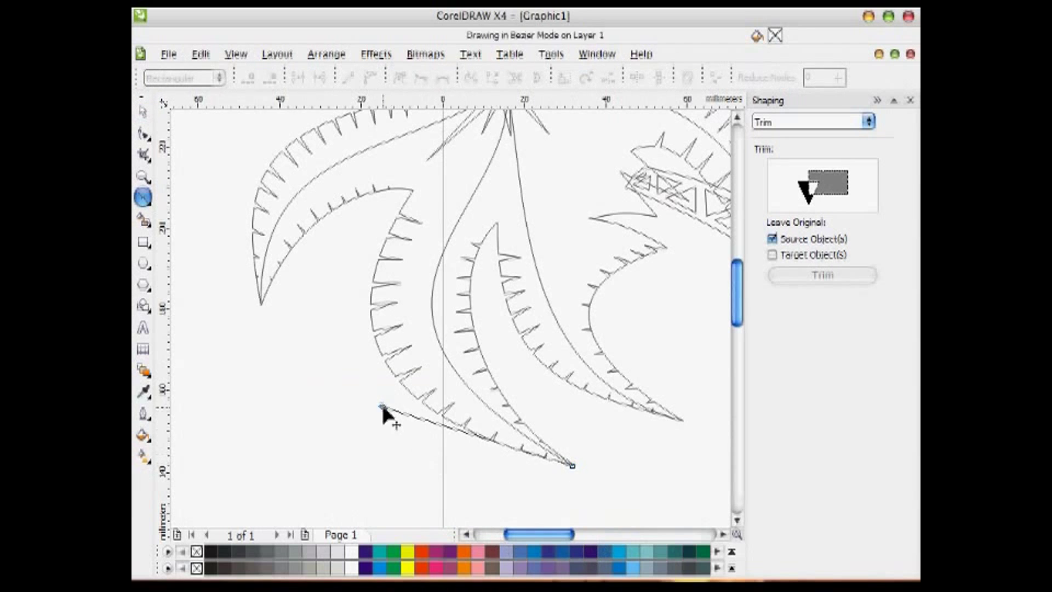
{"action": "left_click", "coordinate": [398, 189]}
{"action": "scroll", "coordinate": [492, 168], "scroll_direction": "up", "scroll_amount": 2}
{"action": "left_click", "coordinate": [737, 520]}
{"action": "left_click", "coordinate": [737, 520]}
{"action": "left_click", "coordinate": [143, 111]}
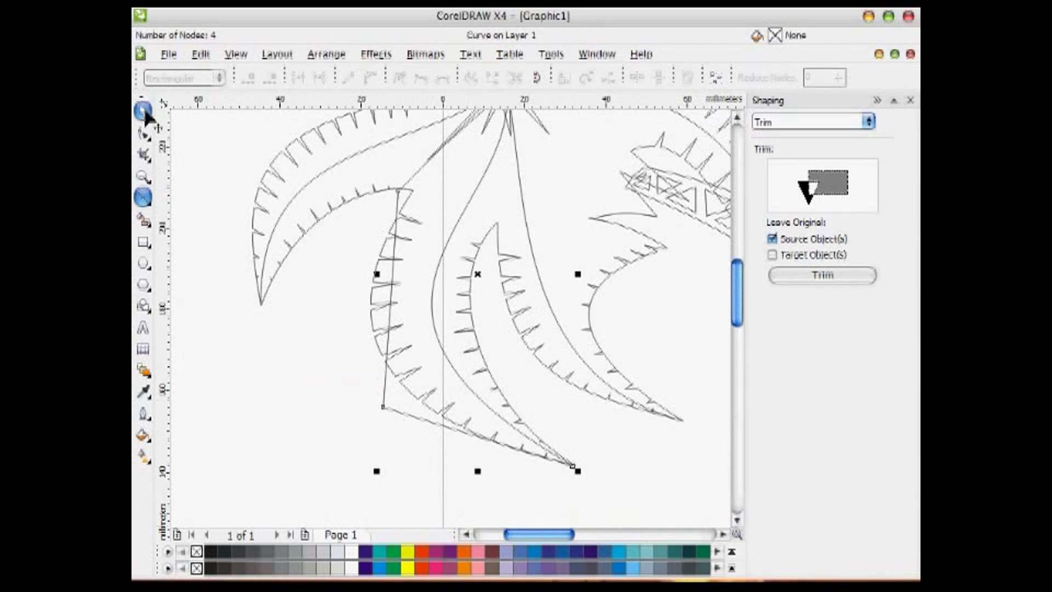
Step: Delete the line's intermediate nodes and bend the remaining segment to follow the bottom leaf's outer edge
{"action": "left_click", "coordinate": [142, 134]}
{"action": "left_click", "coordinate": [738, 117]}
{"action": "left_click", "coordinate": [737, 118]}
{"action": "left_click_drag", "start_coordinate": [607, 526], "coordinate": [607, 529]}
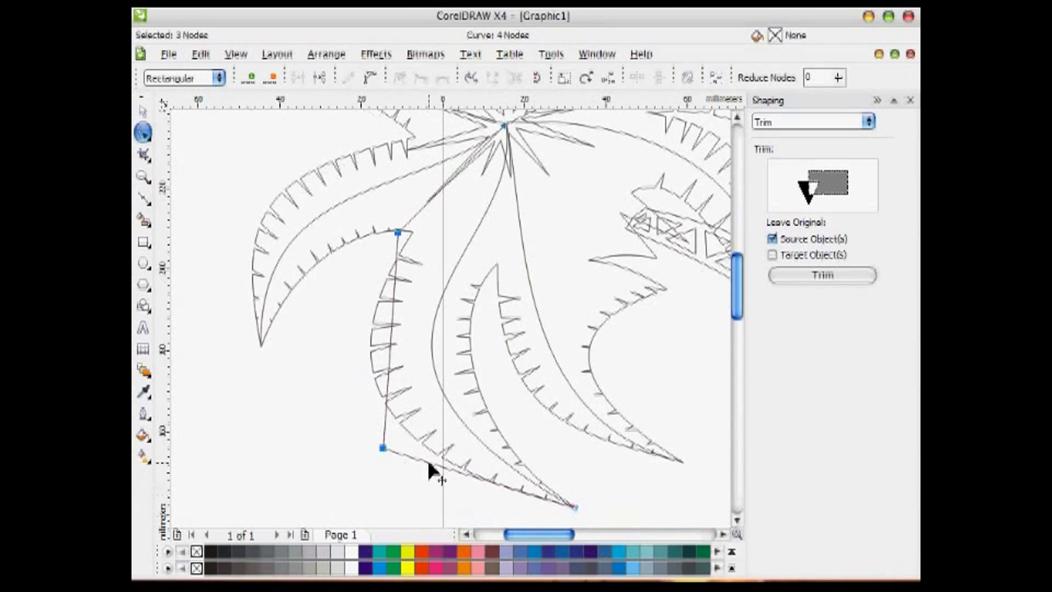
{"action": "key", "text": "Delete"}
{"action": "key", "text": "Delete"}
{"action": "left_click_drag", "start_coordinate": [334, 438], "coordinate": [320, 459]}
{"action": "left_click_drag", "start_coordinate": [310, 321], "coordinate": [292, 306]}
Step: Combine the new curve with the bottom leaf's centre vein and join their end nodes at the tip and crown centre
{"action": "key", "text": "space"}
{"action": "left_click", "coordinate": [485, 213], "text": "shift"}
{"action": "key", "text": "ctrl+l"}
{"action": "key", "text": "F10"}
{"action": "left_click_drag", "start_coordinate": [596, 487], "coordinate": [570, 516]}
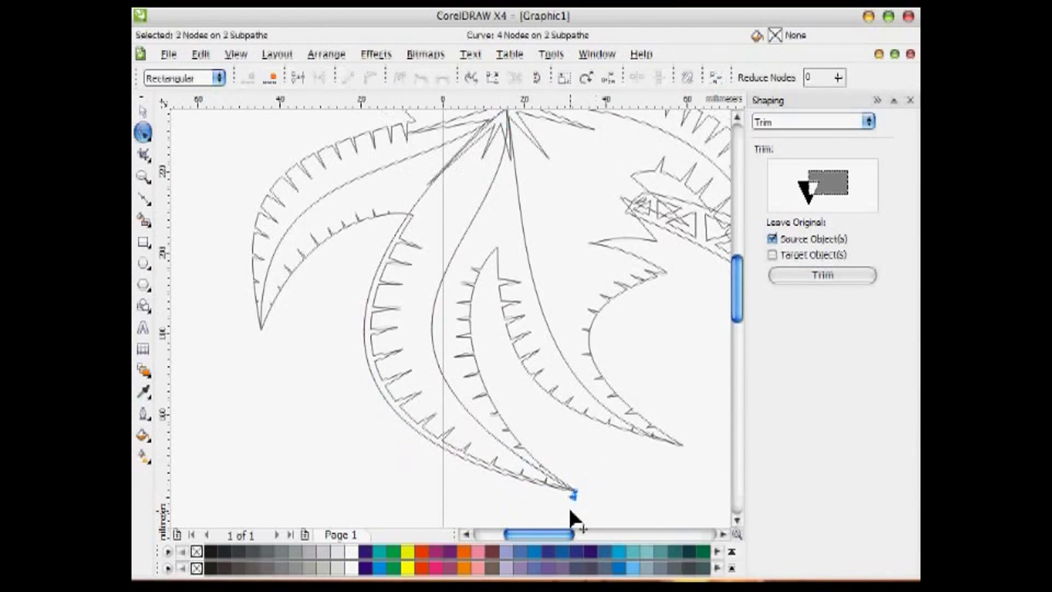
{"action": "scroll", "coordinate": [569, 296], "scroll_direction": "up", "scroll_amount": 2}
{"action": "left_click_drag", "start_coordinate": [521, 203], "coordinate": [495, 176]}
{"action": "key", "text": "space"}
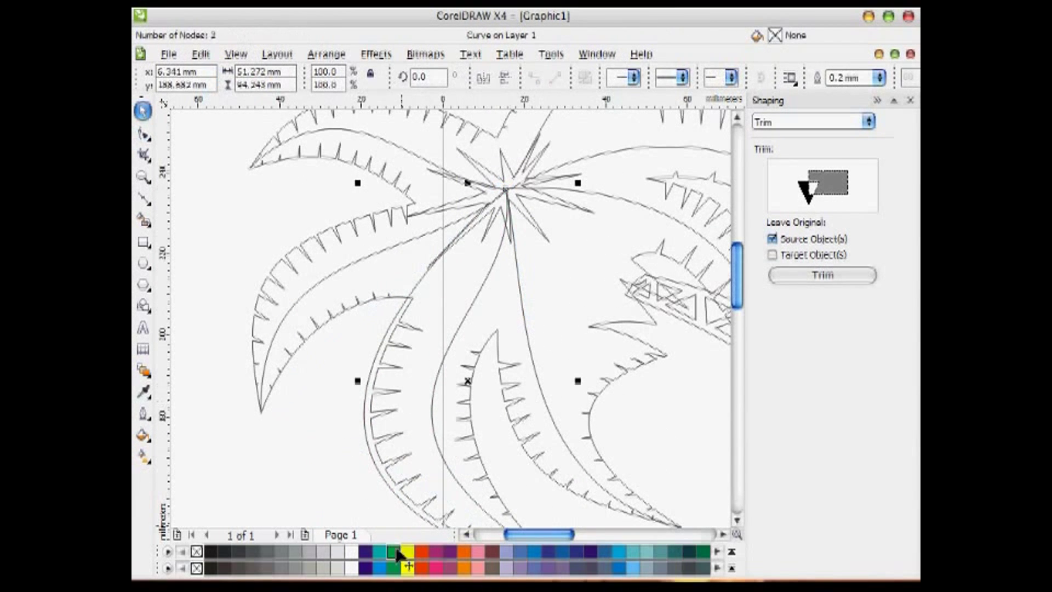
Step: Fill the closed outer half of the bottom leaf with green and remove its outline
{"action": "left_click", "coordinate": [393, 551]}
{"action": "left_click", "coordinate": [142, 199]}
{"action": "key", "text": "space"}
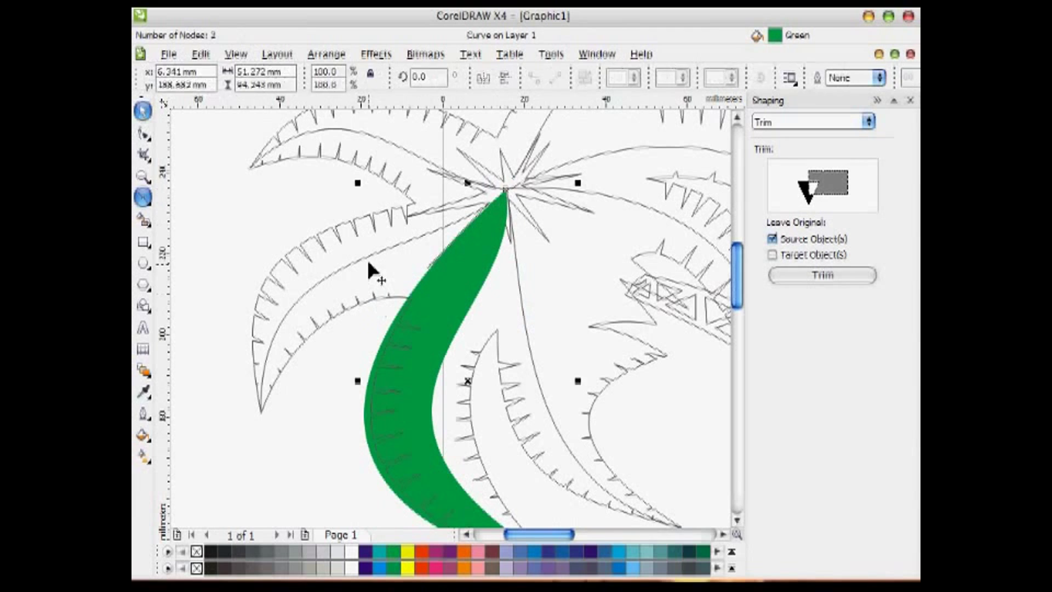
Step: Draw a straight-sided Bezier line from the crown centre around the lower left leaf's outer edge to its tip
{"action": "left_click", "coordinate": [355, 266]}
{"action": "left_click", "coordinate": [142, 200]}
{"action": "left_click", "coordinate": [506, 189]}
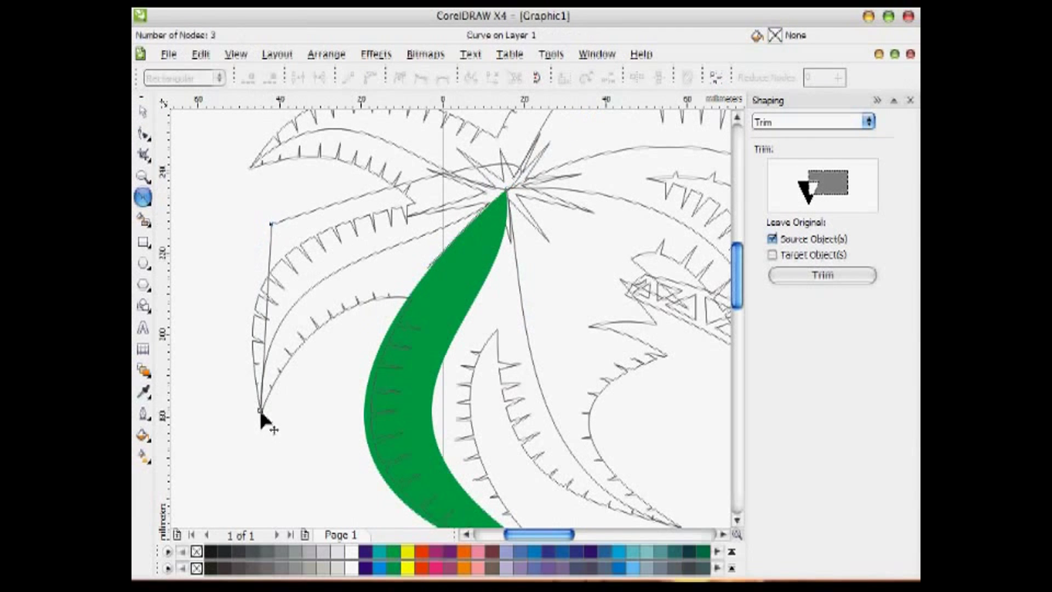
Step: Delete the line's middle node and bend the remaining segment to follow the lower left leaf's outer edge
{"action": "left_click_drag", "start_coordinate": [590, 116], "coordinate": [383, 179]}
{"action": "double_click", "coordinate": [272, 239]}
{"action": "left_click", "coordinate": [508, 206]}
{"action": "left_click_drag", "start_coordinate": [260, 254], "coordinate": [208, 301]}
{"action": "key", "text": "ctrl+z"}
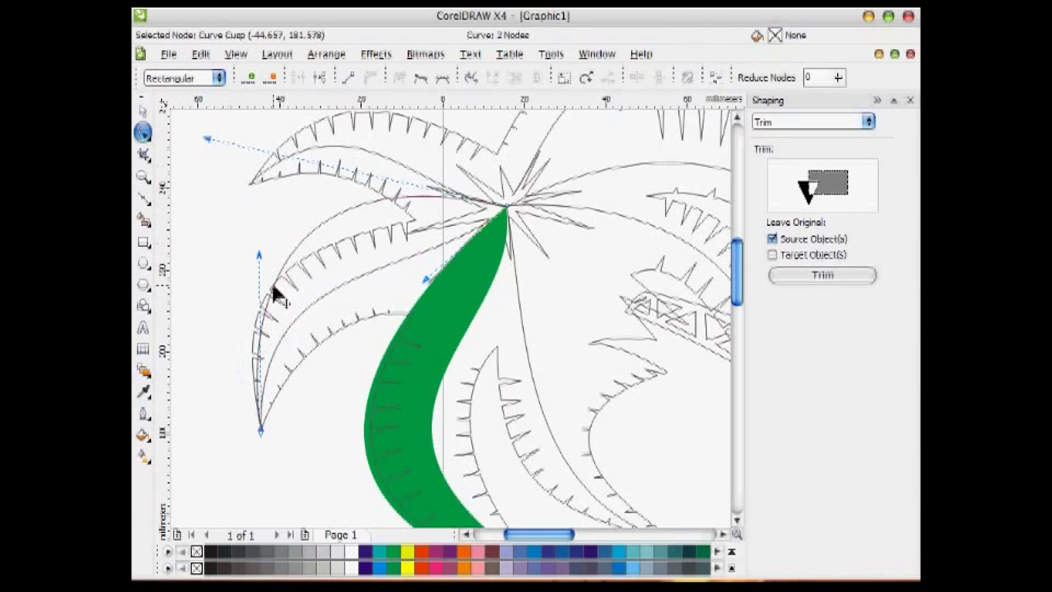
{"action": "left_click_drag", "start_coordinate": [261, 428], "coordinate": [233, 355]}
{"action": "left_click_drag", "start_coordinate": [207, 139], "coordinate": [202, 216]}
{"action": "scroll", "coordinate": [166, 122], "scroll_direction": "up", "scroll_amount": 2}
Step: Copy the outline and fill properties of the green bottom leaf shape to the closed lower left leaf shape
{"action": "left_click", "coordinate": [143, 111]}
{"action": "key", "text": "ctrl+shift+a"}
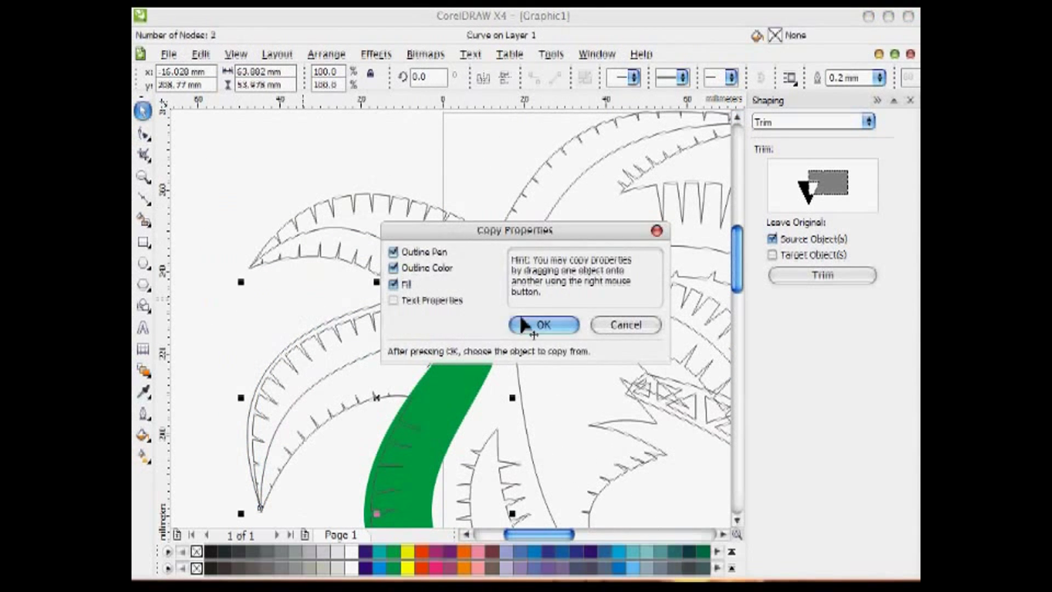
{"action": "left_click", "coordinate": [523, 322]}
{"action": "left_click", "coordinate": [450, 386]}
{"action": "left_click", "coordinate": [193, 191]}
Step: Draw a line from the upper left leaf's inner end to its tip and bend it along the outer edge
{"action": "left_click", "coordinate": [142, 198]}
{"action": "left_click", "coordinate": [247, 266]}
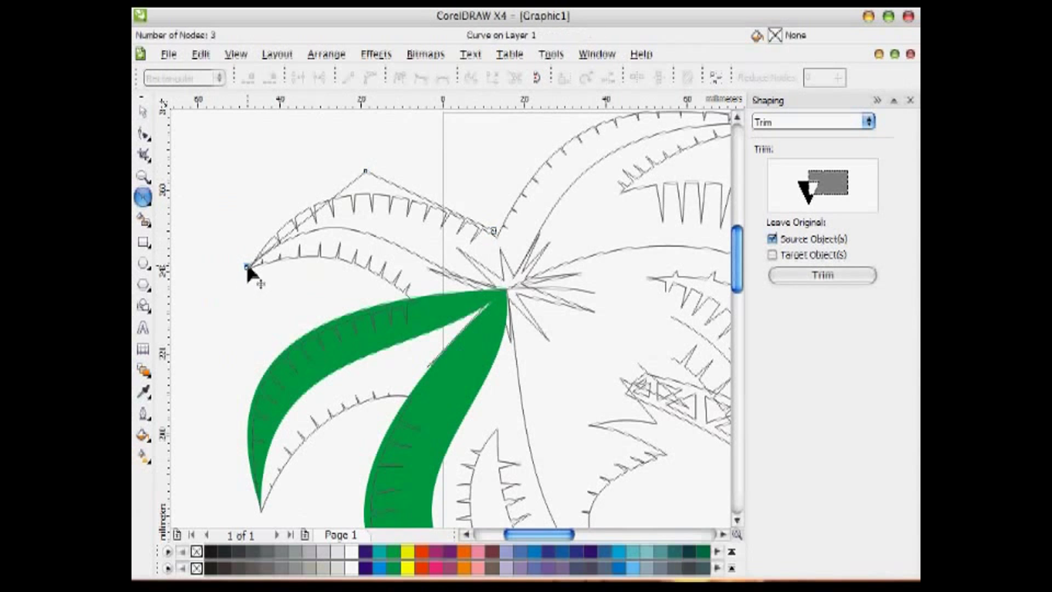
{"action": "key", "text": "F10"}
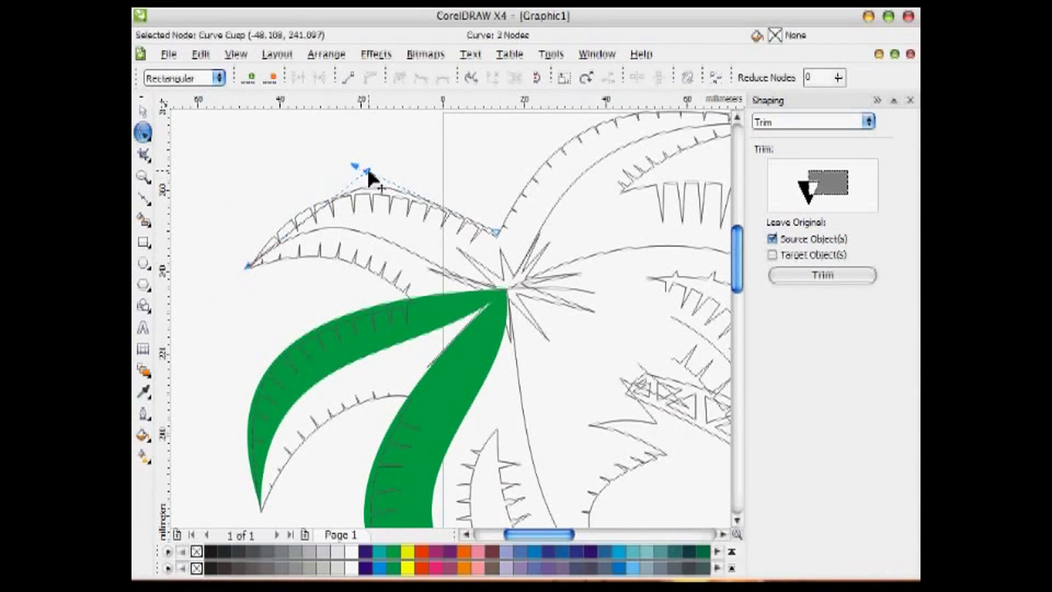
{"action": "left_click_drag", "start_coordinate": [368, 172], "coordinate": [303, 174]}
{"action": "left_click_drag", "start_coordinate": [355, 165], "coordinate": [404, 162]}
Step: Combine the new curve with the upper left leaf's centre vein and join their end nodes at the tip
{"action": "key", "text": "space"}
{"action": "left_click", "coordinate": [395, 242], "text": "shift"}
{"action": "key", "text": "ctrl+l"}
{"action": "key", "text": "F10"}
{"action": "left_click_drag", "start_coordinate": [236, 255], "coordinate": [257, 272]}
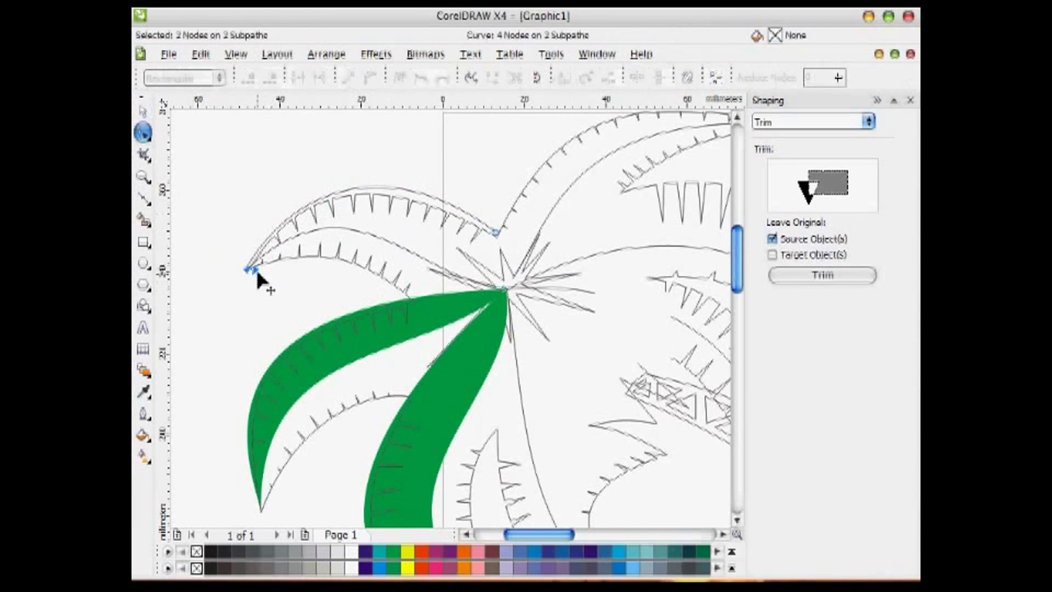
Step: Close the upper left leaf's shape with a fitted curve to the crown centre and repeat the green, outline-free styling on it
{"action": "left_click", "coordinate": [144, 198]}
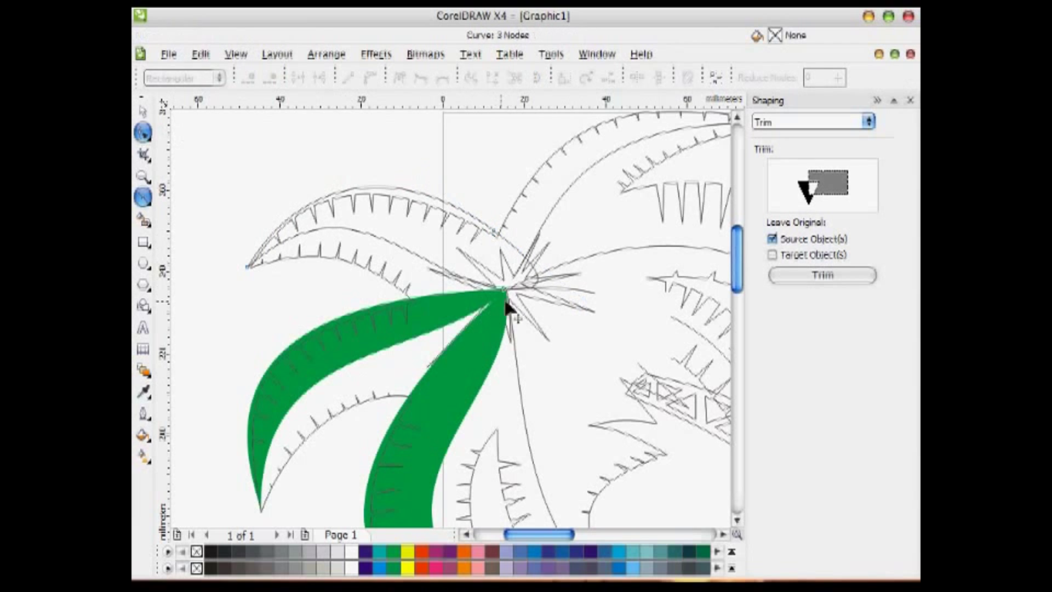
{"action": "left_click", "coordinate": [504, 289]}
{"action": "left_click_drag", "start_coordinate": [506, 289], "coordinate": [509, 280]}
{"action": "left_click_drag", "start_coordinate": [585, 299], "coordinate": [519, 263]}
{"action": "left_click_drag", "start_coordinate": [428, 140], "coordinate": [410, 176]}
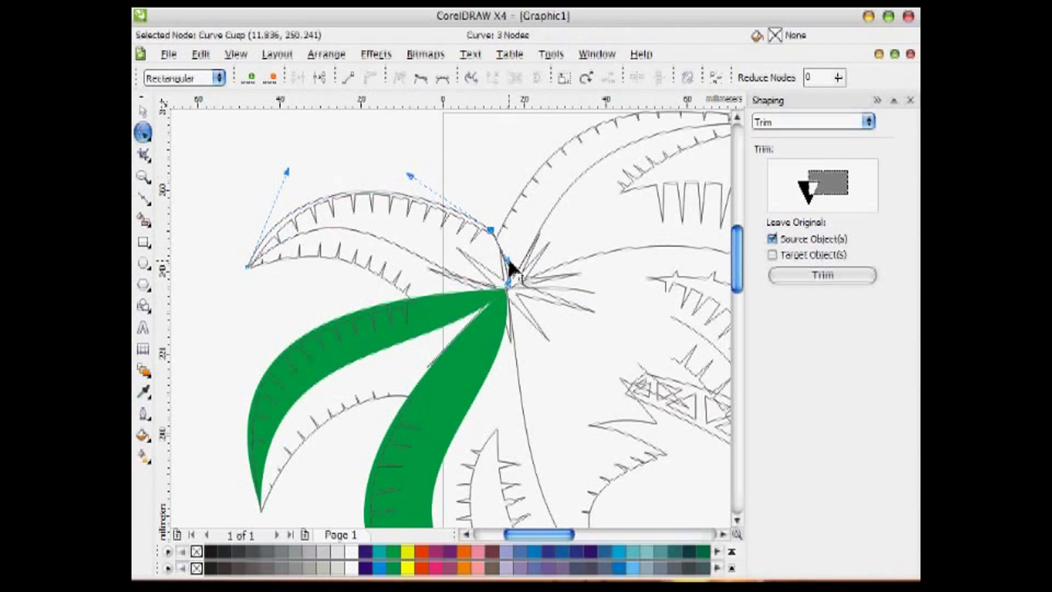
{"action": "key", "text": "ctrl+r"}
Step: Draw straight segments around the upper right leaf's outer edge between the crown centre and its tip
{"action": "left_click", "coordinate": [722, 534]}
{"action": "left_click", "coordinate": [723, 534]}
{"action": "left_click", "coordinate": [737, 116]}
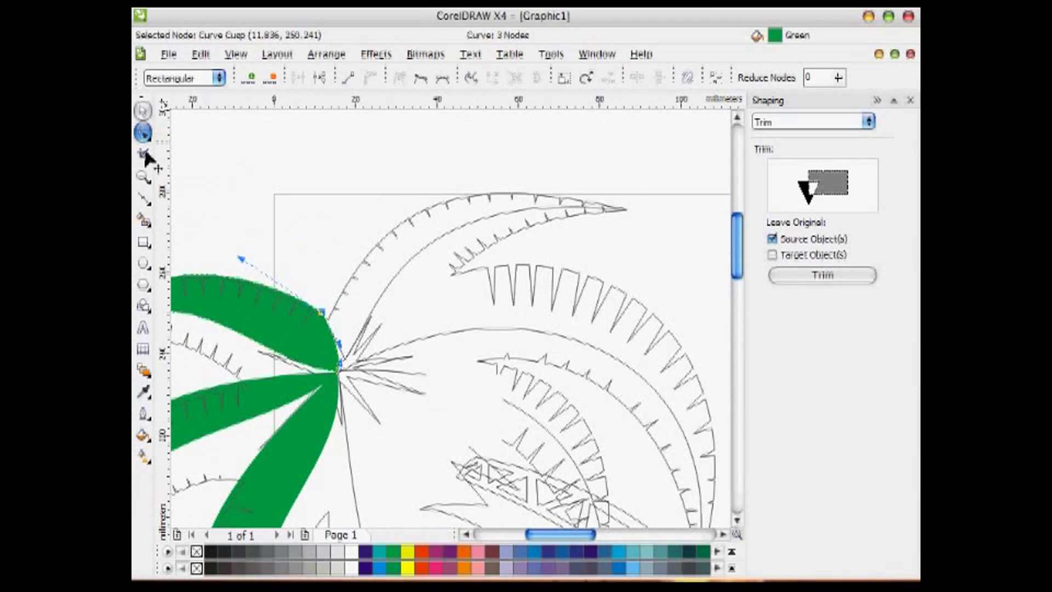
{"action": "left_click", "coordinate": [142, 111]}
{"action": "key", "text": "space"}
{"action": "left_click", "coordinate": [623, 209]}
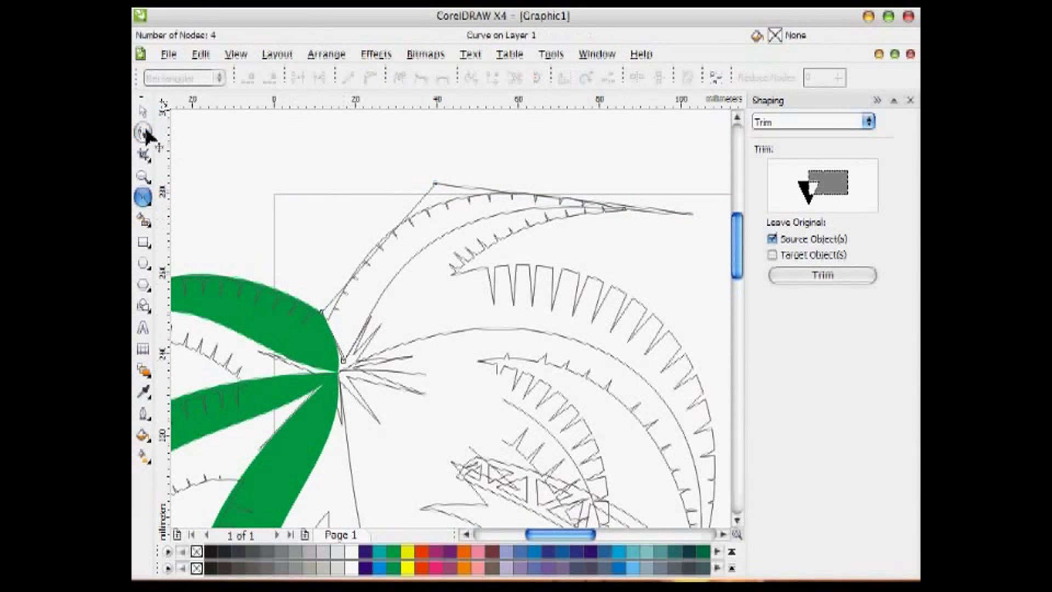
Step: Delete the upper corner node, bend the segments to the upper right leaf's outer edge, and align the base node with the crown centre
{"action": "left_click_drag", "start_coordinate": [628, 333], "coordinate": [627, 333]}
{"action": "double_click", "coordinate": [434, 184]}
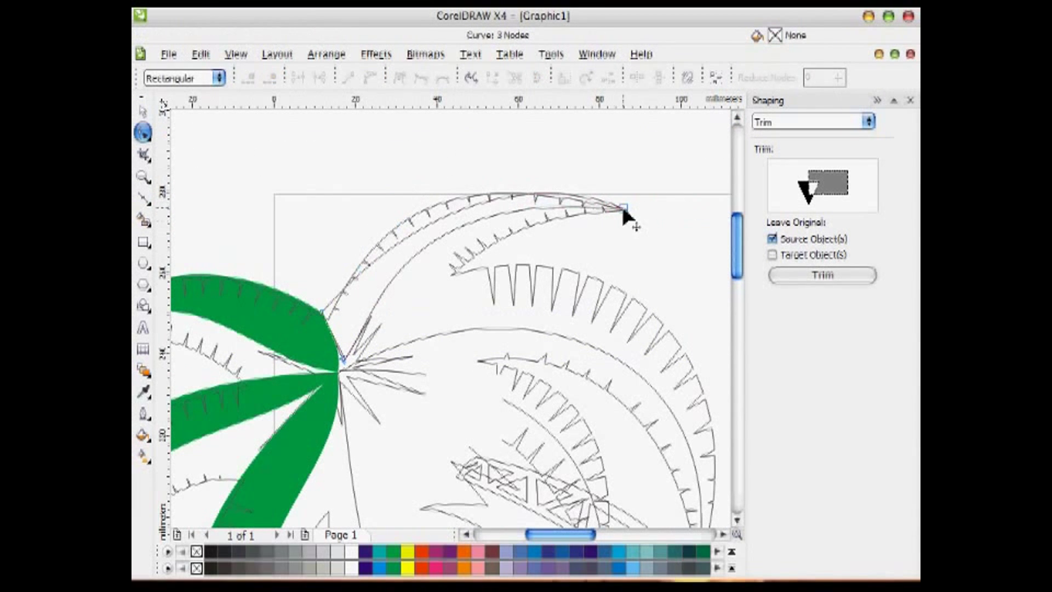
{"action": "left_click", "coordinate": [623, 208]}
{"action": "left_click_drag", "start_coordinate": [538, 203], "coordinate": [476, 182]}
{"action": "left_click_drag", "start_coordinate": [581, 180], "coordinate": [579, 183]}
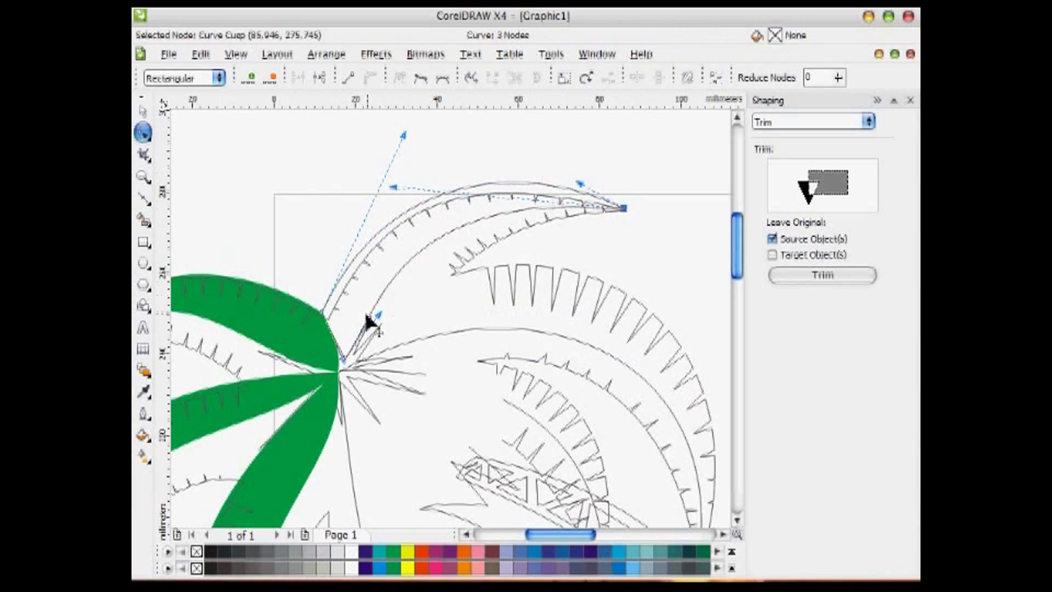
{"action": "left_click_drag", "start_coordinate": [329, 327], "coordinate": [335, 322]}
{"action": "left_click_drag", "start_coordinate": [345, 360], "coordinate": [337, 370]}
{"action": "left_click", "coordinate": [610, 210]}
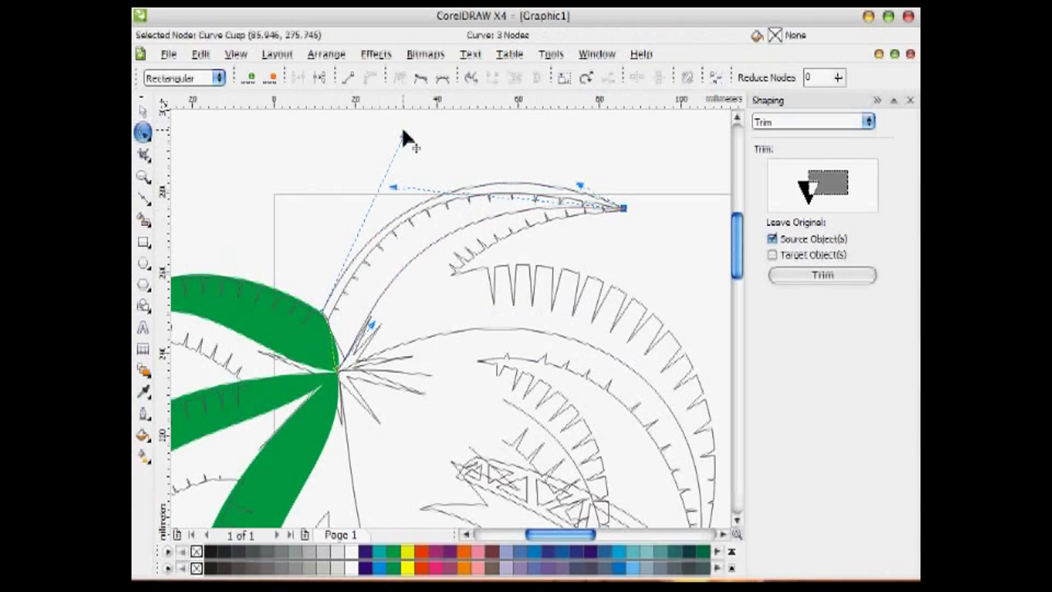
{"action": "left_click_drag", "start_coordinate": [404, 134], "coordinate": [395, 138]}
Step: Repeat the green fill without outline on the closed upper right leaf shape
{"action": "left_click", "coordinate": [723, 534]}
{"action": "left_click_drag", "start_coordinate": [734, 246], "coordinate": [733, 265]}
{"action": "key", "text": "space"}
{"action": "key", "text": "ctrl+r"}
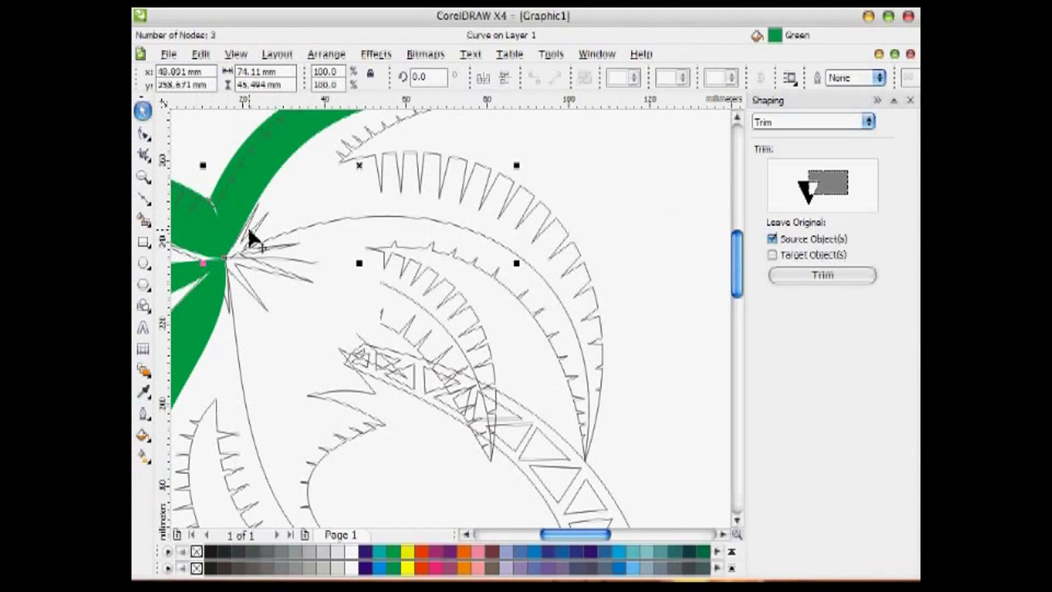
Step: Extend the large right leaf's centre vein with straight segments from its tip around the outer edge to the crown centre
{"action": "left_click", "coordinate": [434, 221]}
{"action": "key", "text": "space"}
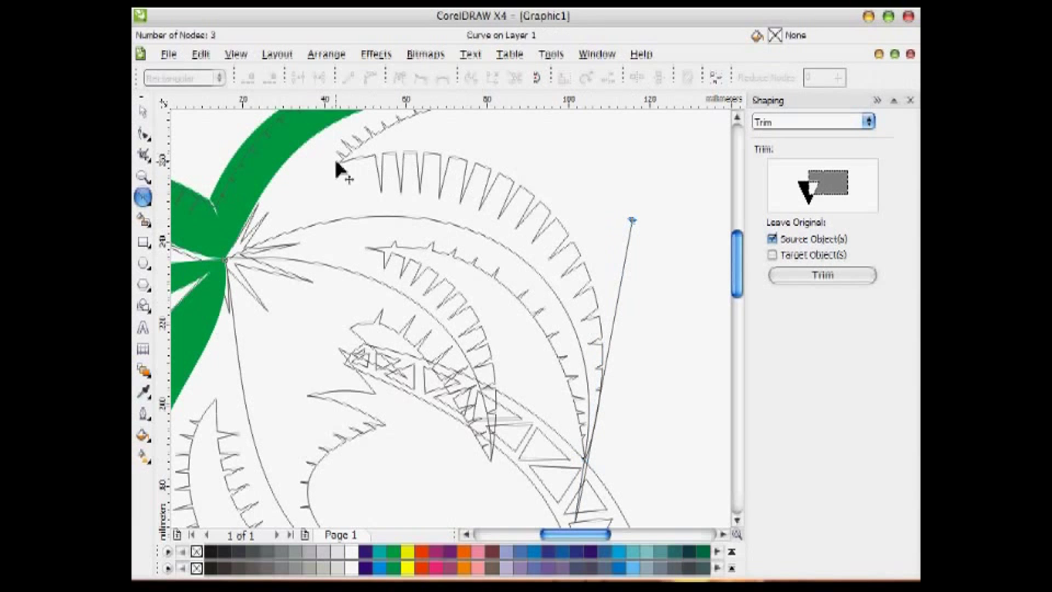
{"action": "left_click", "coordinate": [143, 132]}
{"action": "left_click_drag", "start_coordinate": [306, 132], "coordinate": [639, 526]}
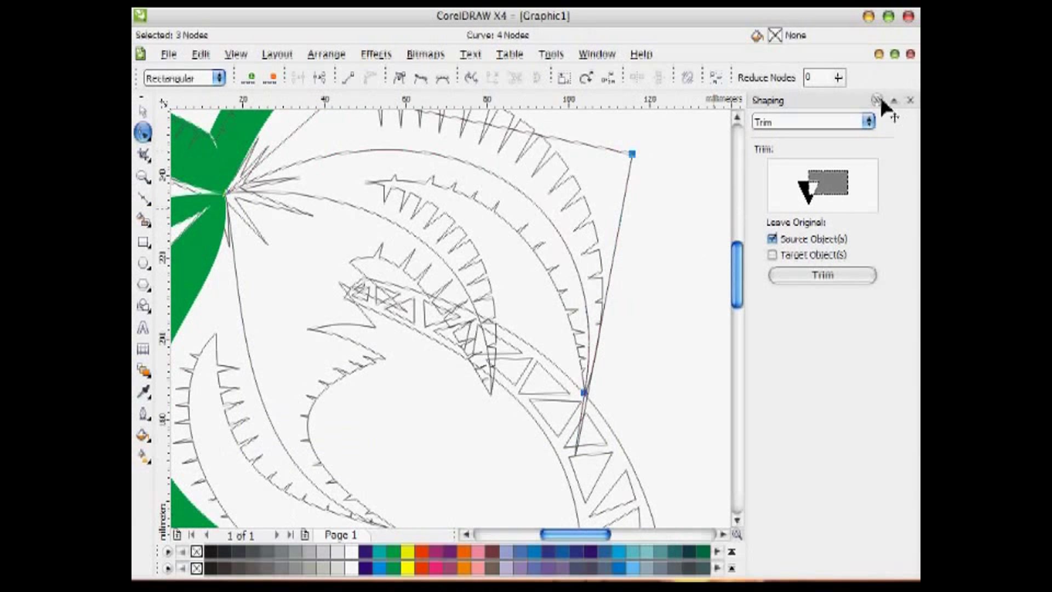
Step: Collapse the Shaping docker and delete the outer corner node of the large right leaf's new outline
{"action": "left_click", "coordinate": [877, 100]}
{"action": "scroll", "coordinate": [681, 241], "scroll_direction": "up", "scroll_amount": 1}
{"action": "double_click", "coordinate": [631, 236]}
{"action": "scroll", "coordinate": [606, 271], "scroll_direction": "down", "scroll_amount": 1}
Step: Make the large right leaf's tip node a cusp and bend the outer segment to follow the leaf's edge
{"action": "left_click", "coordinate": [584, 393]}
{"action": "key", "text": "c"}
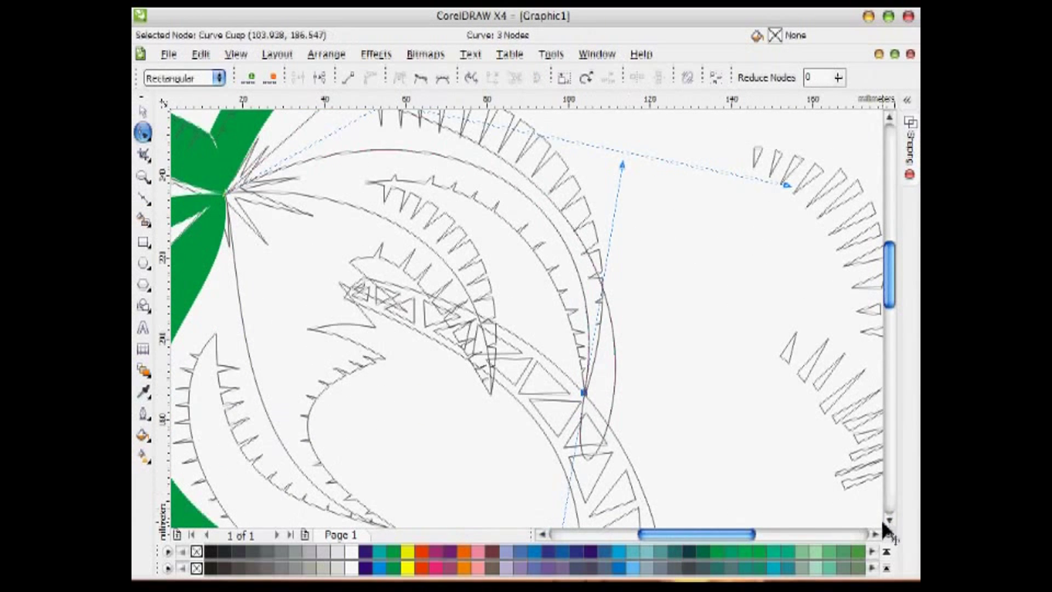
{"action": "left_click", "coordinate": [888, 520]}
{"action": "left_click_drag", "start_coordinate": [549, 455], "coordinate": [622, 181]}
{"action": "left_click", "coordinate": [889, 117]}
{"action": "left_click_drag", "start_coordinate": [787, 309], "coordinate": [622, 139]}
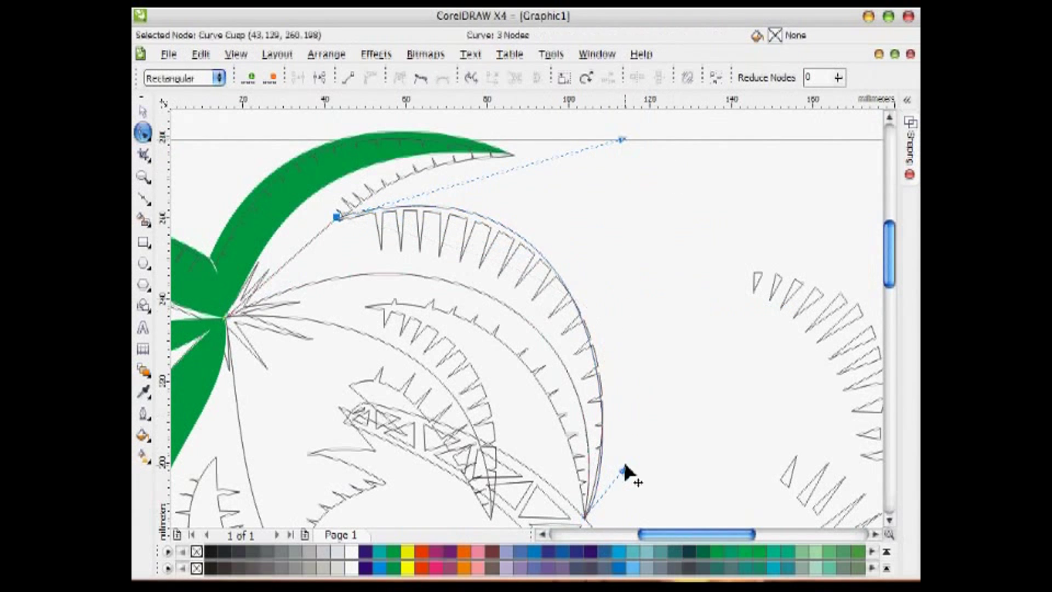
{"action": "left_click_drag", "start_coordinate": [625, 470], "coordinate": [637, 464]}
Step: Bend the straight segment between the crown centre and the large right leaf's inner corner into a slight curve
{"action": "right_click", "coordinate": [305, 245]}
{"action": "left_click", "coordinate": [338, 285]}
{"action": "left_click_drag", "start_coordinate": [302, 247], "coordinate": [283, 240]}
Step: Copy the fill and outline properties of the green upper right leaf to the closed large right leaf shape
{"action": "key", "text": "space"}
{"action": "key", "text": "ctrl+shift+a"}
{"action": "key", "text": "Return"}
{"action": "left_click", "coordinate": [290, 203]}
{"action": "left_click", "coordinate": [643, 271]}
Step: Extend the smaller right leaf's centre vein with straight segments from its tip around the outer edge to the crown centre
{"action": "scroll", "coordinate": [474, 296], "scroll_direction": "down", "scroll_amount": 3}
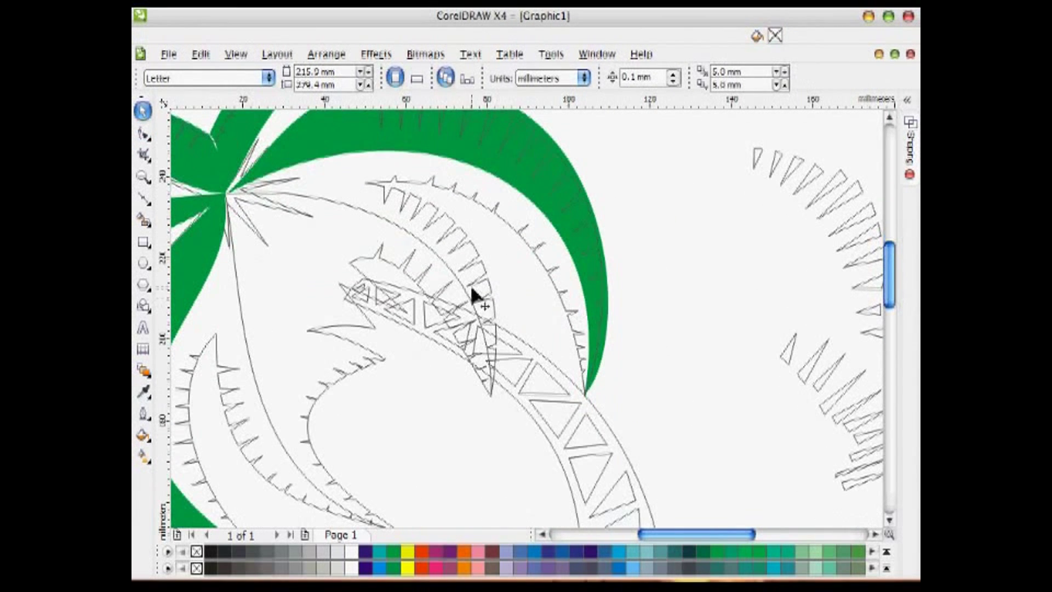
{"action": "left_click", "coordinate": [427, 246]}
{"action": "key", "text": "space"}
{"action": "left_click_drag", "start_coordinate": [492, 392], "coordinate": [487, 235]}
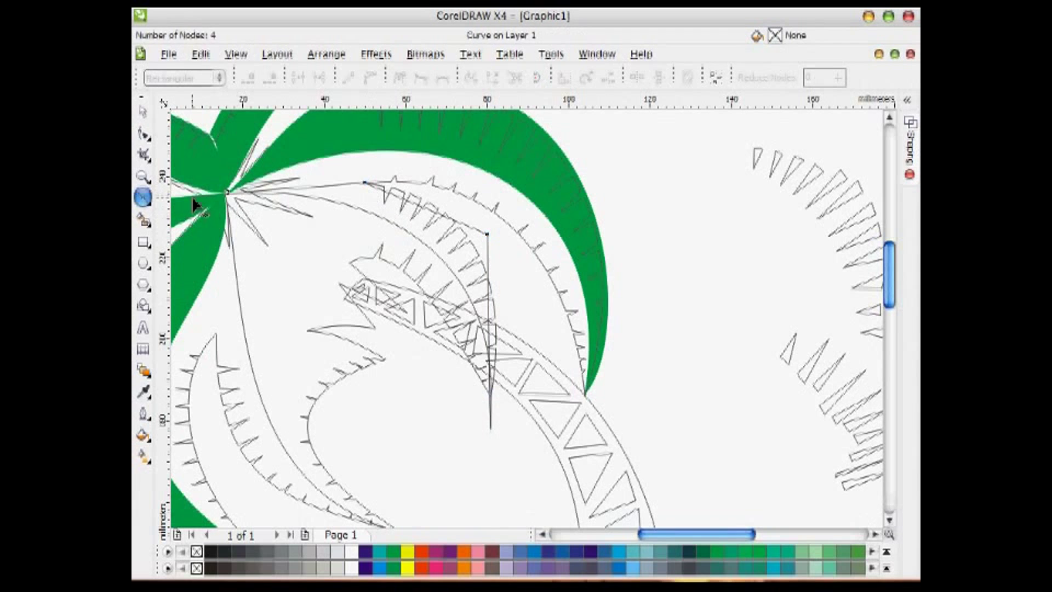
Step: Make the smaller right leaf's tip node a cusp and delete the outline's outer corner node
{"action": "key", "text": "F10"}
{"action": "left_click", "coordinate": [519, 461]}
{"action": "left_click", "coordinate": [490, 392]}
{"action": "key", "text": "c"}
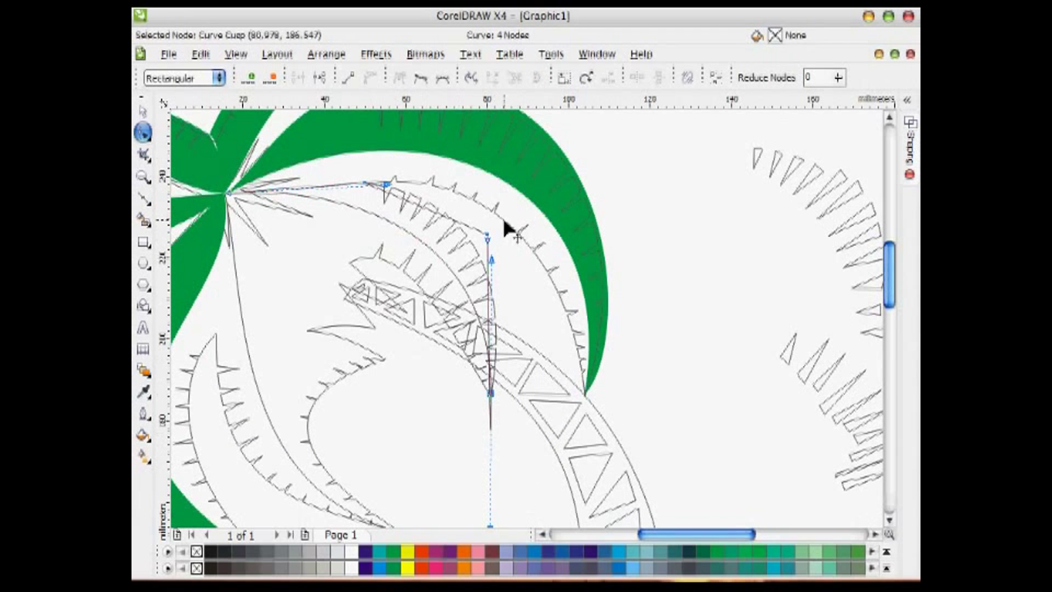
{"action": "double_click", "coordinate": [487, 234]}
Step: Bend the outline's segments to follow the smaller right leaf's outer edge from its tip to the crown centre
{"action": "left_click", "coordinate": [490, 393]}
{"action": "scroll", "coordinate": [507, 466], "scroll_direction": "down", "scroll_amount": 1}
{"action": "left_click_drag", "start_coordinate": [491, 486], "coordinate": [512, 277]}
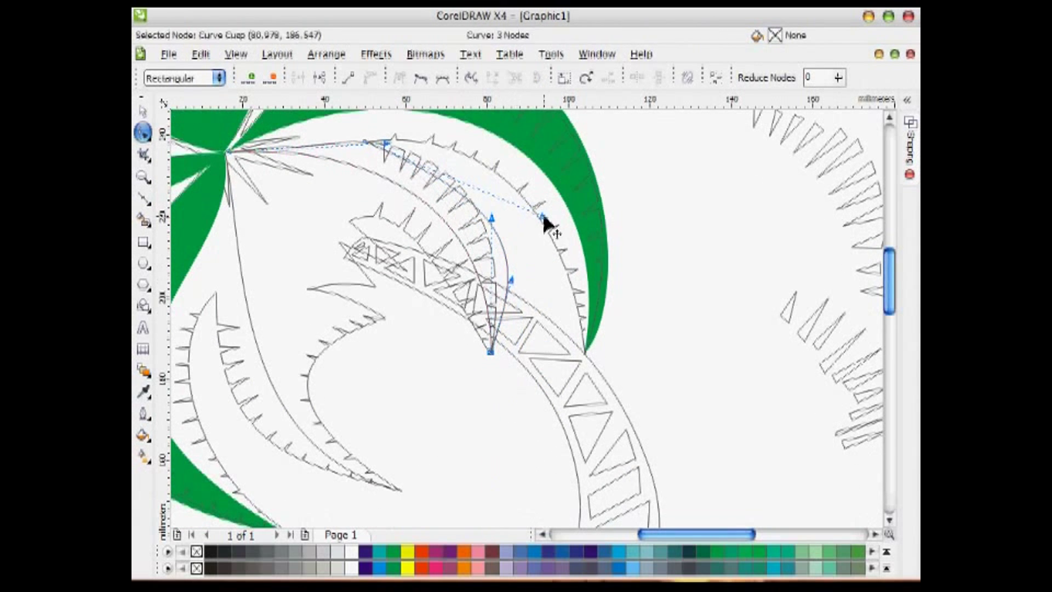
{"action": "left_click_drag", "start_coordinate": [543, 217], "coordinate": [501, 147]}
{"action": "left_click_drag", "start_coordinate": [318, 145], "coordinate": [317, 132]}
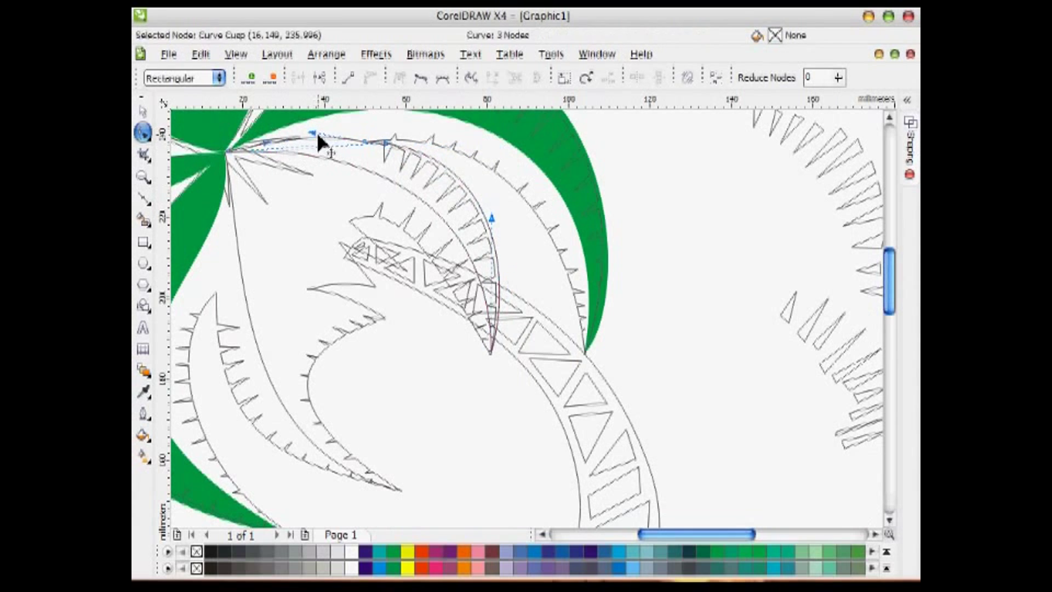
Step: Copy the fill and outline properties of the green large right leaf to the closed smaller right leaf shape
{"action": "key", "text": "space"}
{"action": "key", "text": "alt+e"}
{"action": "key", "text": "m"}
{"action": "left_click", "coordinate": [543, 323]}
{"action": "left_click", "coordinate": [598, 307]}
{"action": "left_click", "coordinate": [671, 307]}
Step: Extend the lower right leaf's centre vein with straight segments from its tip around the lower edge to the crown centre
{"action": "left_click", "coordinate": [300, 423]}
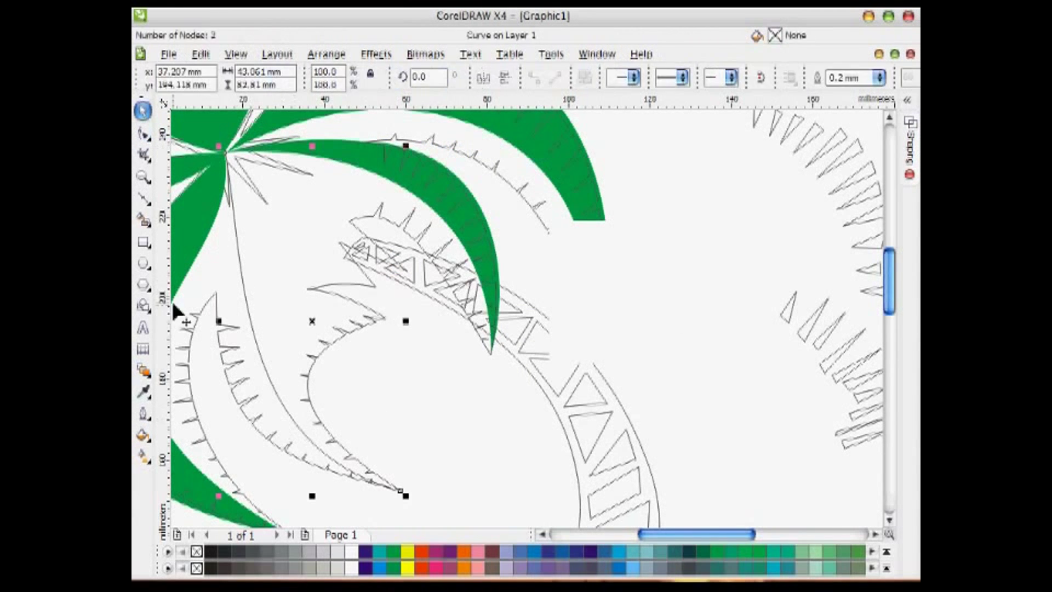
{"action": "key", "text": "space"}
{"action": "left_click_drag", "start_coordinate": [399, 489], "coordinate": [262, 453]}
{"action": "left_click", "coordinate": [225, 152]}
{"action": "key", "text": "F10"}
Step: Delete the lower corner node from the lower right leaf's new outline
{"action": "key", "text": "ctrl+a"}
{"action": "scroll", "coordinate": [398, 459], "scroll_direction": "down", "scroll_amount": 1}
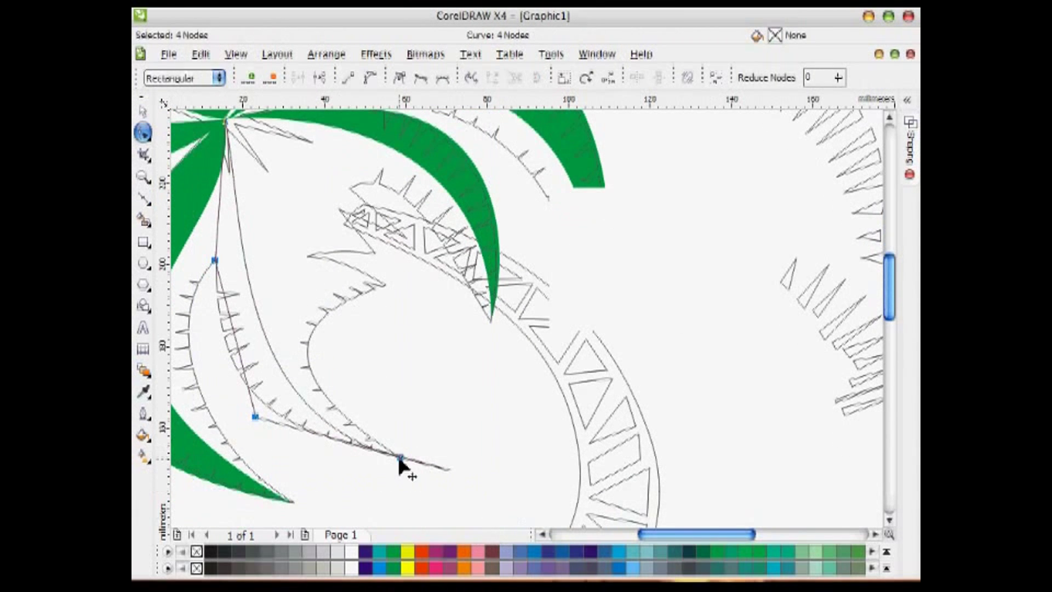
{"action": "left_click", "coordinate": [400, 457]}
{"action": "left_click", "coordinate": [255, 416]}
{"action": "key", "text": "Delete"}
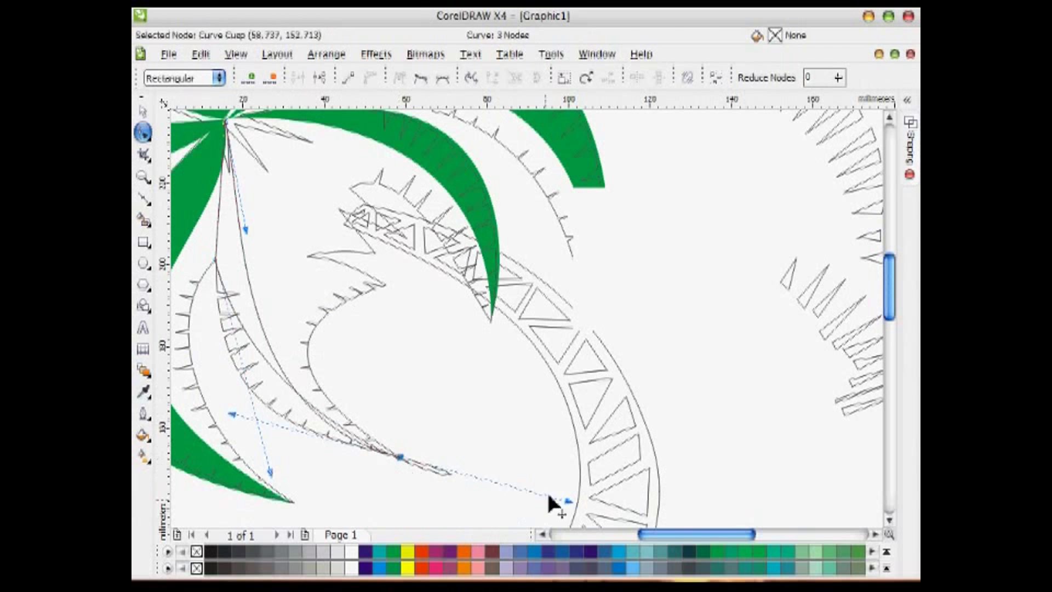
Step: Bend the outline's segments to follow the lower right leaf's outer edge from its tip to the crown centre
{"action": "left_click_drag", "start_coordinate": [568, 500], "coordinate": [330, 487]}
{"action": "left_click_drag", "start_coordinate": [232, 415], "coordinate": [230, 400]}
{"action": "left_click_drag", "start_coordinate": [271, 471], "coordinate": [232, 388]}
{"action": "left_click_drag", "start_coordinate": [373, 487], "coordinate": [327, 458]}
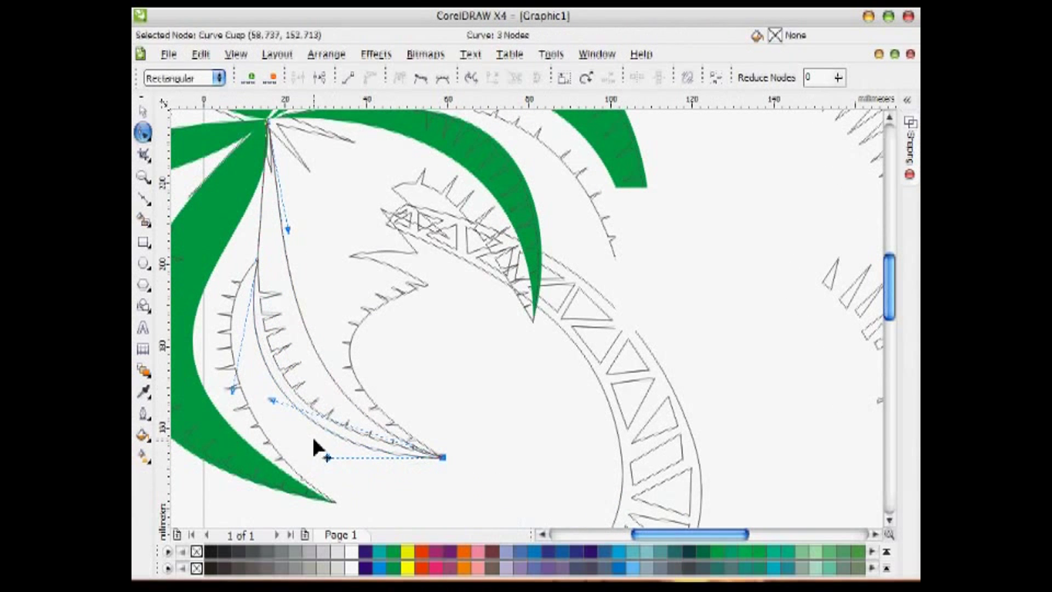
{"action": "left_click", "coordinate": [260, 221]}
{"action": "left_click_drag", "start_coordinate": [260, 222], "coordinate": [255, 221]}
Step: Copy the fill and outline properties of the green bottom leaf to the closed lower right leaf shape
{"action": "key", "text": "space"}
{"action": "key", "text": "ctrl+shift+a"}
{"action": "key", "text": "Return"}
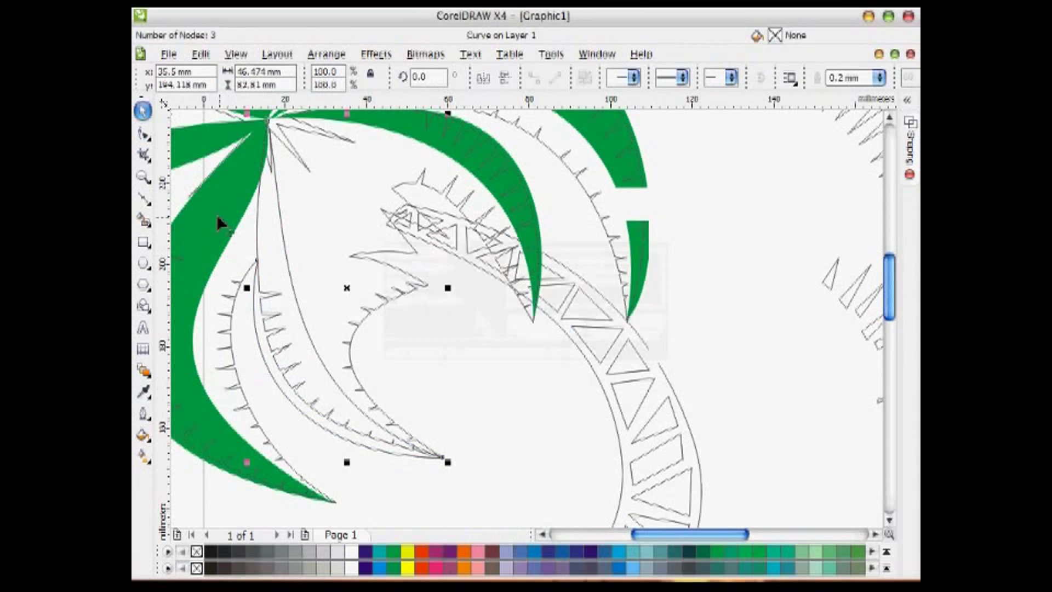
{"action": "left_click", "coordinate": [218, 221]}
{"action": "left_click", "coordinate": [474, 366]}
Step: Group the seven green leaf shapes and PowerClip the group inside the palm crown's notched outline
{"action": "key", "text": "F4"}
{"action": "key", "text": "F3"}
{"action": "left_click", "coordinate": [324, 291]}
{"action": "left_click", "coordinate": [411, 328], "text": "shift"}
{"action": "left_click", "coordinate": [486, 333], "text": "shift"}
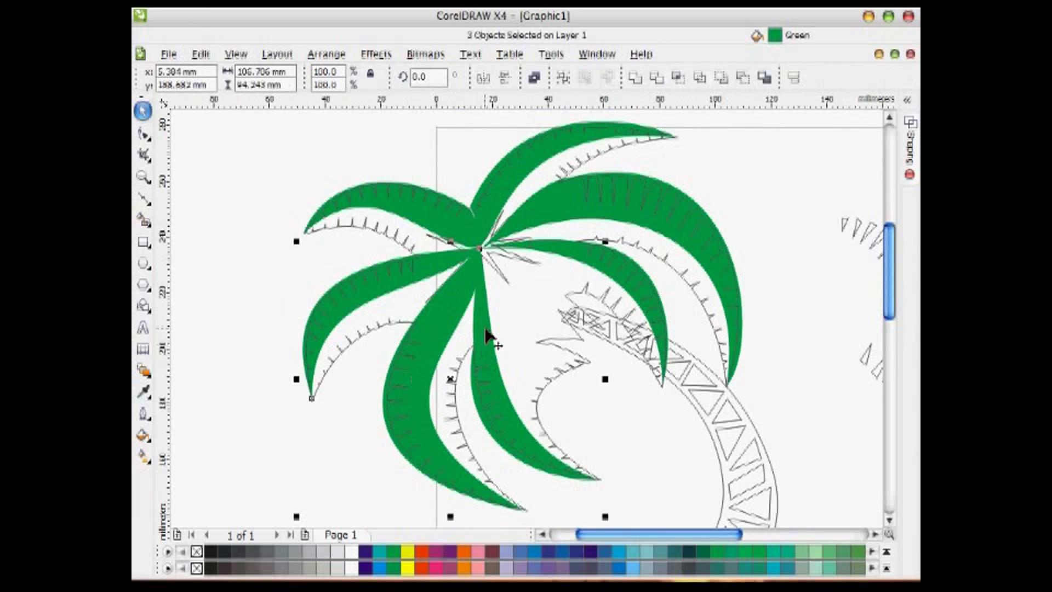
{"action": "left_click", "coordinate": [619, 263], "text": "shift"}
{"action": "left_click", "coordinate": [614, 198], "text": "shift"}
{"action": "left_click", "coordinate": [521, 158], "text": "shift"}
{"action": "key", "text": "ctrl+g"}
{"action": "left_click", "coordinate": [468, 319]}
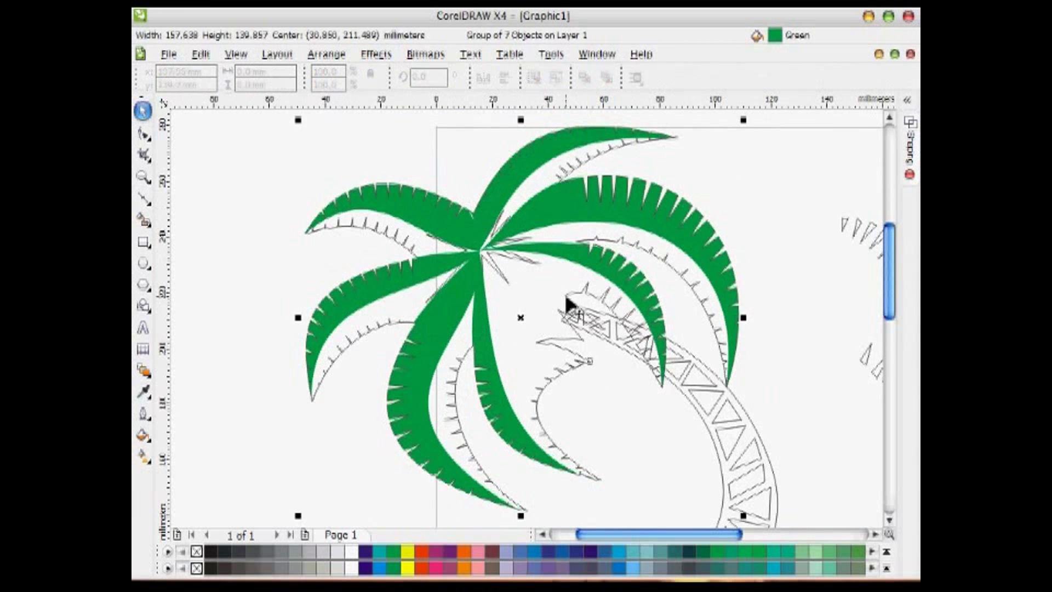
Step: Fill the palm crown's notched shape with light green R:177 G:255 B:51 and remove its outline
{"action": "scroll", "coordinate": [593, 553], "scroll_direction": "down", "scroll_amount": 3}
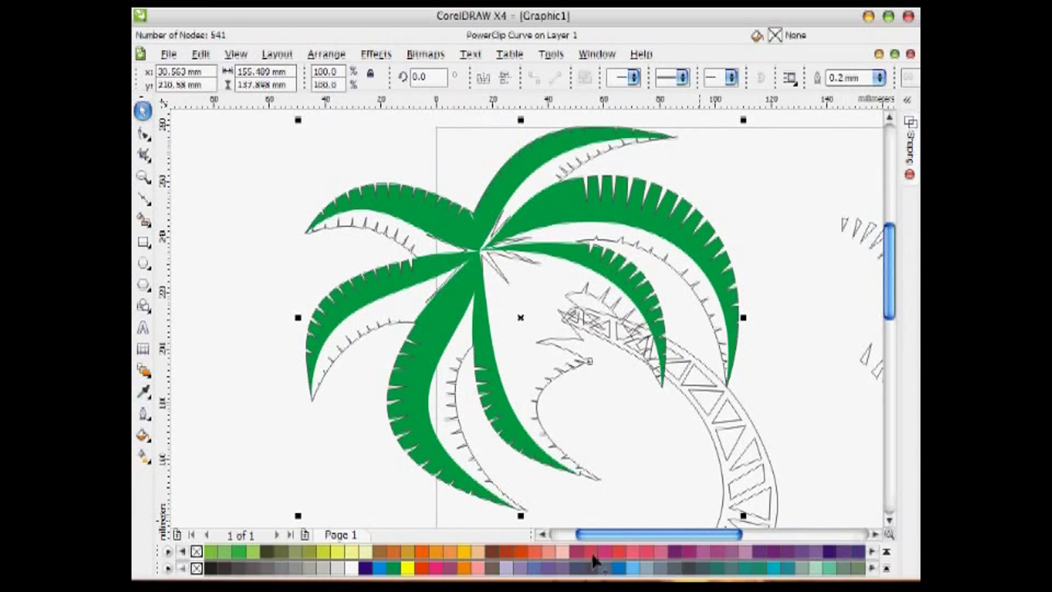
{"action": "left_click", "coordinate": [238, 551]}
{"action": "left_click", "coordinate": [251, 551]}
{"action": "right_click", "coordinate": [196, 551]}
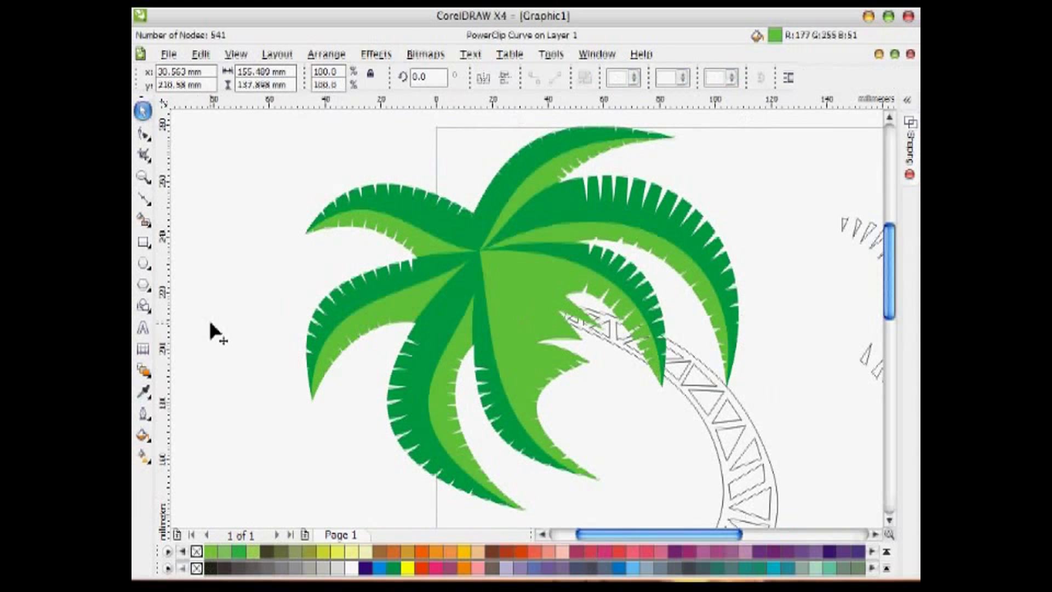
{"action": "left_click", "coordinate": [603, 404]}
Step: Draw a small closed, roughly pentagonal shape in the empty area beside the upper left leaf
{"action": "left_click", "coordinate": [143, 197]}
{"action": "left_click", "coordinate": [247, 240]}
{"action": "left_click", "coordinate": [224, 257]}
{"action": "left_click", "coordinate": [235, 288]}
{"action": "left_click", "coordinate": [271, 287]}
{"action": "left_click", "coordinate": [279, 257]}
{"action": "left_click", "coordinate": [263, 245]}
{"action": "left_click", "coordinate": [247, 240]}
Step: Smooth all the pentagon's nodes into a round coconut and scale it to 64.6%, placing it beside the lower left leaf
{"action": "double_click", "coordinate": [142, 132]}
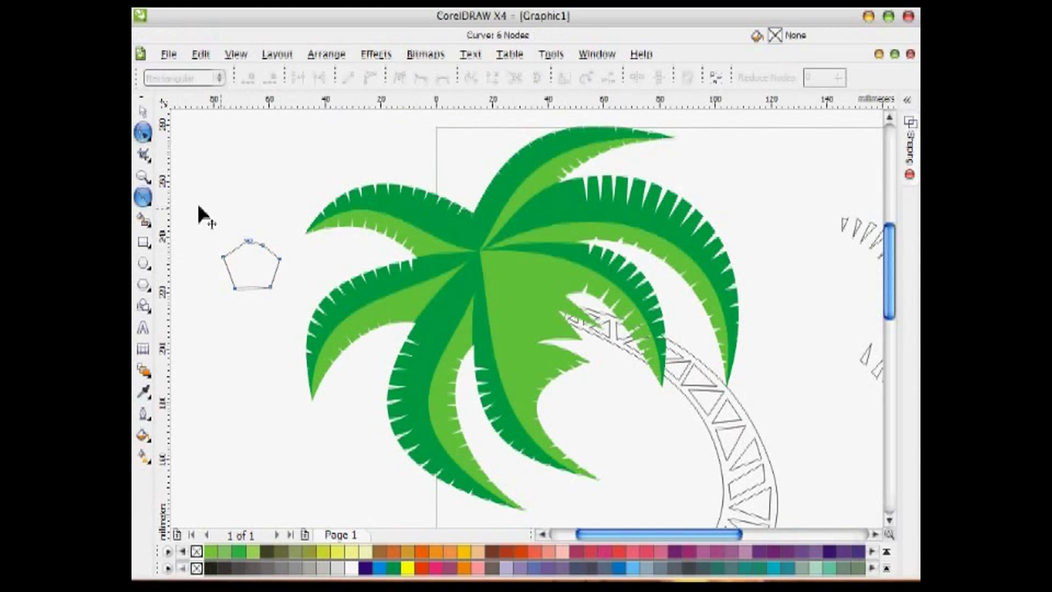
{"action": "left_click", "coordinate": [421, 78]}
{"action": "left_click", "coordinate": [143, 111]}
{"action": "left_click_drag", "start_coordinate": [283, 239], "coordinate": [265, 253]}
{"action": "left_click_drag", "start_coordinate": [242, 276], "coordinate": [242, 320]}
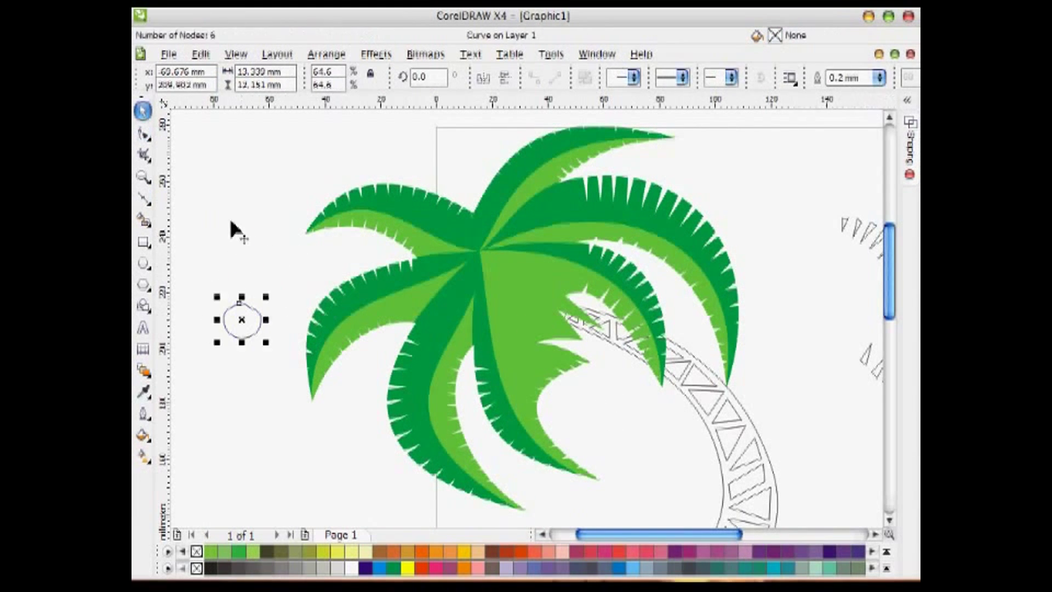
Step: Draw a second small closed shape with seven nodes above the round coconut
{"action": "left_click", "coordinate": [142, 197]}
{"action": "left_click", "coordinate": [215, 225]}
{"action": "left_click", "coordinate": [198, 243]}
{"action": "left_click", "coordinate": [205, 256]}
Step: Smooth the seven-node shape into an oval scaled to 74.9% and place it overlapping the first coconut's upper right
{"action": "double_click", "coordinate": [143, 132]}
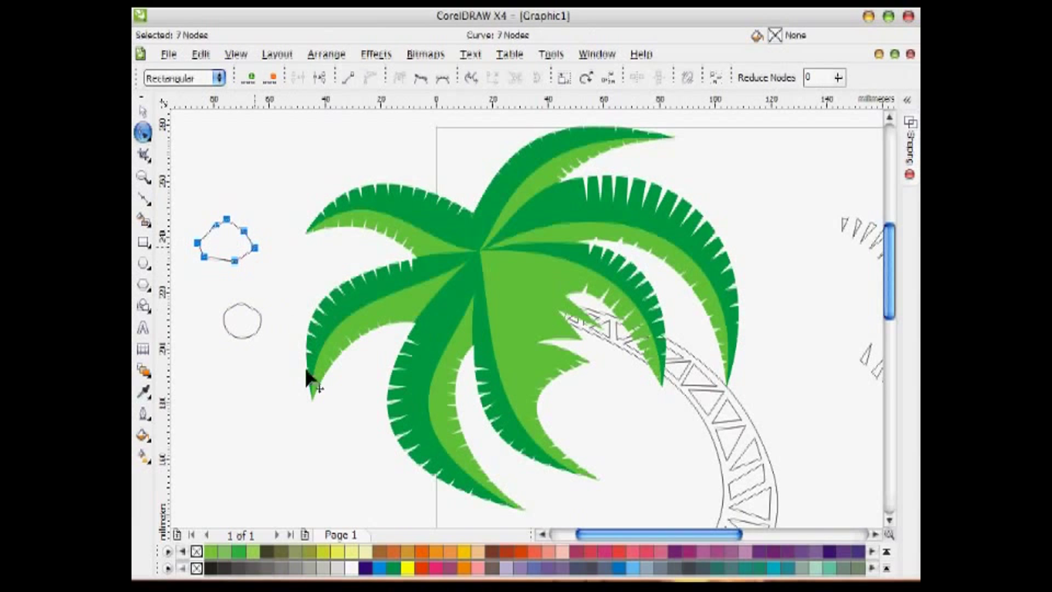
{"action": "key", "text": "space"}
{"action": "left_click_drag", "start_coordinate": [228, 245], "coordinate": [280, 290]}
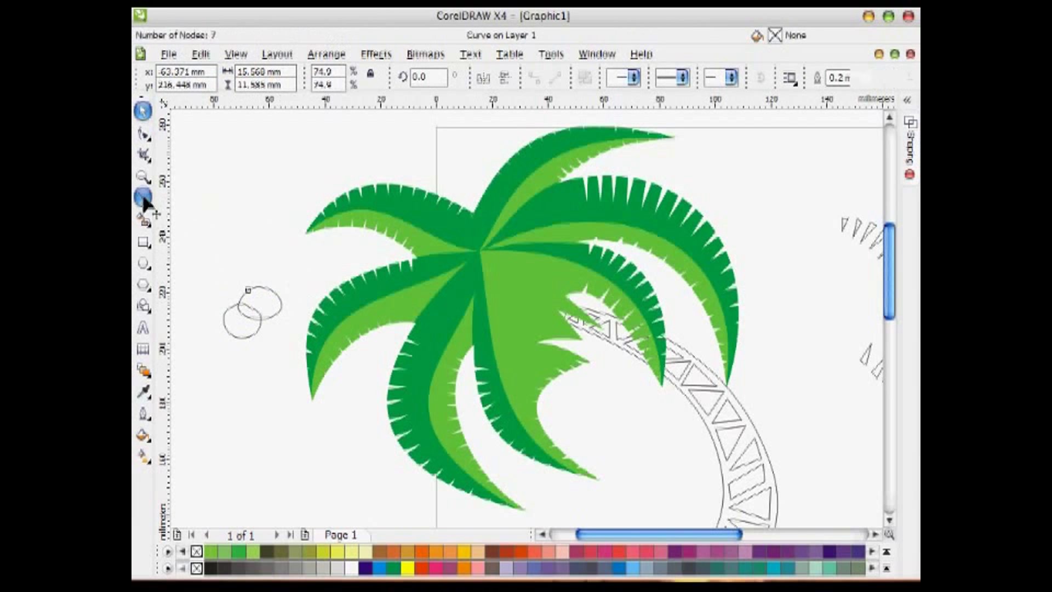
Step: Draw a third small closed shape with six nodes above the two coconuts
{"action": "left_click", "coordinate": [142, 198]}
{"action": "left_click", "coordinate": [209, 225]}
{"action": "left_click", "coordinate": [194, 241]}
{"action": "left_click", "coordinate": [196, 257]}
{"action": "left_click", "coordinate": [221, 255]}
{"action": "left_click", "coordinate": [239, 241]}
{"action": "left_click", "coordinate": [233, 224]}
{"action": "left_click", "coordinate": [209, 225]}
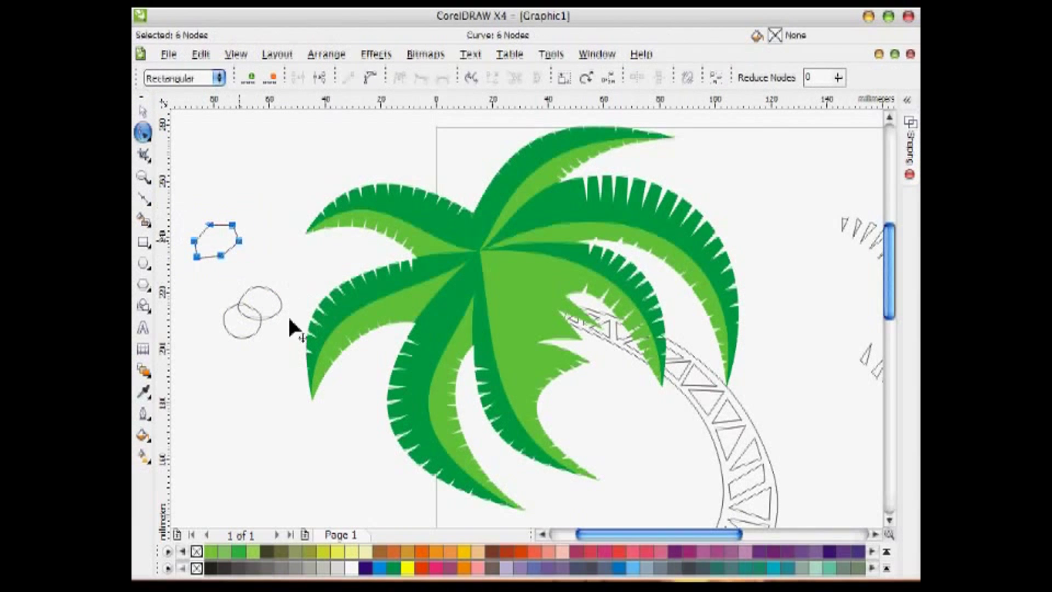
Step: Smooth the six-node shape into an oval rotated to 342.1° and place it overlapping the upper left of the other two coconuts
{"action": "key", "text": "s"}
{"action": "key", "text": "space"}
{"action": "left_click_drag", "start_coordinate": [244, 240], "coordinate": [247, 226]}
{"action": "left_click_drag", "start_coordinate": [187, 240], "coordinate": [194, 239]}
{"action": "left_click_drag", "start_coordinate": [230, 224], "coordinate": [243, 289]}
{"action": "left_click", "coordinate": [243, 254]}
{"action": "key", "text": "F2"}
{"action": "left_click_drag", "start_coordinate": [212, 258], "coordinate": [304, 374]}
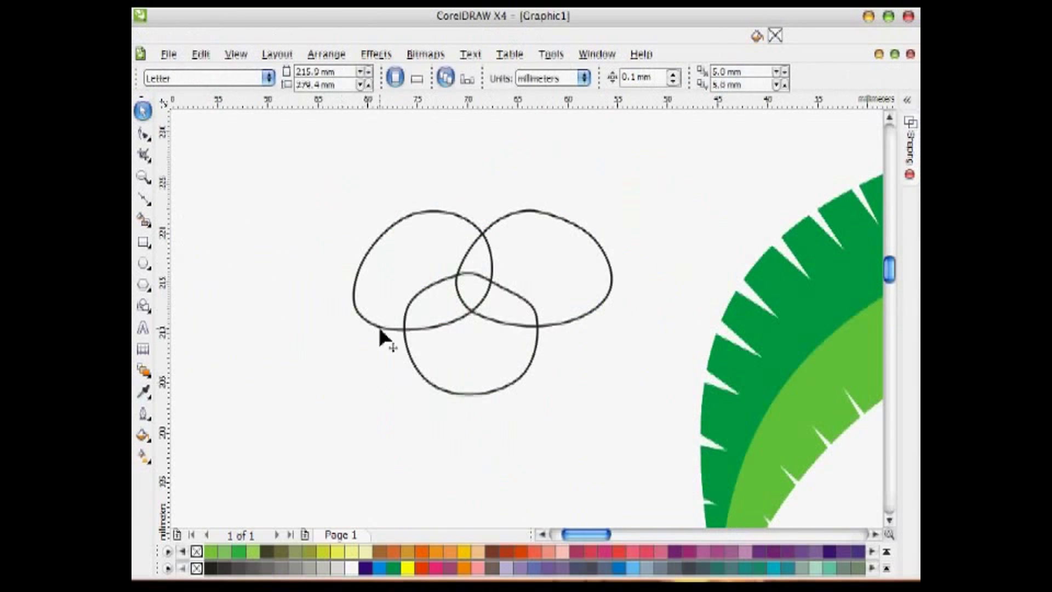
Step: Fill the upper left coconut with light brown (R204 G153 B102) and copy its outline and fill properties to the upper right coconut
{"action": "left_click", "coordinate": [380, 332]}
{"action": "left_click", "coordinate": [224, 568]}
{"action": "left_click", "coordinate": [477, 551]}
{"action": "left_click", "coordinate": [519, 328]}
{"action": "key", "text": "ctrl+shift+a"}
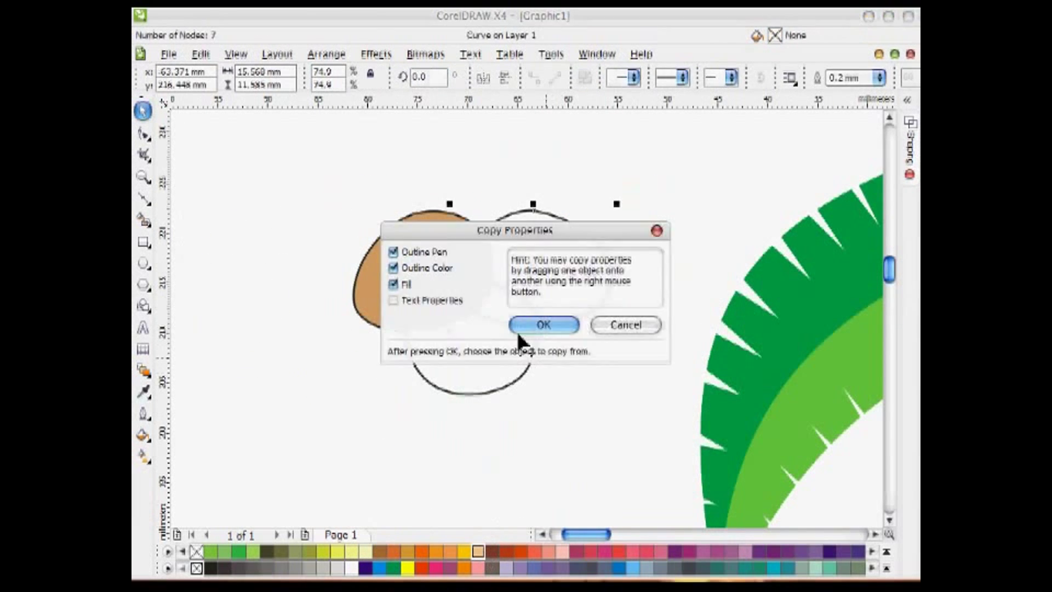
{"action": "left_click", "coordinate": [519, 331]}
{"action": "left_click", "coordinate": [449, 296]}
Step: Fill the lower coconut with a darker brown
{"action": "left_click", "coordinate": [475, 393]}
{"action": "key", "text": "ctrl+r"}
{"action": "left_click", "coordinate": [492, 551]}
{"action": "left_click", "coordinate": [629, 350]}
Step: PowerClip an outline-free copy of the upper left coconut, shifted upward and in a lighter tan, inside the original coconut
{"action": "left_click", "coordinate": [411, 286]}
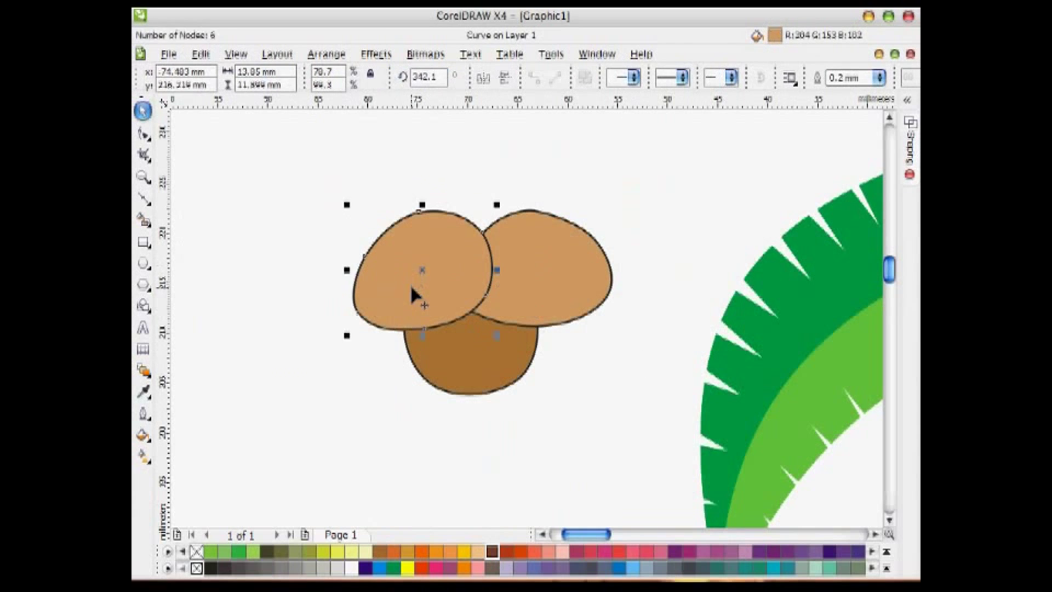
{"action": "left_click_drag", "start_coordinate": [412, 295], "coordinate": [412, 242]}
{"action": "right_click", "coordinate": [195, 550]}
{"action": "left_click", "coordinate": [376, 54]}
{"action": "left_click", "coordinate": [540, 249]}
{"action": "left_click", "coordinate": [463, 307]}
{"action": "left_click", "coordinate": [464, 290], "text": "ctrl"}
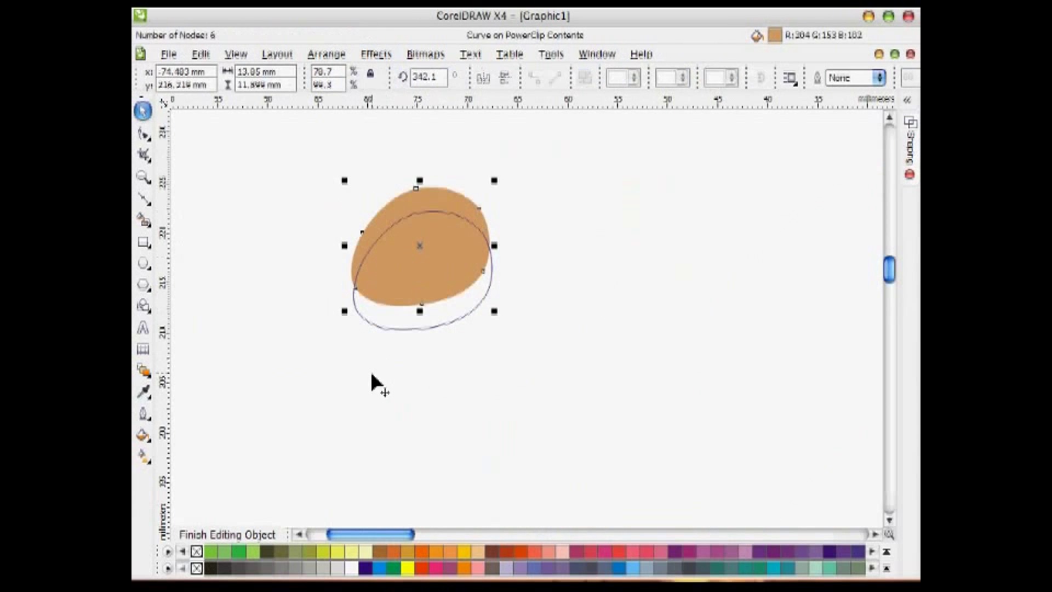
{"action": "left_click", "coordinate": [227, 535]}
Step: PowerClip an outline-free copy of the upper right coconut inside it, shifted up and left and lightened to R220 G185 B134
{"action": "left_click", "coordinate": [531, 272]}
{"action": "left_click_drag", "start_coordinate": [531, 273], "coordinate": [523, 236]}
{"action": "left_click", "coordinate": [548, 315]}
{"action": "left_click", "coordinate": [557, 291], "text": "ctrl"}
{"action": "right_click", "coordinate": [197, 552]}
{"action": "left_click", "coordinate": [365, 551], "text": "ctrl"}
{"action": "left_click", "coordinate": [249, 535]}
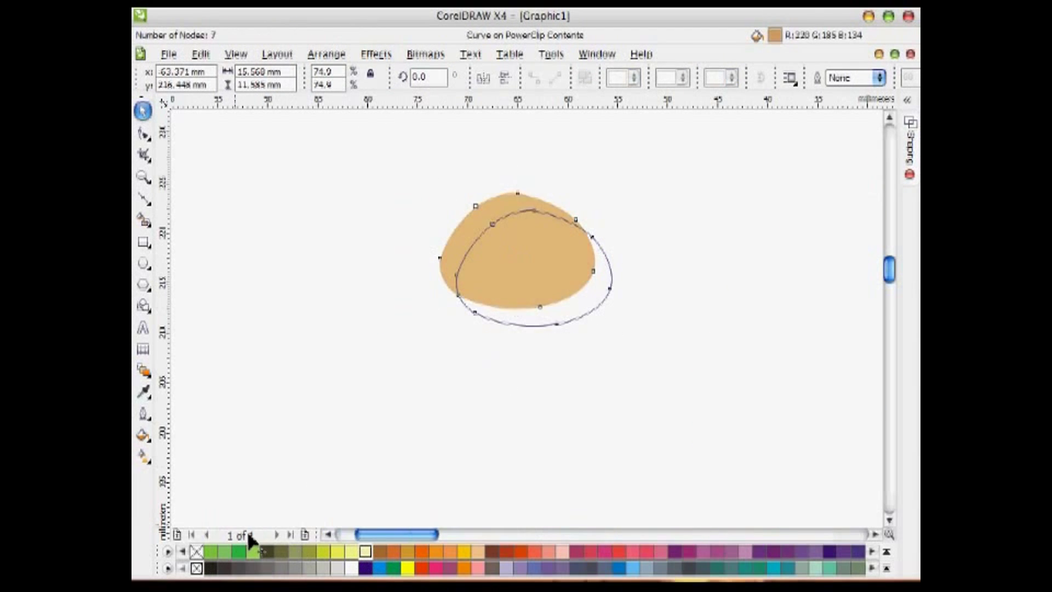
Step: Move the lower coconut closer beneath the other two and group all three coconuts
{"action": "left_click", "coordinate": [449, 368]}
{"action": "left_click_drag", "start_coordinate": [472, 398], "coordinate": [496, 351]}
{"action": "left_click", "coordinate": [625, 408]}
{"action": "left_click_drag", "start_coordinate": [625, 408], "coordinate": [624, 408]}
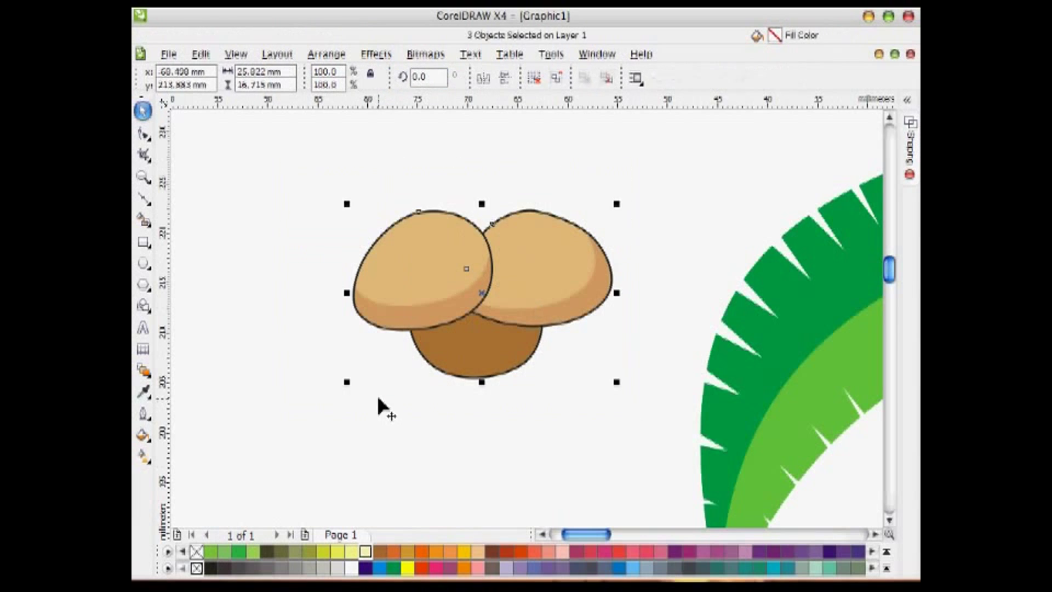
{"action": "key", "text": "ctrl+g"}
Step: Move the coconut group onto the palm tree at the upper end of the trunk
{"action": "key", "text": "F3"}
{"action": "left_click_drag", "start_coordinate": [546, 315], "coordinate": [771, 381]}
{"action": "left_click", "coordinate": [874, 534]}
{"action": "left_click_drag", "start_coordinate": [572, 364], "coordinate": [611, 300]}
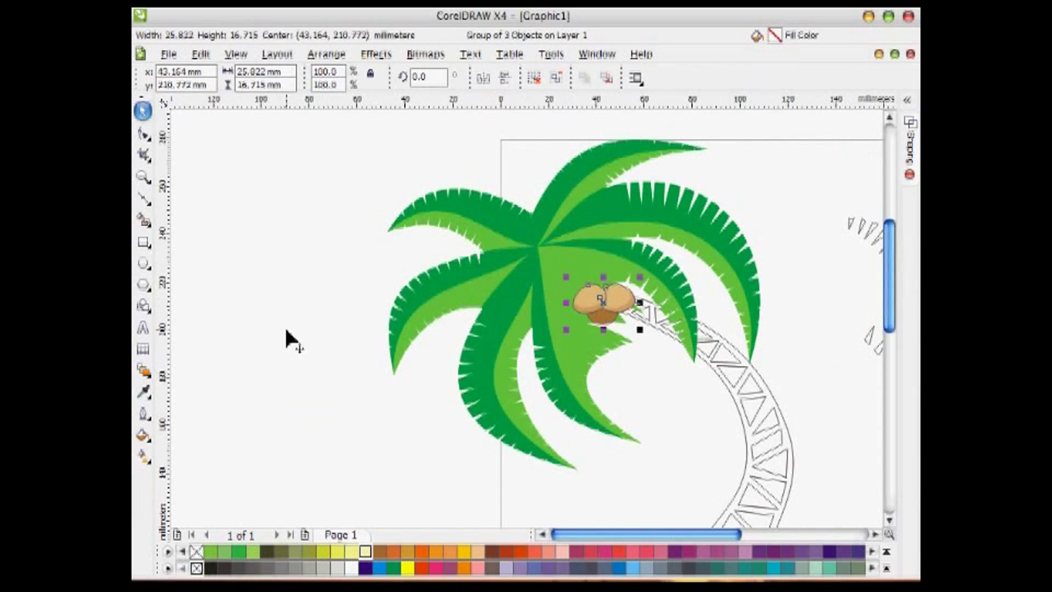
{"action": "left_click", "coordinate": [287, 331]}
Step: Fill the palm trunk with Gold
{"action": "left_click", "coordinate": [875, 534]}
{"action": "left_click", "coordinate": [889, 520]}
{"action": "left_click", "coordinate": [651, 351]}
{"action": "left_click", "coordinate": [407, 551]}
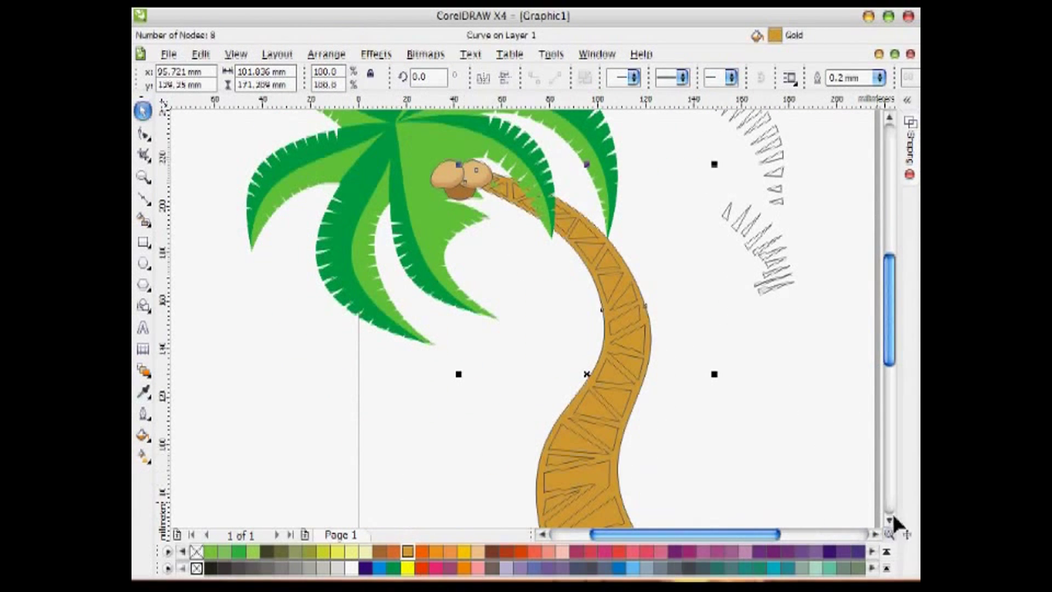
Step: Select all the truss pieces along the trunk, including the missed triangle near its middle, and group them
{"action": "scroll", "coordinate": [896, 523], "scroll_direction": "down", "scroll_amount": 3}
{"action": "left_click_drag", "start_coordinate": [490, 293], "coordinate": [722, 515]}
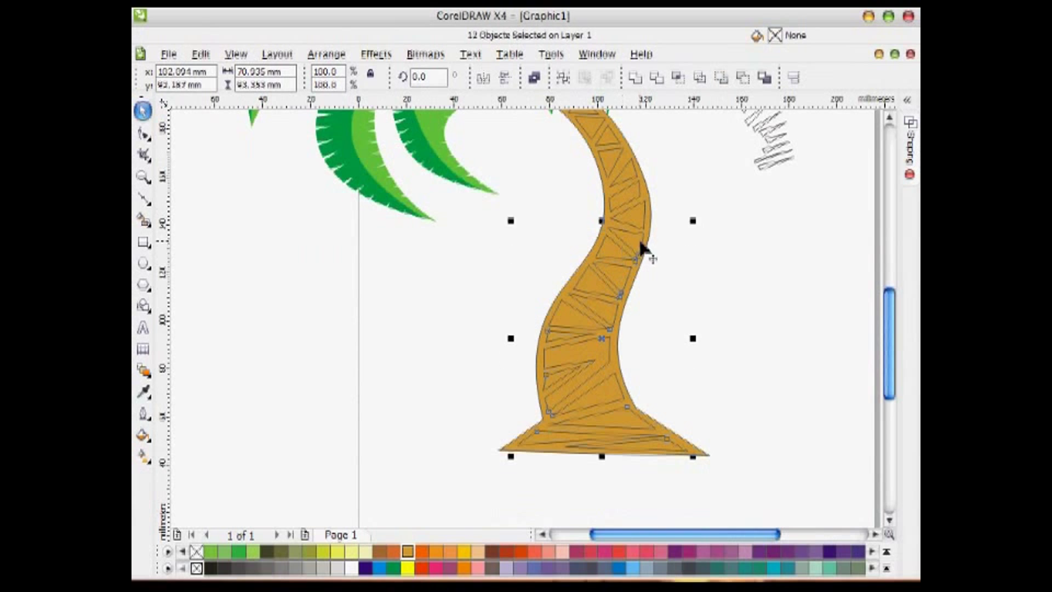
{"action": "left_click", "coordinate": [618, 146], "text": "shift"}
{"action": "left_click", "coordinate": [889, 118]}
{"action": "left_click", "coordinate": [599, 292], "text": "shift"}
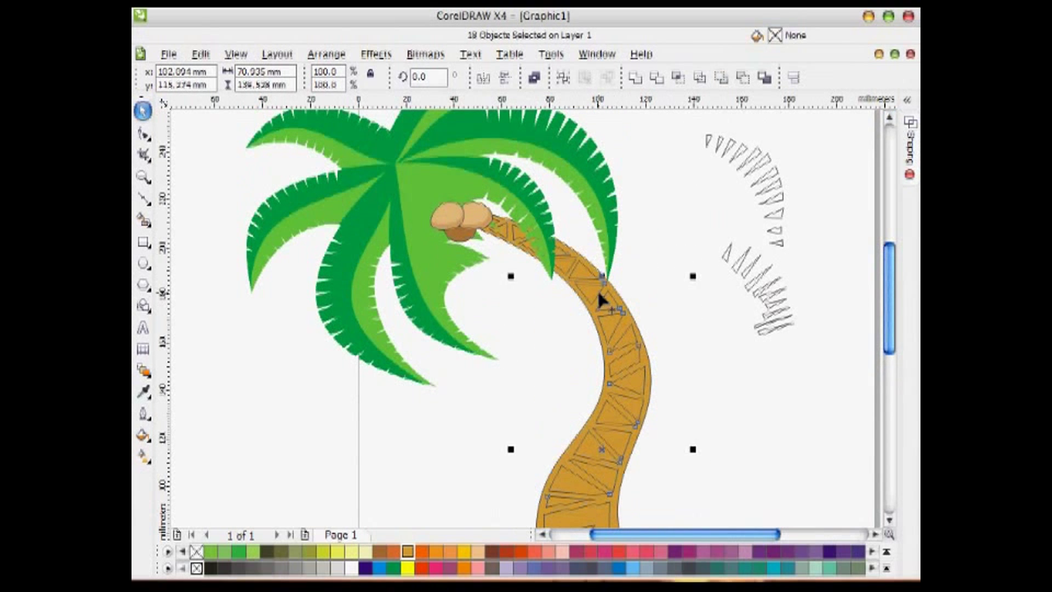
{"action": "left_click", "coordinate": [505, 238], "text": "shift"}
{"action": "left_click", "coordinate": [496, 217], "text": "shift"}
{"action": "key", "text": "Delete"}
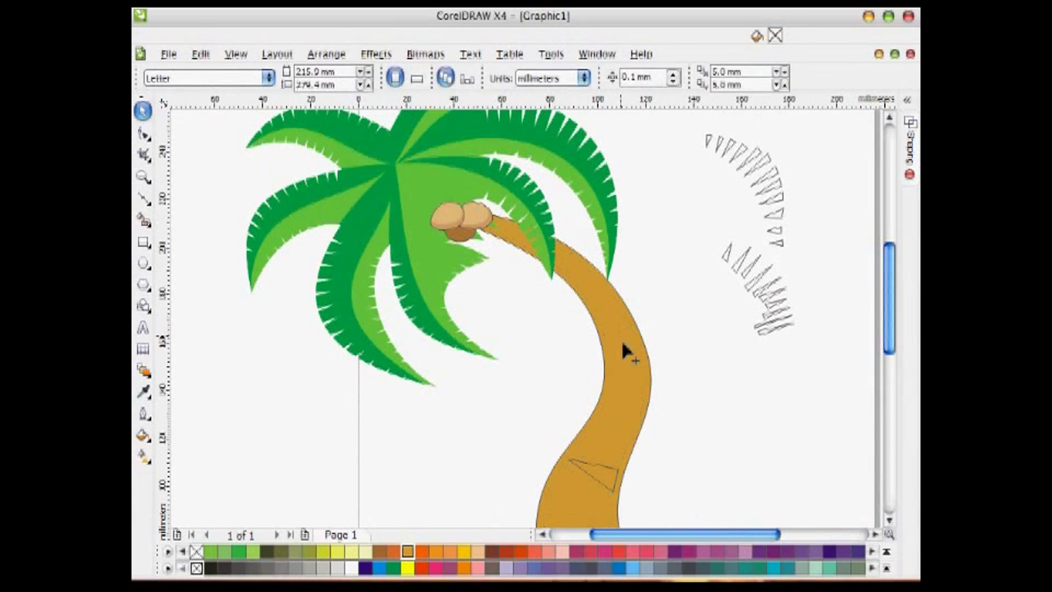
{"action": "key", "text": "ctrl+z"}
{"action": "left_click", "coordinate": [613, 477], "text": "shift"}
{"action": "key", "text": "Delete"}
{"action": "key", "text": "ctrl+z"}
{"action": "left_click", "coordinate": [889, 520]}
{"action": "key", "text": "ctrl+g"}
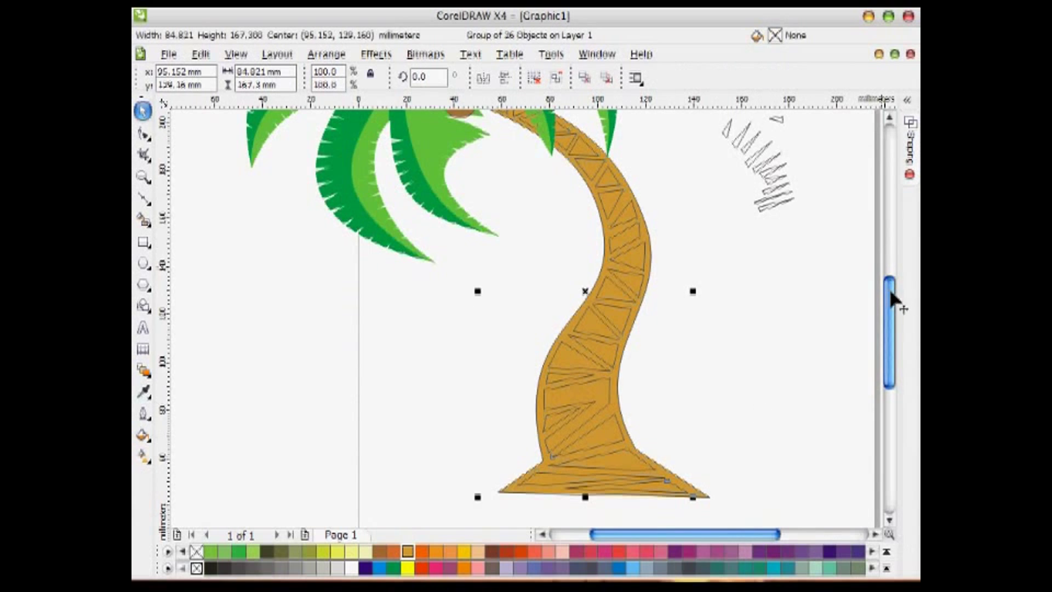
Step: Copy the lower coconut's brown fill to the truss group and remove the outlines from both the group and the trunk
{"action": "key", "text": "ctrl+shift+a"}
{"action": "left_click", "coordinate": [545, 325]}
{"action": "right_click", "coordinate": [196, 551]}
{"action": "left_click", "coordinate": [442, 363]}
{"action": "left_click", "coordinate": [554, 366]}
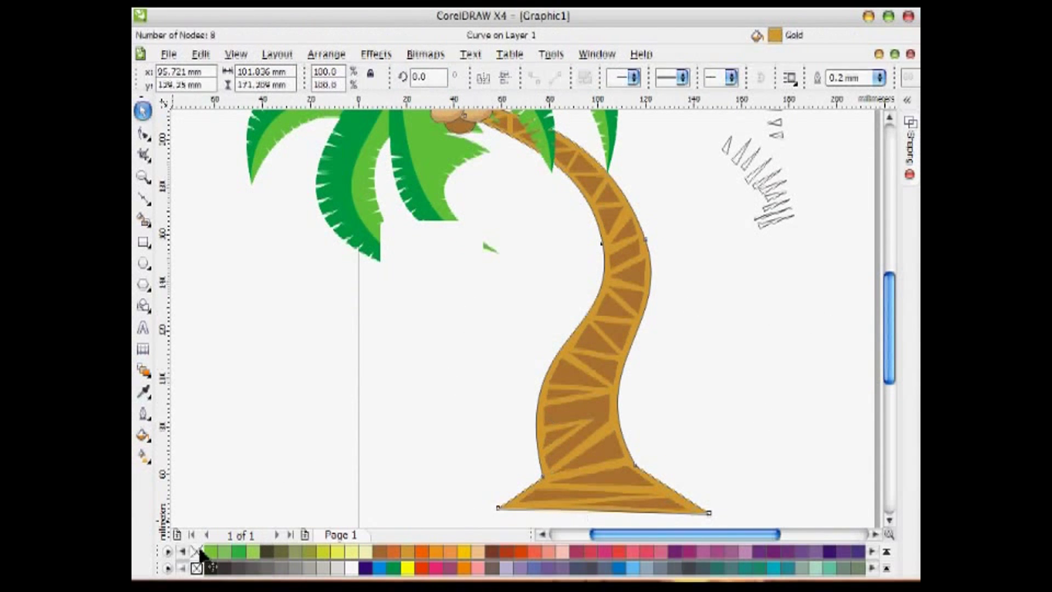
{"action": "right_click", "coordinate": [196, 551]}
{"action": "left_click", "coordinate": [739, 479]}
Step: Bend the trunk's straight base edge and the lowest truss piece's bottom edge into downward curves
{"action": "left_click", "coordinate": [889, 519]}
{"action": "left_click", "coordinate": [143, 132]}
{"action": "left_click", "coordinate": [608, 429]}
{"action": "left_click_drag", "start_coordinate": [608, 431], "coordinate": [634, 432]}
{"action": "key", "text": "space"}
{"action": "left_click", "coordinate": [640, 428], "text": "ctrl"}
{"action": "key", "text": "space"}
{"action": "key", "text": "space"}
{"action": "left_click", "coordinate": [461, 365]}
{"action": "key", "text": "space"}
Step: Draw a closed spiky grass tuft with 27 nodes beside the trunk base, about 120 mm wide and 77 mm high
{"action": "left_click", "coordinate": [439, 417]}
{"action": "left_click", "coordinate": [423, 297]}
{"action": "left_click", "coordinate": [397, 283]}
{"action": "left_click", "coordinate": [363, 252]}
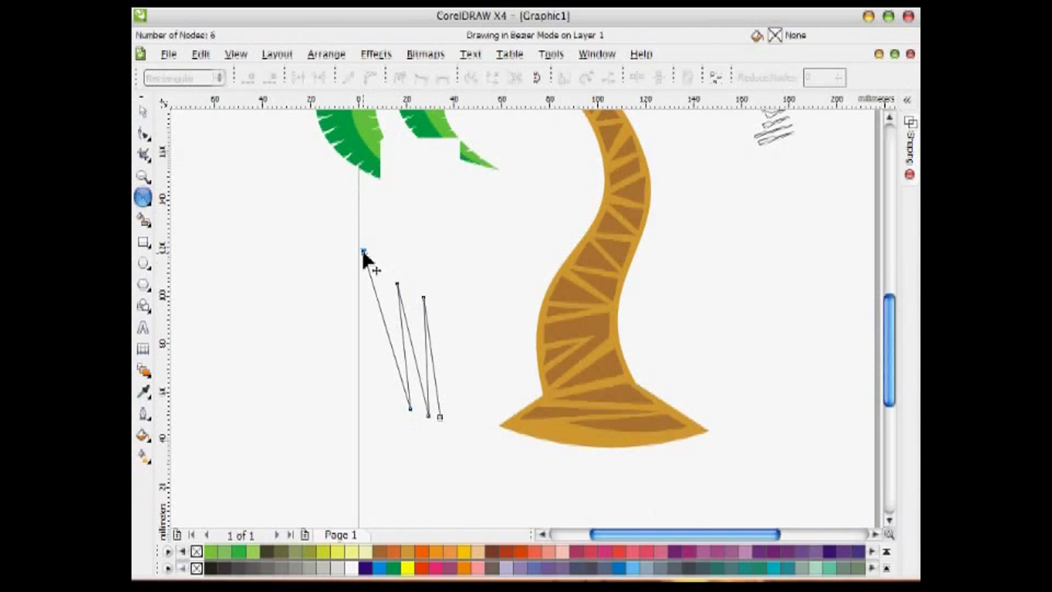
{"action": "left_click", "coordinate": [336, 256]}
{"action": "left_click", "coordinate": [387, 407]}
{"action": "left_click", "coordinate": [302, 250]}
{"action": "left_click", "coordinate": [258, 243]}
{"action": "left_click", "coordinate": [336, 391]}
{"action": "left_click", "coordinate": [241, 279]}
{"action": "left_click", "coordinate": [322, 396]}
{"action": "left_click", "coordinate": [228, 302]}
{"action": "left_click", "coordinate": [297, 397]}
{"action": "left_click", "coordinate": [225, 348]}
{"action": "left_click", "coordinate": [290, 406]}
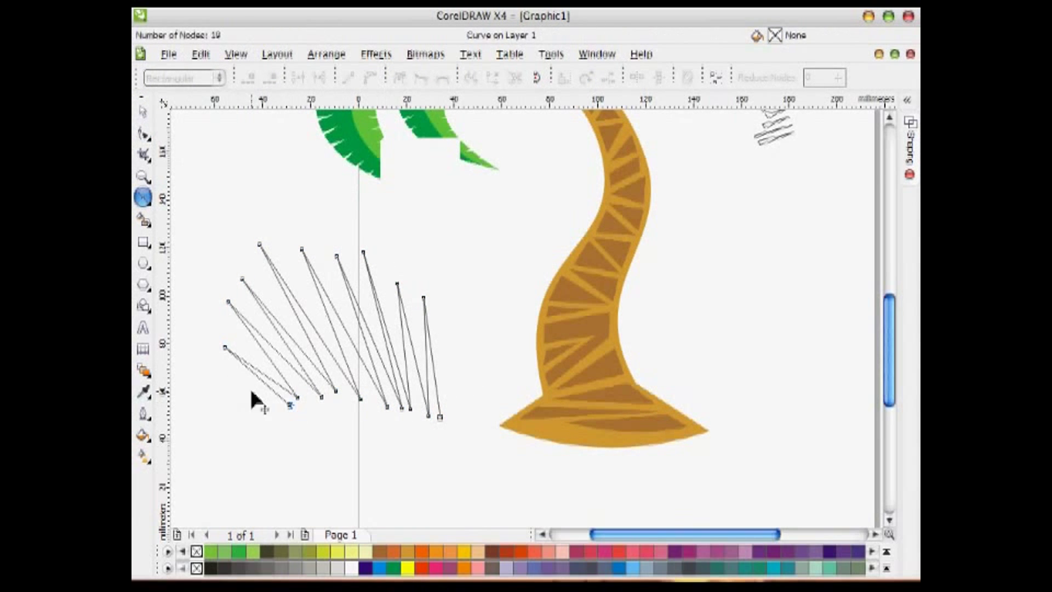
{"action": "left_click", "coordinate": [510, 353]}
{"action": "left_click", "coordinate": [454, 419]}
{"action": "left_click", "coordinate": [501, 323]}
{"action": "left_click", "coordinate": [447, 416]}
{"action": "left_click", "coordinate": [485, 293]}
{"action": "left_click", "coordinate": [440, 417]}
Step: Fill the grass tuft with Dull Green without an outline, shrink it and place it over the left side of the trunk base
{"action": "left_click", "coordinate": [143, 111]}
{"action": "left_click", "coordinate": [225, 552]}
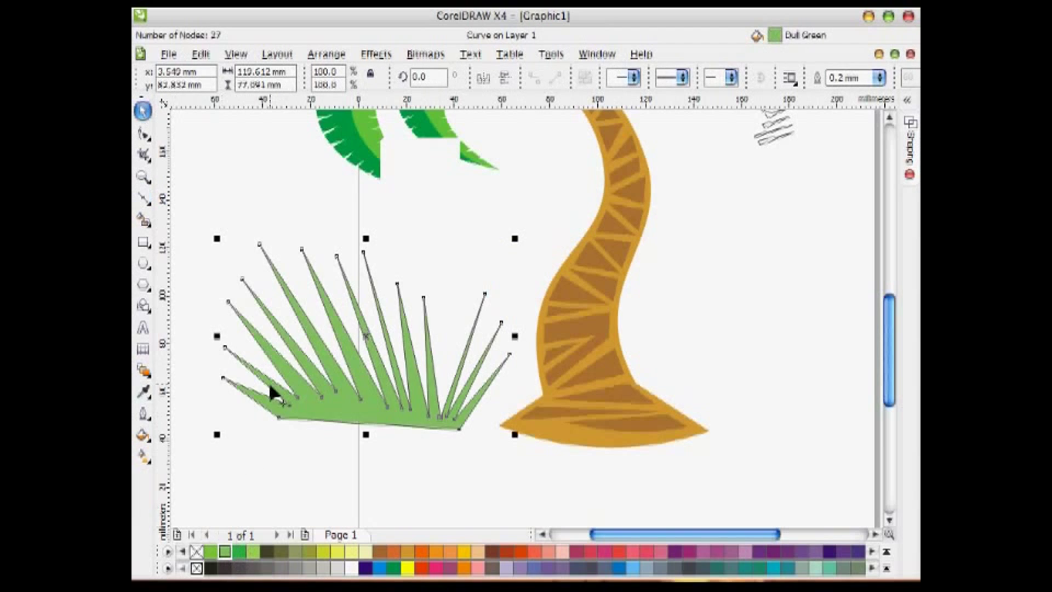
{"action": "left_click", "coordinate": [293, 391]}
{"action": "left_click_drag", "start_coordinate": [218, 239], "coordinate": [343, 323]}
{"action": "left_click", "coordinate": [320, 308]}
{"action": "left_click_drag", "start_coordinate": [431, 410], "coordinate": [518, 441]}
Step: Draw a second closed grass tuft with 17 nodes and right-leaning blades, about 97 mm wide and 73 mm high
{"action": "left_click", "coordinate": [143, 197]}
{"action": "left_click", "coordinate": [284, 428]}
{"action": "left_click", "coordinate": [397, 270]}
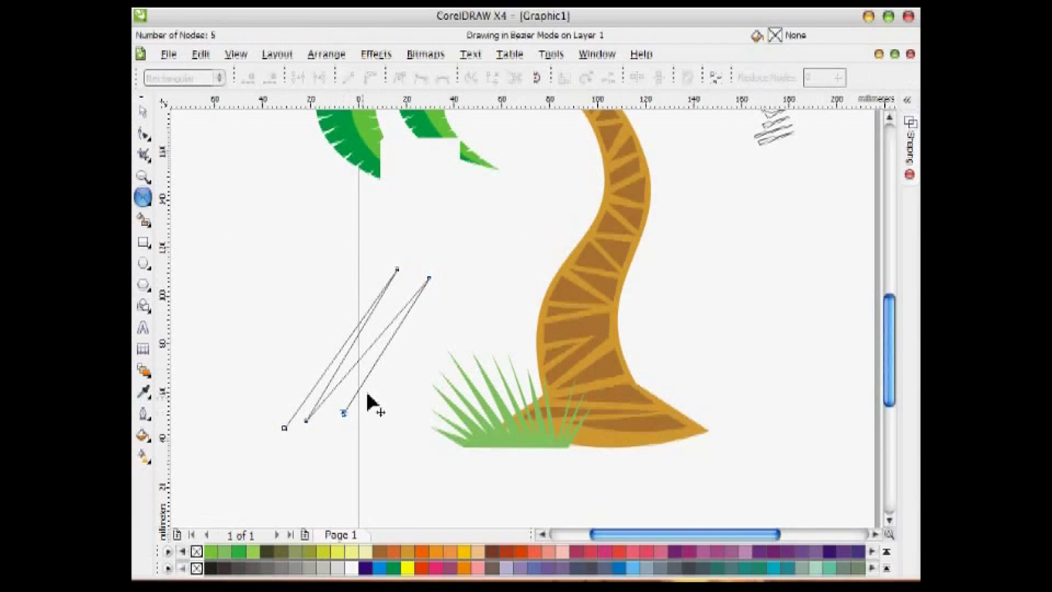
Step: Convert the second tuft's segments to curves and bend the edges of all its blades into arcs
{"action": "key", "text": "F10"}
{"action": "left_click_drag", "start_coordinate": [211, 205], "coordinate": [479, 474]}
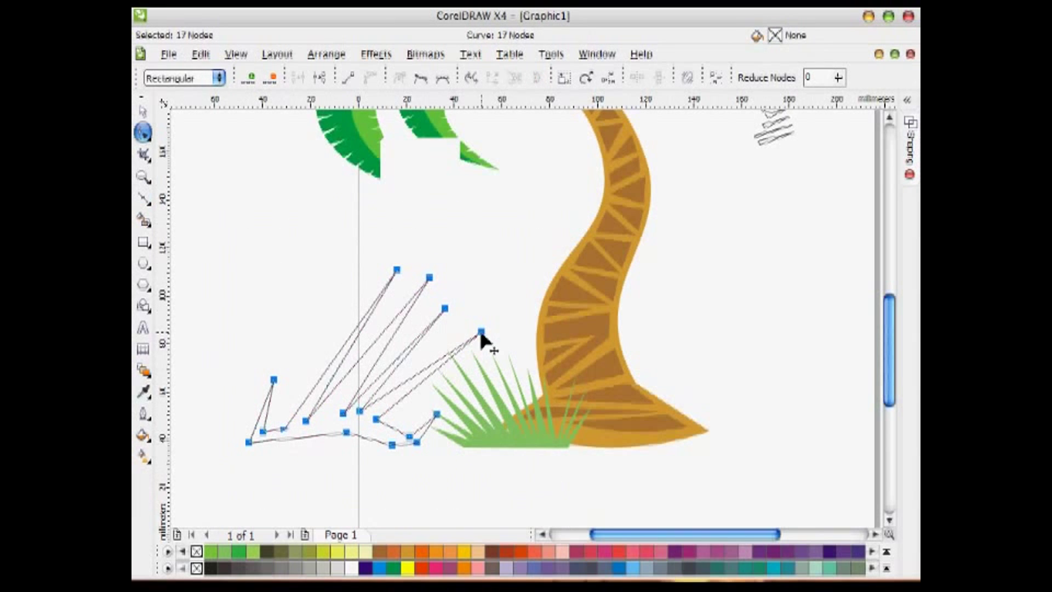
{"action": "left_click_drag", "start_coordinate": [336, 357], "coordinate": [313, 349]}
{"action": "left_click_drag", "start_coordinate": [349, 349], "coordinate": [335, 344]}
{"action": "left_click_drag", "start_coordinate": [374, 341], "coordinate": [358, 336]}
{"action": "mouse_move", "coordinate": [385, 344]}
{"action": "left_mouse_down"}
{"action": "mouse_move", "coordinate": [361, 350]}
{"action": "mouse_move", "coordinate": [382, 344]}
{"action": "left_mouse_up"}
{"action": "left_click_drag", "start_coordinate": [400, 358], "coordinate": [391, 351]}
{"action": "mouse_move", "coordinate": [415, 375]}
{"action": "left_mouse_down"}
{"action": "mouse_move", "coordinate": [409, 362]}
{"action": "mouse_move", "coordinate": [407, 377]}
{"action": "left_mouse_up"}
{"action": "left_click_drag", "start_coordinate": [422, 426], "coordinate": [423, 421]}
{"action": "left_click_drag", "start_coordinate": [392, 428], "coordinate": [389, 431]}
{"action": "left_click_drag", "start_coordinate": [260, 415], "coordinate": [253, 409]}
{"action": "left_click_drag", "start_coordinate": [266, 415], "coordinate": [261, 414]}
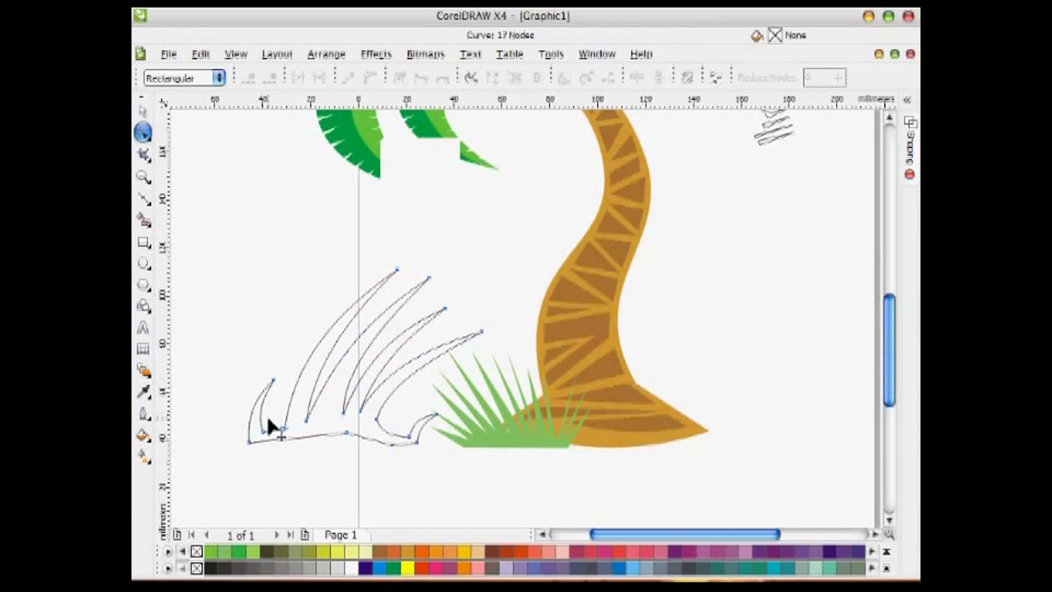
Step: Copy the first tuft's outline and fill properties to the curved tuft and recolour the curved tuft olive green
{"action": "left_click", "coordinate": [142, 111]}
{"action": "key", "text": "ctrl+shift+a"}
{"action": "left_click", "coordinate": [534, 323]}
{"action": "left_click", "coordinate": [488, 439]}
{"action": "left_click", "coordinate": [308, 551]}
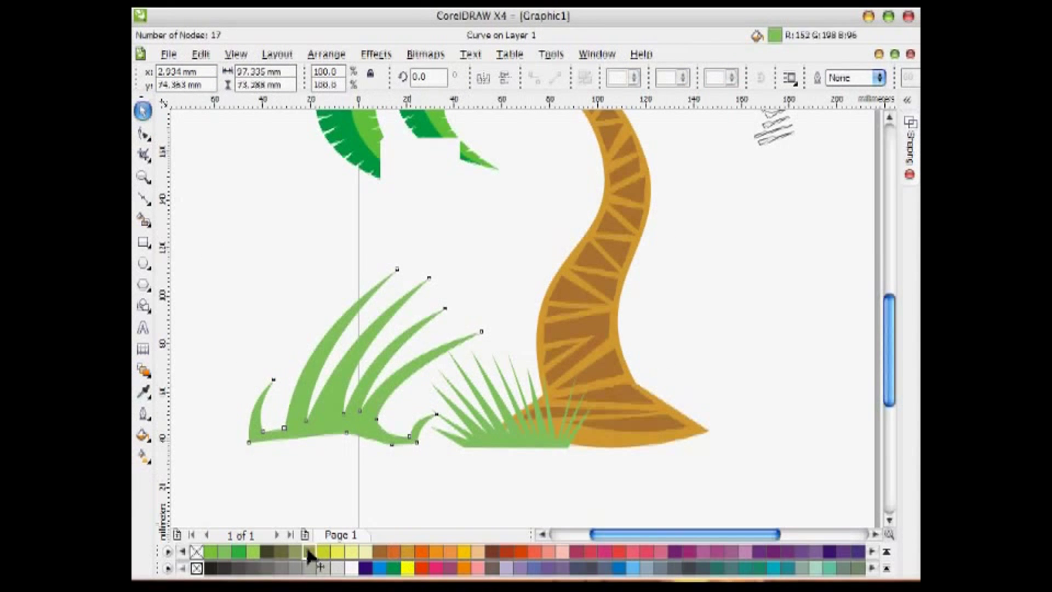
Step: Shrink the olive tuft, move it to the right side of the trunk base and send it behind the trunk
{"action": "left_click_drag", "start_coordinate": [241, 263], "coordinate": [300, 344]}
{"action": "left_click_drag", "start_coordinate": [366, 419], "coordinate": [626, 426]}
{"action": "key", "text": "shift+Page_Down"}
{"action": "left_click", "coordinate": [643, 449]}
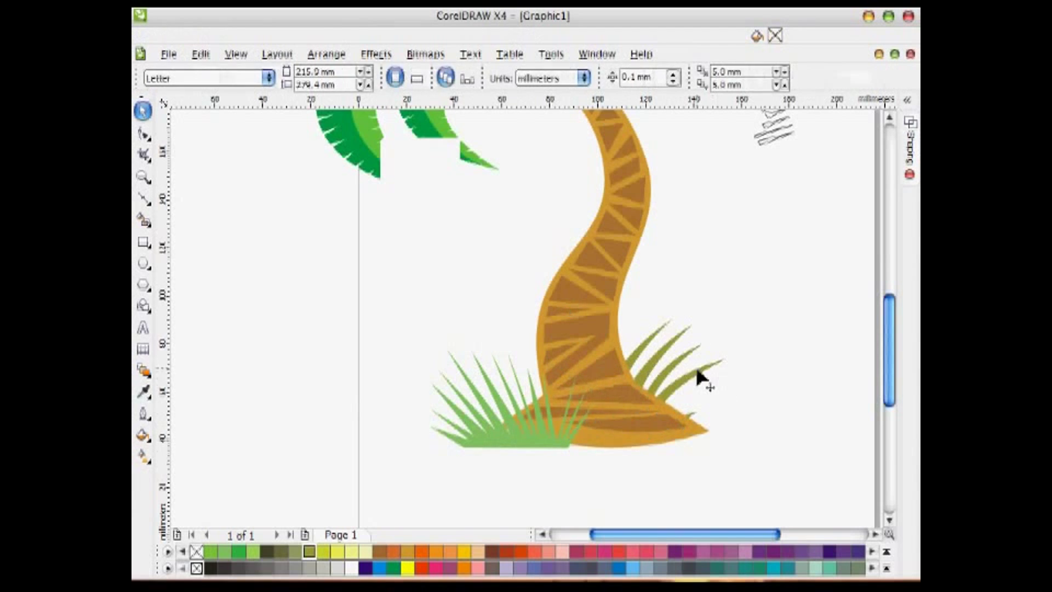
{"action": "left_click_drag", "start_coordinate": [695, 368], "coordinate": [698, 373]}
{"action": "left_click", "coordinate": [435, 314]}
Step: Duplicate the dull green tuft, scale the copy to 45.7%, rotate it to 3.5° and place it in front of the trunk base
{"action": "right_click", "coordinate": [571, 432]}
{"action": "left_click_drag", "start_coordinate": [441, 405], "coordinate": [740, 425]}
{"action": "left_click_drag", "start_coordinate": [847, 451], "coordinate": [664, 439]}
{"action": "left_click_drag", "start_coordinate": [725, 357], "coordinate": [690, 378]}
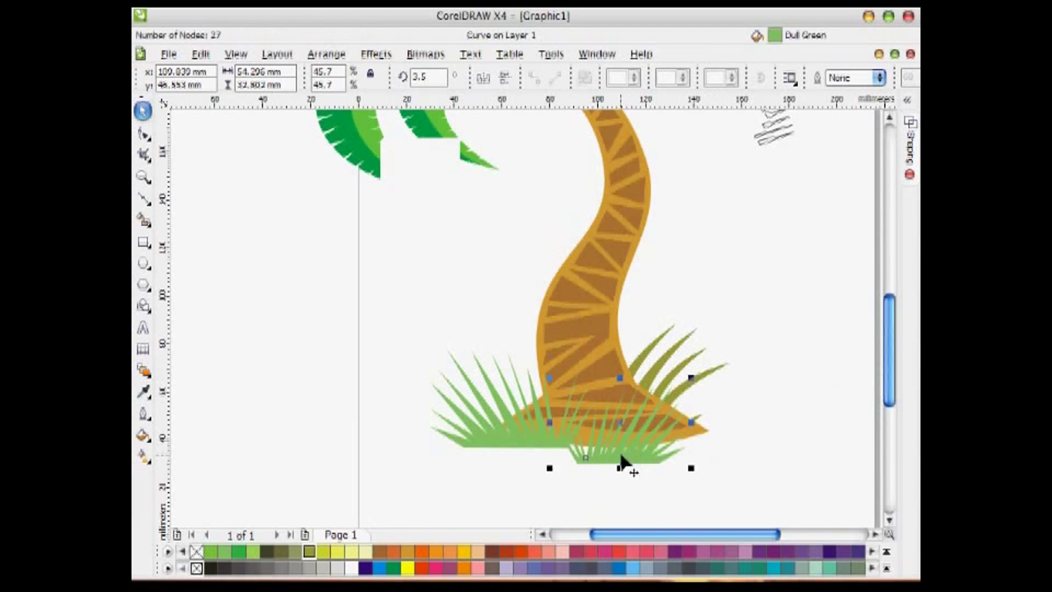
{"action": "mouse_move", "coordinate": [619, 454]}
{"action": "left_mouse_down"}
{"action": "mouse_move", "coordinate": [615, 437]}
{"action": "mouse_move", "coordinate": [571, 447]}
{"action": "left_mouse_up"}
{"action": "left_click", "coordinate": [245, 349]}
Step: Delete the leftover rows of wedge outlines to the right of the palm tree
{"action": "scroll", "coordinate": [351, 356], "scroll_direction": "down", "scroll_amount": 1}
{"action": "scroll", "coordinate": [527, 317], "scroll_direction": "up", "scroll_amount": 2}
{"action": "left_click", "coordinate": [741, 241]}
{"action": "left_click", "coordinate": [734, 274], "text": "shift"}
{"action": "key", "text": "Delete"}
Step: Group the whole palm tree, scale it to 70.6% and position it within the page
{"action": "left_click_drag", "start_coordinate": [417, 132], "coordinate": [761, 471]}
{"action": "key", "text": "ctrl+g"}
{"action": "left_click_drag", "start_coordinate": [467, 149], "coordinate": [514, 205]}
{"action": "left_click_drag", "start_coordinate": [595, 257], "coordinate": [610, 254]}
{"action": "left_click_drag", "start_coordinate": [529, 204], "coordinate": [554, 230]}
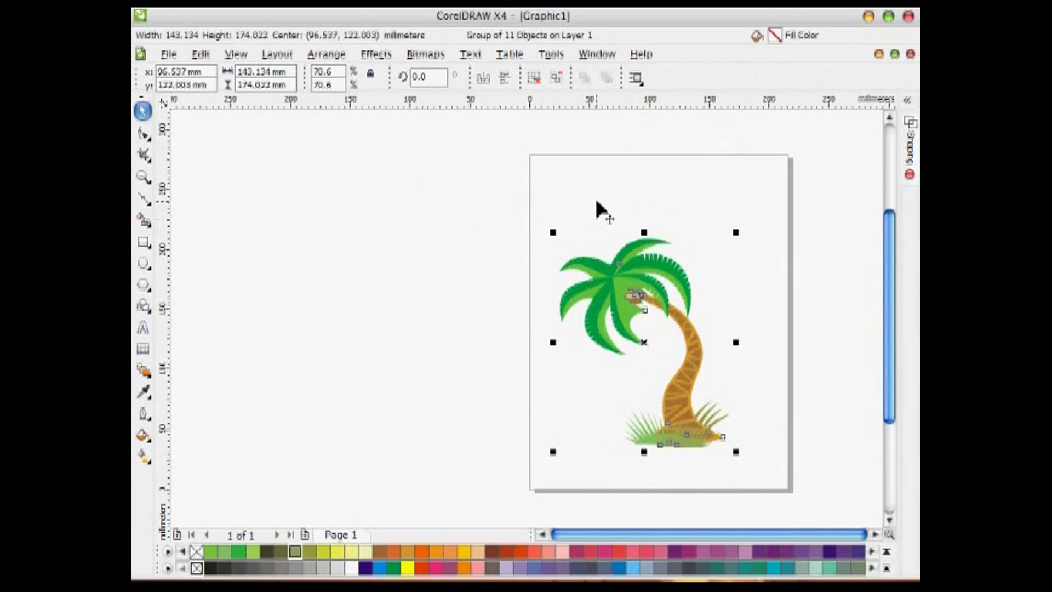
Step: Duplicate the whole palm tree and place the copy beside the original, on the left edge of the page
{"action": "left_click_drag", "start_coordinate": [605, 323], "coordinate": [618, 302]}
{"action": "key", "text": "F4"}
{"action": "scroll", "coordinate": [301, 255], "scroll_direction": "down", "scroll_amount": 1}
{"action": "left_click_drag", "start_coordinate": [641, 353], "coordinate": [421, 352]}
{"action": "right_click", "coordinate": [421, 353]}
{"action": "left_click", "coordinate": [544, 489]}
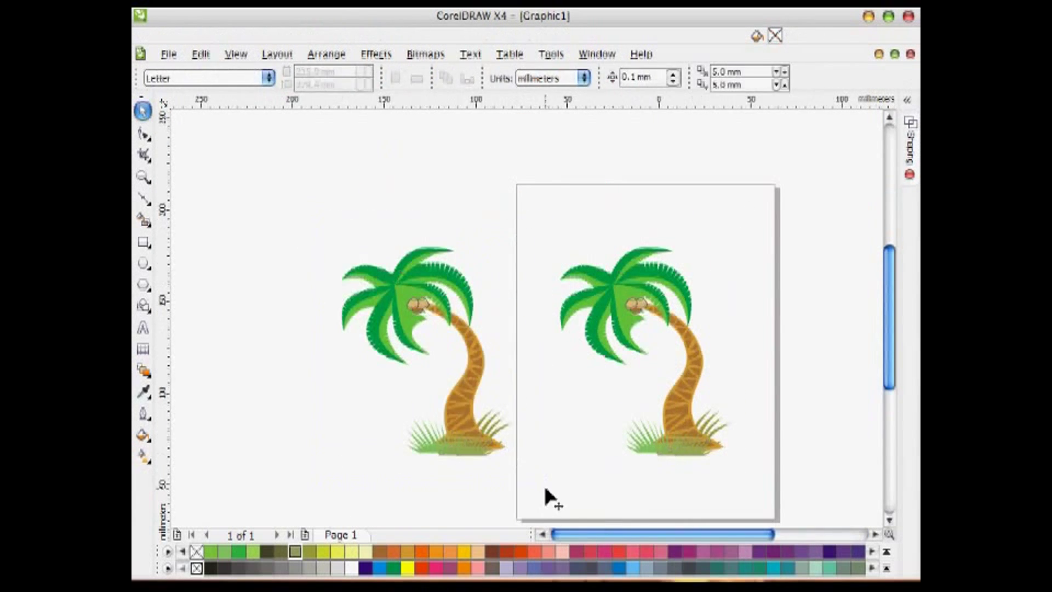
Step: Ungroup the palm tree copy and delete its trunk pattern pieces and dark green leaf shapes
{"action": "scroll", "coordinate": [430, 350], "scroll_direction": "up", "scroll_amount": 1}
{"action": "left_click", "coordinate": [523, 321]}
{"action": "key", "text": "ctrl+u"}
{"action": "left_click", "coordinate": [496, 320]}
{"action": "left_click", "coordinate": [575, 384]}
{"action": "key", "text": "Delete"}
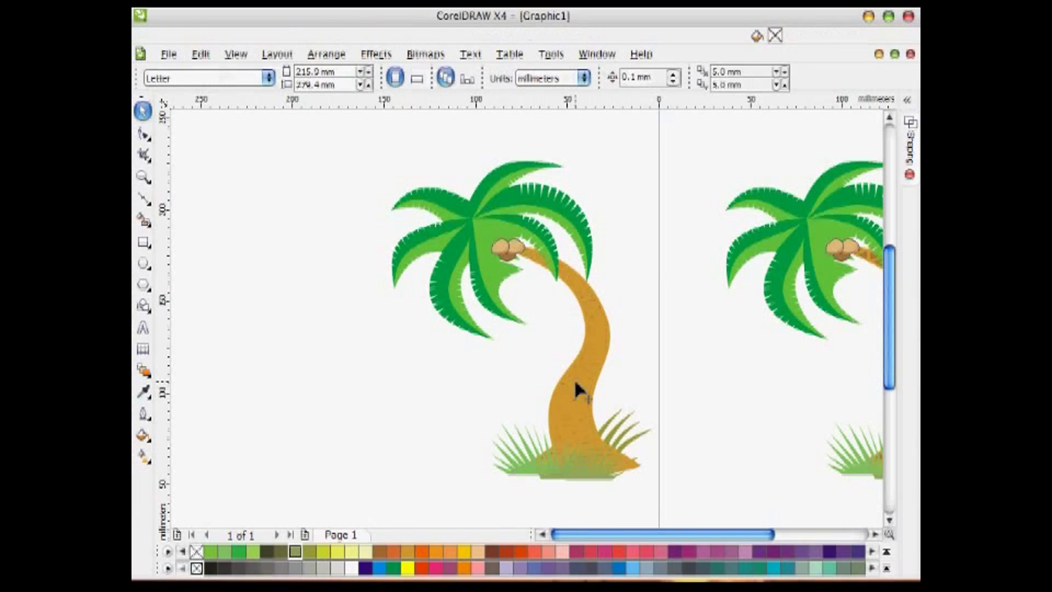
{"action": "left_click", "coordinate": [482, 205]}
{"action": "key", "text": "Delete"}
{"action": "key", "text": "Delete"}
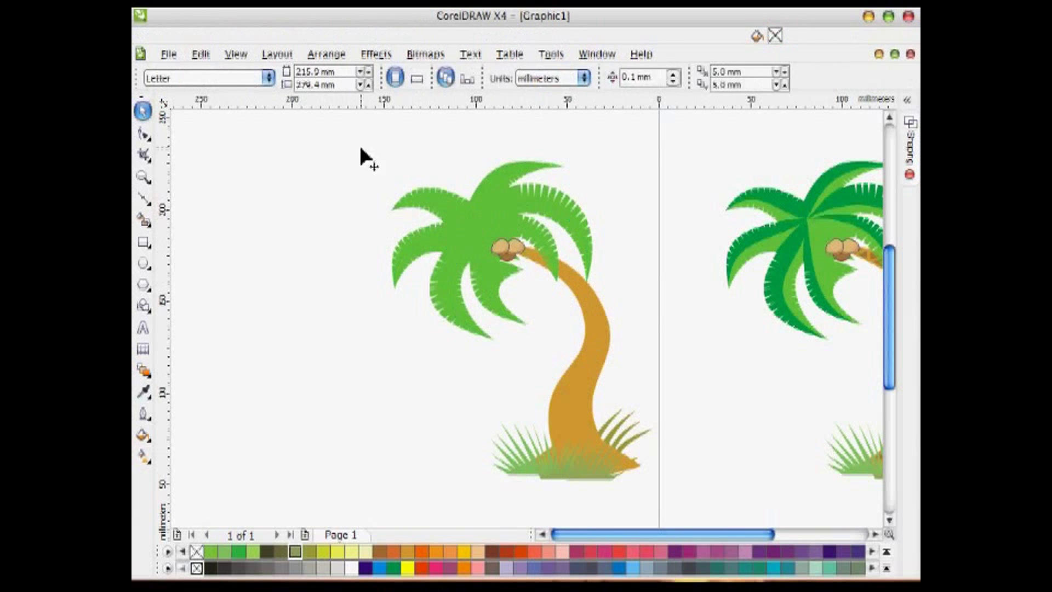
Step: Weld all parts of the copy into one silhouette and apply a one-step outside contour with a 2.54 mm offset
{"action": "left_click_drag", "start_coordinate": [358, 144], "coordinate": [674, 499]}
{"action": "left_click", "coordinate": [393, 317]}
{"action": "left_click", "coordinate": [376, 54]}
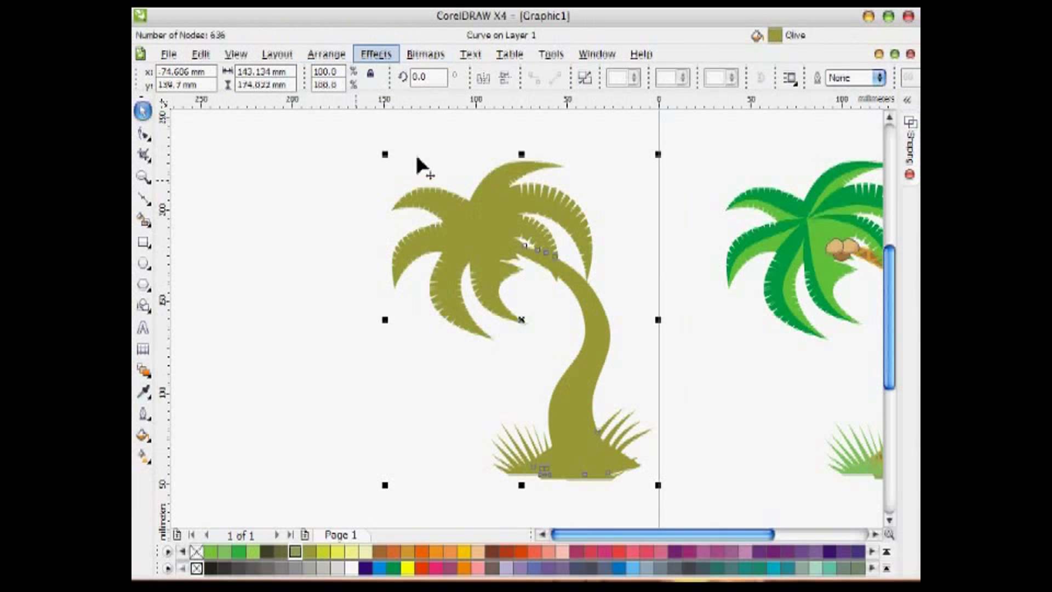
{"action": "left_click", "coordinate": [418, 158]}
{"action": "left_click", "coordinate": [773, 205]}
{"action": "left_click", "coordinate": [821, 327]}
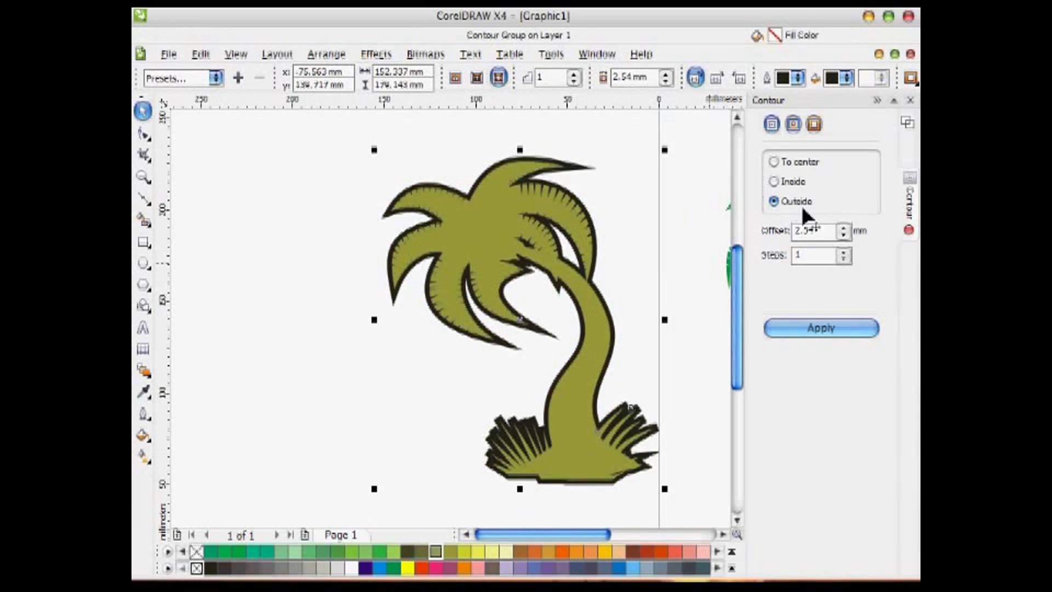
Step: Break the contour group apart and delete the olive silhouette, keeping only the black contour shape
{"action": "left_click", "coordinate": [909, 101]}
{"action": "left_click", "coordinate": [326, 55]}
{"action": "left_click", "coordinate": [357, 251]}
{"action": "left_click", "coordinate": [315, 232]}
{"action": "left_click", "coordinate": [460, 241]}
{"action": "key", "text": "Delete"}
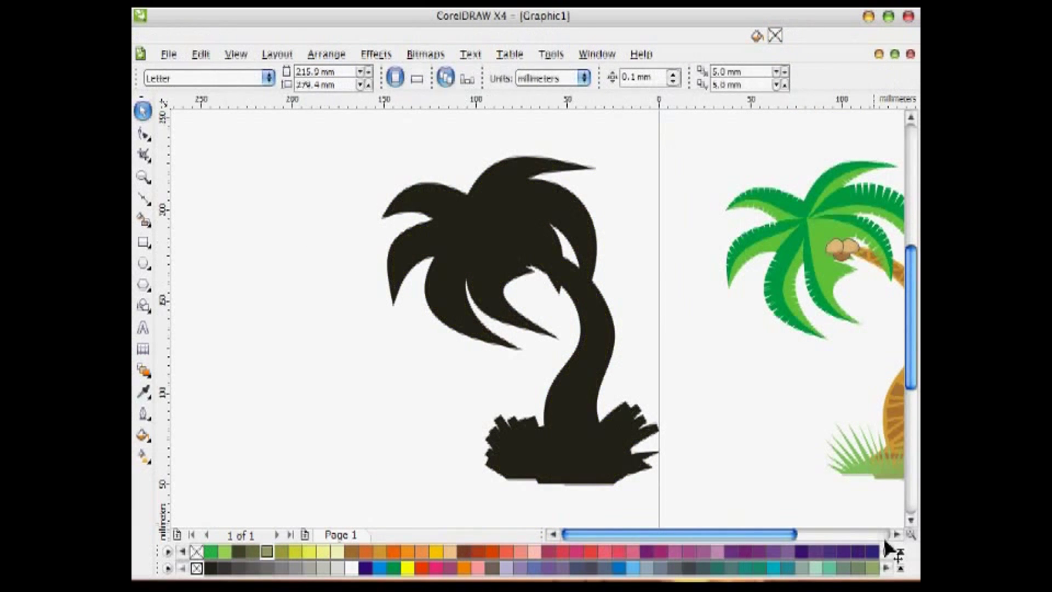
Step: Move the black silhouette onto the original palm tree and send it to the back as a thick outline
{"action": "left_click", "coordinate": [884, 534]}
{"action": "left_click_drag", "start_coordinate": [223, 321], "coordinate": [556, 355]}
{"action": "key", "text": "shift+Page_Down"}
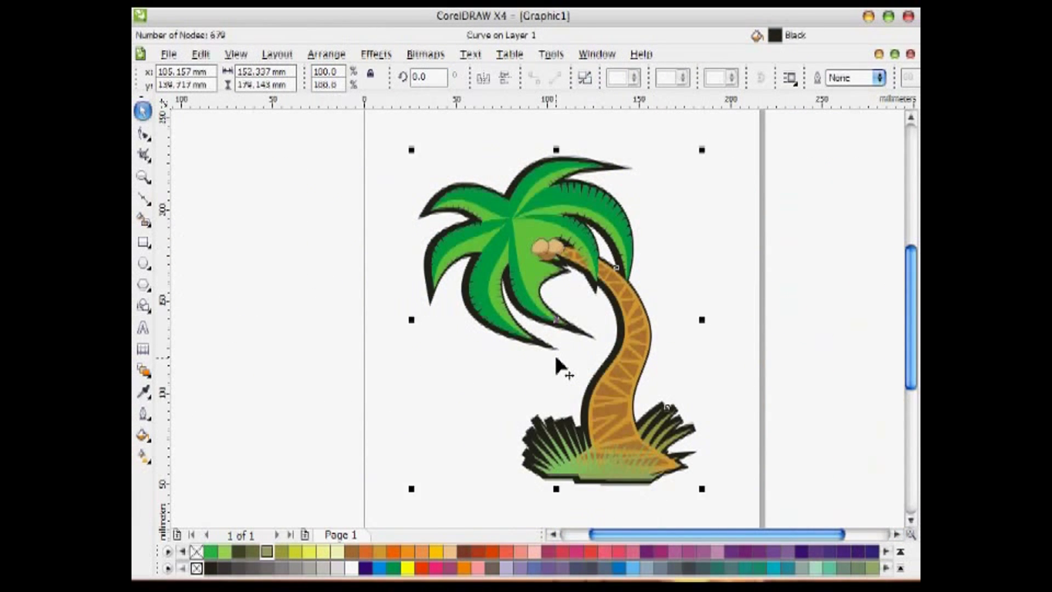
{"action": "left_click", "coordinate": [650, 123]}
Step: Blunt the black outline at the top leaf's long tip by adding a node on each edge and deleting the tip node
{"action": "scroll", "coordinate": [650, 122], "scroll_direction": "up", "scroll_amount": 2}
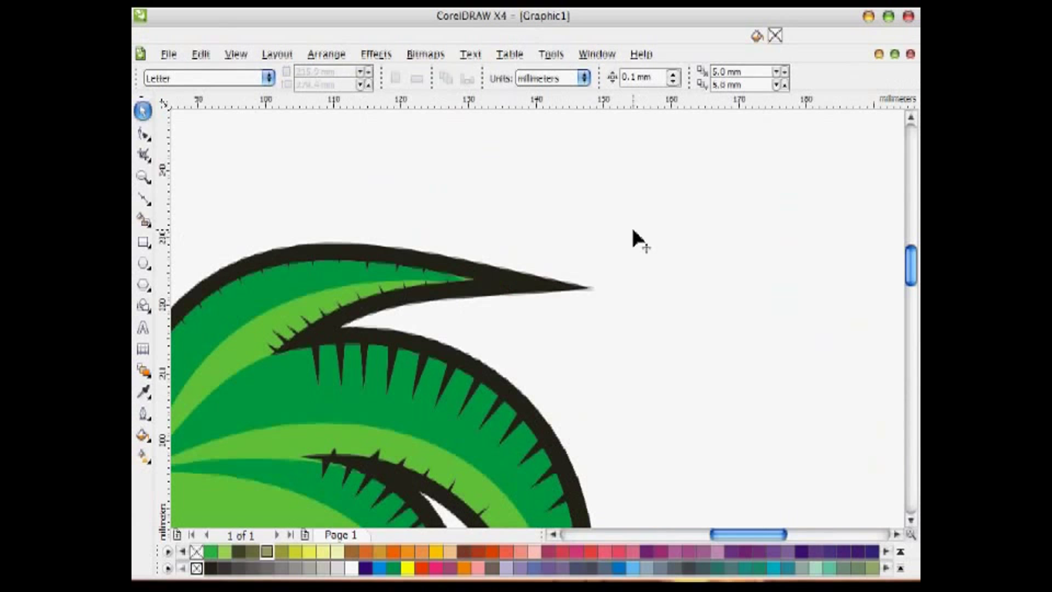
{"action": "left_click", "coordinate": [144, 133]}
{"action": "left_click", "coordinate": [520, 283]}
{"action": "left_click", "coordinate": [143, 241]}
{"action": "key", "text": "F10"}
{"action": "double_click", "coordinate": [519, 273]}
{"action": "double_click", "coordinate": [514, 294]}
{"action": "left_click", "coordinate": [592, 288]}
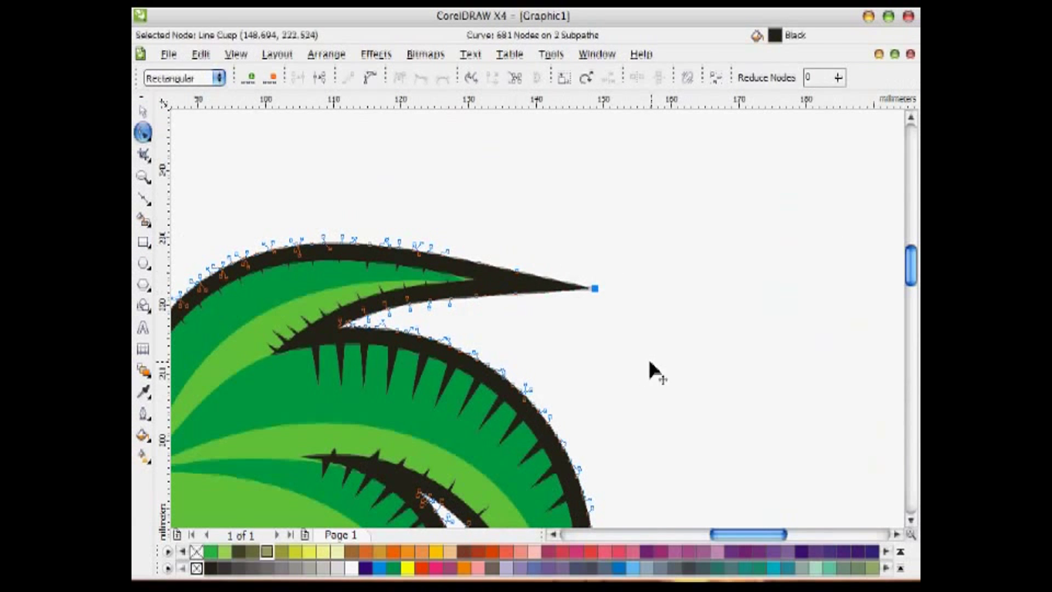
{"action": "key", "text": "Delete"}
{"action": "key", "text": "space"}
{"action": "left_click", "coordinate": [666, 333]}
Step: Give the coconut group a thicker black outline and preview the palm tree full screen
{"action": "key", "text": "F4"}
{"action": "key", "text": "ctrl+a"}
{"action": "key", "text": "Escape"}
{"action": "left_click", "coordinate": [529, 235]}
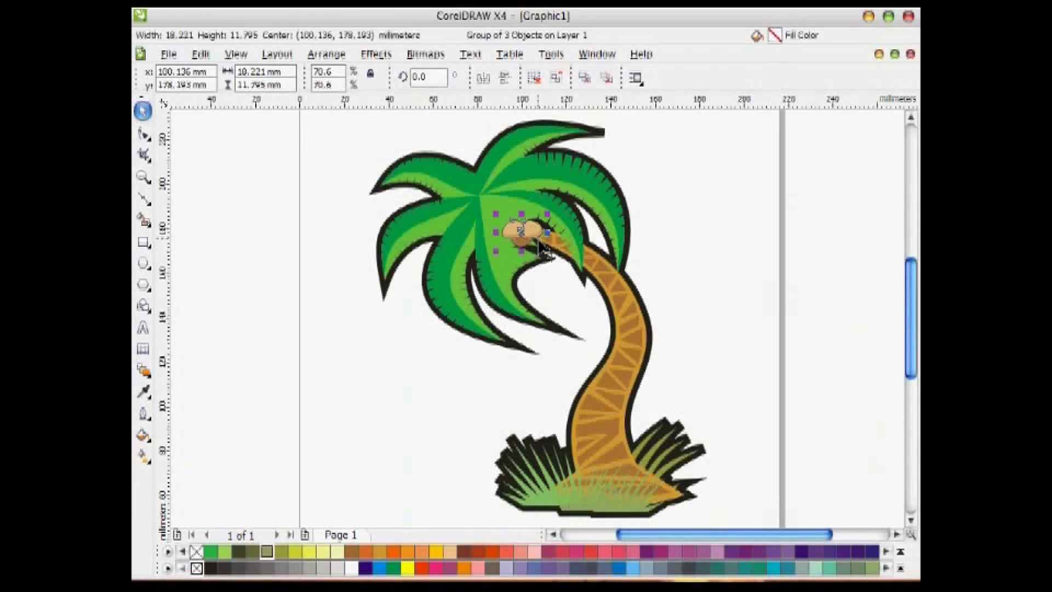
{"action": "key", "text": "F12"}
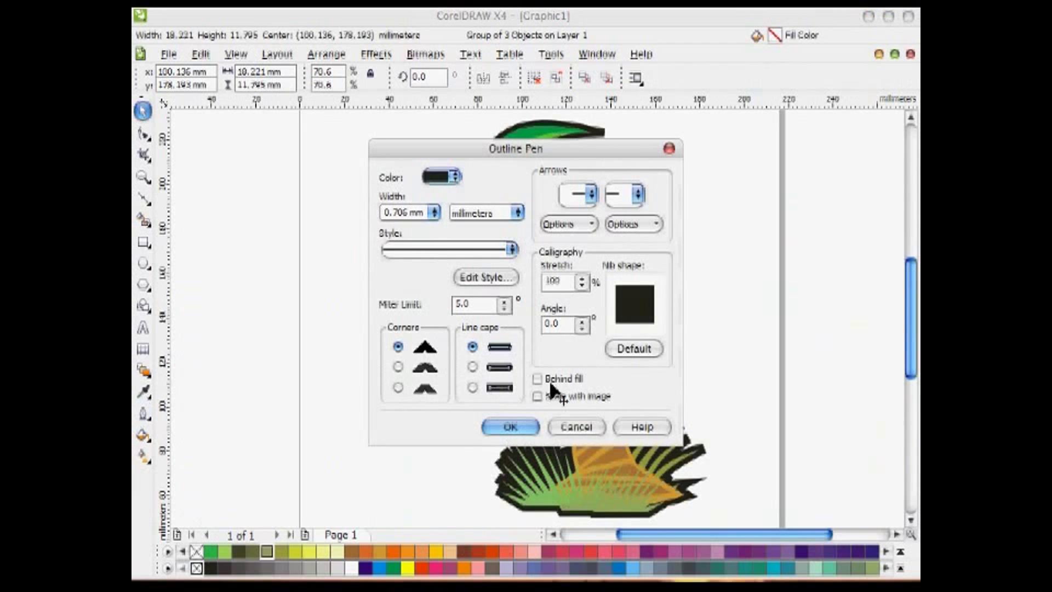
{"action": "left_click", "coordinate": [434, 213]}
{"action": "left_click", "coordinate": [399, 322]}
{"action": "left_click", "coordinate": [501, 426]}
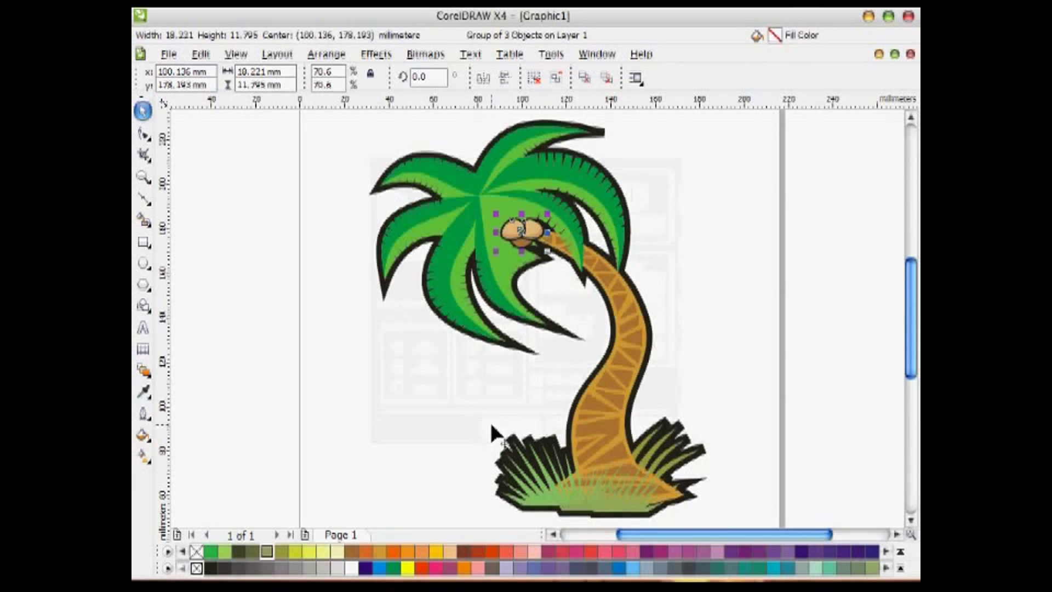
{"action": "left_click", "coordinate": [369, 323]}
{"action": "key", "text": "F9"}
{"action": "key", "text": "Escape"}
Step: Add the artistic text "DONE" to the left of the trunk and choose another font for it
{"action": "left_click", "coordinate": [143, 326]}
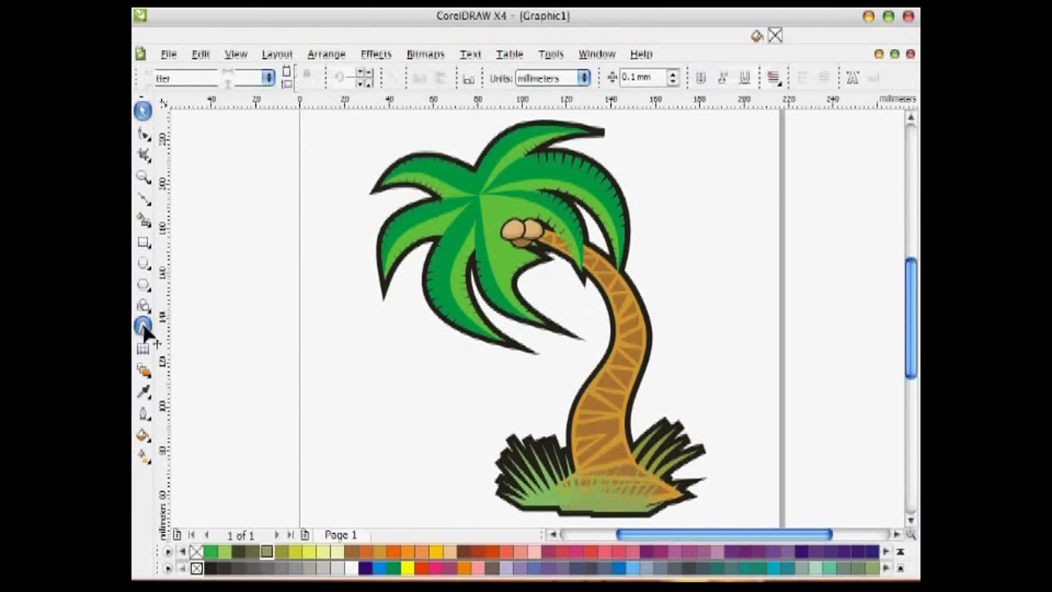
{"action": "left_click", "coordinate": [350, 394]}
{"action": "type", "text": "DONE"}
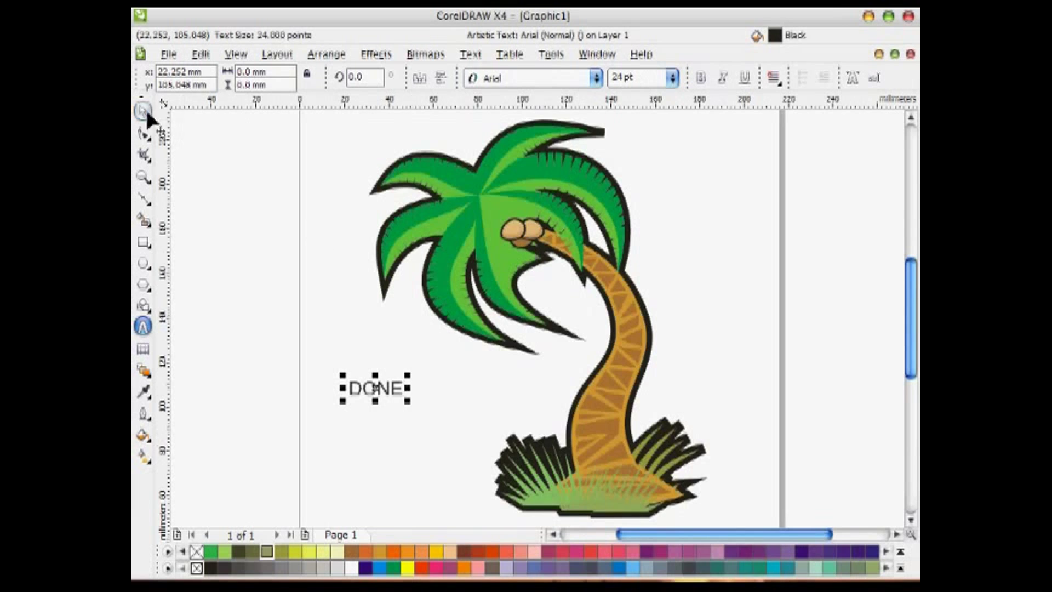
{"action": "left_click", "coordinate": [142, 110]}
{"action": "left_click", "coordinate": [595, 77]}
{"action": "left_click", "coordinate": [475, 392]}
{"action": "left_click", "coordinate": [302, 491]}
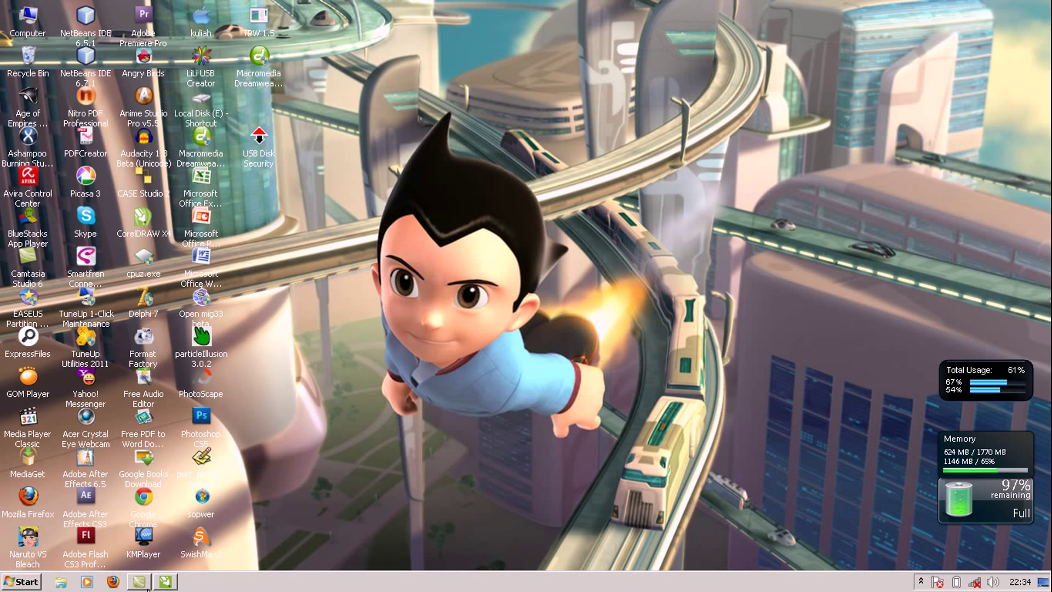
Step: Switch to the blank CorelDRAW X4 drawing and place horizontal guidelines at about 250 mm and 100 mm
{"action": "left_click", "coordinate": [166, 582]}
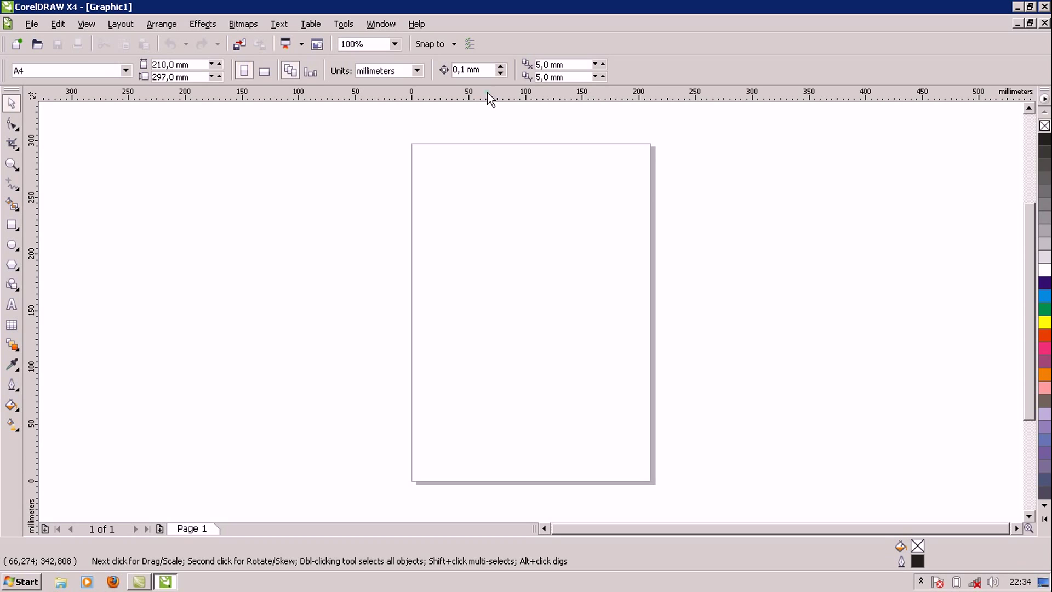
{"action": "left_click_drag", "start_coordinate": [488, 92], "coordinate": [491, 175]}
{"action": "left_click_drag", "start_coordinate": [502, 219], "coordinate": [492, 197]}
{"action": "left_click_drag", "start_coordinate": [491, 198], "coordinate": [492, 199]}
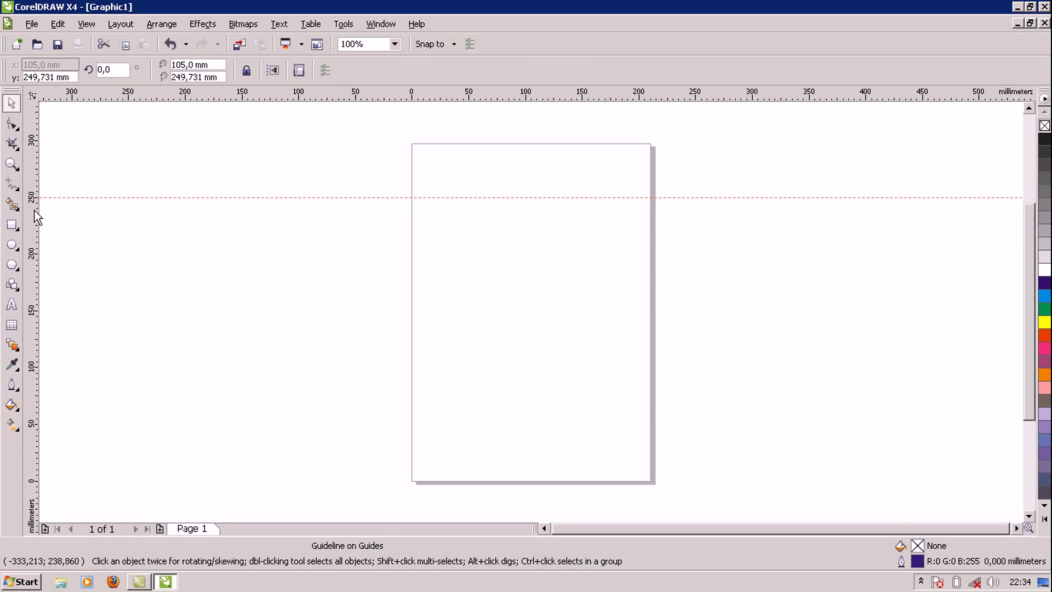
{"action": "left_click_drag", "start_coordinate": [518, 96], "coordinate": [544, 367]}
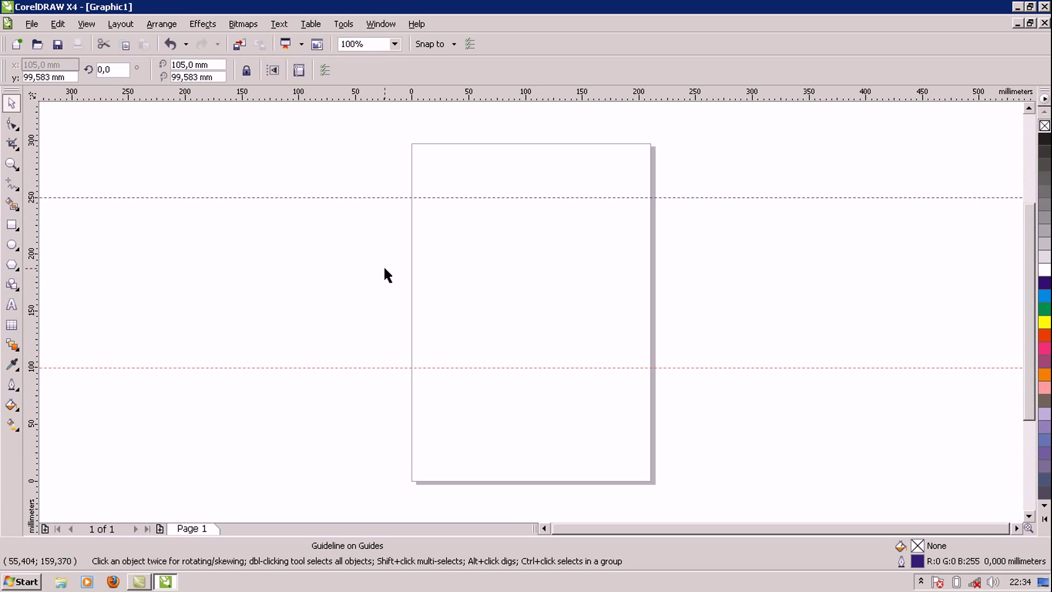
Step: Place vertical guidelines at about 26 mm and 176 mm
{"action": "left_click_drag", "start_coordinate": [36, 292], "coordinate": [289, 279]}
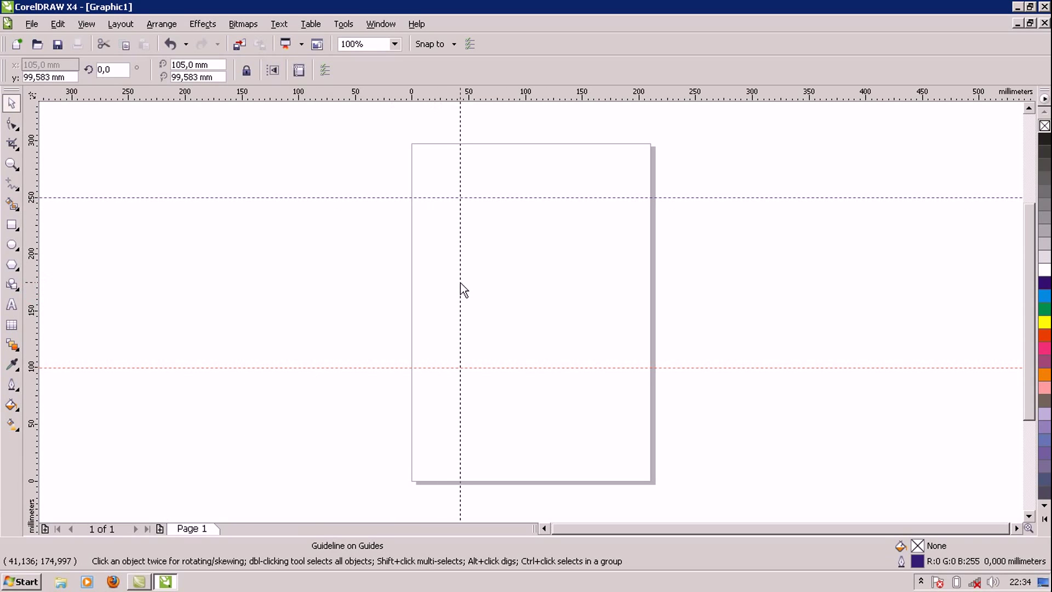
{"action": "left_click_drag", "start_coordinate": [443, 283], "coordinate": [442, 284]}
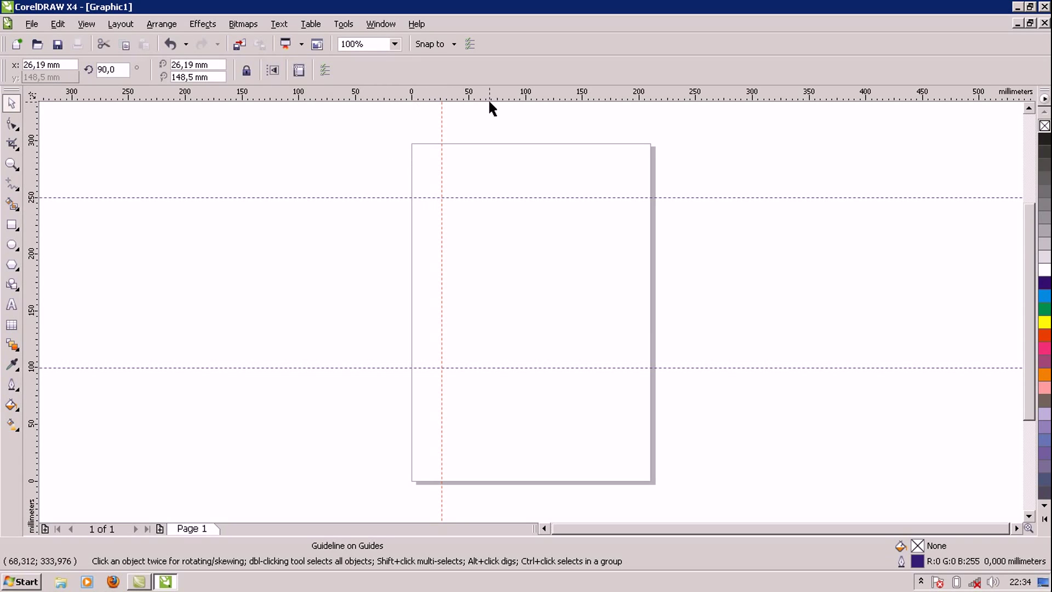
{"action": "left_click_drag", "start_coordinate": [34, 296], "coordinate": [613, 238]}
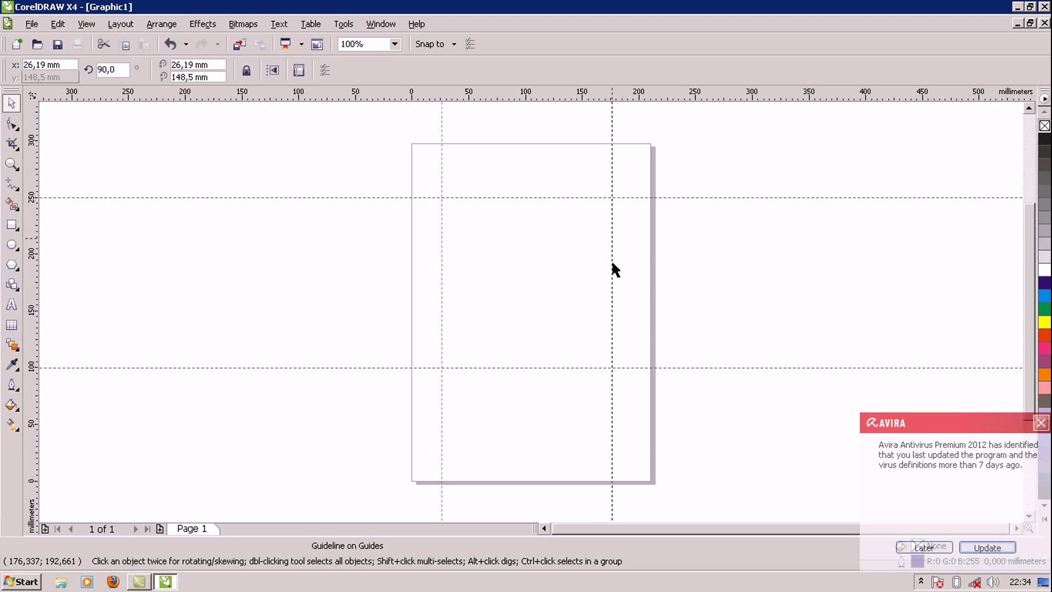
{"action": "left_click", "coordinate": [609, 261]}
{"action": "key", "text": "Delete"}
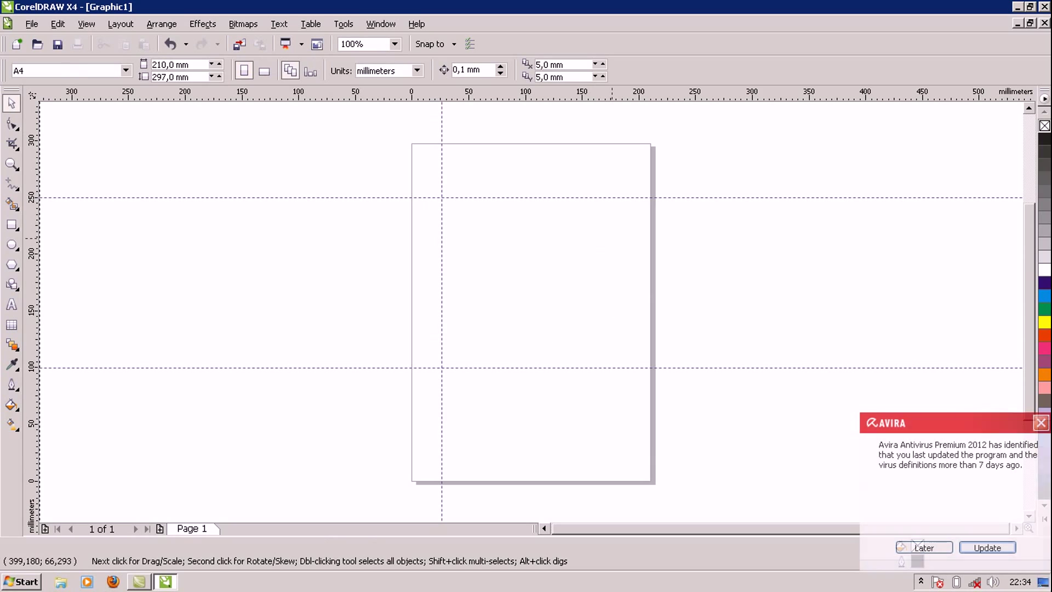
{"action": "left_click", "coordinate": [1041, 435]}
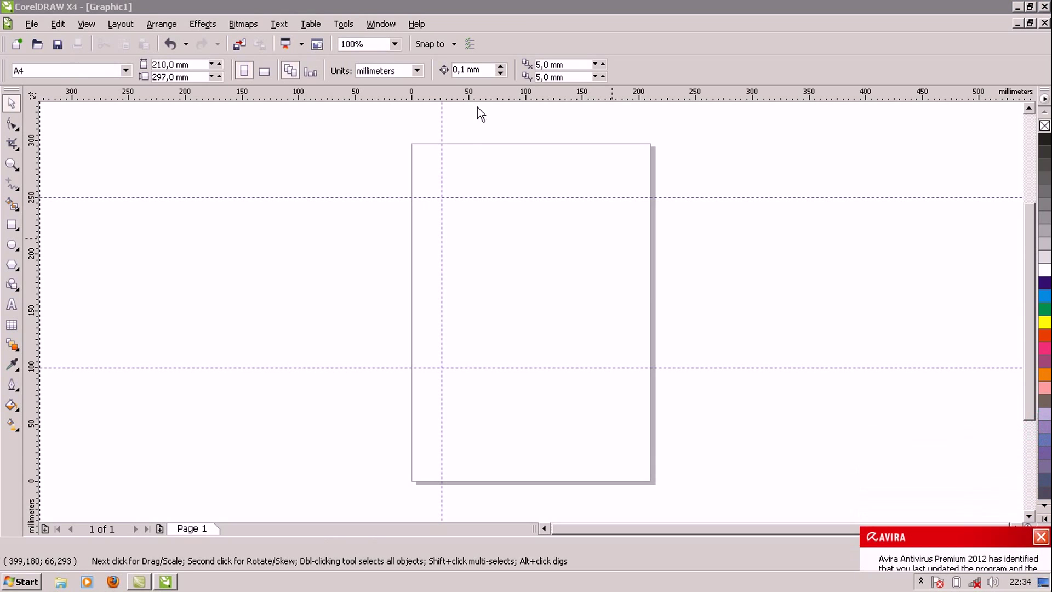
{"action": "key", "text": "ctrl+z"}
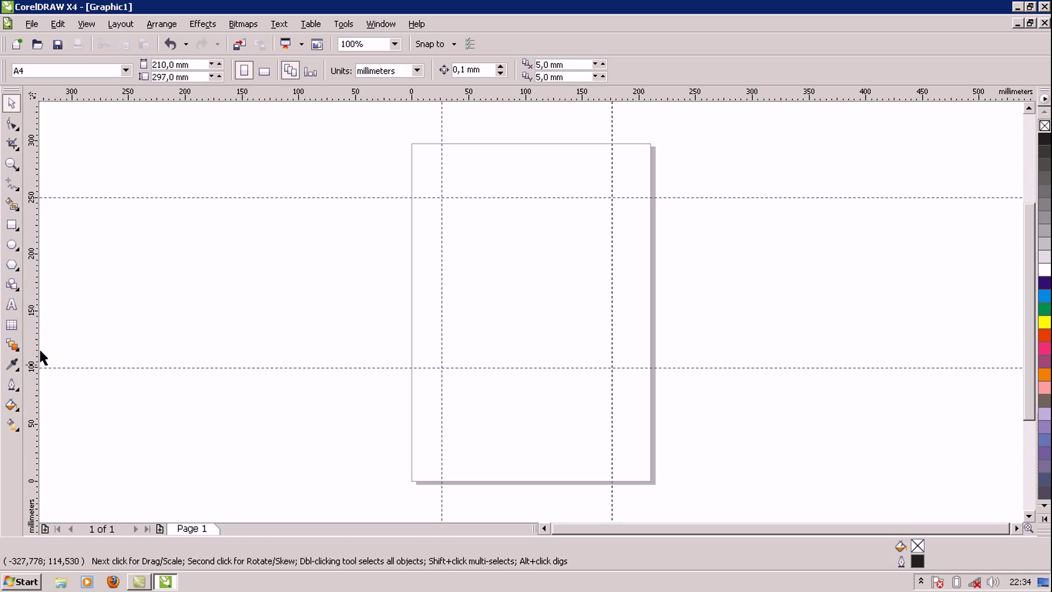
{"action": "left_click_drag", "start_coordinate": [41, 350], "coordinate": [488, 326]}
{"action": "left_click_drag", "start_coordinate": [36, 343], "coordinate": [573, 311]}
{"action": "left_click", "coordinate": [531, 321]}
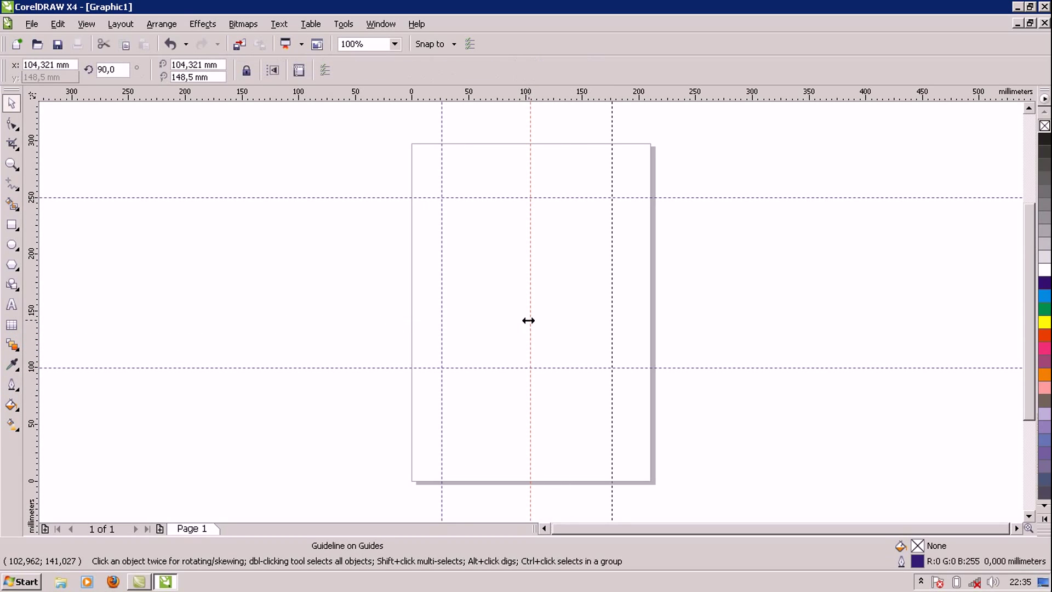
{"action": "key", "text": "Delete"}
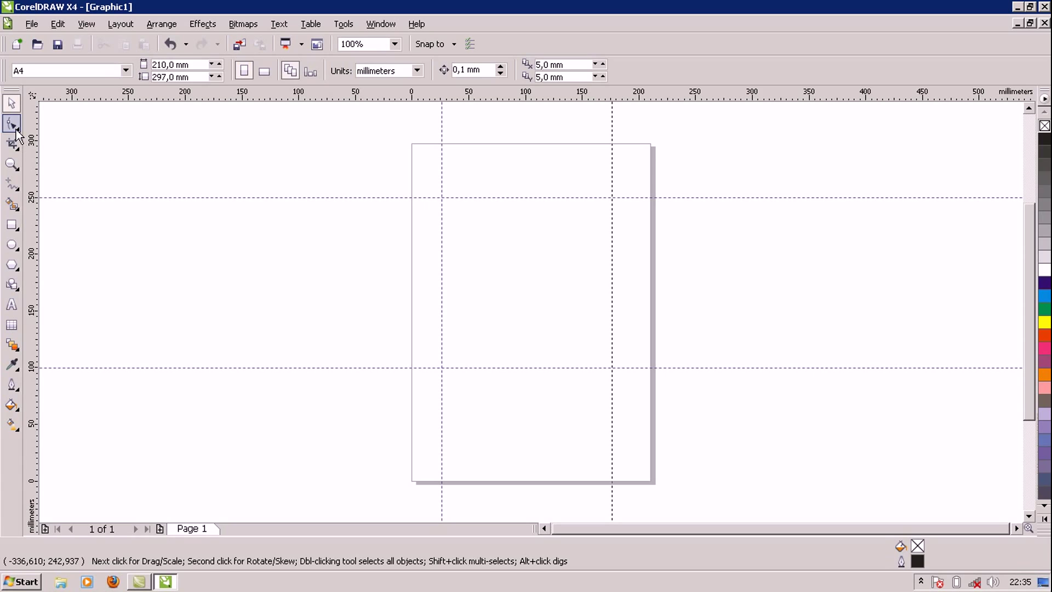
Step: Draw a closed square about 150 mm wide through the four guideline intersections with the Bezier tool and fill it with 40% Black
{"action": "left_click", "coordinate": [14, 188]}
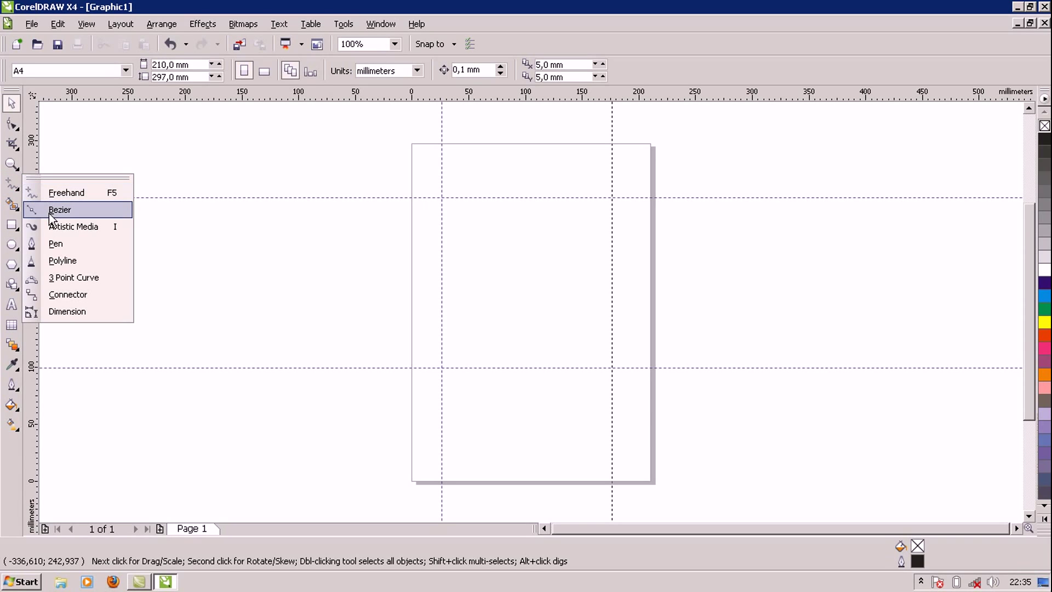
{"action": "left_click", "coordinate": [55, 210]}
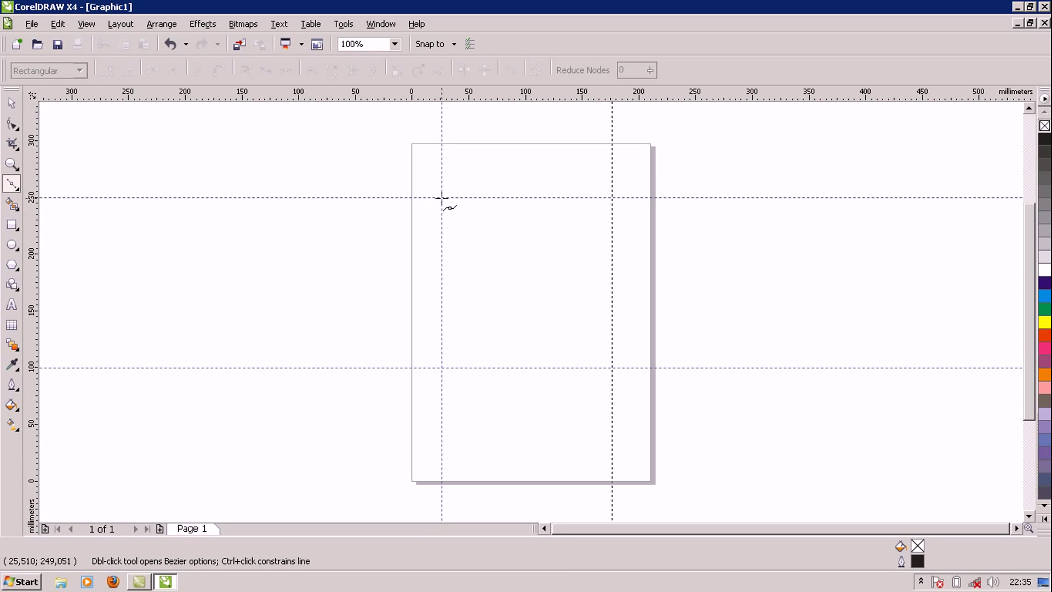
{"action": "left_click", "coordinate": [442, 198]}
{"action": "left_click", "coordinate": [441, 367]}
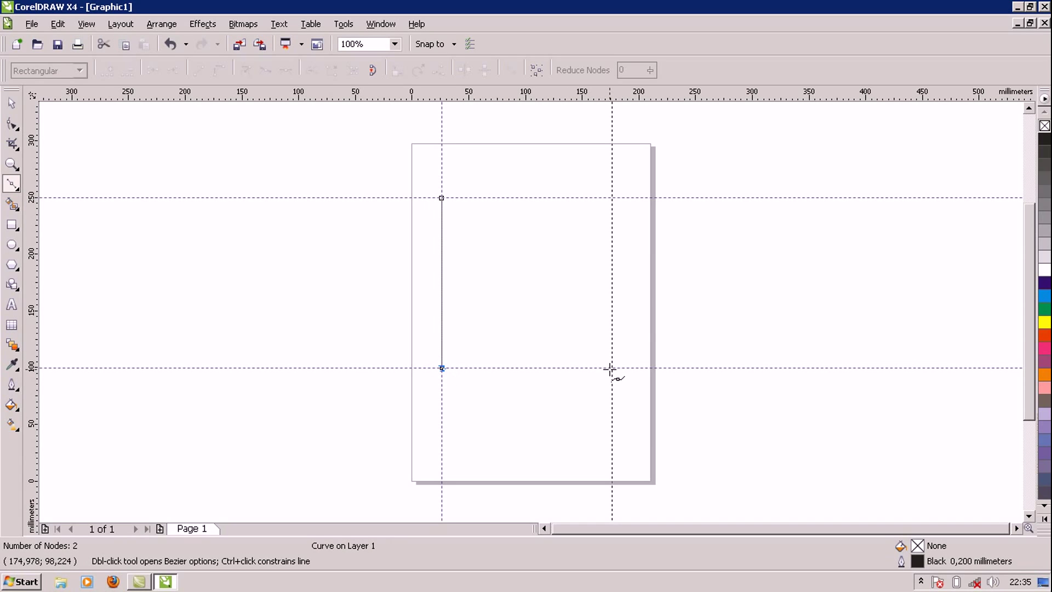
{"action": "left_click", "coordinate": [612, 368]}
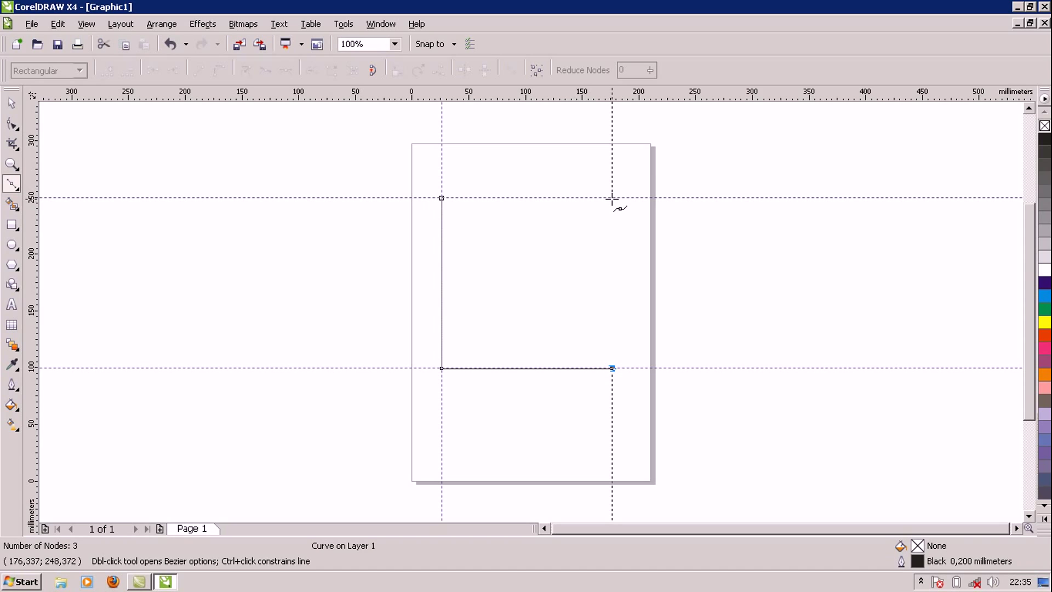
{"action": "left_click", "coordinate": [612, 198]}
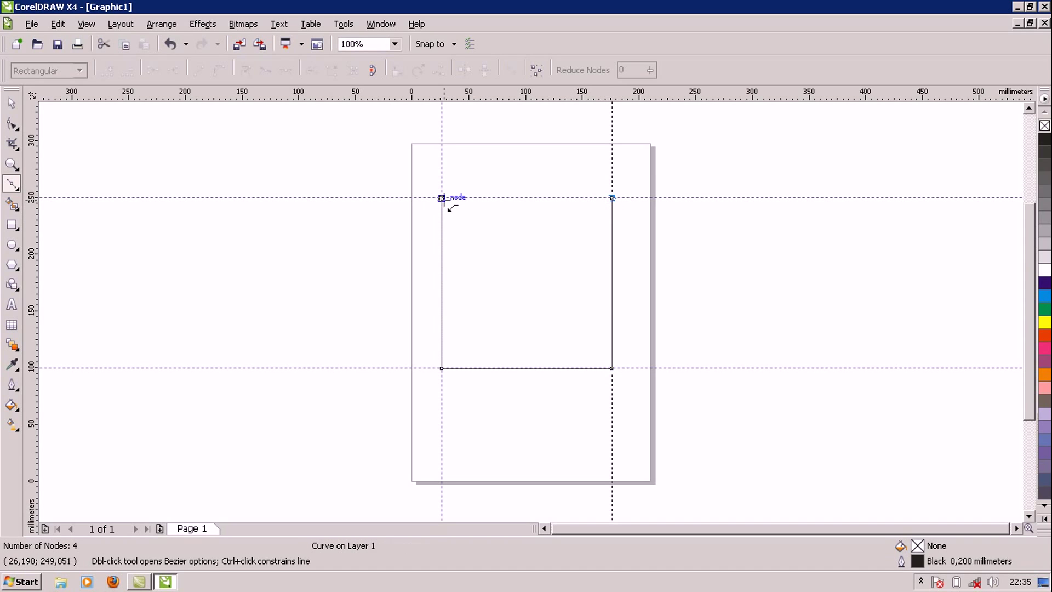
{"action": "left_click", "coordinate": [441, 197]}
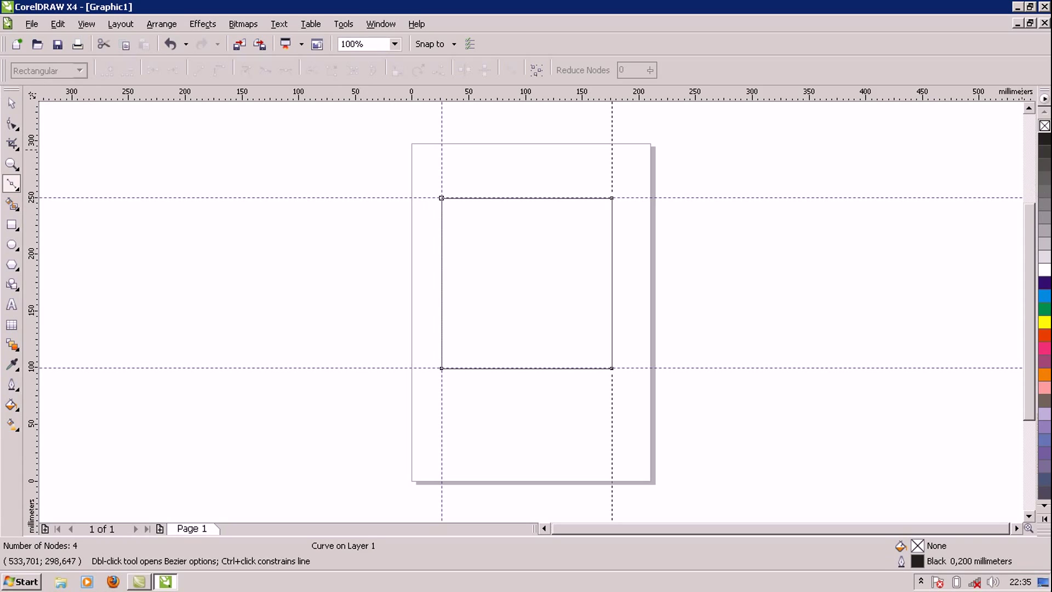
{"action": "left_click", "coordinate": [1045, 217]}
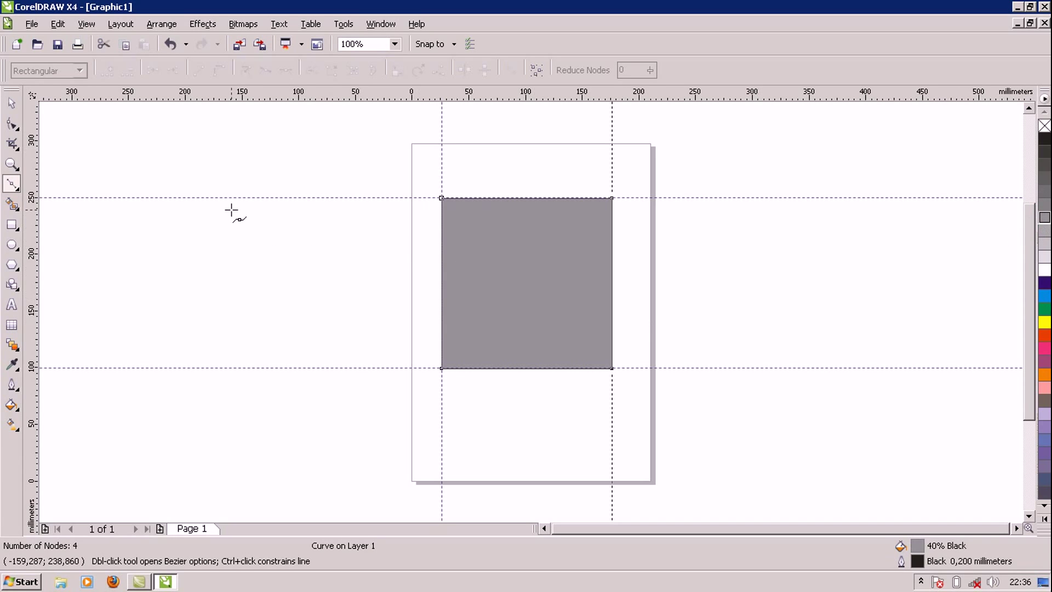
Step: Duplicate the grey square and place the copy in the empty area to the left of the page
{"action": "left_click", "coordinate": [12, 103]}
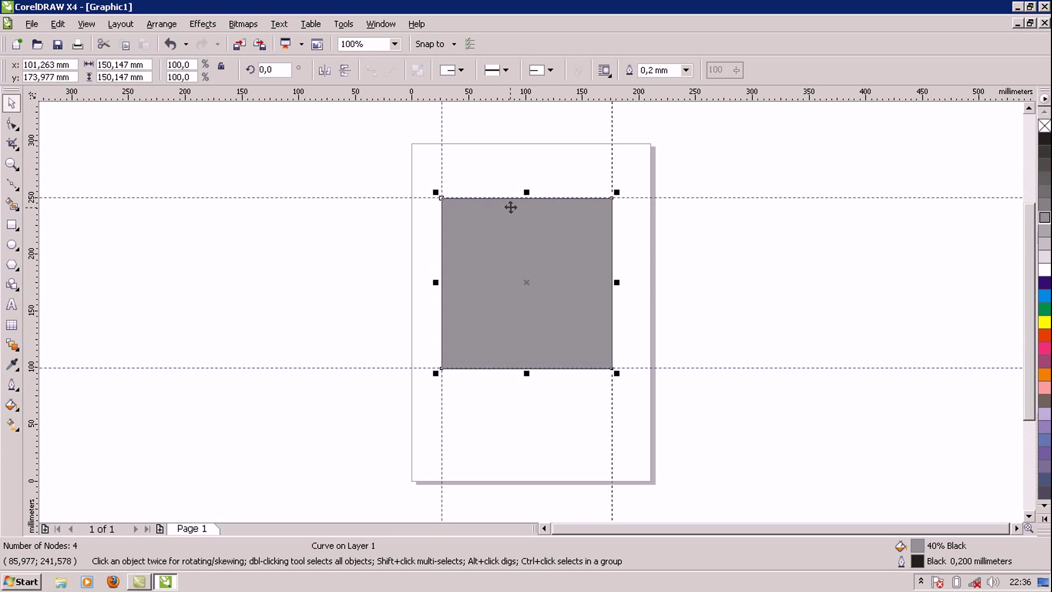
{"action": "left_click_drag", "start_coordinate": [515, 232], "coordinate": [126, 328]}
{"action": "left_click", "coordinate": [339, 291]}
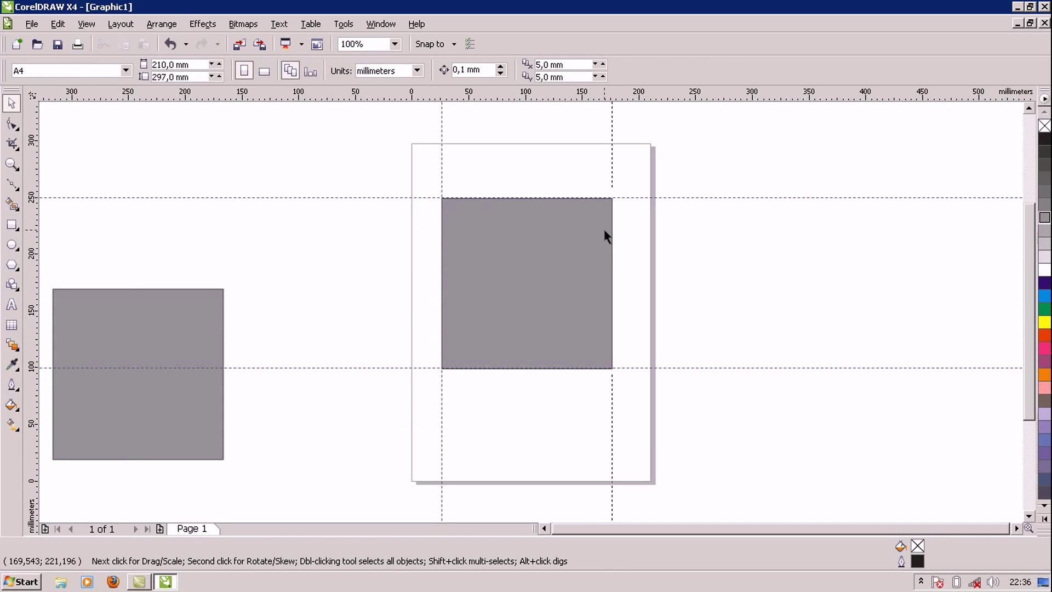
Step: Stretch the grey square on the page downward to a height of about 181 mm, keeping its upper edge in place
{"action": "left_click", "coordinate": [570, 255]}
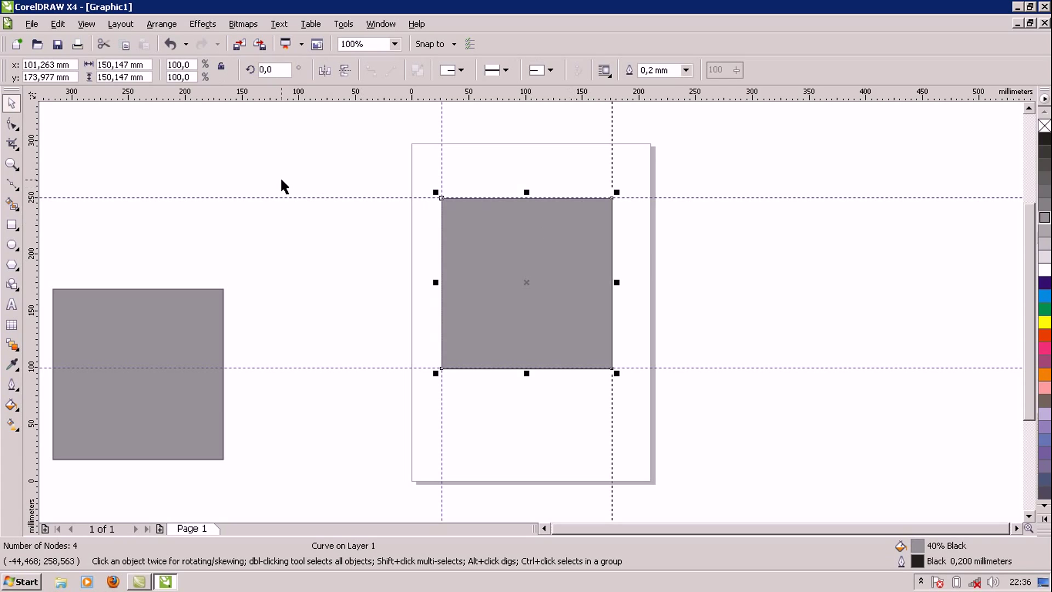
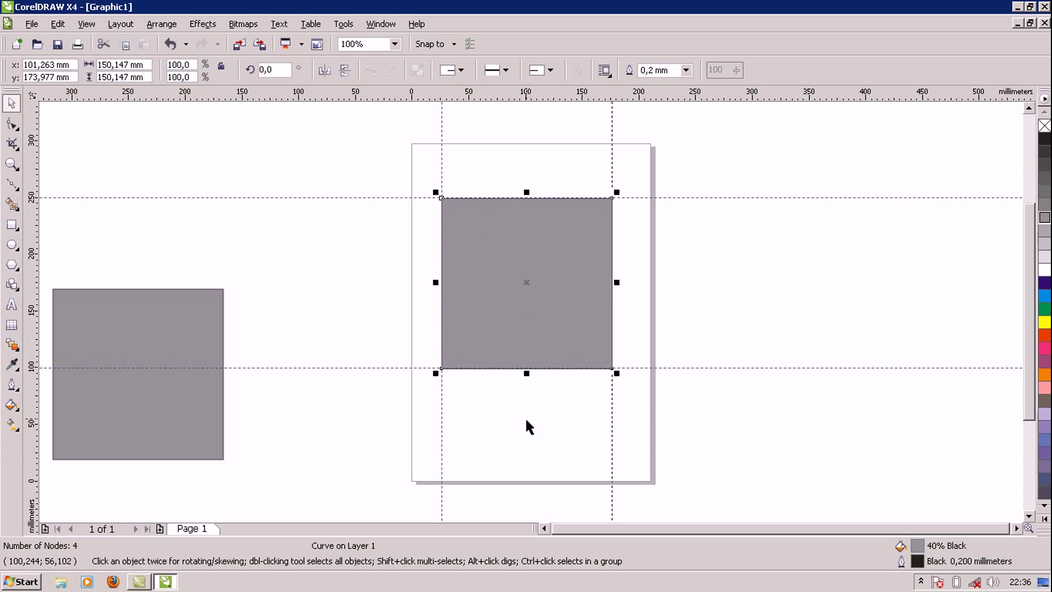
{"action": "left_click", "coordinate": [12, 129]}
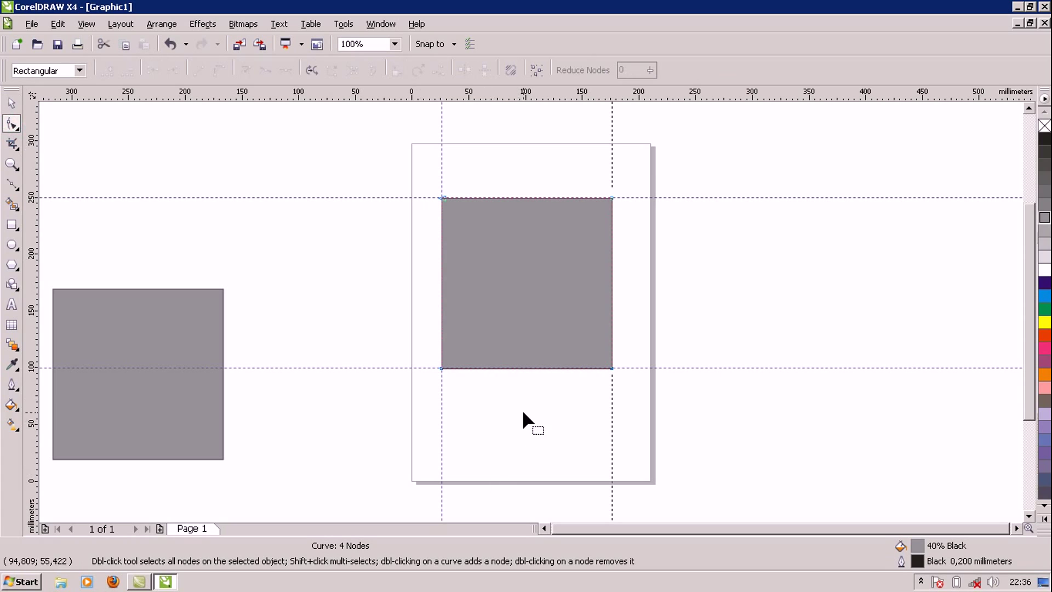
{"action": "left_click", "coordinate": [12, 103]}
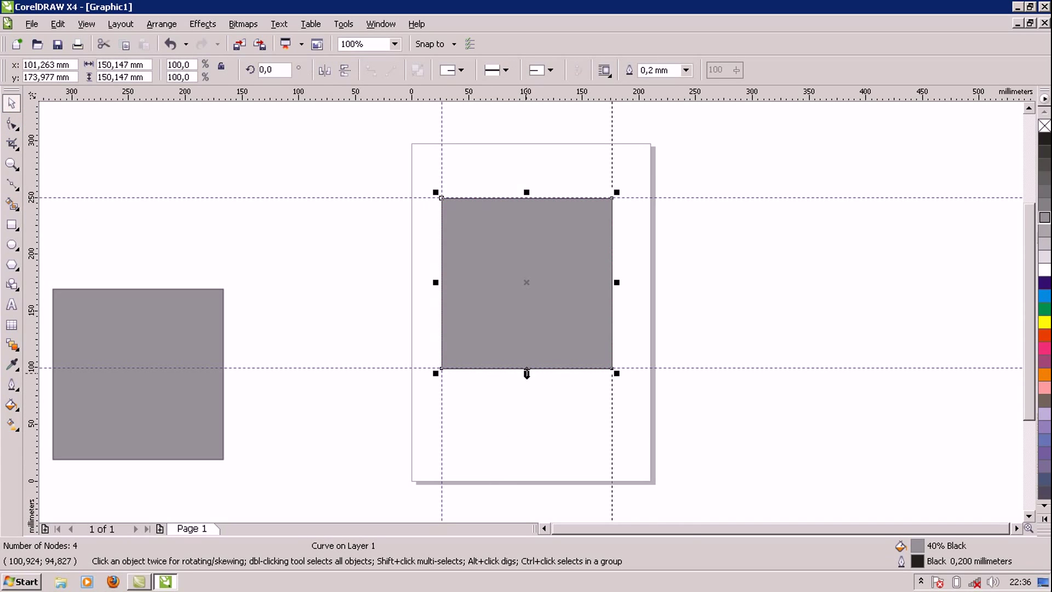
{"action": "left_click_drag", "start_coordinate": [526, 374], "coordinate": [534, 409]}
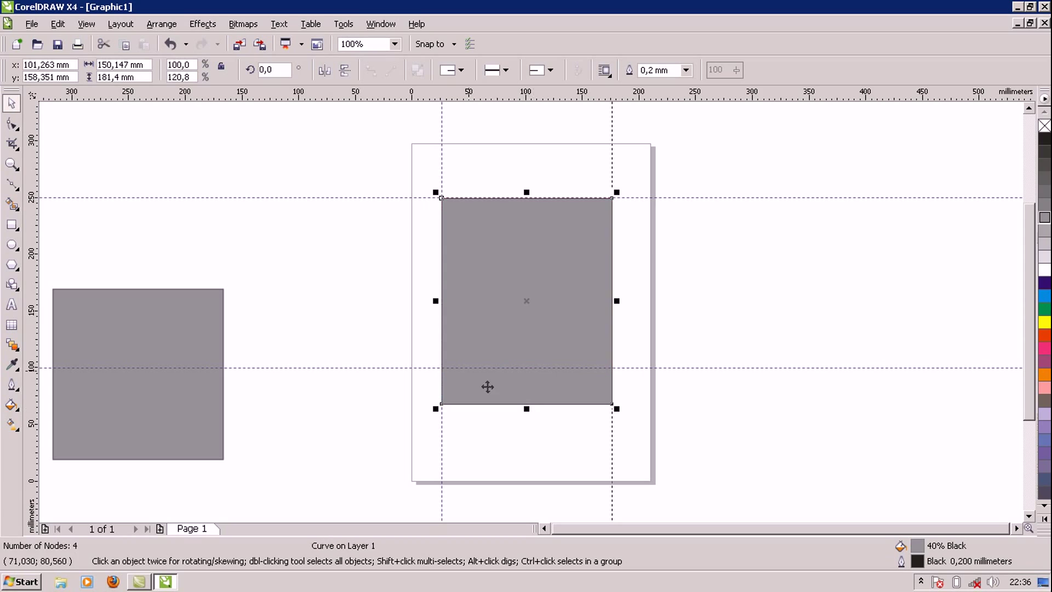
Step: Convert the bottom edge of the page rectangle to a curve and bow it about 11 mm downward
{"action": "left_click", "coordinate": [11, 125]}
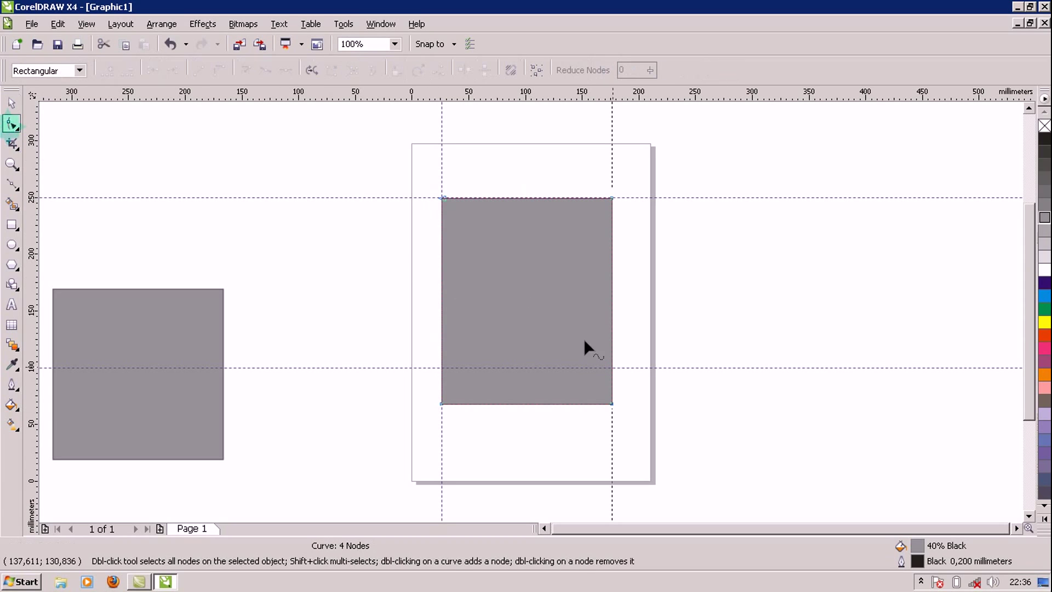
{"action": "left_click", "coordinate": [528, 403]}
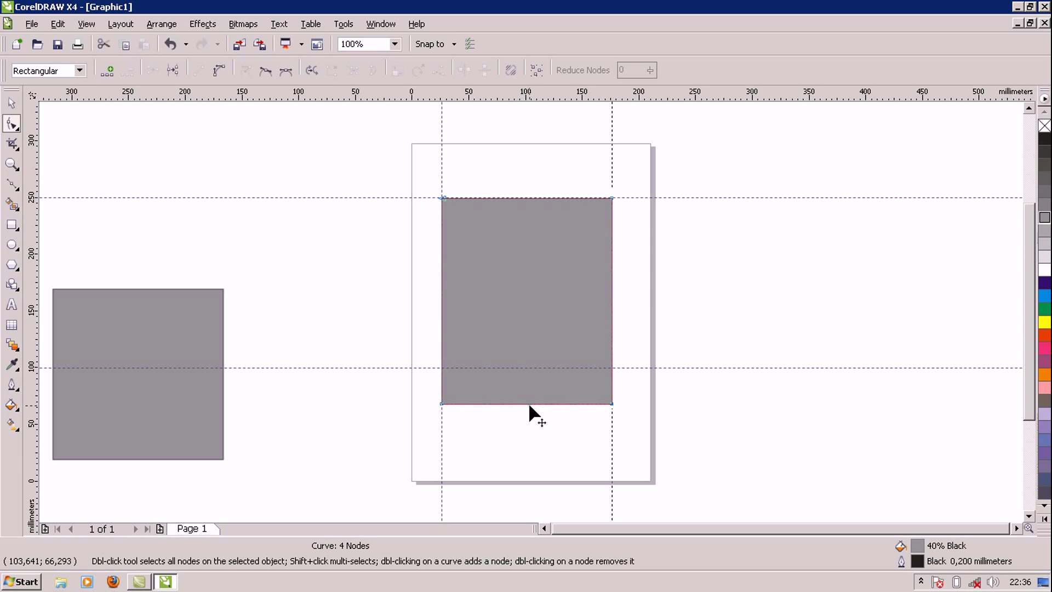
{"action": "left_click", "coordinate": [215, 70]}
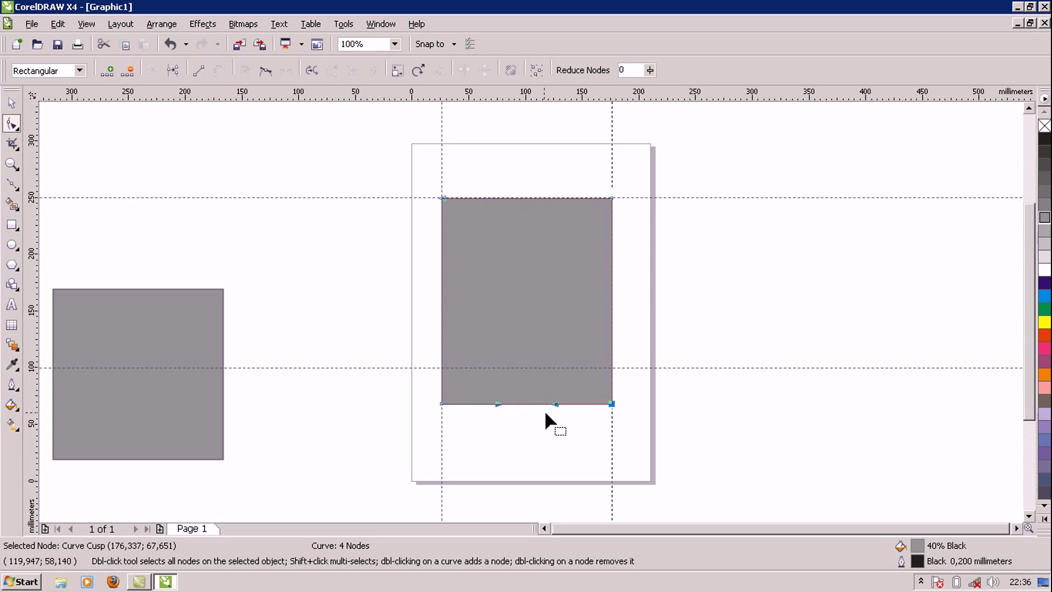
{"action": "left_click_drag", "start_coordinate": [528, 404], "coordinate": [530, 416]}
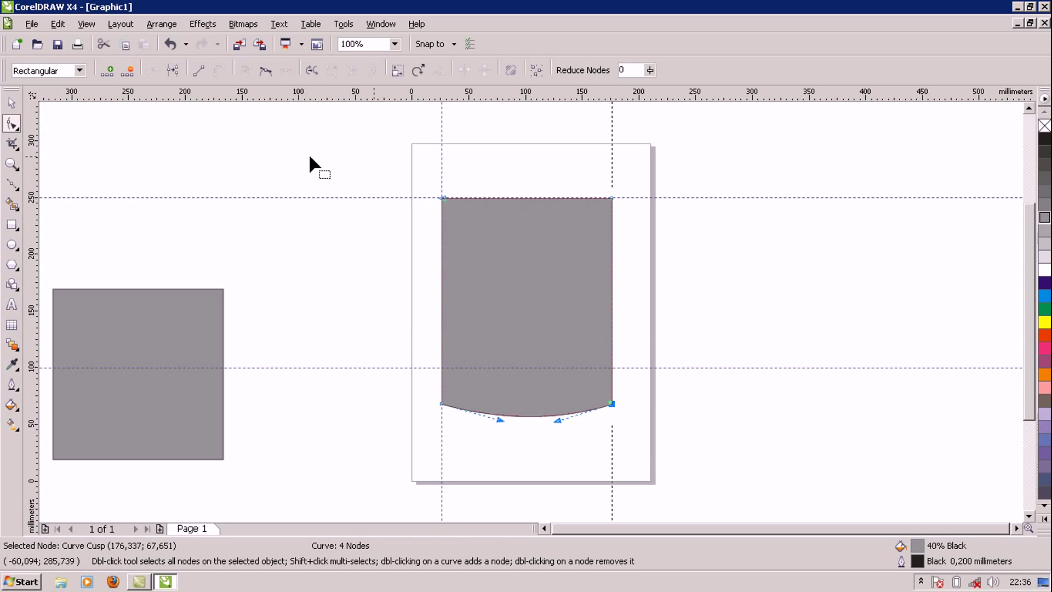
Step: Convert the top edge of the page rectangle to a curve and bow it about 15 mm upward
{"action": "left_click", "coordinate": [527, 197]}
{"action": "left_click", "coordinate": [223, 77]}
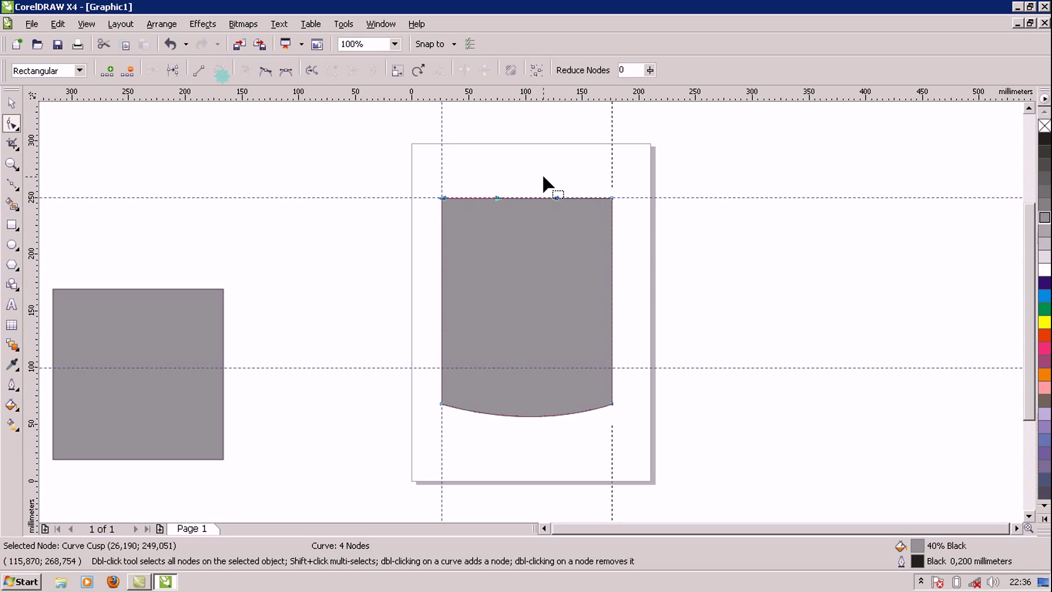
{"action": "left_click_drag", "start_coordinate": [526, 199], "coordinate": [511, 177]}
{"action": "left_click", "coordinate": [498, 179]}
{"action": "left_click", "coordinate": [527, 227]}
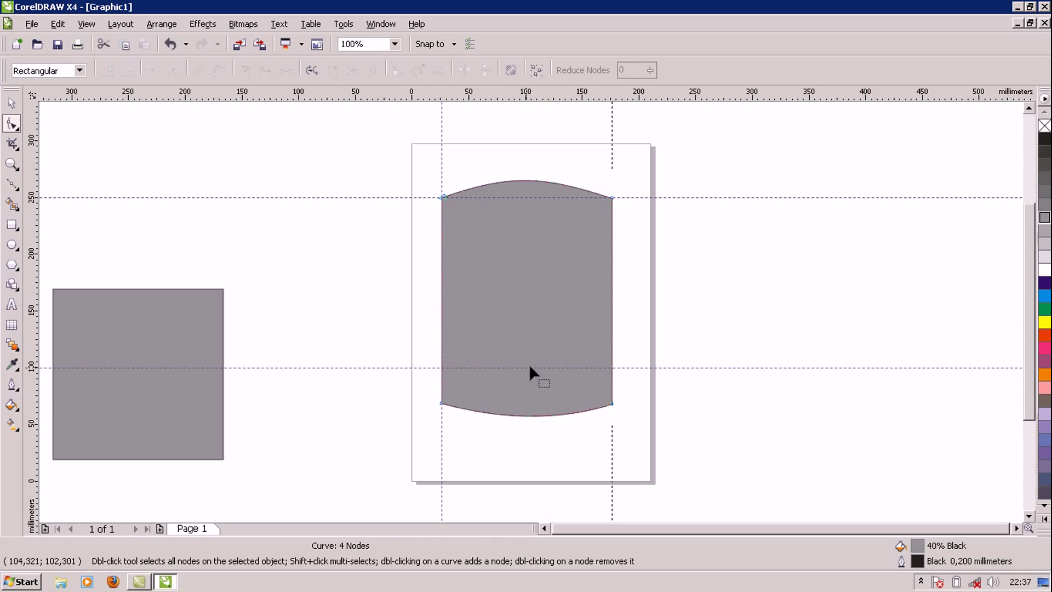
Step: Convert the left and right edges of the page shape to curves and bow each about 7 mm inward
{"action": "left_click", "coordinate": [441, 367]}
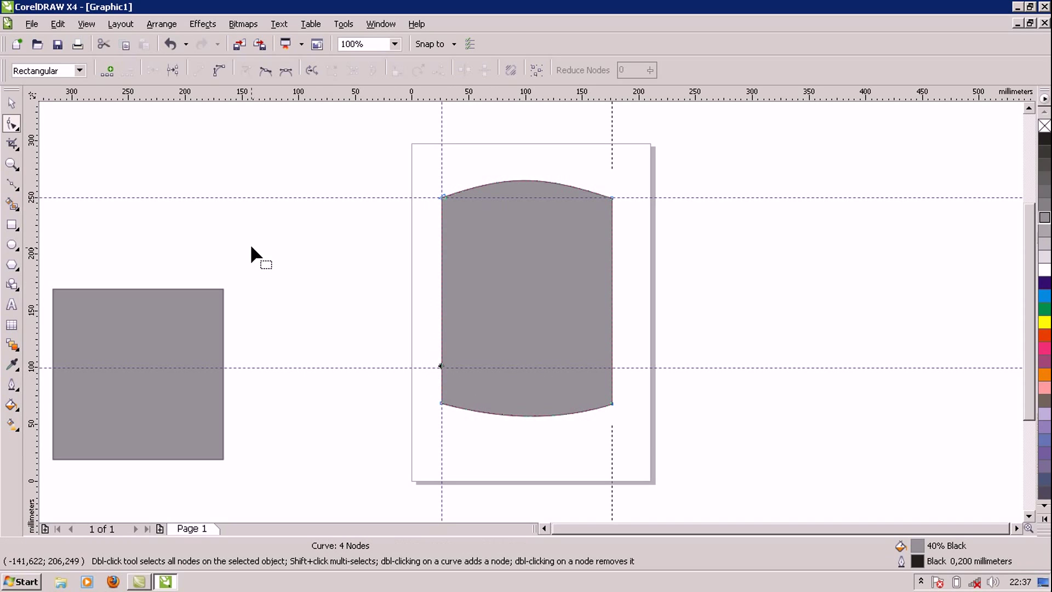
{"action": "left_click", "coordinate": [218, 72]}
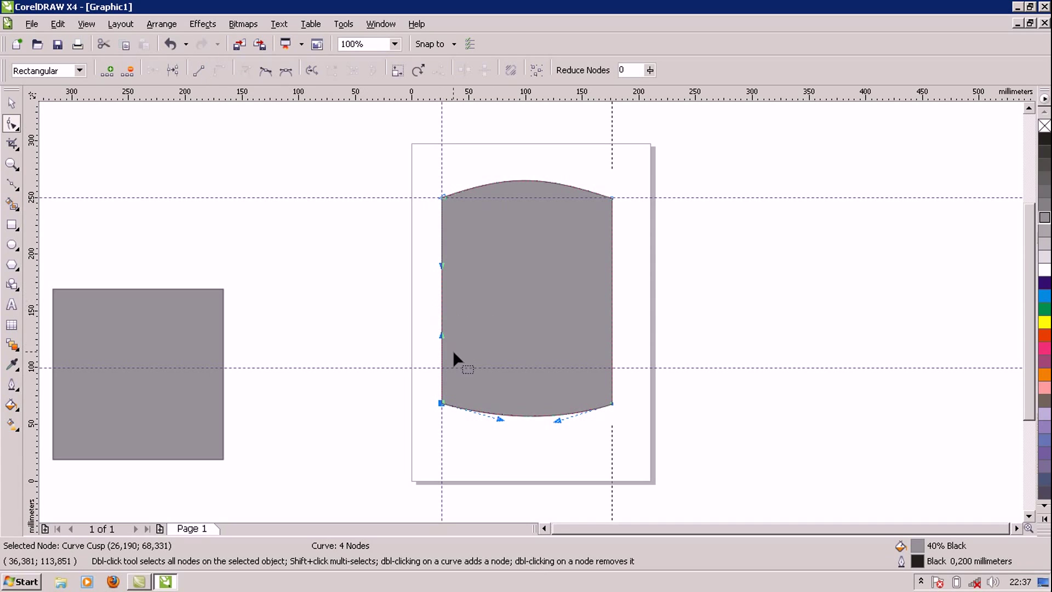
{"action": "left_click_drag", "start_coordinate": [440, 311], "coordinate": [448, 308]}
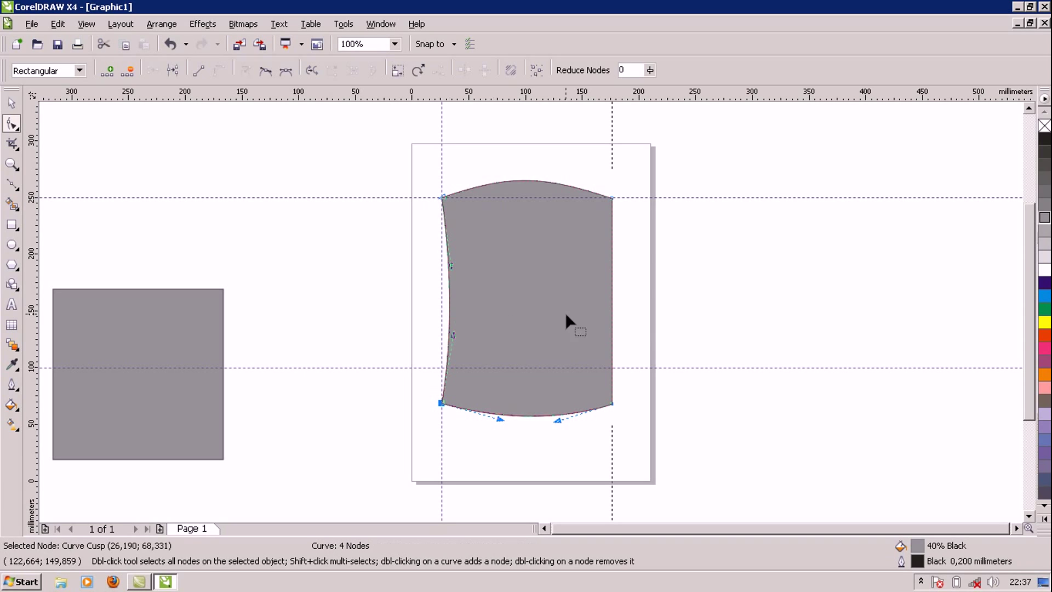
{"action": "left_click", "coordinate": [613, 366]}
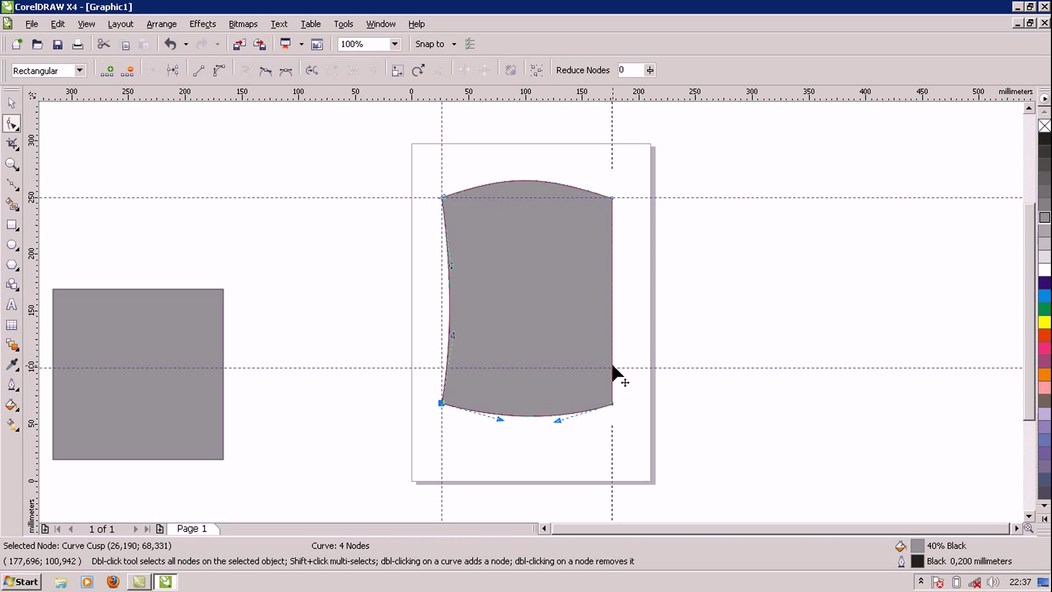
{"action": "left_click", "coordinate": [219, 70]}
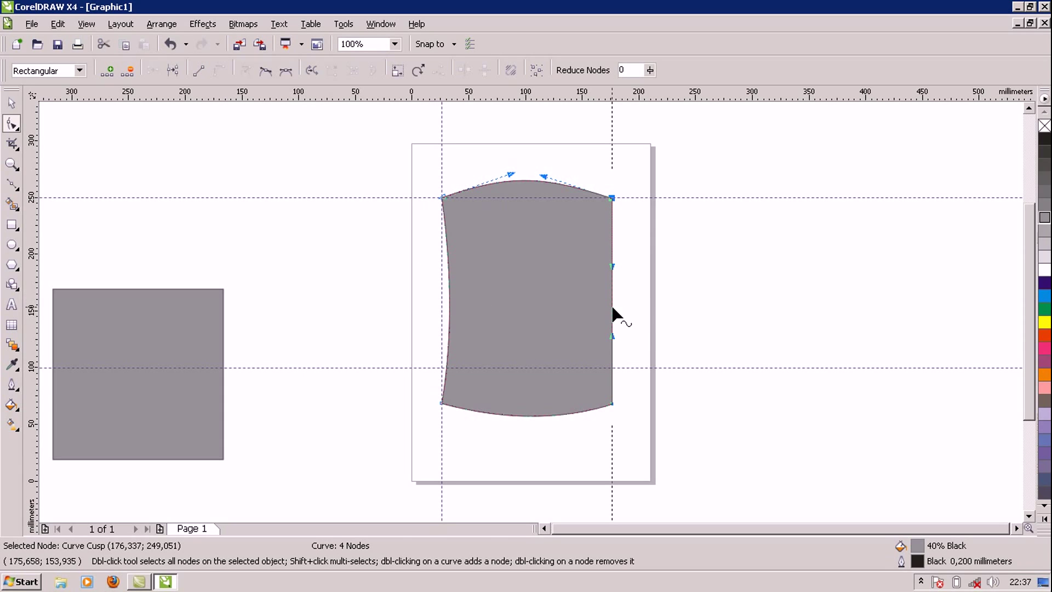
{"action": "left_click_drag", "start_coordinate": [611, 311], "coordinate": [604, 311]}
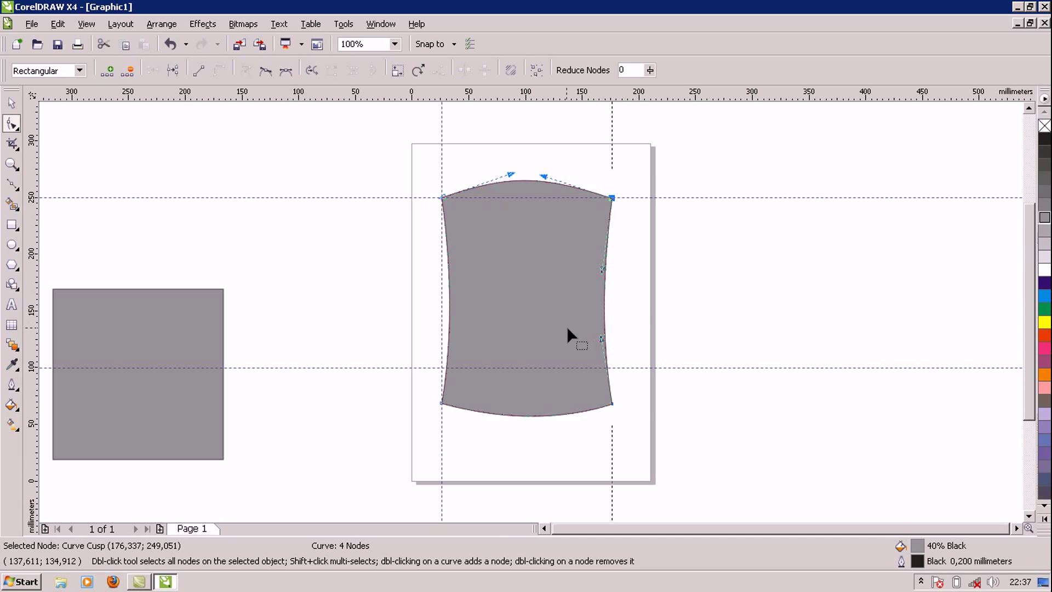
{"action": "left_click", "coordinate": [640, 304]}
Step: Place a vertical guideline at about 178 mm, along the right side of the curved shape
{"action": "scroll", "coordinate": [658, 359], "scroll_direction": "up", "scroll_amount": 1}
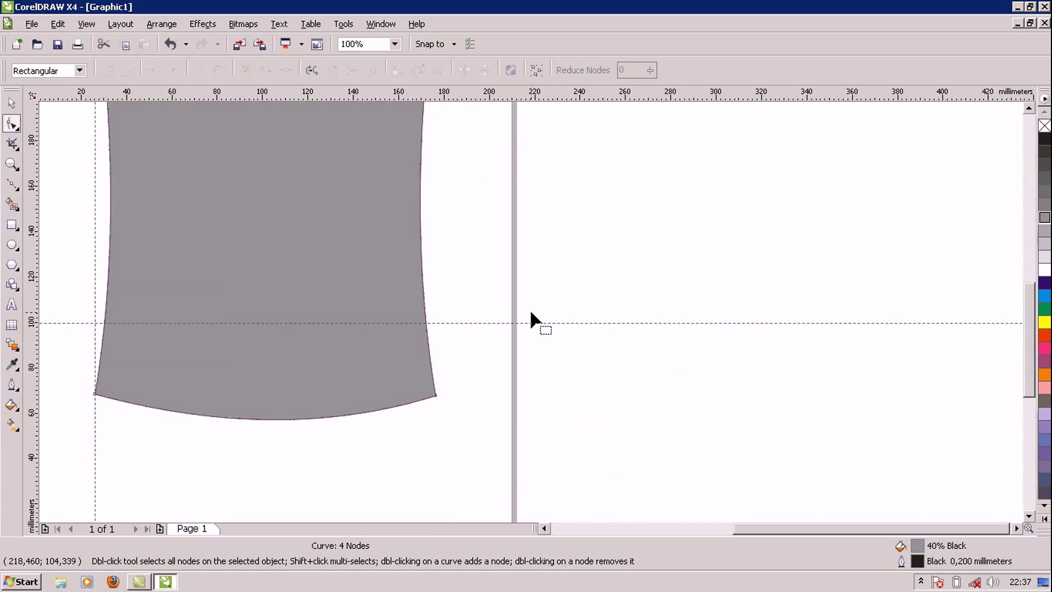
{"action": "scroll", "coordinate": [530, 319], "scroll_direction": "down", "scroll_amount": 1}
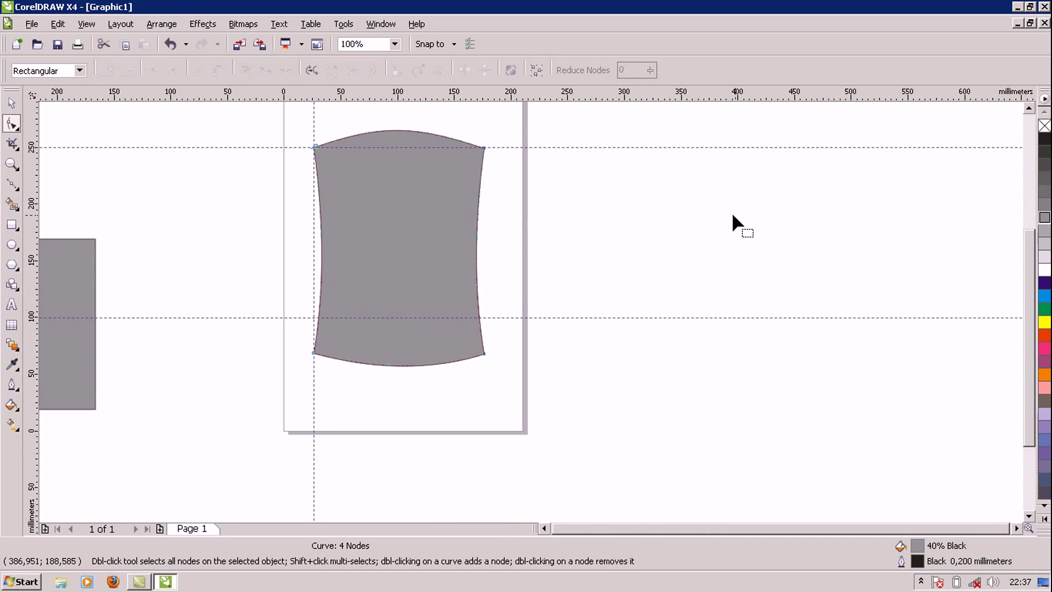
{"action": "left_click_drag", "start_coordinate": [1025, 324], "coordinate": [1028, 275]}
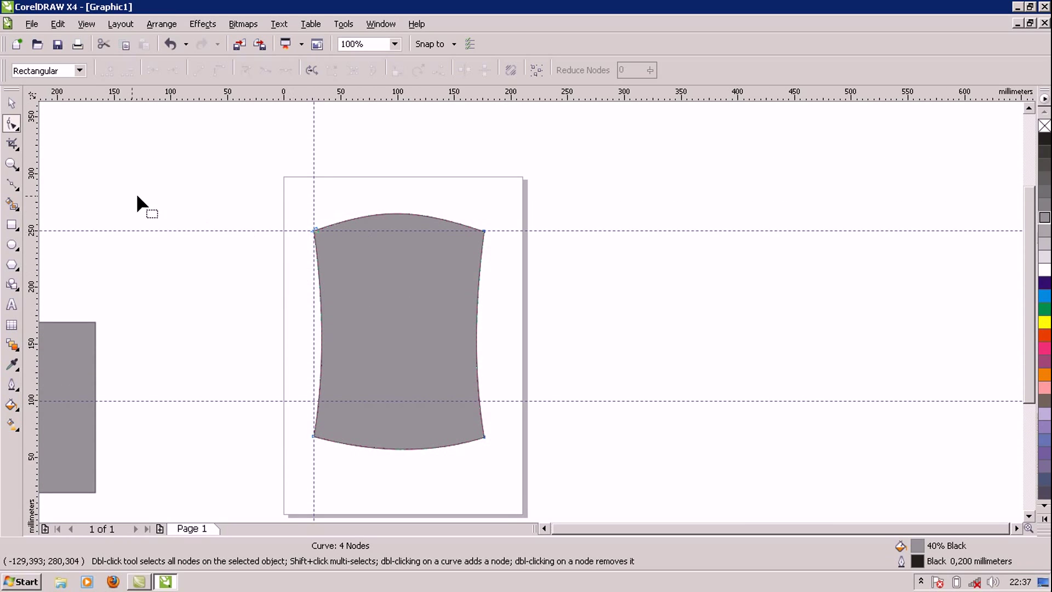
{"action": "left_click_drag", "start_coordinate": [34, 271], "coordinate": [487, 282]}
{"action": "left_click", "coordinate": [486, 283]}
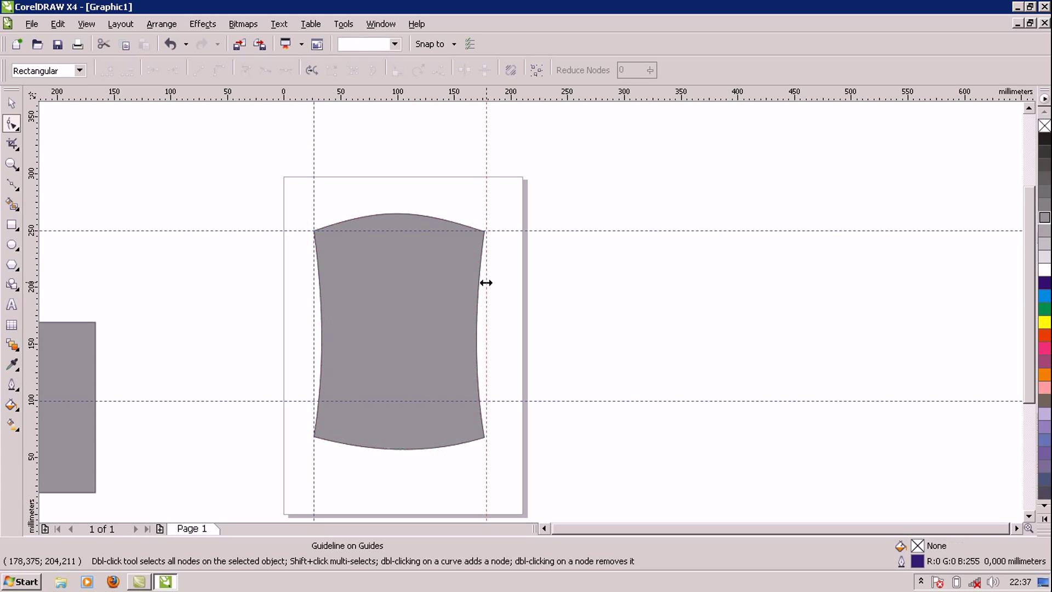
{"action": "left_click", "coordinate": [11, 103]}
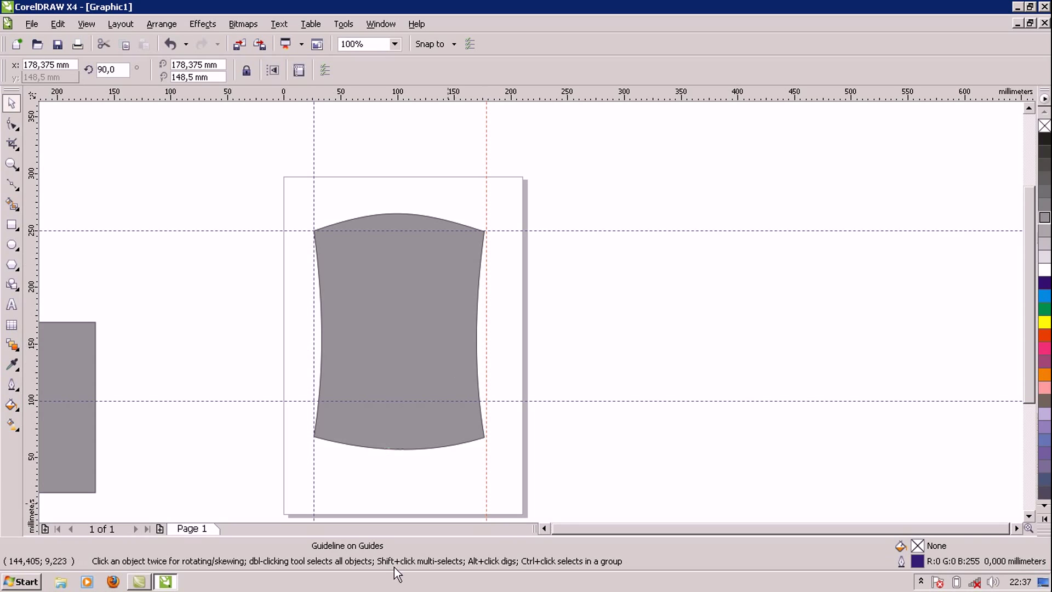
Step: Duplicate the spare grey square, shrink the copy to about 39 by 51 mm, and place it just left of the page near the upper guideline
{"action": "left_click", "coordinate": [544, 529]}
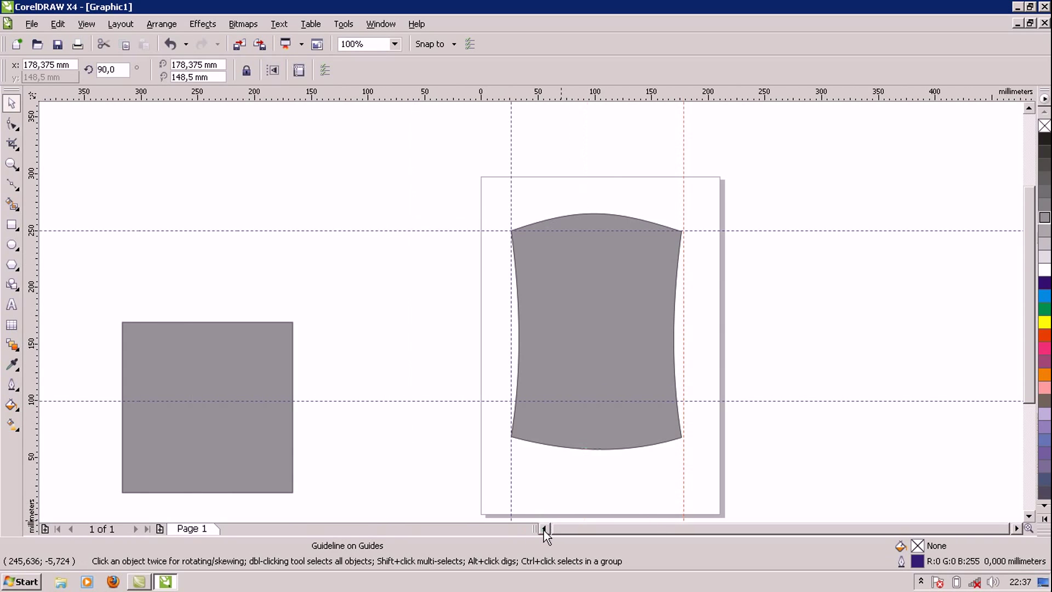
{"action": "left_click", "coordinate": [211, 379]}
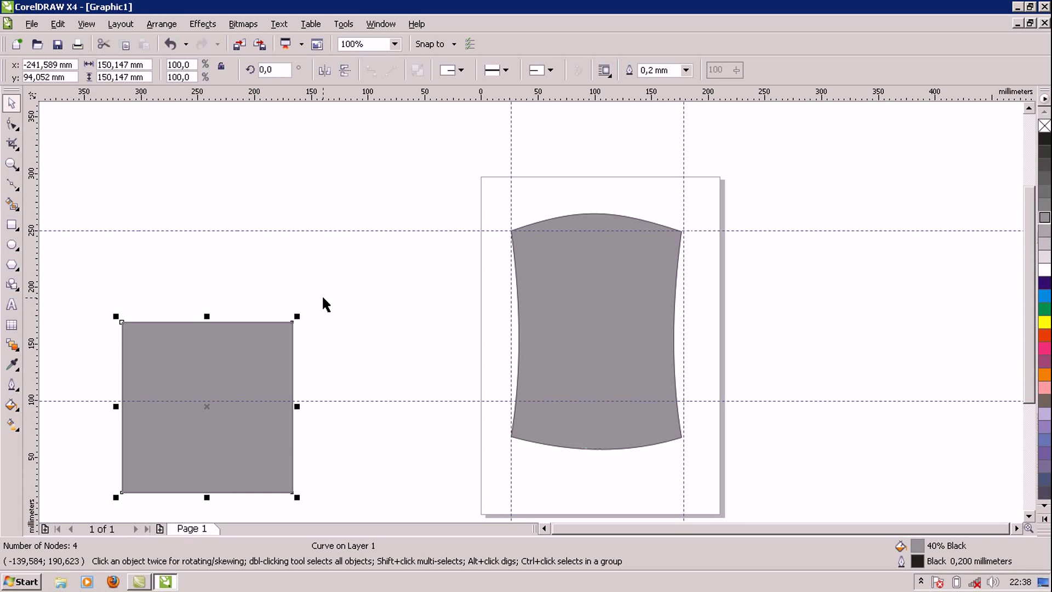
{"action": "left_click_drag", "start_coordinate": [255, 378], "coordinate": [436, 241]}
{"action": "left_click_drag", "start_coordinate": [486, 176], "coordinate": [391, 253]}
{"action": "left_click_drag", "start_coordinate": [360, 321], "coordinate": [426, 291]}
{"action": "left_click_drag", "start_coordinate": [428, 246], "coordinate": [422, 263]}
{"action": "left_click", "coordinate": [432, 273]}
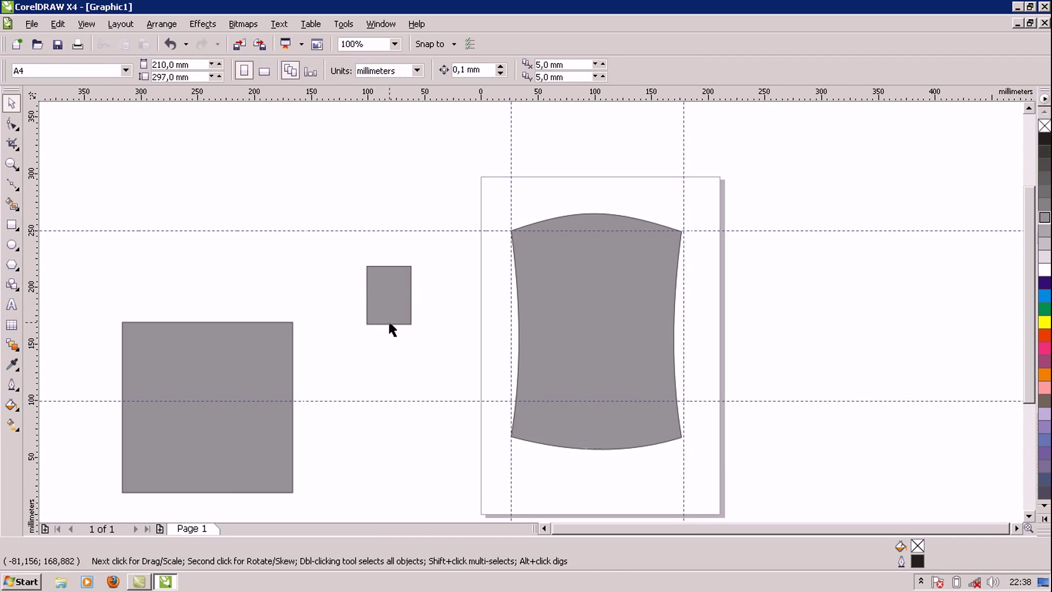
{"action": "left_click", "coordinate": [388, 319]}
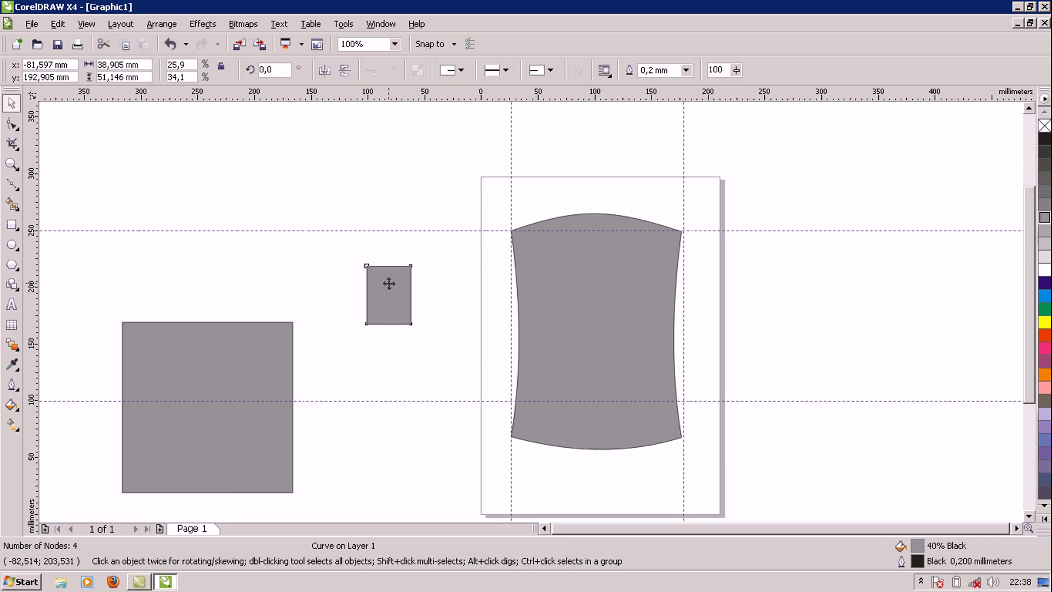
{"action": "left_click_drag", "start_coordinate": [389, 284], "coordinate": [424, 279]}
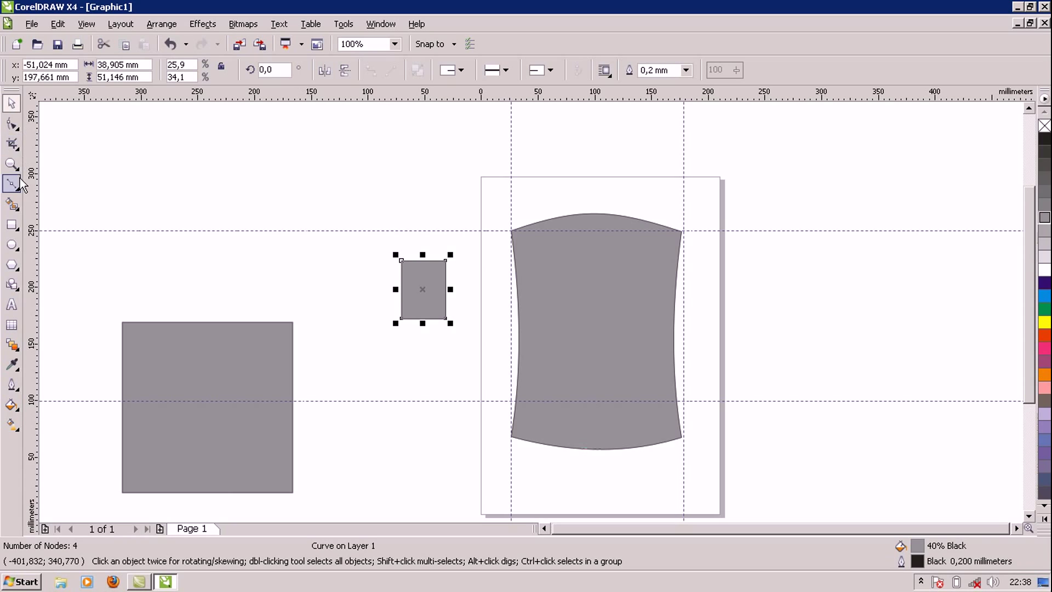
Step: Move the small rectangle's upper-right node about 5 mm inward, then convert its bottom edge to a curve and bow it slightly downward
{"action": "left_click", "coordinate": [12, 124]}
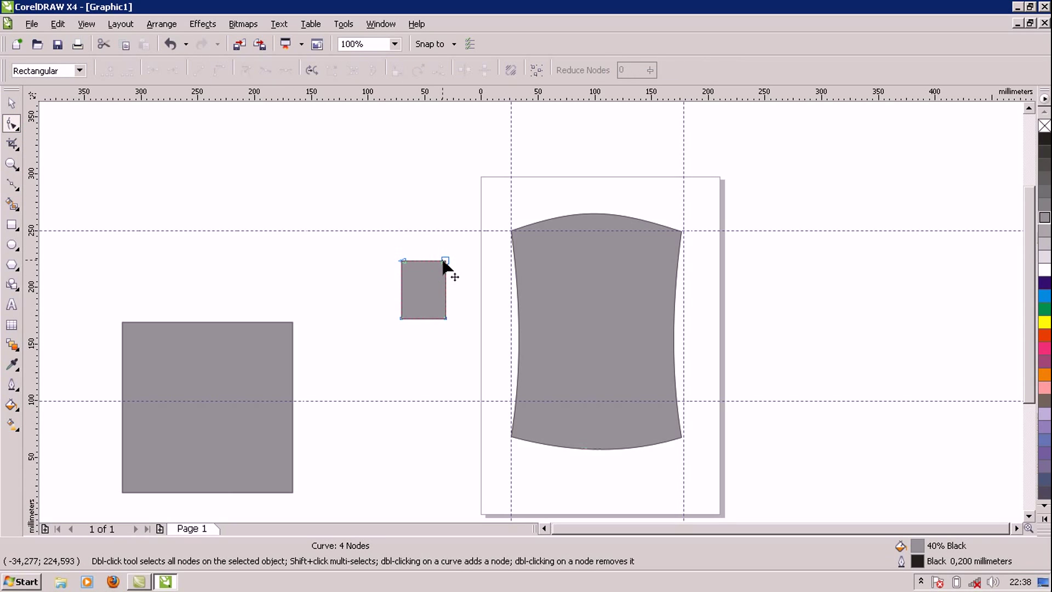
{"action": "left_click_drag", "start_coordinate": [444, 262], "coordinate": [438, 264]}
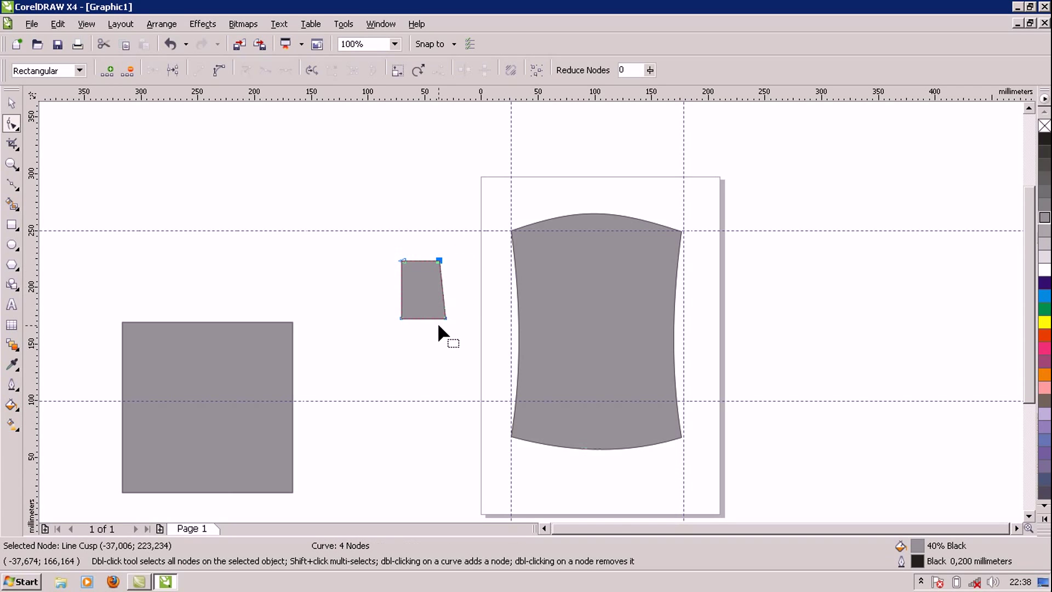
{"action": "scroll", "coordinate": [438, 323], "scroll_direction": "up", "scroll_amount": 1}
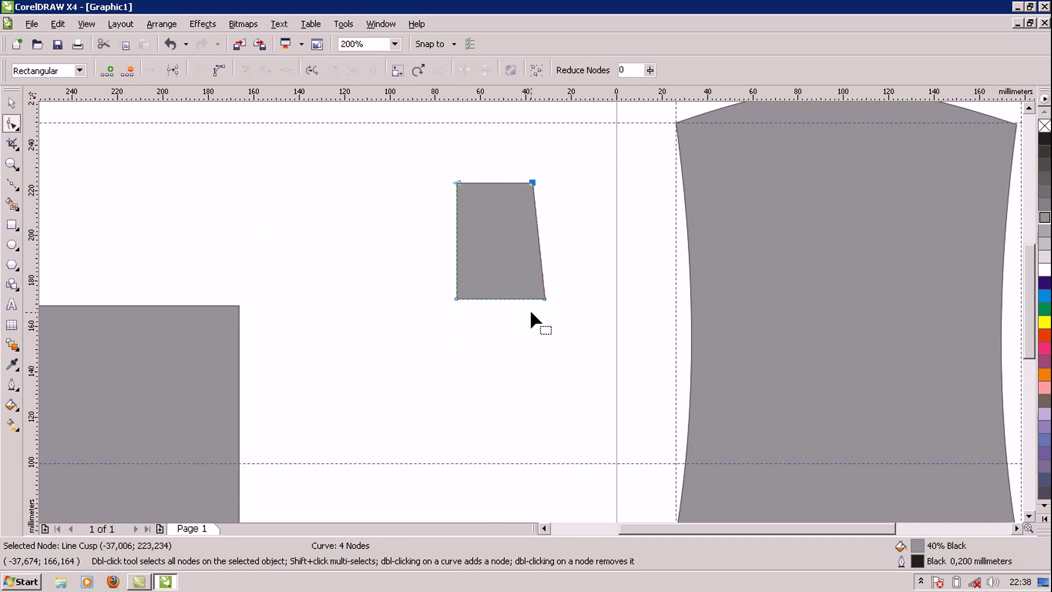
{"action": "left_click", "coordinate": [500, 299]}
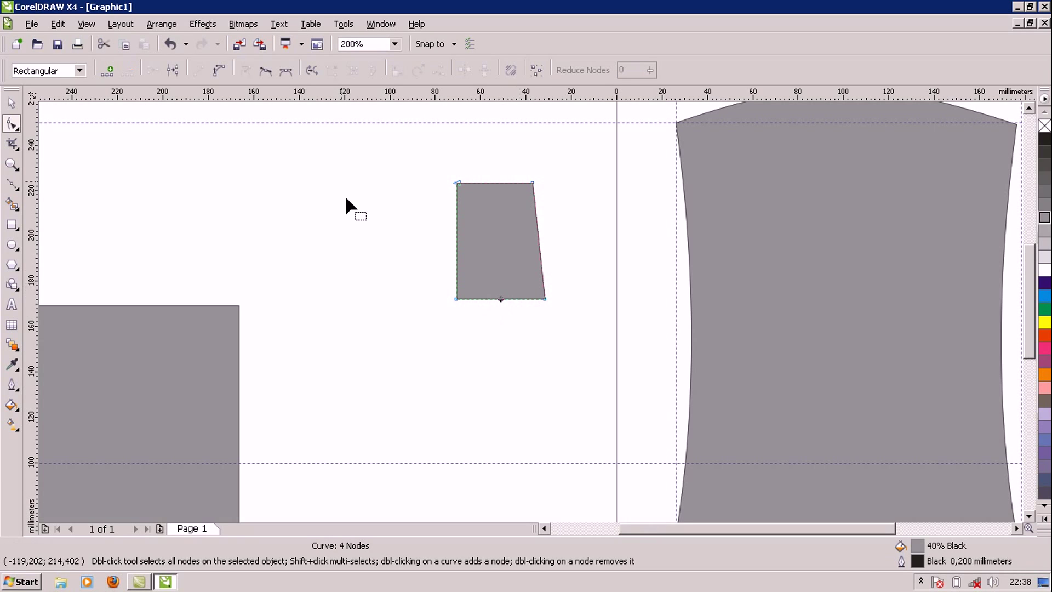
{"action": "left_click", "coordinate": [219, 70]}
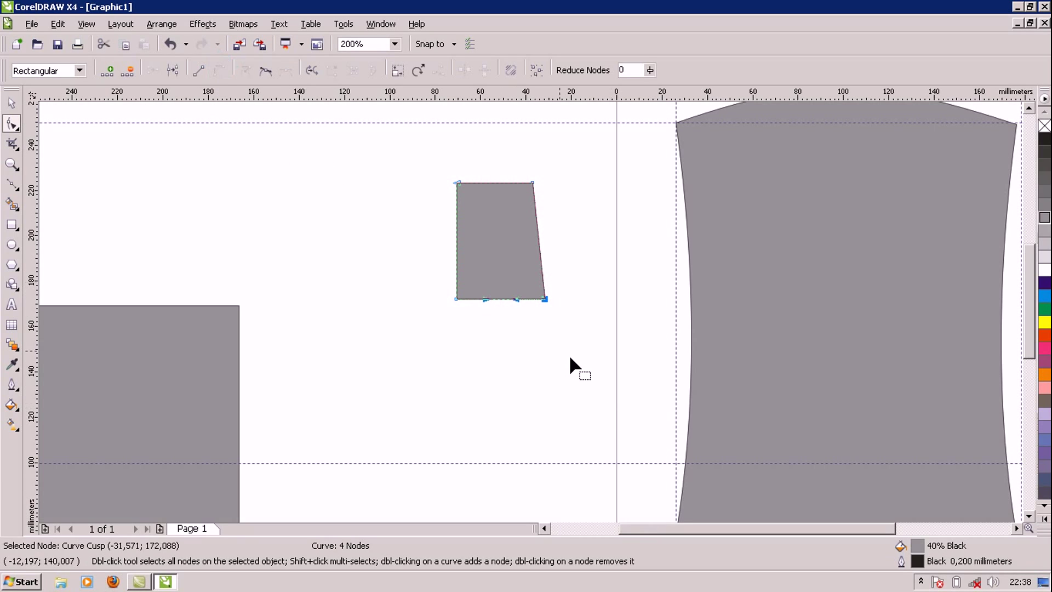
{"action": "left_click_drag", "start_coordinate": [500, 300], "coordinate": [501, 302]}
{"action": "left_click", "coordinate": [588, 340]}
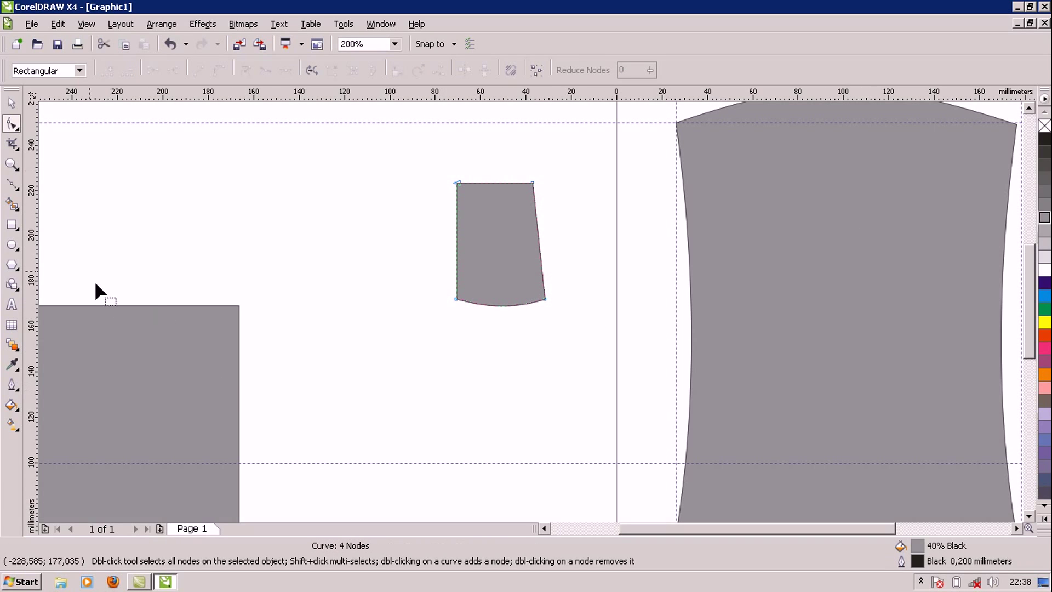
{"action": "left_click", "coordinate": [11, 102]}
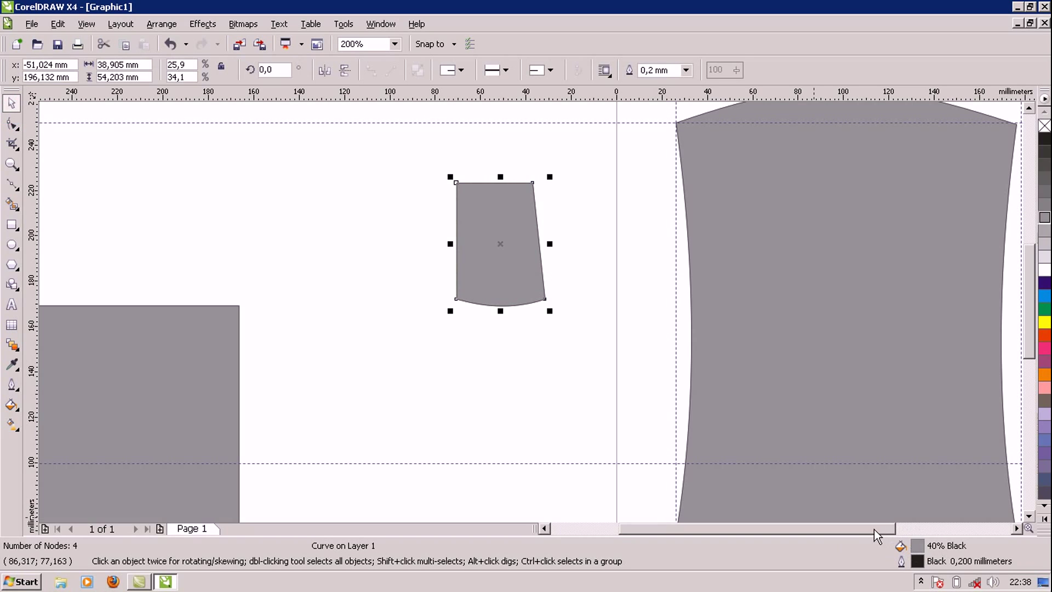
{"action": "left_click_drag", "start_coordinate": [872, 528], "coordinate": [895, 529]}
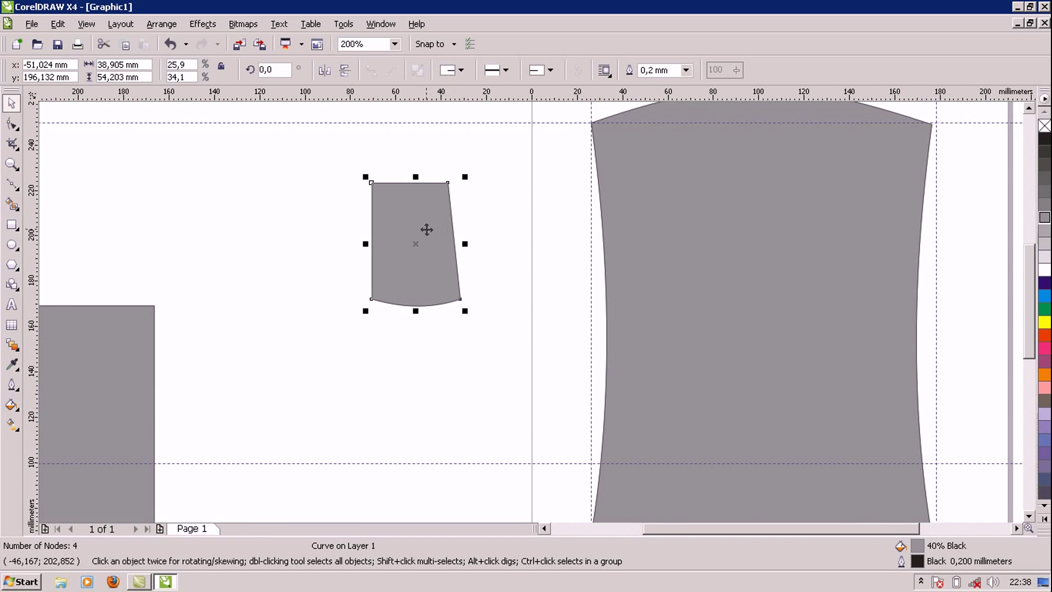
Step: Move the small tapered piece to the body's upper-left corner and rotate it about 50° clockwise around that corner as a sleeve
{"action": "left_click_drag", "start_coordinate": [432, 228], "coordinate": [644, 171]}
{"action": "left_click_drag", "start_coordinate": [1028, 374], "coordinate": [1024, 321]}
{"action": "left_click", "coordinate": [649, 304]}
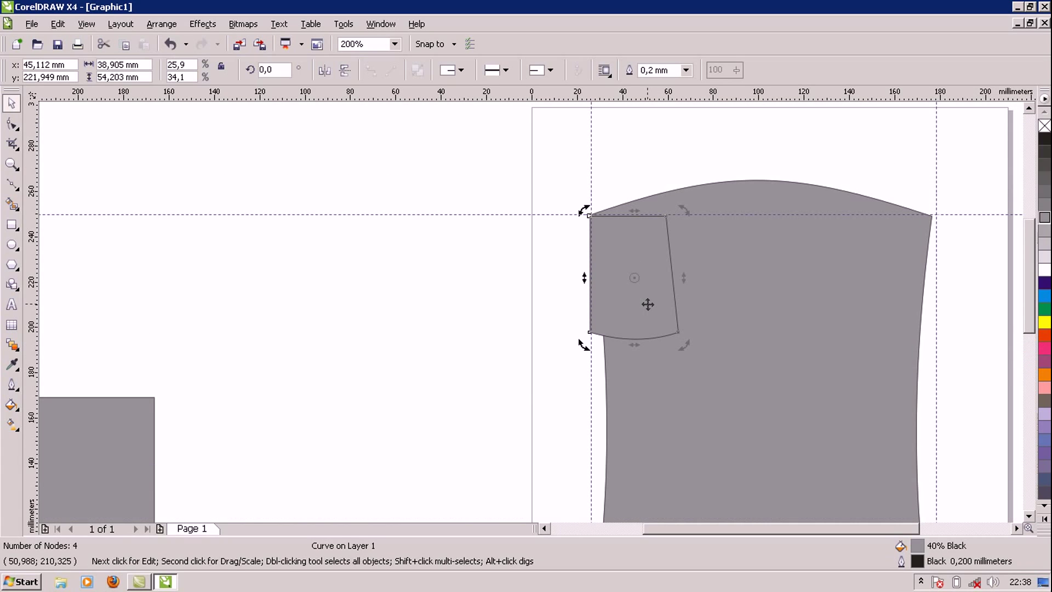
{"action": "left_click_drag", "start_coordinate": [635, 278], "coordinate": [588, 215]}
{"action": "left_click_drag", "start_coordinate": [682, 344], "coordinate": [554, 354]}
{"action": "left_click", "coordinate": [457, 377]}
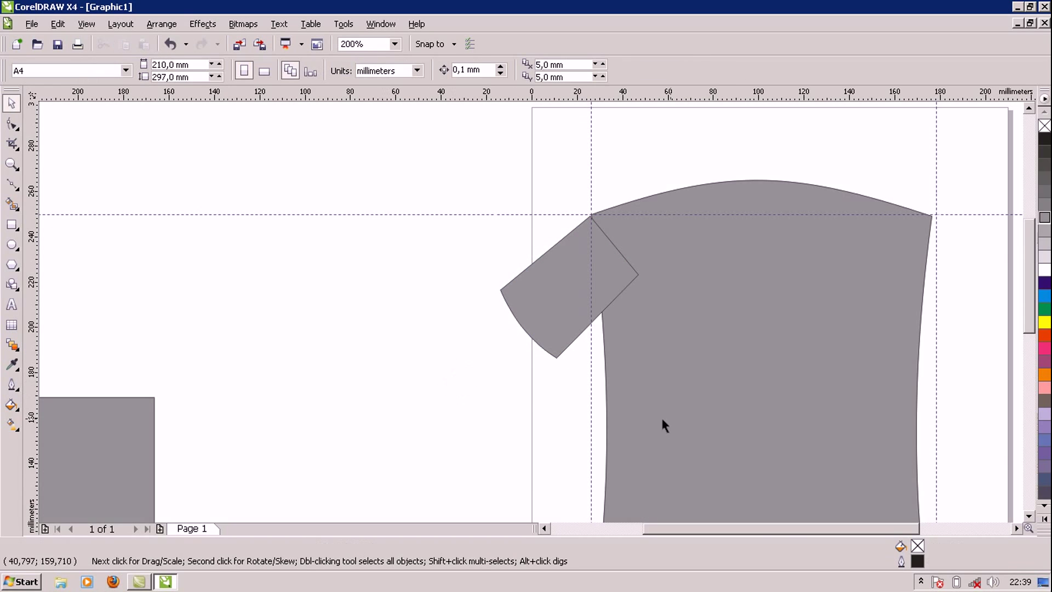
Step: Duplicate the left sleeve and mirror the copy horizontally on the right side of the body
{"action": "left_click_drag", "start_coordinate": [725, 529], "coordinate": [780, 532]}
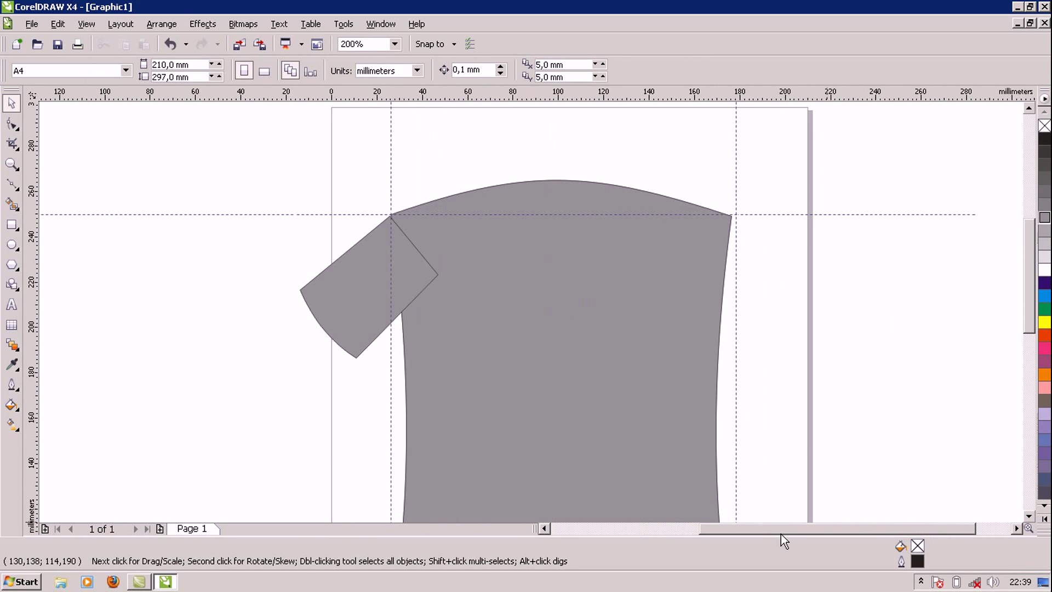
{"action": "left_click", "coordinate": [357, 319]}
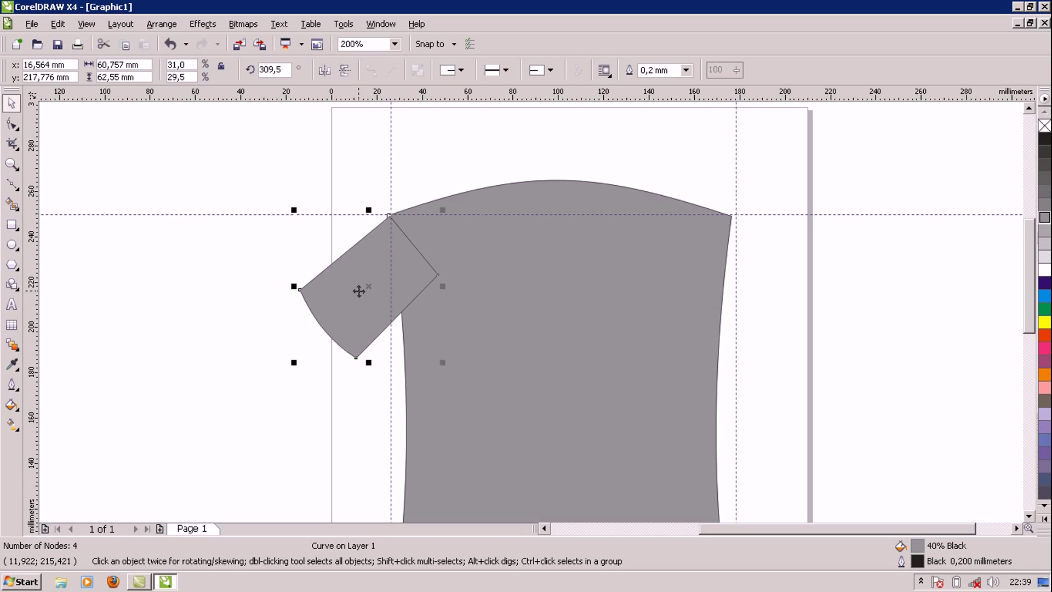
{"action": "key", "text": "ctrl+d"}
{"action": "left_click_drag", "start_coordinate": [375, 263], "coordinate": [648, 285]}
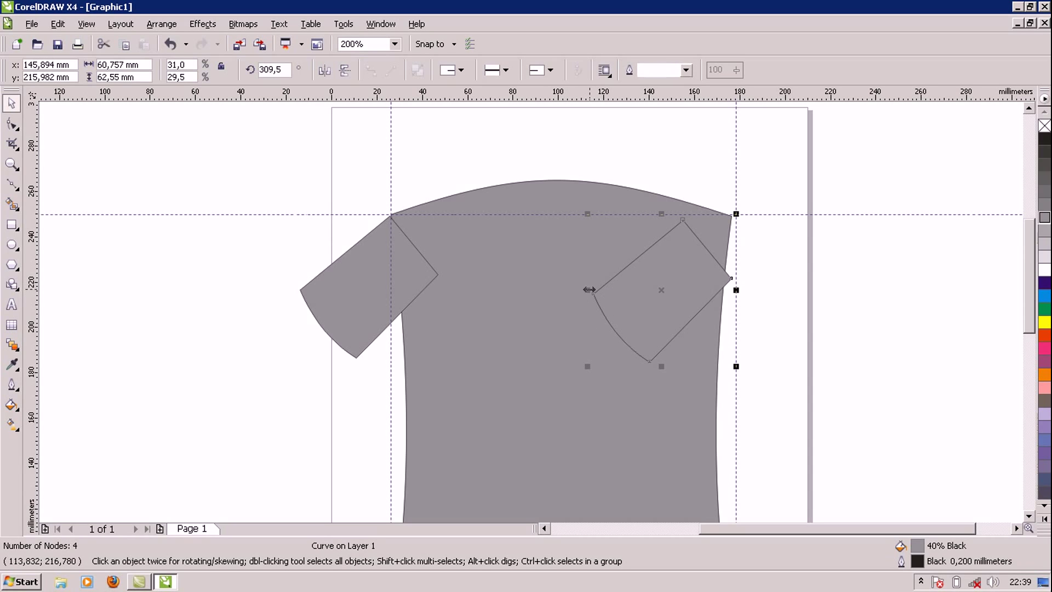
{"action": "left_click_drag", "start_coordinate": [587, 290], "coordinate": [790, 277]}
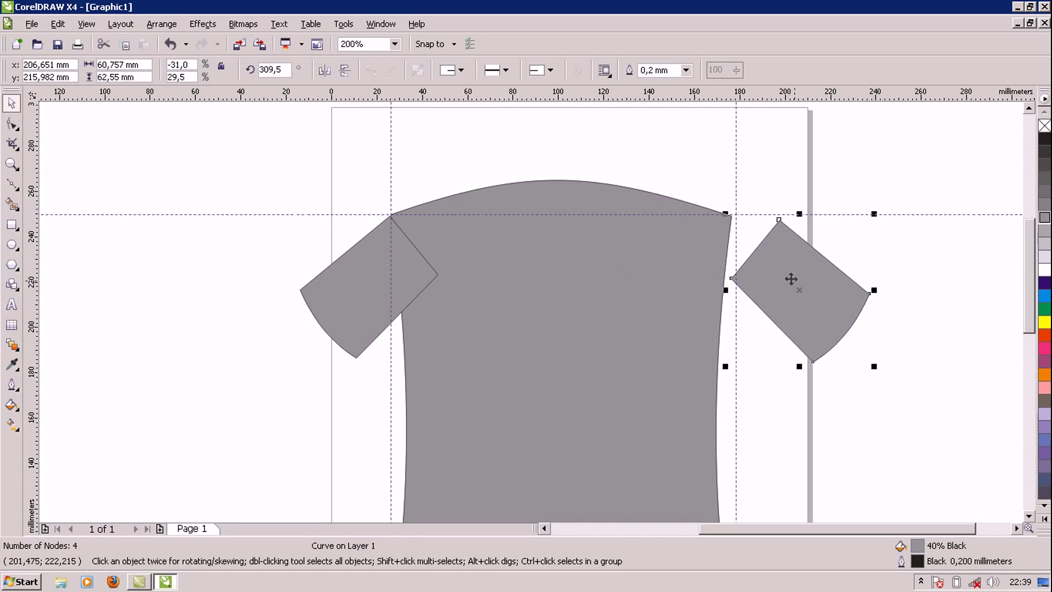
Step: Place the mirrored sleeve's upper corner on the body's right shoulder corner and shift the right vertical guideline to about 176 mm
{"action": "left_click_drag", "start_coordinate": [843, 304], "coordinate": [797, 302]}
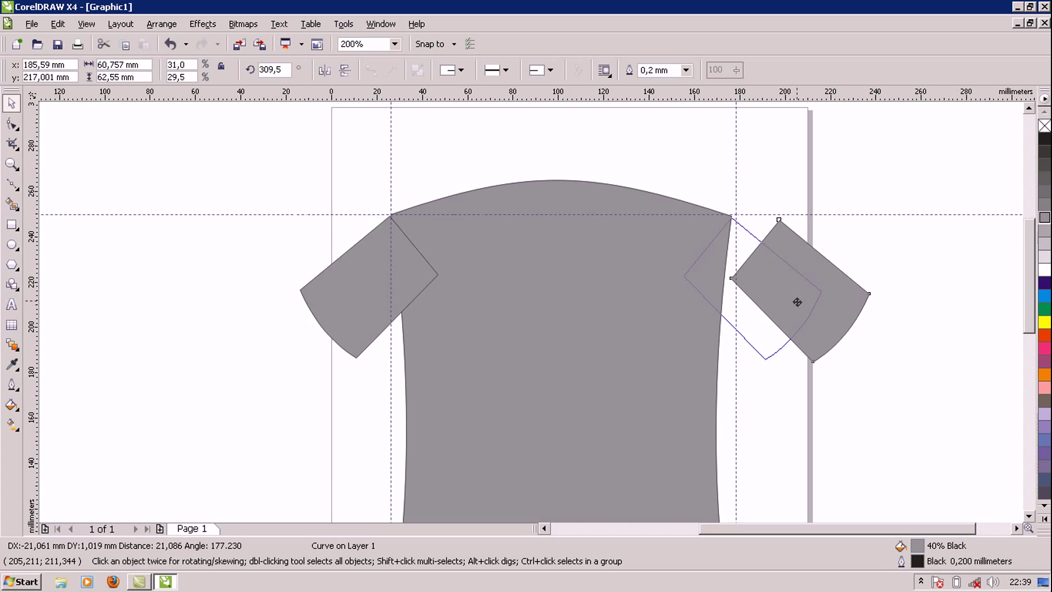
{"action": "left_click_drag", "start_coordinate": [797, 302], "coordinate": [797, 300]}
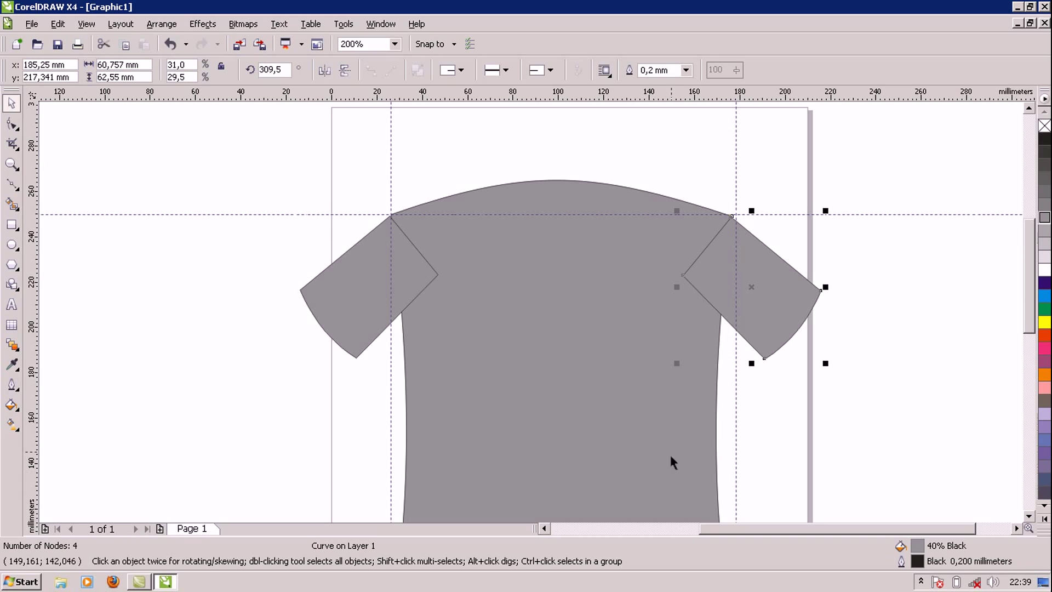
{"action": "left_click_drag", "start_coordinate": [735, 162], "coordinate": [729, 164]}
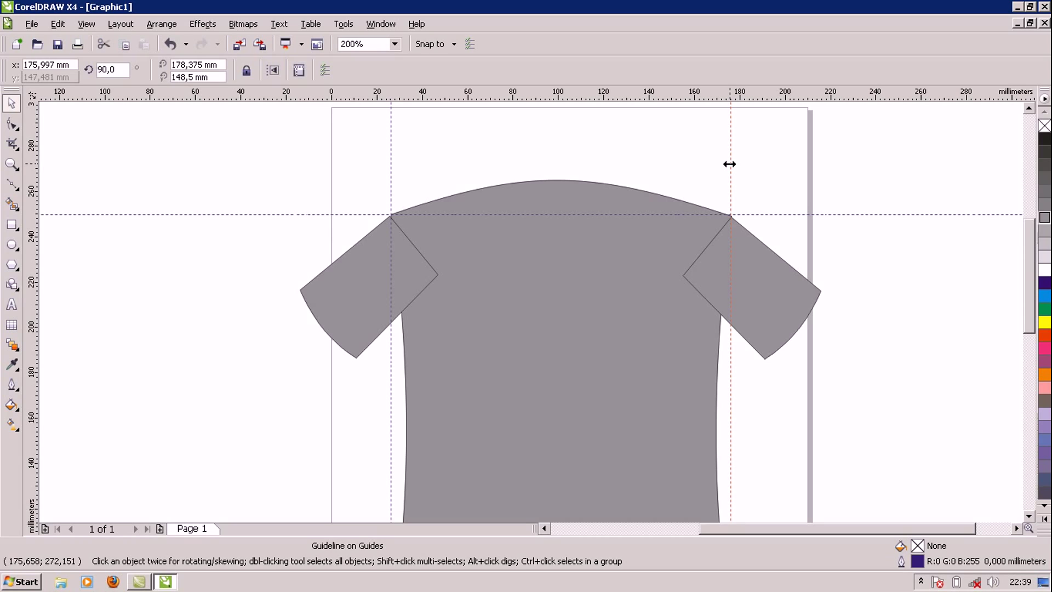
{"action": "left_click", "coordinate": [714, 169]}
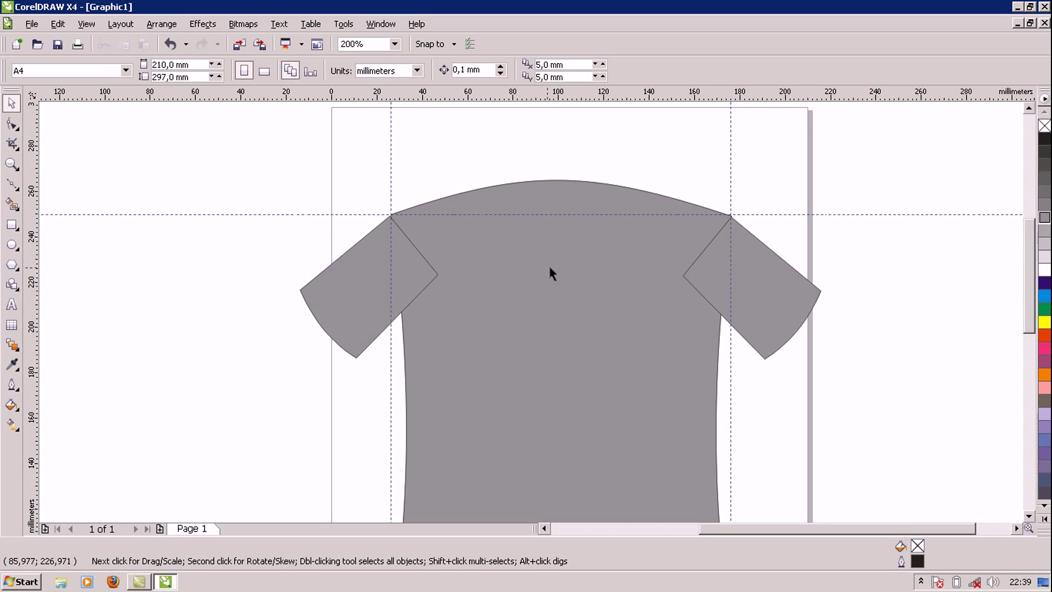
Step: Weld both sleeves and the body into a single shirt shape
{"action": "left_click", "coordinate": [355, 305]}
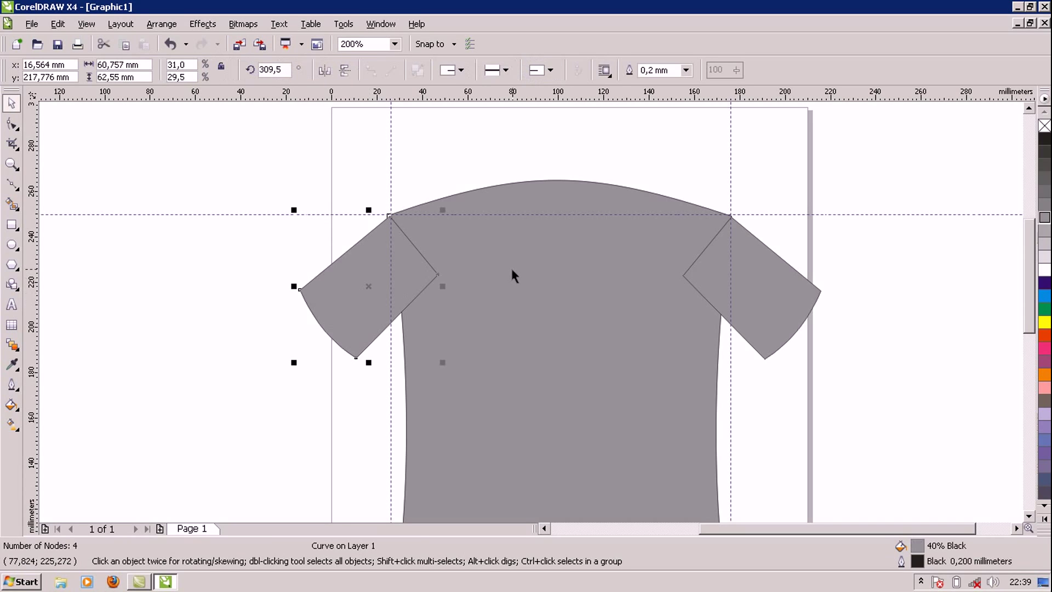
{"action": "left_click", "coordinate": [511, 268], "text": "shift"}
{"action": "left_click", "coordinate": [748, 281], "text": "shift"}
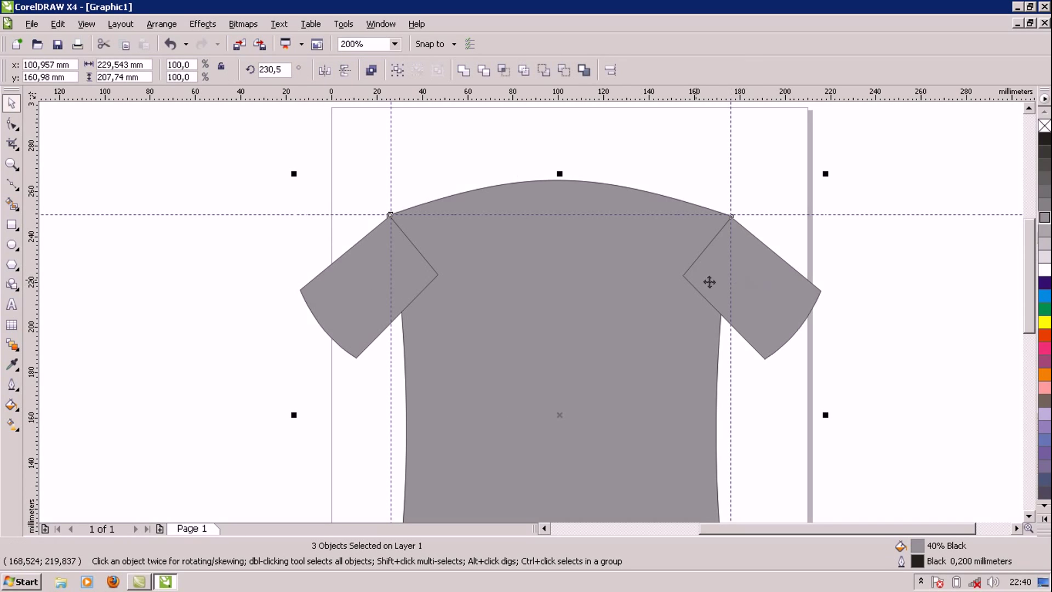
{"action": "left_click", "coordinate": [463, 71]}
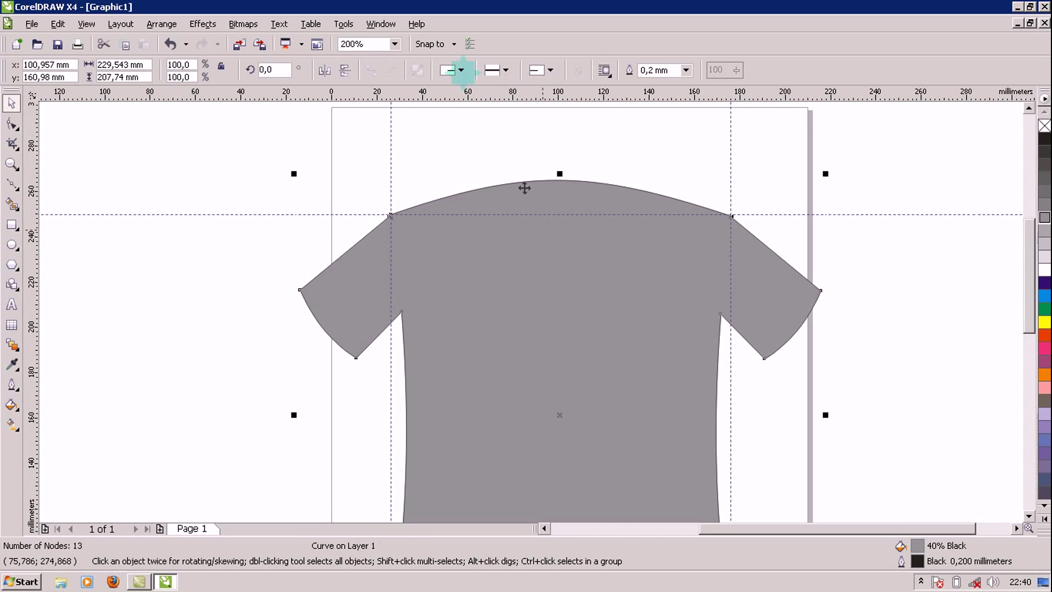
{"action": "left_click", "coordinate": [549, 265]}
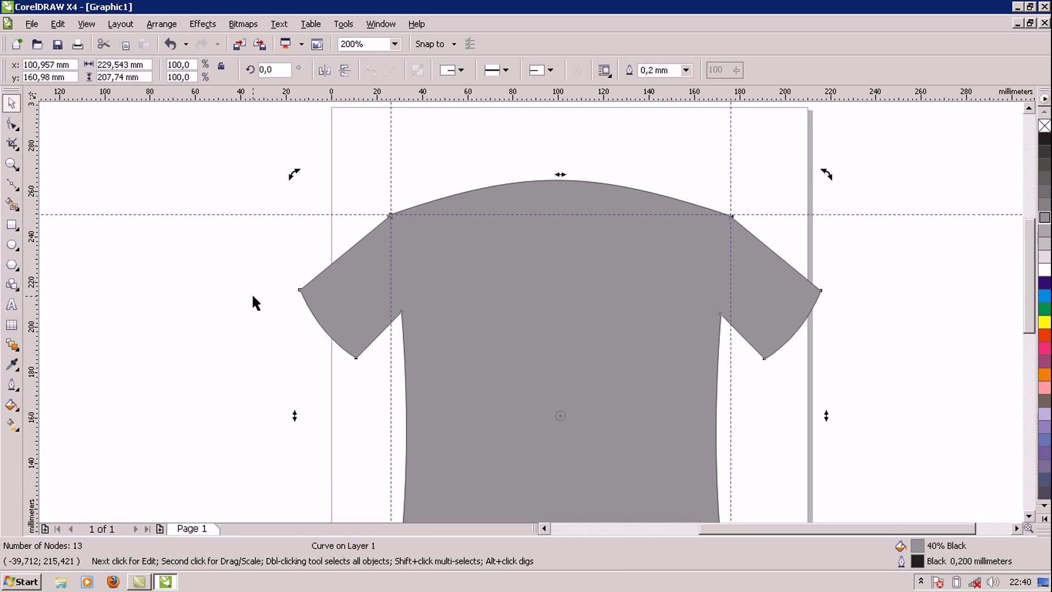
Step: Draw an ellipse about 55 by 21 mm to the left of the page and fill it with 90% Black
{"action": "scroll", "coordinate": [531, 312], "scroll_direction": "down", "scroll_amount": 1}
{"action": "scroll", "coordinate": [531, 312], "scroll_direction": "up", "scroll_amount": 1}
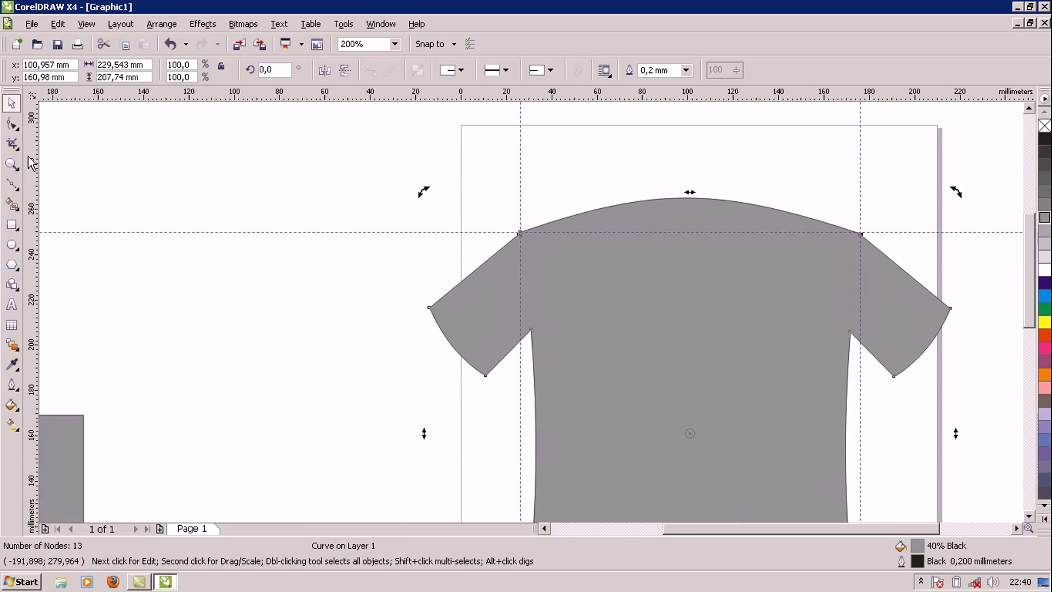
{"action": "left_click", "coordinate": [13, 249]}
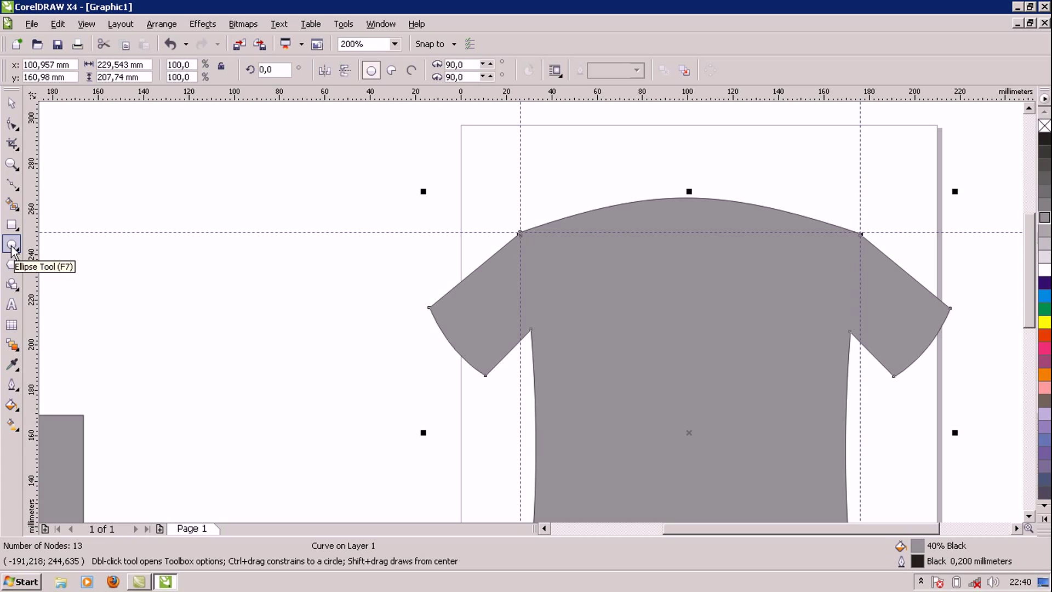
{"action": "mouse_move", "coordinate": [138, 155]}
{"action": "left_mouse_down"}
{"action": "mouse_move", "coordinate": [202, 194]}
{"action": "mouse_move", "coordinate": [265, 205]}
{"action": "left_mouse_up"}
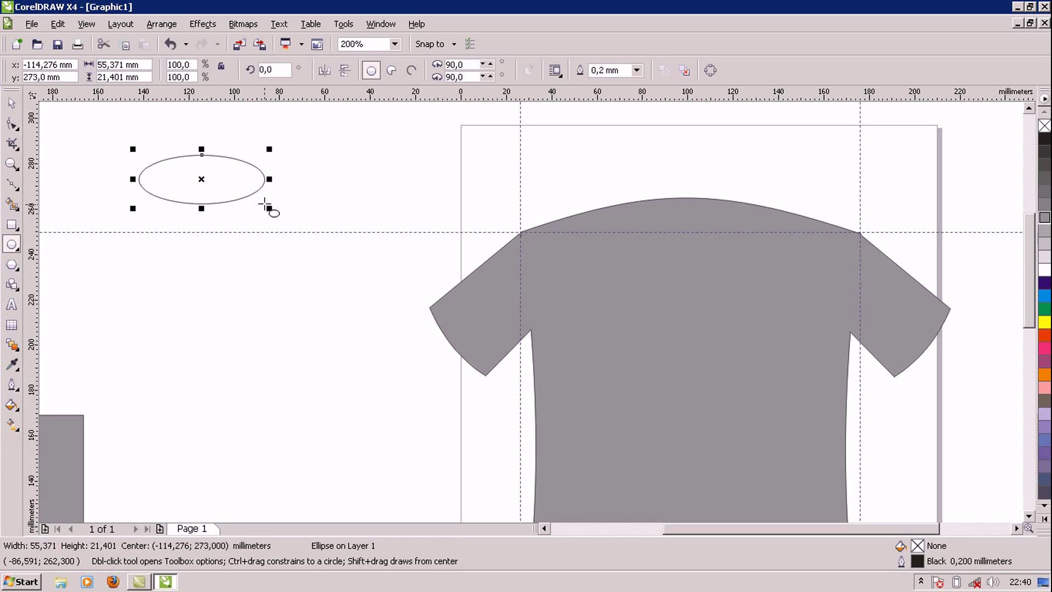
{"action": "left_click", "coordinate": [1044, 152]}
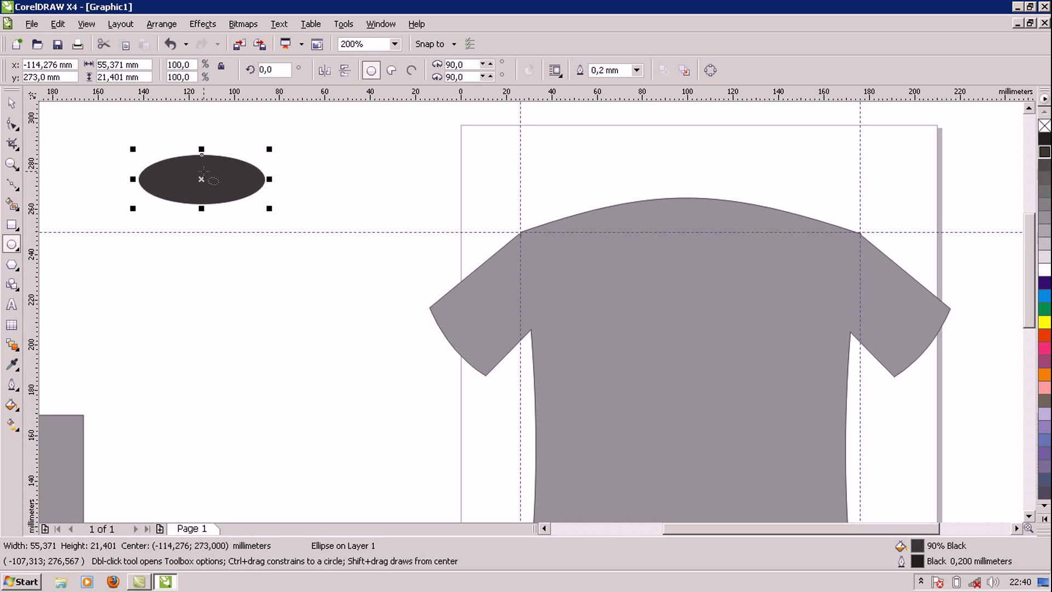
Step: Duplicate the ellipse, scale the copy to about 41 by 16 mm, and fill it with 50% Black
{"action": "left_click", "coordinate": [11, 102]}
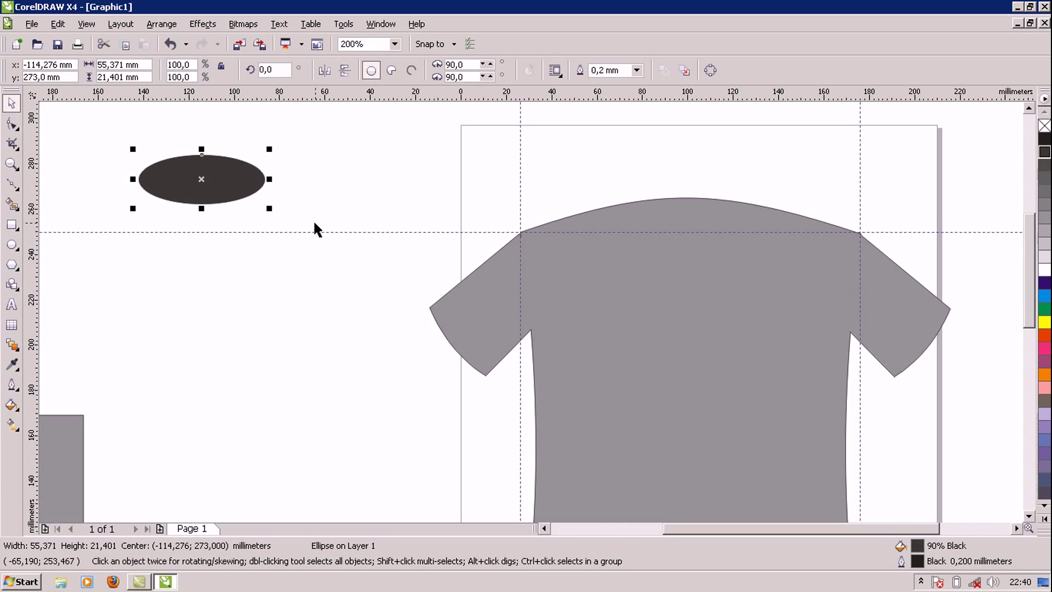
{"action": "key", "text": "ctrl+d"}
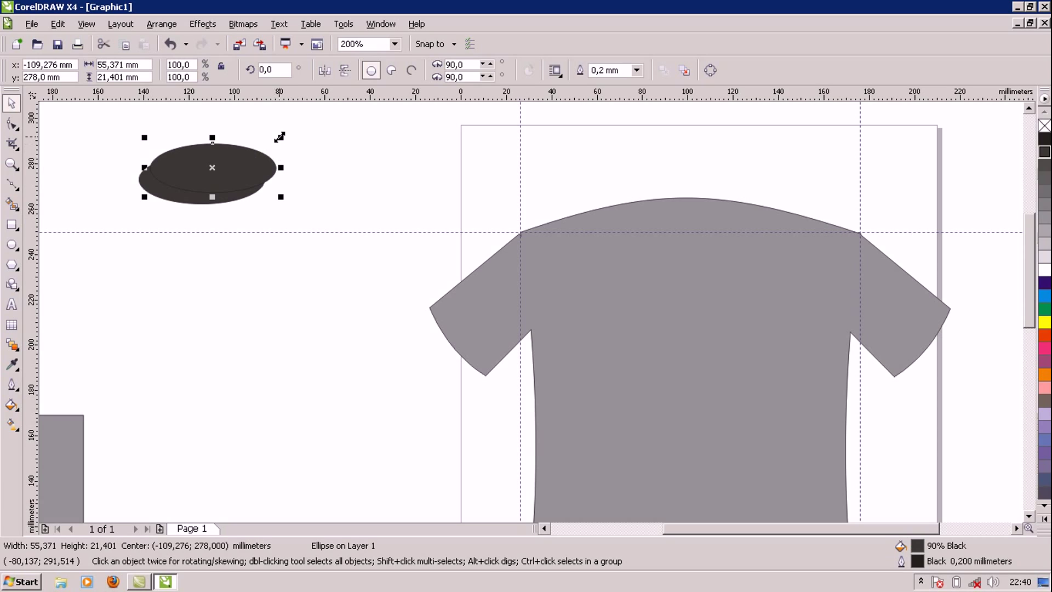
{"action": "left_click_drag", "start_coordinate": [280, 137], "coordinate": [274, 156]}
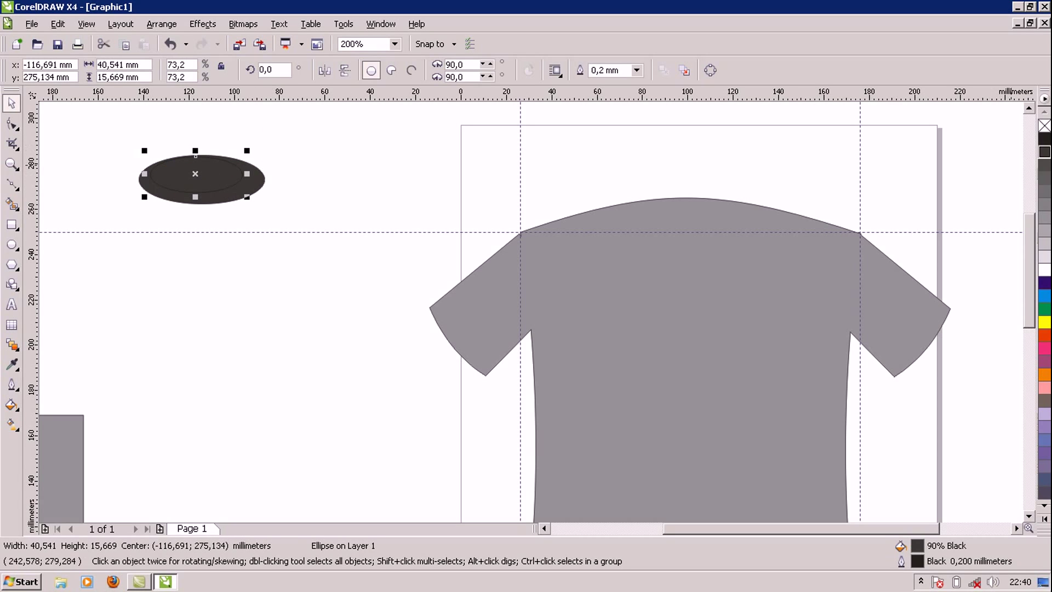
{"action": "left_click", "coordinate": [1044, 204]}
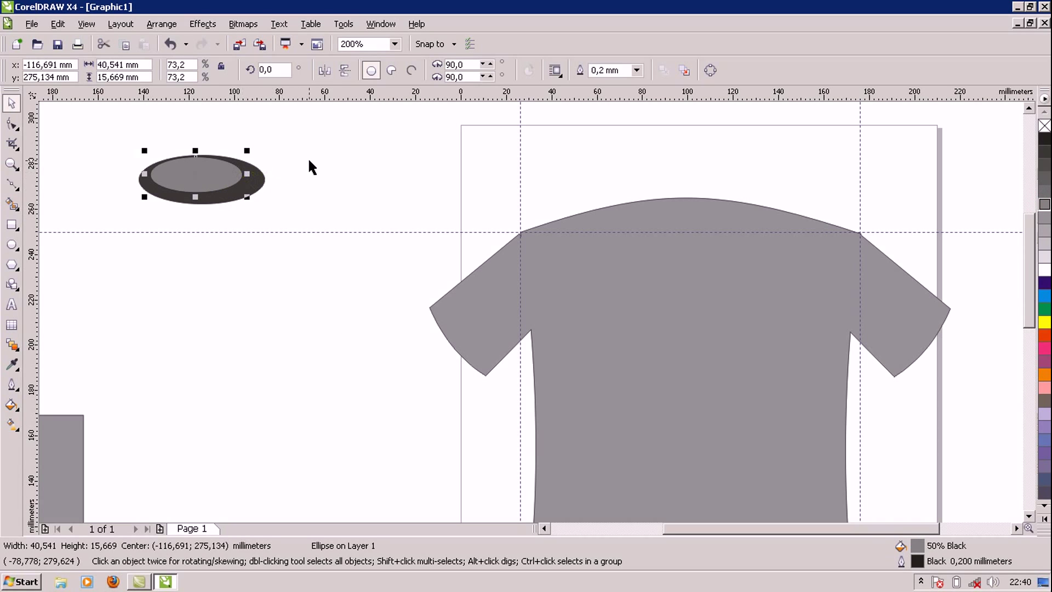
Step: Align the two ellipses by their tops and horizontal centers, then subtract the small front ellipse from the large one with Back Minus Front
{"action": "left_click", "coordinate": [256, 185], "text": "shift"}
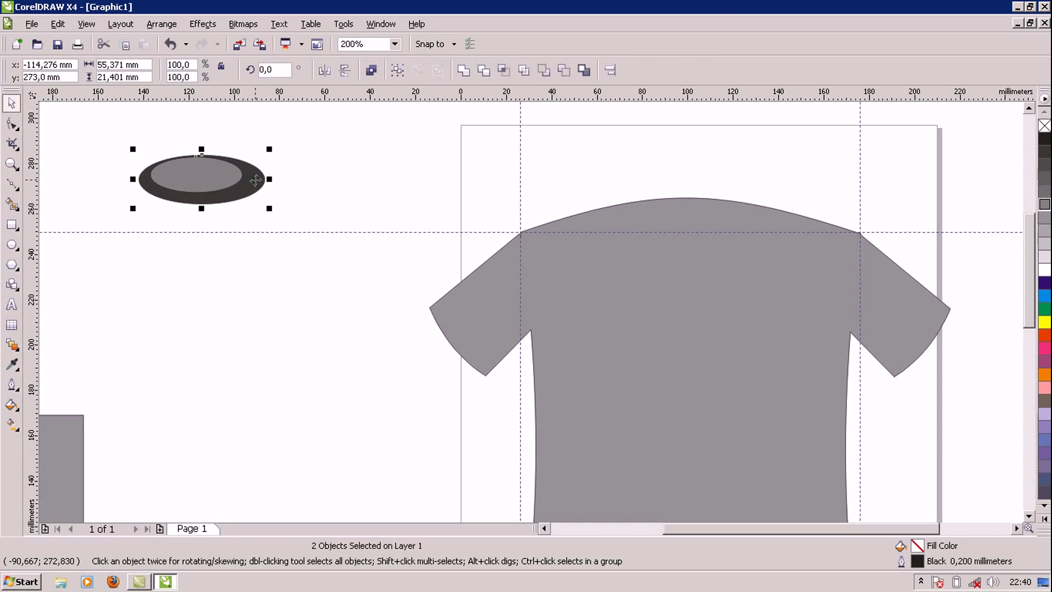
{"action": "left_click", "coordinate": [609, 71]}
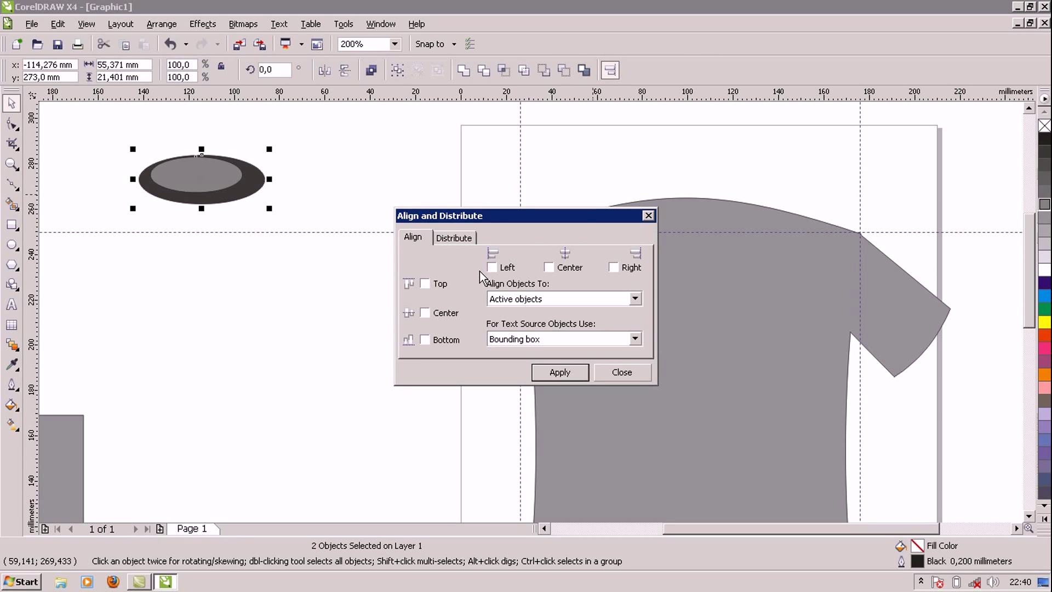
{"action": "left_click", "coordinate": [426, 285]}
{"action": "left_click", "coordinate": [549, 267]}
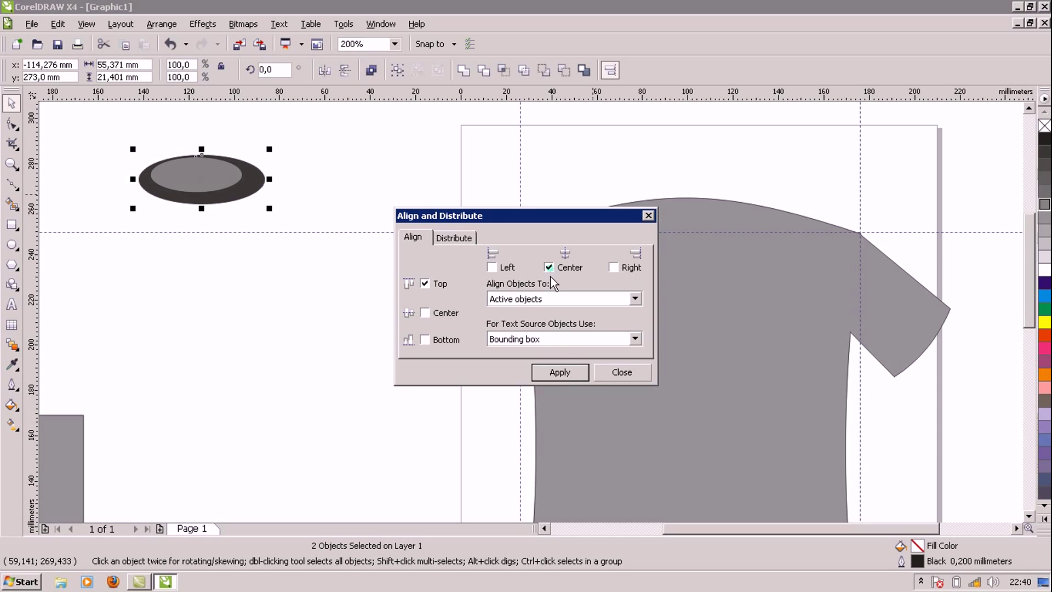
{"action": "left_click", "coordinate": [561, 373]}
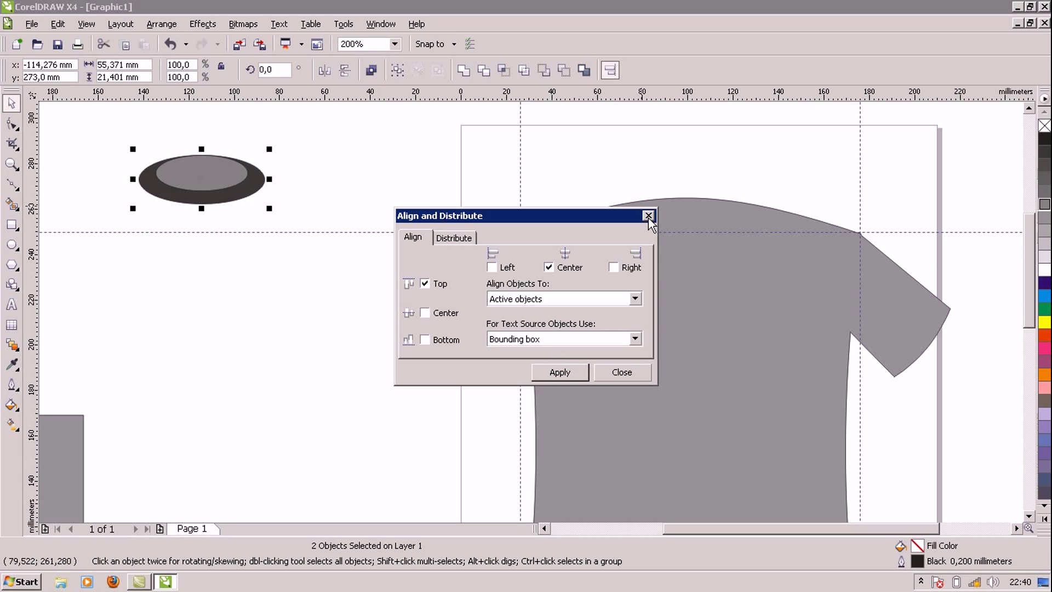
{"action": "left_click", "coordinate": [625, 372]}
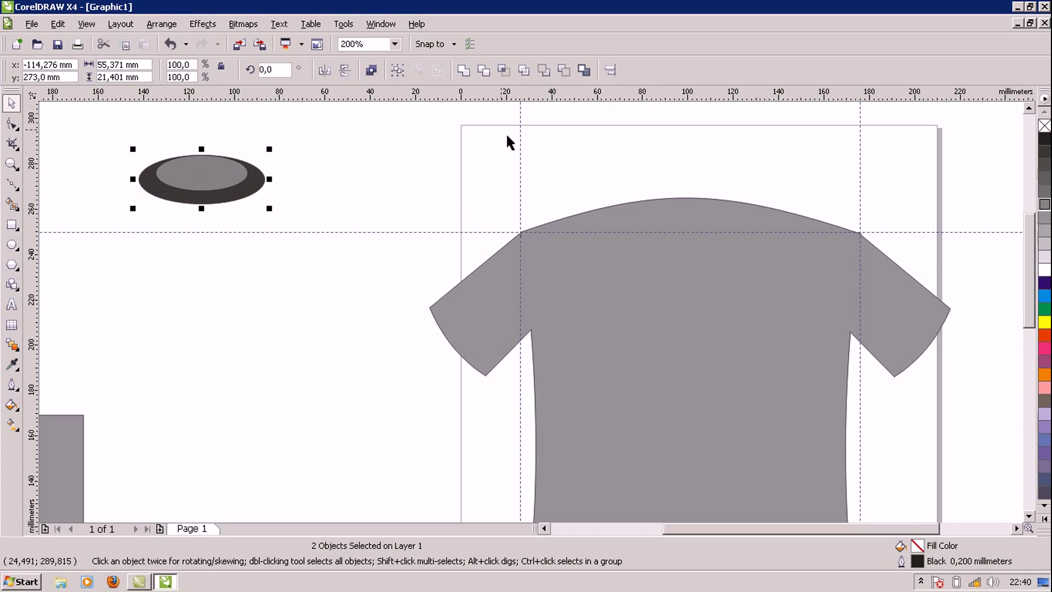
{"action": "left_click", "coordinate": [563, 71]}
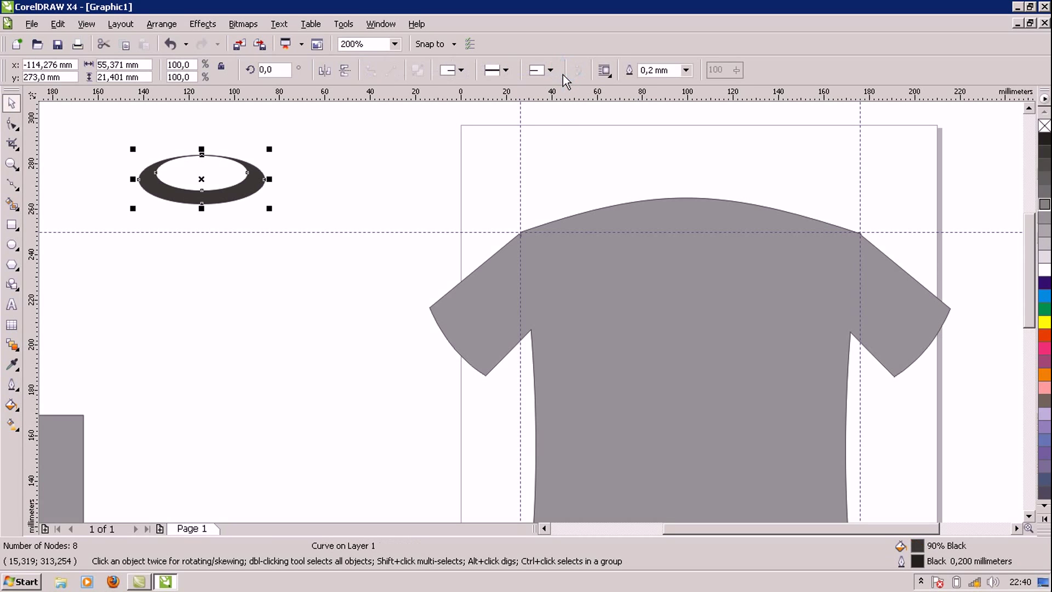
{"action": "left_click", "coordinate": [390, 218]}
{"action": "left_click", "coordinate": [183, 193]}
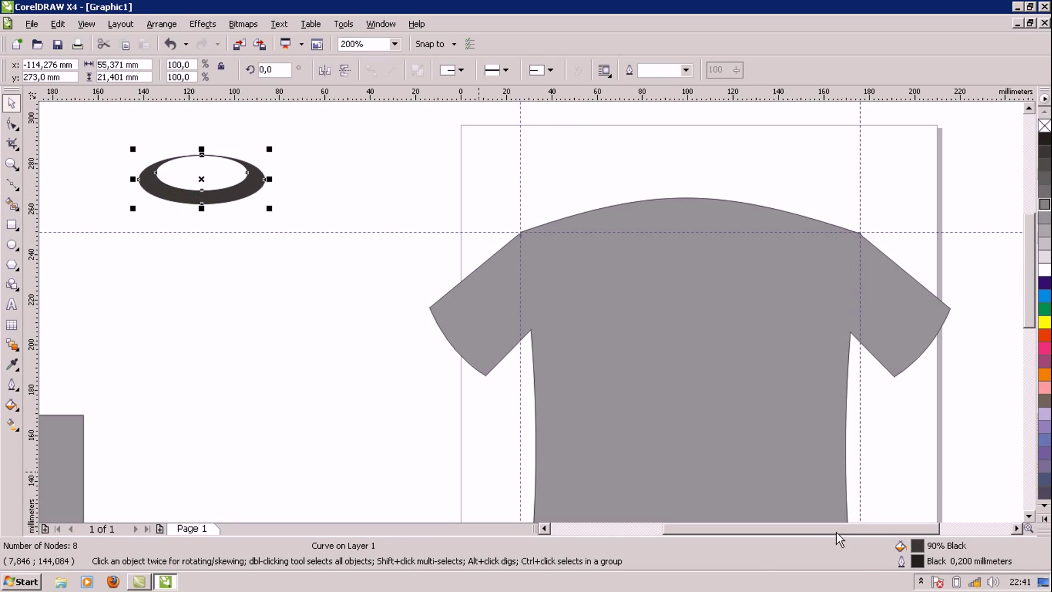
{"action": "left_click", "coordinate": [921, 581]}
{"action": "left_click", "coordinate": [921, 582]}
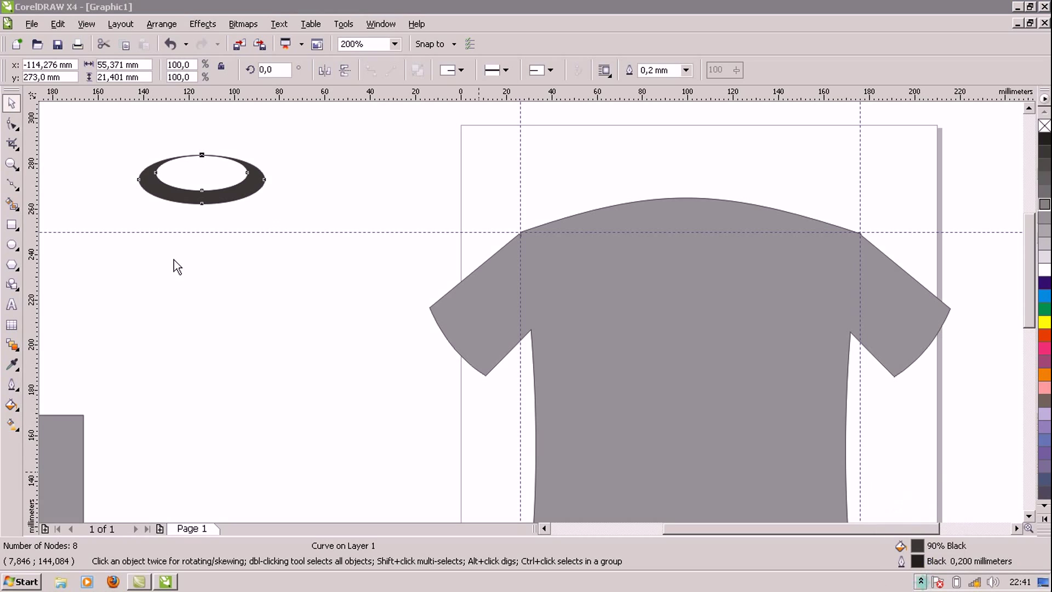
{"action": "left_click", "coordinate": [177, 198]}
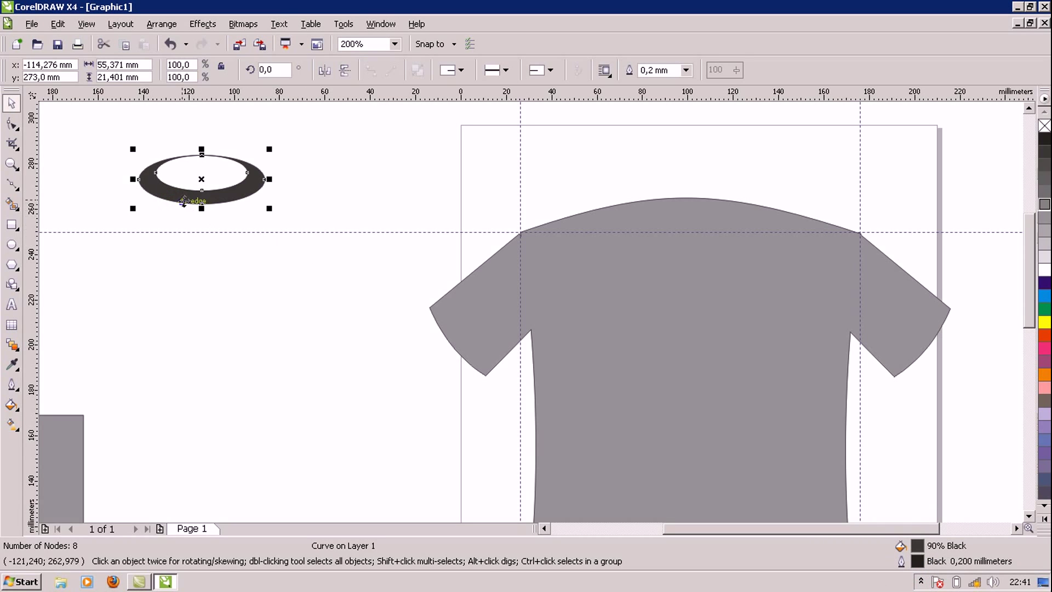
{"action": "left_click", "coordinate": [168, 190]}
{"action": "left_click", "coordinate": [168, 190]}
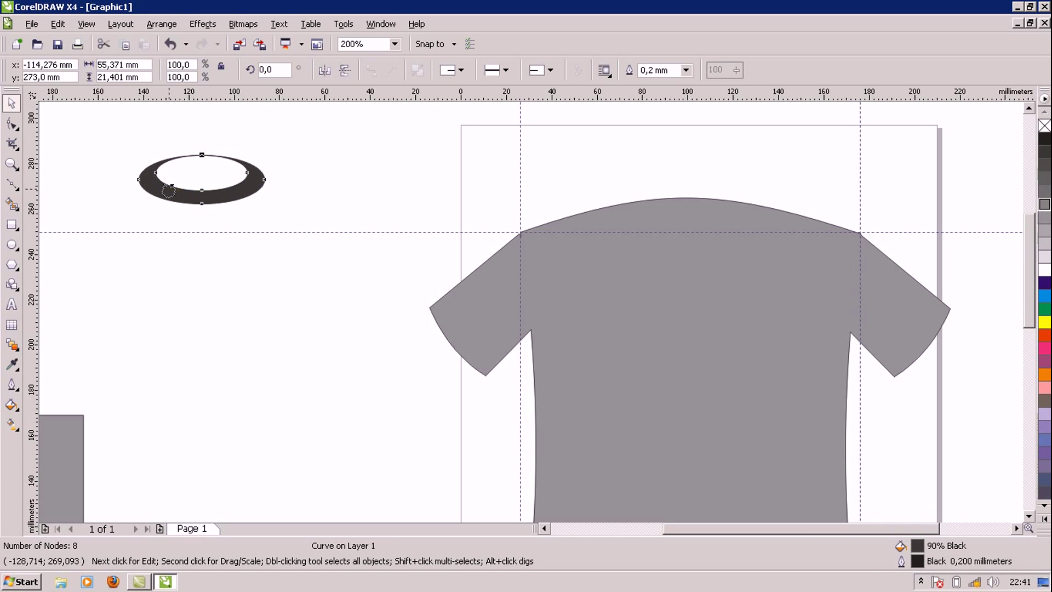
Step: Move the dark collar ring onto the middle of the shirt's neckline, centered at about x 96 mm, y 259 mm
{"action": "left_click", "coordinate": [329, 191]}
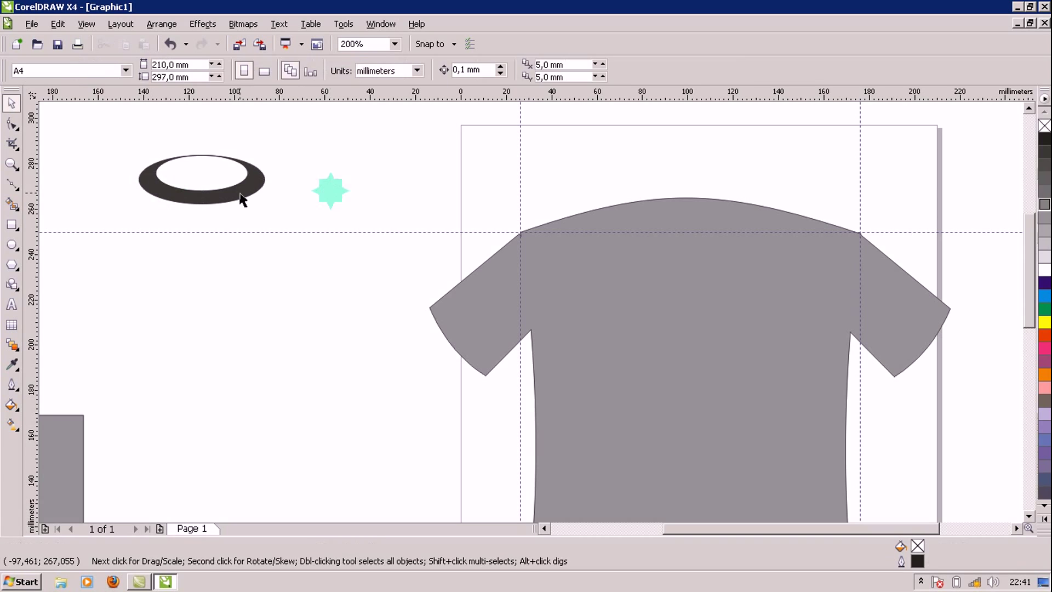
{"action": "left_click", "coordinate": [233, 200]}
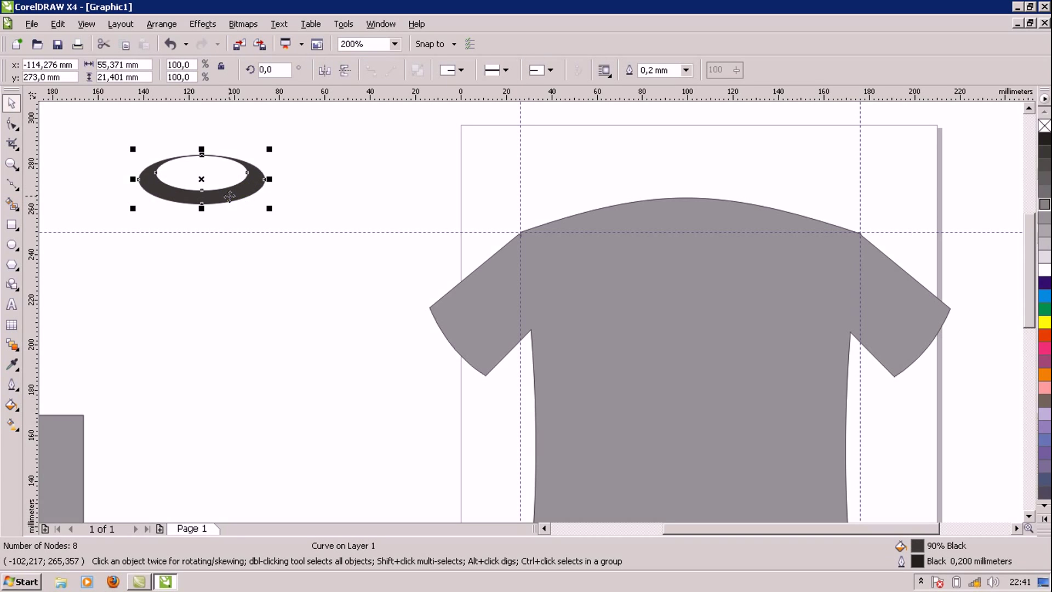
{"action": "left_click_drag", "start_coordinate": [232, 200], "coordinate": [706, 227]}
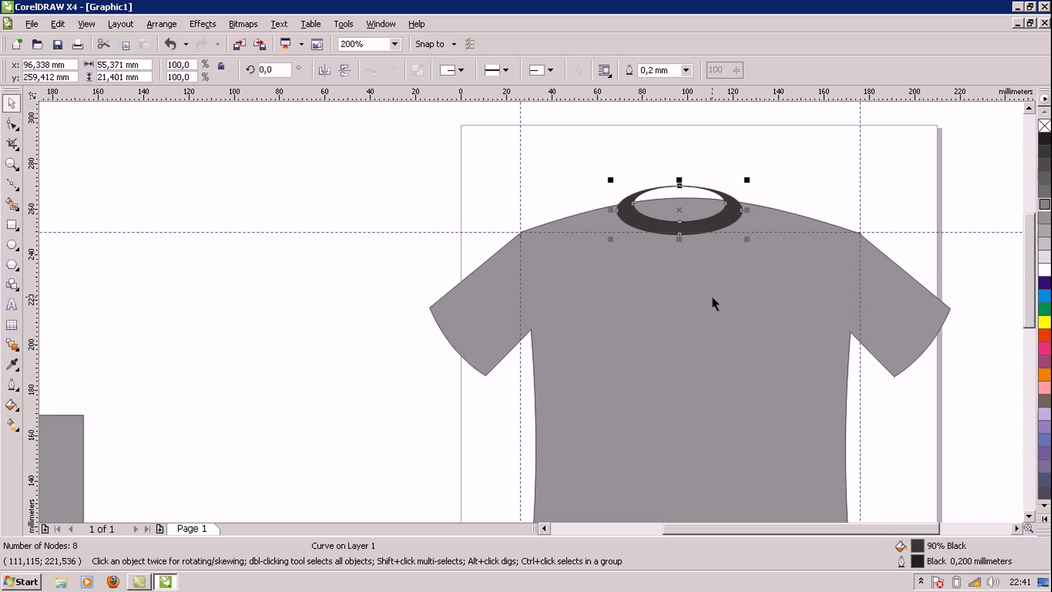
Step: Align the collar ring with the shirt by their tops and horizontal centers
{"action": "left_click", "coordinate": [711, 294], "text": "shift"}
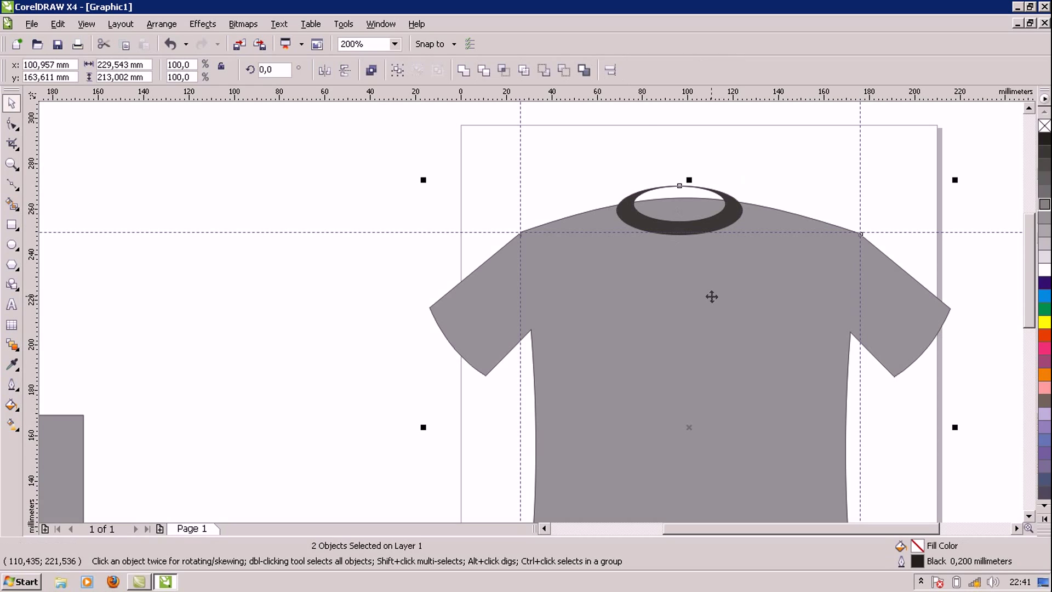
{"action": "left_click", "coordinate": [606, 76]}
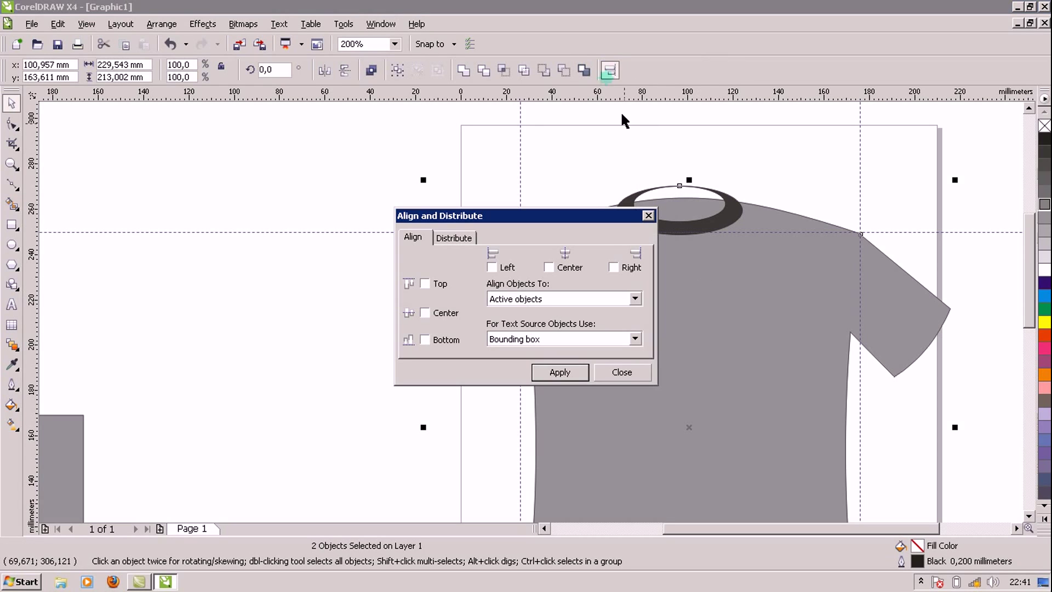
{"action": "left_click", "coordinate": [554, 267]}
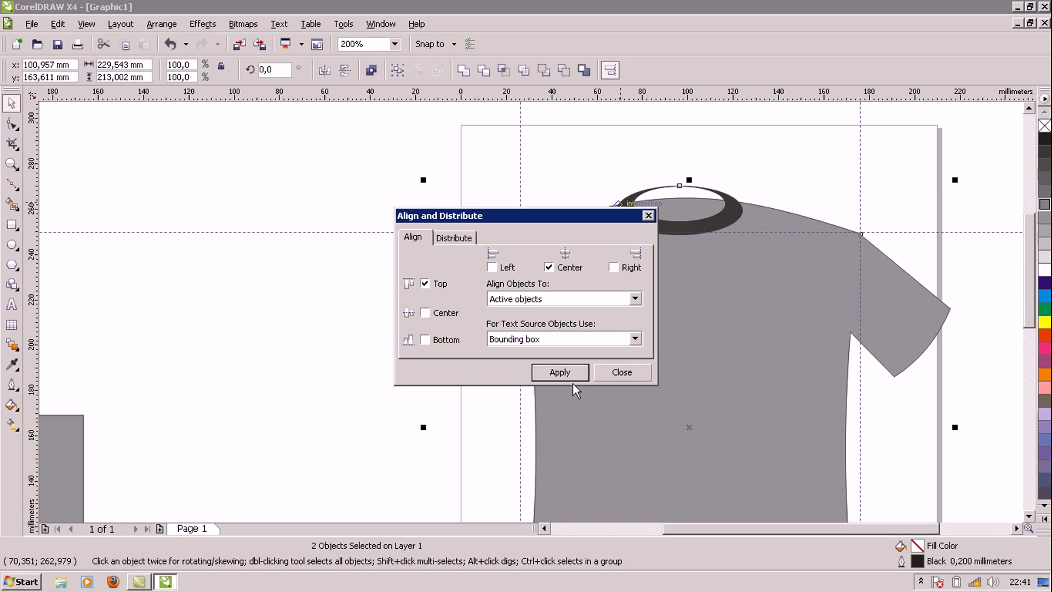
{"action": "left_click", "coordinate": [648, 215]}
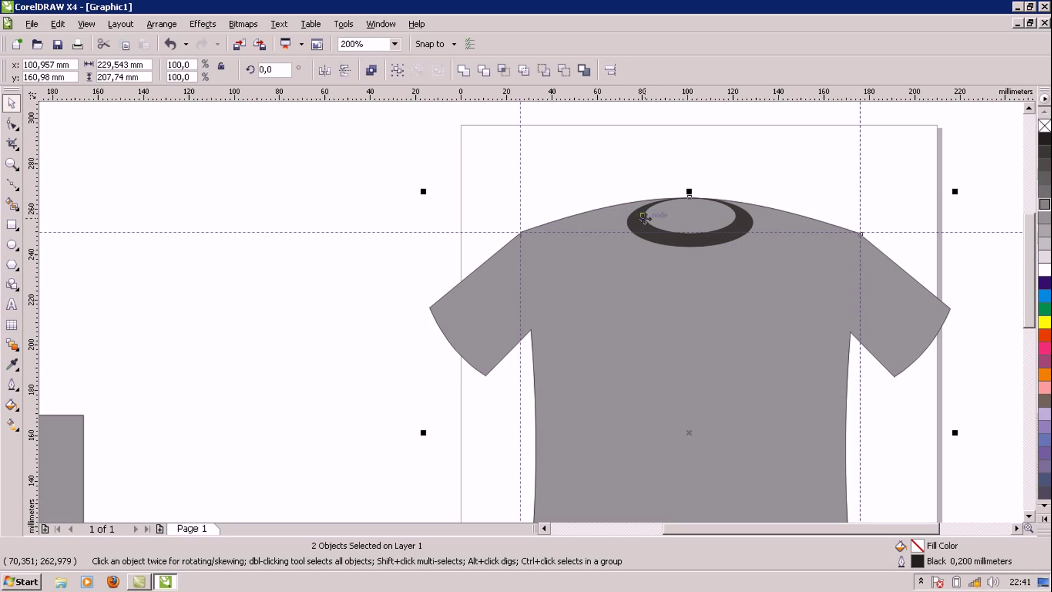
{"action": "left_click", "coordinate": [321, 238]}
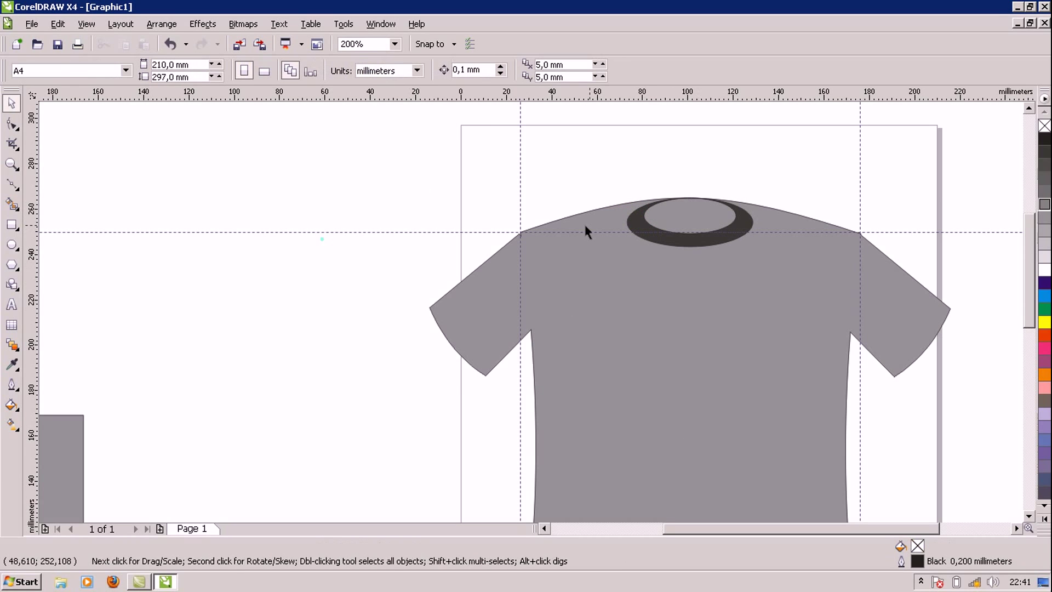
Step: Raise the collar ring above the shirt's neckline so that its center sits at y 262.65 mm
{"action": "left_click", "coordinate": [669, 241]}
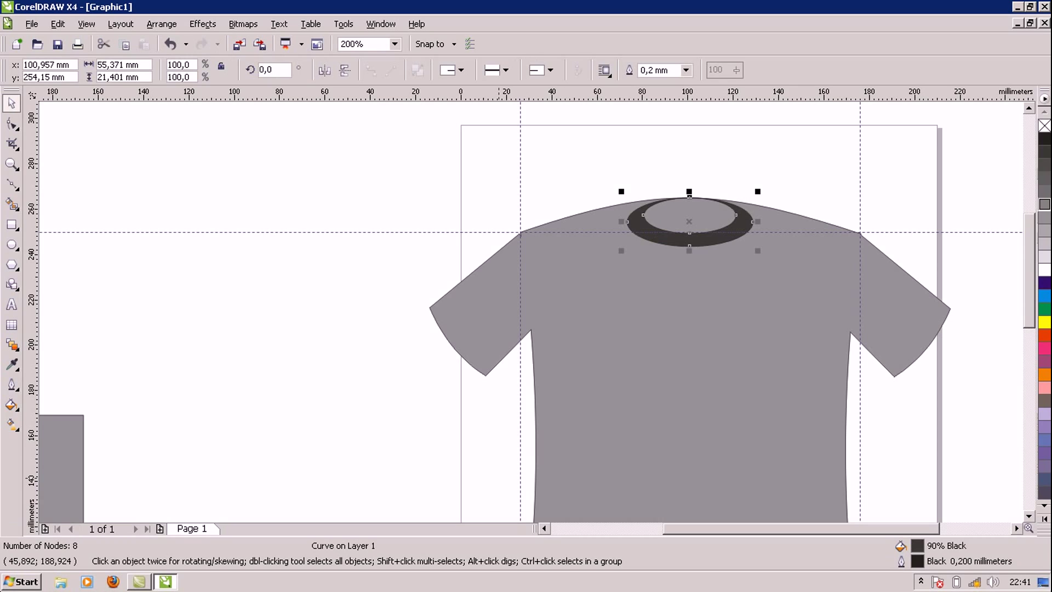
{"action": "key", "text": "Up"}
{"action": "key", "text": "Up"}
{"action": "key", "text": "Up"}
{"action": "key", "text": "Up"}
{"action": "key", "text": "Up"}
{"action": "key", "text": "Up"}
{"action": "key", "text": "Up"}
{"action": "key", "text": "Up"}
{"action": "key", "text": "Up"}
{"action": "key", "text": "Up"}
{"action": "key", "text": "Up"}
{"action": "key", "text": "Up"}
{"action": "key", "text": "Up"}
{"action": "key", "text": "Up"}
{"action": "left_click_drag", "start_coordinate": [646, 211], "coordinate": [646, 199]}
{"action": "key", "text": "Down"}
{"action": "key", "text": "Down"}
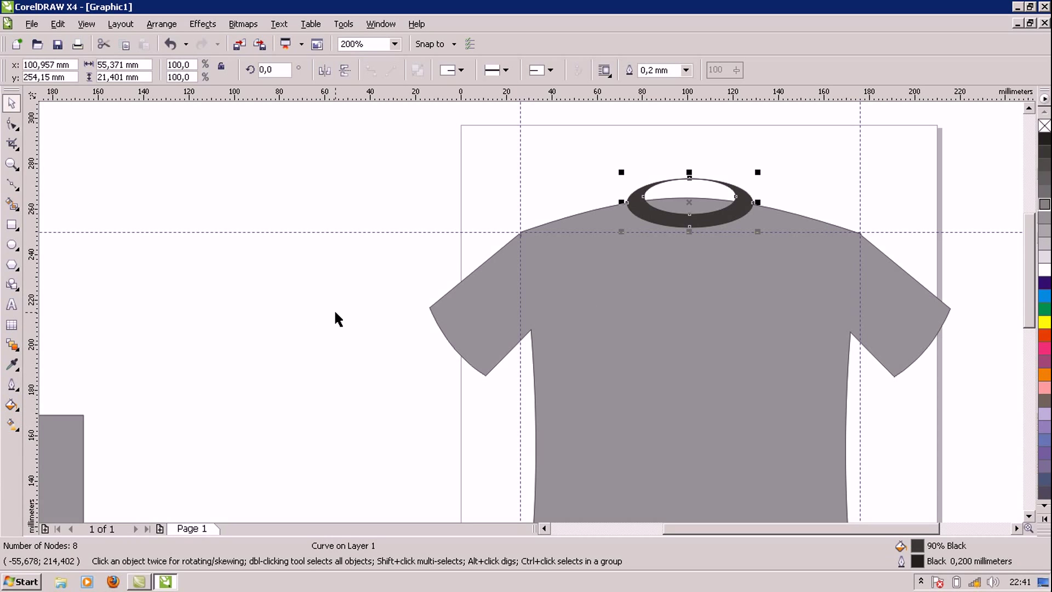
Step: Intersect the collar ring with the shirt to create a collar piece that follows the neckline
{"action": "left_click", "coordinate": [553, 310], "text": "shift"}
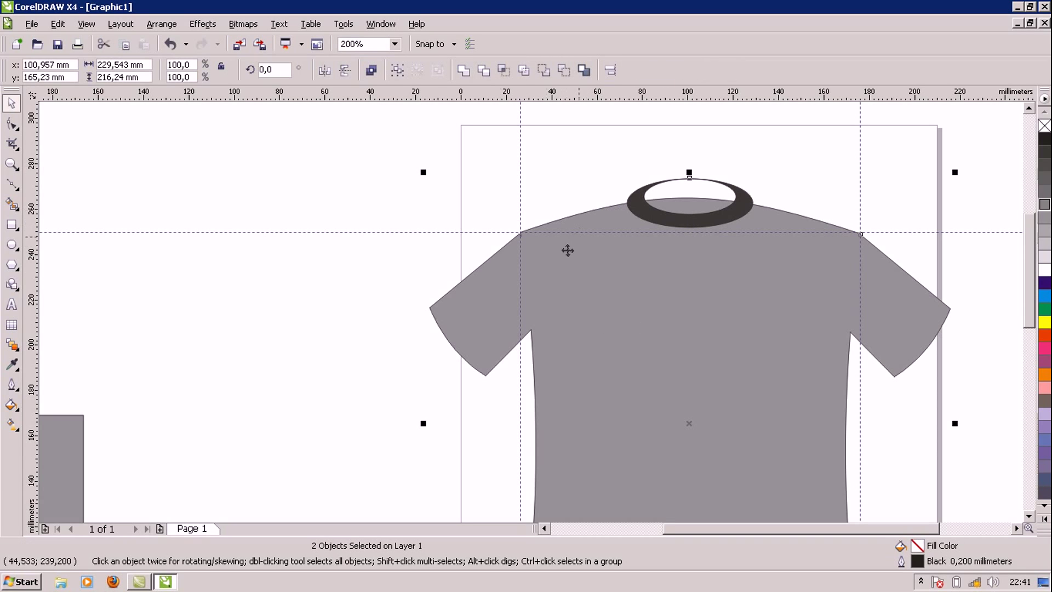
{"action": "left_click", "coordinate": [678, 220]}
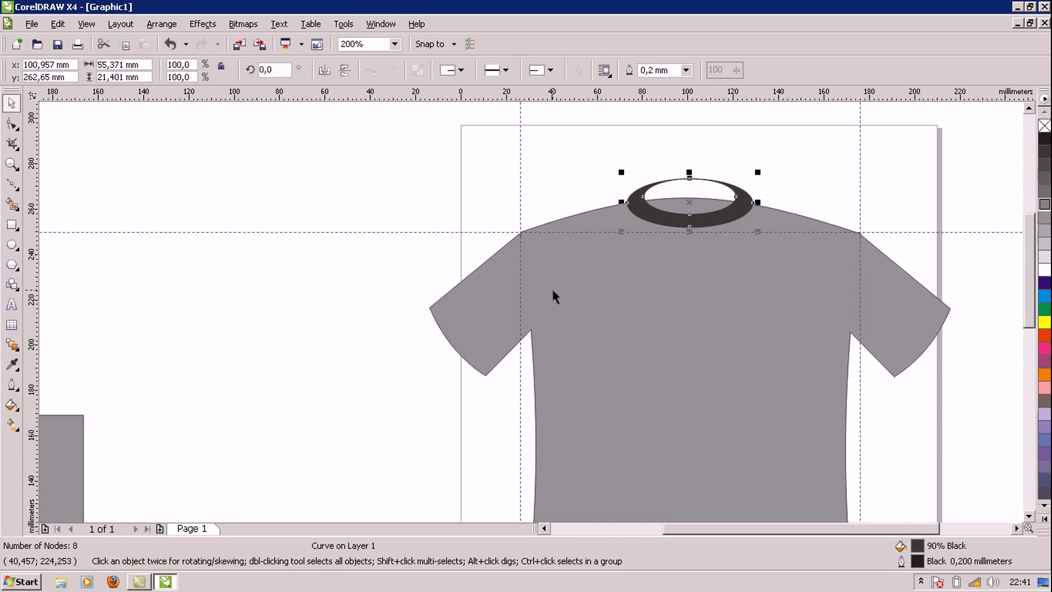
{"action": "left_click", "coordinate": [552, 289], "text": "shift"}
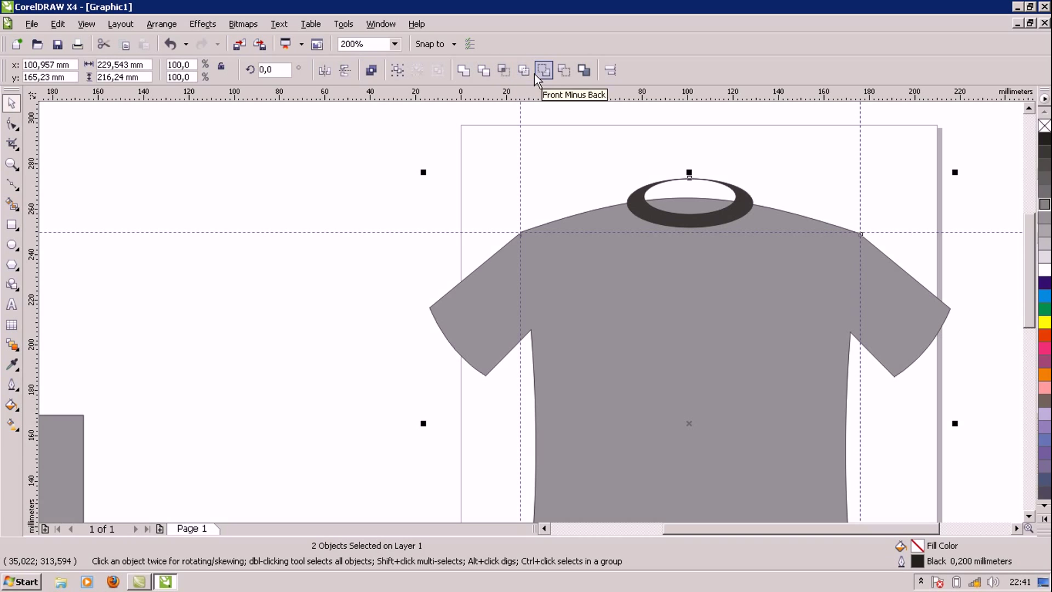
{"action": "left_click", "coordinate": [509, 75]}
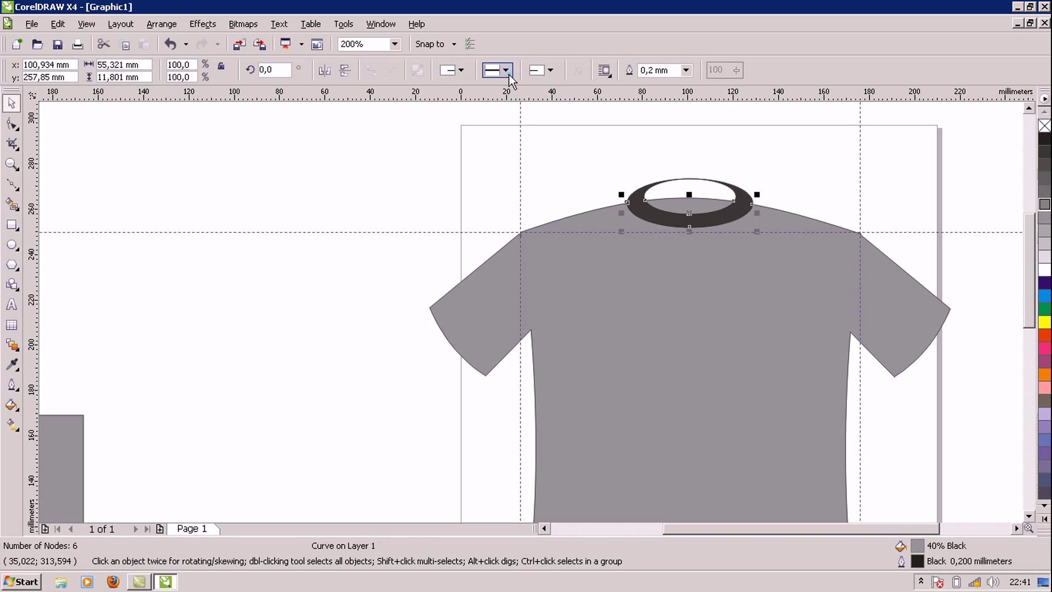
Step: Move the original ring off the page beside the shirt and fill the intersected collar piece with 90% Black
{"action": "left_click", "coordinate": [407, 191]}
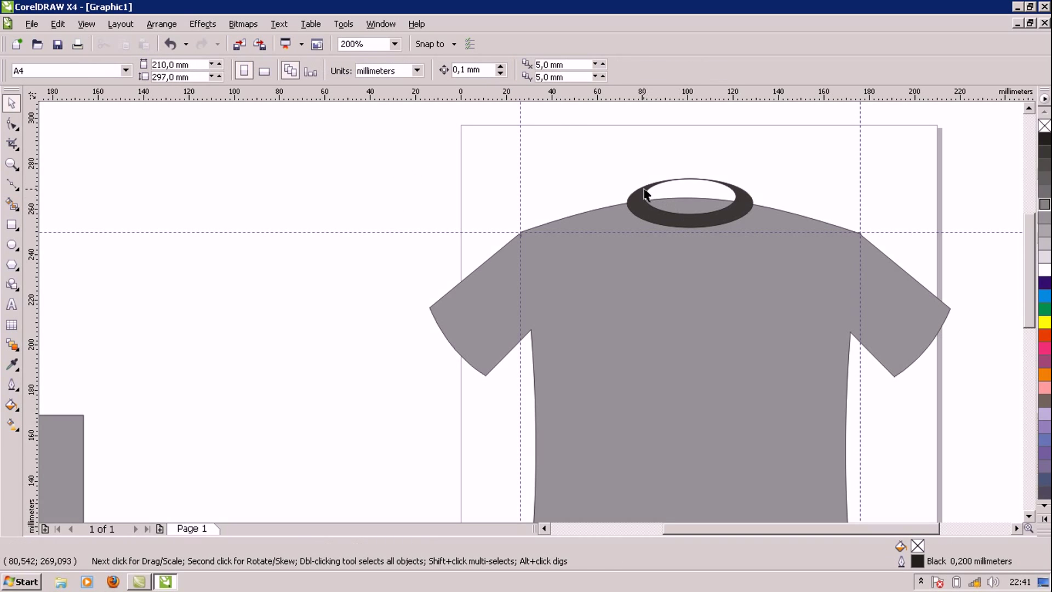
{"action": "left_click_drag", "start_coordinate": [641, 196], "coordinate": [281, 169]}
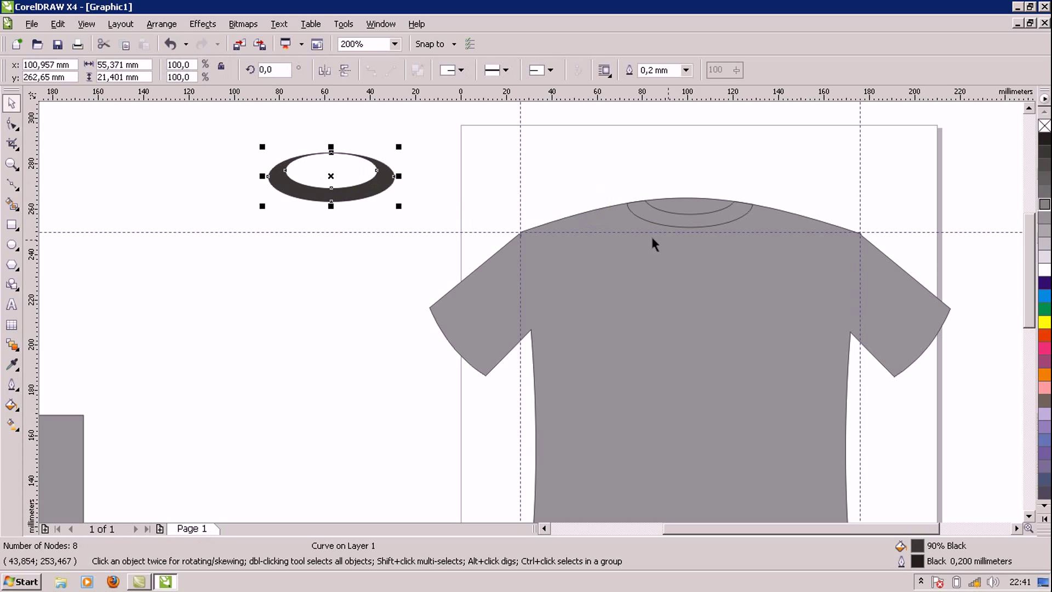
{"action": "left_click", "coordinate": [679, 218]}
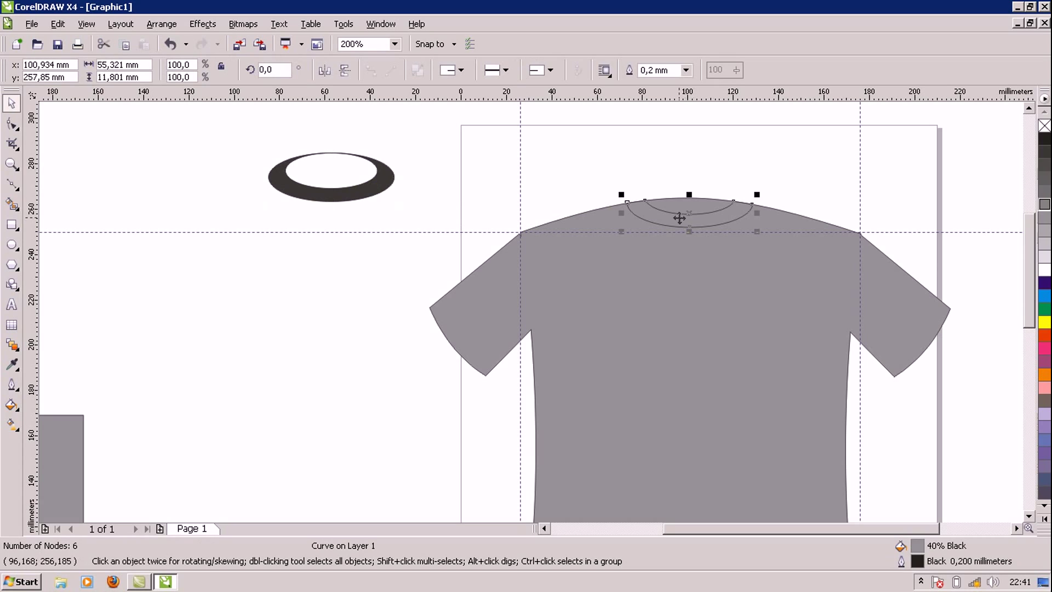
{"action": "left_click", "coordinate": [1043, 153]}
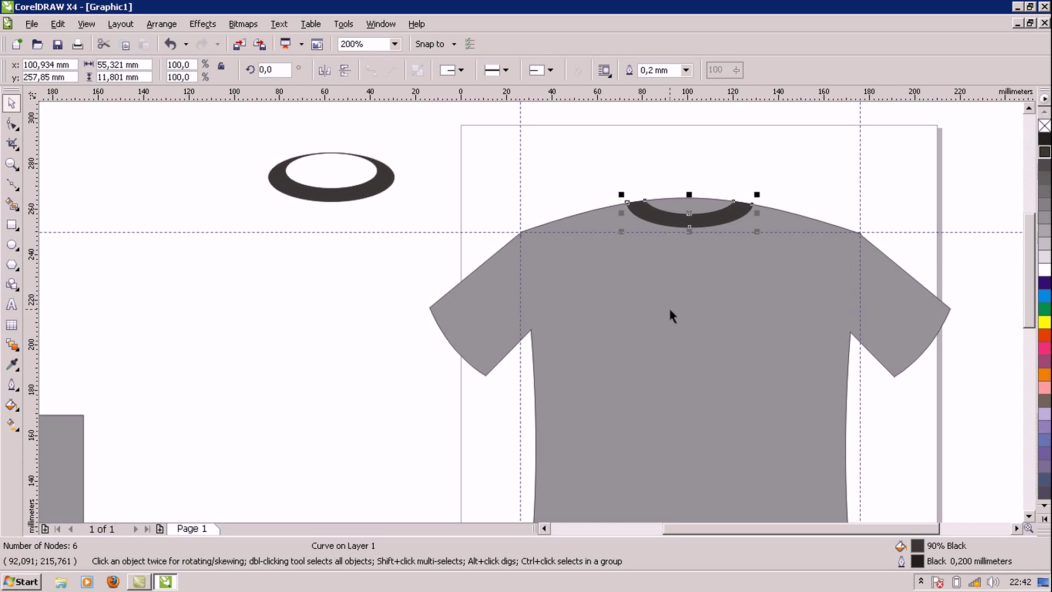
{"action": "left_click", "coordinate": [795, 158]}
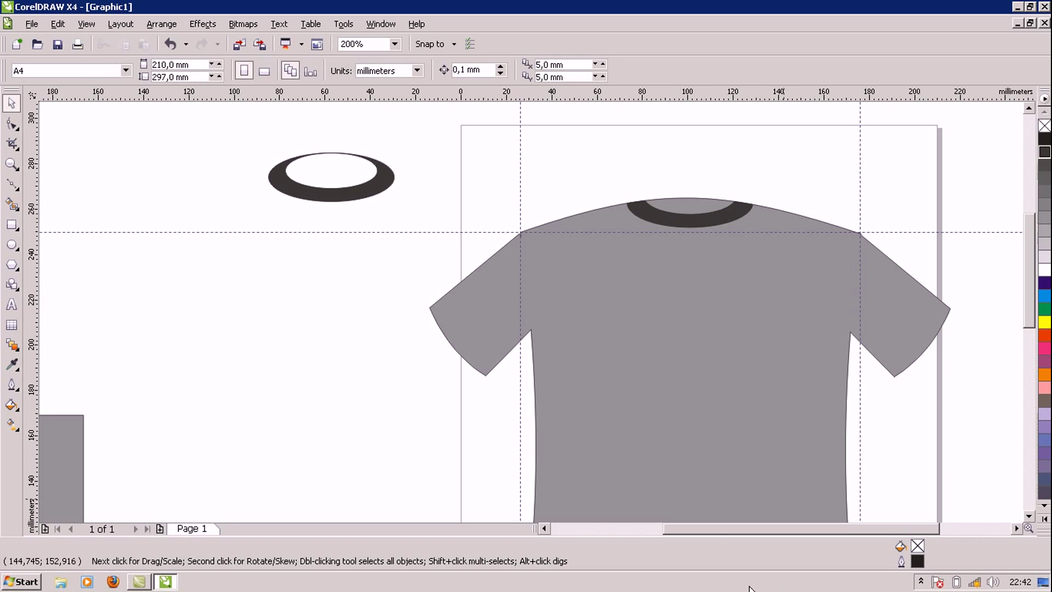
Step: Inspect the whole T-shirt with its trimmed collar, from the neckline down to the hem
{"action": "scroll", "coordinate": [527, 304], "scroll_direction": "down", "scroll_amount": 1}
{"action": "scroll", "coordinate": [525, 301], "scroll_direction": "up", "scroll_amount": 1}
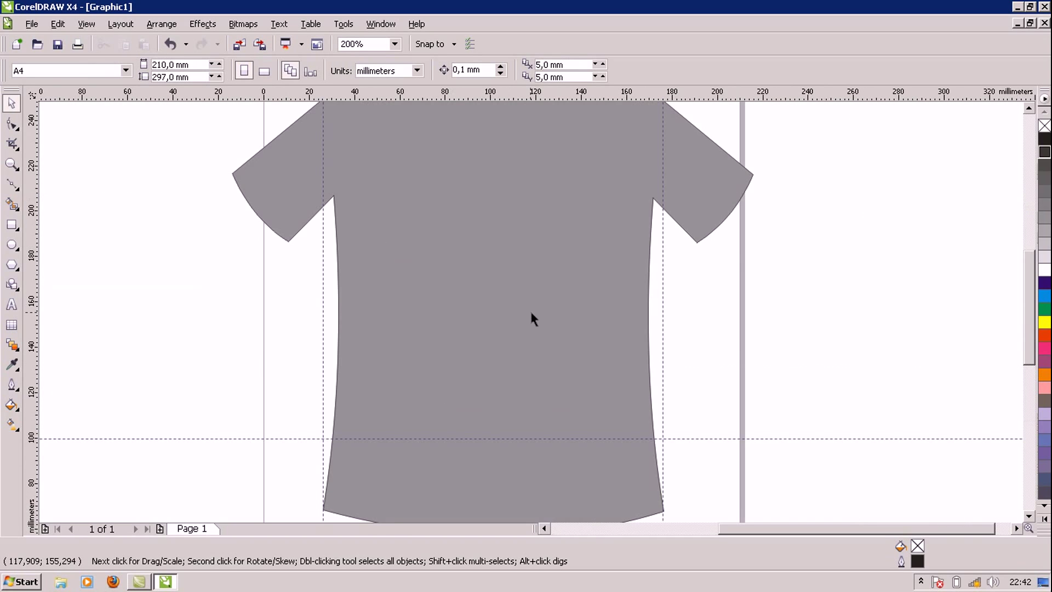
{"action": "scroll", "coordinate": [531, 313], "scroll_direction": "down", "scroll_amount": 1}
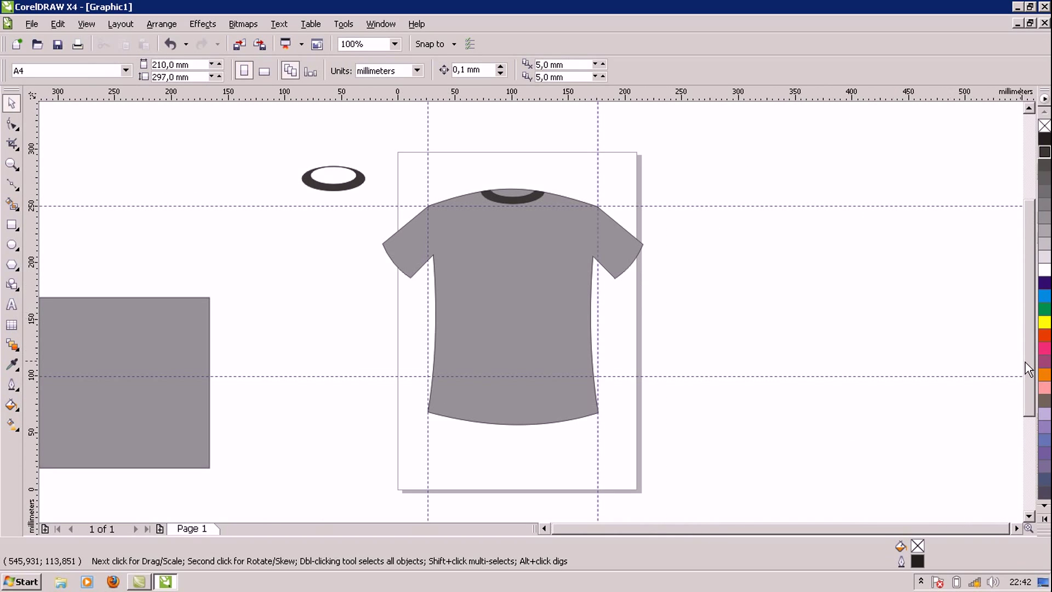
{"action": "scroll", "coordinate": [1014, 346], "scroll_direction": "up", "scroll_amount": 1}
{"action": "left_click_drag", "start_coordinate": [1011, 340], "coordinate": [1007, 337]}
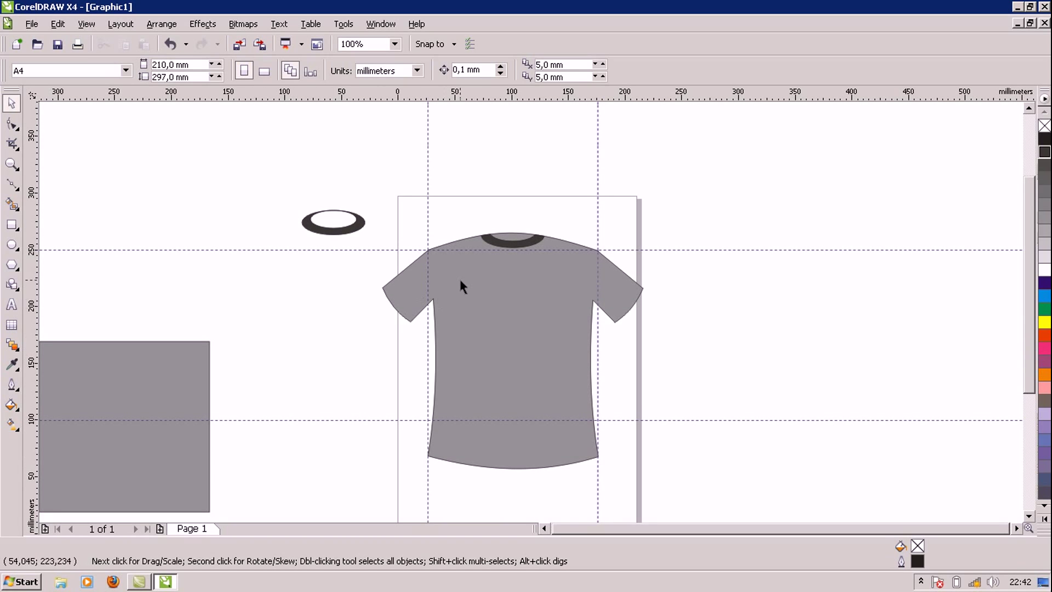
{"action": "scroll", "coordinate": [455, 284], "scroll_direction": "up", "scroll_amount": 1}
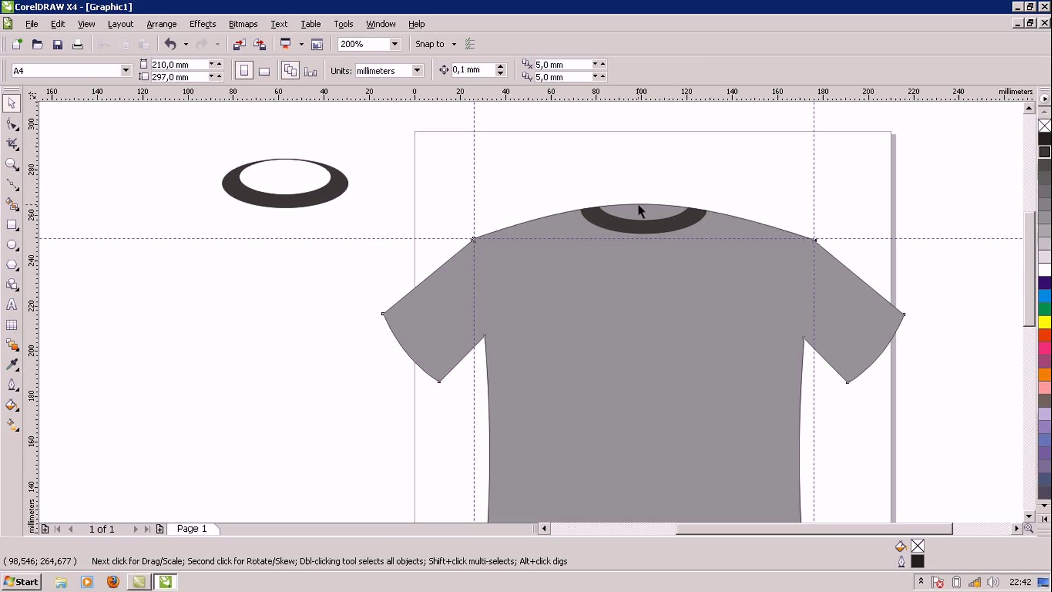
{"action": "left_click", "coordinate": [632, 241]}
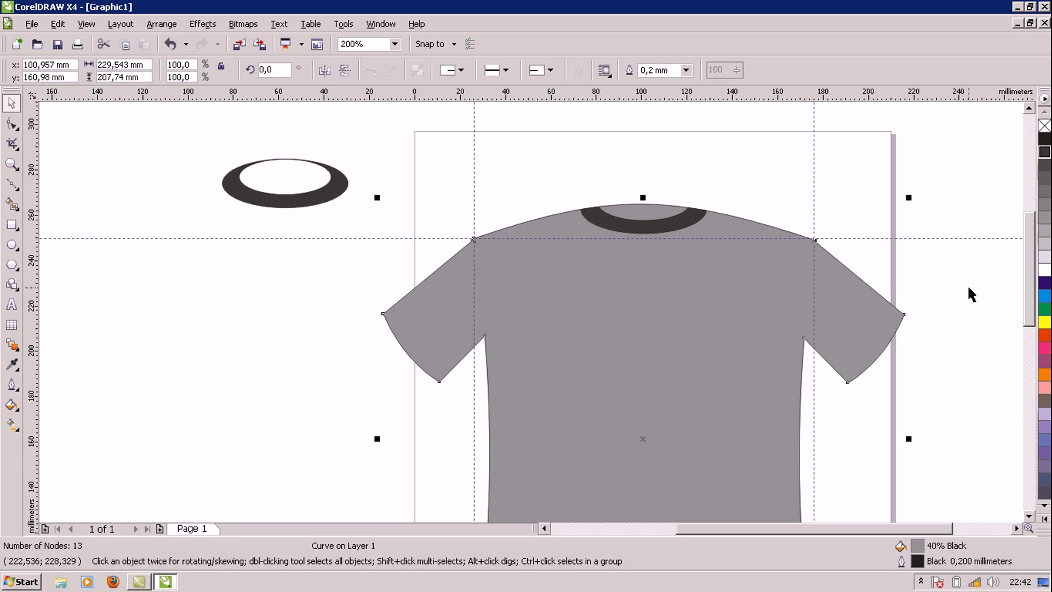
{"action": "left_click_drag", "start_coordinate": [1028, 284], "coordinate": [1033, 326]}
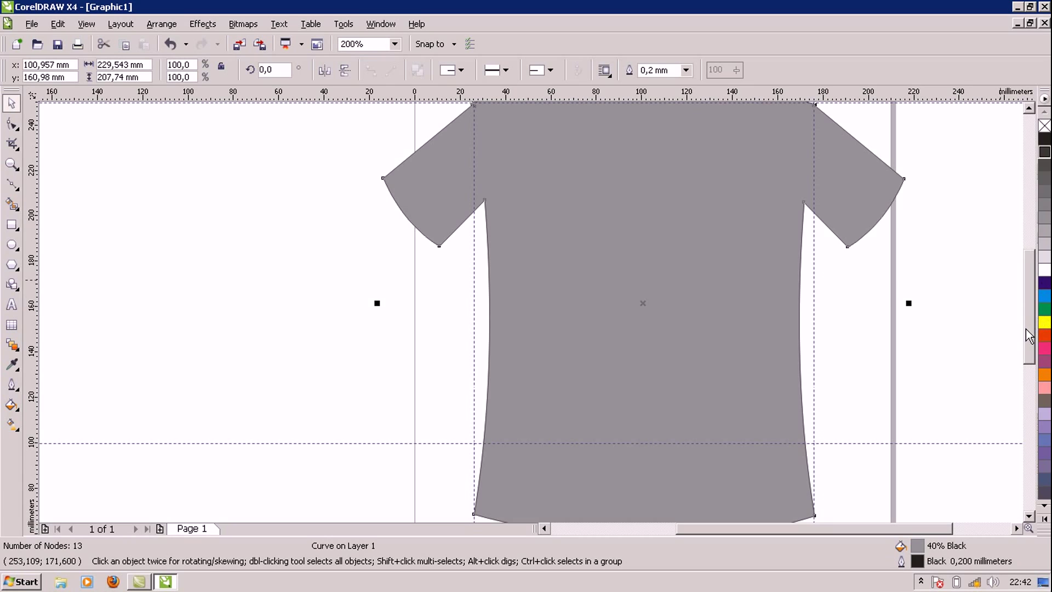
{"action": "left_click_drag", "start_coordinate": [1027, 331], "coordinate": [1014, 303]}
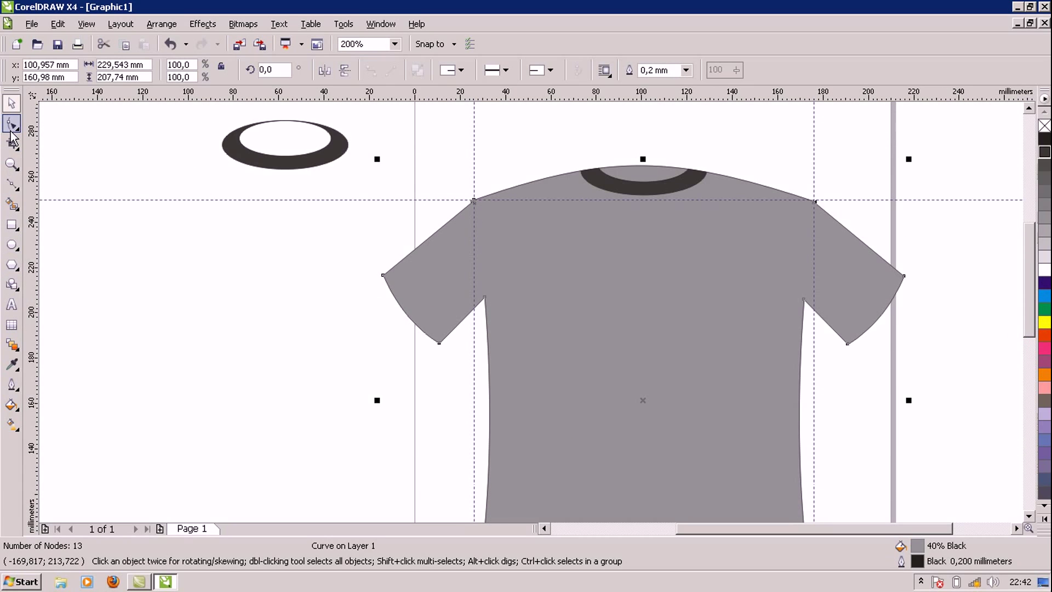
Step: Draw a straight Bezier line across the left sleeve near its cuff, from about x -10, y 219 mm to x 14, y 188 mm
{"action": "left_click", "coordinate": [12, 183]}
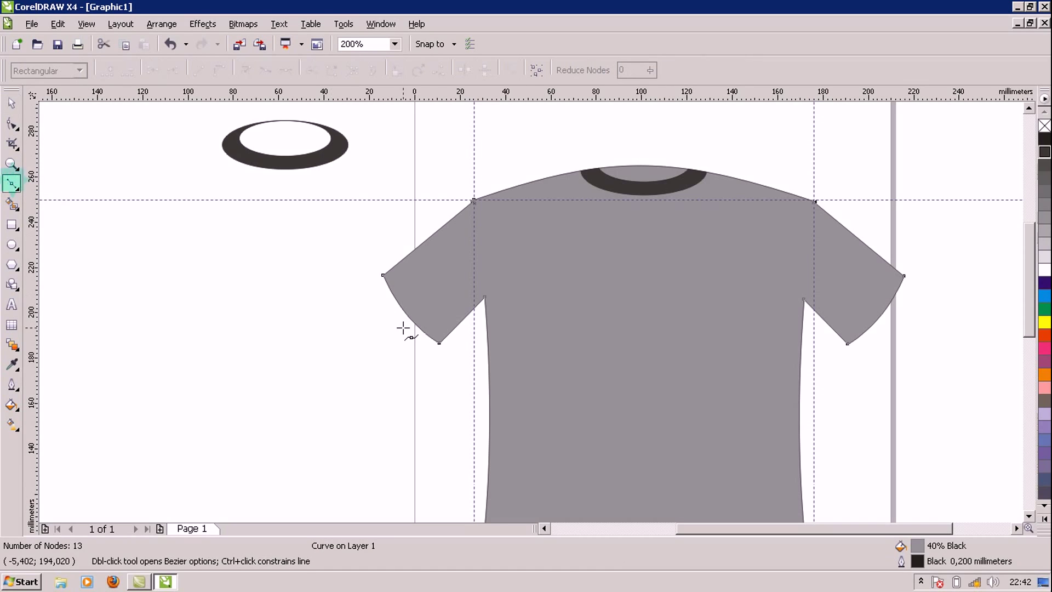
{"action": "left_click", "coordinate": [390, 269]}
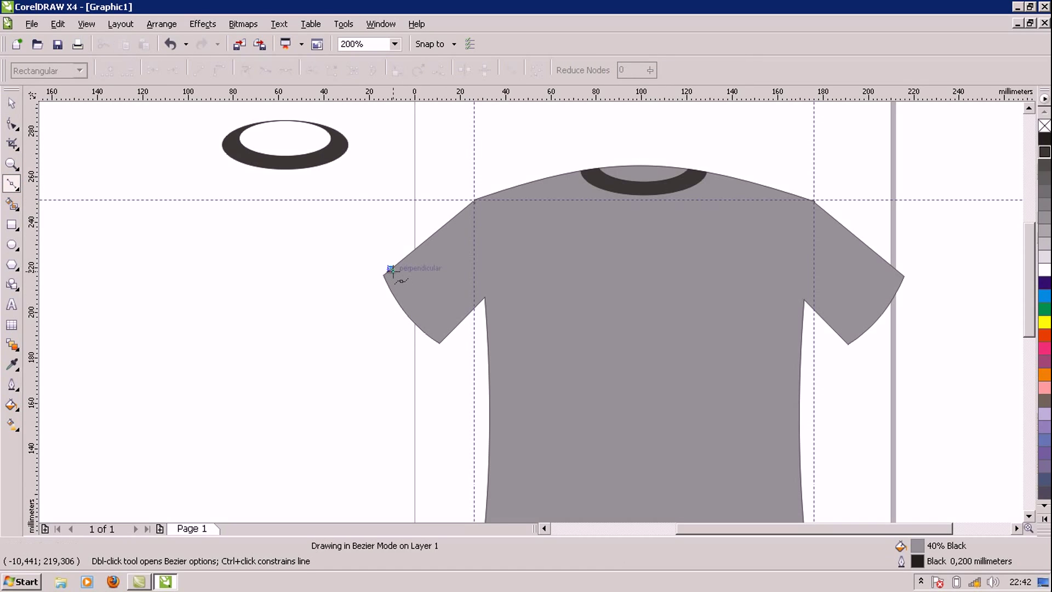
{"action": "left_click", "coordinate": [445, 337]}
{"action": "key", "text": "space"}
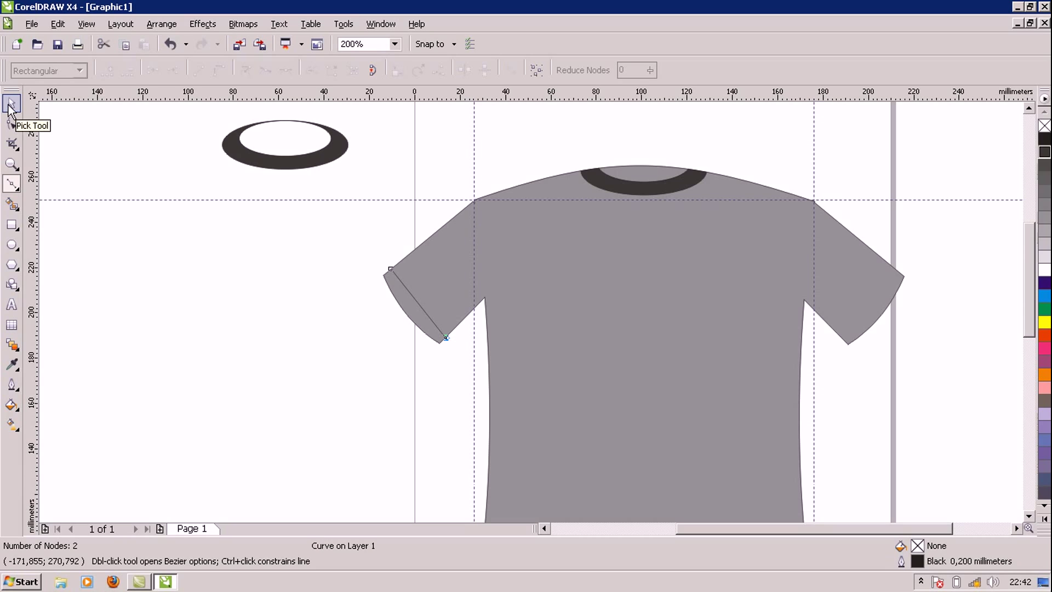
Step: Convert the sleeve line to a curve and bend it to run parallel to the sleeve's curved outer edge
{"action": "left_click", "coordinate": [11, 124]}
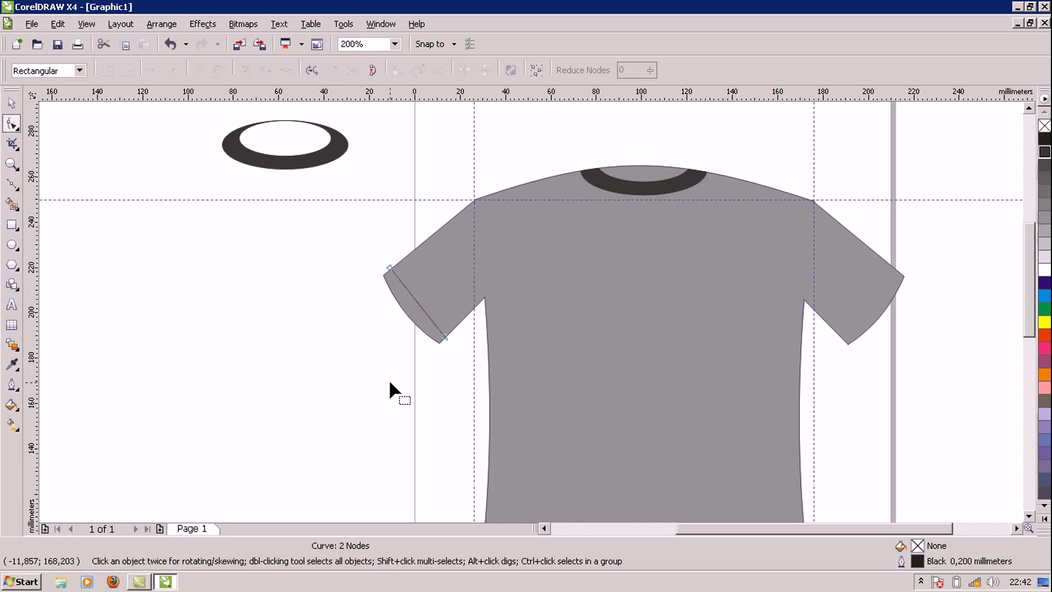
{"action": "left_click_drag", "start_coordinate": [415, 300], "coordinate": [416, 307]}
{"action": "left_click", "coordinate": [416, 300]}
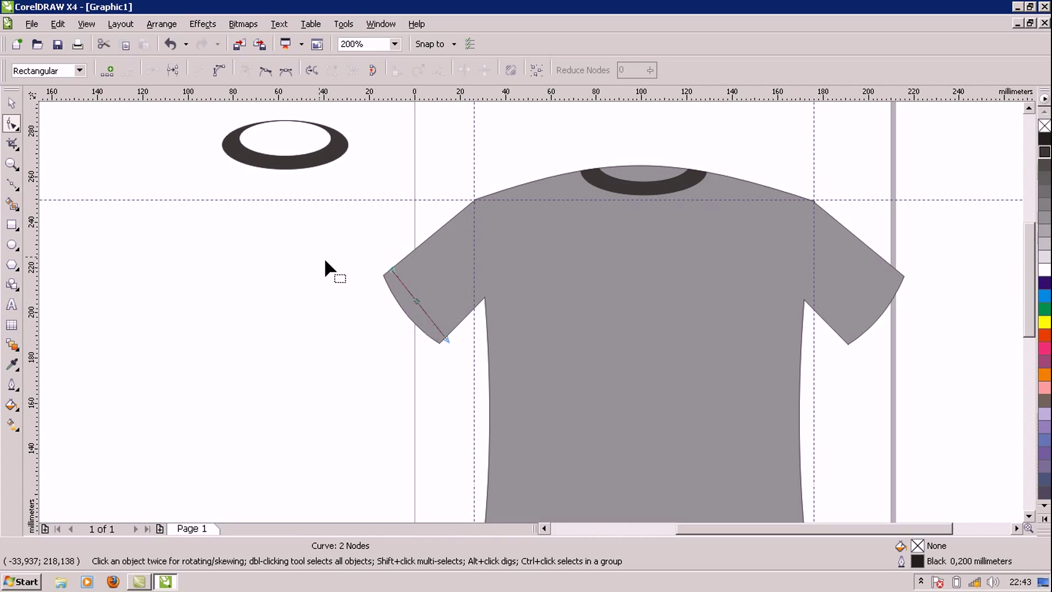
{"action": "left_click", "coordinate": [219, 71]}
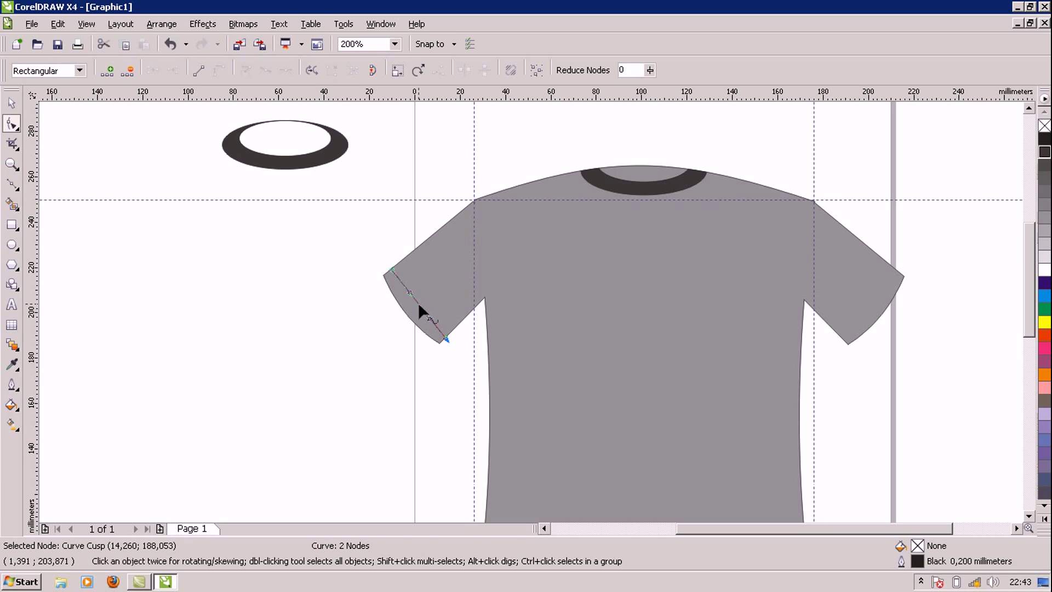
{"action": "mouse_move", "coordinate": [419, 304]}
{"action": "left_mouse_down"}
{"action": "mouse_move", "coordinate": [423, 323]}
{"action": "mouse_move", "coordinate": [419, 308]}
{"action": "left_mouse_up"}
{"action": "scroll", "coordinate": [433, 311], "scroll_direction": "up", "scroll_amount": 1}
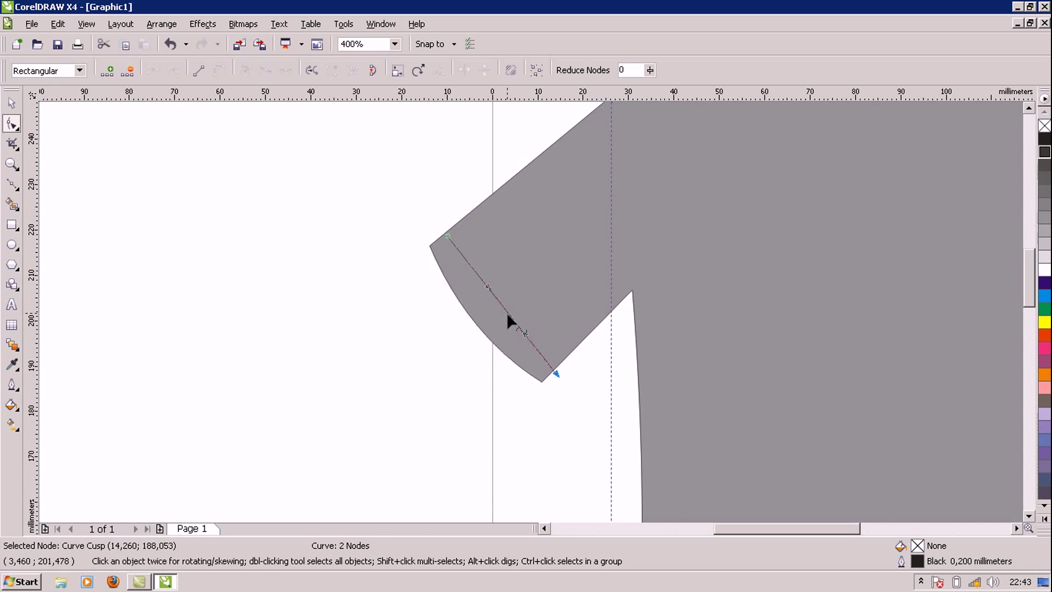
{"action": "left_click_drag", "start_coordinate": [504, 310], "coordinate": [498, 317]}
{"action": "left_click", "coordinate": [442, 356]}
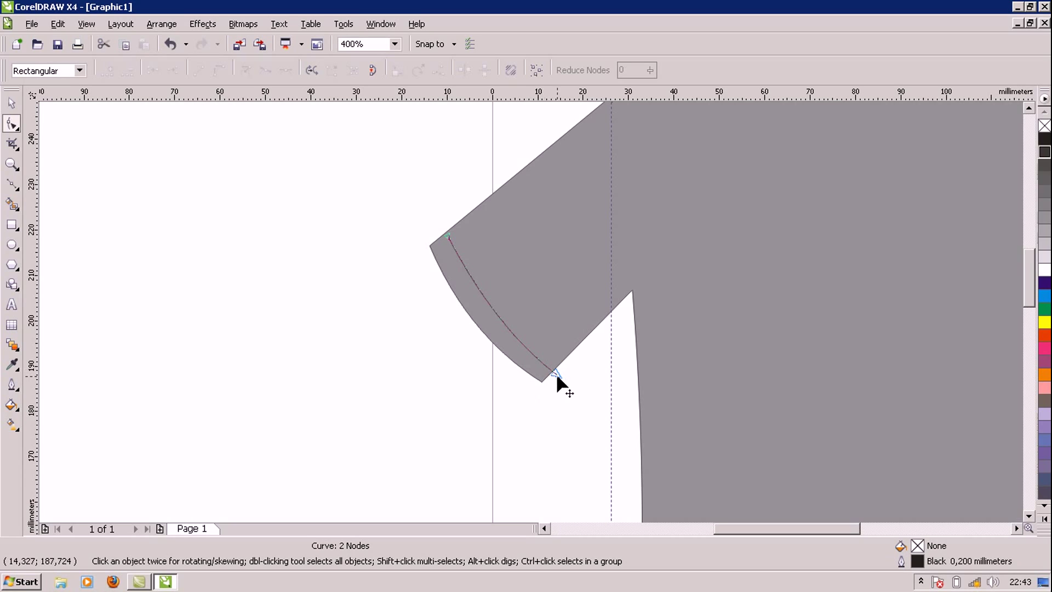
{"action": "left_click_drag", "start_coordinate": [556, 372], "coordinate": [550, 369]}
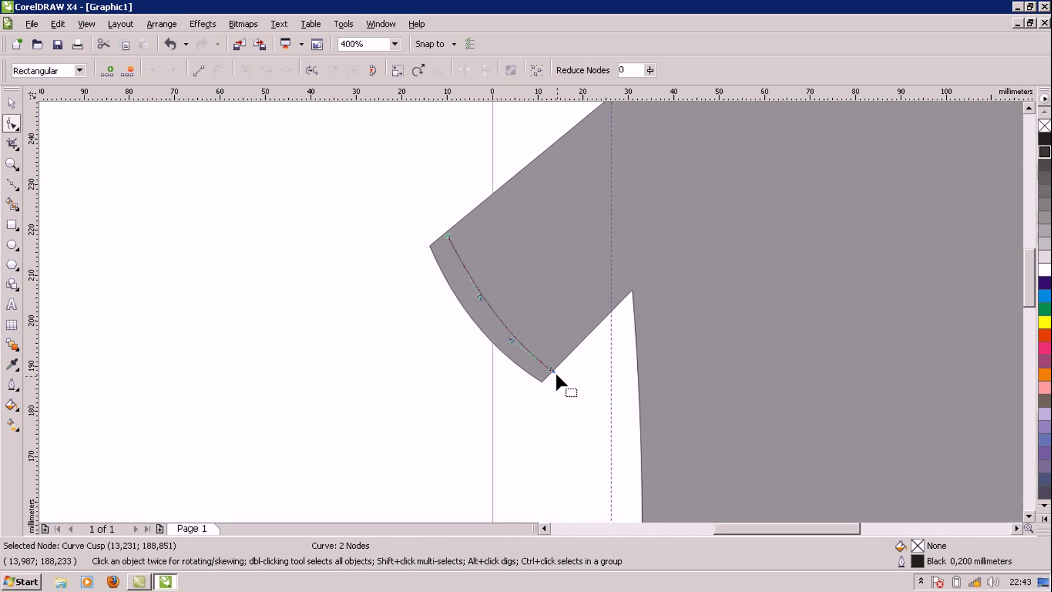
{"action": "left_click", "coordinate": [553, 388]}
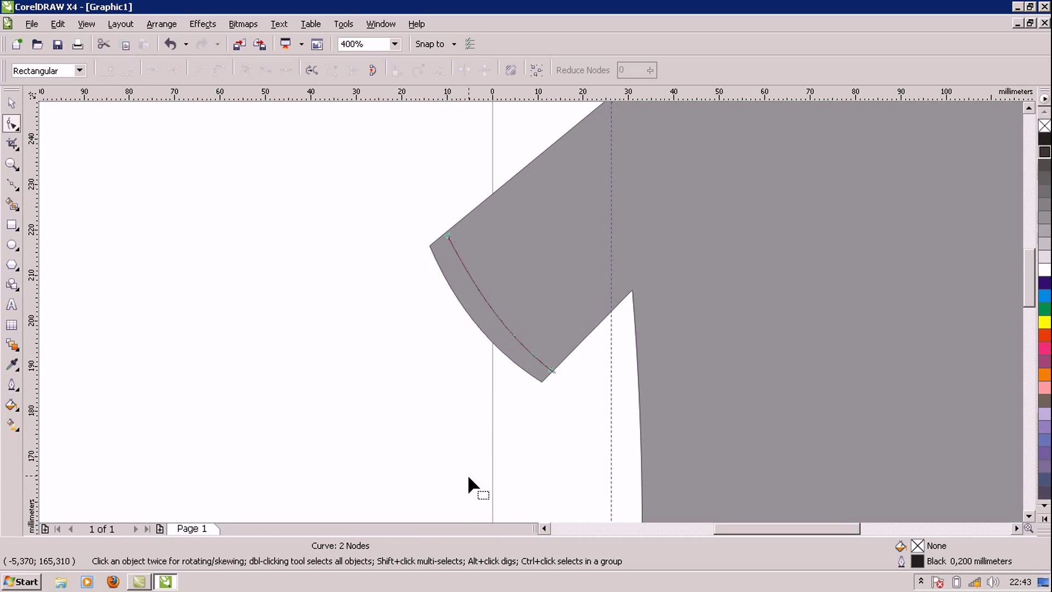
{"action": "key", "text": "ctrl+z"}
Step: Nudge the lower end node of the left sleeve's seam curve to about x 14.16, y 188.35 mm
{"action": "key", "text": "Left"}
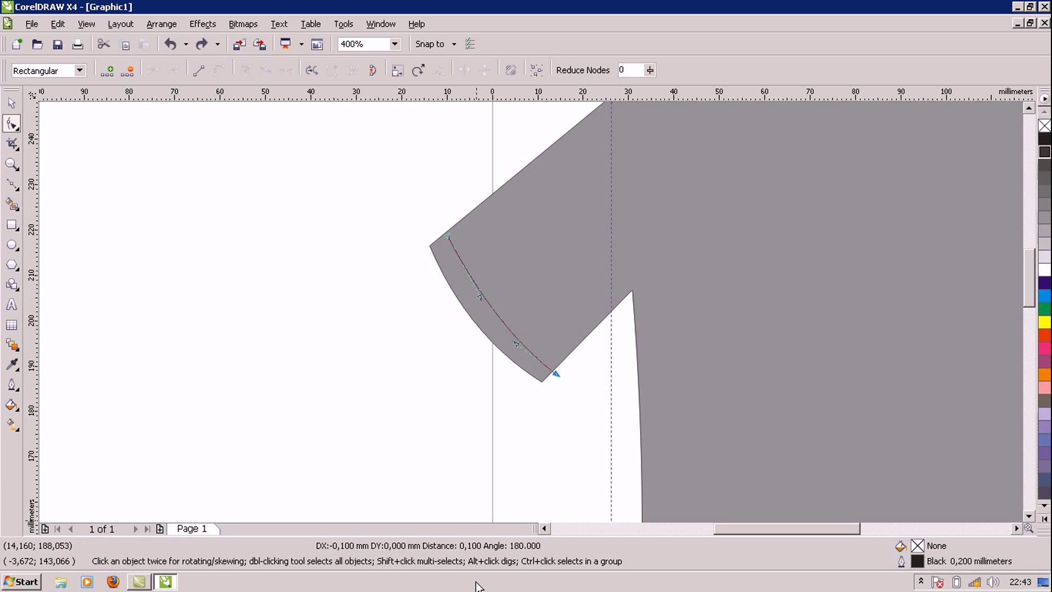
{"action": "key", "text": "Up"}
{"action": "key", "text": "Up"}
{"action": "key", "text": "Up"}
{"action": "key", "text": "Left"}
{"action": "key", "text": "Left"}
{"action": "key", "text": "Left"}
{"action": "key", "text": "ctrl+z"}
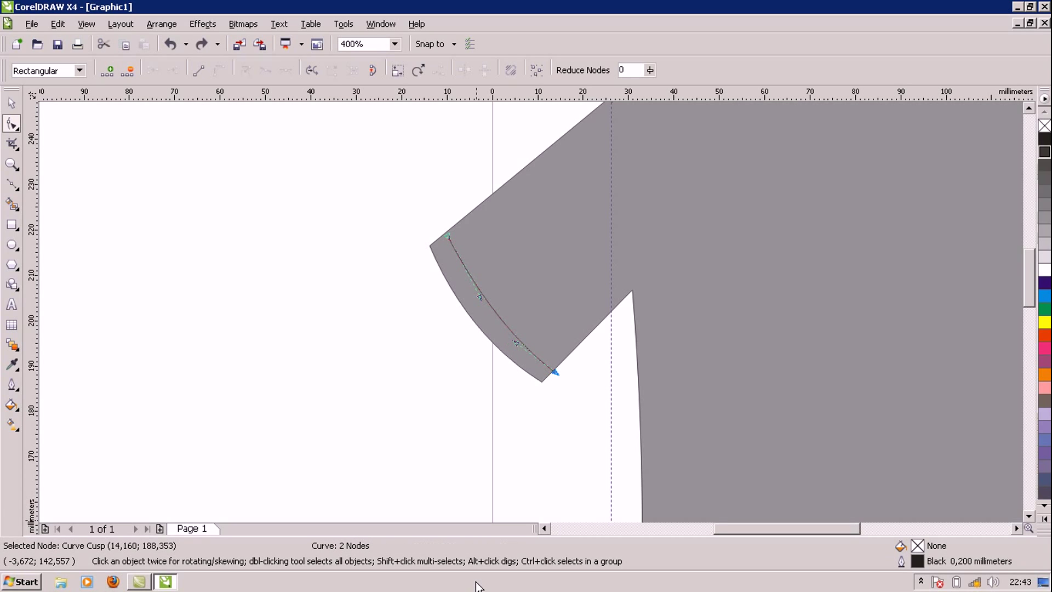
{"action": "left_click", "coordinate": [444, 352]}
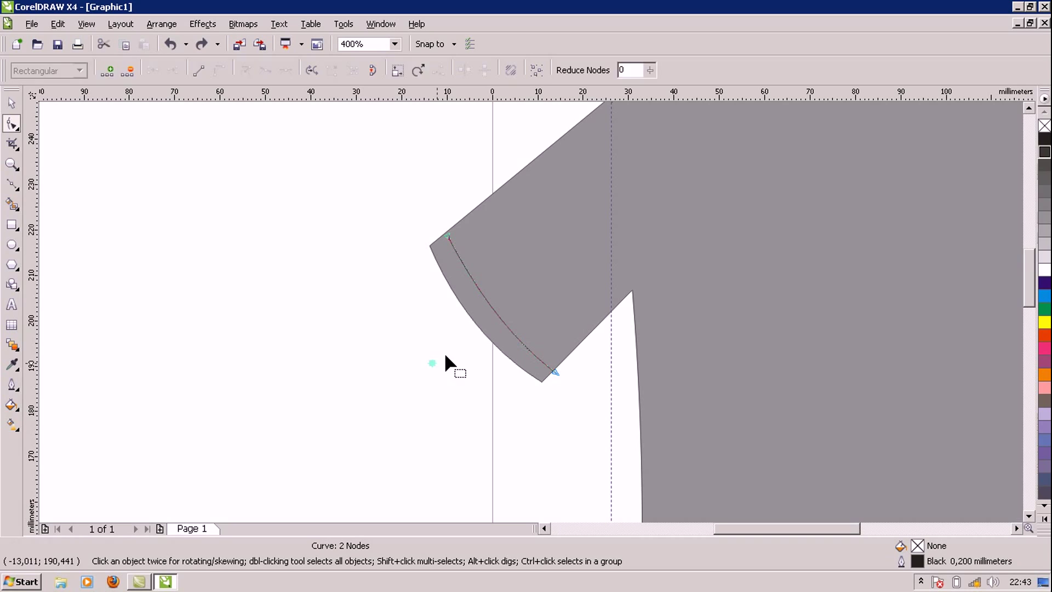
{"action": "left_click", "coordinate": [498, 314]}
Step: Move the whole left sleeve seam curve slightly toward the cuff, centring it at about x 1.16, y 203.81 mm
{"action": "left_click", "coordinate": [11, 102]}
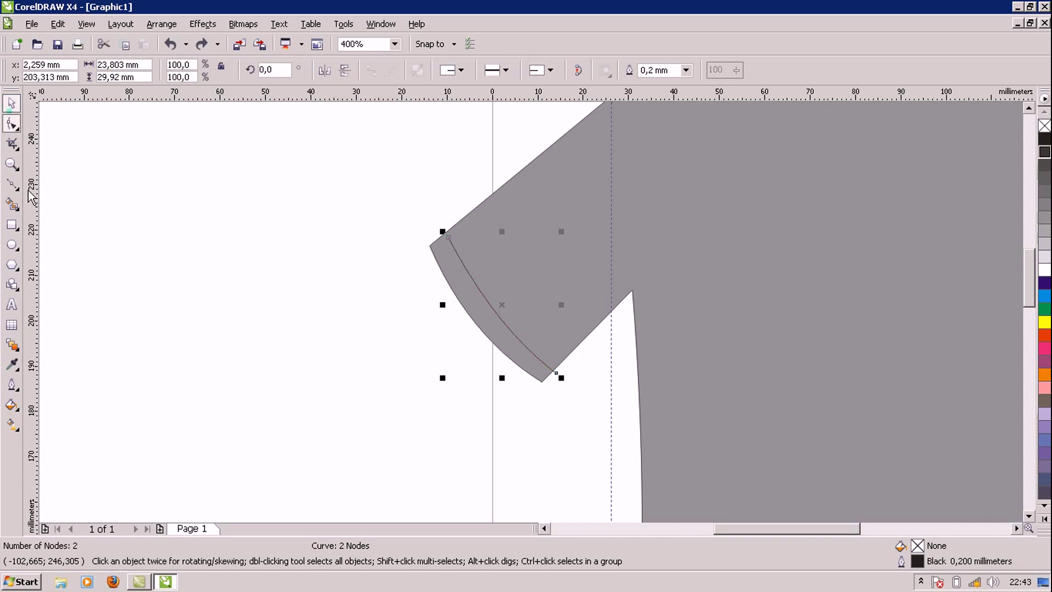
{"action": "key", "text": "Left"}
{"action": "key", "text": "Left"}
{"action": "key", "text": "Left"}
{"action": "key", "text": "Left"}
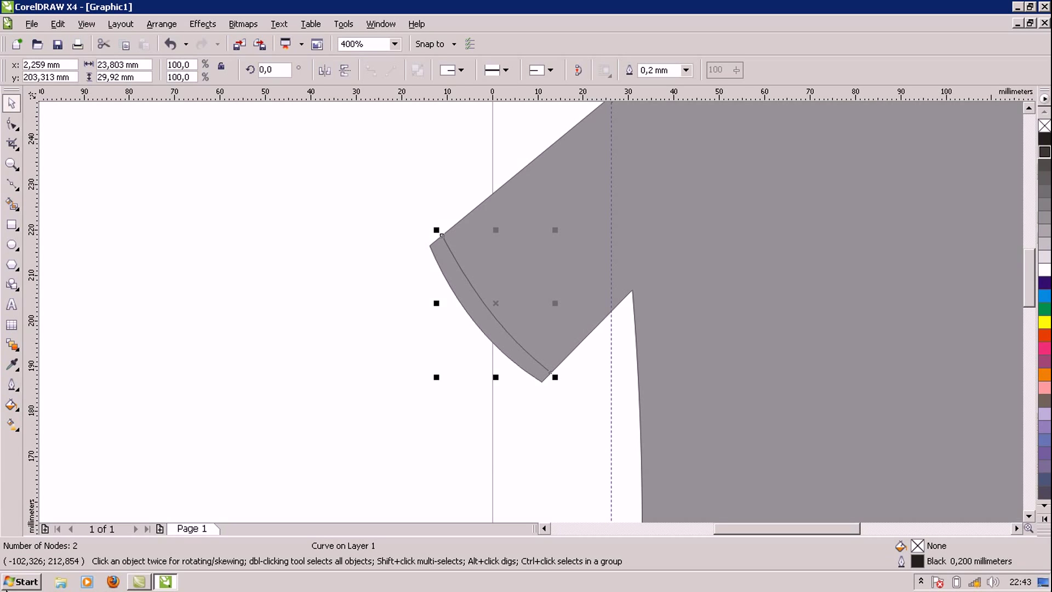
{"action": "key", "text": "Right"}
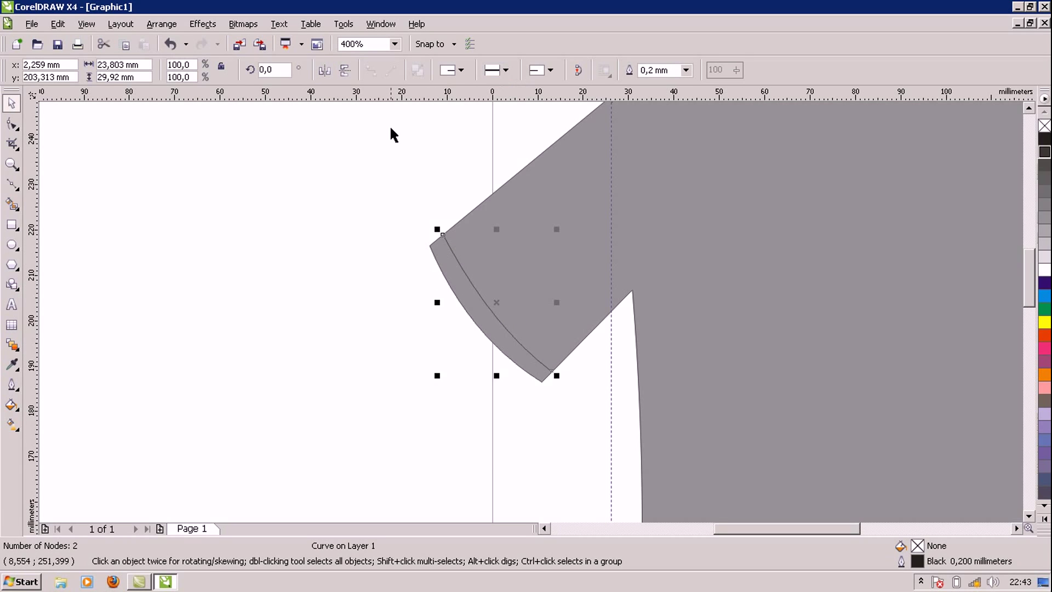
Step: Try several short-dash and widely spaced dash outline styles on the left sleeve seam curve
{"action": "left_click", "coordinate": [506, 70]}
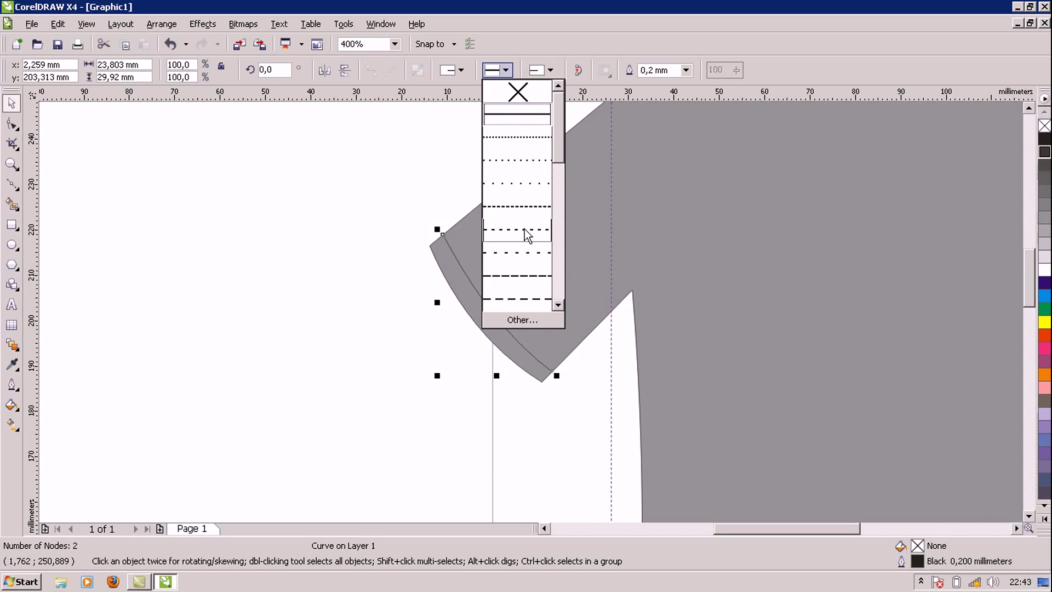
{"action": "left_click", "coordinate": [522, 274]}
{"action": "left_click", "coordinate": [506, 70]}
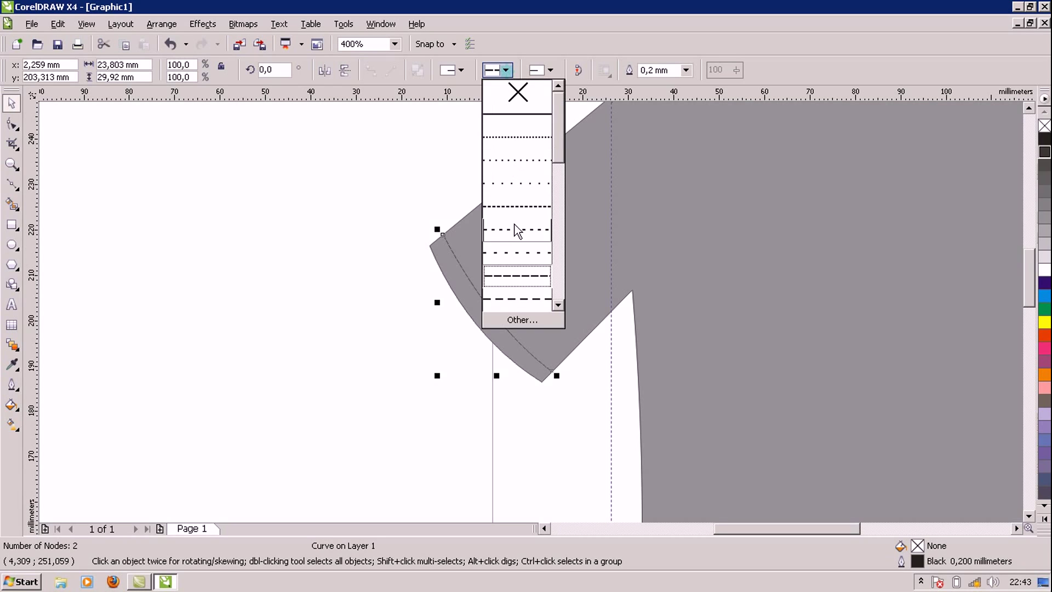
{"action": "left_click", "coordinate": [515, 250]}
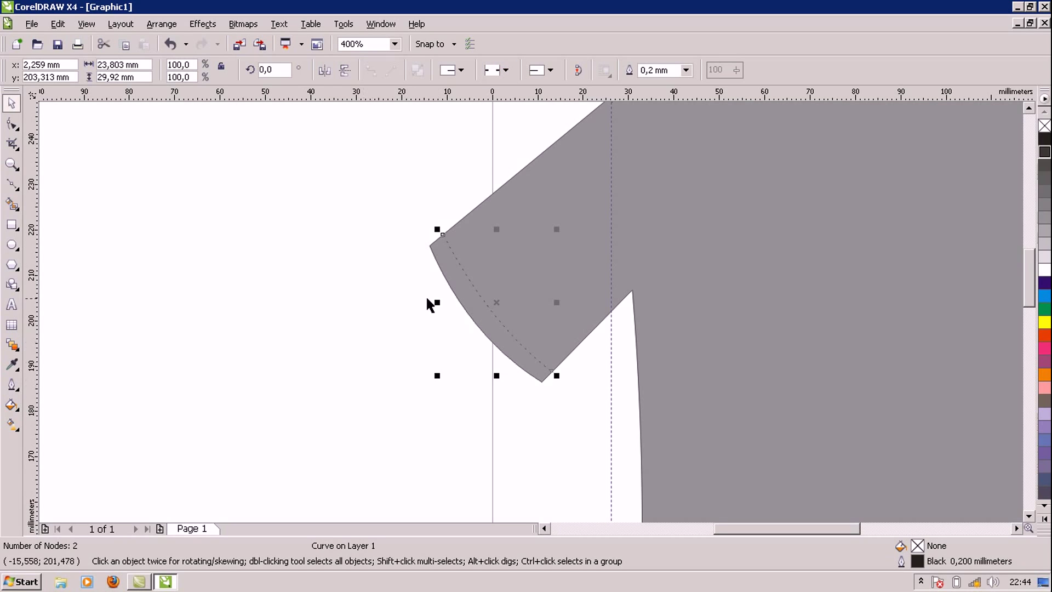
{"action": "left_click", "coordinate": [505, 70]}
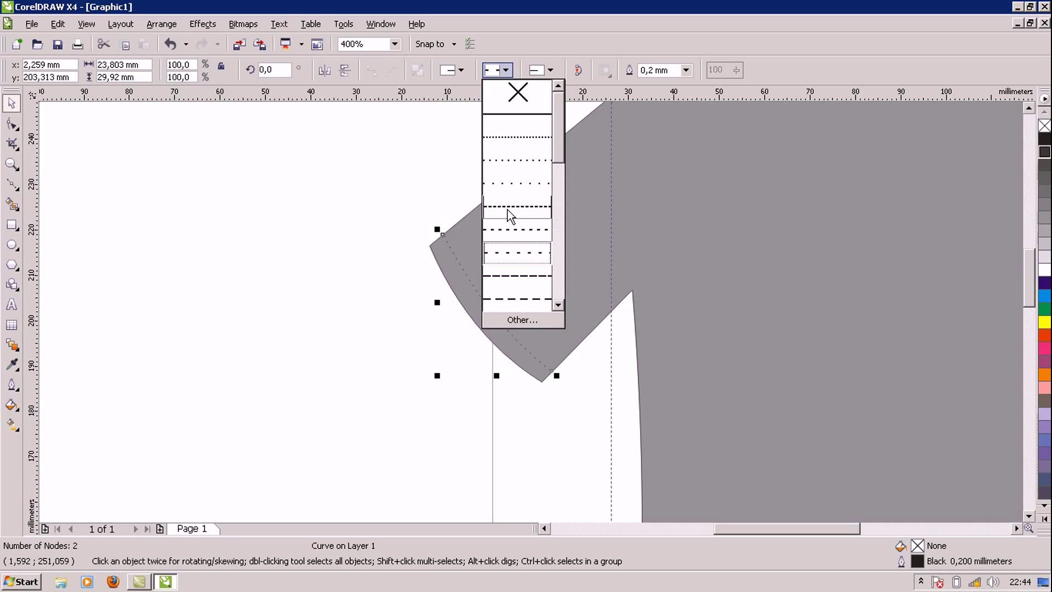
{"action": "left_click", "coordinate": [510, 215]}
Step: Give the left sleeve seam curve the outline style with long, clearly separated dashes
{"action": "left_click", "coordinate": [507, 71]}
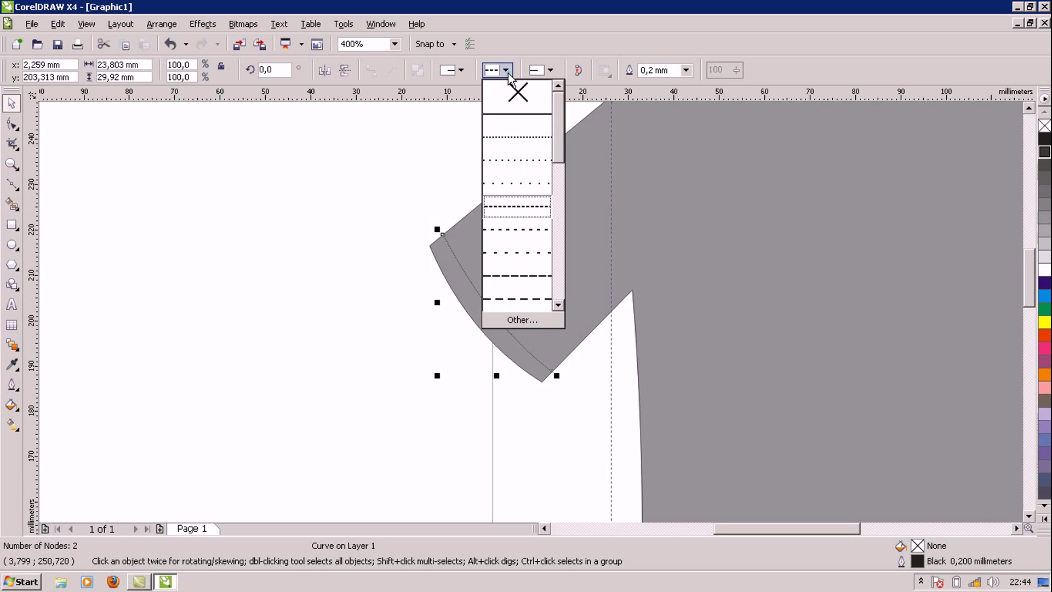
{"action": "left_click", "coordinate": [516, 299]}
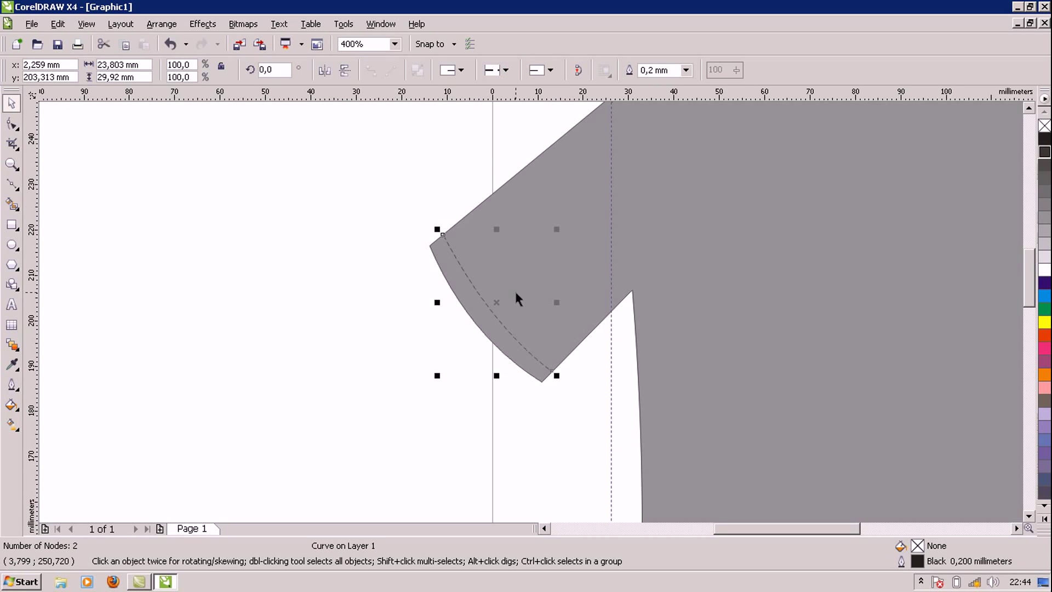
{"action": "left_click", "coordinate": [376, 382]}
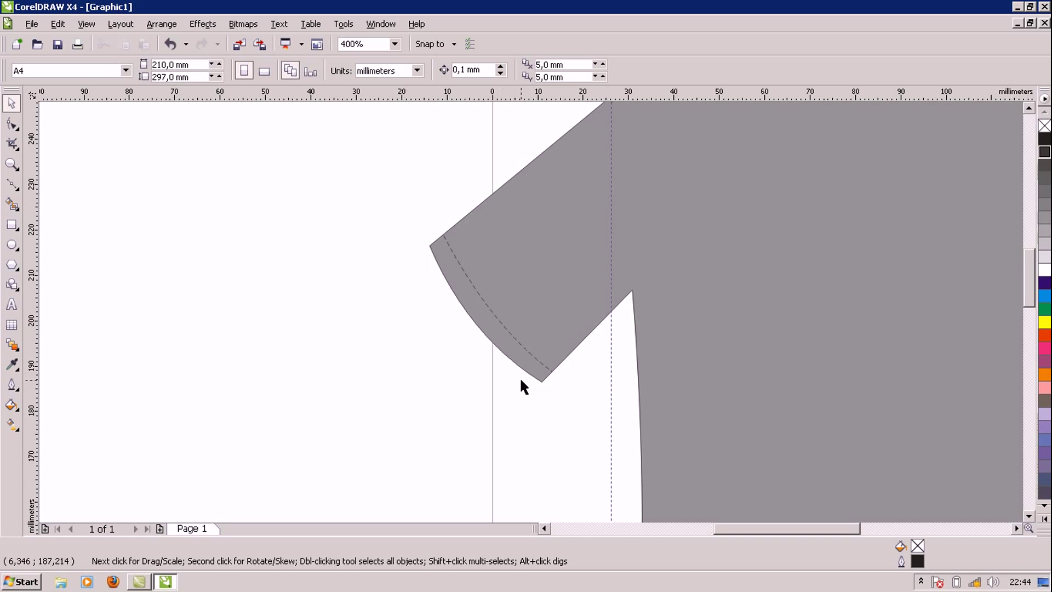
{"action": "left_click", "coordinate": [546, 369]}
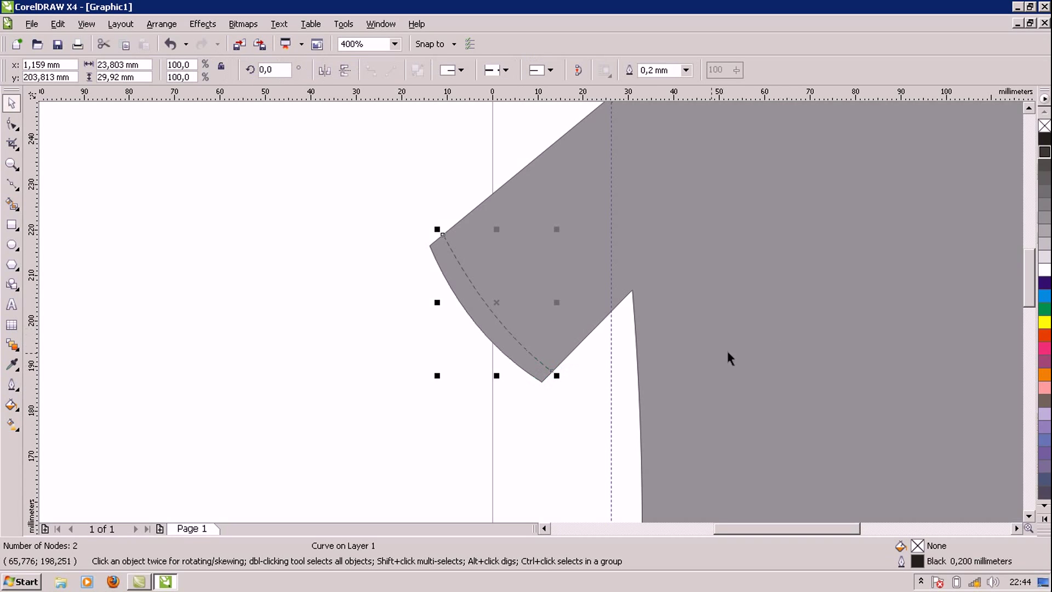
Step: Duplicate the left sleeve's dashed seam, mirror the copy horizontally and place it along the right sleeve's cuff
{"action": "left_click_drag", "start_coordinate": [774, 529], "coordinate": [806, 528]}
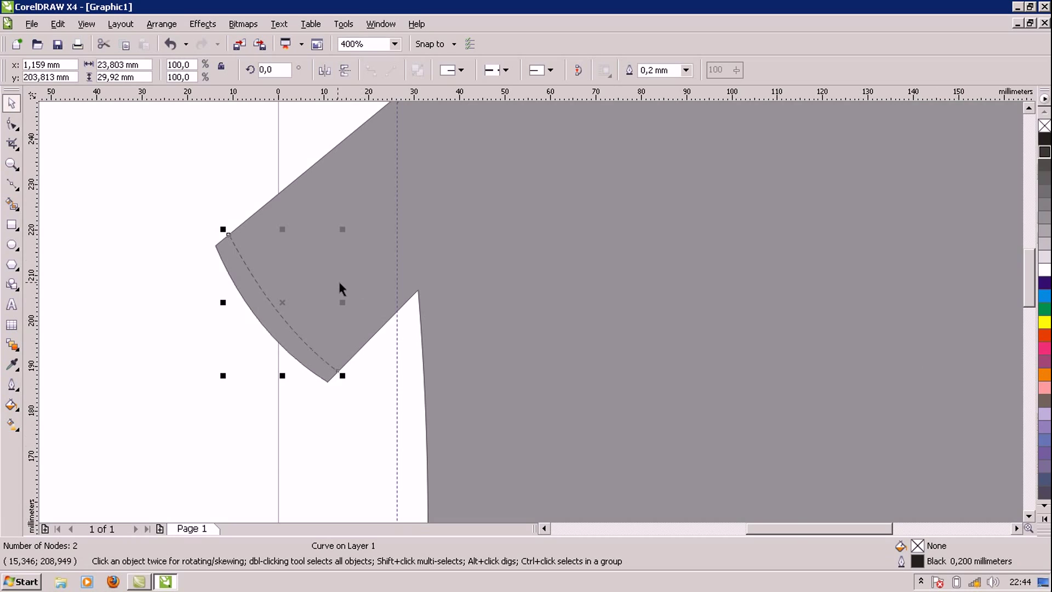
{"action": "scroll", "coordinate": [543, 318], "scroll_direction": "down", "scroll_amount": 1}
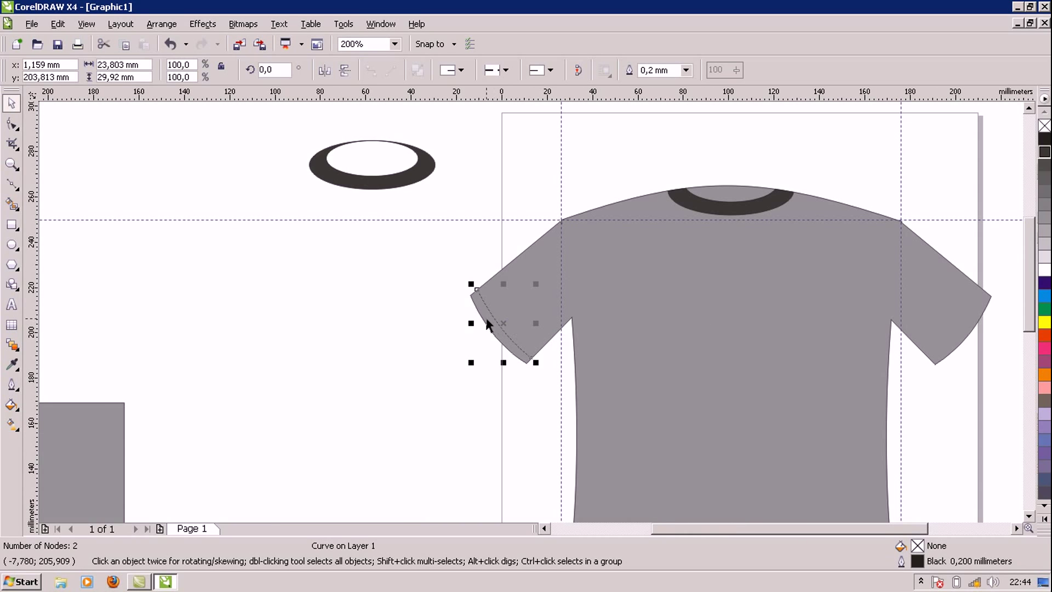
{"action": "left_click_drag", "start_coordinate": [494, 306], "coordinate": [824, 306]}
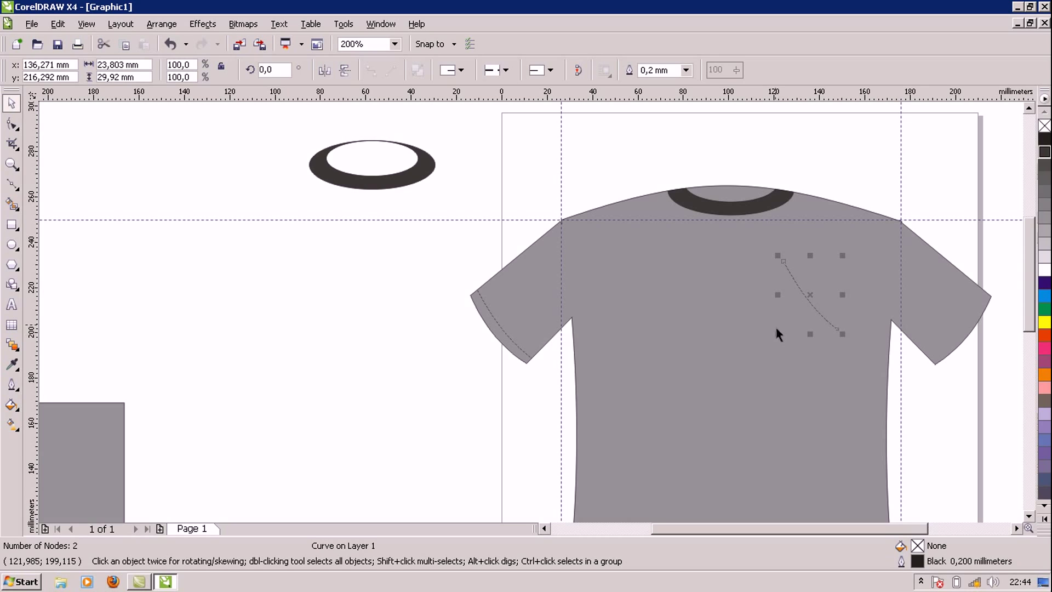
{"action": "left_click_drag", "start_coordinate": [777, 295], "coordinate": [949, 345]}
Step: Nudge the right cuff seam outward so both its ends meet the edges of the right sleeve
{"action": "scroll", "coordinate": [949, 376], "scroll_direction": "up", "scroll_amount": 1}
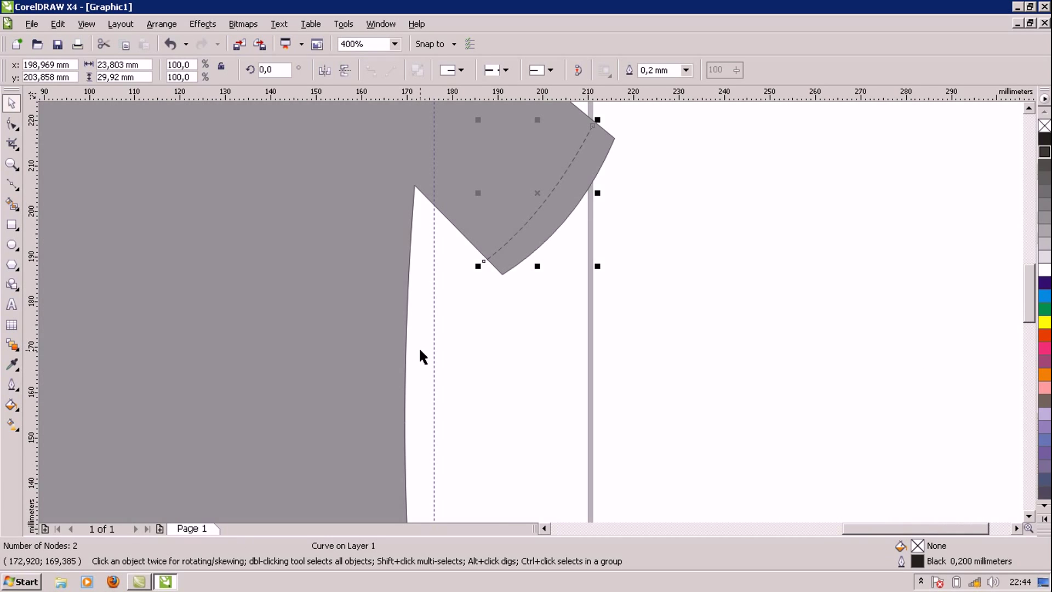
{"action": "key", "text": "Up"}
{"action": "key", "text": "Right"}
{"action": "key", "text": "Right"}
{"action": "key", "text": "Right"}
{"action": "key", "text": "Right"}
{"action": "key", "text": "Down"}
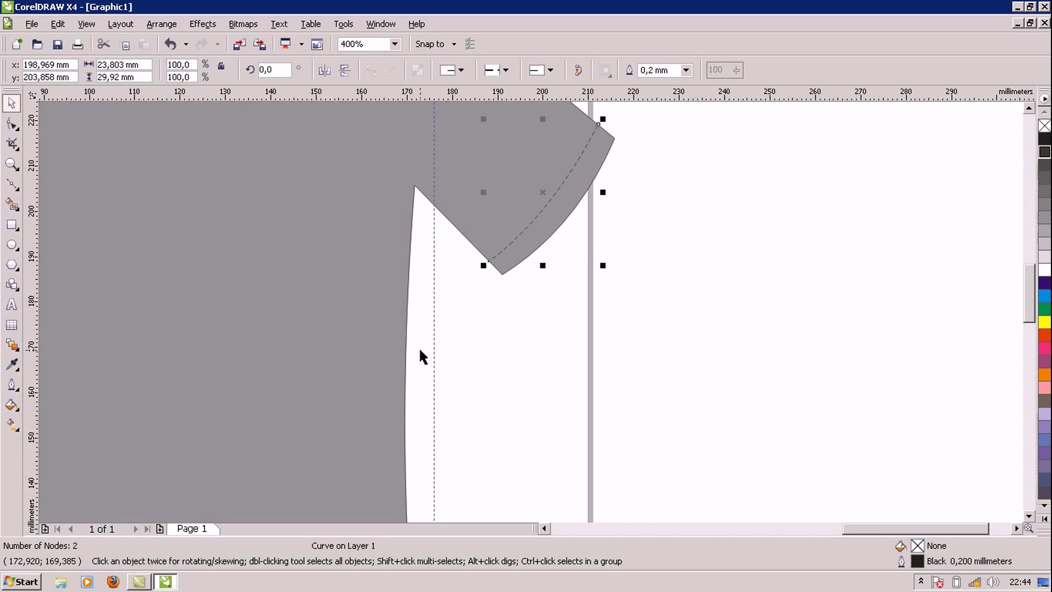
Step: Duplicate the left cuff seam and place the copy with its upper end on the left shoulder corner
{"action": "key", "text": "F3"}
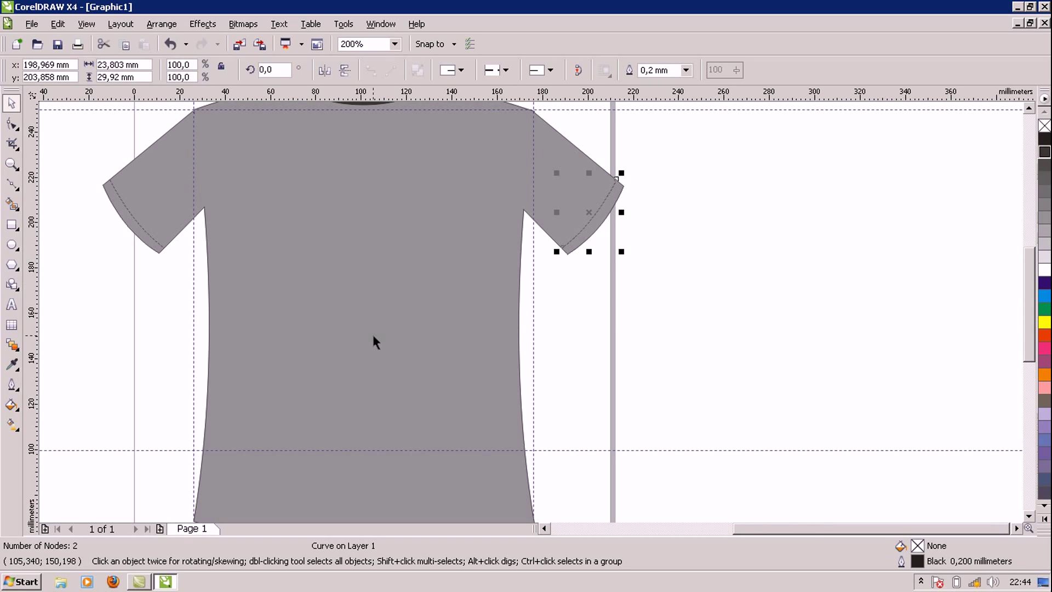
{"action": "left_click", "coordinate": [346, 354]}
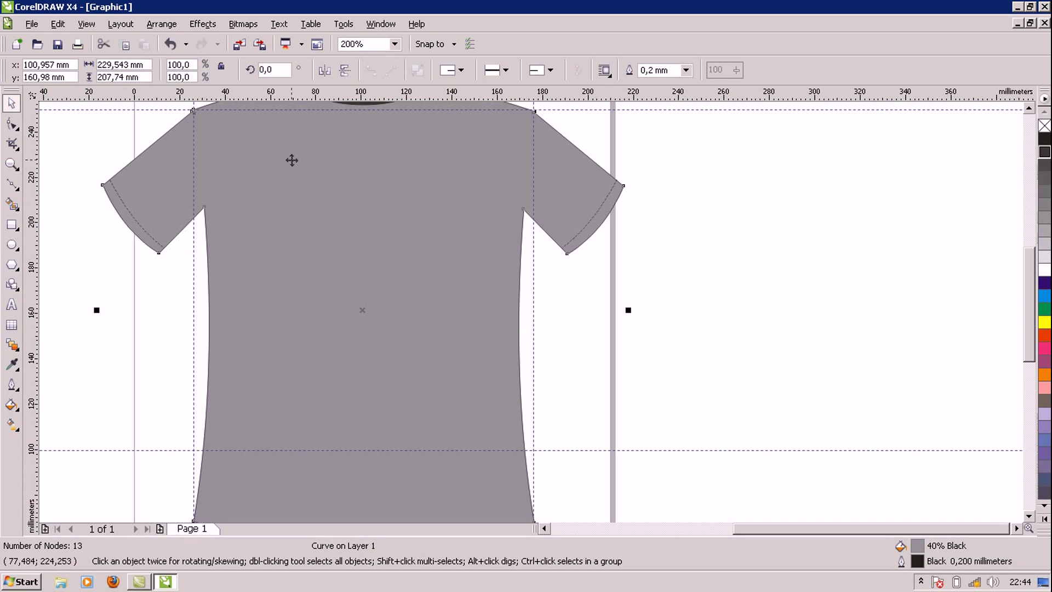
{"action": "left_click", "coordinate": [133, 216]}
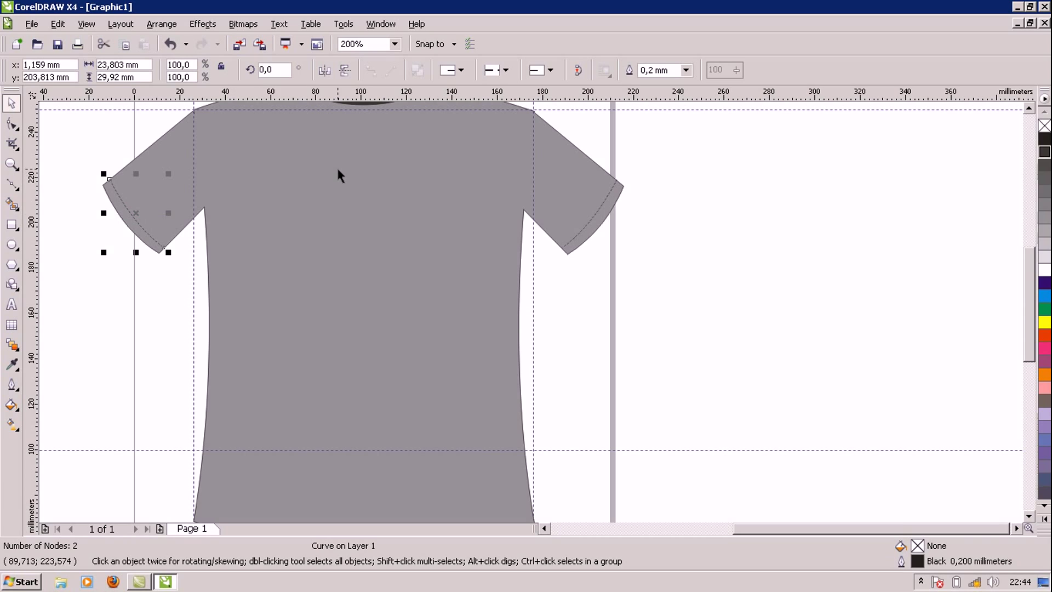
{"action": "key", "text": "Right"}
{"action": "key", "text": "Up"}
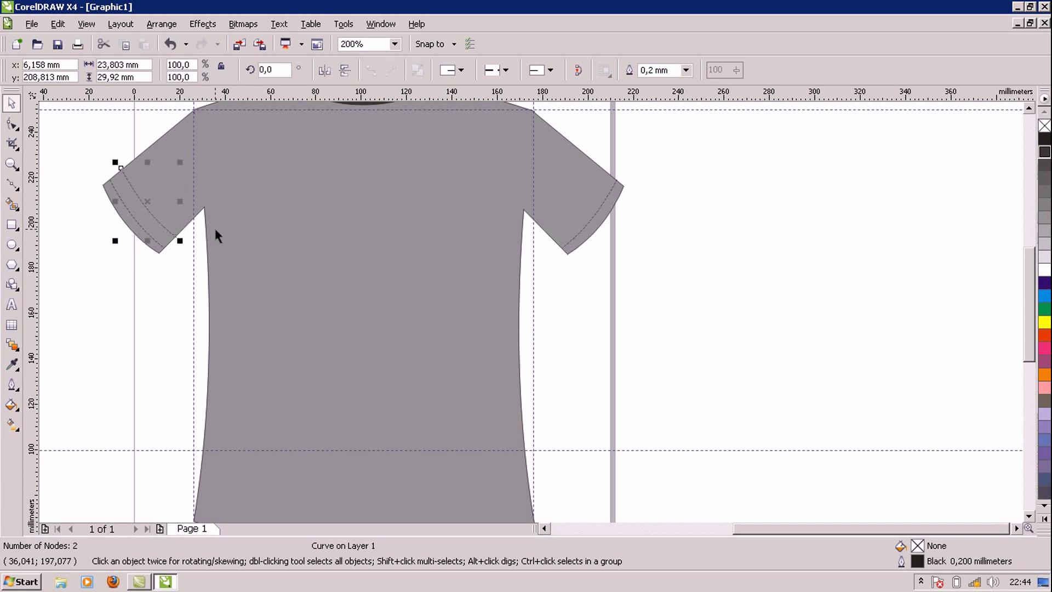
{"action": "left_click_drag", "start_coordinate": [148, 213], "coordinate": [262, 196]}
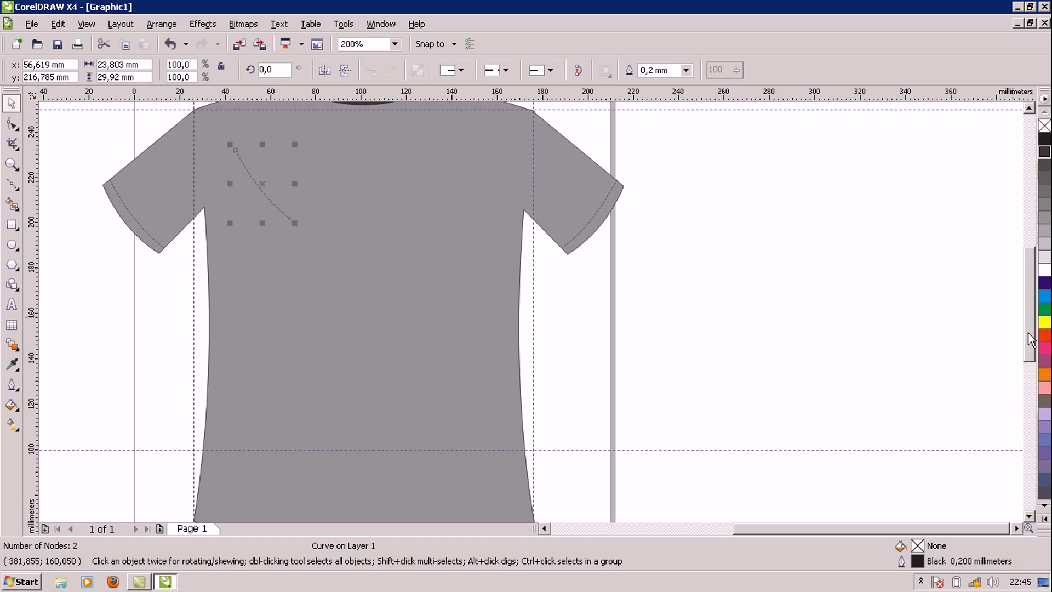
{"action": "scroll", "coordinate": [1029, 335], "scroll_direction": "up", "scroll_amount": 3}
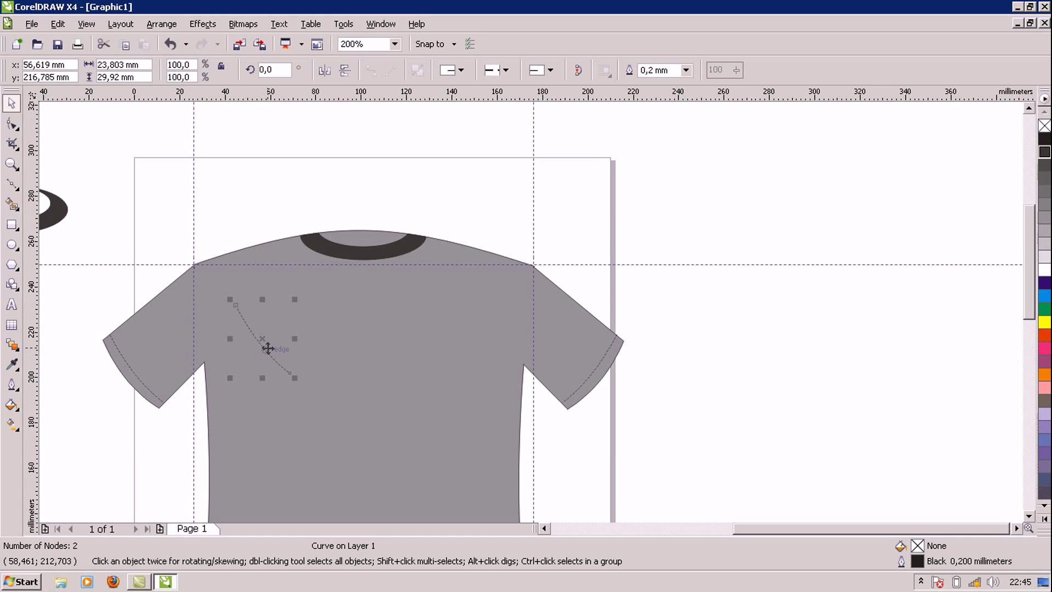
{"action": "left_click_drag", "start_coordinate": [270, 354], "coordinate": [228, 312]}
{"action": "scroll", "coordinate": [227, 313], "scroll_direction": "up", "scroll_amount": 1}
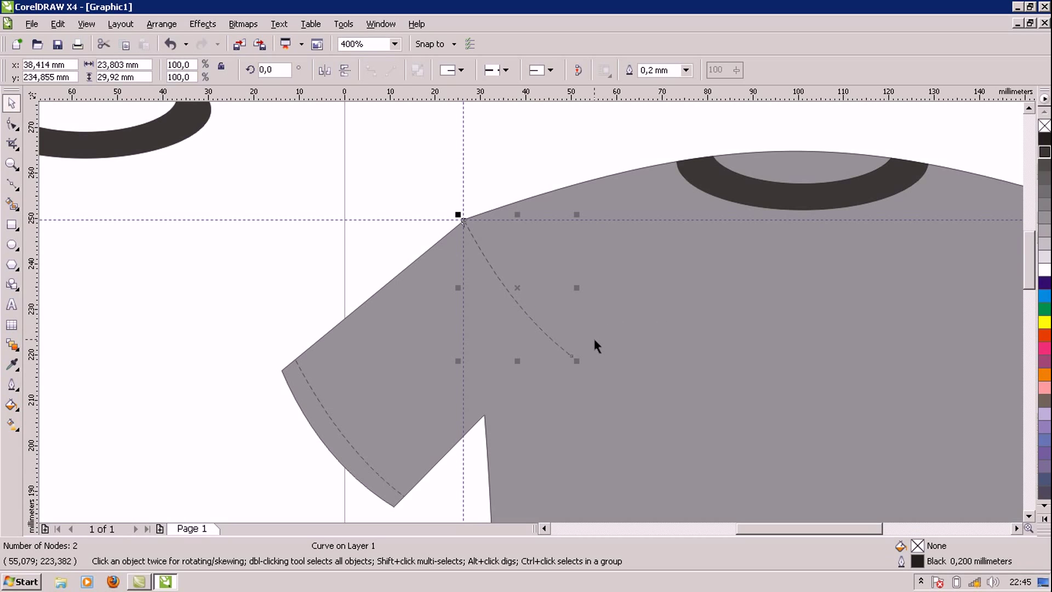
Step: Rotate the copied seam about the left shoulder corner to 327° and scale it to 112.2% so it reaches the left underarm corner
{"action": "left_click", "coordinate": [522, 306]}
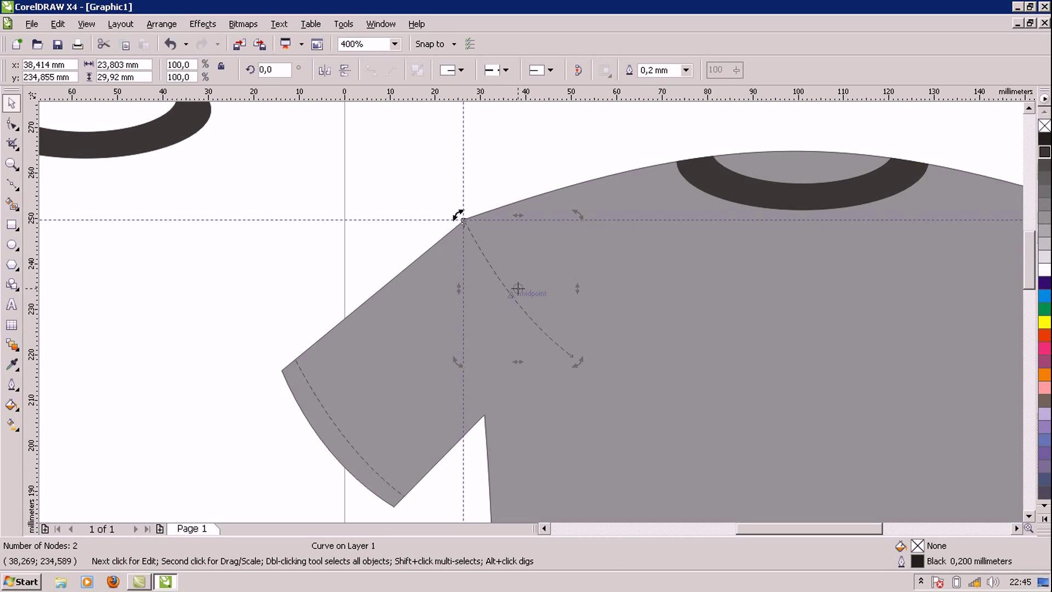
{"action": "left_click_drag", "start_coordinate": [519, 287], "coordinate": [463, 219]}
{"action": "left_click_drag", "start_coordinate": [579, 365], "coordinate": [489, 417]}
{"action": "left_click", "coordinate": [480, 393]}
{"action": "left_click", "coordinate": [542, 409]}
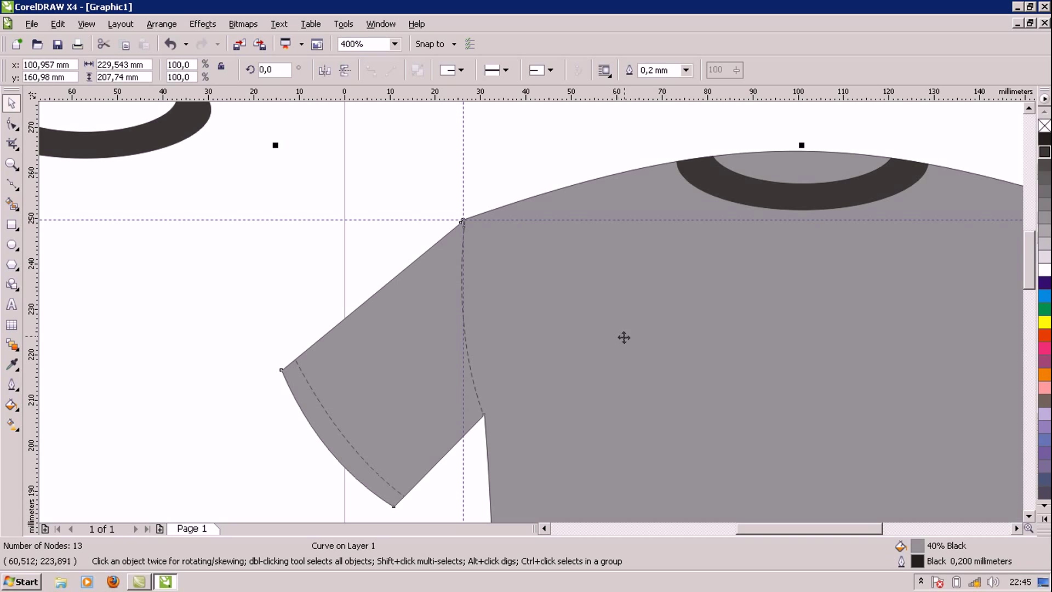
Step: Duplicate the left armhole seam, mirror it horizontally and fit it between the right shoulder and underarm corners, at about x 174.17, y 228.37 mm
{"action": "left_click_drag", "start_coordinate": [757, 531], "coordinate": [793, 529]}
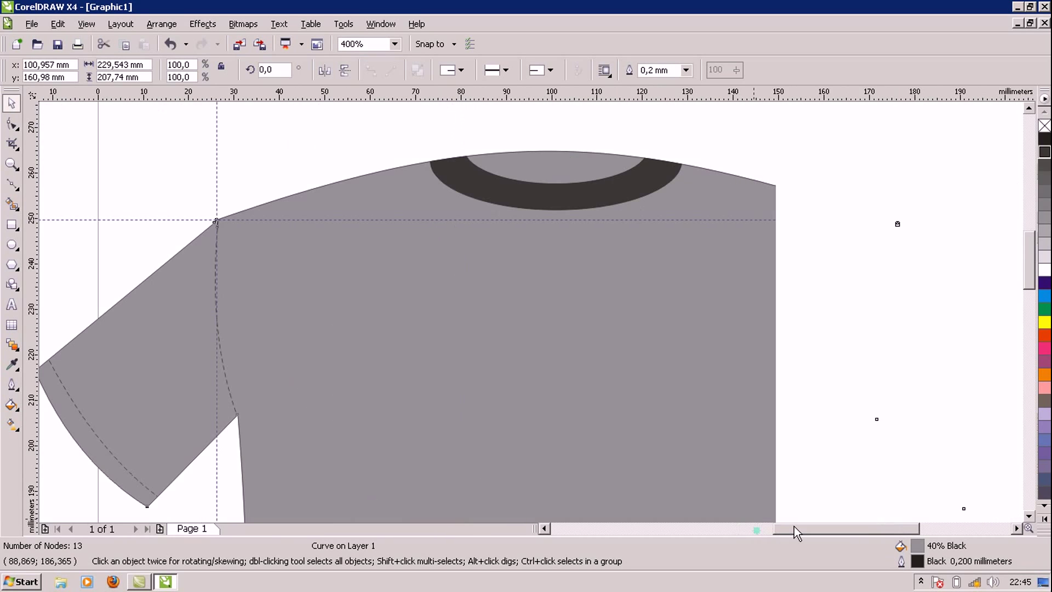
{"action": "left_click", "coordinate": [234, 400]}
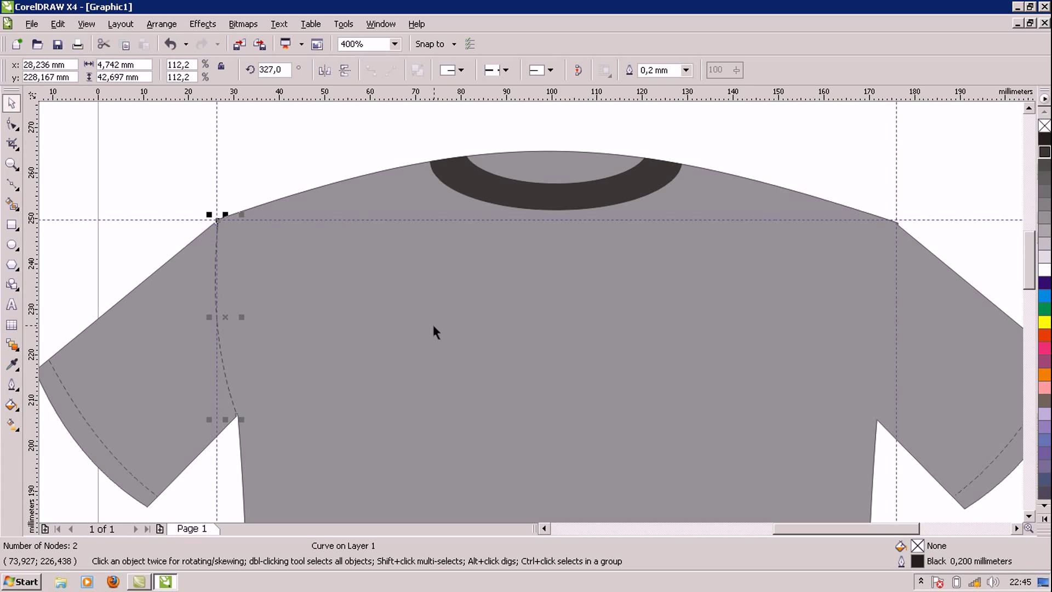
{"action": "key", "text": "ctrl+d"}
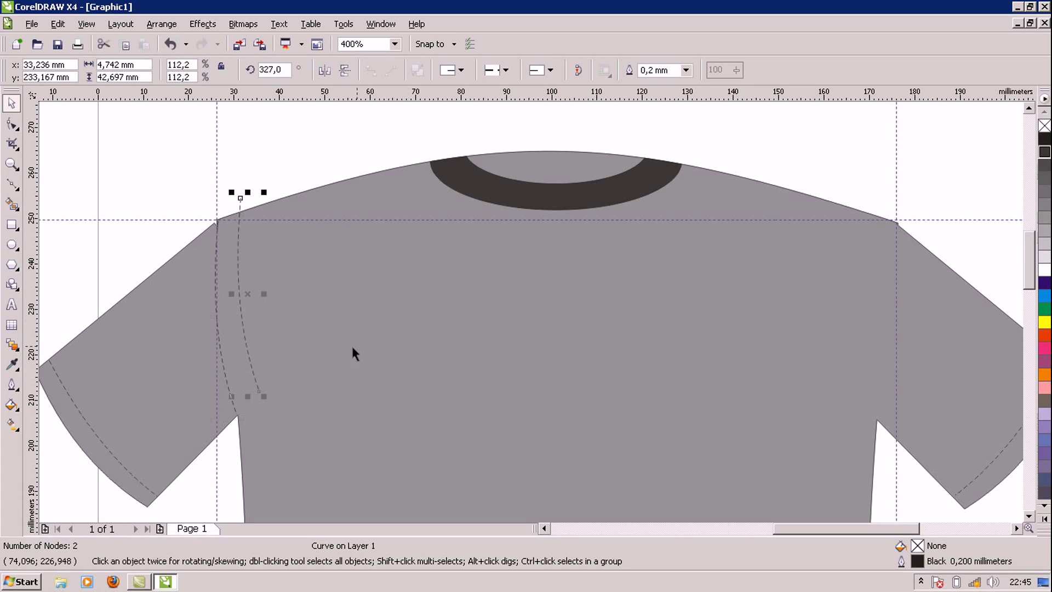
{"action": "left_click_drag", "start_coordinate": [244, 347], "coordinate": [902, 370]}
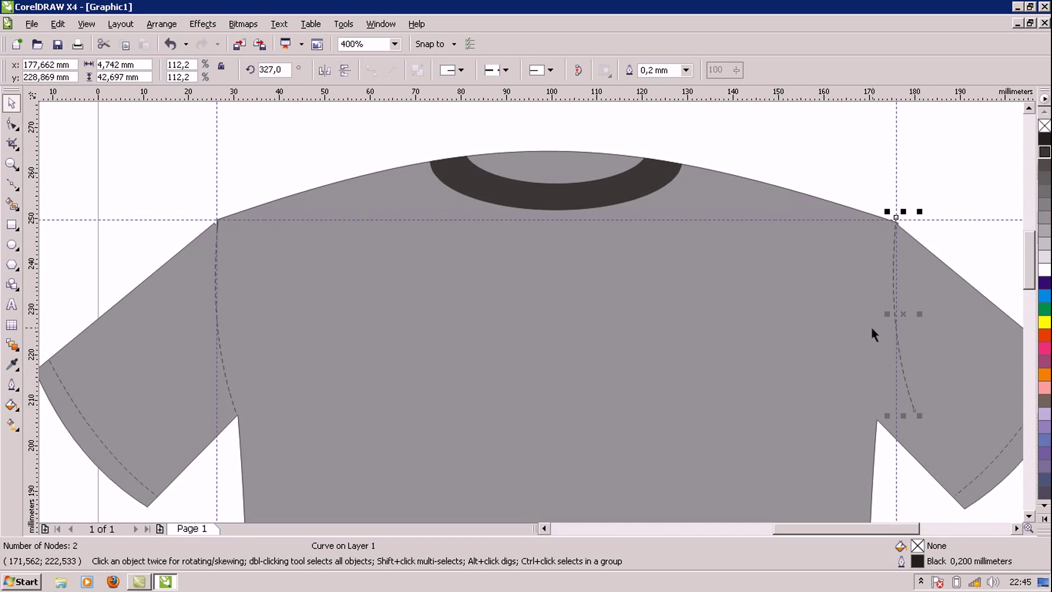
{"action": "left_click_drag", "start_coordinate": [883, 313], "coordinate": [894, 347]}
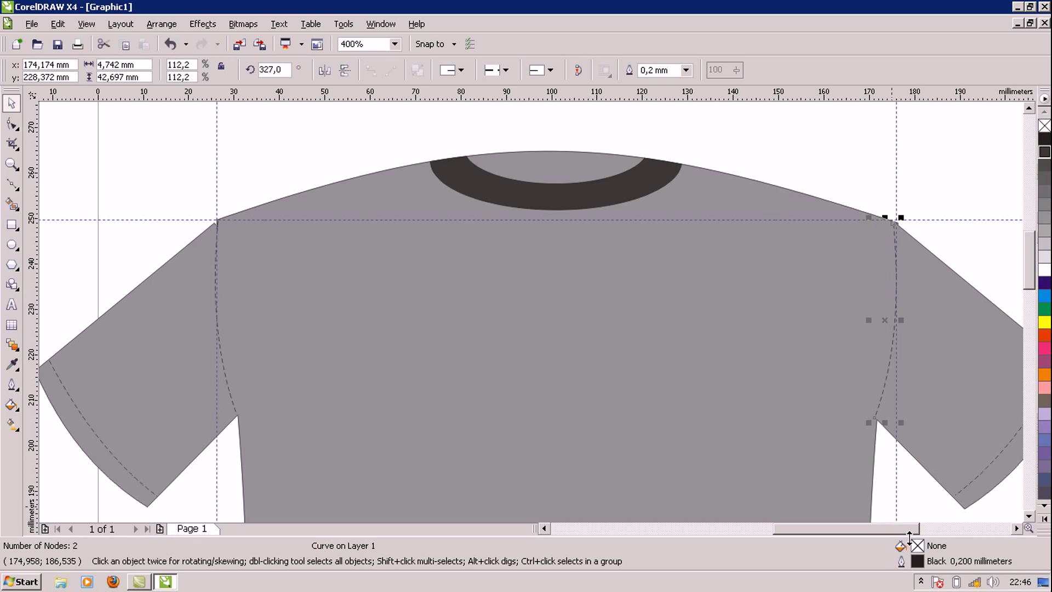
{"action": "left_click", "coordinate": [776, 372]}
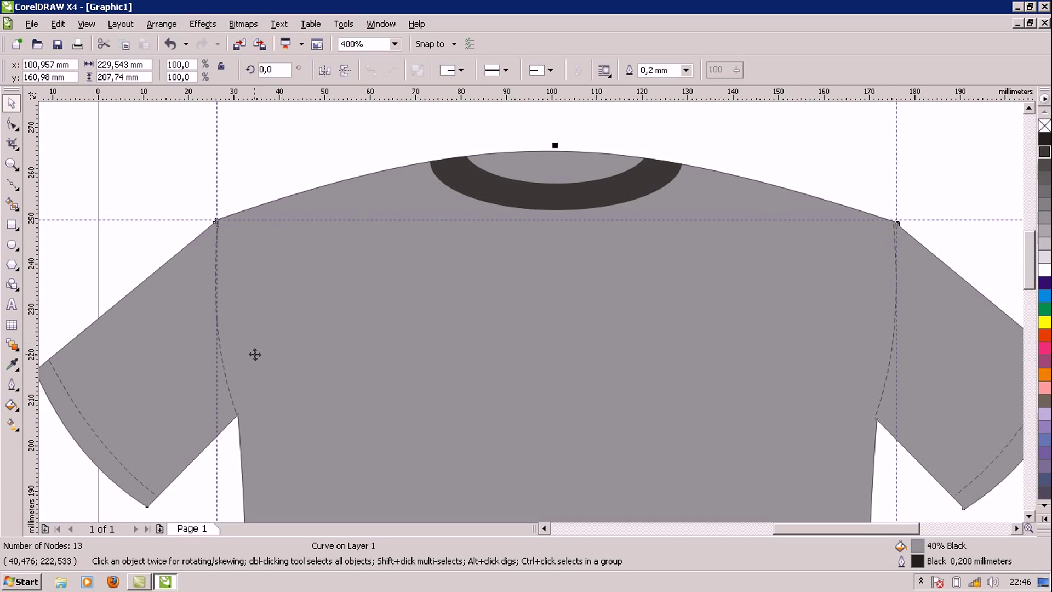
Step: Duplicate the left armhole seam and place the copy's upper end on the left end of the dark collar
{"action": "left_click", "coordinate": [228, 386]}
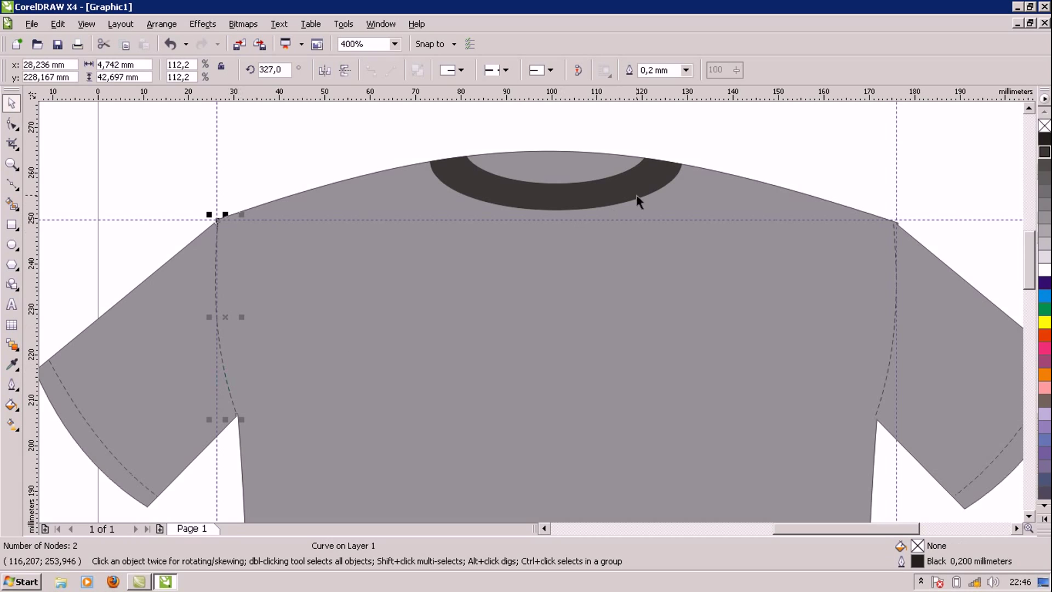
{"action": "key", "text": "ctrl+d"}
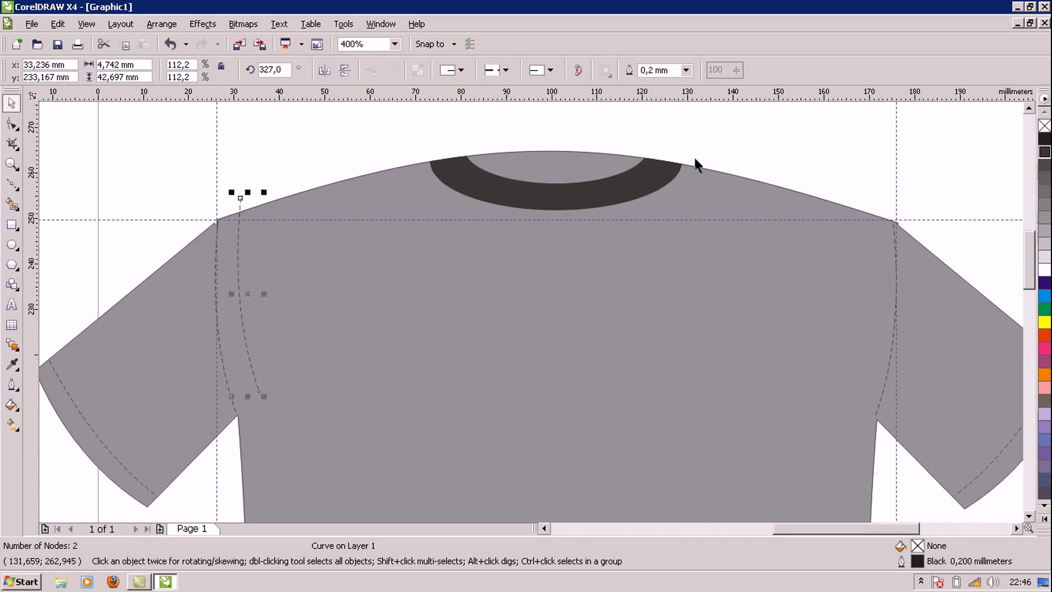
{"action": "left_click_drag", "start_coordinate": [237, 265], "coordinate": [431, 240]}
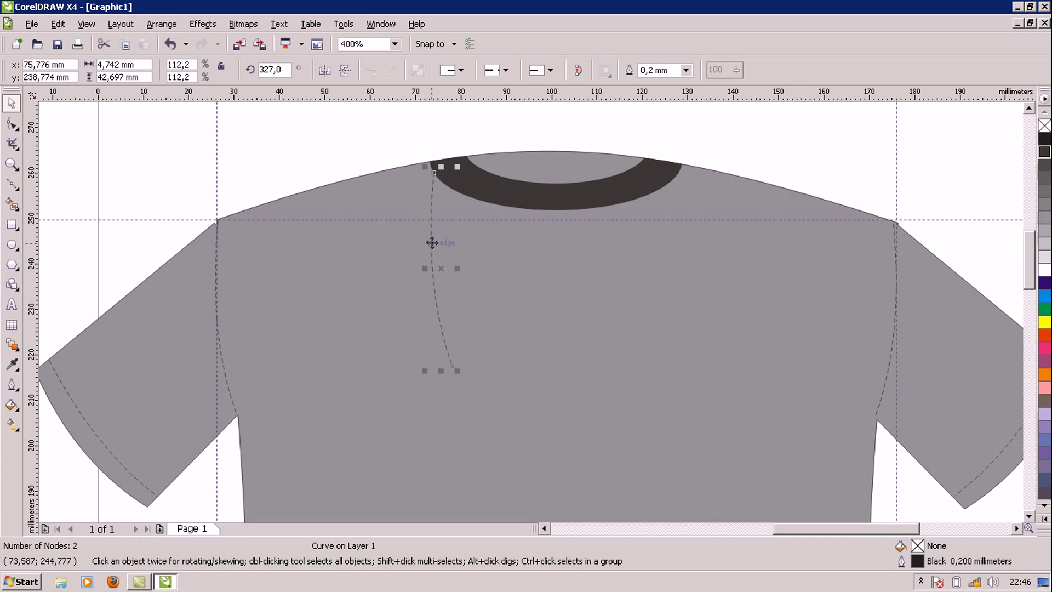
Step: Rotate the copied seam about its collar end to 253.8° so it runs below the left shoulder edge
{"action": "left_click", "coordinate": [437, 291]}
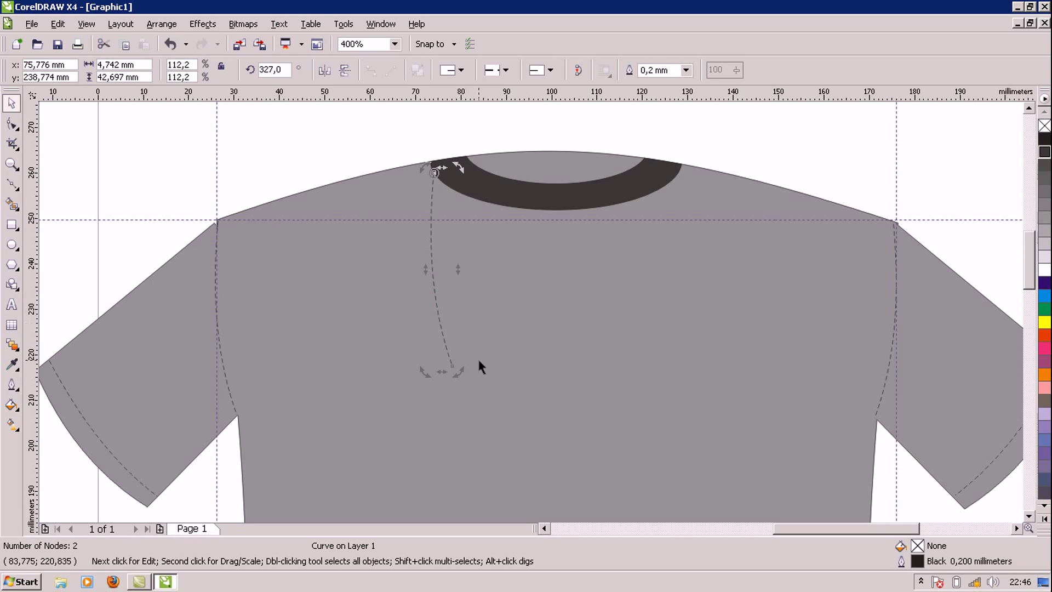
{"action": "left_click_drag", "start_coordinate": [458, 370], "coordinate": [245, 257]}
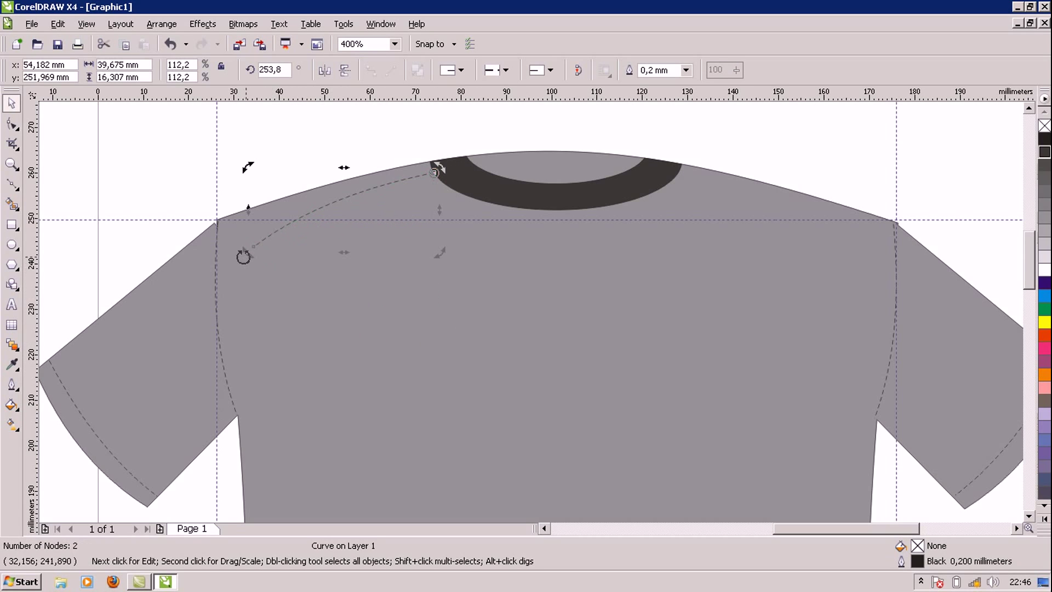
{"action": "left_click", "coordinate": [307, 219]}
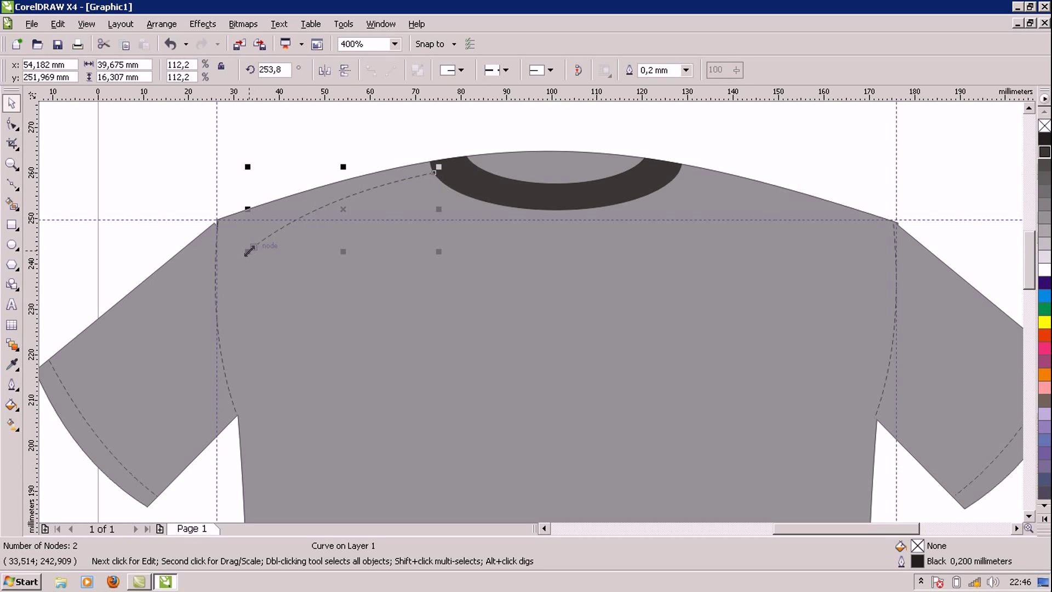
Step: Enlarge the left shoulder's dashed seam to about 48 mm wide so it reaches the armhole, and duplicate it
{"action": "left_click_drag", "start_coordinate": [250, 251], "coordinate": [212, 287]}
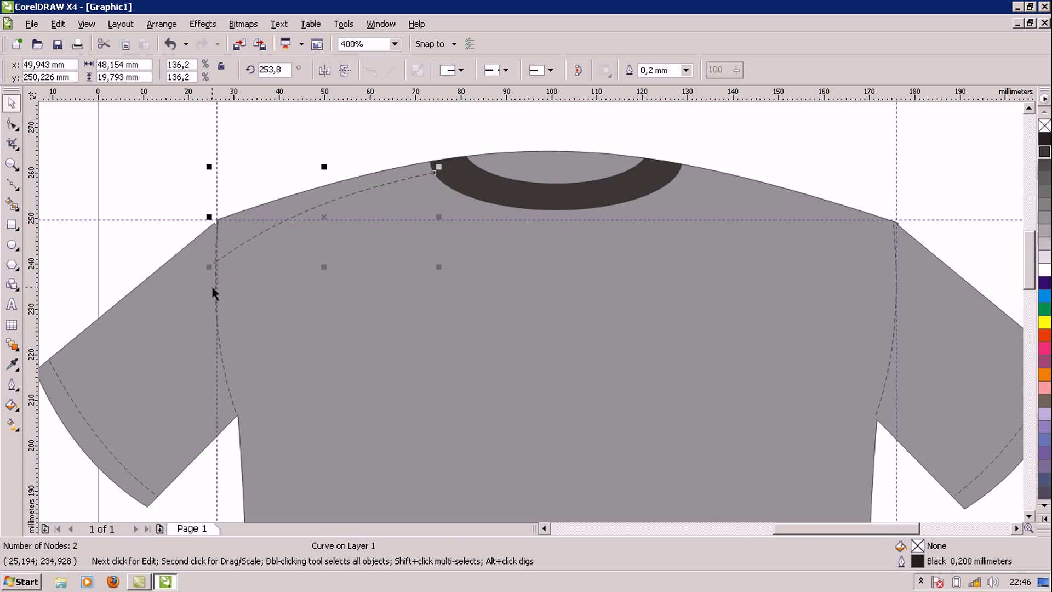
{"action": "left_click", "coordinate": [231, 347]}
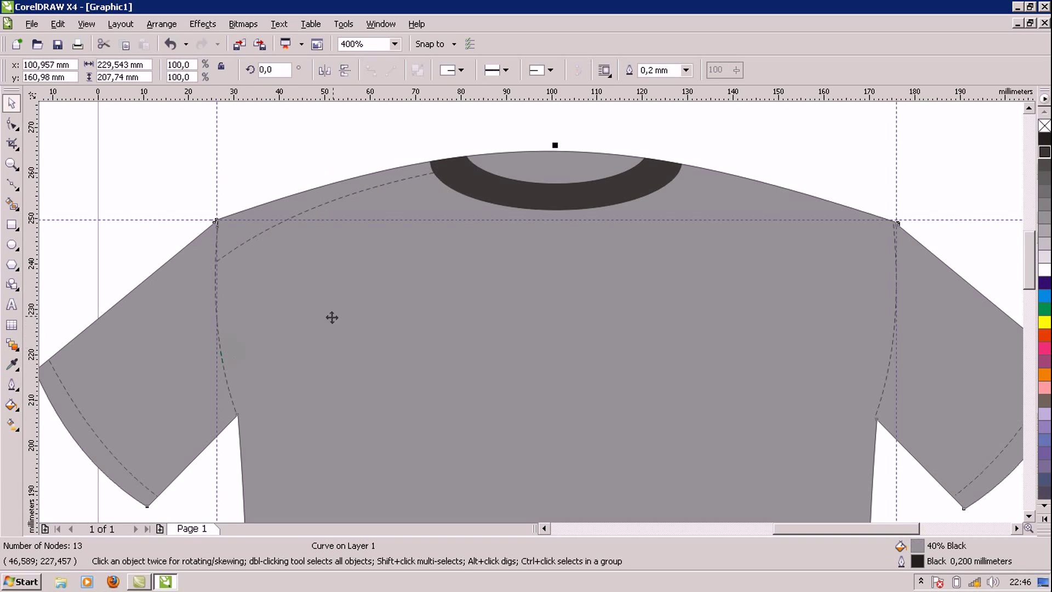
{"action": "left_click", "coordinate": [371, 189]}
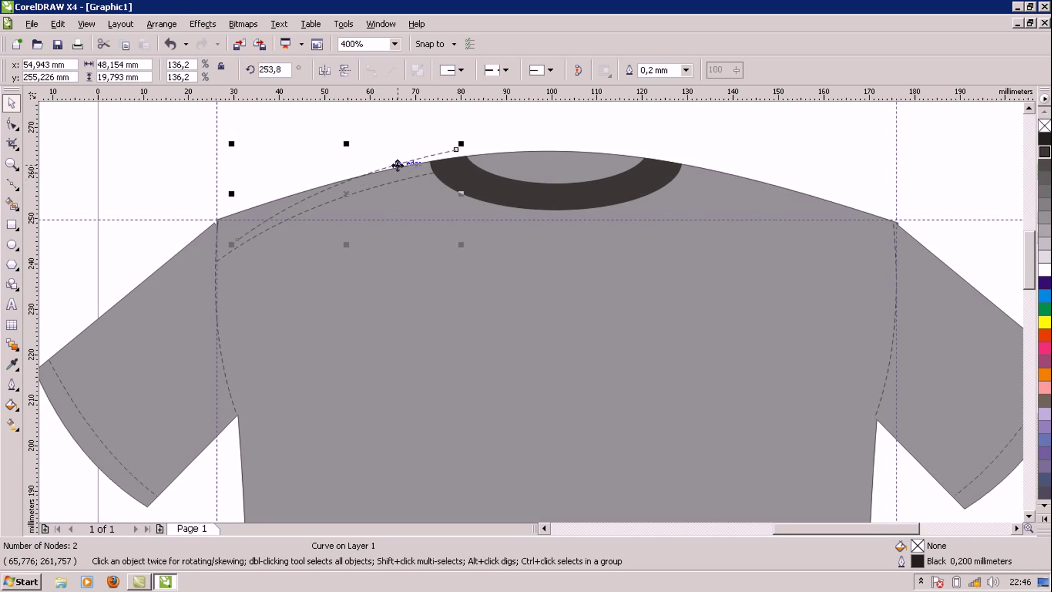
Step: Move the duplicated shoulder seam down onto the chest and mirror it horizontally
{"action": "left_click_drag", "start_coordinate": [401, 173], "coordinate": [447, 276]}
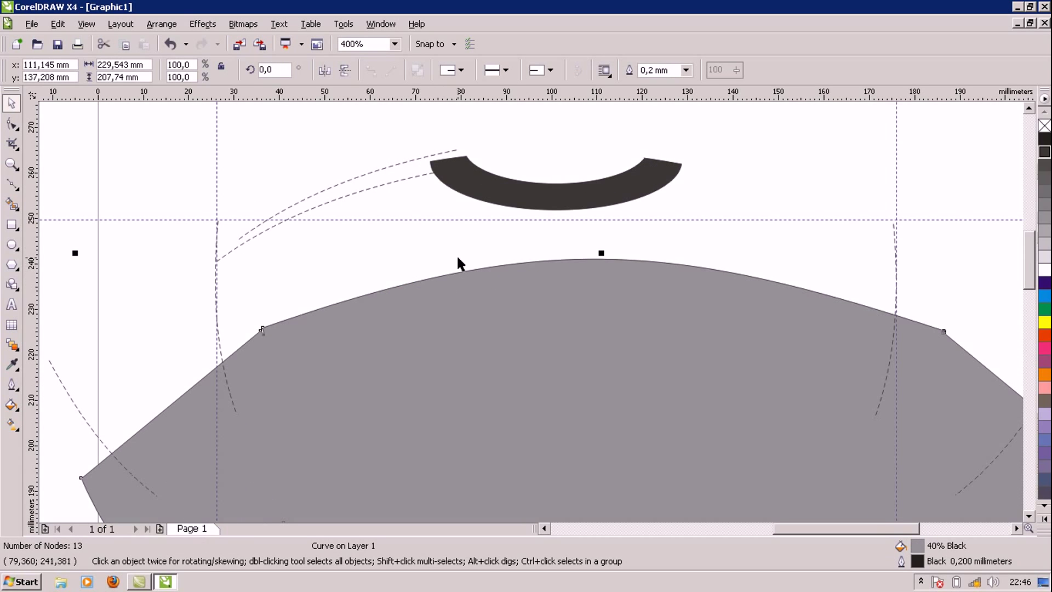
{"action": "key", "text": "ctrl+z"}
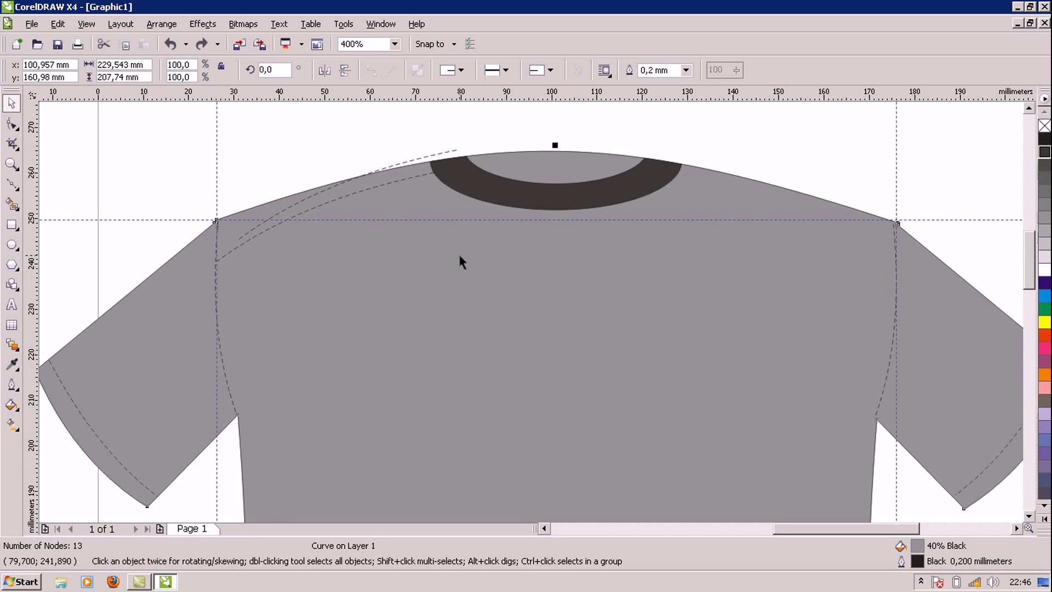
{"action": "left_click", "coordinate": [435, 154]}
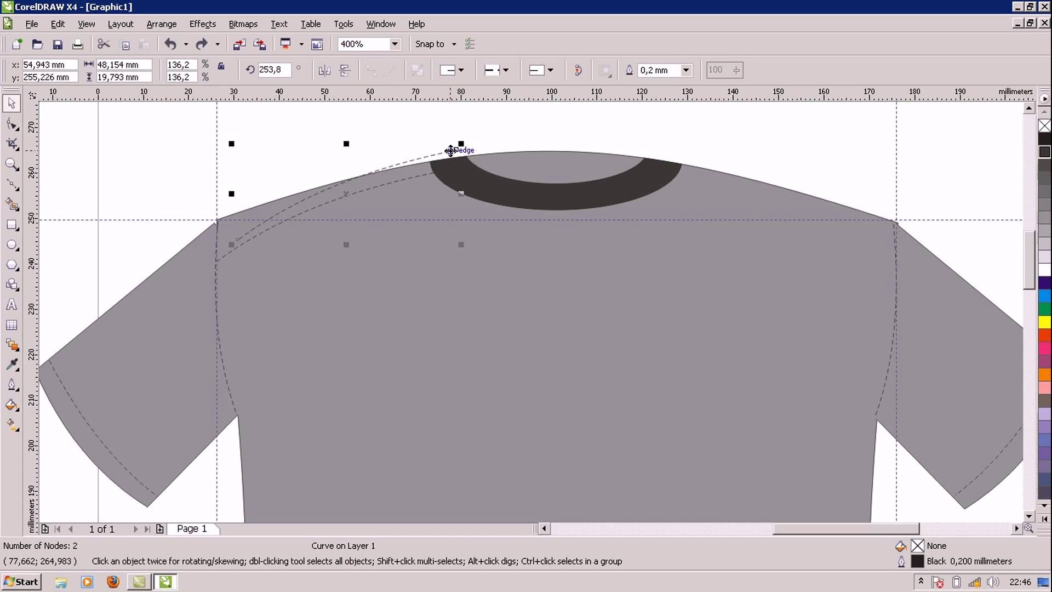
{"action": "left_click_drag", "start_coordinate": [450, 151], "coordinate": [550, 286]}
{"action": "left_click_drag", "start_coordinate": [342, 326], "coordinate": [622, 332]}
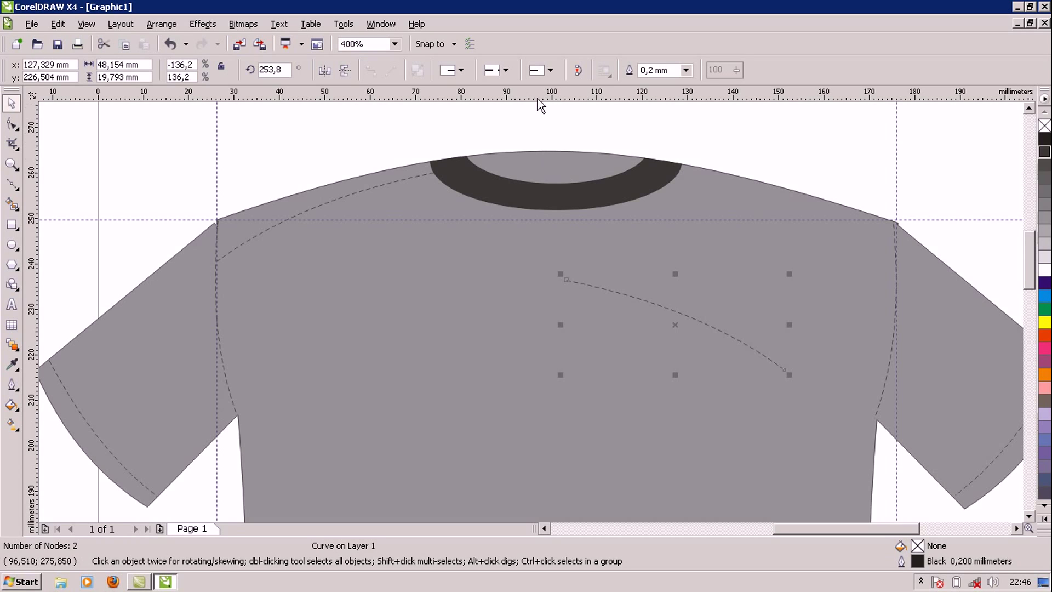
Step: Place the mirrored seam on the right shoulder, aligned to a temporary horizontal guideline at about 260 mm, and delete that guideline
{"action": "left_click_drag", "start_coordinate": [537, 93], "coordinate": [550, 172]}
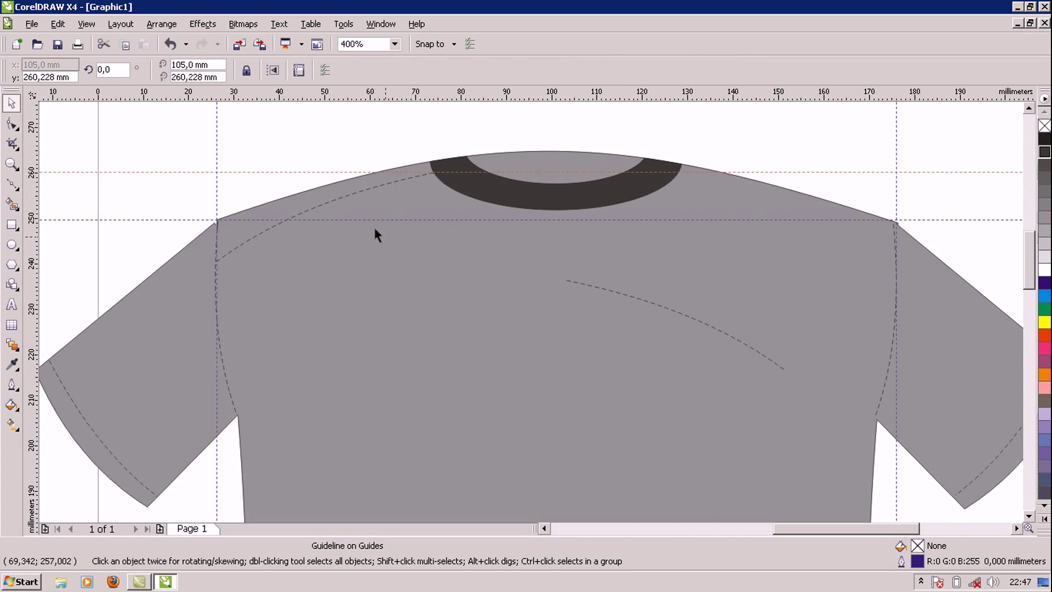
{"action": "left_click", "coordinate": [703, 319]}
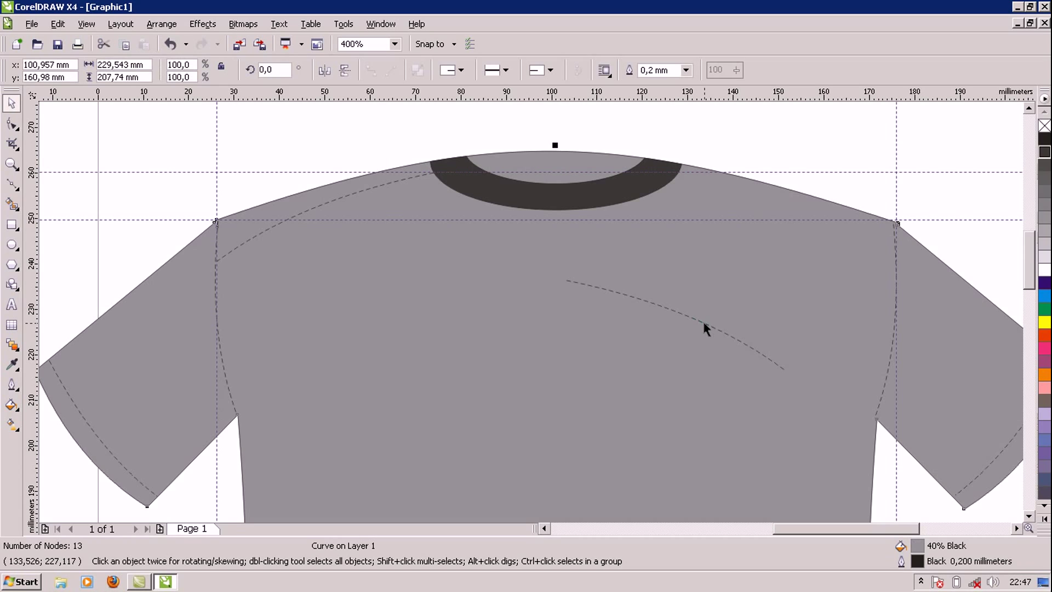
{"action": "left_click", "coordinate": [704, 324]}
{"action": "left_click_drag", "start_coordinate": [707, 324], "coordinate": [821, 217]}
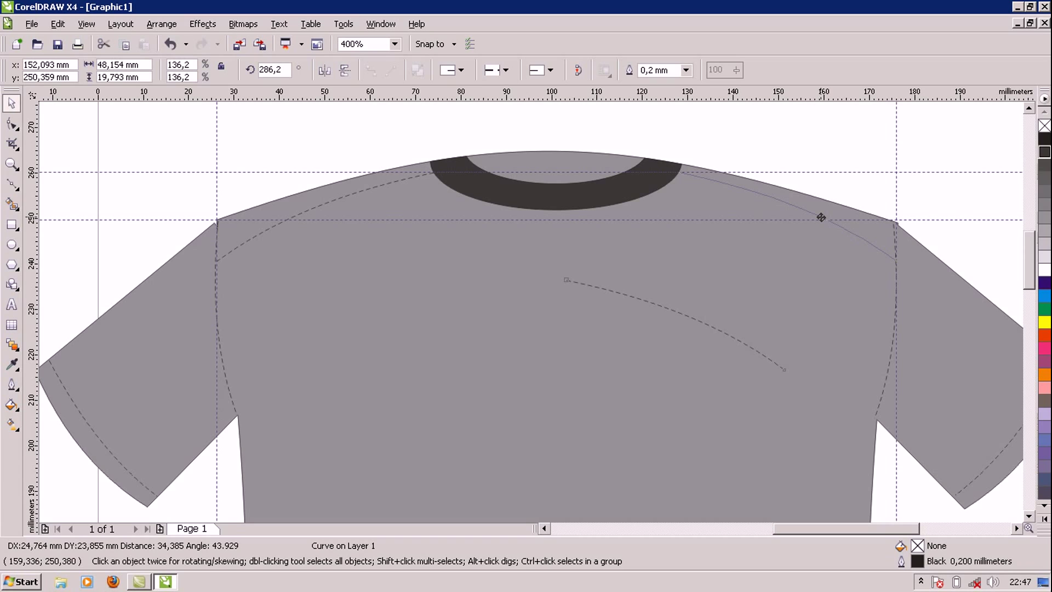
{"action": "left_click_drag", "start_coordinate": [820, 218], "coordinate": [821, 217]}
{"action": "left_click", "coordinate": [788, 284]}
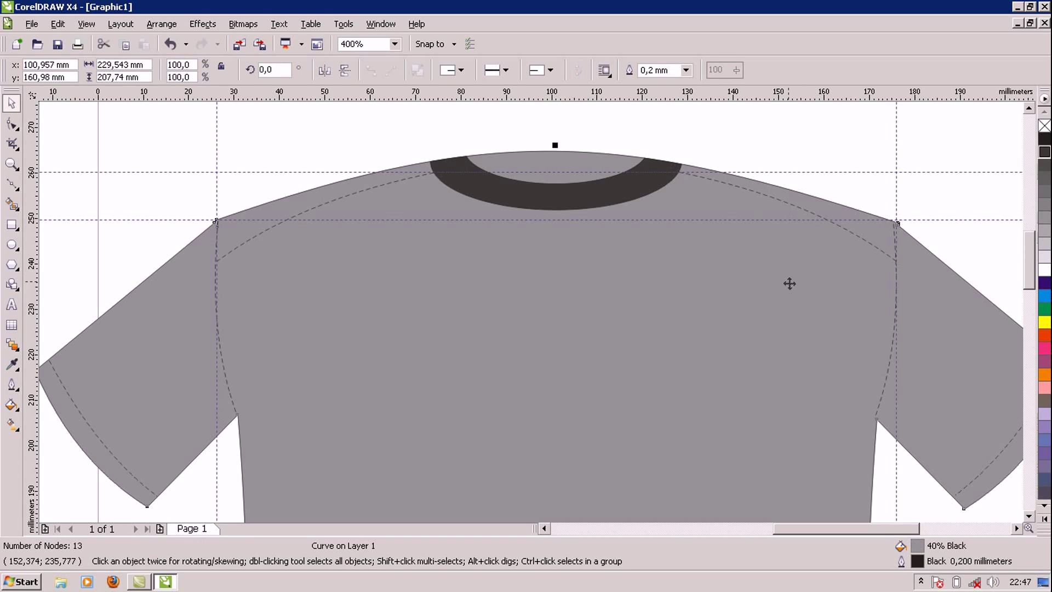
{"action": "left_click", "coordinate": [834, 172]}
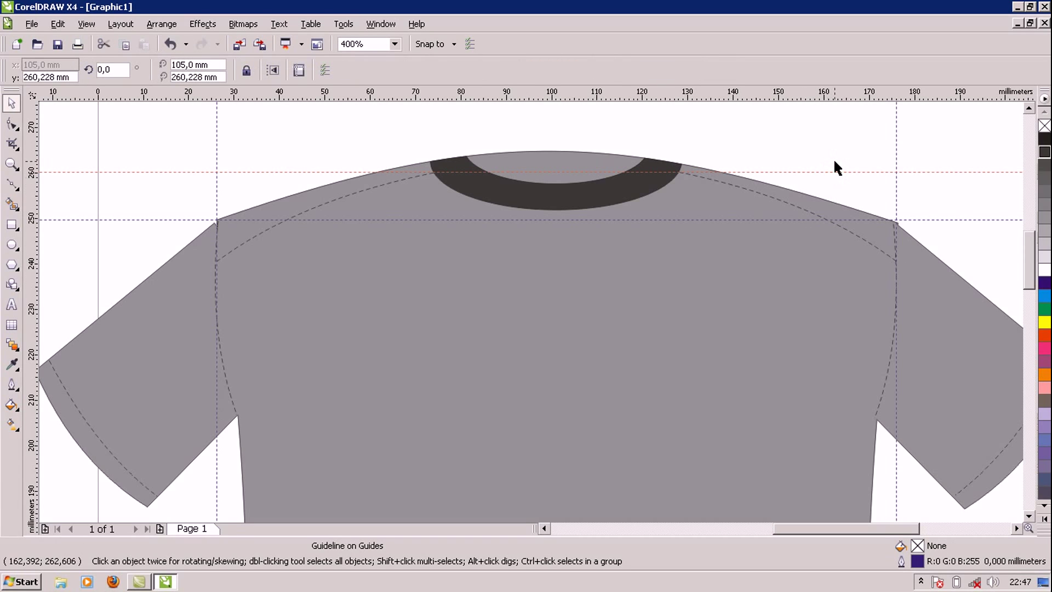
{"action": "key", "text": "Delete"}
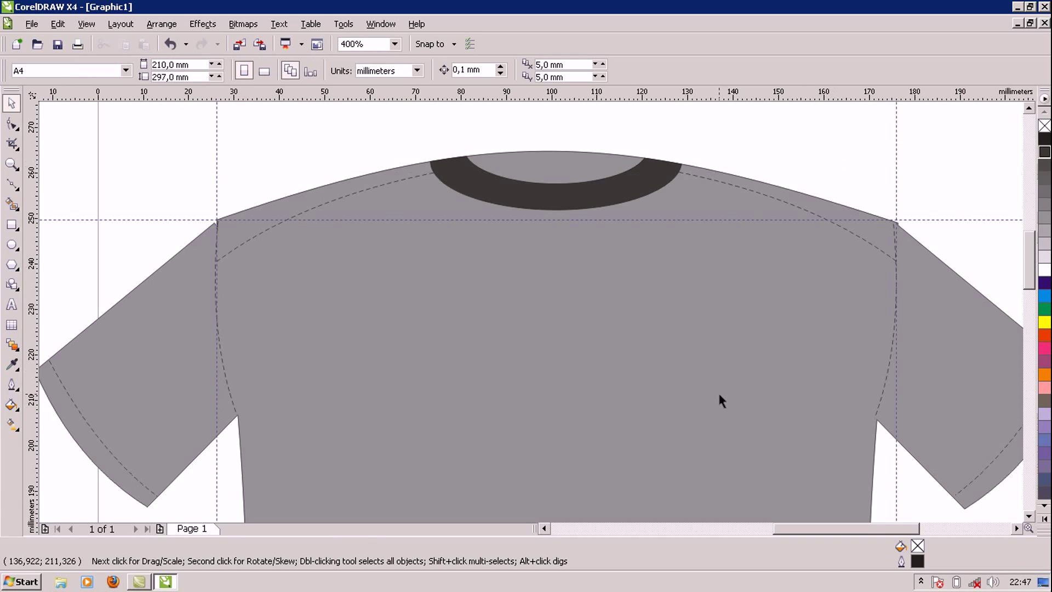
Step: Duplicate the left sleeve's dashed cuff line and move the copy to the lower middle of the shirt body
{"action": "scroll", "coordinate": [717, 390], "scroll_direction": "down", "scroll_amount": 1}
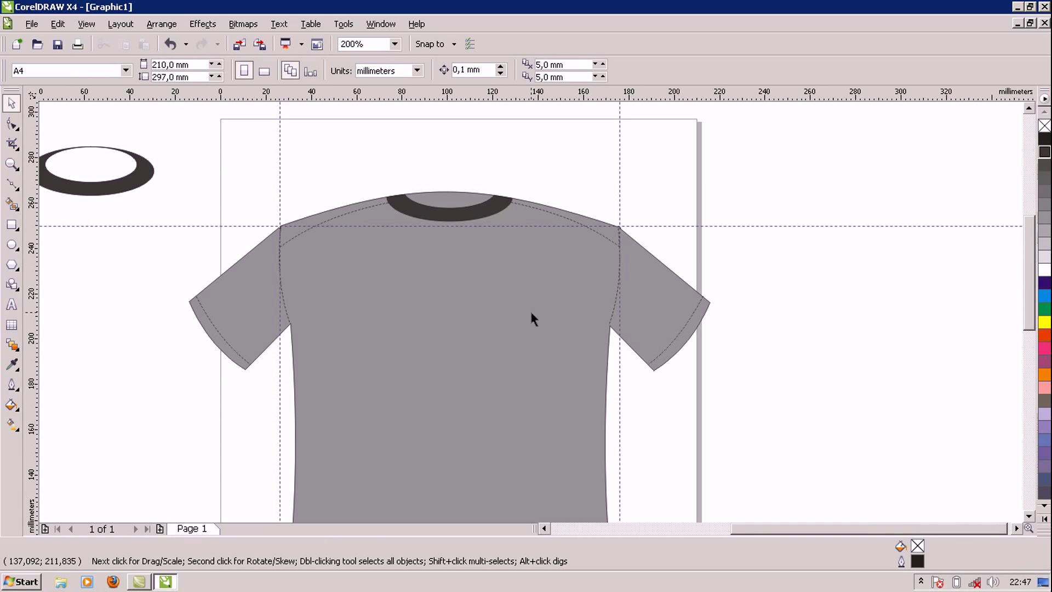
{"action": "left_click_drag", "start_coordinate": [1030, 290], "coordinate": [1031, 360]}
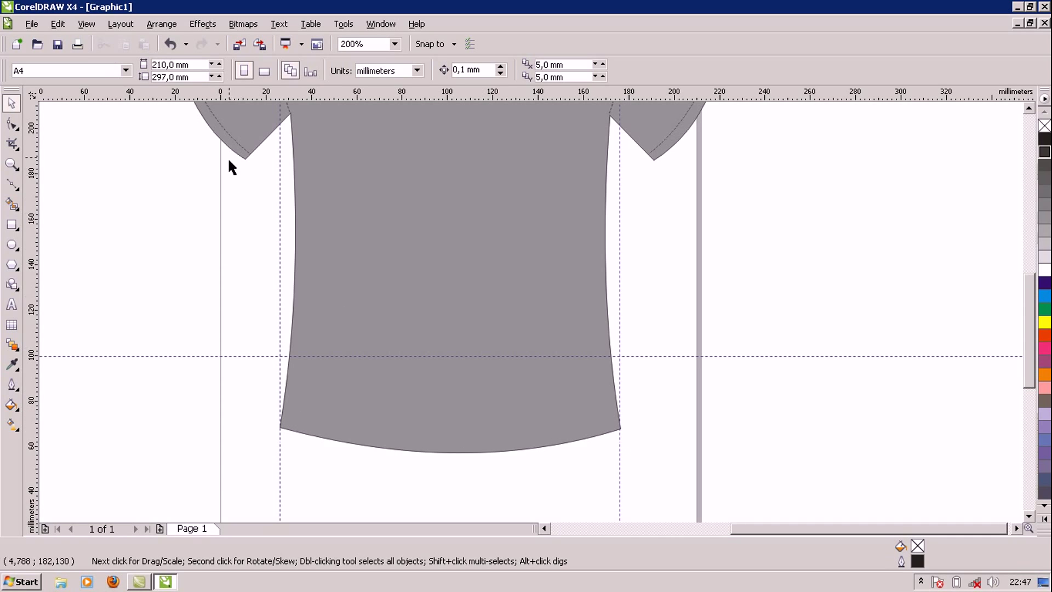
{"action": "left_click", "coordinate": [241, 147]}
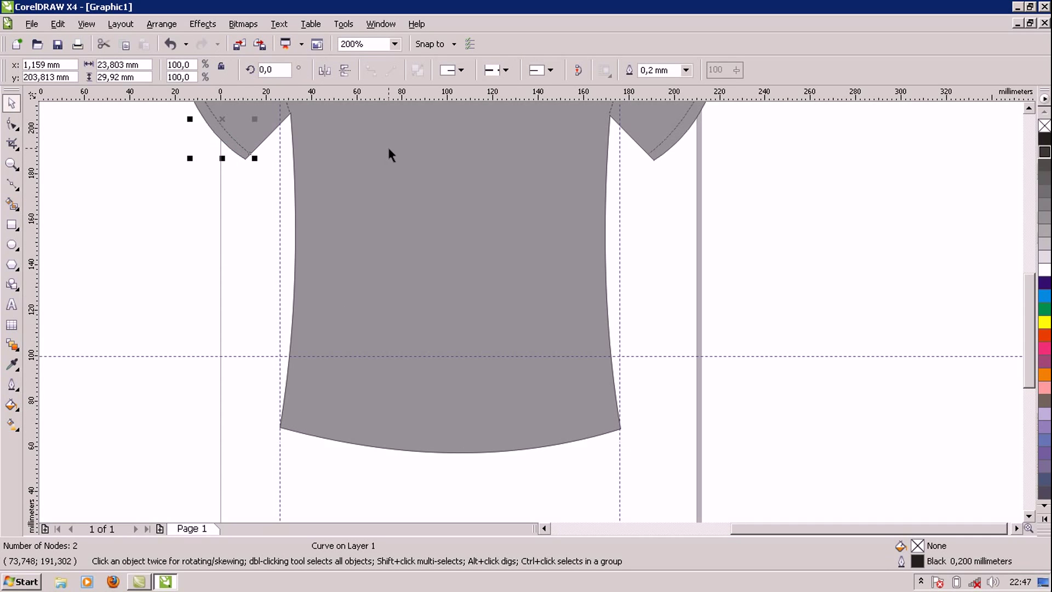
{"action": "scroll", "coordinate": [1018, 303], "scroll_direction": "up", "scroll_amount": 5}
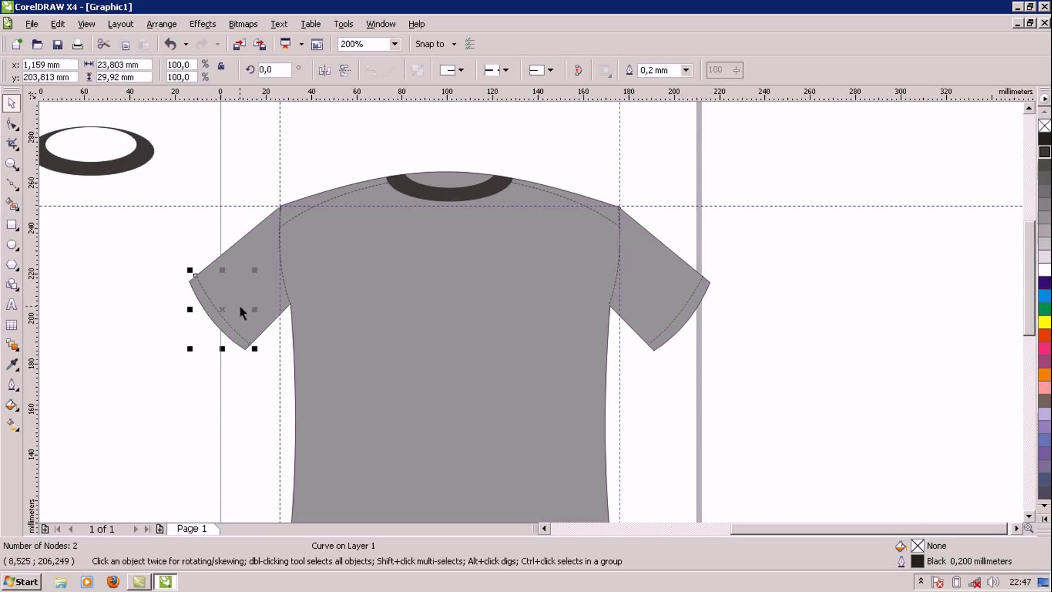
{"action": "key", "text": "ctrl+d"}
{"action": "left_click_drag", "start_coordinate": [236, 307], "coordinate": [412, 384]}
{"action": "scroll", "coordinate": [1033, 307], "scroll_direction": "down", "scroll_amount": 2}
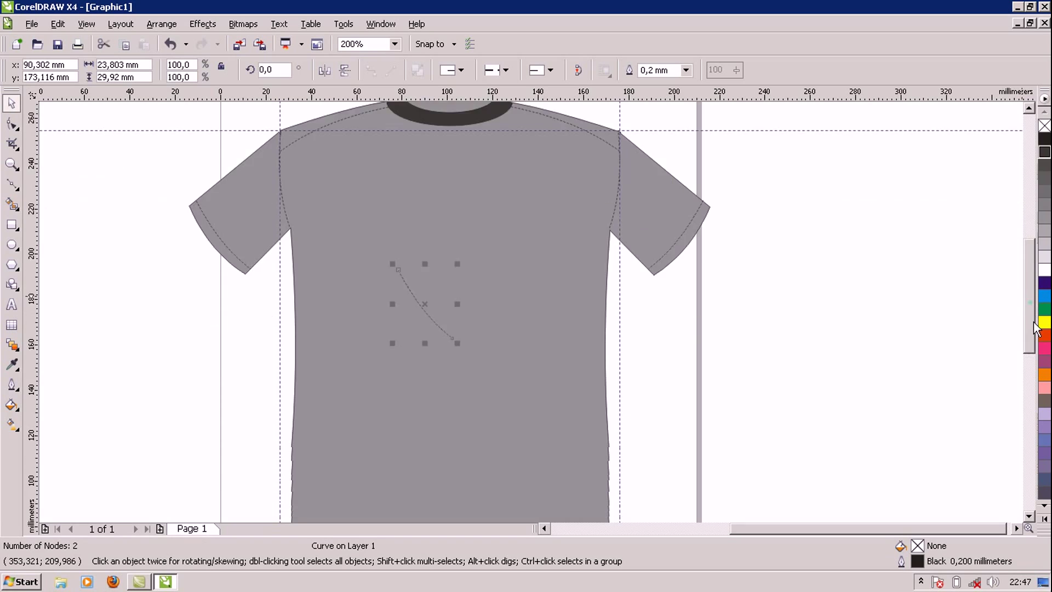
{"action": "scroll", "coordinate": [1033, 326], "scroll_direction": "down", "scroll_amount": 3}
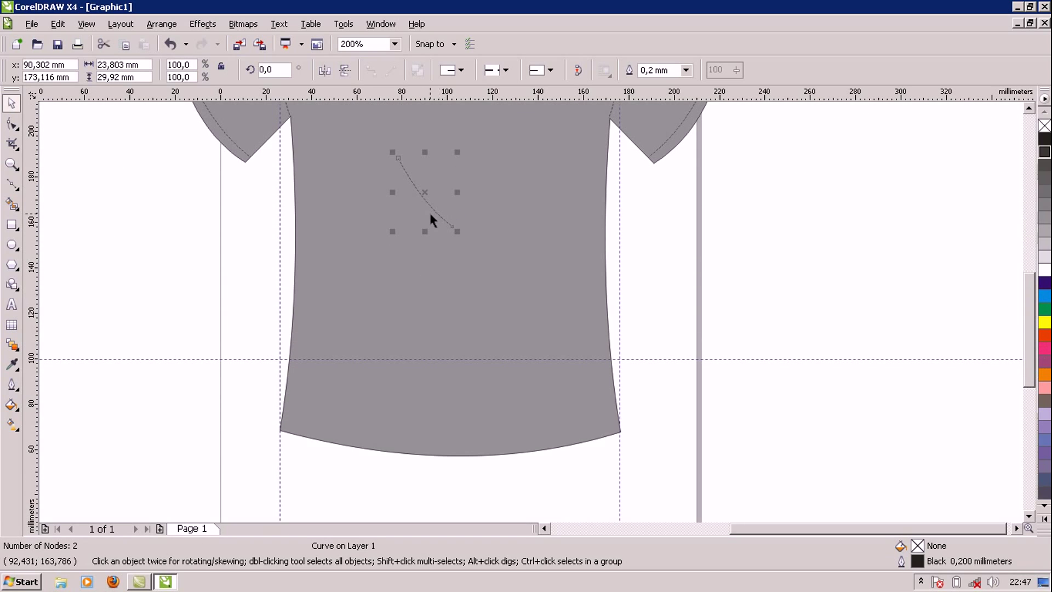
{"action": "left_click_drag", "start_coordinate": [428, 209], "coordinate": [439, 410]}
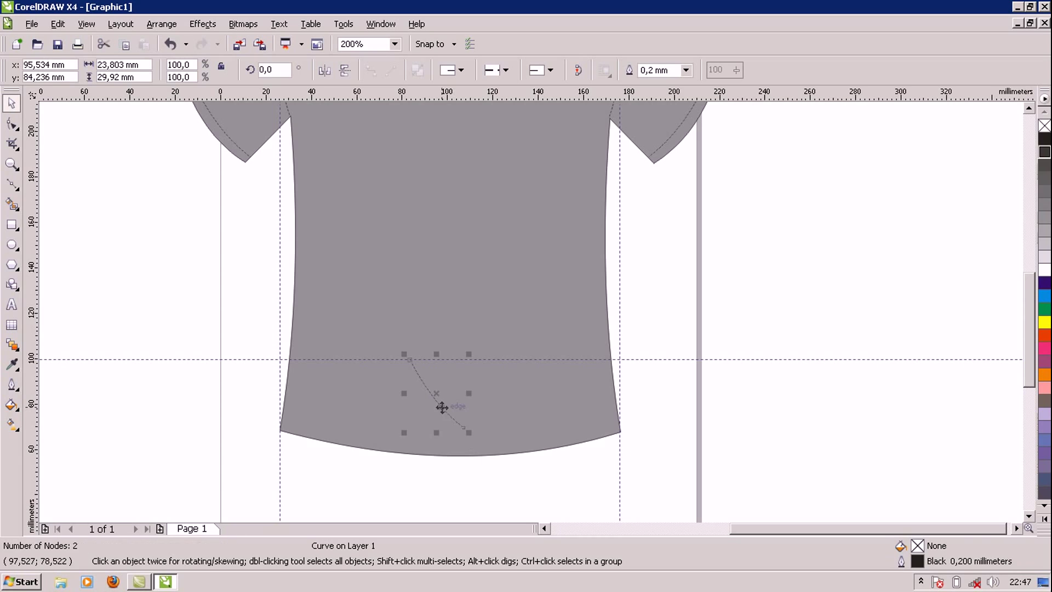
Step: Rotate the copied dashed line to about 50.3° so it lies nearly horizontal, and scale it to about 128 mm wide
{"action": "left_click", "coordinate": [433, 380]}
{"action": "left_click_drag", "start_coordinate": [473, 355], "coordinate": [425, 335]}
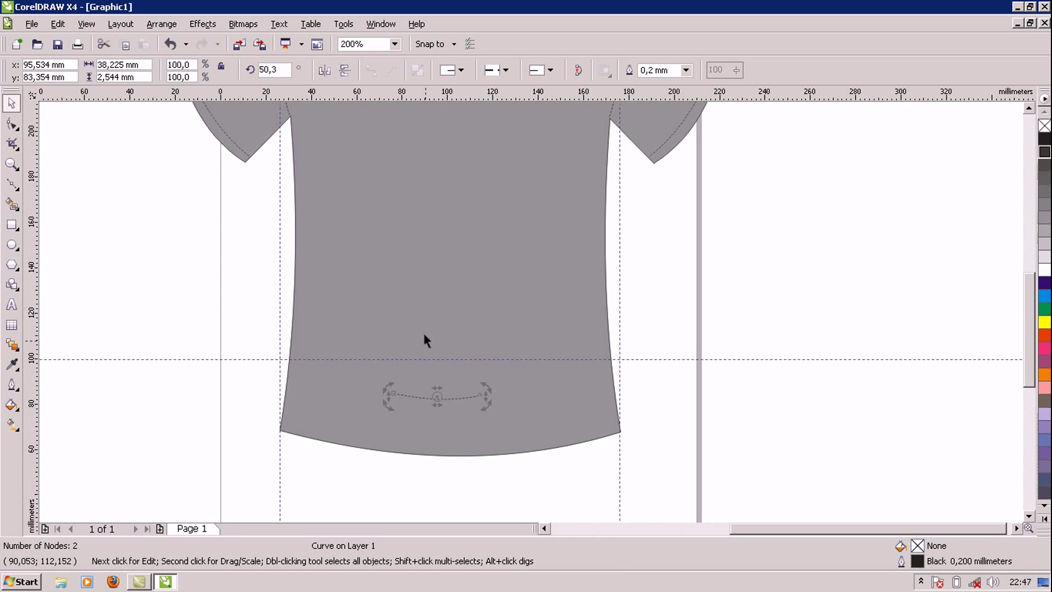
{"action": "left_click", "coordinate": [451, 400]}
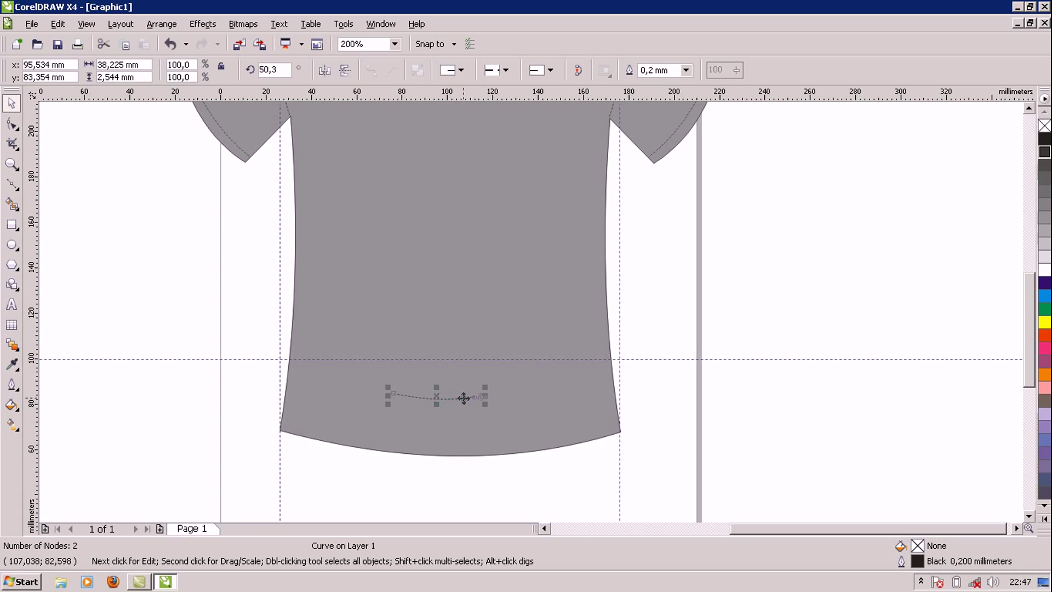
{"action": "left_click_drag", "start_coordinate": [455, 402], "coordinate": [705, 376]}
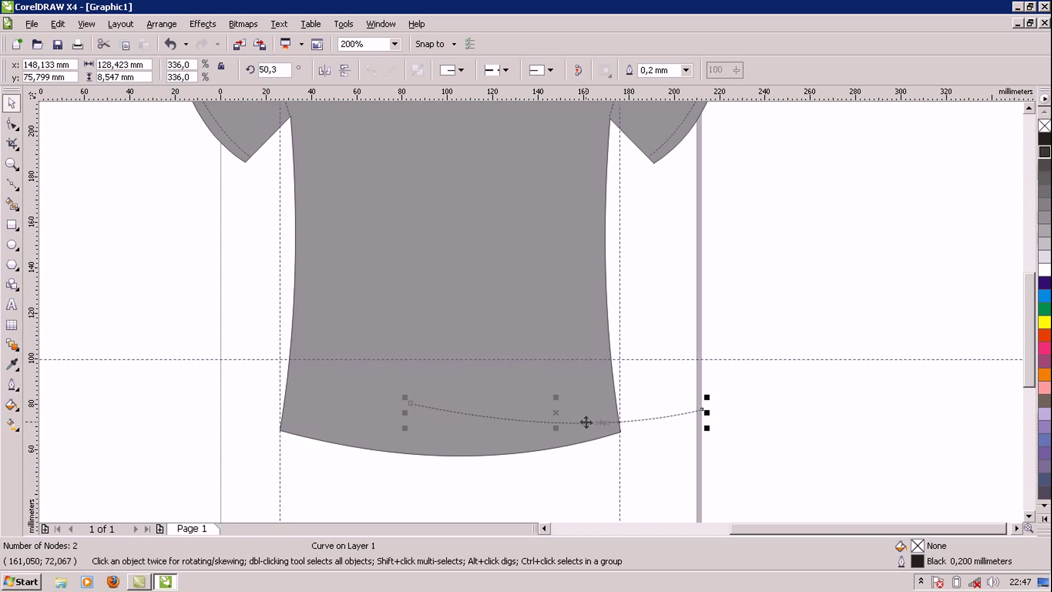
Step: Position the dashed line just above the shirt's bottom edge and widen it to about 146 mm to span both sides
{"action": "left_click_drag", "start_coordinate": [586, 422], "coordinate": [468, 430]}
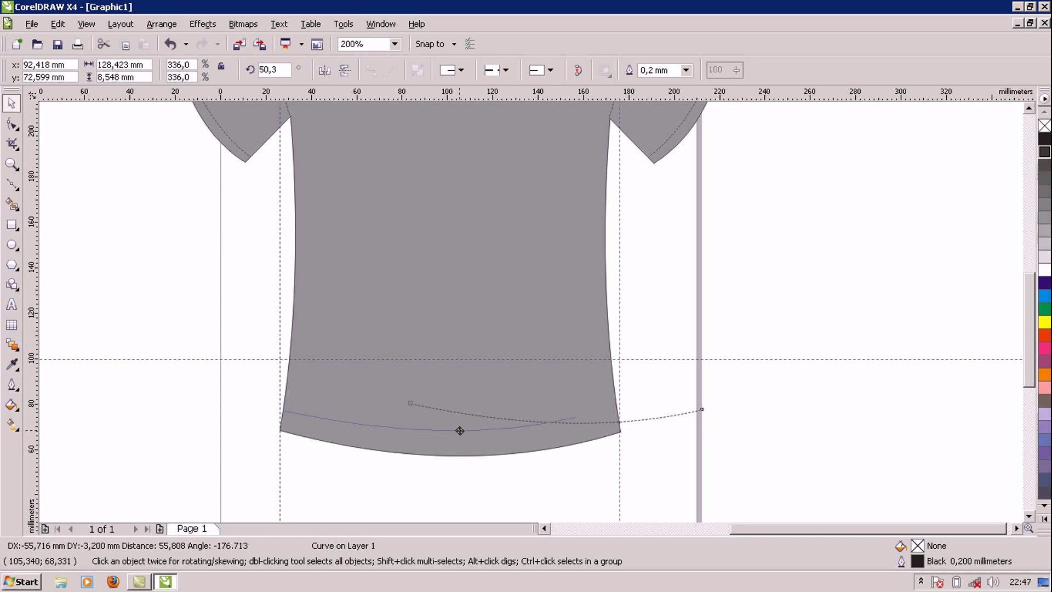
{"action": "left_click_drag", "start_coordinate": [459, 431], "coordinate": [462, 429]}
{"action": "left_click_drag", "start_coordinate": [576, 404], "coordinate": [620, 398]}
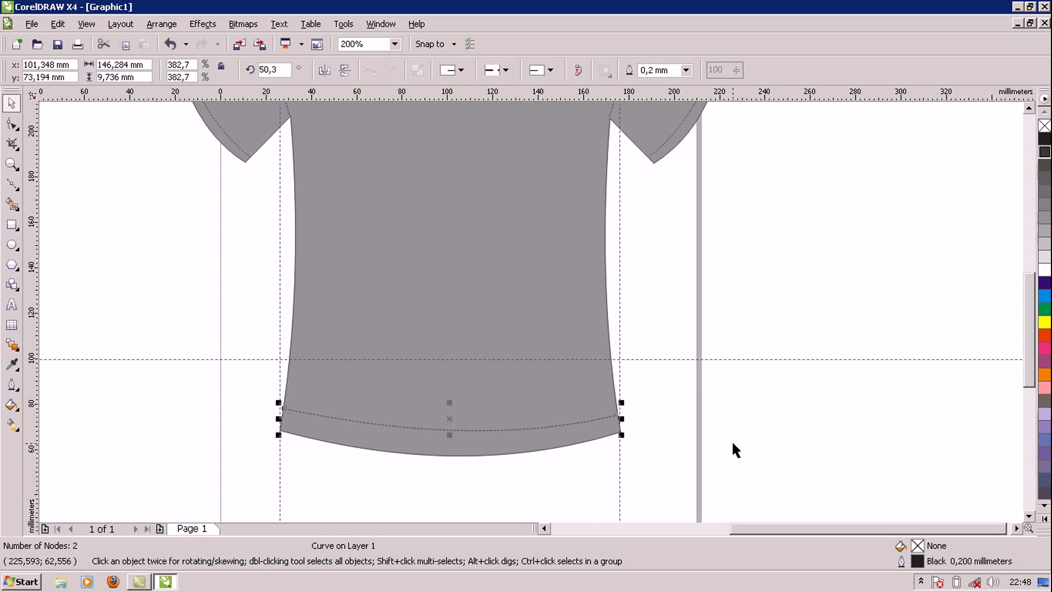
{"action": "key", "text": "Down"}
{"action": "key", "text": "Down"}
{"action": "key", "text": "Down"}
{"action": "key", "text": "Down"}
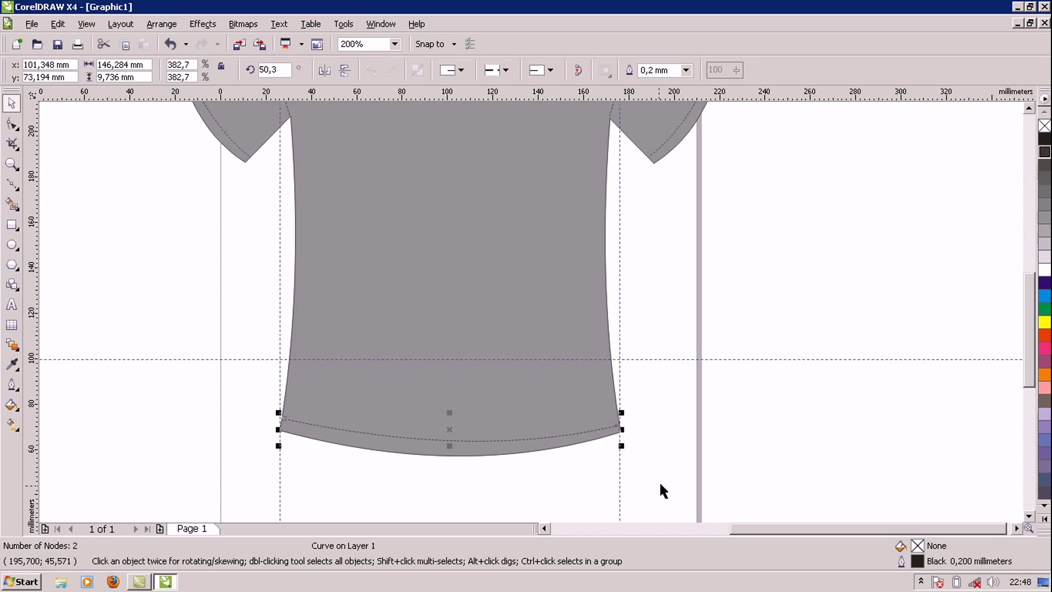
Step: Rotate the dashed hem line to about 50.8° to follow the curve of the shirt's bottom edge
{"action": "left_click", "coordinate": [482, 441]}
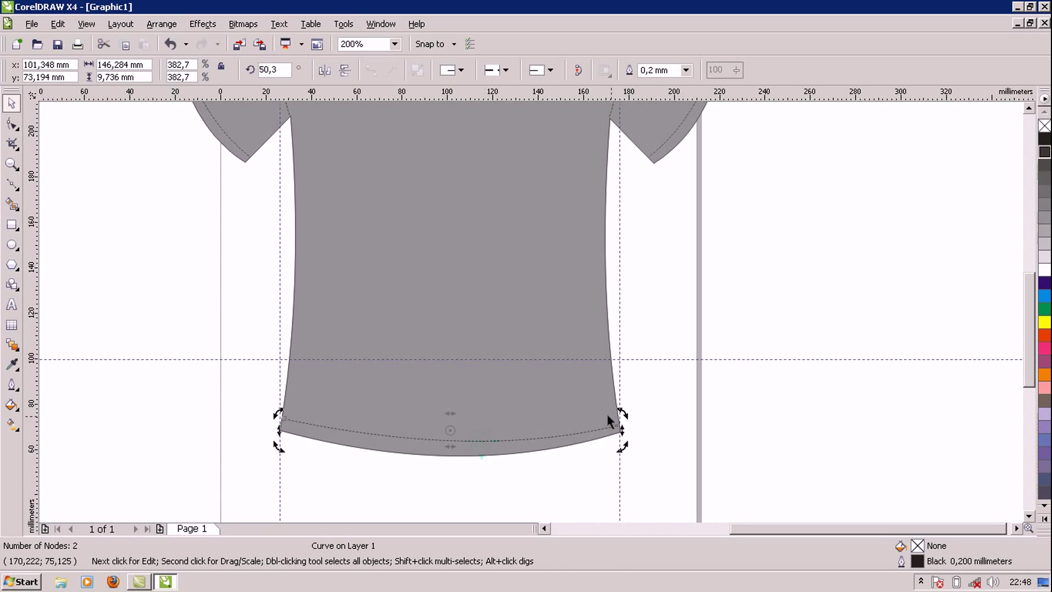
{"action": "left_click_drag", "start_coordinate": [624, 411], "coordinate": [623, 409]}
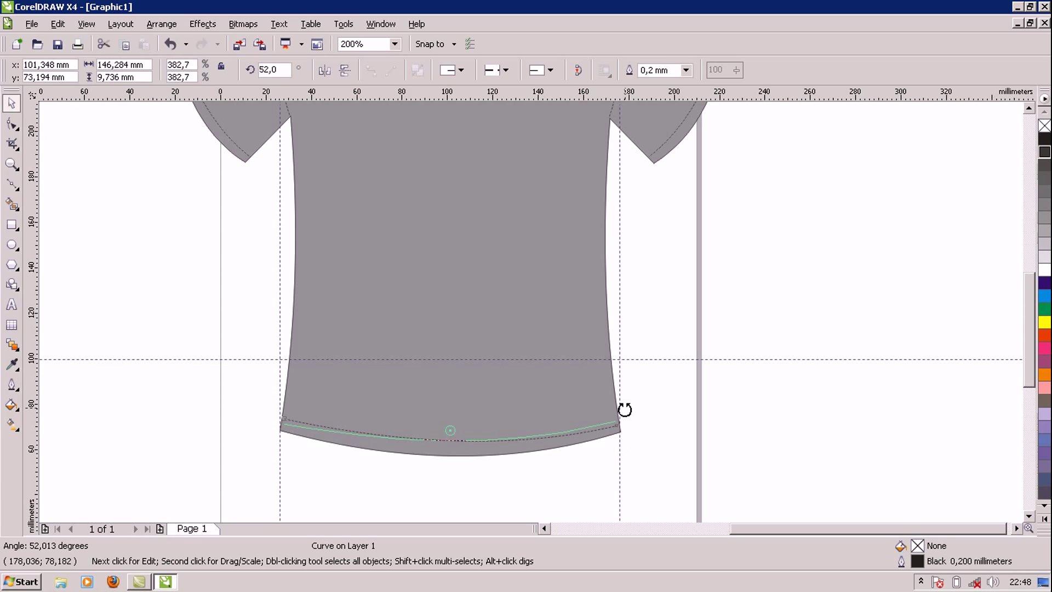
{"action": "left_click_drag", "start_coordinate": [624, 410], "coordinate": [626, 415]}
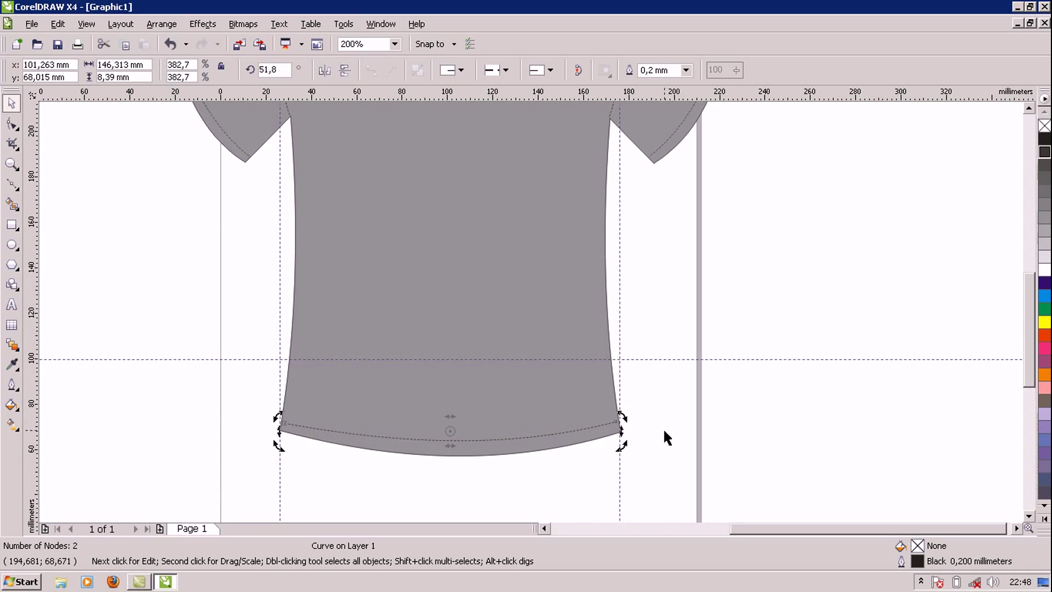
{"action": "left_click_drag", "start_coordinate": [623, 419], "coordinate": [621, 414]}
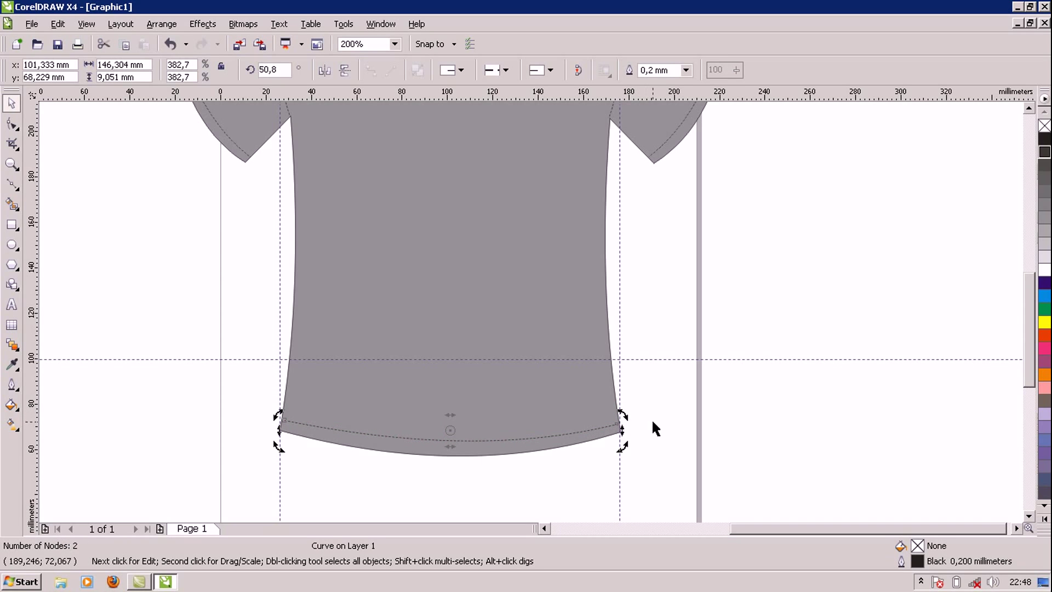
Step: Try a further slight rotation of the dashed hem line, and undo it
{"action": "left_click", "coordinate": [528, 418]}
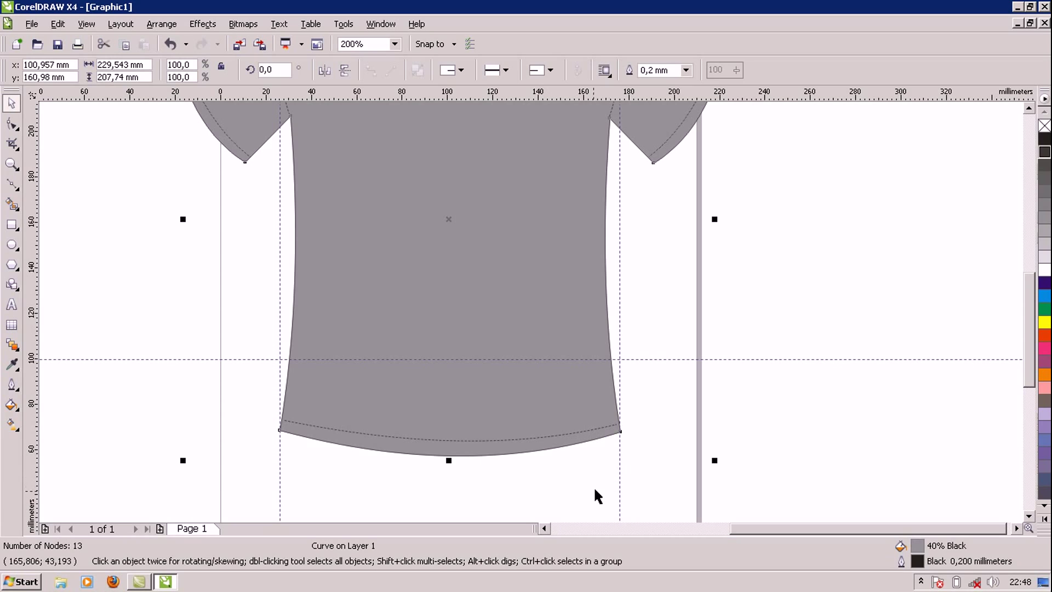
{"action": "left_click", "coordinate": [525, 436]}
{"action": "left_click", "coordinate": [528, 437]}
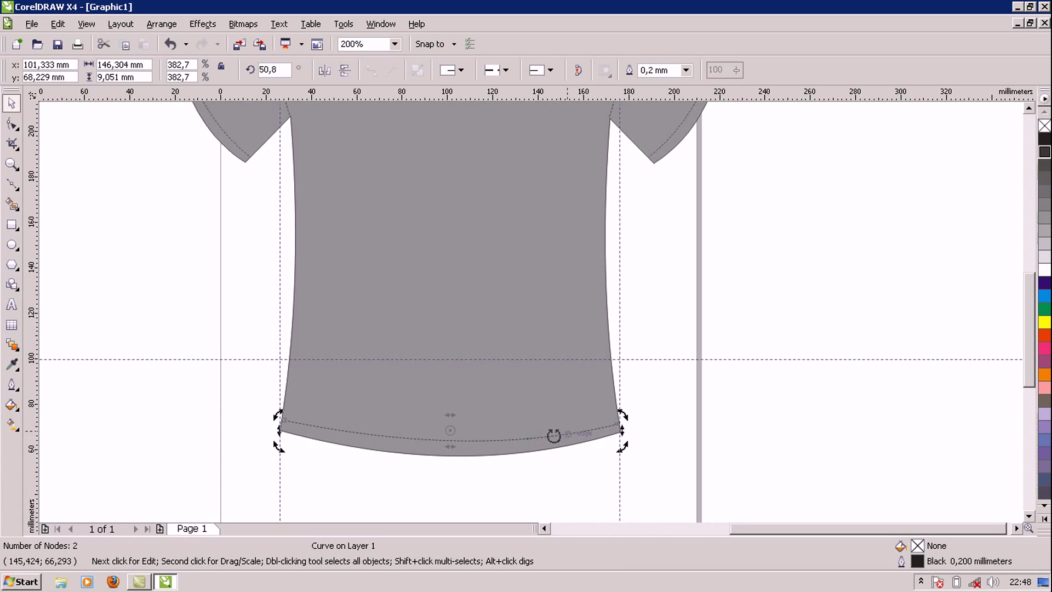
{"action": "left_click_drag", "start_coordinate": [625, 415], "coordinate": [624, 416]}
{"action": "scroll", "coordinate": [605, 432], "scroll_direction": "up", "scroll_amount": 1}
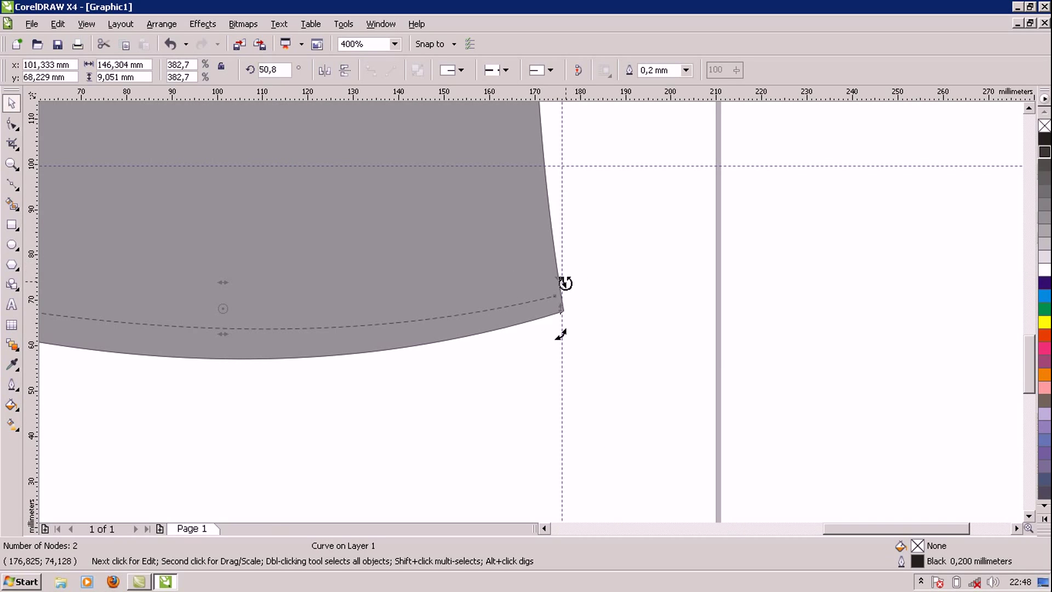
{"action": "left_click_drag", "start_coordinate": [565, 283], "coordinate": [563, 281]}
{"action": "left_click", "coordinate": [521, 355]}
{"action": "scroll", "coordinate": [529, 310], "scroll_direction": "down", "scroll_amount": 1}
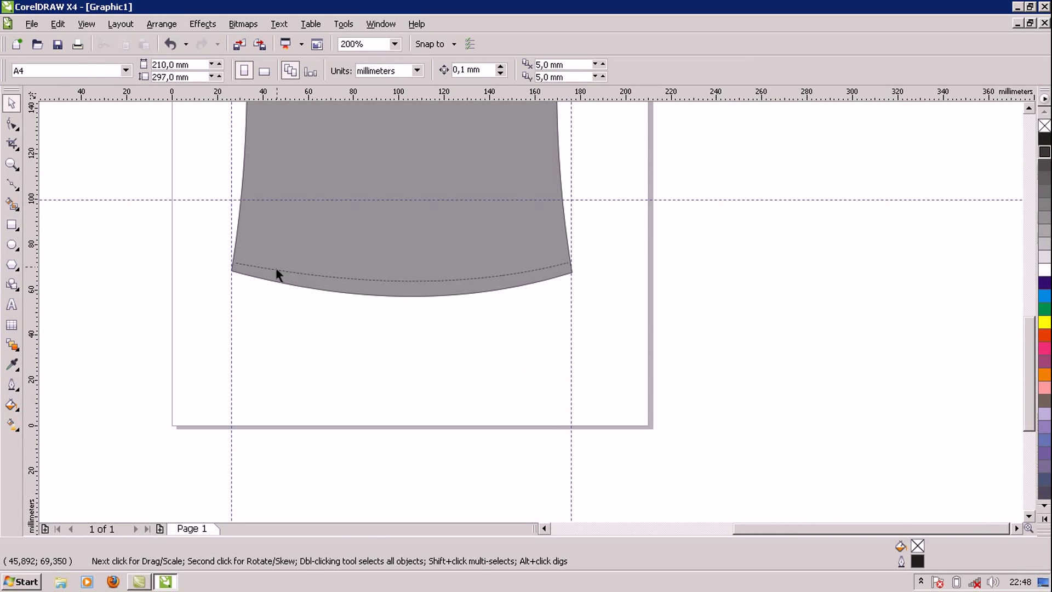
{"action": "left_click", "coordinate": [290, 249]}
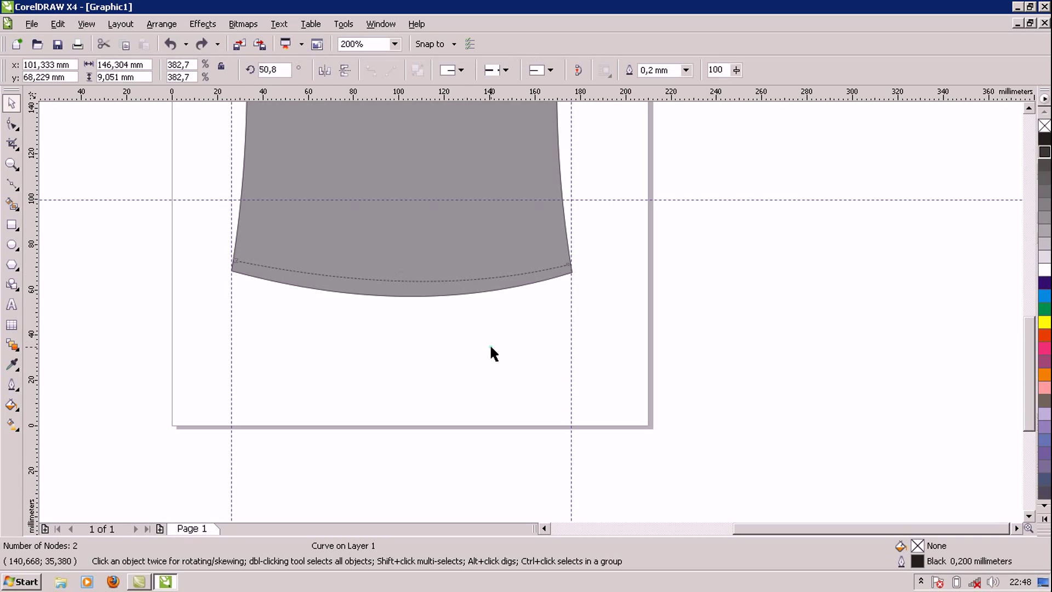
Step: Move the dashed hem line's right end node up and outward so it meets the shirt's side edge
{"action": "left_click", "coordinate": [445, 280]}
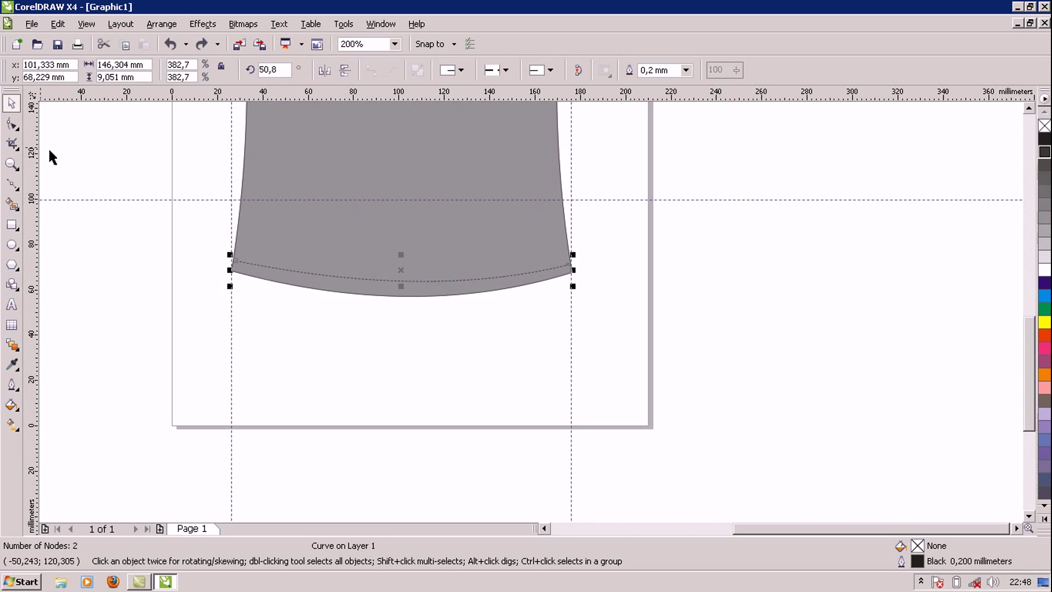
{"action": "left_click", "coordinate": [13, 128]}
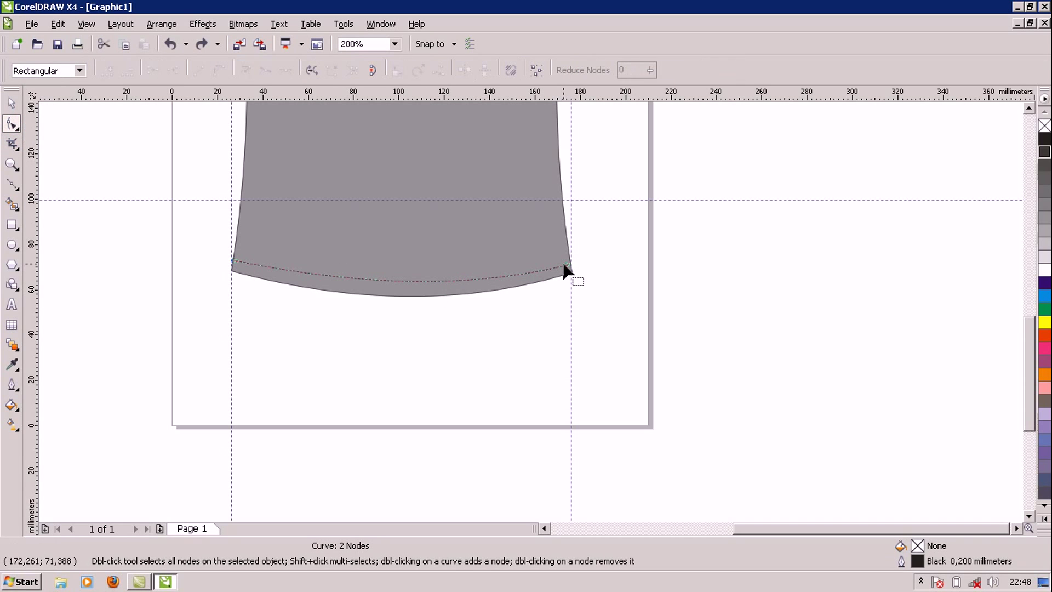
{"action": "scroll", "coordinate": [567, 268], "scroll_direction": "up", "scroll_amount": 1}
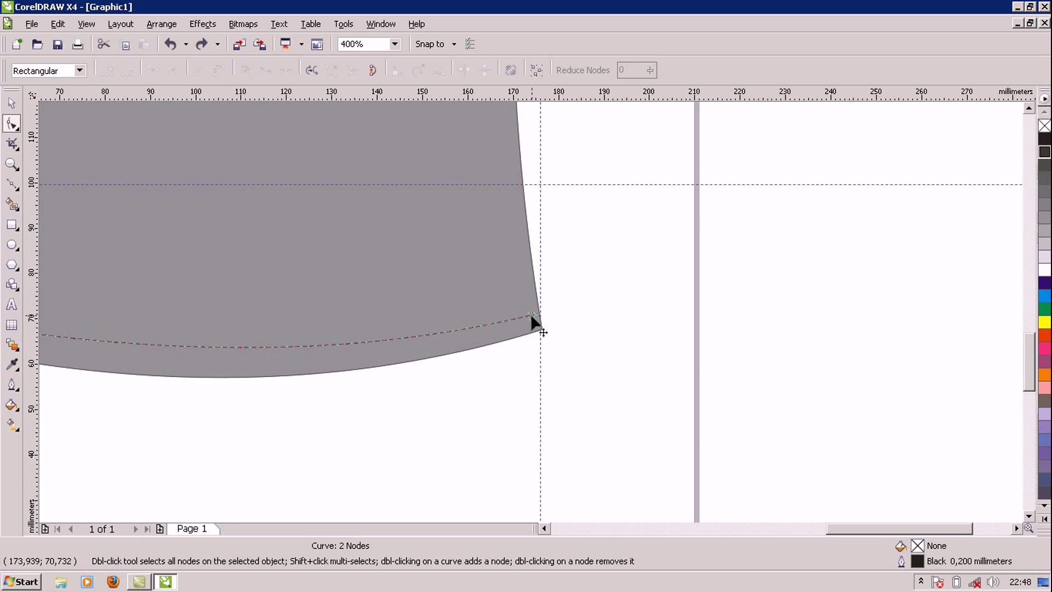
{"action": "left_click_drag", "start_coordinate": [532, 316], "coordinate": [537, 307]}
{"action": "left_click", "coordinate": [398, 418]}
{"action": "scroll", "coordinate": [530, 317], "scroll_direction": "down", "scroll_amount": 2}
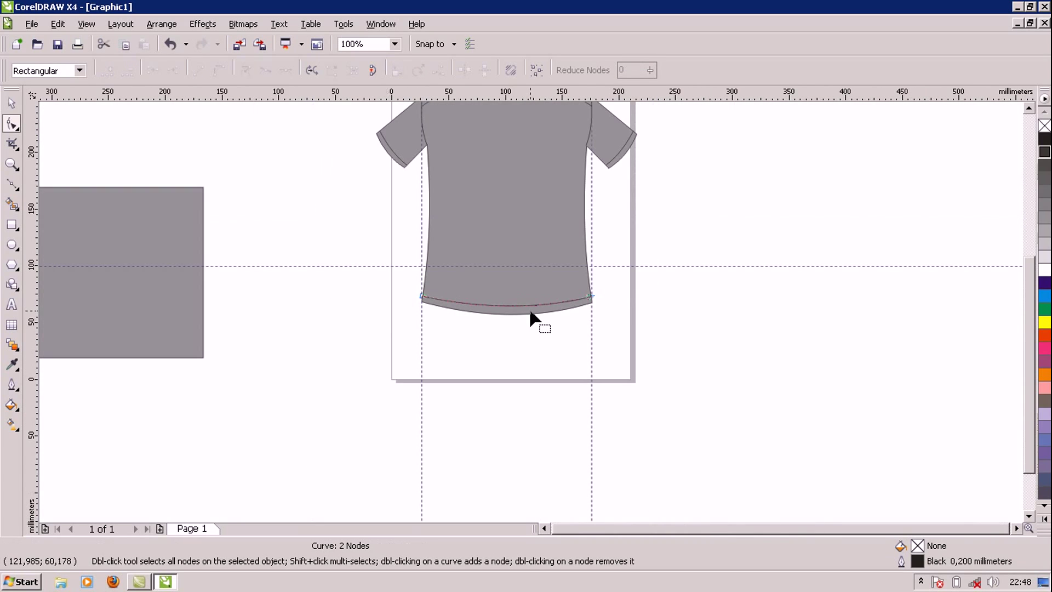
{"action": "scroll", "coordinate": [531, 317], "scroll_direction": "up", "scroll_amount": 1}
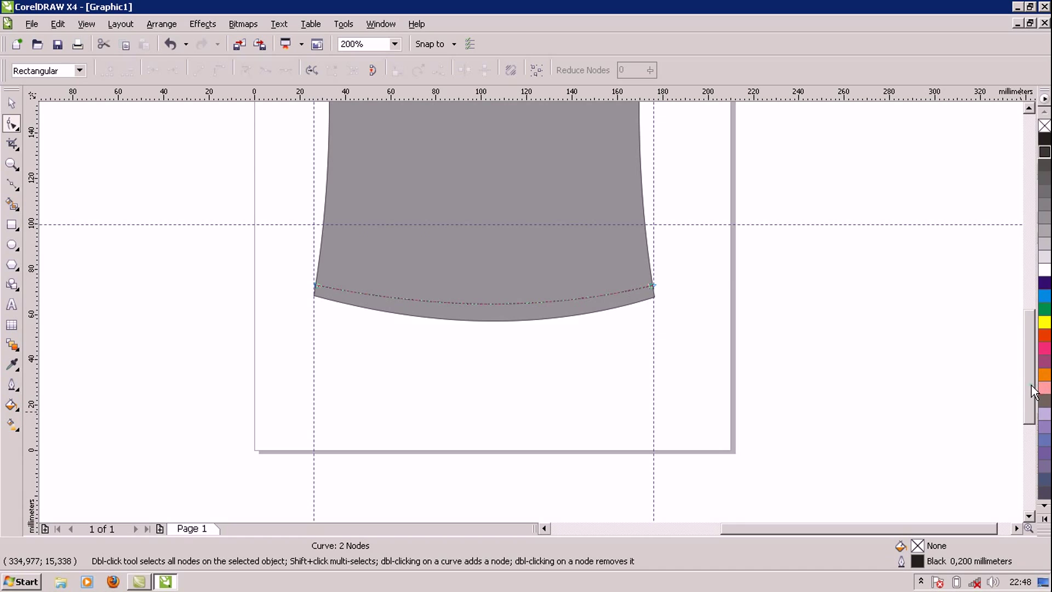
{"action": "left_click_drag", "start_coordinate": [1033, 392], "coordinate": [1013, 329]}
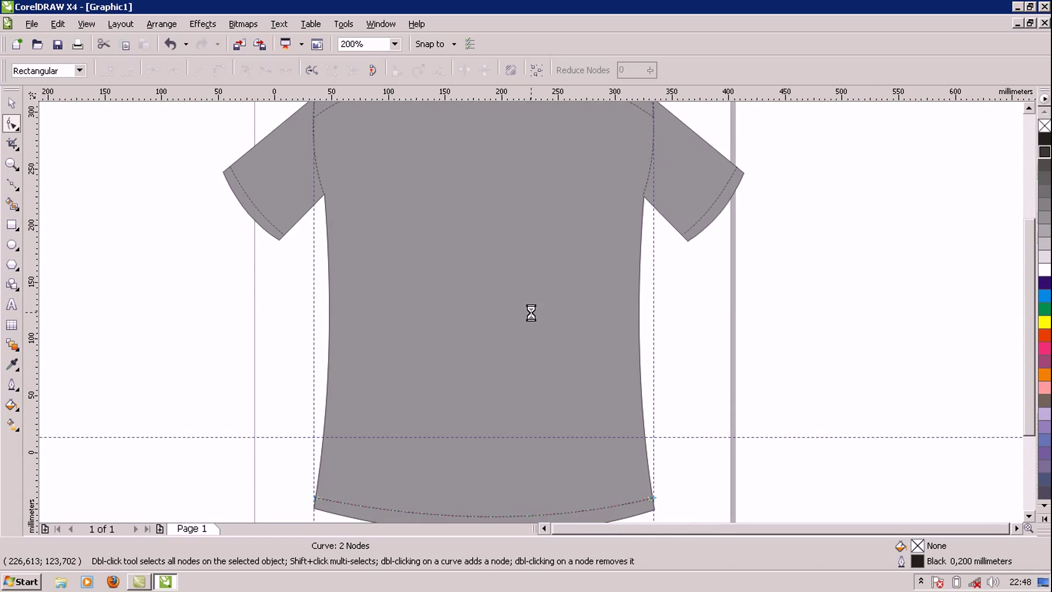
{"action": "scroll", "coordinate": [529, 311], "scroll_direction": "down", "scroll_amount": 1}
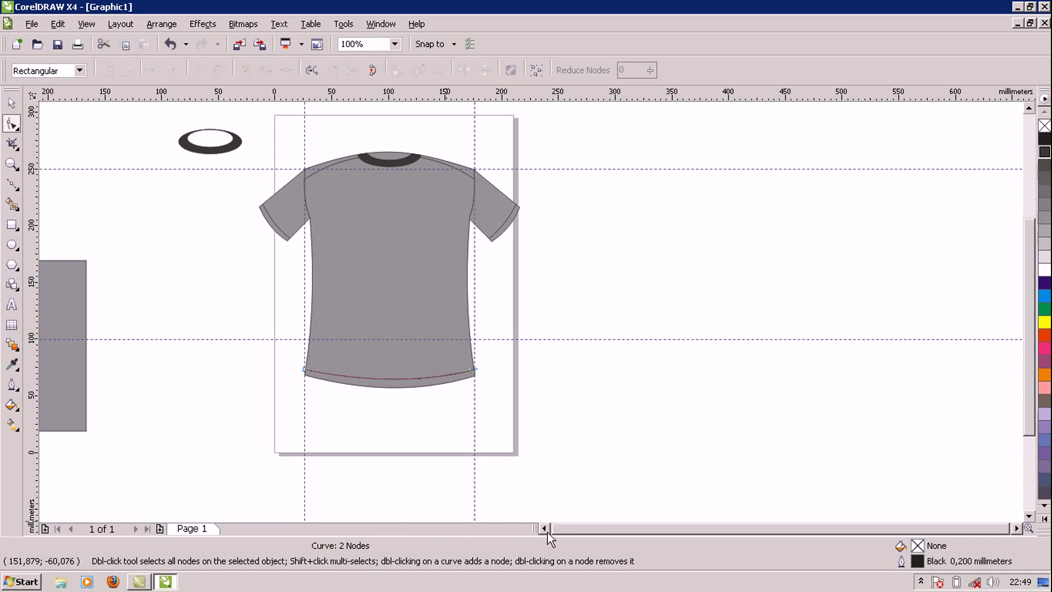
Step: Delete the spare grey square and the spare dark collar ring lying outside the page
{"action": "left_click", "coordinate": [574, 530]}
{"action": "left_click", "coordinate": [72, 317]}
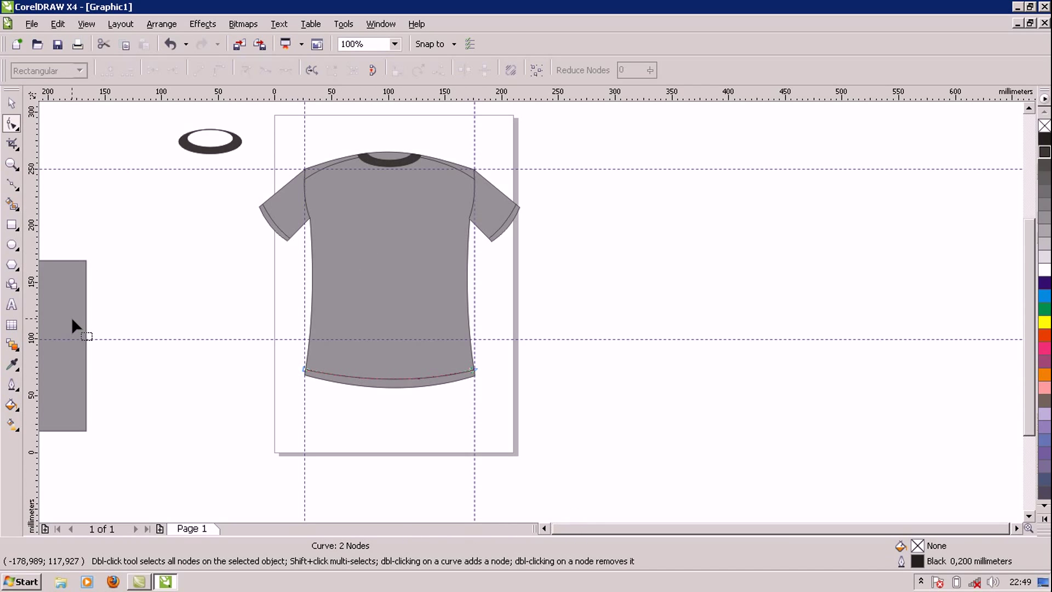
{"action": "left_click", "coordinate": [72, 320]}
{"action": "left_click", "coordinate": [12, 107]}
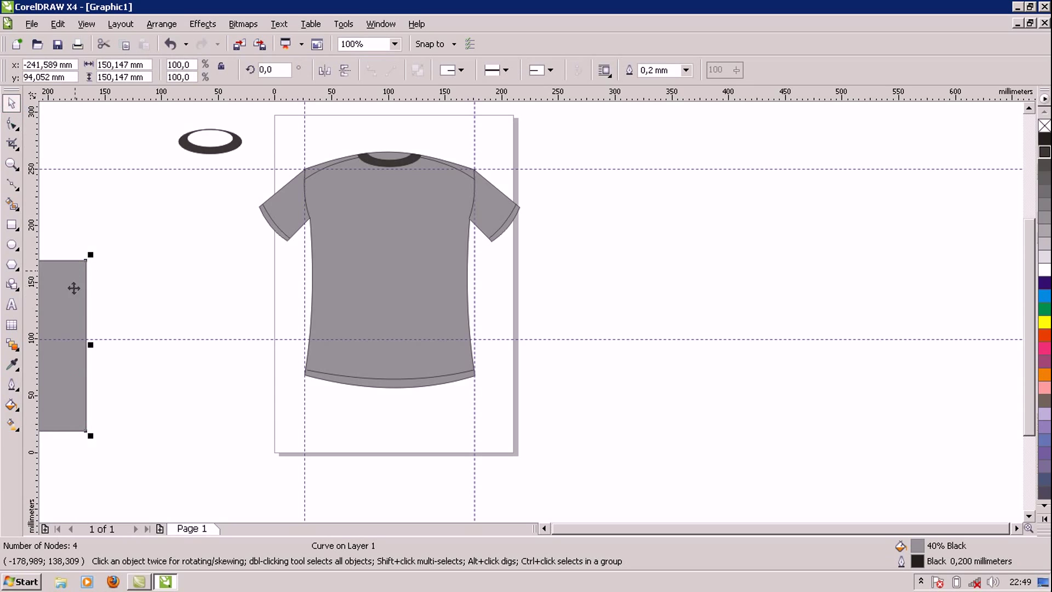
{"action": "key", "text": "Delete"}
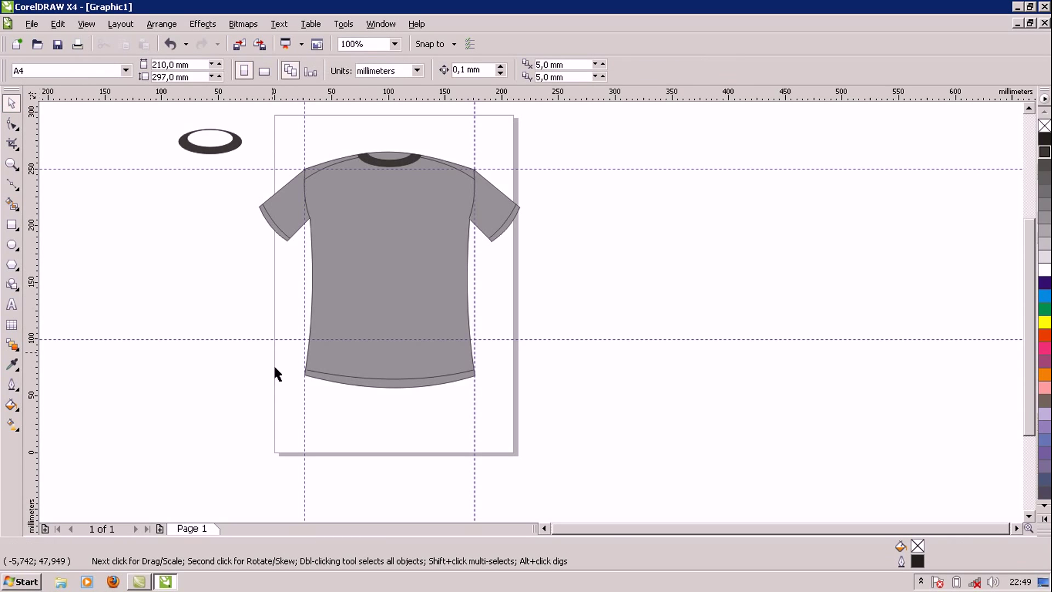
{"action": "left_click", "coordinate": [197, 155]}
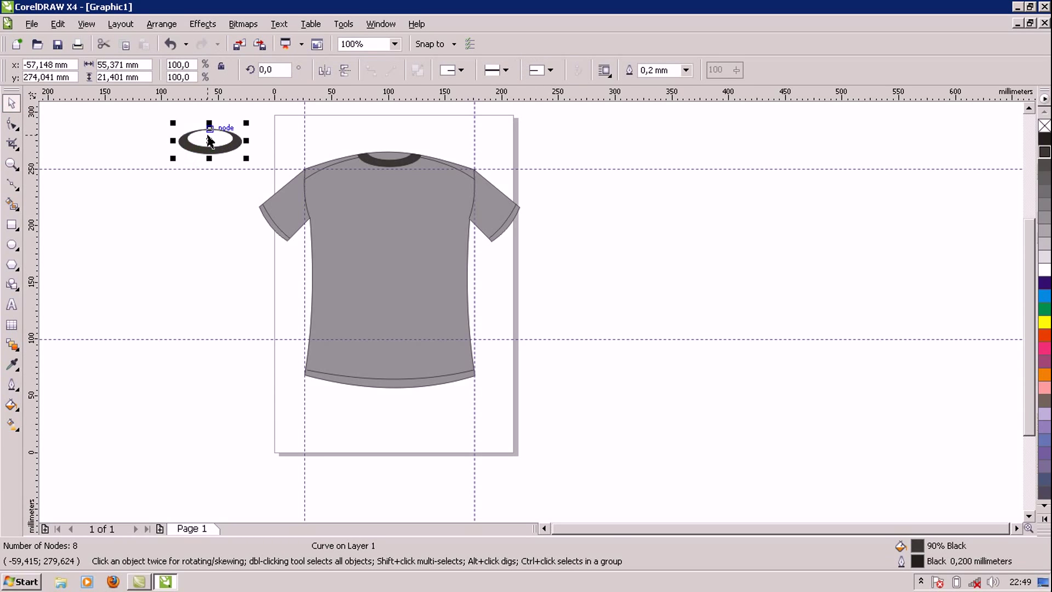
{"action": "key", "text": "Delete"}
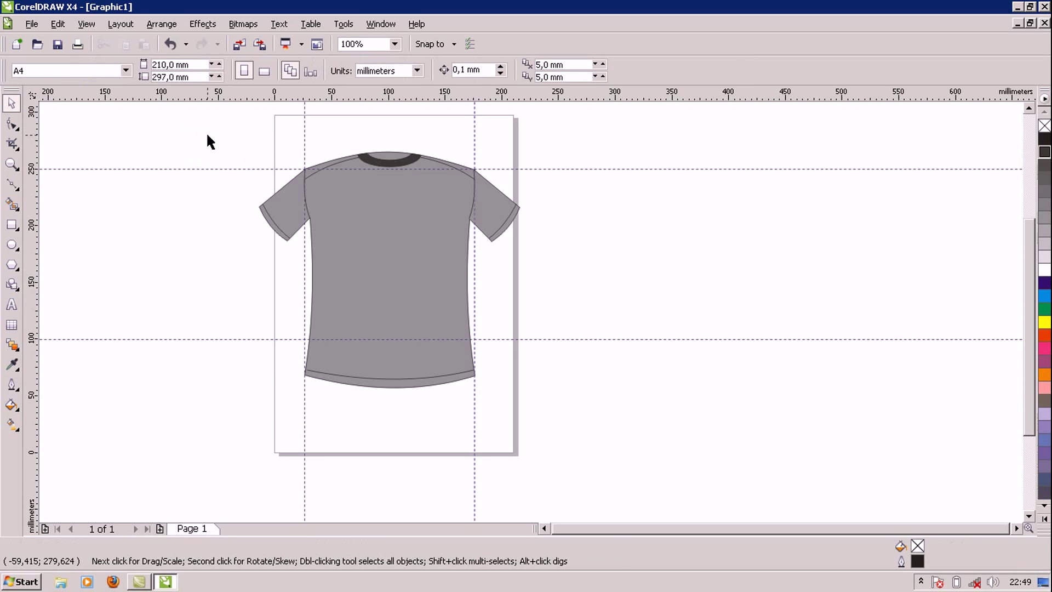
Step: Delete the two horizontal and two vertical guidelines around the T-shirt
{"action": "left_click", "coordinate": [200, 168]}
{"action": "key", "text": "Delete"}
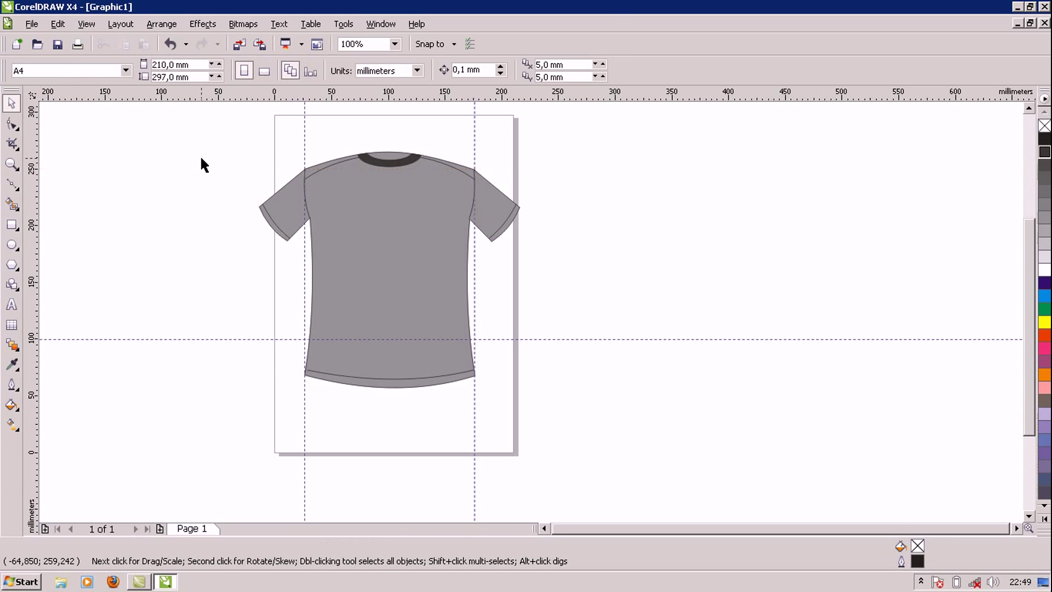
{"action": "left_click", "coordinate": [304, 140]}
{"action": "key", "text": "Delete"}
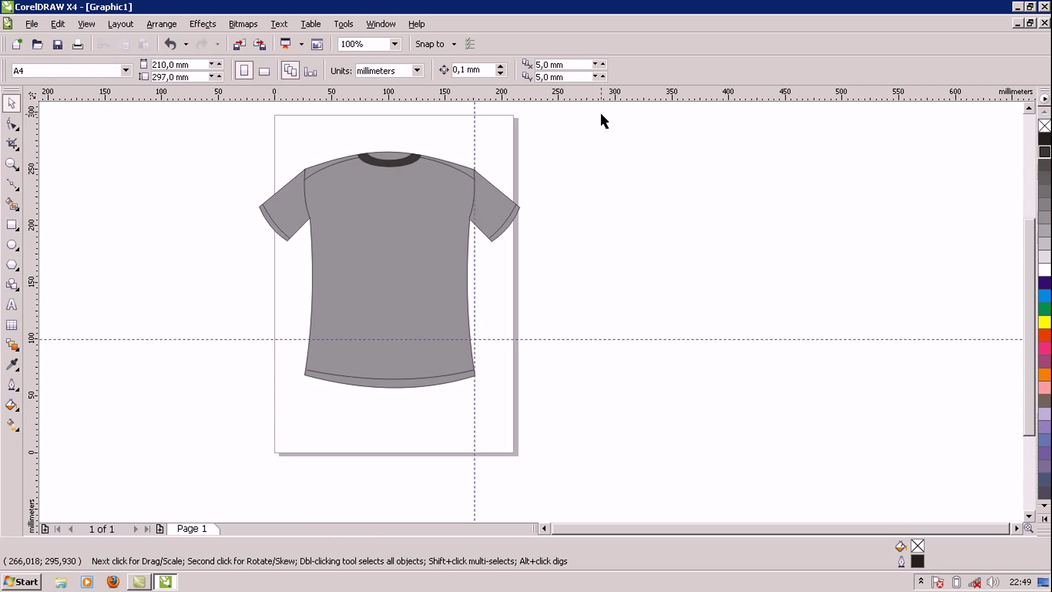
{"action": "left_click", "coordinate": [475, 144]}
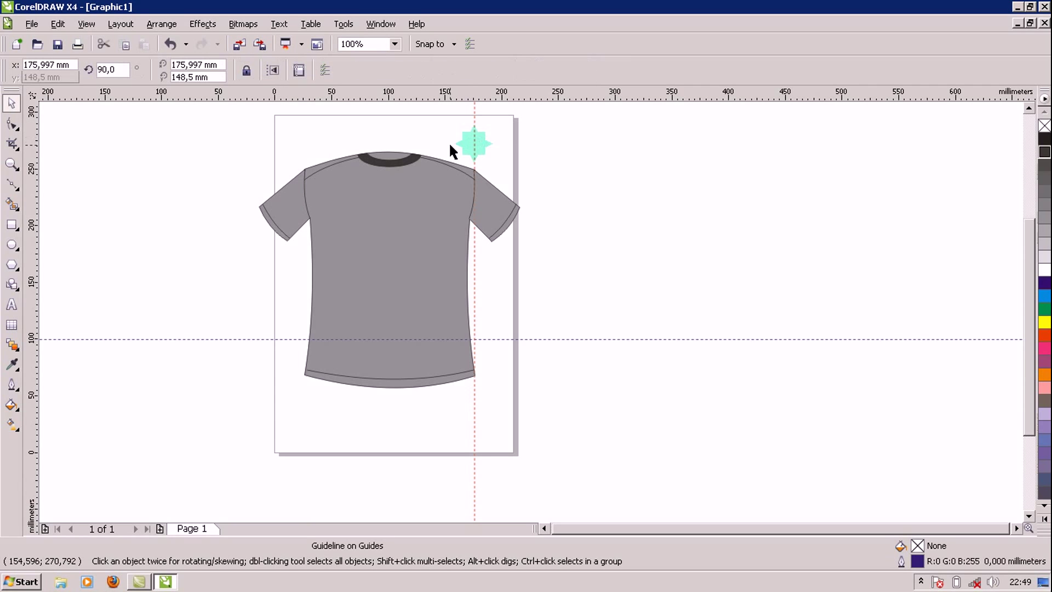
{"action": "key", "text": "Delete"}
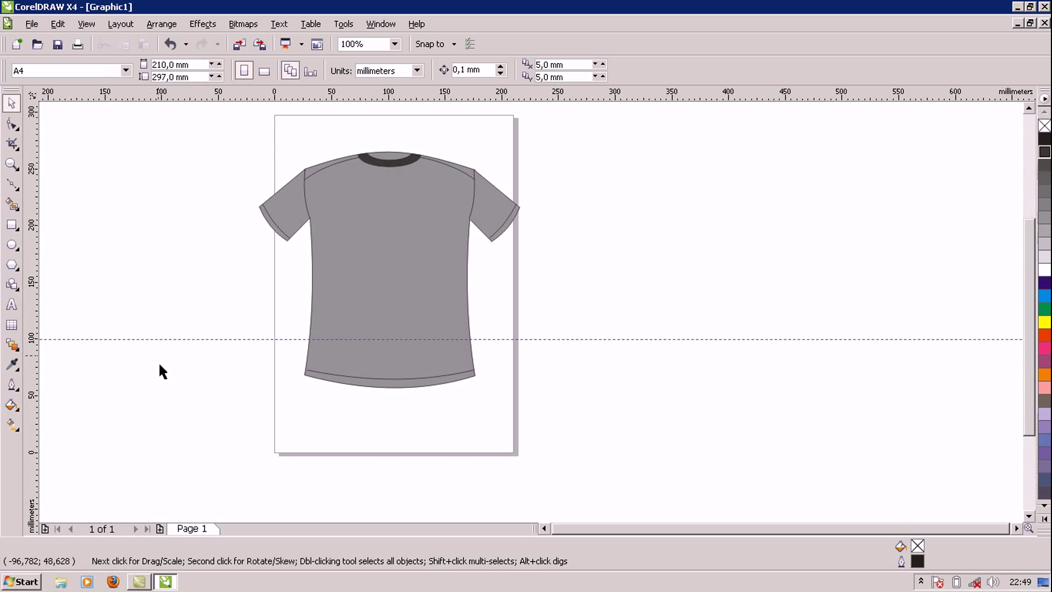
{"action": "left_click", "coordinate": [156, 339]}
{"action": "key", "text": "Delete"}
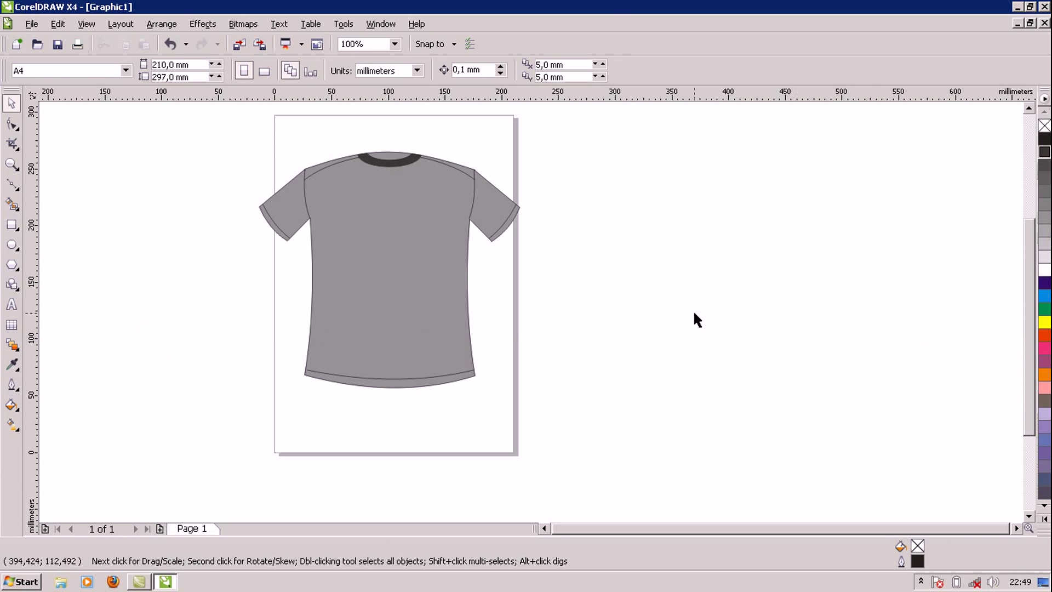
{"action": "left_click", "coordinate": [921, 581]}
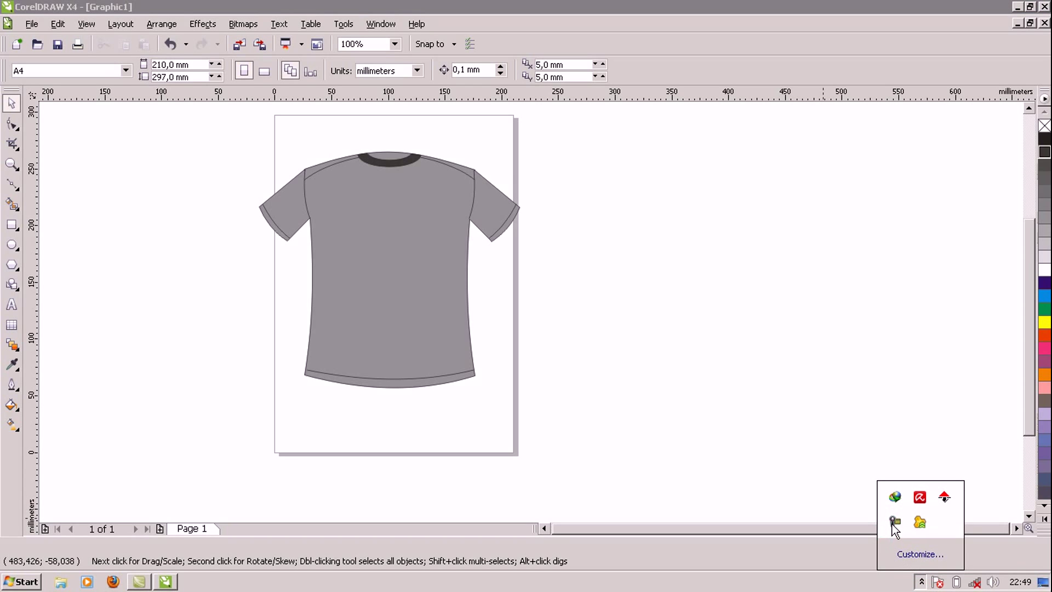
{"action": "left_click", "coordinate": [894, 522]}
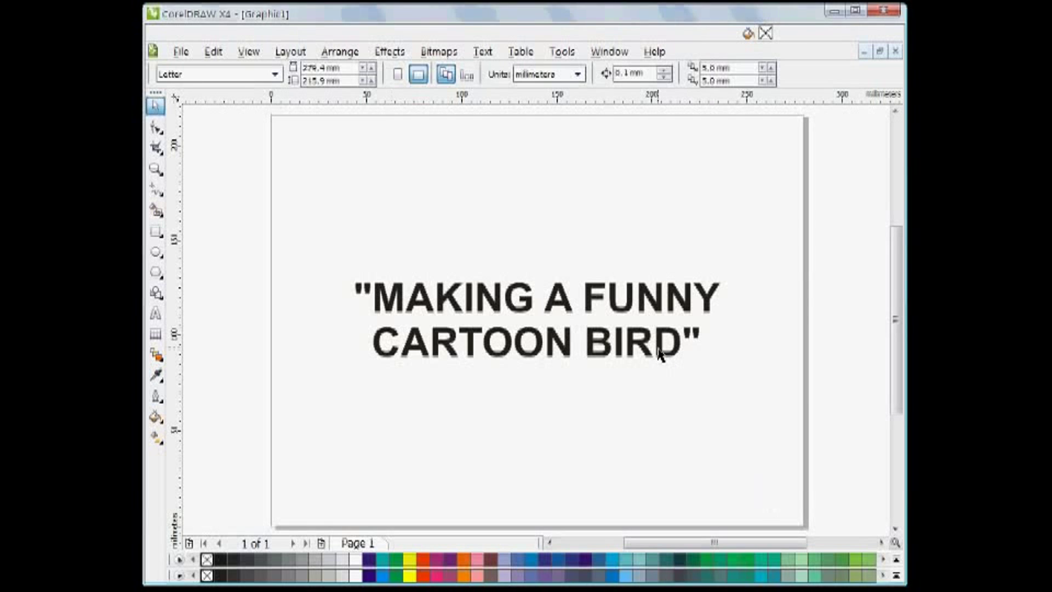
Step: Delete the title text "MAKING A FUNNY CARTOON BIRD" from the page
{"action": "left_click", "coordinate": [658, 349]}
{"action": "mouse_move", "coordinate": [722, 361]}
{"action": "left_mouse_down"}
{"action": "mouse_move", "coordinate": [661, 341]}
{"action": "mouse_move", "coordinate": [719, 379]}
{"action": "mouse_move", "coordinate": [603, 340]}
{"action": "mouse_move", "coordinate": [707, 367]}
{"action": "left_mouse_up"}
{"action": "key", "text": "Delete"}
Step: Draw the bird's closed straight-segment outline with three crest spikes, a long feather behind the head, neck and wide body
{"action": "left_click", "coordinate": [156, 189]}
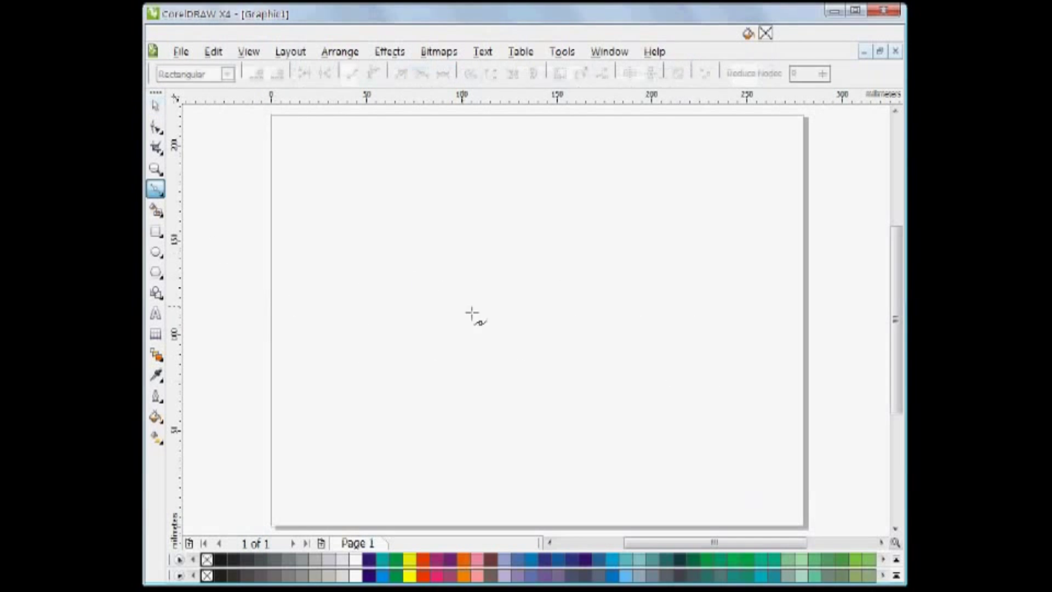
{"action": "left_click", "coordinate": [585, 195]}
{"action": "left_click", "coordinate": [551, 217]}
{"action": "left_click", "coordinate": [559, 190]}
{"action": "left_click", "coordinate": [541, 217]}
{"action": "left_click", "coordinate": [516, 191]}
{"action": "left_click", "coordinate": [523, 217]}
{"action": "left_click", "coordinate": [391, 215]}
{"action": "left_click", "coordinate": [513, 226]}
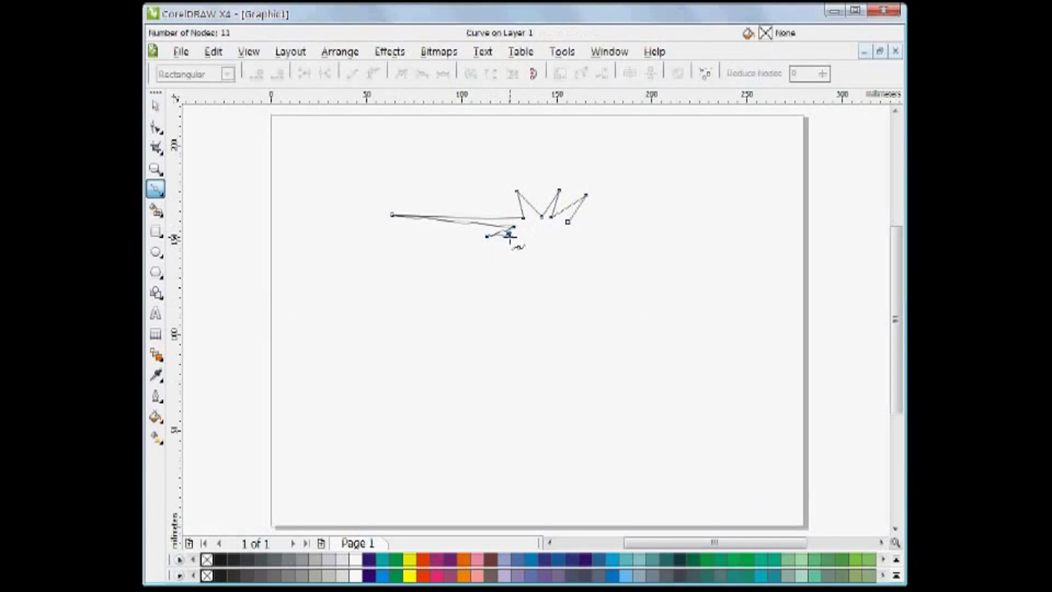
{"action": "left_click", "coordinate": [459, 399]}
{"action": "left_click", "coordinate": [575, 432]}
{"action": "left_click", "coordinate": [663, 406]}
{"action": "left_click", "coordinate": [584, 259]}
{"action": "left_click", "coordinate": [568, 221]}
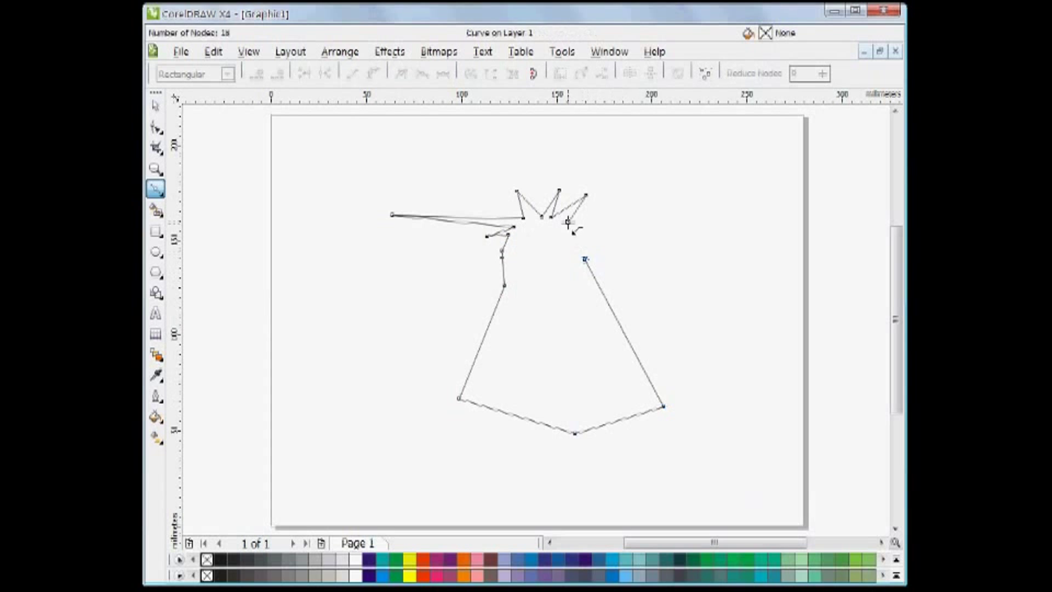
Step: Convert the bird outline's segments to curves and bow the body's sides and underside outward
{"action": "key", "text": "F10"}
{"action": "key", "text": "ctrl+a"}
{"action": "left_click_drag", "start_coordinate": [605, 297], "coordinate": [648, 335]}
{"action": "left_click_drag", "start_coordinate": [618, 419], "coordinate": [619, 431]}
{"action": "left_click_drag", "start_coordinate": [532, 420], "coordinate": [532, 430]}
{"action": "left_click_drag", "start_coordinate": [493, 314], "coordinate": [481, 314]}
{"action": "left_click_drag", "start_coordinate": [466, 359], "coordinate": [451, 376]}
{"action": "left_click_drag", "start_coordinate": [470, 320], "coordinate": [493, 321]}
Step: Delete the extra nodes along the back of the bird's neck
{"action": "left_click", "coordinate": [502, 250]}
{"action": "left_click_drag", "start_coordinate": [451, 273], "coordinate": [584, 209]}
{"action": "key", "text": "Delete"}
{"action": "left_click", "coordinate": [504, 285]}
Step: Bow the crest spikes and the long head feather into rounded leaf-like shapes
{"action": "left_click_drag", "start_coordinate": [571, 205], "coordinate": [570, 202]}
{"action": "left_click_drag", "start_coordinate": [556, 202], "coordinate": [547, 201]}
{"action": "left_click_drag", "start_coordinate": [526, 200], "coordinate": [530, 200]}
{"action": "left_click_drag", "start_coordinate": [521, 205], "coordinate": [432, 247]}
{"action": "left_click", "coordinate": [392, 215]}
{"action": "left_click_drag", "start_coordinate": [435, 213], "coordinate": [415, 207]}
{"action": "key", "text": "space"}
Step: Draw a closed five-node beak shape extending from the middle of the head past the front of the body
{"action": "left_click", "coordinate": [155, 189]}
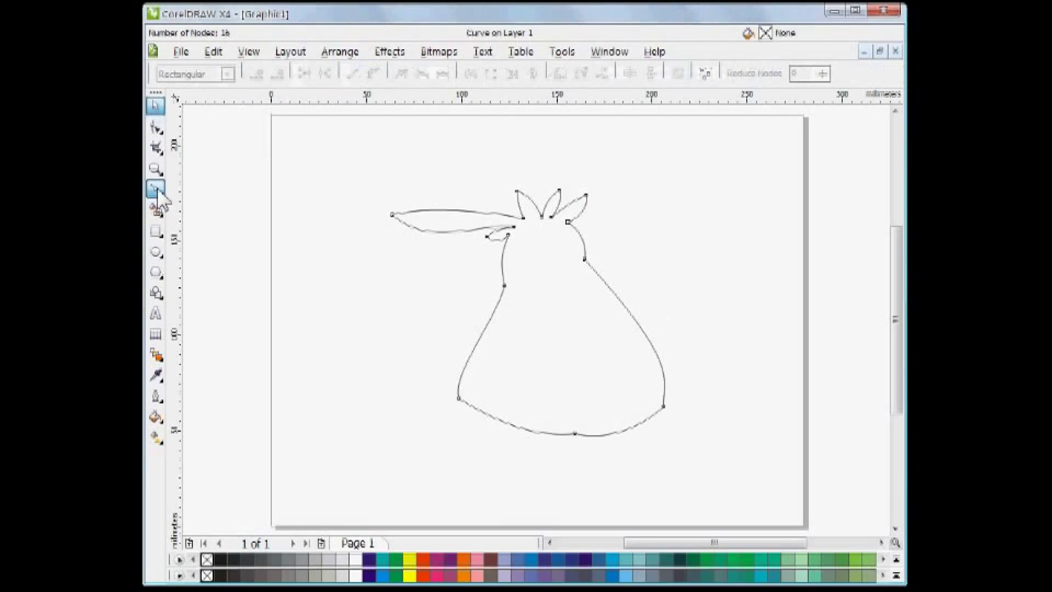
{"action": "left_click_drag", "start_coordinate": [567, 249], "coordinate": [670, 268]}
{"action": "left_click", "coordinate": [609, 286]}
{"action": "left_click", "coordinate": [541, 260]}
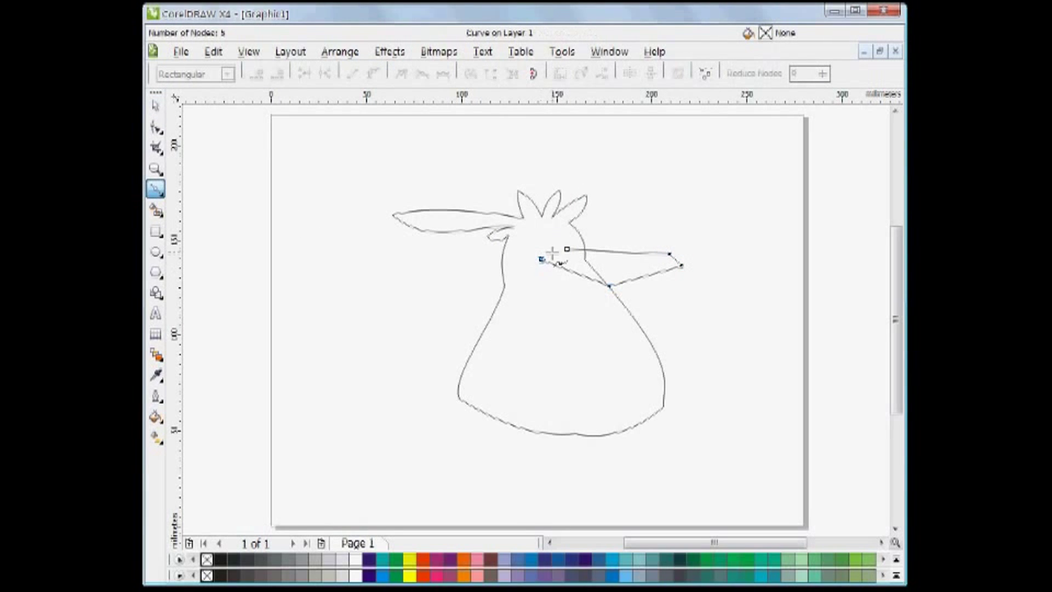
{"action": "left_click", "coordinate": [567, 249]}
Step: Curve the beak's segments into a smooth pointed oval and delete the extra node above its tip
{"action": "key", "text": "F10"}
{"action": "left_click_drag", "start_coordinate": [467, 219], "coordinate": [726, 333]}
{"action": "left_click", "coordinate": [705, 262]}
{"action": "left_click_drag", "start_coordinate": [567, 249], "coordinate": [575, 248]}
{"action": "left_click_drag", "start_coordinate": [563, 252], "coordinate": [559, 250]}
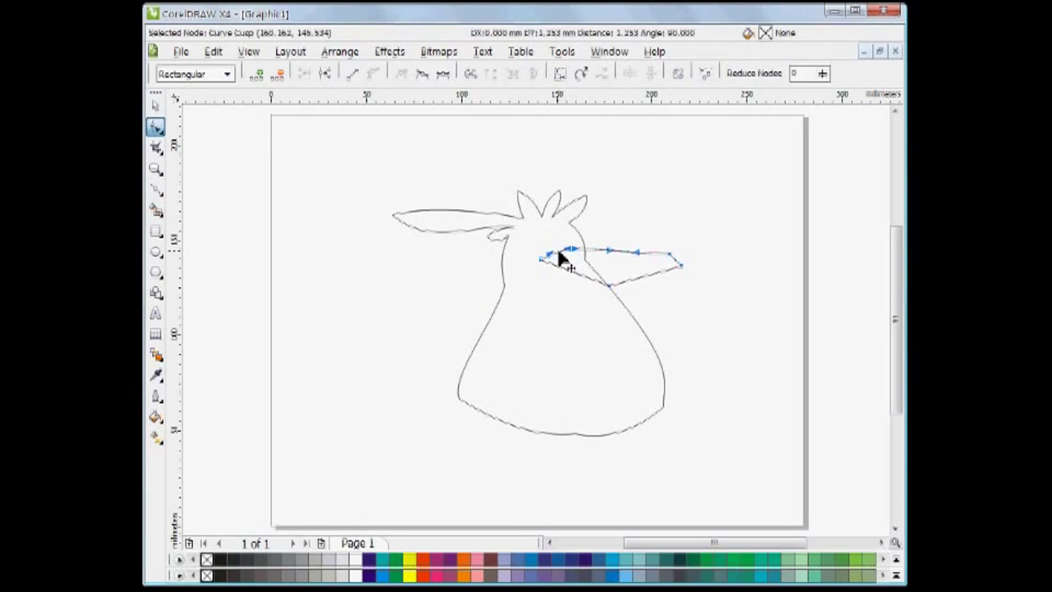
{"action": "double_click", "coordinate": [668, 254]}
{"action": "left_click_drag", "start_coordinate": [642, 277], "coordinate": [563, 285]}
{"action": "left_click", "coordinate": [561, 266]}
{"action": "left_click", "coordinate": [575, 248]}
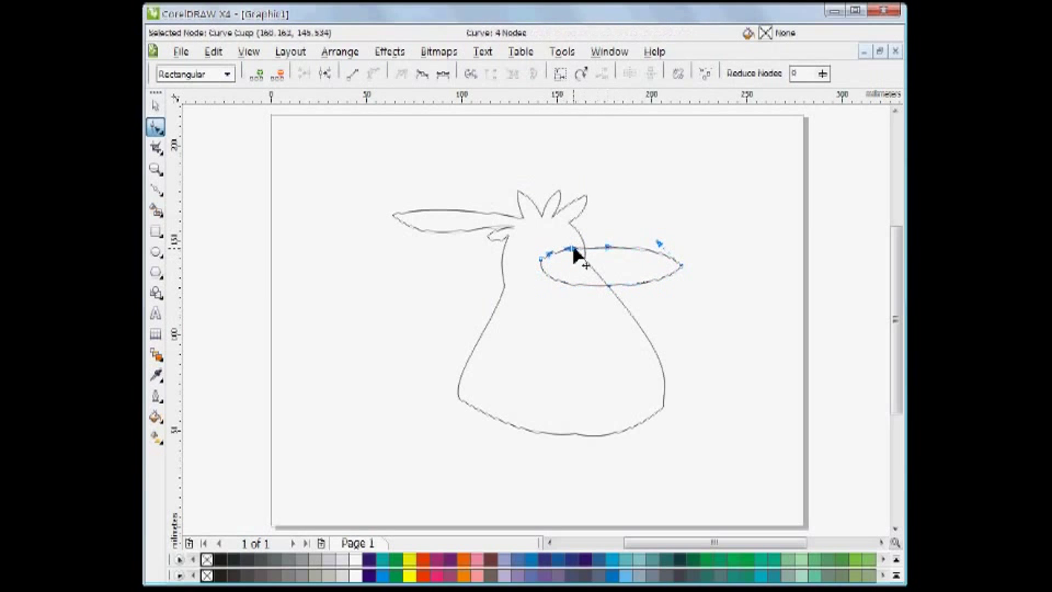
{"action": "left_click", "coordinate": [681, 266]}
{"action": "left_click_drag", "start_coordinate": [662, 284], "coordinate": [635, 282]}
Step: Draw a three-node mouth line from the beak's tip through its middle to its inner end
{"action": "left_click", "coordinate": [155, 189]}
{"action": "left_click", "coordinate": [681, 265]}
{"action": "left_click", "coordinate": [578, 270]}
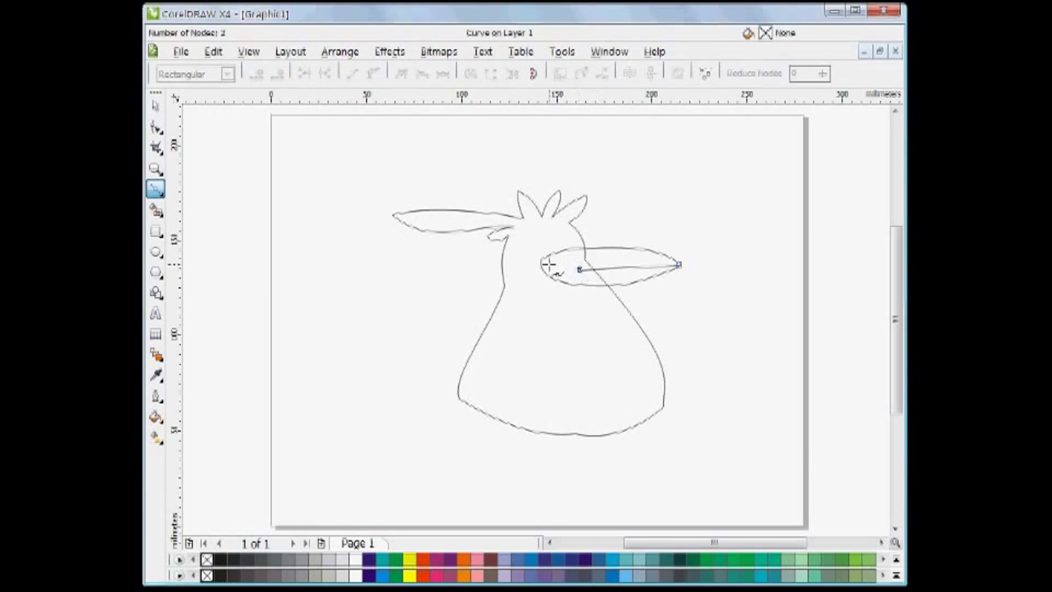
{"action": "left_click", "coordinate": [542, 262]}
Step: Curve the mouth line downward with a smooth middle node and align its outer end with the beak's tip
{"action": "left_click", "coordinate": [156, 127]}
{"action": "left_click_drag", "start_coordinate": [517, 226], "coordinate": [737, 279]}
{"action": "left_click", "coordinate": [578, 270]}
{"action": "left_click_drag", "start_coordinate": [610, 270], "coordinate": [610, 274]}
{"action": "scroll", "coordinate": [587, 238], "scroll_direction": "up", "scroll_amount": 3}
{"action": "left_click_drag", "start_coordinate": [472, 341], "coordinate": [430, 326]}
{"action": "left_click_drag", "start_coordinate": [560, 357], "coordinate": [556, 372]}
{"action": "left_click", "coordinate": [881, 542]}
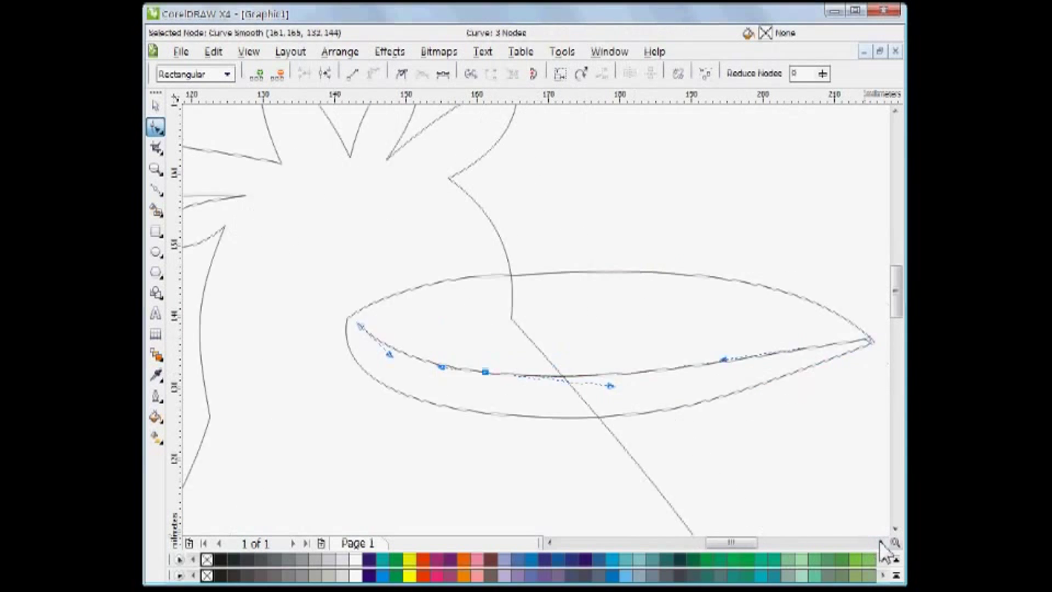
{"action": "left_click", "coordinate": [880, 542]}
{"action": "left_click_drag", "start_coordinate": [797, 338], "coordinate": [802, 342]}
Step: Draw a thin curved crease beside the beak's inner corner, deleting its extra node and bending its edges
{"action": "key", "text": "F5"}
{"action": "left_click_drag", "start_coordinate": [277, 282], "coordinate": [228, 329]}
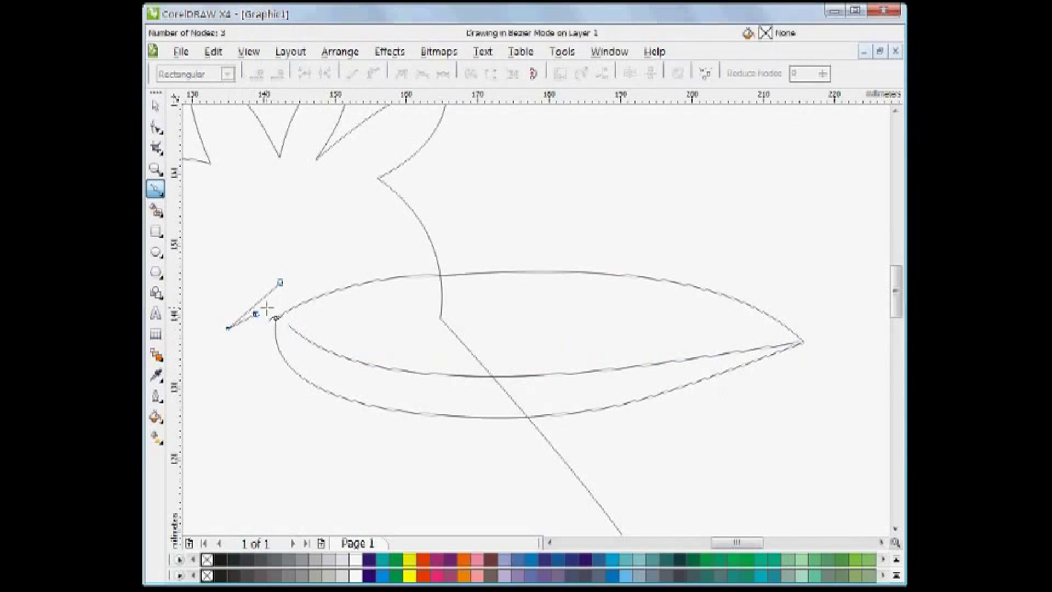
{"action": "key", "text": "F10"}
{"action": "double_click", "coordinate": [255, 314]}
{"action": "mouse_move", "coordinate": [267, 294]}
{"action": "left_mouse_down"}
{"action": "mouse_move", "coordinate": [254, 292]}
{"action": "mouse_move", "coordinate": [273, 312]}
{"action": "left_mouse_up"}
{"action": "left_click", "coordinate": [155, 106]}
{"action": "left_click", "coordinate": [433, 228]}
Step: Draw an upright eye ellipse about 8.8 mm wide and 11.2 mm high and place it above the beak
{"action": "left_click", "coordinate": [156, 252]}
{"action": "left_click_drag", "start_coordinate": [349, 200], "coordinate": [422, 294]}
{"action": "key", "text": "space"}
{"action": "left_click_drag", "start_coordinate": [427, 195], "coordinate": [417, 208]}
{"action": "mouse_move", "coordinate": [379, 253]}
{"action": "left_mouse_down"}
{"action": "mouse_move", "coordinate": [349, 254]}
{"action": "mouse_move", "coordinate": [560, 245]}
{"action": "left_mouse_up"}
{"action": "scroll", "coordinate": [629, 236], "scroll_direction": "up", "scroll_amount": 2}
Step: Draw an iris circle about 6.5 mm wide inside the eye and a smaller pupil circle against its front edge
{"action": "left_click", "coordinate": [156, 251]}
{"action": "mouse_move", "coordinate": [478, 223]}
{"action": "left_mouse_down"}
{"action": "mouse_move", "coordinate": [540, 265]}
{"action": "mouse_move", "coordinate": [457, 200]}
{"action": "left_mouse_up"}
{"action": "key", "text": "space"}
{"action": "right_click", "coordinate": [458, 199]}
{"action": "left_click_drag", "start_coordinate": [514, 256], "coordinate": [498, 255]}
{"action": "left_click", "coordinate": [502, 227]}
Step: Fill the pupil black, the iris green and the outer eye pale yellow, stacking the pupil and iris in front
{"action": "left_click", "coordinate": [882, 559]}
{"action": "left_click", "coordinate": [882, 575]}
{"action": "left_click", "coordinate": [868, 575]}
{"action": "left_click", "coordinate": [491, 206]}
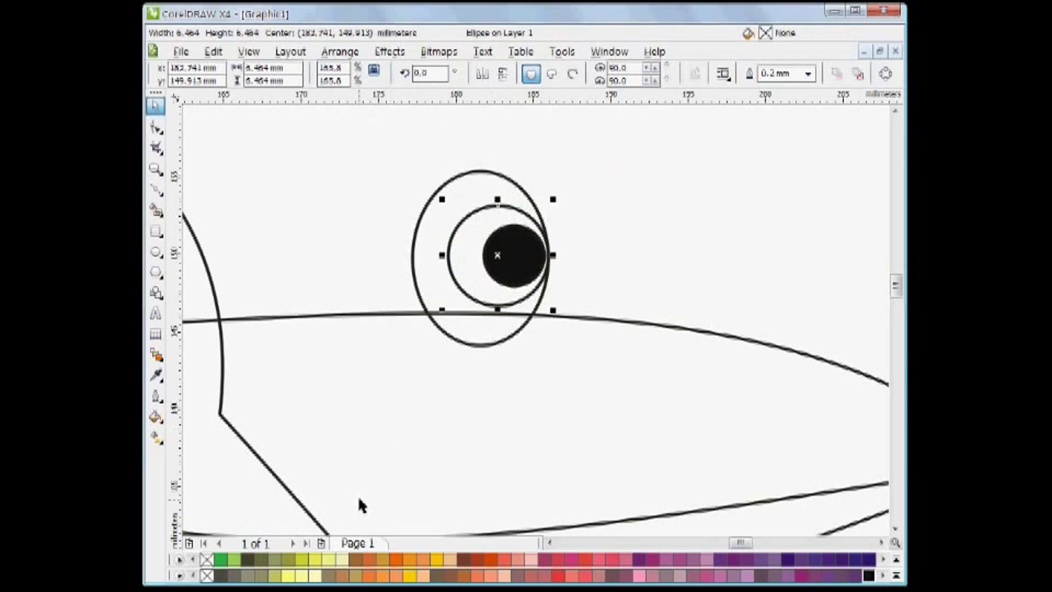
{"action": "left_click", "coordinate": [328, 559]}
{"action": "key", "text": "shift+Page_Down"}
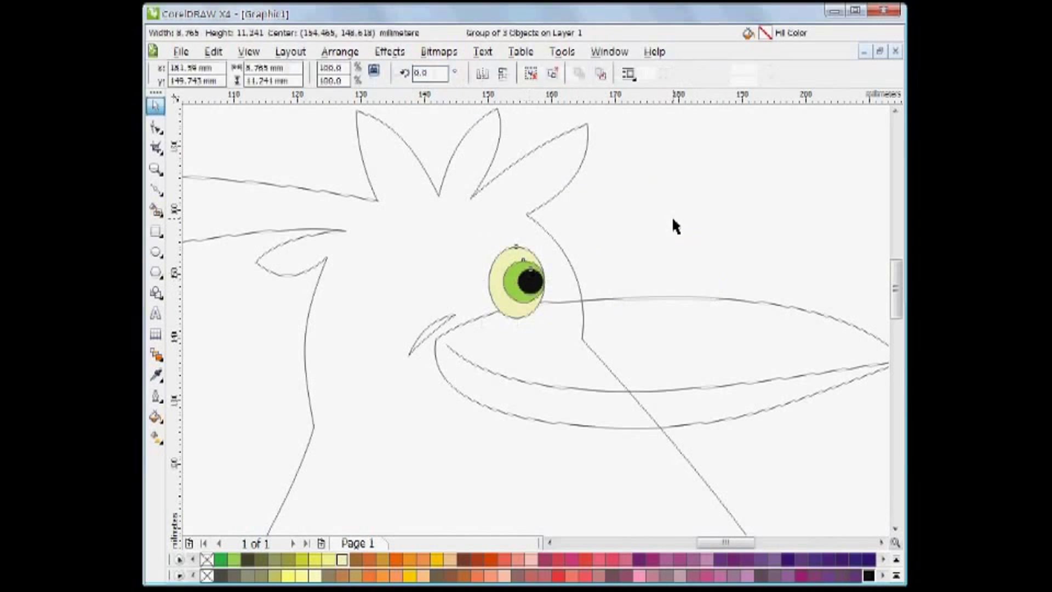
Step: Place a mirrored copy of the eye beside the first one and enlarge it slightly
{"action": "right_click", "coordinate": [548, 278]}
{"action": "left_click_drag", "start_coordinate": [496, 286], "coordinate": [624, 279]}
{"action": "left_click_drag", "start_coordinate": [597, 279], "coordinate": [540, 278]}
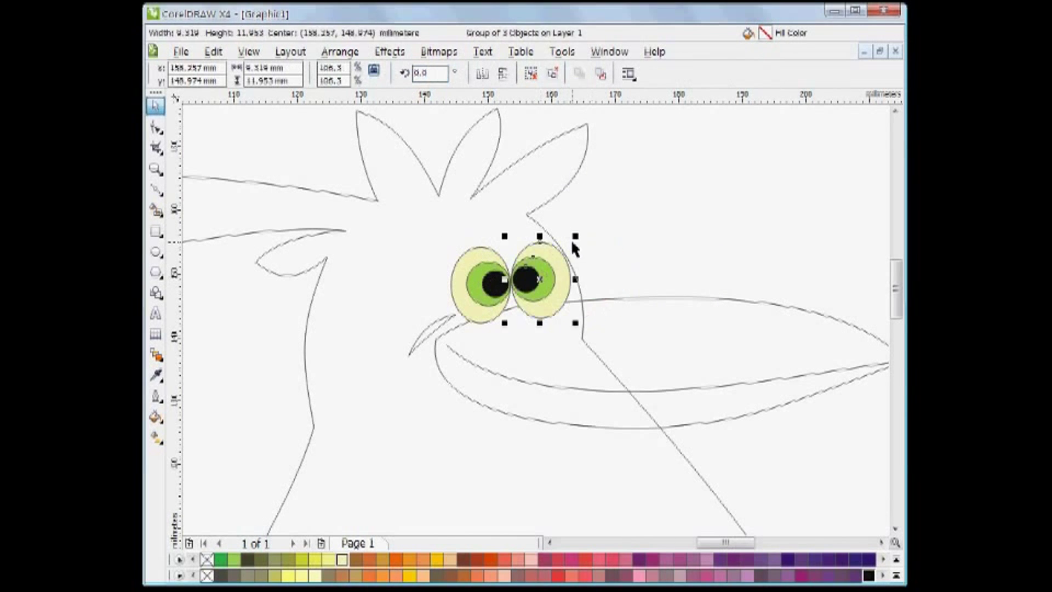
{"action": "left_click_drag", "start_coordinate": [574, 236], "coordinate": [583, 225]}
{"action": "left_click", "coordinate": [628, 240]}
{"action": "left_click", "coordinate": [619, 300]}
{"action": "left_click", "coordinate": [603, 279]}
Step: Draw a closed straight-segment eyebrow shape above the rear eye
{"action": "left_click", "coordinate": [155, 188]}
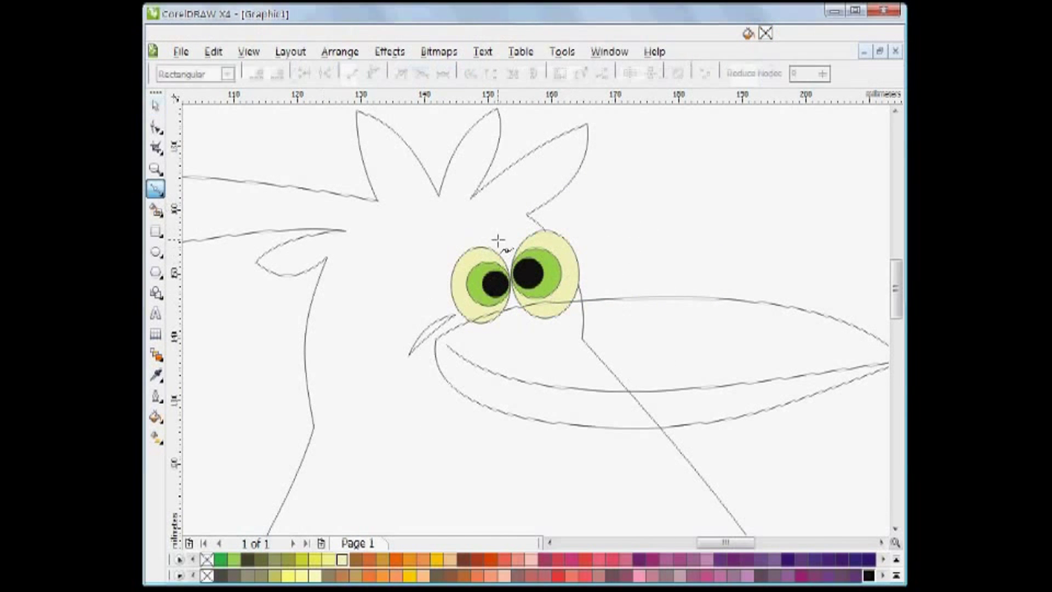
{"action": "left_click", "coordinate": [497, 240]}
{"action": "left_click", "coordinate": [464, 231]}
{"action": "left_click", "coordinate": [429, 256]}
{"action": "left_click", "coordinate": [456, 216]}
{"action": "left_click", "coordinate": [501, 229]}
{"action": "left_click", "coordinate": [497, 240]}
Step: Convert the eyebrow's segments to curves and bend them into an arched brow with a rounded inner end
{"action": "left_click_drag", "start_coordinate": [610, 318], "coordinate": [609, 318]}
{"action": "left_click", "coordinate": [373, 73]}
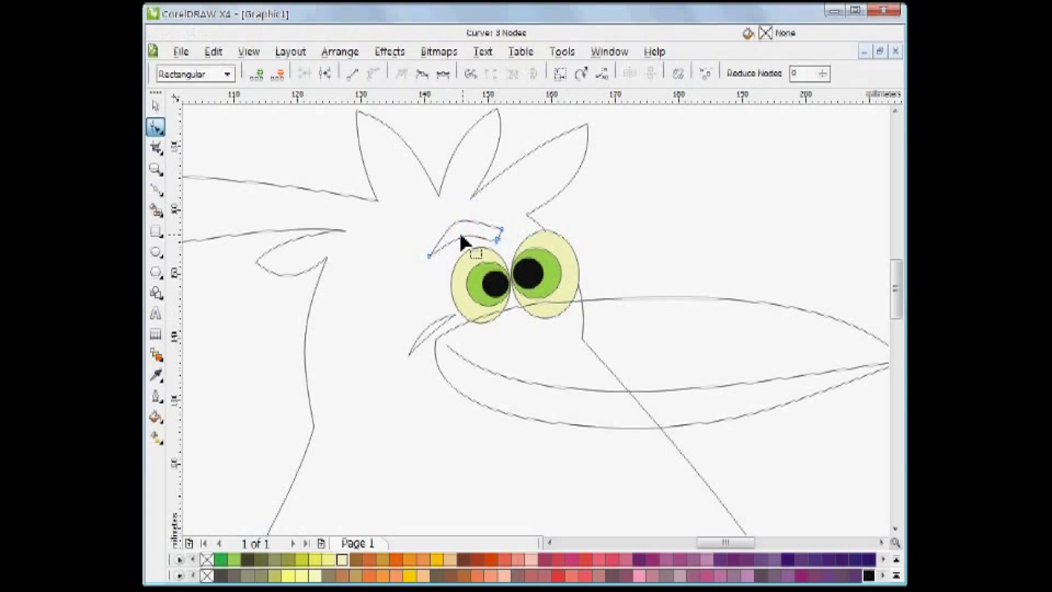
{"action": "left_click_drag", "start_coordinate": [463, 232], "coordinate": [506, 239]}
Step: Place a mirrored copy of the eyebrow above the front eye
{"action": "left_click_drag", "start_coordinate": [455, 216], "coordinate": [657, 218]}
{"action": "key", "text": "space"}
{"action": "left_click", "coordinate": [672, 244]}
{"action": "right_click", "coordinate": [568, 218]}
{"action": "left_click_drag", "start_coordinate": [645, 217], "coordinate": [585, 194]}
{"action": "key", "text": "space"}
{"action": "key", "text": "space"}
{"action": "key", "text": "Escape"}
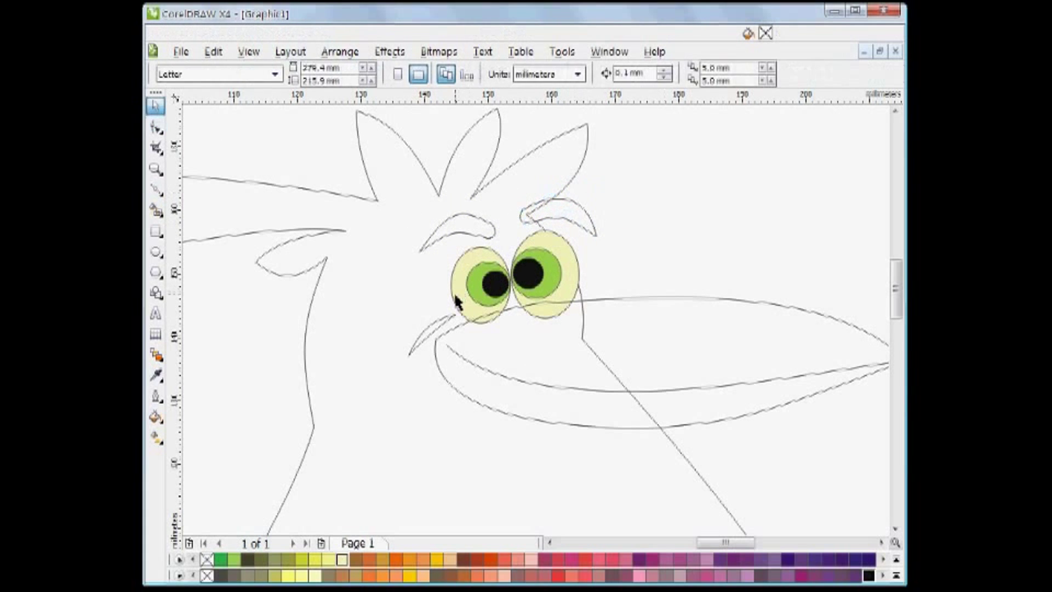
Step: Fill the beak with golden yellow and display the drawing in wireframe view
{"action": "left_click", "coordinate": [630, 297]}
{"action": "left_click", "coordinate": [436, 559]}
{"action": "left_click", "coordinate": [880, 542]}
{"action": "left_click", "coordinate": [249, 52]}
{"action": "left_click", "coordinate": [258, 78]}
{"action": "key", "text": "Escape"}
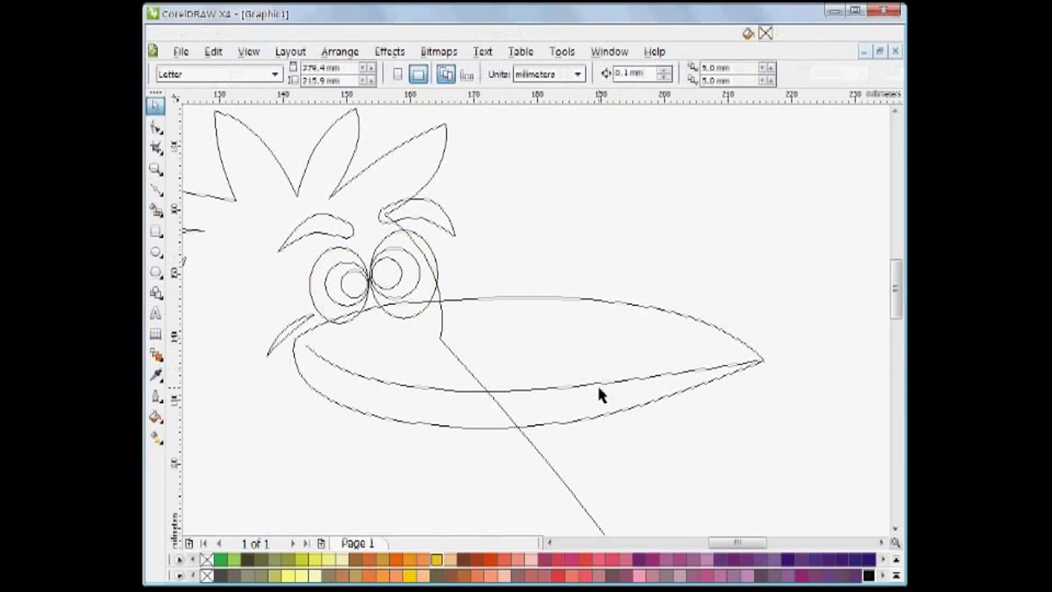
Step: Bring the mouth line and the rear eye in front of the beak, and return to the full-colour view
{"action": "left_click", "coordinate": [599, 385]}
{"action": "key", "text": "shift+Page_Up"}
{"action": "key", "text": "shift+F9"}
{"action": "key", "text": "Escape"}
{"action": "left_click", "coordinate": [320, 314]}
{"action": "key", "text": "shift+Page_Up"}
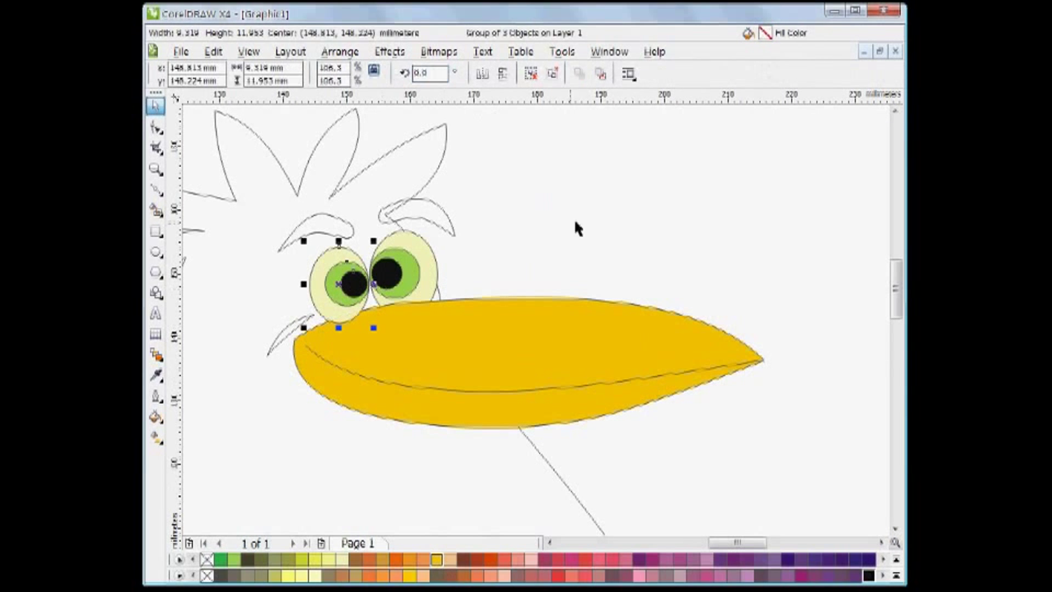
Step: Fill both eyebrows with green
{"action": "left_click", "coordinate": [573, 219]}
{"action": "left_click", "coordinate": [445, 218]}
{"action": "left_click", "coordinate": [337, 235], "text": "shift"}
{"action": "left_click", "coordinate": [221, 559]}
{"action": "key", "text": "Escape"}
{"action": "scroll", "coordinate": [546, 478], "scroll_direction": "up", "scroll_amount": 1}
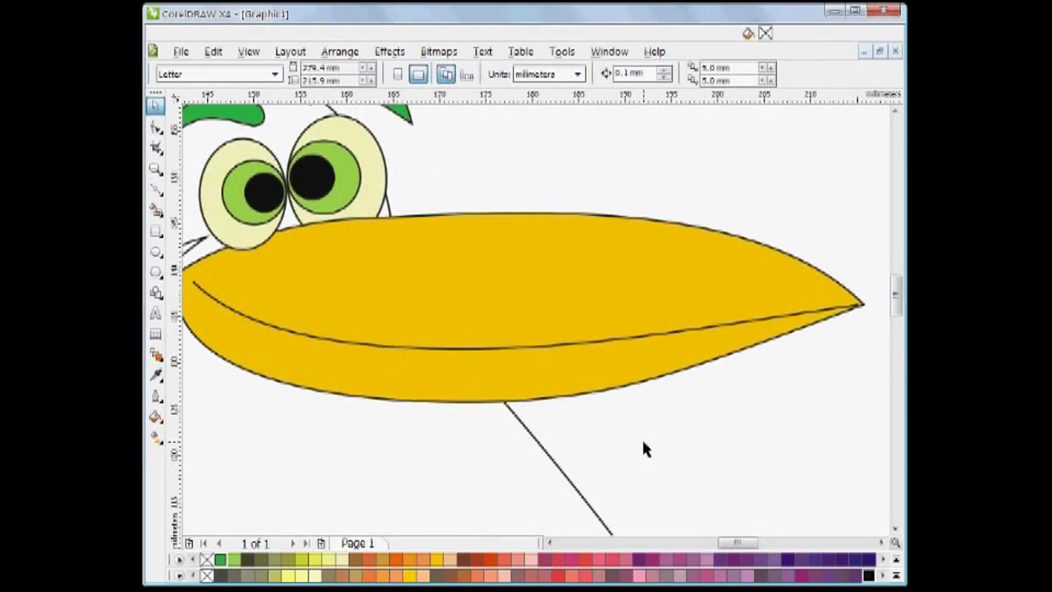
Step: Draw a narrow closed straight-segment shadow shape just below the mouth line on the beak
{"action": "left_click", "coordinate": [650, 335]}
{"action": "key", "text": "F10"}
{"action": "left_click", "coordinate": [249, 325]}
{"action": "left_click", "coordinate": [476, 360]}
{"action": "left_click", "coordinate": [831, 312]}
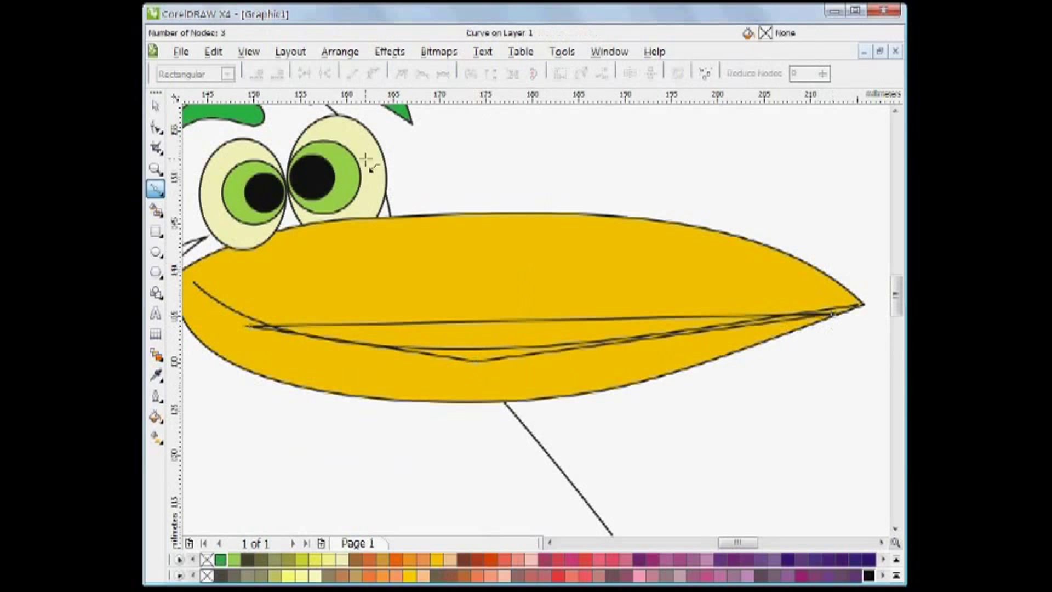
Step: Convert the mouth shadow to curves, delete its middle node and bend both edges into a thin crescent following the mouth line
{"action": "key", "text": "F10"}
{"action": "left_click_drag", "start_coordinate": [443, 441], "coordinate": [490, 368]}
{"action": "key", "text": "s"}
{"action": "left_click_drag", "start_coordinate": [443, 320], "coordinate": [512, 359]}
{"action": "key", "text": "Delete"}
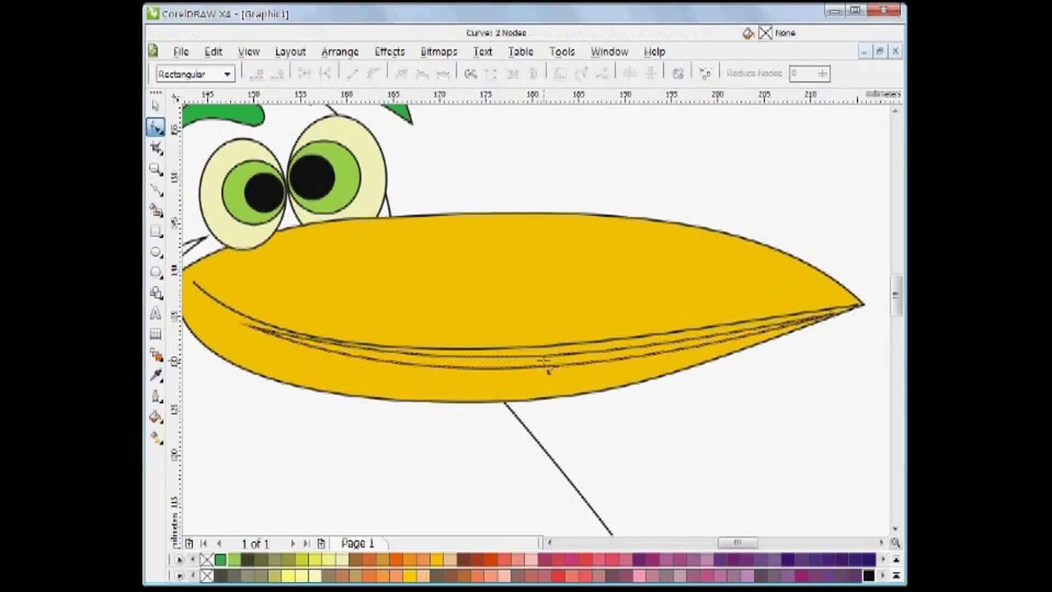
{"action": "left_click", "coordinate": [251, 326]}
{"action": "left_click_drag", "start_coordinate": [422, 368], "coordinate": [352, 380]}
{"action": "left_click_drag", "start_coordinate": [589, 351], "coordinate": [584, 347]}
{"action": "left_click_drag", "start_coordinate": [453, 373], "coordinate": [390, 378]}
{"action": "left_click_drag", "start_coordinate": [594, 351], "coordinate": [622, 359]}
Step: Copy the beak's properties to the mouth shadow, tint its fill slightly darker orange and remove its outline
{"action": "key", "text": "space"}
{"action": "key", "text": "ctrl+shift+a"}
{"action": "key", "text": "Return"}
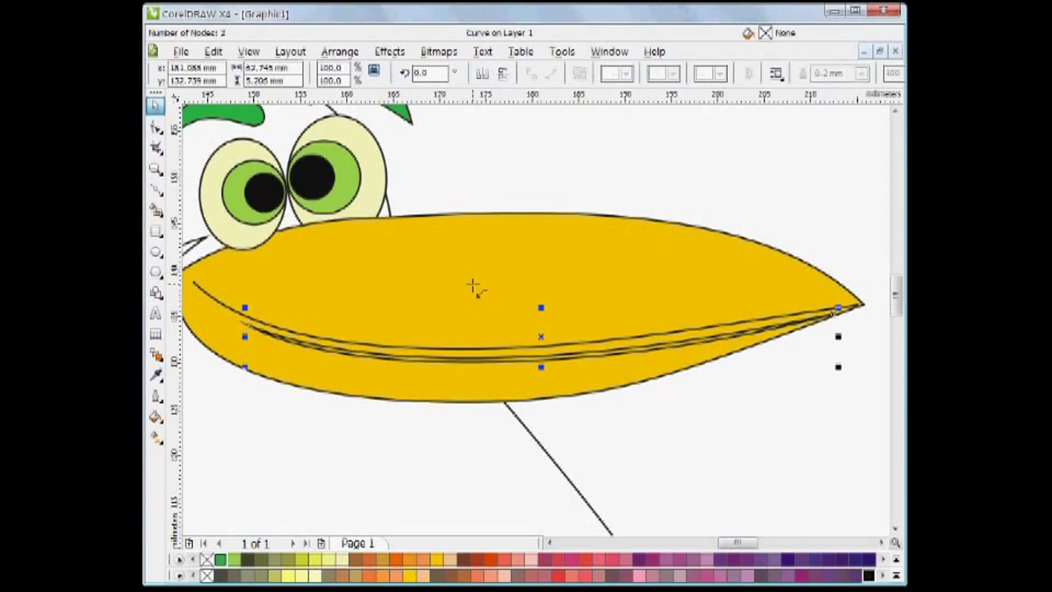
{"action": "left_click", "coordinate": [472, 287]}
{"action": "left_click", "coordinate": [464, 558], "text": "ctrl"}
{"action": "right_click", "coordinate": [207, 559]}
{"action": "left_click", "coordinate": [451, 575], "text": "ctrl"}
{"action": "left_click", "coordinate": [419, 348]}
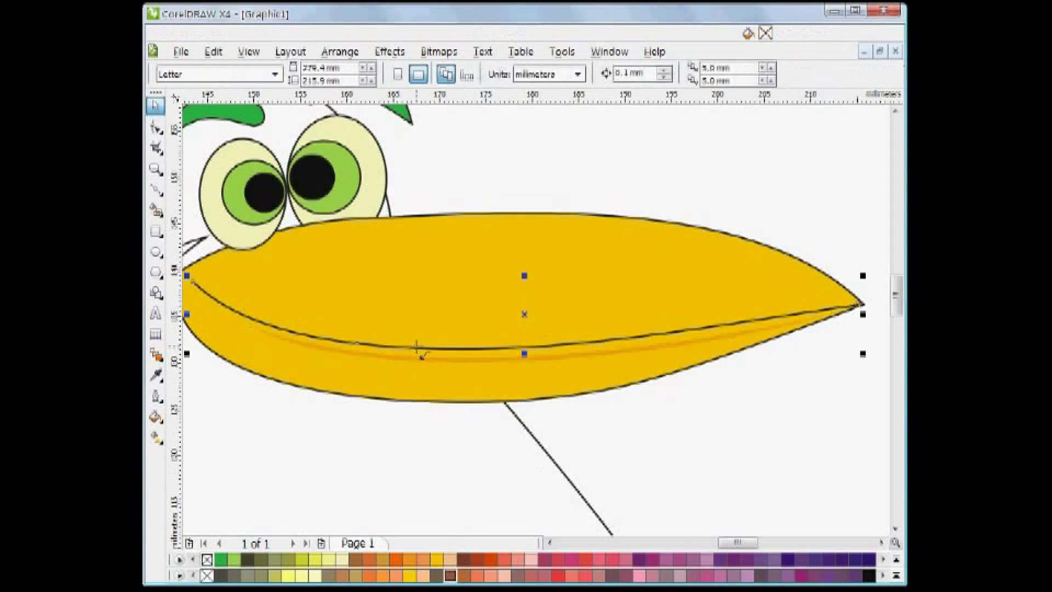
Step: Place a reduced copy of the cheek crescent at the mouth corner and give it the mouth shadow's properties
{"action": "left_click", "coordinate": [549, 543]}
{"action": "left_click_drag", "start_coordinate": [314, 269], "coordinate": [471, 292]}
{"action": "right_click", "coordinate": [471, 292]}
{"action": "left_click_drag", "start_coordinate": [510, 255], "coordinate": [485, 277]}
{"action": "left_click_drag", "start_coordinate": [460, 301], "coordinate": [345, 284]}
{"action": "left_click_drag", "start_coordinate": [370, 257], "coordinate": [360, 265]}
{"action": "key", "text": "ctrl+shift+a"}
{"action": "key", "text": "Return"}
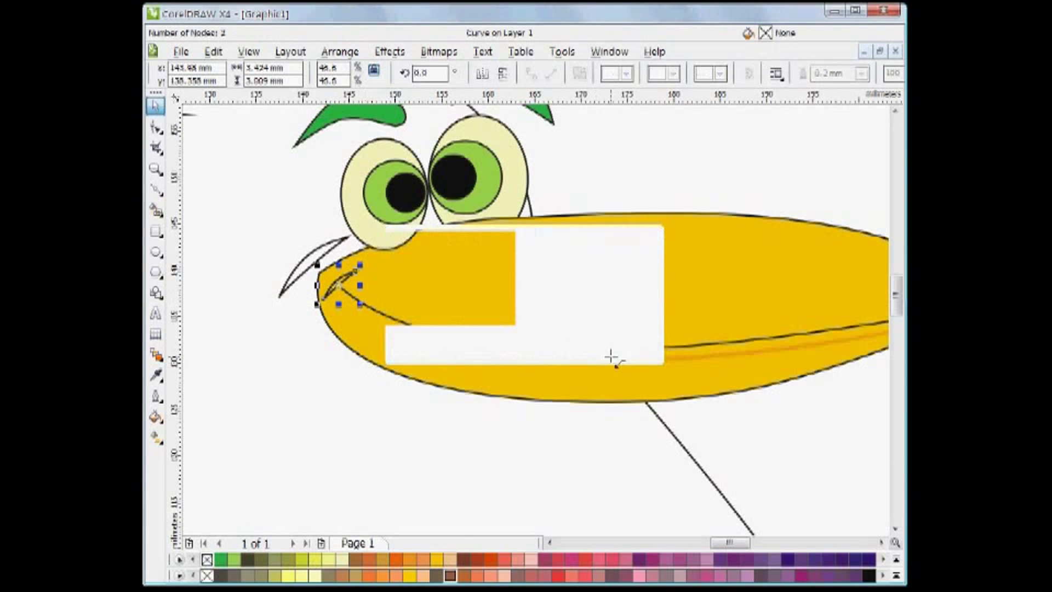
{"action": "left_click", "coordinate": [629, 357]}
Step: Remove the outlines from the green irises of both eyes
{"action": "left_click", "coordinate": [404, 192]}
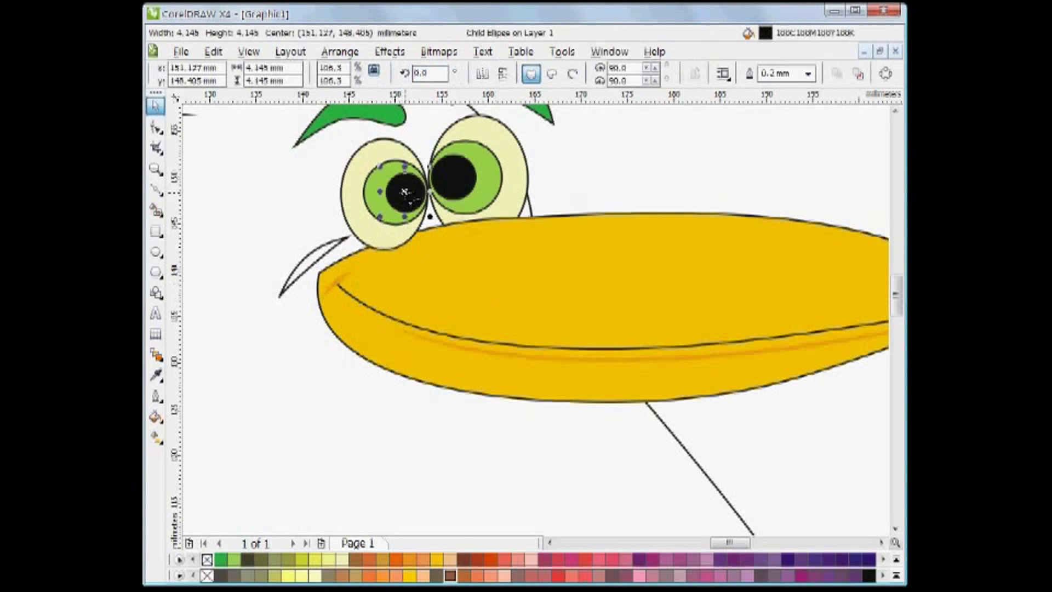
{"action": "left_click", "coordinate": [378, 193]}
{"action": "right_click", "coordinate": [207, 558]}
{"action": "left_click", "coordinate": [488, 176]}
{"action": "right_click", "coordinate": [207, 559]}
{"action": "left_click", "coordinate": [709, 153]}
{"action": "key", "text": "F4"}
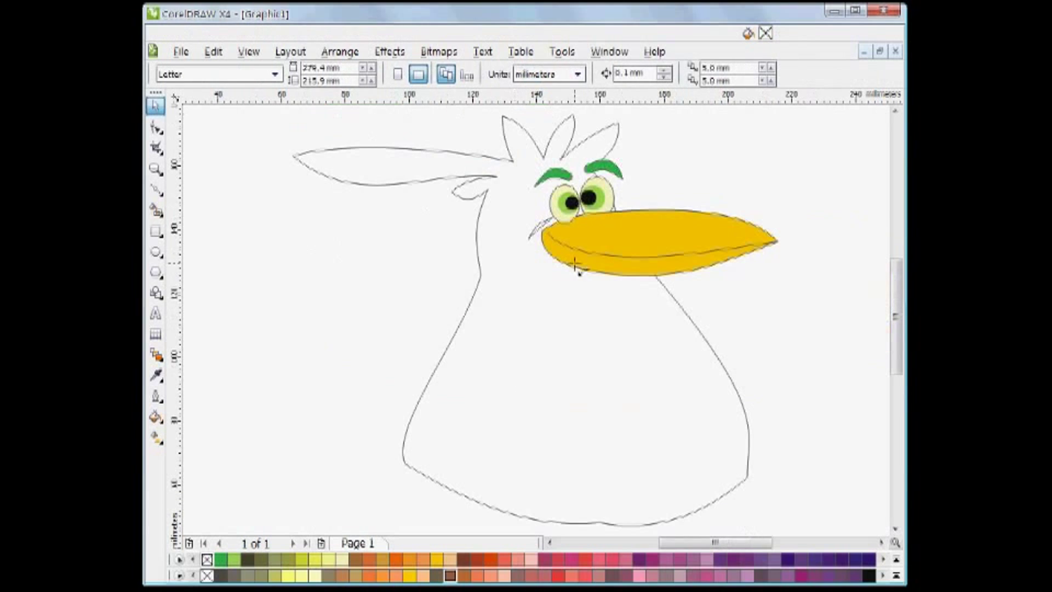
Step: Move the body's rear neck node slightly inward and adjust the curve of the back below it
{"action": "double_click", "coordinate": [480, 274]}
{"action": "left_click_drag", "start_coordinate": [480, 275], "coordinate": [489, 278]}
{"action": "left_click_drag", "start_coordinate": [472, 340], "coordinate": [461, 322]}
{"action": "key", "text": "space"}
Step: Draw the rear wing over the body as an open straight-segment outline with an elbow tuft and four pointed finger feathers
{"action": "left_click", "coordinate": [895, 528]}
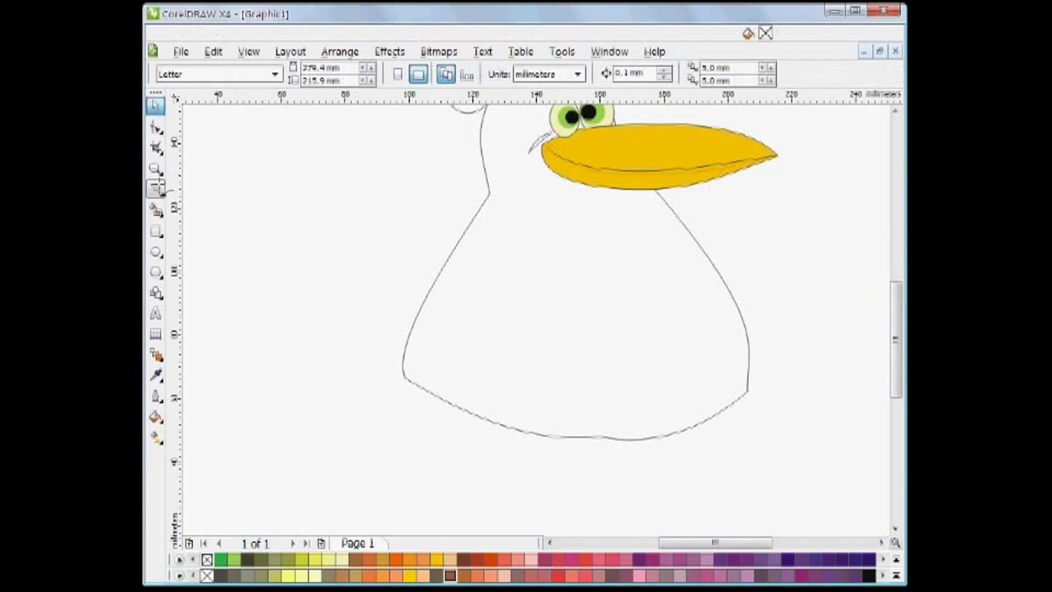
{"action": "left_click", "coordinate": [156, 188]}
{"action": "left_click", "coordinate": [489, 209]}
{"action": "left_click", "coordinate": [447, 256]}
{"action": "left_click", "coordinate": [435, 248]}
{"action": "left_click", "coordinate": [438, 265]}
{"action": "left_click", "coordinate": [419, 312]}
{"action": "left_click", "coordinate": [463, 386]}
{"action": "left_click", "coordinate": [449, 425]}
{"action": "left_click", "coordinate": [481, 393]}
{"action": "left_click", "coordinate": [464, 451]}
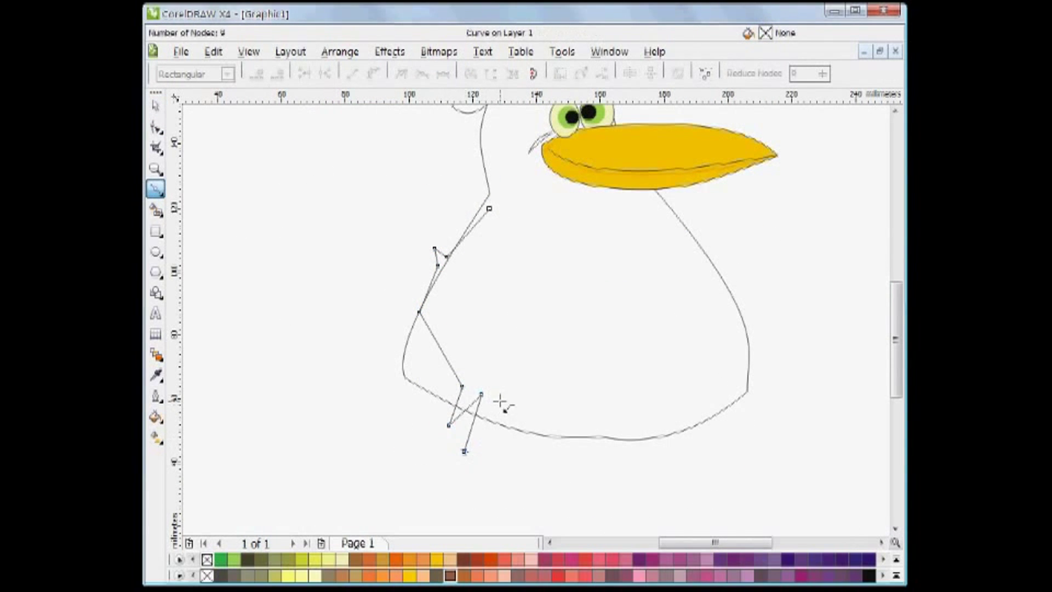
{"action": "left_click", "coordinate": [504, 402]}
{"action": "left_click", "coordinate": [504, 457]}
{"action": "left_click", "coordinate": [522, 404]}
{"action": "left_click", "coordinate": [540, 462]}
{"action": "left_click", "coordinate": [541, 400]}
{"action": "left_click", "coordinate": [488, 299]}
{"action": "left_click", "coordinate": [506, 229]}
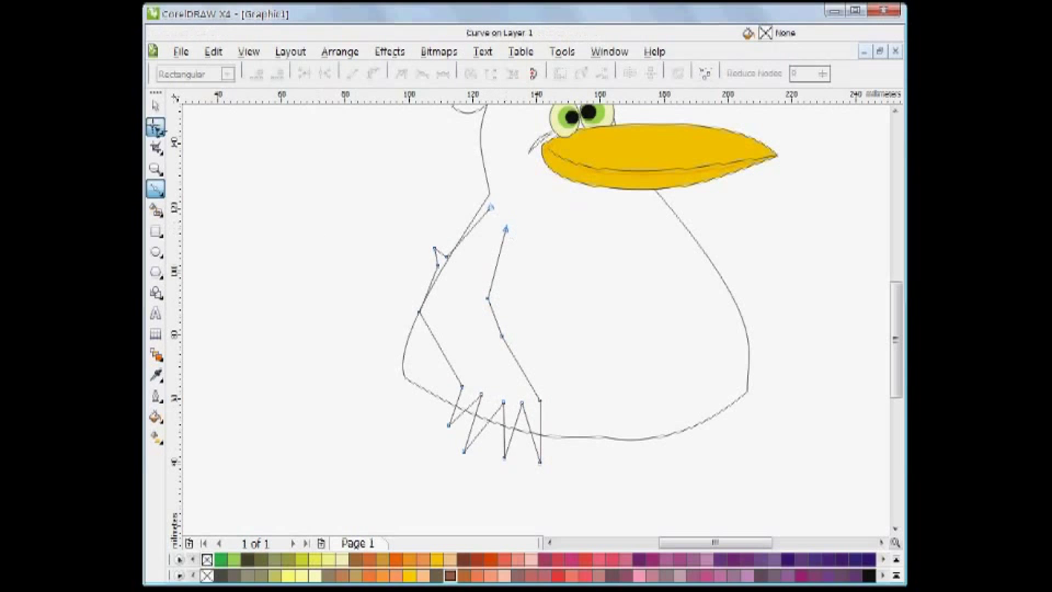
Step: Convert the rear wing's segments to curves and bend its inner side, forearm, elbow tuft and finger feathers into rounded shapes
{"action": "double_click", "coordinate": [156, 127]}
{"action": "left_click", "coordinate": [317, 228]}
{"action": "left_click_drag", "start_coordinate": [497, 259], "coordinate": [501, 262]}
{"action": "left_click_drag", "start_coordinate": [436, 339], "coordinate": [420, 352]}
{"action": "left_click_drag", "start_coordinate": [521, 368], "coordinate": [527, 363]}
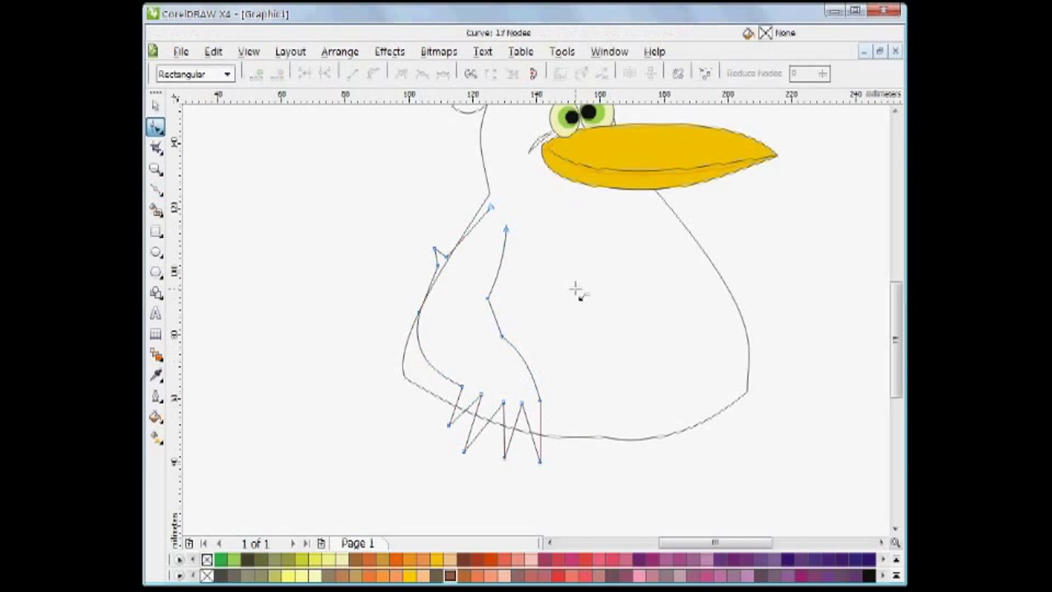
{"action": "left_click_drag", "start_coordinate": [495, 318], "coordinate": [499, 315]}
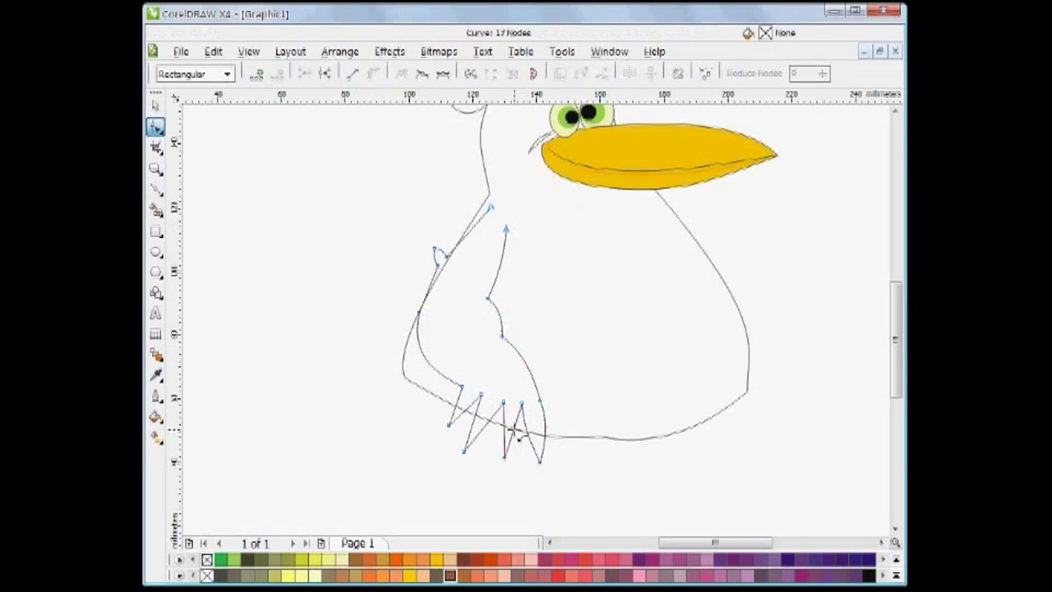
{"action": "left_click_drag", "start_coordinate": [477, 423], "coordinate": [451, 400]}
{"action": "left_click_drag", "start_coordinate": [518, 430], "coordinate": [520, 431]}
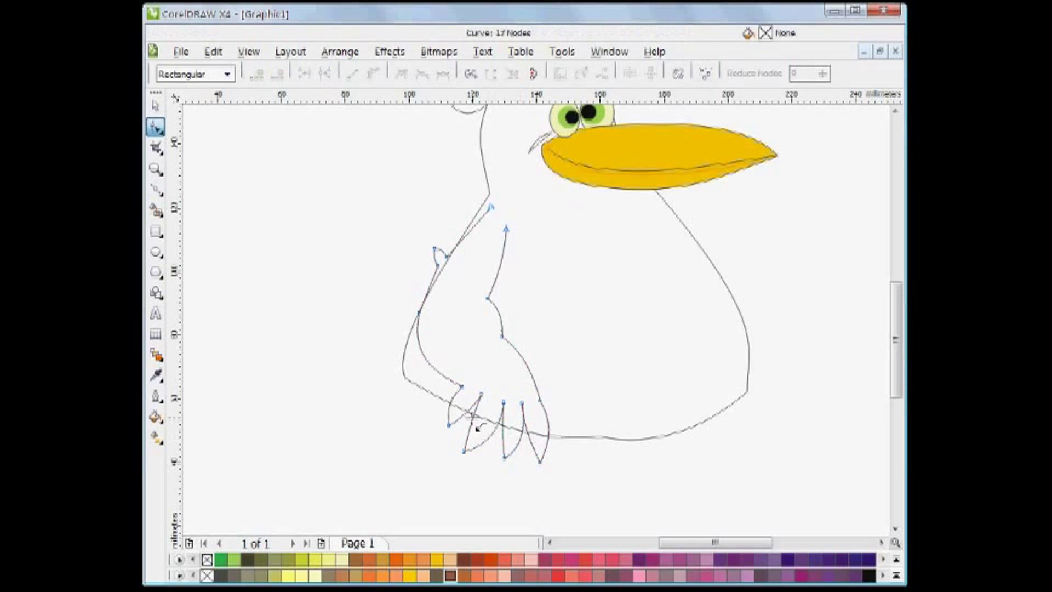
{"action": "left_click_drag", "start_coordinate": [418, 313], "coordinate": [417, 310]}
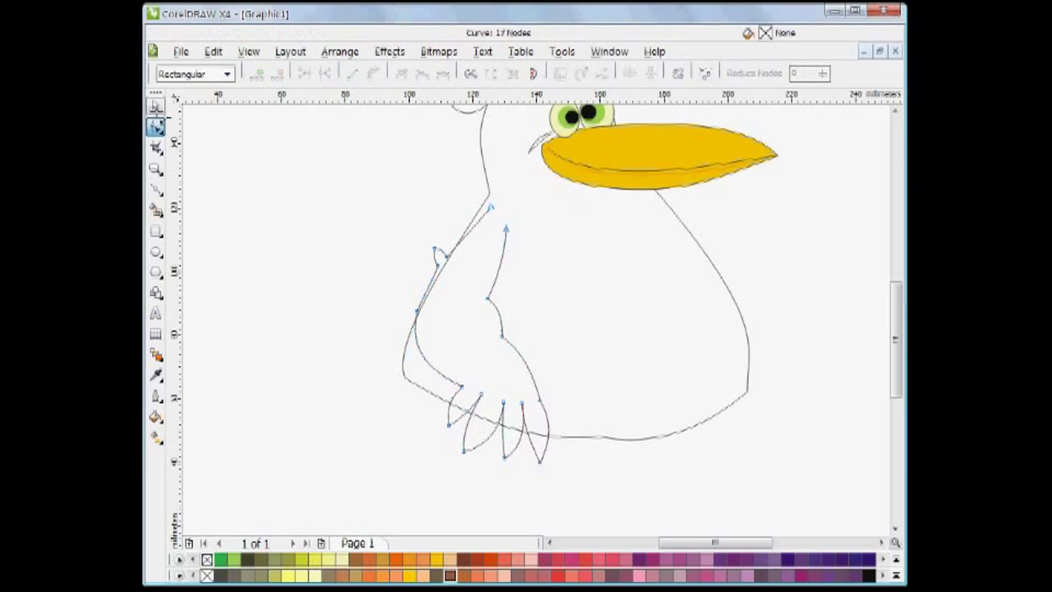
Step: Rework the body outline behind the rear wing so it follows the wing's elbow tuft and finger feathers
{"action": "left_click", "coordinate": [155, 106]}
{"action": "left_click", "coordinate": [350, 215]}
{"action": "left_click", "coordinate": [408, 343]}
{"action": "scroll", "coordinate": [423, 259], "scroll_direction": "up", "scroll_amount": 2}
{"action": "left_click_drag", "start_coordinate": [470, 248], "coordinate": [400, 220]}
{"action": "key", "text": "Delete"}
{"action": "left_click_drag", "start_coordinate": [560, 160], "coordinate": [704, 194]}
{"action": "left_click", "coordinate": [155, 189]}
{"action": "left_click", "coordinate": [775, 230]}
{"action": "key", "text": "space"}
{"action": "left_click_drag", "start_coordinate": [713, 491], "coordinate": [559, 442]}
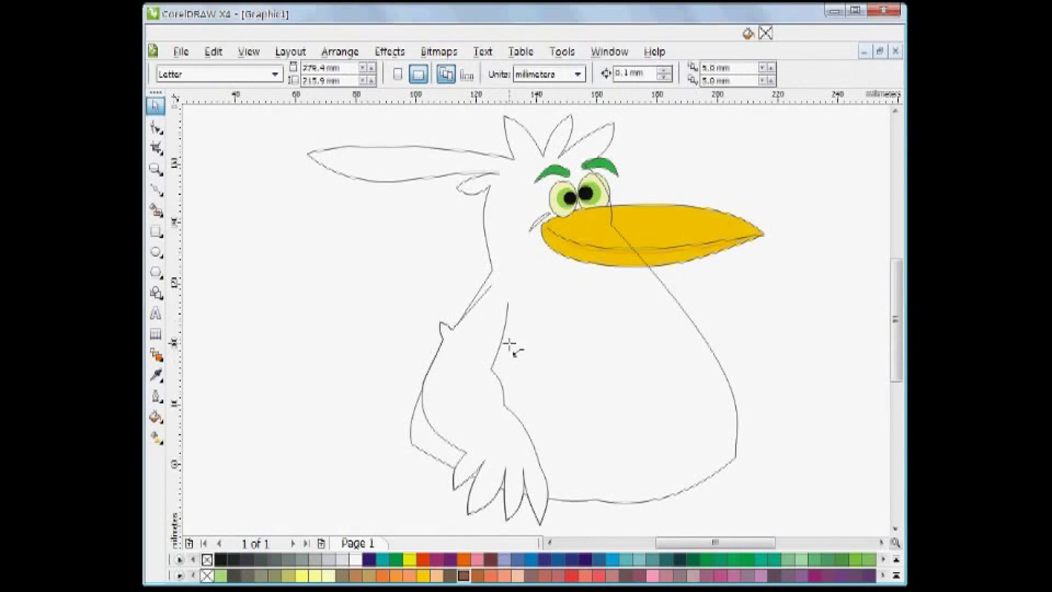
{"action": "left_click", "coordinate": [501, 344]}
{"action": "key", "text": "Delete"}
{"action": "key", "text": "ctrl+z"}
Step: Bring the beak and the eyes in front of the body outline
{"action": "left_click", "coordinate": [772, 282]}
{"action": "left_click_drag", "start_coordinate": [772, 281], "coordinate": [505, 154]}
{"action": "key", "text": "shift+Page_Up"}
{"action": "left_click", "coordinate": [769, 321]}
{"action": "left_click", "coordinate": [508, 320]}
{"action": "left_click", "coordinate": [363, 328]}
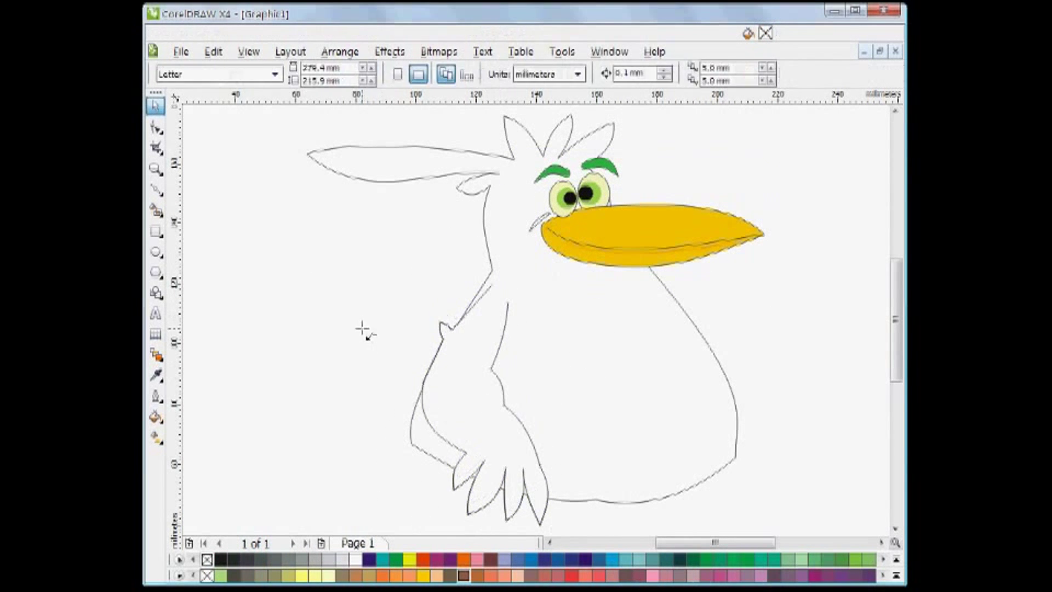
Step: Move the body's lower back node and lower belly node inward to slim the lower body
{"action": "left_click", "coordinate": [414, 412]}
{"action": "left_click", "coordinate": [156, 127]}
{"action": "left_click_drag", "start_coordinate": [412, 444], "coordinate": [417, 449]}
{"action": "left_click_drag", "start_coordinate": [736, 457], "coordinate": [717, 460]}
{"action": "left_click", "coordinate": [155, 106]}
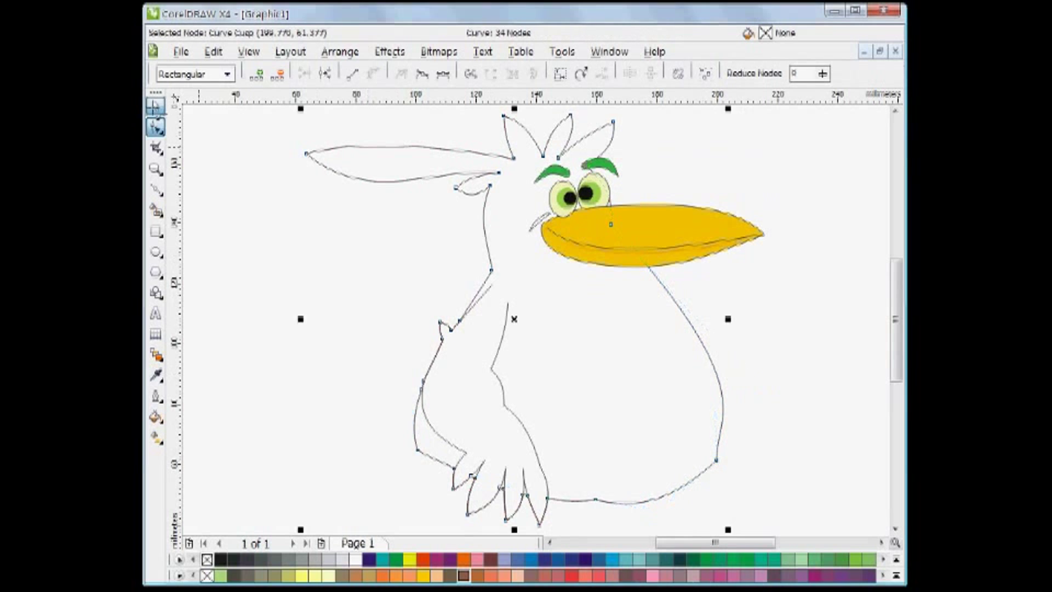
{"action": "key", "text": "Escape"}
Step: Draw the raised front wing as a closed straight-segment outline from the chest, with a hand of feather fingers beyond the beak tip
{"action": "left_click", "coordinate": [156, 189]}
{"action": "left_click", "coordinate": [881, 543]}
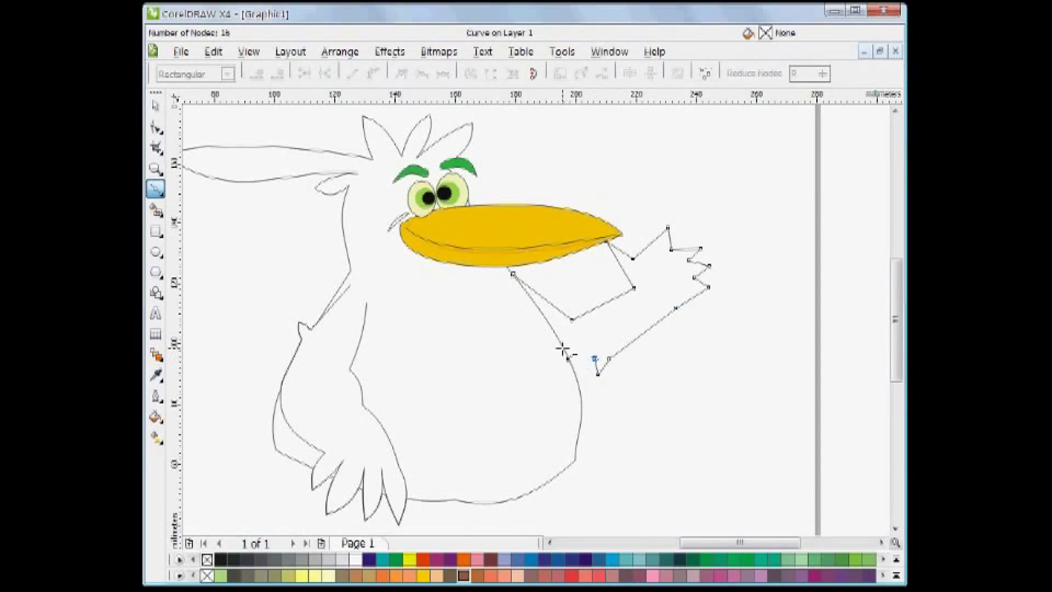
Step: Convert the front wing's segments to curves and bend its fingers, wrist and arm edges into rounded shapes
{"action": "key", "text": "F10"}
{"action": "key", "text": "ctrl+a"}
{"action": "left_click", "coordinate": [701, 224]}
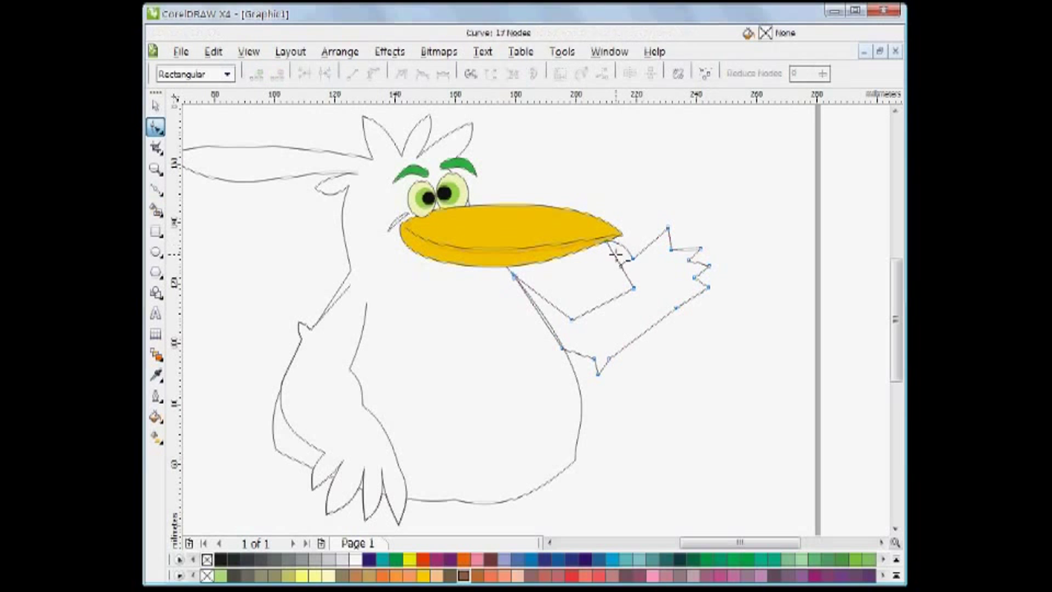
{"action": "left_click_drag", "start_coordinate": [614, 255], "coordinate": [610, 257]}
{"action": "left_click_drag", "start_coordinate": [618, 248], "coordinate": [595, 231]}
{"action": "left_click_drag", "start_coordinate": [655, 239], "coordinate": [650, 235]}
{"action": "left_click_drag", "start_coordinate": [669, 239], "coordinate": [703, 261]}
{"action": "left_click_drag", "start_coordinate": [702, 272], "coordinate": [705, 280]}
{"action": "left_click_drag", "start_coordinate": [692, 297], "coordinate": [664, 307]}
{"action": "left_click_drag", "start_coordinate": [636, 335], "coordinate": [645, 341]}
{"action": "left_click_drag", "start_coordinate": [624, 296], "coordinate": [620, 290]}
{"action": "left_click_drag", "start_coordinate": [589, 307], "coordinate": [589, 302]}
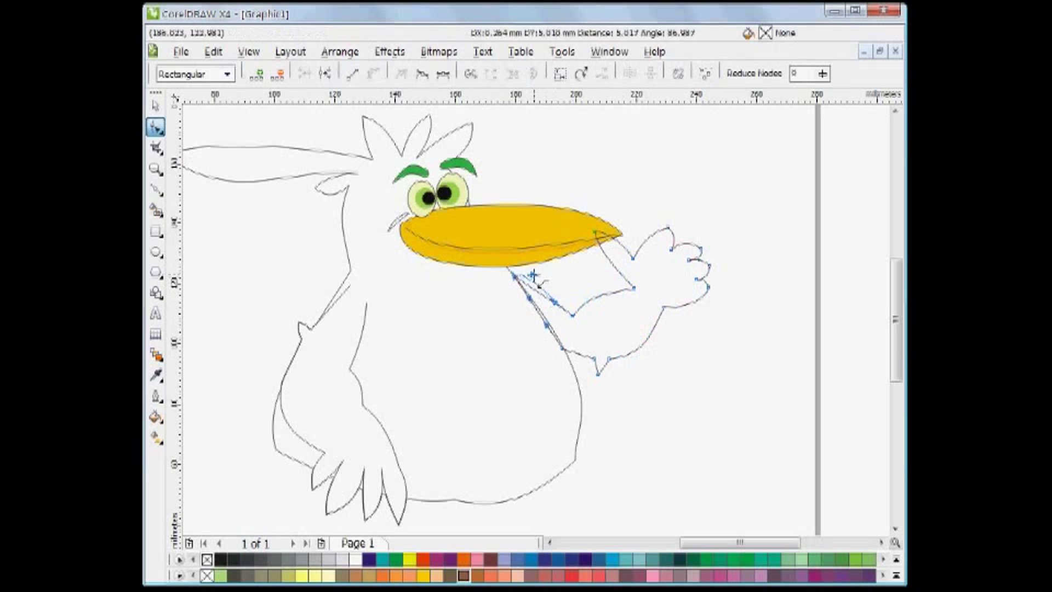
Step: Refine the front wing's lower edge by adjusting the nodes and curves near the elbow and wrist
{"action": "left_click_drag", "start_coordinate": [563, 360], "coordinate": [562, 361]}
{"action": "left_click_drag", "start_coordinate": [580, 359], "coordinate": [579, 363]}
{"action": "left_click_drag", "start_coordinate": [663, 307], "coordinate": [655, 302]}
{"action": "left_click_drag", "start_coordinate": [609, 359], "coordinate": [636, 318]}
Step: Rotate the front wing slightly clockwise and reposition it against the chest
{"action": "key", "text": "space"}
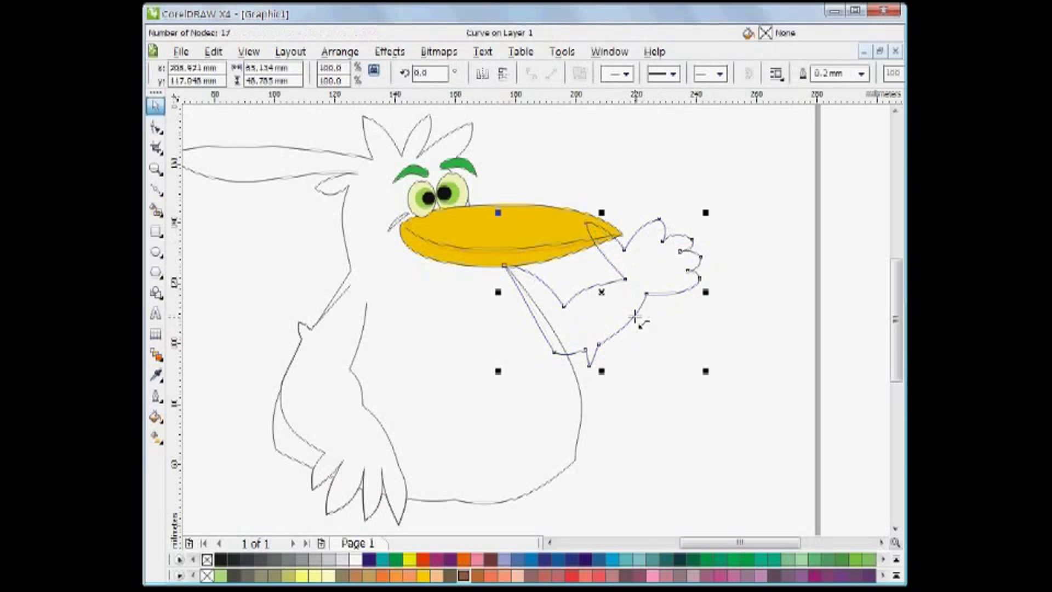
{"action": "left_click_drag", "start_coordinate": [708, 212], "coordinate": [717, 226]}
{"action": "left_click_drag", "start_coordinate": [646, 299], "coordinate": [640, 311]}
{"action": "left_click", "coordinate": [643, 172]}
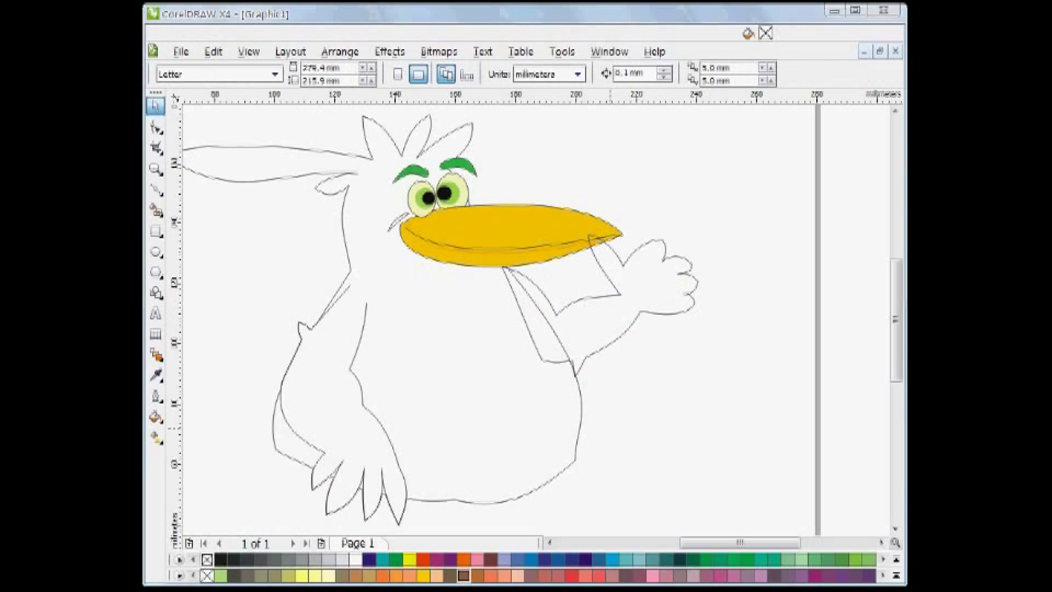
Step: Draw a curved three-node line inside the front hand to complete the base of the uppermost finger
{"action": "key", "text": "space"}
{"action": "key", "text": "F10"}
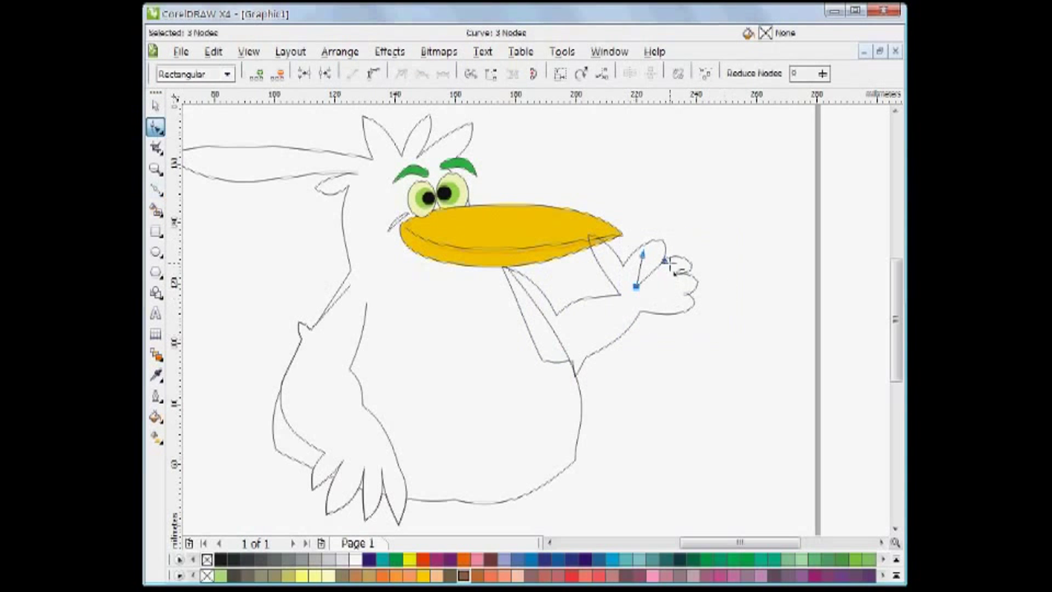
{"action": "left_click", "coordinate": [155, 105]}
{"action": "left_click", "coordinate": [681, 286]}
{"action": "scroll", "coordinate": [648, 277], "scroll_direction": "up", "scroll_amount": 3}
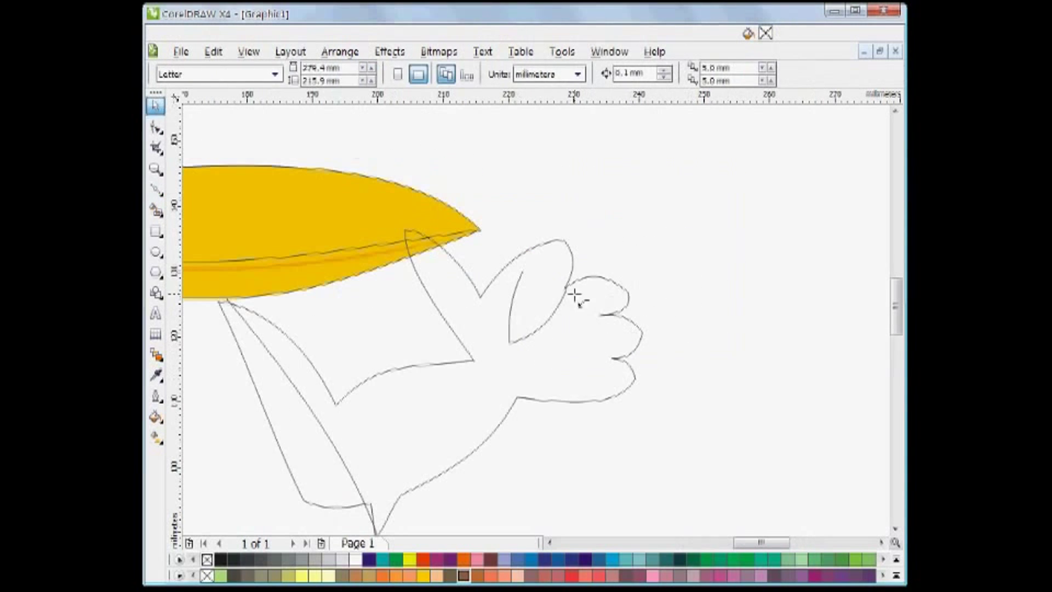
Step: Adjust the front hand outline's nodes and curves at the notches between the fingers
{"action": "key", "text": "F10"}
{"action": "left_click", "coordinate": [568, 290]}
{"action": "left_click", "coordinate": [627, 291]}
{"action": "left_click_drag", "start_coordinate": [627, 291], "coordinate": [626, 289]}
{"action": "scroll", "coordinate": [625, 290], "scroll_direction": "up", "scroll_amount": 2}
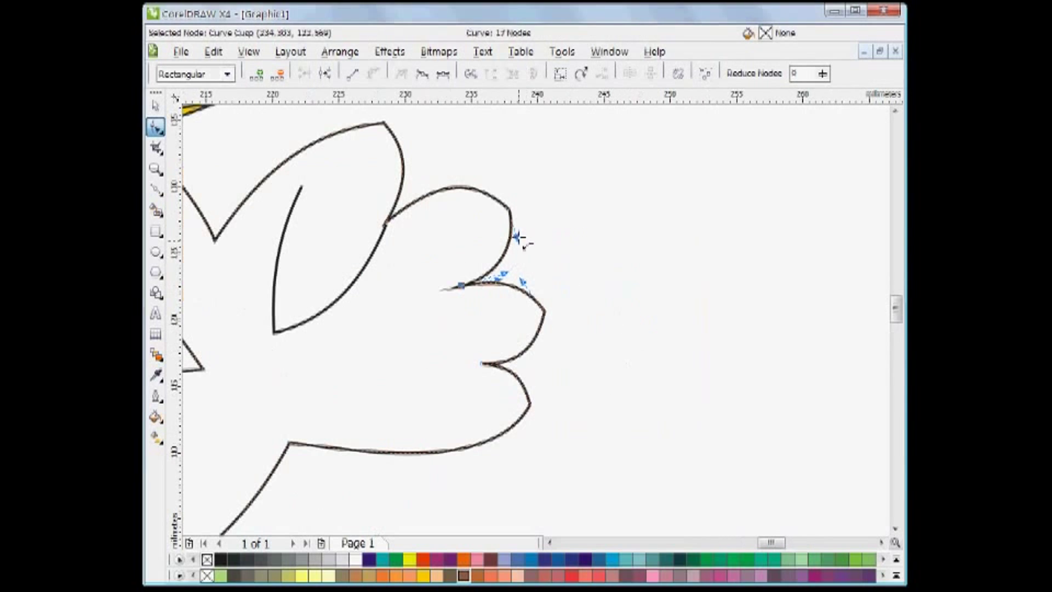
{"action": "left_click", "coordinate": [385, 220]}
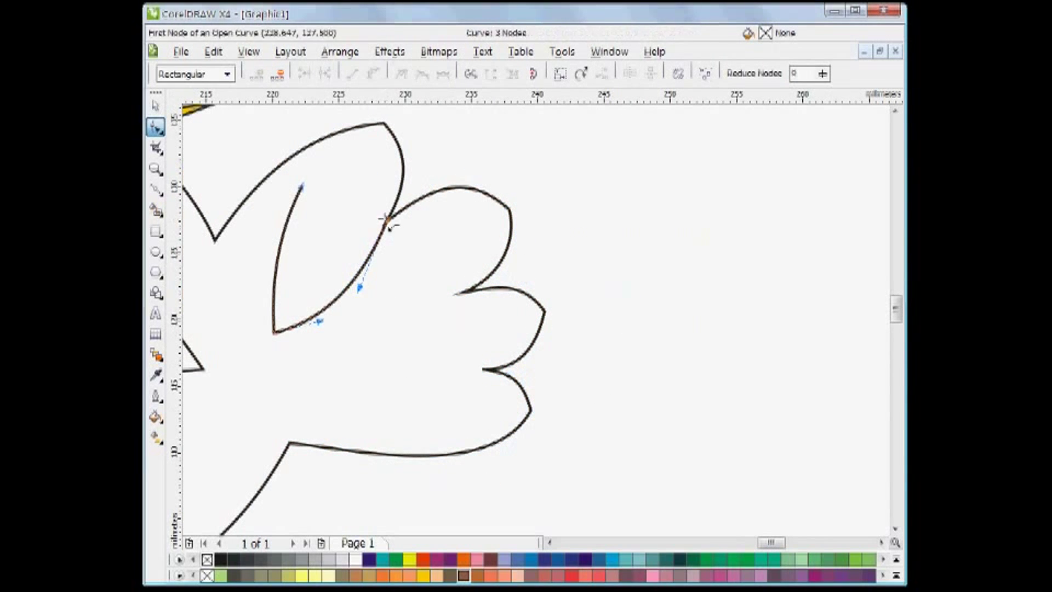
Step: Bend the second finger's three-node inner line into a rounded base and align its nodes with the hand outline
{"action": "key", "text": "F10"}
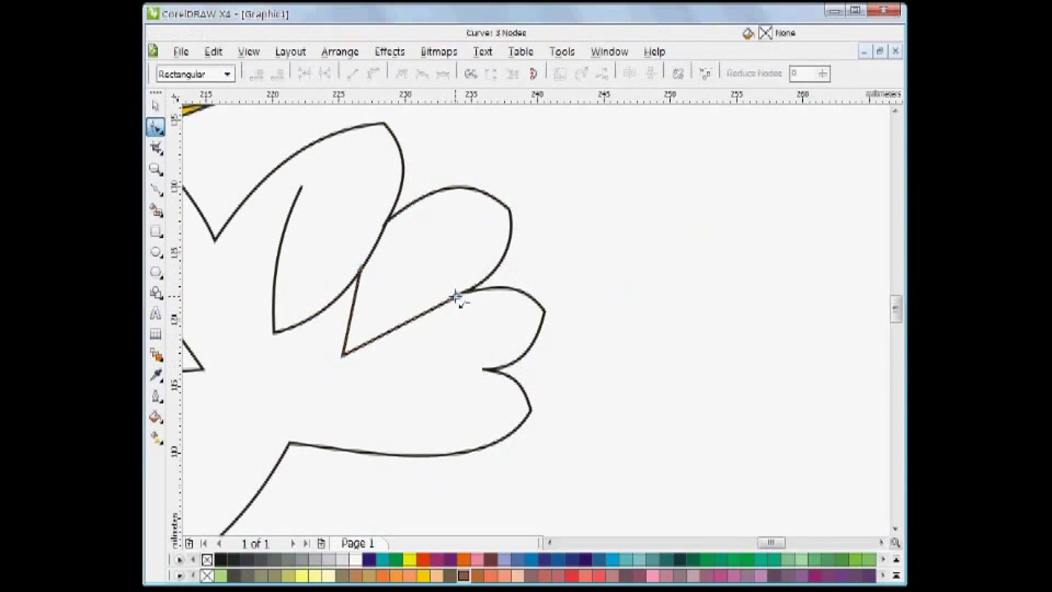
{"action": "left_click_drag", "start_coordinate": [400, 326], "coordinate": [344, 310]}
{"action": "left_click_drag", "start_coordinate": [457, 294], "coordinate": [462, 296]}
{"action": "left_click_drag", "start_coordinate": [342, 355], "coordinate": [338, 353]}
{"action": "left_click_drag", "start_coordinate": [462, 296], "coordinate": [471, 287]}
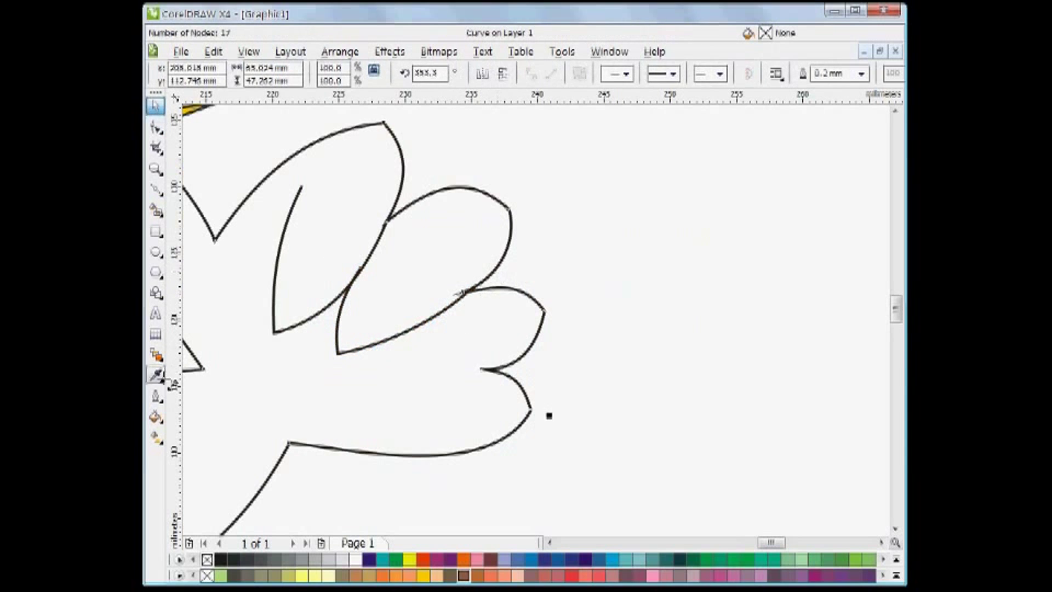
Step: Move the hand outline's notch node between the second and third fingers to meet the second finger's inner line
{"action": "key", "text": "F12"}
{"action": "left_click", "coordinate": [505, 422]}
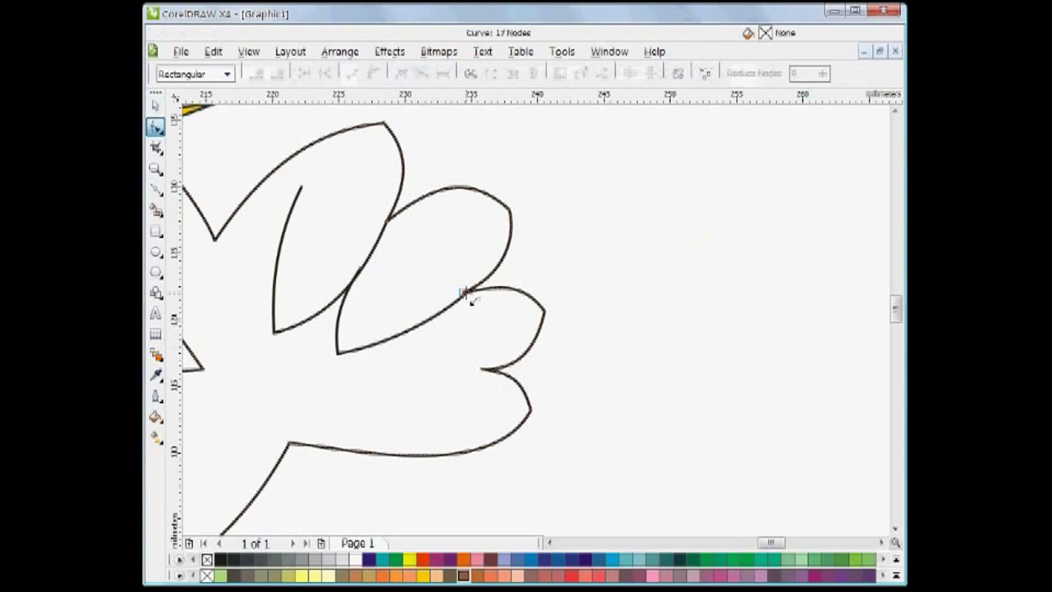
{"action": "left_click_drag", "start_coordinate": [464, 293], "coordinate": [469, 291]}
Step: Draw a three-node inner line for the third finger and bend it into a rounded base
{"action": "left_click", "coordinate": [156, 189]}
{"action": "left_click", "coordinate": [388, 362]}
{"action": "left_click", "coordinate": [485, 370]}
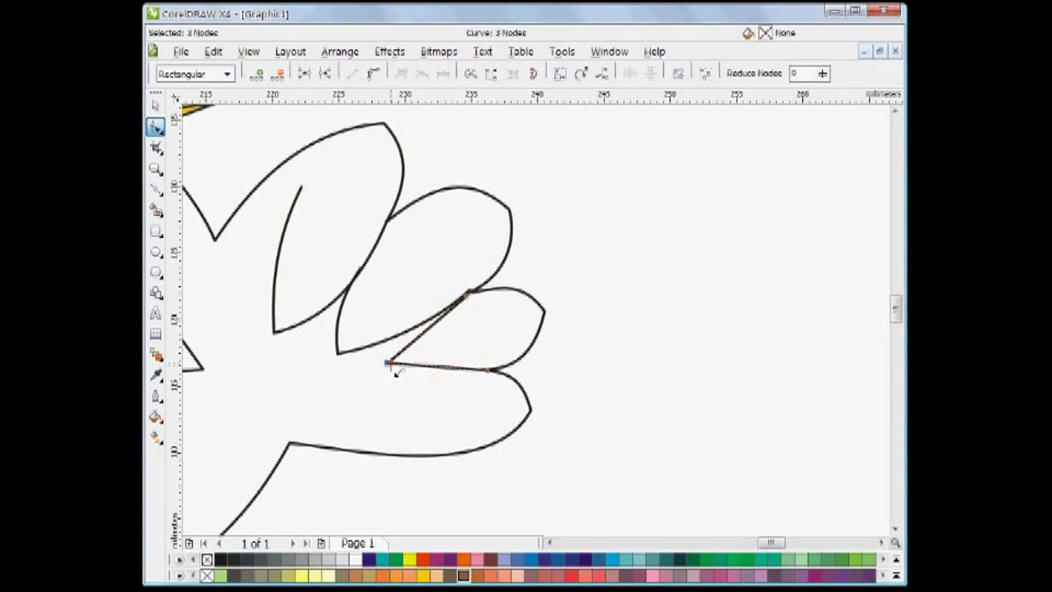
{"action": "left_click_drag", "start_coordinate": [422, 351], "coordinate": [437, 318]}
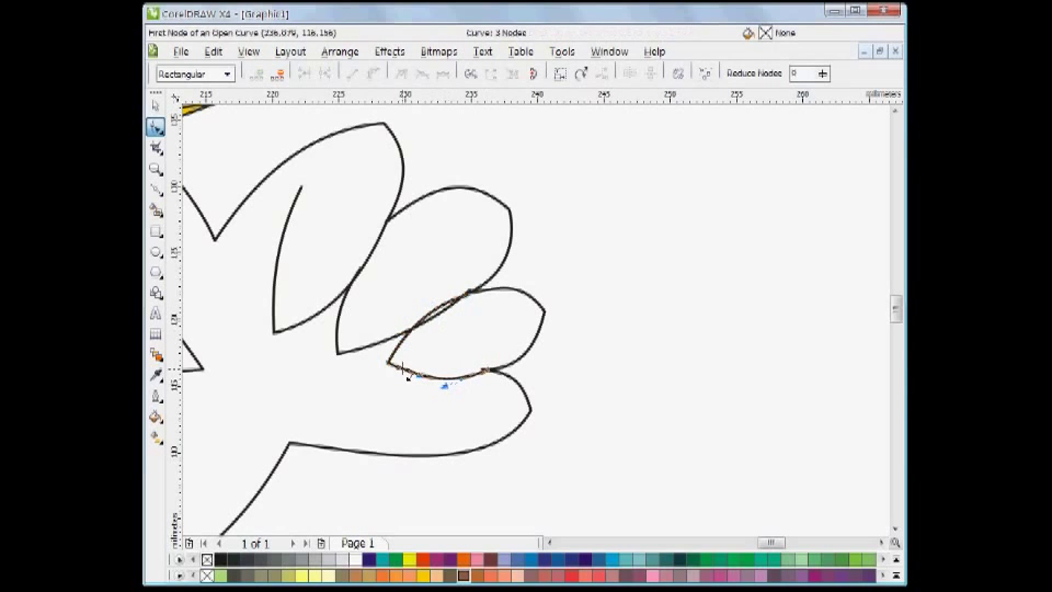
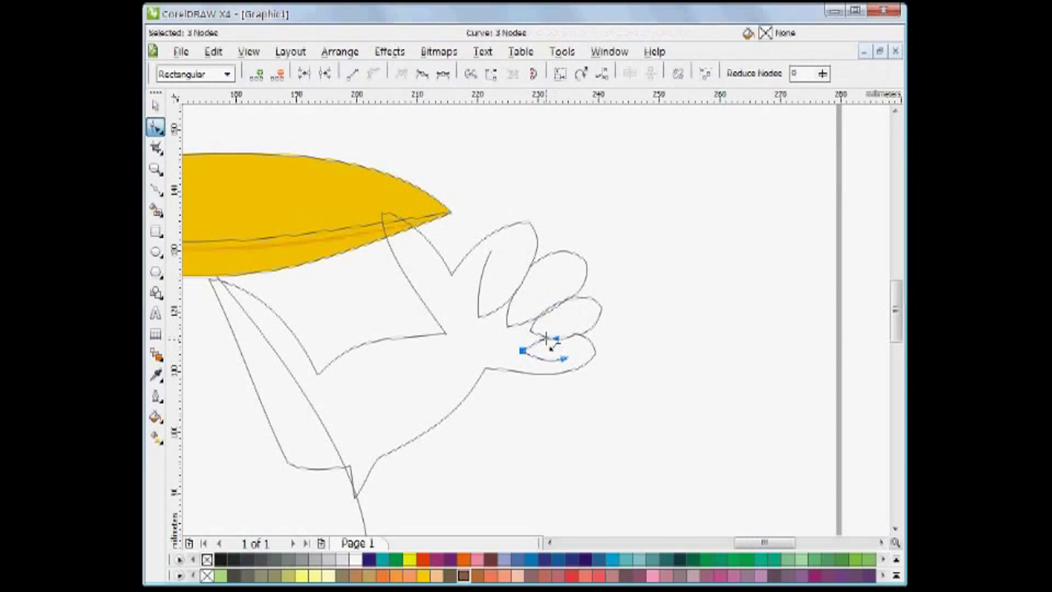
Step: Adjust the upper end of the lowest finger's inner line and switch the drawing to wireframe view
{"action": "scroll", "coordinate": [549, 342], "scroll_direction": "up", "scroll_amount": 3}
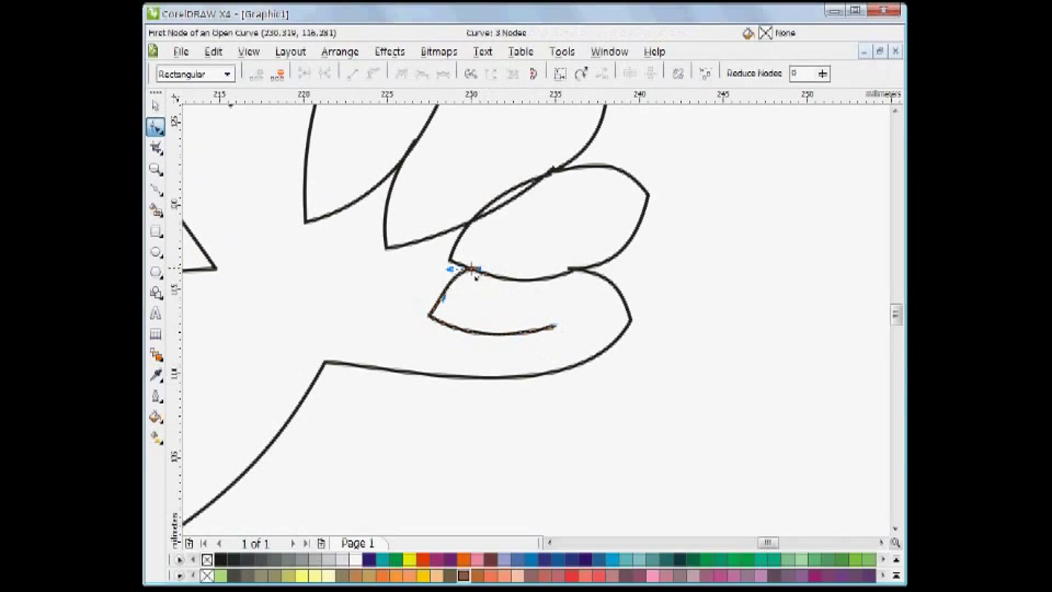
{"action": "left_click_drag", "start_coordinate": [475, 275], "coordinate": [443, 299]}
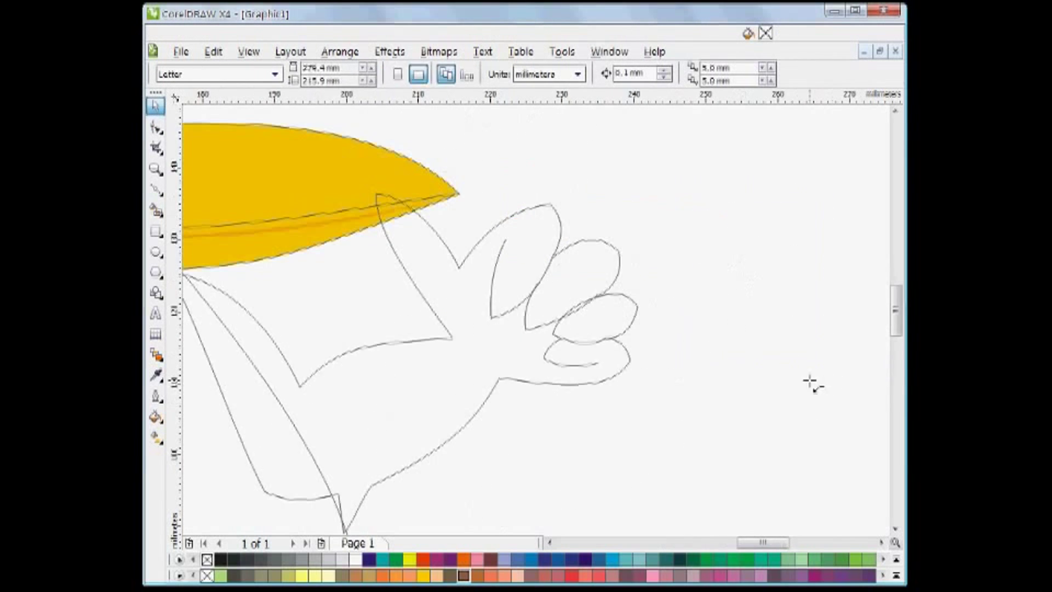
{"action": "scroll", "coordinate": [476, 272], "scroll_direction": "up", "scroll_amount": 4}
{"action": "left_click", "coordinate": [249, 51]}
{"action": "left_click", "coordinate": [275, 77]}
Step: Adjust the hand outline between the fingers and align the third finger's inner line with the notch above the lowest finger
{"action": "left_click", "coordinate": [412, 235]}
{"action": "left_click_drag", "start_coordinate": [419, 225], "coordinate": [407, 244]}
{"action": "left_click", "coordinate": [405, 254]}
{"action": "left_click", "coordinate": [797, 340]}
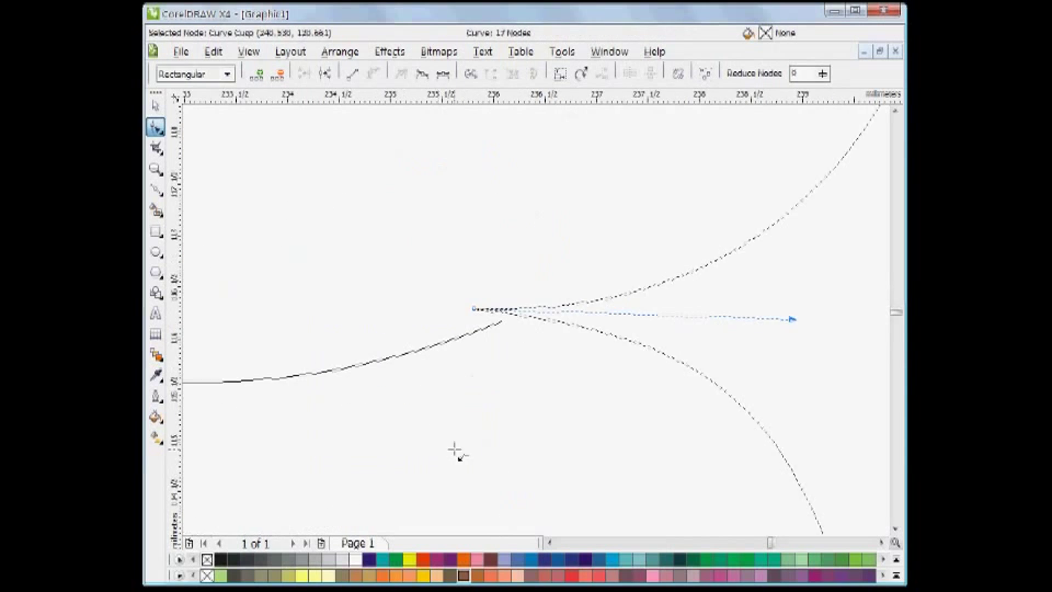
{"action": "left_click", "coordinate": [500, 320]}
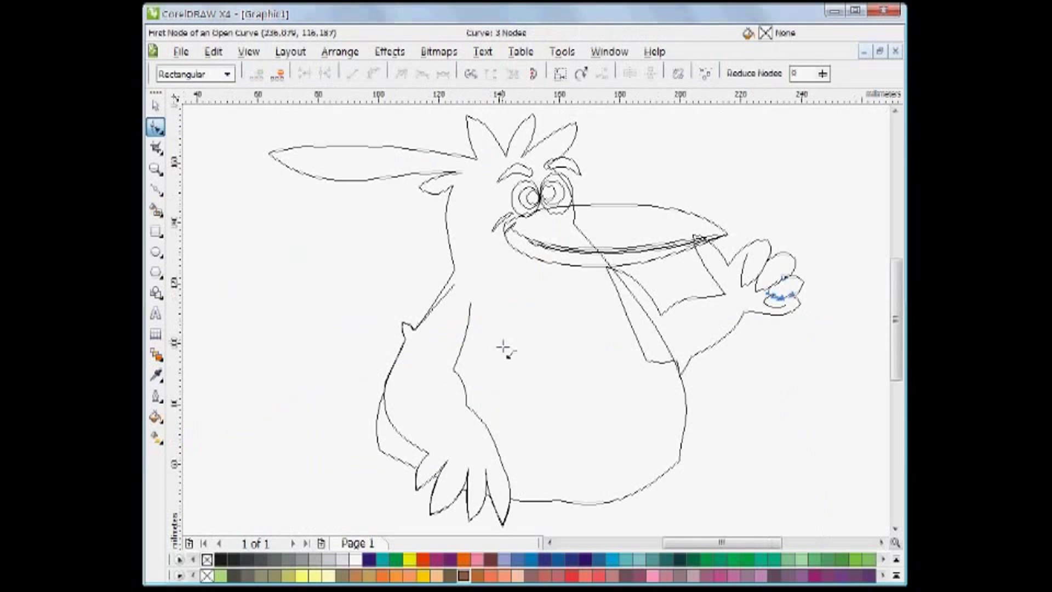
{"action": "key", "text": "F2"}
{"action": "left_click_drag", "start_coordinate": [714, 216], "coordinate": [813, 364]}
{"action": "key", "text": "F2"}
{"action": "left_click_drag", "start_coordinate": [514, 311], "coordinate": [675, 423]}
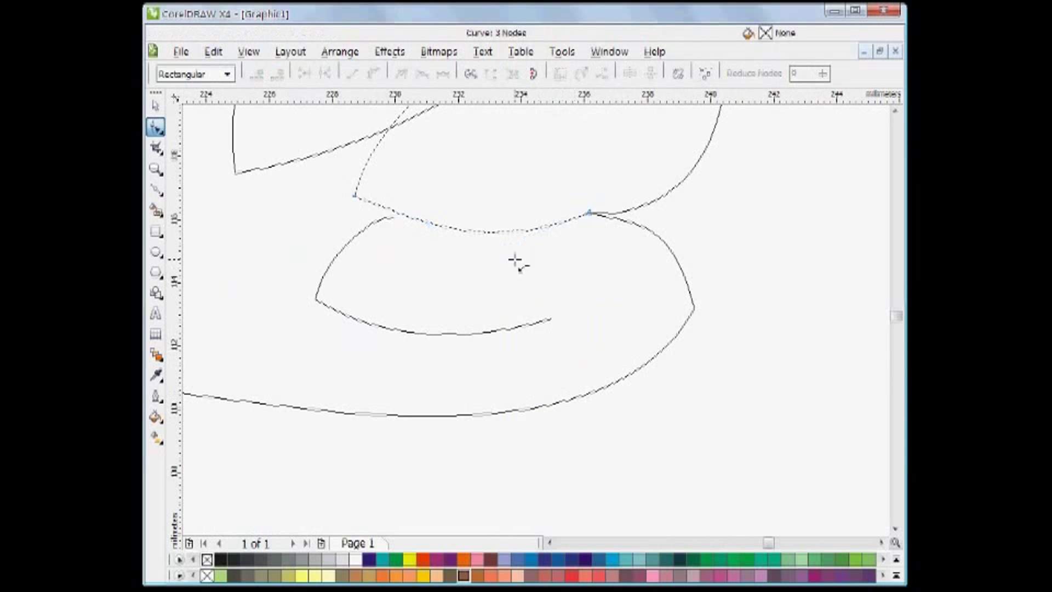
Step: Reshape the base of the third finger's inner line and align the lowest finger's inner line end with it
{"action": "left_click", "coordinate": [388, 218]}
{"action": "left_click_drag", "start_coordinate": [387, 218], "coordinate": [399, 212]}
{"action": "left_click", "coordinate": [897, 112]}
{"action": "left_click", "coordinate": [354, 323]}
{"action": "left_click_drag", "start_coordinate": [353, 323], "coordinate": [351, 313]}
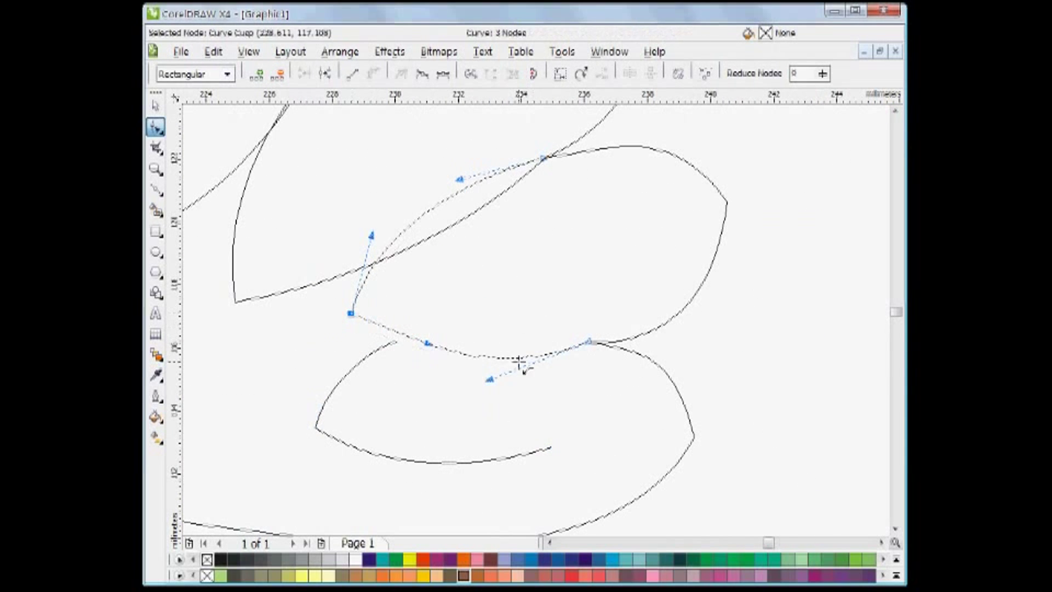
{"action": "left_click_drag", "start_coordinate": [489, 380], "coordinate": [469, 360]}
{"action": "left_click_drag", "start_coordinate": [351, 313], "coordinate": [350, 304]}
{"action": "left_click", "coordinate": [395, 343]}
{"action": "left_click_drag", "start_coordinate": [426, 334], "coordinate": [399, 331]}
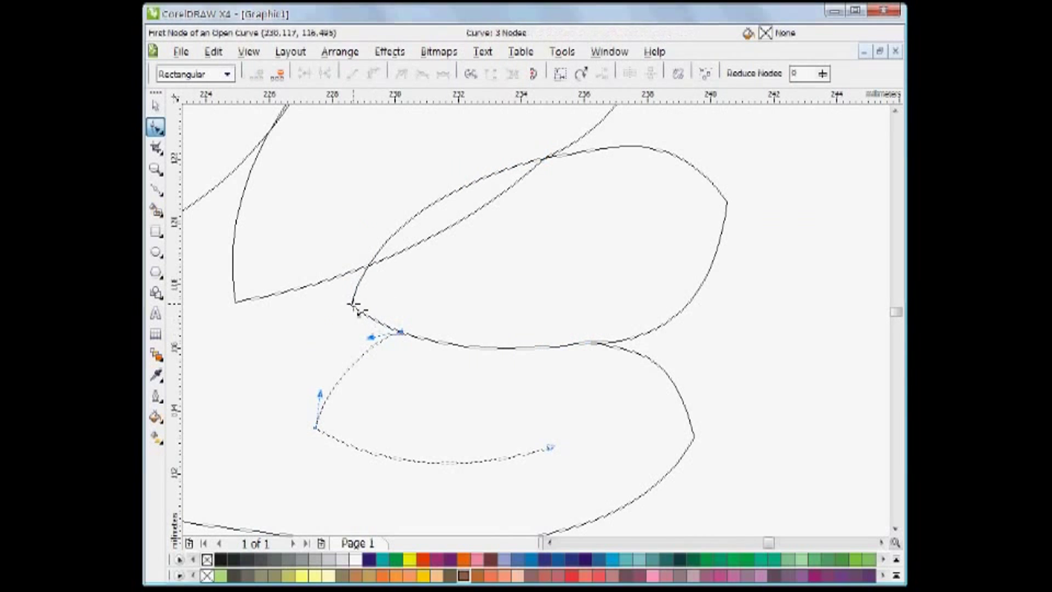
Step: Fill the bird's body and the waving arm with Moon Green
{"action": "left_click", "coordinate": [895, 111]}
{"action": "left_click", "coordinate": [895, 111]}
{"action": "left_click", "coordinate": [895, 112]}
{"action": "left_click", "coordinate": [288, 367]}
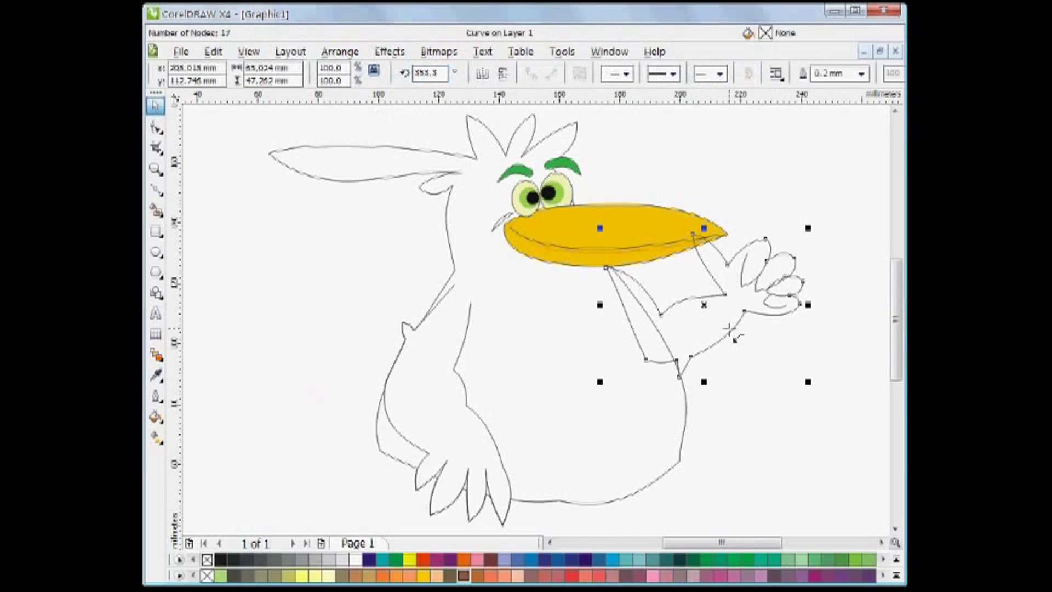
{"action": "key", "text": "ctrl+r"}
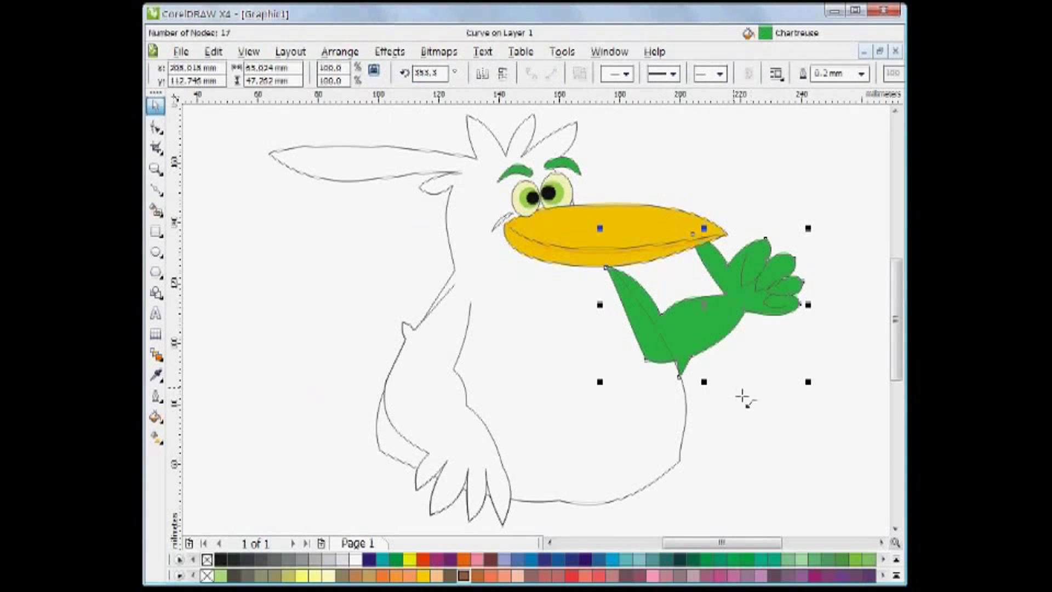
{"action": "left_click", "coordinate": [516, 459]}
{"action": "left_click", "coordinate": [221, 572]}
{"action": "left_click", "coordinate": [728, 350]}
{"action": "left_click", "coordinate": [715, 329]}
{"action": "key", "text": "ctrl+r"}
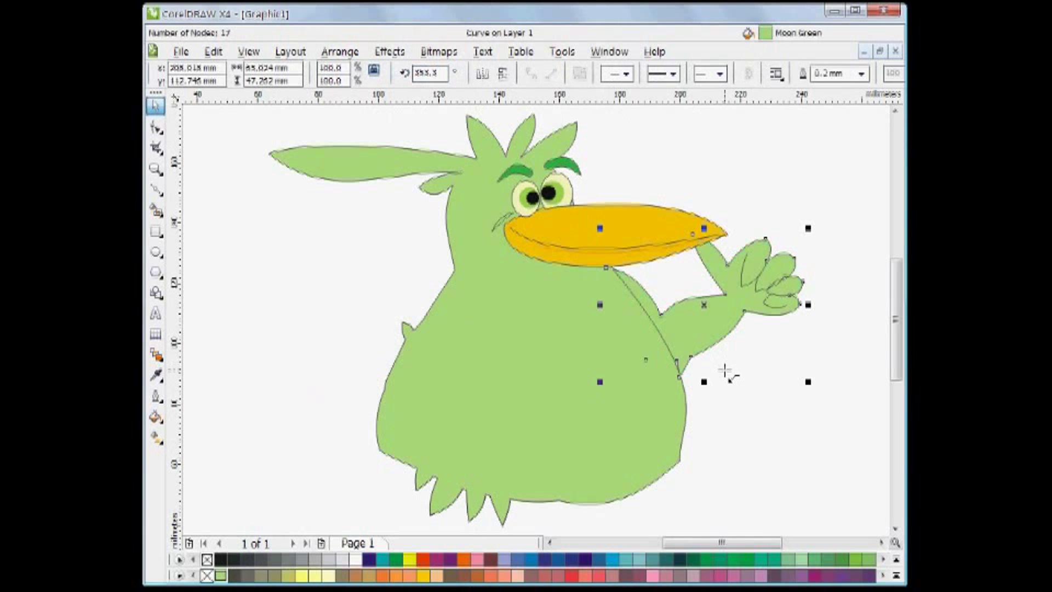
Step: Bring the front arm and hand outline in front of the filled body, selecting it in wireframe view
{"action": "left_click", "coordinate": [725, 371]}
{"action": "left_click", "coordinate": [248, 51]}
{"action": "left_click", "coordinate": [266, 88]}
{"action": "left_click", "coordinate": [455, 363]}
{"action": "key", "text": "shift+F9"}
{"action": "left_click", "coordinate": [298, 281]}
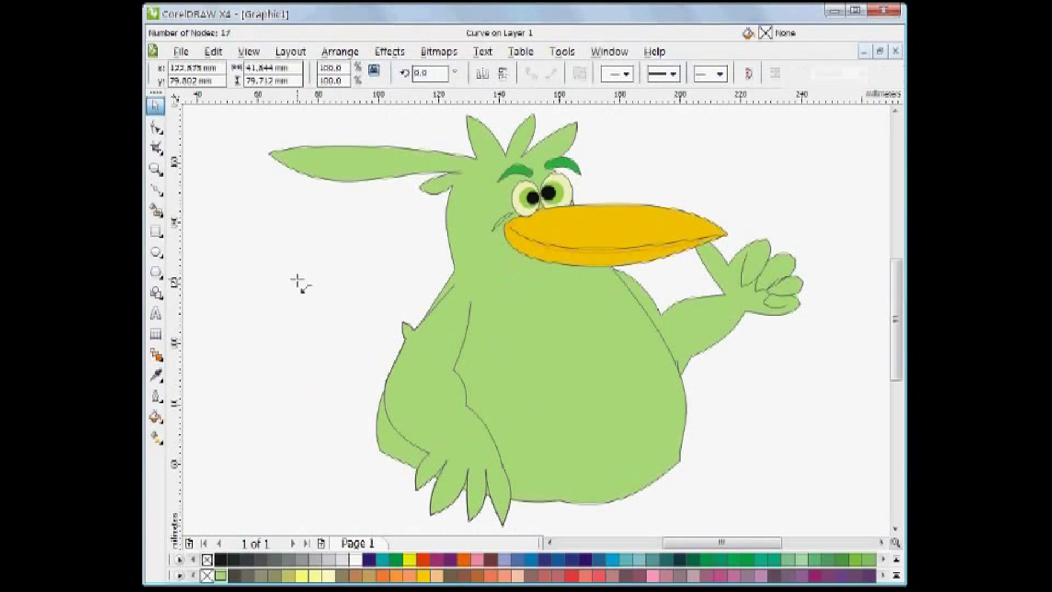
Step: Draw a three-node shoulder line above the front arm and bend it into a rounded curve meeting the arm's outline
{"action": "scroll", "coordinate": [812, 385], "scroll_direction": "down", "scroll_amount": 1}
{"action": "left_click", "coordinate": [156, 189]}
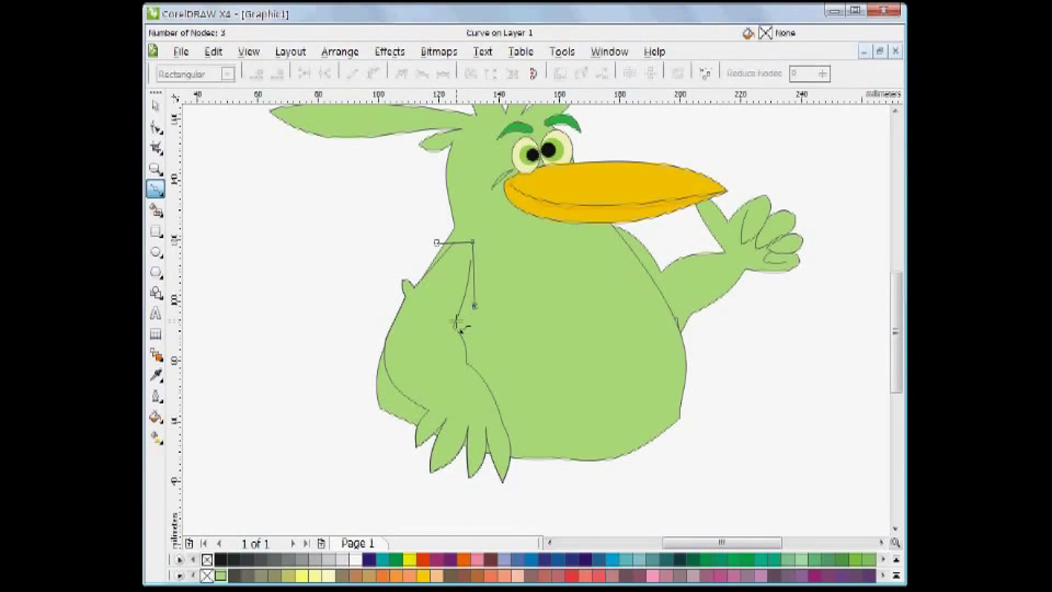
{"action": "key", "text": "F10"}
{"action": "key", "text": "ctrl+a"}
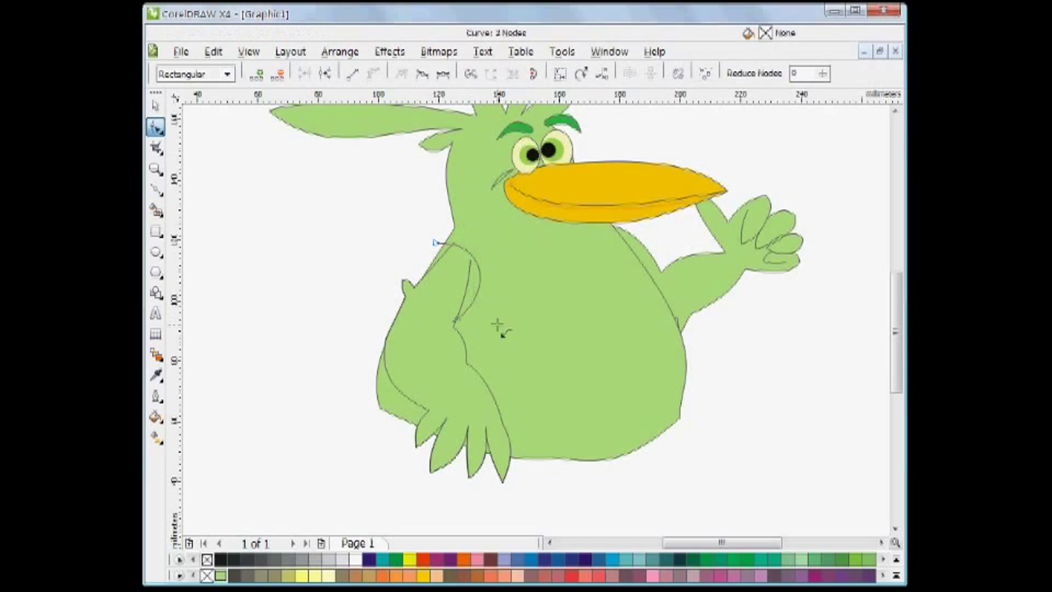
{"action": "left_click_drag", "start_coordinate": [435, 242], "coordinate": [435, 250]}
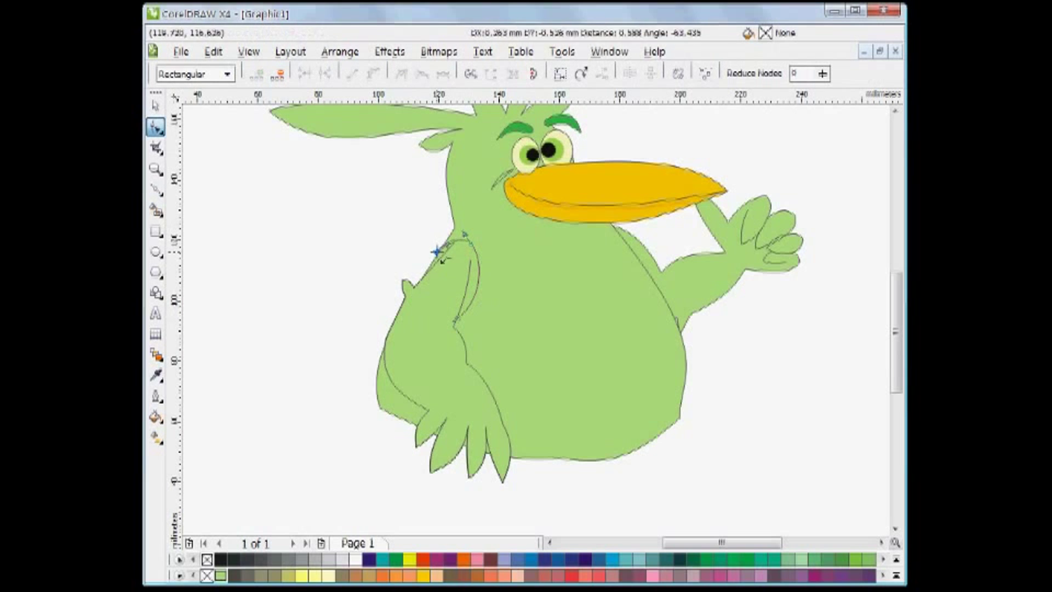
Step: Draw a 12-node shirt outline around the bird's body and convert its segments to curves
{"action": "key", "text": "F5"}
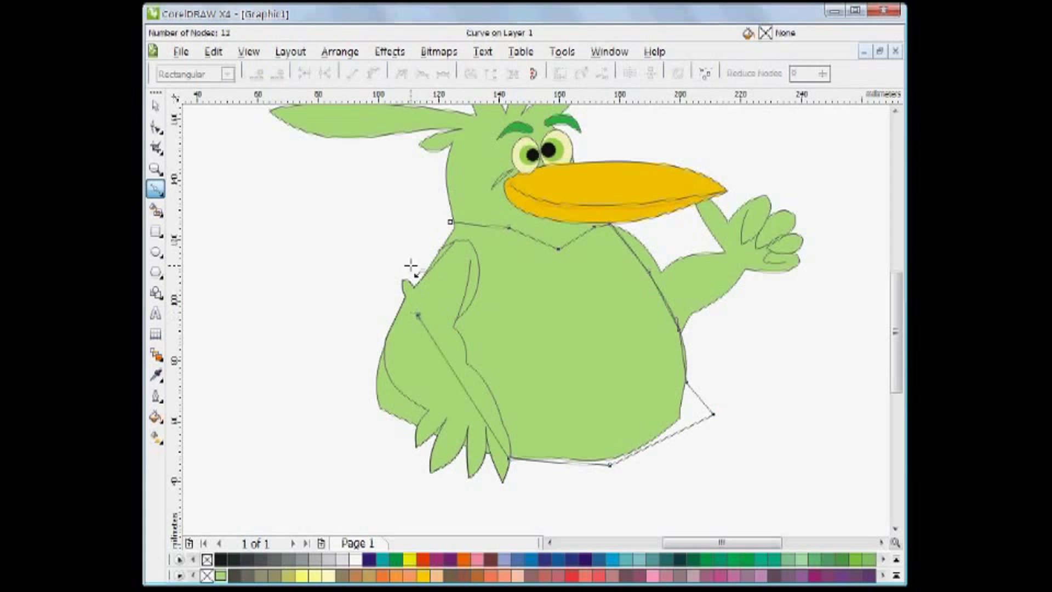
{"action": "left_click_drag", "start_coordinate": [378, 211], "coordinate": [768, 480]}
Step: Bend the shirt's neckline into a smooth curve below the beak and delete the surplus node at its lowest point
{"action": "left_click_drag", "start_coordinate": [575, 248], "coordinate": [569, 248]}
{"action": "left_click", "coordinate": [509, 227]}
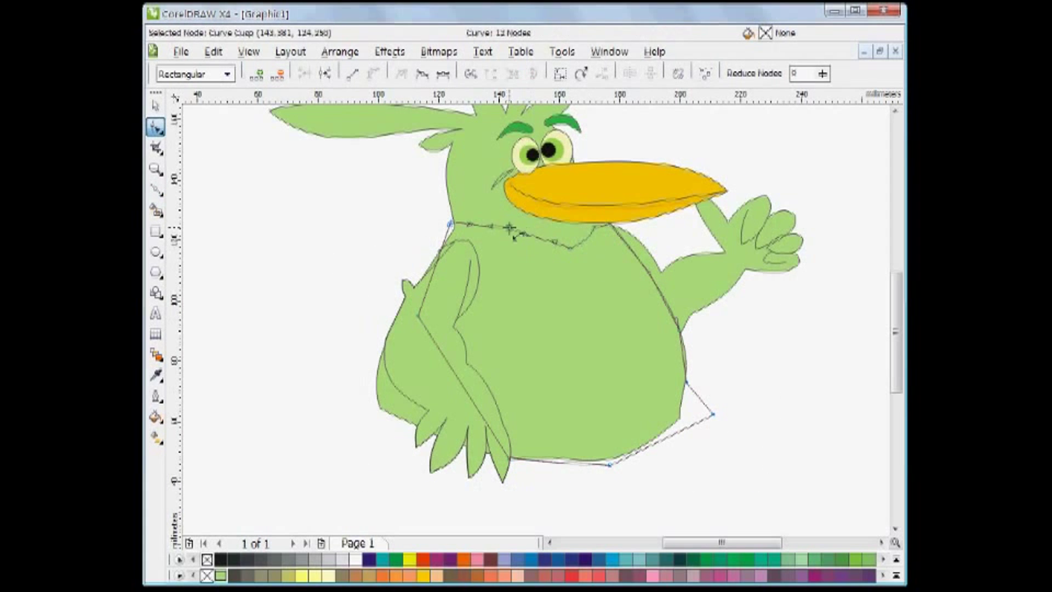
{"action": "left_click_drag", "start_coordinate": [468, 225], "coordinate": [471, 224]}
{"action": "left_click_drag", "start_coordinate": [440, 254], "coordinate": [453, 227]}
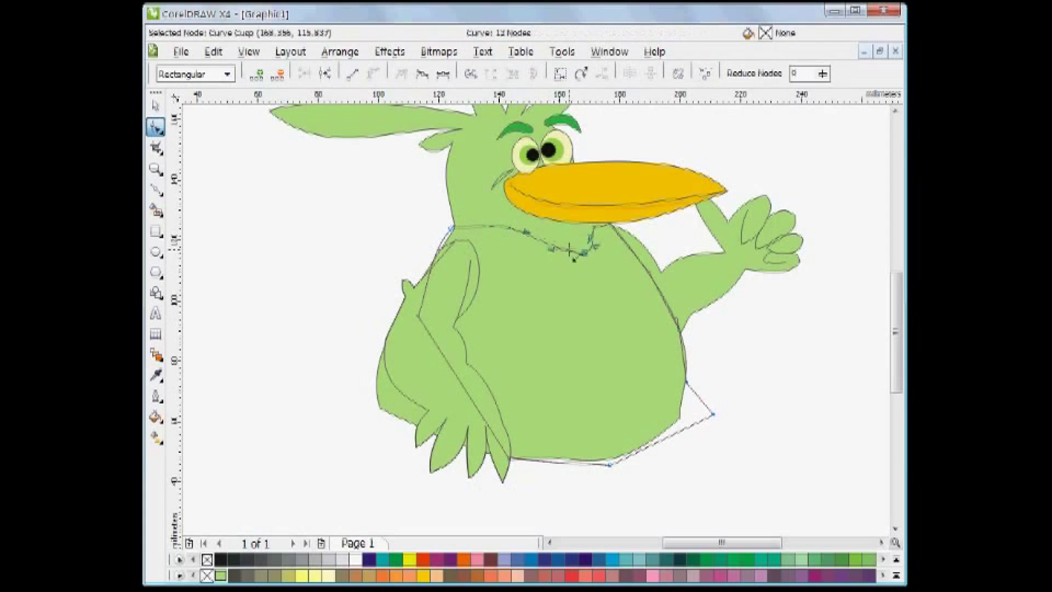
{"action": "left_click_drag", "start_coordinate": [575, 276], "coordinate": [608, 266]}
{"action": "left_click_drag", "start_coordinate": [552, 239], "coordinate": [553, 245]}
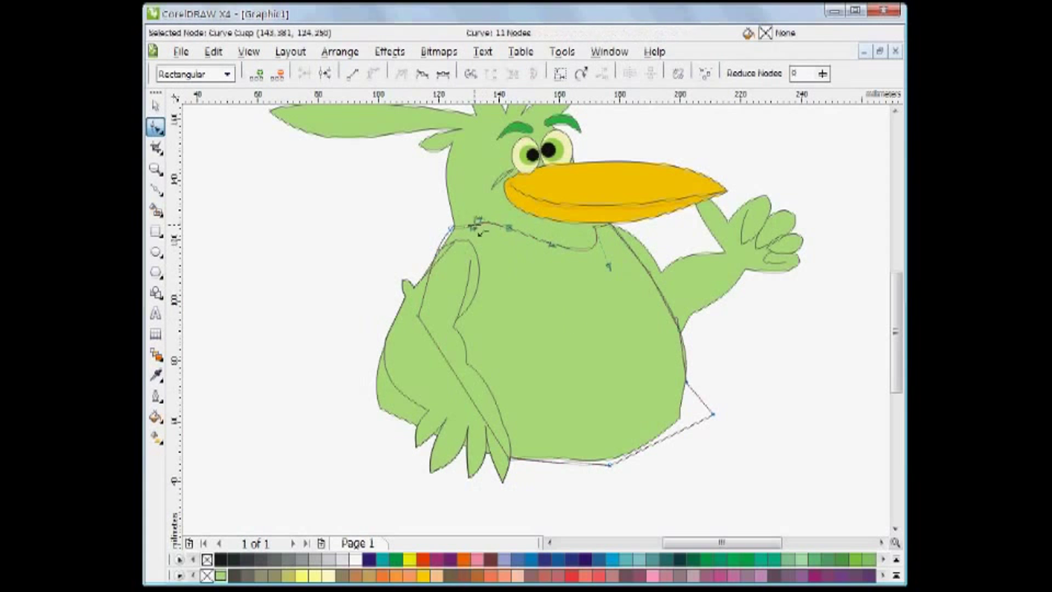
{"action": "left_click_drag", "start_coordinate": [474, 227], "coordinate": [470, 219]}
{"action": "left_click_drag", "start_coordinate": [596, 228], "coordinate": [595, 223]}
Step: Curve the shirt's sides and hem around the body, deleting the surplus node along the waving arm's side
{"action": "left_click_drag", "start_coordinate": [649, 271], "coordinate": [650, 271]}
{"action": "left_click", "coordinate": [685, 327]}
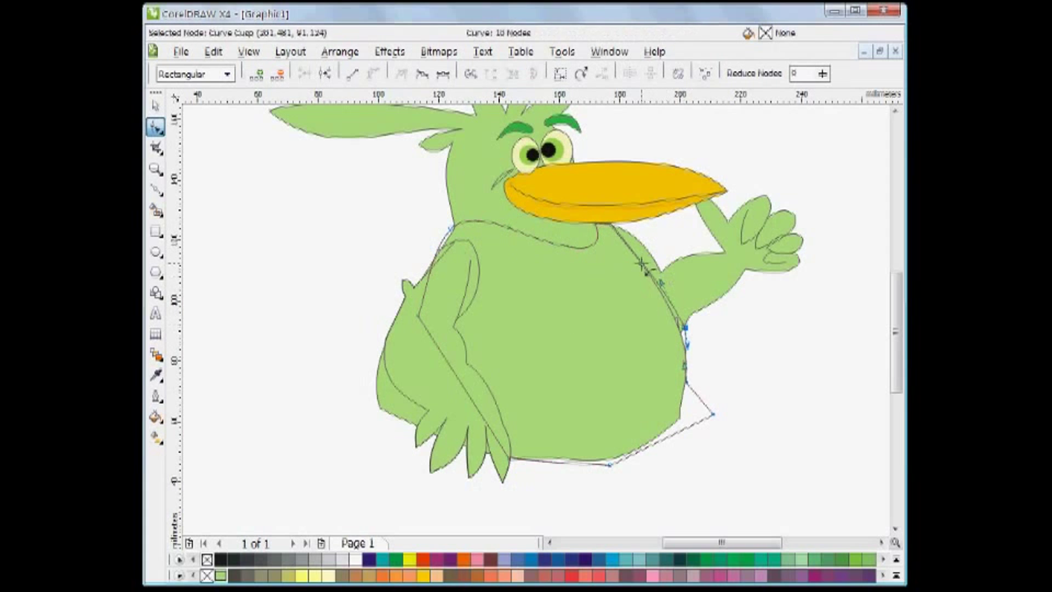
{"action": "left_click_drag", "start_coordinate": [697, 382], "coordinate": [727, 418]}
{"action": "left_click_drag", "start_coordinate": [639, 455], "coordinate": [639, 466]}
{"action": "left_click_drag", "start_coordinate": [601, 464], "coordinate": [572, 475]}
{"action": "left_click_drag", "start_coordinate": [474, 402], "coordinate": [314, 340]}
Step: Place a copy of the front arm outline in the empty area beside the bird
{"action": "key", "text": "space"}
{"action": "key", "text": "ctrl+z"}
{"action": "left_click", "coordinate": [413, 405]}
{"action": "left_click_drag", "start_coordinate": [409, 400], "coordinate": [306, 384]}
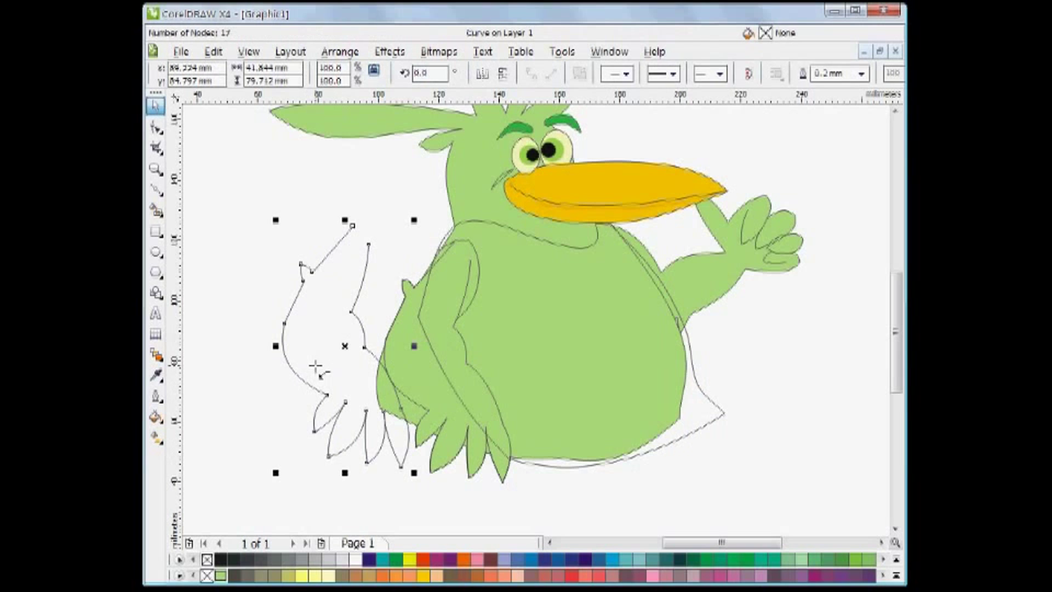
Step: Break the copied arm outline at the last feather tip and delete everything except the arm's inner edge
{"action": "left_click_drag", "start_coordinate": [403, 282], "coordinate": [404, 284]}
{"action": "key", "text": "F3"}
{"action": "left_click", "coordinate": [156, 127]}
{"action": "left_click_drag", "start_coordinate": [385, 498], "coordinate": [406, 518]}
{"action": "key", "text": "space"}
{"action": "key", "text": "ctrl+k"}
{"action": "left_click", "coordinate": [297, 335]}
{"action": "key", "text": "Delete"}
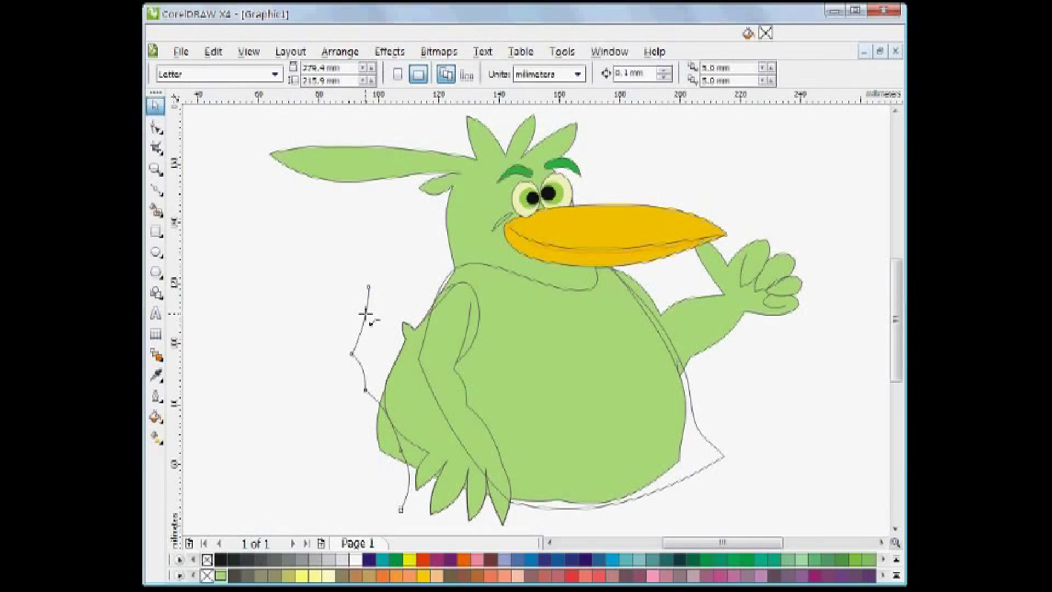
Step: Move the remaining copied edge onto the front arm's inner edge and switch to wireframe view
{"action": "left_click", "coordinate": [468, 398]}
{"action": "left_click_drag", "start_coordinate": [365, 313], "coordinate": [469, 317]}
{"action": "key", "text": "F2"}
{"action": "left_click_drag", "start_coordinate": [416, 382], "coordinate": [618, 514]}
{"action": "key", "text": "shift+F9"}
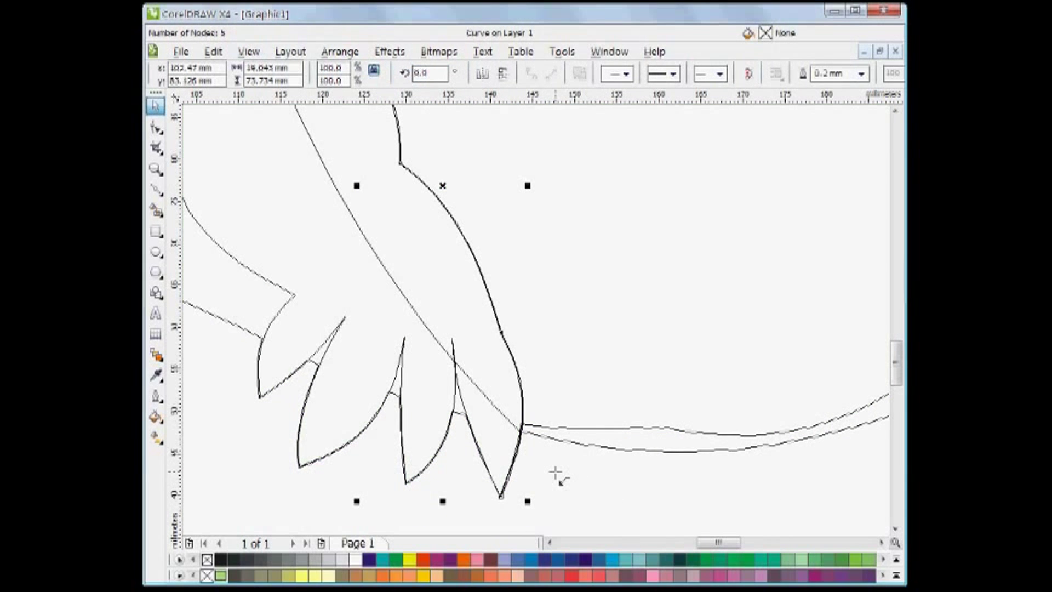
Step: Break the shirt outline at the hem corner beside the hand and at the neckline's shoulder corner, and split the pieces apart
{"action": "left_click", "coordinate": [155, 128]}
{"action": "left_click", "coordinate": [520, 430]}
{"action": "scroll", "coordinate": [770, 283], "scroll_direction": "down", "scroll_amount": 1}
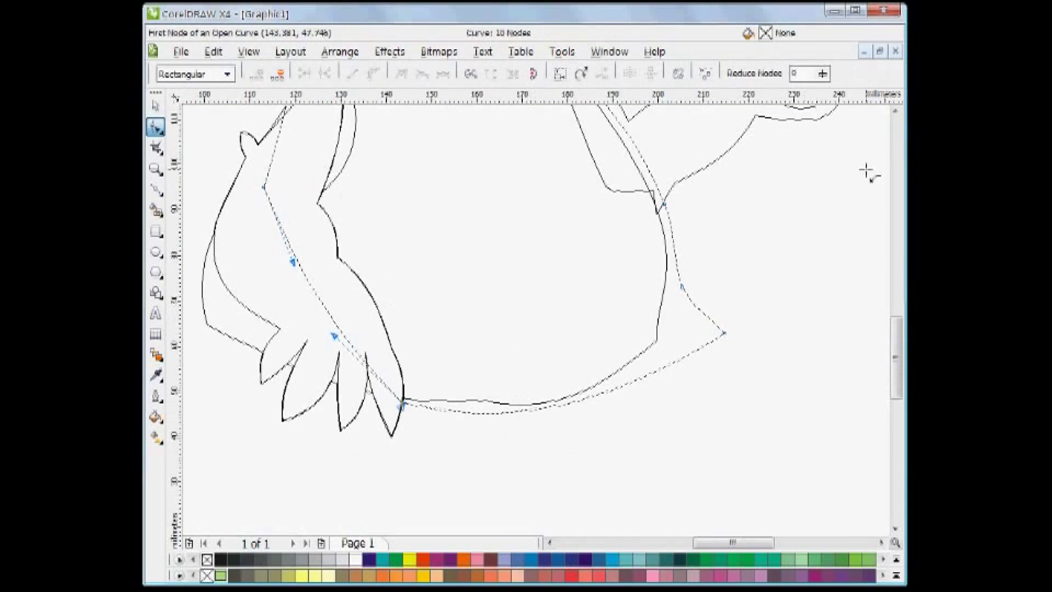
{"action": "left_click", "coordinate": [895, 163]}
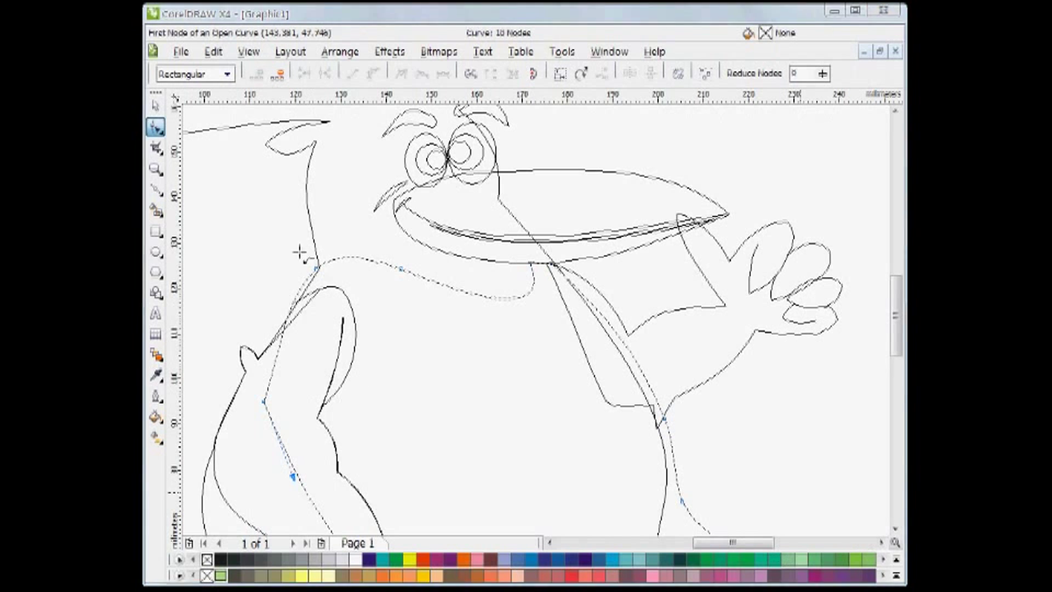
{"action": "left_click", "coordinate": [316, 268]}
{"action": "key", "text": "ctrl+k"}
{"action": "left_click", "coordinate": [263, 233]}
Step: Break the copied arm edge just above the elbow notch and delete its upper part
{"action": "left_click", "coordinate": [333, 356]}
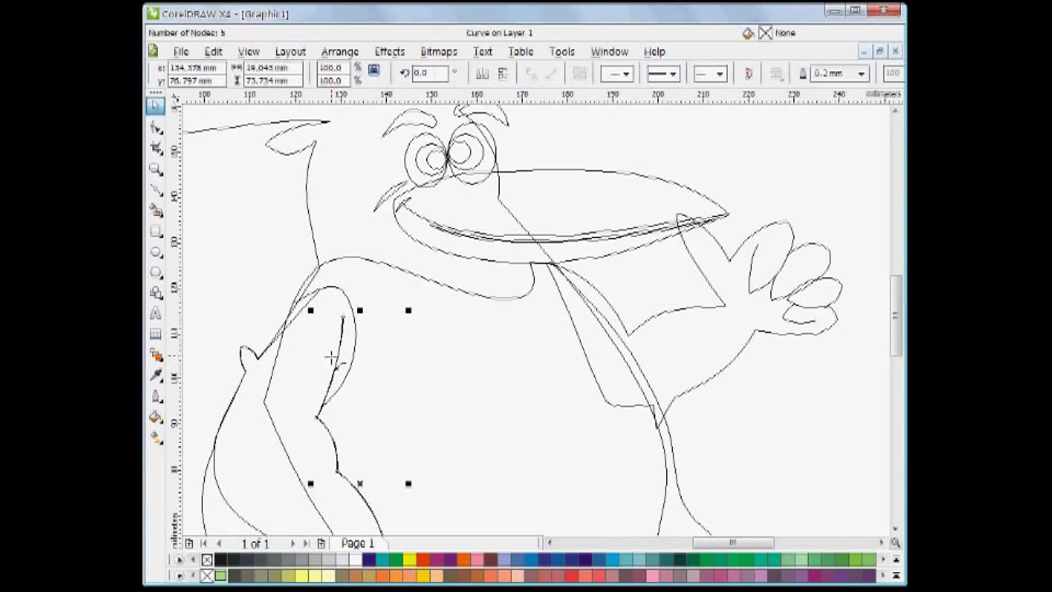
{"action": "key", "text": "F2"}
{"action": "left_click_drag", "start_coordinate": [331, 356], "coordinate": [363, 441]}
{"action": "key", "text": "F10"}
{"action": "key", "text": "ctrl+k"}
{"action": "left_click", "coordinate": [430, 308]}
{"action": "key", "text": "Delete"}
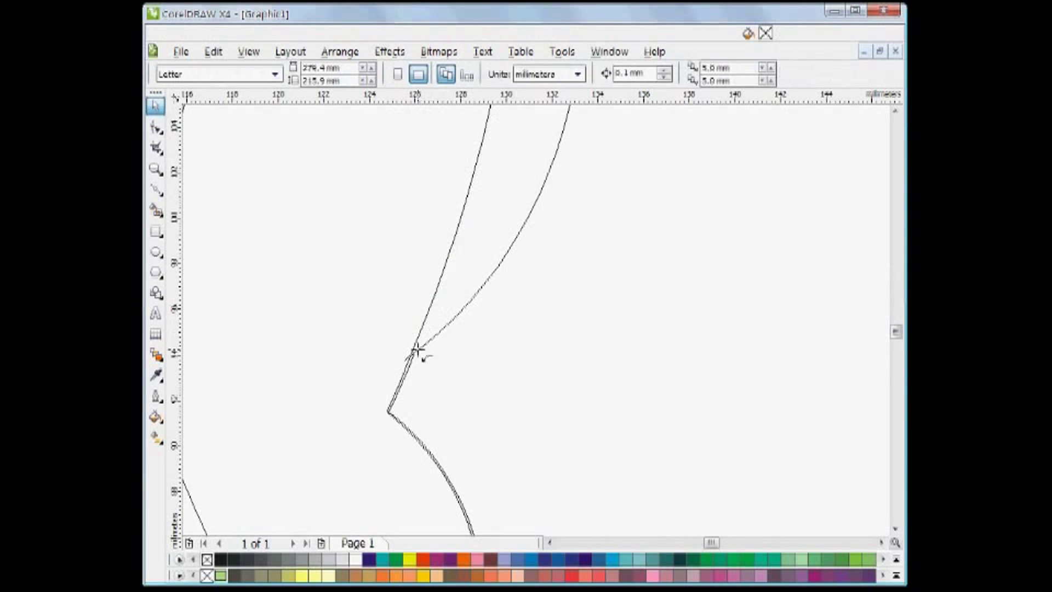
Step: Combine the copied arm edge with the shoulder line and join their end nodes at the elbow
{"action": "left_click", "coordinate": [416, 350]}
{"action": "left_click", "coordinate": [407, 376], "text": "shift"}
{"action": "key", "text": "ctrl+l"}
{"action": "key", "text": "F10"}
{"action": "left_click_drag", "start_coordinate": [395, 377], "coordinate": [428, 319]}
{"action": "key", "text": "ctrl+j"}
{"action": "key", "text": "F4"}
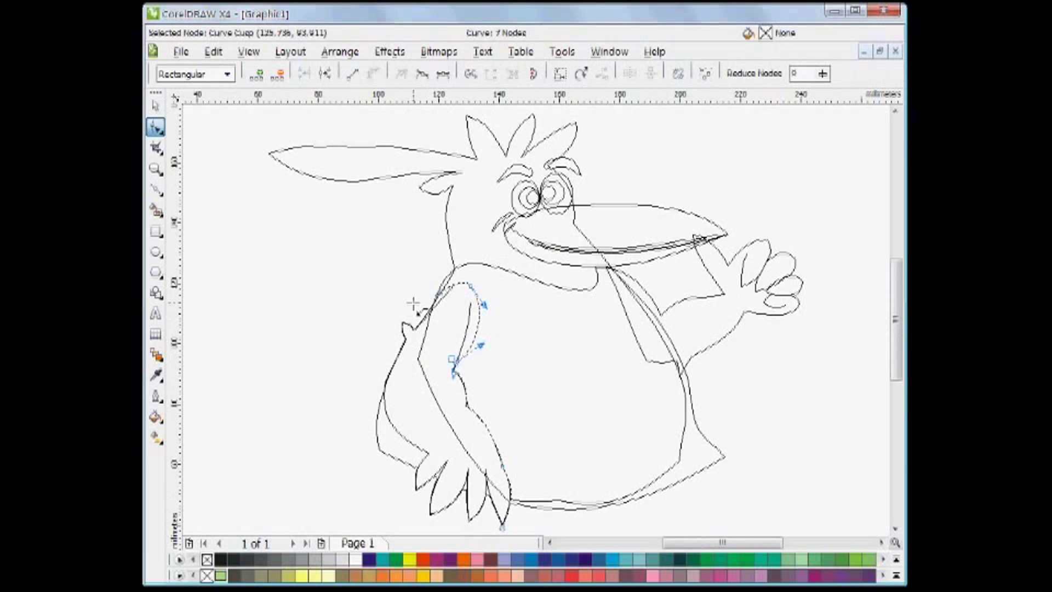
Step: Trim the combined arm edge at the shirt's hem corner, removing the part that runs down to the last feather tip
{"action": "key", "text": "F2"}
{"action": "left_click_drag", "start_coordinate": [460, 449], "coordinate": [560, 517]}
{"action": "key", "text": "space"}
{"action": "key", "text": "F4"}
{"action": "scroll", "coordinate": [451, 470], "scroll_direction": "up", "scroll_amount": 3}
{"action": "key", "text": "space"}
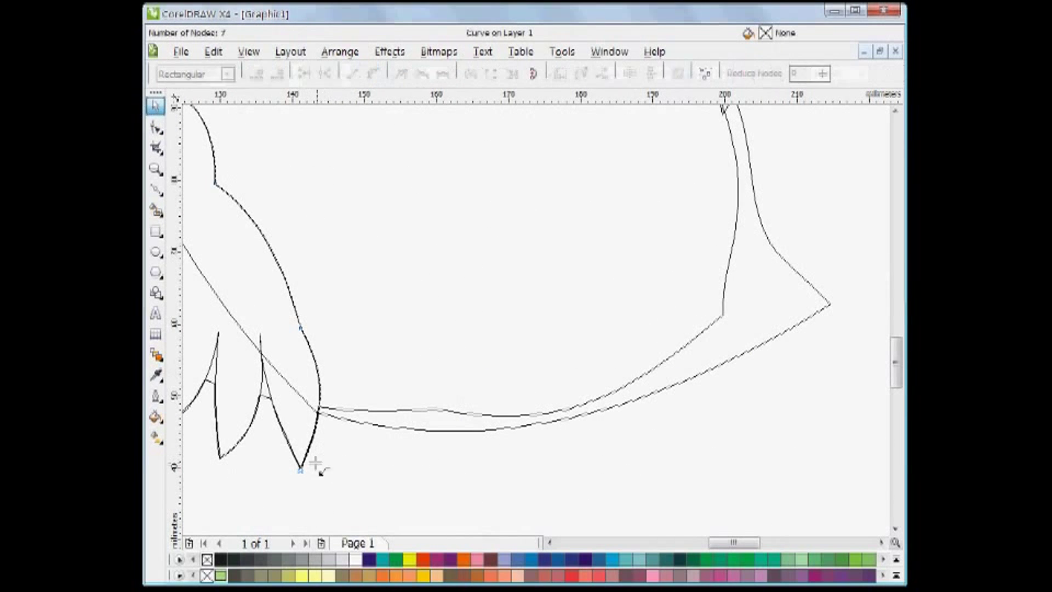
{"action": "key", "text": "space"}
{"action": "scroll", "coordinate": [307, 453], "scroll_direction": "up", "scroll_amount": 3}
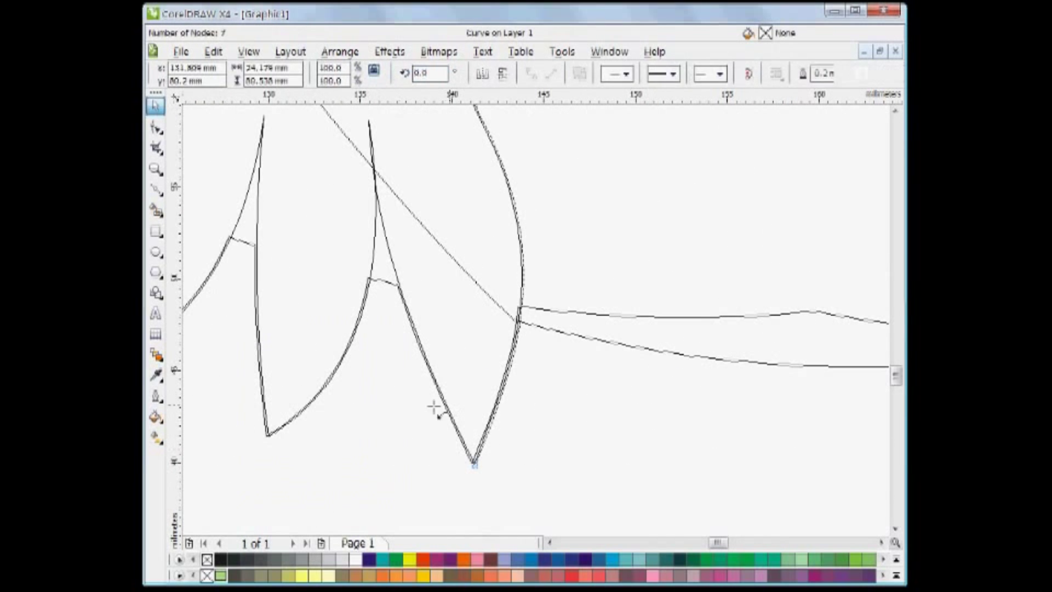
{"action": "key", "text": "space"}
{"action": "key", "text": "space"}
{"action": "key", "text": "ctrl+z"}
{"action": "key", "text": "ctrl+z"}
{"action": "key", "text": "ctrl+z"}
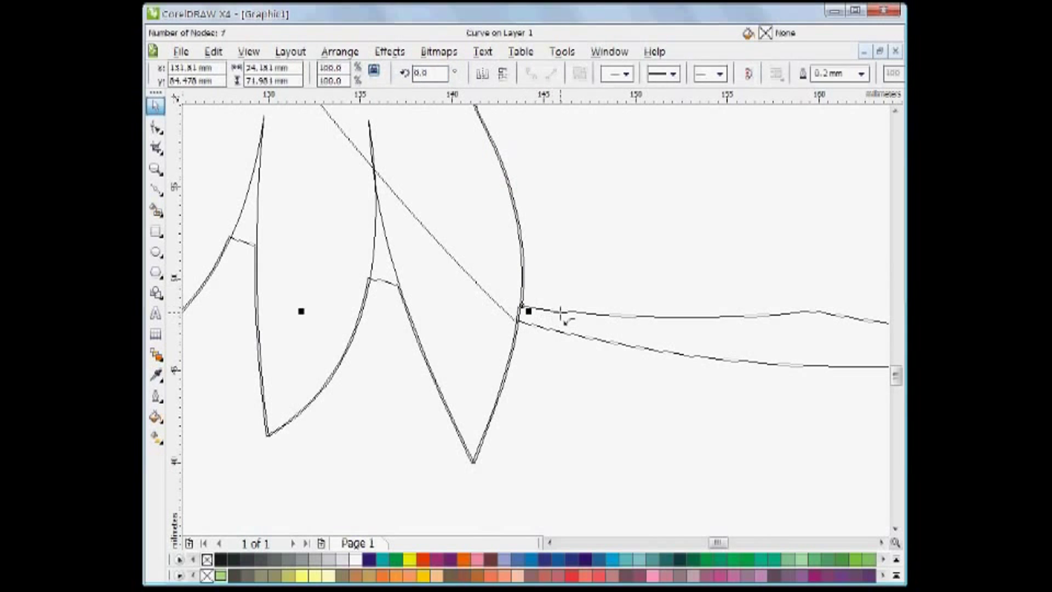
Step: Combine the trimmed arm edge with the shirt outline and join their end nodes at the hem corner
{"action": "left_click", "coordinate": [560, 312], "text": "shift"}
{"action": "key", "text": "F4"}
{"action": "left_click", "coordinate": [507, 482]}
{"action": "left_click", "coordinate": [634, 501], "text": "shift"}
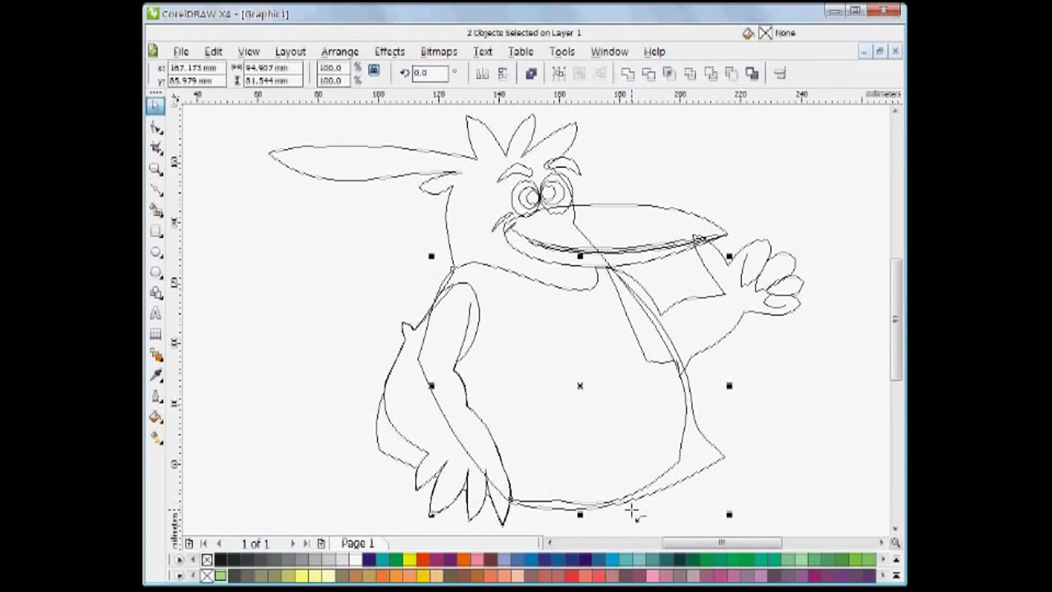
{"action": "key", "text": "ctrl+l"}
{"action": "key", "text": "space"}
{"action": "left_click_drag", "start_coordinate": [503, 485], "coordinate": [529, 514]}
{"action": "key", "text": "space"}
{"action": "key", "text": "space"}
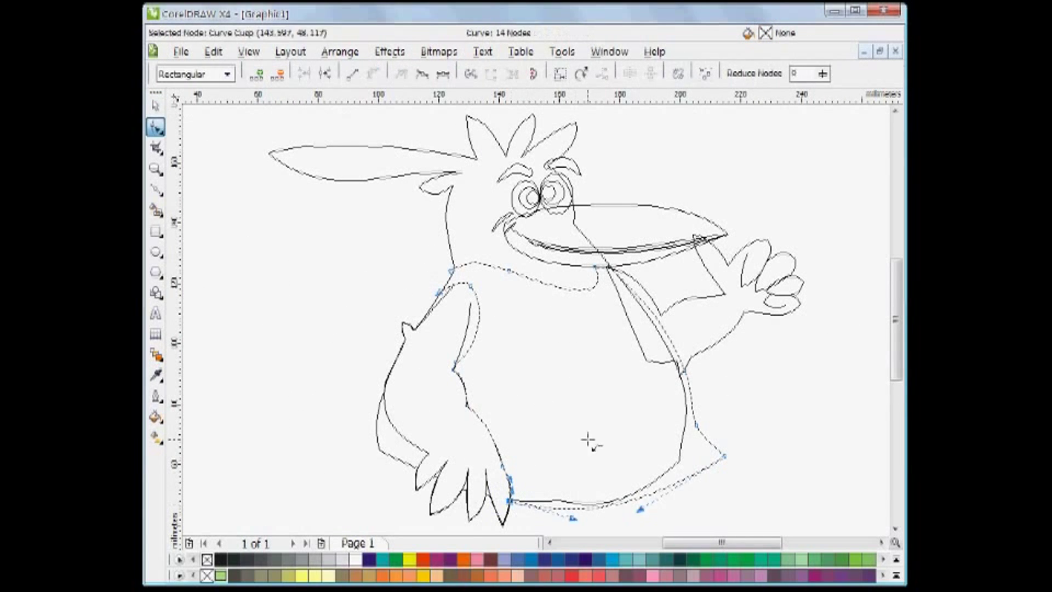
Step: Restore the full-colour view, fill the shirt with Autumn Orange and close its outline at the shoulder
{"action": "key", "text": "space"}
{"action": "left_click", "coordinate": [252, 52]}
{"action": "left_click", "coordinate": [276, 134]}
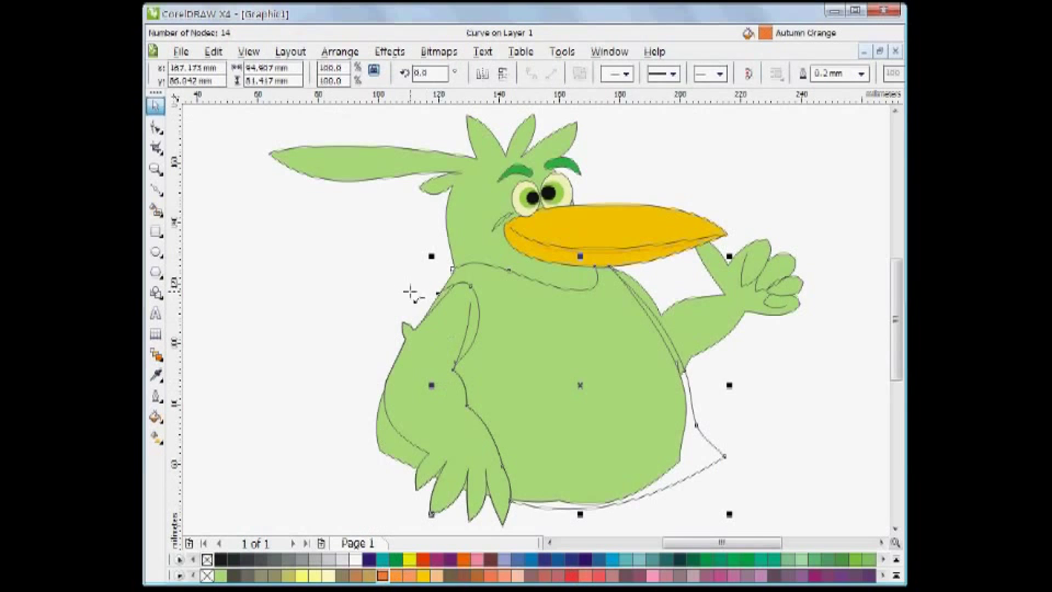
{"action": "scroll", "coordinate": [411, 293], "scroll_direction": "up", "scroll_amount": 5}
{"action": "key", "text": "space"}
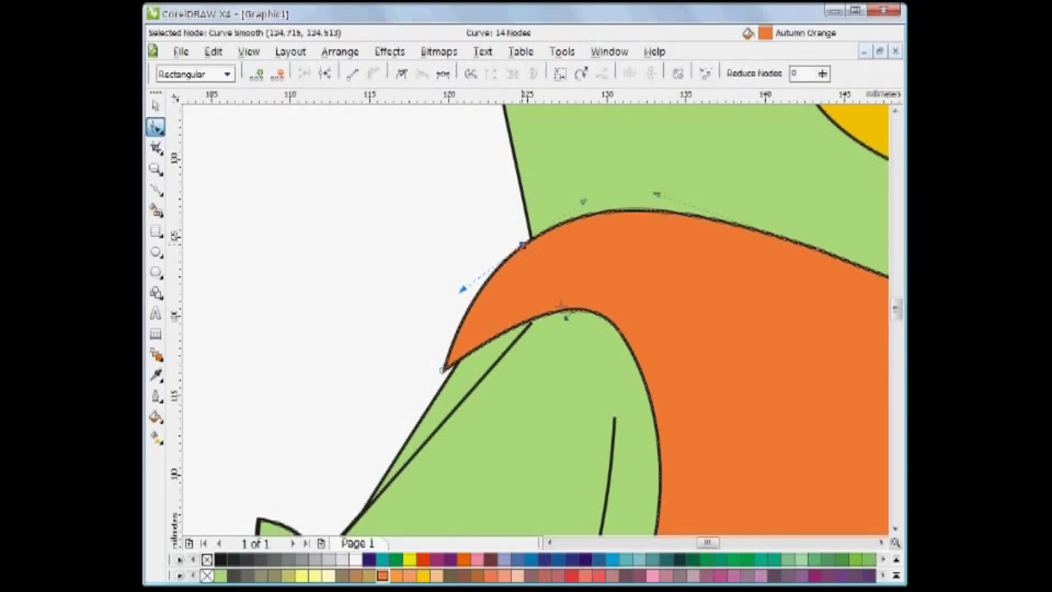
Step: Raise the nodes of the shirt's collar edge beneath the beak to sit closer to the beak's lower outline
{"action": "scroll", "coordinate": [434, 285], "scroll_direction": "down", "scroll_amount": 2}
{"action": "key", "text": "space"}
{"action": "key", "text": "Escape"}
{"action": "scroll", "coordinate": [646, 275], "scroll_direction": "up", "scroll_amount": 2}
{"action": "key", "text": "space"}
{"action": "left_click_drag", "start_coordinate": [446, 242], "coordinate": [447, 239]}
{"action": "scroll", "coordinate": [428, 241], "scroll_direction": "up", "scroll_amount": 2}
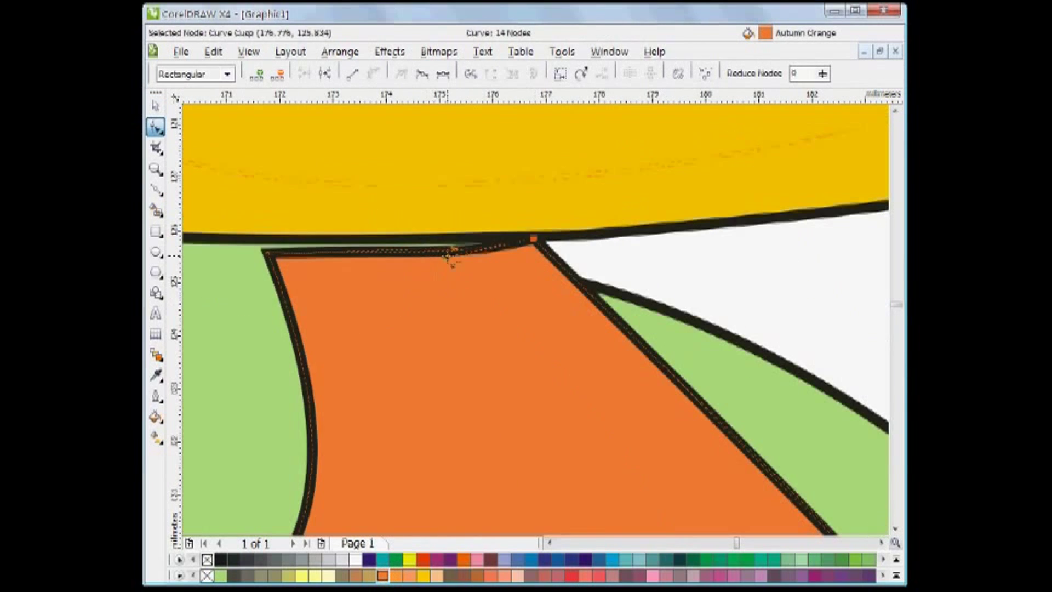
{"action": "left_click_drag", "start_coordinate": [268, 253], "coordinate": [267, 244]}
{"action": "left_click_drag", "start_coordinate": [446, 256], "coordinate": [441, 246]}
{"action": "key", "text": "space"}
{"action": "key", "text": "F4"}
{"action": "key", "text": "Escape"}
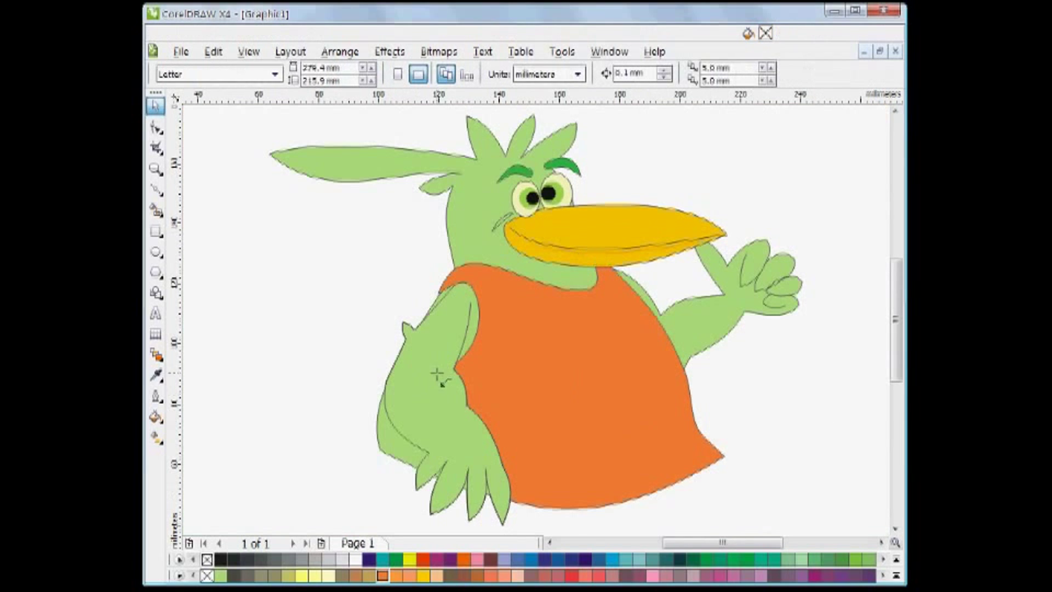
{"action": "left_click", "coordinate": [895, 528]}
{"action": "key", "text": "F5"}
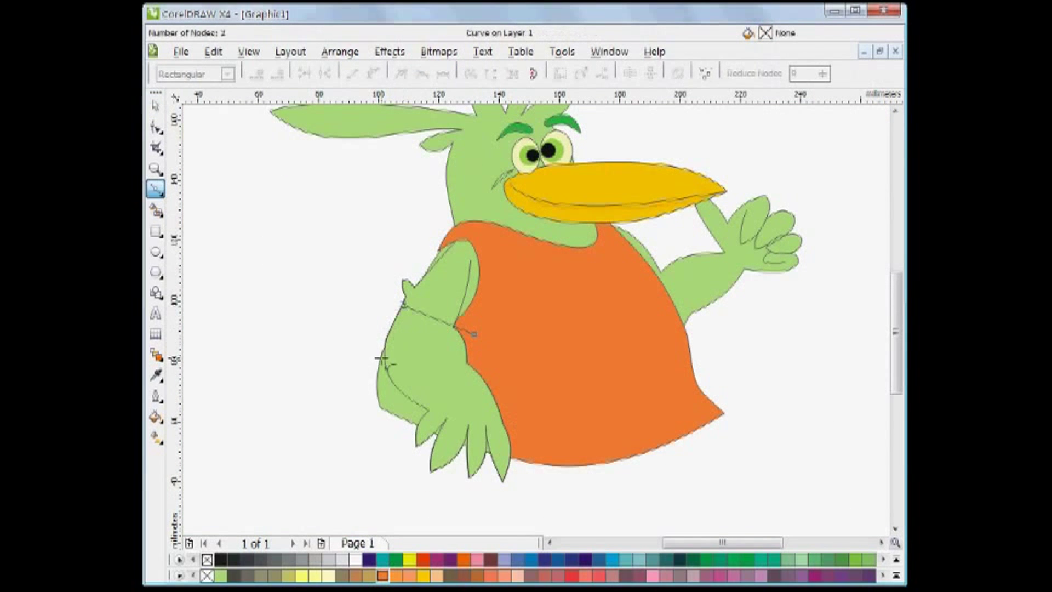
{"action": "key", "text": "space"}
{"action": "key", "text": "Delete"}
Step: Place a copy of the green body together with the feathered arm outline beside the bird, on its tail-feather side
{"action": "left_click", "coordinate": [390, 409]}
{"action": "scroll", "coordinate": [391, 414], "scroll_direction": "down", "scroll_amount": 1}
{"action": "left_click_drag", "start_coordinate": [550, 319], "coordinate": [329, 351]}
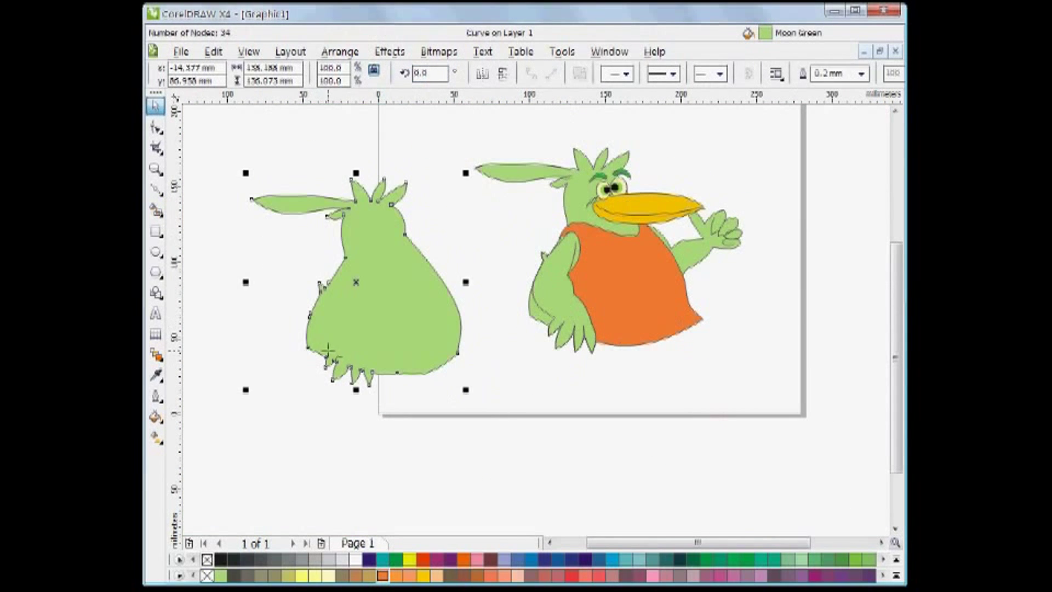
{"action": "key", "text": "F2"}
{"action": "left_click_drag", "start_coordinate": [285, 217], "coordinate": [299, 406]}
{"action": "key", "text": "Delete"}
{"action": "left_click", "coordinate": [663, 372]}
{"action": "left_click", "coordinate": [647, 370], "text": "shift"}
{"action": "right_click", "coordinate": [299, 406]}
{"action": "left_click", "coordinate": [271, 387]}
{"action": "left_click", "coordinate": [288, 392]}
Step: Break the copied body outline at both ends of the edge behind the forearm and delete the rest of the body
{"action": "left_click", "coordinate": [158, 128]}
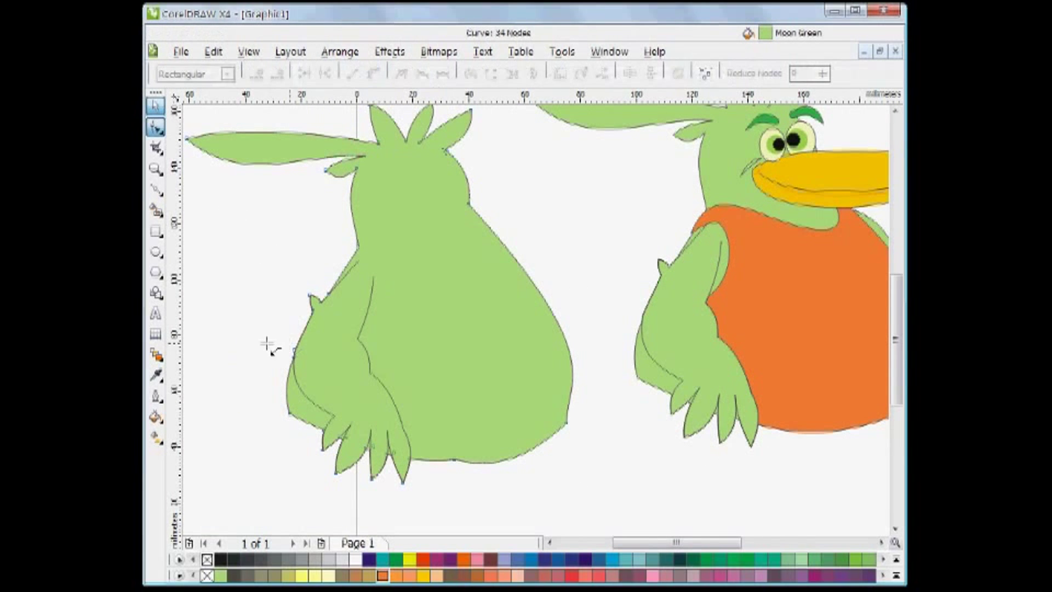
{"action": "left_click", "coordinate": [294, 350]}
{"action": "key", "text": "ctrl+k"}
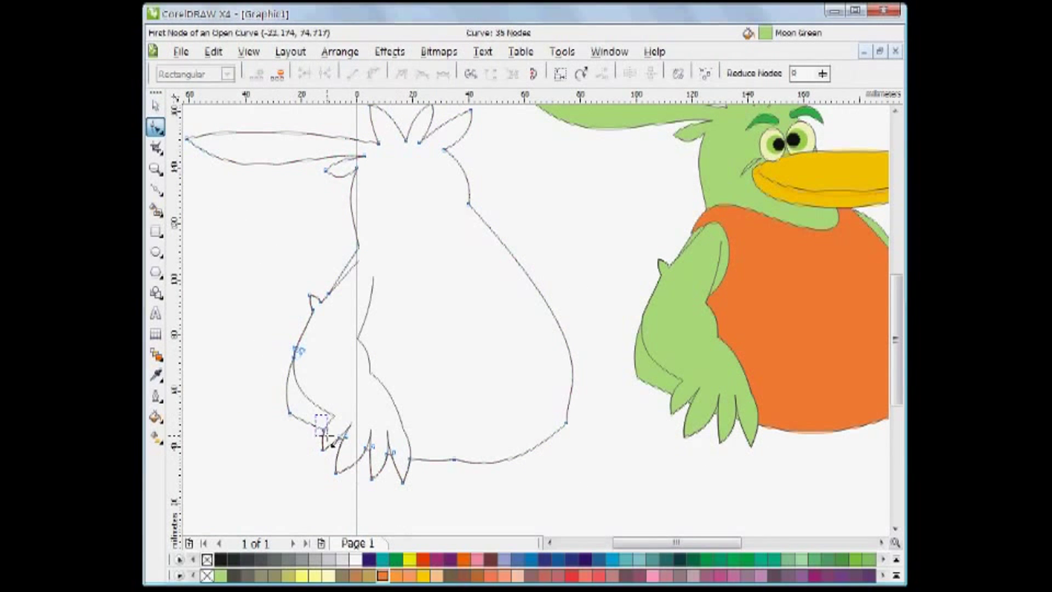
{"action": "left_click_drag", "start_coordinate": [315, 415], "coordinate": [327, 435]}
{"action": "key", "text": "ctrl+k"}
{"action": "key", "text": "space"}
{"action": "key", "text": "ctrl+k"}
{"action": "left_click", "coordinate": [312, 403]}
{"action": "left_click", "coordinate": [471, 463]}
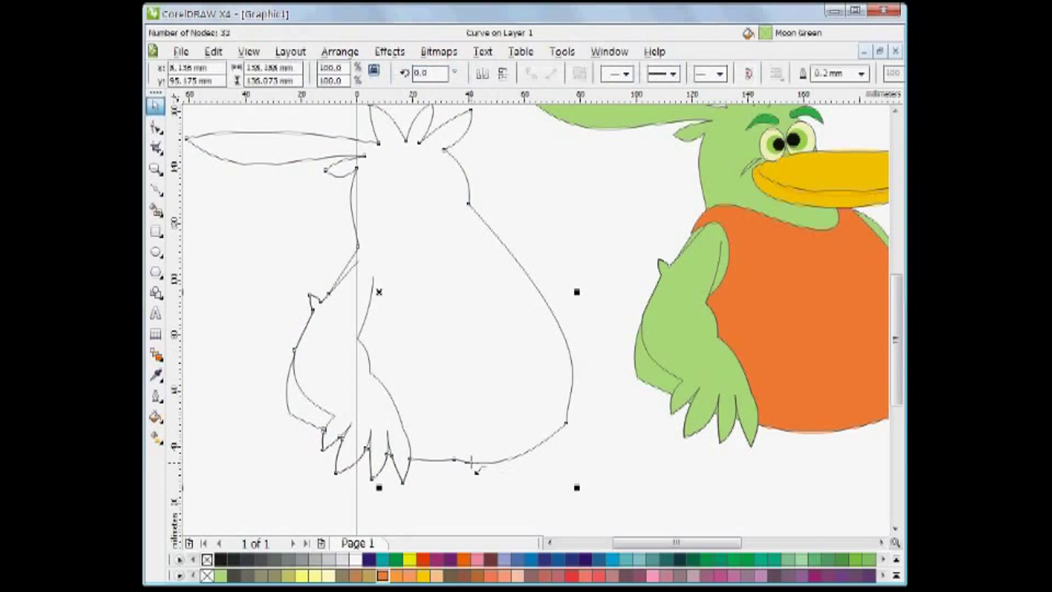
{"action": "key", "text": "Delete"}
Step: Draw an angular line across the copied forearm between the ends of the remaining edge and delete the arm copy
{"action": "key", "text": "F5"}
{"action": "left_click", "coordinate": [155, 106]}
{"action": "left_click", "coordinate": [312, 299]}
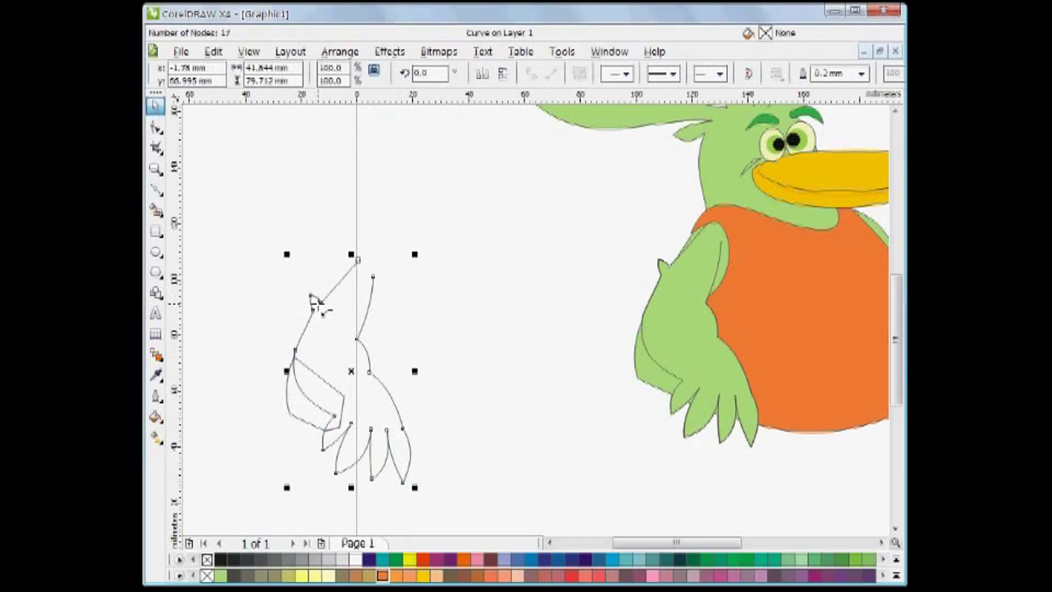
{"action": "key", "text": "Delete"}
Step: Combine the angular line with the remaining body edge and join their end nodes into one closed shape
{"action": "key", "text": "F2"}
{"action": "left_click_drag", "start_coordinate": [263, 317], "coordinate": [414, 484]}
{"action": "left_click", "coordinate": [155, 127]}
{"action": "left_click", "coordinate": [422, 187]}
{"action": "key", "text": "Delete"}
{"action": "key", "text": "space"}
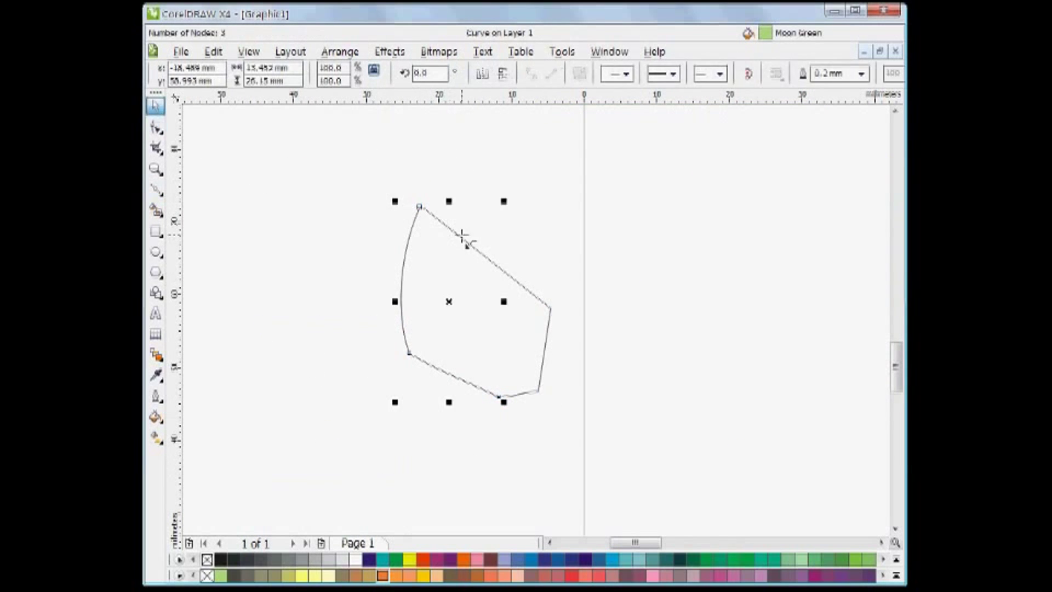
{"action": "left_click", "coordinate": [462, 237], "text": "shift"}
{"action": "key", "text": "ctrl+l"}
{"action": "key", "text": "F10"}
{"action": "left_click_drag", "start_coordinate": [411, 196], "coordinate": [438, 222]}
{"action": "left_click", "coordinate": [304, 73]}
{"action": "key", "text": "space"}
Step: Move the closed shape onto the matching area behind the bird's forearm and fill it with Autumn Orange
{"action": "key", "text": "F4"}
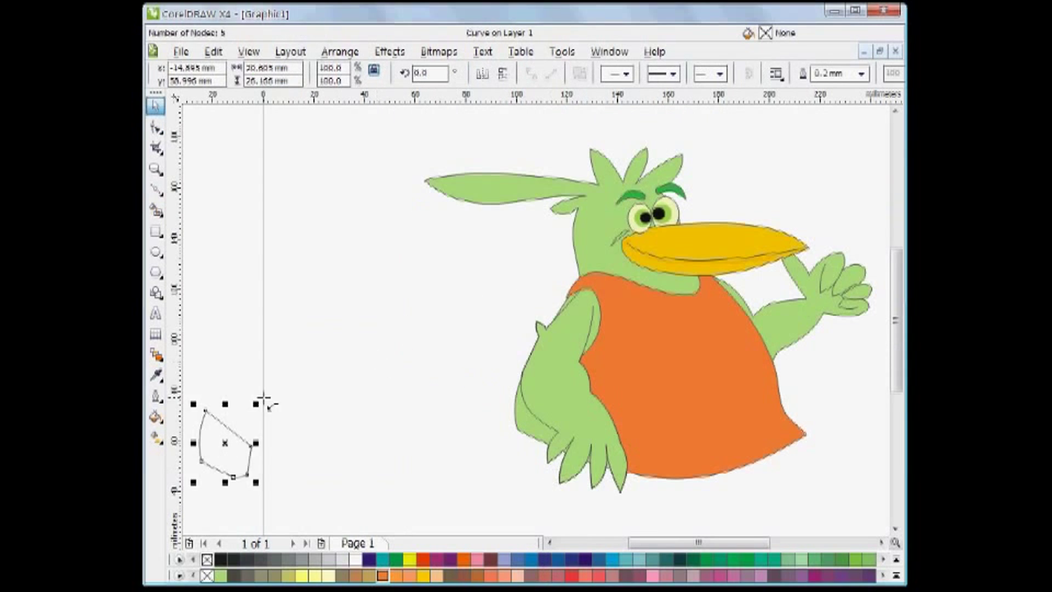
{"action": "key", "text": "ctrl+shift+a"}
{"action": "left_click_drag", "start_coordinate": [225, 444], "coordinate": [540, 412]}
{"action": "left_click", "coordinate": [541, 327]}
{"action": "left_click", "coordinate": [634, 375]}
Step: Bring the feathered arm outline in front of the orange piece behind the forearm
{"action": "left_click", "coordinate": [600, 410]}
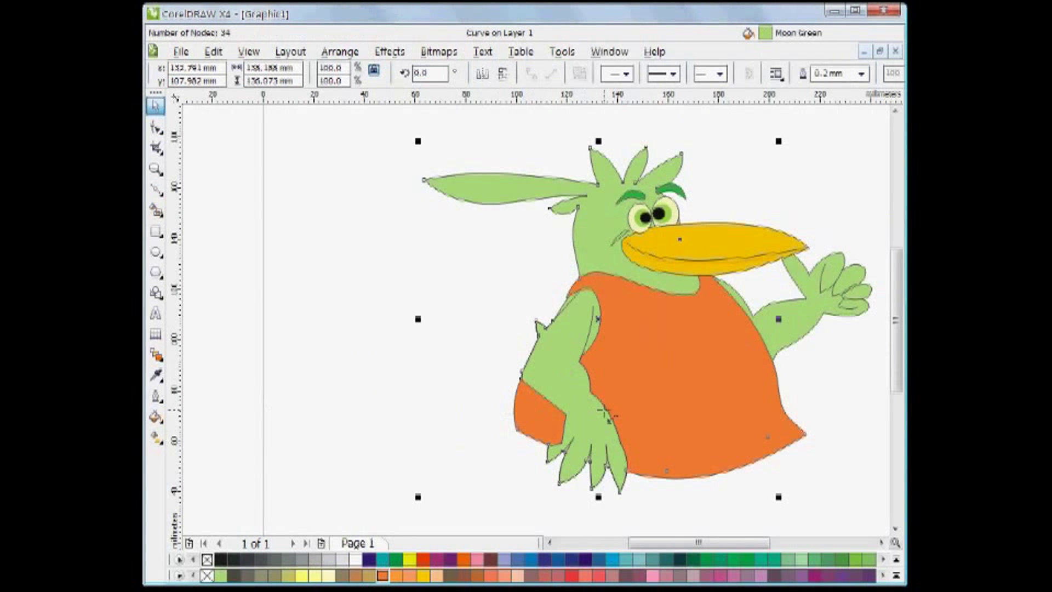
{"action": "left_click", "coordinate": [437, 333]}
{"action": "key", "text": "F2"}
{"action": "left_click_drag", "start_coordinate": [437, 318], "coordinate": [712, 524]}
{"action": "left_click", "coordinate": [469, 313]}
{"action": "left_click", "coordinate": [562, 395]}
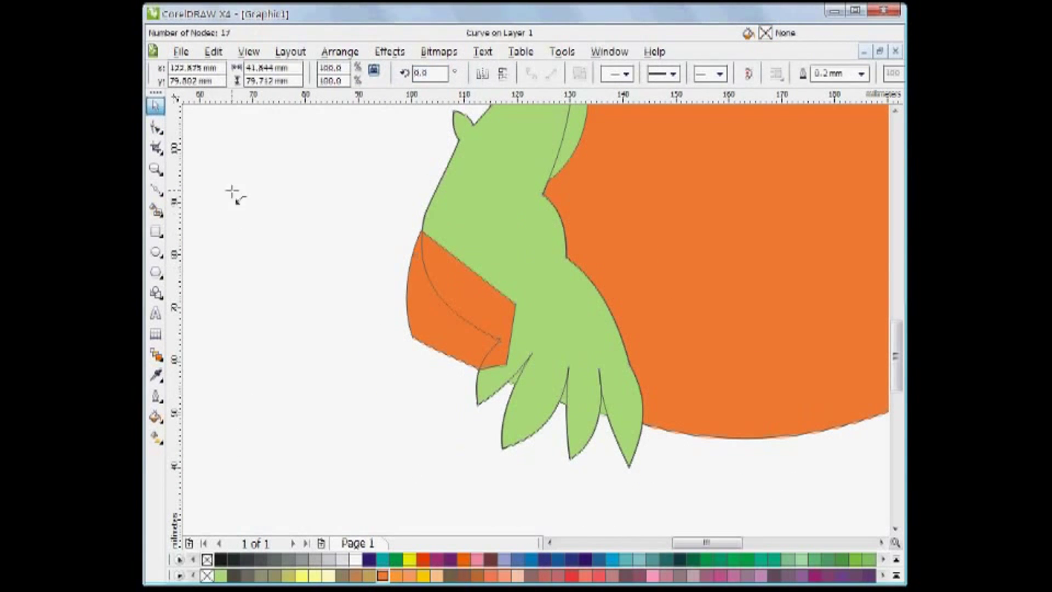
Step: Reshape the orange piece's inner edge to follow the forearm outline down to the first feather, removing the surplus corner node
{"action": "key", "text": "F10"}
{"action": "left_click", "coordinate": [478, 307]}
{"action": "left_click_drag", "start_coordinate": [515, 305], "coordinate": [500, 341]}
{"action": "double_click", "coordinate": [507, 364]}
{"action": "left_click_drag", "start_coordinate": [454, 277], "coordinate": [435, 289]}
{"action": "key", "text": "space"}
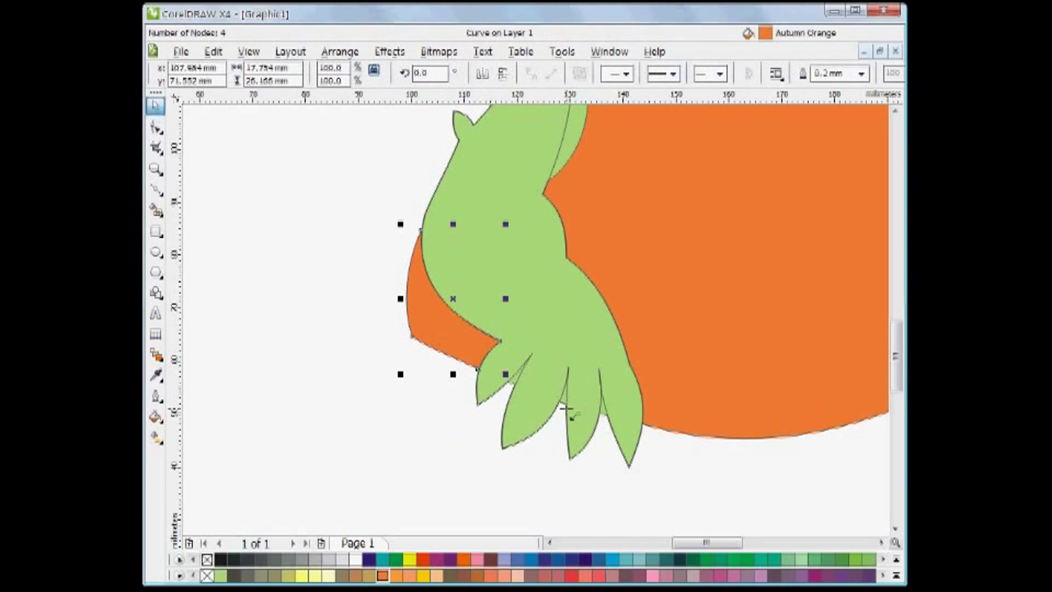
{"action": "left_click", "coordinate": [567, 407]}
{"action": "scroll", "coordinate": [602, 435], "scroll_direction": "up", "scroll_amount": 2}
{"action": "key", "text": "F4"}
{"action": "left_click", "coordinate": [895, 527]}
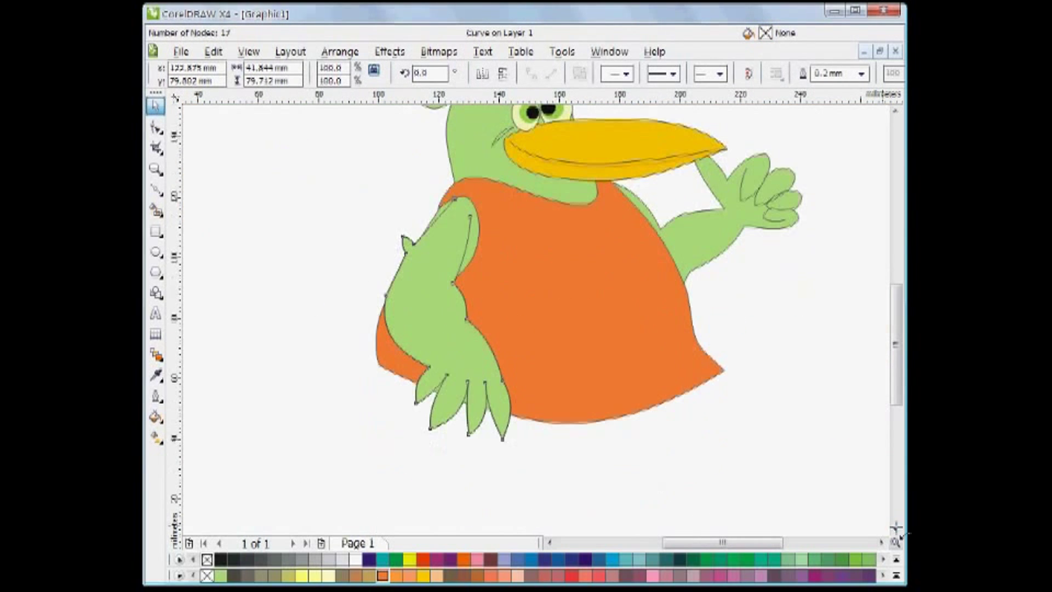
{"action": "left_click_drag", "start_coordinate": [492, 432], "coordinate": [782, 494]}
{"action": "left_click", "coordinate": [556, 524]}
{"action": "left_click", "coordinate": [465, 363]}
{"action": "key", "text": "Escape"}
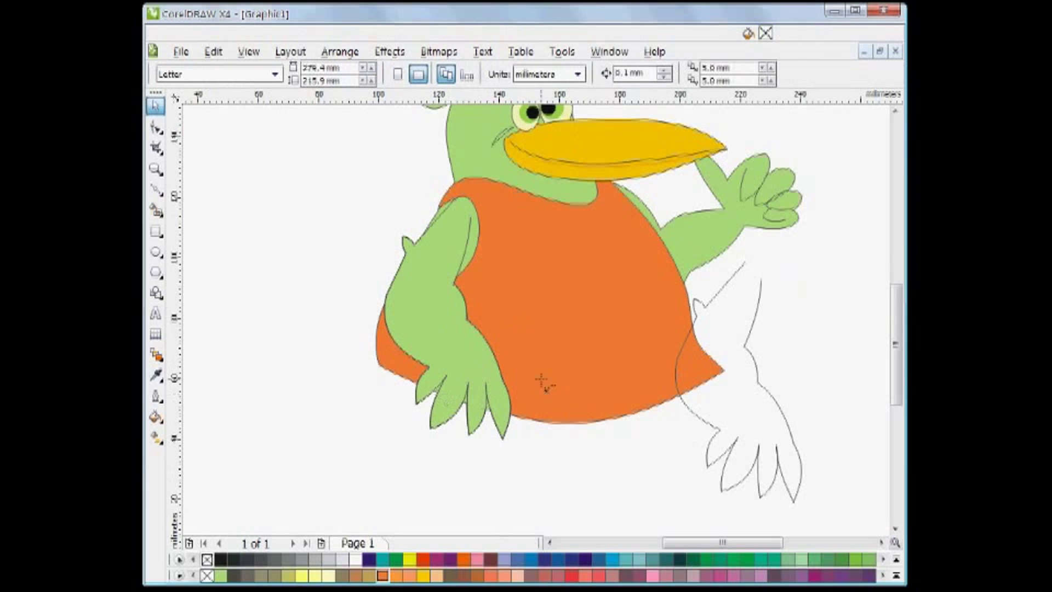
{"action": "key", "text": "ctrl+z"}
{"action": "left_click", "coordinate": [548, 384]}
{"action": "left_click", "coordinate": [487, 425], "text": "shift"}
{"action": "left_click_drag", "start_coordinate": [548, 356], "coordinate": [731, 520]}
{"action": "left_click", "coordinate": [895, 527]}
{"action": "left_click", "coordinate": [881, 542]}
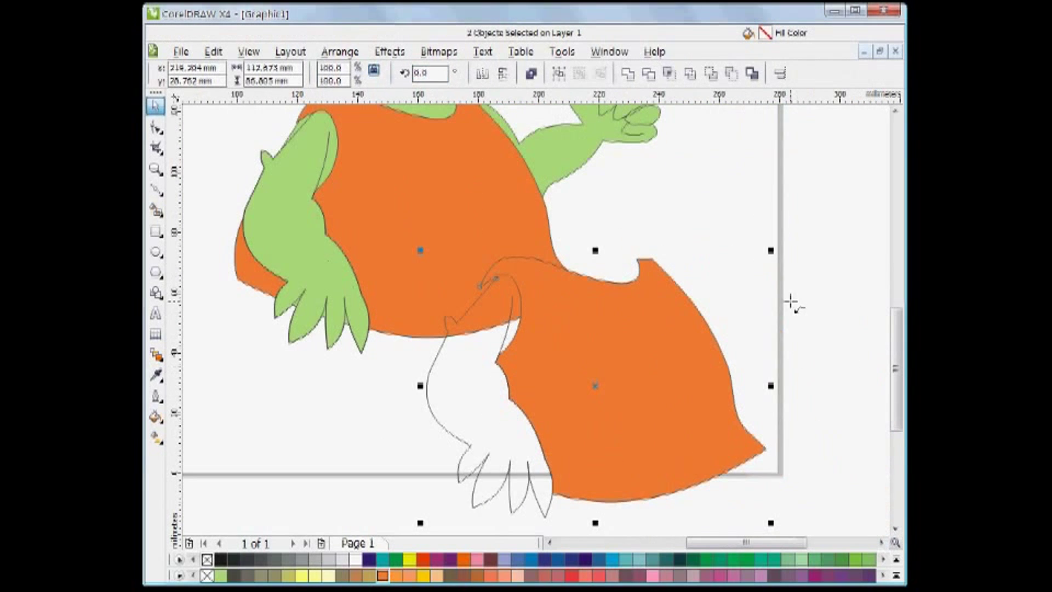
{"action": "key", "text": "ctrl+z"}
Step: Place copies of the green body and the arm outline in the empty area below and beyond the shirt's hem
{"action": "left_click", "coordinate": [348, 345]}
{"action": "left_click", "coordinate": [329, 157], "text": "shift"}
{"action": "left_click_drag", "start_coordinate": [329, 157], "coordinate": [740, 362]}
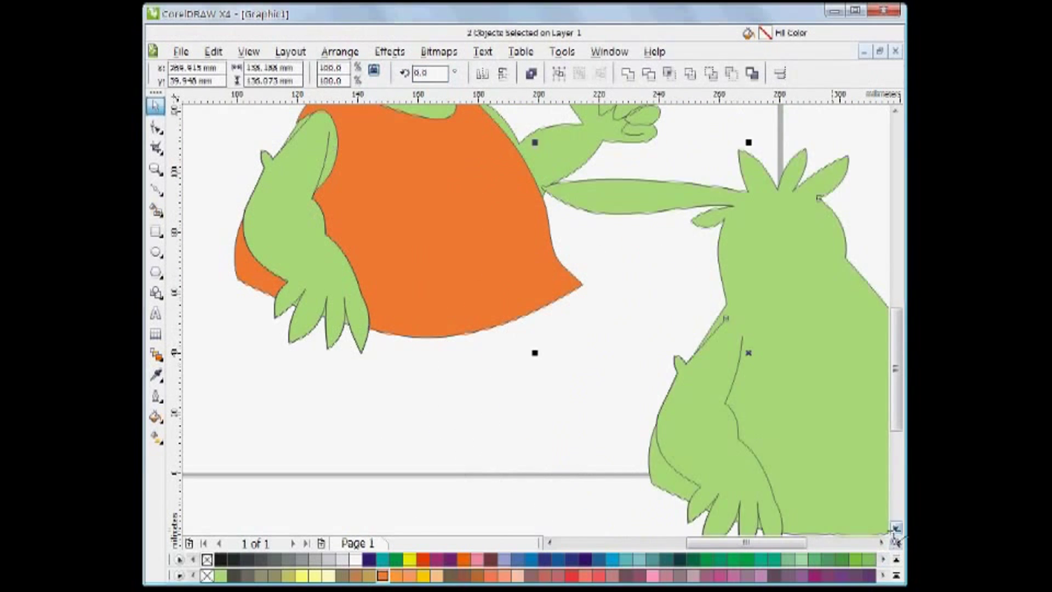
{"action": "left_click", "coordinate": [895, 527]}
{"action": "left_click", "coordinate": [881, 543]}
{"action": "key", "text": "Escape"}
{"action": "scroll", "coordinate": [569, 378], "scroll_direction": "up", "scroll_amount": 2}
{"action": "left_click", "coordinate": [160, 189]}
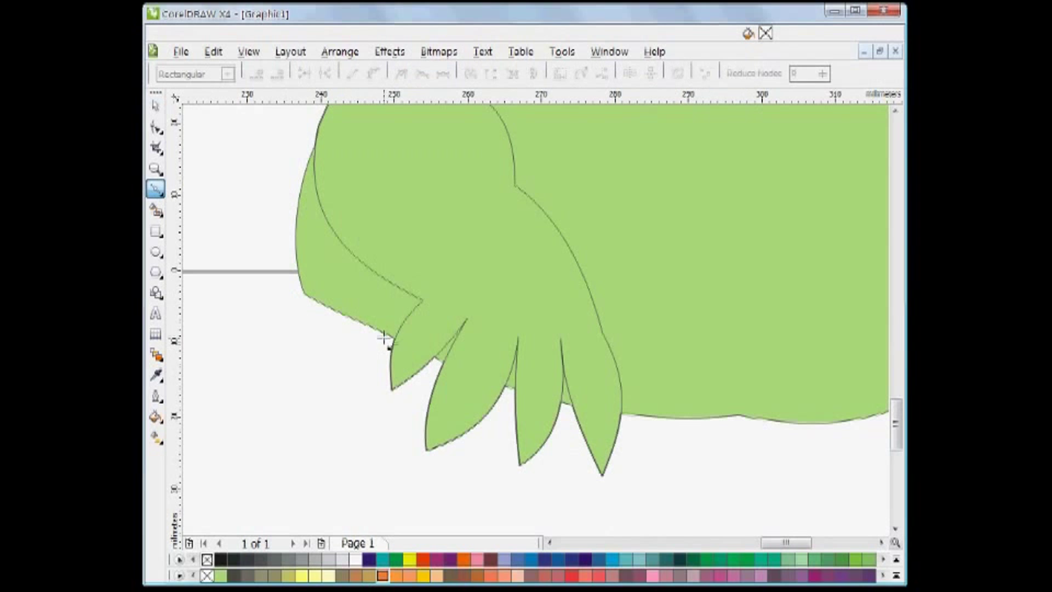
{"action": "left_click", "coordinate": [156, 107]}
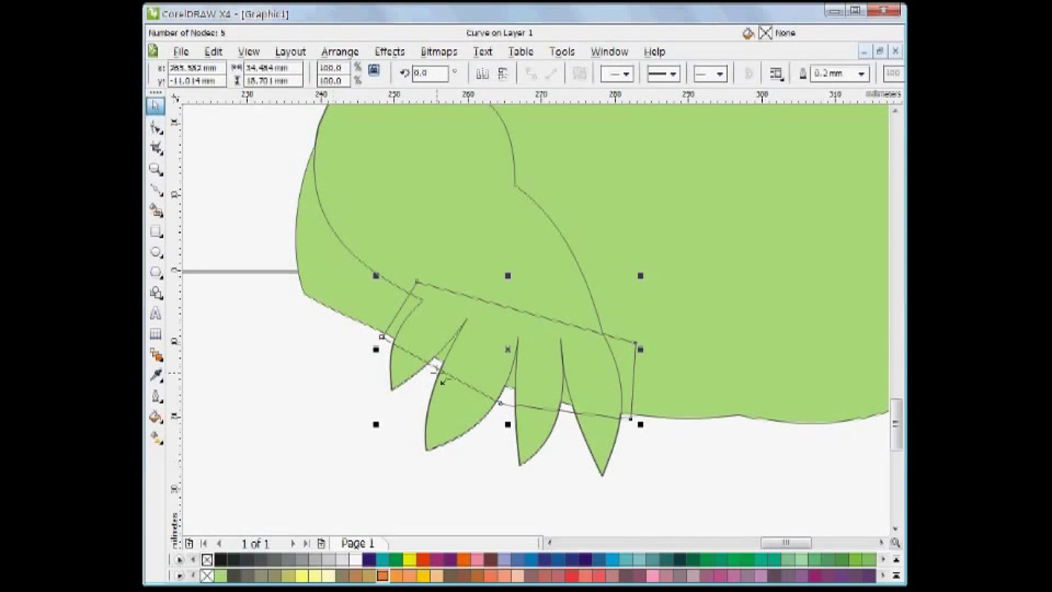
{"action": "key", "text": "Delete"}
Step: Draw a straight line across the open shoulder end of the copied arm outline
{"action": "left_click", "coordinate": [440, 368]}
{"action": "left_click", "coordinate": [895, 110]}
{"action": "left_click", "coordinate": [895, 111]}
{"action": "key", "text": "Escape"}
{"action": "left_click", "coordinate": [159, 189]}
{"action": "left_click", "coordinate": [484, 236]}
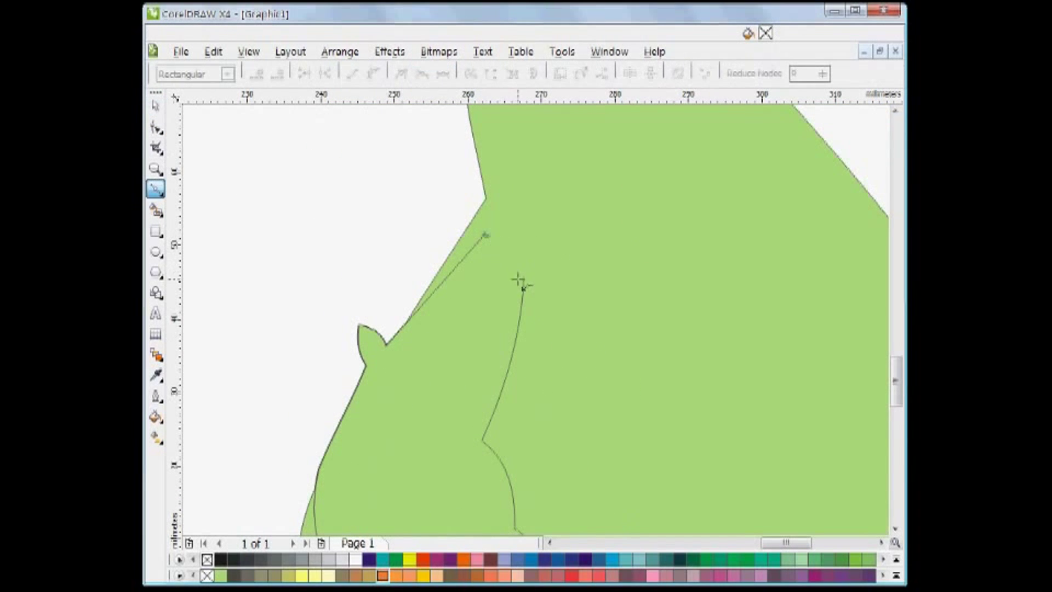
{"action": "left_click", "coordinate": [523, 279]}
Step: Join the shoulder end nodes of the copied arm outline so that it forms a closed shape
{"action": "key", "text": "F10"}
{"action": "left_click_drag", "start_coordinate": [445, 200], "coordinate": [538, 294]}
{"action": "key", "text": "ctrl+j"}
{"action": "key", "text": "ctrl+j"}
{"action": "key", "text": "space"}
Step: Trim the copied green body with the closed arm shape, leaving the source object in place
{"action": "scroll", "coordinate": [734, 506], "scroll_direction": "down", "scroll_amount": 2}
{"action": "left_click", "coordinate": [710, 495]}
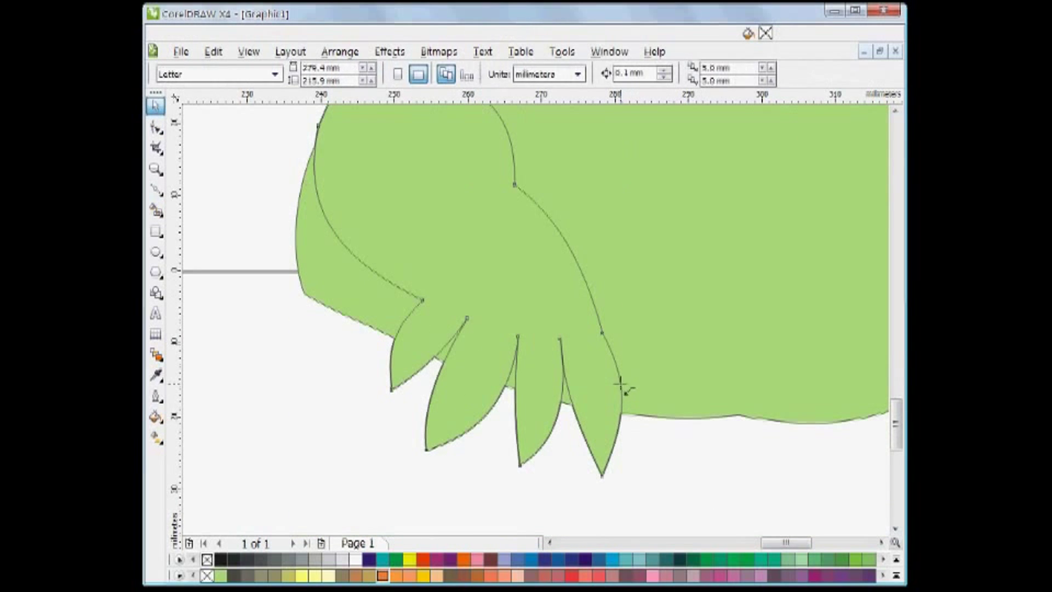
{"action": "left_click", "coordinate": [620, 383]}
{"action": "left_click", "coordinate": [339, 51]}
{"action": "left_click", "coordinate": [594, 436]}
{"action": "left_click", "coordinate": [853, 116]}
{"action": "left_click", "coordinate": [800, 141]}
{"action": "left_click", "coordinate": [810, 264]}
{"action": "left_click", "coordinate": [657, 398]}
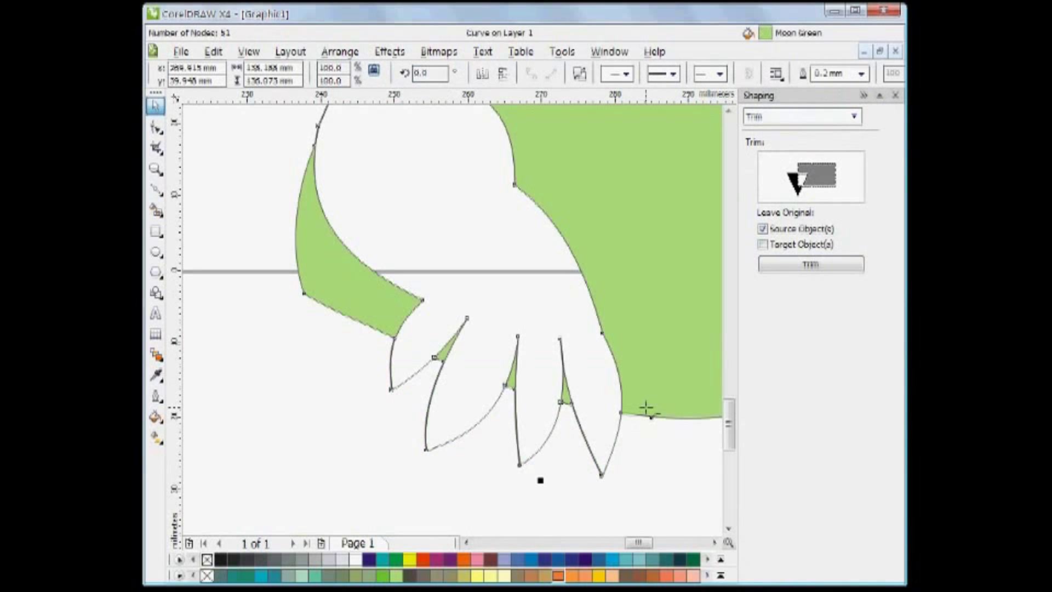
Step: Break the trimmed body copy apart and delete everything except the three slivers between the feathers
{"action": "left_click", "coordinate": [542, 496]}
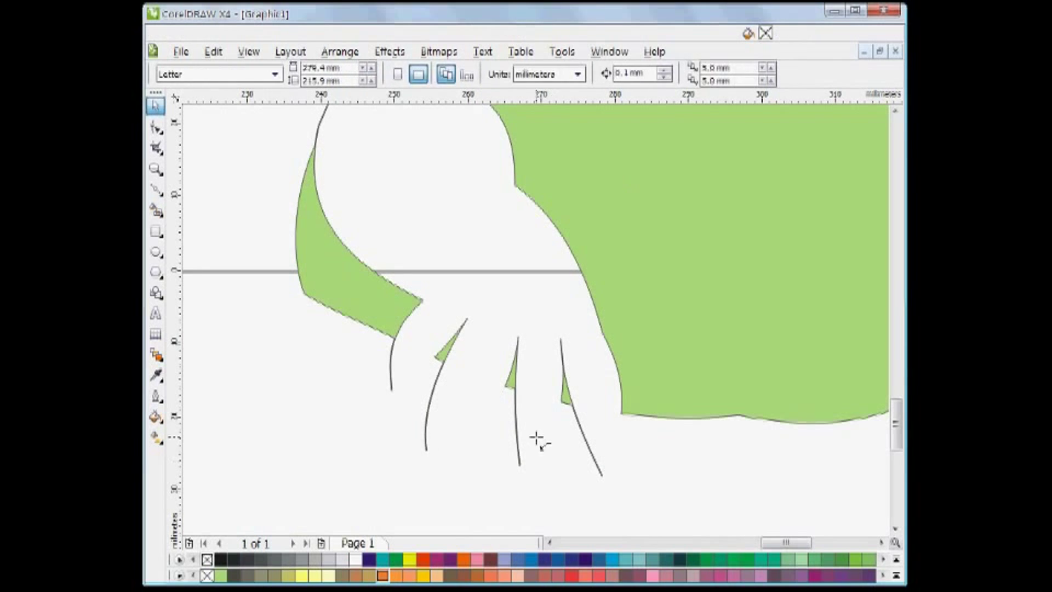
{"action": "left_click", "coordinate": [515, 385]}
{"action": "key", "text": "ctrl+k"}
{"action": "left_click", "coordinate": [438, 427]}
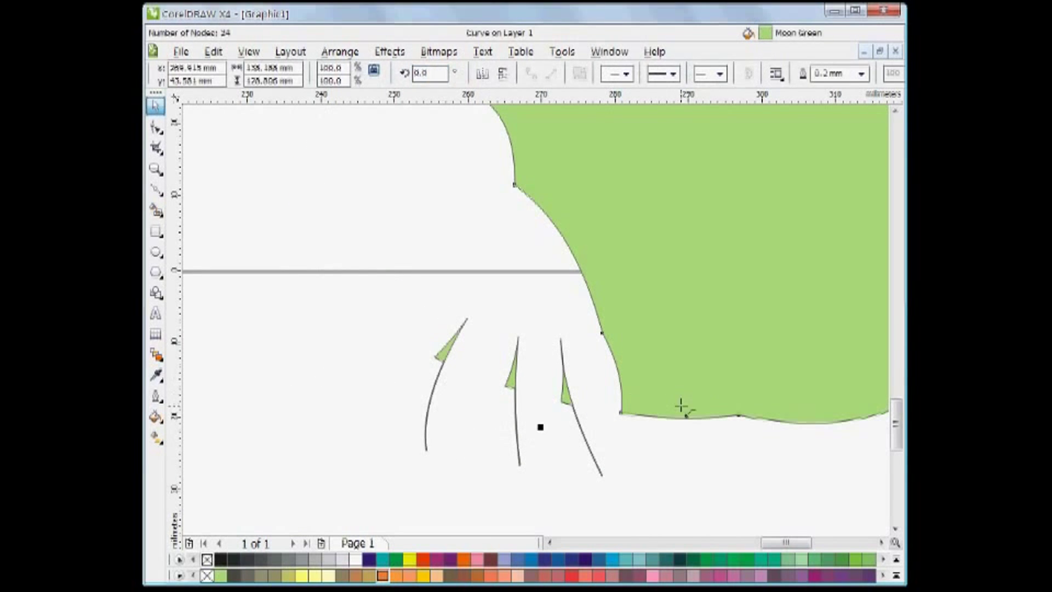
{"action": "key", "text": "Delete"}
Step: Select the first feather sliver for node editing and switch the drawing to wireframe view
{"action": "key", "text": "F2"}
{"action": "left_click_drag", "start_coordinate": [388, 287], "coordinate": [631, 473]}
{"action": "left_click", "coordinate": [383, 282]}
{"action": "left_click", "coordinate": [155, 127]}
{"action": "left_click_drag", "start_coordinate": [346, 485], "coordinate": [310, 451]}
{"action": "left_click", "coordinate": [549, 416]}
{"action": "left_click_drag", "start_coordinate": [538, 489], "coordinate": [569, 520]}
{"action": "key", "text": "Delete"}
{"action": "left_click", "coordinate": [895, 528]}
{"action": "left_click", "coordinate": [712, 344]}
{"action": "left_click_drag", "start_coordinate": [724, 392], "coordinate": [764, 457]}
{"action": "scroll", "coordinate": [365, 259], "scroll_direction": "up", "scroll_amount": 2}
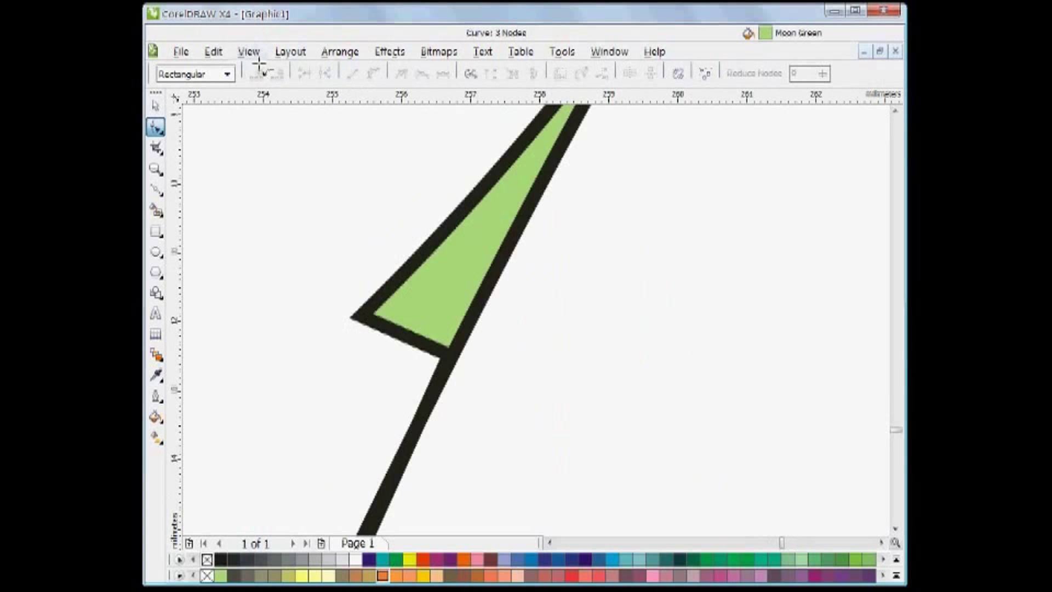
{"action": "left_click", "coordinate": [251, 52]}
{"action": "left_click", "coordinate": [259, 67]}
Step: Cut the thin tail off the first feather sliver and join its open nodes at the lower corner
{"action": "double_click", "coordinate": [453, 356]}
{"action": "key", "text": "ctrl+z"}
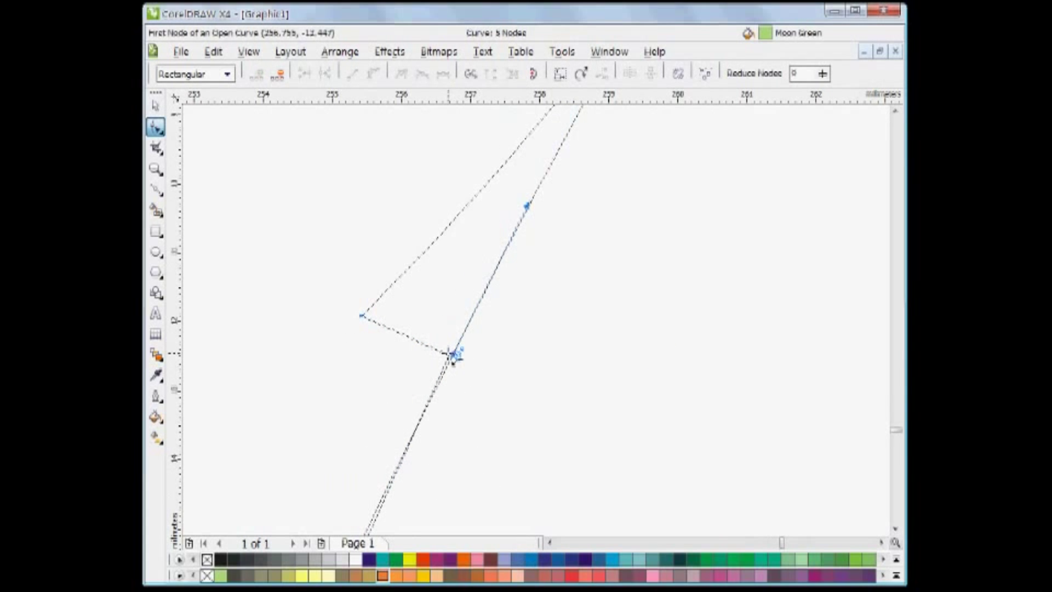
{"action": "left_click_drag", "start_coordinate": [449, 365], "coordinate": [449, 365]}
{"action": "scroll", "coordinate": [451, 328], "scroll_direction": "up", "scroll_amount": 2}
{"action": "left_click", "coordinate": [528, 415]}
{"action": "key", "text": "ctrl+z"}
{"action": "key", "text": "ctrl+z"}
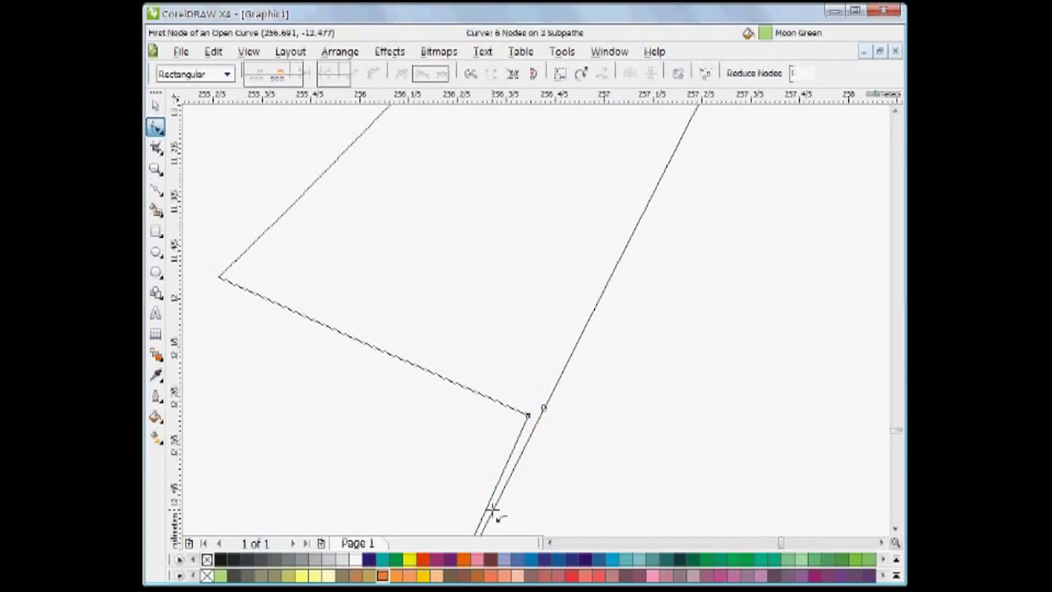
{"action": "left_click", "coordinate": [530, 410]}
{"action": "left_click", "coordinate": [156, 129]}
{"action": "left_click_drag", "start_coordinate": [544, 409], "coordinate": [538, 421]}
{"action": "key", "text": "space"}
{"action": "key", "text": "F3"}
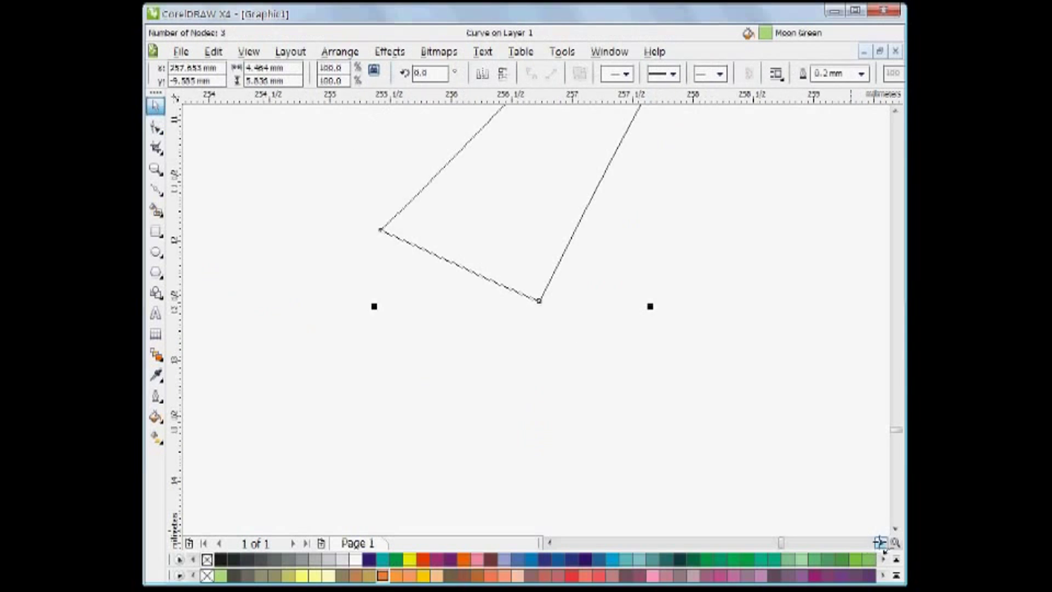
Step: Break the middle feather sliver beside its lower corner, delete its thin tail and close the corner onto the long edge
{"action": "key", "text": "F4"}
{"action": "scroll", "coordinate": [752, 512], "scroll_direction": "up", "scroll_amount": 4}
{"action": "left_click", "coordinate": [429, 316]}
{"action": "key", "text": "space"}
{"action": "left_click", "coordinate": [414, 361]}
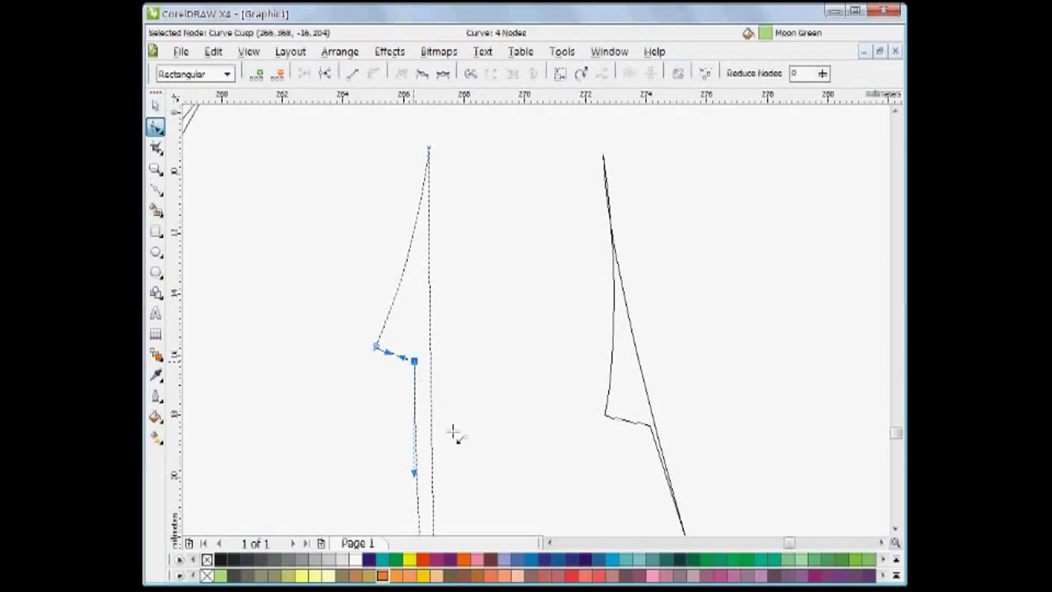
{"action": "double_click", "coordinate": [430, 365]}
{"action": "right_click", "coordinate": [430, 365]}
{"action": "left_click", "coordinate": [445, 409]}
{"action": "key", "text": "ctrl+k"}
{"action": "left_click", "coordinate": [432, 405]}
{"action": "key", "text": "Delete"}
{"action": "left_click_drag", "start_coordinate": [415, 361], "coordinate": [431, 367]}
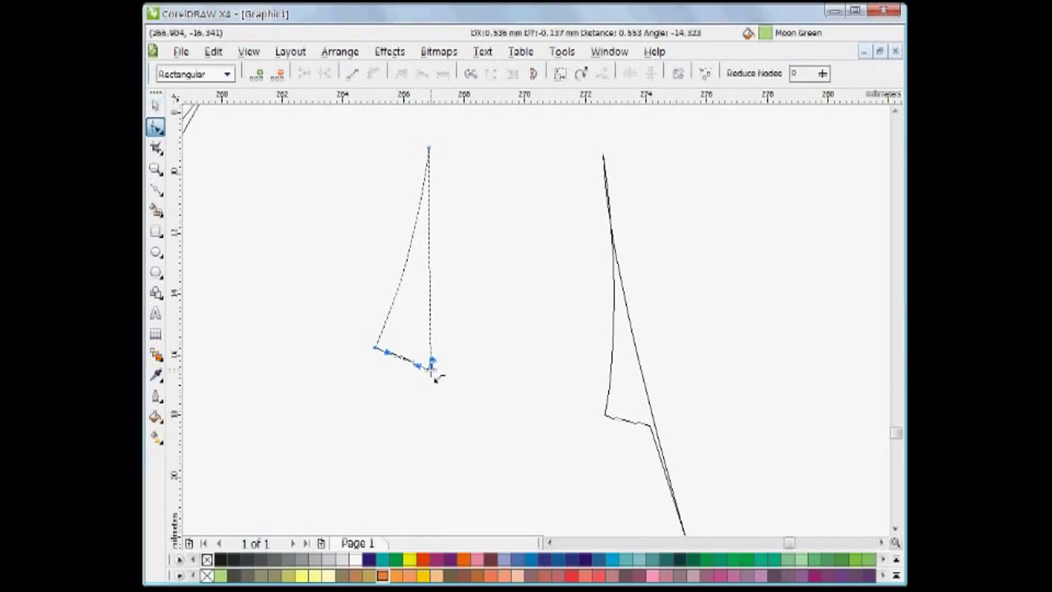
Step: Break the third feather sliver beside its lower corner, delete its thin tail and rejoin the corner nodes
{"action": "left_click", "coordinate": [636, 422]}
{"action": "left_click_drag", "start_coordinate": [639, 413], "coordinate": [652, 431]}
{"action": "double_click", "coordinate": [653, 425]}
{"action": "key", "text": "ctrl+k"}
{"action": "left_click", "coordinate": [680, 534]}
{"action": "key", "text": "space"}
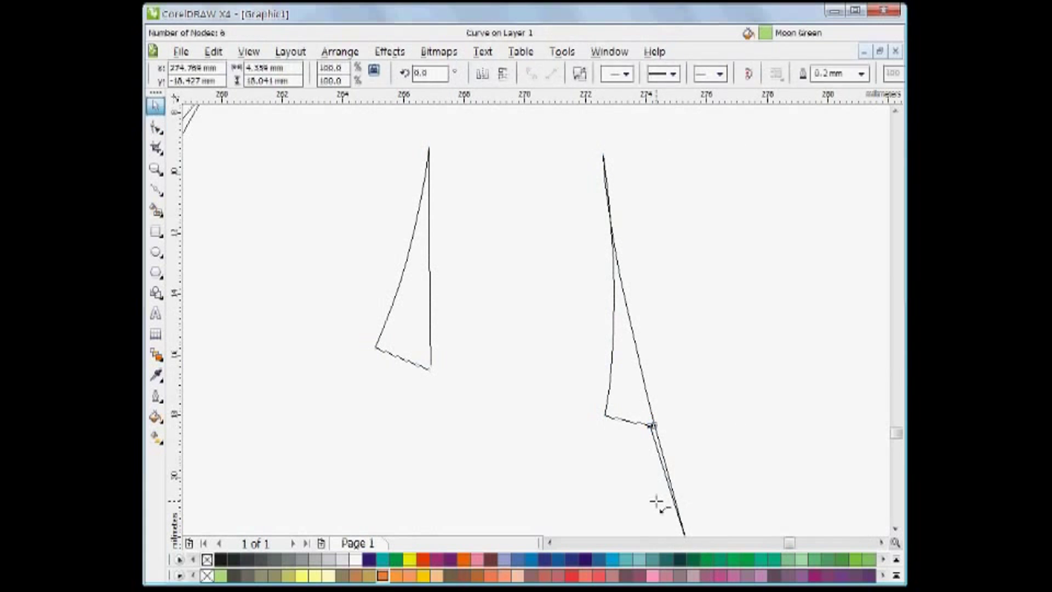
{"action": "key", "text": "Delete"}
{"action": "key", "text": "space"}
{"action": "left_click", "coordinate": [652, 426]}
Step: Combine the three feather slivers into one object and move it onto the bird's lowered hand
{"action": "key", "text": "F4"}
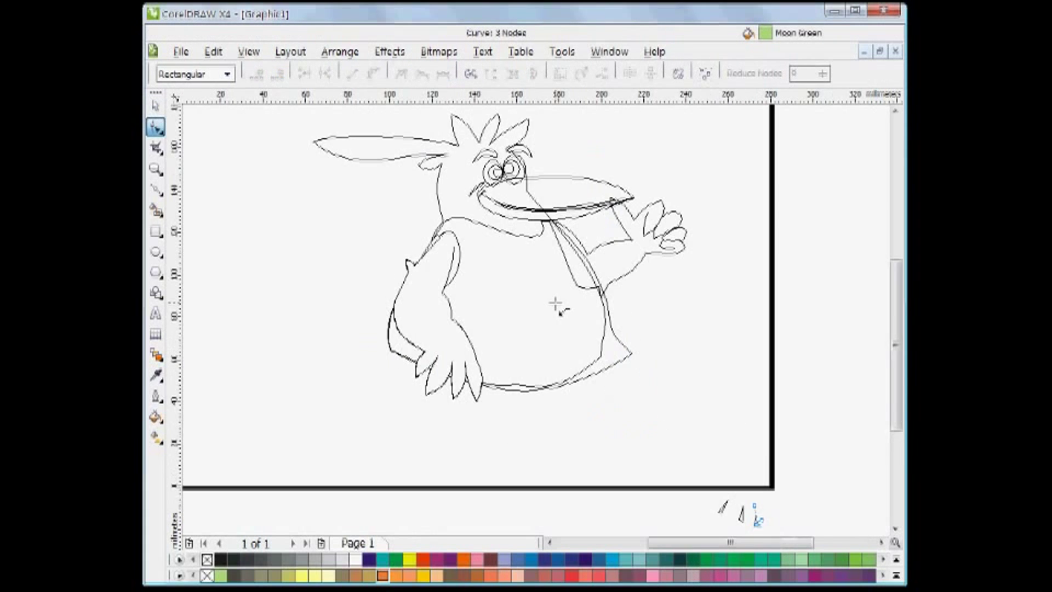
{"action": "key", "text": "space"}
{"action": "left_click_drag", "start_coordinate": [700, 458], "coordinate": [766, 534]}
{"action": "key", "text": "ctrl+l"}
{"action": "left_click_drag", "start_coordinate": [750, 490], "coordinate": [460, 358]}
Step: Copy the shirt's orange fill and outline to the combined slivers and align them with the gaps between the feathers
{"action": "left_click", "coordinate": [611, 388]}
{"action": "left_click", "coordinate": [638, 446]}
{"action": "scroll", "coordinate": [461, 359], "scroll_direction": "up", "scroll_amount": 2}
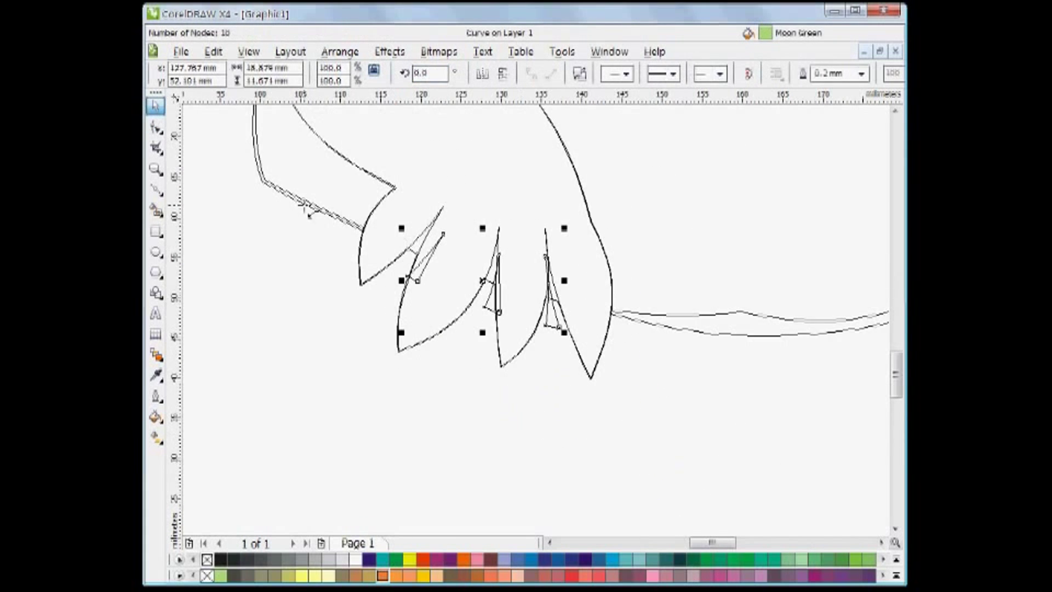
{"action": "key", "text": "ctrl+shift+a"}
{"action": "left_click", "coordinate": [540, 327]}
{"action": "left_click", "coordinate": [635, 287]}
{"action": "left_click_drag", "start_coordinate": [482, 280], "coordinate": [481, 252]}
{"action": "key", "text": "F12"}
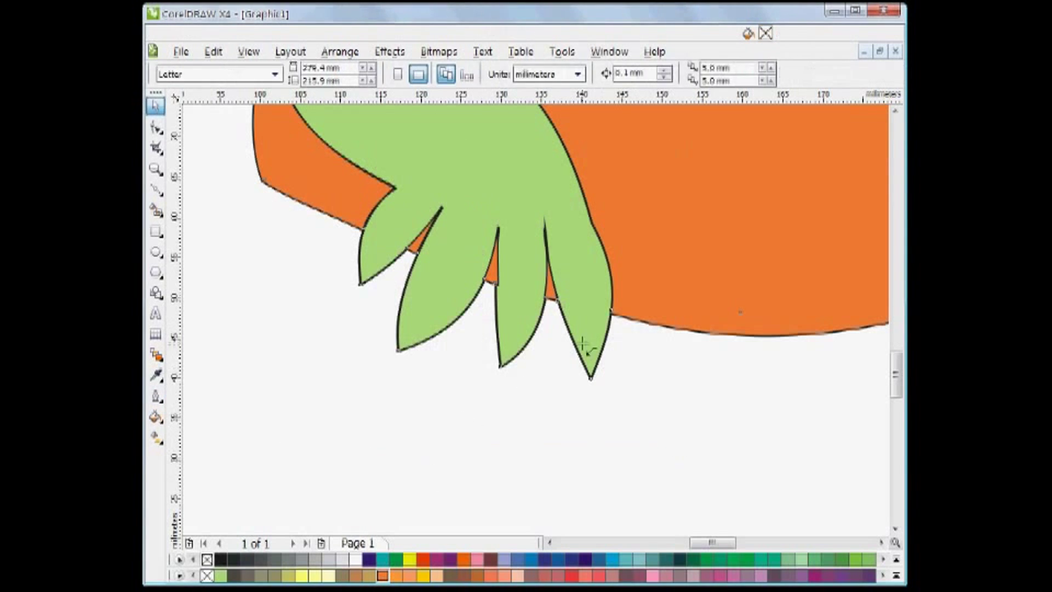
{"action": "key", "text": "F12"}
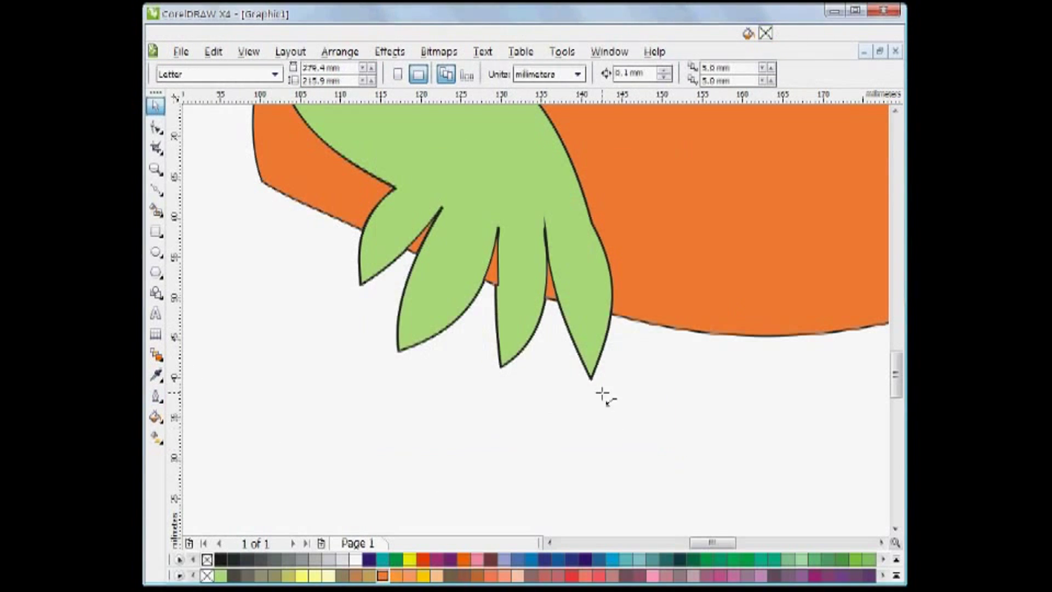
Step: Group all 19 objects of the bird and switch the page to portrait orientation
{"action": "key", "text": "F4"}
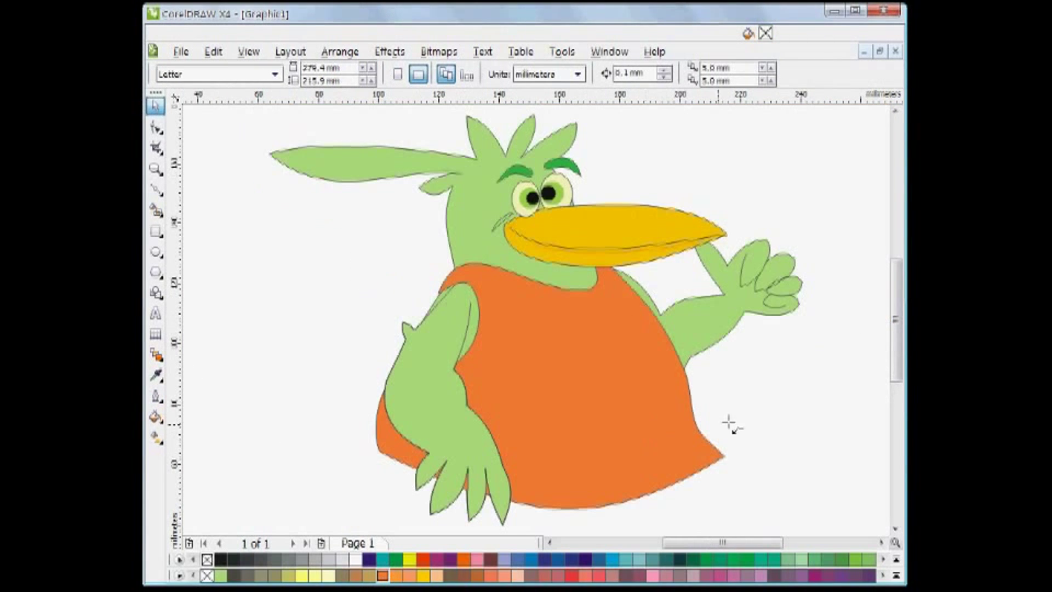
{"action": "scroll", "coordinate": [279, 159], "scroll_direction": "down", "scroll_amount": 1}
{"action": "scroll", "coordinate": [751, 368], "scroll_direction": "down", "scroll_amount": 1}
{"action": "key", "text": "ctrl+a"}
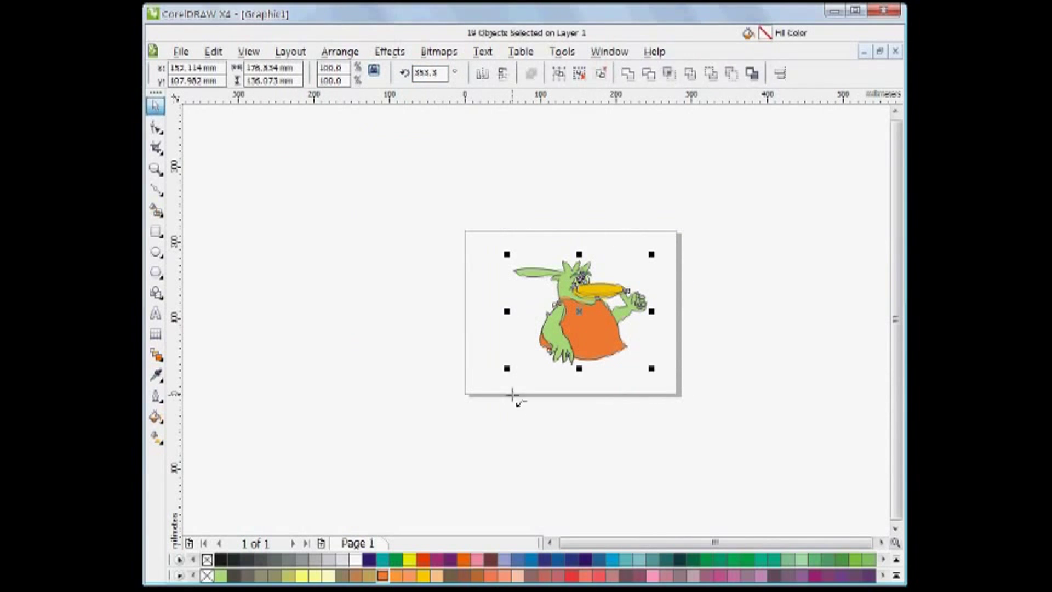
{"action": "key", "text": "ctrl+g"}
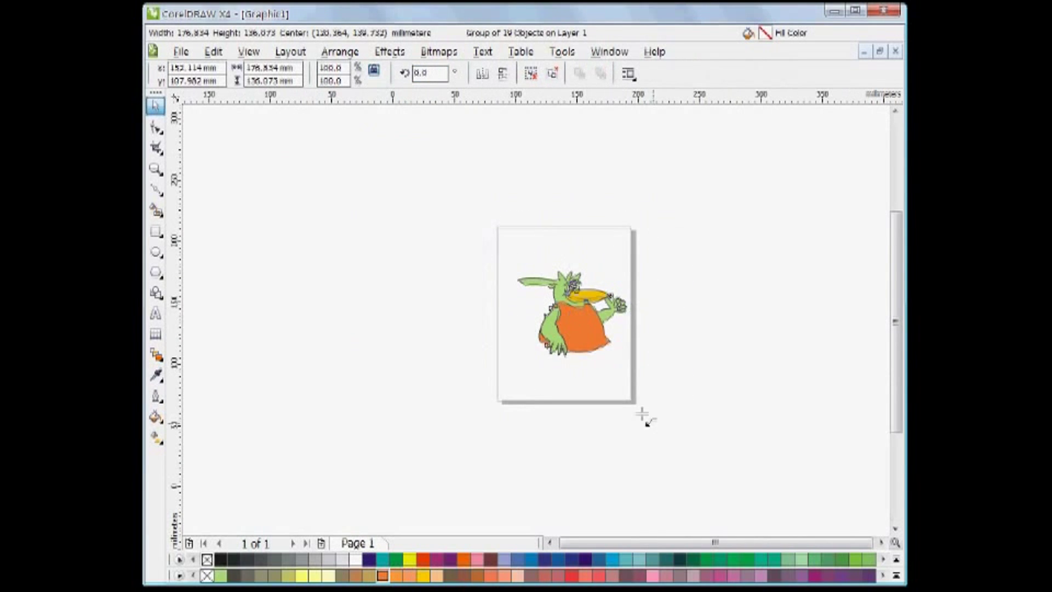
Step: Centre the bird group on the page, scale it to 85% and move it up
{"action": "key", "text": "p"}
{"action": "left_click_drag", "start_coordinate": [639, 402], "coordinate": [622, 386]}
{"action": "left_click_drag", "start_coordinate": [559, 328], "coordinate": [559, 273]}
Step: Draw a closed, straight-sided outline of two-legged shorts below the shirt and convert all its segments to curves
{"action": "key", "text": "F2"}
{"action": "left_click_drag", "start_coordinate": [430, 275], "coordinate": [649, 478]}
{"action": "key", "text": "F4"}
{"action": "key", "text": "F3"}
{"action": "key", "text": "F10"}
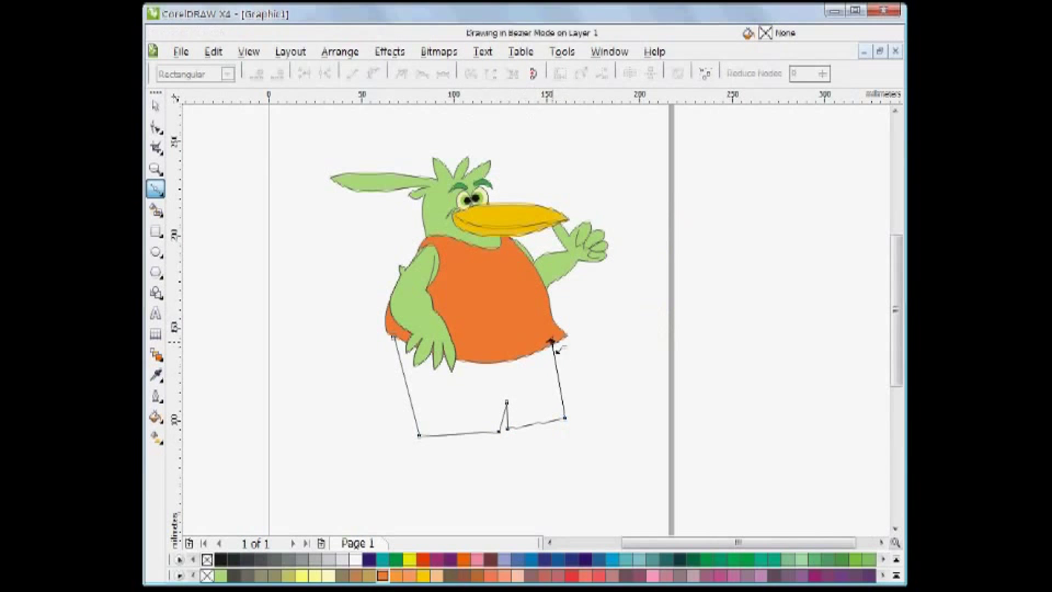
{"action": "key", "text": "ctrl+a"}
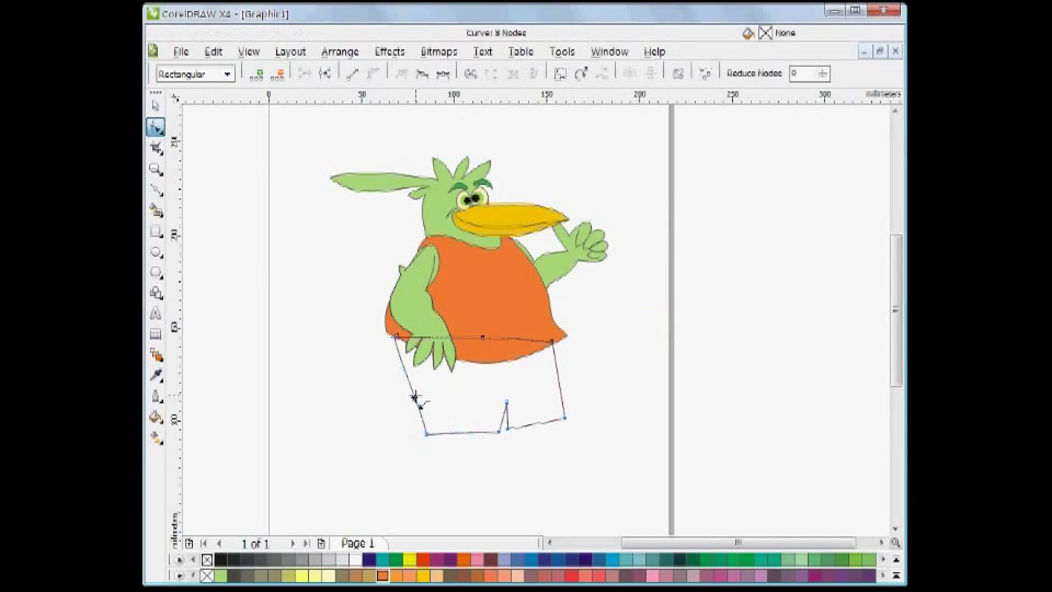
Step: Add a node on the shorts' left side, curve that side and its hem, and lower the notch between the legs
{"action": "double_click", "coordinate": [414, 397]}
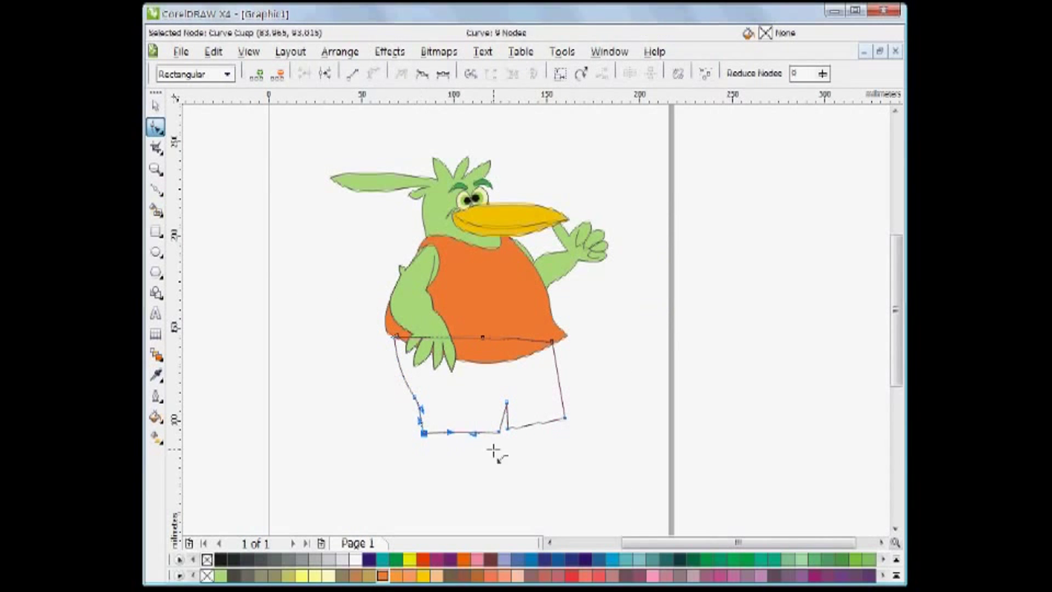
{"action": "left_click_drag", "start_coordinate": [466, 433], "coordinate": [468, 441]}
{"action": "left_click_drag", "start_coordinate": [505, 401], "coordinate": [502, 413]}
Step: Narrow the notch between the shorts' legs and round both hems
{"action": "scroll", "coordinate": [539, 445], "scroll_direction": "up", "scroll_amount": 3}
{"action": "left_click_drag", "start_coordinate": [350, 290], "coordinate": [343, 312]}
{"action": "left_click_drag", "start_coordinate": [329, 251], "coordinate": [318, 279]}
{"action": "left_click_drag", "start_coordinate": [353, 338], "coordinate": [330, 348]}
{"action": "left_click", "coordinate": [301, 356]}
{"action": "left_click_drag", "start_coordinate": [316, 301], "coordinate": [312, 330]}
{"action": "left_click_drag", "start_coordinate": [318, 325], "coordinate": [323, 330]}
{"action": "left_click", "coordinate": [330, 348]}
{"action": "key", "text": "space"}
{"action": "left_click_drag", "start_coordinate": [493, 316], "coordinate": [501, 346]}
Step: Curve the shorts' right side by moving its corner nodes and shift the lower hem nodes slightly left
{"action": "key", "text": "F4"}
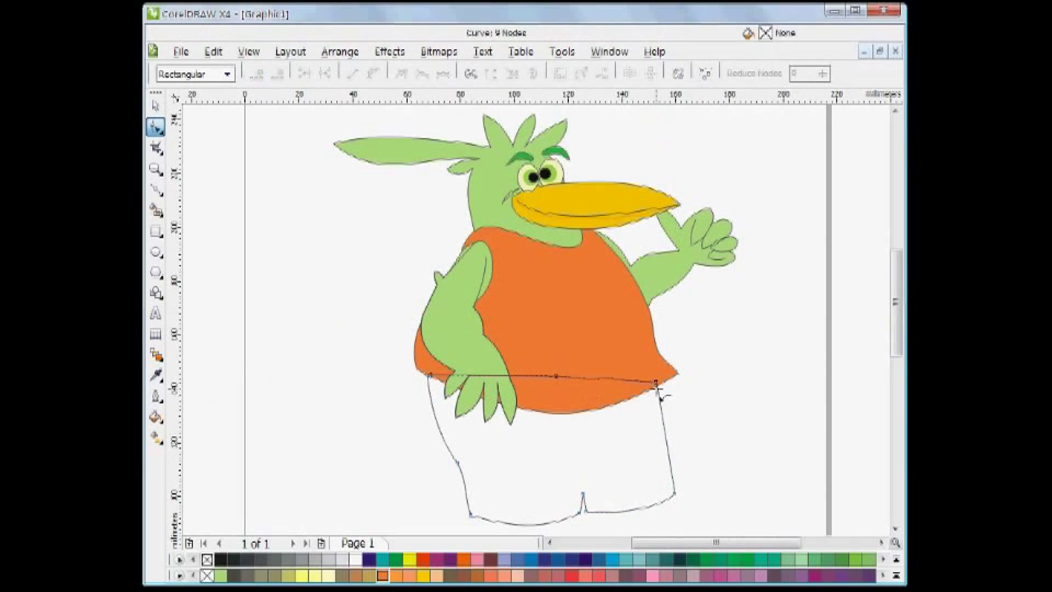
{"action": "left_click_drag", "start_coordinate": [674, 494], "coordinate": [660, 498]}
{"action": "left_click", "coordinate": [662, 418]}
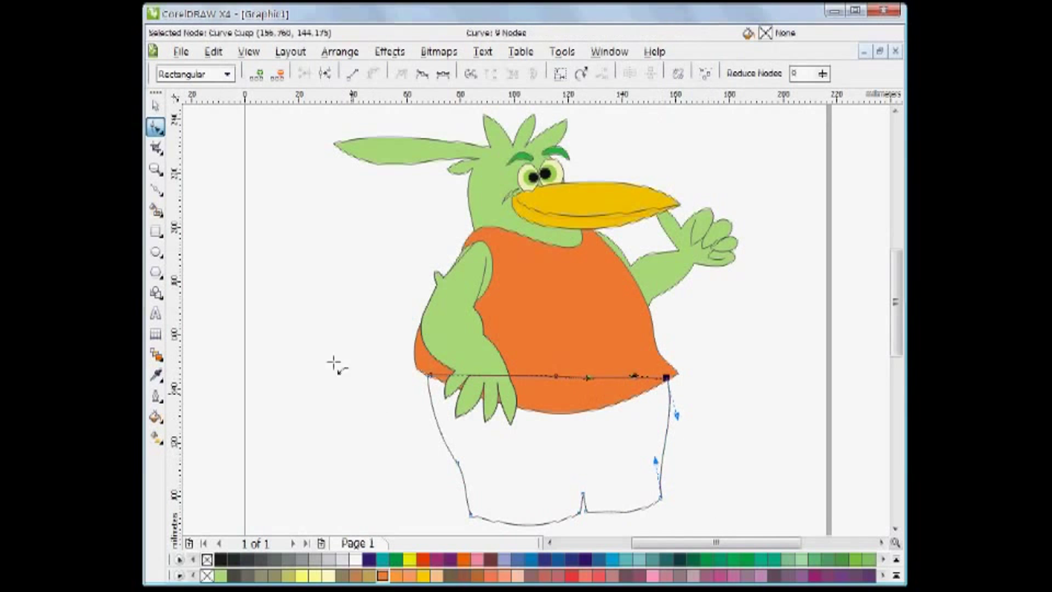
{"action": "left_click", "coordinate": [155, 189]}
{"action": "scroll", "coordinate": [535, 319], "scroll_direction": "down", "scroll_amount": 3}
{"action": "key", "text": "F10"}
{"action": "left_click_drag", "start_coordinate": [422, 336], "coordinate": [673, 396]}
{"action": "left_click_drag", "start_coordinate": [583, 383], "coordinate": [573, 383]}
{"action": "left_click_drag", "start_coordinate": [457, 334], "coordinate": [455, 333]}
{"action": "left_click", "coordinate": [415, 243]}
Step: Draw a narrow stripe down the left leg of the shorts and curve its long edges to follow the leg
{"action": "key", "text": "F5"}
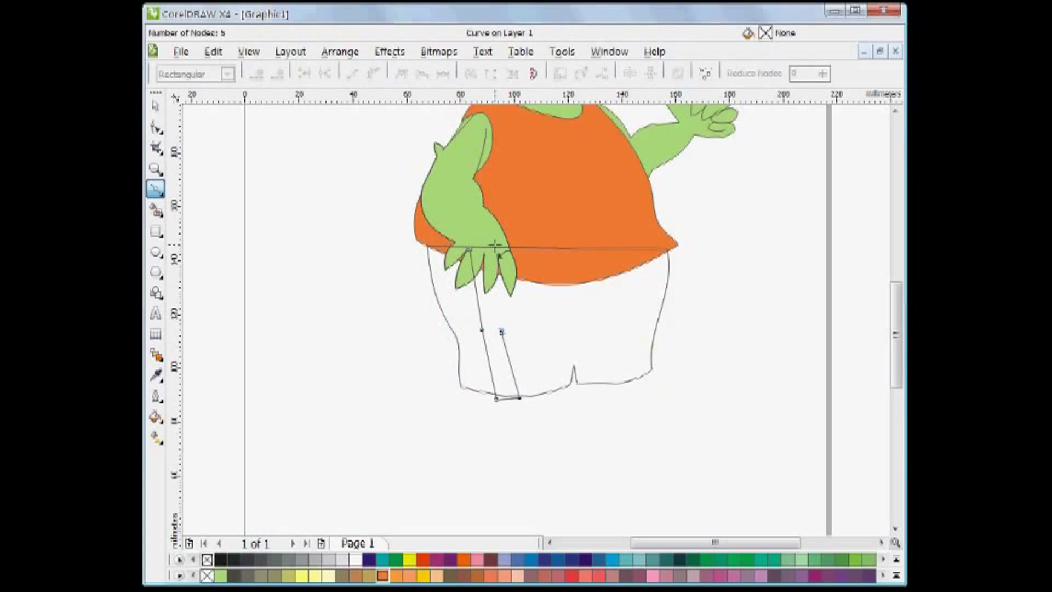
{"action": "key", "text": "F10"}
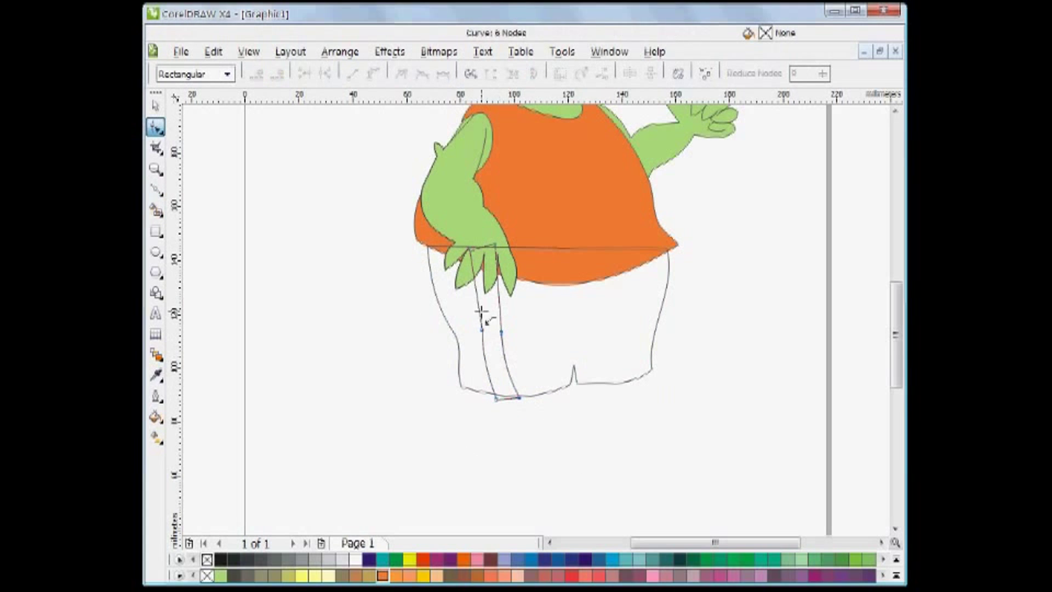
{"action": "left_click_drag", "start_coordinate": [482, 312], "coordinate": [473, 309]}
{"action": "left_click_drag", "start_coordinate": [499, 306], "coordinate": [493, 304]}
{"action": "left_click_drag", "start_coordinate": [469, 248], "coordinate": [467, 245]}
Step: Draw a second narrow stripe along the right edge of the shorts and curve it to follow that side
{"action": "key", "text": "F5"}
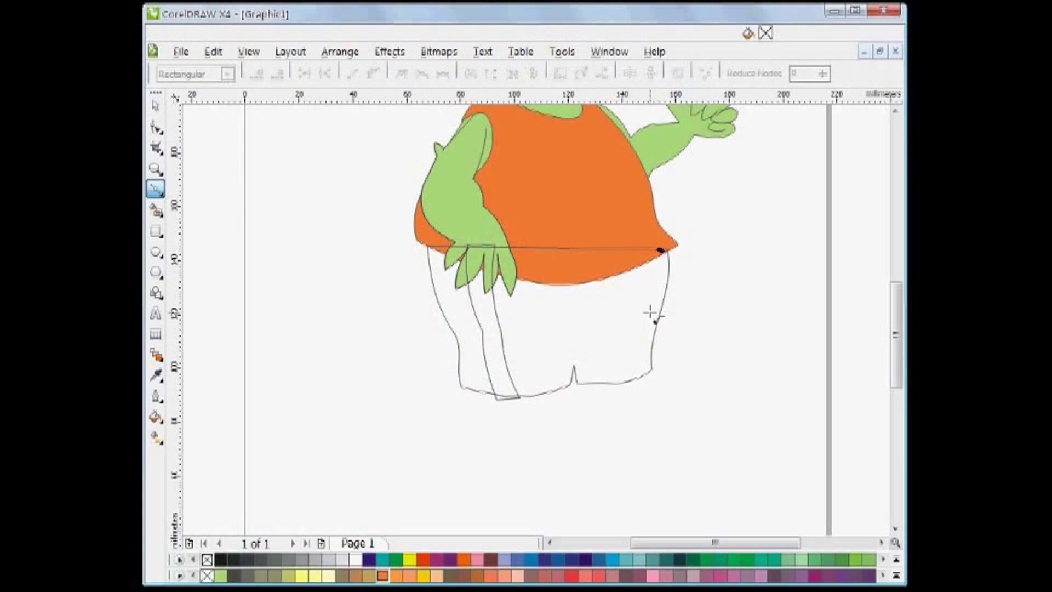
{"action": "key", "text": "F10"}
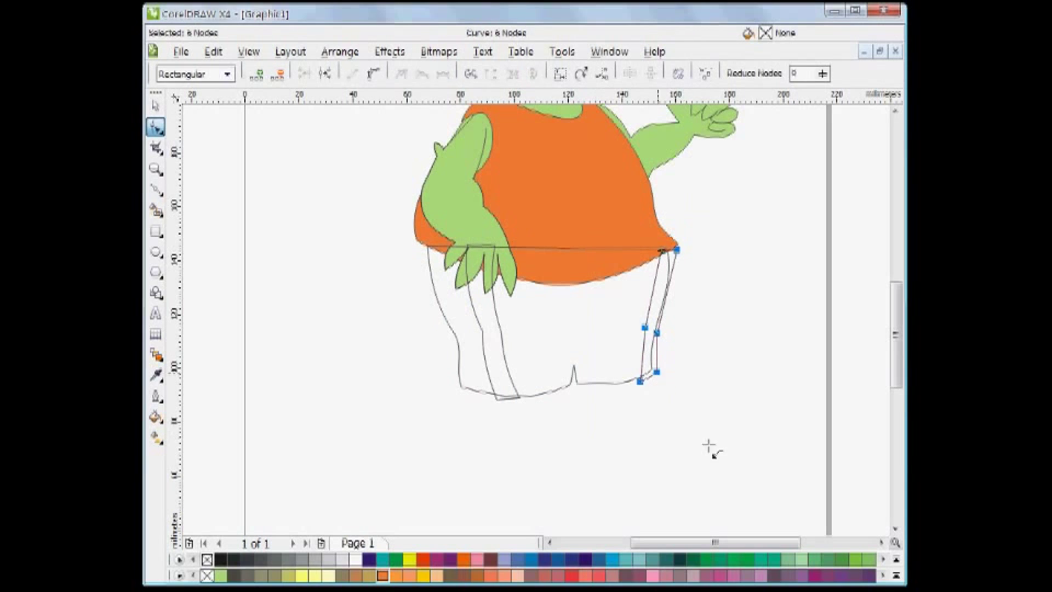
{"action": "left_click_drag", "start_coordinate": [664, 296], "coordinate": [670, 293]}
{"action": "left_click_drag", "start_coordinate": [676, 250], "coordinate": [677, 246]}
{"action": "left_click_drag", "start_coordinate": [641, 366], "coordinate": [644, 364]}
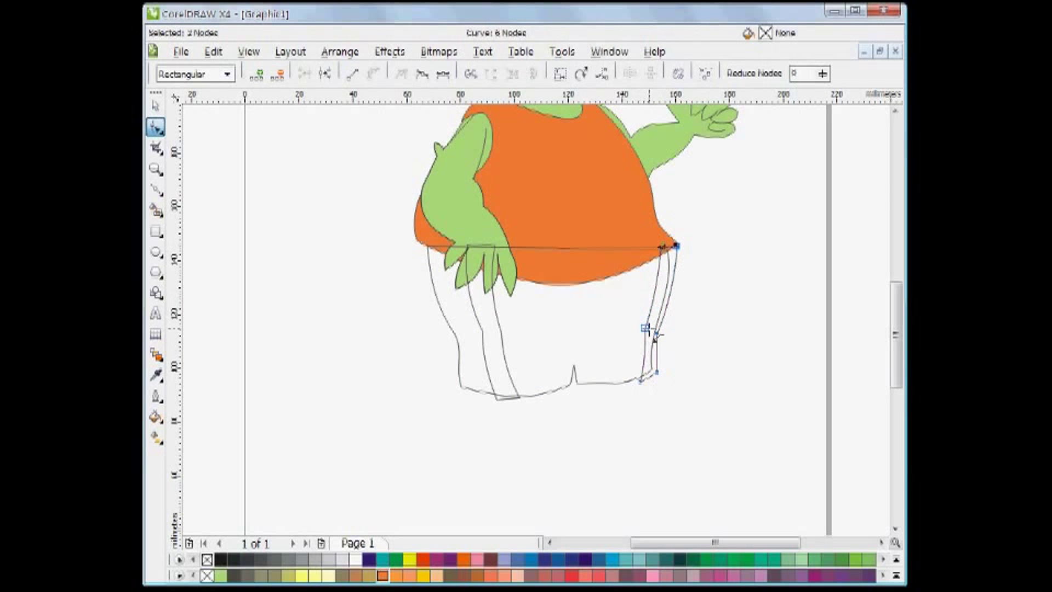
Step: Fill both stripes with red, remove their outlines and group them
{"action": "key", "text": "space"}
{"action": "left_click", "coordinate": [510, 398], "text": "shift"}
{"action": "left_click", "coordinate": [422, 559]}
{"action": "key", "text": "ctrl+g"}
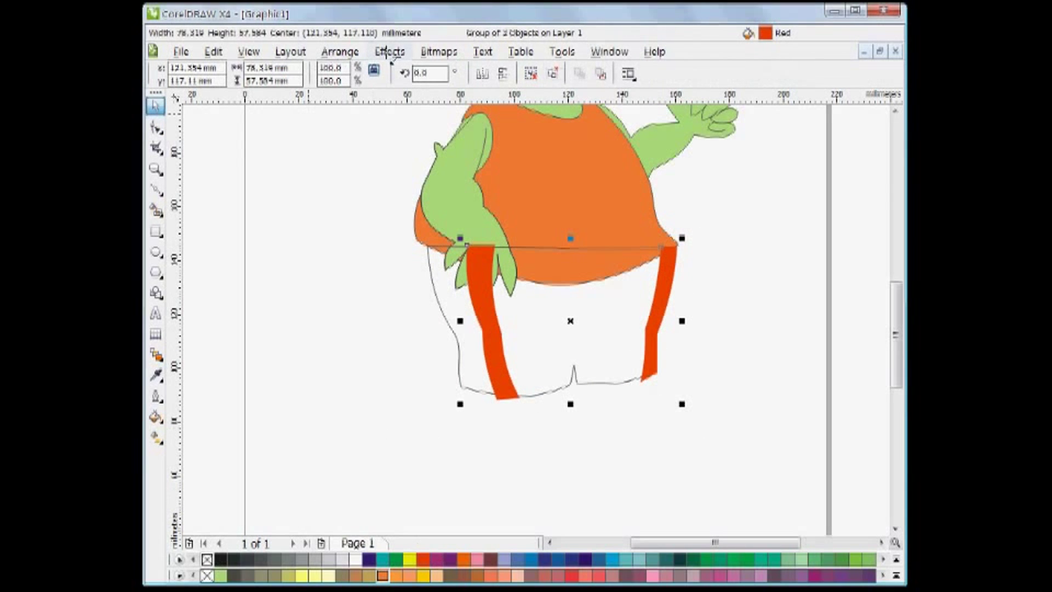
Step: PowerClip the grouped red stripes inside the shorts and align them with the legs
{"action": "left_click", "coordinate": [573, 375]}
{"action": "left_click", "coordinate": [573, 375], "text": "ctrl"}
{"action": "left_click_drag", "start_coordinate": [468, 328], "coordinate": [489, 328]}
{"action": "left_click", "coordinate": [402, 398], "text": "ctrl"}
{"action": "left_click", "coordinate": [352, 246]}
{"action": "left_click", "coordinate": [444, 315]}
Step: Fill the shorts with Electric Blue and send them behind the bird
{"action": "left_click", "coordinate": [545, 559]}
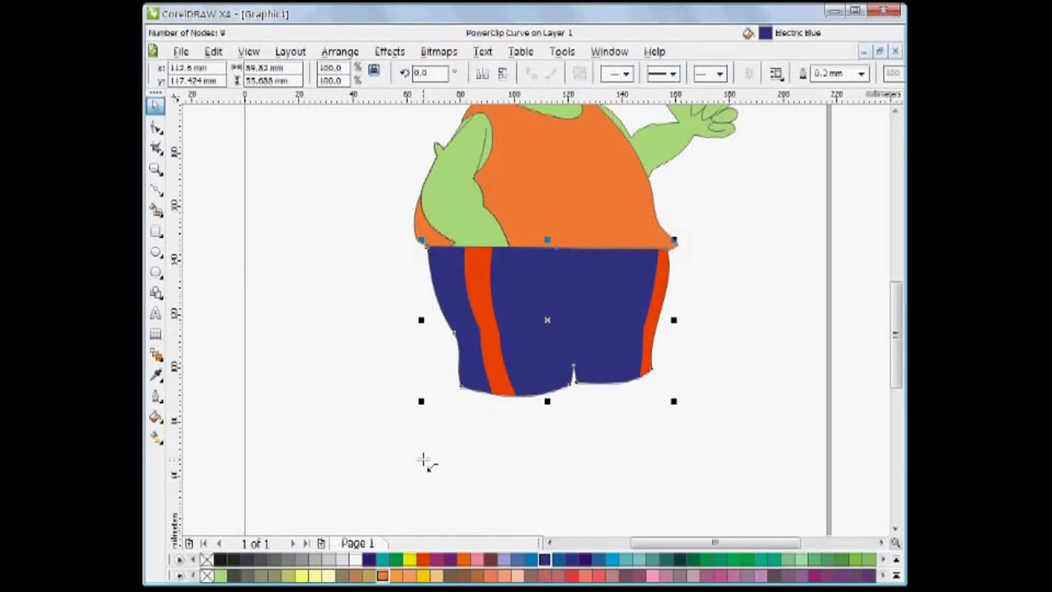
{"action": "key", "text": "shift+Page_Down"}
{"action": "left_click", "coordinate": [831, 308]}
Step: Recolour the orange shirt inside the bird group to bright blue
{"action": "key", "text": "ctrl+a"}
{"action": "scroll", "coordinate": [817, 305], "scroll_direction": "up", "scroll_amount": 2}
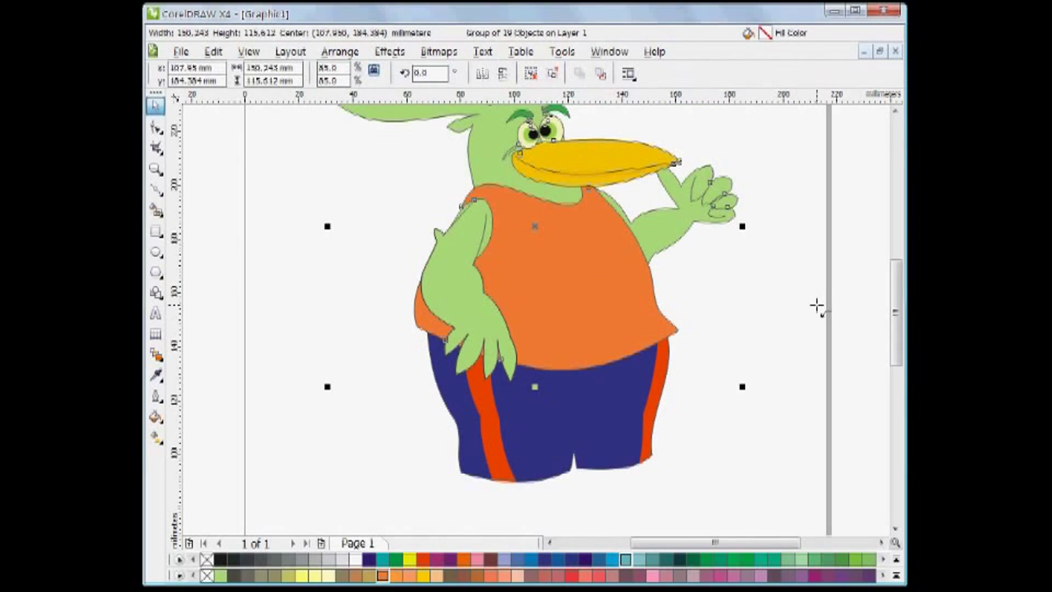
{"action": "left_click", "coordinate": [570, 302], "text": "ctrl"}
{"action": "left_click", "coordinate": [625, 559]}
{"action": "left_click", "coordinate": [612, 559]}
{"action": "left_click", "coordinate": [767, 214]}
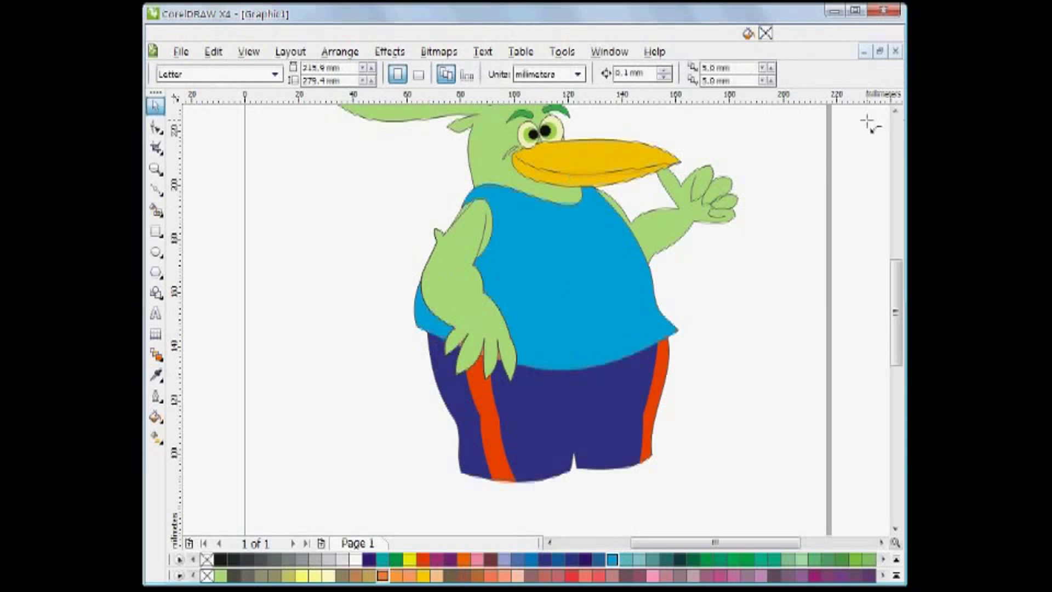
Step: Draw a straight-sided outline of a leg with a long foot pointing left below the shorts and select all its nodes
{"action": "scroll", "coordinate": [767, 214], "scroll_direction": "up", "scroll_amount": 2}
{"action": "scroll", "coordinate": [779, 456], "scroll_direction": "down", "scroll_amount": 3}
{"action": "key", "text": "F10"}
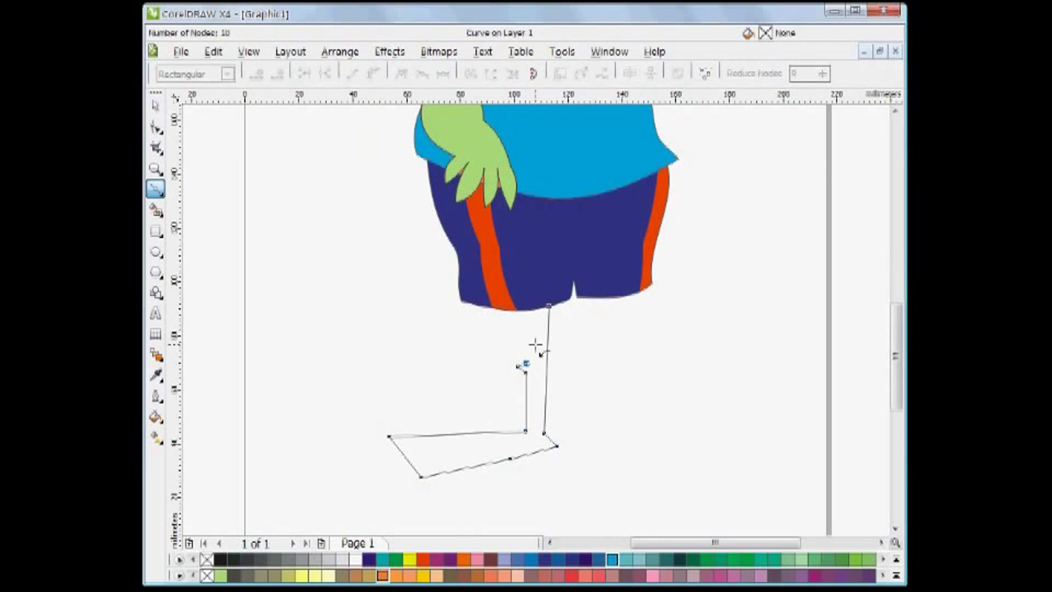
{"action": "left_click", "coordinate": [155, 126]}
{"action": "left_click_drag", "start_coordinate": [317, 287], "coordinate": [581, 491]}
Step: Add a node midway down the leg's right edge and bend that edge into a thigh and calf
{"action": "left_click_drag", "start_coordinate": [548, 306], "coordinate": [554, 300]}
{"action": "double_click", "coordinate": [548, 367]}
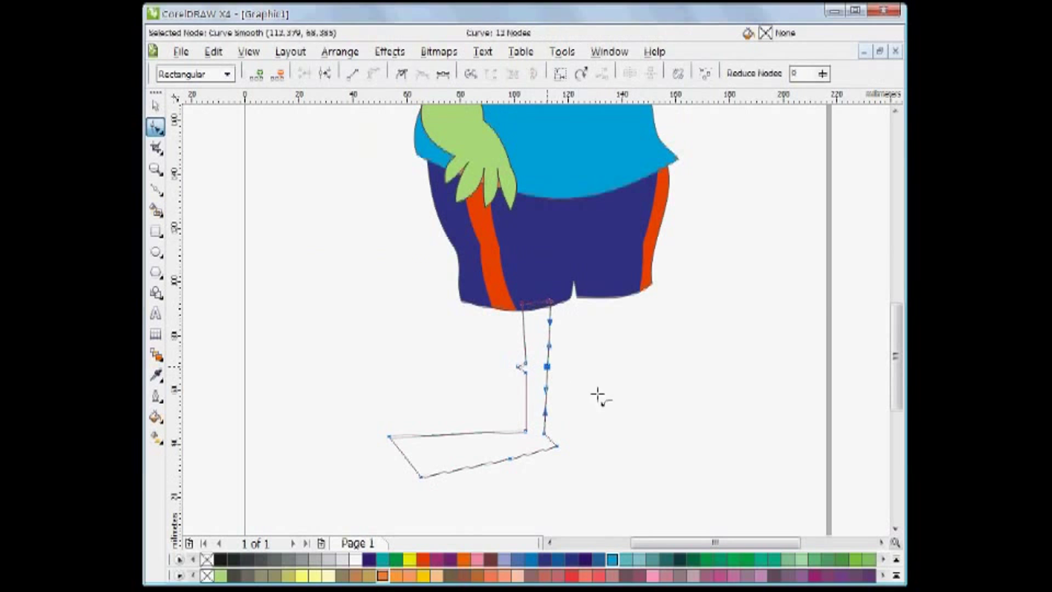
{"action": "left_click_drag", "start_coordinate": [547, 346], "coordinate": [549, 346]}
{"action": "left_click_drag", "start_coordinate": [522, 304], "coordinate": [519, 303]}
{"action": "left_click_drag", "start_coordinate": [547, 401], "coordinate": [552, 401]}
{"action": "left_click_drag", "start_coordinate": [557, 446], "coordinate": [560, 446]}
{"action": "left_click", "coordinate": [544, 434]}
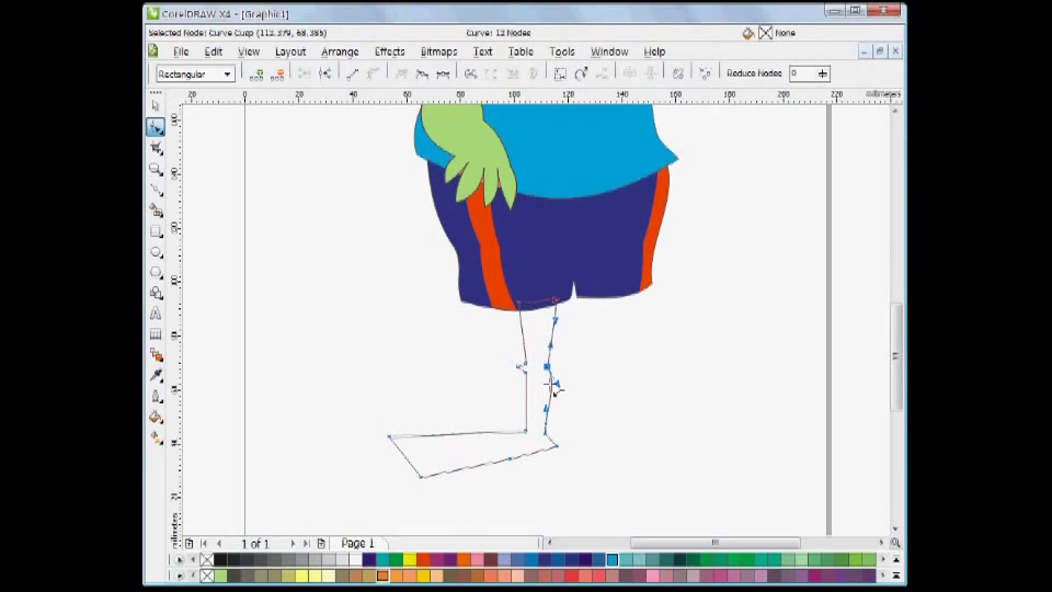
Step: Refine the curves of the leg's edges around the knee and lower leg
{"action": "scroll", "coordinate": [526, 393], "scroll_direction": "up", "scroll_amount": 3}
{"action": "left_click_drag", "start_coordinate": [433, 249], "coordinate": [425, 249]}
{"action": "left_click_drag", "start_coordinate": [441, 383], "coordinate": [461, 416]}
{"action": "left_click", "coordinate": [895, 527]}
{"action": "scroll", "coordinate": [460, 416], "scroll_direction": "down", "scroll_amount": 2}
Step: Round the heel and toe of the foot and curve its sole
{"action": "left_click_drag", "start_coordinate": [579, 342], "coordinate": [576, 354]}
{"action": "left_click_drag", "start_coordinate": [377, 357], "coordinate": [337, 353]}
{"action": "left_click_drag", "start_coordinate": [327, 368], "coordinate": [328, 394]}
{"action": "left_click_drag", "start_coordinate": [354, 328], "coordinate": [372, 325]}
{"action": "left_click_drag", "start_coordinate": [521, 358], "coordinate": [524, 360]}
{"action": "left_click_drag", "start_coordinate": [398, 383], "coordinate": [400, 365]}
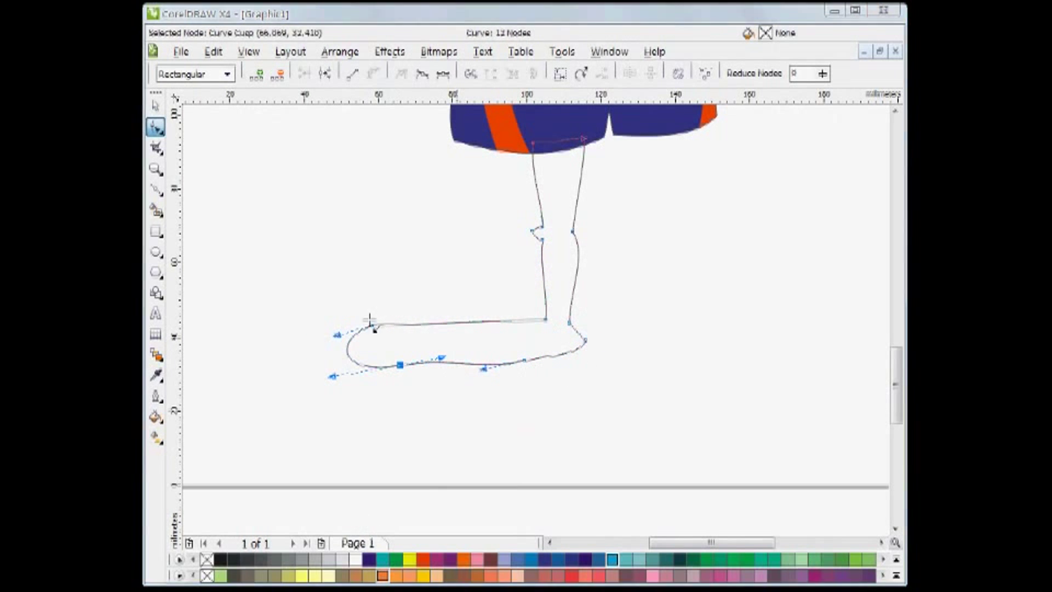
Step: Move the toe's upper and lower corners down and right to give the foot a flared, angled front edge
{"action": "left_click_drag", "start_coordinate": [372, 325], "coordinate": [378, 342]}
{"action": "left_click_drag", "start_coordinate": [349, 375], "coordinate": [409, 398]}
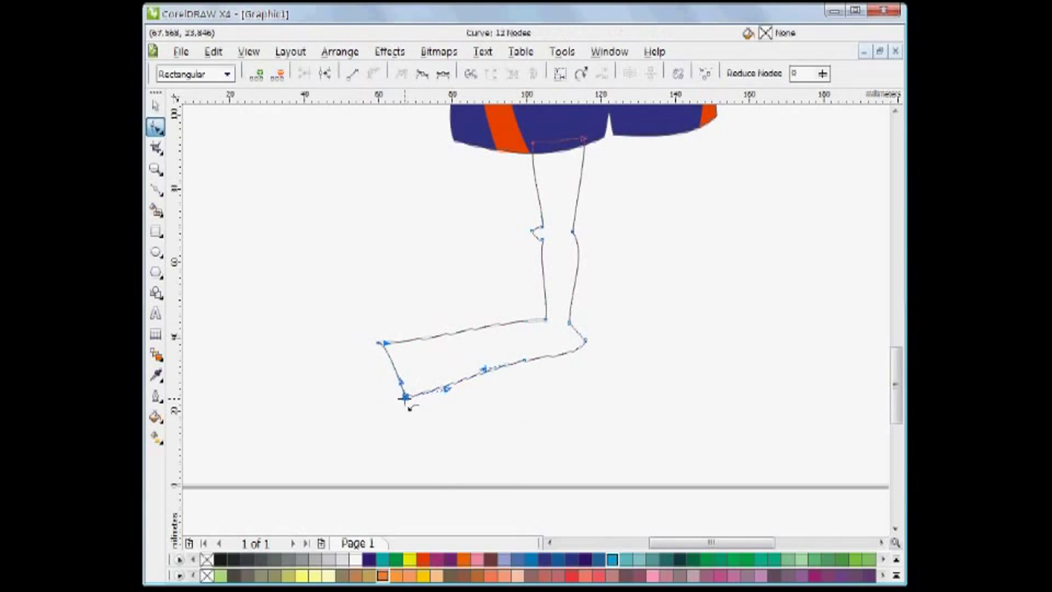
{"action": "left_click_drag", "start_coordinate": [524, 360], "coordinate": [529, 357]}
{"action": "left_click_drag", "start_coordinate": [410, 398], "coordinate": [429, 406]}
{"action": "left_click", "coordinate": [155, 106]}
{"action": "left_click", "coordinate": [261, 302]}
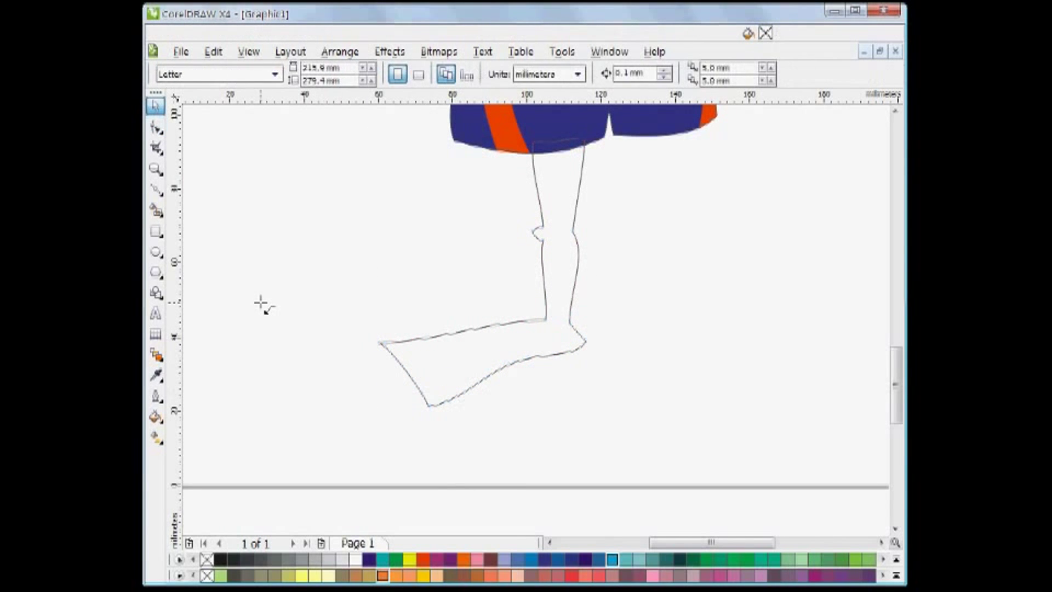
Step: Copy the bird's Moon Green fill and outline to the leg
{"action": "left_click", "coordinate": [541, 245]}
{"action": "key", "text": "F4"}
{"action": "key", "text": "ctrl+shift+a"}
{"action": "left_click", "coordinate": [538, 324]}
{"action": "left_click", "coordinate": [493, 285]}
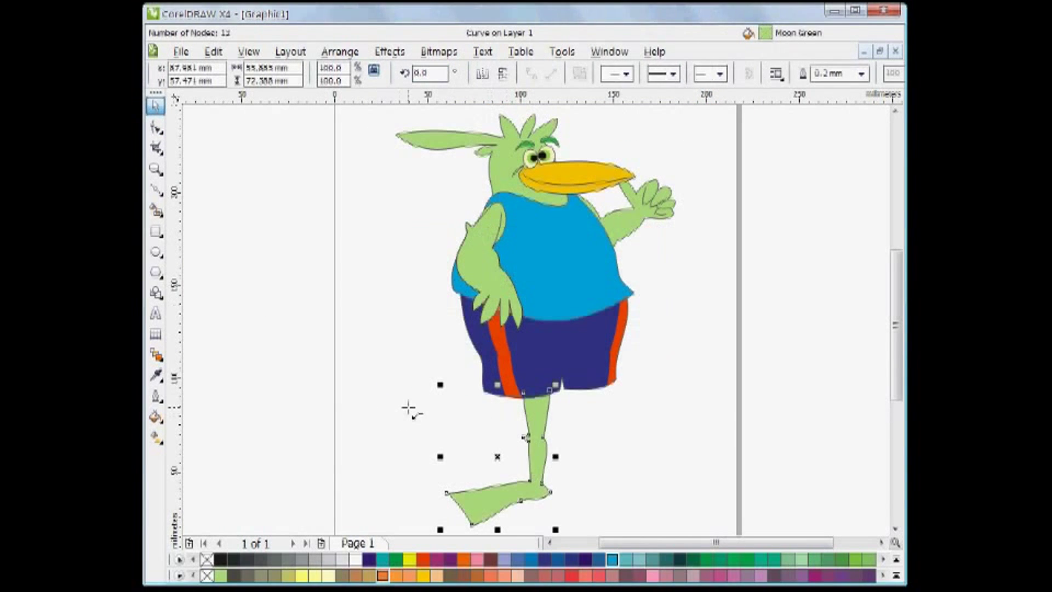
Step: Scale the leg down slightly, mirror it horizontally and place it under the left leg of the shorts
{"action": "left_click_drag", "start_coordinate": [441, 528], "coordinate": [451, 517]}
{"action": "left_click_drag", "start_coordinate": [451, 454], "coordinate": [555, 455]}
{"action": "left_click_drag", "start_coordinate": [564, 455], "coordinate": [527, 453]}
Step: Reshape the mirrored foot so its toe is rounded and angles downward to the right
{"action": "left_click", "coordinate": [155, 127]}
{"action": "left_click", "coordinate": [585, 510]}
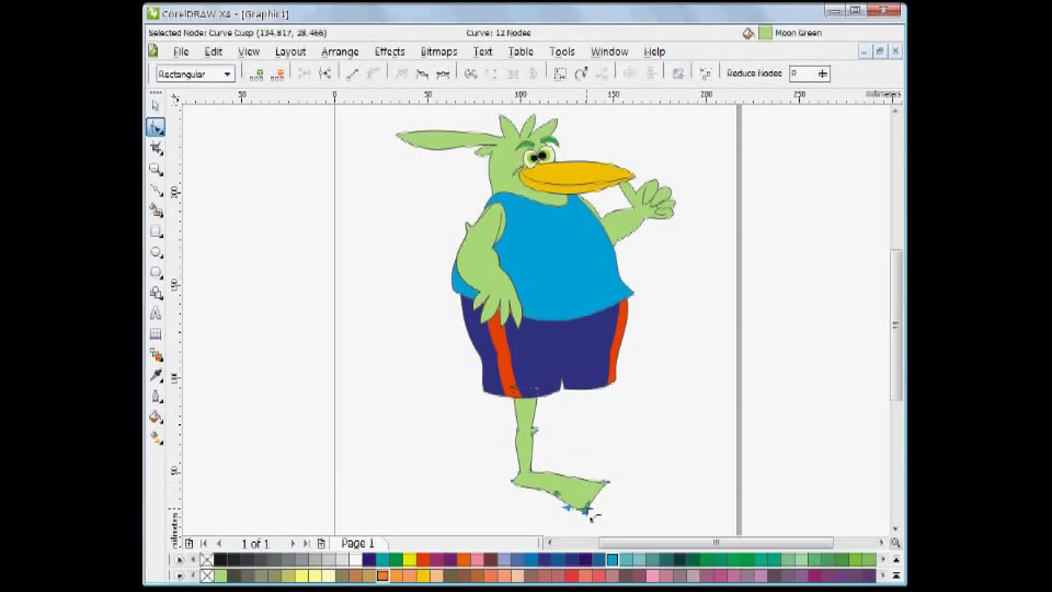
{"action": "left_click", "coordinate": [607, 473], "text": "shift"}
{"action": "left_click_drag", "start_coordinate": [607, 472], "coordinate": [529, 491]}
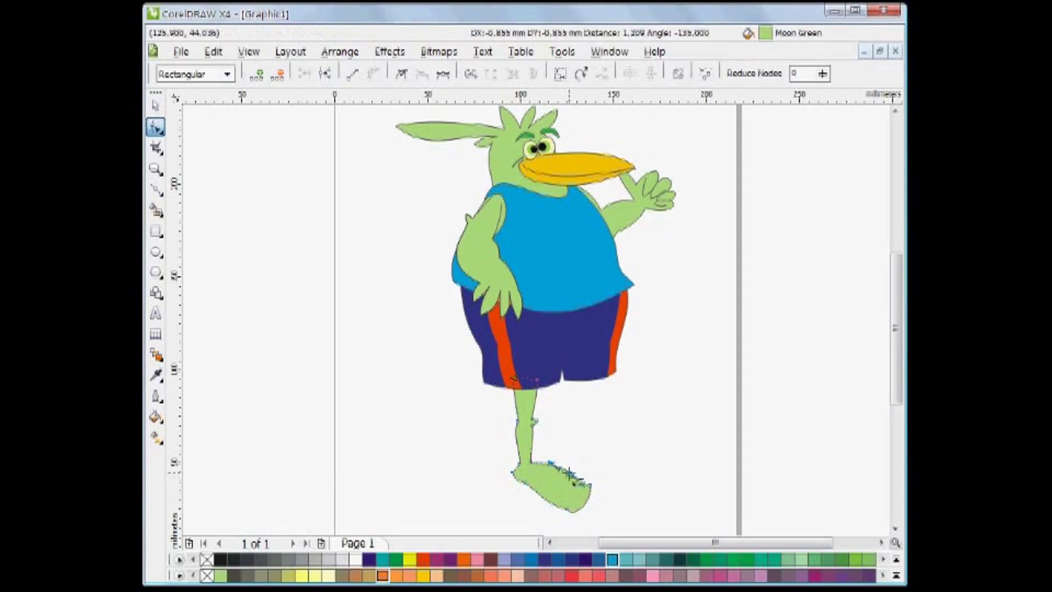
Step: Raise the leg slightly and place a duplicate of it under the right leg of the shorts
{"action": "key", "text": "space"}
{"action": "mouse_move", "coordinate": [528, 424]}
{"action": "left_mouse_down"}
{"action": "mouse_move", "coordinate": [599, 422]}
{"action": "mouse_move", "coordinate": [524, 407]}
{"action": "left_mouse_up"}
{"action": "right_click", "coordinate": [592, 419]}
{"action": "left_click", "coordinate": [586, 413]}
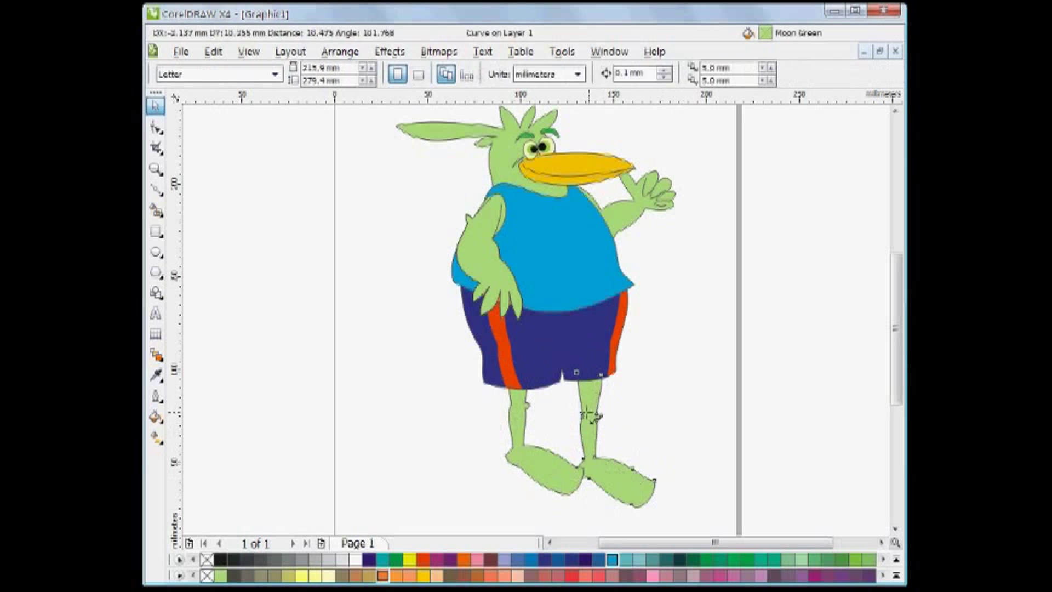
{"action": "left_click_drag", "start_coordinate": [586, 414], "coordinate": [587, 413]}
Step: Move the left foot's toe nodes so it points down and left, deleting the extra node on its upper edge
{"action": "left_click", "coordinate": [522, 436]}
{"action": "scroll", "coordinate": [515, 460], "scroll_direction": "up", "scroll_amount": 2}
{"action": "key", "text": "space"}
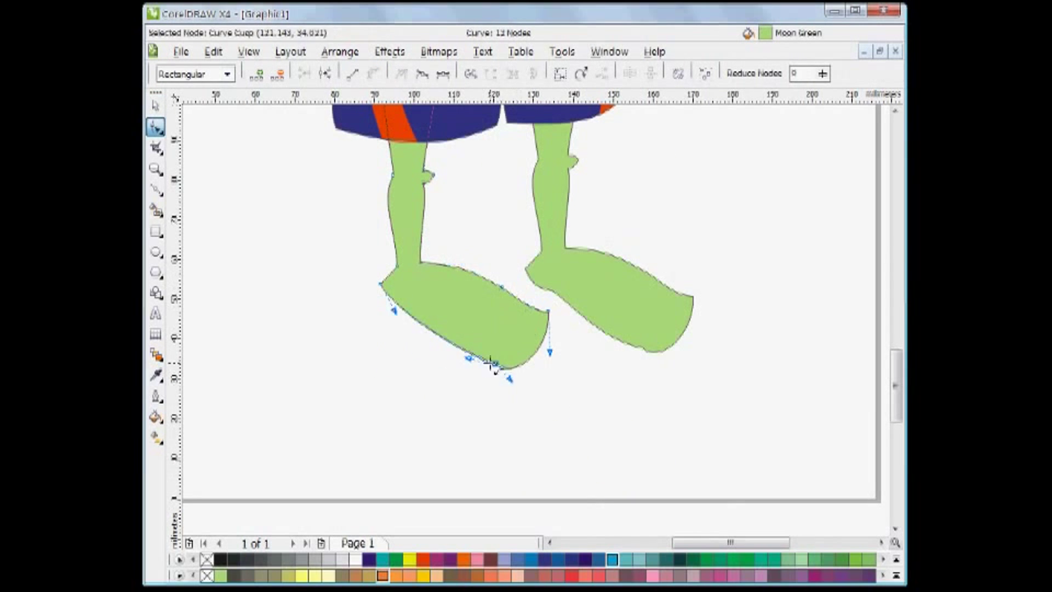
{"action": "left_click_drag", "start_coordinate": [491, 363], "coordinate": [383, 358]}
{"action": "left_click_drag", "start_coordinate": [548, 311], "coordinate": [534, 327]}
{"action": "left_click_drag", "start_coordinate": [495, 259], "coordinate": [444, 341]}
{"action": "key", "text": "Delete"}
{"action": "left_click_drag", "start_coordinate": [382, 359], "coordinate": [348, 324]}
{"action": "left_click_drag", "start_coordinate": [444, 341], "coordinate": [431, 361]}
Step: Add a node to the left foot's outline and round its heel, sides and toe
{"action": "left_click_drag", "start_coordinate": [432, 401], "coordinate": [384, 384]}
{"action": "double_click", "coordinate": [442, 303]}
{"action": "left_click_drag", "start_coordinate": [442, 303], "coordinate": [431, 301]}
{"action": "left_click_drag", "start_coordinate": [350, 356], "coordinate": [331, 353]}
{"action": "left_click_drag", "start_coordinate": [334, 311], "coordinate": [353, 314]}
{"action": "left_click_drag", "start_coordinate": [425, 361], "coordinate": [432, 350]}
{"action": "left_click_drag", "start_coordinate": [379, 372], "coordinate": [370, 389]}
{"action": "key", "text": "space"}
Step: Select the right foot and round its toe end by moving the corner node down
{"action": "key", "text": "space"}
{"action": "left_click", "coordinate": [669, 306]}
{"action": "left_click_drag", "start_coordinate": [669, 306], "coordinate": [658, 362]}
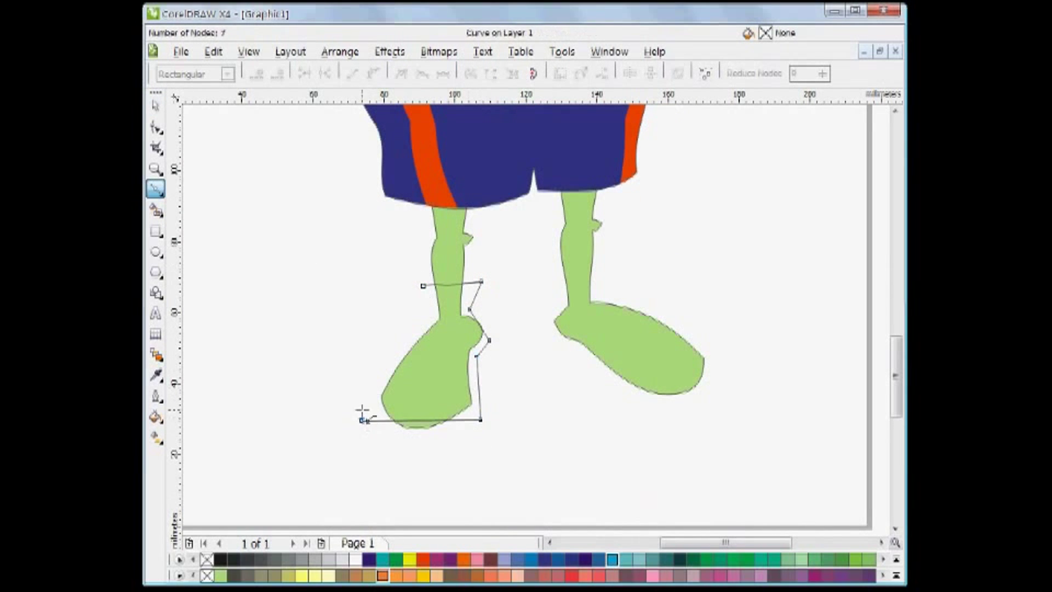
Step: Convert the left shoe outline to curves and bow its sole, toe, heel and collar segments, removing the extra node on the instep
{"action": "key", "text": "F10"}
{"action": "left_click_drag", "start_coordinate": [293, 157], "coordinate": [508, 471]}
{"action": "left_click_drag", "start_coordinate": [421, 419], "coordinate": [420, 441]}
{"action": "double_click", "coordinate": [388, 381]}
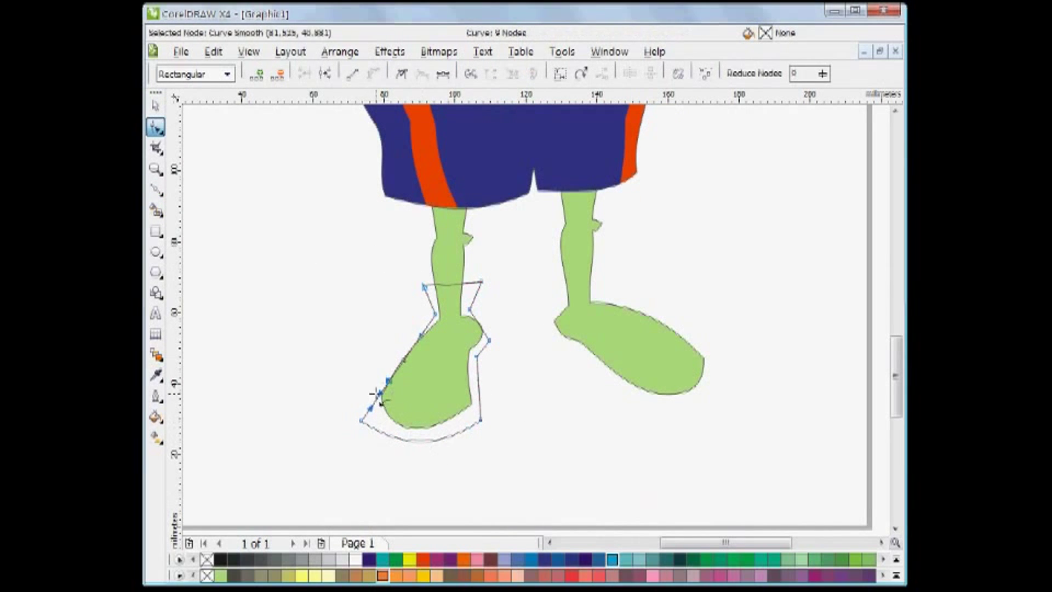
{"action": "left_click_drag", "start_coordinate": [375, 400], "coordinate": [371, 395]}
{"action": "left_click_drag", "start_coordinate": [480, 326], "coordinate": [484, 322]}
{"action": "left_click_drag", "start_coordinate": [450, 284], "coordinate": [451, 289]}
{"action": "left_click_drag", "start_coordinate": [430, 301], "coordinate": [427, 301]}
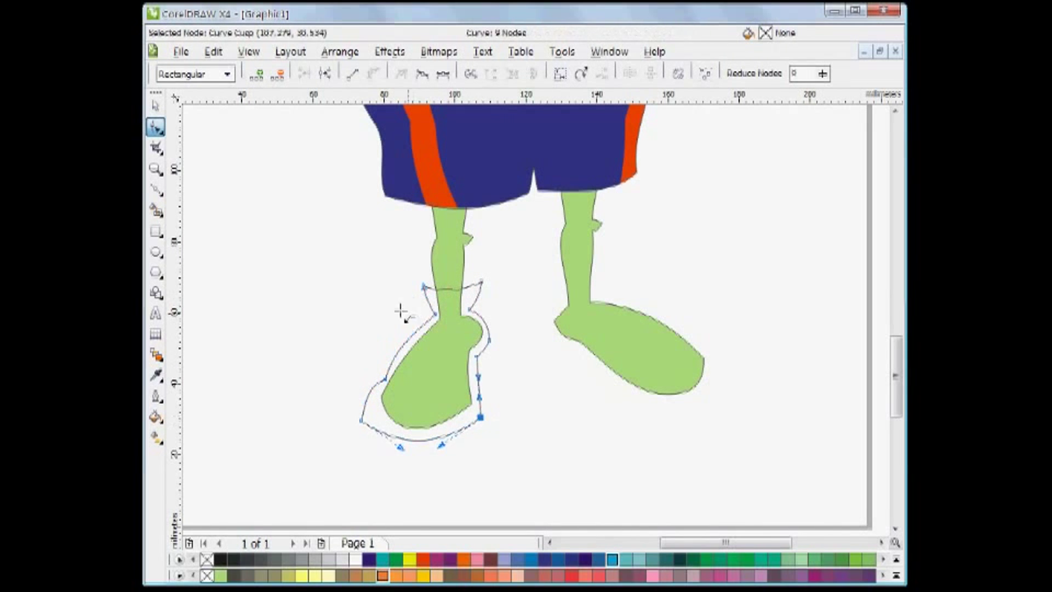
Step: Draw a closed tongue shape inside the left shoe, curving its upper and lower edges and raising its lower edge slightly
{"action": "key", "text": "F5"}
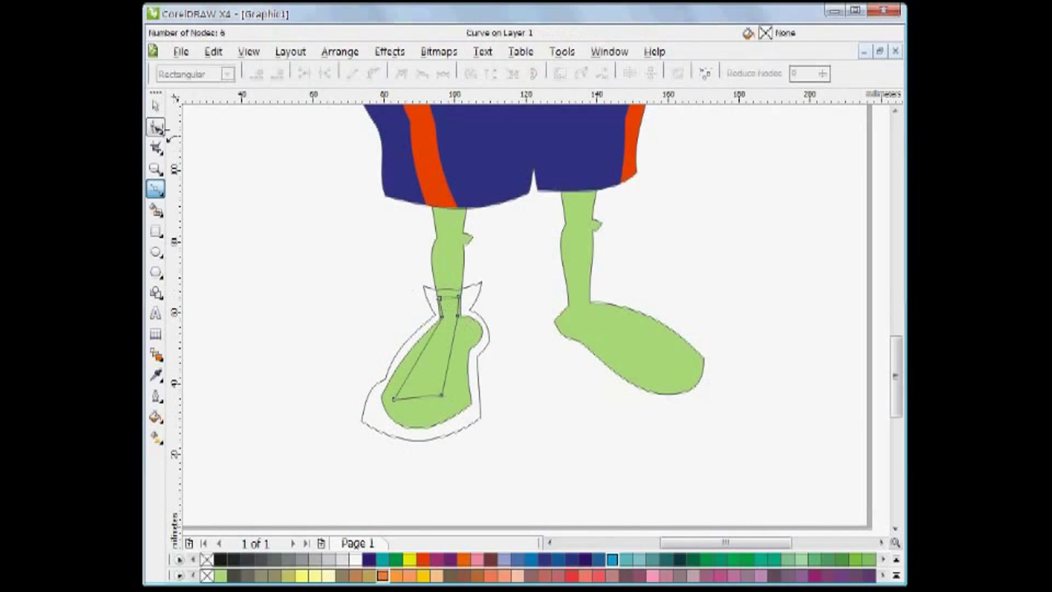
{"action": "double_click", "coordinate": [157, 128]}
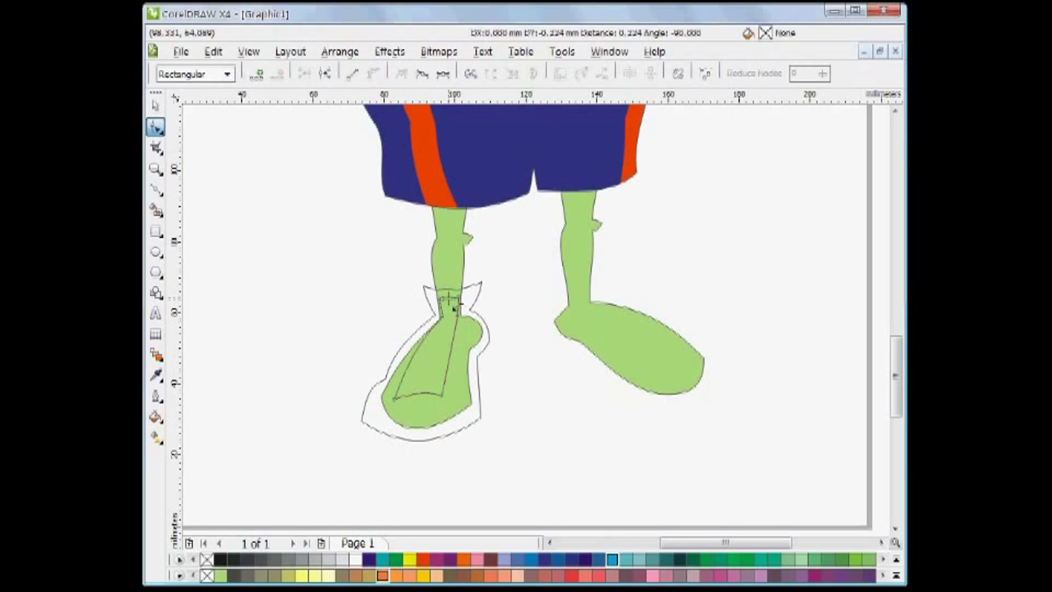
{"action": "left_click_drag", "start_coordinate": [449, 299], "coordinate": [449, 300]}
{"action": "left_click", "coordinate": [442, 395], "text": "shift"}
{"action": "left_click_drag", "start_coordinate": [393, 399], "coordinate": [444, 387]}
{"action": "key", "text": "space"}
Step: Draw a red ellipse about 4.7 mm wide and 8.5 mm high and place it on the left shoe's heel
{"action": "left_click", "coordinate": [156, 252]}
{"action": "left_click_drag", "start_coordinate": [504, 373], "coordinate": [520, 398]}
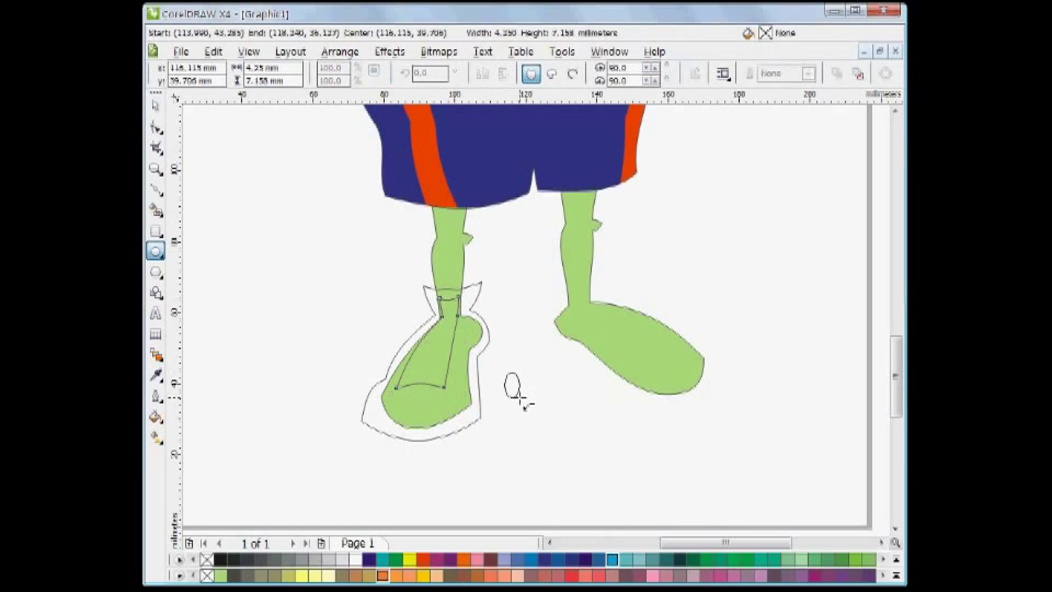
{"action": "key", "text": "ctrl+shift+a"}
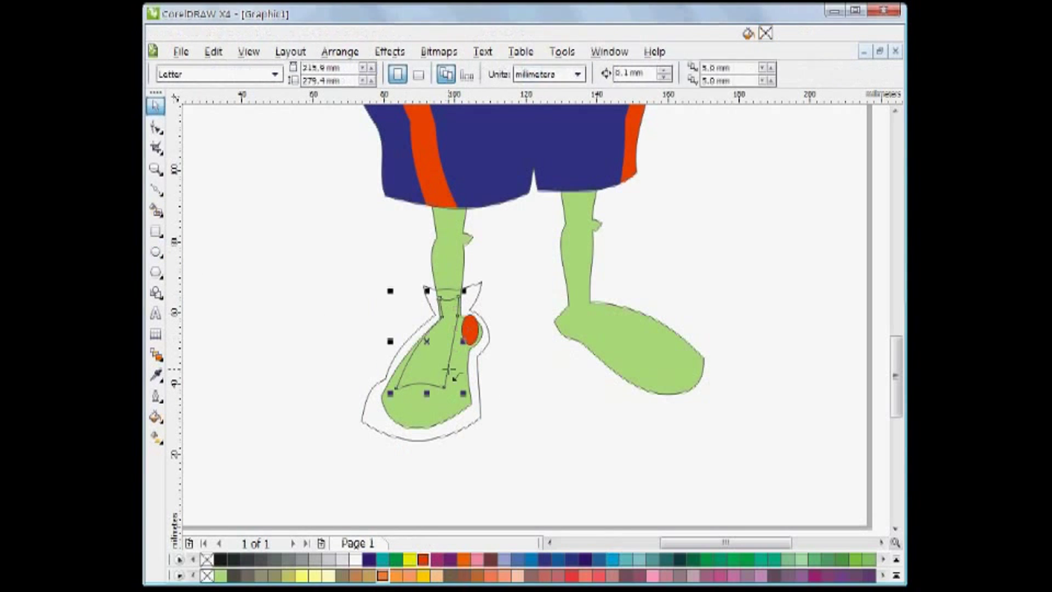
Step: Fill the left shoe's tongue white and copy the shorts' dark blue fill to the shoe body
{"action": "left_click", "coordinate": [356, 559]}
{"action": "left_click", "coordinate": [444, 437]}
{"action": "key", "text": "ctrl+shift+a"}
{"action": "left_click", "coordinate": [534, 329]}
Step: Draw a small triangle about 3.4 by 2.1 mm at the left side of the left shoe's collar and curve its edges
{"action": "left_click", "coordinate": [471, 192]}
{"action": "left_click", "coordinate": [393, 244]}
{"action": "key", "text": "F2"}
{"action": "left_click_drag", "start_coordinate": [393, 243], "coordinate": [529, 331]}
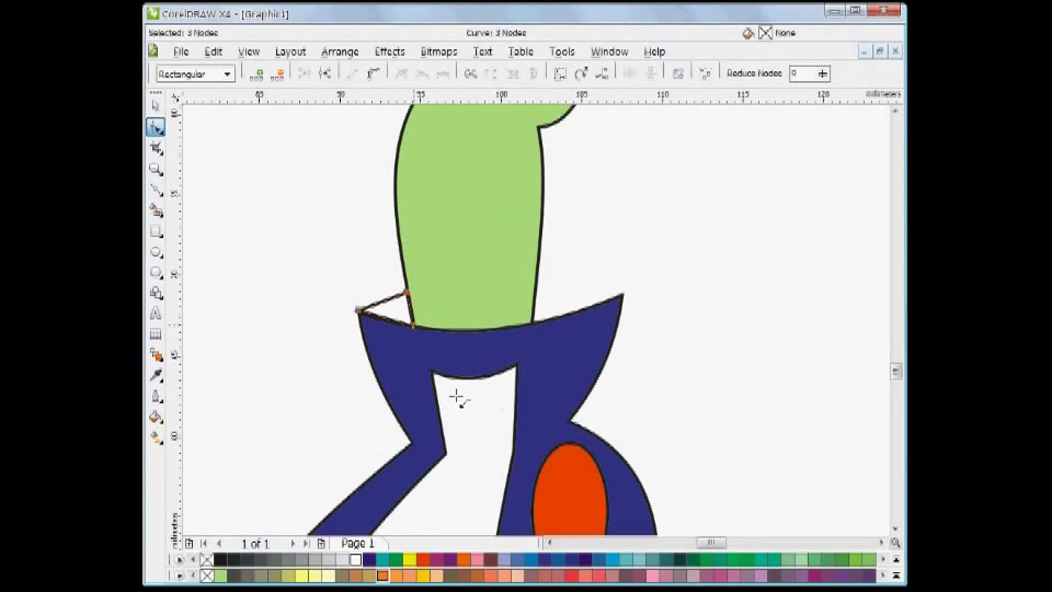
{"action": "left_click_drag", "start_coordinate": [384, 302], "coordinate": [346, 299]}
{"action": "key", "text": "space"}
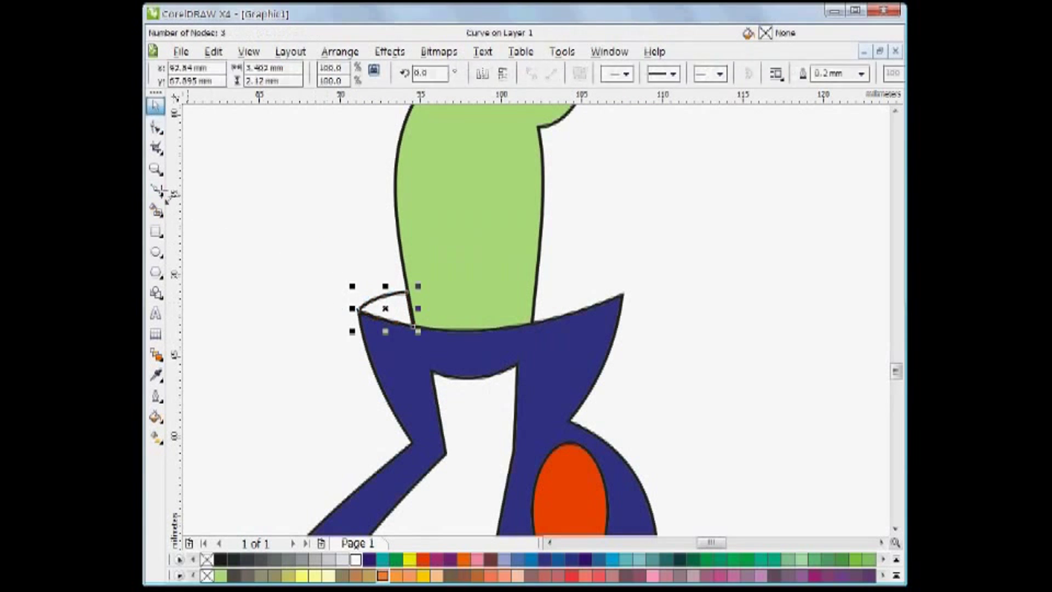
Step: Draw a matching triangle on the right side of the left shoe's collar and curve its upper and lower edges
{"action": "left_click", "coordinate": [155, 189]}
{"action": "left_click", "coordinate": [621, 294]}
{"action": "key", "text": "F10"}
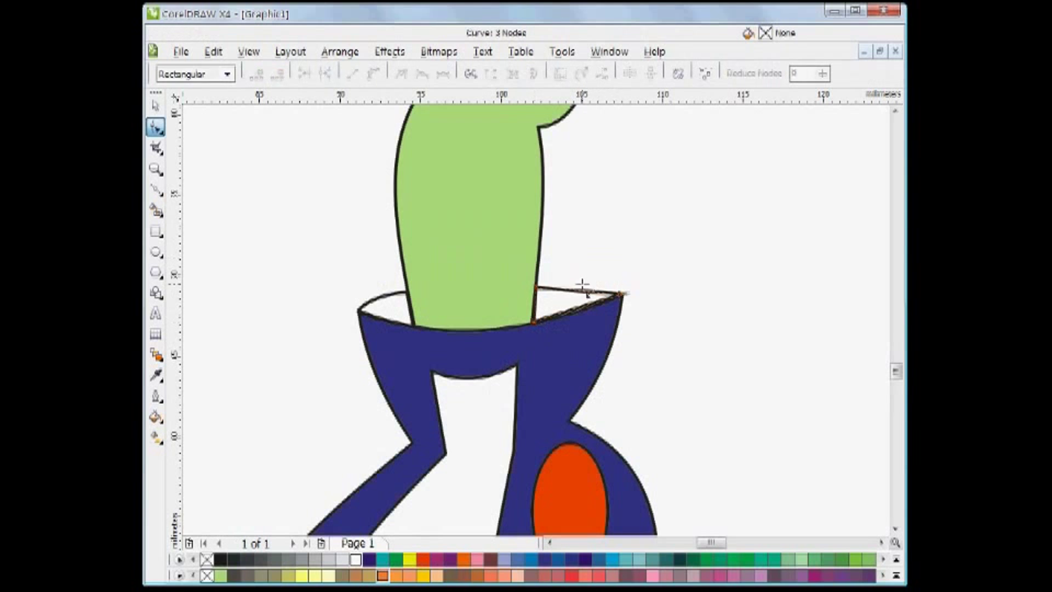
{"action": "left_click_drag", "start_coordinate": [581, 307], "coordinate": [584, 312]}
{"action": "left_click_drag", "start_coordinate": [568, 289], "coordinate": [565, 284]}
{"action": "key", "text": "space"}
Step: Fill both collar opening pieces of the left shoe with black
{"action": "left_click", "coordinate": [390, 301], "text": "shift"}
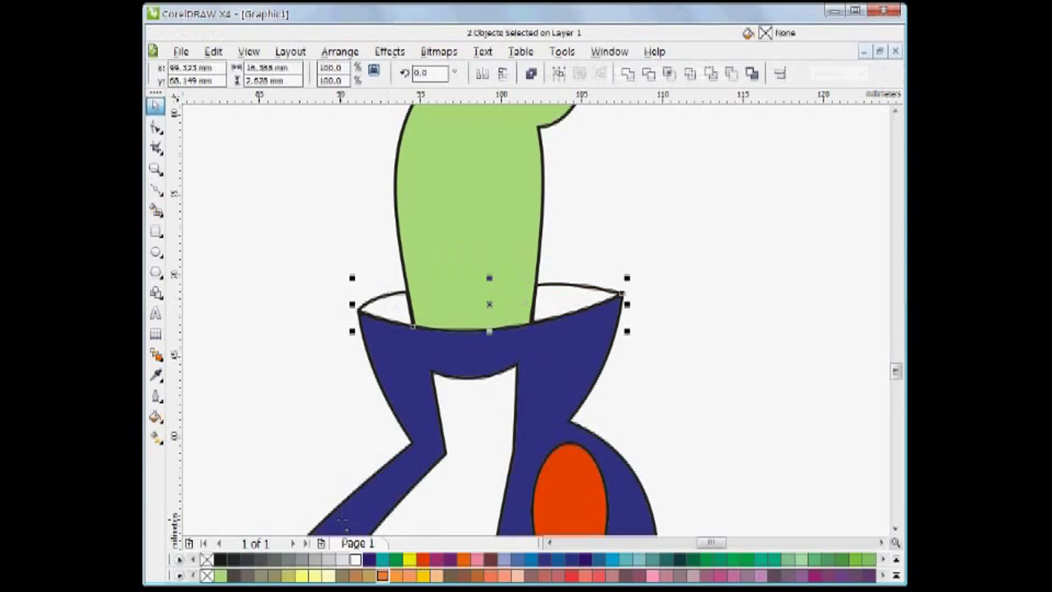
{"action": "left_click", "coordinate": [221, 559]}
{"action": "left_click", "coordinate": [357, 408]}
{"action": "key", "text": "F4"}
Step: Draw a closed outline around the right foot for the shoe and convert its segments to curves
{"action": "scroll", "coordinate": [631, 488], "scroll_direction": "down", "scroll_amount": 1}
{"action": "scroll", "coordinate": [630, 460], "scroll_direction": "up", "scroll_amount": 1}
{"action": "key", "text": "space"}
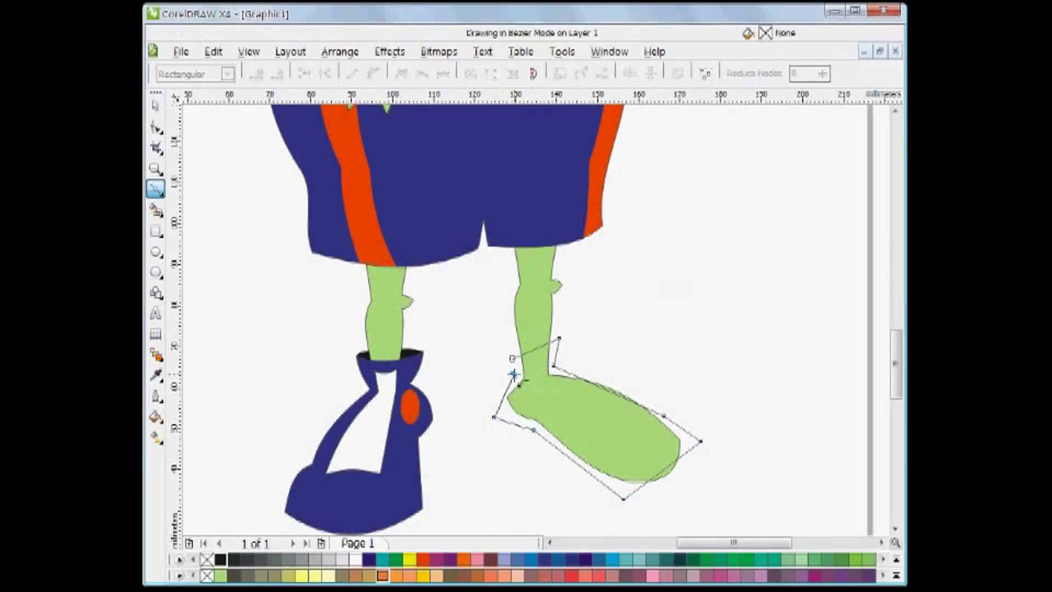
{"action": "left_click", "coordinate": [512, 359]}
{"action": "key", "text": "F10"}
{"action": "left_click_drag", "start_coordinate": [461, 297], "coordinate": [713, 509]}
{"action": "key", "text": "ctrl+q"}
Step: Curve the right shoe's sole, toe, instep, collar and heel, making the outline about 51 mm wide and 39 mm high
{"action": "left_click_drag", "start_coordinate": [662, 470], "coordinate": [666, 488]}
{"action": "left_click_drag", "start_coordinate": [570, 457], "coordinate": [586, 483]}
{"action": "left_click_drag", "start_coordinate": [664, 415], "coordinate": [650, 404]}
{"action": "left_click_drag", "start_coordinate": [676, 424], "coordinate": [681, 414]}
{"action": "left_click_drag", "start_coordinate": [701, 441], "coordinate": [703, 443]}
{"action": "left_click_drag", "start_coordinate": [655, 489], "coordinate": [656, 497]}
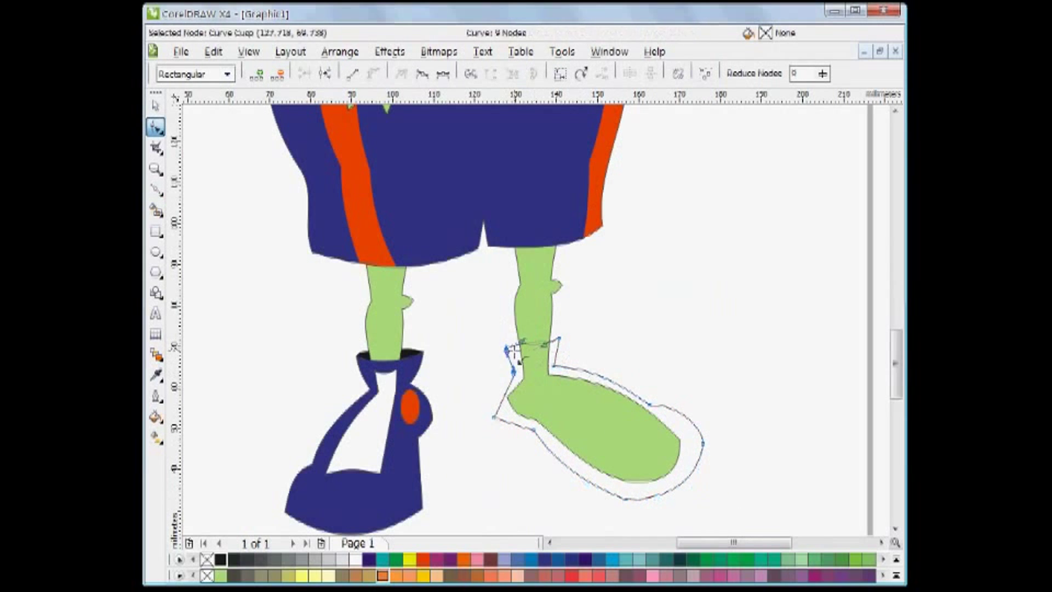
{"action": "mouse_move", "coordinate": [496, 405]}
{"action": "left_mouse_down"}
{"action": "mouse_move", "coordinate": [489, 395]}
{"action": "mouse_move", "coordinate": [508, 426]}
{"action": "left_mouse_up"}
{"action": "key", "text": "space"}
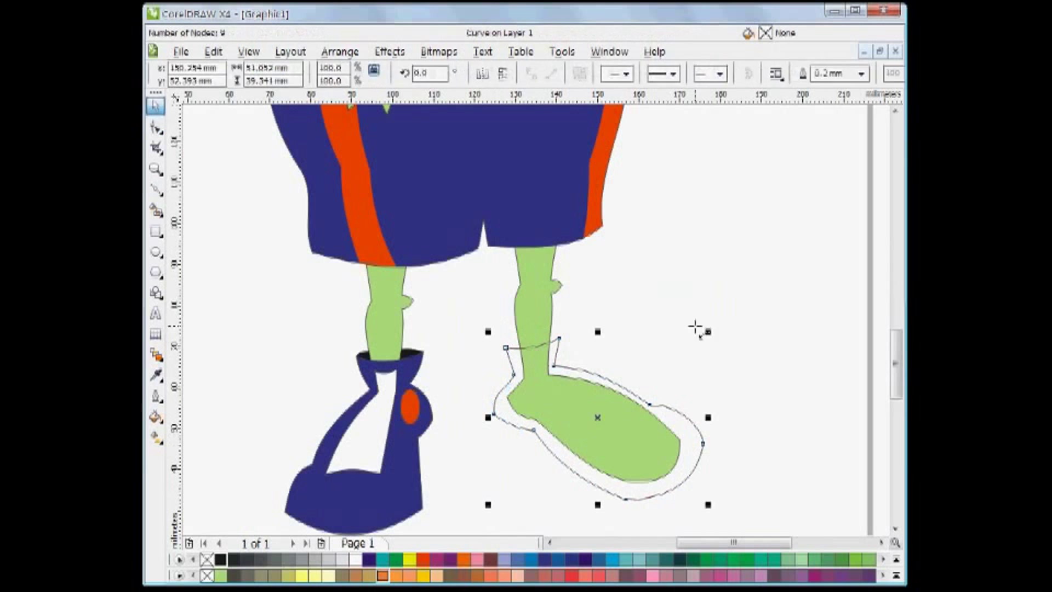
Step: Draw a closed tongue shape along the right shoe's instep and curve its toe end and long edges
{"action": "left_click", "coordinate": [695, 328]}
{"action": "left_click", "coordinate": [156, 189]}
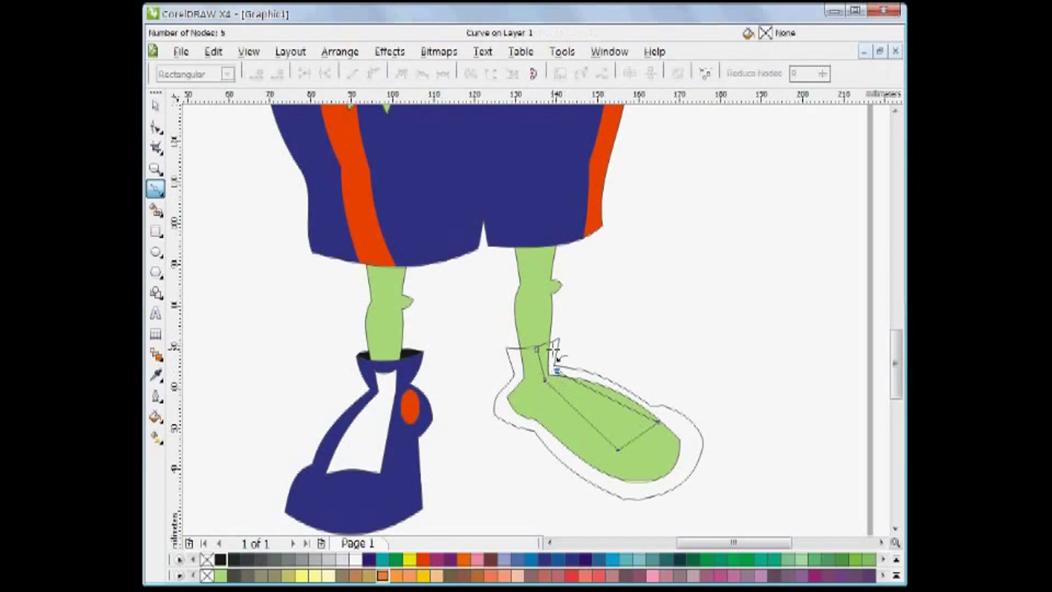
{"action": "double_click", "coordinate": [158, 128]}
{"action": "left_click_drag", "start_coordinate": [643, 432], "coordinate": [640, 425]}
{"action": "left_click_drag", "start_coordinate": [617, 408], "coordinate": [618, 398]}
{"action": "left_click_drag", "start_coordinate": [572, 406], "coordinate": [576, 400]}
Step: Refine the right shoe's tongue by adjusting its curve near the ankle and bowing its long upper edge outward
{"action": "scroll", "coordinate": [569, 372], "scroll_direction": "up", "scroll_amount": 2}
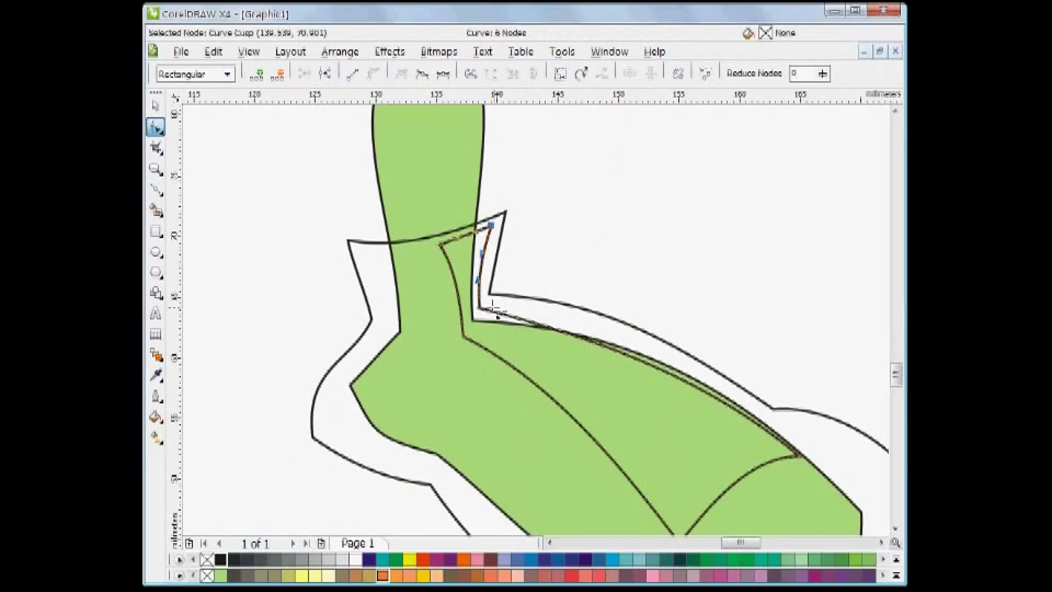
{"action": "left_click_drag", "start_coordinate": [488, 304], "coordinate": [485, 293]}
{"action": "key", "text": "space"}
{"action": "scroll", "coordinate": [589, 334], "scroll_direction": "down", "scroll_amount": 1}
{"action": "key", "text": "space"}
{"action": "left_click_drag", "start_coordinate": [599, 339], "coordinate": [603, 332]}
Step: Place a copy of the left shoe's red ellipse on the right shoe's heel
{"action": "left_click", "coordinate": [155, 106]}
{"action": "left_click_drag", "start_coordinate": [325, 382], "coordinate": [489, 368]}
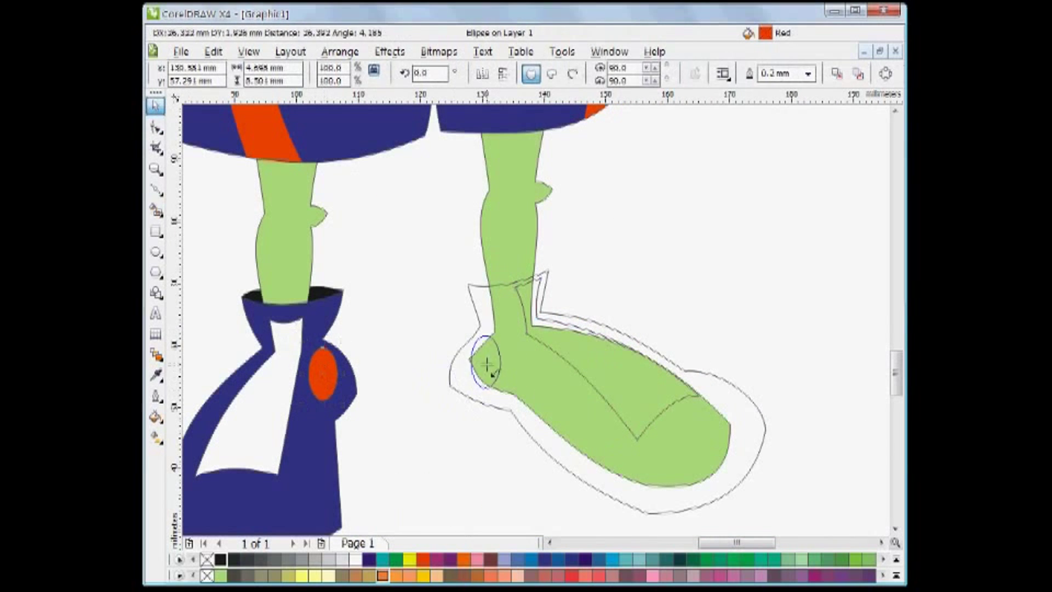
{"action": "right_click", "coordinate": [489, 369]}
{"action": "key", "text": "Escape"}
Step: Copy the left shoe's dark blue fill to the right shoe outline and send it to the back of the layer
{"action": "left_click", "coordinate": [701, 397]}
{"action": "key", "text": "ctrl+shift+a"}
{"action": "key", "text": "Return"}
{"action": "left_click", "coordinate": [334, 318]}
{"action": "key", "text": "shift+Page_Down"}
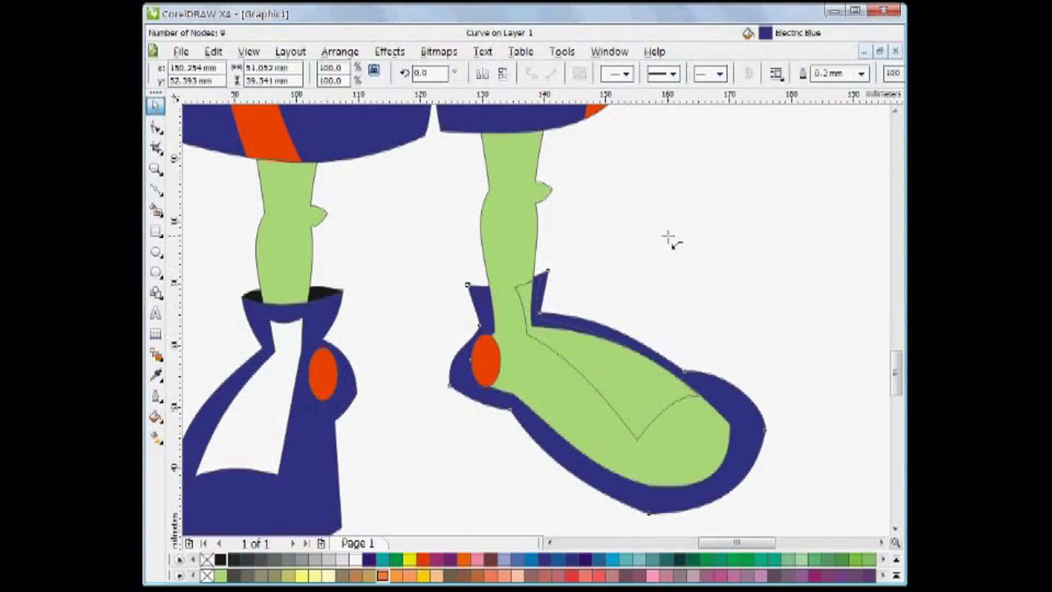
Step: Copy the left tongue's white fill to the right shoe's tongue and arrange the right shoe in front of the foot
{"action": "left_click", "coordinate": [537, 317]}
{"action": "key", "text": "ctrl+shift+a"}
{"action": "key", "text": "Return"}
{"action": "left_click", "coordinate": [253, 394]}
{"action": "key", "text": "ctrl+Page_Up"}
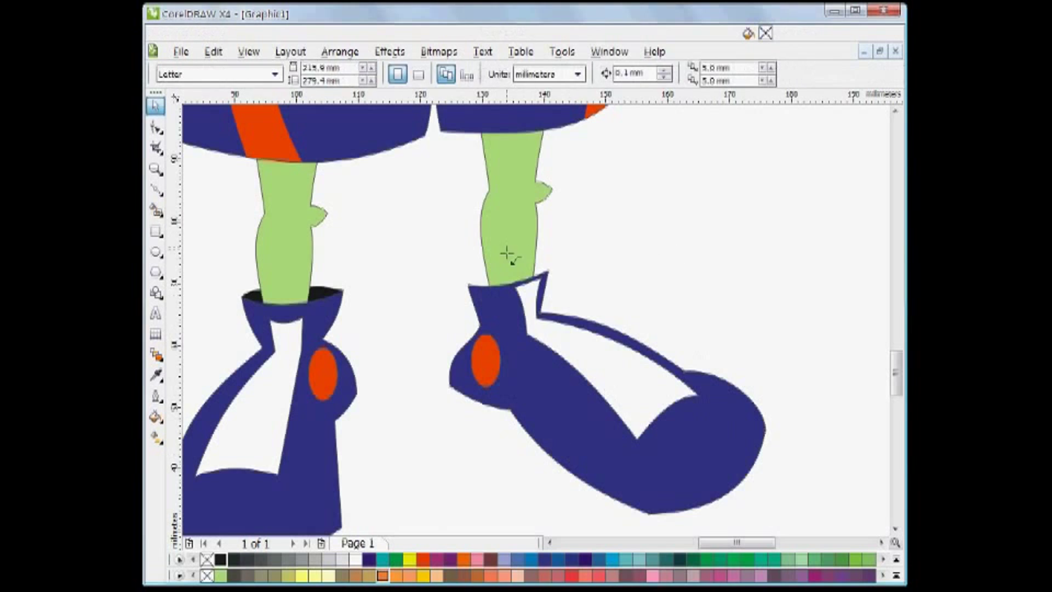
Step: Draw a small triangle at the left side of the right shoe's collar and curve its upper edge
{"action": "scroll", "coordinate": [528, 280], "scroll_direction": "up", "scroll_amount": 3}
{"action": "key", "text": "F5"}
{"action": "left_click", "coordinate": [353, 290]}
{"action": "left_click", "coordinate": [416, 296]}
{"action": "left_click", "coordinate": [407, 262]}
{"action": "left_click", "coordinate": [353, 289]}
{"action": "key", "text": "F10"}
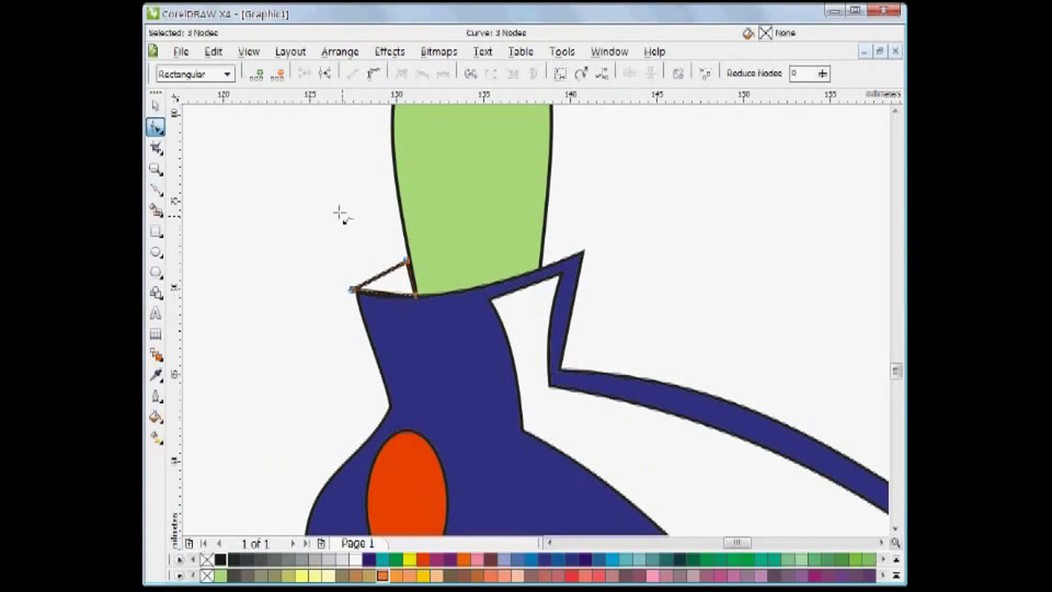
{"action": "mouse_move", "coordinate": [354, 289]}
{"action": "left_mouse_down"}
{"action": "mouse_move", "coordinate": [354, 270]}
{"action": "mouse_move", "coordinate": [408, 259]}
{"action": "left_mouse_up"}
Step: Draw a curved triangle on the right side of the right shoe's collar and raise the left piece's top node slightly
{"action": "key", "text": "F5"}
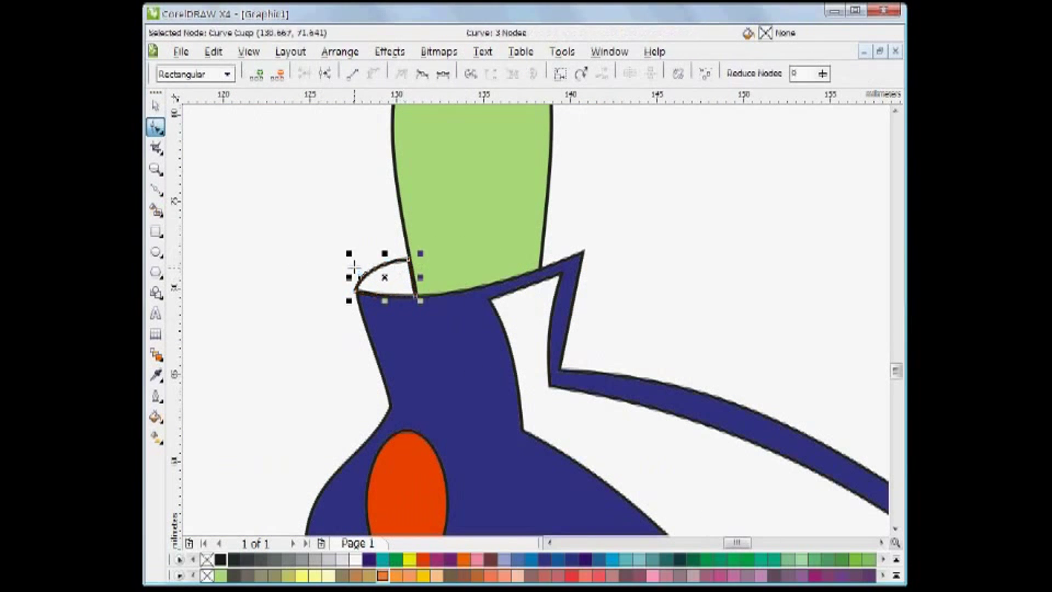
{"action": "left_click", "coordinate": [156, 127]}
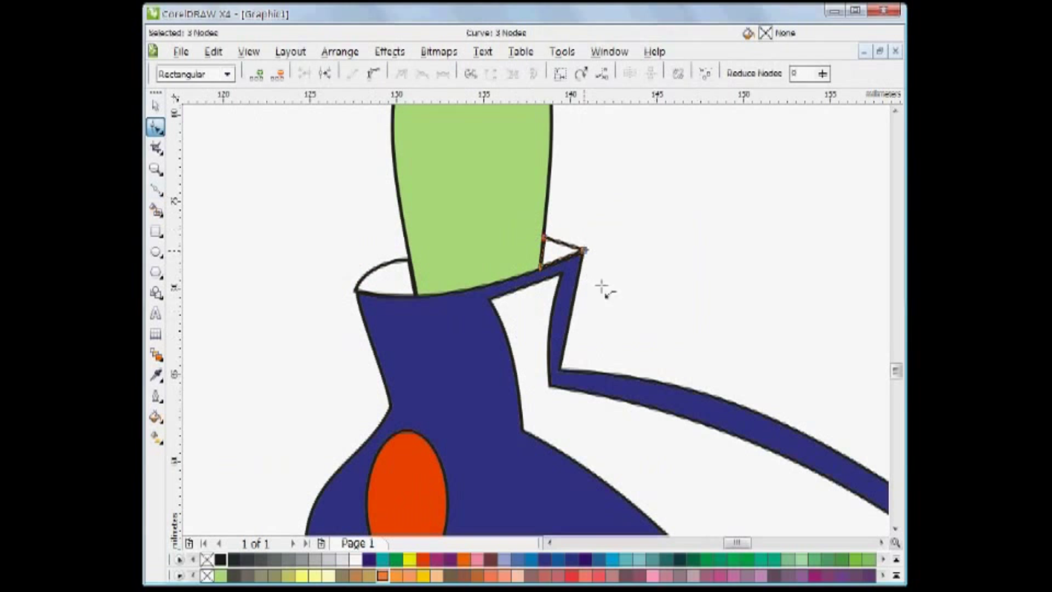
{"action": "left_click_drag", "start_coordinate": [563, 244], "coordinate": [570, 239]}
{"action": "left_click", "coordinate": [407, 259]}
{"action": "left_click_drag", "start_coordinate": [408, 259], "coordinate": [408, 255]}
Step: Fill both collar opening pieces of the right shoe with black
{"action": "key", "text": "space"}
{"action": "left_click", "coordinate": [571, 243], "text": "shift"}
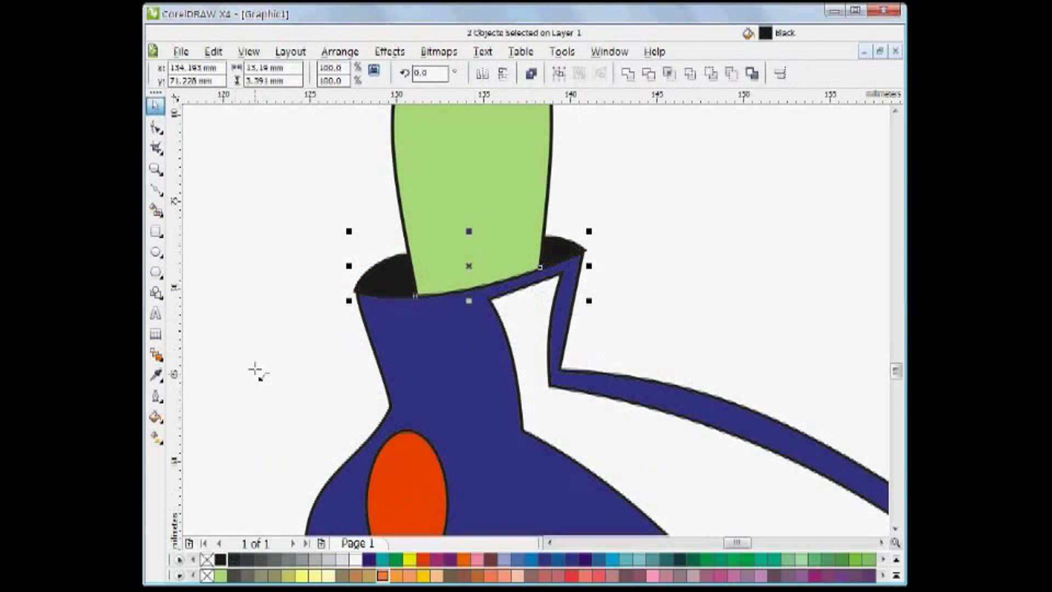
{"action": "left_click", "coordinate": [681, 305]}
{"action": "key", "text": "F4"}
Step: Draw a closed sole outline around the bottom and heel of the left shoe and convert its segments to curves
{"action": "key", "text": "F2"}
{"action": "left_click_drag", "start_coordinate": [406, 353], "coordinate": [697, 520]}
{"action": "left_click", "coordinate": [157, 188]}
{"action": "left_click", "coordinate": [335, 388]}
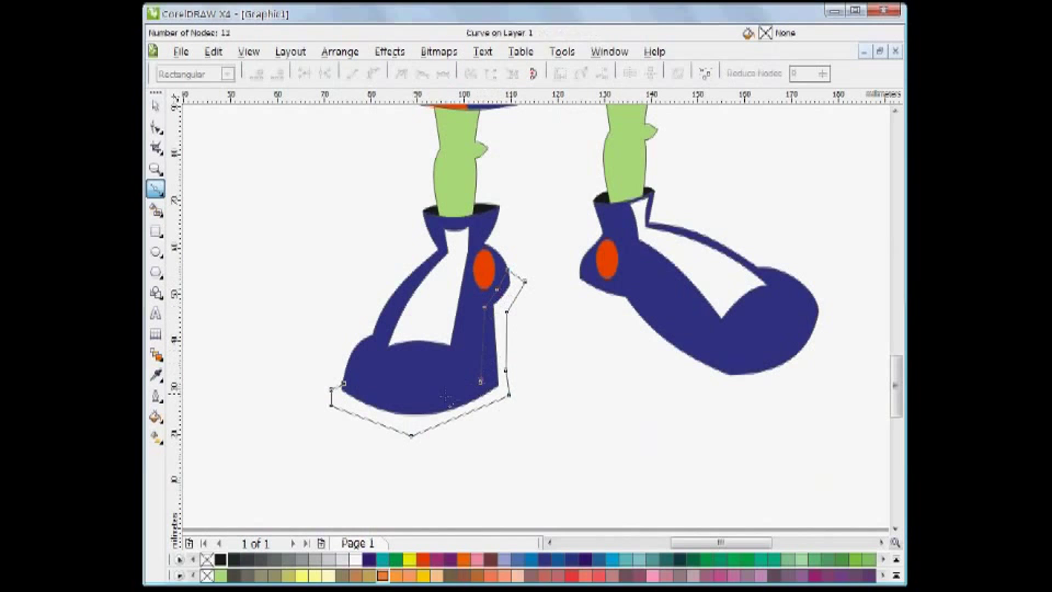
{"action": "double_click", "coordinate": [156, 128]}
{"action": "left_click", "coordinate": [373, 73]}
{"action": "left_click", "coordinate": [542, 465]}
Step: Delete the middle nodes on the left sole's lower and inner edges and round its toe-end corner
{"action": "left_click", "coordinate": [411, 435]}
{"action": "key", "text": "Delete"}
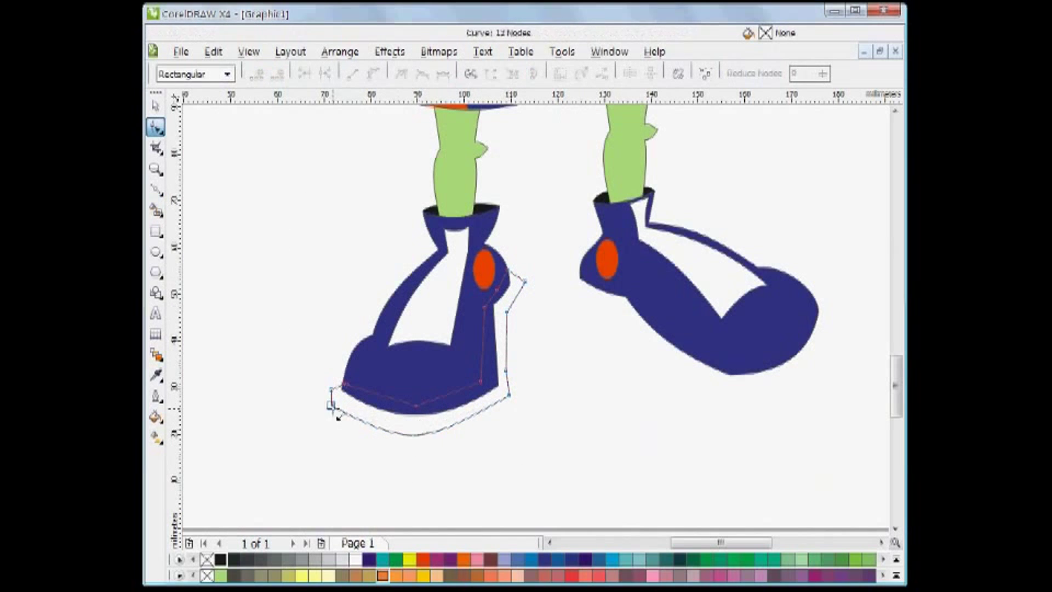
{"action": "left_click", "coordinate": [331, 405]}
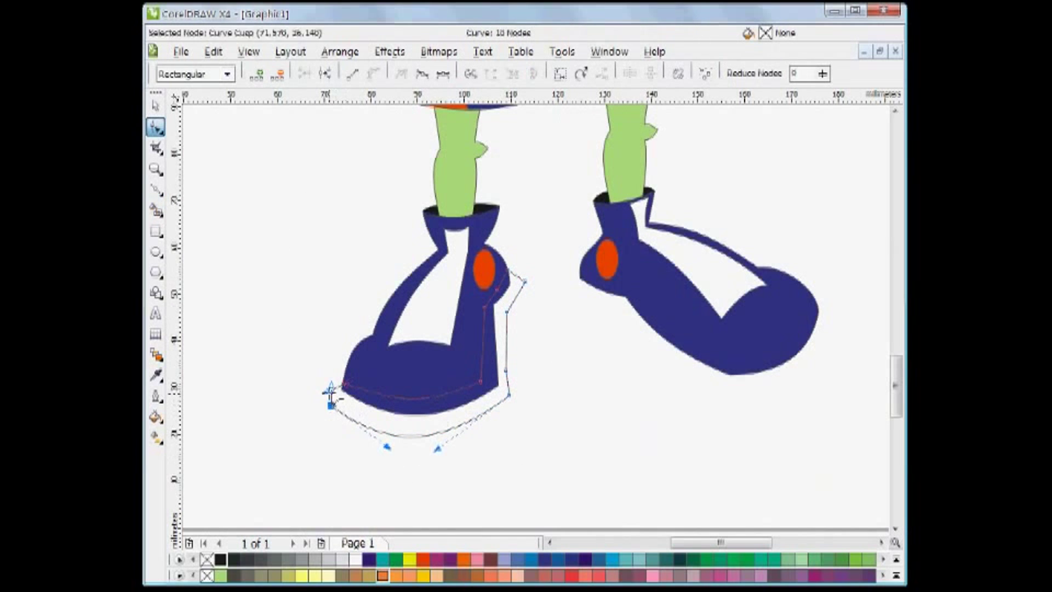
{"action": "left_click_drag", "start_coordinate": [331, 394], "coordinate": [328, 396]}
Step: Curve the left sole's outer side and round its end behind the heel
{"action": "left_click", "coordinate": [506, 372]}
{"action": "scroll", "coordinate": [508, 331], "scroll_direction": "up", "scroll_amount": 1}
{"action": "left_click", "coordinate": [540, 447]}
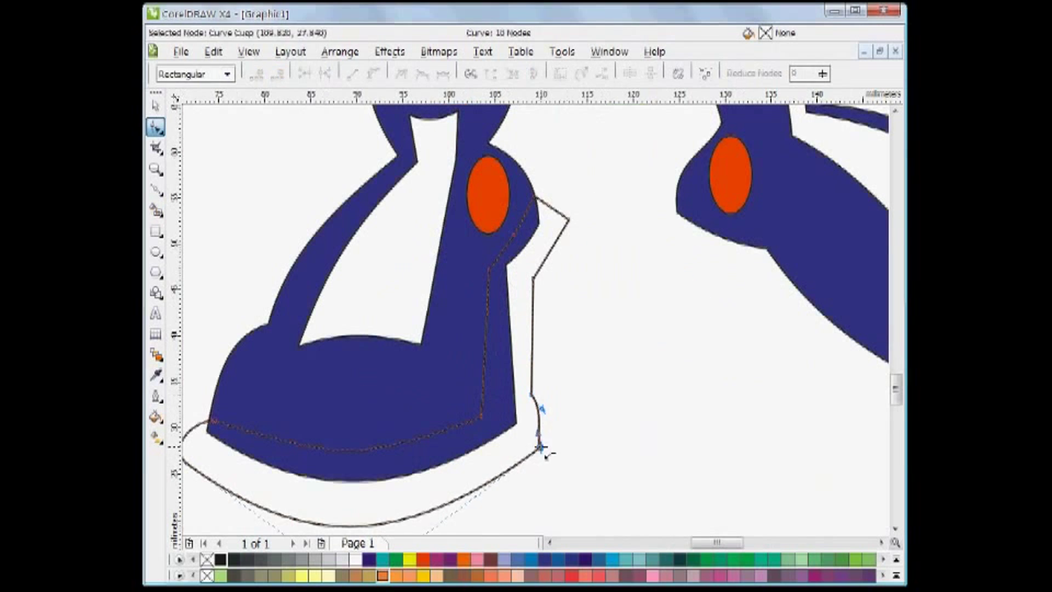
{"action": "left_click_drag", "start_coordinate": [533, 411], "coordinate": [542, 409]}
{"action": "left_click", "coordinate": [533, 278]}
{"action": "left_click_drag", "start_coordinate": [532, 316], "coordinate": [525, 310]}
{"action": "left_click_drag", "start_coordinate": [531, 394], "coordinate": [538, 393]}
{"action": "left_click_drag", "start_coordinate": [556, 241], "coordinate": [562, 247]}
{"action": "left_click_drag", "start_coordinate": [551, 207], "coordinate": [554, 198]}
Step: Widen the curve of the left sole's bottom edge by extending its control handle
{"action": "left_click", "coordinate": [549, 542]}
{"action": "left_click", "coordinate": [327, 462]}
{"action": "scroll", "coordinate": [430, 508], "scroll_direction": "down", "scroll_amount": 1}
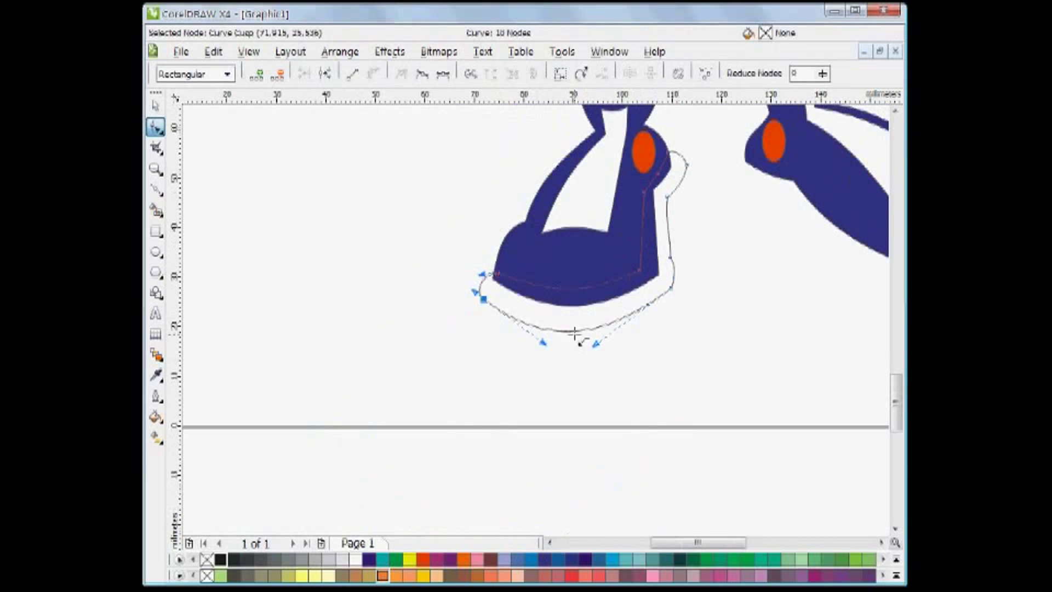
{"action": "left_click_drag", "start_coordinate": [597, 343], "coordinate": [624, 344]}
Step: Draw a closed sole outline around the underside of the right shoe, from heel to toe, and convert it to curves
{"action": "scroll", "coordinate": [559, 258], "scroll_direction": "right", "scroll_amount": 2}
{"action": "scroll", "coordinate": [560, 258], "scroll_direction": "up", "scroll_amount": 2}
{"action": "left_click", "coordinate": [156, 188]}
{"action": "left_click", "coordinate": [461, 233]}
{"action": "left_click", "coordinate": [448, 245]}
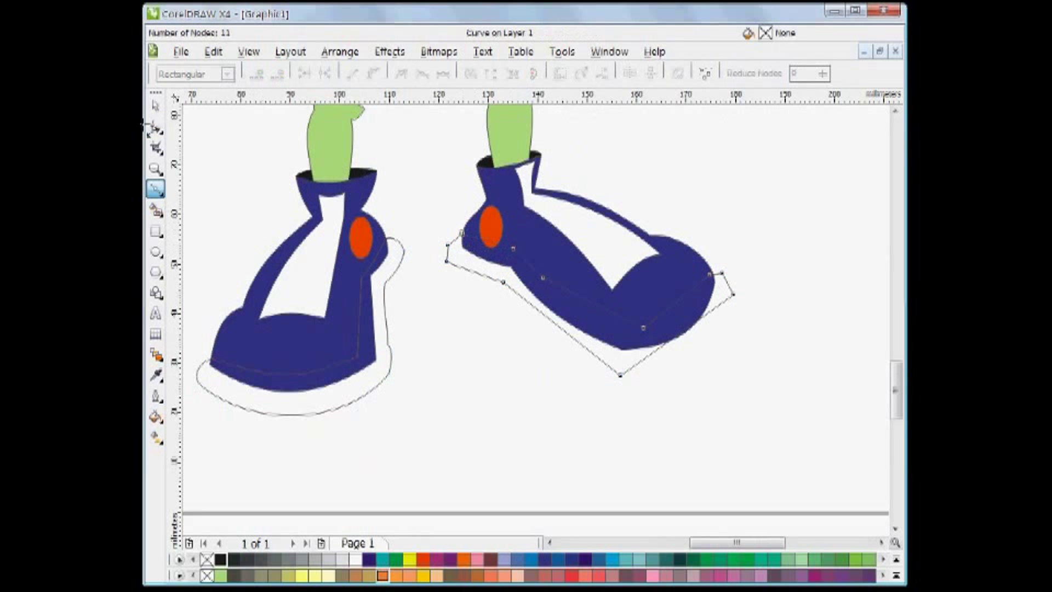
{"action": "left_click", "coordinate": [155, 127]}
{"action": "left_click_drag", "start_coordinate": [424, 155], "coordinate": [756, 380]}
{"action": "left_click", "coordinate": [759, 336]}
Step: Curve the right sole's heel, underside and toe segments to follow the shoe
{"action": "left_click_drag", "start_coordinate": [467, 269], "coordinate": [470, 276]}
{"action": "left_click_drag", "start_coordinate": [547, 318], "coordinate": [535, 329]}
{"action": "left_click_drag", "start_coordinate": [664, 344], "coordinate": [694, 352]}
{"action": "left_click", "coordinate": [446, 262]}
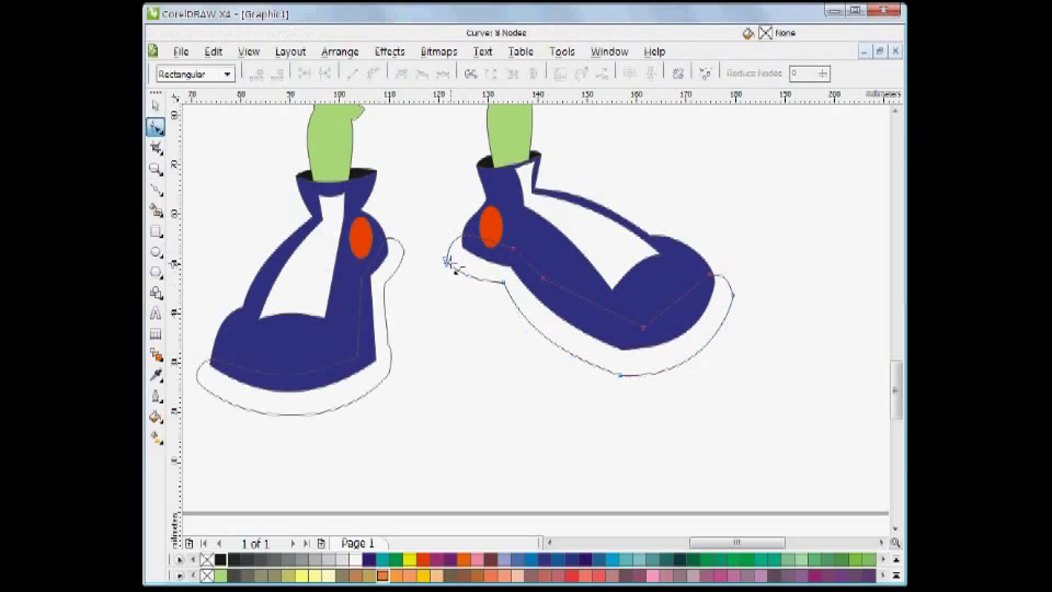
Step: Fill both soles white and place them behind the shoes
{"action": "key", "text": "space"}
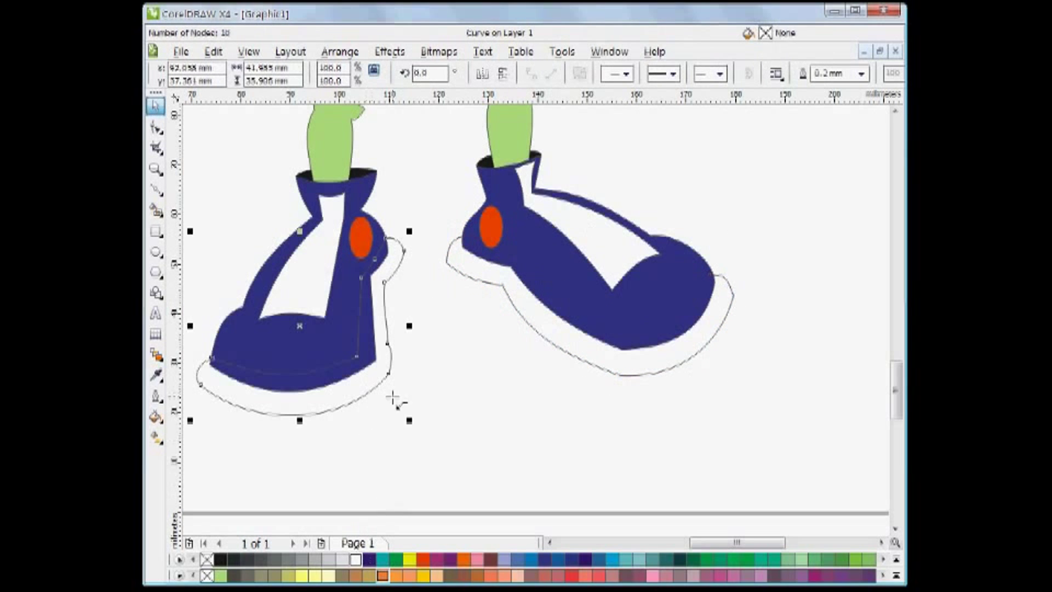
{"action": "left_click", "coordinate": [437, 467]}
{"action": "key", "text": "F4"}
Step: Add the letter "g" as artistic text in Arial, enlarge it to about 81 pt and place it on the shirt's chest
{"action": "key", "text": "F2"}
{"action": "left_click_drag", "start_coordinate": [431, 149], "coordinate": [696, 368]}
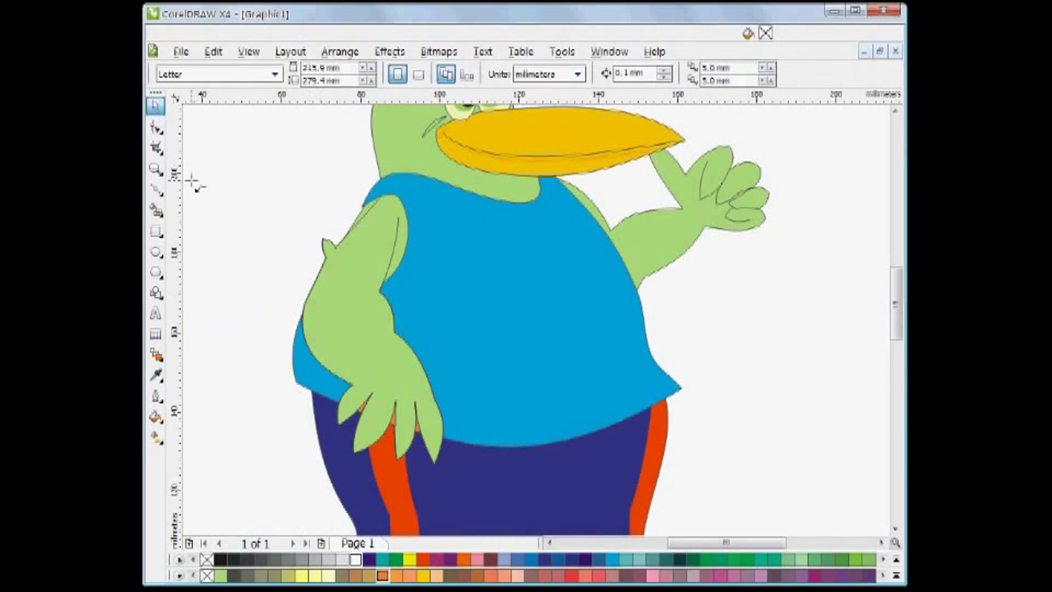
{"action": "left_click", "coordinate": [155, 312]}
{"action": "left_click", "coordinate": [724, 331]}
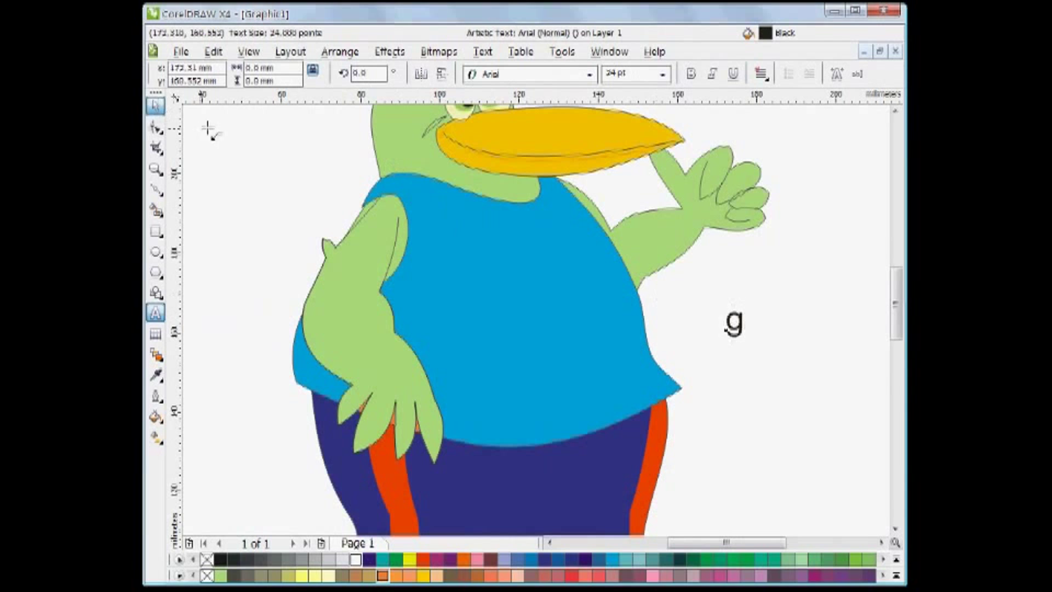
{"action": "left_click_drag", "start_coordinate": [668, 306], "coordinate": [568, 296]}
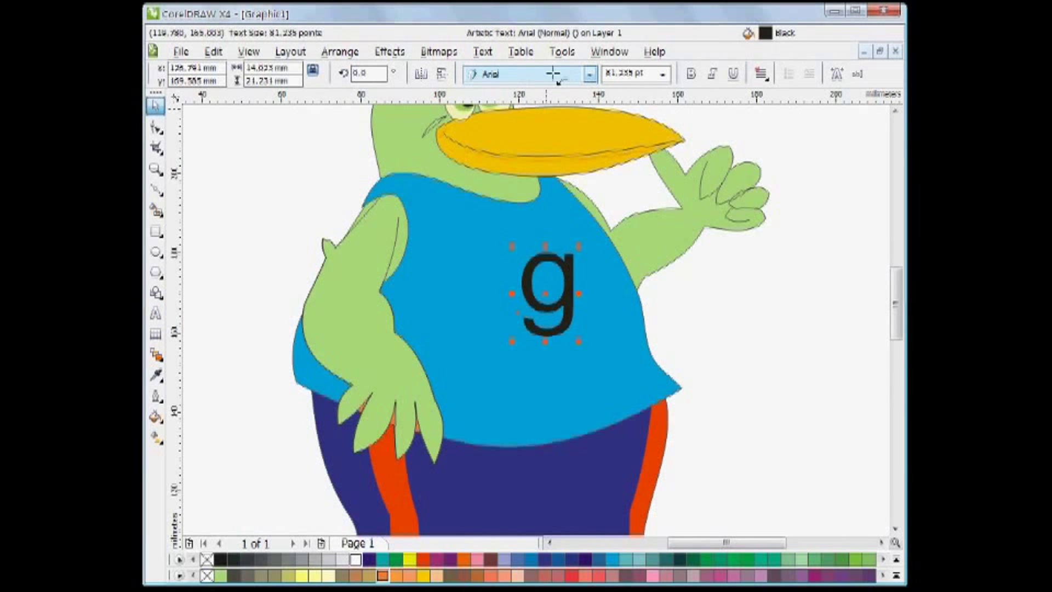
Step: Change the letter "g" to a heavy slab-style font, reposition it on the chest and rotate it slightly counterclockwise
{"action": "left_click", "coordinate": [590, 74]}
{"action": "left_click", "coordinate": [564, 124]}
{"action": "left_click_drag", "start_coordinate": [579, 288], "coordinate": [555, 283]}
{"action": "left_click", "coordinate": [575, 284]}
{"action": "left_click_drag", "start_coordinate": [608, 331], "coordinate": [621, 317]}
Step: Convert the letter "g" to curves and enlarge it to about 28.5 mm wide
{"action": "key", "text": "ctrl+q"}
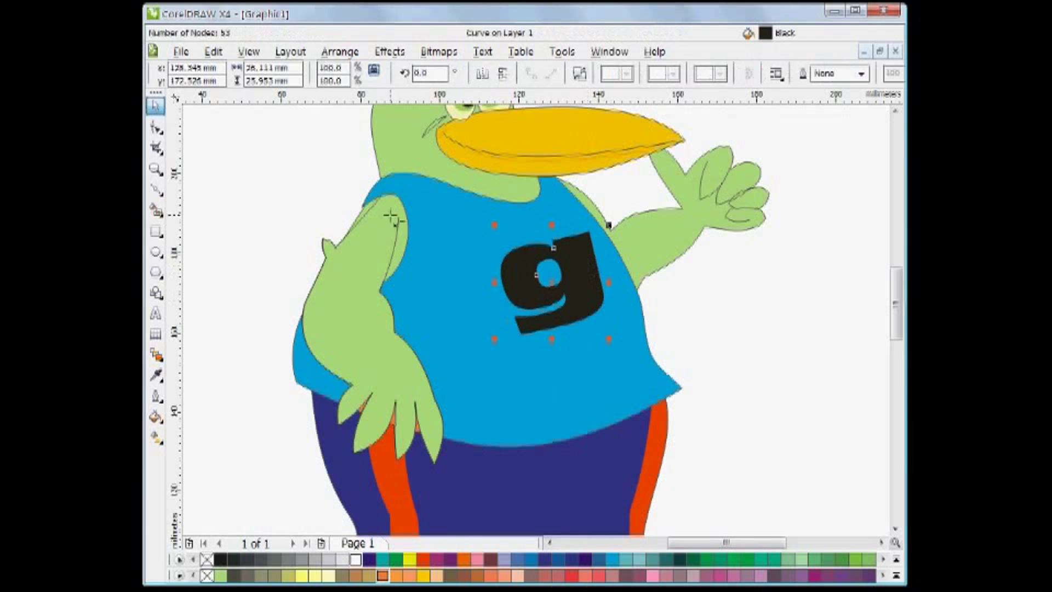
{"action": "left_click_drag", "start_coordinate": [608, 226], "coordinate": [596, 237]}
Step: Apply an envelope to the letter "g" and reshape it slightly to follow the rounded chest
{"action": "left_click", "coordinate": [390, 51]}
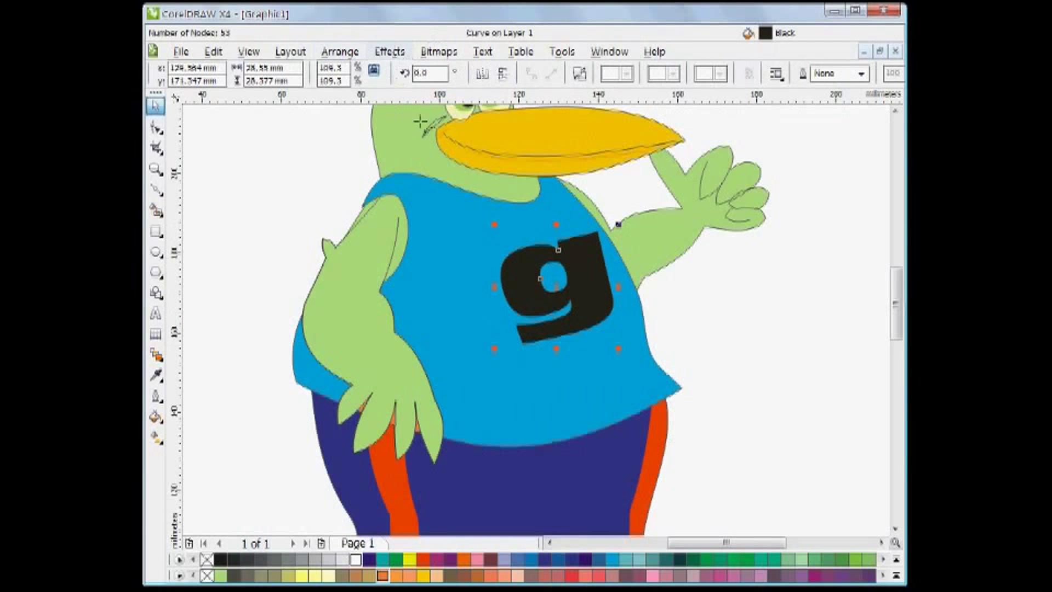
{"action": "left_click", "coordinate": [418, 167]}
{"action": "left_click", "coordinate": [760, 275]}
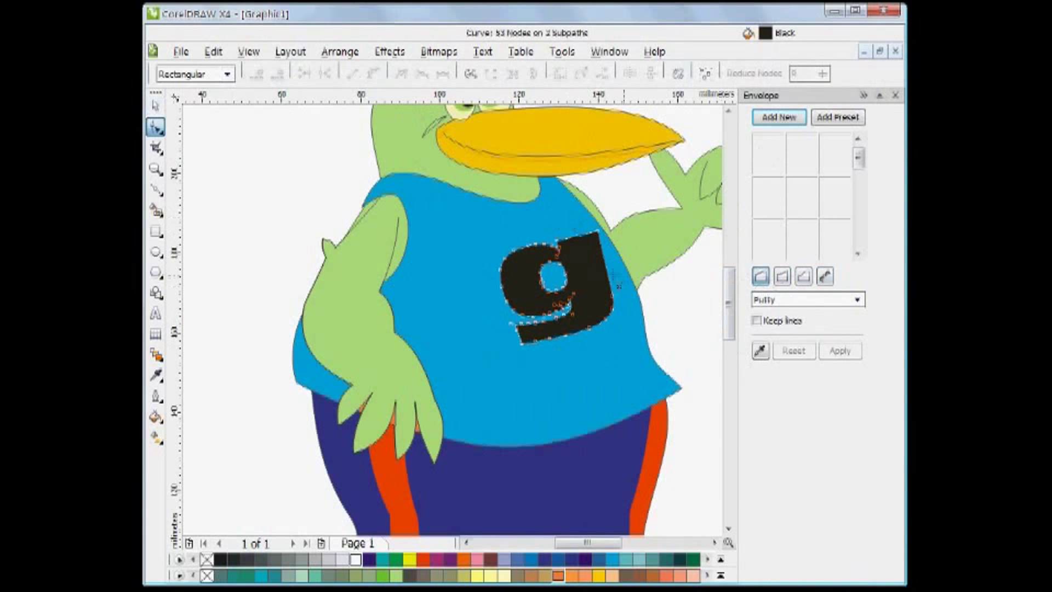
{"action": "left_click", "coordinate": [779, 117]}
{"action": "left_click_drag", "start_coordinate": [500, 231], "coordinate": [622, 353]}
{"action": "key", "text": "space"}
{"action": "left_click", "coordinate": [895, 96]}
{"action": "left_click", "coordinate": [773, 299]}
Step: Draw an ellipse about 34 mm wide and 38 mm high around the "g" and fill the letter white
{"action": "key", "text": "F7"}
{"action": "key", "text": "space"}
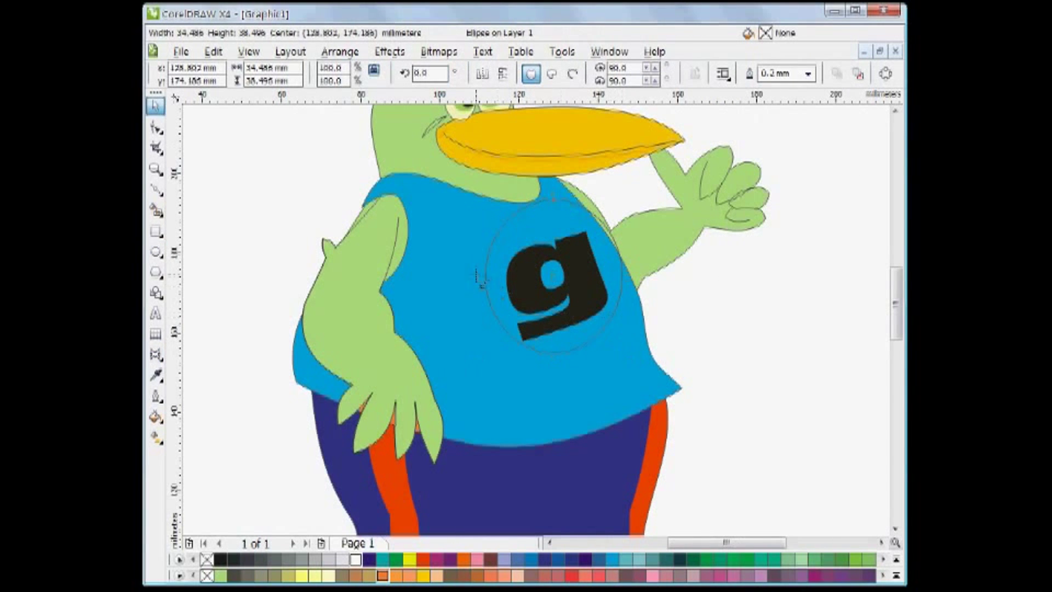
{"action": "left_click", "coordinate": [521, 290]}
{"action": "left_click", "coordinate": [356, 559]}
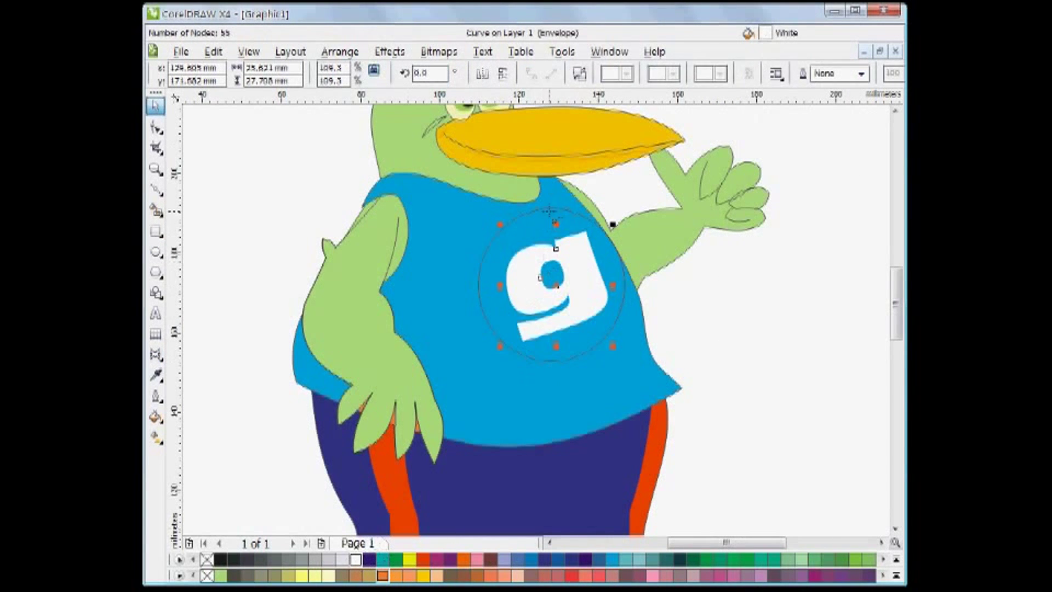
Step: Fill the ellipse orange-red, place it behind the letter and group the two as a badge
{"action": "left_click", "coordinate": [554, 209]}
{"action": "left_click", "coordinate": [422, 559]}
{"action": "key", "text": "ctrl+Page_Down"}
{"action": "left_click", "coordinate": [583, 307], "text": "shift"}
{"action": "key", "text": "ctrl+g"}
Step: Duplicate the "g" inside the badge with a small offset, fill the copy 60% black and place it behind as a shadow
{"action": "left_click", "coordinate": [582, 305], "text": "ctrl"}
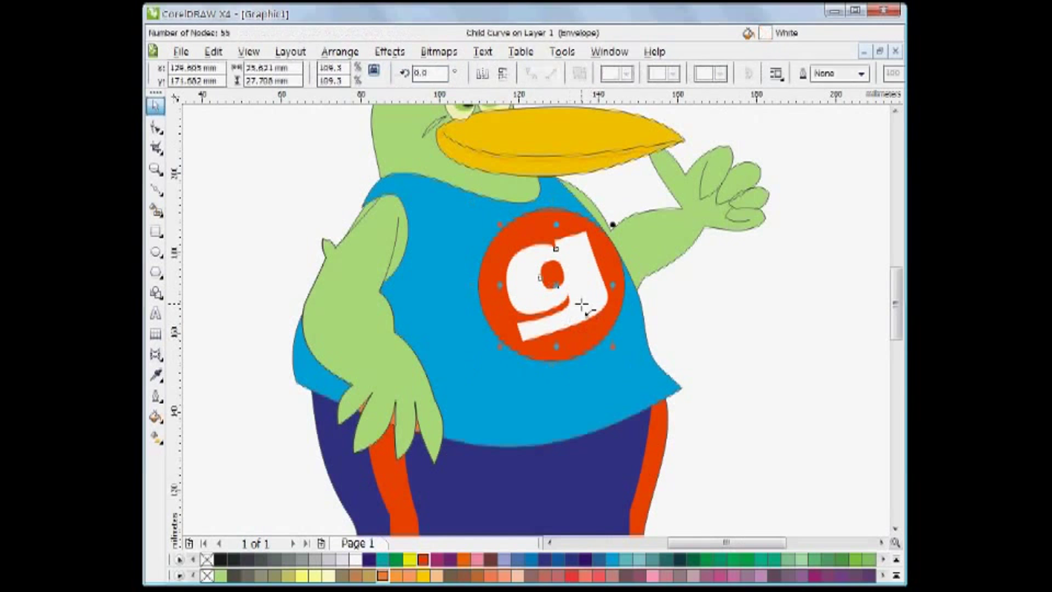
{"action": "left_click_drag", "start_coordinate": [583, 303], "coordinate": [579, 305]}
{"action": "left_click", "coordinate": [274, 559]}
{"action": "key", "text": "ctrl+Page_Down"}
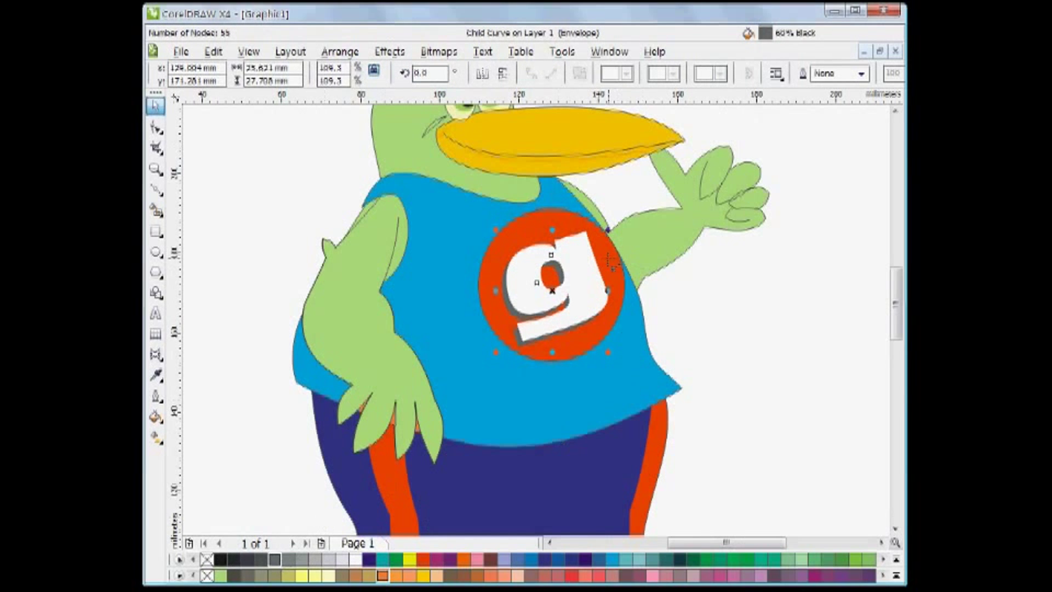
Step: Move the badge group closer to the shirt's right edge and PowerClip it inside the shirt
{"action": "left_click", "coordinate": [570, 314]}
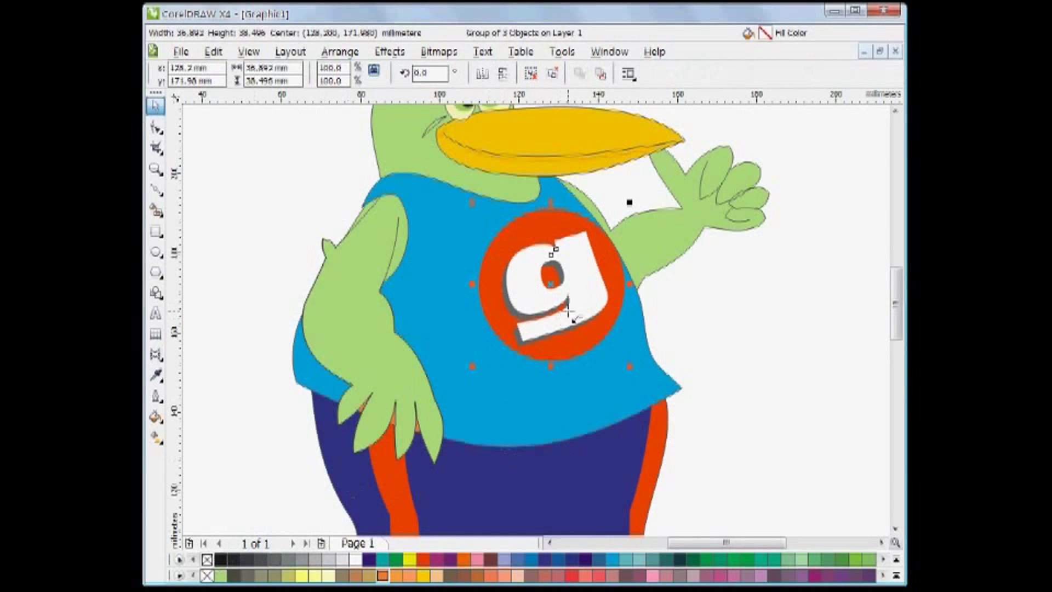
{"action": "left_click", "coordinate": [437, 306]}
{"action": "left_click", "coordinate": [563, 322], "text": "ctrl"}
{"action": "mouse_move", "coordinate": [554, 318]}
{"action": "left_mouse_down"}
{"action": "mouse_move", "coordinate": [605, 308]}
{"action": "mouse_move", "coordinate": [567, 311]}
{"action": "left_mouse_up"}
{"action": "left_click", "coordinate": [235, 541]}
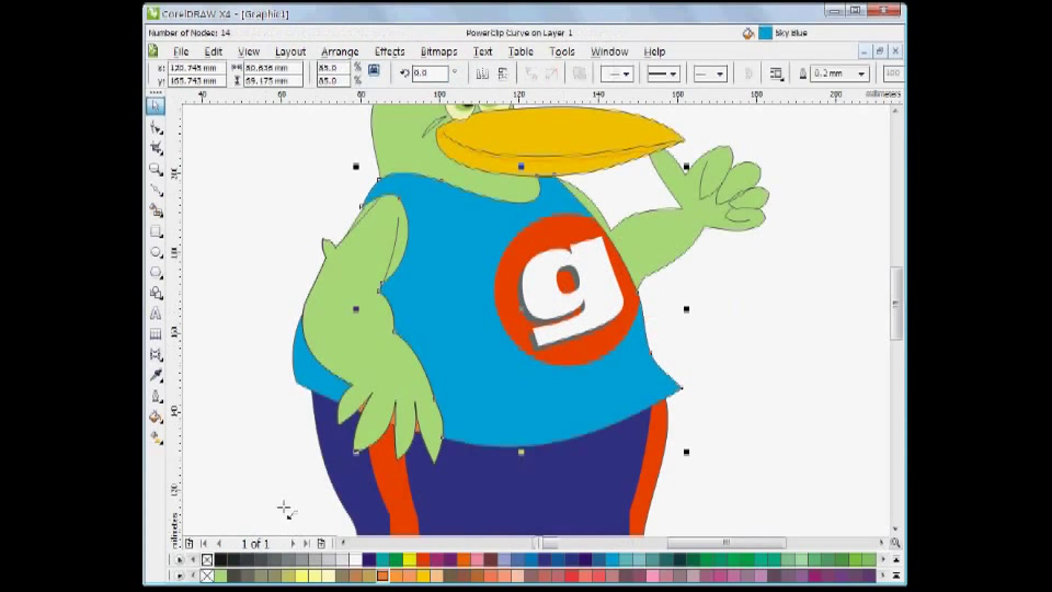
Step: Draw a closed zigzag fold shape with 11 nodes on the shirt's belly, below the badge
{"action": "key", "text": "Escape"}
{"action": "key", "text": "F10"}
{"action": "left_click", "coordinate": [507, 382]}
{"action": "left_click", "coordinate": [423, 362]}
{"action": "left_click", "coordinate": [492, 359]}
{"action": "left_click", "coordinate": [431, 351]}
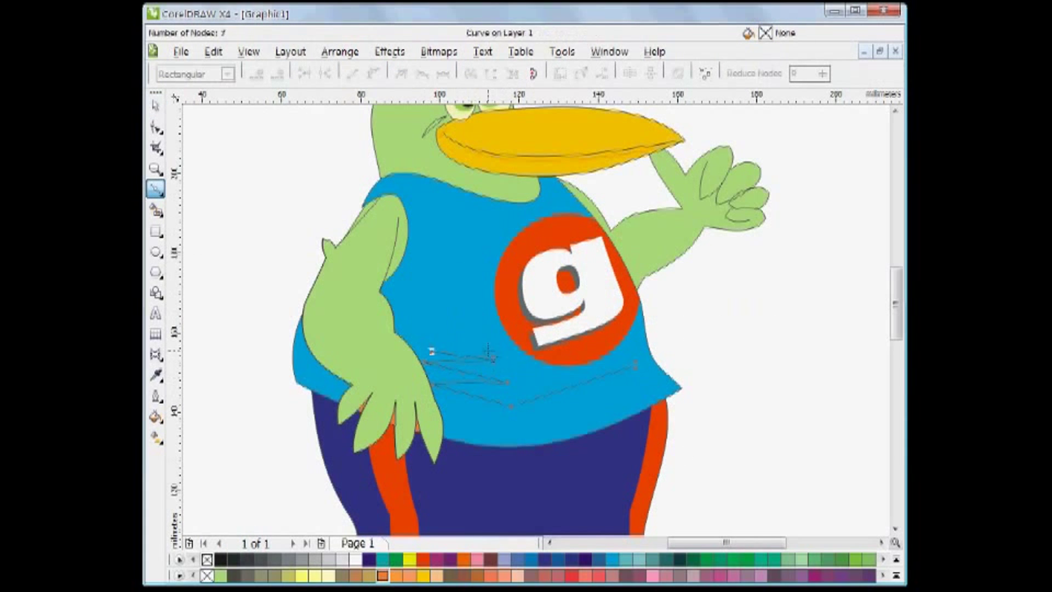
{"action": "left_click", "coordinate": [512, 353]}
{"action": "left_click", "coordinate": [488, 370]}
{"action": "left_click", "coordinate": [531, 378]}
{"action": "left_click", "coordinate": [509, 393]}
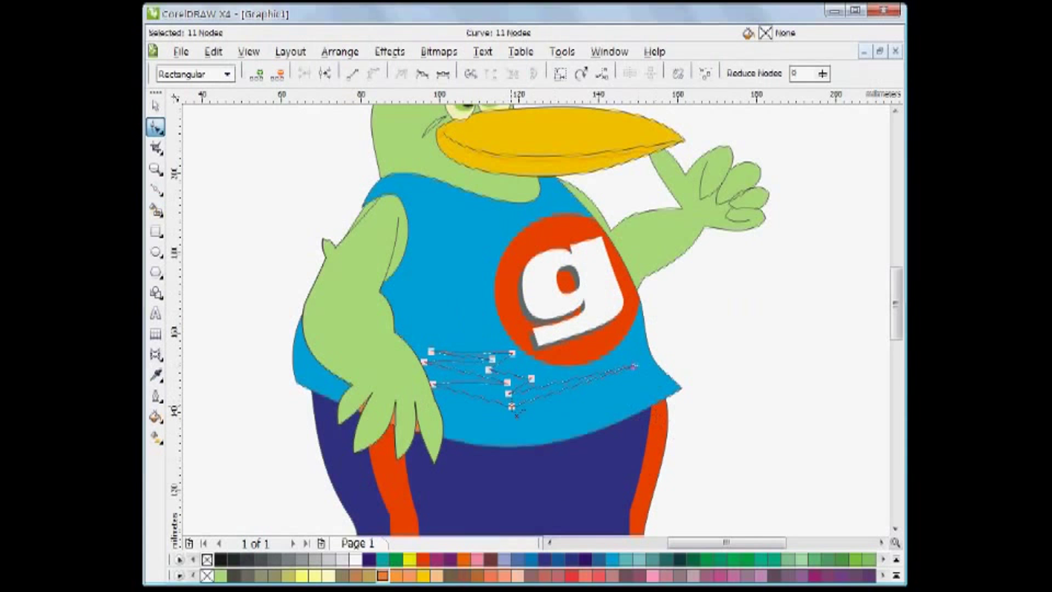
Step: Smooth the fold's bottom node and bend its straight segments into curves
{"action": "scroll", "coordinate": [548, 408], "scroll_direction": "up", "scroll_amount": 2}
{"action": "left_click_drag", "start_coordinate": [480, 401], "coordinate": [481, 401]}
{"action": "key", "text": "s"}
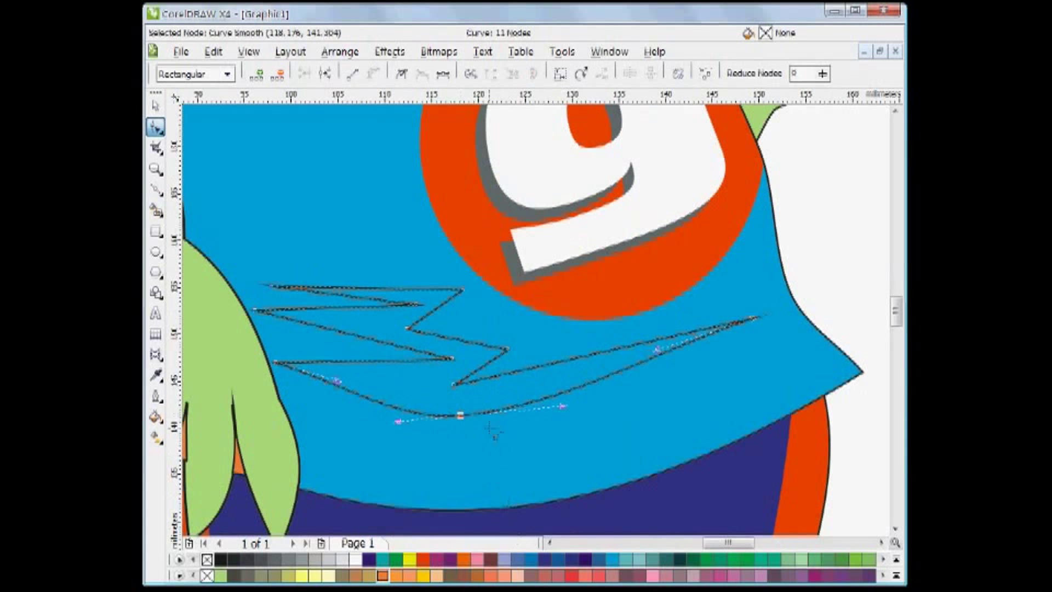
{"action": "left_click_drag", "start_coordinate": [590, 354], "coordinate": [587, 361]}
{"action": "left_click_drag", "start_coordinate": [482, 365], "coordinate": [489, 371]}
{"action": "left_click_drag", "start_coordinate": [383, 360], "coordinate": [382, 369]}
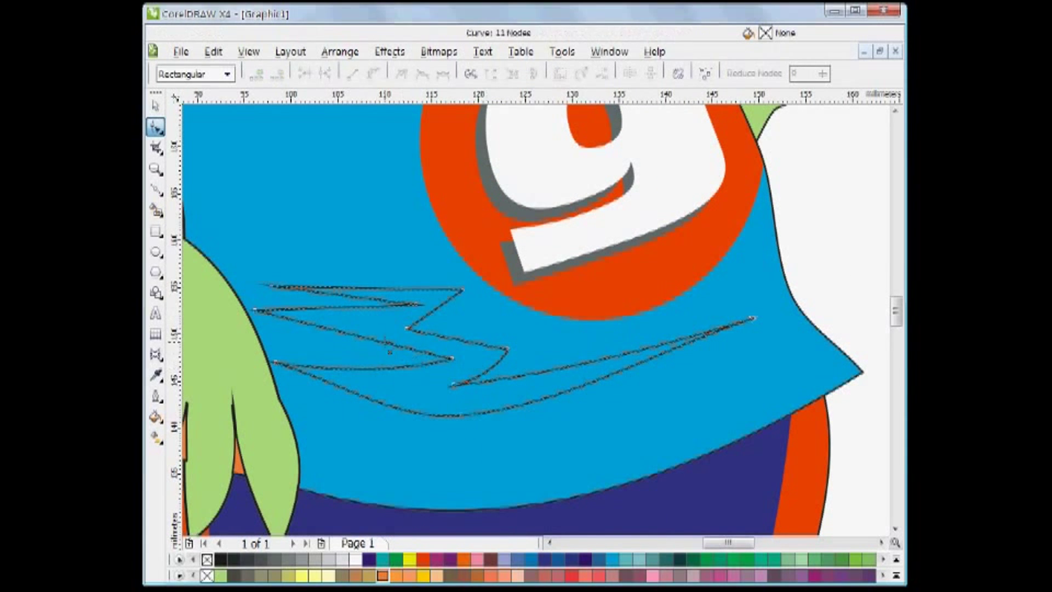
Step: Fill the shirt fold with a slightly darker blue and remove its outline
{"action": "key", "text": "space"}
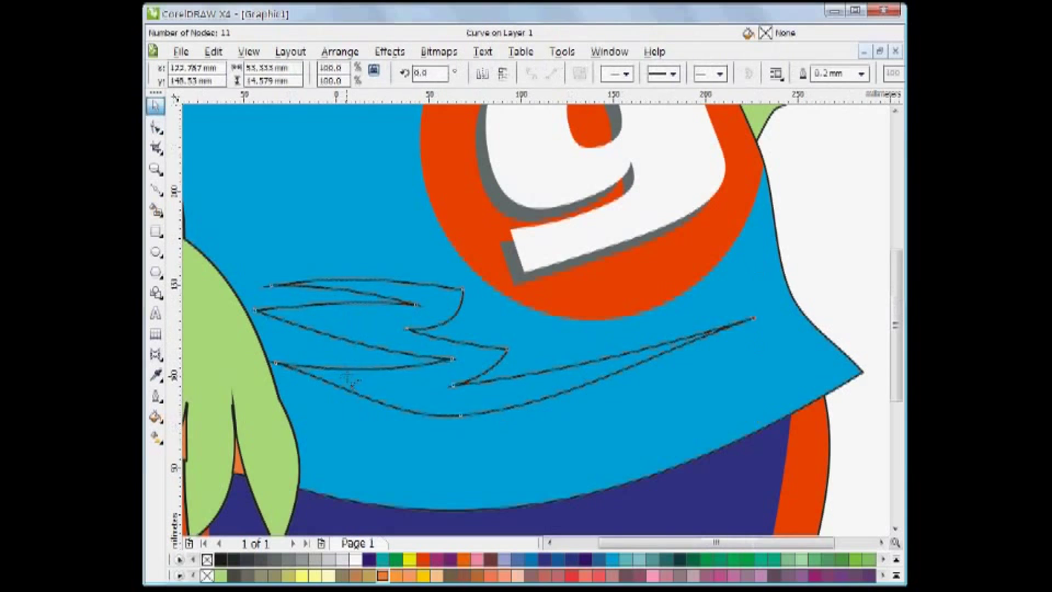
{"action": "key", "text": "F4"}
{"action": "right_click", "coordinate": [207, 560]}
{"action": "left_click", "coordinate": [715, 291]}
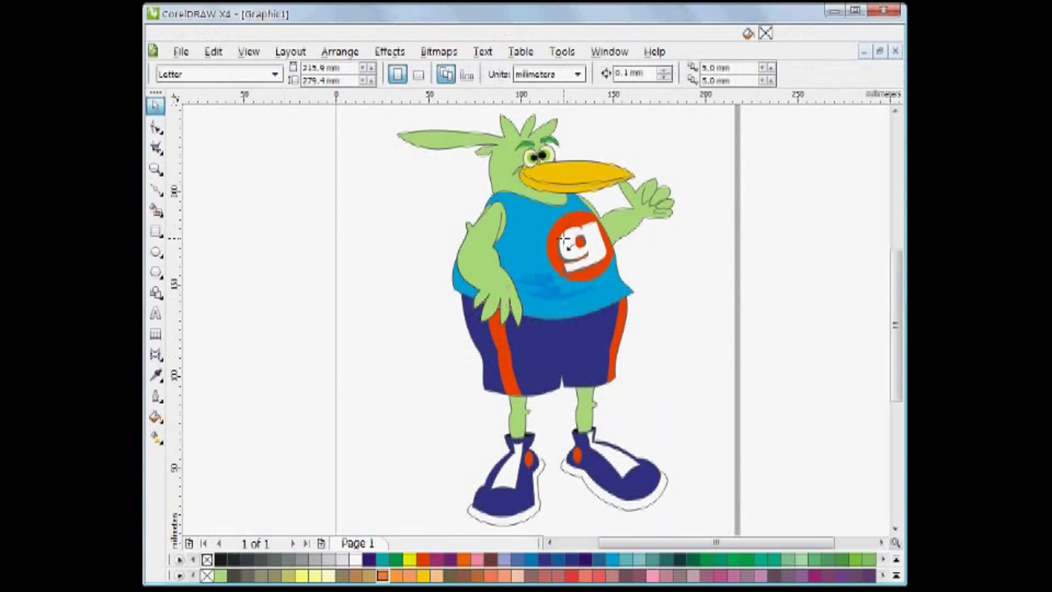
Step: Draw a jagged 22-node crease shape at the crotch of the shorts, filled darker blue without an outline
{"action": "scroll", "coordinate": [616, 352], "scroll_direction": "up", "scroll_amount": 1}
{"action": "left_click", "coordinate": [155, 189]}
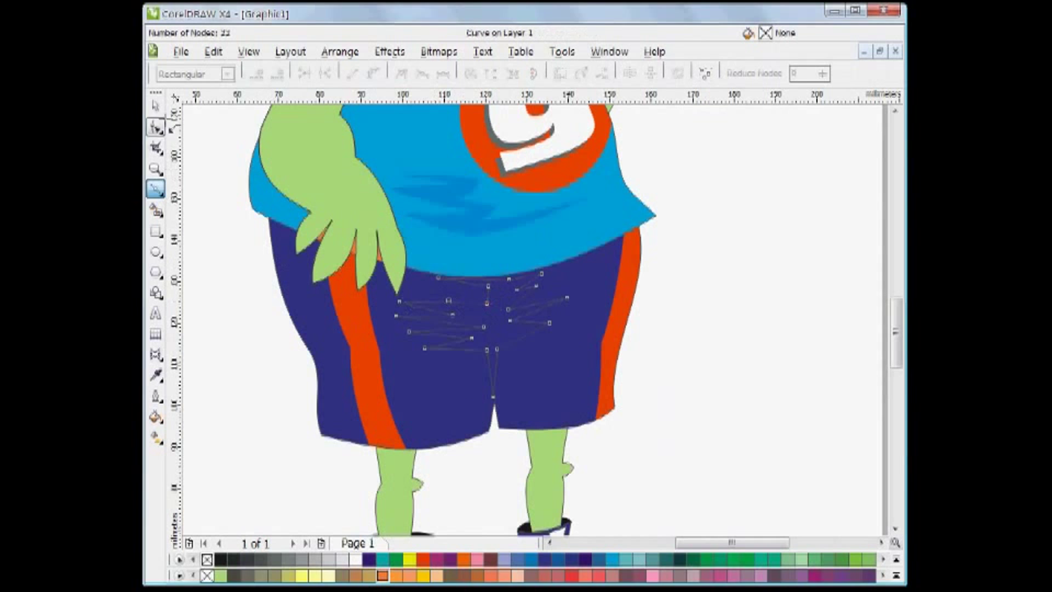
{"action": "key", "text": "space"}
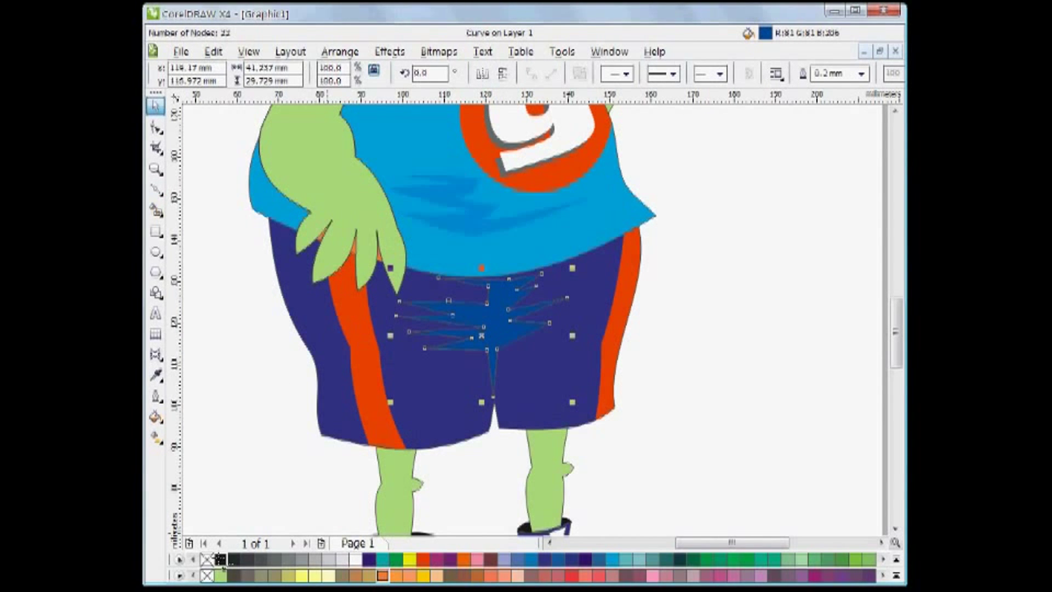
{"action": "right_click", "coordinate": [210, 560]}
{"action": "key", "text": "Escape"}
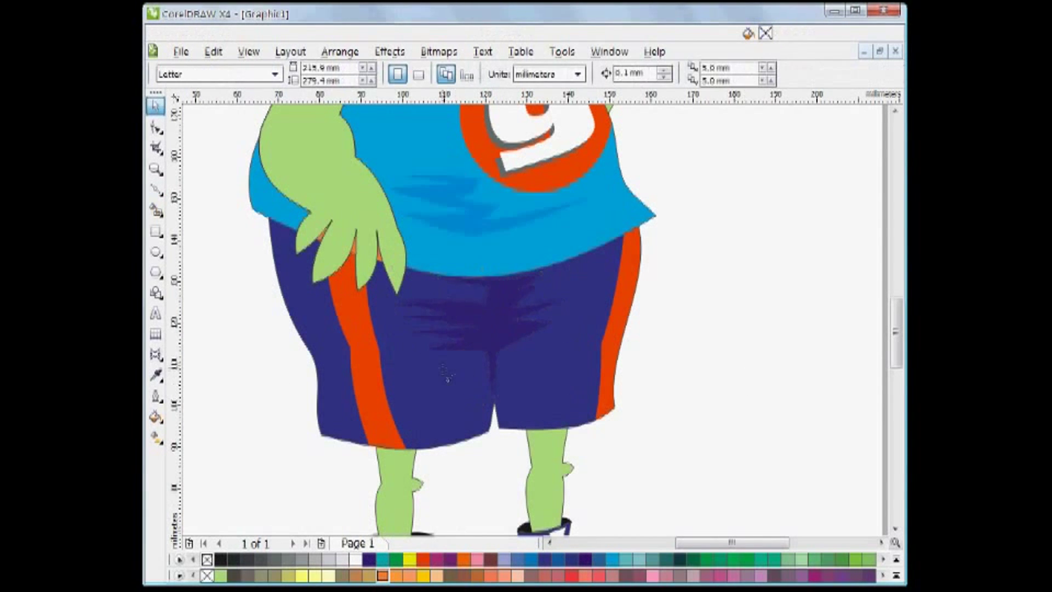
Step: Try yellow and peach fills on both legs
{"action": "key", "text": "F3"}
{"action": "left_click", "coordinate": [517, 419]}
{"action": "left_click", "coordinate": [584, 417], "text": "shift"}
{"action": "left_click", "coordinate": [409, 560]}
{"action": "left_click", "coordinate": [409, 575]}
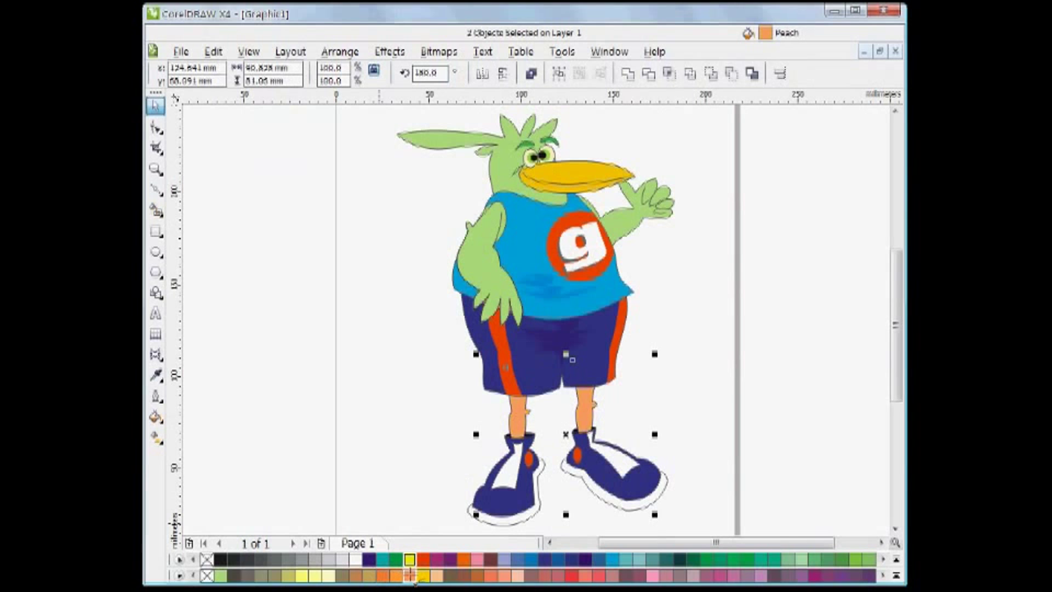
{"action": "left_click", "coordinate": [423, 575]}
{"action": "left_click", "coordinate": [410, 575]}
Step: Try the peach fill on the head and both arms
{"action": "left_click", "coordinate": [460, 253]}
{"action": "left_click", "coordinate": [409, 575]}
{"action": "left_click", "coordinate": [649, 208]}
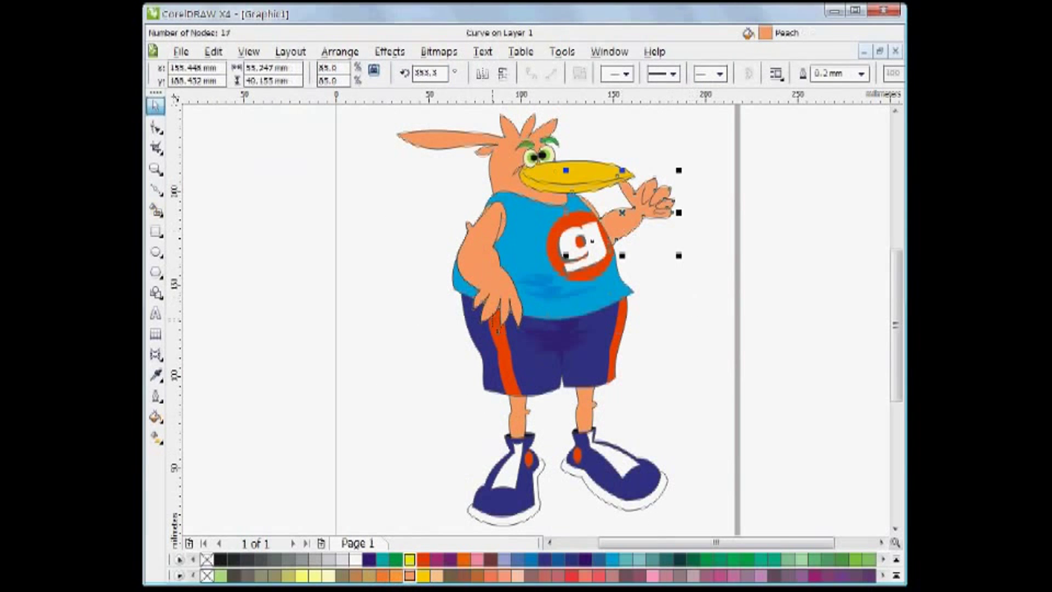
Step: Undo the trial skin colors and restore the light green on the body and legs
{"action": "left_click", "coordinate": [212, 298]}
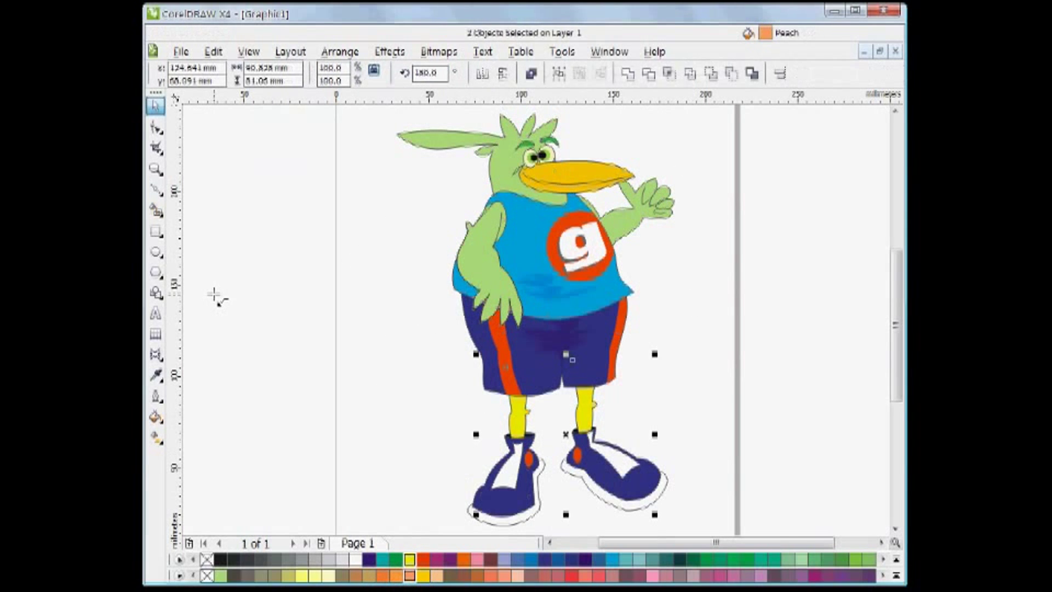
{"action": "left_click", "coordinate": [221, 575]}
{"action": "left_click", "coordinate": [410, 169]}
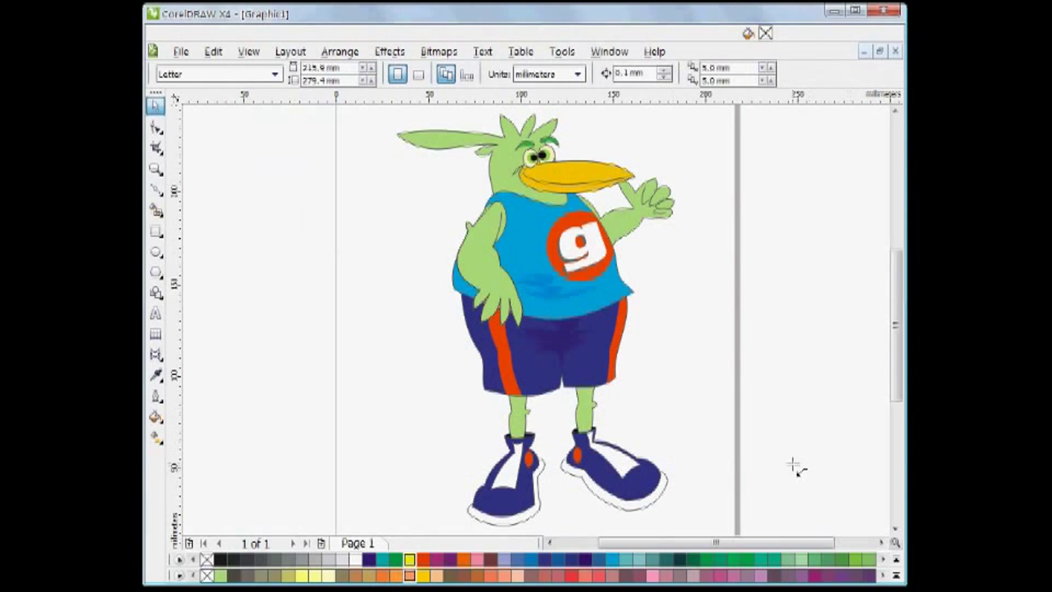
Step: Select the whole bird and place a duplicate beside the page, to its right
{"action": "key", "text": "F3"}
{"action": "key", "text": "ctrl+a"}
{"action": "left_click_drag", "start_coordinate": [443, 337], "coordinate": [622, 359]}
{"action": "right_click", "coordinate": [621, 359]}
{"action": "key", "text": "F2"}
{"action": "left_click_drag", "start_coordinate": [548, 191], "coordinate": [718, 485]}
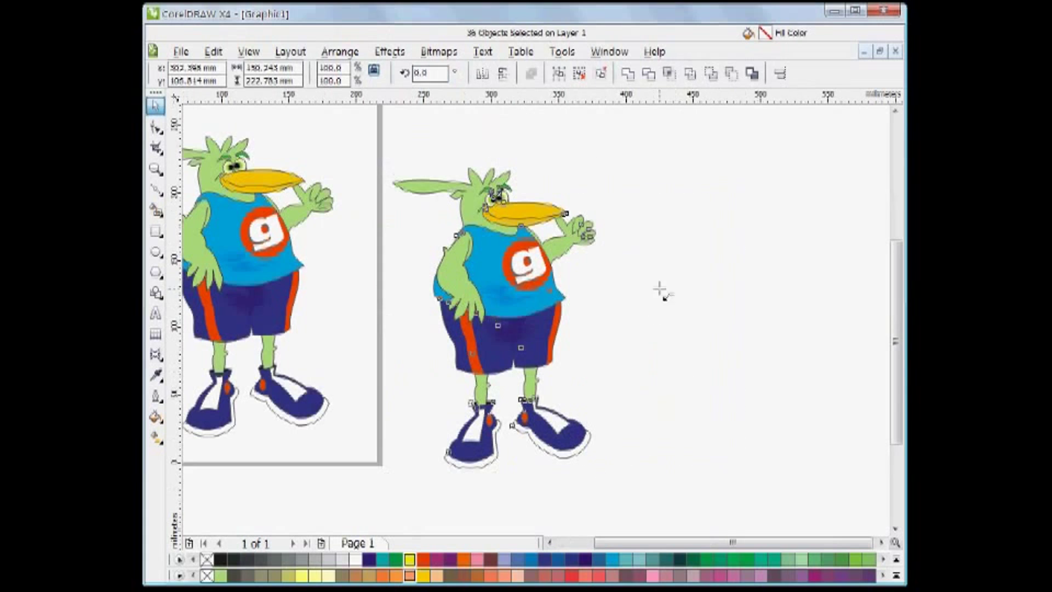
Step: Delete the mouth line and the rear eye from the duplicate bird
{"action": "left_click", "coordinate": [659, 289]}
{"action": "left_click", "coordinate": [527, 214]}
{"action": "left_click", "coordinate": [492, 199]}
{"action": "left_click", "coordinate": [501, 199]}
Step: Delete the badge, the orange stripes on the shorts and the right shoe's details from the duplicate bird
{"action": "left_click", "coordinate": [512, 272]}
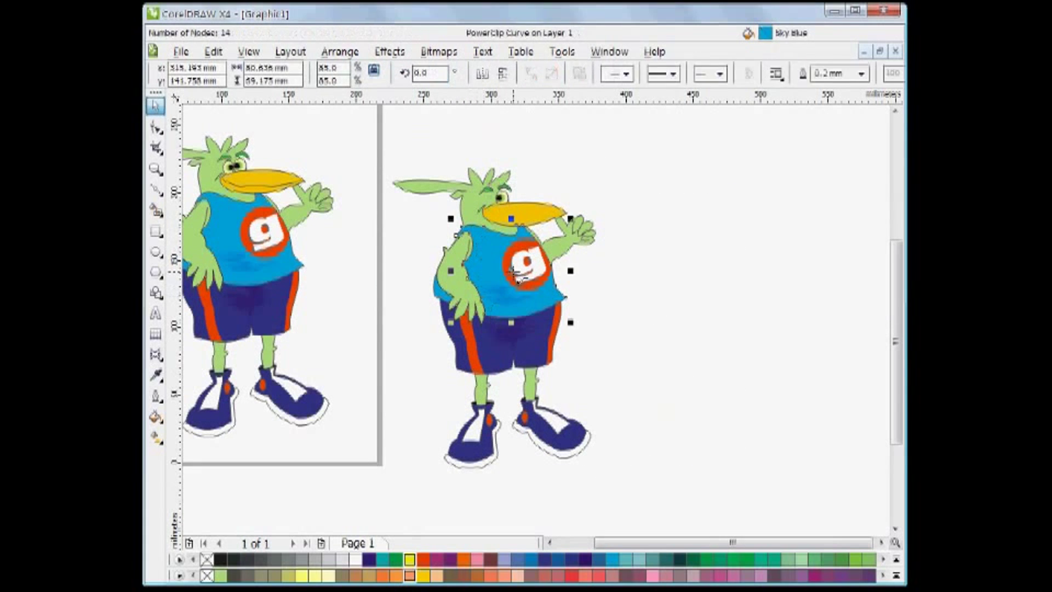
{"action": "left_click", "coordinate": [513, 272]}
{"action": "key", "text": "Delete"}
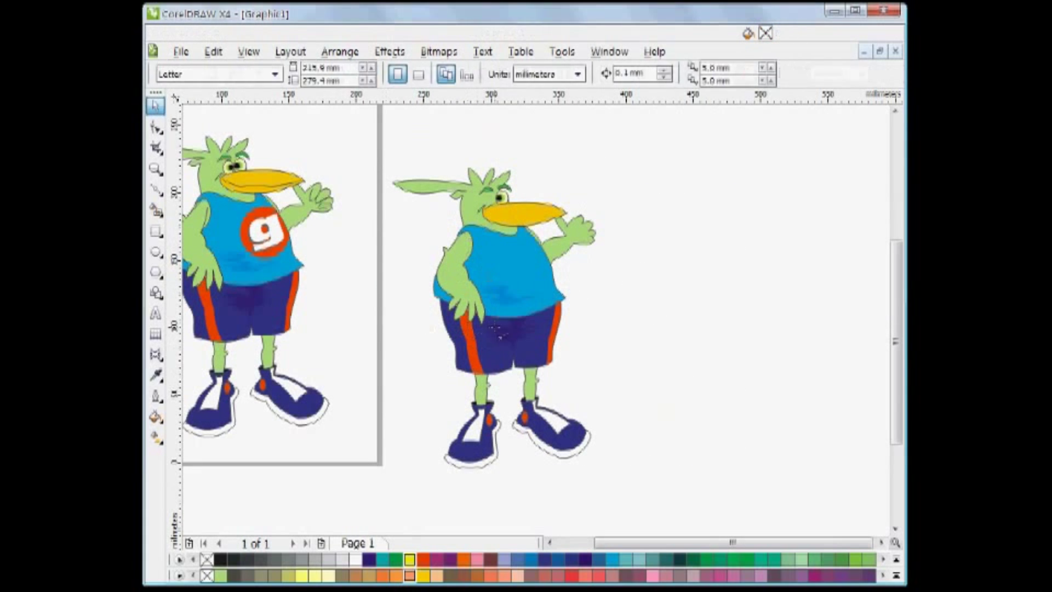
{"action": "left_click", "coordinate": [495, 328]}
{"action": "key", "text": "Delete"}
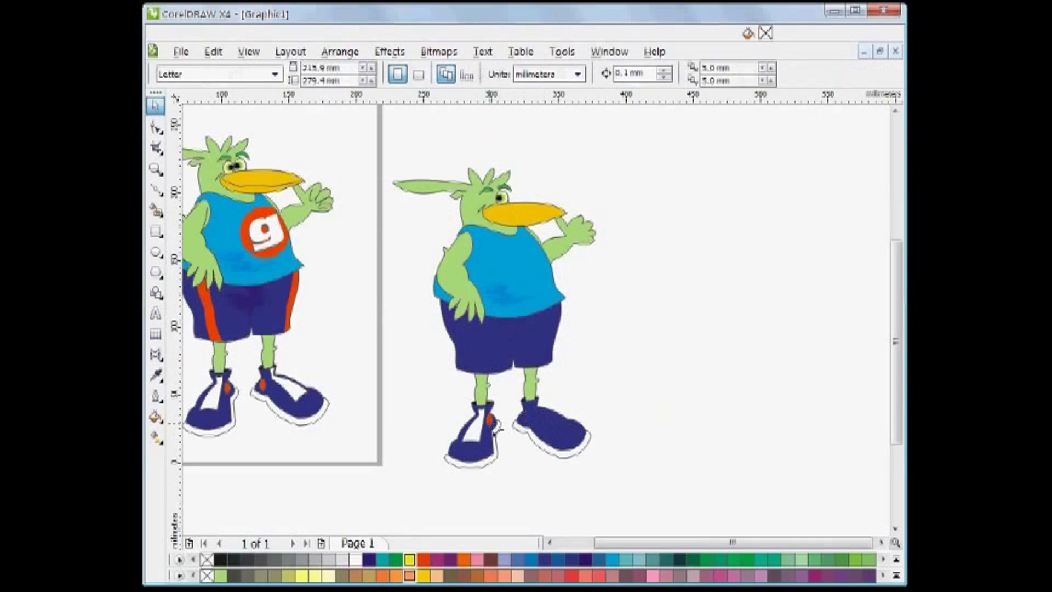
Step: Delete the remaining pupil, iris and rear eyebrow, plus the left shoe's details, from the duplicate bird
{"action": "left_click", "coordinate": [502, 196]}
{"action": "scroll", "coordinate": [527, 161], "scroll_direction": "up", "scroll_amount": 2}
{"action": "left_click", "coordinate": [430, 289]}
{"action": "key", "text": "Delete"}
{"action": "left_click", "coordinate": [393, 258]}
{"action": "key", "text": "Delete"}
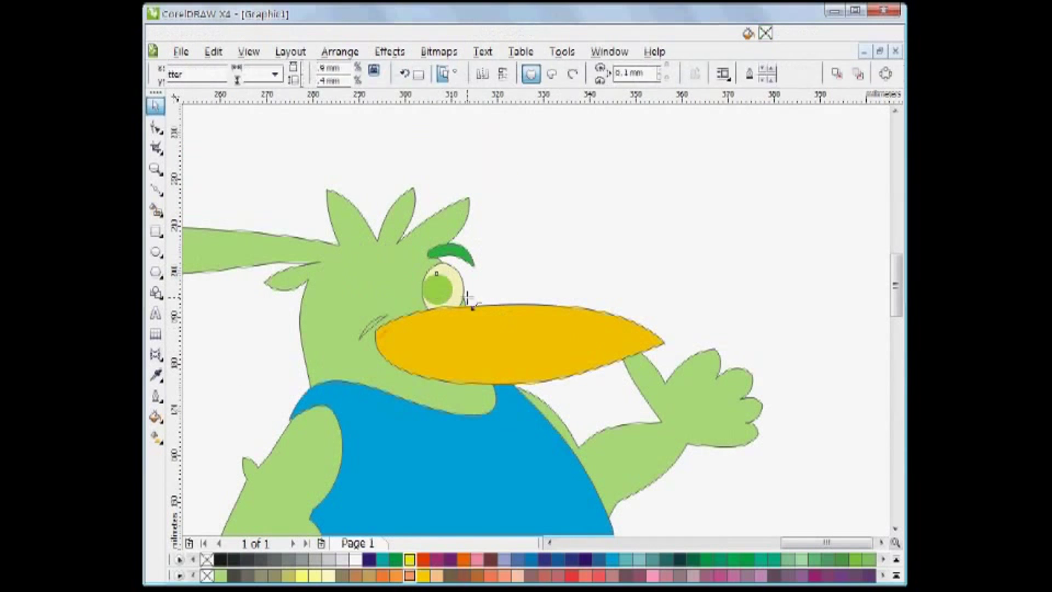
{"action": "left_click", "coordinate": [442, 290]}
{"action": "key", "text": "Delete"}
{"action": "scroll", "coordinate": [514, 358], "scroll_direction": "down", "scroll_amount": 1}
{"action": "key", "text": "F4"}
Step: Merge the duplicate's shapes into one silhouette and apply a one-step outside contour with a 2.54 mm offset and black fill
{"action": "left_click_drag", "start_coordinate": [553, 124], "coordinate": [869, 535]}
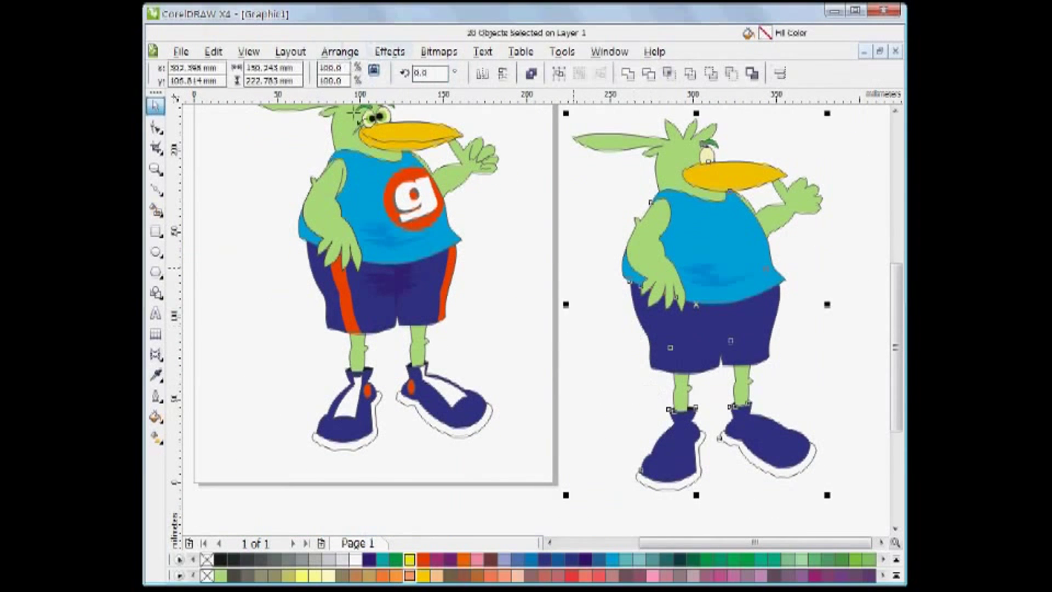
{"action": "key", "text": "ctrl+l"}
{"action": "key", "text": "ctrl+F9"}
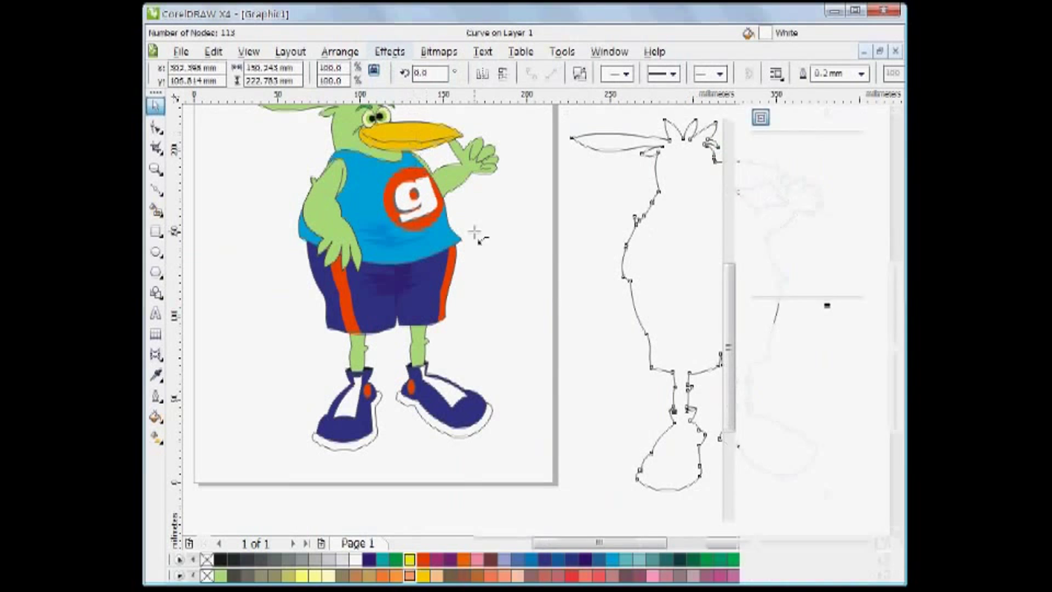
{"action": "left_click", "coordinate": [803, 313]}
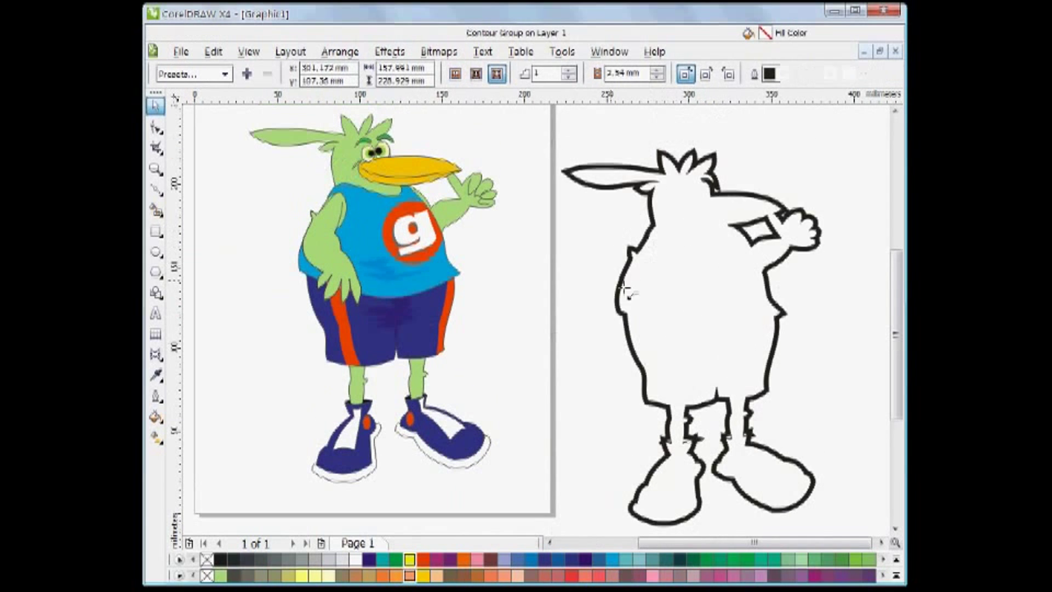
Step: Move the contoured silhouette onto the page, aligned behind the colored bird as a thick black outline
{"action": "left_click_drag", "start_coordinate": [623, 288], "coordinate": [311, 239]}
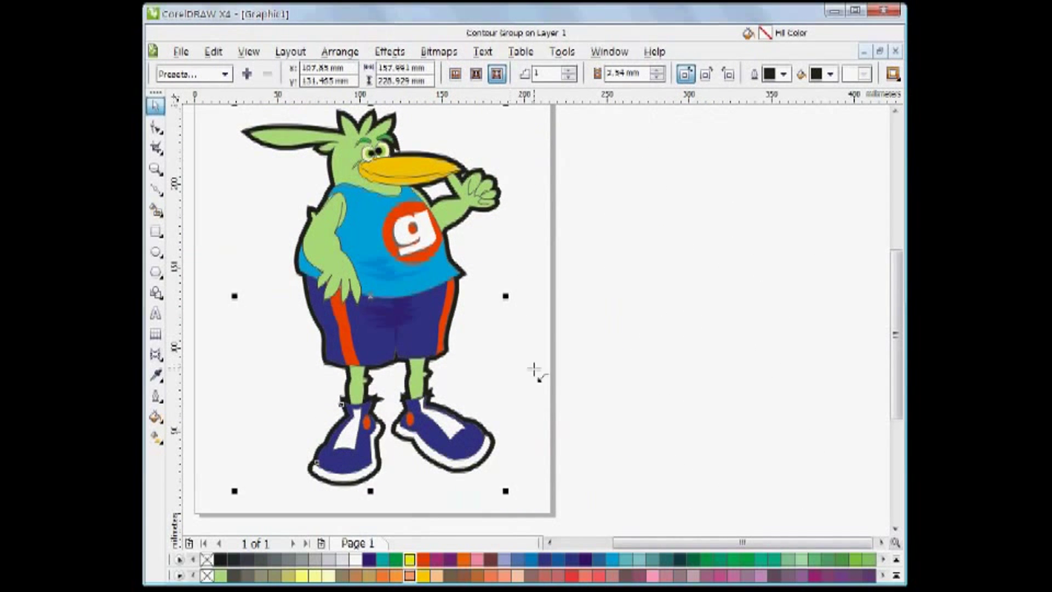
{"action": "left_click", "coordinate": [585, 355]}
{"action": "key", "text": "F4"}
Step: Group the bird with its black contour and rotate the group slightly clockwise
{"action": "left_click_drag", "start_coordinate": [356, 110], "coordinate": [665, 507]}
{"action": "key", "text": "ctrl+g"}
{"action": "left_click", "coordinate": [557, 306]}
{"action": "left_click", "coordinate": [670, 370]}
{"action": "key", "text": "F4"}
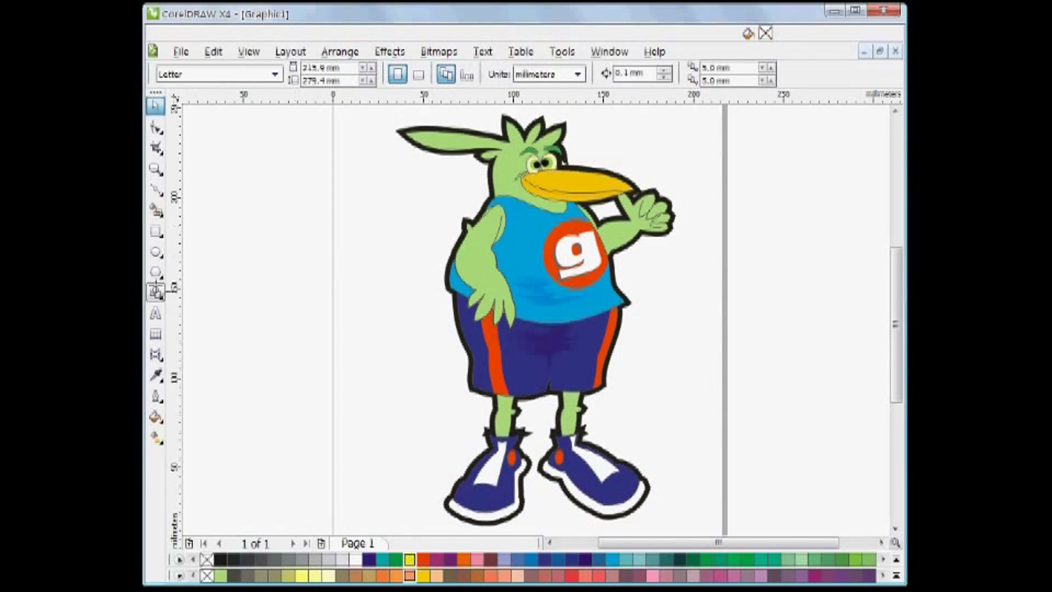
Step: Add the artistic text "DONE!!!" in Arial, about 33 pt, to the left of the bird below its long feather
{"action": "left_click", "coordinate": [155, 313]}
{"action": "left_click", "coordinate": [371, 208]}
{"action": "type", "text": "DONE!!!"}
{"action": "key", "text": "ctrl+space"}
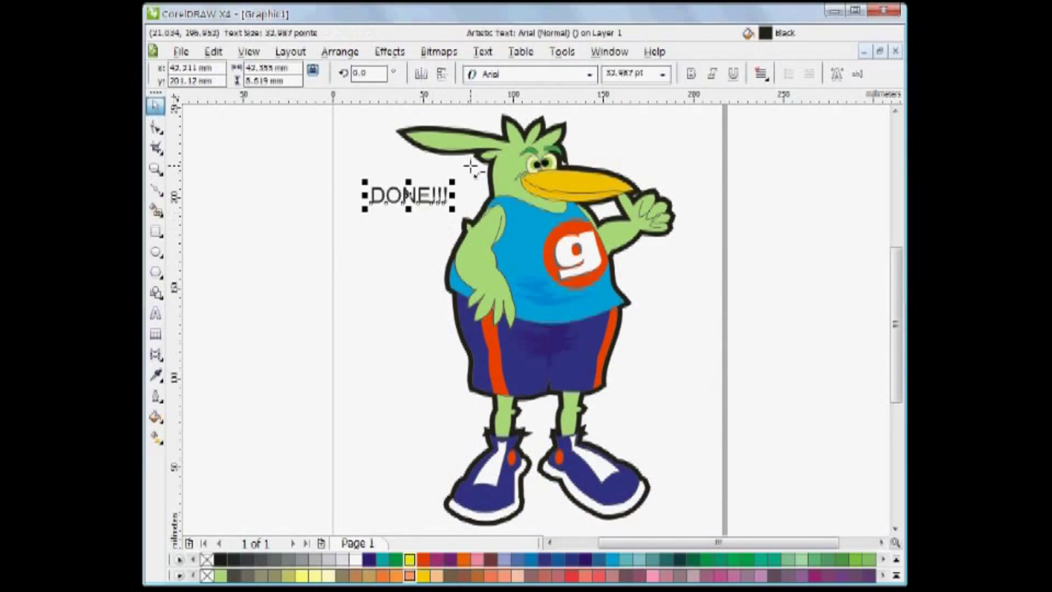
{"action": "left_click", "coordinate": [704, 399]}
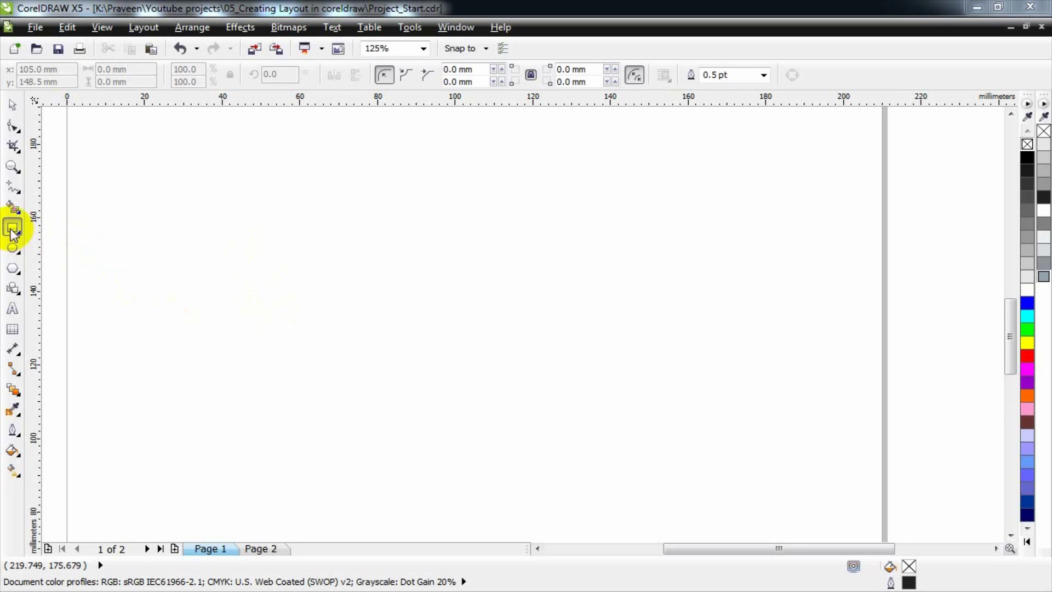
Step: Draw a rectangle about 86 mm wide and 26 mm high on page 1 of Project_Start.cdr in CorelDRAW X5
{"action": "left_click_drag", "start_coordinate": [243, 232], "coordinate": [575, 328]}
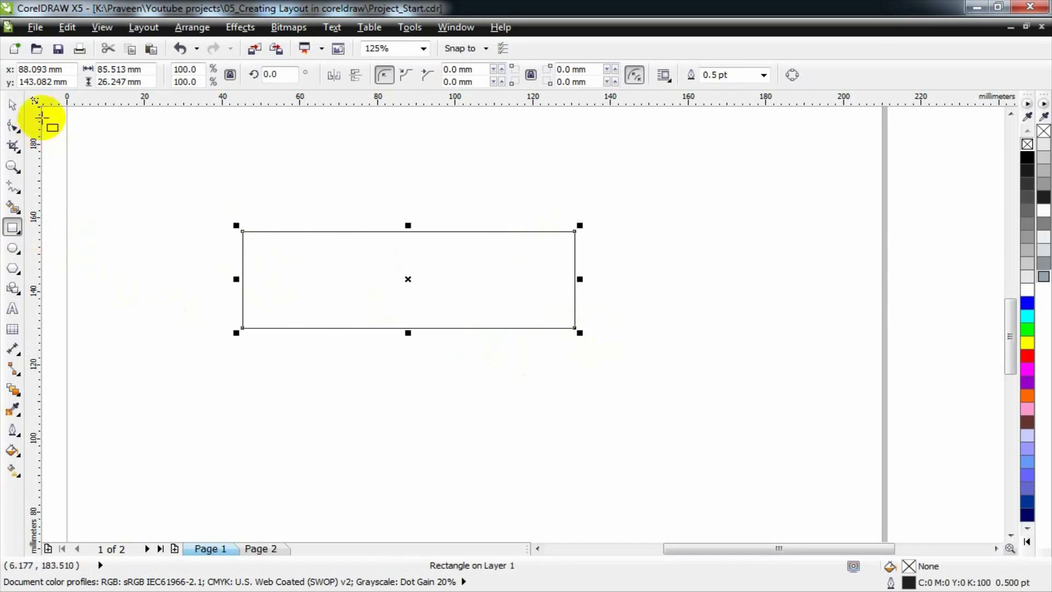
Step: Fill the rectangle with light gray R216 G221 B225 and remove its outline
{"action": "left_click", "coordinate": [12, 105]}
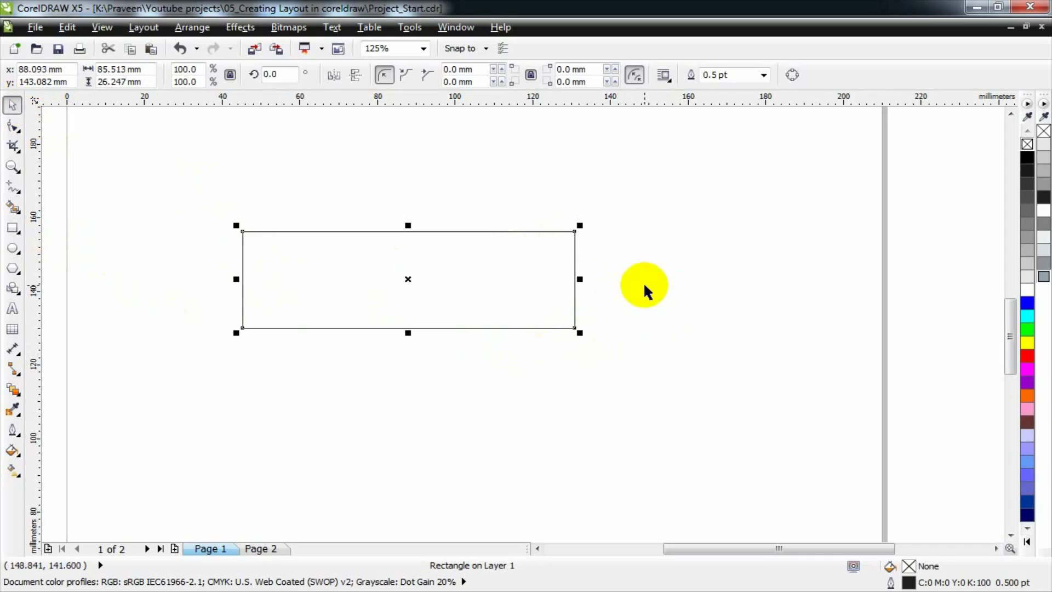
{"action": "left_click", "coordinate": [1044, 256]}
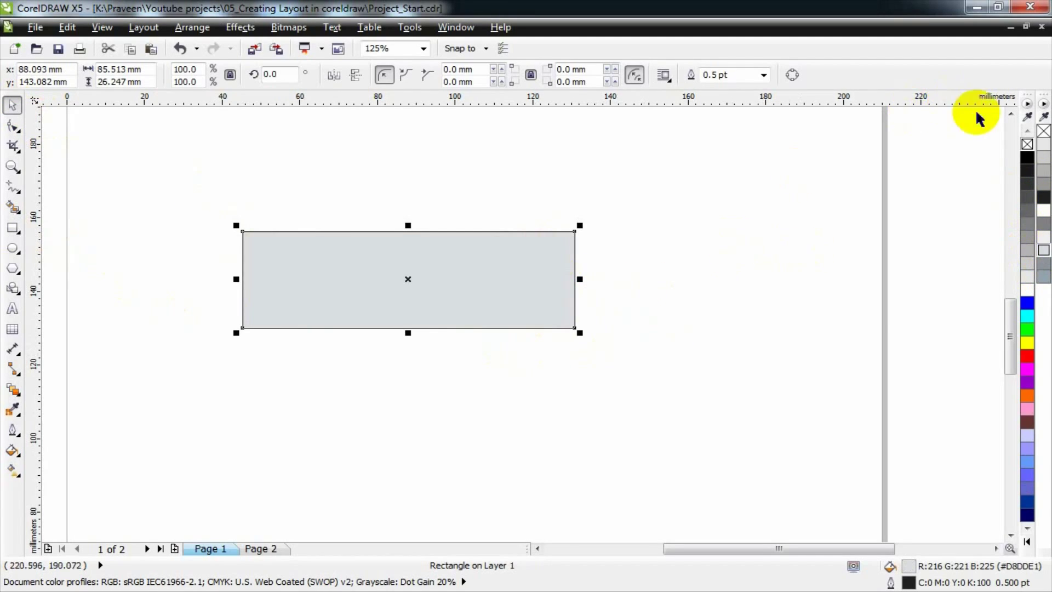
{"action": "right_click", "coordinate": [1043, 131]}
{"action": "left_click", "coordinate": [599, 313]}
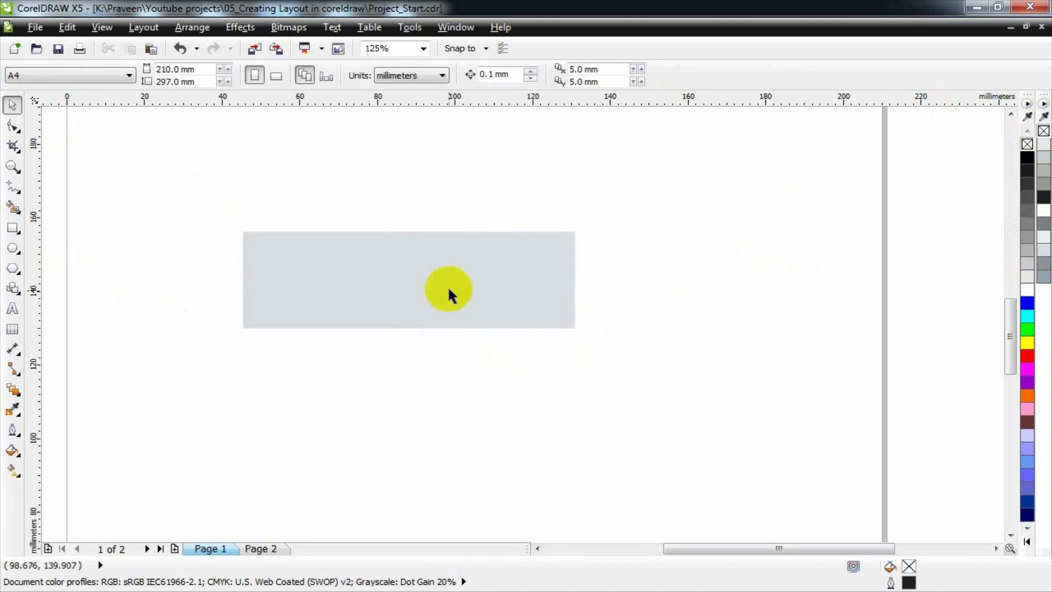
{"action": "left_click", "coordinate": [446, 284]}
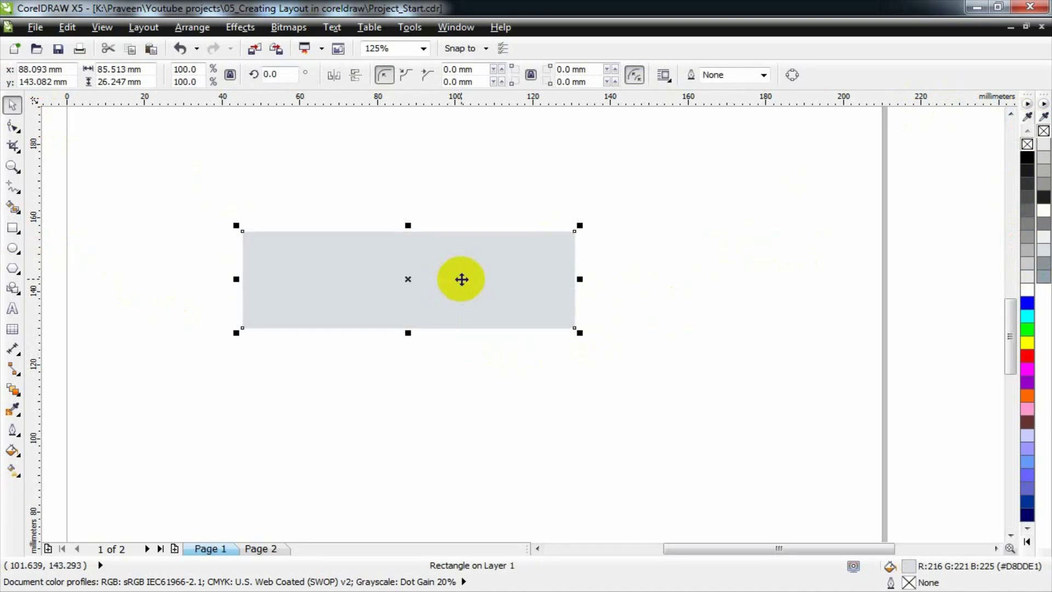
{"action": "key", "text": "Escape"}
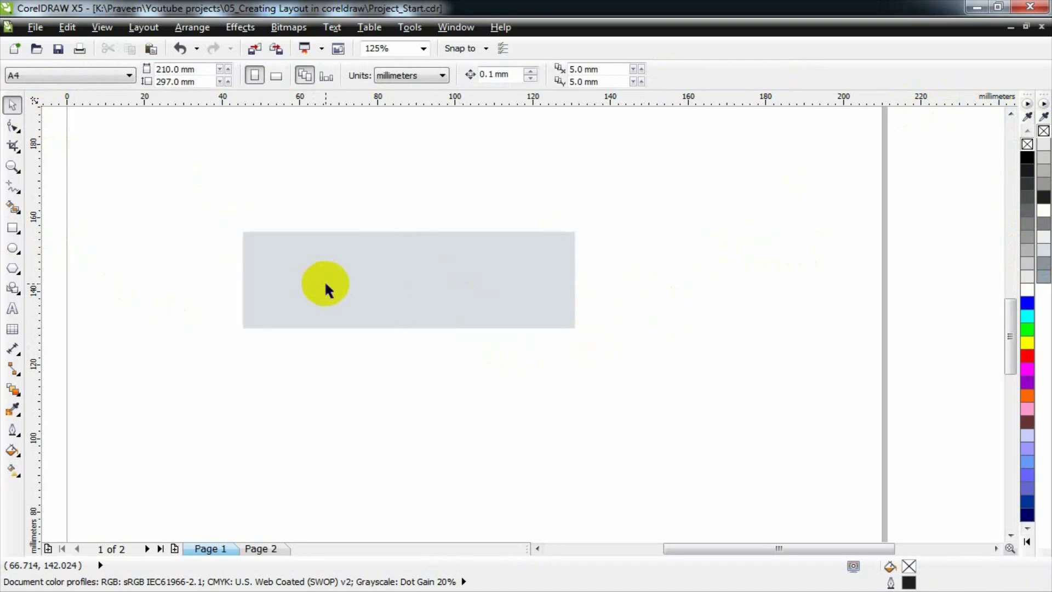
Step: Skew the gray rectangle vertically so its right edge rises about 15 mm, giving an overall height of about 41 mm
{"action": "left_click", "coordinate": [490, 264]}
{"action": "left_click", "coordinate": [524, 261]}
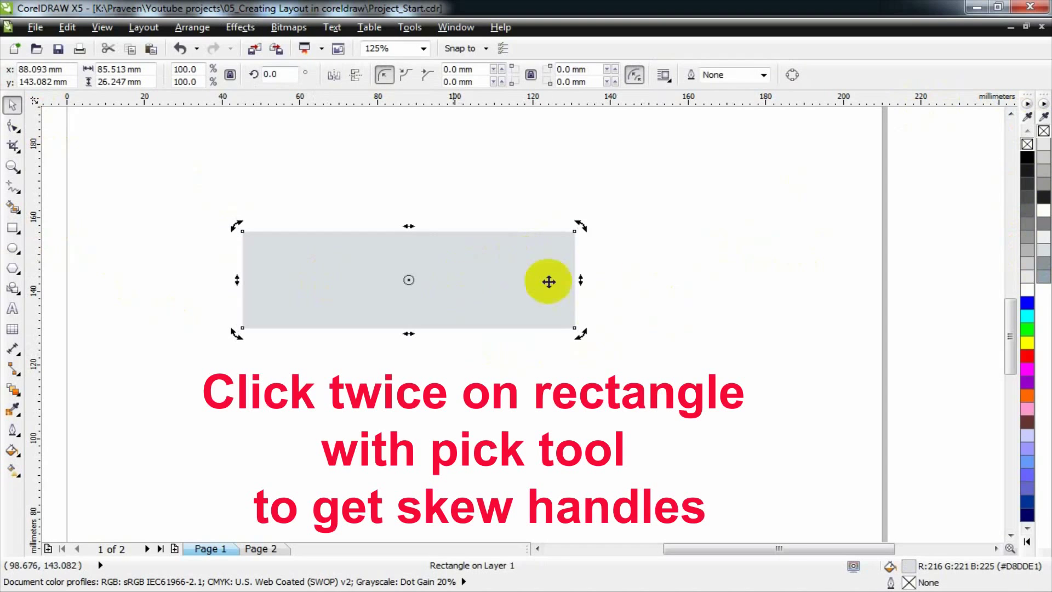
{"action": "left_click_drag", "start_coordinate": [574, 279], "coordinate": [574, 220]}
{"action": "key", "text": "Escape"}
{"action": "left_click", "coordinate": [491, 261]}
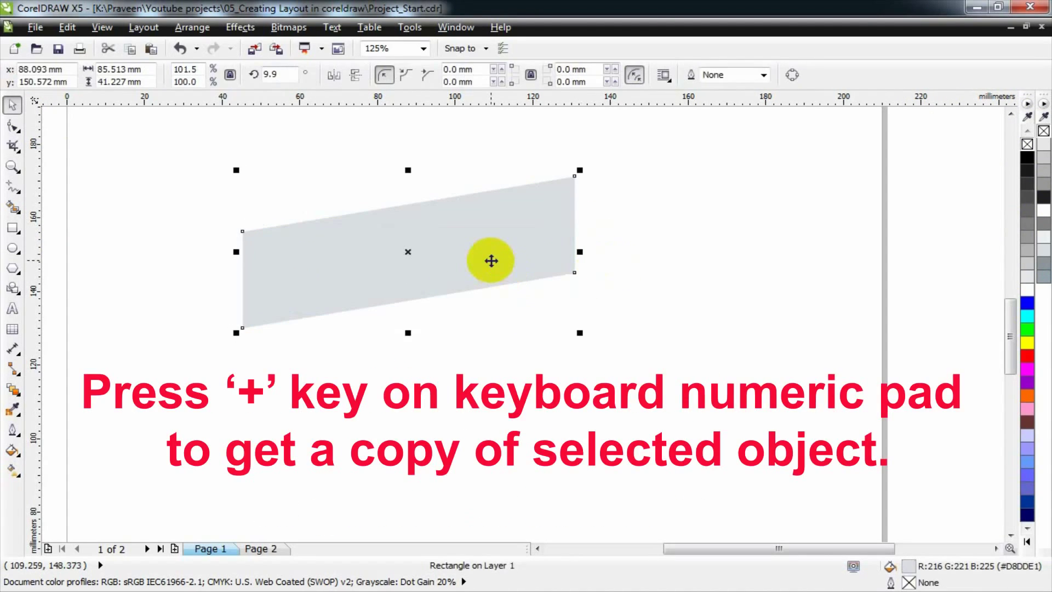
Step: Duplicate the skewed panel and mirror the copy horizontally across its right edge as an adjoining side face about 23 mm wide
{"action": "key", "text": "KP_Add"}
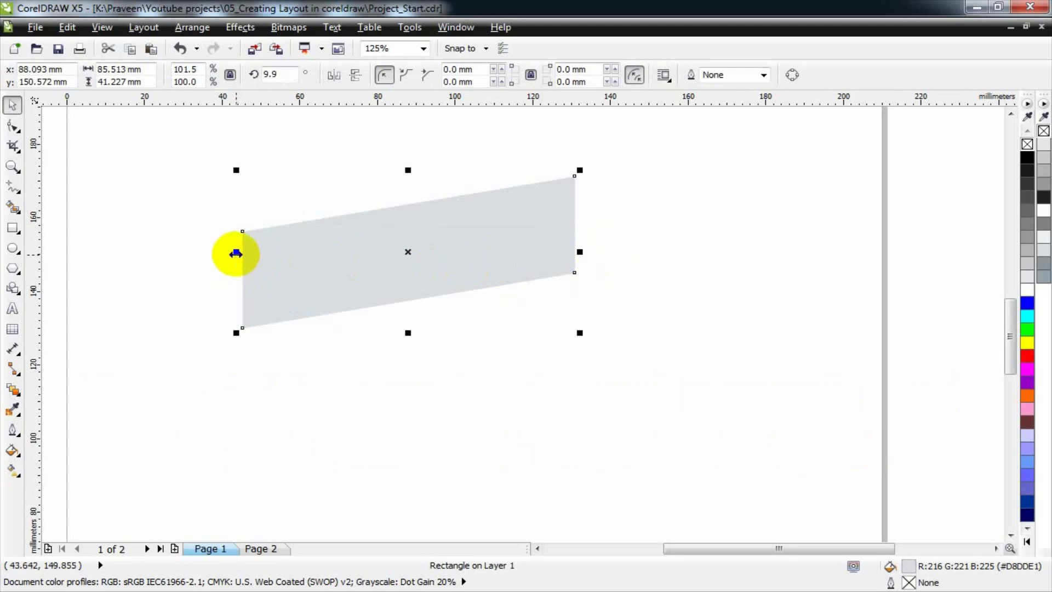
{"action": "left_click_drag", "start_coordinate": [236, 251], "coordinate": [655, 240]}
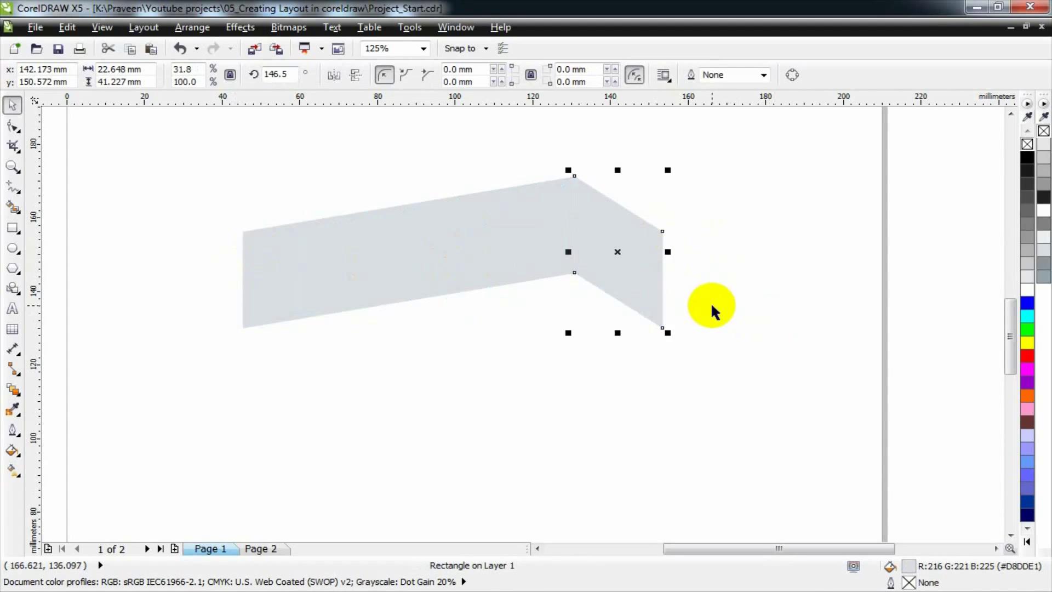
{"action": "left_click", "coordinate": [731, 291]}
Step: Convert a copy of the long front panel to curves and reshape it into a triangular underside spanning the lower corners of both faces
{"action": "left_click", "coordinate": [423, 282]}
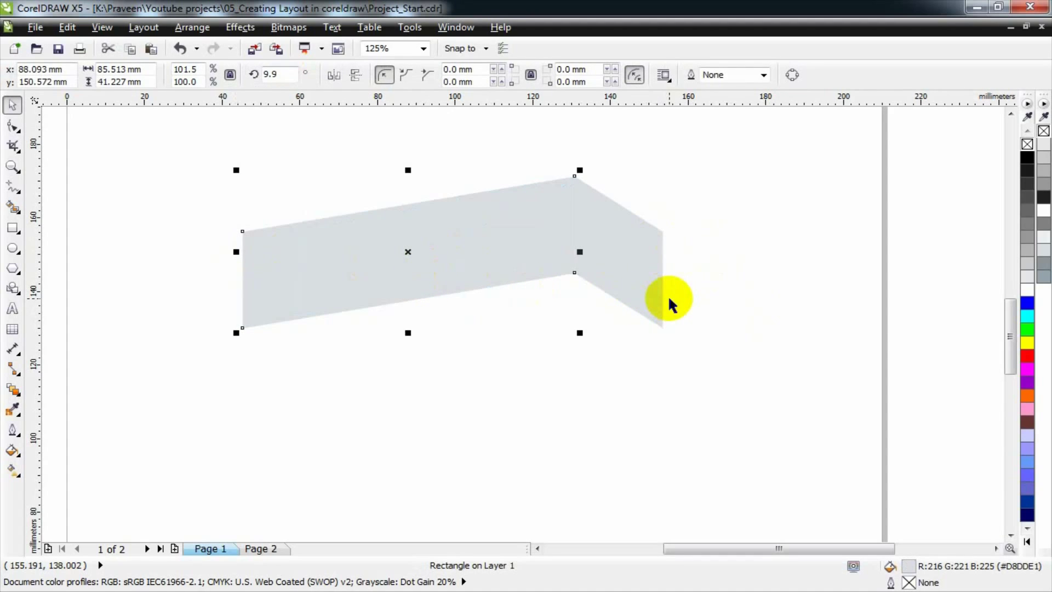
{"action": "left_click", "coordinate": [192, 27]}
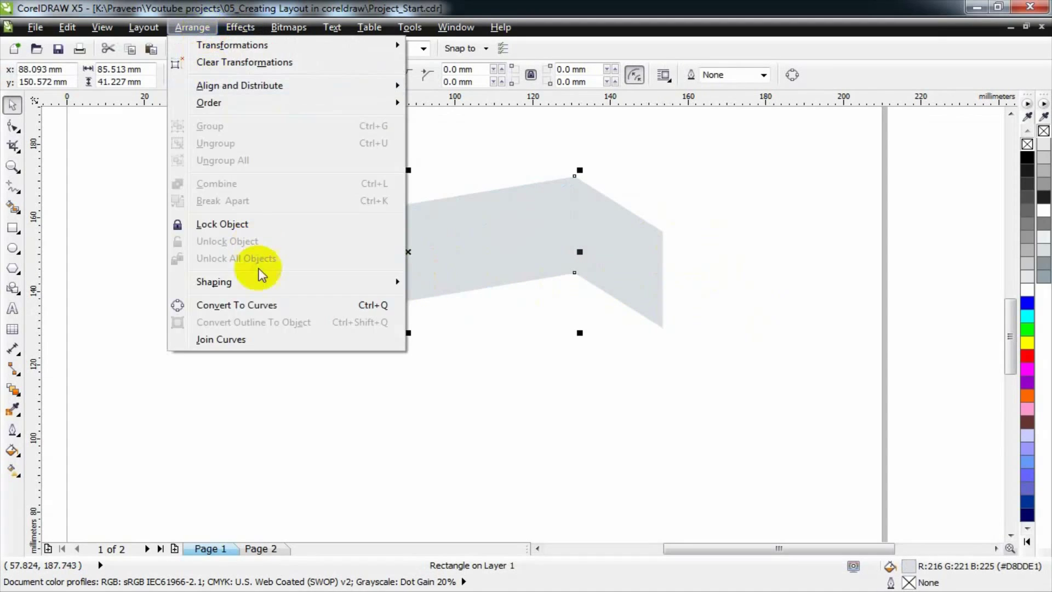
{"action": "left_click", "coordinate": [254, 306]}
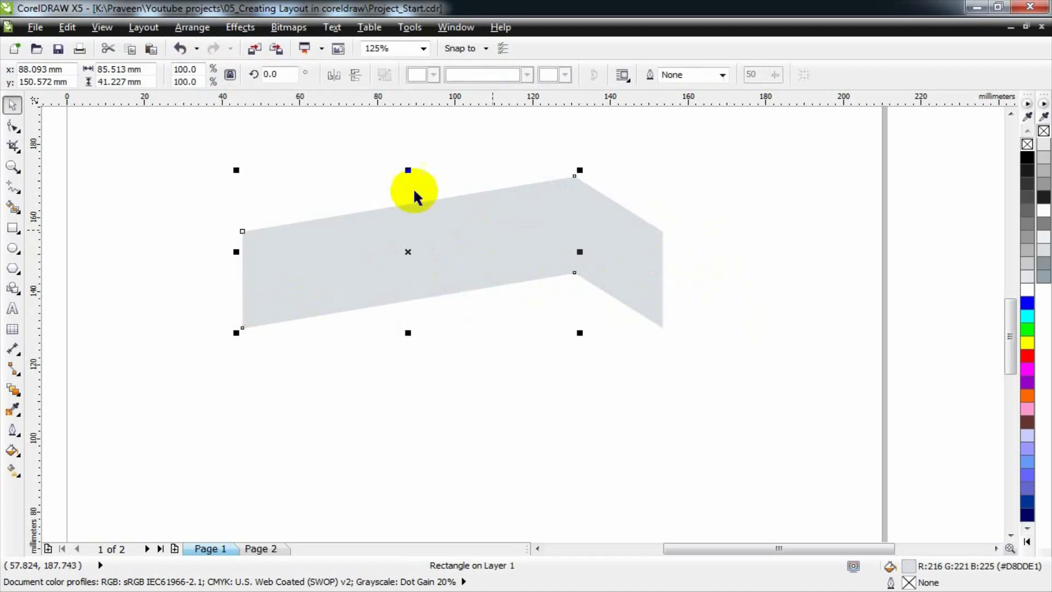
{"action": "left_click", "coordinate": [13, 126]}
{"action": "left_click_drag", "start_coordinate": [574, 177], "coordinate": [568, 265]}
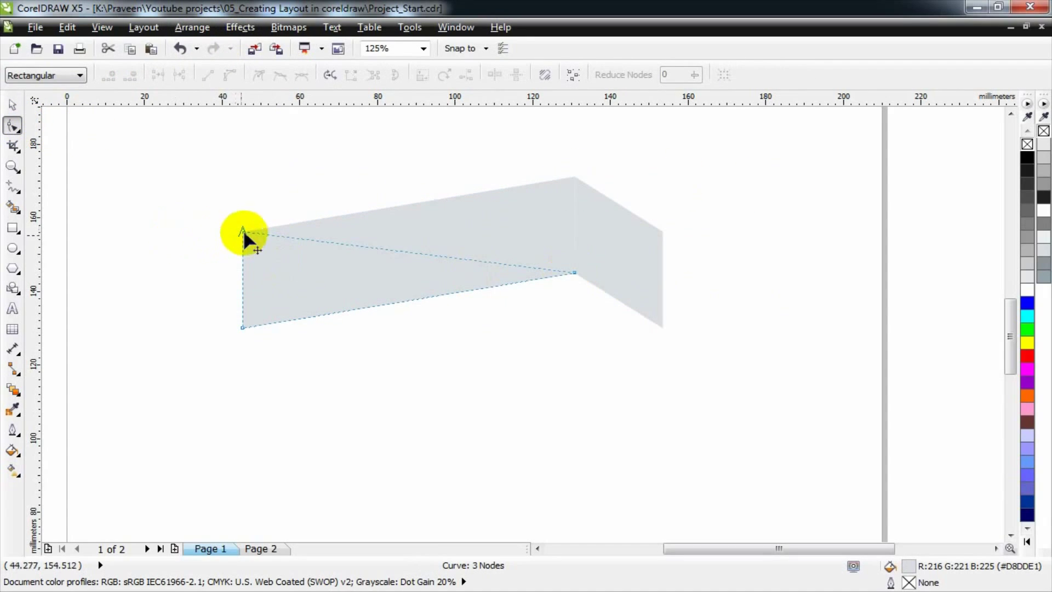
{"action": "left_click_drag", "start_coordinate": [242, 229], "coordinate": [661, 330]}
Step: Fill the triangular underside with blue-gray R146 G163 B173
{"action": "left_click", "coordinate": [12, 105]}
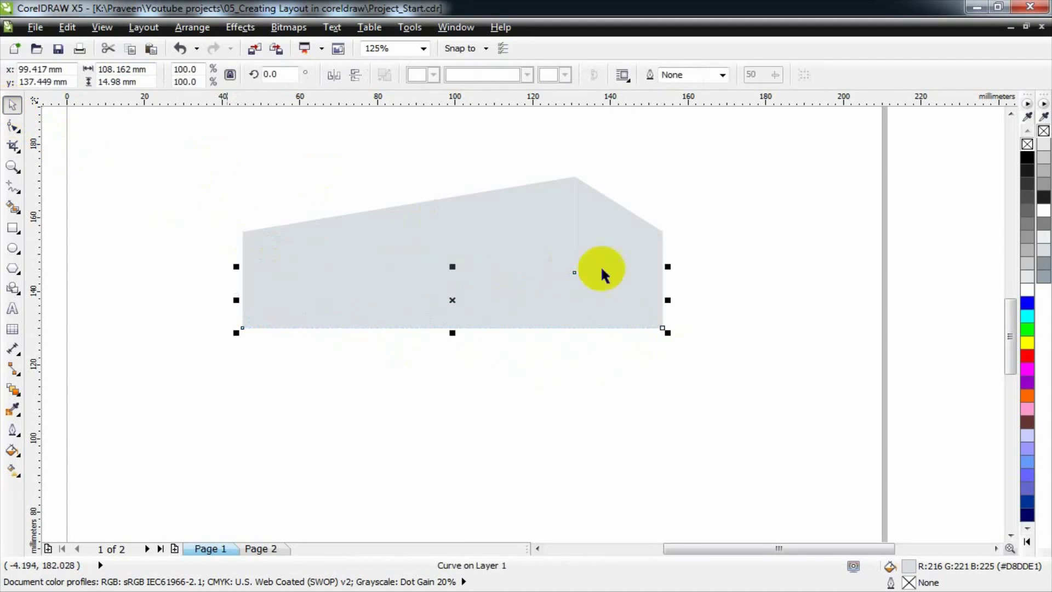
{"action": "left_click", "coordinate": [1042, 266]}
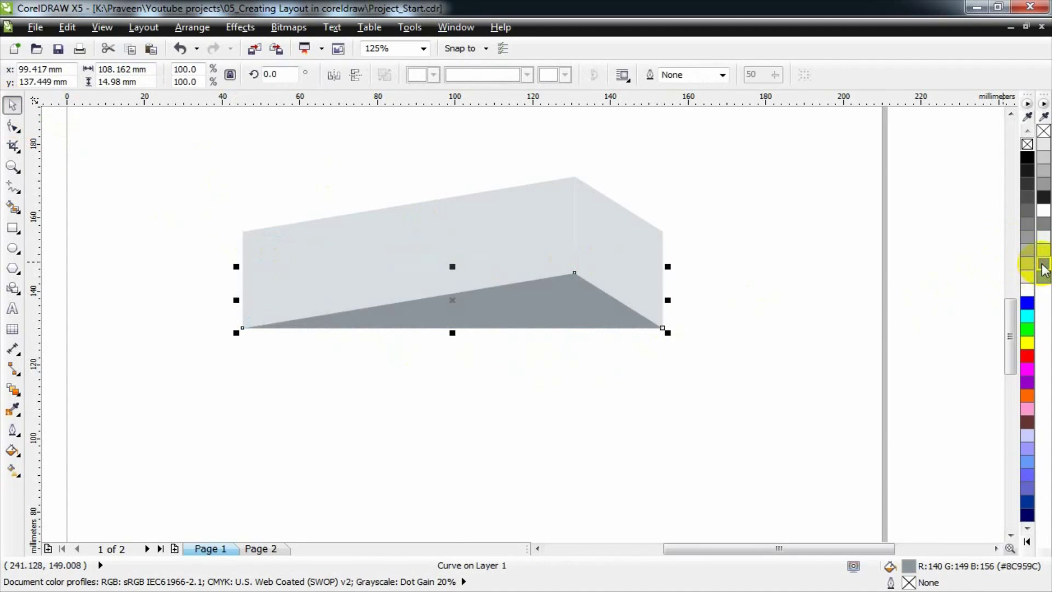
{"action": "left_click", "coordinate": [1043, 278]}
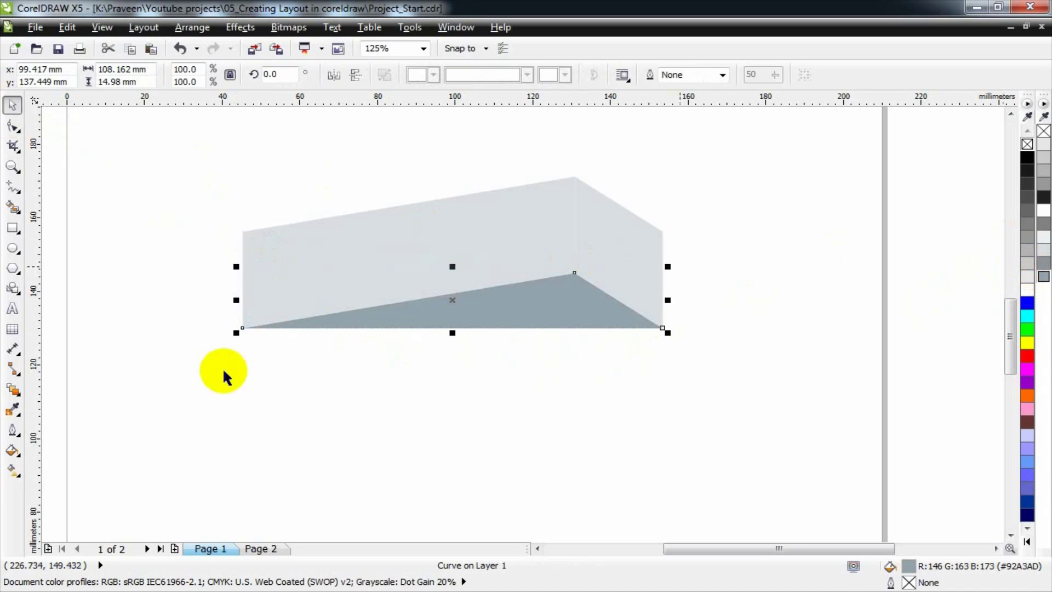
Step: Apply a radial blue-gray to white fountain fill to the underside, with its highlight moved right of centre and 16% edge pad
{"action": "left_click", "coordinate": [18, 471]}
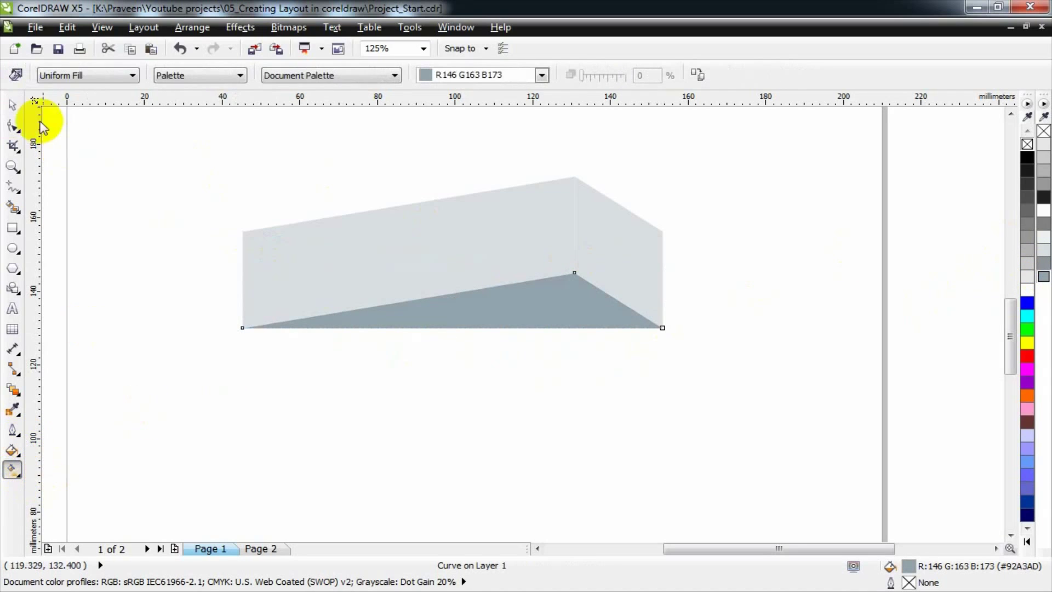
{"action": "left_click", "coordinate": [87, 75]}
{"action": "left_click", "coordinate": [70, 120]}
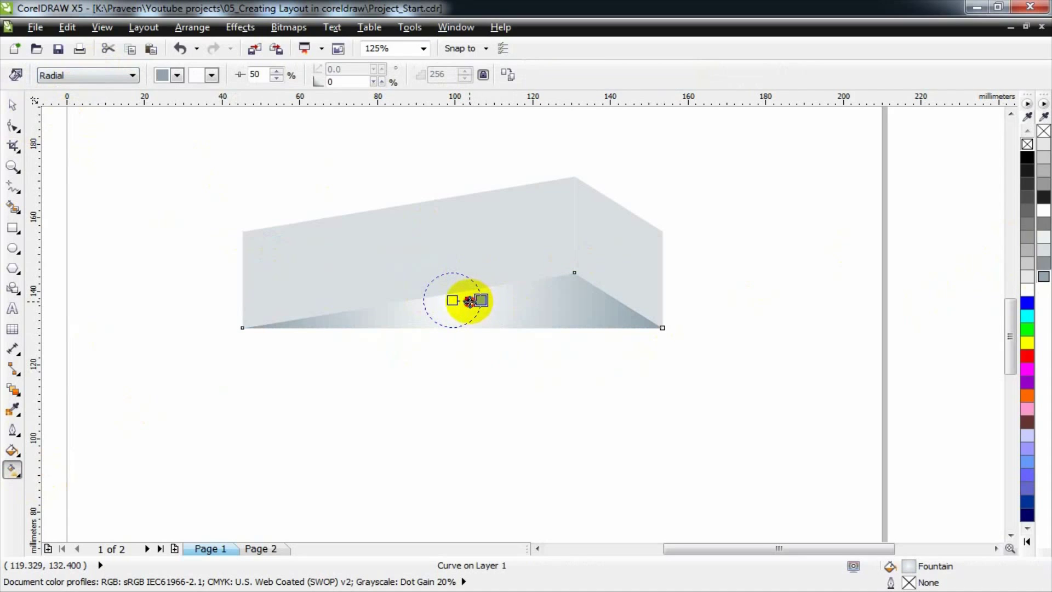
{"action": "left_click_drag", "start_coordinate": [469, 301], "coordinate": [527, 308]}
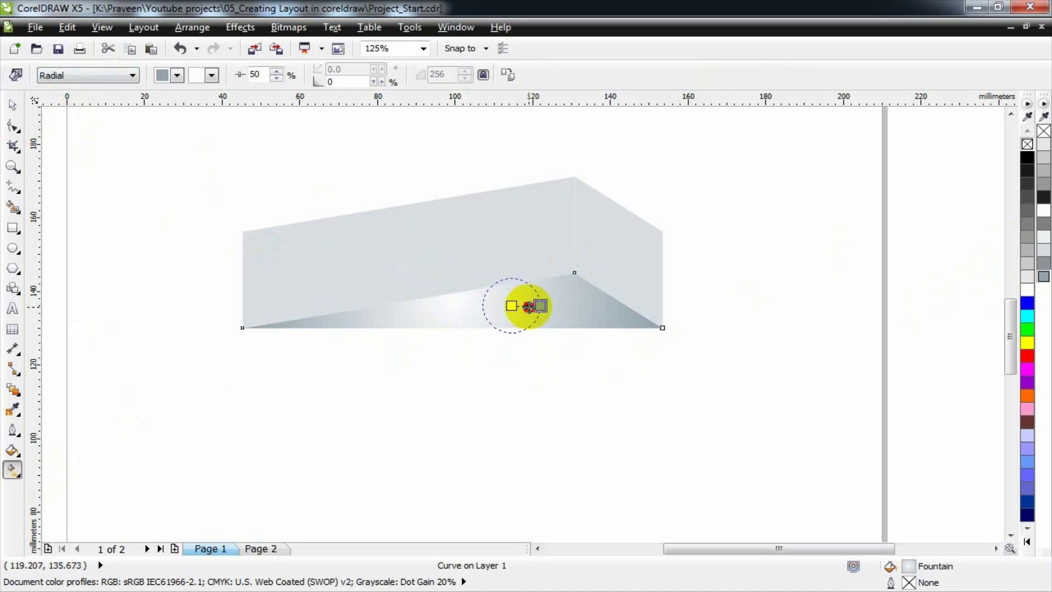
{"action": "left_click", "coordinate": [539, 306]}
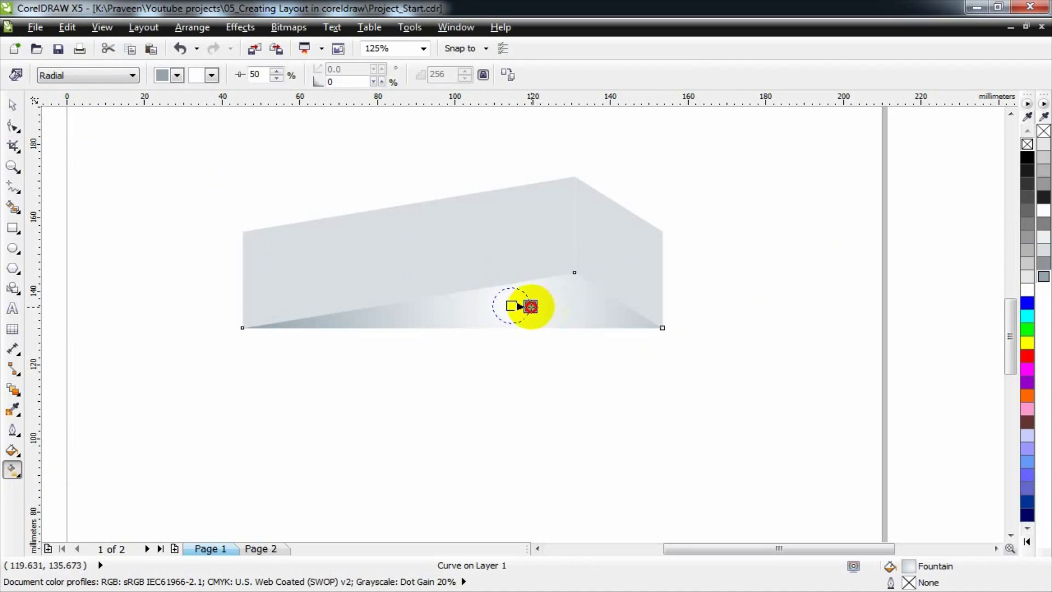
{"action": "left_click_drag", "start_coordinate": [530, 305], "coordinate": [531, 306]}
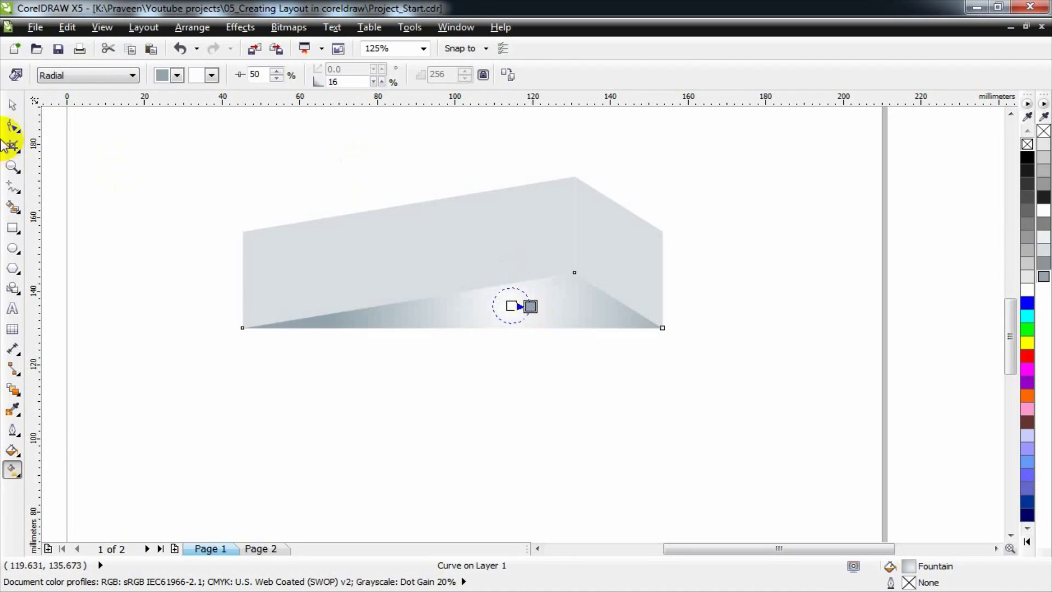
Step: Fill the long front face of the box with dark gray R140 G149 B156
{"action": "left_click", "coordinate": [14, 106]}
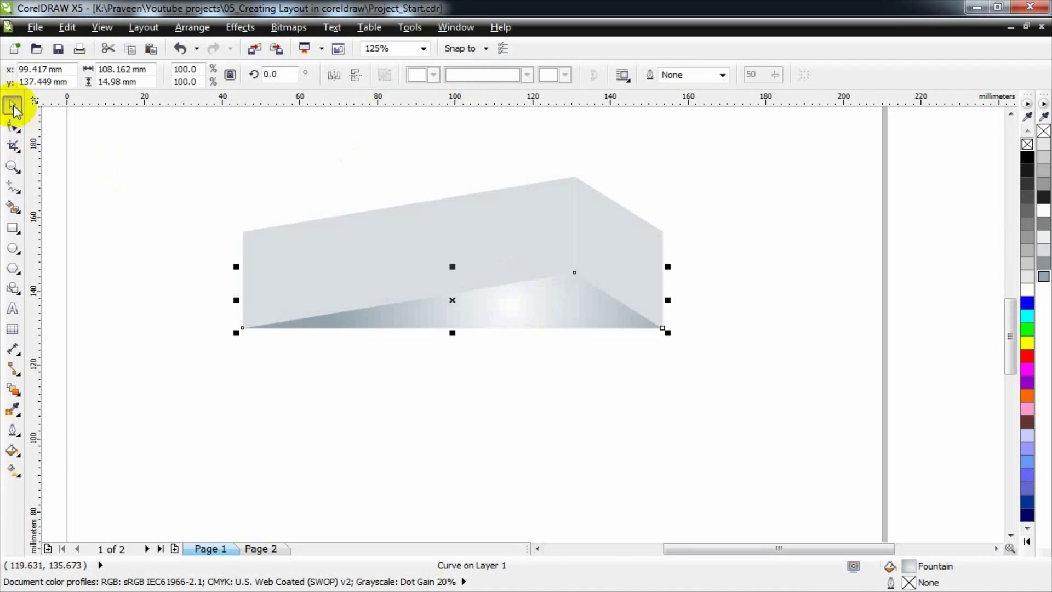
{"action": "left_click", "coordinate": [404, 222]}
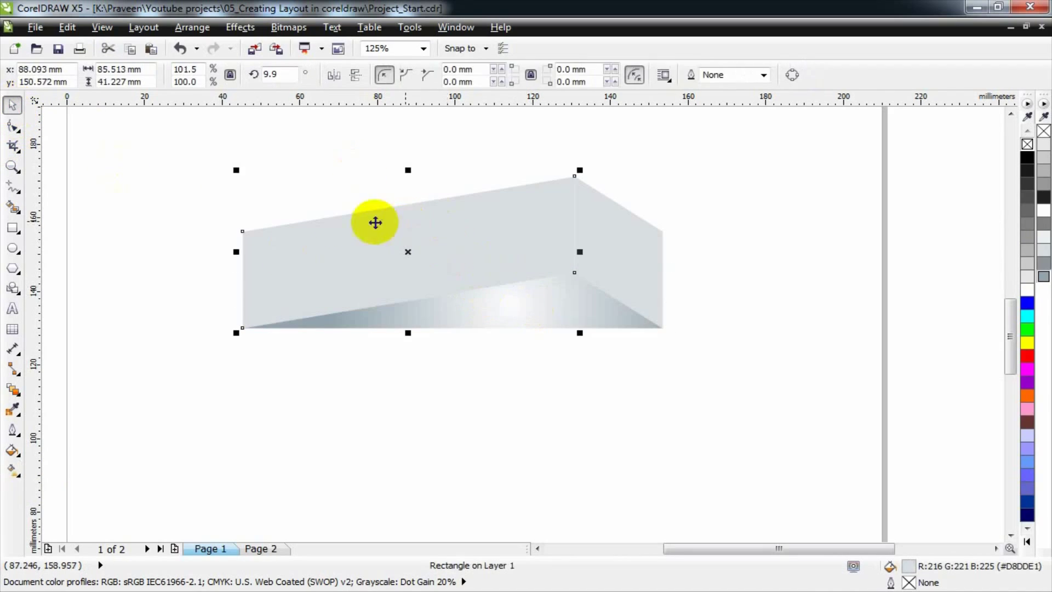
{"action": "left_click", "coordinate": [349, 180]}
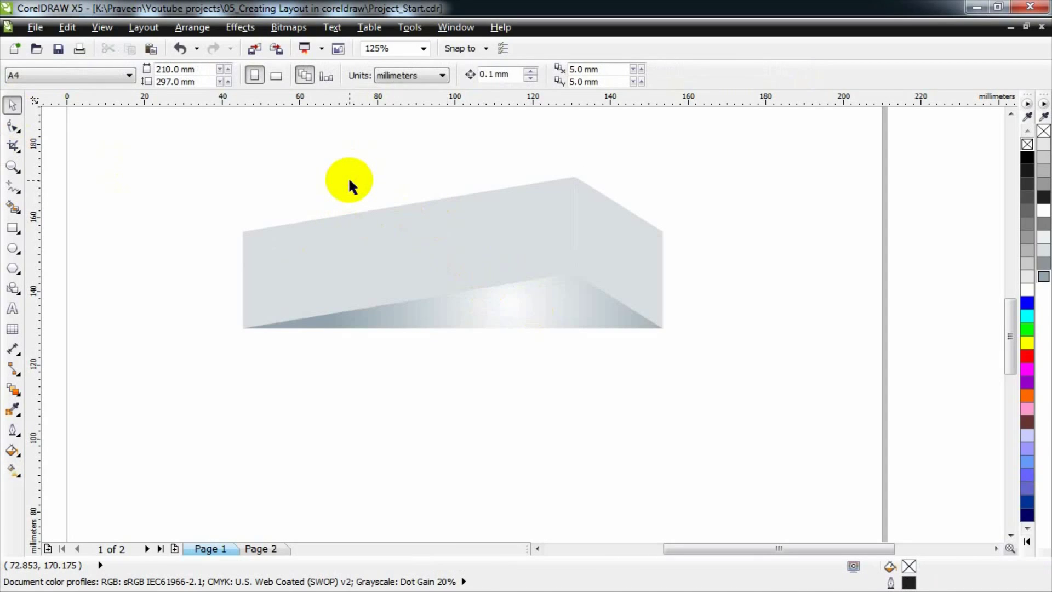
{"action": "left_click", "coordinate": [340, 252]}
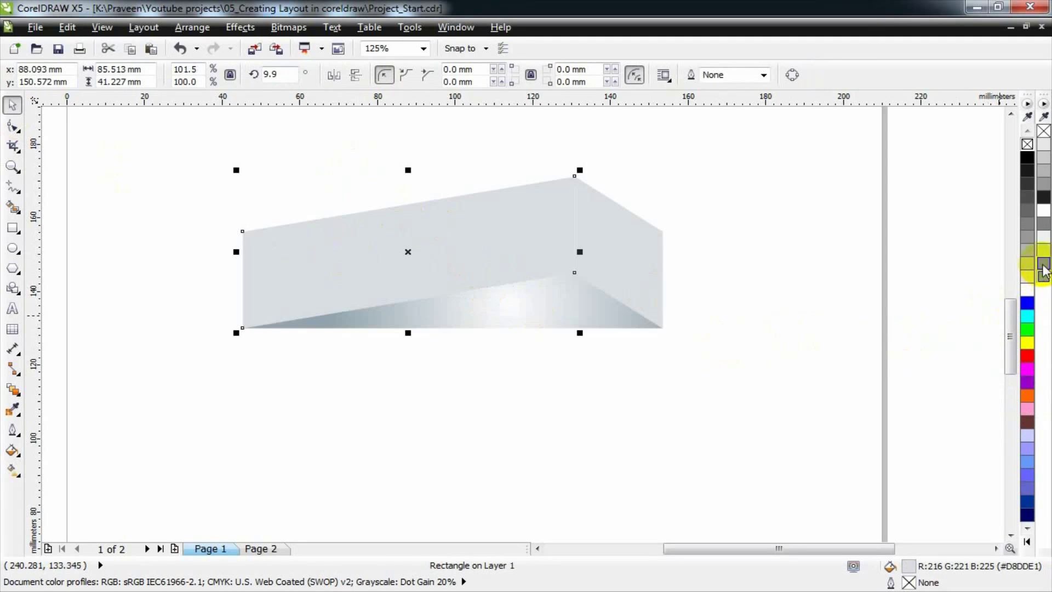
{"action": "left_click", "coordinate": [1042, 265]}
{"action": "left_click", "coordinate": [767, 296]}
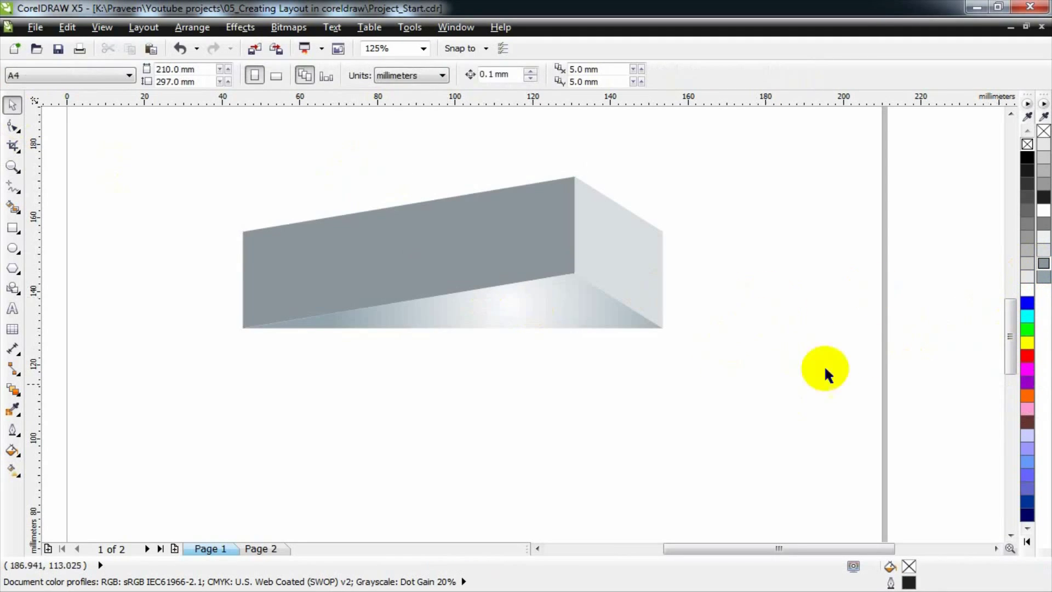
{"action": "left_click", "coordinate": [636, 249]}
{"action": "left_click", "coordinate": [305, 188]}
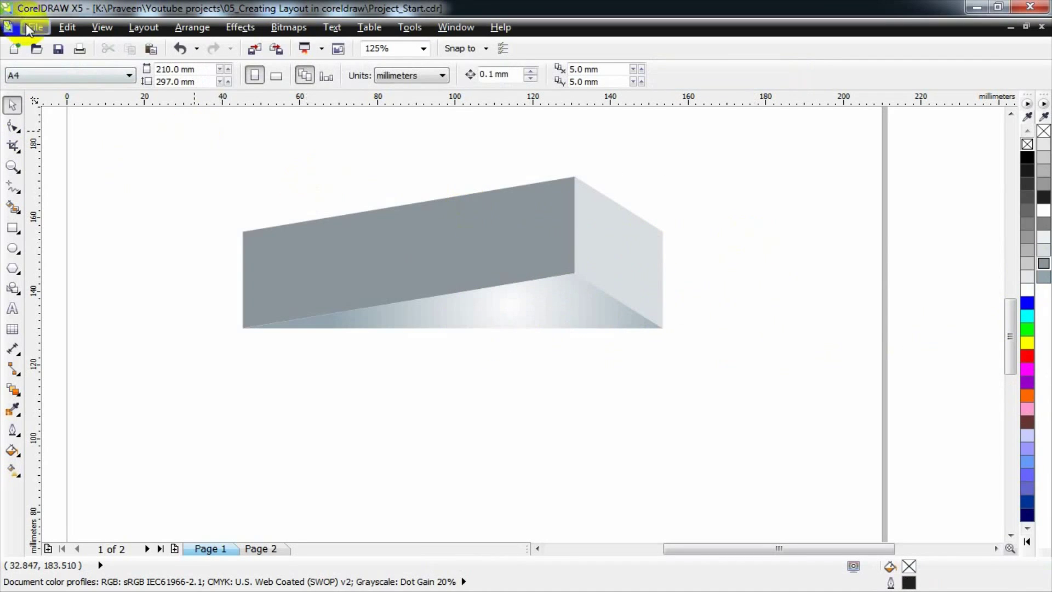
Step: Import butterfly.jpg and place it about 60 mm wide to the right of the box
{"action": "left_click", "coordinate": [33, 27]}
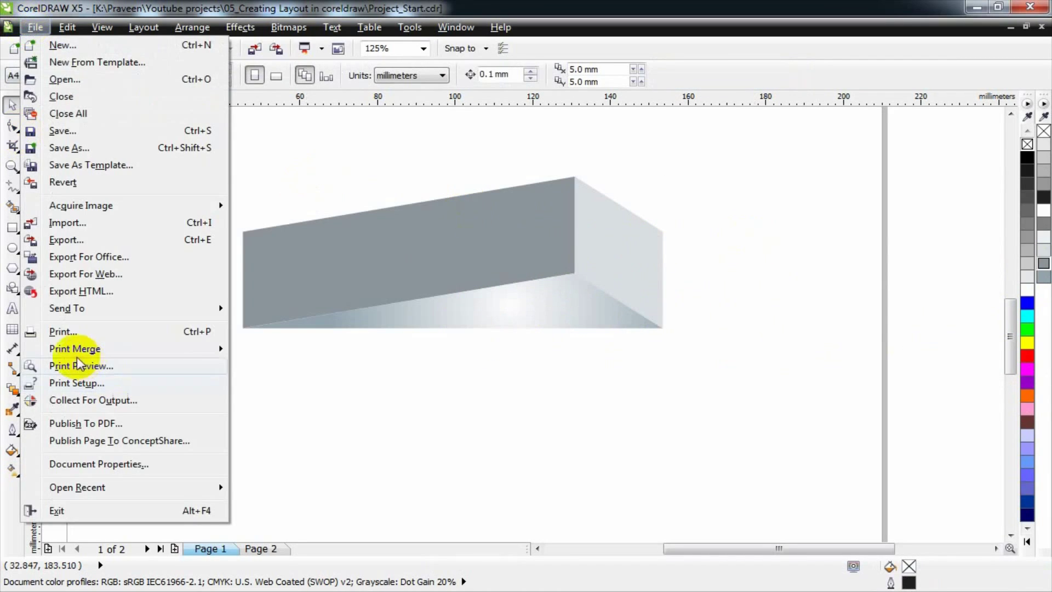
{"action": "left_click", "coordinate": [83, 225]}
{"action": "left_click", "coordinate": [291, 264]}
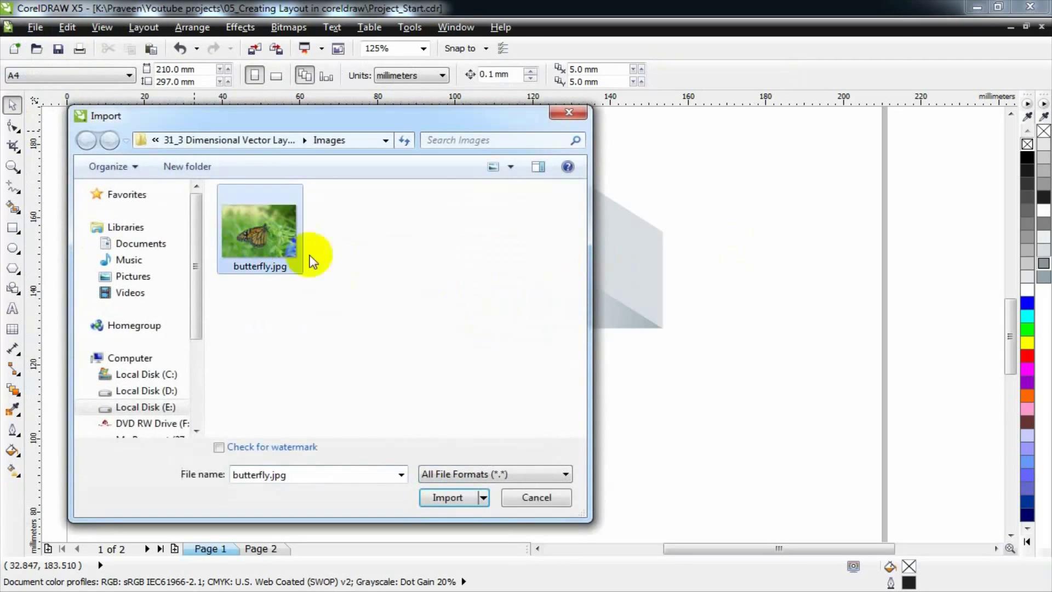
{"action": "left_click", "coordinate": [452, 497]}
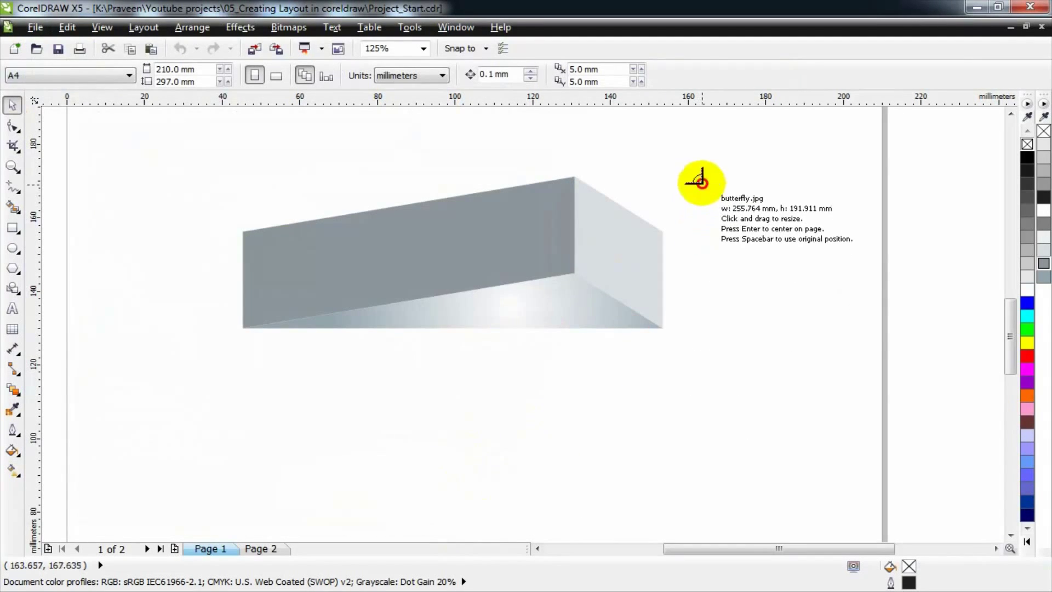
{"action": "left_click_drag", "start_coordinate": [701, 182], "coordinate": [929, 401]}
{"action": "left_click", "coordinate": [861, 356]}
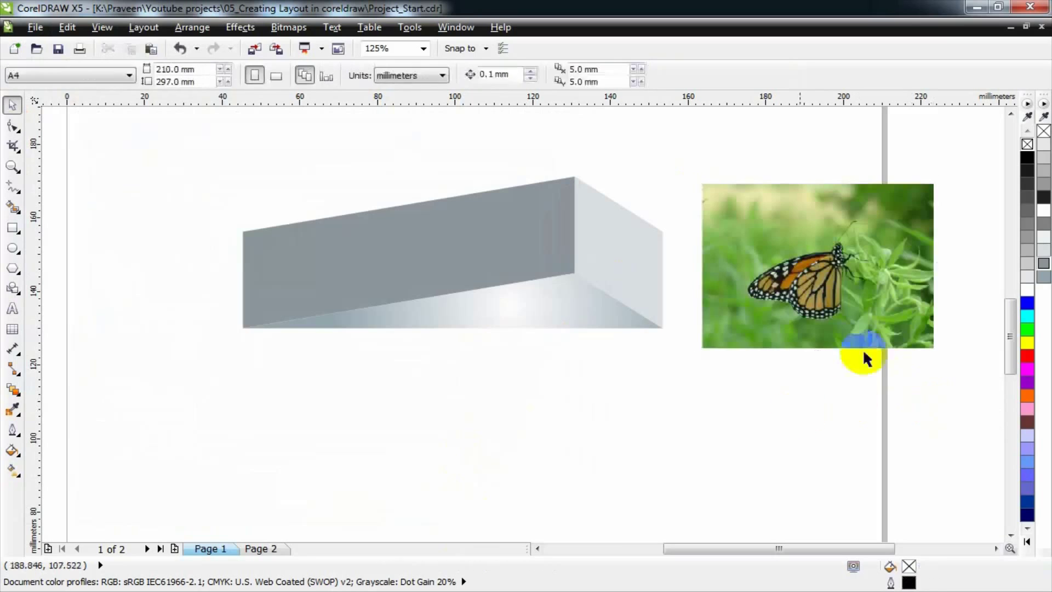
Step: PowerClip the butterfly photo inside the light gray side face of the box
{"action": "left_click", "coordinate": [840, 312]}
{"action": "left_click_drag", "start_coordinate": [794, 307], "coordinate": [615, 270]}
{"action": "left_click", "coordinate": [669, 315]}
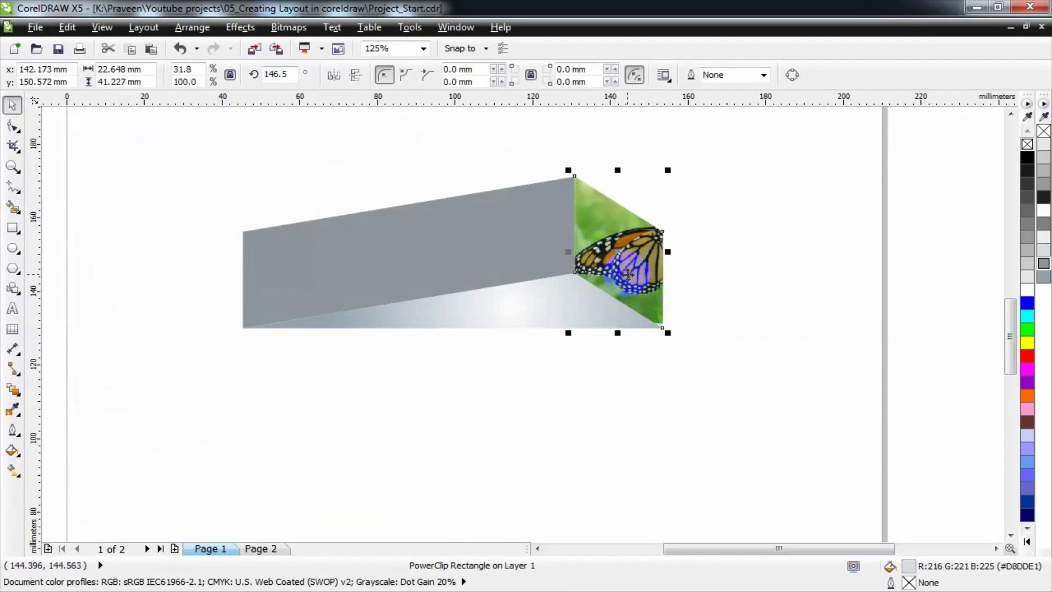
Step: Open the side face's PowerClip contents for editing and scale the butterfly photo down proportionally to about 54 mm wide
{"action": "left_click", "coordinate": [641, 286]}
{"action": "left_click", "coordinate": [644, 277], "text": "ctrl"}
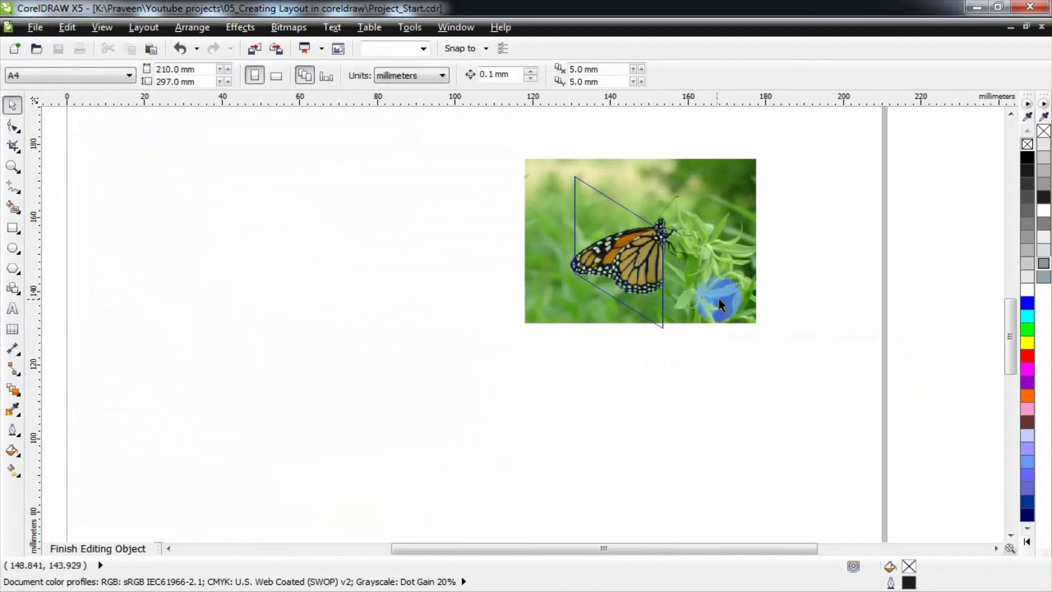
{"action": "left_click", "coordinate": [720, 278]}
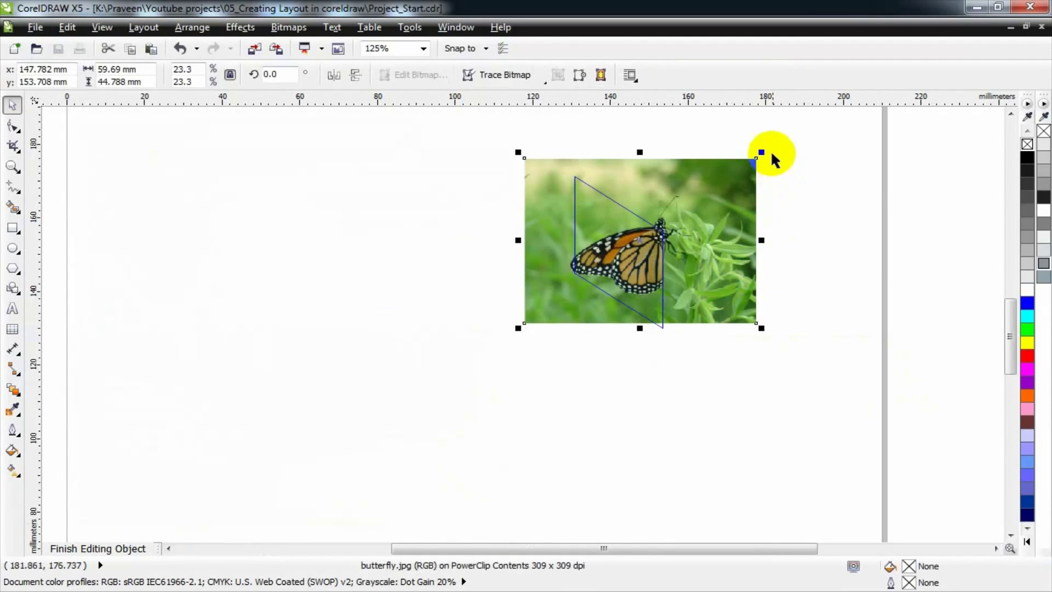
{"action": "left_click_drag", "start_coordinate": [756, 157], "coordinate": [735, 175]}
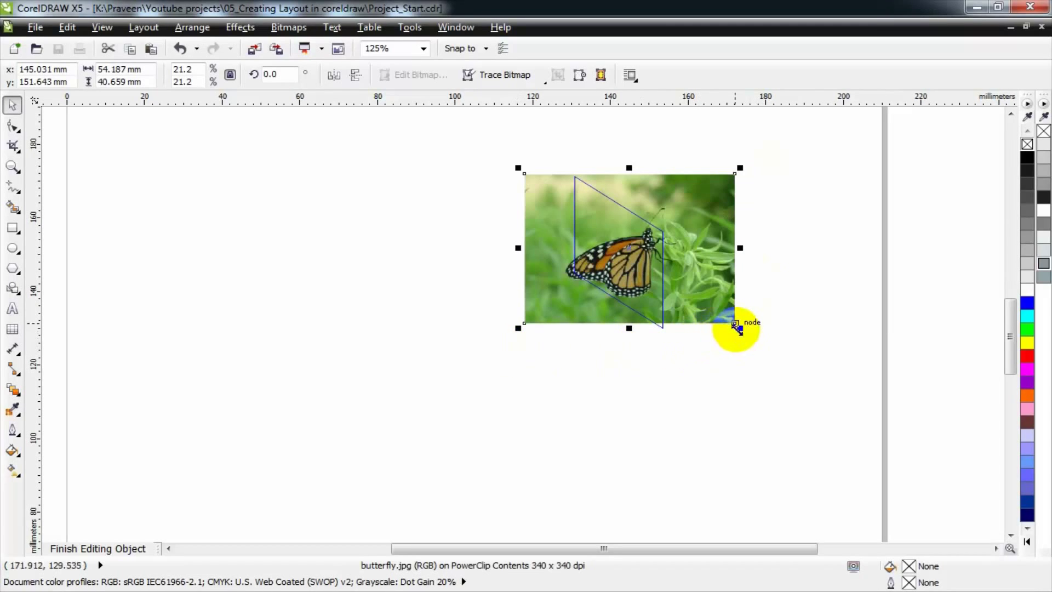
Step: Skew the butterfly photo vertically so it follows the downward slant of the box's side face
{"action": "left_click", "coordinate": [706, 305]}
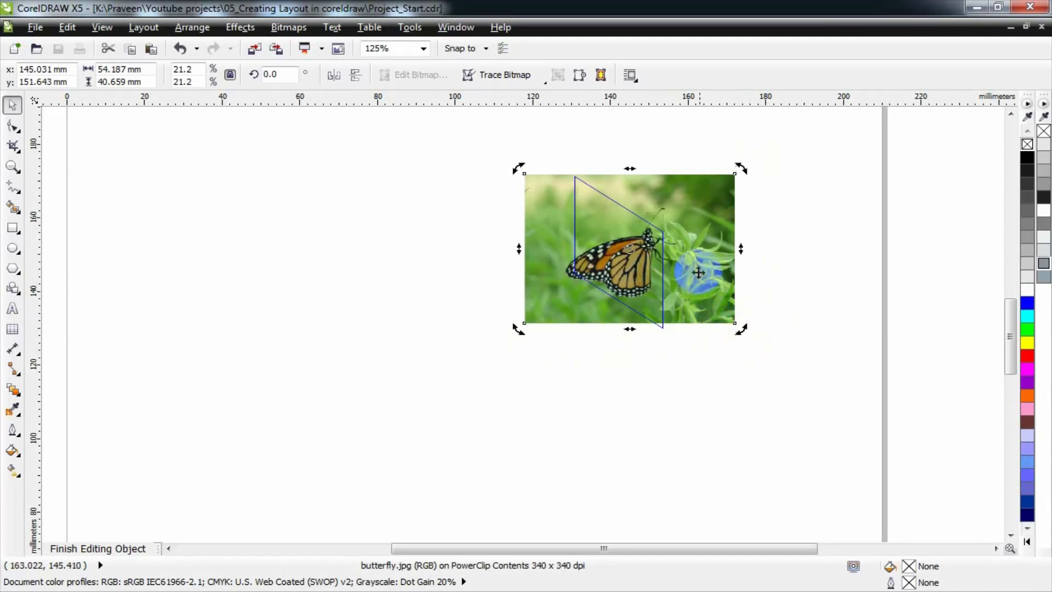
{"action": "left_click_drag", "start_coordinate": [743, 250], "coordinate": [688, 315]}
{"action": "left_click", "coordinate": [798, 352]}
{"action": "left_click", "coordinate": [694, 372]}
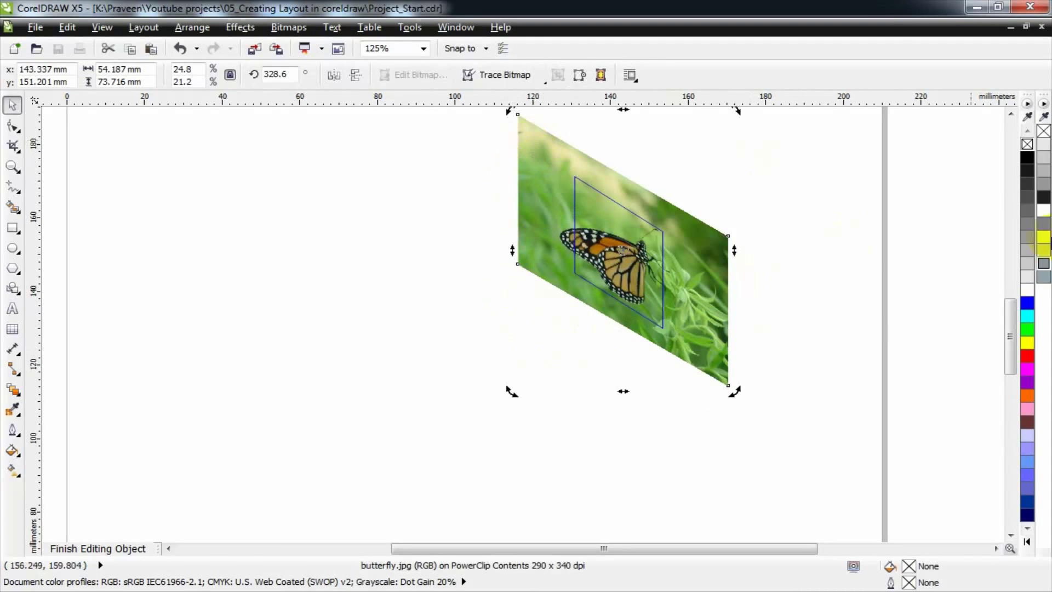
Step: Scale the skewed butterfly photo down proportionally to about 47 mm wide
{"action": "left_click", "coordinate": [1010, 114]}
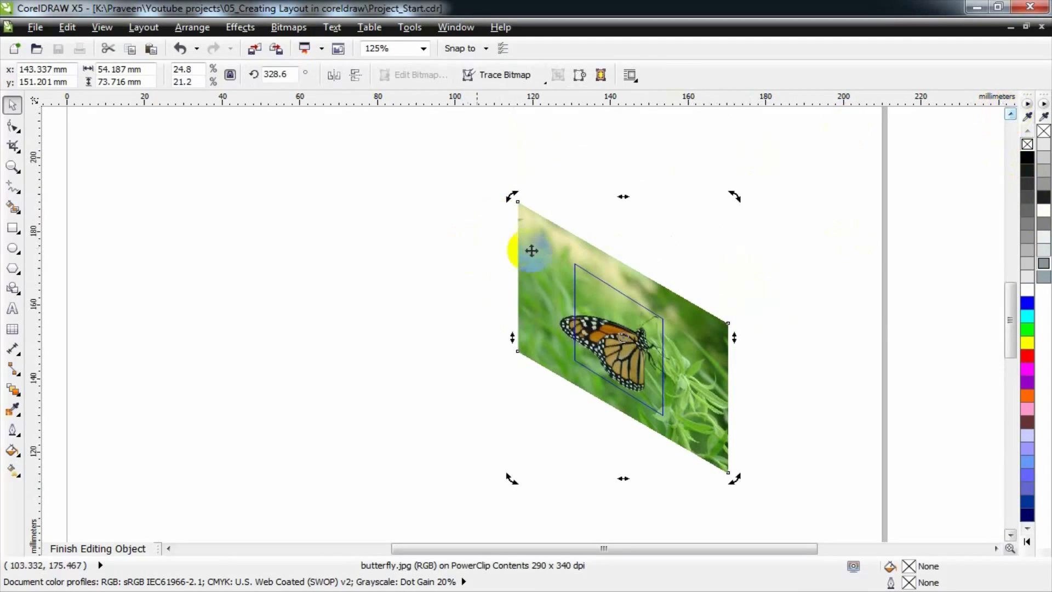
{"action": "left_click", "coordinate": [531, 246]}
{"action": "left_click_drag", "start_coordinate": [509, 195], "coordinate": [539, 232]}
Step: Reposition the photo so the butterfly sits within the side face outline, and finish editing the PowerClip contents
{"action": "left_click_drag", "start_coordinate": [610, 349], "coordinate": [606, 345]}
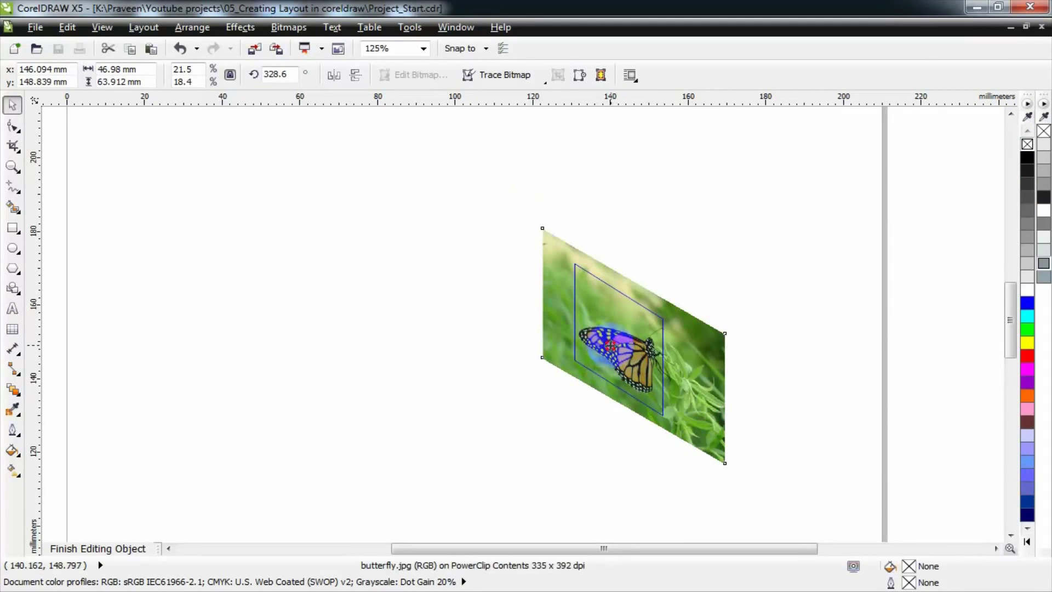
{"action": "left_click_drag", "start_coordinate": [609, 346], "coordinate": [622, 351]}
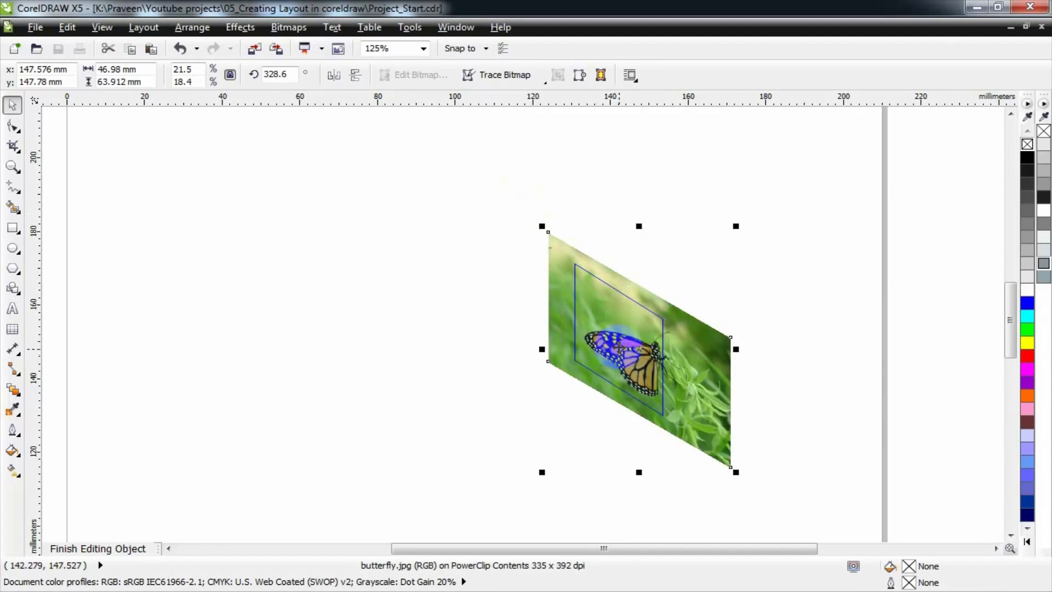
{"action": "key", "text": "Left"}
{"action": "key", "text": "Left"}
{"action": "key", "text": "Left"}
{"action": "key", "text": "Left"}
{"action": "key", "text": "Left"}
{"action": "key", "text": "Left"}
{"action": "key", "text": "Left"}
{"action": "key", "text": "Left"}
{"action": "key", "text": "Left"}
{"action": "key", "text": "Left"}
{"action": "key", "text": "Left"}
{"action": "key", "text": "Left"}
{"action": "key", "text": "Left"}
{"action": "key", "text": "Left"}
{"action": "key", "text": "Left"}
{"action": "key", "text": "Left"}
{"action": "key", "text": "Left"}
{"action": "key", "text": "Left"}
{"action": "key", "text": "Left"}
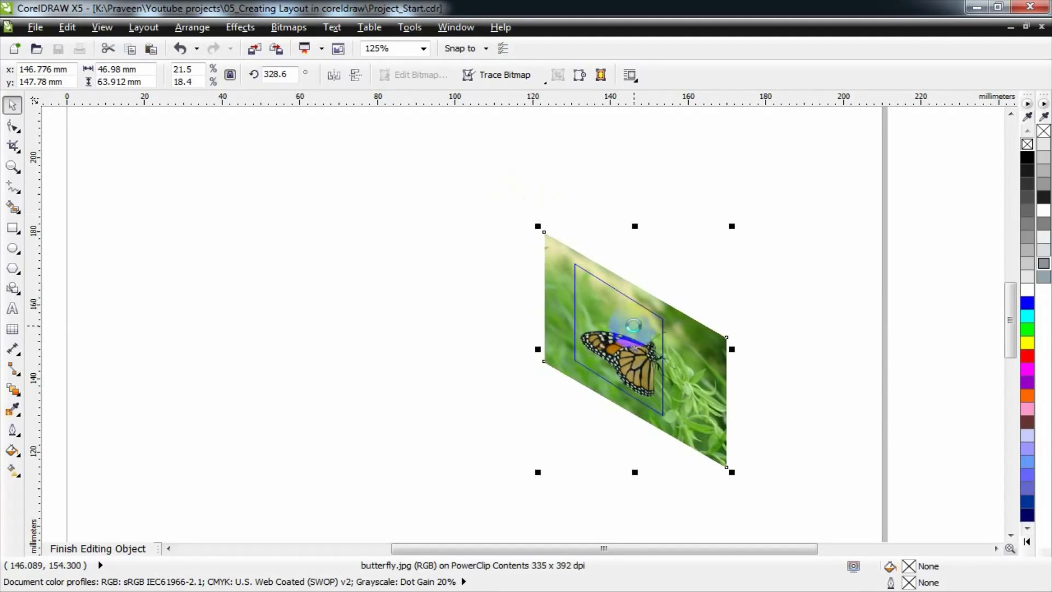
{"action": "key", "text": "Up"}
{"action": "left_click_drag", "start_coordinate": [635, 332], "coordinate": [634, 326]}
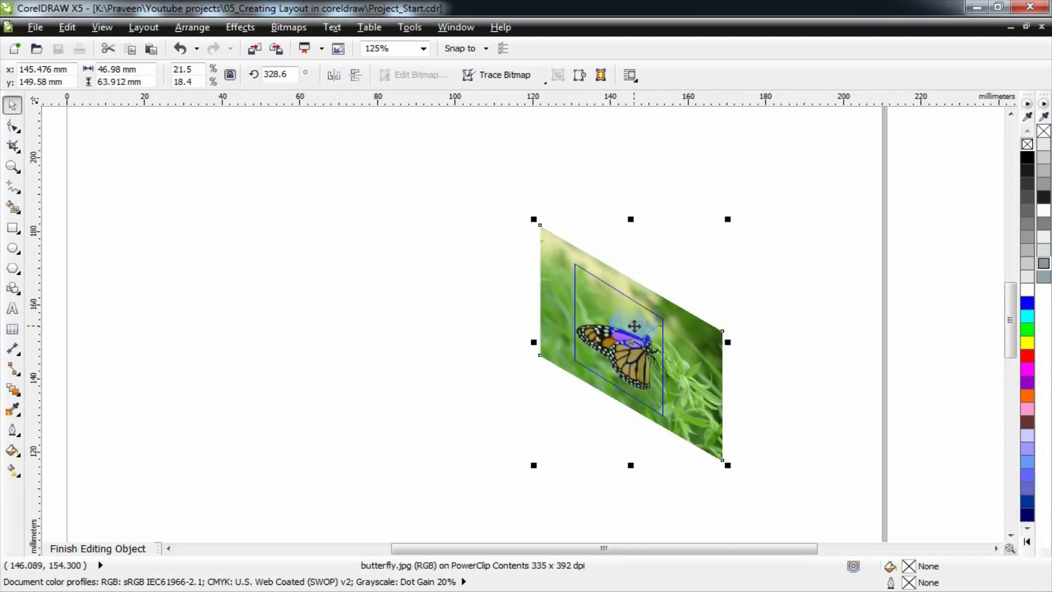
{"action": "left_click", "coordinate": [104, 548]}
{"action": "left_click", "coordinate": [795, 361]}
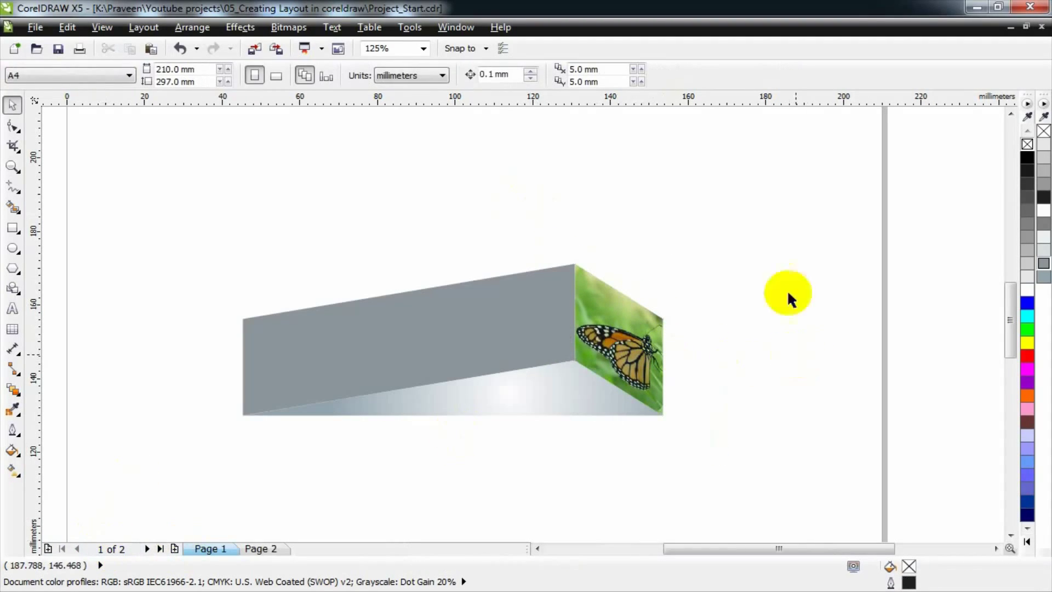
{"action": "left_click", "coordinate": [617, 324]}
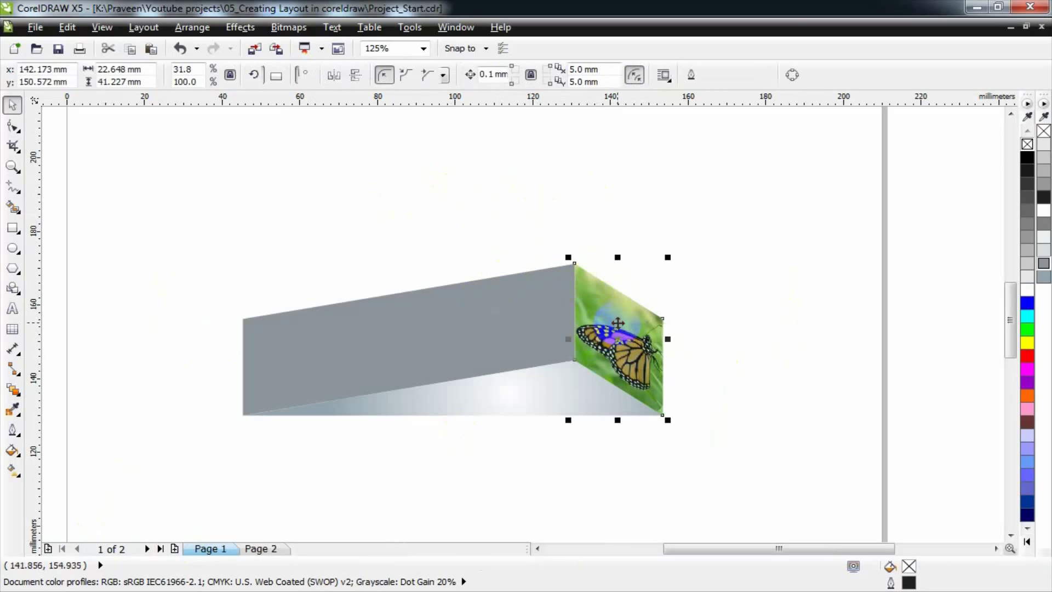
{"action": "left_click", "coordinate": [810, 263]}
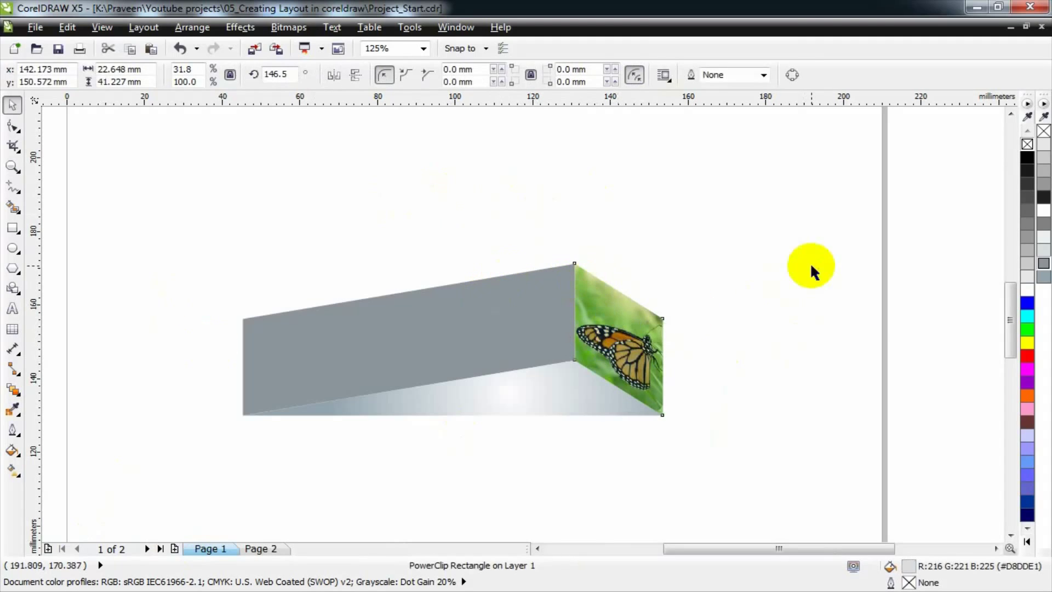
Step: Sample a green from the butterfly photo into the document palette and fill the long front face with it (R101 G160 B54)
{"action": "left_click", "coordinate": [1044, 117]}
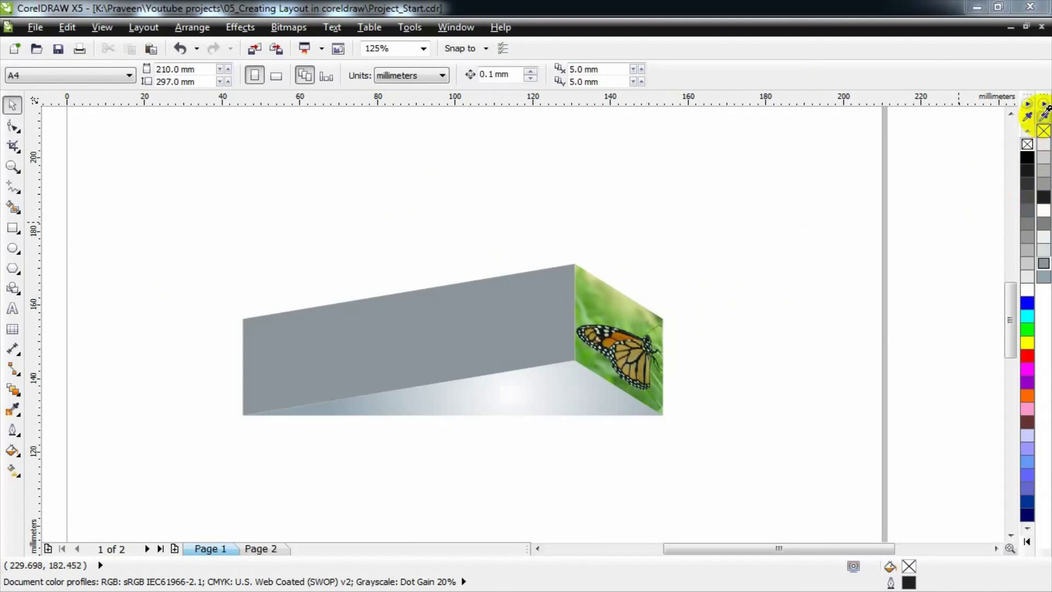
{"action": "left_click", "coordinate": [589, 311]}
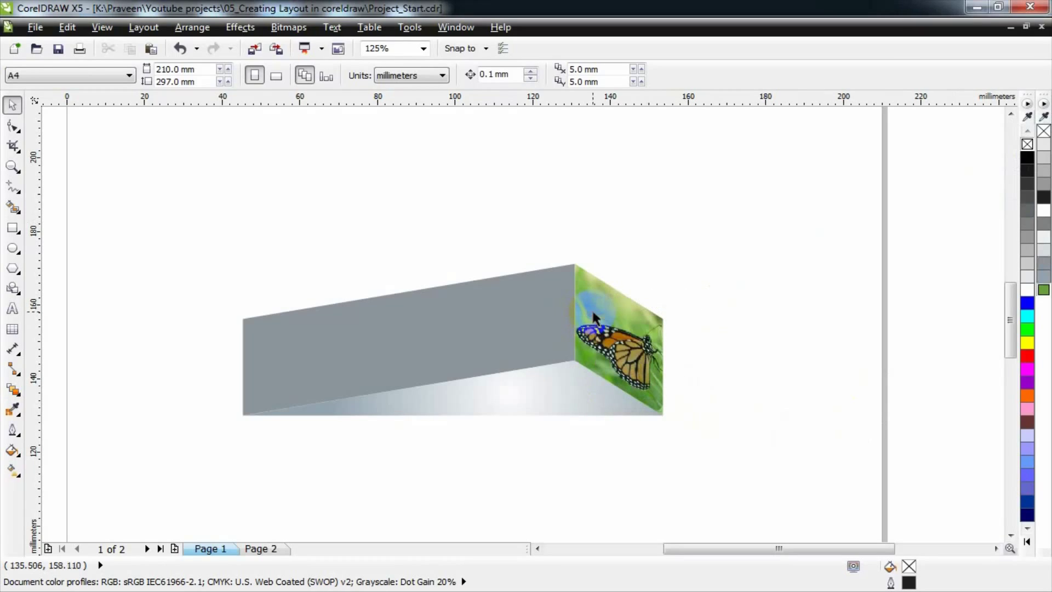
{"action": "left_click", "coordinate": [515, 353]}
{"action": "left_click", "coordinate": [1044, 290]}
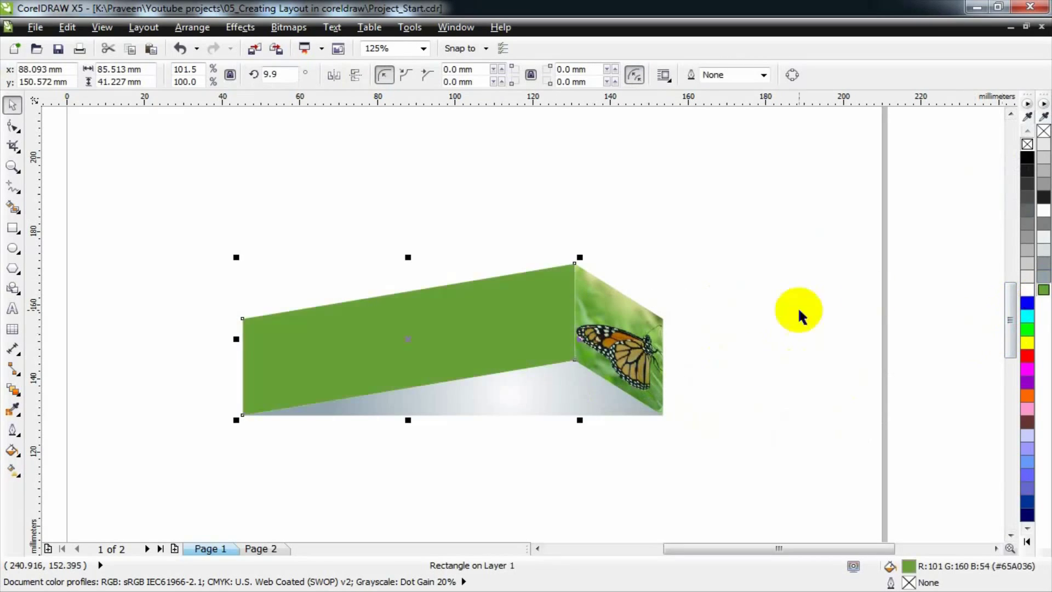
{"action": "left_click", "coordinate": [767, 337]}
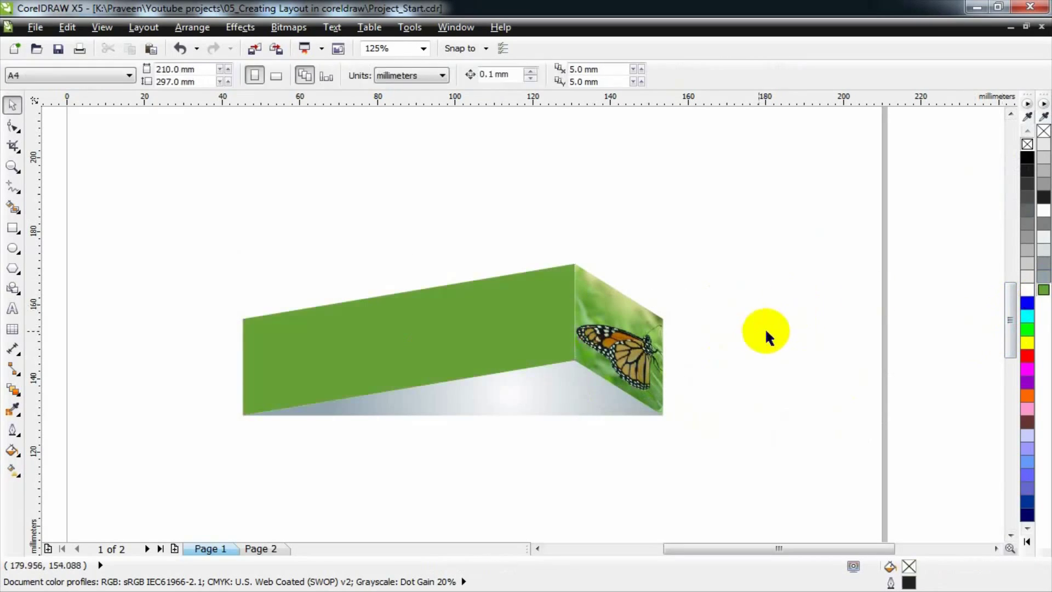
Step: Draw an ellipse about 22 mm wide and 26 mm high, centred on the left vertical edge of the front face
{"action": "left_click", "coordinate": [12, 309]}
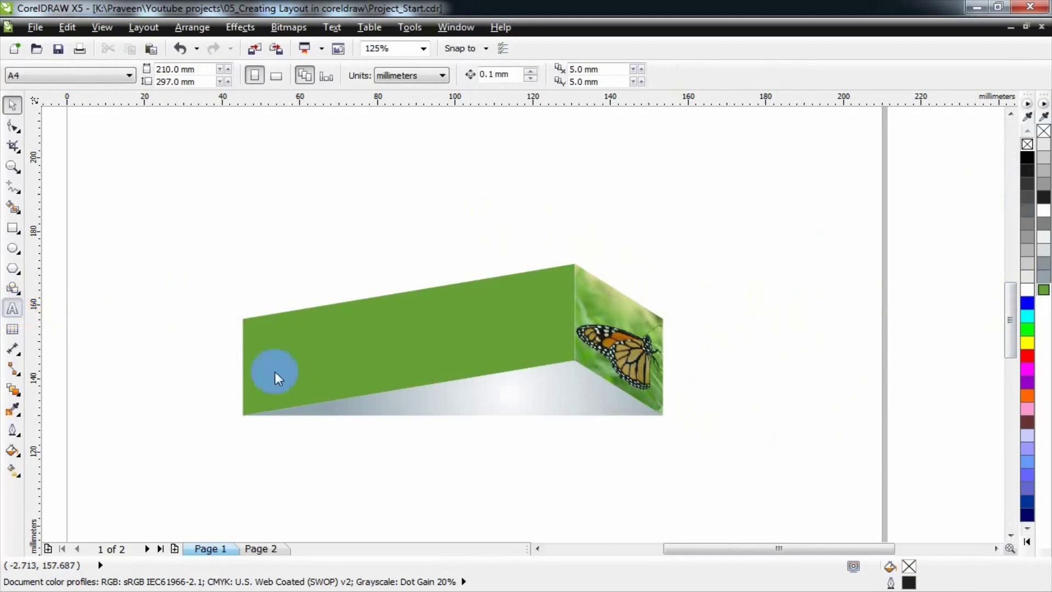
{"action": "left_click", "coordinate": [12, 104]}
{"action": "left_click", "coordinate": [12, 248]}
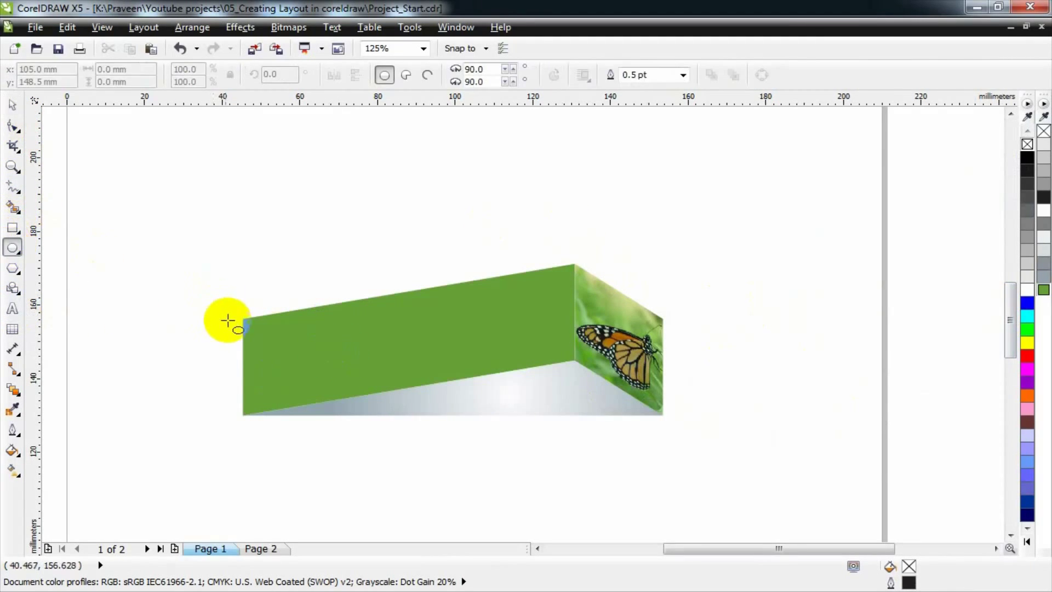
{"action": "left_click_drag", "start_coordinate": [244, 319], "coordinate": [322, 407]}
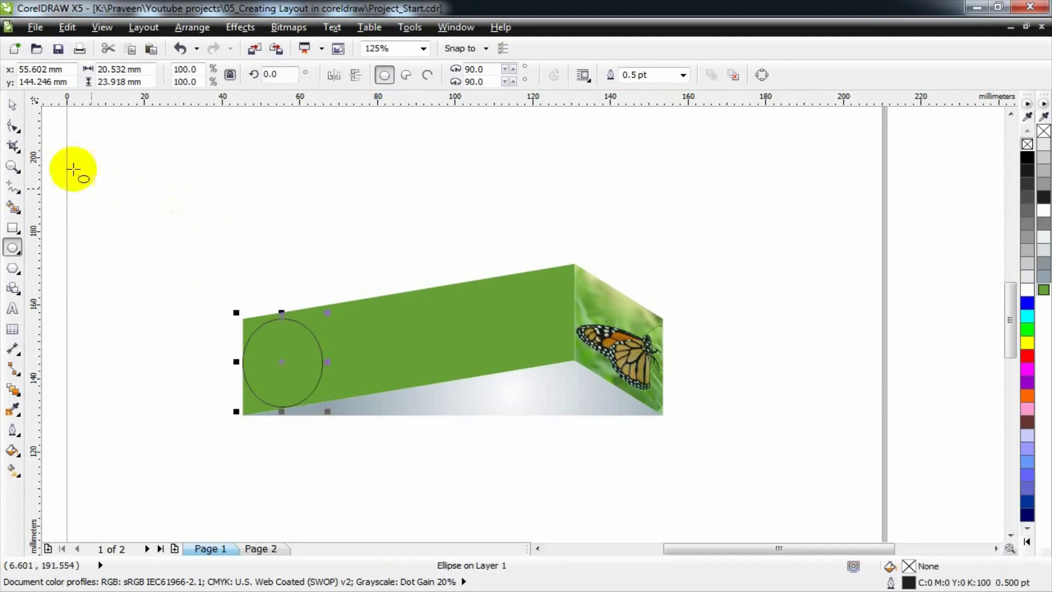
{"action": "left_click", "coordinate": [12, 104]}
{"action": "left_click_drag", "start_coordinate": [231, 313], "coordinate": [229, 305]}
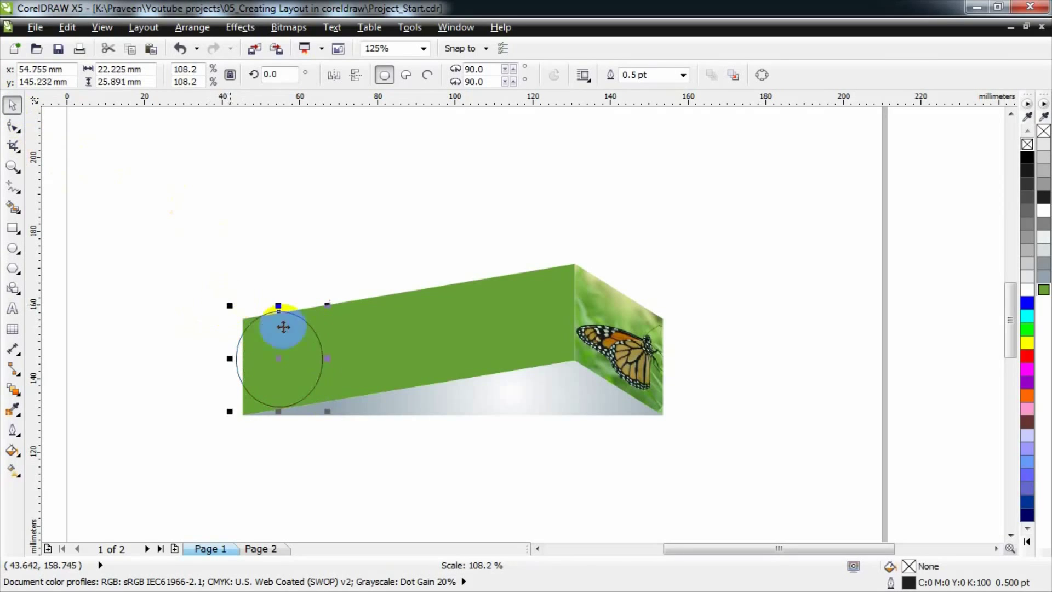
{"action": "left_click_drag", "start_coordinate": [282, 355], "coordinate": [247, 366]}
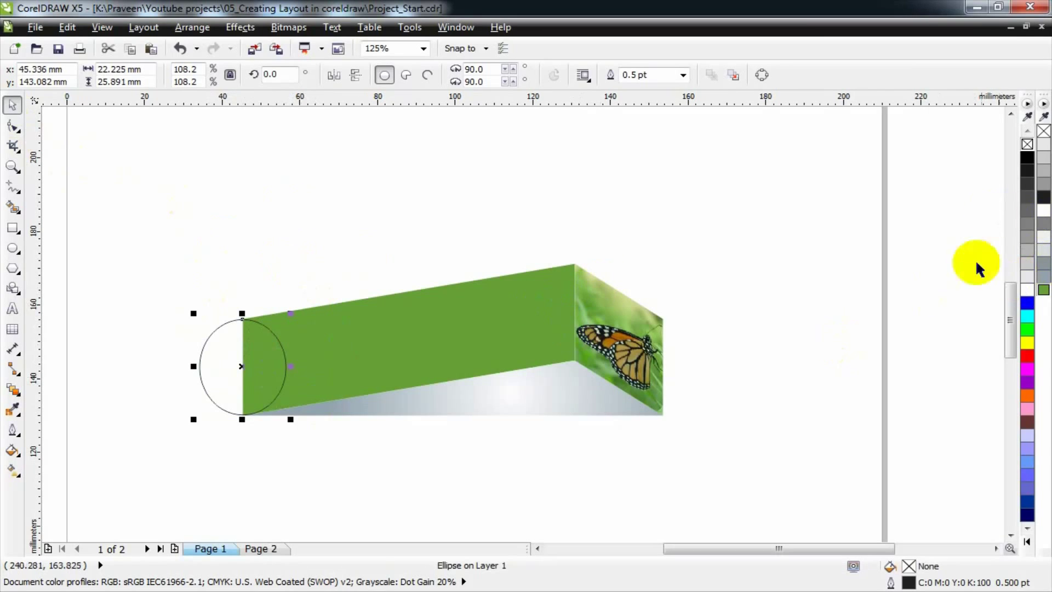
Step: Give the ellipse a linear fountain fill from the sampled green to black, and remove its outline
{"action": "left_click", "coordinate": [1041, 286]}
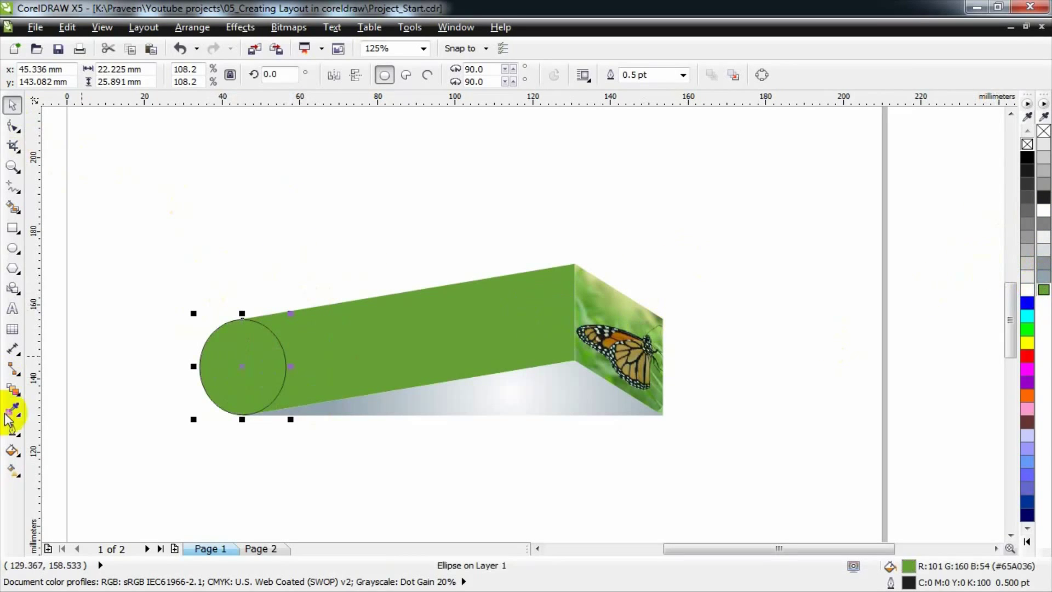
{"action": "left_click", "coordinate": [13, 469]}
{"action": "left_click", "coordinate": [90, 74]}
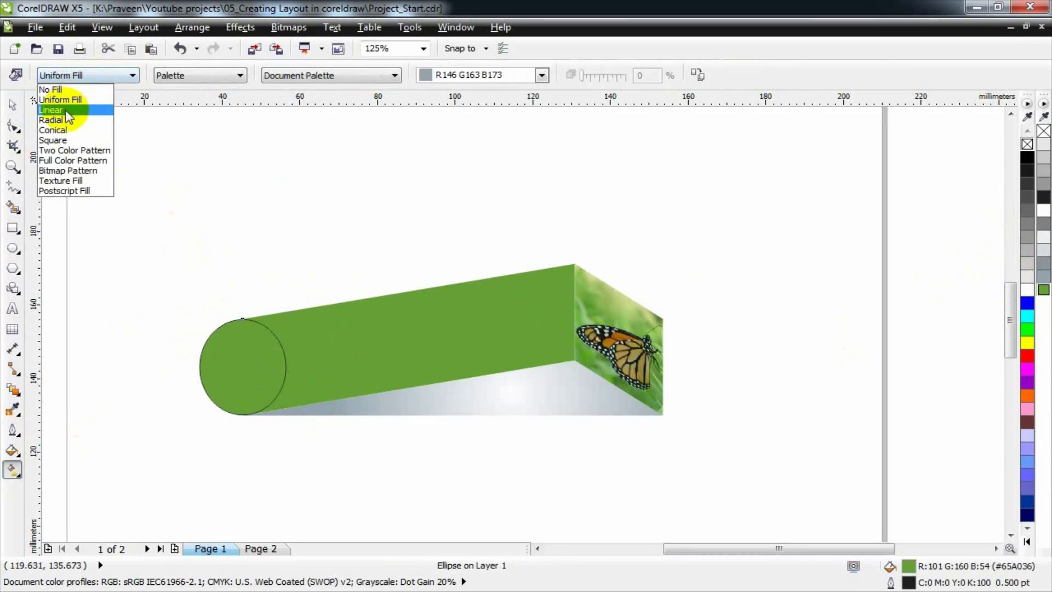
{"action": "left_click", "coordinate": [65, 108]}
{"action": "left_click", "coordinate": [211, 77]}
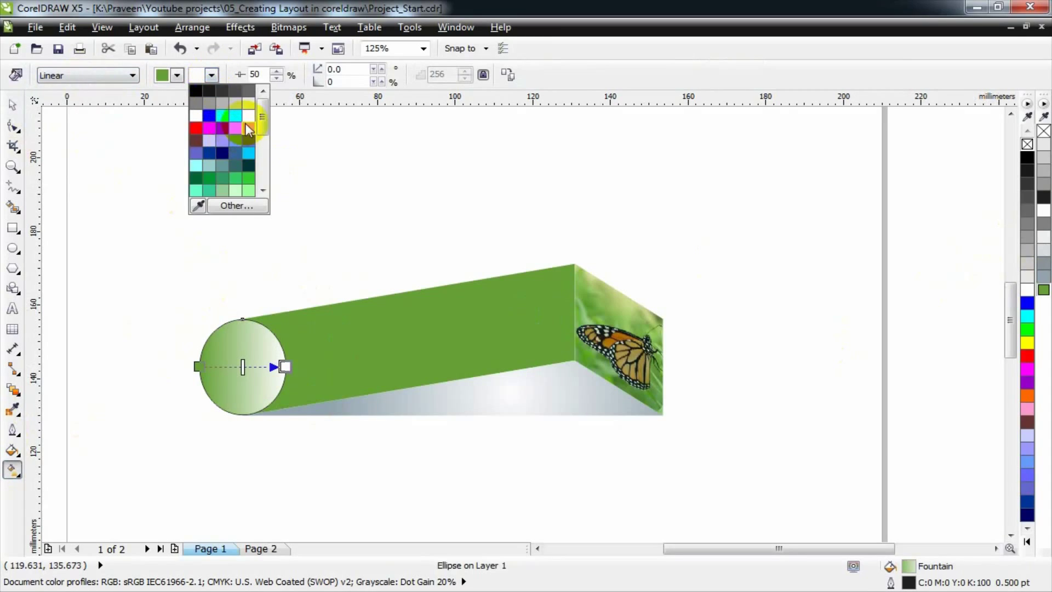
{"action": "left_click", "coordinate": [195, 91]}
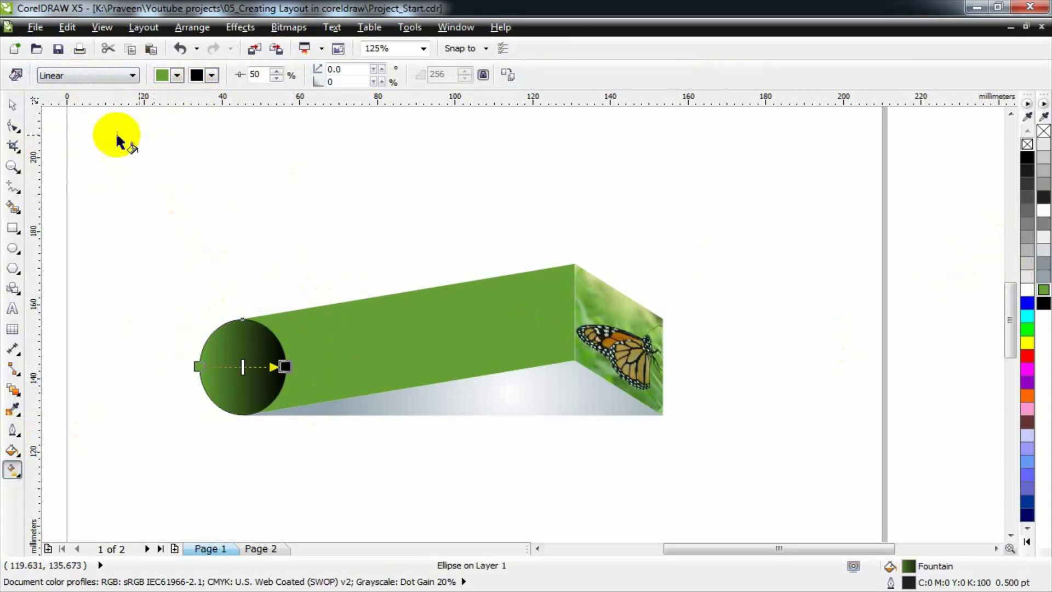
{"action": "left_click", "coordinate": [13, 107]}
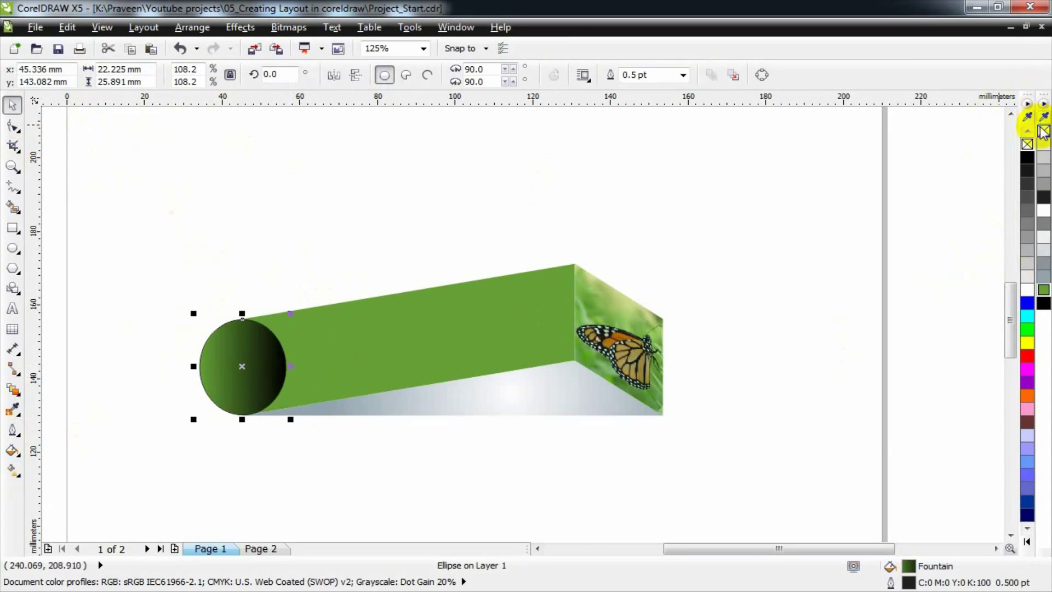
{"action": "left_click", "coordinate": [393, 201]}
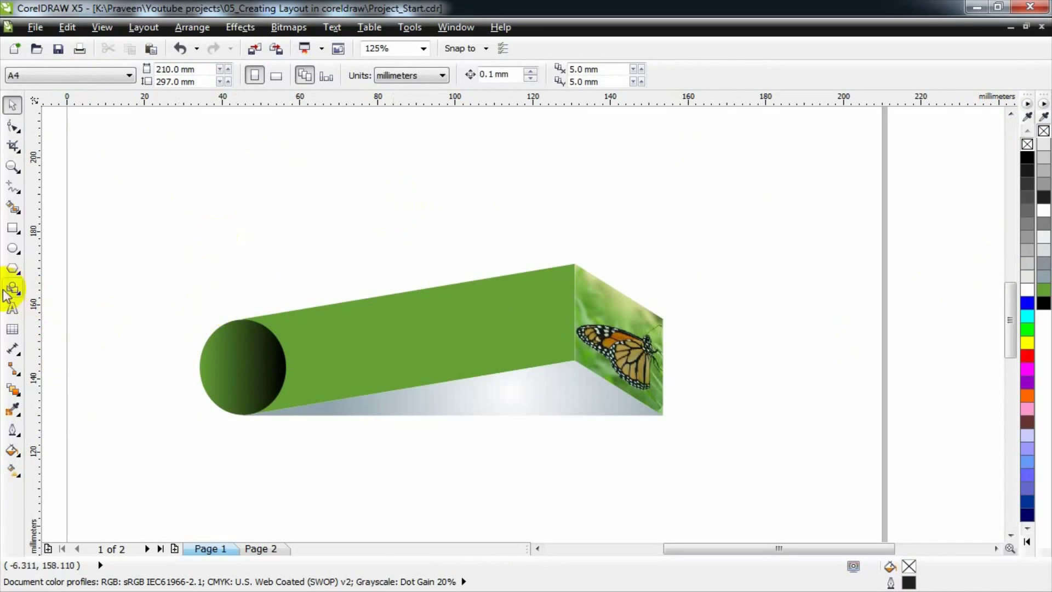
Step: Add the artistic text "1" above the front face and enlarge it to about 82 pt
{"action": "left_click", "coordinate": [13, 310]}
{"action": "left_click", "coordinate": [376, 246]}
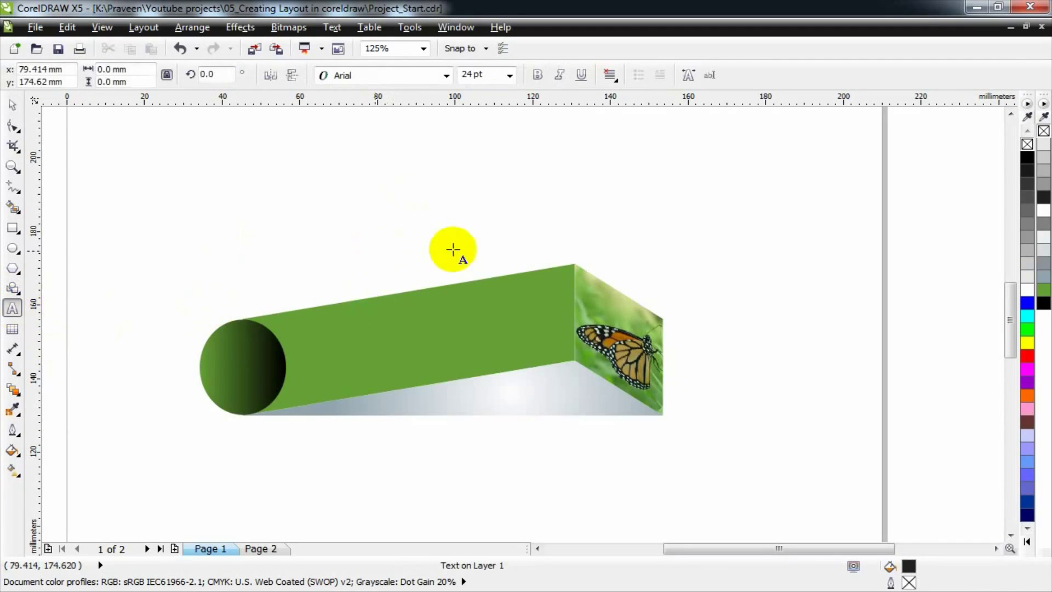
{"action": "type", "text": "1"}
{"action": "left_click", "coordinate": [20, 109]}
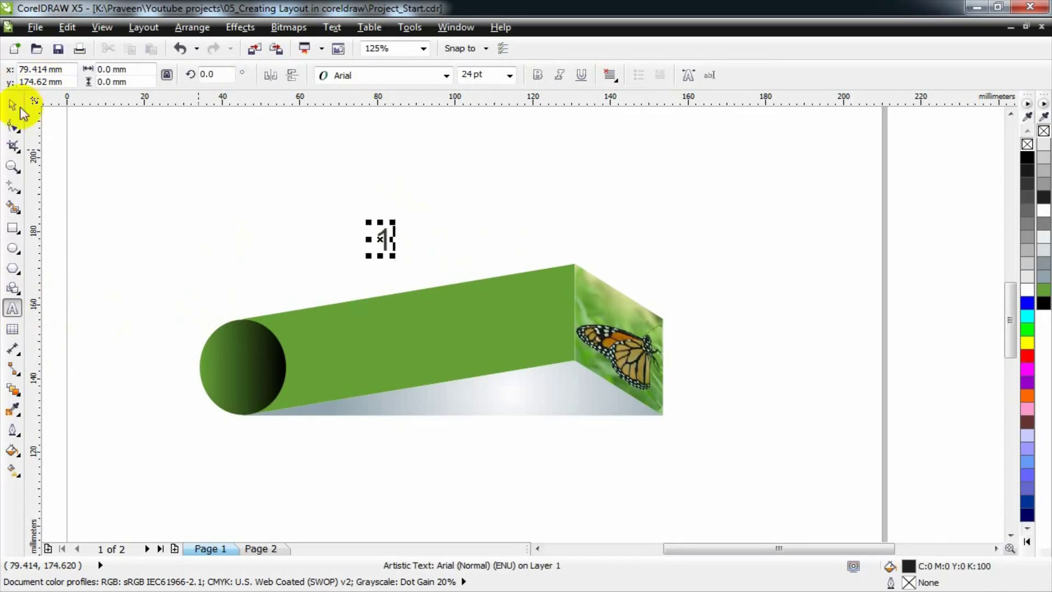
{"action": "left_click", "coordinate": [405, 251]}
{"action": "left_click_drag", "start_coordinate": [394, 254], "coordinate": [438, 308]}
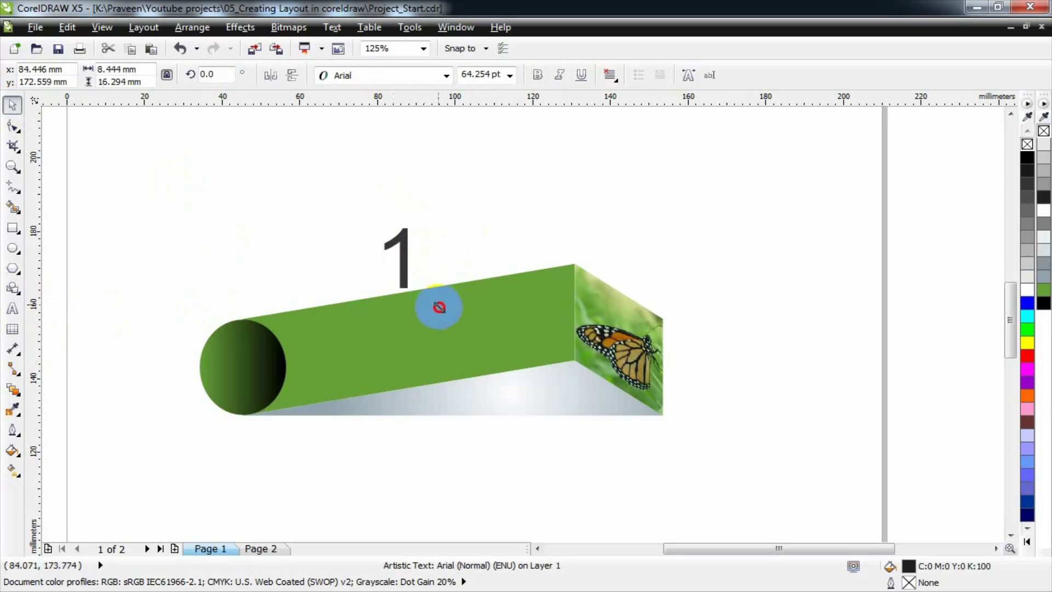
Step: Try the Calibri font on the number 1
{"action": "left_click", "coordinate": [448, 76]}
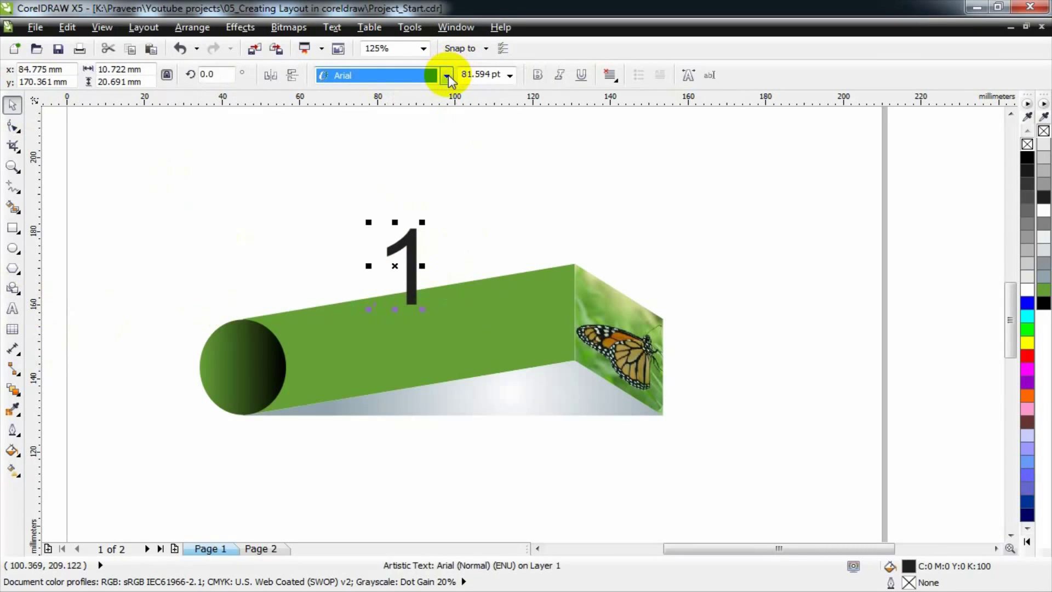
{"action": "type", "text": "Calibri"}
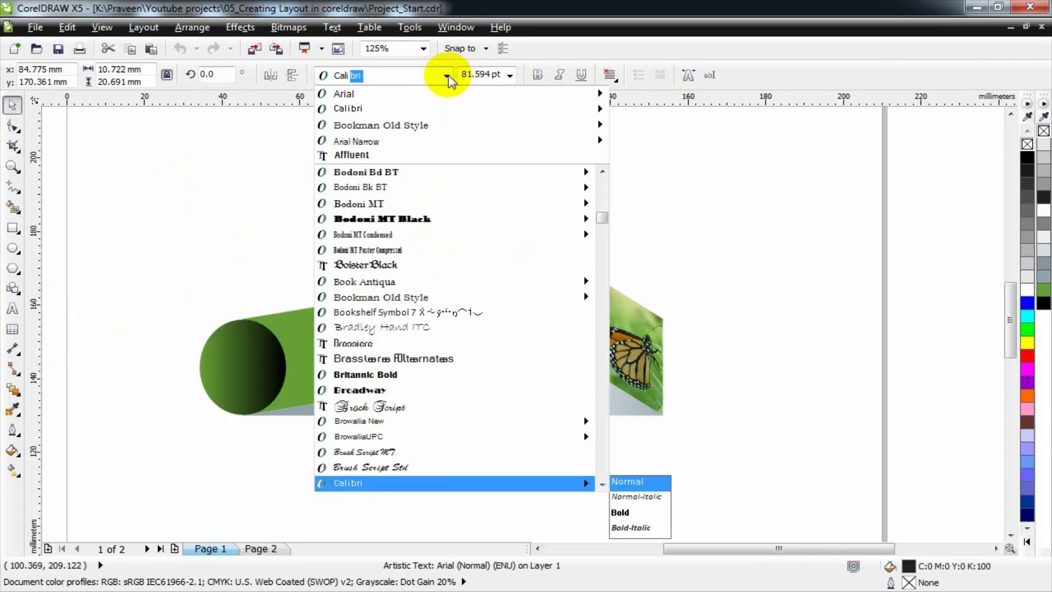
{"action": "key", "text": "Return"}
Step: Set the font of the number 1 to Impact
{"action": "left_click", "coordinate": [448, 76]}
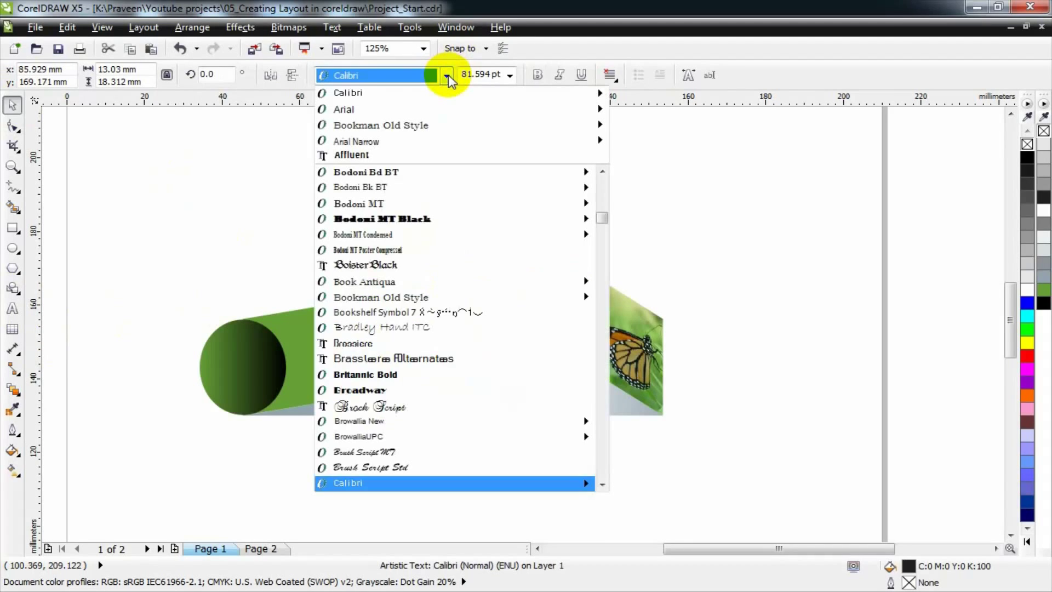
{"action": "type", "text": "Impact"}
{"action": "key", "text": "Return"}
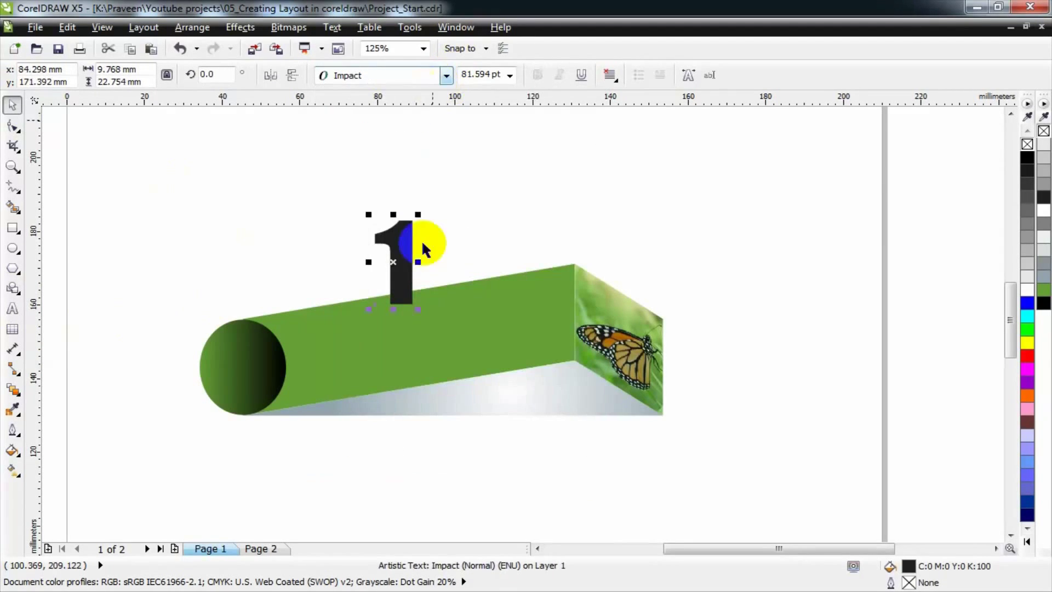
Step: Move the number 1 onto the round end, scale it down to about 64 pt and fill it white
{"action": "left_click_drag", "start_coordinate": [392, 260], "coordinate": [238, 383]}
{"action": "mouse_move", "coordinate": [264, 429]}
{"action": "left_mouse_down"}
{"action": "mouse_move", "coordinate": [246, 420]}
{"action": "mouse_move", "coordinate": [256, 414]}
{"action": "left_mouse_up"}
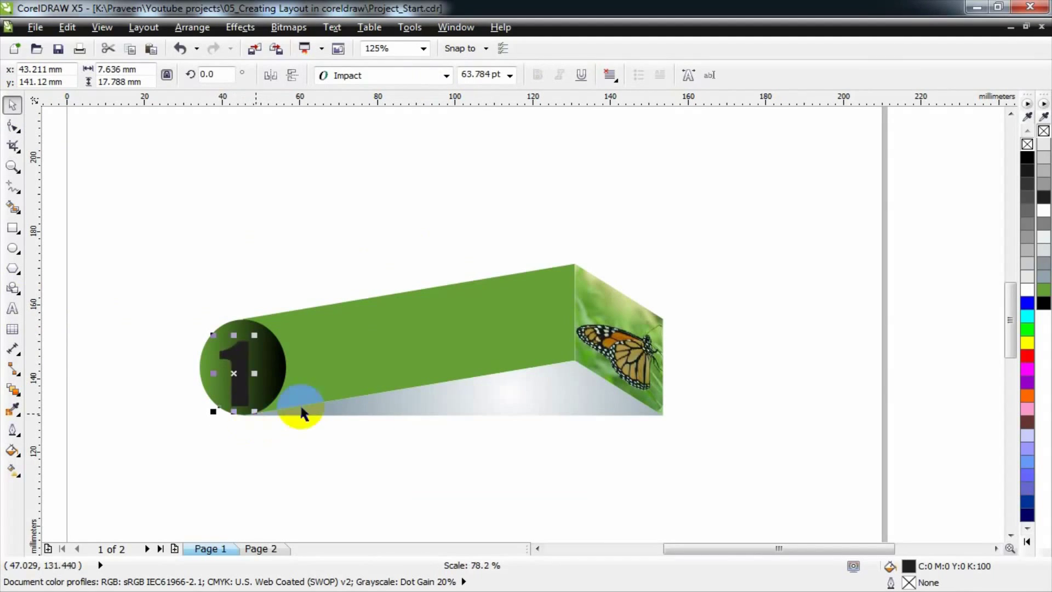
{"action": "left_click", "coordinate": [1025, 289]}
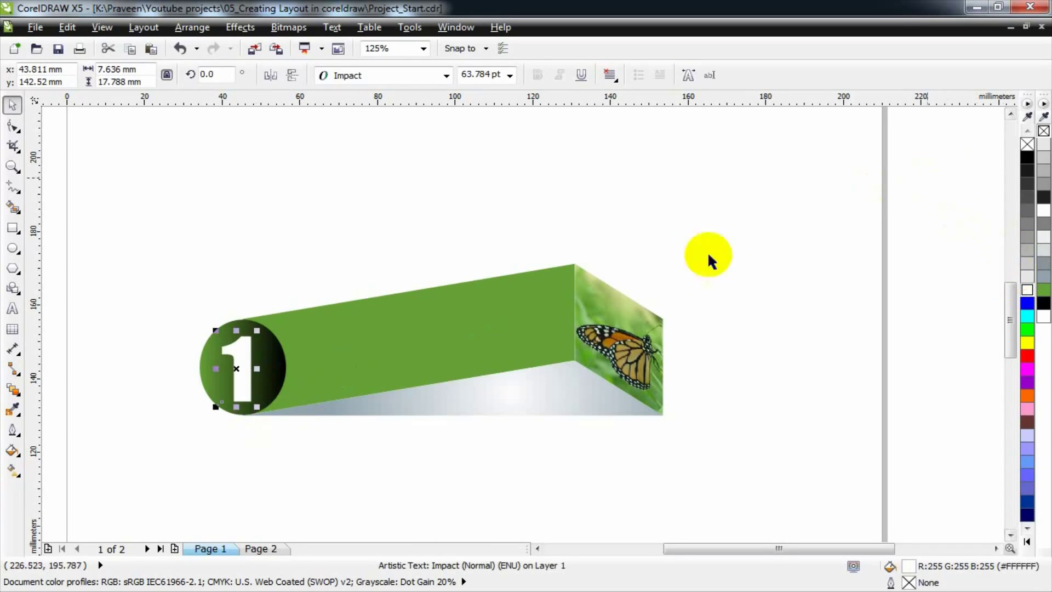
Step: Add a drop shadow to the number 1, offset about 1.3 mm to the right and 0.9 mm down
{"action": "left_click", "coordinate": [20, 392]}
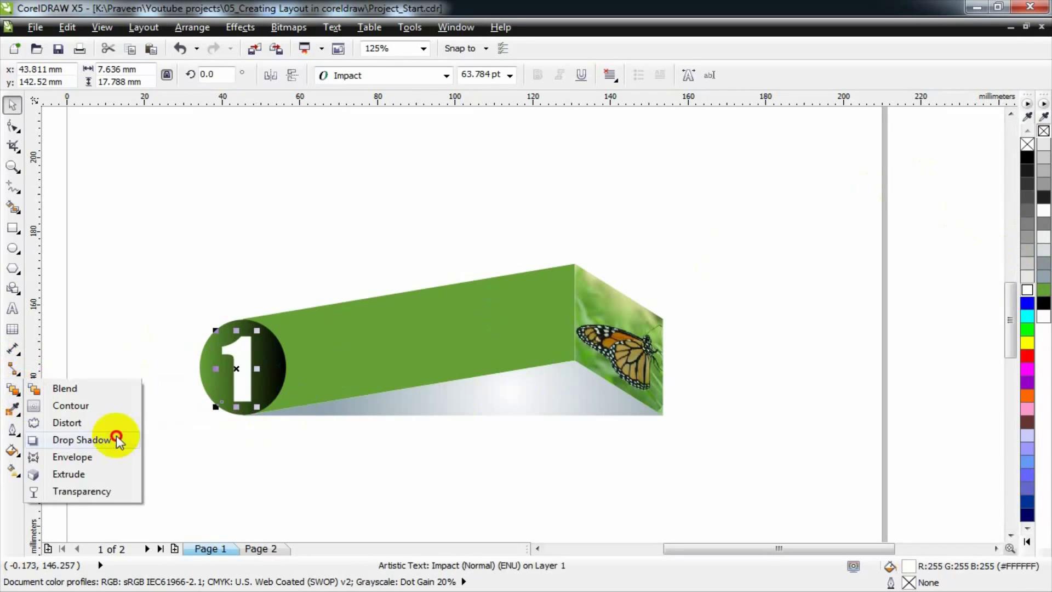
{"action": "left_click", "coordinate": [82, 439]}
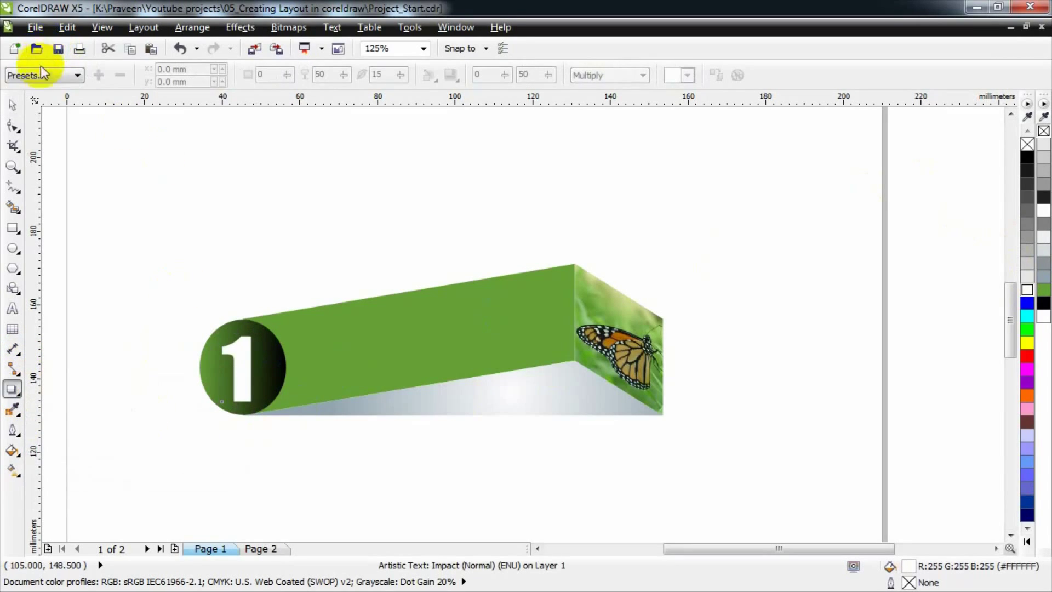
{"action": "left_click", "coordinate": [42, 75]}
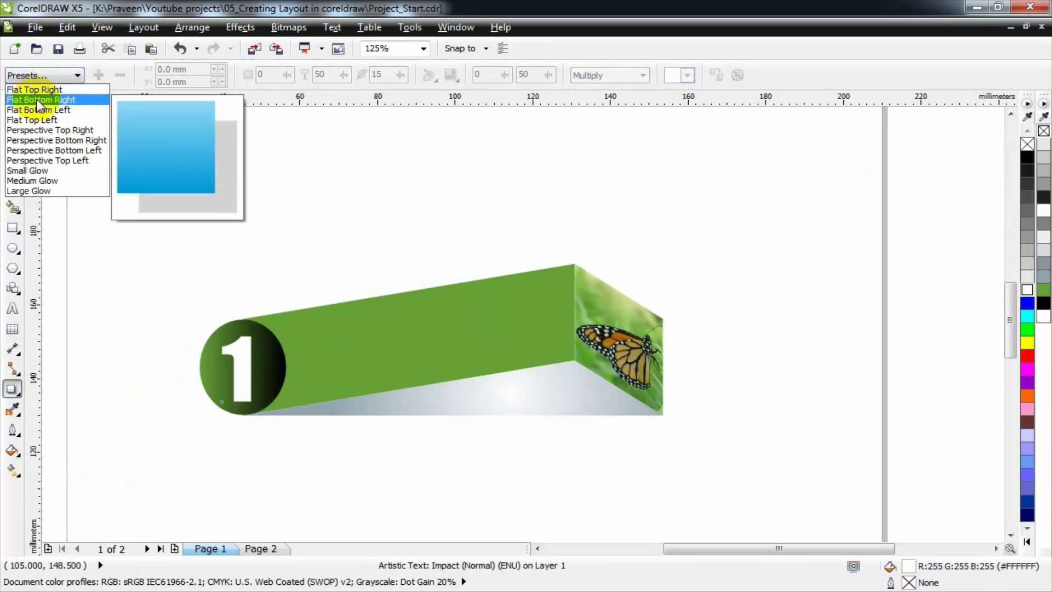
{"action": "left_click_drag", "start_coordinate": [236, 368], "coordinate": [257, 381]}
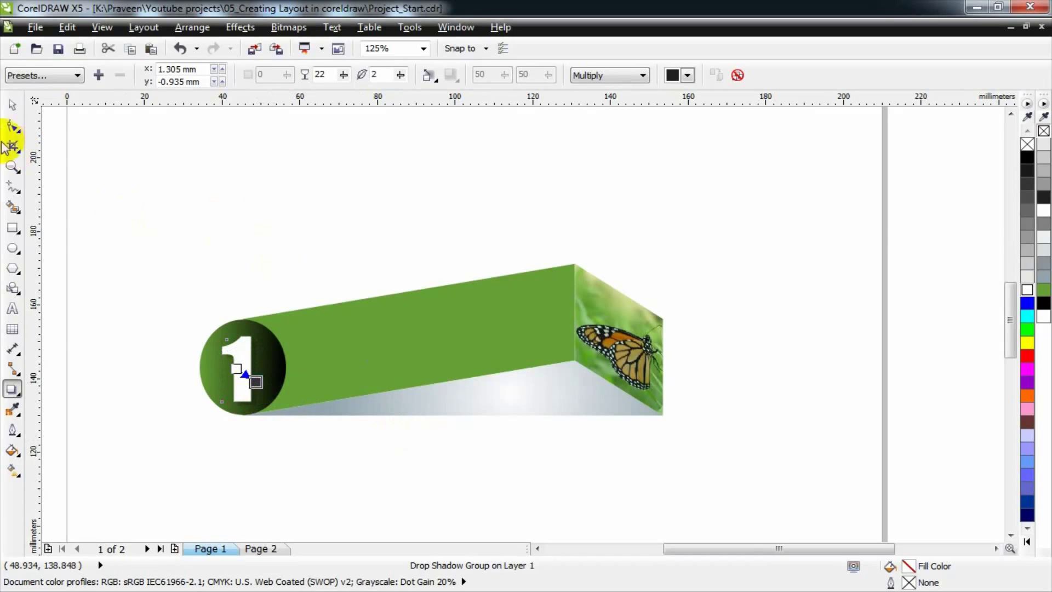
{"action": "left_click", "coordinate": [13, 109]}
{"action": "left_click", "coordinate": [371, 239]}
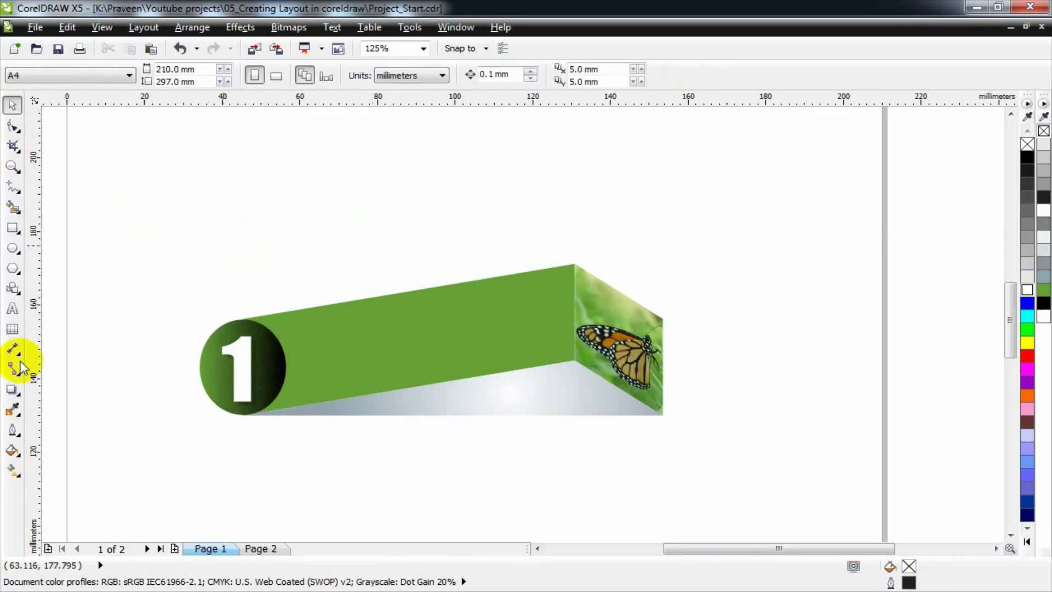
Step: Add the artistic text "Sample Text" in the empty area above the box
{"action": "left_click", "coordinate": [13, 310]}
{"action": "left_click", "coordinate": [314, 161]}
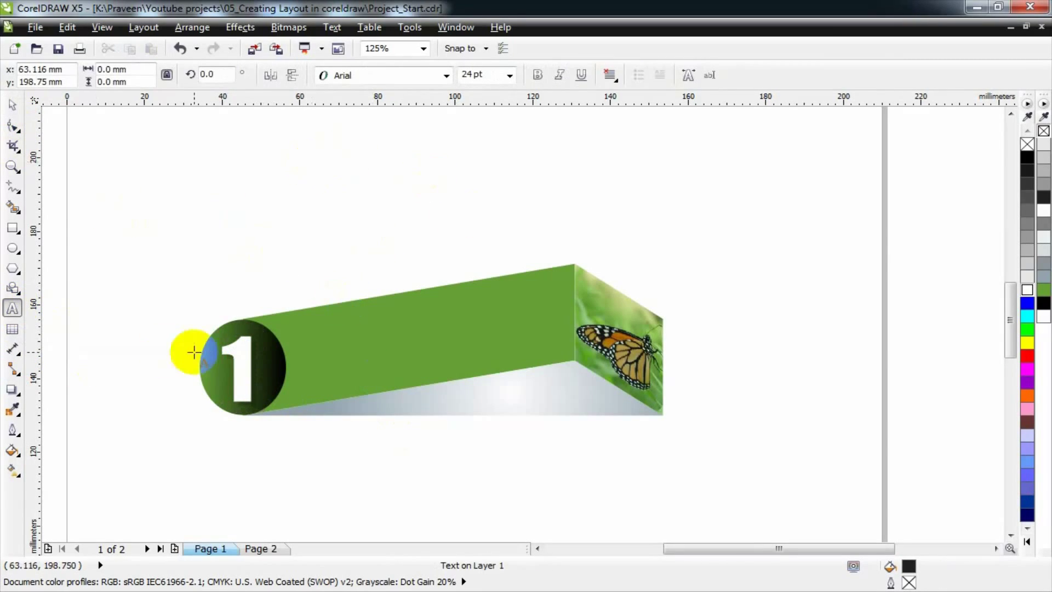
{"action": "type", "text": "Sample Text"}
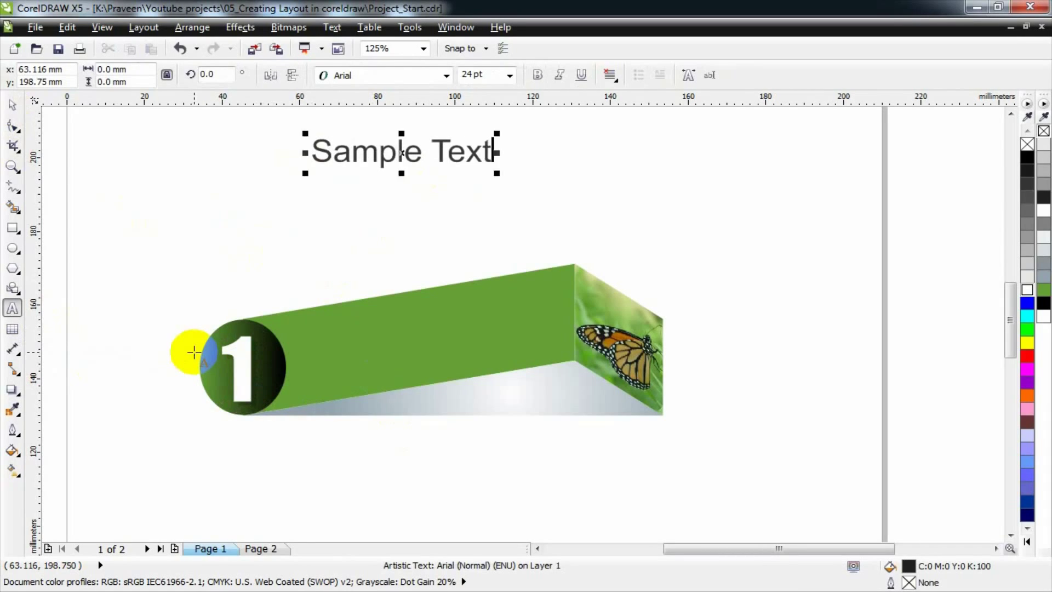
Step: Copy the phrase "Sample Text" and paste it repeatedly on the same line until it appears five times
{"action": "key", "text": "ctrl+a"}
{"action": "key", "text": "Right"}
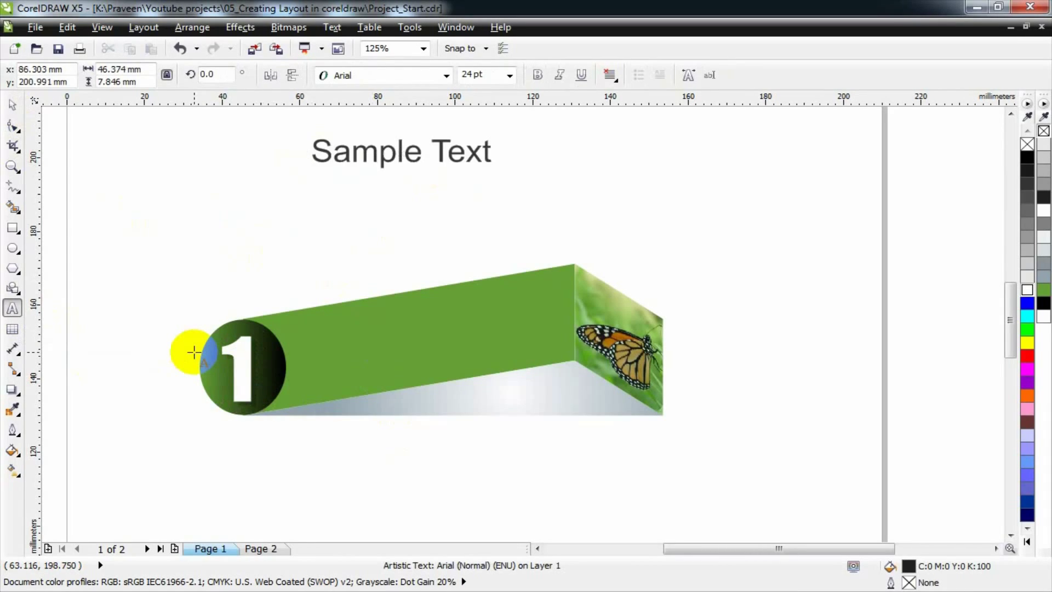
{"action": "key", "text": "ctrl+a"}
{"action": "key", "text": "ctrl+c"}
{"action": "key", "text": "End"}
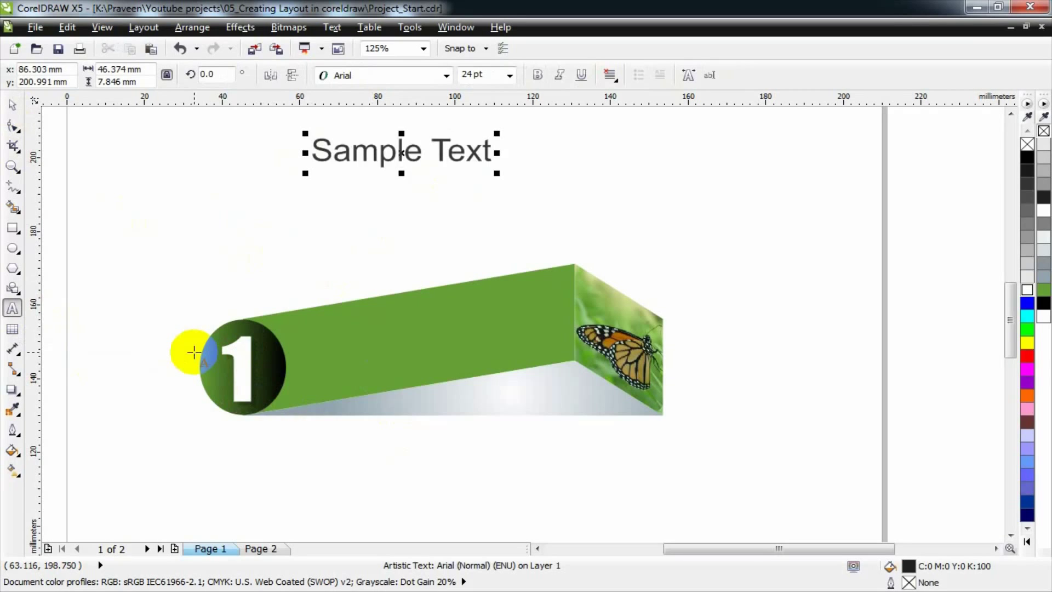
{"action": "key", "text": "ctrl+v"}
{"action": "key", "text": "ctrl+v"}
{"action": "key", "text": "ctrl+v"}
{"action": "key", "text": "ctrl+space"}
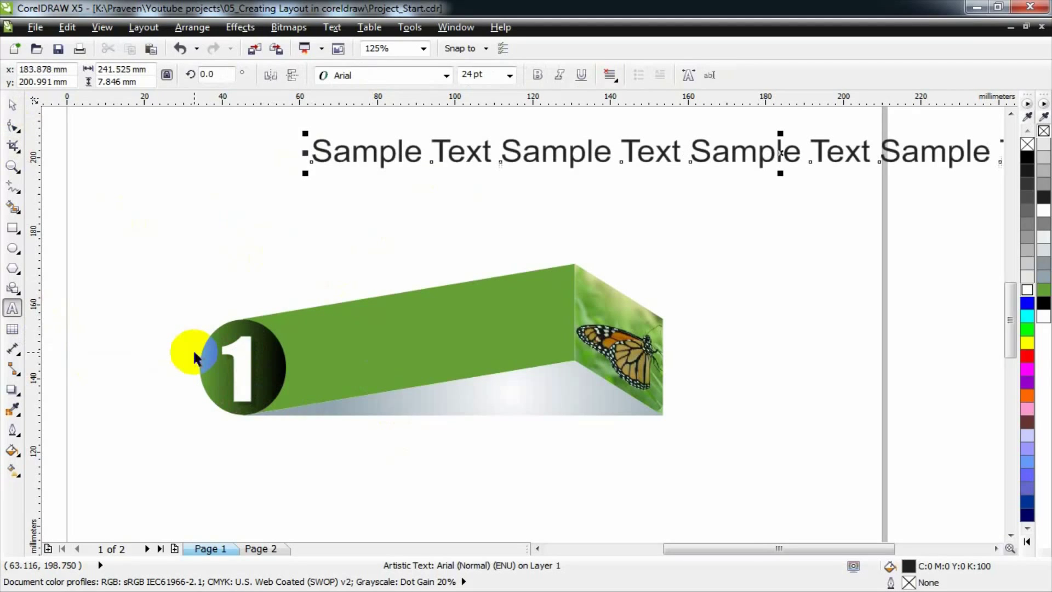
Step: Set the sample text to 14 pt, move it to the upper left of the page and convert it to paragraph text
{"action": "left_click", "coordinate": [478, 74]}
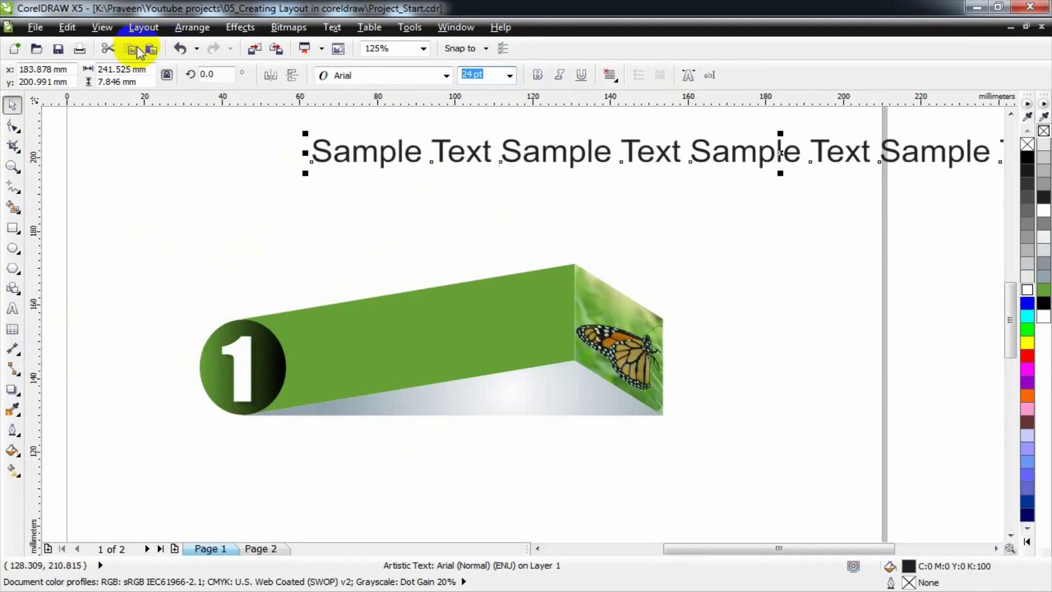
{"action": "type", "text": "14"}
{"action": "key", "text": "Return"}
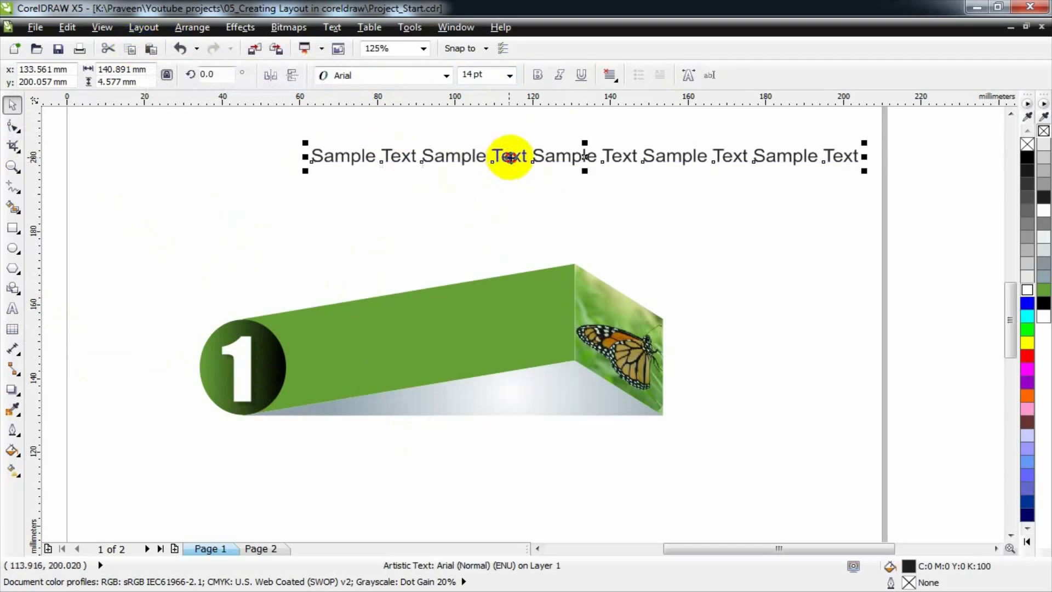
{"action": "left_click_drag", "start_coordinate": [510, 157], "coordinate": [332, 145]}
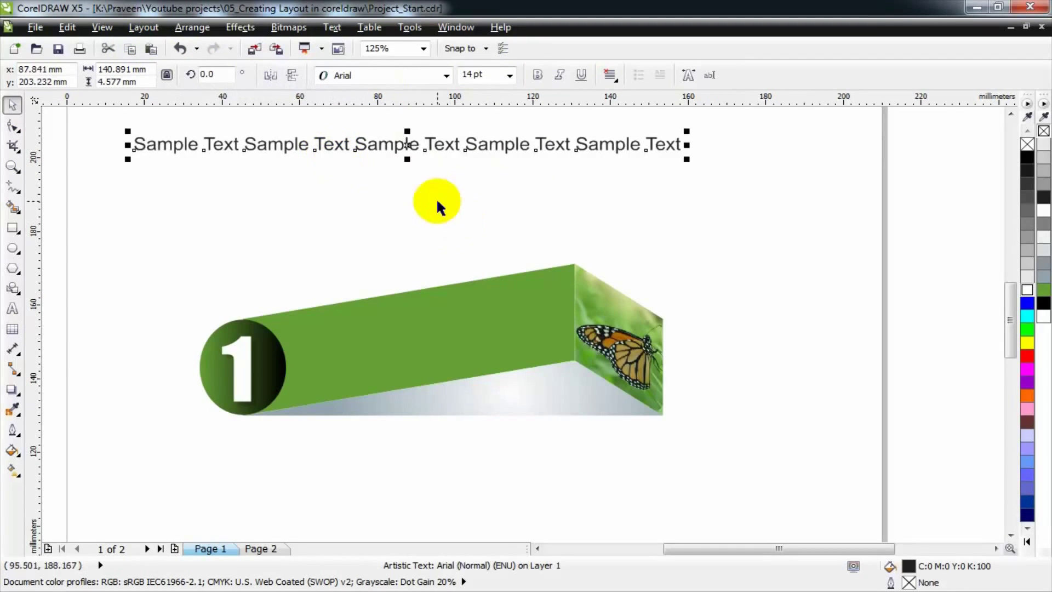
{"action": "key", "text": "ctrl+F8"}
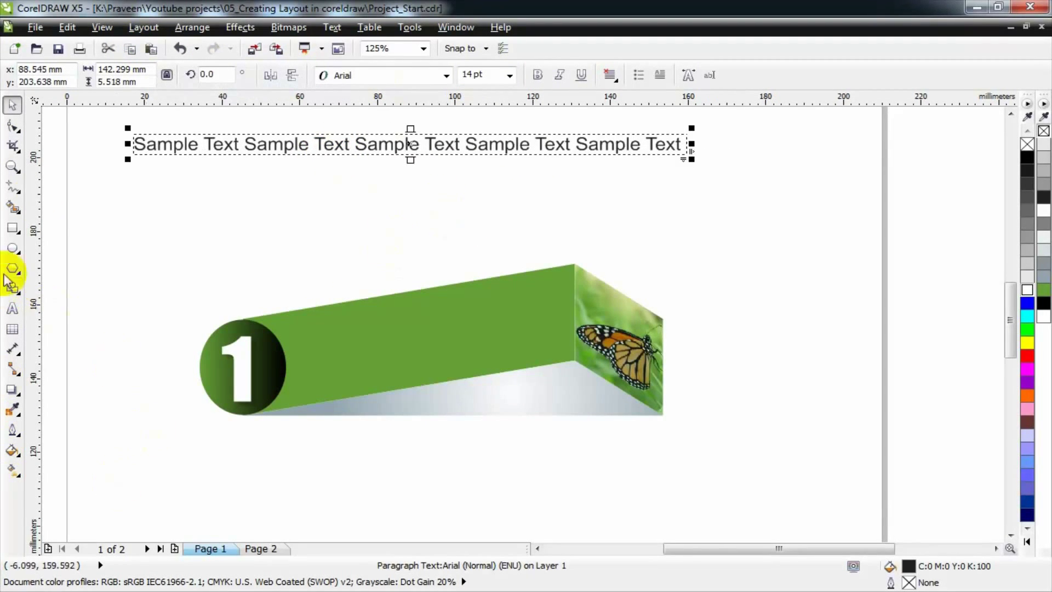
Step: Set the font size of the whole sample text paragraph to 11 pt
{"action": "left_click", "coordinate": [19, 311]}
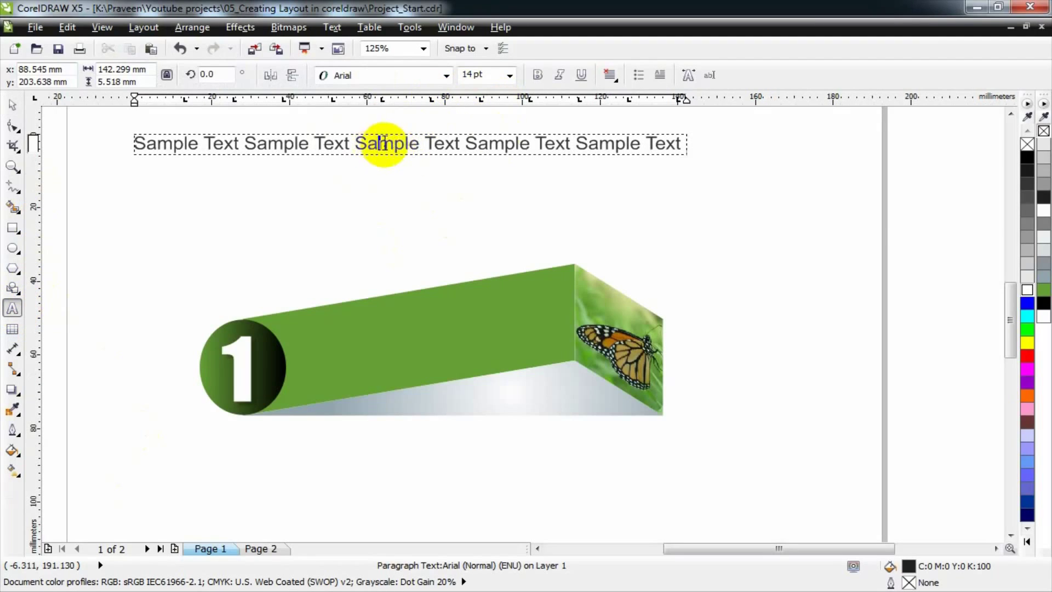
{"action": "key", "text": "ctrl+a"}
{"action": "left_click", "coordinate": [490, 75]}
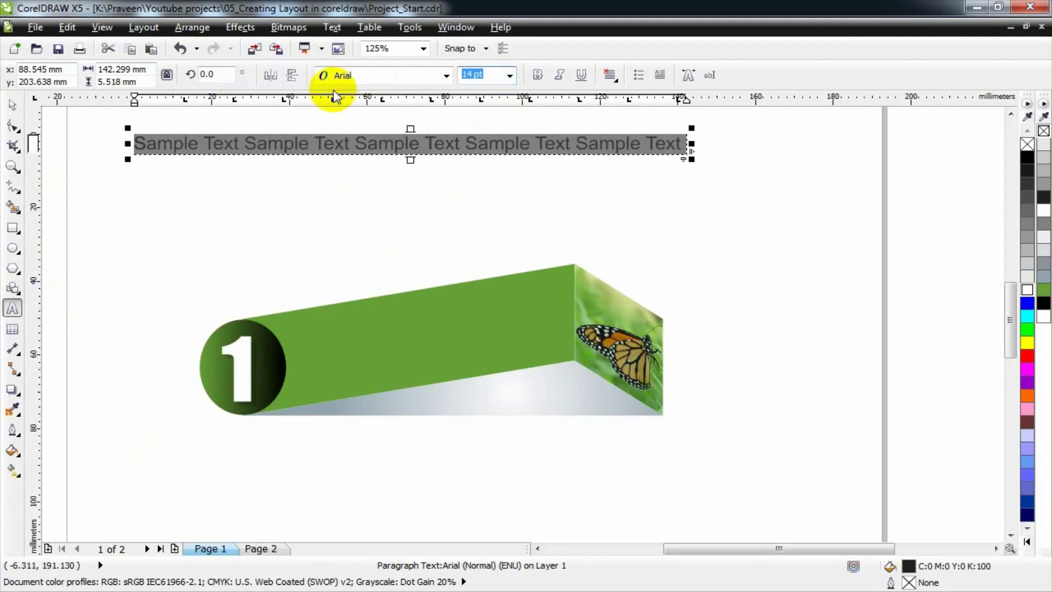
{"action": "type", "text": "11"}
{"action": "key", "text": "Return"}
{"action": "key", "text": "Right"}
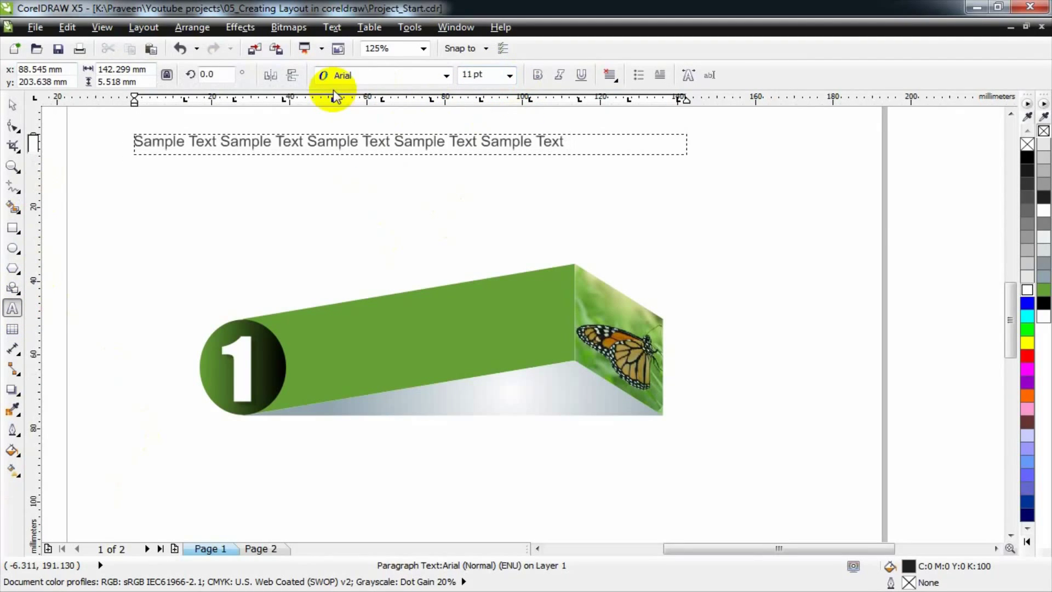
Step: Paste more sample text into the paragraph, lengthen its frame to about 32 mm and set all the text to 11 pt
{"action": "key", "text": "ctrl+v"}
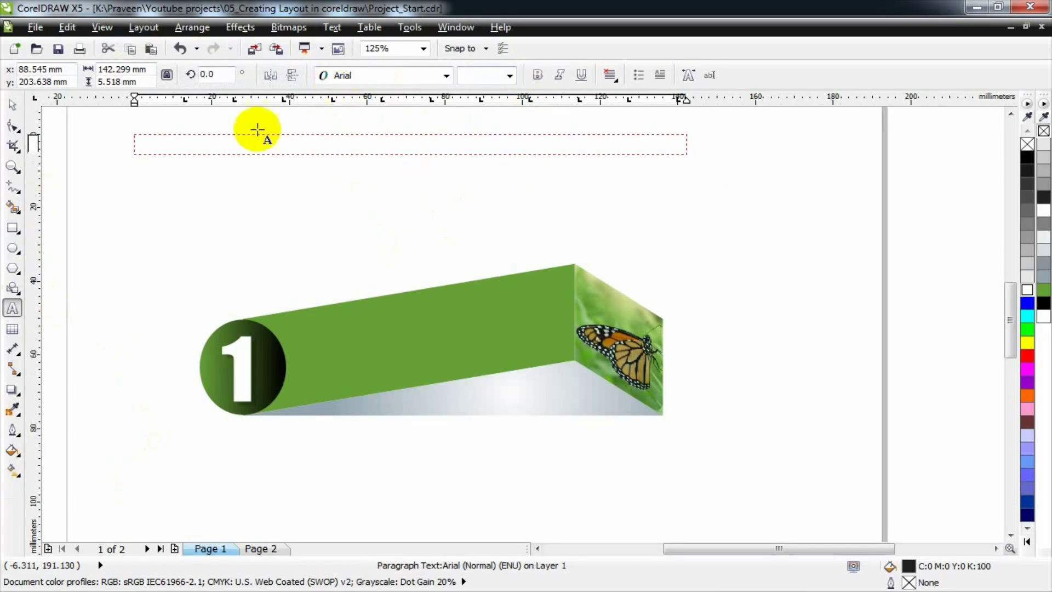
{"action": "left_click", "coordinate": [235, 141]}
{"action": "left_click_drag", "start_coordinate": [409, 162], "coordinate": [411, 253]}
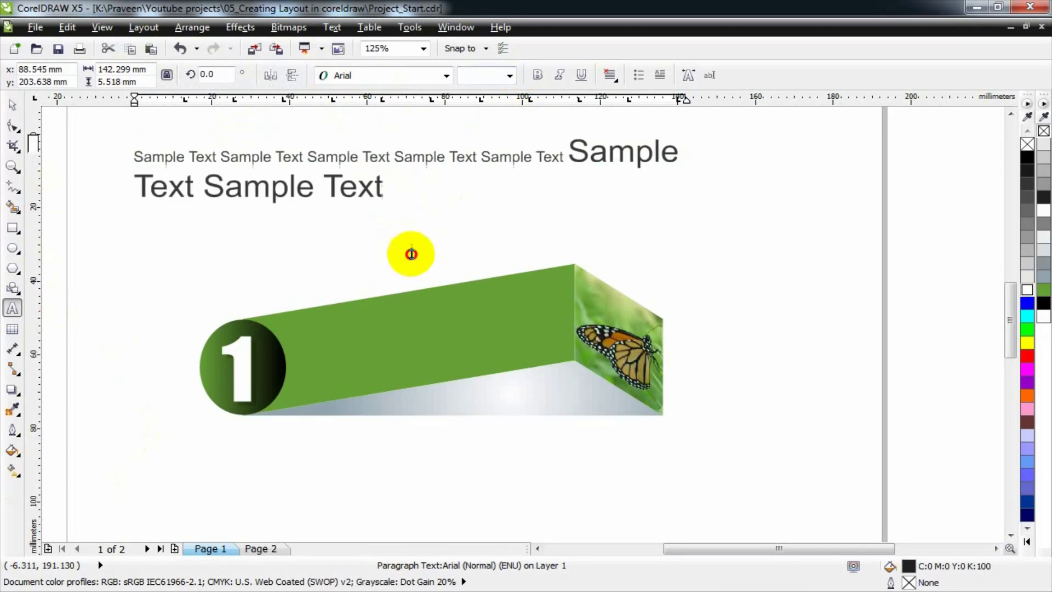
{"action": "left_click", "coordinate": [481, 71]}
{"action": "type", "text": "11"}
{"action": "key", "text": "Return"}
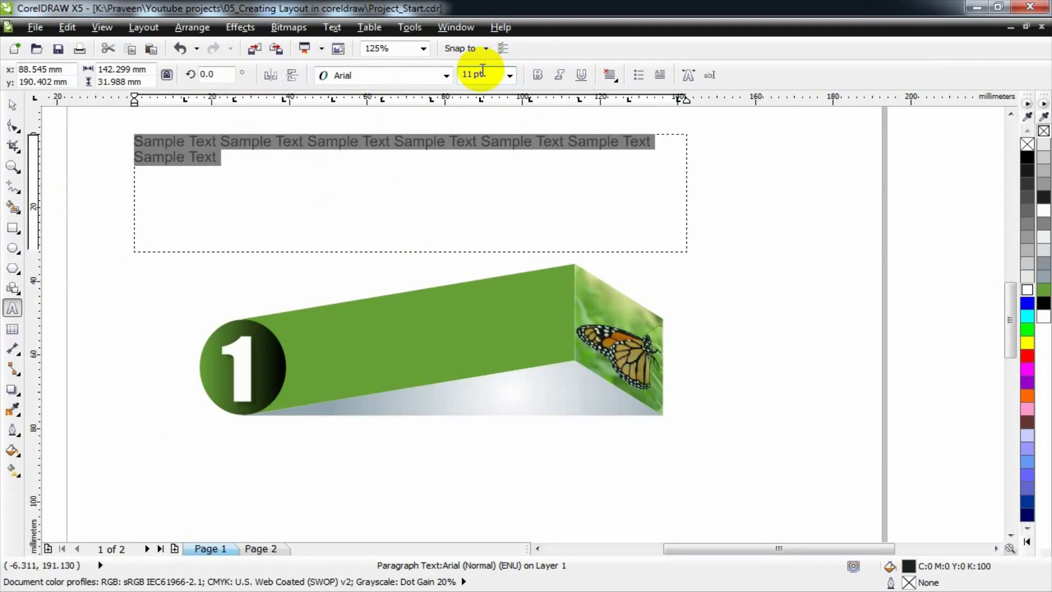
Step: Extend the paragraph to five lines by pasting further copies of the sample text at its end
{"action": "key", "text": "Right"}
{"action": "key", "text": "ctrl+v"}
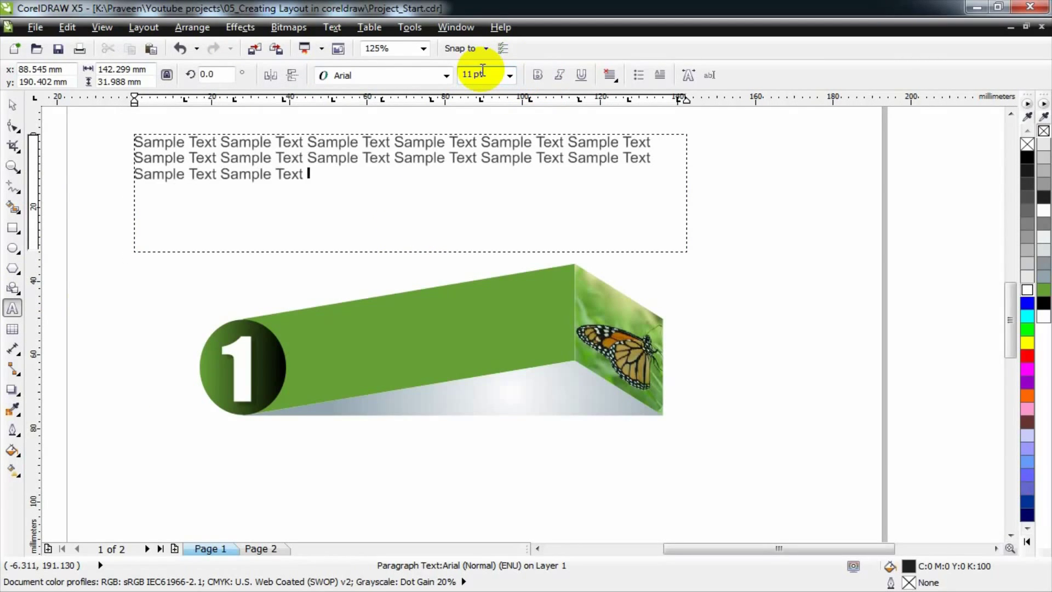
{"action": "key", "text": "ctrl+v"}
{"action": "key", "text": "ctrl+v"}
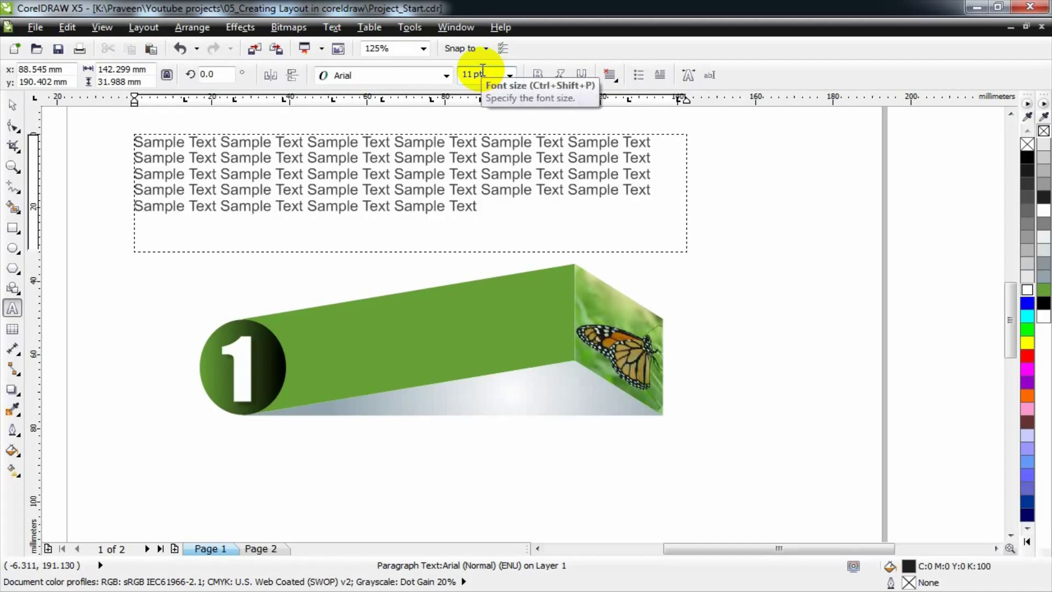
{"action": "key", "text": "ctrl+space"}
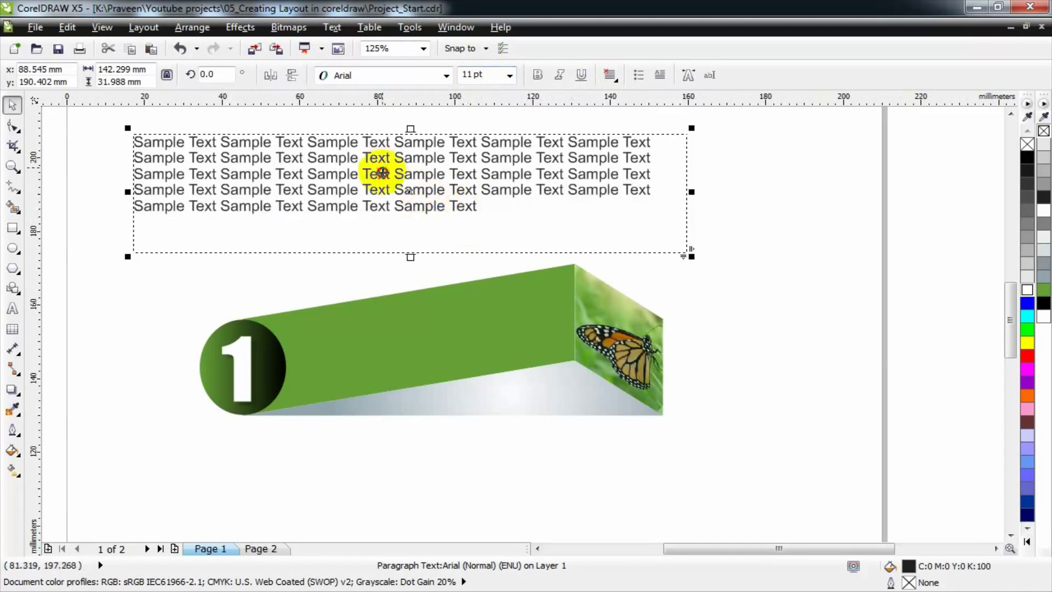
Step: Move the text frame onto the green face and narrow it to about 70 mm, undoing the accidental shift of the gray shape
{"action": "left_click_drag", "start_coordinate": [381, 173], "coordinate": [542, 352]}
{"action": "left_click_drag", "start_coordinate": [848, 376], "coordinate": [575, 342]}
{"action": "left_click", "coordinate": [515, 365]}
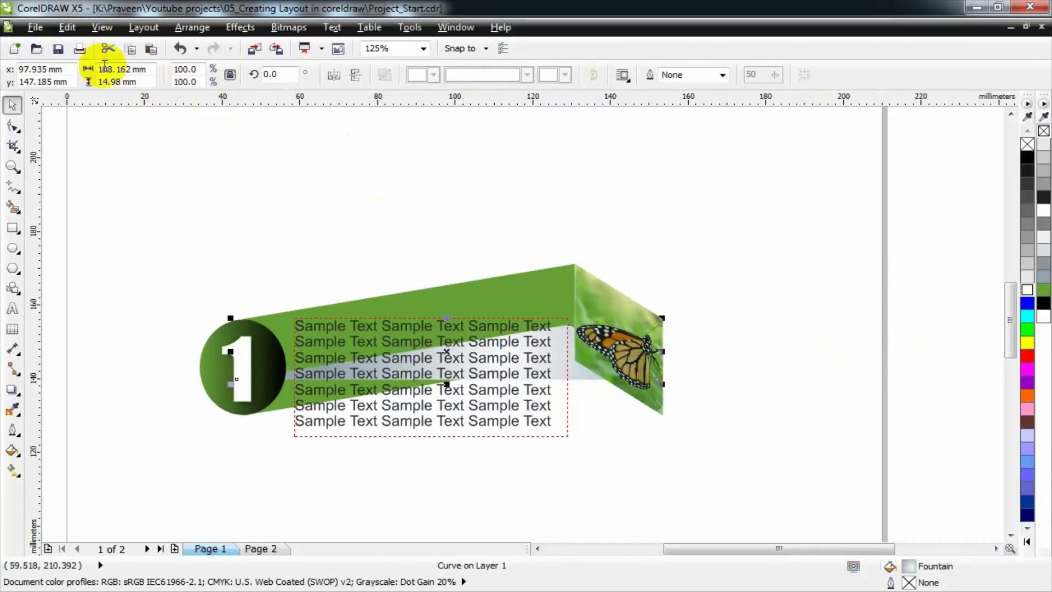
{"action": "left_click", "coordinate": [180, 48]}
Step: Skew the text frame vertically by about 9.8° so its lines follow the slope of the green face
{"action": "left_click", "coordinate": [459, 353]}
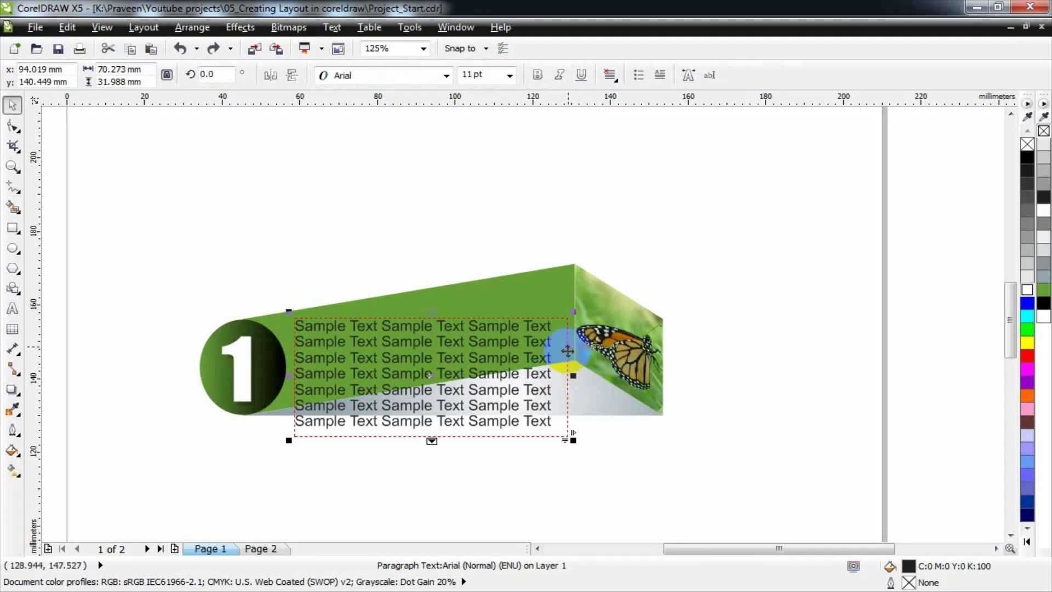
{"action": "left_click", "coordinate": [570, 371]}
{"action": "left_click_drag", "start_coordinate": [571, 374], "coordinate": [569, 330]}
{"action": "left_click", "coordinate": [541, 505]}
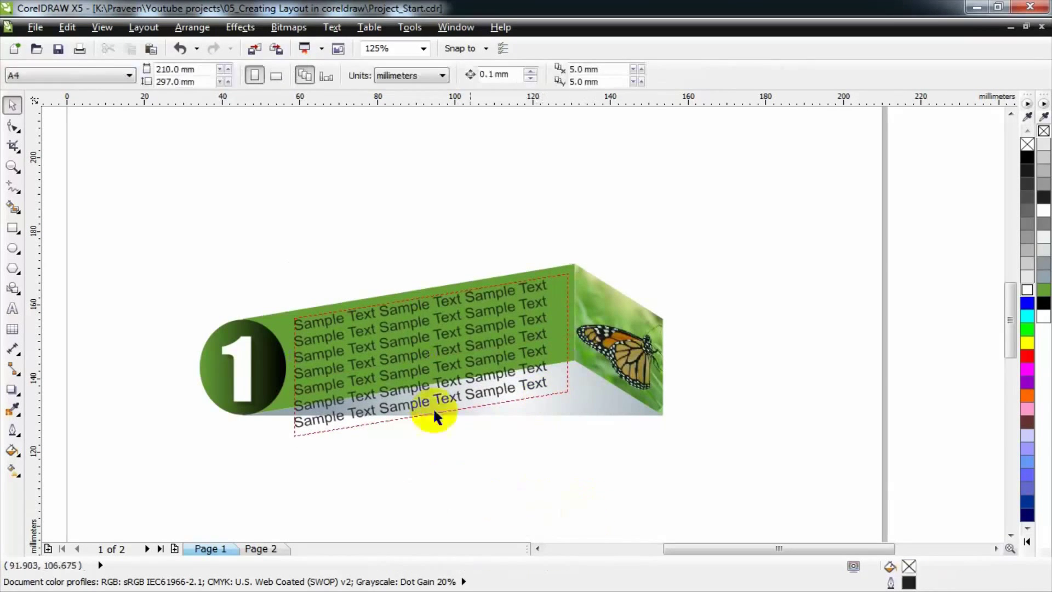
Step: Delete the surplus sample text running below the green face and end the paragraph with a period
{"action": "double_click", "coordinate": [394, 387]}
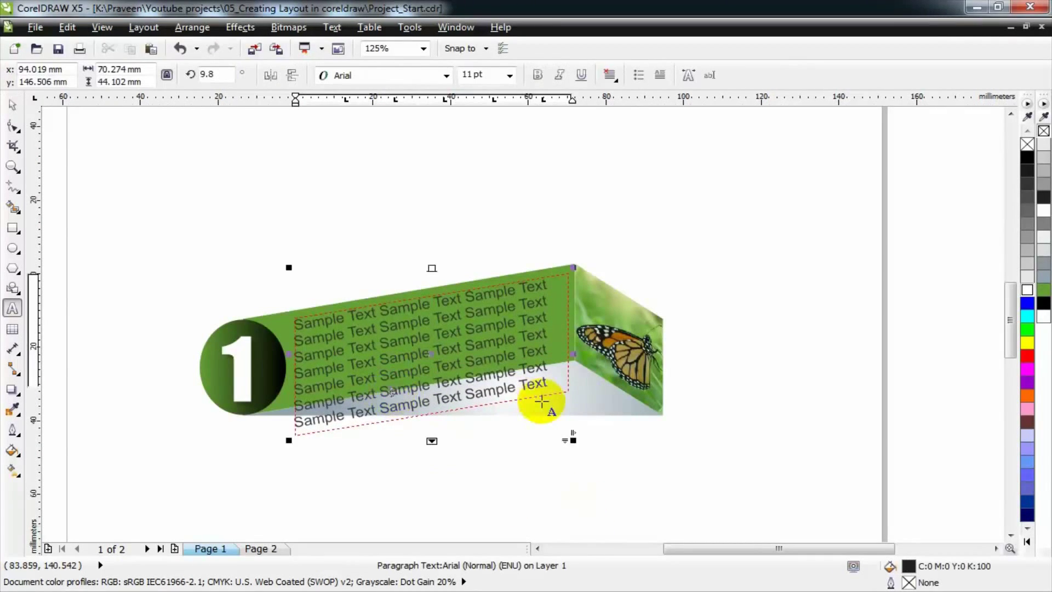
{"action": "key", "text": "shift+Down"}
{"action": "key", "text": "shift+Down"}
{"action": "key", "text": "shift+Up"}
{"action": "key", "text": "shift+Up"}
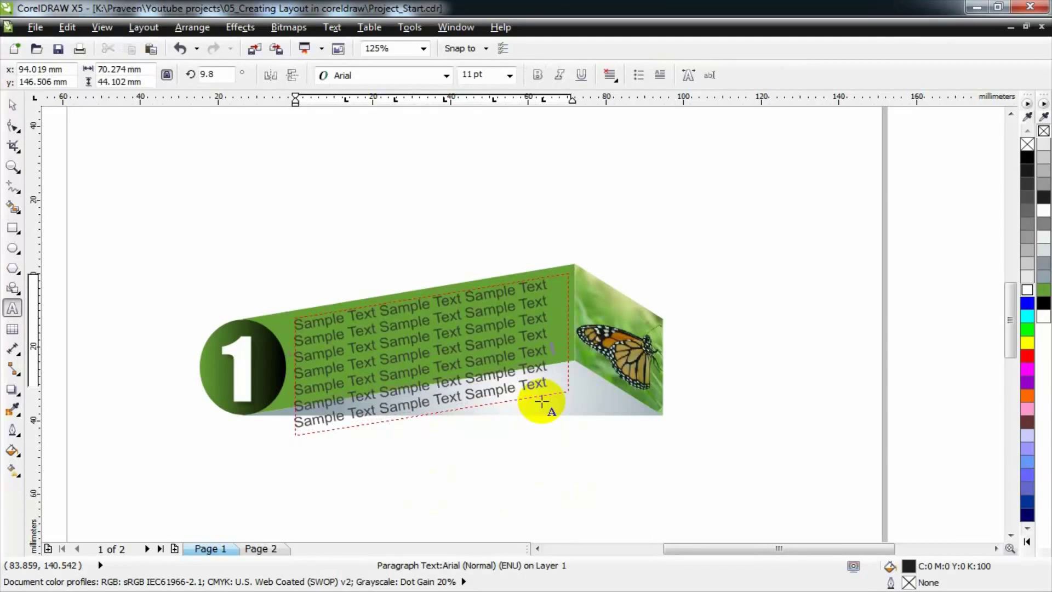
{"action": "key", "text": "shift+Down"}
{"action": "key", "text": "shift+Down"}
{"action": "key", "text": "Delete"}
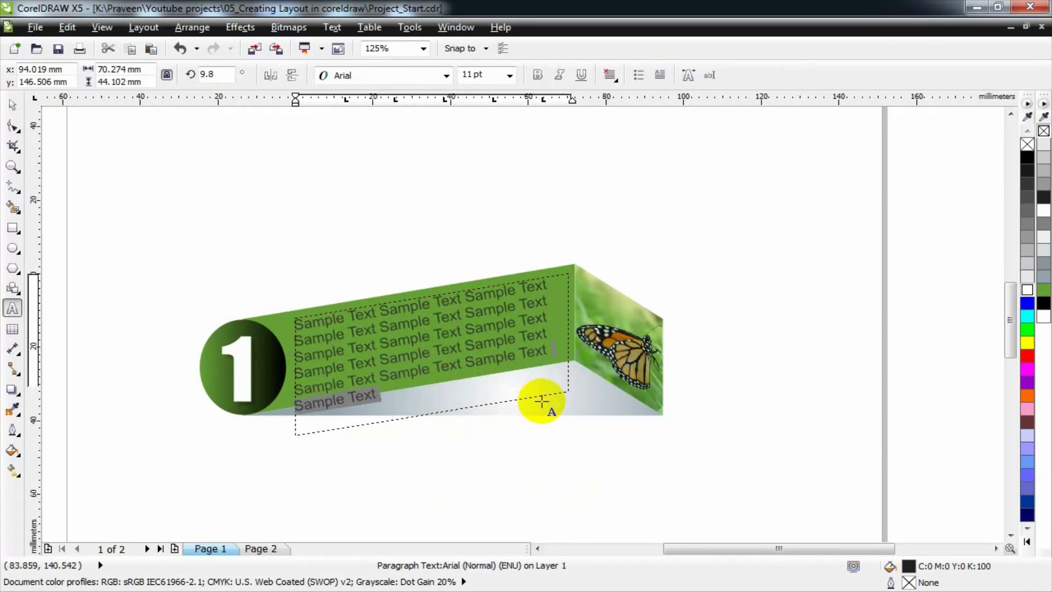
{"action": "key", "text": "Delete"}
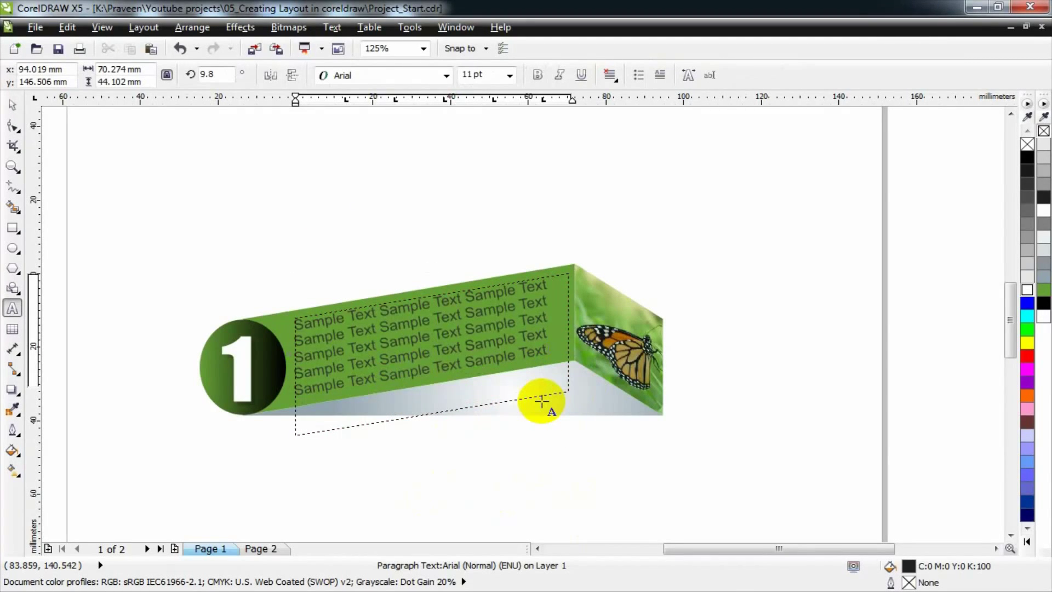
{"action": "key", "text": "Escape"}
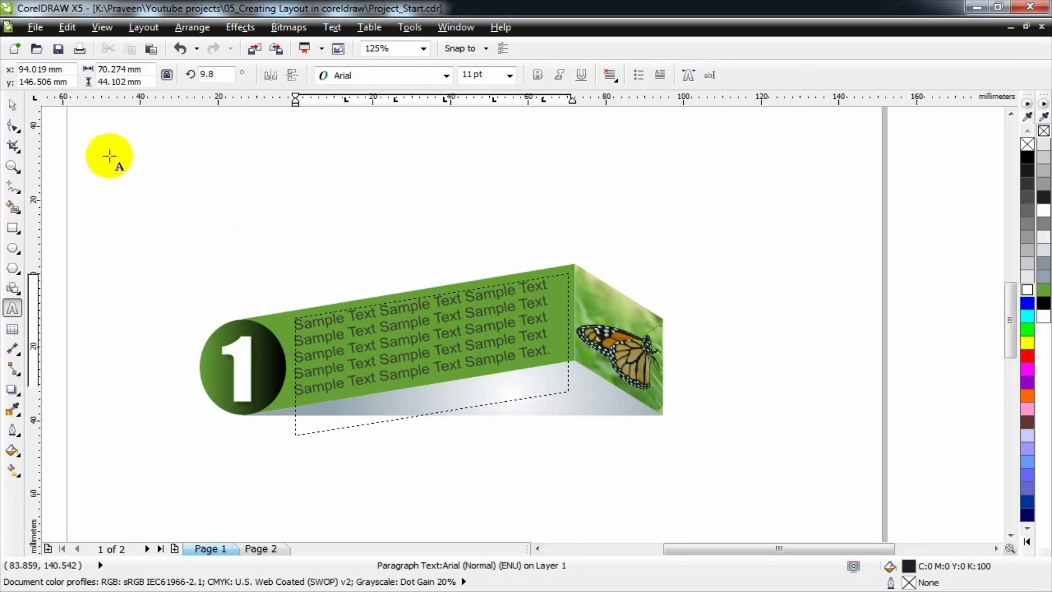
{"action": "left_click", "coordinate": [12, 104]}
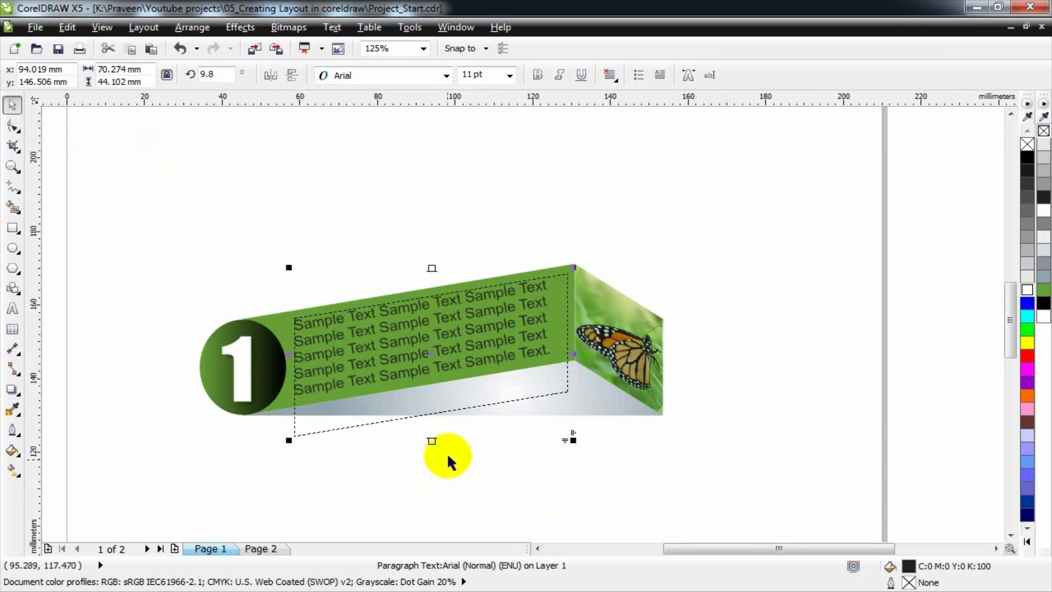
Step: Stretch the paragraph text frame slightly to about 44.3 mm high and set the sample text's fill to black
{"action": "left_click_drag", "start_coordinate": [431, 440], "coordinate": [474, 444]}
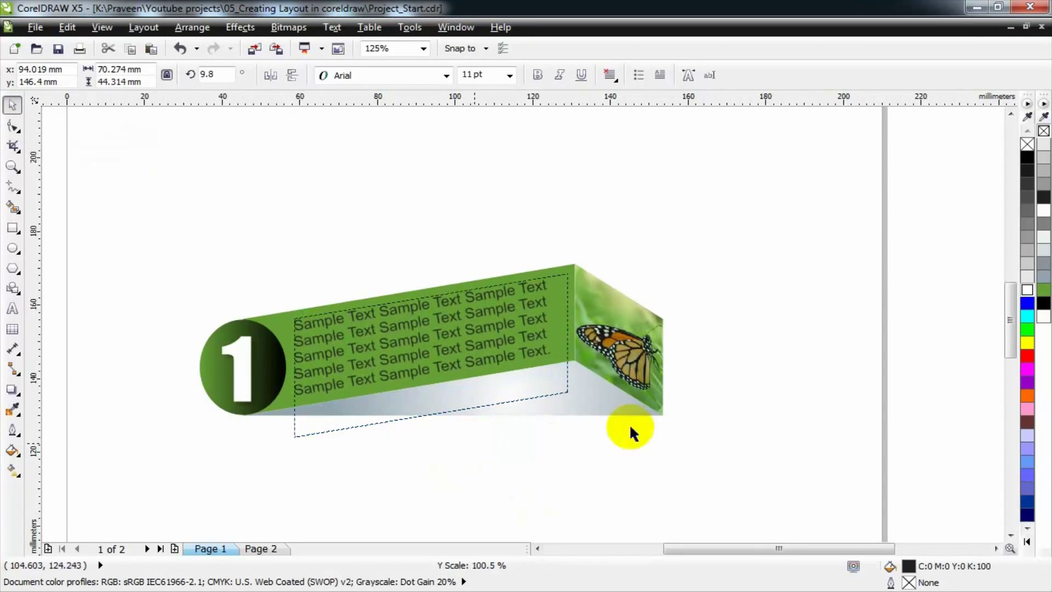
{"action": "left_click", "coordinate": [738, 395]}
{"action": "left_click", "coordinate": [401, 356]}
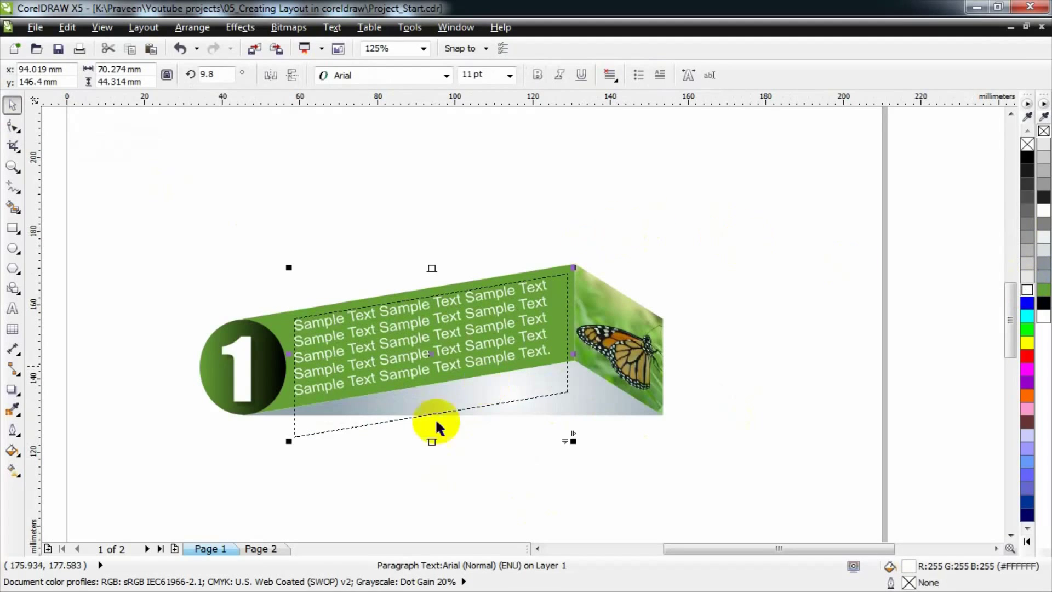
{"action": "left_click", "coordinate": [1027, 157]}
{"action": "left_click", "coordinate": [715, 235]}
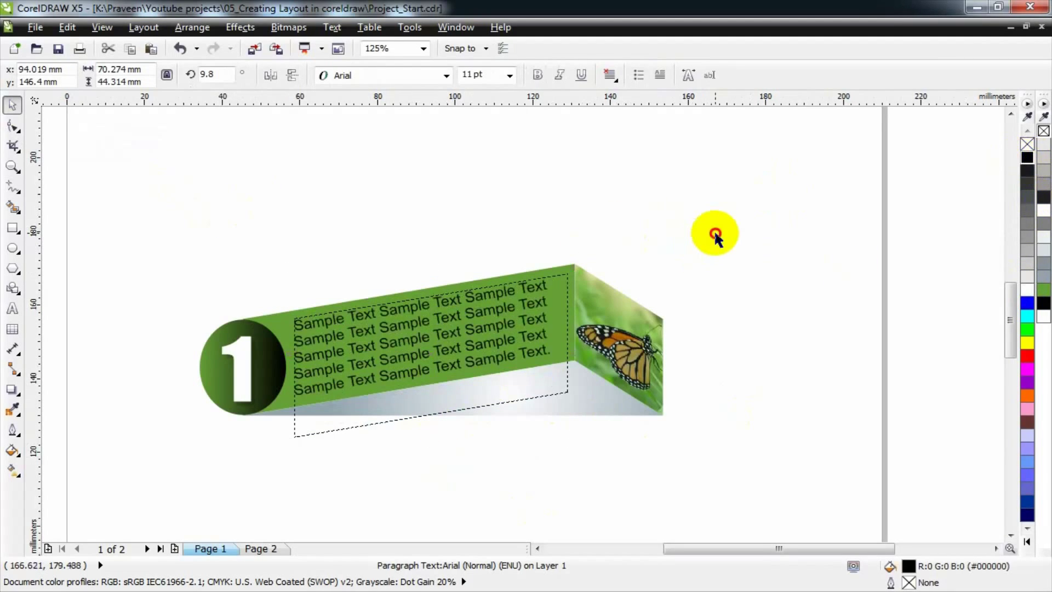
Step: Sample a light green from the butterfly picture and fill the slanted rectangle behind the text with it (#B7CF7B)
{"action": "left_click", "coordinate": [572, 272]}
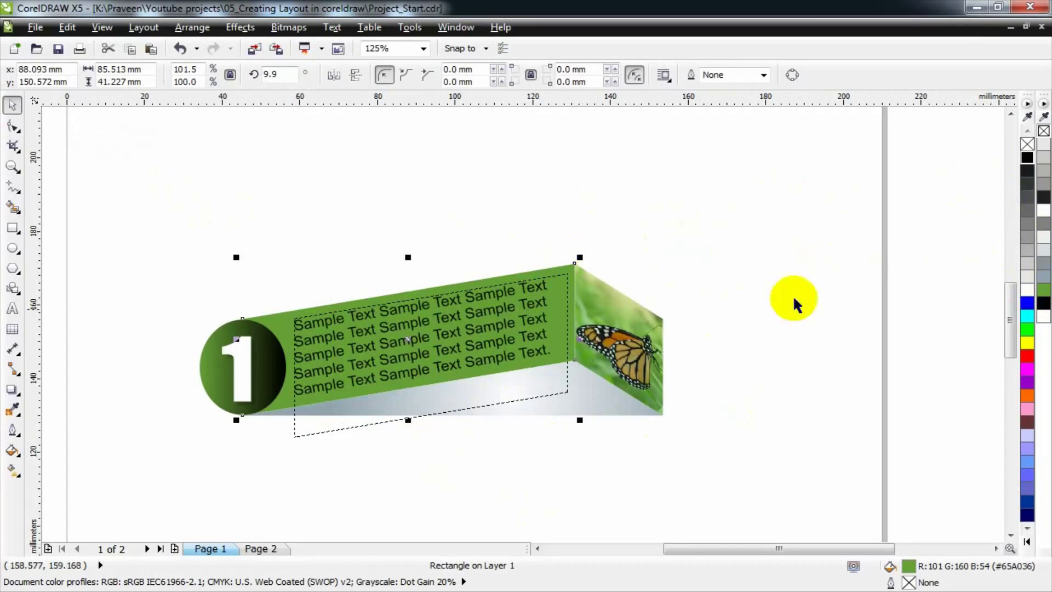
{"action": "left_click", "coordinate": [1044, 116]}
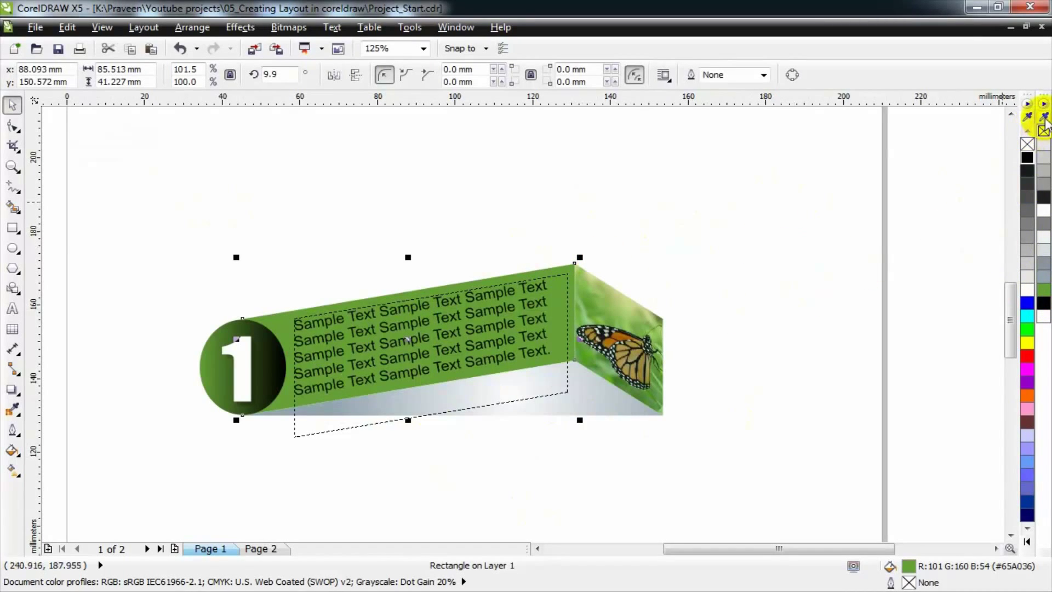
{"action": "left_click", "coordinate": [627, 307]}
{"action": "left_click", "coordinate": [852, 293]}
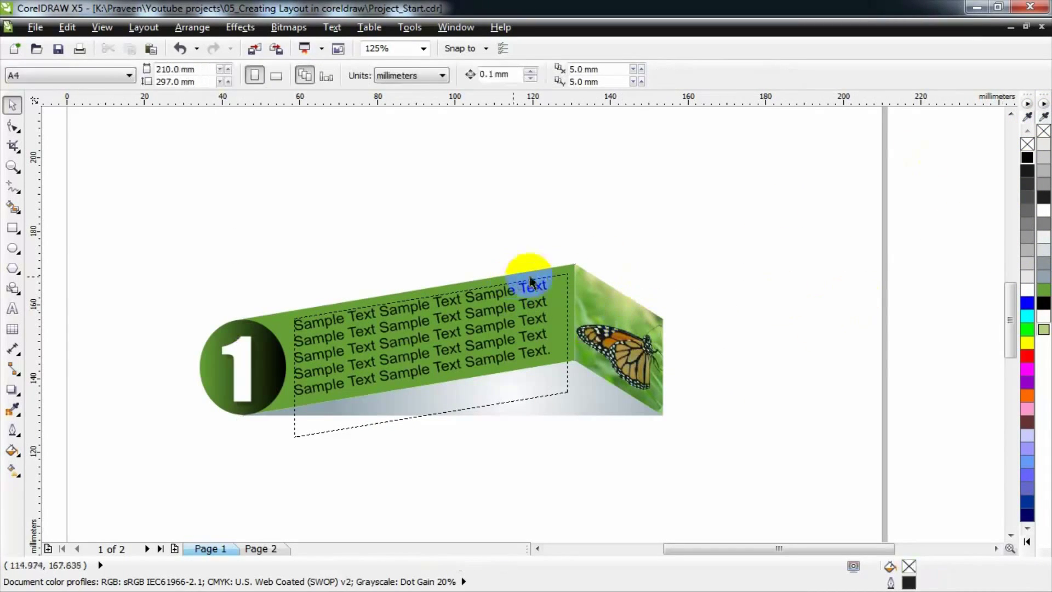
{"action": "left_click", "coordinate": [563, 267]}
{"action": "left_click", "coordinate": [1042, 329]}
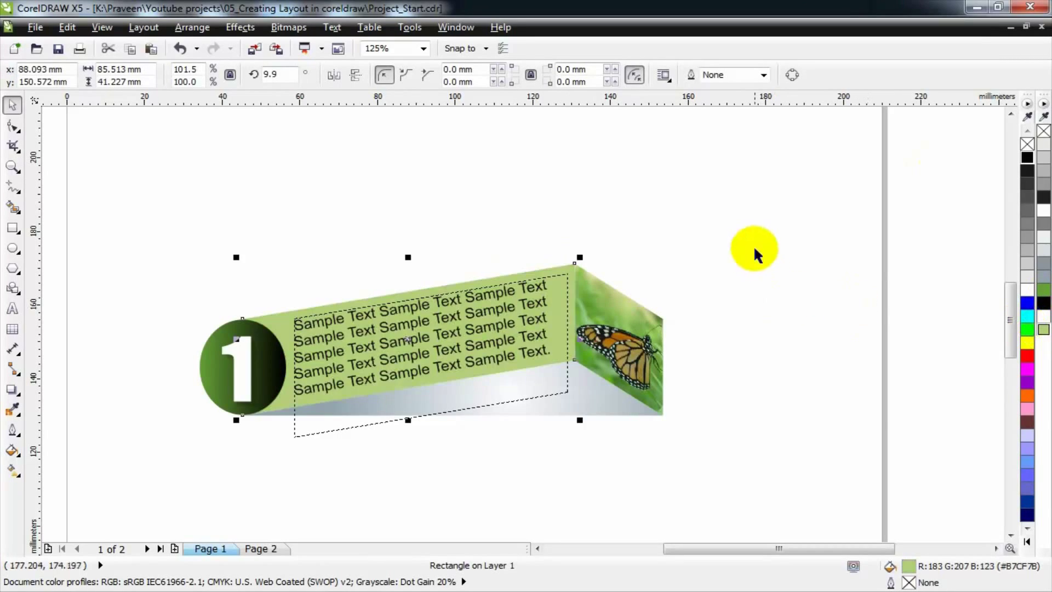
Step: Try a solid green fill (#65A036) on the banner's bottom face and undo it
{"action": "left_click", "coordinate": [784, 332]}
{"action": "left_click", "coordinate": [612, 406]}
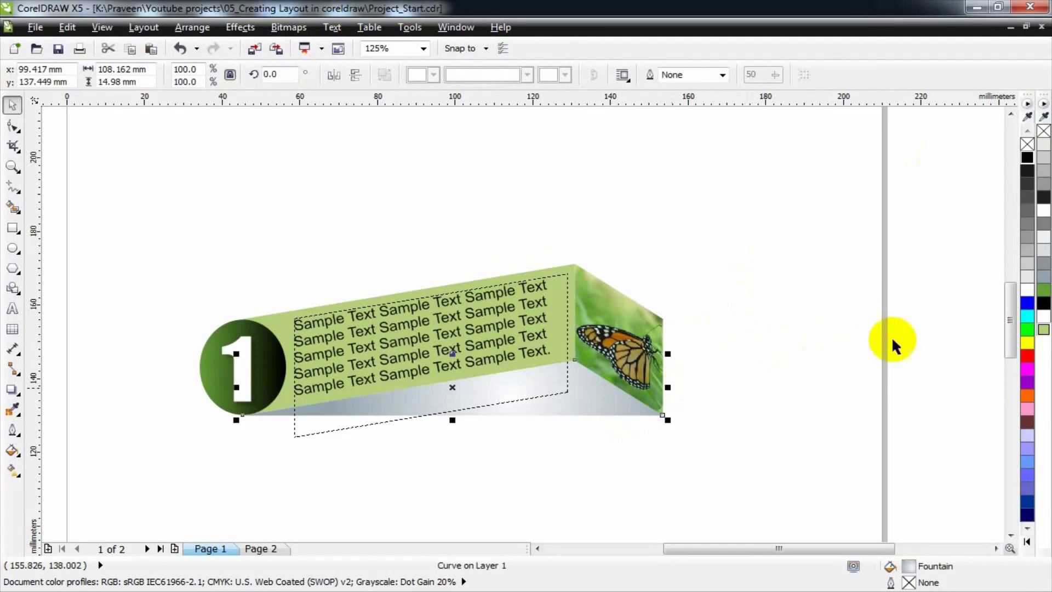
{"action": "left_click", "coordinate": [1043, 295]}
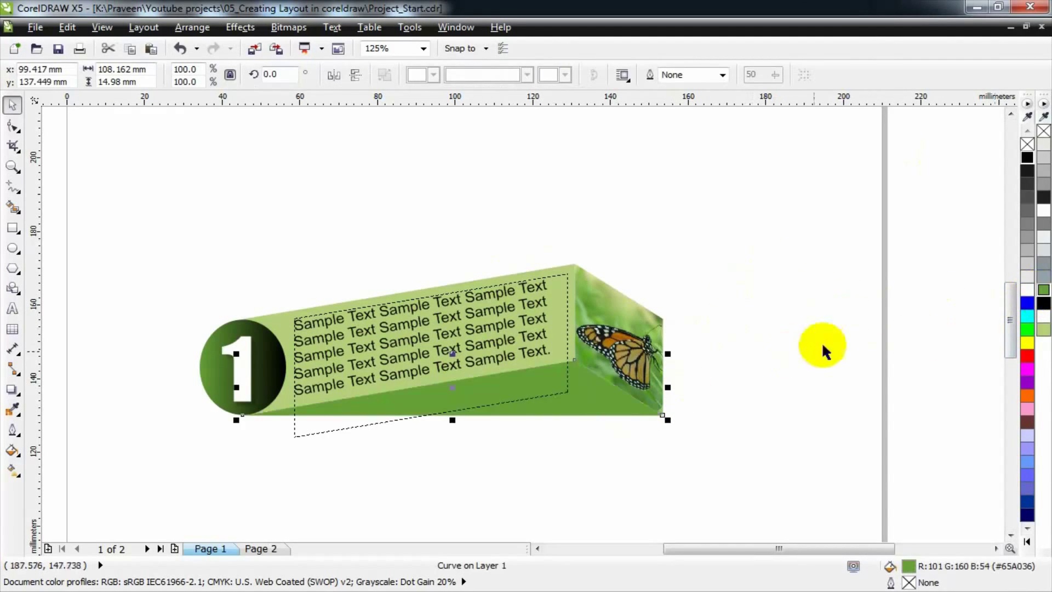
{"action": "key", "text": "ctrl+z"}
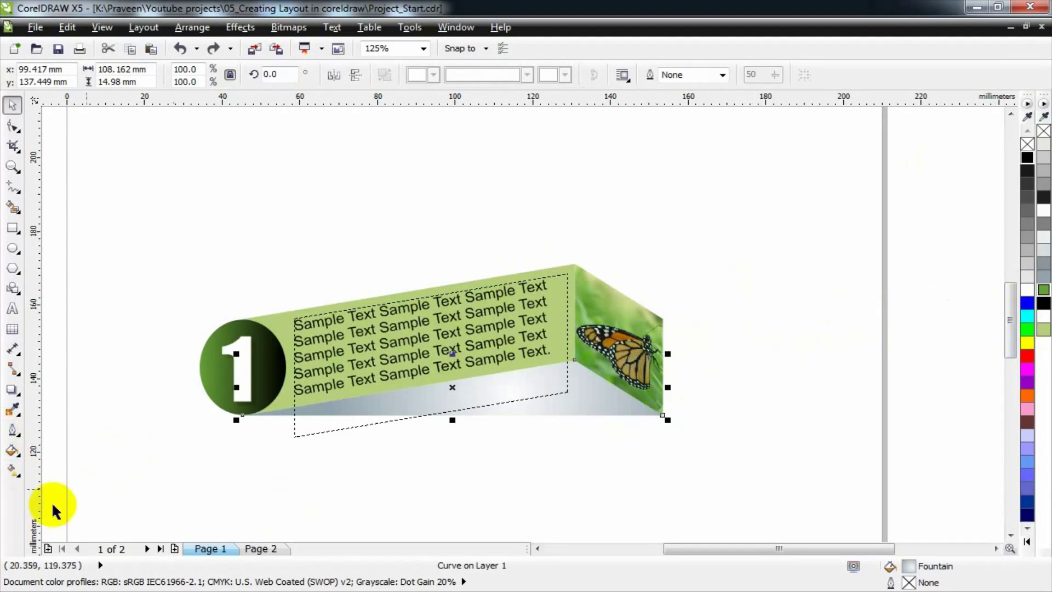
Step: Set the first colour of the bottom face's radial fountain fill to the document palette's green
{"action": "left_click", "coordinate": [12, 469]}
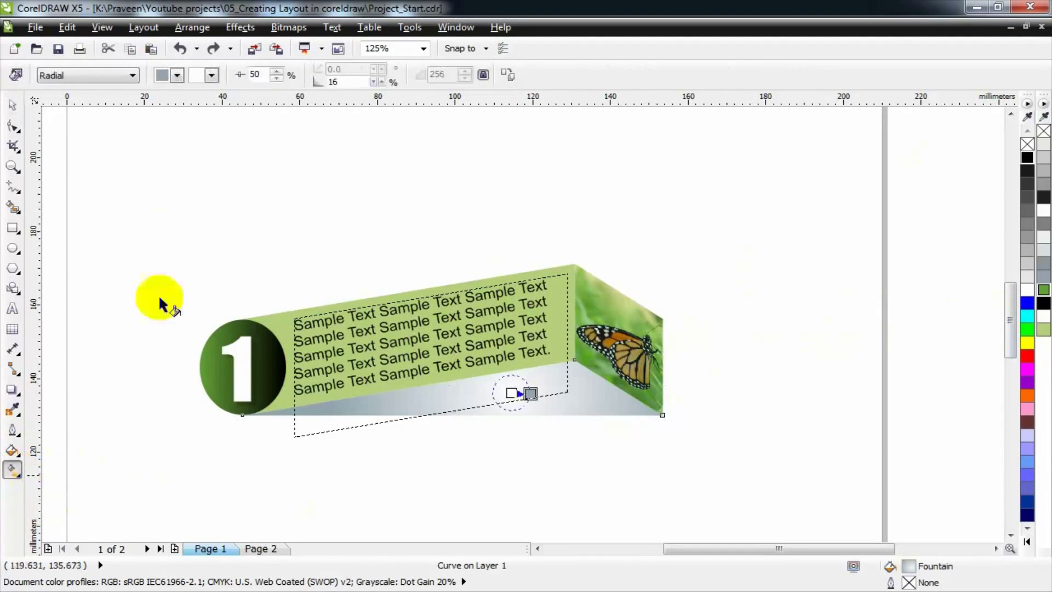
{"action": "left_click", "coordinate": [174, 75]}
{"action": "left_click_drag", "start_coordinate": [228, 143], "coordinate": [226, 188]}
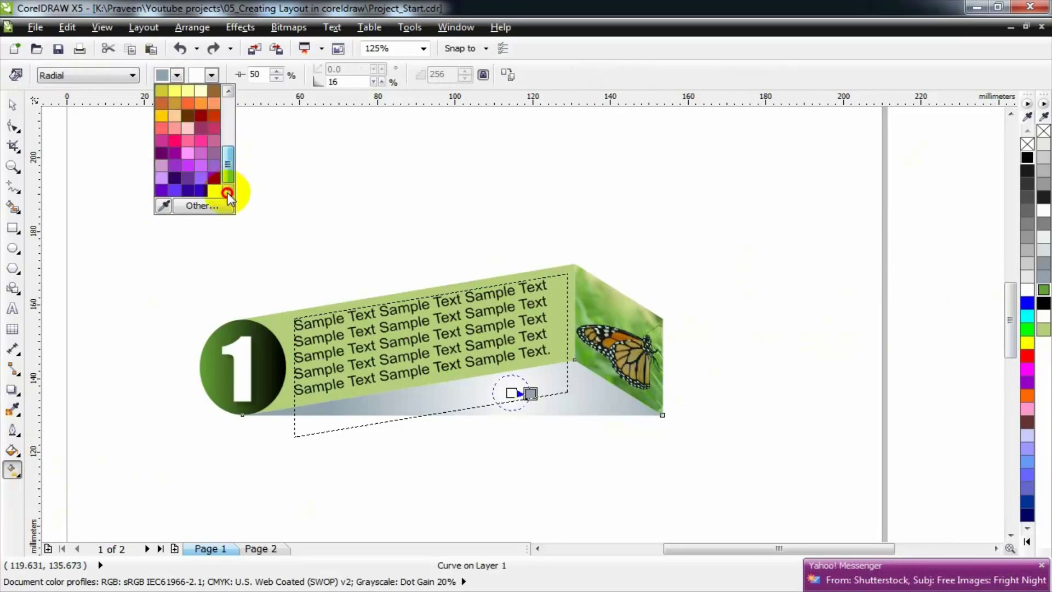
{"action": "left_click", "coordinate": [164, 206]}
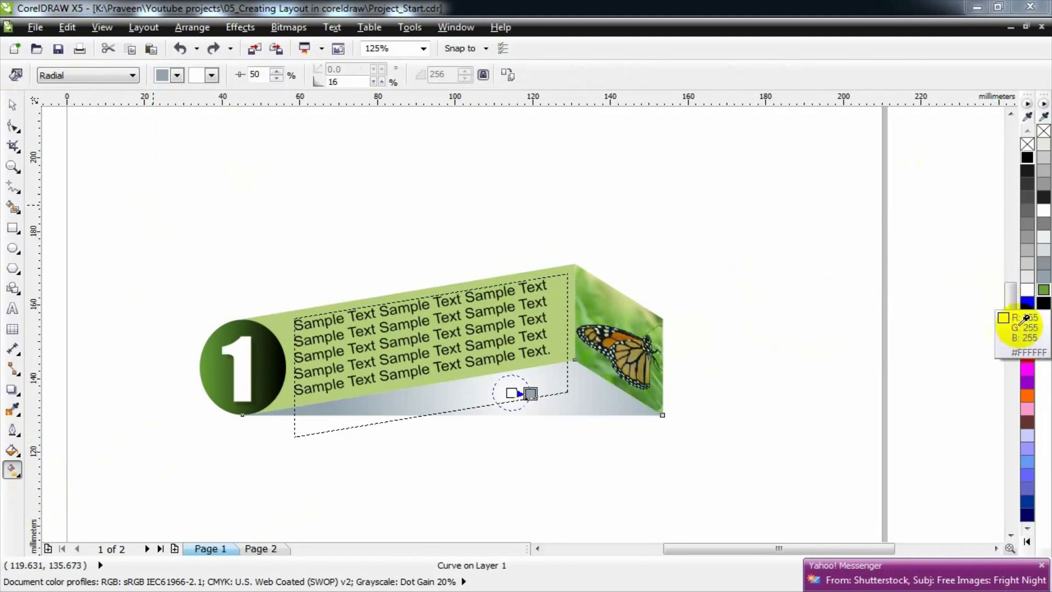
{"action": "left_click", "coordinate": [1046, 287]}
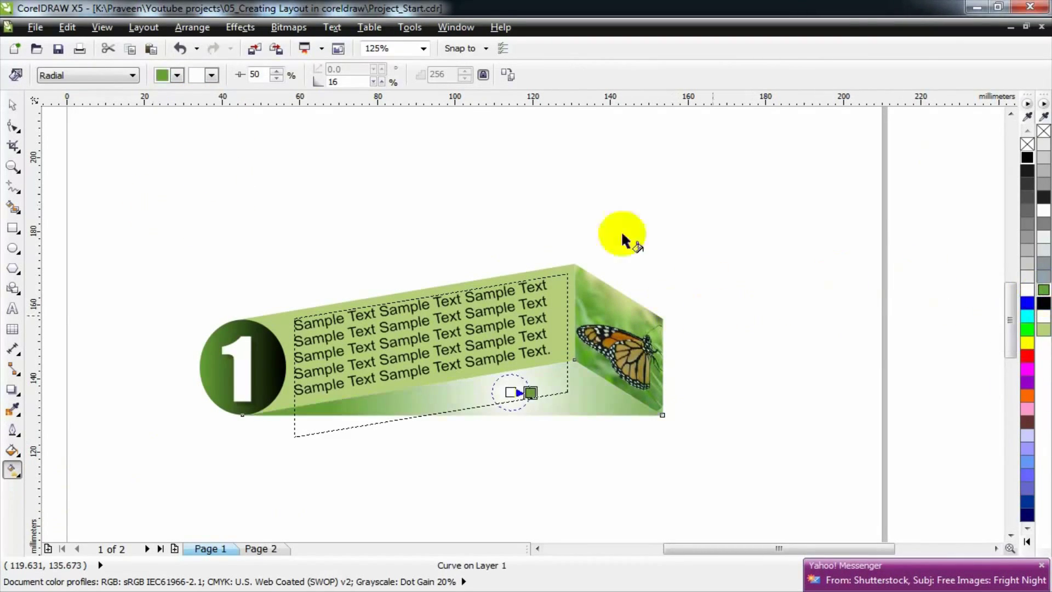
Step: Set the last colour of the bottom face's radial fill to the light green sampled from the slanted rectangle behind the text
{"action": "left_click", "coordinate": [211, 76]}
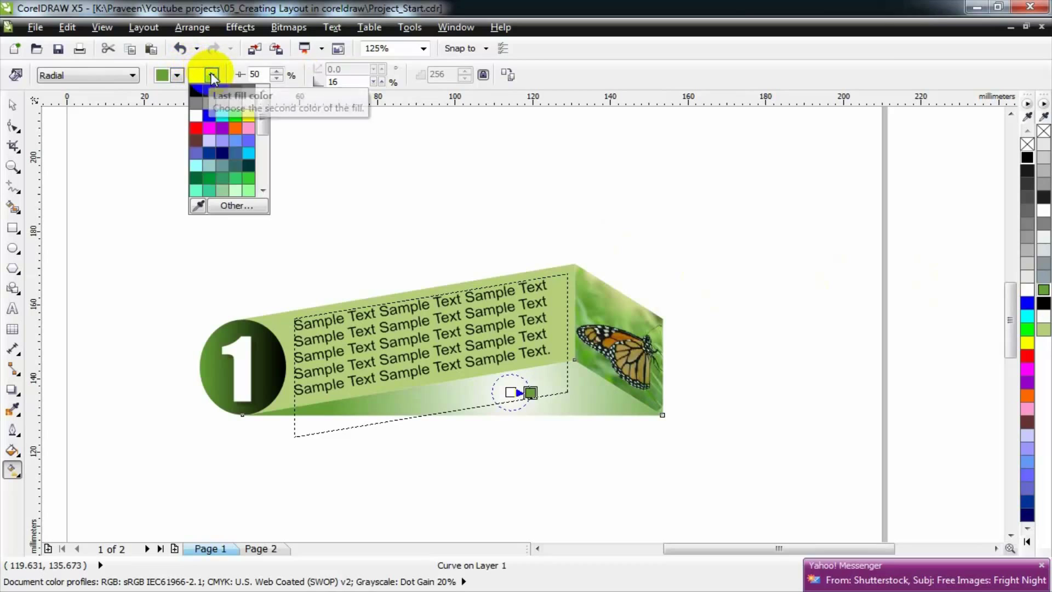
{"action": "left_click", "coordinate": [200, 207]}
{"action": "left_click", "coordinate": [560, 291]}
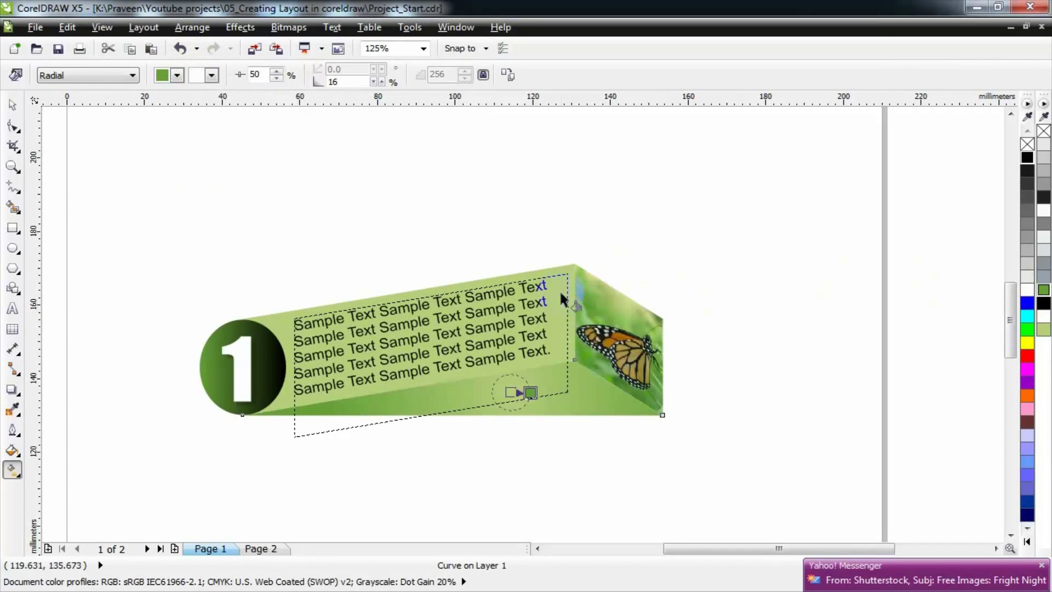
{"action": "left_click", "coordinate": [12, 106]}
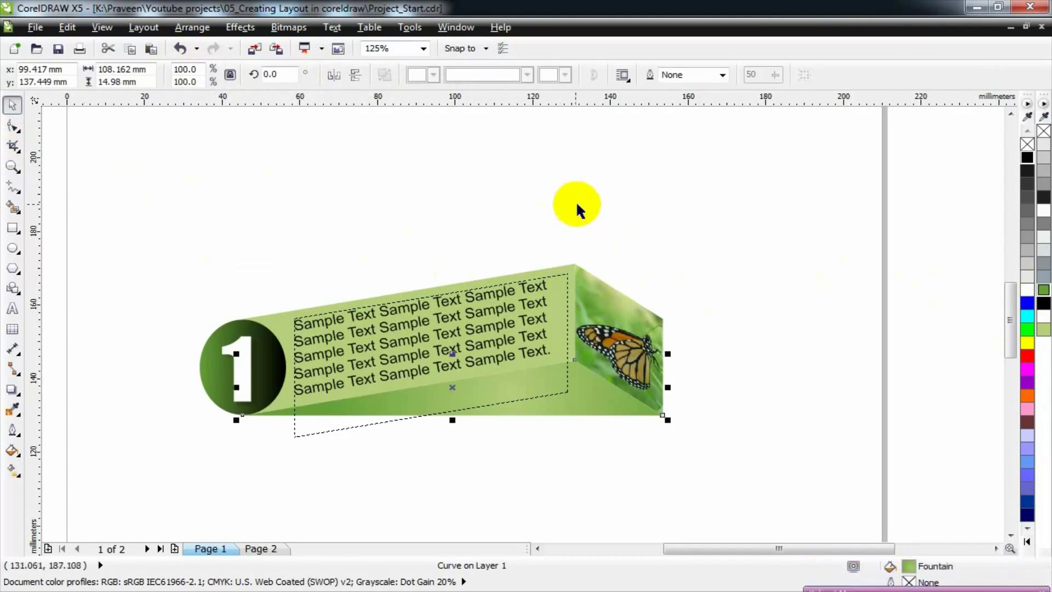
{"action": "left_click", "coordinate": [785, 310]}
Step: Enable expanding and shrinking paragraph text frames to fit text in the Paragraph text options, with the sample text frame selected
{"action": "left_click", "coordinate": [412, 376]}
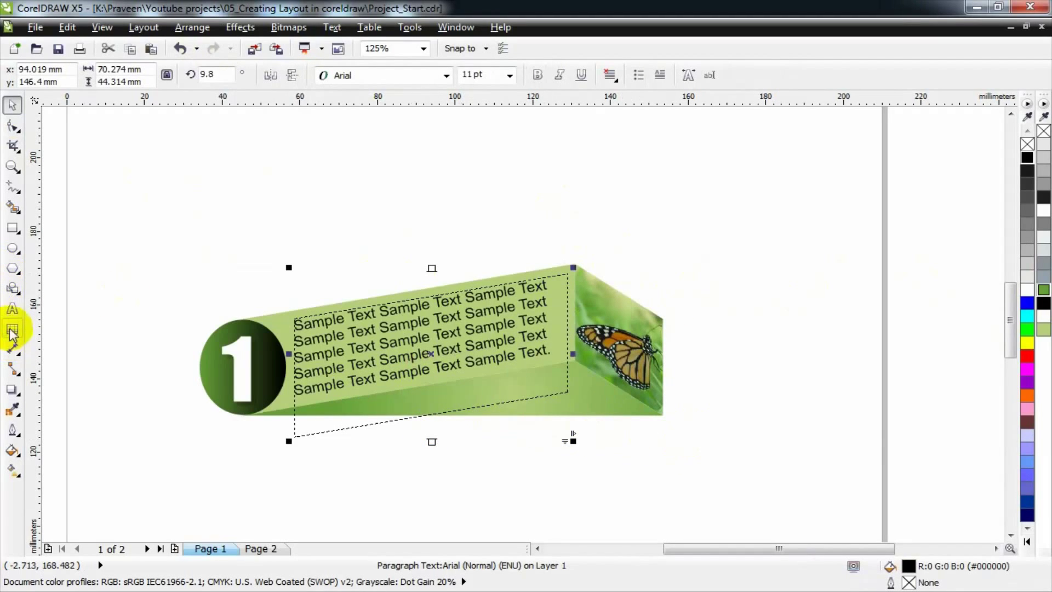
{"action": "left_click", "coordinate": [13, 309]}
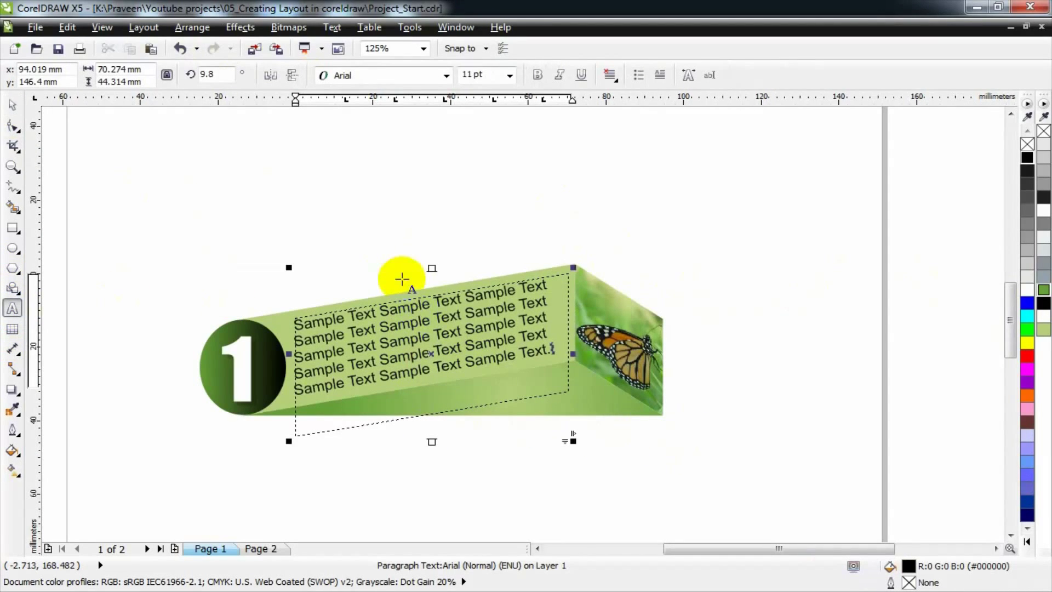
{"action": "left_click", "coordinate": [14, 107]}
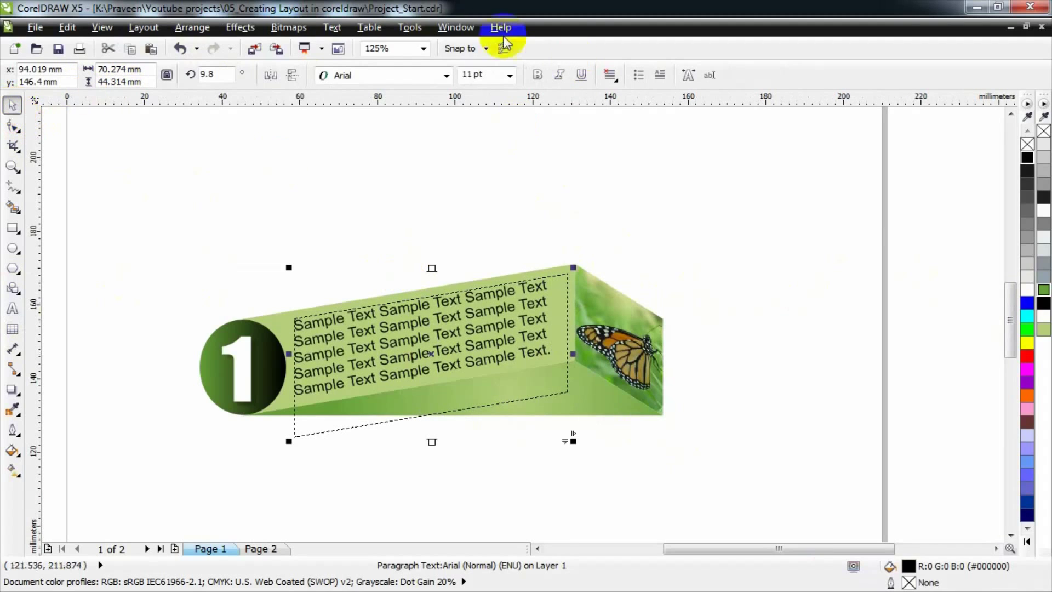
{"action": "left_click", "coordinate": [407, 27]}
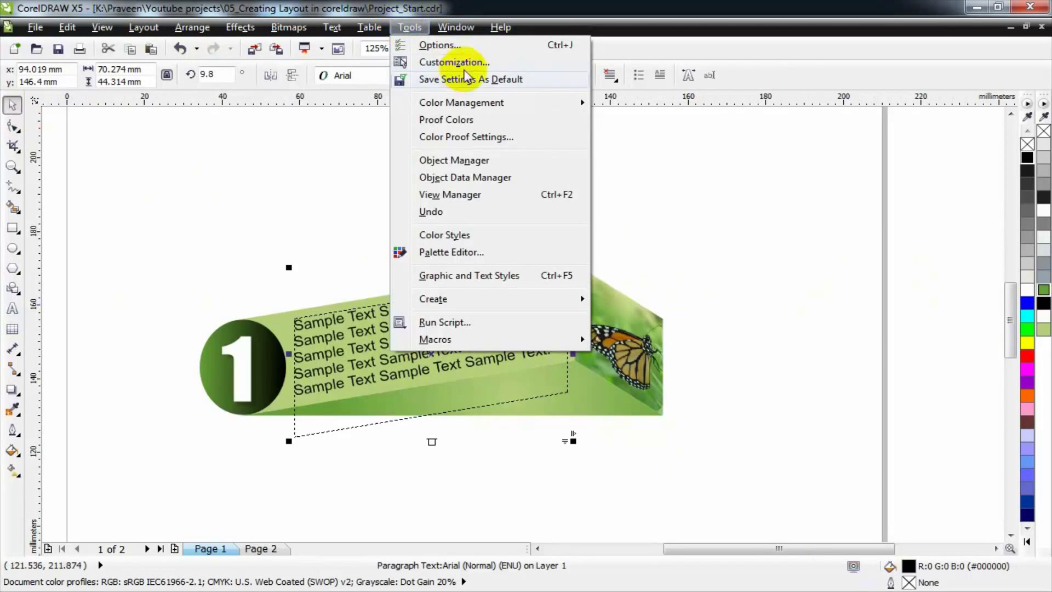
{"action": "left_click", "coordinate": [438, 45]}
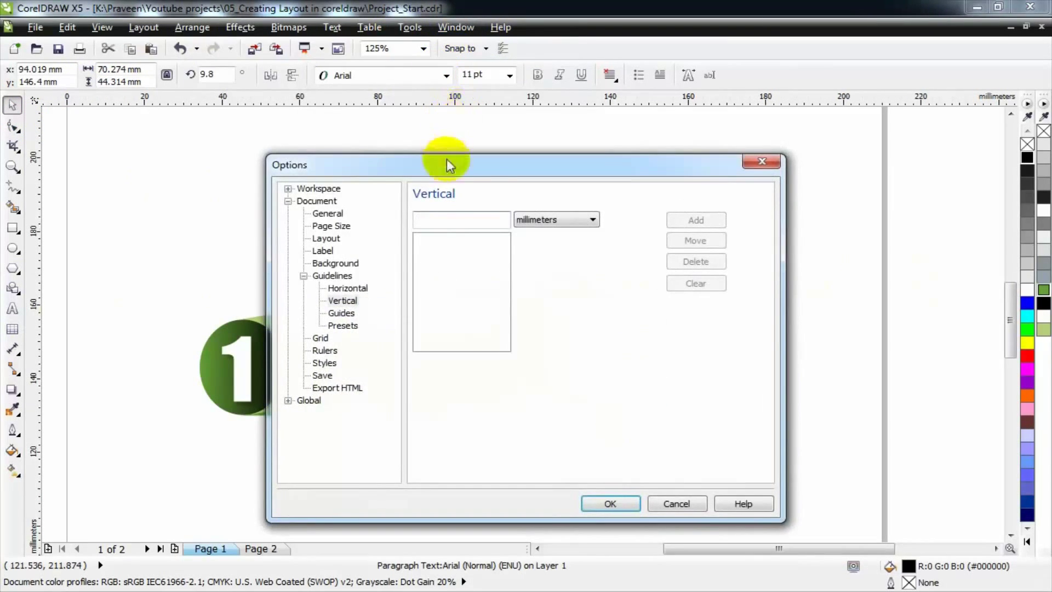
{"action": "left_click_drag", "start_coordinate": [446, 159], "coordinate": [740, 129]}
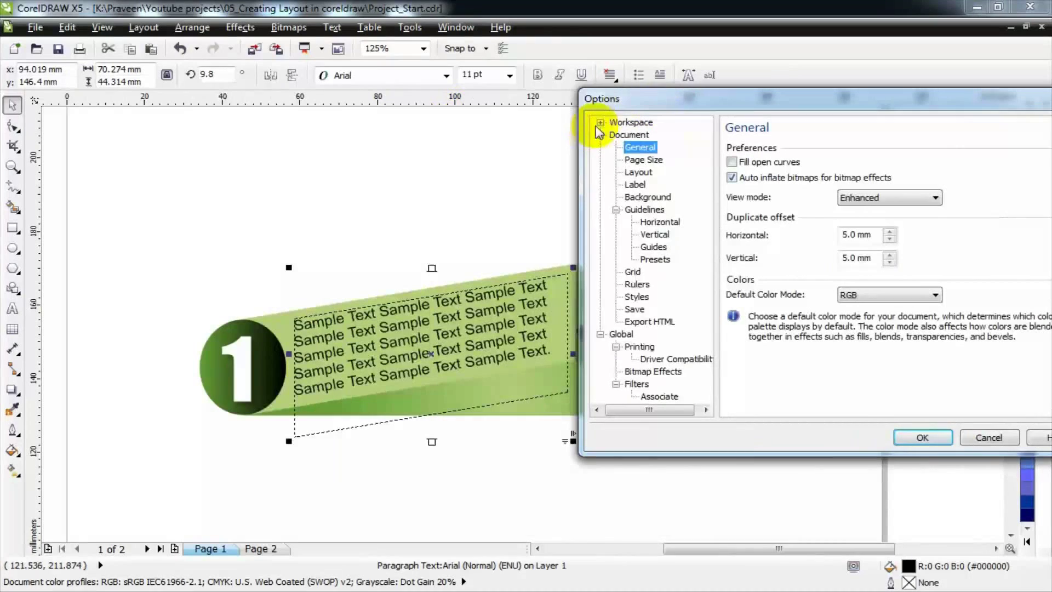
{"action": "left_click", "coordinate": [601, 122]}
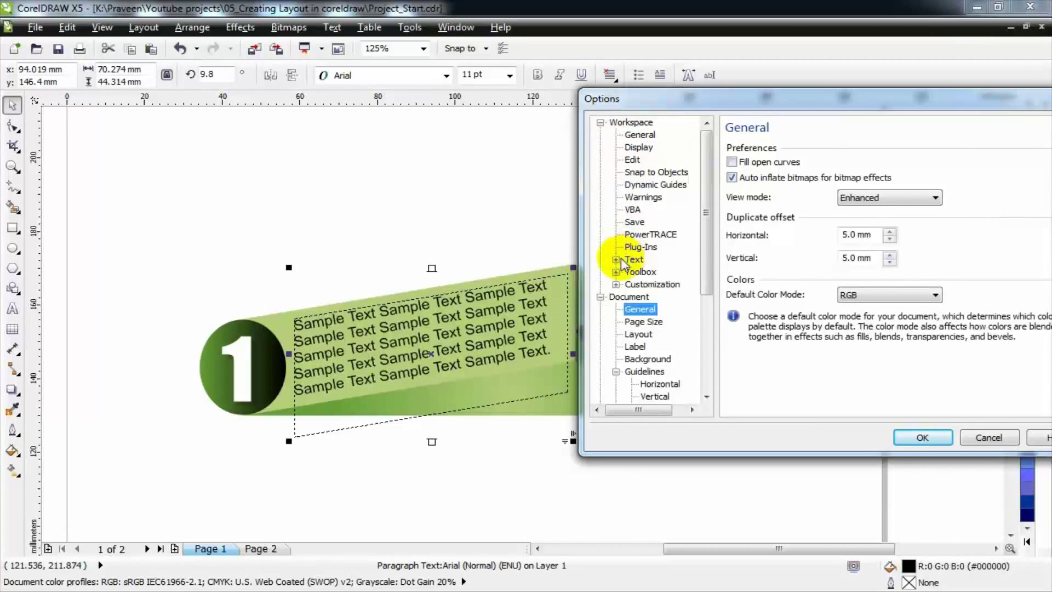
{"action": "left_click", "coordinate": [616, 259]}
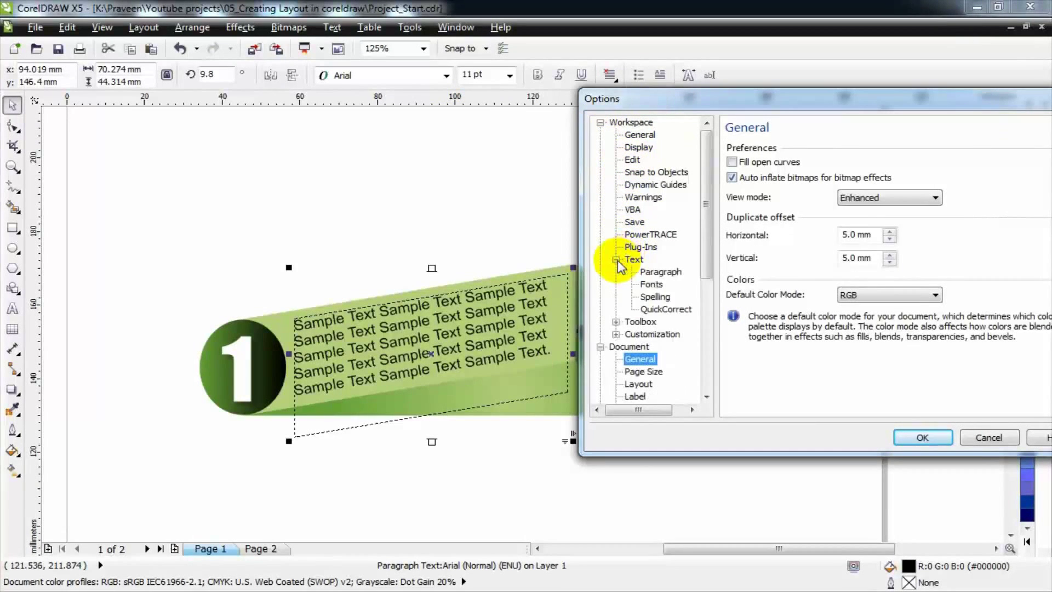
{"action": "left_click", "coordinate": [660, 277]}
{"action": "mouse_move", "coordinate": [819, 98]}
{"action": "left_mouse_down"}
{"action": "mouse_move", "coordinate": [789, 98]}
{"action": "mouse_move", "coordinate": [819, 92]}
{"action": "left_mouse_up"}
{"action": "left_click", "coordinate": [733, 171]}
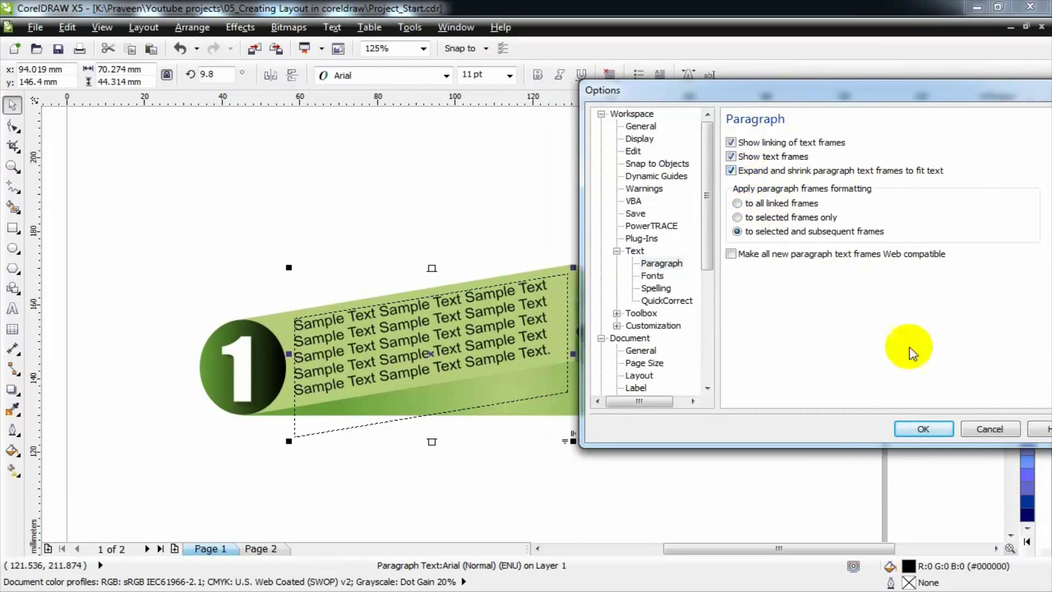
{"action": "left_click", "coordinate": [926, 429]}
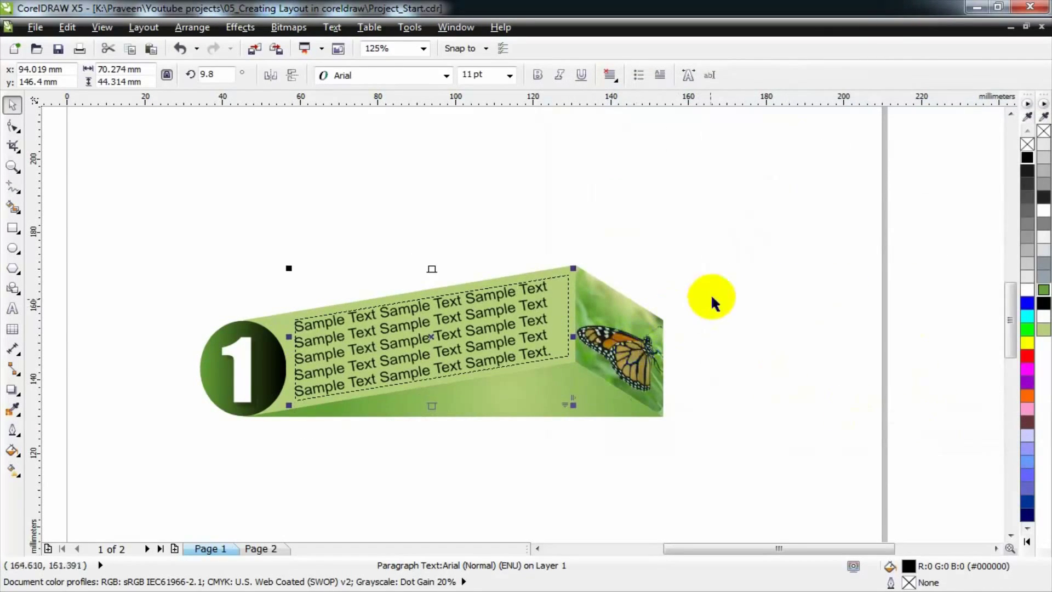
Step: Deselect the text frame and save the document
{"action": "left_click", "coordinate": [711, 293]}
{"action": "left_click", "coordinate": [32, 27]}
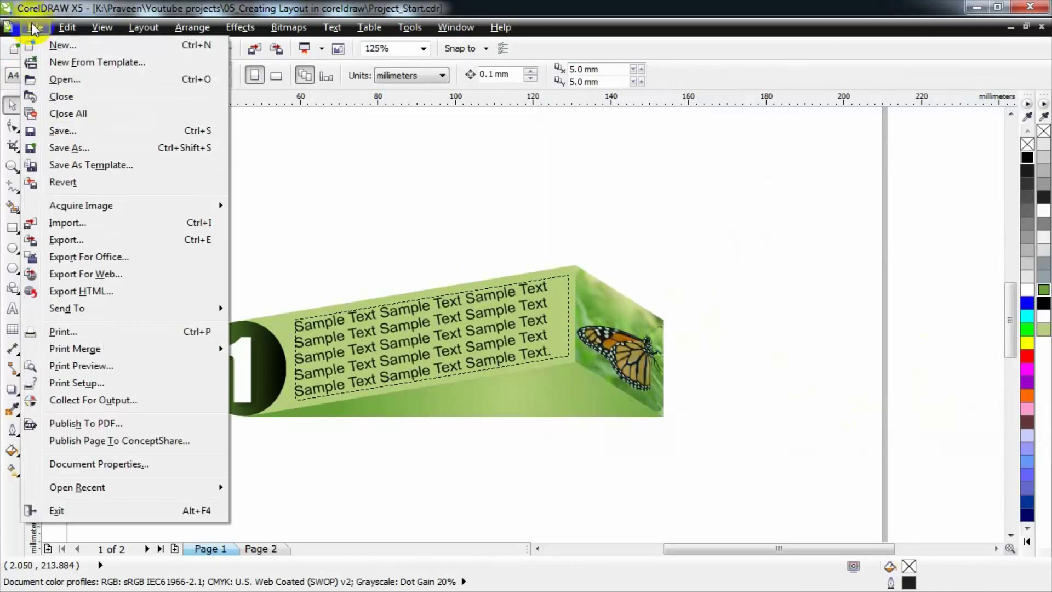
{"action": "left_click", "coordinate": [81, 133]}
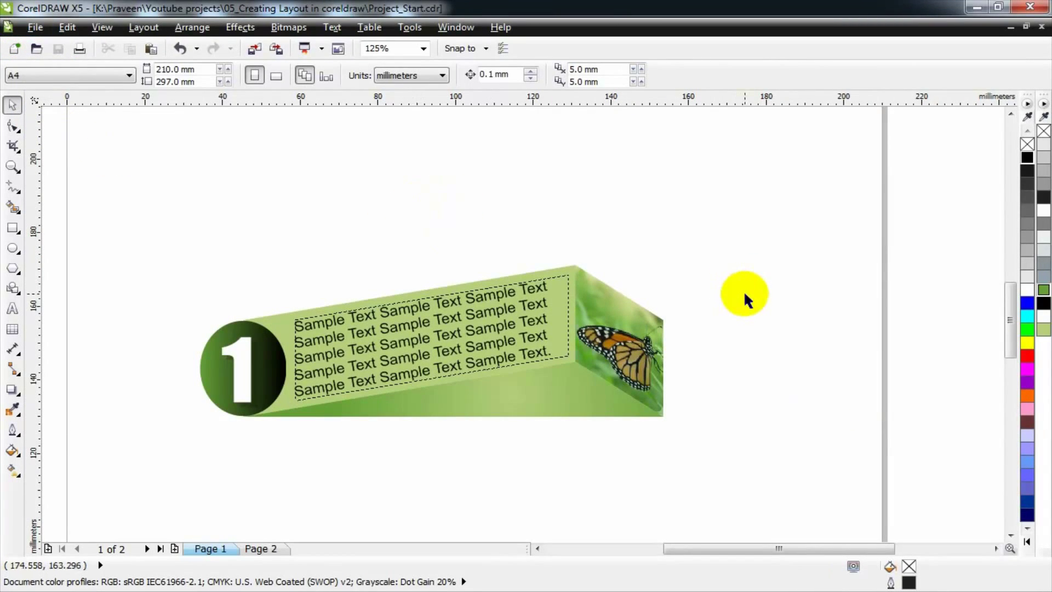
Step: Move all the banner's objects together to the upper part of the page, centred at about X 76 mm, Y 264 mm
{"action": "left_click", "coordinate": [13, 166]}
{"action": "right_click", "coordinate": [390, 221]}
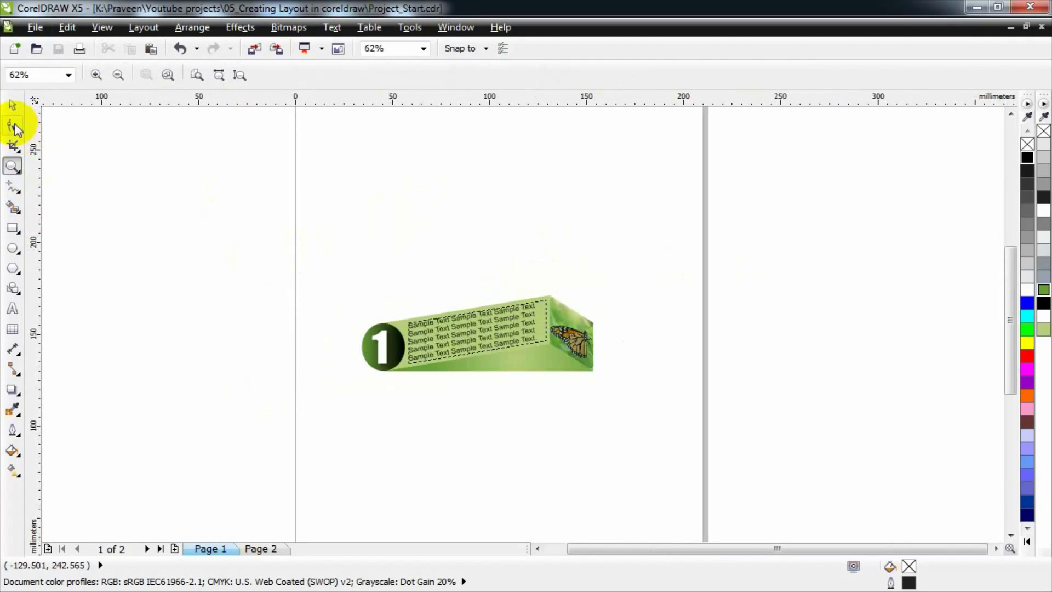
{"action": "left_click", "coordinate": [12, 106]}
{"action": "left_click_drag", "start_coordinate": [308, 266], "coordinate": [592, 412]}
{"action": "left_click", "coordinate": [1010, 114]}
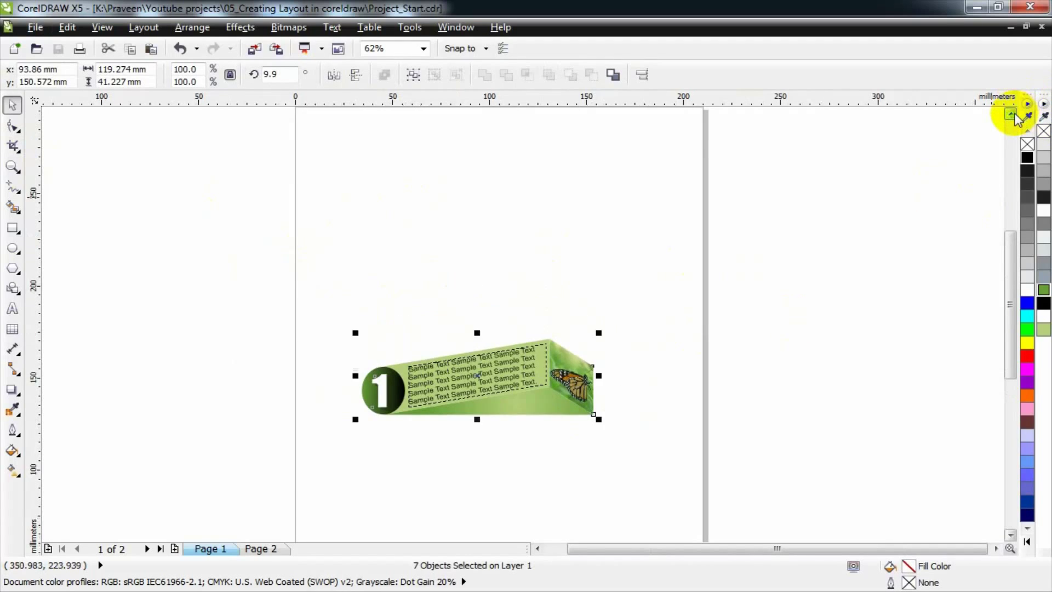
{"action": "left_click", "coordinate": [1010, 114]}
{"action": "left_click_drag", "start_coordinate": [485, 416], "coordinate": [443, 219]}
{"action": "left_click", "coordinate": [295, 222]}
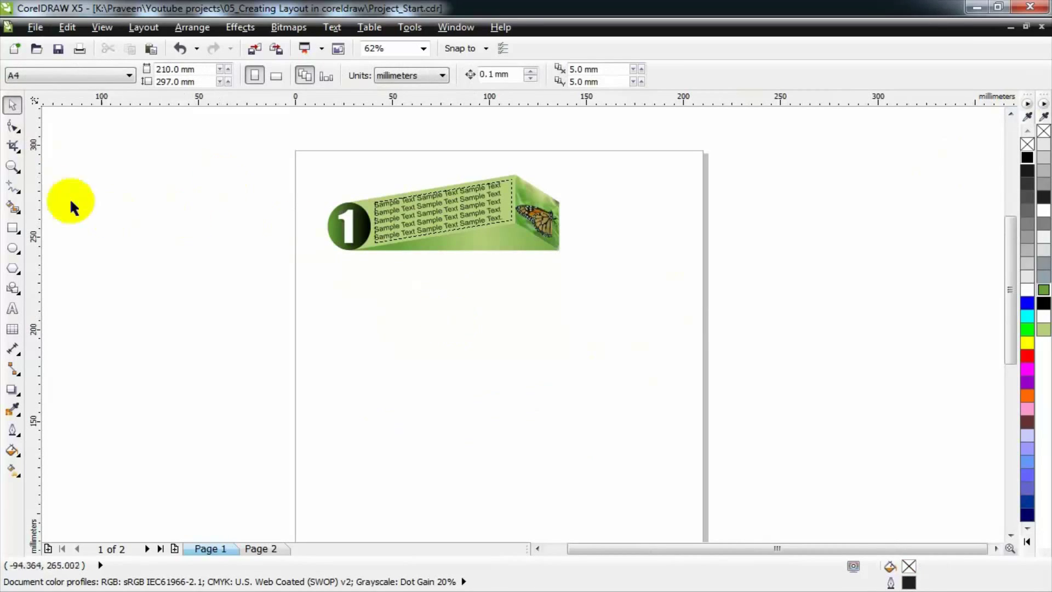
Step: Duplicate all of banner 1's objects and move the copy straight down below the original, centred at about Y 216 mm
{"action": "left_click", "coordinate": [12, 166]}
{"action": "left_click_drag", "start_coordinate": [239, 144], "coordinate": [767, 326]}
{"action": "left_click", "coordinate": [14, 110]}
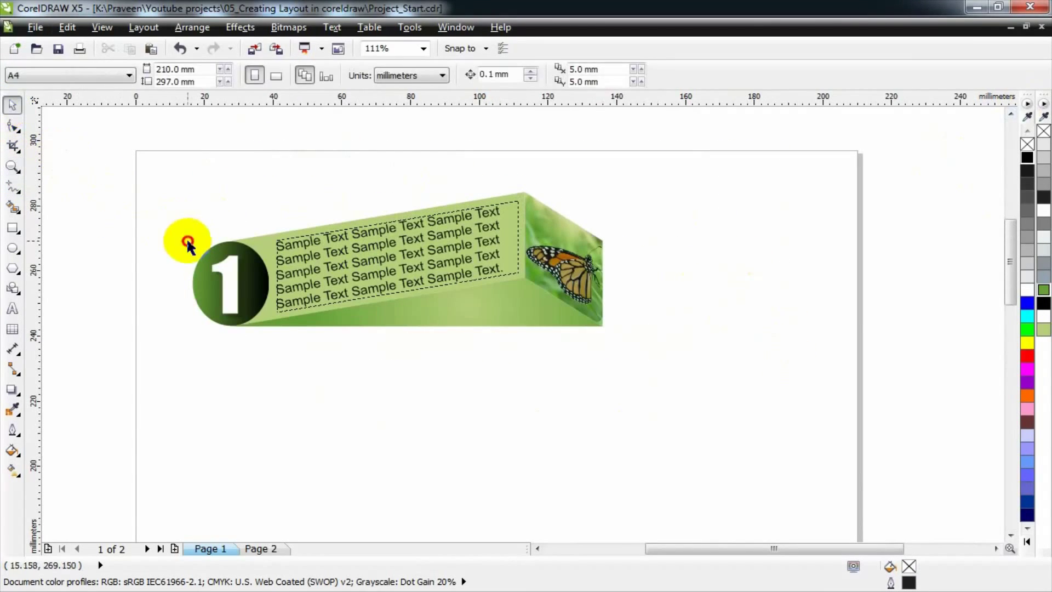
{"action": "left_click_drag", "start_coordinate": [117, 160], "coordinate": [685, 406]}
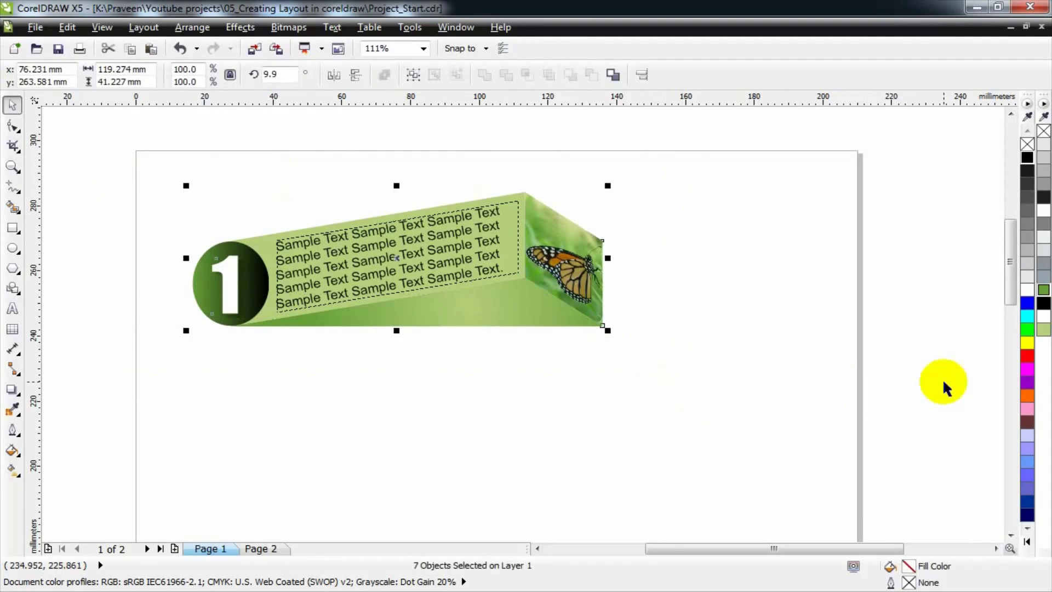
{"action": "key", "text": "Down"}
{"action": "key", "text": "Down"}
{"action": "key", "text": "Down"}
{"action": "key", "text": "Down"}
{"action": "key", "text": "Down"}
{"action": "key", "text": "Down"}
{"action": "key", "text": "Down"}
{"action": "key", "text": "Down"}
{"action": "key", "text": "Down"}
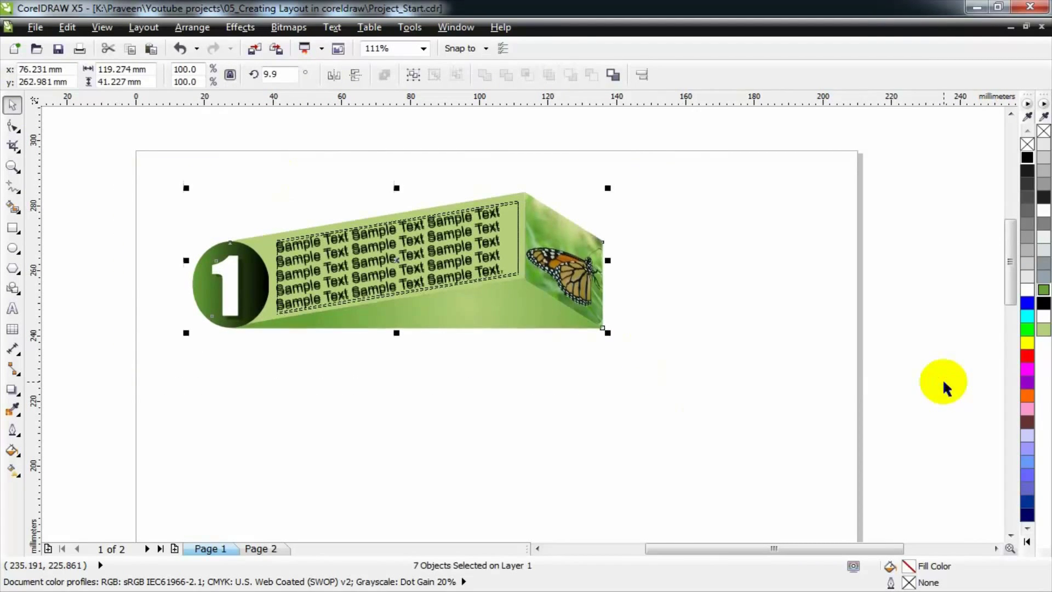
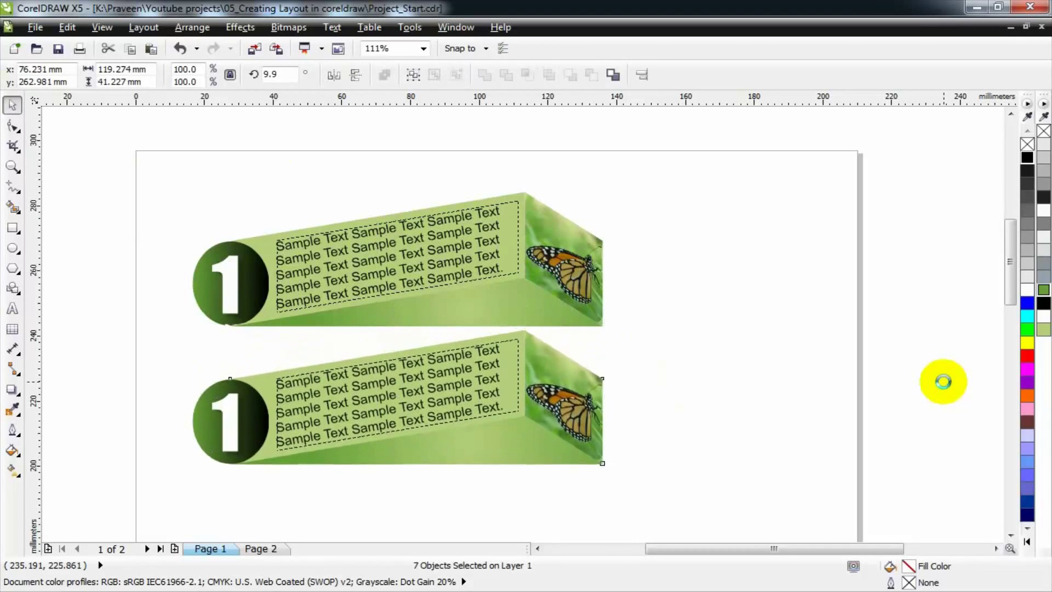
{"action": "key", "text": "Down"}
{"action": "key", "text": "Down"}
{"action": "key", "text": "Down"}
{"action": "key", "text": "Down"}
{"action": "key", "text": "Down"}
{"action": "key", "text": "Down"}
{"action": "key", "text": "Down"}
{"action": "key", "text": "Down"}
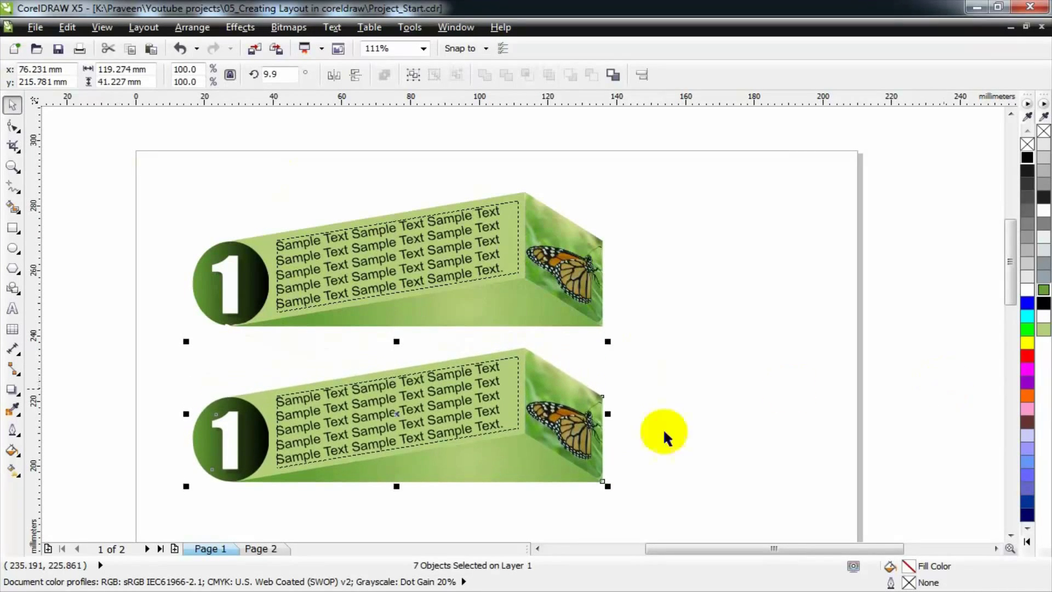
{"action": "left_click", "coordinate": [636, 429]}
Step: Change the number in the lower banner's circle to 2 and deselect the text
{"action": "double_click", "coordinate": [231, 433]}
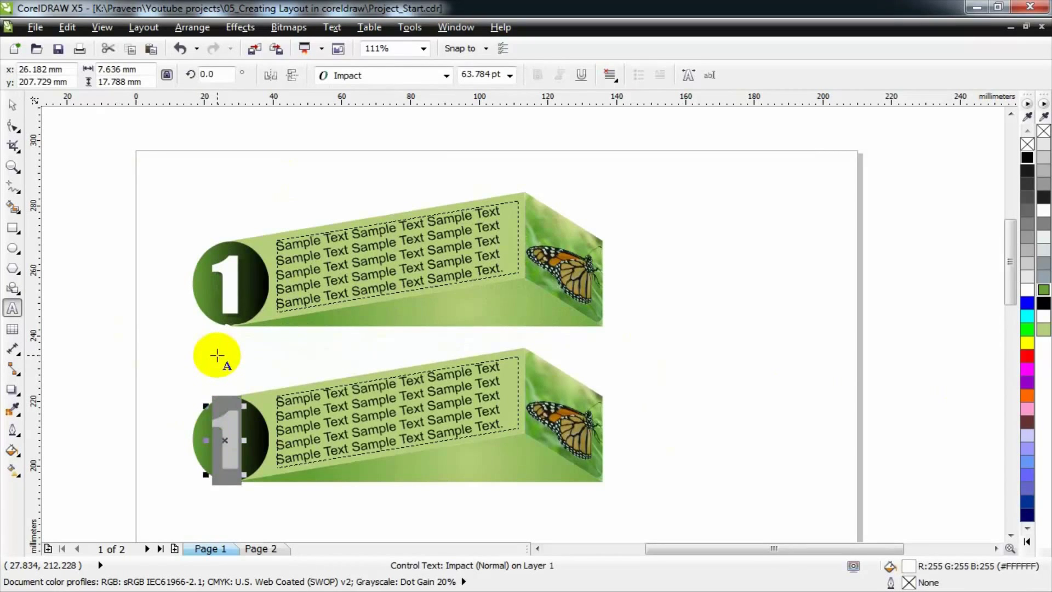
{"action": "type", "text": "2"}
{"action": "left_click", "coordinate": [12, 104]}
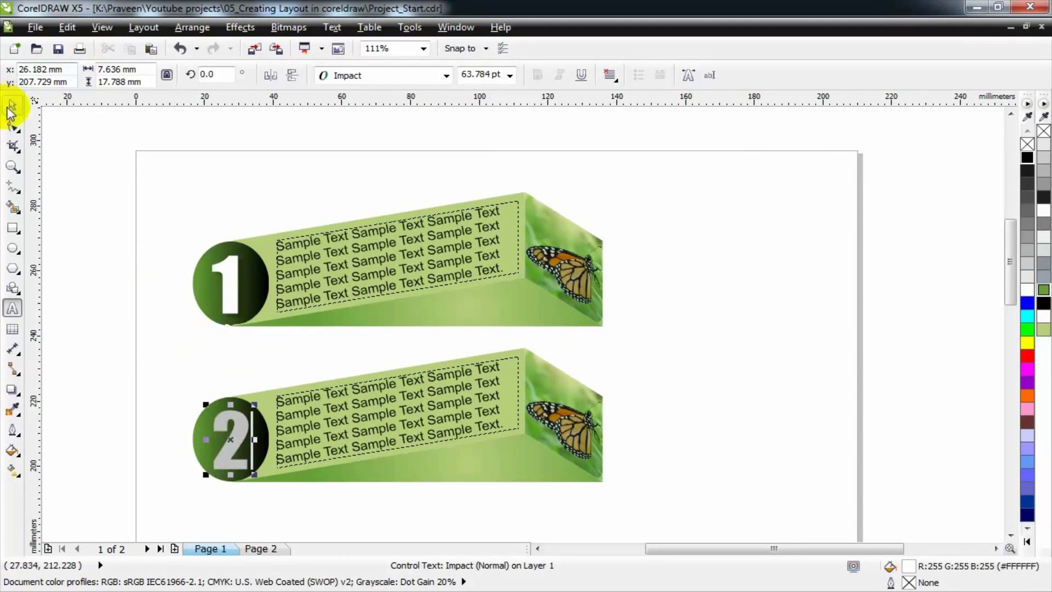
{"action": "left_click", "coordinate": [719, 226]}
Step: Set the nudge distance to 1.0 mm and place a duplicate of banners 1 and 2 straight below them, centred at about Y 145 mm
{"action": "left_click", "coordinate": [496, 75]}
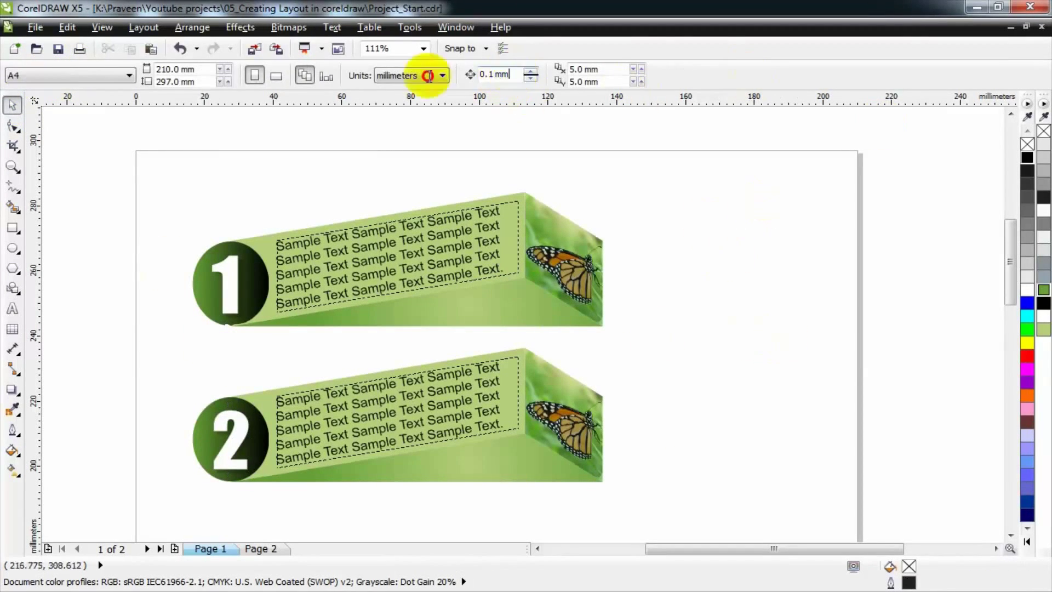
{"action": "type", "text": "1."}
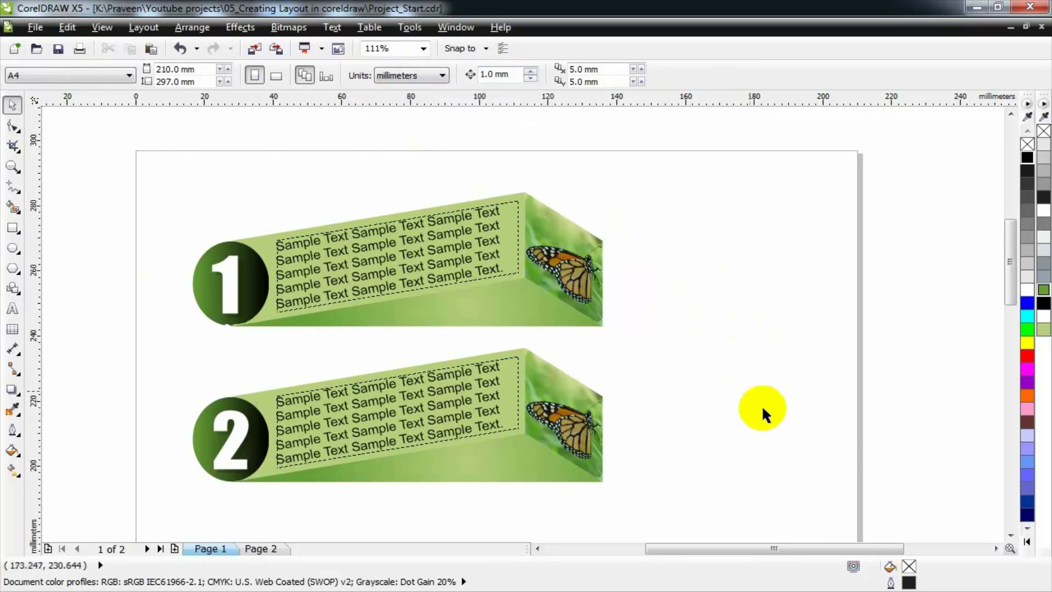
{"action": "scroll", "coordinate": [763, 406], "scroll_direction": "down", "scroll_amount": 3}
{"action": "scroll", "coordinate": [763, 406], "scroll_direction": "down", "scroll_amount": 5}
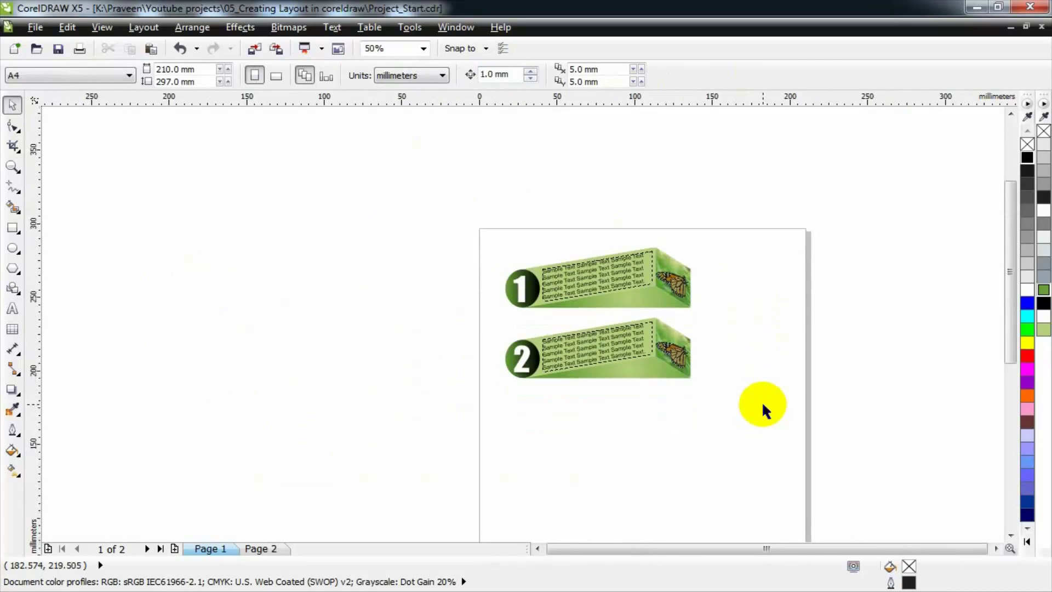
{"action": "scroll", "coordinate": [762, 406], "scroll_direction": "down", "scroll_amount": 1}
{"action": "scroll", "coordinate": [763, 405], "scroll_direction": "right", "scroll_amount": 1}
{"action": "scroll", "coordinate": [762, 406], "scroll_direction": "down", "scroll_amount": 1}
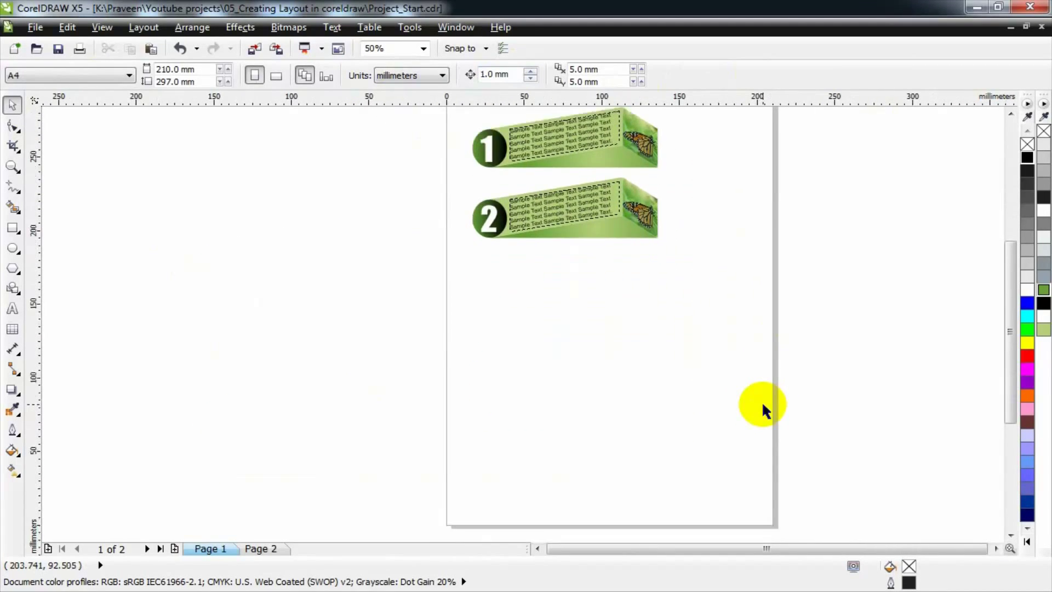
{"action": "scroll", "coordinate": [763, 406], "scroll_direction": "right", "scroll_amount": 1}
{"action": "scroll", "coordinate": [764, 410], "scroll_direction": "up", "scroll_amount": 1}
{"action": "scroll", "coordinate": [765, 409], "scroll_direction": "right", "scroll_amount": 1}
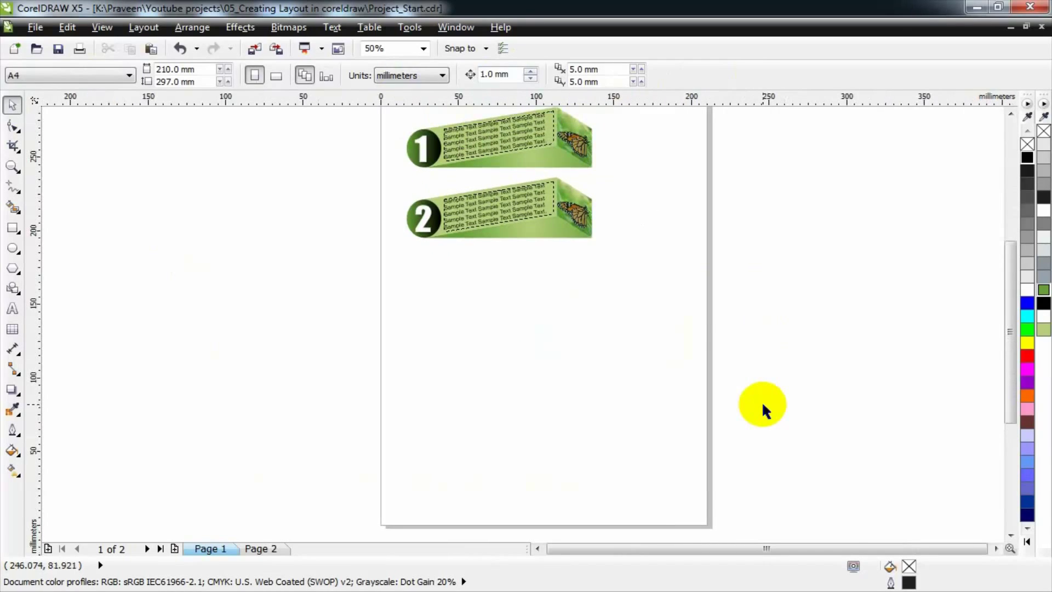
{"action": "left_click_drag", "start_coordinate": [752, 308], "coordinate": [313, 152]}
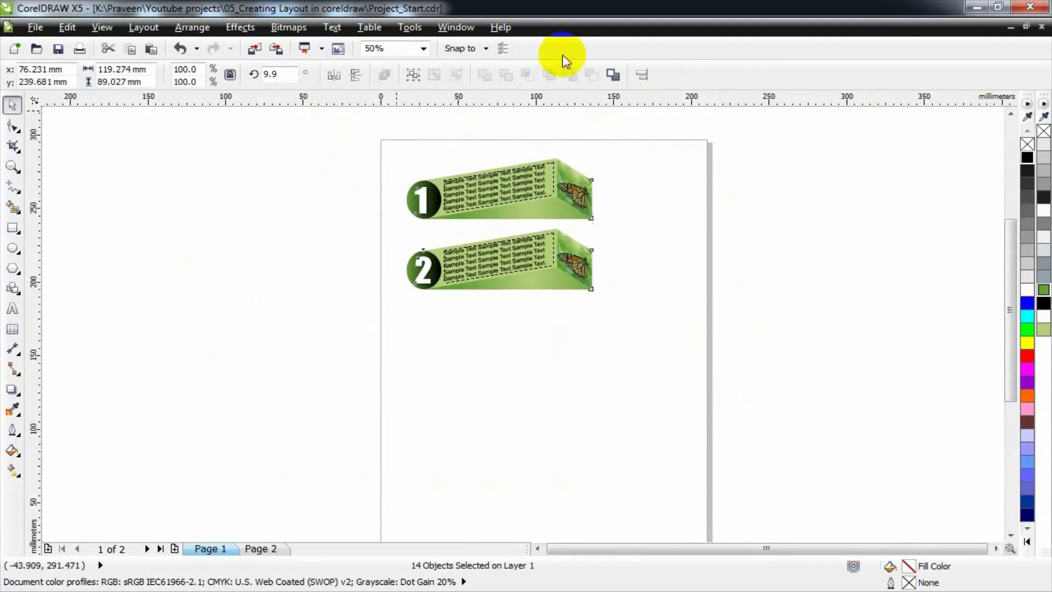
{"action": "key", "text": "KP_Add"}
{"action": "key", "text": "Down"}
{"action": "key", "text": "Down"}
{"action": "key", "text": "Down"}
{"action": "key", "text": "Down"}
{"action": "key", "text": "Down"}
{"action": "key", "text": "Down"}
{"action": "key", "text": "Down"}
{"action": "key", "text": "Down"}
{"action": "key", "text": "Down"}
{"action": "key", "text": "Down"}
{"action": "key", "text": "Down"}
{"action": "key", "text": "Down"}
{"action": "key", "text": "Down"}
{"action": "key", "text": "Down"}
{"action": "key", "text": "Down"}
{"action": "key", "text": "Down"}
{"action": "key", "text": "Down"}
{"action": "key", "text": "Down"}
{"action": "key", "text": "Down"}
{"action": "key", "text": "Down"}
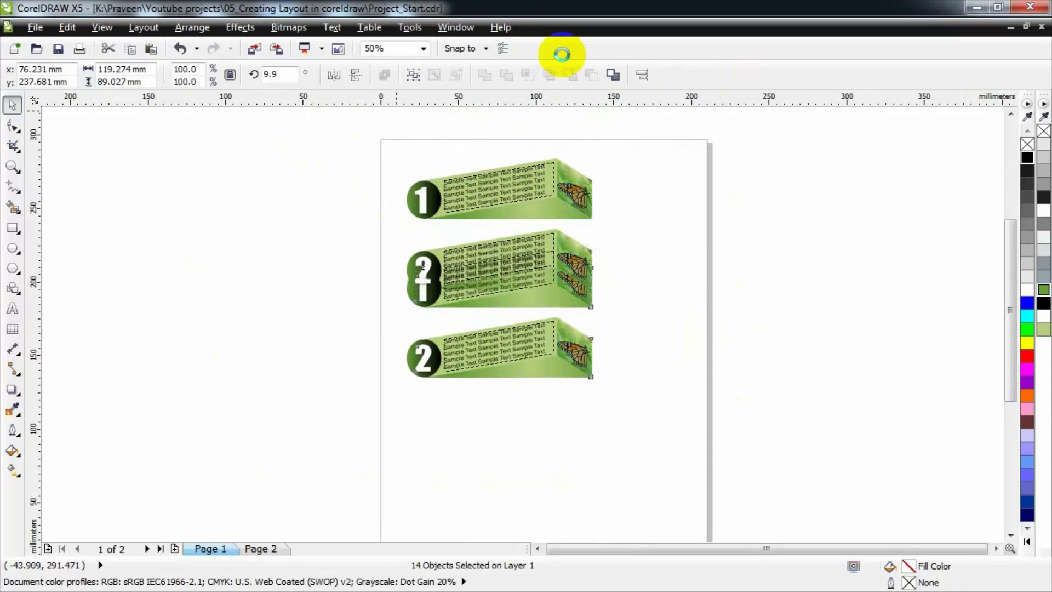
{"action": "key", "text": "Down"}
{"action": "key", "text": "Down"}
{"action": "key", "text": "Down"}
{"action": "key", "text": "Down"}
{"action": "key", "text": "Down"}
{"action": "key", "text": "Down"}
{"action": "key", "text": "Down"}
{"action": "key", "text": "Down"}
{"action": "key", "text": "Down"}
{"action": "key", "text": "Down"}
{"action": "key", "text": "Down"}
{"action": "key", "text": "Down"}
{"action": "key", "text": "Down"}
{"action": "key", "text": "Down"}
{"action": "key", "text": "Down"}
{"action": "key", "text": "Down"}
{"action": "key", "text": "Down"}
{"action": "key", "text": "Down"}
{"action": "key", "text": "Down"}
{"action": "key", "text": "Down"}
{"action": "key", "text": "Up"}
{"action": "key", "text": "Up"}
{"action": "key", "text": "Up"}
{"action": "key", "text": "Up"}
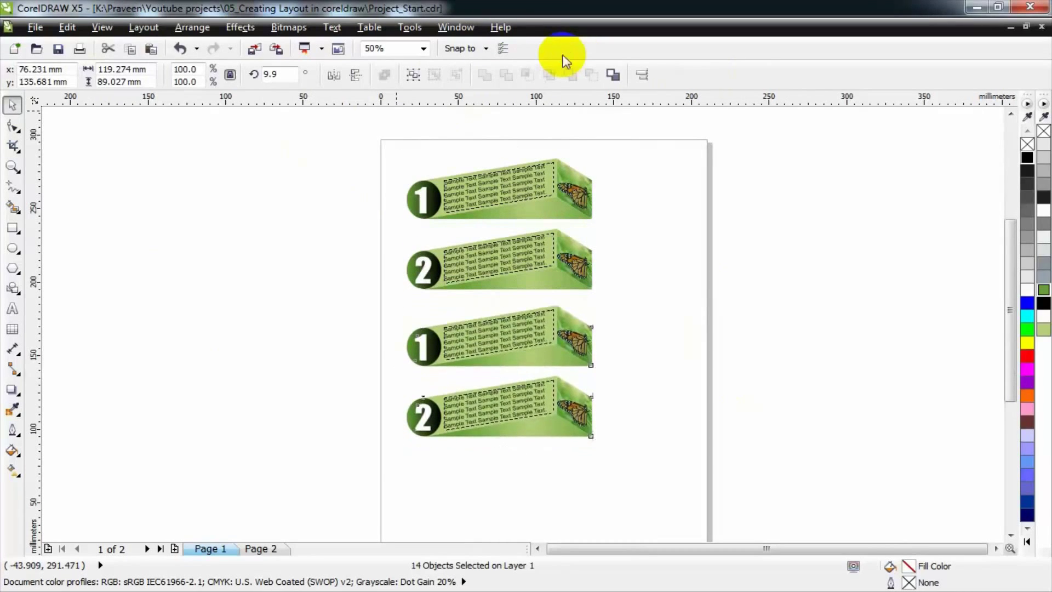
{"action": "key", "text": "Up"}
{"action": "key", "text": "Up"}
{"action": "key", "text": "Up"}
{"action": "key", "text": "Up"}
{"action": "key", "text": "Up"}
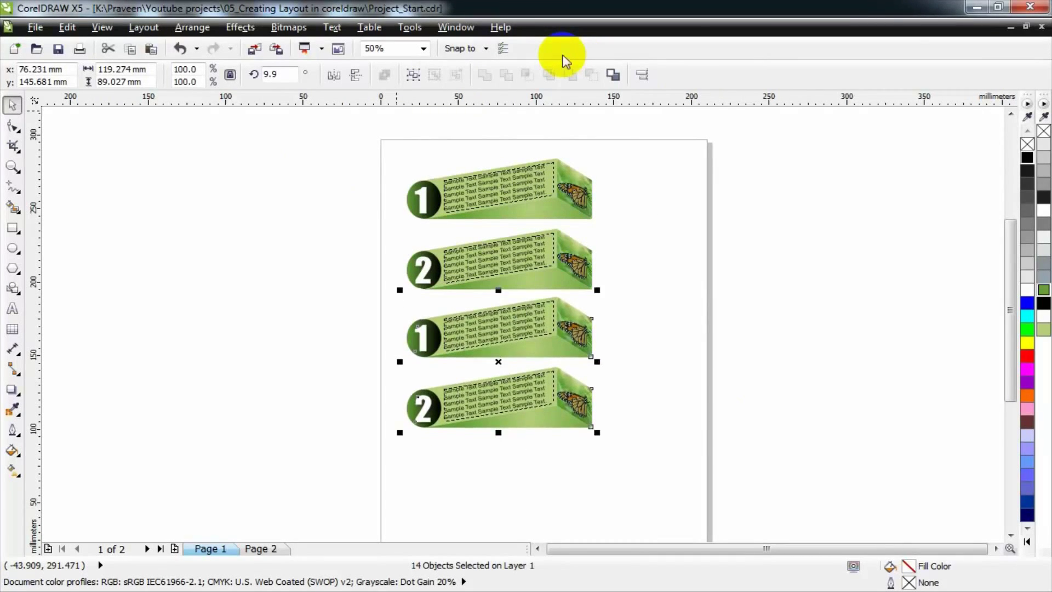
{"action": "key", "text": "Down"}
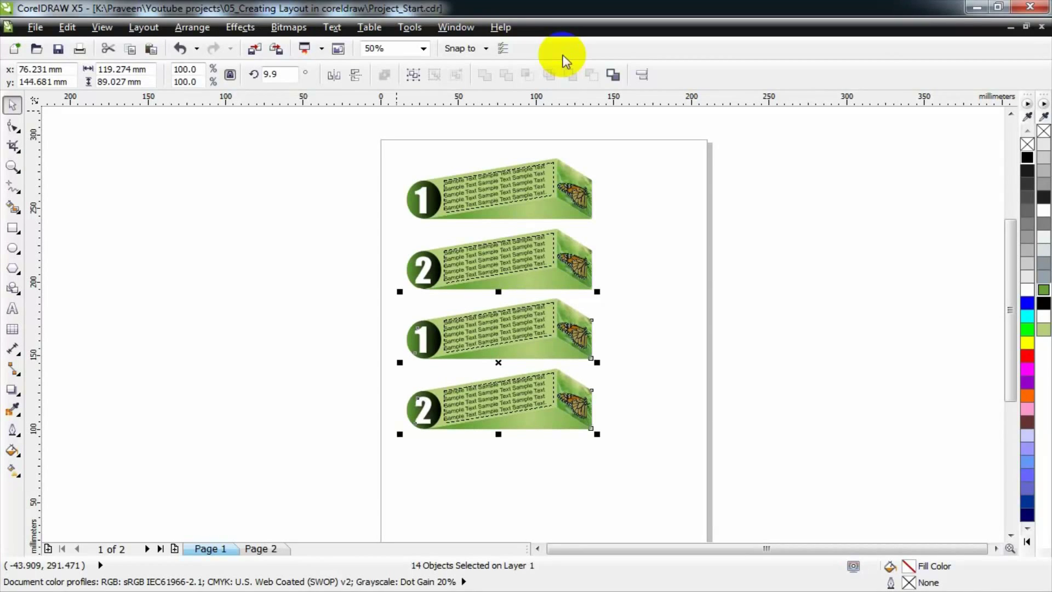
{"action": "left_click", "coordinate": [760, 290]}
Step: Change the numbers in the circles of the two copied banners to 3 and 4
{"action": "scroll", "coordinate": [760, 291], "scroll_direction": "down", "scroll_amount": 1}
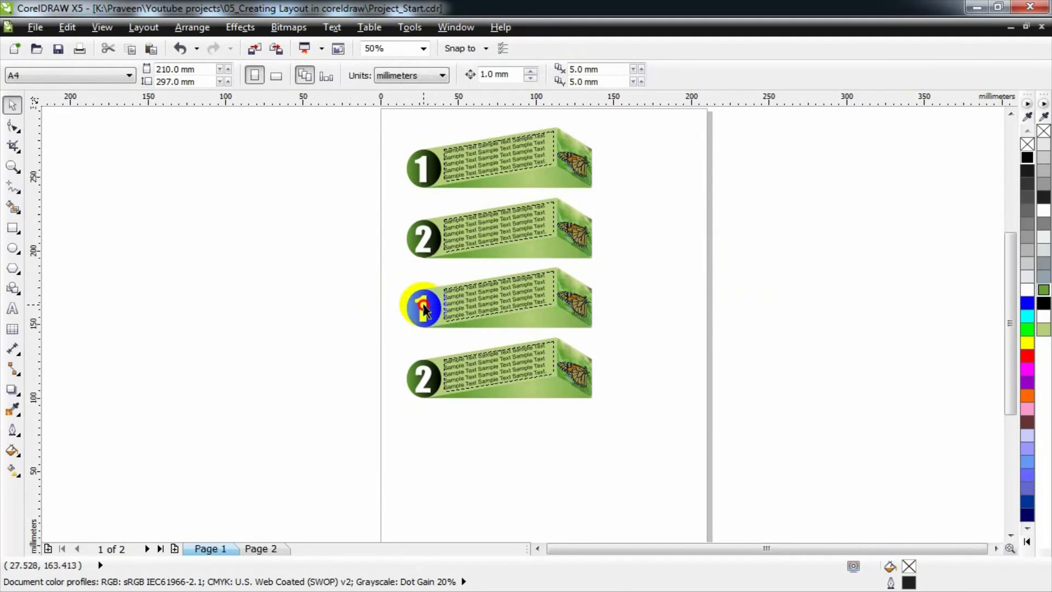
{"action": "double_click", "coordinate": [424, 309]}
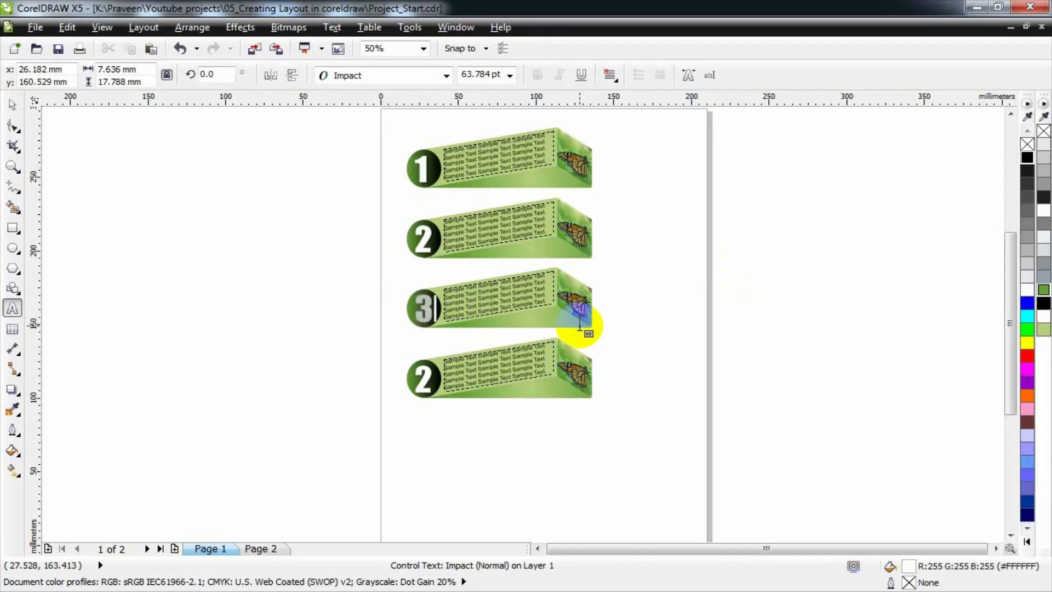
{"action": "double_click", "coordinate": [429, 375]}
{"action": "key", "text": "ctrl+a"}
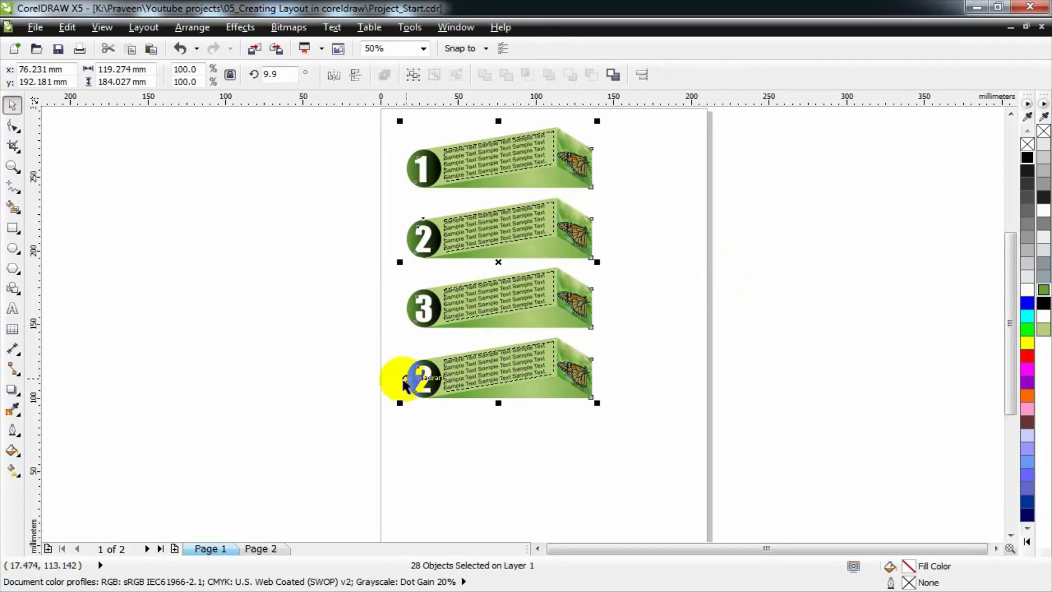
{"action": "left_click", "coordinate": [404, 380]}
{"action": "double_click", "coordinate": [433, 377]}
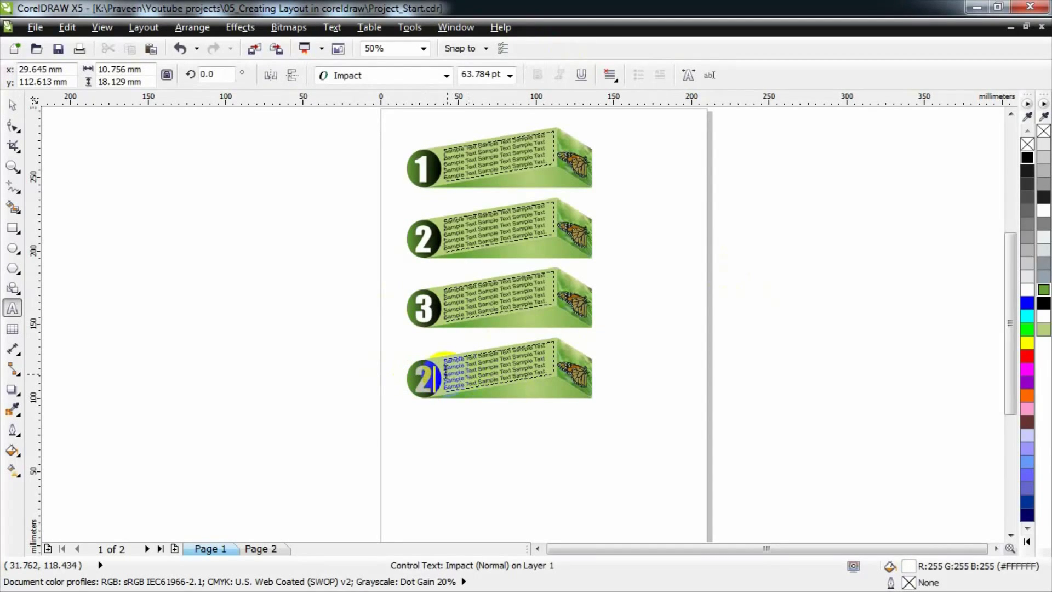
{"action": "left_click", "coordinate": [432, 378]}
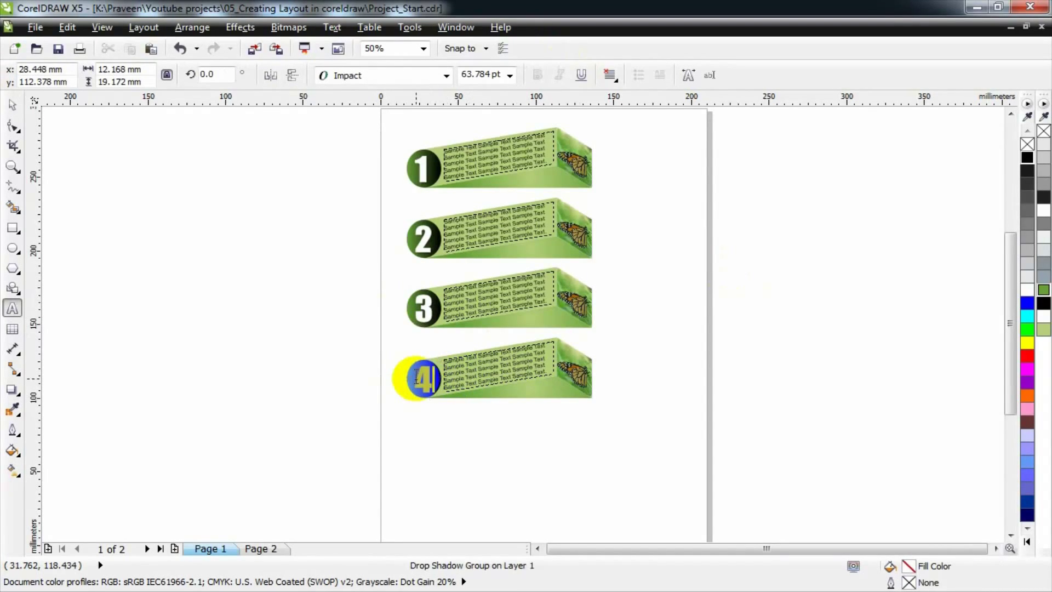
{"action": "left_click", "coordinate": [13, 104]}
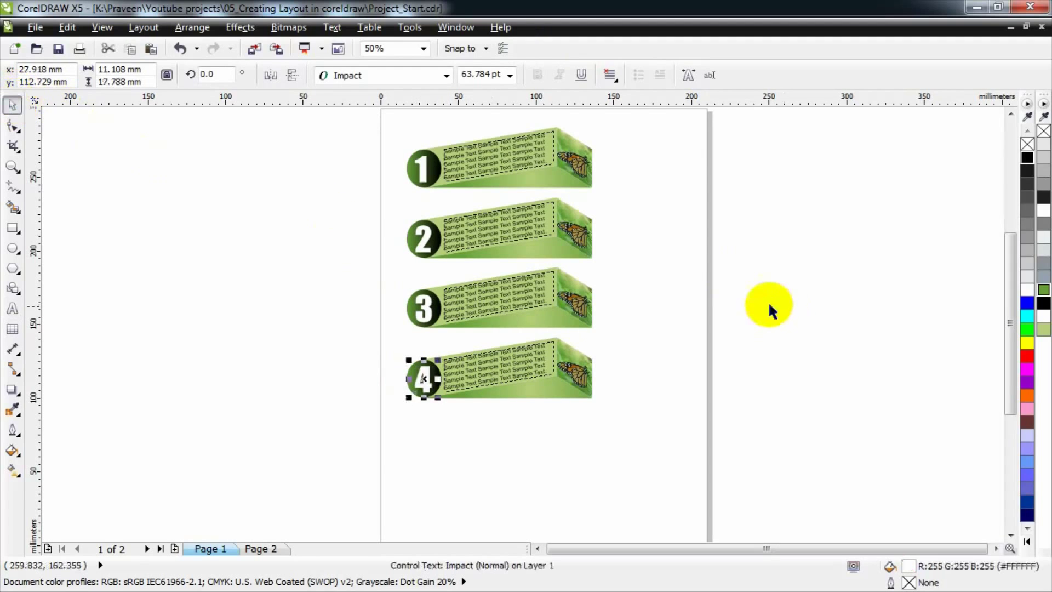
{"action": "left_click", "coordinate": [767, 301]}
Step: Duplicate banners 3 and 4 and move the copies straight down to the bottom of the page, centred at about Y 50 mm
{"action": "scroll", "coordinate": [767, 301], "scroll_direction": "down", "scroll_amount": 2}
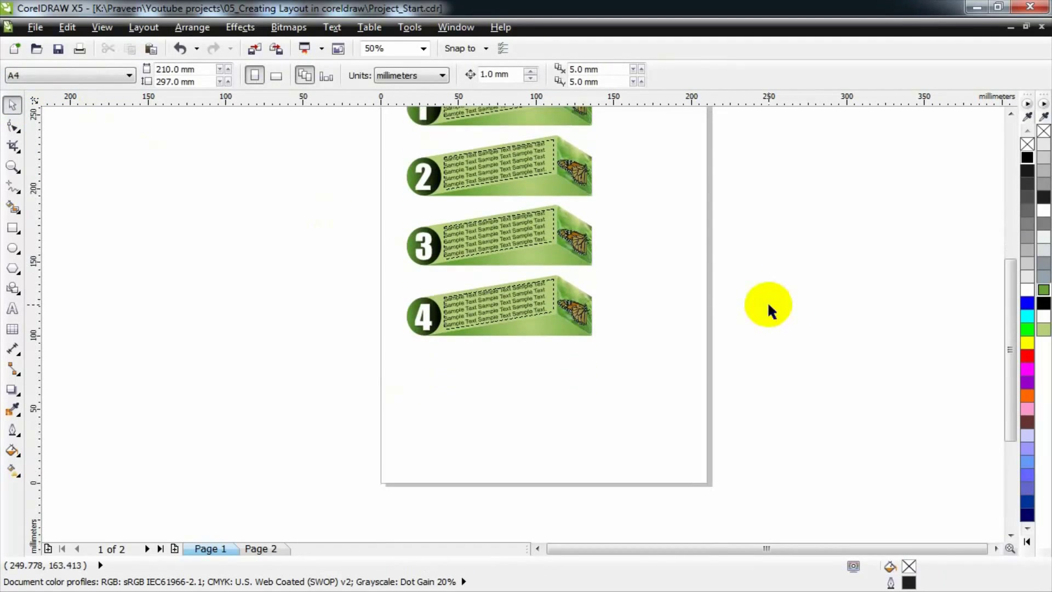
{"action": "scroll", "coordinate": [767, 301], "scroll_direction": "up", "scroll_amount": 1}
{"action": "left_click_drag", "start_coordinate": [767, 415], "coordinate": [367, 218]}
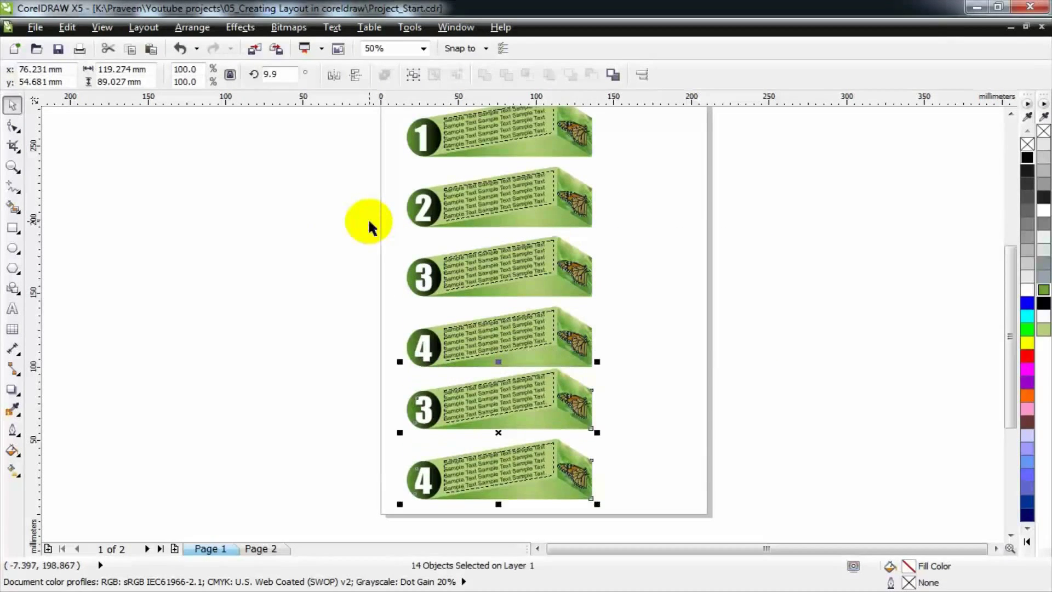
{"action": "key", "text": "Down"}
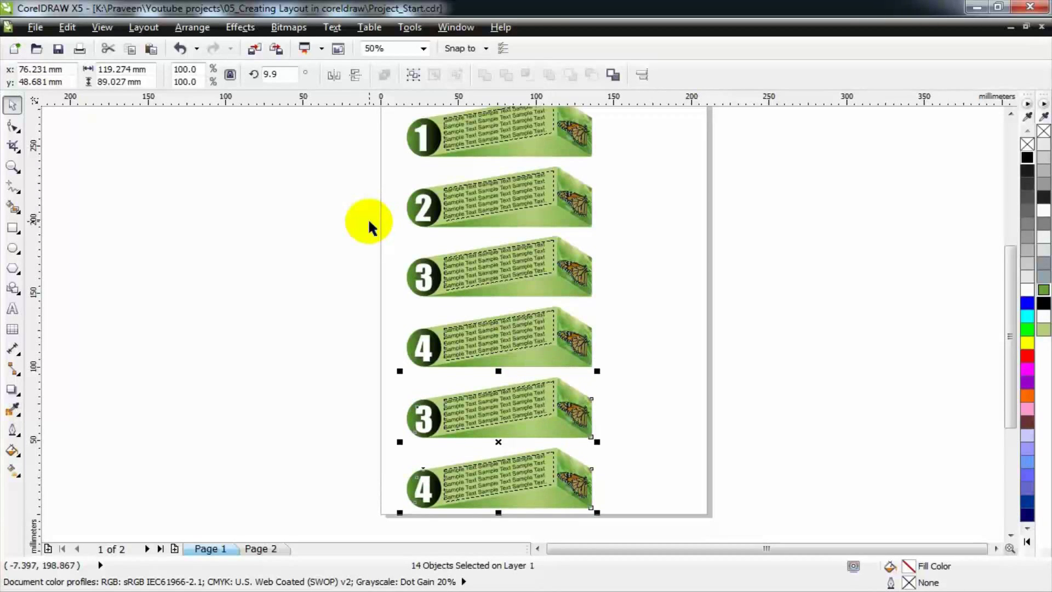
{"action": "key", "text": "Up"}
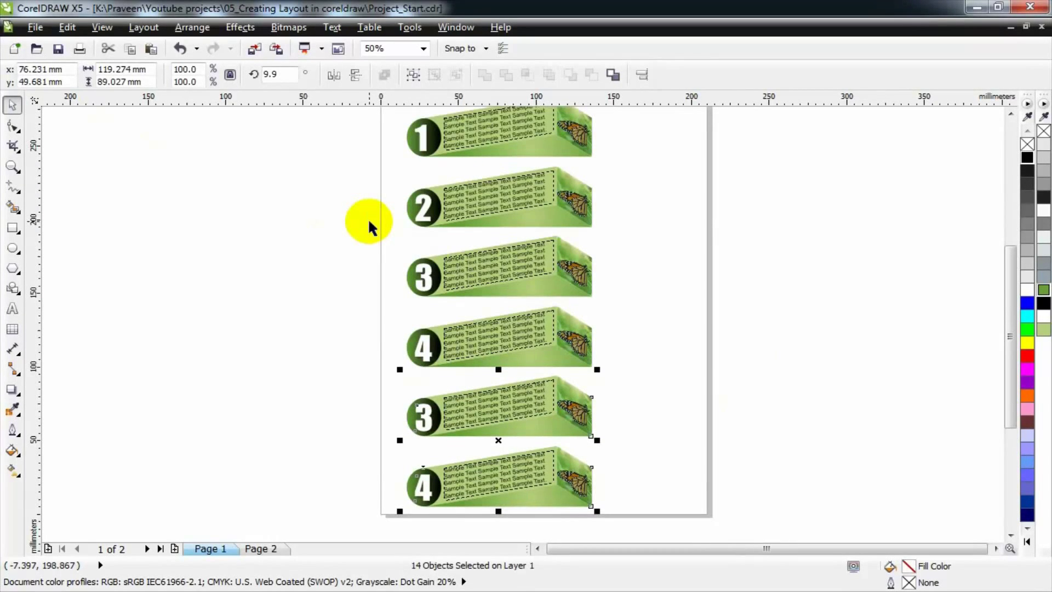
{"action": "left_click", "coordinate": [850, 388]}
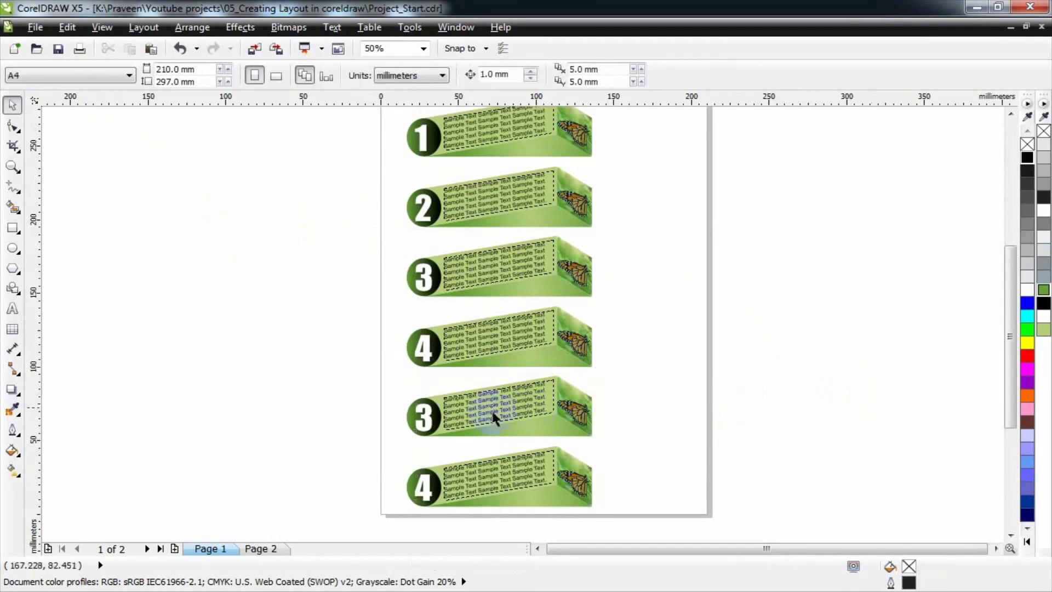
Step: Change the numbers in the circles of the two lowest banners to 5 and 6
{"action": "double_click", "coordinate": [446, 410]}
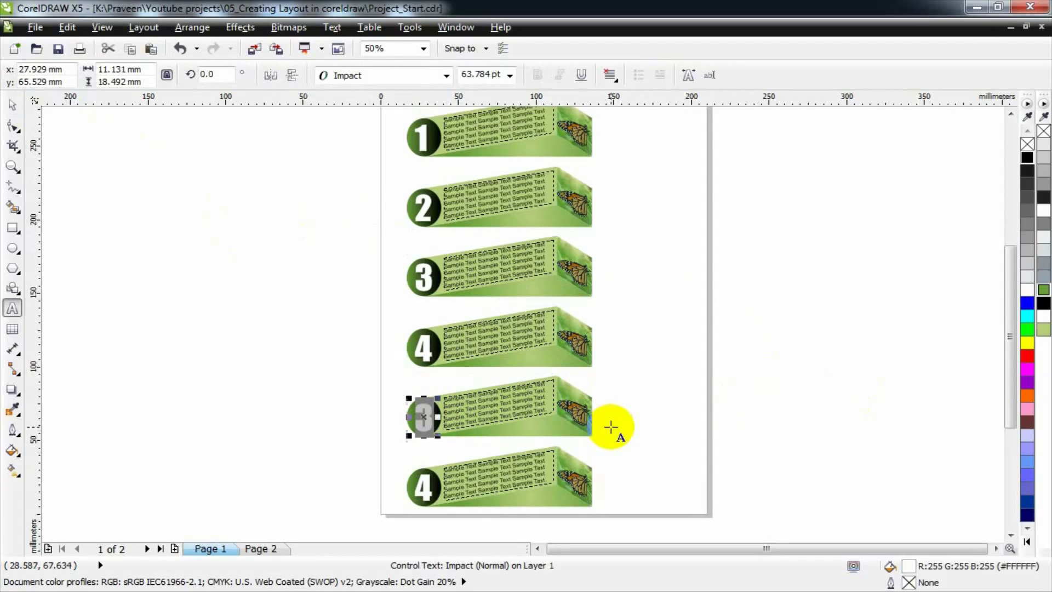
{"action": "left_click", "coordinate": [424, 485]}
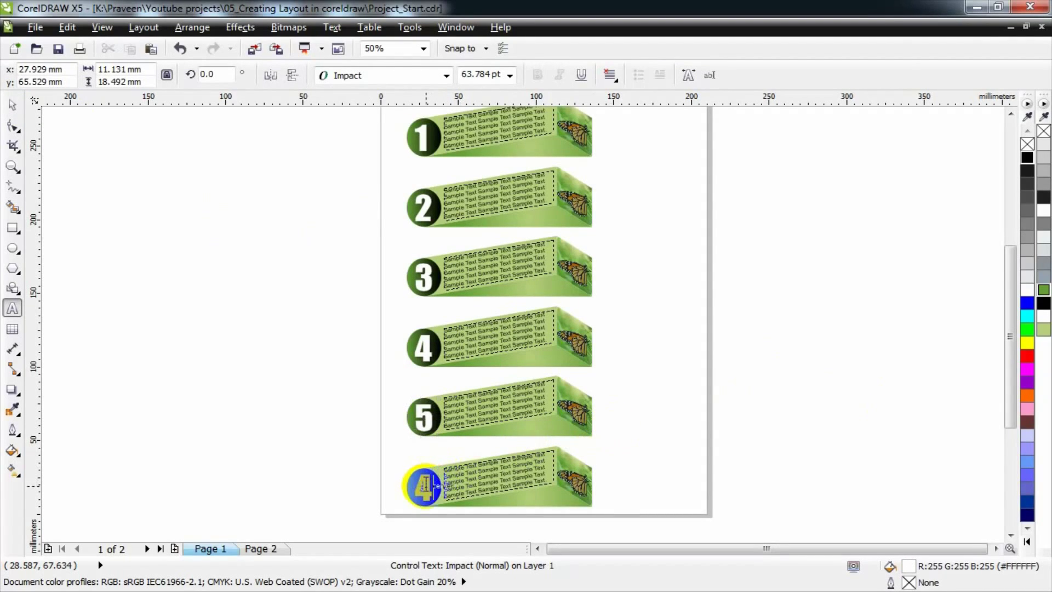
{"action": "key", "text": "ctrl+z"}
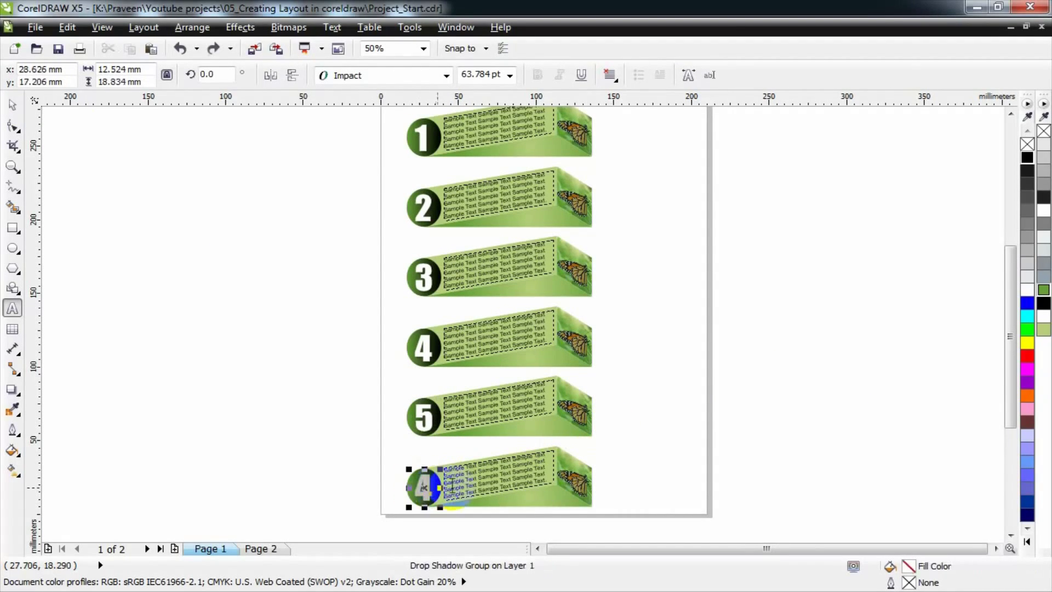
{"action": "key", "text": "ctrl+a"}
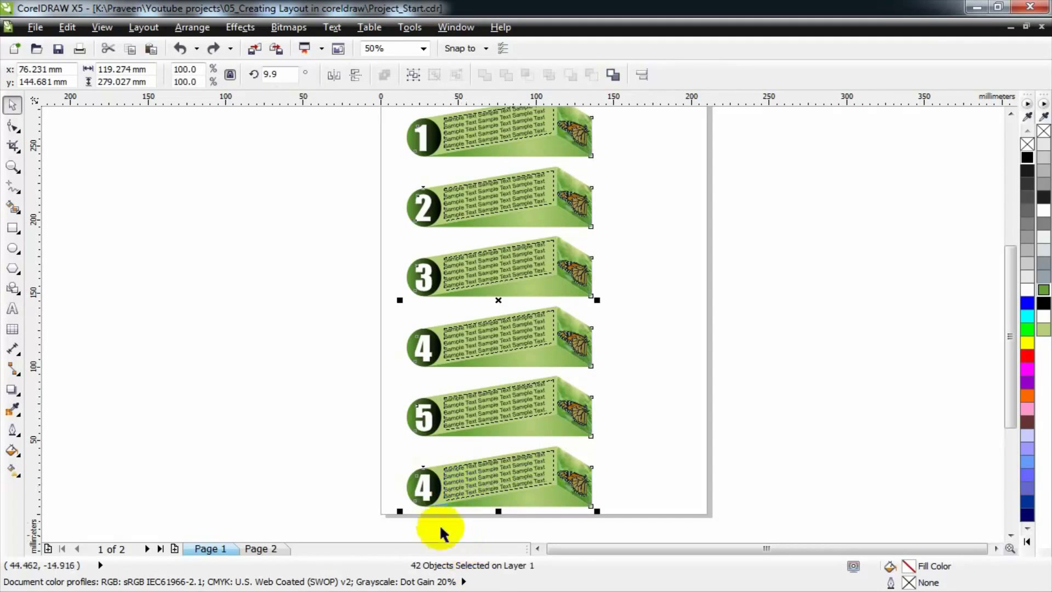
{"action": "left_click", "coordinate": [441, 529]}
{"action": "double_click", "coordinate": [425, 486]}
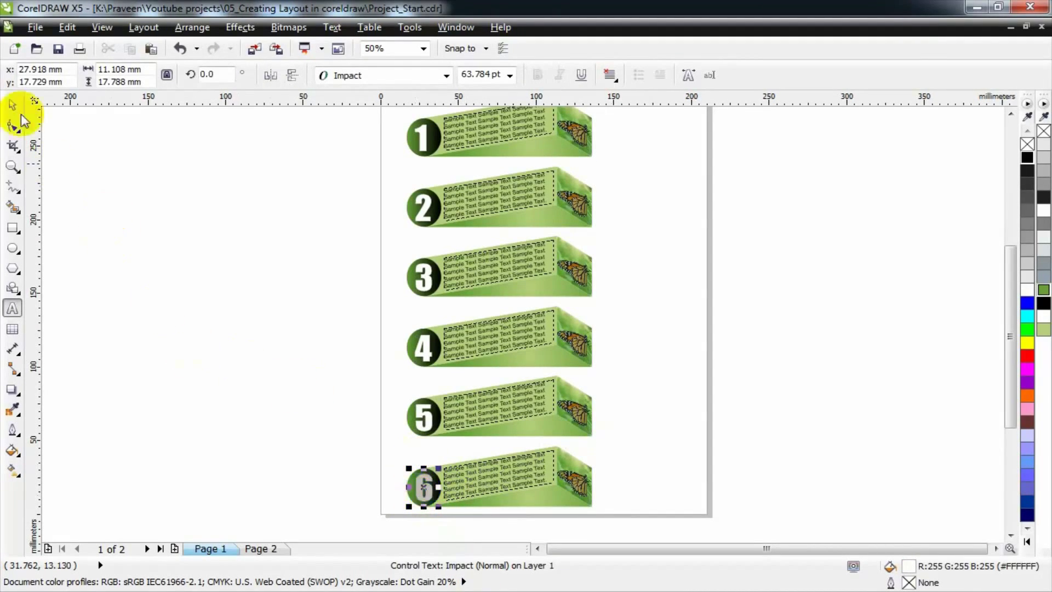
{"action": "left_click", "coordinate": [743, 289]}
{"action": "scroll", "coordinate": [743, 289], "scroll_direction": "up", "scroll_amount": 3}
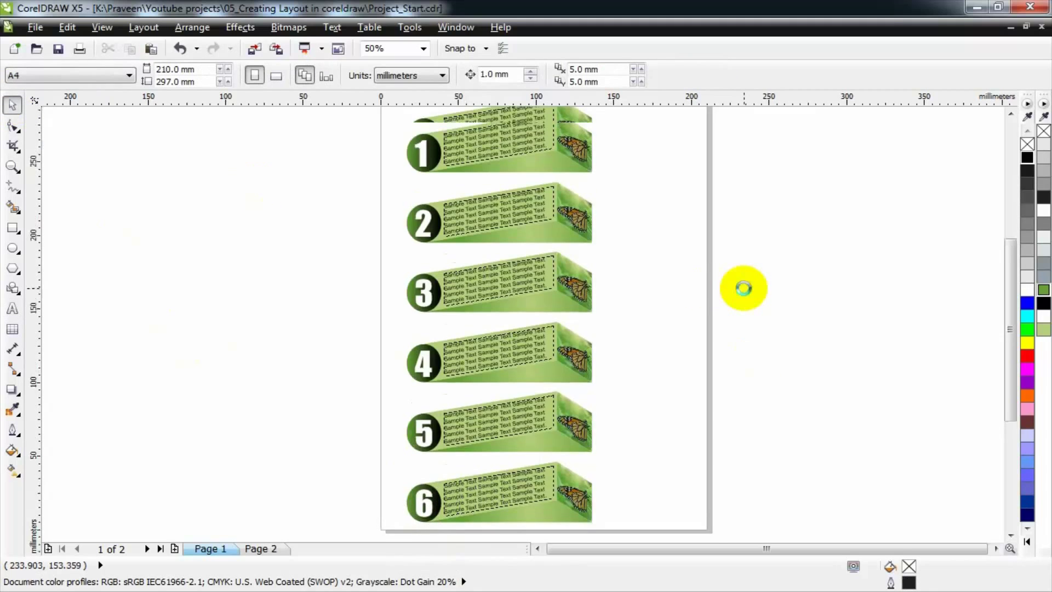
{"action": "scroll", "coordinate": [743, 289], "scroll_direction": "down", "scroll_amount": 2}
{"action": "scroll", "coordinate": [742, 285], "scroll_direction": "down", "scroll_amount": 2}
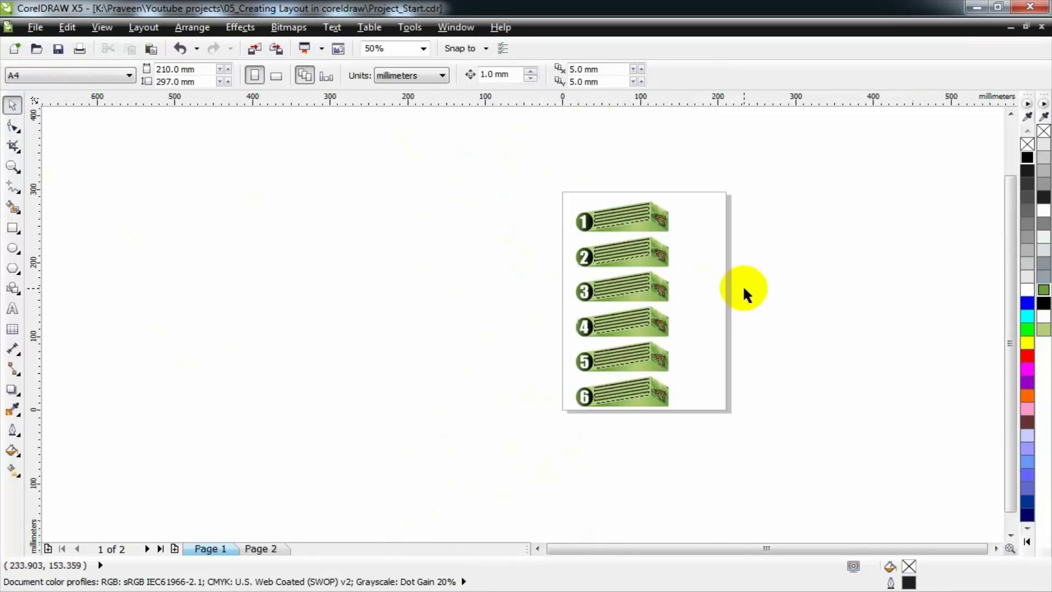
Step: Move the whole column of six banners slightly up, so it is centred at about Y 149 mm
{"action": "key", "text": "ctrl+a"}
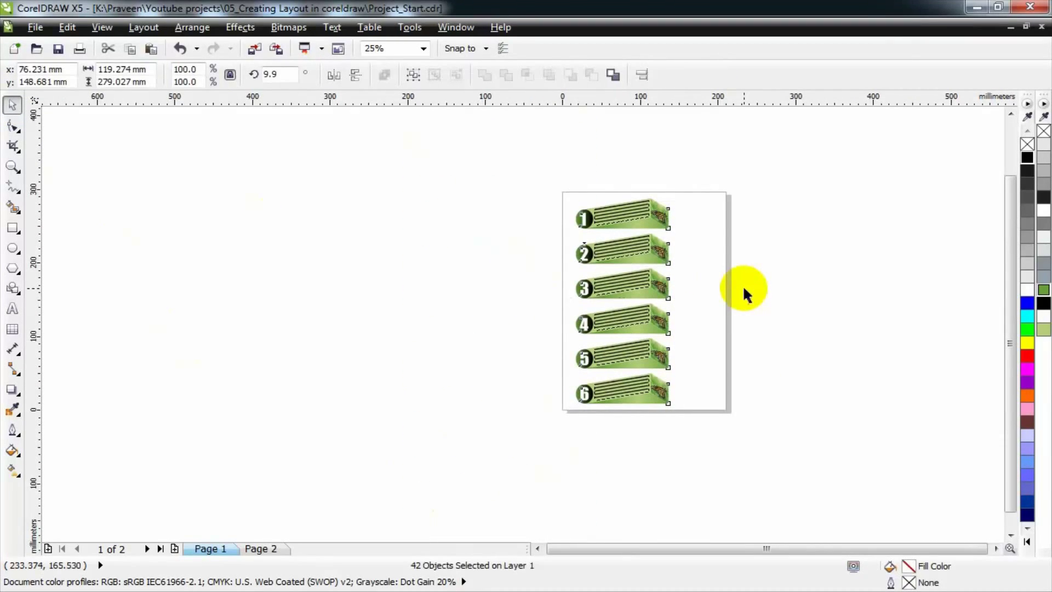
{"action": "left_click", "coordinate": [741, 285]}
{"action": "scroll", "coordinate": [742, 285], "scroll_direction": "up", "scroll_amount": 1}
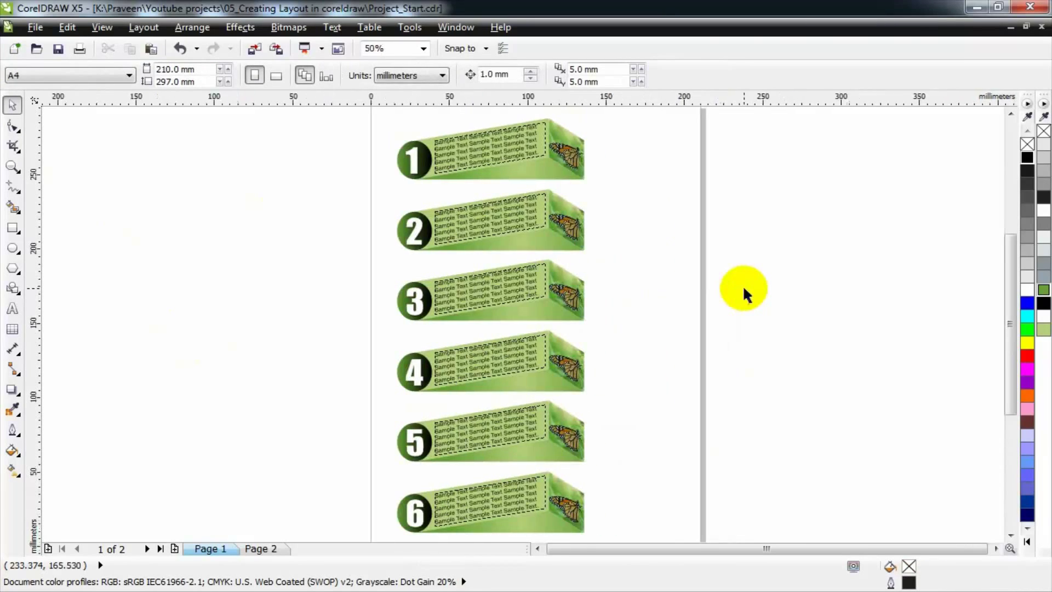
Step: Add a page-sized rectangle and narrow it to a strip about 66 mm wide along the page's right edge
{"action": "scroll", "coordinate": [742, 285], "scroll_direction": "down", "scroll_amount": 1}
{"action": "scroll", "coordinate": [744, 288], "scroll_direction": "right", "scroll_amount": 1}
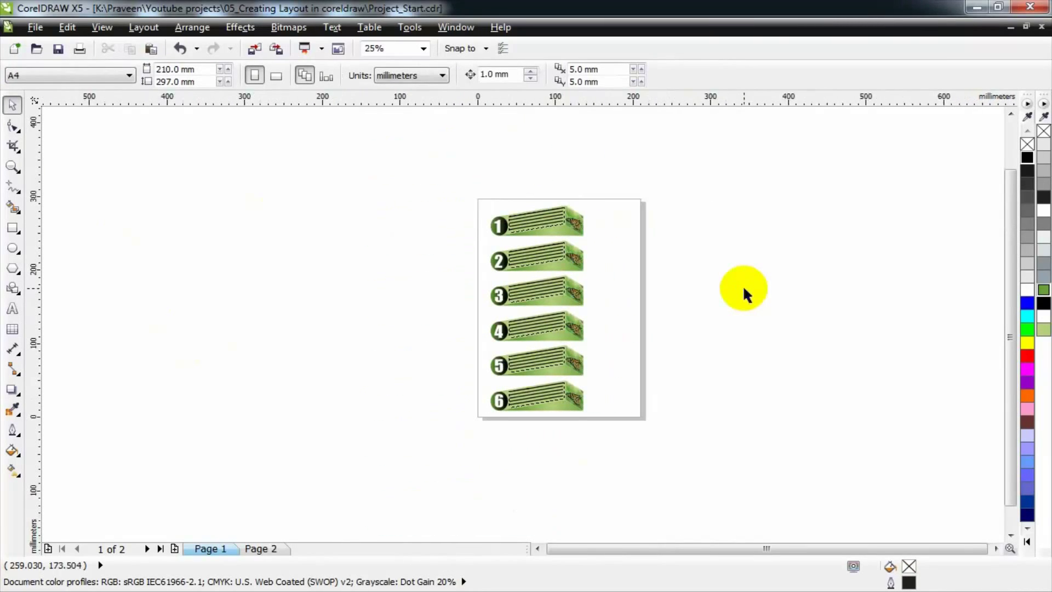
{"action": "key", "text": "F2"}
{"action": "left_click_drag", "start_coordinate": [458, 188], "coordinate": [682, 430]}
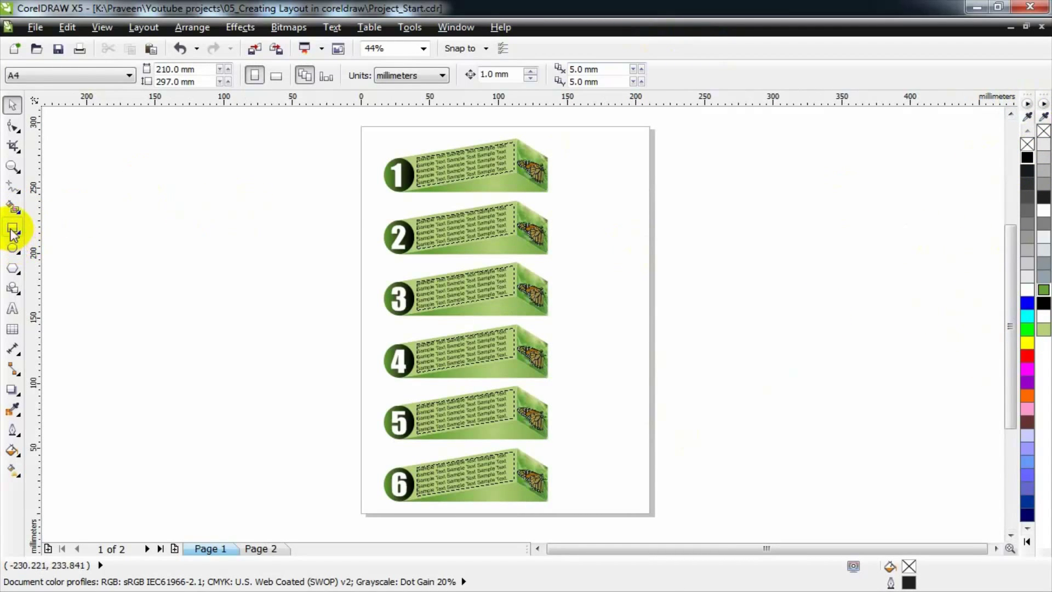
{"action": "double_click", "coordinate": [13, 229]}
{"action": "left_click", "coordinate": [12, 104]}
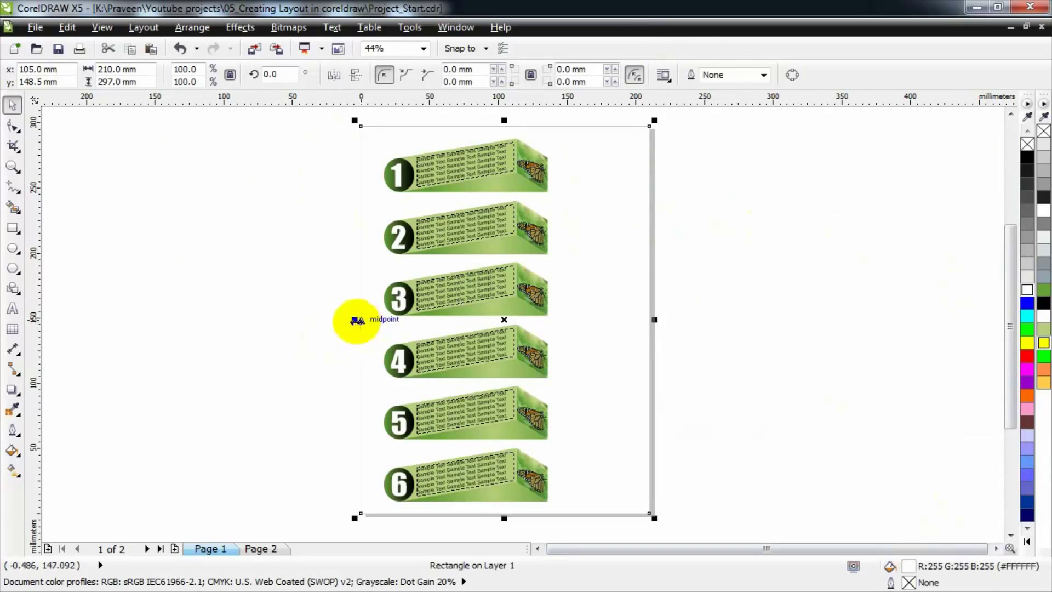
{"action": "left_click_drag", "start_coordinate": [357, 319], "coordinate": [552, 346]}
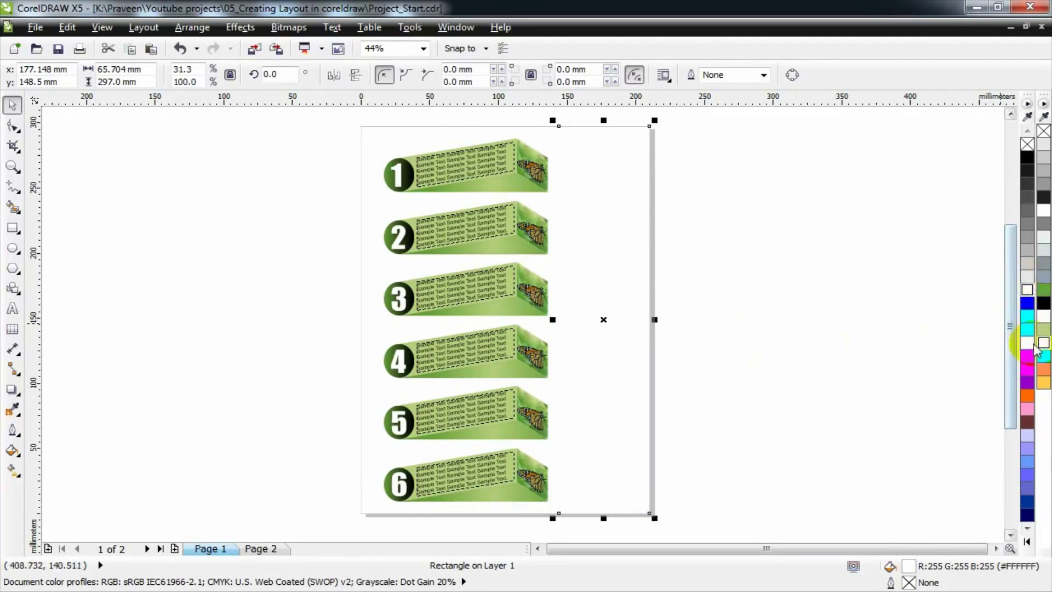
Step: Fill the strip beside the banners with the dark green #407A11 (R 64, G 122, B 17)
{"action": "left_click", "coordinate": [1043, 292]}
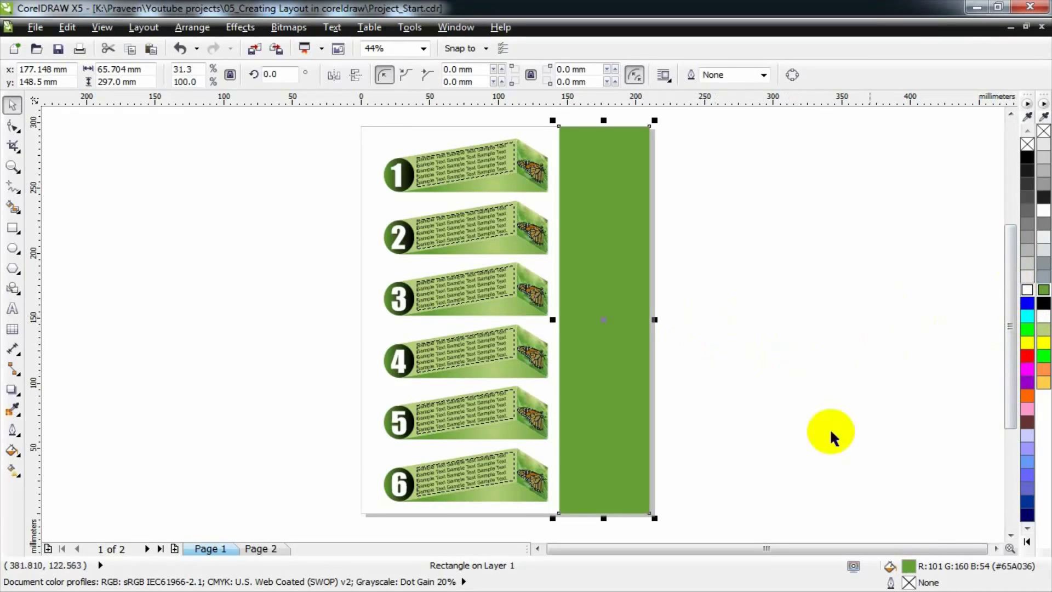
{"action": "double_click", "coordinate": [906, 568]}
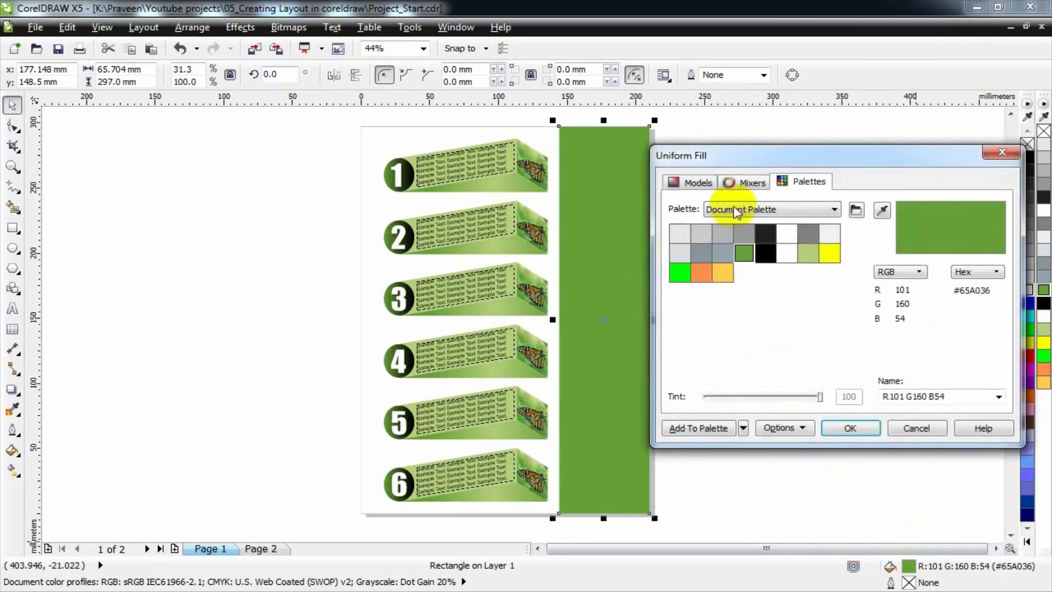
{"action": "left_click_drag", "start_coordinate": [789, 292], "coordinate": [819, 320]}
{"action": "left_click", "coordinate": [849, 428]}
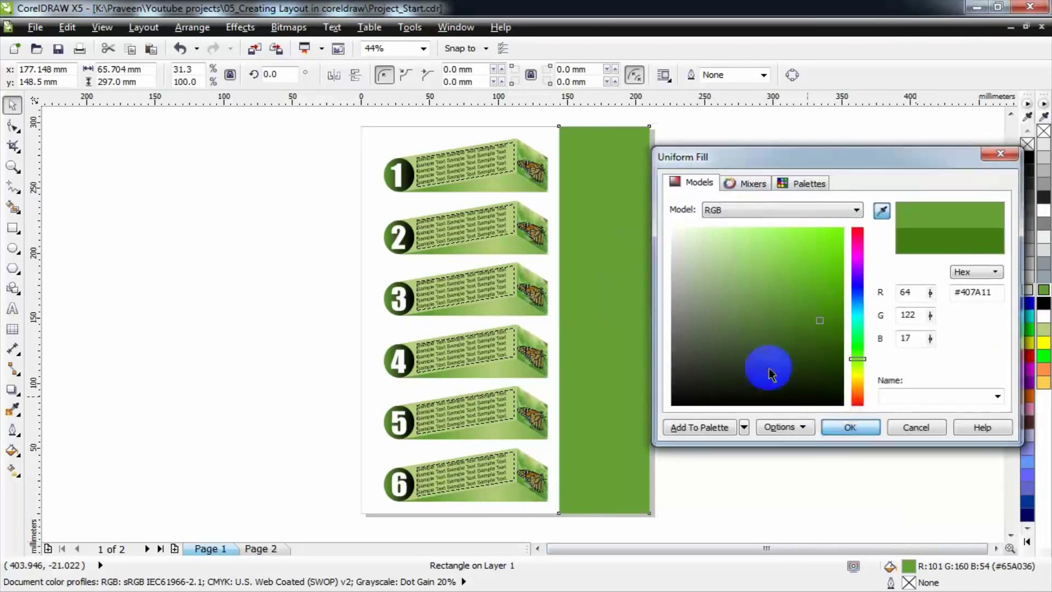
{"action": "left_click", "coordinate": [738, 271]}
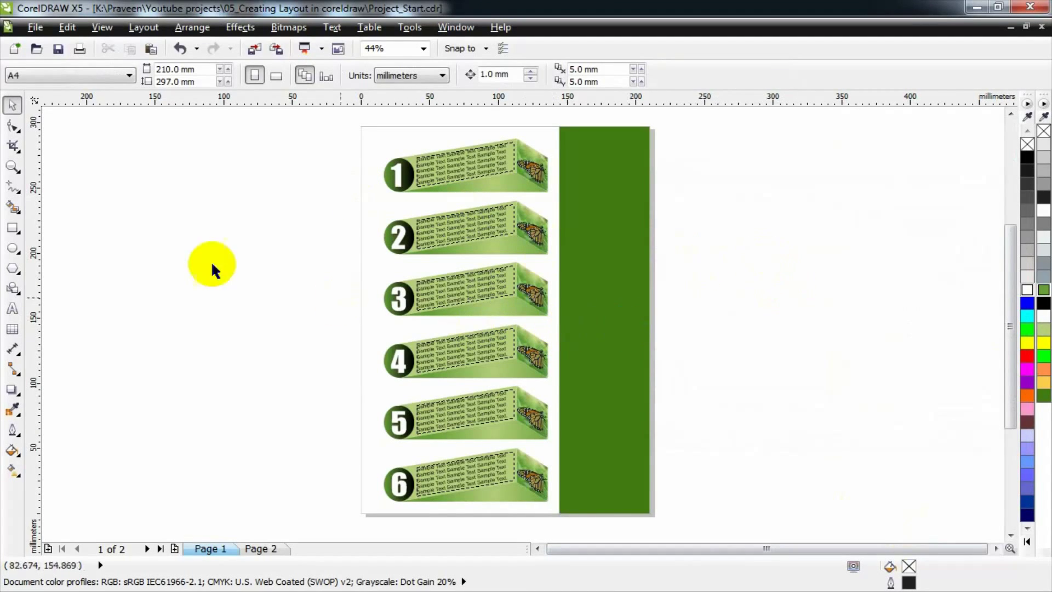
Step: Add the artistic text SAMPLE TEXT on the green strip, one letter per line, and colour it white
{"action": "left_click", "coordinate": [11, 310]}
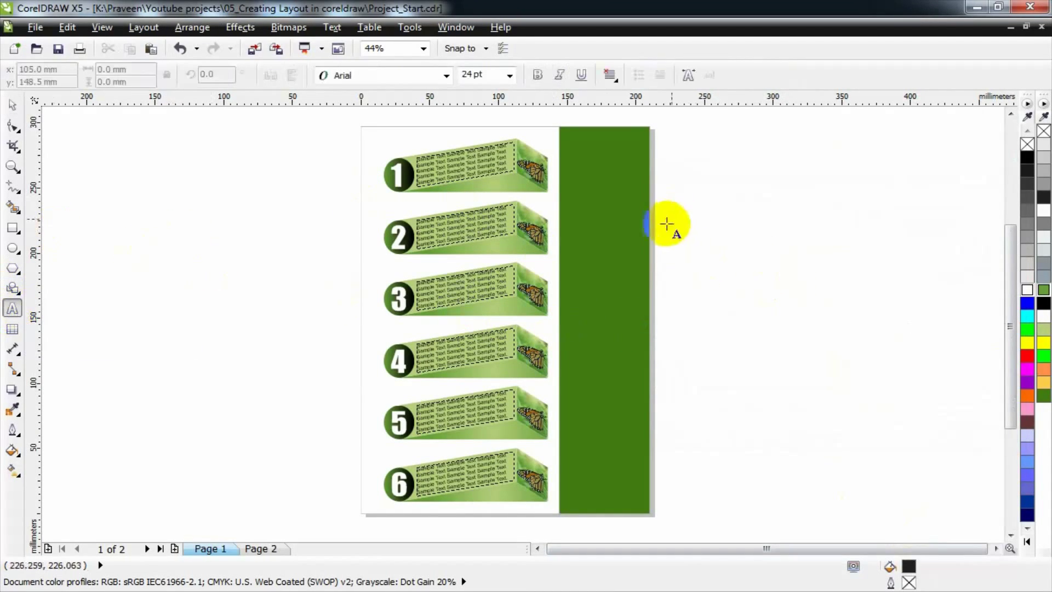
{"action": "left_click", "coordinate": [586, 184]}
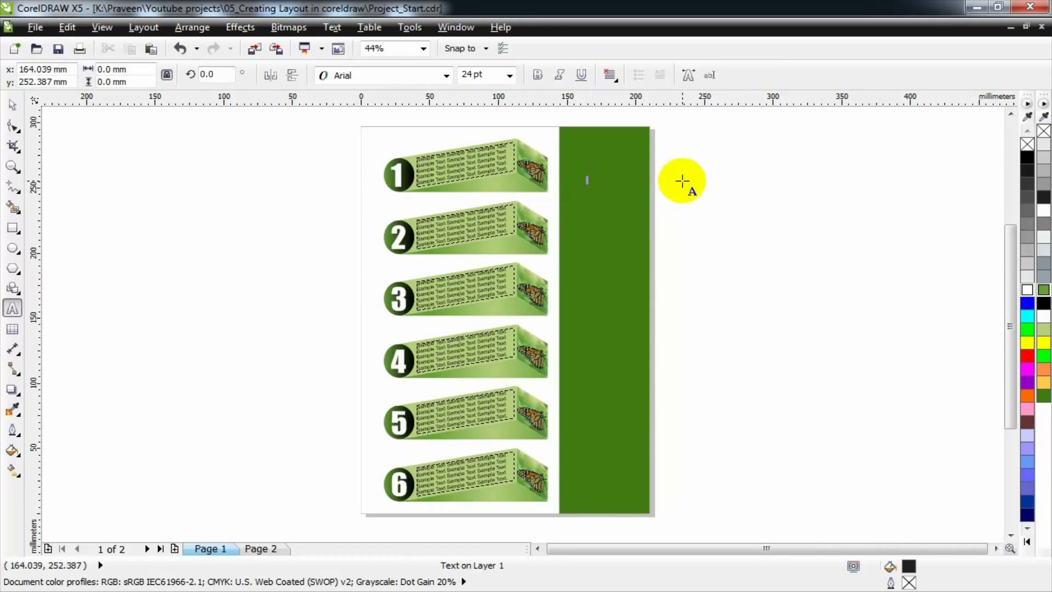
{"action": "type", "text": "SAMPLE TEXT"}
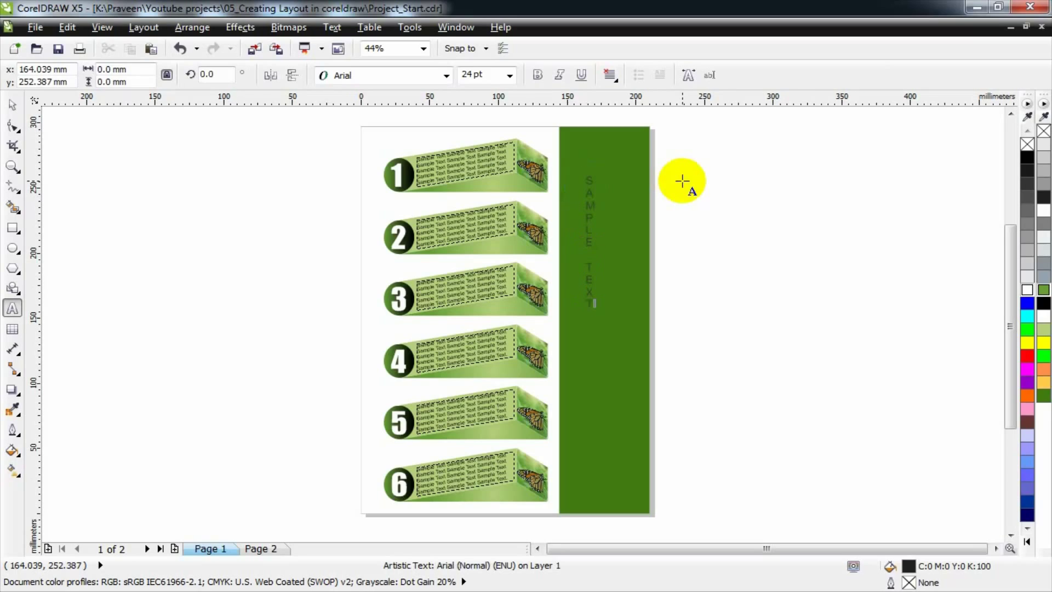
{"action": "key", "text": "ctrl+space"}
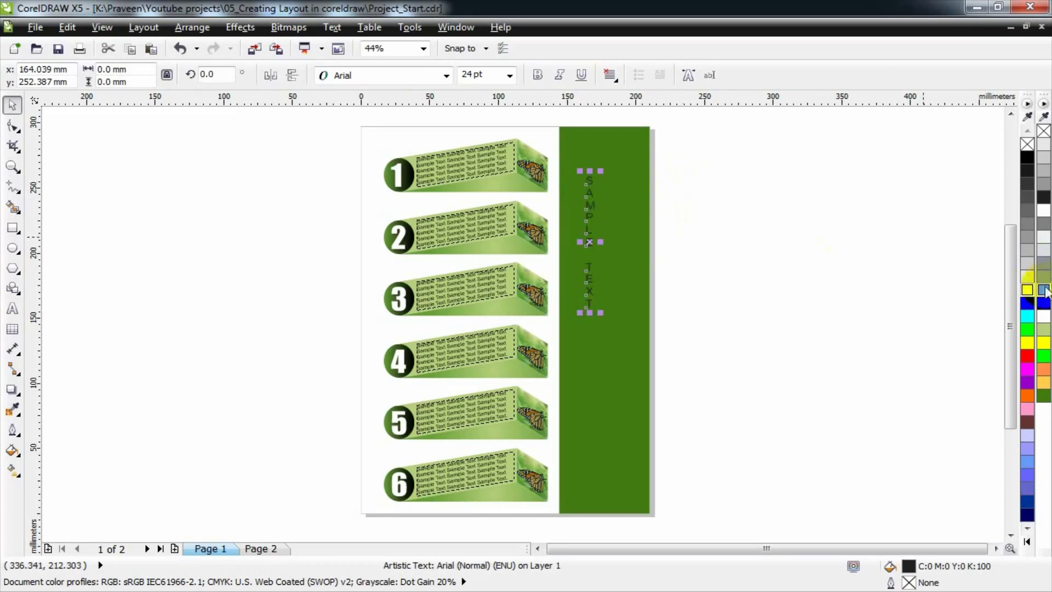
{"action": "left_click", "coordinate": [1029, 289]}
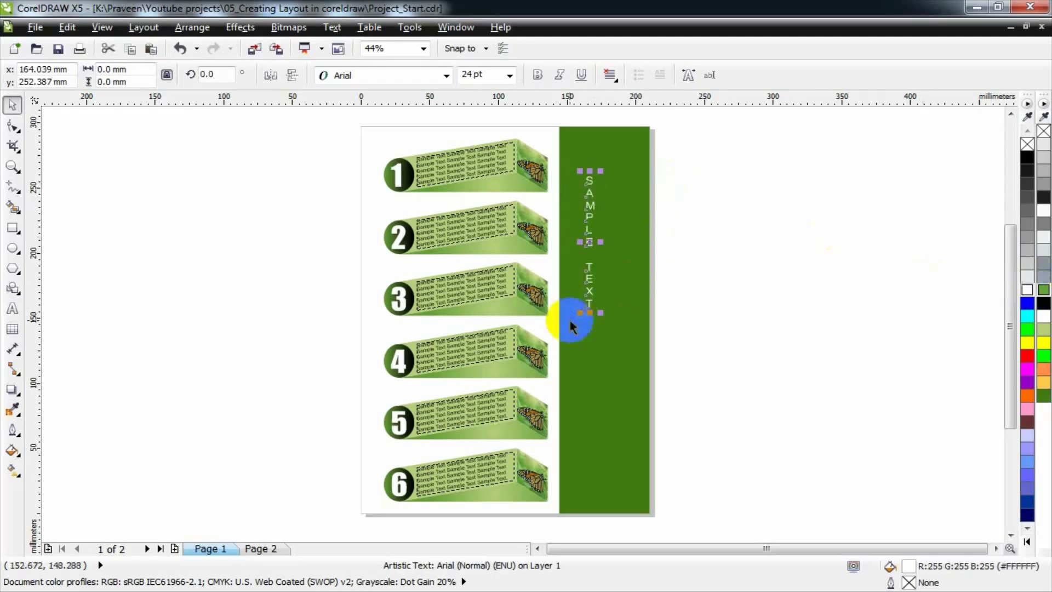
Step: Set the vertical text in Impact and enlarge it to about 61 pt so it spans nearly the full strip height
{"action": "left_click", "coordinate": [541, 78]}
{"action": "left_click", "coordinate": [445, 76]}
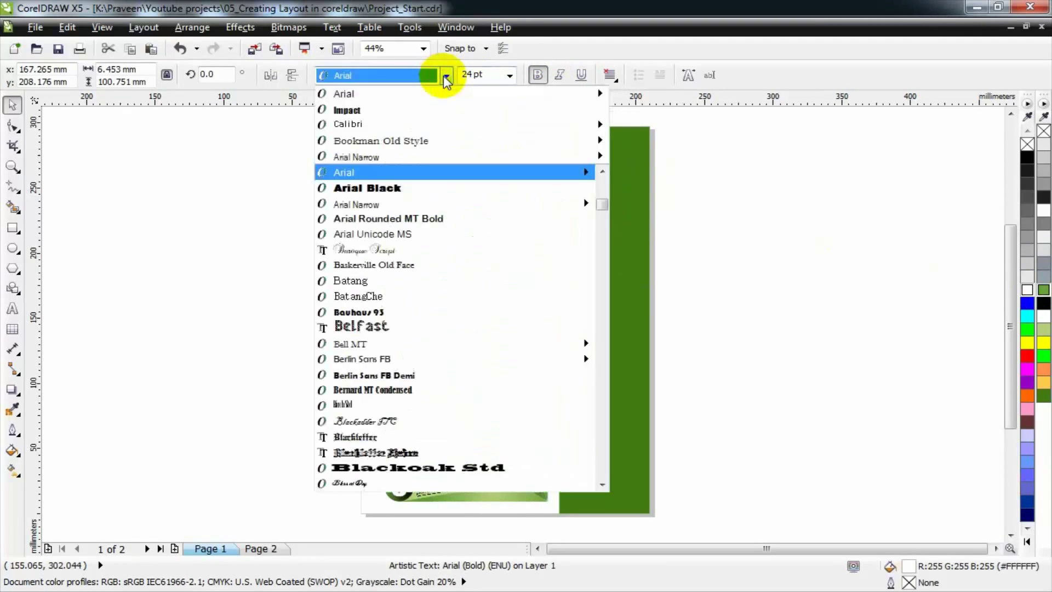
{"action": "left_click", "coordinate": [412, 107]}
{"action": "left_click_drag", "start_coordinate": [600, 325], "coordinate": [720, 507]}
{"action": "left_click_drag", "start_coordinate": [605, 336], "coordinate": [635, 345]}
{"action": "left_click_drag", "start_coordinate": [583, 174], "coordinate": [559, 130]}
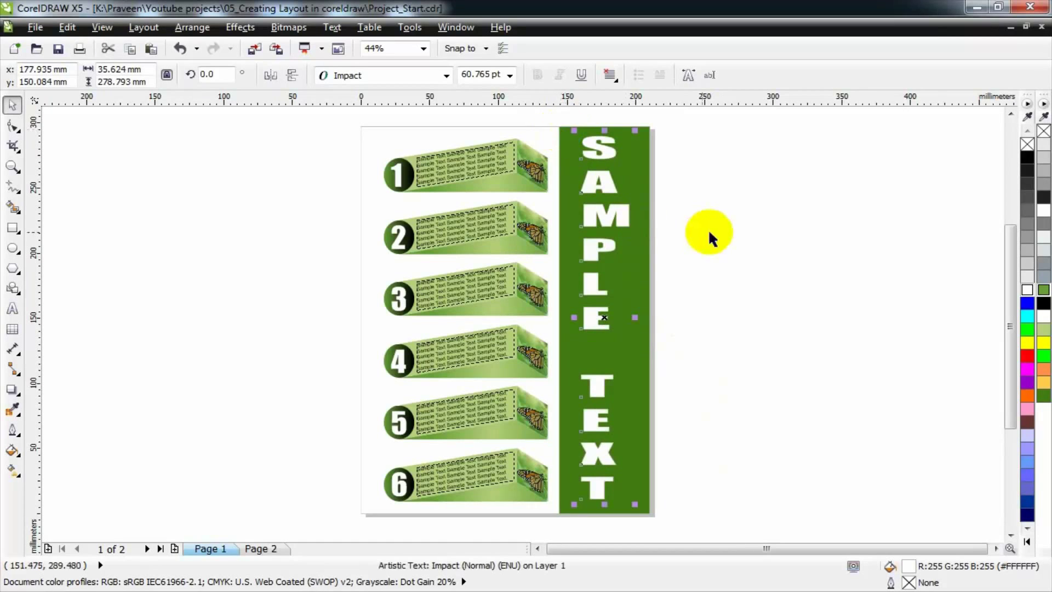
Step: Centre-align the letters of the vertical text and centre the text on the green strip
{"action": "left_click", "coordinate": [610, 75]}
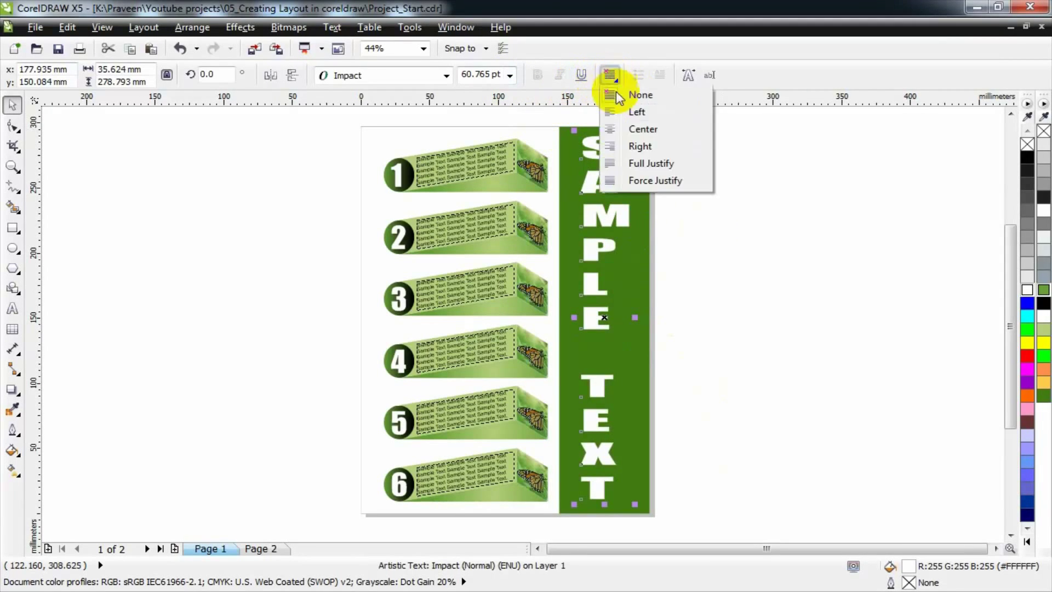
{"action": "left_click", "coordinate": [658, 131]}
{"action": "left_click", "coordinate": [638, 146]}
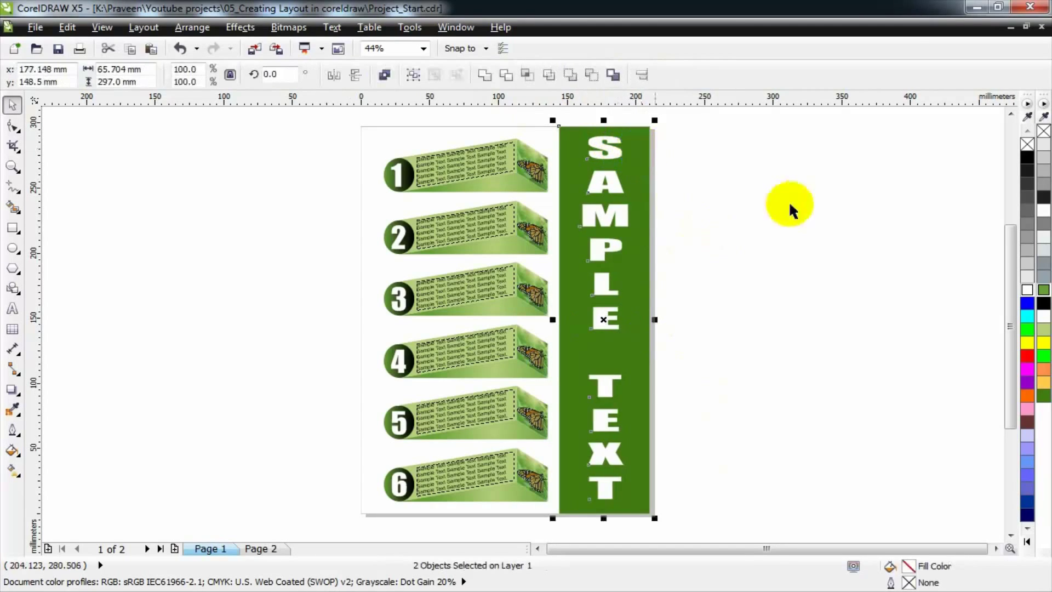
{"action": "left_click", "coordinate": [803, 203]}
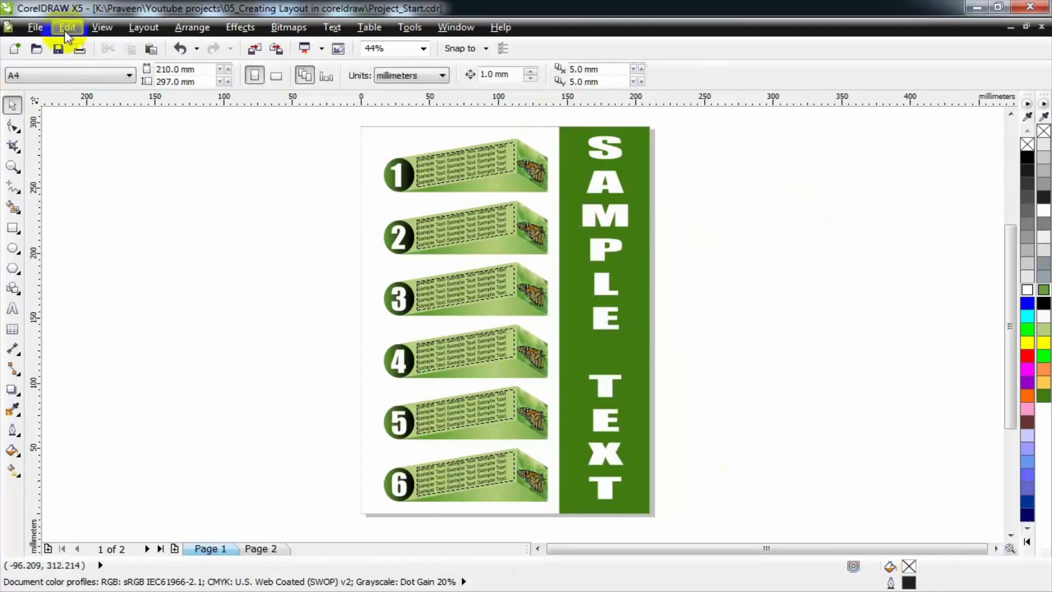
{"action": "left_click", "coordinate": [35, 27]}
{"action": "left_click", "coordinate": [686, 233]}
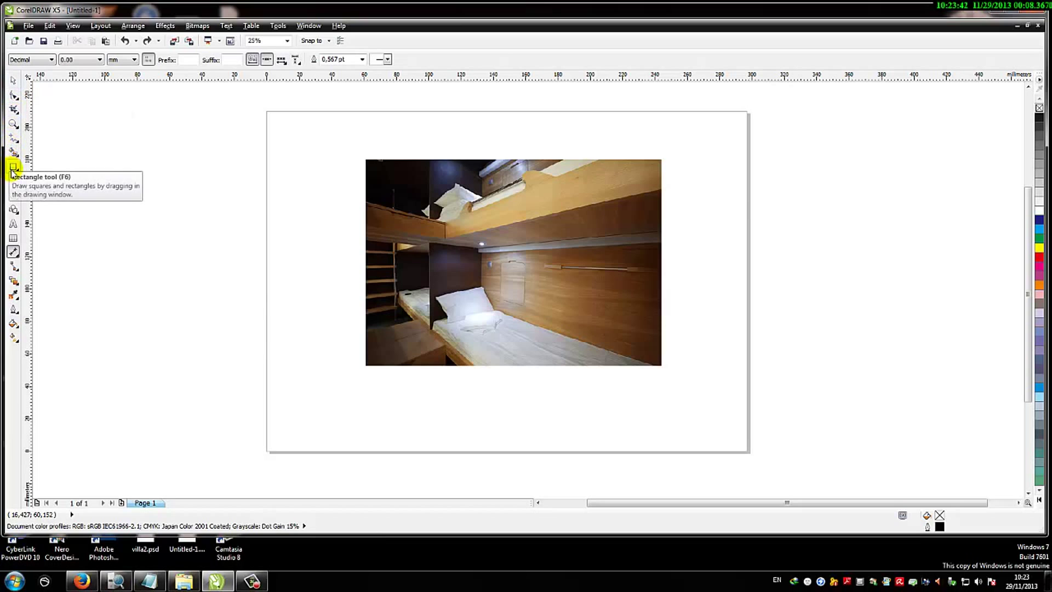
Step: Dimension the height of the bunk-bed photo with a parallel dimension placed outside its left edge
{"action": "left_click", "coordinate": [18, 259]}
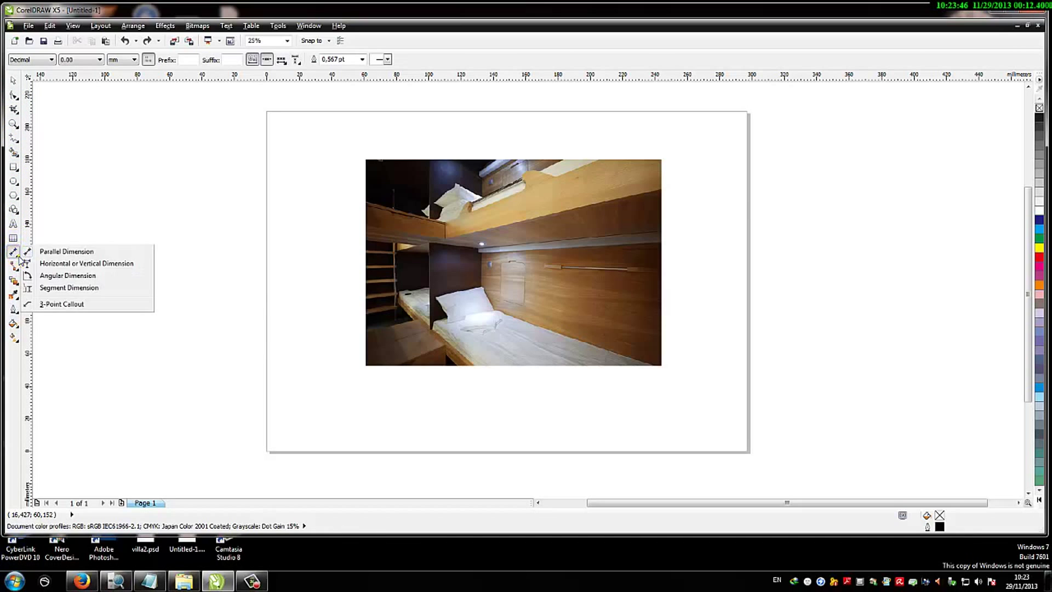
{"action": "left_click", "coordinate": [40, 252]}
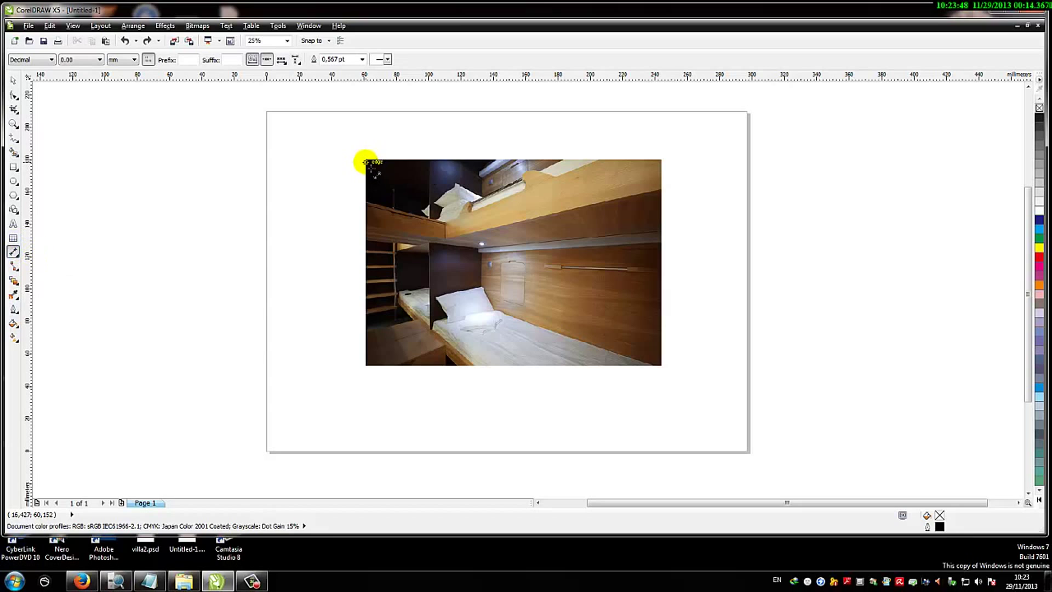
{"action": "left_click", "coordinate": [365, 365]}
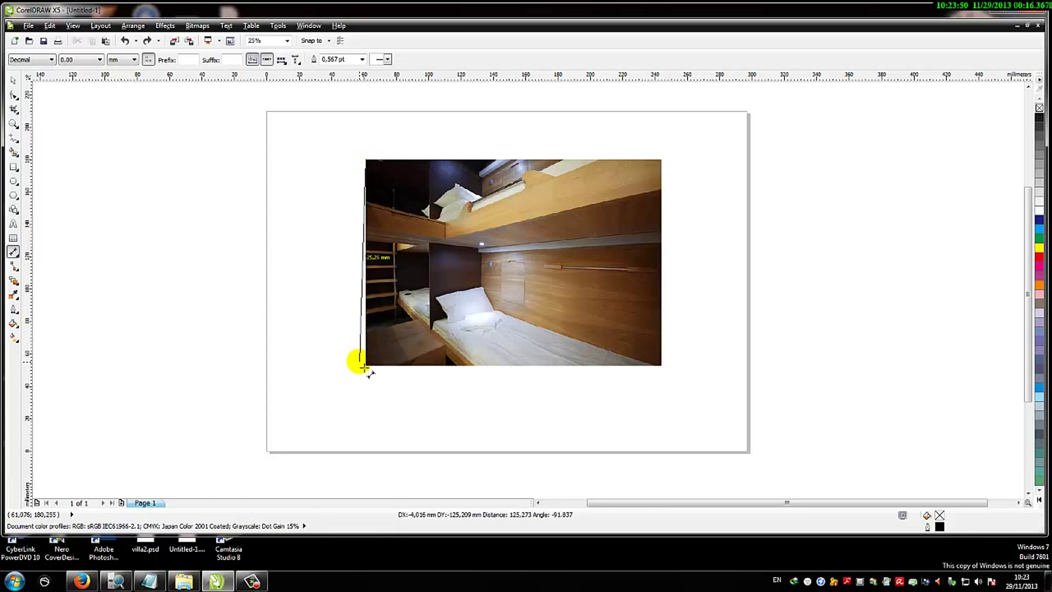
{"action": "left_click_drag", "start_coordinate": [365, 365], "coordinate": [365, 365]}
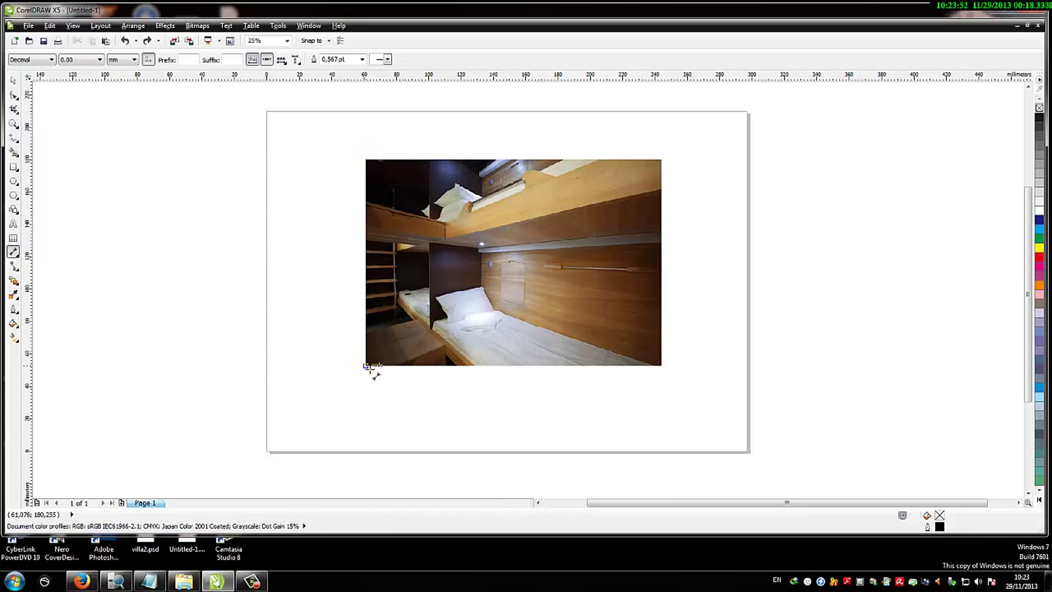
{"action": "left_click", "coordinate": [371, 369]}
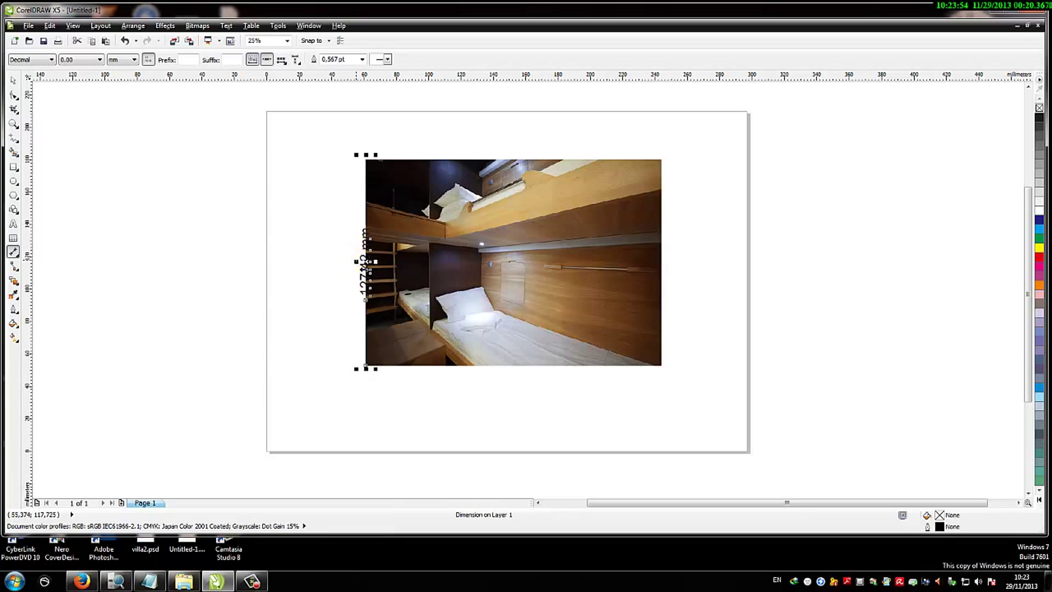
{"action": "left_click_drag", "start_coordinate": [361, 269], "coordinate": [328, 261]}
{"action": "left_click", "coordinate": [13, 81]}
{"action": "left_click", "coordinate": [65, 255]}
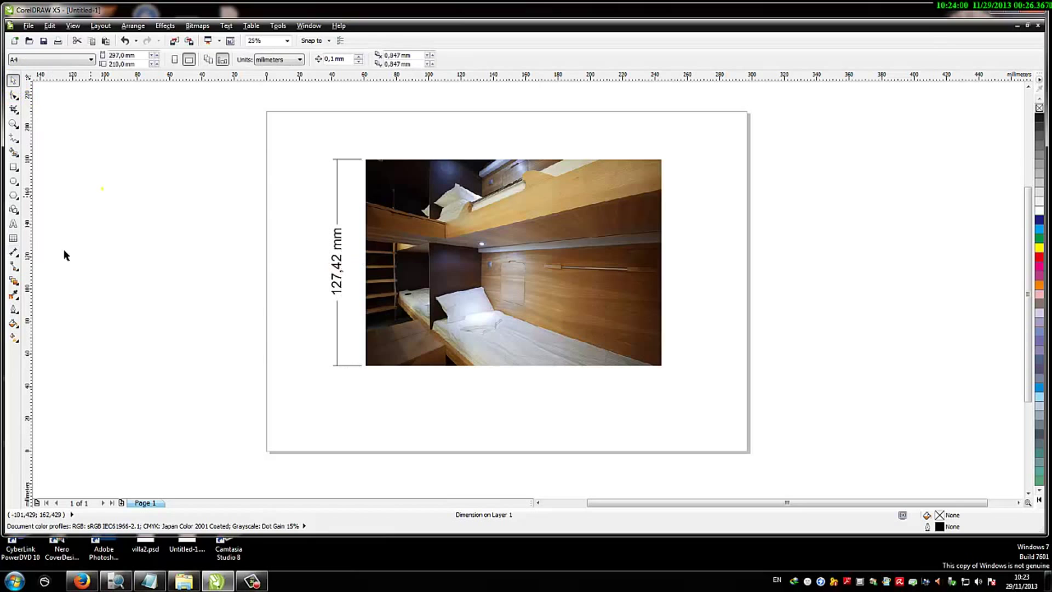
Step: Dimension the width of the photo with a parallel dimension placed just below its bottom edge
{"action": "left_click", "coordinate": [19, 255]}
{"action": "left_click", "coordinate": [51, 254]}
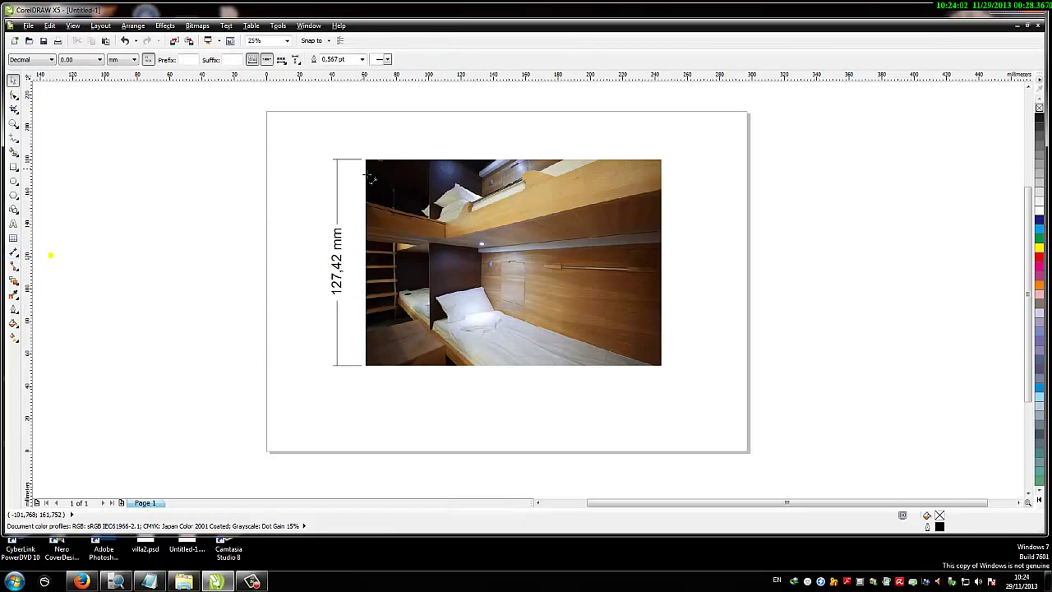
{"action": "left_click_drag", "start_coordinate": [370, 373], "coordinate": [663, 370]}
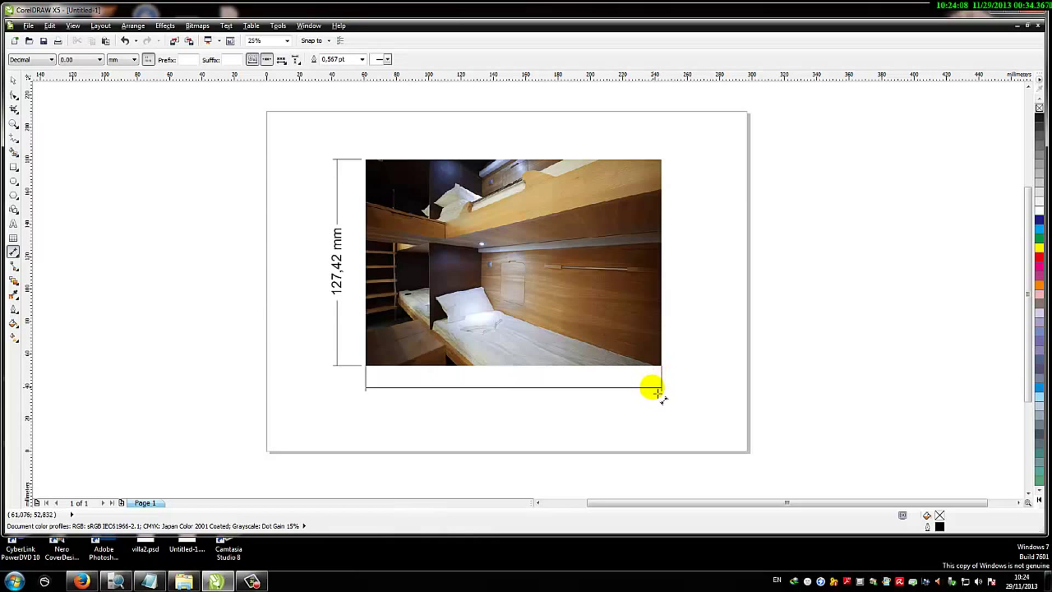
{"action": "left_click", "coordinate": [661, 395]}
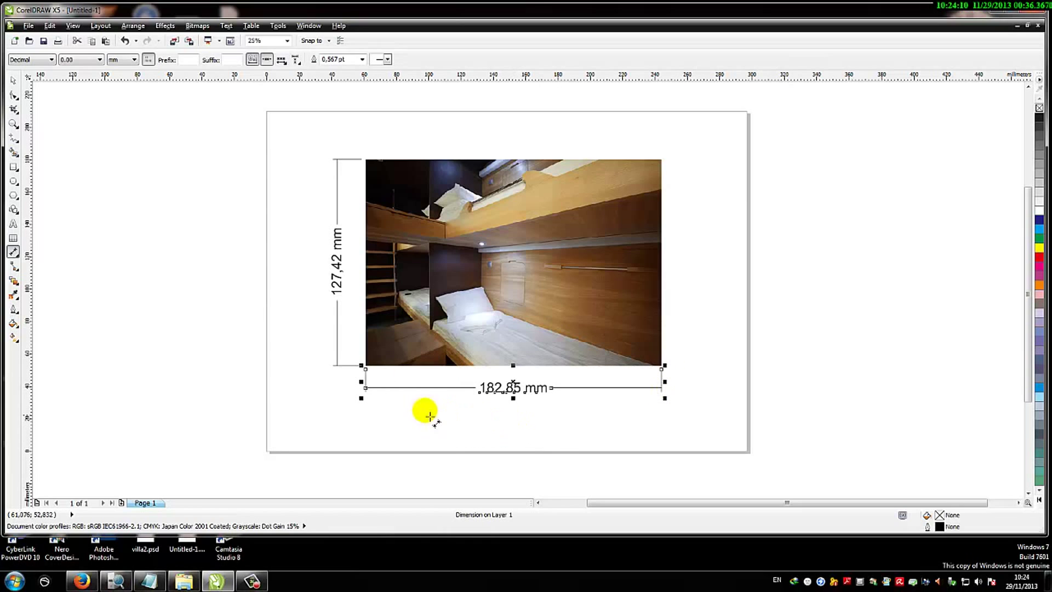
{"action": "left_click", "coordinate": [290, 272]}
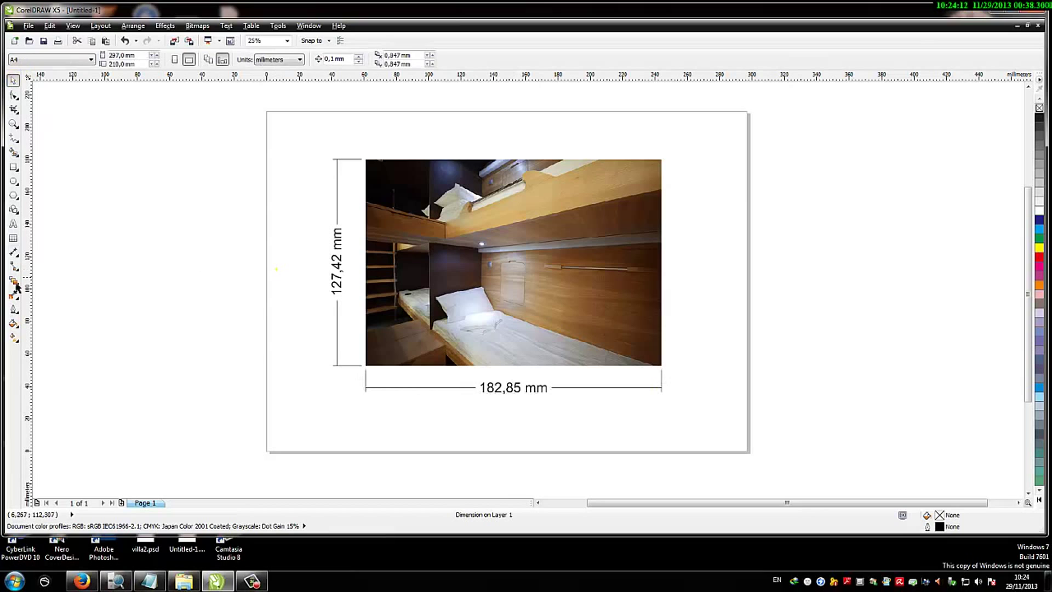
Step: Draw a rectangle about 174 by 30 mm below the photo's width dimension
{"action": "left_click", "coordinate": [18, 215]}
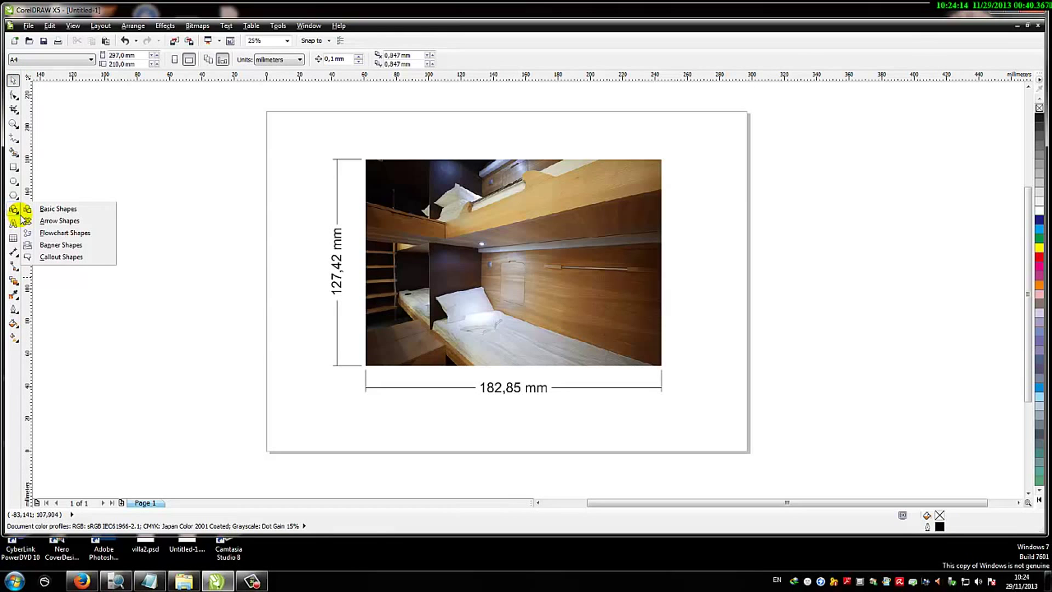
{"action": "left_click", "coordinate": [19, 181]}
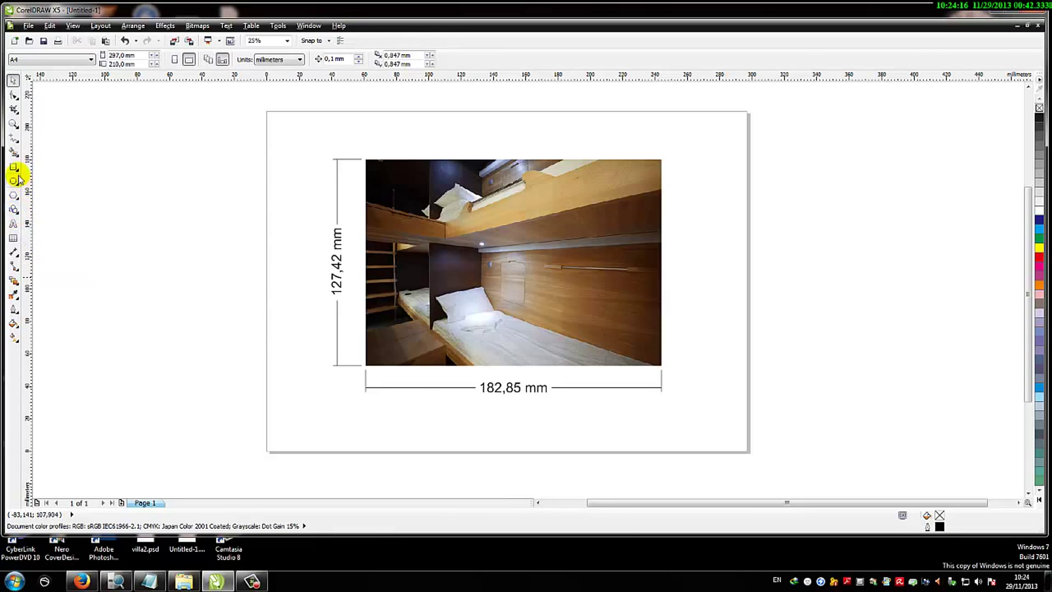
{"action": "left_click", "coordinate": [15, 168]}
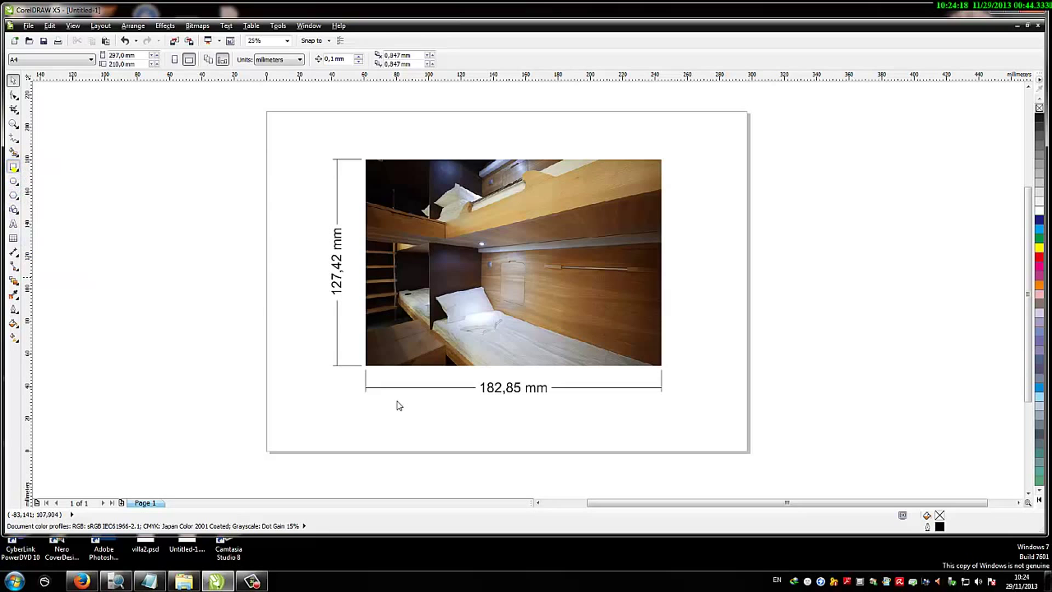
{"action": "left_click_drag", "start_coordinate": [395, 403], "coordinate": [678, 453]}
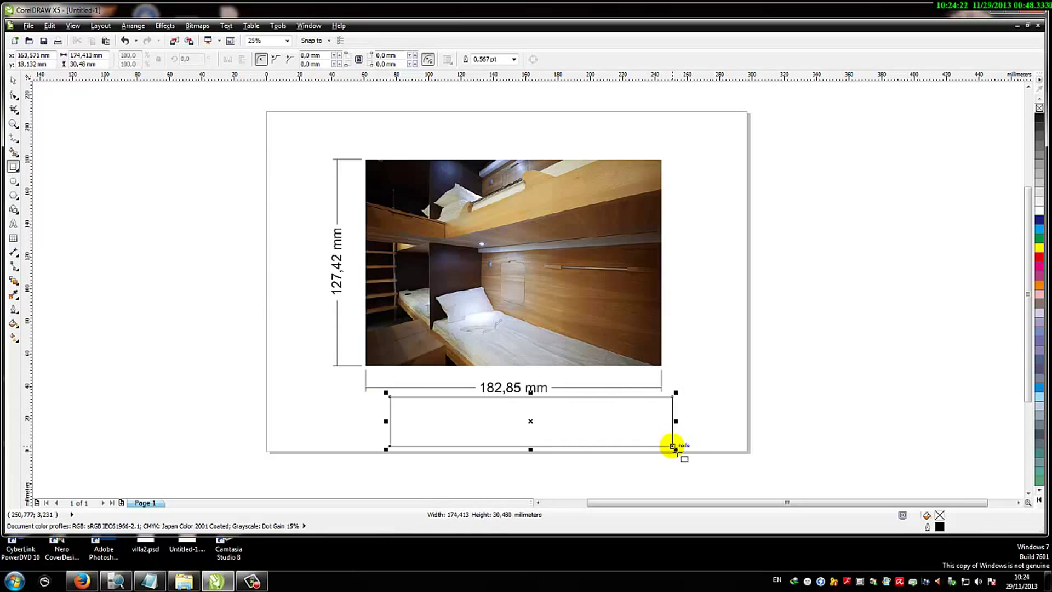
Step: Shift the rectangle slightly to sit under the width dimension and give it a two-colour linear fountain fill from green to blue
{"action": "left_click_drag", "start_coordinate": [538, 428], "coordinate": [528, 426]}
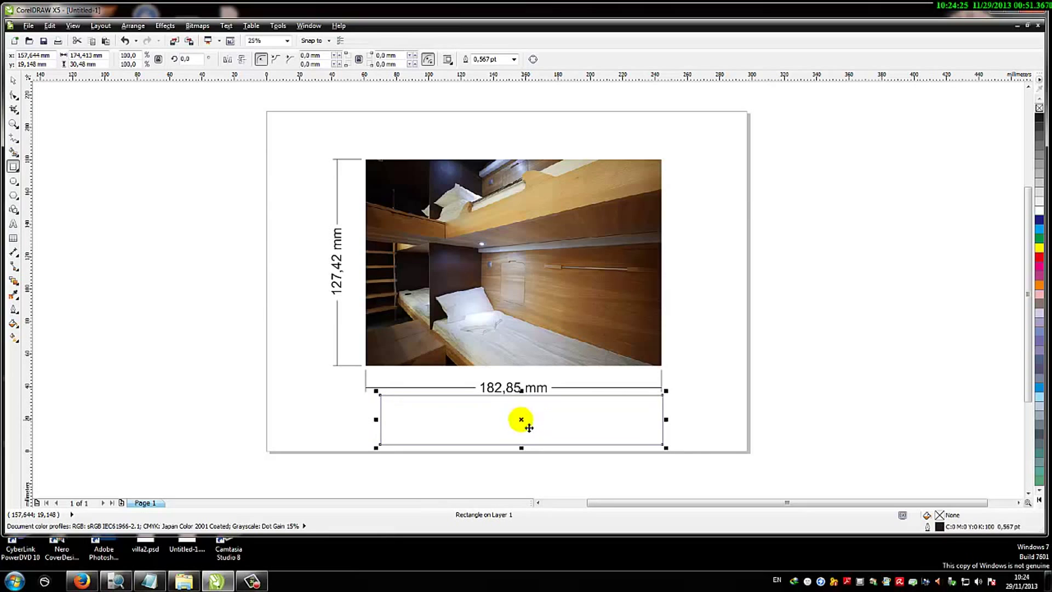
{"action": "left_click", "coordinate": [13, 323]}
{"action": "left_click", "coordinate": [40, 336]}
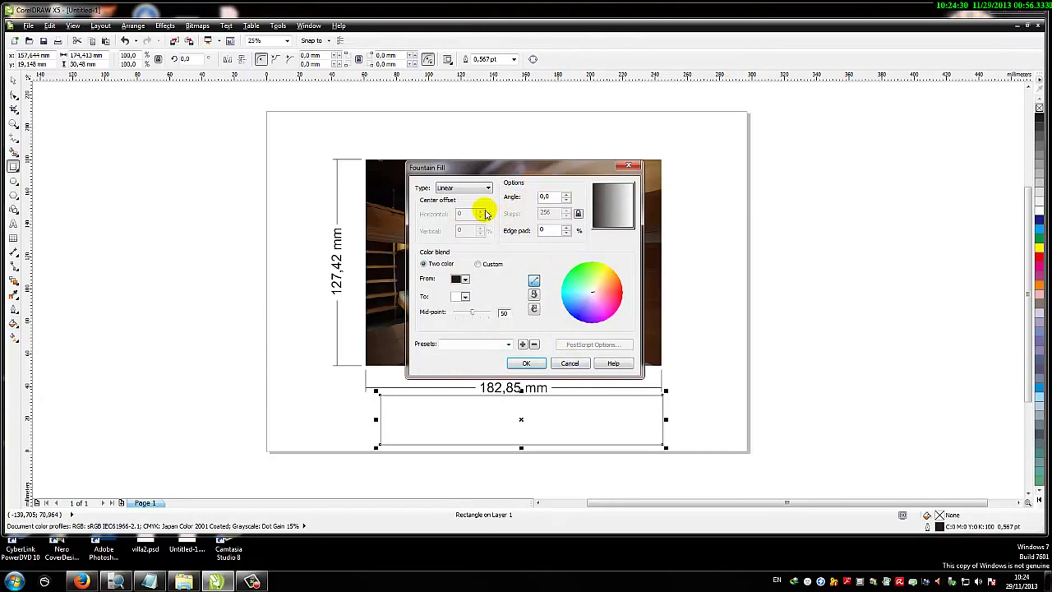
{"action": "left_click", "coordinate": [465, 279]}
{"action": "left_click", "coordinate": [465, 305]}
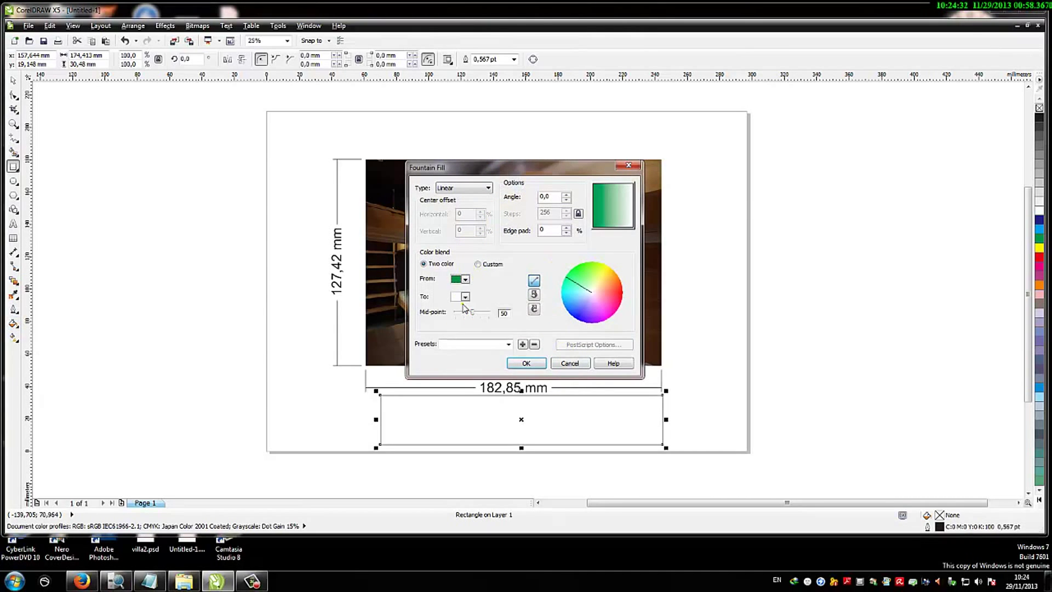
{"action": "left_click", "coordinate": [465, 297]}
{"action": "left_click", "coordinate": [455, 316]}
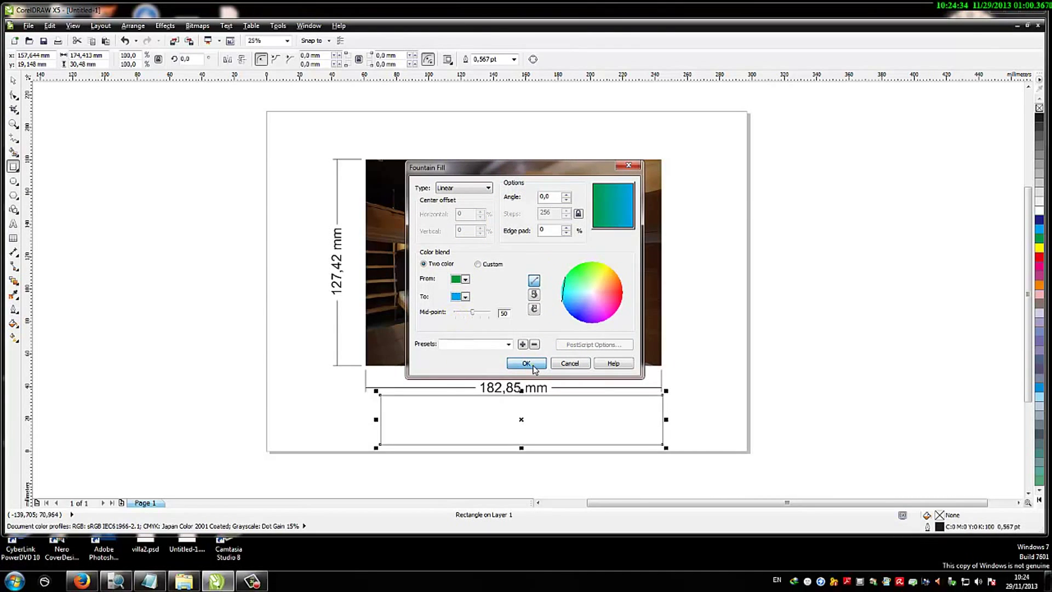
{"action": "left_click", "coordinate": [526, 363]}
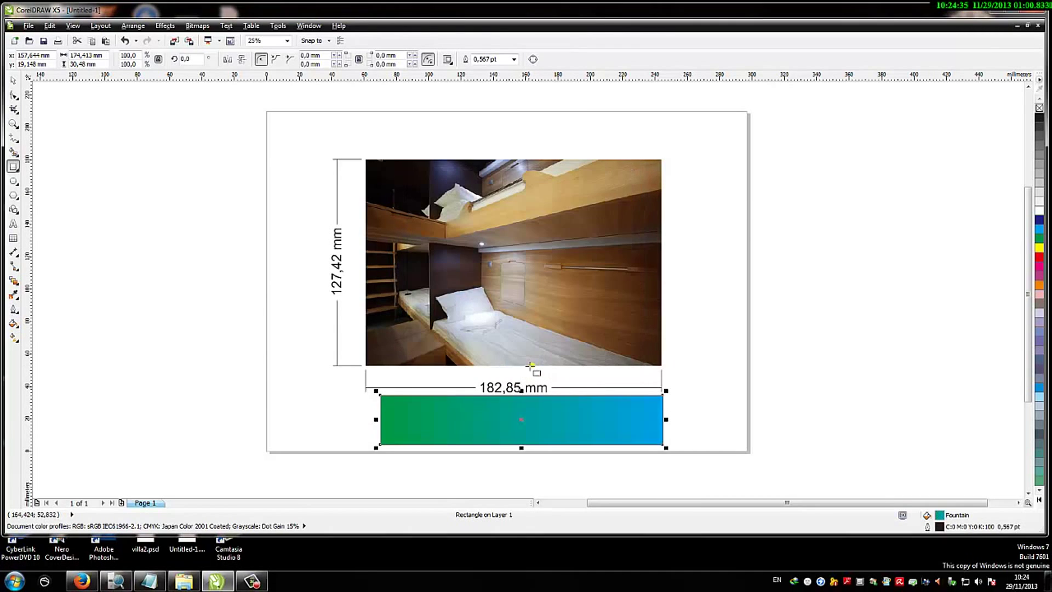
{"action": "left_click", "coordinate": [11, 312]}
{"action": "left_click", "coordinate": [35, 318]}
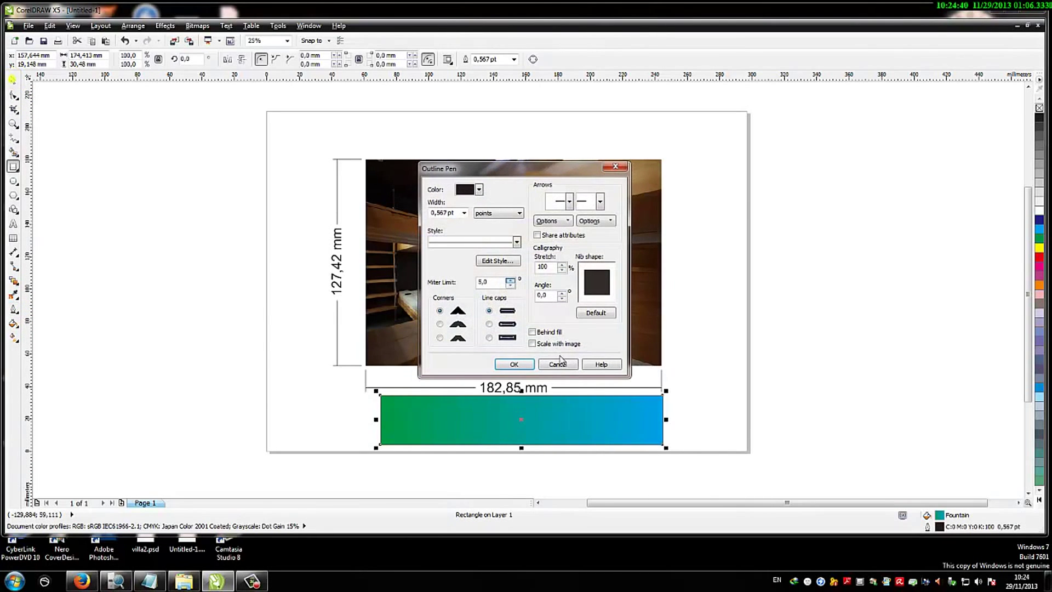
{"action": "left_click", "coordinate": [518, 364]}
{"action": "left_click", "coordinate": [137, 195]}
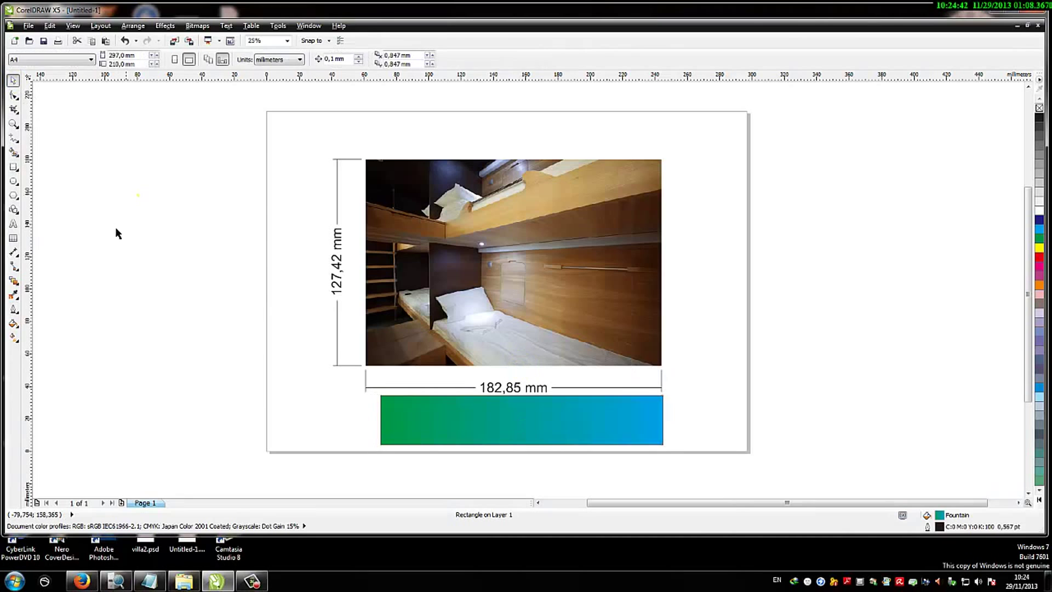
{"action": "left_click", "coordinate": [12, 312]}
{"action": "left_click", "coordinate": [40, 313]}
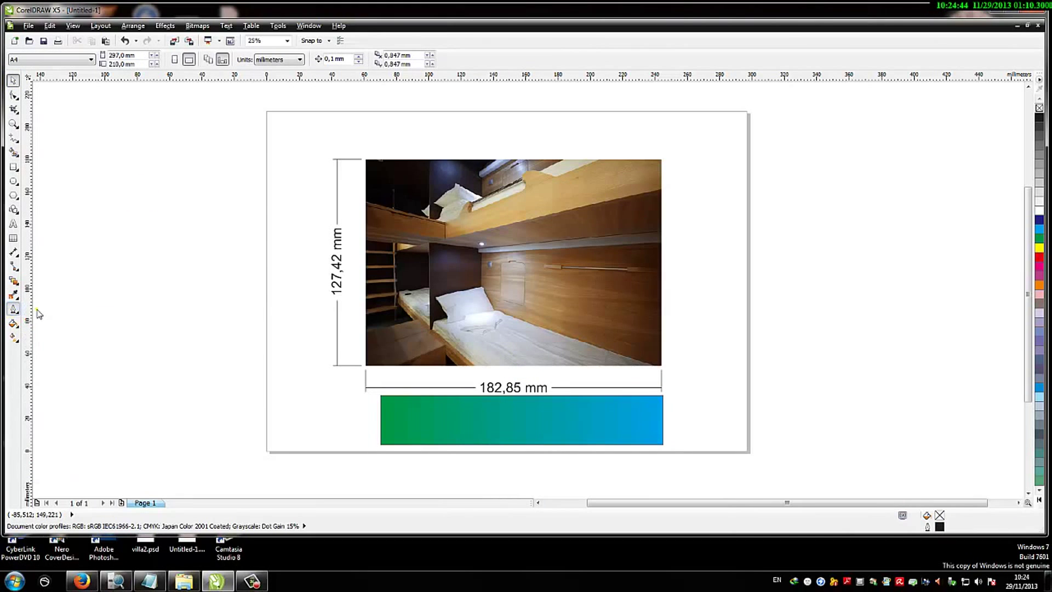
{"action": "left_click", "coordinate": [561, 325]}
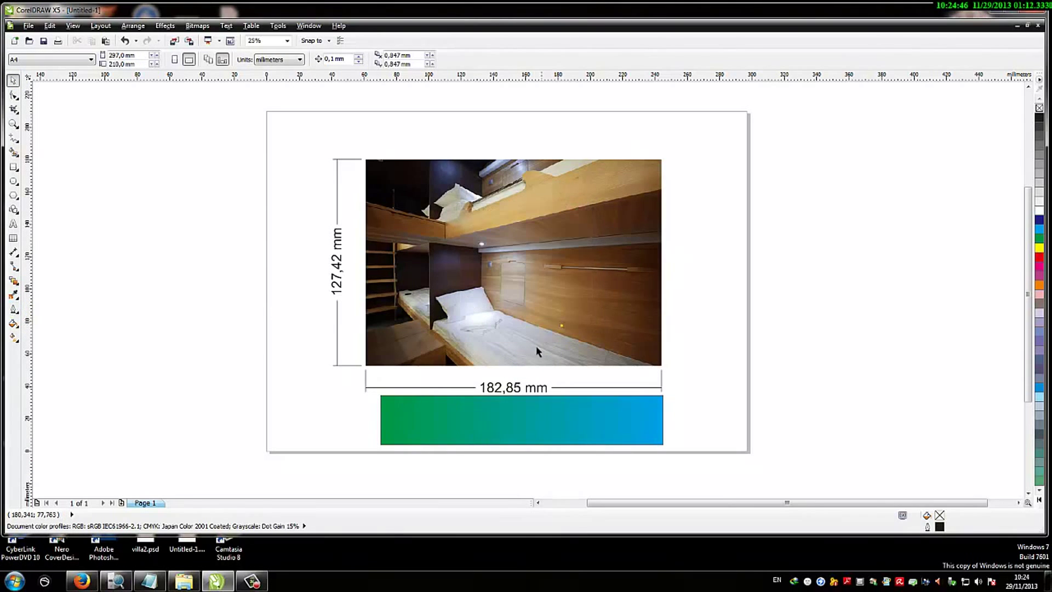
Step: Remove the outline of the gradient rectangle and draw a paragraph text frame across it
{"action": "left_click", "coordinate": [535, 423]}
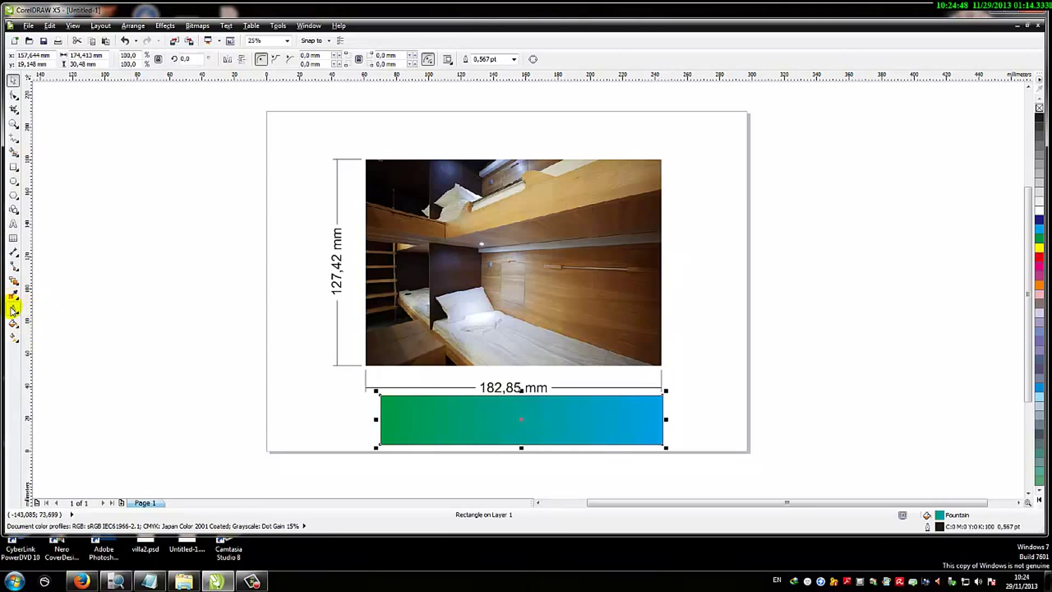
{"action": "left_click", "coordinate": [13, 308]}
{"action": "left_click", "coordinate": [42, 340]}
{"action": "left_click", "coordinate": [129, 357]}
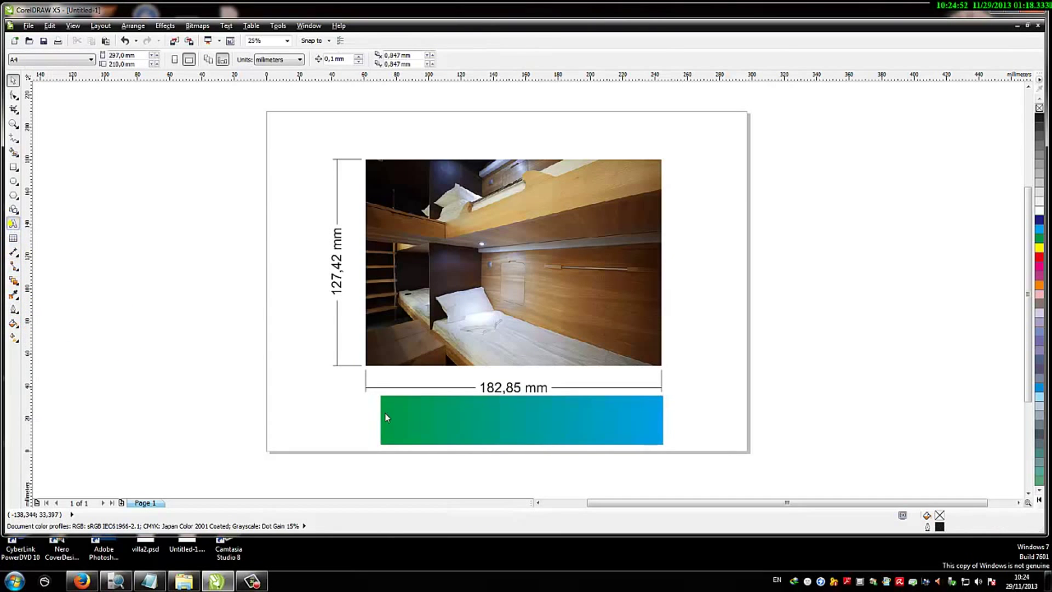
{"action": "left_click_drag", "start_coordinate": [406, 407], "coordinate": [629, 441]}
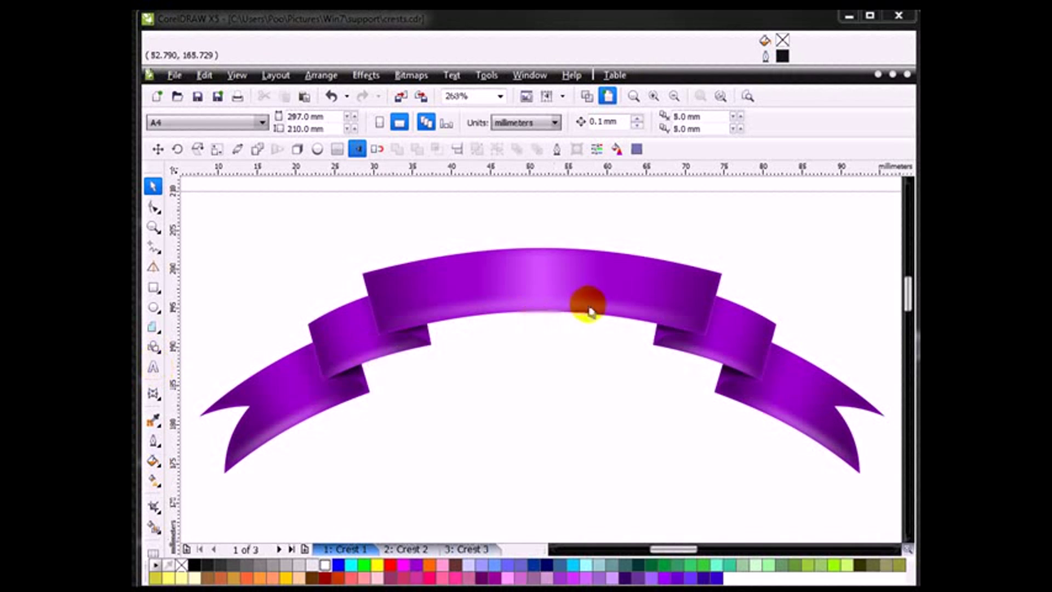
Step: Add the artistic text SEVEN FORUMS below the purple ribbon and set its font to Impact
{"action": "left_click", "coordinate": [154, 366]}
{"action": "left_click", "coordinate": [241, 500]}
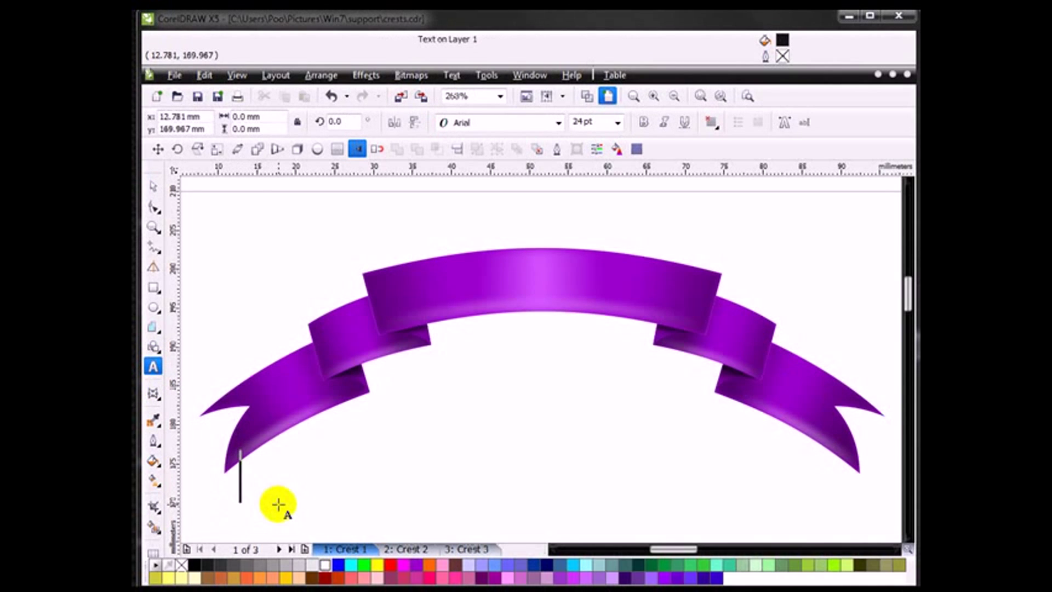
{"action": "type", "text": "SEVE"}
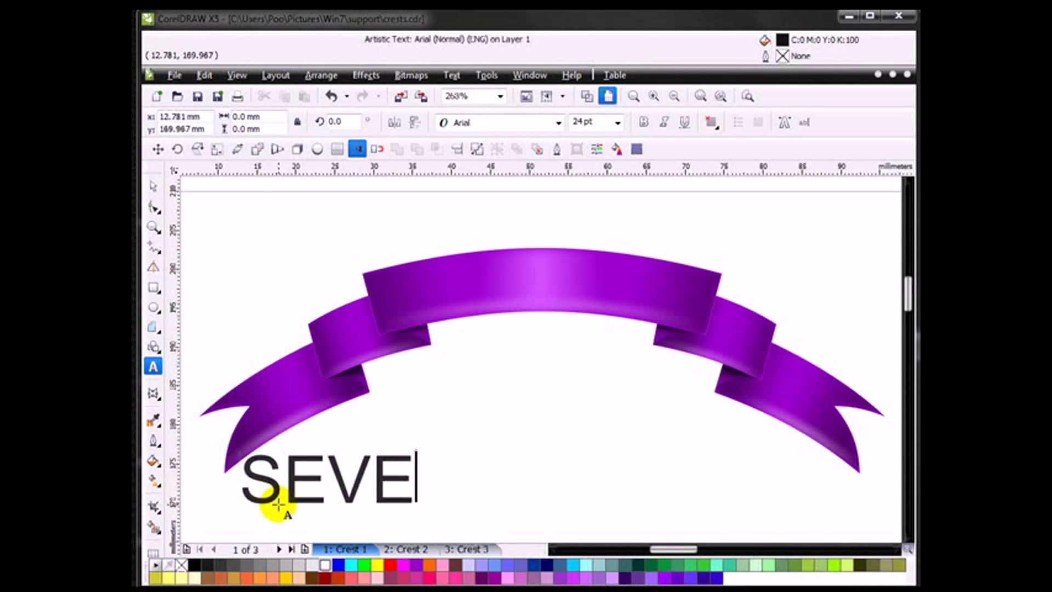
{"action": "type", "text": "N FORUMS"}
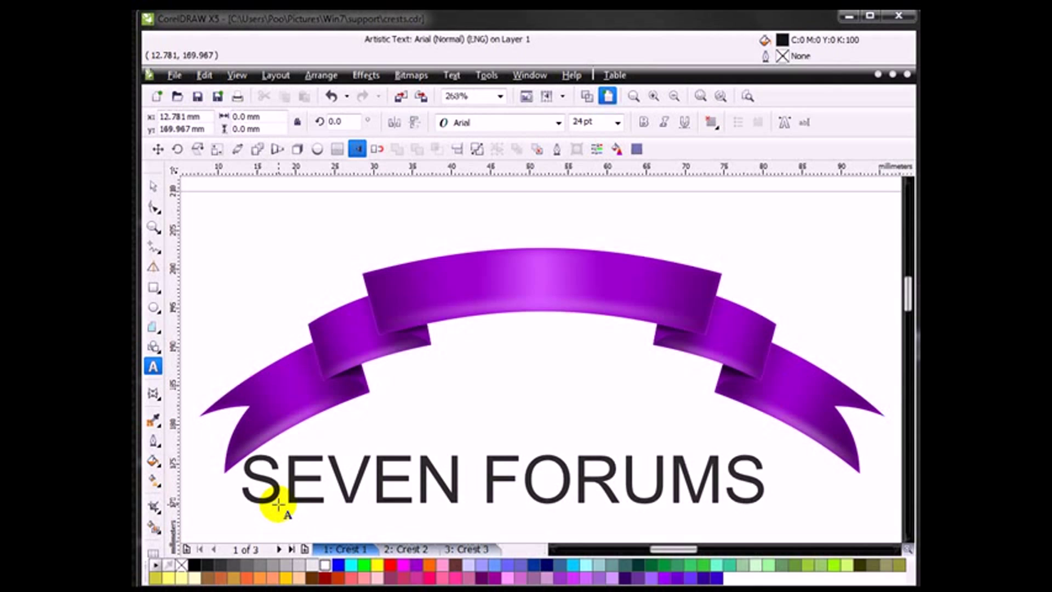
{"action": "left_click", "coordinate": [153, 186]}
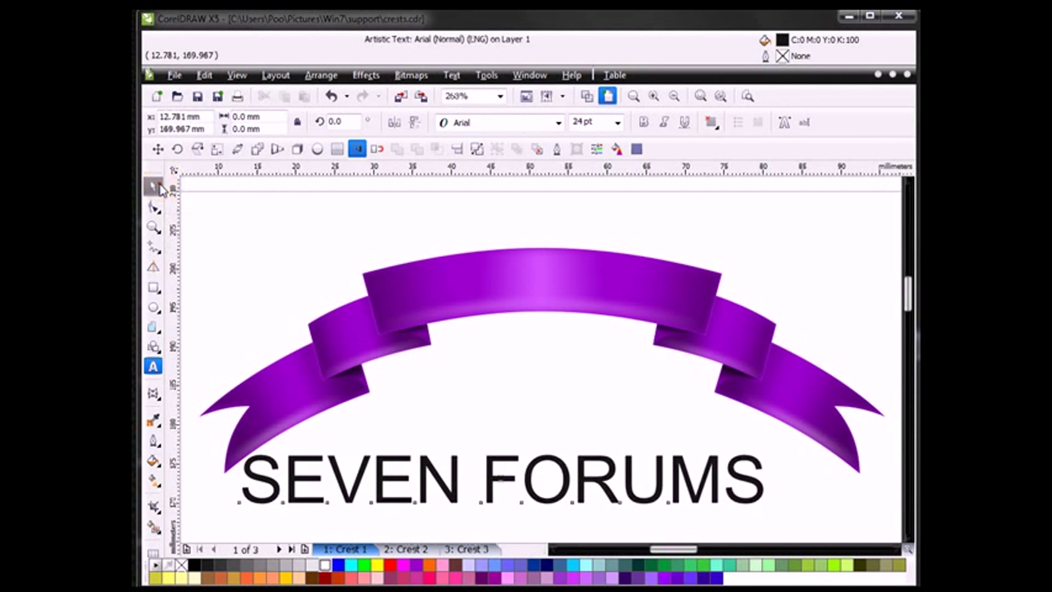
{"action": "left_click", "coordinate": [500, 121]}
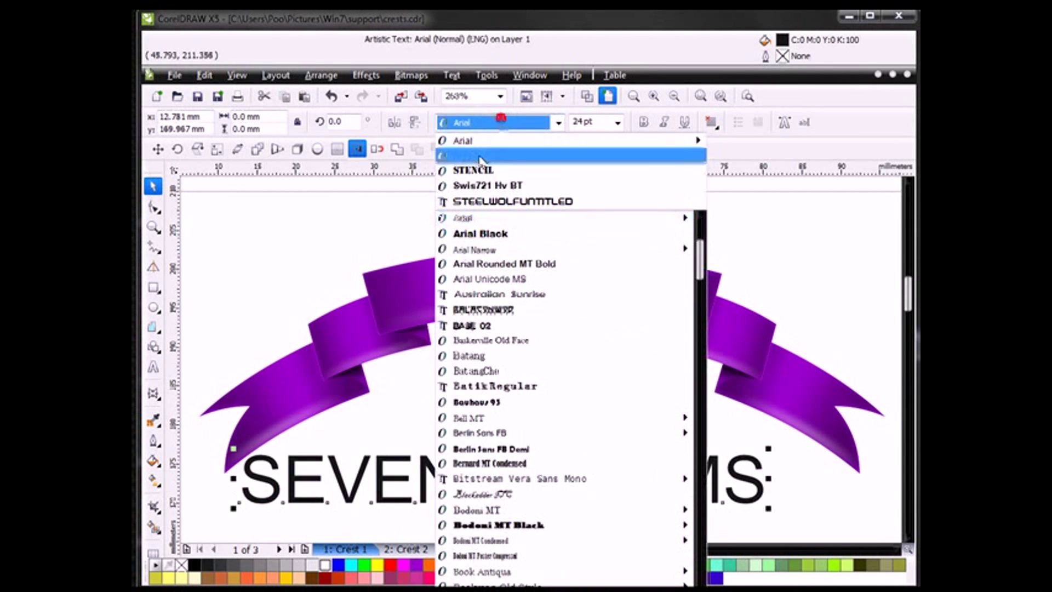
{"action": "left_click", "coordinate": [467, 158]}
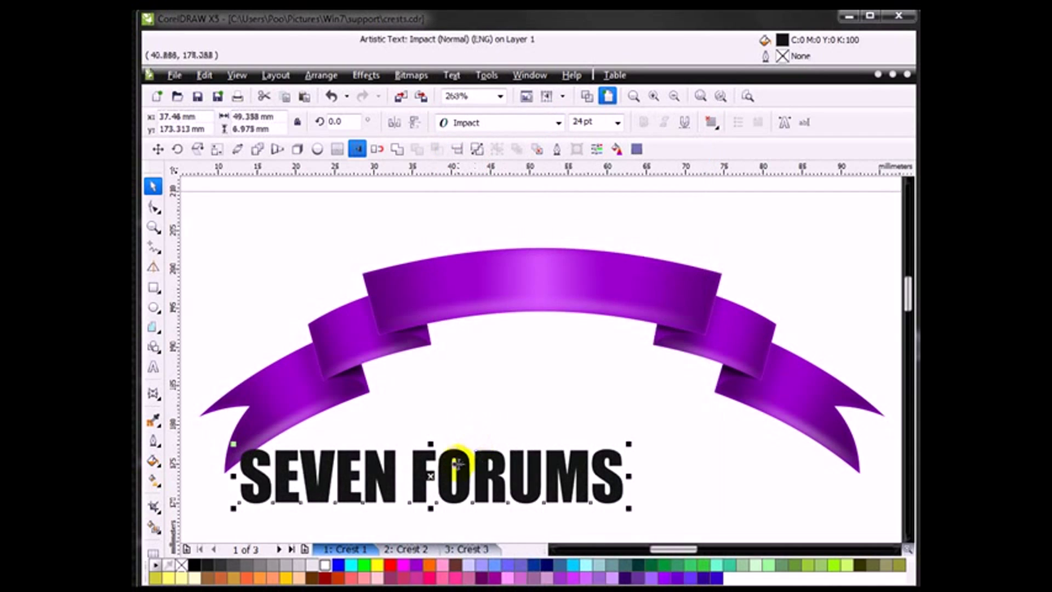
Step: Fit SEVEN FORUMS in white onto the ribbon's central band, scaled proportionally about its centre to about 38 mm wide
{"action": "left_click_drag", "start_coordinate": [458, 469], "coordinate": [578, 272]}
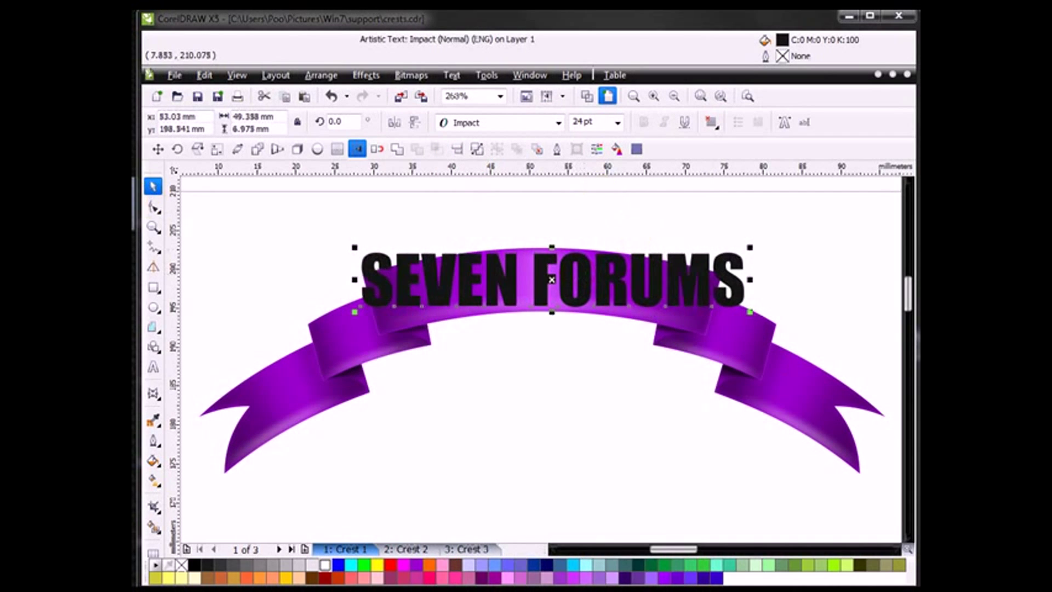
{"action": "left_click", "coordinate": [325, 564]}
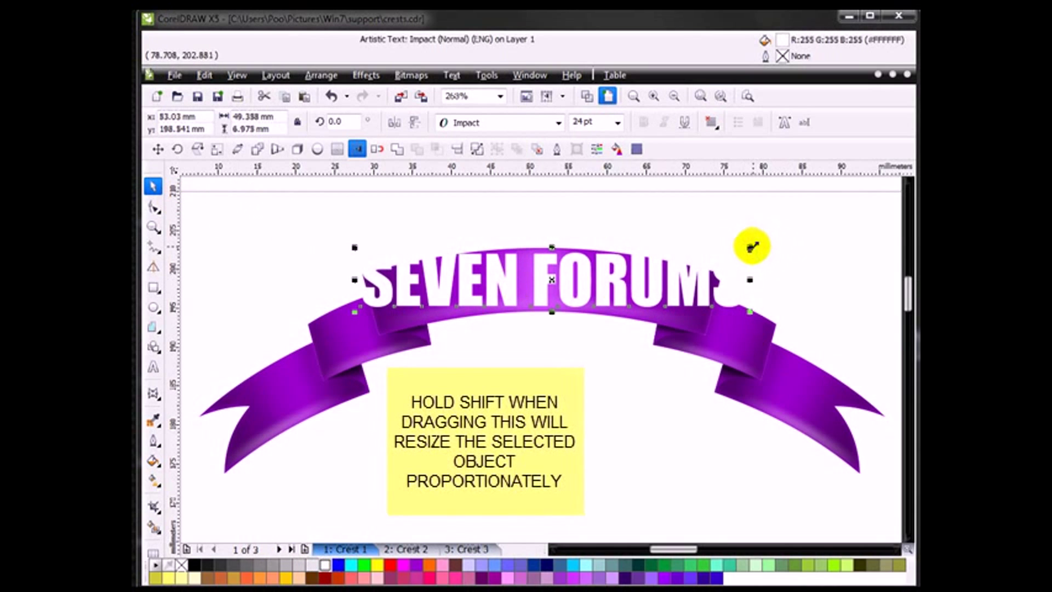
{"action": "mouse_move", "coordinate": [750, 247]}
{"action": "left_mouse_down"}
{"action": "mouse_move", "coordinate": [728, 260]}
{"action": "mouse_move", "coordinate": [754, 249]}
{"action": "left_mouse_up"}
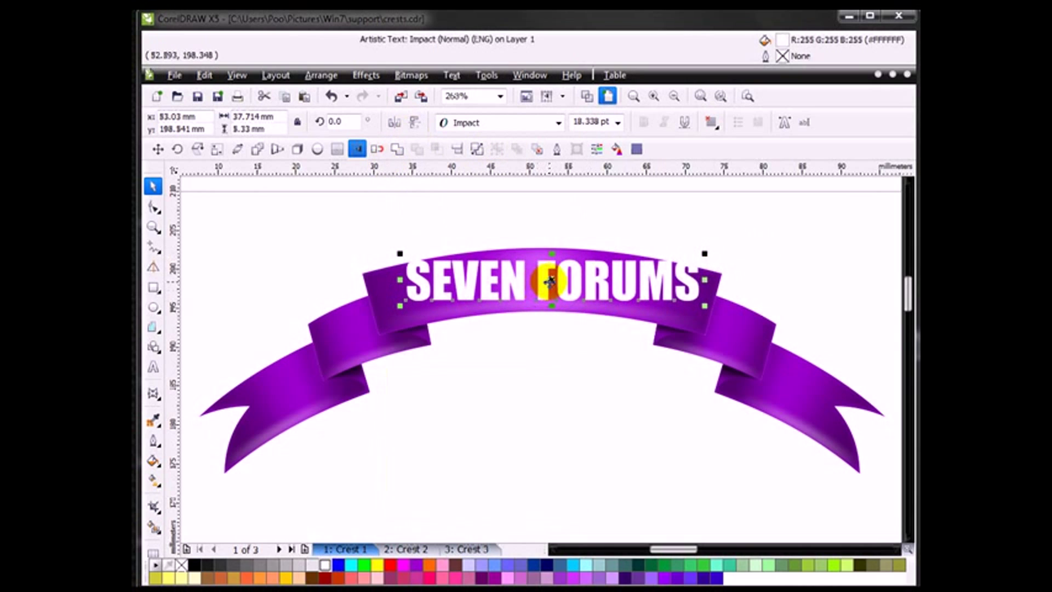
{"action": "left_click", "coordinate": [550, 282]}
{"action": "left_click_drag", "start_coordinate": [551, 282], "coordinate": [552, 288]}
Step: Apply a single-arc envelope that bows the text upward along the ribbon's curve, and recentre the text vertically in the band
{"action": "left_click", "coordinate": [364, 75]}
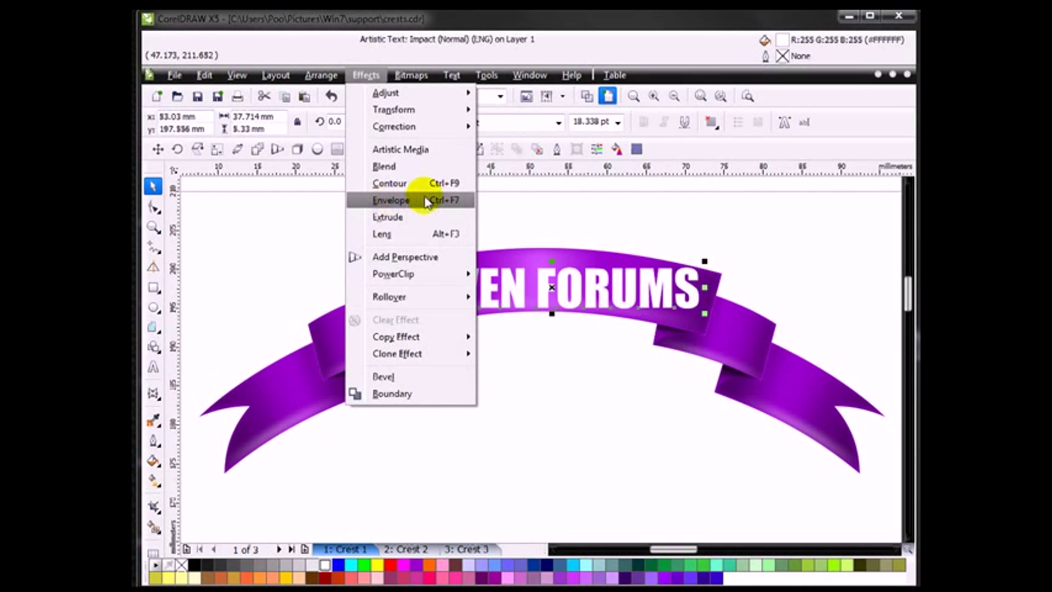
{"action": "left_click", "coordinate": [391, 200]}
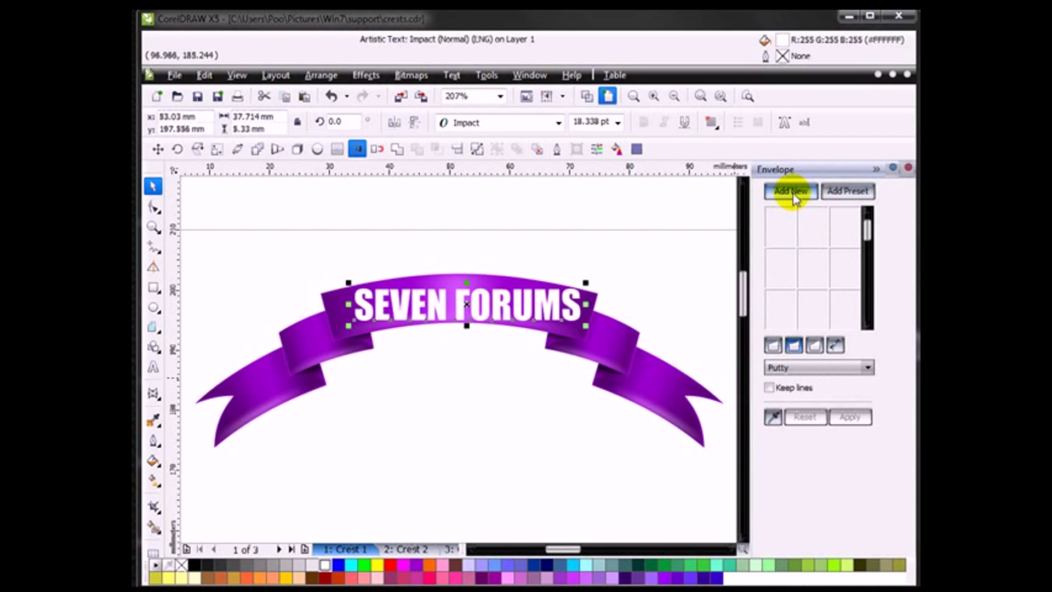
{"action": "left_click", "coordinate": [793, 192]}
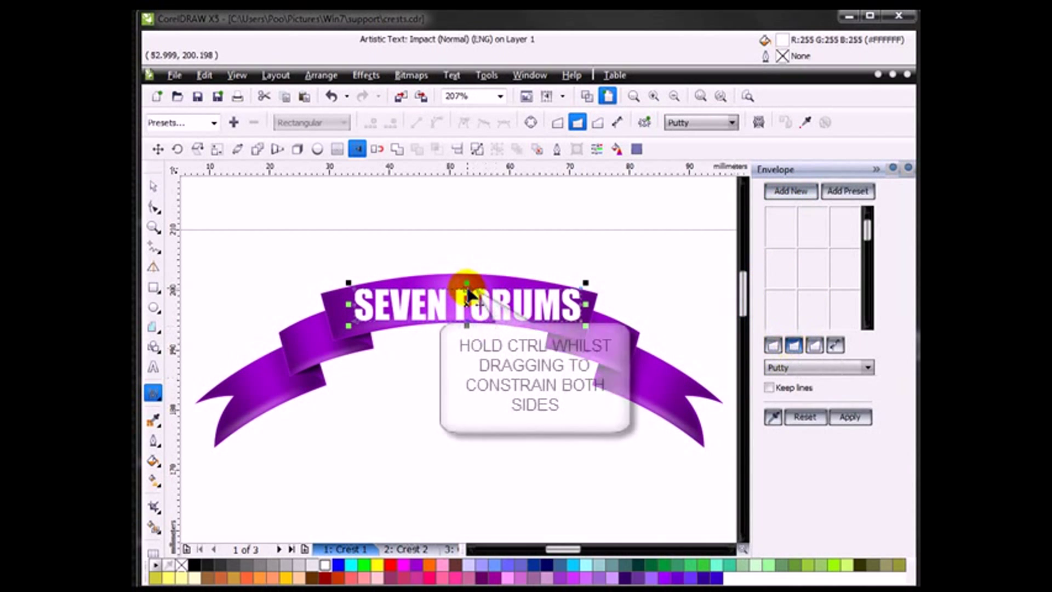
{"action": "left_click_drag", "start_coordinate": [468, 290], "coordinate": [466, 281]}
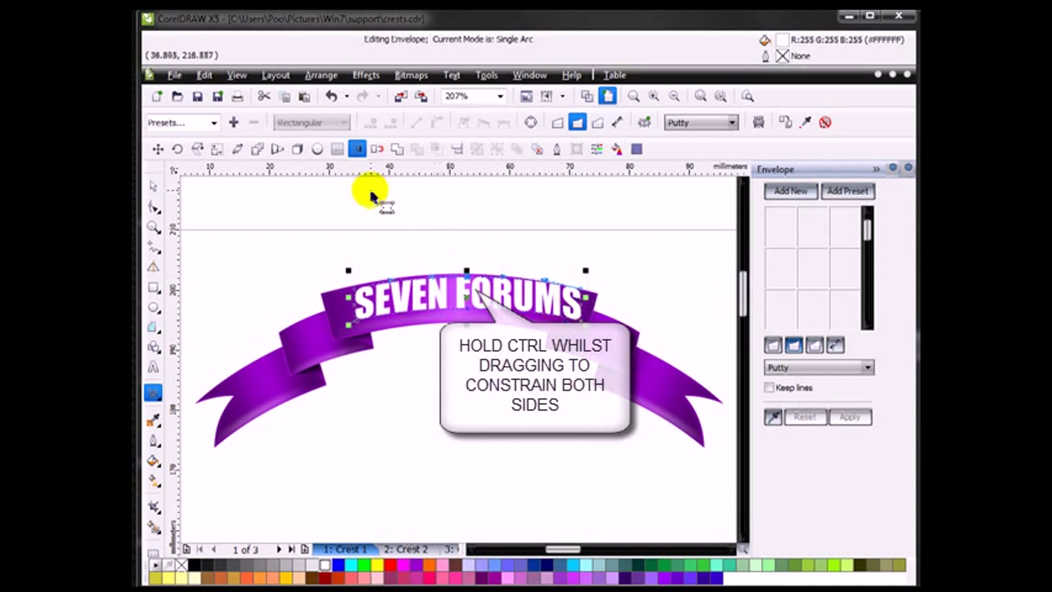
{"action": "left_click", "coordinate": [153, 189]}
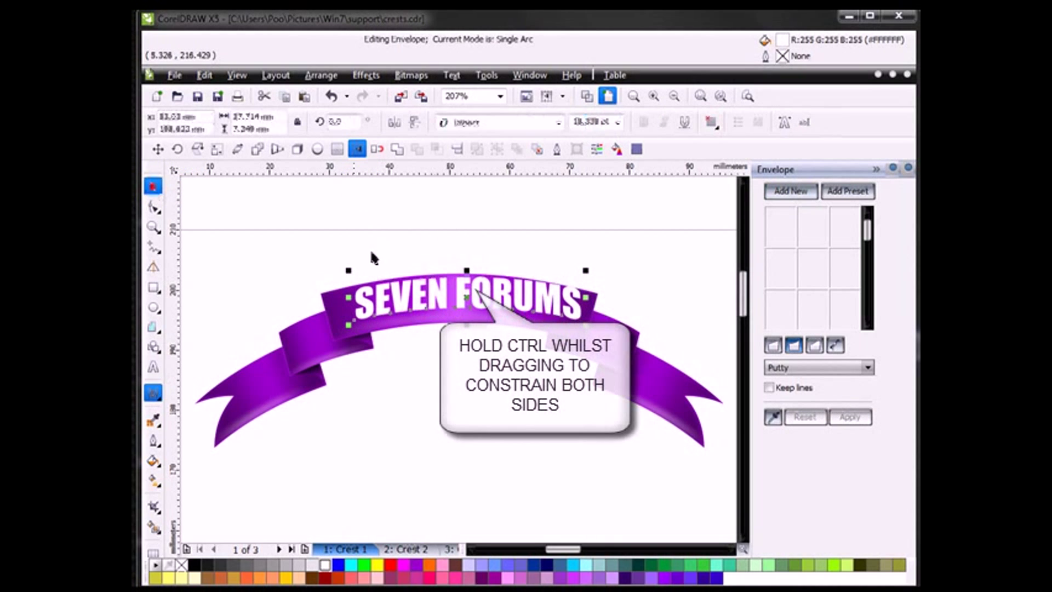
{"action": "left_click", "coordinate": [466, 299]}
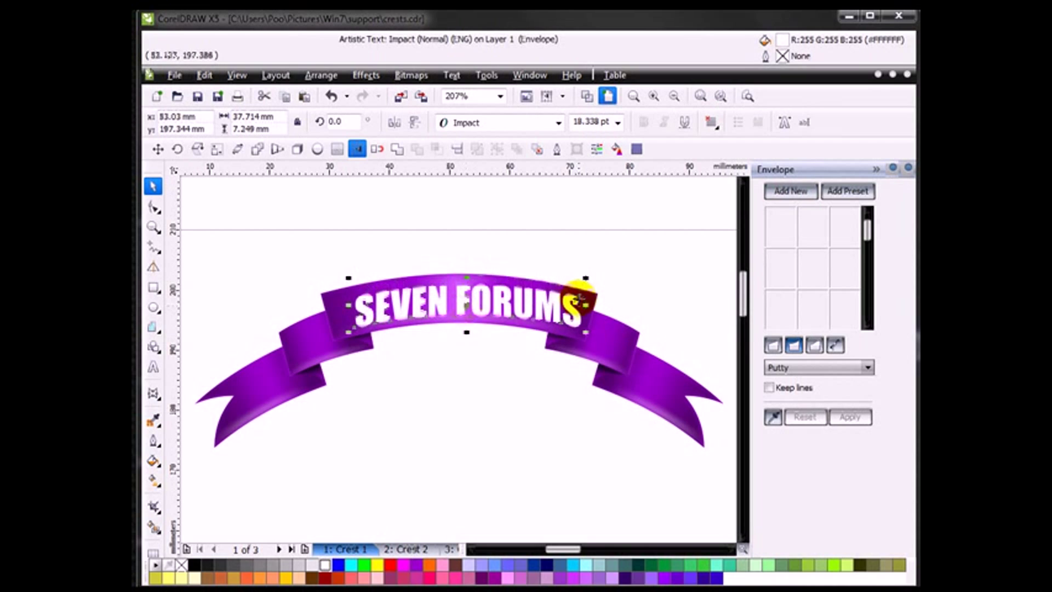
{"action": "left_click_drag", "start_coordinate": [467, 307], "coordinate": [466, 303]}
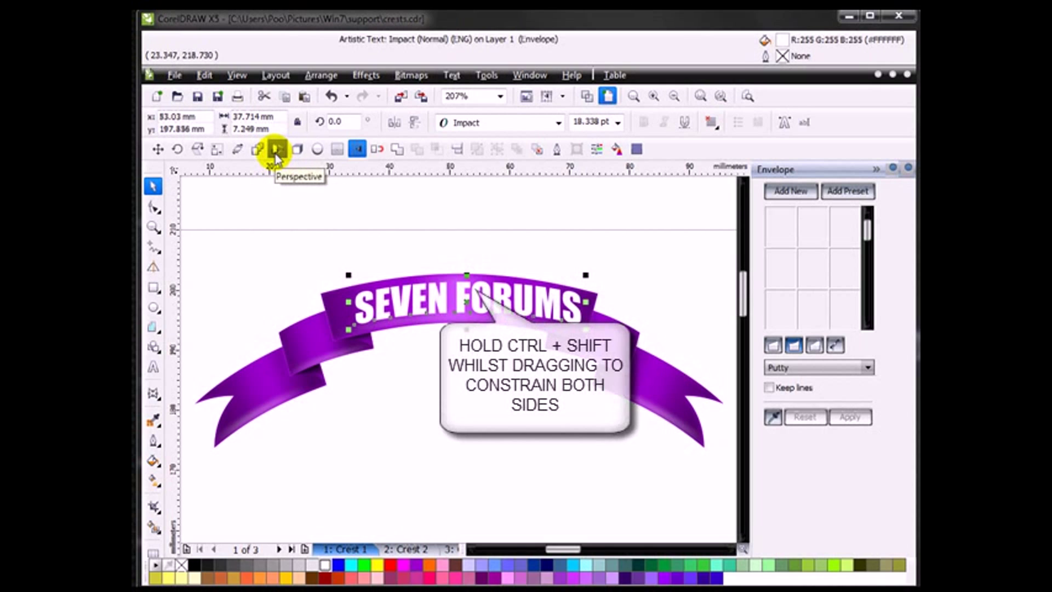
Step: Add perspective to the arched text and narrow its base equally on both sides, to about 36 mm overall width
{"action": "left_click", "coordinate": [277, 154]}
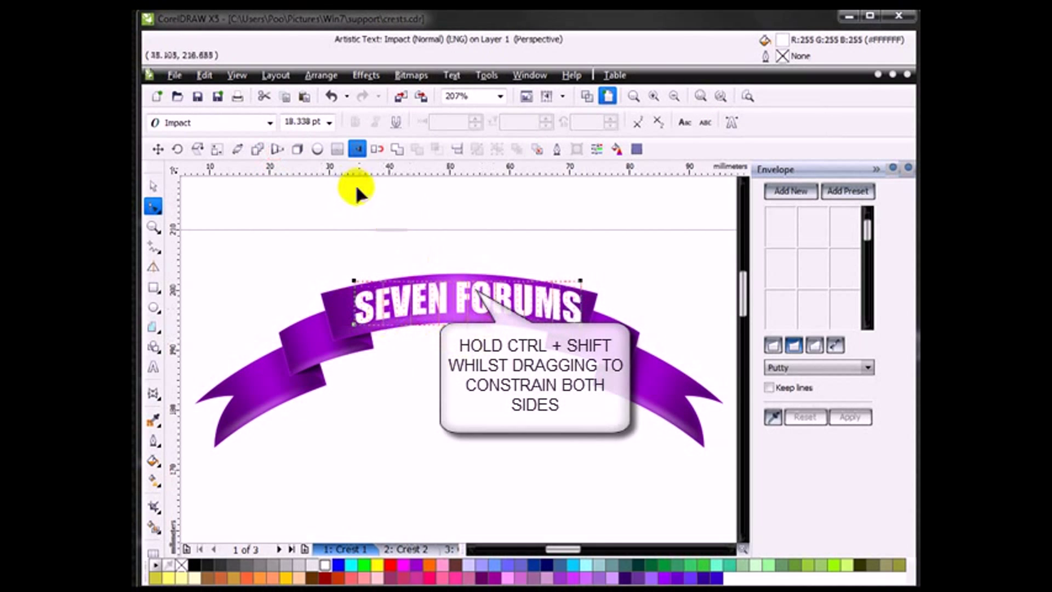
{"action": "left_click_drag", "start_coordinate": [582, 322], "coordinate": [571, 326]}
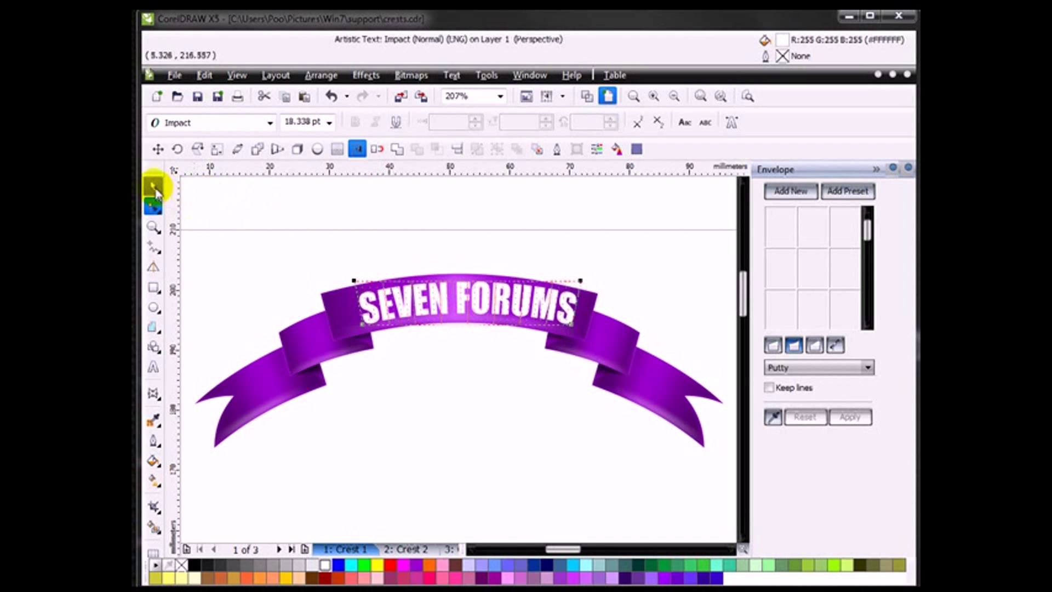
{"action": "left_click", "coordinate": [153, 187]}
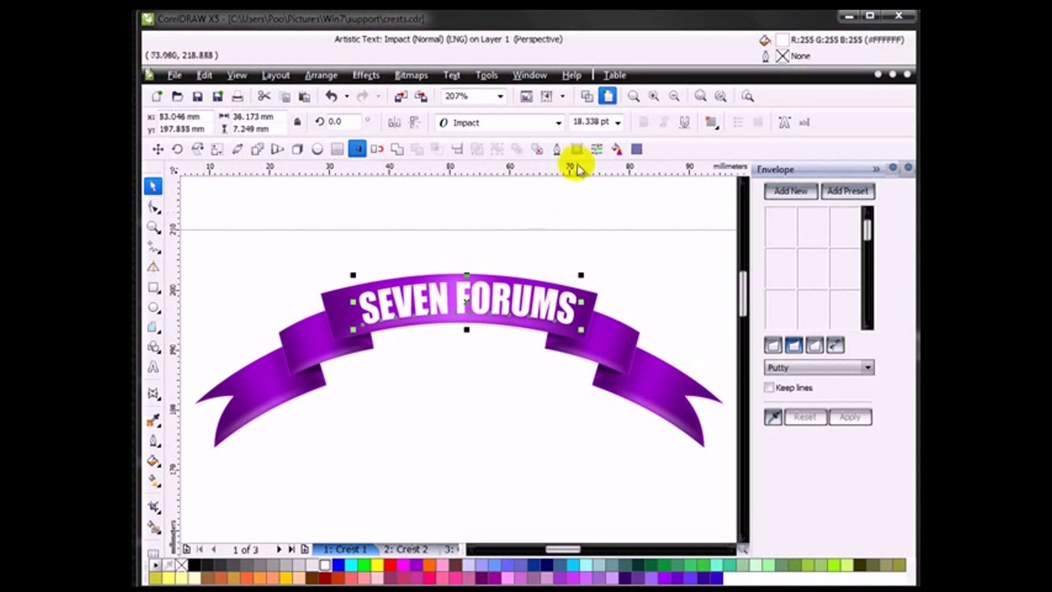
Step: In wireframe view, select the text together with the ribbon and align their centres horizontally
{"action": "left_click", "coordinate": [587, 97]}
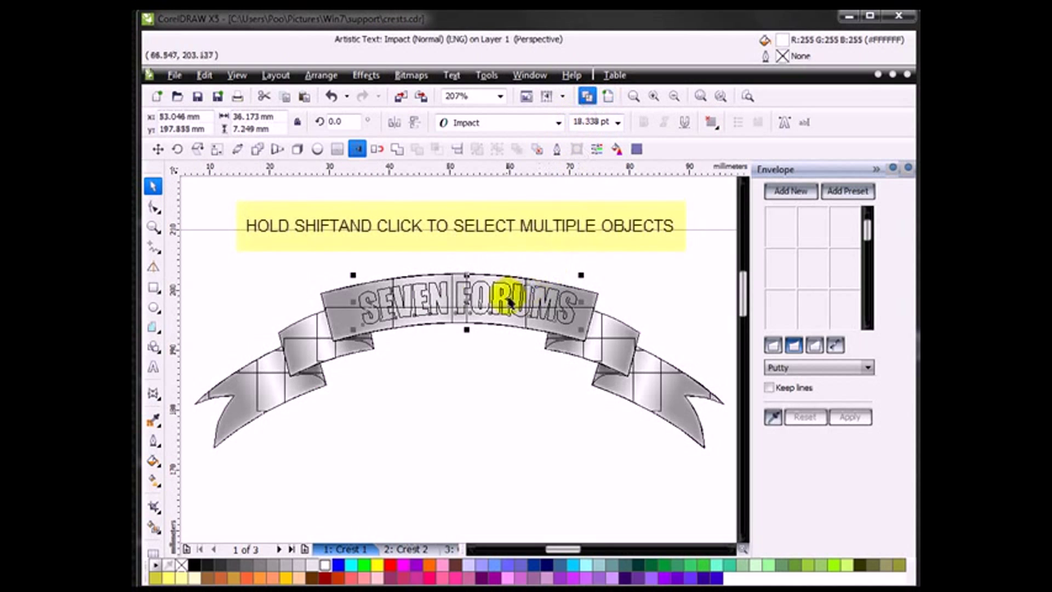
{"action": "left_click", "coordinate": [457, 278], "text": "shift"}
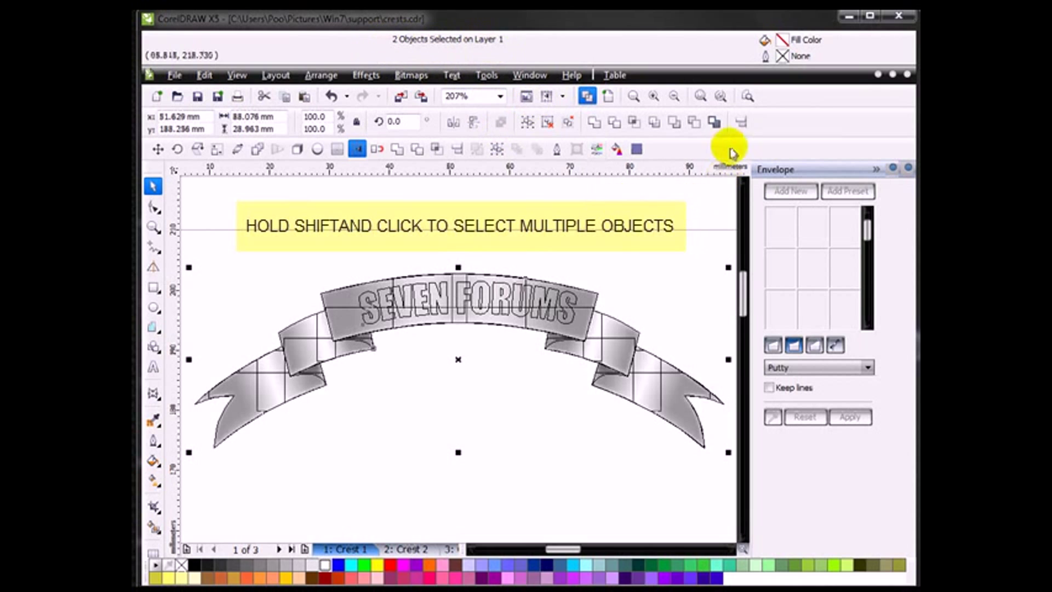
{"action": "left_click", "coordinate": [741, 125]}
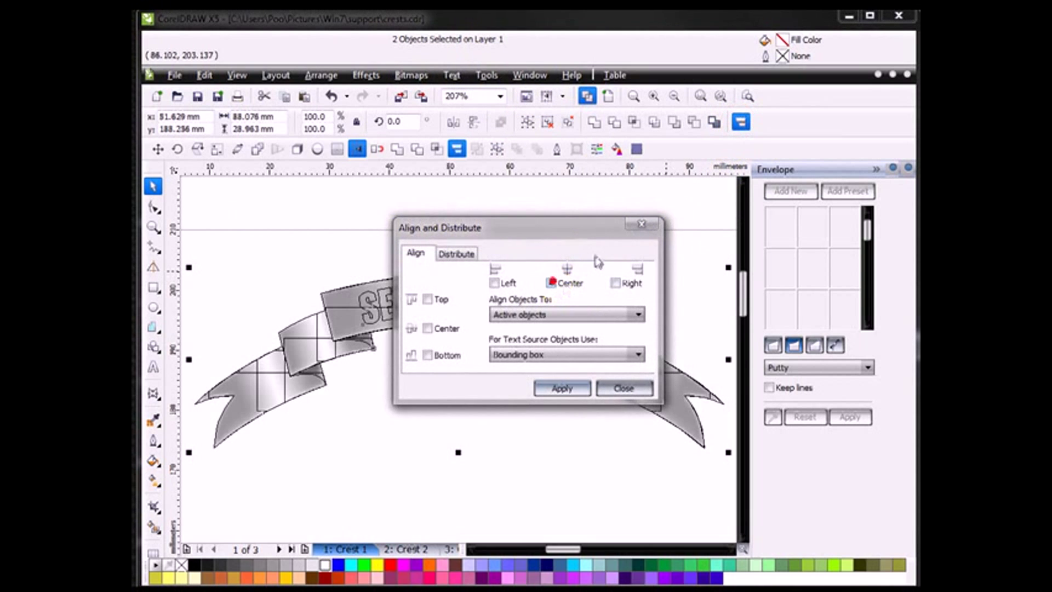
{"action": "left_click_drag", "start_coordinate": [566, 227], "coordinate": [751, 100]}
{"action": "left_click", "coordinate": [749, 253]}
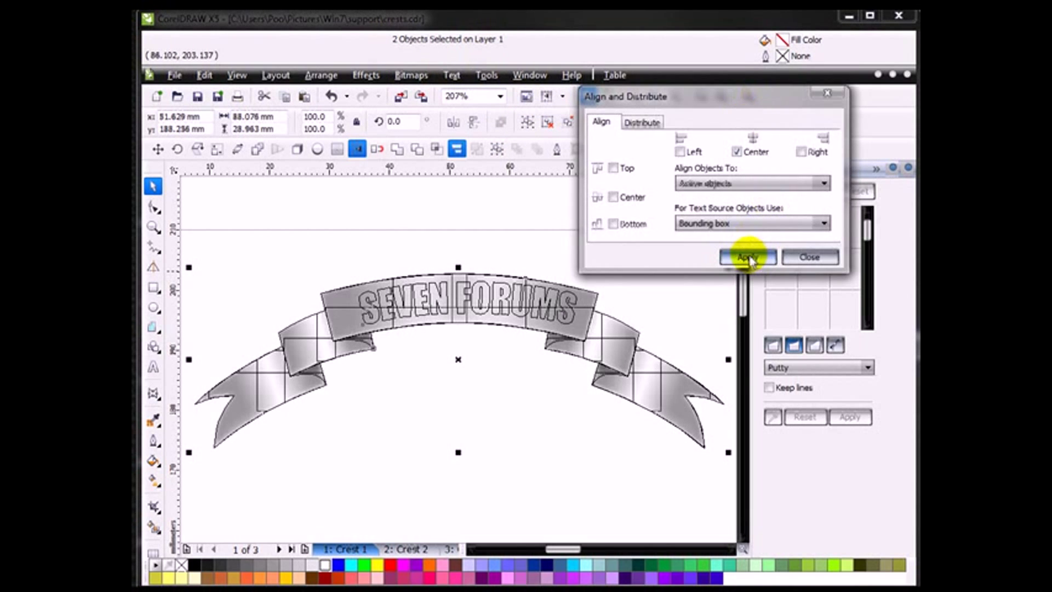
Step: Finish the alignment, deselect the ribbon and text, and return to the enhanced full-colour view
{"action": "left_click", "coordinate": [811, 257]}
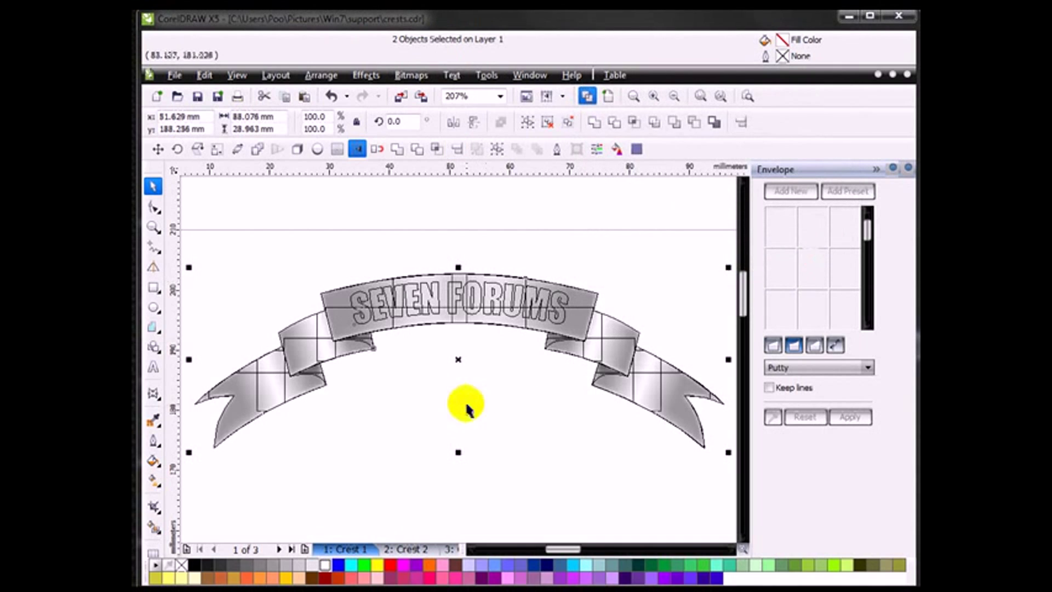
{"action": "left_click", "coordinate": [467, 408]}
{"action": "left_click", "coordinate": [606, 96]}
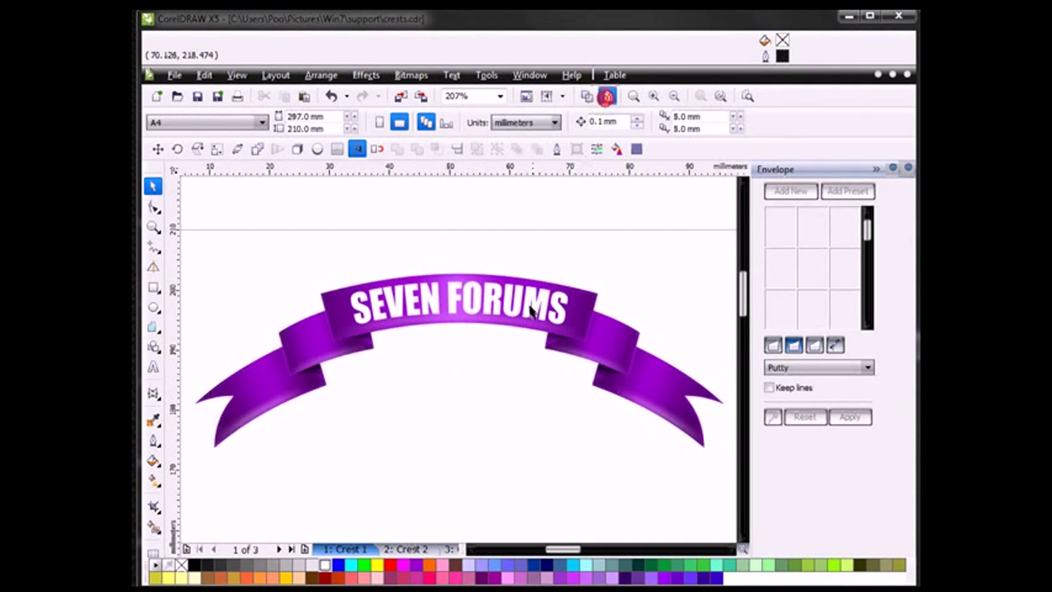
Step: Add a drop shadow to the white SEVEN FORUMS text, offset about 0.23 mm right and 0.55 mm down
{"action": "left_click", "coordinate": [503, 309]}
{"action": "left_click", "coordinate": [691, 122]}
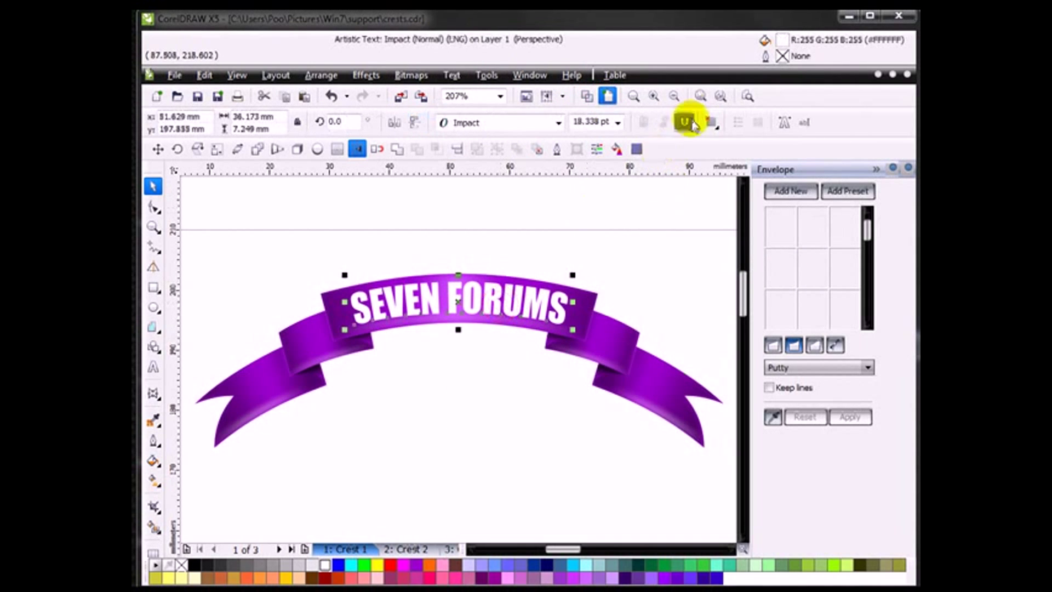
{"action": "left_click", "coordinate": [699, 97]}
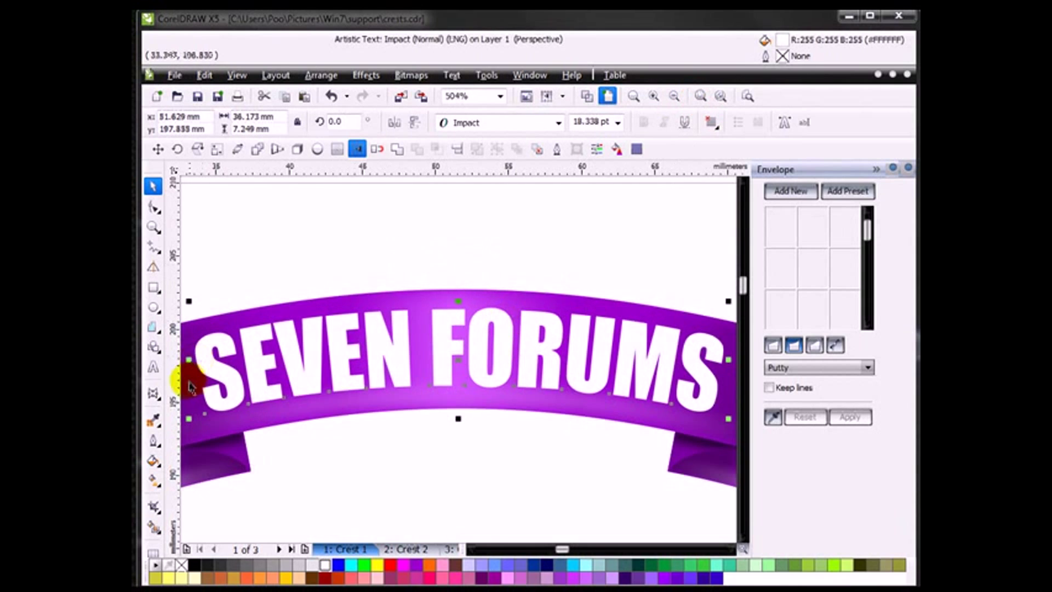
{"action": "left_click", "coordinate": [159, 406]}
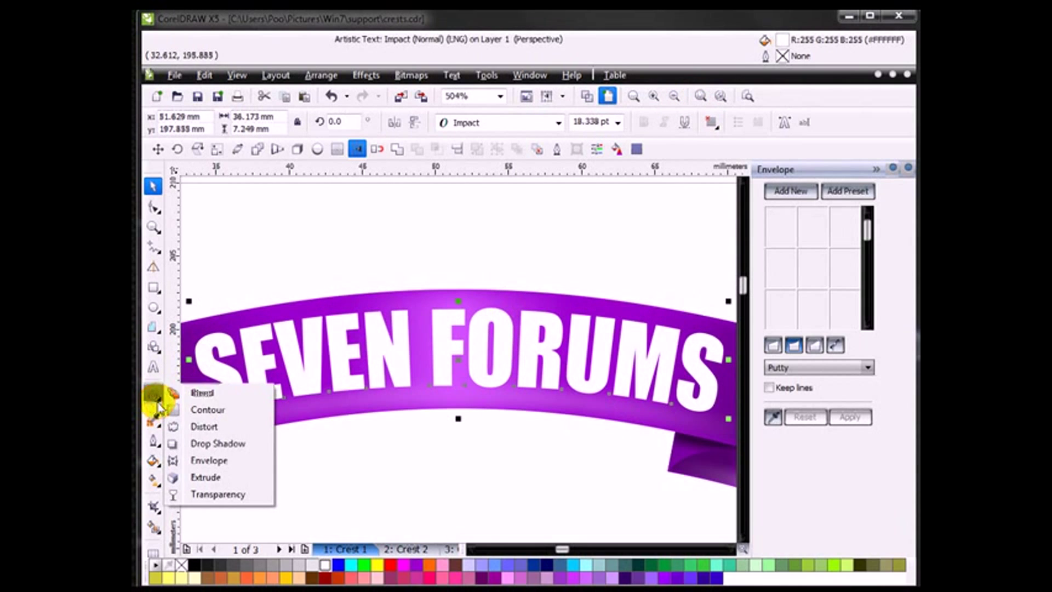
{"action": "left_click", "coordinate": [216, 442]}
{"action": "left_click_drag", "start_coordinate": [444, 355], "coordinate": [484, 420]}
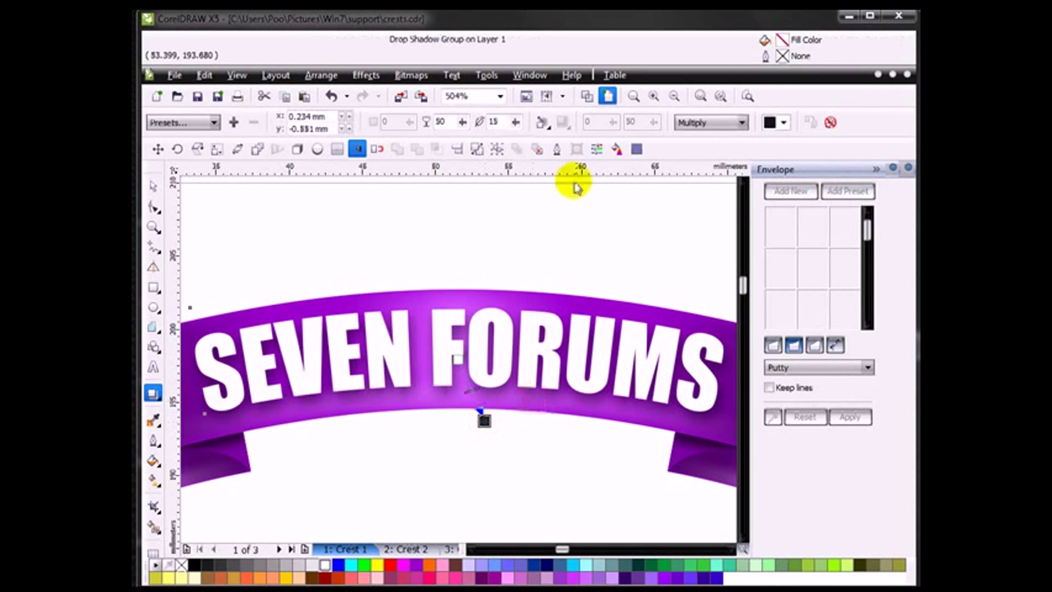
Step: Set the text shadow's feathering to 10 and its opacity to 73, and deselect it
{"action": "left_click", "coordinate": [519, 122]}
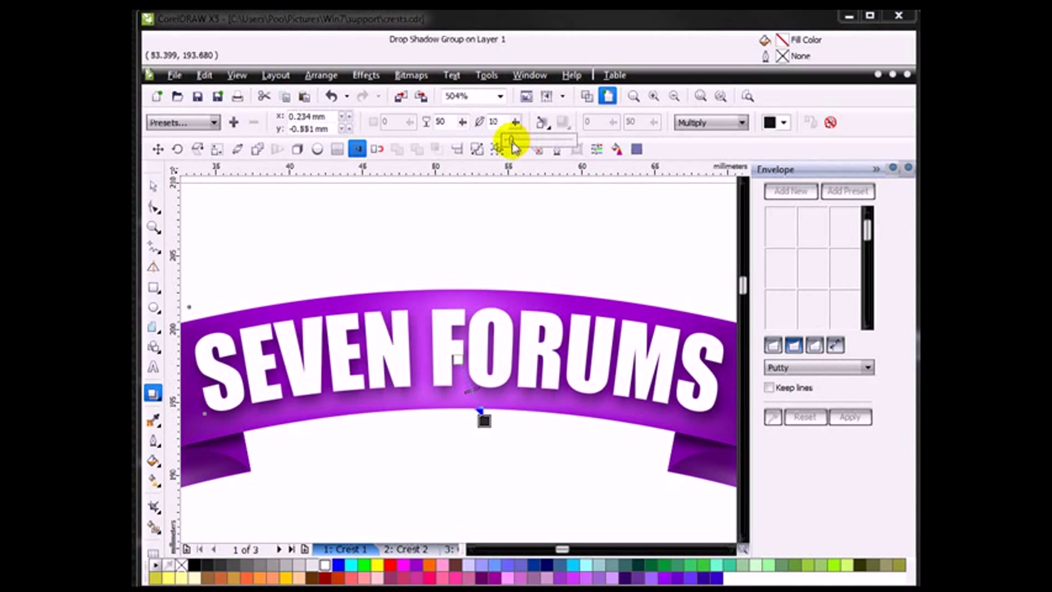
{"action": "left_click_drag", "start_coordinate": [465, 122], "coordinate": [473, 141]}
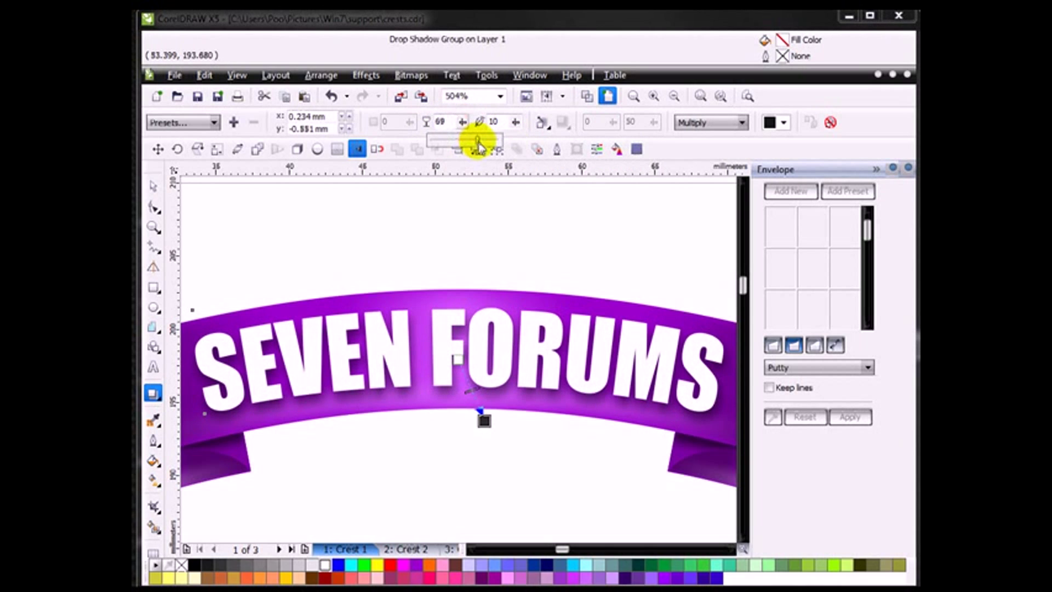
{"action": "left_click", "coordinate": [153, 226]}
{"action": "right_click", "coordinate": [428, 344]}
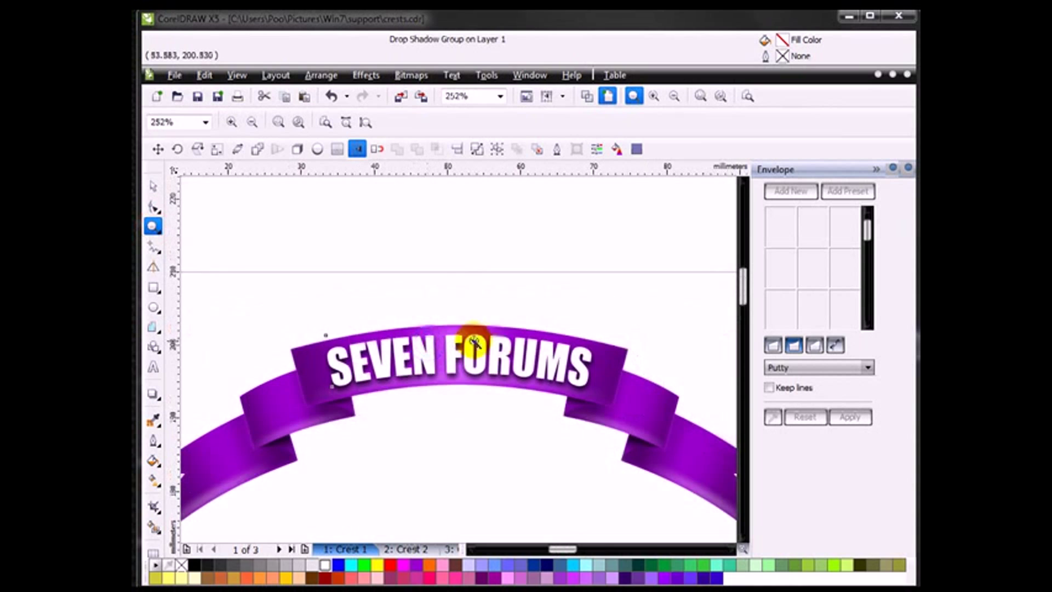
{"action": "right_click", "coordinate": [462, 362]}
{"action": "left_click_drag", "start_coordinate": [287, 300], "coordinate": [656, 498]}
{"action": "left_click", "coordinate": [153, 187]}
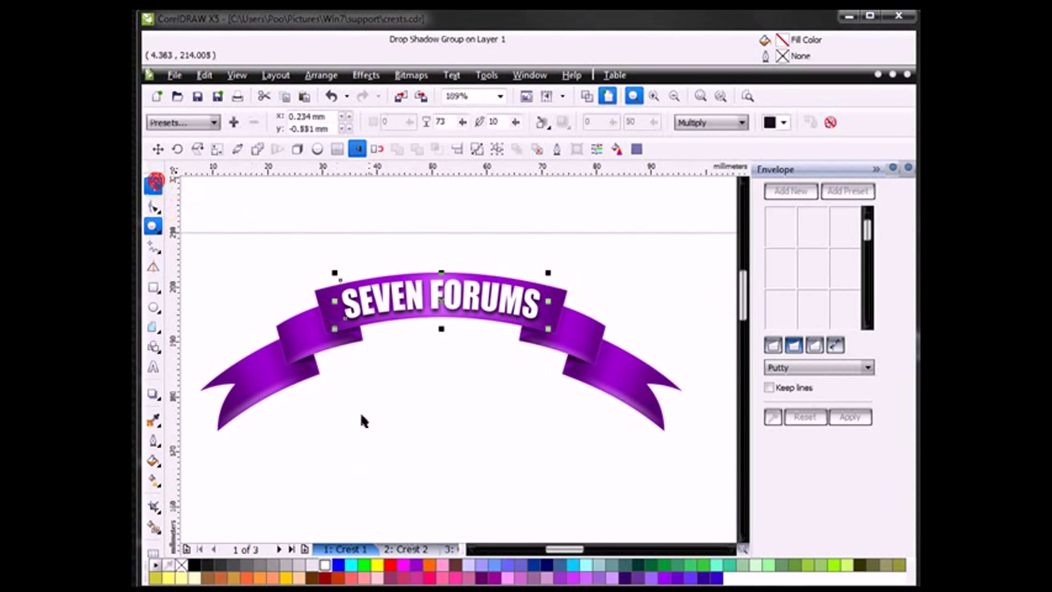
{"action": "left_click", "coordinate": [416, 439]}
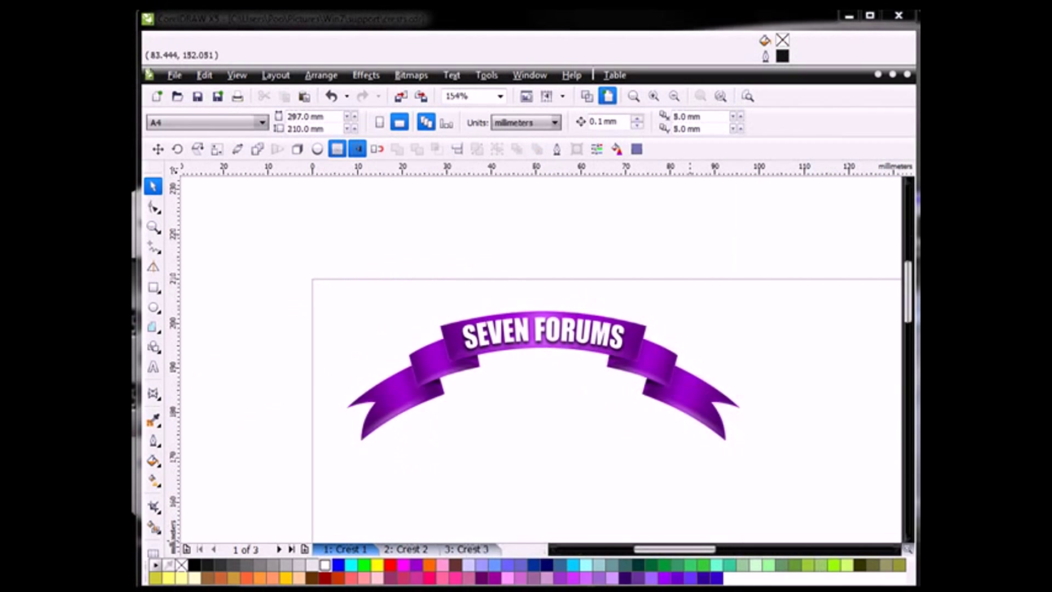
Step: Go to the Crest 2 page and check the red ribbon's construction in wireframe view
{"action": "left_click", "coordinate": [412, 548]}
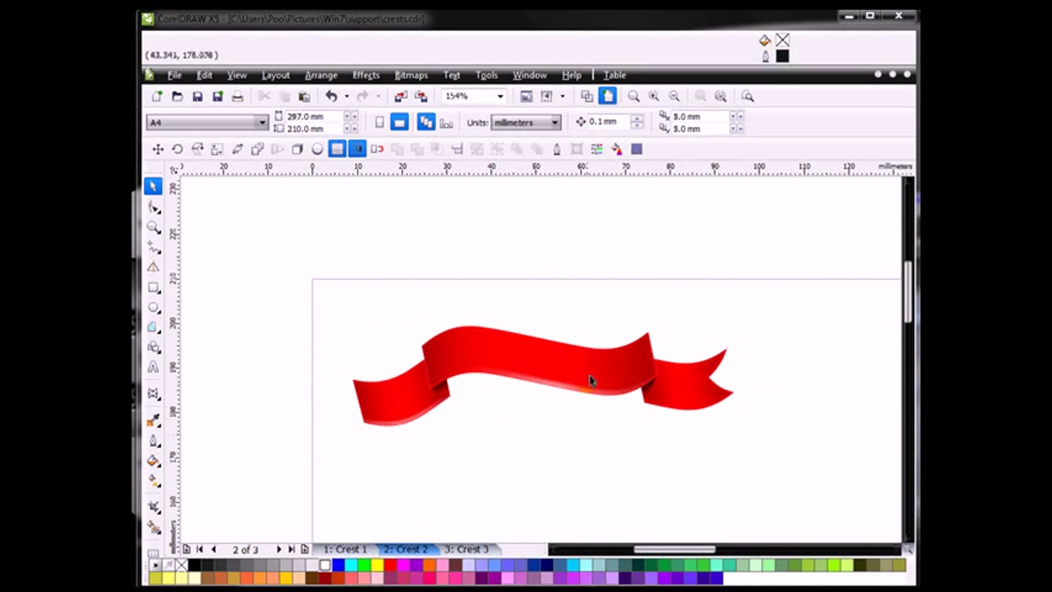
{"action": "left_click", "coordinate": [586, 98]}
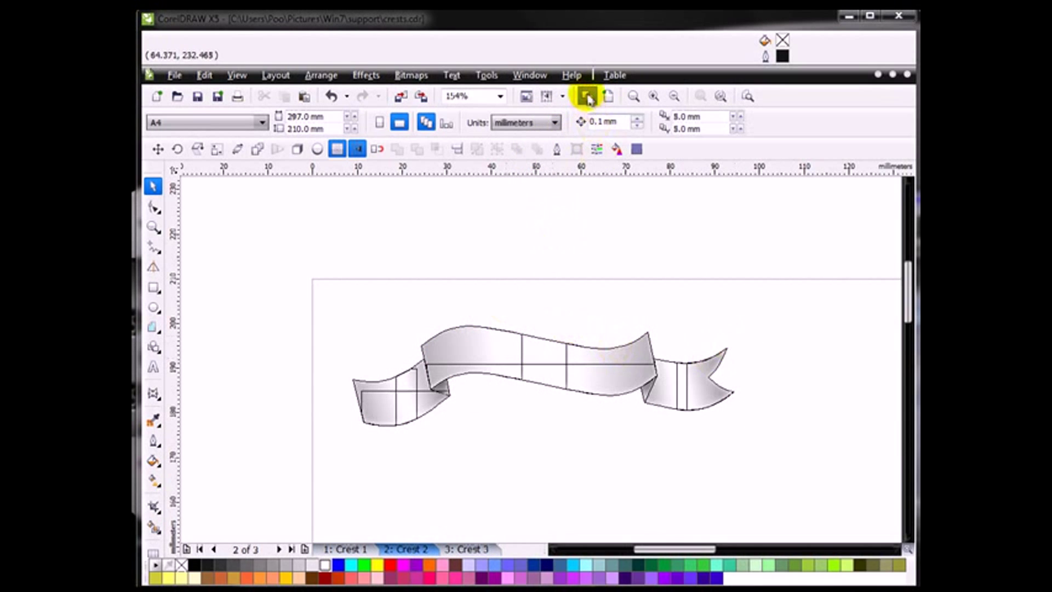
{"action": "left_click", "coordinate": [607, 96]}
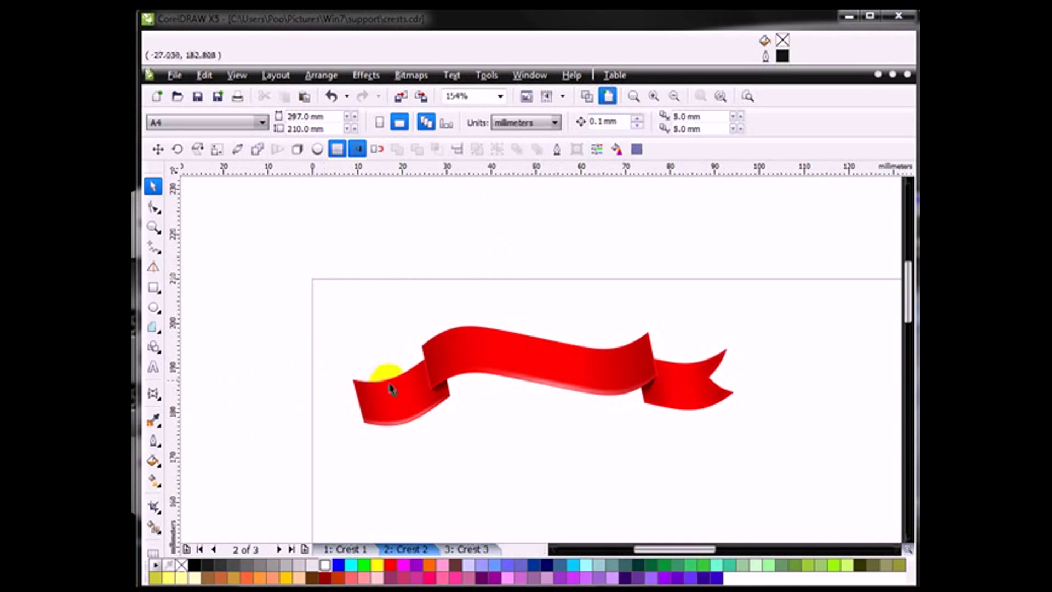
Step: Add the artistic text SEVEN FORUMS below the red ribbon and set its font to Impact at 24 pt
{"action": "left_click", "coordinate": [153, 366]}
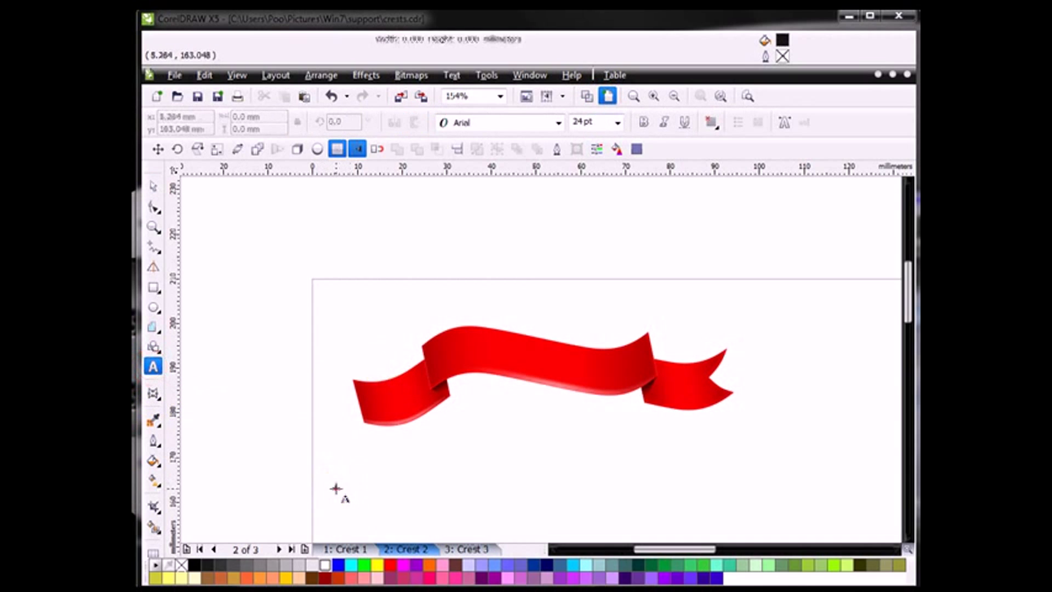
{"action": "left_click", "coordinate": [379, 493]}
{"action": "type", "text": "SEVEN FORUMS"}
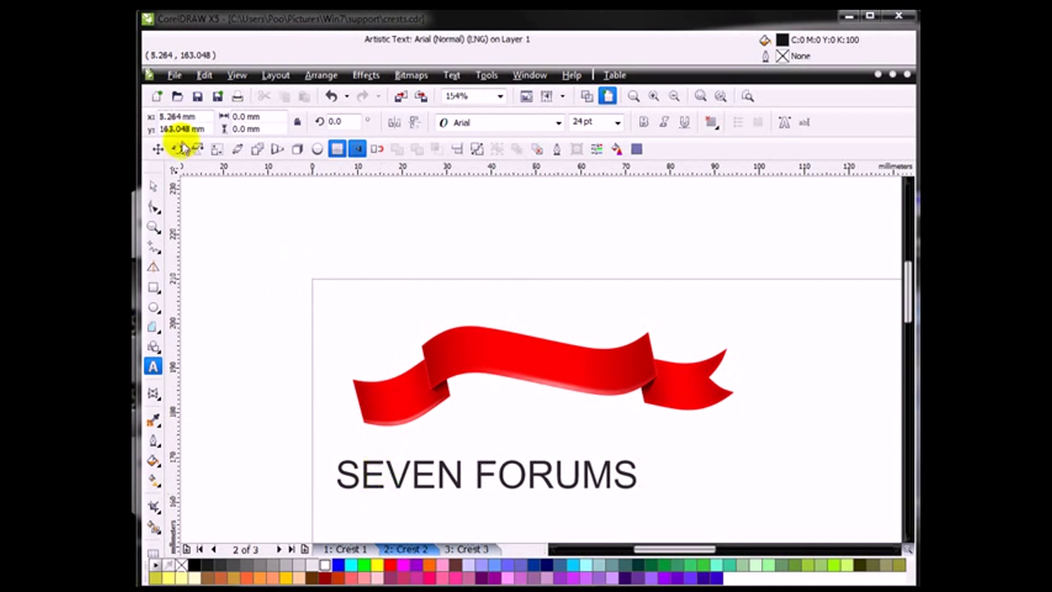
{"action": "left_click", "coordinate": [154, 186]}
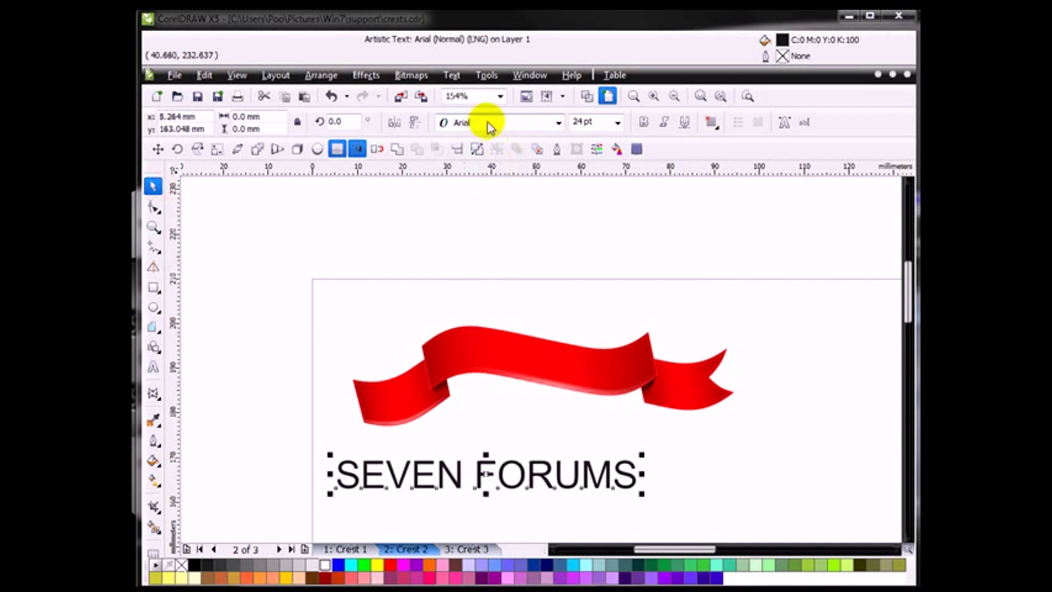
{"action": "left_click", "coordinate": [491, 126]}
{"action": "left_click", "coordinate": [466, 148]}
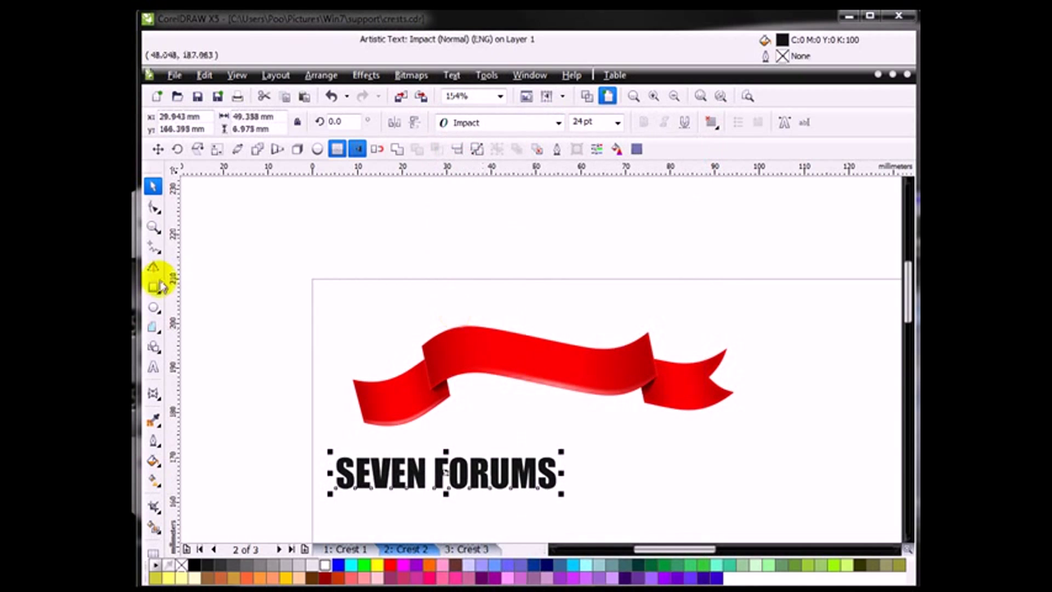
Step: Widen the letter spacing of the SEVEN FORUMS text to an overall width of about 58 mm
{"action": "left_click", "coordinate": [154, 208]}
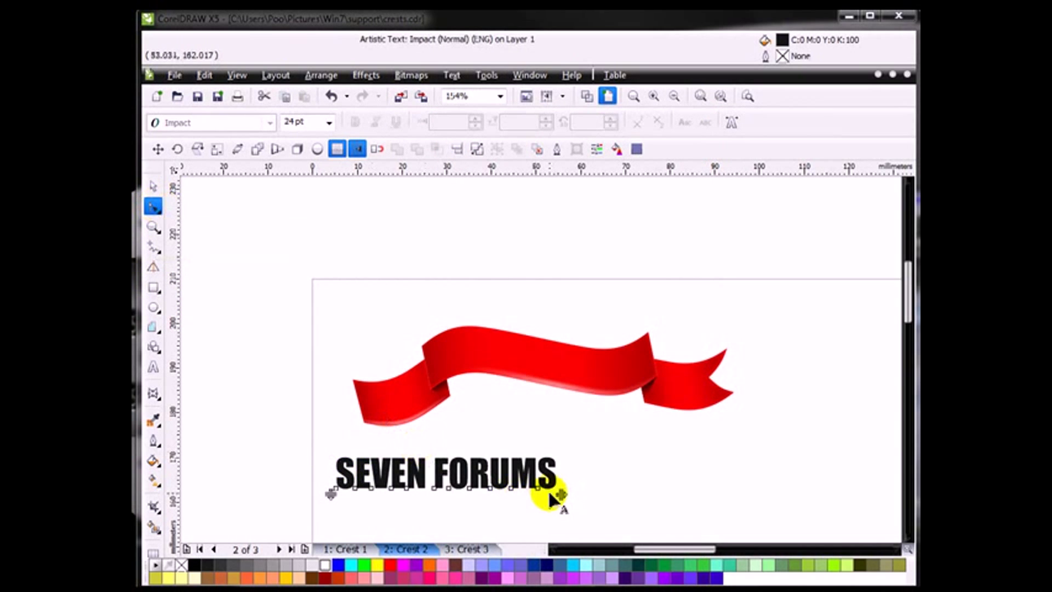
{"action": "left_click_drag", "start_coordinate": [551, 495], "coordinate": [600, 493]}
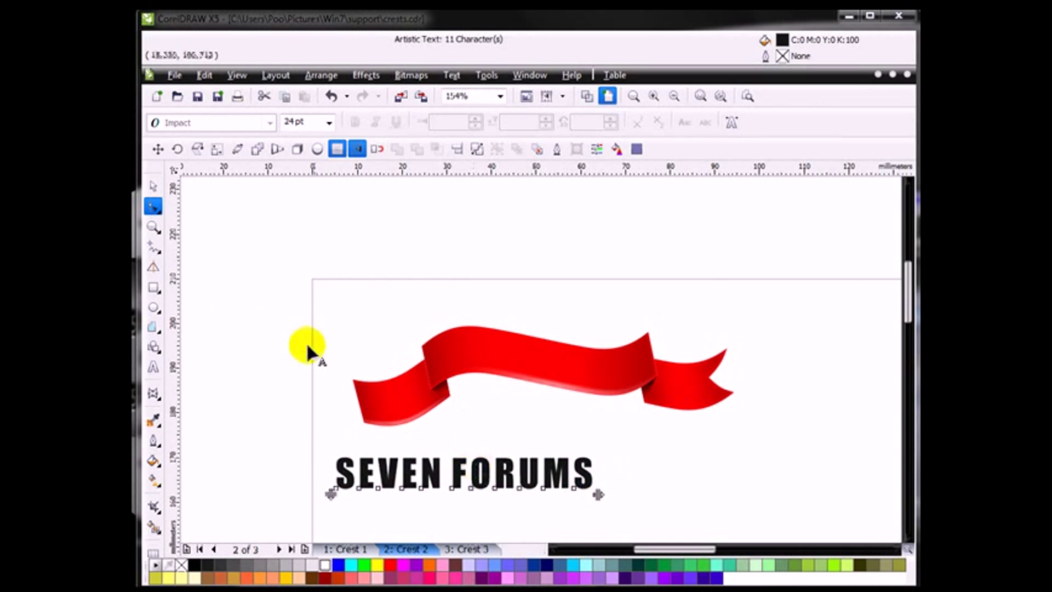
{"action": "left_click", "coordinate": [154, 186]}
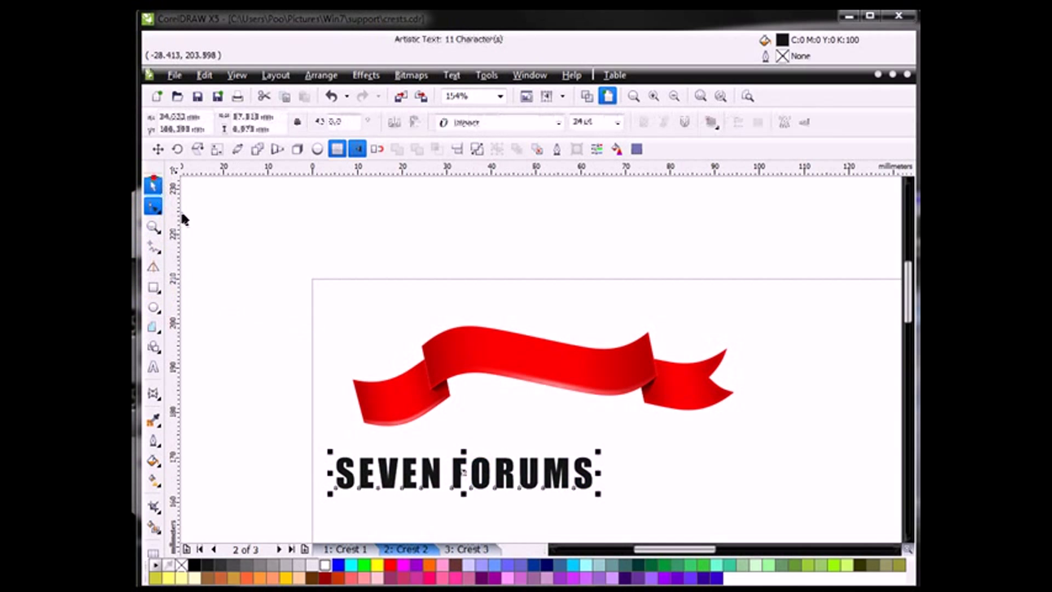
{"action": "left_click", "coordinate": [509, 435]}
Step: In wireframe view, apply a one-step inside contour with a 1.0 mm offset to the ribbon's central band
{"action": "left_click", "coordinate": [586, 97]}
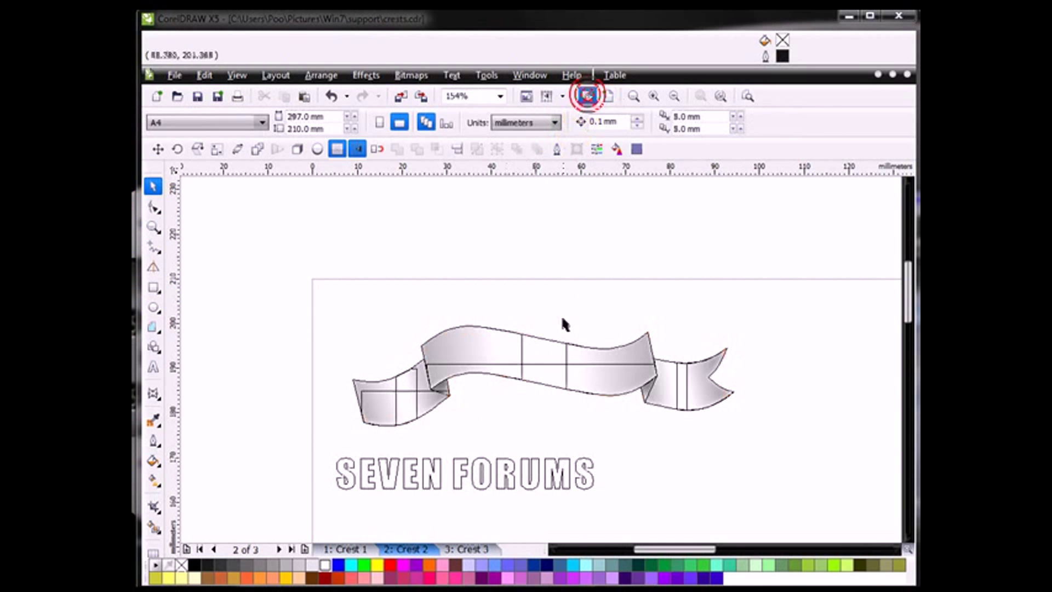
{"action": "left_click", "coordinate": [546, 344]}
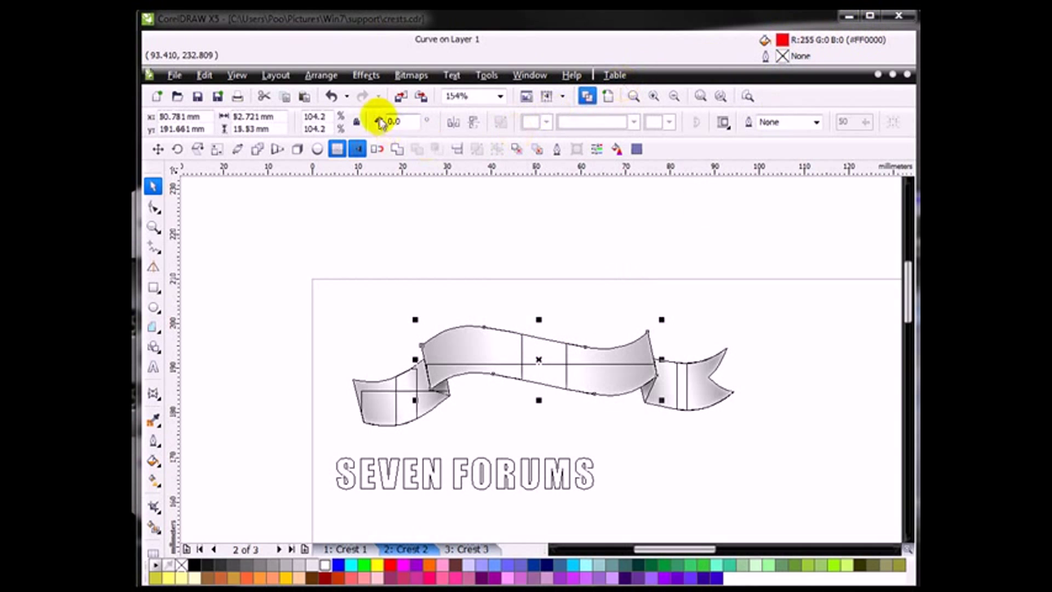
{"action": "left_click", "coordinate": [364, 77]}
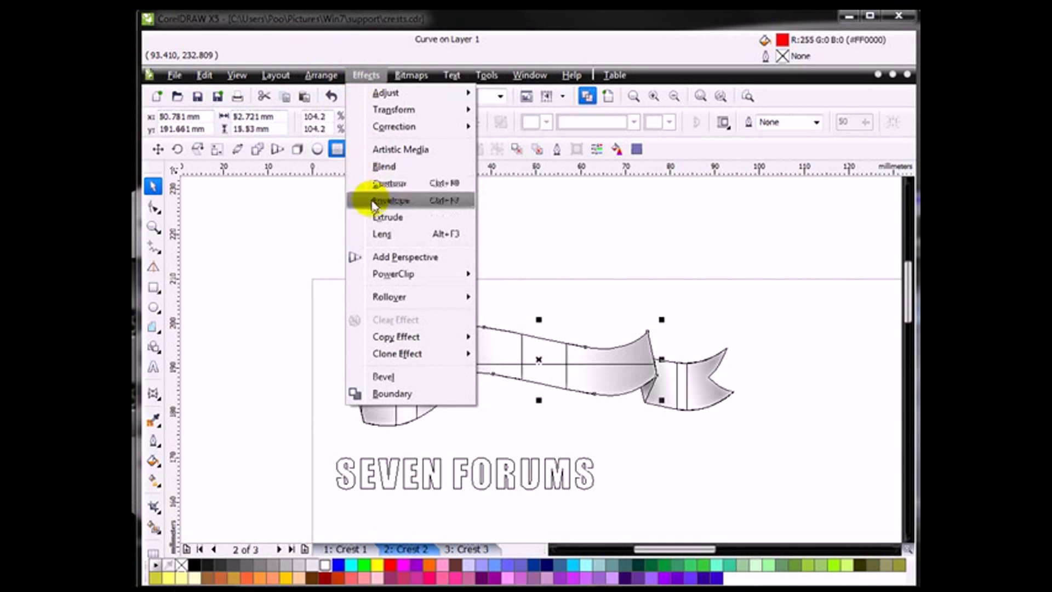
{"action": "left_click", "coordinate": [384, 183]}
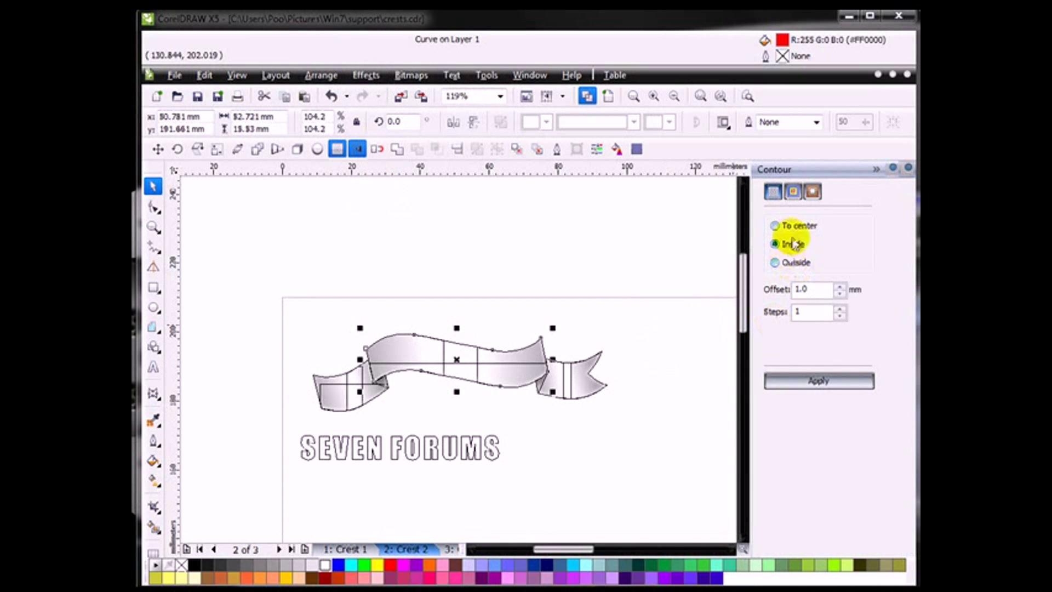
{"action": "left_click", "coordinate": [817, 381]}
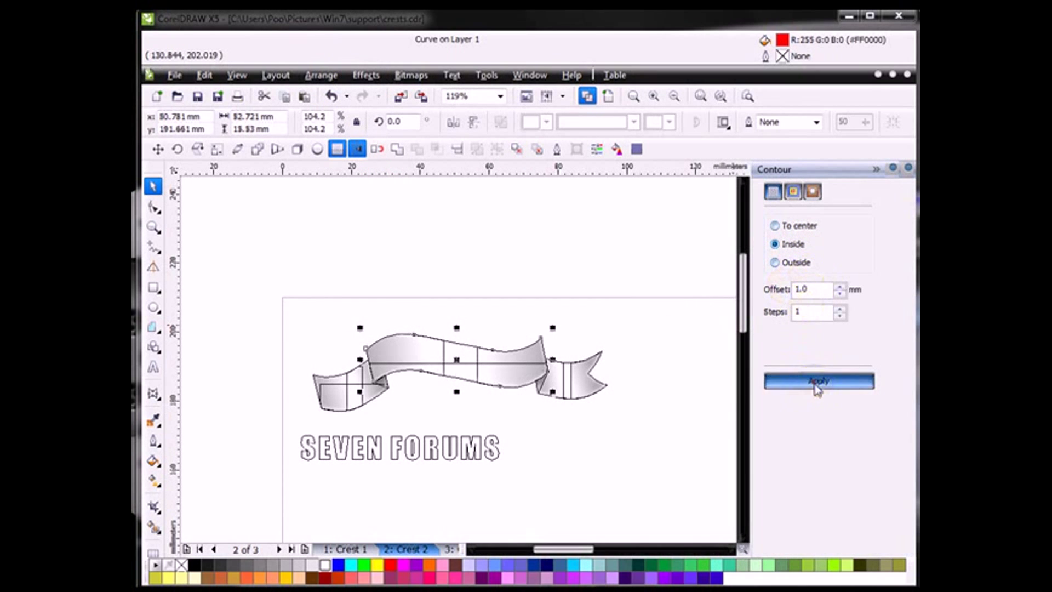
Step: Break the contour group apart and select the inner contour curve on its own
{"action": "left_click", "coordinate": [700, 97]}
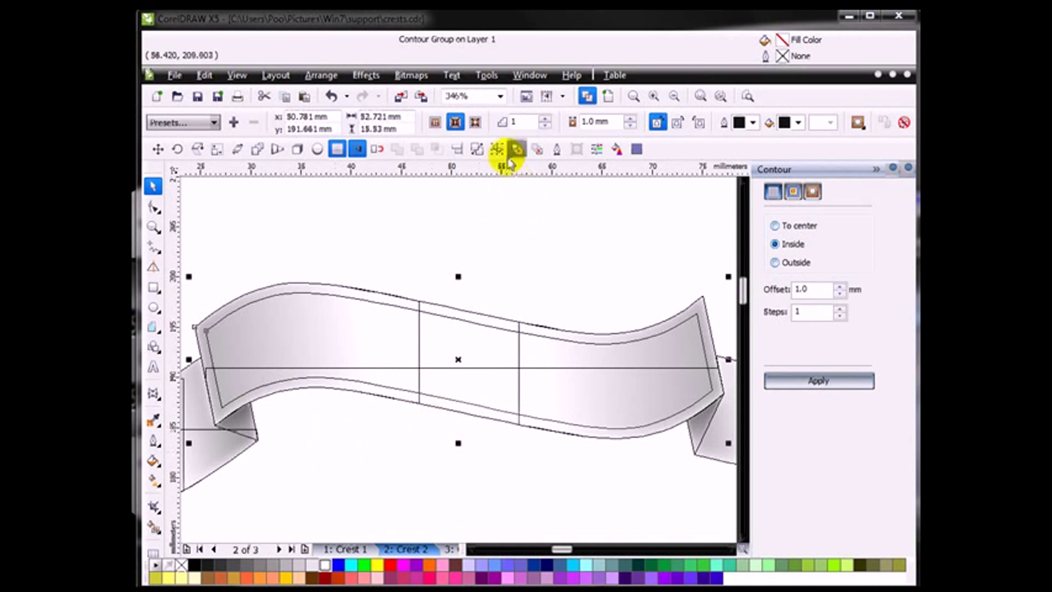
{"action": "left_click", "coordinate": [478, 148]}
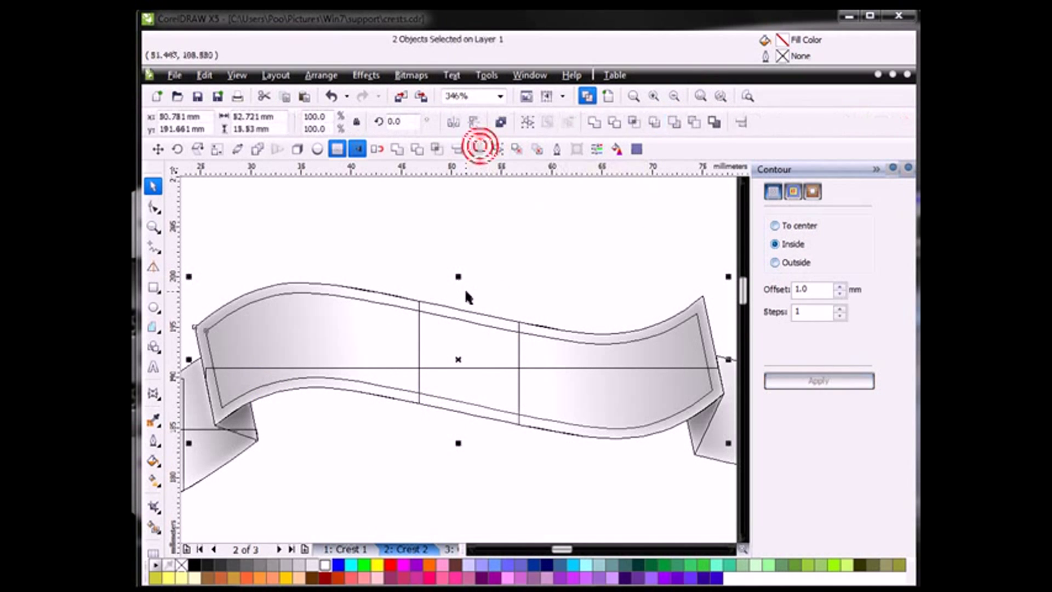
{"action": "left_click", "coordinate": [466, 285]}
{"action": "left_click", "coordinate": [464, 323]}
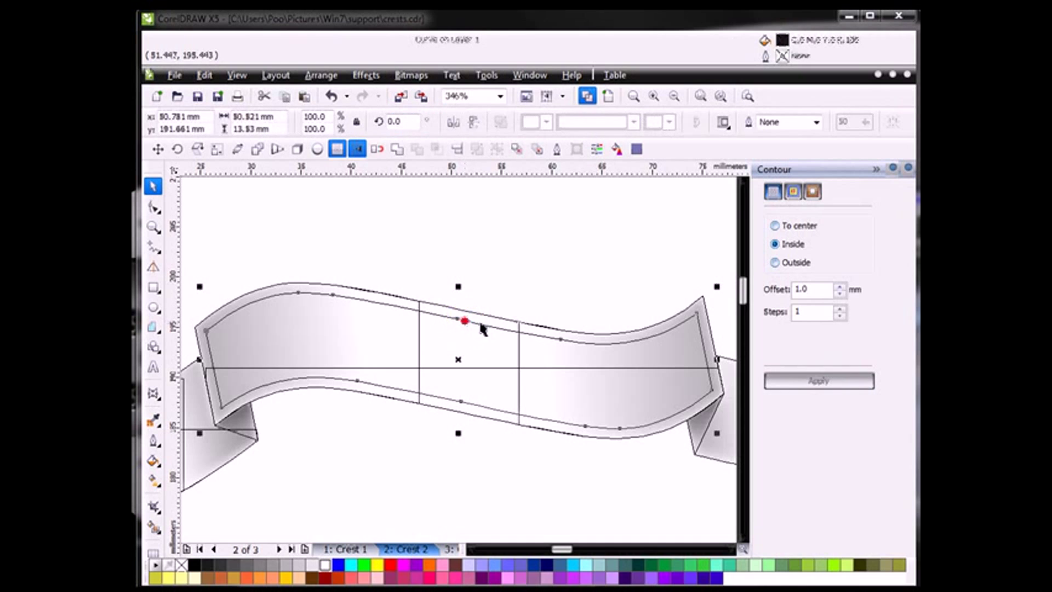
Step: Draw a rectangle about 19 by 38 mm over the central band's left end and skew it parallel to the band's slanted edge
{"action": "left_click", "coordinate": [675, 96]}
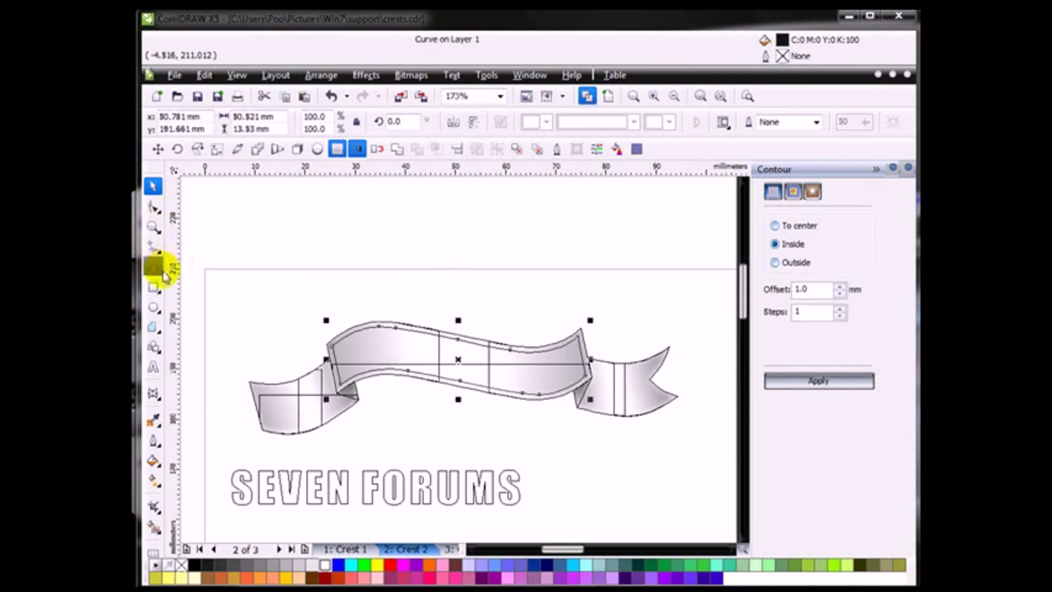
{"action": "left_click", "coordinate": [155, 290]}
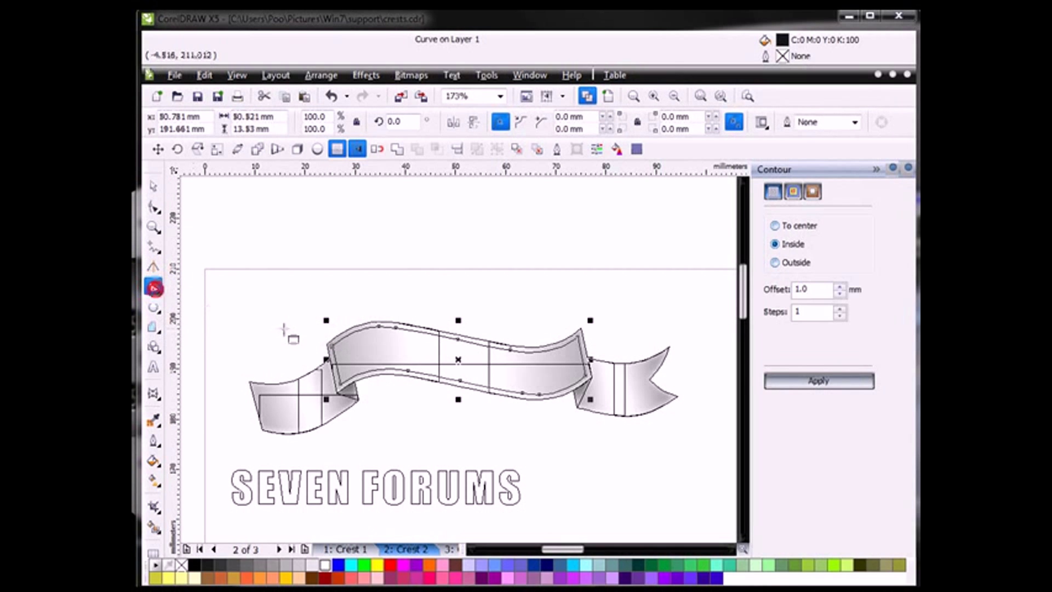
{"action": "left_click_drag", "start_coordinate": [273, 272], "coordinate": [371, 461]}
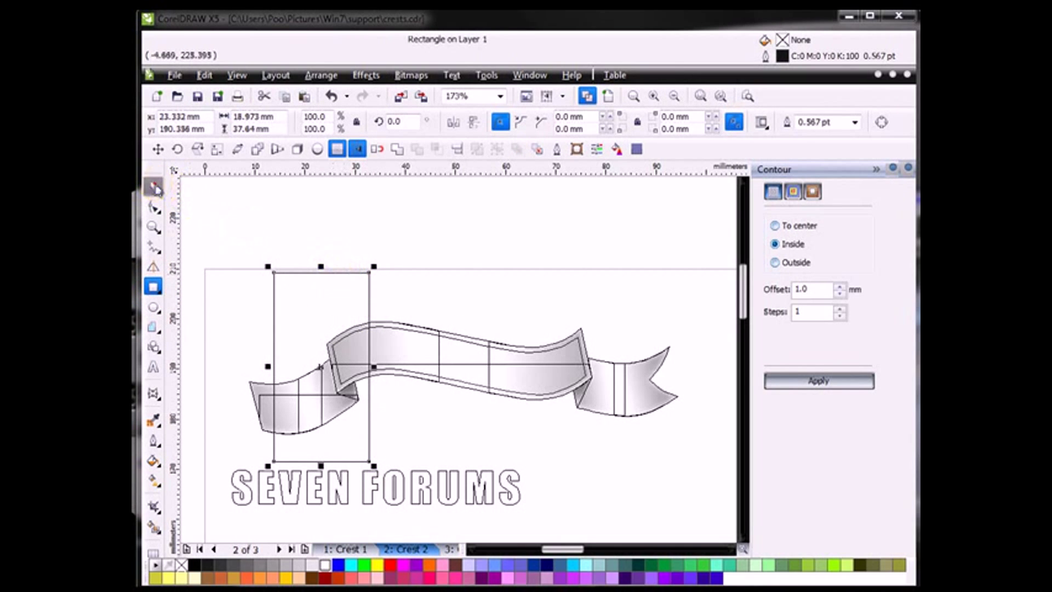
{"action": "left_click_drag", "start_coordinate": [337, 272], "coordinate": [290, 274]}
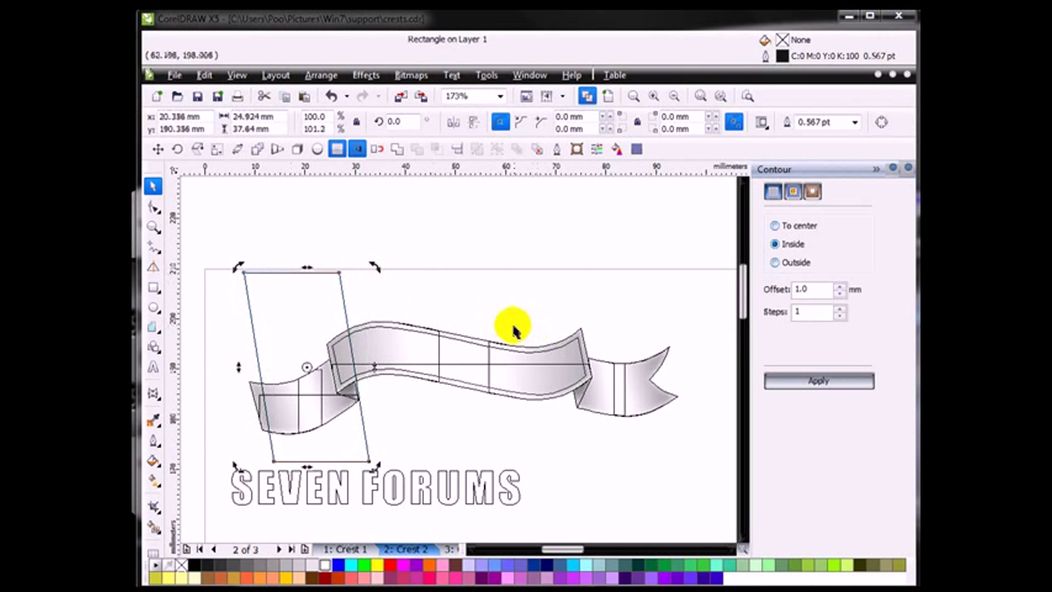
Step: Duplicate the skewed rectangle 24.924 mm horizontally and slide the copy straight across over the central band's right end
{"action": "left_click", "coordinate": [837, 290]}
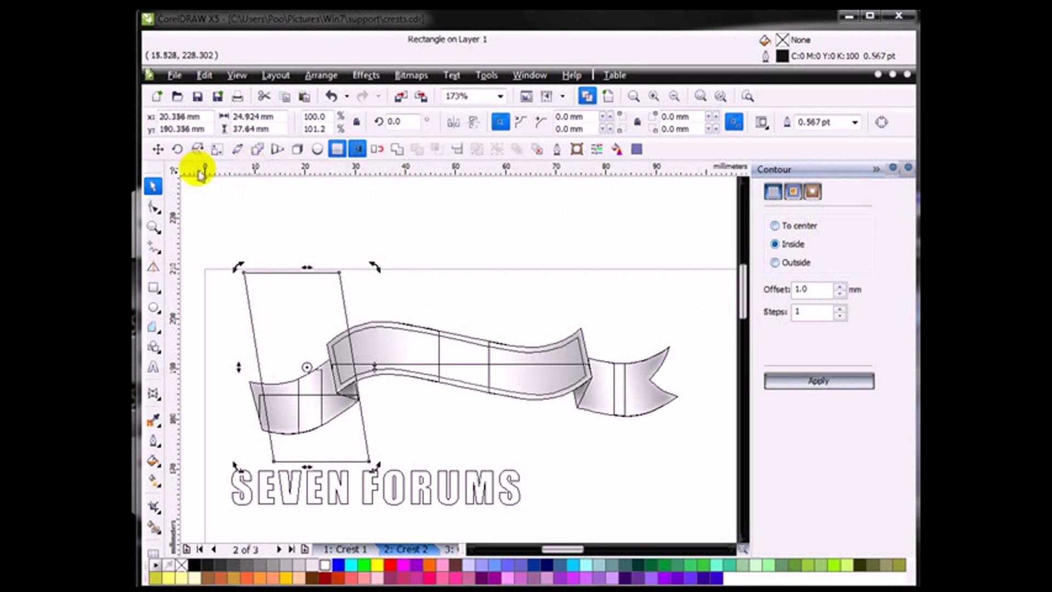
{"action": "left_click", "coordinate": [158, 150]}
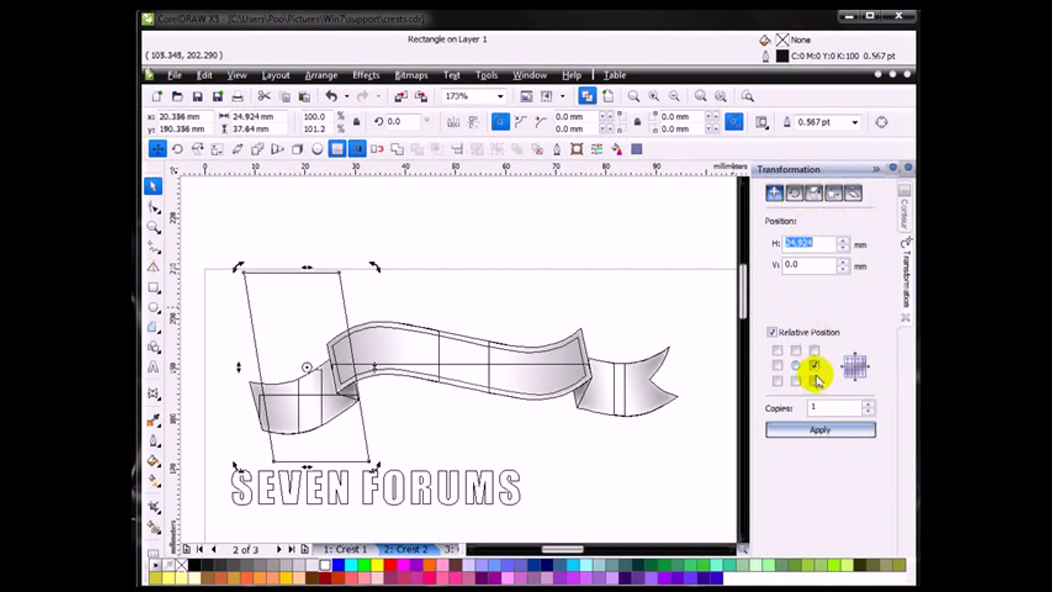
{"action": "left_click", "coordinate": [810, 430]}
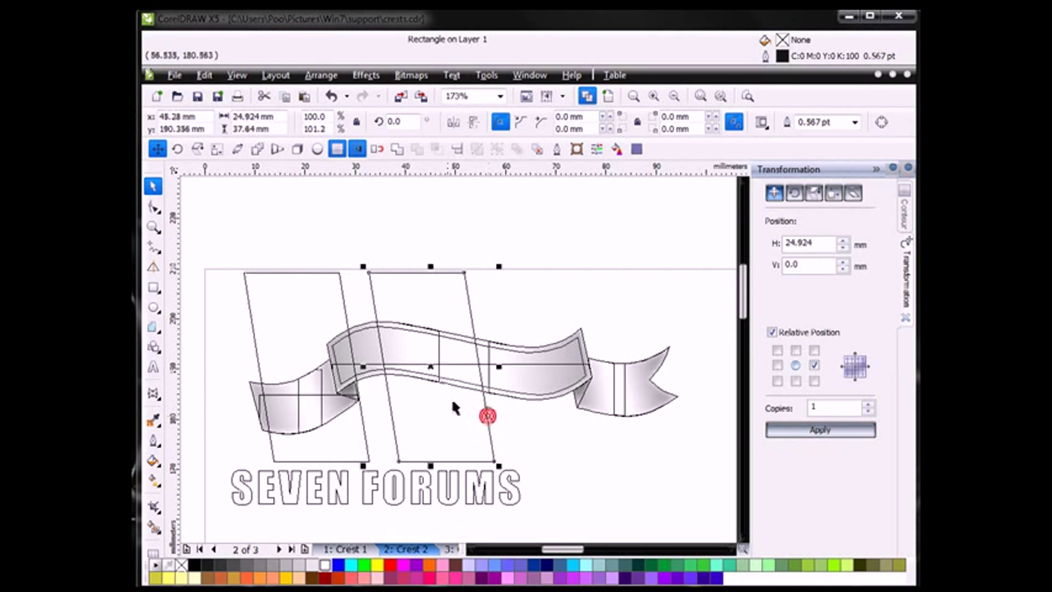
{"action": "left_click_drag", "start_coordinate": [428, 367], "coordinate": [608, 366]}
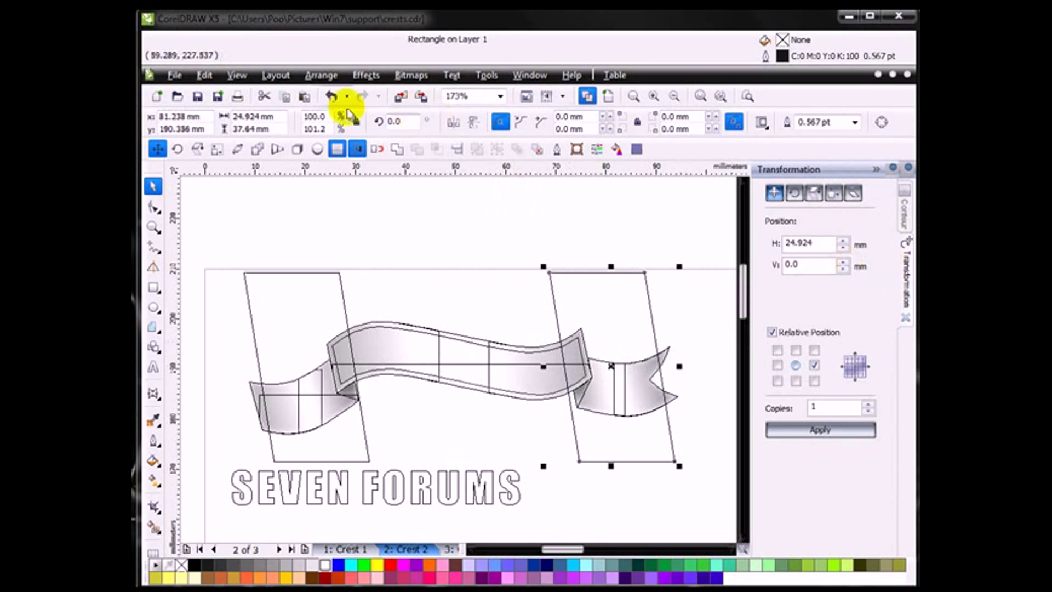
Step: Trim the right end of the inner contour curve with the right-hand rectangle, keeping the source object
{"action": "left_click", "coordinate": [321, 75]}
{"action": "mouse_move", "coordinate": [350, 327]}
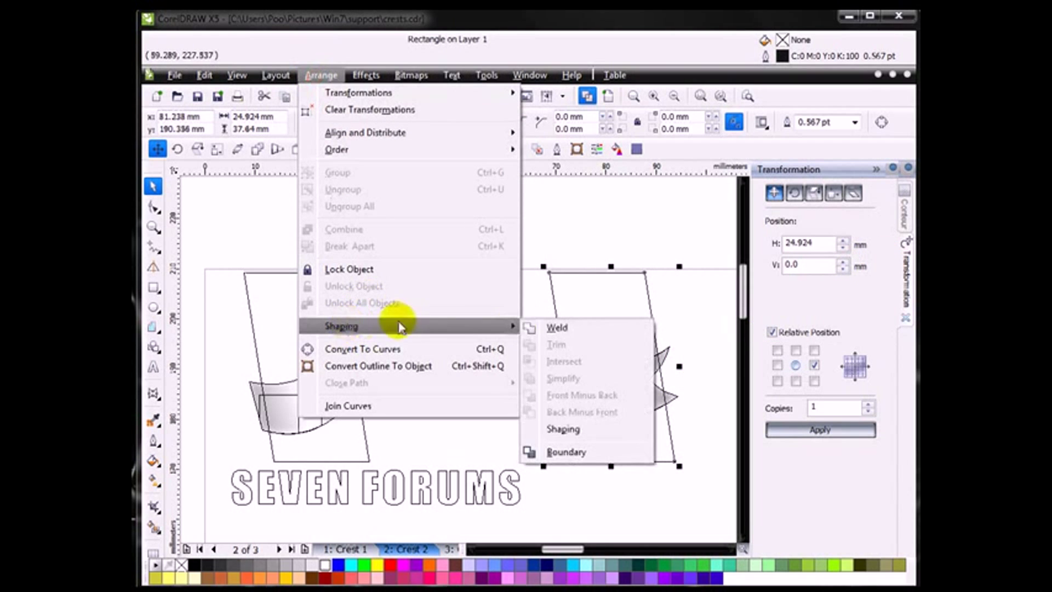
{"action": "left_click", "coordinate": [570, 430]}
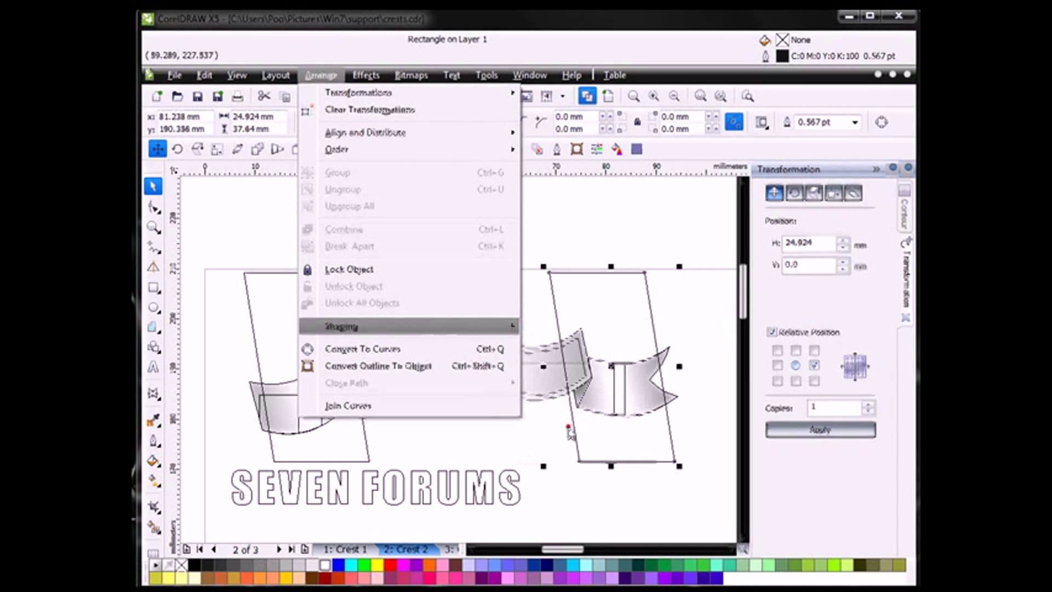
{"action": "left_click", "coordinate": [792, 191]}
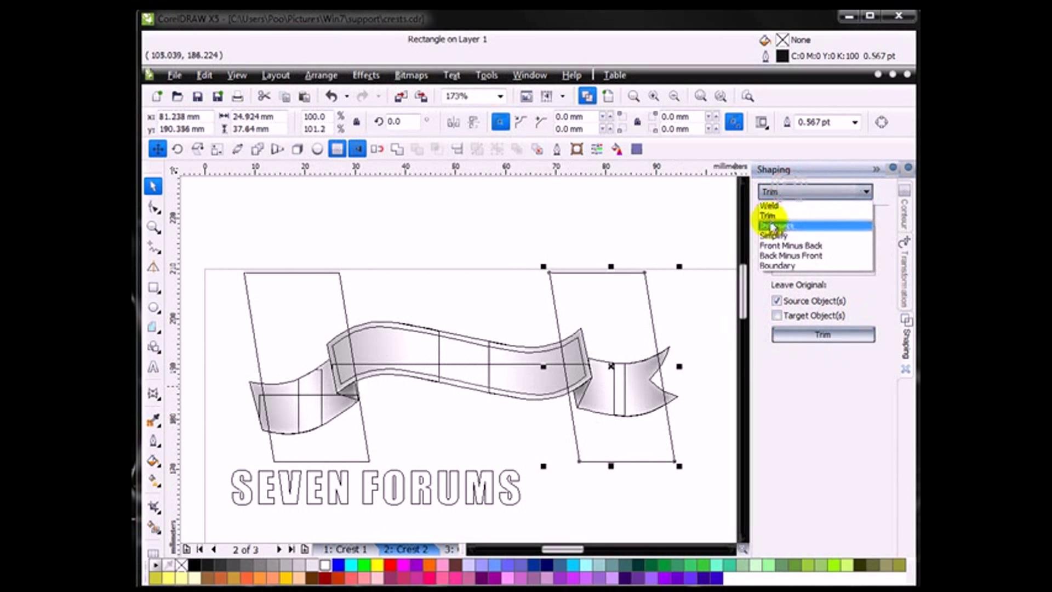
{"action": "left_click", "coordinate": [781, 217]}
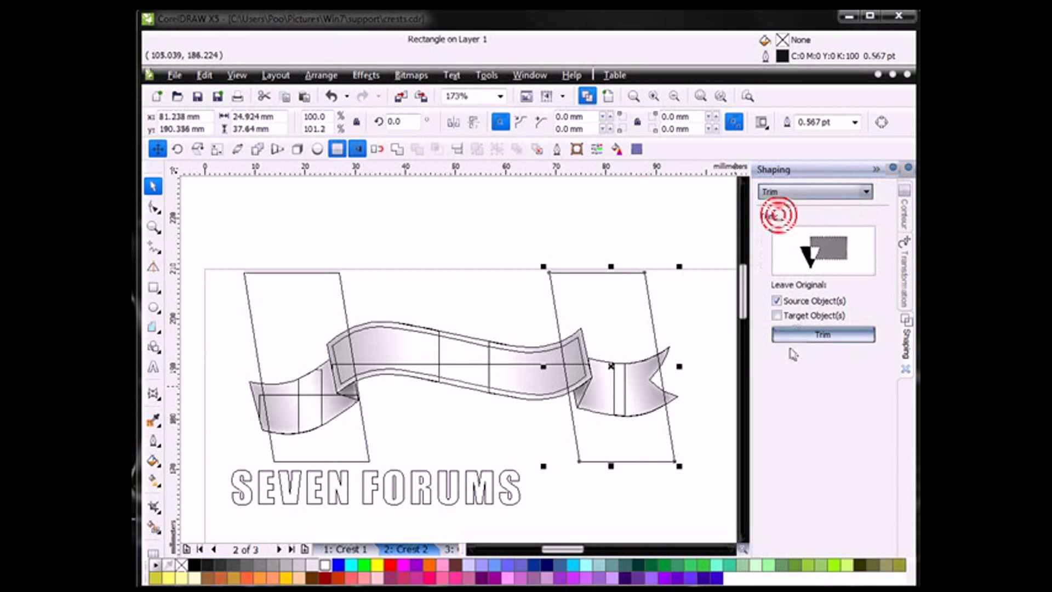
{"action": "left_click", "coordinate": [796, 334]}
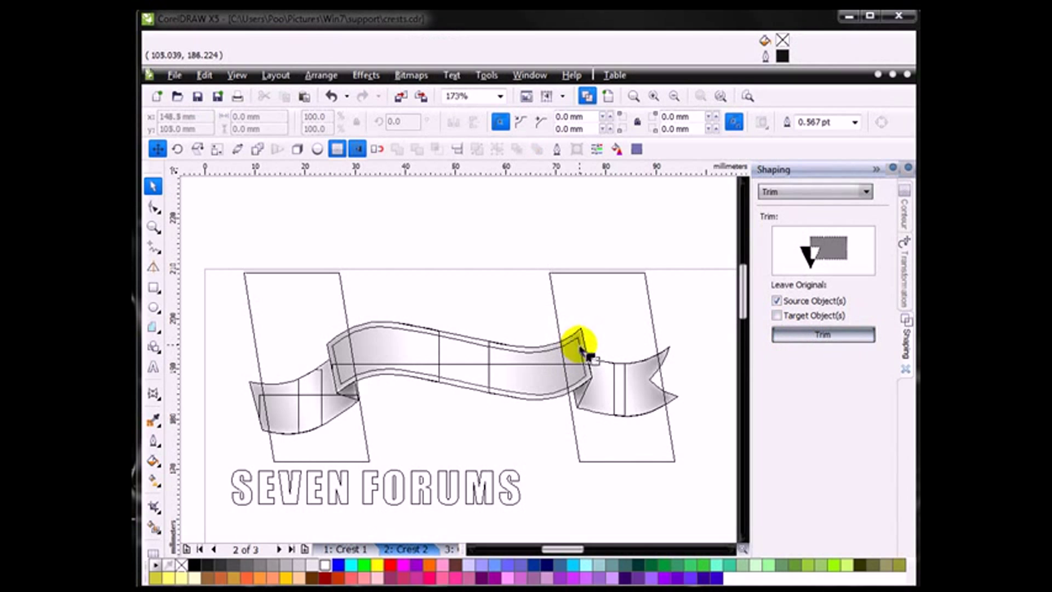
{"action": "left_click", "coordinate": [581, 347]}
Step: Trim the left end of the inner contour curve with the left-hand skewed rectangle
{"action": "left_click", "coordinate": [339, 274]}
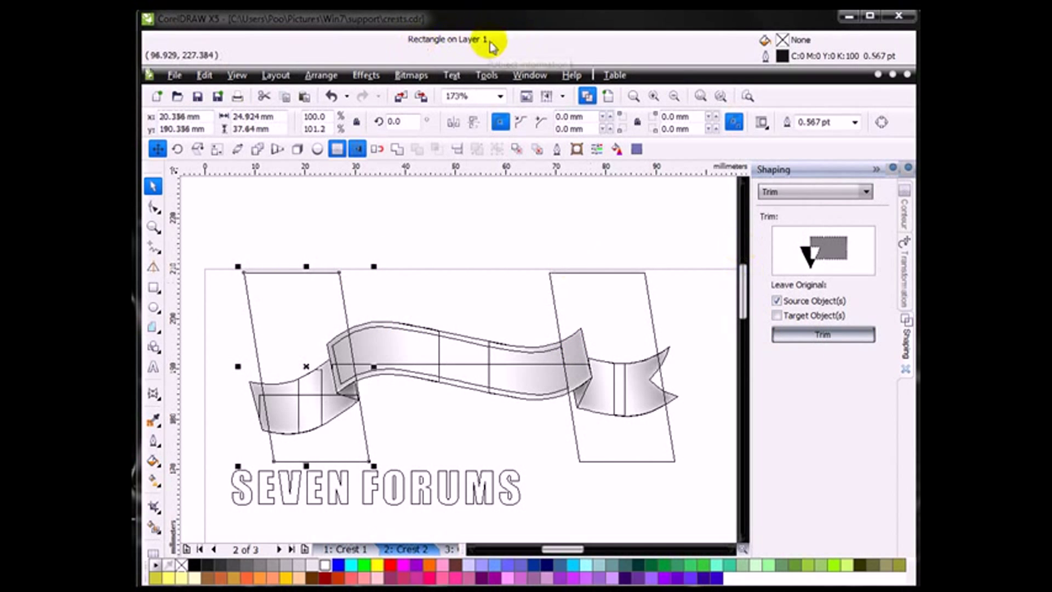
{"action": "left_click", "coordinate": [823, 335]}
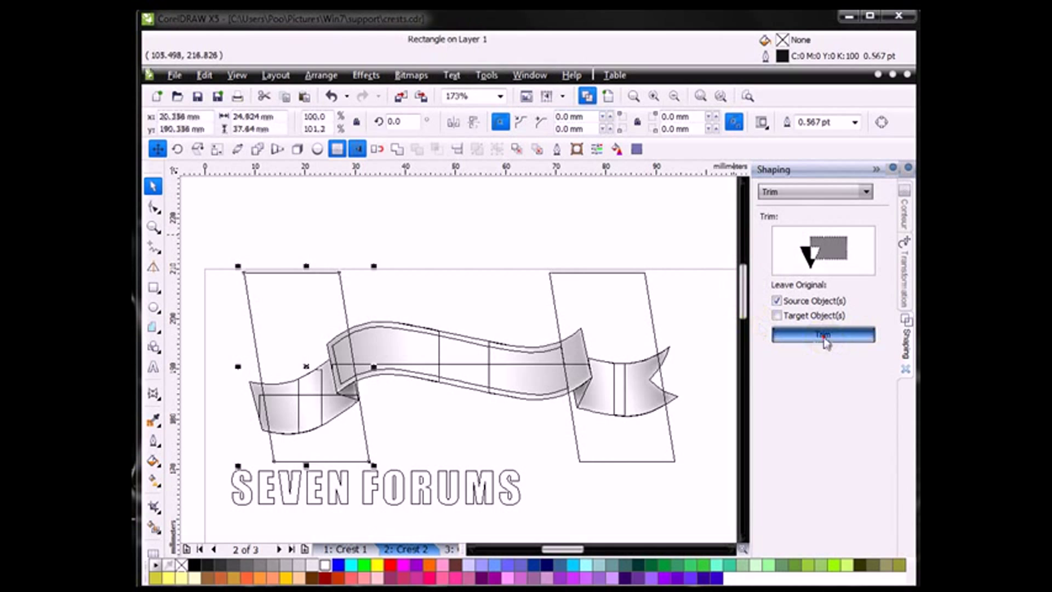
{"action": "left_click", "coordinate": [460, 343]}
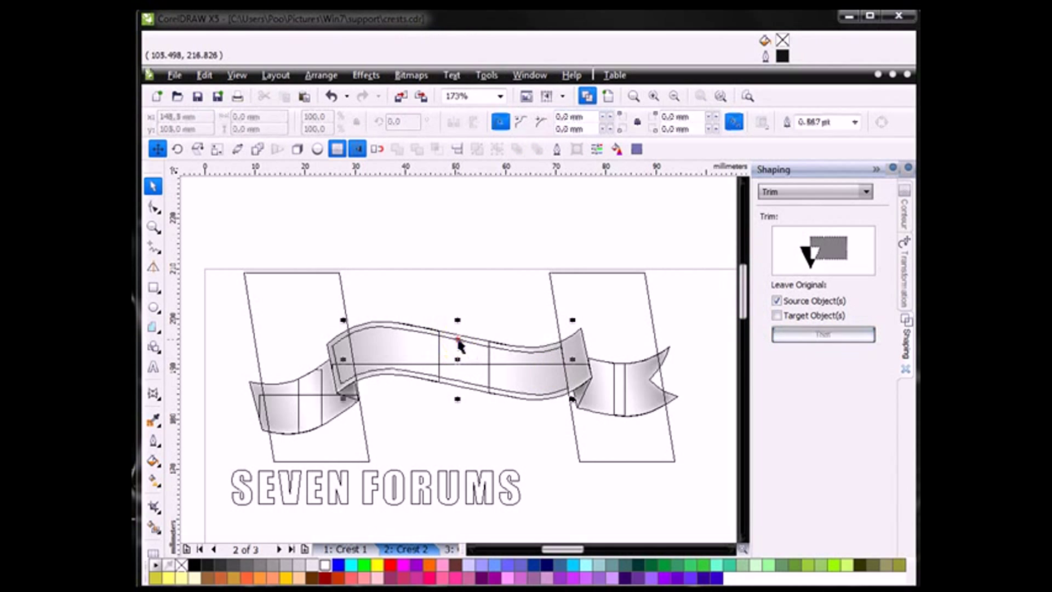
Step: Delete both skewed rectangles used for trimming the contour
{"action": "right_click", "coordinate": [341, 283]}
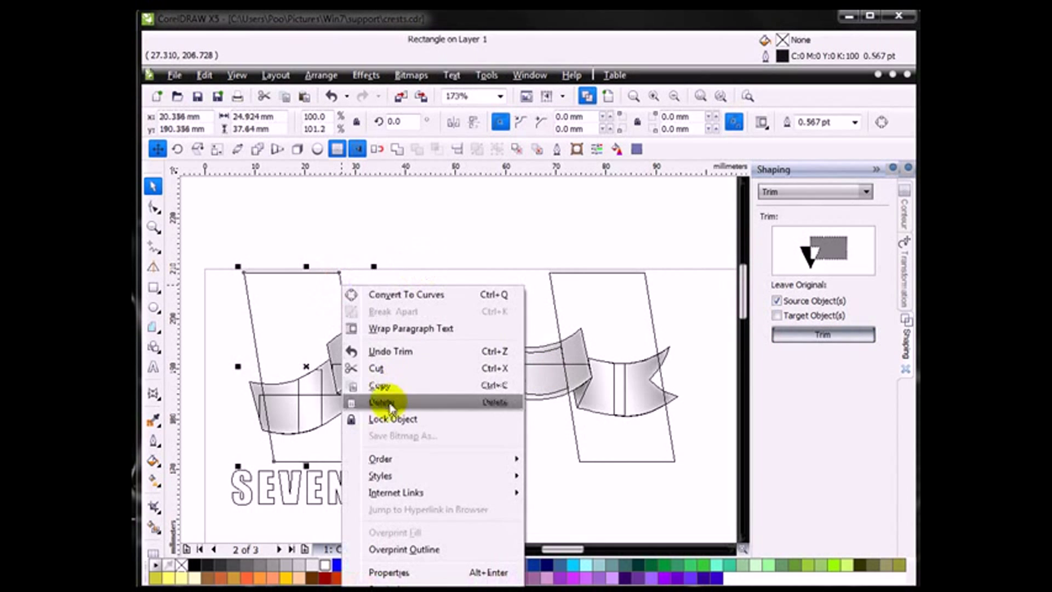
{"action": "left_click", "coordinate": [383, 403]}
{"action": "left_click", "coordinate": [553, 303]}
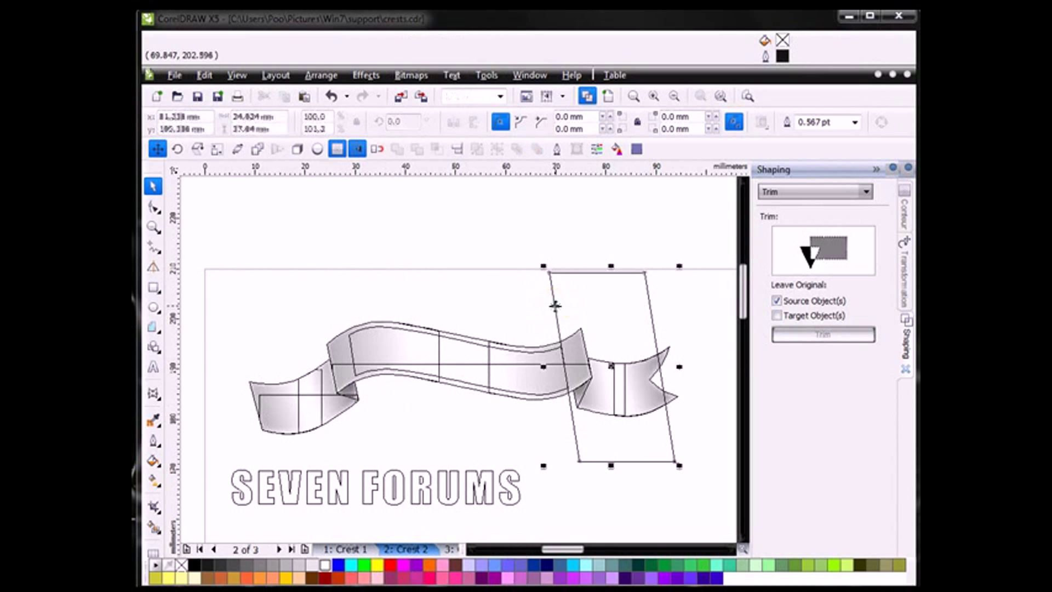
{"action": "key", "text": "Delete"}
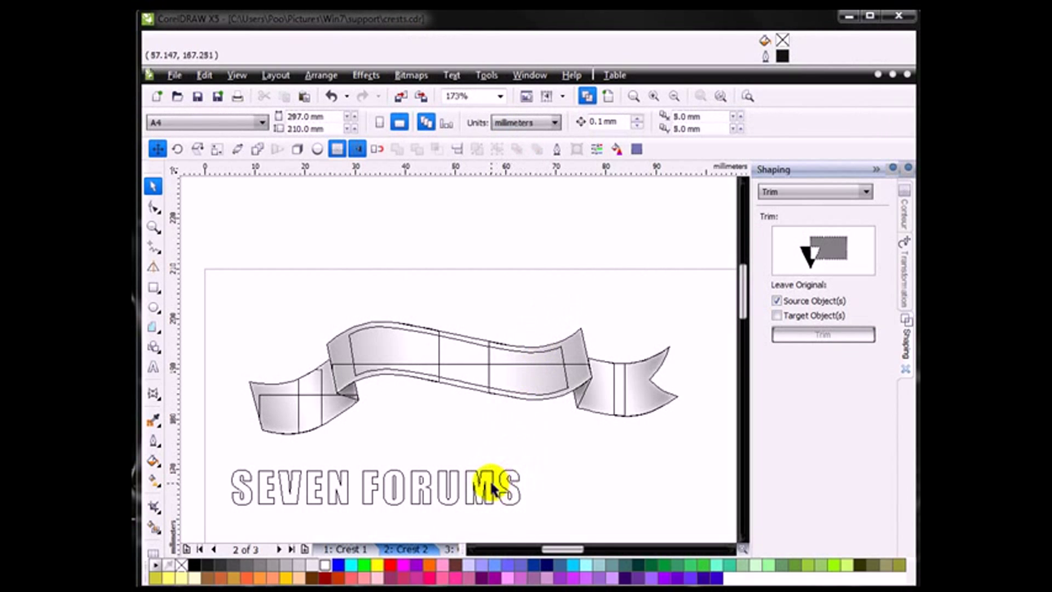
Step: Place the SEVEN FORUMS text over the central band at about 49 mm wide and apply an envelope created from the trimmed contour curve
{"action": "left_click_drag", "start_coordinate": [492, 487], "coordinate": [580, 388]}
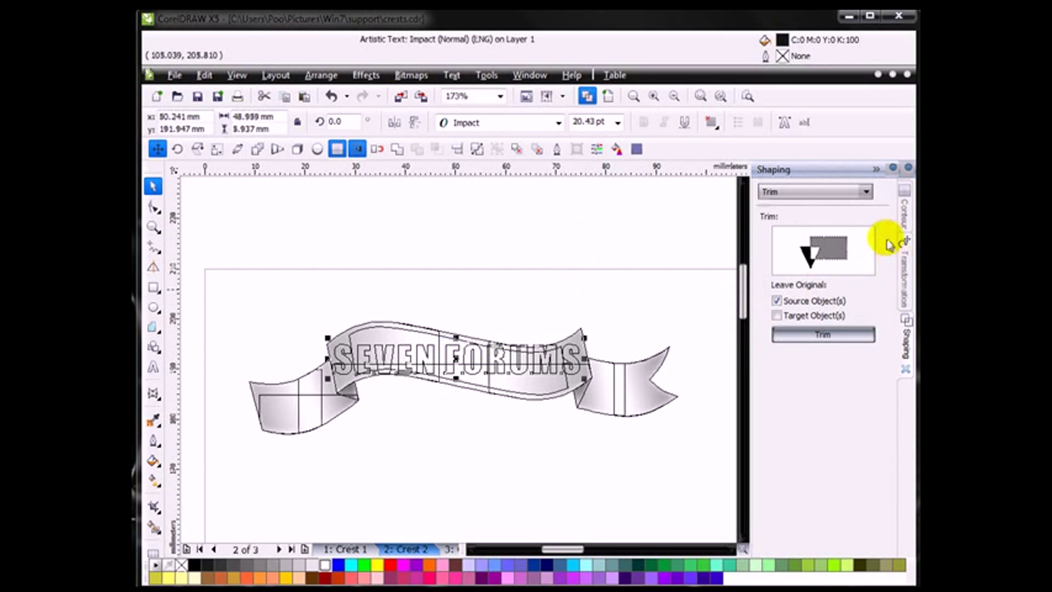
{"action": "left_click", "coordinate": [321, 75]}
{"action": "mouse_move", "coordinate": [360, 81]}
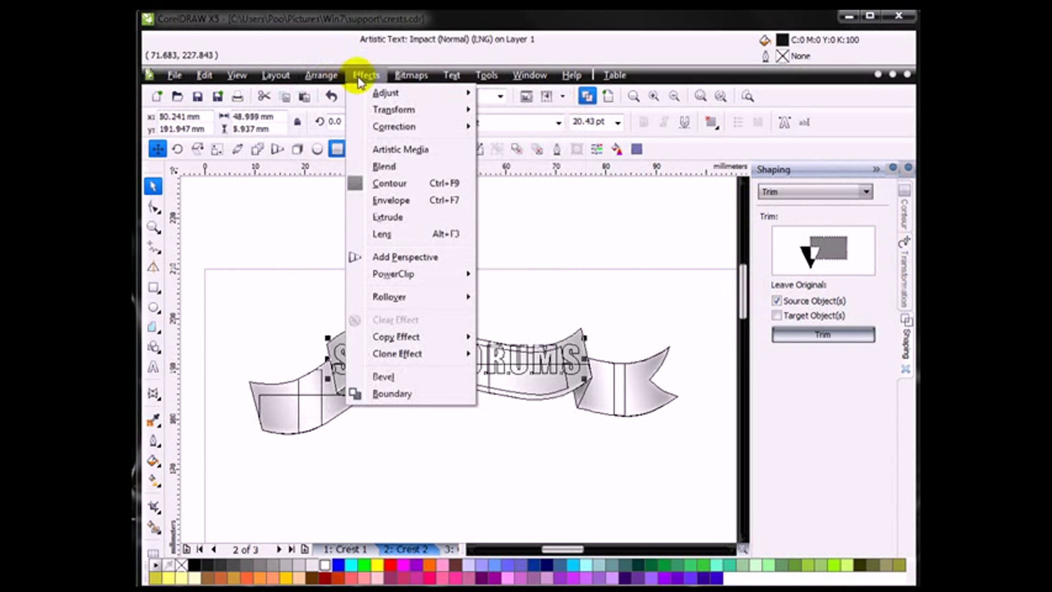
{"action": "left_click", "coordinate": [403, 203]}
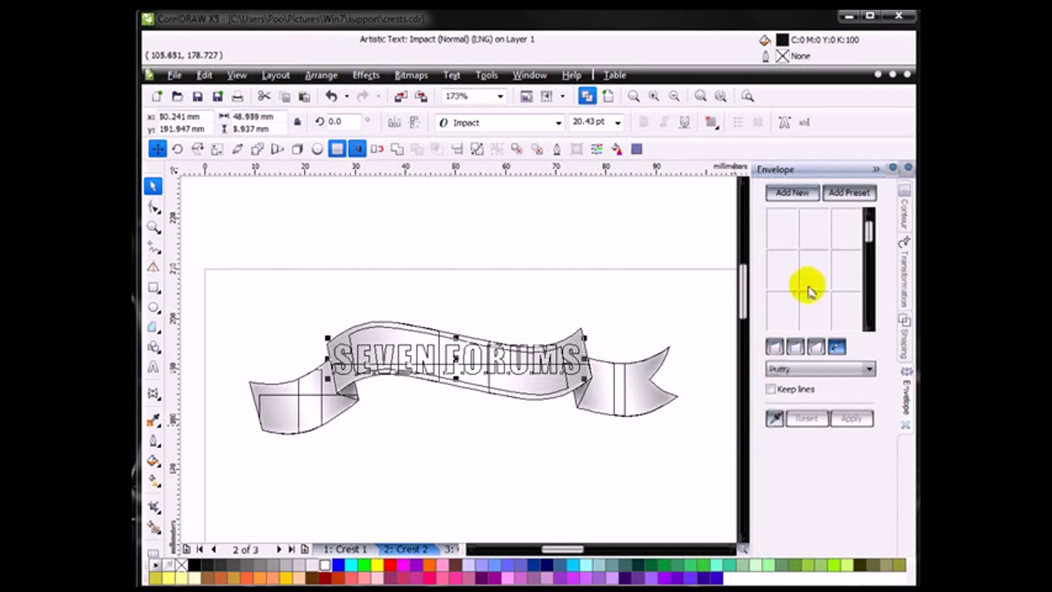
{"action": "left_click", "coordinate": [775, 419]}
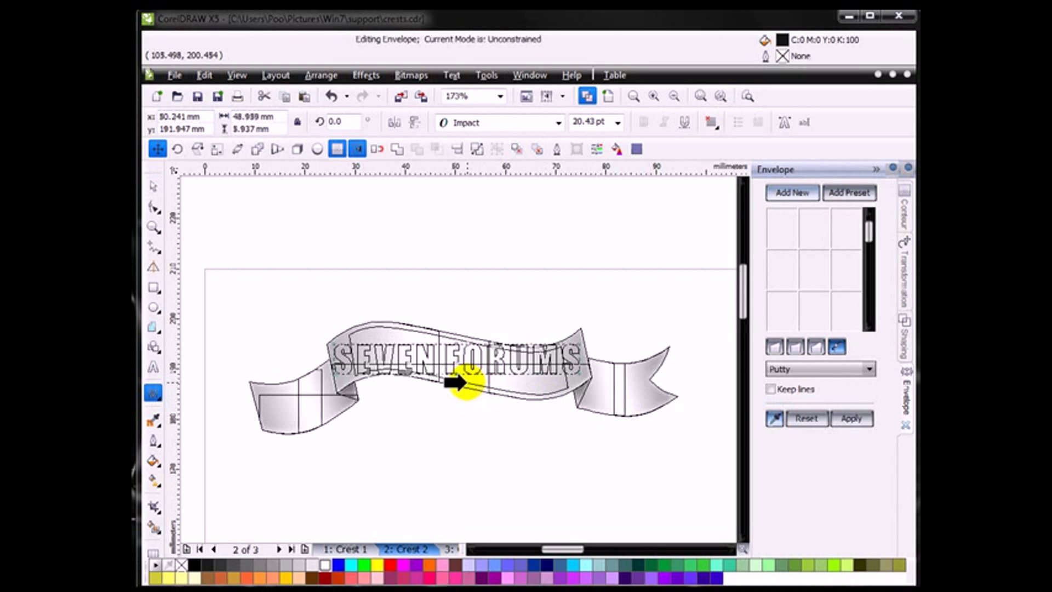
{"action": "left_click", "coordinate": [454, 382]}
{"action": "left_click", "coordinate": [853, 419]}
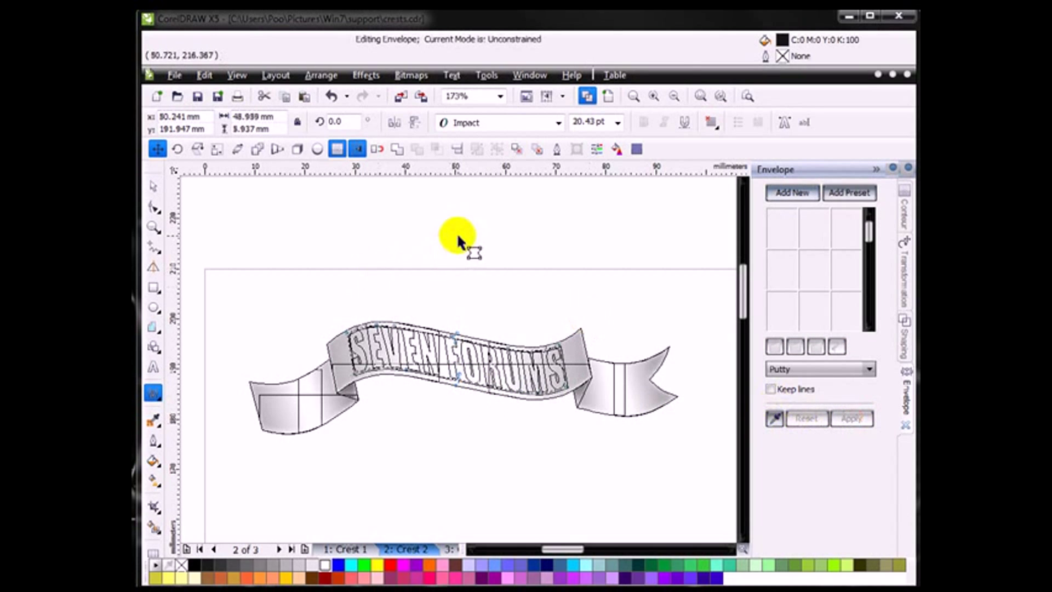
Step: Select the trimmed contour curve around the enveloped text and delete it
{"action": "left_click", "coordinate": [694, 103]}
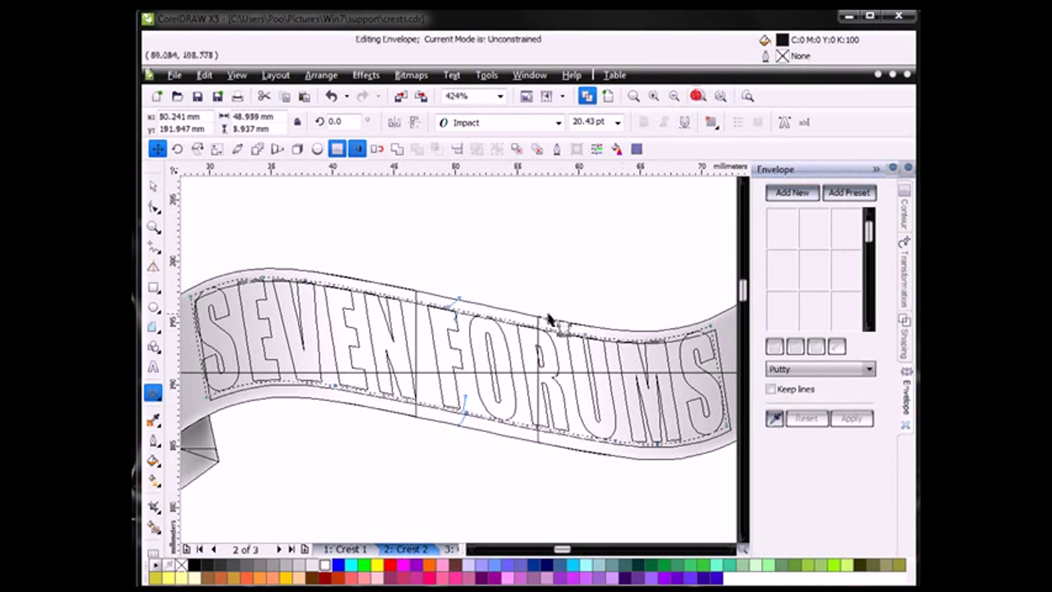
{"action": "left_click", "coordinate": [154, 186]}
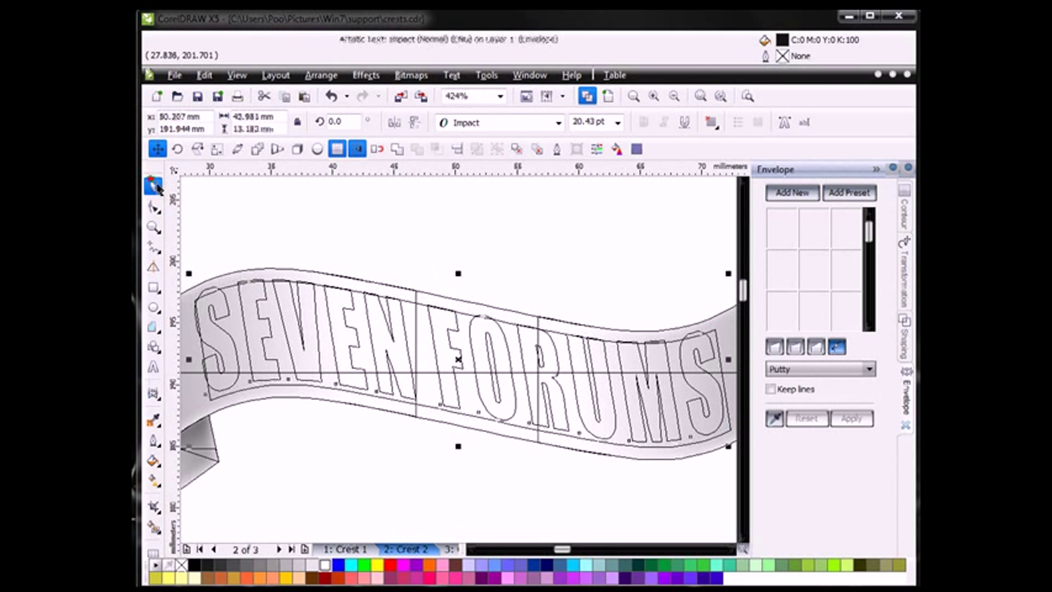
{"action": "left_click", "coordinate": [491, 240]}
{"action": "left_click", "coordinate": [412, 308]}
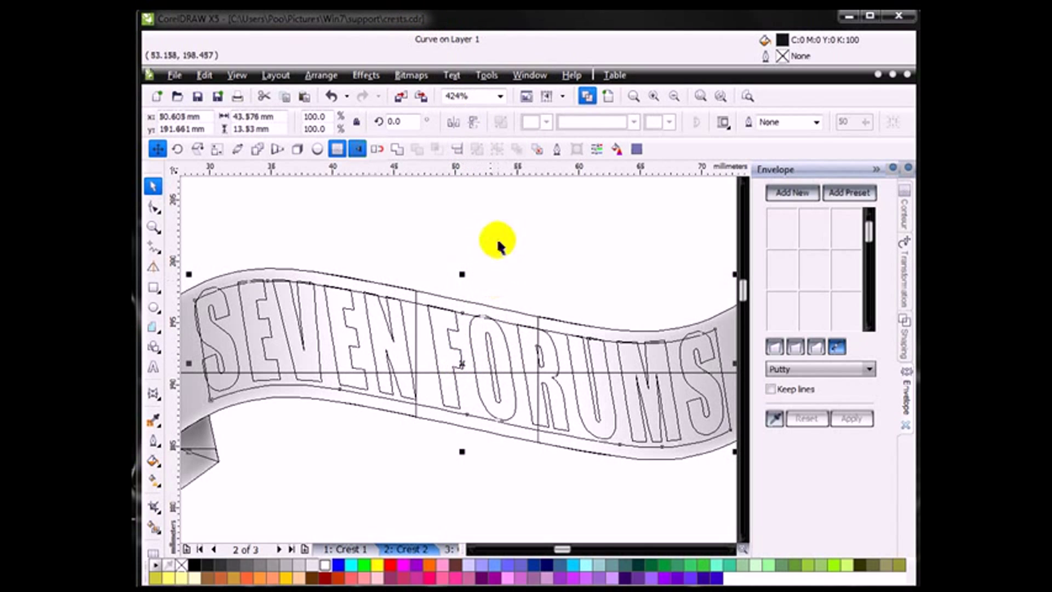
{"action": "left_click", "coordinate": [204, 75]}
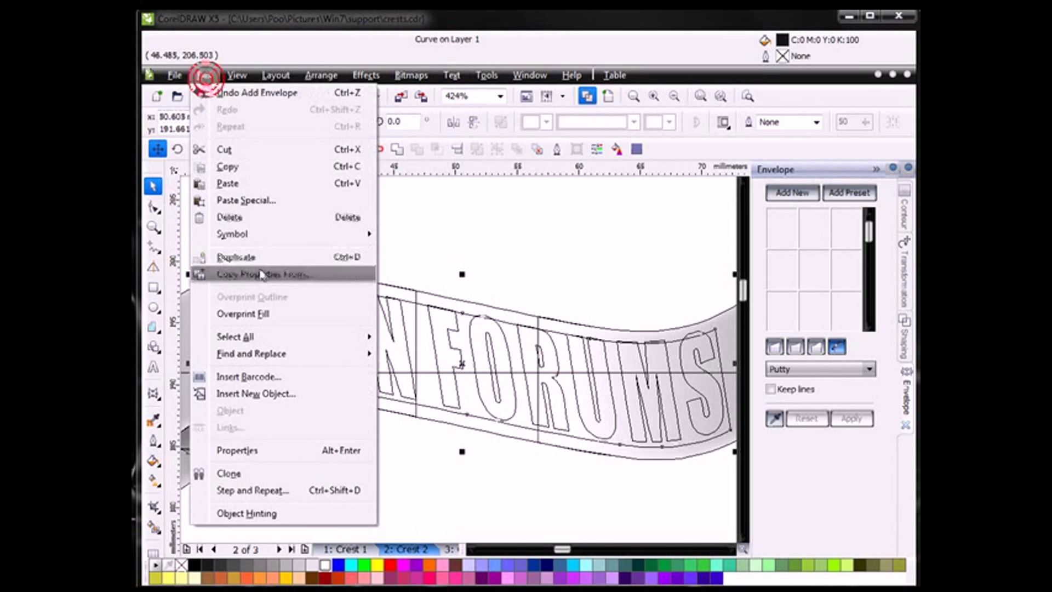
{"action": "left_click", "coordinate": [247, 217]}
Step: Switch from wireframe to the full-colour view and fill the SEVEN FORUMS text with white
{"action": "left_click", "coordinate": [718, 96]}
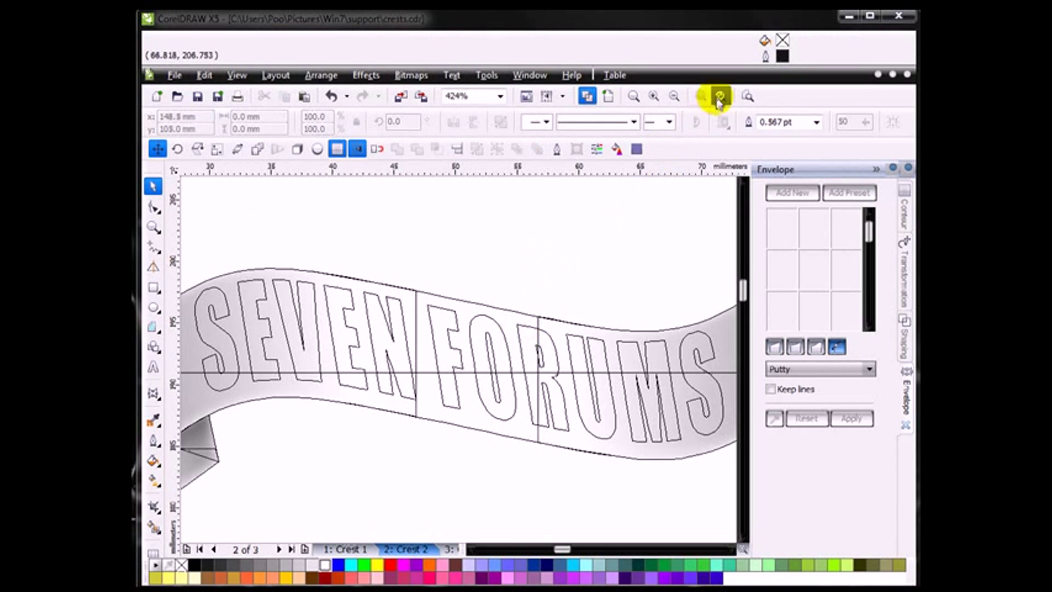
{"action": "left_click", "coordinate": [527, 241]}
{"action": "left_click", "coordinate": [606, 96]}
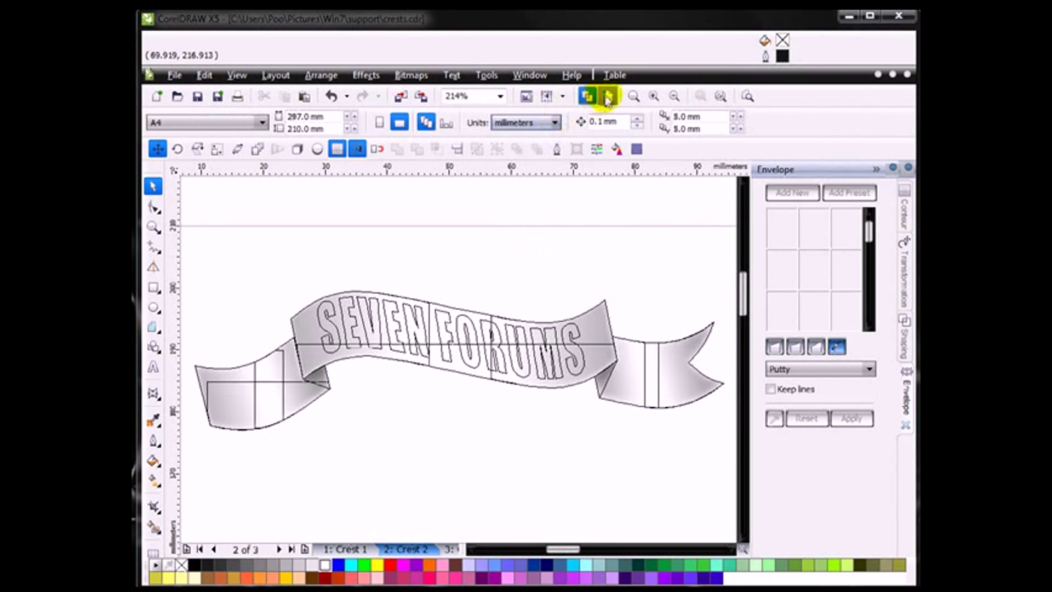
{"action": "left_click", "coordinate": [478, 355]}
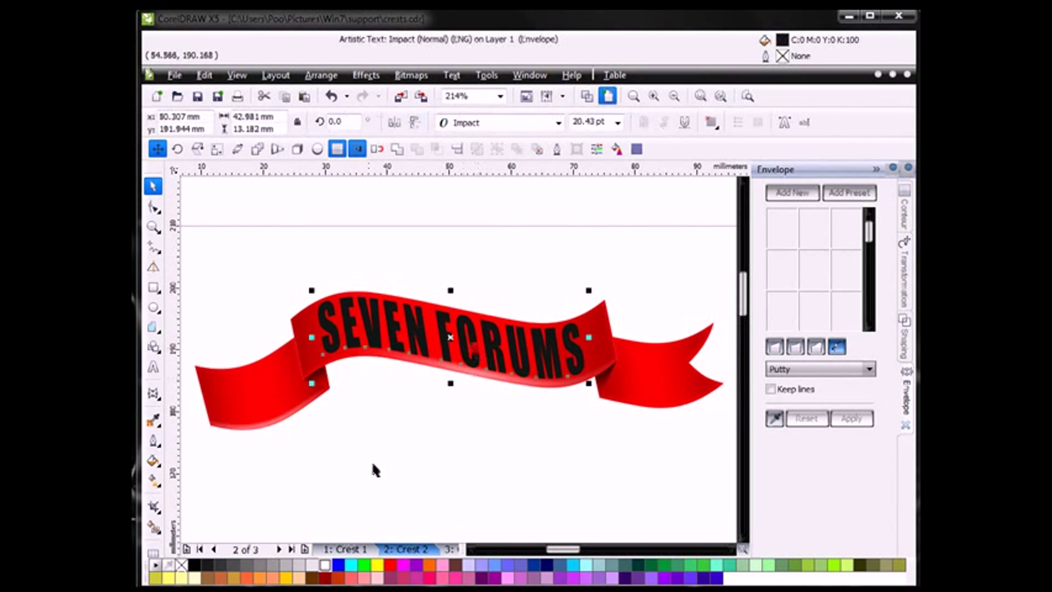
{"action": "left_click", "coordinate": [320, 564]}
{"action": "left_click", "coordinate": [460, 482]}
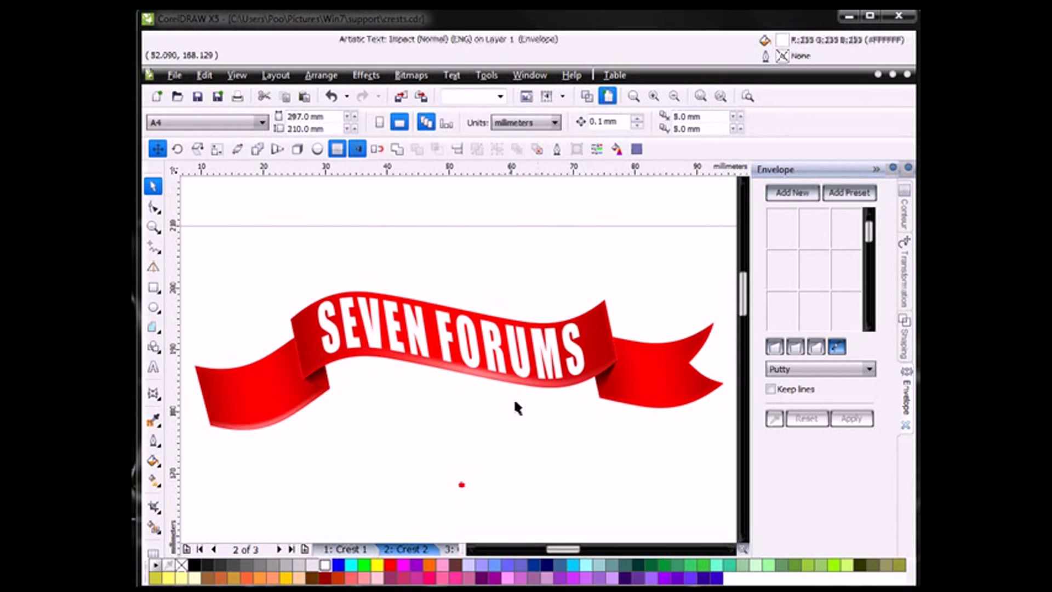
Step: Scale the white SEVEN FORUMS text down about its centre to roughly 37 by 11 mm
{"action": "left_click", "coordinate": [492, 352]}
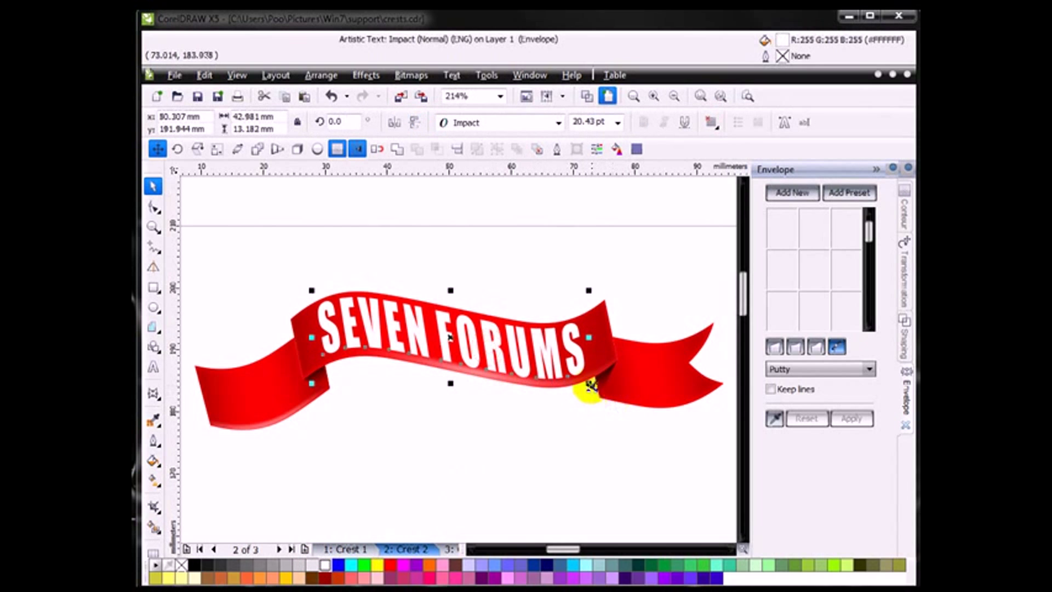
{"action": "left_click_drag", "start_coordinate": [587, 385], "coordinate": [570, 391]}
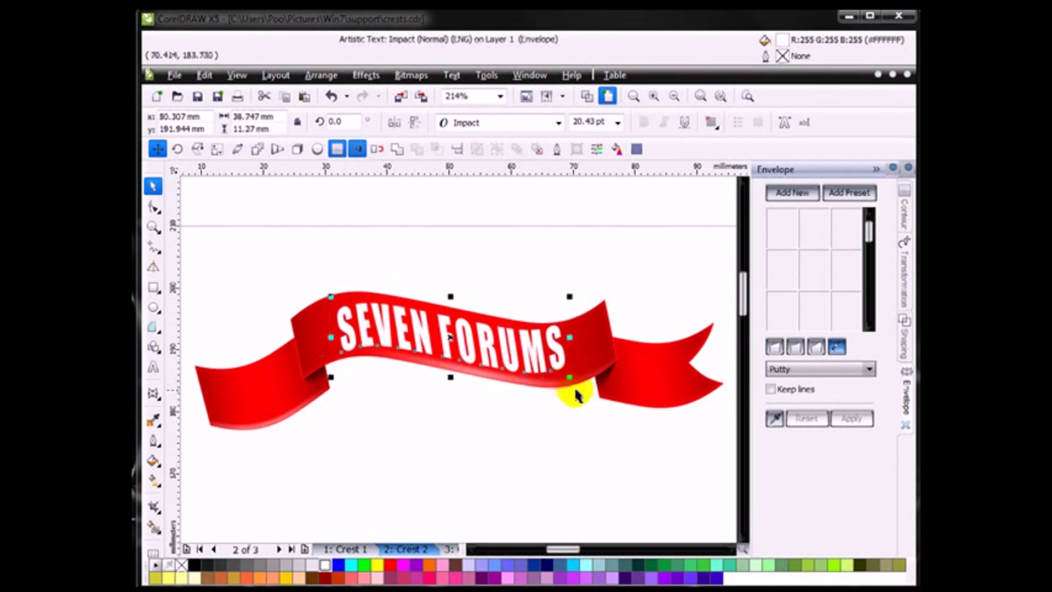
{"action": "left_click", "coordinate": [541, 449]}
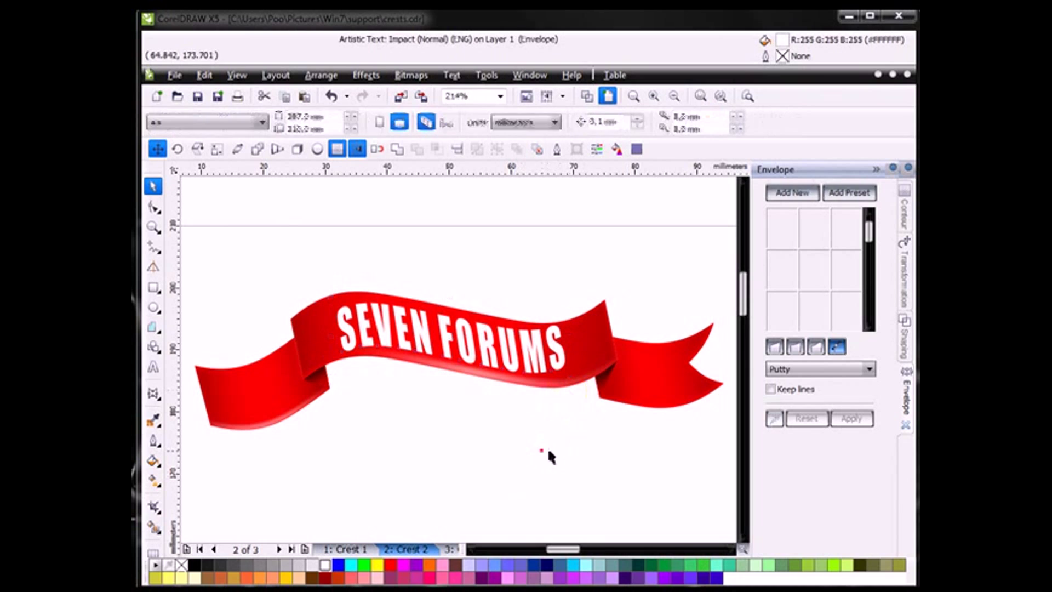
Step: Skew the SEVEN FORUMS text vertically to an angle of 358.0° so it follows the band's slope
{"action": "left_click", "coordinate": [556, 352]}
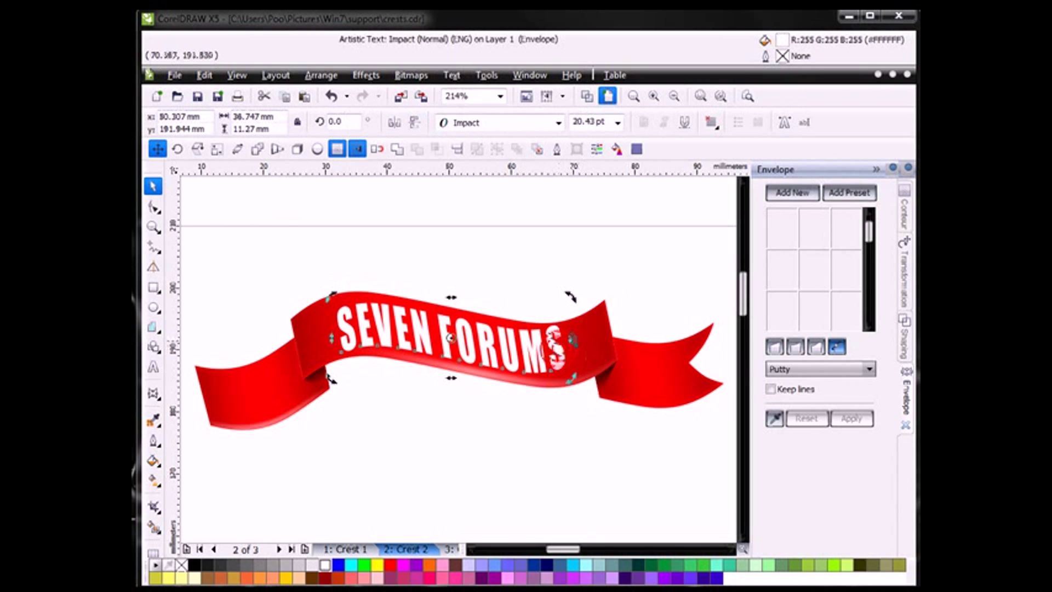
{"action": "left_click_drag", "start_coordinate": [573, 338], "coordinate": [573, 347]}
{"action": "left_click_drag", "start_coordinate": [335, 346], "coordinate": [347, 347]}
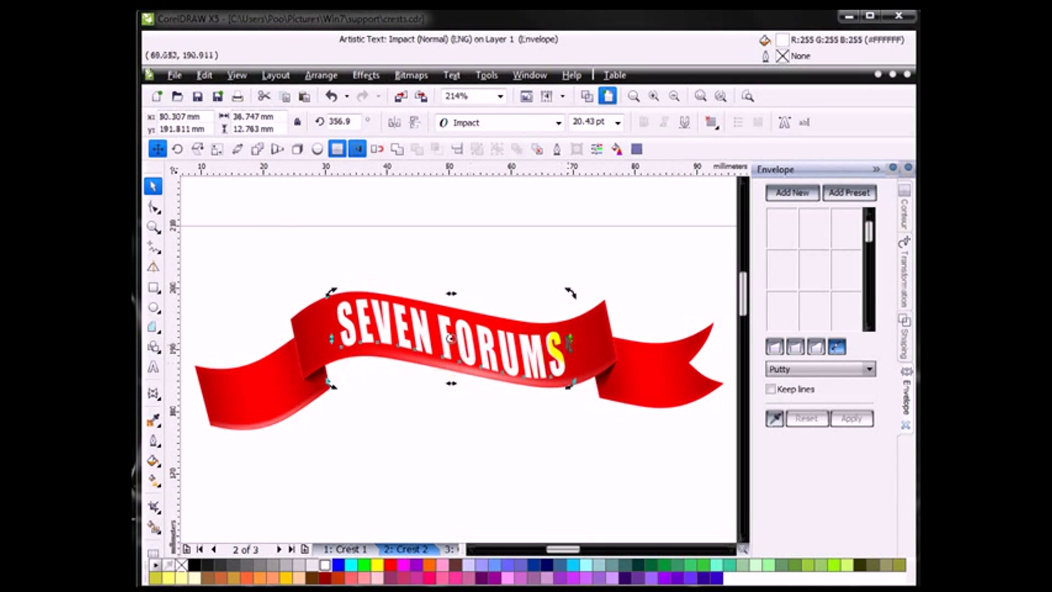
{"action": "left_click_drag", "start_coordinate": [572, 341], "coordinate": [573, 348]}
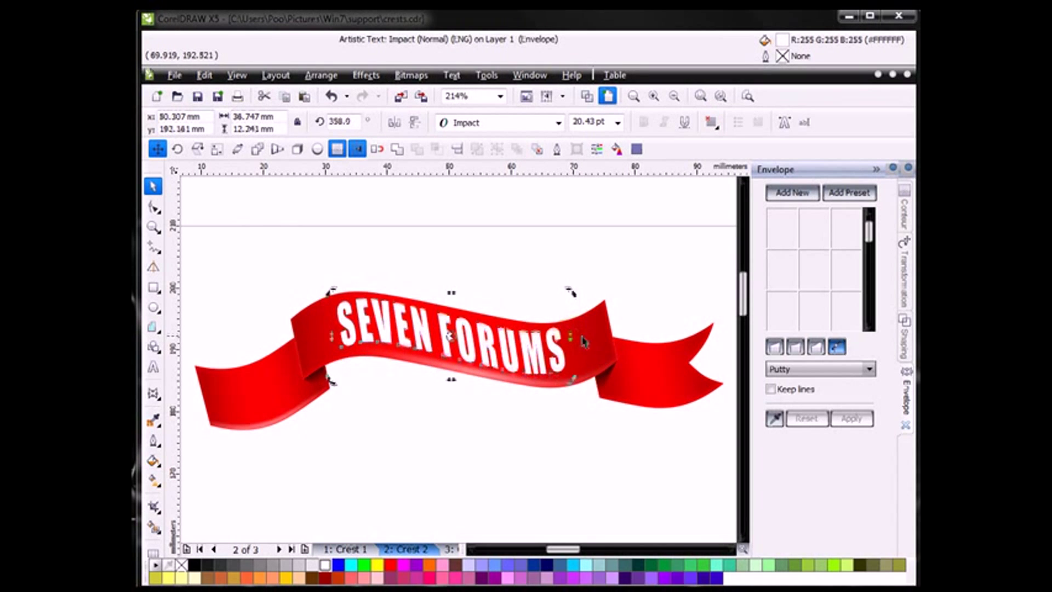
{"action": "left_click", "coordinate": [522, 457]}
{"action": "left_click", "coordinate": [493, 349]}
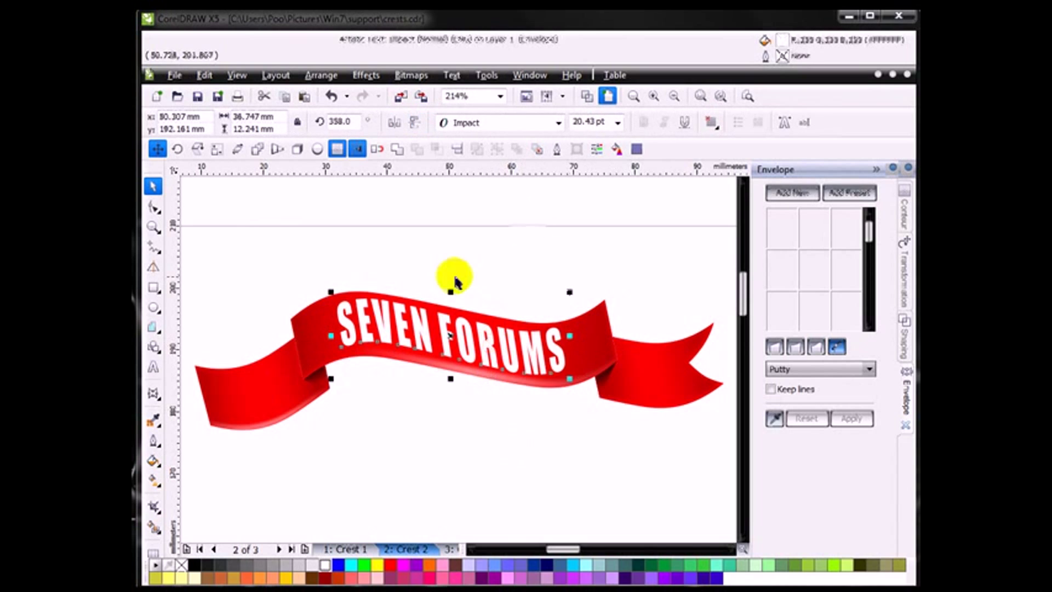
Step: Add a drop shadow to the SEVEN FORUMS text, offset down and to the right, with opacity 66 and feathering 8
{"action": "left_click", "coordinate": [700, 96]}
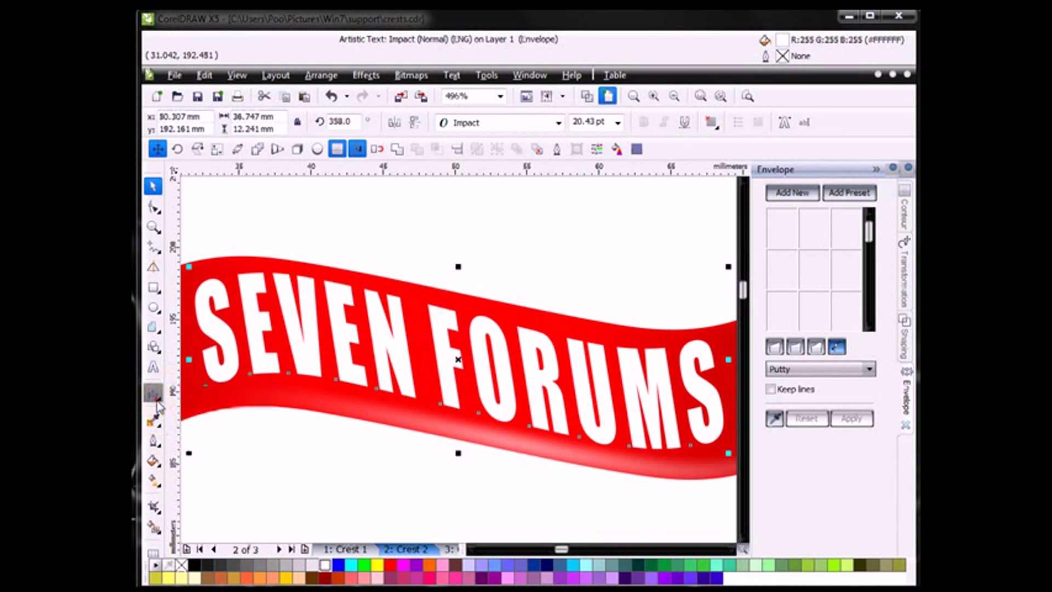
{"action": "left_click", "coordinate": [158, 406]}
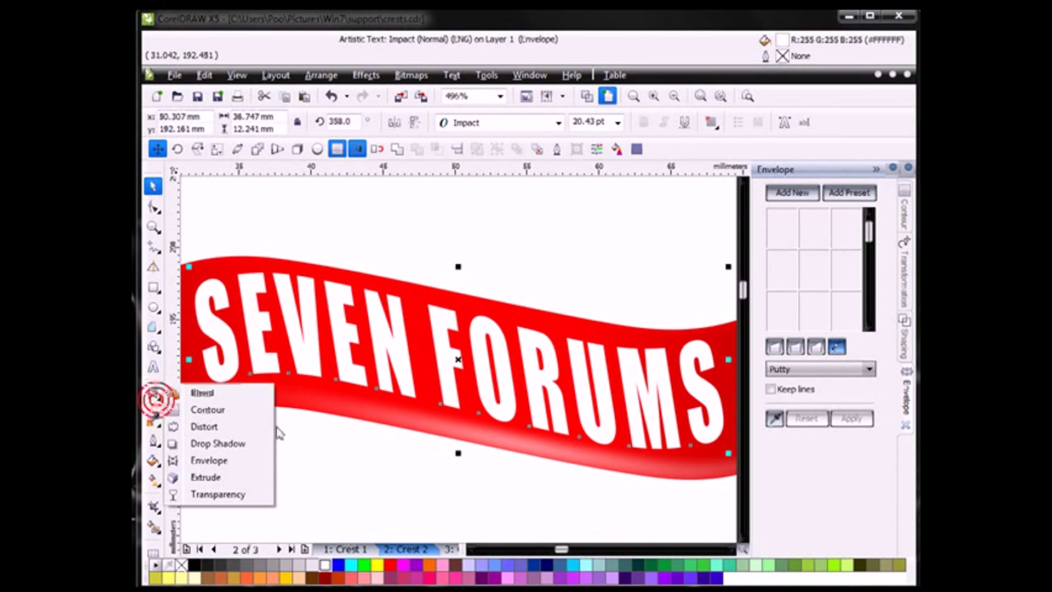
{"action": "left_click", "coordinate": [231, 446]}
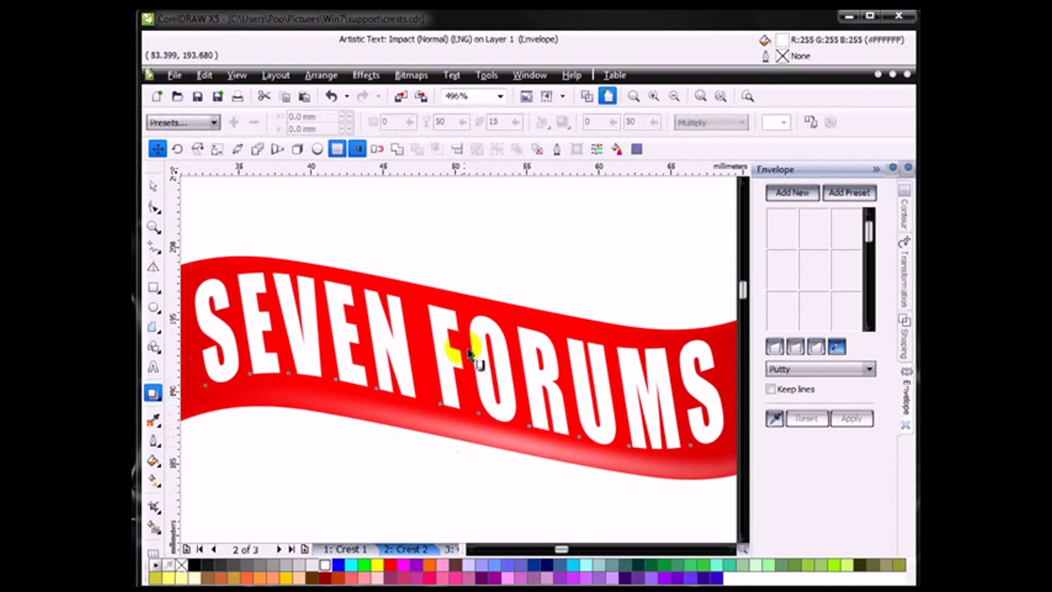
{"action": "left_click_drag", "start_coordinate": [498, 441], "coordinate": [524, 457]}
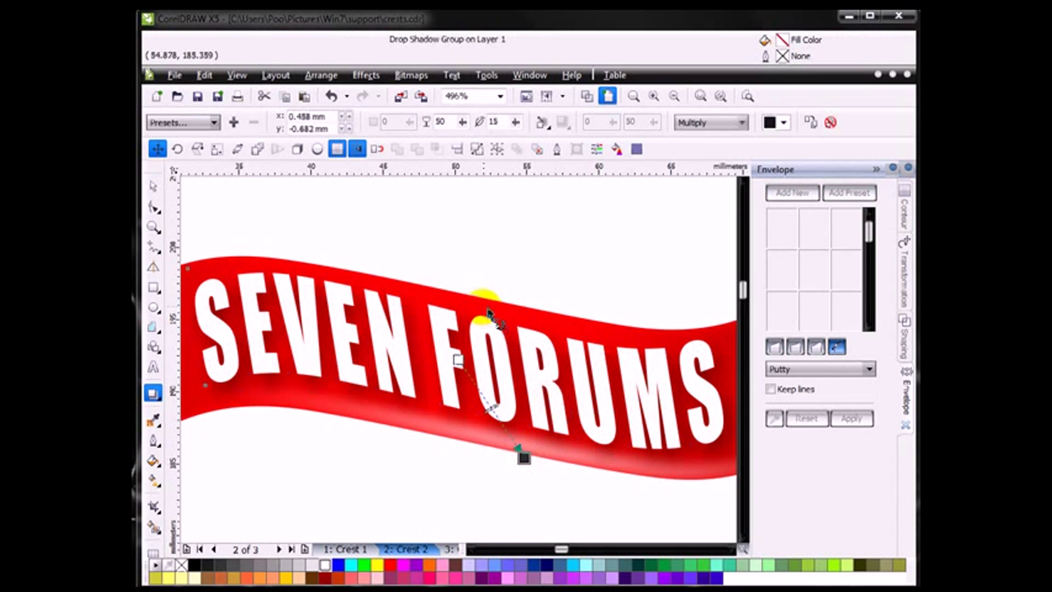
{"action": "left_click_drag", "start_coordinate": [515, 122], "coordinate": [516, 142]}
{"action": "left_click_drag", "start_coordinate": [462, 123], "coordinate": [470, 140]}
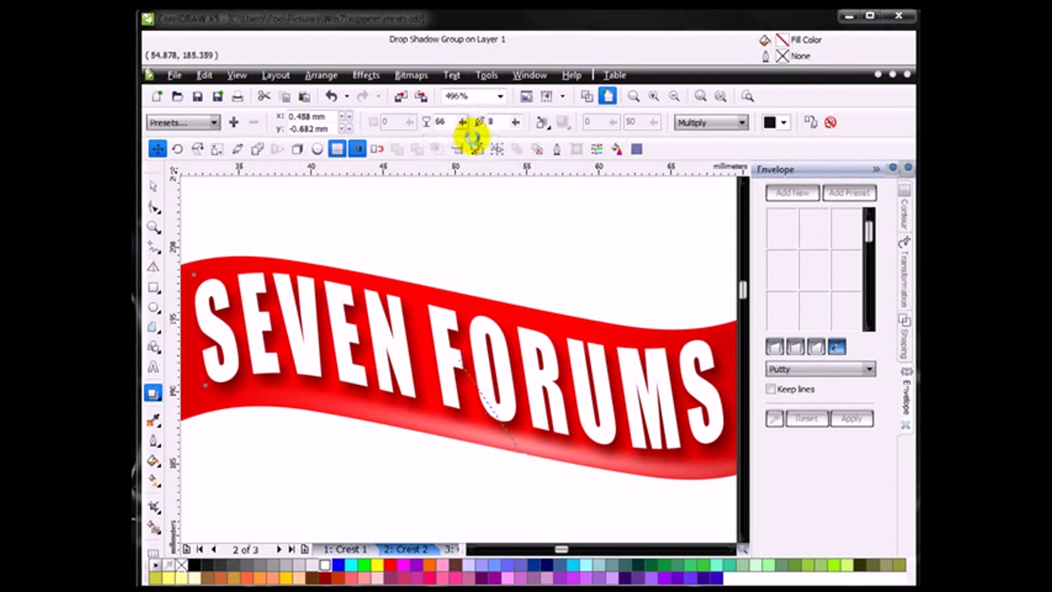
{"action": "left_click", "coordinate": [152, 226]}
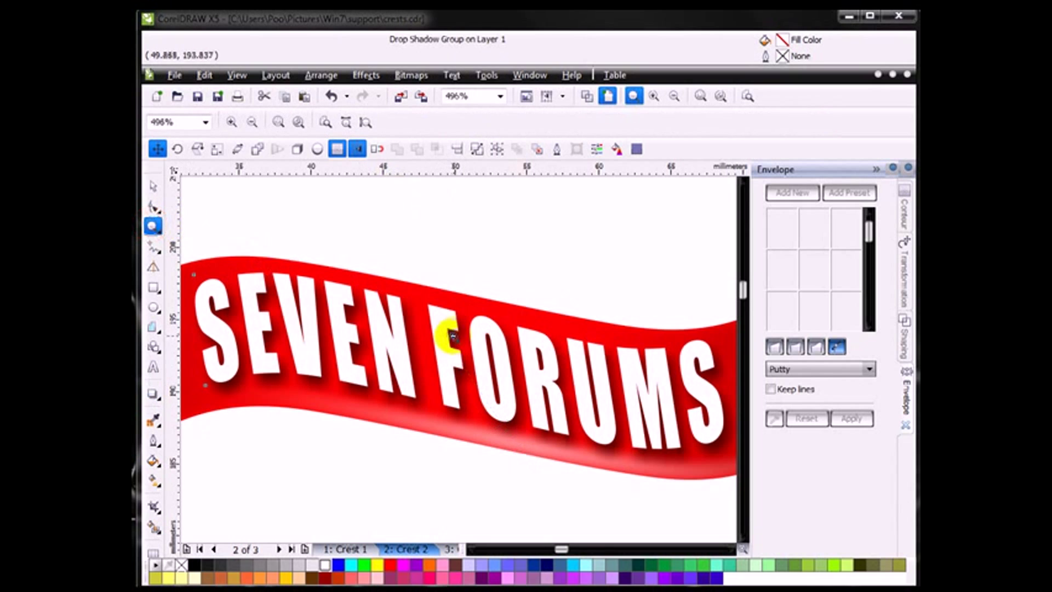
{"action": "right_click", "coordinate": [452, 336]}
{"action": "right_click", "coordinate": [497, 410]}
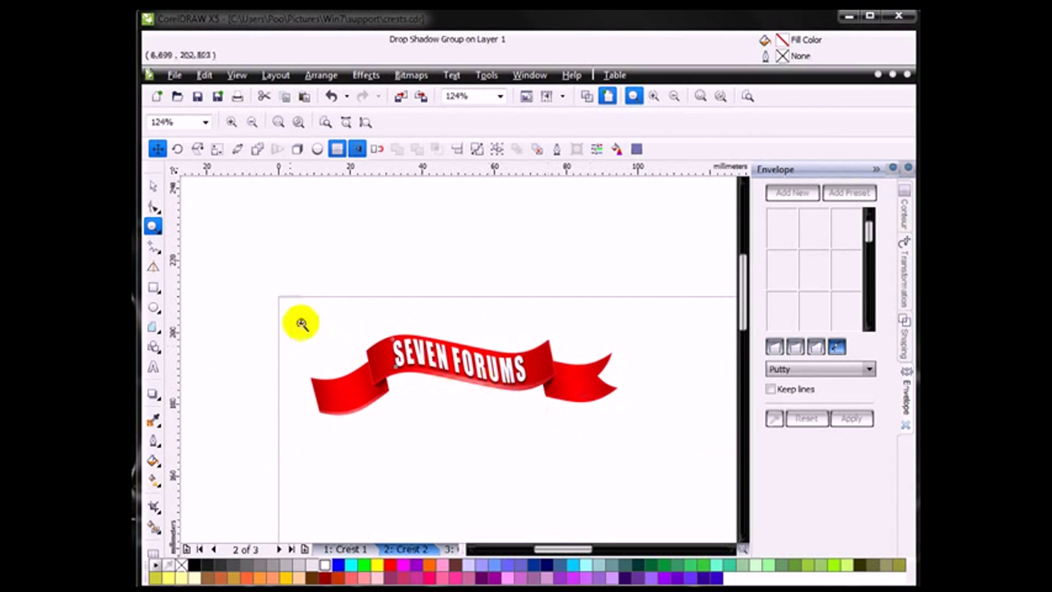
{"action": "left_click_drag", "start_coordinate": [288, 272], "coordinate": [676, 498]}
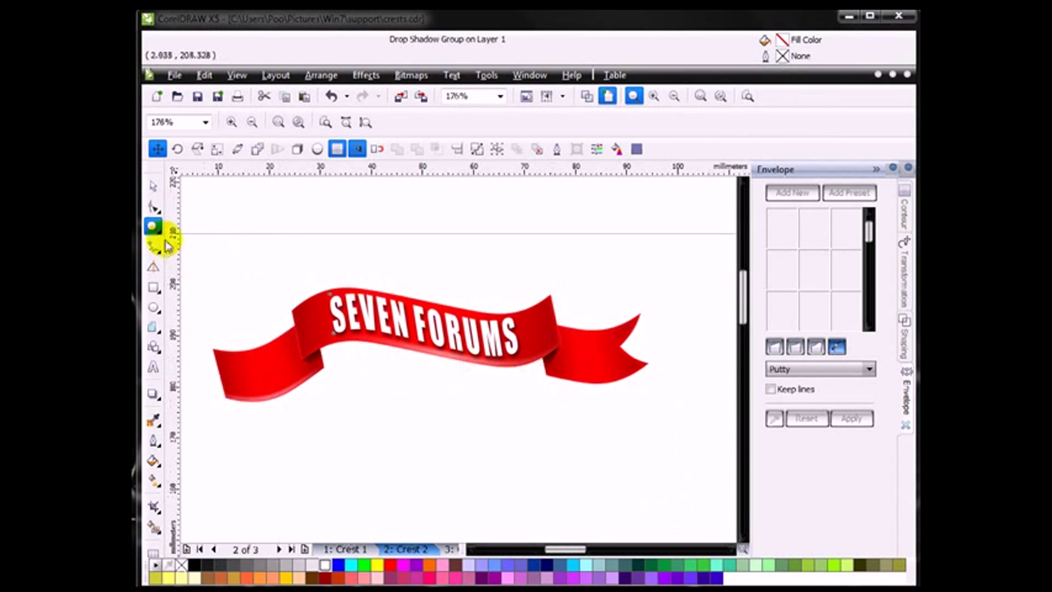
Step: On the Crest 3 page, add the artistic text SEVEN FORUMS by the orange ribbon and set its font to Impact
{"action": "left_click", "coordinate": [153, 184]}
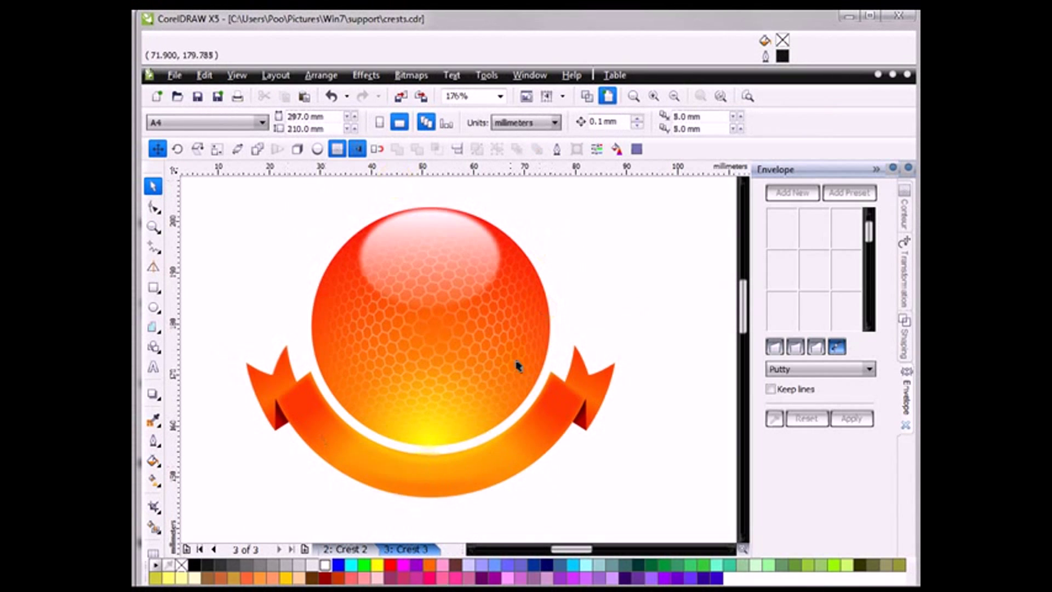
{"action": "left_click", "coordinate": [154, 366]}
{"action": "left_click", "coordinate": [231, 514]}
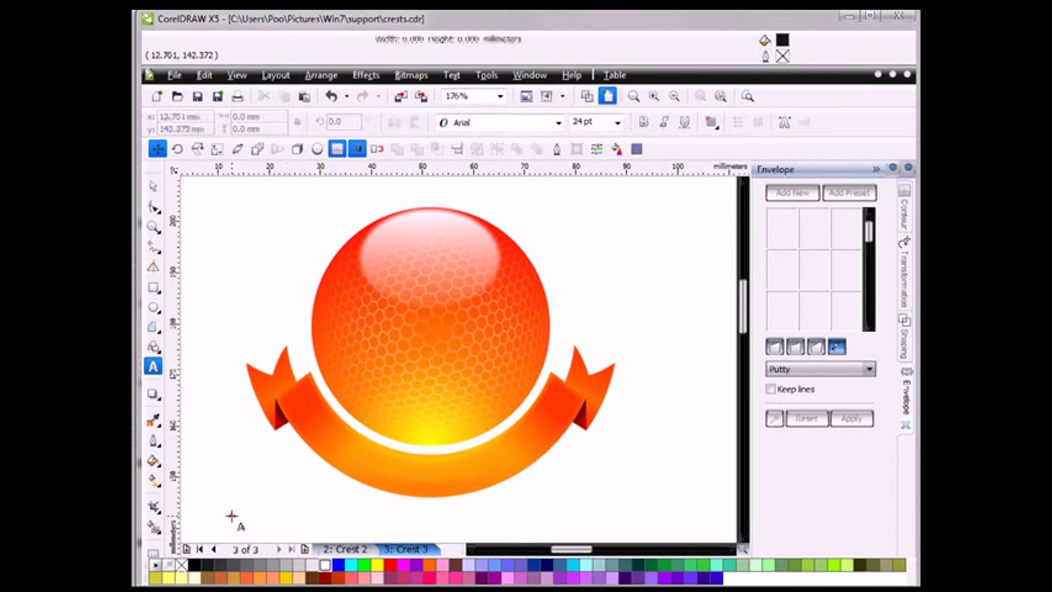
{"action": "type", "text": "SEVEN FORUMS"}
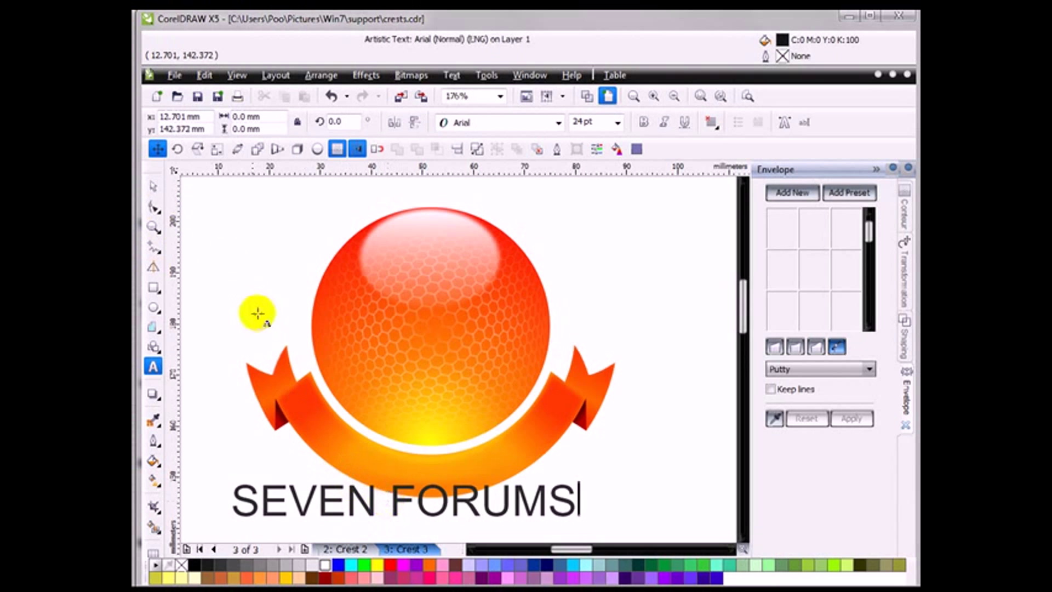
{"action": "left_click", "coordinate": [154, 187]}
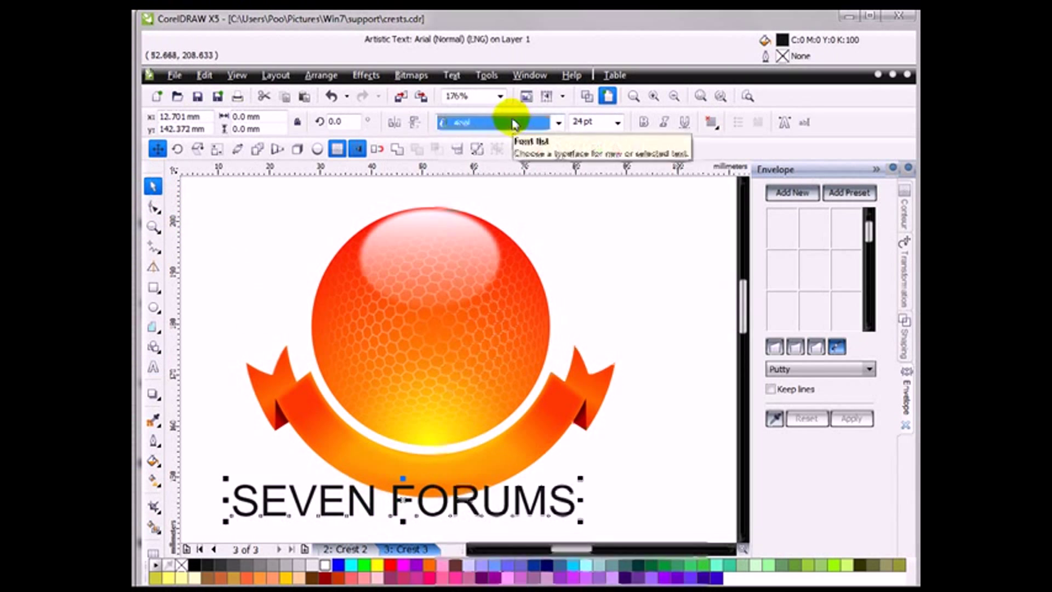
{"action": "left_click", "coordinate": [519, 125]}
{"action": "left_click", "coordinate": [471, 158]}
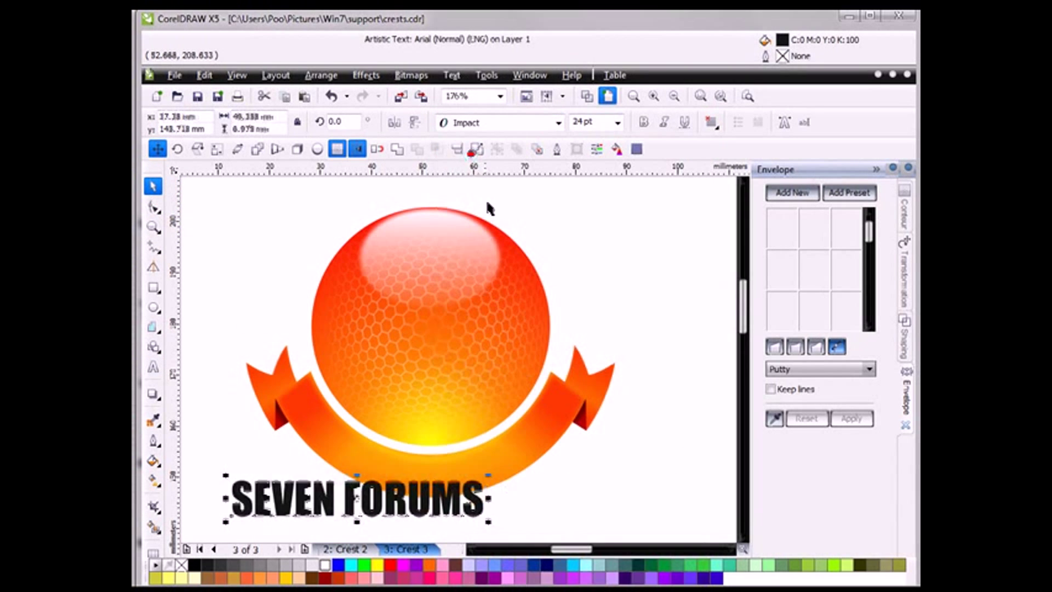
Step: Widen the letter spacing of SEVEN FORUMS and the gap between its two words, making the text about 82 mm wide
{"action": "left_click", "coordinate": [155, 208]}
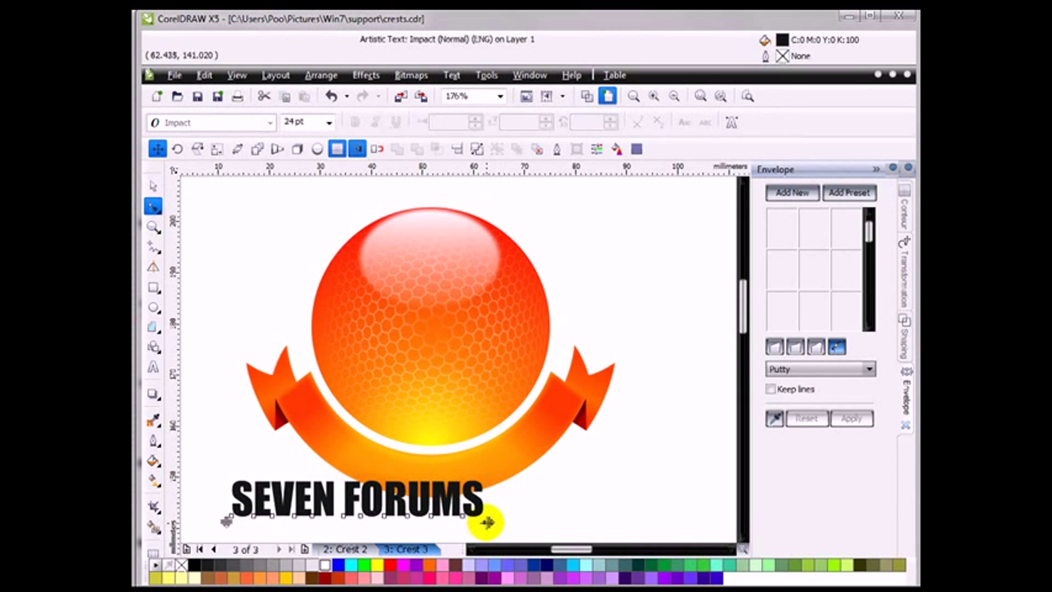
{"action": "left_click_drag", "start_coordinate": [487, 523], "coordinate": [679, 517]}
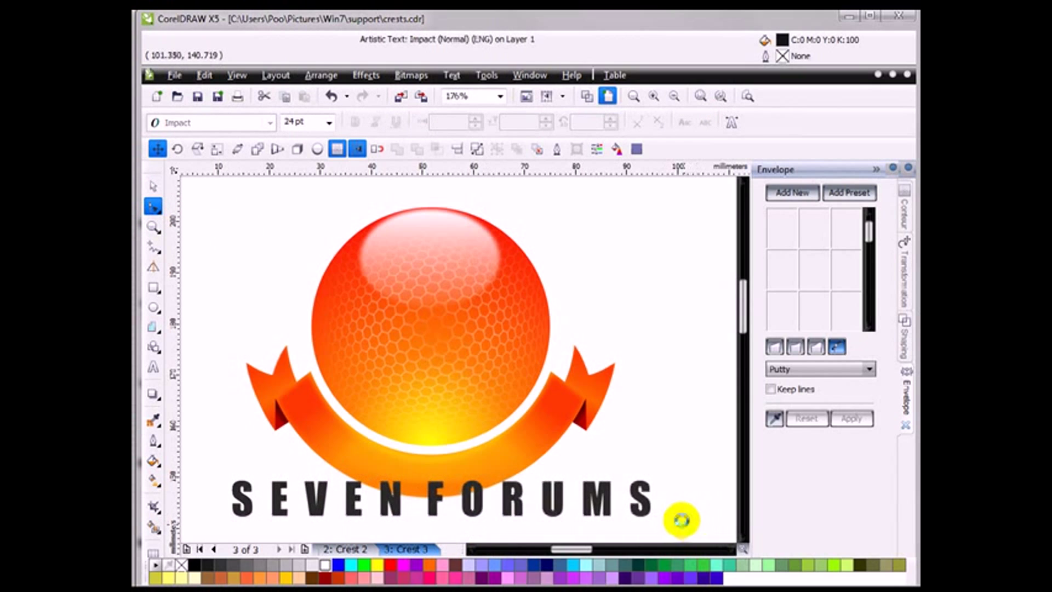
{"action": "left_click", "coordinate": [156, 209]}
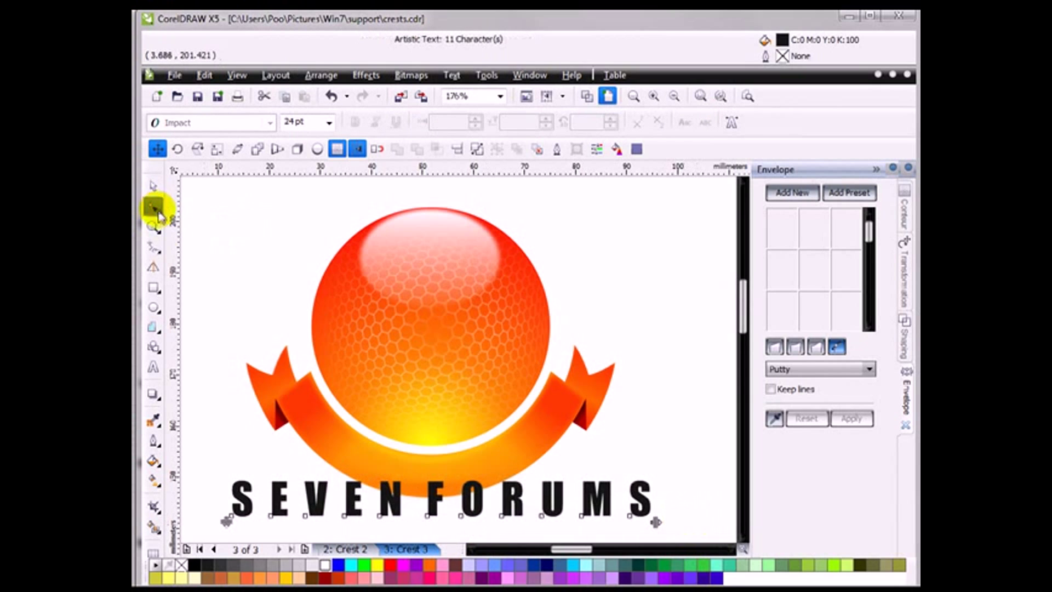
{"action": "left_click", "coordinate": [154, 367]}
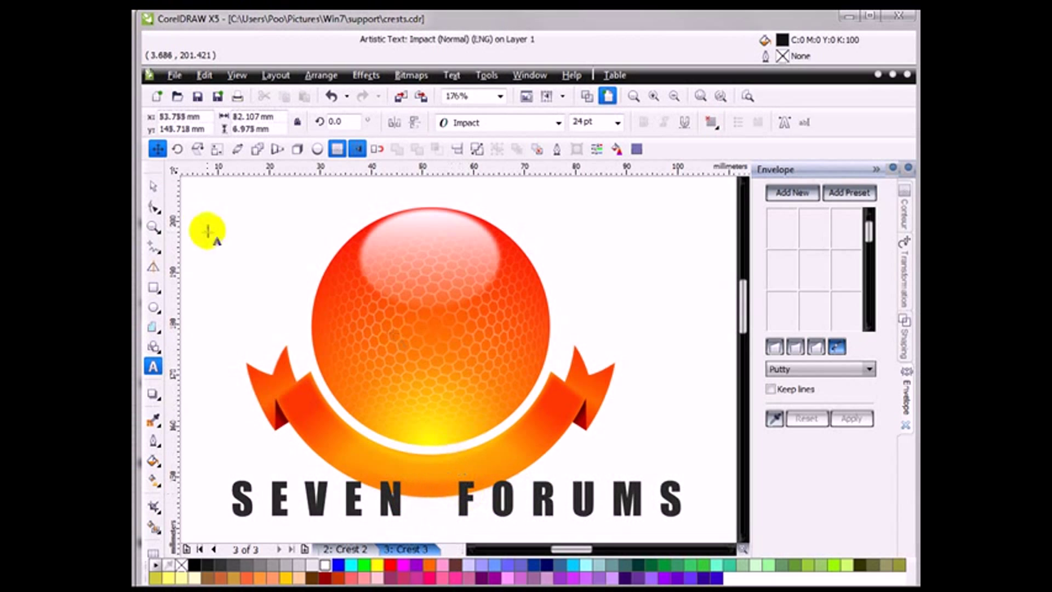
Step: Scale the SEVEN FORUMS text down to about 65.5 by 5.2 mm and position it across the curved ribbon's lower part
{"action": "left_click", "coordinate": [153, 189]}
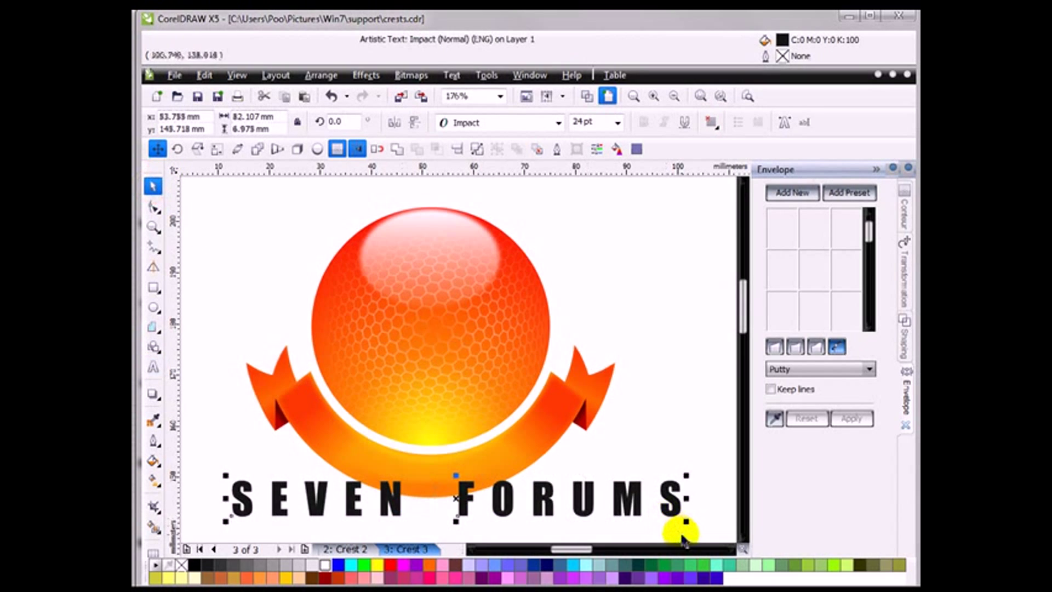
{"action": "left_click_drag", "start_coordinate": [686, 525], "coordinate": [651, 521]}
{"action": "left_click_drag", "start_coordinate": [535, 498], "coordinate": [497, 480]}
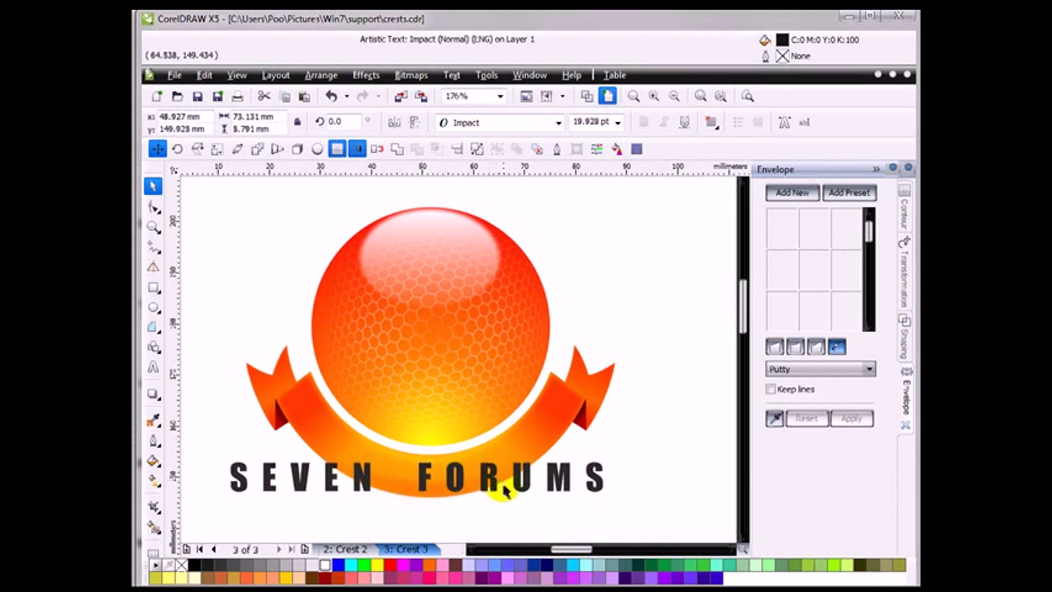
{"action": "left_click", "coordinate": [596, 481]}
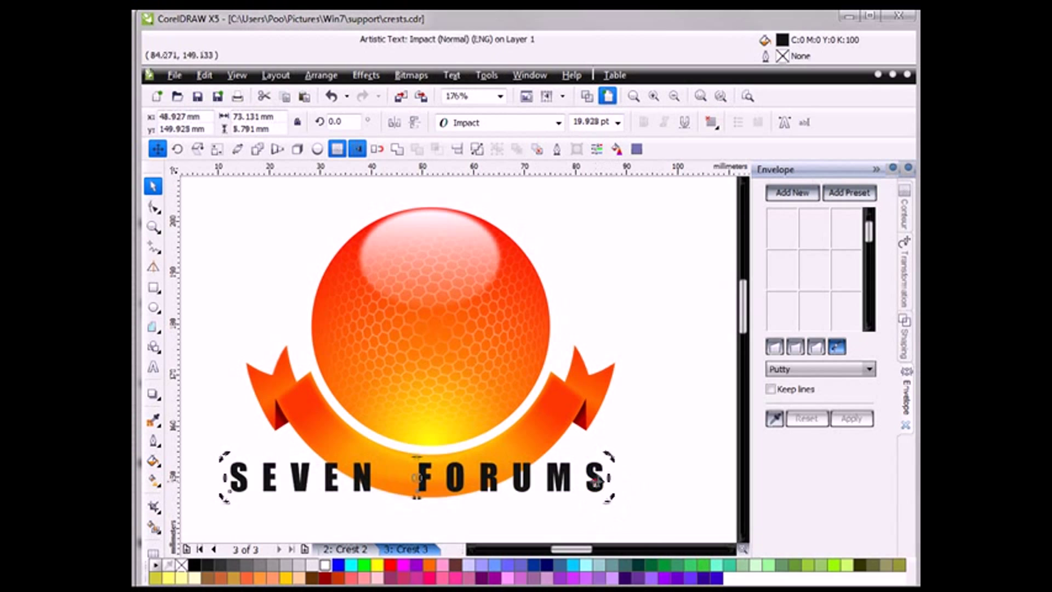
{"action": "left_click", "coordinate": [604, 500]}
{"action": "left_click_drag", "start_coordinate": [607, 501], "coordinate": [594, 503]}
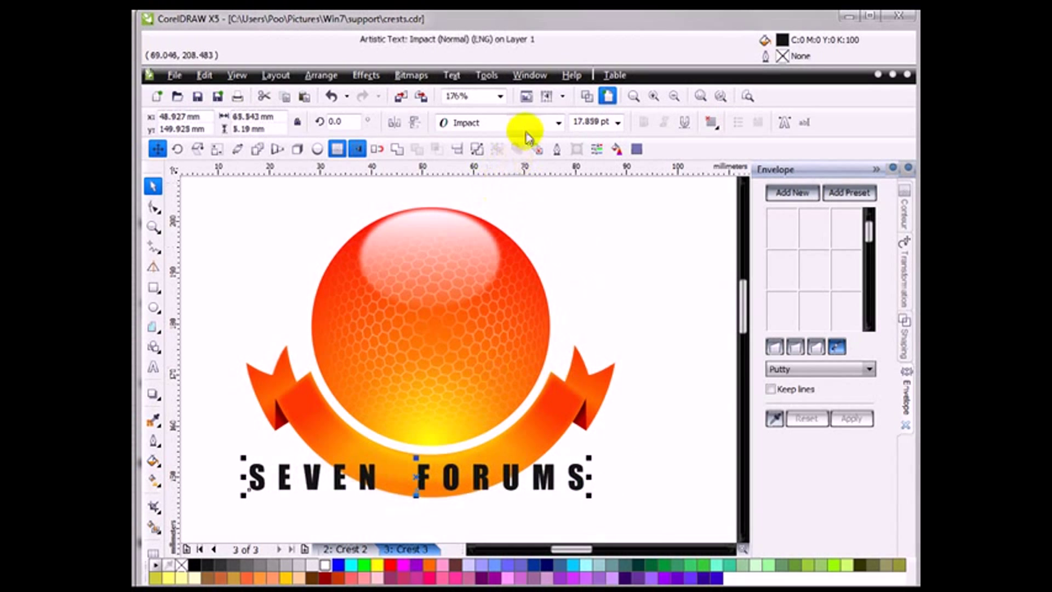
Step: In wireframe view, duplicate the sphere's circle in place and scale the copy about its centre to a diameter of about 65 mm
{"action": "left_click", "coordinate": [586, 96]}
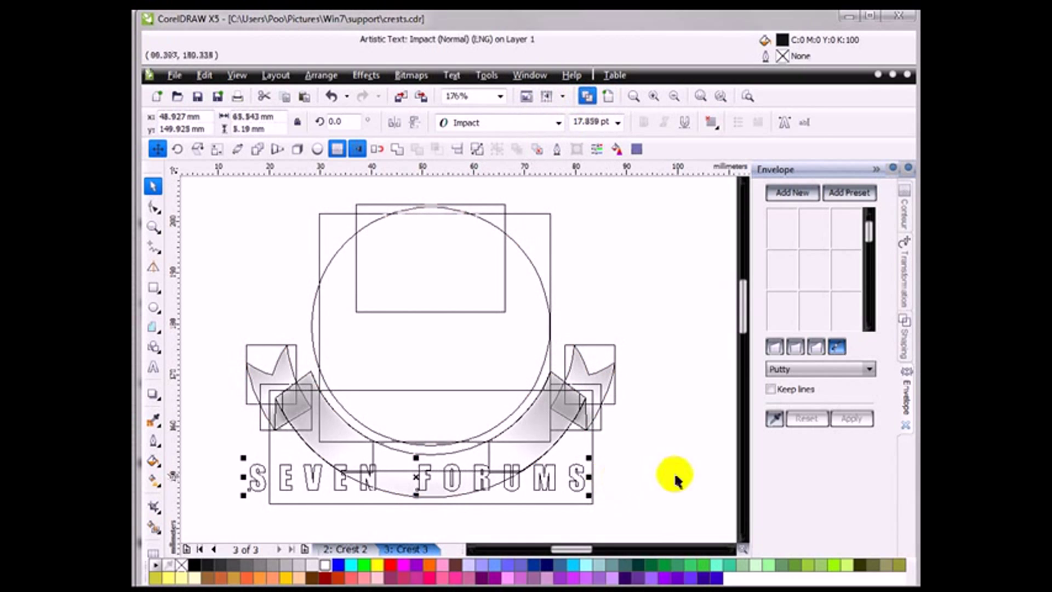
{"action": "left_click", "coordinate": [674, 476]}
{"action": "left_click", "coordinate": [509, 241]}
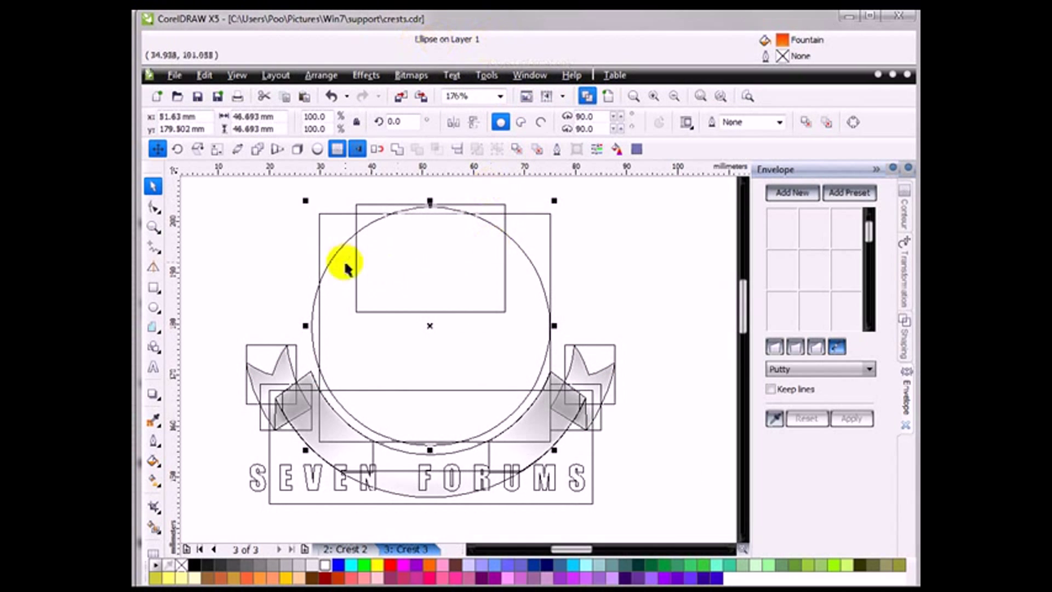
{"action": "left_click", "coordinate": [904, 272]}
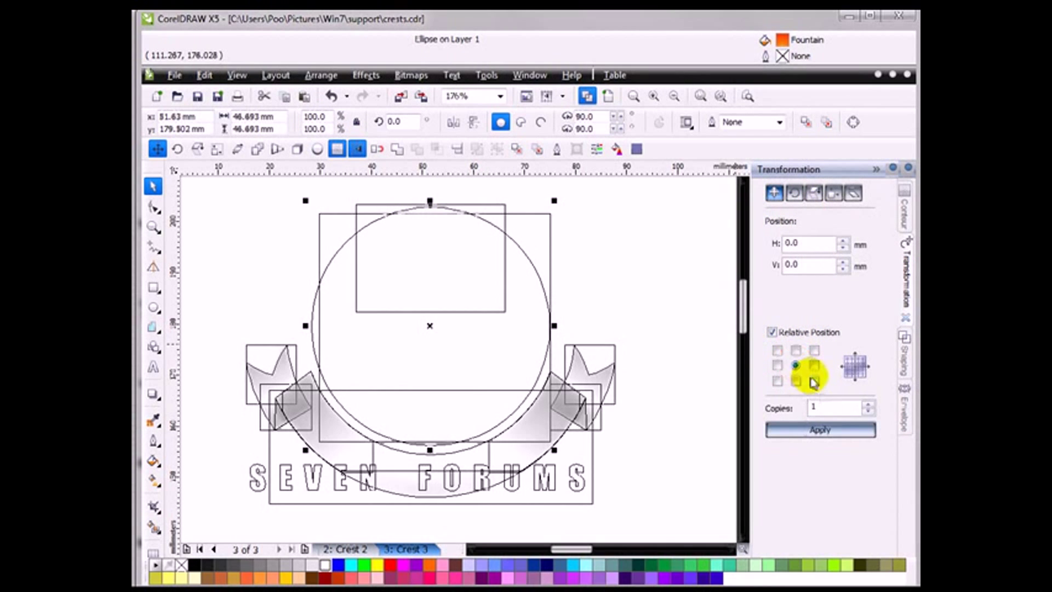
{"action": "left_click", "coordinate": [815, 430]}
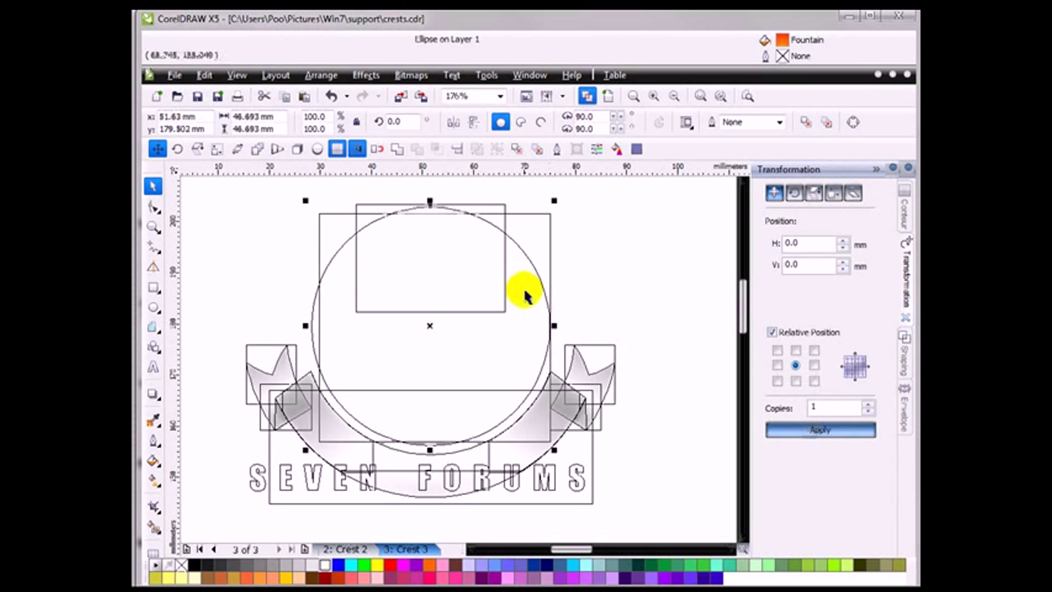
{"action": "left_click_drag", "start_coordinate": [551, 449], "coordinate": [609, 497]}
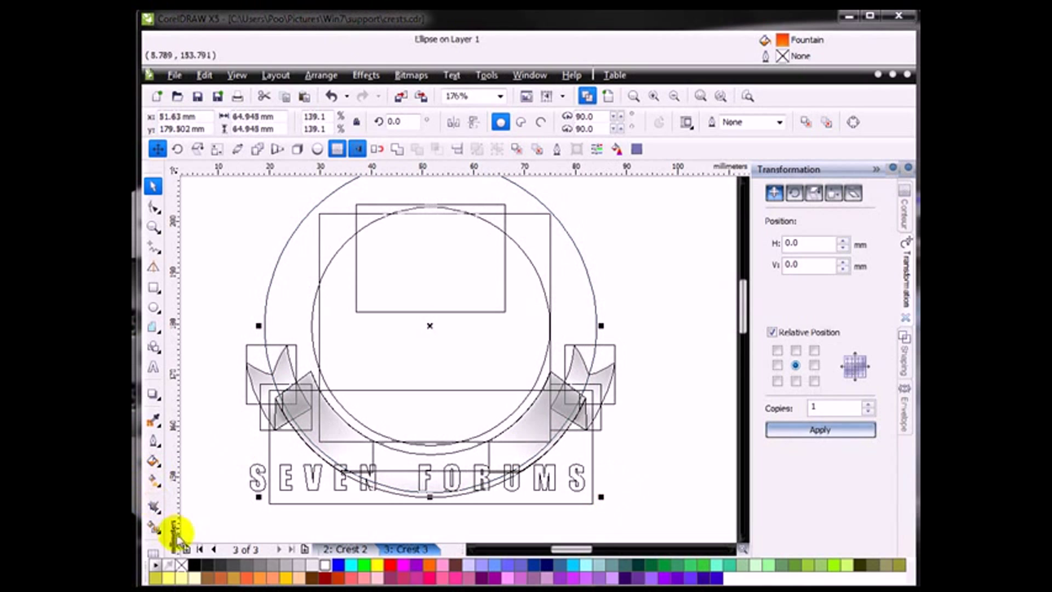
Step: Give the enlarged circle no fill and a red outline, and bring it to the front in full-colour view
{"action": "left_click", "coordinate": [183, 565]}
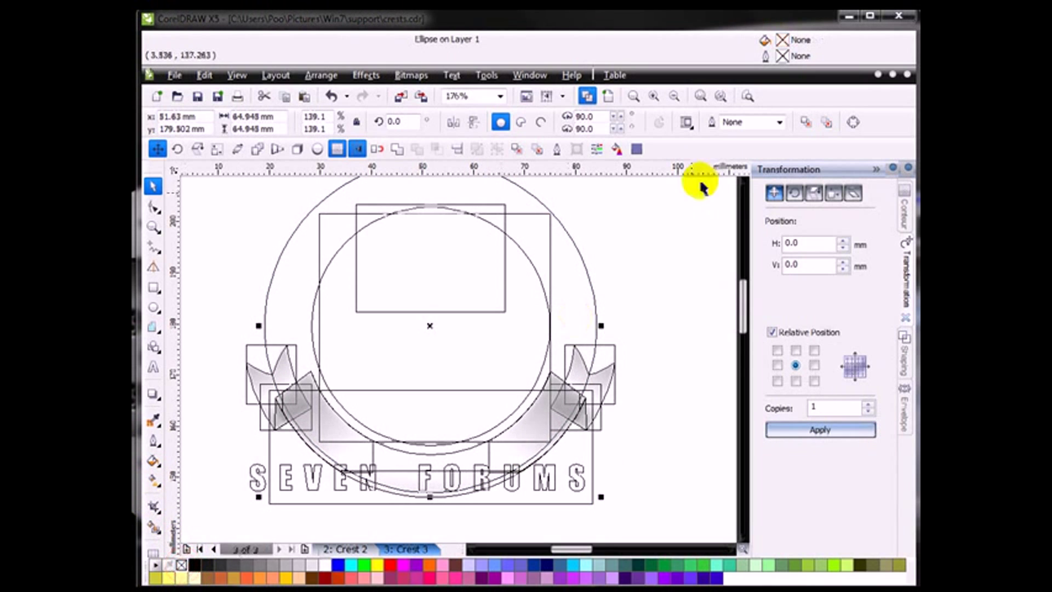
{"action": "right_click", "coordinate": [390, 569]}
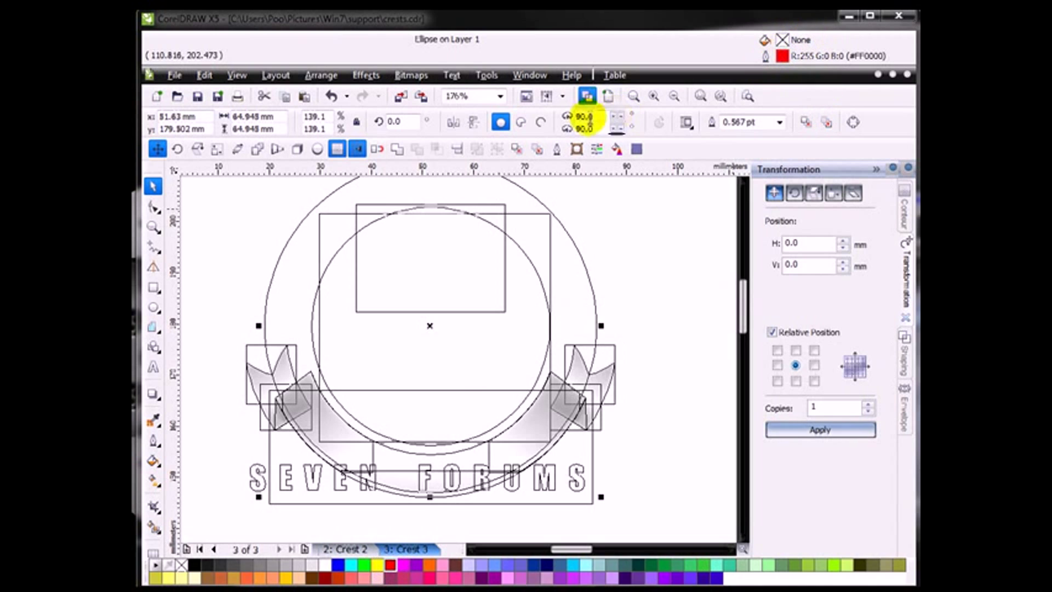
{"action": "left_click", "coordinate": [608, 97]}
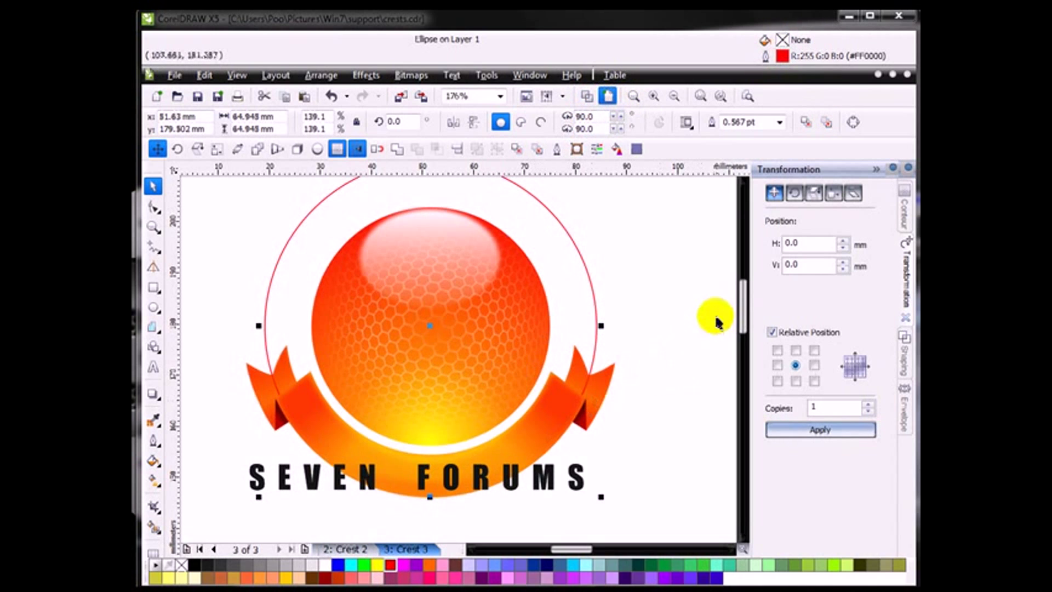
{"action": "left_click", "coordinate": [520, 150]}
{"action": "left_click", "coordinate": [647, 453]}
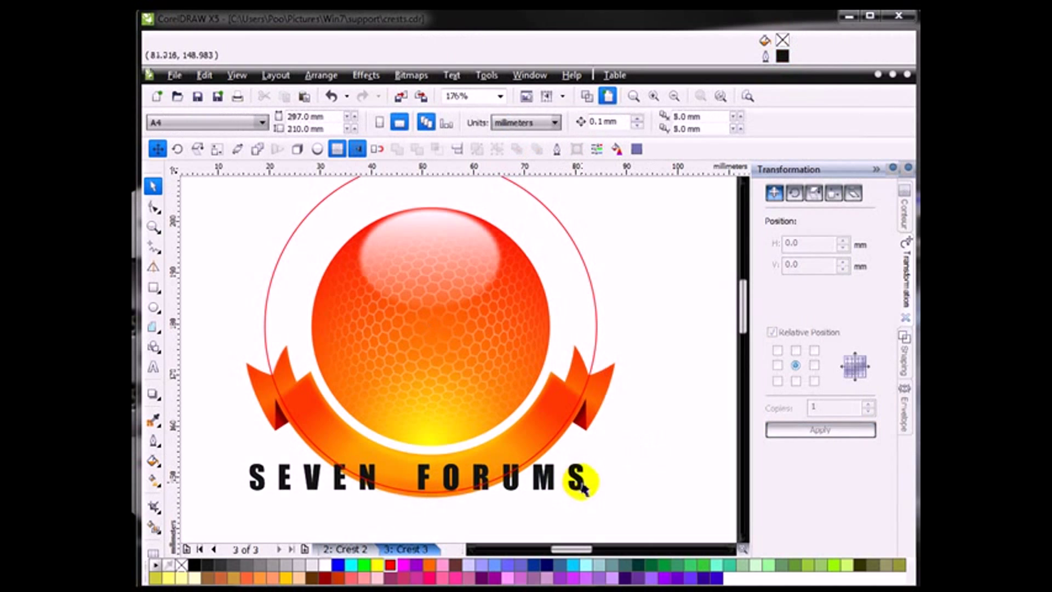
Step: Select the SEVEN FORUMS text together with the red circle and fit the text to the circle as its path
{"action": "left_click", "coordinate": [579, 482]}
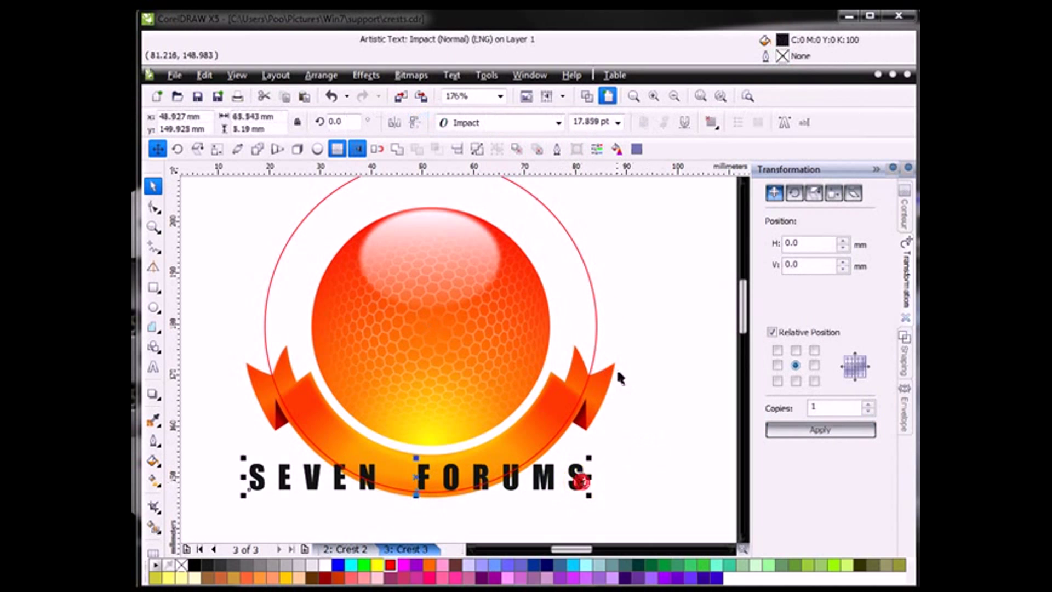
{"action": "left_click", "coordinate": [591, 282], "text": "shift"}
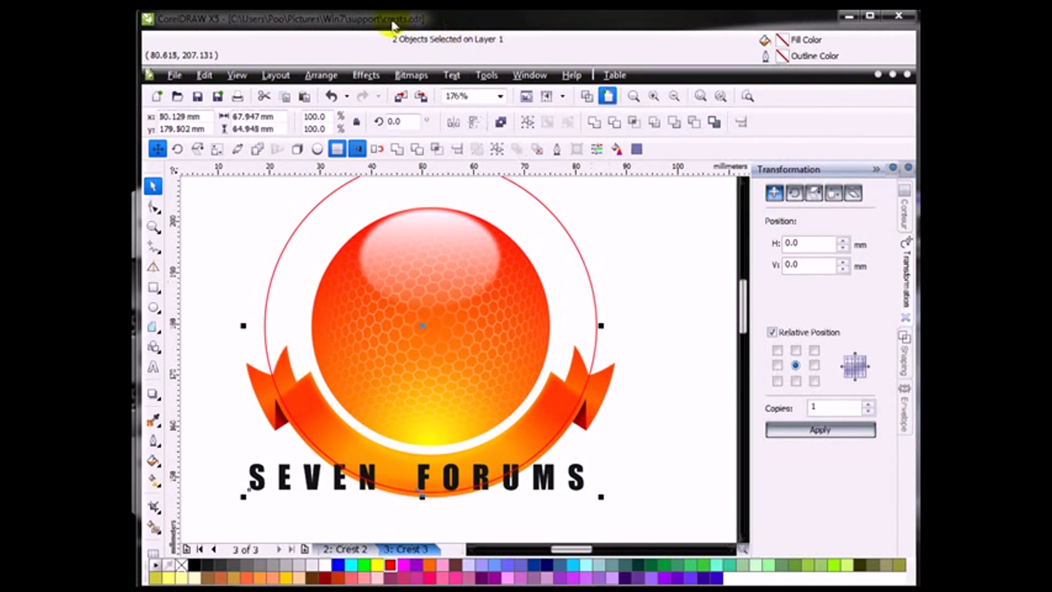
{"action": "left_click", "coordinate": [453, 75]}
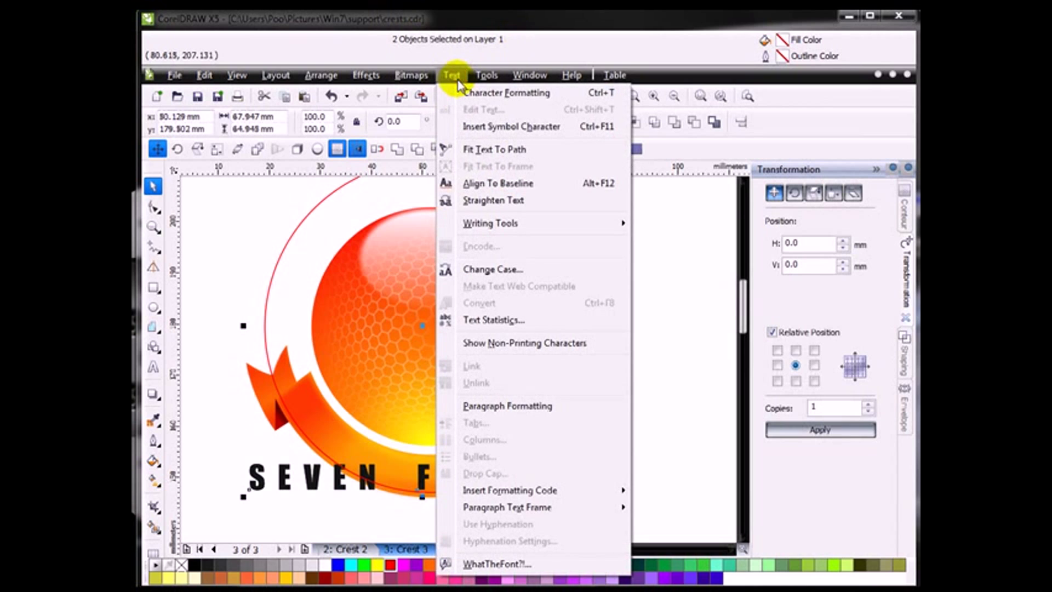
{"action": "left_click", "coordinate": [496, 149]}
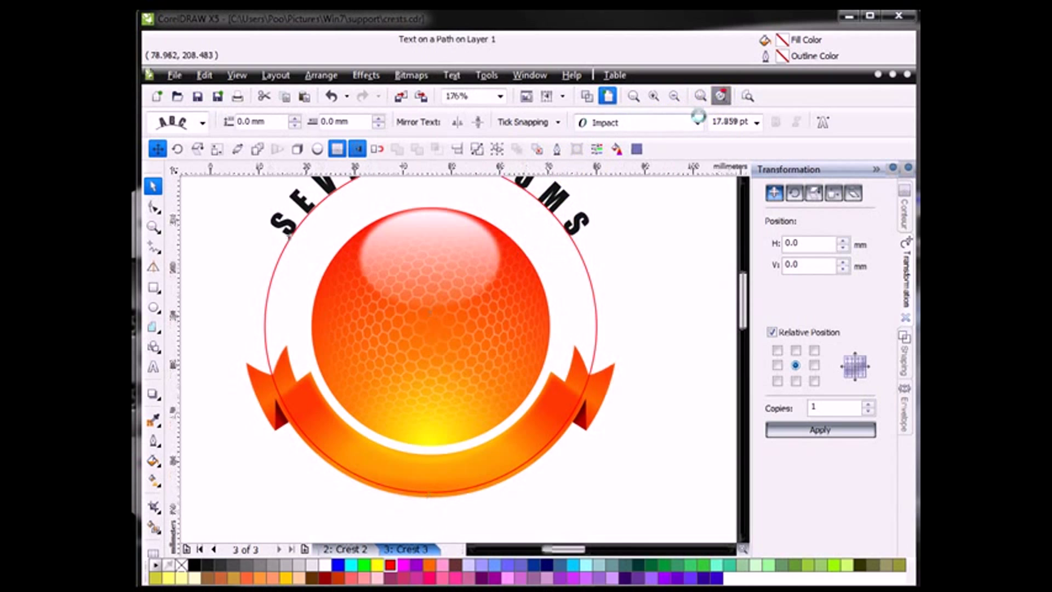
{"action": "left_click", "coordinate": [721, 96]}
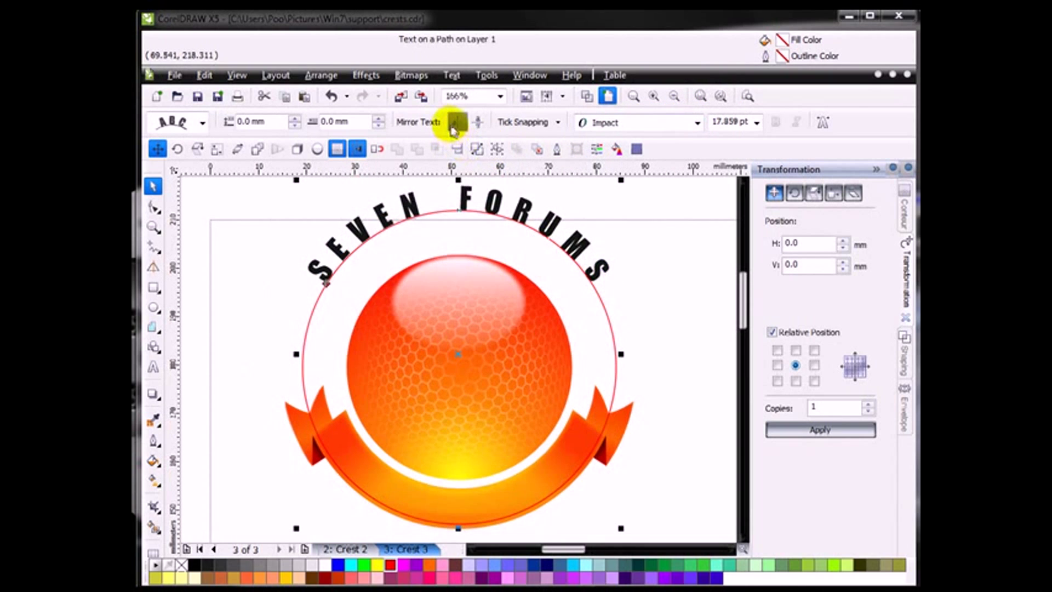
Step: Mirror the path text vertically and horizontally, and offset it -101.5 mm along the circle onto the lower ribbon
{"action": "left_click", "coordinate": [478, 122]}
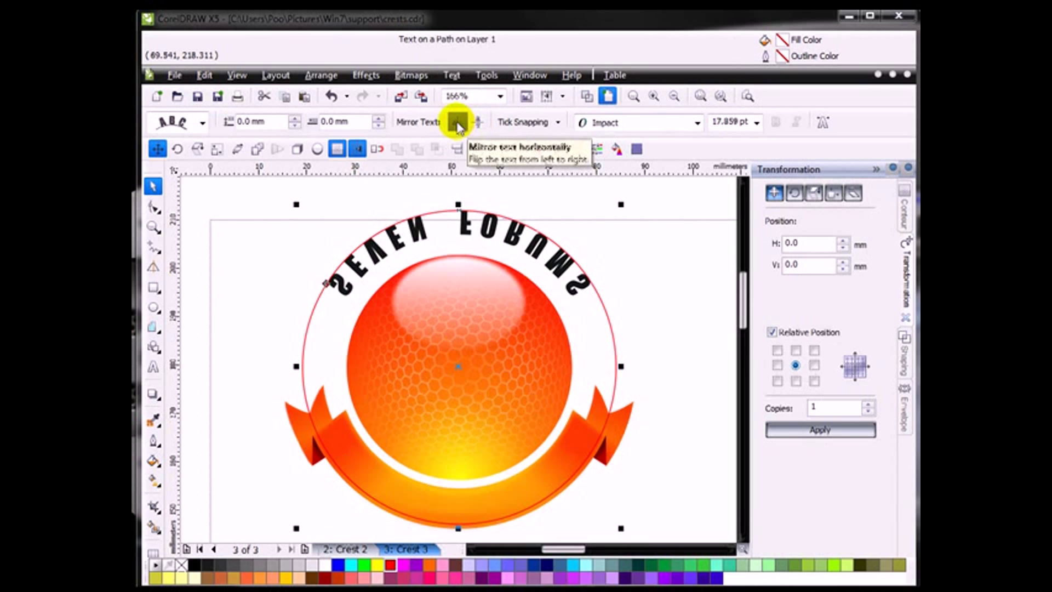
{"action": "left_click", "coordinate": [458, 124]}
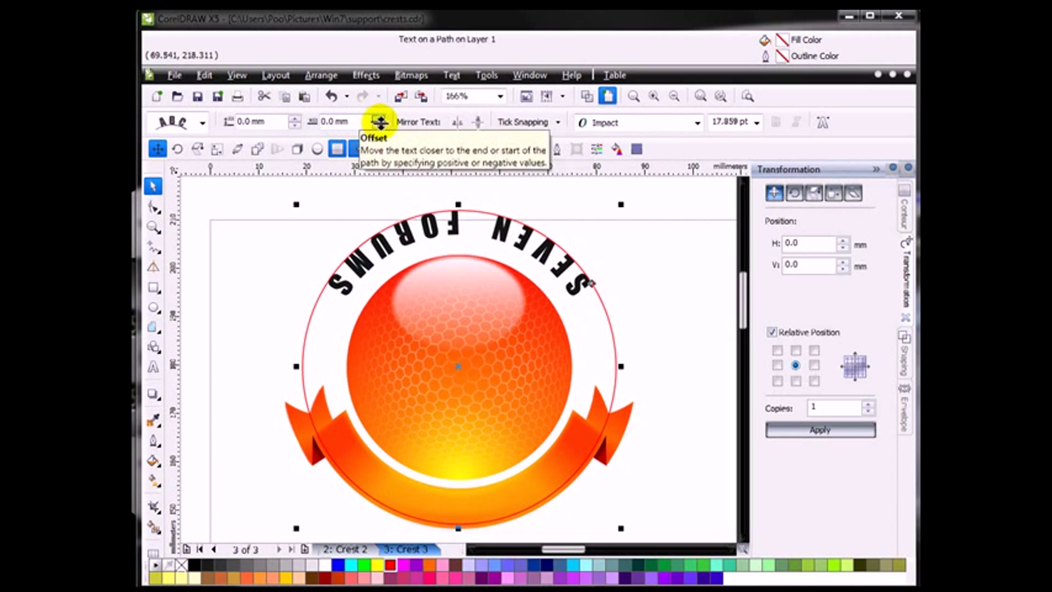
{"action": "left_click_drag", "start_coordinate": [380, 123], "coordinate": [391, 265]}
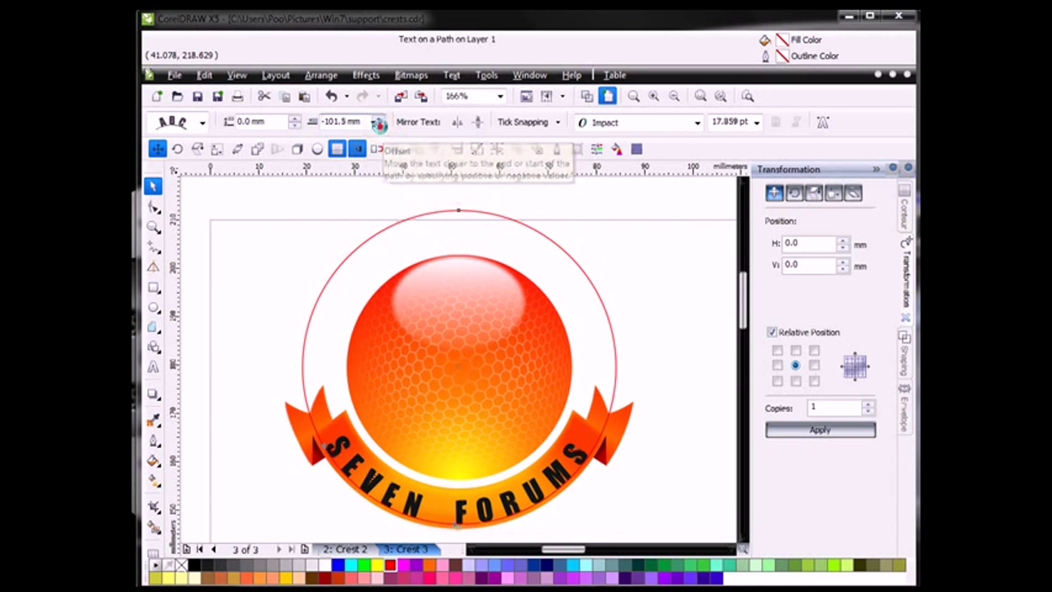
{"action": "left_click", "coordinate": [378, 125]}
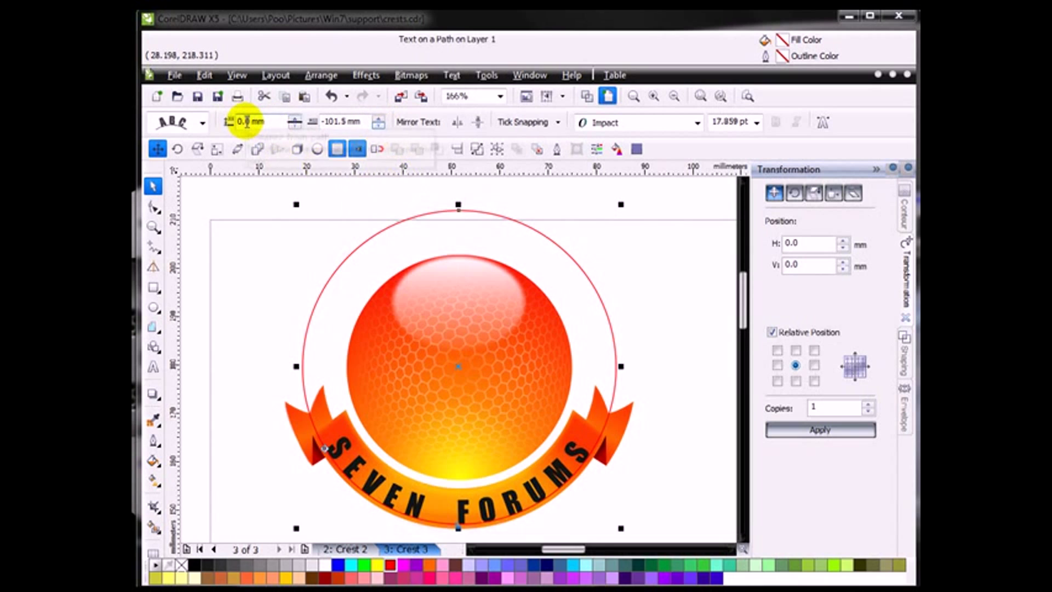
Step: Set the text's distance from the path to -0.5 mm and its offset along the circle to -101.0 mm
{"action": "left_click", "coordinate": [295, 118]}
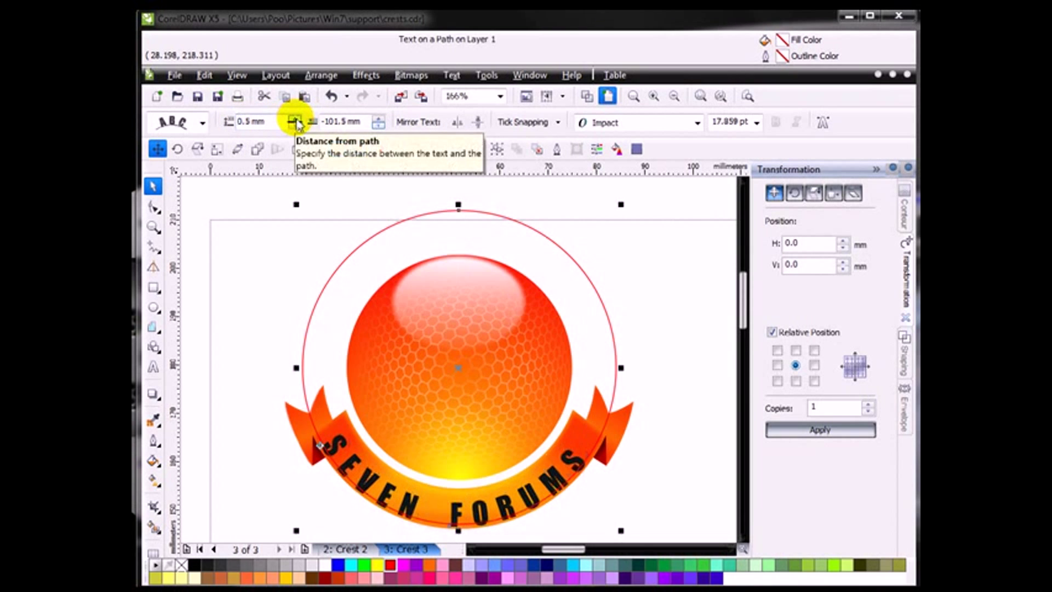
{"action": "left_click", "coordinate": [295, 119]}
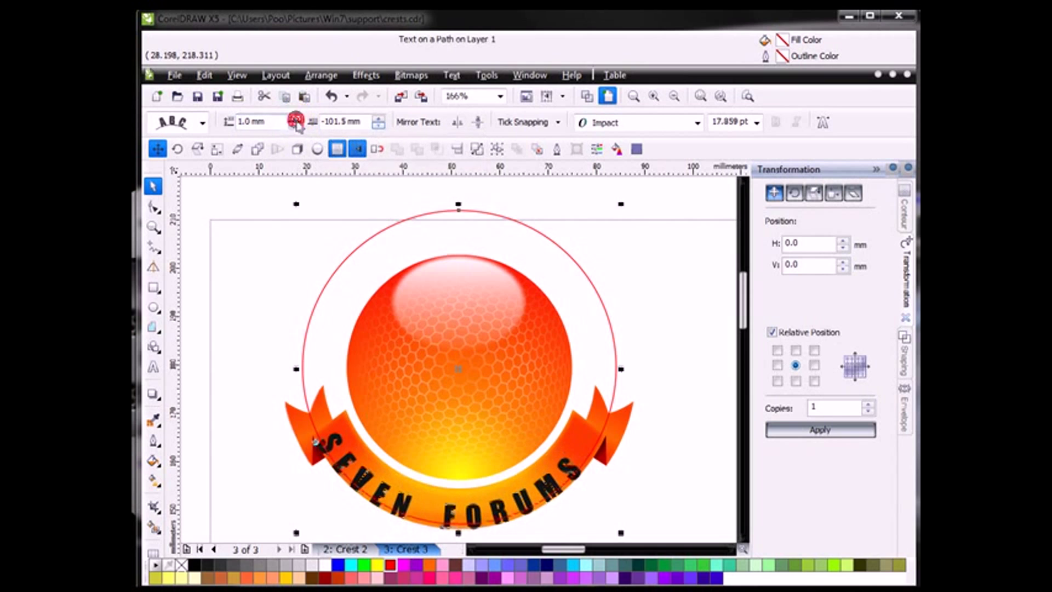
{"action": "left_click", "coordinate": [296, 125]}
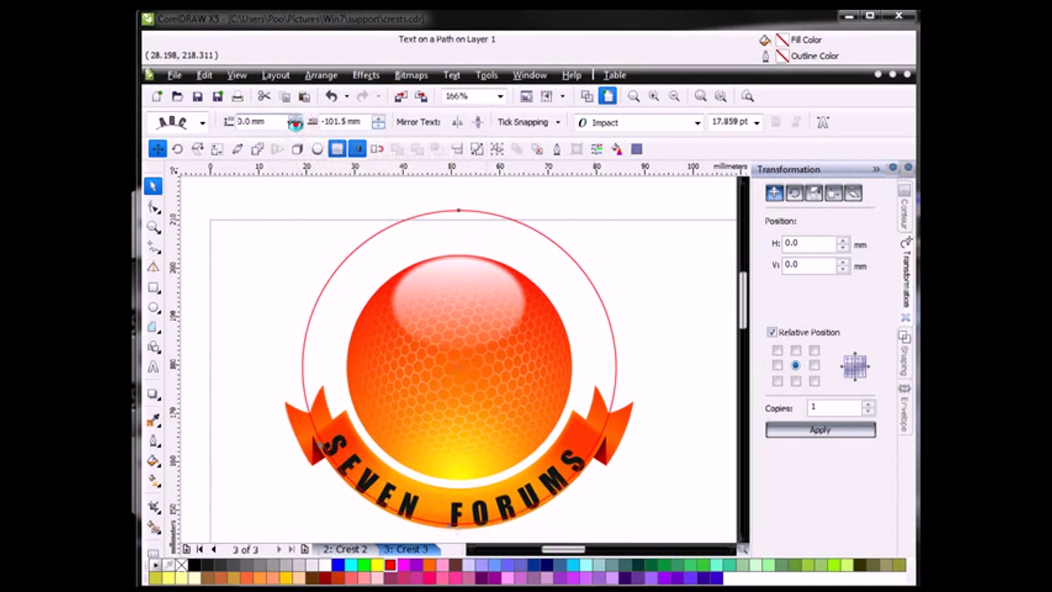
{"action": "left_click", "coordinate": [295, 125]}
{"action": "left_click", "coordinate": [296, 126]}
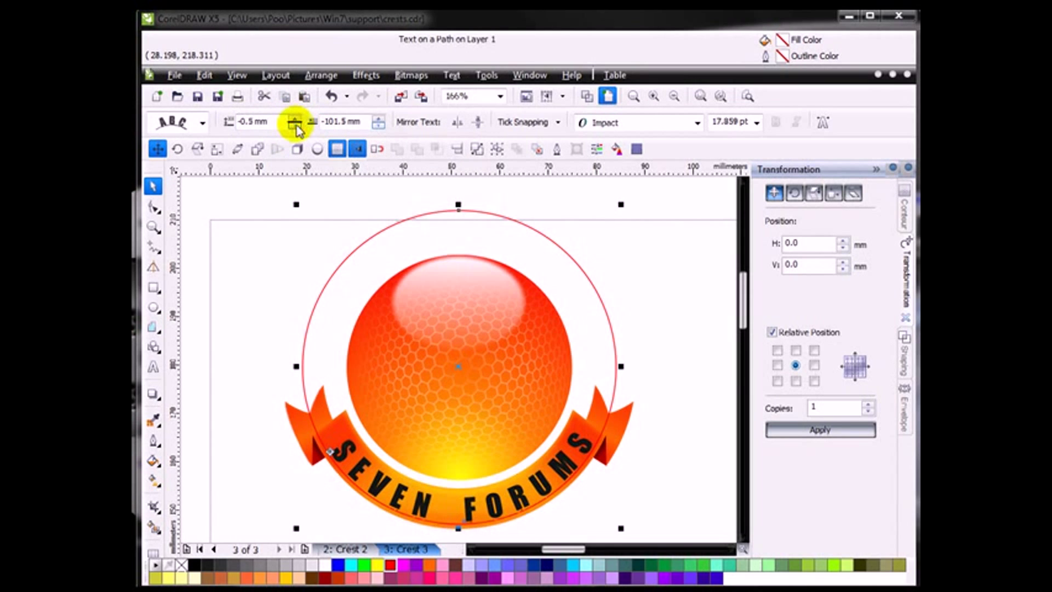
{"action": "left_click", "coordinate": [378, 126]}
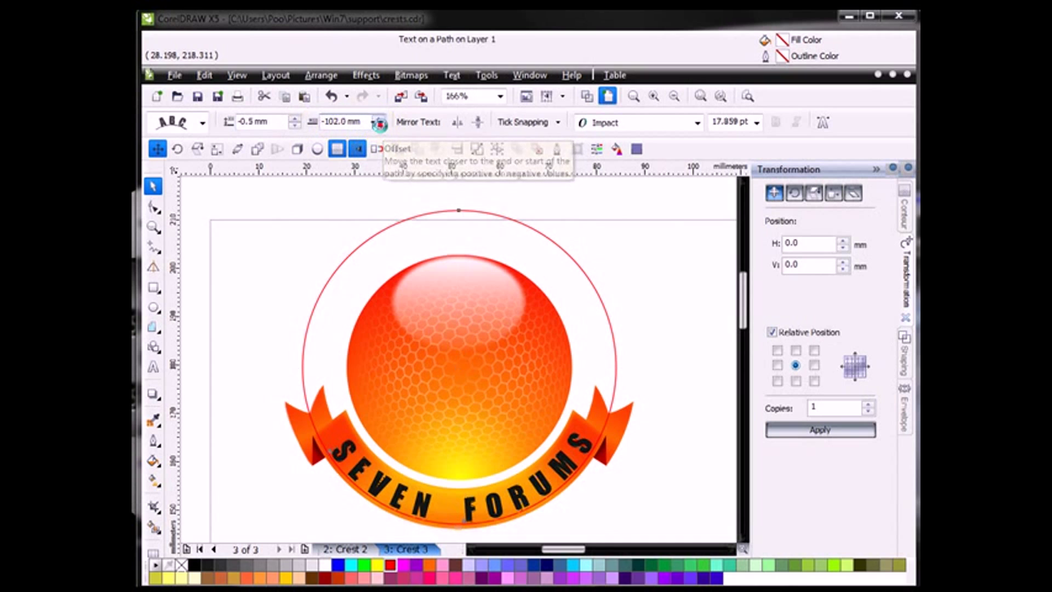
{"action": "left_click", "coordinate": [379, 119]}
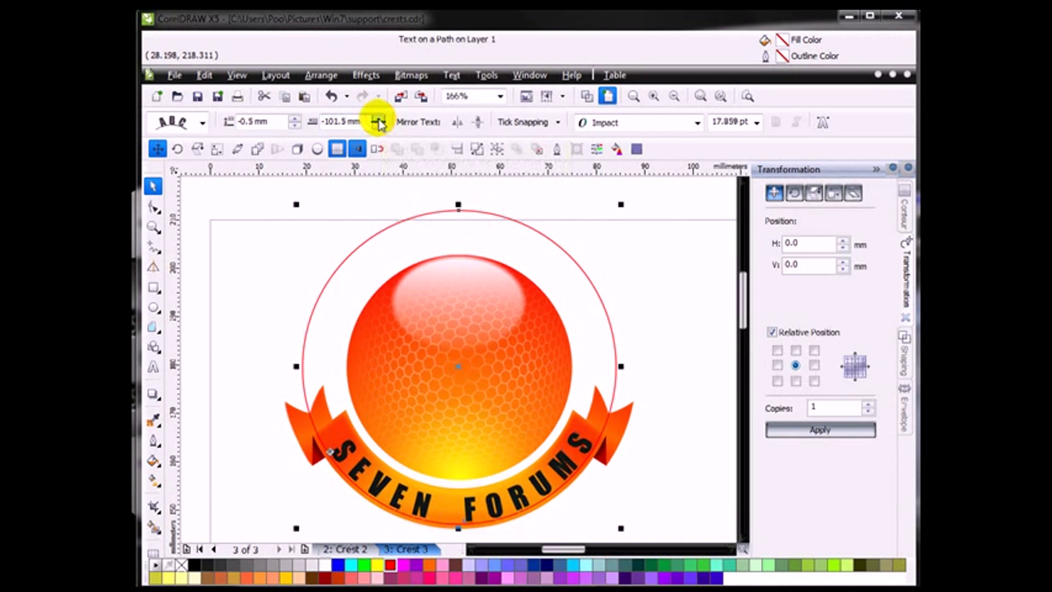
{"action": "left_click", "coordinate": [378, 119]}
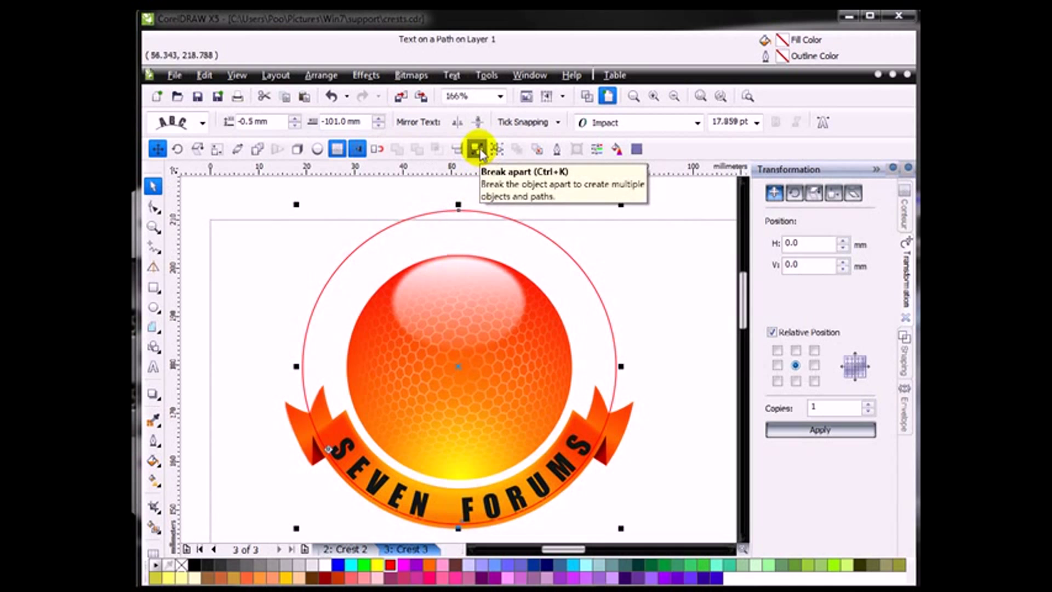
Step: Break the curved text apart from its path and delete the red circle
{"action": "left_click", "coordinate": [479, 150]}
{"action": "left_click", "coordinate": [536, 191]}
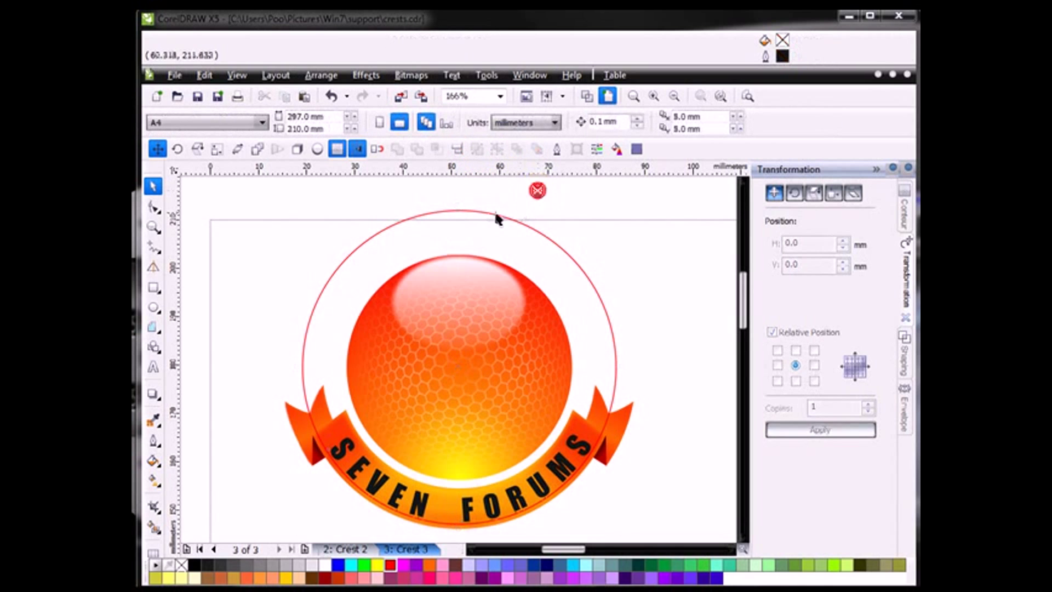
{"action": "left_click", "coordinate": [484, 213]}
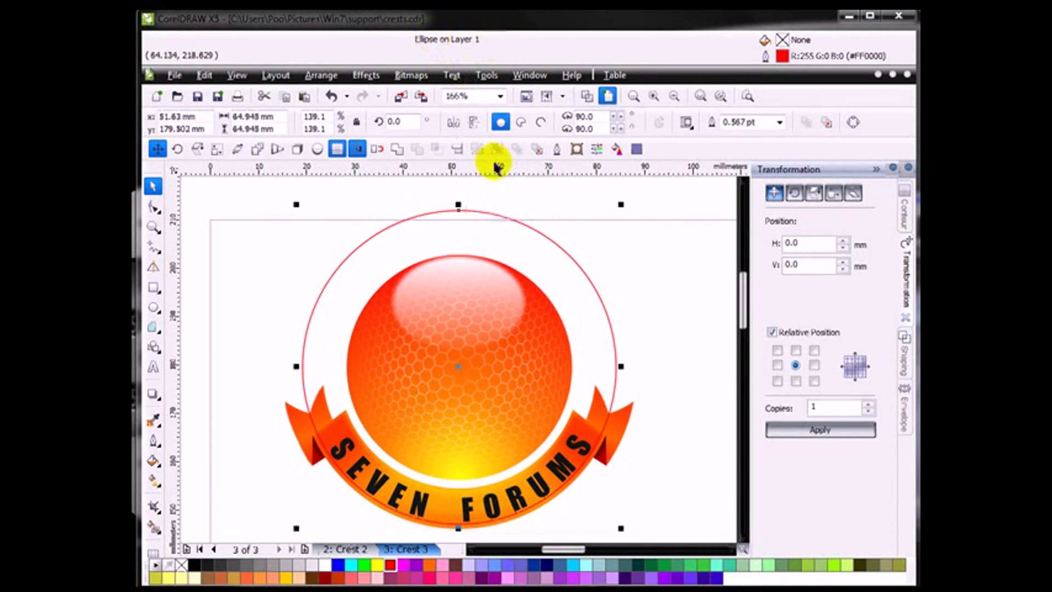
{"action": "right_click", "coordinate": [565, 252]}
{"action": "left_click", "coordinate": [602, 365]}
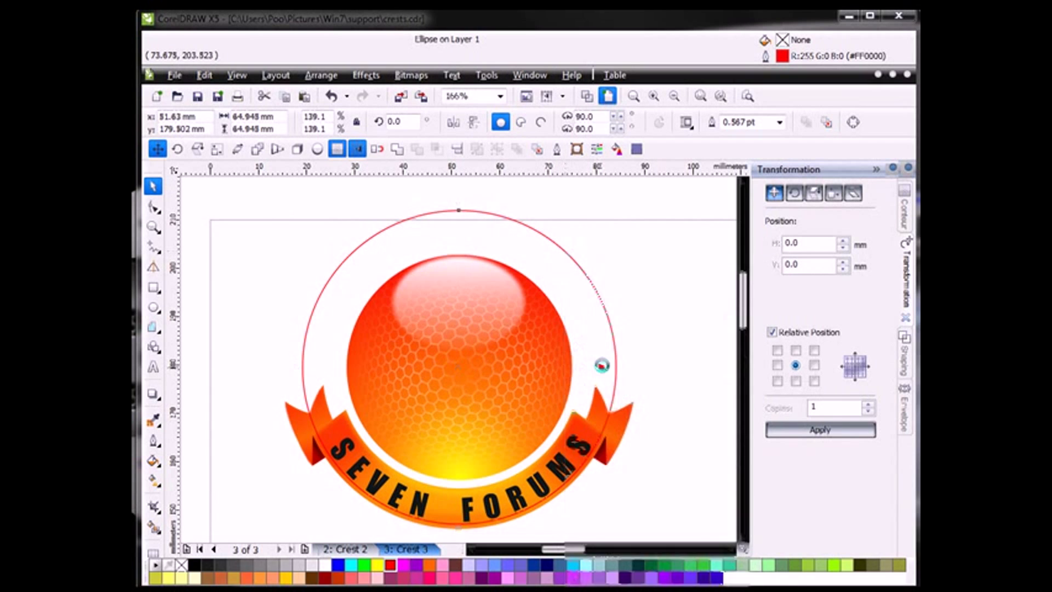
{"action": "left_click", "coordinate": [659, 310]}
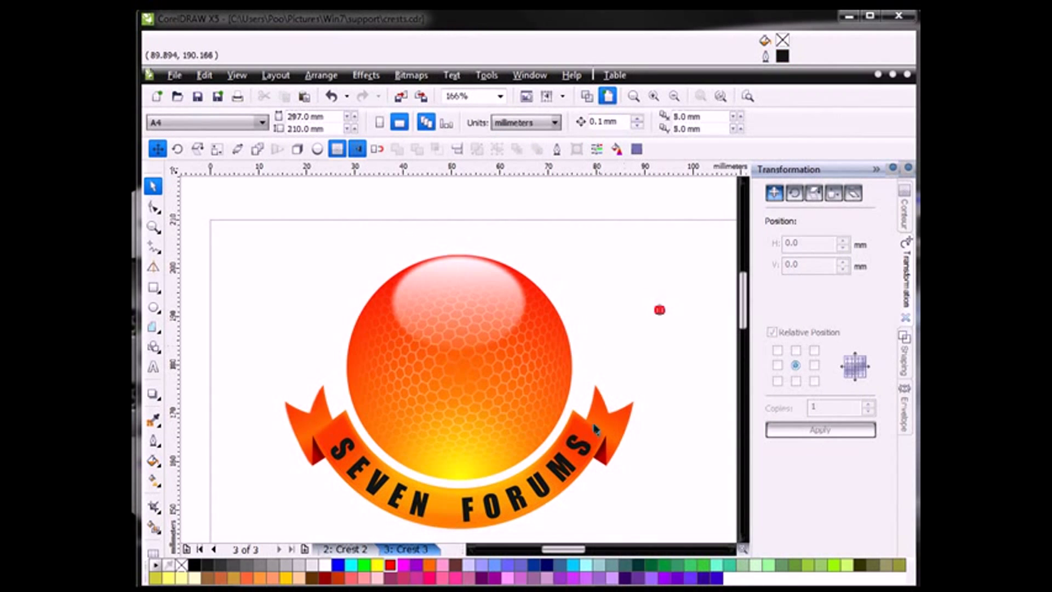
Step: Fill the curved SEVEN FORUMS text with white and apply an outside contour with a 0.3 mm offset and 1 step
{"action": "left_click", "coordinate": [540, 493]}
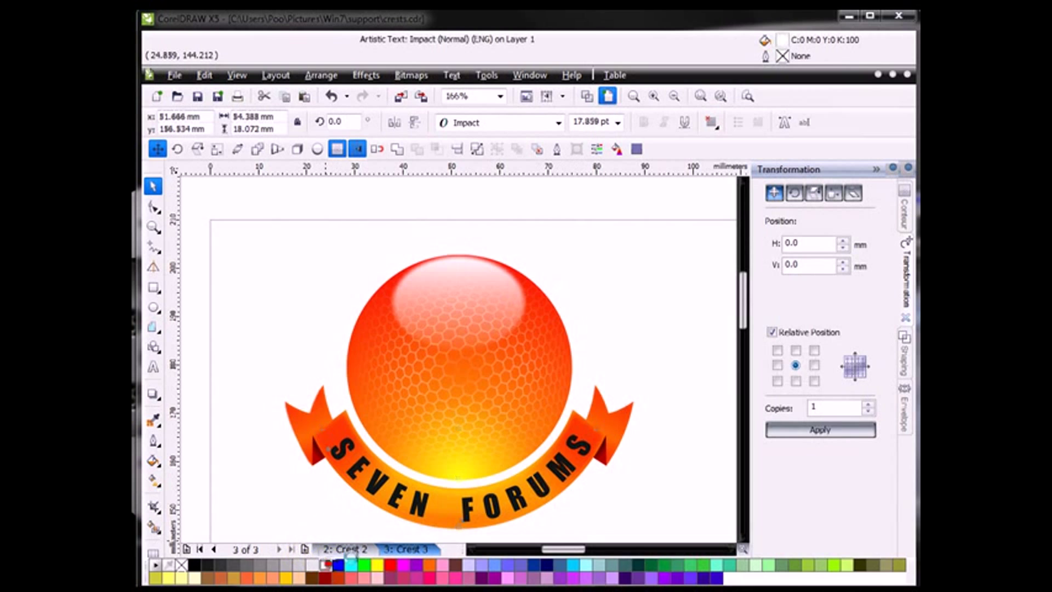
{"action": "left_click", "coordinate": [326, 564]}
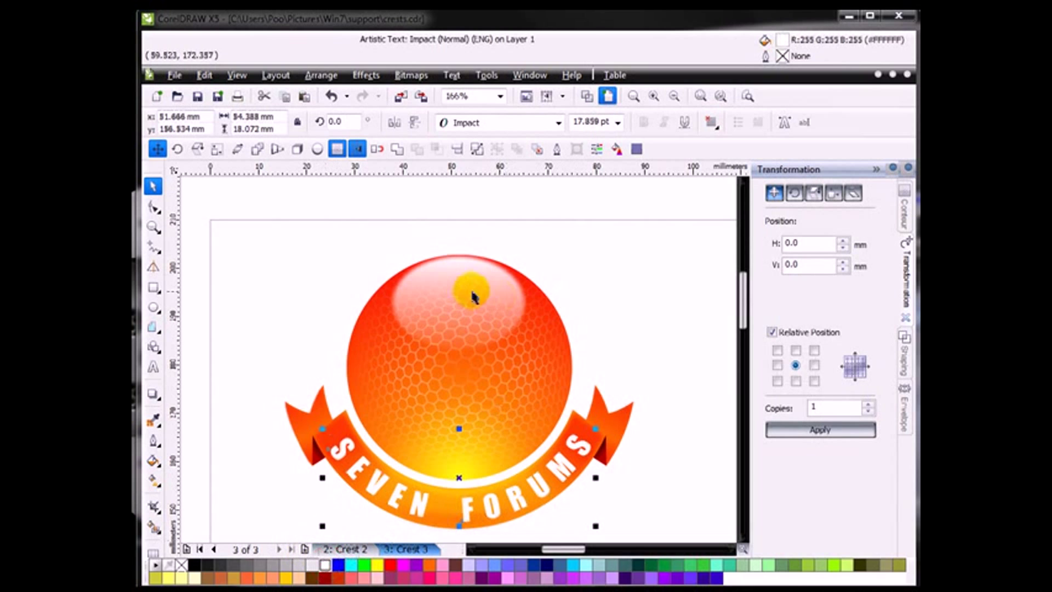
{"action": "left_click", "coordinate": [700, 97]}
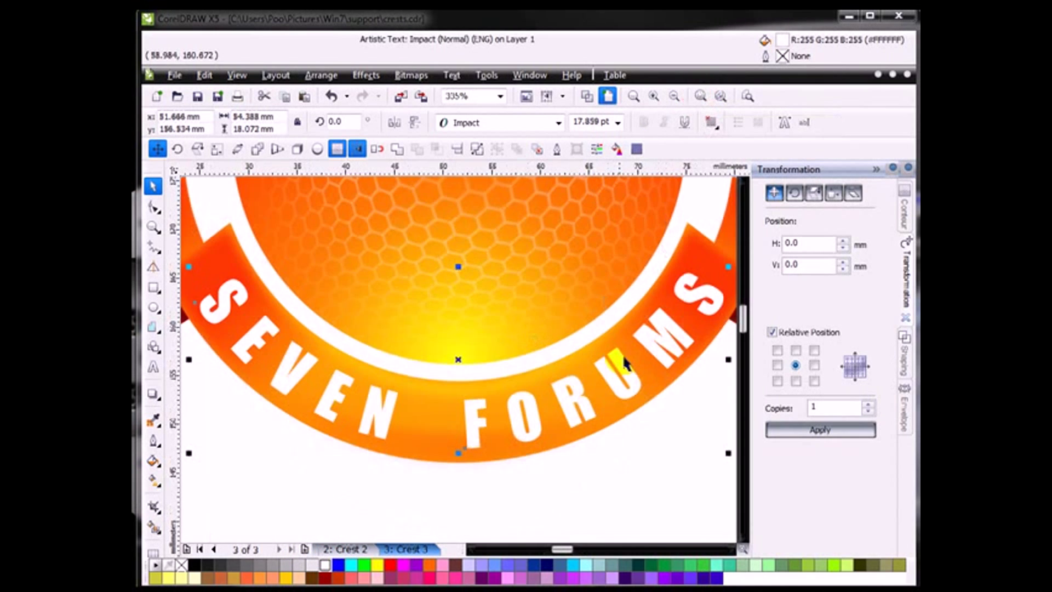
{"action": "left_click", "coordinate": [905, 227]}
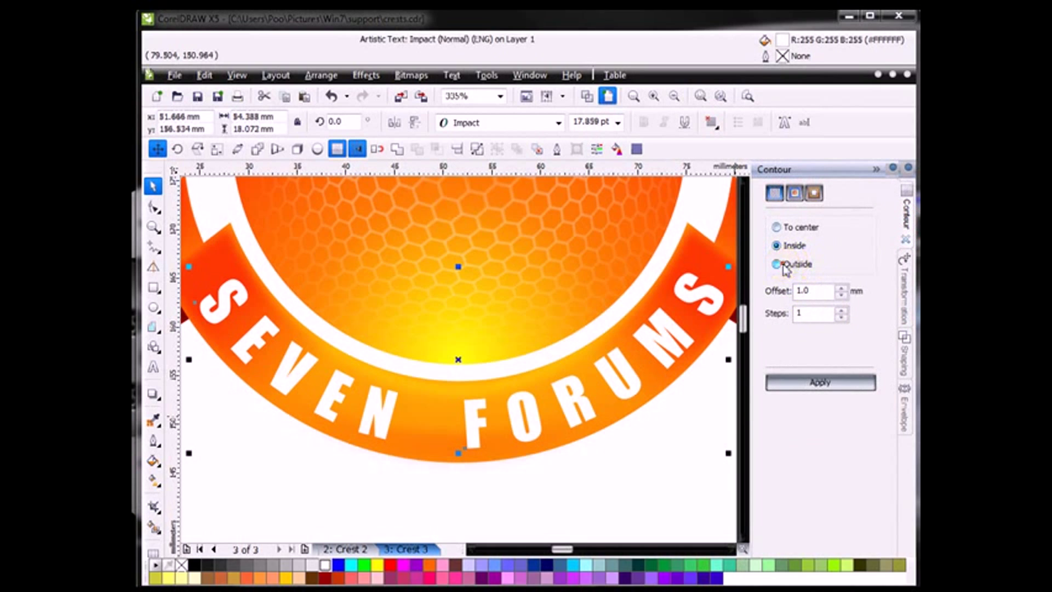
{"action": "double_click", "coordinate": [814, 291]}
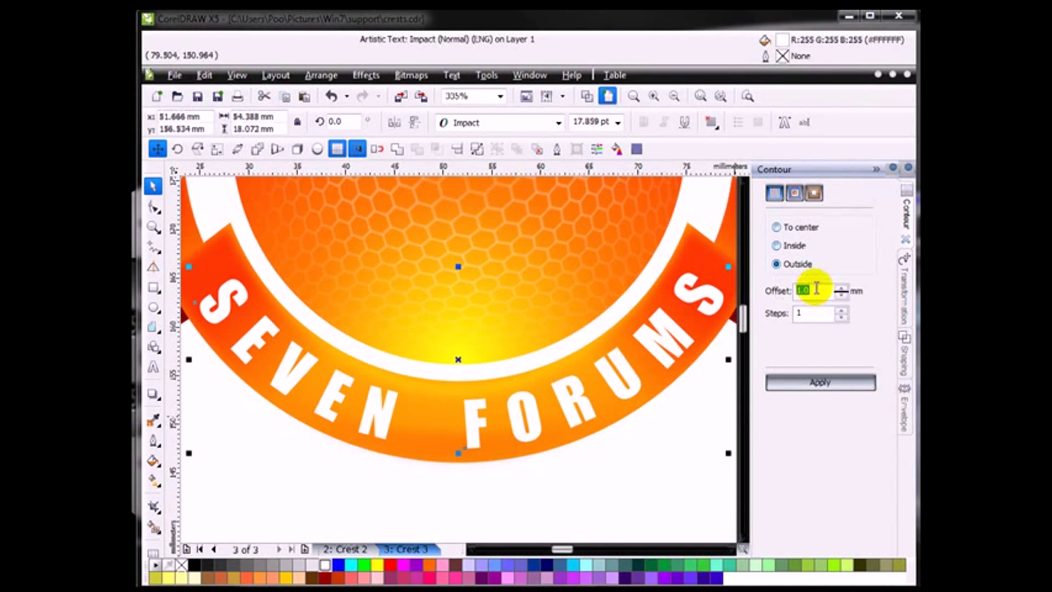
{"action": "left_click", "coordinate": [820, 382]}
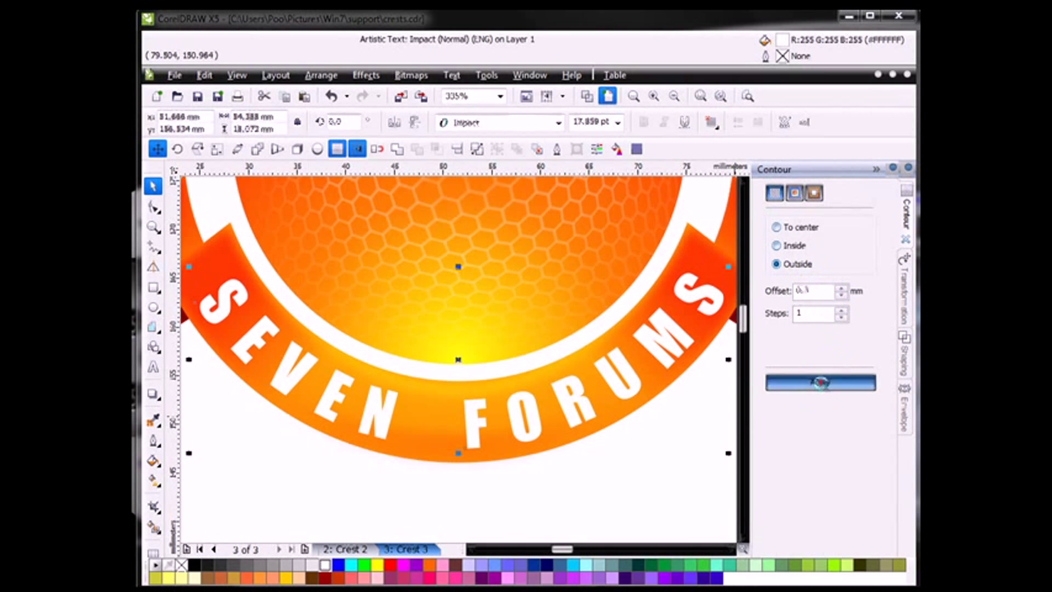
Step: Break the contour apart from the text and fill the separated contour shape with RGB black
{"action": "left_click", "coordinate": [476, 149]}
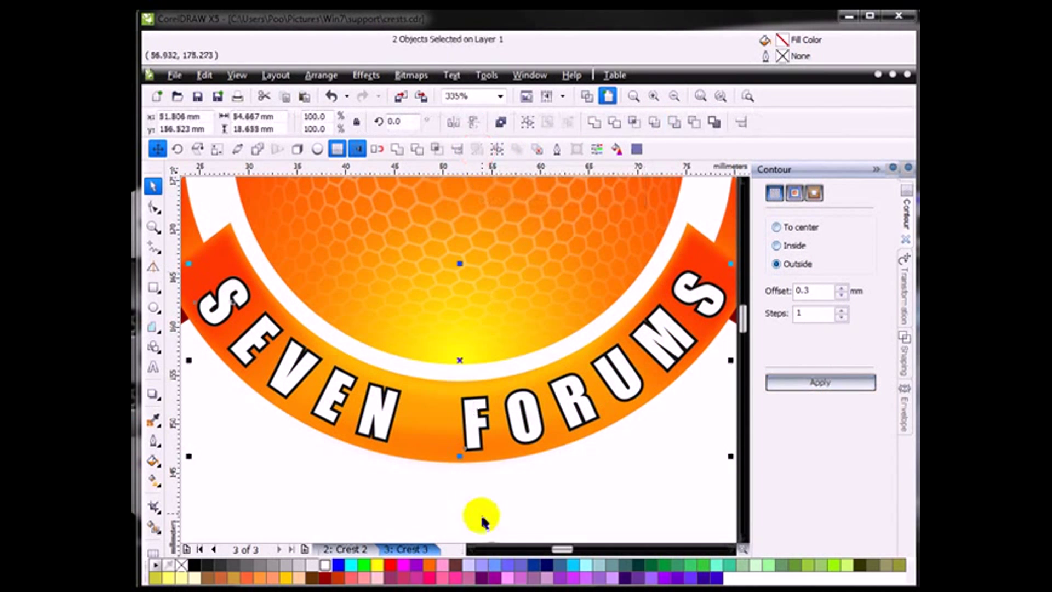
{"action": "left_click", "coordinate": [481, 493]}
{"action": "left_click", "coordinate": [485, 397]}
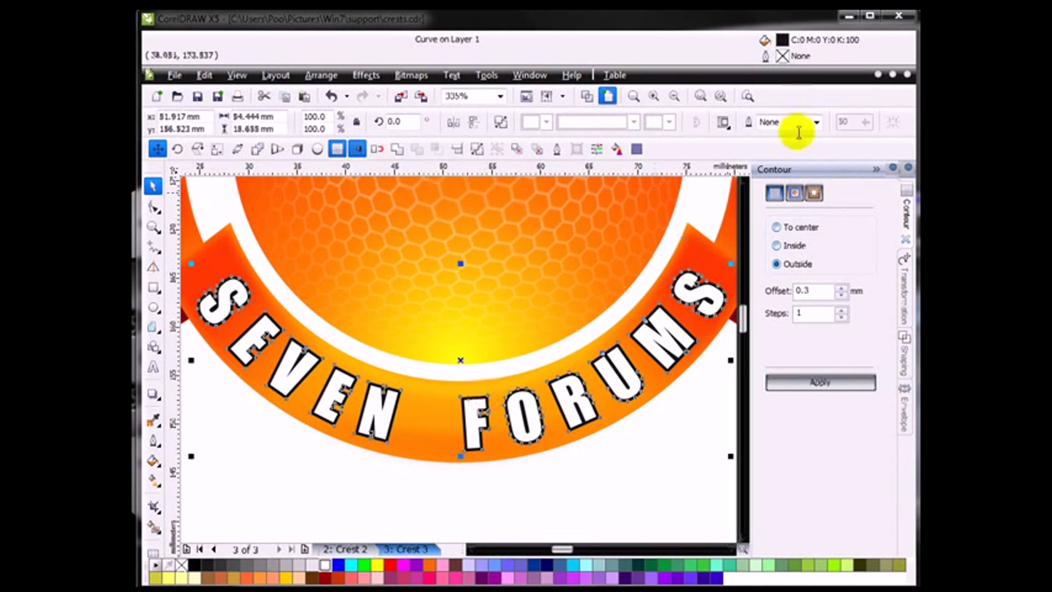
{"action": "left_click", "coordinate": [194, 564]}
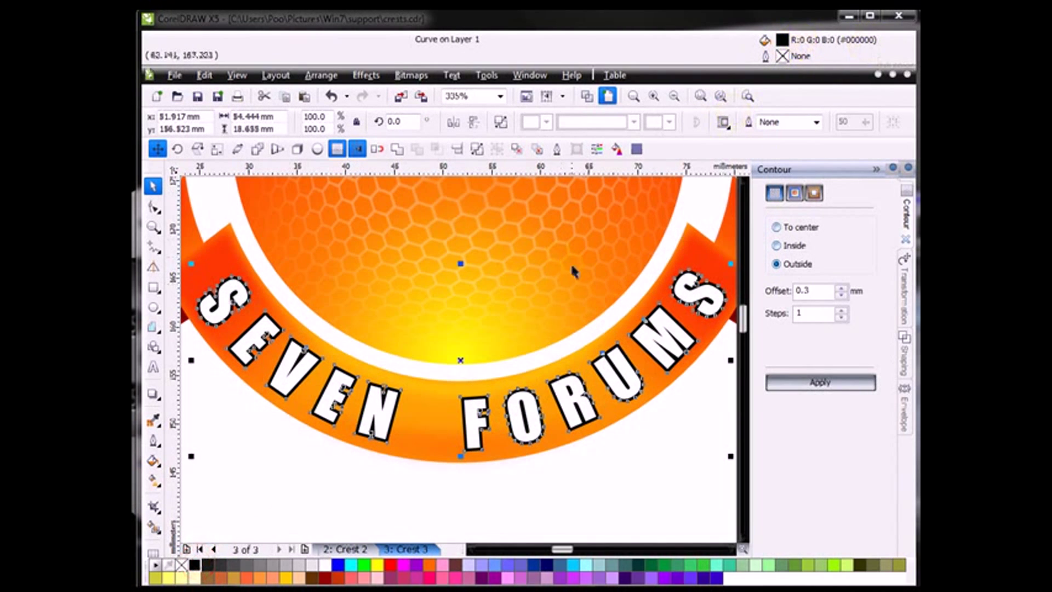
Step: Add a drop shadow to the black contour, offset about 0.25 mm and -0.57 mm, with opacity 73 and feathering 9
{"action": "left_click", "coordinate": [155, 399]}
{"action": "left_click_drag", "start_coordinate": [460, 359], "coordinate": [502, 455]}
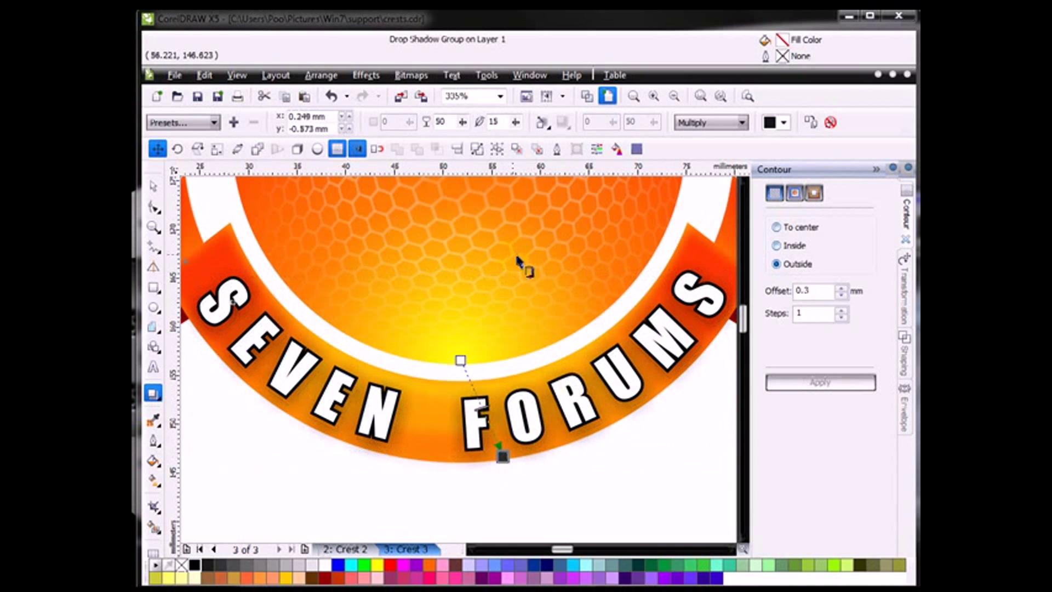
{"action": "left_click_drag", "start_coordinate": [515, 123], "coordinate": [481, 138]}
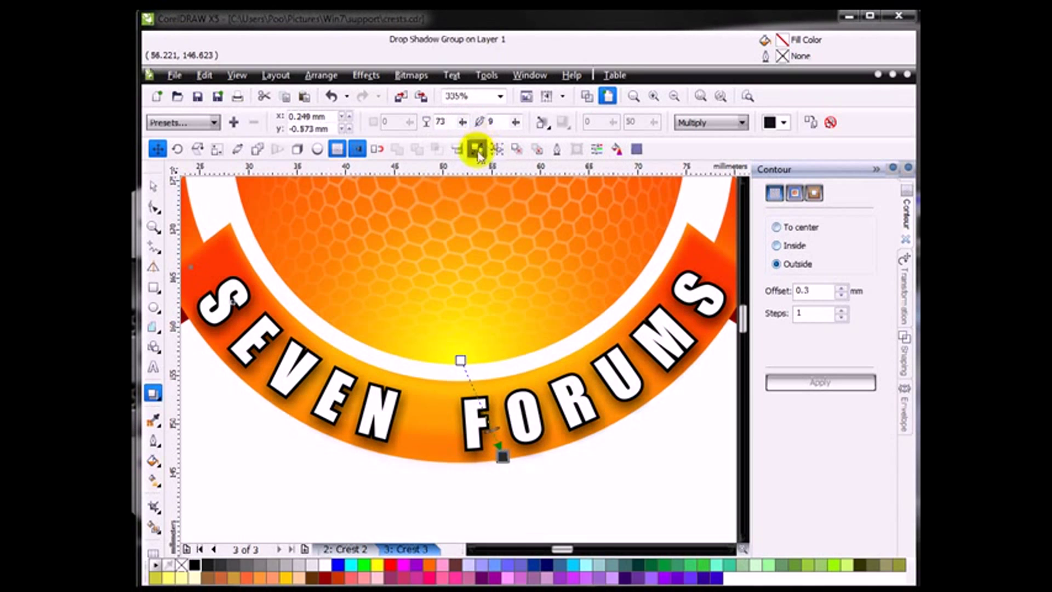
{"action": "left_click", "coordinate": [152, 225]}
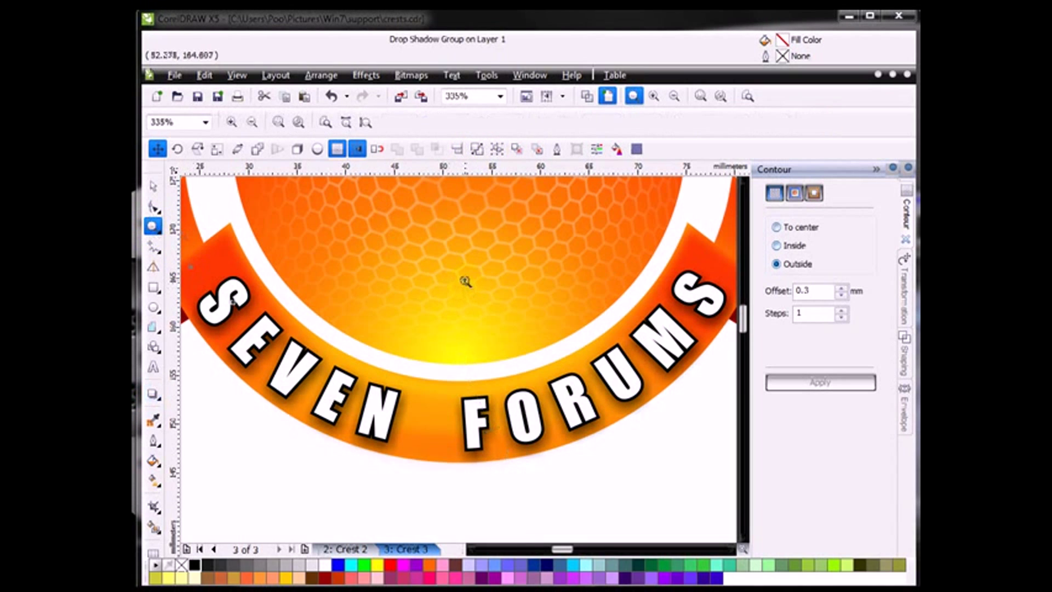
{"action": "right_click", "coordinate": [465, 281]}
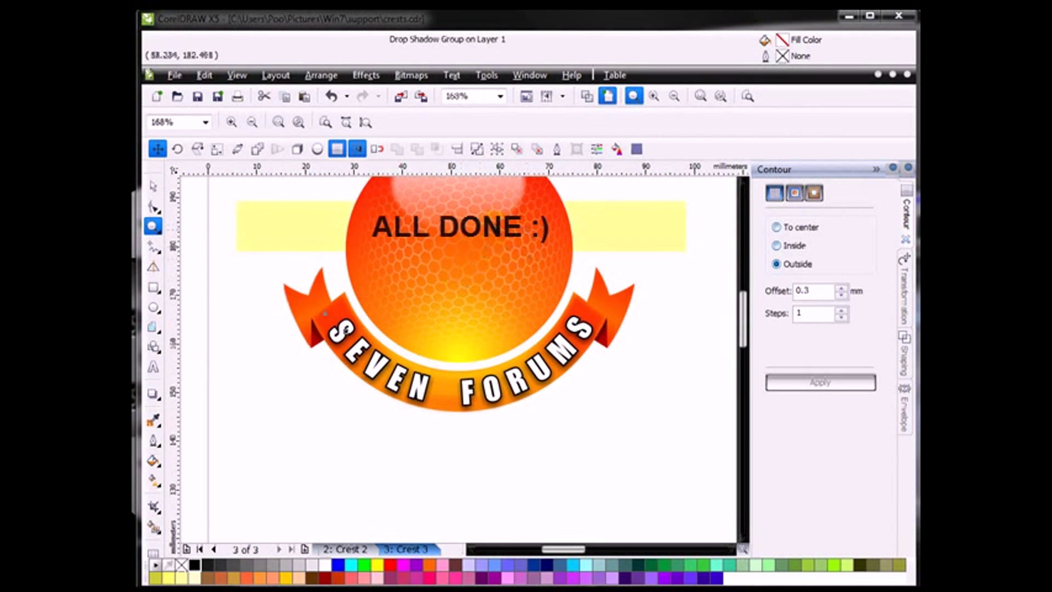
{"action": "left_click", "coordinate": [719, 96]}
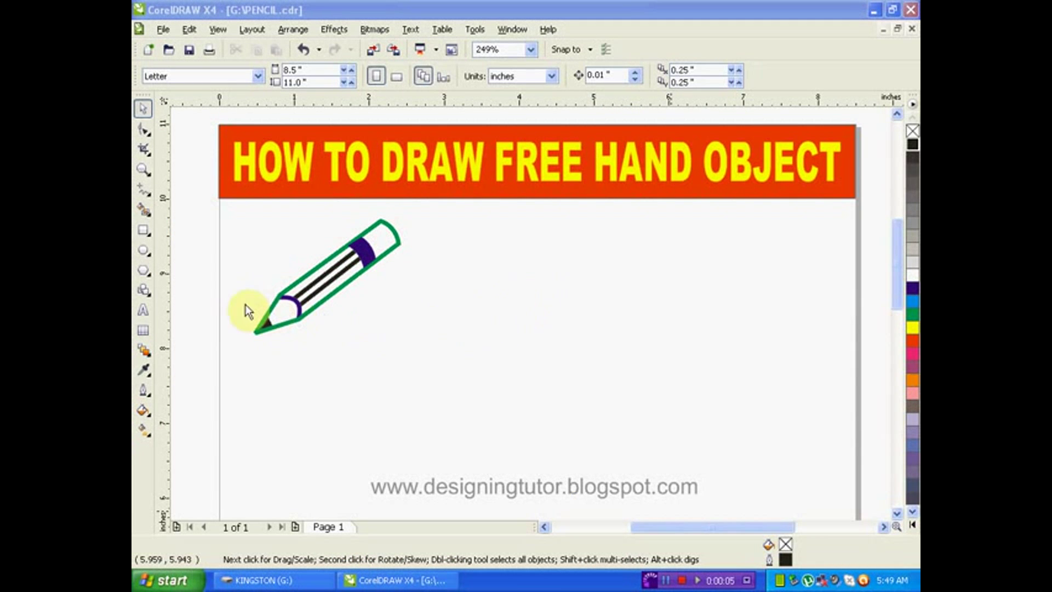
Step: Draw a closed five-point pencil outline with the Freehand tool beside the sample pencil, about 1.78 by 1.42 inches
{"action": "left_click", "coordinate": [143, 190]}
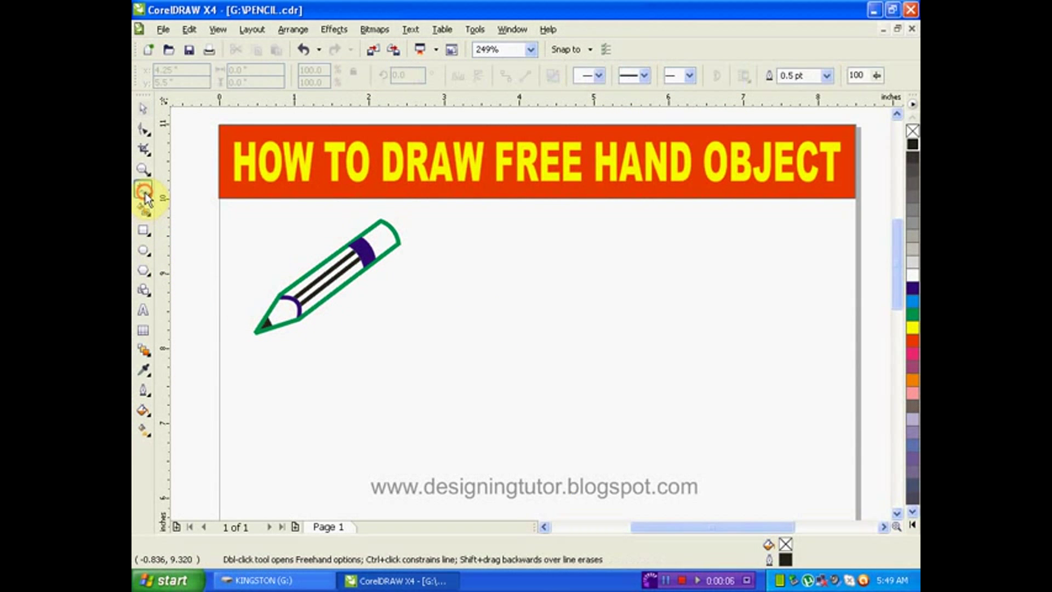
{"action": "left_click", "coordinate": [459, 276]}
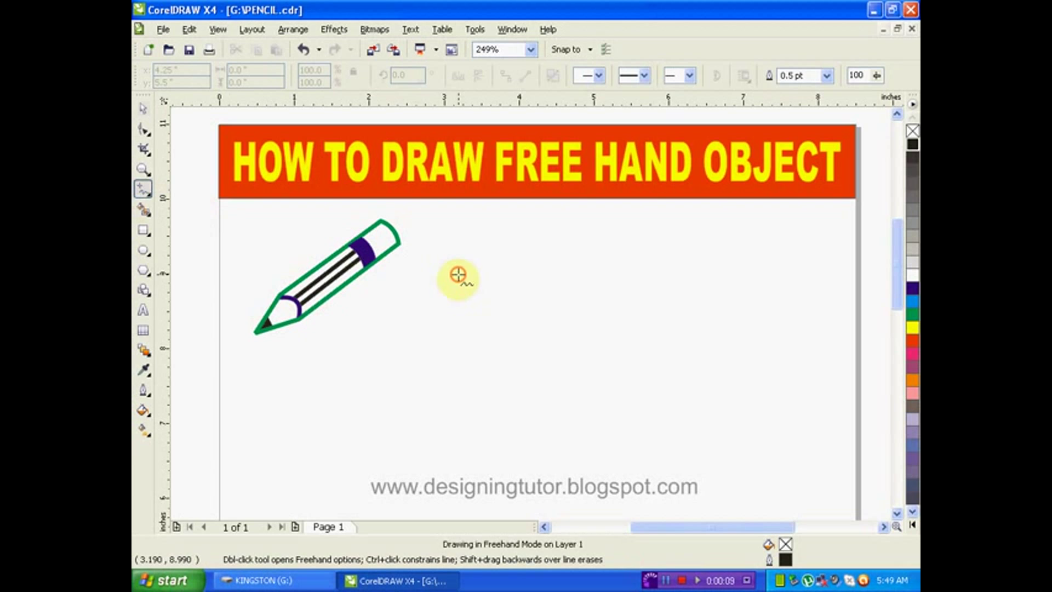
{"action": "double_click", "coordinate": [361, 350]}
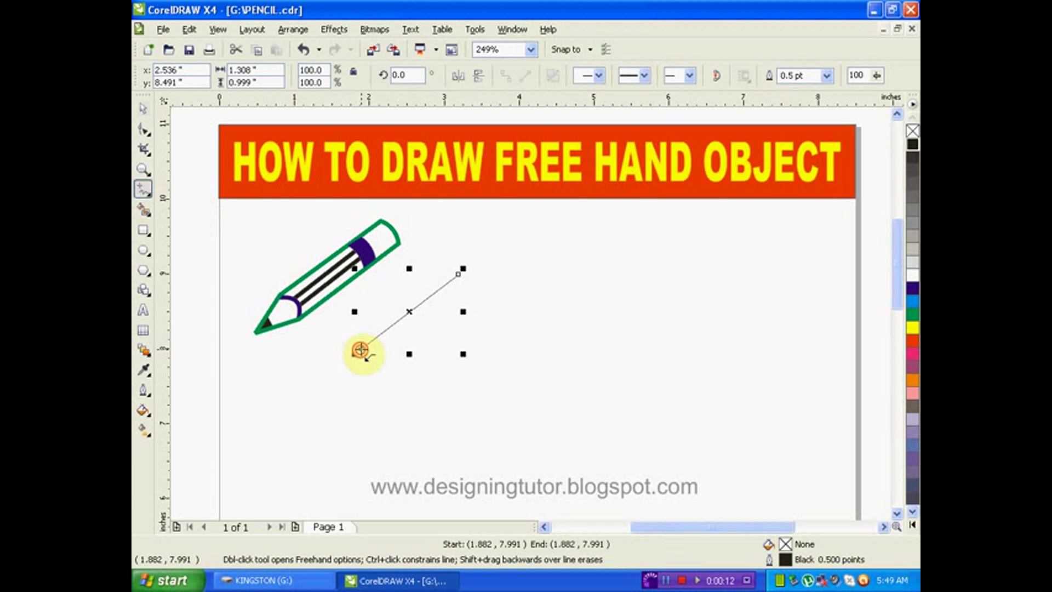
{"action": "left_click", "coordinate": [344, 381]}
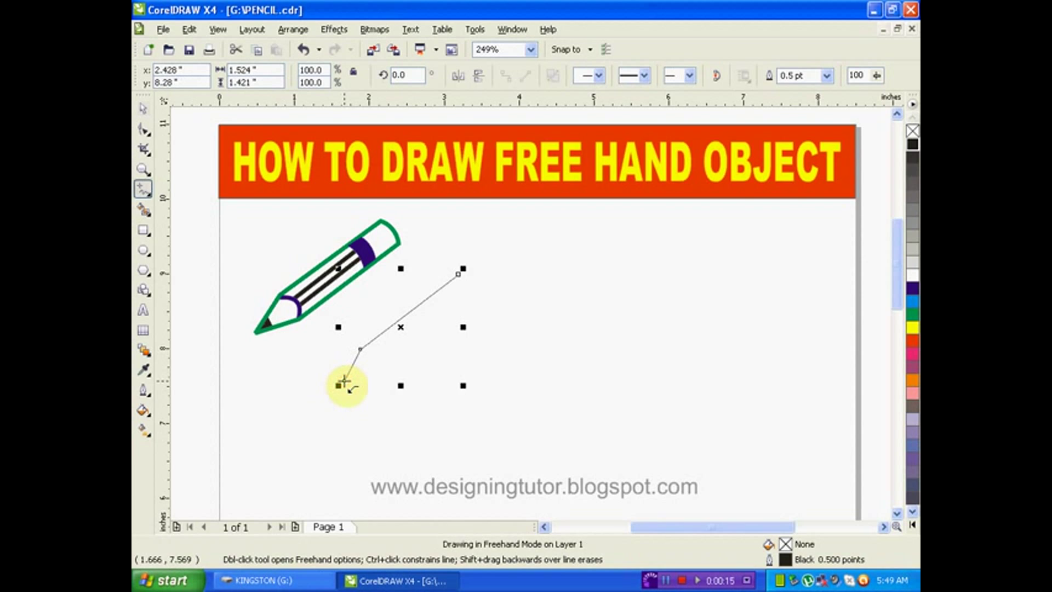
{"action": "left_click", "coordinate": [377, 376]}
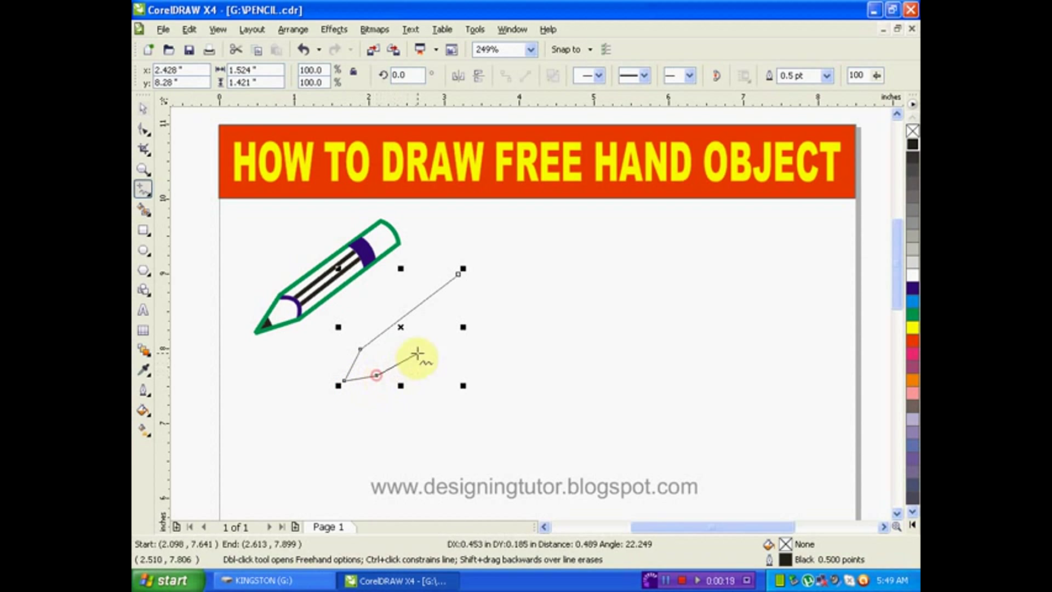
{"action": "left_click", "coordinate": [478, 299]}
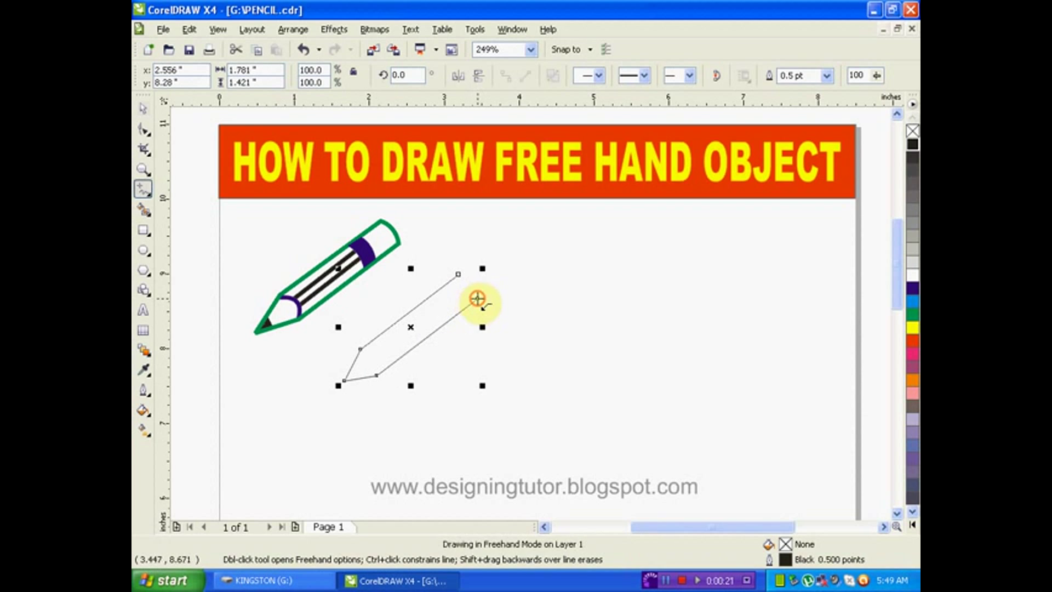
{"action": "left_click", "coordinate": [459, 273]}
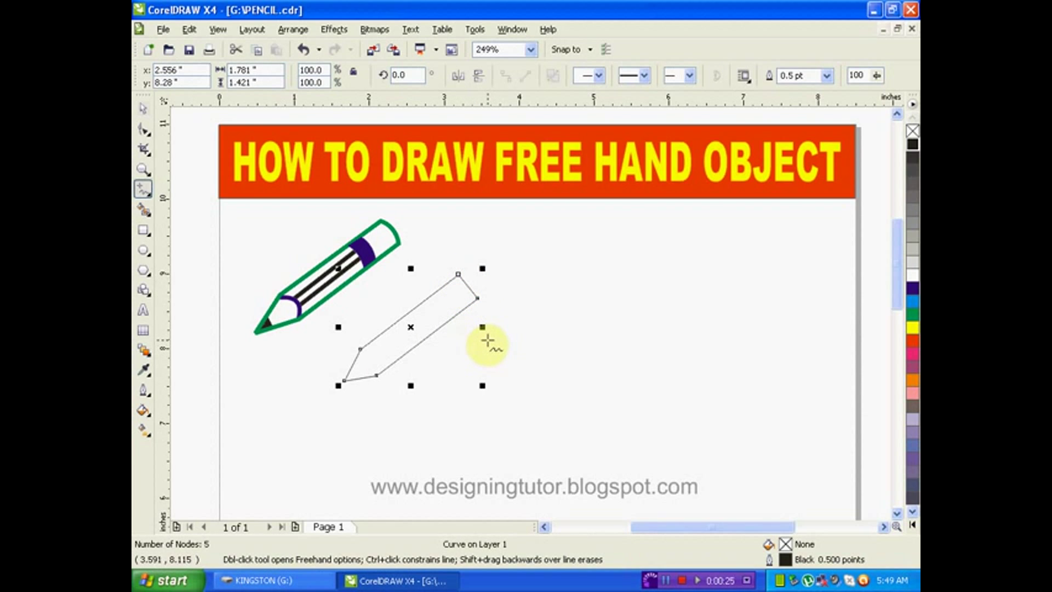
Step: Convert the straight blunt end of the new pencil outline to a curve and bow it outward
{"action": "left_click", "coordinate": [143, 169]}
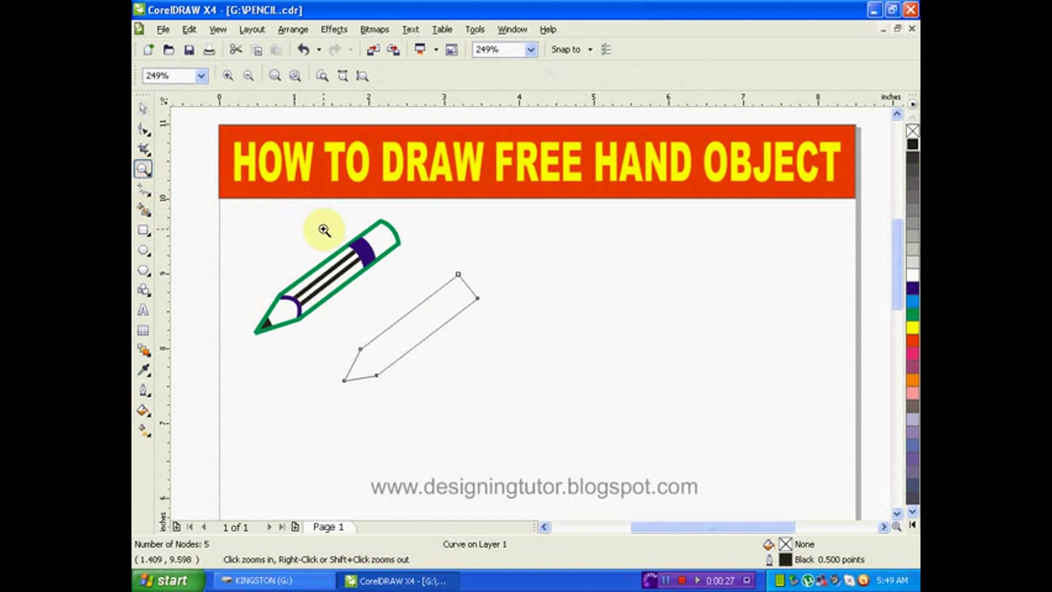
{"action": "mouse_move", "coordinate": [324, 230]}
{"action": "left_mouse_down"}
{"action": "mouse_move", "coordinate": [470, 321]}
{"action": "mouse_move", "coordinate": [517, 411]}
{"action": "left_mouse_up"}
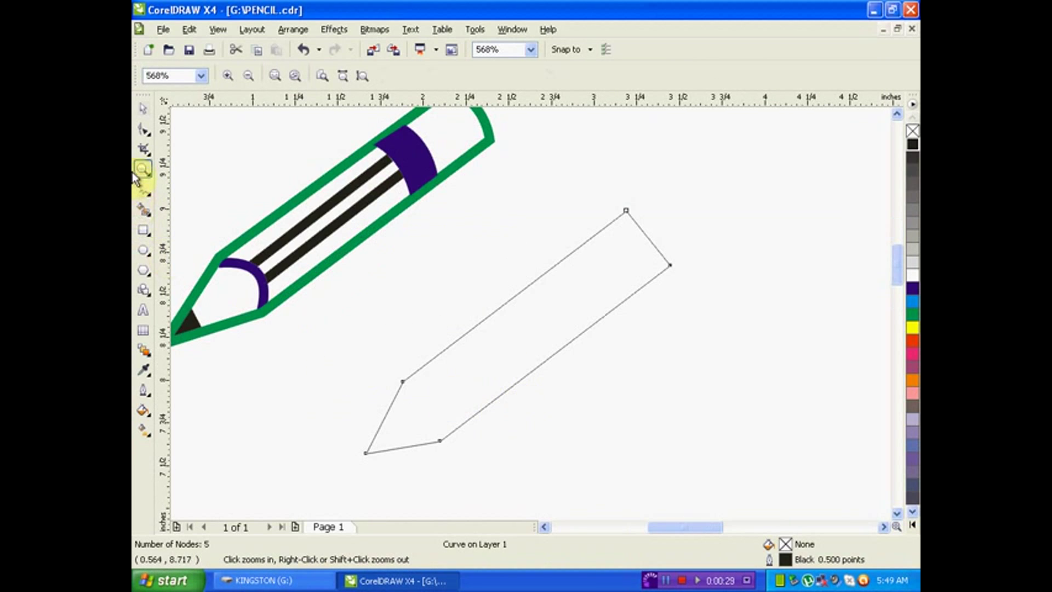
{"action": "left_click", "coordinate": [144, 132]}
{"action": "left_click", "coordinate": [651, 241]}
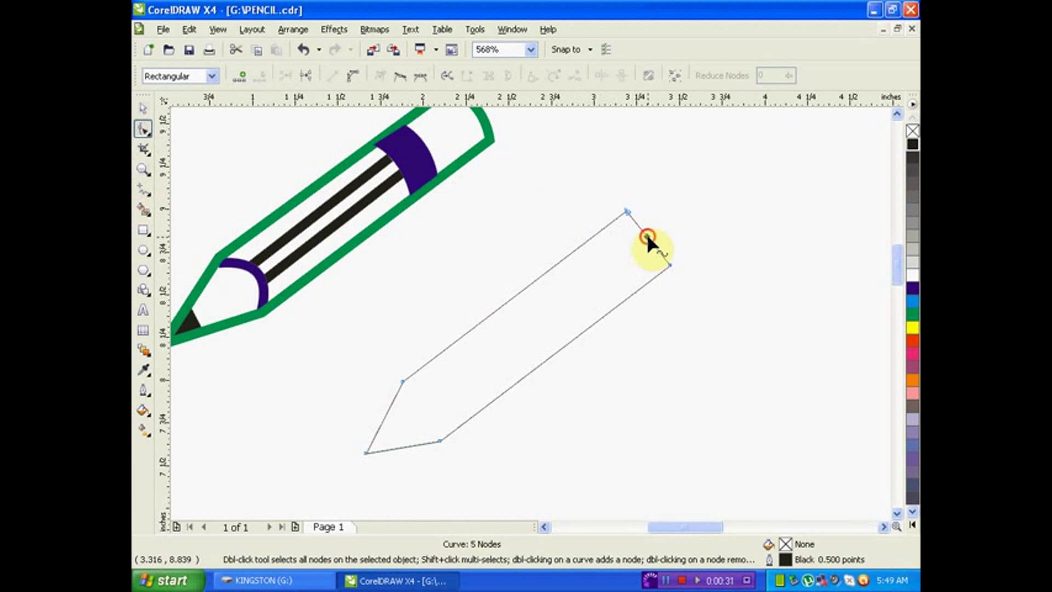
{"action": "left_click", "coordinate": [355, 76]}
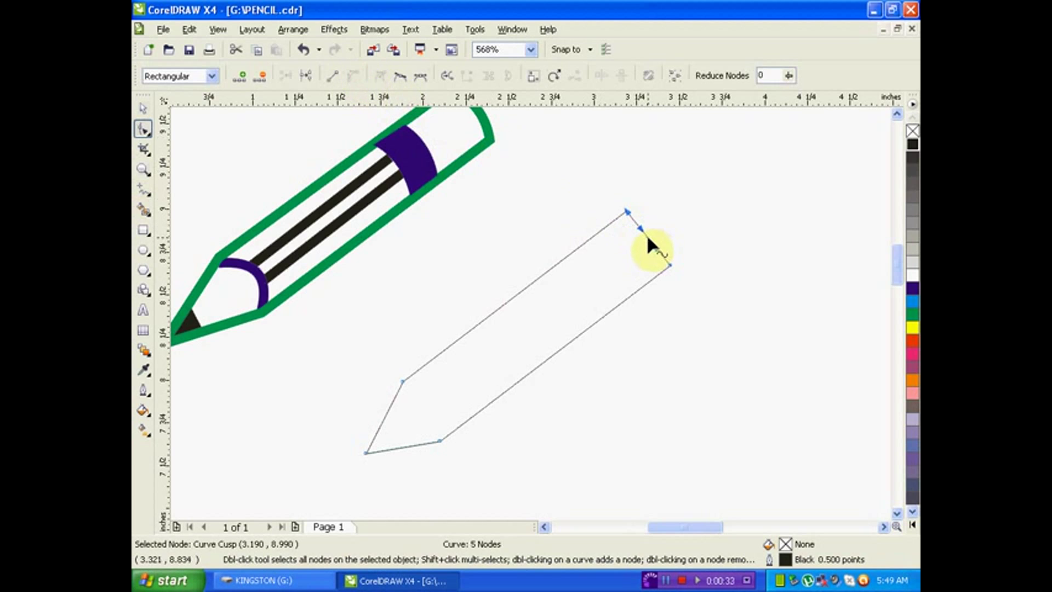
{"action": "left_click_drag", "start_coordinate": [647, 237], "coordinate": [652, 226]}
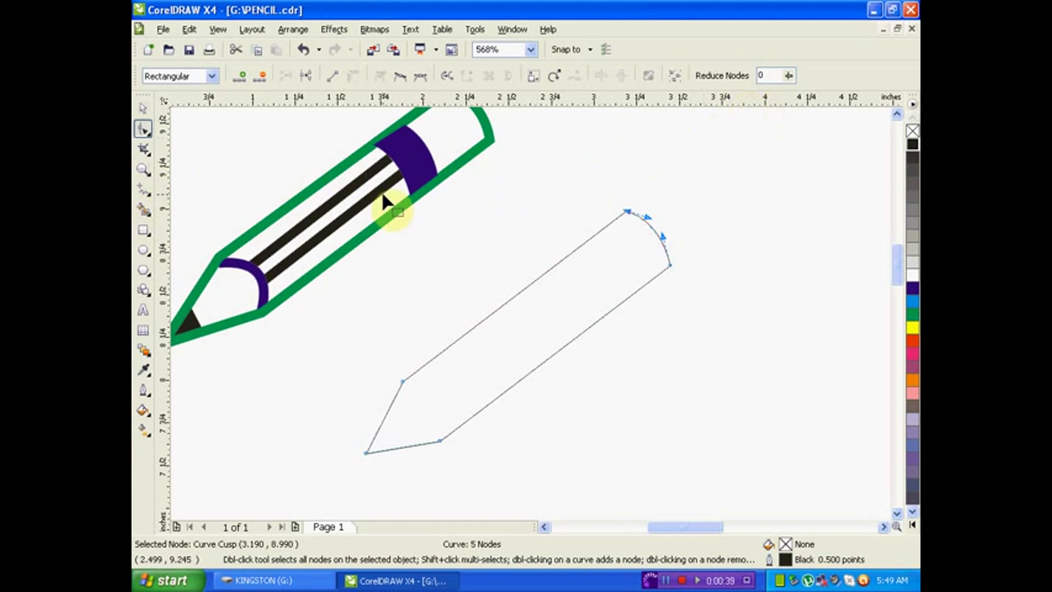
Step: Draw a line across the base of the pencil's tip, convert it to a curve and bow it toward the body
{"action": "left_click", "coordinate": [144, 190]}
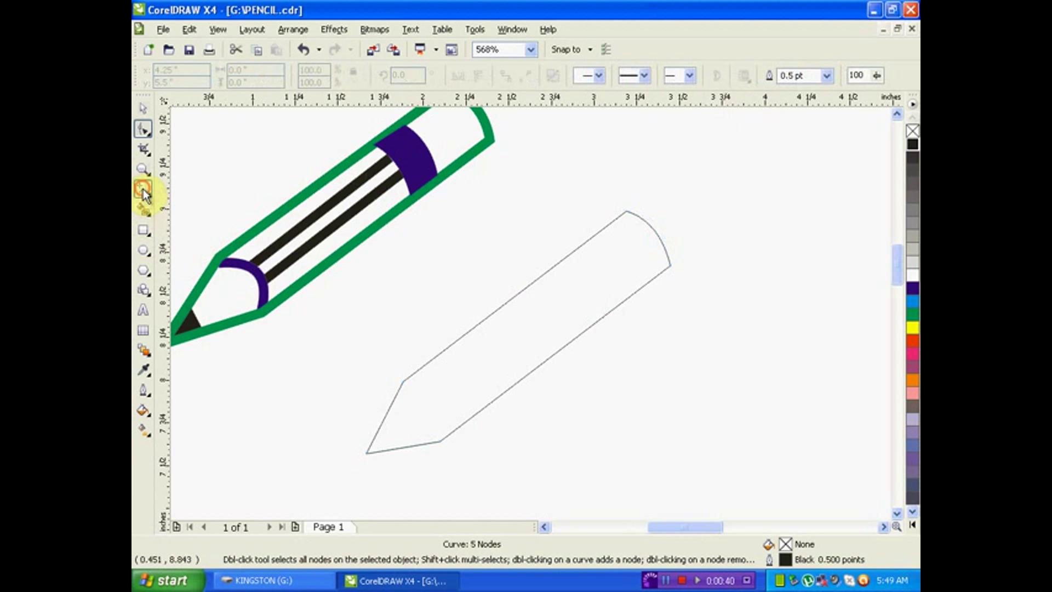
{"action": "left_click", "coordinate": [403, 380]}
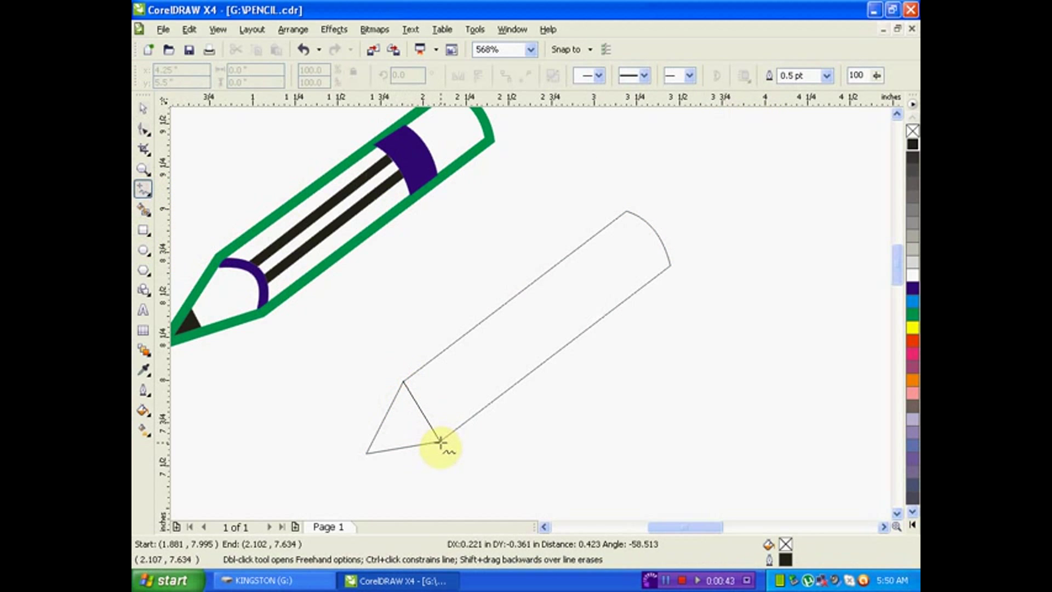
{"action": "left_click", "coordinate": [439, 441]}
{"action": "left_click", "coordinate": [144, 129]}
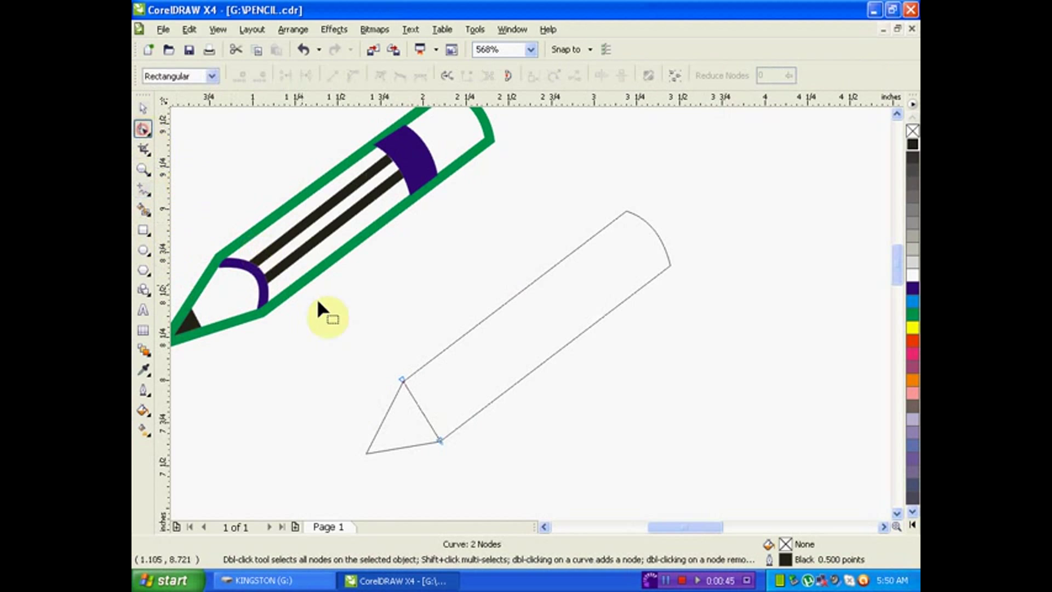
{"action": "left_click", "coordinate": [422, 412]}
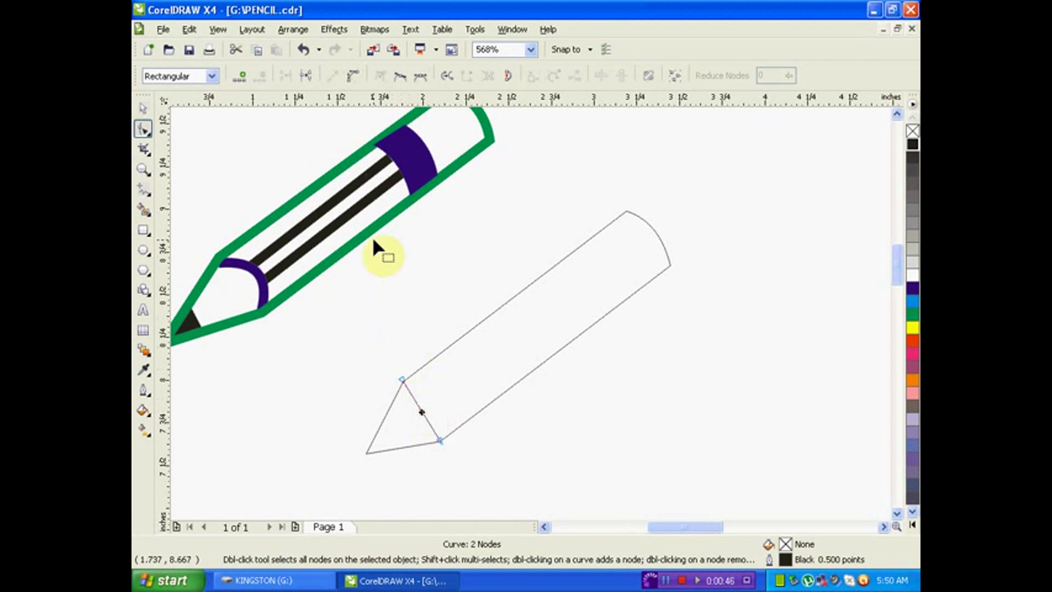
{"action": "left_click", "coordinate": [353, 78]}
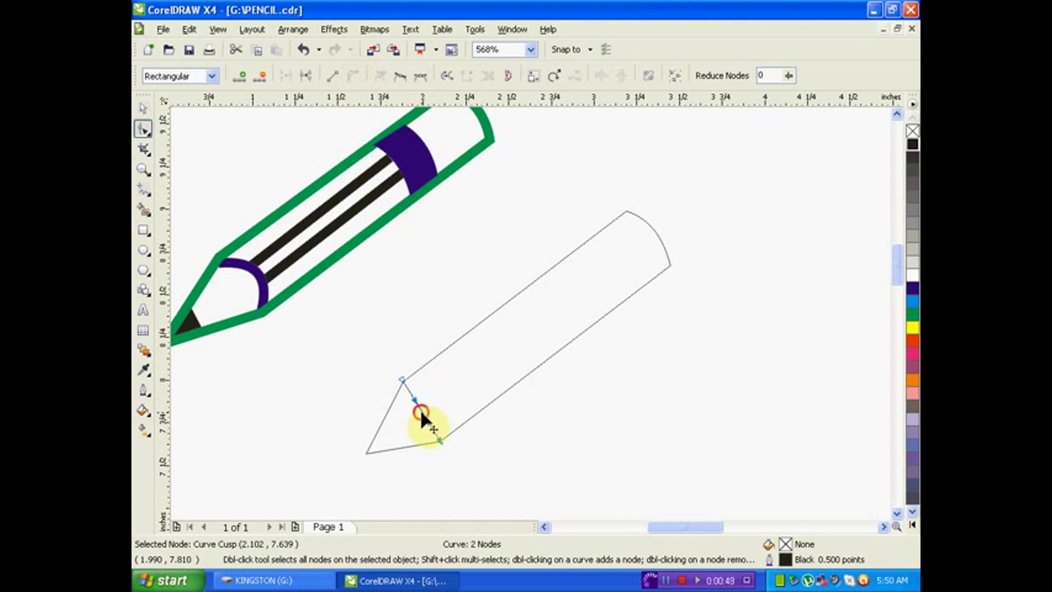
{"action": "left_click_drag", "start_coordinate": [423, 413], "coordinate": [430, 400]}
Step: Set the outline width of both the tip arc and the pencil body to 4.0 pt
{"action": "left_click", "coordinate": [143, 108]}
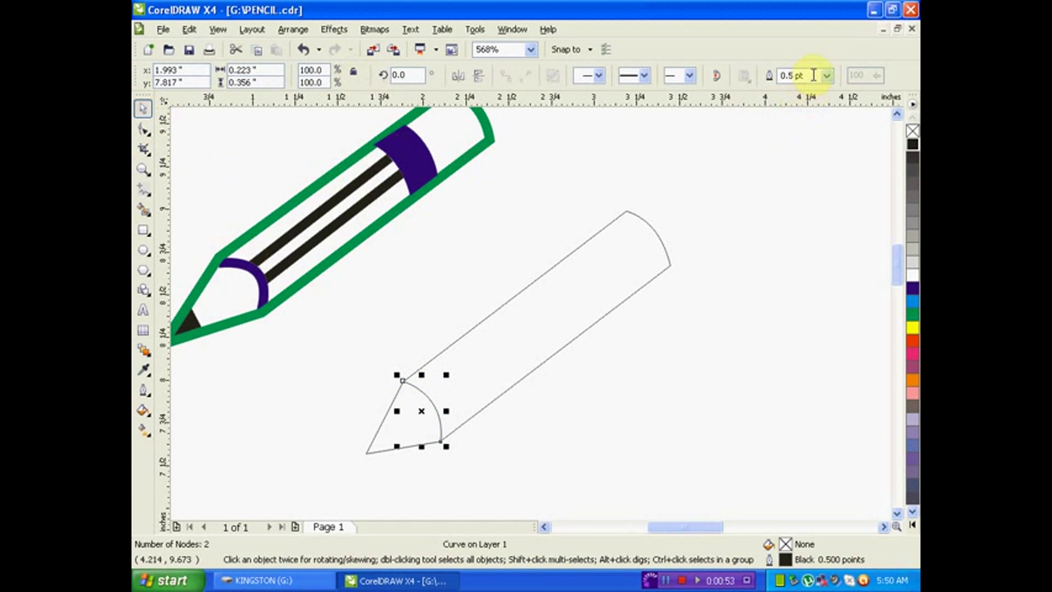
{"action": "left_click", "coordinate": [828, 77]}
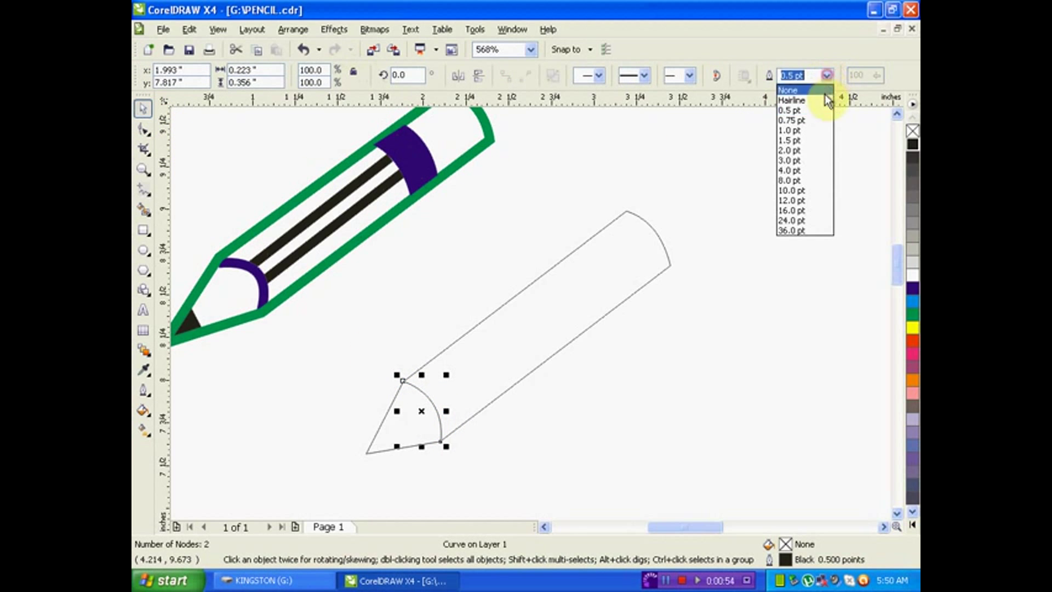
{"action": "left_click", "coordinate": [801, 169]}
{"action": "left_click", "coordinate": [610, 219]}
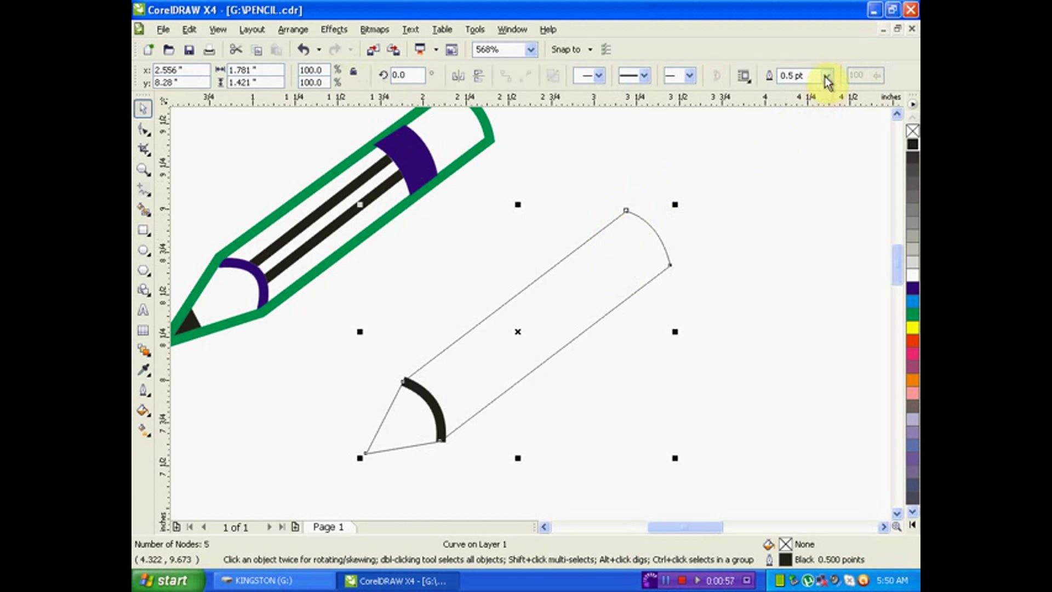
{"action": "left_click", "coordinate": [826, 77]}
{"action": "left_click", "coordinate": [793, 170]}
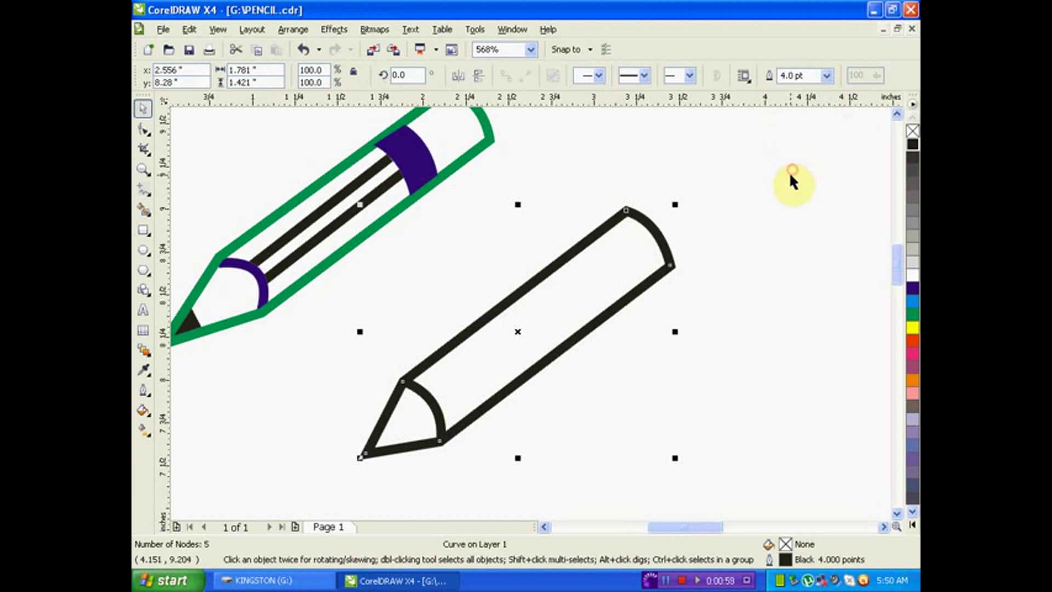
{"action": "left_click", "coordinate": [701, 294]}
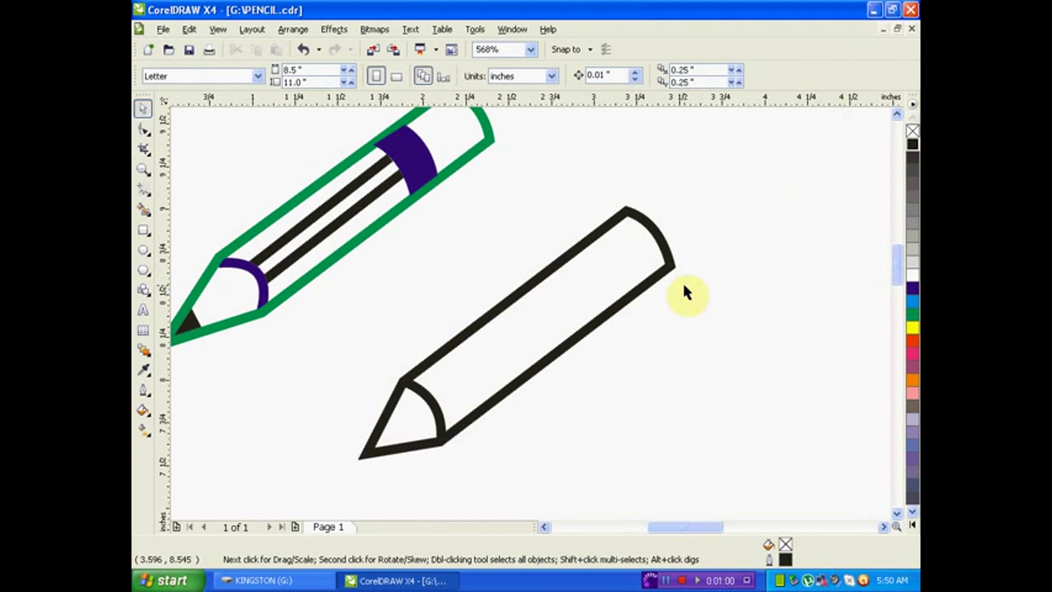
Step: Draw a closed four-sided band across the upper part of the pencil body, about 0.41 by 0.44 inches
{"action": "left_click", "coordinate": [143, 189]}
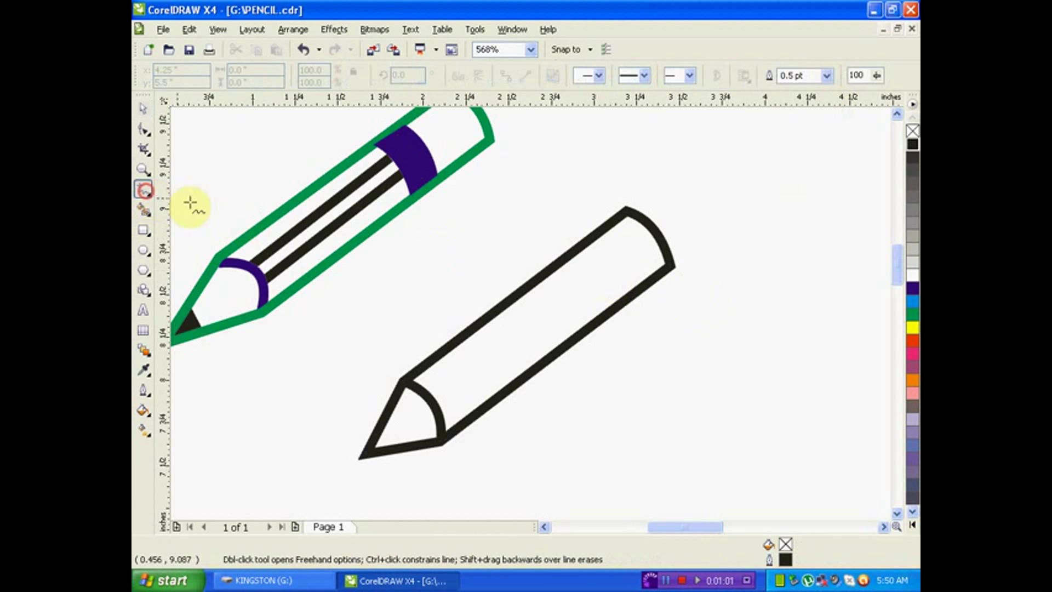
{"action": "left_click", "coordinate": [531, 287]}
{"action": "left_click", "coordinate": [568, 339]}
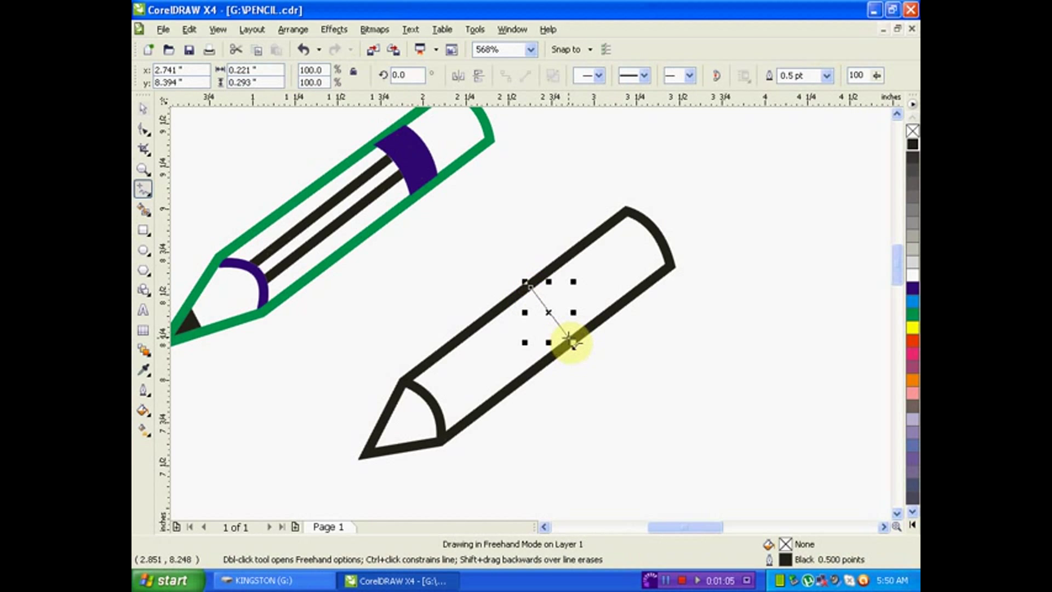
{"action": "left_click", "coordinate": [603, 313]}
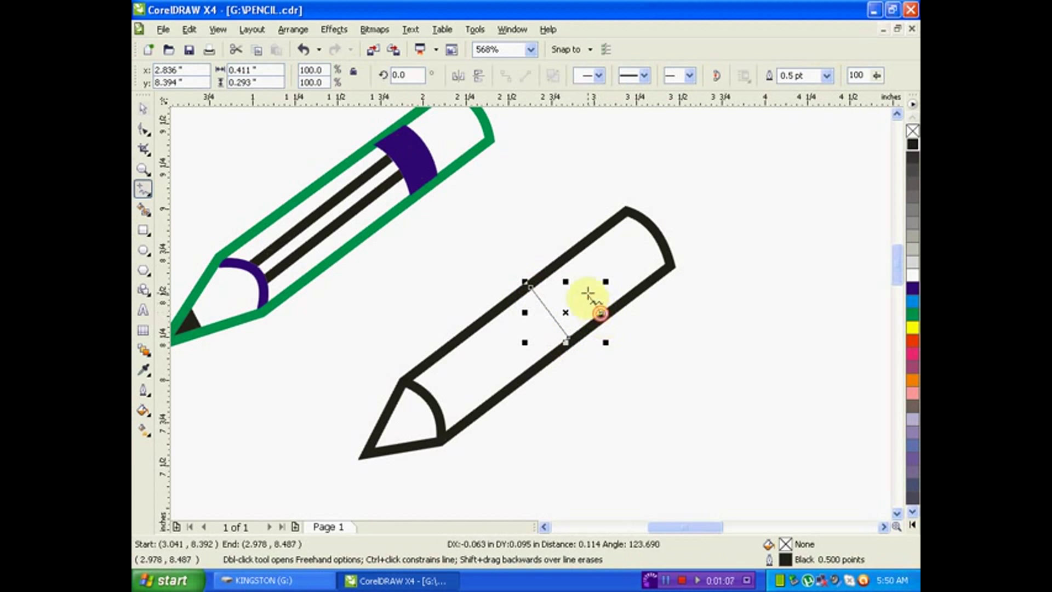
{"action": "left_click", "coordinate": [567, 264]}
{"action": "left_click", "coordinate": [565, 266]}
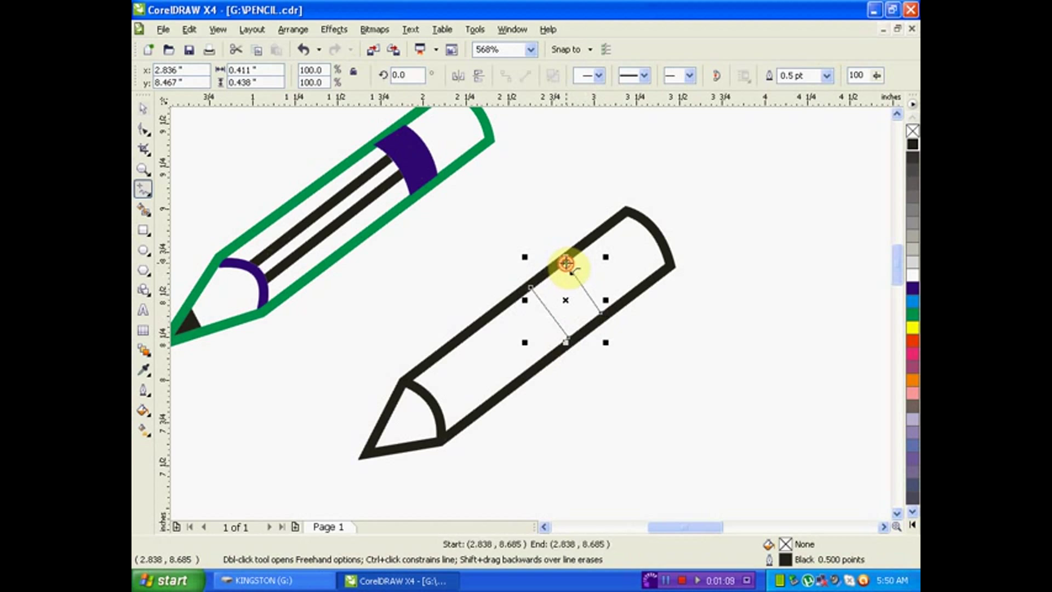
{"action": "left_click", "coordinate": [532, 287]}
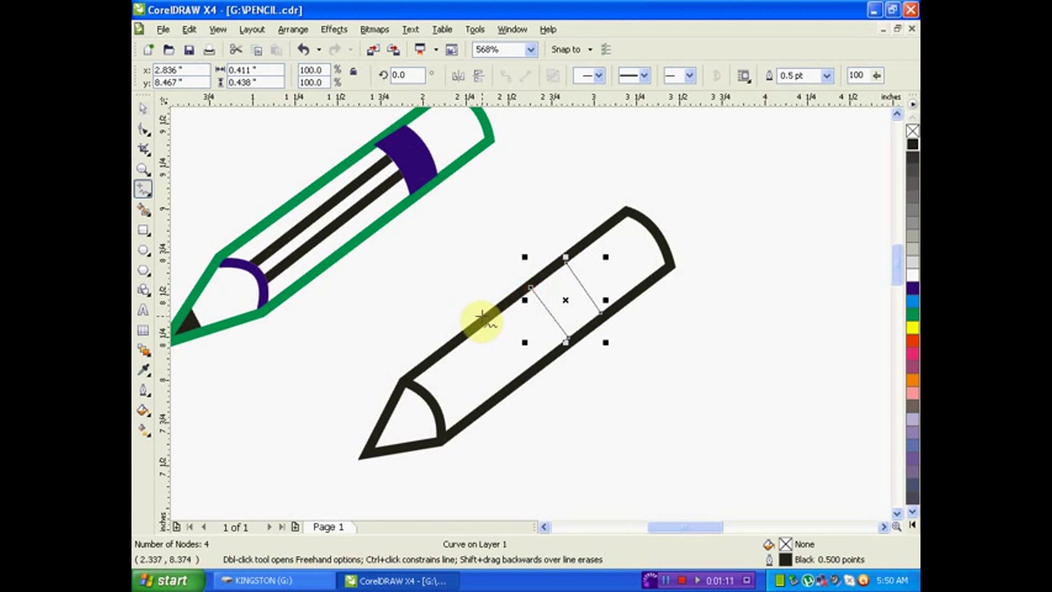
Step: Convert the band's two edges that cross the pencil body to curves and bow both toward the rounded end
{"action": "left_click", "coordinate": [144, 132]}
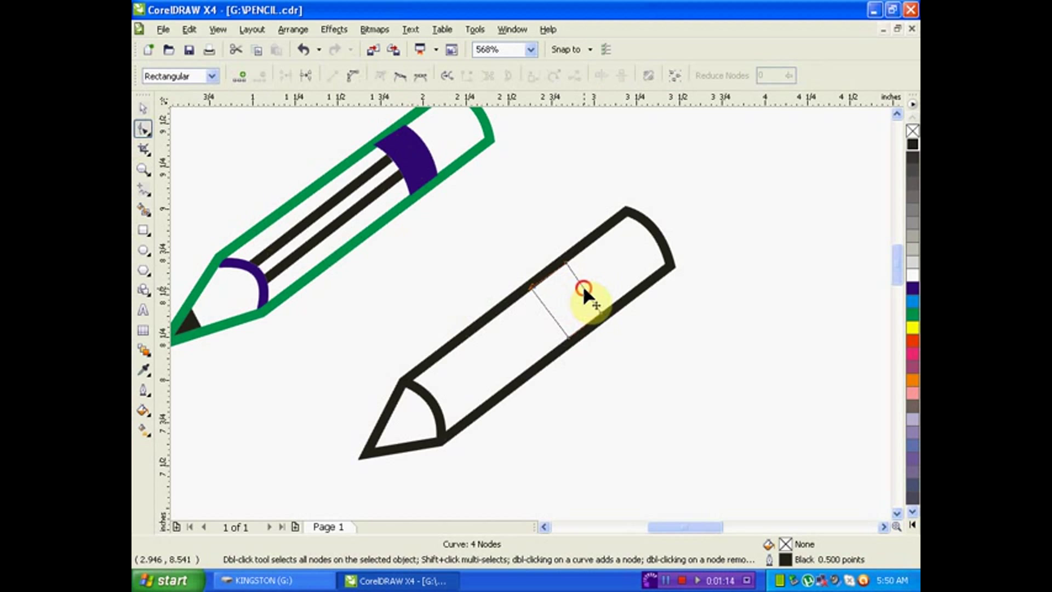
{"action": "left_click", "coordinate": [352, 75]}
{"action": "left_click_drag", "start_coordinate": [579, 286], "coordinate": [590, 276]}
{"action": "left_click", "coordinate": [549, 308]}
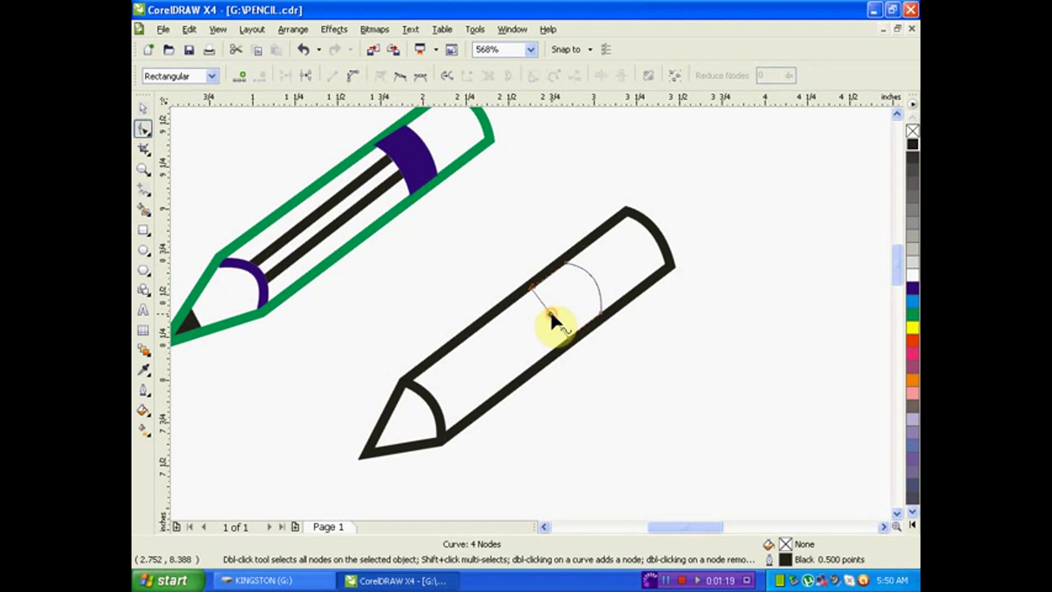
{"action": "left_click", "coordinate": [354, 77]}
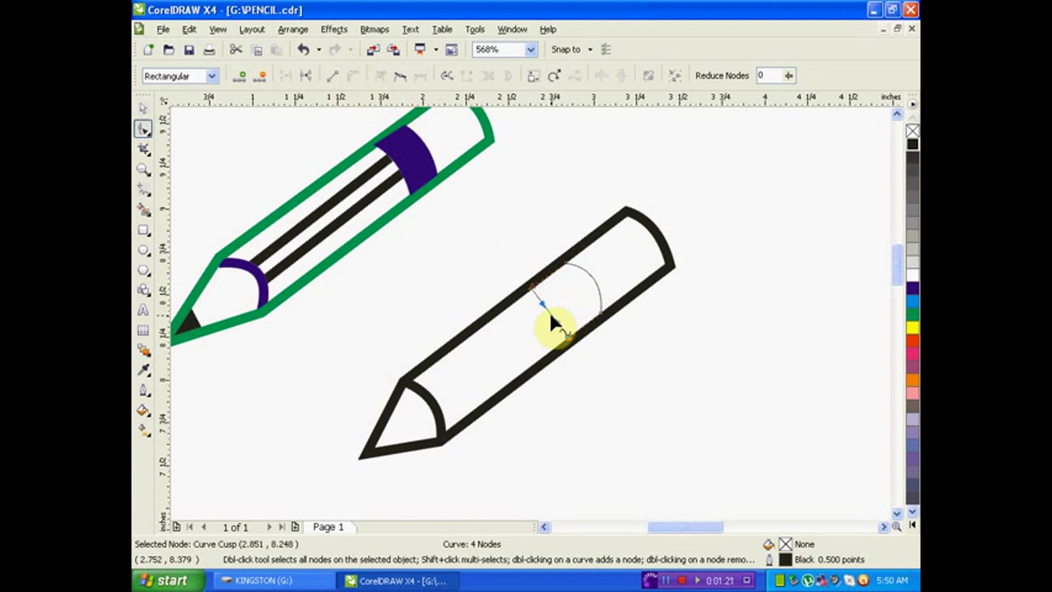
{"action": "left_click_drag", "start_coordinate": [550, 314], "coordinate": [559, 310]}
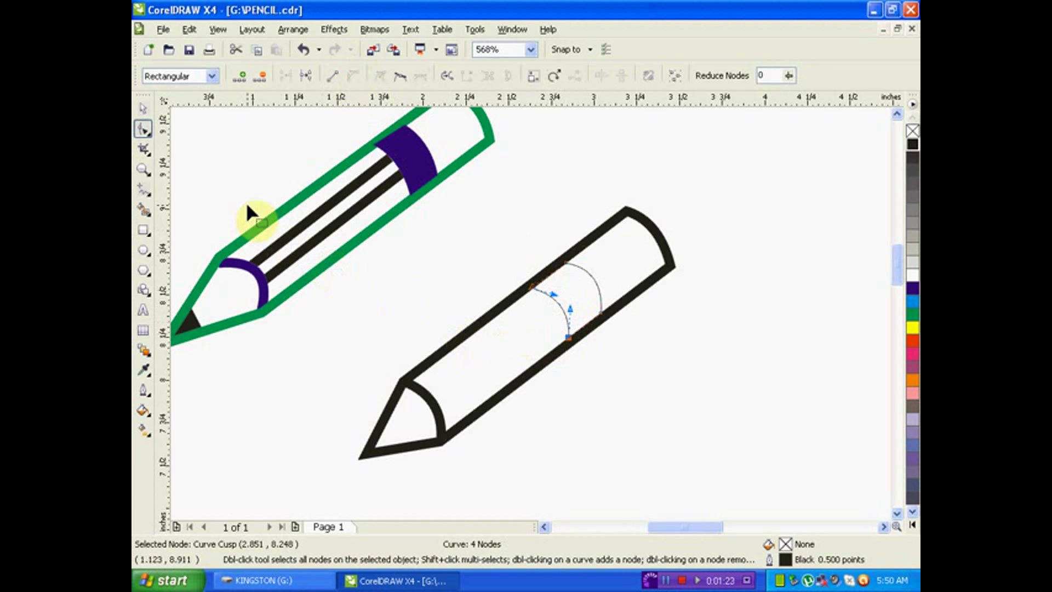
Step: Fill the band with blue, remove its outline, and shift it about 0.14 inches right and 0.10 inches up toward the rounded end
{"action": "left_click", "coordinate": [141, 109]}
{"action": "left_click", "coordinate": [912, 287]}
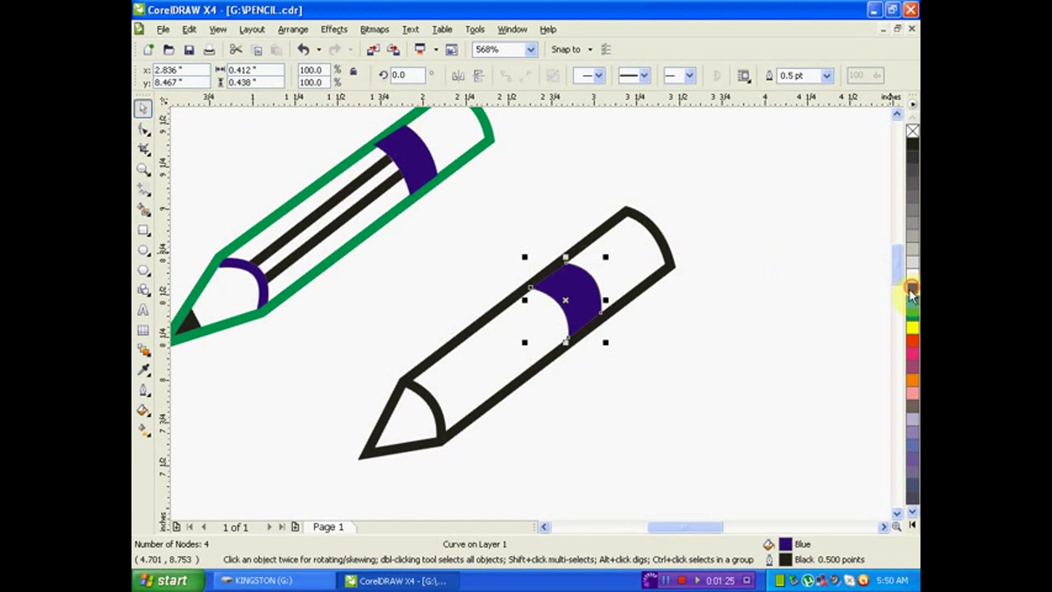
{"action": "left_click_drag", "start_coordinate": [580, 303], "coordinate": [601, 281]}
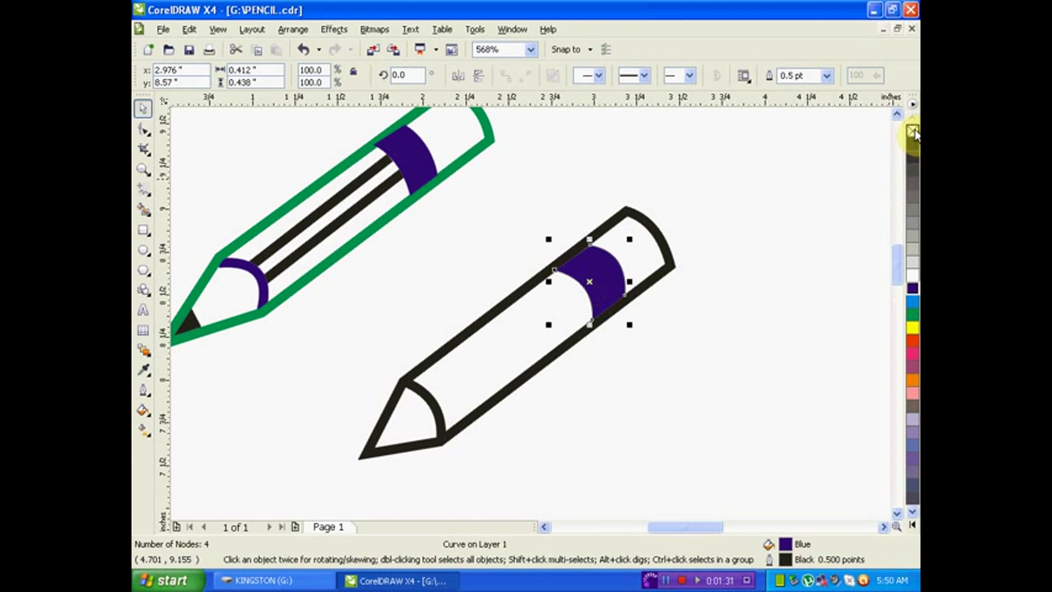
{"action": "left_click_drag", "start_coordinate": [912, 131], "coordinate": [606, 252]}
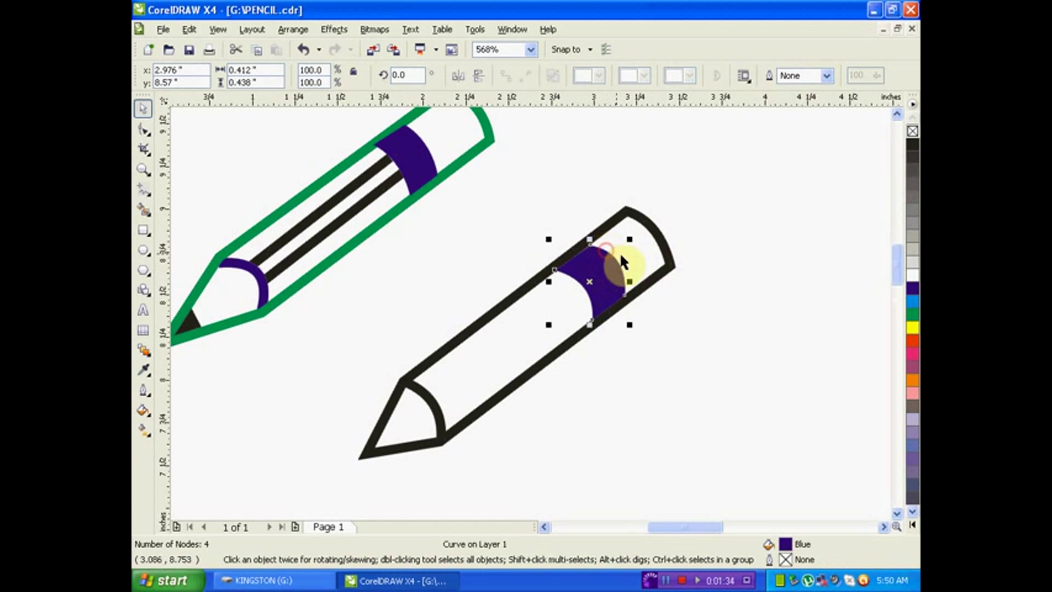
{"action": "left_click", "coordinate": [731, 260]}
{"action": "left_click", "coordinate": [142, 127]}
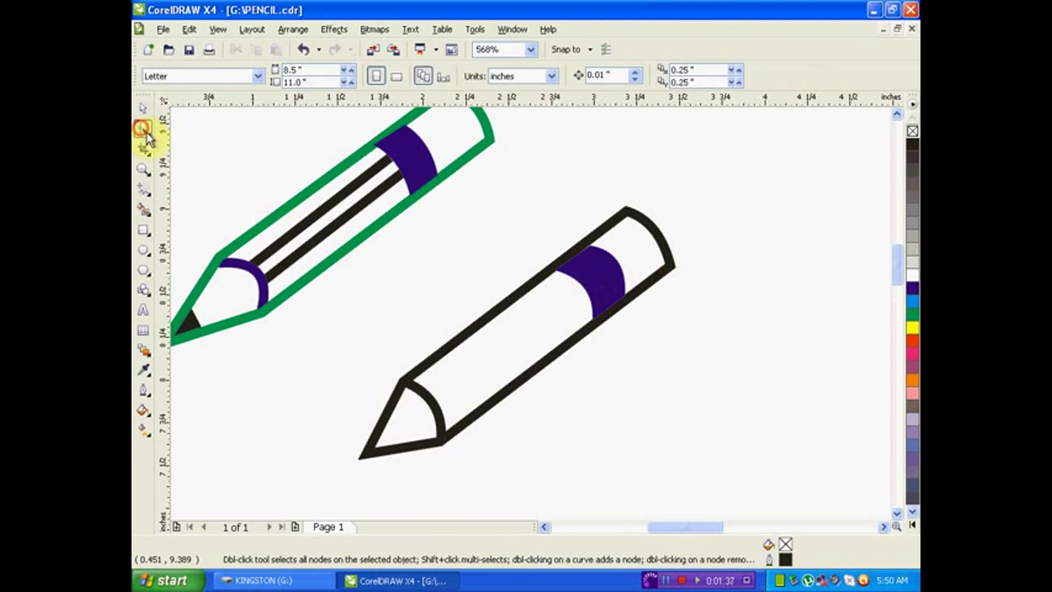
Step: Move the blue band's upper corner node nearest the rounded end about 0.014 inches outward onto the pencil's edge
{"action": "left_click", "coordinate": [608, 281]}
{"action": "left_click", "coordinate": [589, 245]}
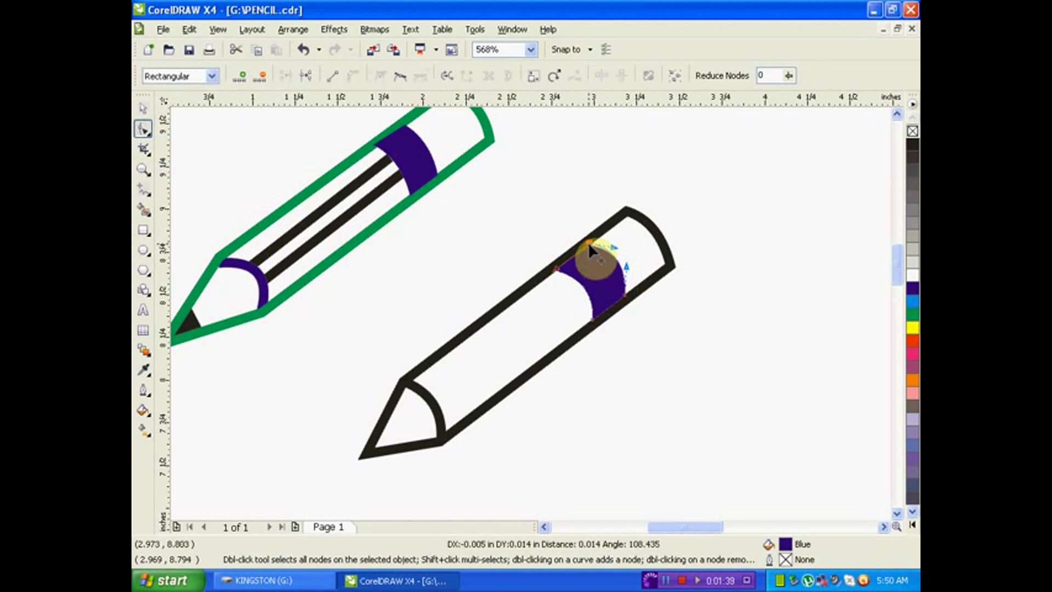
{"action": "left_click", "coordinate": [146, 112]}
{"action": "left_click", "coordinate": [670, 340]}
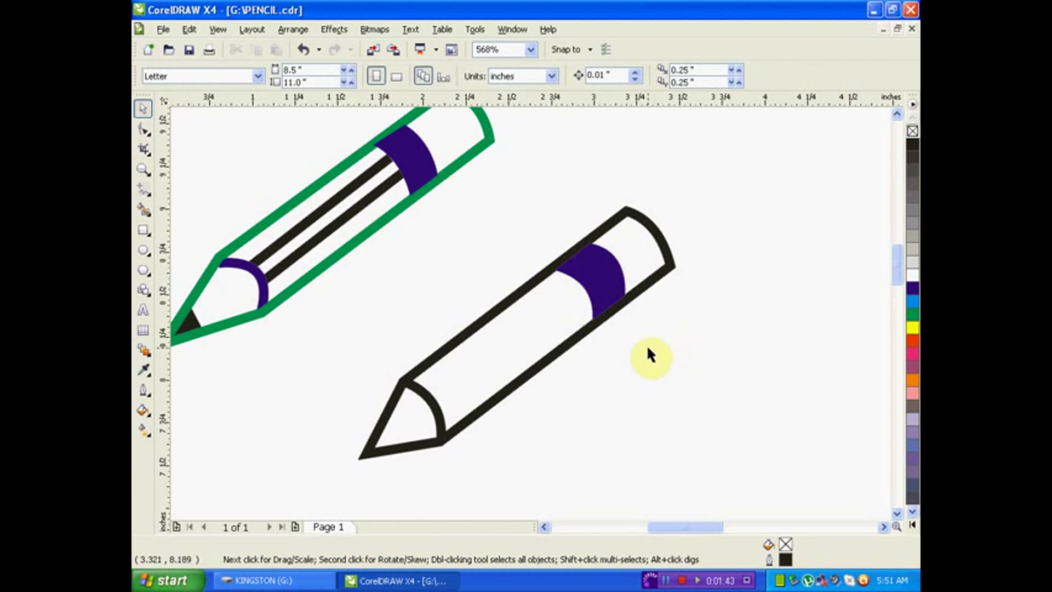
Step: Draw a straight stripe about 0.86 by 0.66 inches from the upper part of the tip arc to the band, 4.0 pt thick
{"action": "left_click", "coordinate": [145, 191]}
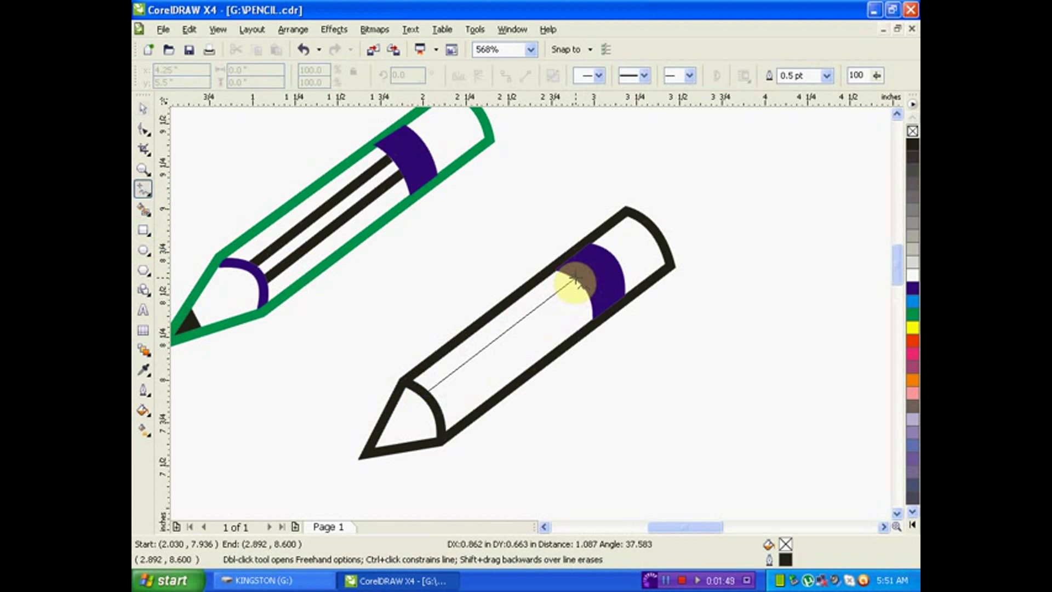
{"action": "left_click", "coordinate": [576, 278]}
{"action": "left_click", "coordinate": [826, 76]}
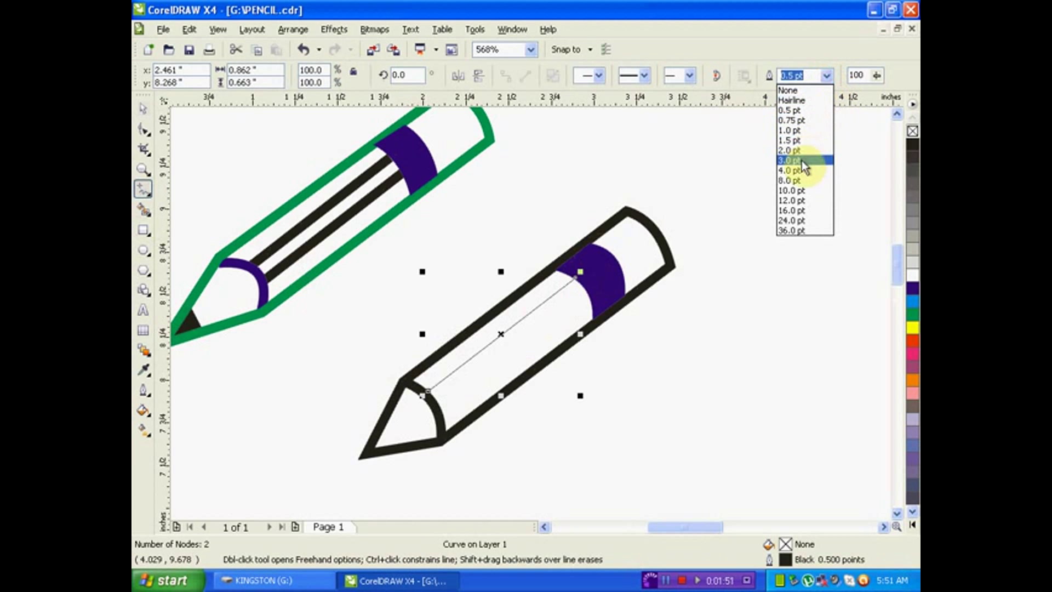
{"action": "left_click", "coordinate": [794, 171]}
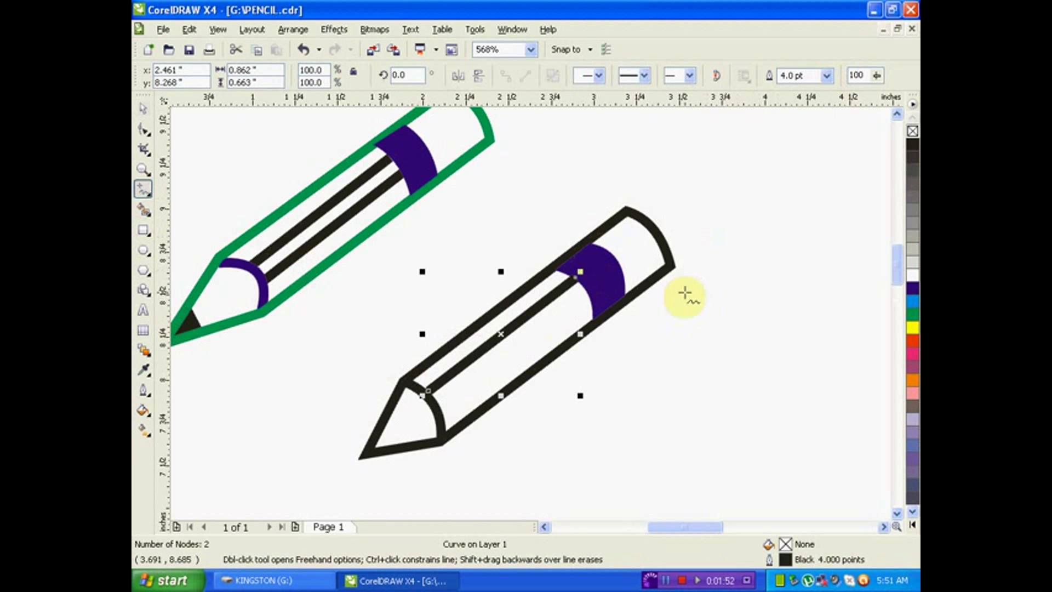
Step: Draw a second stripe below the first, about 0.86 by 0.67 inches, from the tip arc to the band, with a 4.0 pt outline
{"action": "left_click", "coordinate": [443, 412]}
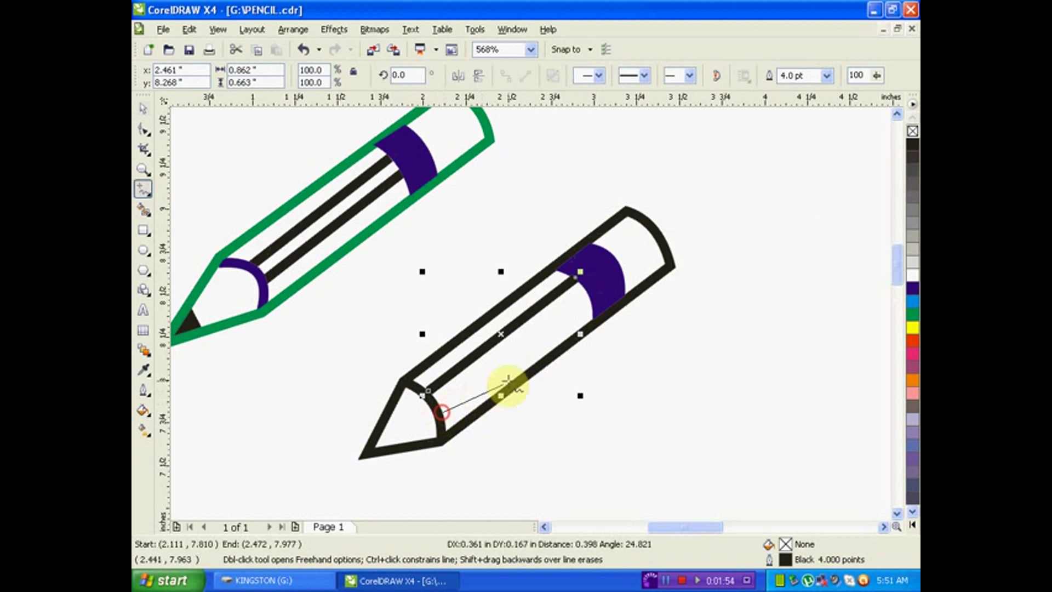
{"action": "left_click", "coordinate": [591, 297]}
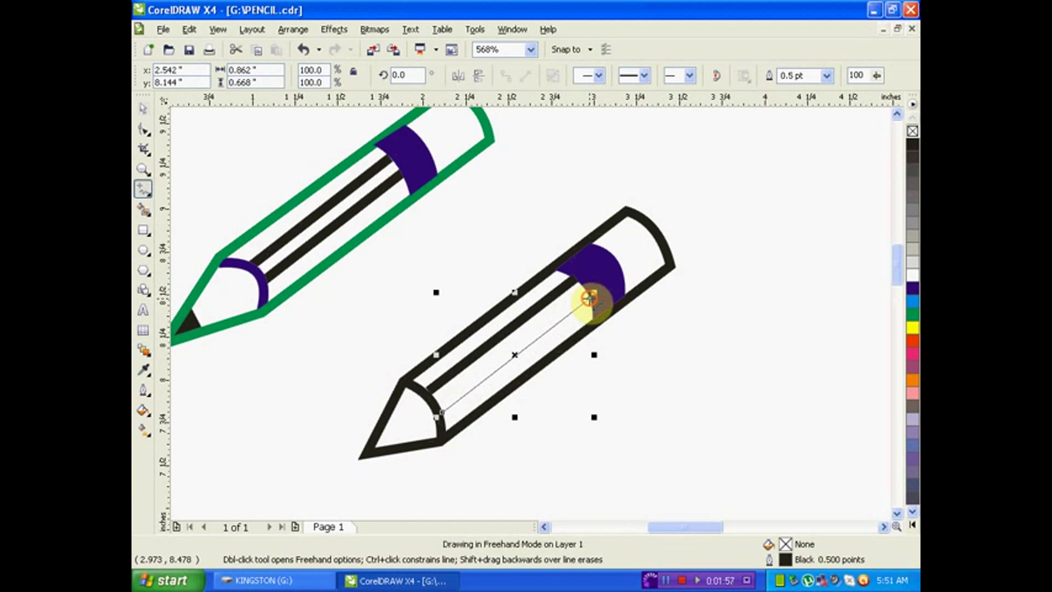
{"action": "left_click", "coordinate": [826, 76]}
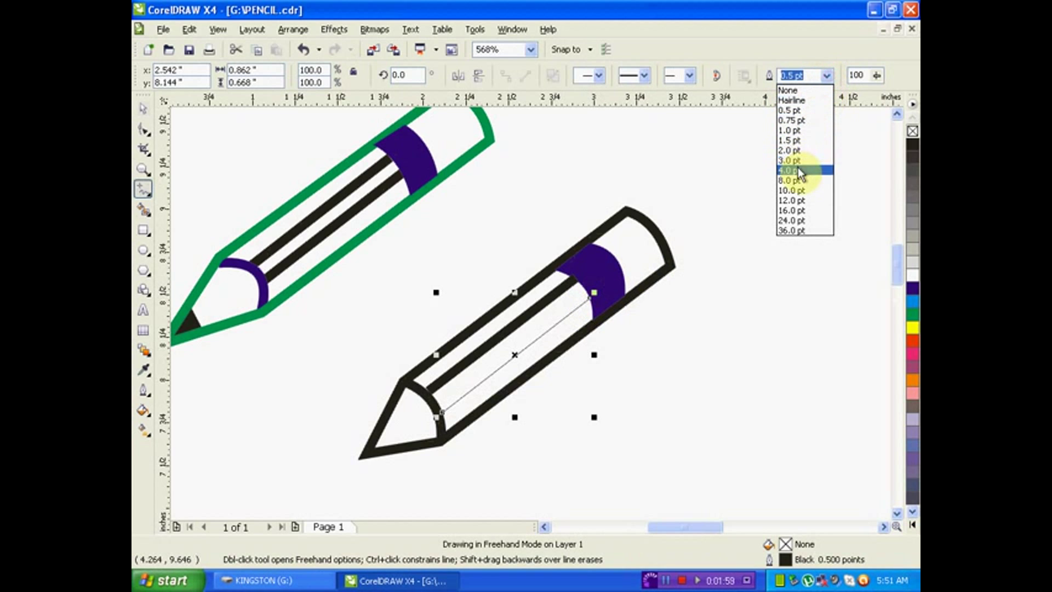
{"action": "left_click", "coordinate": [798, 172]}
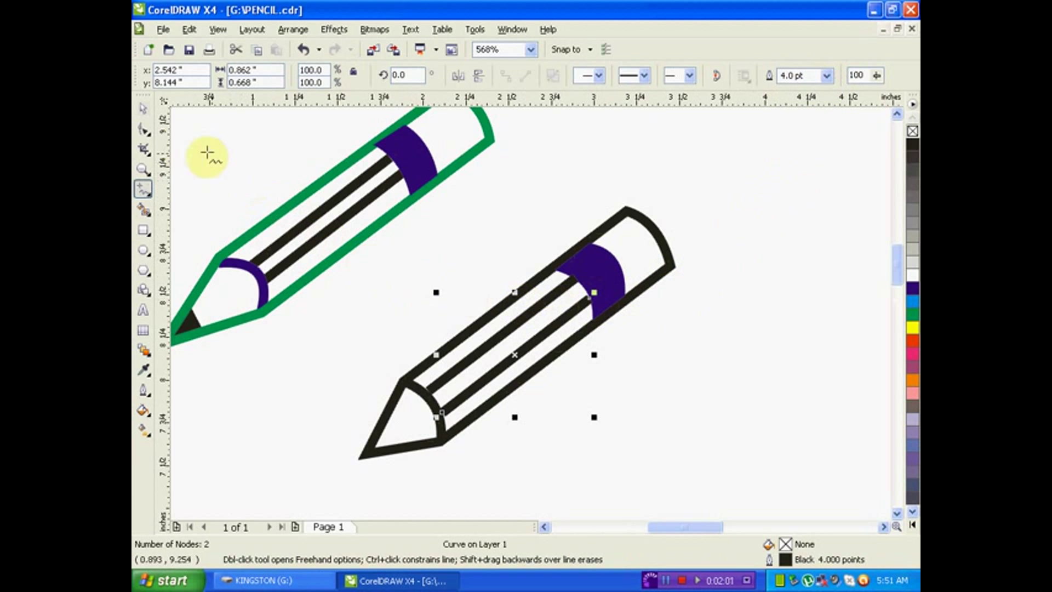
Step: Extend both end nodes of the lower stripe slightly into the tip arc and the blue band, about 0.90 by 0.70 inches overall
{"action": "left_click", "coordinate": [144, 132]}
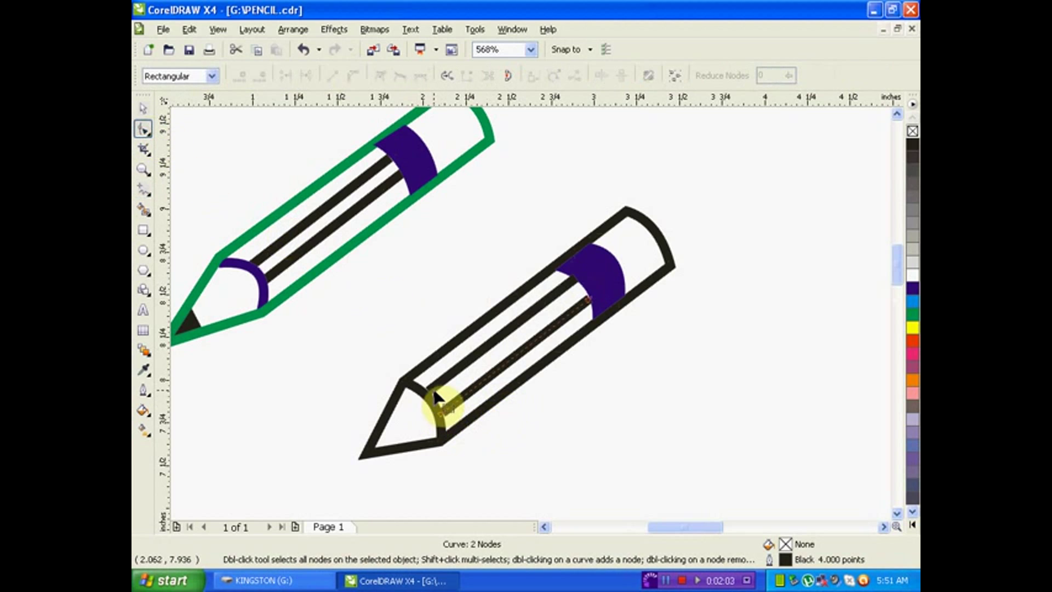
{"action": "left_click_drag", "start_coordinate": [433, 396], "coordinate": [439, 415]}
{"action": "left_click", "coordinate": [448, 411]}
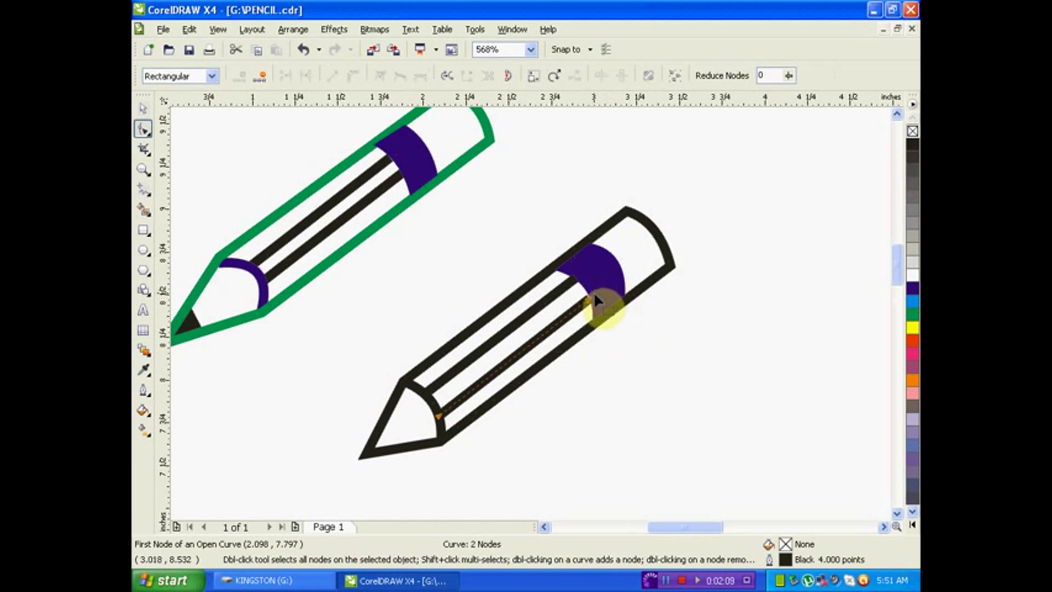
{"action": "left_click_drag", "start_coordinate": [590, 307], "coordinate": [593, 295]}
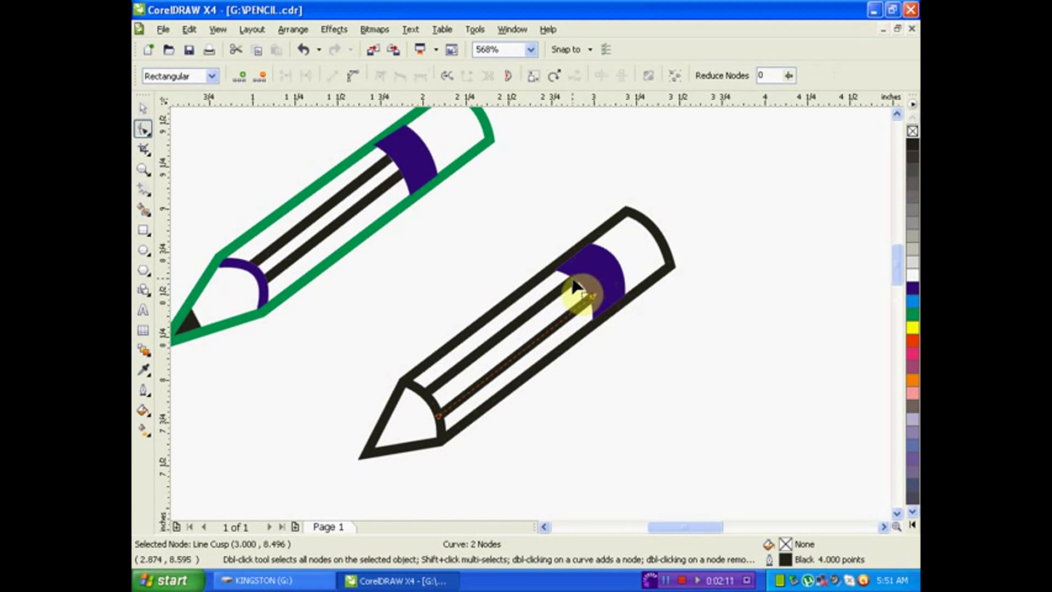
{"action": "left_click", "coordinate": [143, 108]}
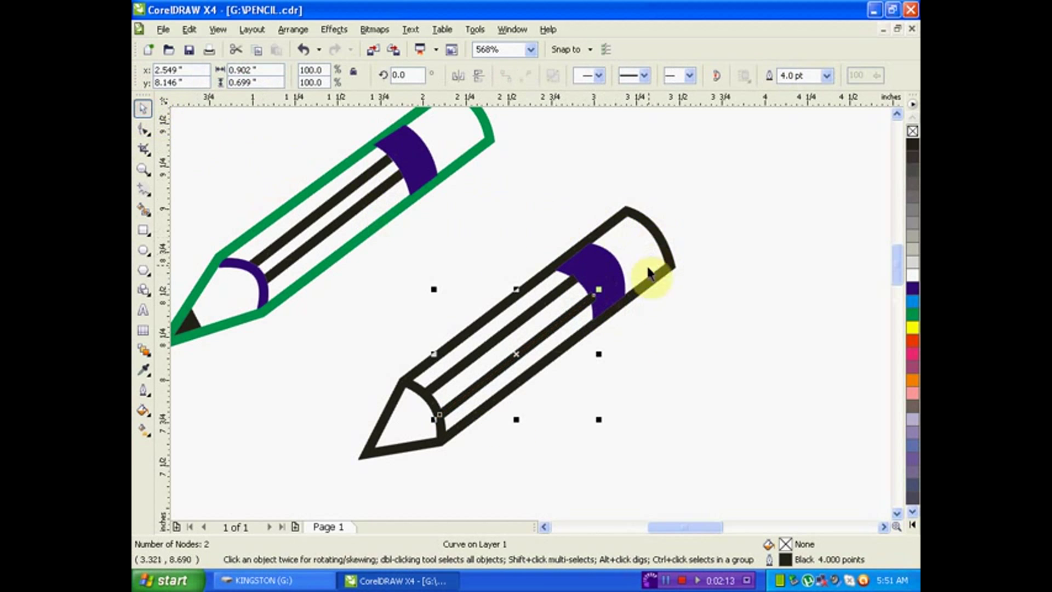
{"action": "left_click", "coordinate": [678, 305]}
Step: Bring the blue band to the front so it covers the ends of the stripes
{"action": "left_click", "coordinate": [596, 273]}
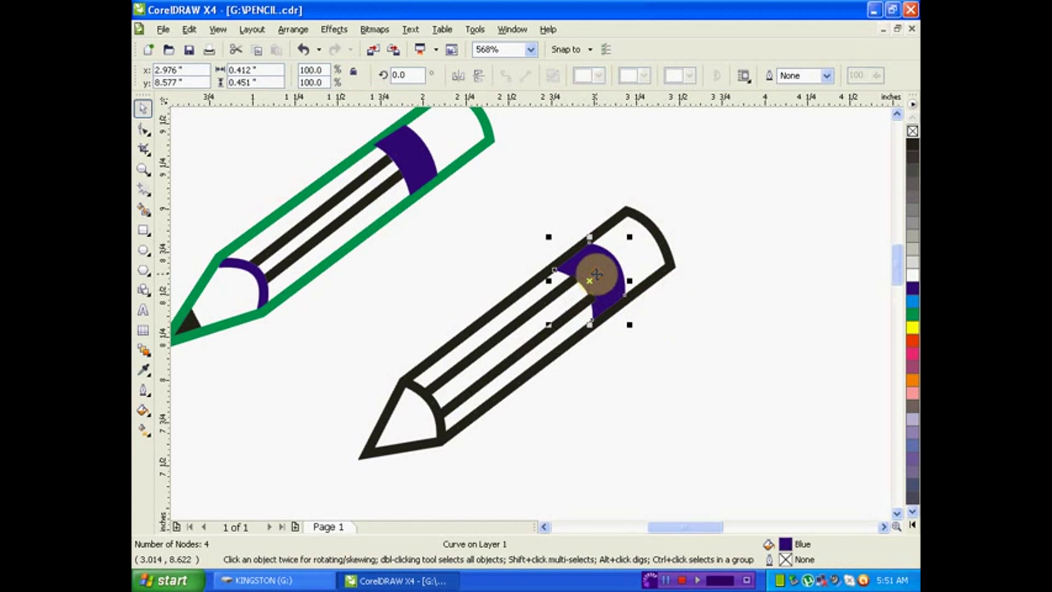
{"action": "right_click", "coordinate": [597, 274]}
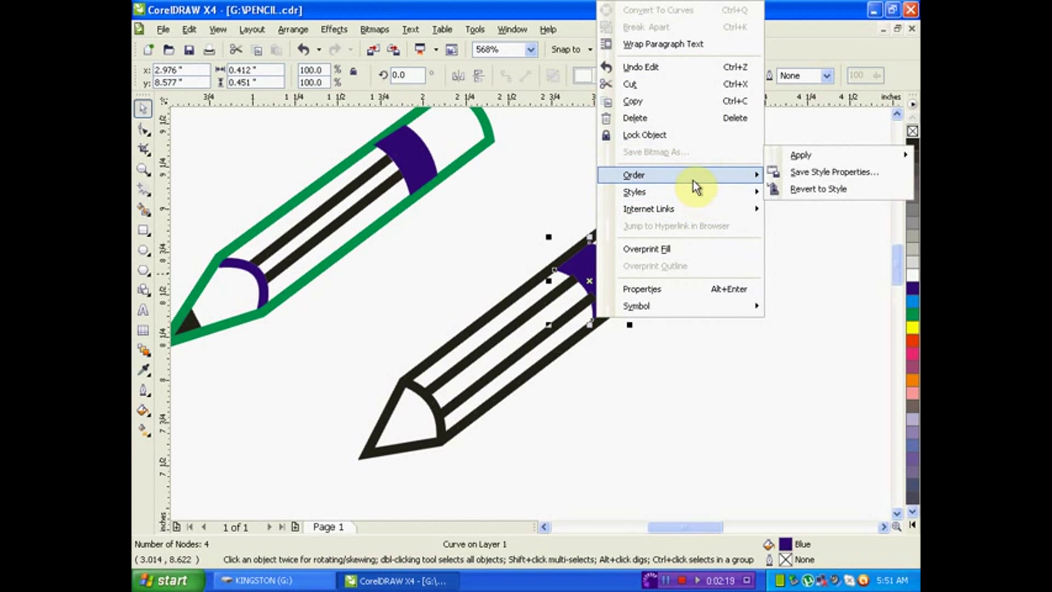
{"action": "mouse_move", "coordinate": [685, 176]}
{"action": "left_click", "coordinate": [518, 23]}
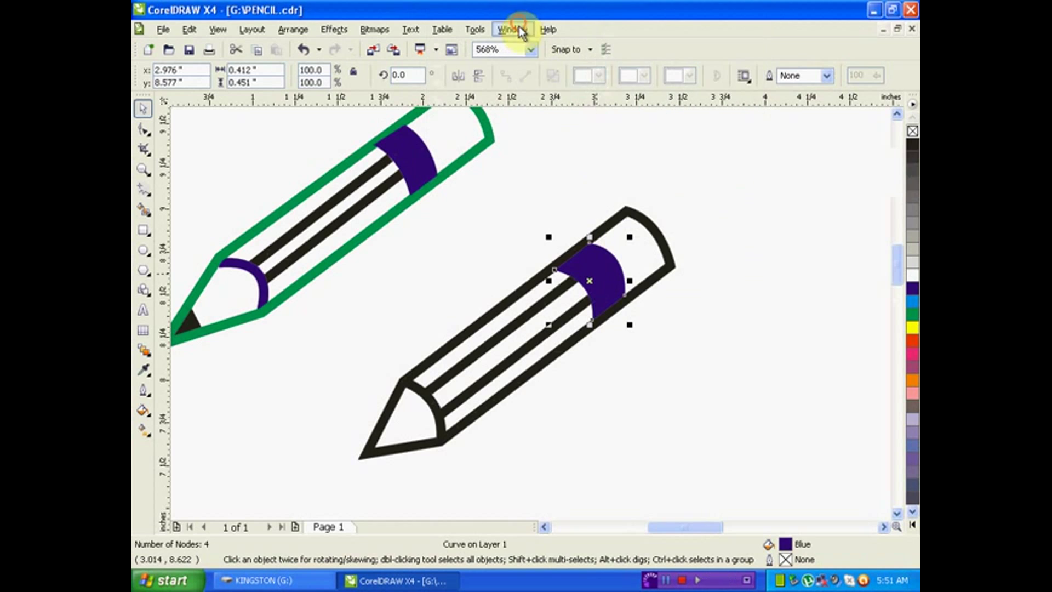
{"action": "left_click", "coordinate": [710, 270]}
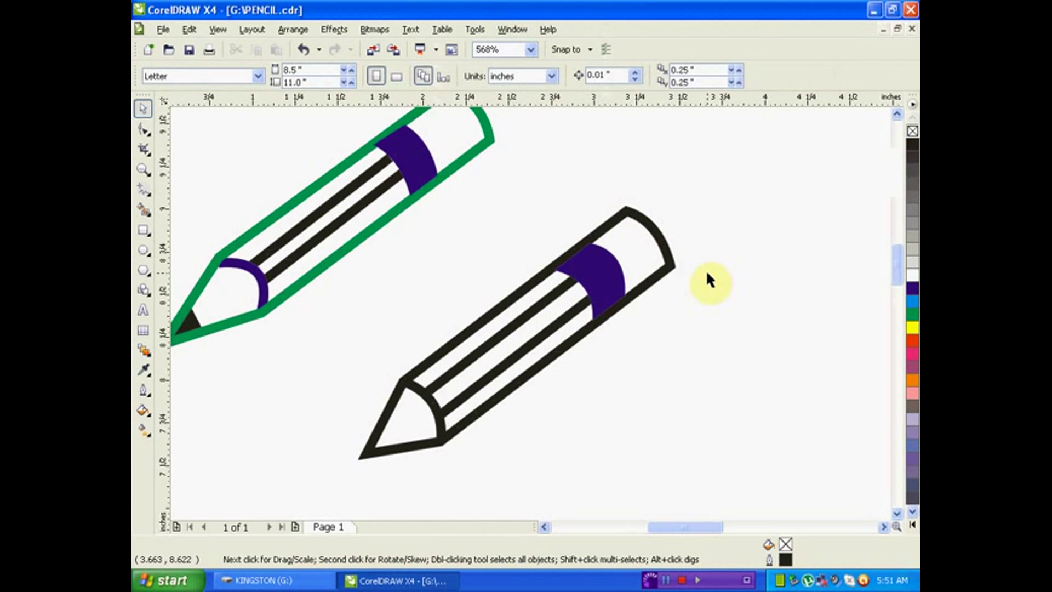
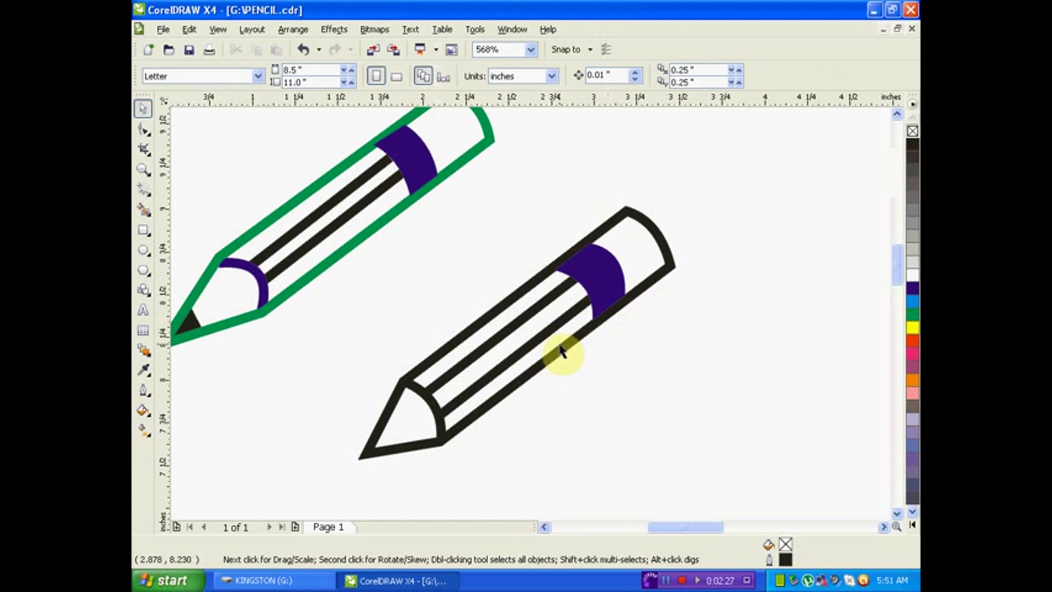
Step: Draw a closed triangle about 0.16 by 0.13 inches at the pencil's point and fill it with black
{"action": "left_click", "coordinate": [144, 193]}
{"action": "left_click", "coordinate": [385, 429]}
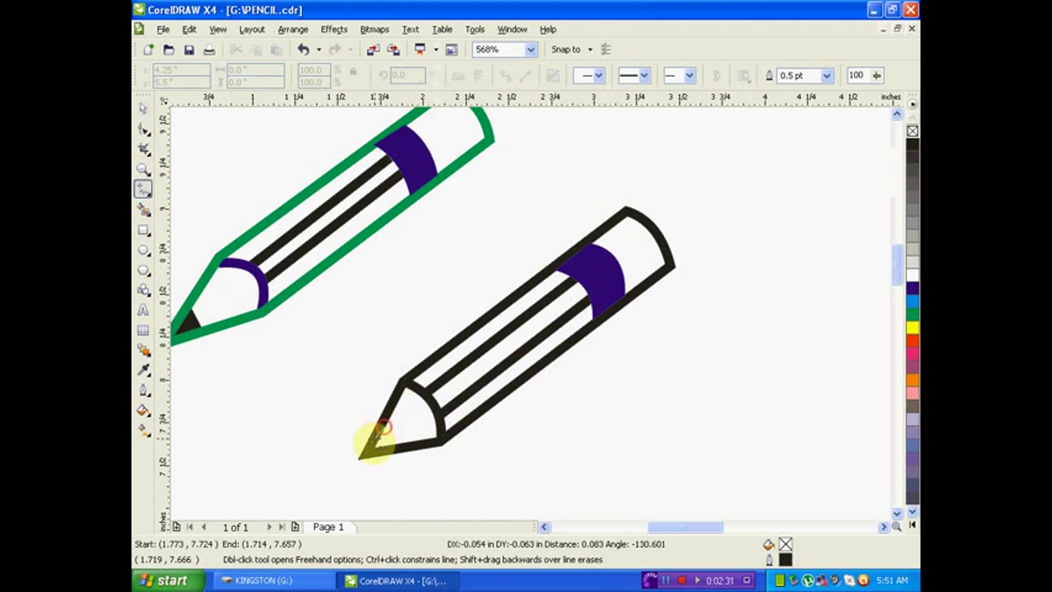
{"action": "double_click", "coordinate": [373, 449]}
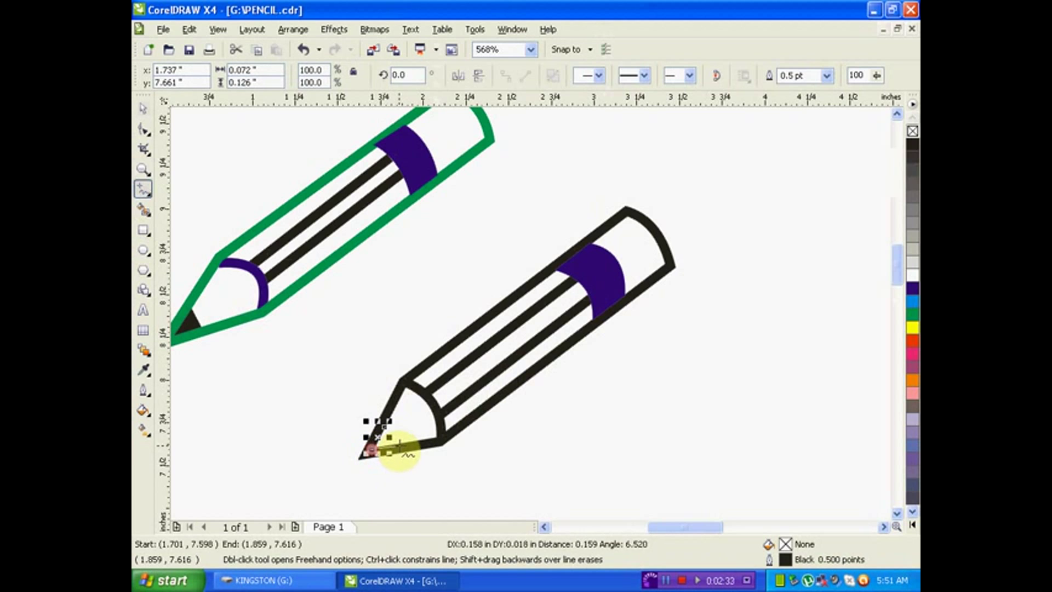
{"action": "double_click", "coordinate": [400, 445]}
{"action": "left_click", "coordinate": [384, 426]}
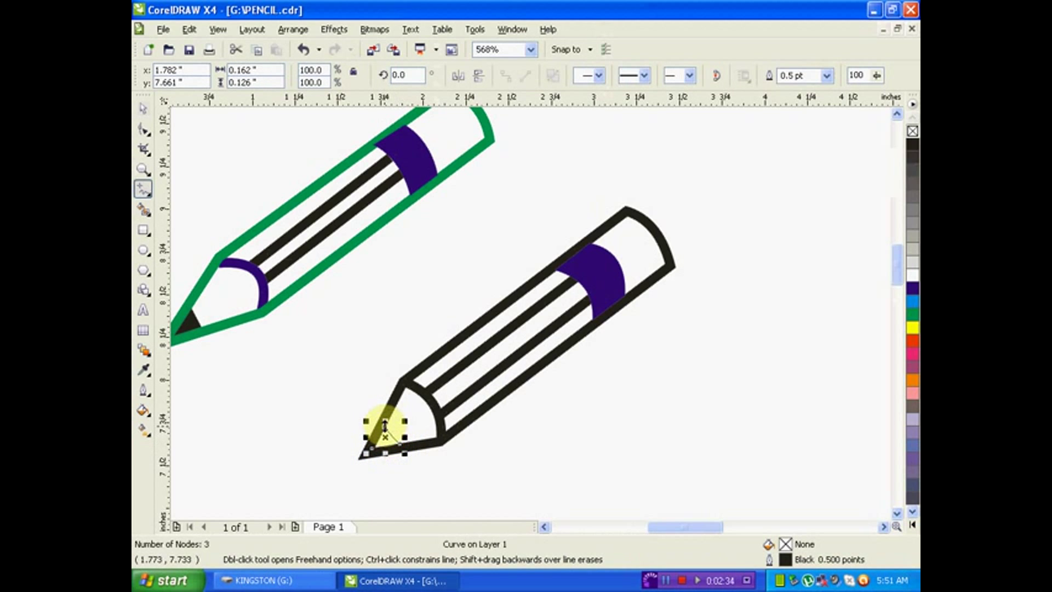
{"action": "left_click", "coordinate": [385, 426]}
{"action": "left_click", "coordinate": [389, 439]}
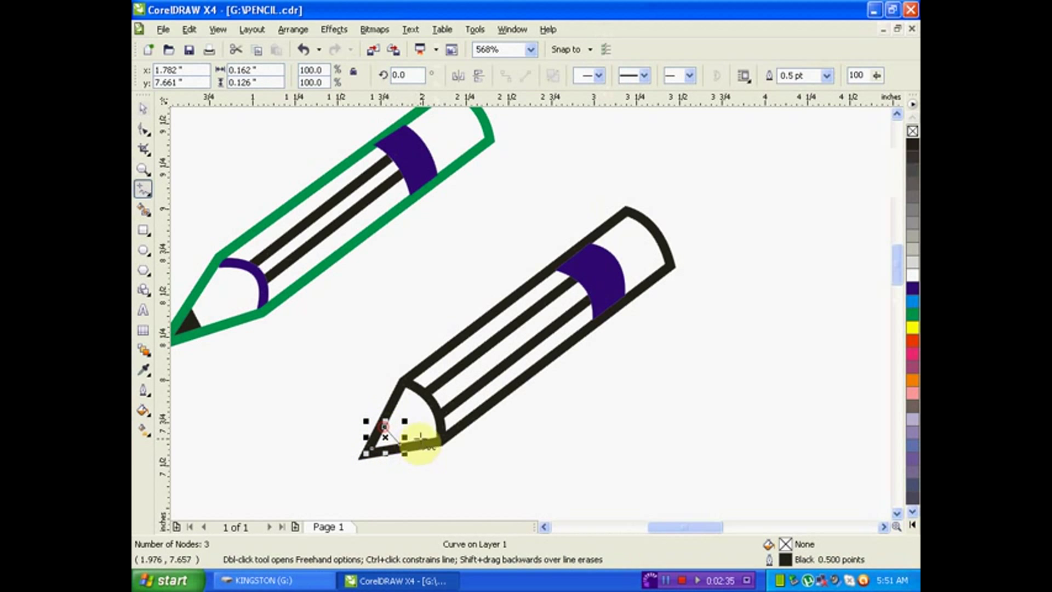
{"action": "left_click", "coordinate": [143, 104]}
{"action": "left_click", "coordinate": [912, 145]}
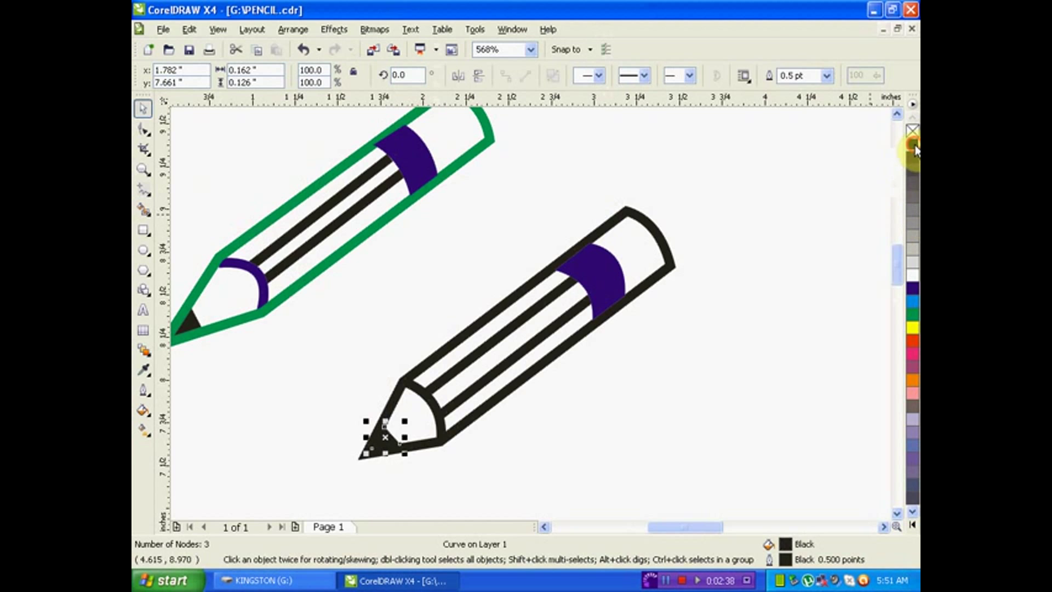
{"action": "left_click", "coordinate": [730, 358]}
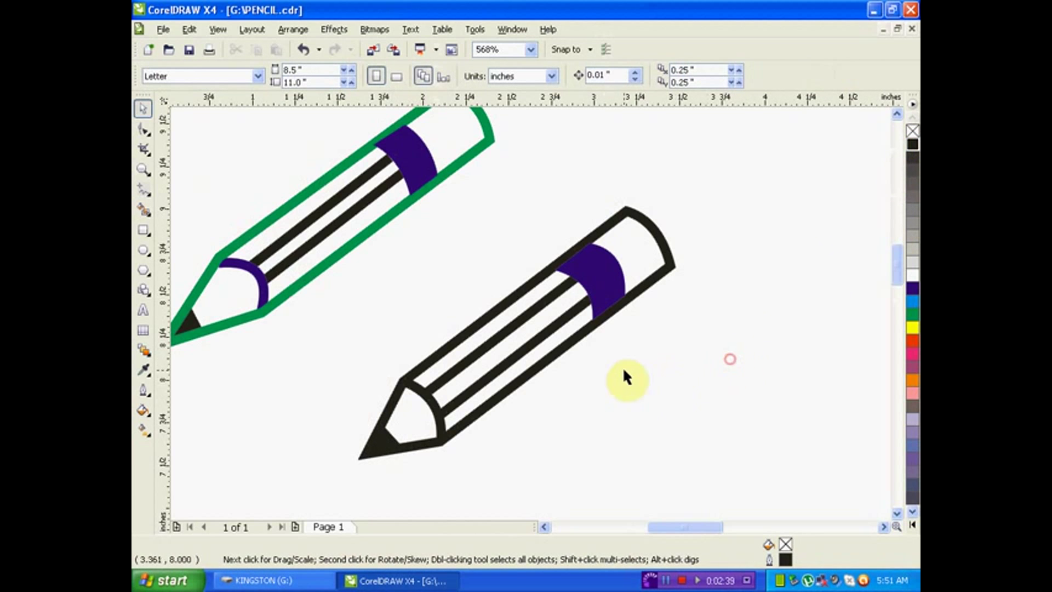
Step: Move the upper node of the black lead triangle slightly up and outward to meet the pencil's outline
{"action": "left_click", "coordinate": [382, 448]}
{"action": "left_click", "coordinate": [144, 132]}
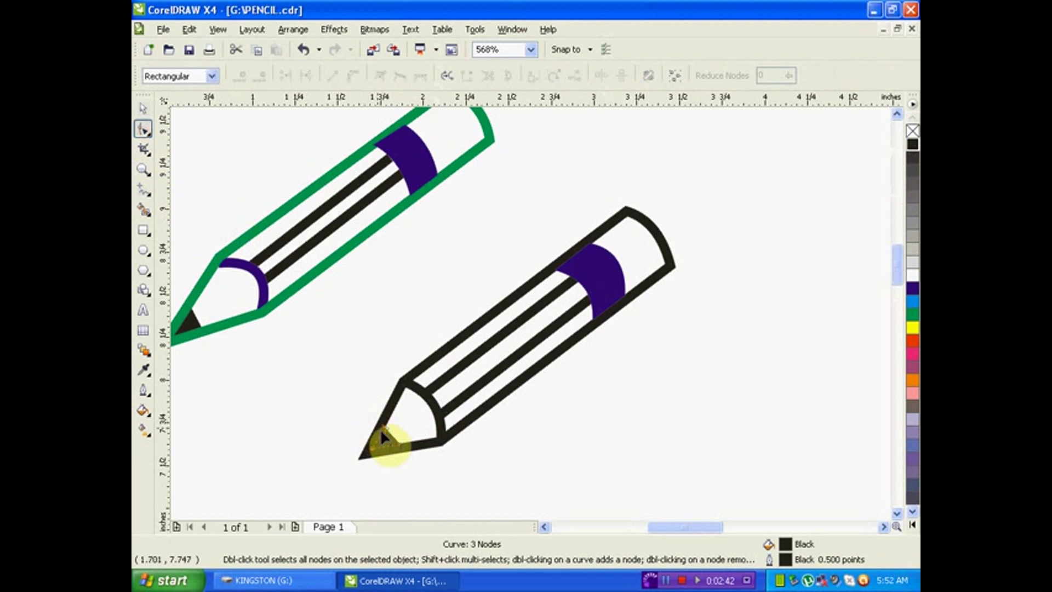
{"action": "left_click_drag", "start_coordinate": [387, 432], "coordinate": [389, 427]}
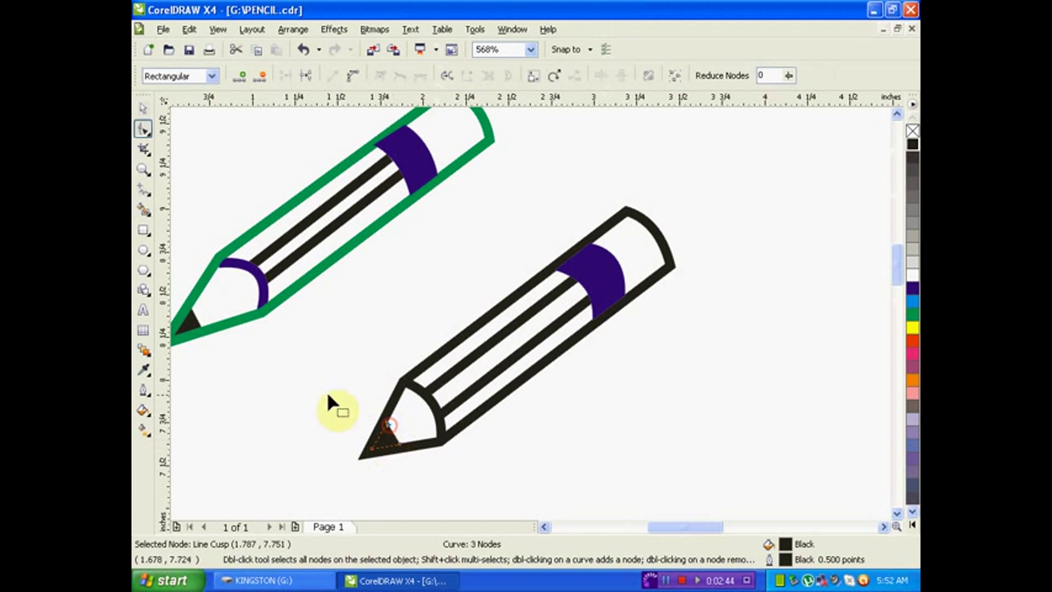
{"action": "key", "text": "space"}
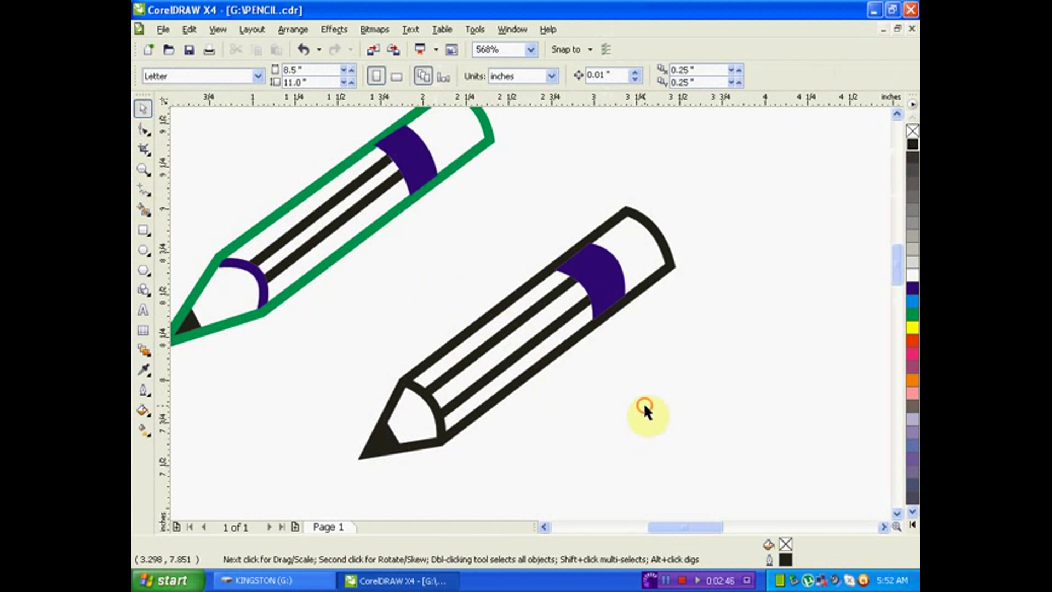
{"action": "left_click", "coordinate": [638, 412]}
Step: Bring the pencil's body outline to the front, over the band, stripes and lead
{"action": "left_click", "coordinate": [660, 238]}
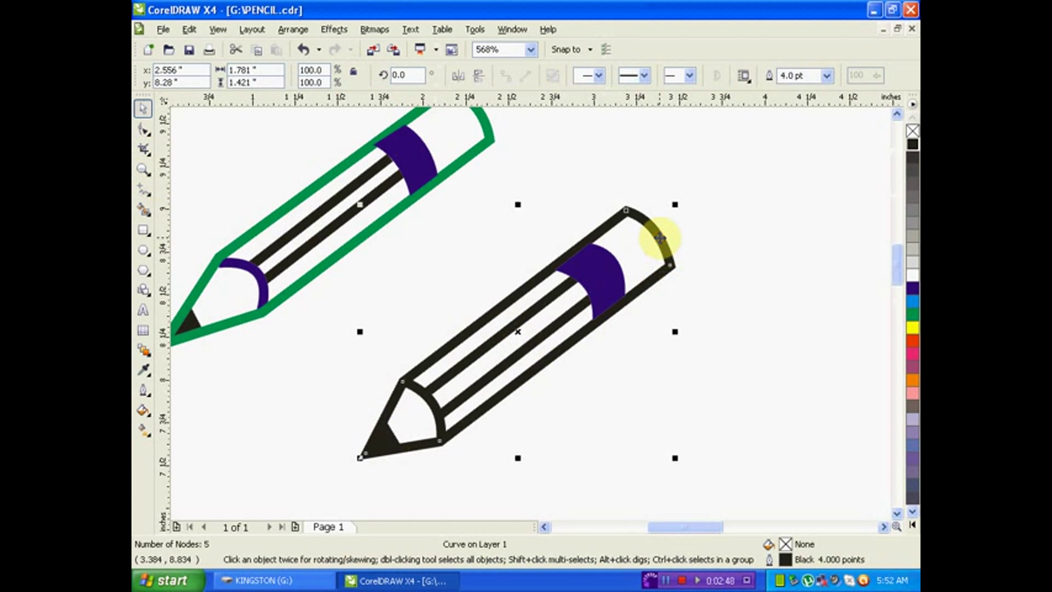
{"action": "right_click", "coordinate": [660, 237]}
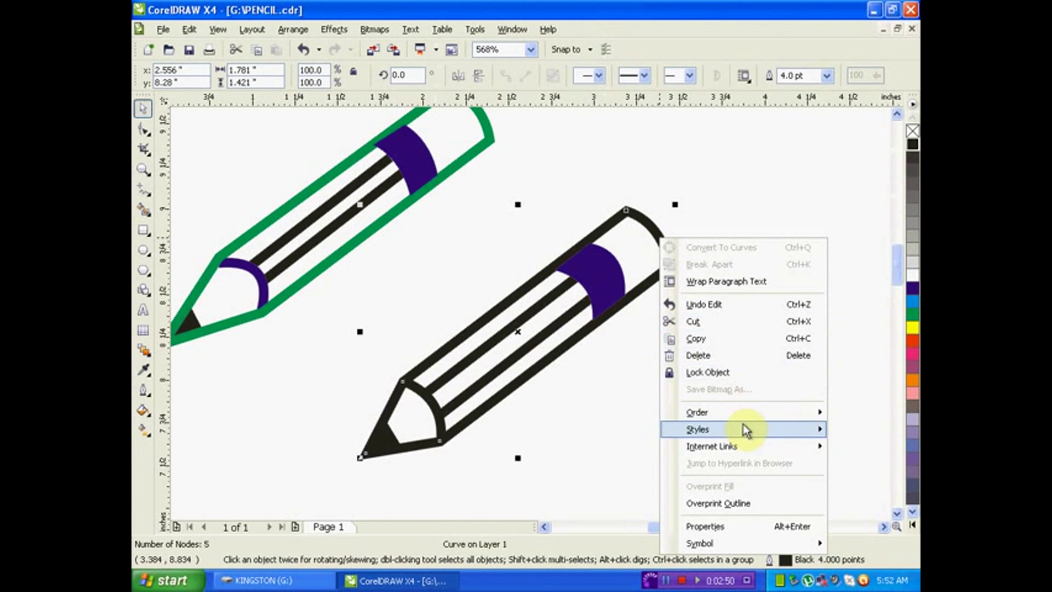
{"action": "mouse_move", "coordinate": [742, 413]}
{"action": "left_click", "coordinate": [560, 254]}
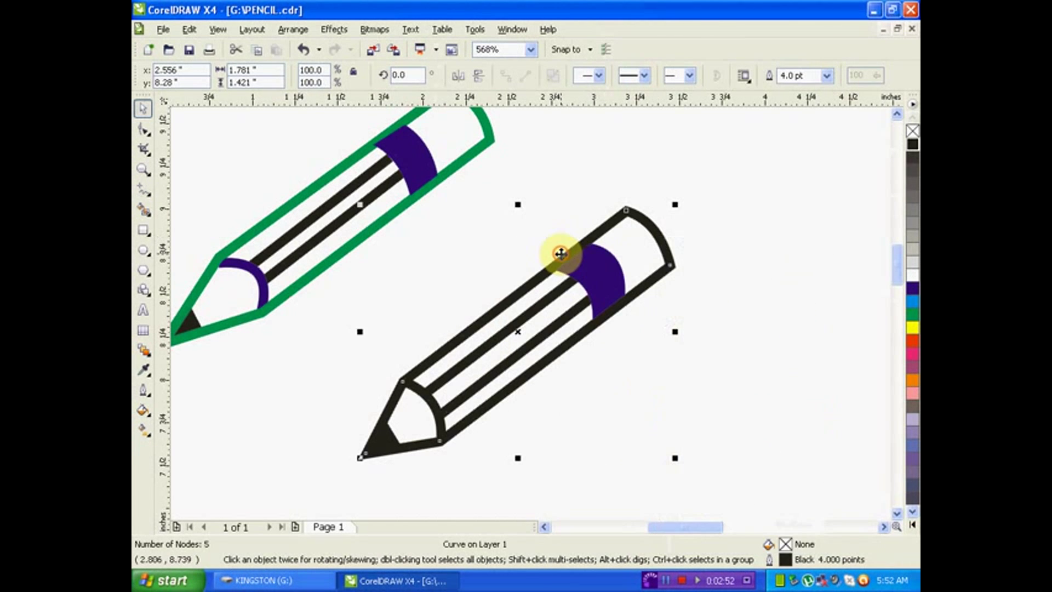
{"action": "left_click", "coordinate": [727, 251]}
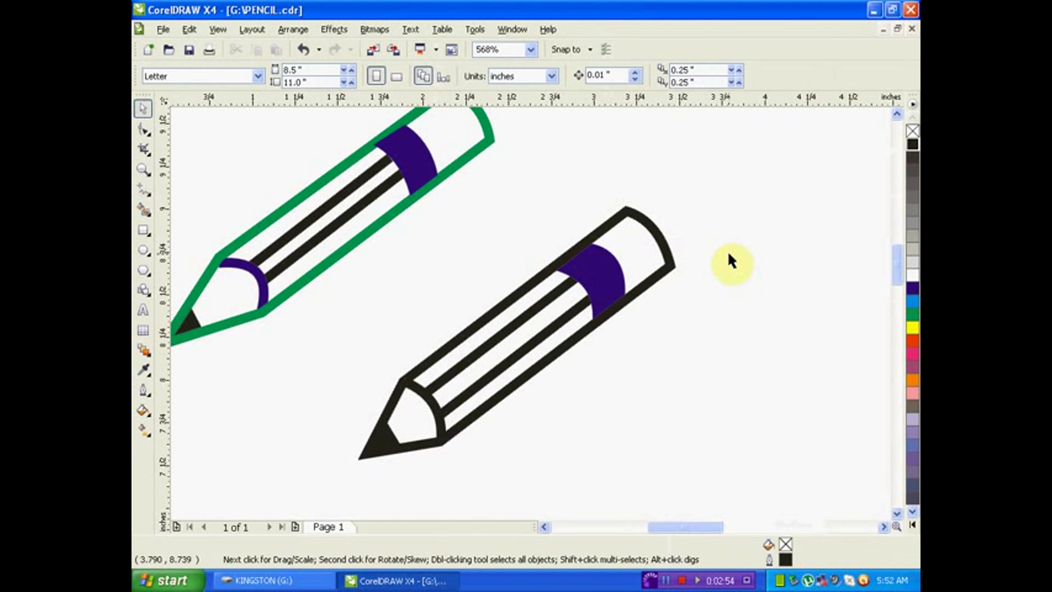
Step: Select all six parts of the drawn pencil and scale them proportionally to about 118%, roughly 2.10 by 1.68 inches
{"action": "left_click", "coordinate": [143, 171]}
{"action": "left_click", "coordinate": [248, 77]}
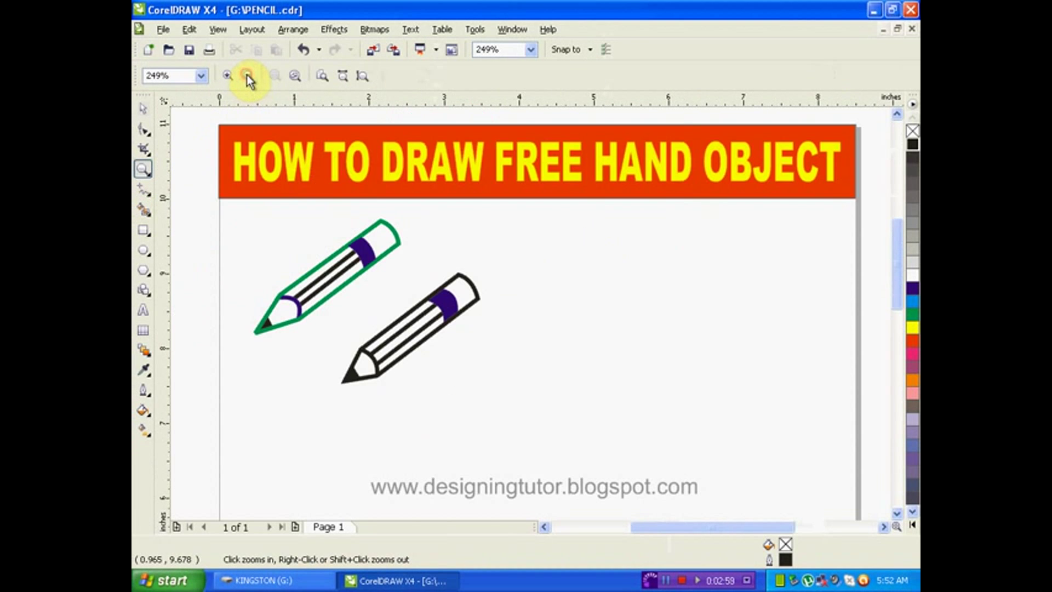
{"action": "left_click", "coordinate": [143, 108]}
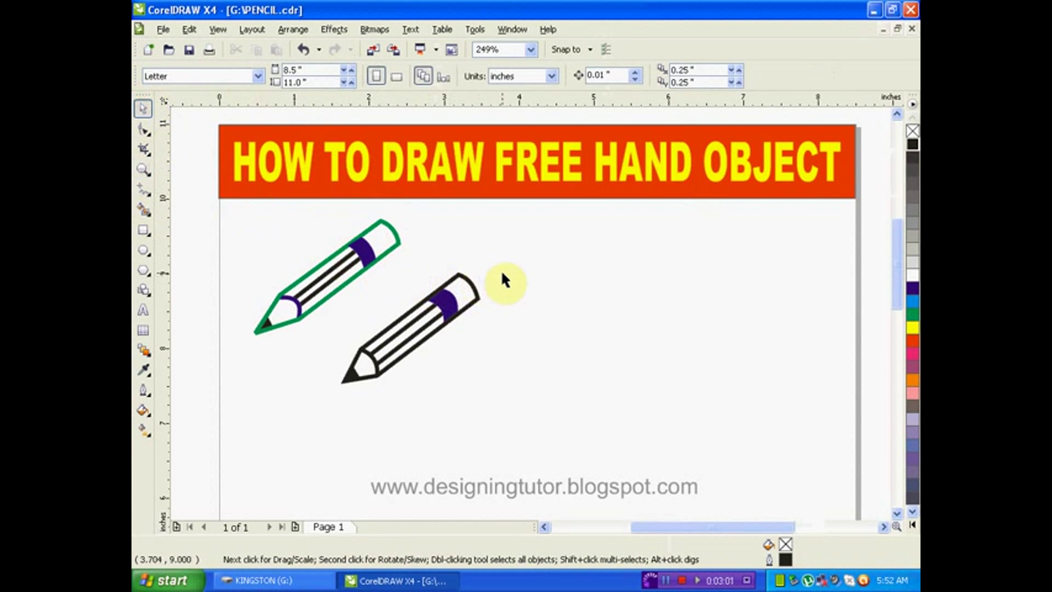
{"action": "left_click_drag", "start_coordinate": [399, 382], "coordinate": [327, 403]}
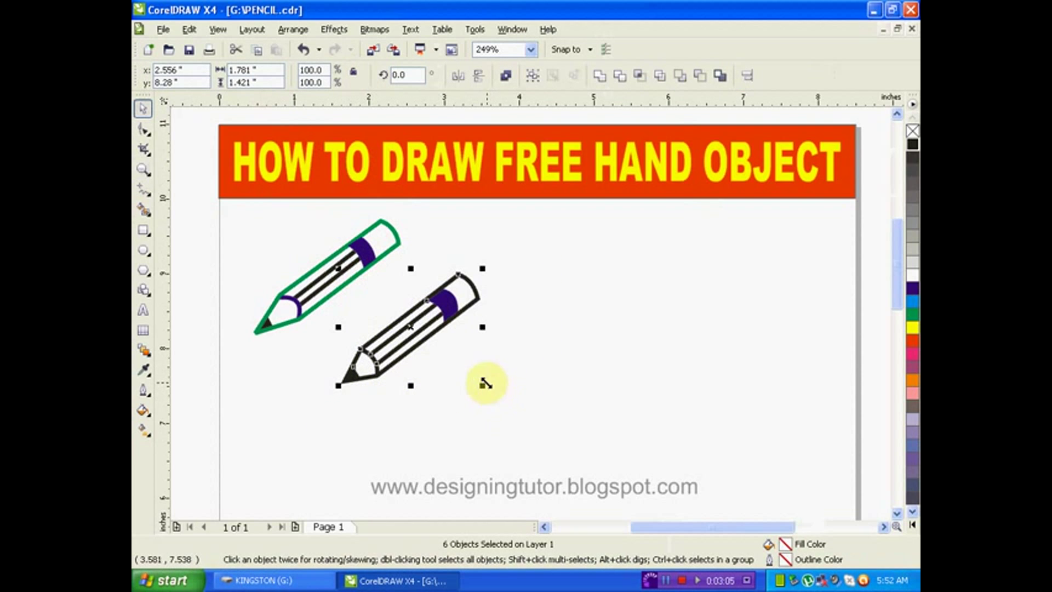
{"action": "left_click_drag", "start_coordinate": [482, 384], "coordinate": [517, 403]}
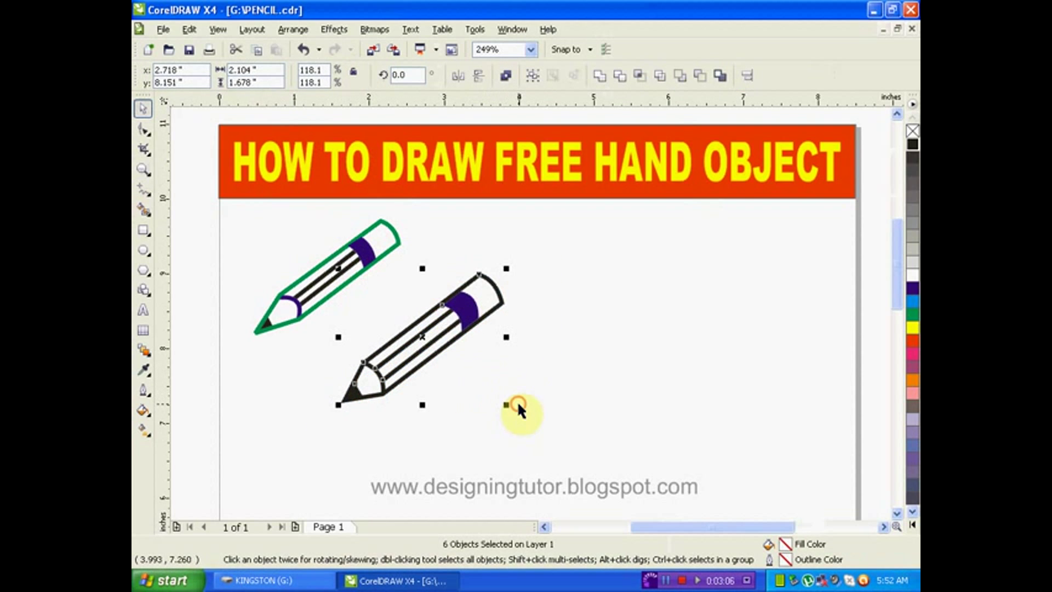
Step: Deselect the enlarged pencil parts
{"action": "left_click", "coordinate": [575, 354]}
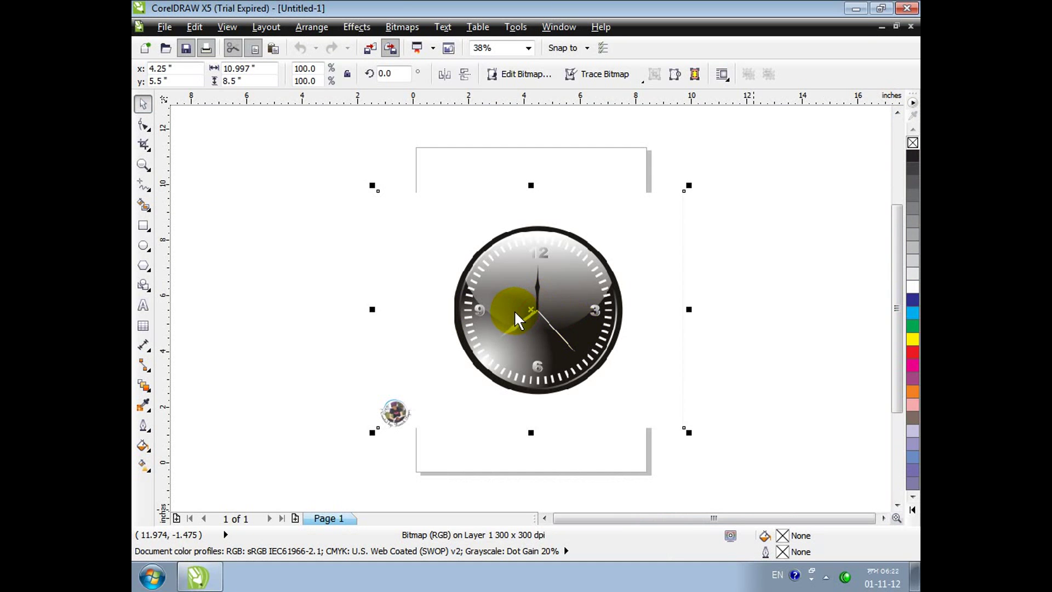
Step: Move the clock bitmap toward the left of the page and crop it to about 7.27 by 6.91 inches around the clock
{"action": "left_click_drag", "start_coordinate": [566, 283], "coordinate": [479, 292]}
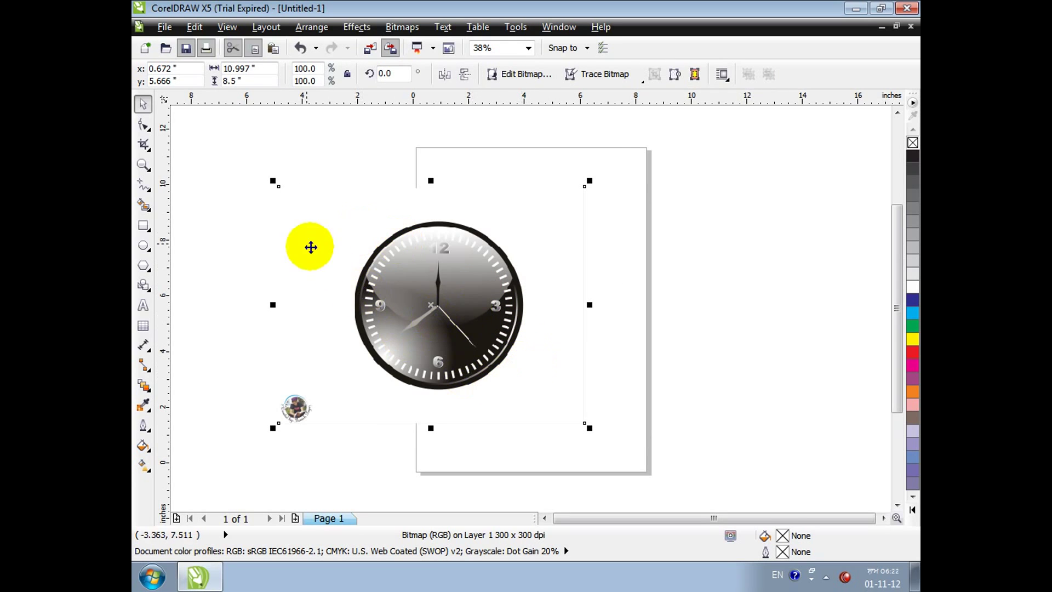
{"action": "left_click", "coordinate": [144, 144]}
{"action": "left_click_drag", "start_coordinate": [341, 209], "coordinate": [542, 400]}
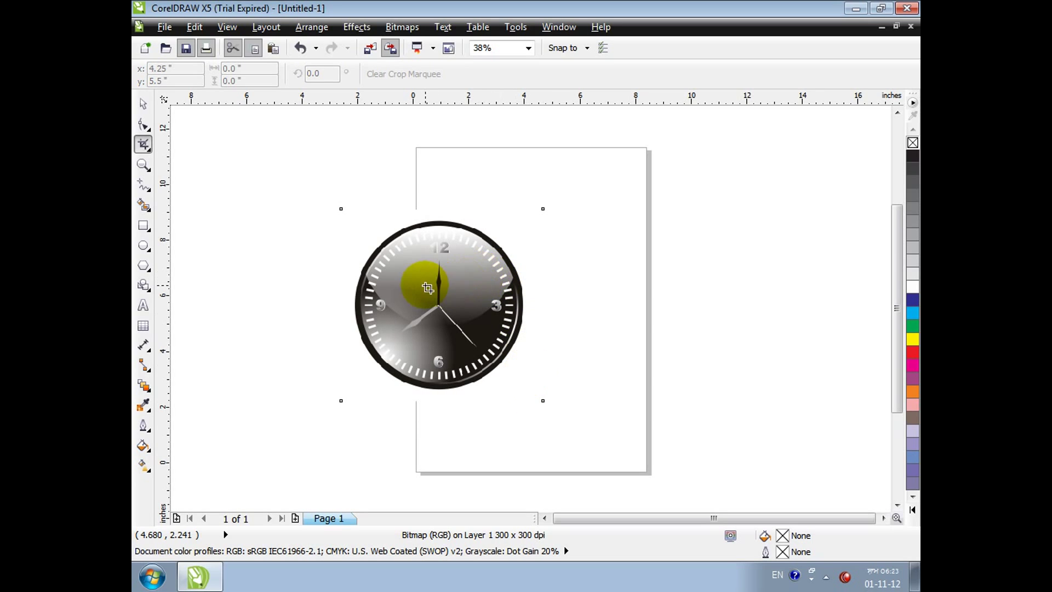
{"action": "left_click", "coordinate": [143, 104]}
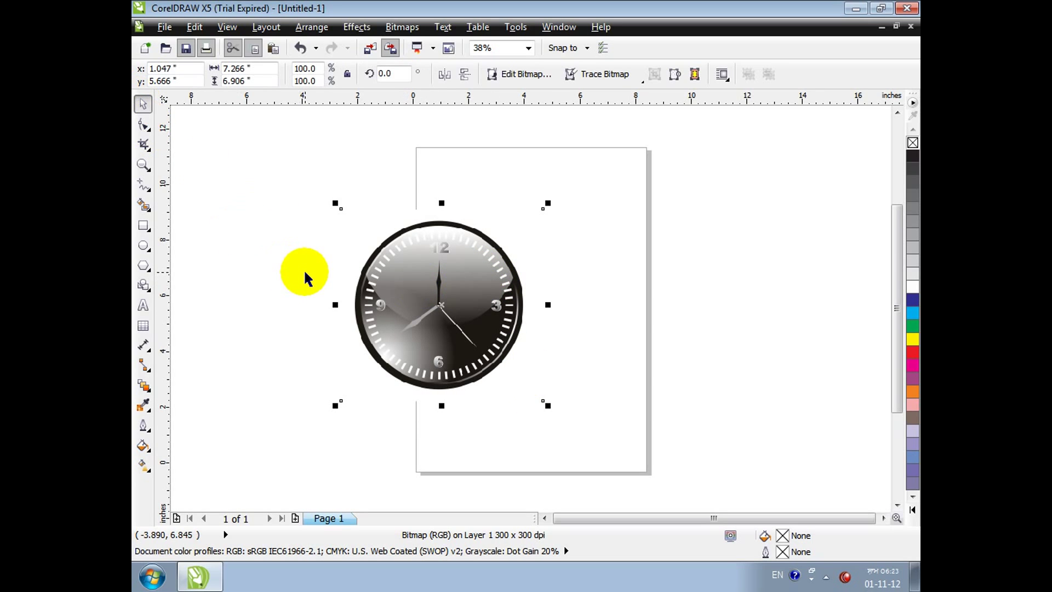
Step: Delete the clock bitmap and draw a circle about 4.47 inches in diameter at the page centre
{"action": "key", "text": "Delete"}
{"action": "left_click", "coordinate": [143, 245]}
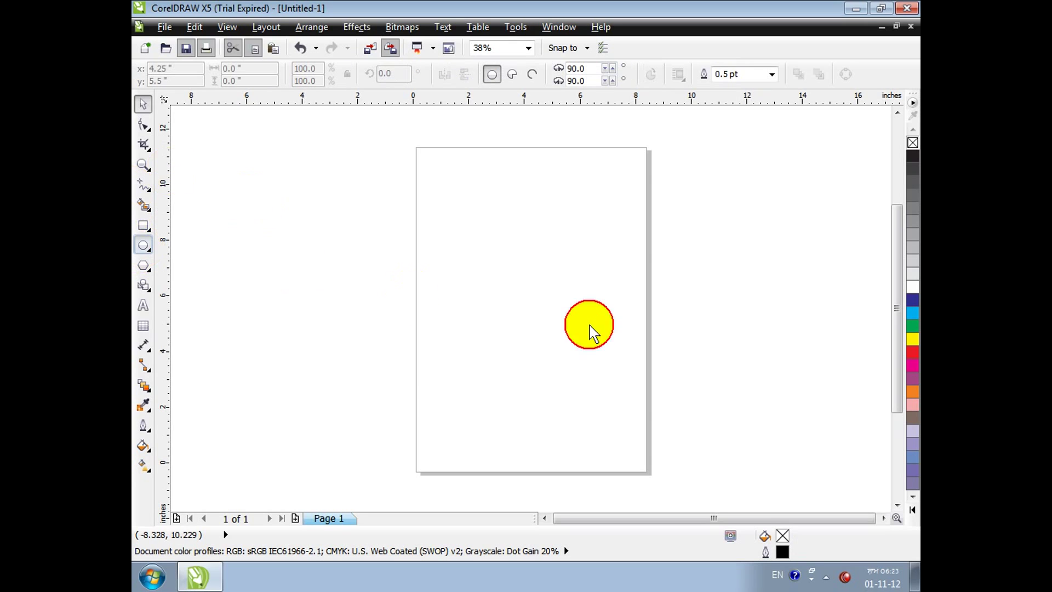
{"action": "left_click_drag", "start_coordinate": [531, 310], "coordinate": [594, 365]}
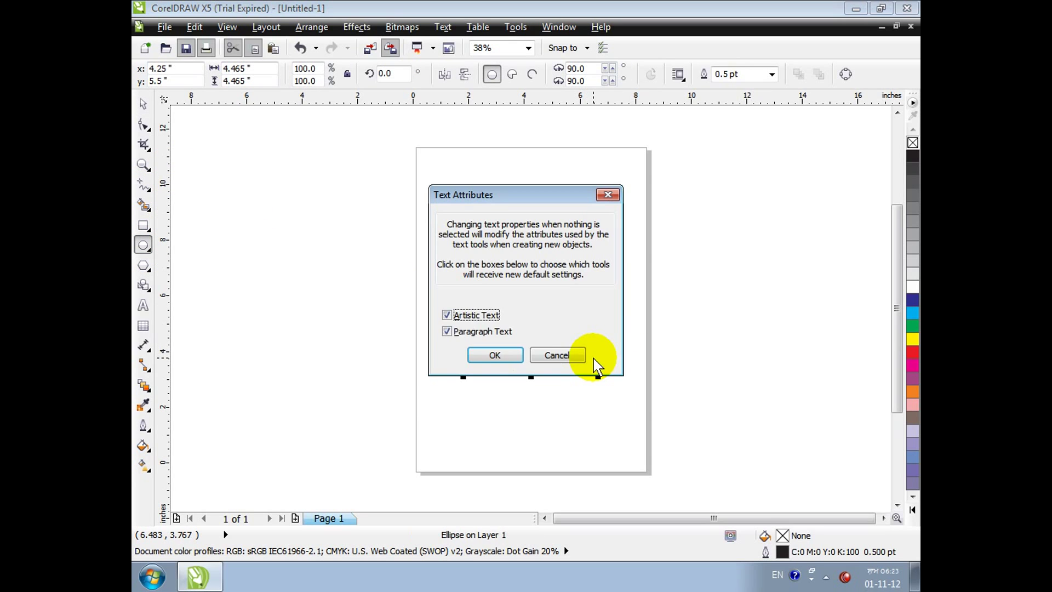
{"action": "left_click", "coordinate": [508, 355]}
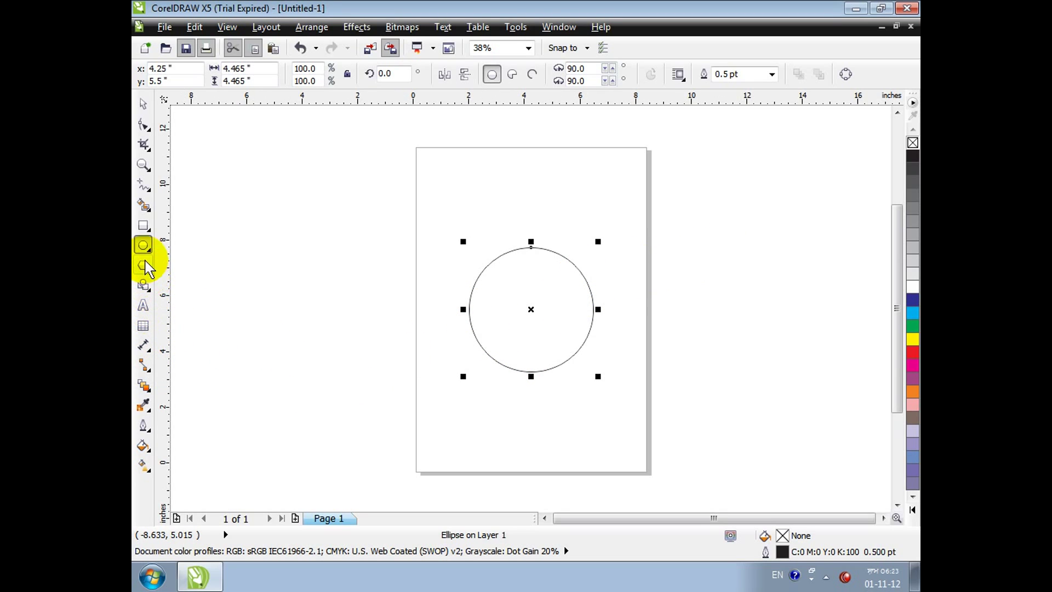
Step: Fill the circle with black
{"action": "left_click", "coordinate": [143, 185]}
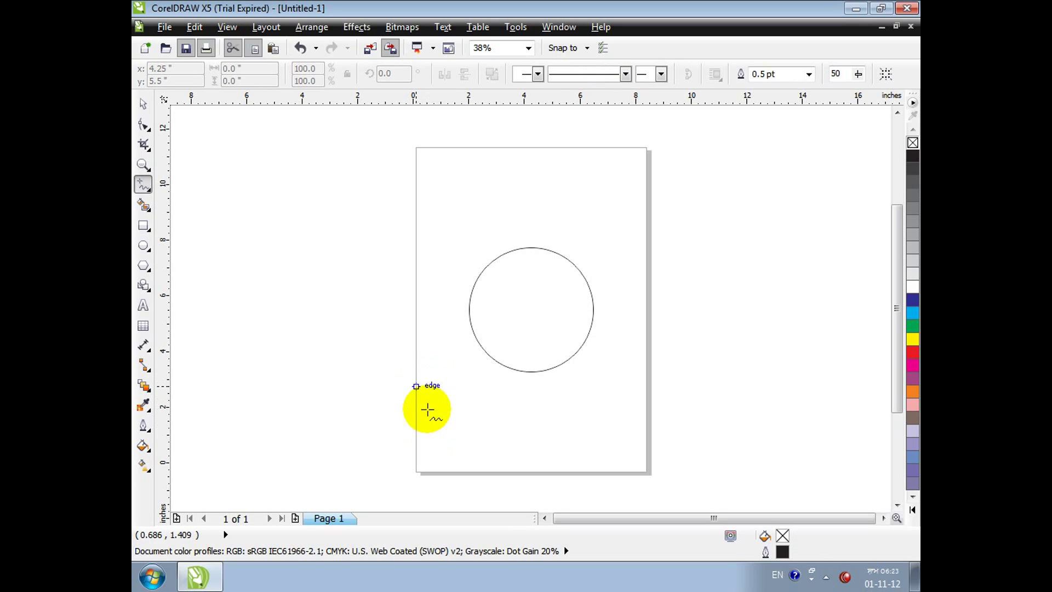
{"action": "left_click", "coordinate": [143, 103]}
{"action": "left_click", "coordinate": [546, 285]}
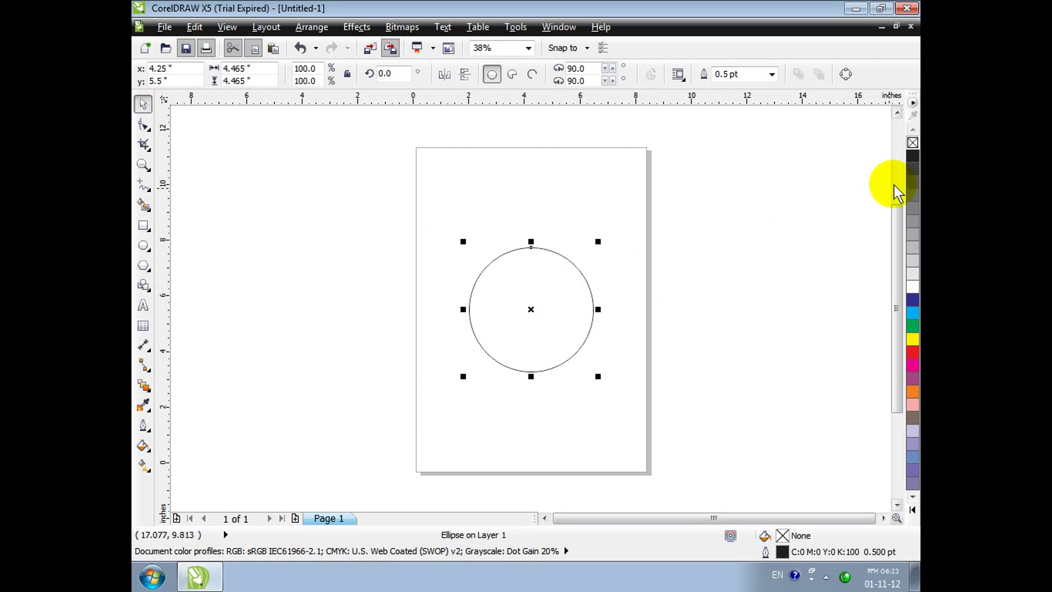
{"action": "left_click", "coordinate": [909, 159]}
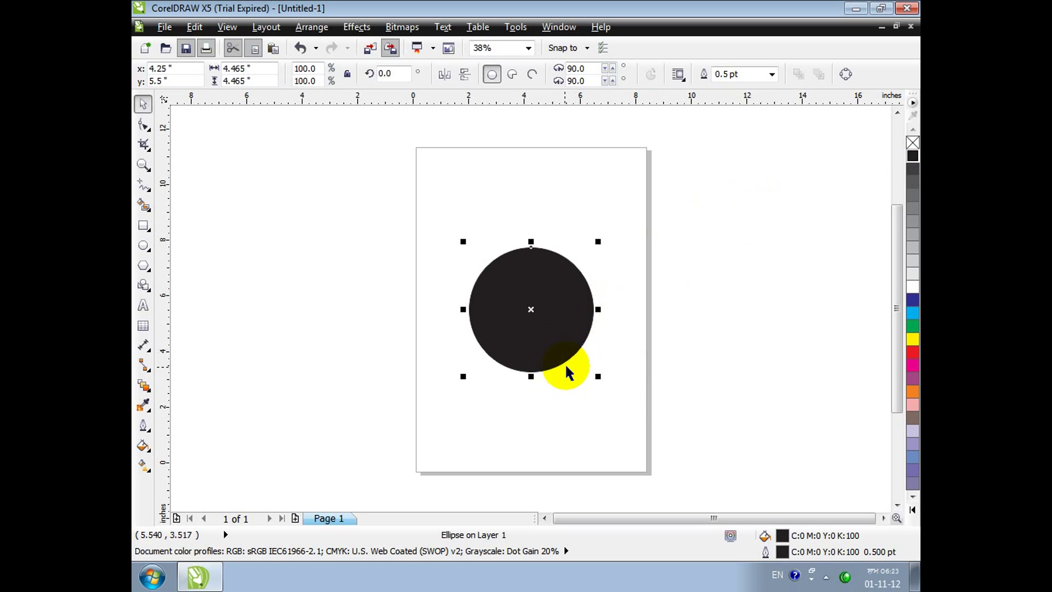
{"action": "left_click", "coordinate": [445, 412]}
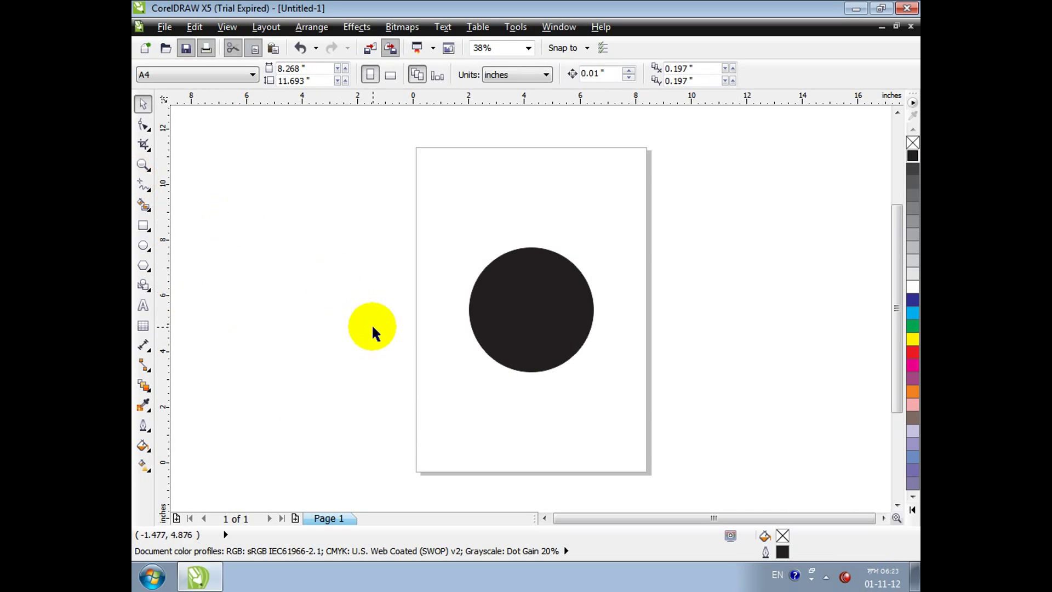
Step: Draw a vertical line about 0.05 inches long near the page's lower-left corner and place a level copy near the right edge
{"action": "left_click", "coordinate": [144, 185]}
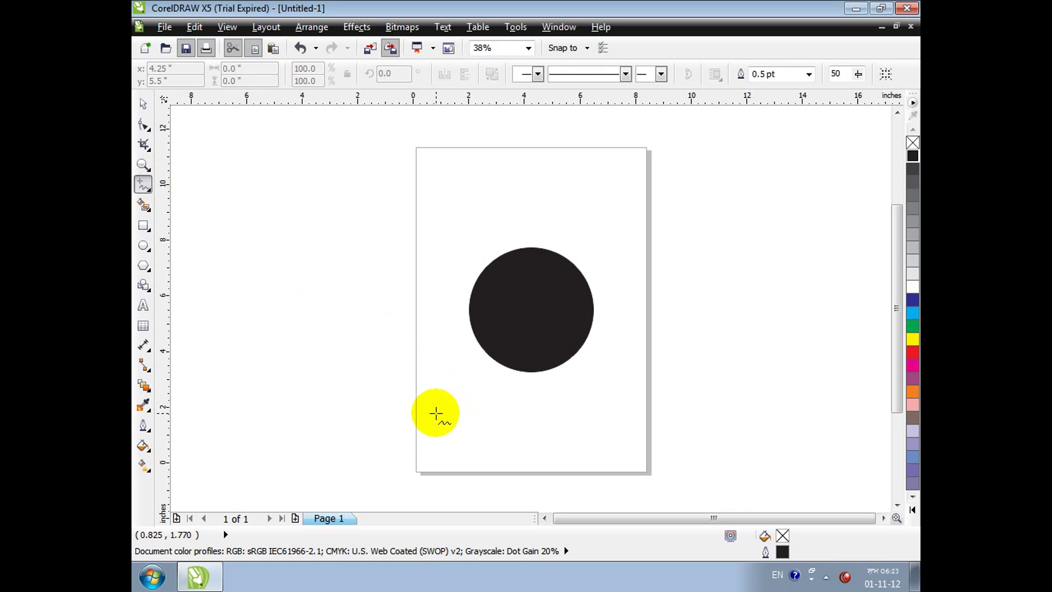
{"action": "scroll", "coordinate": [435, 413], "scroll_direction": "up", "scroll_amount": 8}
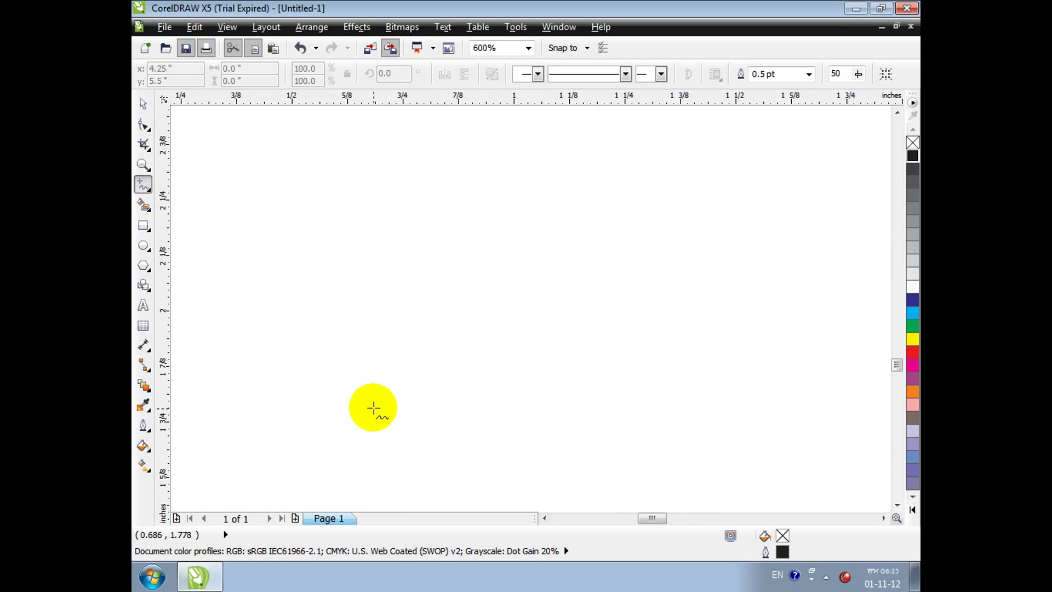
{"action": "left_click", "coordinate": [359, 409]}
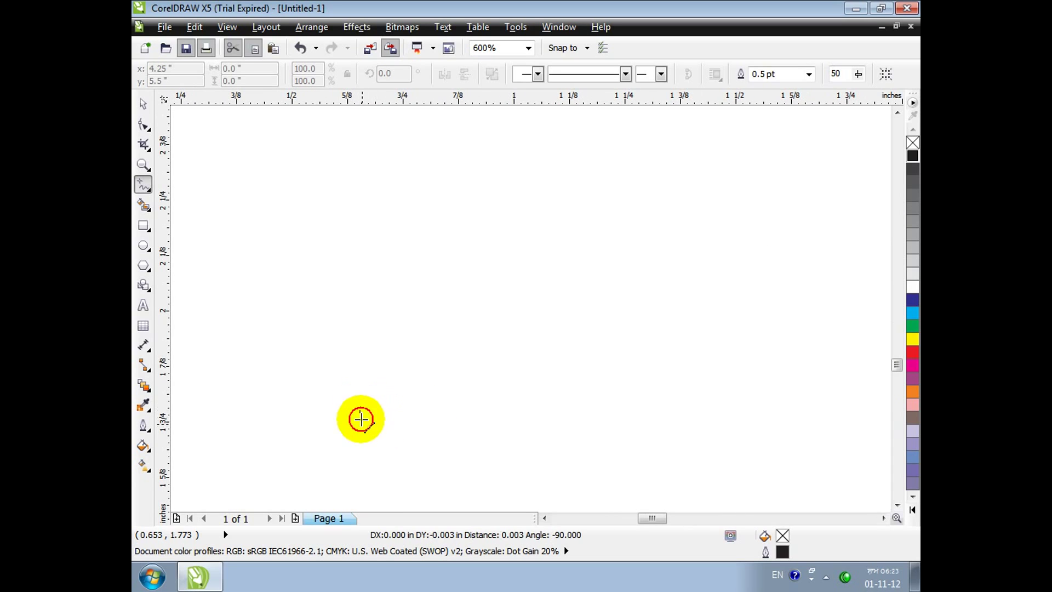
{"action": "left_click", "coordinate": [359, 433]}
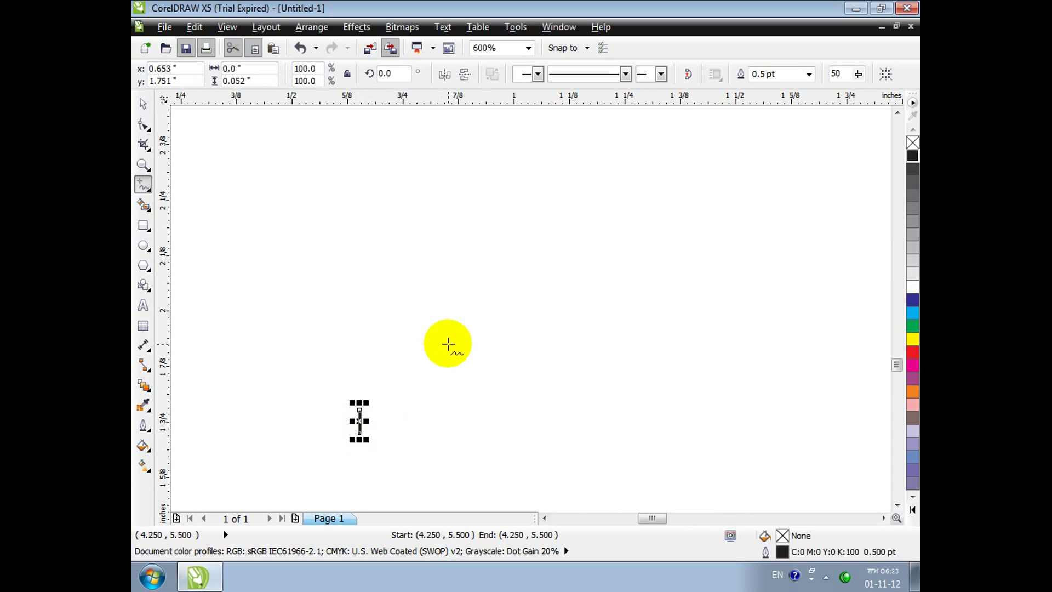
{"action": "scroll", "coordinate": [425, 400], "scroll_direction": "down", "scroll_amount": 6}
{"action": "scroll", "coordinate": [419, 399], "scroll_direction": "down", "scroll_amount": 2}
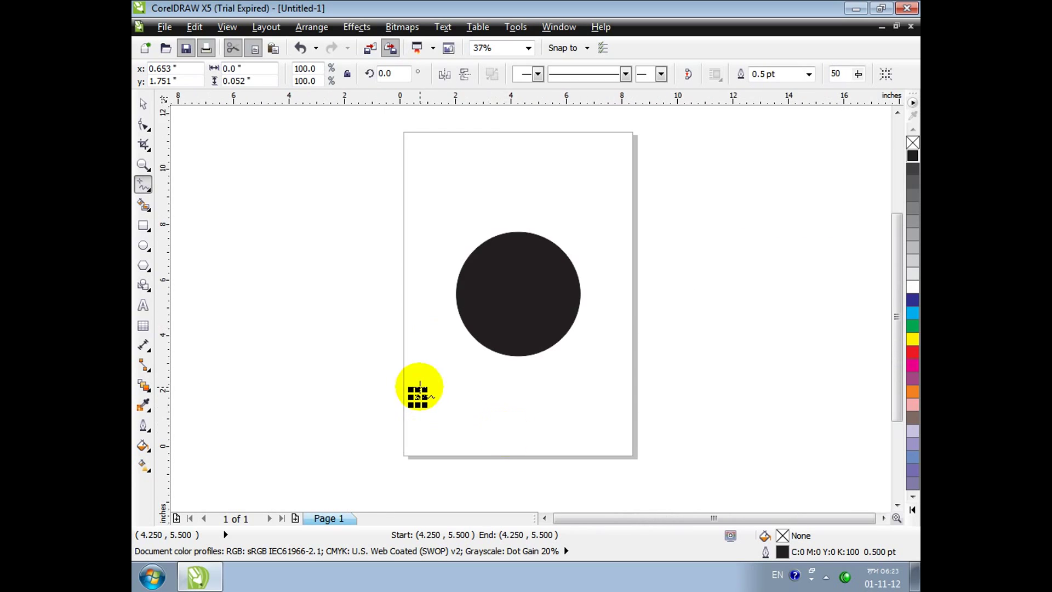
{"action": "left_click", "coordinate": [143, 104]}
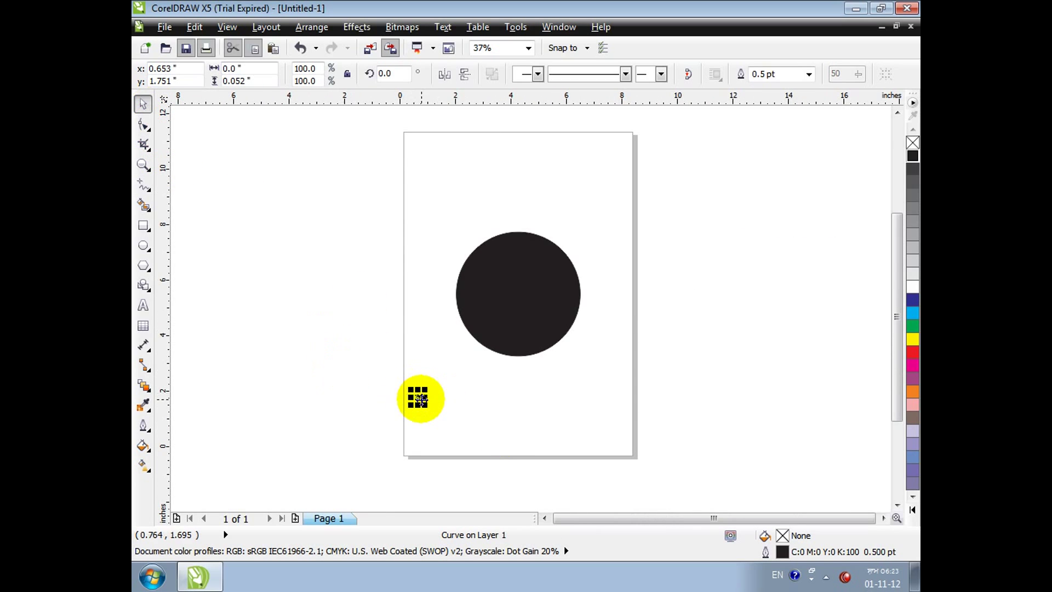
{"action": "left_click_drag", "start_coordinate": [418, 397], "coordinate": [607, 406]}
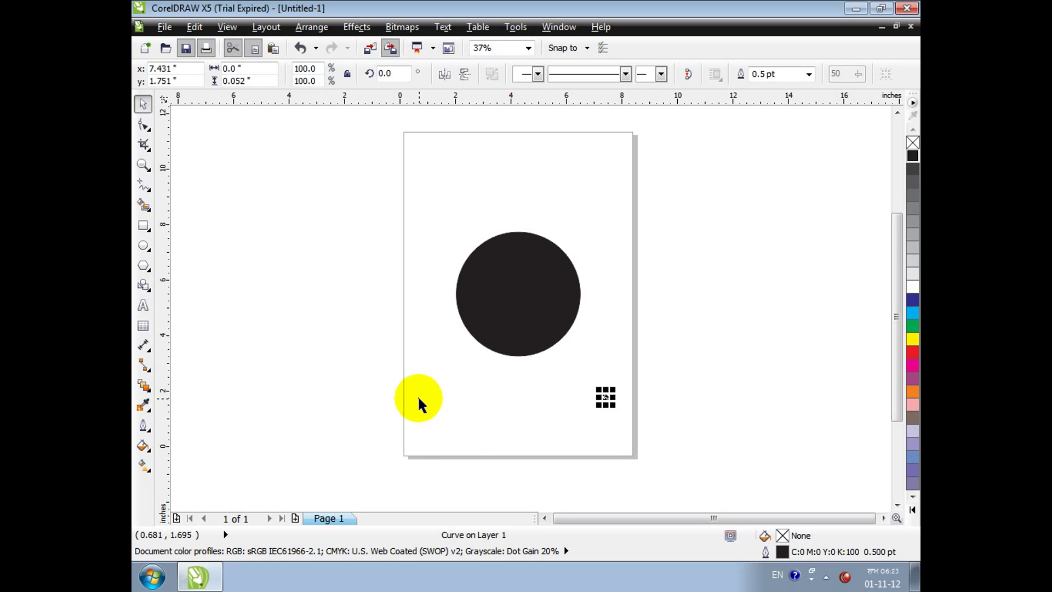
Step: Stretch the lower-left line downward to about 0.14 inches and set its outline width to 1.5 pt
{"action": "key", "text": "z"}
{"action": "left_click_drag", "start_coordinate": [404, 380], "coordinate": [435, 417]}
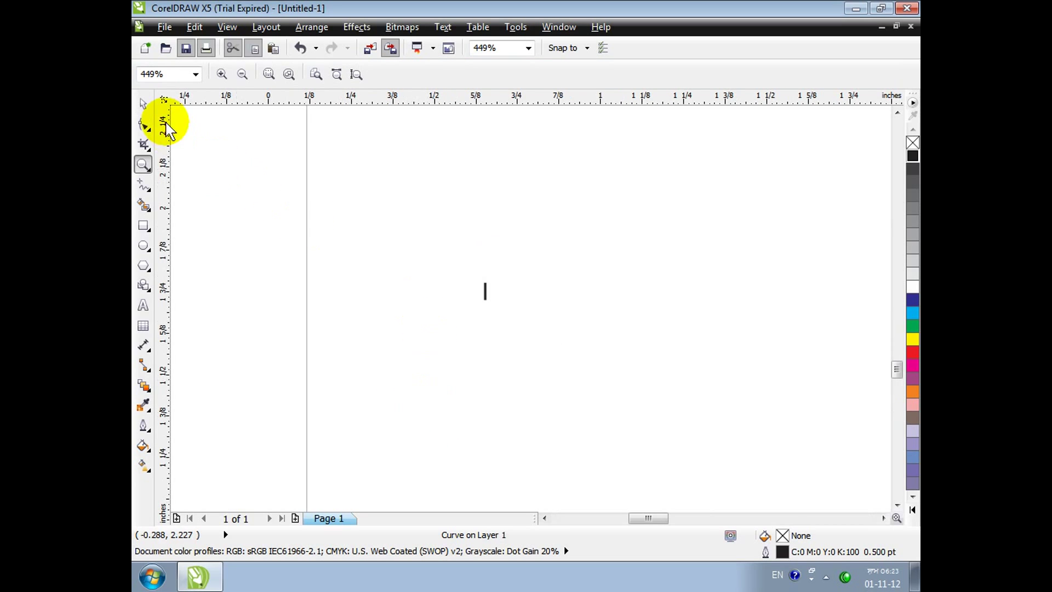
{"action": "left_click", "coordinate": [143, 103]}
{"action": "left_click", "coordinate": [484, 293]}
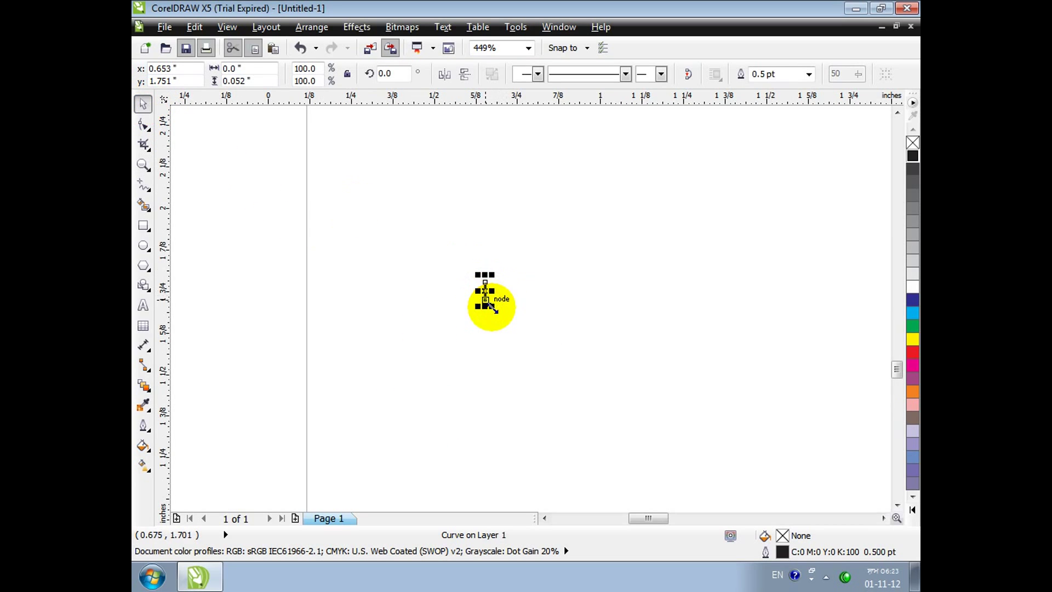
{"action": "left_click_drag", "start_coordinate": [485, 307], "coordinate": [484, 322]}
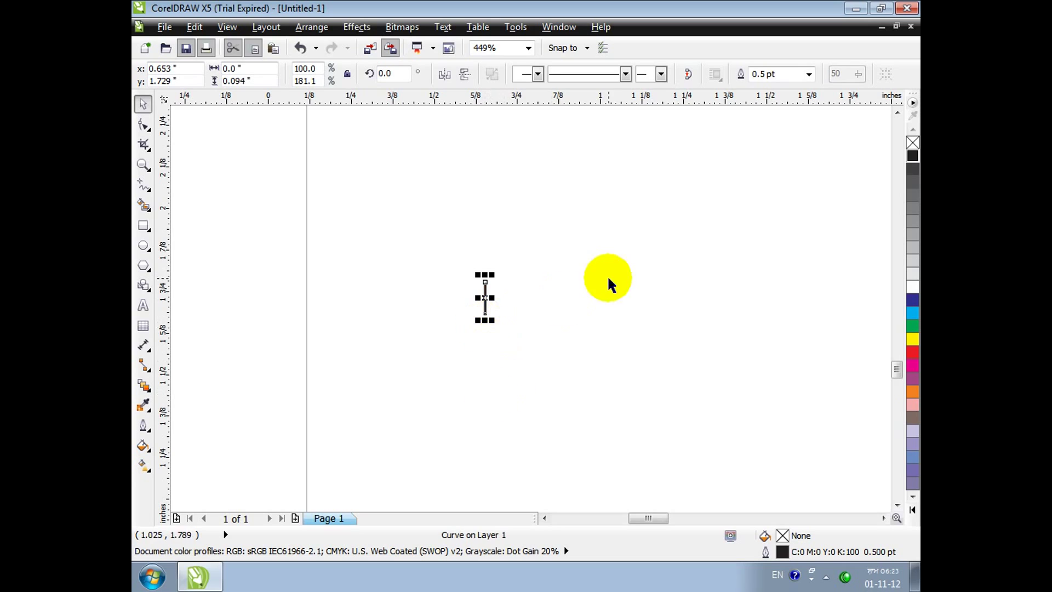
{"action": "left_click", "coordinate": [808, 74]}
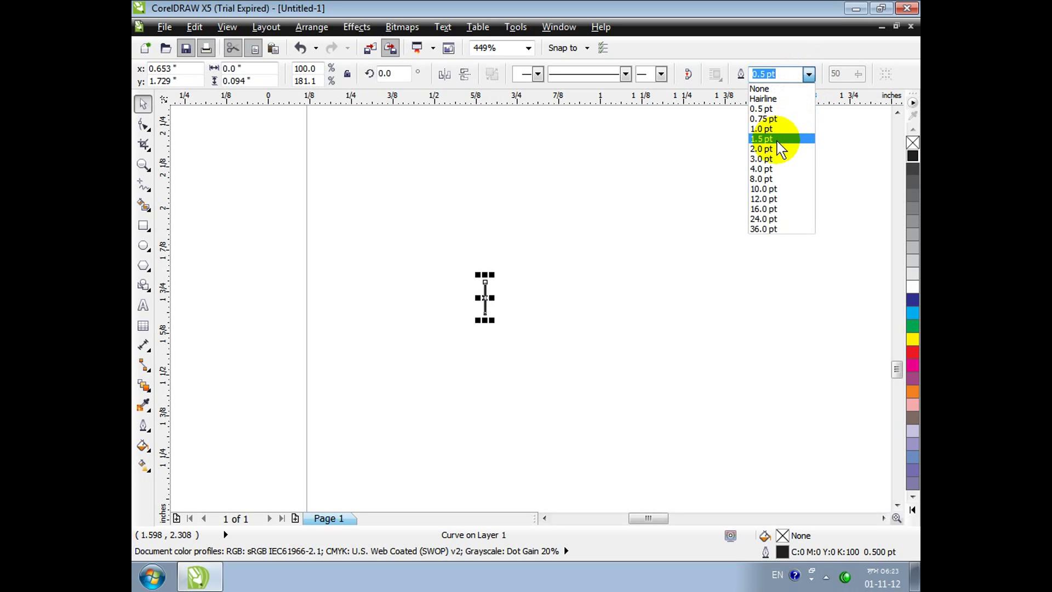
{"action": "left_click", "coordinate": [781, 140]}
{"action": "left_click_drag", "start_coordinate": [484, 315], "coordinate": [484, 335]}
Step: Replace the thin line near the page's right edge with a level copy of the 1.5 pt line at about x 7.49 inches
{"action": "scroll", "coordinate": [522, 353], "scroll_direction": "down", "scroll_amount": 5}
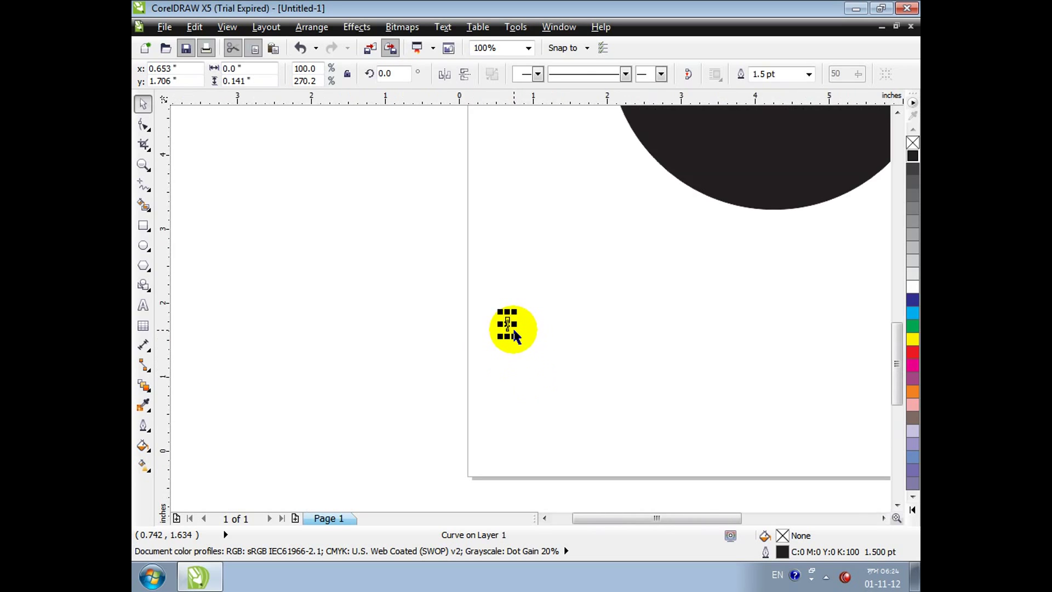
{"action": "left_click_drag", "start_coordinate": [664, 314], "coordinate": [619, 348]}
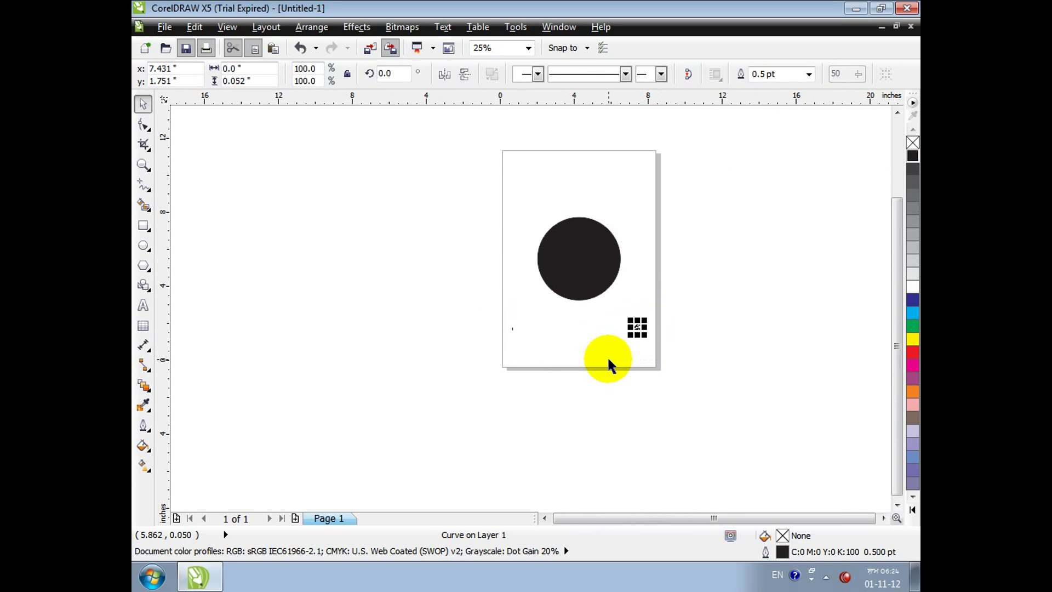
{"action": "left_click", "coordinate": [607, 361]}
{"action": "left_click", "coordinate": [512, 328]}
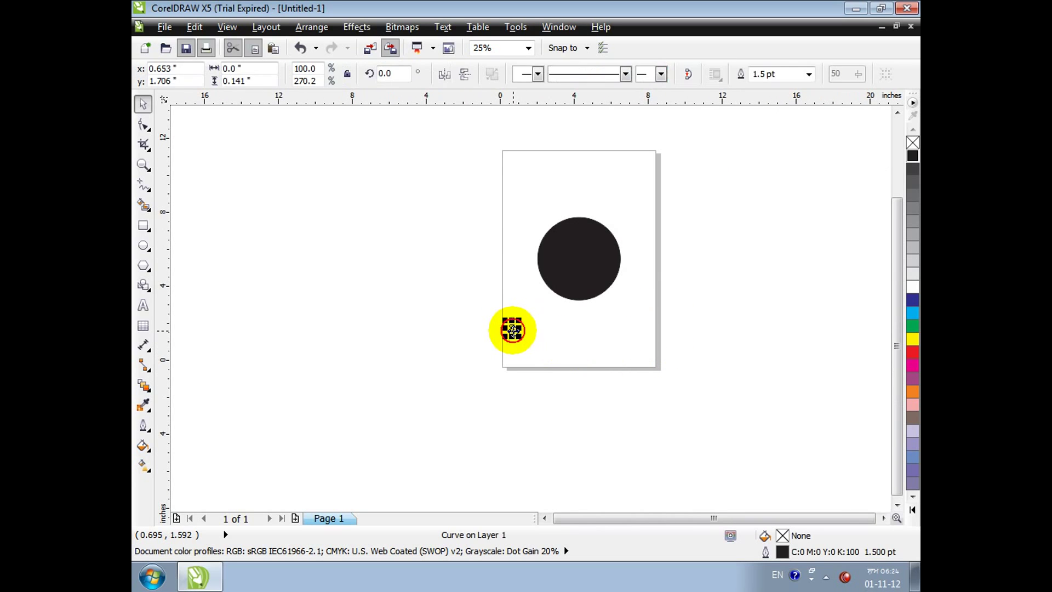
{"action": "key", "text": "F10"}
{"action": "left_click", "coordinate": [143, 104]}
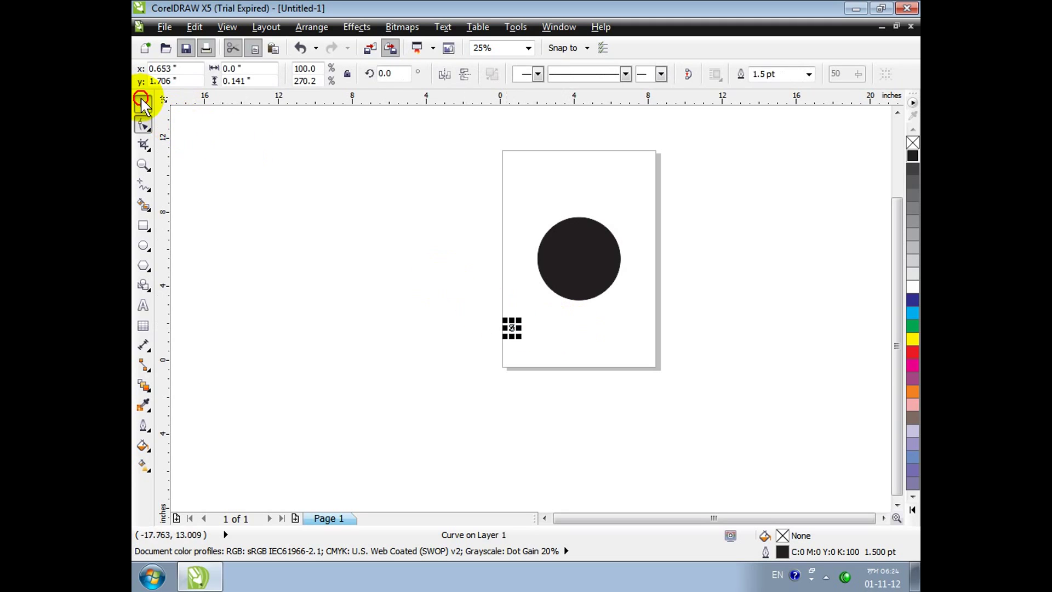
{"action": "left_click", "coordinate": [387, 287]}
{"action": "key", "text": "ctrl+z"}
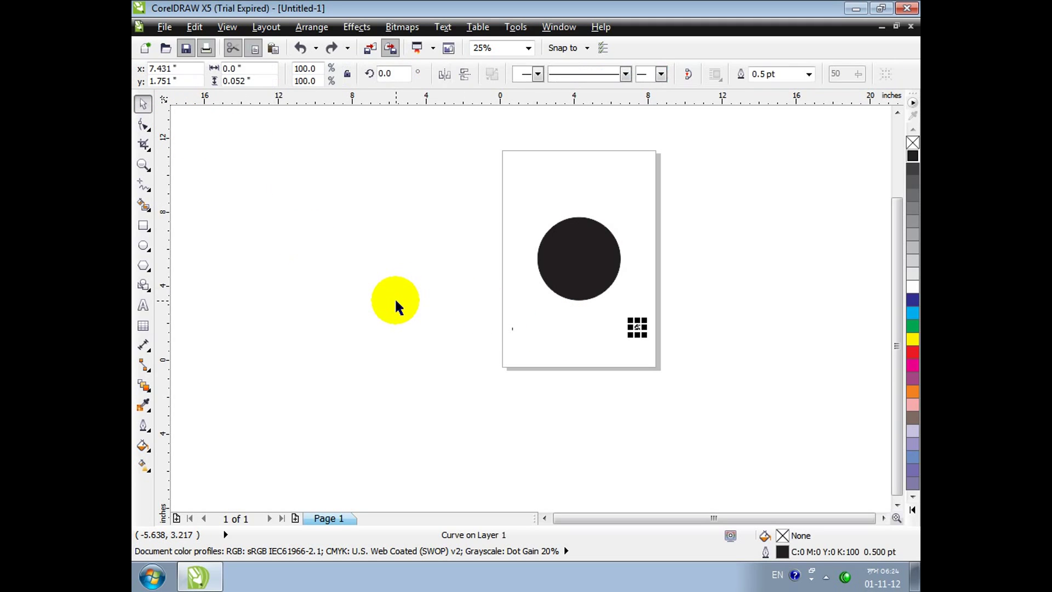
{"action": "key", "text": "Delete"}
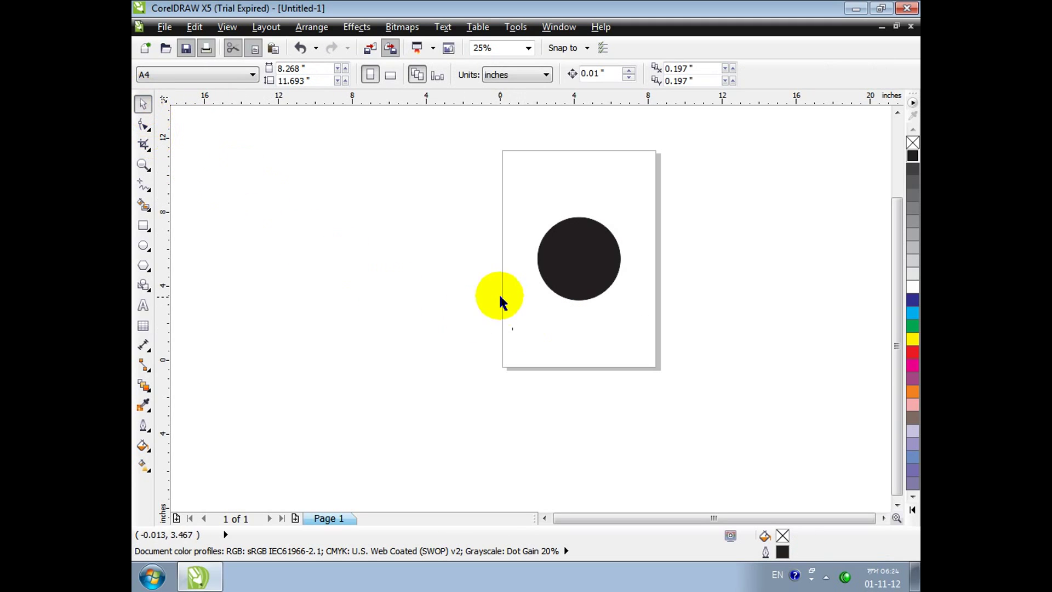
{"action": "left_click", "coordinate": [511, 329]}
{"action": "left_click_drag", "start_coordinate": [512, 329], "coordinate": [640, 338]}
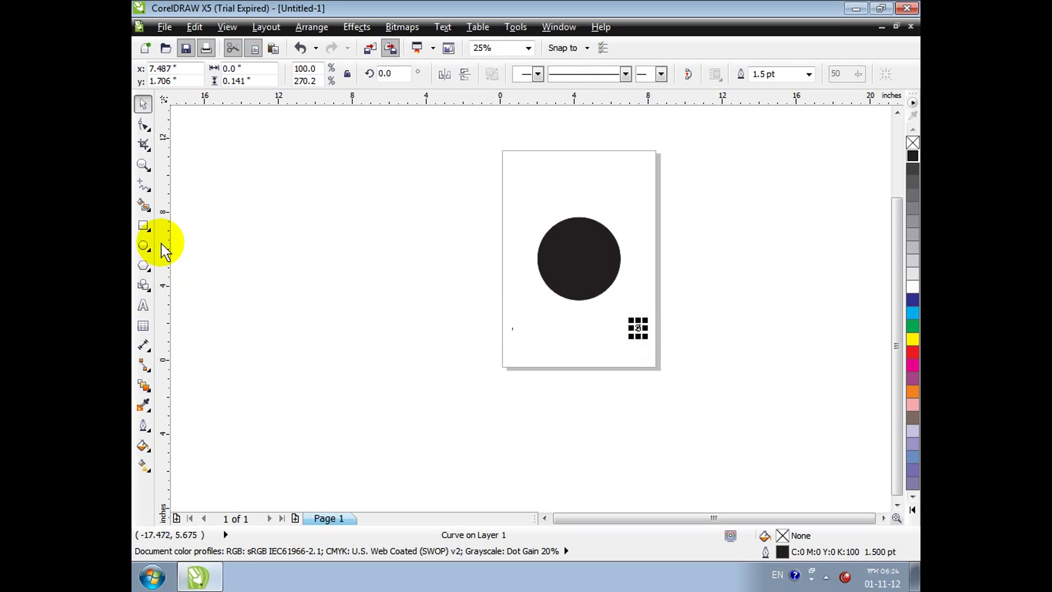
Step: Blend the two 1.5 pt lines below the circle, using 60 blend steps
{"action": "left_click", "coordinate": [143, 386]}
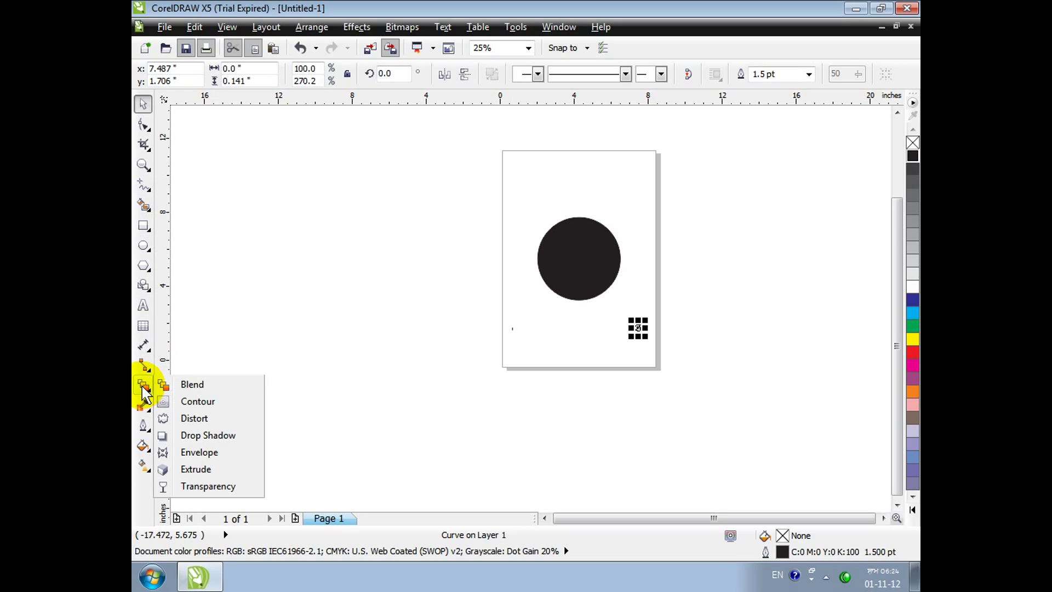
{"action": "left_click", "coordinate": [174, 386]}
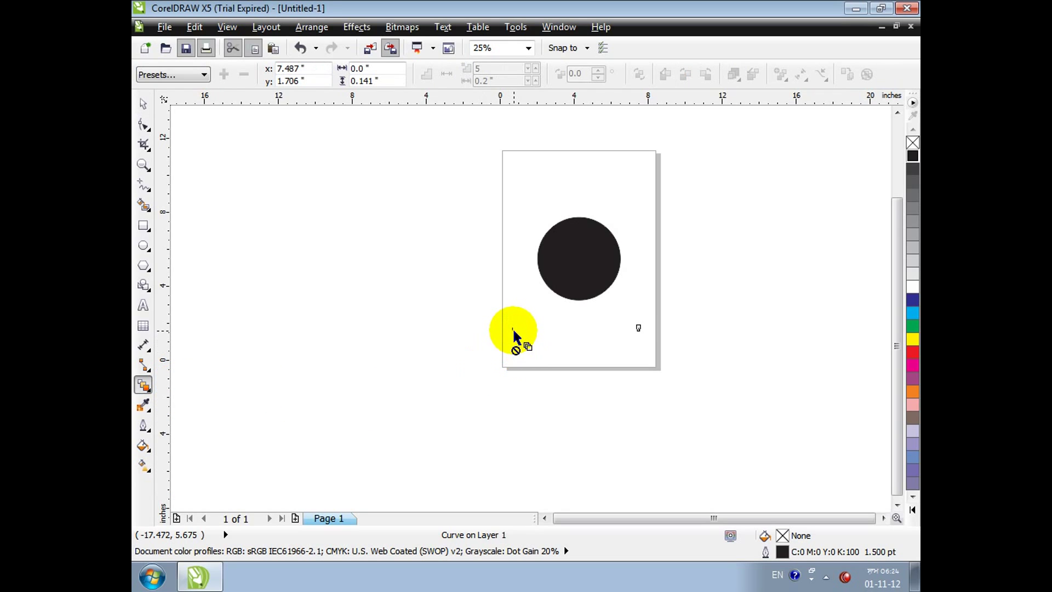
{"action": "left_click_drag", "start_coordinate": [513, 329], "coordinate": [639, 331]}
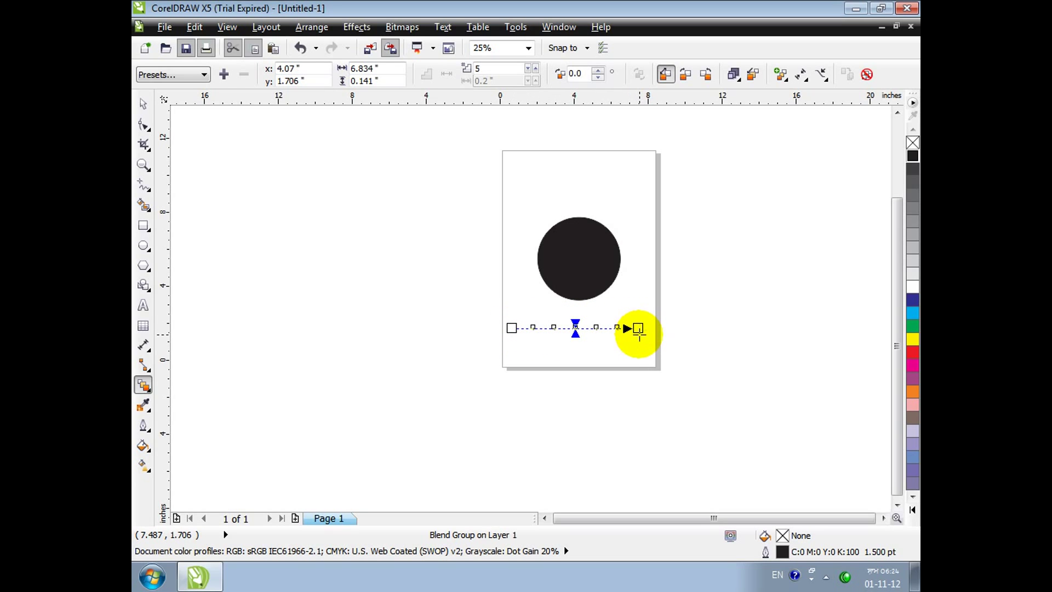
{"action": "left_click", "coordinate": [476, 67]}
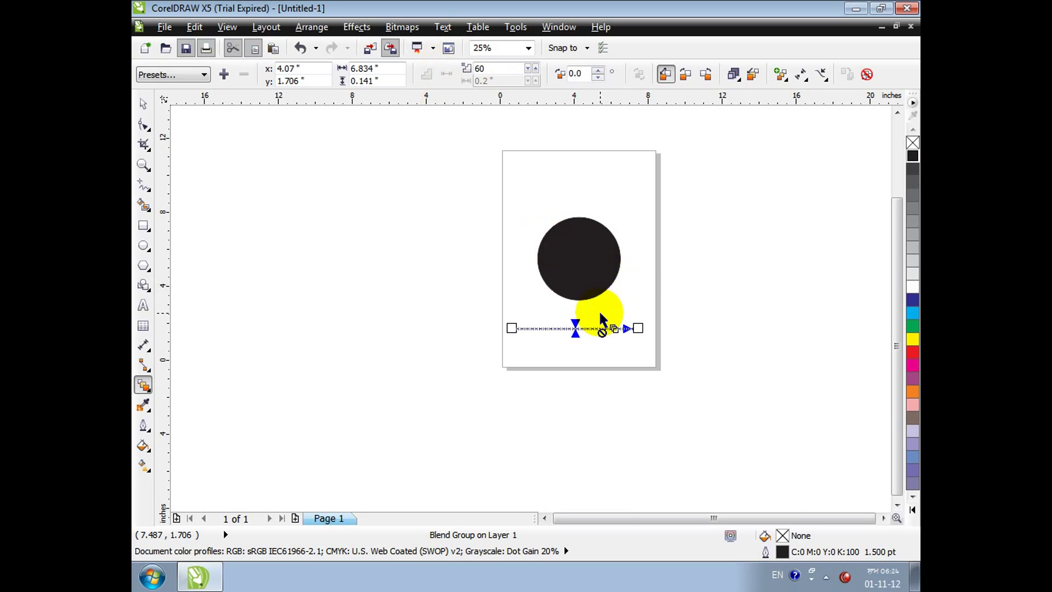
{"action": "scroll", "coordinate": [599, 310], "scroll_direction": "up", "scroll_amount": 2}
{"action": "scroll", "coordinate": [587, 273], "scroll_direction": "down", "scroll_amount": 1}
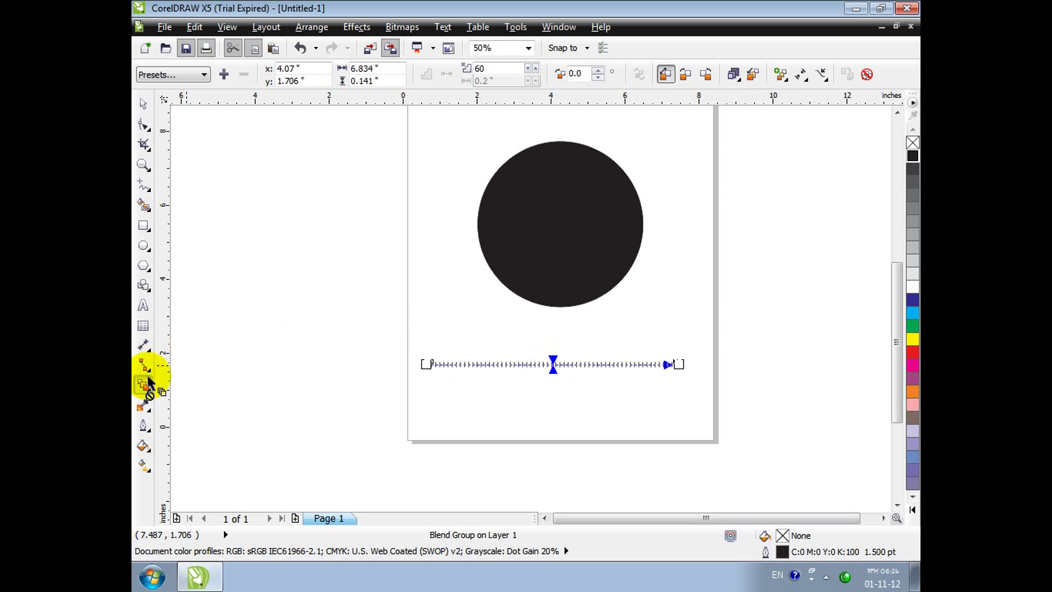
Step: Attach the row of blended tick marks to the black circle as its new path
{"action": "left_click", "coordinate": [820, 75]}
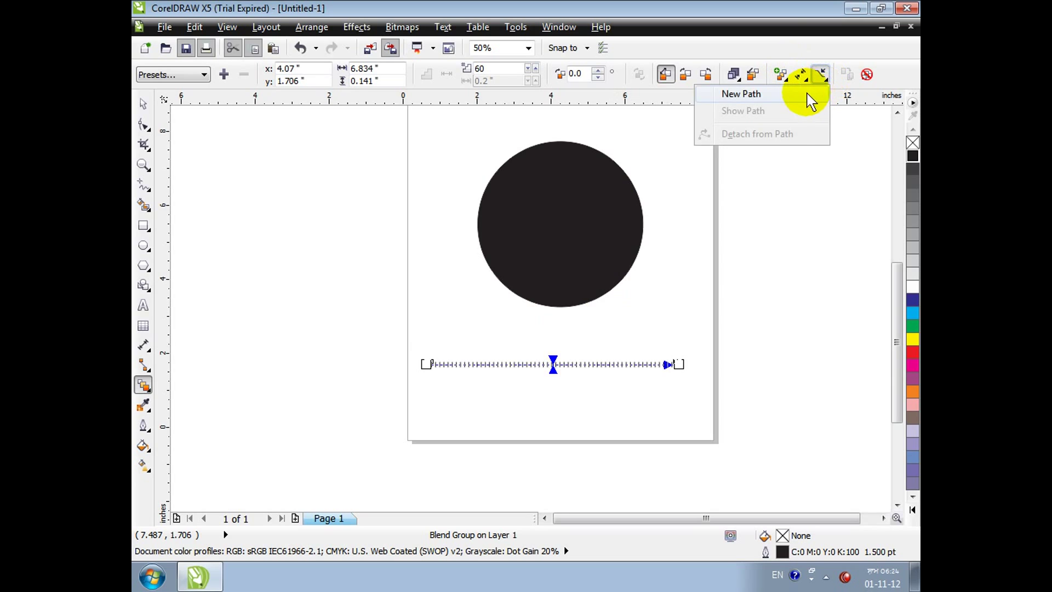
{"action": "left_click", "coordinate": [774, 94]}
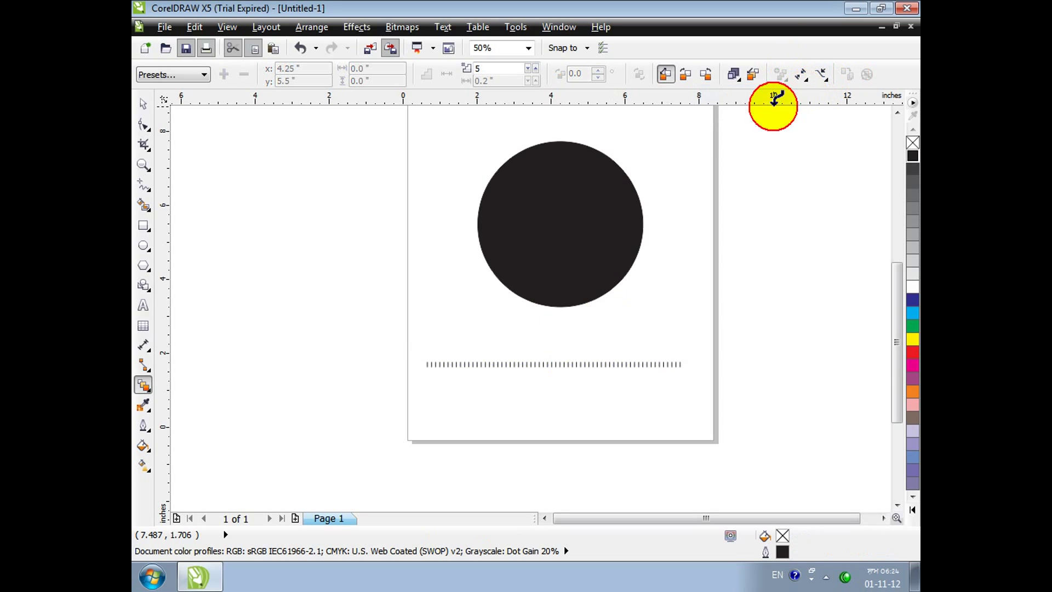
{"action": "left_click", "coordinate": [614, 159]}
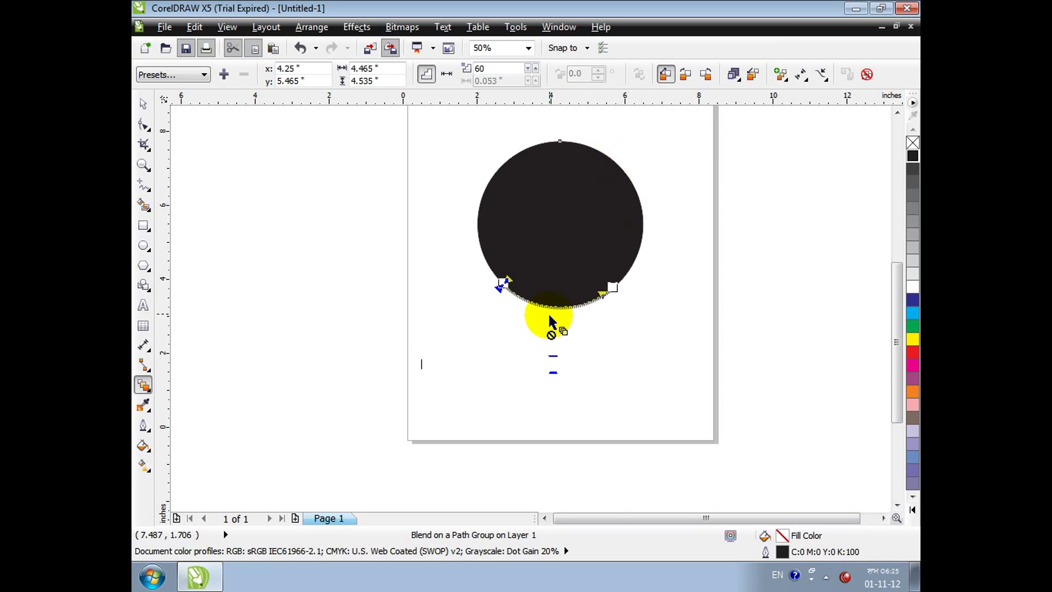
Step: Spread the blend along the circle's full path and rotate all tick marks to follow it
{"action": "scroll", "coordinate": [550, 317], "scroll_direction": "up", "scroll_amount": 4}
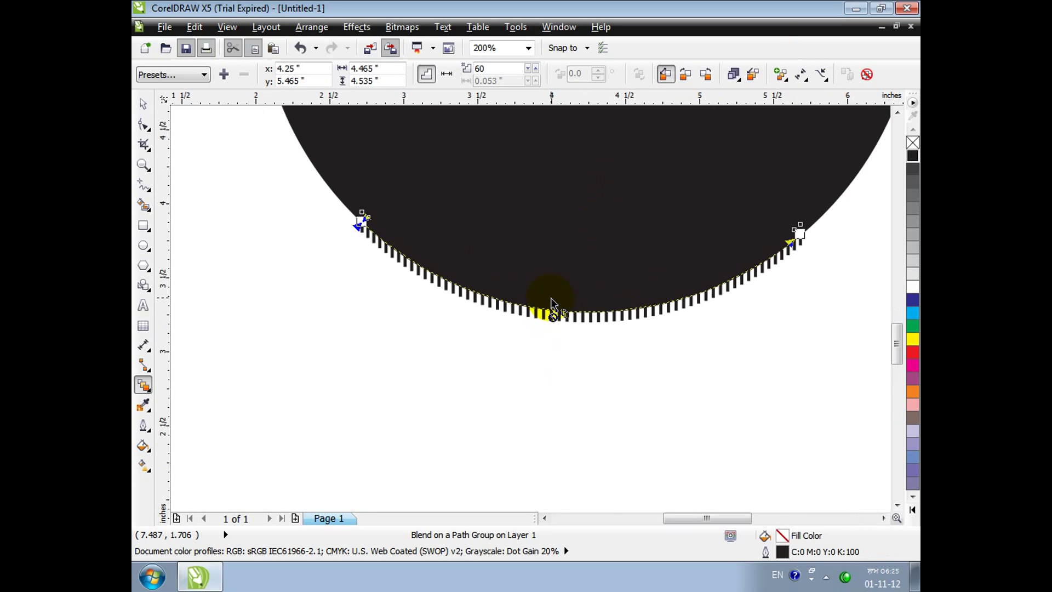
{"action": "left_click", "coordinate": [780, 75]}
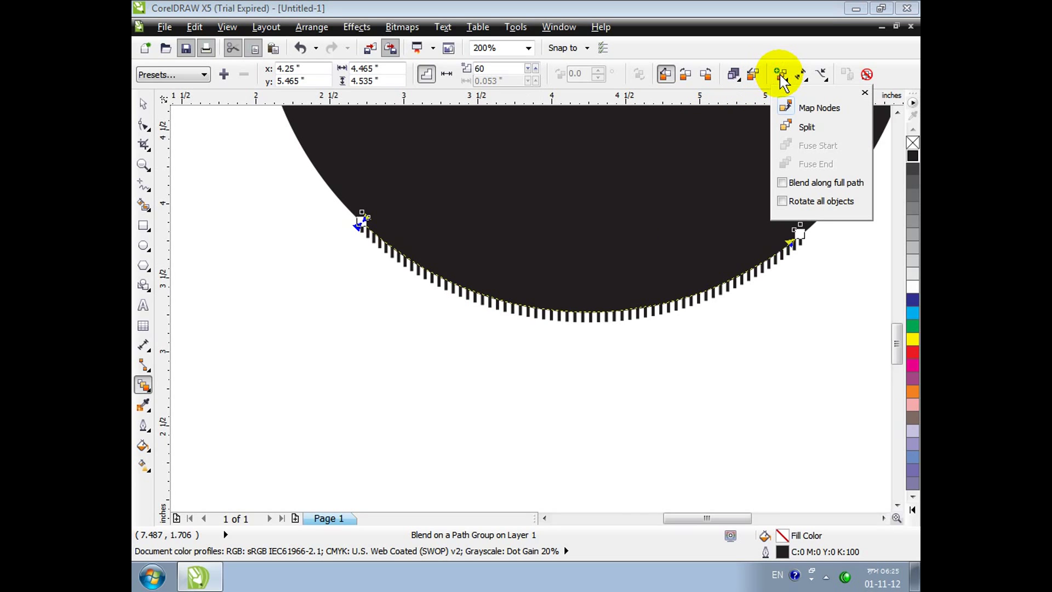
{"action": "left_click", "coordinate": [784, 185]}
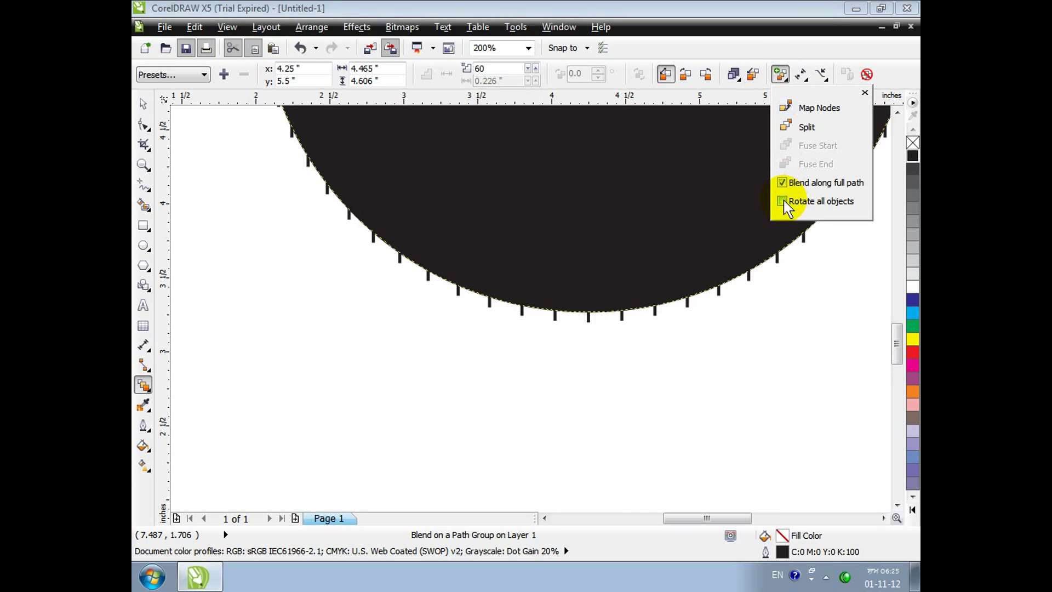
{"action": "left_click", "coordinate": [782, 202]}
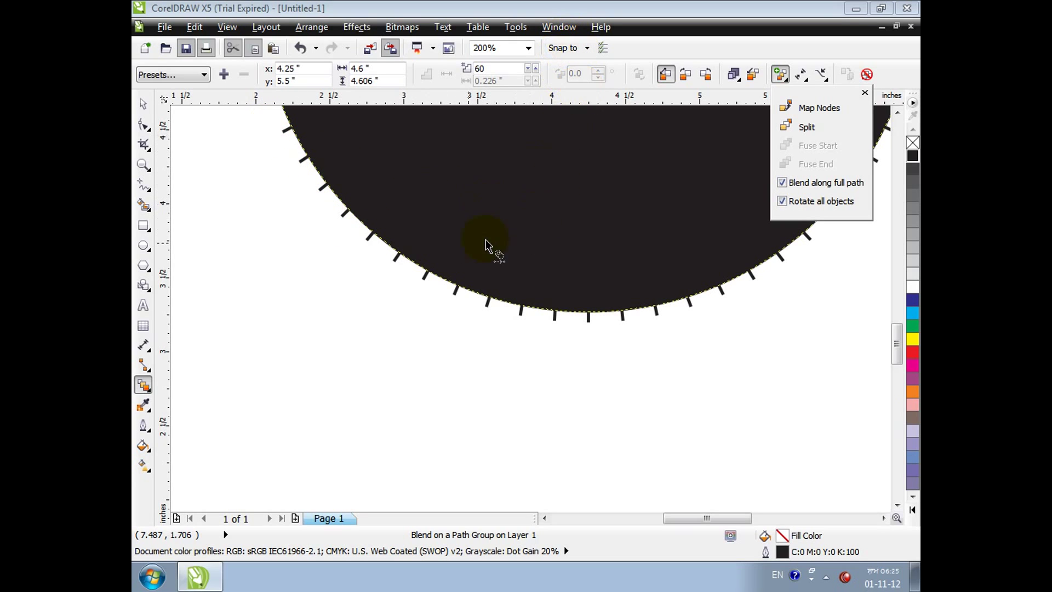
{"action": "left_click", "coordinate": [322, 270]}
{"action": "scroll", "coordinate": [447, 244], "scroll_direction": "down", "scroll_amount": 1}
{"action": "scroll", "coordinate": [489, 212], "scroll_direction": "down", "scroll_amount": 2}
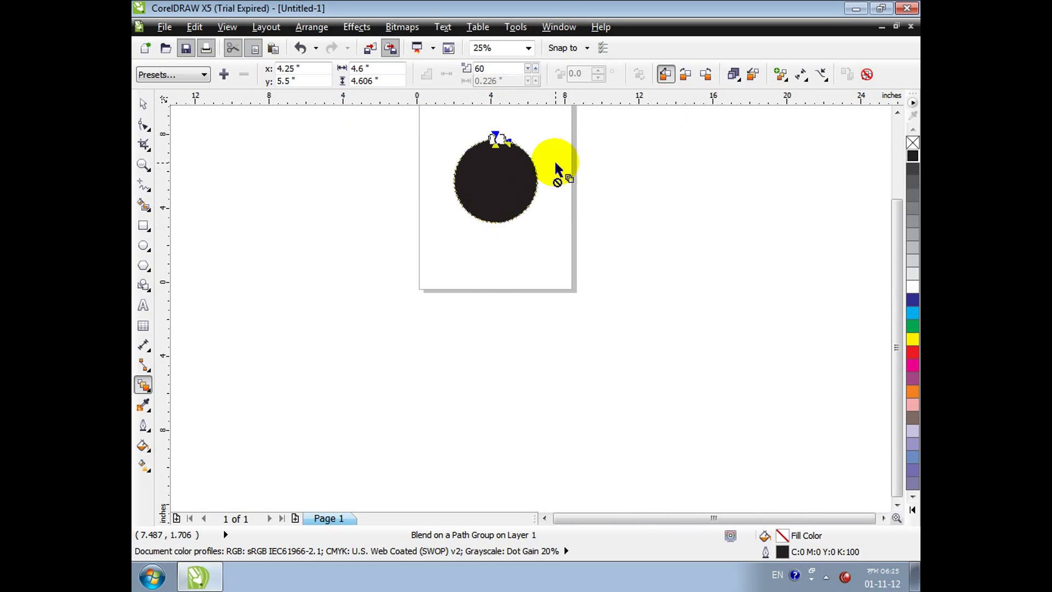
Step: Select the two control tick marks at the top of the circle and group them
{"action": "scroll", "coordinate": [539, 165], "scroll_direction": "up", "scroll_amount": 1}
{"action": "left_click", "coordinate": [897, 113]}
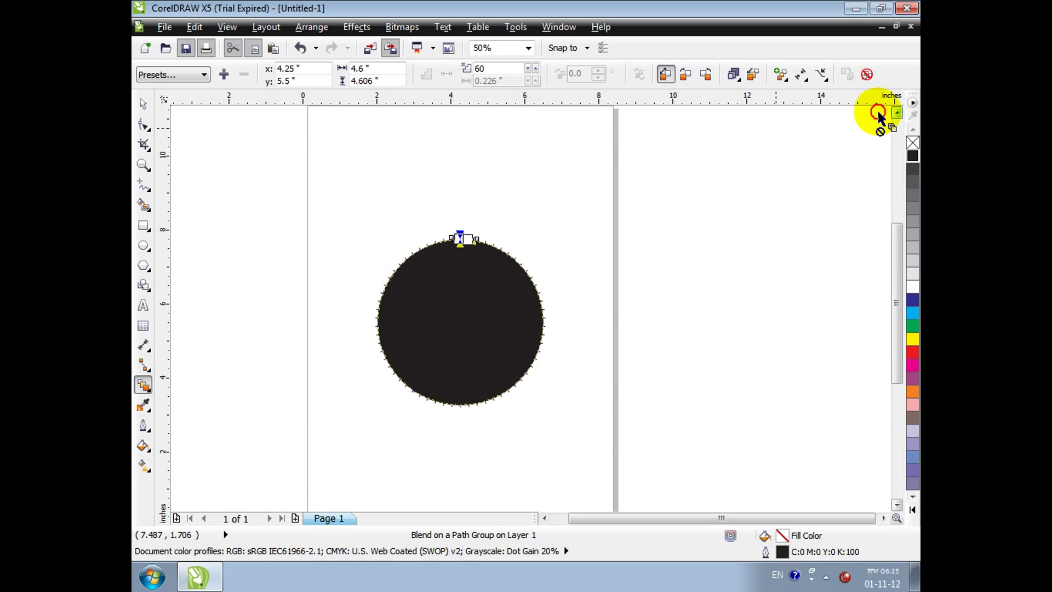
{"action": "left_click", "coordinate": [143, 103]}
{"action": "left_click", "coordinate": [375, 168]}
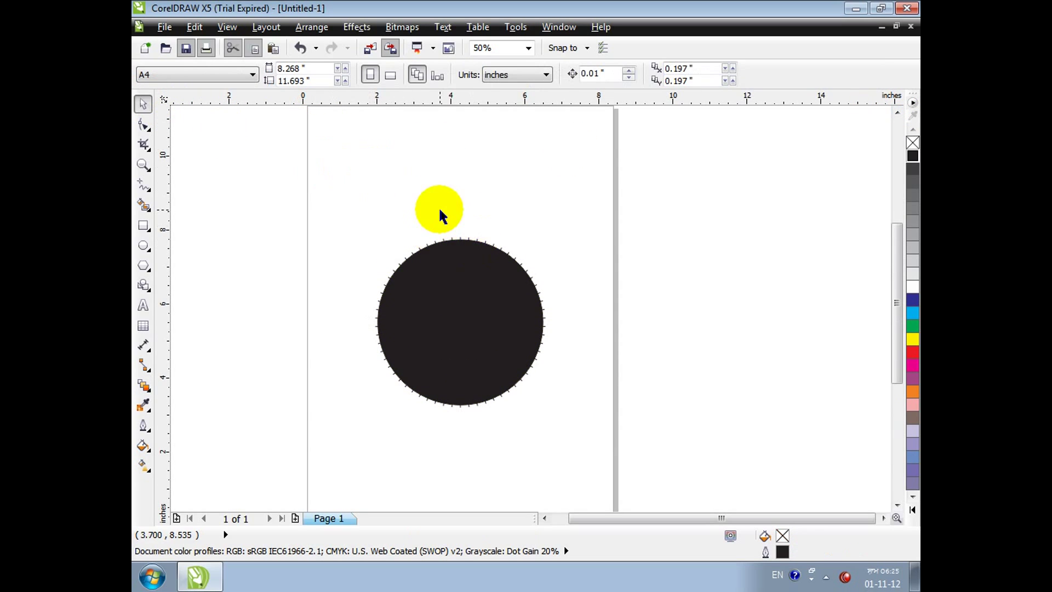
{"action": "left_click_drag", "start_coordinate": [440, 209], "coordinate": [490, 252]}
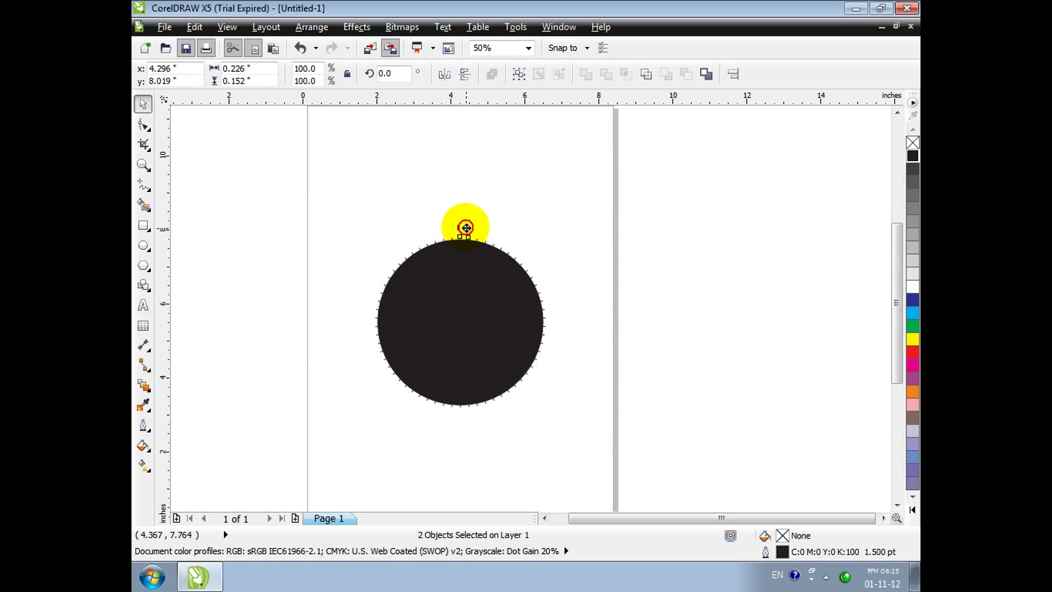
{"action": "left_click", "coordinate": [486, 241]}
{"action": "left_click_drag", "start_coordinate": [446, 219], "coordinate": [489, 264]}
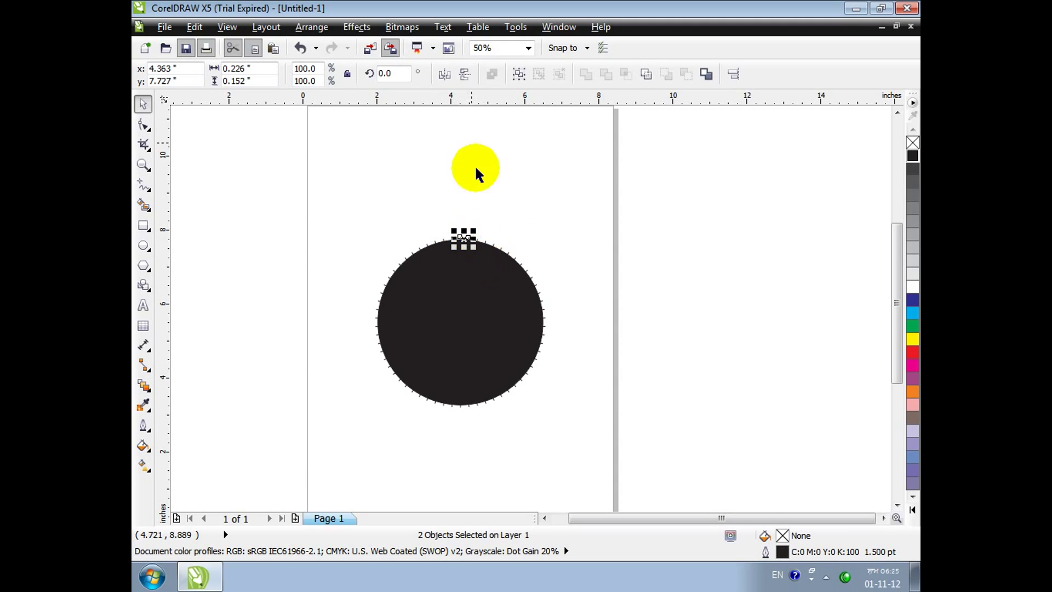
{"action": "left_click", "coordinate": [516, 72]}
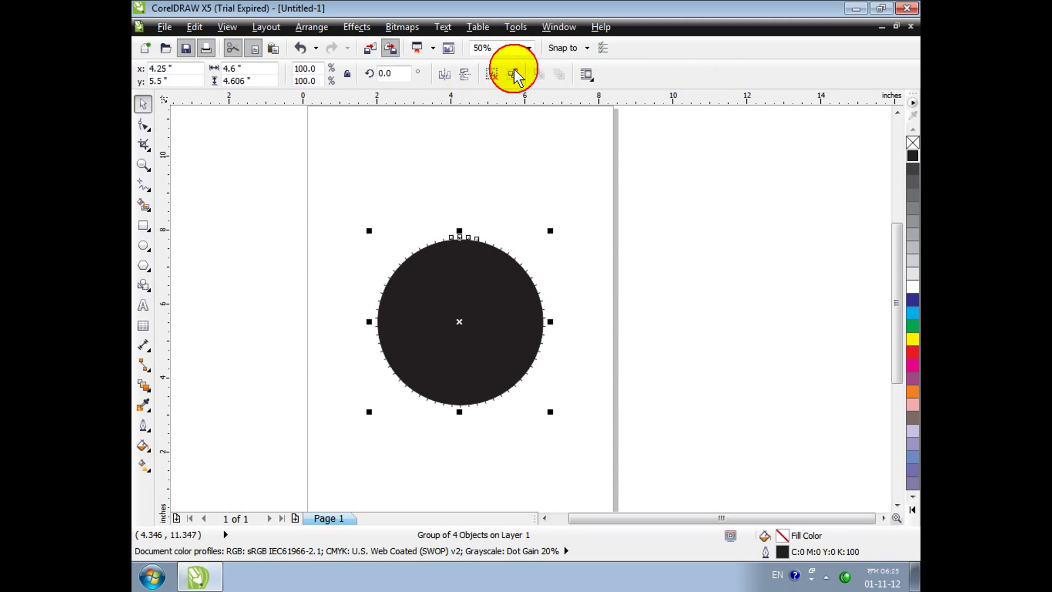
Step: Move the grouped circle and tick marks upward, centring them at about x 4.12" and y 6.17"
{"action": "left_click", "coordinate": [452, 185]}
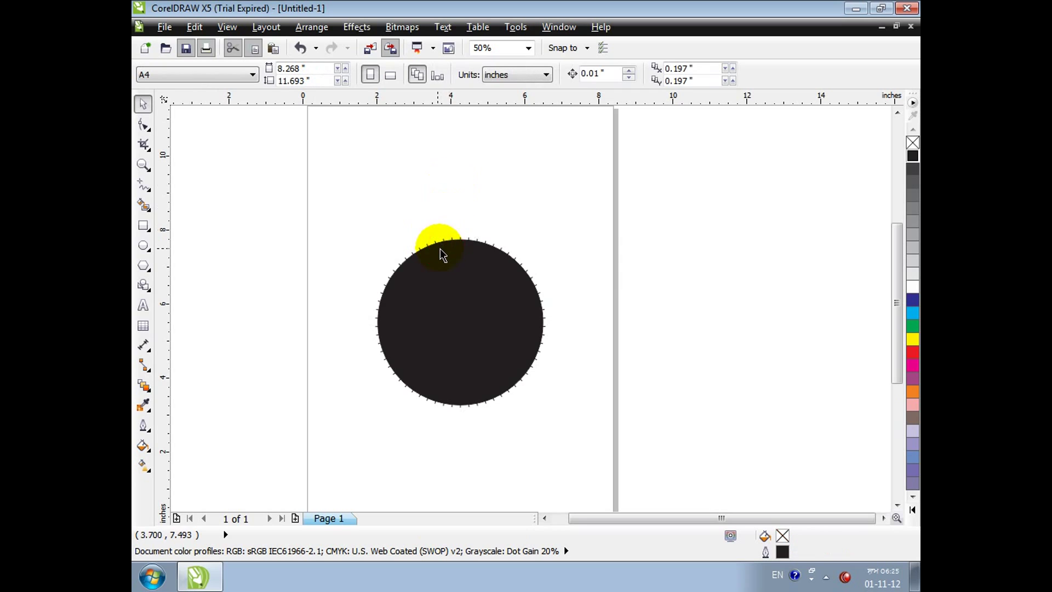
{"action": "mouse_move", "coordinate": [432, 250]}
{"action": "left_mouse_down"}
{"action": "mouse_move", "coordinate": [442, 262]}
{"action": "mouse_move", "coordinate": [528, 270]}
{"action": "mouse_move", "coordinate": [481, 270]}
{"action": "mouse_move", "coordinate": [427, 240]}
{"action": "left_mouse_up"}
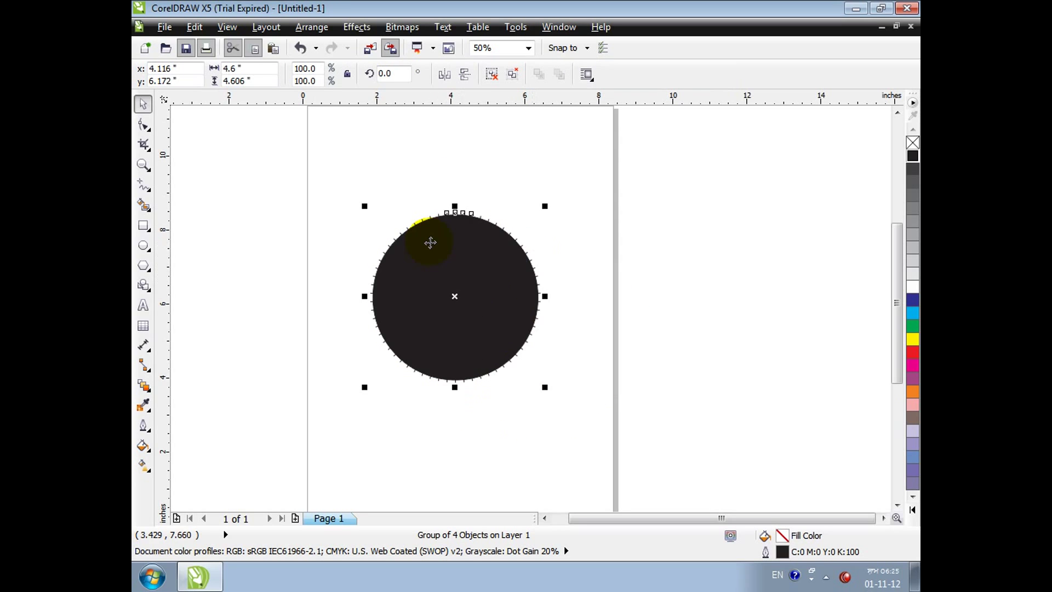
{"action": "left_click", "coordinate": [311, 27]}
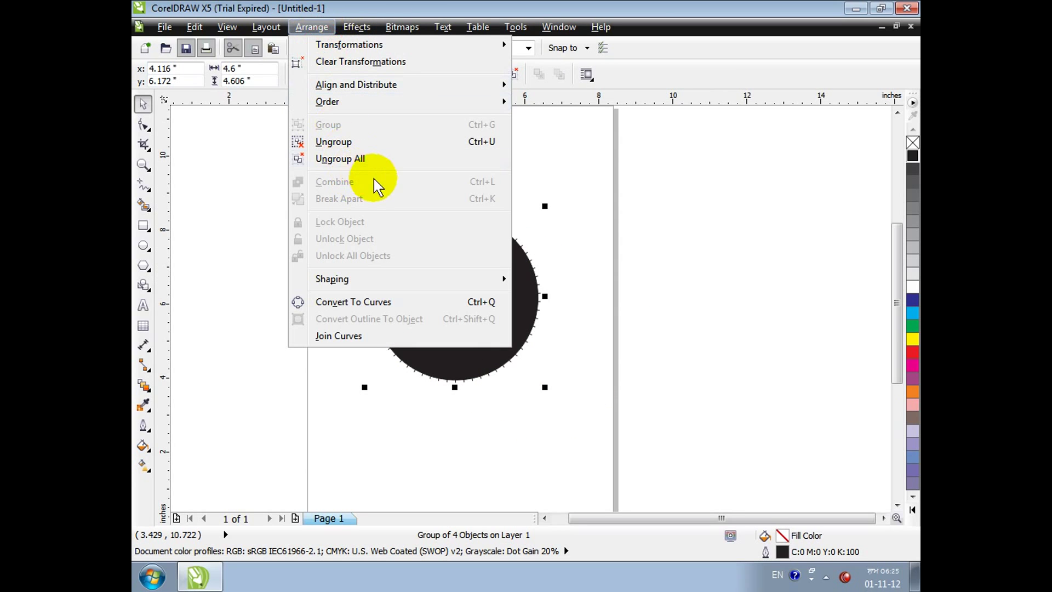
{"action": "left_click", "coordinate": [640, 307]}
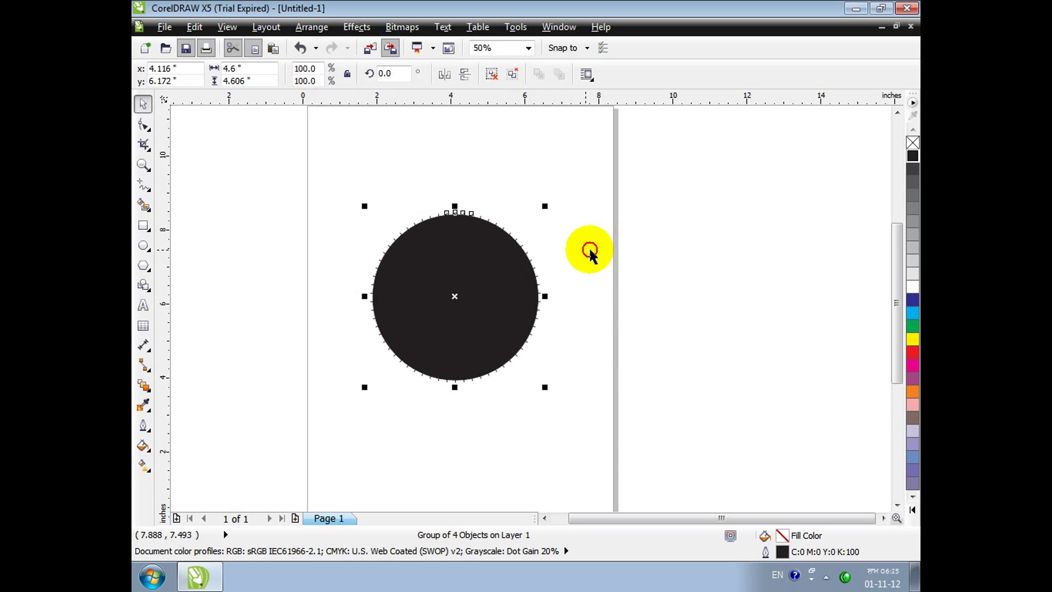
{"action": "left_click", "coordinate": [523, 244]}
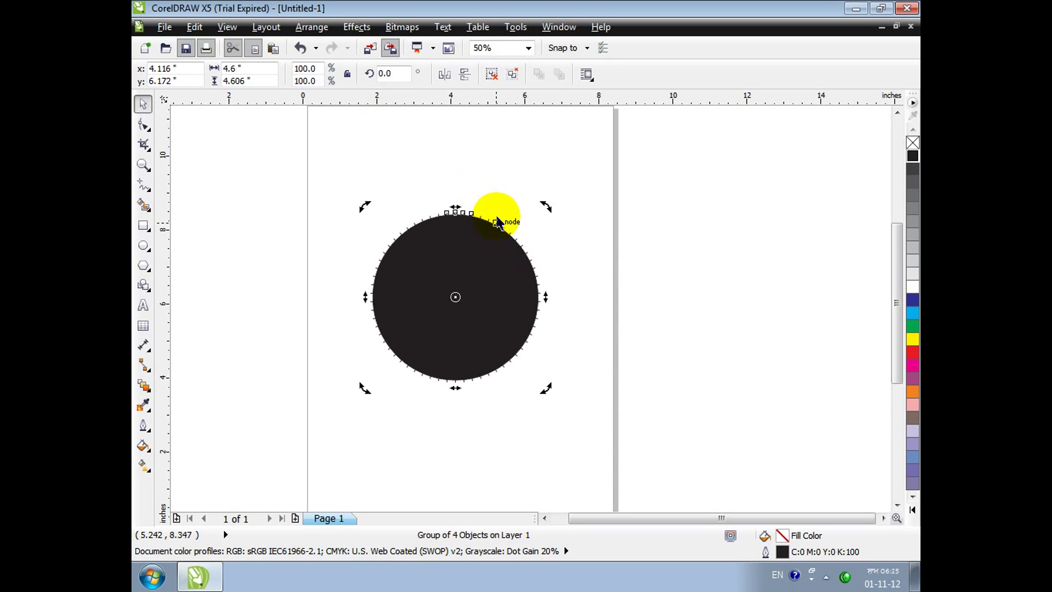
Step: Try Ungroup All on the grouped circle and tick marks, and undo it
{"action": "key", "text": "z"}
{"action": "left_click_drag", "start_coordinate": [430, 195], "coordinate": [512, 233]}
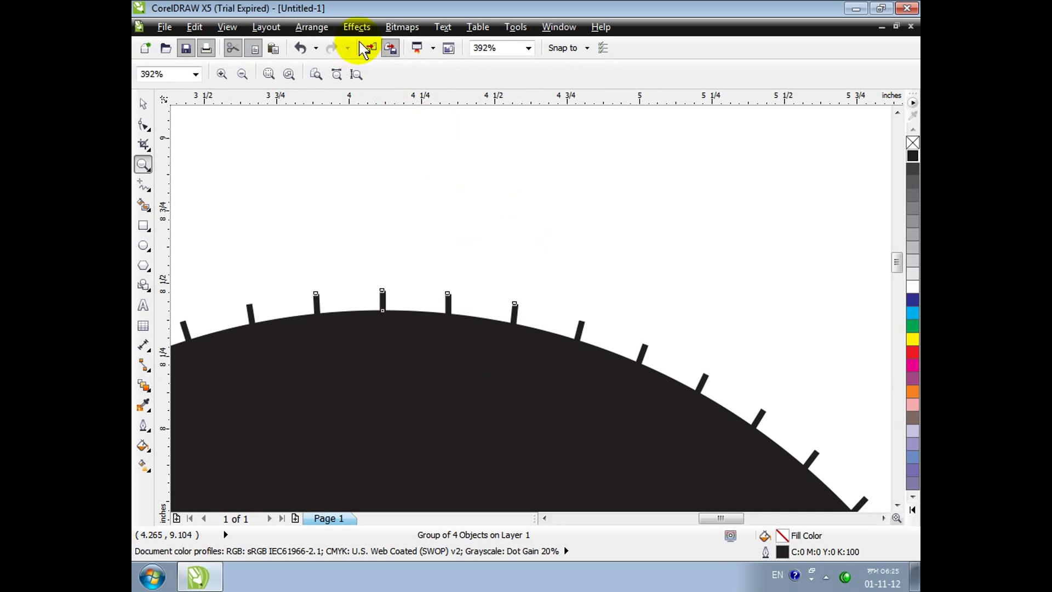
{"action": "left_click", "coordinate": [140, 109]}
{"action": "left_click", "coordinate": [254, 239]}
{"action": "left_click", "coordinate": [250, 305]}
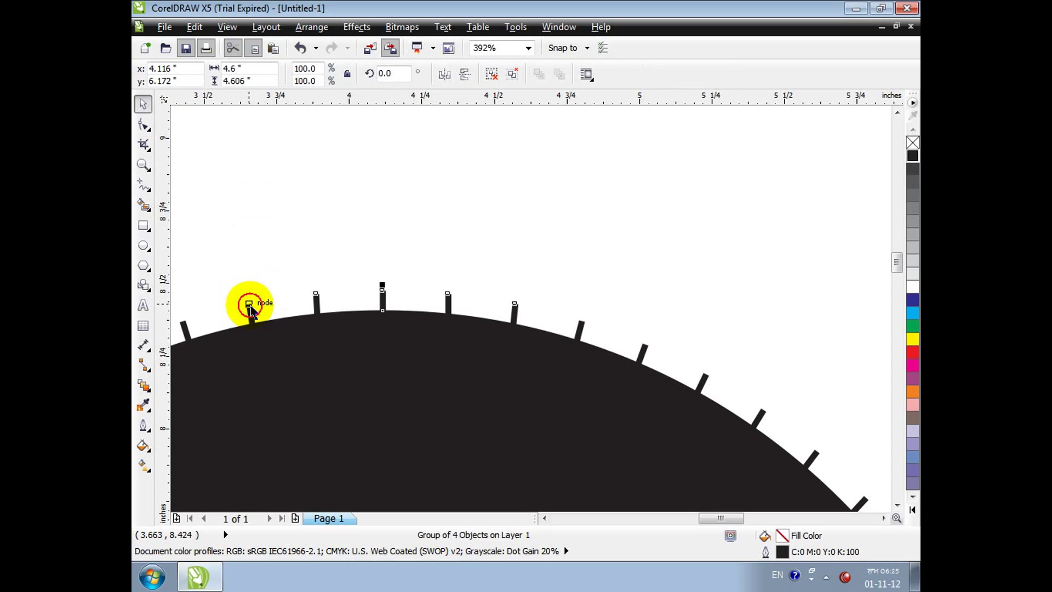
{"action": "left_click", "coordinate": [311, 27]}
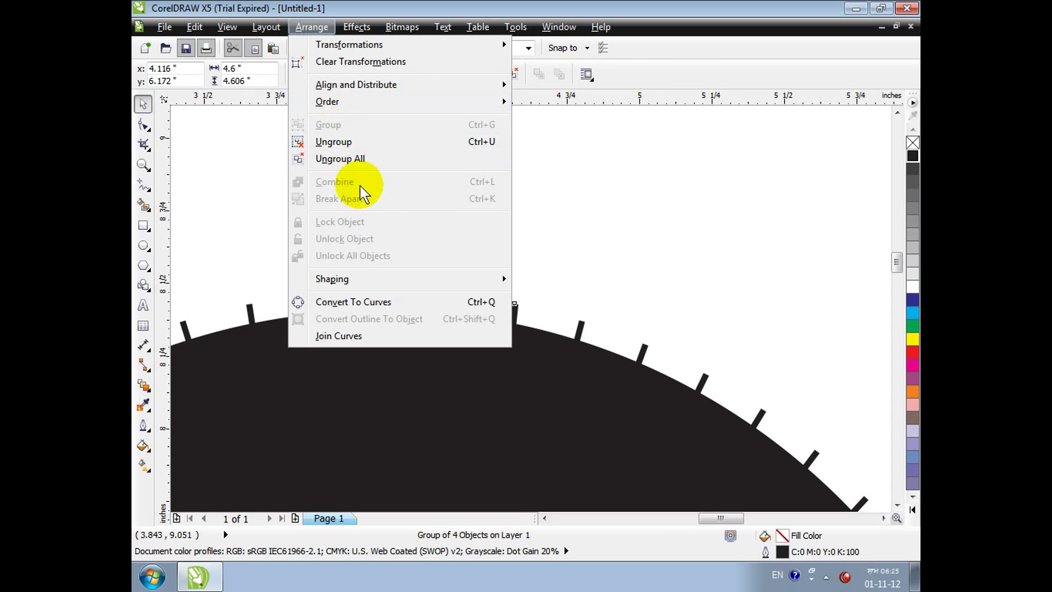
{"action": "left_click", "coordinate": [355, 160]}
{"action": "left_click", "coordinate": [327, 296]}
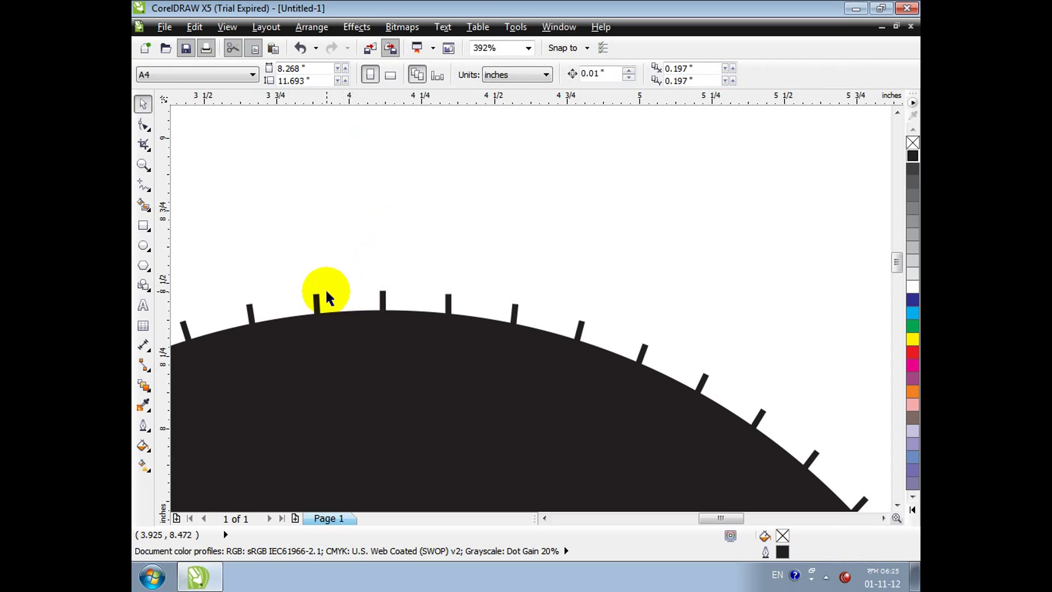
{"action": "key", "text": "ctrl+z"}
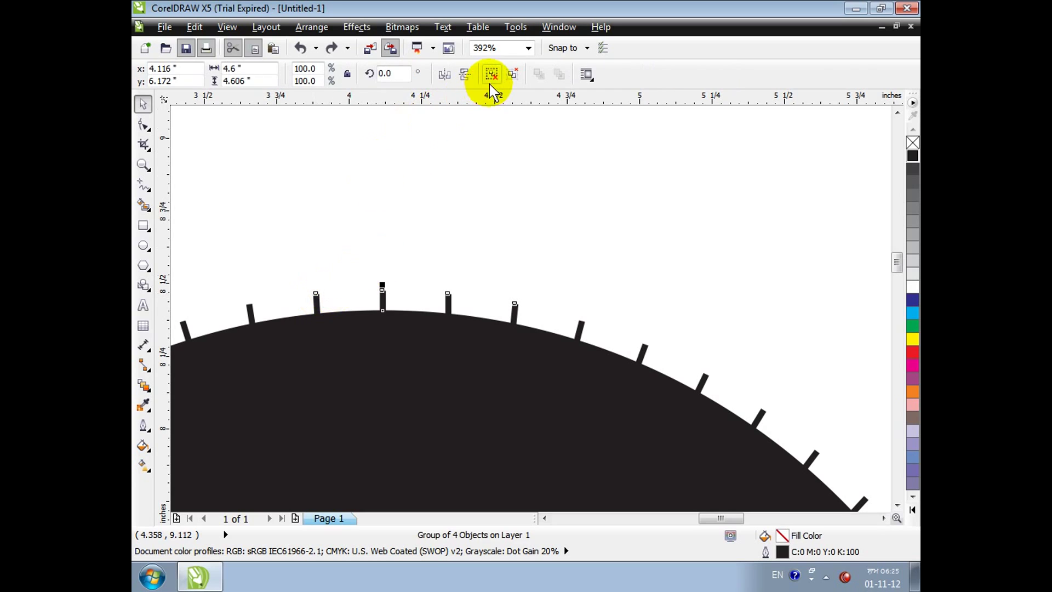
Step: Ungroup the circle and tick marks one level and break the tick mark blend apart
{"action": "left_click", "coordinate": [491, 74]}
{"action": "left_click", "coordinate": [320, 293]}
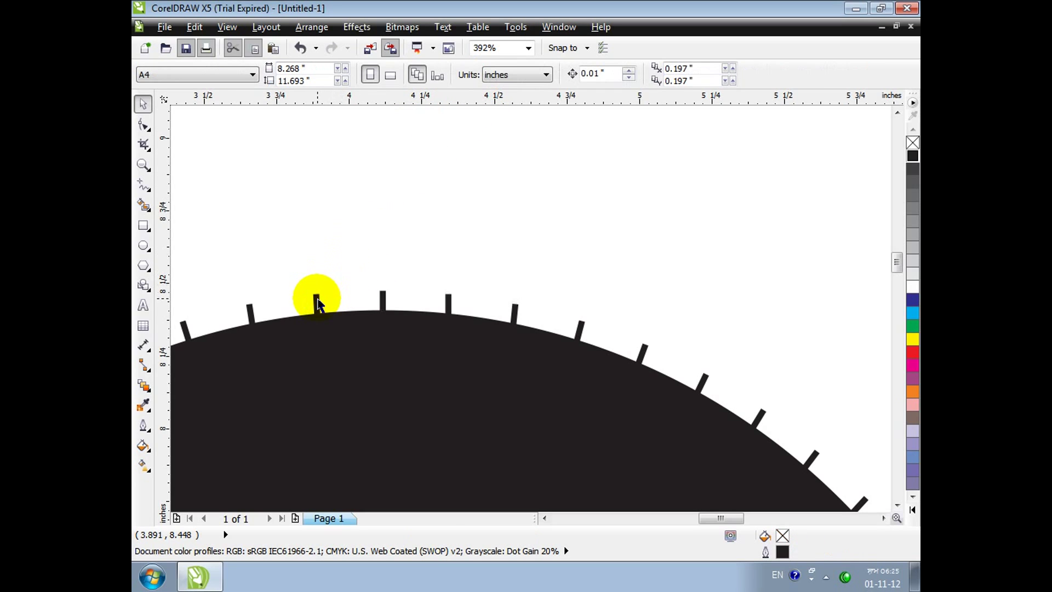
{"action": "left_click", "coordinate": [318, 302]}
{"action": "left_click", "coordinate": [311, 27]}
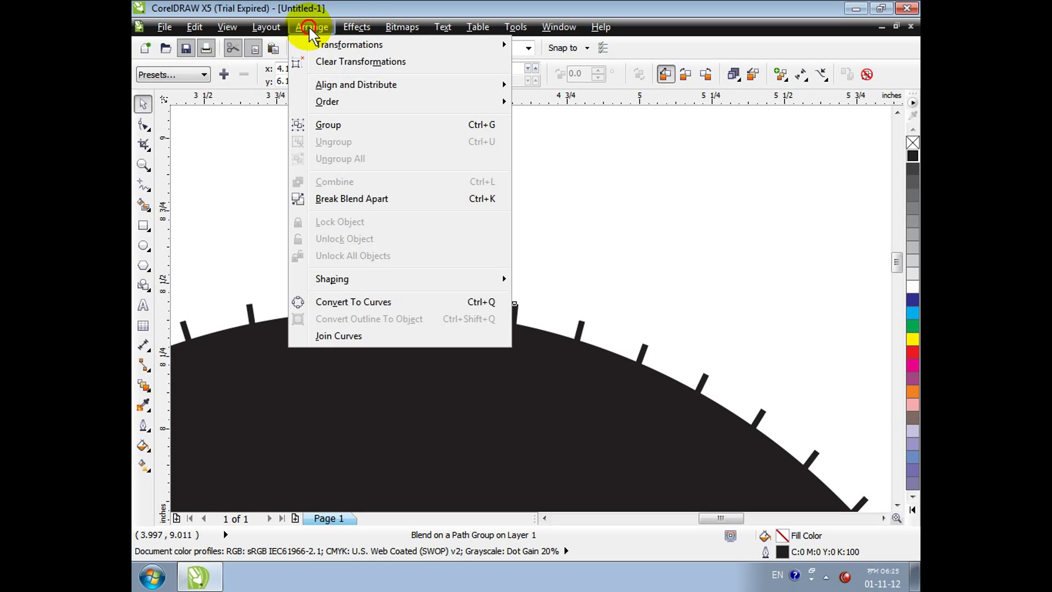
{"action": "left_click", "coordinate": [355, 199]}
{"action": "left_click", "coordinate": [380, 215]}
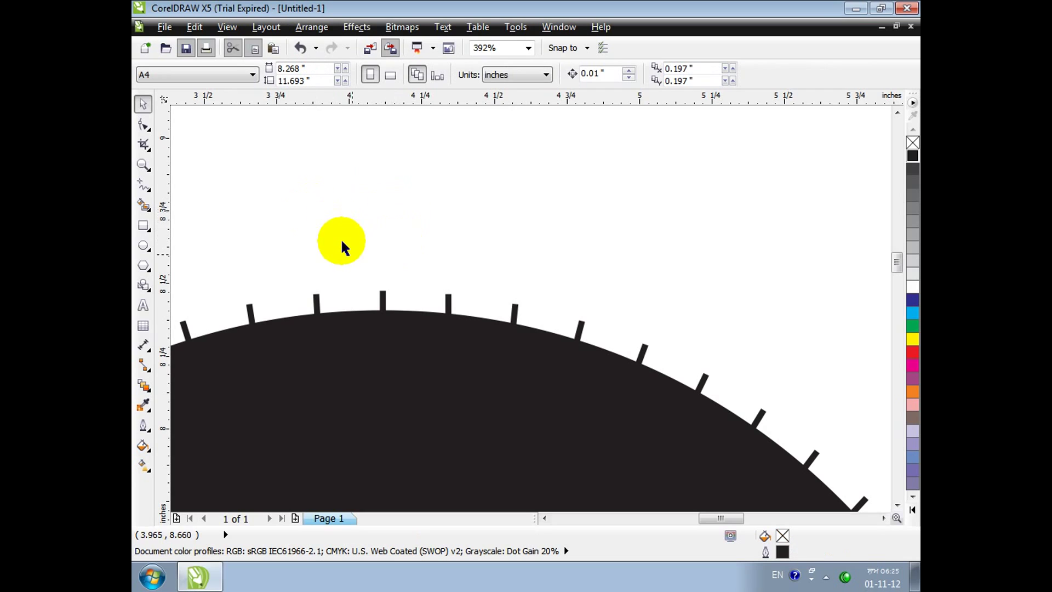
Step: Try moving the black circle down away from the tick marks, and undo the move
{"action": "left_click_drag", "start_coordinate": [345, 347], "coordinate": [348, 400]}
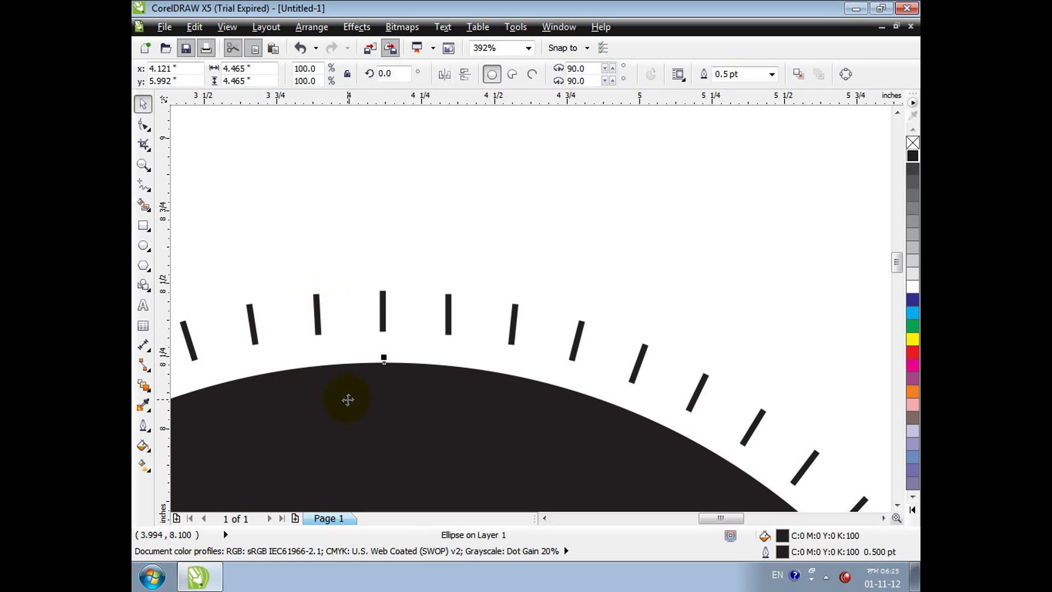
{"action": "key", "text": "ctrl+z"}
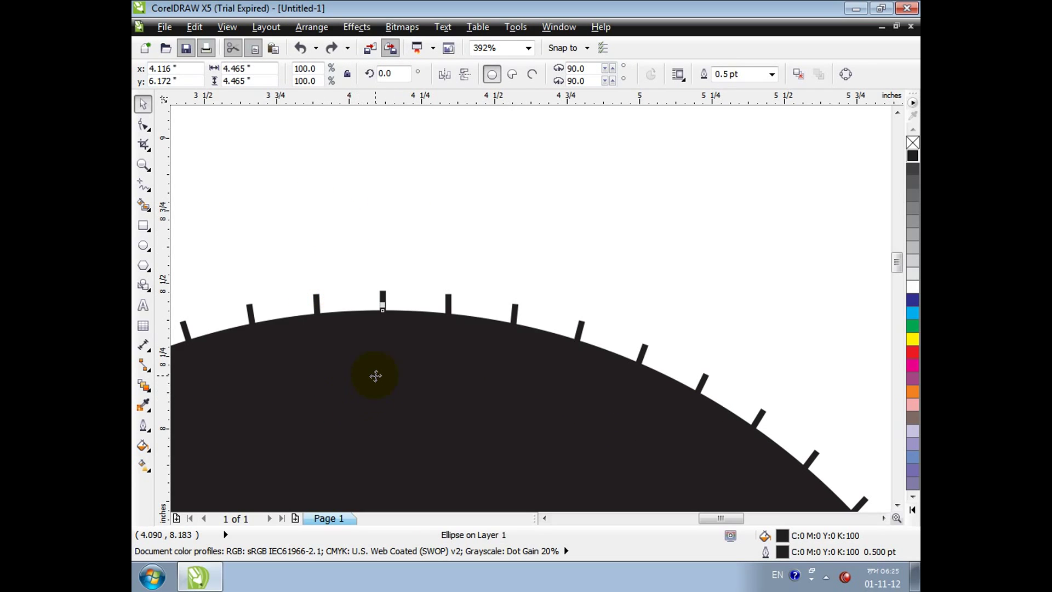
Step: Select the two control tick marks together with the ring of tick marks and group them
{"action": "scroll", "coordinate": [369, 307], "scroll_direction": "down", "scroll_amount": 3}
{"action": "left_click_drag", "start_coordinate": [332, 278], "coordinate": [423, 353]}
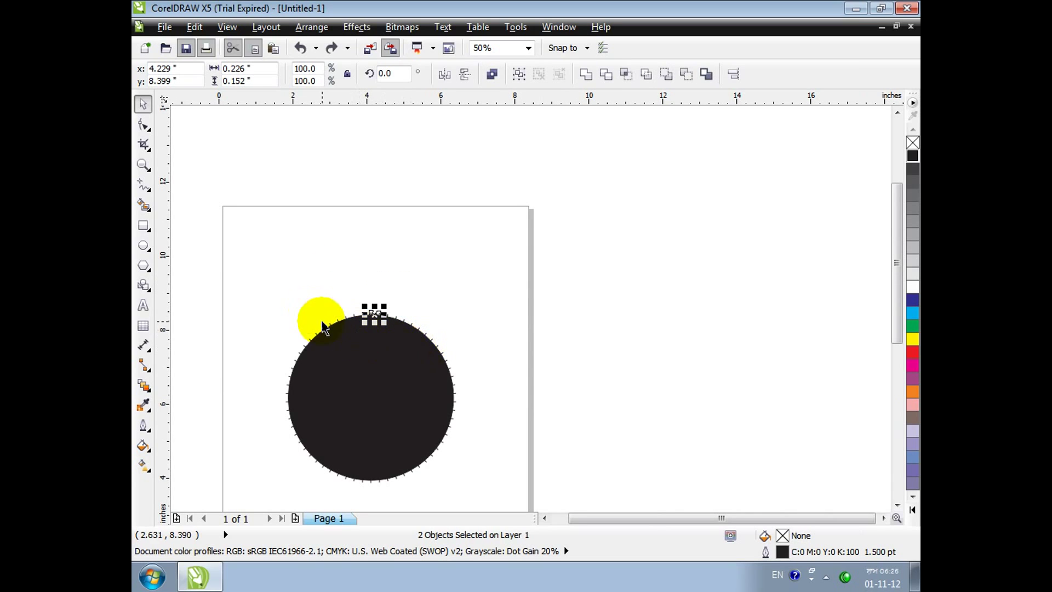
{"action": "left_click", "coordinate": [330, 328], "text": "shift"}
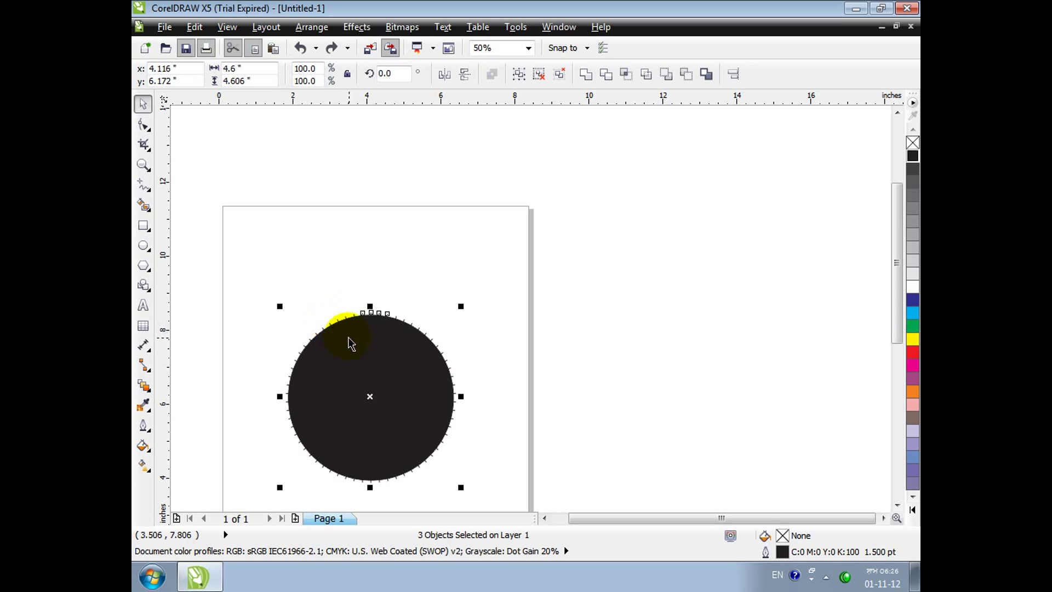
{"action": "left_click", "coordinate": [518, 74]}
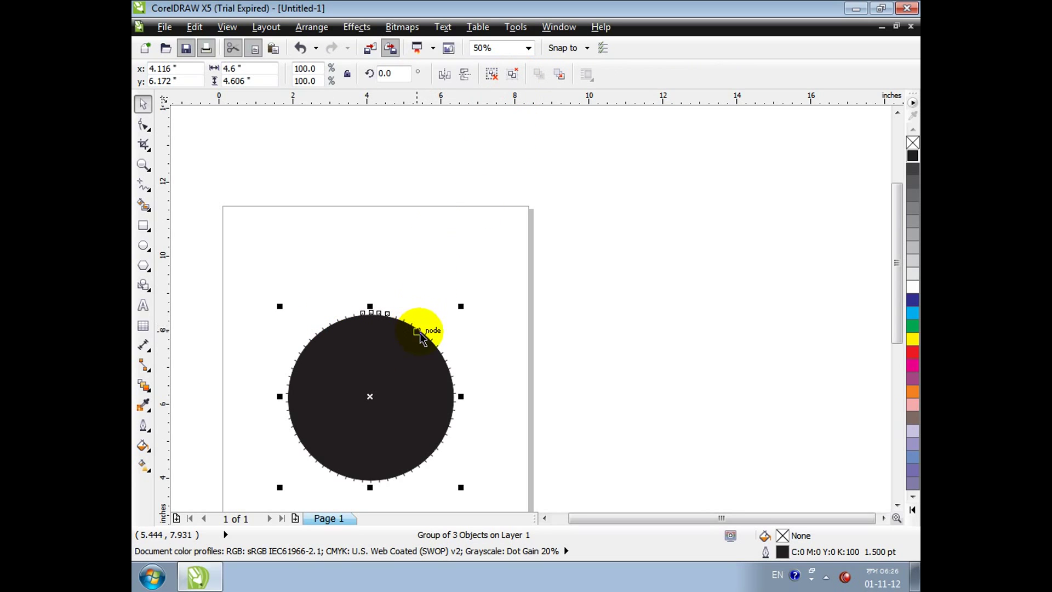
Step: Try moving the grouped ring of tick marks up off the circle, and undo the move
{"action": "left_click_drag", "start_coordinate": [431, 338], "coordinate": [444, 262]}
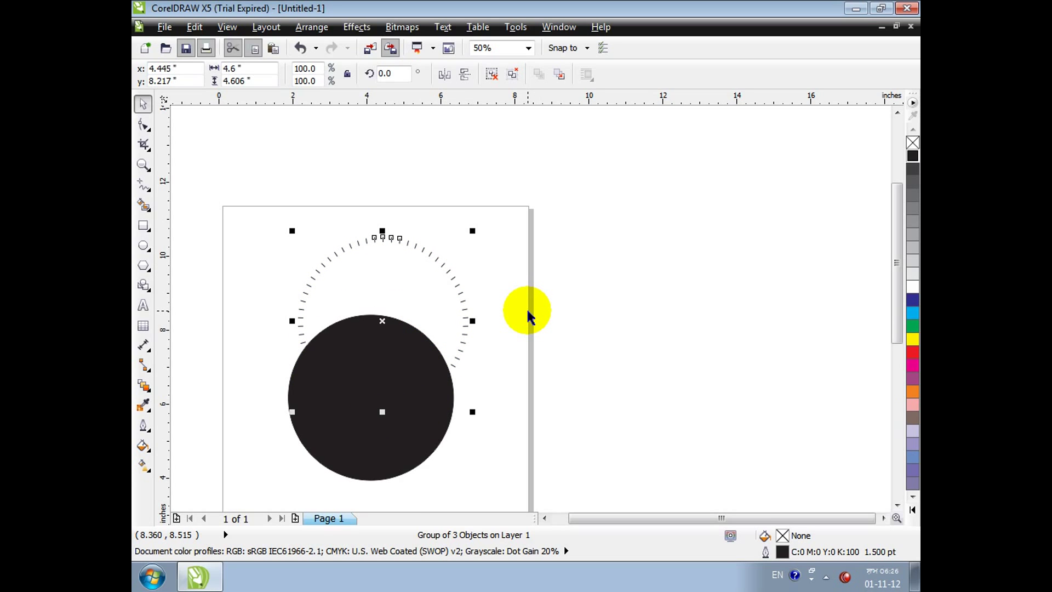
{"action": "key", "text": "ctrl+z"}
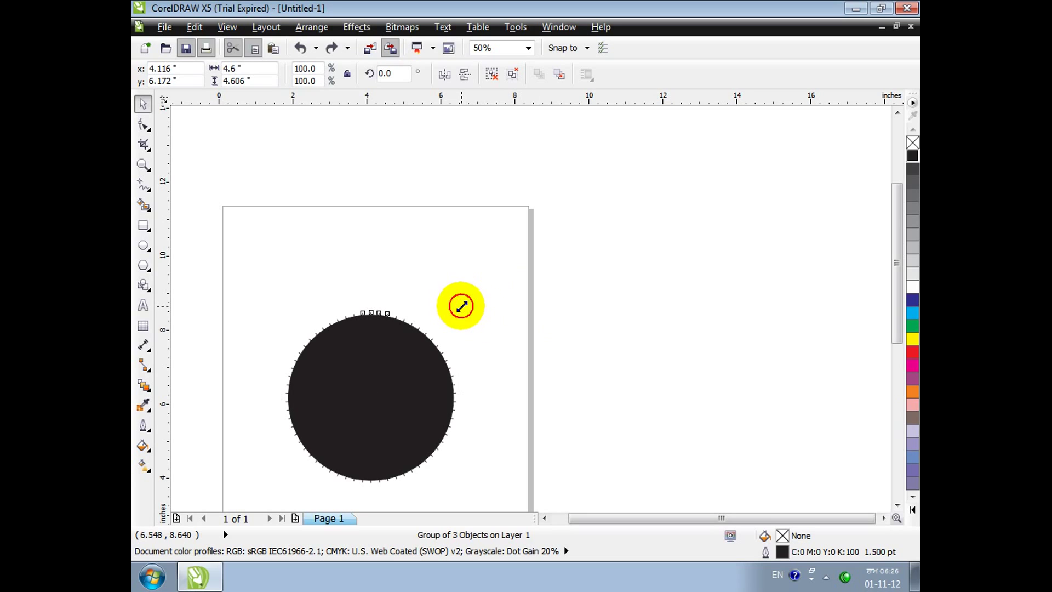
Step: Shrink the ring of tick marks around its centre to about 92.7% and make its outline white
{"action": "left_click_drag", "start_coordinate": [461, 307], "coordinate": [457, 312]}
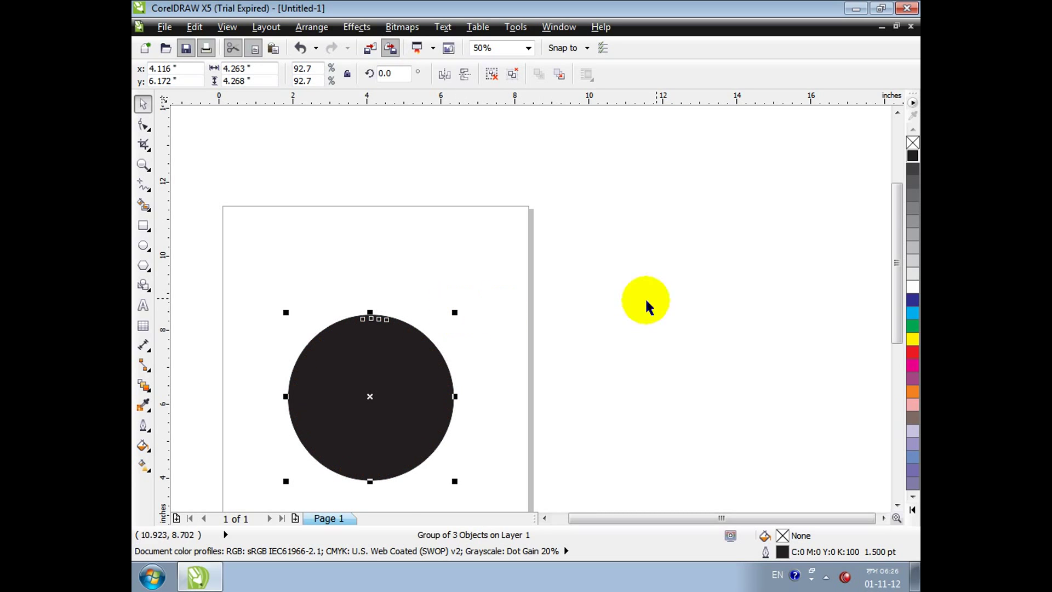
{"action": "right_click", "coordinate": [913, 285]}
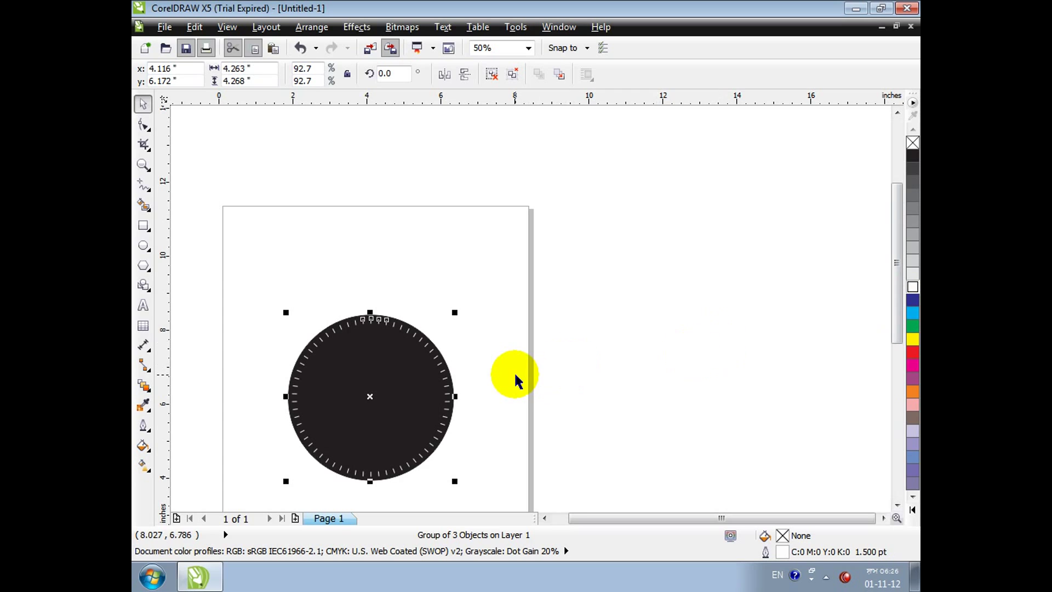
Step: Open the Clock image from the Coral Project\Clock folder on drive D in a maximized Windows Photo Viewer and examine the finished clock
{"action": "key", "text": "super+e"}
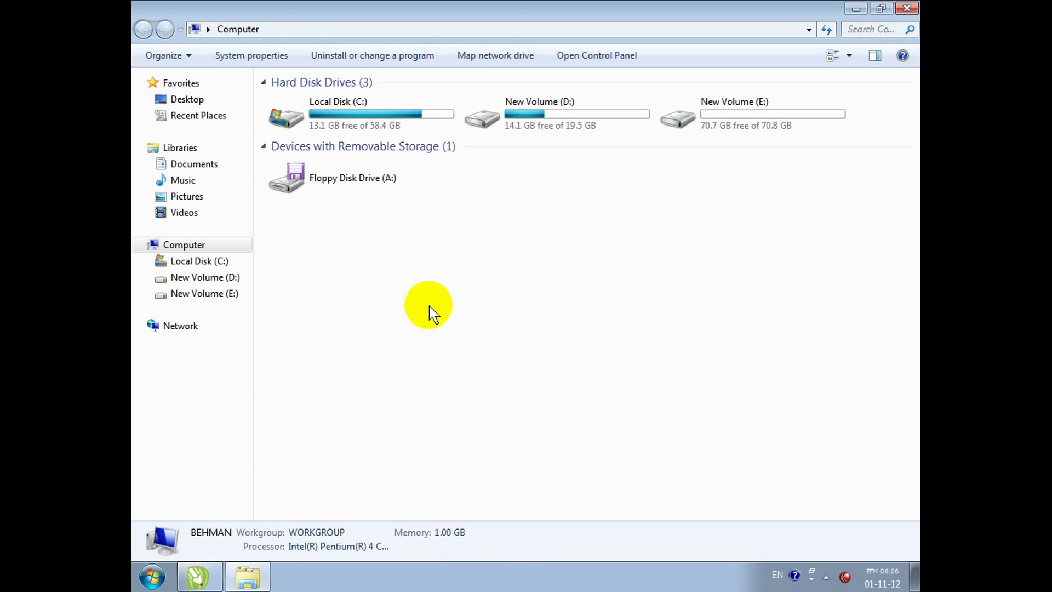
{"action": "double_click", "coordinate": [566, 102]}
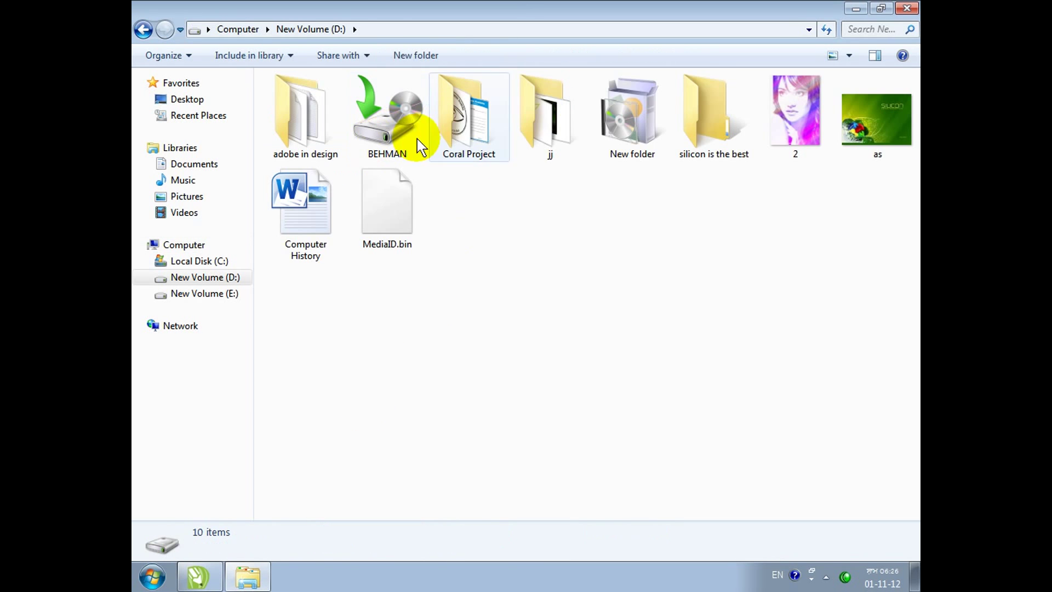
{"action": "double_click", "coordinate": [463, 118]}
{"action": "double_click", "coordinate": [296, 121]}
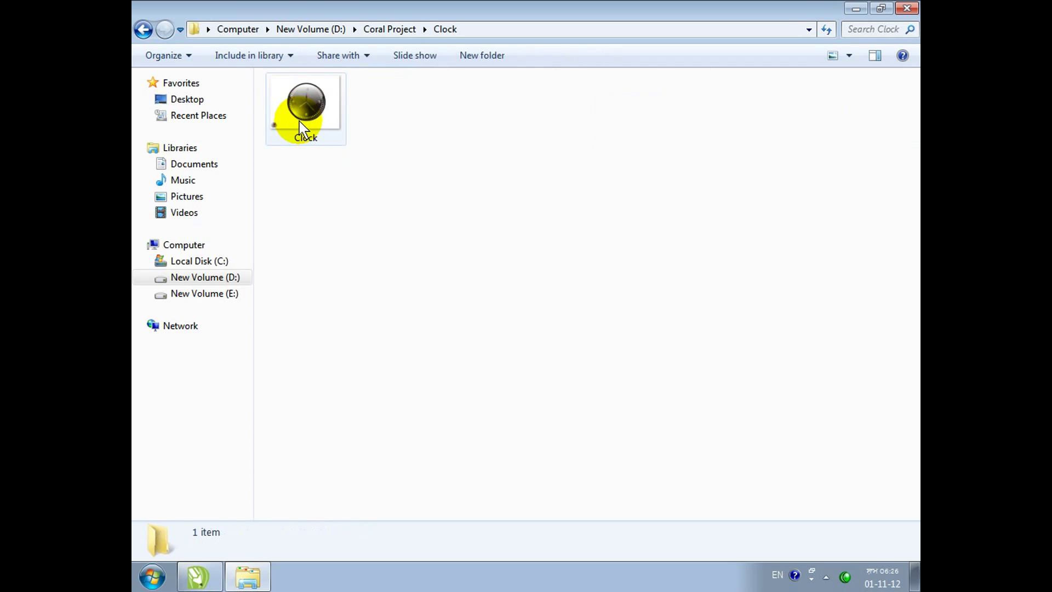
{"action": "double_click", "coordinate": [300, 130]}
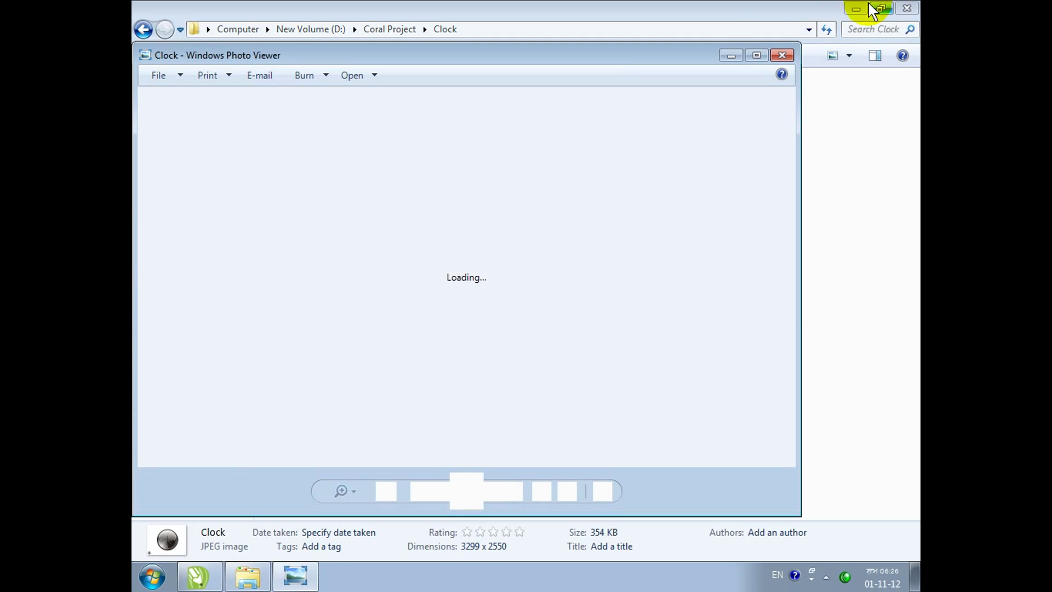
{"action": "left_click", "coordinate": [908, 10]}
{"action": "left_click", "coordinate": [757, 51]}
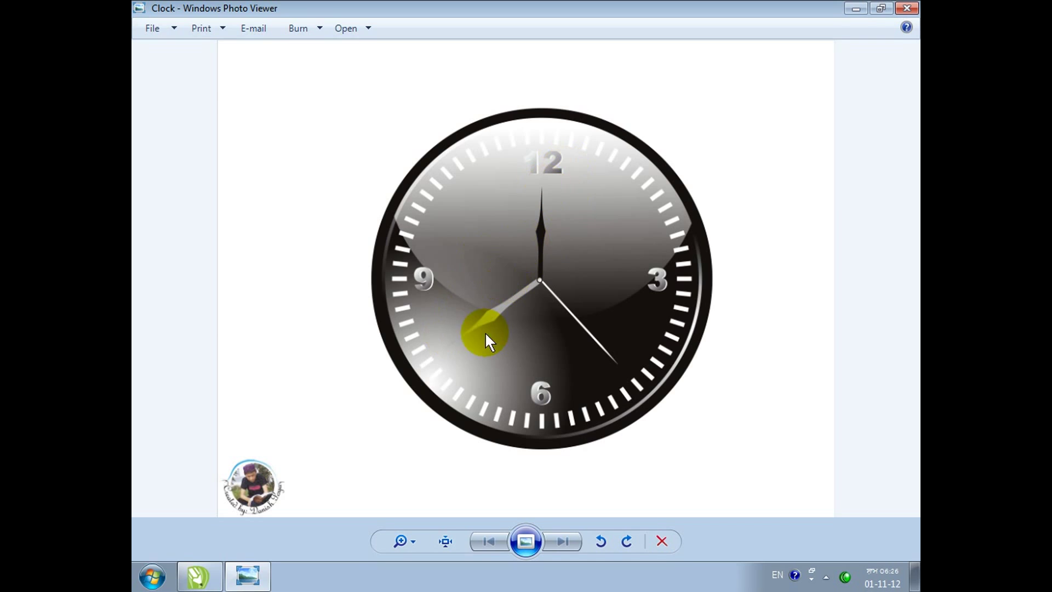
Step: Return to CorelDRAW, try moving the black circle sideways out from under the tick marks, and undo the move
{"action": "left_click", "coordinate": [199, 576]}
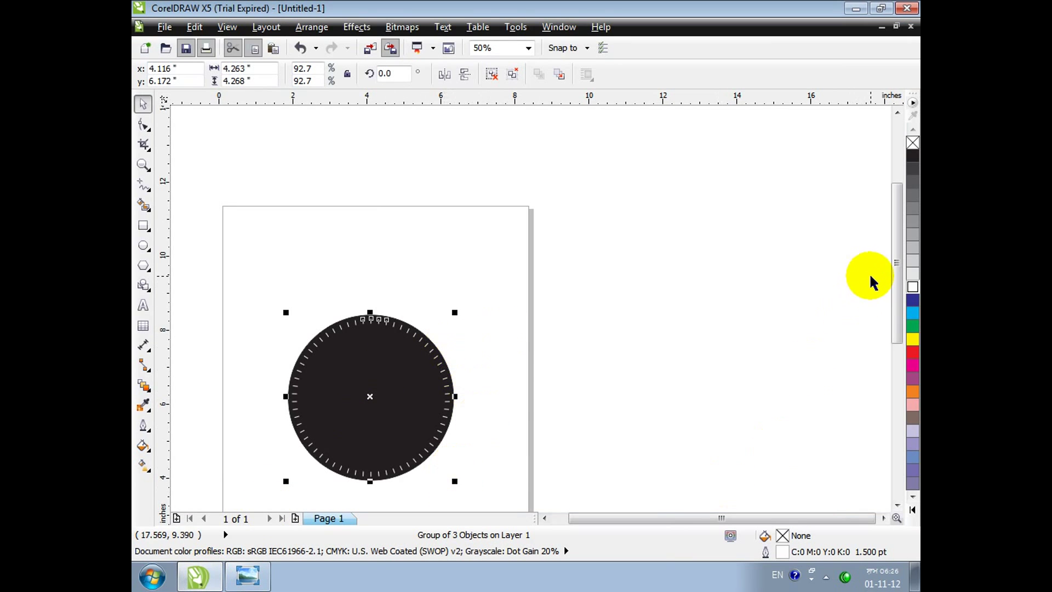
{"action": "left_click_drag", "start_coordinate": [897, 271], "coordinate": [897, 305]}
{"action": "left_click", "coordinate": [338, 396]}
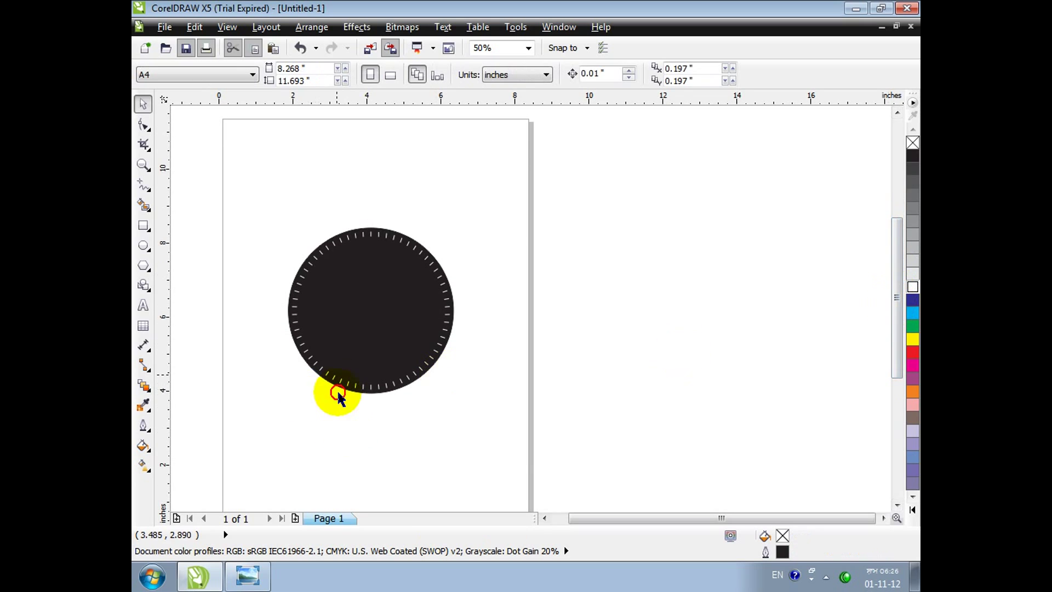
{"action": "left_click", "coordinate": [351, 318]}
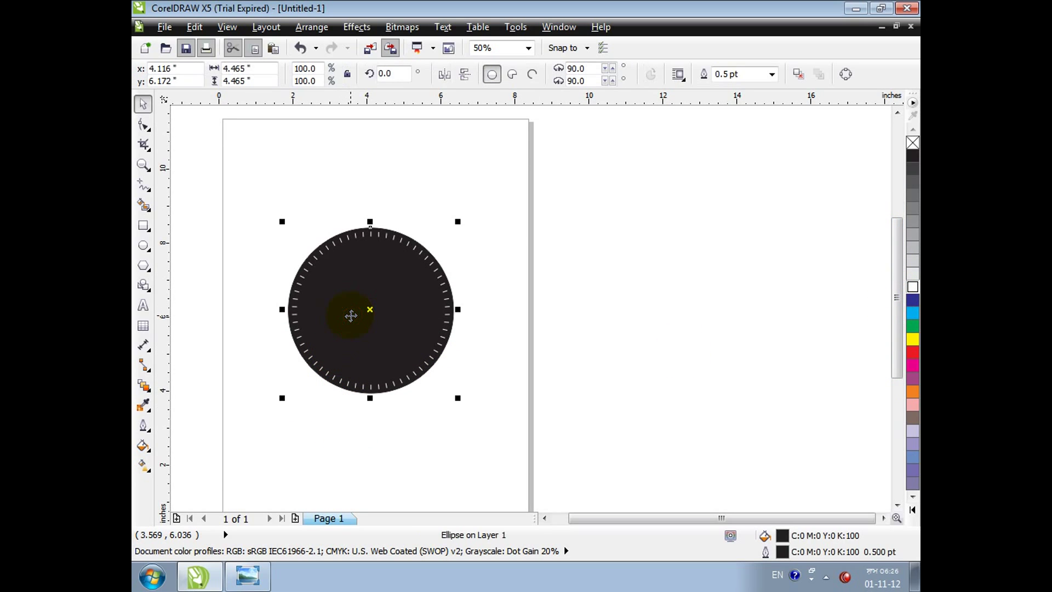
{"action": "left_click_drag", "start_coordinate": [351, 316], "coordinate": [481, 328]}
{"action": "key", "text": "ctrl+z"}
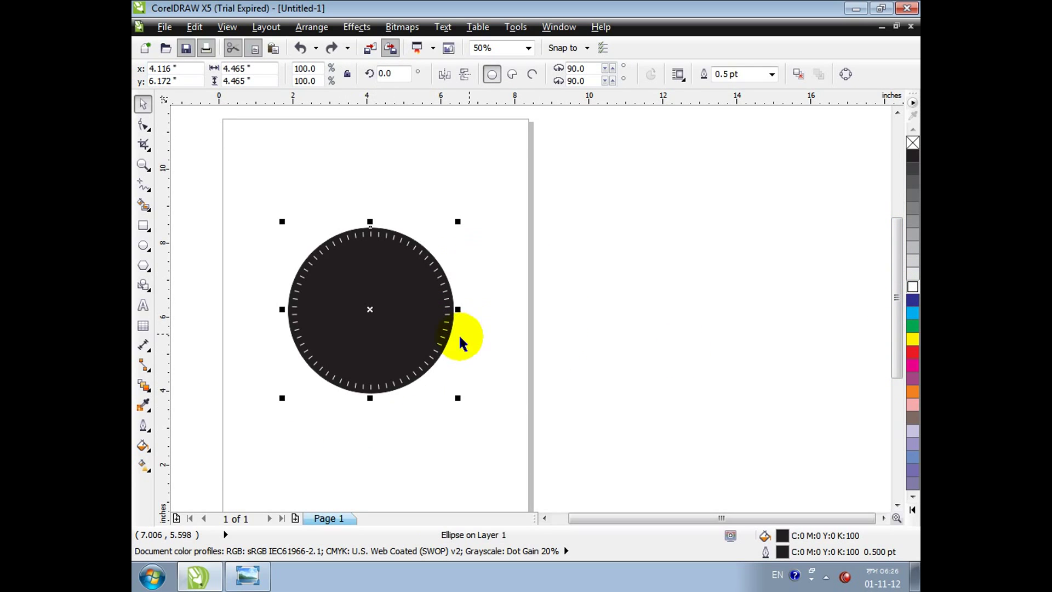
Step: Recheck the reference clock and give the black circle a radial black-to-white fountain fill, edge pad 35%, centre offset about -32% horizontal and -28% vertical
{"action": "left_click", "coordinate": [247, 574]}
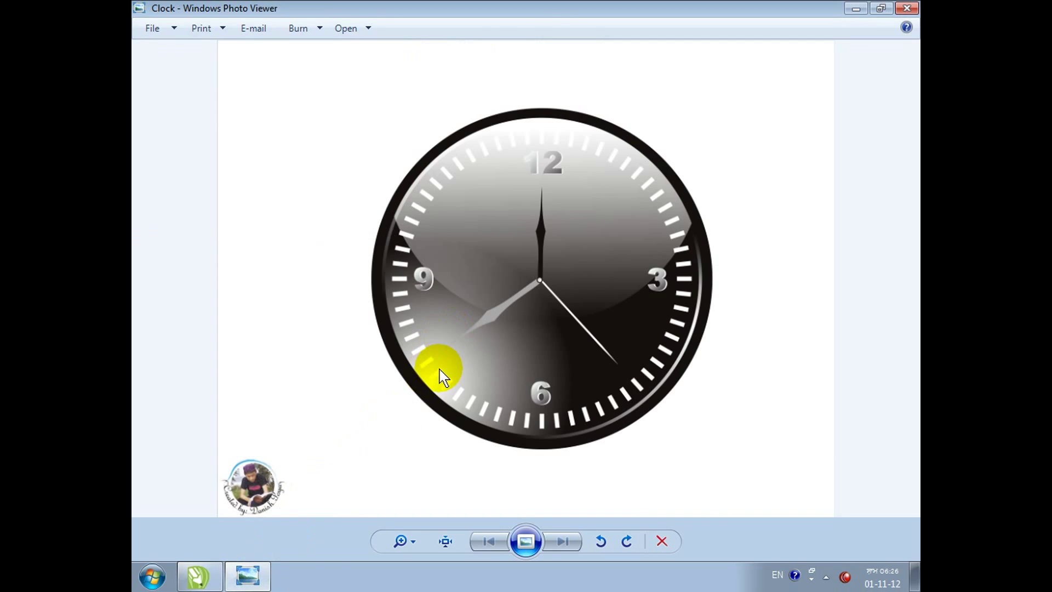
{"action": "left_click", "coordinate": [253, 573]}
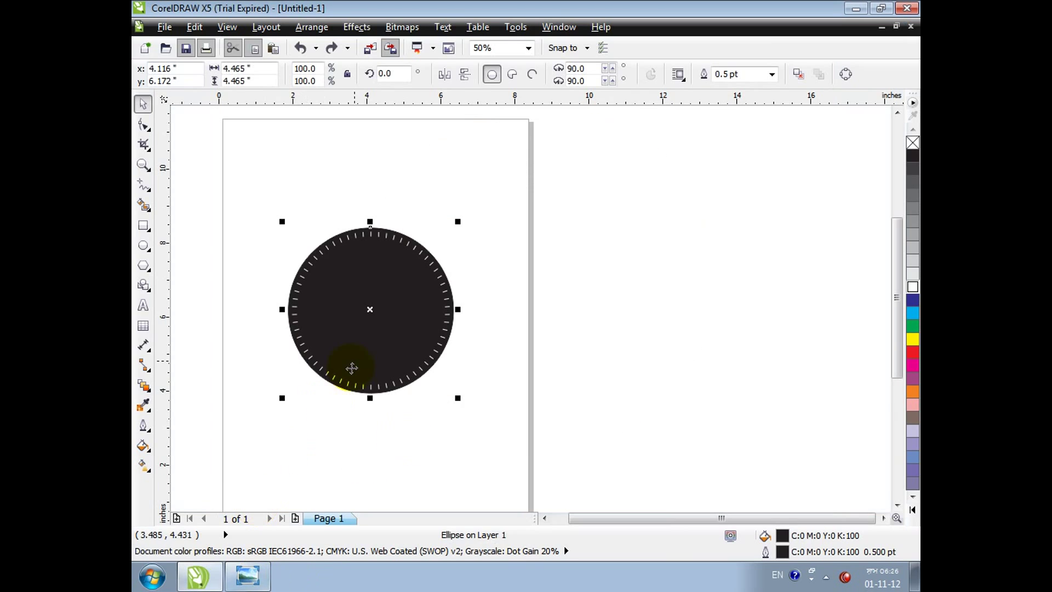
{"action": "left_click", "coordinate": [143, 445]}
{"action": "left_click", "coordinate": [200, 354]}
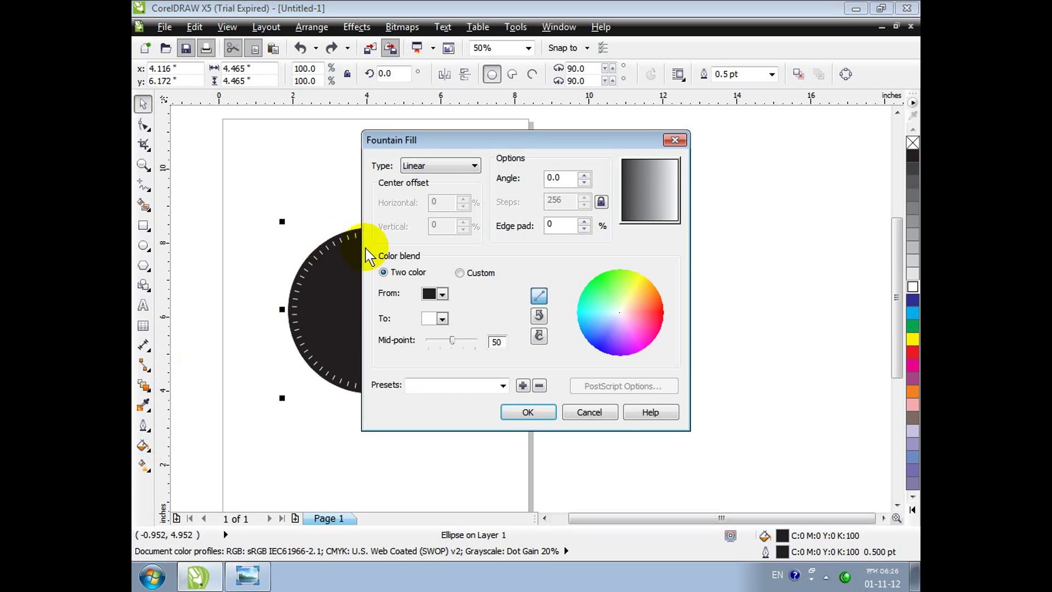
{"action": "left_click", "coordinate": [455, 168]}
{"action": "left_click", "coordinate": [434, 185]}
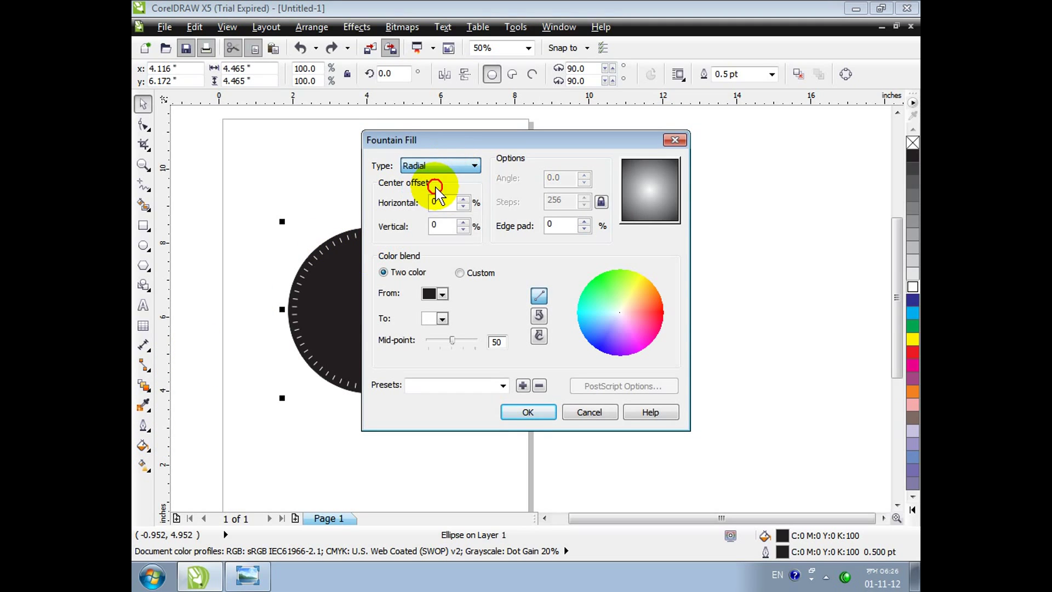
{"action": "left_click_drag", "start_coordinate": [552, 229], "coordinate": [532, 229]}
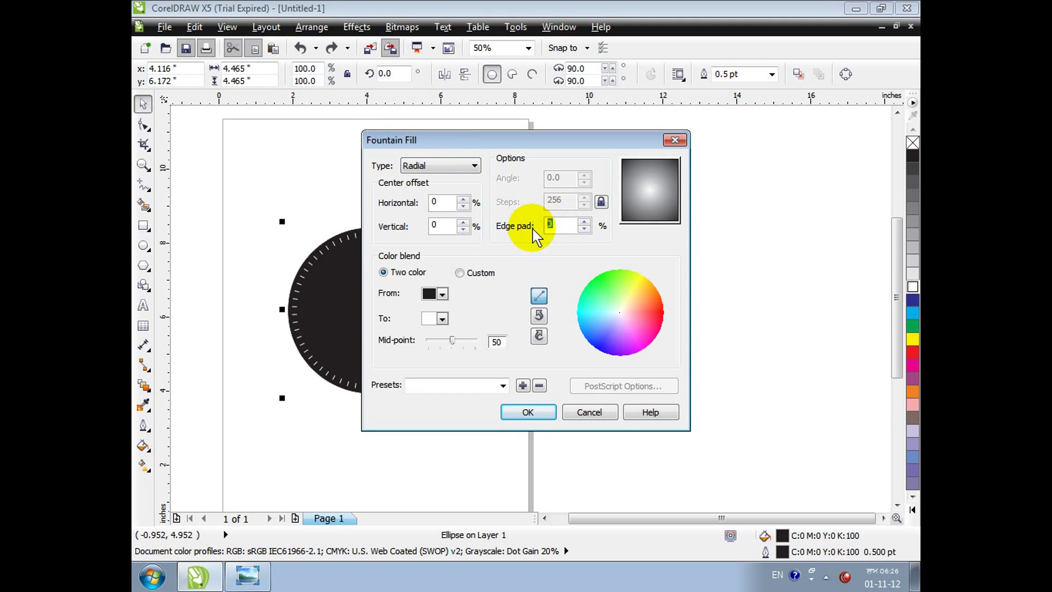
{"action": "type", "text": "35"}
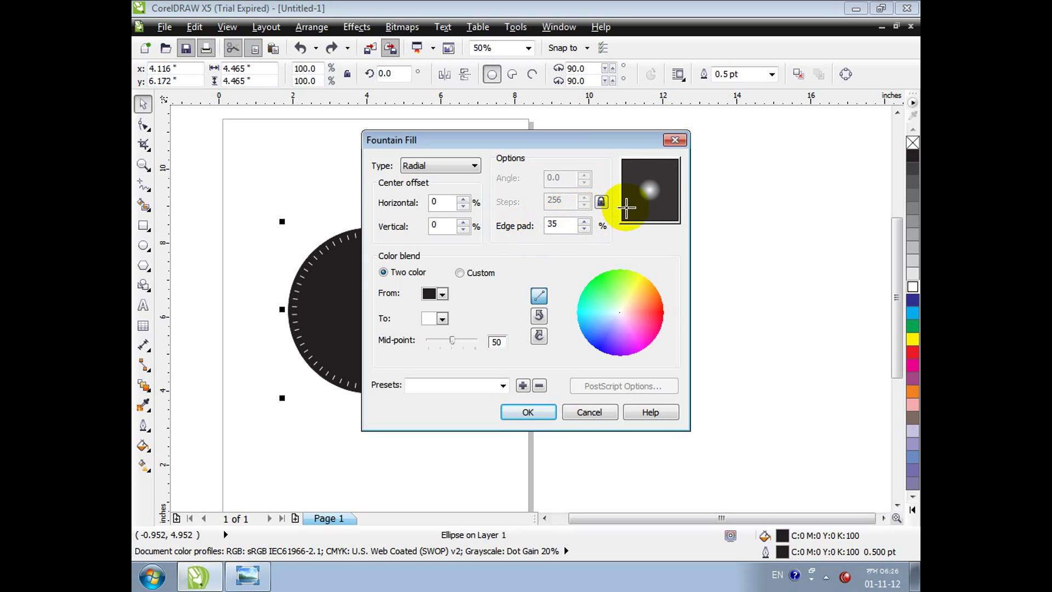
{"action": "left_click_drag", "start_coordinate": [623, 181], "coordinate": [630, 205]}
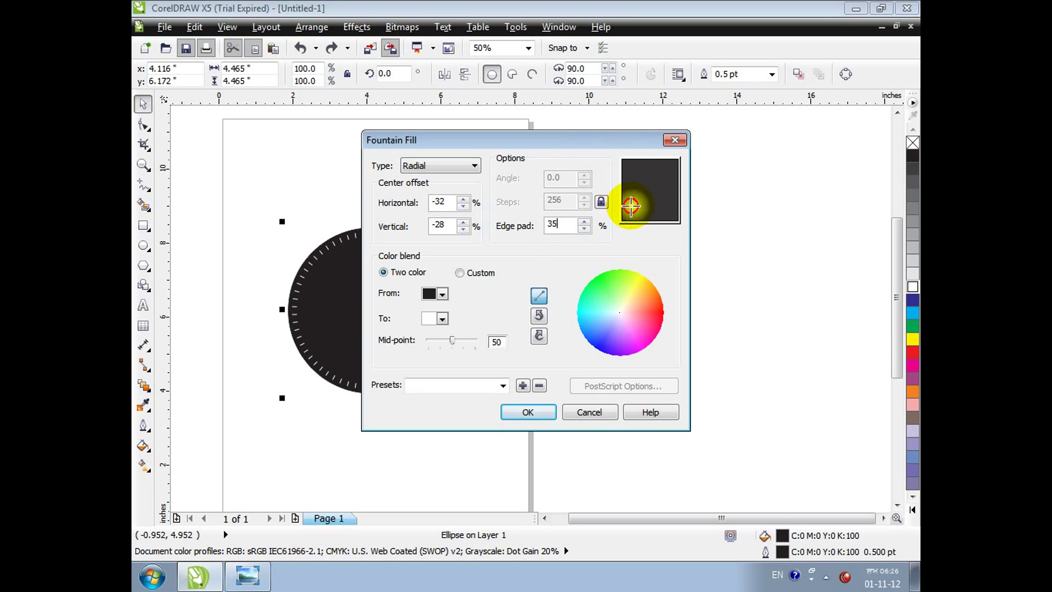
{"action": "left_click", "coordinate": [517, 412]}
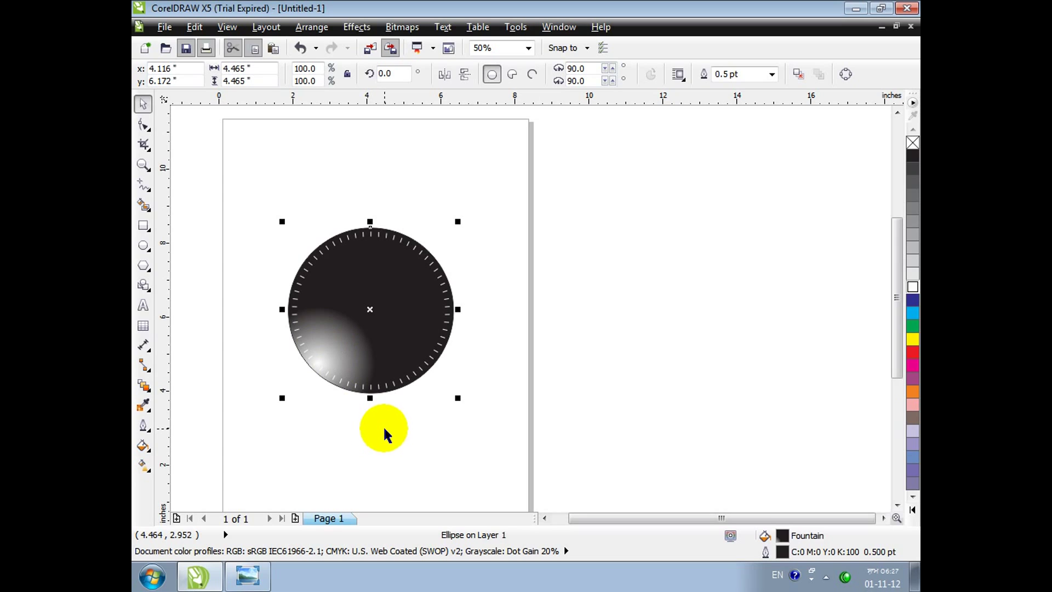
Step: Recheck the reference clock and place two copies of the gradient circle beside the page, the second overlapping the first about 1.85 inches higher
{"action": "left_click", "coordinate": [247, 573]}
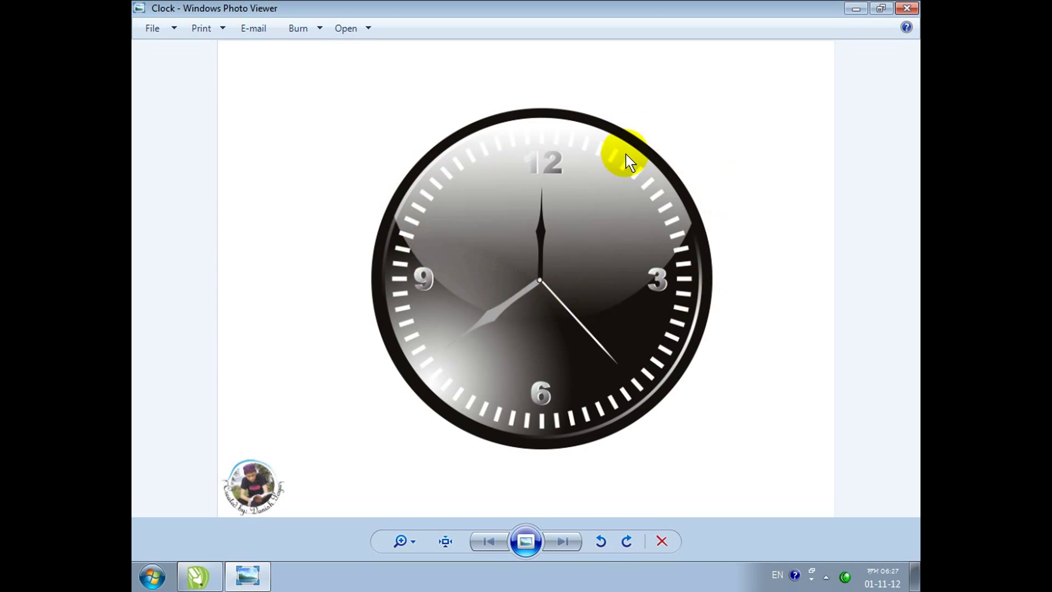
{"action": "left_click", "coordinate": [204, 576]}
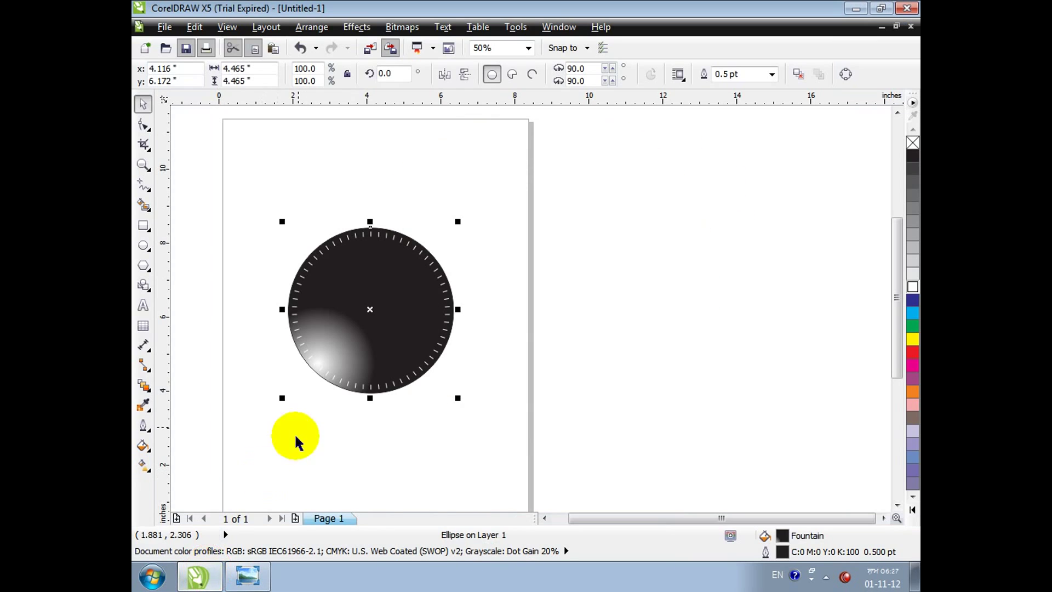
{"action": "left_click", "coordinate": [493, 352]}
{"action": "left_click_drag", "start_coordinate": [360, 305], "coordinate": [606, 307]}
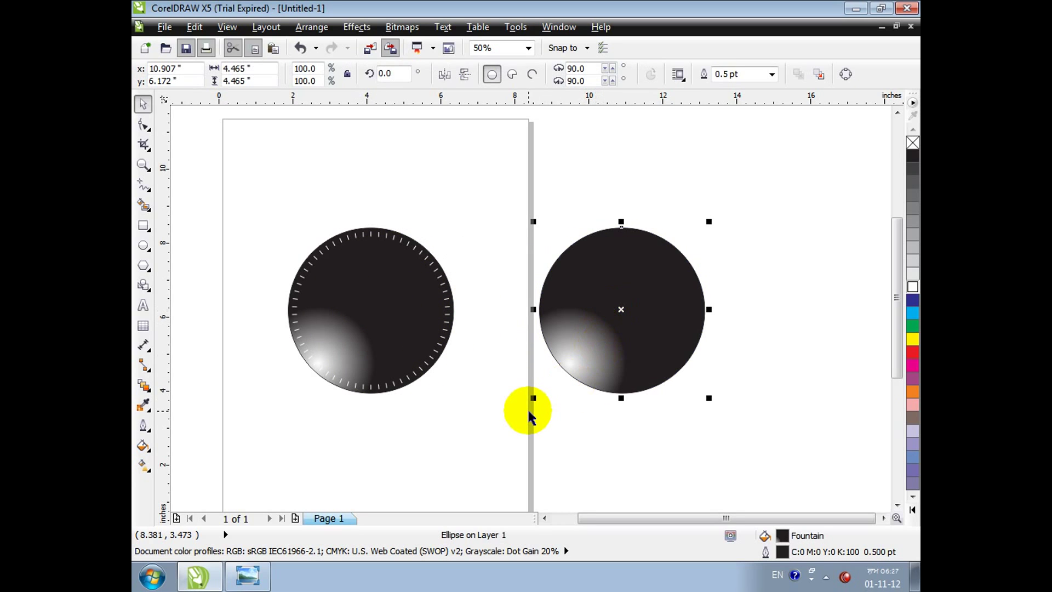
{"action": "left_click_drag", "start_coordinate": [636, 345], "coordinate": [640, 278]}
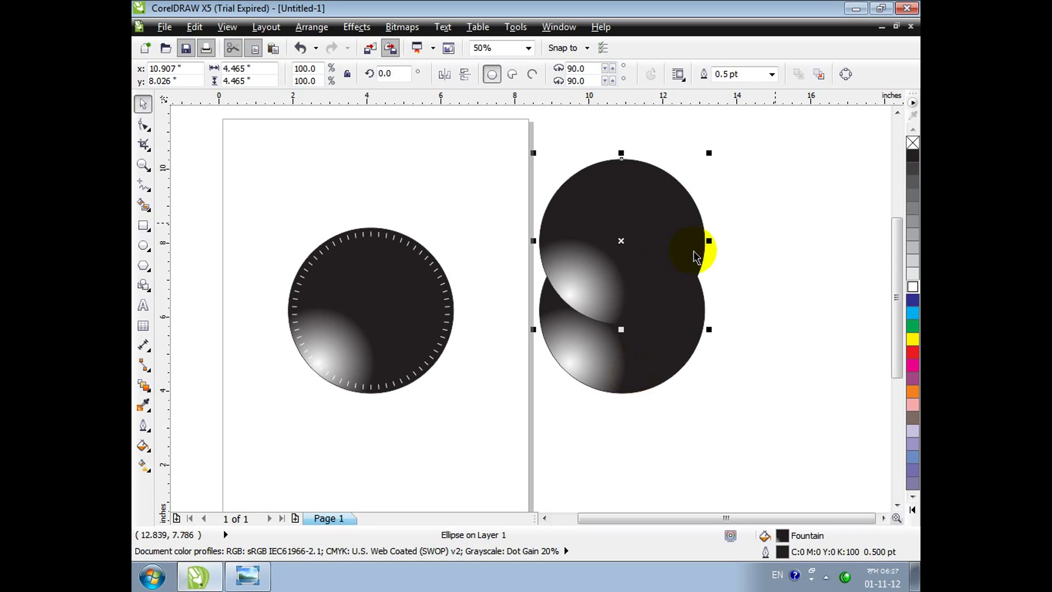
Step: Fill the upper circle copy with 50% black and the lower copy with 60% black
{"action": "left_click", "coordinate": [912, 209]}
{"action": "left_click", "coordinate": [598, 378]}
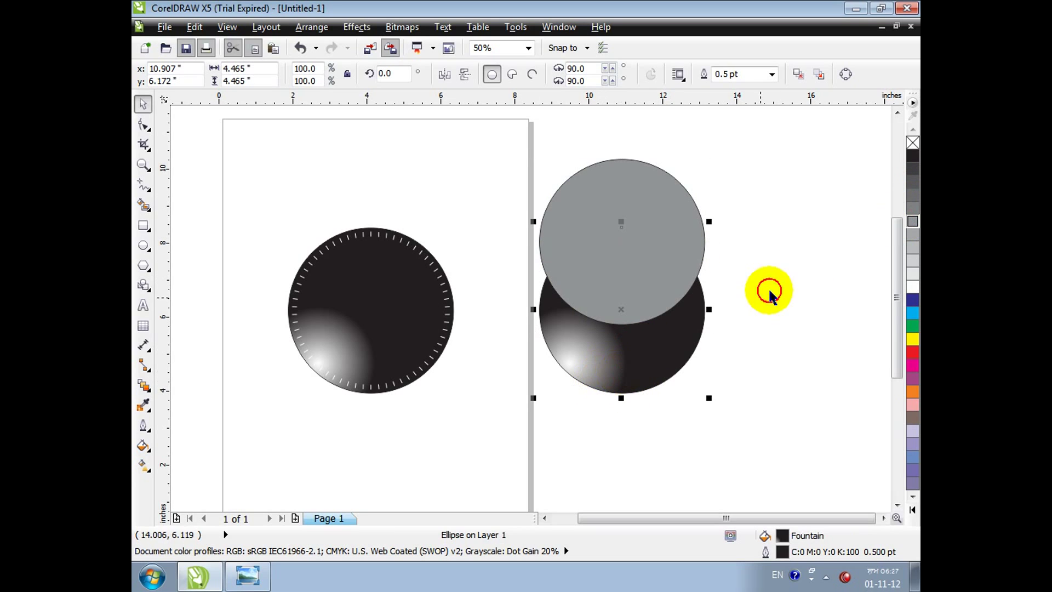
{"action": "left_click", "coordinate": [912, 209]}
Step: Nudge the upper grey circle slightly higher and place it behind the lower grey circle, shifting the lower one a little
{"action": "left_click_drag", "start_coordinate": [659, 280], "coordinate": [636, 280]}
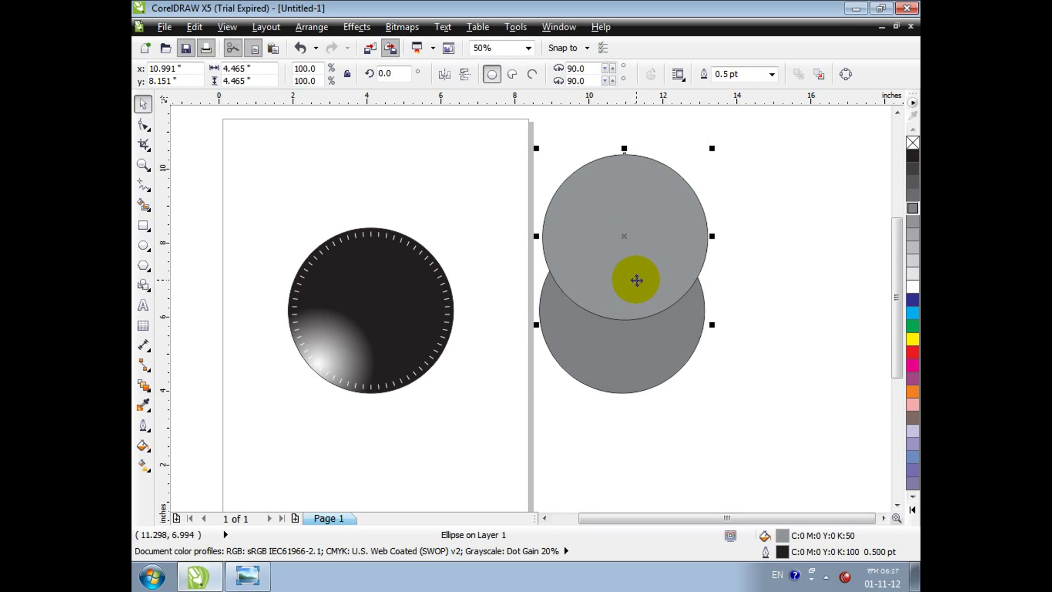
{"action": "key", "text": "shift+Page_Down"}
{"action": "left_click_drag", "start_coordinate": [636, 284], "coordinate": [633, 281]}
{"action": "left_click", "coordinate": [758, 328]}
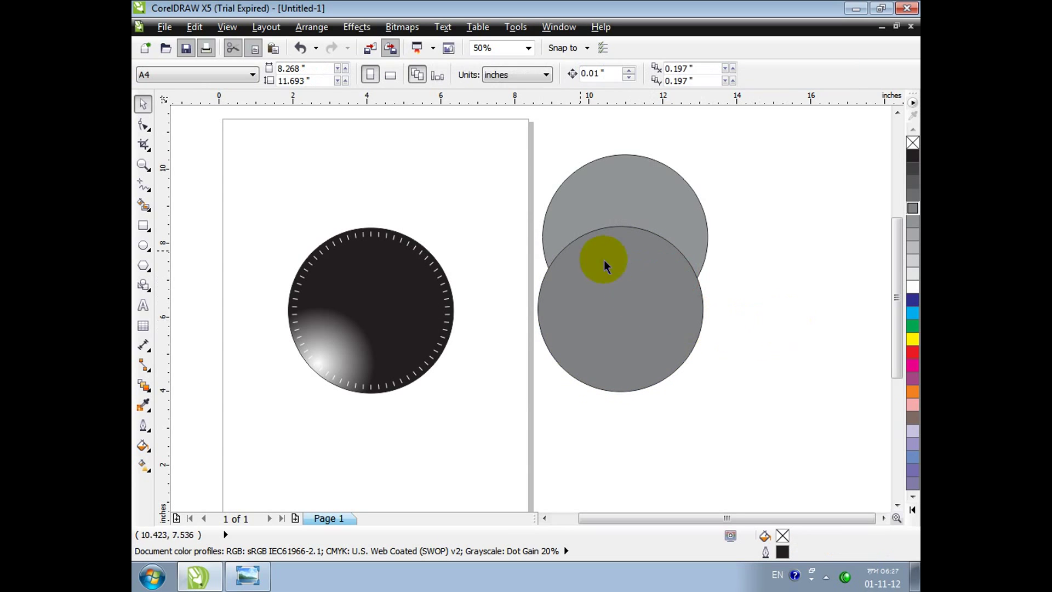
Step: Intersect the upper grey circle with the lower grey circle using the Shaping Intersect operation, keeping both source and target objects
{"action": "left_click", "coordinate": [616, 219]}
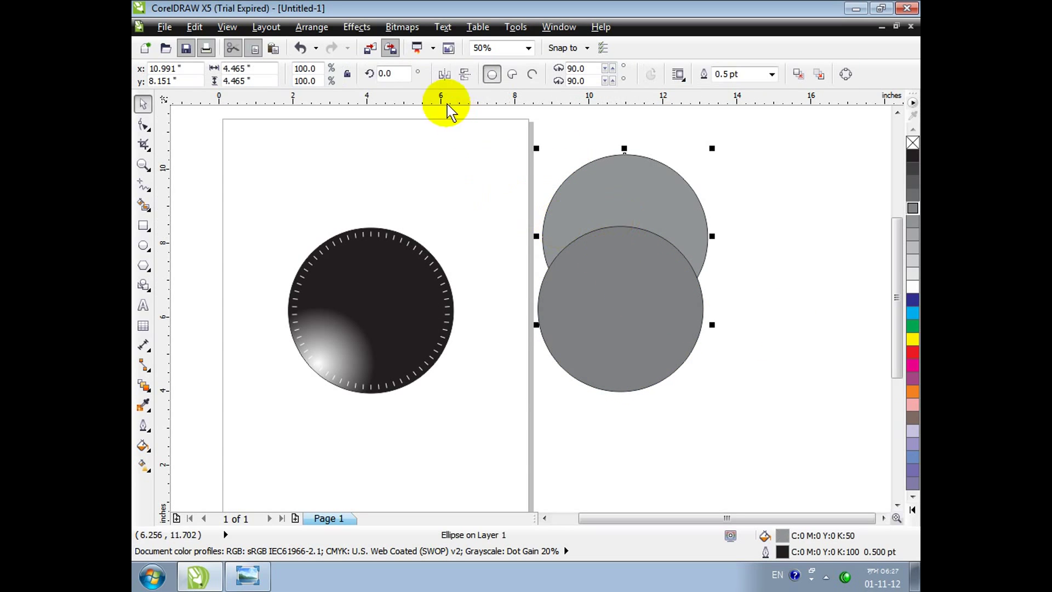
{"action": "left_click", "coordinate": [312, 27]}
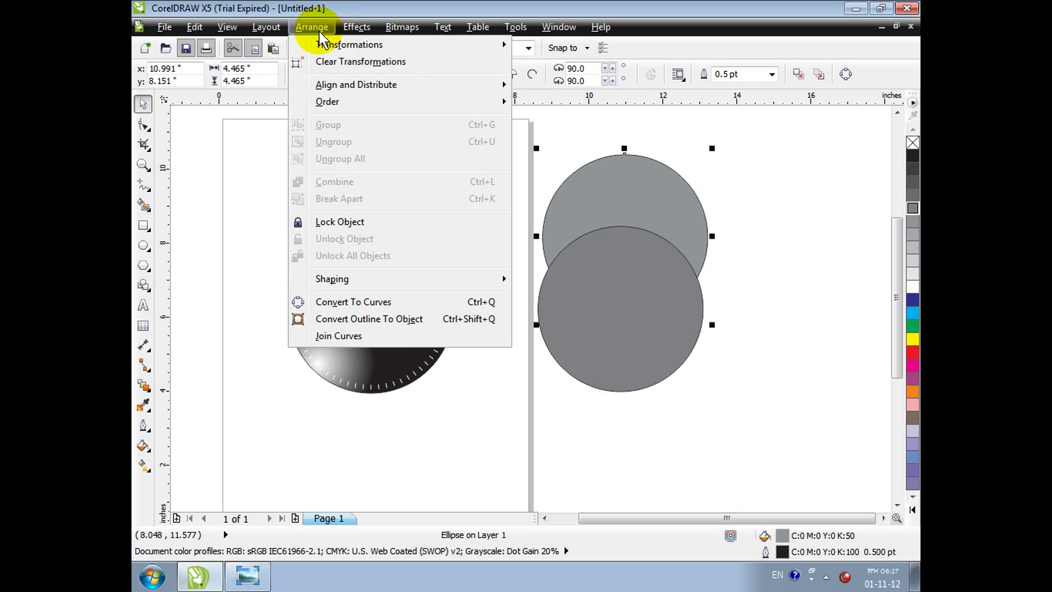
{"action": "mouse_move", "coordinate": [403, 281]}
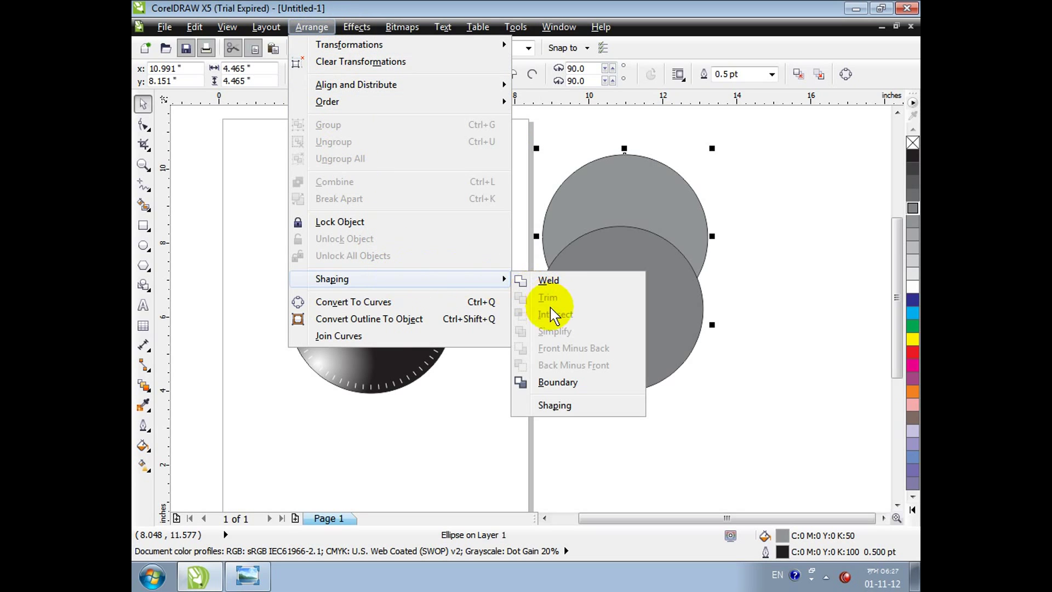
{"action": "left_click", "coordinate": [561, 406]}
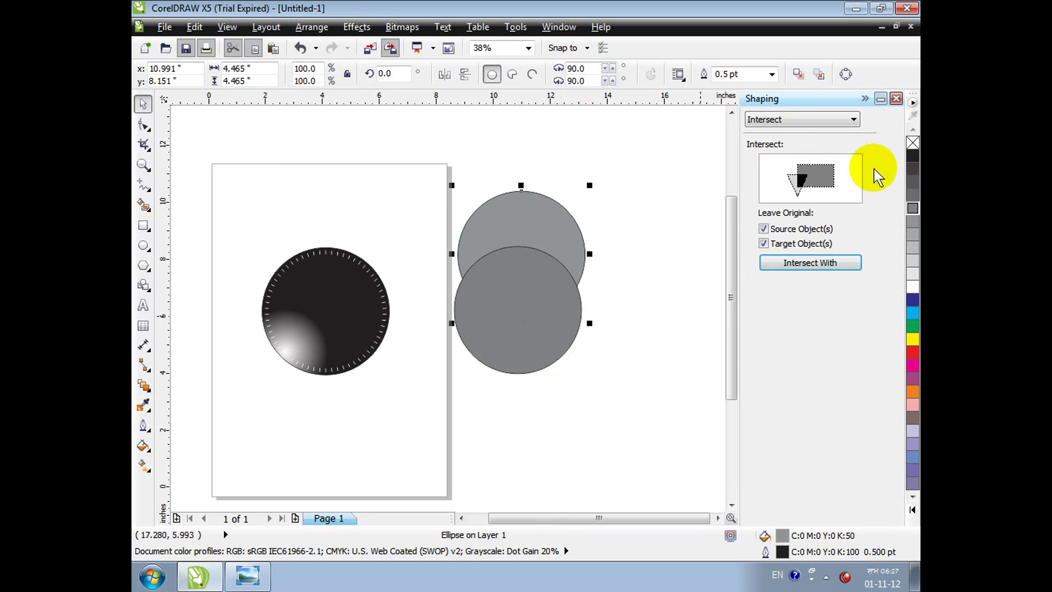
{"action": "left_click", "coordinate": [791, 121]}
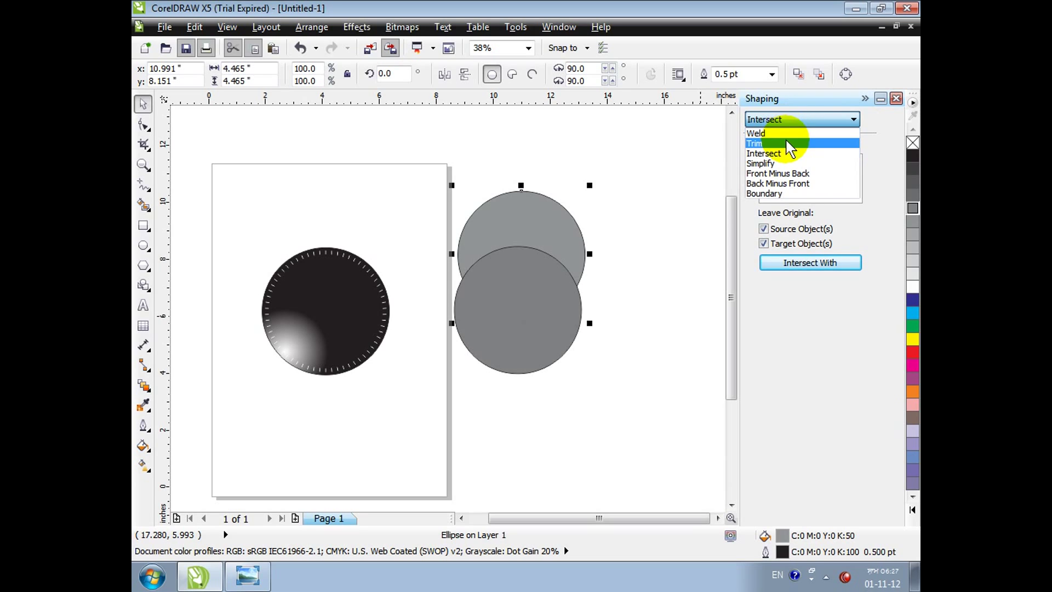
{"action": "left_click", "coordinate": [778, 153]}
{"action": "left_click", "coordinate": [803, 274]}
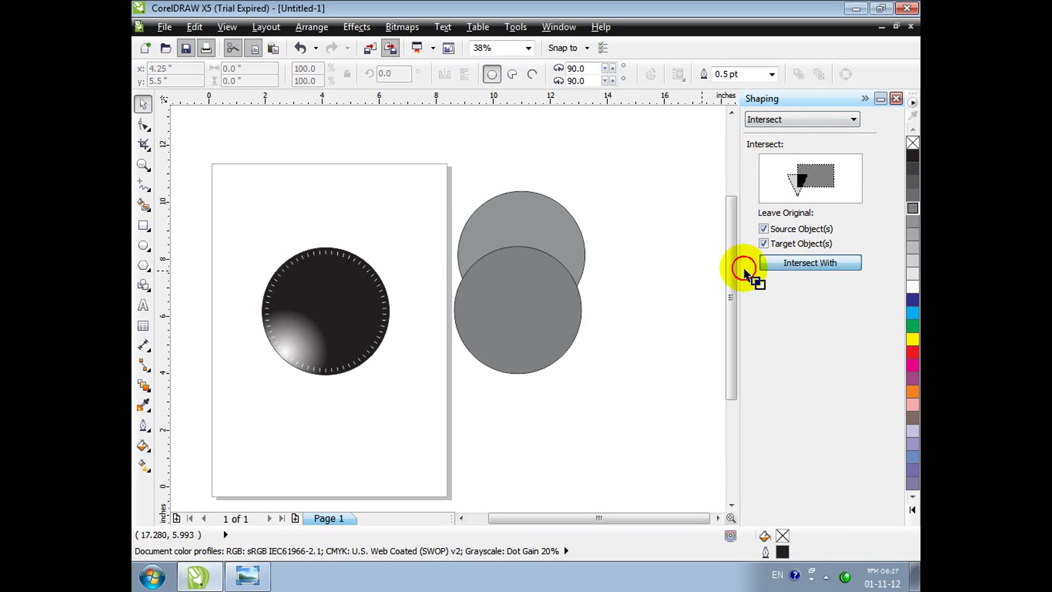
{"action": "left_click", "coordinate": [547, 266]}
Step: Move the lens-shaped intersection onto the clock dial, lining up its upper arc with the dial's upper edge
{"action": "left_click_drag", "start_coordinate": [542, 283], "coordinate": [403, 413]}
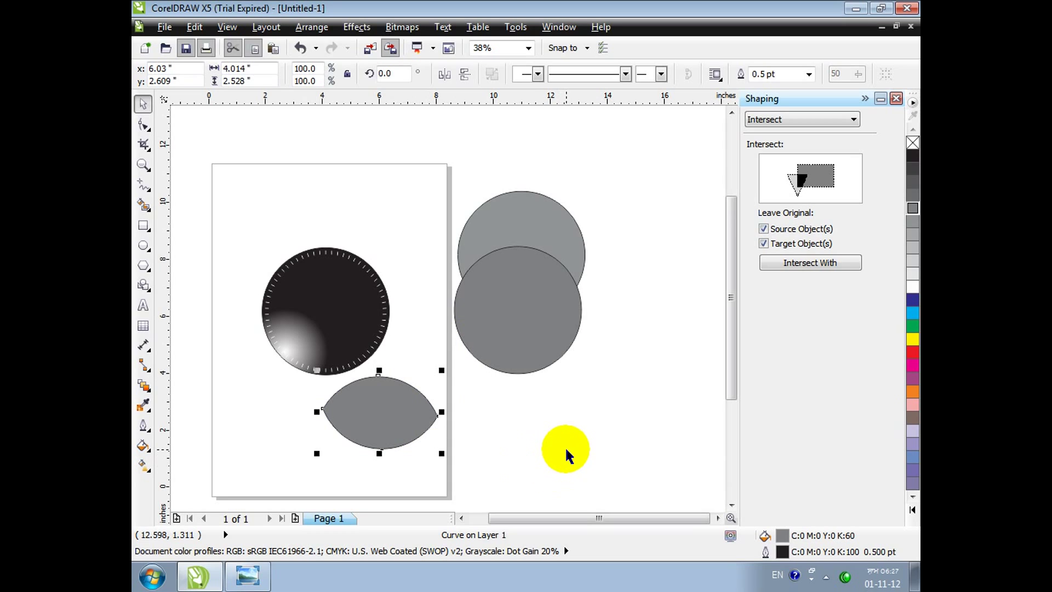
{"action": "key", "text": "ctrl+z"}
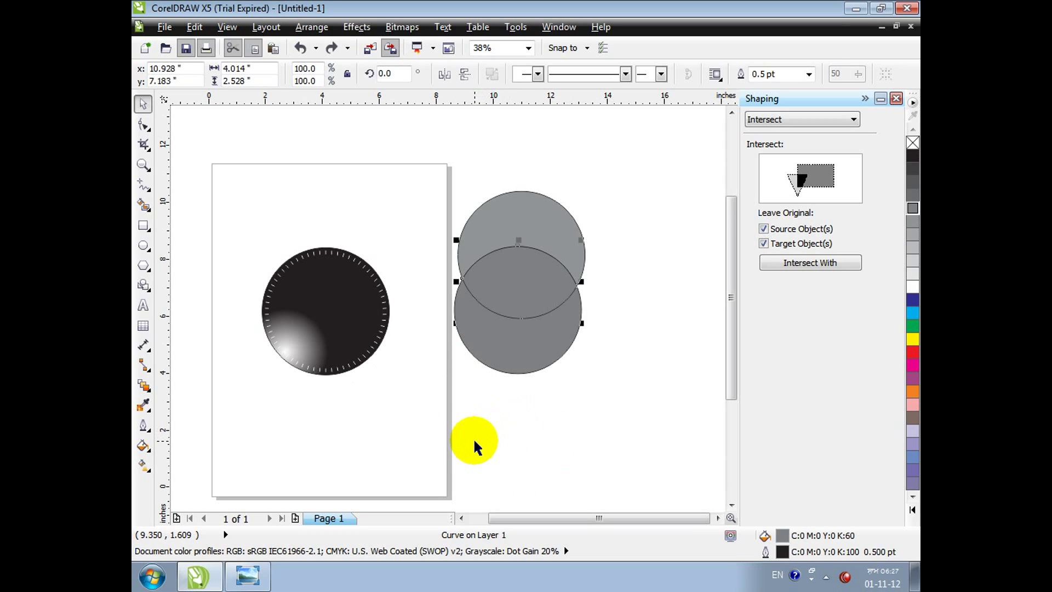
{"action": "left_click_drag", "start_coordinate": [507, 284], "coordinate": [327, 290]}
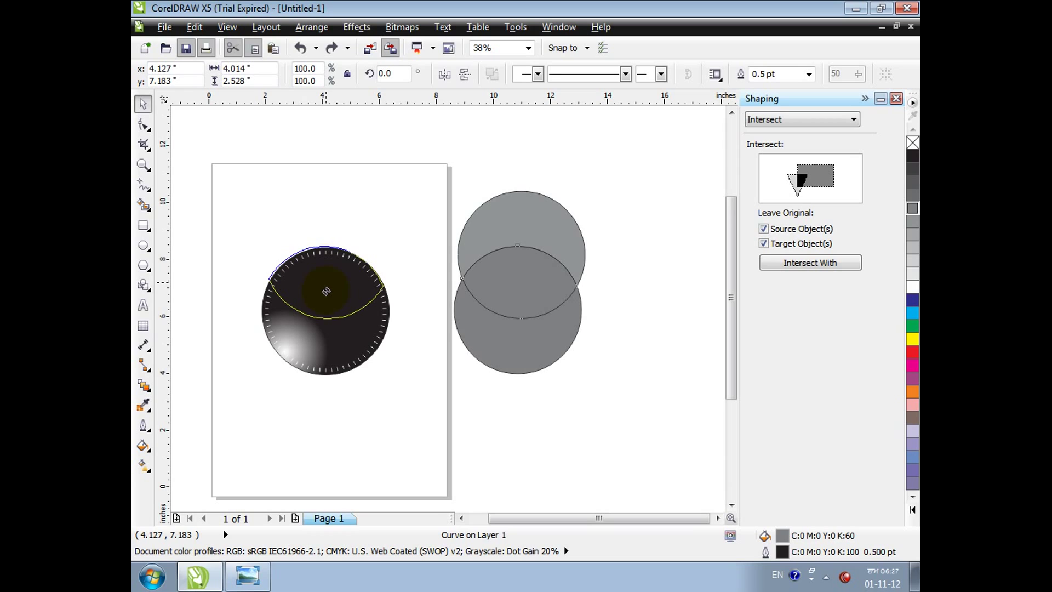
{"action": "left_click_drag", "start_coordinate": [327, 290], "coordinate": [329, 287]}
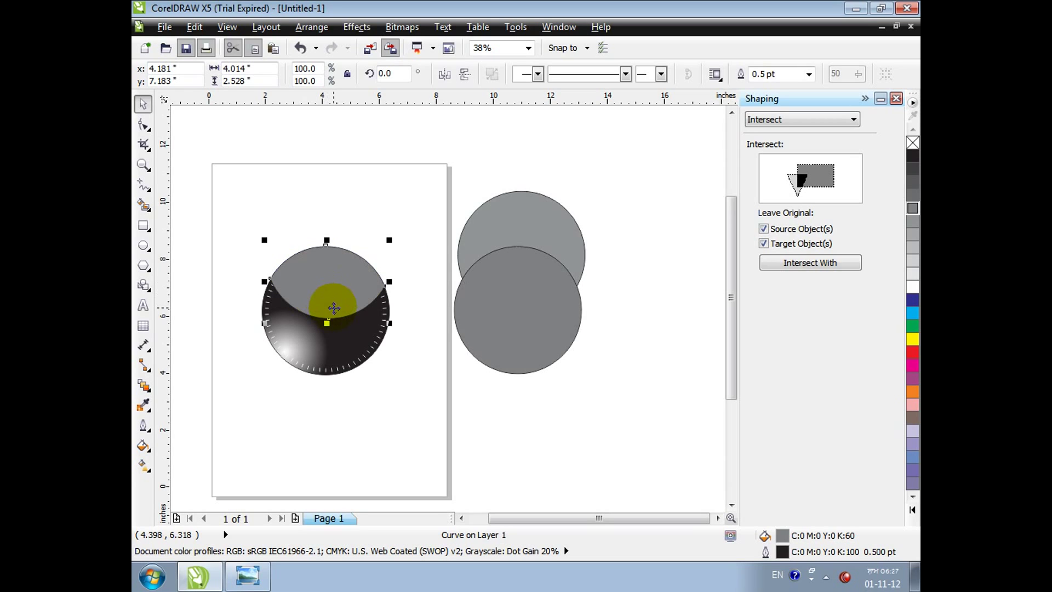
{"action": "key", "text": "z"}
{"action": "left_click_drag", "start_coordinate": [245, 220], "coordinate": [409, 403]}
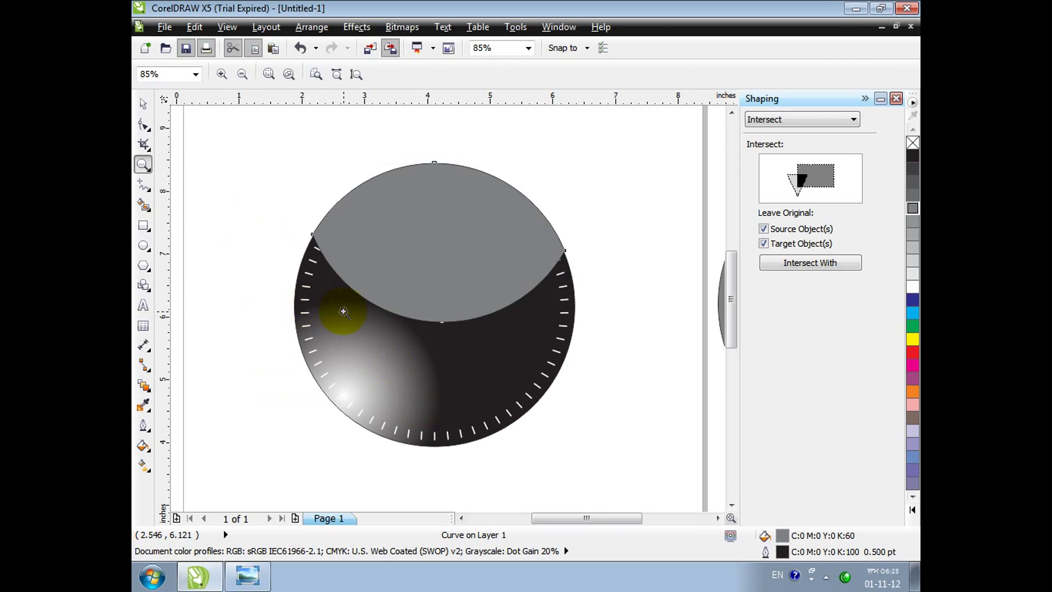
Step: Fill the lens shape over the dial with white, remove its outline, and nudge it slightly down to fit the dial's edge
{"action": "left_click", "coordinate": [142, 105]}
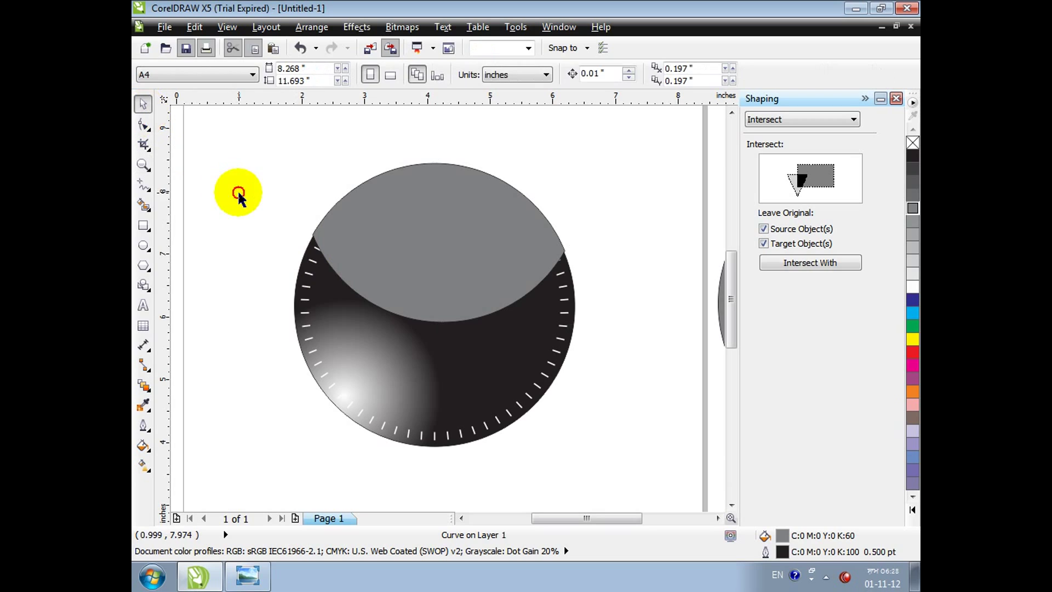
{"action": "left_click", "coordinate": [375, 227]}
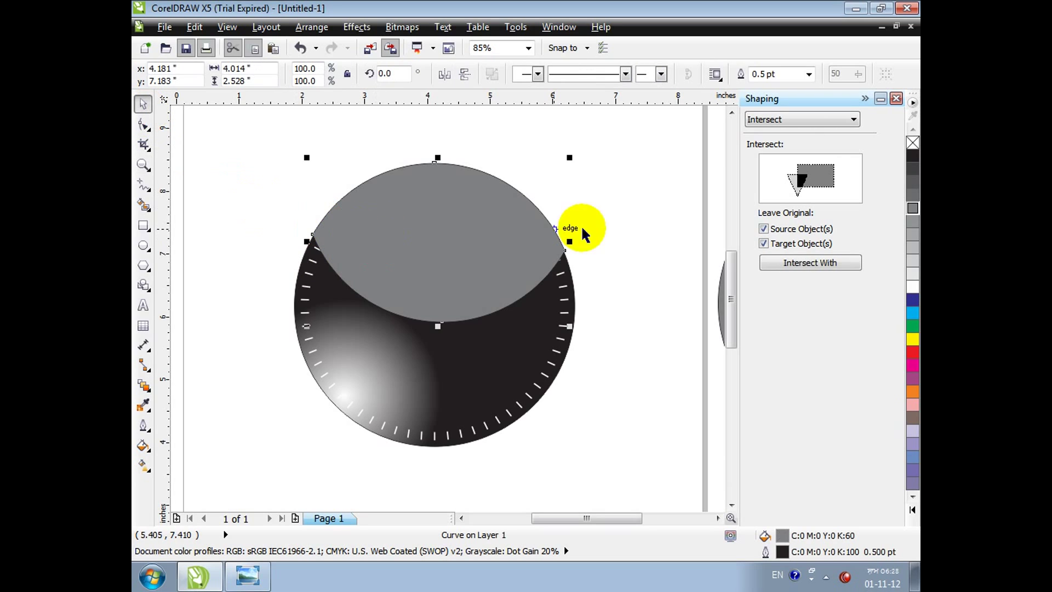
{"action": "left_click", "coordinate": [912, 286]}
{"action": "right_click", "coordinate": [912, 144]}
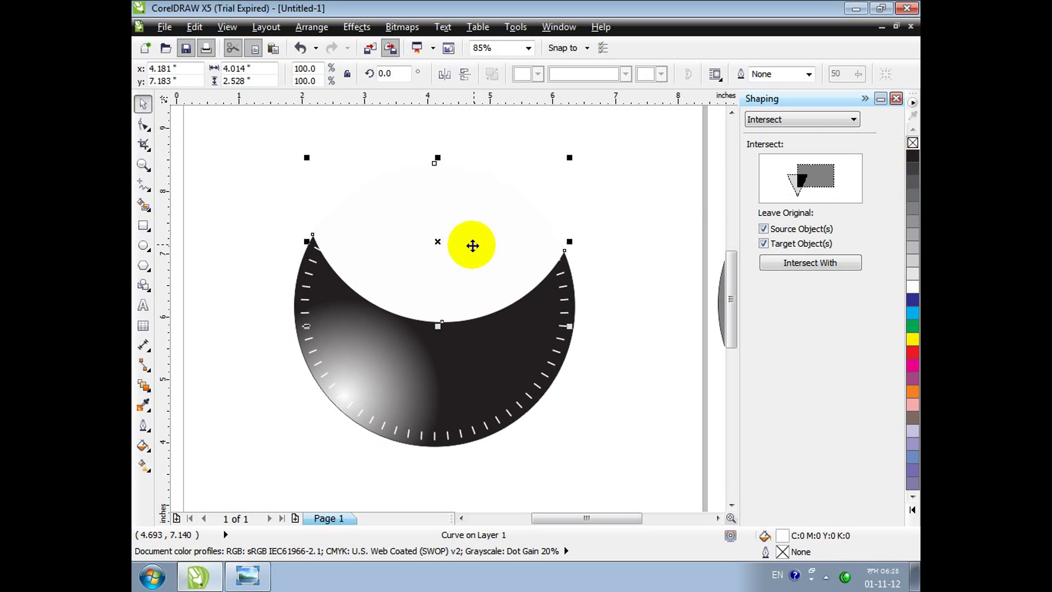
{"action": "left_click_drag", "start_coordinate": [459, 295], "coordinate": [459, 295]}
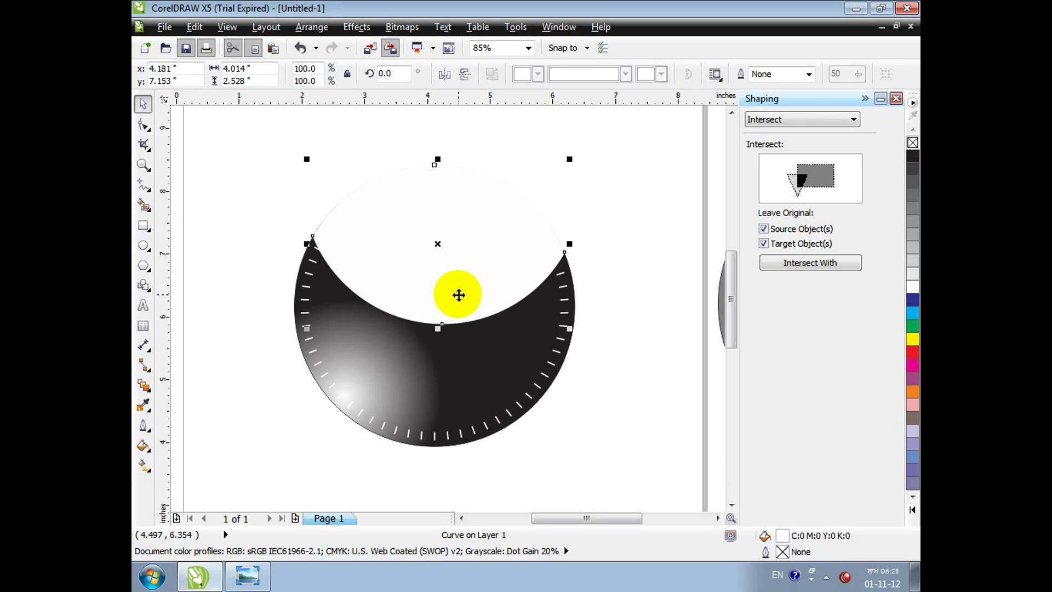
{"action": "left_click_drag", "start_coordinate": [458, 295], "coordinate": [459, 295]}
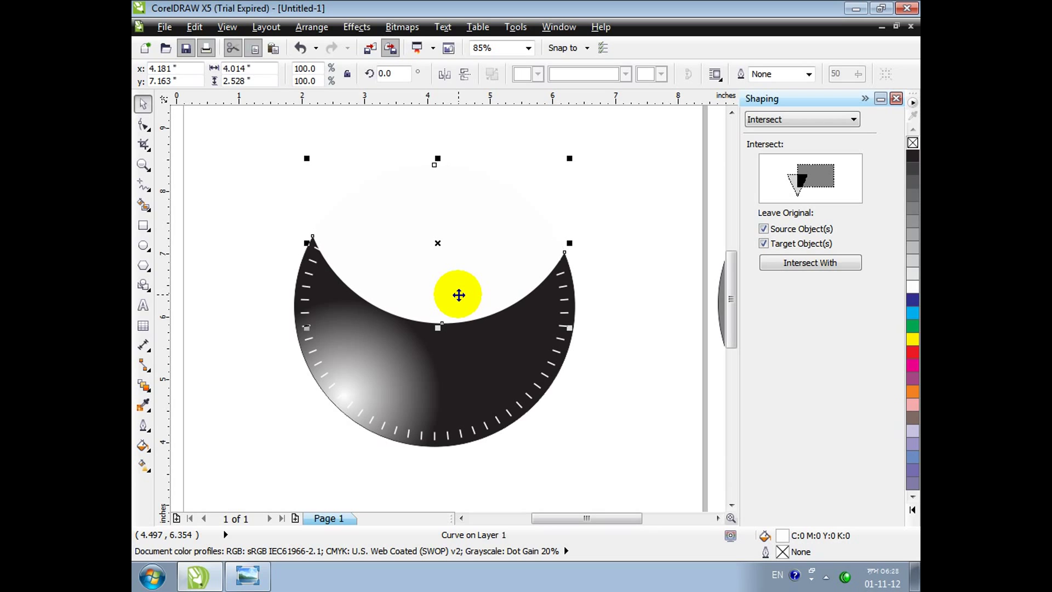
Step: Apply a linear transparency to the white lens, opaque above its upper edge and fading out near its lower arc
{"action": "left_click", "coordinate": [145, 385]}
{"action": "left_click", "coordinate": [200, 486]}
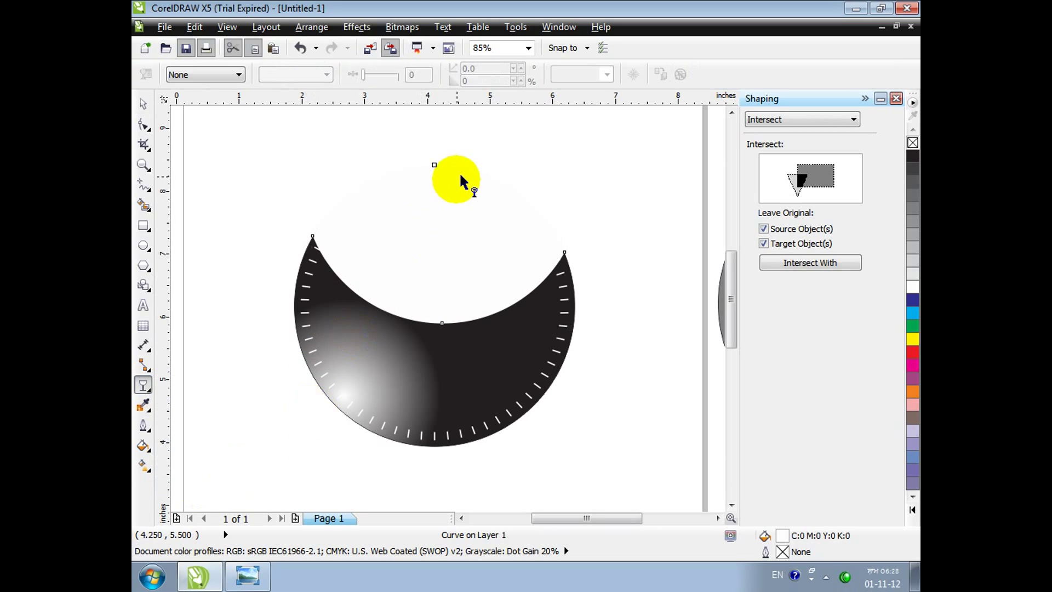
{"action": "left_click_drag", "start_coordinate": [433, 136], "coordinate": [423, 334]}
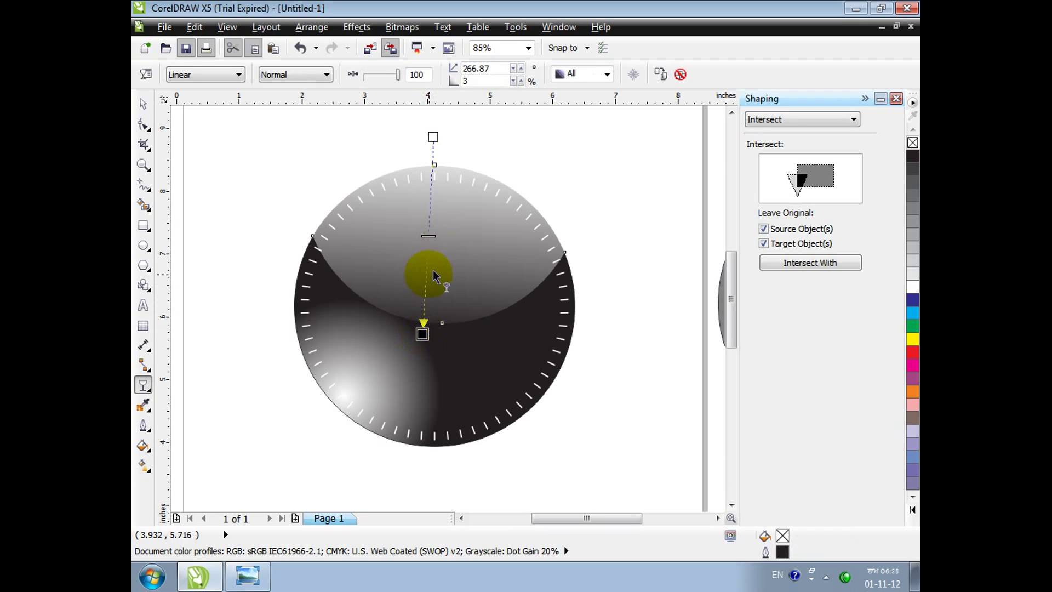
{"action": "left_click_drag", "start_coordinate": [433, 136], "coordinate": [443, 144]}
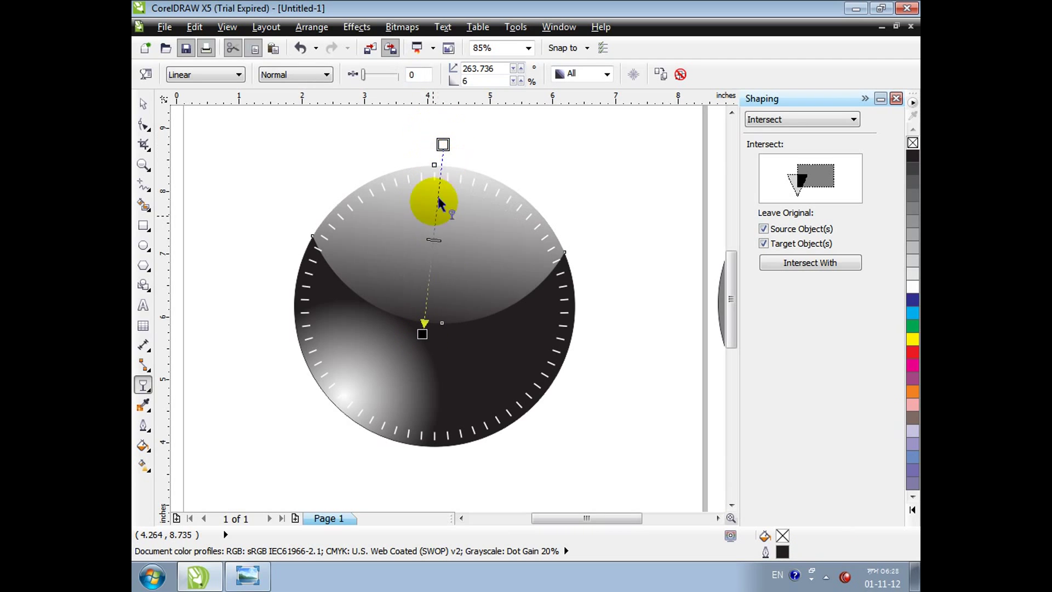
{"action": "mouse_move", "coordinate": [422, 333]}
{"action": "left_mouse_down"}
{"action": "mouse_move", "coordinate": [438, 305]}
{"action": "mouse_move", "coordinate": [403, 302]}
{"action": "mouse_move", "coordinate": [438, 308]}
{"action": "mouse_move", "coordinate": [430, 325]}
{"action": "left_mouse_up"}
{"action": "mouse_move", "coordinate": [443, 145]}
{"action": "left_mouse_down"}
{"action": "mouse_move", "coordinate": [441, 186]}
{"action": "mouse_move", "coordinate": [444, 156]}
{"action": "left_mouse_up"}
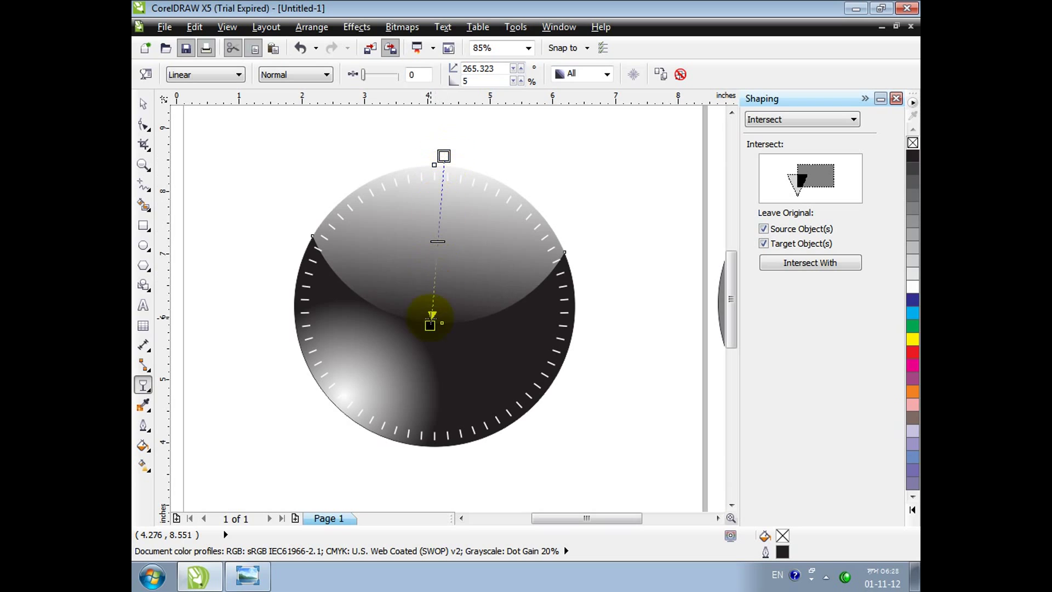
{"action": "left_click_drag", "start_coordinate": [430, 322], "coordinate": [431, 311]}
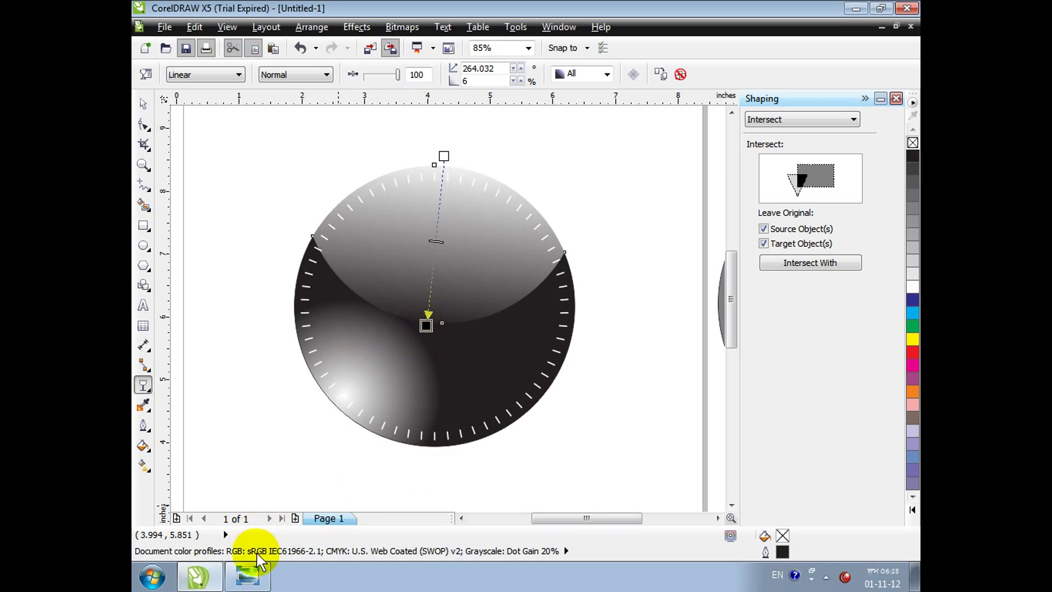
Step: Check the reference clock image, and make a copy of the dial circle enlarged about its centre to 105%
{"action": "left_click", "coordinate": [250, 574]}
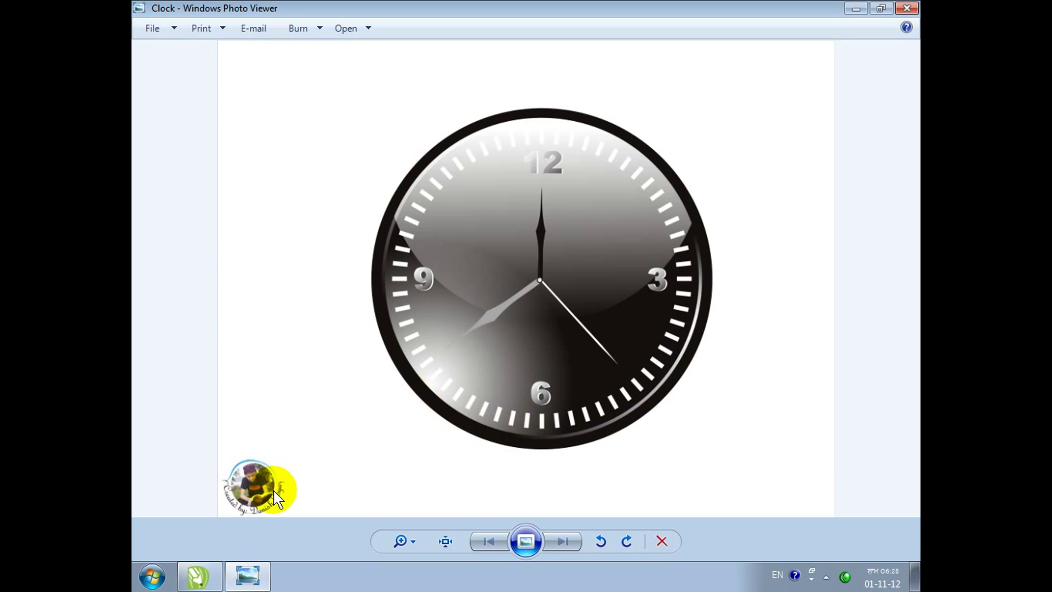
{"action": "left_click", "coordinate": [248, 573]}
{"action": "left_click", "coordinate": [143, 105]}
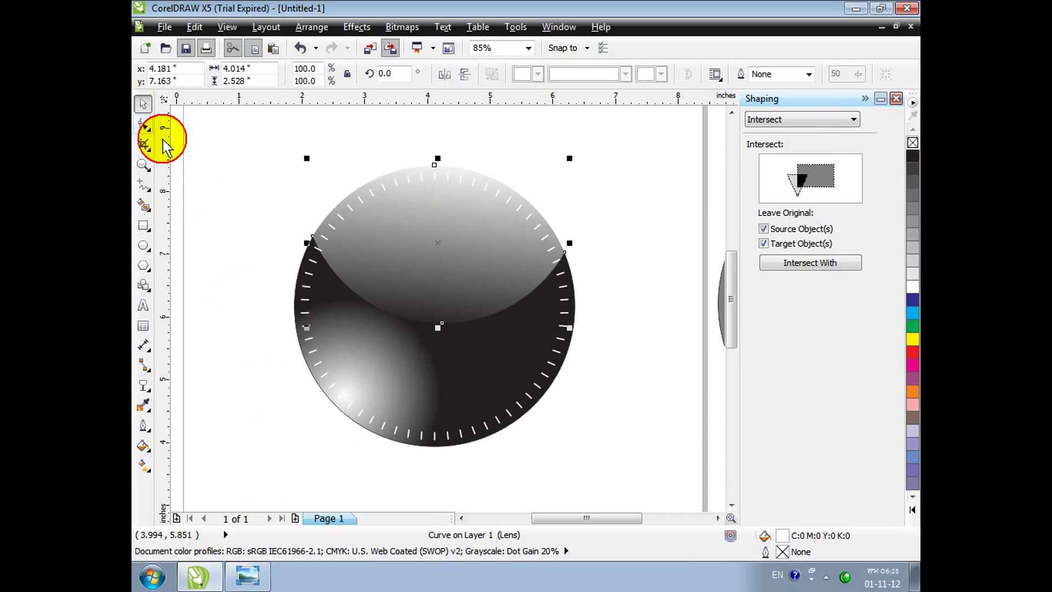
{"action": "left_click", "coordinate": [251, 241]}
{"action": "left_click", "coordinate": [311, 378]}
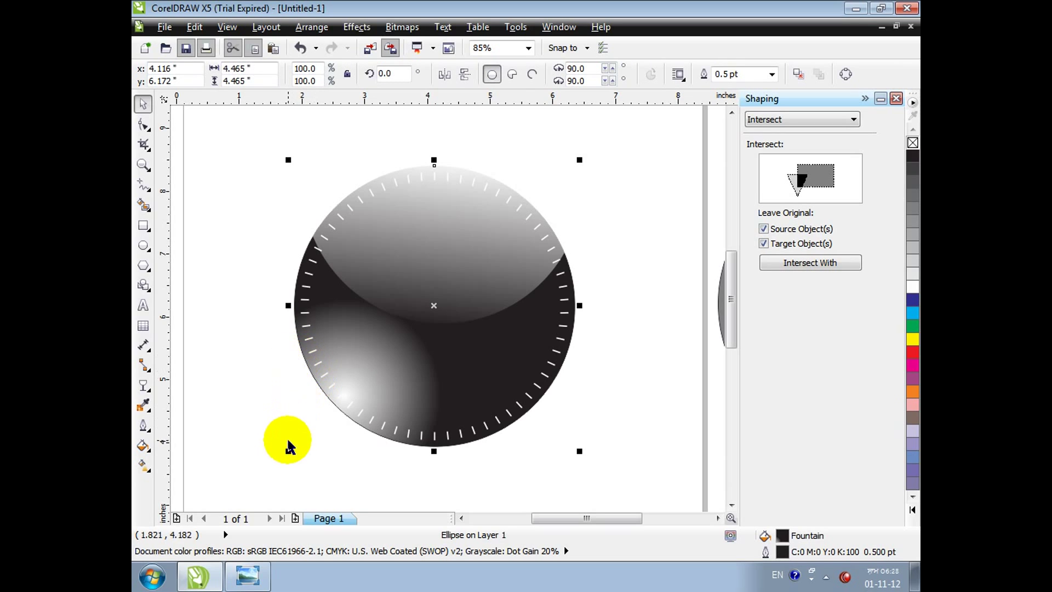
{"action": "left_click_drag", "start_coordinate": [288, 451], "coordinate": [281, 459]}
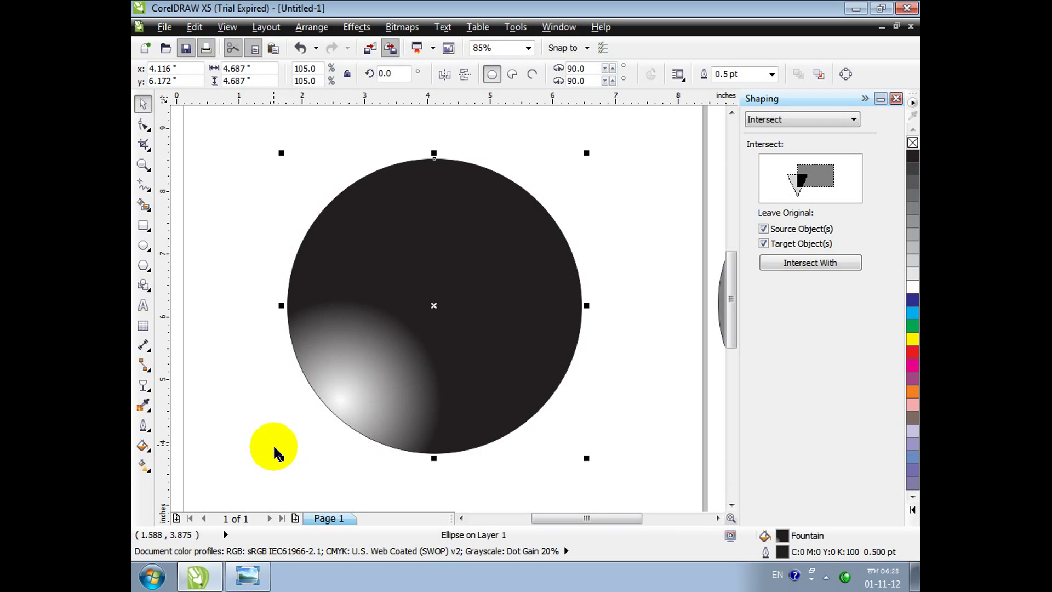
Step: Send the enlarged circle copy to the back of the layer
{"action": "left_click", "coordinate": [312, 27]}
{"action": "mouse_move", "coordinate": [510, 100]}
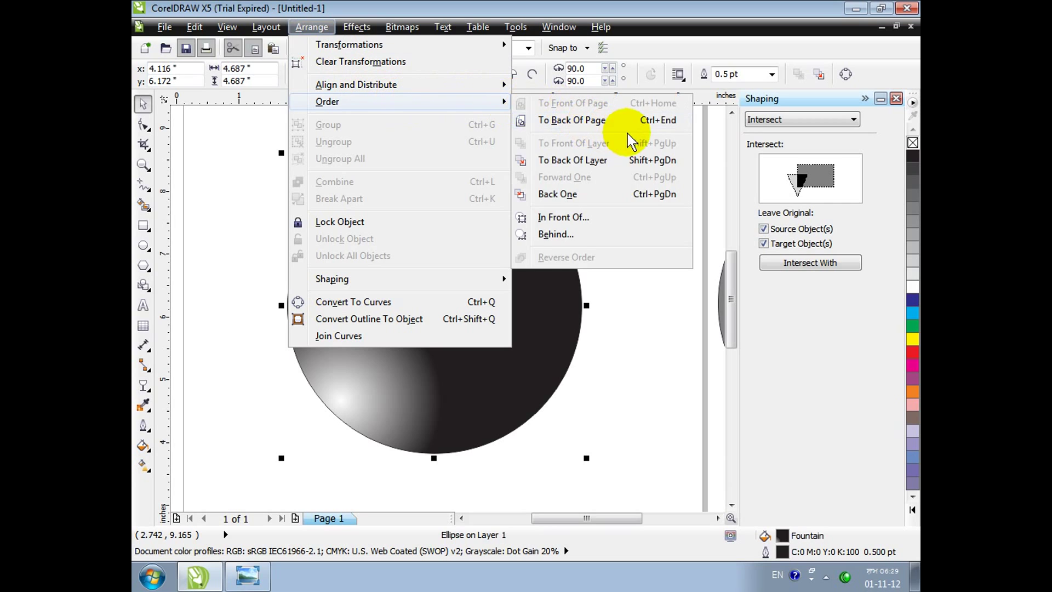
{"action": "left_click", "coordinate": [638, 159]}
{"action": "left_click", "coordinate": [629, 245]}
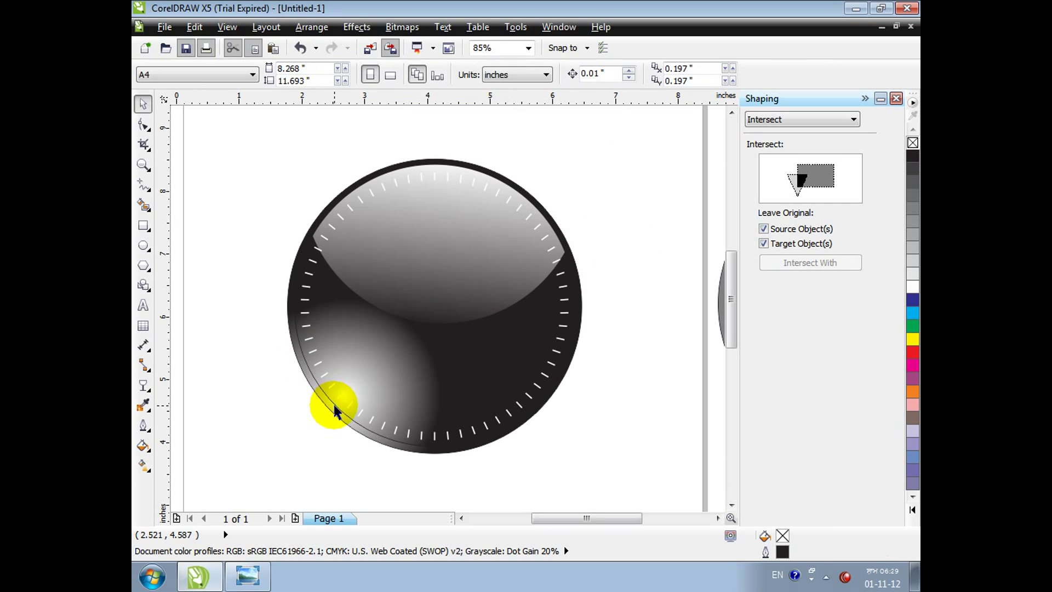
Step: Give the inner dial circle a white outline 3 pt wide, checking the rim against the reference clock image
{"action": "left_click", "coordinate": [334, 404]}
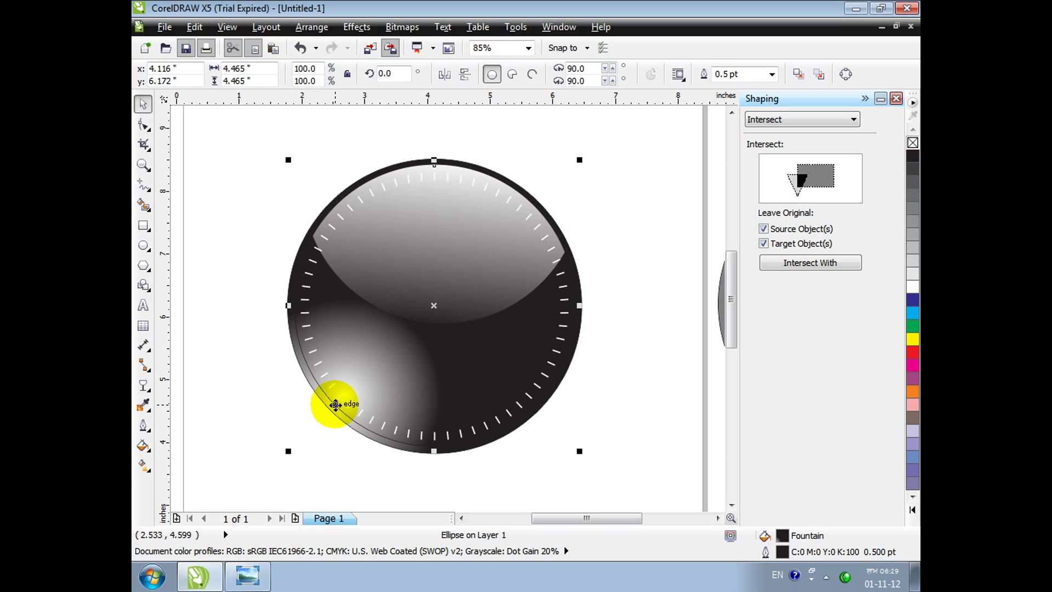
{"action": "right_click", "coordinate": [912, 287]}
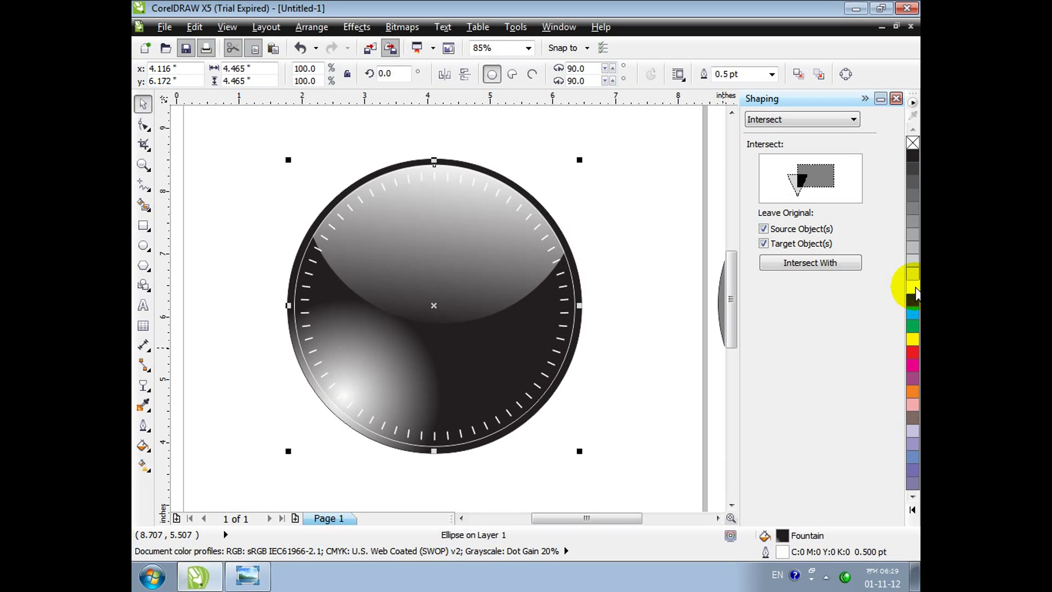
{"action": "left_click", "coordinate": [251, 572]}
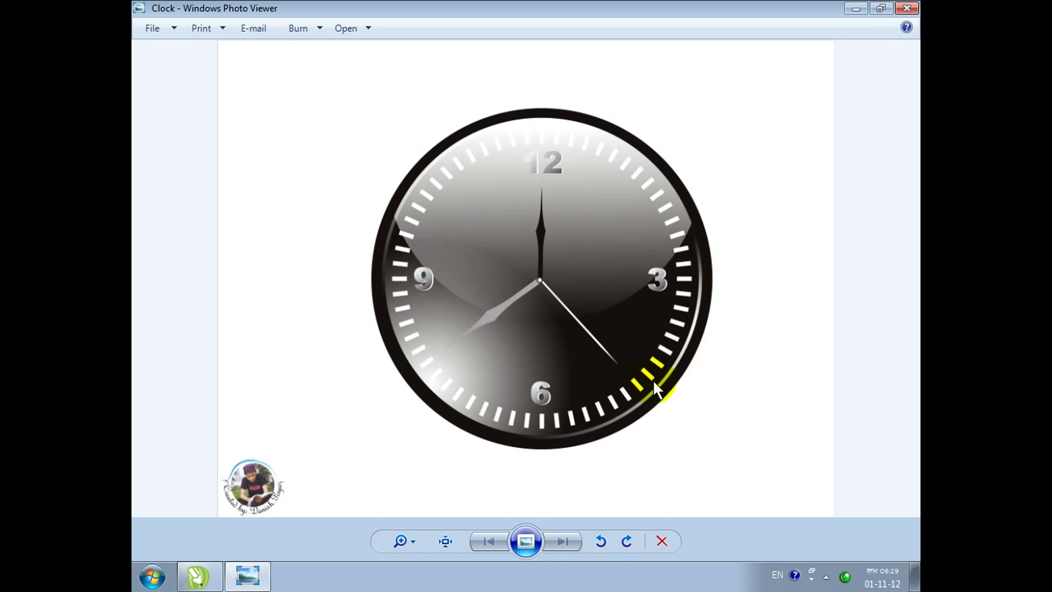
{"action": "left_click", "coordinate": [247, 572]}
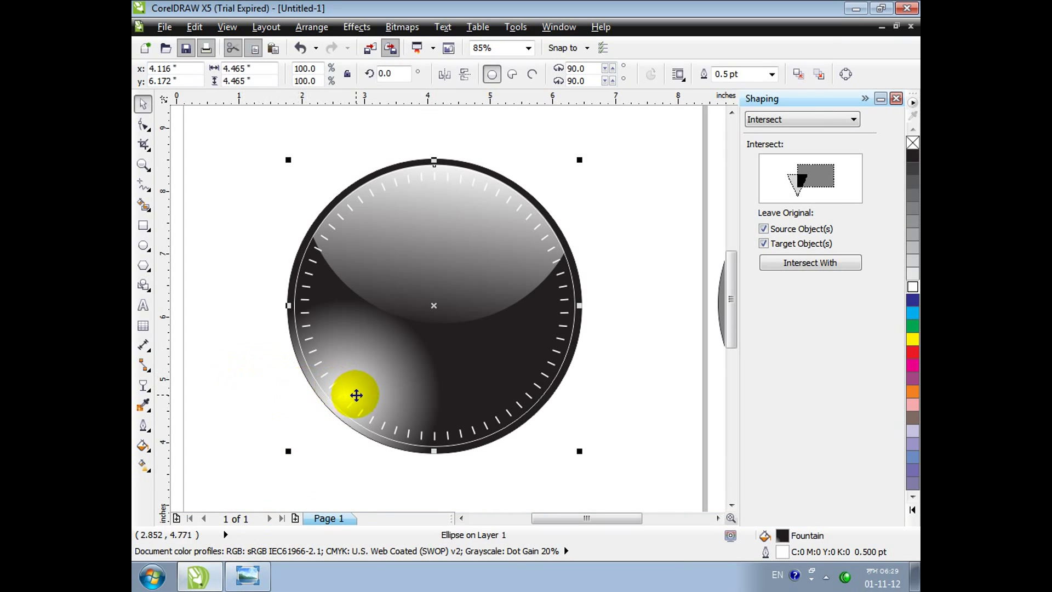
{"action": "left_click", "coordinate": [772, 74]}
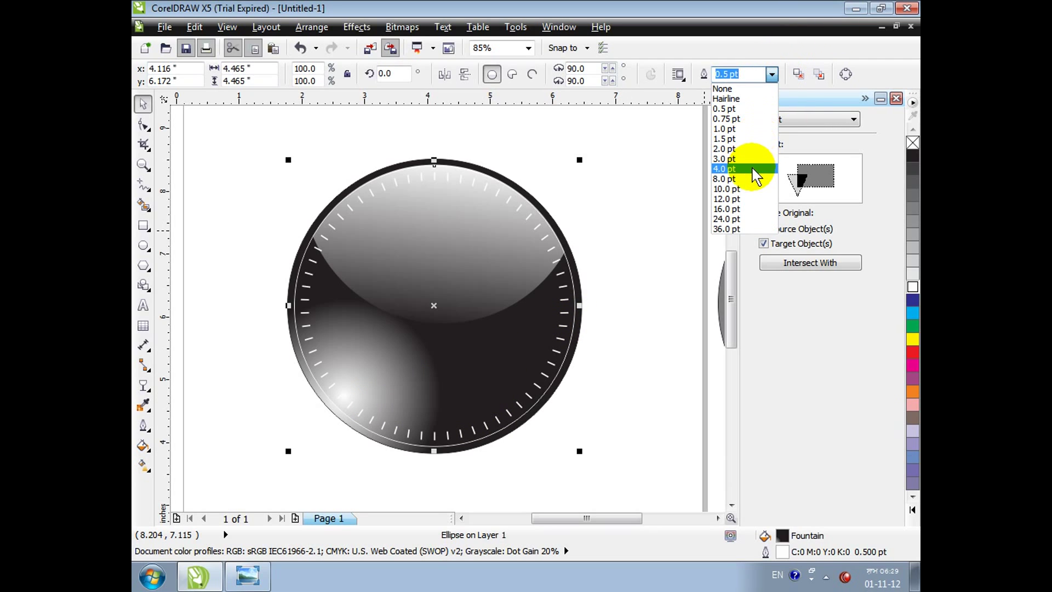
{"action": "left_click", "coordinate": [751, 169]}
{"action": "left_click", "coordinate": [772, 73]}
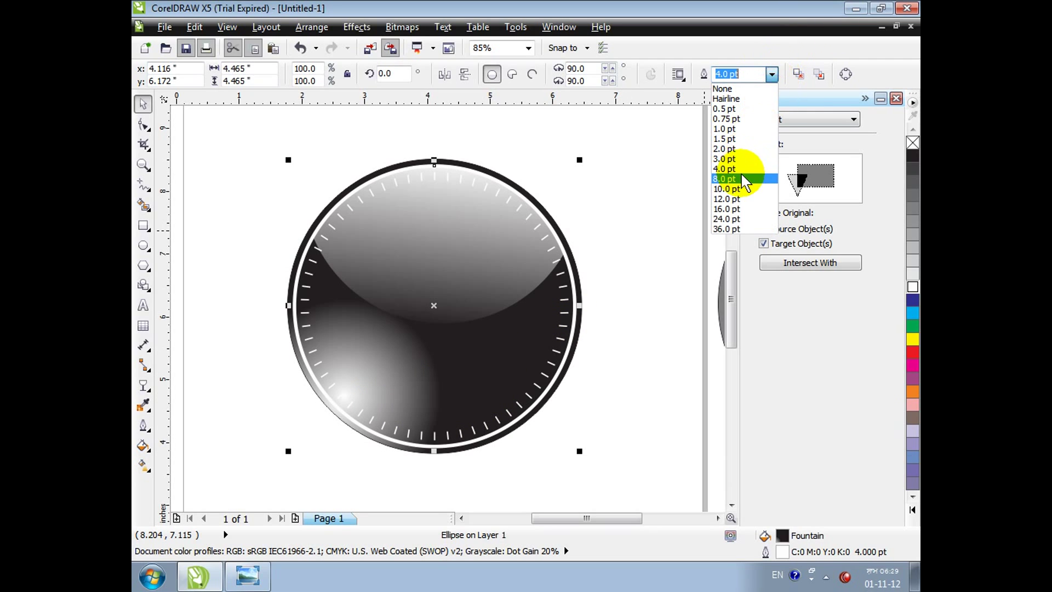
{"action": "left_click", "coordinate": [734, 157]}
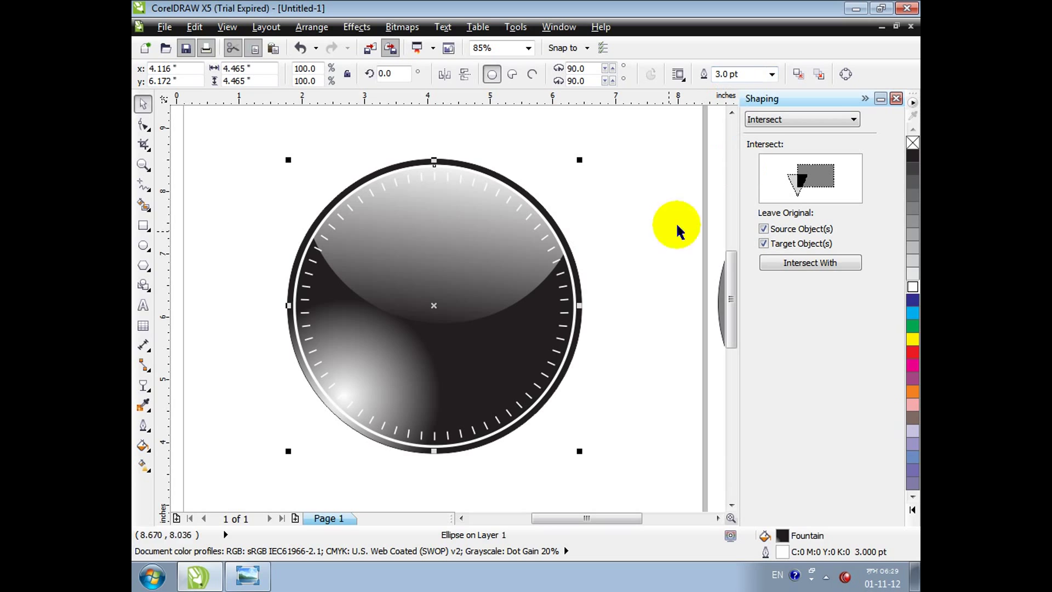
{"action": "left_click", "coordinate": [659, 294]}
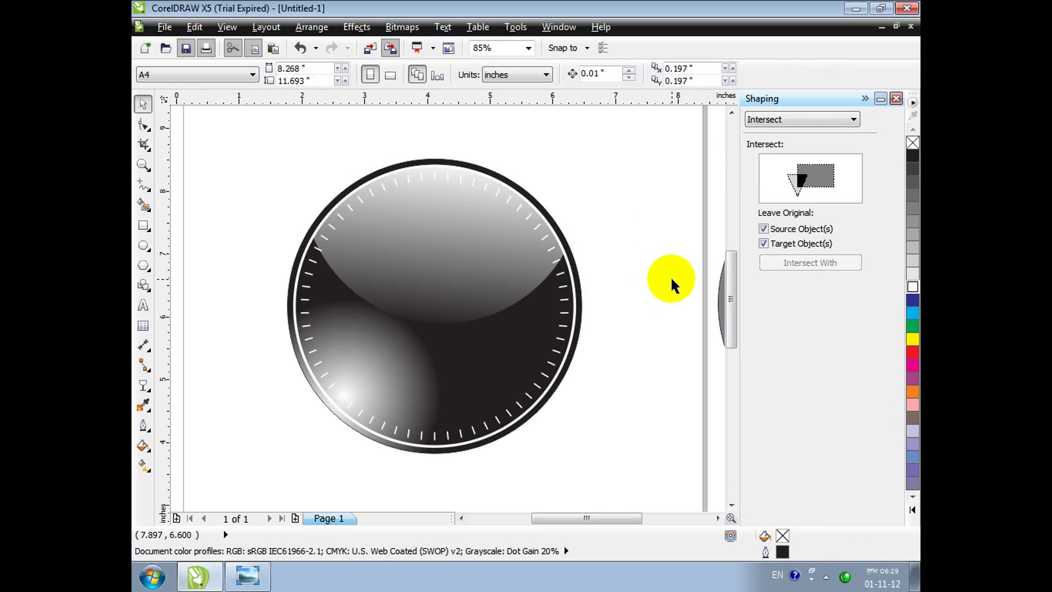
Step: Set the tick mark group's outline width to 2 pt, try shifting the group sideways, and undo that move
{"action": "left_click", "coordinate": [566, 317]}
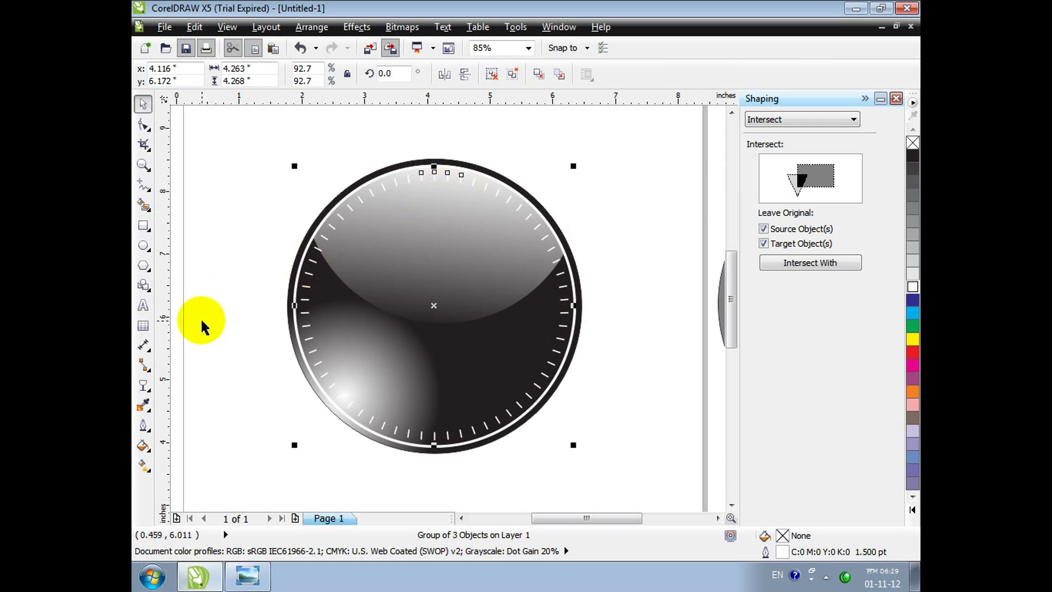
{"action": "left_click", "coordinate": [144, 423]}
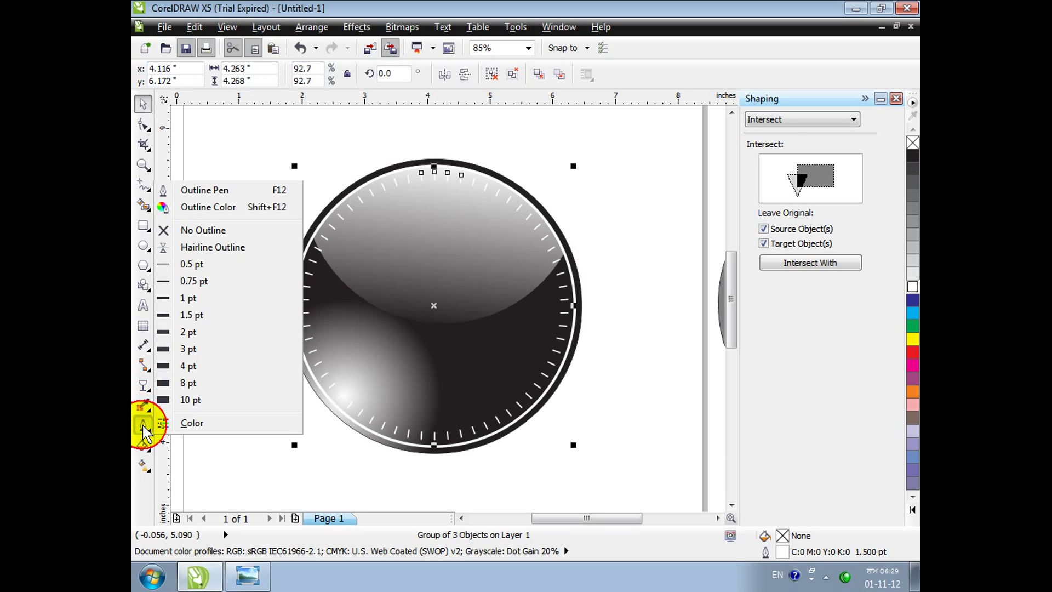
{"action": "left_click", "coordinate": [221, 191]}
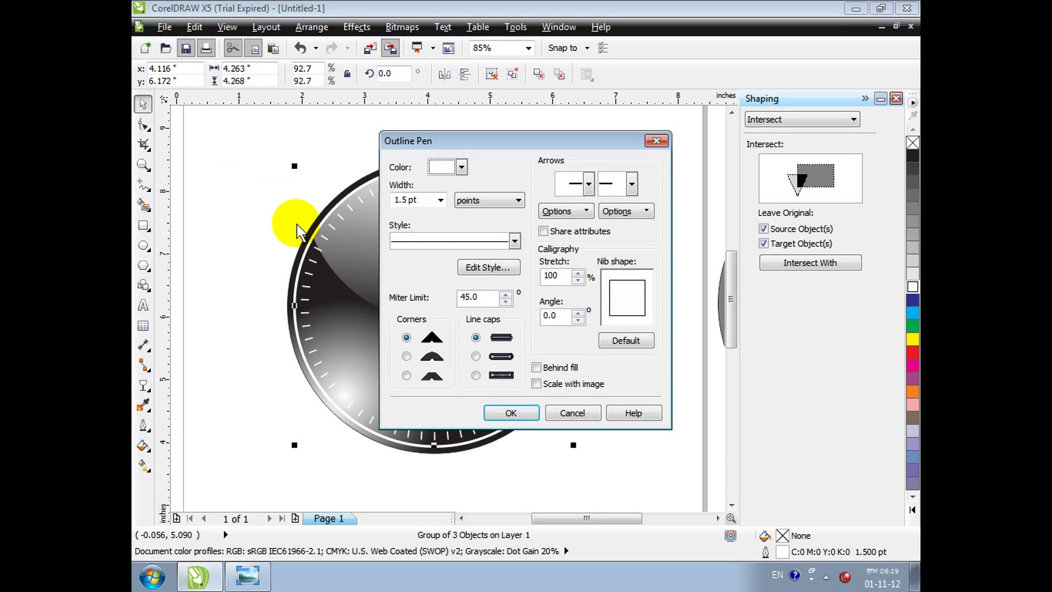
{"action": "left_click", "coordinate": [441, 200]}
{"action": "left_click", "coordinate": [416, 273]}
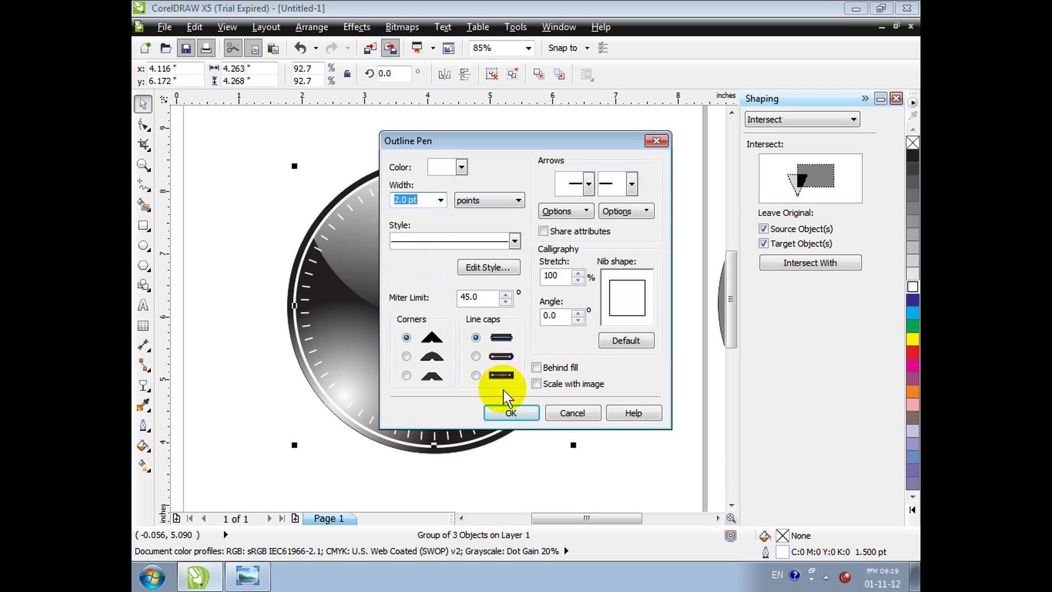
{"action": "left_click", "coordinate": [511, 412]}
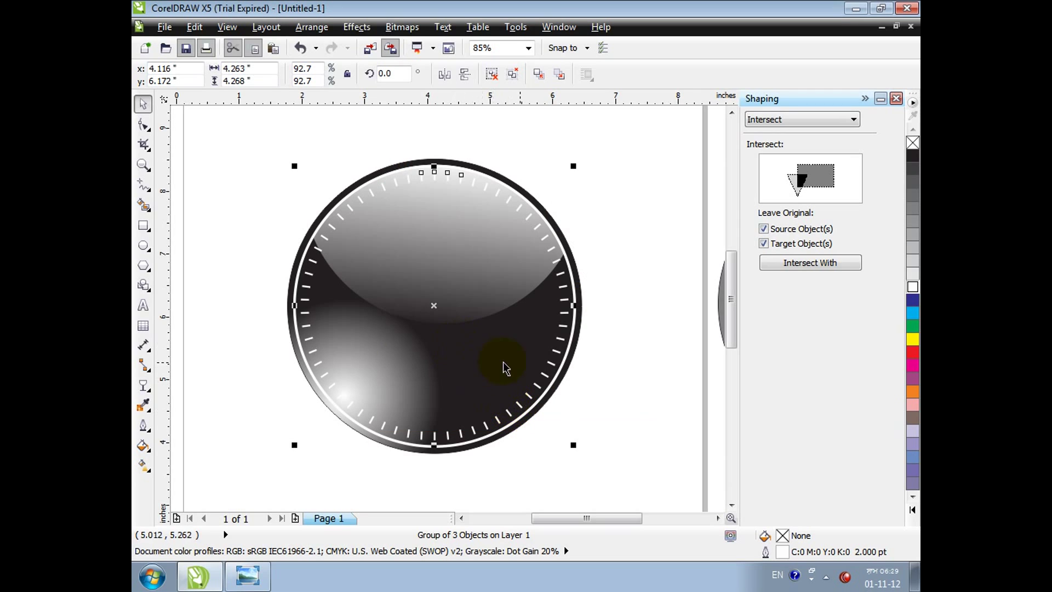
{"action": "left_click", "coordinate": [593, 371]}
{"action": "left_click", "coordinate": [520, 410]}
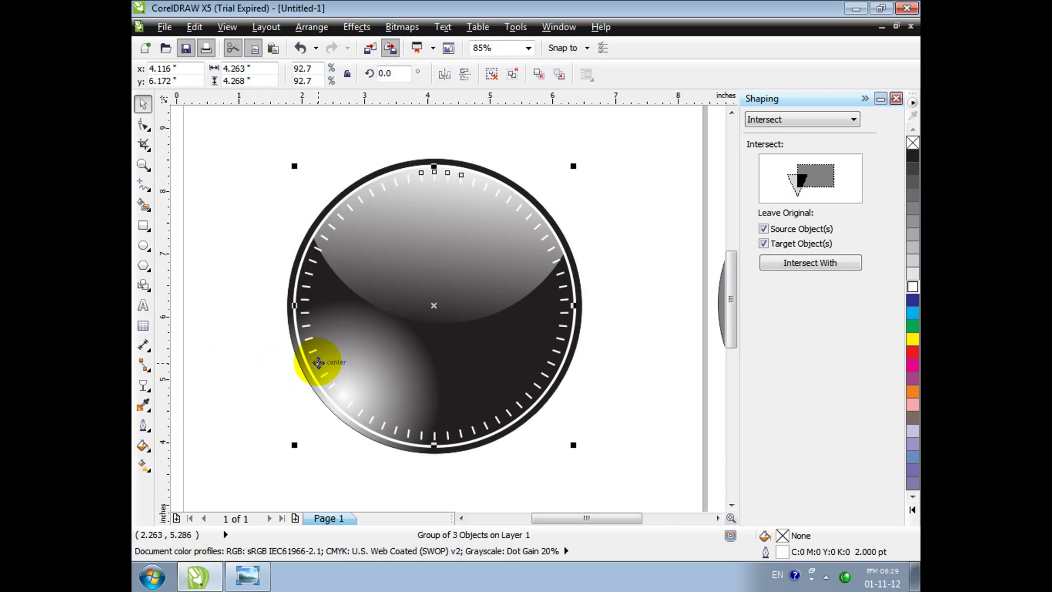
{"action": "left_click_drag", "start_coordinate": [318, 362], "coordinate": [282, 371]}
{"action": "key", "text": "ctrl+z"}
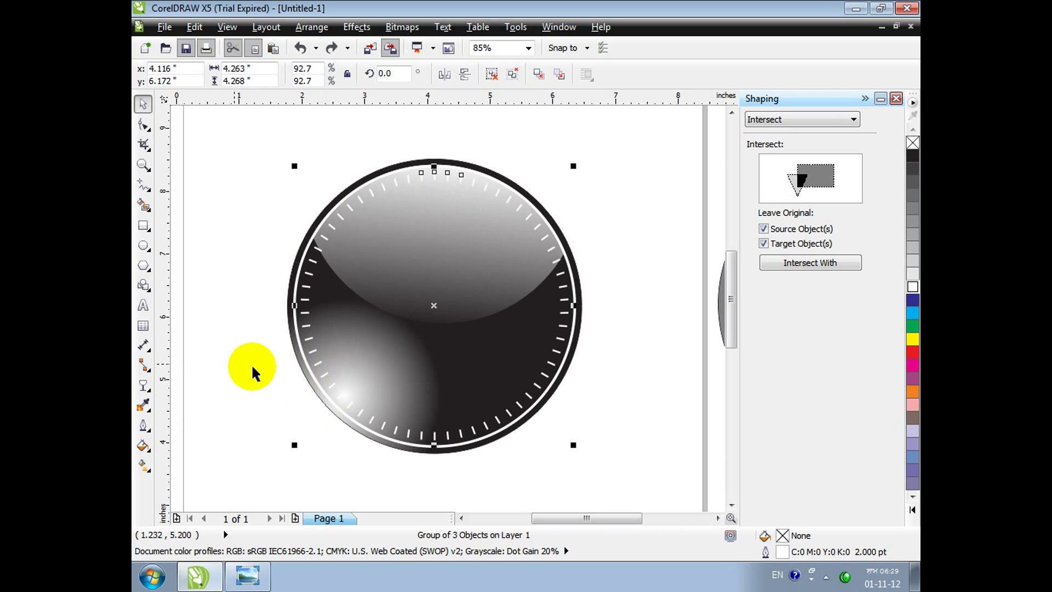
Step: Set the outline width of the tick mark group to 3 pt in the Outline Pen settings
{"action": "left_click", "coordinate": [145, 425]}
{"action": "mouse_move", "coordinate": [150, 430]}
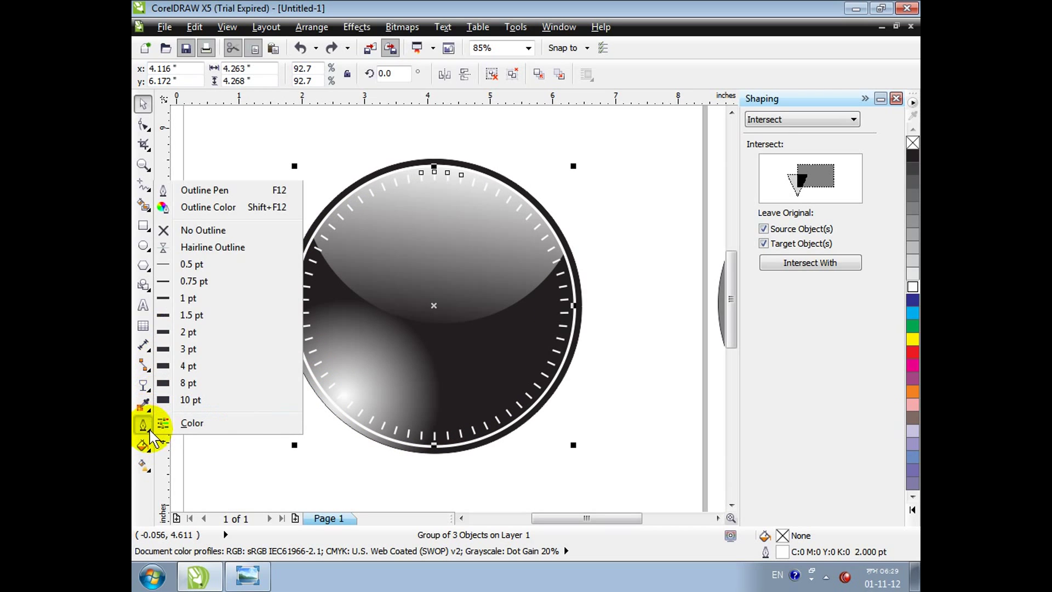
{"action": "left_click", "coordinate": [209, 191]}
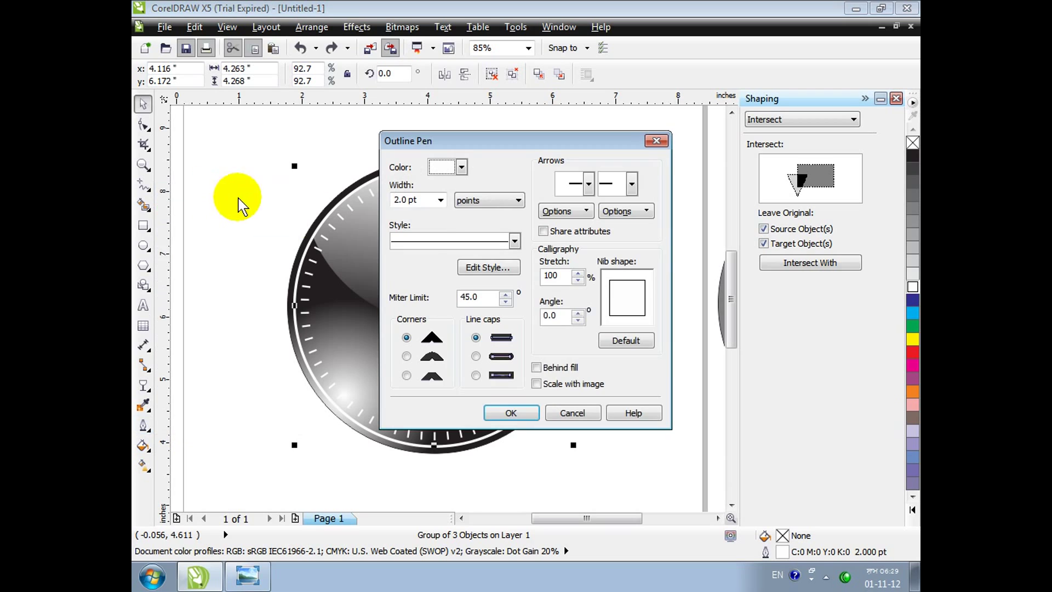
{"action": "left_click", "coordinate": [440, 200]}
{"action": "left_click", "coordinate": [435, 297]}
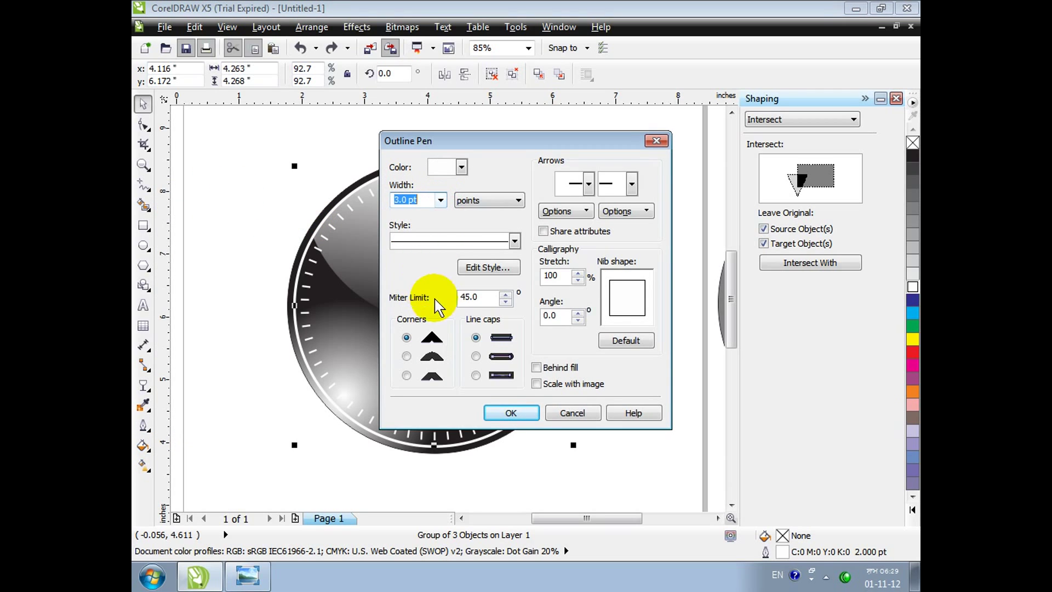
{"action": "left_click", "coordinate": [510, 414]}
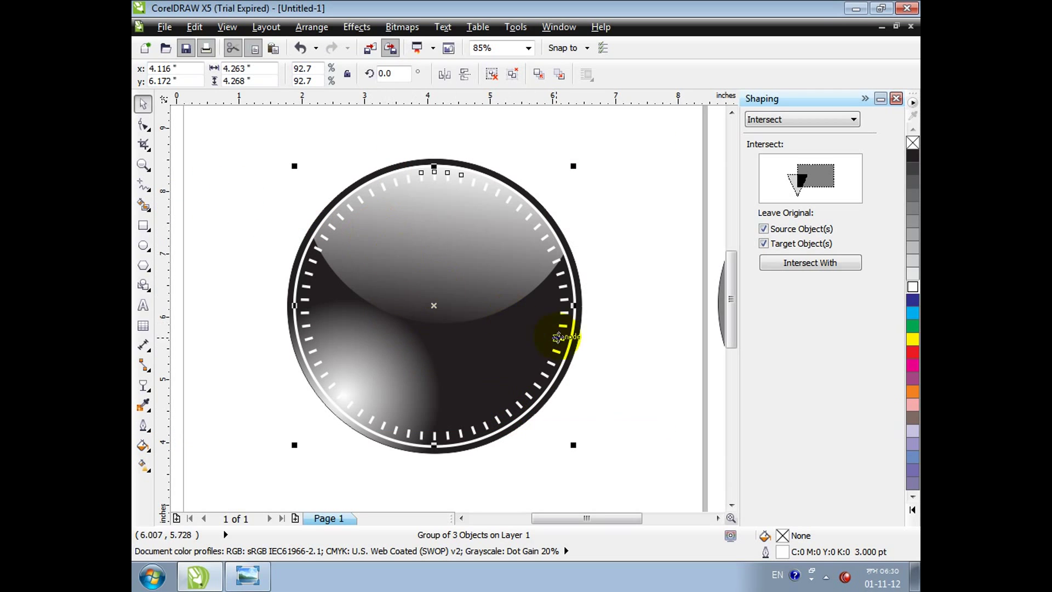
Step: Check the dial against the reference clock image and close the Shaping docker
{"action": "left_click", "coordinate": [612, 387]}
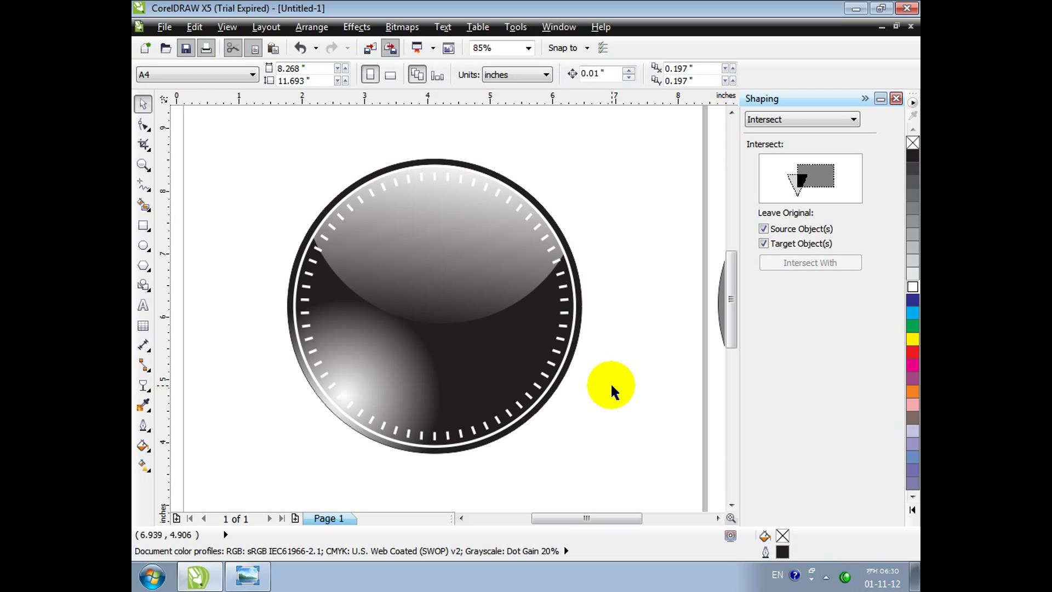
{"action": "left_click", "coordinate": [245, 579]}
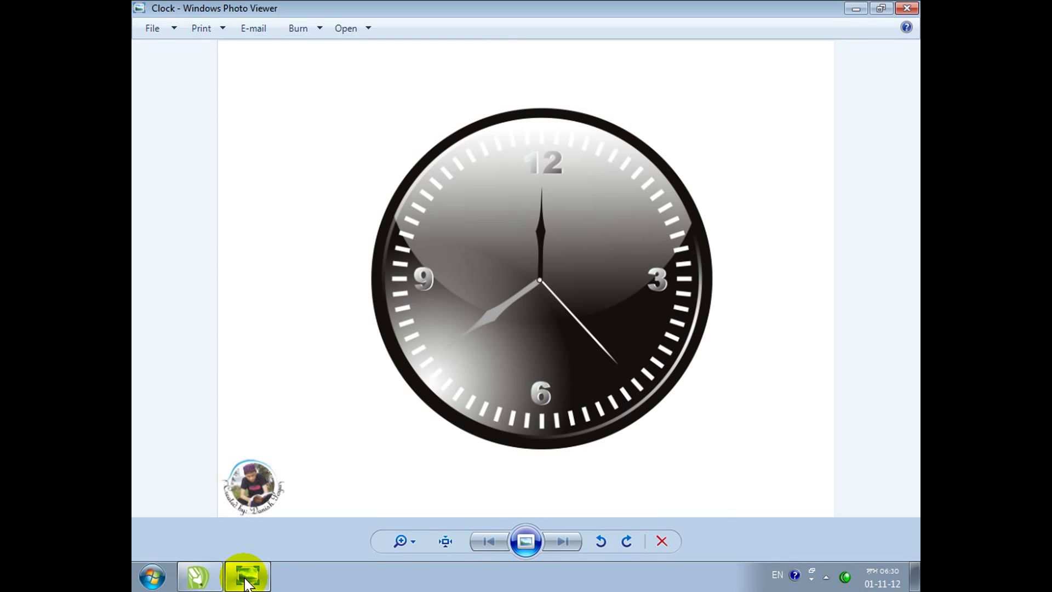
{"action": "left_click", "coordinate": [245, 579]}
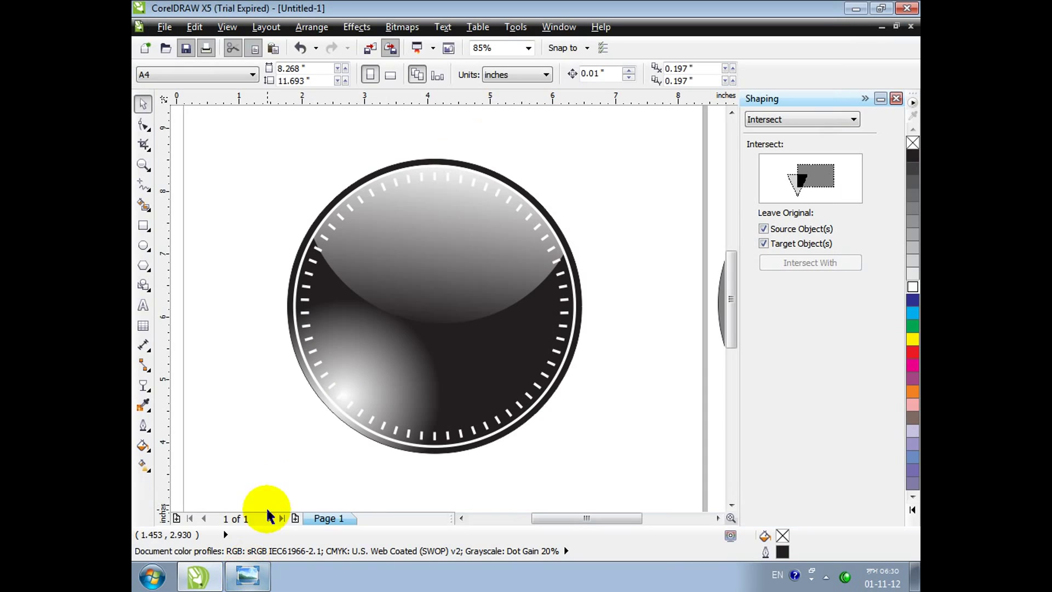
{"action": "left_click", "coordinate": [896, 98]}
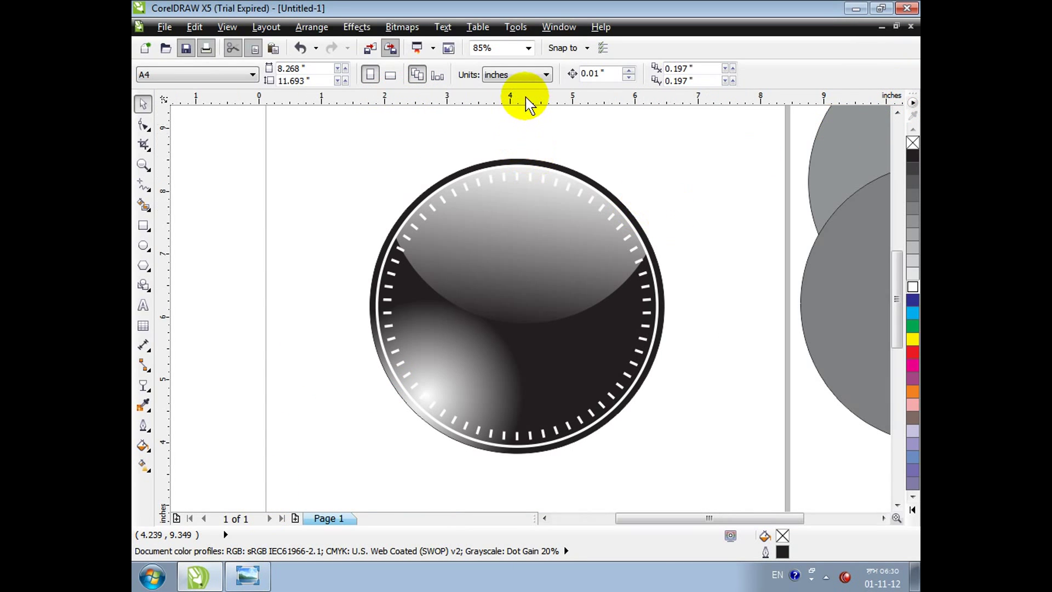
Step: Add a horizontal guideline and align it with the centre of the clock's outer circle
{"action": "left_click_drag", "start_coordinate": [526, 99], "coordinate": [509, 261]}
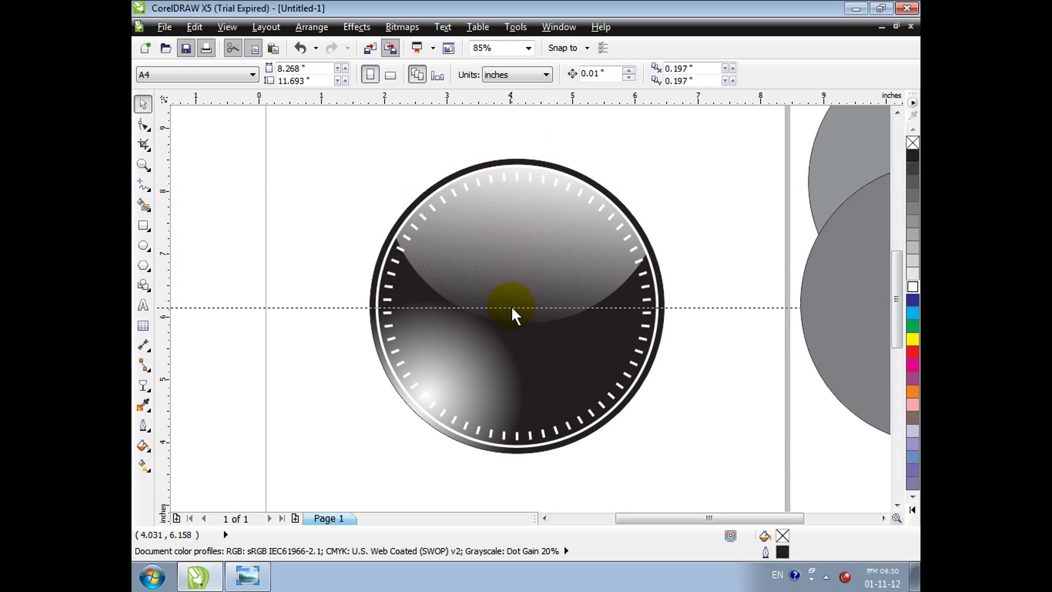
{"action": "left_click_drag", "start_coordinate": [511, 308], "coordinate": [511, 311]}
{"action": "left_click", "coordinate": [706, 157]}
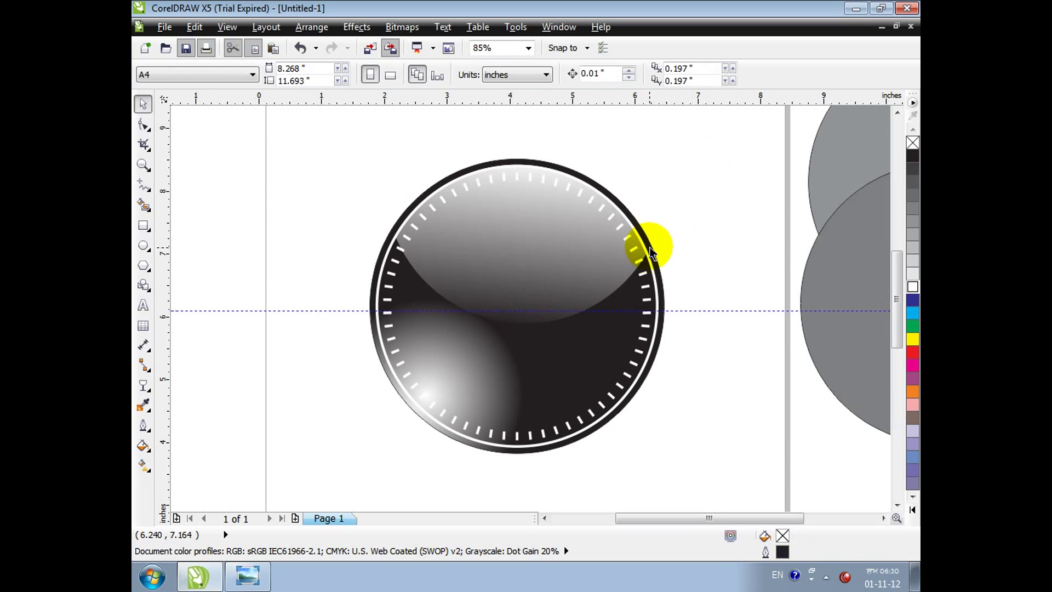
{"action": "left_click", "coordinate": [653, 256]}
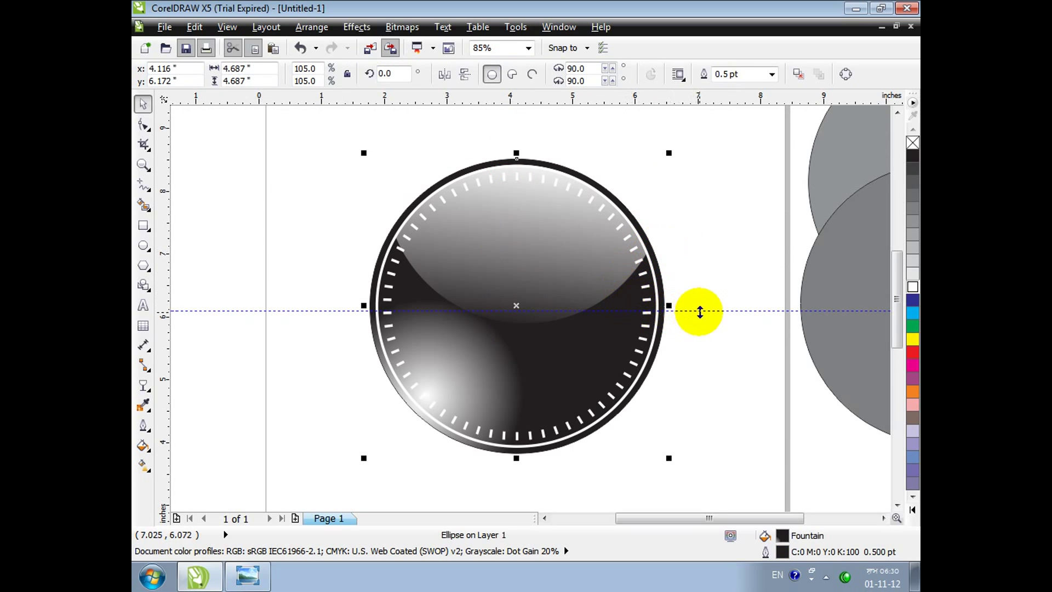
{"action": "left_click_drag", "start_coordinate": [699, 311], "coordinate": [699, 305]}
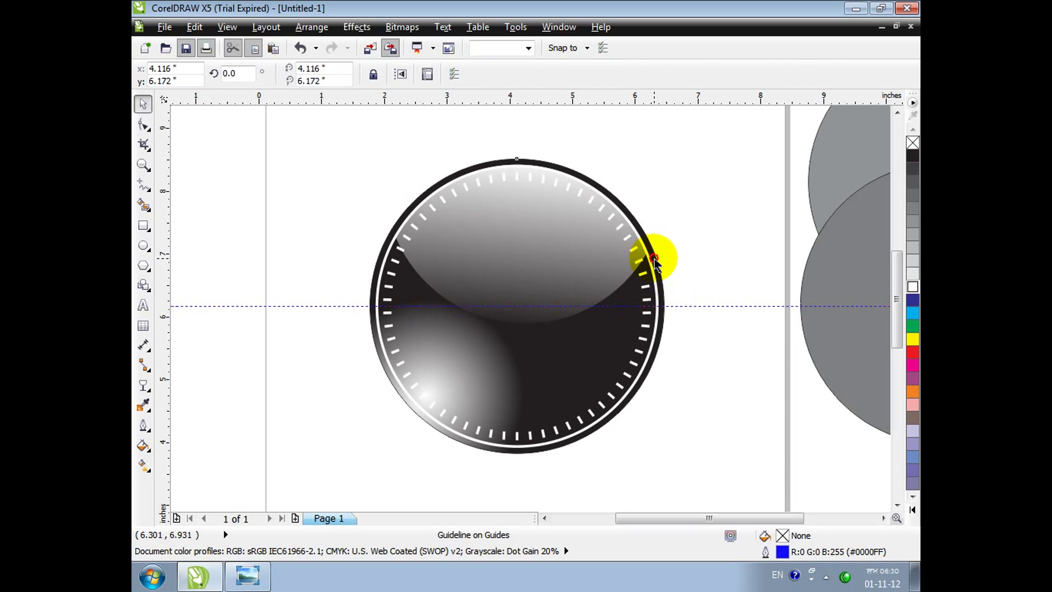
{"action": "left_click", "coordinate": [655, 257]}
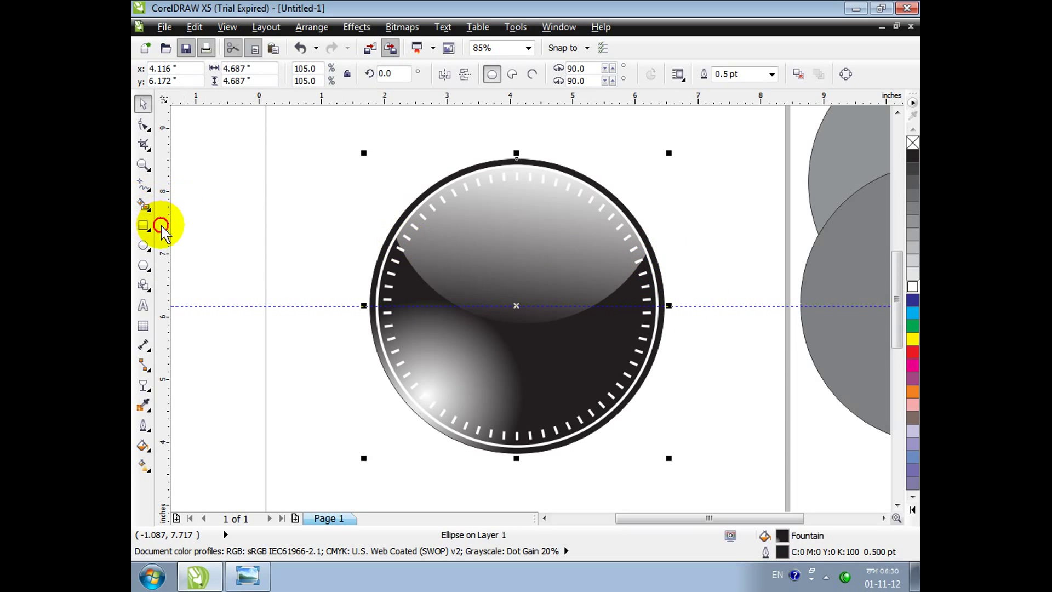
Step: Add a vertical guideline through the clock's centre at about x 4.129 inches, checking it against the outer circle's centre
{"action": "left_click_drag", "start_coordinate": [162, 226], "coordinate": [390, 253]}
{"action": "left_click_drag", "start_coordinate": [461, 252], "coordinate": [518, 264]}
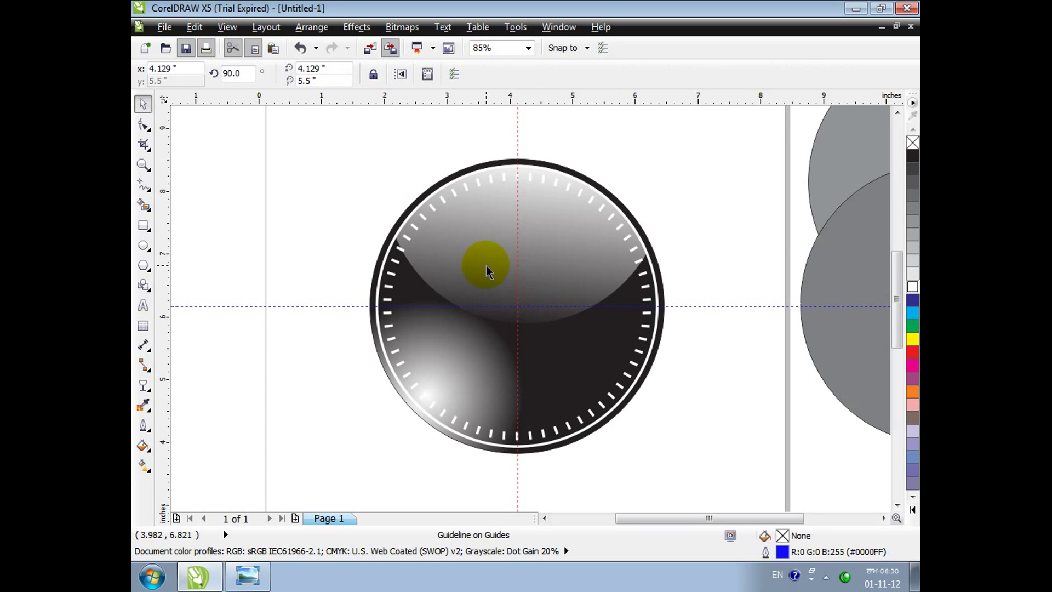
{"action": "left_click", "coordinate": [339, 233]}
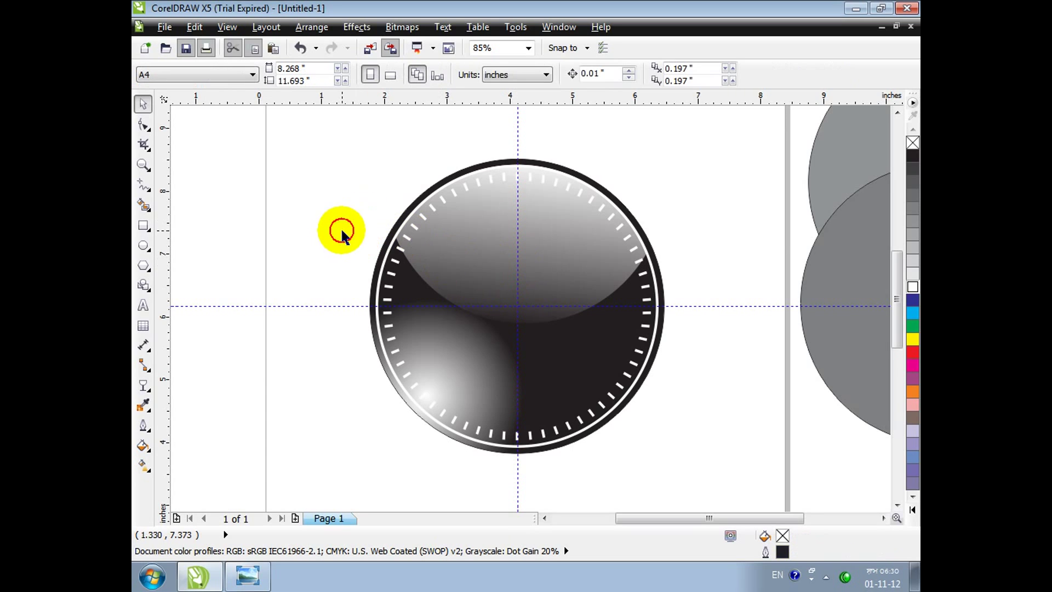
{"action": "left_click", "coordinate": [578, 179]}
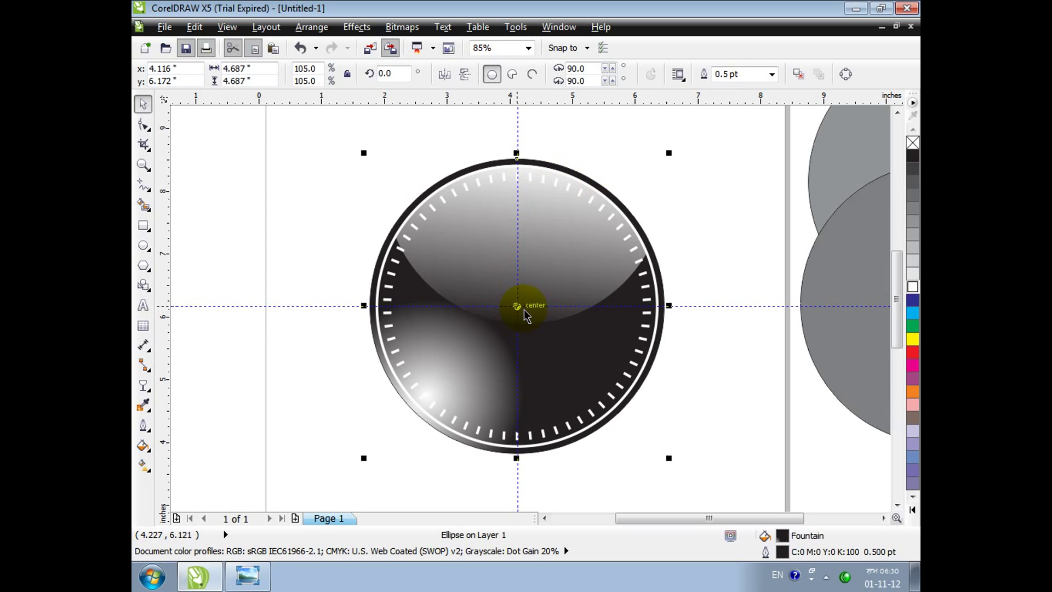
{"action": "left_click", "coordinate": [299, 227]}
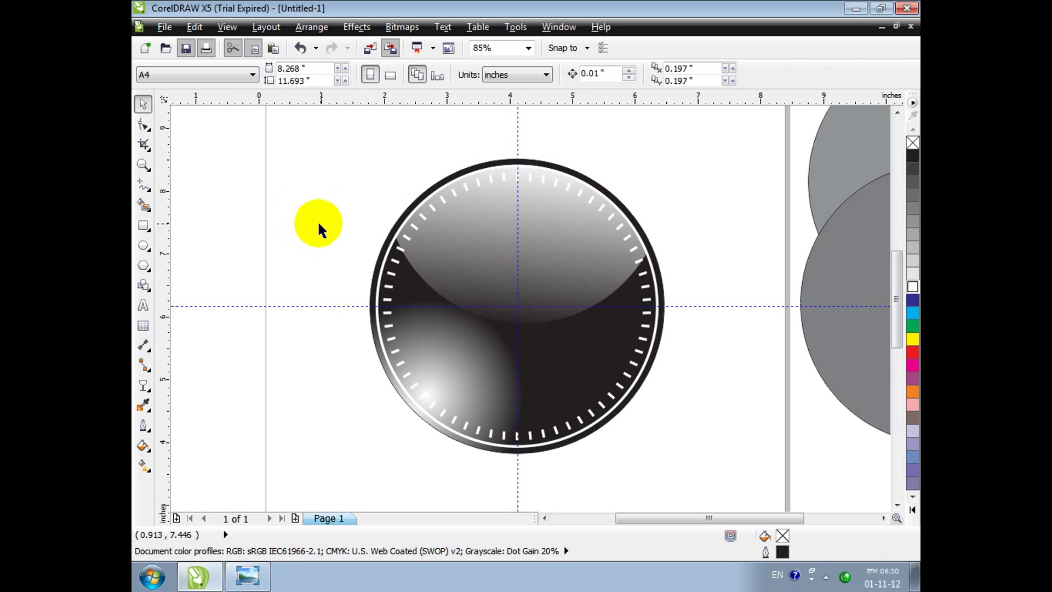
{"action": "left_click_drag", "start_coordinate": [424, 221], "coordinate": [414, 253]}
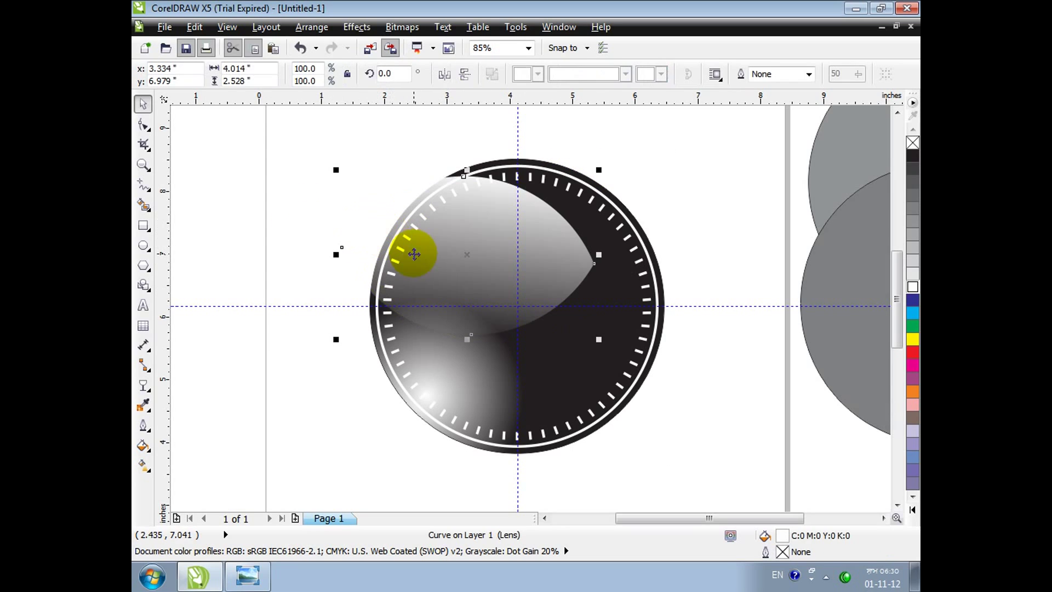
{"action": "key", "text": "ctrl+z"}
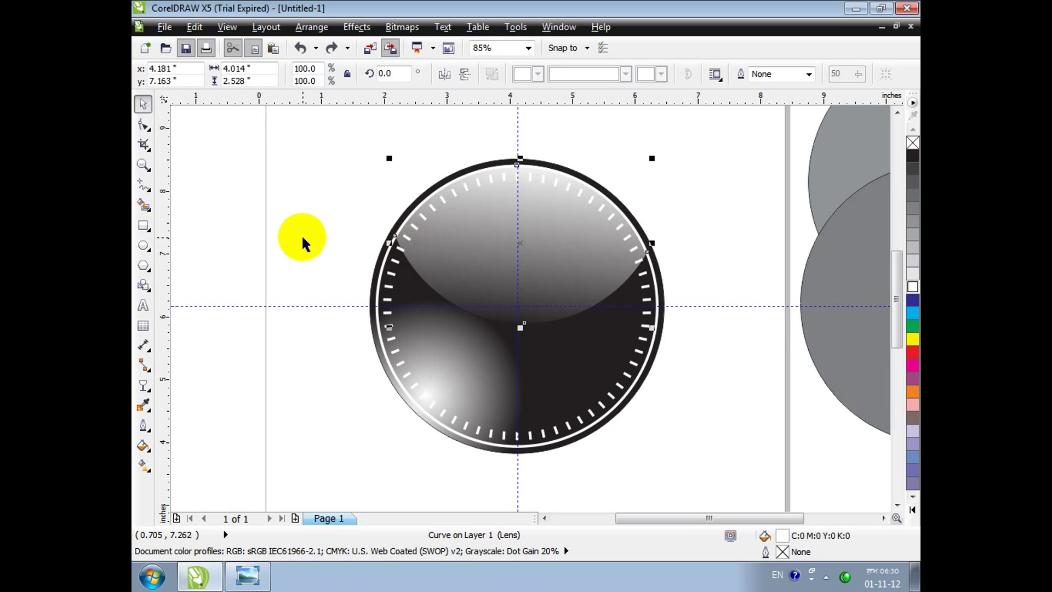
{"action": "left_click", "coordinate": [302, 238]}
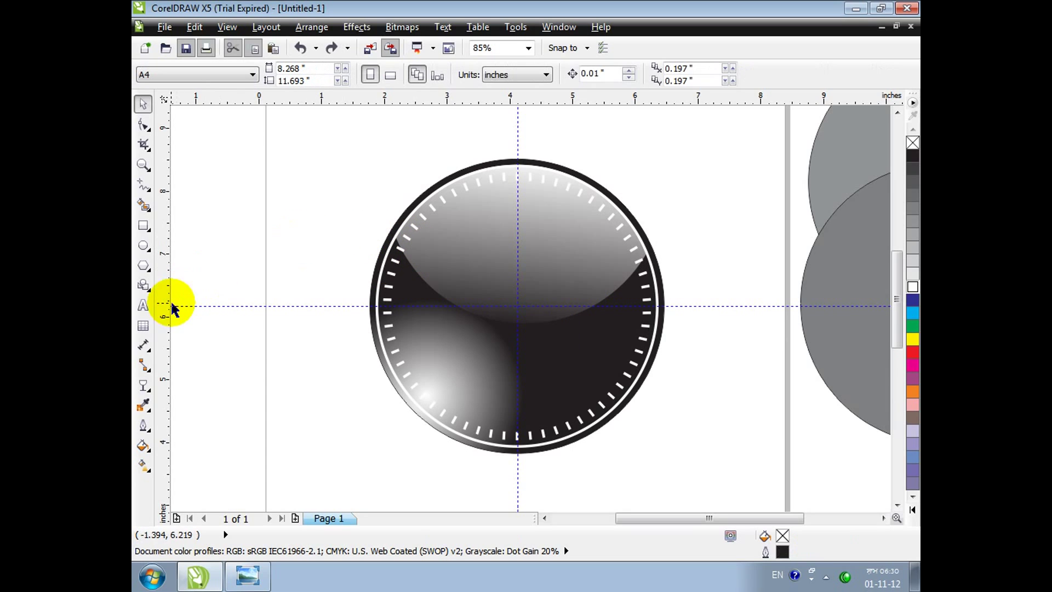
Step: Add artistic text with 3, 6, 9 and 12 on separate lines in Arial 24 pt, placed inside the dial
{"action": "left_click", "coordinate": [142, 305]}
{"action": "left_click", "coordinate": [514, 363]}
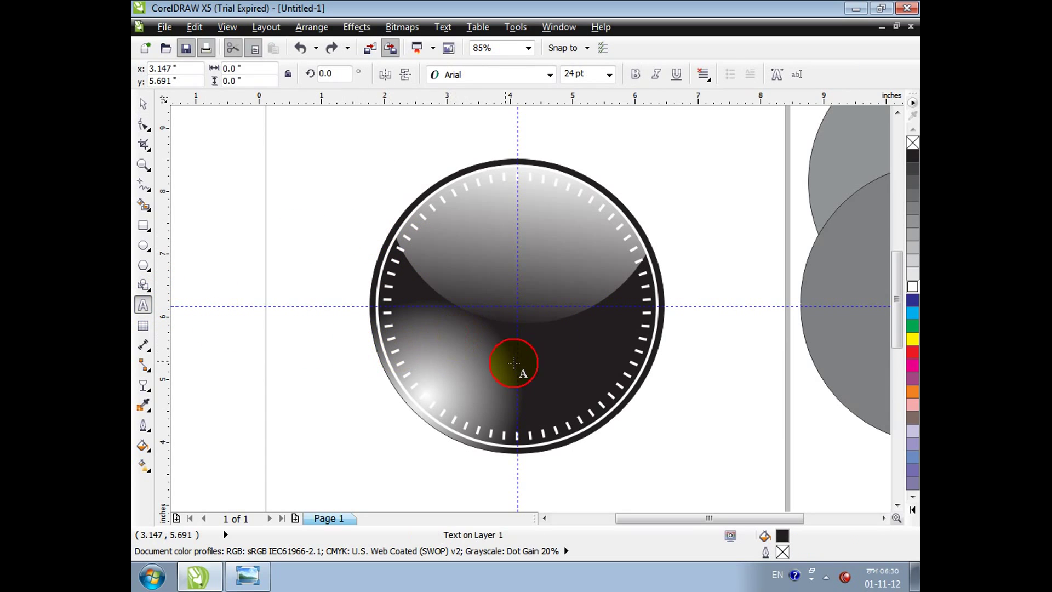
{"action": "type", "text": "3"}
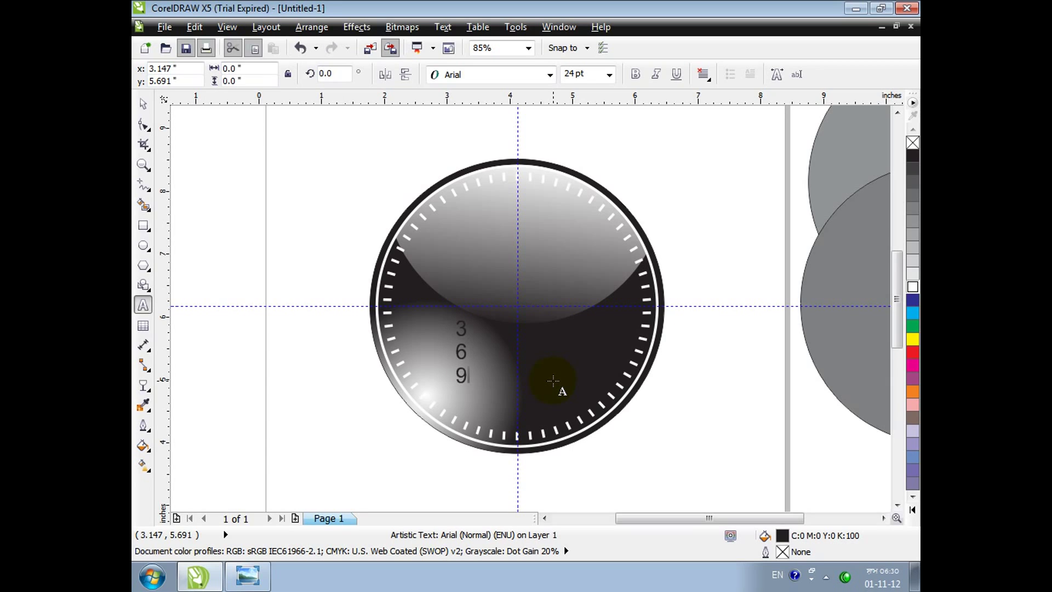
{"action": "left_click", "coordinate": [143, 102]}
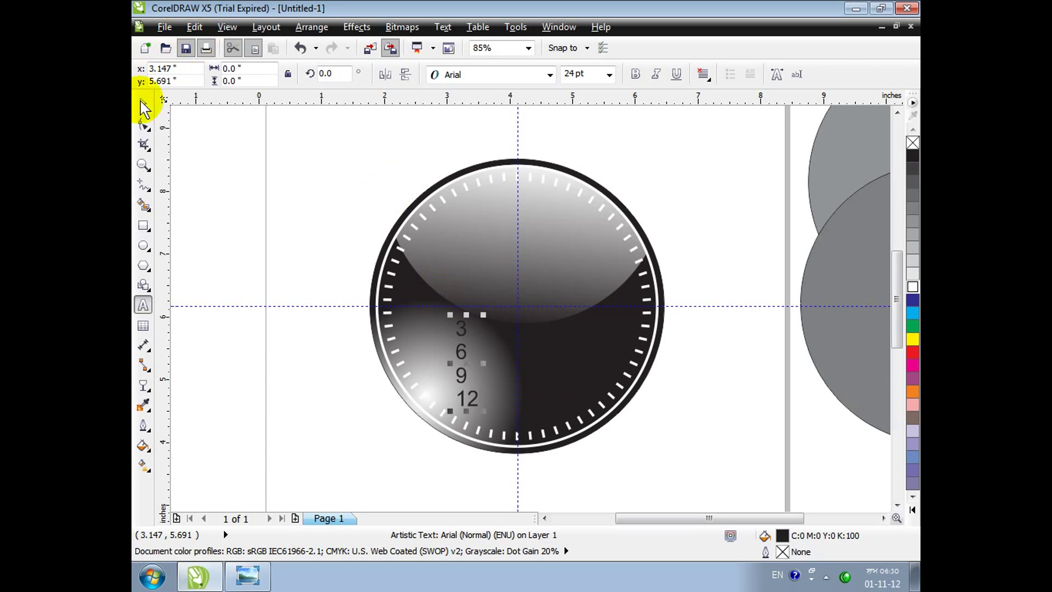
{"action": "left_click_drag", "start_coordinate": [465, 354], "coordinate": [462, 306]}
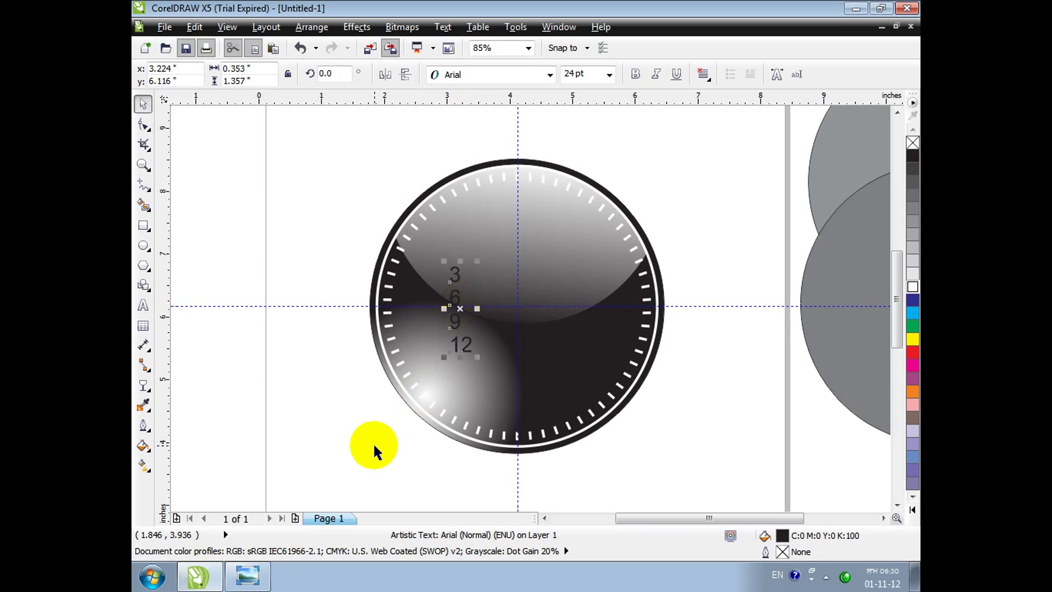
Step: Fill the numerals with 20% black after checking the reference image, and break the text apart into separate lines
{"action": "left_click", "coordinate": [248, 575]}
{"action": "left_click", "coordinate": [249, 575]}
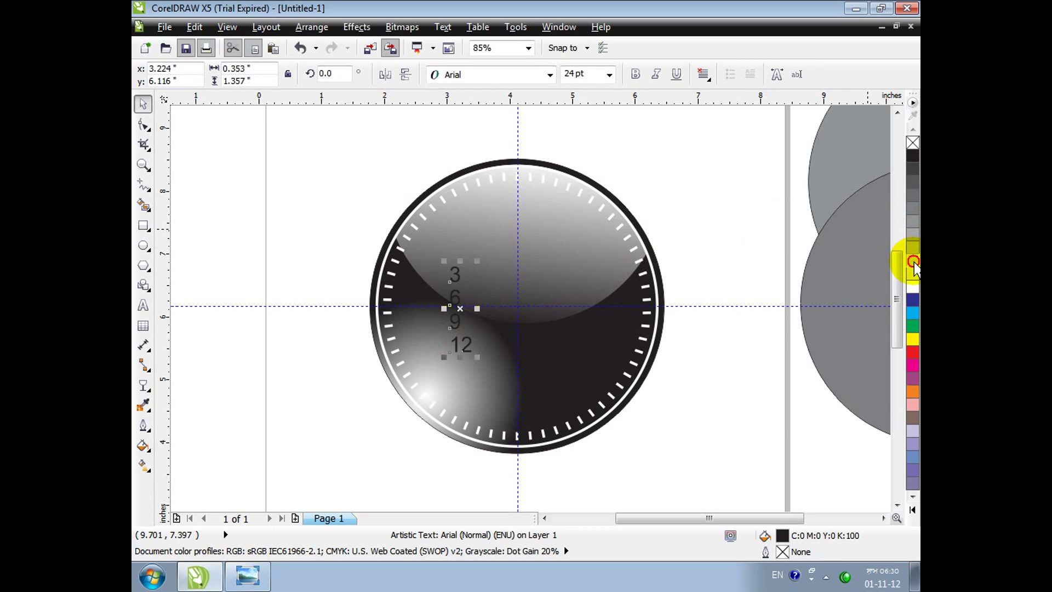
{"action": "left_click", "coordinate": [913, 262]}
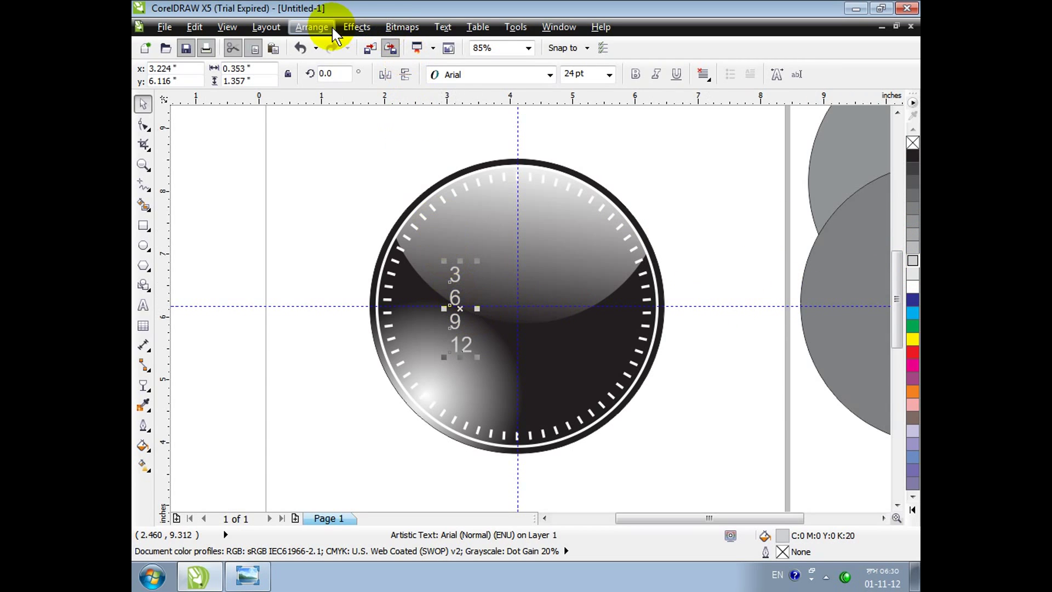
{"action": "left_click", "coordinate": [312, 27]}
{"action": "left_click", "coordinate": [318, 199]}
{"action": "key", "text": "Escape"}
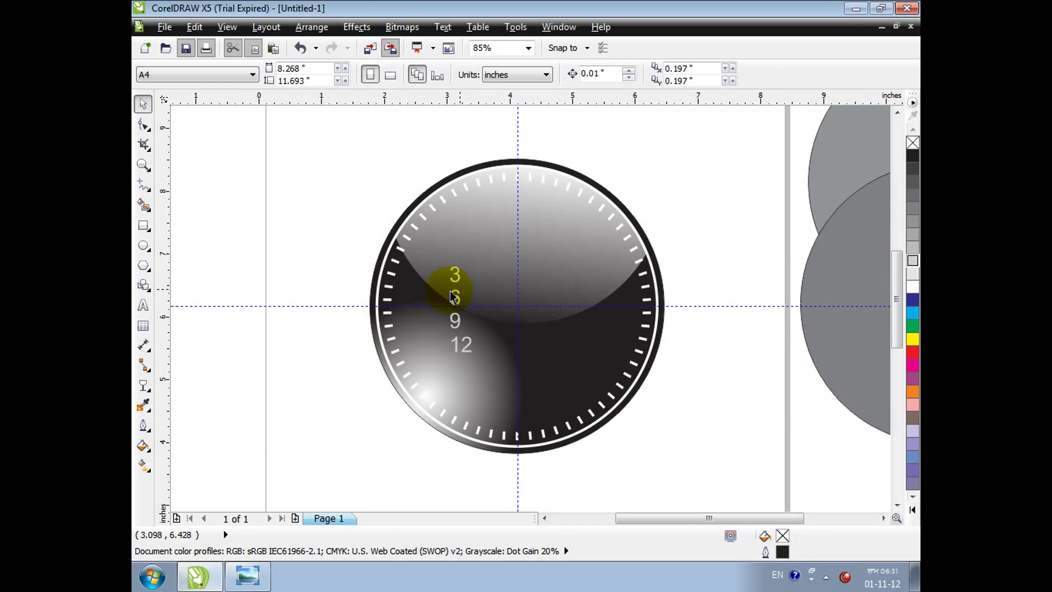
Step: Place the 3 at the three o'clock position and the 6 at the six o'clock position, making both bold
{"action": "left_click_drag", "start_coordinate": [454, 275], "coordinate": [609, 308]}
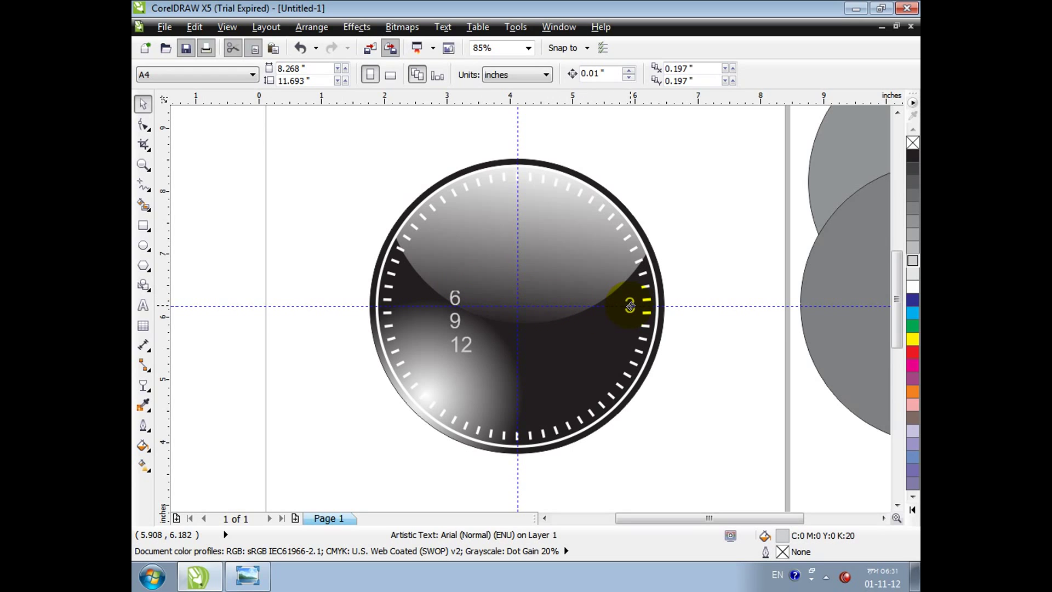
{"action": "left_click_drag", "start_coordinate": [633, 306], "coordinate": [633, 305]}
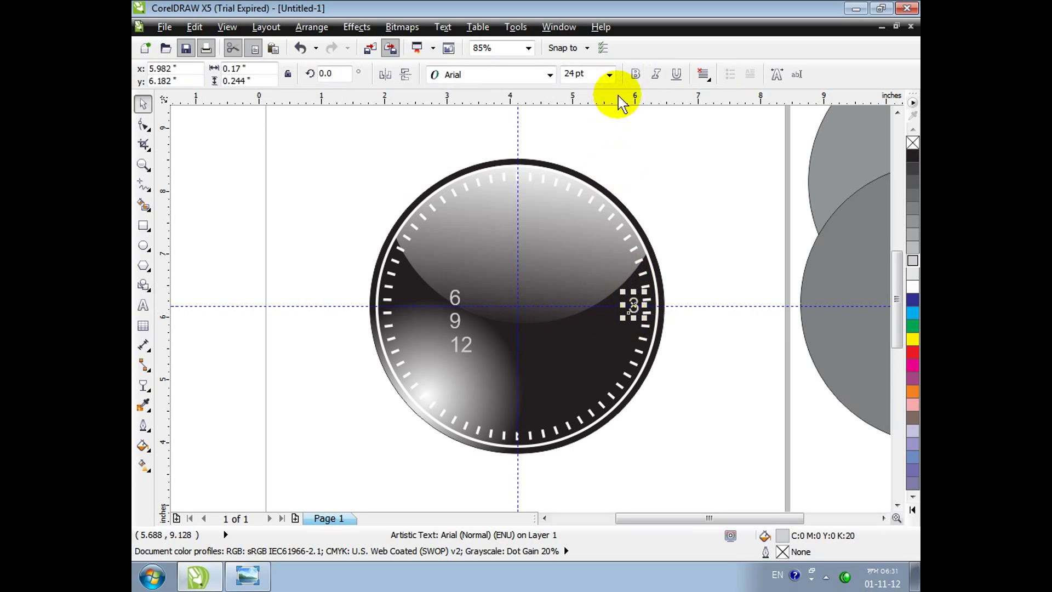
{"action": "left_click", "coordinate": [635, 74]}
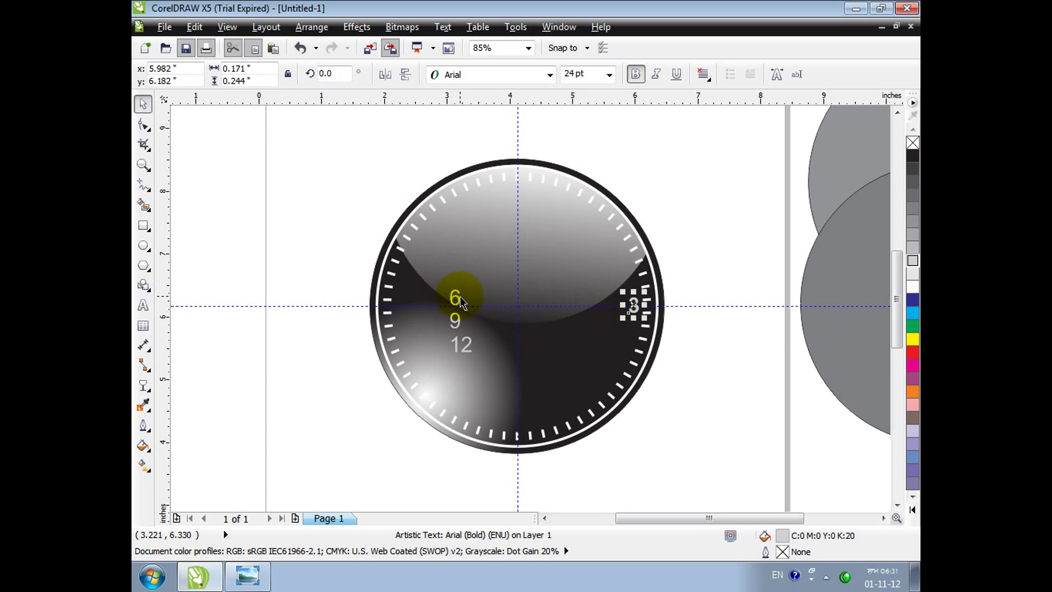
{"action": "left_click_drag", "start_coordinate": [459, 303], "coordinate": [524, 407]}
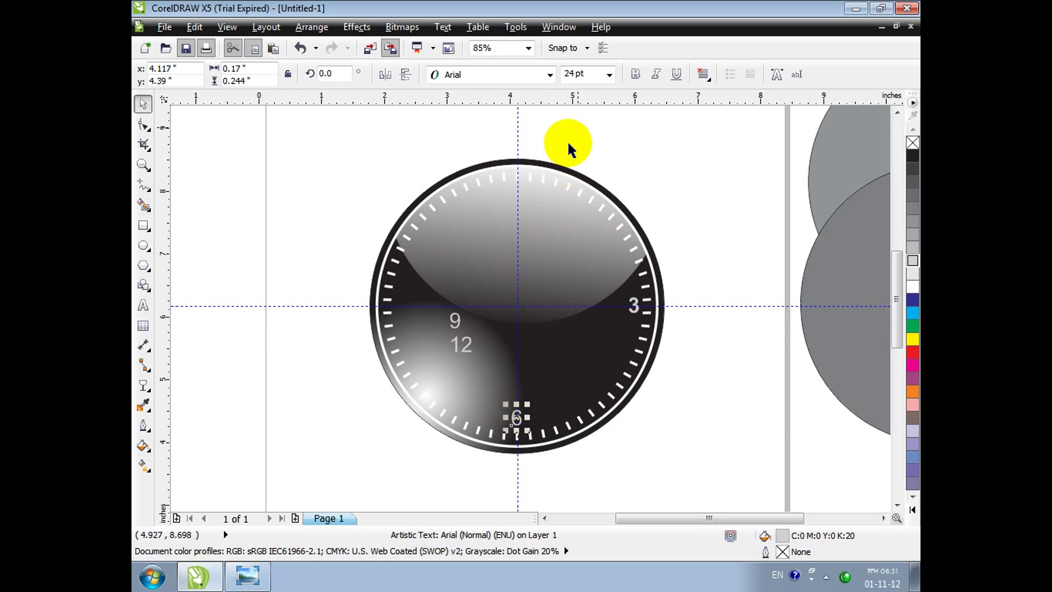
{"action": "left_click", "coordinate": [635, 74]}
Step: Place the 9 at the nine o'clock position and the 12 at the twelve o'clock position, making both bold
{"action": "left_click_drag", "start_coordinate": [443, 331], "coordinate": [401, 305]}
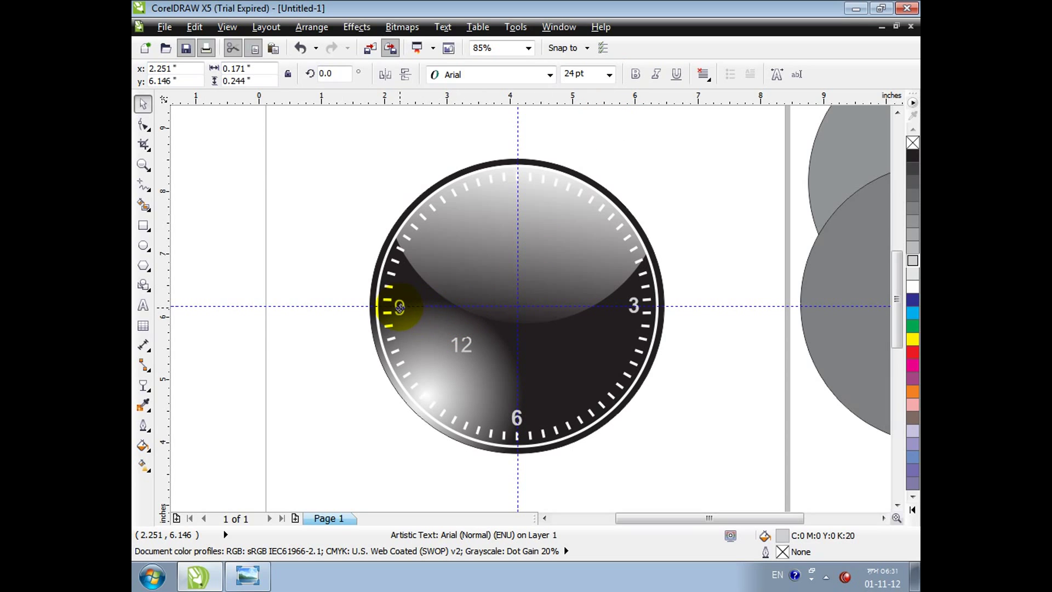
{"action": "left_click", "coordinate": [635, 74]}
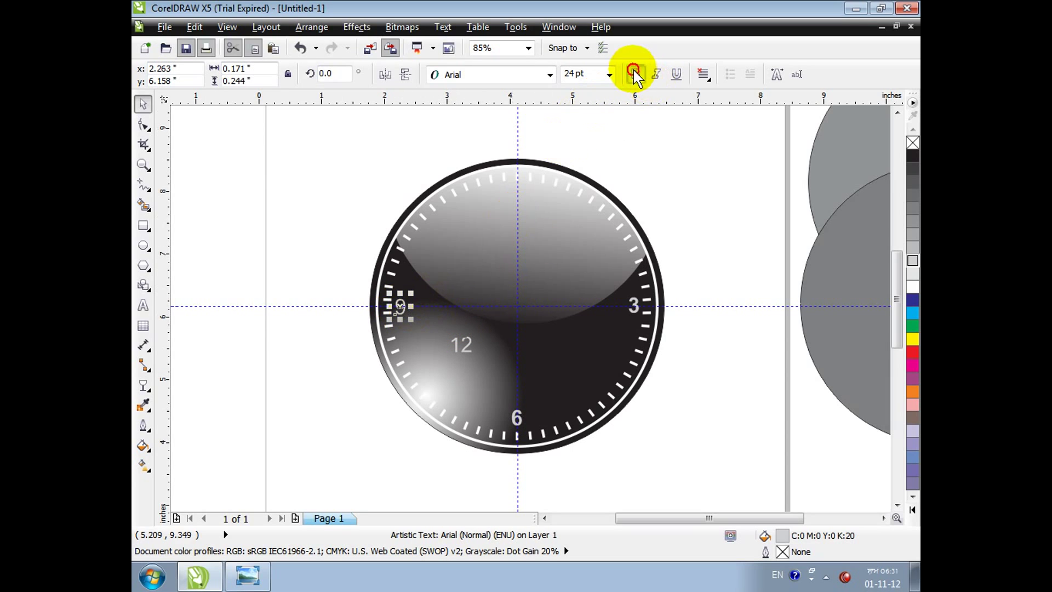
{"action": "left_click_drag", "start_coordinate": [467, 354], "coordinate": [525, 198]}
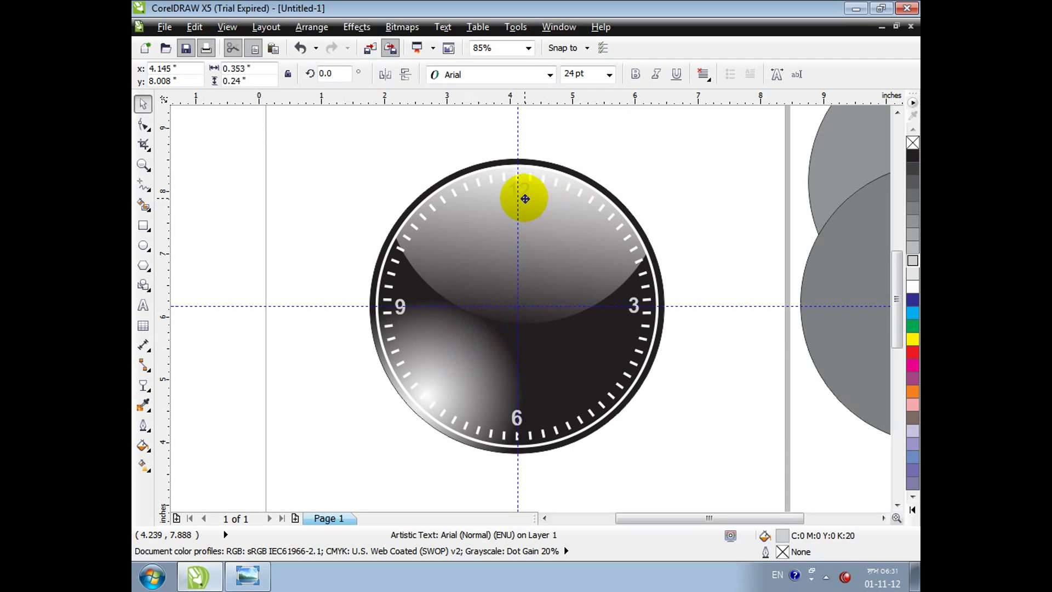
{"action": "left_click", "coordinate": [635, 74]}
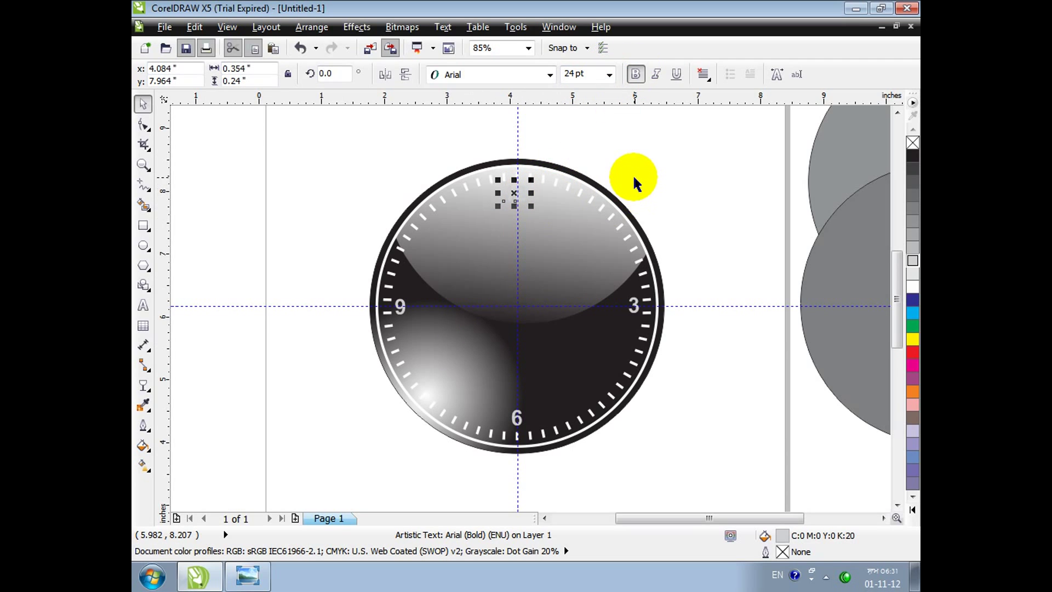
{"action": "left_click", "coordinate": [690, 274]}
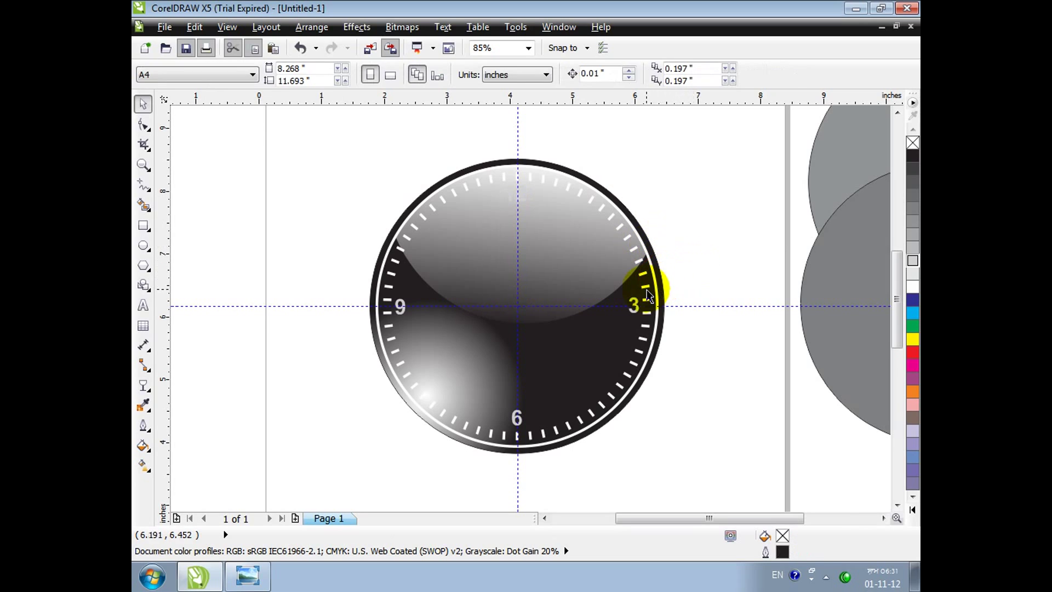
Step: Nudge the 3 slightly towards the dial's centre and fill it with a darker grey
{"action": "left_click", "coordinate": [634, 304]}
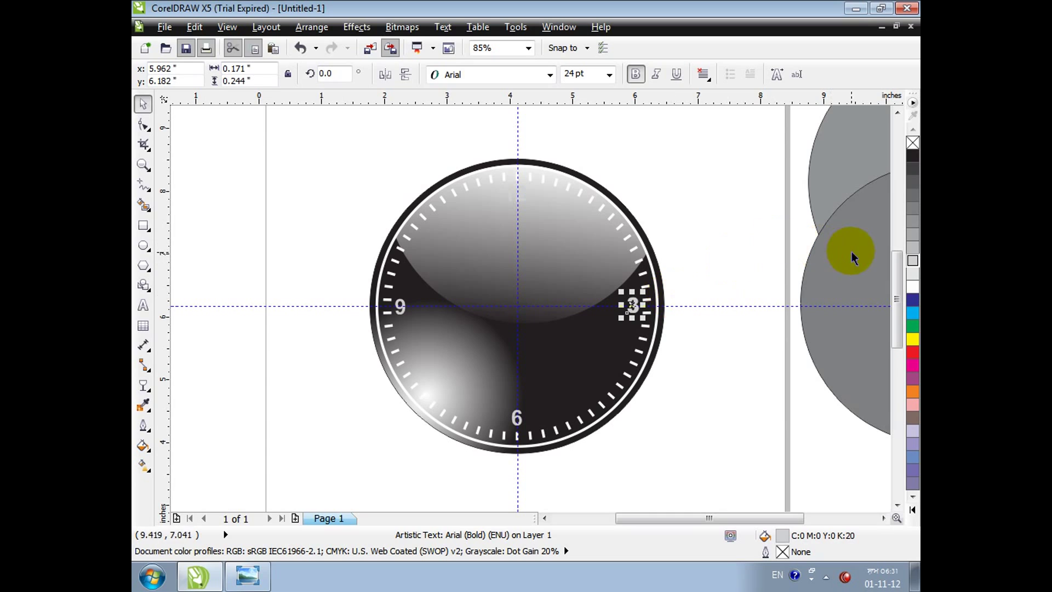
{"action": "left_click", "coordinate": [912, 235]}
{"action": "left_click", "coordinate": [698, 281]}
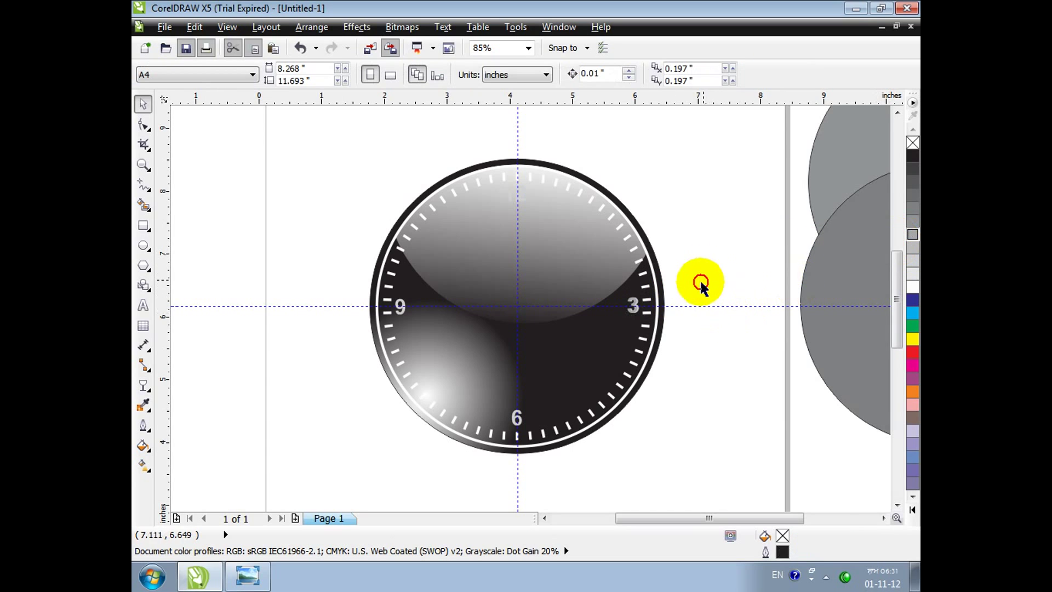
Step: Fill the 12, 6 and 9 numerals with 40% black
{"action": "left_click", "coordinate": [515, 193]}
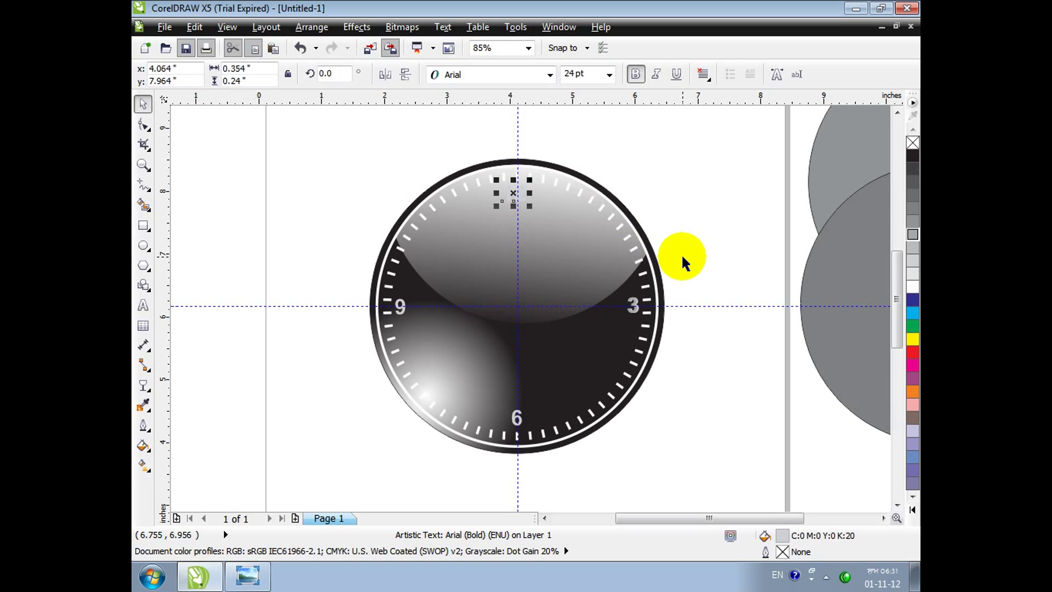
{"action": "left_click", "coordinate": [913, 234]}
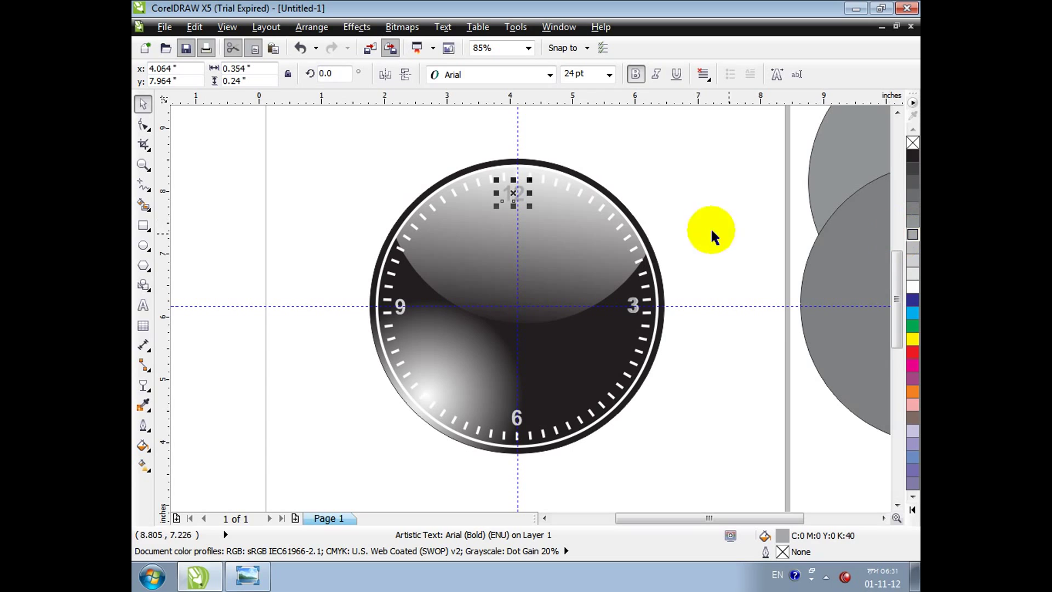
{"action": "left_click", "coordinate": [517, 421]}
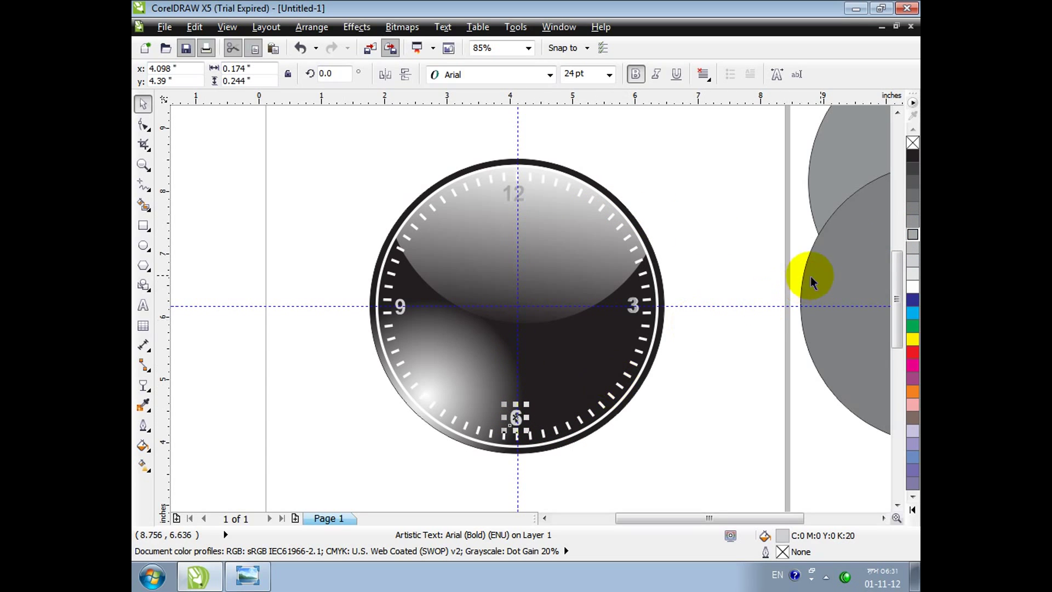
{"action": "left_click", "coordinate": [401, 305]}
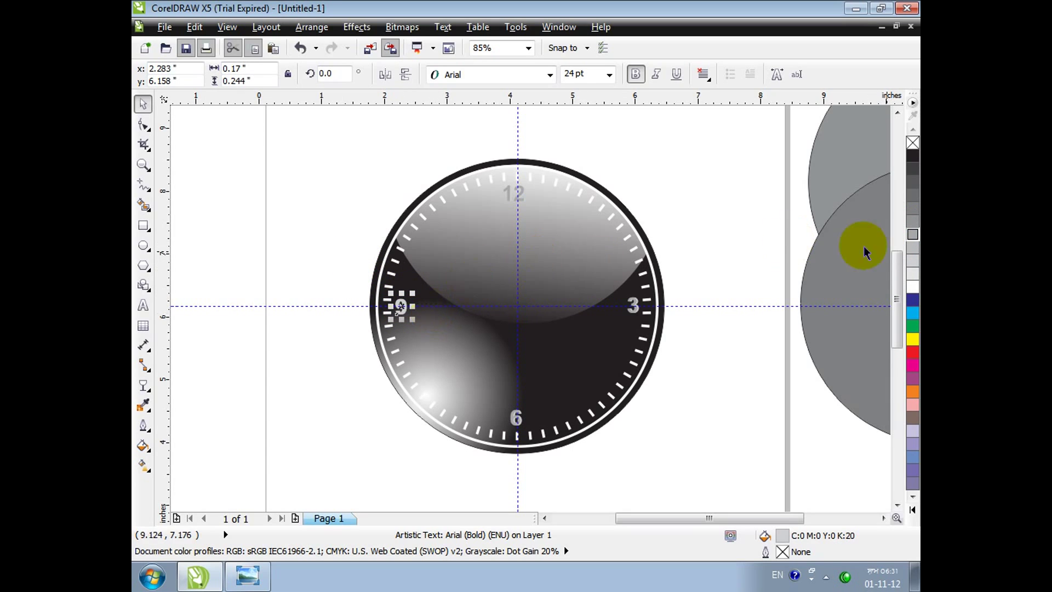
{"action": "left_click", "coordinate": [912, 243]}
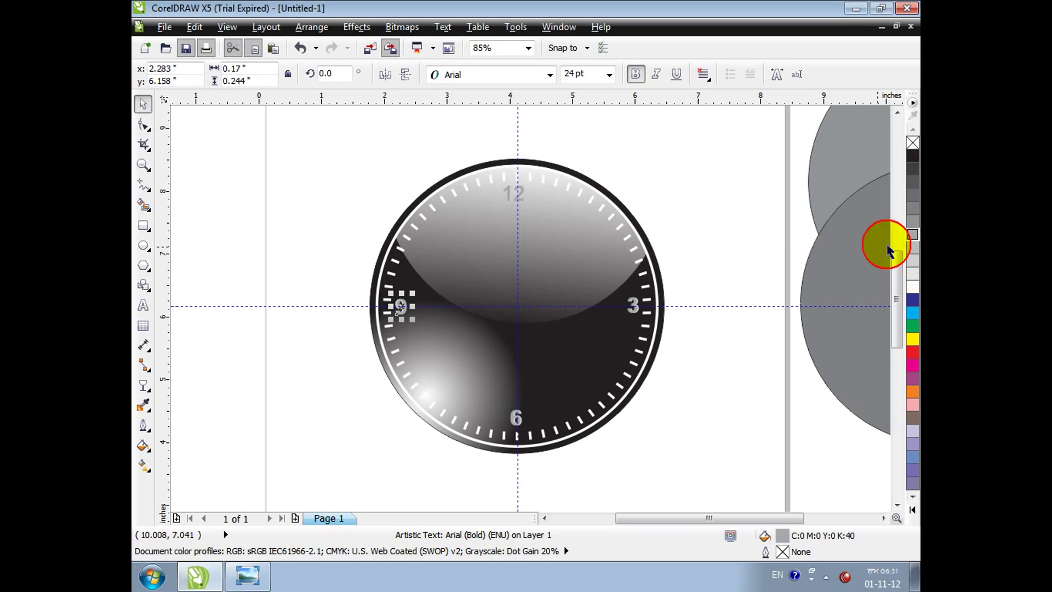
Step: Group the 12, 3, 9 and 6 numerals and nudge the group slightly to the left
{"action": "left_click", "coordinate": [508, 194]}
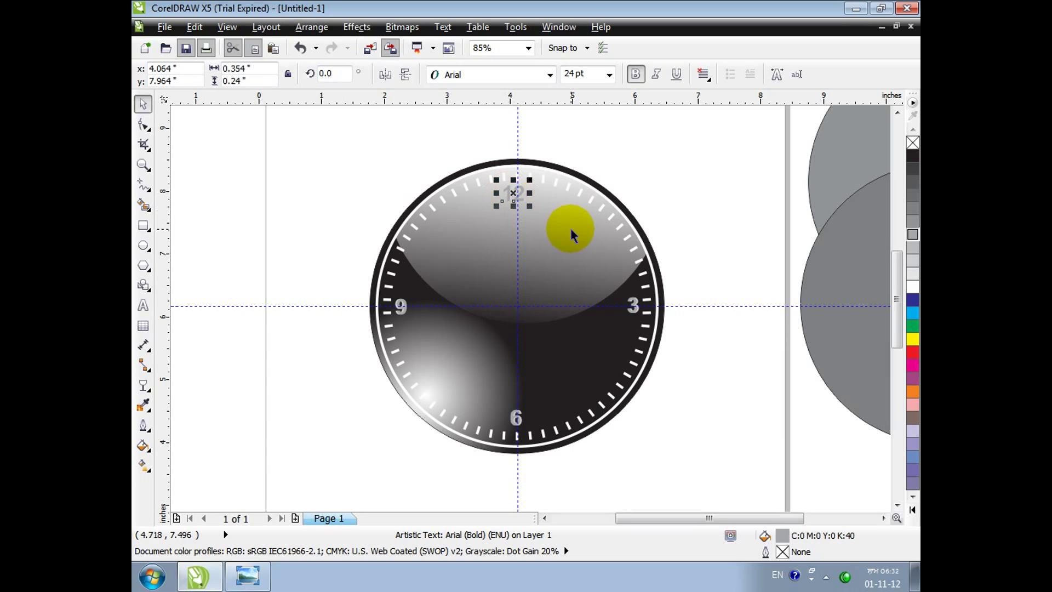
{"action": "left_click", "coordinate": [635, 305], "text": "shift"}
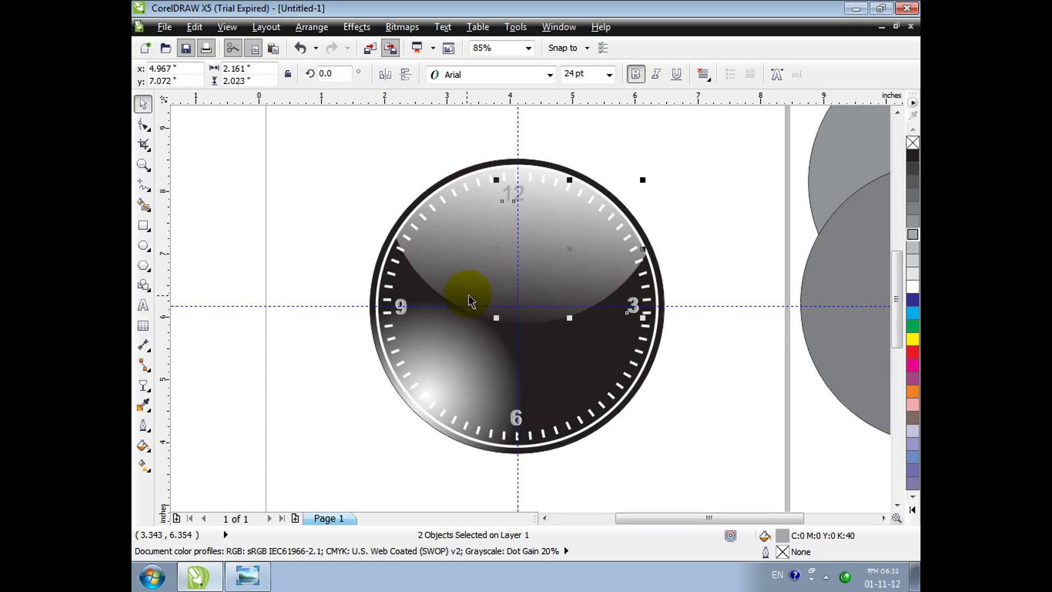
{"action": "left_click", "coordinate": [401, 306], "text": "shift"}
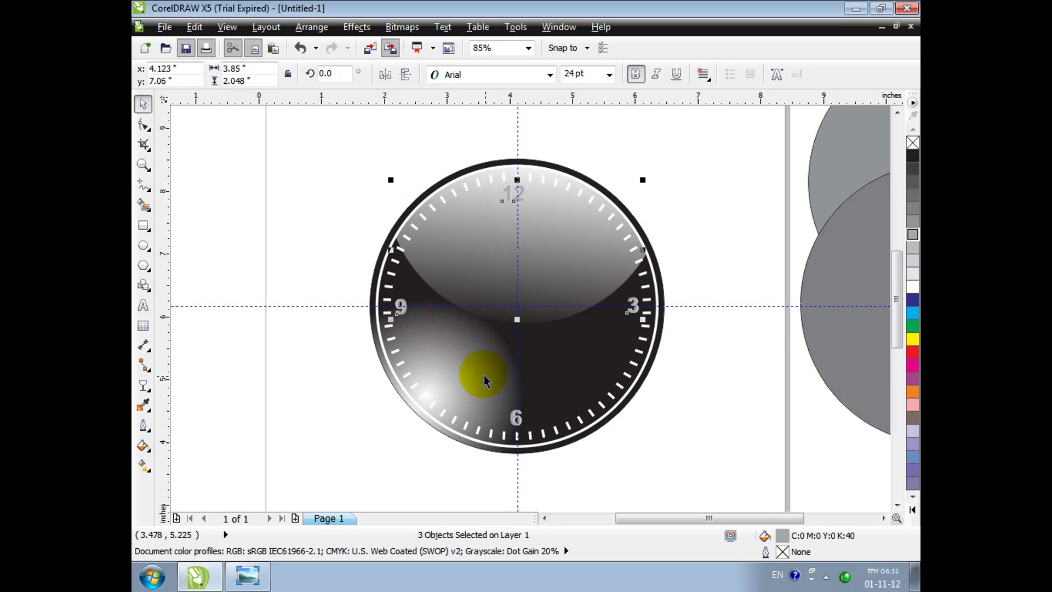
{"action": "left_click", "coordinate": [516, 417], "text": "shift"}
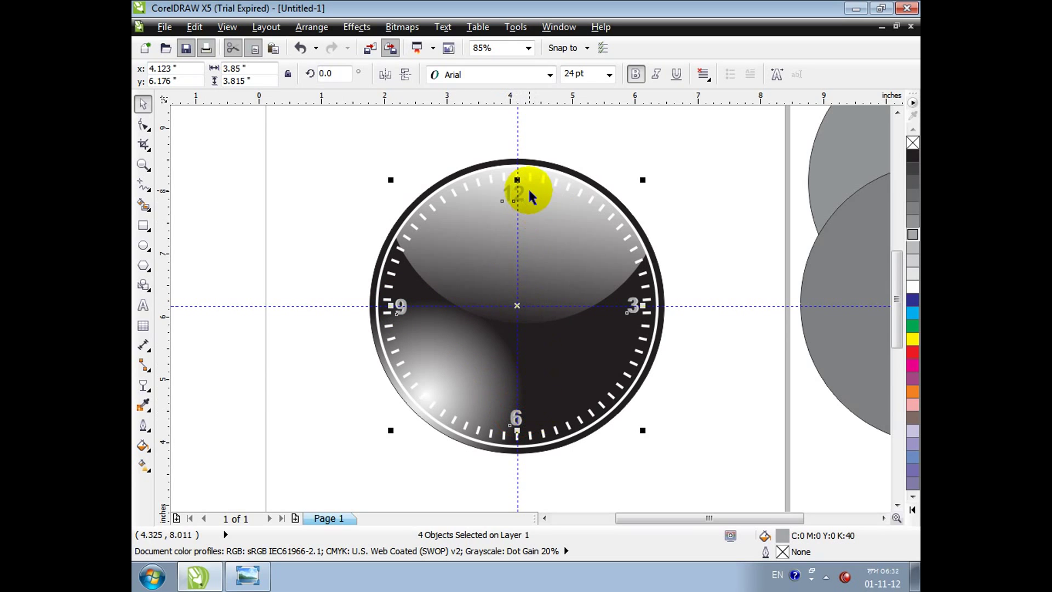
{"action": "left_click", "coordinate": [311, 25]}
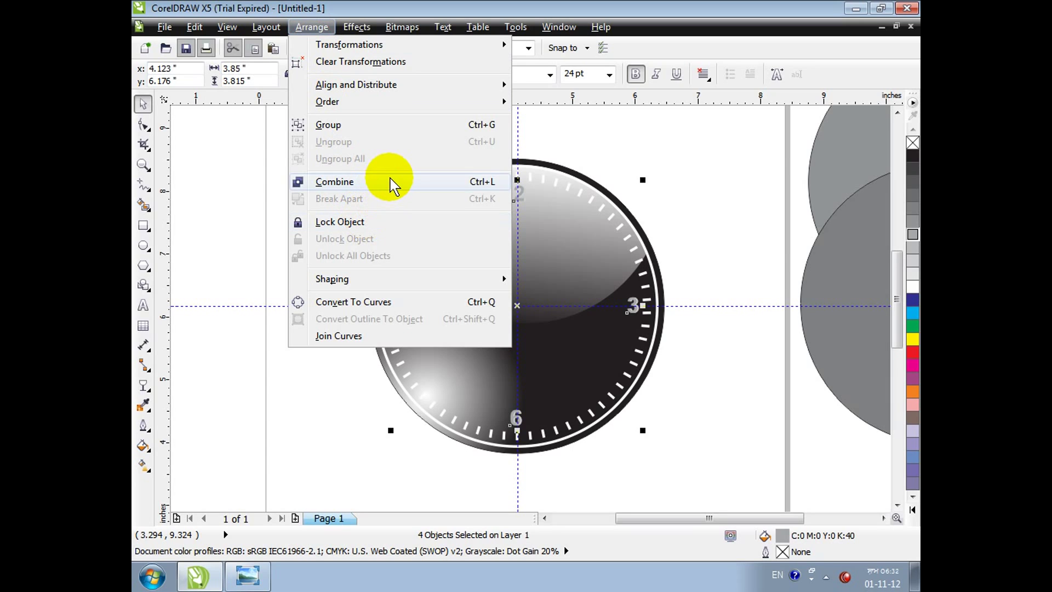
{"action": "left_click", "coordinate": [387, 127]}
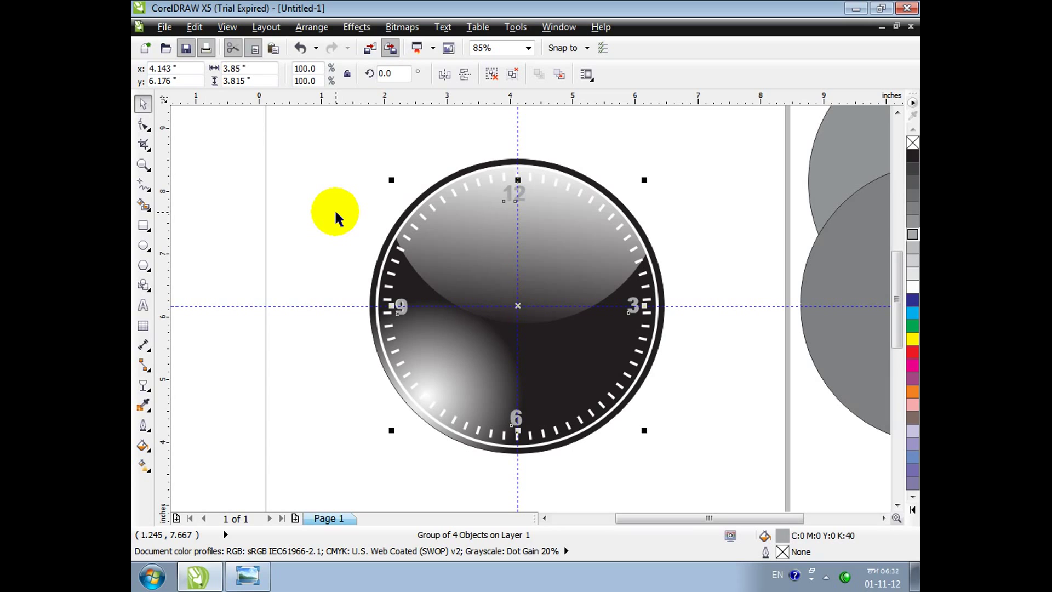
{"action": "key", "text": "Left"}
Step: Fill the grouped numerals with 100% black and compare them with the reference image
{"action": "left_click", "coordinate": [912, 156]}
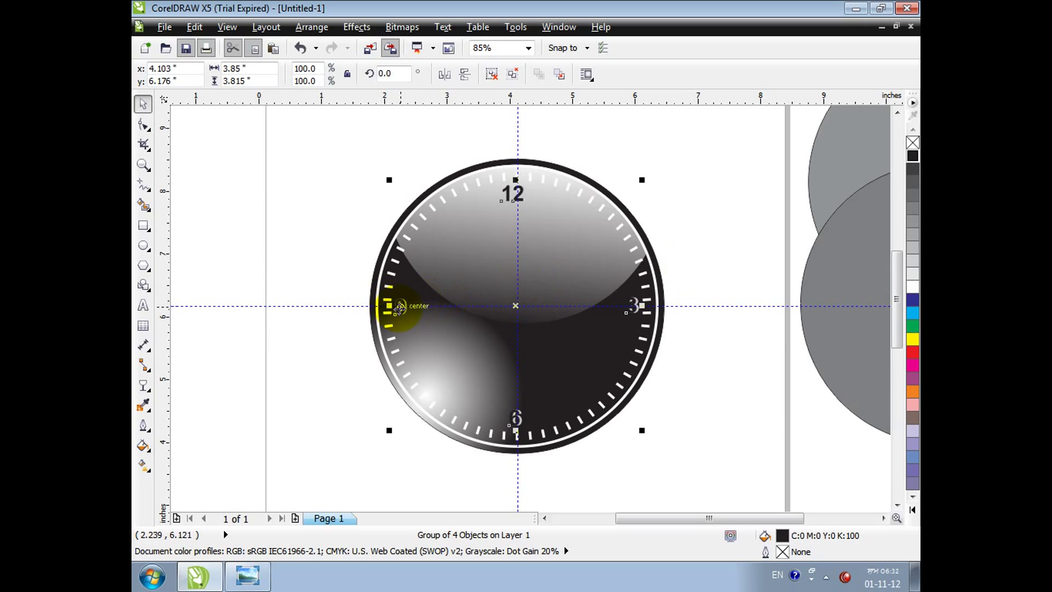
{"action": "left_click", "coordinate": [247, 575]}
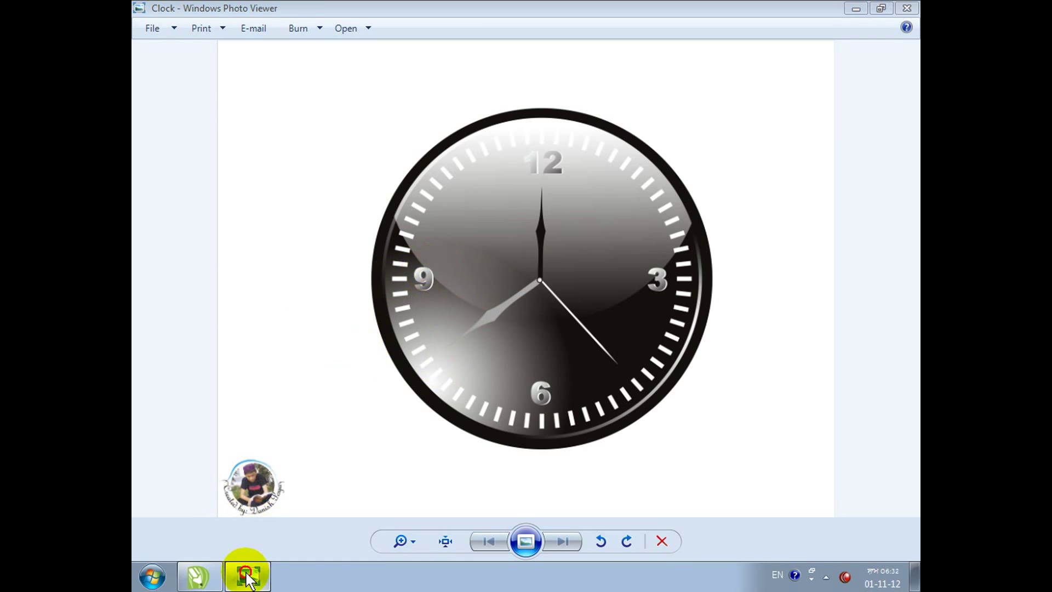
{"action": "left_click", "coordinate": [246, 572]}
Step: Start a fountain fill on the grouped numerals and load the Circular - Grey preset
{"action": "left_click", "coordinate": [142, 446]}
{"action": "left_click", "coordinate": [143, 425]}
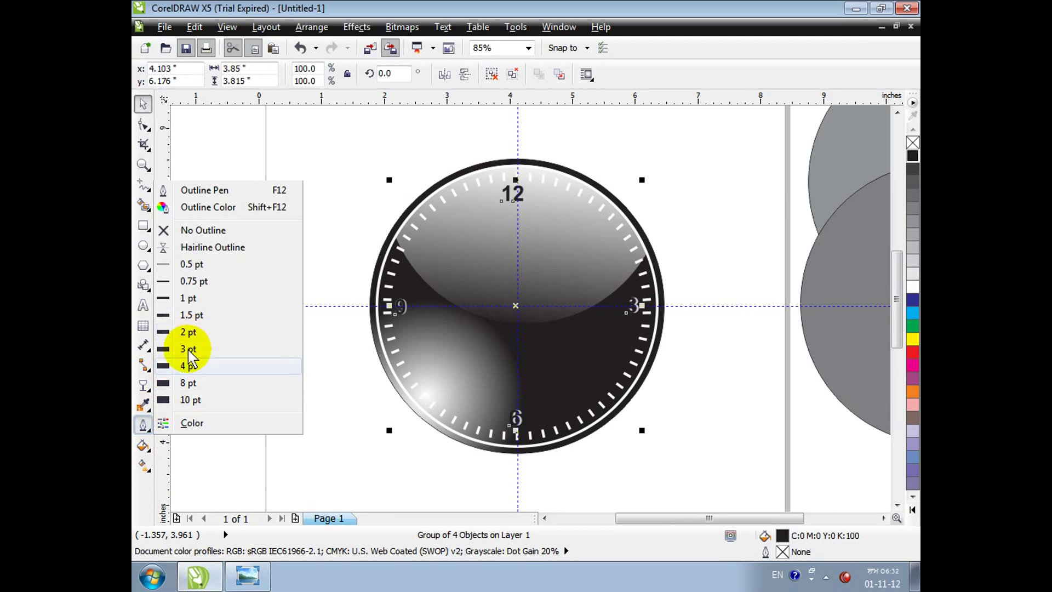
{"action": "left_click", "coordinate": [142, 445]}
{"action": "left_click", "coordinate": [205, 353]}
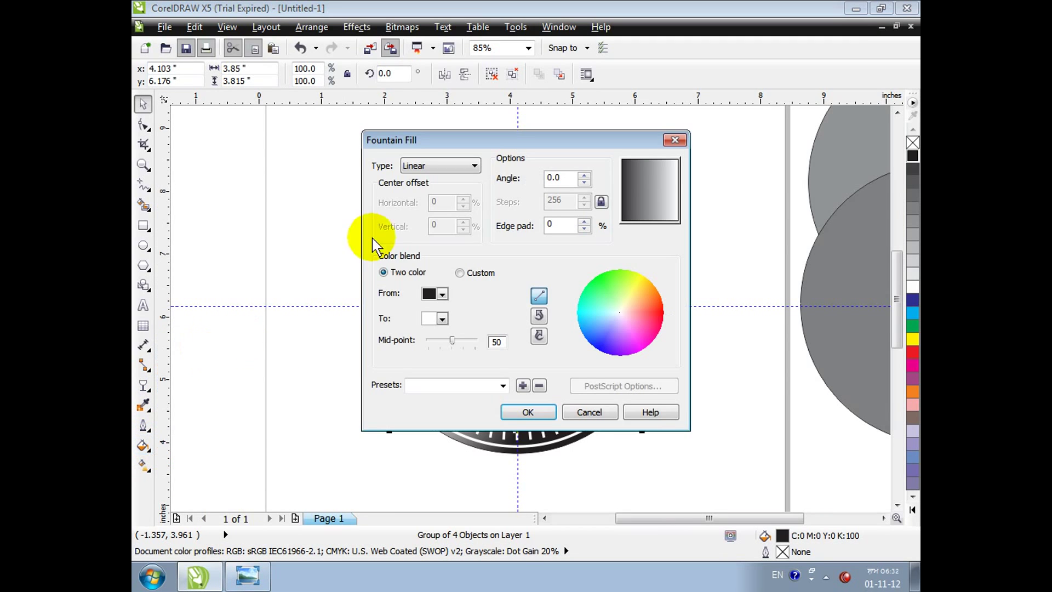
{"action": "left_click", "coordinate": [503, 385]}
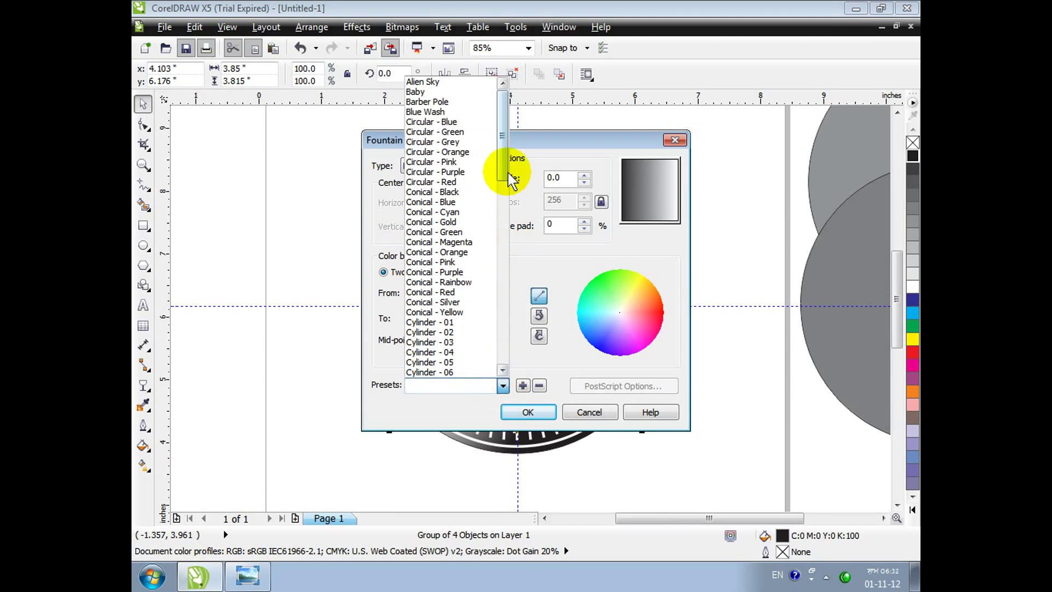
{"action": "left_click_drag", "start_coordinate": [503, 157], "coordinate": [482, 294]}
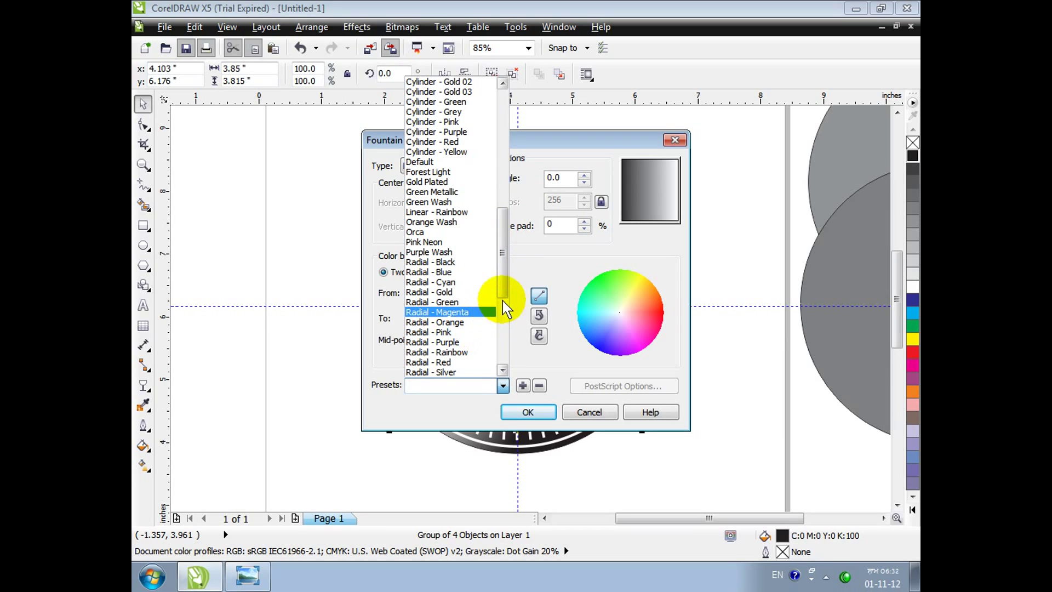
{"action": "left_click_drag", "start_coordinate": [501, 271], "coordinate": [503, 231]}
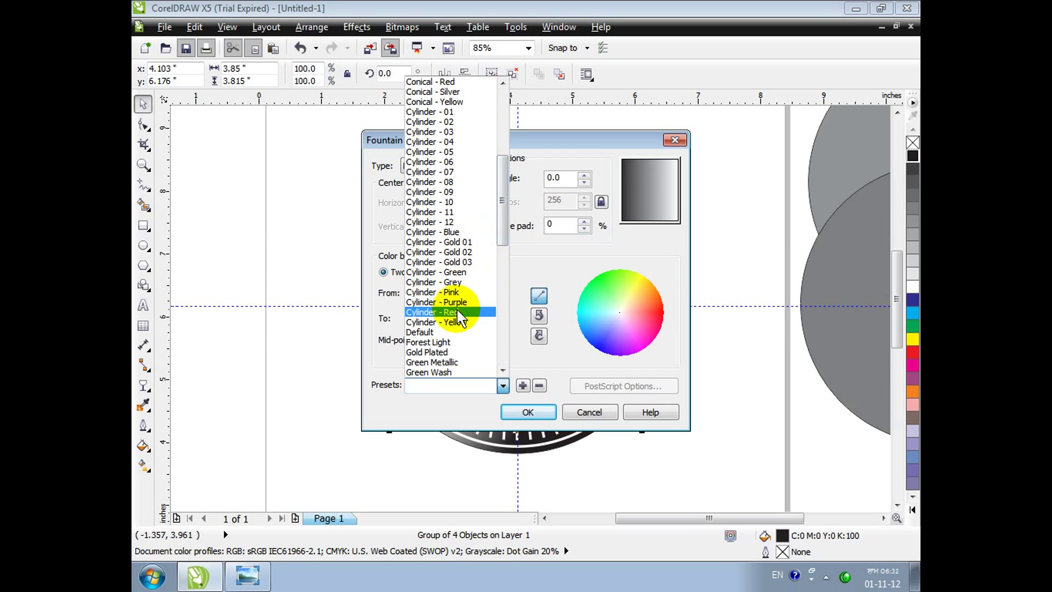
{"action": "left_click_drag", "start_coordinate": [500, 252], "coordinate": [509, 149]}
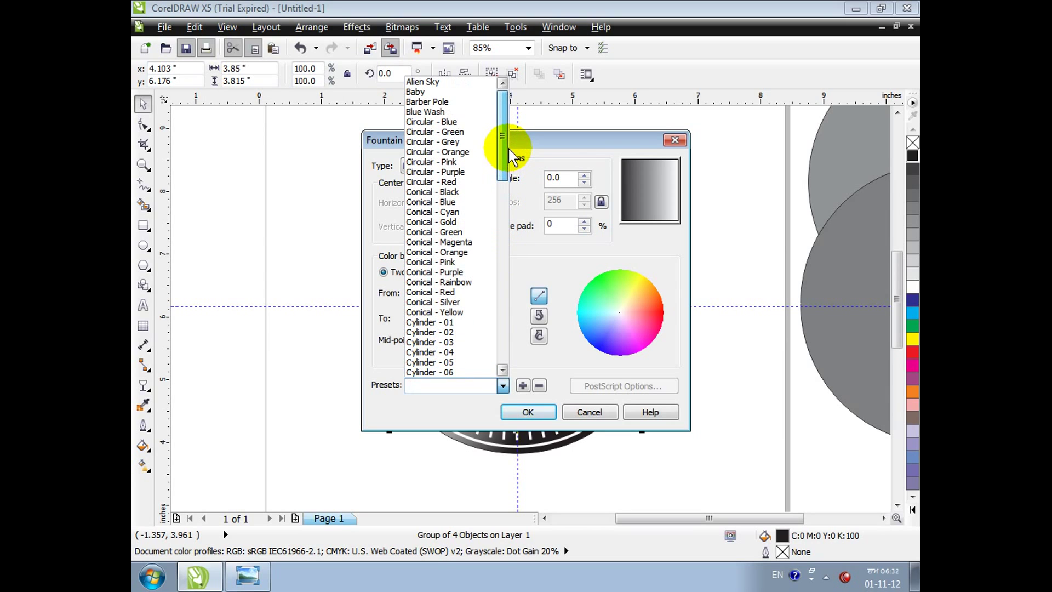
{"action": "left_click", "coordinate": [465, 141]}
{"action": "left_click", "coordinate": [460, 167]}
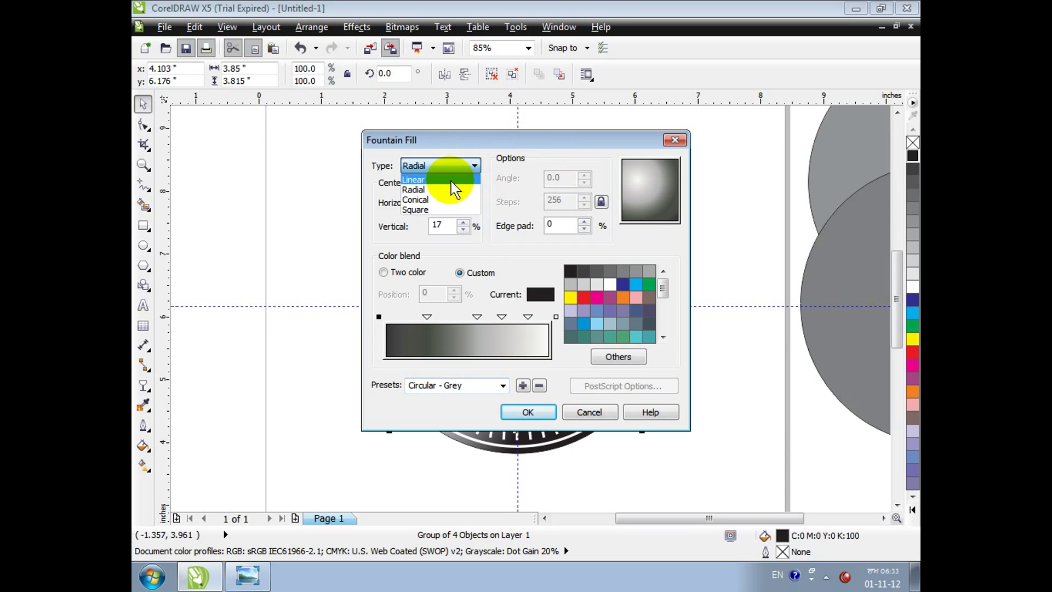
Step: Make the numerals' fountain fill linear at a 104-degree angle, apply it, and compare the result with the reference image
{"action": "left_click", "coordinate": [451, 174]}
{"action": "left_click", "coordinate": [655, 198]}
{"action": "mouse_move", "coordinate": [655, 197]}
{"action": "left_mouse_down"}
{"action": "mouse_move", "coordinate": [634, 204]}
{"action": "mouse_move", "coordinate": [664, 199]}
{"action": "mouse_move", "coordinate": [648, 185]}
{"action": "left_mouse_up"}
{"action": "left_click", "coordinate": [531, 412]}
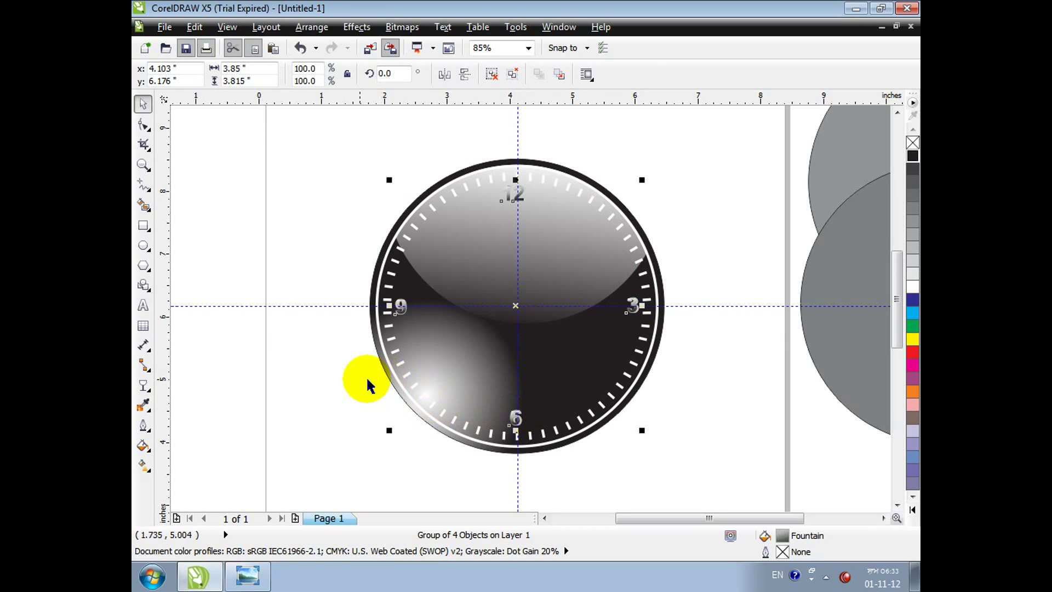
{"action": "left_click", "coordinate": [327, 376]}
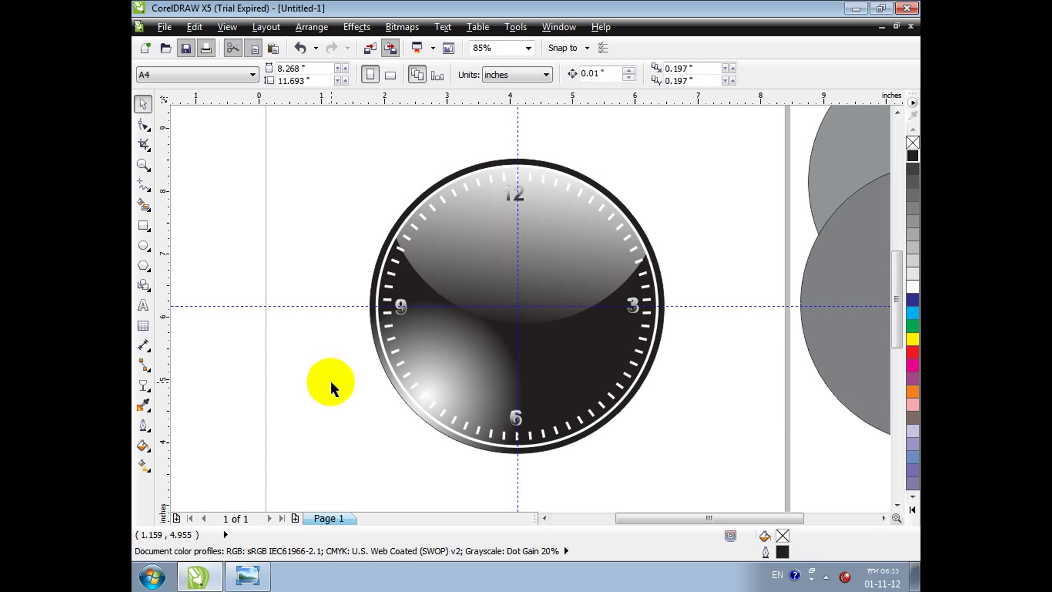
{"action": "left_click", "coordinate": [253, 576]}
{"action": "left_click", "coordinate": [257, 575]}
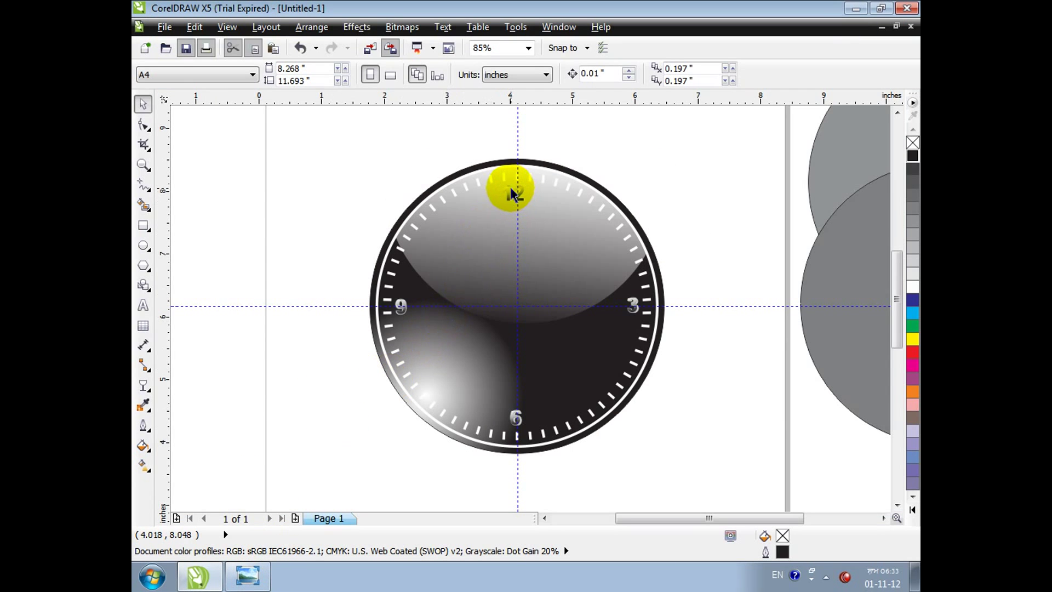
Step: Edit the numerals' fountain fill to a -77.9-degree angle, with a black end colour and the last light colour stop at 84%
{"action": "left_click", "coordinate": [401, 307]}
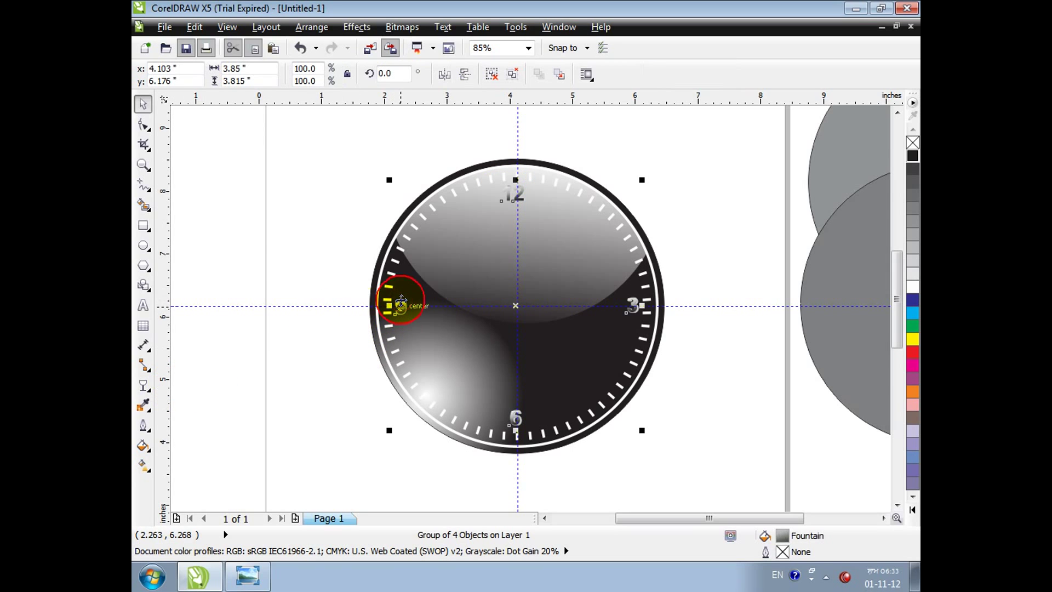
{"action": "left_click", "coordinate": [143, 445]}
{"action": "left_click", "coordinate": [180, 351]}
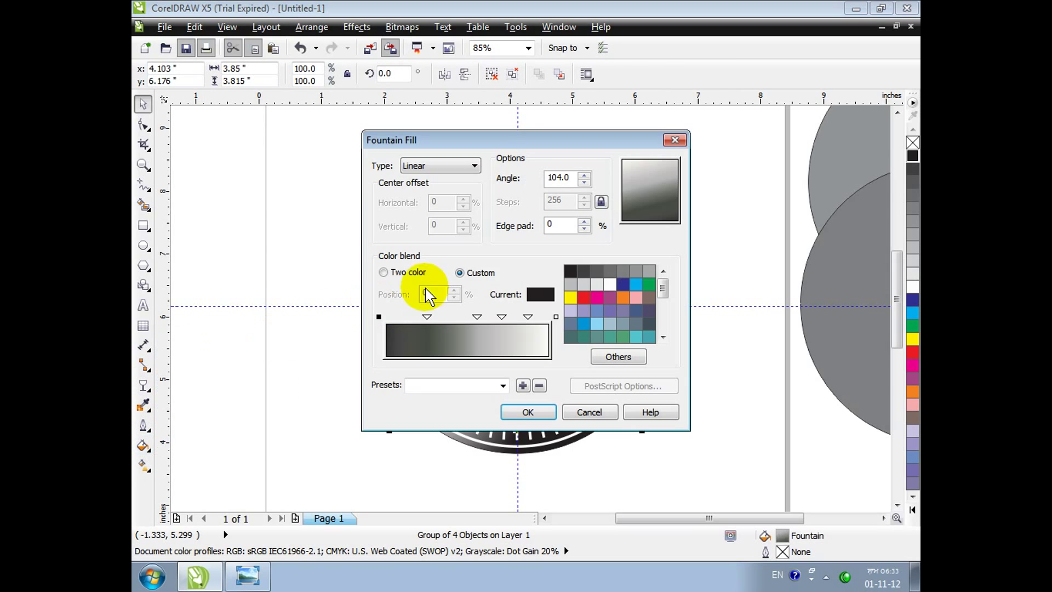
{"action": "left_click", "coordinate": [653, 204]}
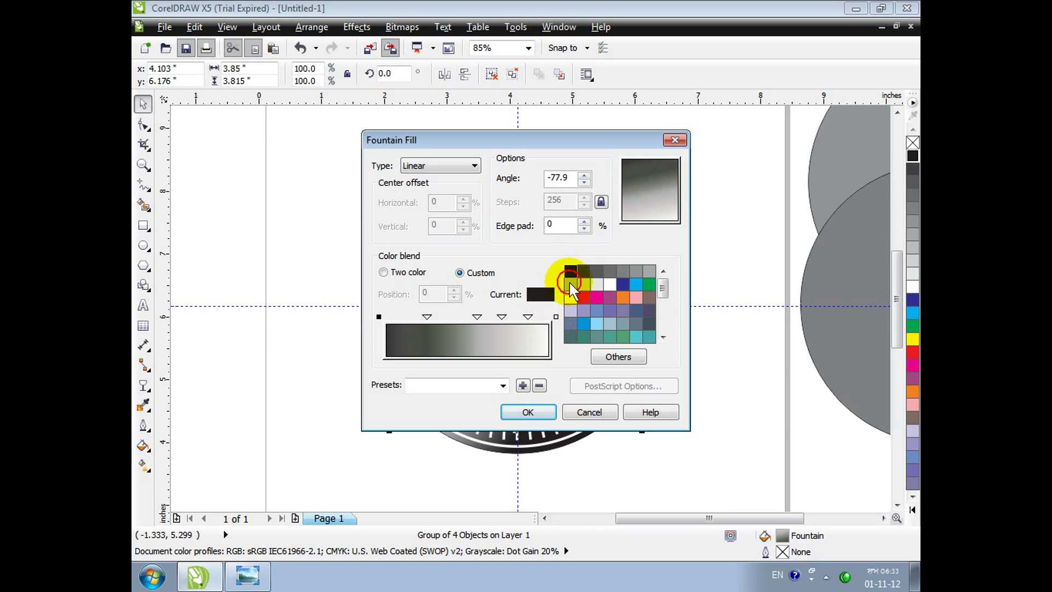
{"action": "left_click", "coordinate": [555, 317]}
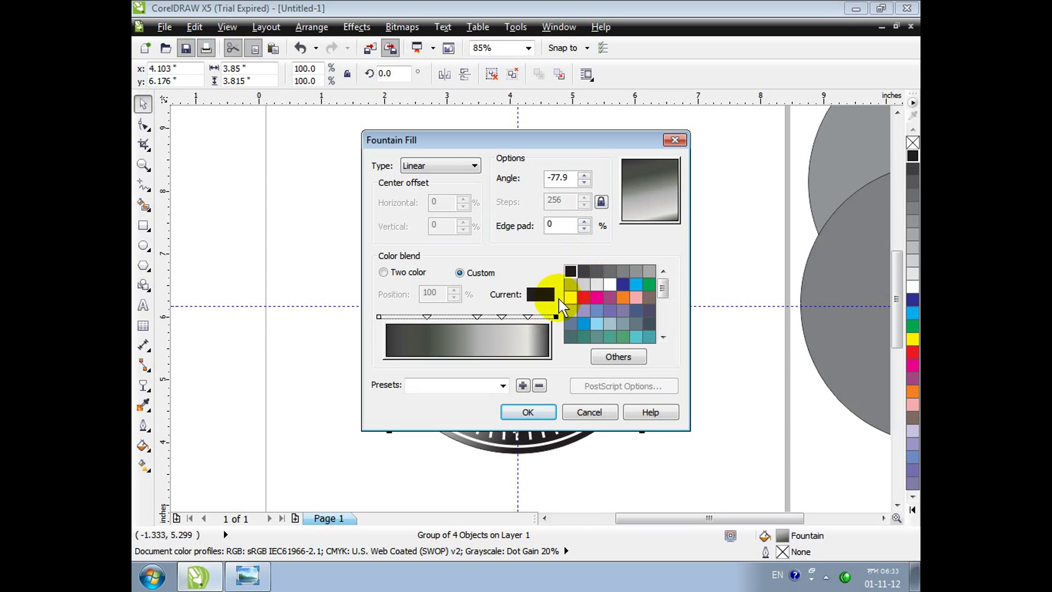
{"action": "left_click", "coordinate": [528, 316]}
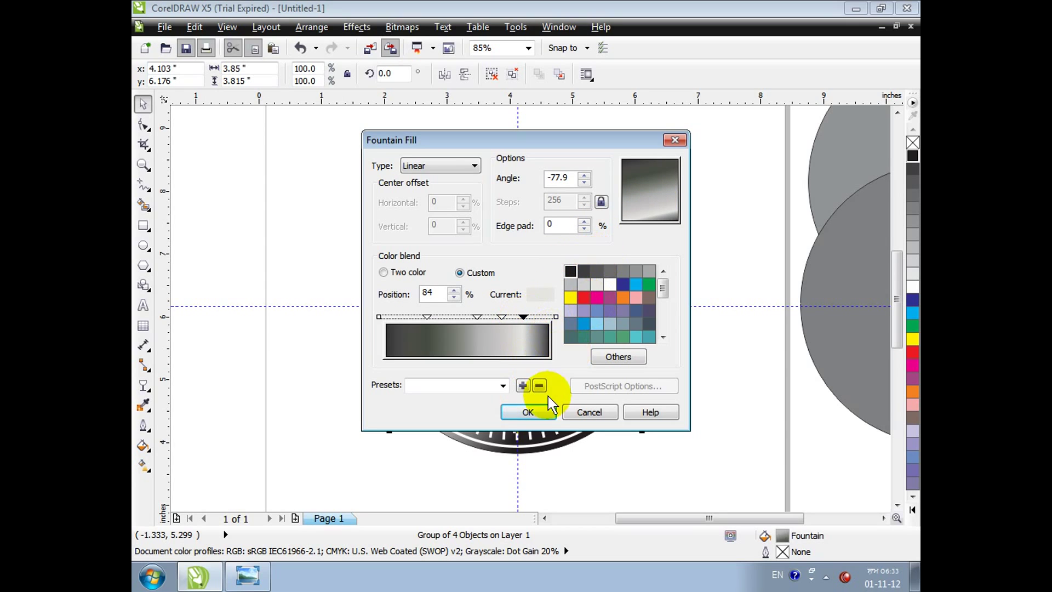
{"action": "left_click", "coordinate": [534, 412]}
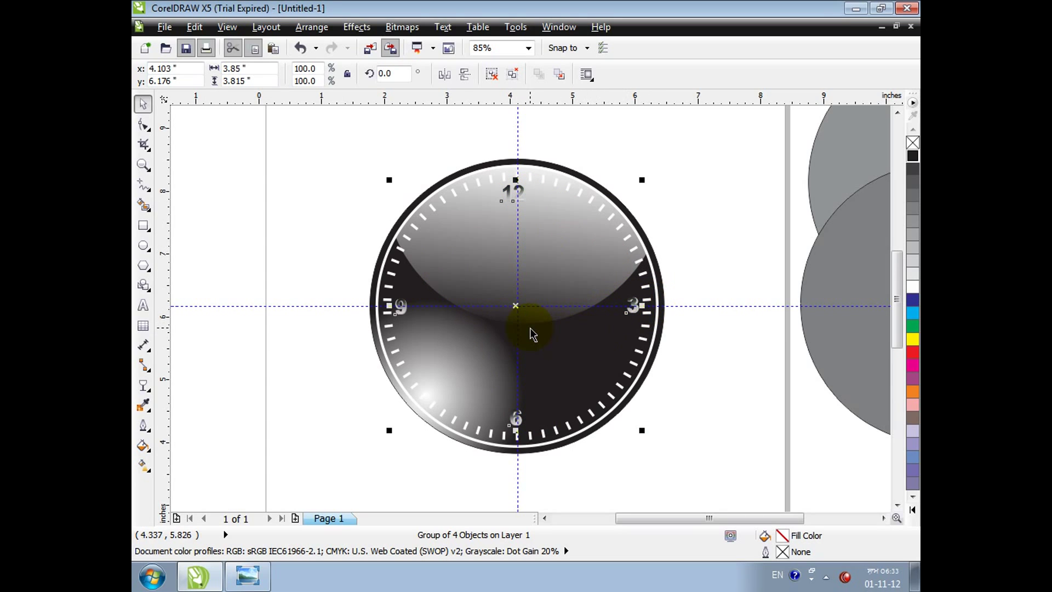
{"action": "left_click", "coordinate": [314, 365]}
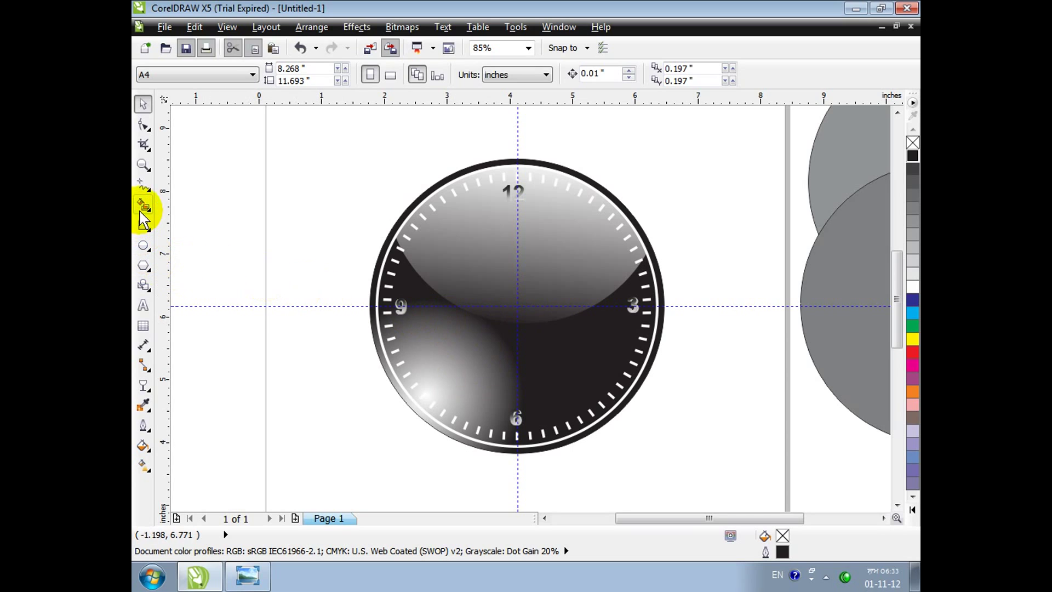
Step: Draw a vertical rectangle about 0.135 by 1.522 inches from below the 12 to the dial's centre and fill it with black
{"action": "left_click", "coordinate": [143, 186]}
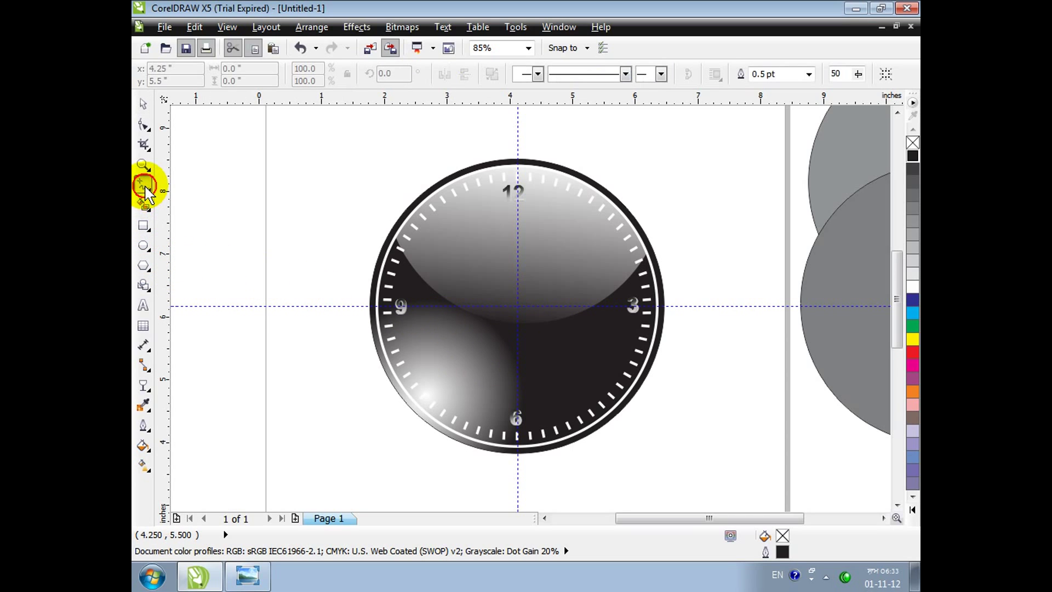
{"action": "left_click", "coordinate": [143, 225]}
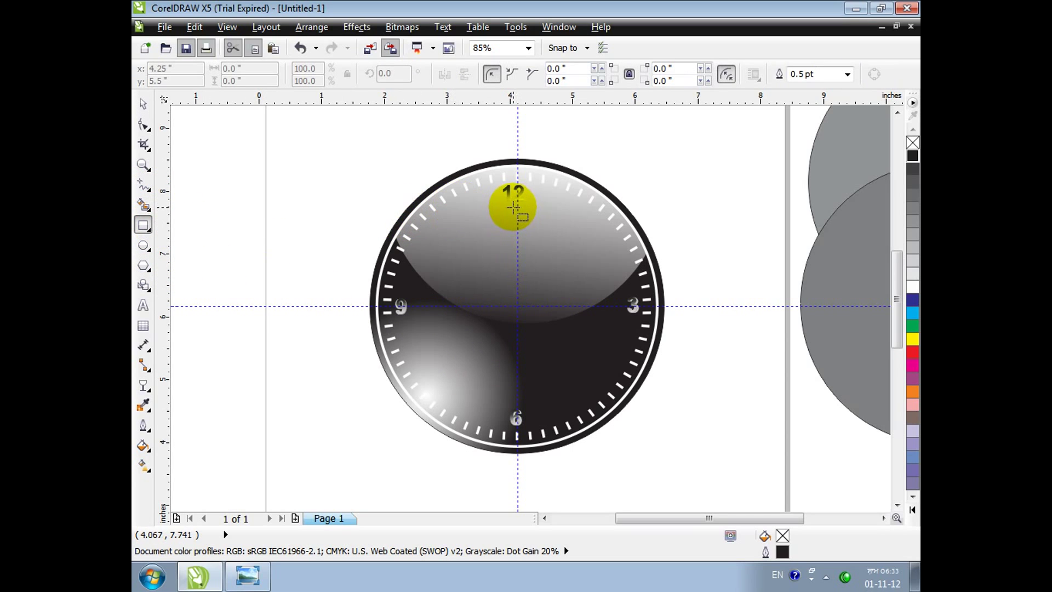
{"action": "left_click_drag", "start_coordinate": [513, 208], "coordinate": [519, 275]}
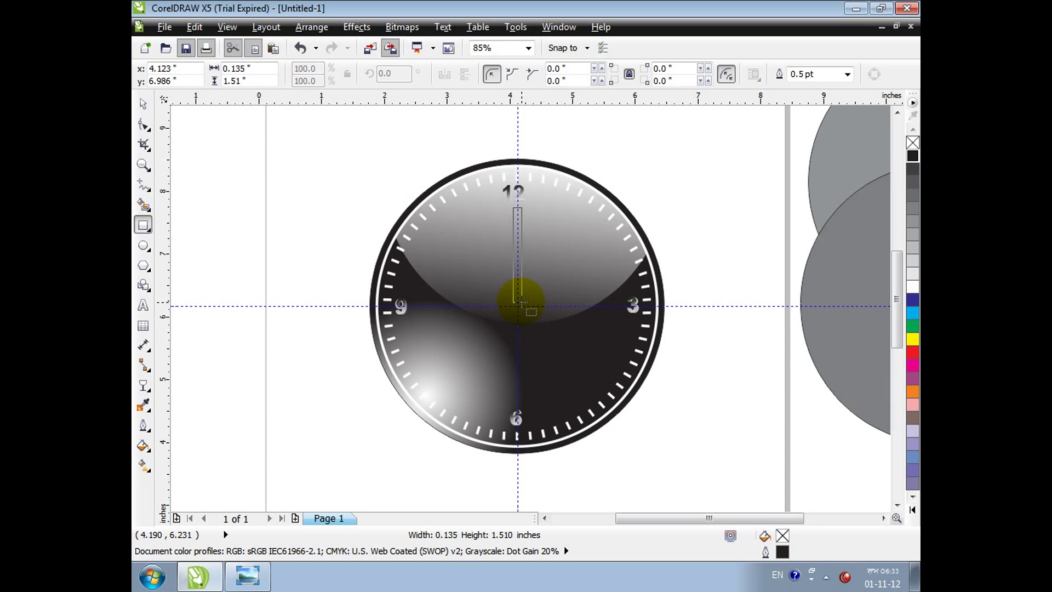
{"action": "left_click_drag", "start_coordinate": [521, 301], "coordinate": [521, 303]}
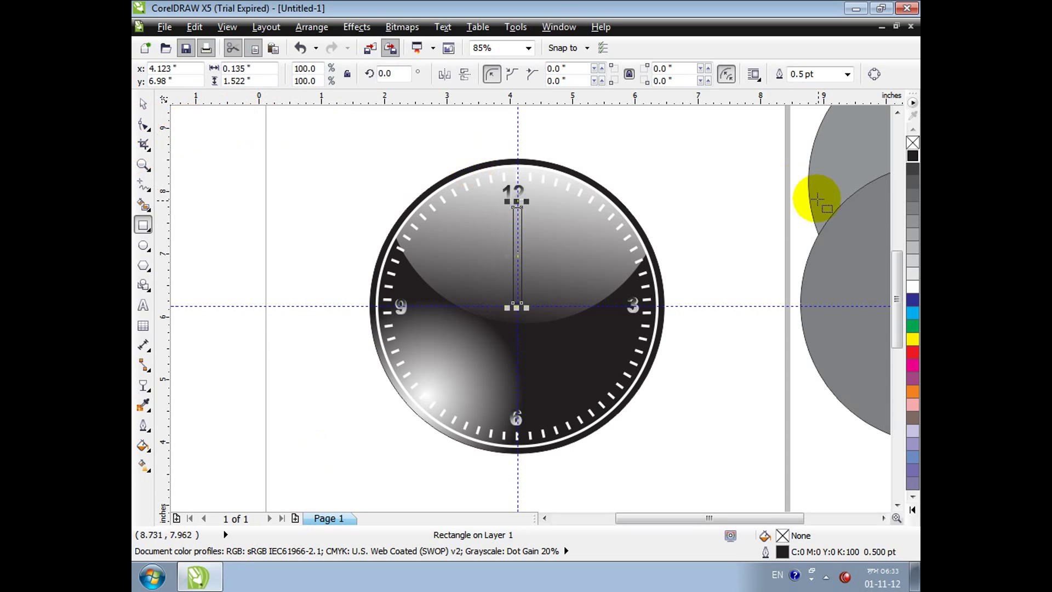
{"action": "left_click", "coordinate": [913, 156]}
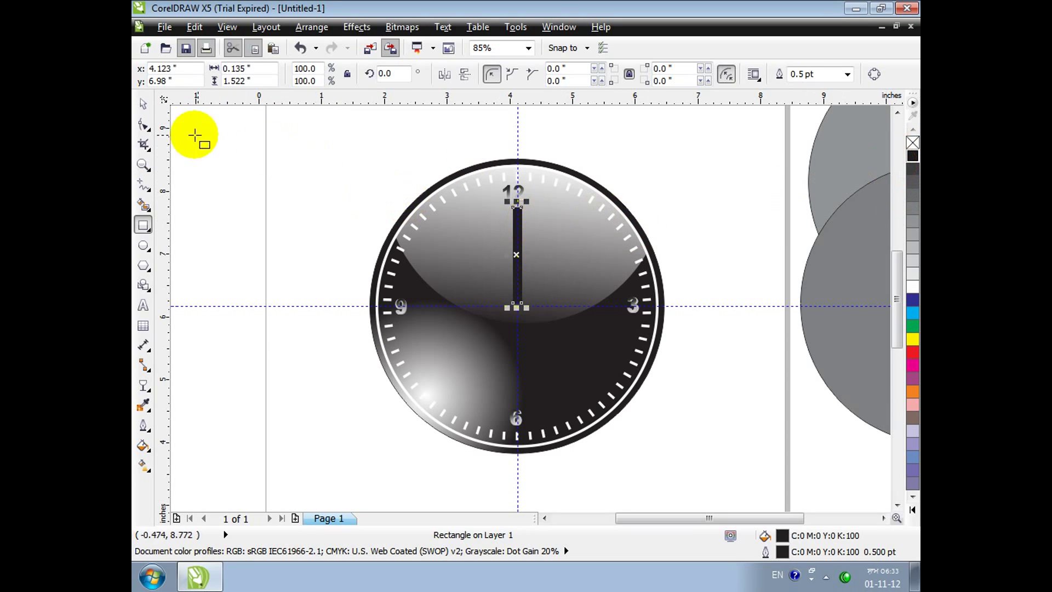
Step: Convert the black rectangle to curves and reshape it into a tapered hand with one centred top point and a base below the dial's centre
{"action": "left_click", "coordinate": [143, 125]}
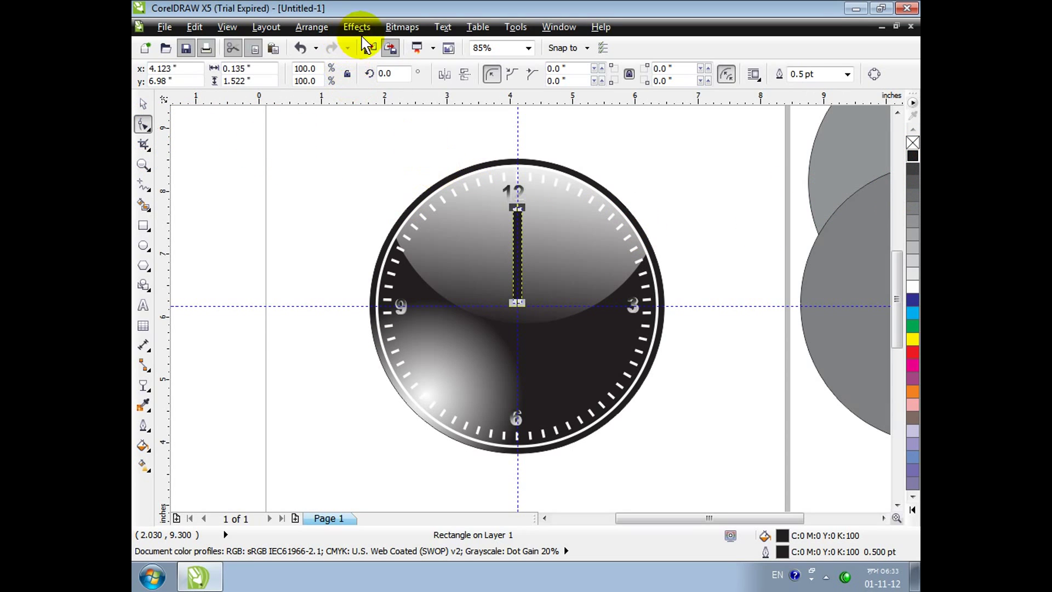
{"action": "left_click", "coordinate": [874, 74]}
{"action": "left_click", "coordinate": [520, 209]}
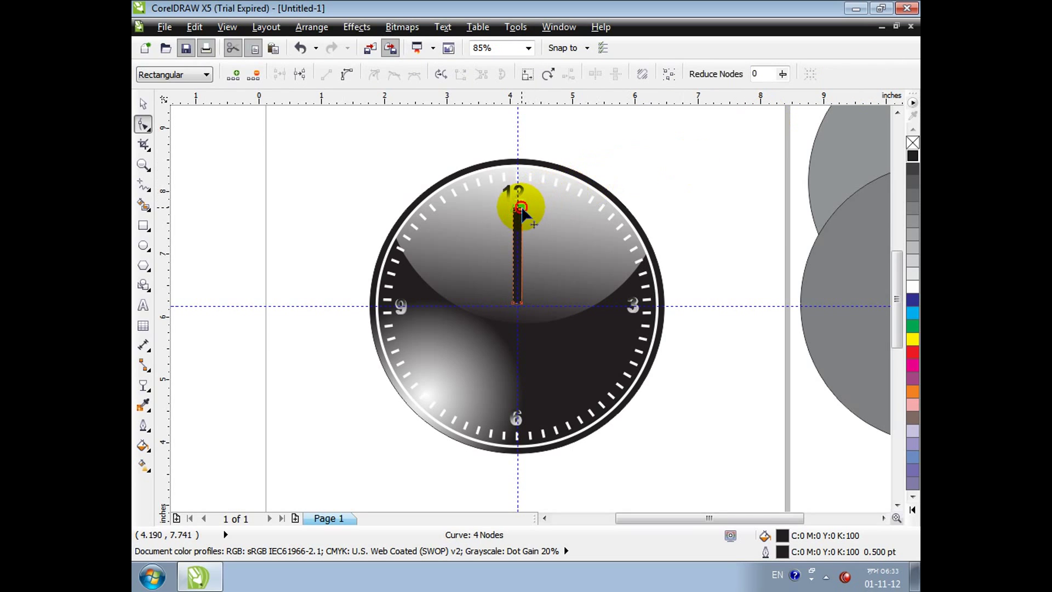
{"action": "key", "text": "Delete"}
{"action": "left_click_drag", "start_coordinate": [514, 210], "coordinate": [518, 209]}
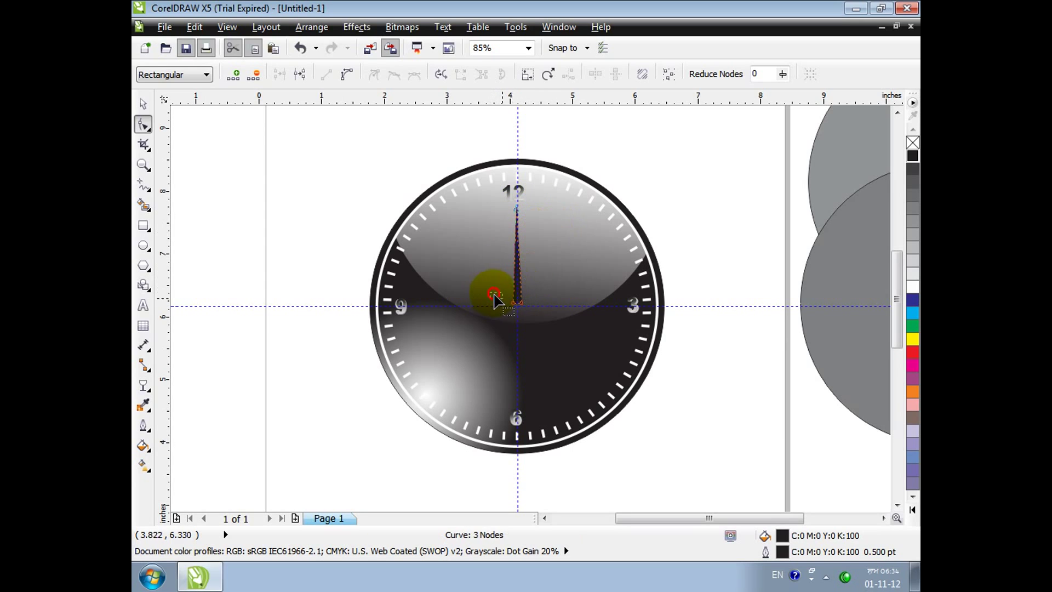
{"action": "mouse_move", "coordinate": [495, 296]}
{"action": "left_mouse_down"}
{"action": "mouse_move", "coordinate": [536, 329]}
{"action": "mouse_move", "coordinate": [521, 306]}
{"action": "mouse_move", "coordinate": [521, 324]}
{"action": "left_mouse_up"}
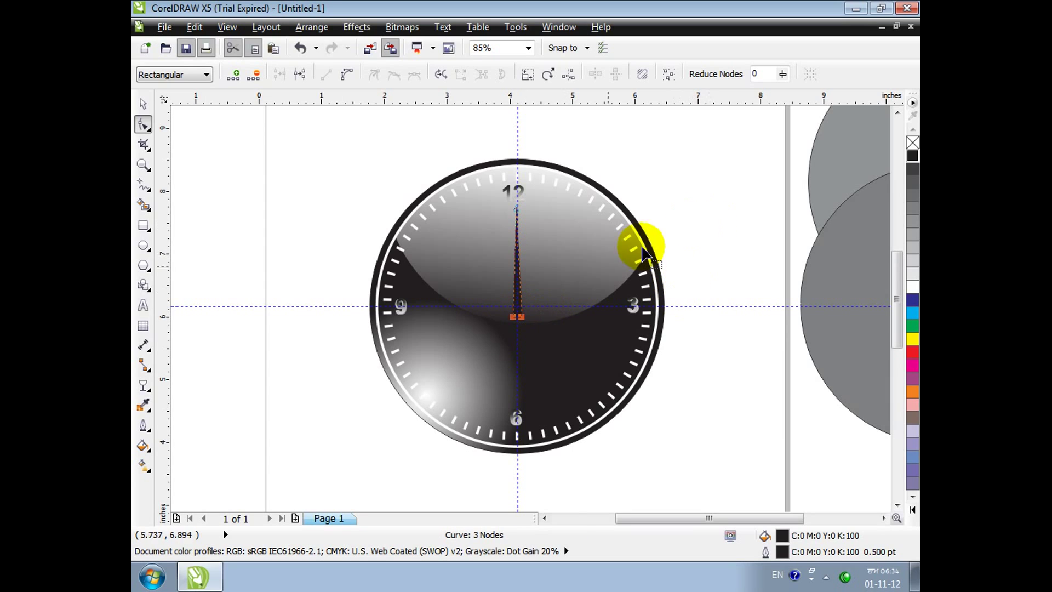
Step: Draw a circle about 0.068 inches across at the guideline intersection, fill it with white and remove its outline
{"action": "key", "text": "z"}
{"action": "left_click_drag", "start_coordinate": [549, 326], "coordinate": [549, 326]}
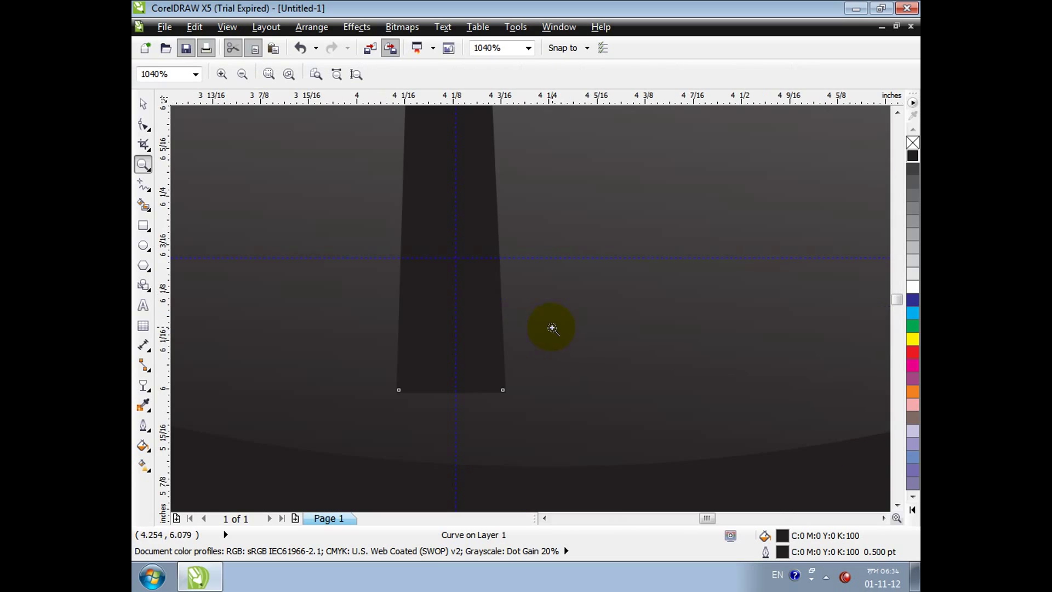
{"action": "left_click", "coordinate": [143, 245]}
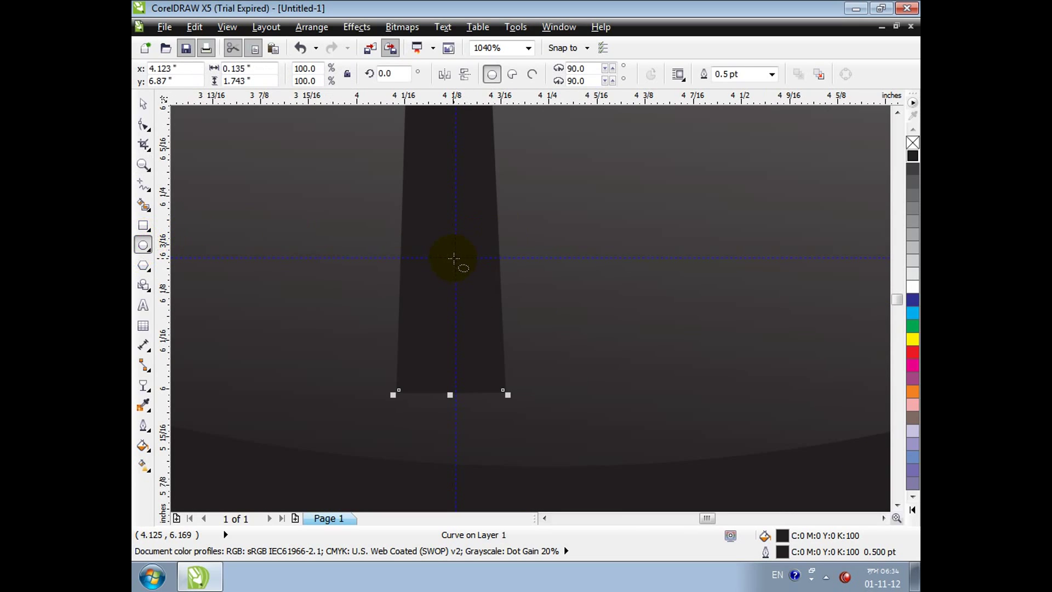
{"action": "left_click_drag", "start_coordinate": [455, 256], "coordinate": [485, 289]}
{"action": "left_click", "coordinate": [554, 353]}
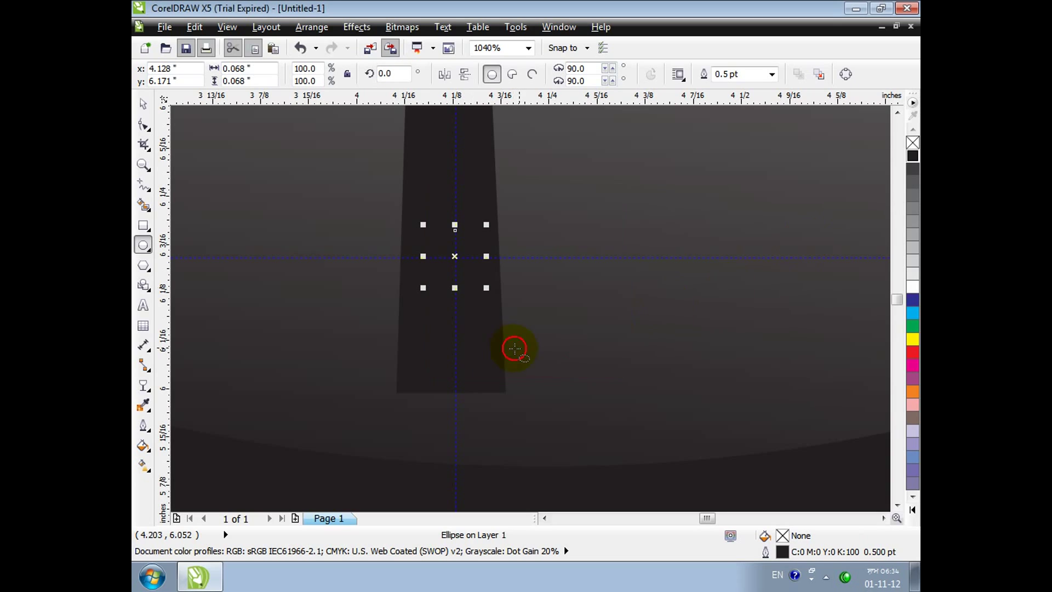
{"action": "left_click", "coordinate": [912, 286]}
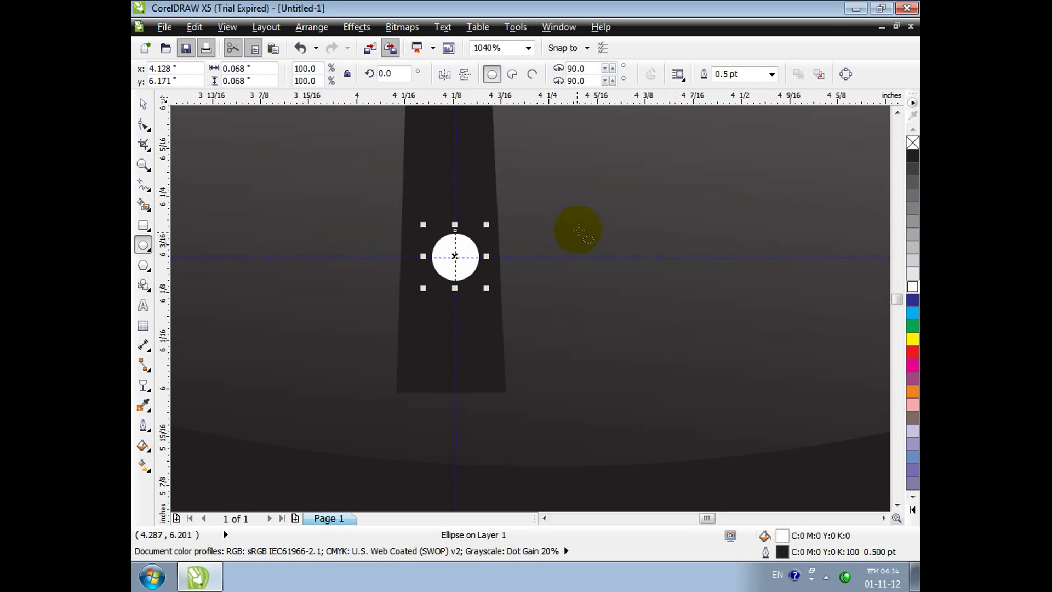
{"action": "right_click", "coordinate": [913, 142]}
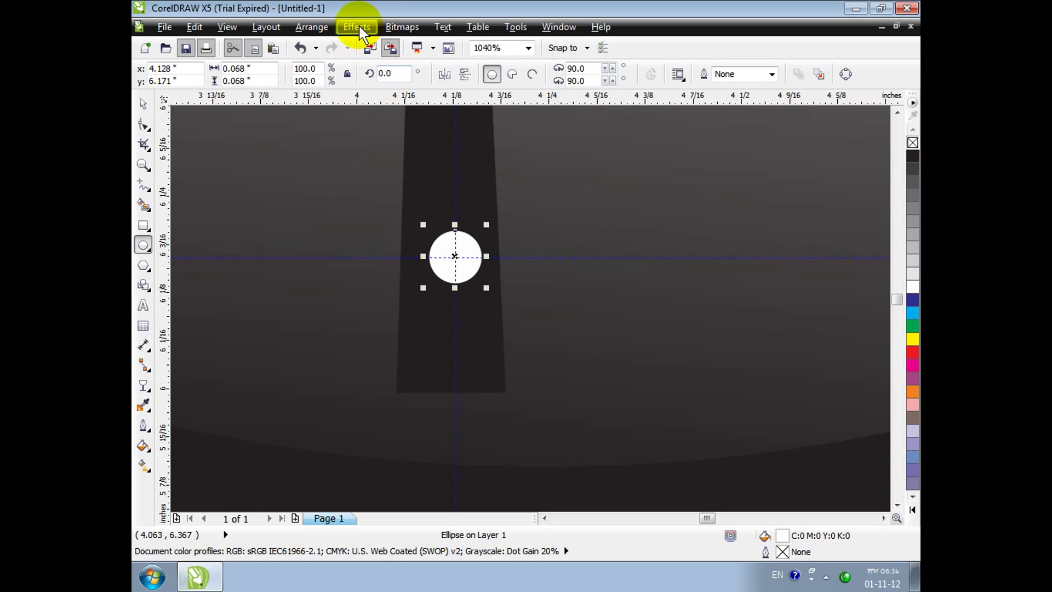
{"action": "left_click", "coordinate": [312, 27]}
{"action": "mouse_move", "coordinate": [435, 92]}
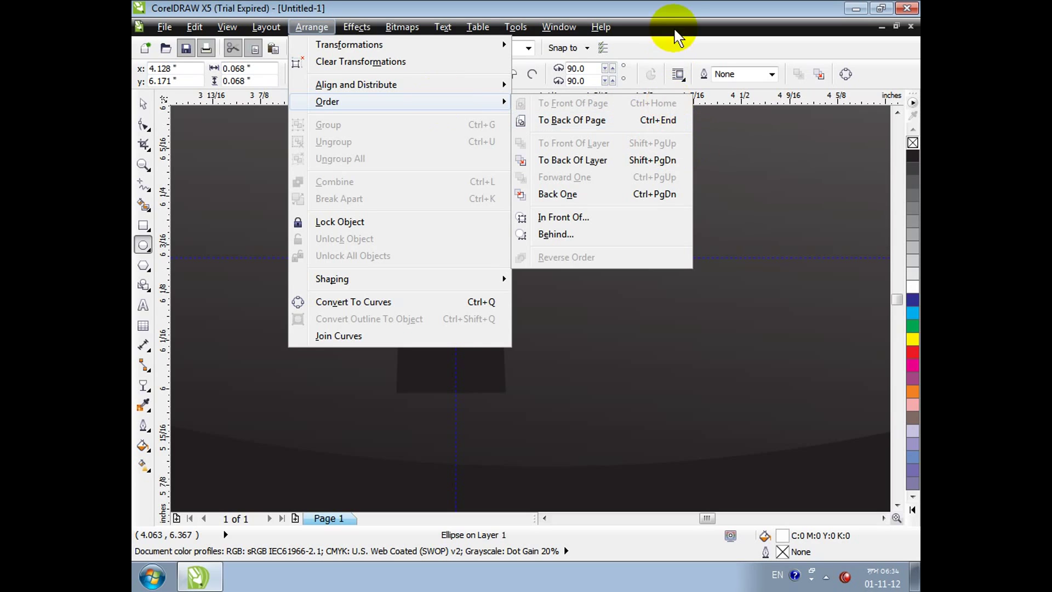
{"action": "left_click", "coordinate": [674, 10]}
Step: Shorten the black vertical hand from its tip to about 1.55 inches high
{"action": "scroll", "coordinate": [475, 167], "scroll_direction": "down", "scroll_amount": 2}
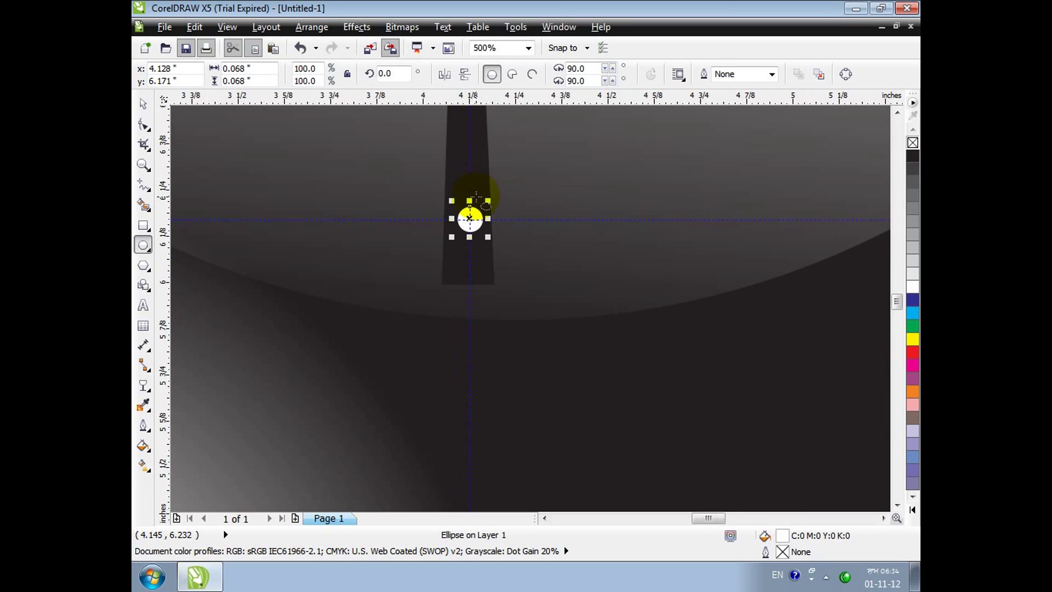
{"action": "scroll", "coordinate": [475, 195], "scroll_direction": "down", "scroll_amount": 4}
{"action": "left_click", "coordinate": [897, 112]}
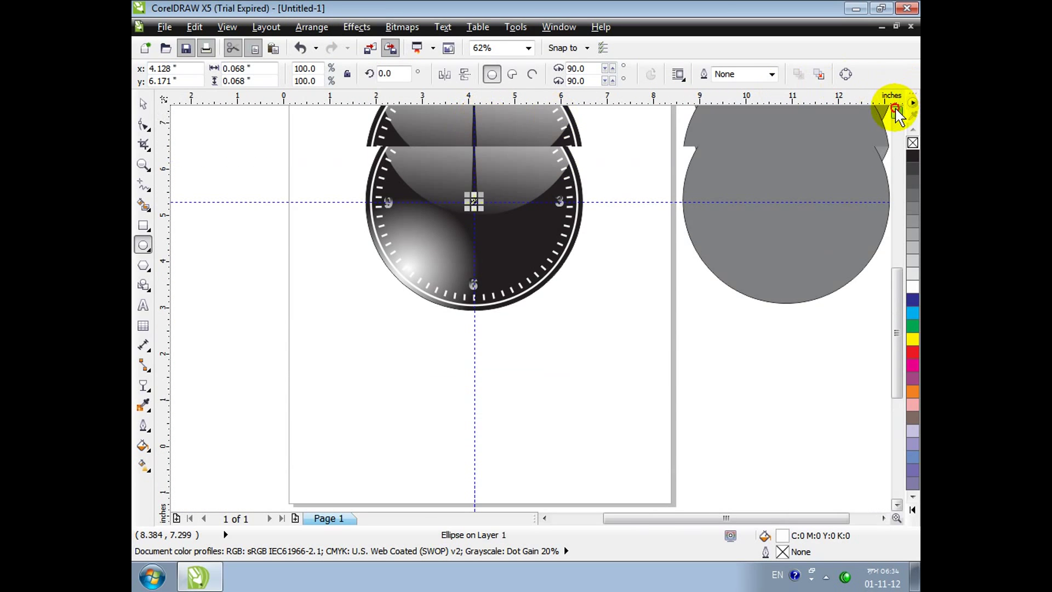
{"action": "left_click", "coordinate": [143, 103]}
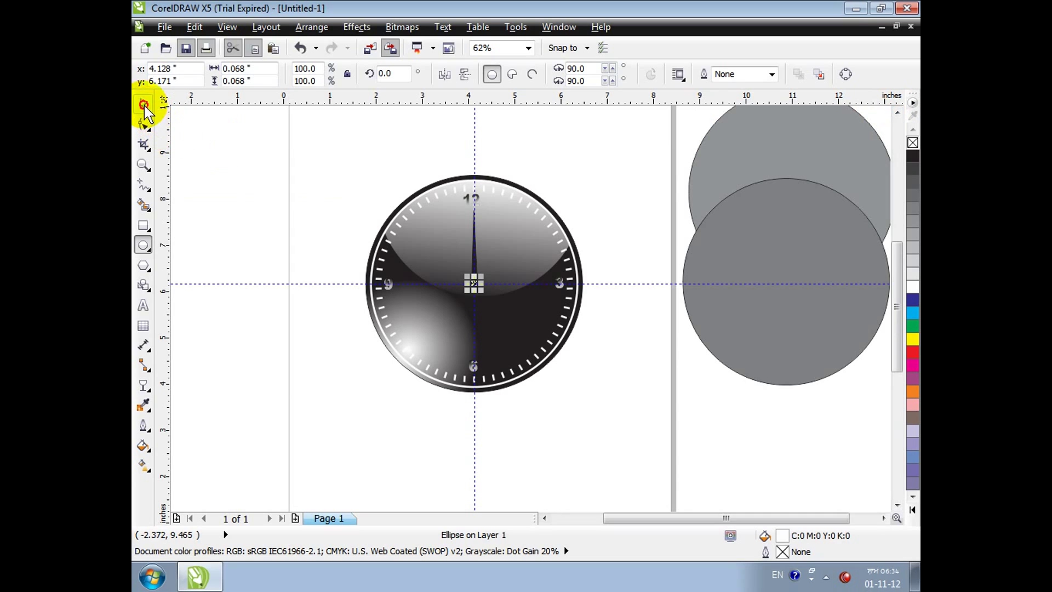
{"action": "left_click", "coordinate": [319, 203]}
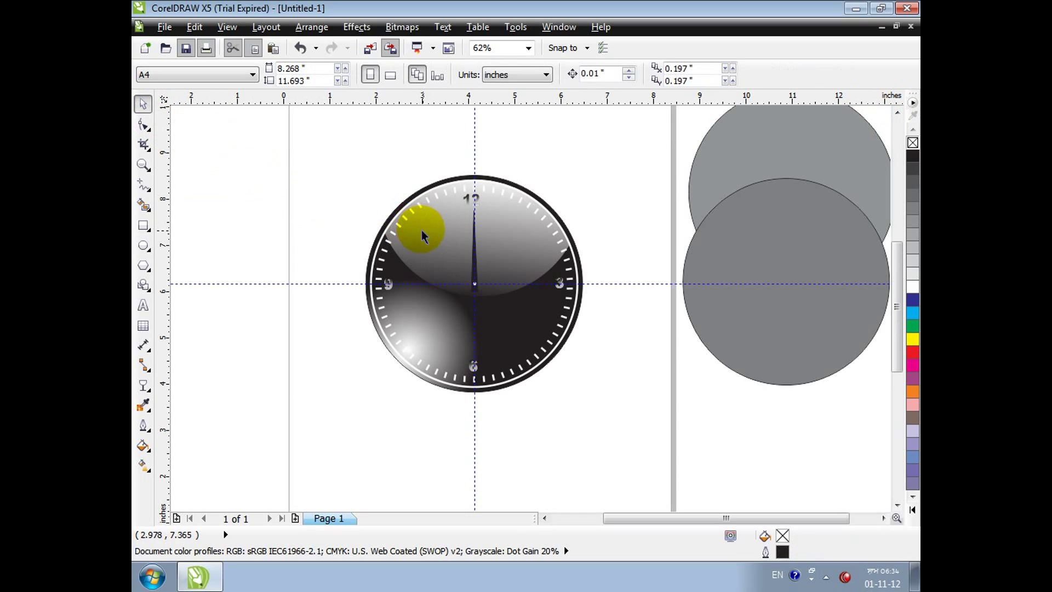
{"action": "left_click", "coordinate": [474, 274]}
{"action": "left_click_drag", "start_coordinate": [474, 204], "coordinate": [473, 214]}
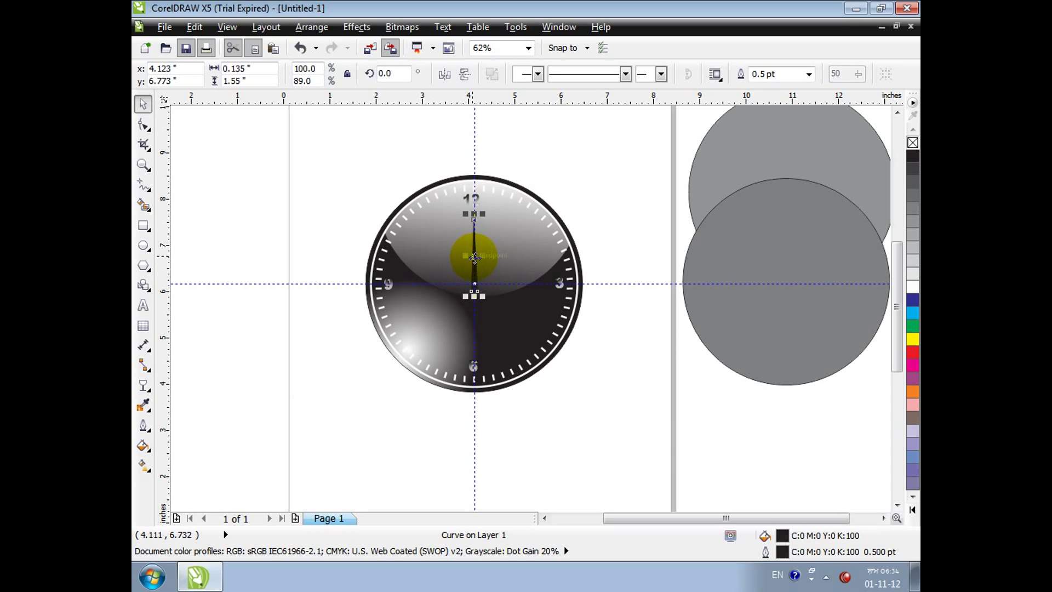
{"action": "key", "text": "F10"}
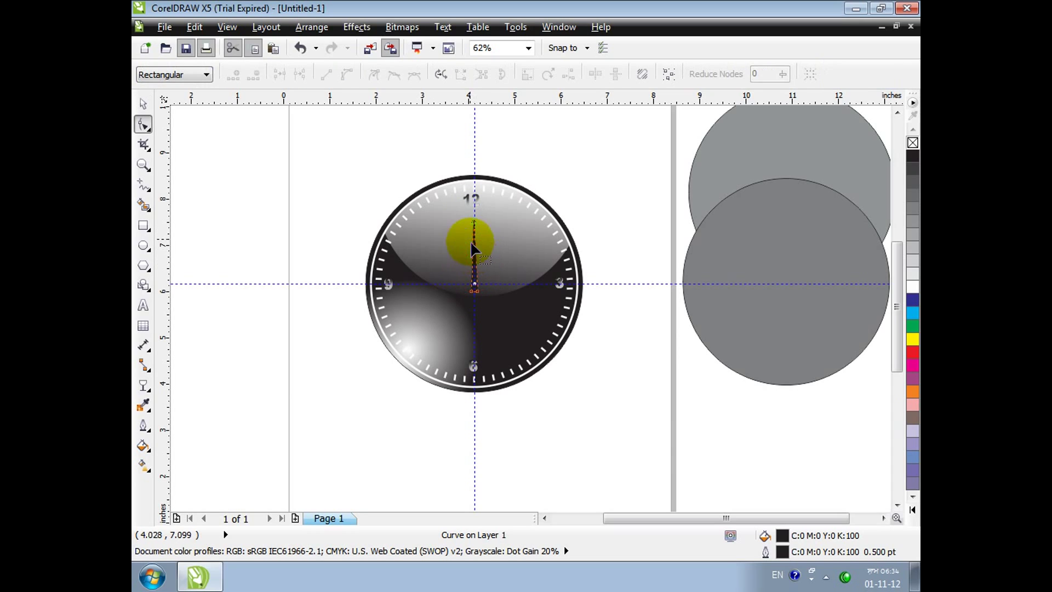
{"action": "left_click", "coordinate": [143, 104]}
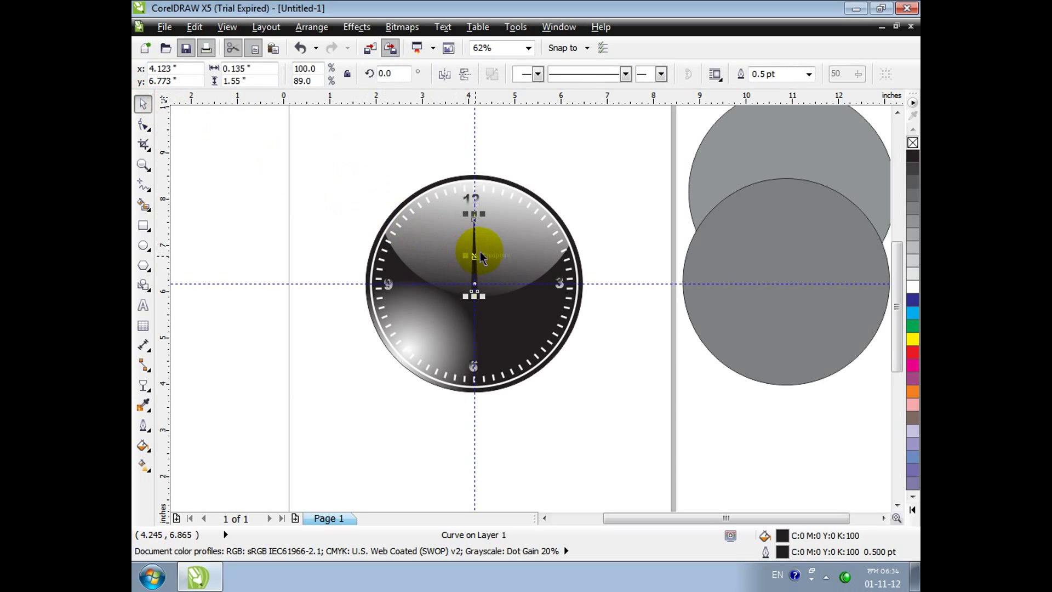
{"action": "key", "text": "F10"}
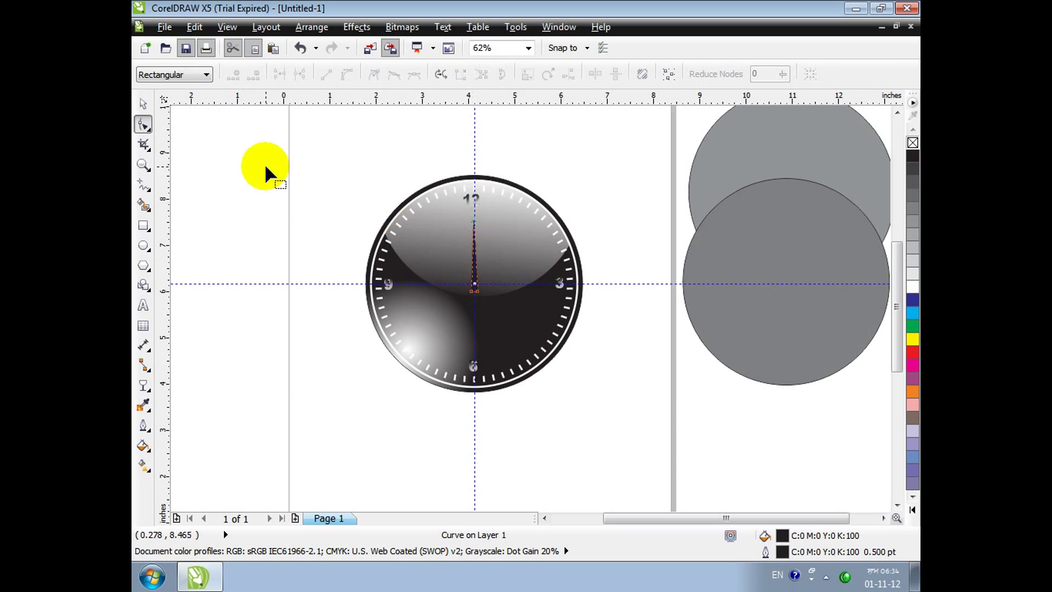
Step: Create a copy of the black hand rotated about the dial's centre to 213.6 degrees, pointing between 3 and 6
{"action": "left_click", "coordinate": [142, 103]}
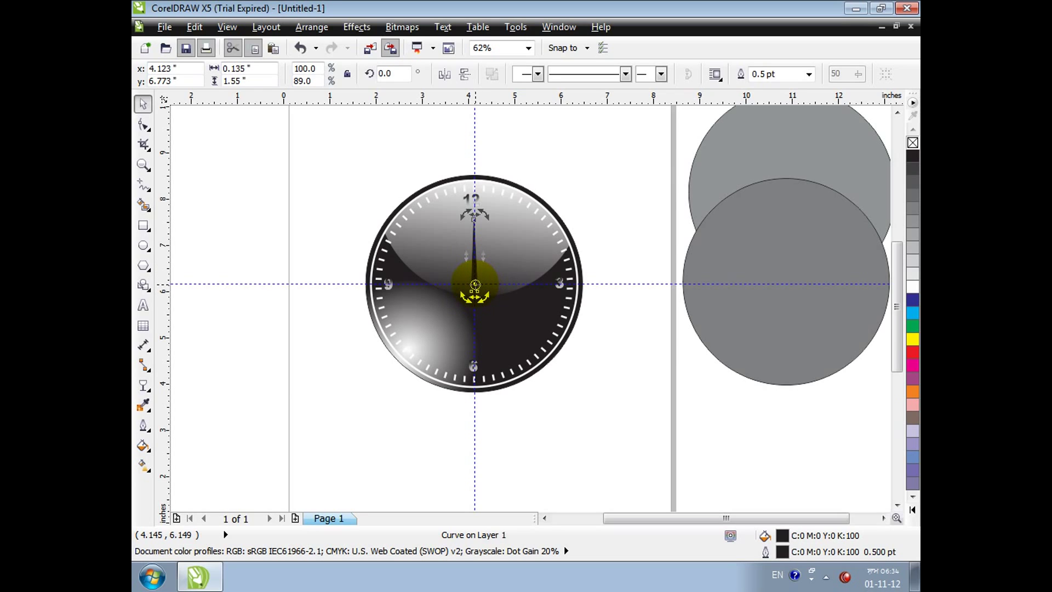
{"action": "left_click_drag", "start_coordinate": [481, 207], "coordinate": [507, 345]}
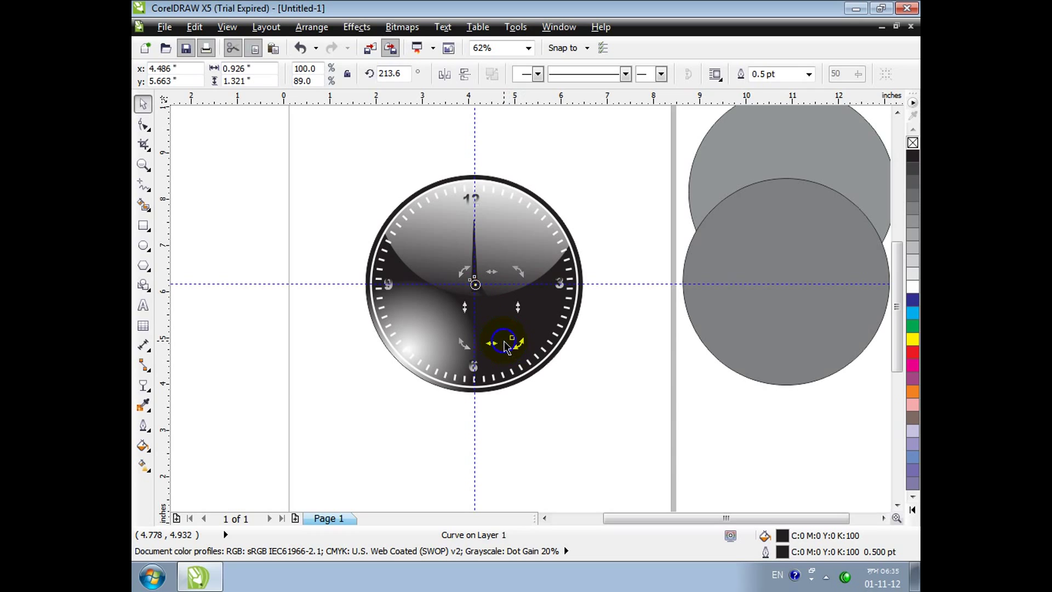
{"action": "left_click", "coordinate": [520, 345]}
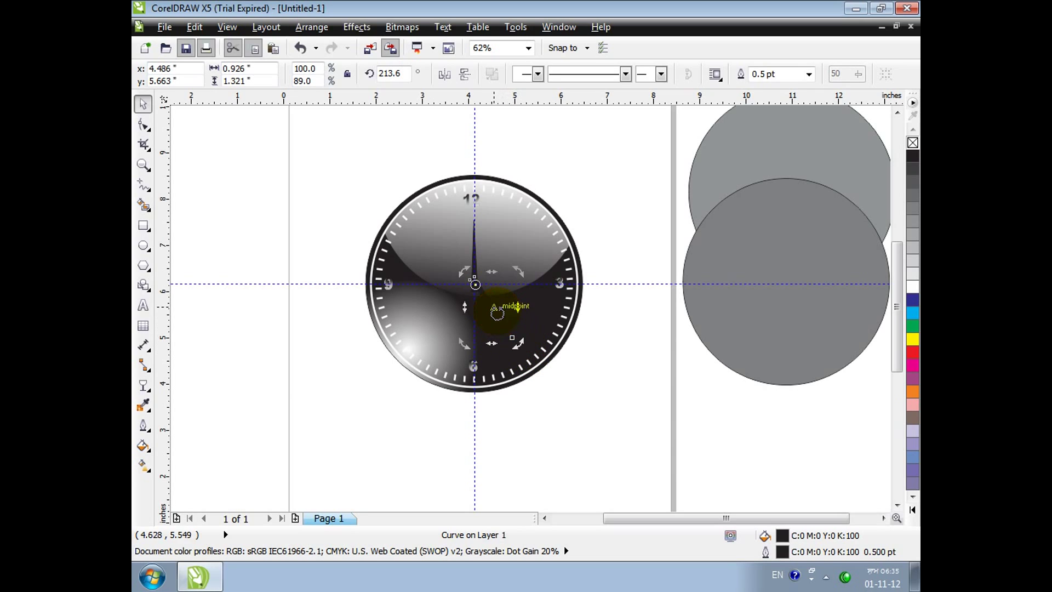
Step: Stretch the rotated hand to about 1.209 by 1.725 inches overall and fill it with 50% black
{"action": "left_click", "coordinate": [478, 291]}
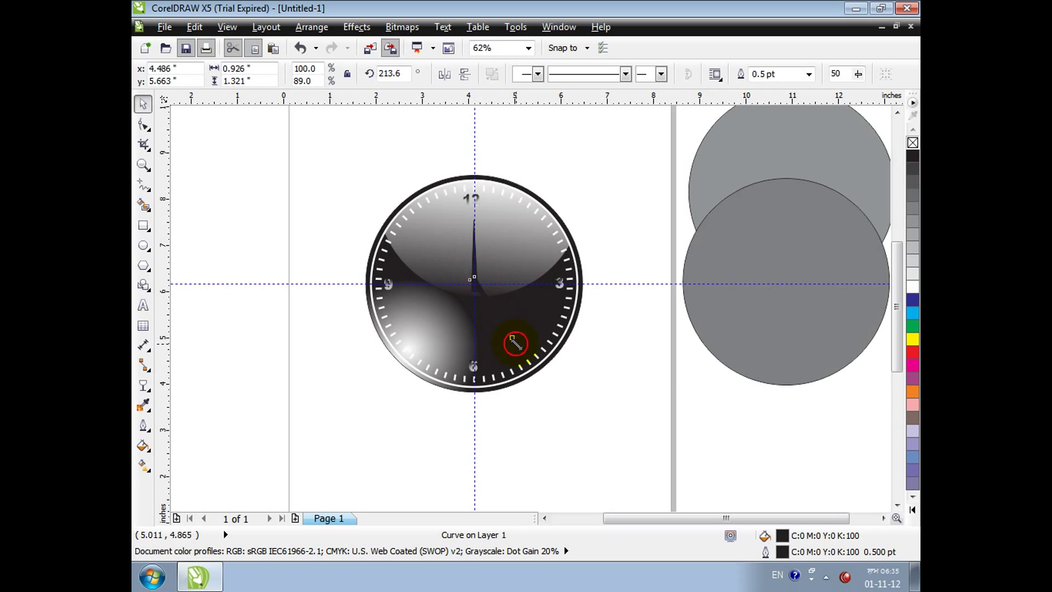
{"action": "left_click_drag", "start_coordinate": [515, 343], "coordinate": [526, 355]}
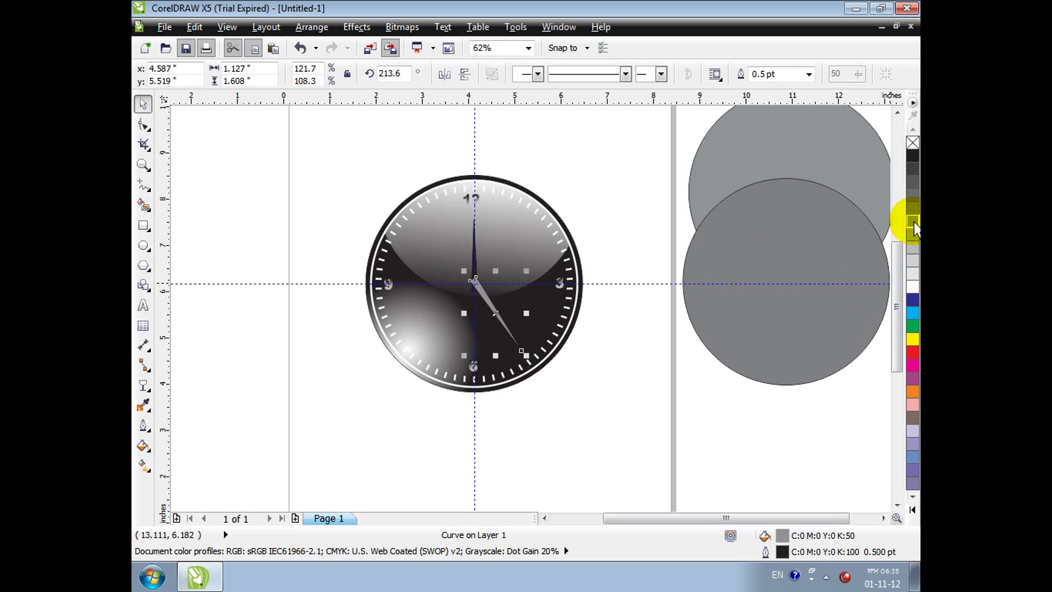
{"action": "left_click", "coordinate": [583, 355]}
{"action": "left_click", "coordinate": [503, 325]}
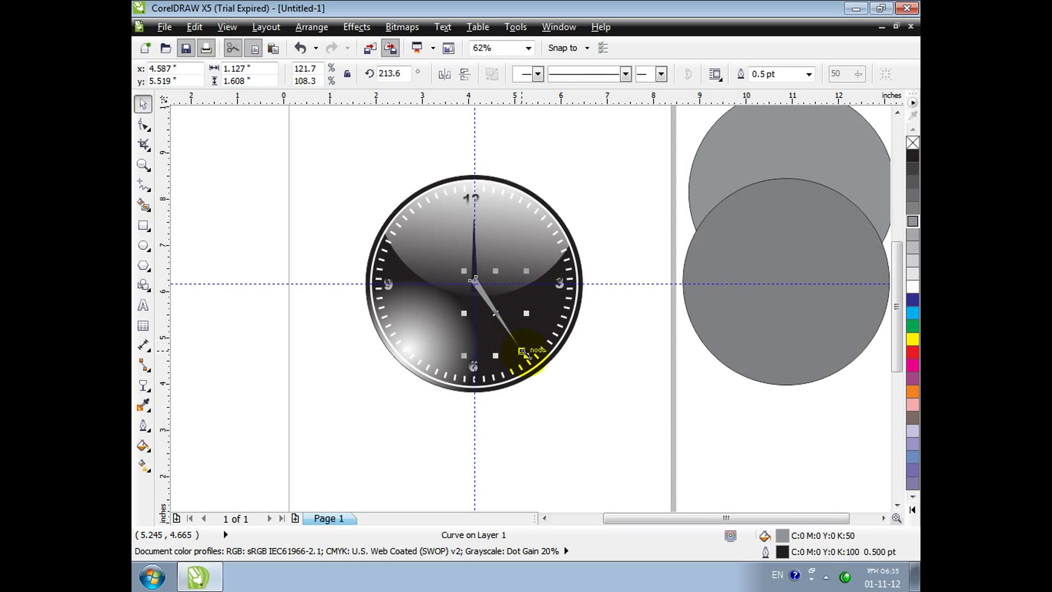
{"action": "left_click", "coordinate": [573, 387]}
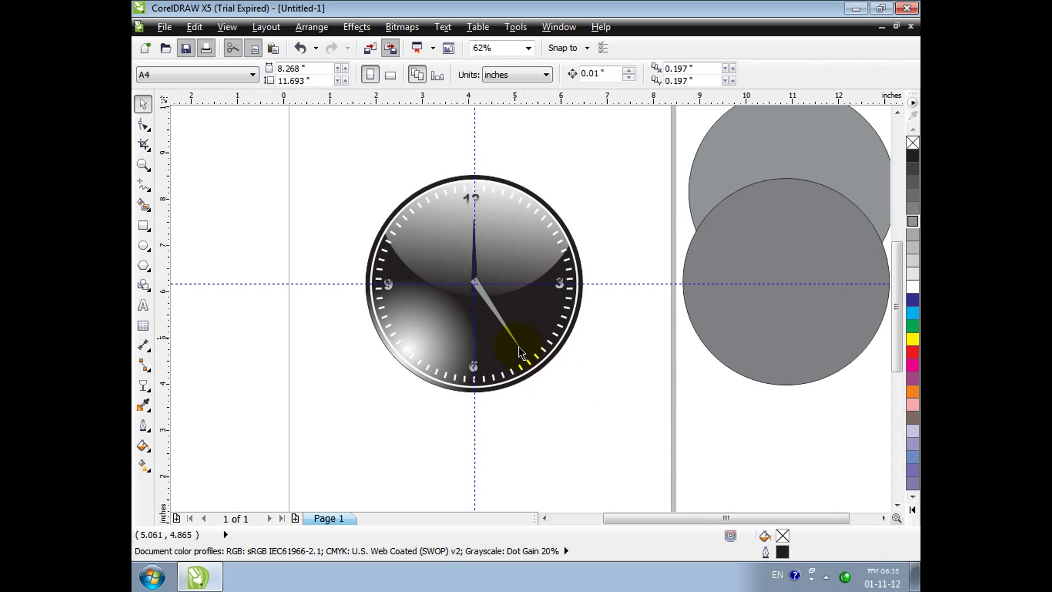
{"action": "left_click", "coordinate": [483, 296]}
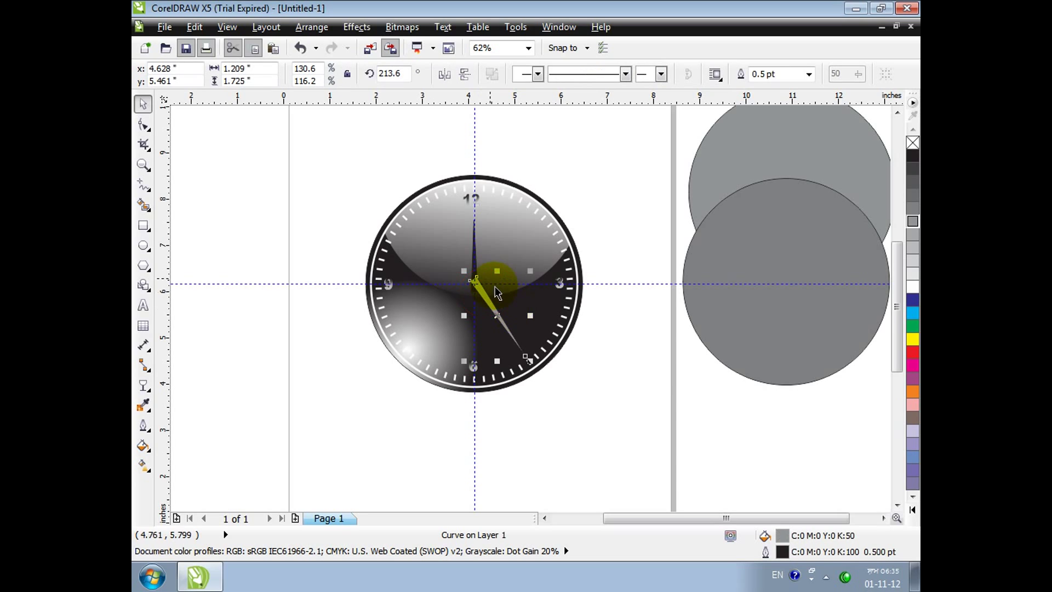
Step: Move the grey hand back one position in the stacking order
{"action": "right_click", "coordinate": [490, 309]}
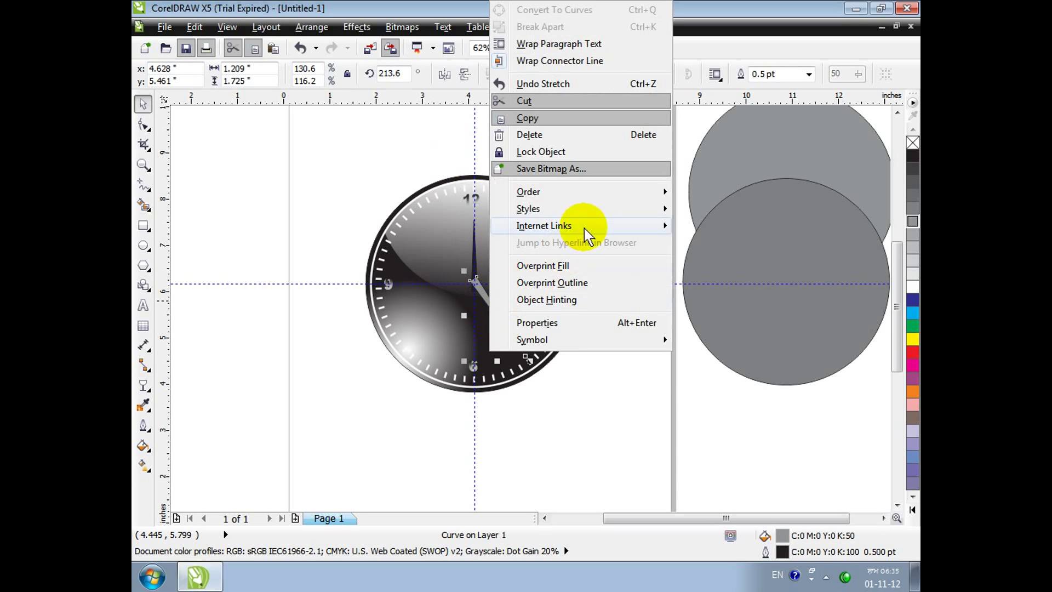
{"action": "mouse_move", "coordinate": [636, 183]}
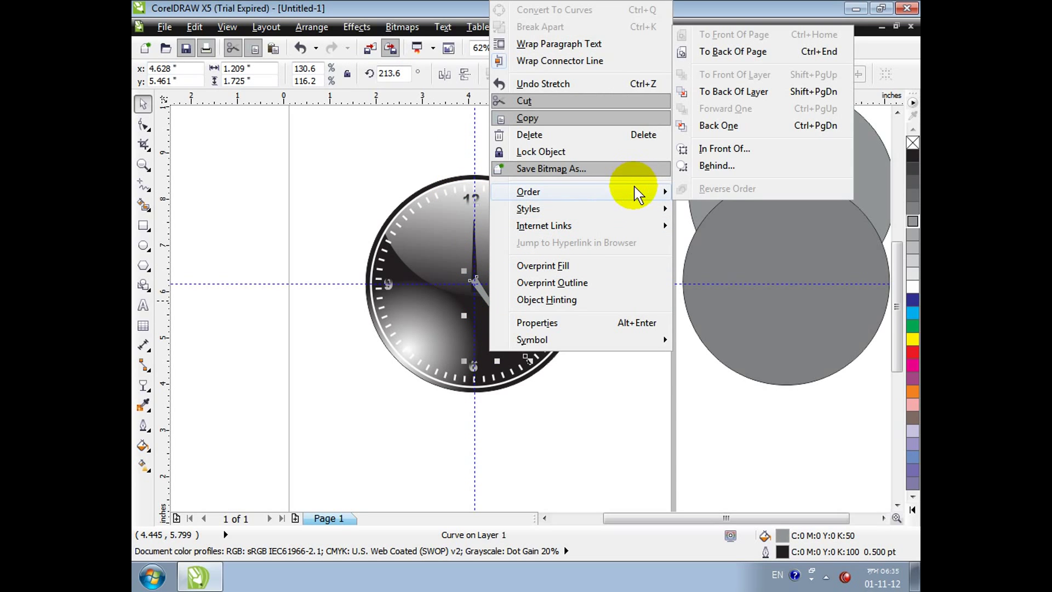
{"action": "left_click", "coordinate": [813, 129]}
{"action": "left_click", "coordinate": [602, 397]}
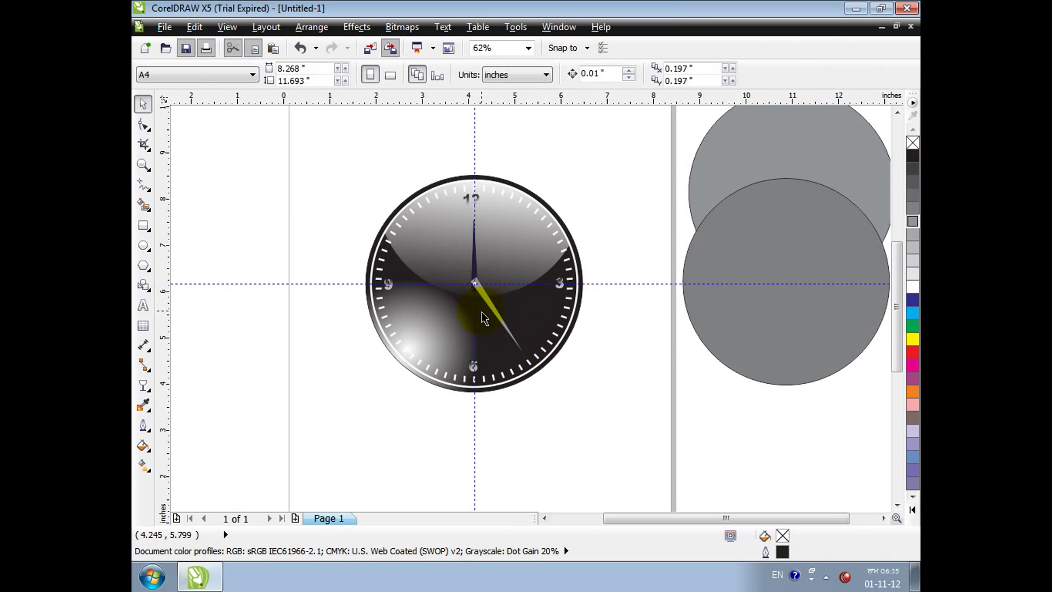
Step: Draw a straight second hand about 1.483 by 1.083 inches from the dial's centre towards the lower-left glow, with a white 1.5 pt outline
{"action": "left_click", "coordinate": [143, 184]}
{"action": "left_click_drag", "start_coordinate": [474, 283], "coordinate": [401, 338]}
{"action": "right_click", "coordinate": [913, 286]}
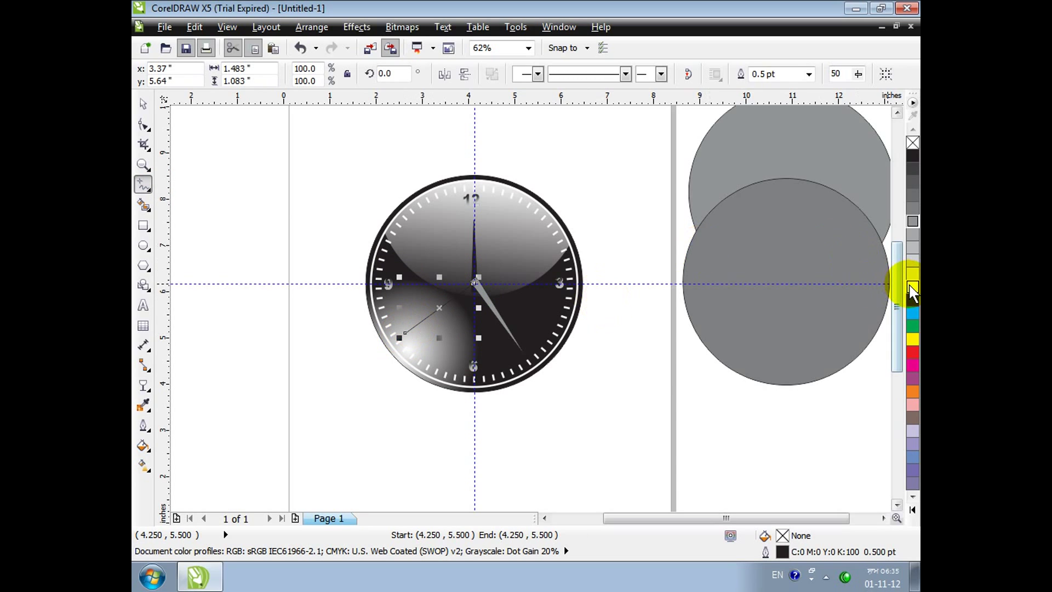
{"action": "left_click", "coordinate": [800, 74]}
{"action": "left_click", "coordinate": [808, 75]}
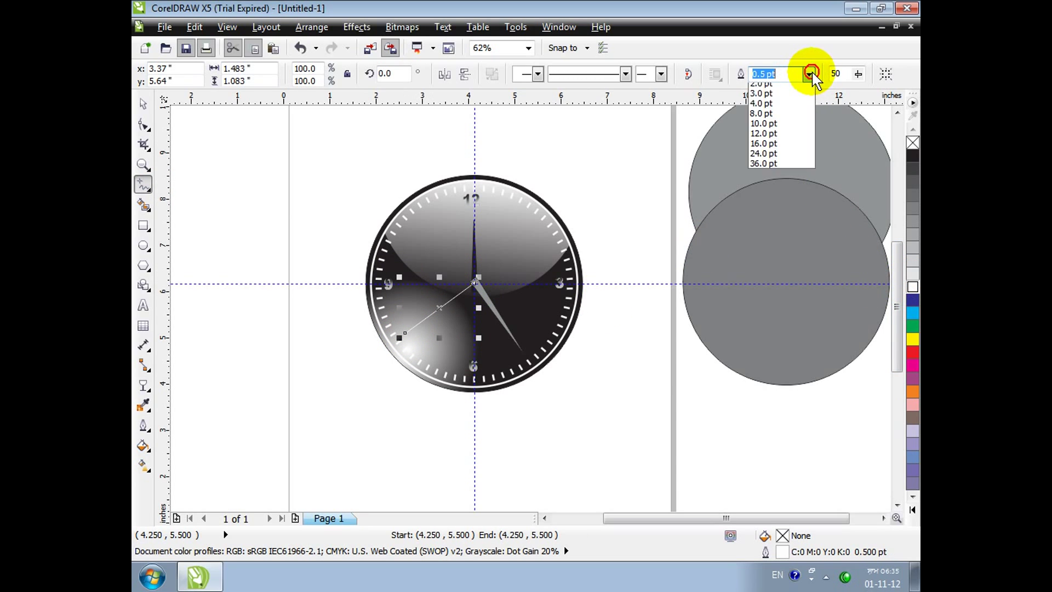
{"action": "left_click", "coordinate": [770, 141]}
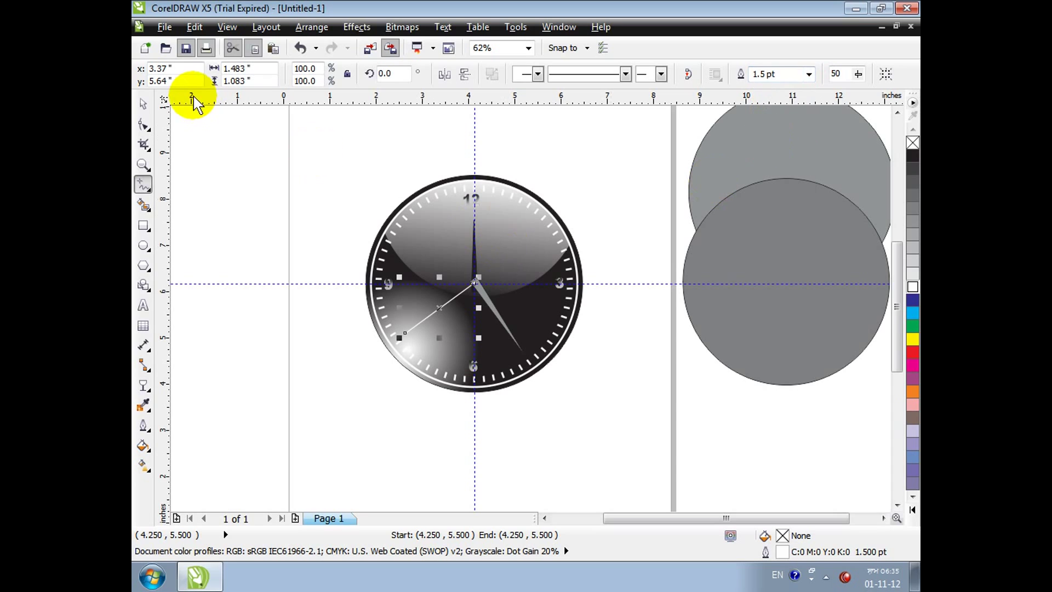
Step: Delete the horizontal and vertical guidelines crossing at the clock's centre
{"action": "left_click", "coordinate": [143, 103]}
{"action": "left_click", "coordinate": [308, 283]}
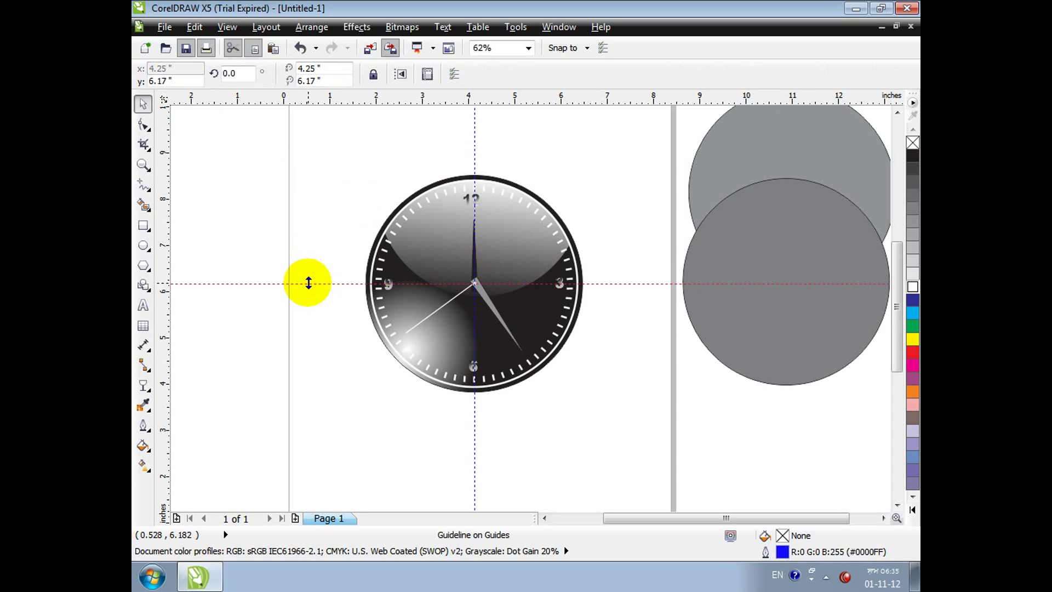
{"action": "left_click", "coordinate": [204, 24]}
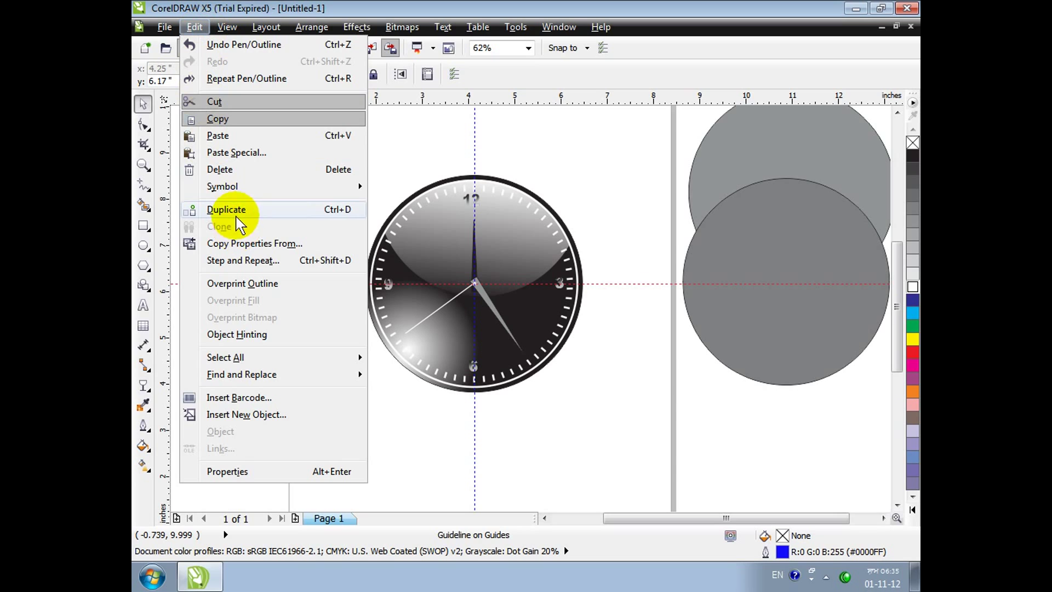
{"action": "left_click", "coordinate": [232, 168]}
{"action": "left_click", "coordinate": [475, 145]}
{"action": "key", "text": "Delete"}
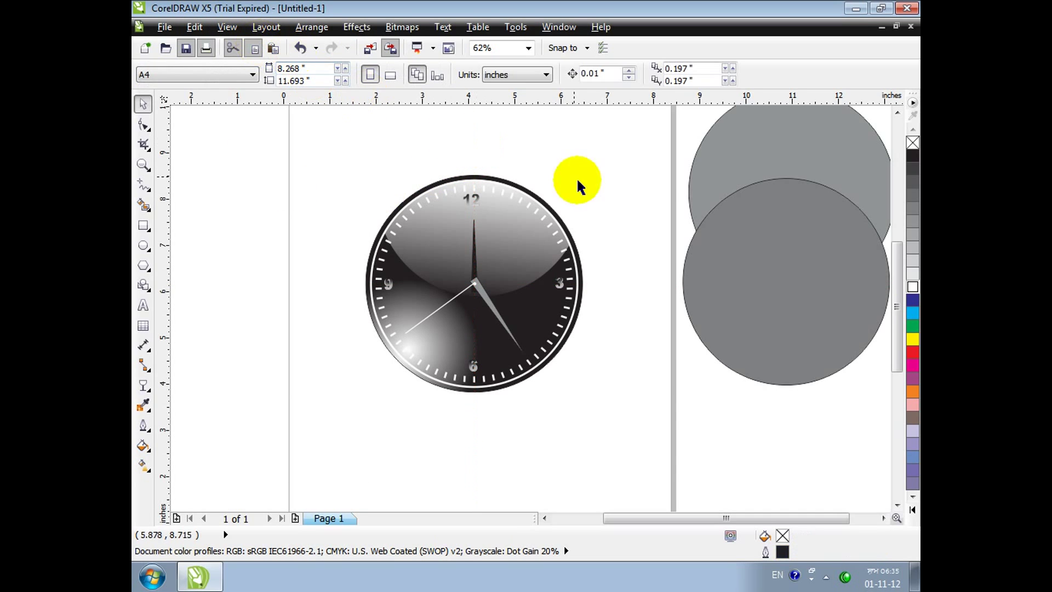
Step: Delete the two spare grey circles lying beside the page
{"action": "left_click", "coordinate": [727, 161]}
{"action": "key", "text": "Delete"}
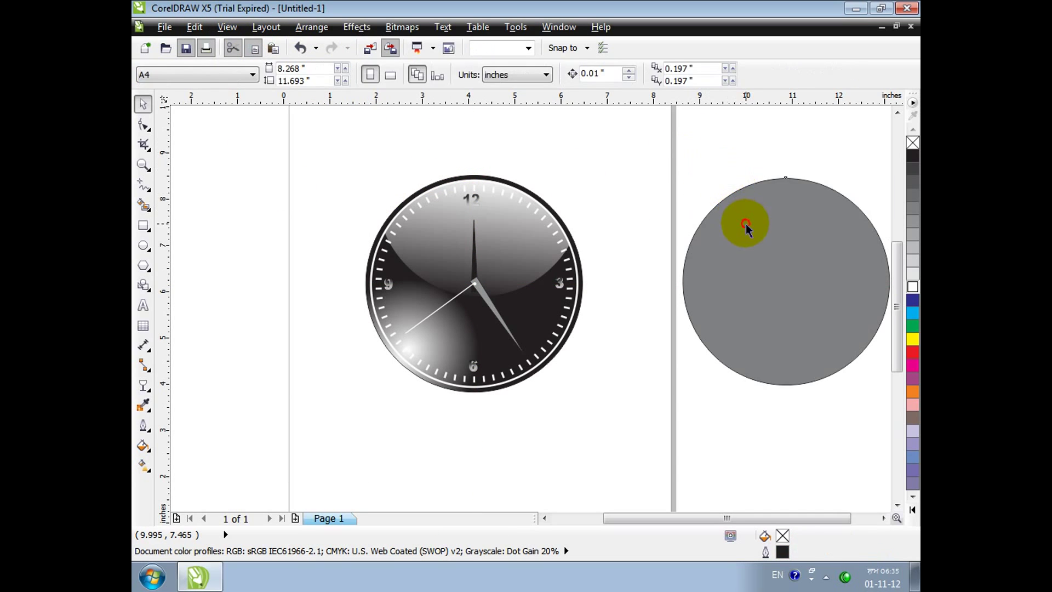
{"action": "left_click", "coordinate": [742, 223]}
{"action": "key", "text": "Delete"}
Step: Group all the clock's objects and move the group to the upper part of the page, centred at about 4.282, 7.872 inches
{"action": "left_click_drag", "start_coordinate": [545, 321], "coordinate": [625, 439]}
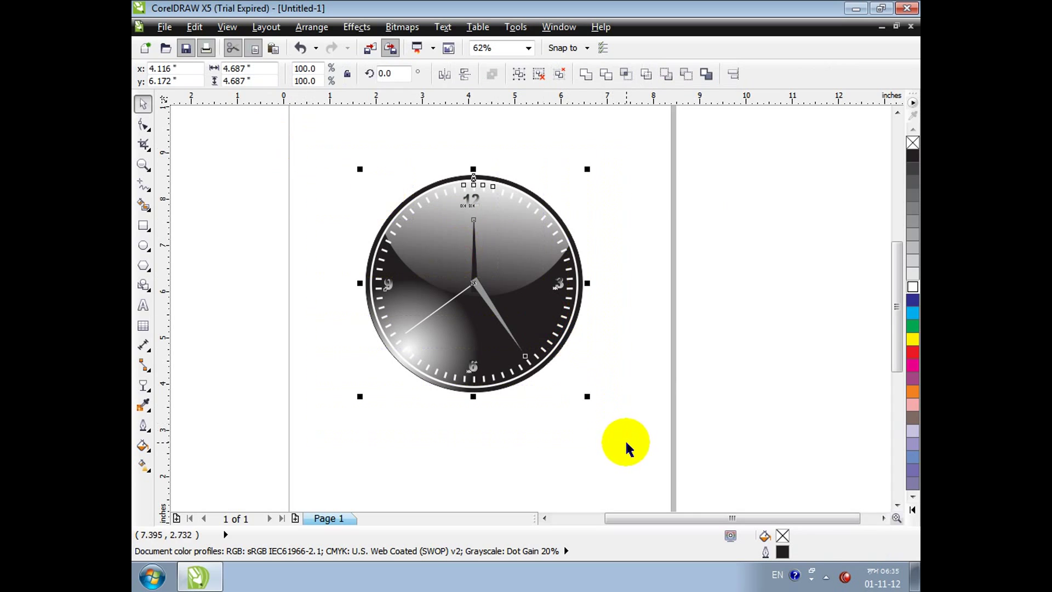
{"action": "left_click", "coordinate": [517, 77]}
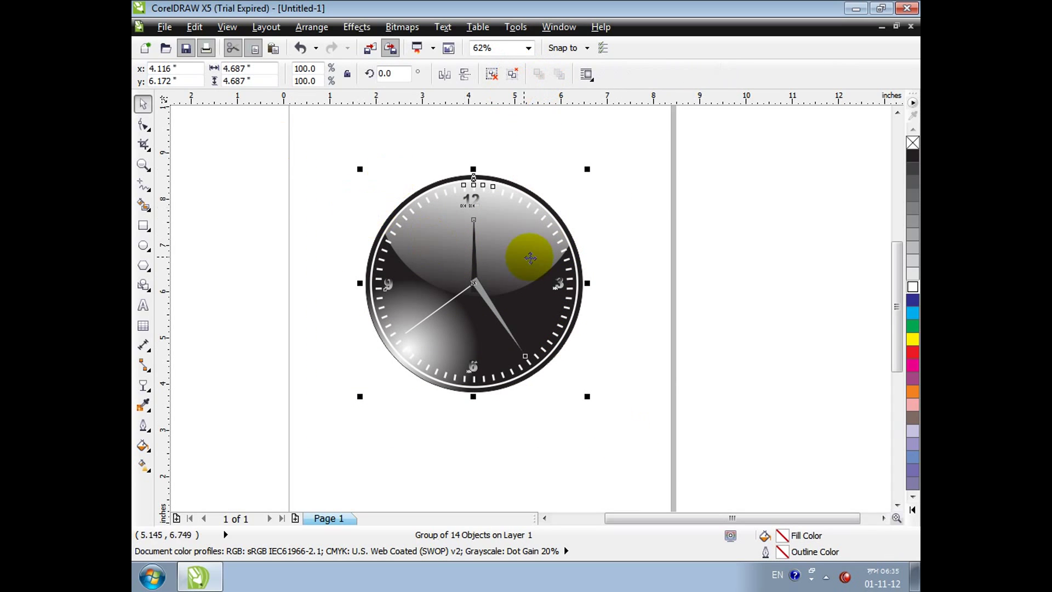
{"action": "scroll", "coordinate": [509, 249], "scroll_direction": "down", "scroll_amount": 1}
{"action": "left_click_drag", "start_coordinate": [505, 240], "coordinate": [509, 200]}
{"action": "left_click", "coordinate": [523, 324]}
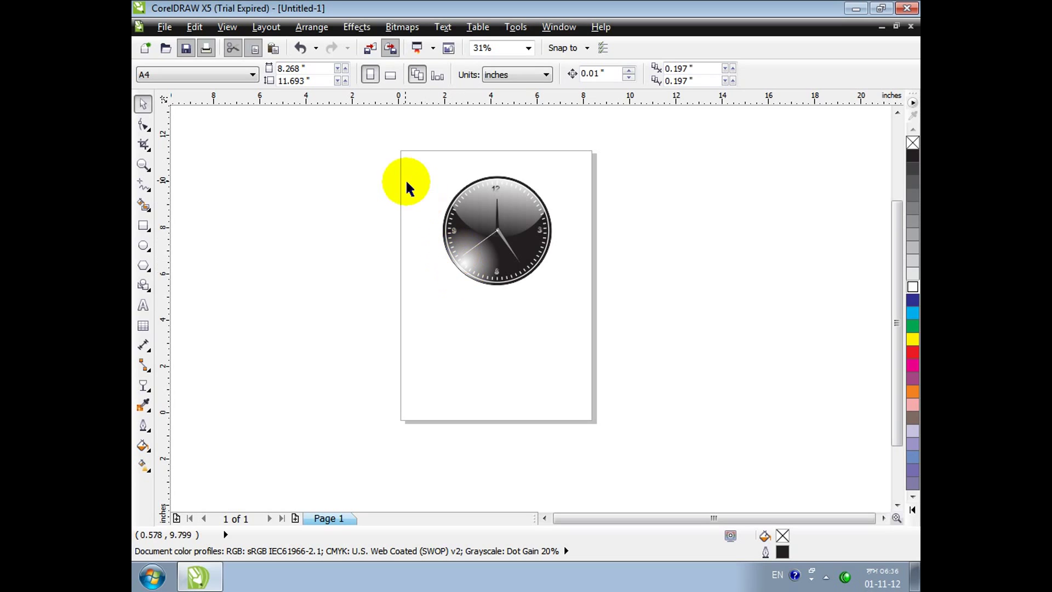
Step: Duplicate the clock group as a flipped reflection directly below, squashed to about 1.164 inches high, and apply a downward linear transparency
{"action": "left_click_drag", "start_coordinate": [422, 147], "coordinate": [599, 318]}
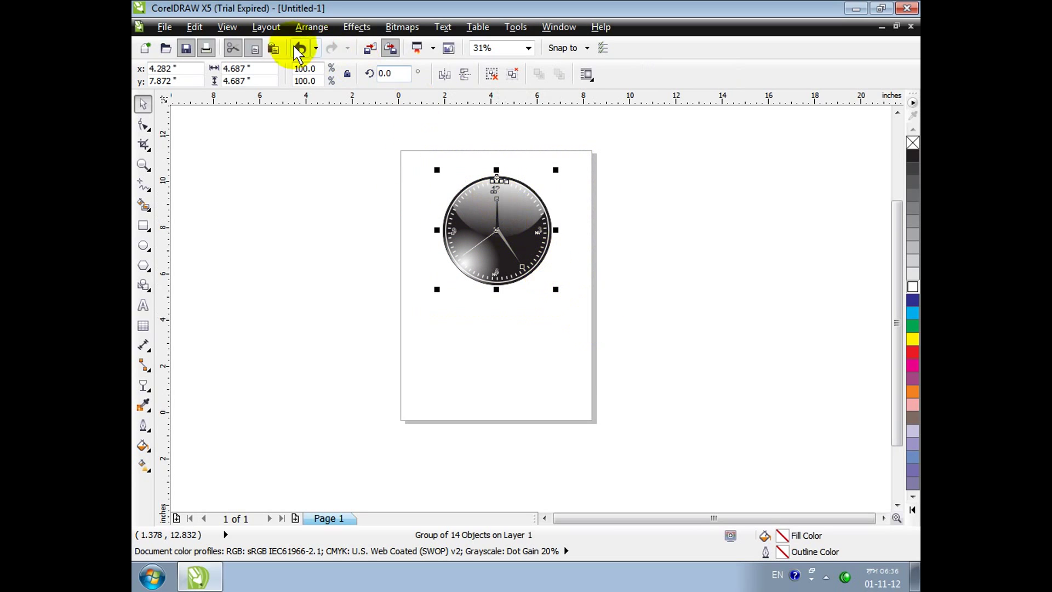
{"action": "key", "text": "plus"}
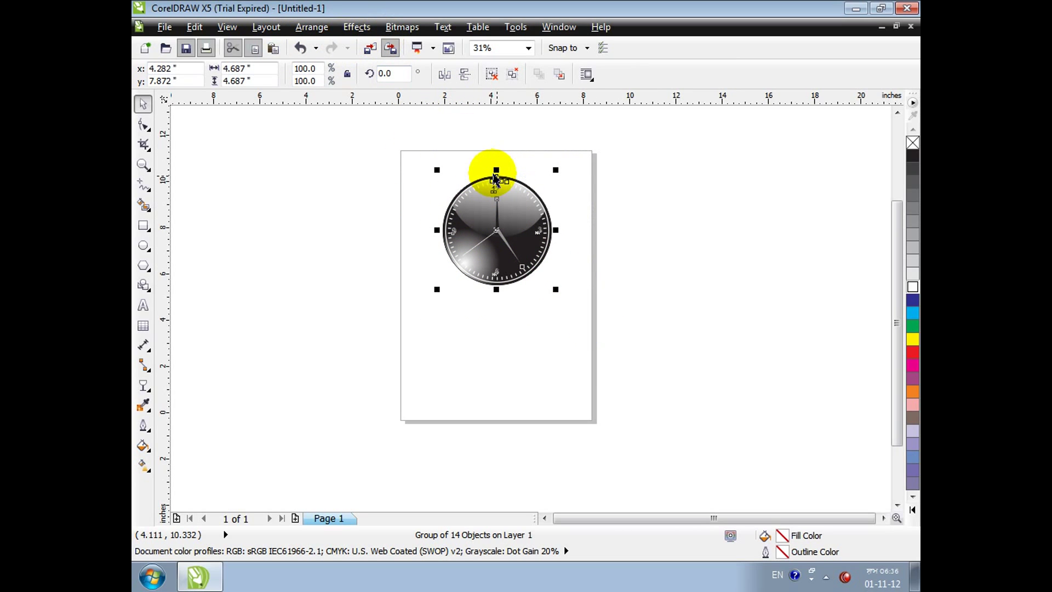
{"action": "left_click_drag", "start_coordinate": [494, 177], "coordinate": [495, 321]}
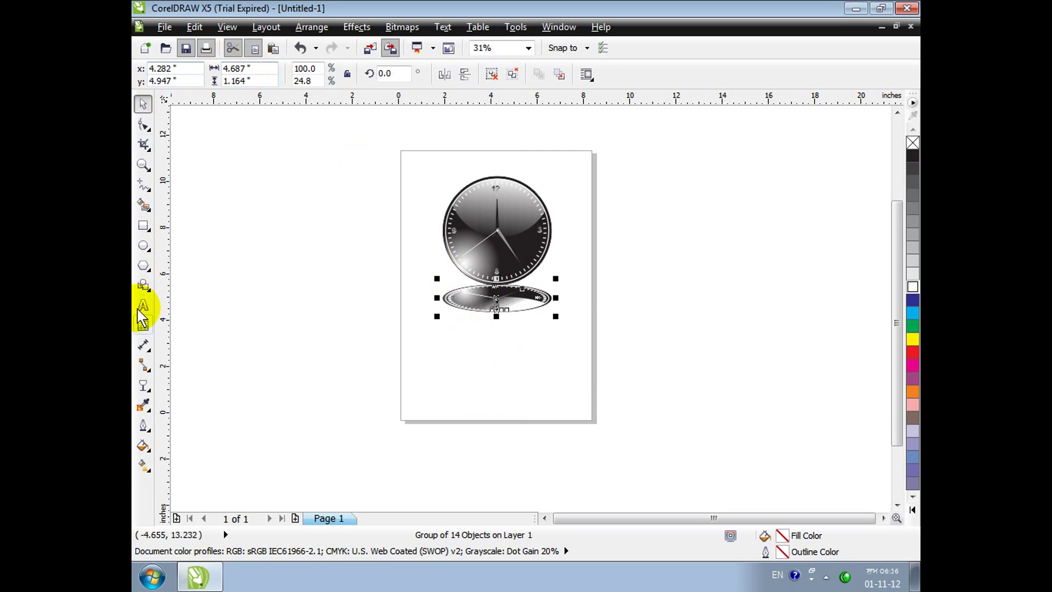
{"action": "left_click", "coordinate": [143, 383]}
{"action": "left_click_drag", "start_coordinate": [492, 265], "coordinate": [493, 323]}
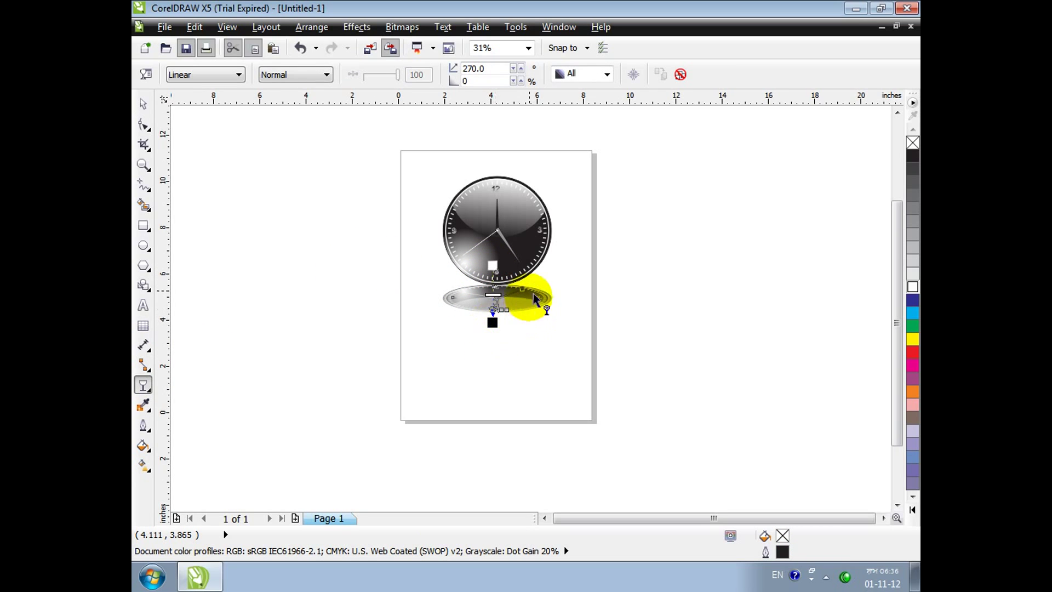
Step: Convert the reflection to a 300 dpi CMYK bitmap with anti-aliasing and transparent background, and fade it downward with another linear transparency
{"action": "left_click", "coordinate": [402, 27]}
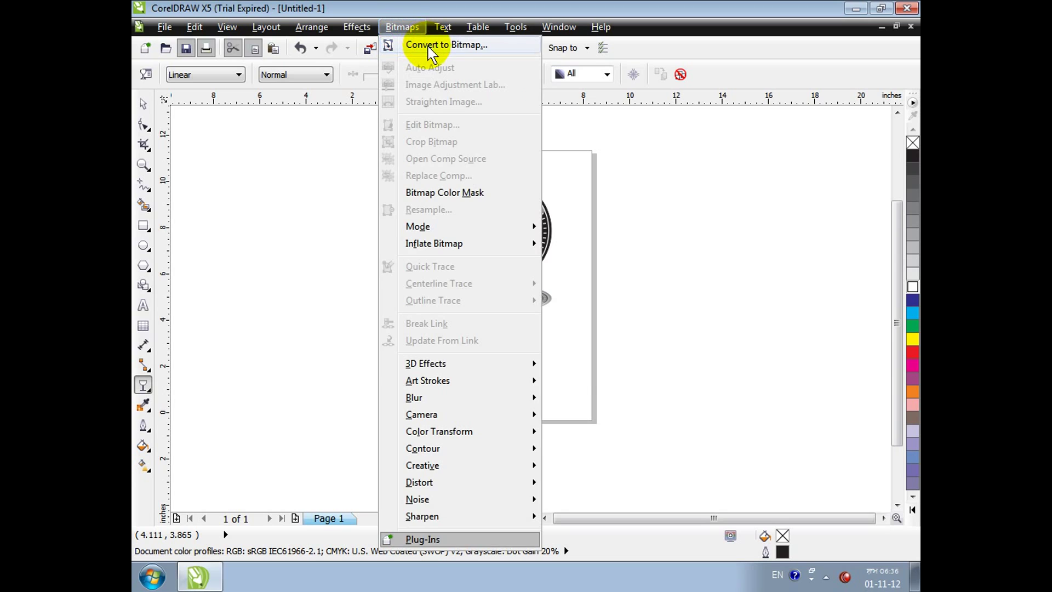
{"action": "left_click", "coordinate": [427, 44]}
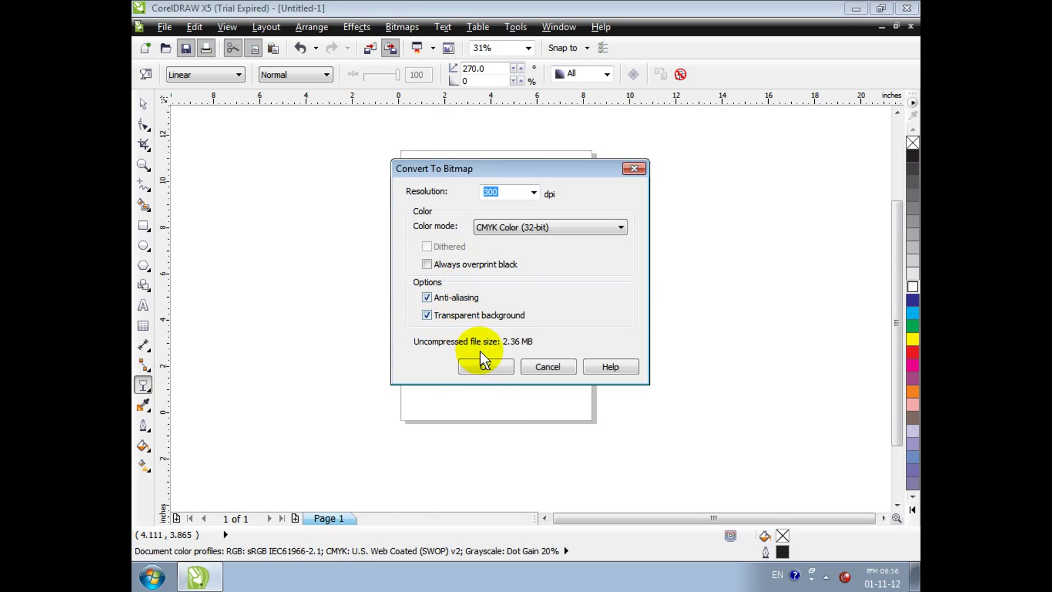
{"action": "left_click", "coordinate": [485, 367]}
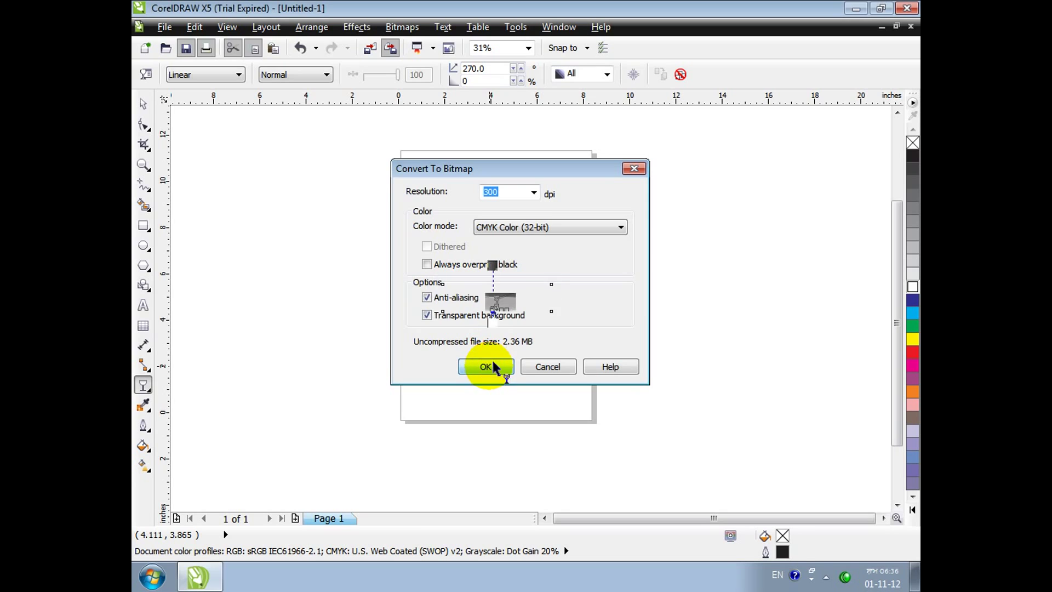
{"action": "left_click_drag", "start_coordinate": [495, 261], "coordinate": [493, 313]}
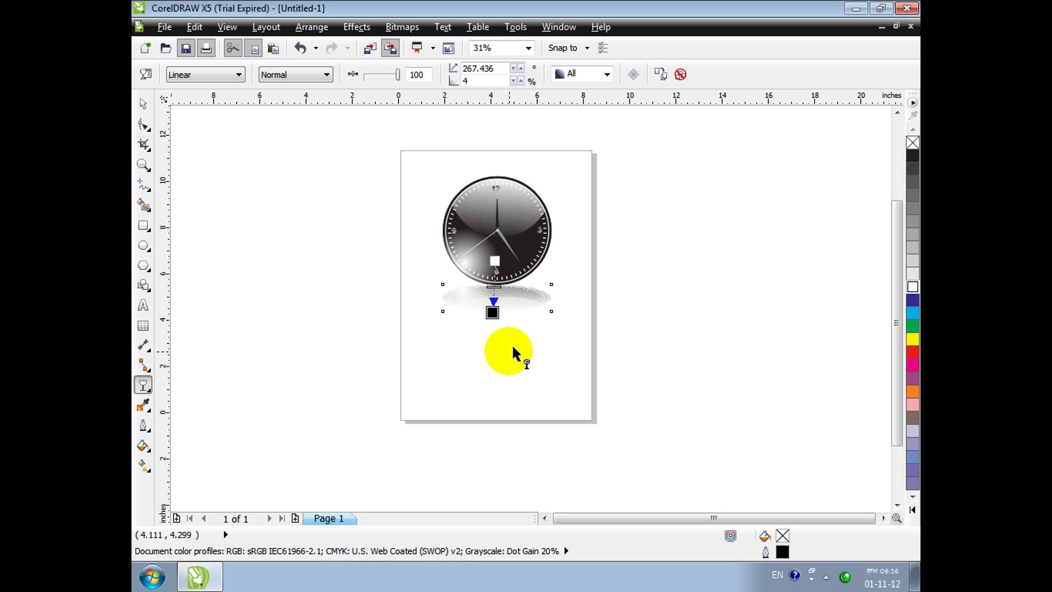
{"action": "left_click", "coordinate": [143, 103]}
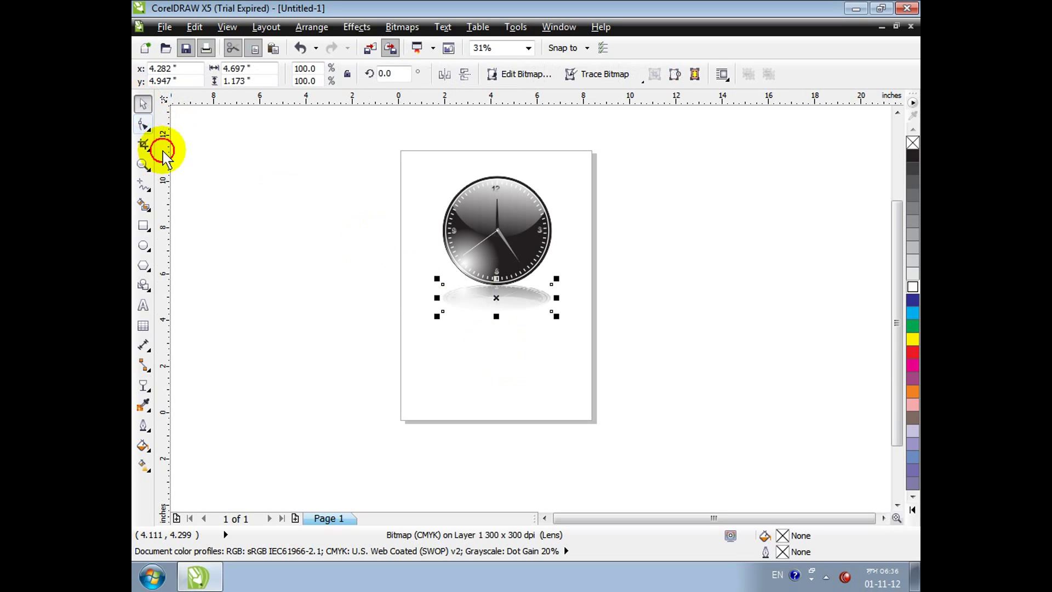
Step: Add a page-sized rectangle behind the clock and fill it with 70% black
{"action": "double_click", "coordinate": [141, 226]}
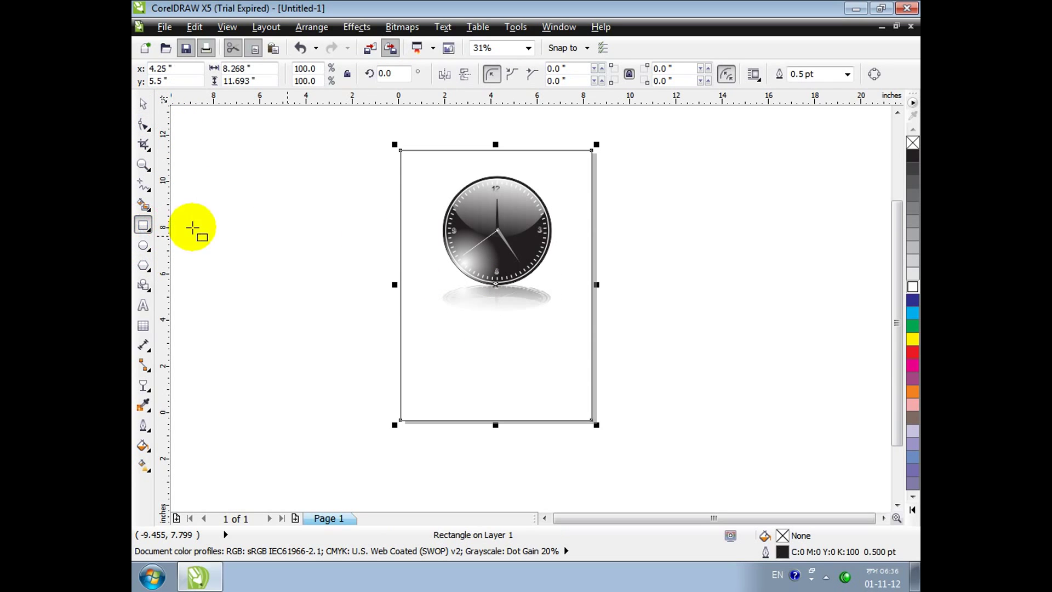
{"action": "left_click", "coordinate": [913, 265]}
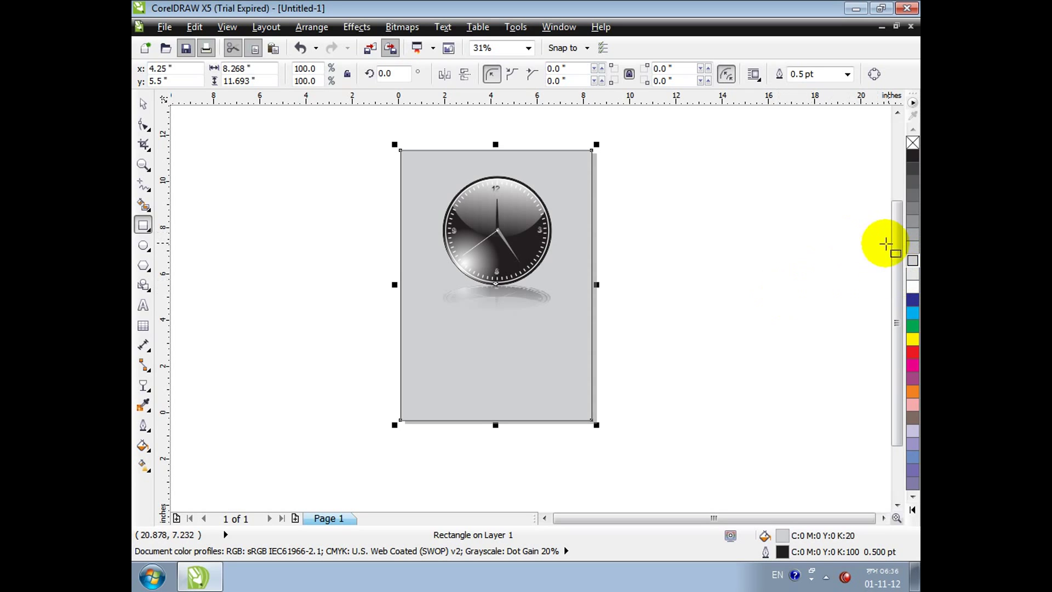
{"action": "left_click", "coordinate": [913, 210]}
{"action": "left_click", "coordinate": [913, 196]}
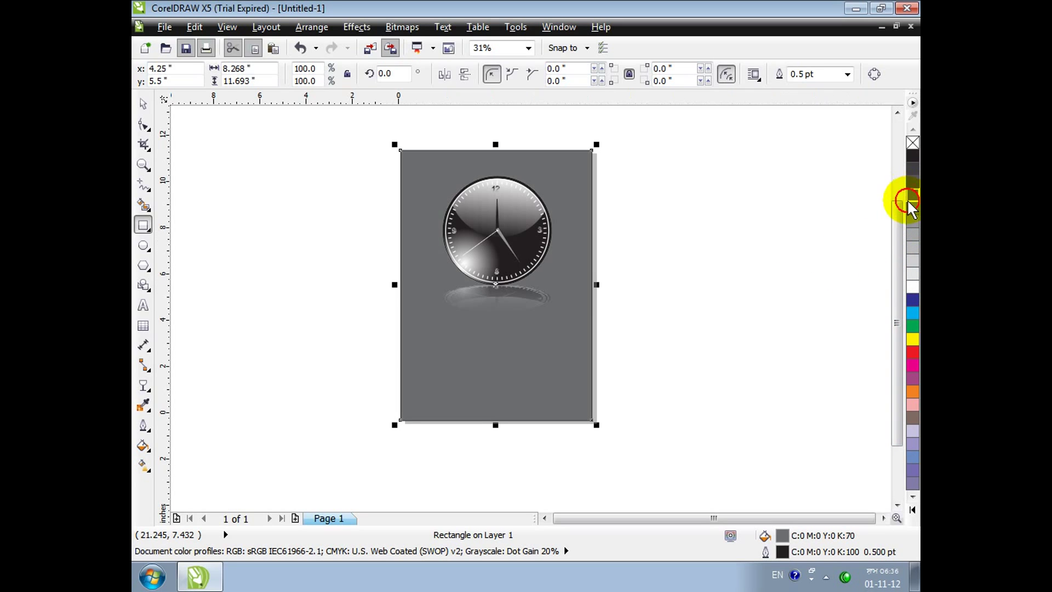
{"action": "scroll", "coordinate": [466, 191], "scroll_direction": "up", "scroll_amount": 2}
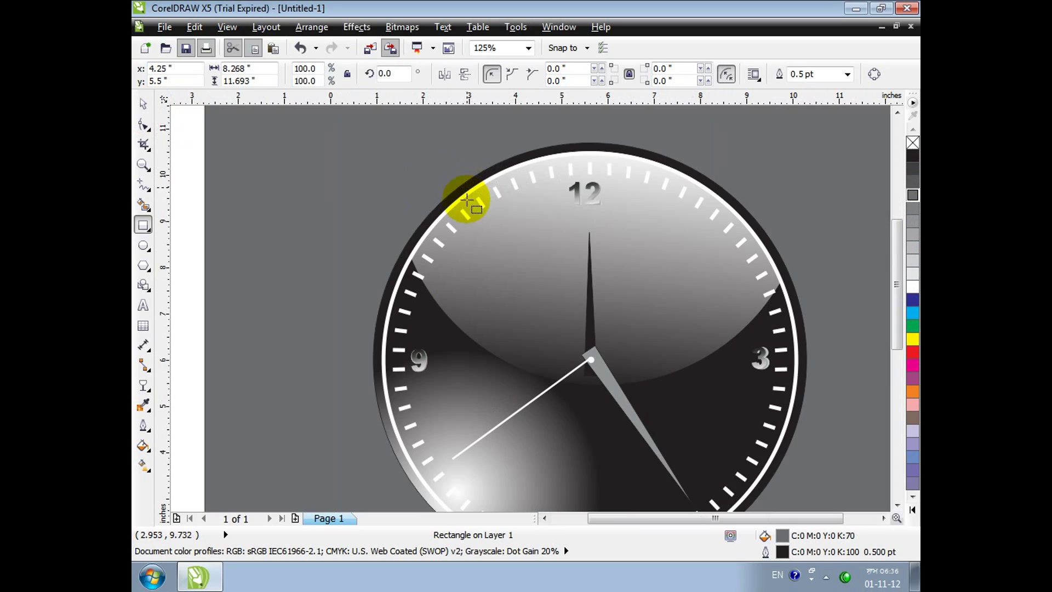
{"action": "scroll", "coordinate": [463, 200], "scroll_direction": "down", "scroll_amount": 1}
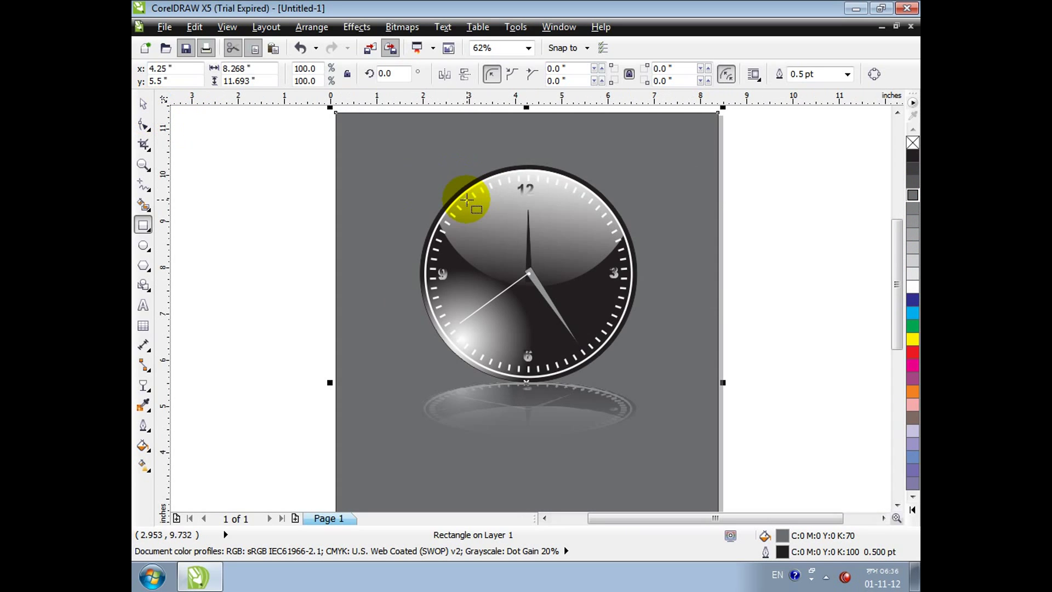
{"action": "left_click", "coordinate": [144, 107]}
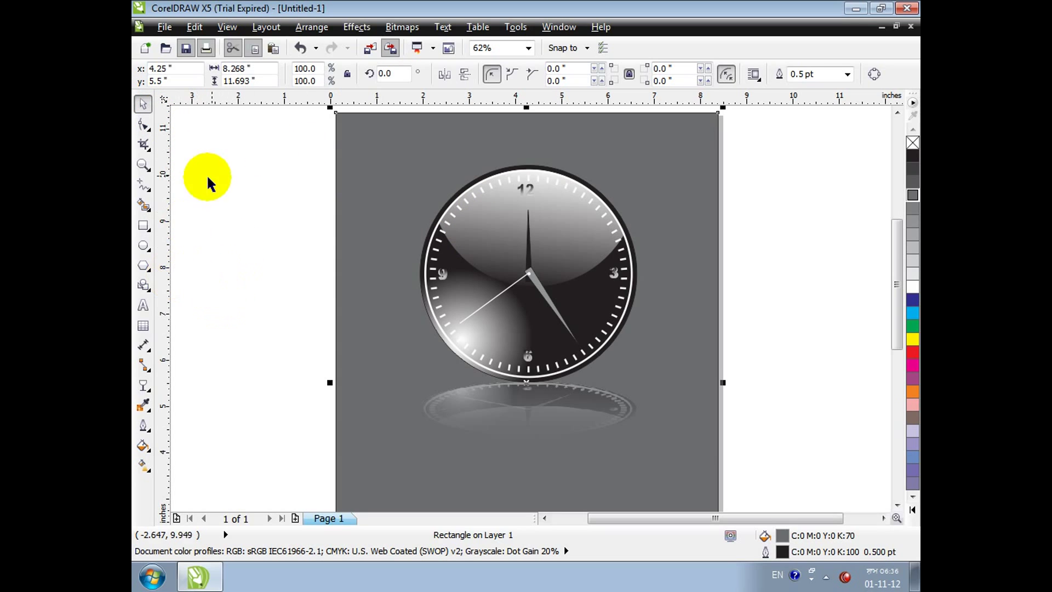
Step: Hide the Toolbox from the workspace
{"action": "right_click", "coordinate": [141, 481]}
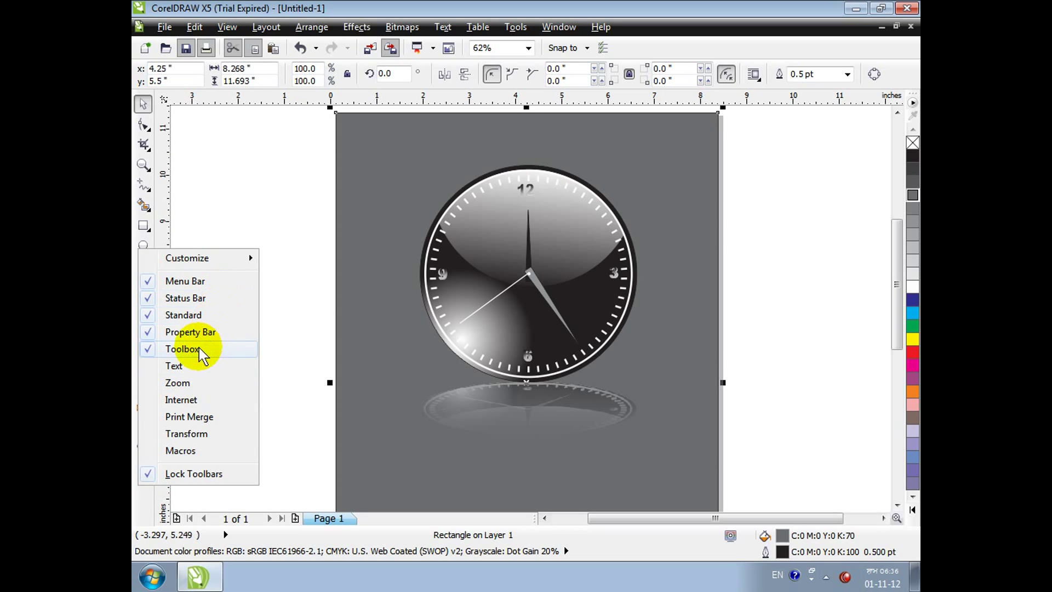
{"action": "left_click", "coordinate": [183, 349]}
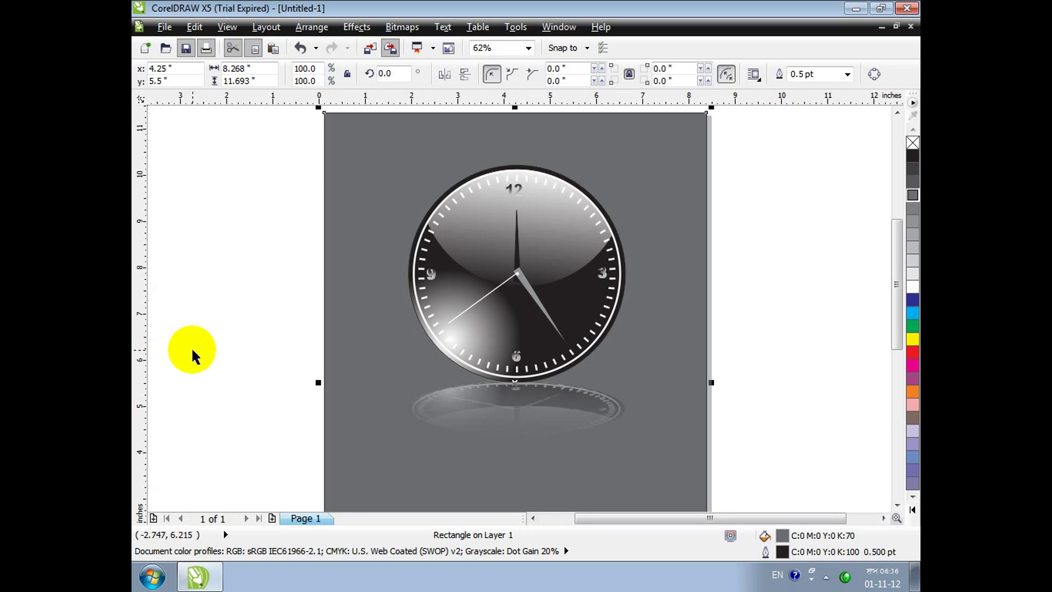
{"action": "right_click", "coordinate": [142, 345]}
Step: Display the CMYK palette alongside the default palette
{"action": "left_click", "coordinate": [523, 27]}
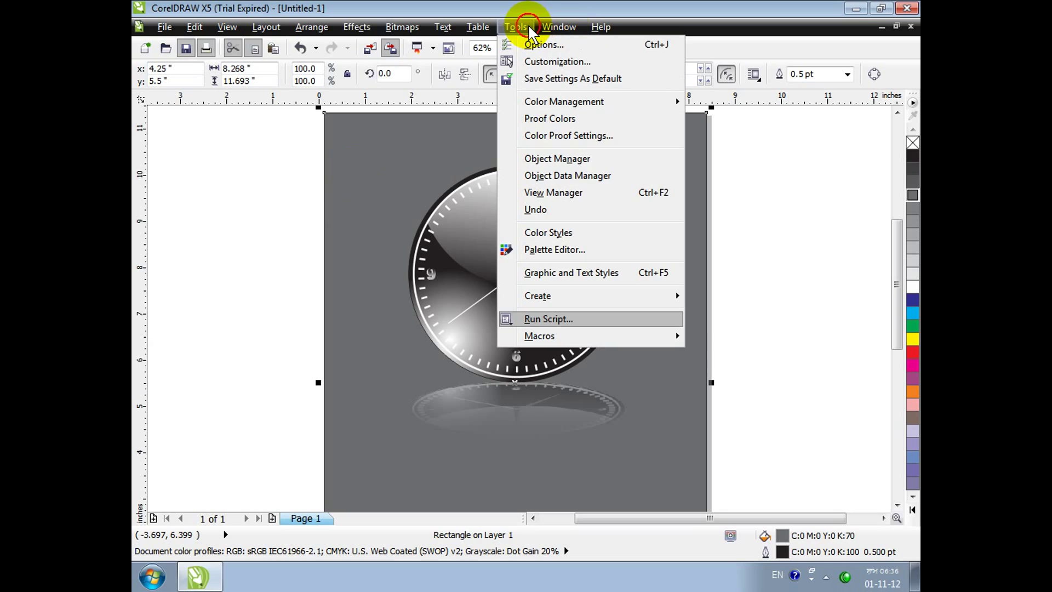
{"action": "mouse_move", "coordinate": [553, 27]}
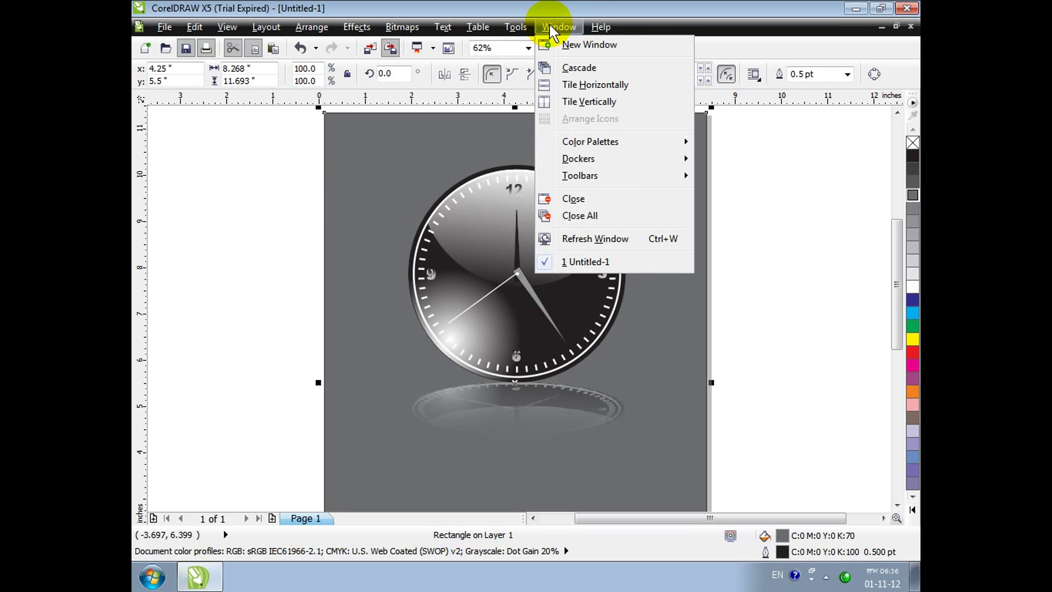
{"action": "mouse_move", "coordinate": [616, 175]}
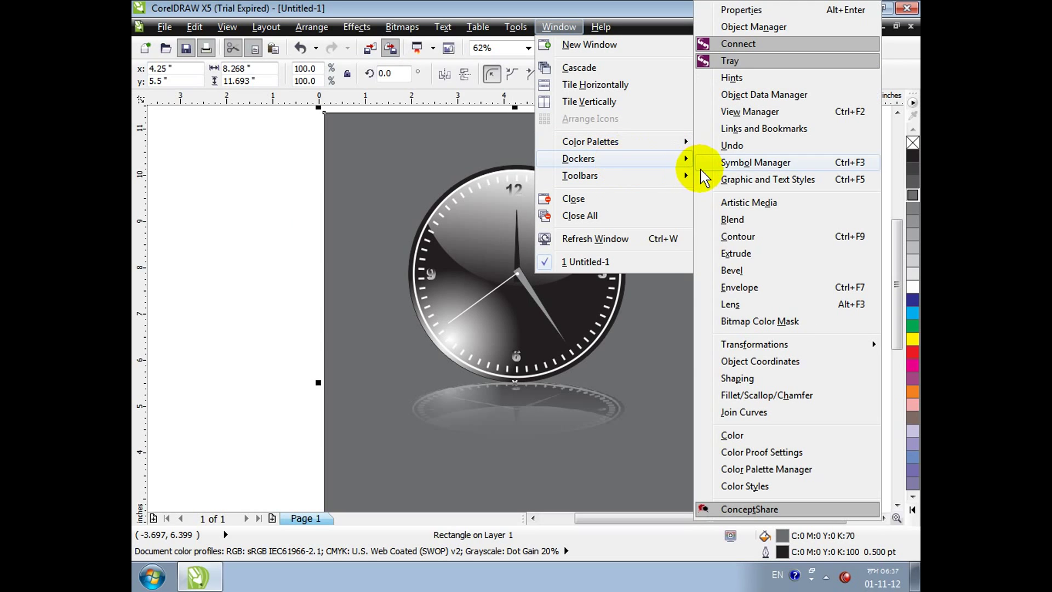
{"action": "mouse_move", "coordinate": [666, 148]}
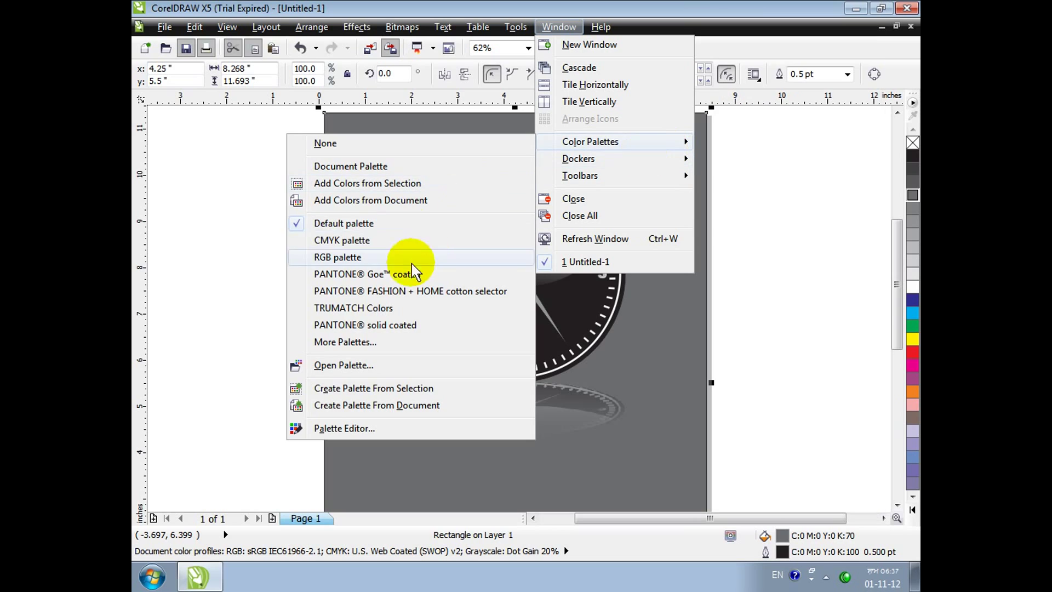
{"action": "left_click", "coordinate": [377, 246]}
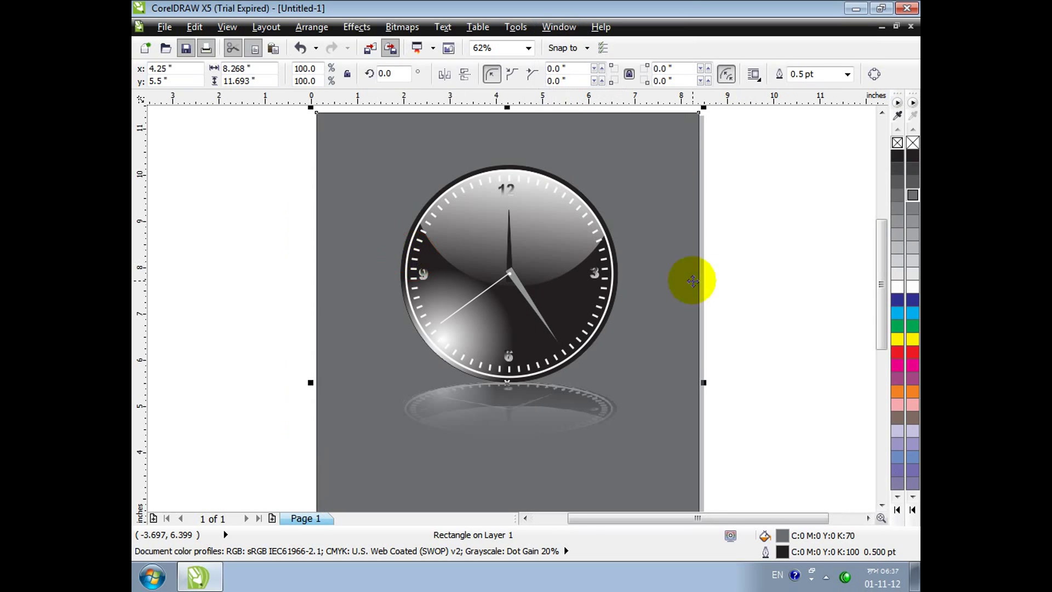
Step: Bring the hidden Toolbox back into the workspace
{"action": "left_click", "coordinate": [562, 31]}
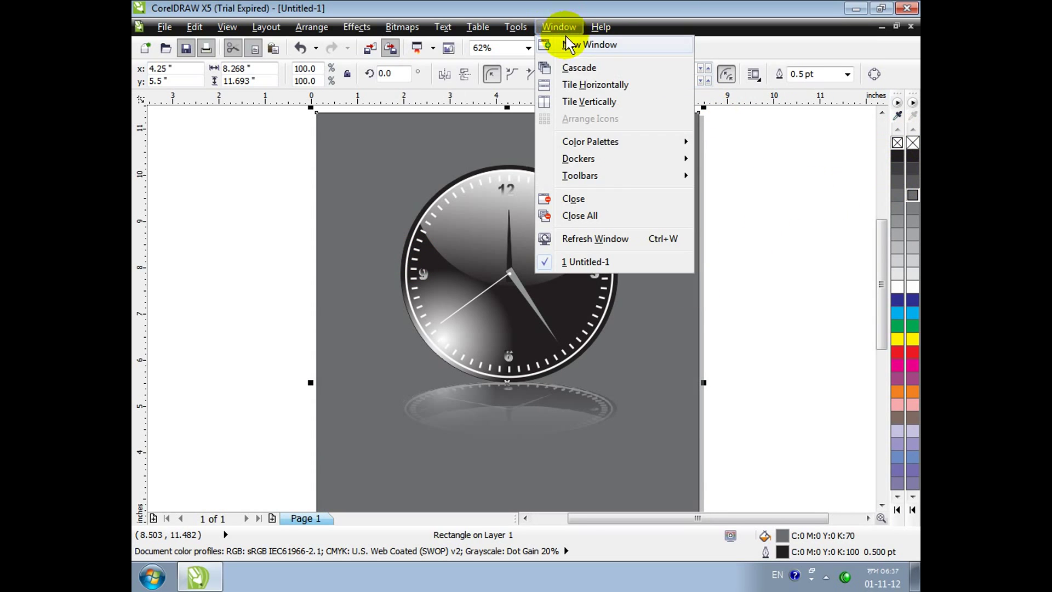
{"action": "mouse_move", "coordinate": [669, 181]}
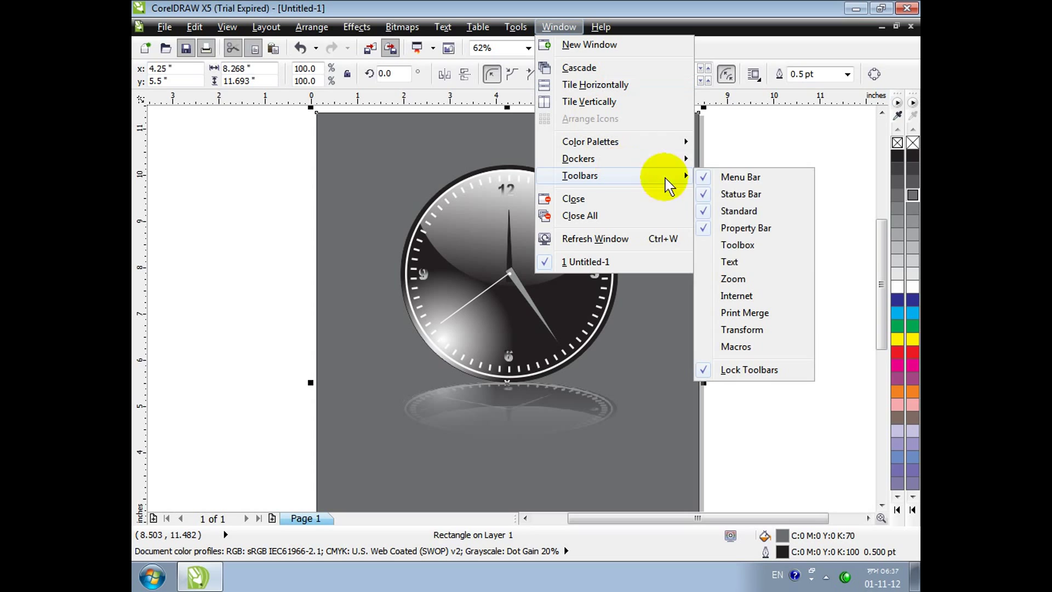
{"action": "left_click", "coordinate": [734, 245]}
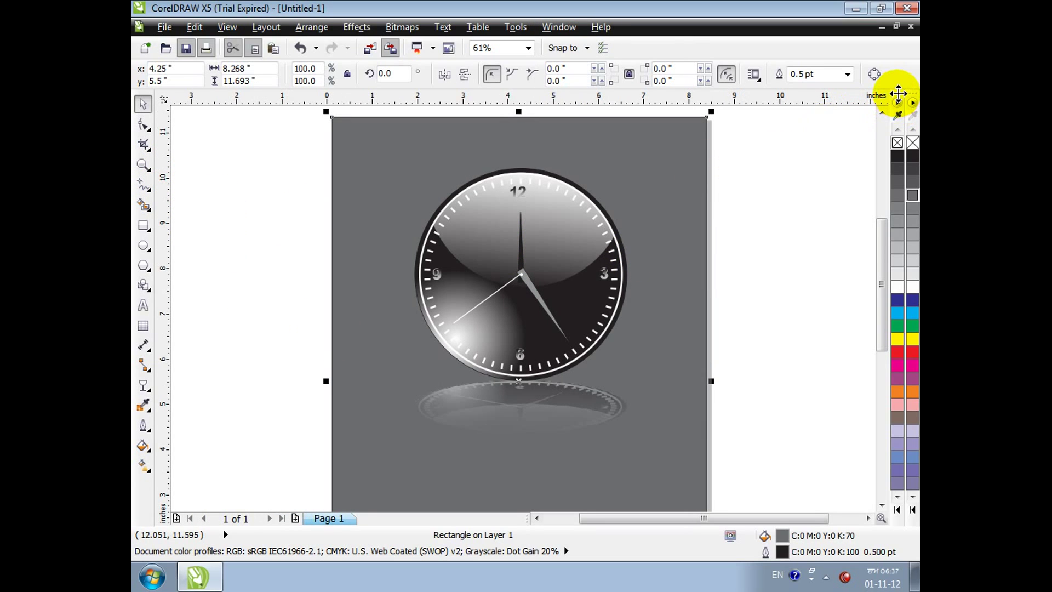
Step: Undock the CMYK palette over the drawing and close it
{"action": "left_click_drag", "start_coordinate": [898, 94], "coordinate": [583, 155]}
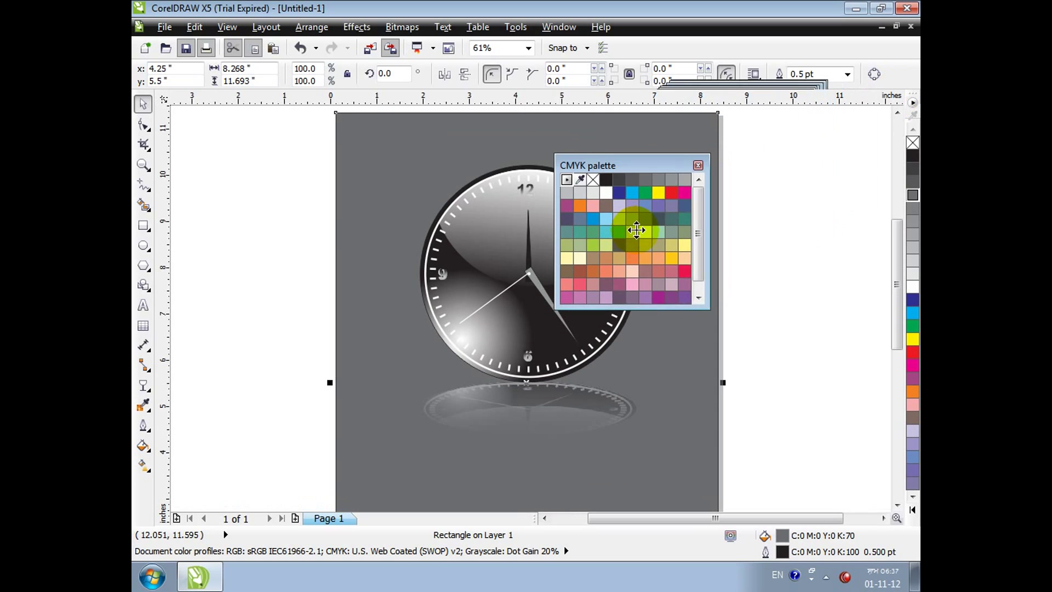
{"action": "left_click", "coordinate": [697, 164]}
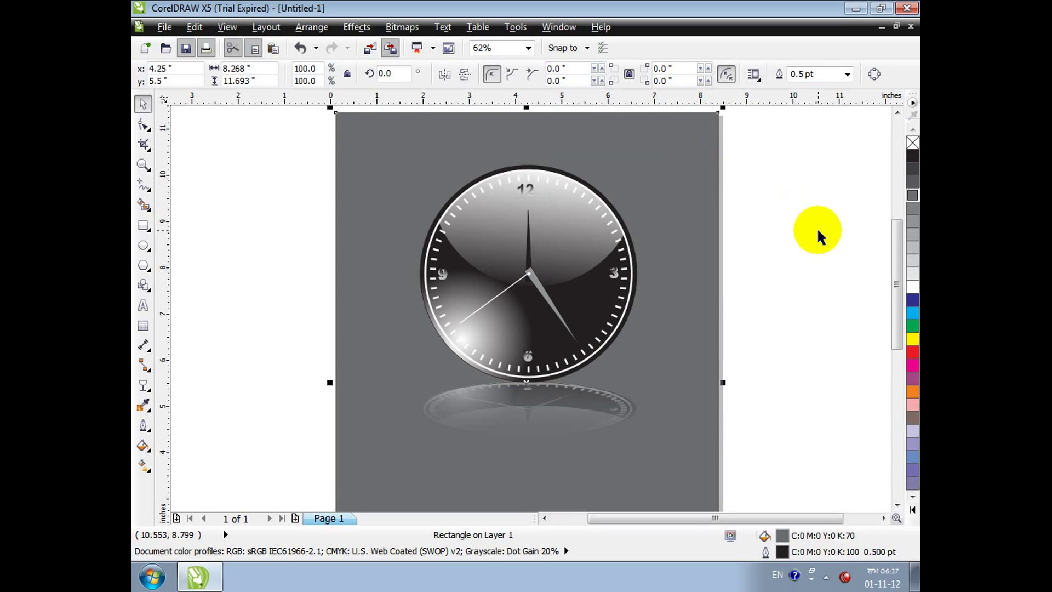
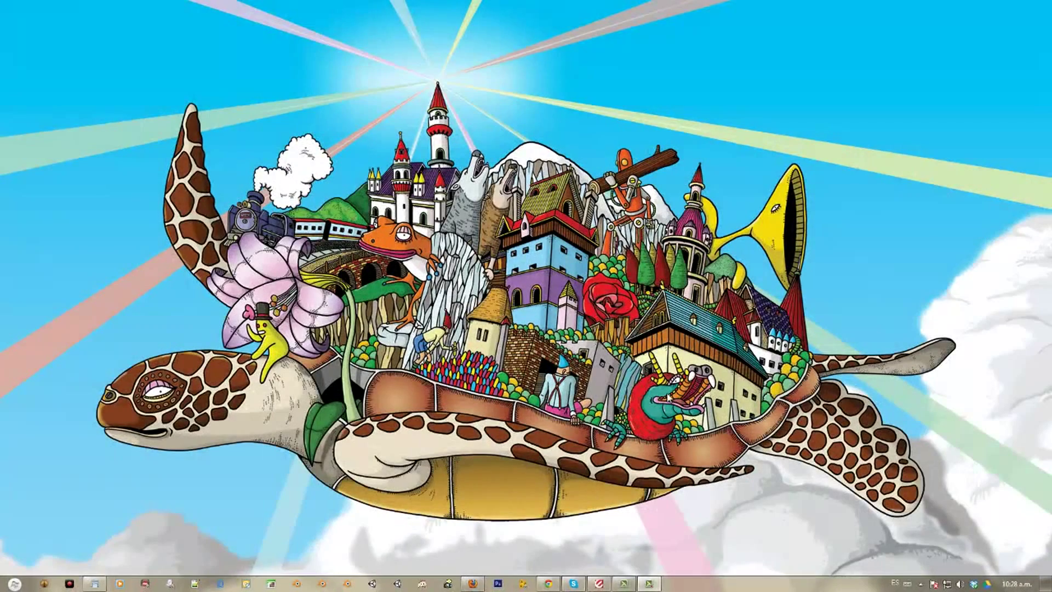
Step: Launch CorelDRAW X6 and create a new blank document named BatmanShield
{"action": "left_click", "coordinate": [15, 585]}
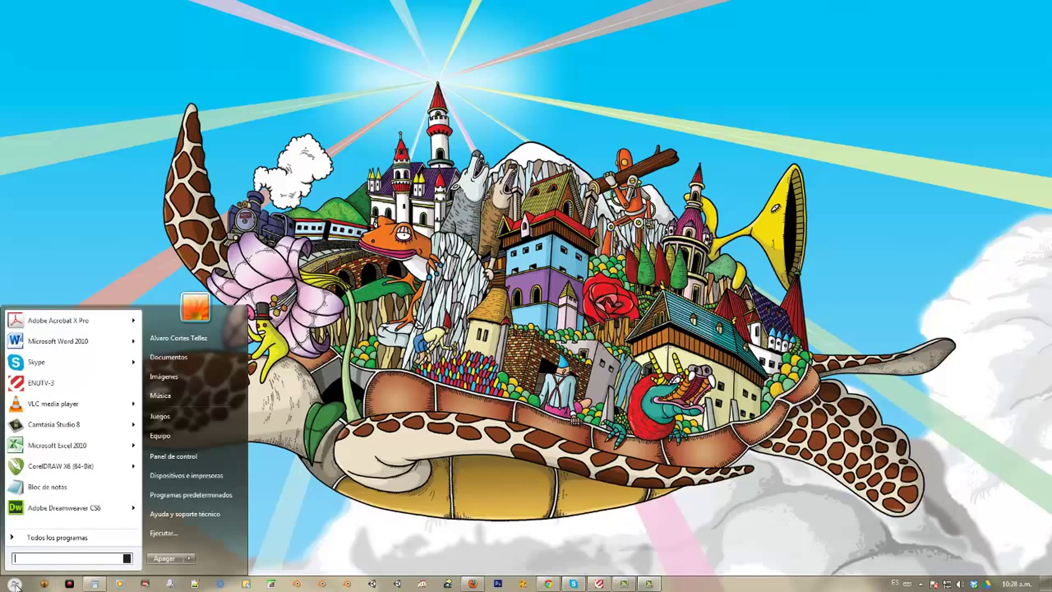
{"action": "left_click", "coordinate": [62, 470]}
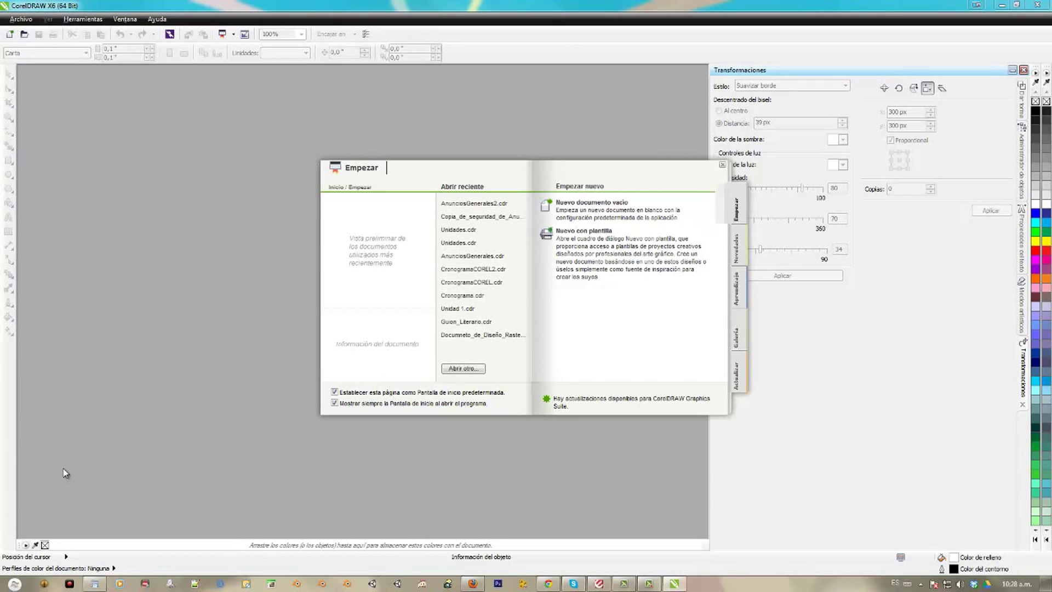
{"action": "left_click", "coordinate": [567, 205]}
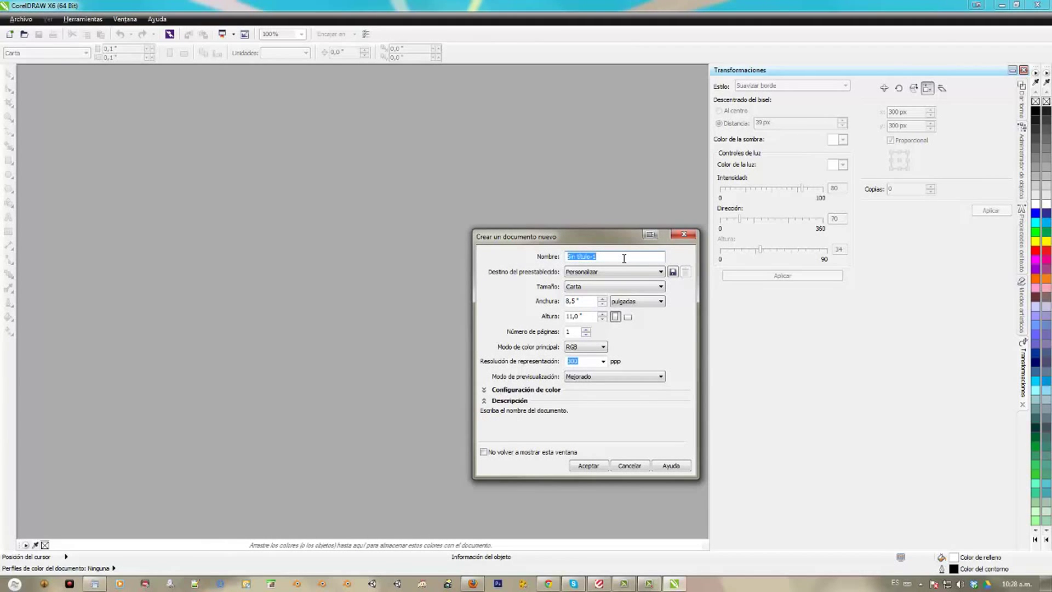
{"action": "type", "text": "BatmanShield"}
{"action": "key", "text": "Return"}
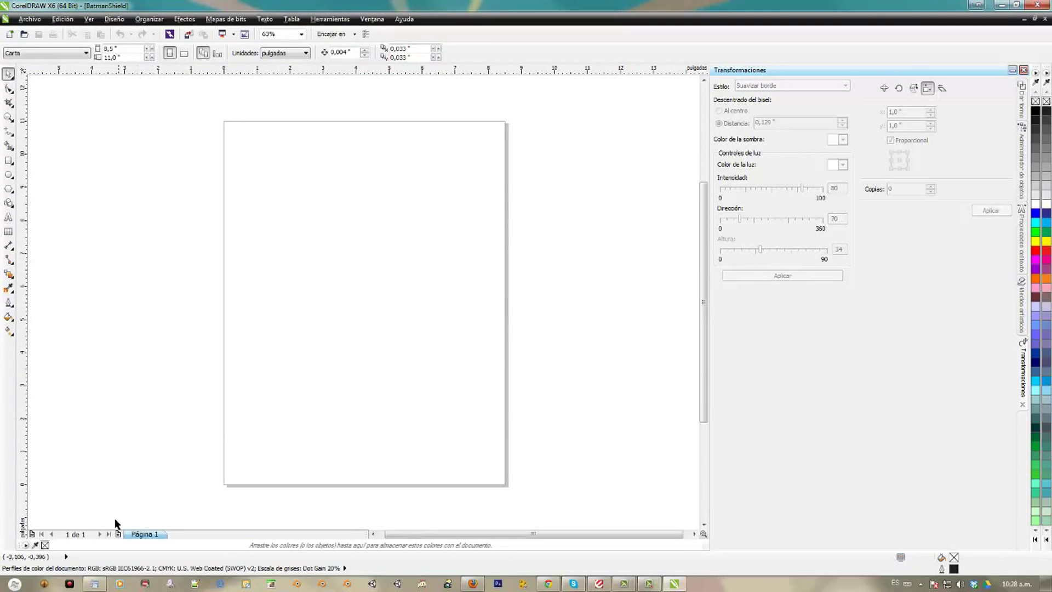
Step: Set the page to landscape and import the Batman logo 9lhjw830.gif from the MaterialDiseñado folder onto it
{"action": "left_click", "coordinate": [184, 53]}
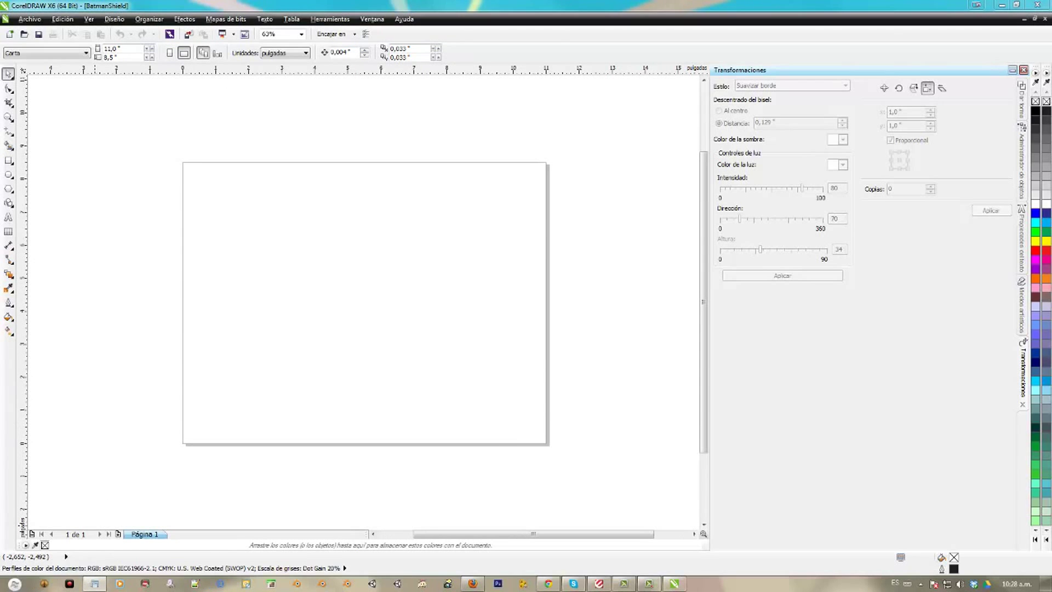
{"action": "left_click_drag", "start_coordinate": [1051, 118], "coordinate": [827, 35]}
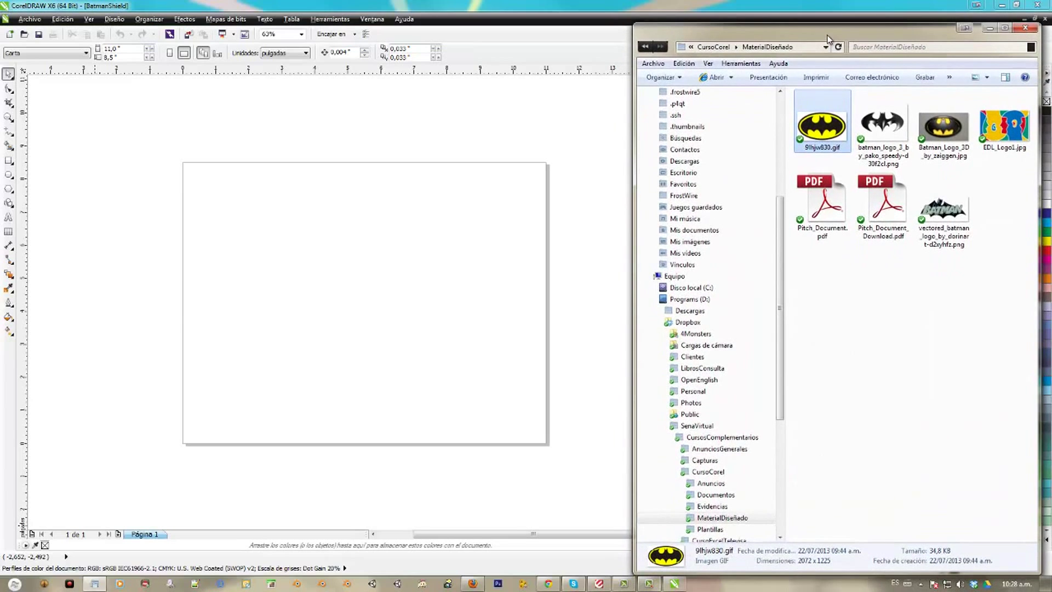
{"action": "left_click_drag", "start_coordinate": [822, 133], "coordinate": [398, 310]}
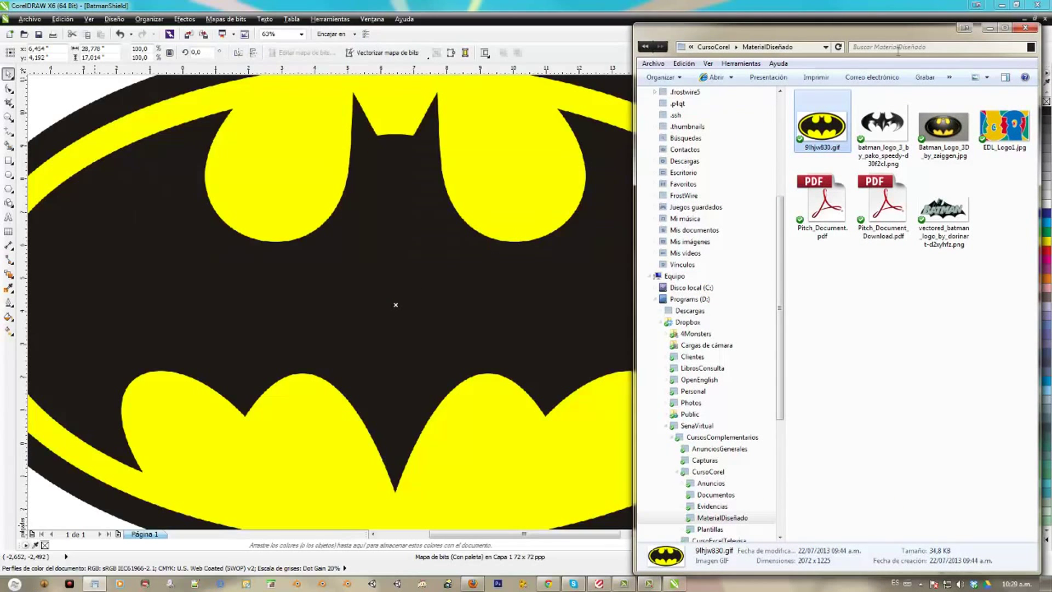
{"action": "left_click", "coordinate": [988, 29]}
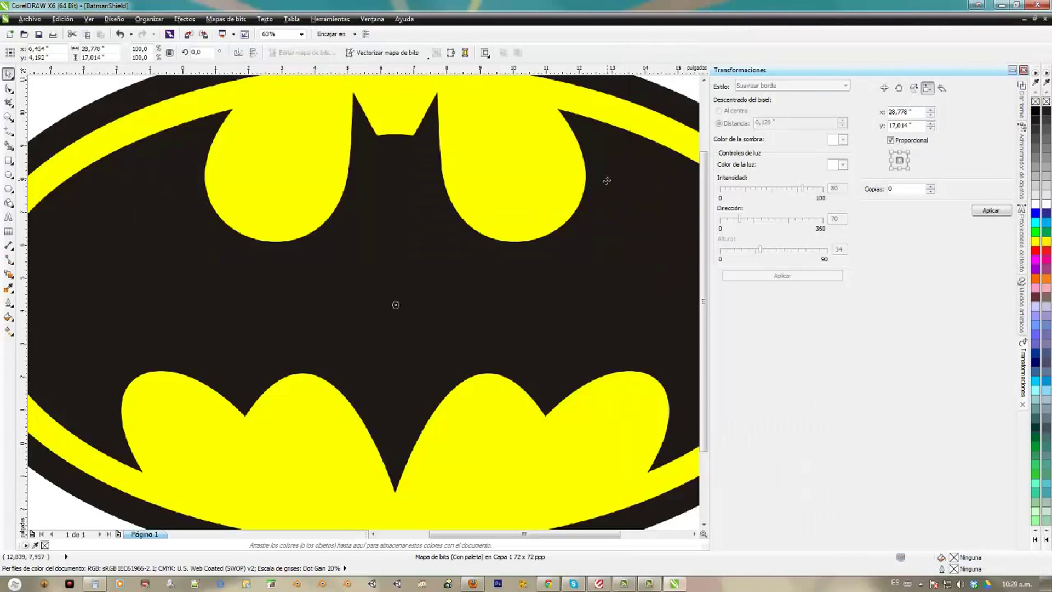
Step: Scale the Batman bitmap down proportionally to about 9.5 by 5.6 inches and position it within the page
{"action": "scroll", "coordinate": [607, 180], "scroll_direction": "down", "scroll_amount": 1}
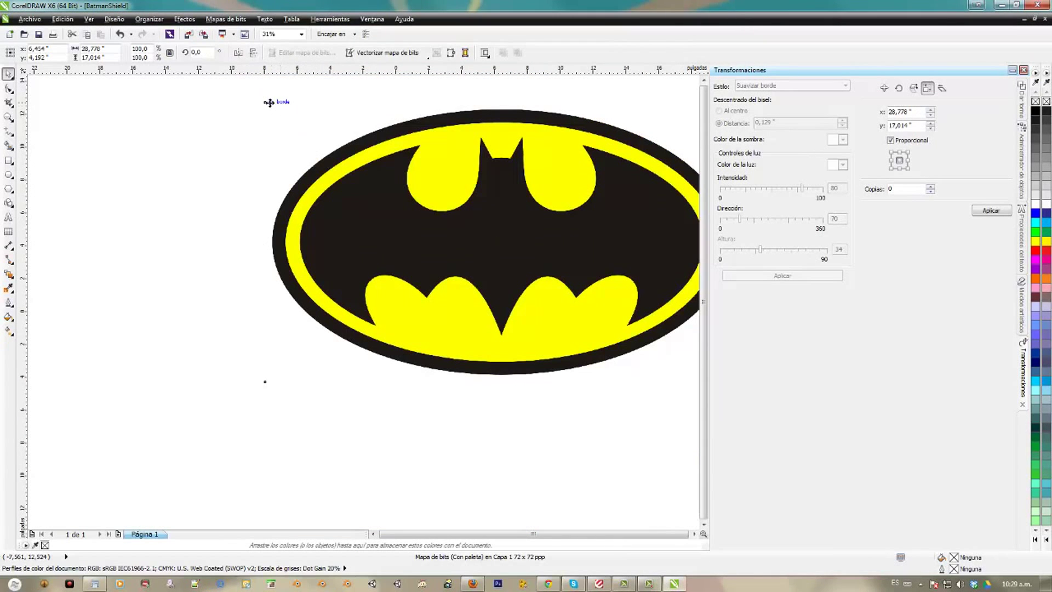
{"action": "left_click_drag", "start_coordinate": [366, 239], "coordinate": [167, 337]}
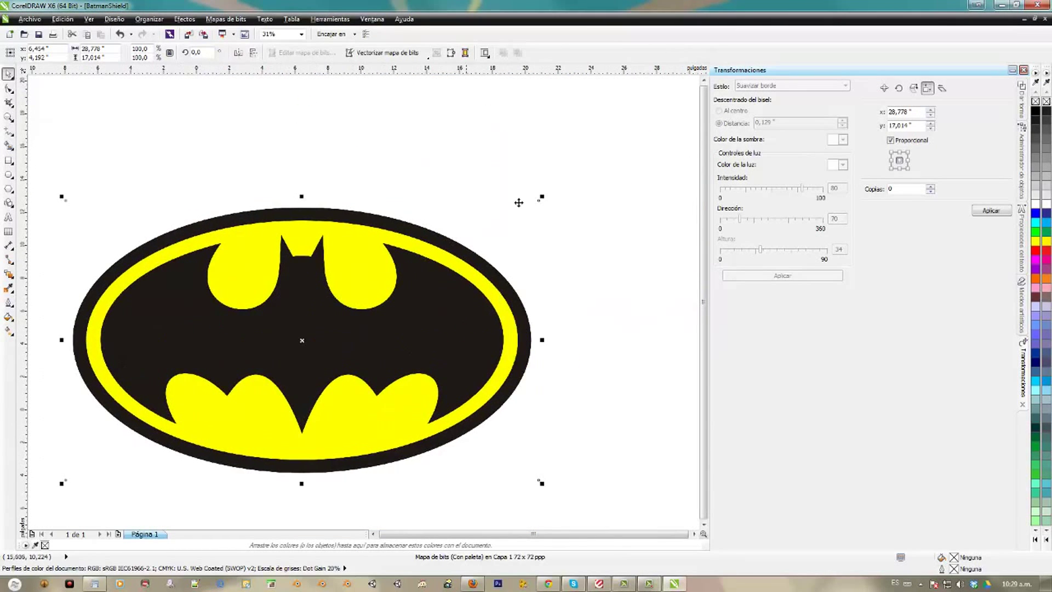
{"action": "left_click_drag", "start_coordinate": [542, 197], "coordinate": [405, 311]}
{"action": "left_click_drag", "start_coordinate": [397, 320], "coordinate": [505, 289]}
{"action": "scroll", "coordinate": [505, 289], "scroll_direction": "up", "scroll_amount": 1}
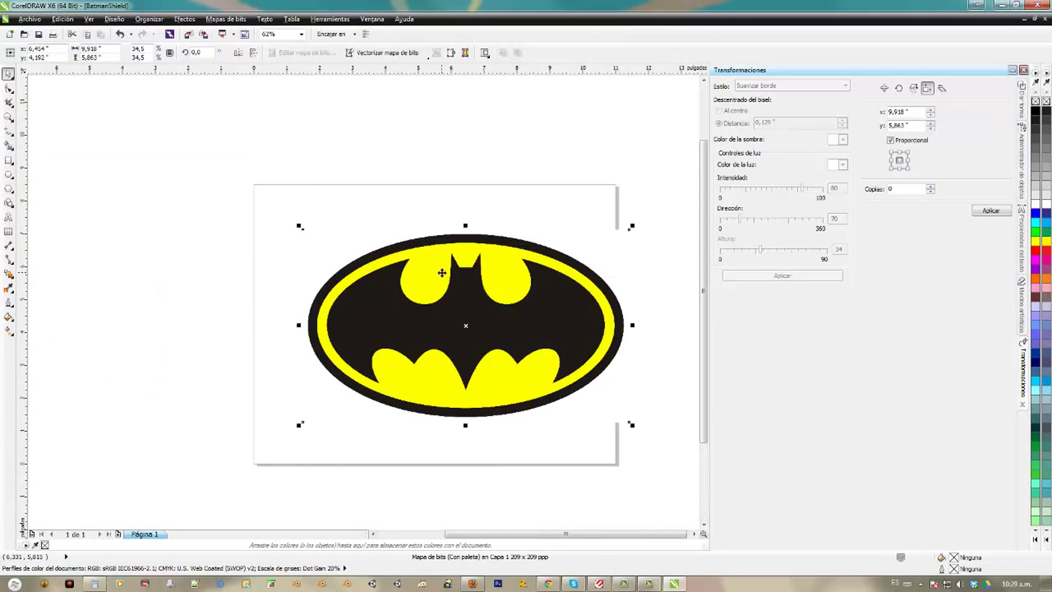
{"action": "left_click_drag", "start_coordinate": [633, 225], "coordinate": [578, 259]}
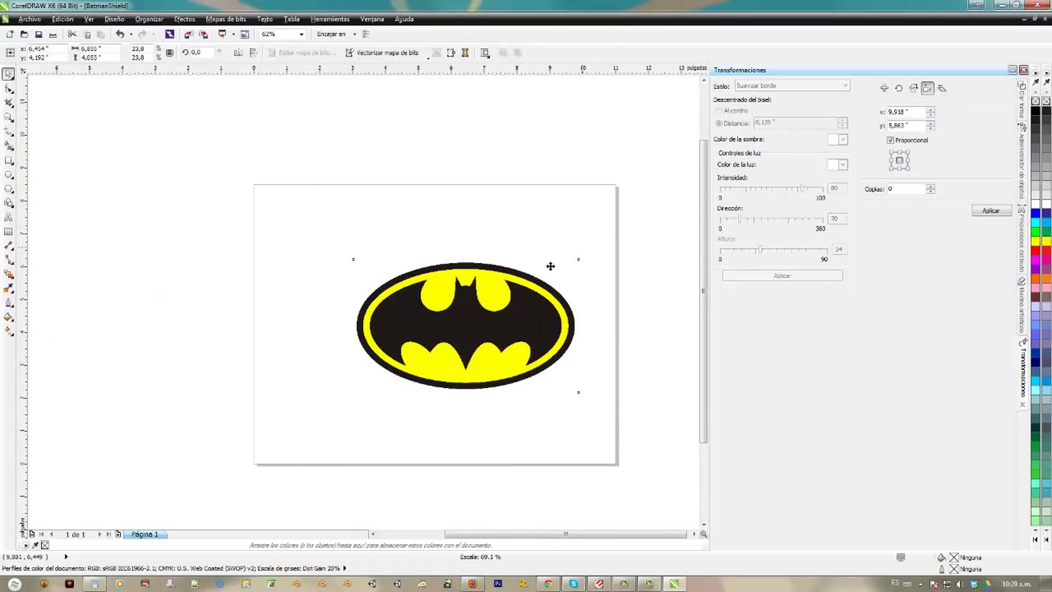
{"action": "left_click", "coordinate": [475, 328]}
{"action": "left_click_drag", "start_coordinate": [475, 329], "coordinate": [443, 327]}
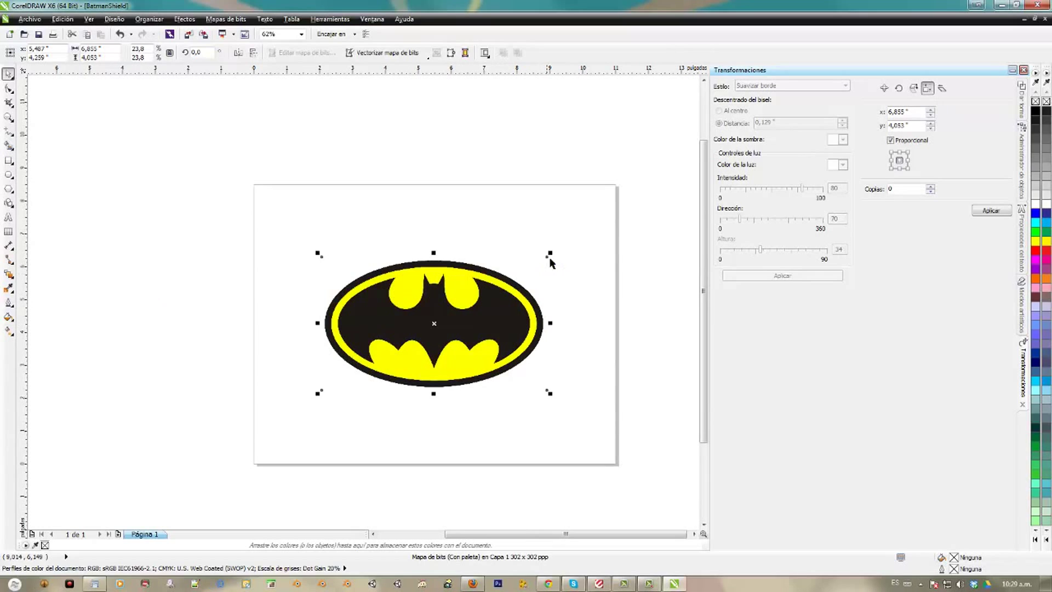
{"action": "left_click_drag", "start_coordinate": [550, 254], "coordinate": [610, 225]}
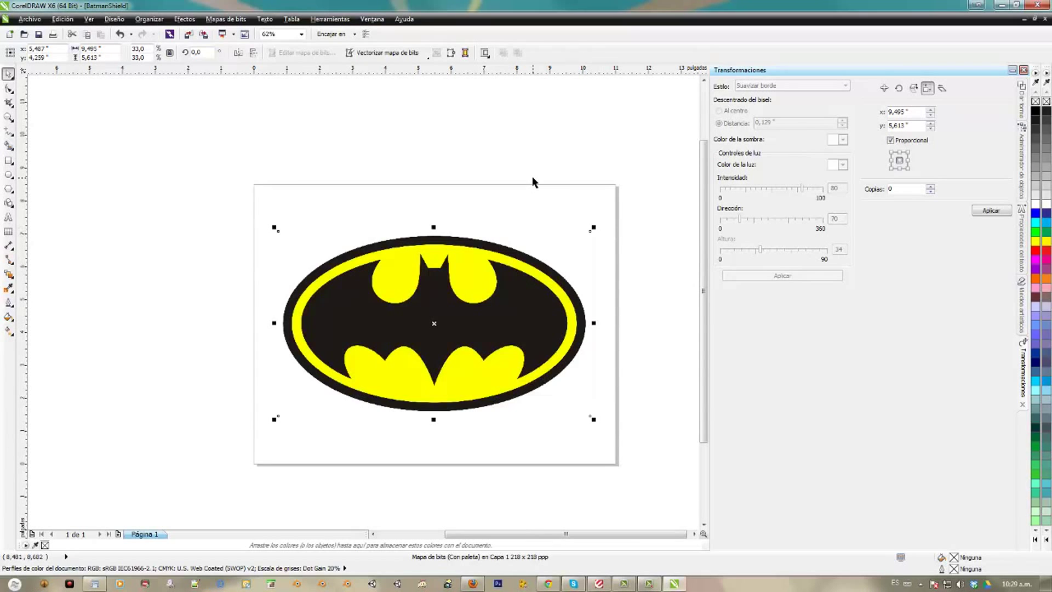
Step: Align the Batman bitmap to the centre of the page and deselect it
{"action": "key", "text": "ctrl+shift+a"}
{"action": "left_click", "coordinate": [527, 299]}
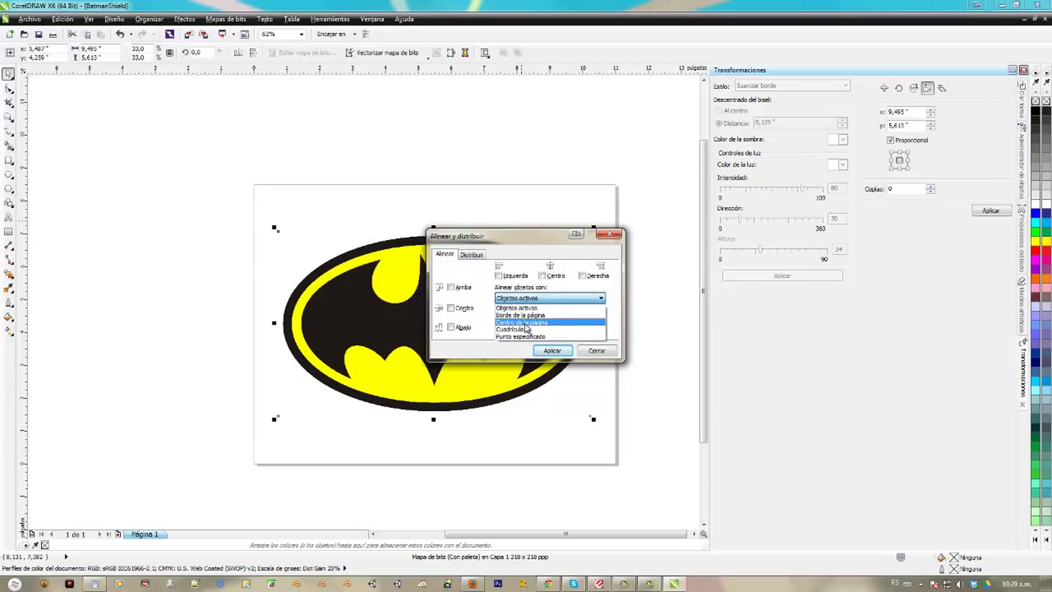
{"action": "left_click", "coordinate": [522, 322]}
{"action": "left_click", "coordinate": [552, 352]}
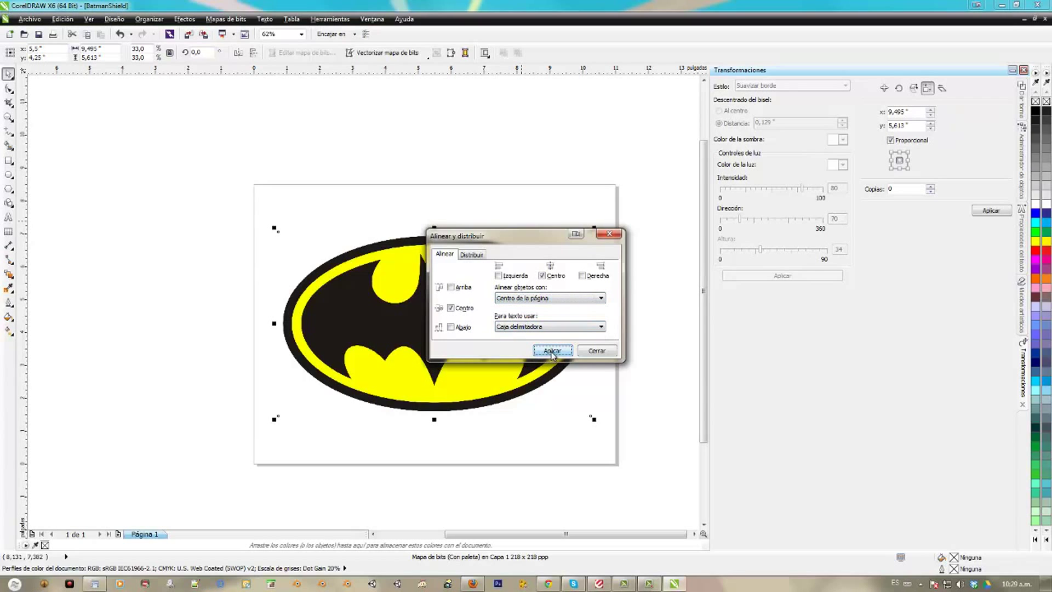
{"action": "left_click", "coordinate": [593, 352]}
{"action": "left_click", "coordinate": [641, 277]}
{"action": "left_click_drag", "start_coordinate": [470, 277], "coordinate": [410, 201]}
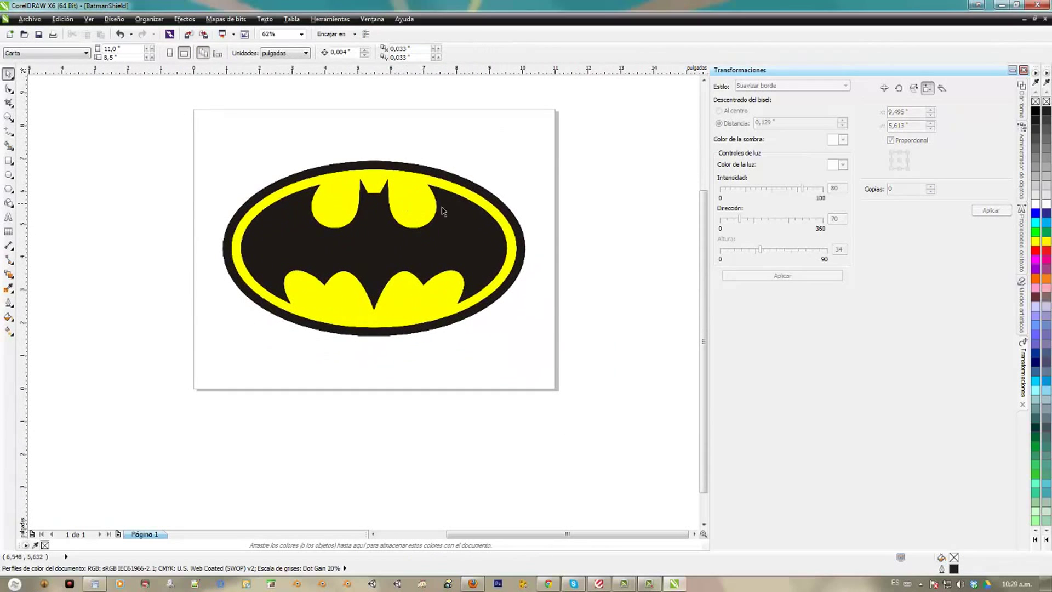
Step: Rename the layer Capa 1 that holds the bitmap as MapadeBits
{"action": "left_click", "coordinate": [1024, 167]}
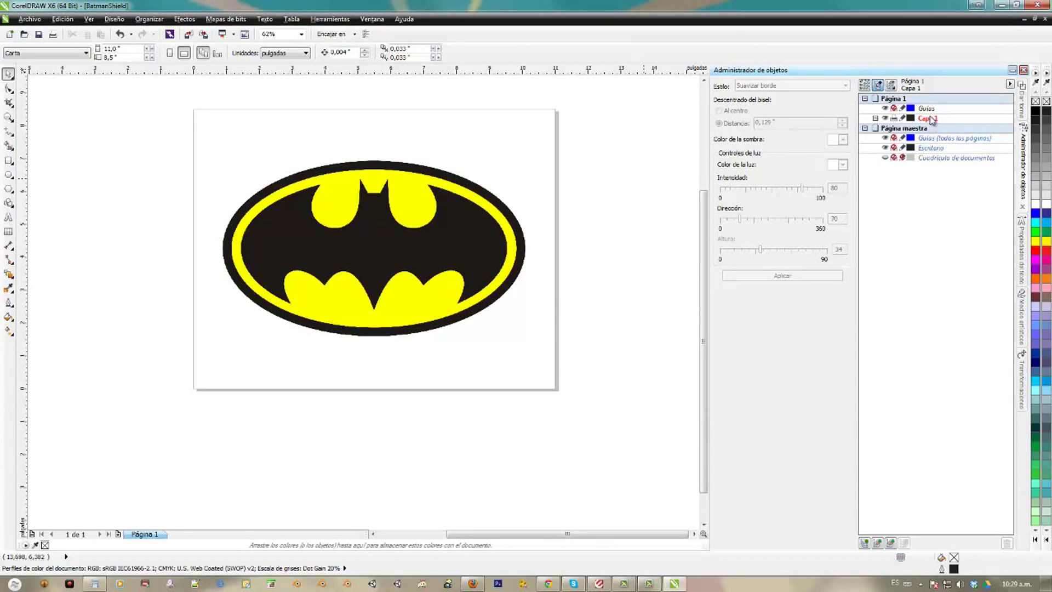
{"action": "left_click", "coordinate": [928, 119]}
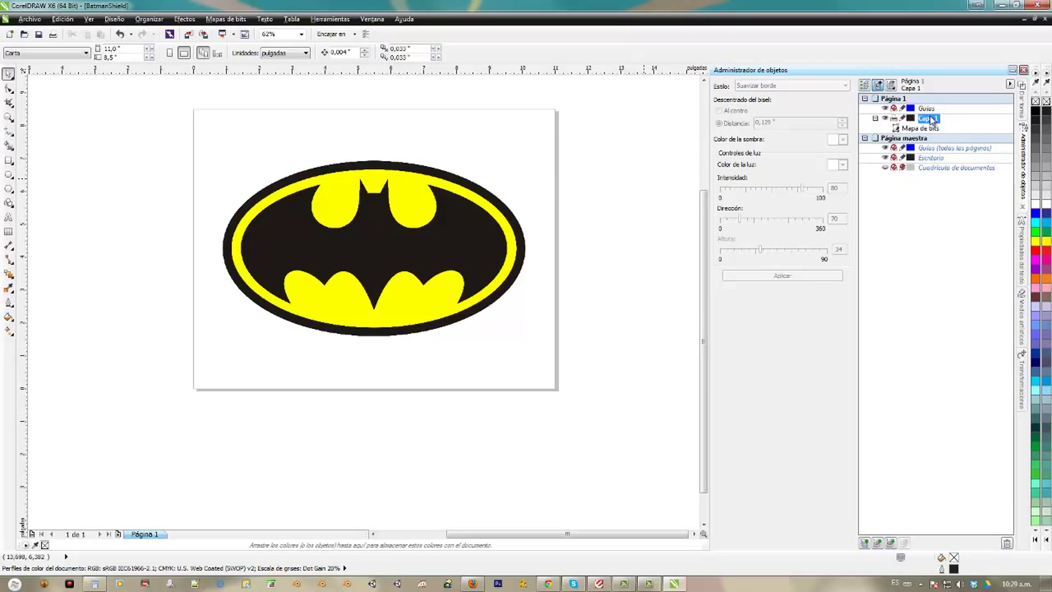
{"action": "right_click", "coordinate": [930, 122]}
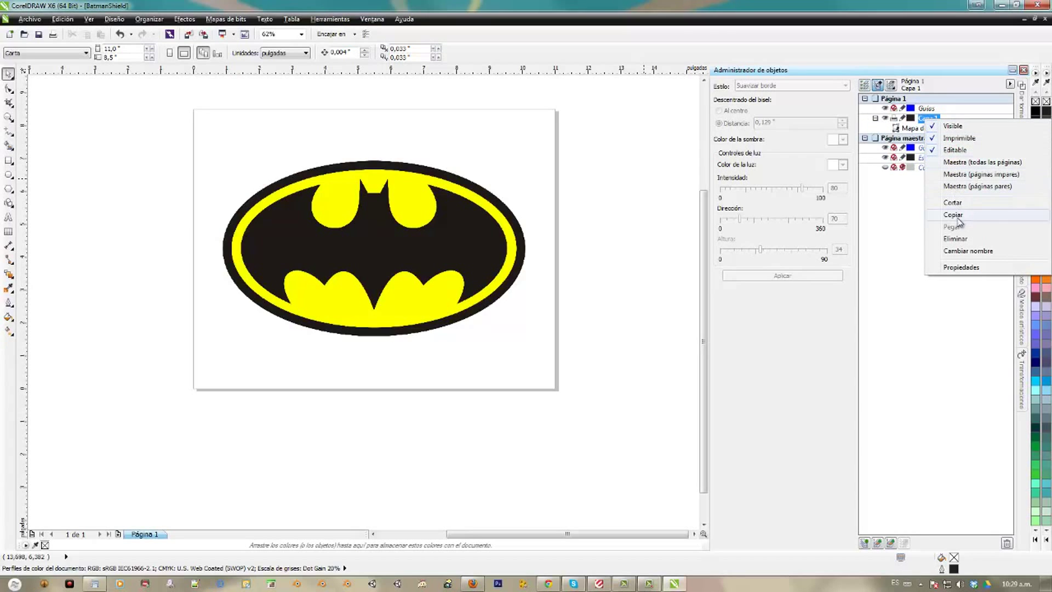
{"action": "left_click", "coordinate": [960, 251]}
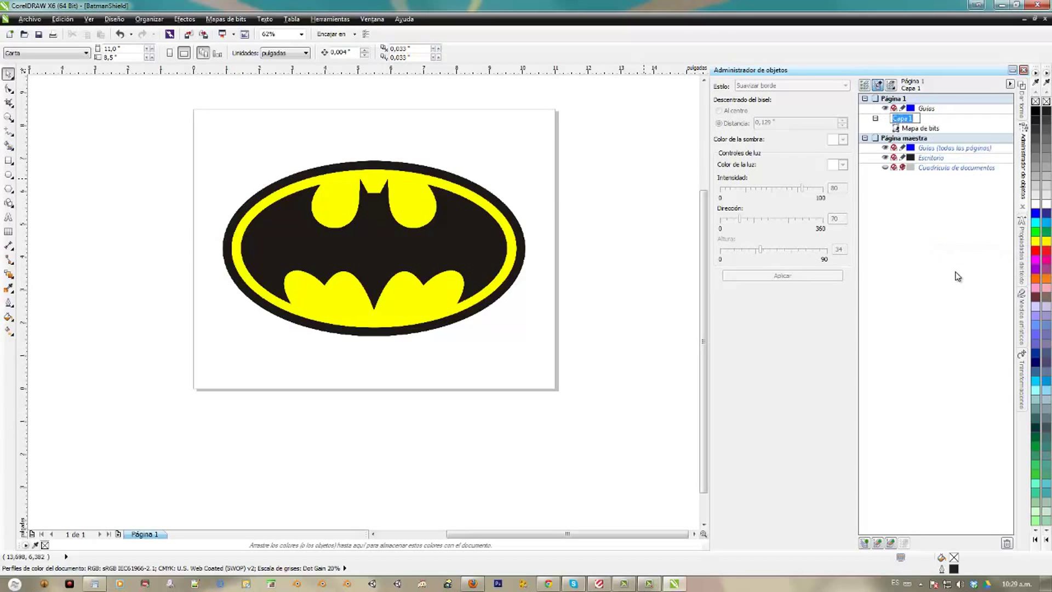
{"action": "type", "text": "Mapa"}
{"action": "key", "text": "Return"}
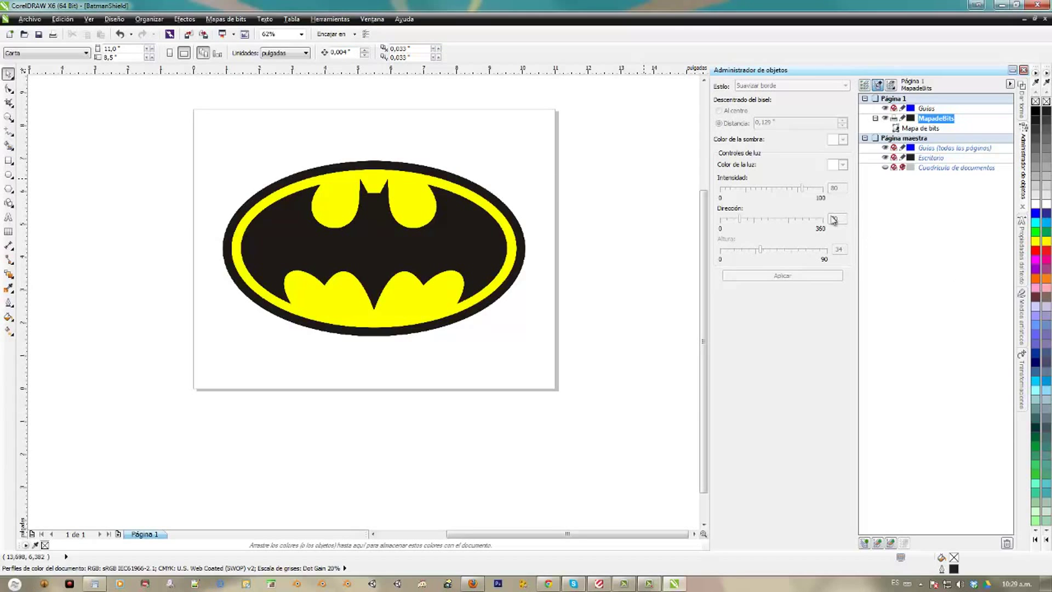
Step: Lock the MapadeBits layer and create a new layer named Vector above it
{"action": "left_click", "coordinate": [902, 119]}
{"action": "left_click", "coordinate": [1009, 85]}
{"action": "left_click", "coordinate": [931, 88]}
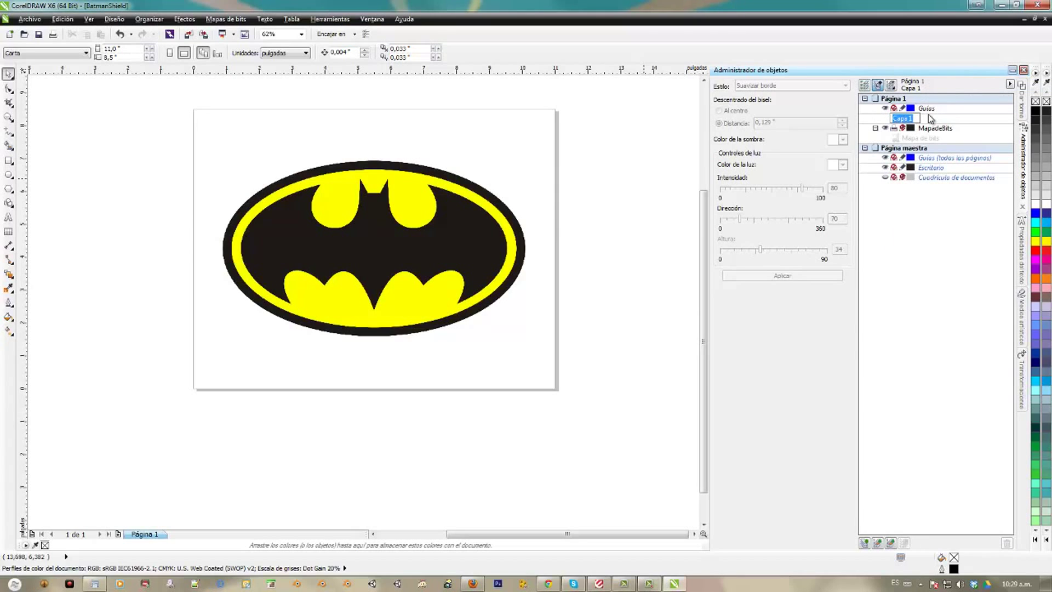
{"action": "type", "text": "Vector"}
{"action": "key", "text": "Return"}
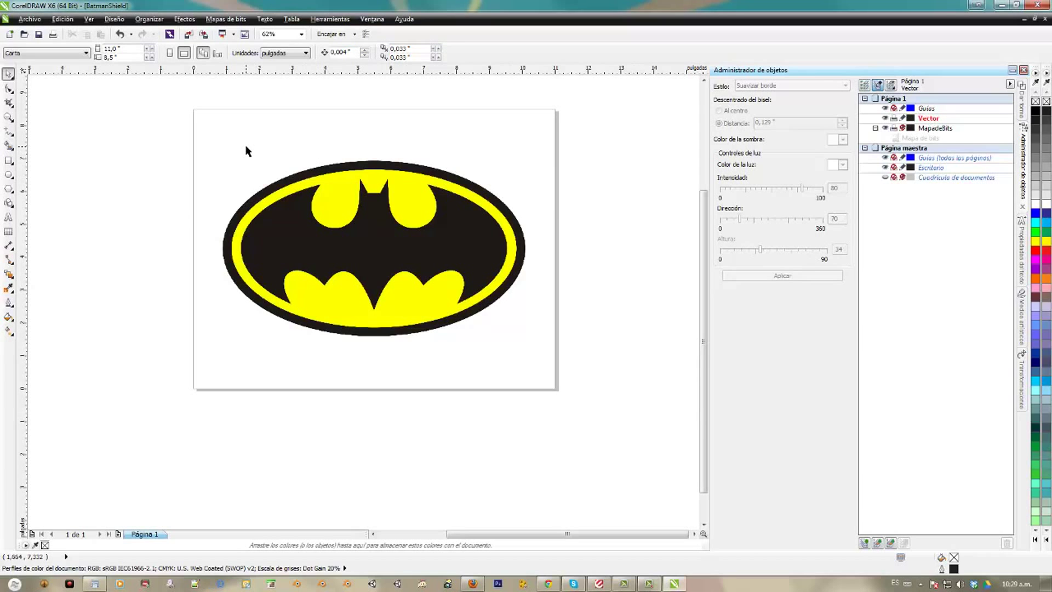
Step: Change the document units to millimetres
{"action": "key", "text": "z"}
{"action": "left_click_drag", "start_coordinate": [190, 135], "coordinate": [546, 353]}
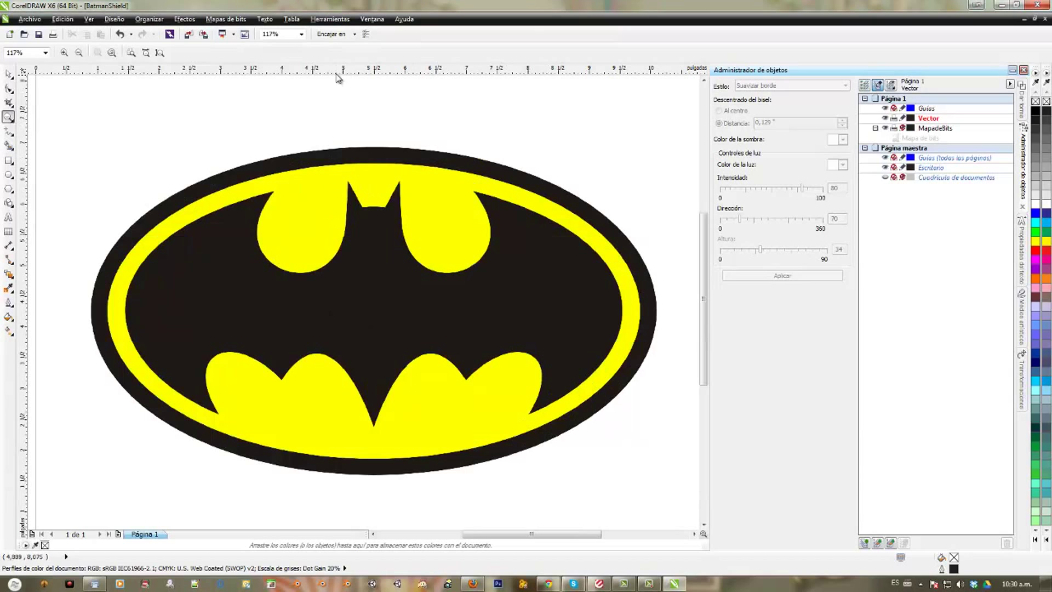
{"action": "left_click", "coordinate": [9, 73]}
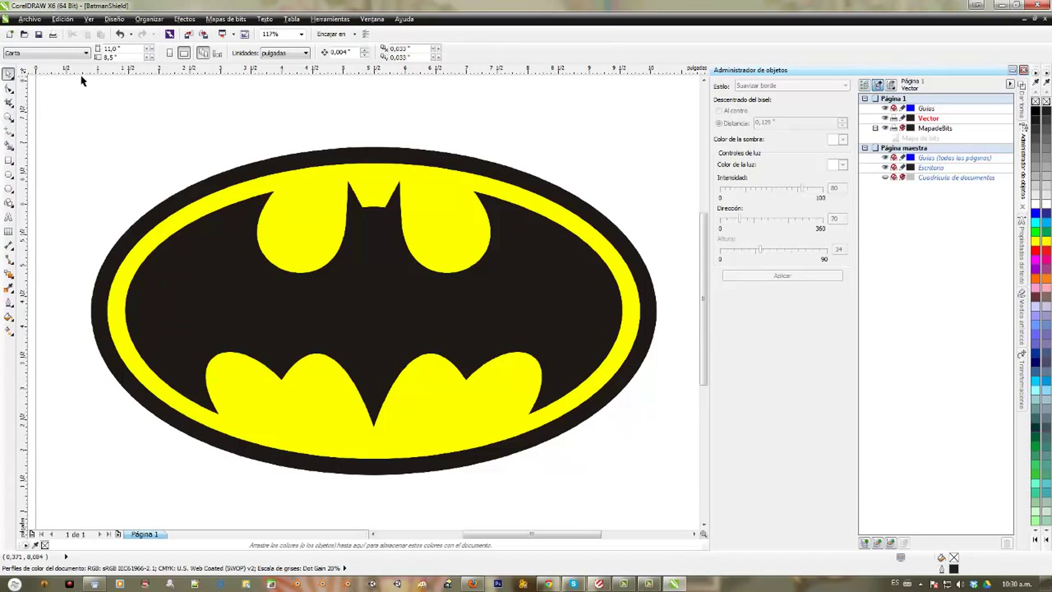
{"action": "left_click", "coordinate": [280, 55]}
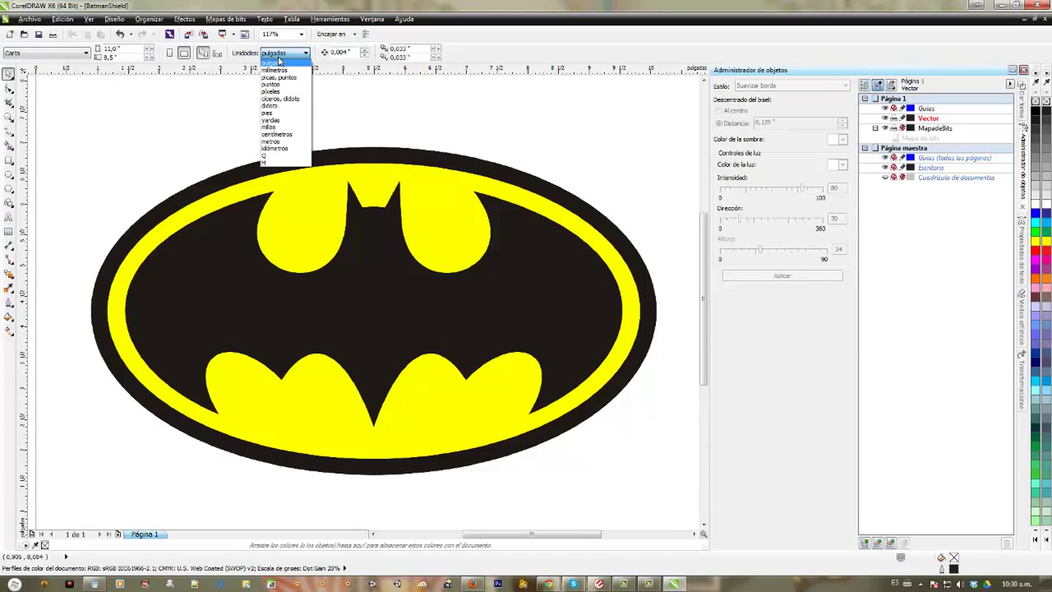
{"action": "left_click", "coordinate": [271, 71]}
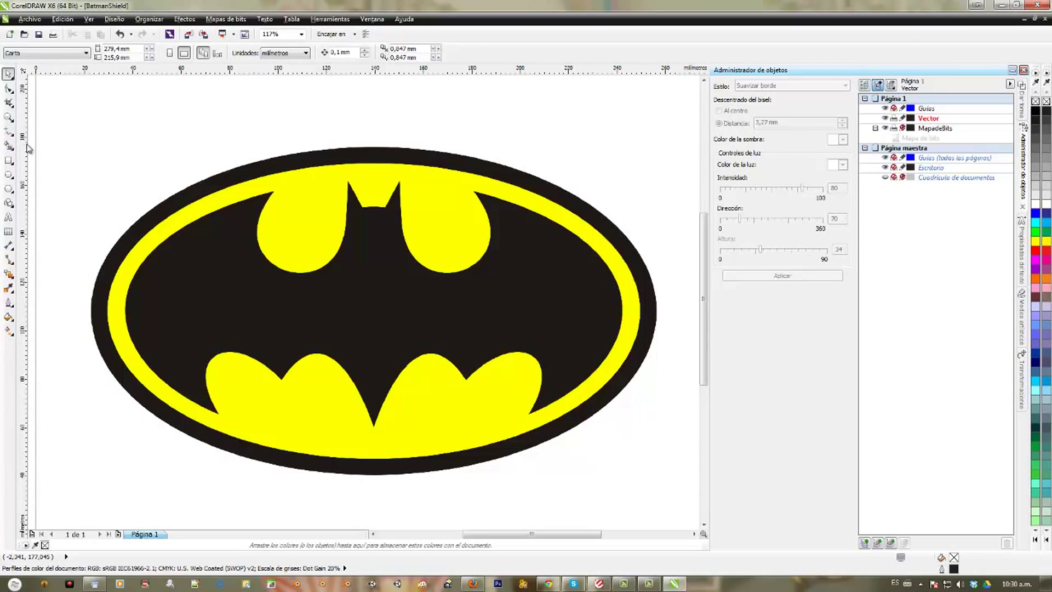
Step: Place a vertical guideline through the logo's centre, aligned with the bat's lower tip at about 139.7 mm
{"action": "left_click_drag", "start_coordinate": [340, 162], "coordinate": [374, 159]}
{"action": "left_click", "coordinate": [374, 163]}
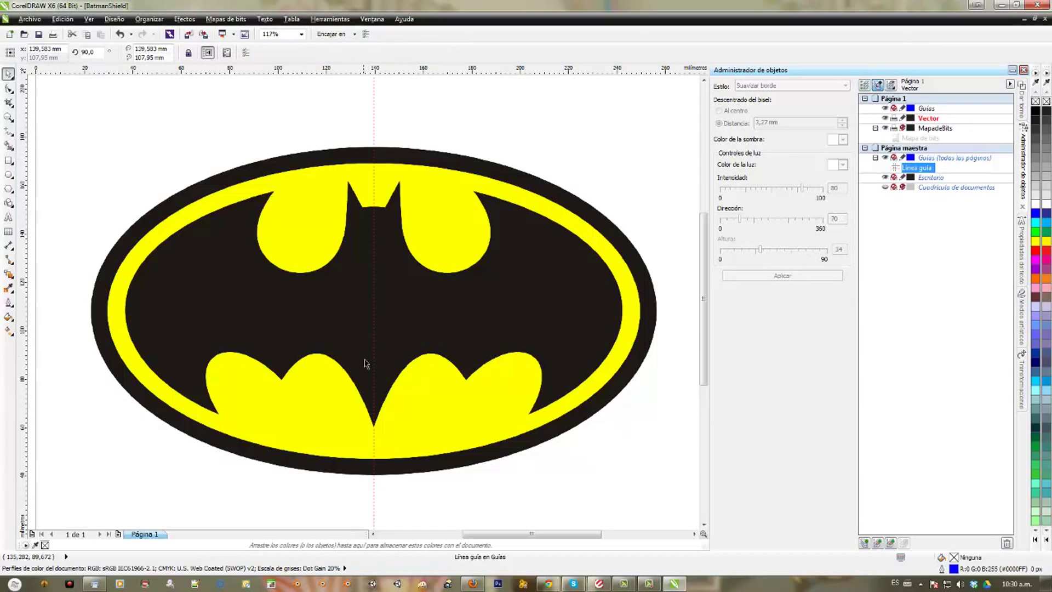
{"action": "key", "text": "z"}
{"action": "left_click_drag", "start_coordinate": [367, 412], "coordinate": [392, 452]}
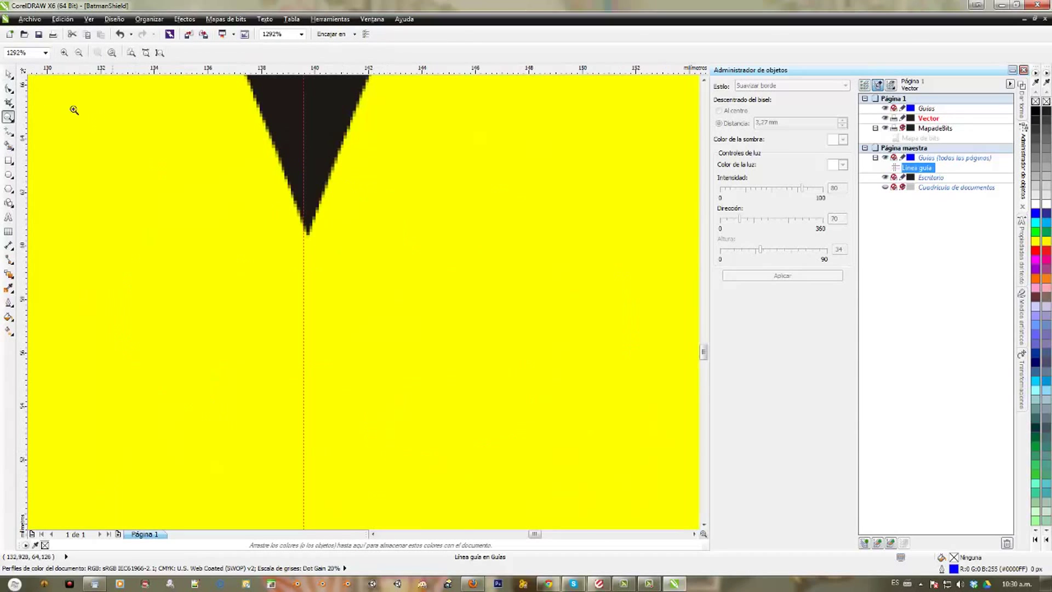
{"action": "left_click", "coordinate": [8, 74]}
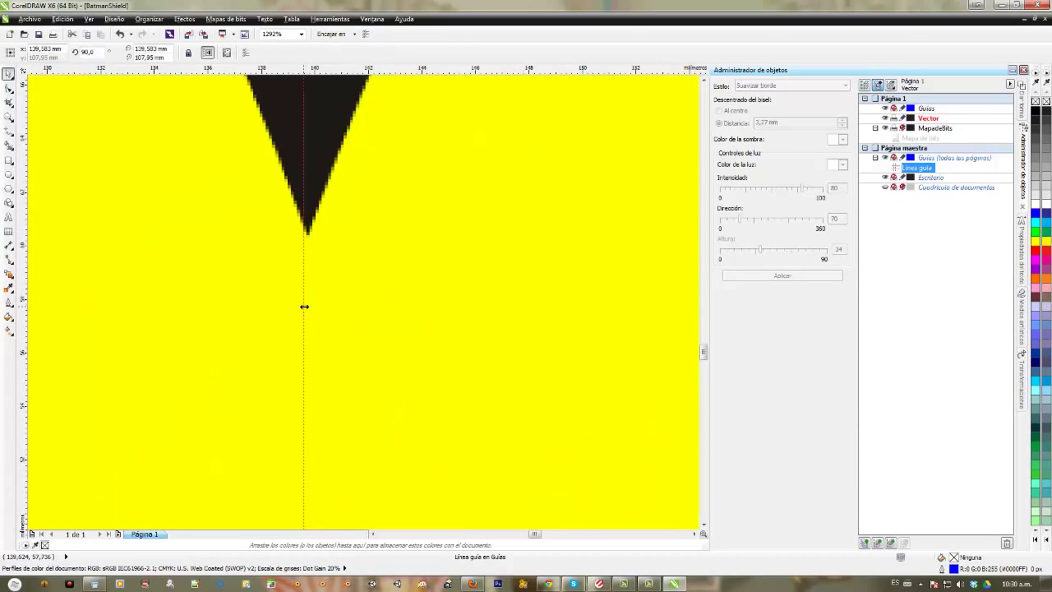
{"action": "left_click_drag", "start_coordinate": [305, 307], "coordinate": [308, 329]}
{"action": "scroll", "coordinate": [319, 317], "scroll_direction": "down", "scroll_amount": 5}
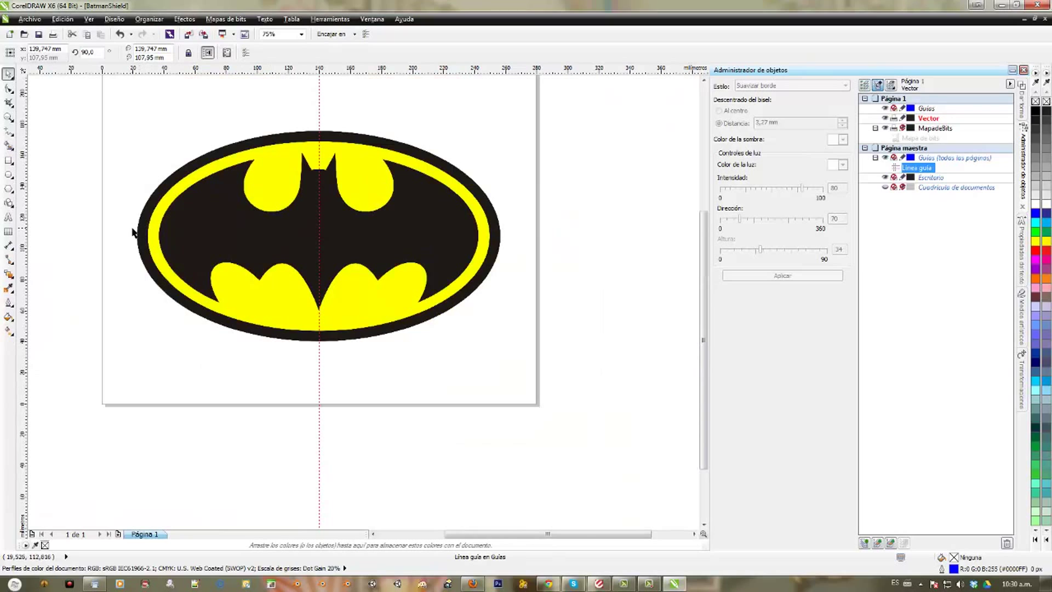
Step: Place a horizontal guideline at about 108 mm, level with the outermost point of the logo's oval edge
{"action": "key", "text": "z"}
{"action": "left_click_drag", "start_coordinate": [130, 219], "coordinate": [197, 282]}
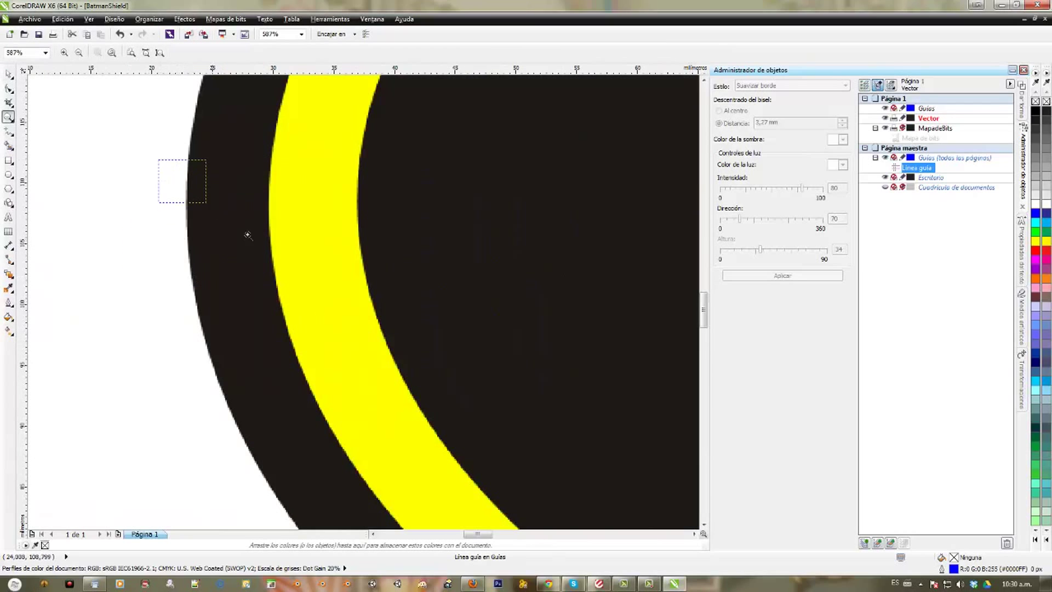
{"action": "left_click_drag", "start_coordinate": [248, 235], "coordinate": [301, 273]}
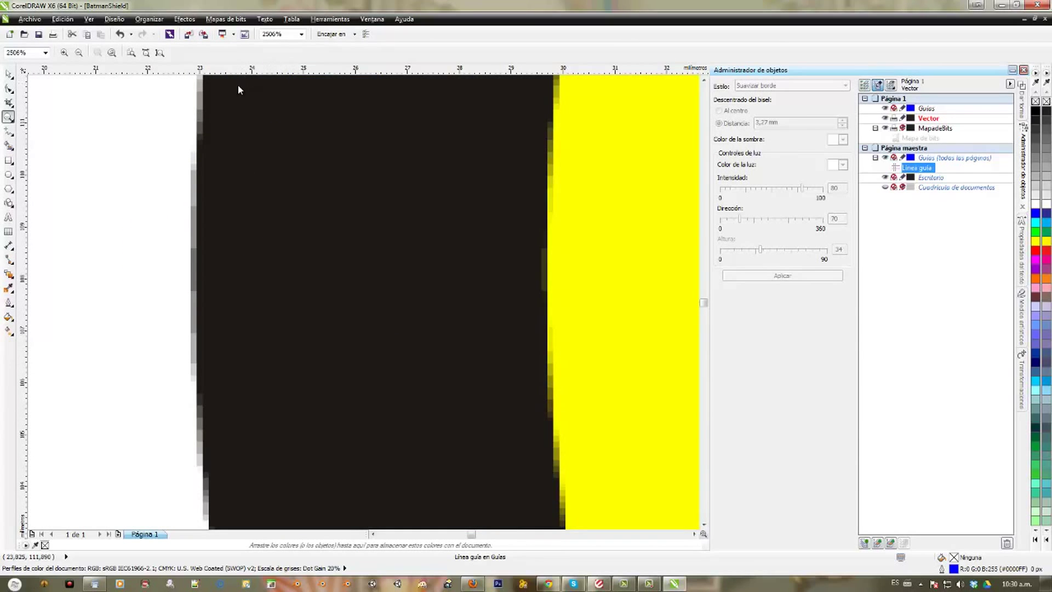
{"action": "left_click_drag", "start_coordinate": [237, 240], "coordinate": [228, 268]}
{"action": "scroll", "coordinate": [228, 268], "scroll_direction": "down", "scroll_amount": 6}
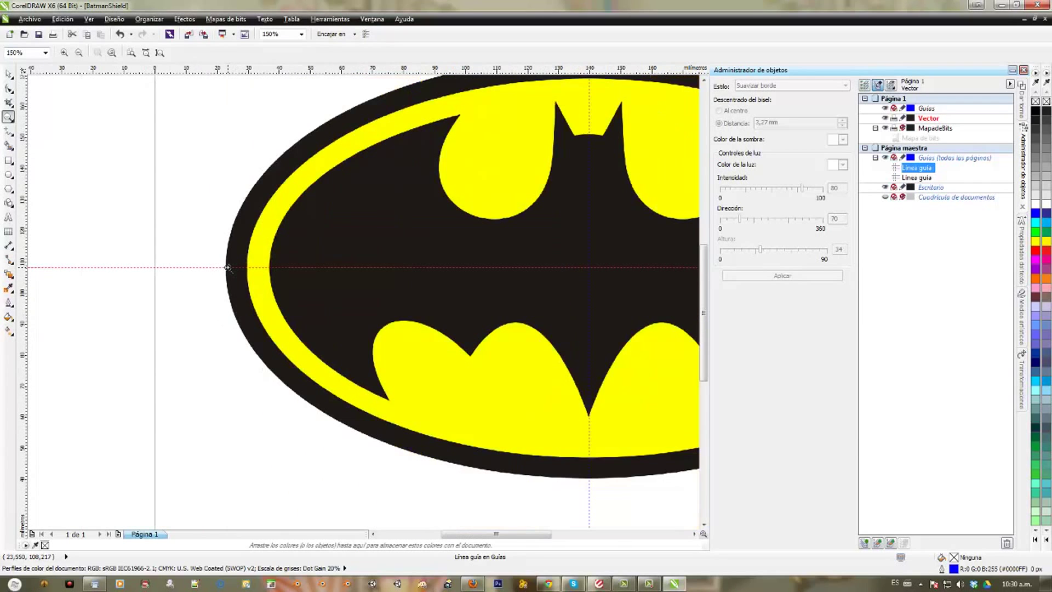
Step: Combine the Bisel and Administrador de objetos dockers into one tabbed column and bring up the Transformaciones options
{"action": "left_click_drag", "start_coordinate": [436, 241], "coordinate": [290, 281]}
{"action": "right_click", "coordinate": [291, 280]}
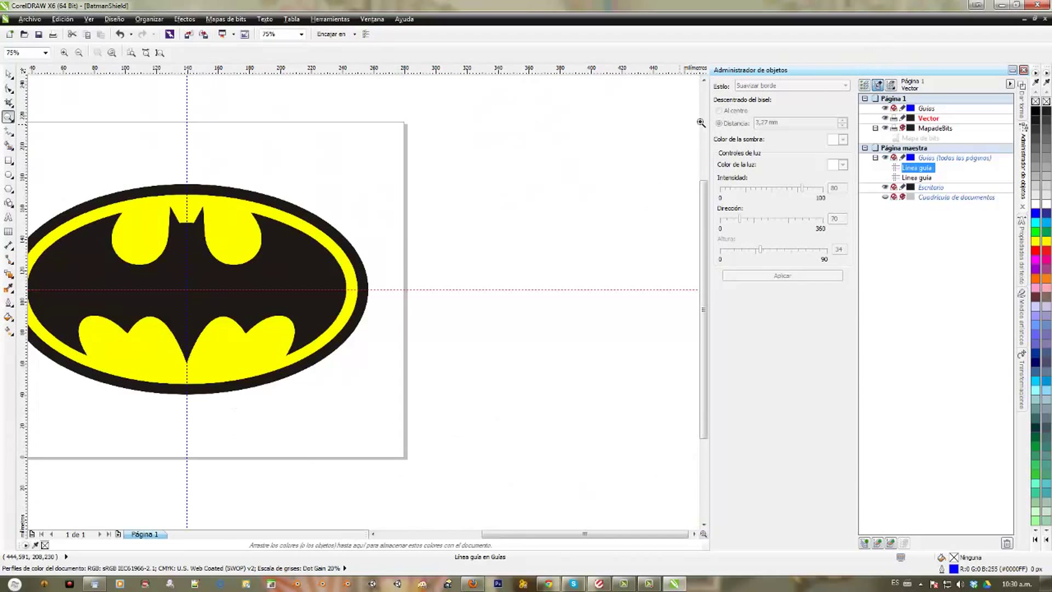
{"action": "left_click_drag", "start_coordinate": [317, 174], "coordinate": [540, 188]}
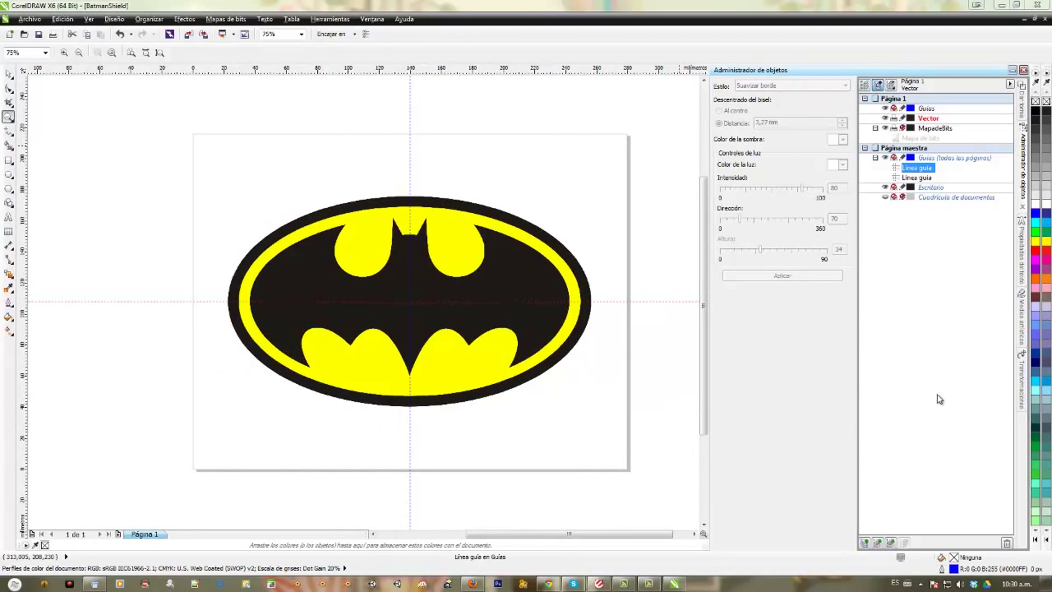
{"action": "left_click_drag", "start_coordinate": [937, 395], "coordinate": [948, 515]}
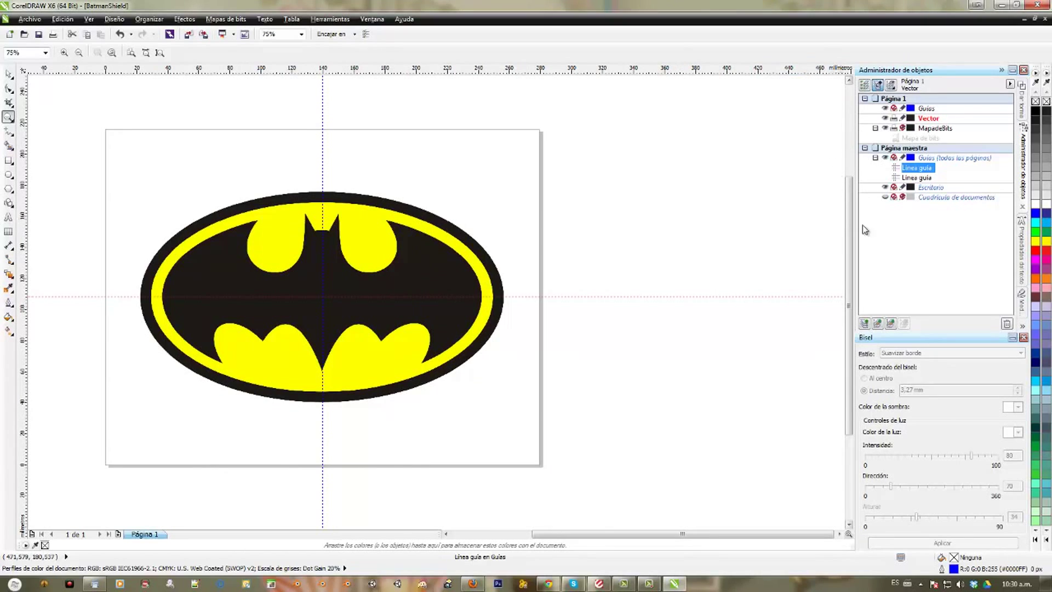
{"action": "left_click_drag", "start_coordinate": [916, 336], "coordinate": [1031, 485]}
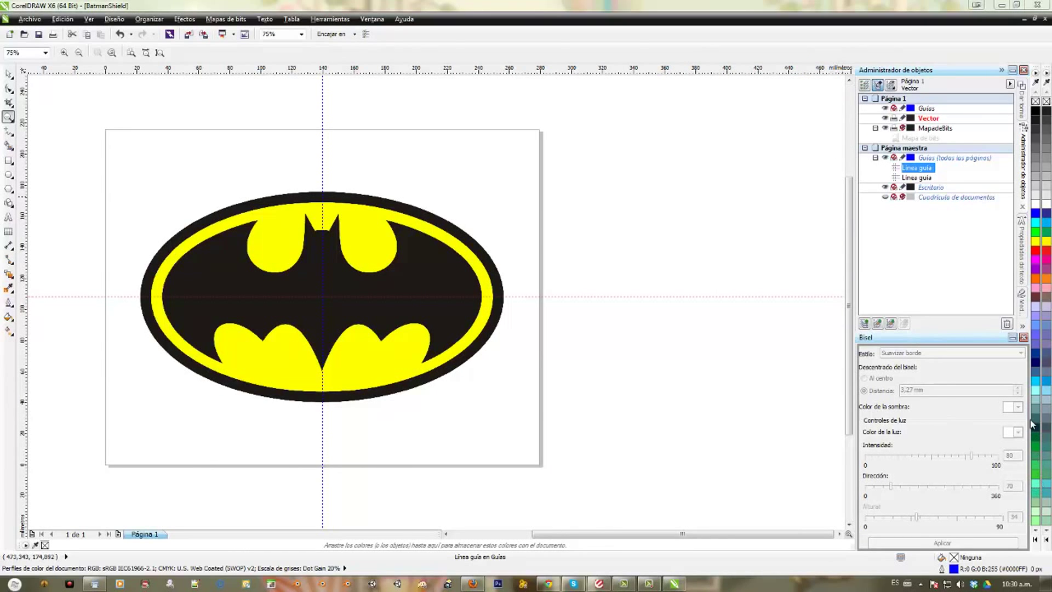
{"action": "left_click_drag", "start_coordinate": [1031, 419], "coordinate": [688, 353]}
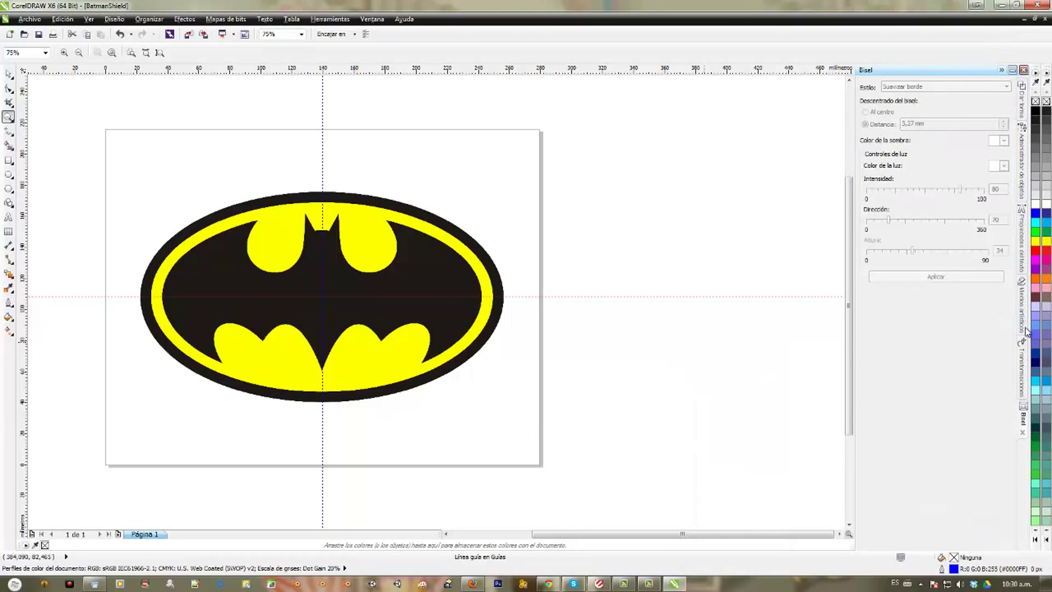
{"action": "left_click", "coordinate": [1023, 360]}
{"action": "left_click_drag", "start_coordinate": [243, 287], "coordinate": [356, 283]}
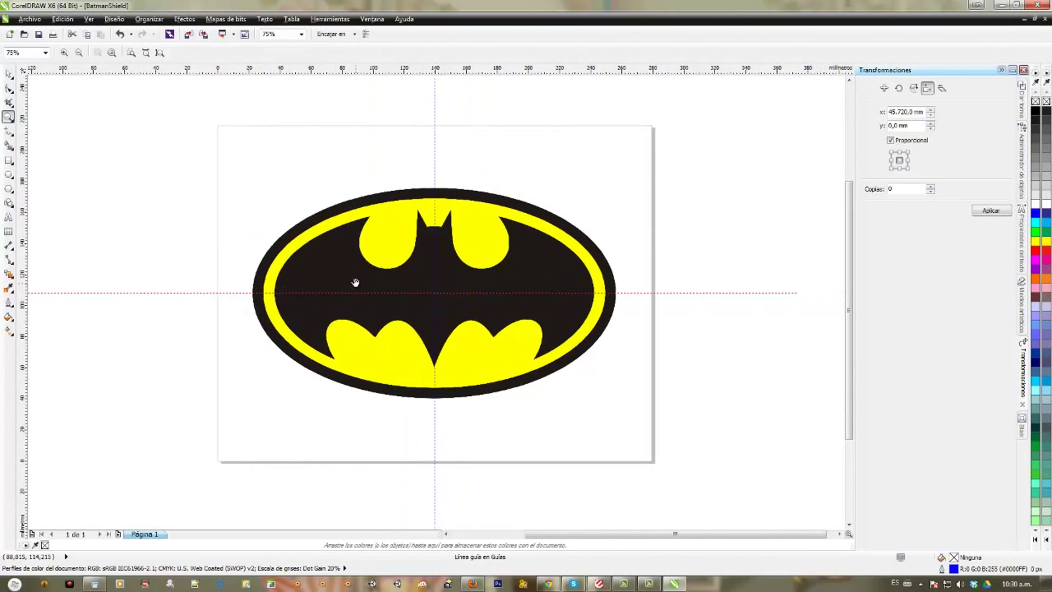
Step: Draw an ellipse about 229.5 × 121.4 mm over the logo on the Vector layer
{"action": "left_click", "coordinate": [9, 174]}
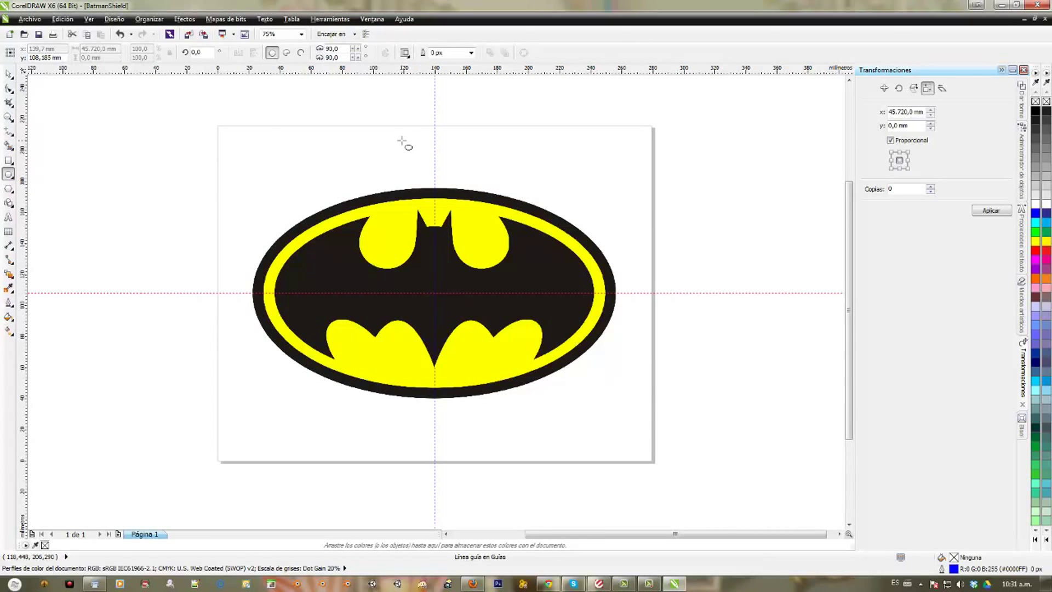
{"action": "left_click_drag", "start_coordinate": [247, 199], "coordinate": [267, 208]}
{"action": "left_click_drag", "start_coordinate": [362, 285], "coordinate": [607, 390]}
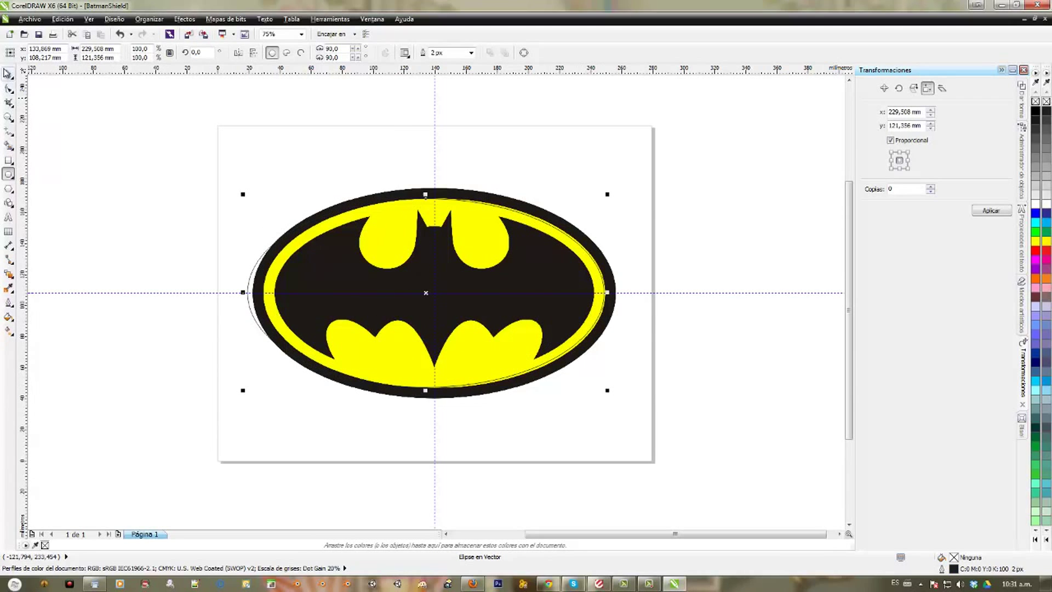
{"action": "key", "text": "space"}
Step: Place a horizontal guideline at about 175.9 mm, touching the top of the logo's black oval
{"action": "scroll", "coordinate": [426, 194], "scroll_direction": "up", "scroll_amount": 2}
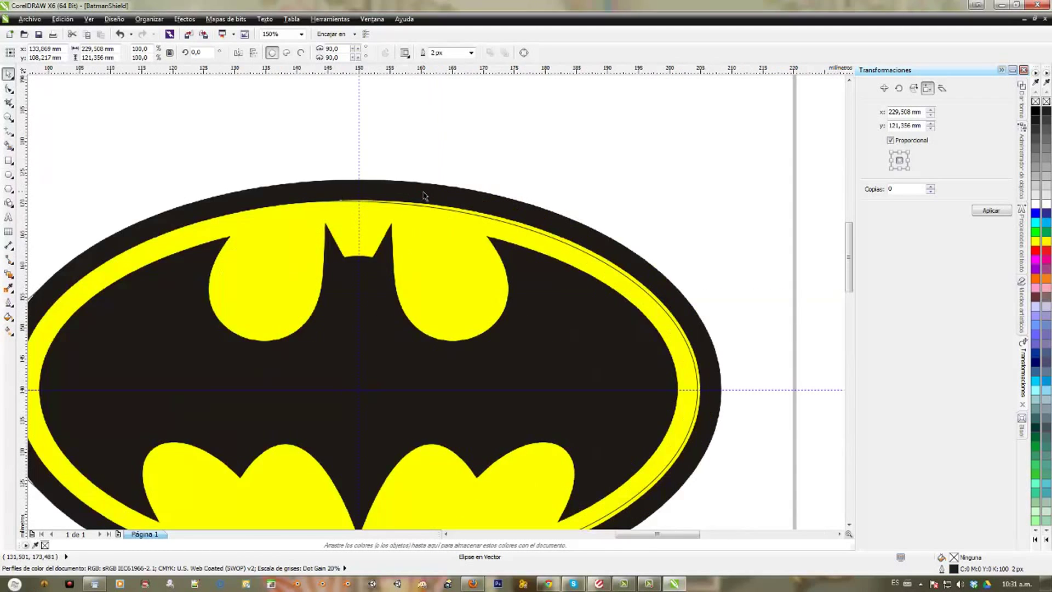
{"action": "scroll", "coordinate": [253, 157], "scroll_direction": "up", "scroll_amount": 2}
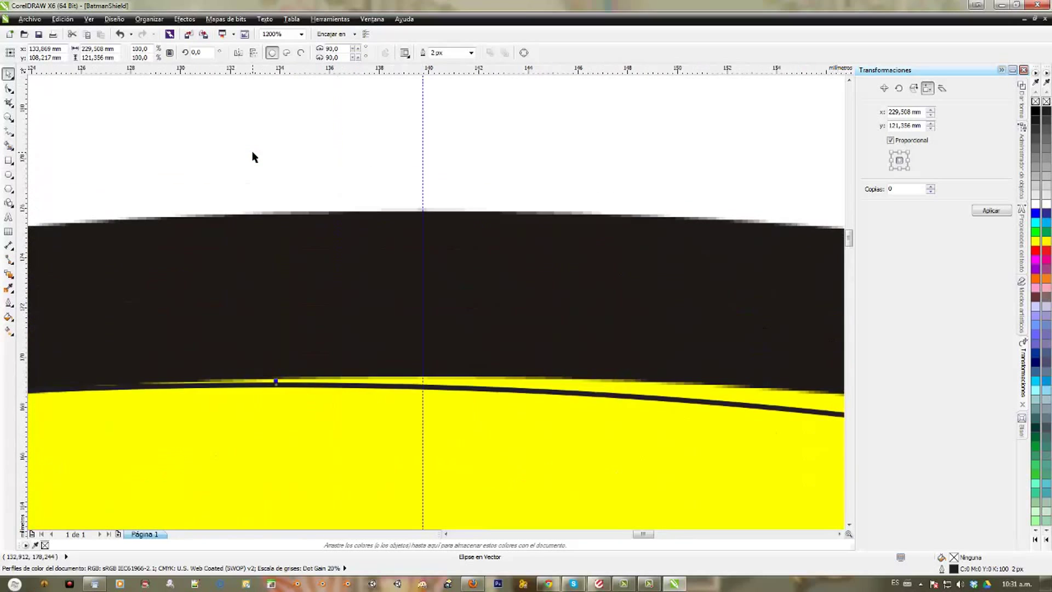
{"action": "left_click_drag", "start_coordinate": [312, 70], "coordinate": [420, 210]}
{"action": "scroll", "coordinate": [420, 210], "scroll_direction": "down", "scroll_amount": 3}
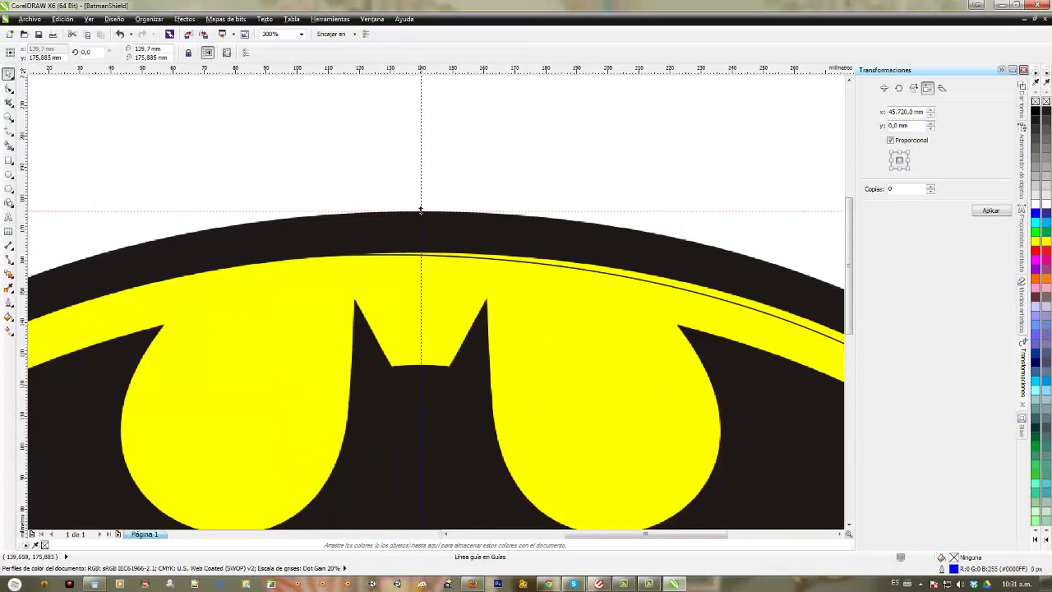
{"action": "scroll", "coordinate": [128, 346], "scroll_direction": "down", "scroll_amount": 1}
{"action": "left_click_drag", "start_coordinate": [129, 346], "coordinate": [338, 211]}
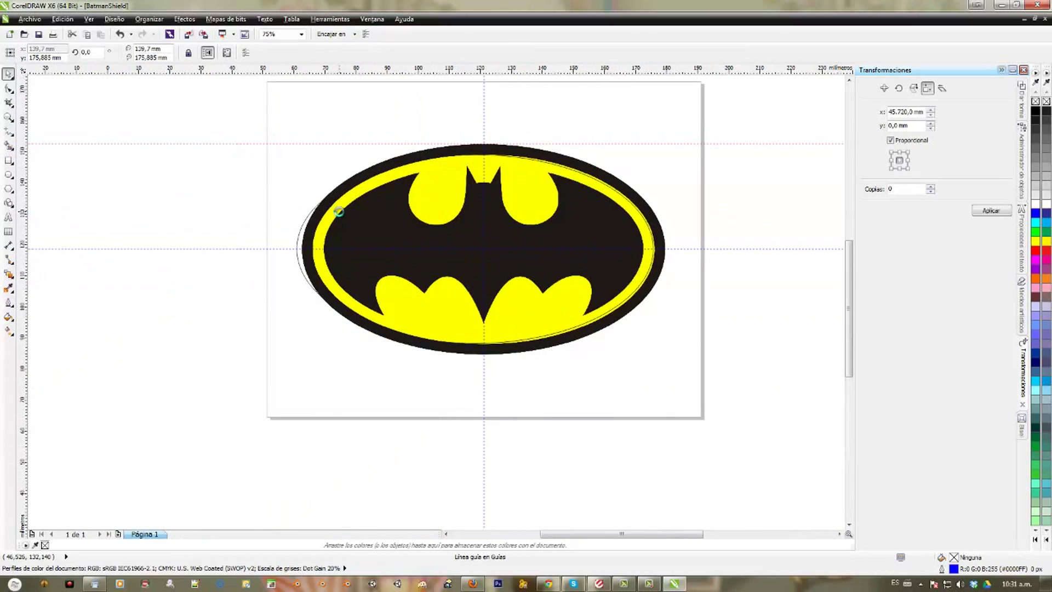
Step: Place a vertical guideline at about 22.9 mm, touching the leftmost edge of the logo's black oval
{"action": "scroll", "coordinate": [338, 212], "scroll_direction": "up", "scroll_amount": 2}
{"action": "left_click_drag", "start_coordinate": [133, 246], "coordinate": [477, 237]}
{"action": "key", "text": "z"}
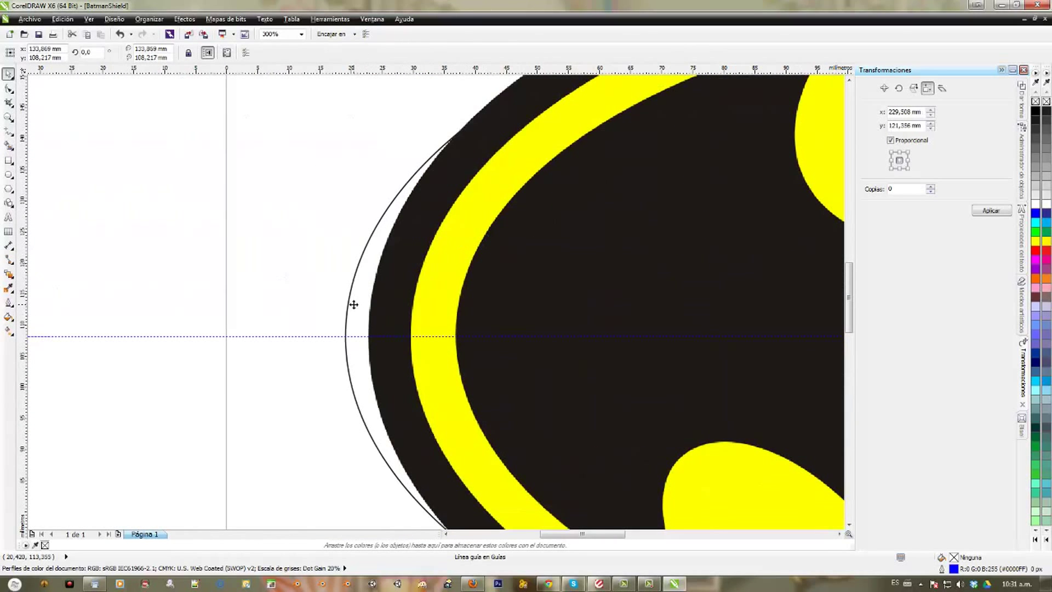
{"action": "left_click_drag", "start_coordinate": [355, 307], "coordinate": [385, 352]}
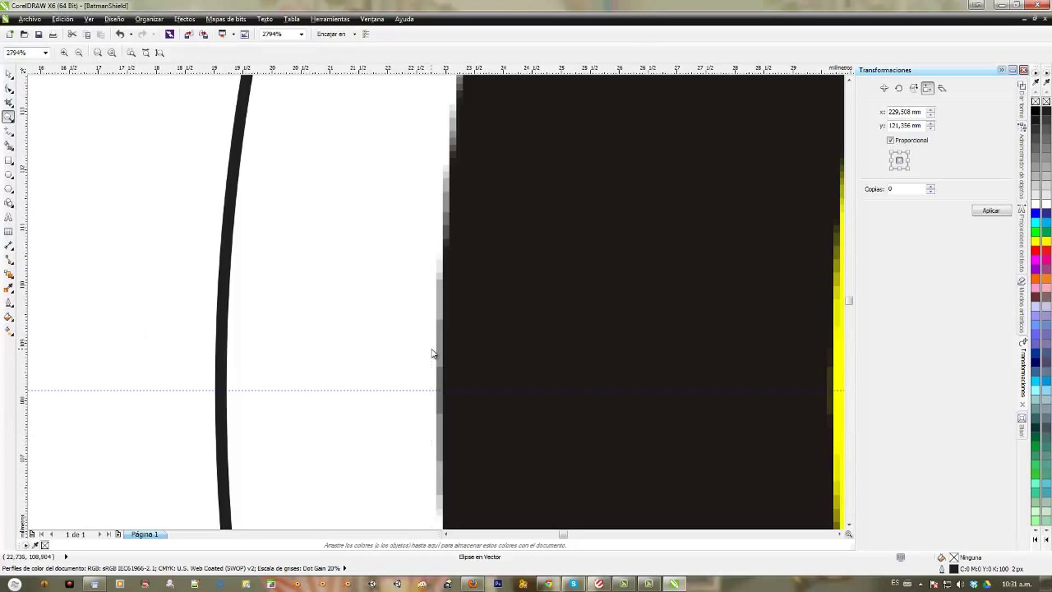
{"action": "left_click_drag", "start_coordinate": [442, 352], "coordinate": [442, 351]}
{"action": "scroll", "coordinate": [442, 350], "scroll_direction": "down", "scroll_amount": 6}
{"action": "left_click_drag", "start_coordinate": [471, 303], "coordinate": [374, 297]}
Step: Draw a rectangle about 116.8 × 67.9 mm from the upper-left guideline intersection to the centre guideline intersection
{"action": "left_click", "coordinate": [9, 160]}
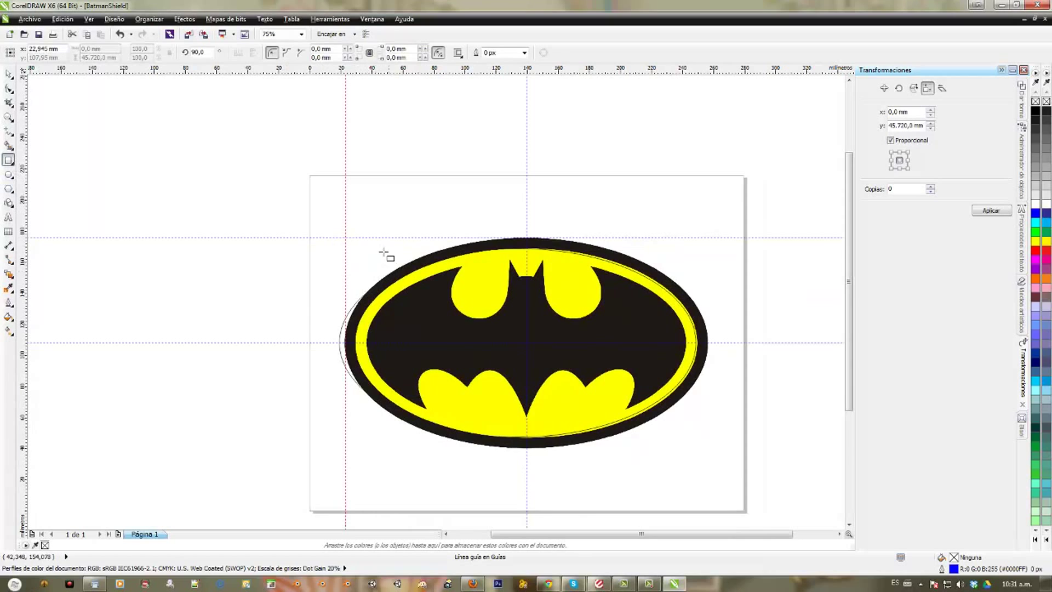
{"action": "left_click_drag", "start_coordinate": [346, 237], "coordinate": [528, 344]}
{"action": "left_click", "coordinate": [10, 75]}
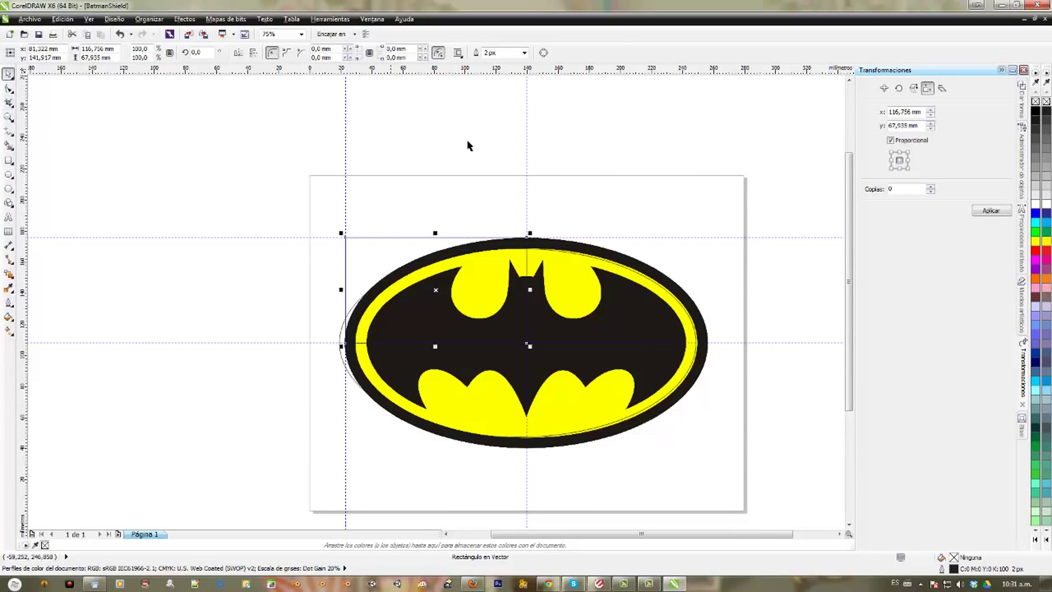
Step: Mirror the rectangle horizontally and vertically about its lower-right corner, producing 1 copy
{"action": "left_click", "coordinate": [913, 88]}
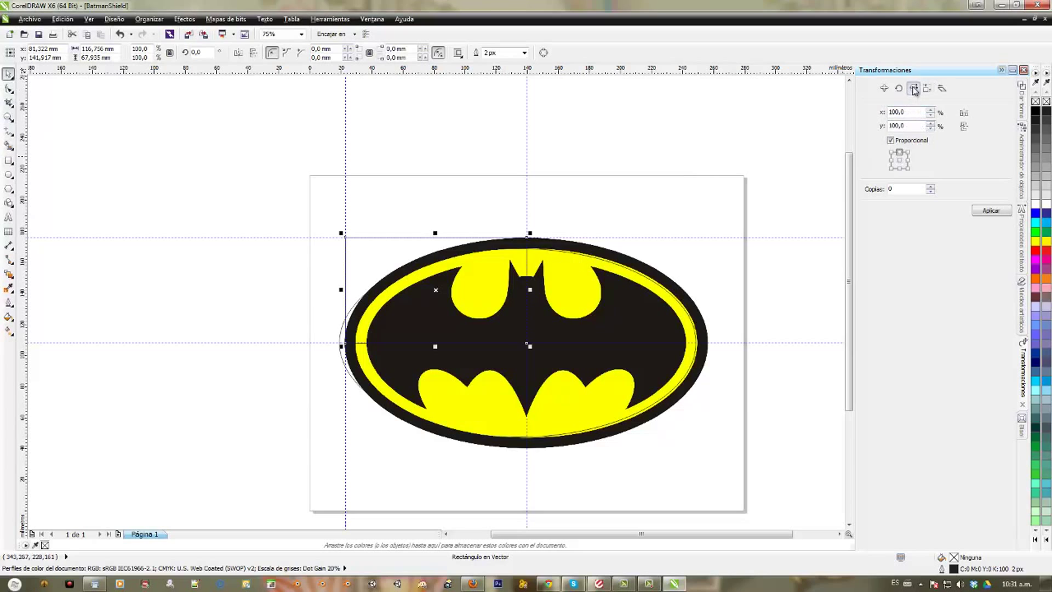
{"action": "left_click", "coordinate": [907, 169]}
{"action": "left_click", "coordinate": [929, 187]}
{"action": "left_click", "coordinate": [964, 112]}
{"action": "left_click", "coordinate": [964, 126]}
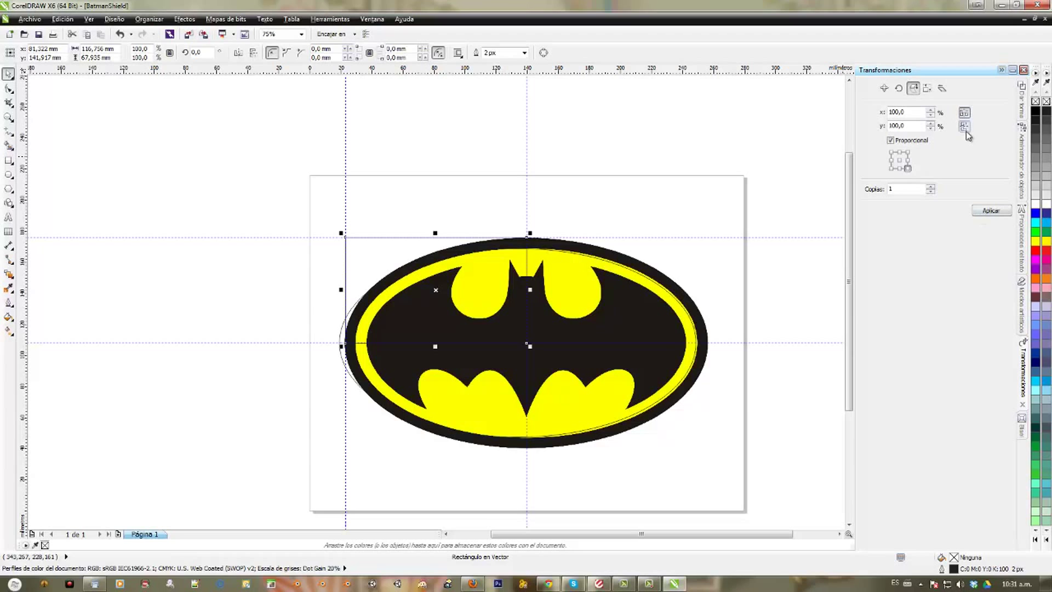
{"action": "left_click", "coordinate": [989, 210]}
Step: Place a vertical guideline at about 256.5 mm on the mirrored rectangle's right edge and a horizontal one on its lower edge
{"action": "left_click_drag", "start_coordinate": [649, 290], "coordinate": [610, 233]}
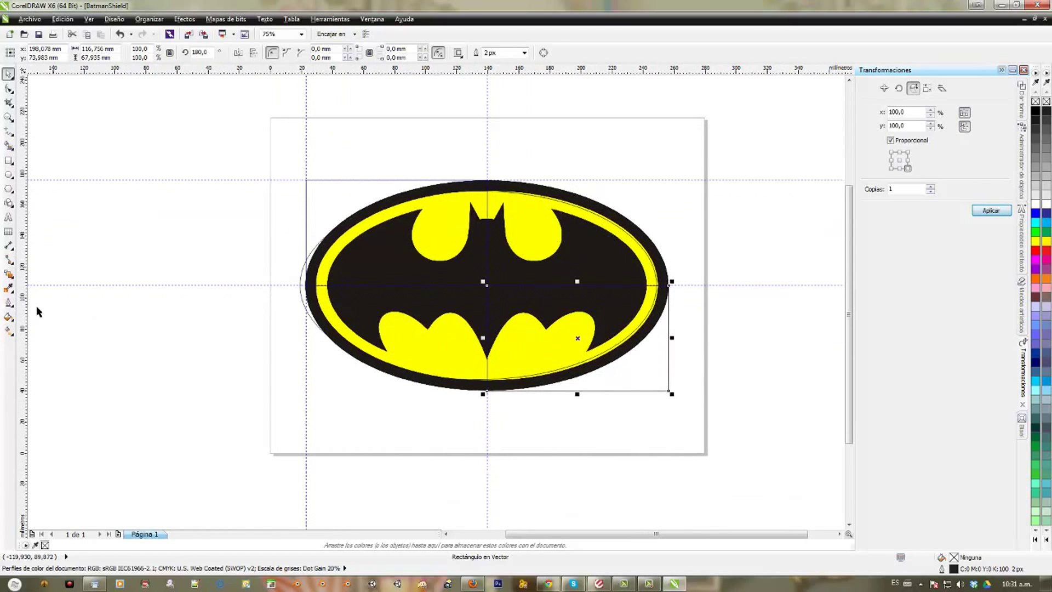
{"action": "left_click_drag", "start_coordinate": [24, 311], "coordinate": [671, 370]}
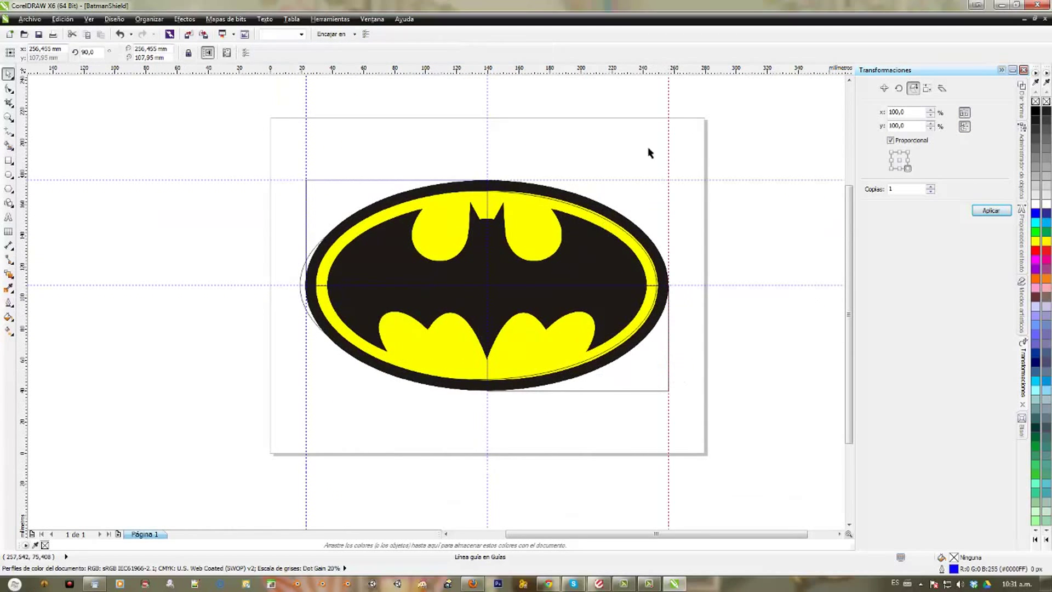
{"action": "left_click_drag", "start_coordinate": [662, 254], "coordinate": [658, 391]}
Step: Delete both auxiliary rectangles
{"action": "left_click", "coordinate": [317, 193]}
{"action": "left_click", "coordinate": [639, 376], "text": "shift"}
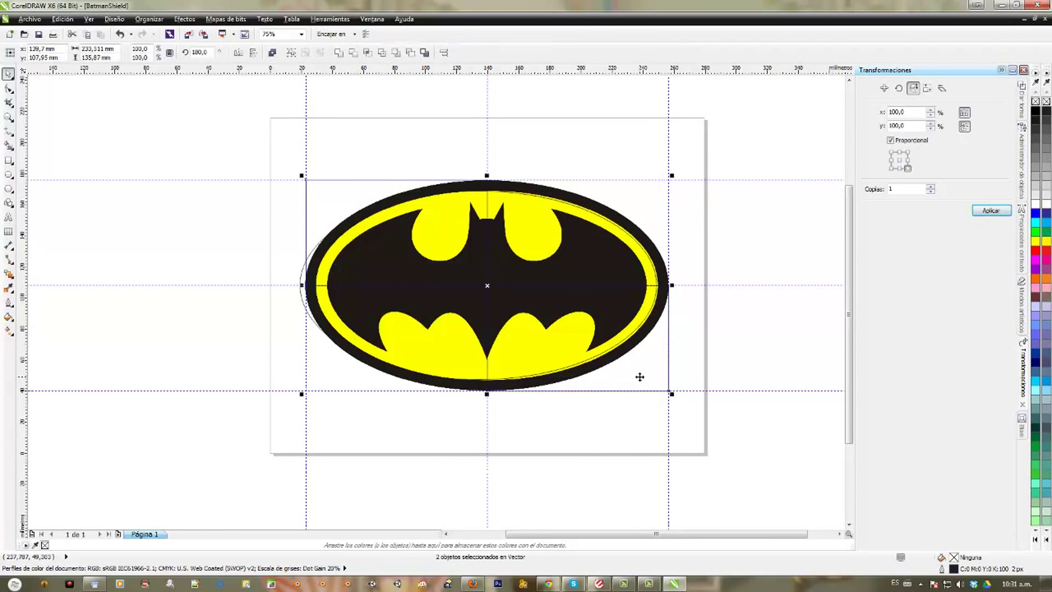
{"action": "left_click", "coordinate": [625, 368]}
Step: Give the ellipse a green outline and stretch it to the four outer guidelines, to about 233.5 × 135.9 mm
{"action": "left_click", "coordinate": [305, 280]}
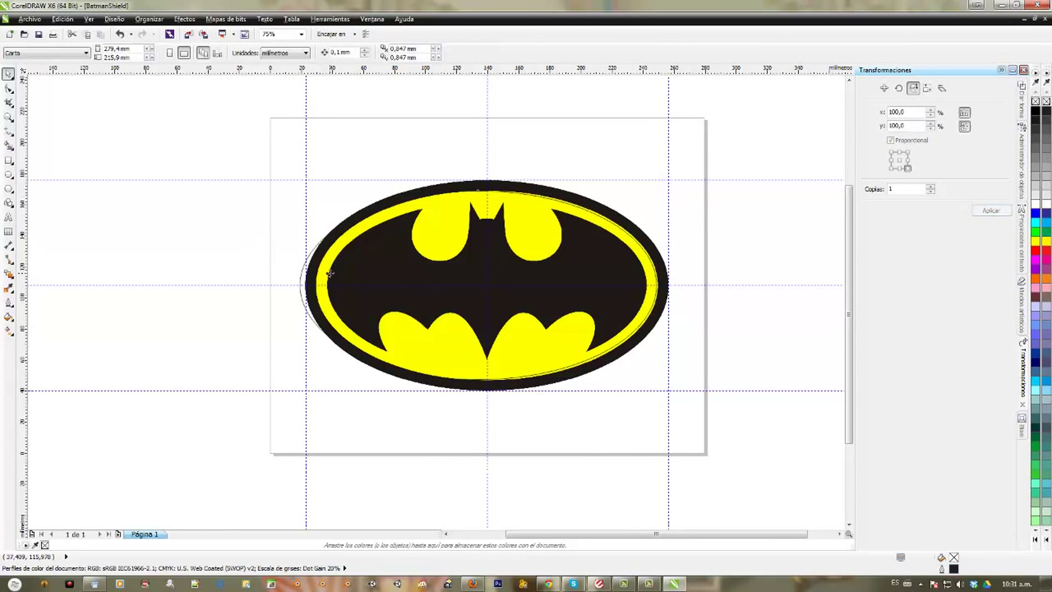
{"action": "right_click", "coordinate": [1036, 232]}
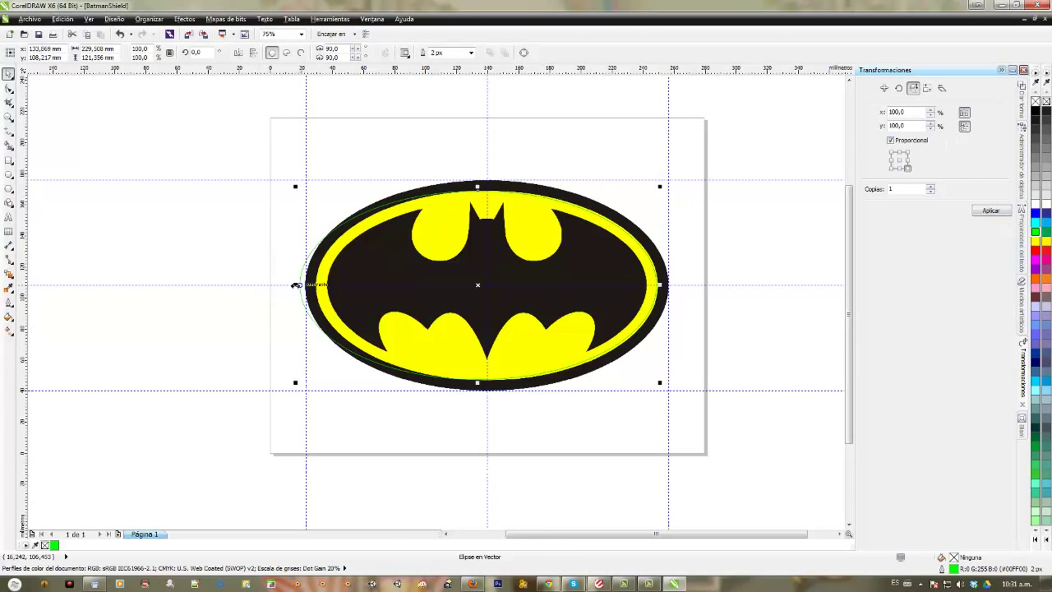
{"action": "left_click_drag", "start_coordinate": [295, 285], "coordinate": [302, 285]}
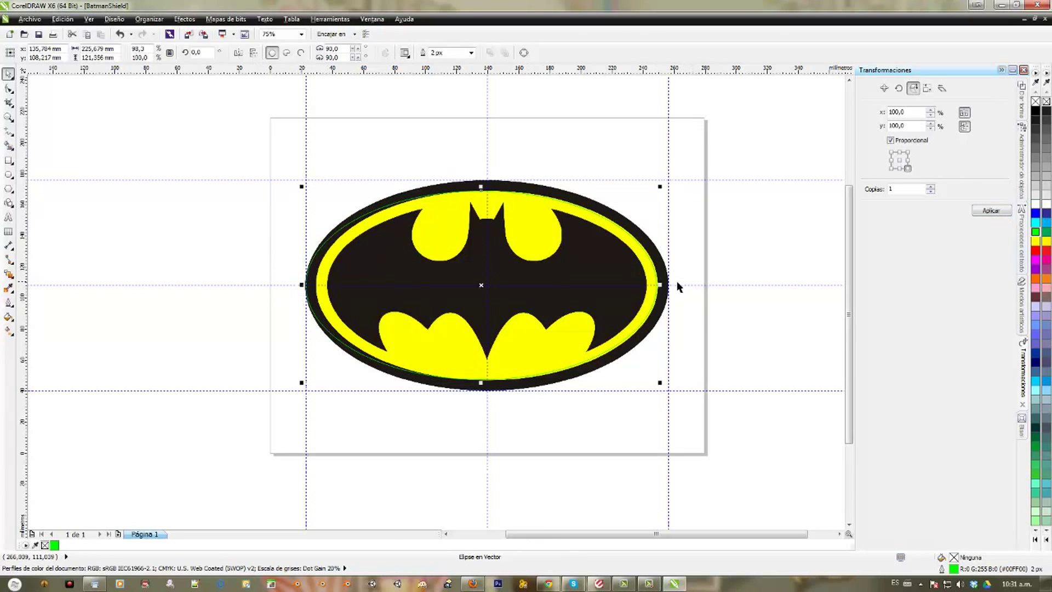
{"action": "mouse_move", "coordinate": [661, 285]}
{"action": "left_mouse_down"}
{"action": "mouse_move", "coordinate": [681, 285]}
{"action": "mouse_move", "coordinate": [672, 285]}
{"action": "left_mouse_up"}
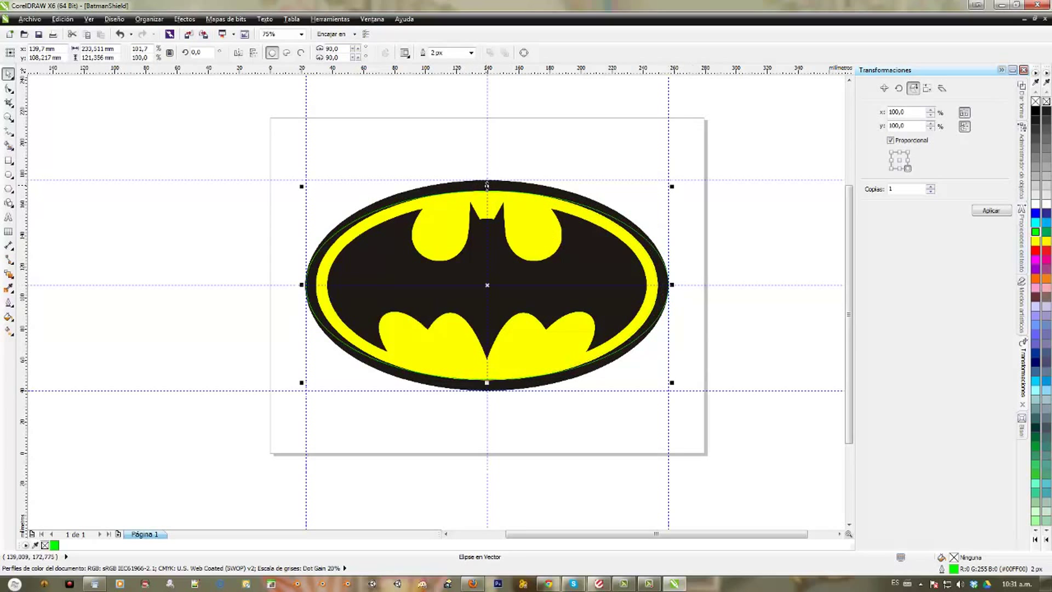
{"action": "left_click_drag", "start_coordinate": [487, 185], "coordinate": [486, 174]}
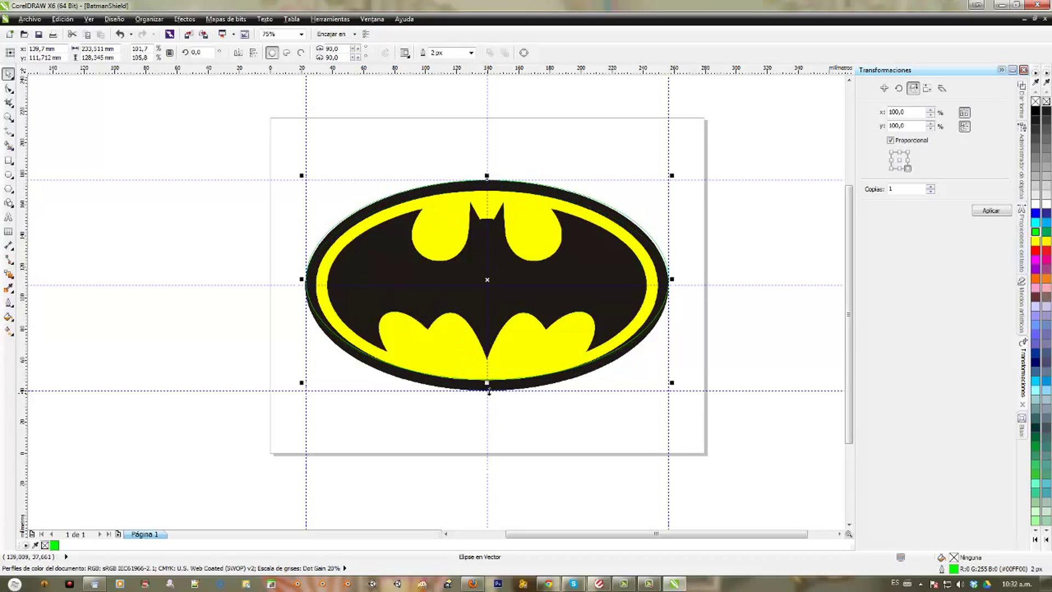
{"action": "left_click_drag", "start_coordinate": [486, 382], "coordinate": [486, 392]}
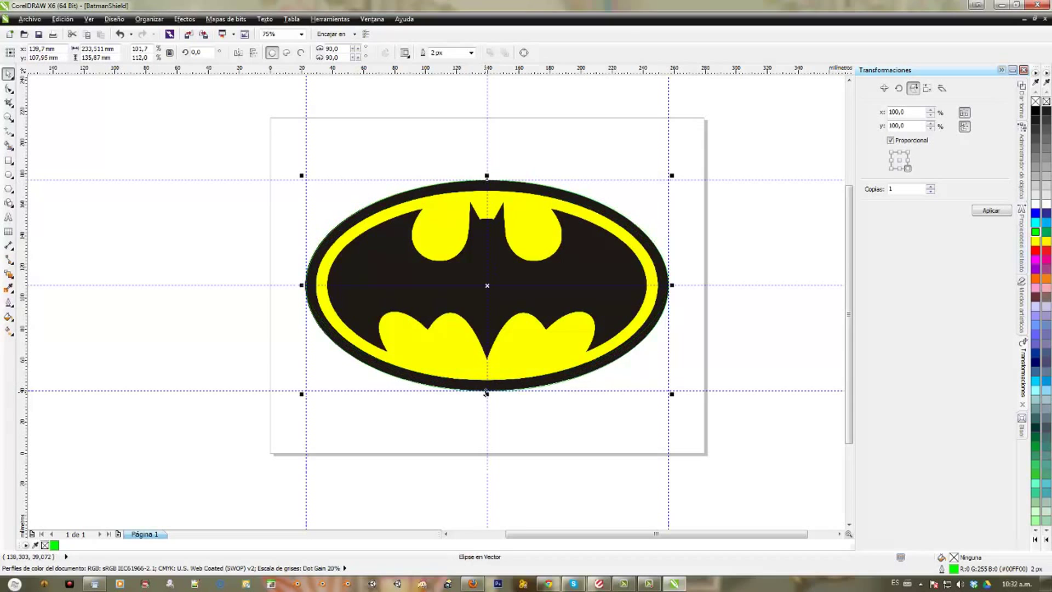
Step: Convert the green ellipse to curves
{"action": "key", "text": "z"}
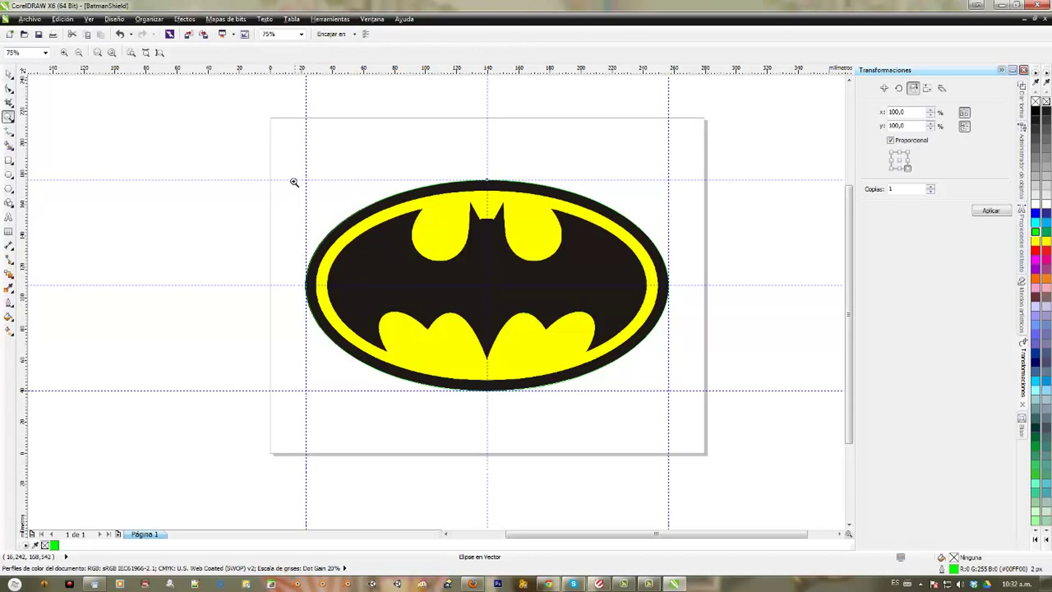
{"action": "left_click_drag", "start_coordinate": [293, 168], "coordinate": [693, 403]}
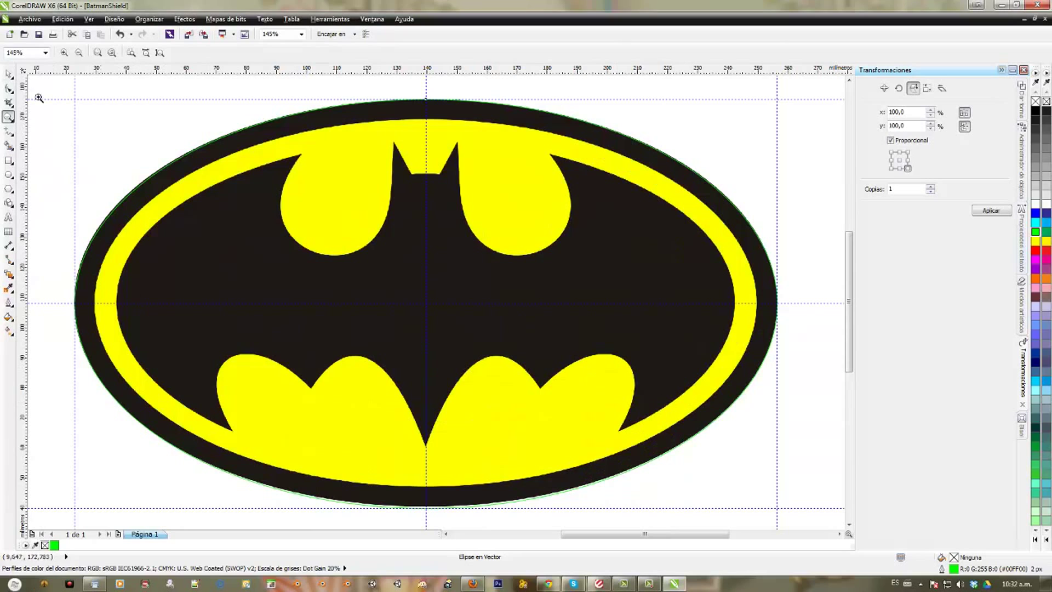
{"action": "left_click", "coordinate": [9, 74]}
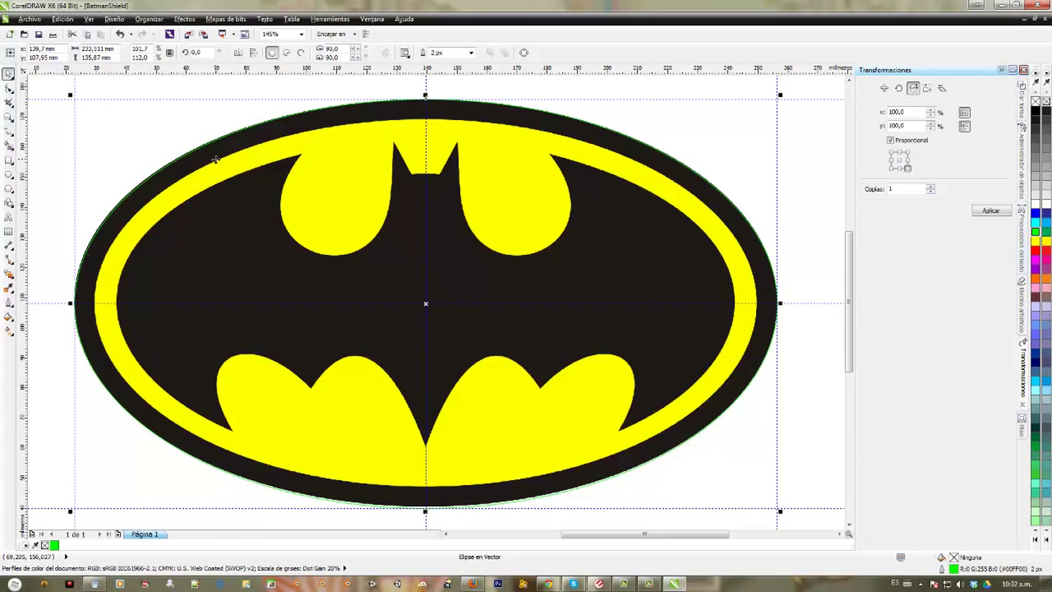
{"action": "left_click_drag", "start_coordinate": [216, 159], "coordinate": [197, 142]}
{"action": "key", "text": "ctrl+q"}
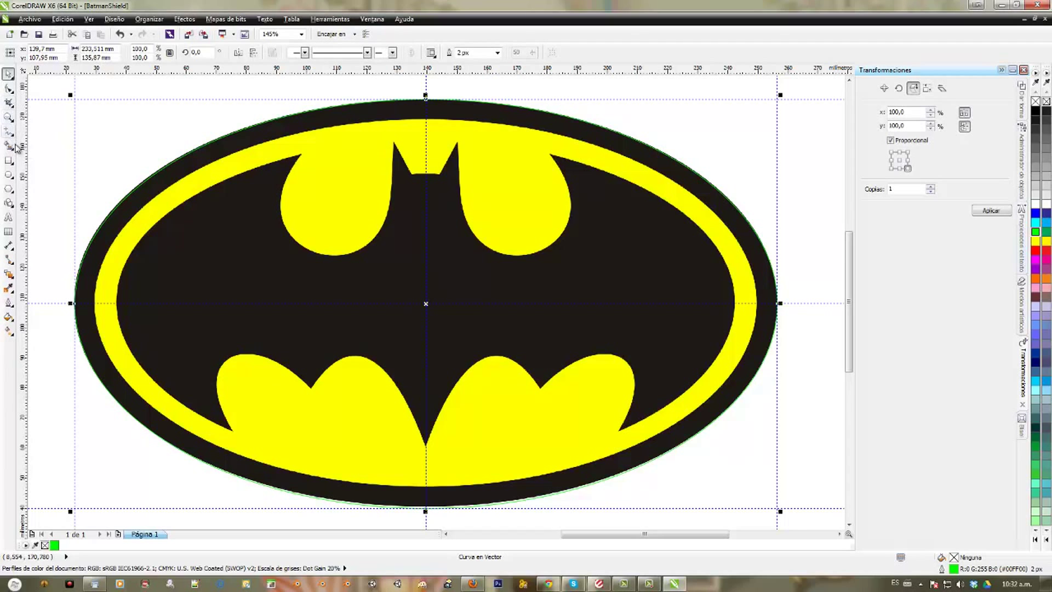
Step: Draw a rectangle about 122.3 × 142.6 mm covering the logo's right half, starting from the vertical centre guideline
{"action": "left_click", "coordinate": [9, 160]}
{"action": "left_click_drag", "start_coordinate": [426, 93], "coordinate": [795, 516]}
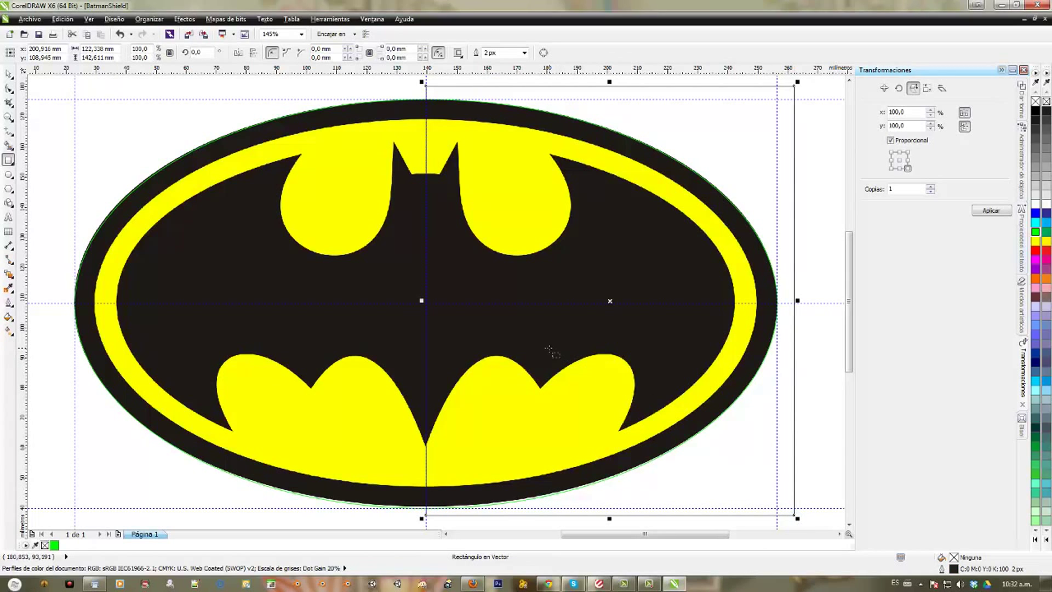
{"action": "left_click", "coordinate": [8, 74]}
Step: Move the lower horizontal guideline to about 40.5 mm, level with the bottom edge of the logo's black oval
{"action": "key", "text": "z"}
{"action": "left_click_drag", "start_coordinate": [409, 489], "coordinate": [448, 526]}
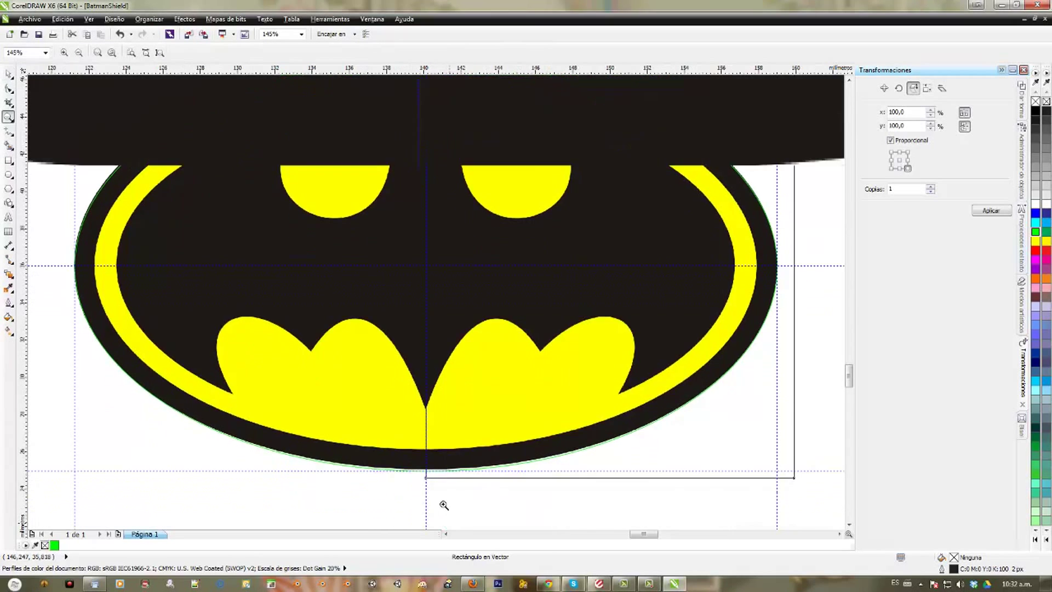
{"action": "left_click", "coordinate": [9, 73]}
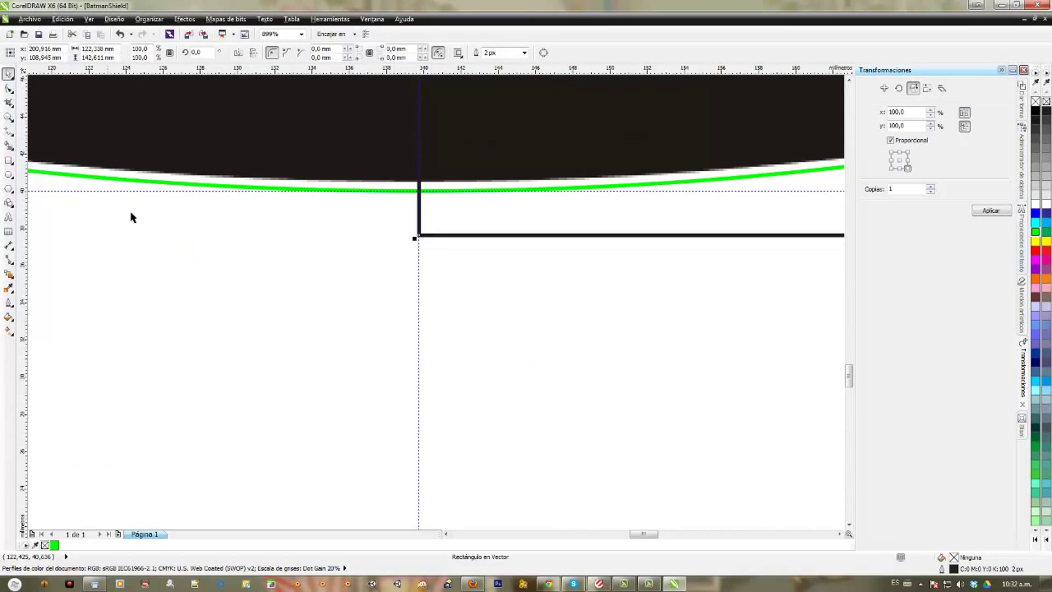
{"action": "left_click_drag", "start_coordinate": [153, 221], "coordinate": [265, 381]}
{"action": "left_click_drag", "start_coordinate": [301, 260], "coordinate": [420, 359]}
{"action": "scroll", "coordinate": [325, 230], "scroll_direction": "down", "scroll_amount": 2}
{"action": "scroll", "coordinate": [325, 230], "scroll_direction": "down", "scroll_amount": 1}
{"action": "scroll", "coordinate": [420, 351], "scroll_direction": "down", "scroll_amount": 1}
{"action": "left_click_drag", "start_coordinate": [422, 291], "coordinate": [447, 354]}
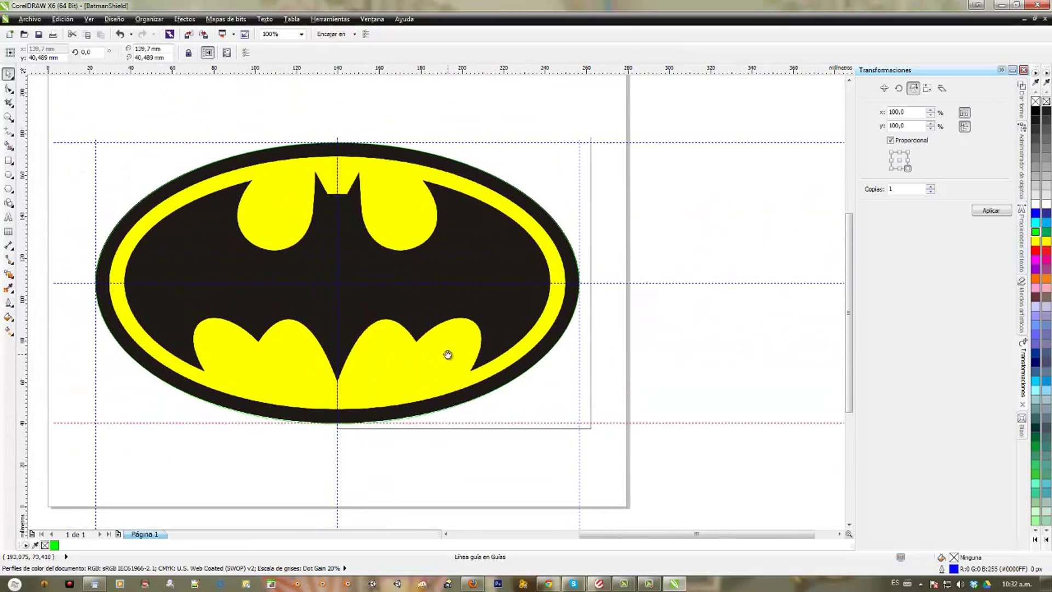
Step: Delete the rectangle covering the logo's right half
{"action": "left_click", "coordinate": [589, 232]}
{"action": "key", "text": "Delete"}
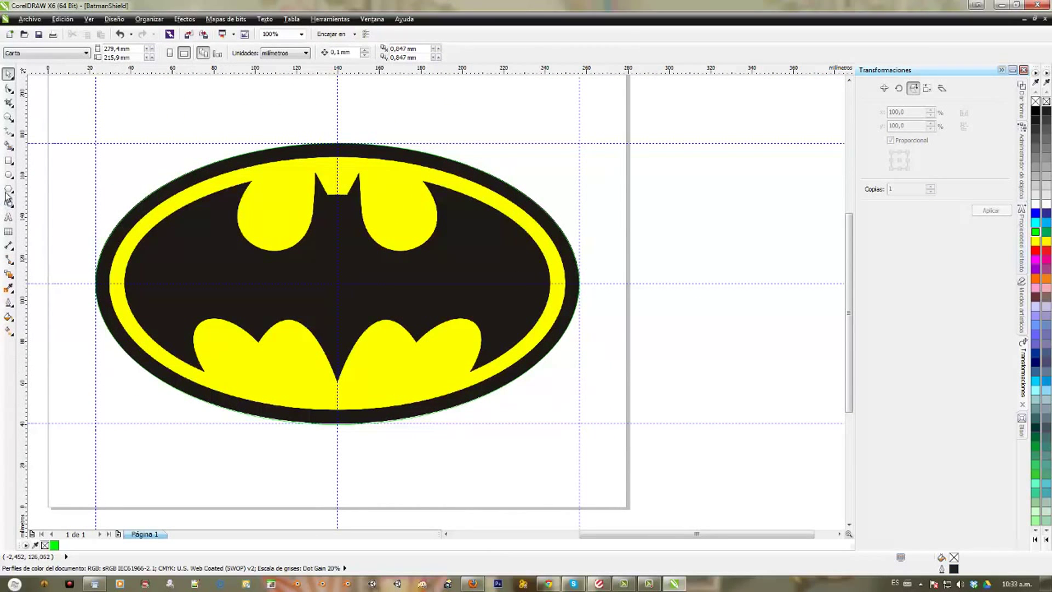
Step: Draw a rectangle spanning the four outer guidelines to check the logo's centre, and remove it
{"action": "left_click", "coordinate": [9, 160]}
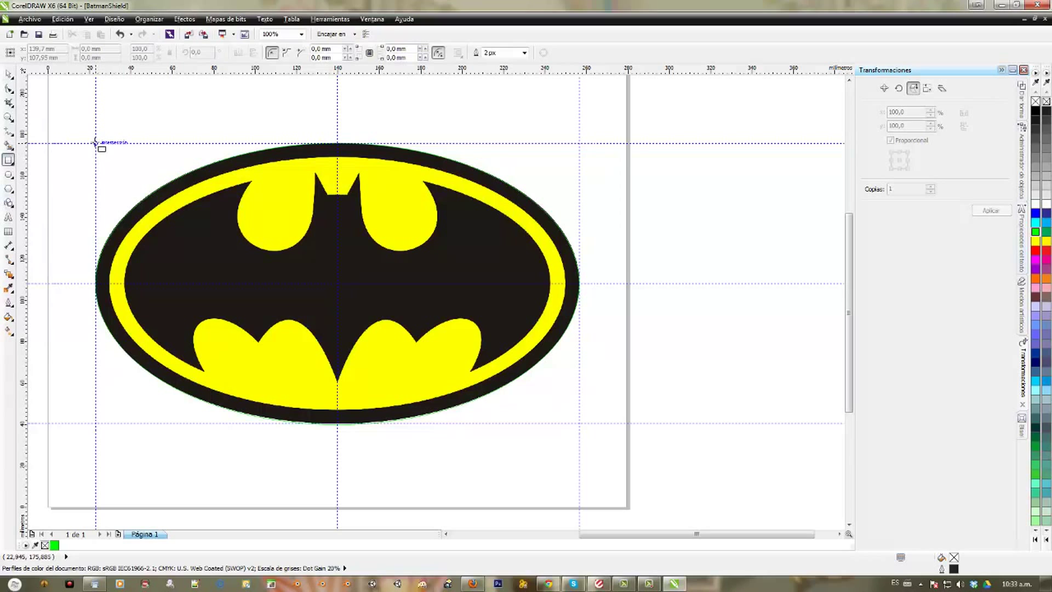
{"action": "left_click_drag", "start_coordinate": [96, 143], "coordinate": [579, 423]}
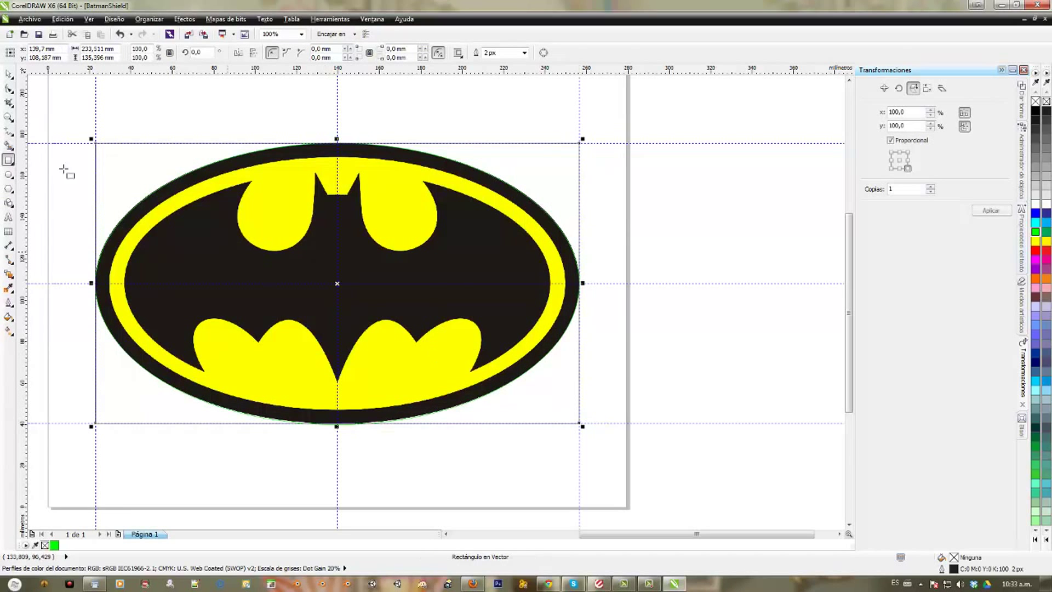
{"action": "left_click", "coordinate": [9, 74]}
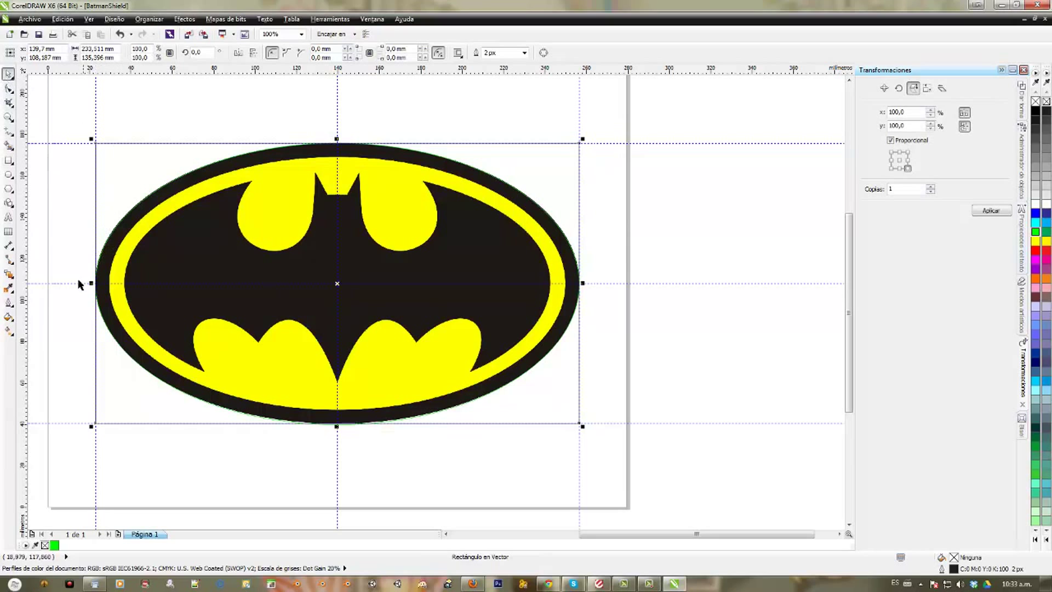
{"action": "left_click_drag", "start_coordinate": [76, 283], "coordinate": [336, 283]}
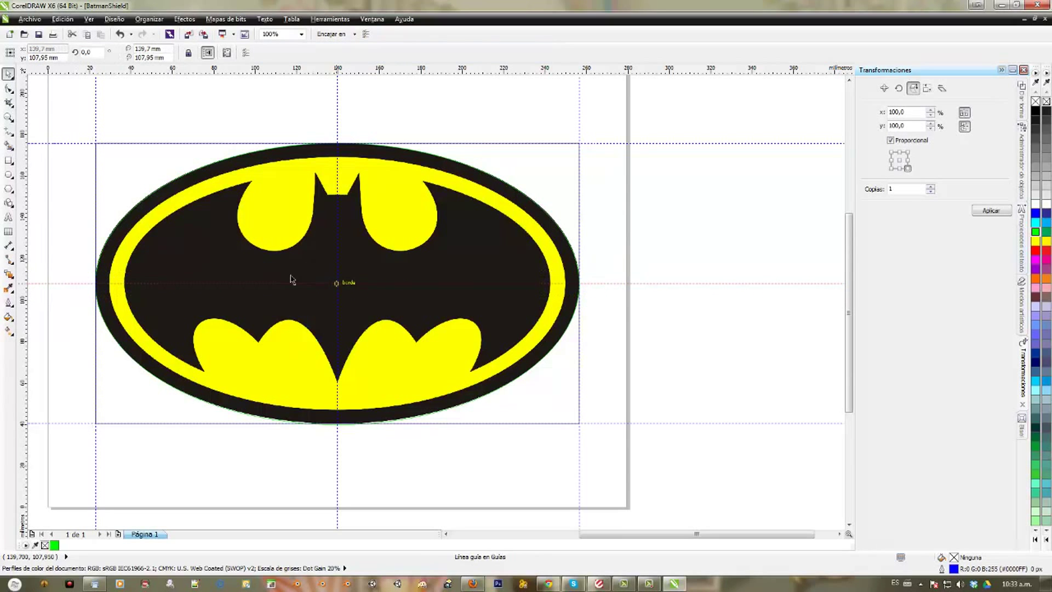
{"action": "left_click", "coordinate": [140, 223]}
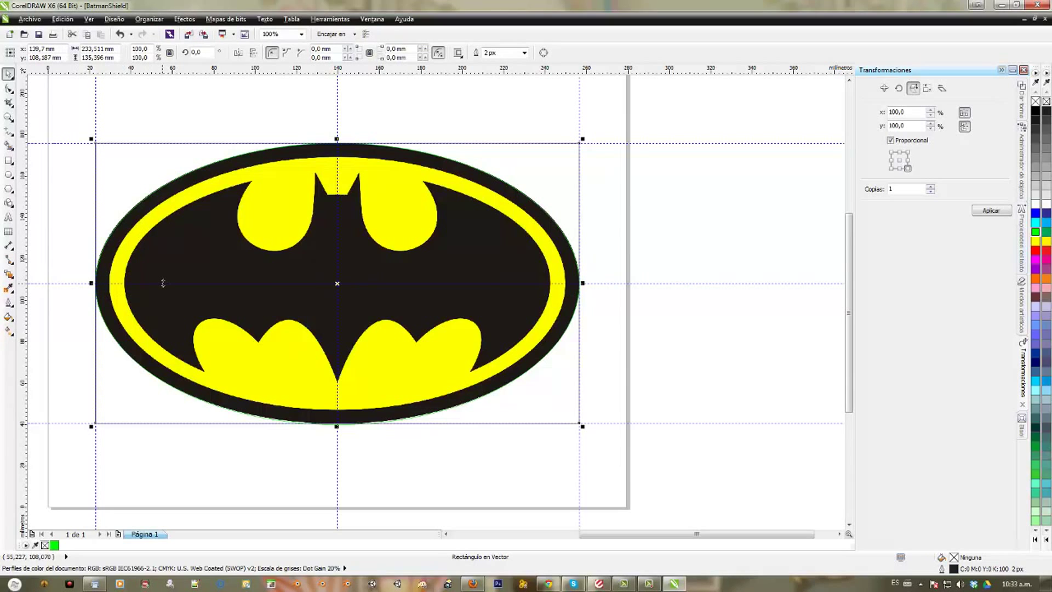
{"action": "left_click", "coordinate": [136, 182]}
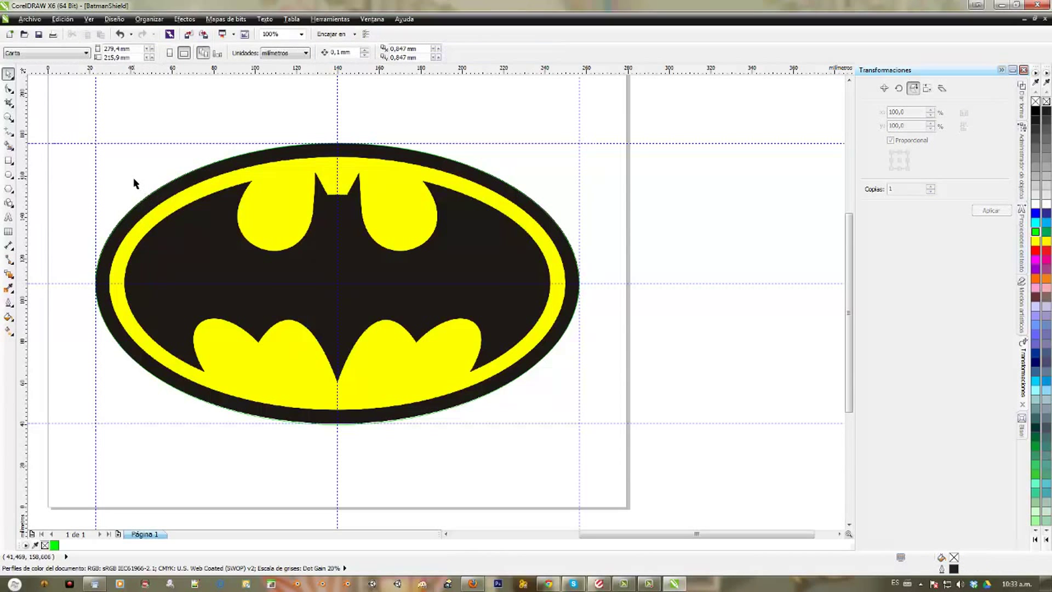
Step: Reduce the height of the green outer ellipse to about 135.4 mm so it fits the upper and lower guidelines
{"action": "left_click", "coordinate": [155, 198]}
{"action": "left_click_drag", "start_coordinate": [336, 429], "coordinate": [336, 426]}
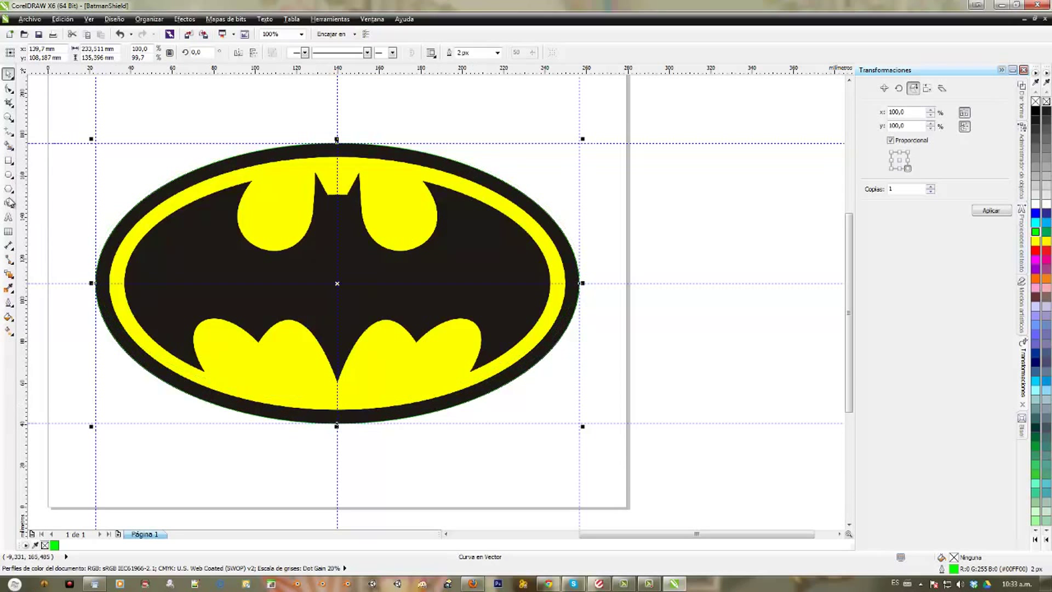
{"action": "scroll", "coordinate": [112, 216], "scroll_direction": "up", "scroll_amount": 3}
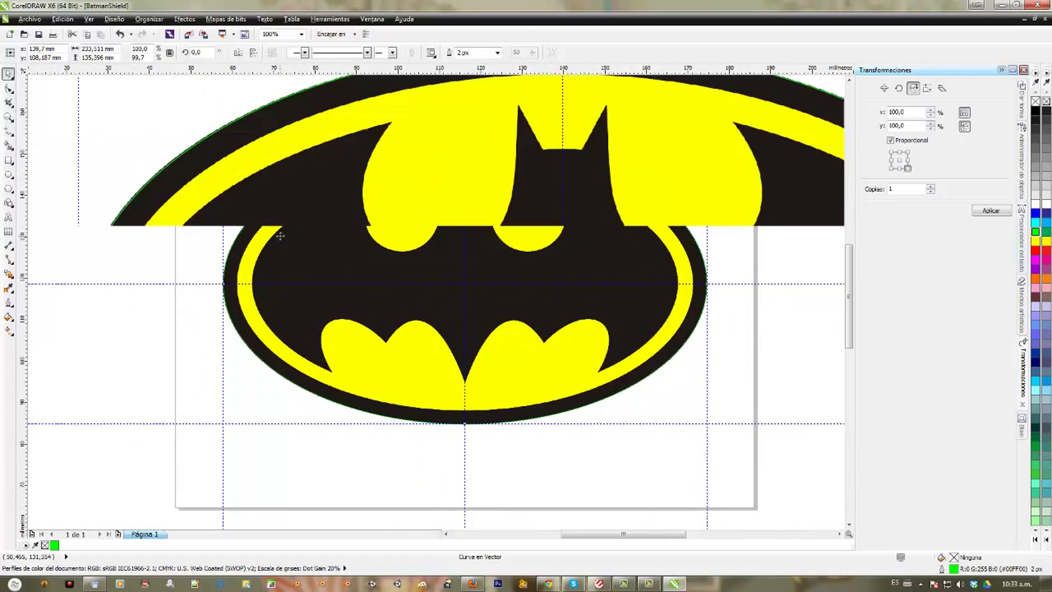
{"action": "left_click_drag", "start_coordinate": [326, 241], "coordinate": [302, 241]}
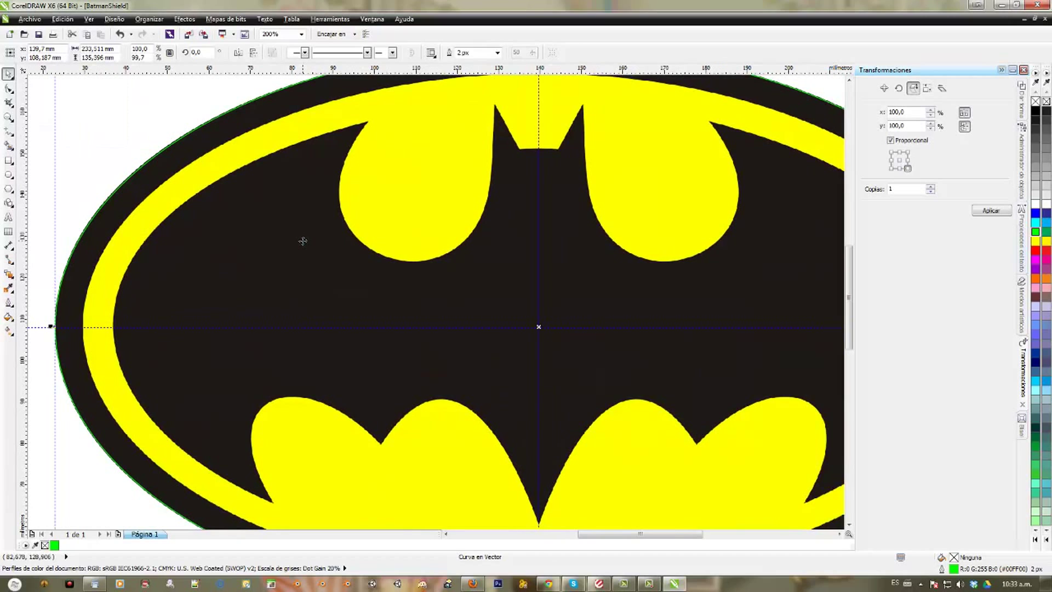
{"action": "scroll", "coordinate": [302, 240], "scroll_direction": "down", "scroll_amount": 2}
{"action": "scroll", "coordinate": [300, 235], "scroll_direction": "left", "scroll_amount": 1}
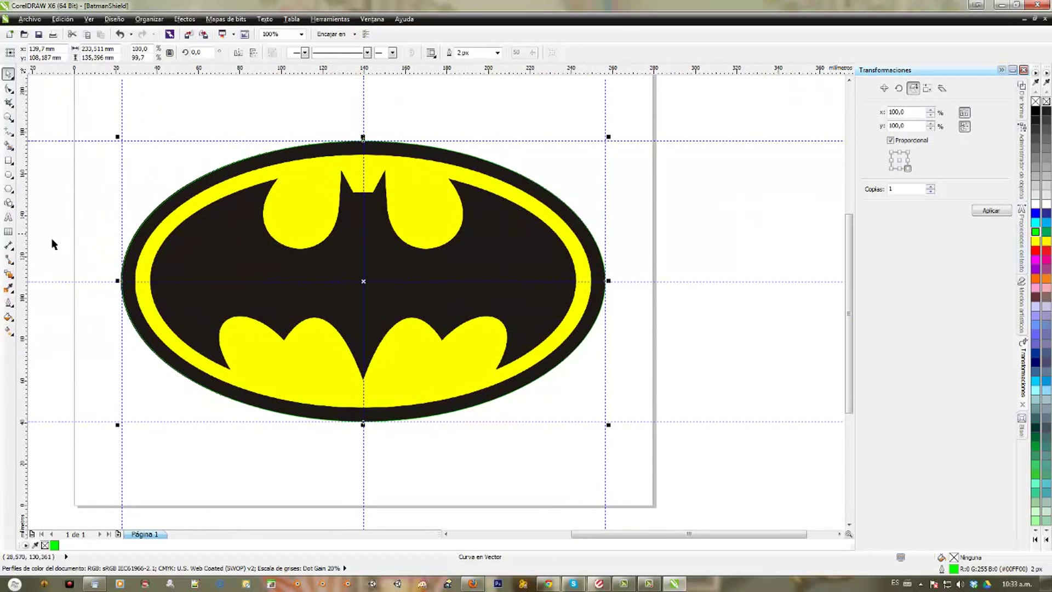
Step: Apply an inside contour to the outer ellipse with an offset of about 6.618 mm and 2 steps
{"action": "left_click", "coordinate": [11, 274]}
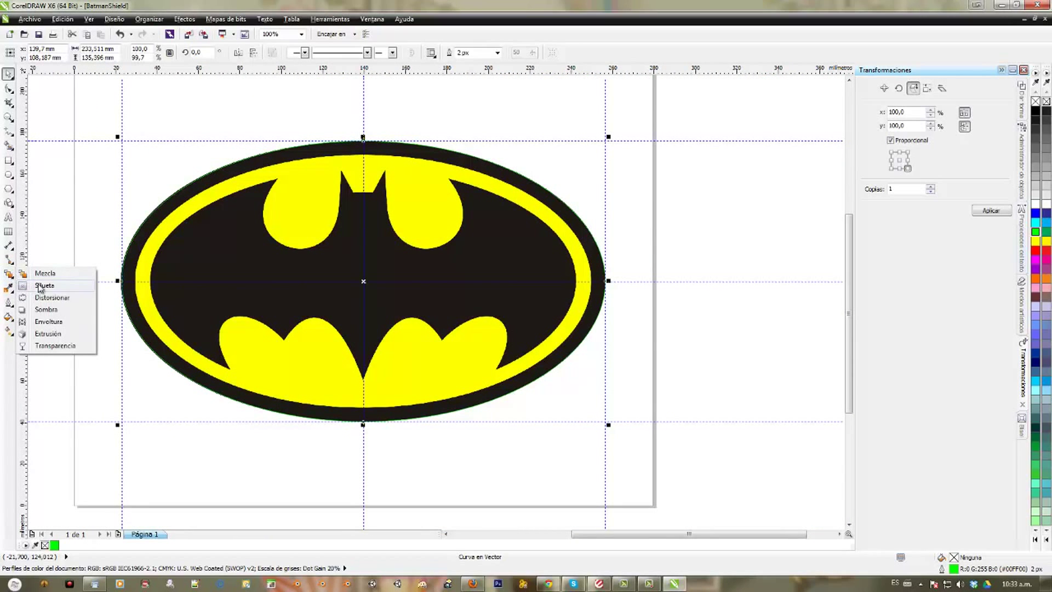
{"action": "left_click", "coordinate": [44, 284]}
{"action": "scroll", "coordinate": [104, 274], "scroll_direction": "up", "scroll_amount": 1}
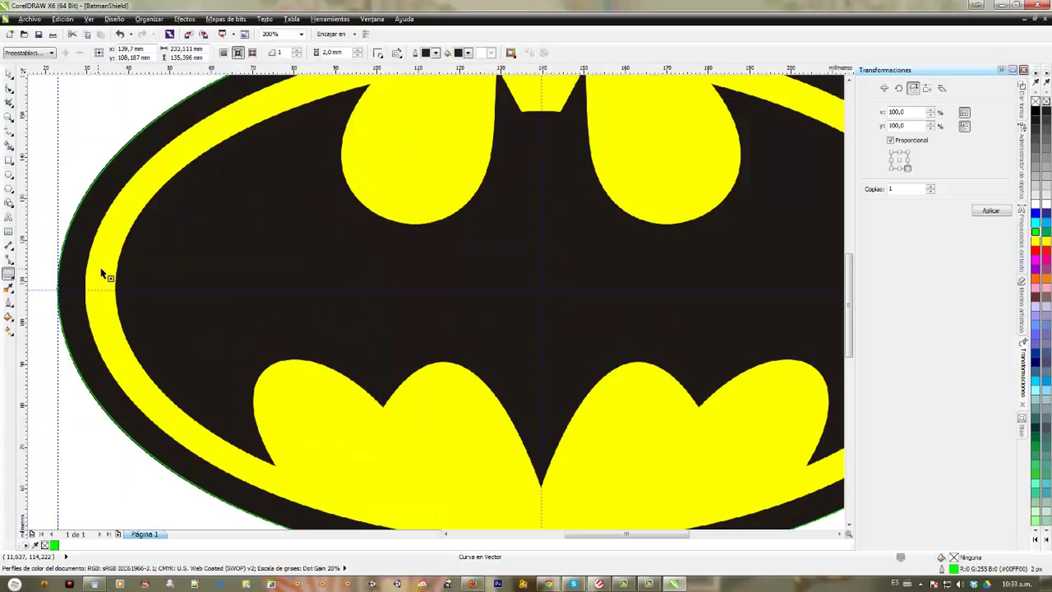
{"action": "left_click_drag", "start_coordinate": [81, 255], "coordinate": [83, 254]}
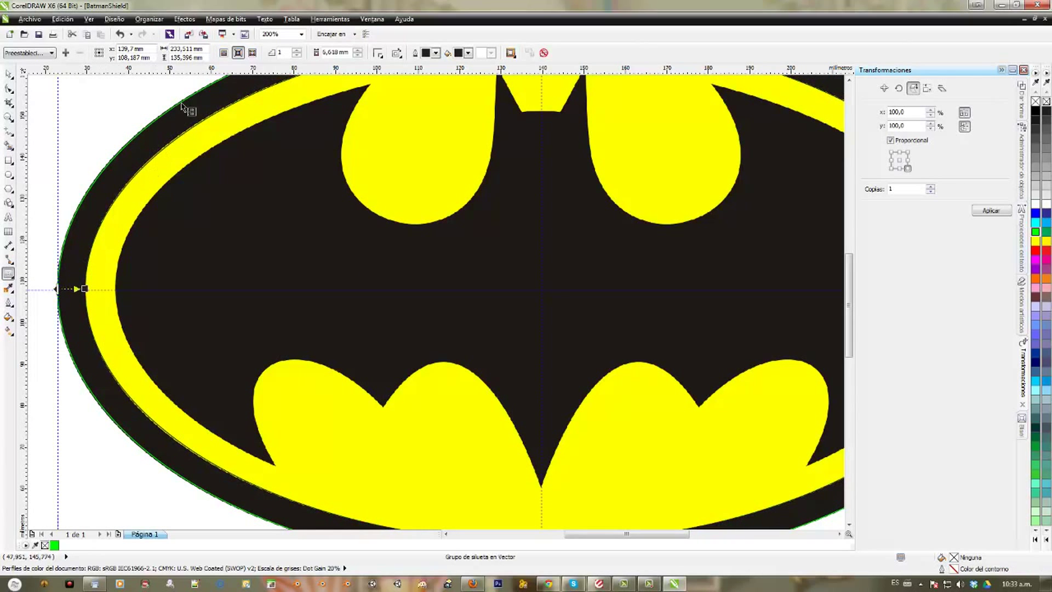
{"action": "left_click", "coordinate": [298, 49]}
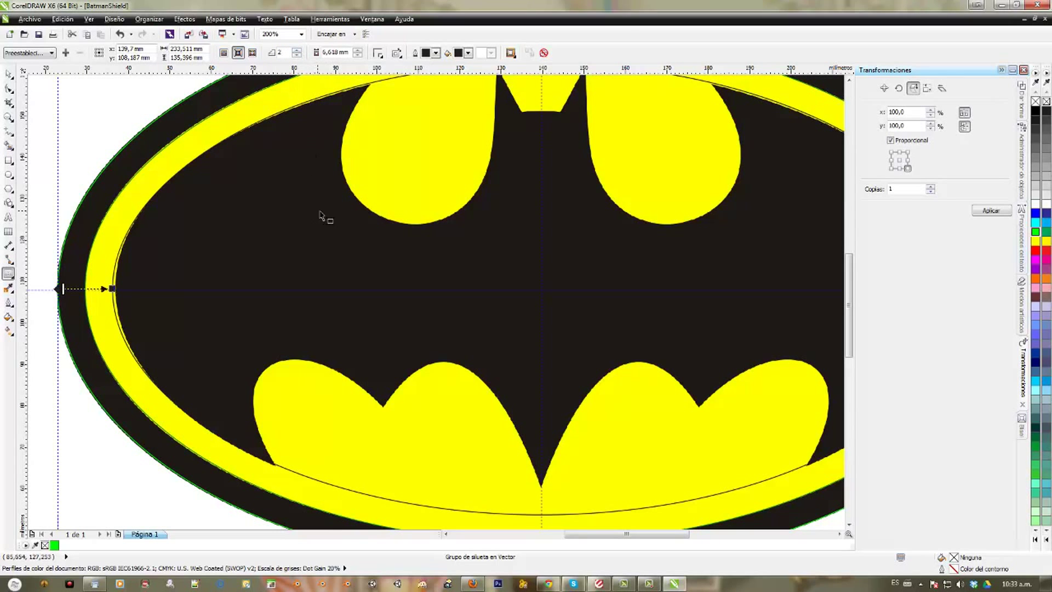
{"action": "mouse_move", "coordinate": [372, 223]}
{"action": "left_mouse_down"}
{"action": "mouse_move", "coordinate": [336, 254]}
{"action": "mouse_move", "coordinate": [380, 230]}
{"action": "left_mouse_up"}
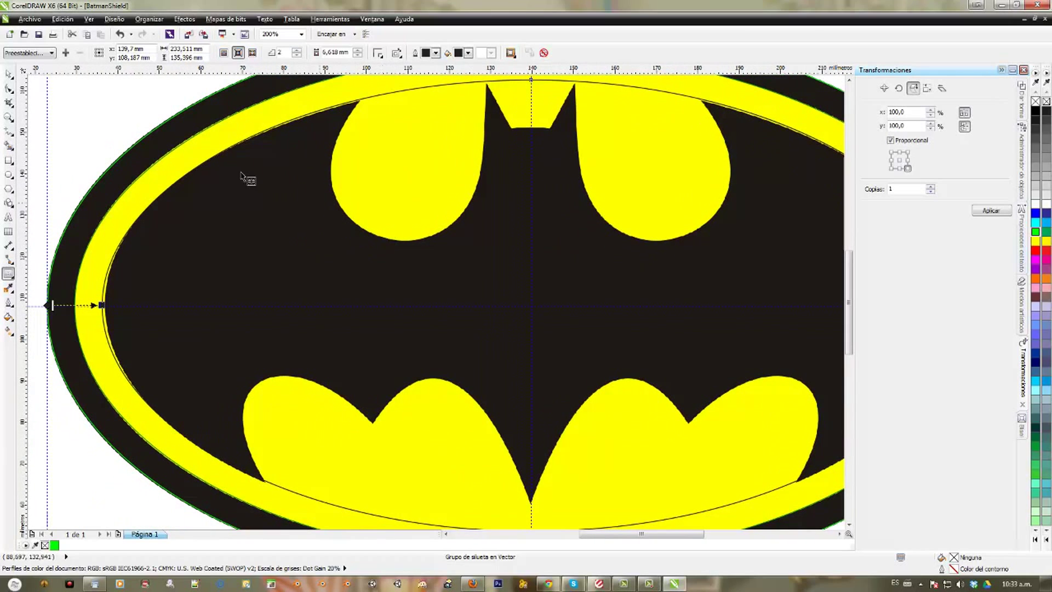
Step: Separate the contour group from the outer ellipse and ungroup its two inner ellipses
{"action": "left_click", "coordinate": [145, 20]}
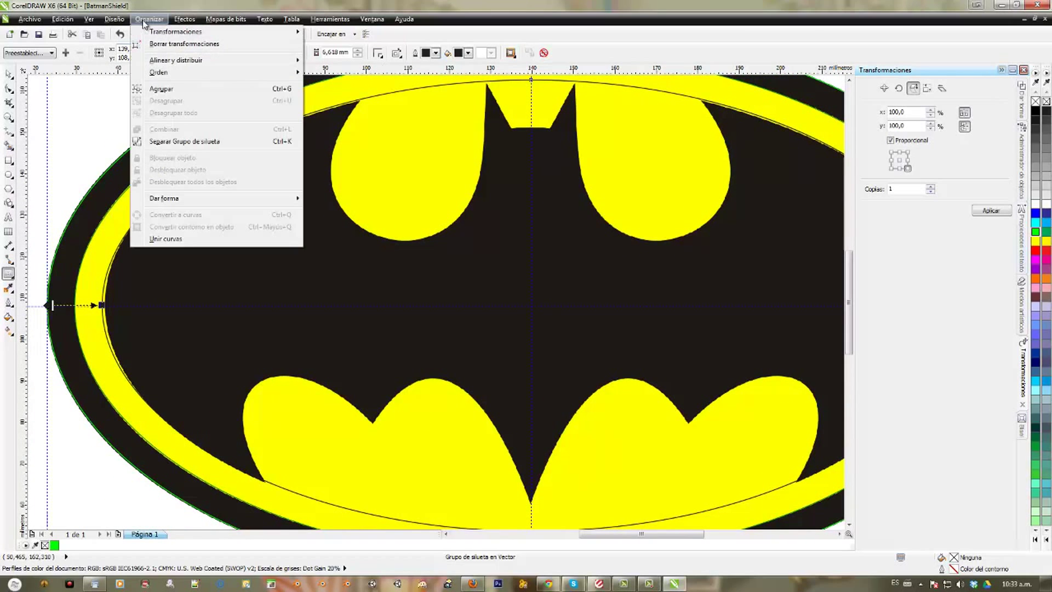
{"action": "left_click", "coordinate": [166, 142]}
{"action": "left_click", "coordinate": [8, 73]}
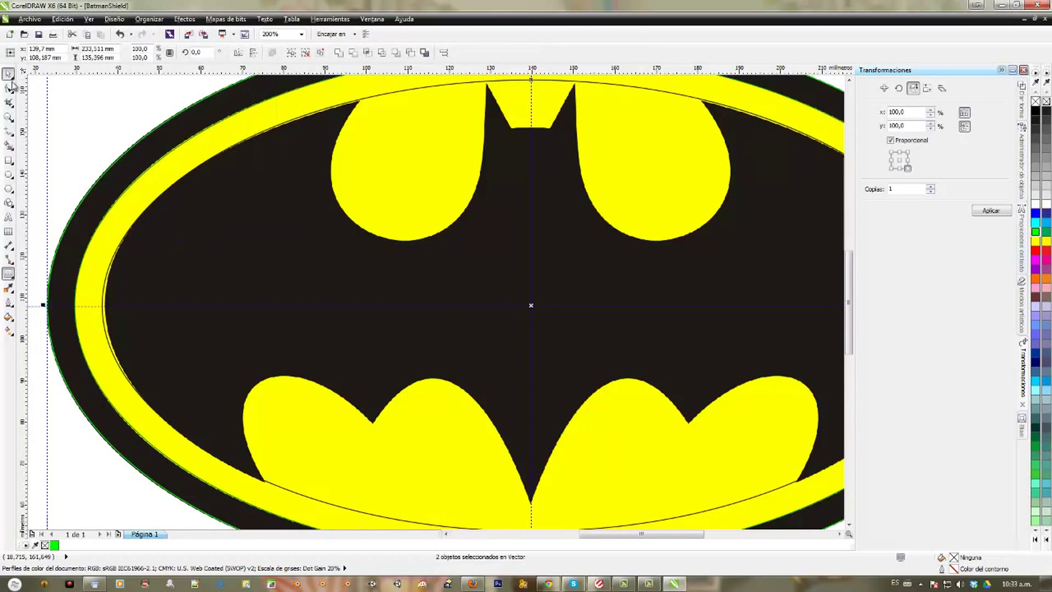
{"action": "key", "text": "ctrl+g"}
{"action": "left_click_drag", "start_coordinate": [139, 229], "coordinate": [111, 144]}
{"action": "key", "text": "ctrl+z"}
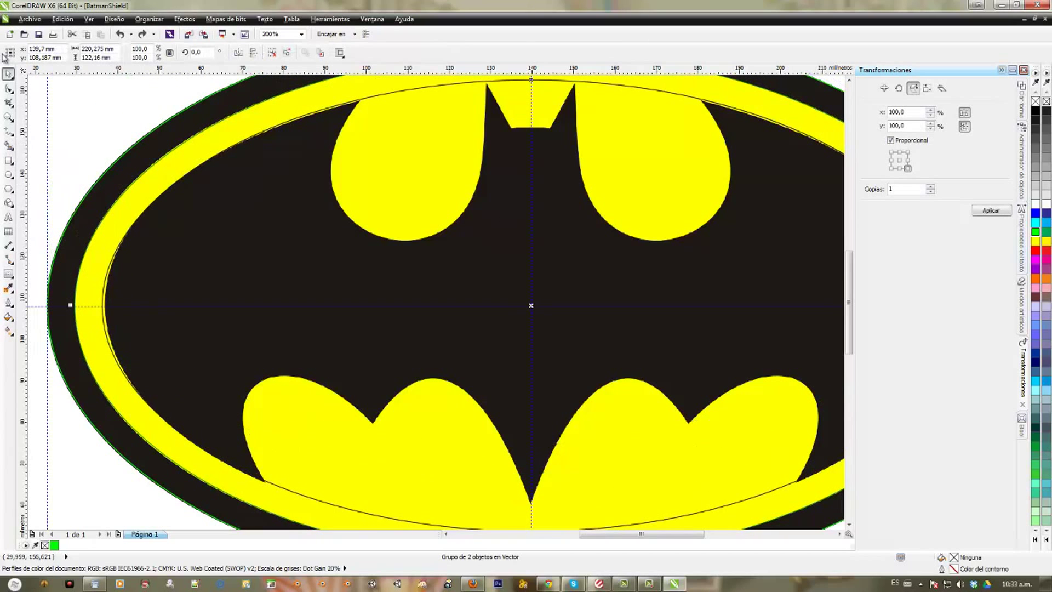
{"action": "key", "text": "ctrl+u"}
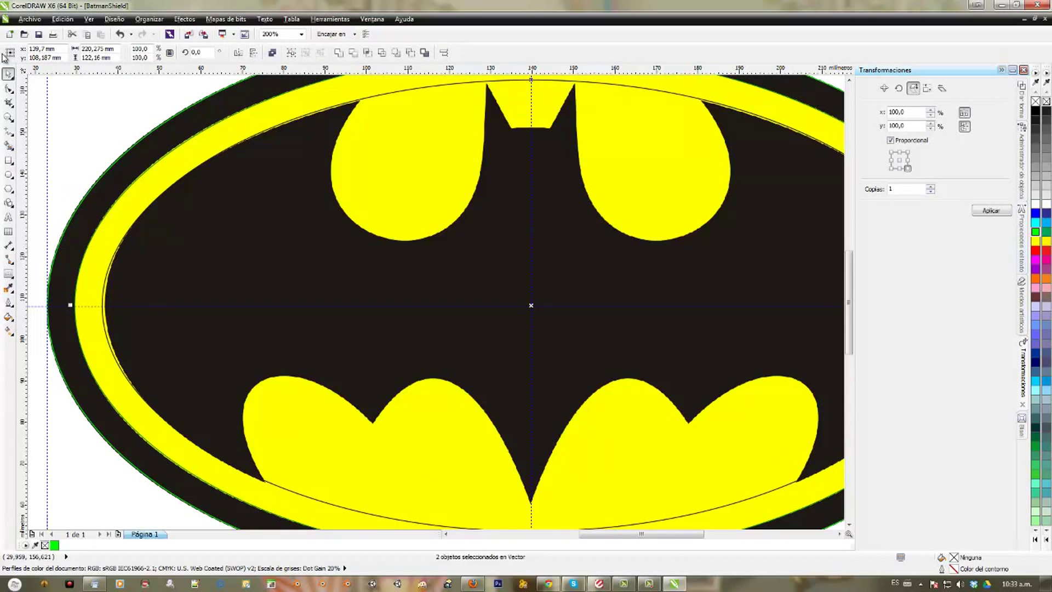
Step: Narrow the innermost ellipse symmetrically to about 205.5 mm wide, matching the sides of the inner black oval
{"action": "left_click", "coordinate": [111, 105]}
{"action": "left_click", "coordinate": [100, 305]}
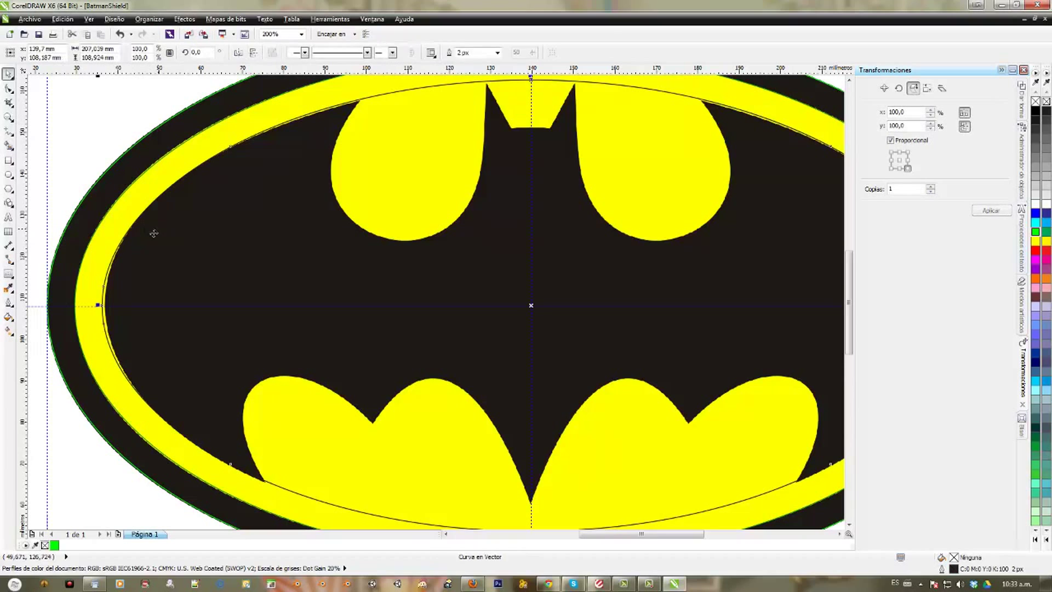
{"action": "left_click_drag", "start_coordinate": [98, 305], "coordinate": [103, 307]}
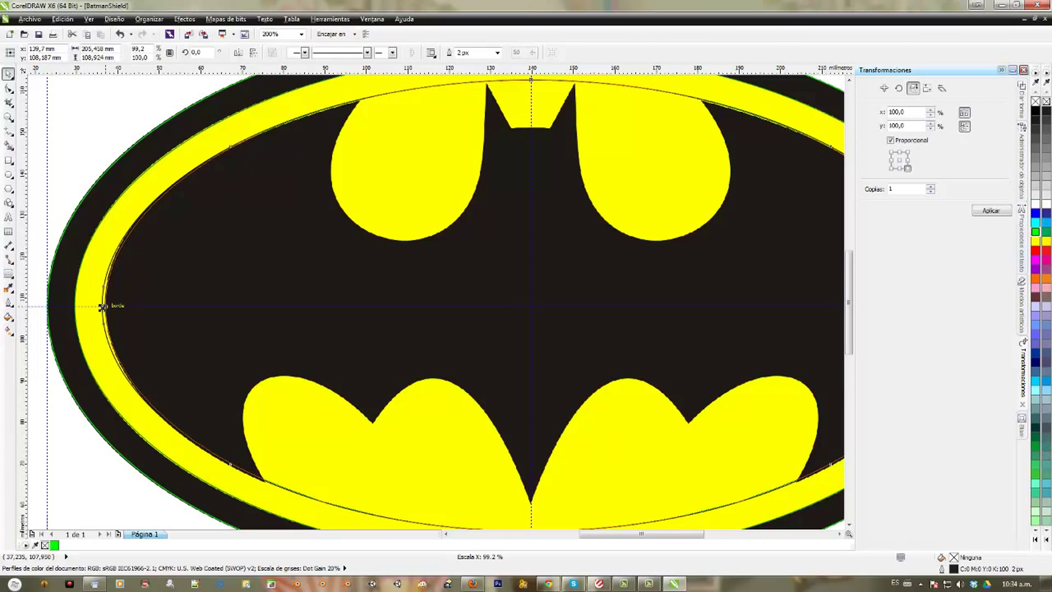
{"action": "left_click_drag", "start_coordinate": [102, 306], "coordinate": [102, 306]}
Step: Adjust the upper and lower edges of the innermost ellipse to the inner black oval, about 109.4 mm high
{"action": "left_click_drag", "start_coordinate": [403, 235], "coordinate": [335, 284]}
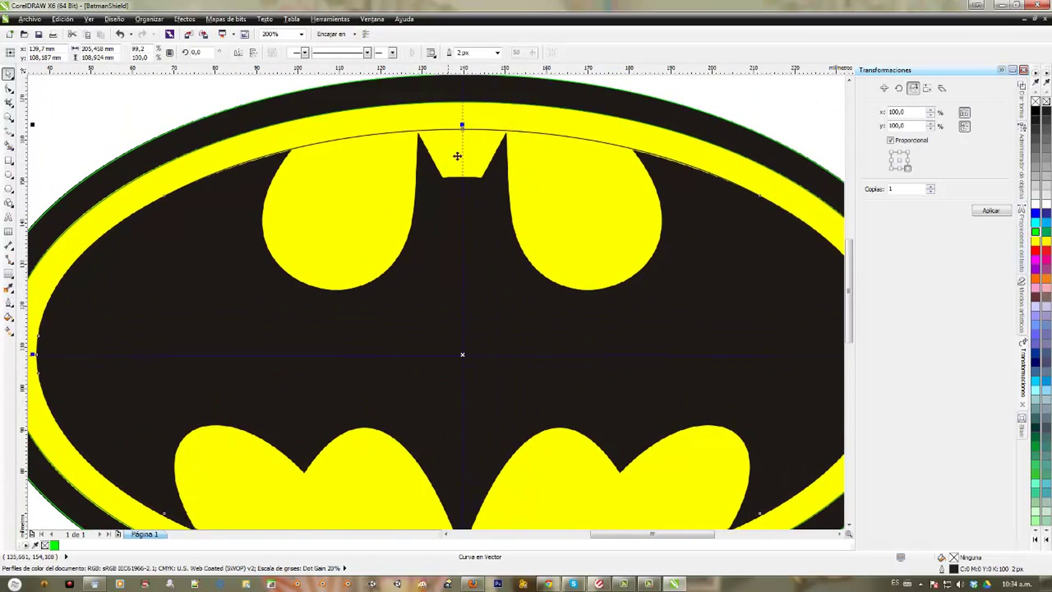
{"action": "mouse_move", "coordinate": [462, 126]}
{"action": "left_mouse_down"}
{"action": "mouse_move", "coordinate": [457, 296]}
{"action": "mouse_move", "coordinate": [465, 131]}
{"action": "mouse_move", "coordinate": [535, 145]}
{"action": "mouse_move", "coordinate": [547, 132]}
{"action": "mouse_move", "coordinate": [530, 168]}
{"action": "left_mouse_up"}
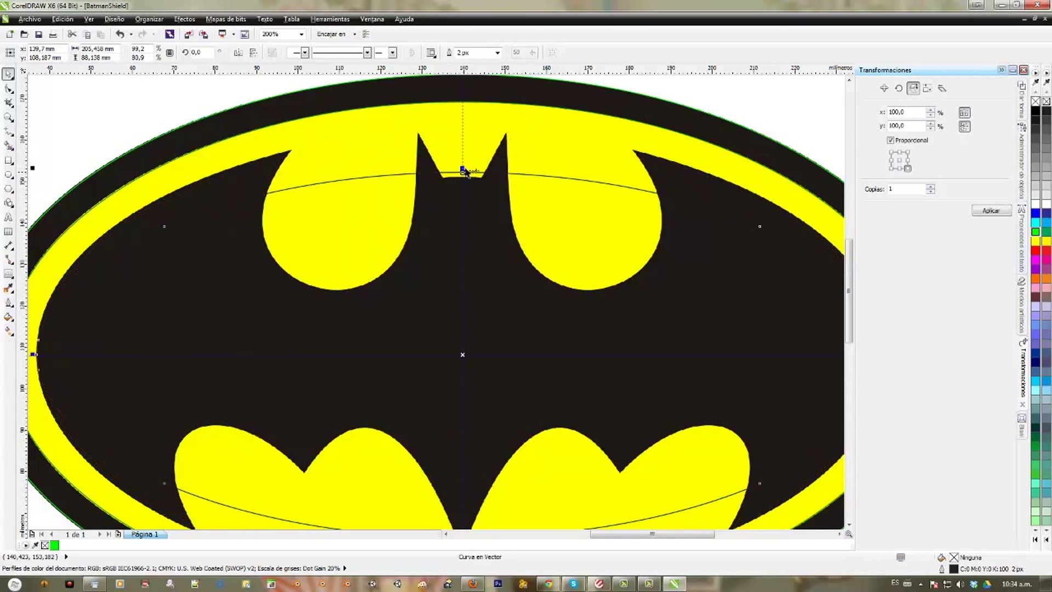
{"action": "left_click_drag", "start_coordinate": [462, 168], "coordinate": [463, 127]}
{"action": "left_click_drag", "start_coordinate": [427, 285], "coordinate": [469, 198]}
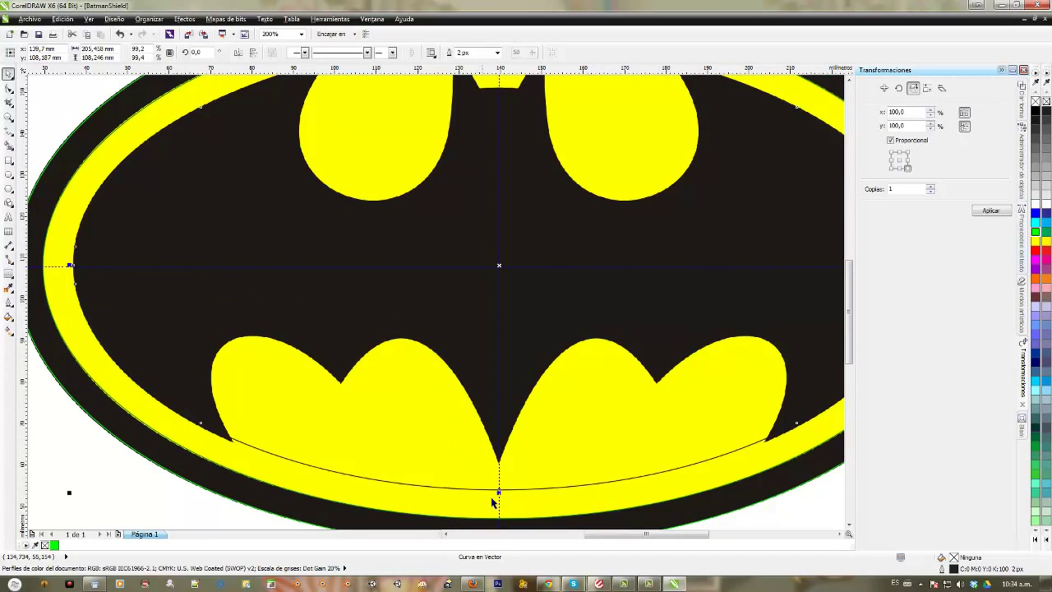
{"action": "left_click_drag", "start_coordinate": [499, 492], "coordinate": [498, 499]}
{"action": "left_click_drag", "start_coordinate": [441, 236], "coordinate": [480, 262]}
Step: Give the innermost ellipse a green (R:0 G:255 B:0) outline
{"action": "right_click", "coordinate": [1036, 233]}
{"action": "right_click", "coordinate": [1037, 232]}
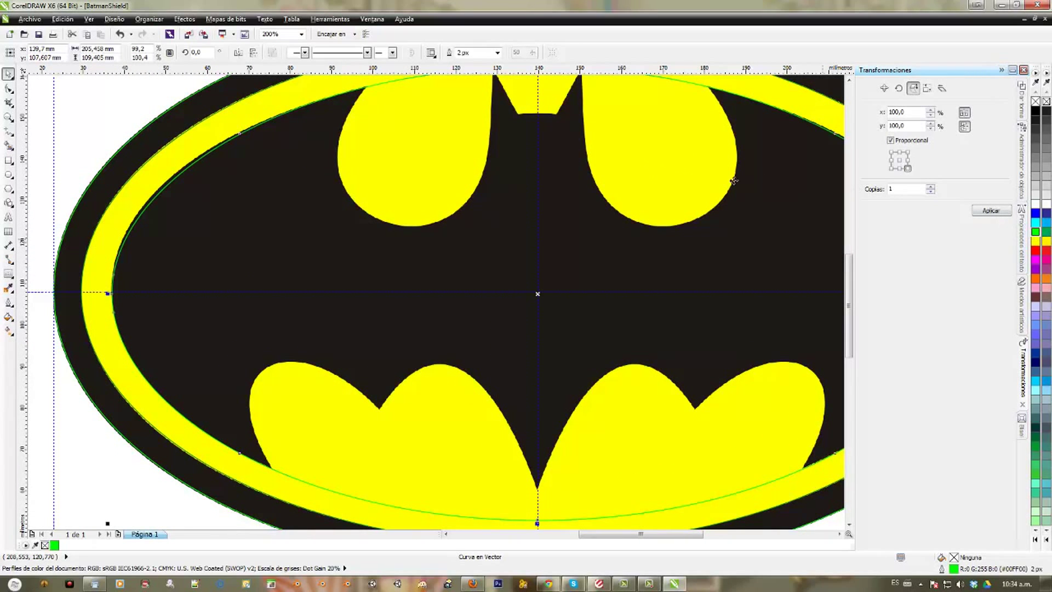
{"action": "left_click_drag", "start_coordinate": [485, 173], "coordinate": [520, 226]}
{"action": "scroll", "coordinate": [519, 228], "scroll_direction": "down", "scroll_amount": 1}
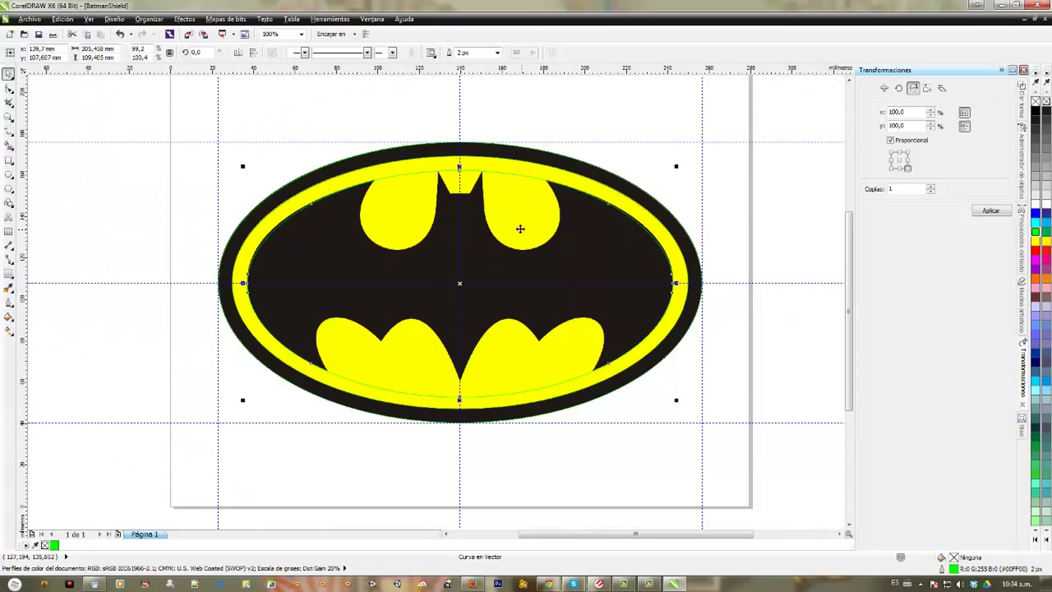
Step: Draw a rectangle about 127.6 × 148.9 mm over the logo's right half, starting from the vertical centre guideline
{"action": "left_click_drag", "start_coordinate": [475, 201], "coordinate": [453, 190]}
{"action": "key", "text": "space"}
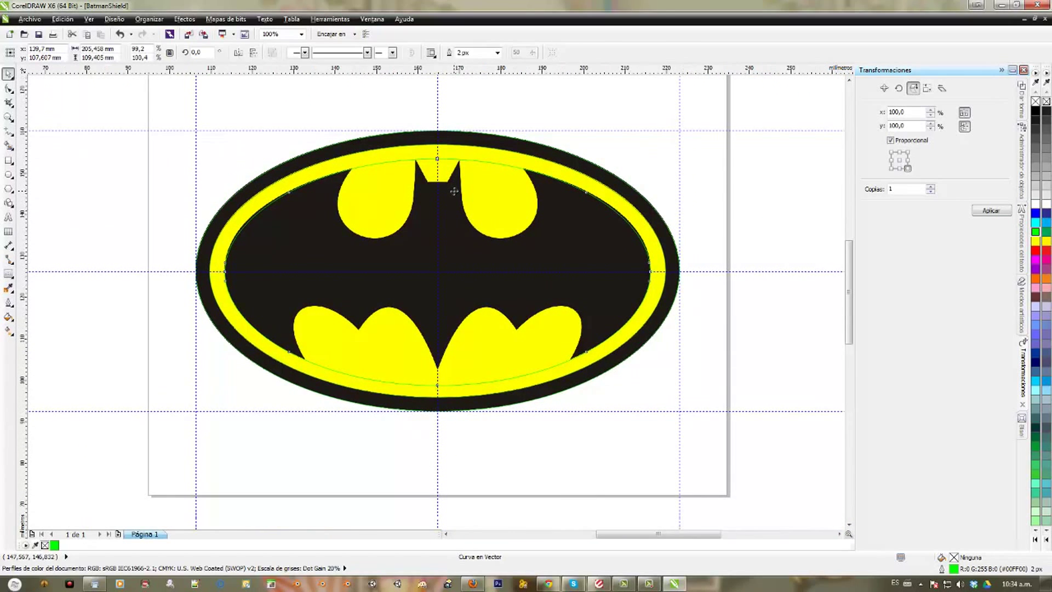
{"action": "scroll", "coordinate": [454, 191], "scroll_direction": "up", "scroll_amount": 1}
{"action": "scroll", "coordinate": [454, 190], "scroll_direction": "down", "scroll_amount": 1}
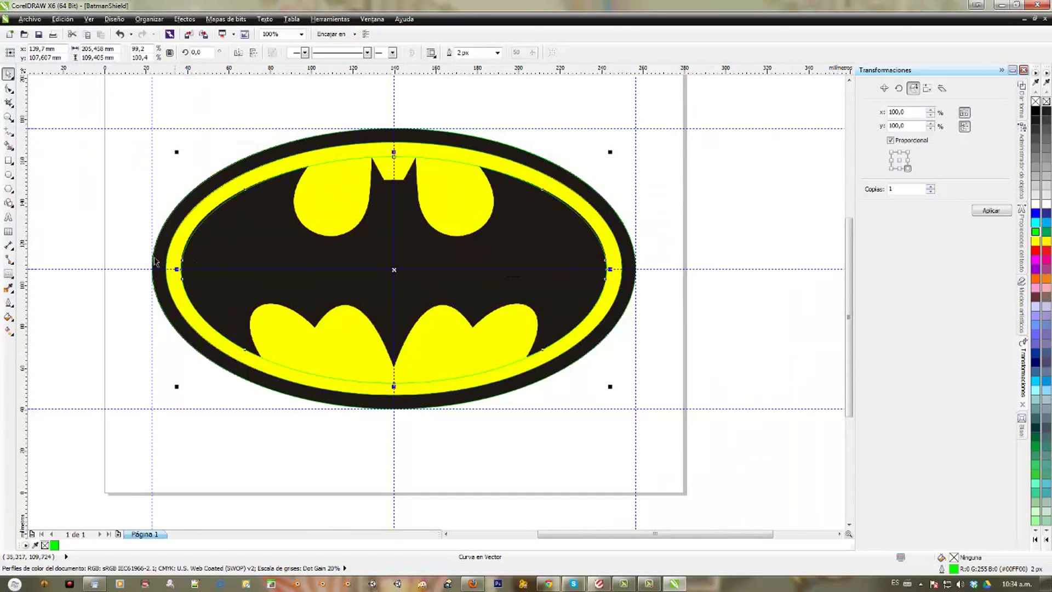
{"action": "left_click", "coordinate": [8, 160]}
{"action": "mouse_move", "coordinate": [394, 100]}
{"action": "left_mouse_down"}
{"action": "mouse_move", "coordinate": [458, 223]}
{"action": "mouse_move", "coordinate": [658, 409]}
{"action": "left_mouse_up"}
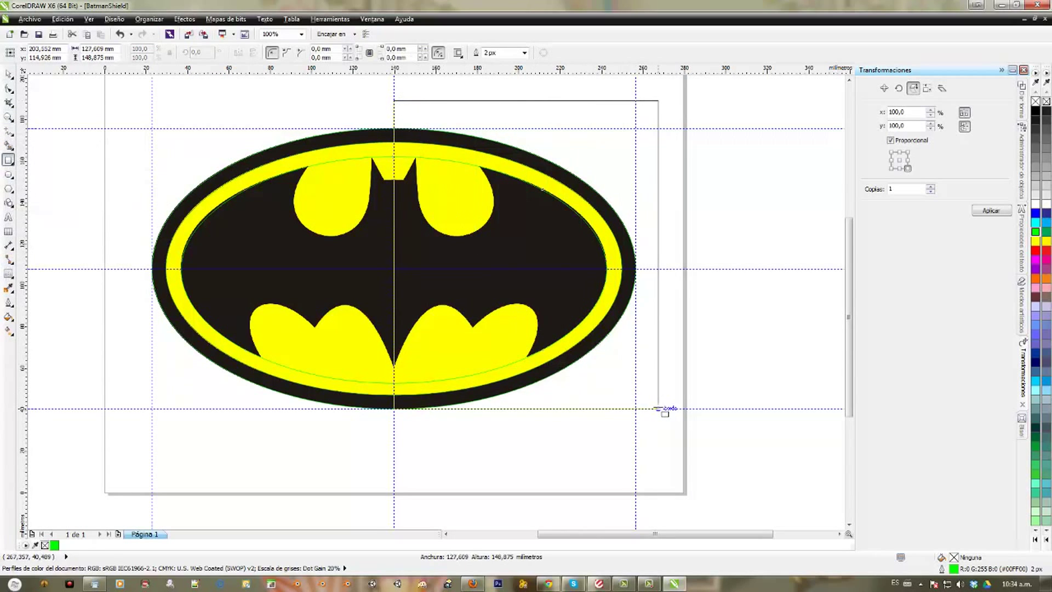
{"action": "left_click", "coordinate": [13, 75]}
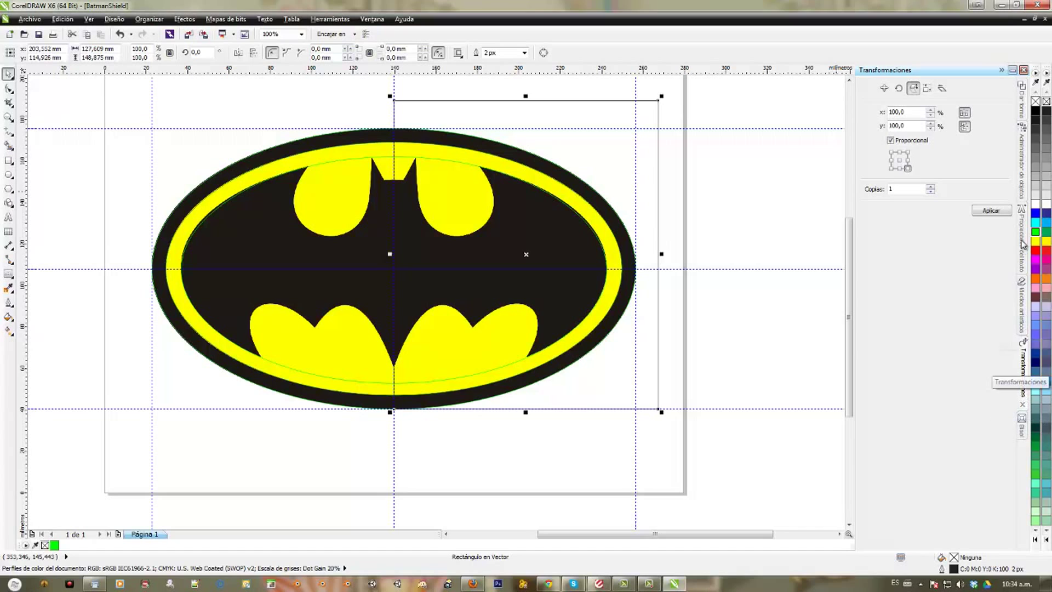
Step: Trim the right half off the innermost green ellipse using the rectangle, without keeping the original source or target object
{"action": "left_click", "coordinate": [1020, 113]}
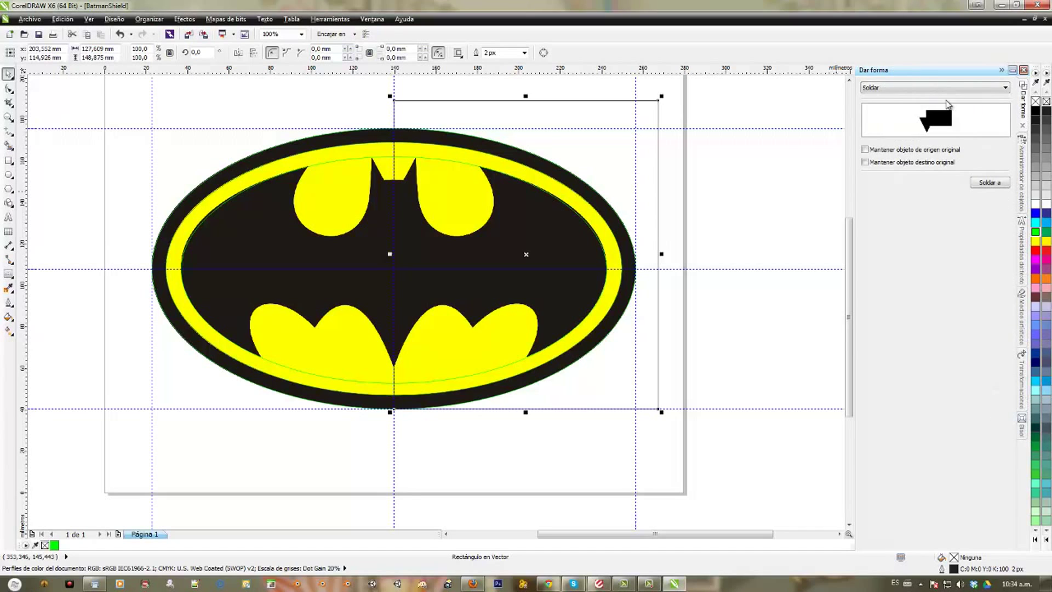
{"action": "left_click", "coordinate": [942, 88]}
{"action": "left_click", "coordinate": [924, 106]}
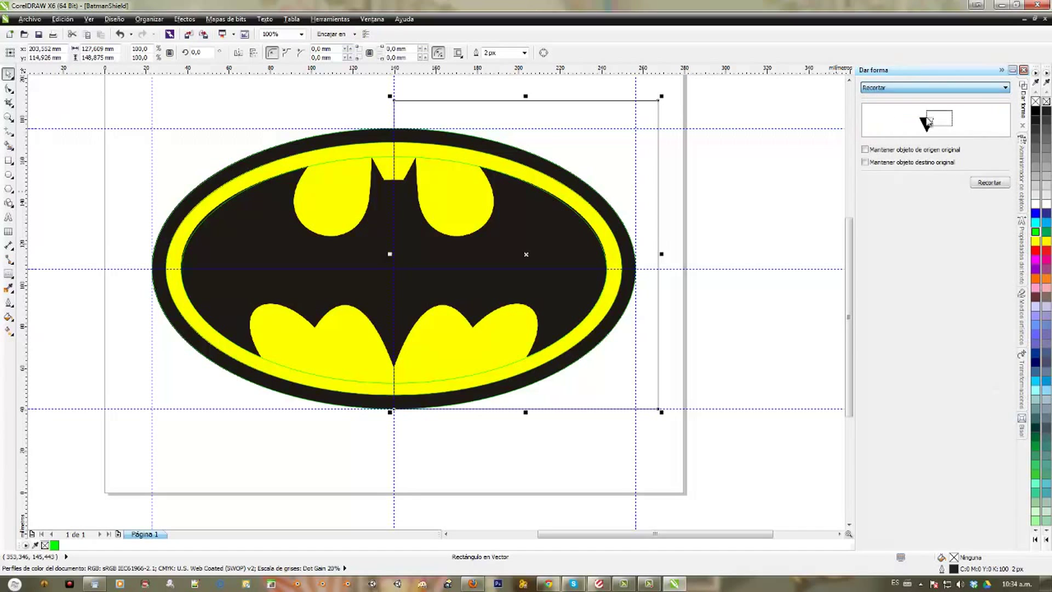
{"action": "left_click", "coordinate": [988, 183]}
{"action": "left_click", "coordinate": [356, 178]}
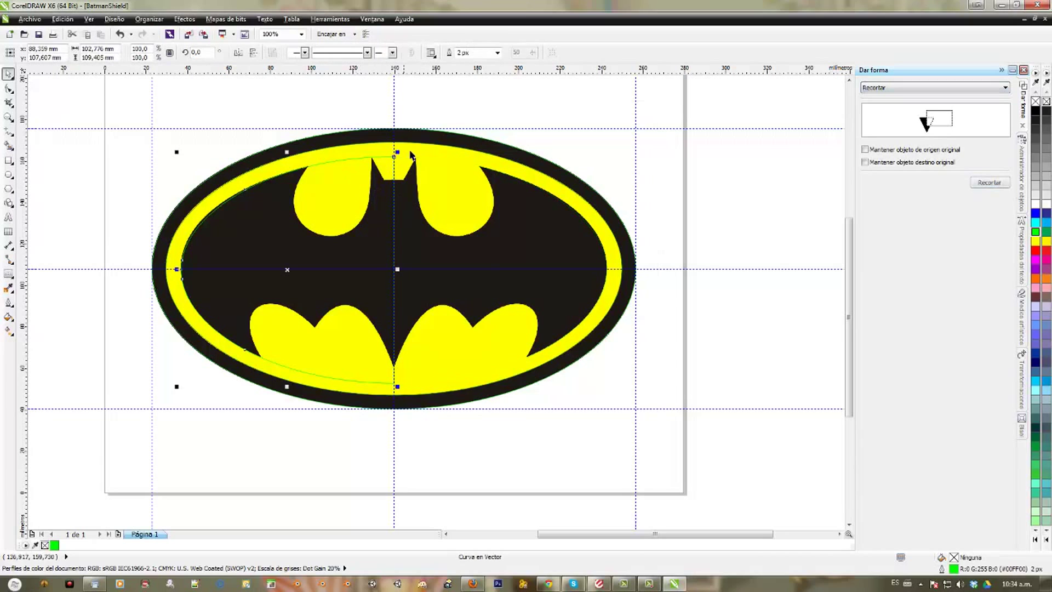
{"action": "scroll", "coordinate": [344, 248], "scroll_direction": "up", "scroll_amount": 2}
{"action": "scroll", "coordinate": [420, 293], "scroll_direction": "down", "scroll_amount": 2}
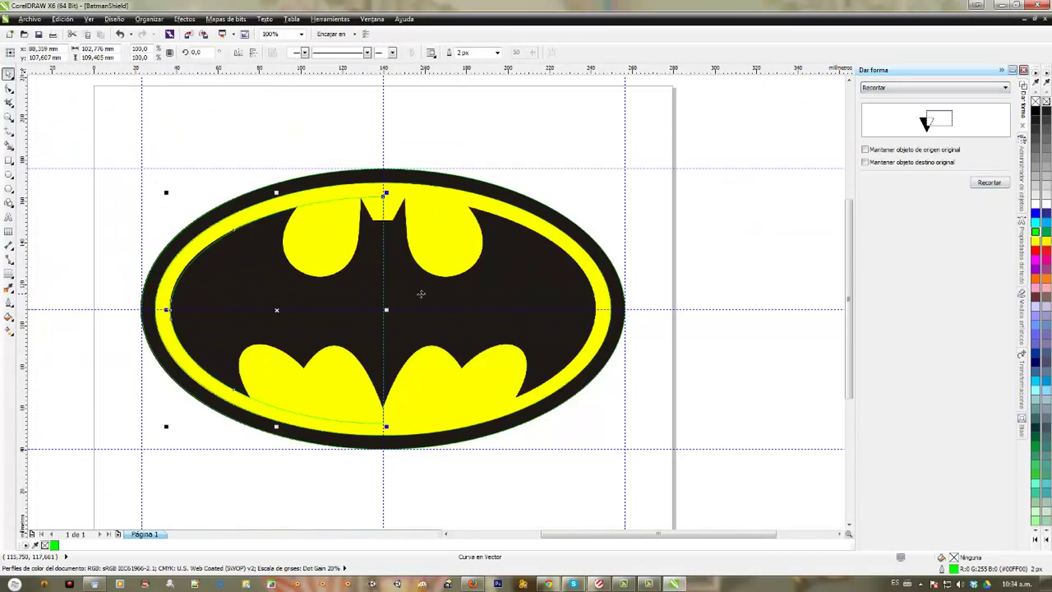
Step: Delete the surplus nodes just below the green half-ellipse's left extreme and on its lower-left arc with the Shape tool
{"action": "key", "text": "z"}
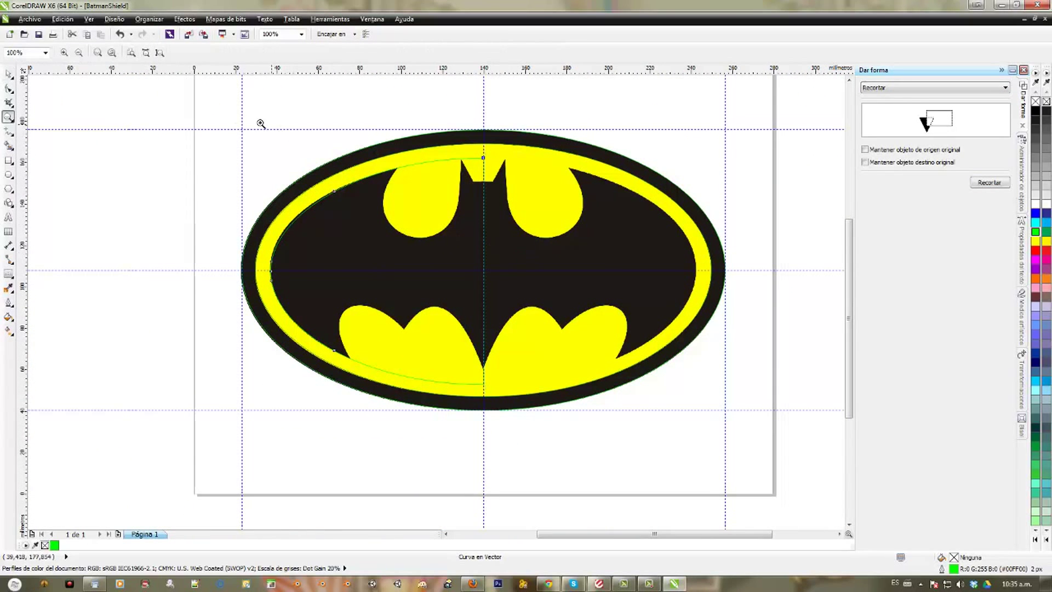
{"action": "left_click_drag", "start_coordinate": [228, 118], "coordinate": [496, 412]}
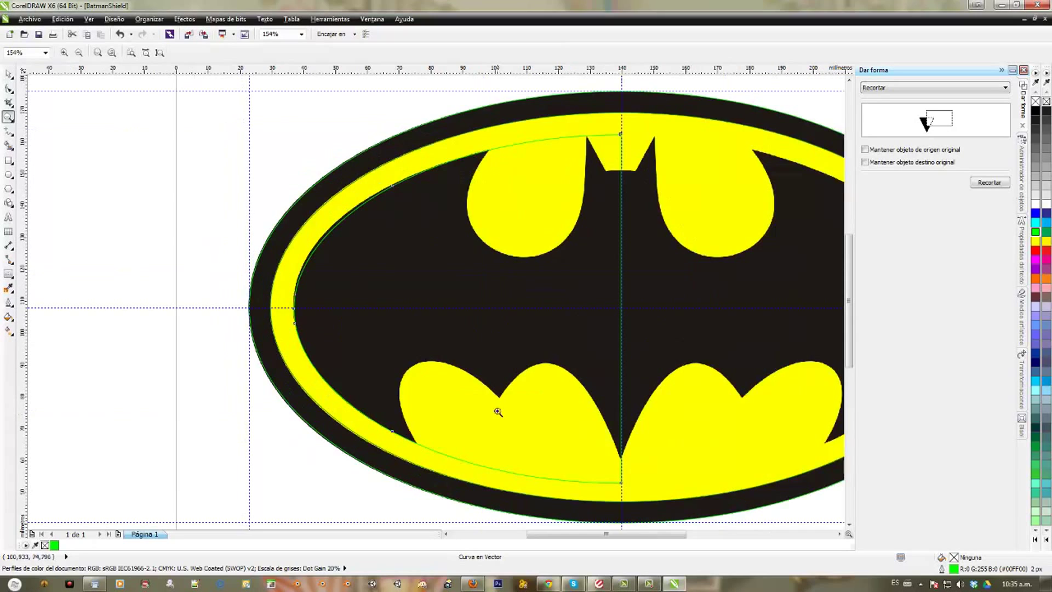
{"action": "left_click", "coordinate": [9, 89]}
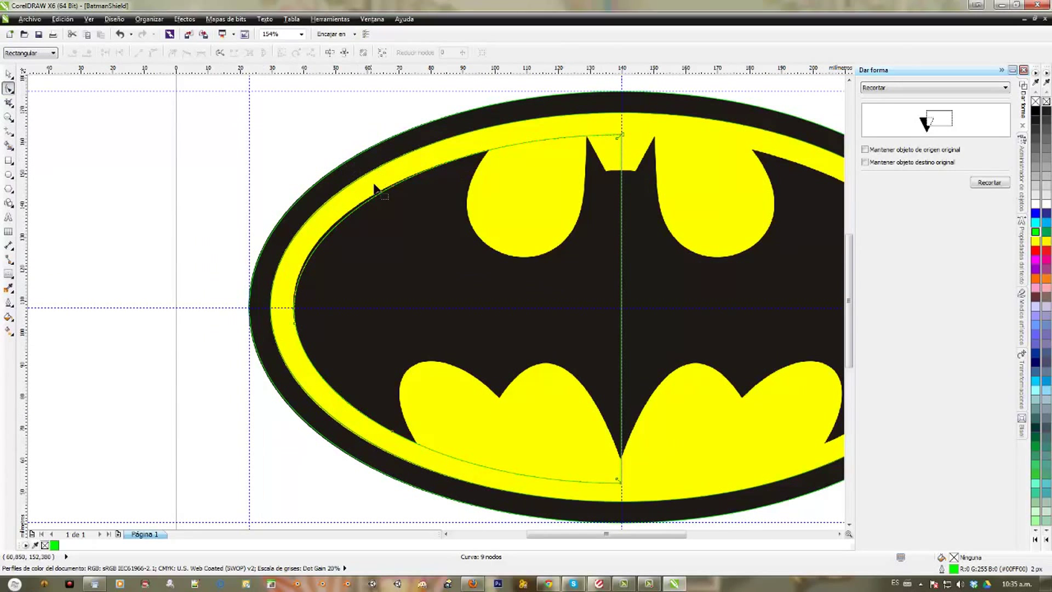
{"action": "scroll", "coordinate": [272, 305], "scroll_direction": "up", "scroll_amount": 2}
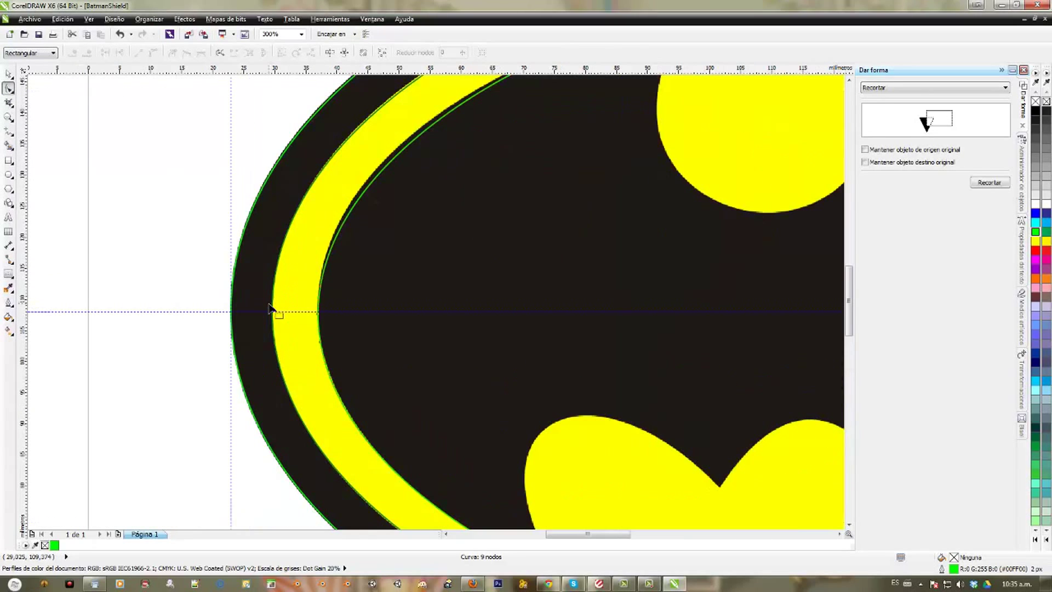
{"action": "left_click", "coordinate": [318, 313]}
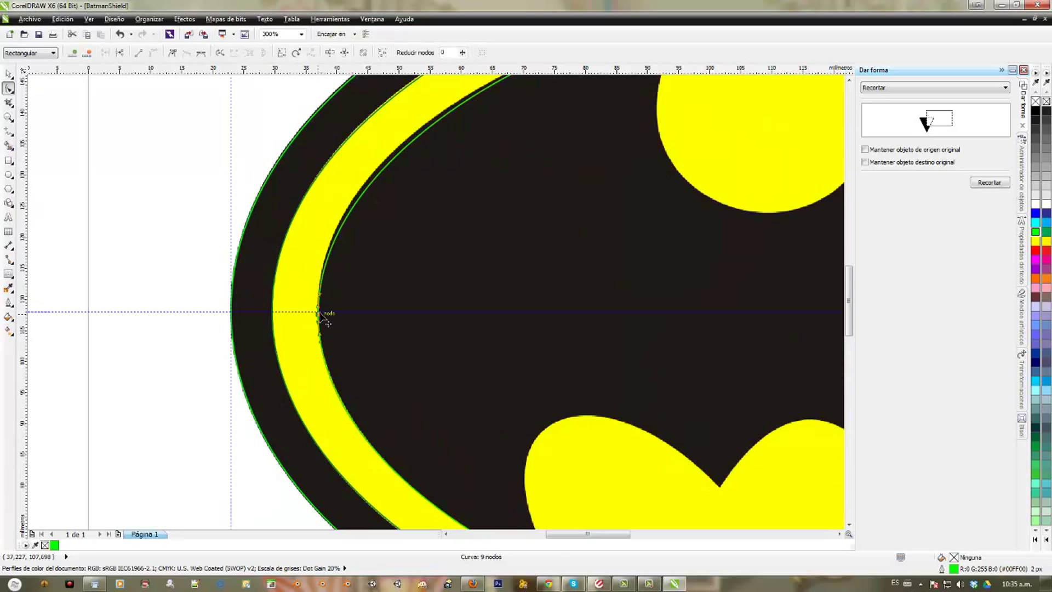
{"action": "left_click_drag", "start_coordinate": [307, 326], "coordinate": [339, 362]}
{"action": "key", "text": "Delete"}
{"action": "scroll", "coordinate": [356, 359], "scroll_direction": "down", "scroll_amount": 2}
{"action": "left_click_drag", "start_coordinate": [383, 389], "coordinate": [439, 471]}
{"action": "key", "text": "Delete"}
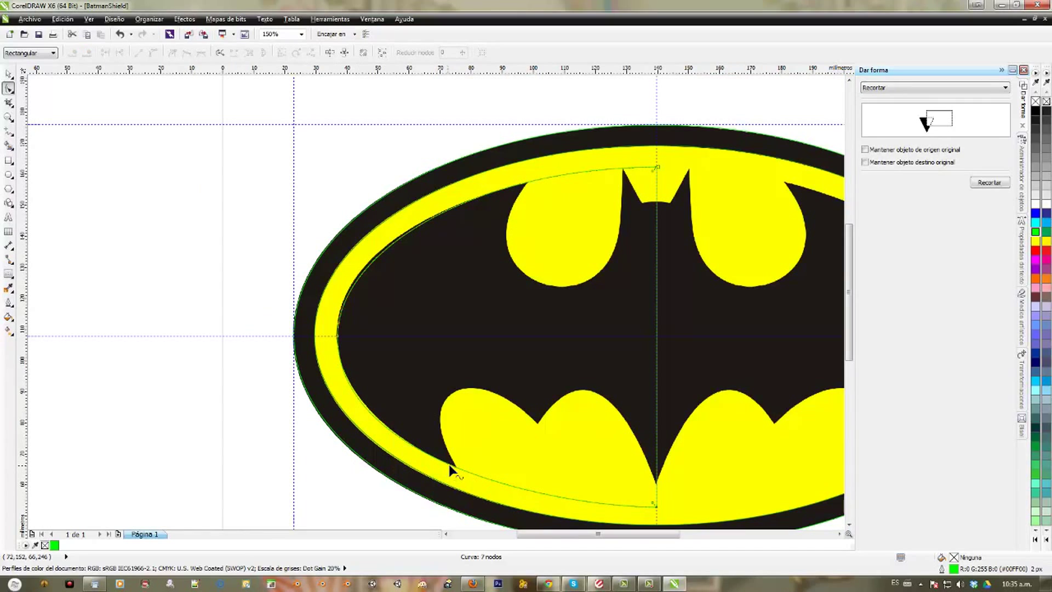
Step: Add nodes to the green half-ellipse where the left wing's lower and upper tips meet the yellow ring
{"action": "double_click", "coordinate": [455, 469]}
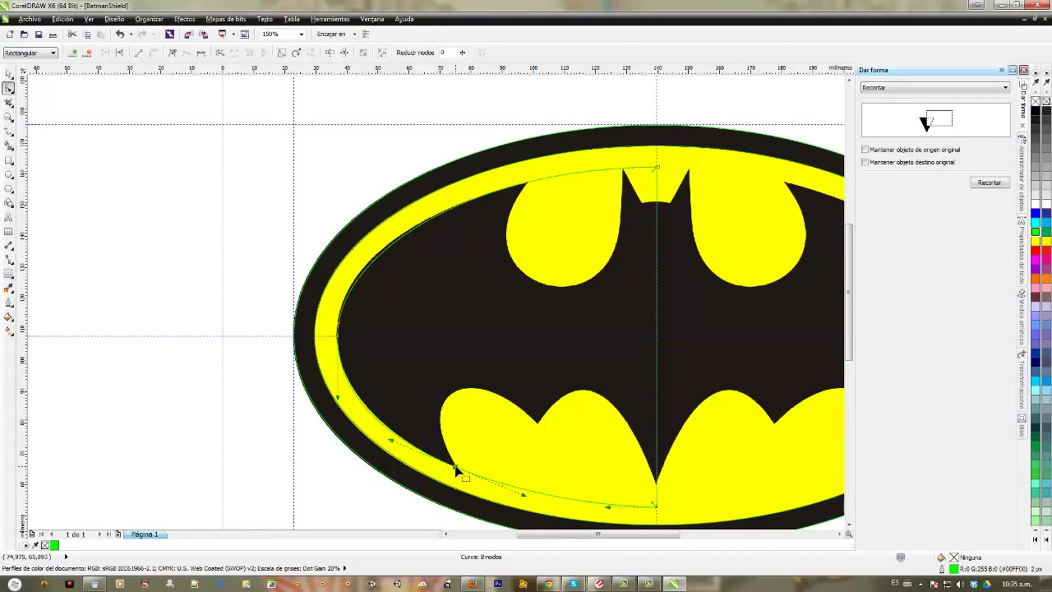
{"action": "double_click", "coordinate": [527, 183]}
Step: Remove the surplus node by the half-ellipse's left extreme and shorten the extreme node's lower handle to fit the lower-left black edge
{"action": "scroll", "coordinate": [343, 323], "scroll_direction": "up", "scroll_amount": 2}
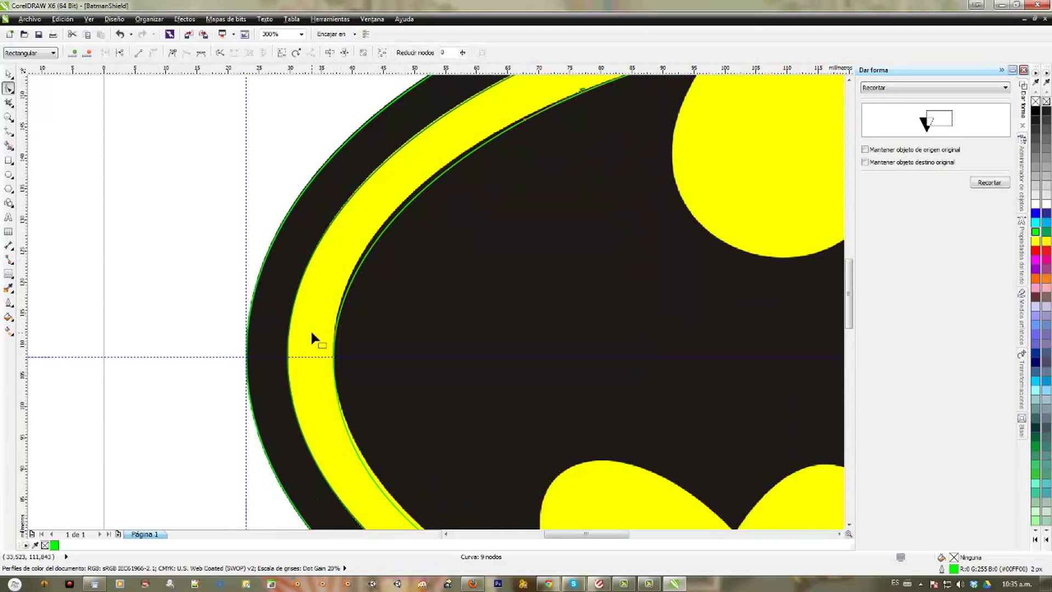
{"action": "left_click_drag", "start_coordinate": [311, 332], "coordinate": [343, 221]}
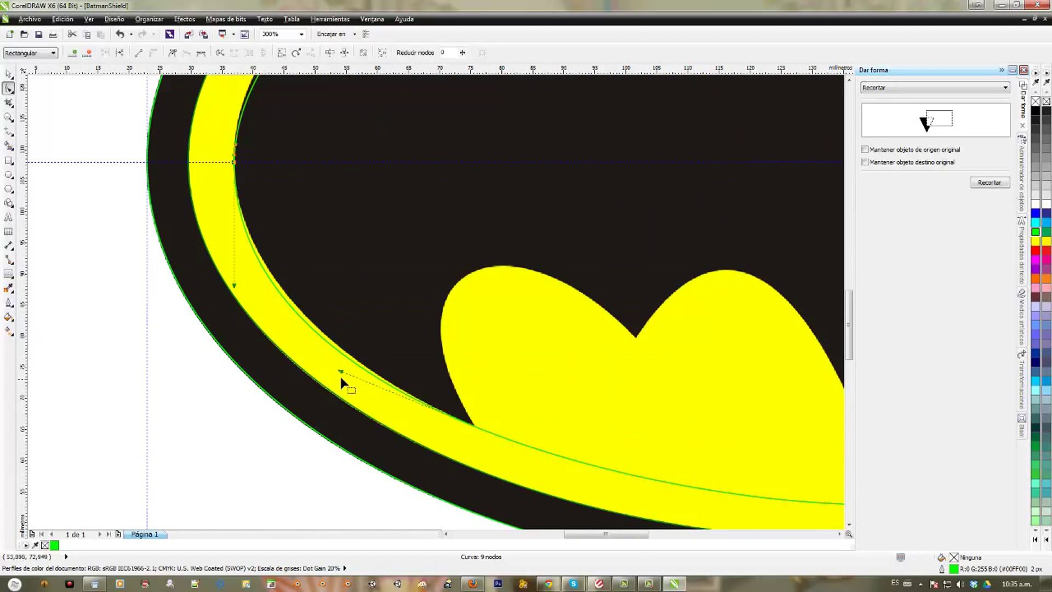
{"action": "left_click", "coordinate": [343, 371]}
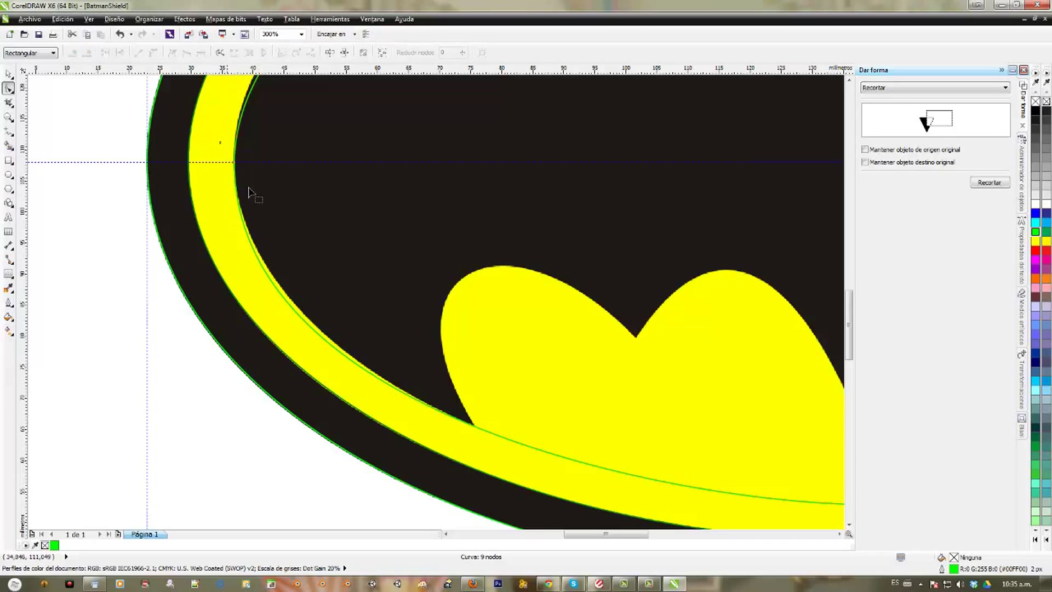
{"action": "left_click", "coordinate": [246, 262]}
{"action": "left_click_drag", "start_coordinate": [192, 138], "coordinate": [293, 250]}
{"action": "left_click_drag", "start_coordinate": [188, 117], "coordinate": [253, 154]}
{"action": "left_click", "coordinate": [249, 224]}
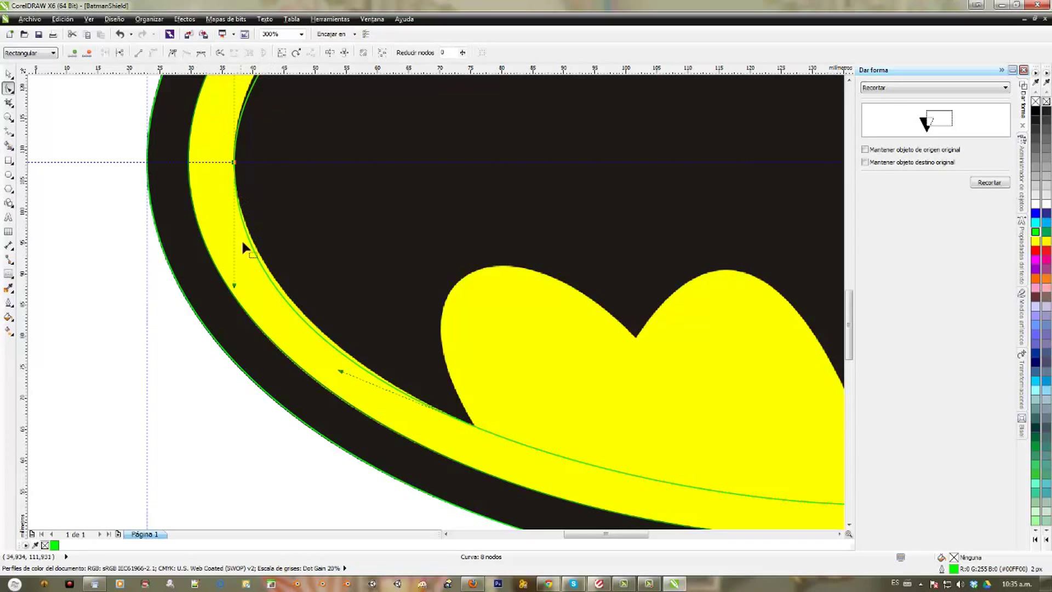
{"action": "left_click_drag", "start_coordinate": [235, 289], "coordinate": [234, 264]}
Step: Lengthen the left extreme node's upper handle so the curve follows the black oval's upper-left edge
{"action": "scroll", "coordinate": [362, 336], "scroll_direction": "up", "scroll_amount": 5}
{"action": "scroll", "coordinate": [361, 336], "scroll_direction": "right", "scroll_amount": 1}
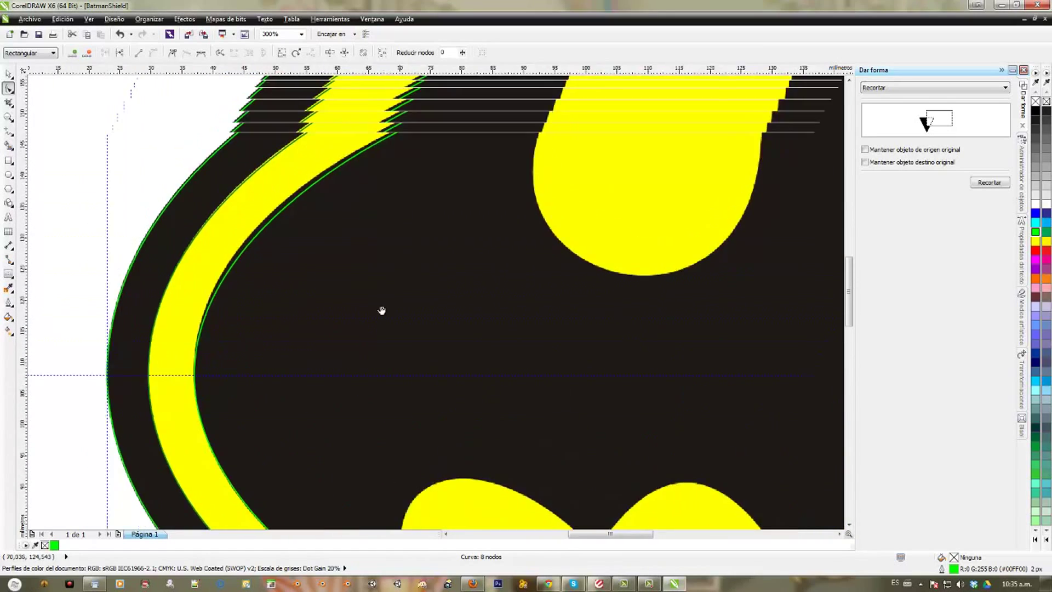
{"action": "scroll", "coordinate": [406, 287], "scroll_direction": "right", "scroll_amount": 1}
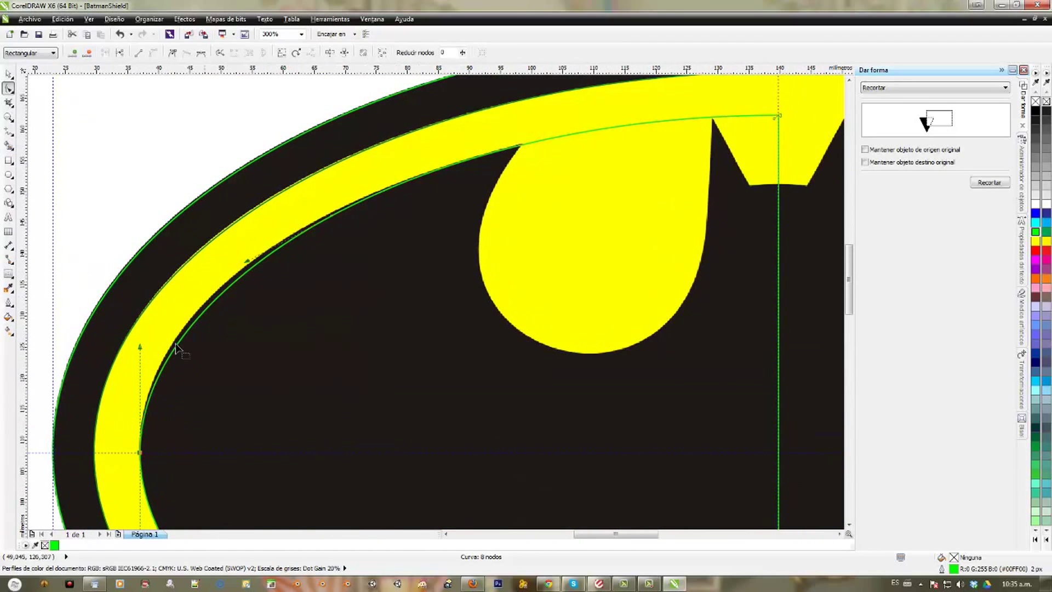
{"action": "left_click_drag", "start_coordinate": [140, 346], "coordinate": [140, 329]}
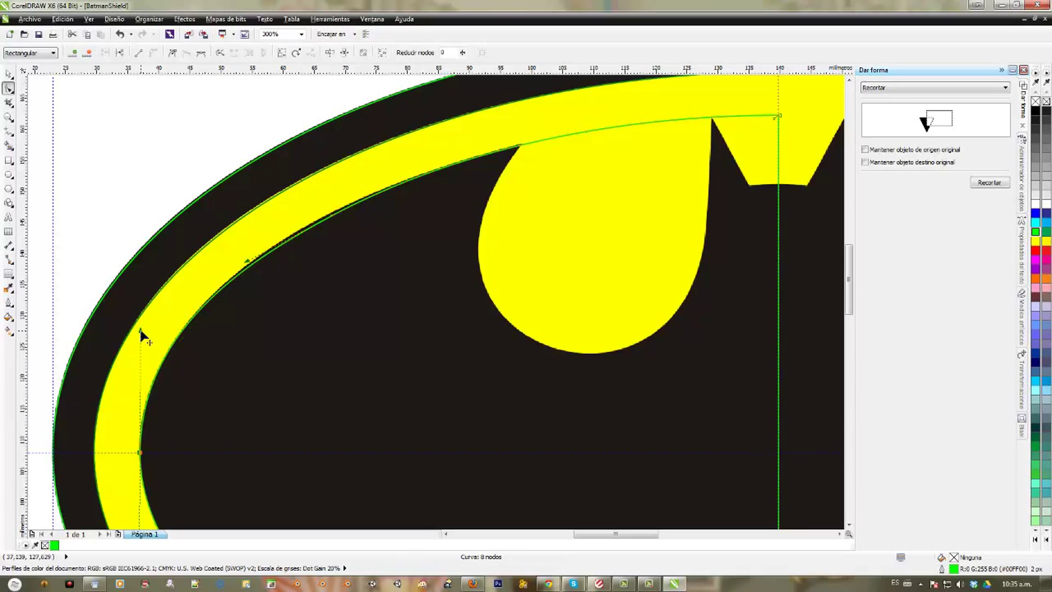
Step: Delete the surplus node at the half-ellipse's upper end on the vertical centre guideline
{"action": "left_click_drag", "start_coordinate": [205, 365], "coordinate": [213, 331]}
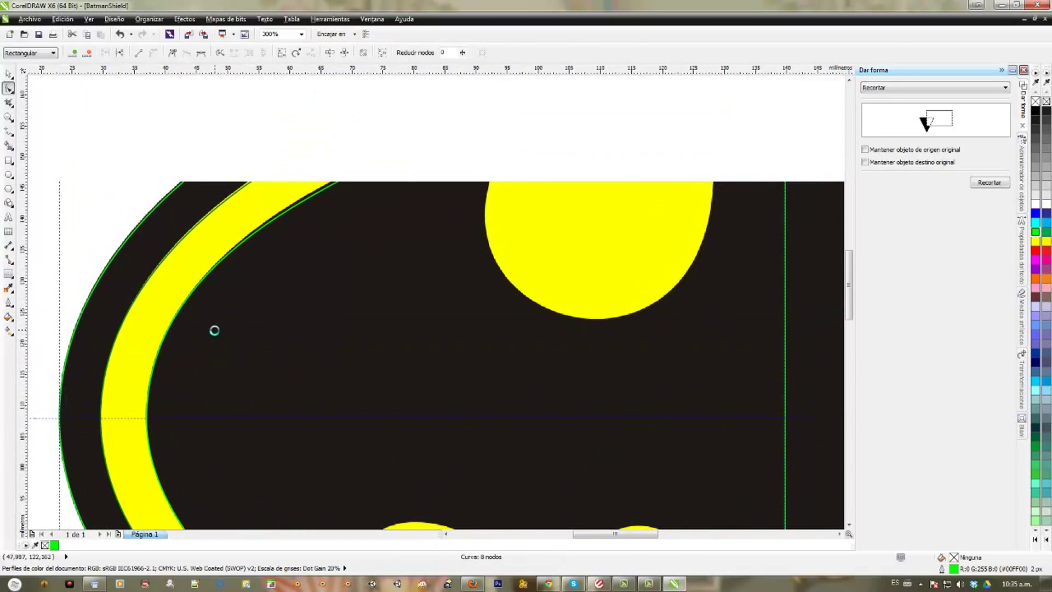
{"action": "left_click_drag", "start_coordinate": [418, 209], "coordinate": [394, 235]}
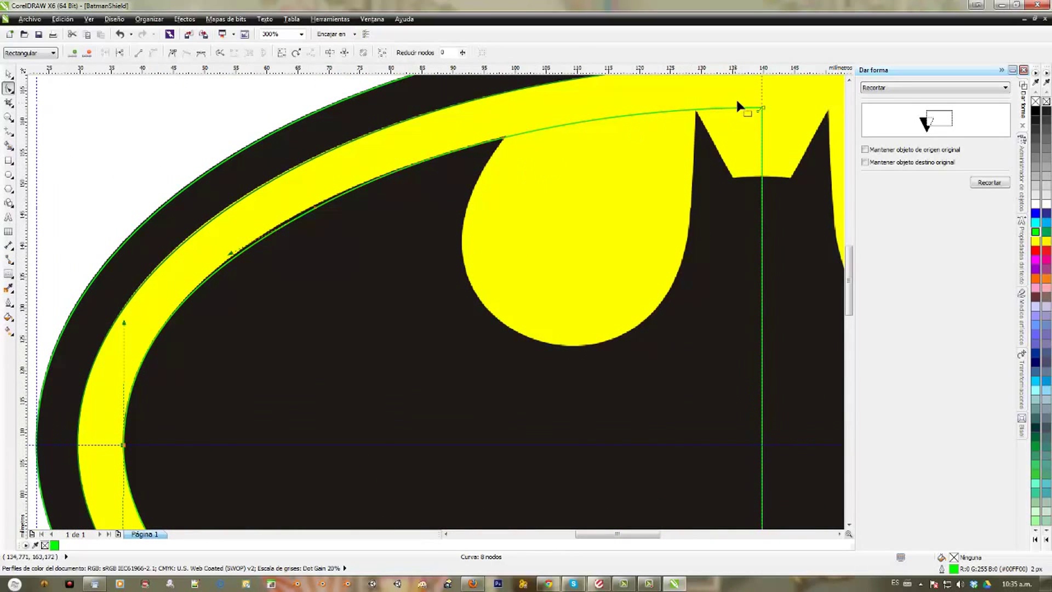
{"action": "left_click", "coordinate": [761, 109]}
{"action": "key", "text": "Delete"}
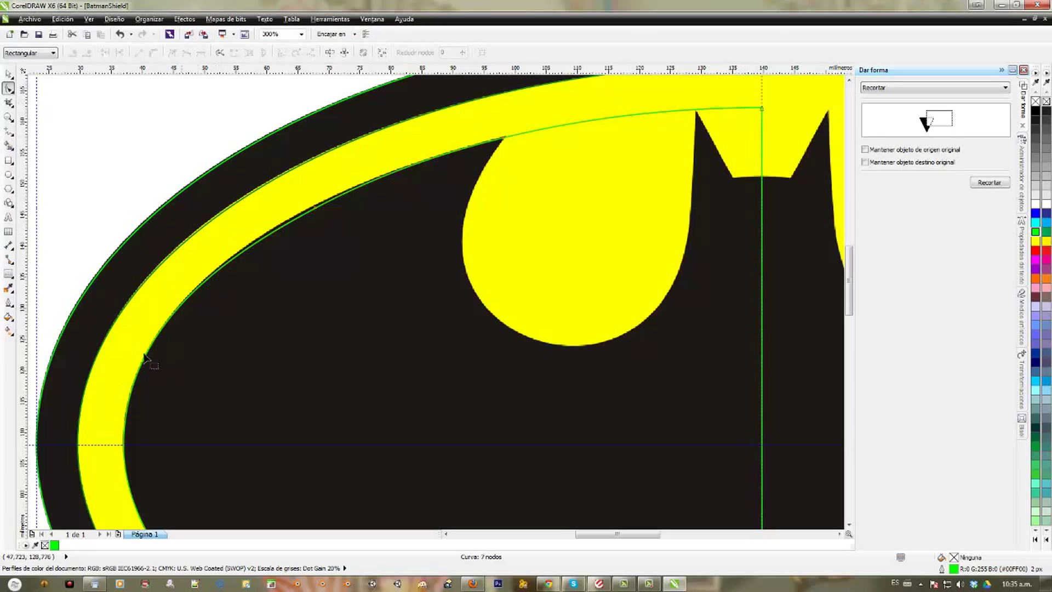
Step: Align the node at the left wing's upper tip precisely with the corner where the black shape meets the yellow ring
{"action": "left_click_drag", "start_coordinate": [121, 376], "coordinate": [152, 461]}
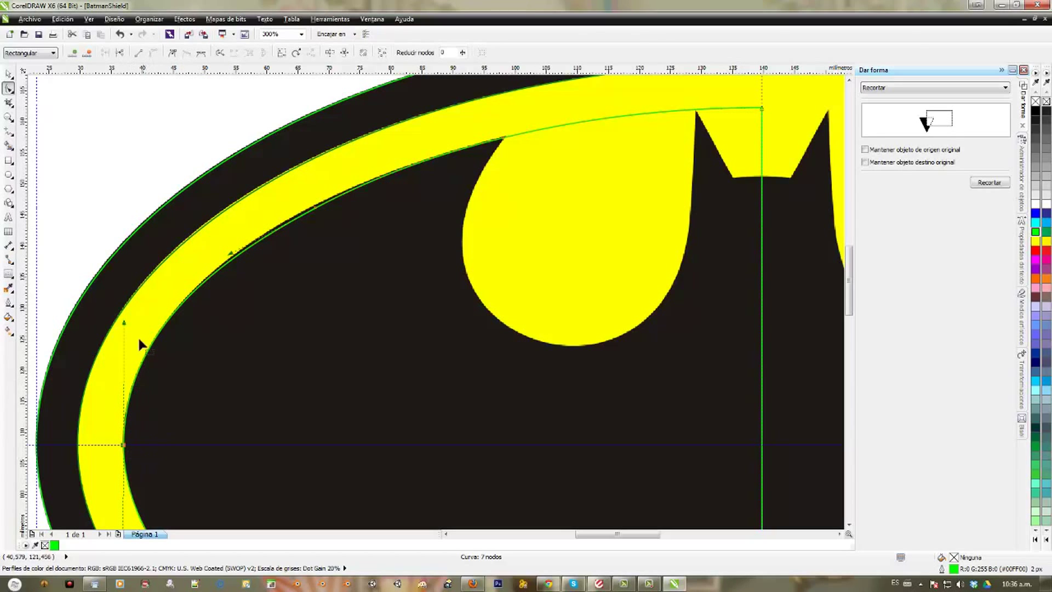
{"action": "left_click", "coordinate": [233, 254]}
{"action": "left_click_drag", "start_coordinate": [463, 126], "coordinate": [541, 172]}
{"action": "mouse_move", "coordinate": [503, 138]}
{"action": "left_mouse_down"}
{"action": "mouse_move", "coordinate": [514, 138]}
{"action": "mouse_move", "coordinate": [504, 137]}
{"action": "left_mouse_up"}
{"action": "left_click_drag", "start_coordinate": [508, 177], "coordinate": [489, 268]}
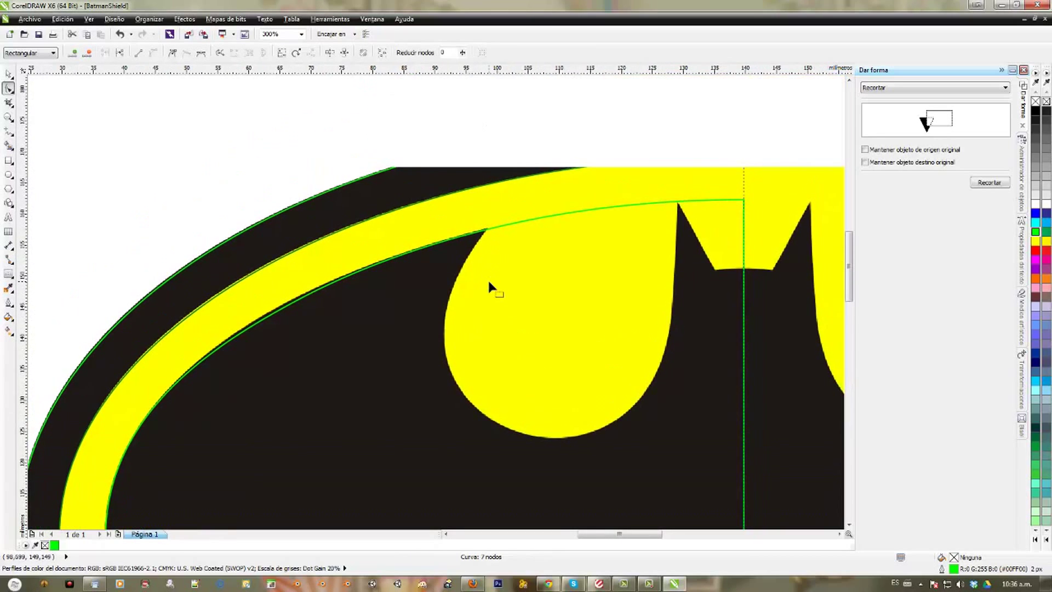
{"action": "scroll", "coordinate": [487, 278], "scroll_direction": "up", "scroll_amount": 4}
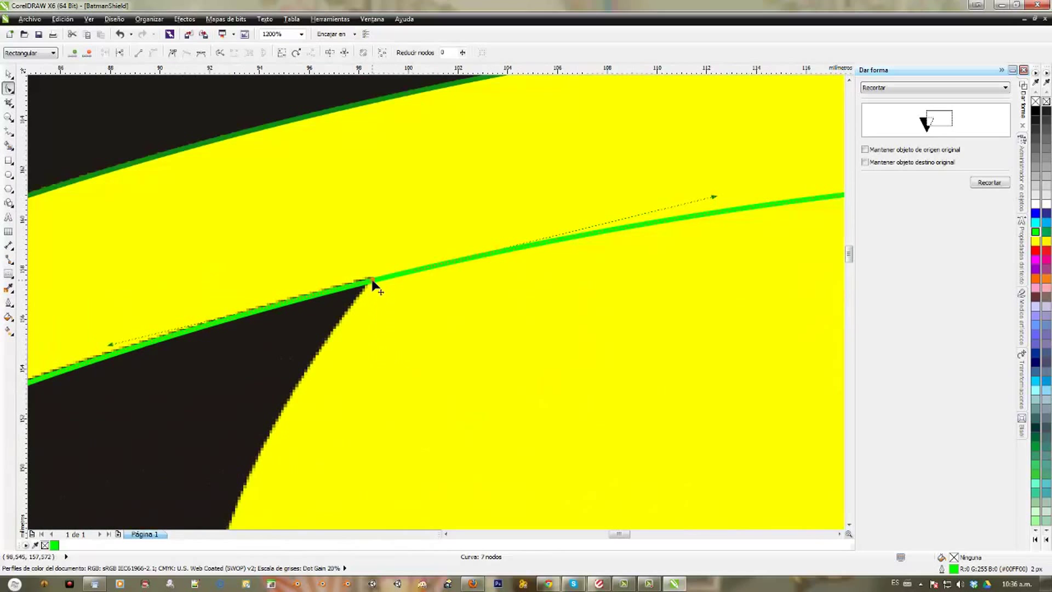
{"action": "left_click_drag", "start_coordinate": [372, 282], "coordinate": [375, 281]}
Step: Delete the surplus node on the upper-left arc and extend the upper wing-tip node's left handle to fit the black edge
{"action": "left_click_drag", "start_coordinate": [364, 349], "coordinate": [526, 282]}
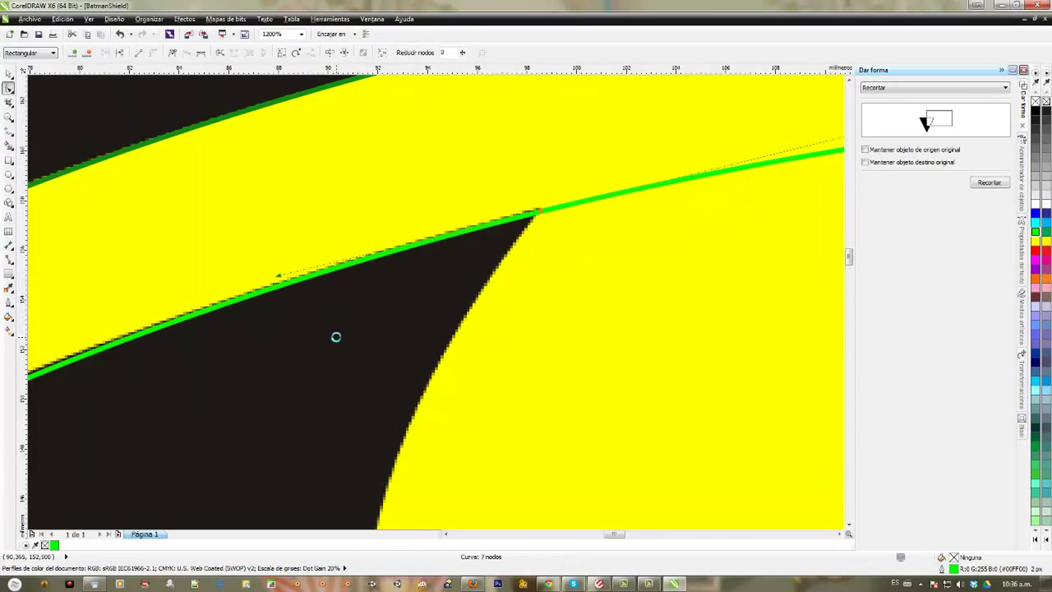
{"action": "scroll", "coordinate": [285, 334], "scroll_direction": "down", "scroll_amount": 2}
{"action": "left_click_drag", "start_coordinate": [343, 333], "coordinate": [571, 228]}
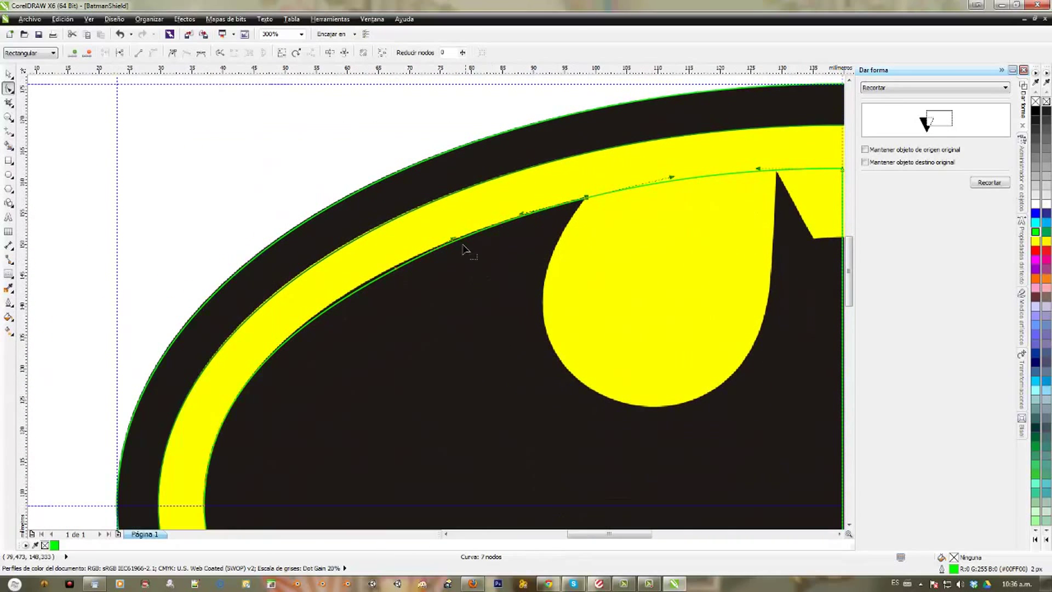
{"action": "left_click_drag", "start_coordinate": [362, 213], "coordinate": [433, 326]}
{"action": "key", "text": "Delete"}
{"action": "left_click", "coordinate": [585, 198]}
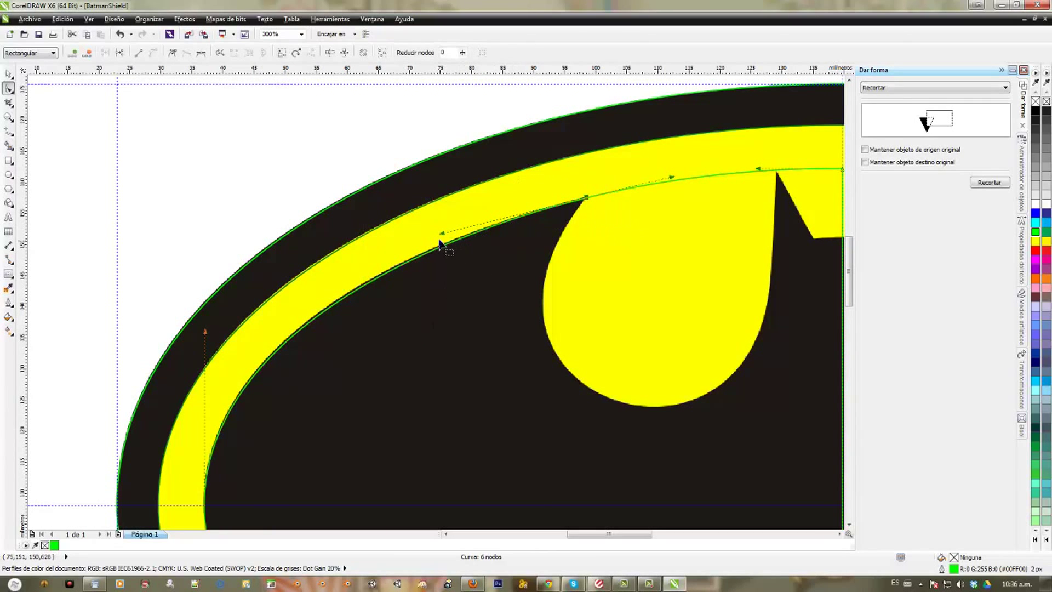
{"action": "left_click_drag", "start_coordinate": [440, 235], "coordinate": [423, 240]}
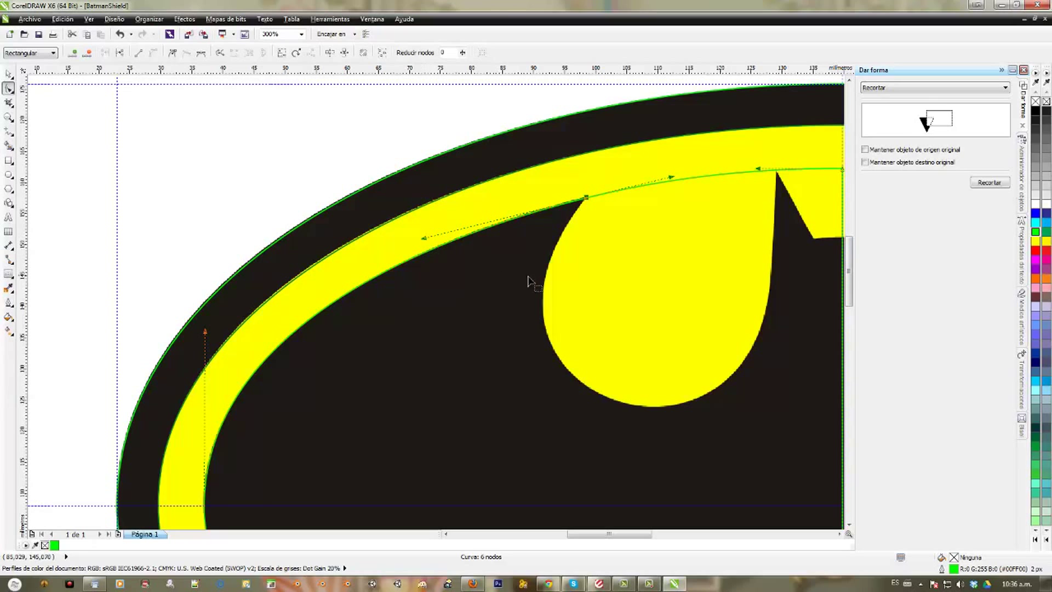
Step: Delete the surplus node at the half-ellipse's lower end on the vertical centre guideline
{"action": "scroll", "coordinate": [527, 277], "scroll_direction": "right", "scroll_amount": 3}
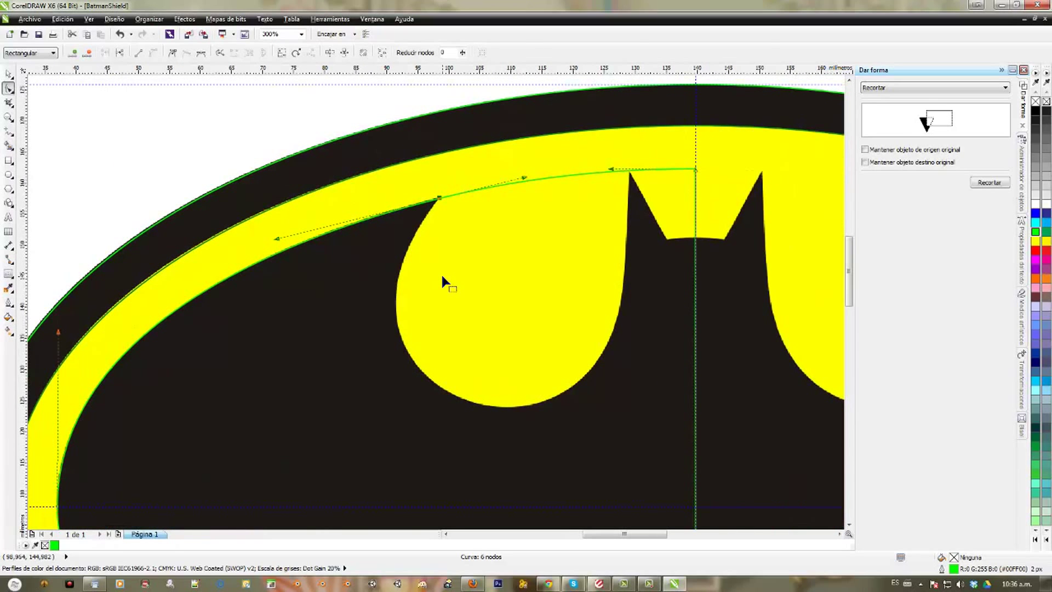
{"action": "scroll", "coordinate": [442, 272], "scroll_direction": "down", "scroll_amount": 3}
{"action": "left_click_drag", "start_coordinate": [439, 376], "coordinate": [431, 338]}
{"action": "left_click_drag", "start_coordinate": [430, 453], "coordinate": [484, 491]}
{"action": "key", "text": "Delete"}
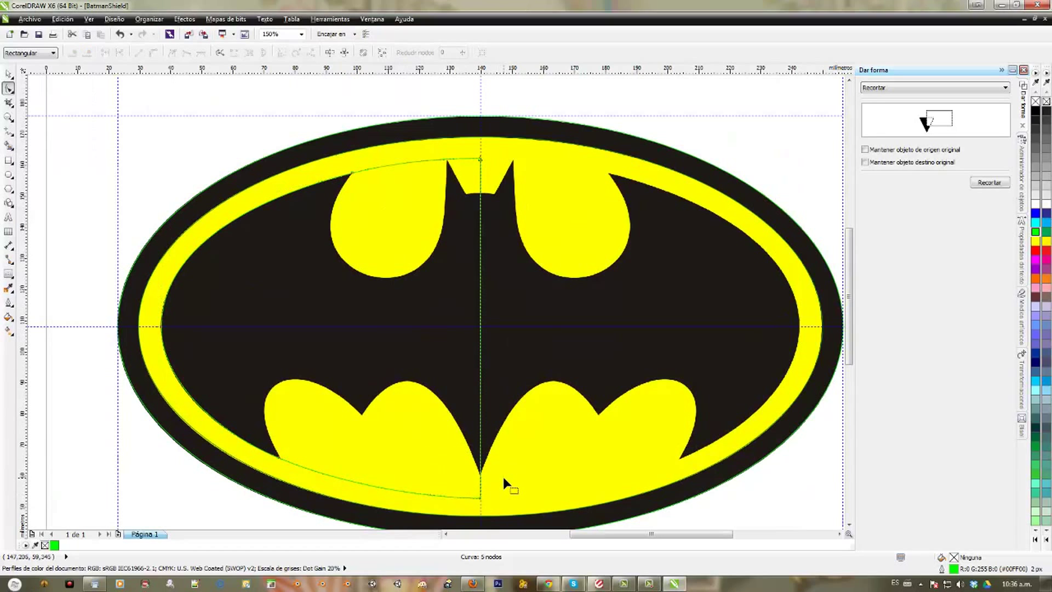
Step: Try converting the lower inner curve segment of the half ellipse to a straight line
{"action": "left_click_drag", "start_coordinate": [356, 146], "coordinate": [526, 198]}
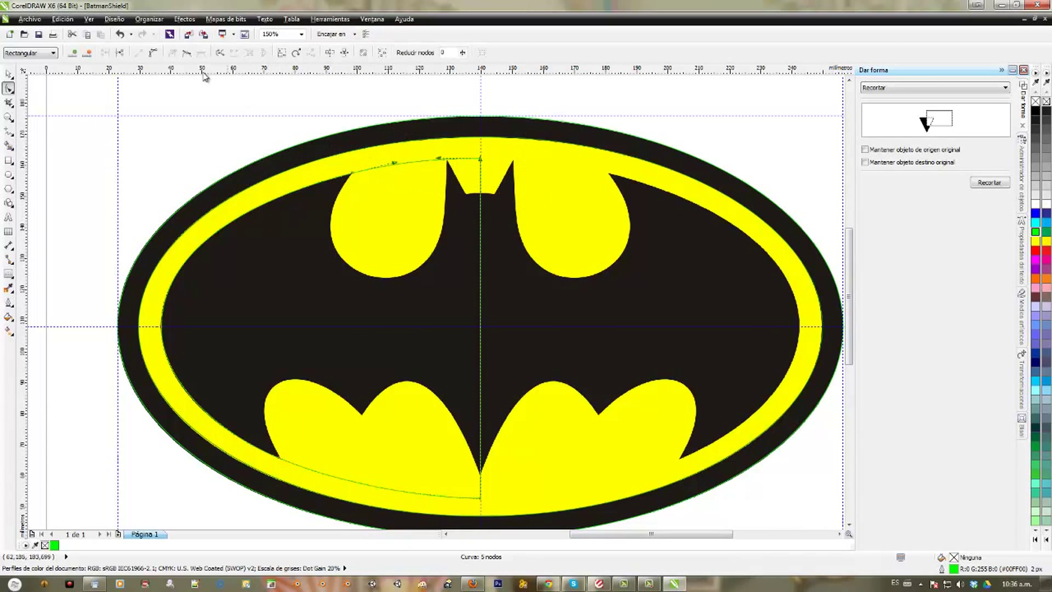
{"action": "left_click_drag", "start_coordinate": [418, 383], "coordinate": [496, 530]}
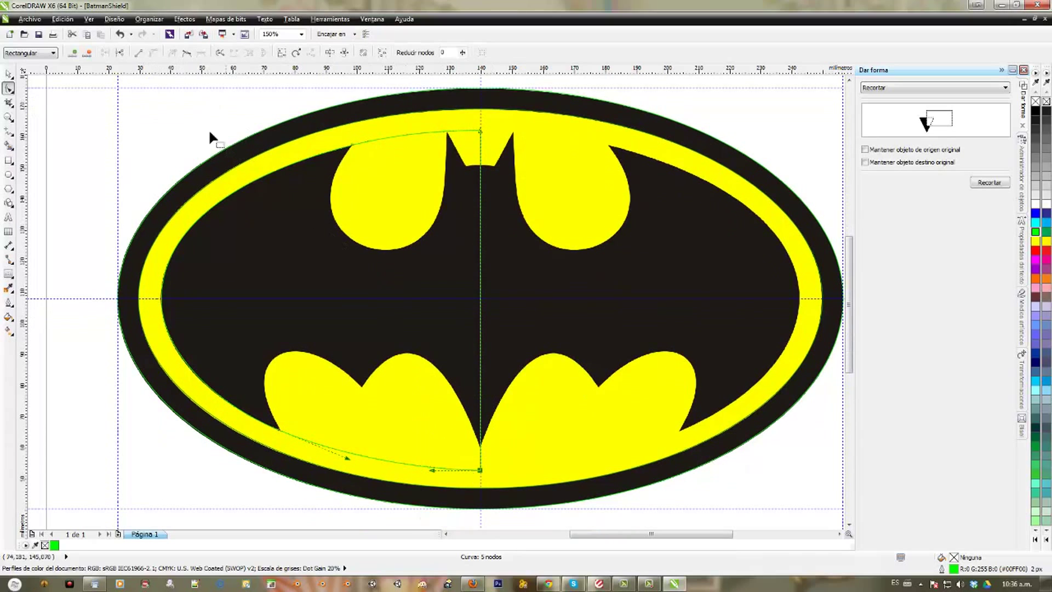
{"action": "left_click", "coordinate": [140, 55]}
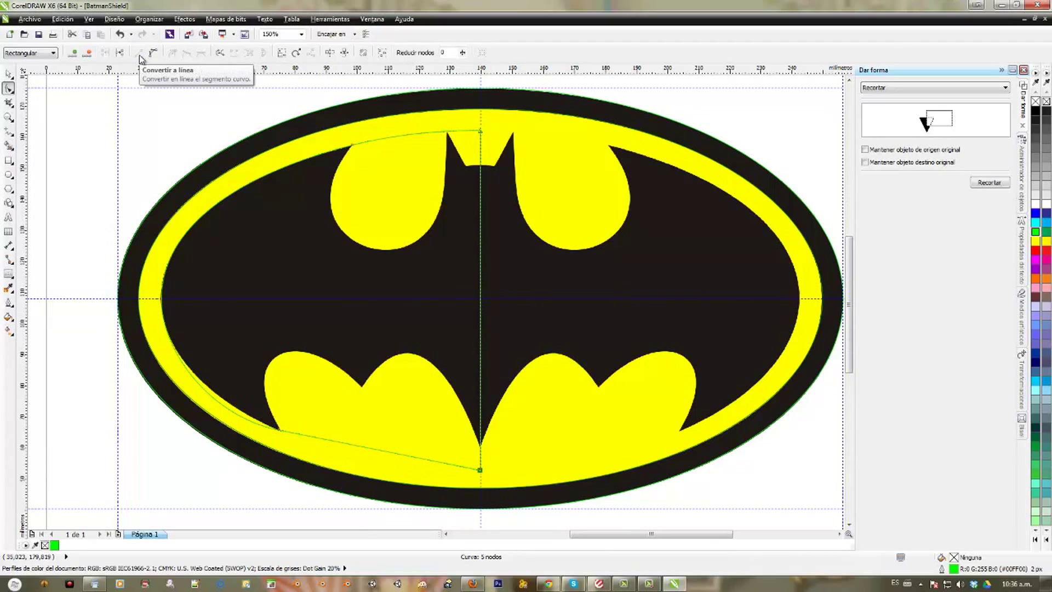
{"action": "key", "text": "ctrl+z"}
{"action": "left_click", "coordinate": [463, 130]}
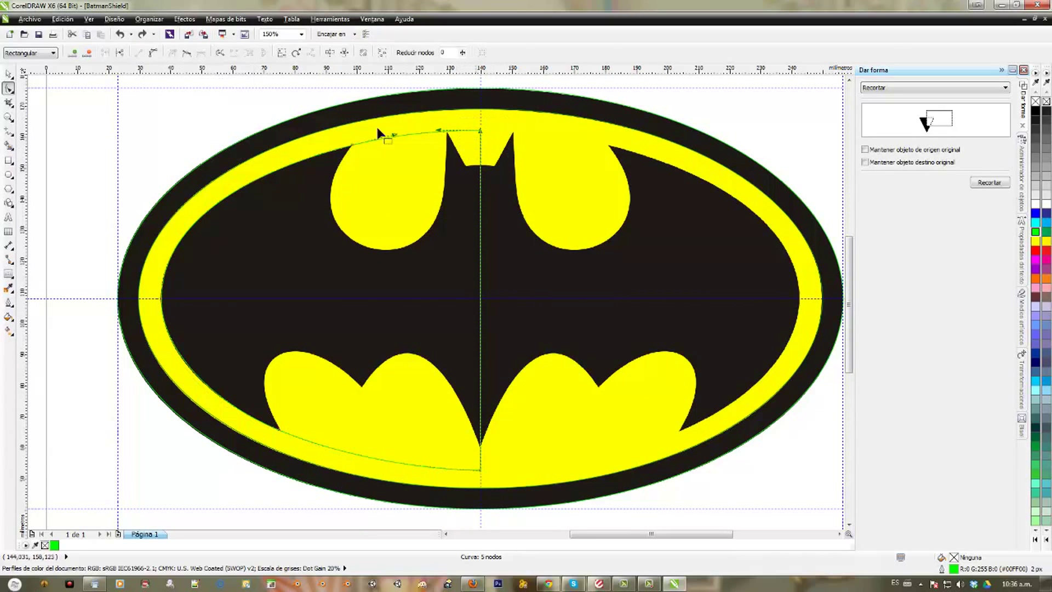
Step: Hide the MapadeBits layer to examine the traced curves on their own, and show it again
{"action": "left_click", "coordinate": [9, 73]}
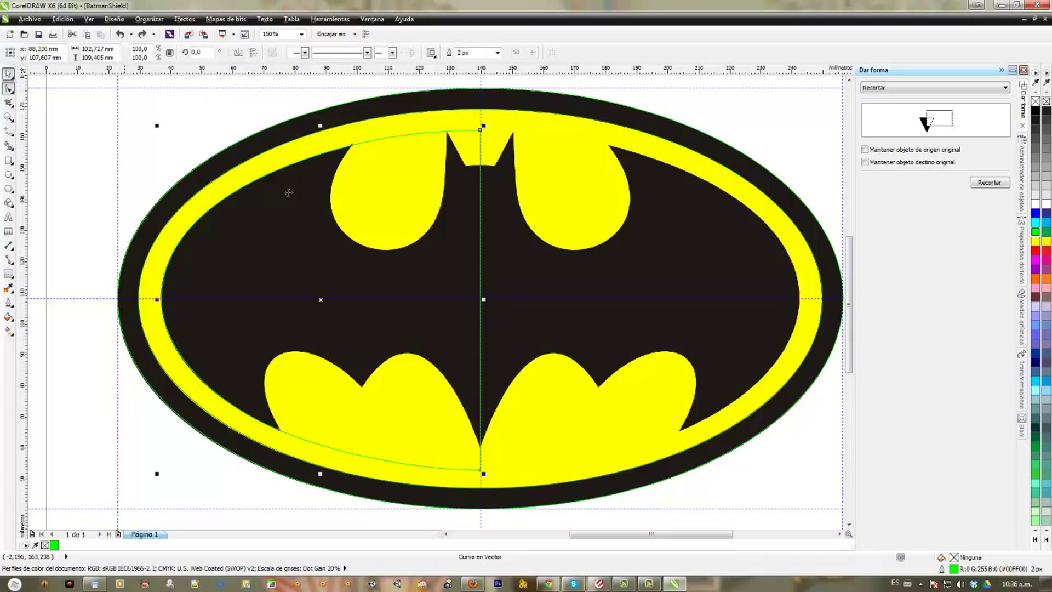
{"action": "scroll", "coordinate": [471, 289], "scroll_direction": "down", "scroll_amount": 2}
{"action": "left_click_drag", "start_coordinate": [472, 290], "coordinate": [574, 295]}
{"action": "scroll", "coordinate": [573, 290], "scroll_direction": "up", "scroll_amount": 1}
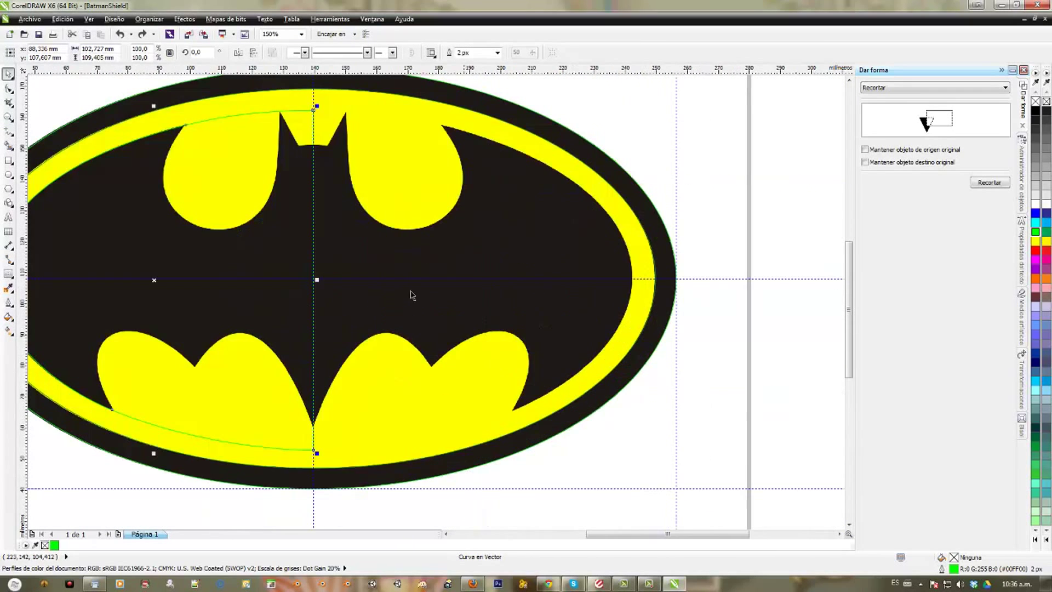
{"action": "left_click_drag", "start_coordinate": [410, 293], "coordinate": [515, 325]}
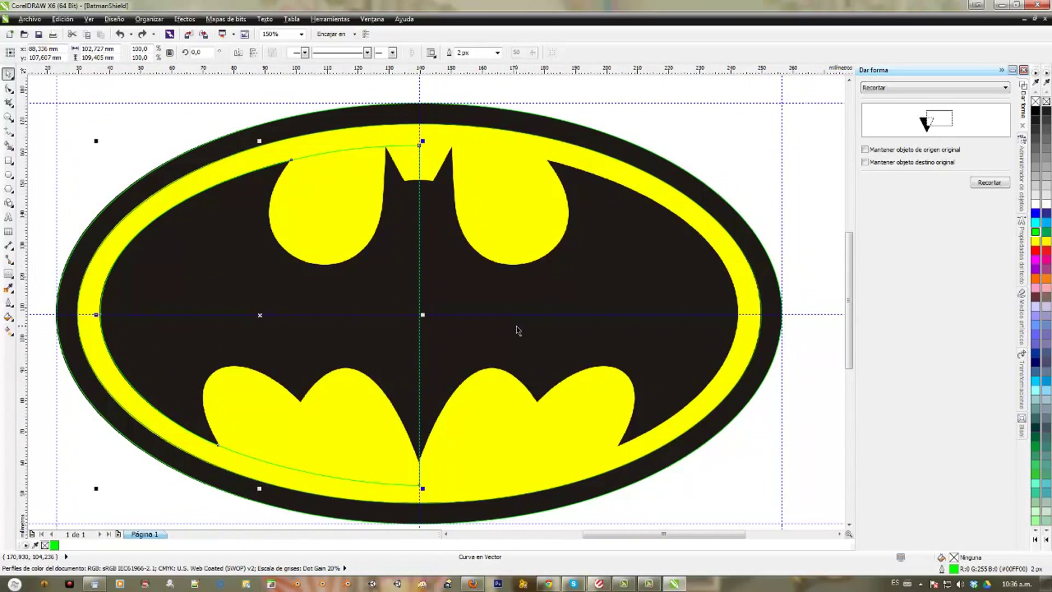
{"action": "left_click", "coordinate": [1021, 165]}
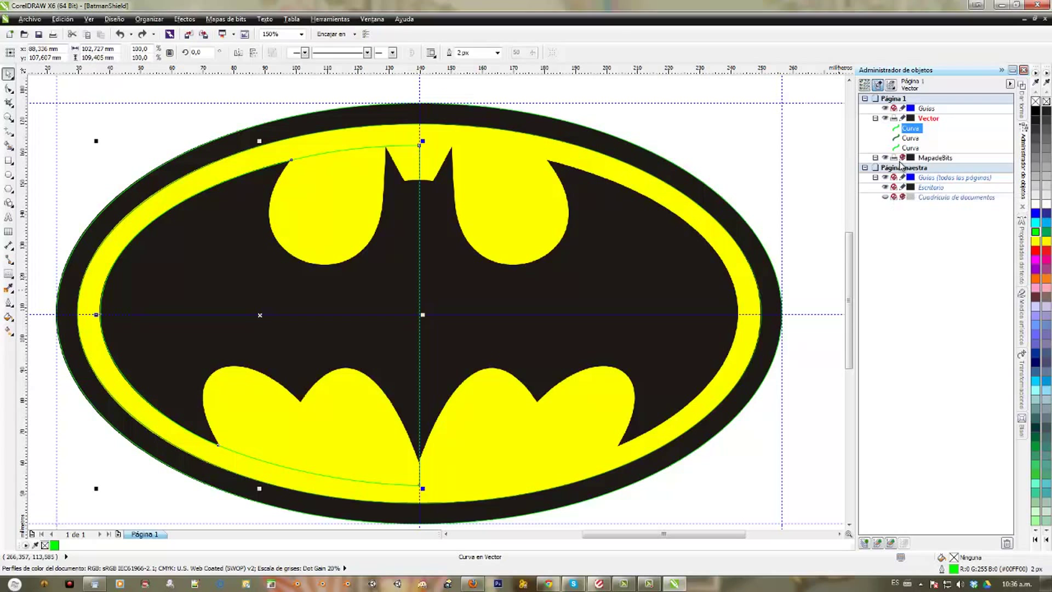
{"action": "left_click", "coordinate": [884, 158]}
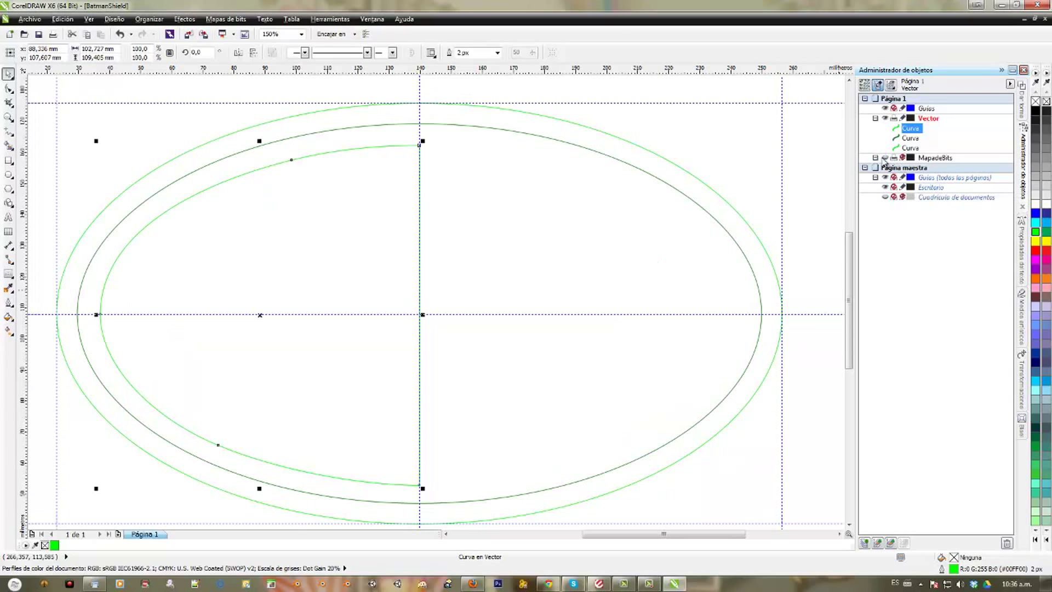
{"action": "left_click", "coordinate": [156, 143]}
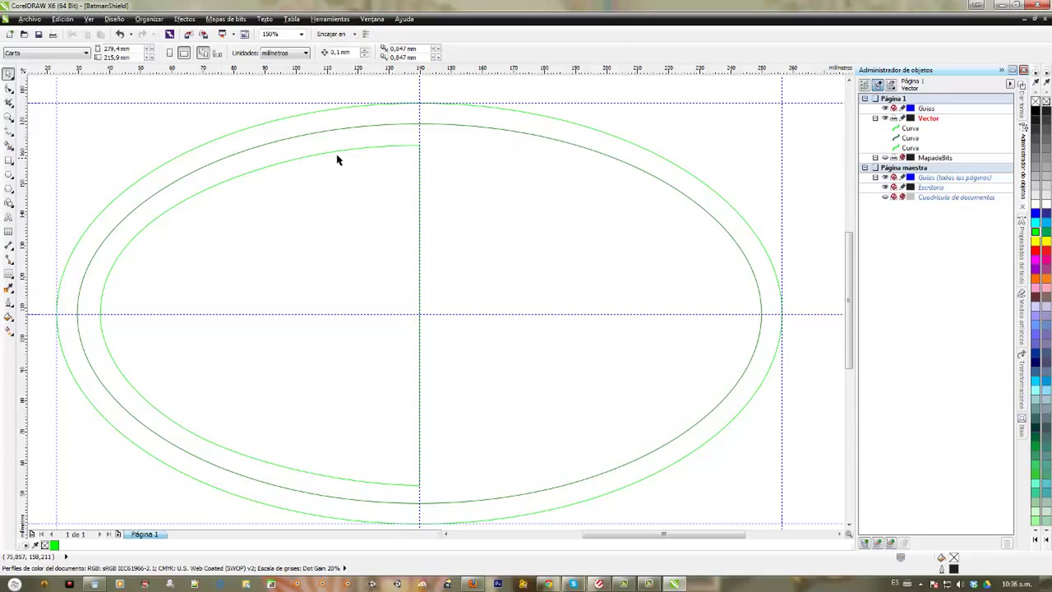
{"action": "left_click", "coordinate": [884, 158]}
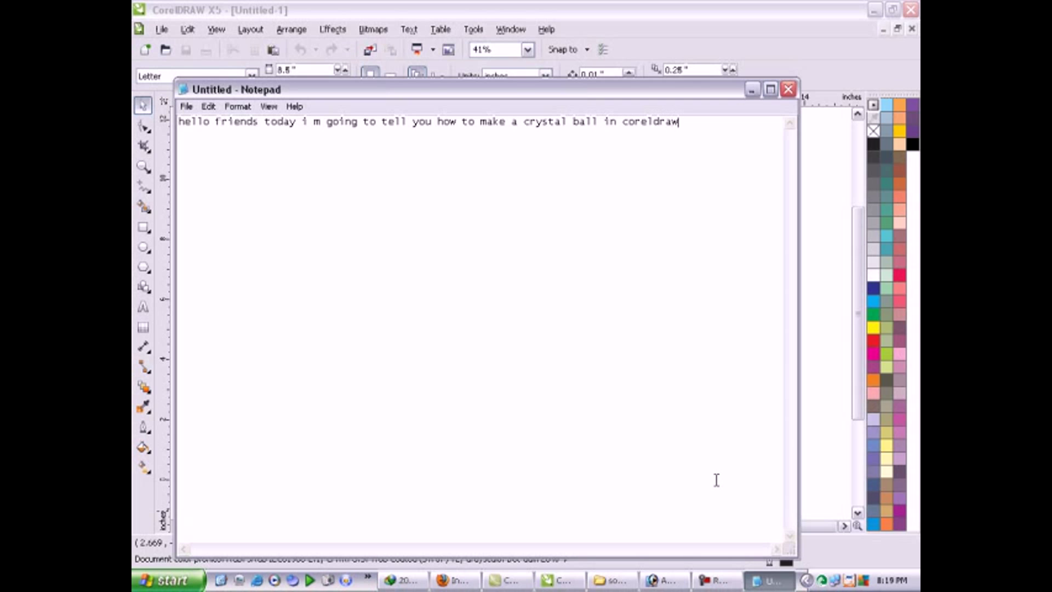
Step: Switch from Notepad to CorelDRAW and draw a circle about 1.82 in wide in the upper part of the page
{"action": "left_click", "coordinate": [751, 88]}
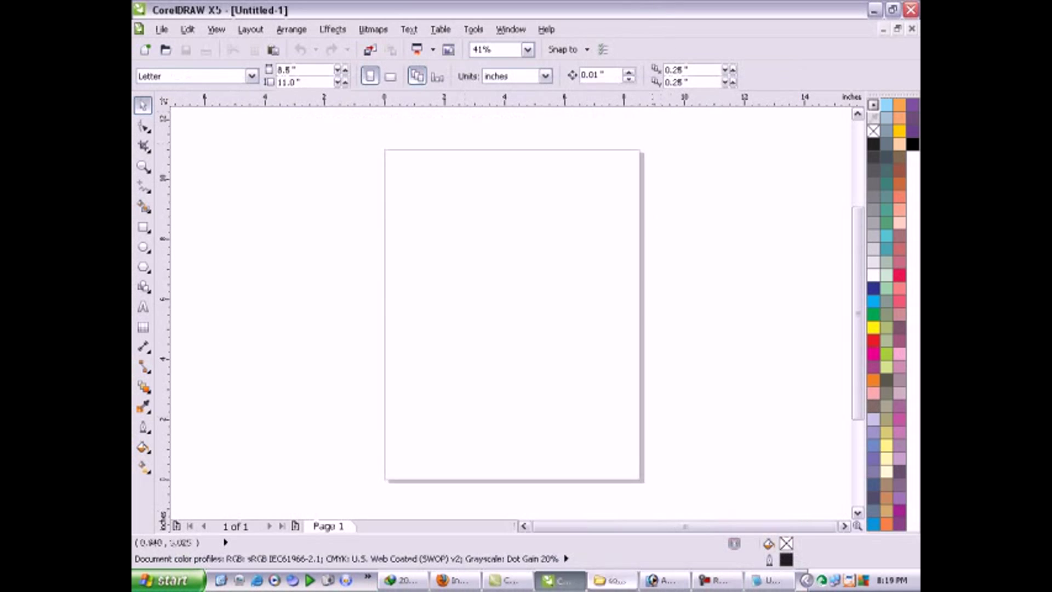
{"action": "key", "text": "F2"}
{"action": "left_click_drag", "start_coordinate": [368, 200], "coordinate": [658, 359]}
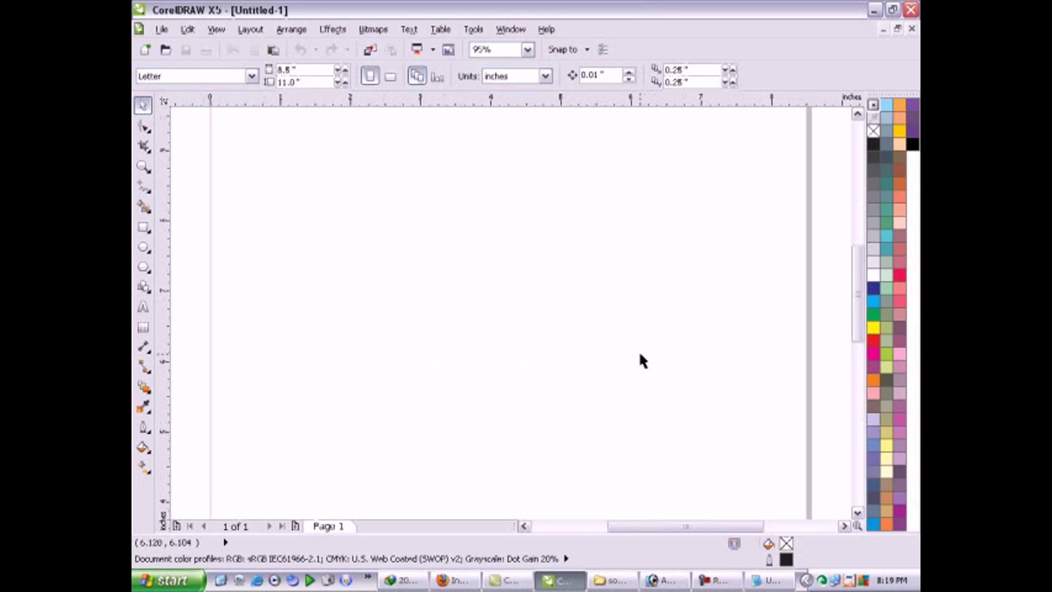
{"action": "key", "text": "F7"}
{"action": "key", "text": "space"}
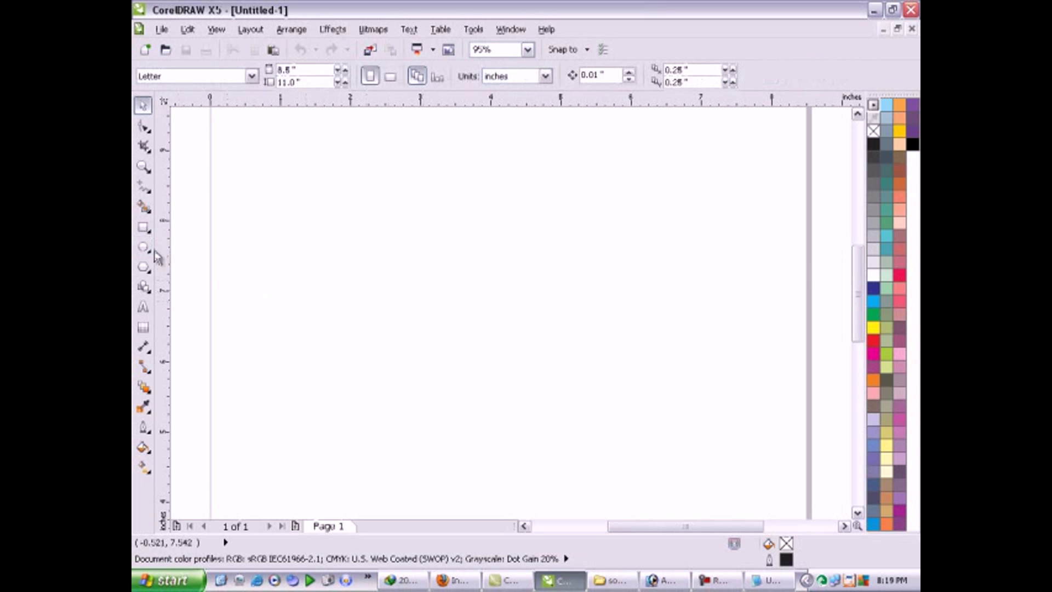
{"action": "left_click", "coordinate": [144, 247]}
{"action": "mouse_move", "coordinate": [354, 225]}
{"action": "left_mouse_down"}
{"action": "mouse_move", "coordinate": [407, 298]}
{"action": "mouse_move", "coordinate": [486, 355]}
{"action": "left_mouse_up"}
{"action": "key", "text": "space"}
Step: Apply a custom linear fountain fill to the circle, blending from cyan to dark blue
{"action": "left_click", "coordinate": [142, 447]}
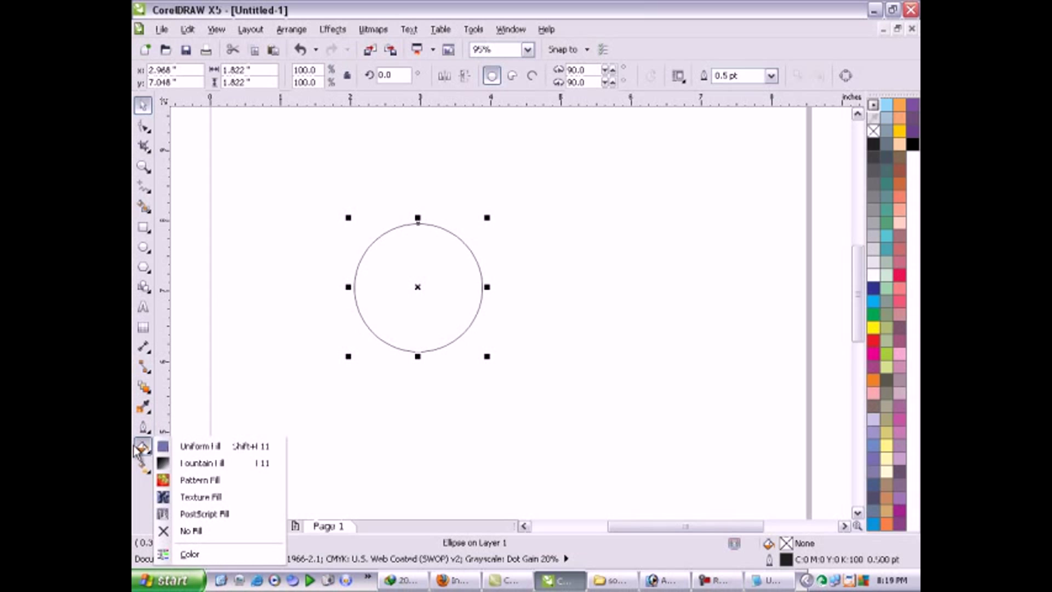
{"action": "left_click", "coordinate": [188, 463]}
{"action": "left_click", "coordinate": [459, 278]}
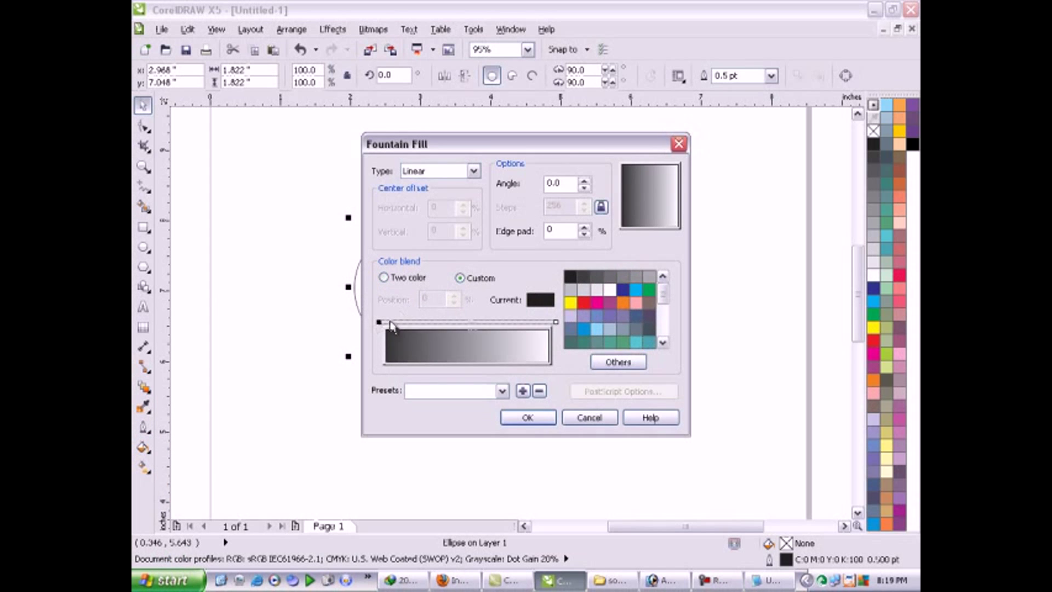
{"action": "left_click", "coordinate": [636, 289]}
{"action": "left_click", "coordinate": [551, 322]}
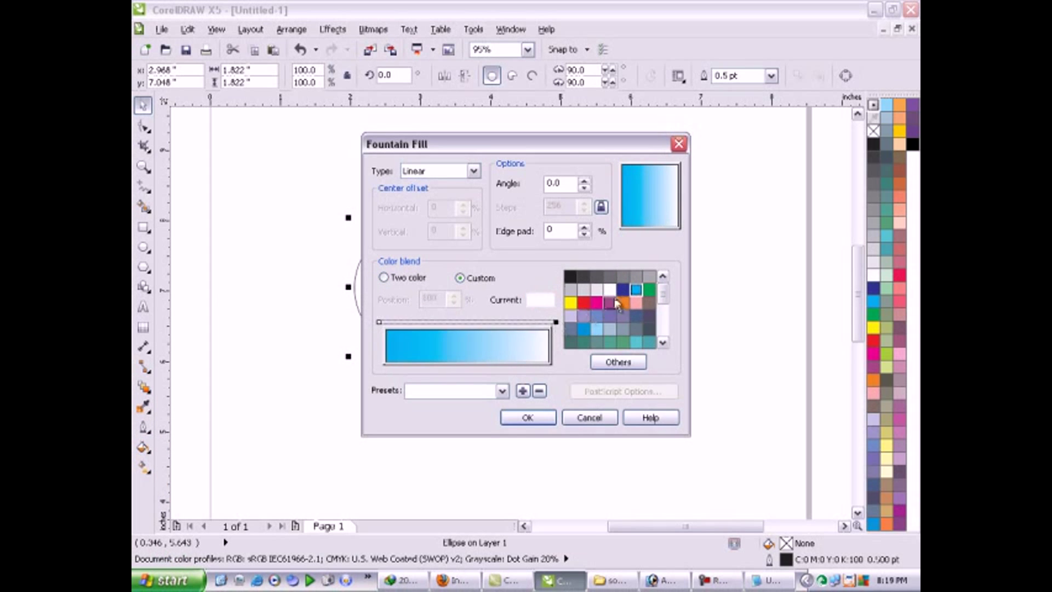
{"action": "left_click", "coordinate": [623, 290]}
{"action": "left_click", "coordinate": [528, 417]}
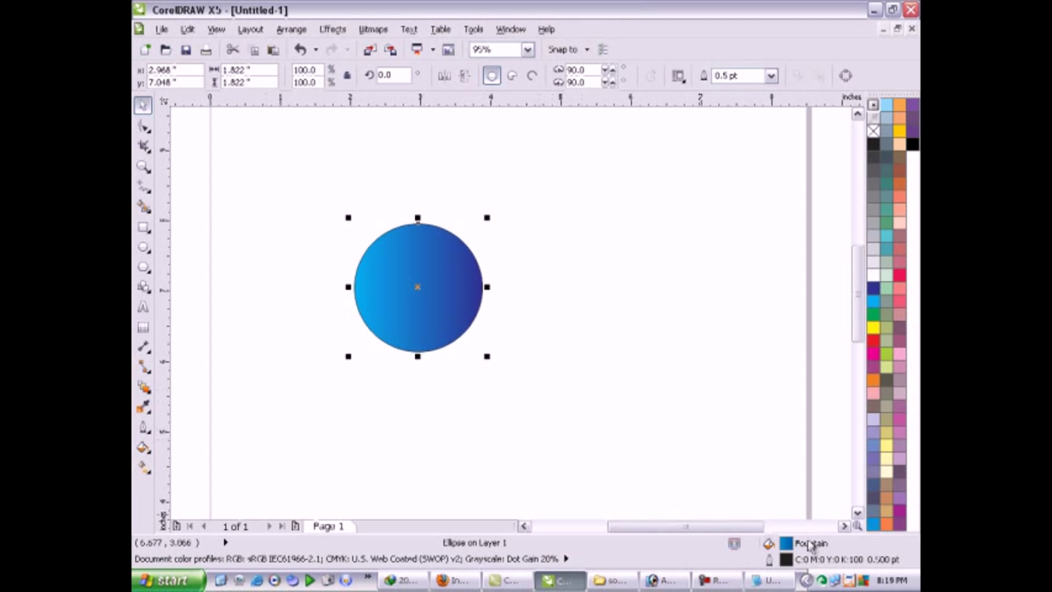
Step: Change the circle's fountain fill to Radial with a cyan centre and a dark blue outer edge
{"action": "double_click", "coordinate": [794, 544]}
{"action": "left_click", "coordinate": [473, 170]}
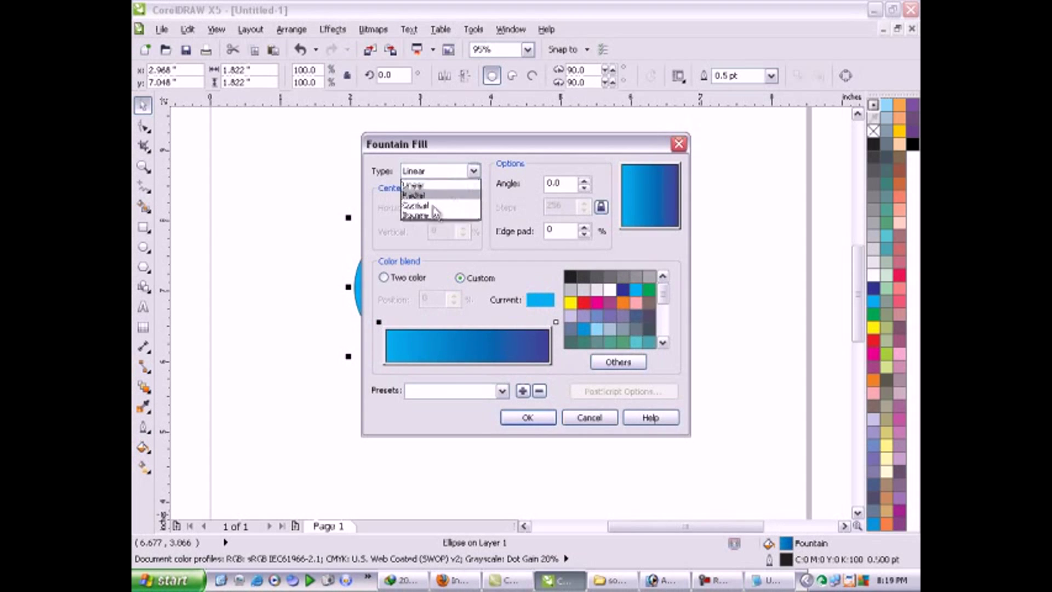
{"action": "left_click", "coordinate": [418, 194]}
{"action": "left_click", "coordinate": [556, 322]}
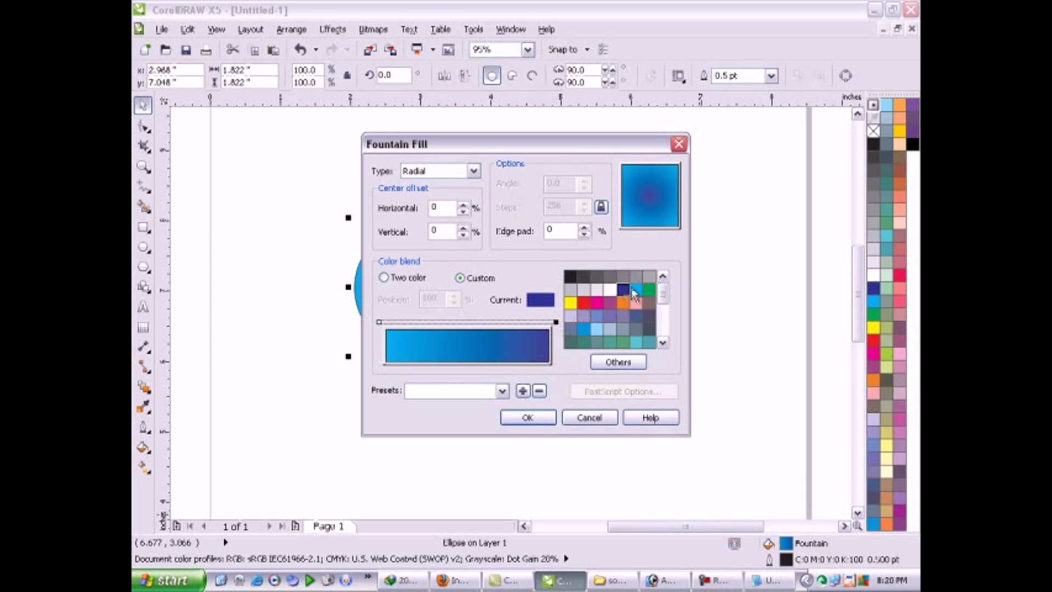
{"action": "left_click", "coordinate": [635, 289]}
{"action": "left_click", "coordinate": [380, 323]}
{"action": "left_click", "coordinate": [623, 289]}
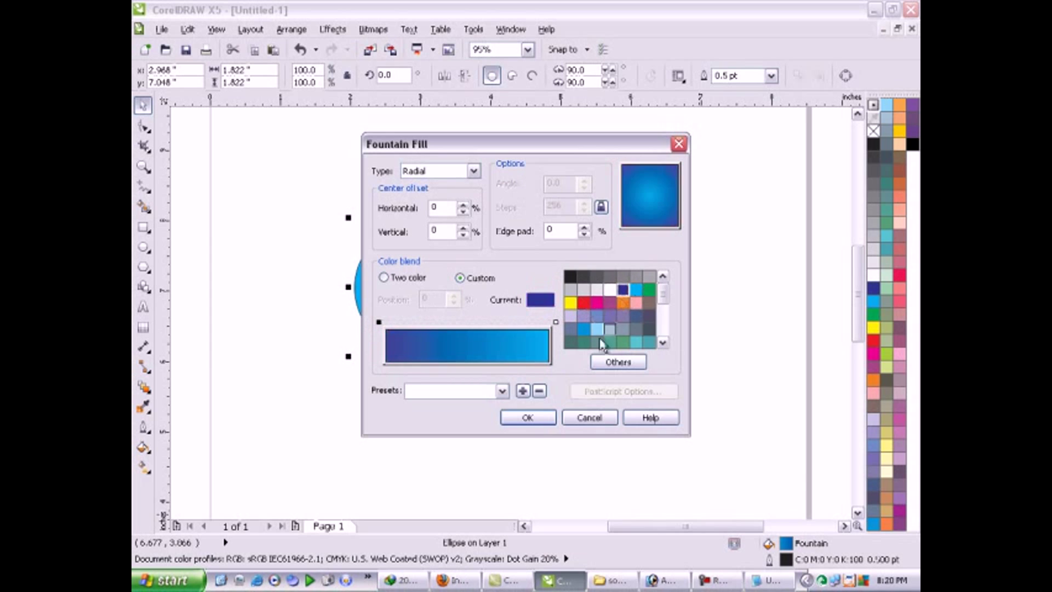
{"action": "left_click", "coordinate": [527, 417]}
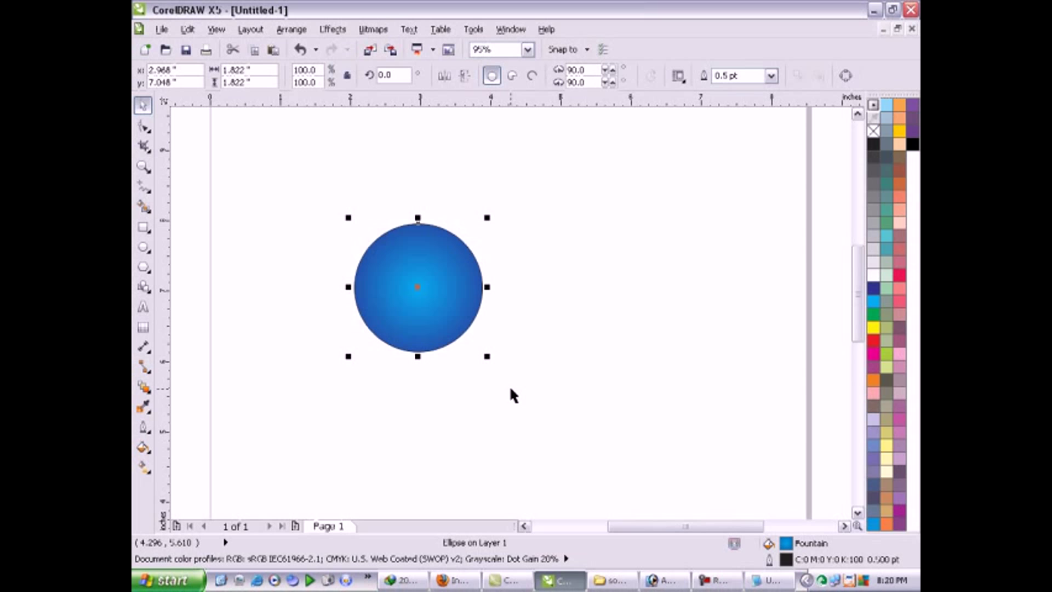
Step: Shift the radial fill's centre to about 10% horizontal and -27% vertical, and tighten its spread to about 20% edge pad
{"action": "left_click", "coordinate": [144, 466]}
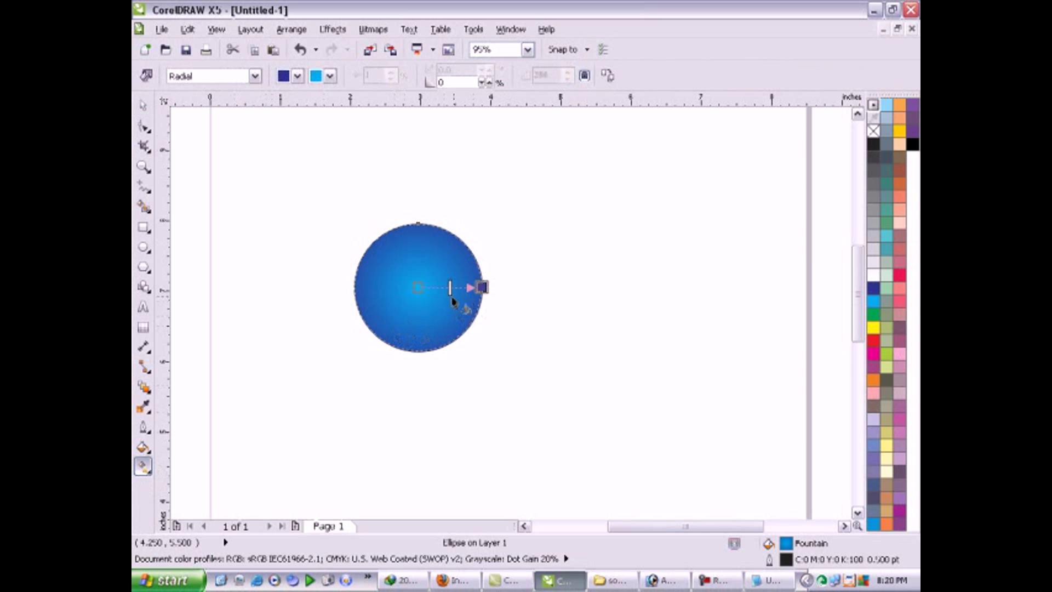
{"action": "left_click_drag", "start_coordinate": [415, 291], "coordinate": [431, 323]}
{"action": "left_click_drag", "start_coordinate": [480, 290], "coordinate": [460, 300]}
{"action": "key", "text": "space"}
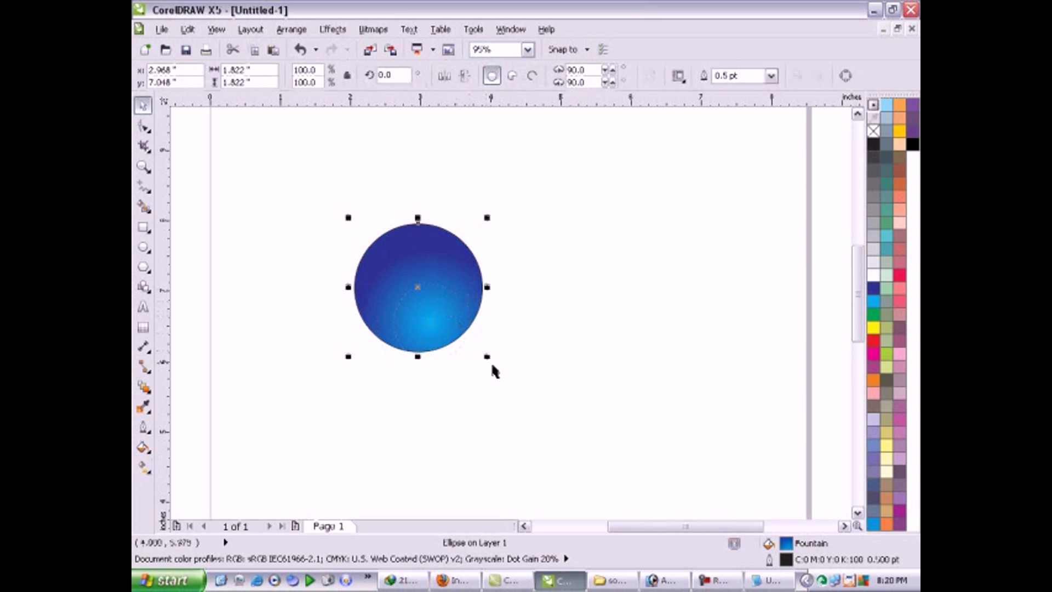
Step: Switch the circle's radial fill to a custom blend with a dark blue colour stop at 52% and a black outer colour
{"action": "left_click", "coordinate": [491, 362]}
{"action": "key", "text": "F2"}
{"action": "mouse_move", "coordinate": [333, 199]}
{"action": "left_mouse_down"}
{"action": "mouse_move", "coordinate": [533, 350]}
{"action": "mouse_move", "coordinate": [556, 383]}
{"action": "left_mouse_up"}
{"action": "left_click", "coordinate": [472, 331]}
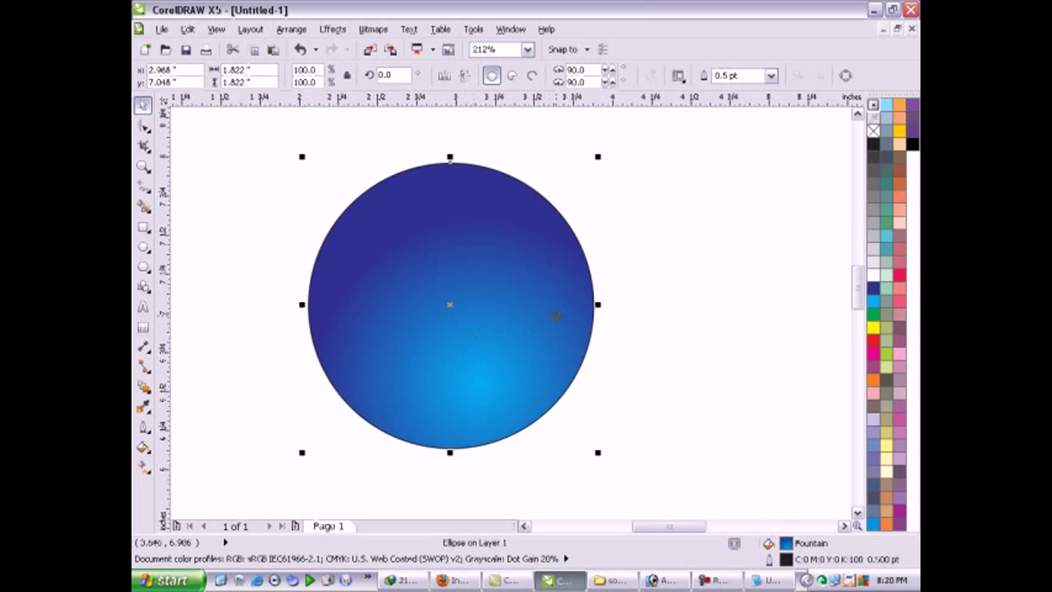
{"action": "double_click", "coordinate": [786, 544]}
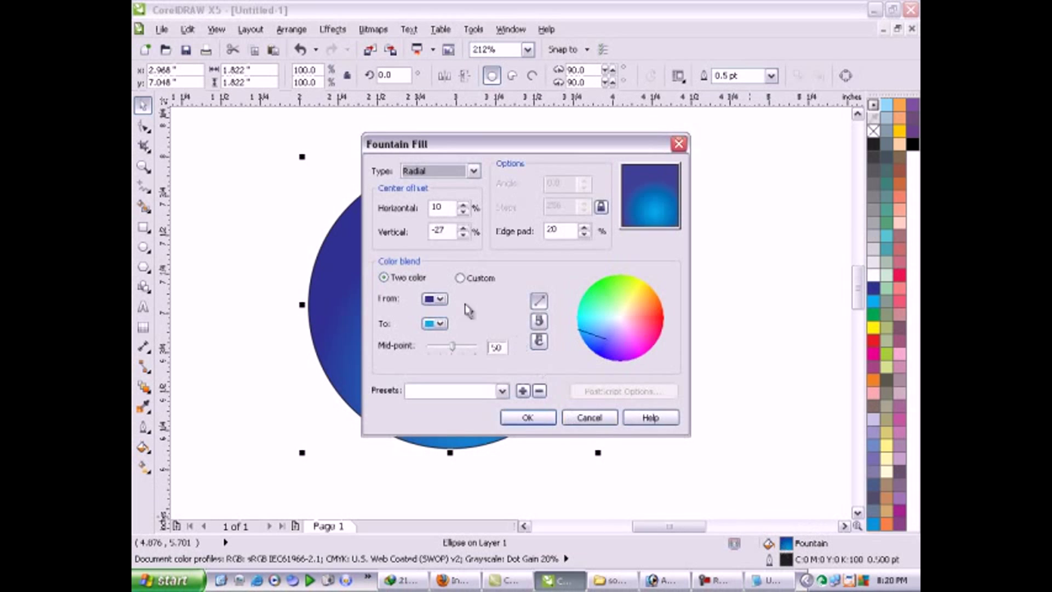
{"action": "left_click", "coordinate": [480, 279]}
{"action": "double_click", "coordinate": [472, 322]}
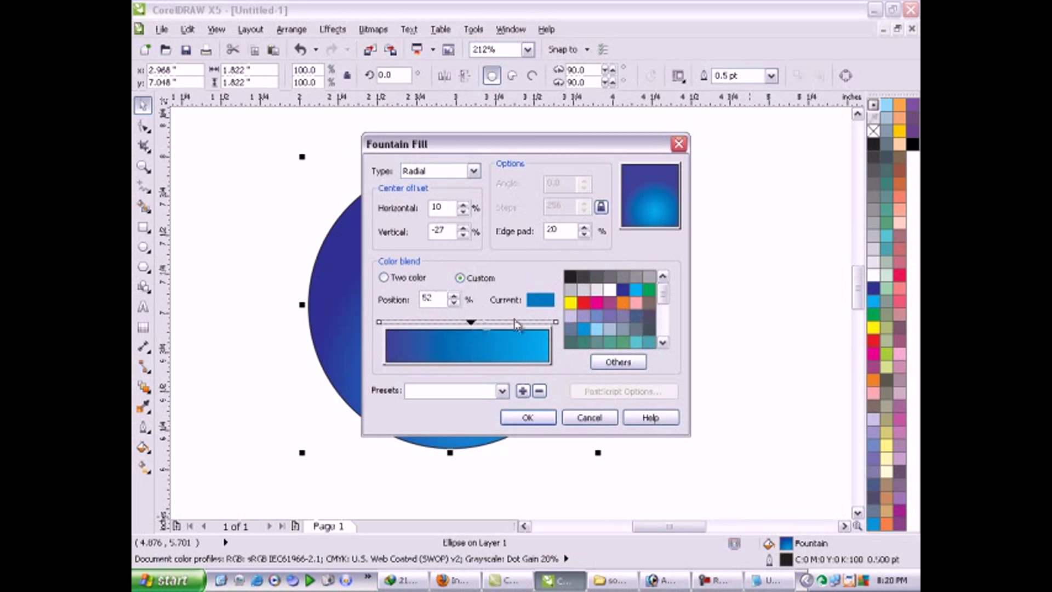
{"action": "left_click", "coordinate": [623, 296]}
{"action": "left_click", "coordinate": [379, 322]}
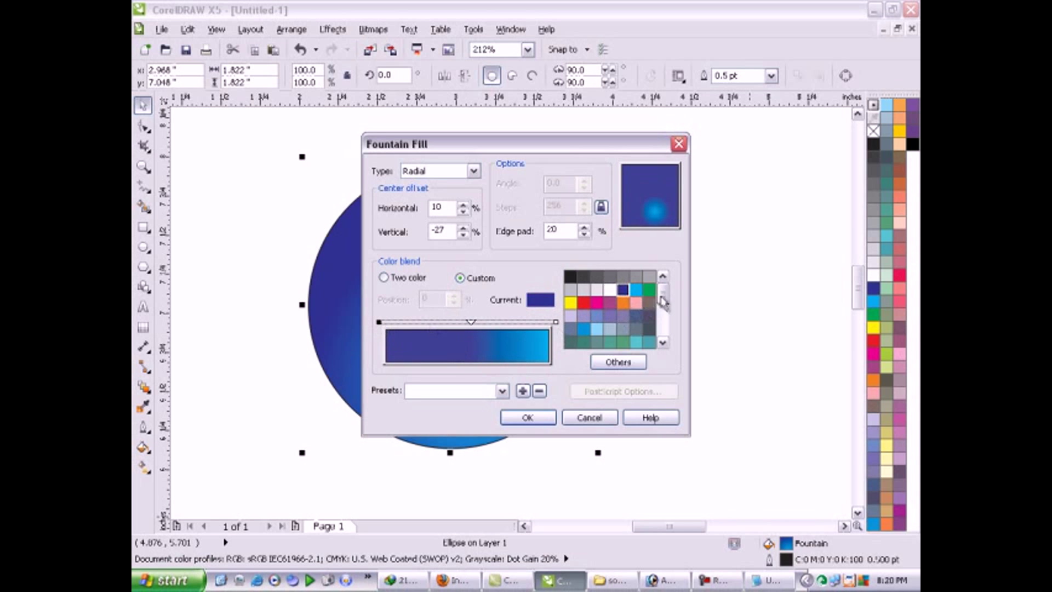
{"action": "left_click_drag", "start_coordinate": [661, 299], "coordinate": [668, 331]}
{"action": "left_click", "coordinate": [583, 342]}
{"action": "left_click", "coordinate": [528, 417]}
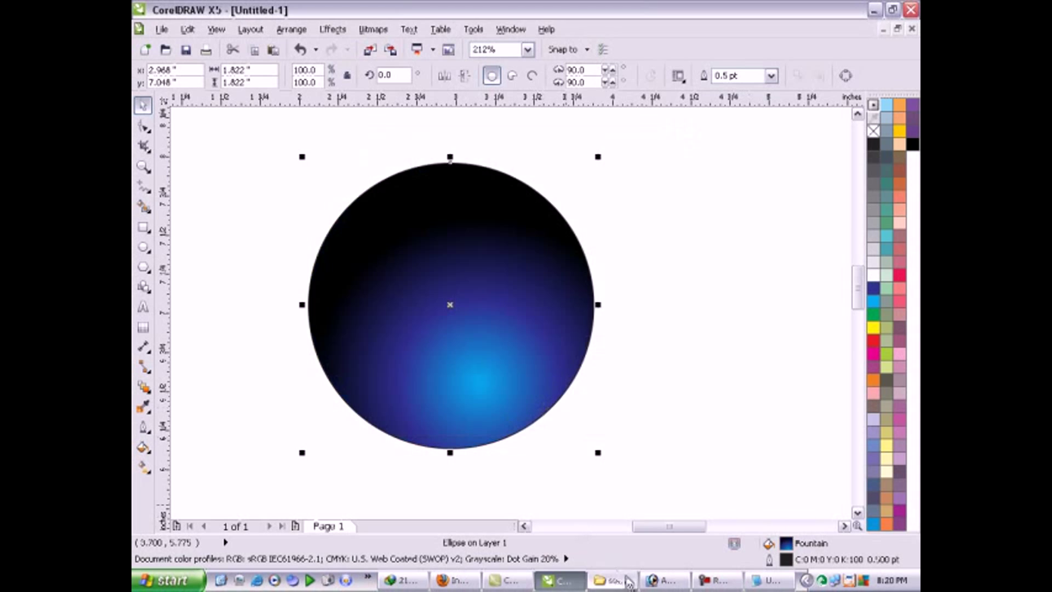
Step: Switch to Notepad and add the line "to create a new nod jus click double click"
{"action": "left_click", "coordinate": [763, 581]}
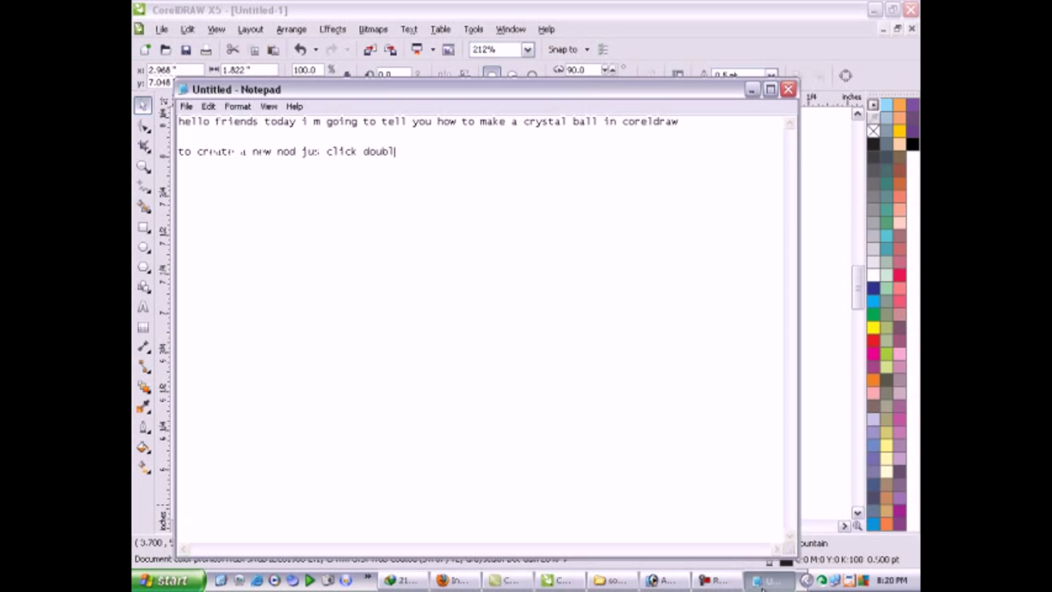
{"action": "left_click", "coordinate": [762, 587]}
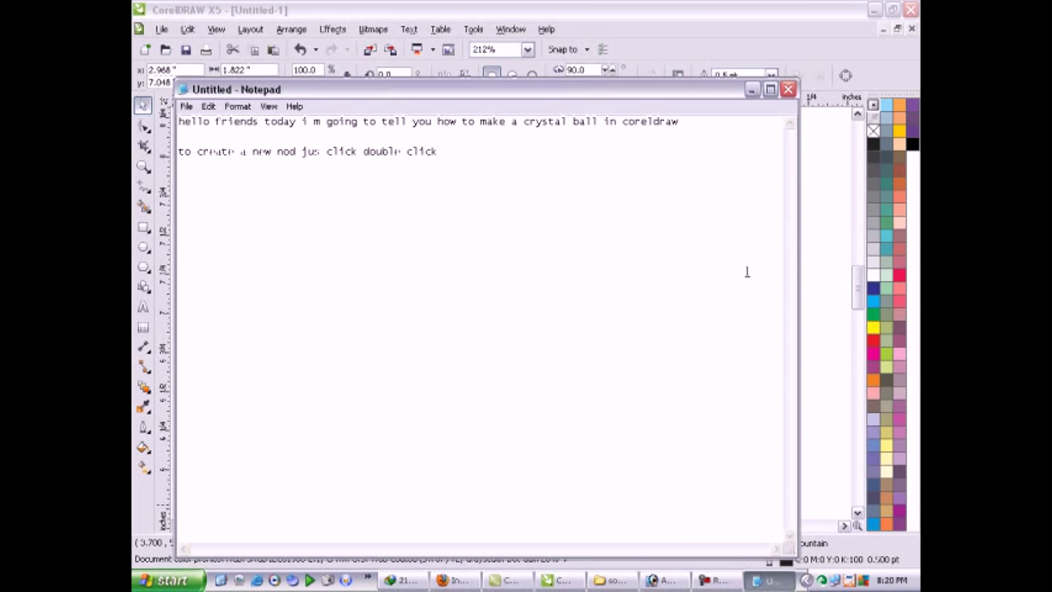
Step: Return to CorelDRAW, move the radial fill's bright centre lower in the circle, and adjust its spread to about 18% edge pad
{"action": "left_click", "coordinate": [143, 466]}
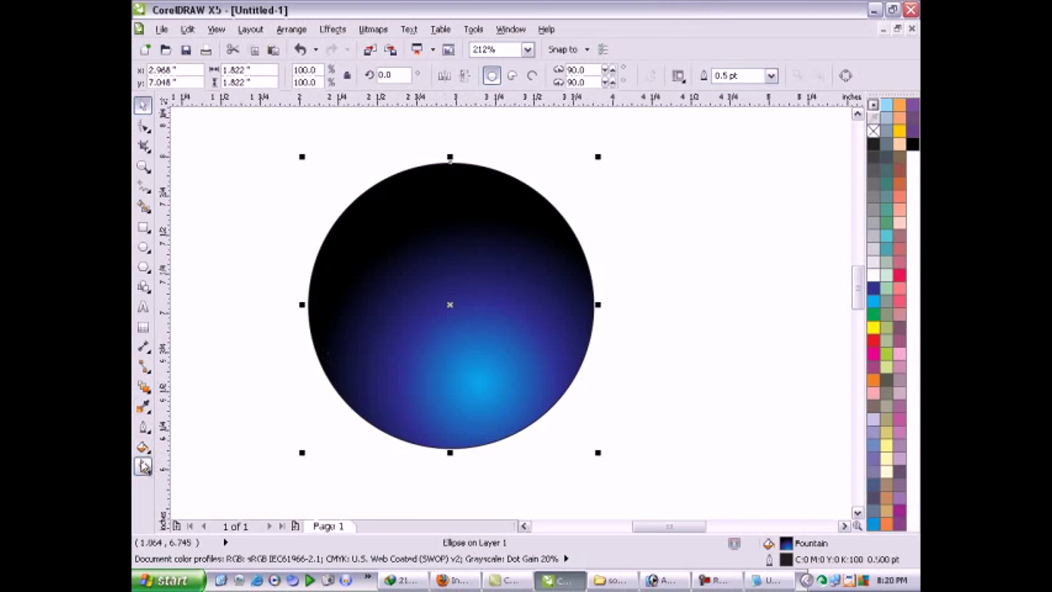
{"action": "left_click_drag", "start_coordinate": [480, 381], "coordinate": [492, 373]}
{"action": "mouse_move", "coordinate": [549, 334]}
{"action": "left_mouse_down"}
{"action": "mouse_move", "coordinate": [559, 323]}
{"action": "mouse_move", "coordinate": [532, 344]}
{"action": "left_mouse_up"}
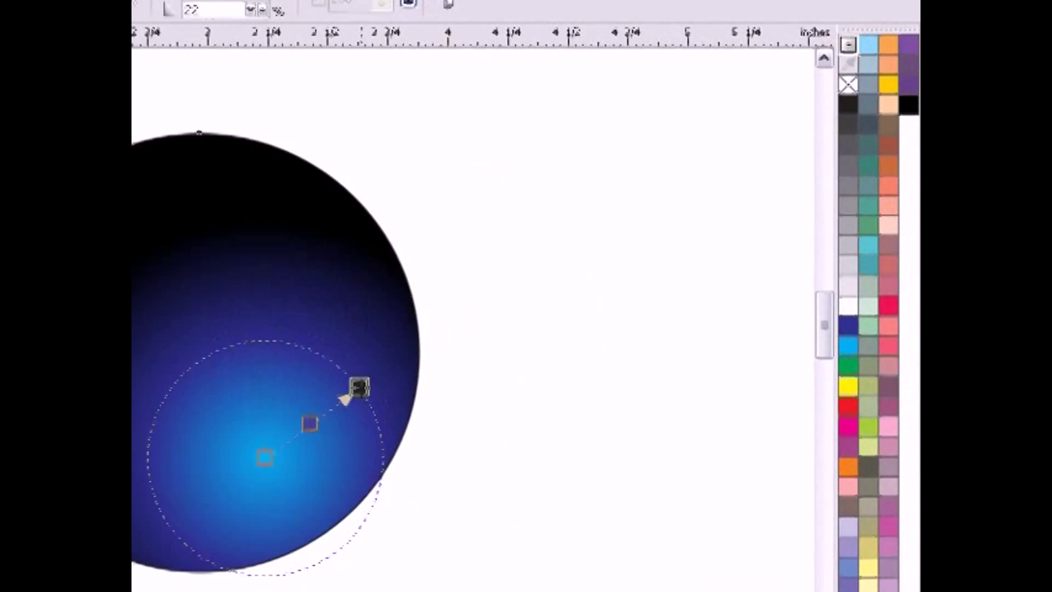
{"action": "left_click_drag", "start_coordinate": [343, 386], "coordinate": [347, 367]}
{"action": "left_click_drag", "start_coordinate": [236, 467], "coordinate": [242, 487]}
{"action": "left_click_drag", "start_coordinate": [347, 366], "coordinate": [334, 382]}
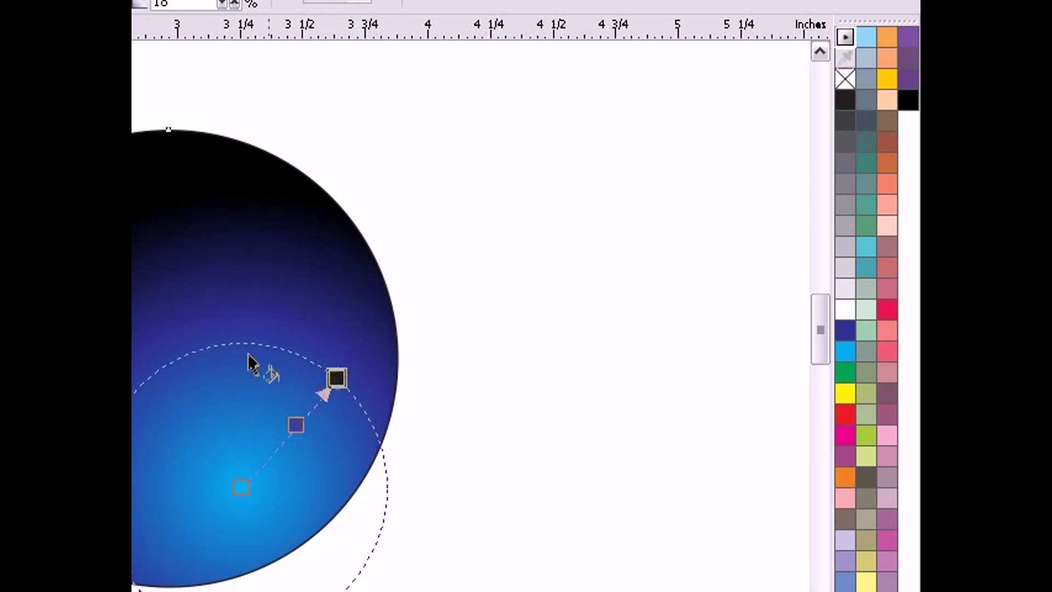
{"action": "key", "text": "space"}
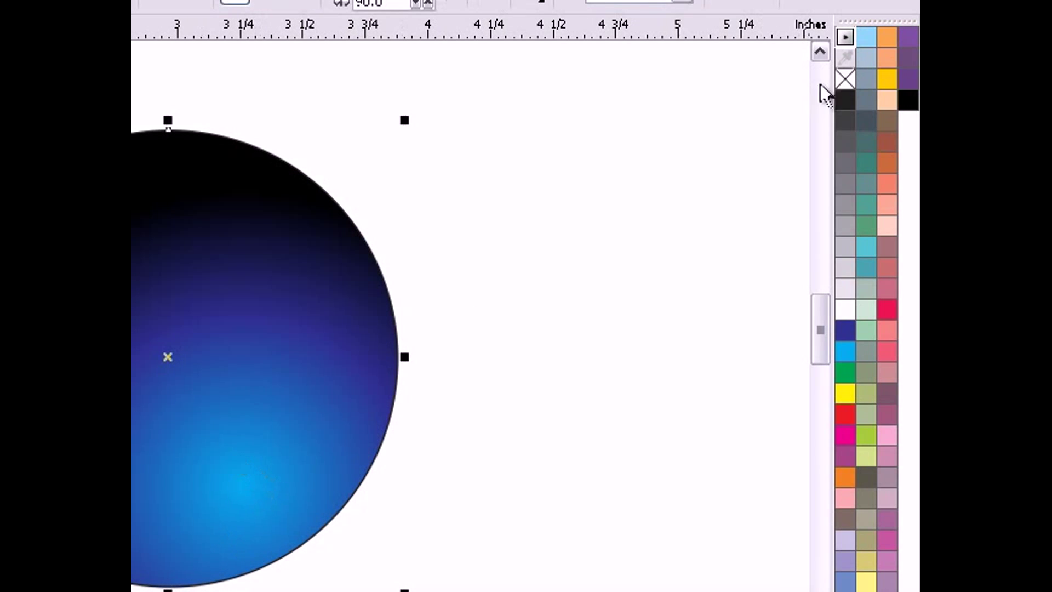
Step: Remove the circle's outline and draw an ellipse of about 1.13 by 0.67 inches inside its upper part
{"action": "right_click", "coordinate": [845, 79]}
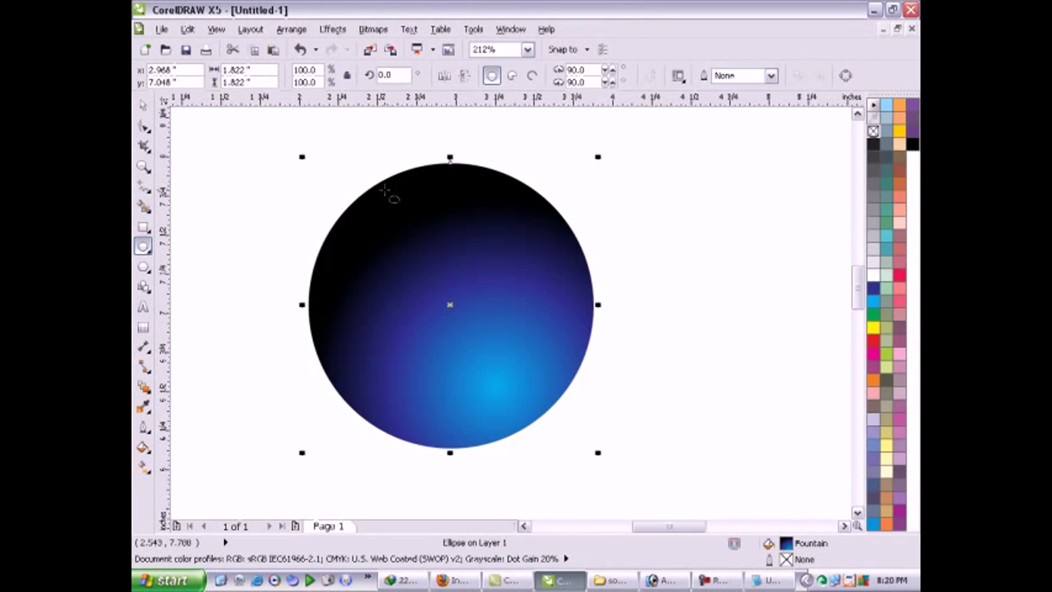
{"action": "key", "text": "F7"}
{"action": "left_click_drag", "start_coordinate": [384, 190], "coordinate": [559, 296]}
{"action": "left_click", "coordinate": [143, 105]}
{"action": "left_click_drag", "start_coordinate": [482, 264], "coordinate": [462, 245]}
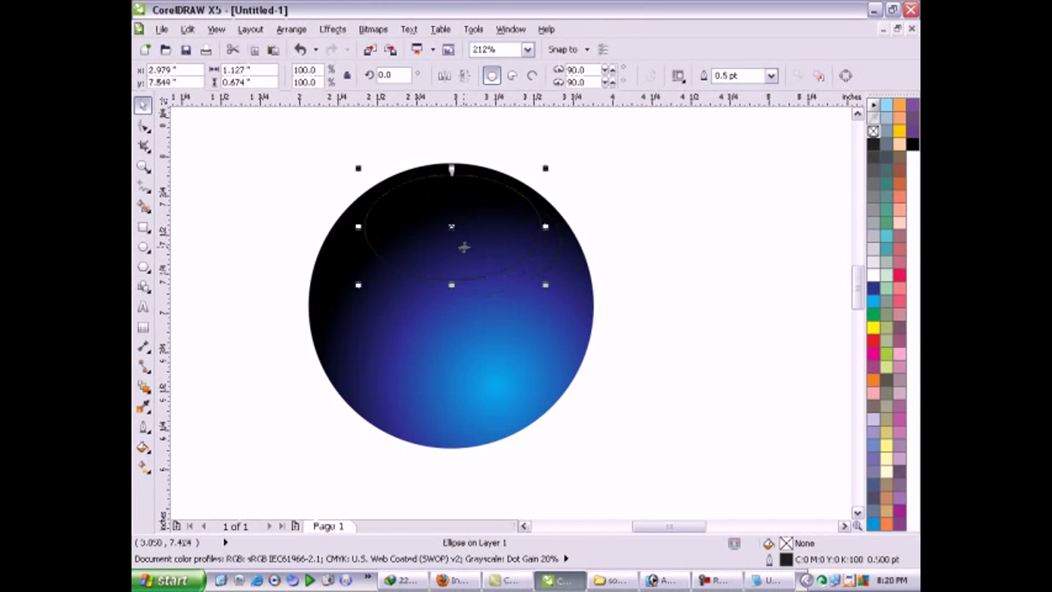
Step: Select the ellipse together with the circle and align their centers vertically
{"action": "left_click", "coordinate": [652, 282]}
{"action": "left_click_drag", "start_coordinate": [730, 512], "coordinate": [258, 124]}
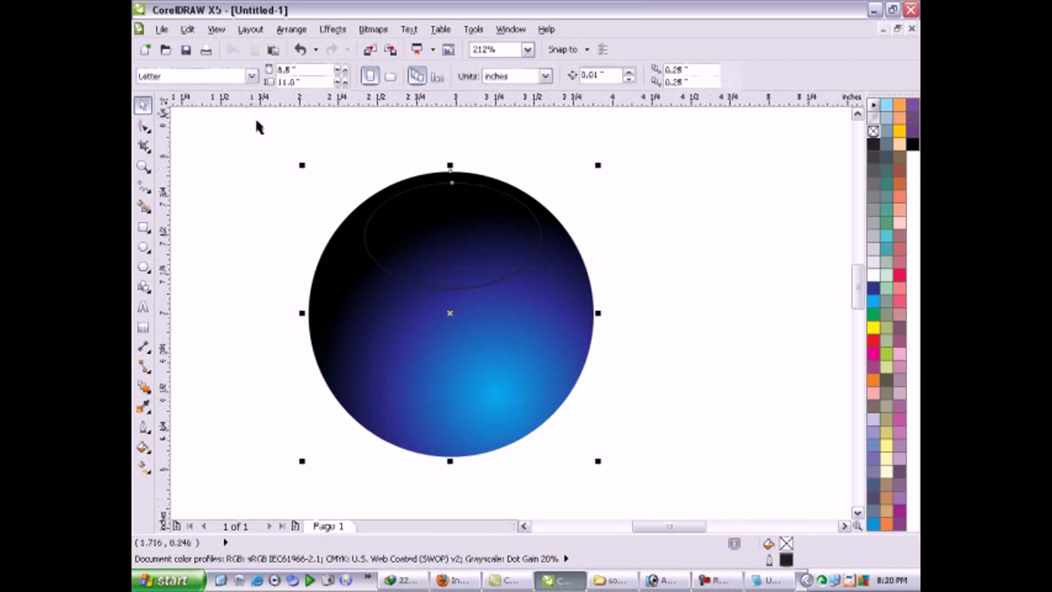
{"action": "left_click", "coordinate": [291, 29]}
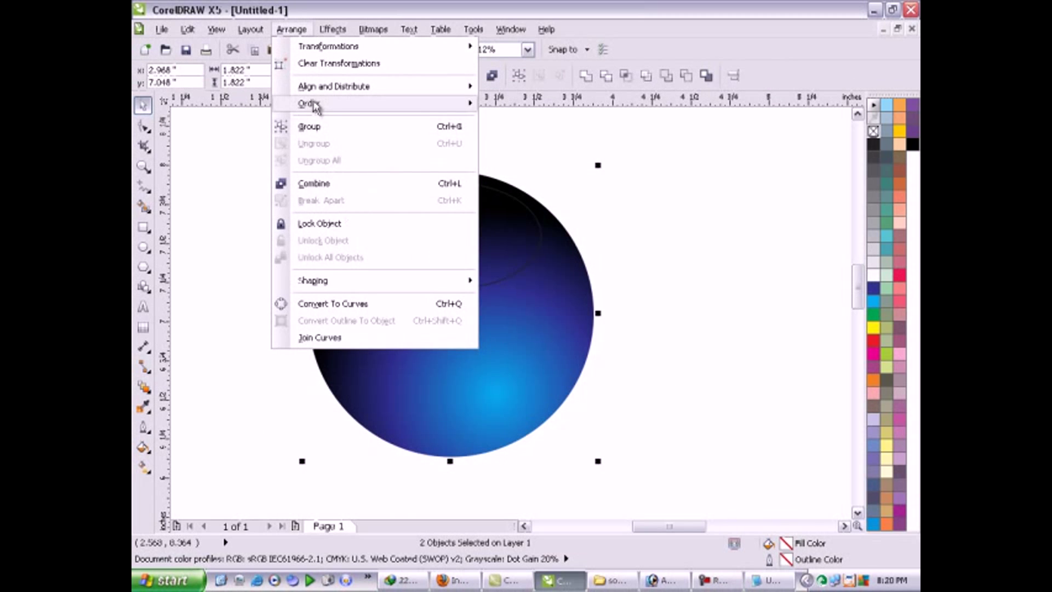
{"action": "mouse_move", "coordinate": [307, 103]}
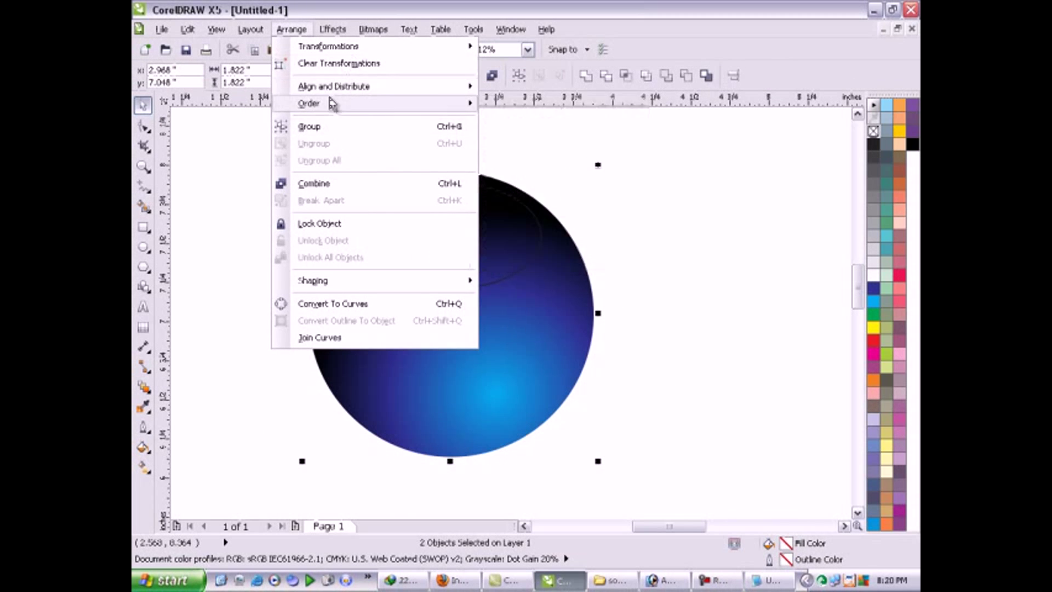
{"action": "mouse_move", "coordinate": [334, 87]}
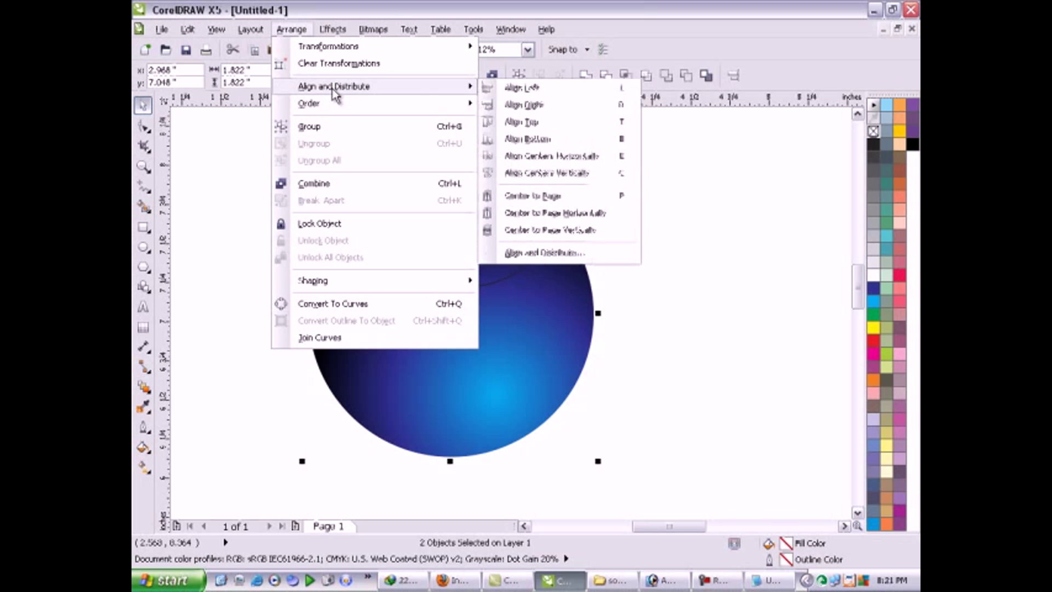
{"action": "left_click", "coordinate": [542, 172]}
Step: Fill the small ellipse with white and remove its outline
{"action": "left_click", "coordinate": [446, 227]}
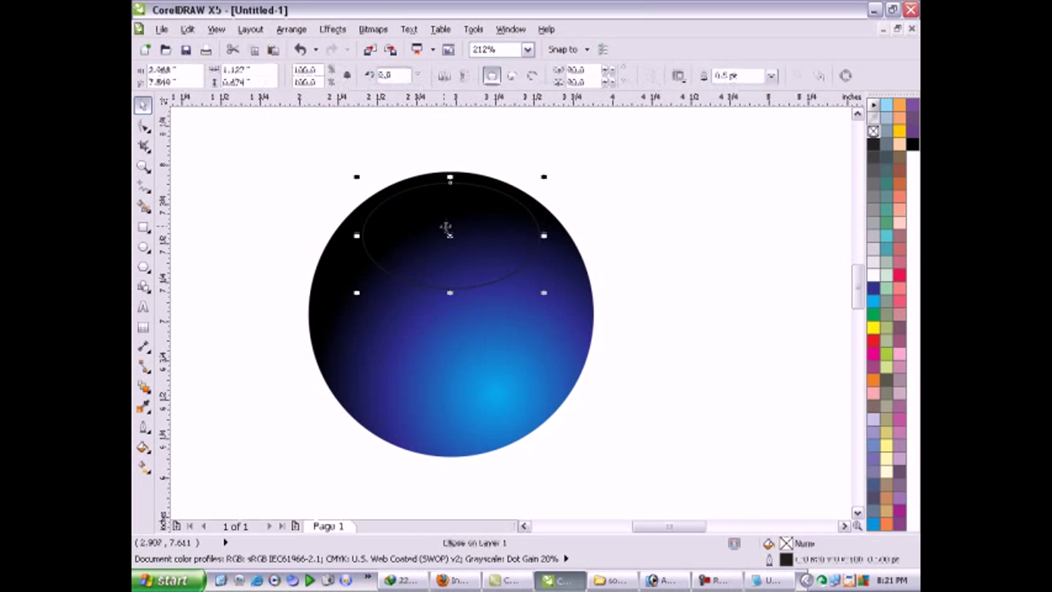
{"action": "left_click", "coordinate": [874, 275]}
{"action": "right_click", "coordinate": [873, 132]}
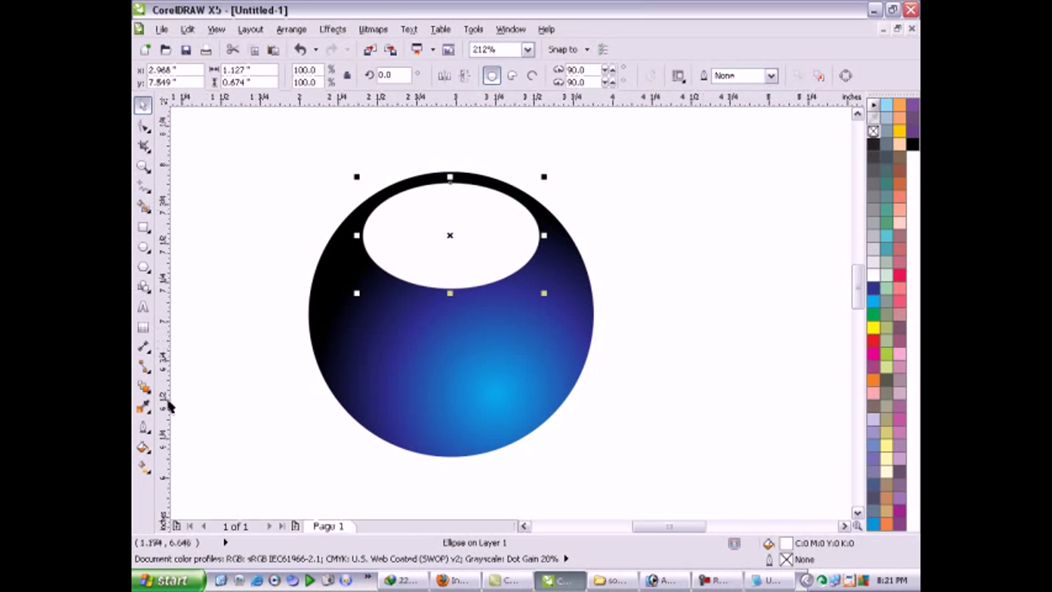
Step: Apply a linear transparency to the white ellipse, fading from its upper edge straight down, and enlarge it slightly
{"action": "left_click", "coordinate": [143, 387]}
{"action": "left_click", "coordinate": [188, 469]}
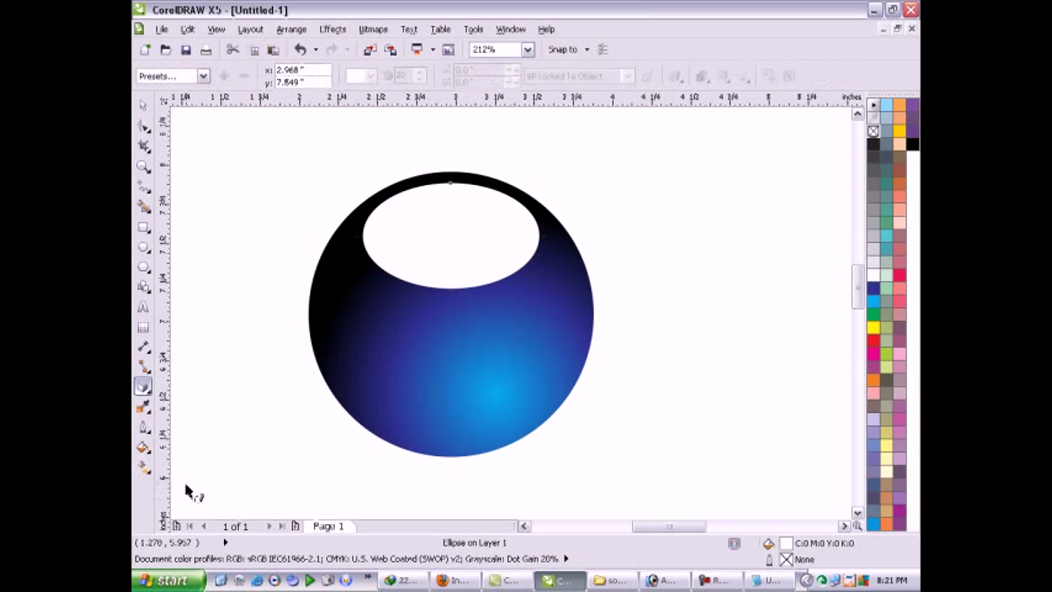
{"action": "left_click", "coordinate": [143, 387]}
{"action": "left_click", "coordinate": [217, 489]}
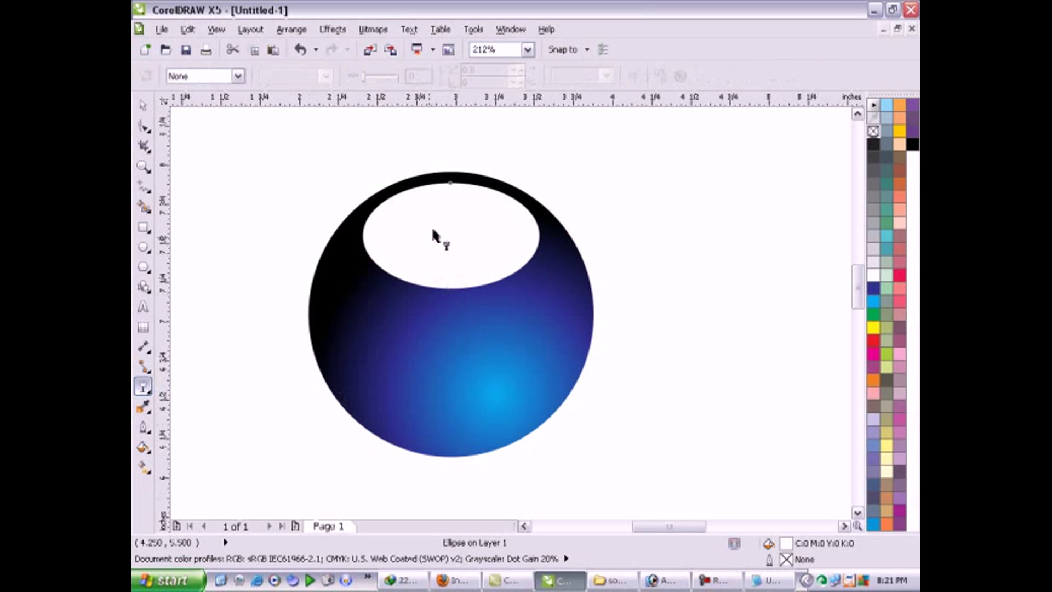
{"action": "left_click_drag", "start_coordinate": [447, 177], "coordinate": [447, 316]}
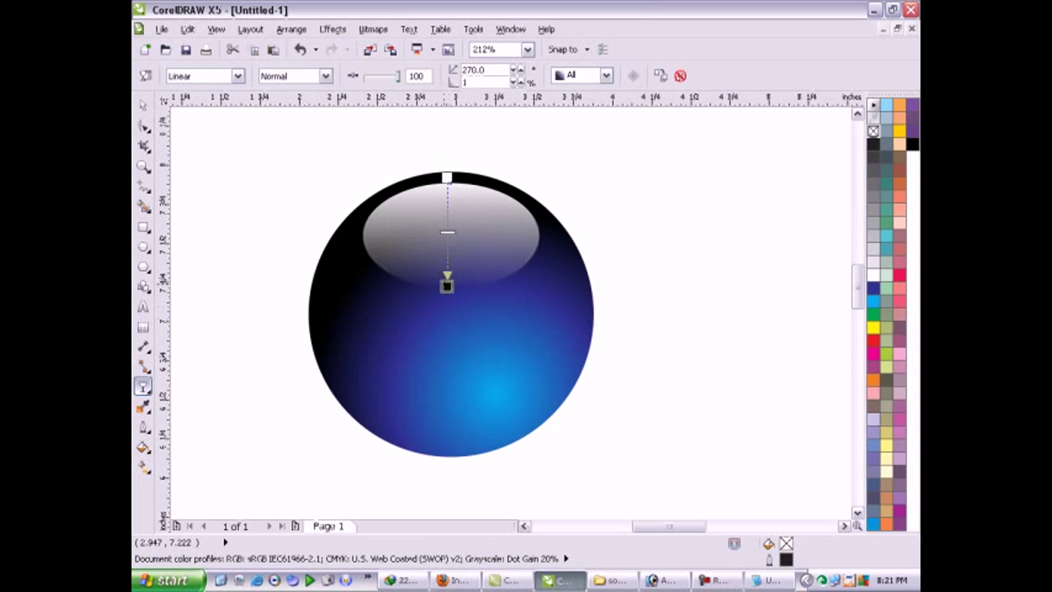
{"action": "key", "text": "space"}
{"action": "left_click", "coordinate": [537, 298], "text": "shift"}
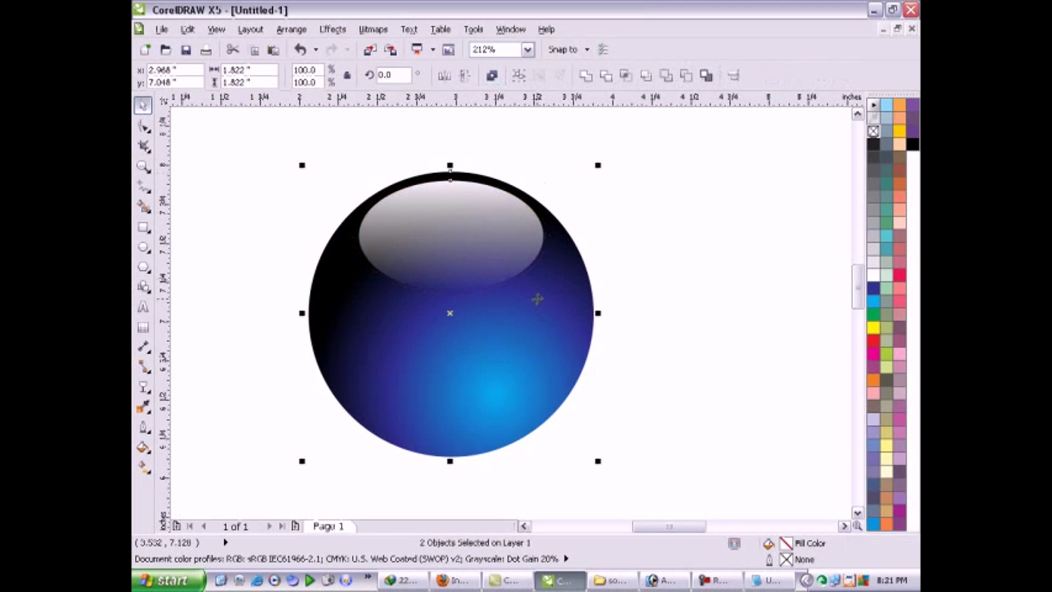
{"action": "left_click", "coordinate": [645, 284]}
Step: Duplicate the blue gradient circle and scale the copy down to about 95%
{"action": "left_click", "coordinate": [570, 331]}
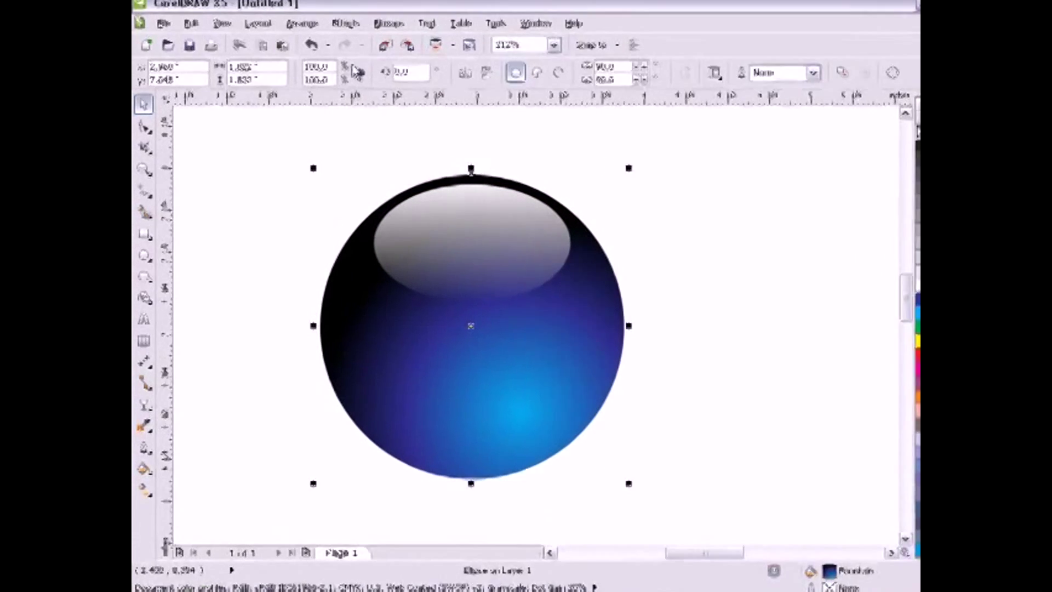
{"action": "left_click", "coordinate": [203, 5]}
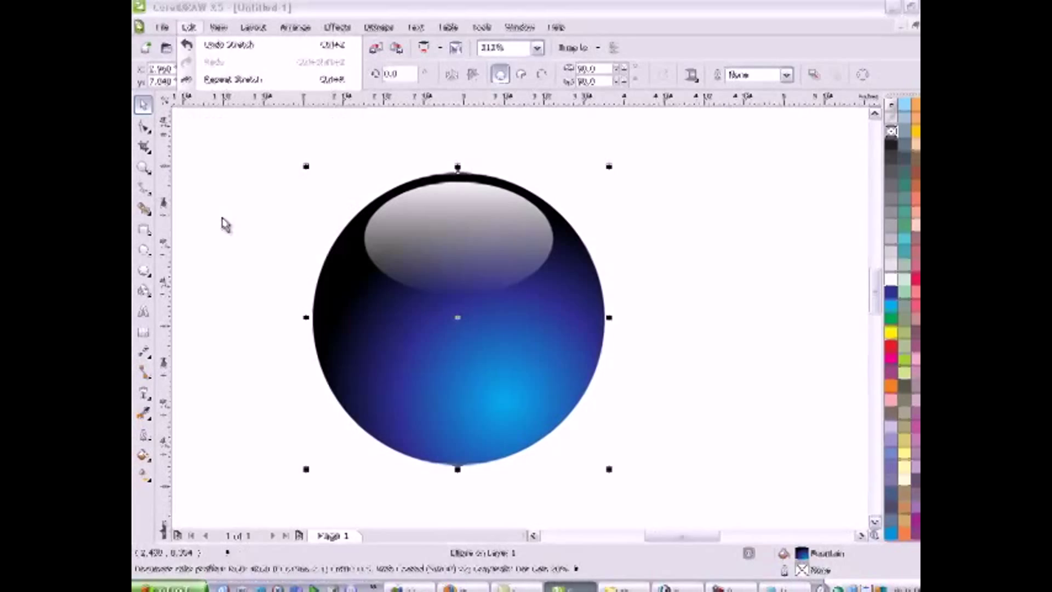
{"action": "left_click", "coordinate": [225, 223]}
{"action": "left_click", "coordinate": [496, 358]}
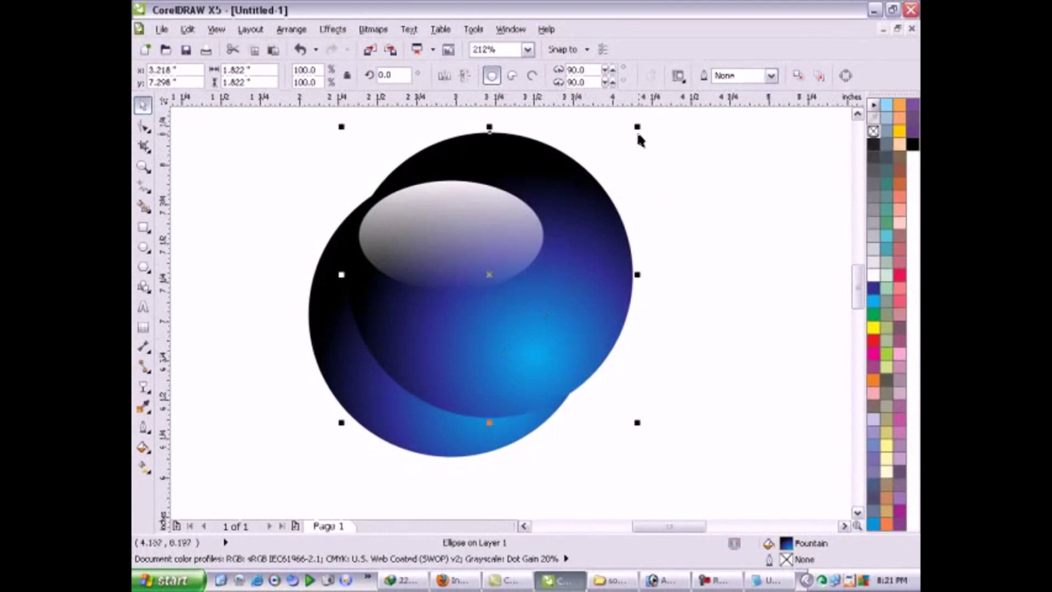
{"action": "left_click_drag", "start_coordinate": [637, 127], "coordinate": [623, 141]}
Step: Align the smaller copy's center with the original circle both horizontally and vertically
{"action": "left_click", "coordinate": [473, 419], "text": "shift"}
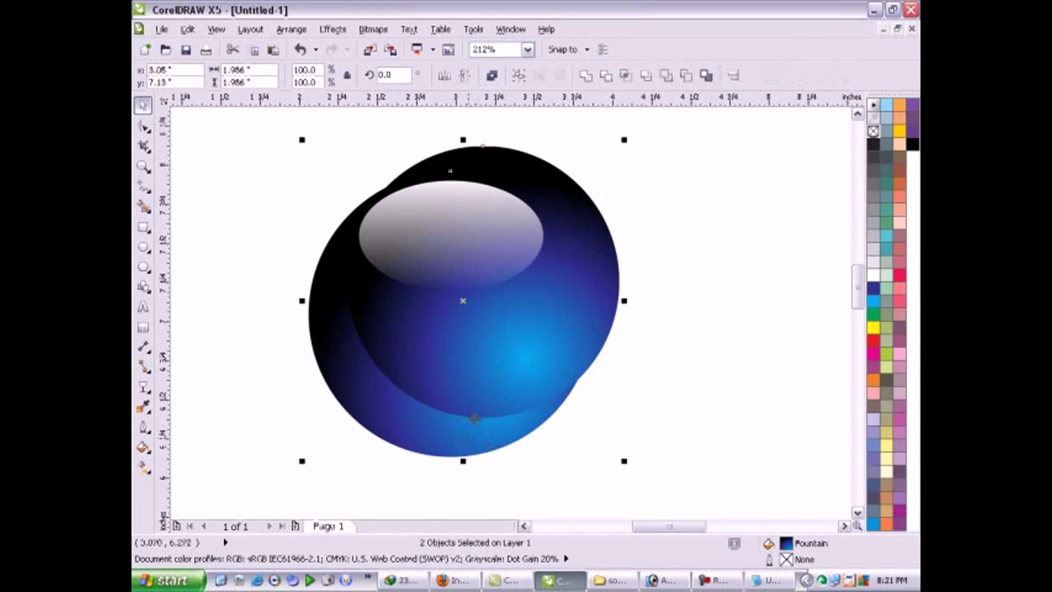
{"action": "left_click", "coordinate": [294, 30]}
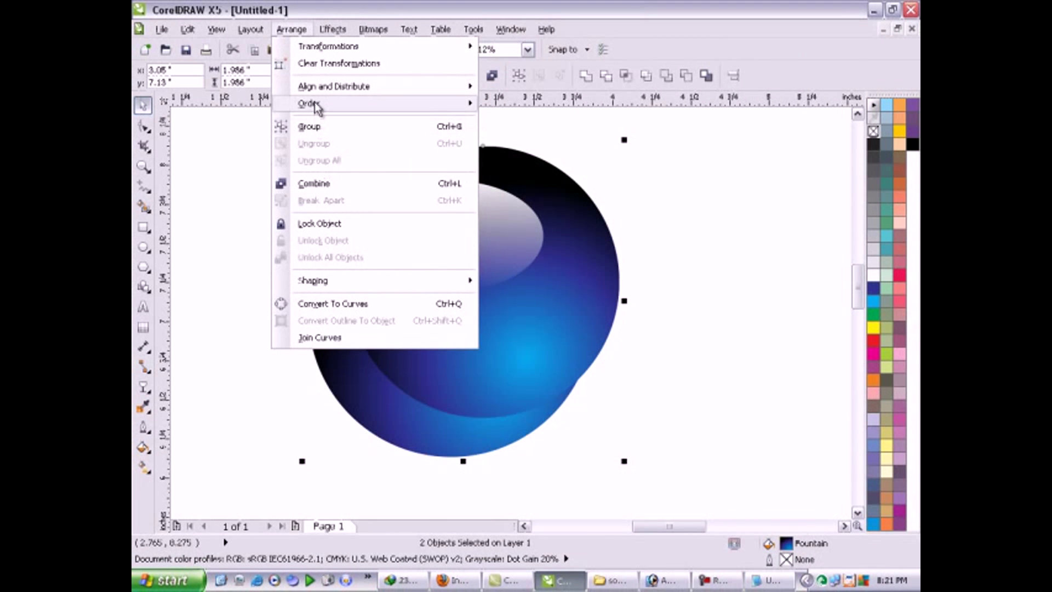
{"action": "mouse_move", "coordinate": [336, 93]}
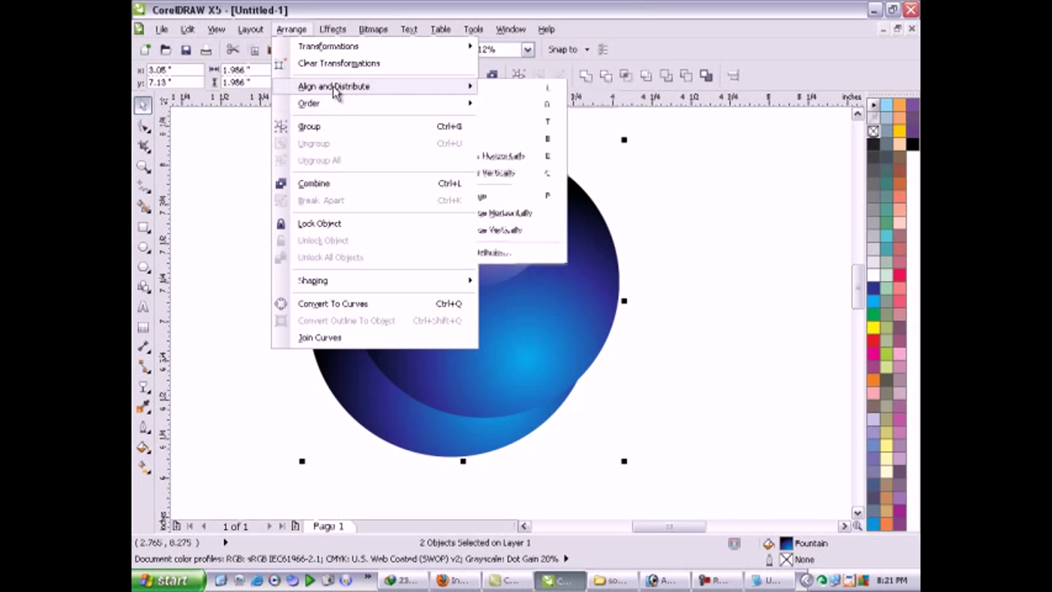
{"action": "left_click", "coordinate": [543, 156]}
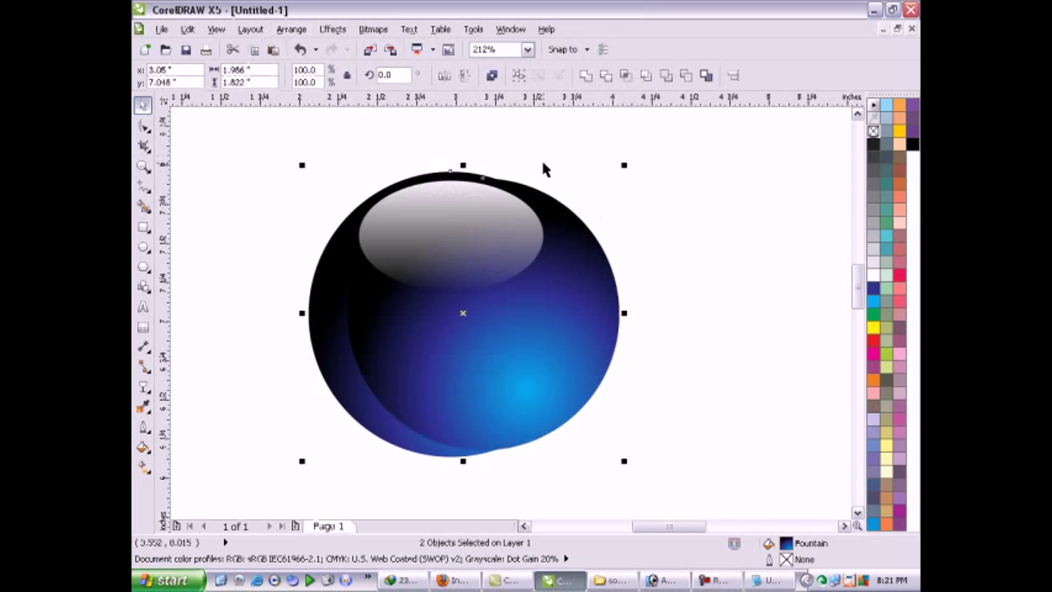
{"action": "left_click", "coordinate": [550, 182]}
Step: Fill the smaller circle with white and scale it up to about 98%, leaving a thin rim
{"action": "left_click", "coordinate": [586, 298]}
{"action": "left_click", "coordinate": [873, 275]}
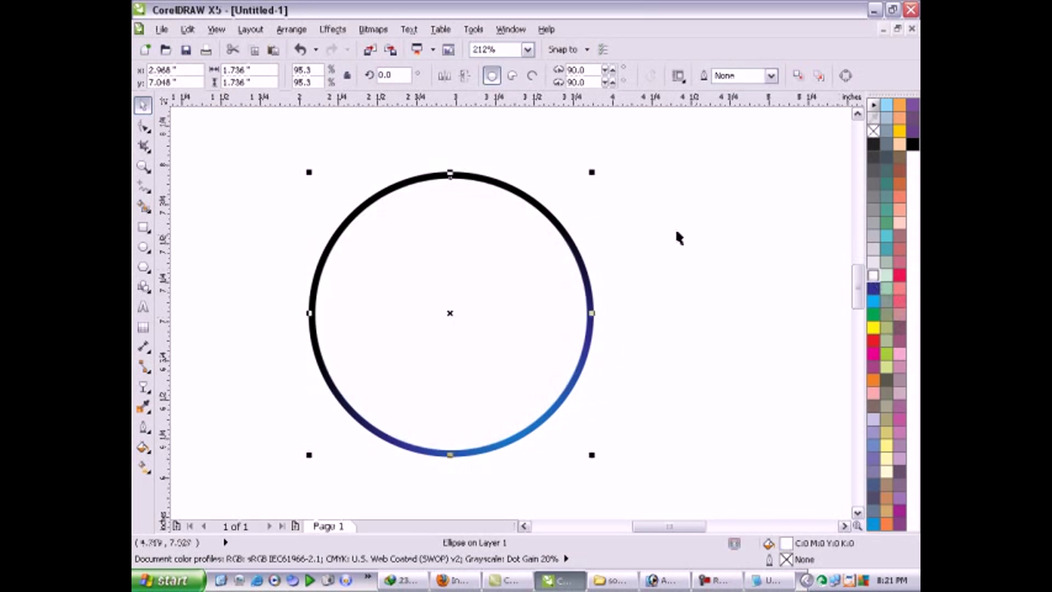
{"action": "left_click_drag", "start_coordinate": [589, 176], "coordinate": [595, 168]}
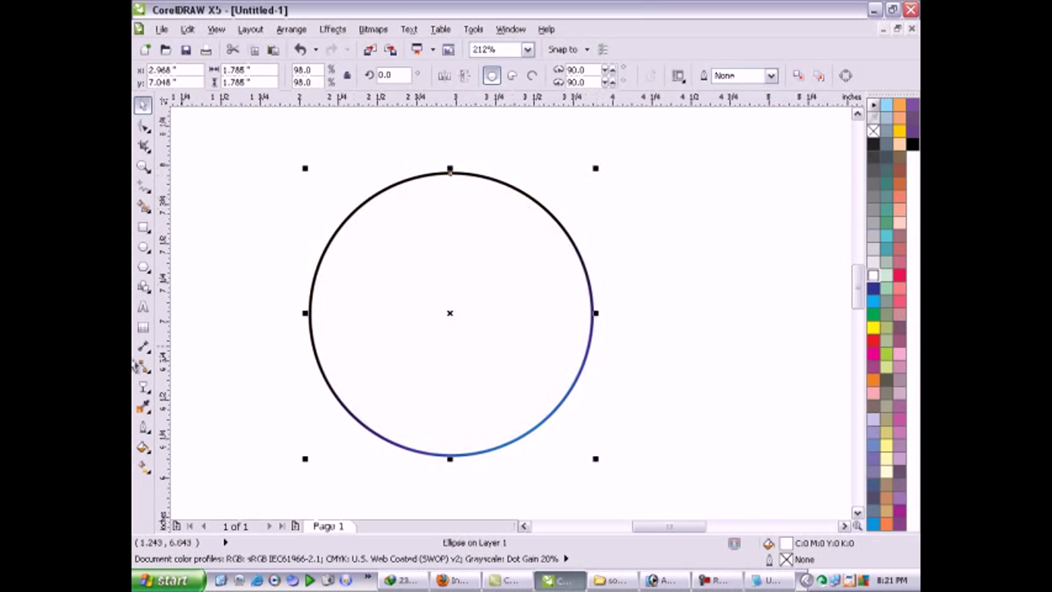
Step: Apply a linear transparency to the white circle so it fades from the ball's lower right edge toward its center
{"action": "left_click", "coordinate": [141, 389]}
{"action": "left_click_drag", "start_coordinate": [528, 453], "coordinate": [448, 364]}
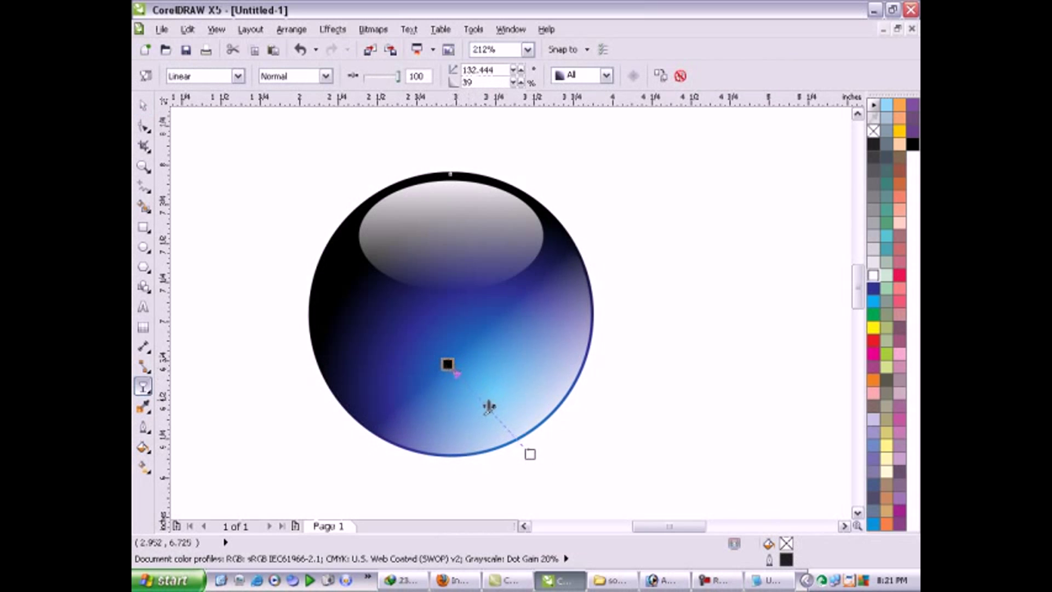
{"action": "left_click_drag", "start_coordinate": [529, 455], "coordinate": [562, 508]}
{"action": "key", "text": "space"}
{"action": "left_click", "coordinate": [608, 445]}
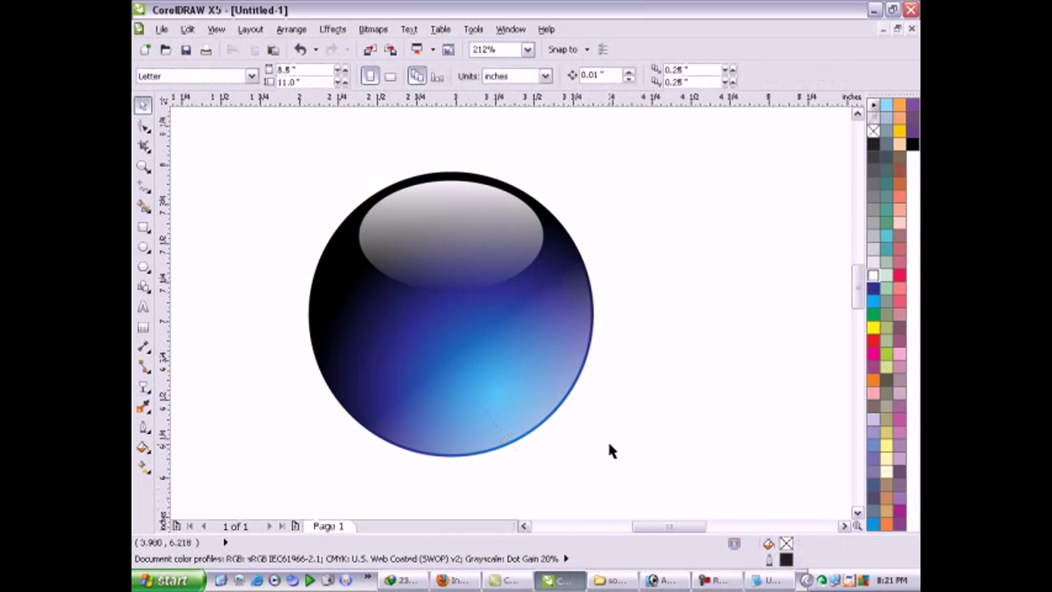
Step: Select all three parts of the ball and move them left to about 2.44 inches horizontally
{"action": "scroll", "coordinate": [608, 444], "scroll_direction": "down", "scroll_amount": 2}
{"action": "scroll", "coordinate": [609, 444], "scroll_direction": "down", "scroll_amount": 1}
{"action": "key", "text": "F2"}
{"action": "left_click_drag", "start_coordinate": [486, 331], "coordinate": [781, 568]}
{"action": "left_click_drag", "start_coordinate": [679, 460], "coordinate": [290, 143]}
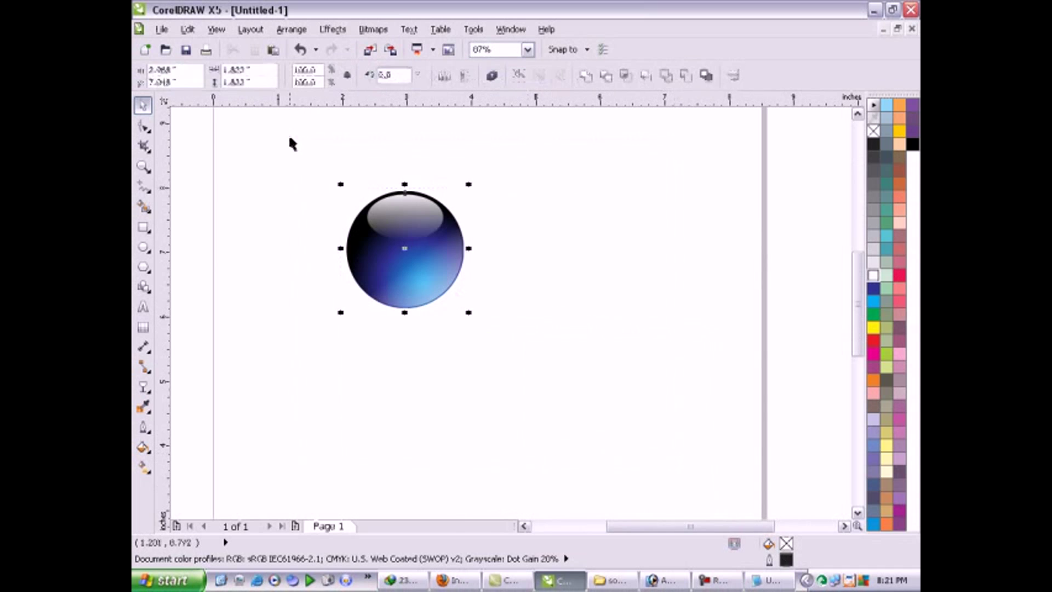
{"action": "left_click_drag", "start_coordinate": [377, 229], "coordinate": [354, 228]}
{"action": "left_click_drag", "start_coordinate": [404, 193], "coordinate": [392, 193]}
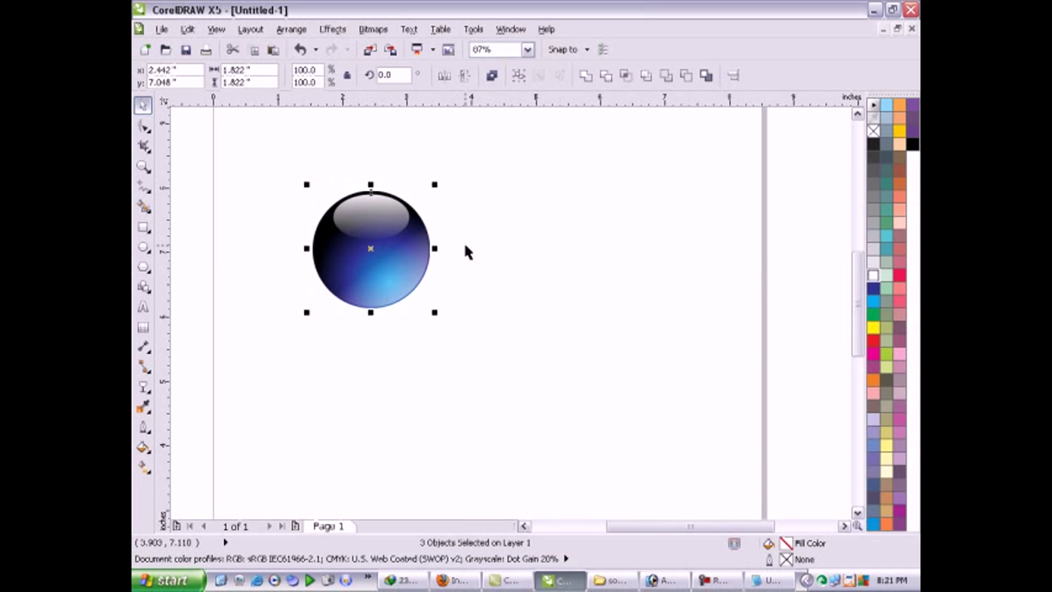
{"action": "left_click", "coordinate": [465, 246]}
Step: Redirect the white circle's transparency so its highlight fades inward from the ball's left edge
{"action": "key", "text": "F2"}
{"action": "left_click_drag", "start_coordinate": [683, 442], "coordinate": [295, 131]}
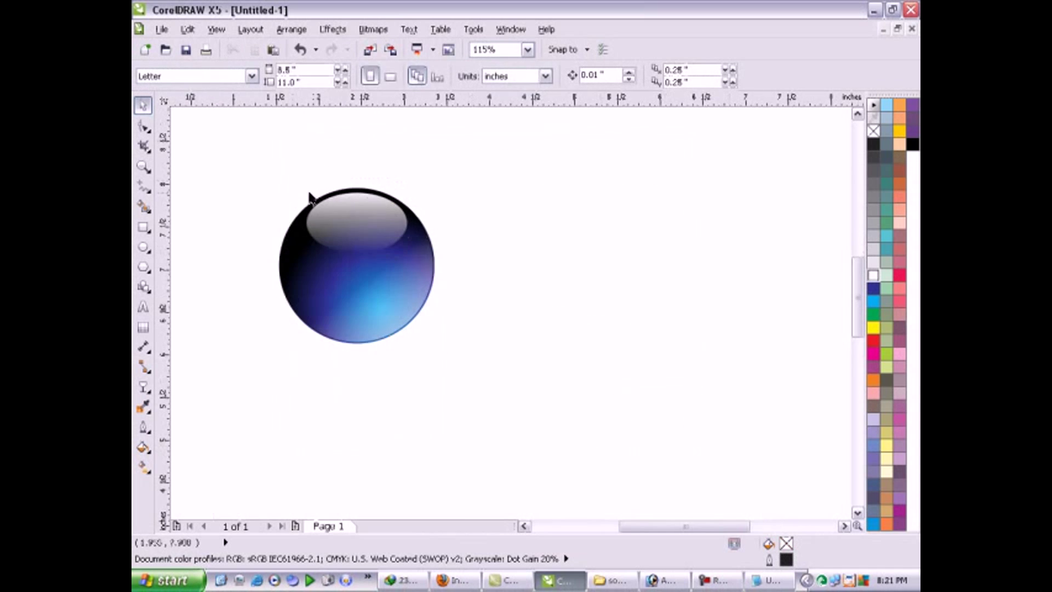
{"action": "left_click_drag", "start_coordinate": [216, 117], "coordinate": [564, 419]}
{"action": "left_click", "coordinate": [598, 434]}
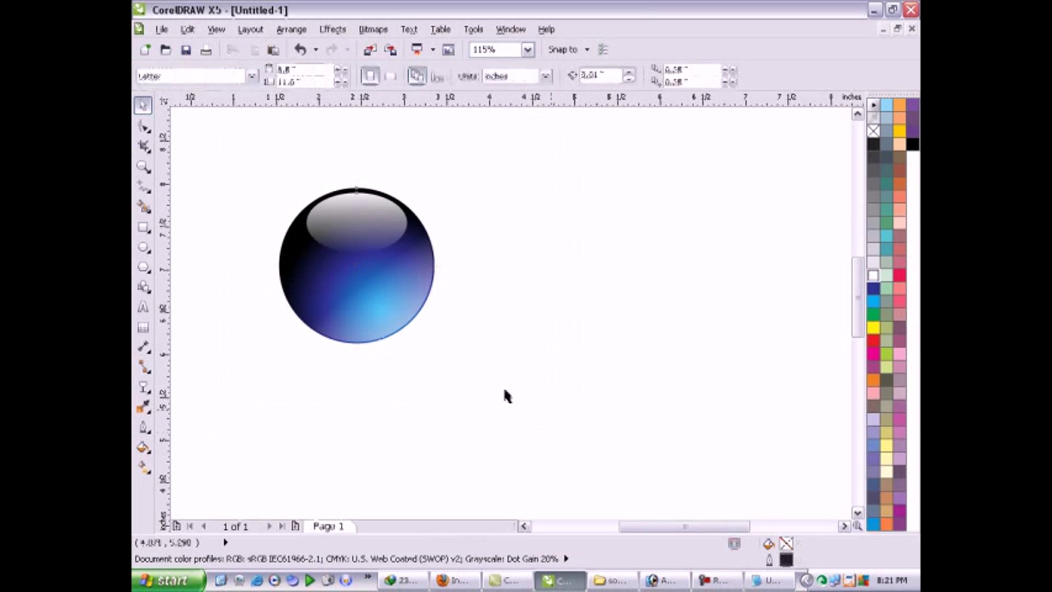
{"action": "left_click", "coordinate": [366, 324]}
{"action": "left_click", "coordinate": [143, 387]}
{"action": "left_click_drag", "start_coordinate": [264, 302], "coordinate": [195, 337]}
{"action": "left_click_drag", "start_coordinate": [304, 287], "coordinate": [316, 282]}
{"action": "key", "text": "space"}
Step: Switch to Notepad and add a line that begins "tou can change it's color"
{"action": "left_click", "coordinate": [764, 579]}
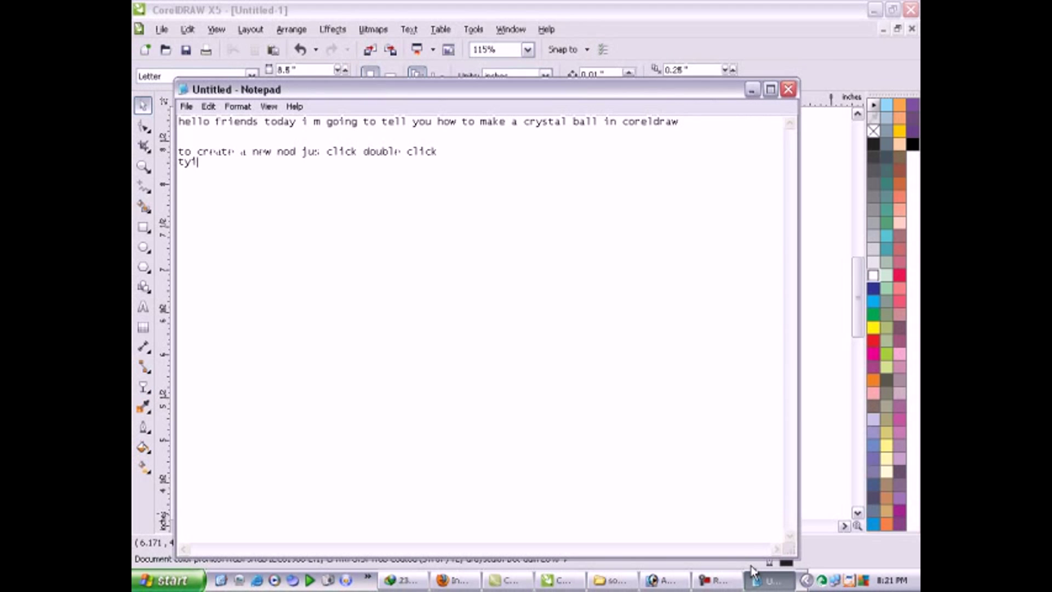
{"action": "key", "text": "BackSpace"}
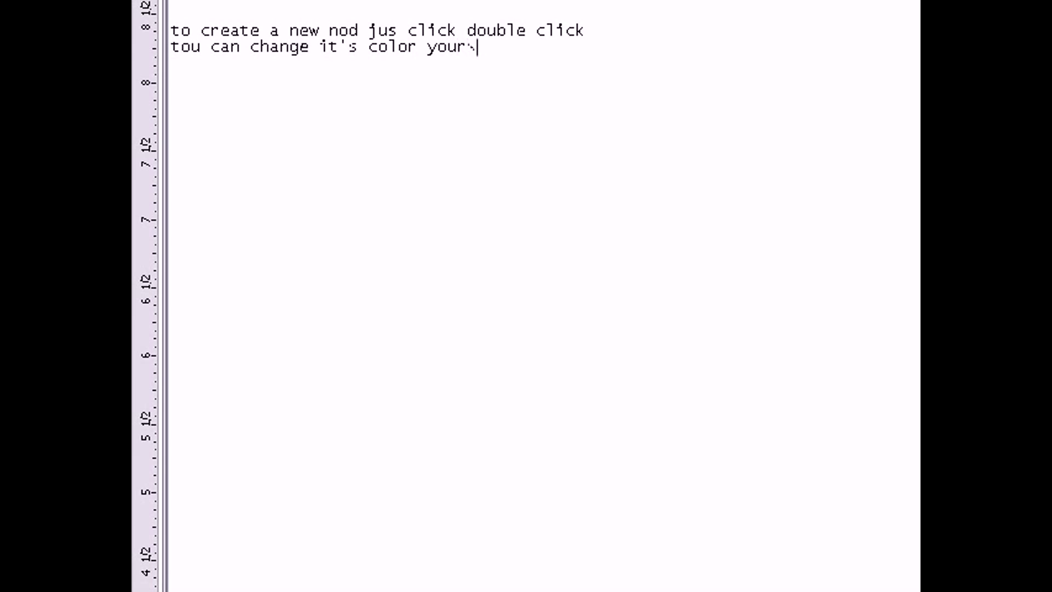
{"action": "type", "text": "this"}
{"action": "key", "text": "Return"}
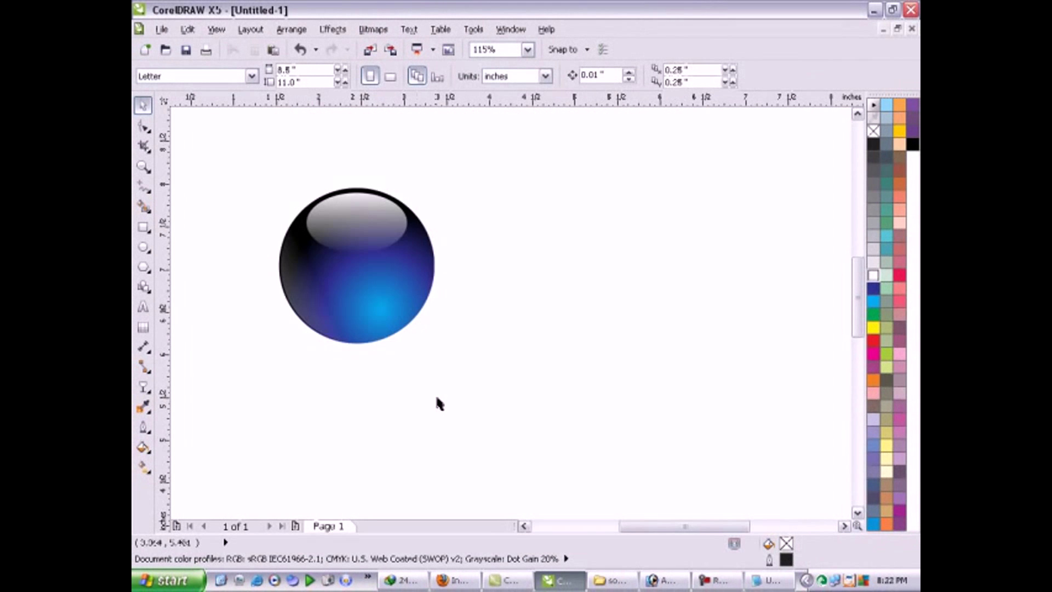
Step: Return to CorelDRAW and place a copy of the whole ball directly to the right of the original
{"action": "scroll", "coordinate": [436, 394], "scroll_direction": "down", "scroll_amount": 2}
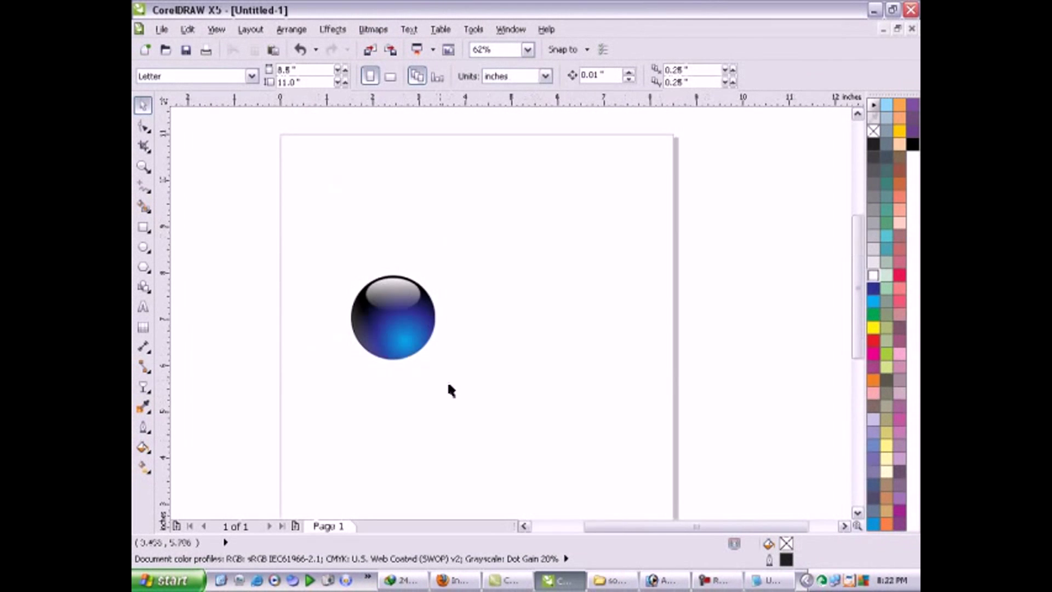
{"action": "left_click_drag", "start_coordinate": [515, 421], "coordinate": [329, 261]}
{"action": "left_click_drag", "start_coordinate": [389, 309], "coordinate": [447, 315]}
{"action": "right_click", "coordinate": [446, 311]}
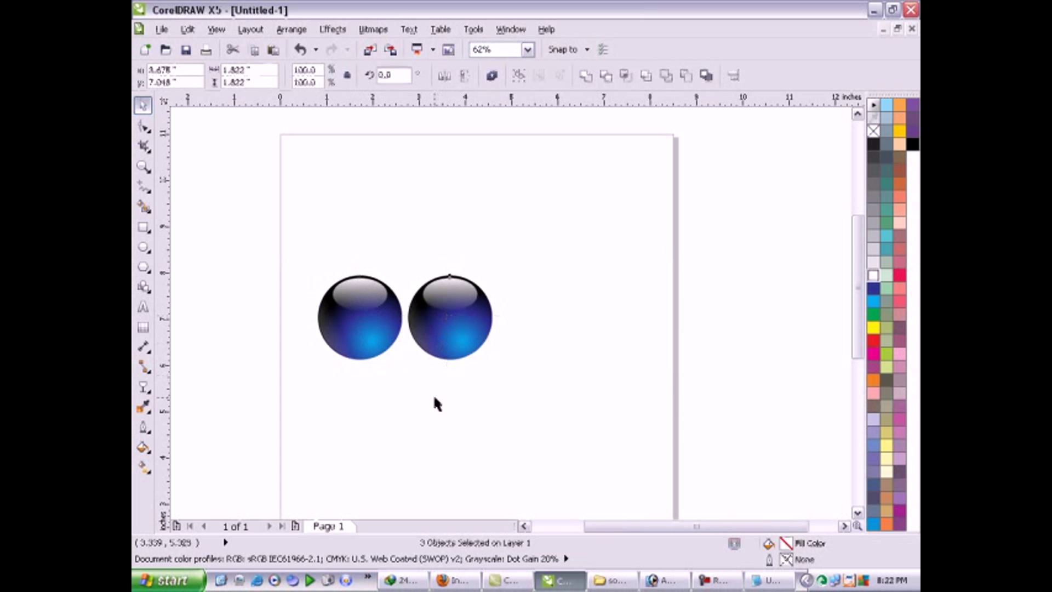
{"action": "left_click", "coordinate": [387, 256]}
{"action": "scroll", "coordinate": [387, 255], "scroll_direction": "up", "scroll_amount": 2}
{"action": "left_click", "coordinate": [571, 395]}
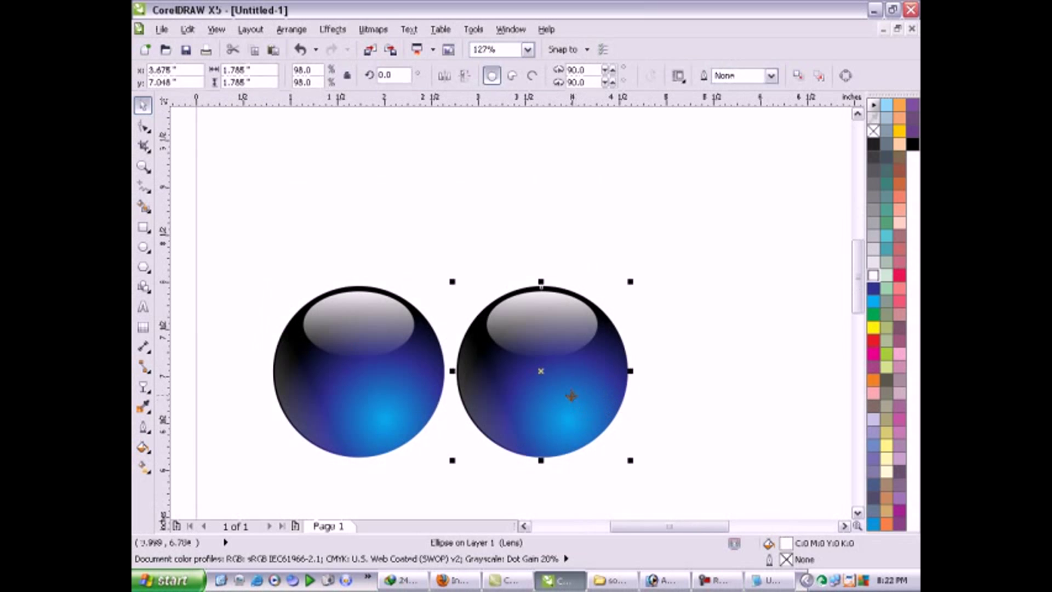
{"action": "left_click", "coordinate": [687, 409]}
{"action": "left_click_drag", "start_coordinate": [623, 368], "coordinate": [646, 364]}
{"action": "key", "text": "ctrl+z"}
Step: Open the copied ball's fountain fill for editing and change its end colour to red
{"action": "left_click", "coordinate": [621, 399]}
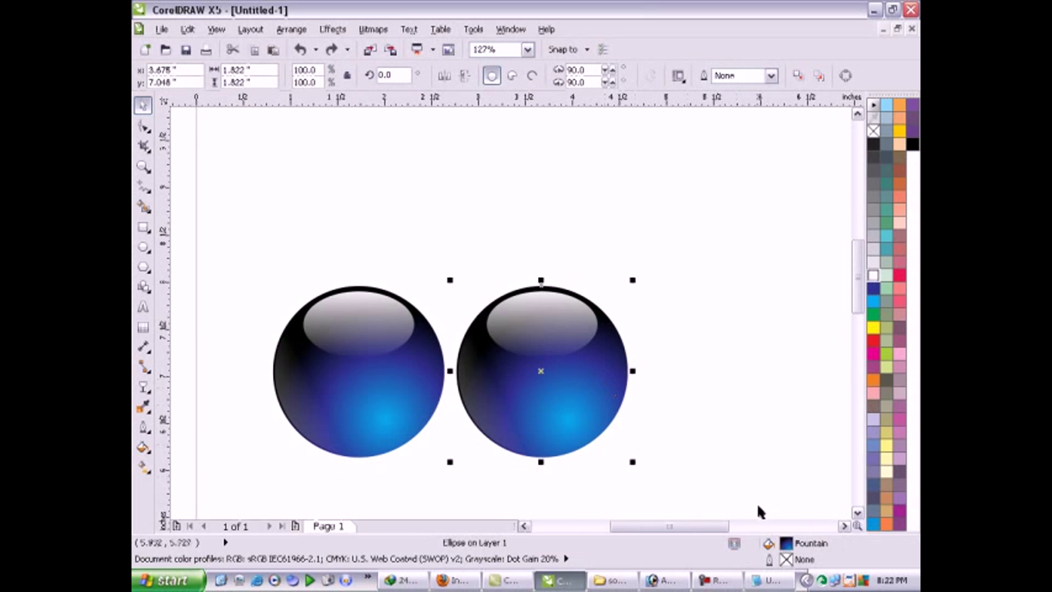
{"action": "double_click", "coordinate": [787, 543]}
{"action": "left_click", "coordinate": [556, 323]}
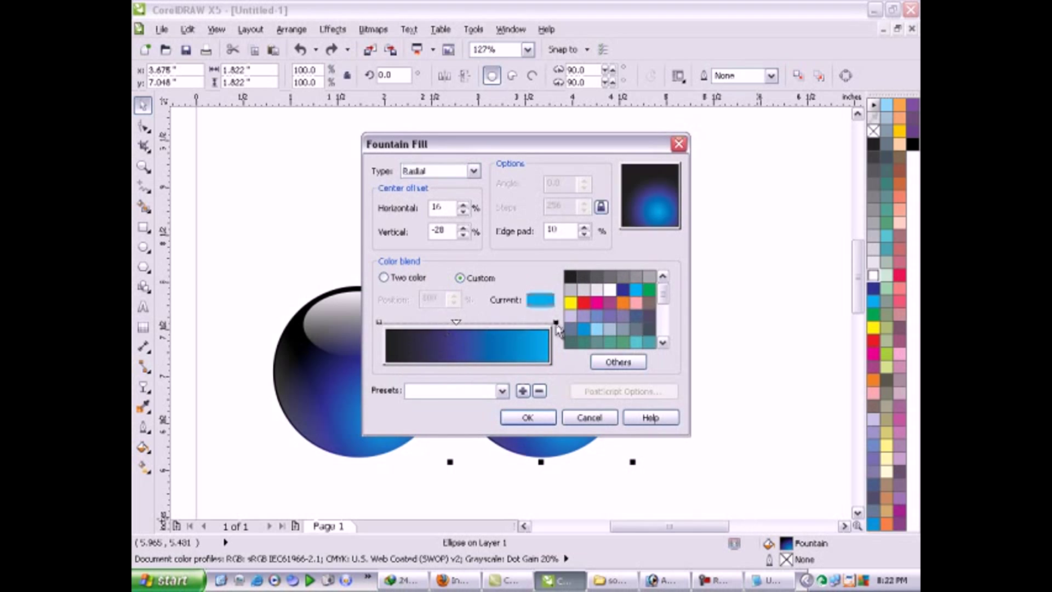
{"action": "left_click", "coordinate": [584, 302]}
Step: Set the middle colour of the copied ball's fountain fill to CMYK 15, 100, 100, 40 and apply the fill
{"action": "left_click", "coordinate": [457, 323]}
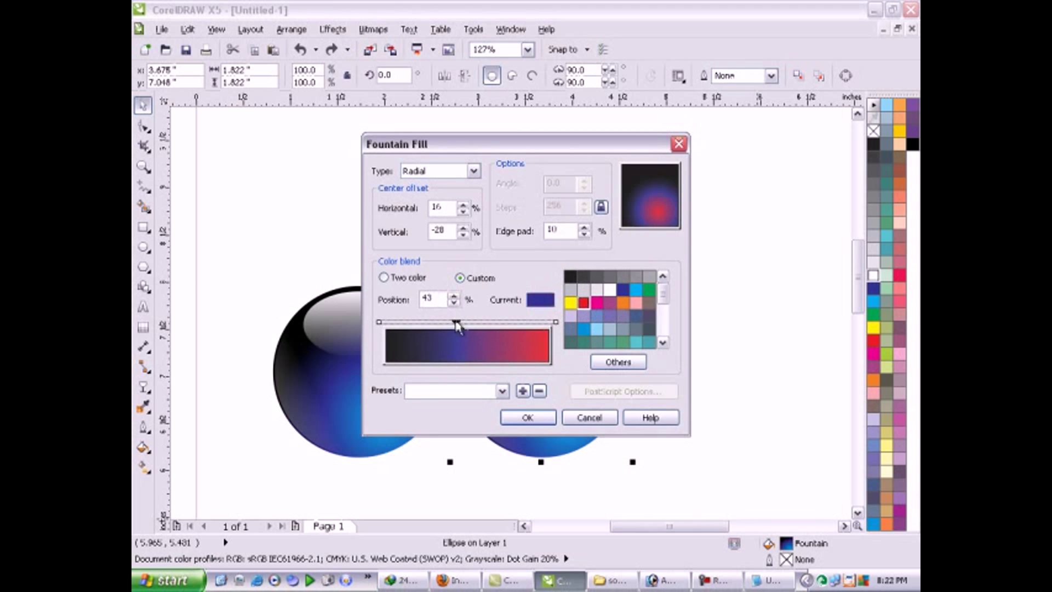
{"action": "left_click", "coordinate": [583, 302]}
{"action": "left_click", "coordinate": [618, 362]}
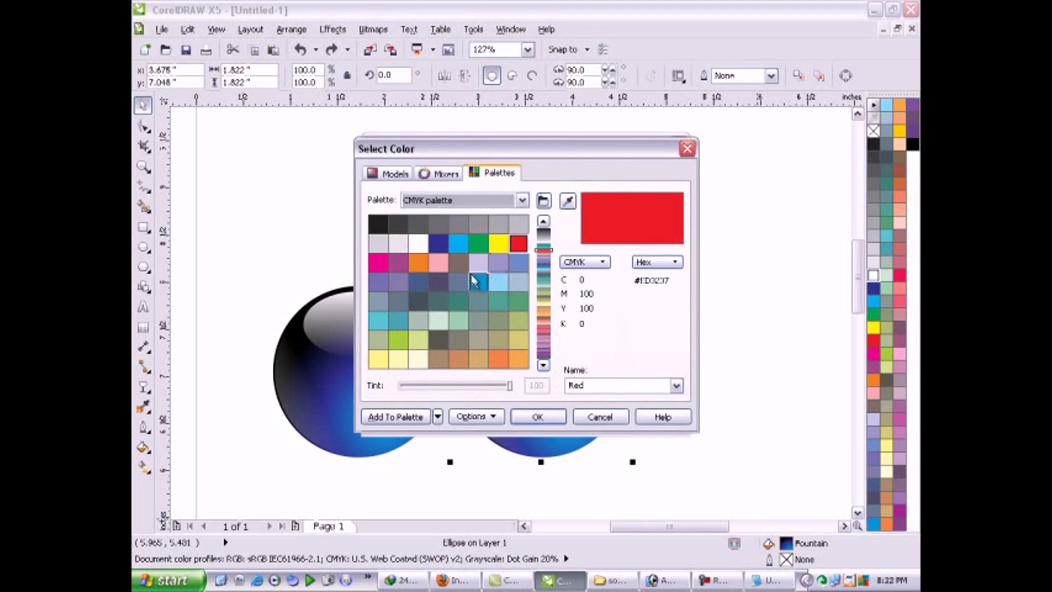
{"action": "left_click", "coordinate": [393, 173]}
{"action": "type", "text": "15"}
{"action": "key", "text": "Tab"}
{"action": "key", "text": "Tab"}
{"action": "key", "text": "Tab"}
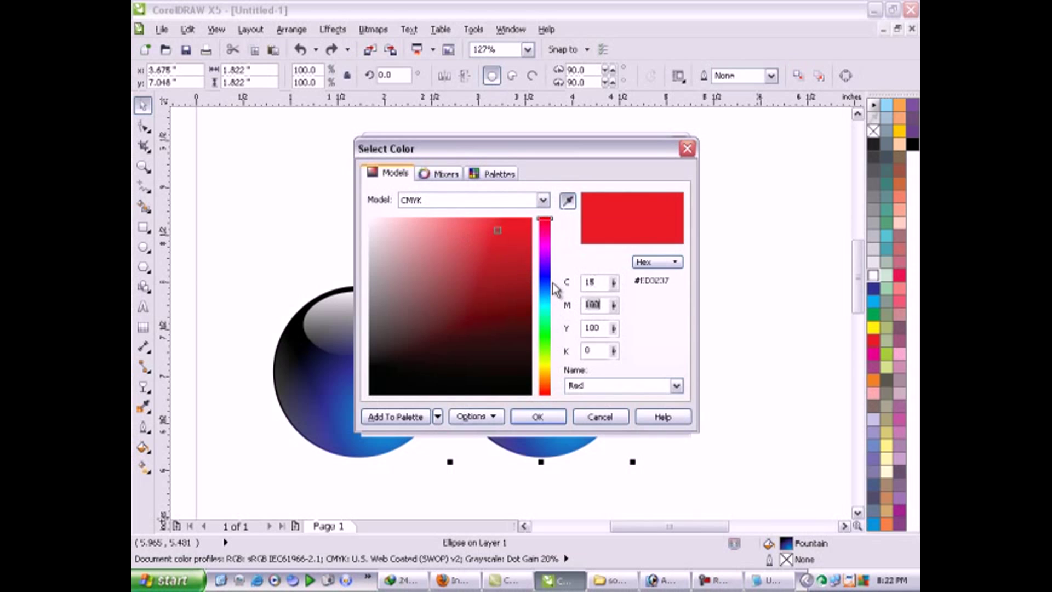
{"action": "type", "text": "40"}
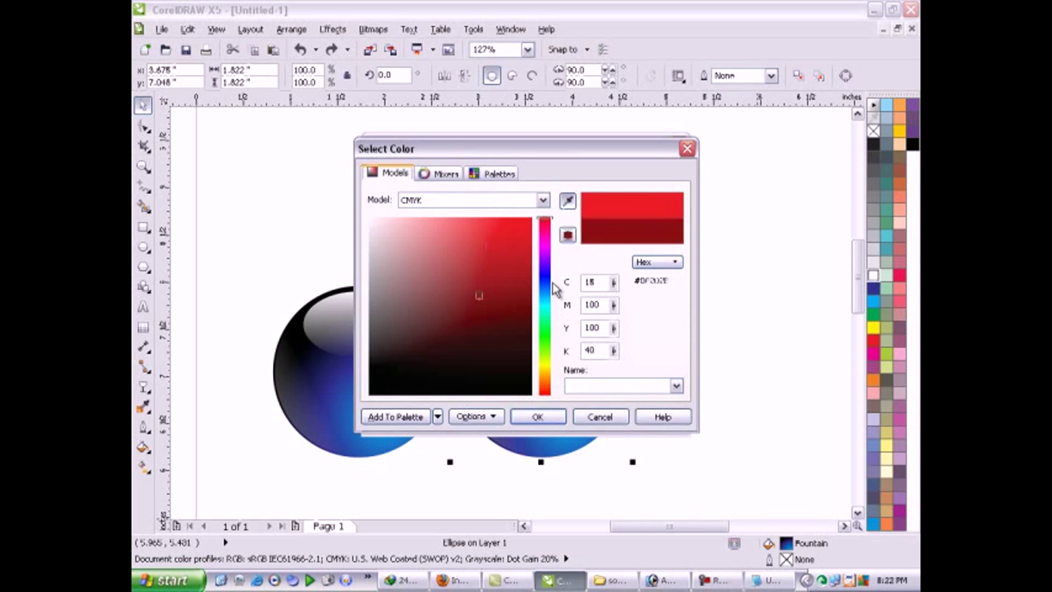
{"action": "left_click", "coordinate": [538, 416]}
{"action": "left_click", "coordinate": [527, 418]}
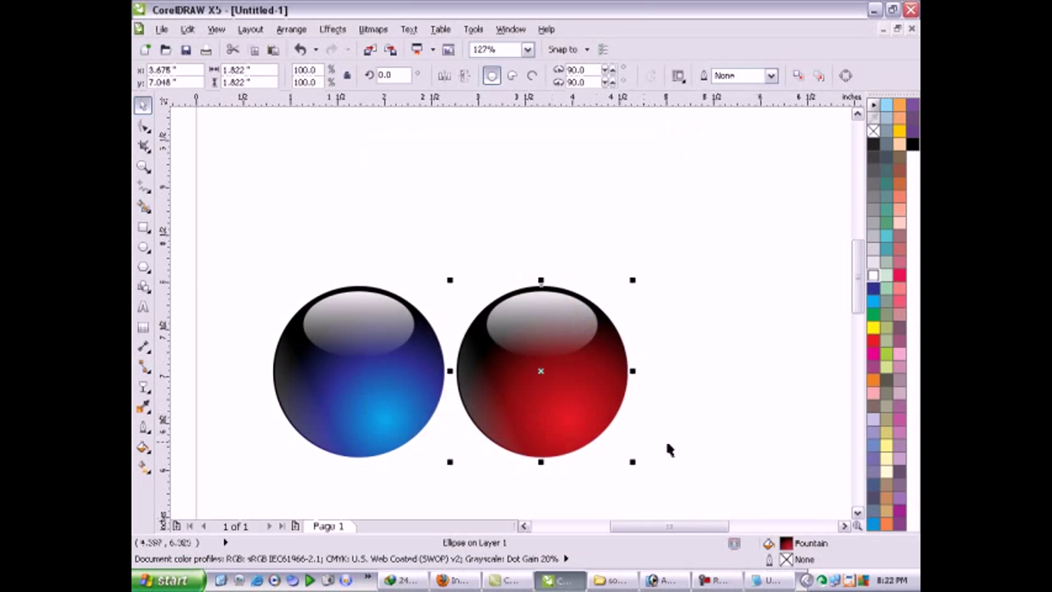
Step: Group the three parts of the red ball, and separately group the three parts of the blue ball
{"action": "left_click", "coordinate": [683, 429]}
{"action": "scroll", "coordinate": [683, 428], "scroll_direction": "down", "scroll_amount": 4}
{"action": "scroll", "coordinate": [686, 445], "scroll_direction": "up", "scroll_amount": 2}
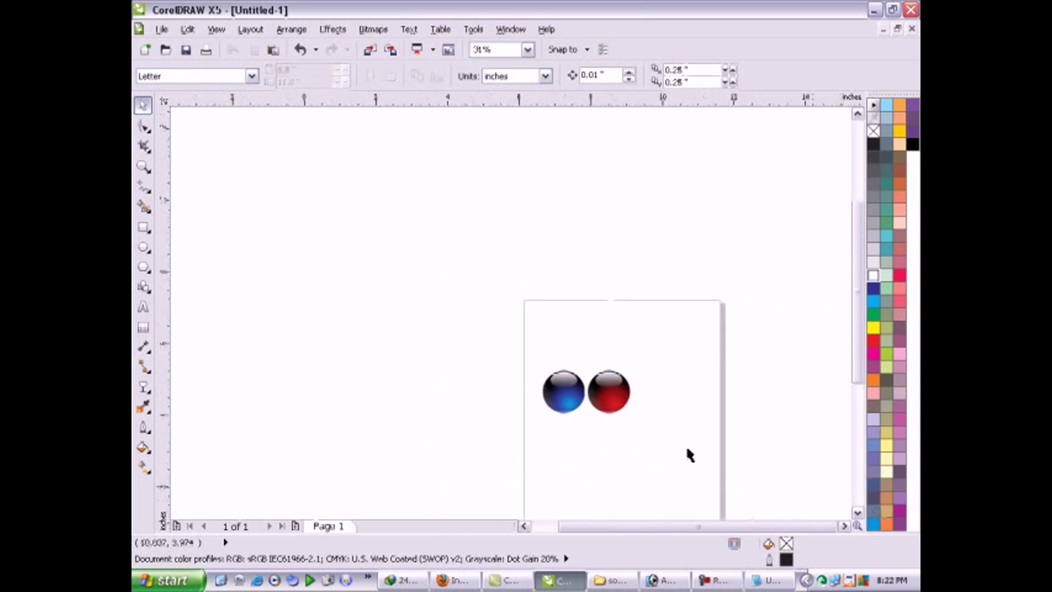
{"action": "key", "text": "F2"}
{"action": "left_click_drag", "start_coordinate": [242, 167], "coordinate": [699, 420]}
{"action": "left_click_drag", "start_coordinate": [597, 418], "coordinate": [396, 265]}
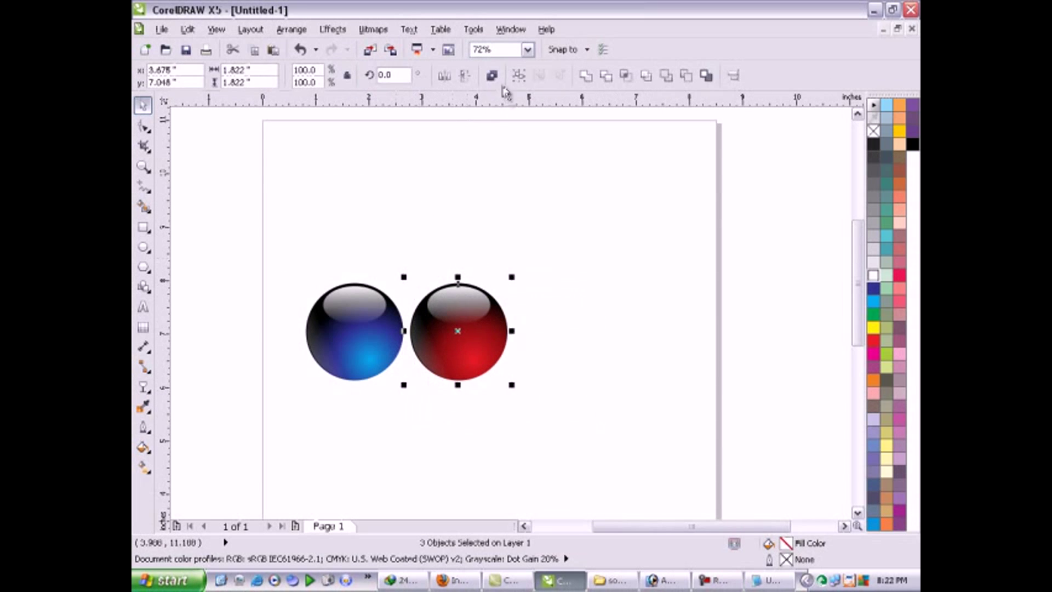
{"action": "left_click", "coordinate": [519, 80]}
{"action": "left_click_drag", "start_coordinate": [277, 250], "coordinate": [425, 390]}
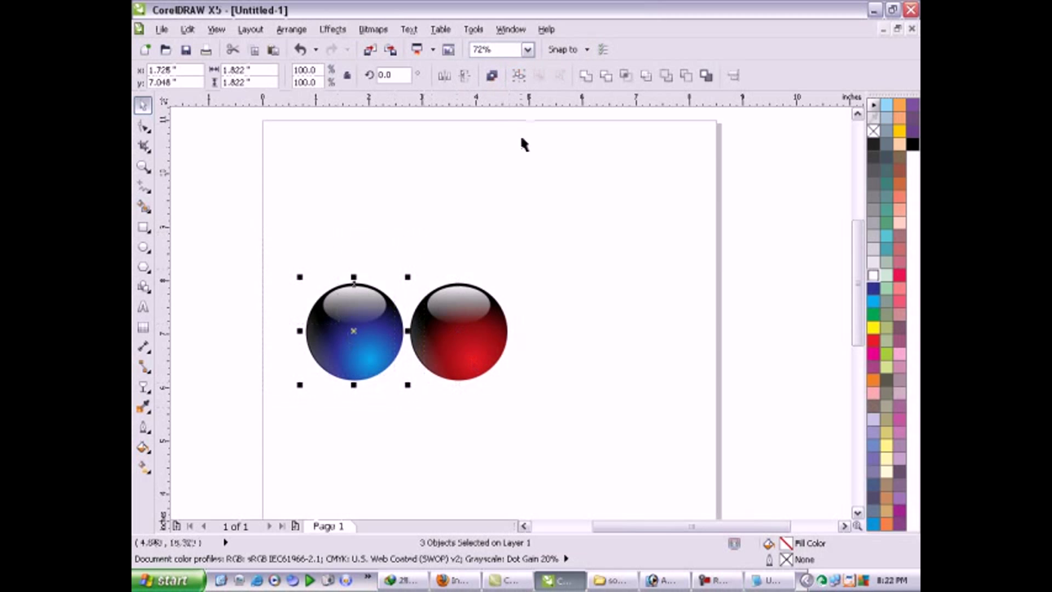
{"action": "left_click", "coordinate": [519, 79]}
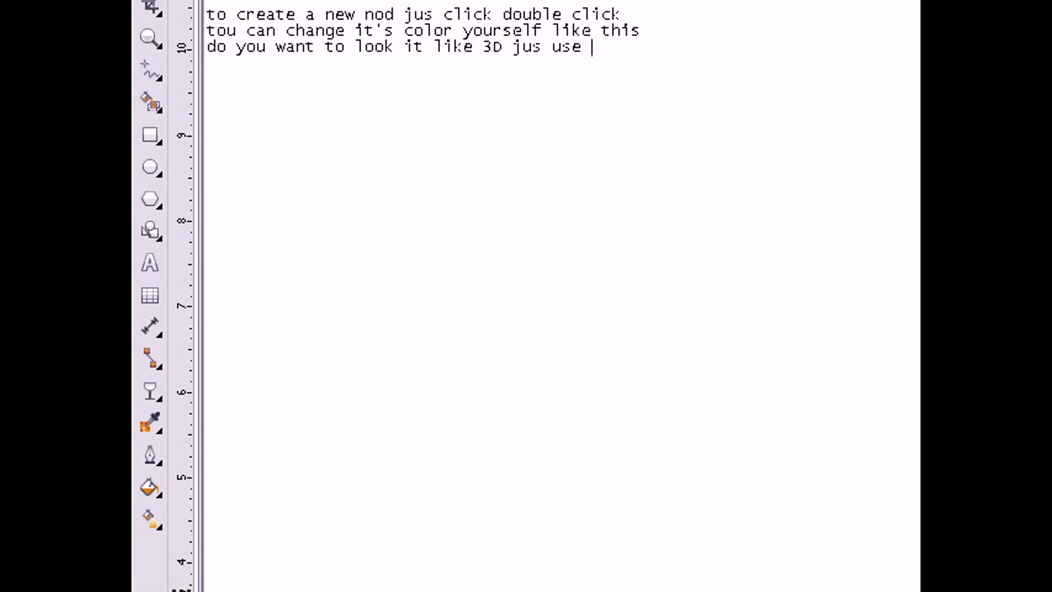
Step: Finish the Notepad line as "do you want to look it like 3D jus use drop shadow" and return to CorelDRAW
{"action": "type", "text": "shadow"}
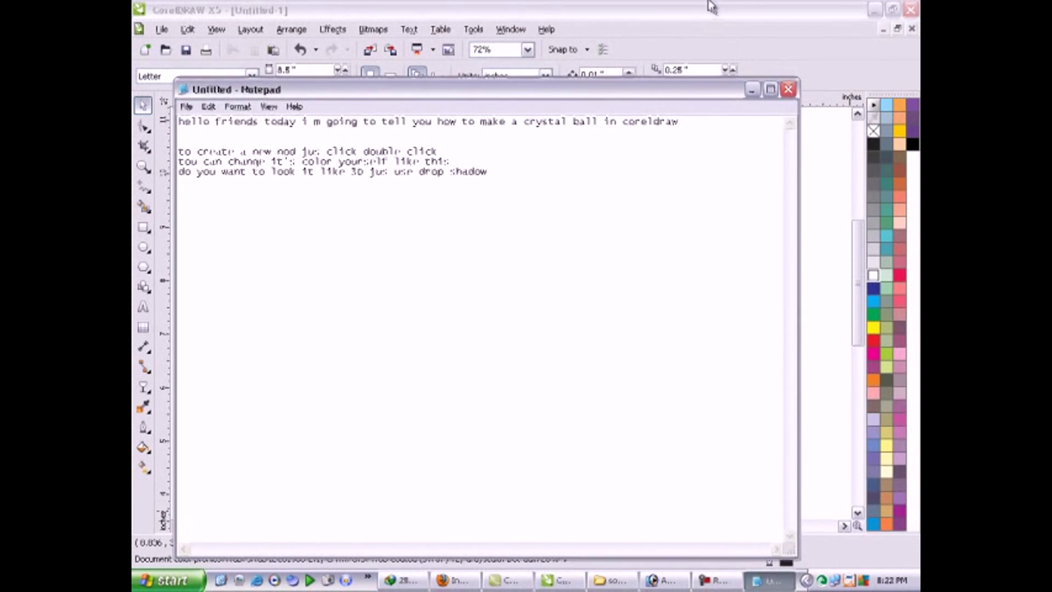
{"action": "left_click", "coordinate": [711, 6]}
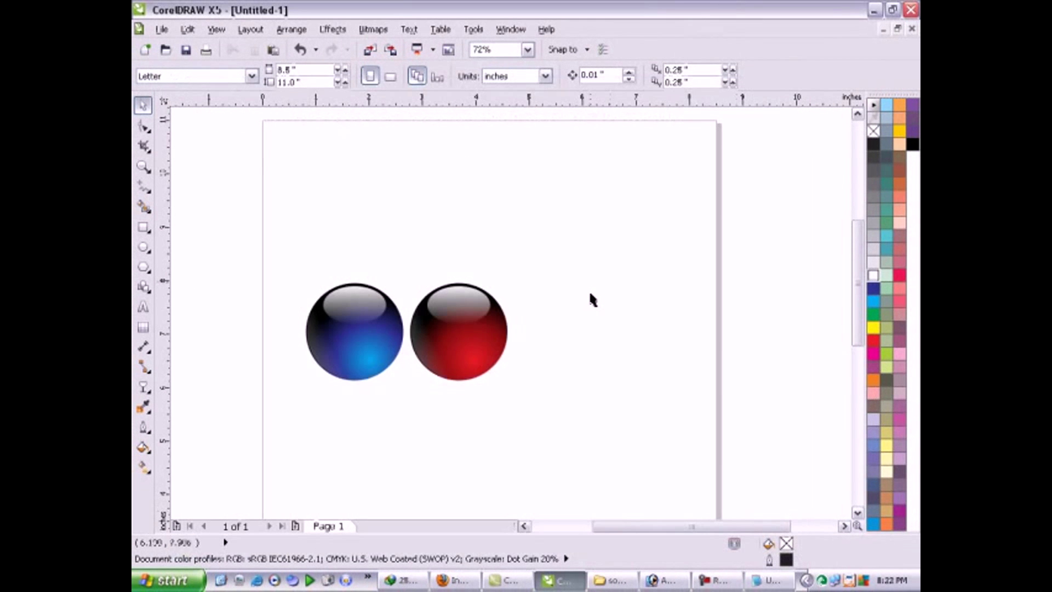
Step: Move the red ball to about 4.15 inches horizontally and cast a drop shadow from its base, slanting up to the right
{"action": "left_click", "coordinate": [486, 333]}
{"action": "left_click", "coordinate": [141, 388]}
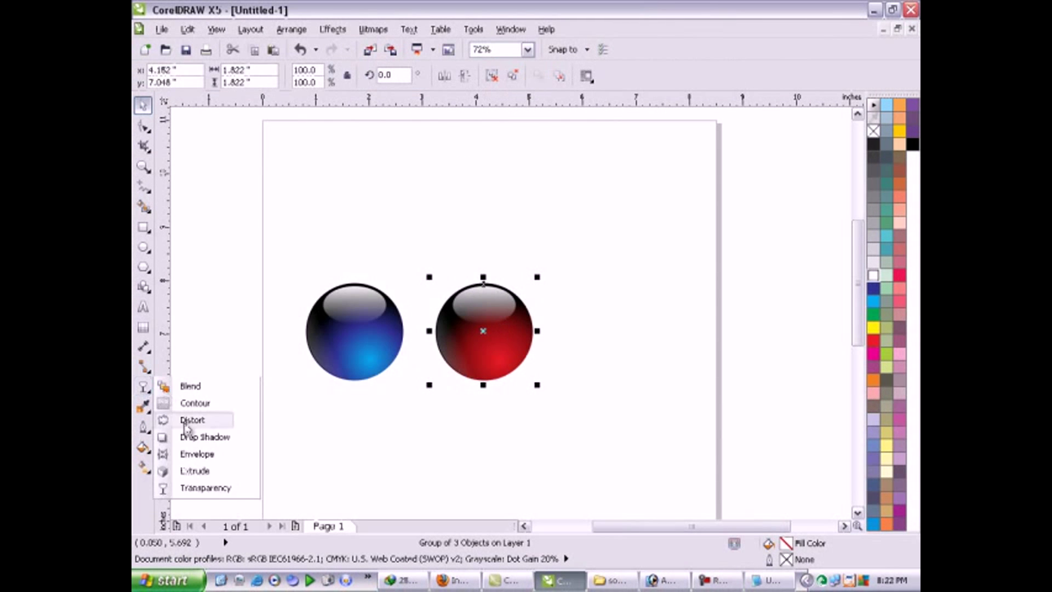
{"action": "left_click", "coordinate": [193, 438]}
{"action": "left_click_drag", "start_coordinate": [483, 379], "coordinate": [609, 355]}
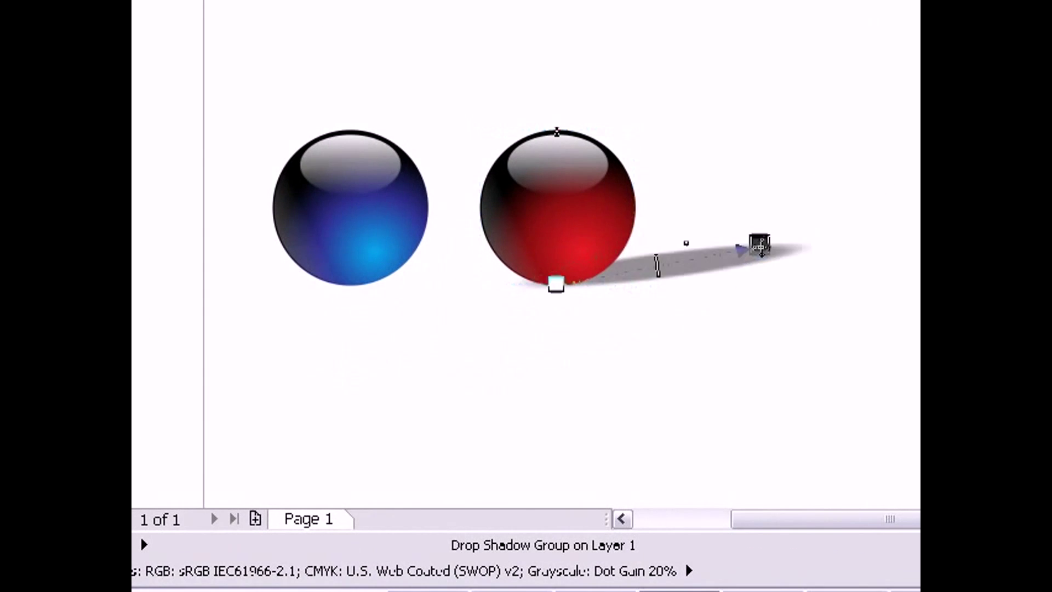
{"action": "left_click_drag", "start_coordinate": [759, 245], "coordinate": [755, 181]}
Step: Cast a drop shadow from the blue ball's base, slanting up to the left, and deselect the ball
{"action": "left_click_drag", "start_coordinate": [348, 285], "coordinate": [250, 212]}
{"action": "key", "text": "space"}
{"action": "left_click", "coordinate": [296, 327]}
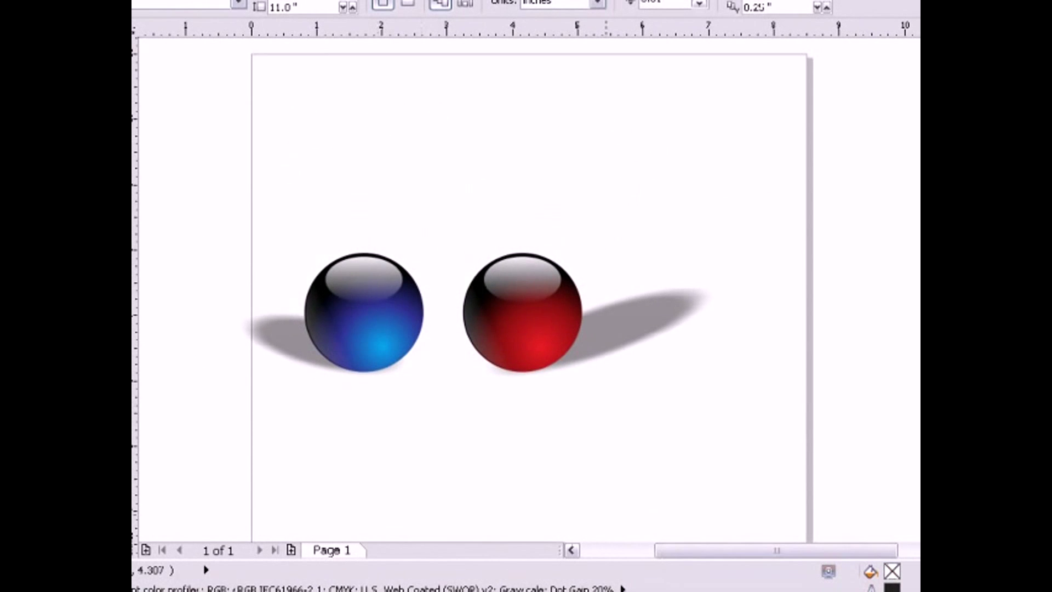
Step: Switch to Notepad and add "say this nice na" and "if you want ot see it like a mirror glass in it under side"
{"action": "key", "text": "alt+Tab"}
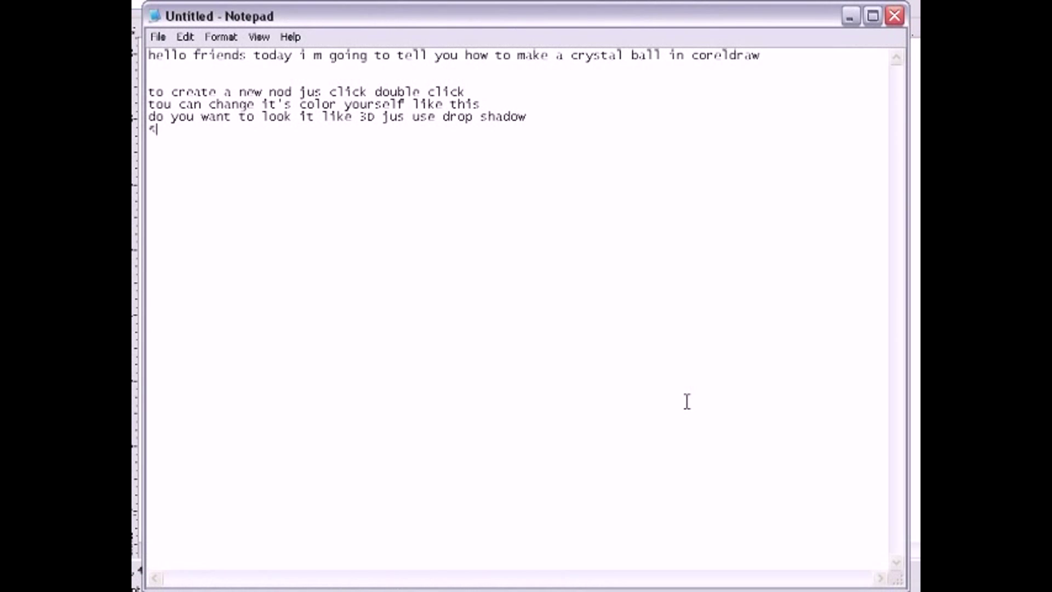
{"action": "type", "text": "this nice na"}
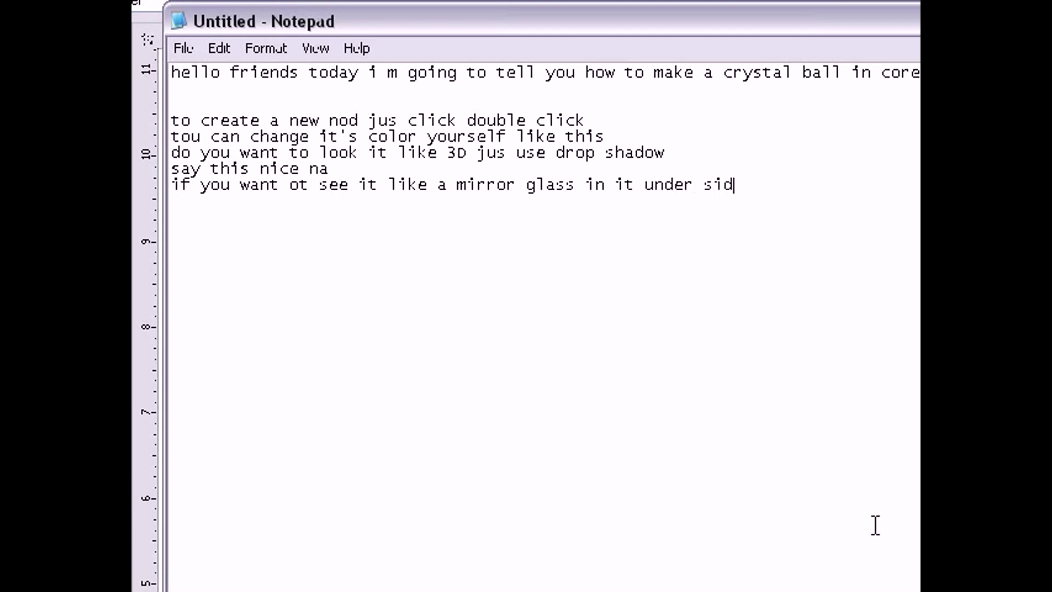
{"action": "type", "text": "e"}
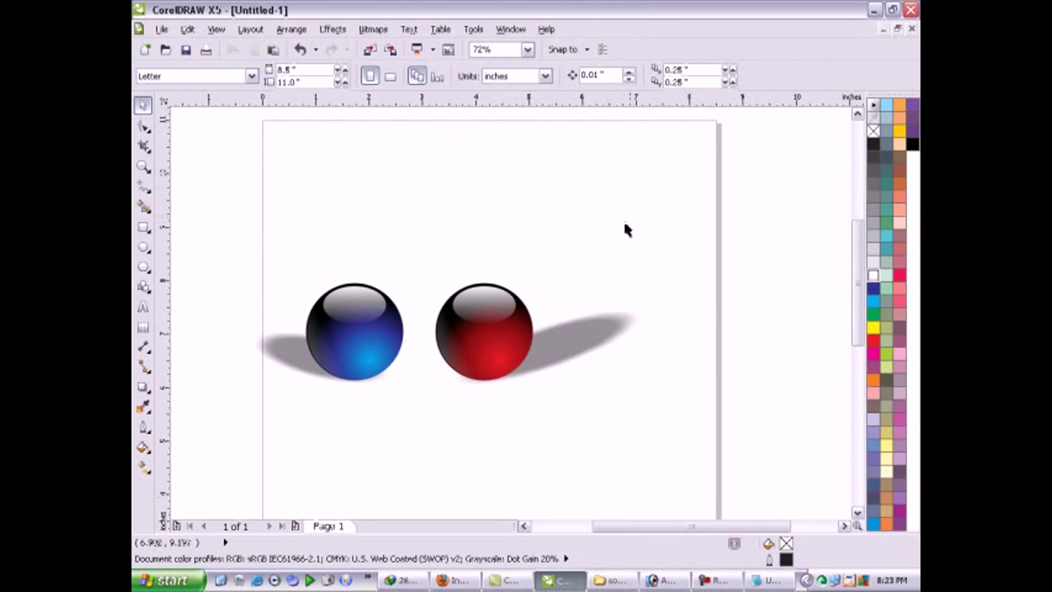
Step: Place a vertically mirrored copy directly below the blue ball and add "to duplicate object right and left click" in Notepad
{"action": "left_click", "coordinate": [378, 343]}
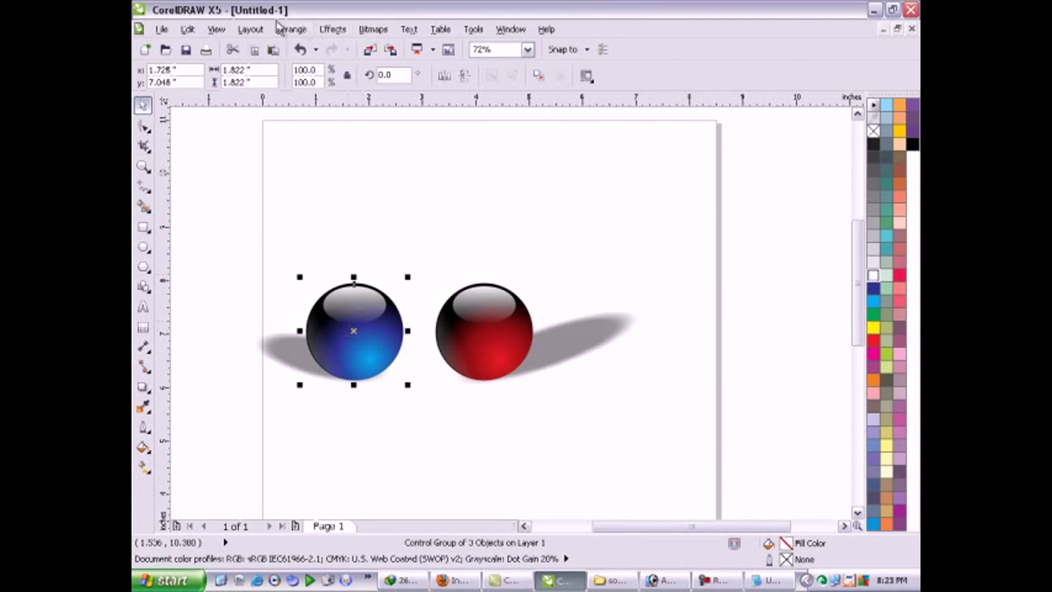
{"action": "left_click_drag", "start_coordinate": [353, 277], "coordinate": [363, 410]}
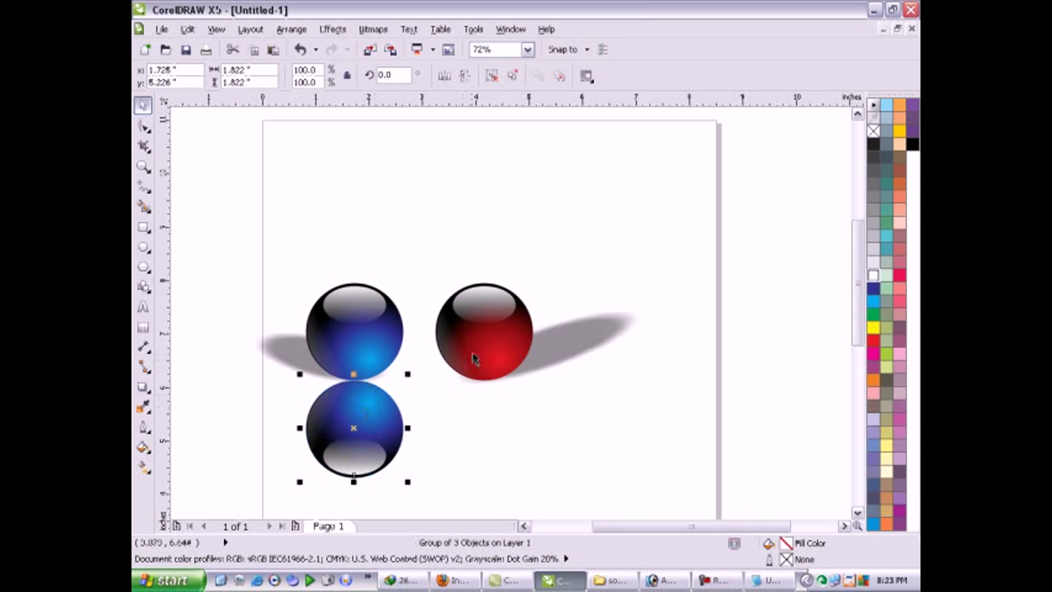
{"action": "left_click", "coordinate": [764, 579]}
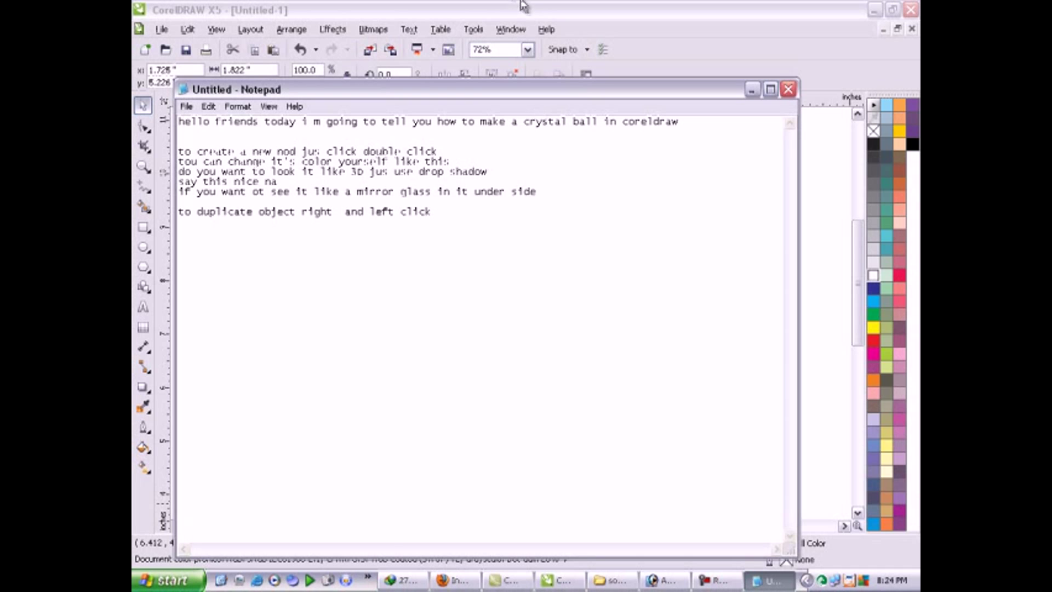
Step: Return to CorelDRAW and place a vertically mirrored copy of the red ball directly below it
{"action": "left_click", "coordinate": [523, 6]}
{"action": "left_click", "coordinate": [510, 343]}
{"action": "left_click_drag", "start_coordinate": [484, 278], "coordinate": [483, 475]}
{"action": "left_click", "coordinate": [370, 428], "text": "shift"}
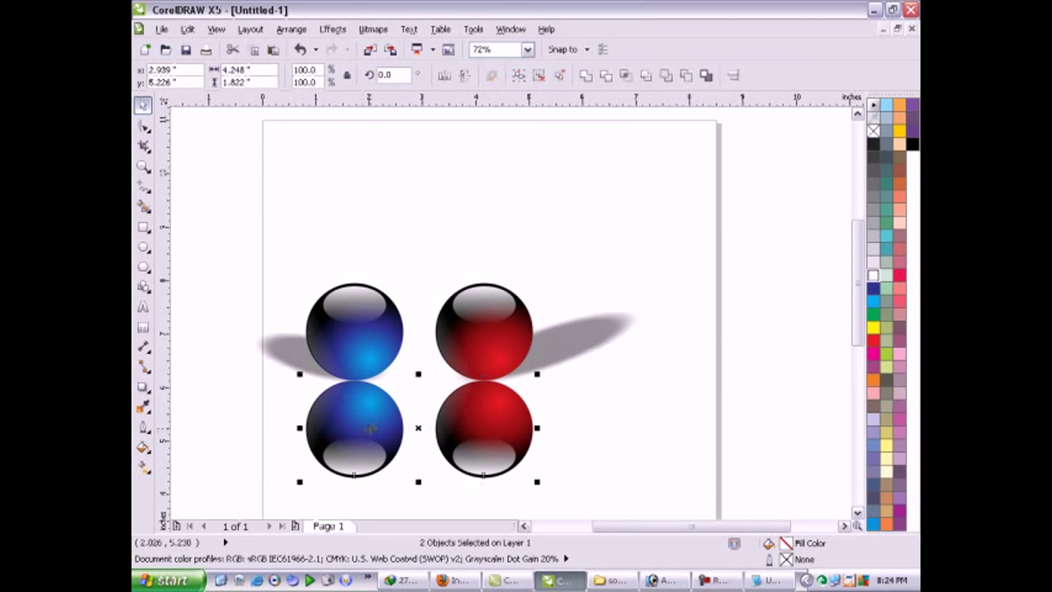
Step: Convert the mirrored blue ball to a 300 dpi CMYK bitmap with anti-aliasing and a transparent background
{"action": "left_click", "coordinate": [335, 423]}
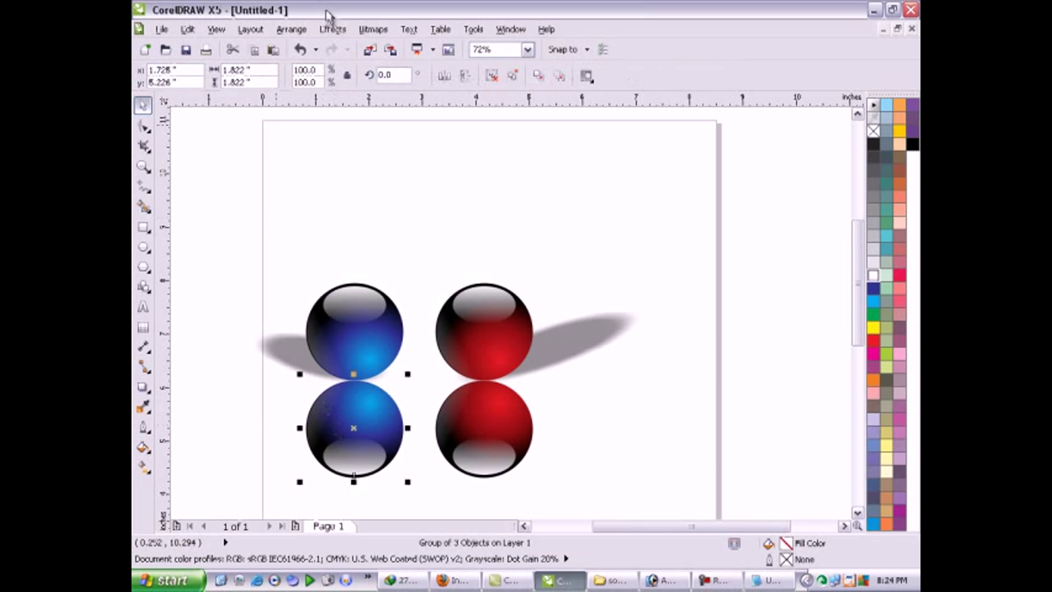
{"action": "left_click", "coordinate": [291, 29]}
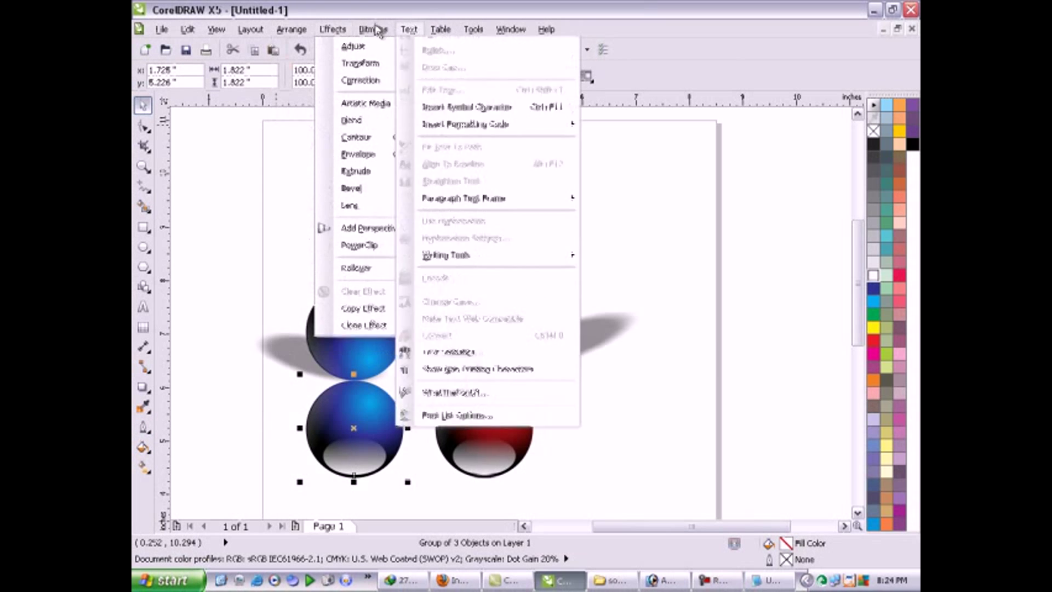
{"action": "left_click", "coordinate": [390, 46]}
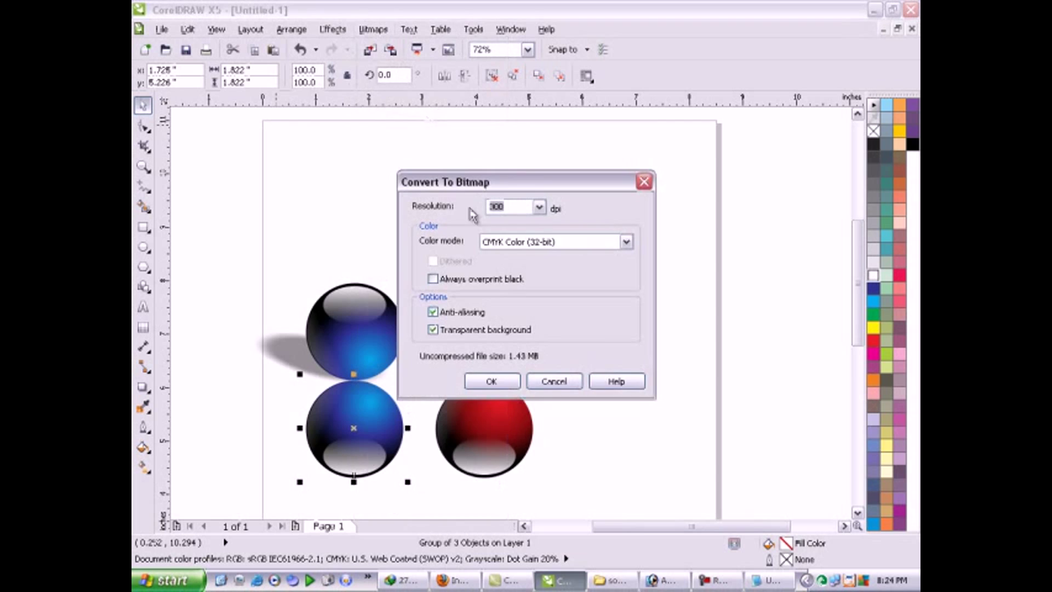
{"action": "left_click", "coordinate": [491, 381]}
Step: Convert the mirrored red ball to a bitmap as well
{"action": "left_click", "coordinate": [469, 430]}
{"action": "left_click", "coordinate": [373, 29]}
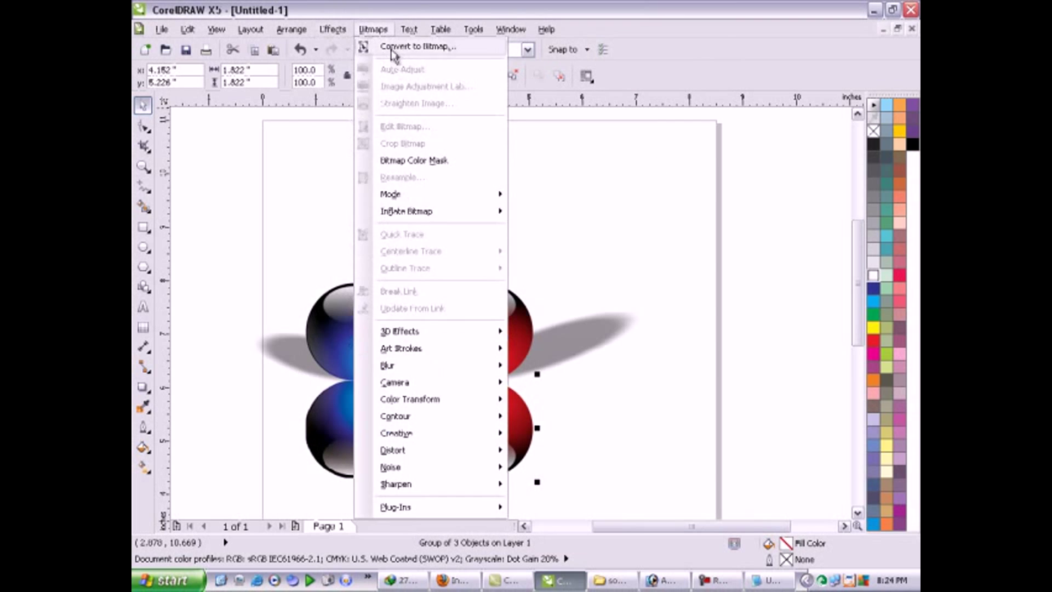
{"action": "left_click", "coordinate": [393, 49]}
{"action": "left_click", "coordinate": [551, 380]}
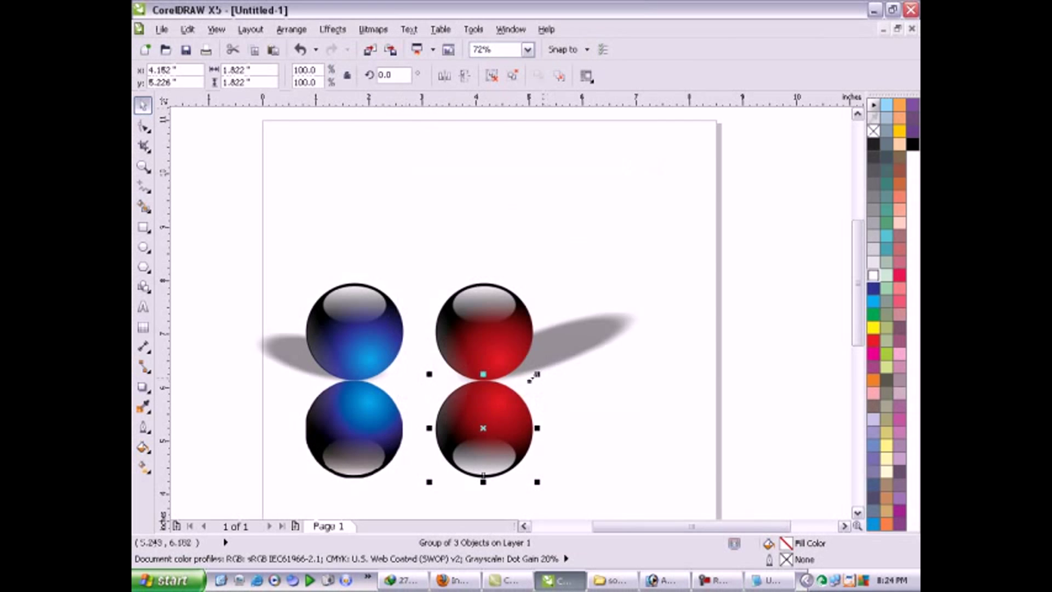
{"action": "left_click", "coordinate": [382, 33]}
{"action": "left_click", "coordinate": [391, 48]}
{"action": "left_click", "coordinate": [492, 379]}
Step: Fade both mirrored balls downward together with a linear transparency at 270 degrees so only faint reflections remain, and deselect them
{"action": "left_click", "coordinate": [385, 440], "text": "shift"}
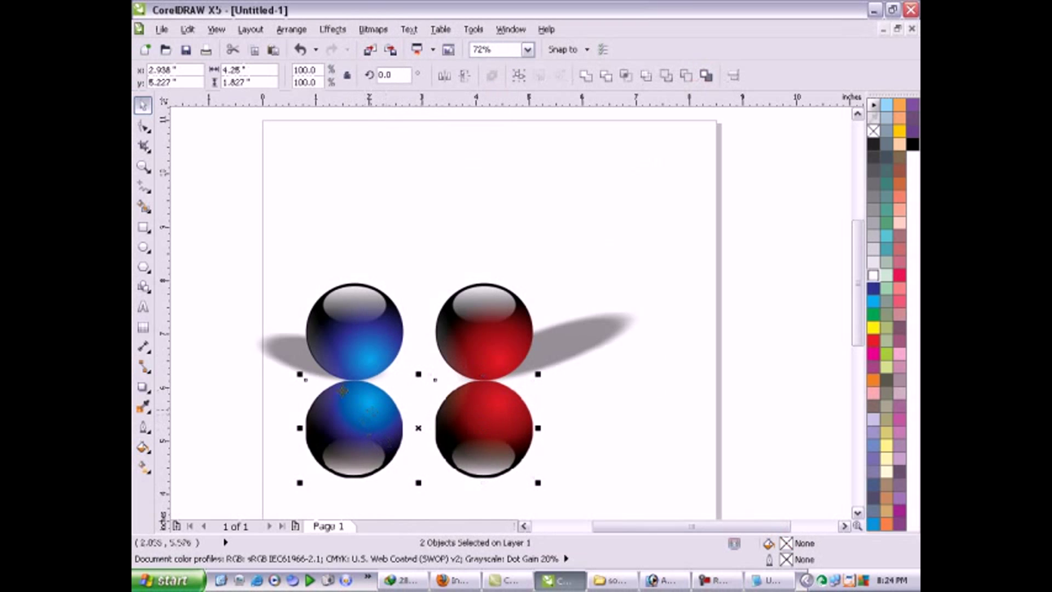
{"action": "left_click", "coordinate": [143, 388]}
{"action": "left_click", "coordinate": [143, 346]}
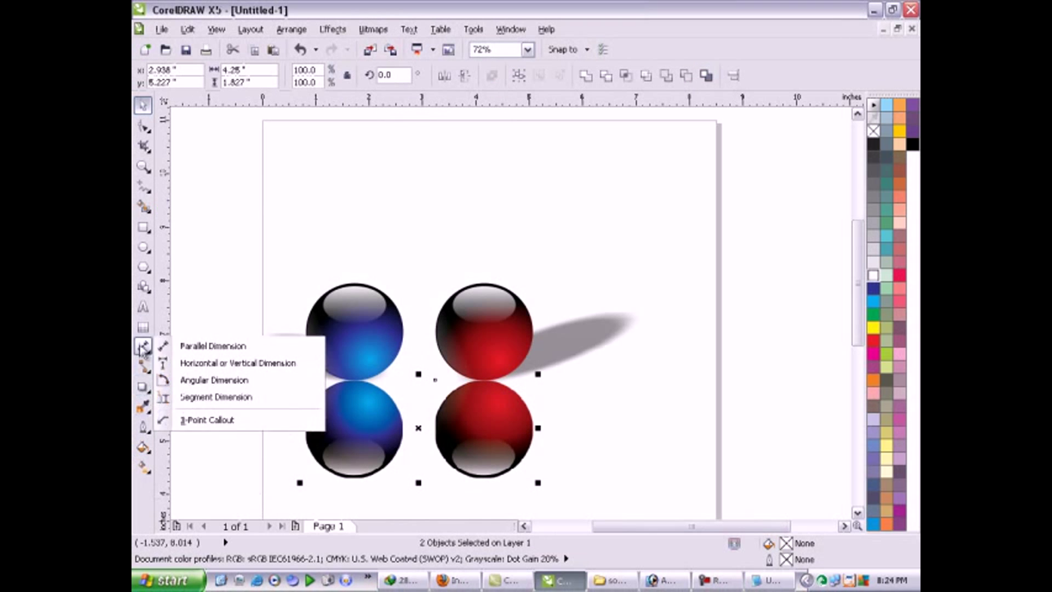
{"action": "left_click", "coordinate": [143, 387]}
{"action": "left_click", "coordinate": [188, 487]}
{"action": "left_click_drag", "start_coordinate": [402, 355], "coordinate": [404, 400]}
{"action": "left_click_drag", "start_coordinate": [403, 353], "coordinate": [403, 329]}
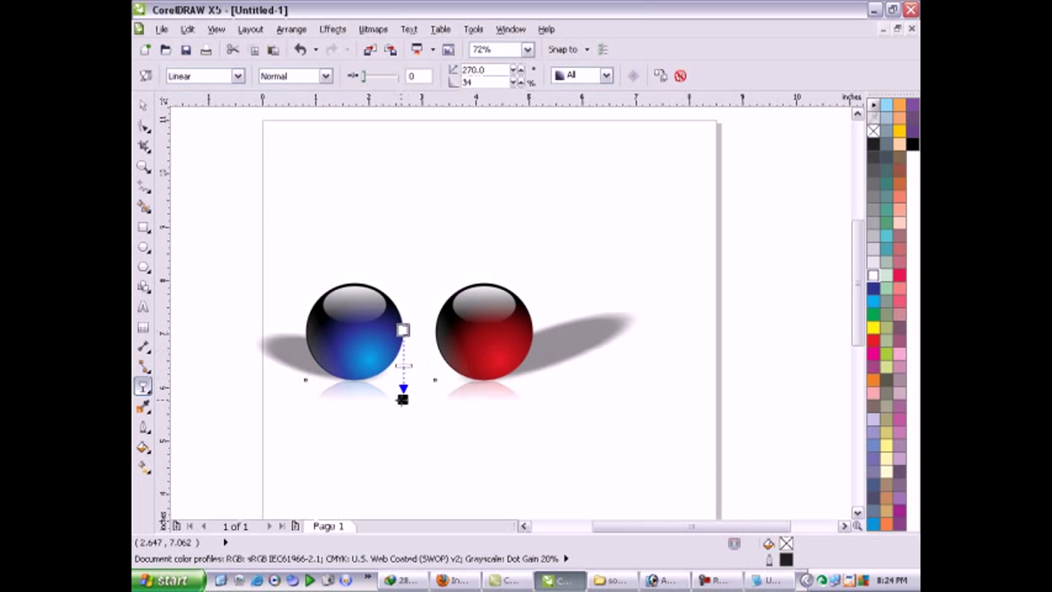
{"action": "key", "text": "space"}
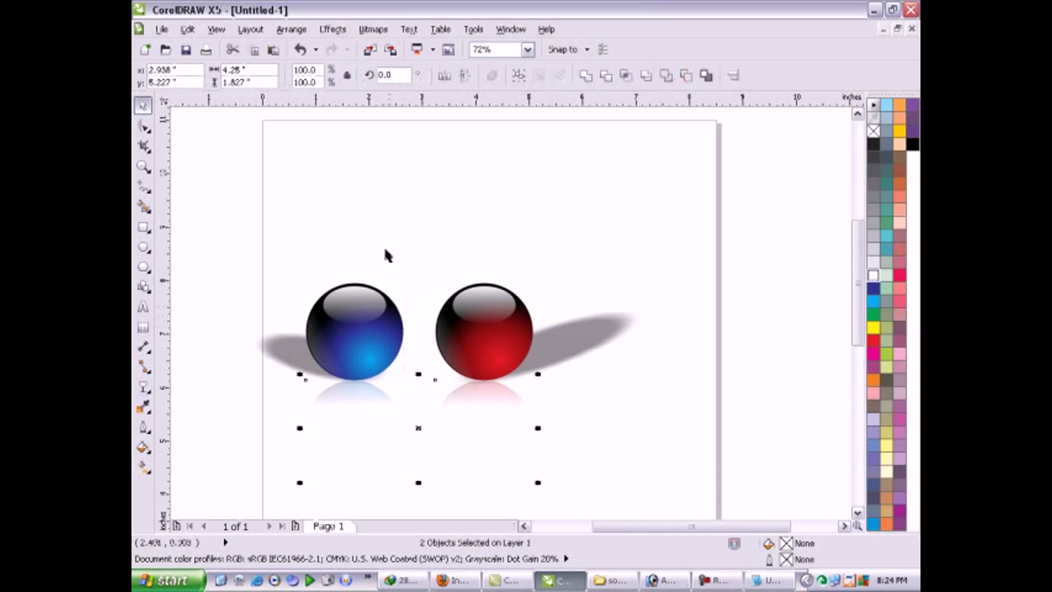
{"action": "left_click", "coordinate": [386, 255]}
Step: Draw a rectangle about 7.33 by 2.9 inches, align its upper edge with the balls' bases, and fill it with 10% black
{"action": "key", "text": "F6"}
{"action": "left_click_drag", "start_coordinate": [253, 358], "coordinate": [645, 511]}
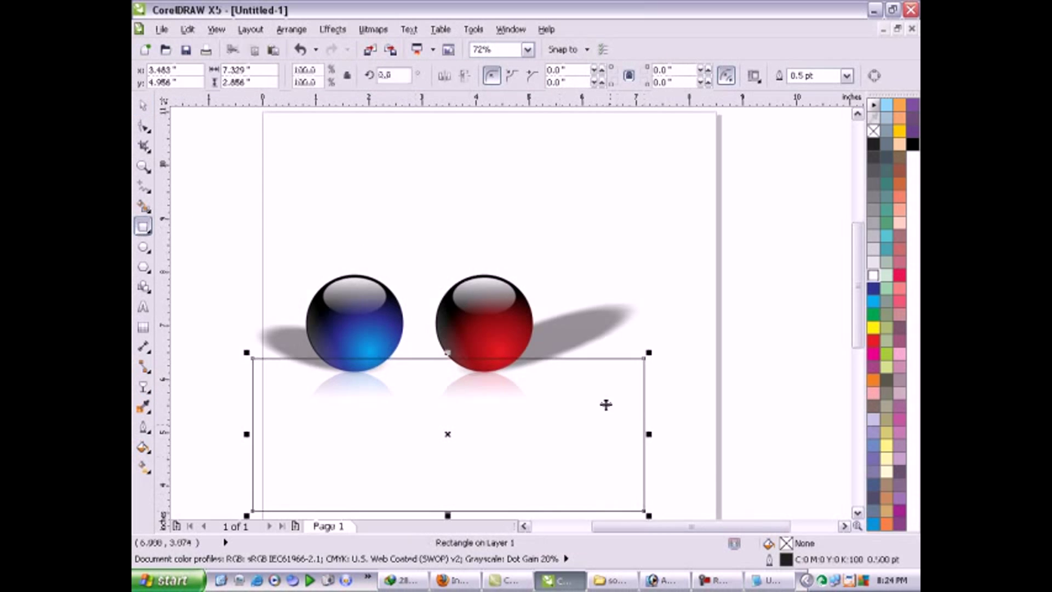
{"action": "key", "text": "space"}
{"action": "left_click_drag", "start_coordinate": [610, 392], "coordinate": [595, 404]}
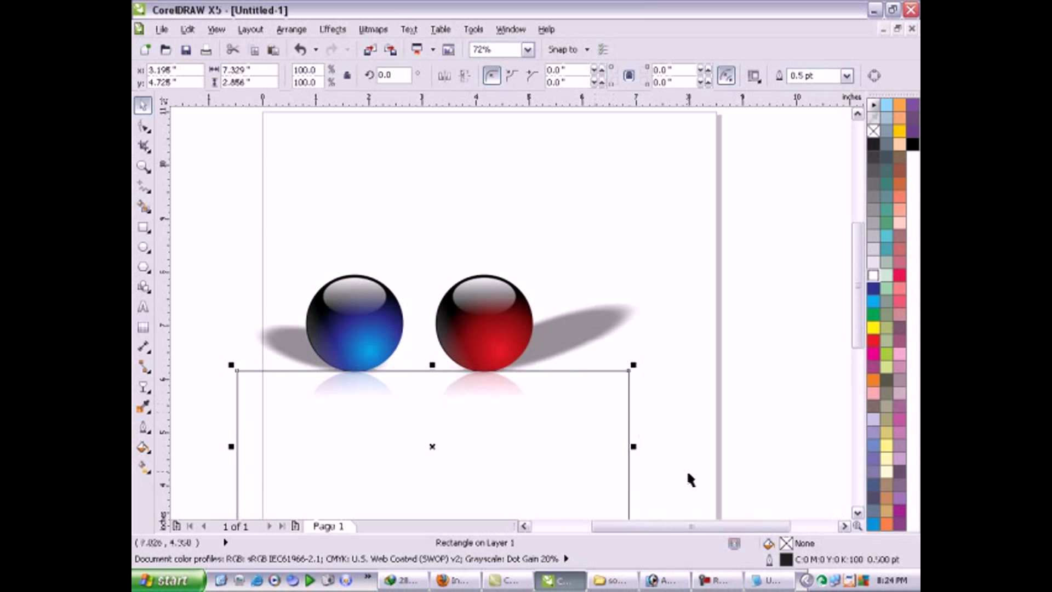
{"action": "left_click", "coordinate": [874, 267]}
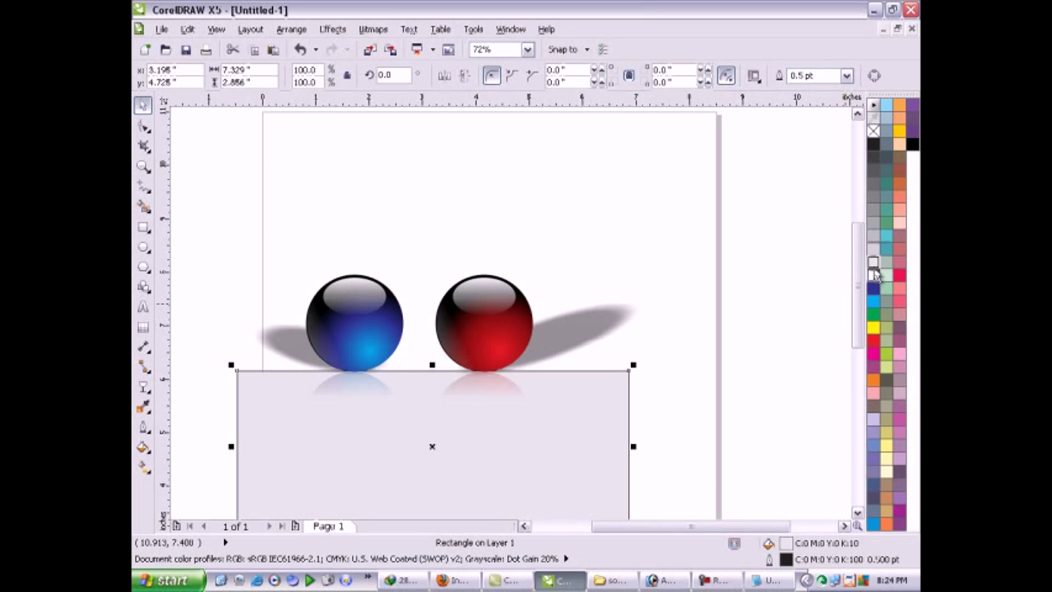
Step: Remove the floor rectangle's outline and shorten it from its lower edge to a height of 1.6 inches
{"action": "right_click", "coordinate": [873, 130]}
{"action": "scroll", "coordinate": [453, 411], "scroll_direction": "down", "scroll_amount": 1}
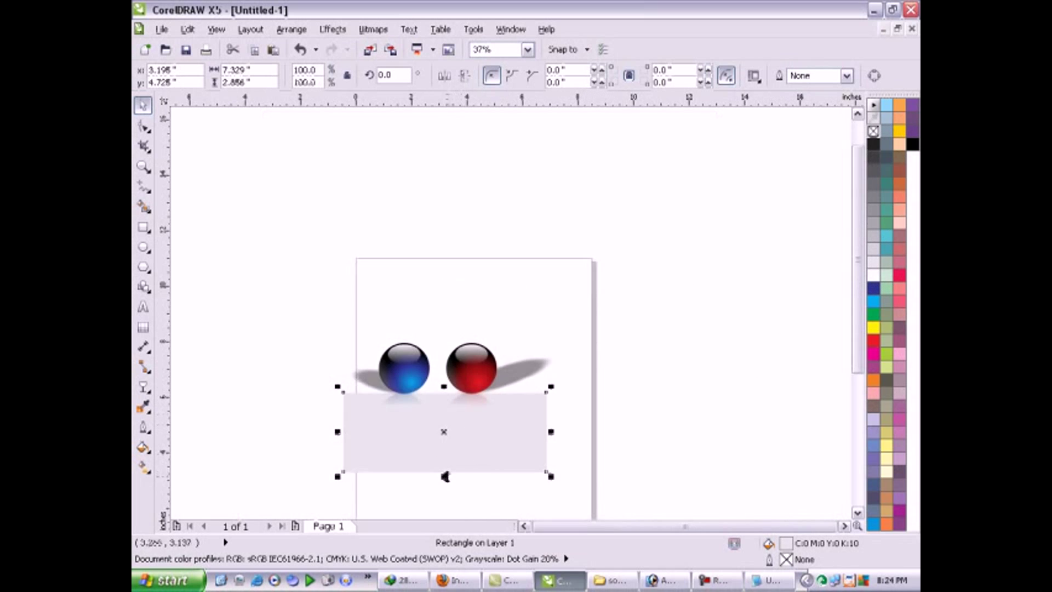
{"action": "left_click_drag", "start_coordinate": [444, 475], "coordinate": [449, 441]}
{"action": "key", "text": "F2"}
{"action": "left_click_drag", "start_coordinate": [576, 459], "coordinate": [296, 290]}
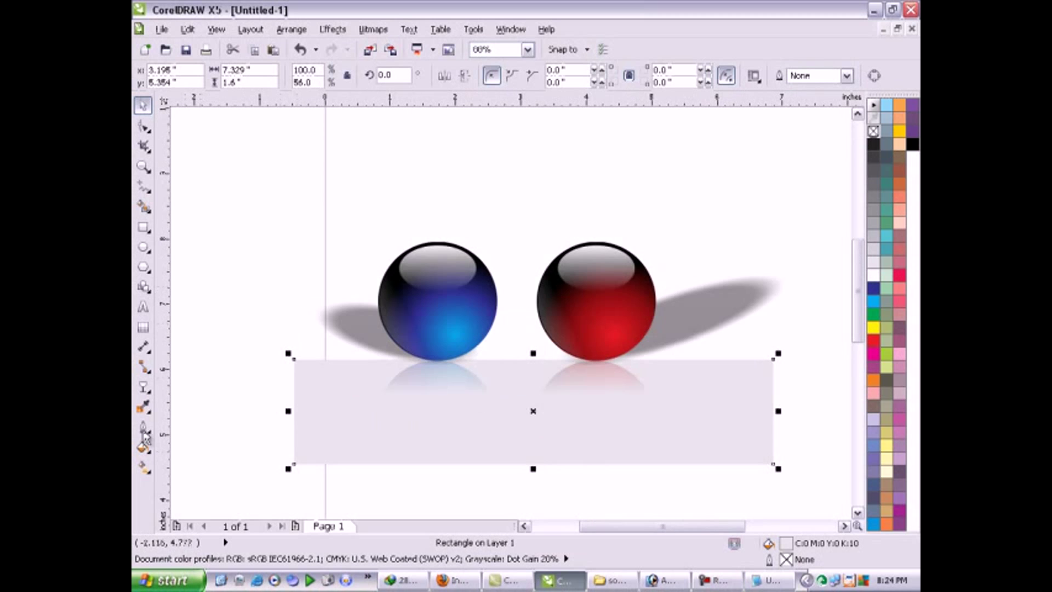
Step: Give the floor rectangle a linear fountain fill at 270 degrees, fading from grey at its upper edge to white
{"action": "left_click", "coordinate": [143, 466]}
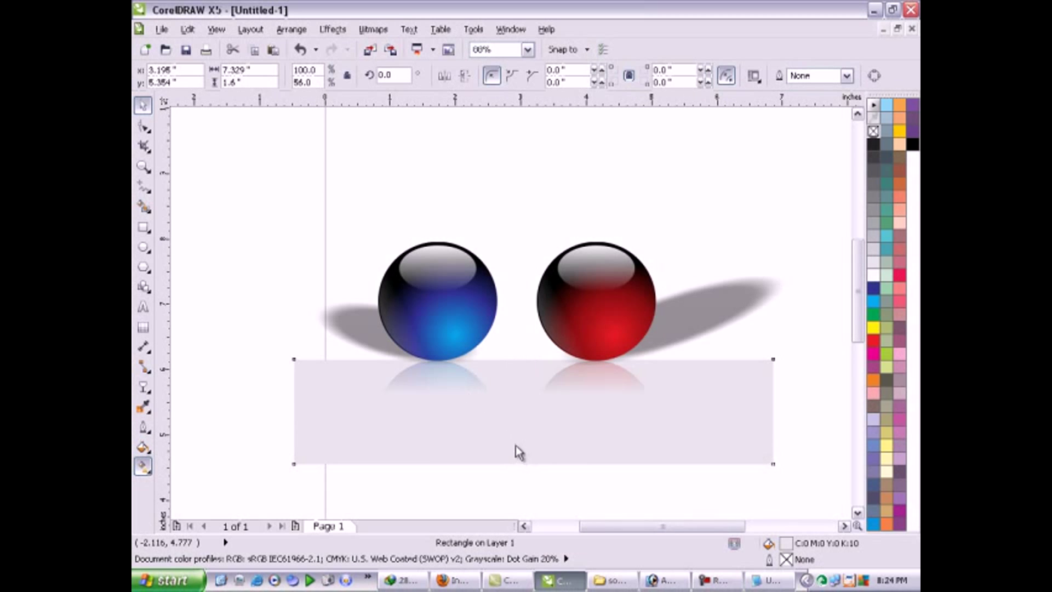
{"action": "left_click_drag", "start_coordinate": [513, 357], "coordinate": [514, 457]}
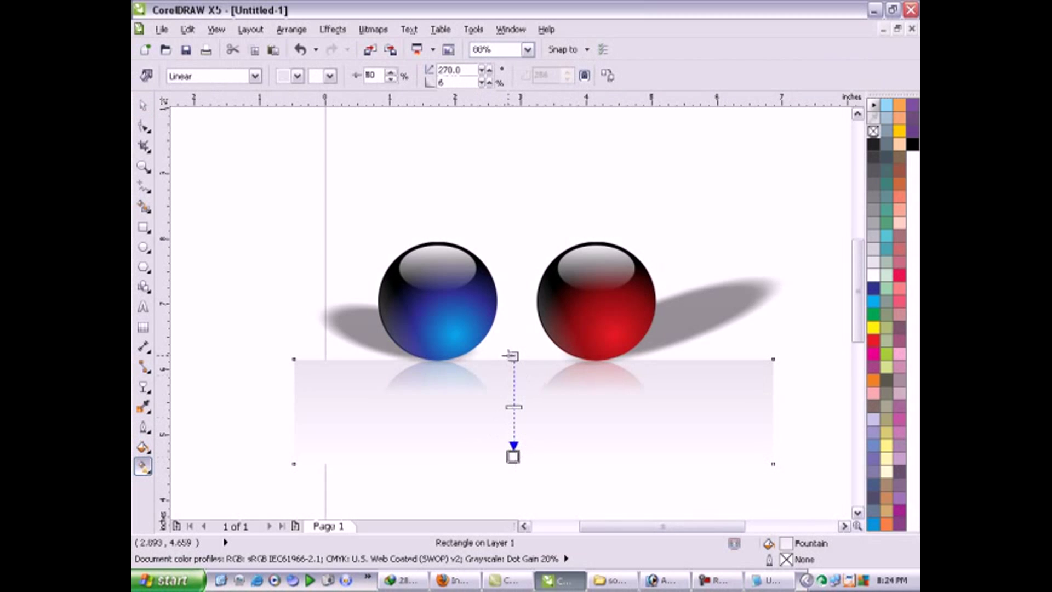
{"action": "left_click", "coordinate": [873, 236]}
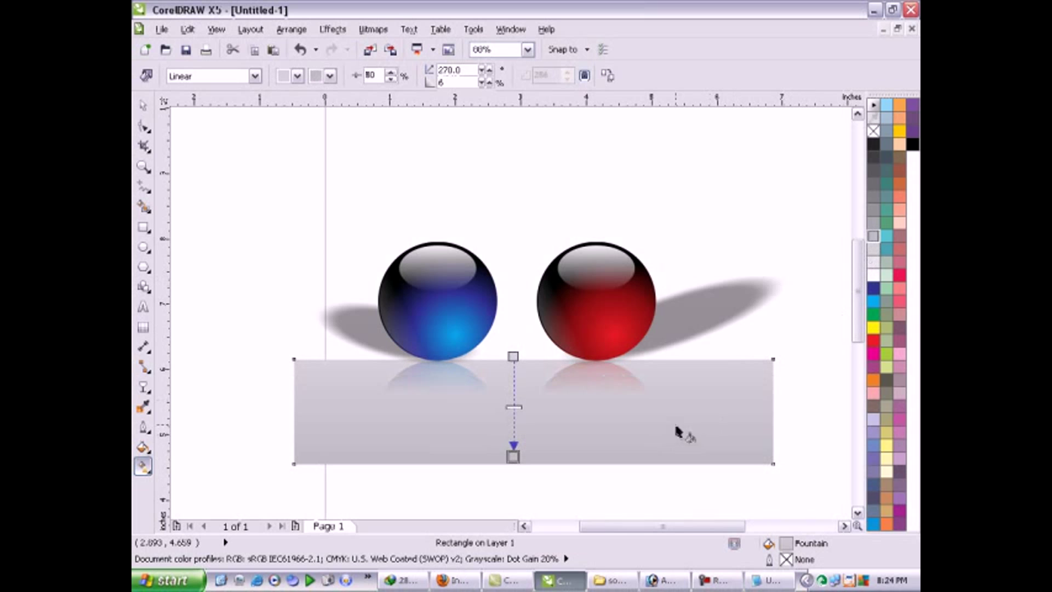
{"action": "key", "text": "ctrl+z"}
{"action": "key", "text": "space"}
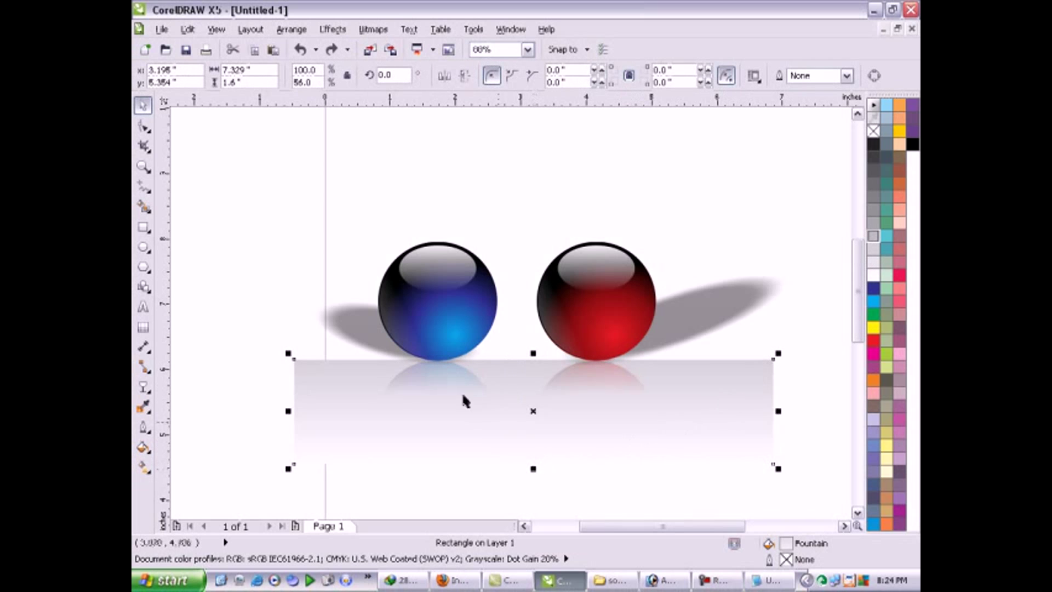
Step: Draw a backdrop rectangle about 7.32 by 3.37 inches behind the balls, filled with 10% black and without an outline
{"action": "left_click", "coordinate": [143, 226]}
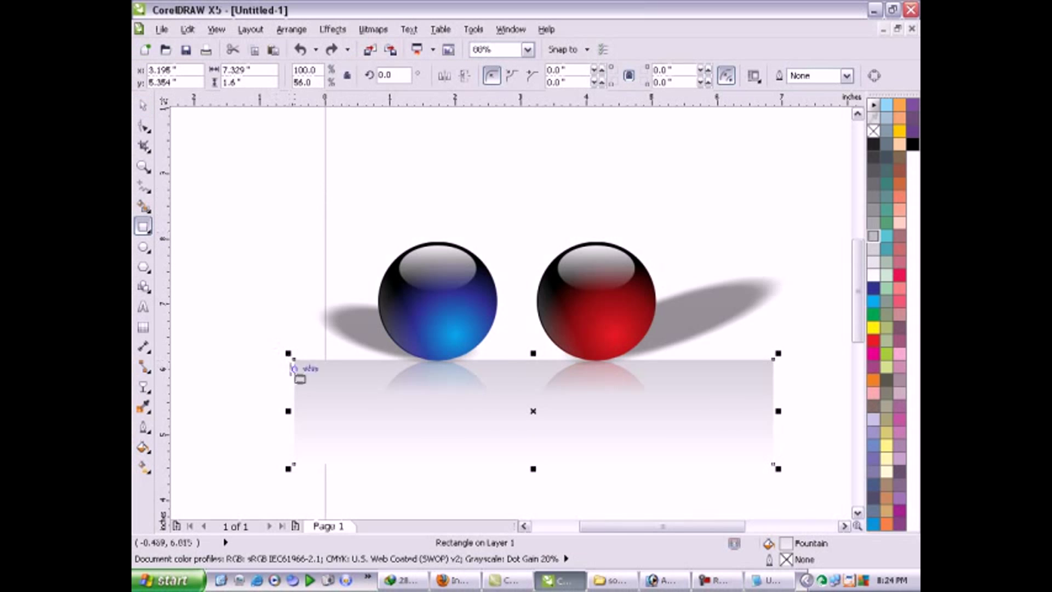
{"action": "left_click_drag", "start_coordinate": [293, 370], "coordinate": [774, 153]}
{"action": "key", "text": "space"}
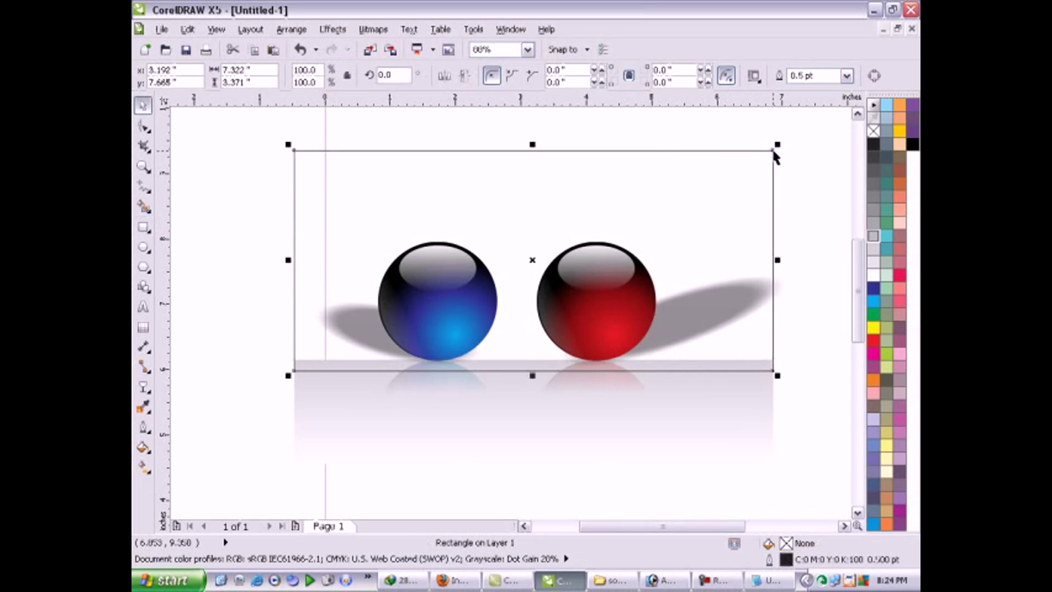
{"action": "left_click", "coordinate": [875, 275]}
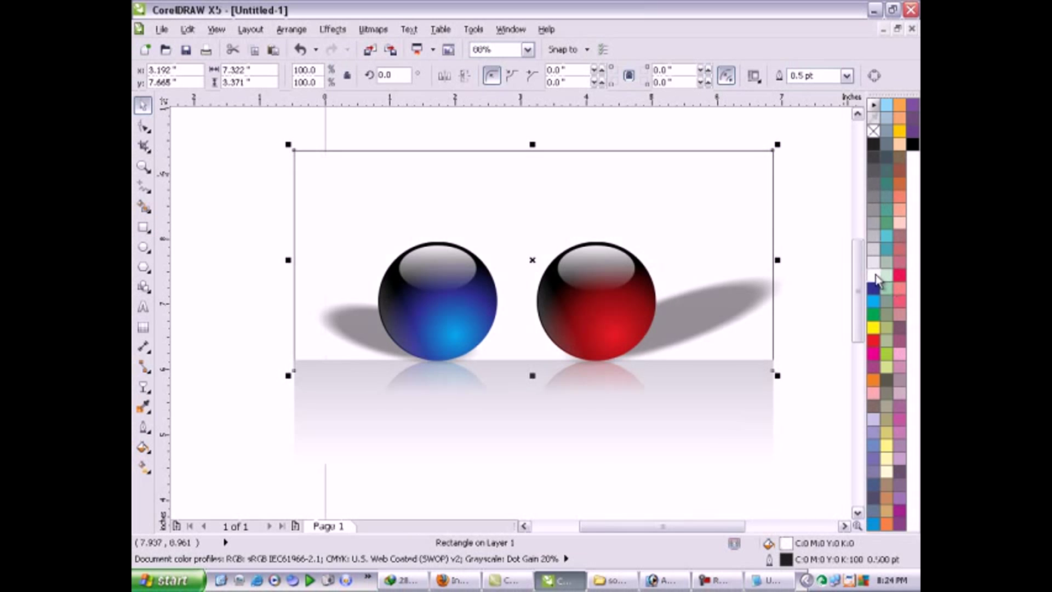
{"action": "left_click", "coordinate": [873, 262]}
{"action": "right_click", "coordinate": [873, 130]}
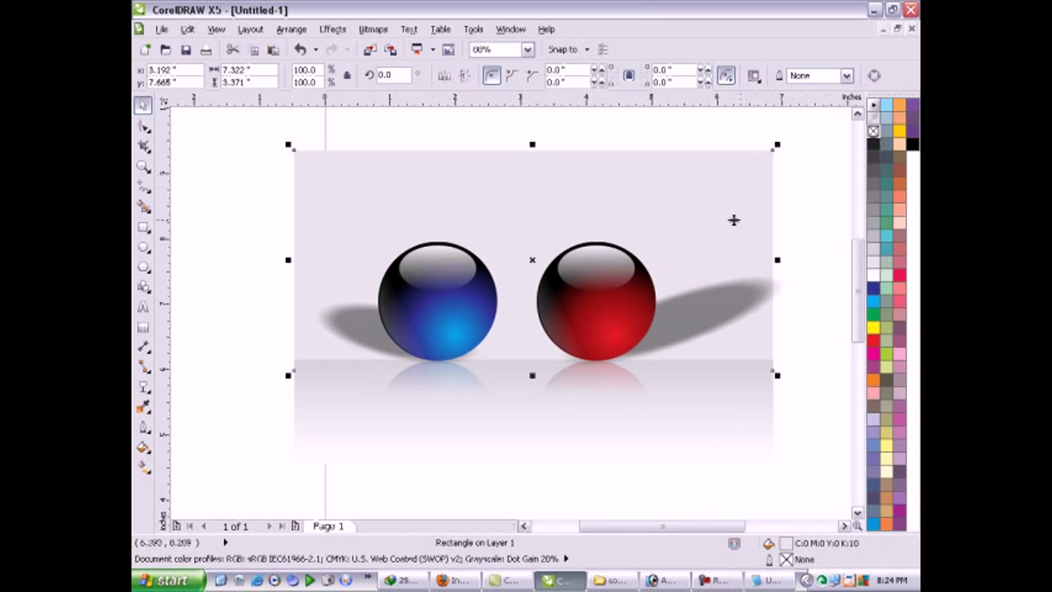
Step: Apply a linear fountain fill at 90 degrees to the backdrop, fading from grey at its base to white at its upper edge
{"action": "key", "text": "g"}
{"action": "left_click_drag", "start_coordinate": [467, 215], "coordinate": [460, 376]}
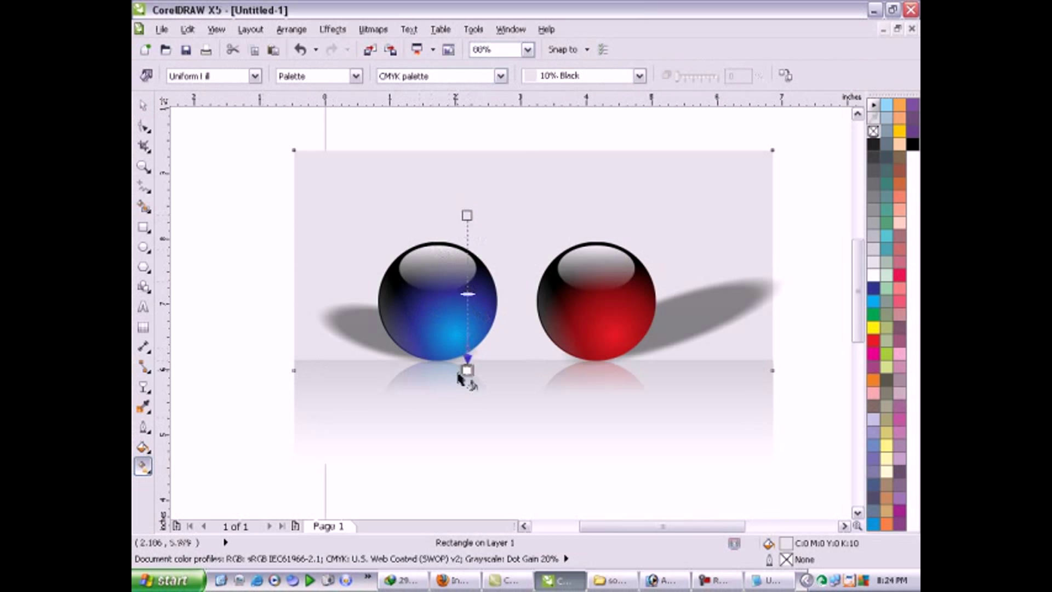
{"action": "left_click_drag", "start_coordinate": [559, 375], "coordinate": [560, 215]}
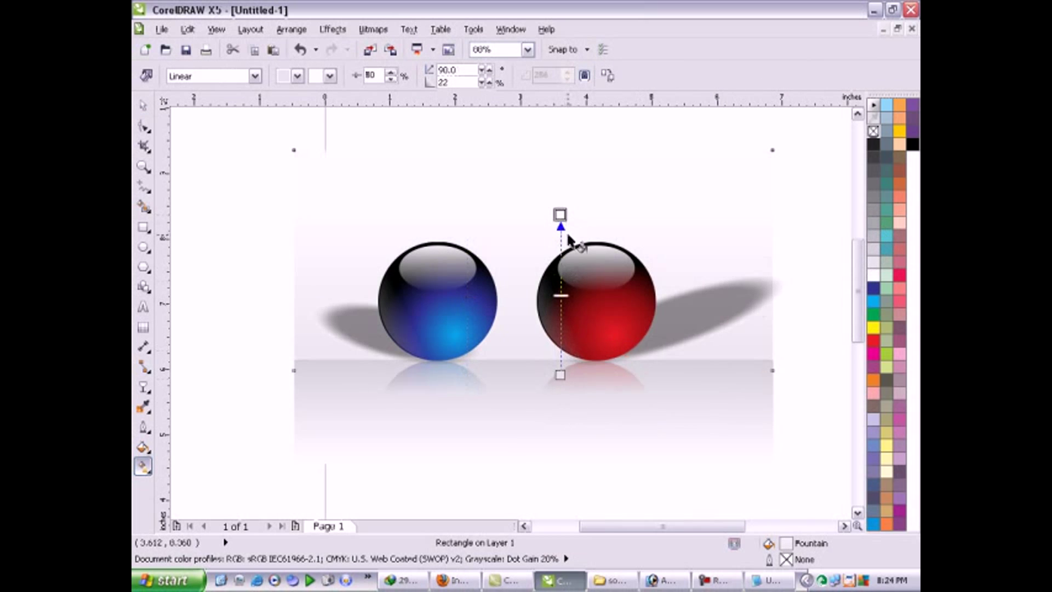
{"action": "left_click", "coordinate": [873, 222]}
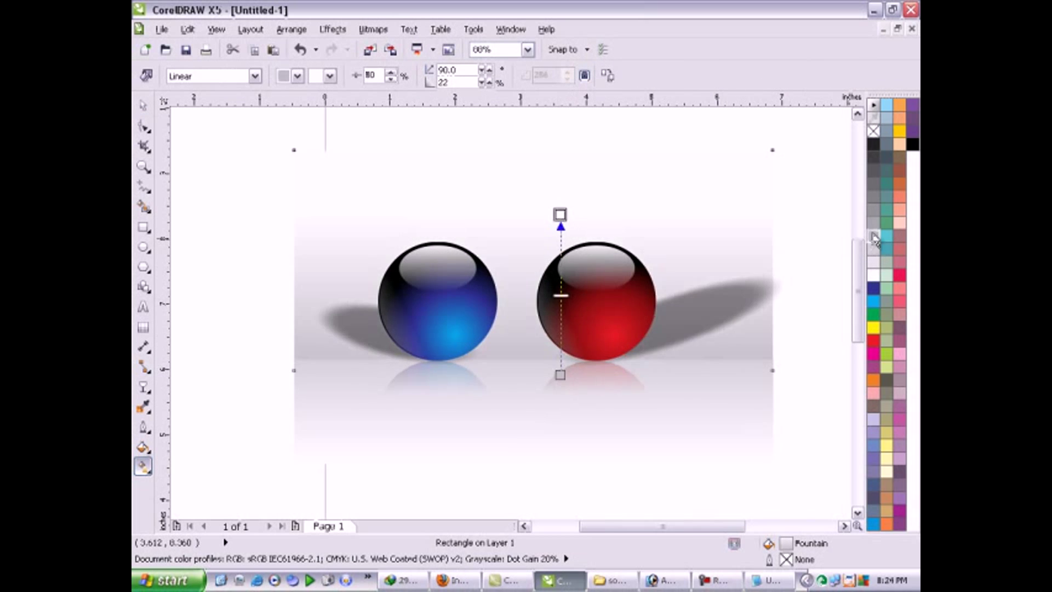
{"action": "key", "text": "ctrl+z"}
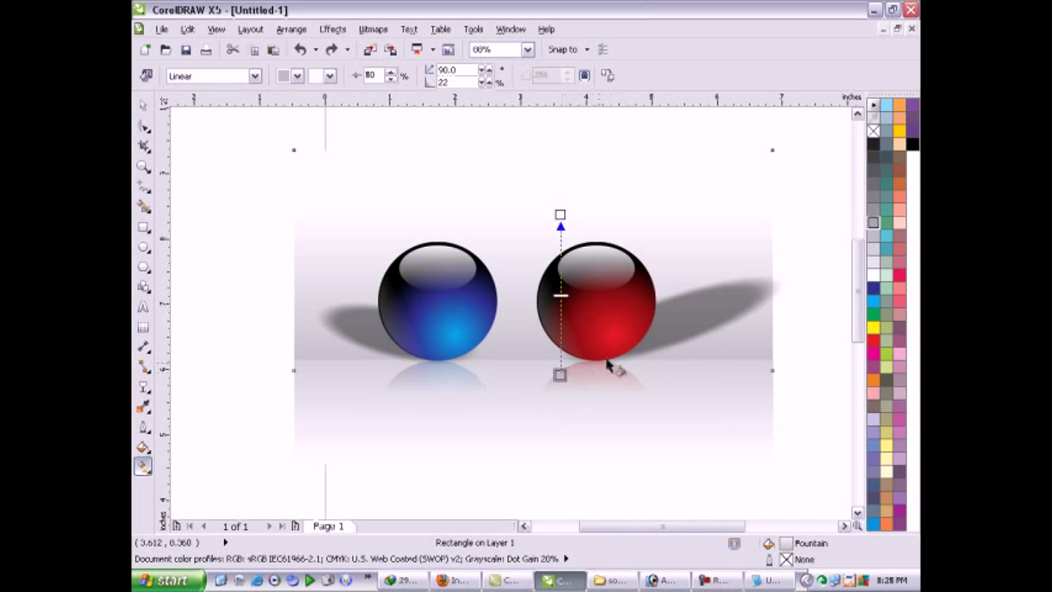
{"action": "left_click_drag", "start_coordinate": [560, 214], "coordinate": [560, 150]}
{"action": "key", "text": "space"}
Step: Examine the finished crystal ball scene, checking the floor, backdrop, shadows and reflections together
{"action": "scroll", "coordinate": [583, 256], "scroll_direction": "down", "scroll_amount": 2}
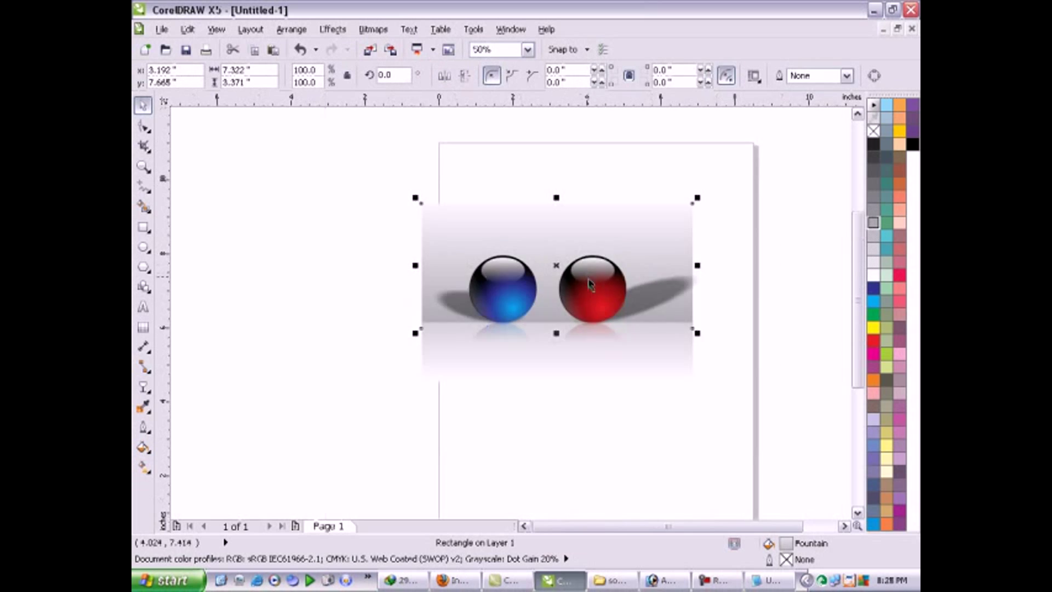
{"action": "key", "text": "F2"}
{"action": "left_click_drag", "start_coordinate": [376, 174], "coordinate": [778, 401]}
{"action": "left_click", "coordinate": [789, 421]}
{"action": "left_click", "coordinate": [689, 392]}
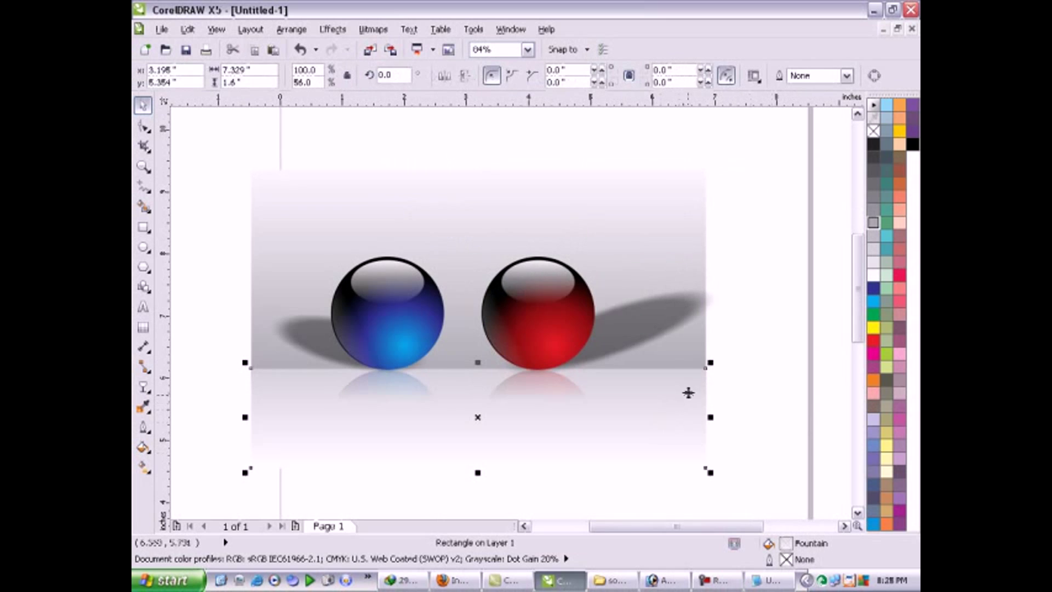
{"action": "left_click", "coordinate": [742, 366]}
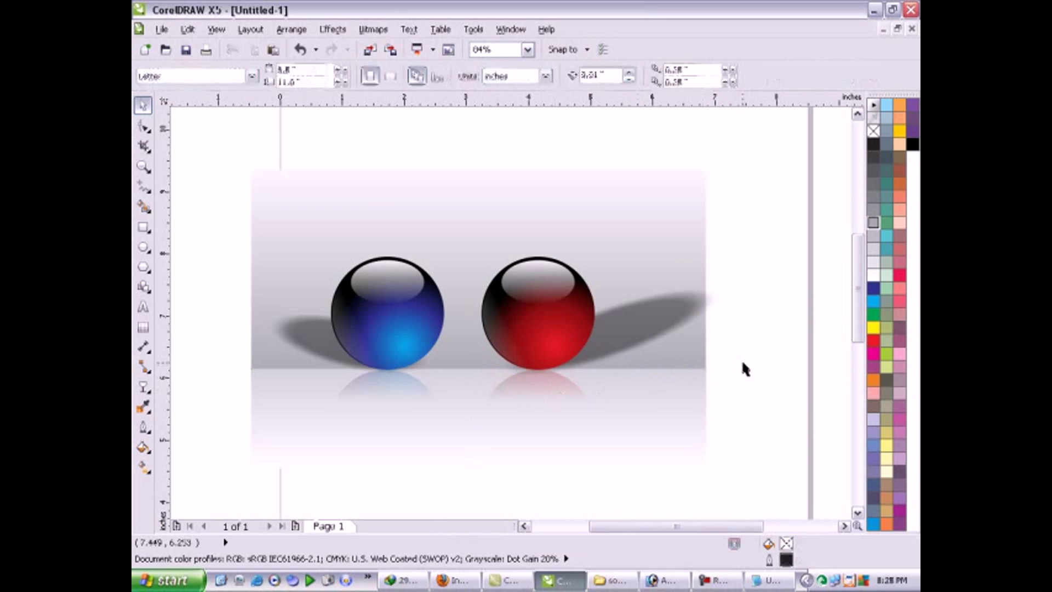
{"action": "scroll", "coordinate": [742, 366], "scroll_direction": "down", "scroll_amount": 2}
{"action": "left_click_drag", "start_coordinate": [427, 235], "coordinate": [822, 462]}
{"action": "scroll", "coordinate": [794, 427], "scroll_direction": "up", "scroll_amount": 2}
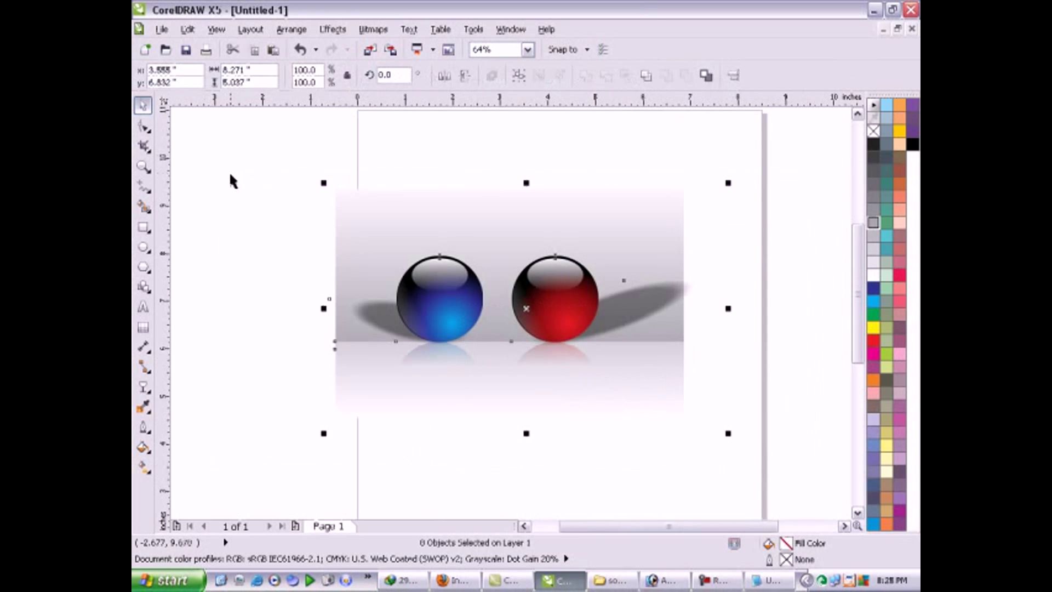
{"action": "key", "text": "shift+F2"}
Step: Switch to the Notepad notes and add the line "enjoy your self......." below the duplication tip, after a blank line
{"action": "left_click", "coordinate": [783, 584]}
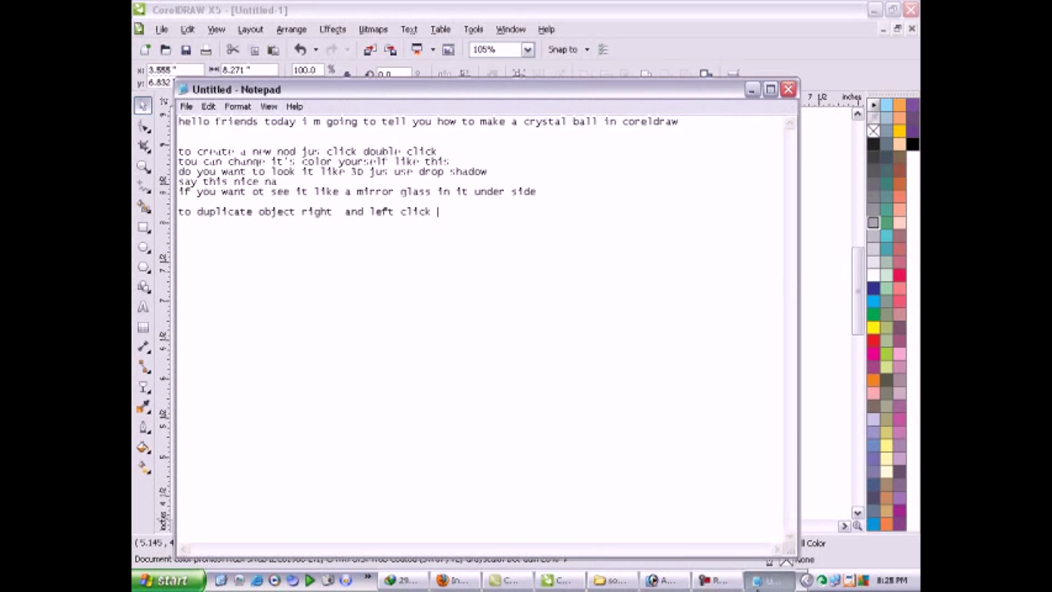
{"action": "key", "text": "Return"}
{"action": "key", "text": "Return"}
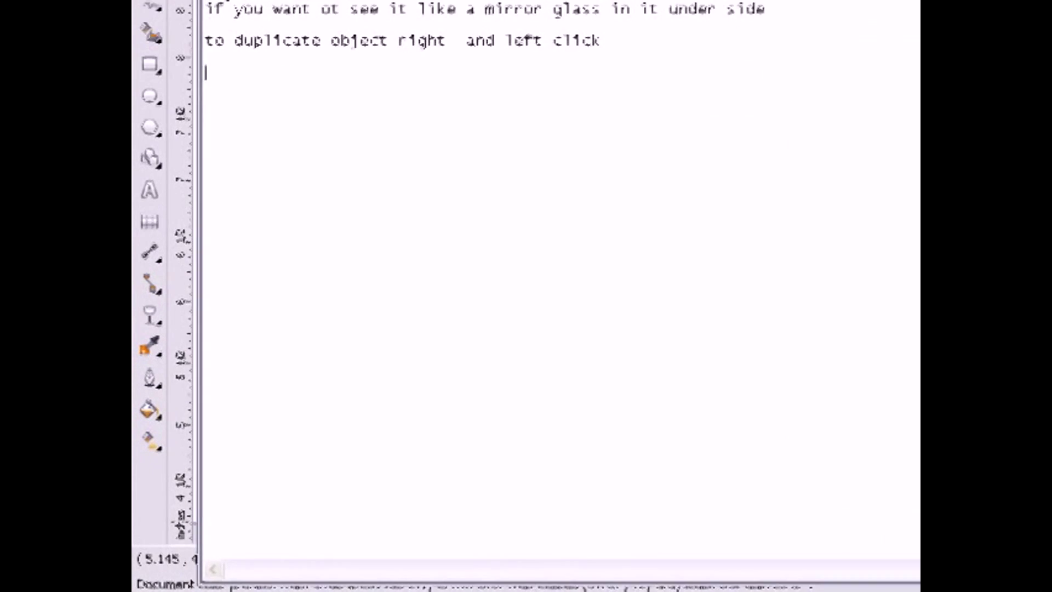
{"action": "type", "text": "enyou"}
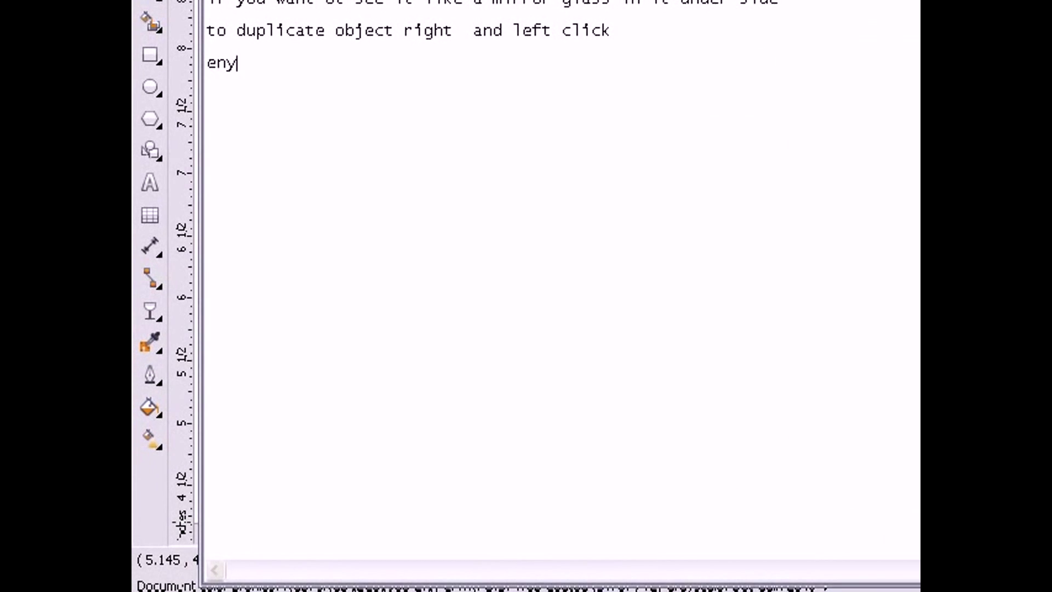
{"action": "key", "text": "BackSpace"}
{"action": "key", "text": "BackSpace"}
{"action": "key", "text": "BackSpace"}
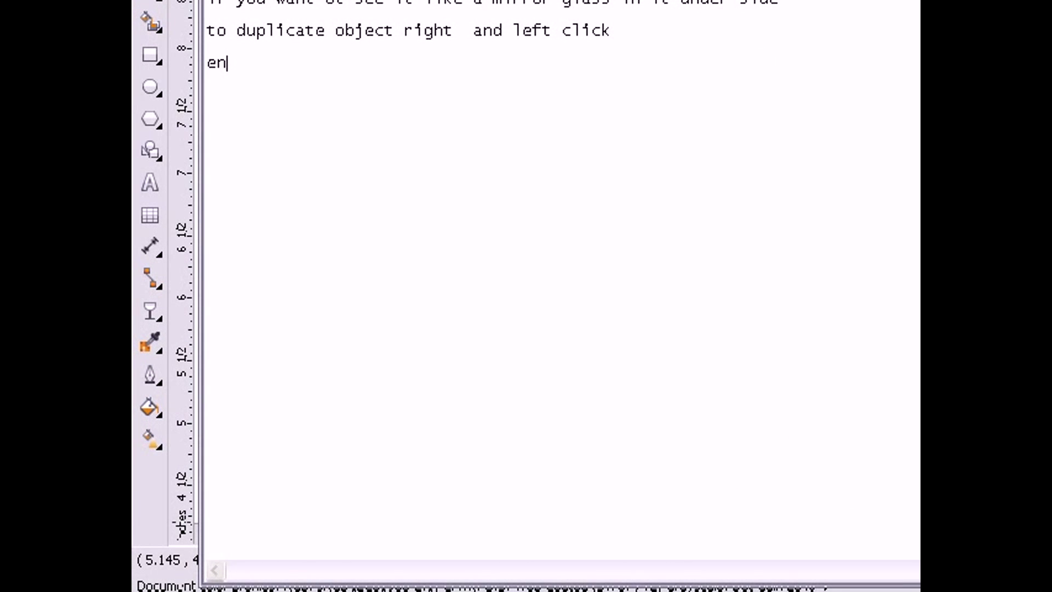
{"action": "type", "text": "joy your self......."}
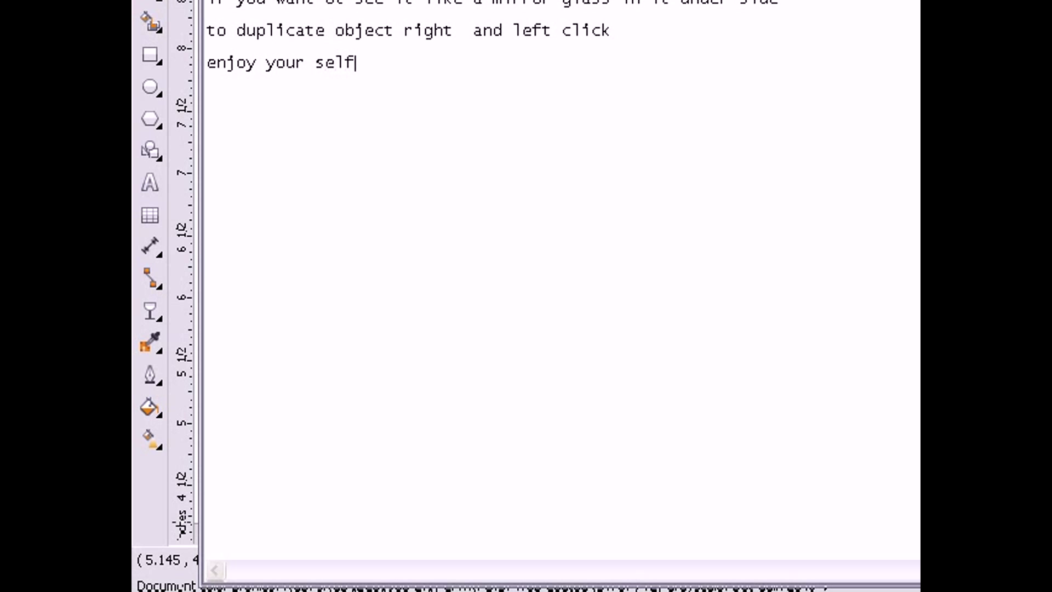
Step: Add the closing line "thanks for watching this" to the notes
{"action": "key", "text": "Return"}
{"action": "type", "text": "thanks you"}
{"action": "key", "text": "BackSpace"}
{"action": "key", "text": "BackSpace"}
{"action": "key", "text": "BackSpace"}
{"action": "type", "text": "for wat"}
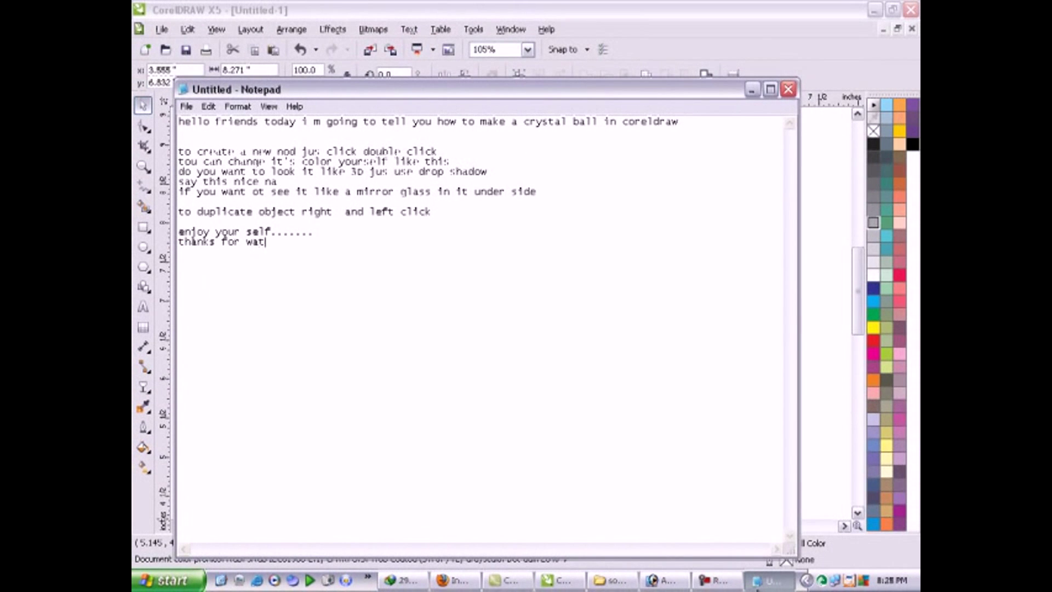
{"action": "type", "text": "ching this"}
{"action": "left_click", "coordinate": [725, 587]}
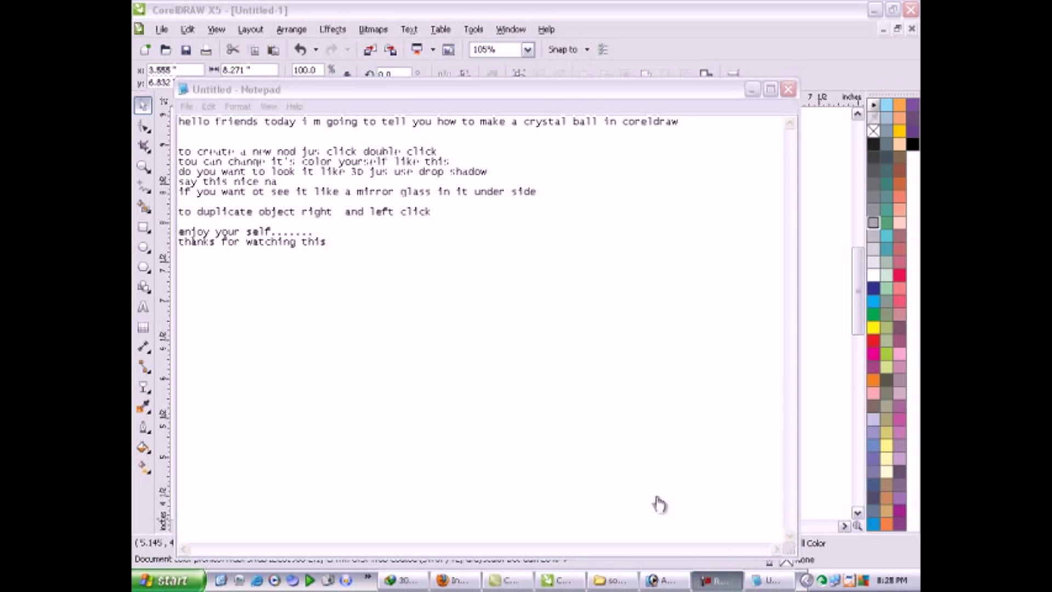
{"action": "left_click", "coordinate": [599, 477]}
{"action": "left_click", "coordinate": [717, 582]}
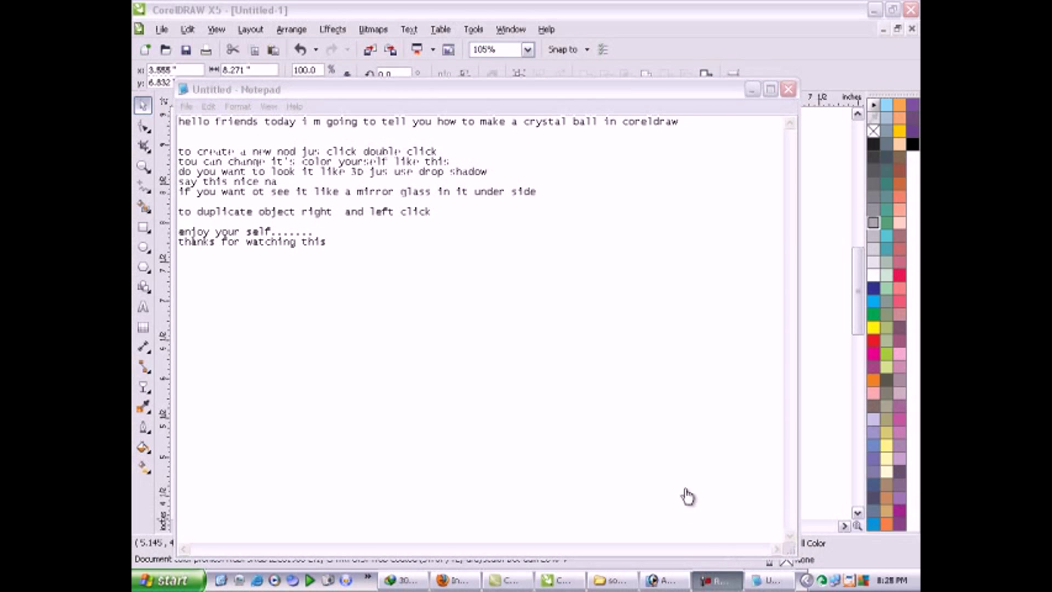
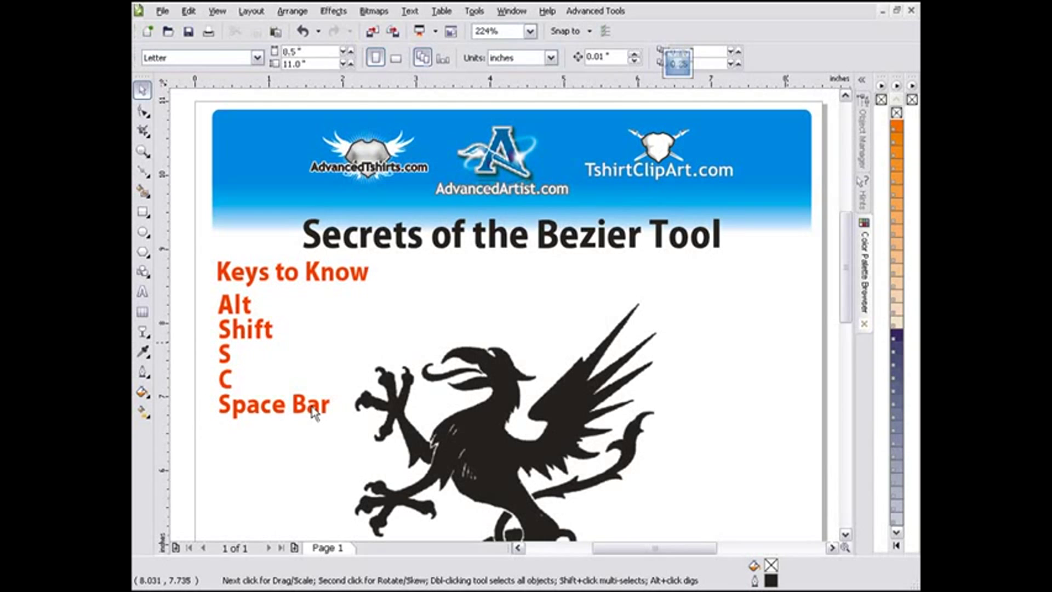
Step: Draw a nearly horizontal two-node line about 3.5 inches long with the Bezier tool in the empty area beneath the griffin
{"action": "left_click", "coordinate": [492, 423]}
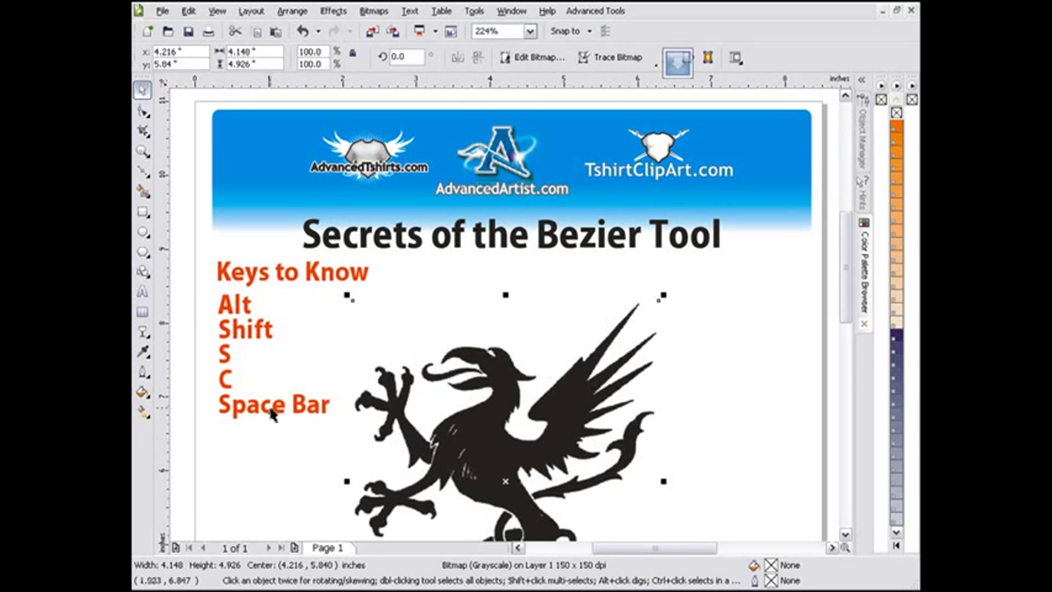
{"action": "left_click", "coordinate": [148, 178]}
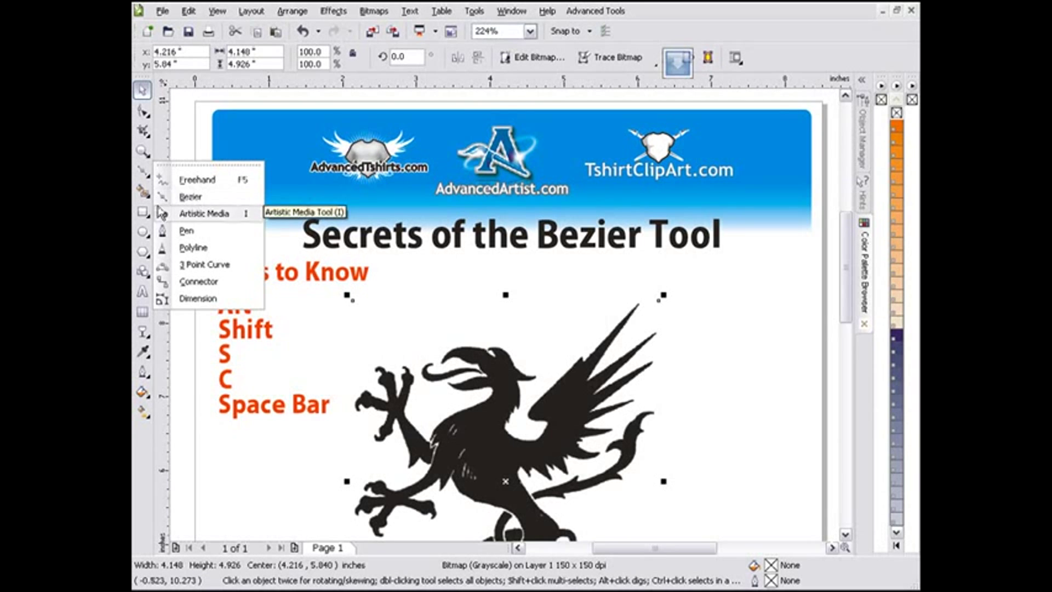
{"action": "mouse_move", "coordinate": [150, 239]}
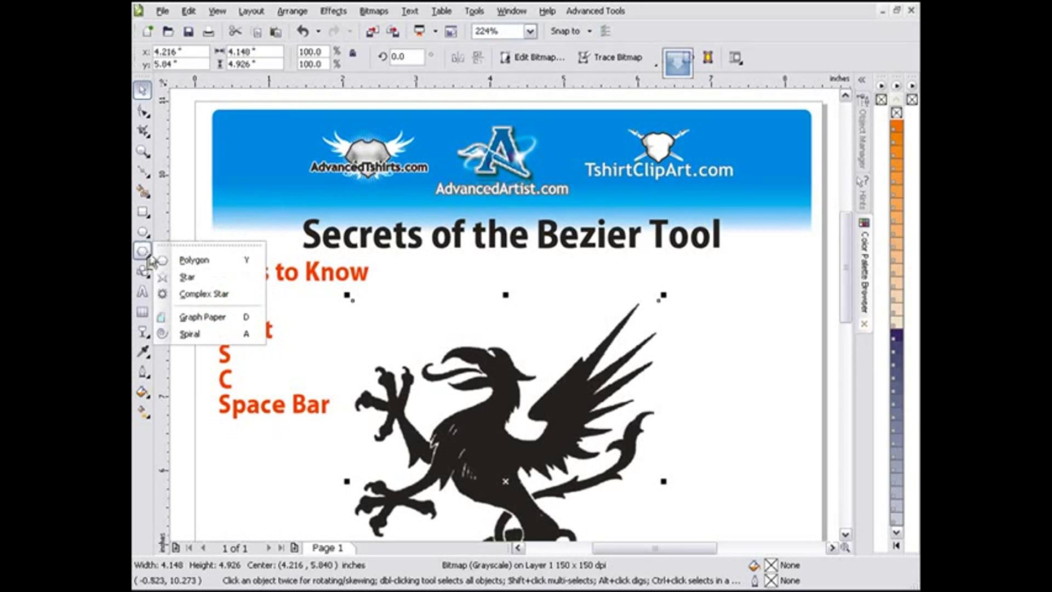
{"action": "mouse_move", "coordinate": [147, 178]}
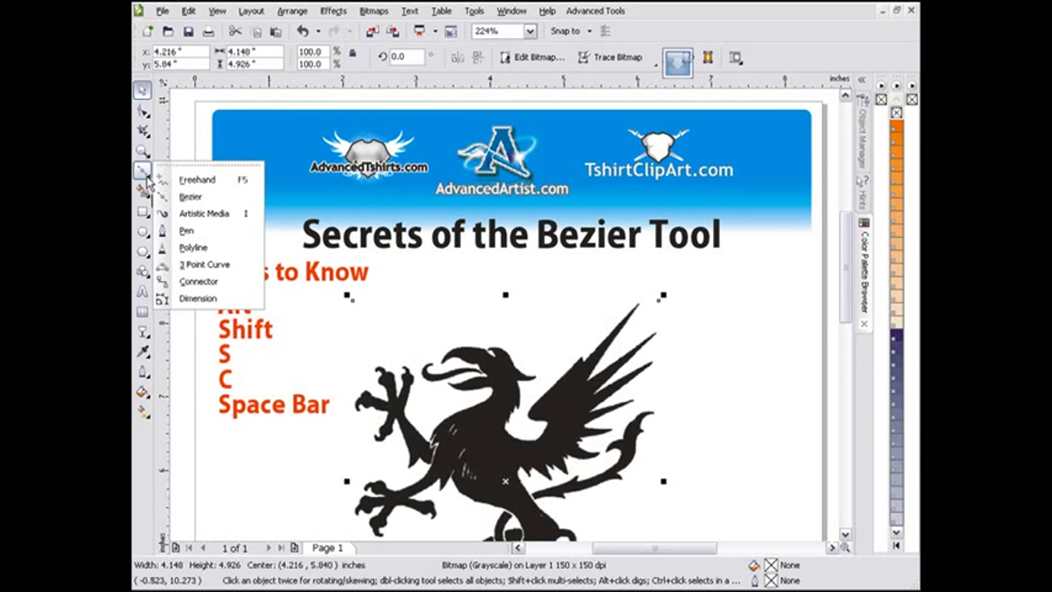
{"action": "left_click", "coordinate": [175, 199]}
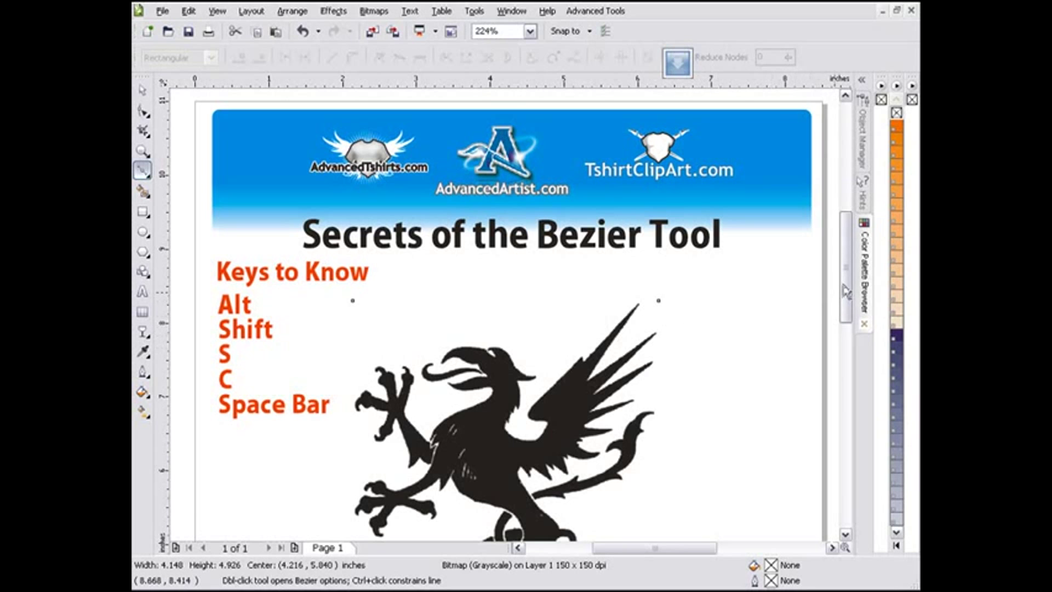
{"action": "left_click_drag", "start_coordinate": [844, 294], "coordinate": [841, 387]}
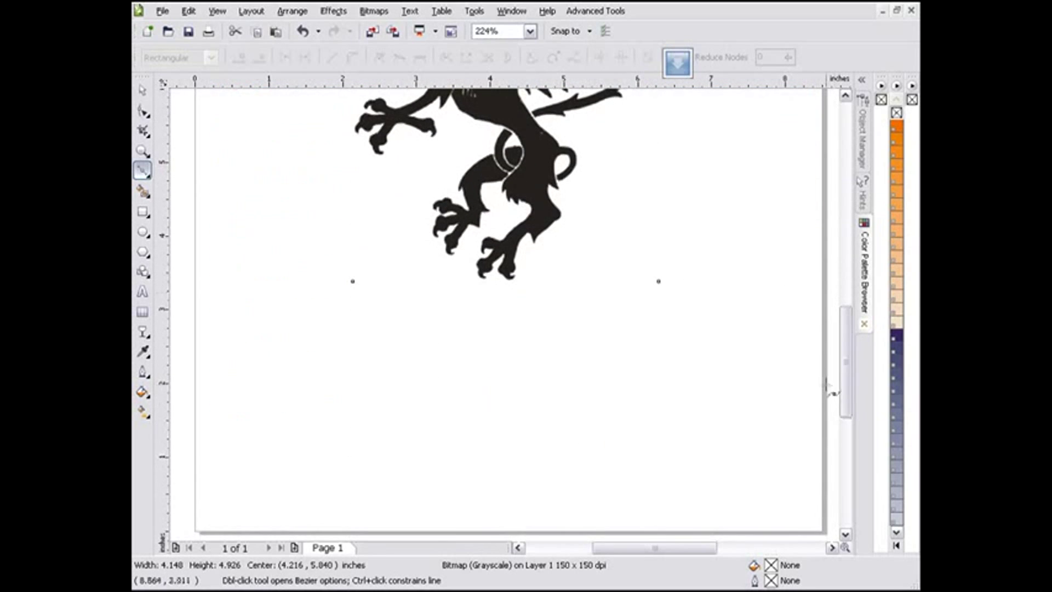
{"action": "left_click", "coordinate": [330, 389]}
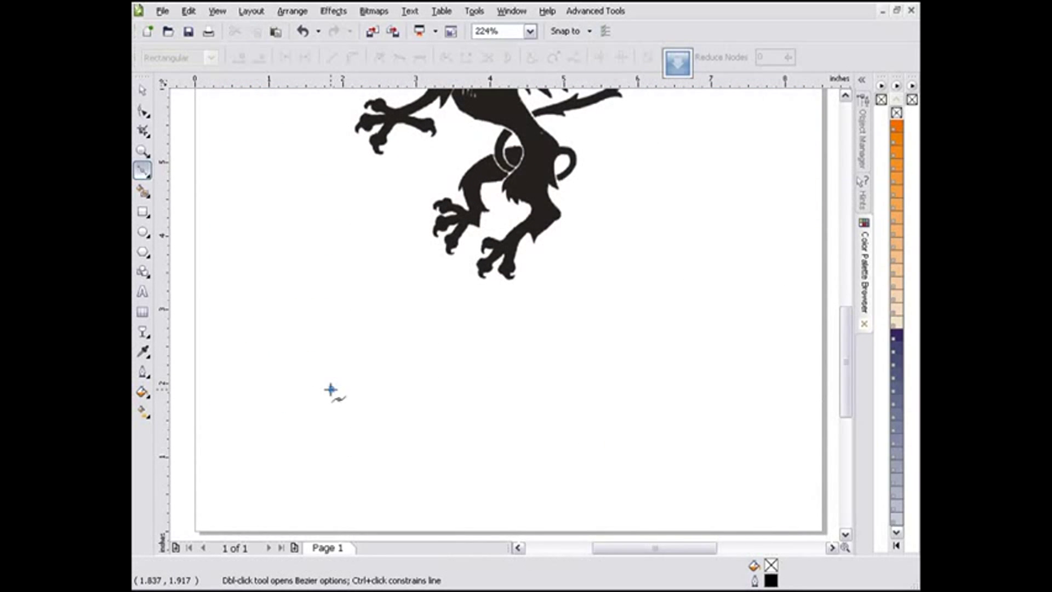
{"action": "left_click", "coordinate": [588, 386]}
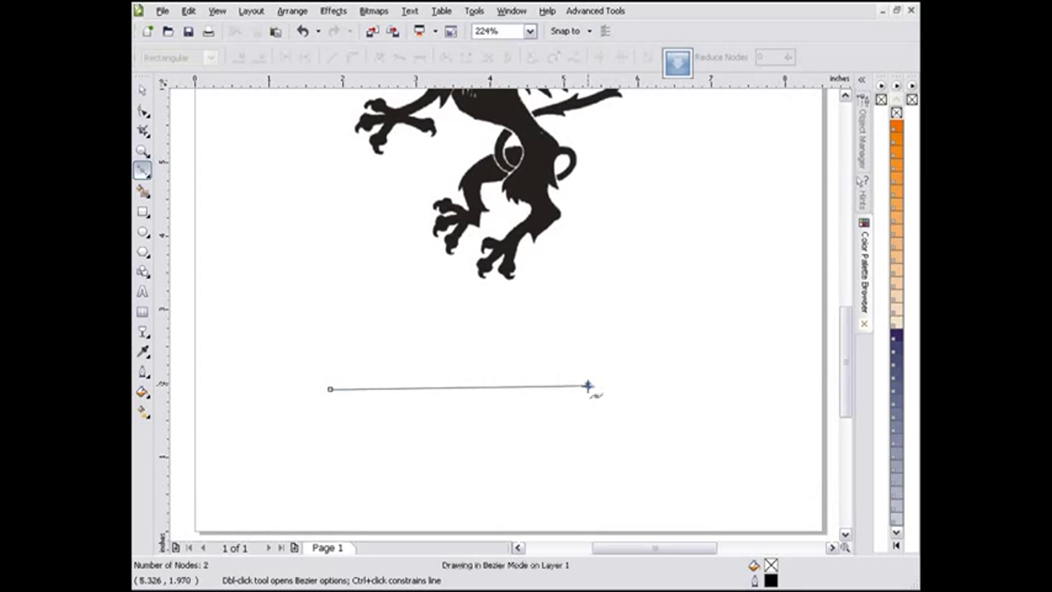
Step: Extend the Bezier line to about 4 inches by moving its right end node with the Shape tool, keeping it nearly horizontal
{"action": "left_click", "coordinate": [141, 113]}
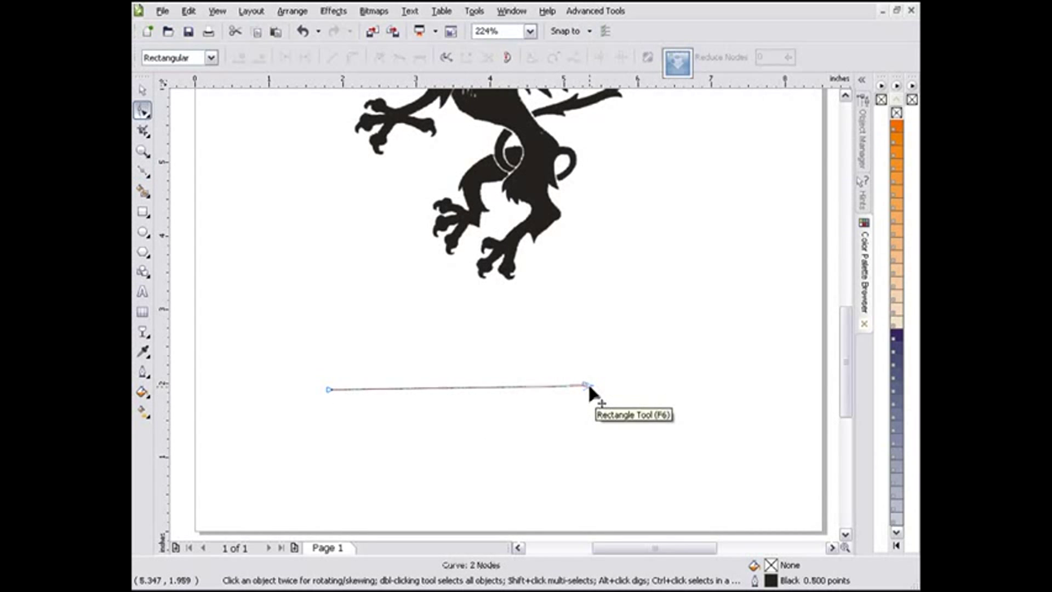
{"action": "left_click_drag", "start_coordinate": [587, 386], "coordinate": [627, 389]}
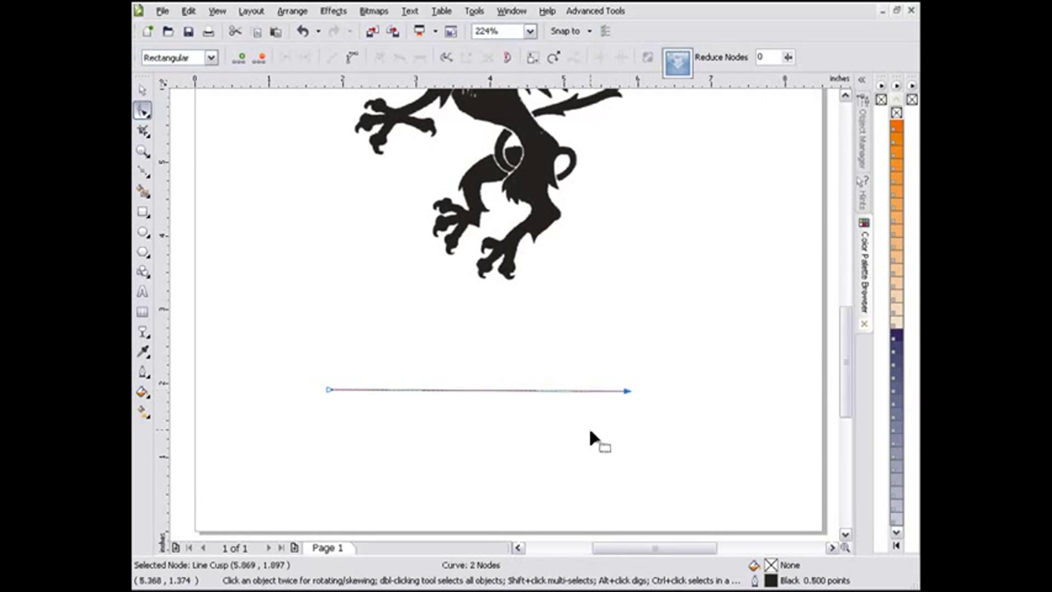
{"action": "left_click", "coordinate": [327, 390]}
{"action": "left_click_drag", "start_coordinate": [626, 390], "coordinate": [624, 390]}
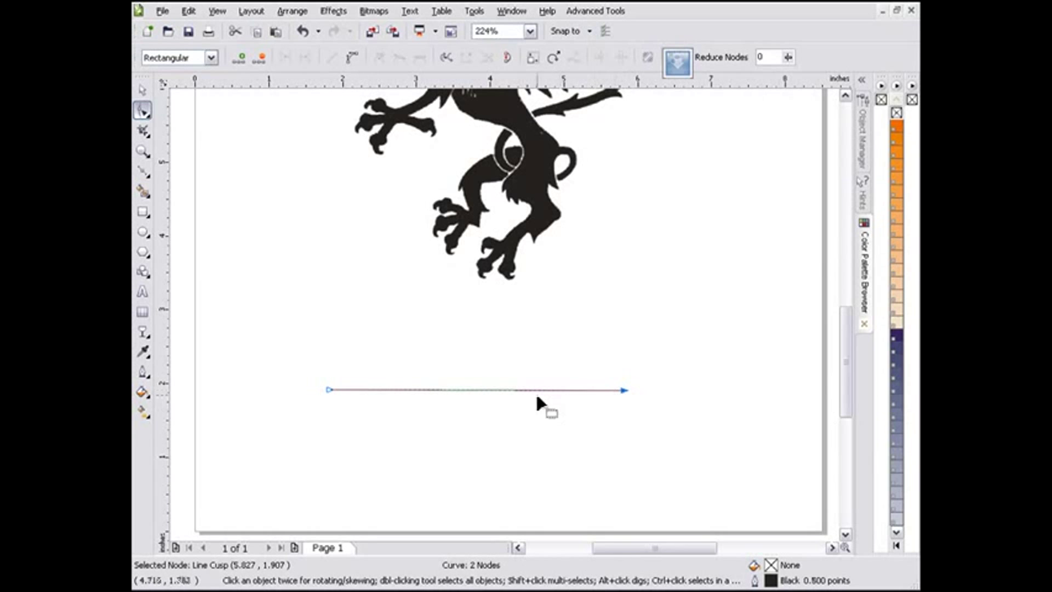
{"action": "left_click", "coordinate": [327, 390]}
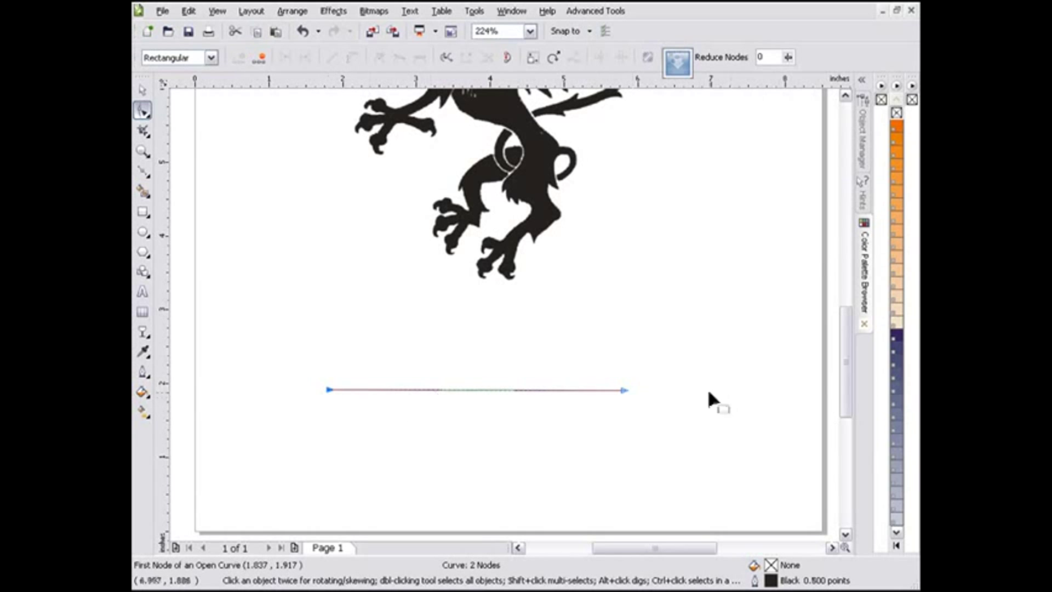
{"action": "left_click", "coordinate": [624, 390]}
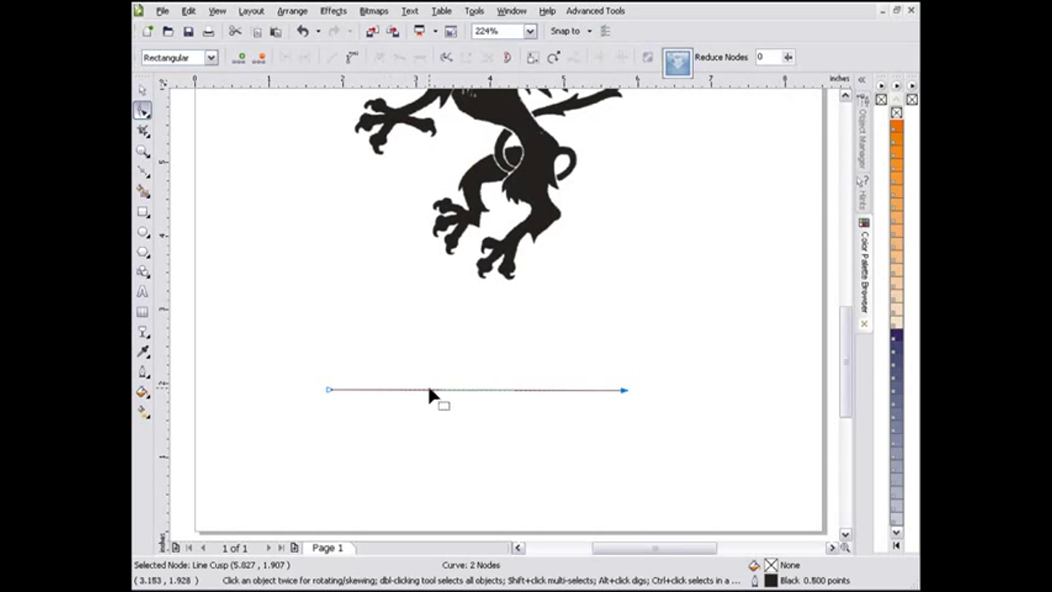
Step: Show the Object Properties docker for the line and set its outline width to 3.0 pt
{"action": "left_click", "coordinate": [863, 159]}
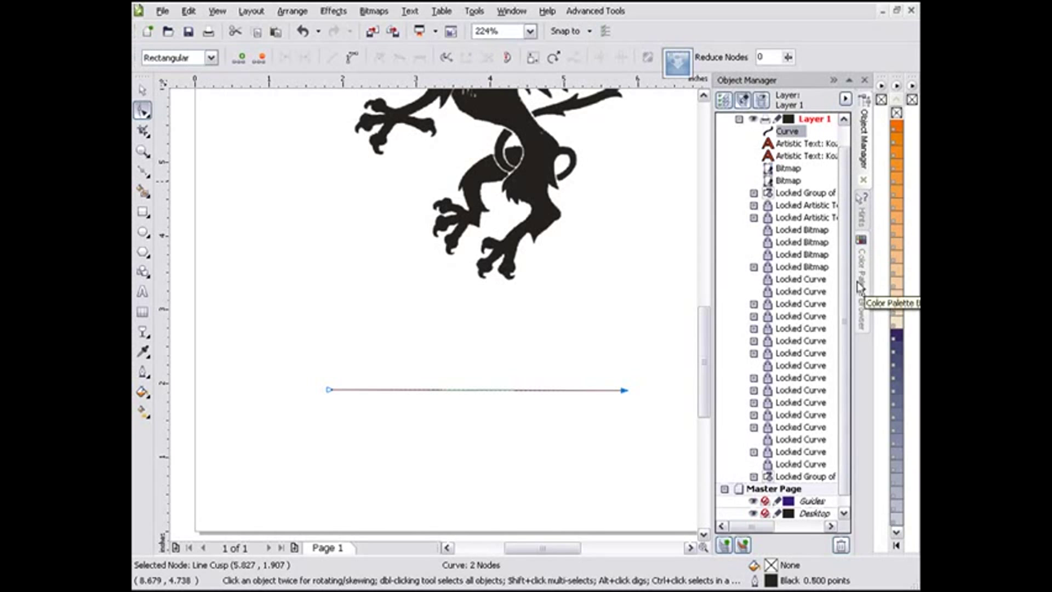
{"action": "left_click", "coordinate": [520, 16]}
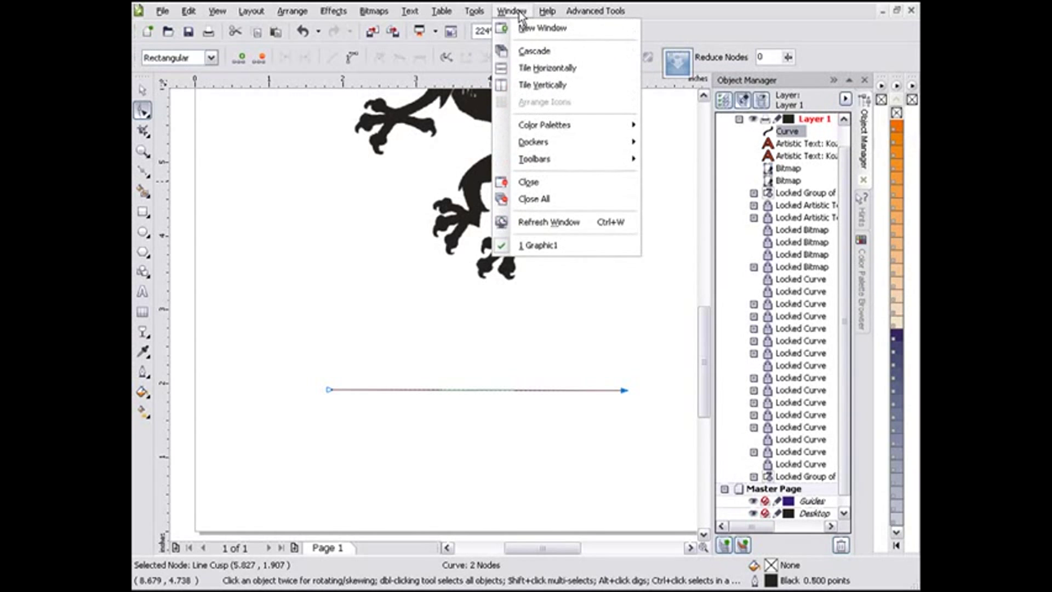
{"action": "mouse_move", "coordinate": [544, 145]}
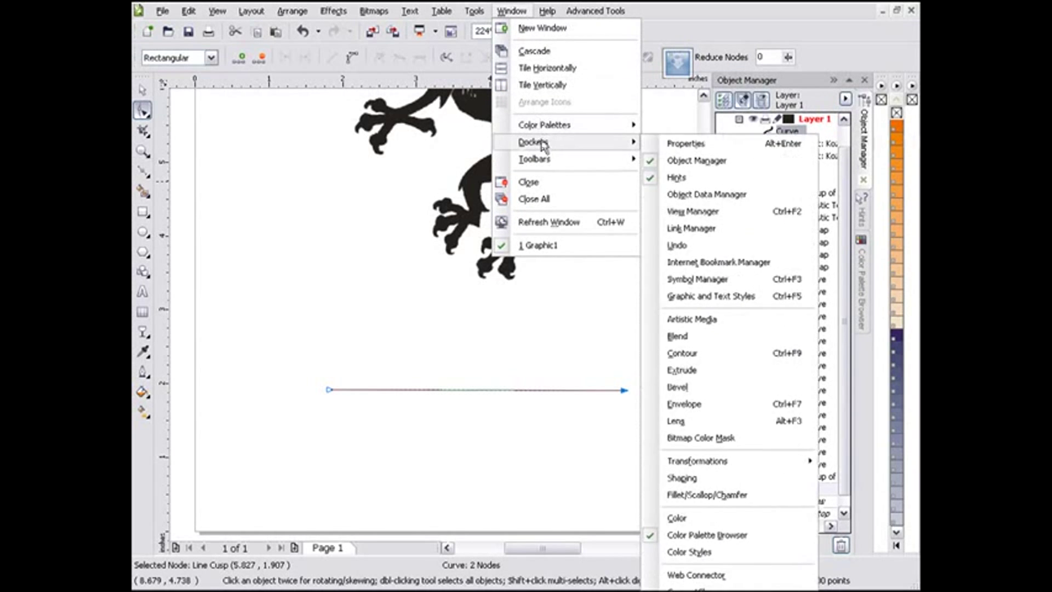
{"action": "left_click", "coordinate": [716, 149]}
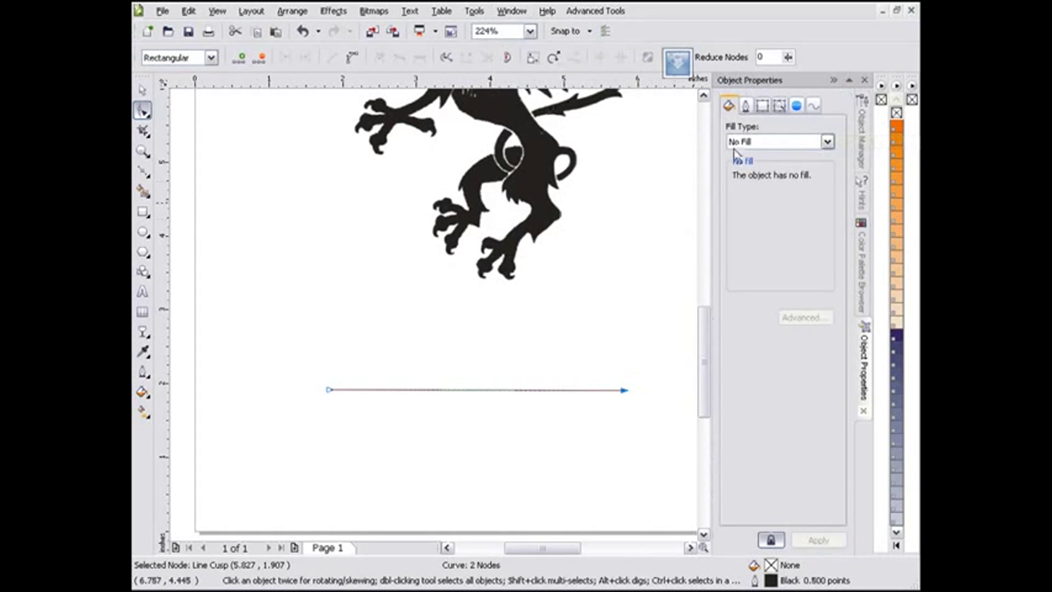
{"action": "left_click", "coordinate": [746, 106]}
{"action": "left_click", "coordinate": [825, 128]}
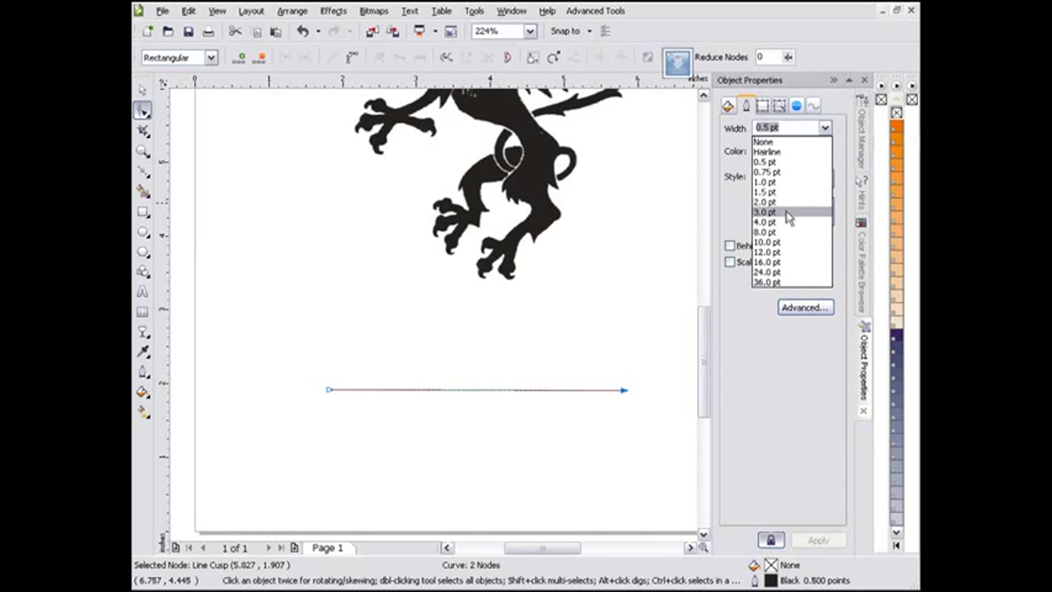
{"action": "left_click", "coordinate": [787, 212]}
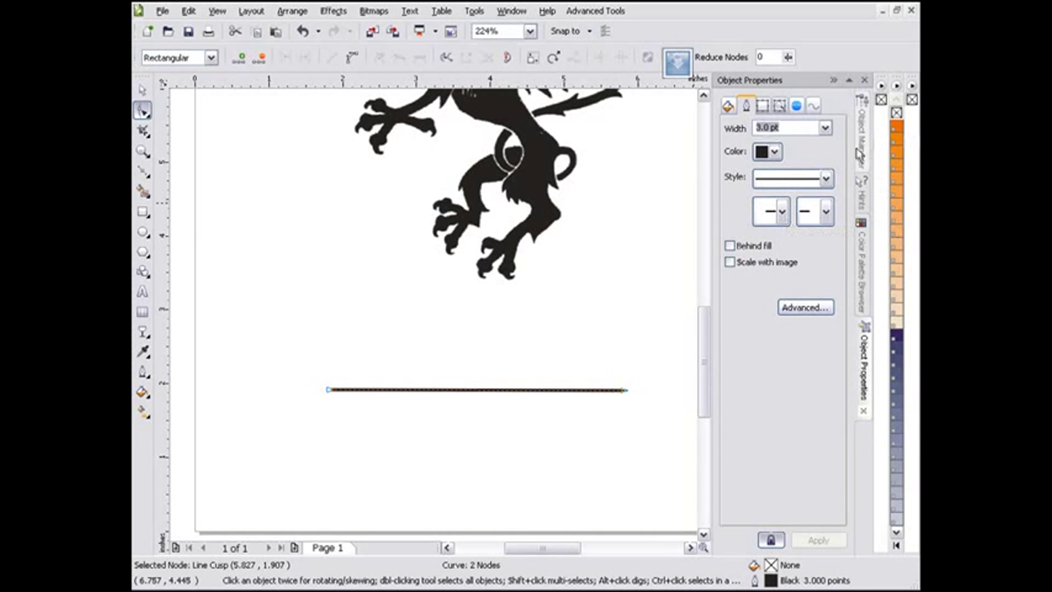
Step: Show the Default CMYK palette and color the line's outline red
{"action": "left_click", "coordinate": [511, 12]}
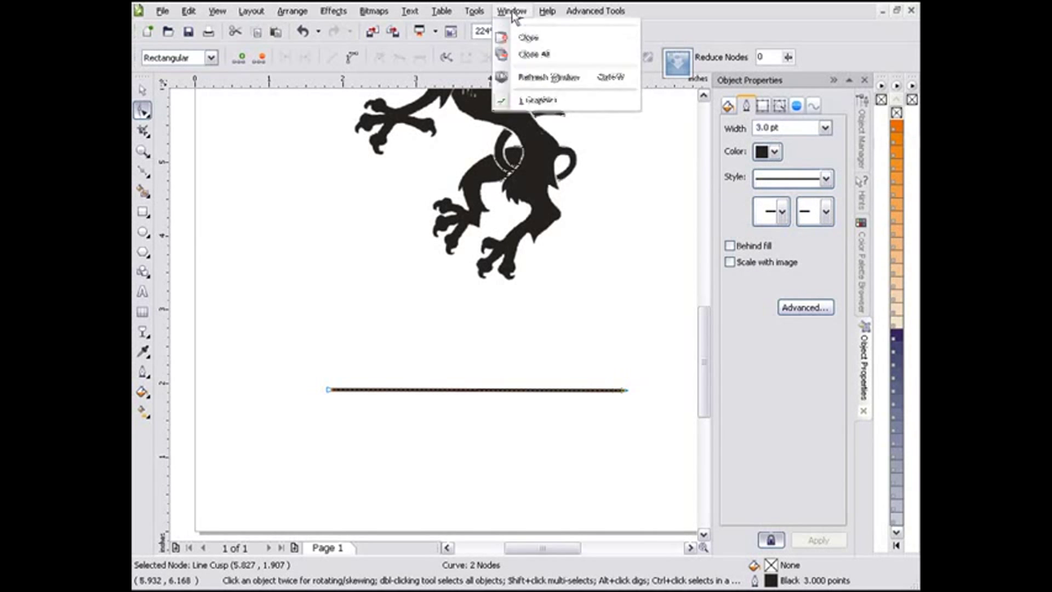
{"action": "mouse_move", "coordinate": [564, 128]}
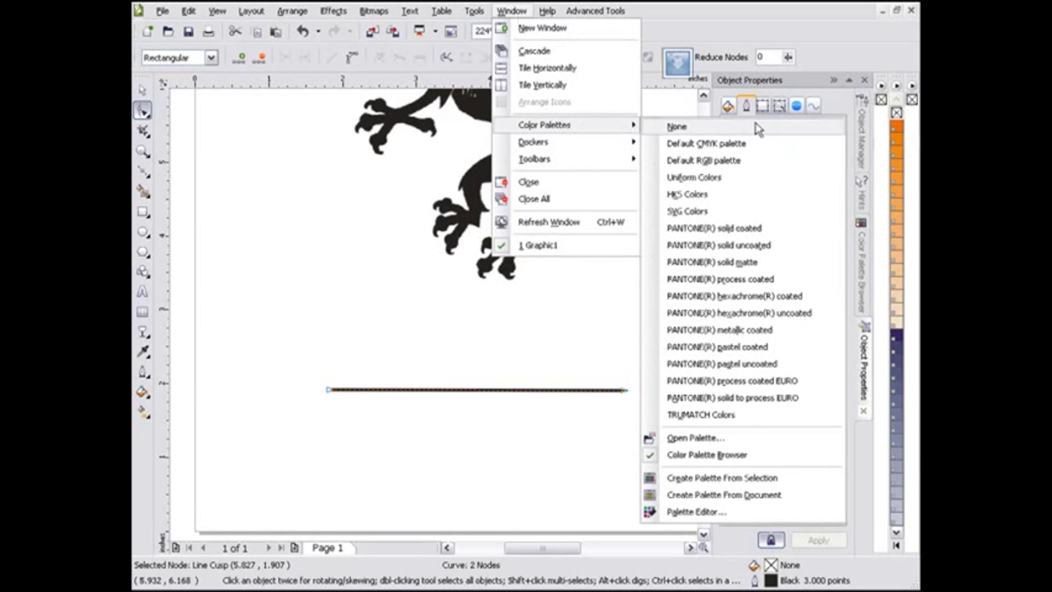
{"action": "left_click", "coordinate": [685, 143]}
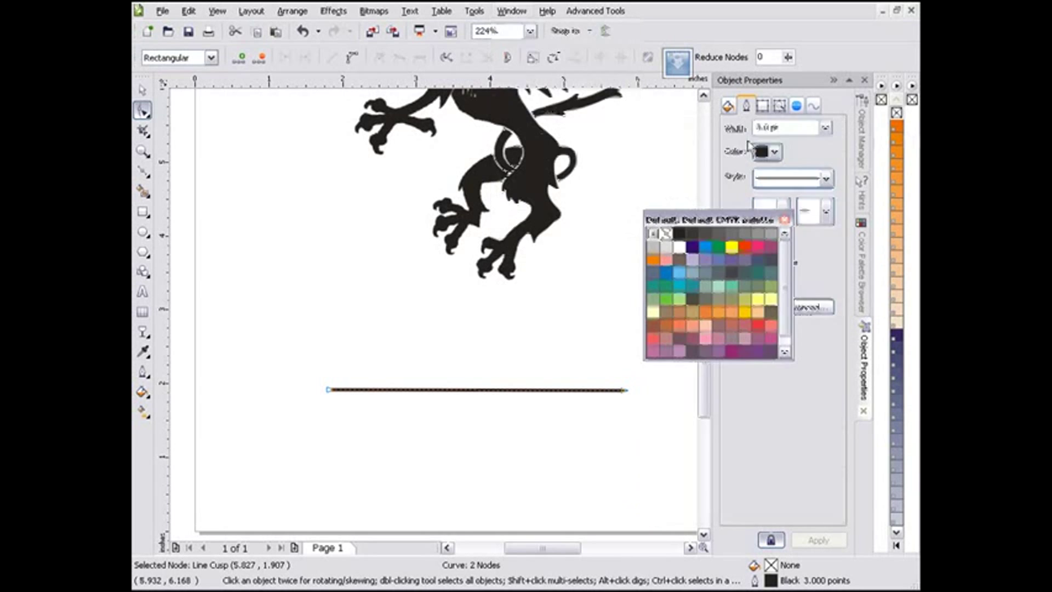
{"action": "right_click", "coordinate": [745, 246]}
Step: Close the floating color palette and collapse the Object Properties docker to free the view around the red line
{"action": "left_click", "coordinate": [150, 158]}
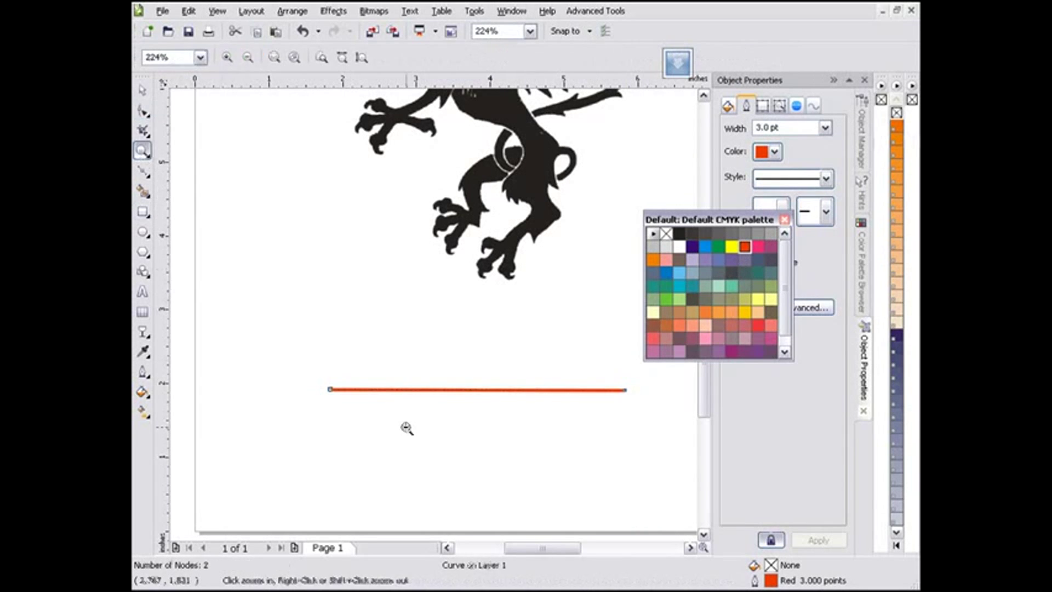
{"action": "left_click_drag", "start_coordinate": [314, 360], "coordinate": [635, 415]}
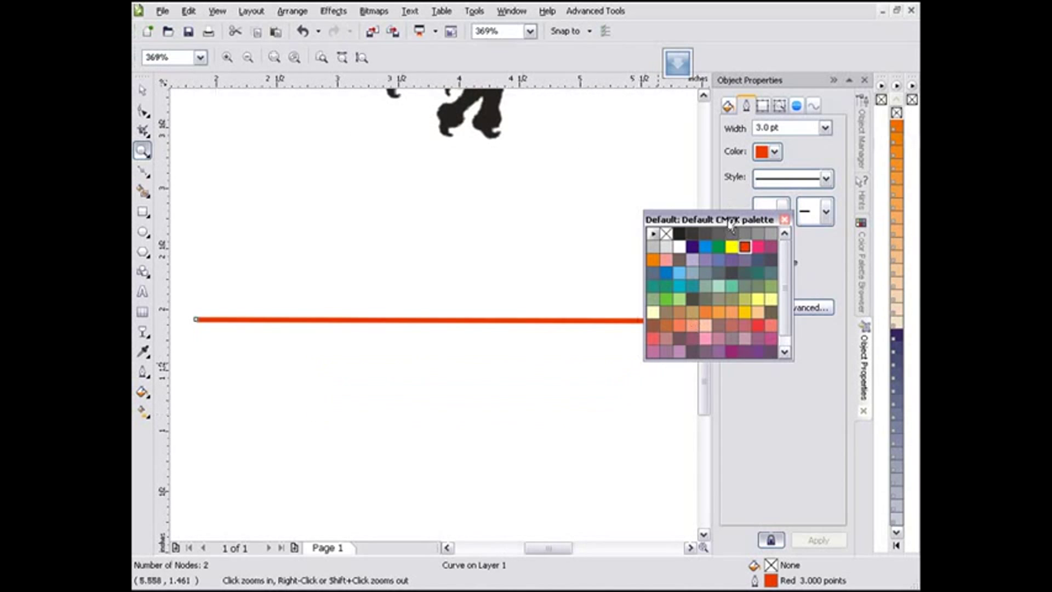
{"action": "left_click", "coordinate": [785, 219]}
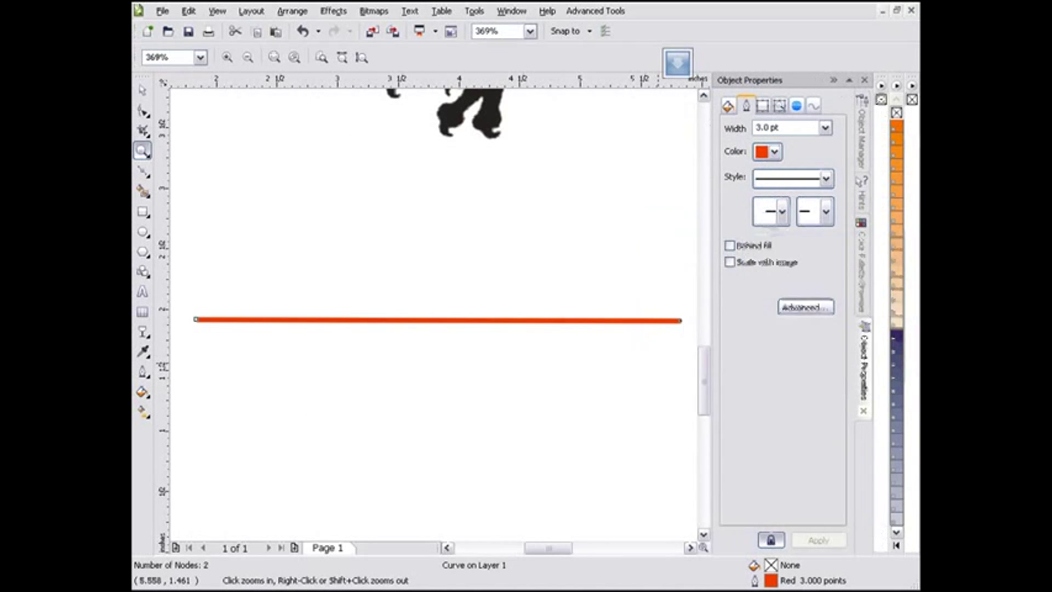
{"action": "left_click", "coordinate": [833, 80]}
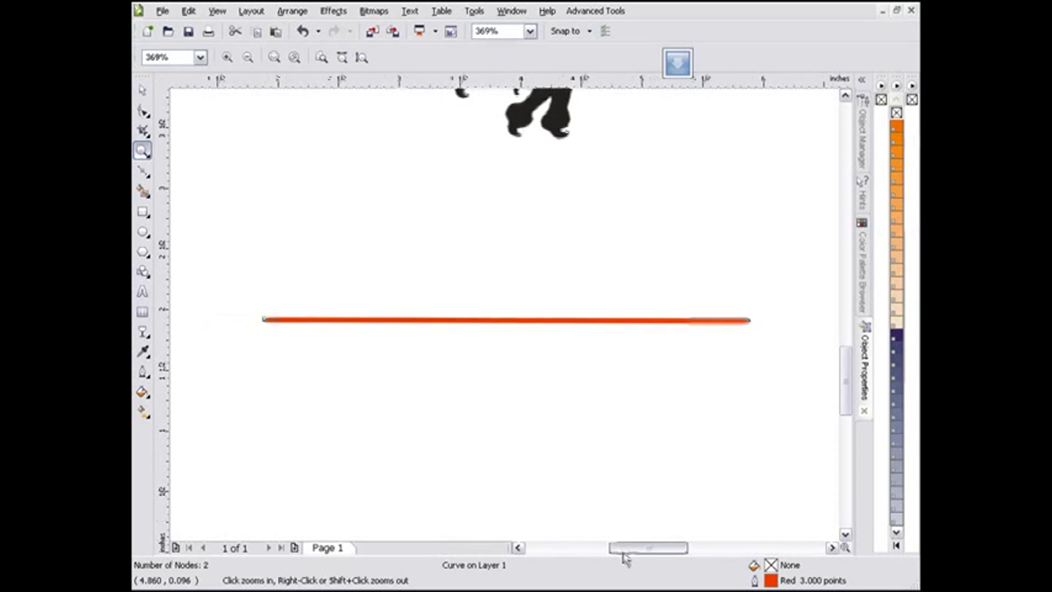
Step: Add a node about 0.5 inch from the red line's left end, floating the property bar for it and docking it again
{"action": "key", "text": "F10"}
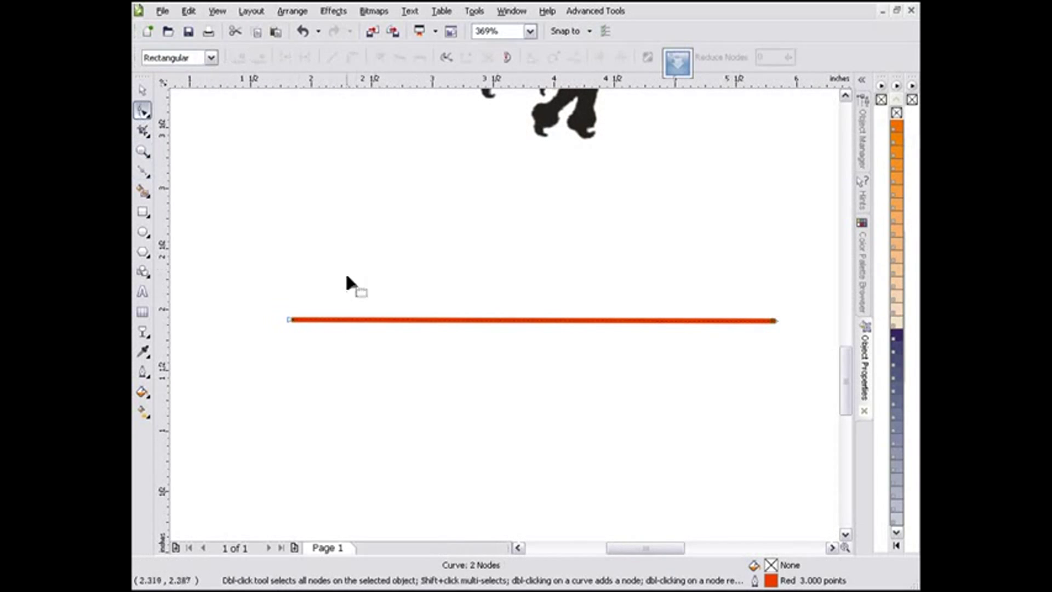
{"action": "left_click", "coordinate": [289, 319]}
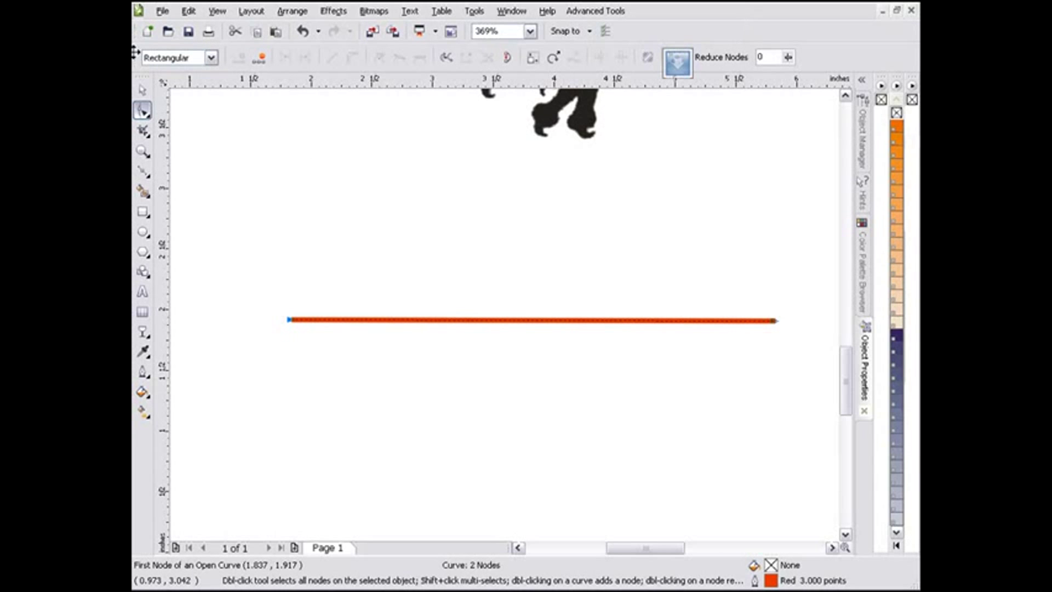
{"action": "left_click_drag", "start_coordinate": [136, 53], "coordinate": [205, 186]}
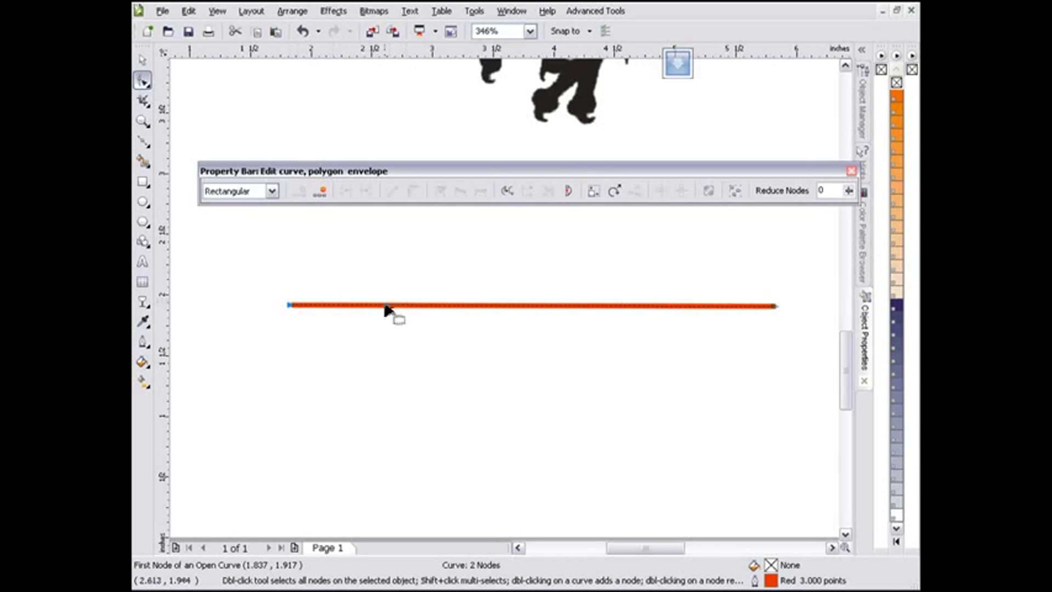
{"action": "left_click", "coordinate": [384, 313]}
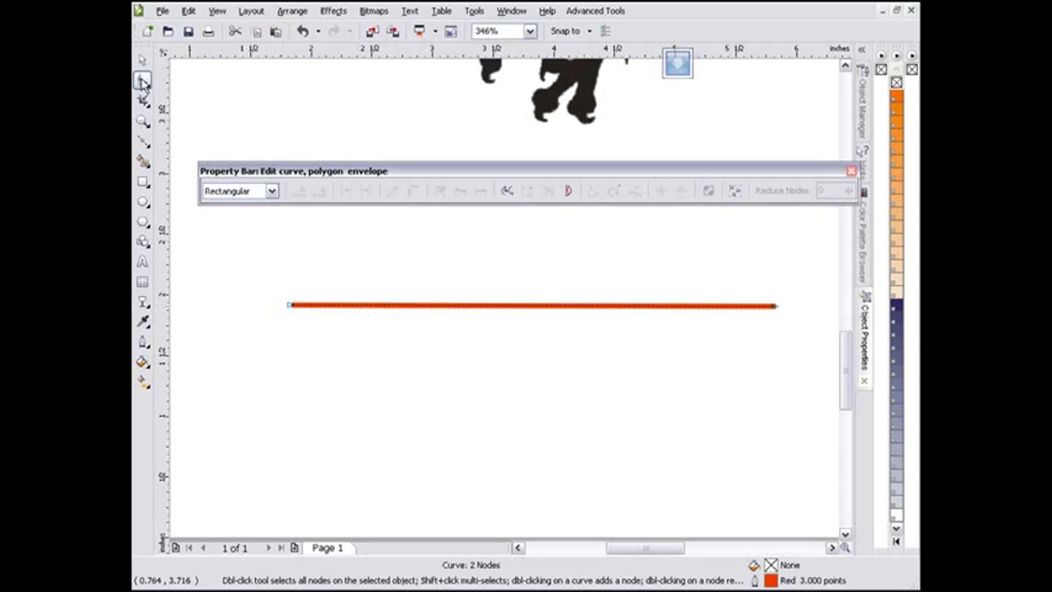
{"action": "double_click", "coordinate": [348, 305]}
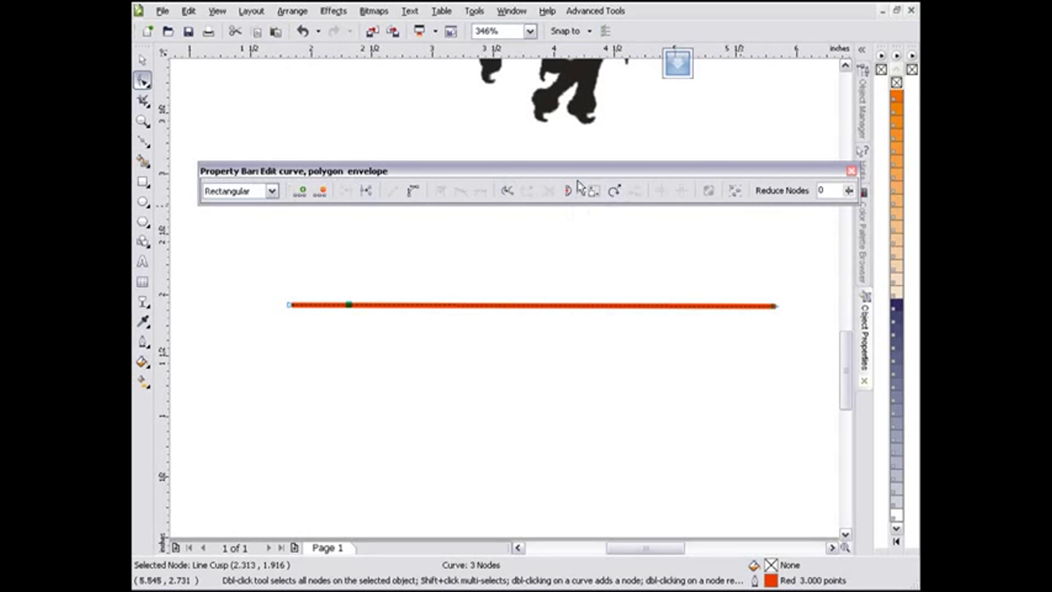
{"action": "left_click_drag", "start_coordinate": [681, 177], "coordinate": [605, 33]}
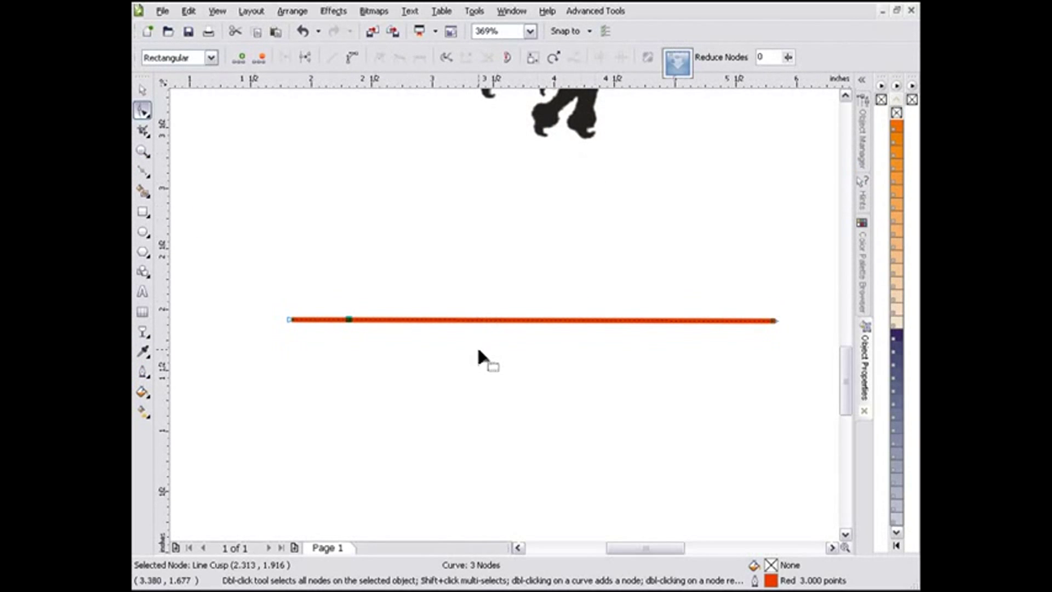
Step: Move the added node about 0.3 inch down, then convert the long segment to its right to a curve and bow it downward
{"action": "left_click_drag", "start_coordinate": [348, 321], "coordinate": [360, 358]}
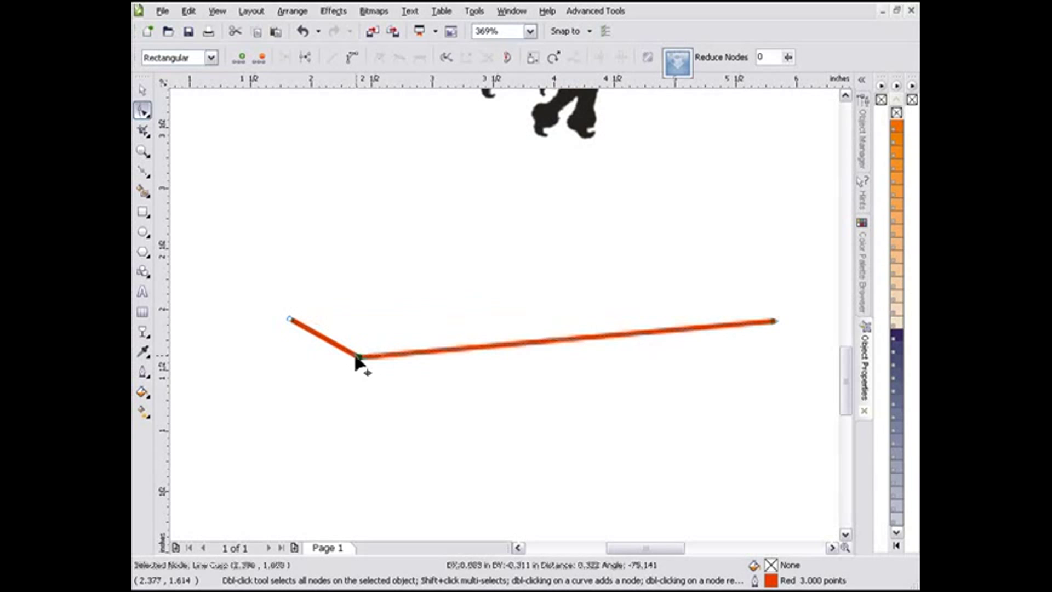
{"action": "right_click", "coordinate": [416, 359]}
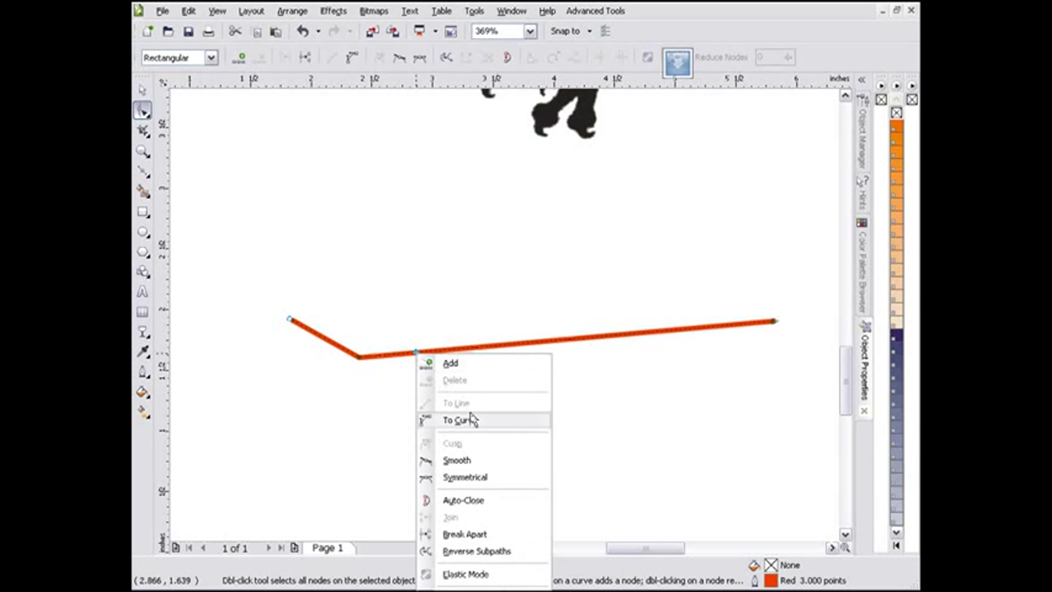
{"action": "left_click", "coordinate": [471, 422]}
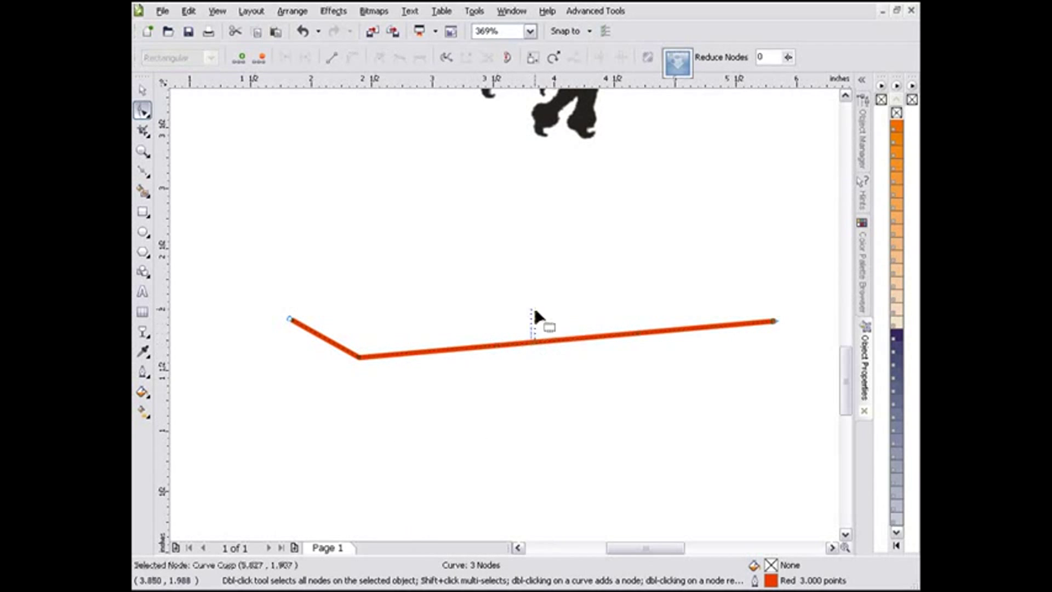
{"action": "left_click_drag", "start_coordinate": [556, 347], "coordinate": [544, 383]}
{"action": "mouse_move", "coordinate": [310, 333]}
{"action": "left_mouse_down"}
{"action": "mouse_move", "coordinate": [319, 340]}
{"action": "mouse_move", "coordinate": [303, 365]}
{"action": "mouse_move", "coordinate": [353, 274]}
{"action": "mouse_move", "coordinate": [305, 364]}
{"action": "mouse_move", "coordinate": [338, 274]}
{"action": "mouse_move", "coordinate": [291, 384]}
{"action": "mouse_move", "coordinate": [372, 247]}
{"action": "mouse_move", "coordinate": [290, 433]}
{"action": "mouse_move", "coordinate": [338, 285]}
{"action": "mouse_move", "coordinate": [305, 376]}
{"action": "mouse_move", "coordinate": [353, 287]}
{"action": "mouse_move", "coordinate": [322, 344]}
{"action": "left_mouse_up"}
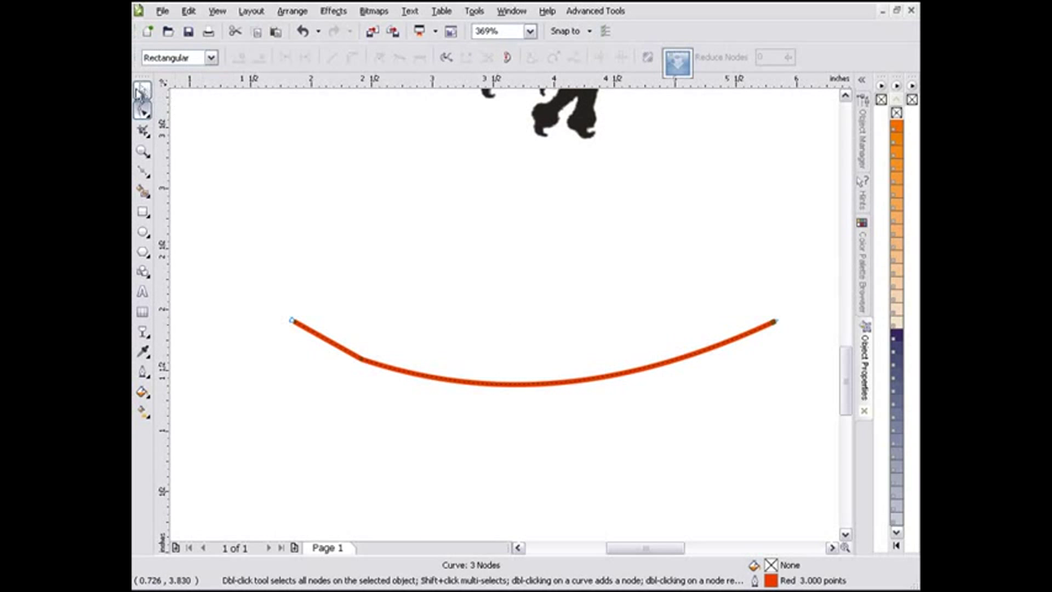
Step: Draw a Bezier curve about 1 inch wide and 1 inch tall above the red curve, making its end node a cusp with the outgoing handle turned back
{"action": "left_click", "coordinate": [143, 171]}
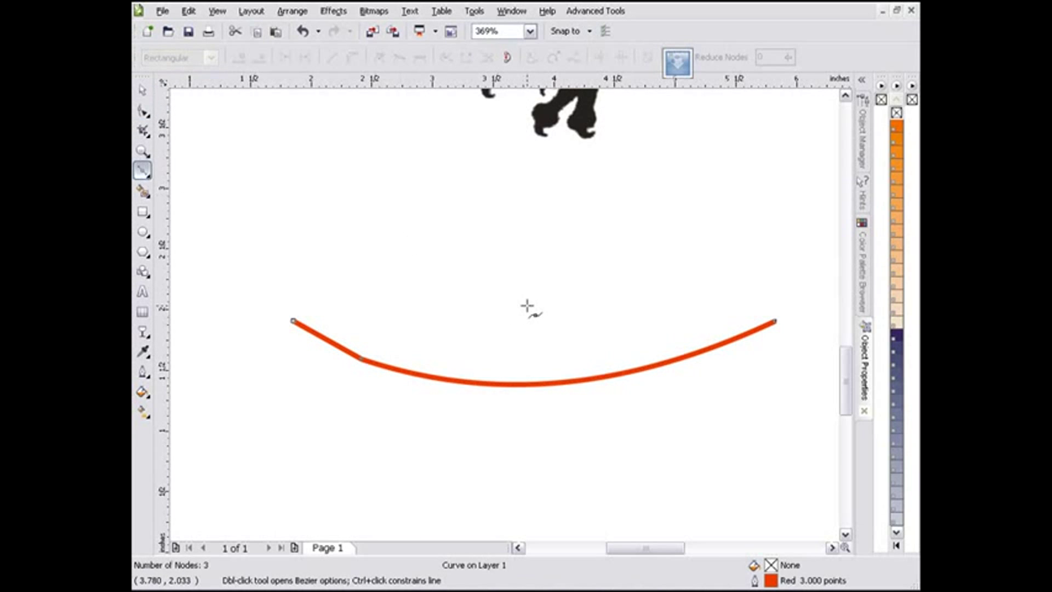
{"action": "left_click", "coordinate": [286, 210]}
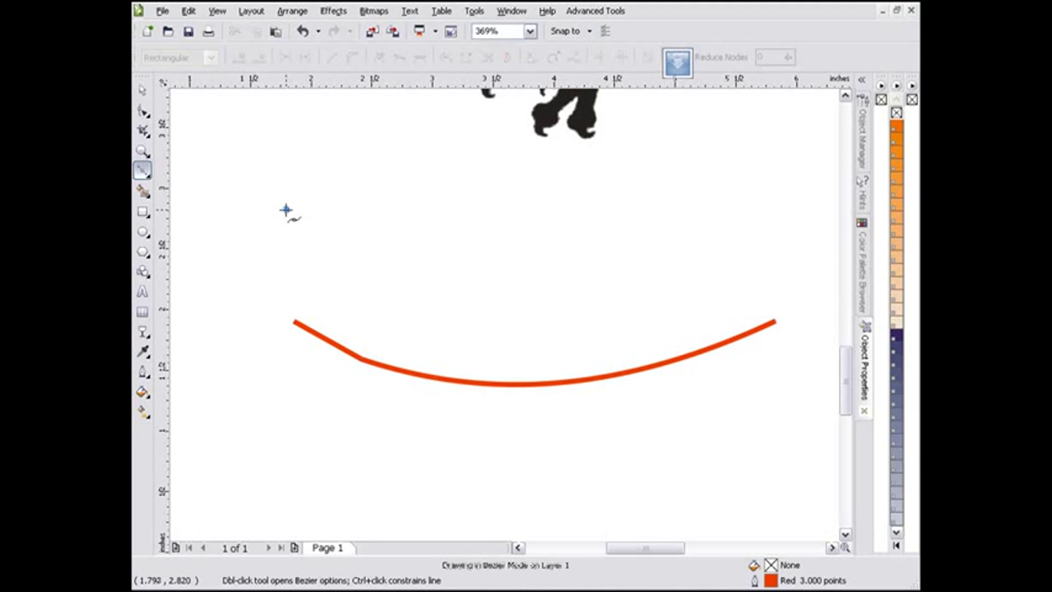
{"action": "left_click", "coordinate": [457, 307]}
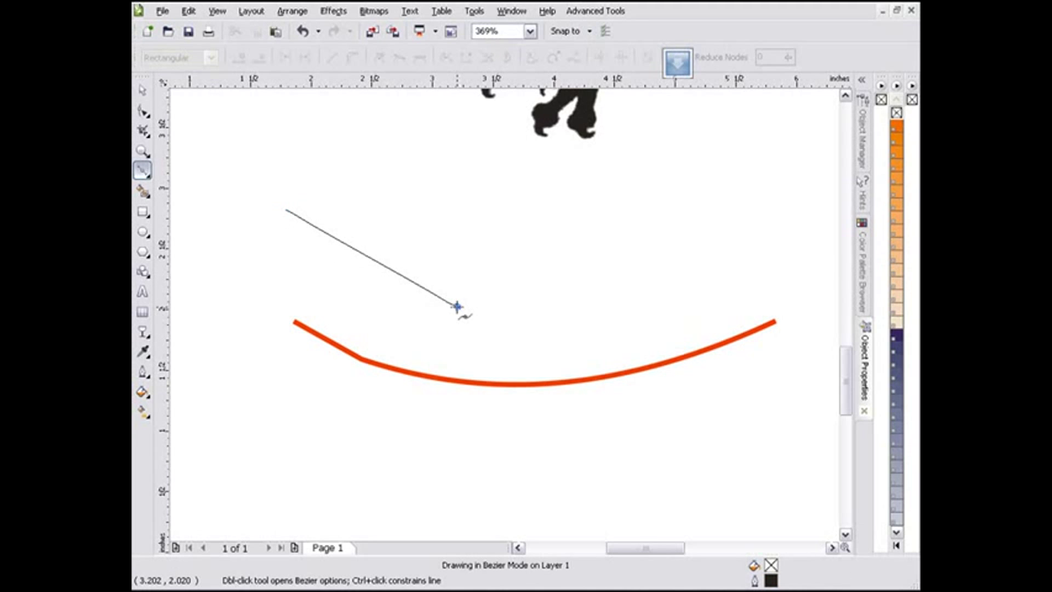
{"action": "left_click_drag", "start_coordinate": [457, 307], "coordinate": [449, 380]}
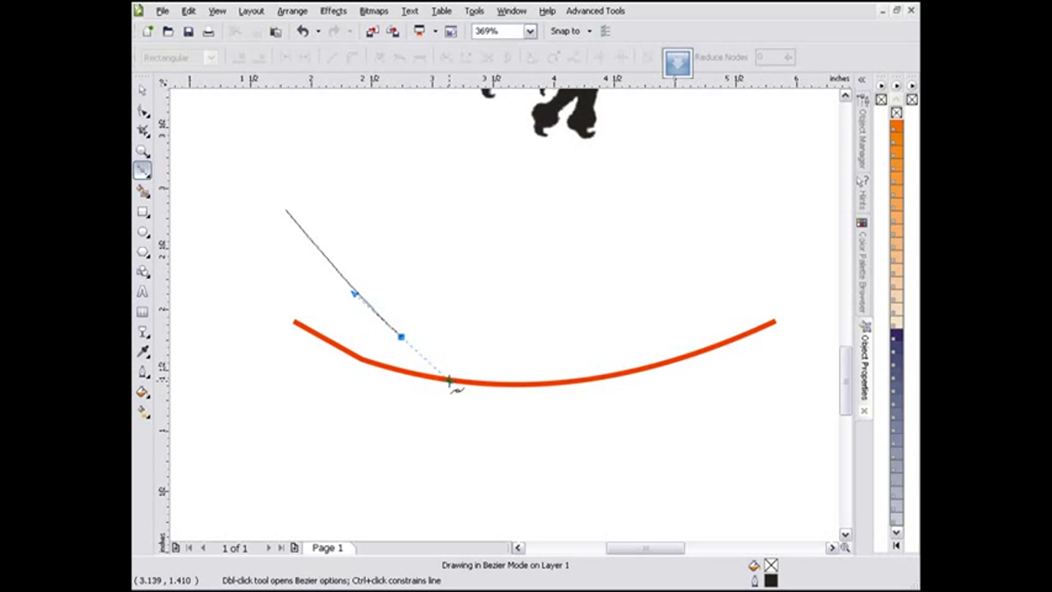
{"action": "left_click_drag", "start_coordinate": [449, 379], "coordinate": [370, 297]}
{"action": "key", "text": "c"}
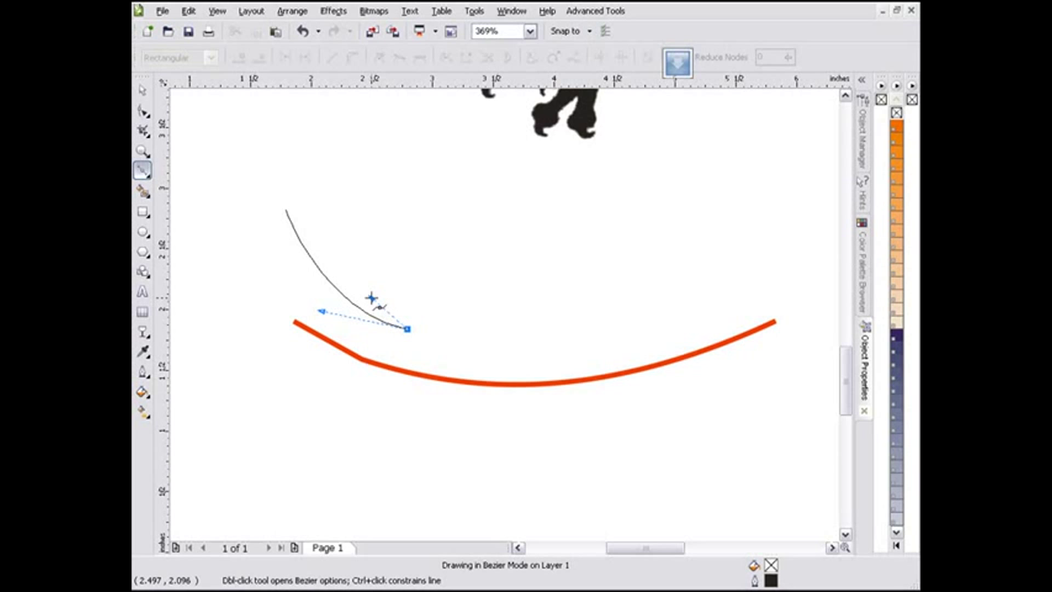
{"action": "left_click_drag", "start_coordinate": [372, 298], "coordinate": [370, 296]}
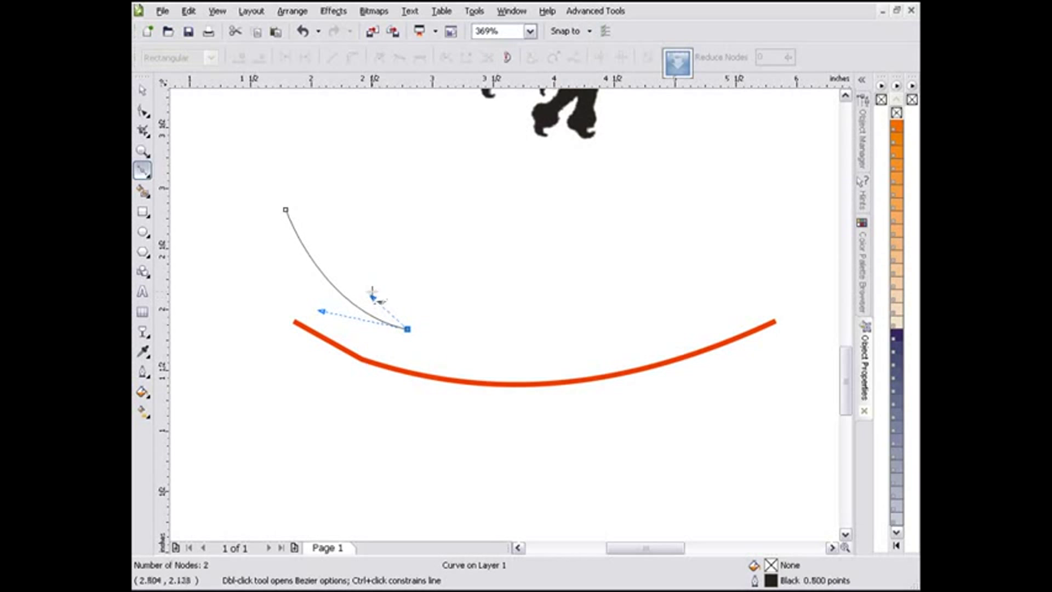
Step: Add a curved segment from the cusp back up to a third node about 0.65 inch higher, and end the open curve there
{"action": "left_click", "coordinate": [341, 248]}
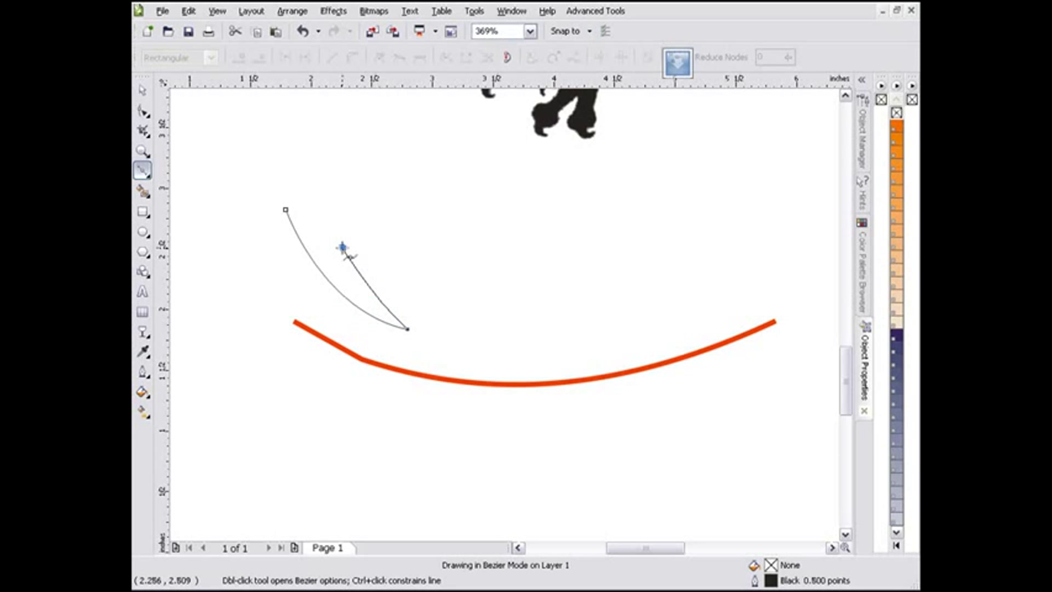
{"action": "mouse_move", "coordinate": [342, 248]}
{"action": "left_mouse_down"}
{"action": "mouse_move", "coordinate": [370, 235]}
{"action": "mouse_move", "coordinate": [338, 251]}
{"action": "left_mouse_up"}
{"action": "left_click_drag", "start_coordinate": [343, 249], "coordinate": [329, 212]}
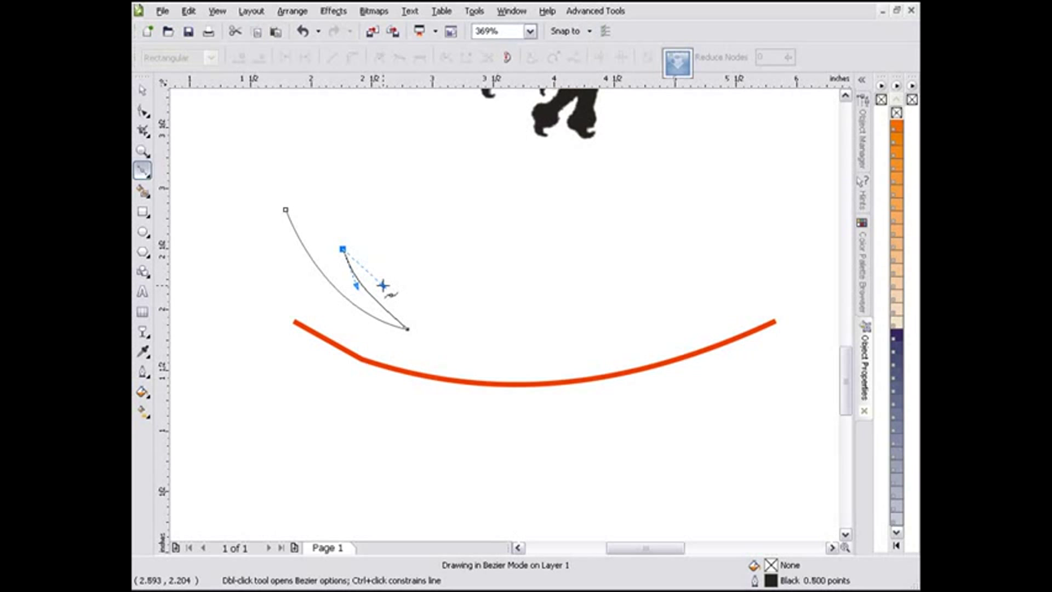
{"action": "left_click_drag", "start_coordinate": [382, 285], "coordinate": [325, 207]}
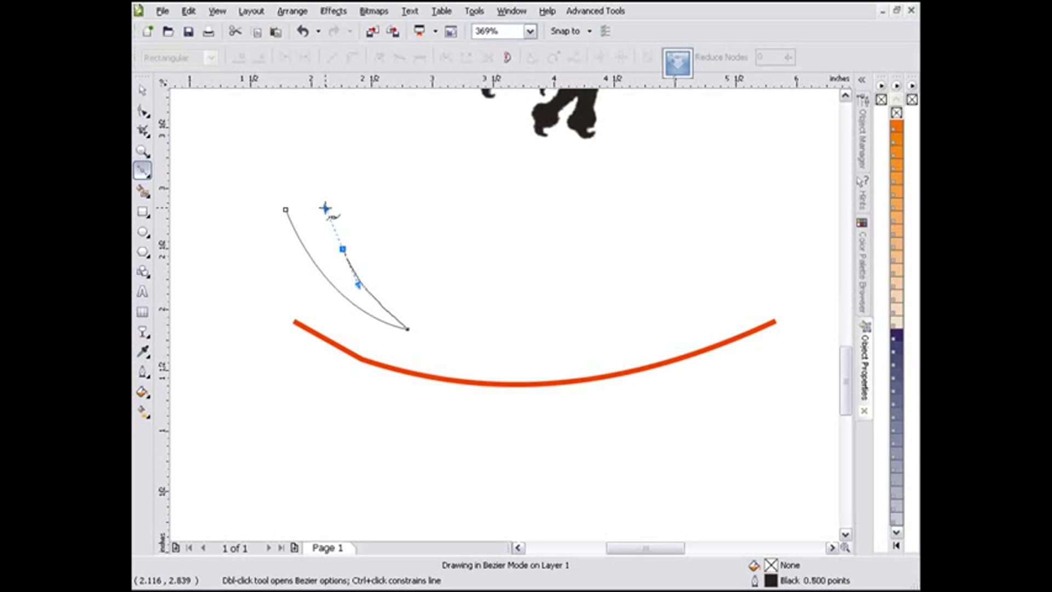
{"action": "left_click_drag", "start_coordinate": [325, 208], "coordinate": [324, 207]}
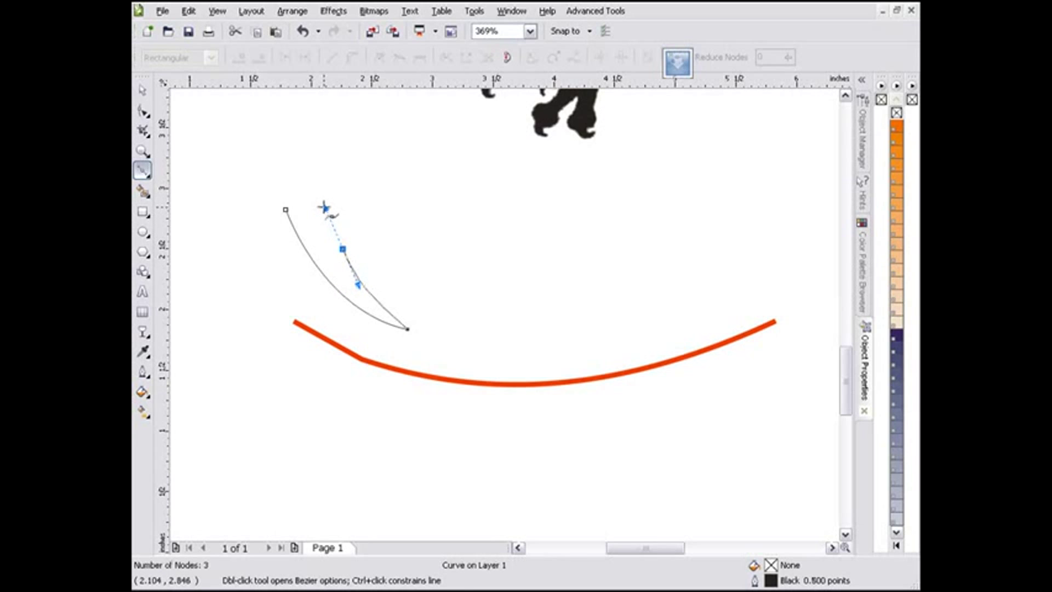
{"action": "key", "text": "space"}
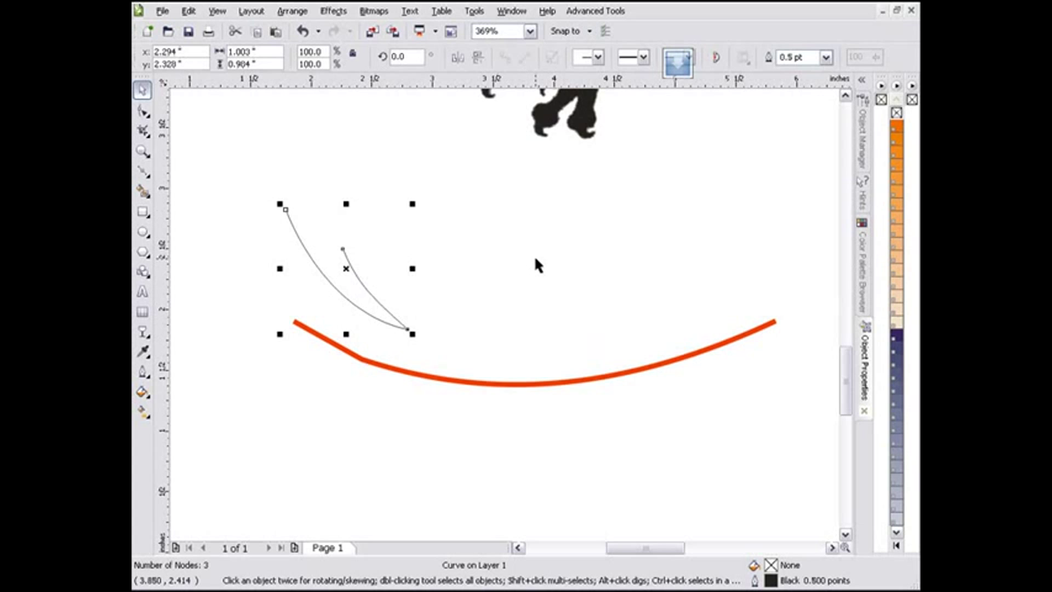
{"action": "key", "text": "space"}
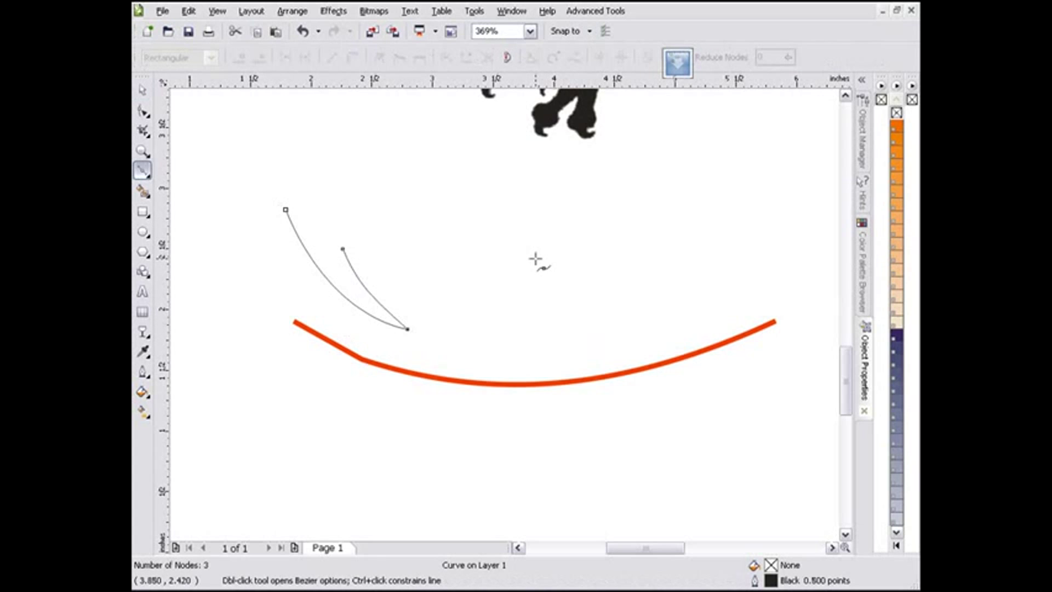
Step: Resume the open curve from its last node and extend it with a curved segment to a node about 0.85 inch above
{"action": "left_click", "coordinate": [344, 251]}
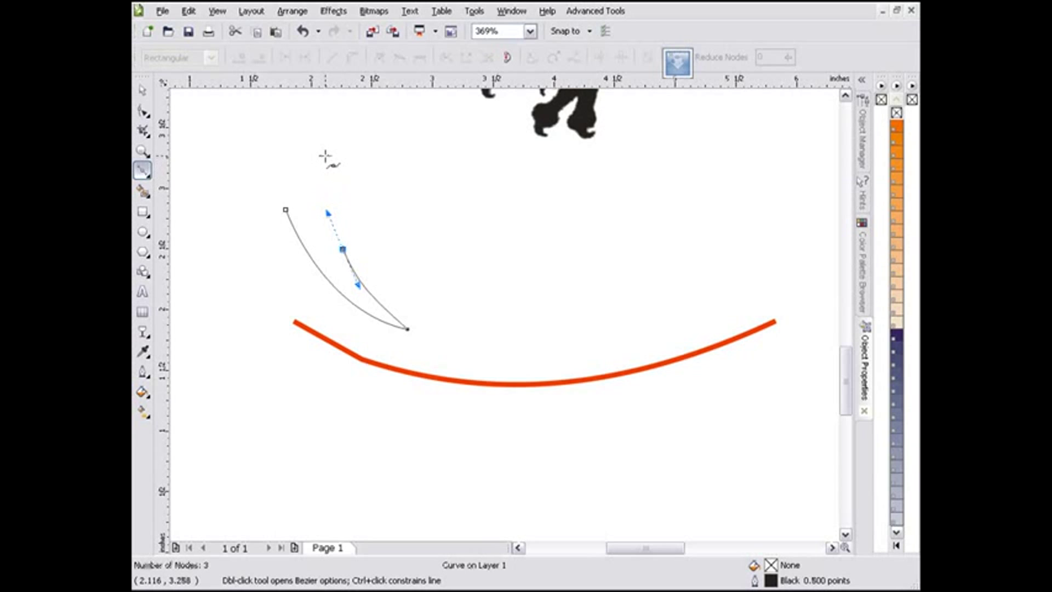
{"action": "key", "text": "space"}
{"action": "key", "text": "space"}
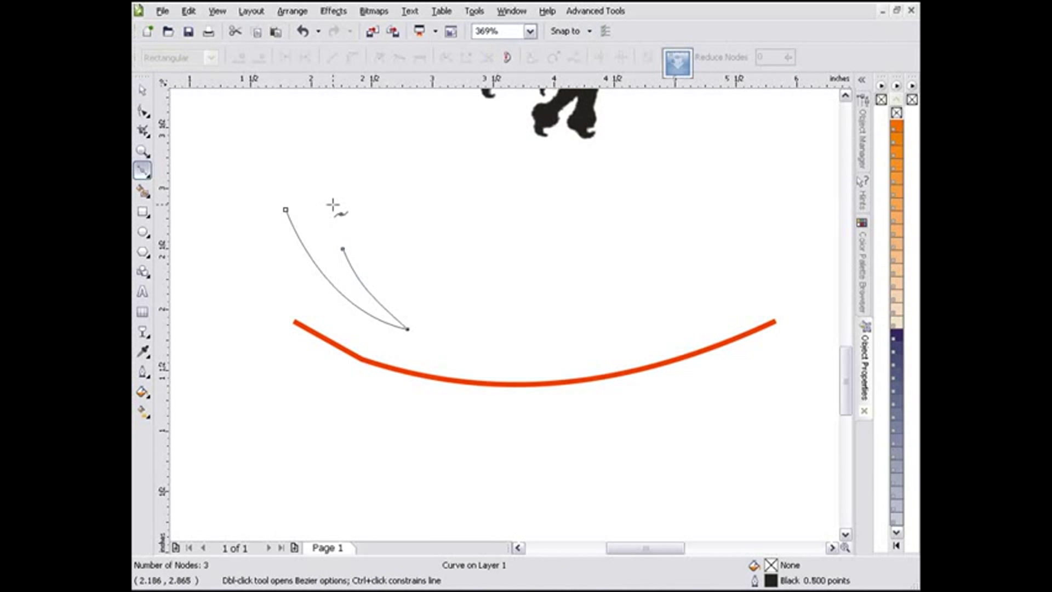
{"action": "left_click", "coordinate": [342, 249]}
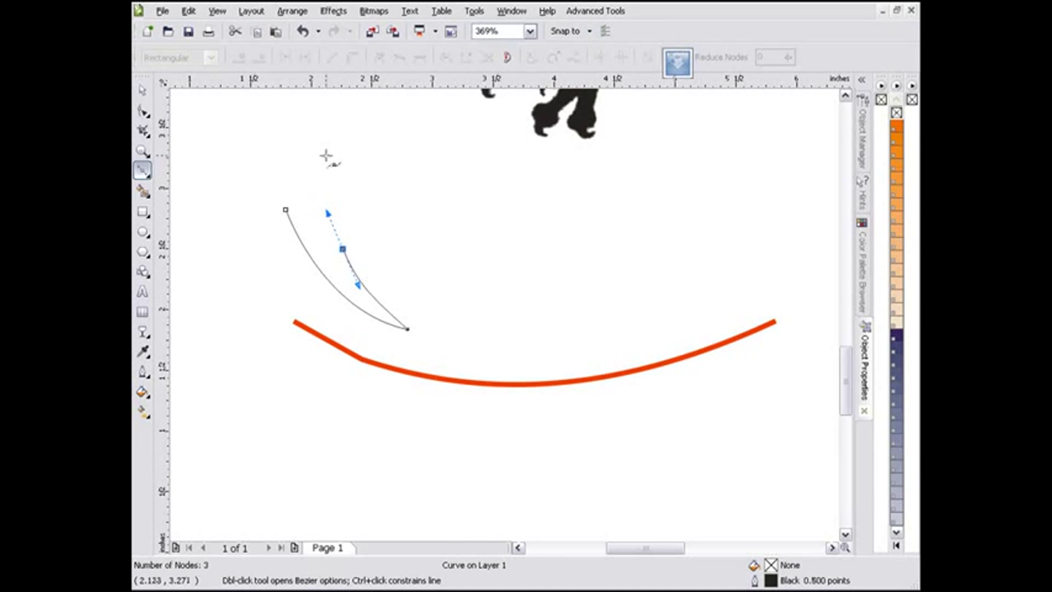
{"action": "left_click_drag", "start_coordinate": [322, 156], "coordinate": [349, 133]}
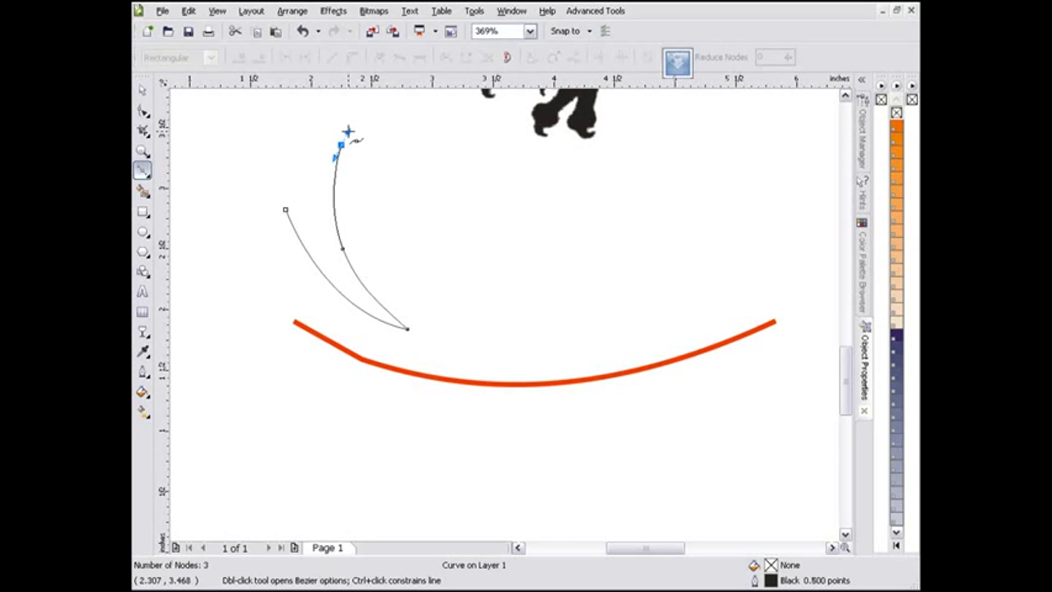
Step: Make the top node a cusp and add a curved segment descending about 0.85 inch to a fifth node
{"action": "key", "text": "c"}
{"action": "left_click_drag", "start_coordinate": [348, 131], "coordinate": [349, 213]}
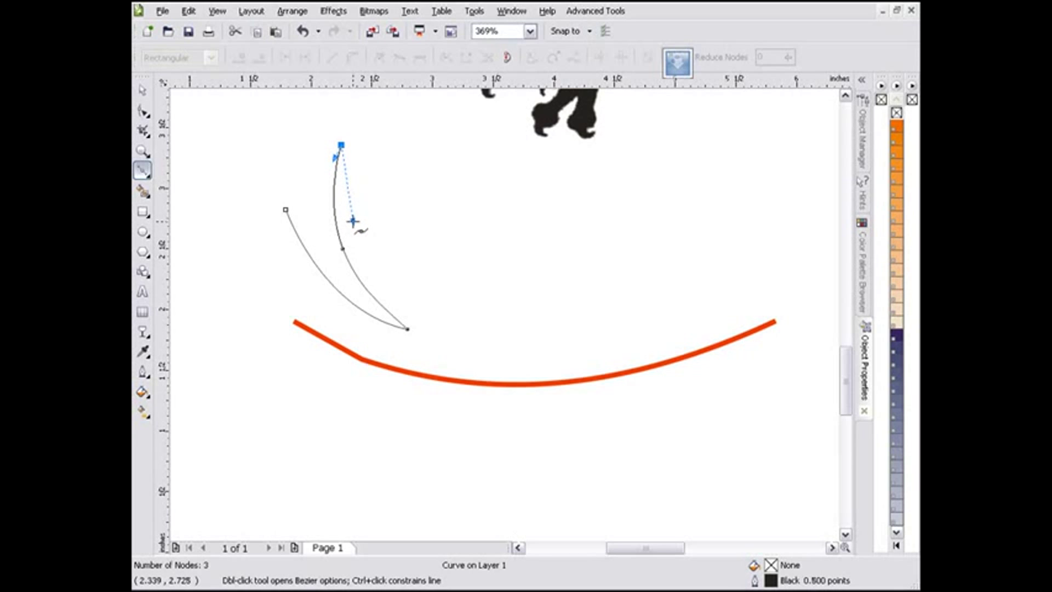
{"action": "left_click_drag", "start_coordinate": [378, 248], "coordinate": [404, 274]}
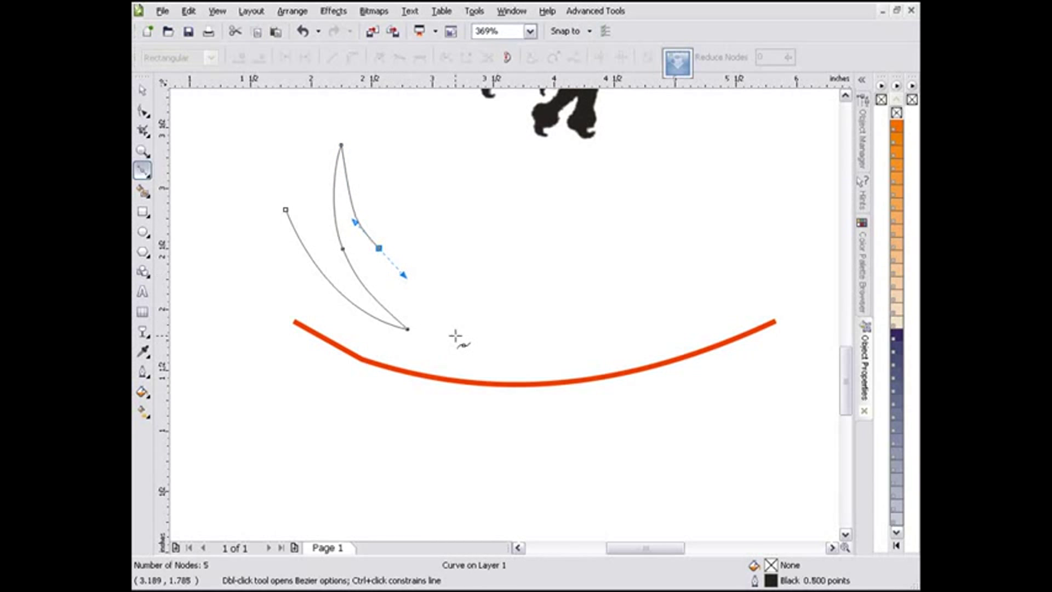
Step: Delete the black five-node curve and the red curve
{"action": "left_click", "coordinate": [143, 91]}
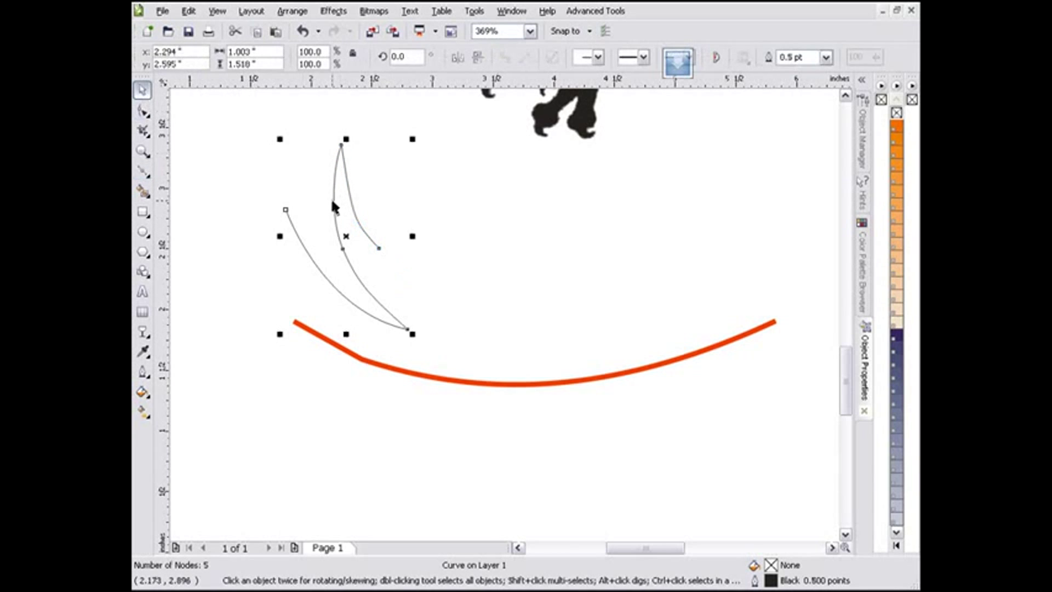
{"action": "key", "text": "Delete"}
{"action": "left_click", "coordinate": [426, 378]}
{"action": "key", "text": "Delete"}
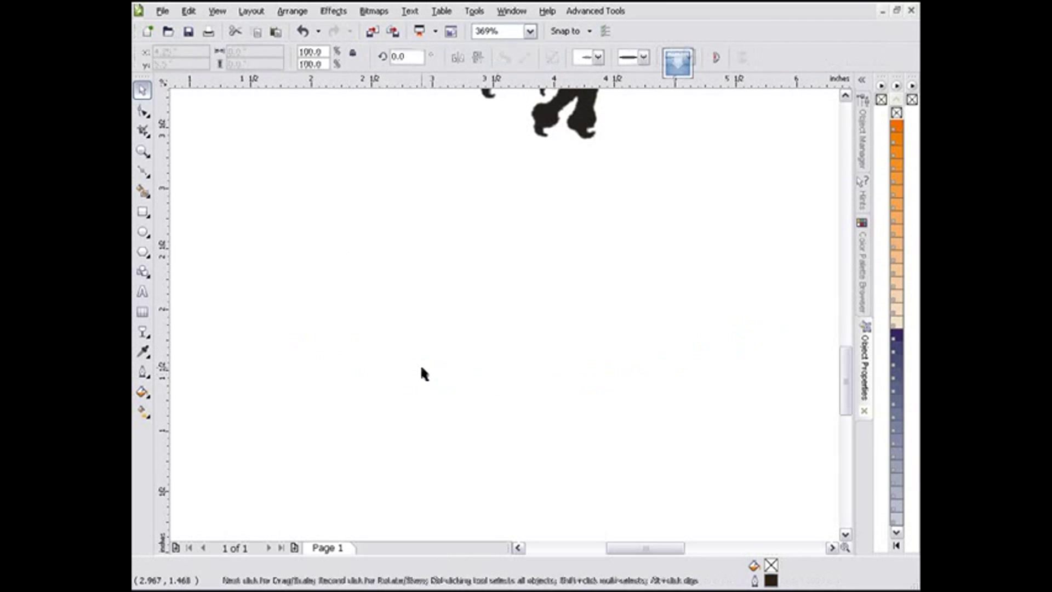
{"action": "left_click", "coordinate": [475, 11]}
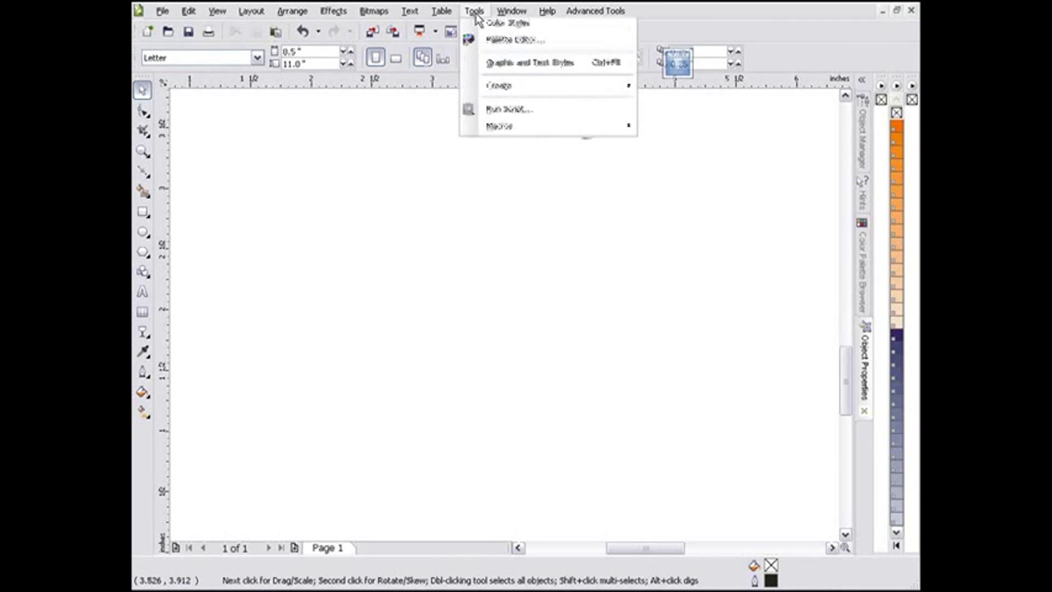
{"action": "left_click", "coordinate": [474, 28]}
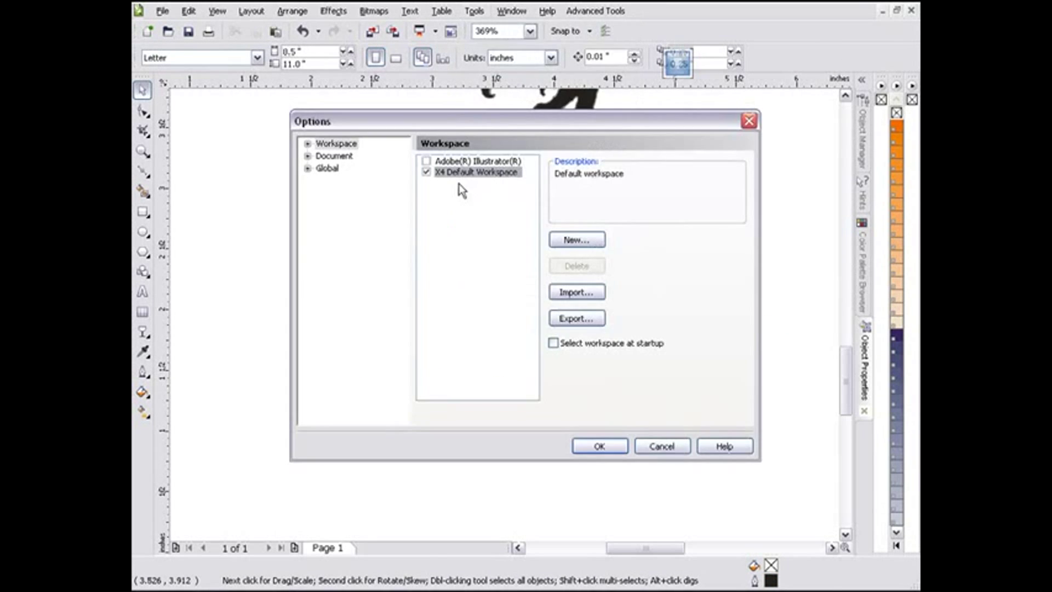
{"action": "left_click", "coordinate": [676, 448]}
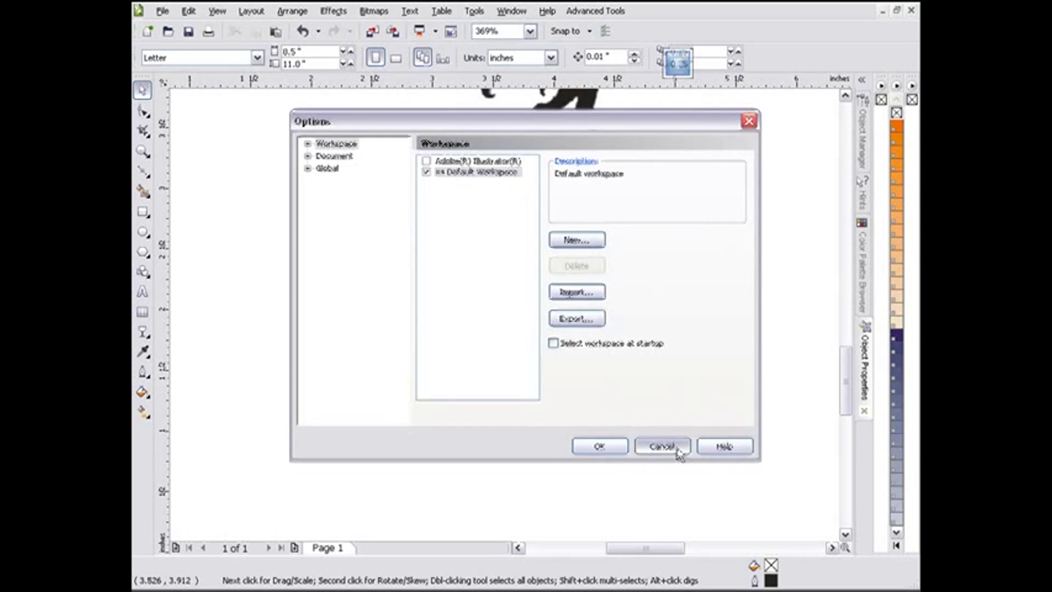
Step: Draw a three-node S-shaped Bezier curve about 2.8 inches wide, then delete it
{"action": "left_click", "coordinate": [143, 171]}
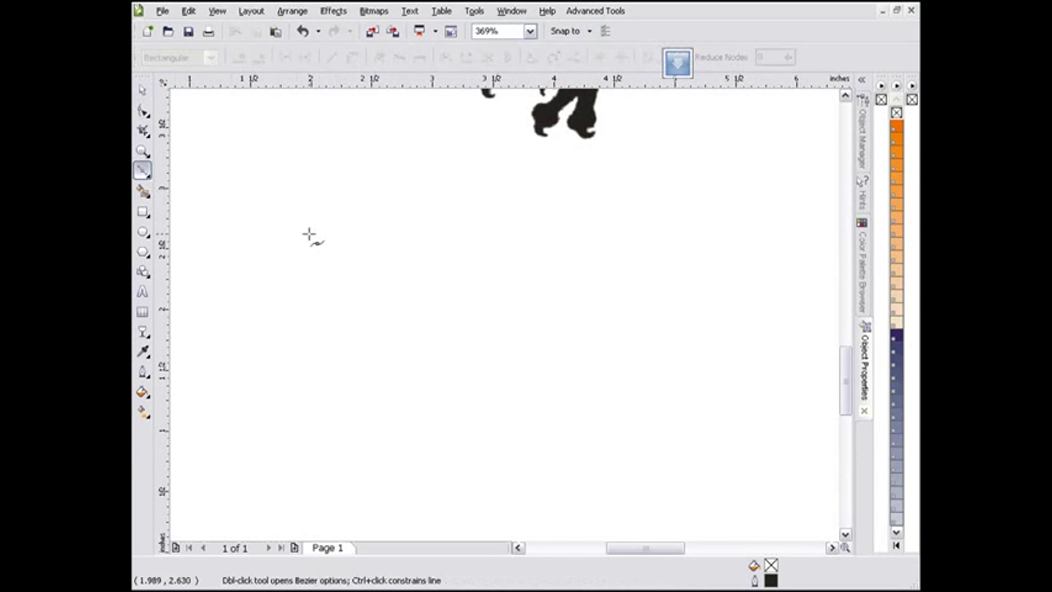
{"action": "left_click", "coordinate": [285, 189]}
{"action": "left_click_drag", "start_coordinate": [399, 323], "coordinate": [494, 361]}
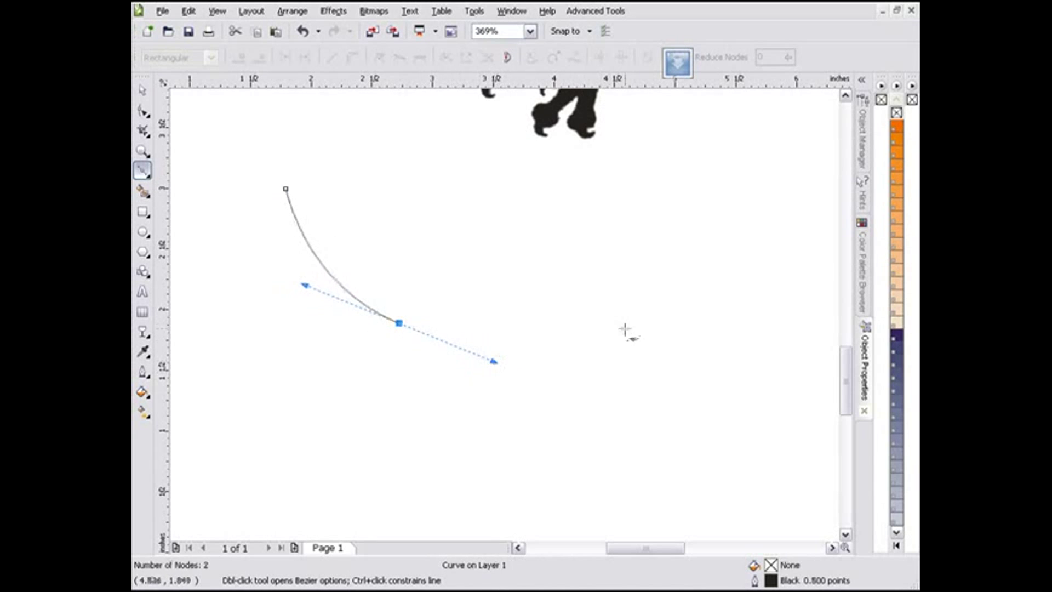
{"action": "left_click_drag", "start_coordinate": [625, 328], "coordinate": [714, 388]}
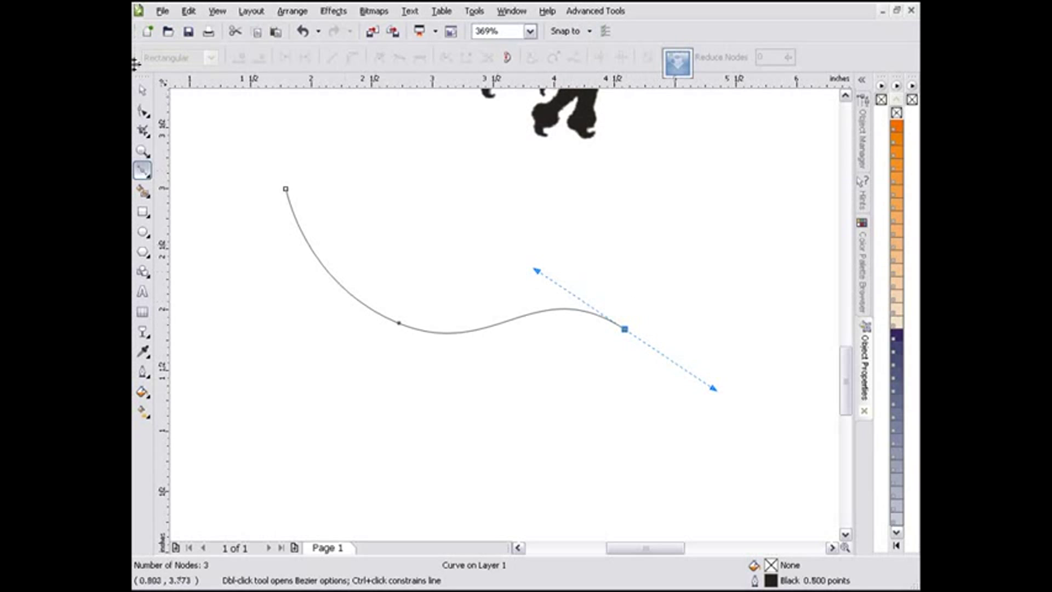
{"action": "left_click", "coordinate": [137, 95]}
{"action": "key", "text": "Delete"}
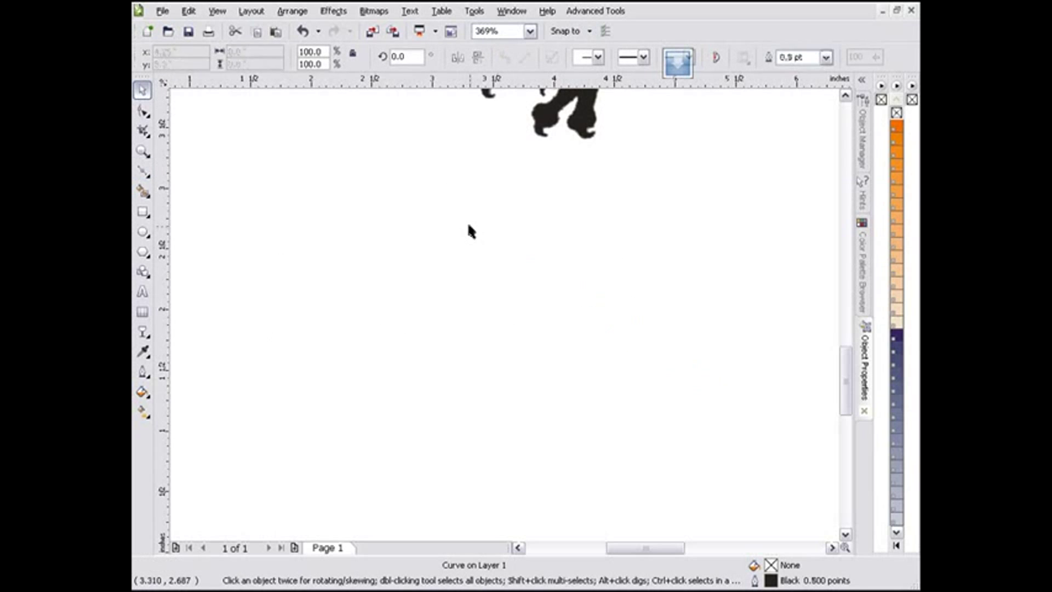
Step: Enable node tracking in the workspace's Display options
{"action": "left_click", "coordinate": [470, 11]}
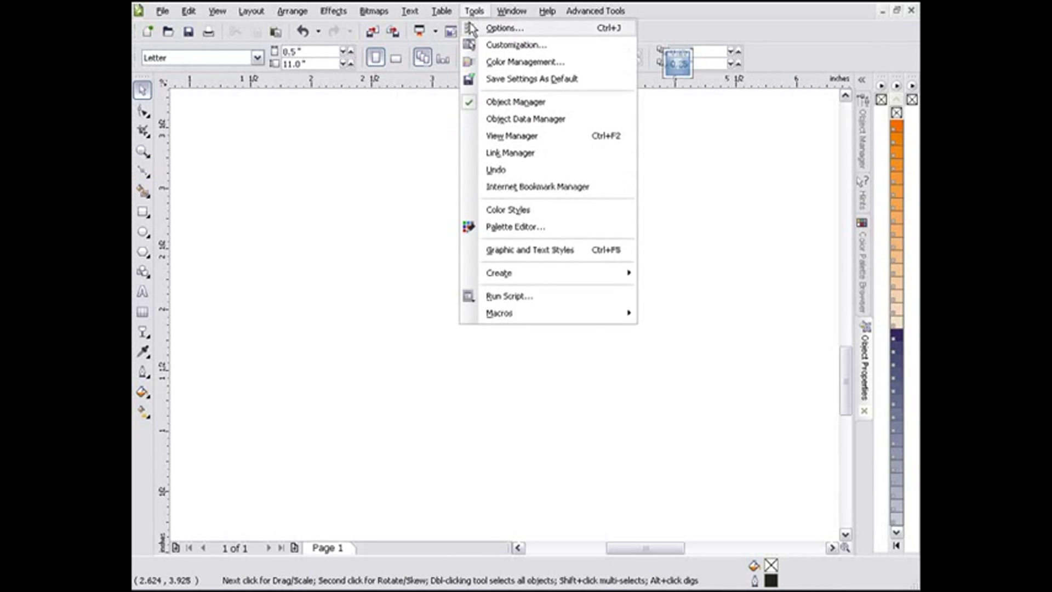
{"action": "key", "text": "o"}
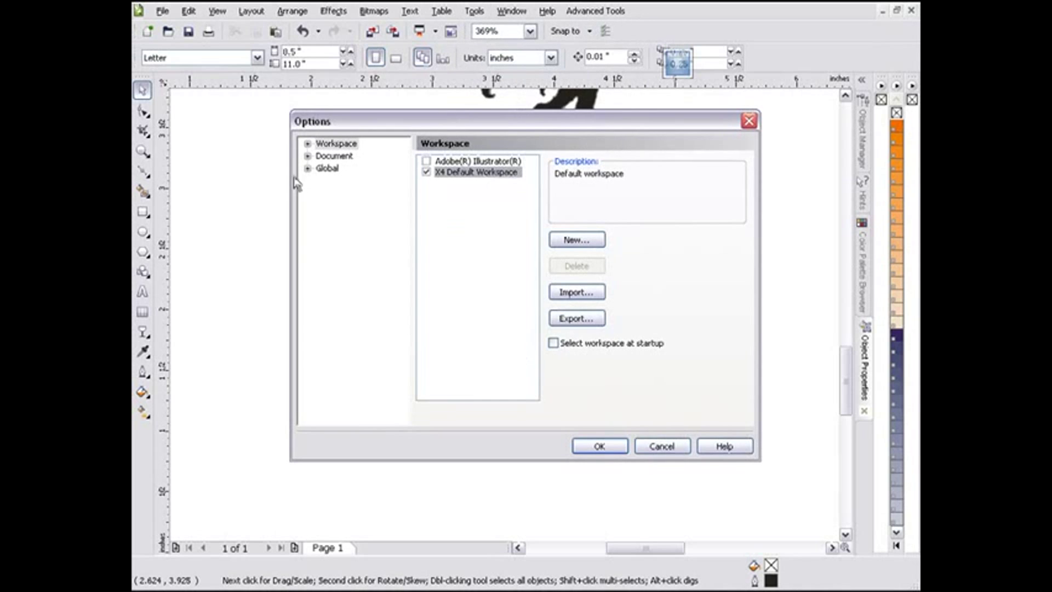
{"action": "left_click", "coordinate": [308, 144]}
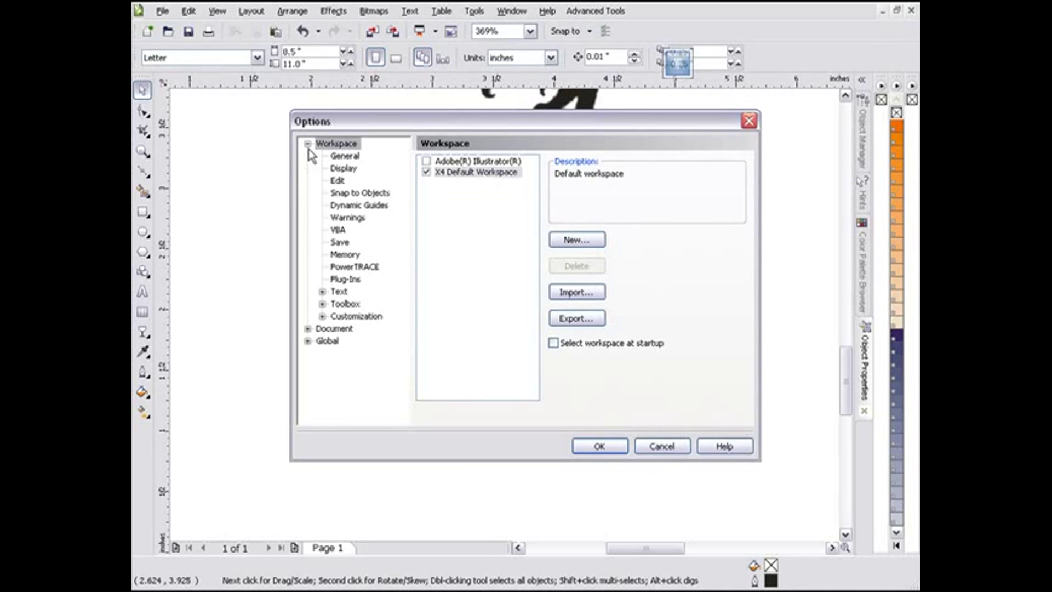
{"action": "left_click", "coordinate": [339, 169]}
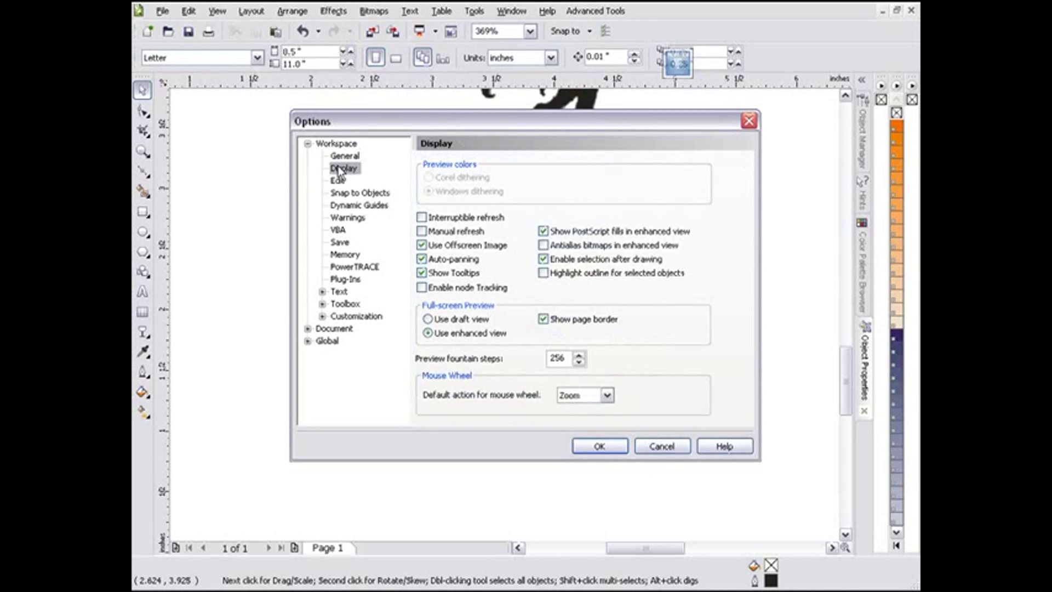
{"action": "left_click", "coordinate": [421, 289]}
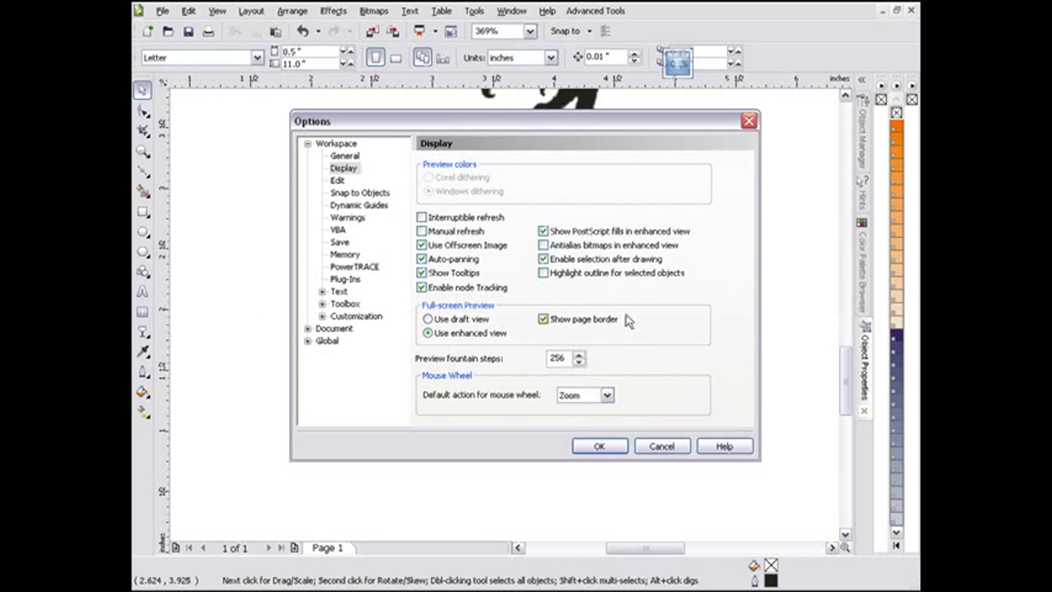
{"action": "left_click", "coordinate": [599, 445]}
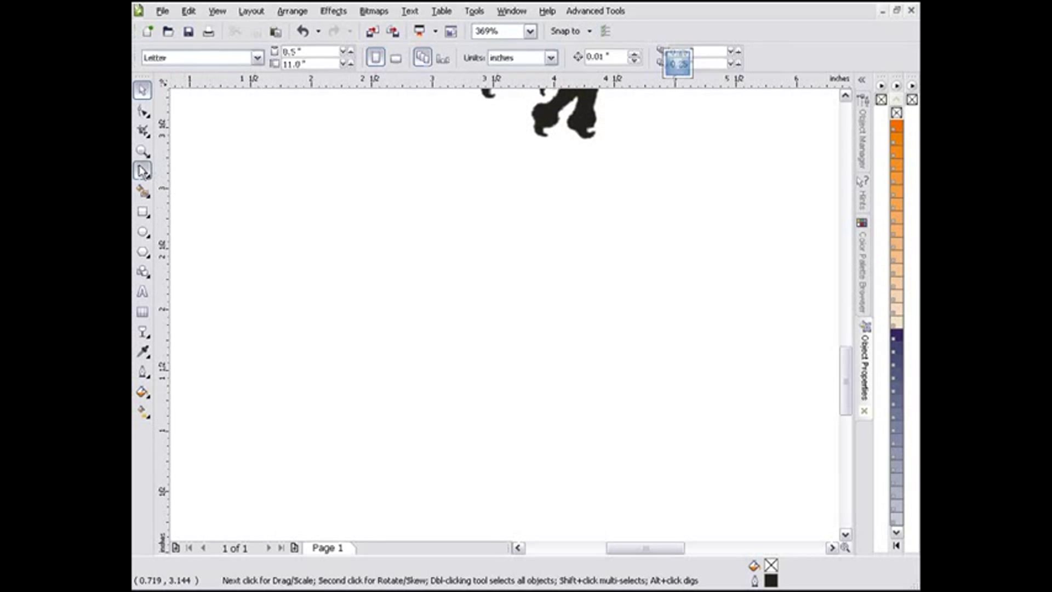
Step: Draw a wavy four-node Bezier curve about 4 inches wide across the empty area and select its third node
{"action": "left_click", "coordinate": [143, 171]}
{"action": "left_click", "coordinate": [259, 254]}
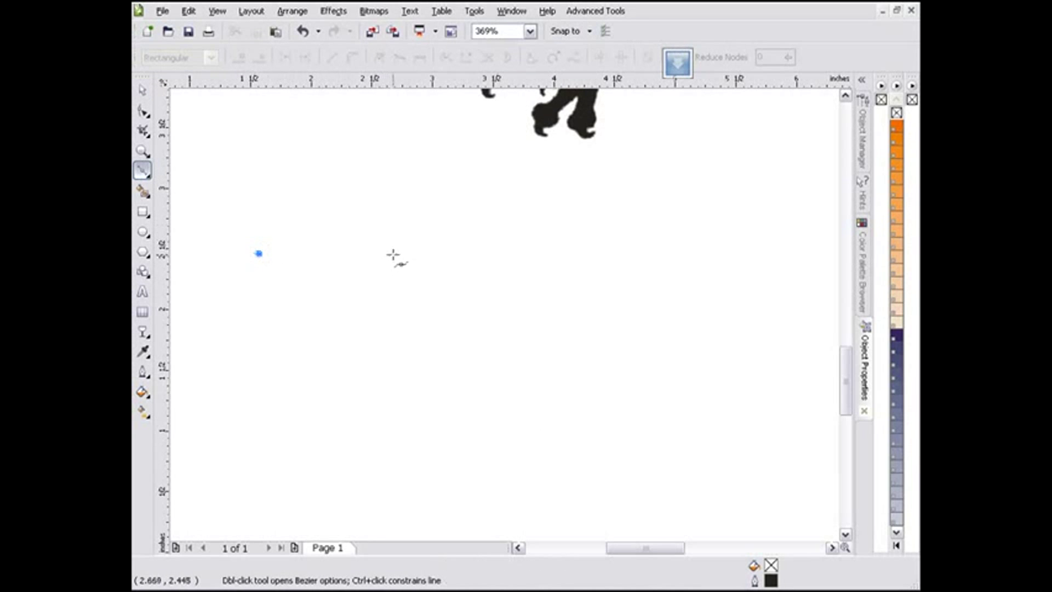
{"action": "left_click_drag", "start_coordinate": [393, 254], "coordinate": [465, 290]}
{"action": "left_click_drag", "start_coordinate": [593, 337], "coordinate": [668, 327]}
{"action": "left_click", "coordinate": [743, 210]}
{"action": "left_click_drag", "start_coordinate": [743, 210], "coordinate": [747, 175]}
{"action": "left_click", "coordinate": [592, 336]}
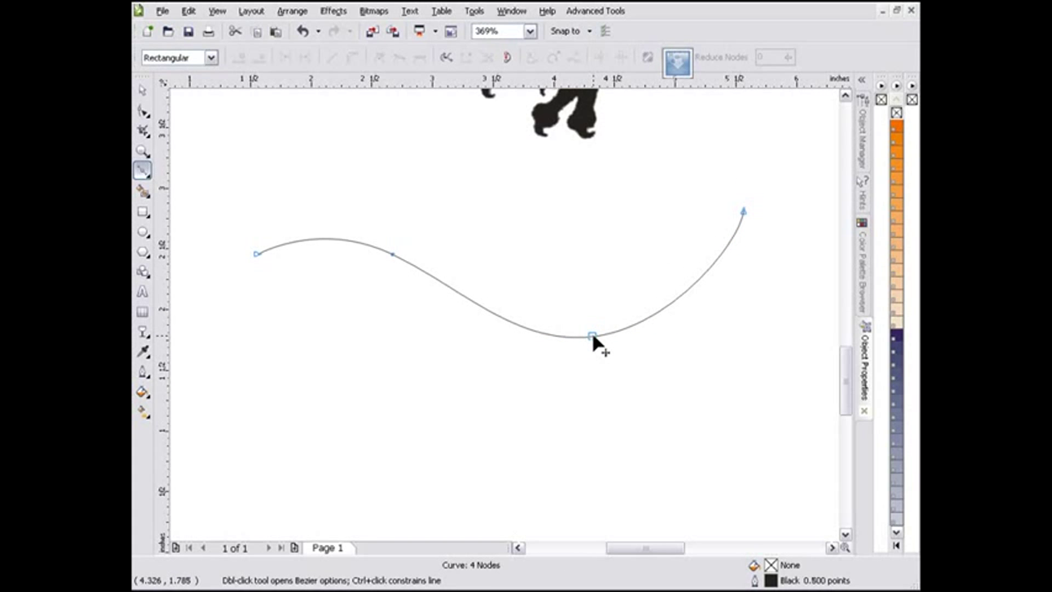
Step: Move the curve's third node about 0.2 inches down and to the left, and bend the segment after it downward into a deeper bowl
{"action": "left_click", "coordinate": [592, 335]}
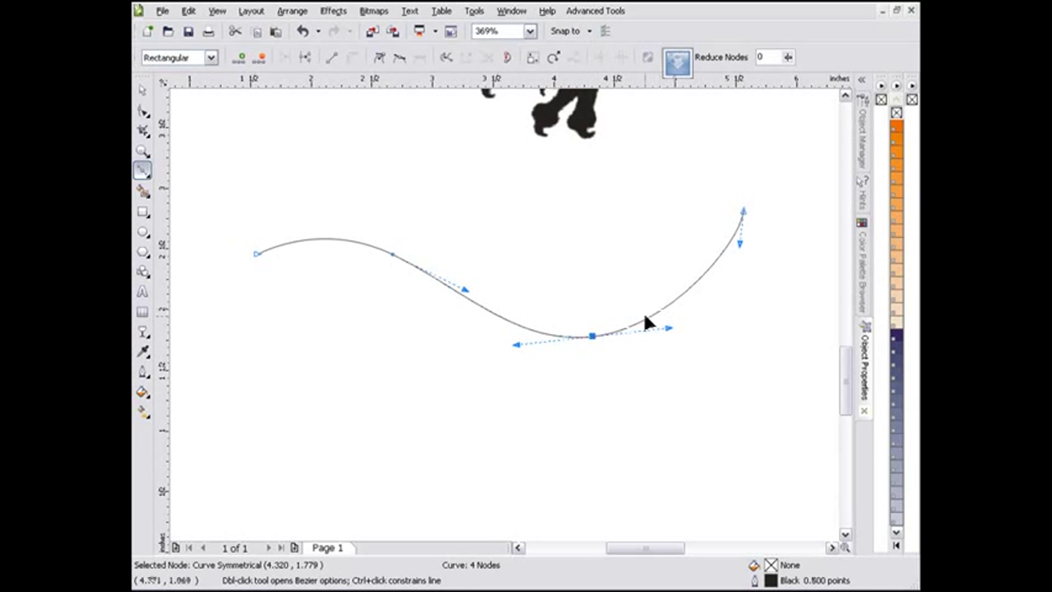
{"action": "left_click_drag", "start_coordinate": [594, 336], "coordinate": [570, 349]}
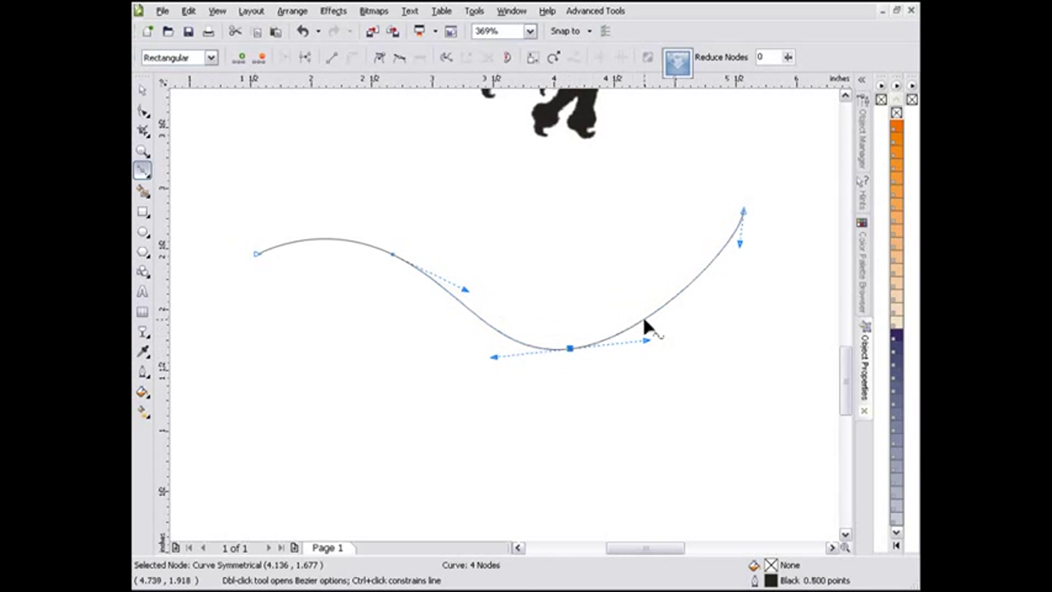
{"action": "left_click_drag", "start_coordinate": [644, 321], "coordinate": [650, 366]}
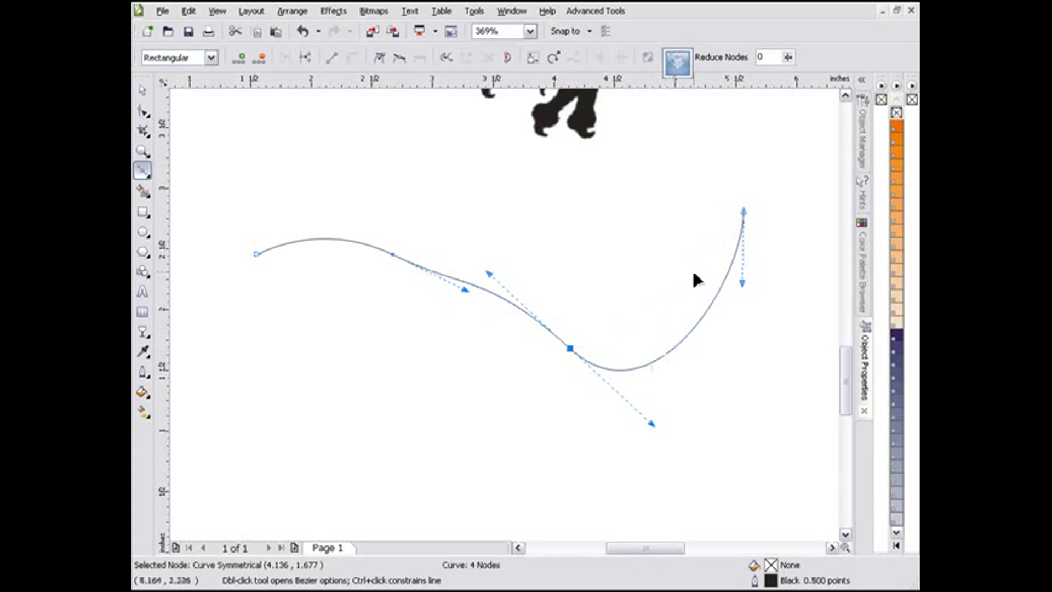
Step: Extend the curve from its right end with a smooth fifth node hooking back to the upper left, then delete the whole curve
{"action": "left_click", "coordinate": [798, 157]}
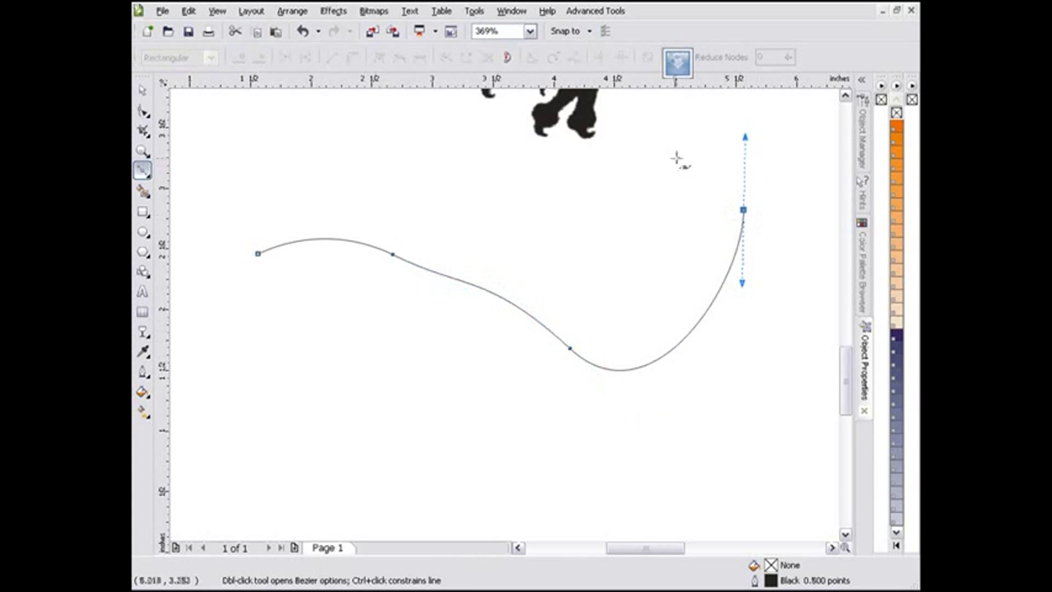
{"action": "left_click_drag", "start_coordinate": [568, 176], "coordinate": [546, 200]}
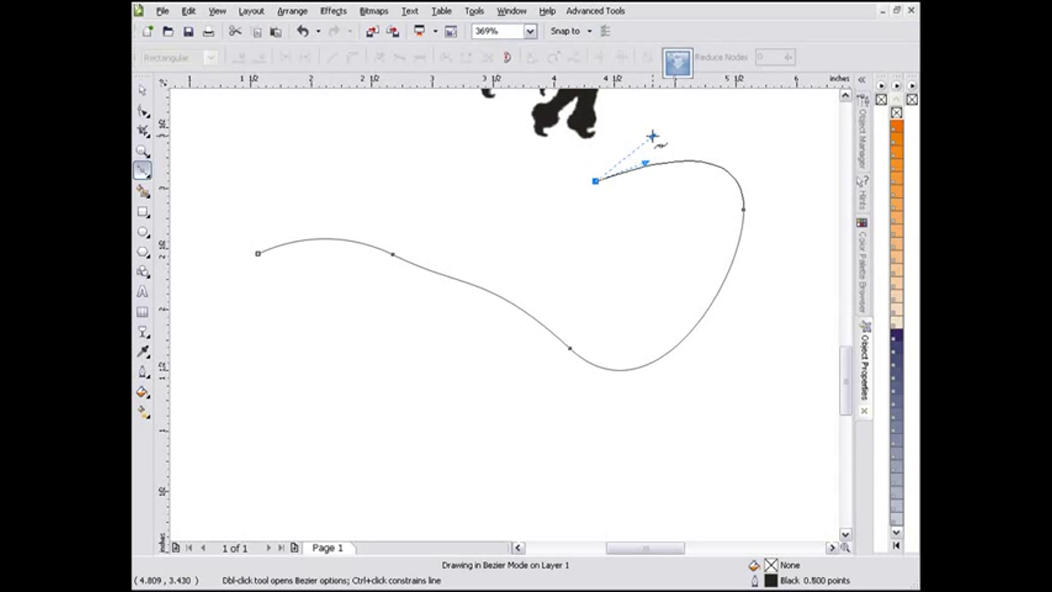
{"action": "key", "text": "s"}
{"action": "left_click_drag", "start_coordinate": [653, 136], "coordinate": [540, 253]}
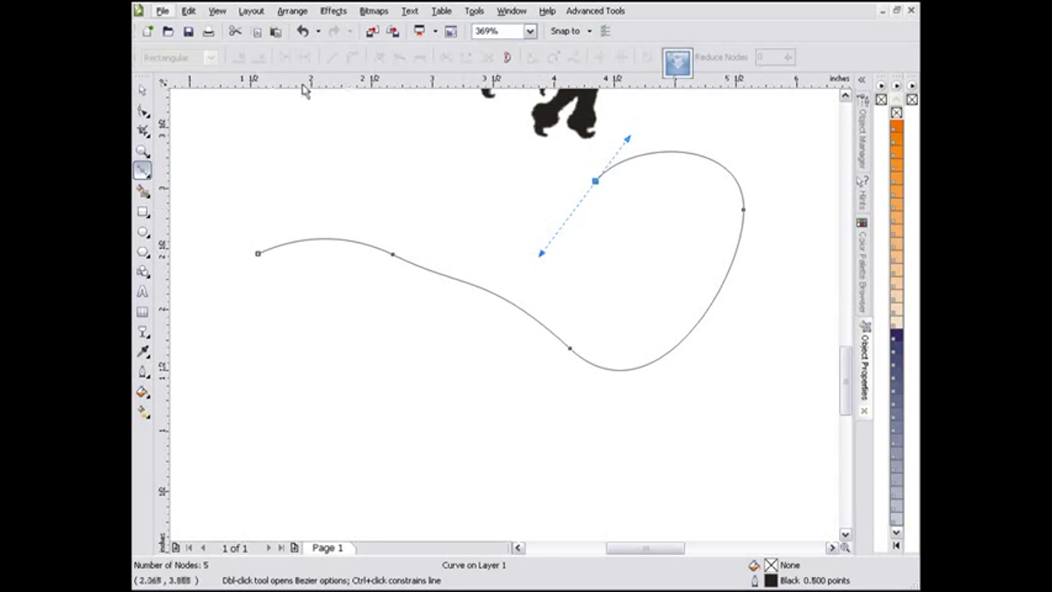
{"action": "left_click", "coordinate": [142, 90]}
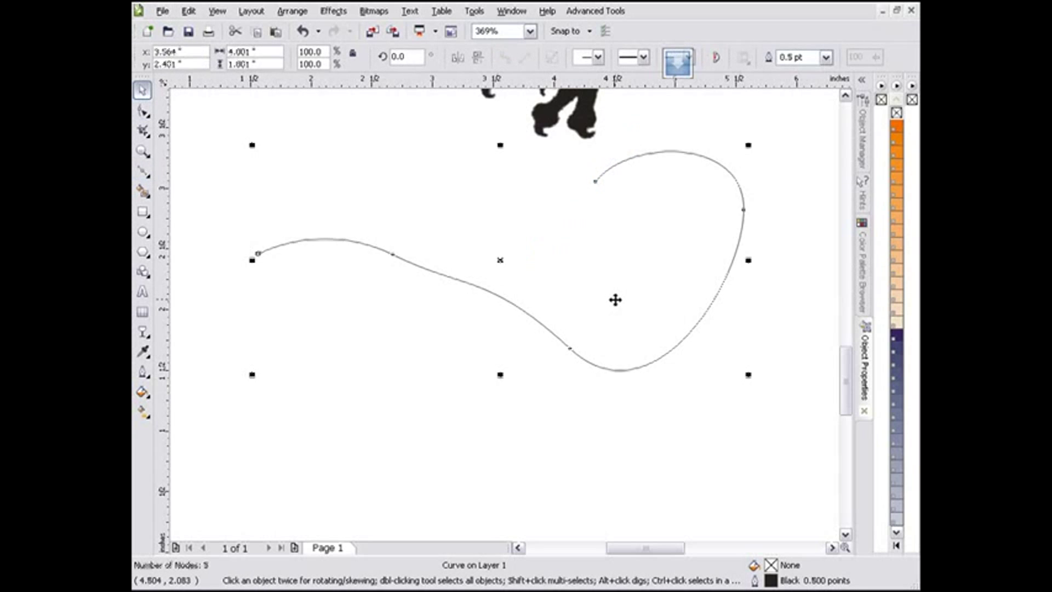
{"action": "key", "text": "Delete"}
Step: Apply a Uniform transparency of 50 to the black griffin bitmap
{"action": "left_click_drag", "start_coordinate": [849, 394], "coordinate": [855, 294]}
{"action": "left_click", "coordinate": [573, 303]}
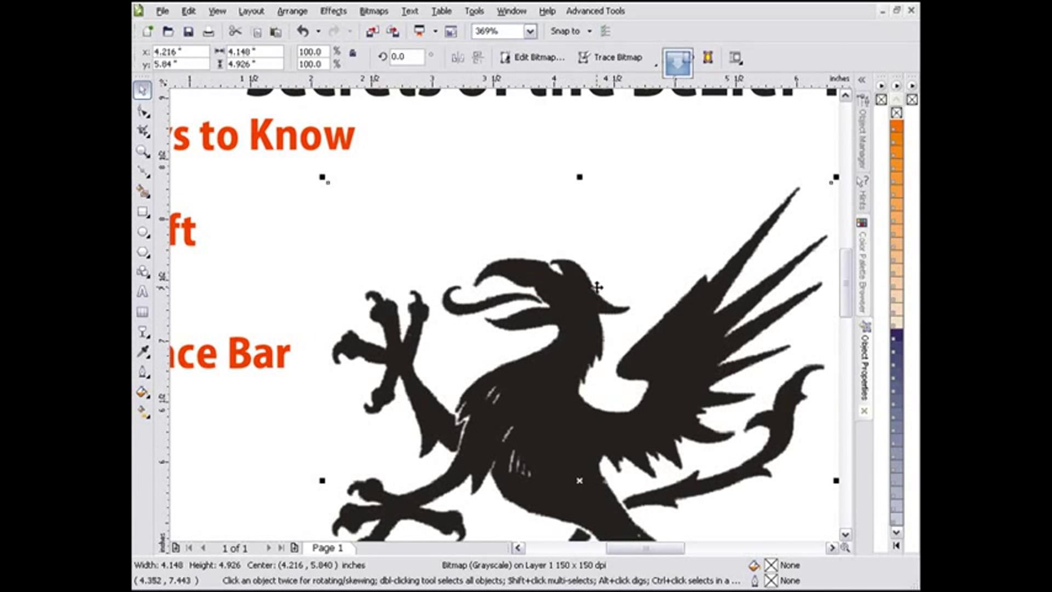
{"action": "left_click", "coordinate": [142, 330]}
{"action": "left_click", "coordinate": [240, 58]}
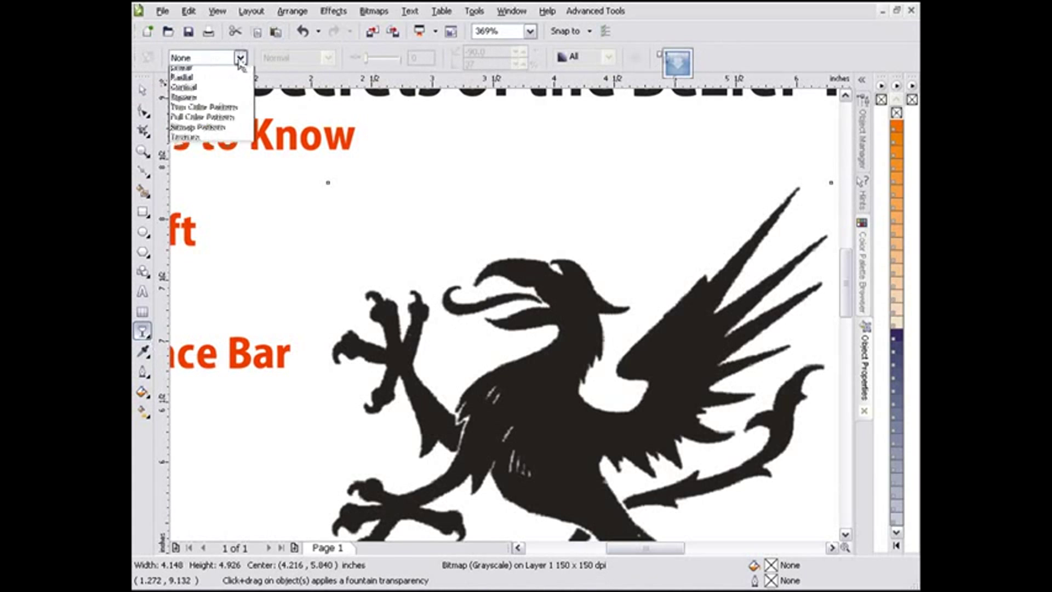
{"action": "left_click", "coordinate": [230, 68]}
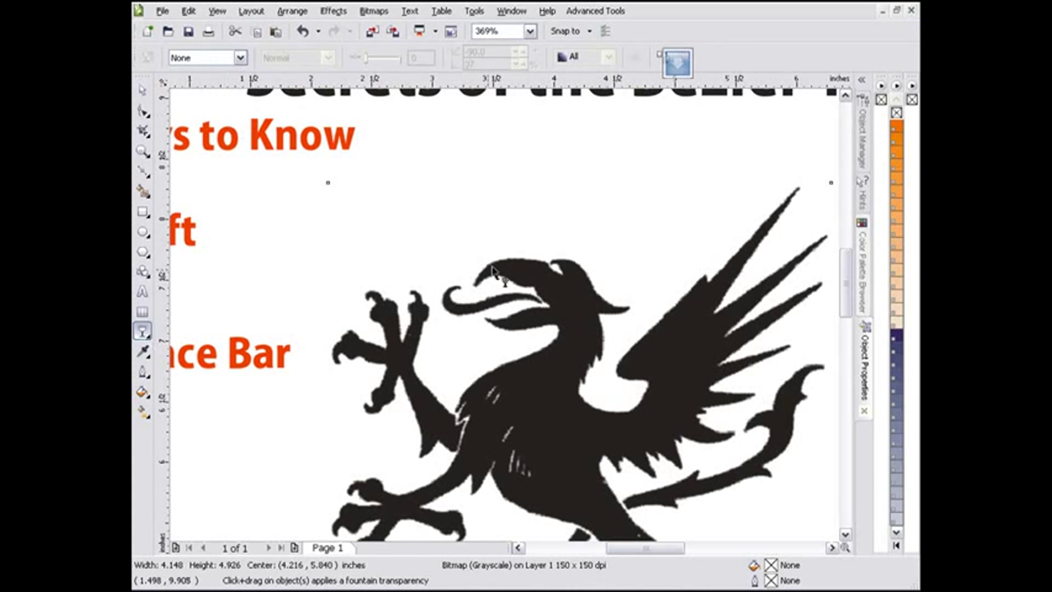
{"action": "left_click", "coordinate": [239, 58]}
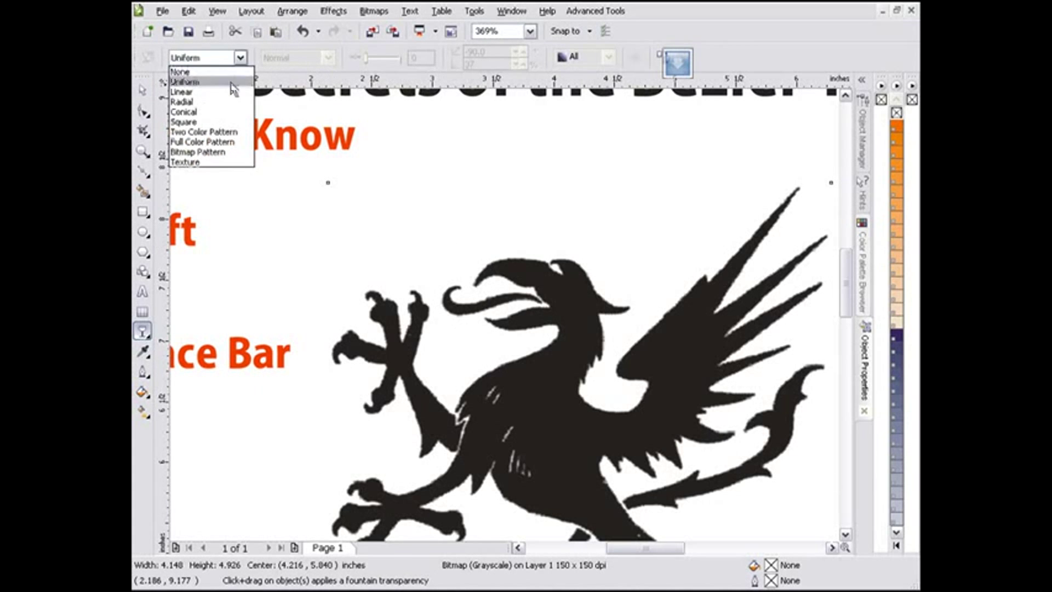
{"action": "left_click", "coordinate": [186, 82]}
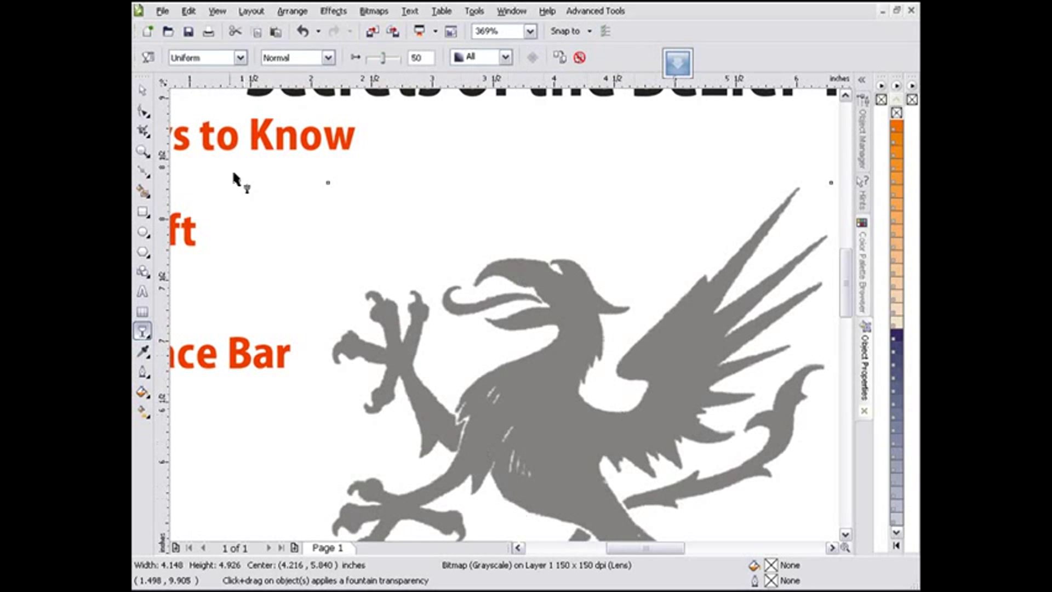
Step: Lock the griffin bitmap in place as a tracing template
{"action": "left_click", "coordinate": [142, 89]}
{"action": "right_click", "coordinate": [584, 377]}
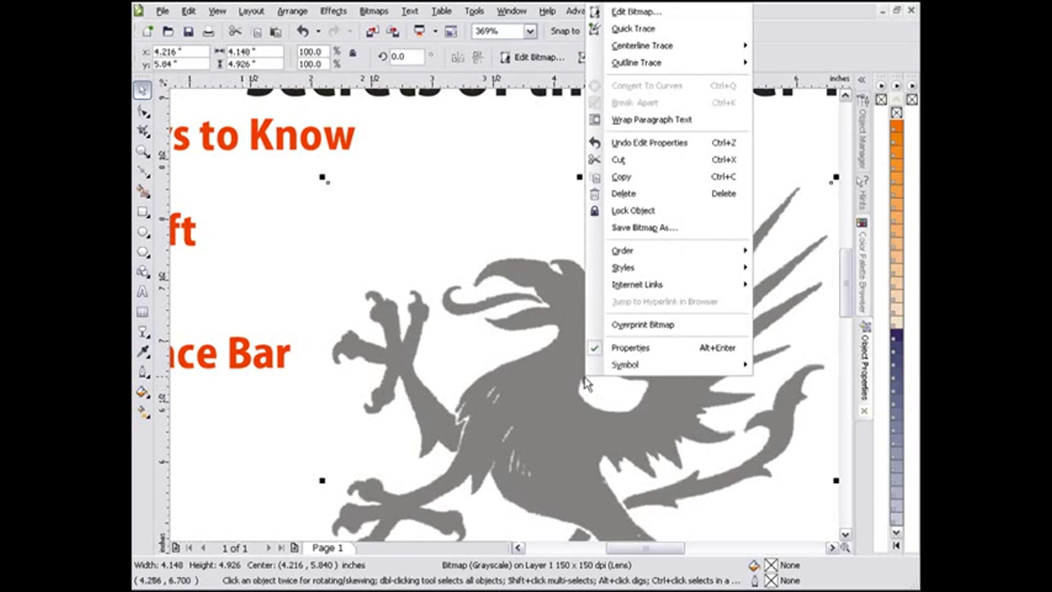
{"action": "left_click", "coordinate": [635, 211]}
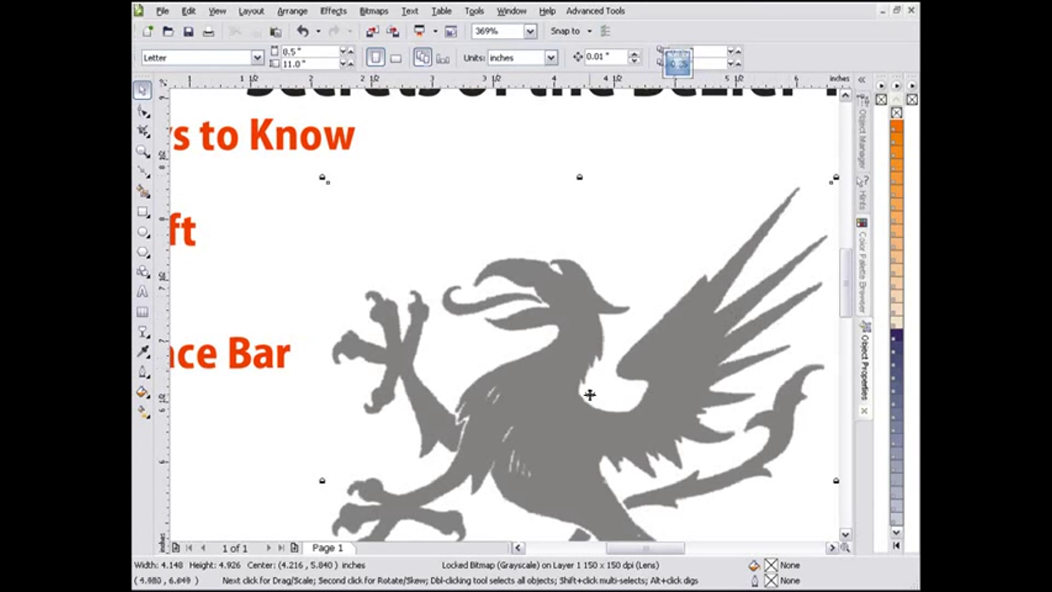
Step: Draw a short two-node Bezier curve along the lower left edge of the hollow between the griffin's neck and wing
{"action": "left_click", "coordinate": [142, 150]}
{"action": "left_click_drag", "start_coordinate": [568, 137], "coordinate": [811, 436]}
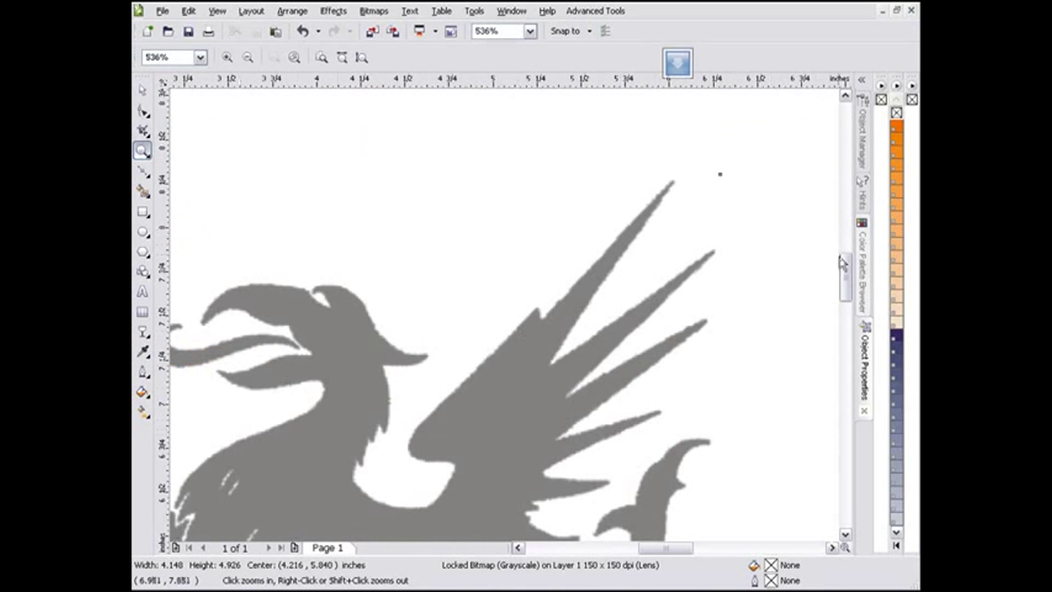
{"action": "left_click_drag", "start_coordinate": [845, 266], "coordinate": [847, 278]}
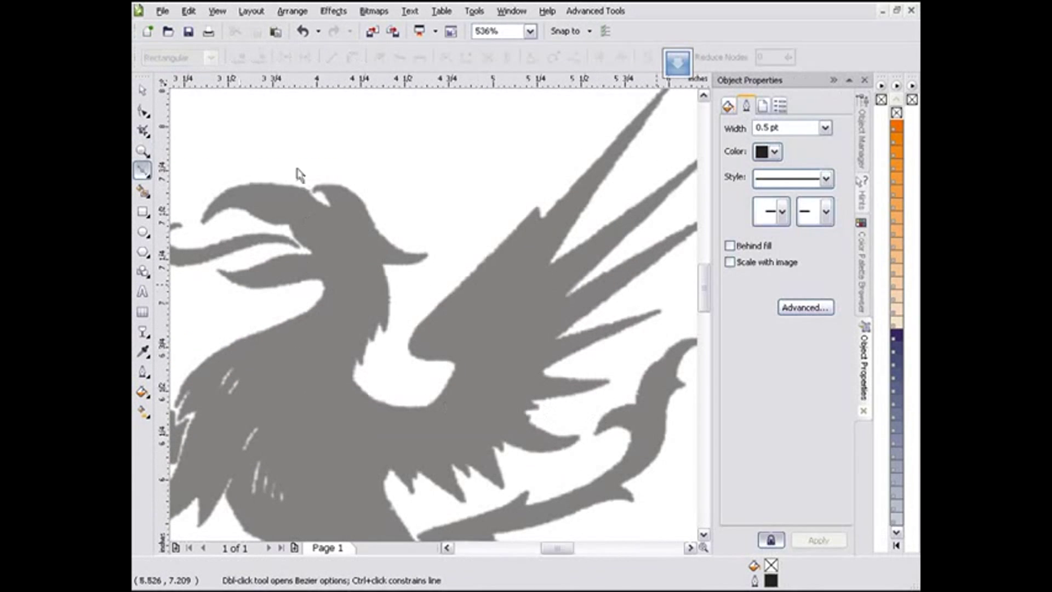
{"action": "left_click", "coordinate": [144, 173]}
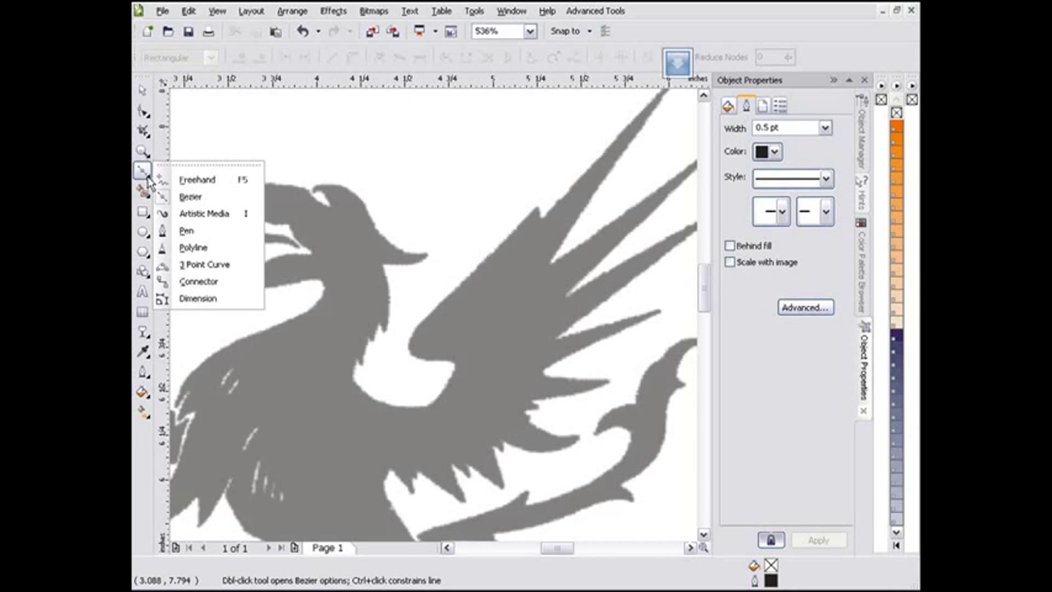
{"action": "left_click", "coordinate": [189, 197]}
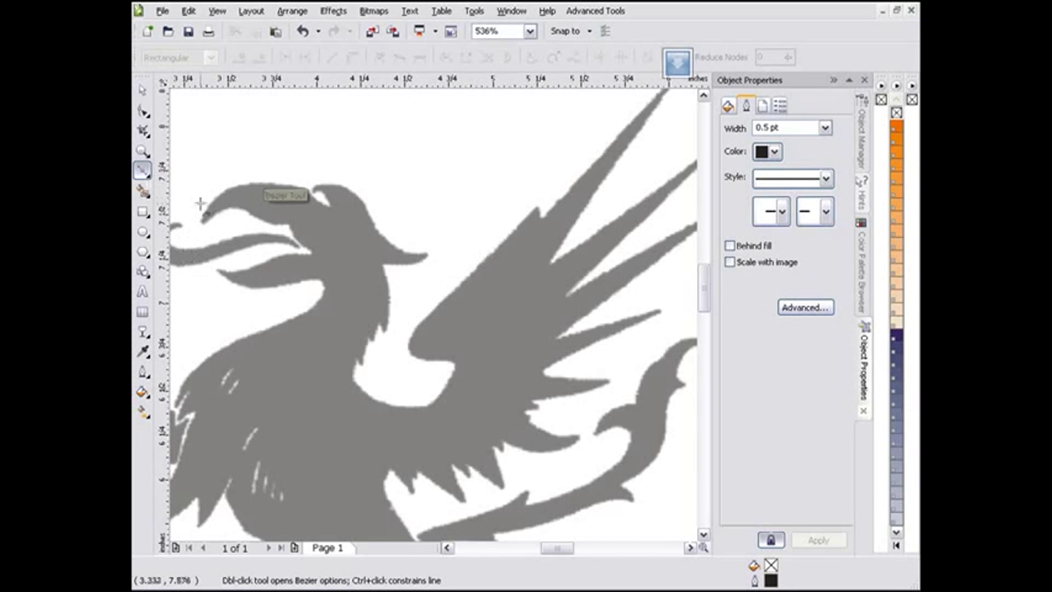
{"action": "left_click", "coordinate": [365, 392]}
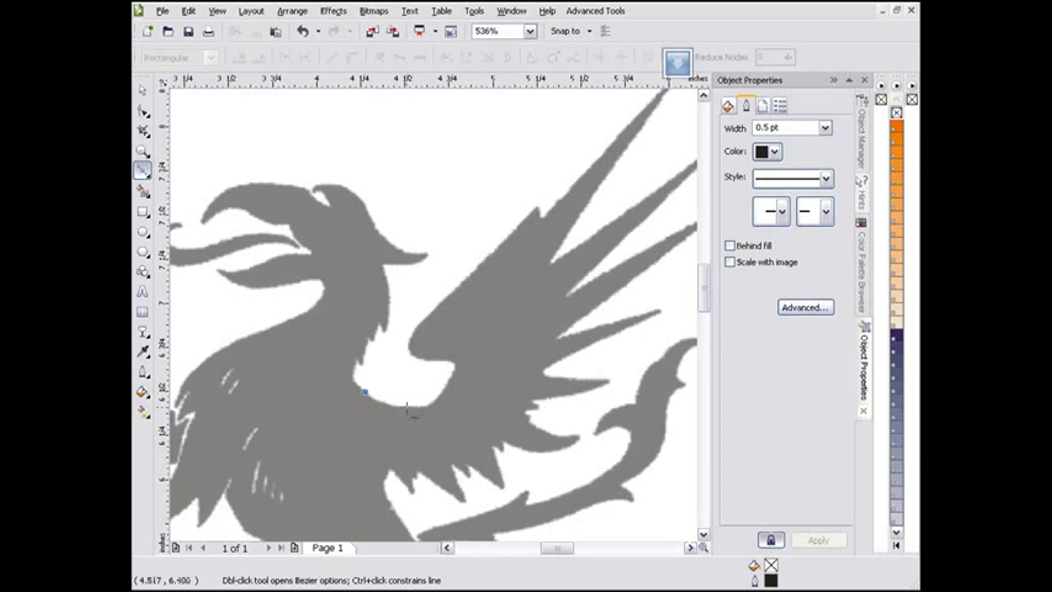
{"action": "left_click_drag", "start_coordinate": [402, 406], "coordinate": [427, 408]}
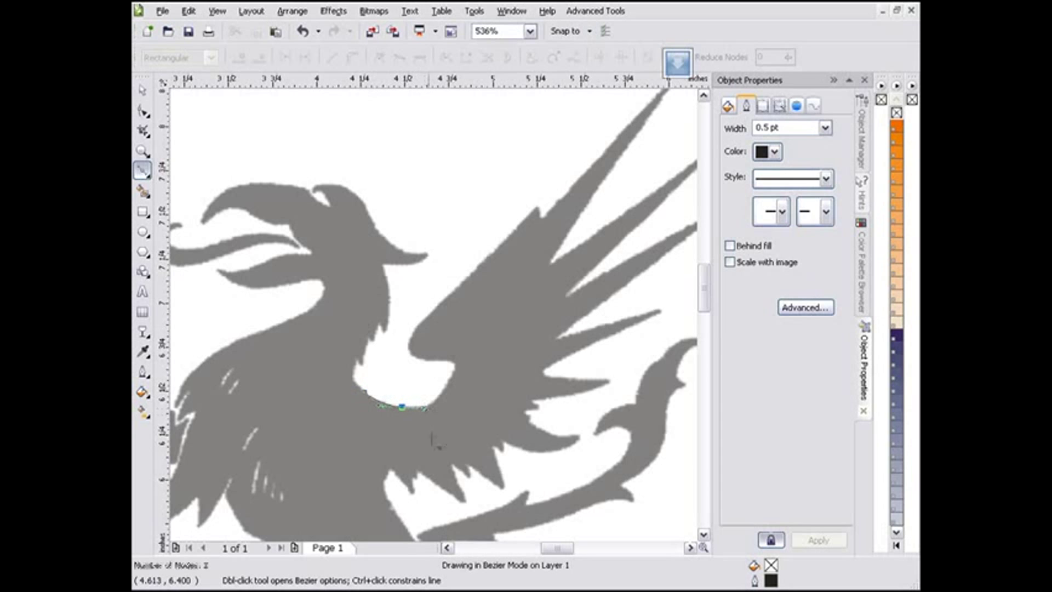
Step: Give the new curve a 2.0 pt red outline and a 90% Black fill
{"action": "left_click", "coordinate": [825, 129]}
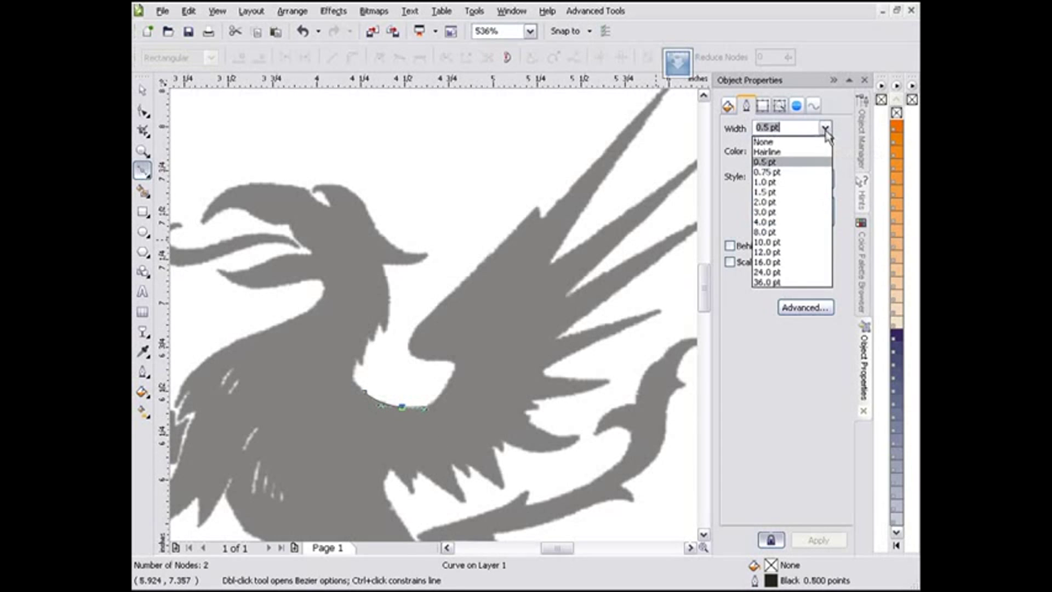
{"action": "left_click", "coordinate": [810, 203]}
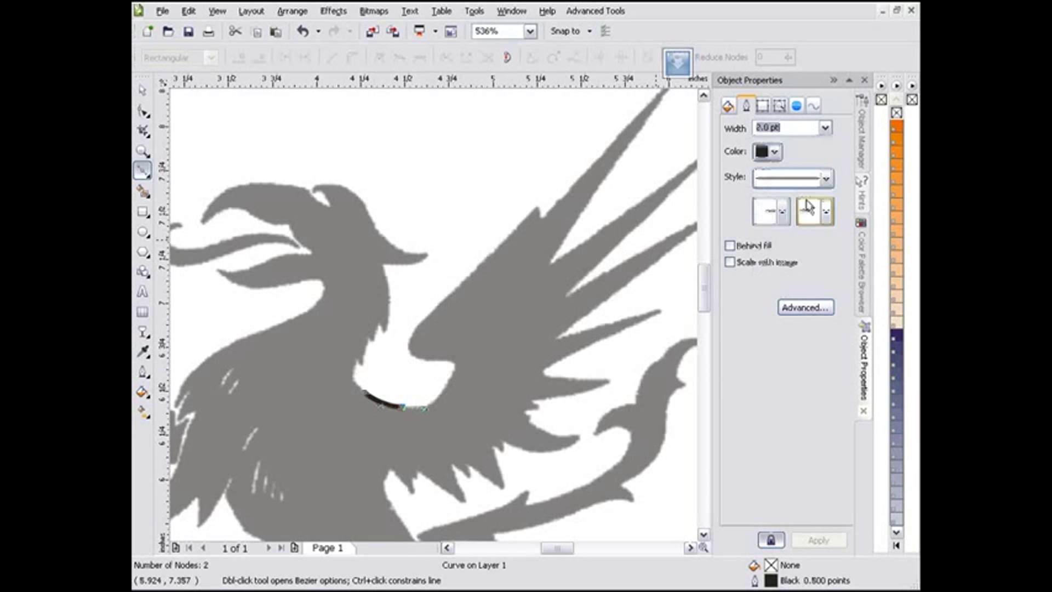
{"action": "left_click_drag", "start_coordinate": [918, 144], "coordinate": [703, 145]}
{"action": "left_click", "coordinate": [702, 142]}
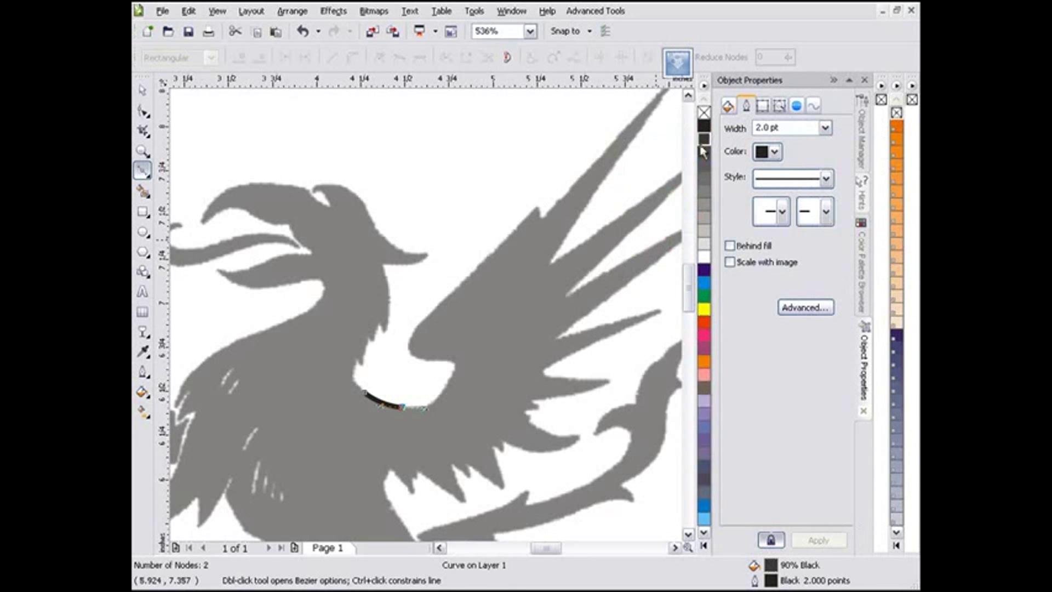
{"action": "right_click", "coordinate": [705, 322]}
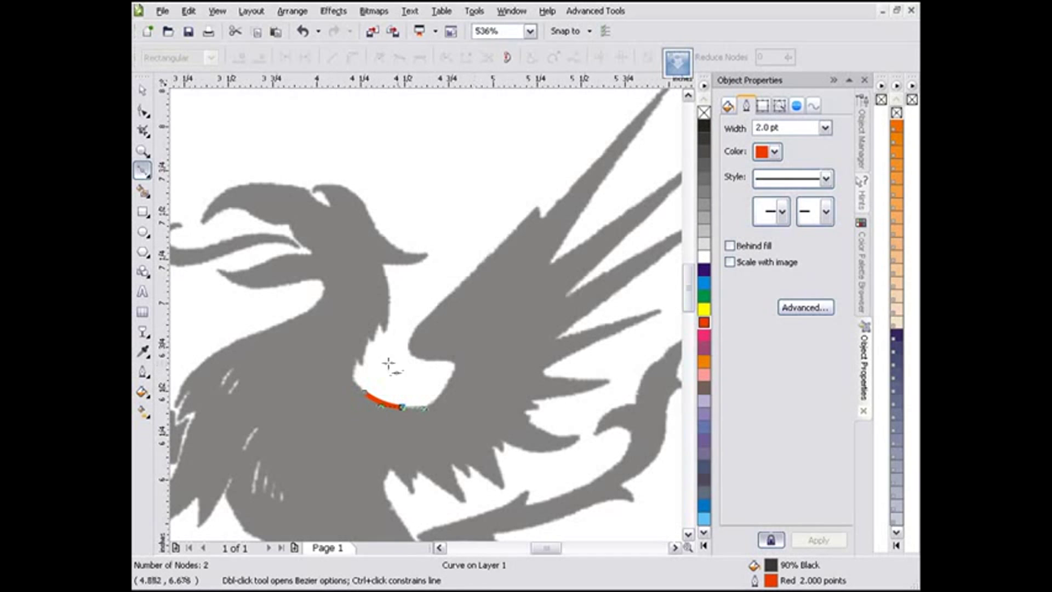
Step: Continue the red curve from its right end with a third node partway up the right side of the hollow
{"action": "left_click", "coordinate": [143, 151]}
{"action": "left_click_drag", "start_coordinate": [339, 244], "coordinate": [567, 446]}
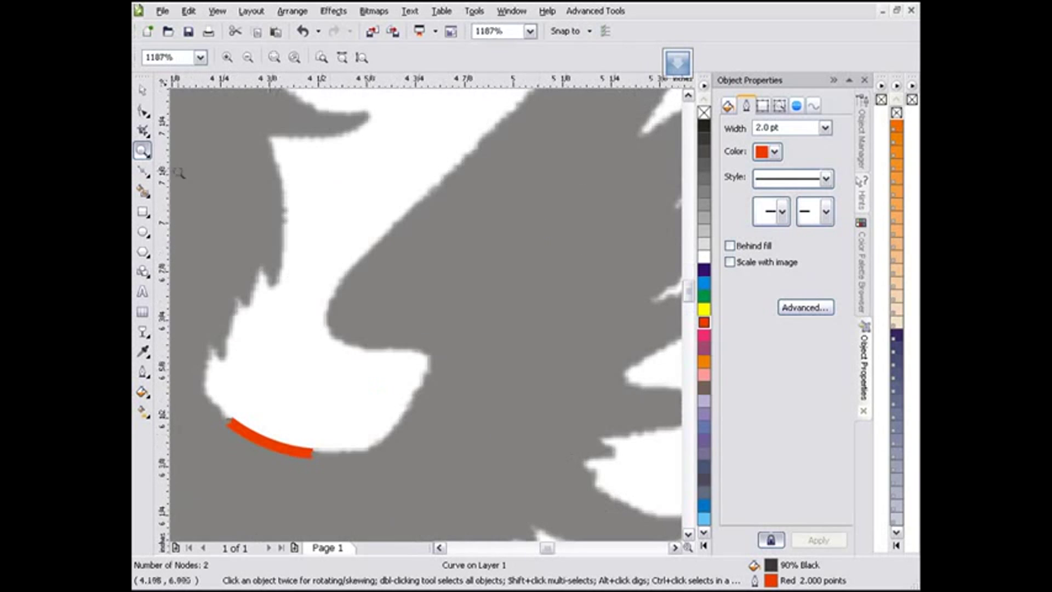
{"action": "left_click", "coordinate": [143, 171]}
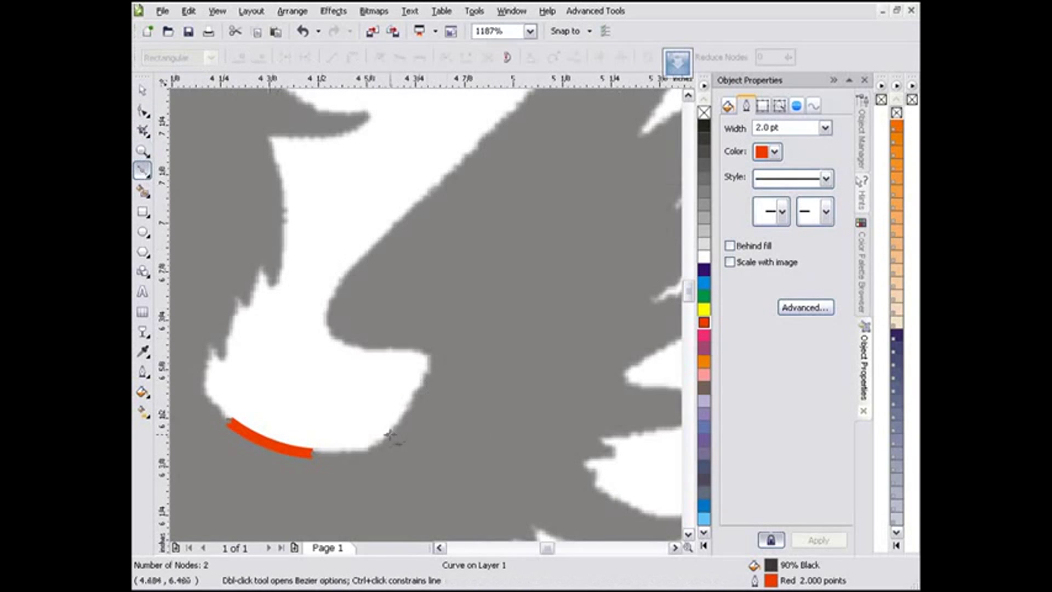
{"action": "left_click", "coordinate": [314, 454]}
{"action": "left_click", "coordinate": [410, 404]}
{"action": "left_click_drag", "start_coordinate": [411, 403], "coordinate": [440, 360]}
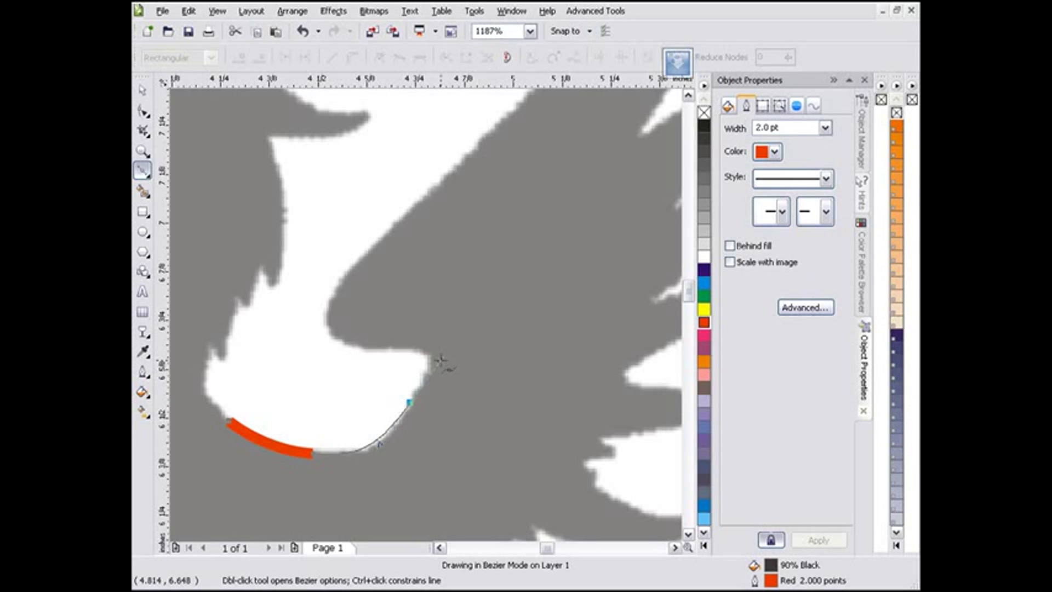
{"action": "key", "text": "space"}
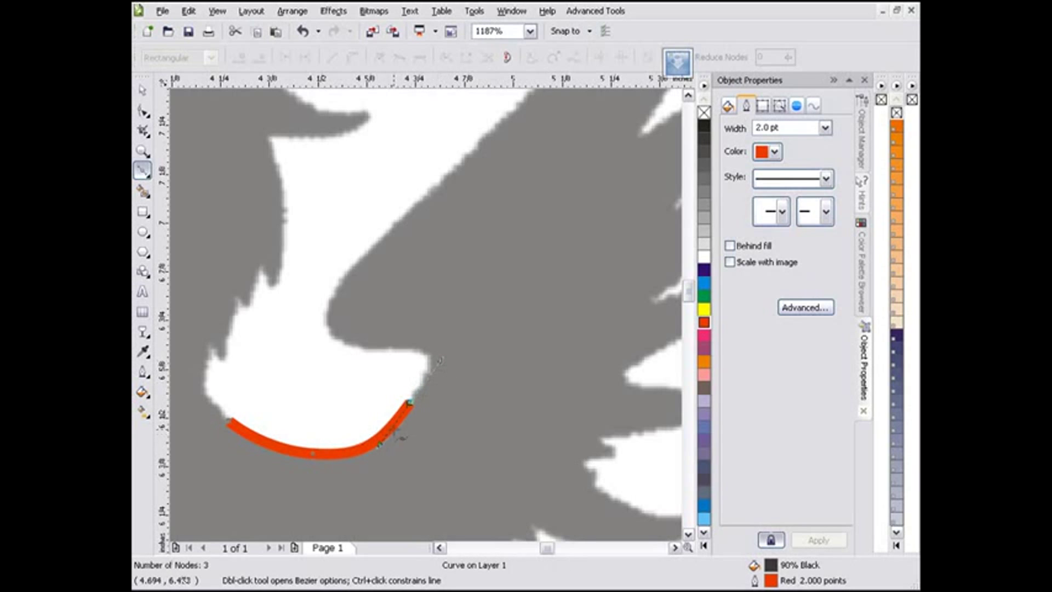
Step: Add a node on the right segment of the red curve and nudge it onto the edge of the silhouette
{"action": "left_click", "coordinate": [313, 453]}
{"action": "left_click", "coordinate": [311, 454]}
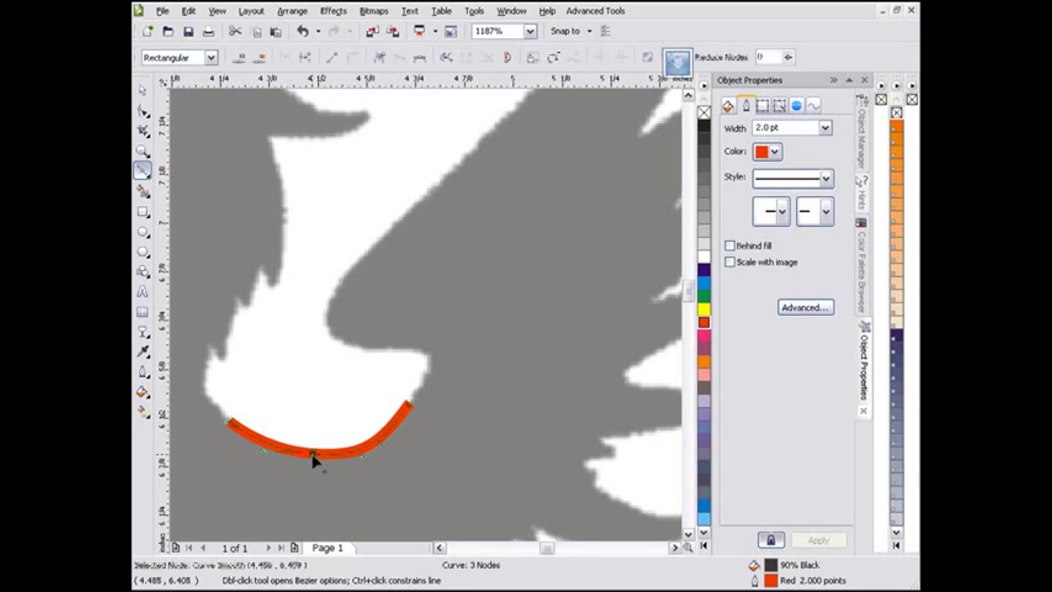
{"action": "double_click", "coordinate": [366, 443]}
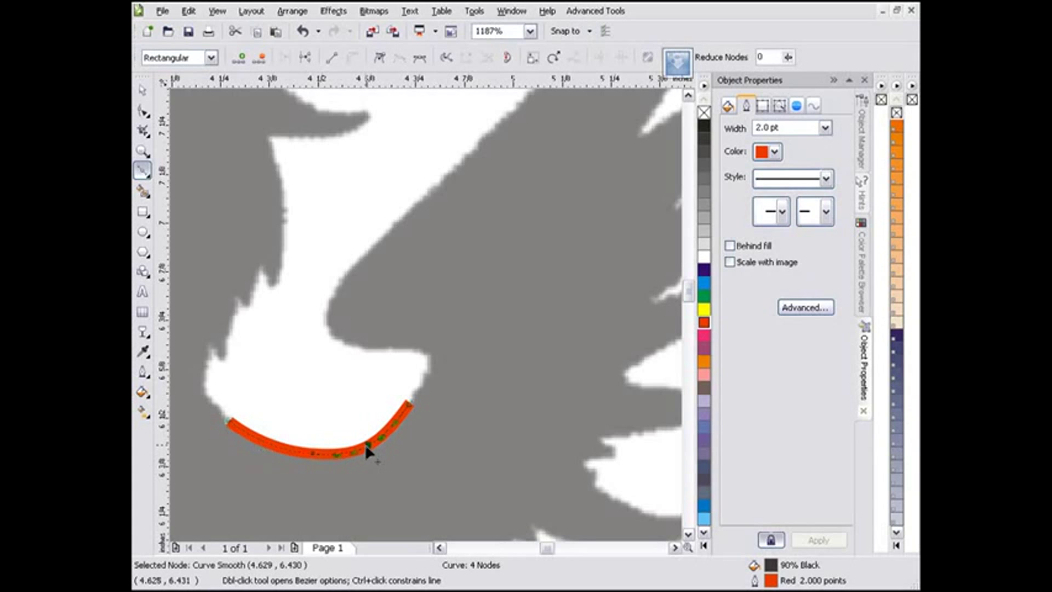
{"action": "left_click_drag", "start_coordinate": [369, 445], "coordinate": [369, 446]}
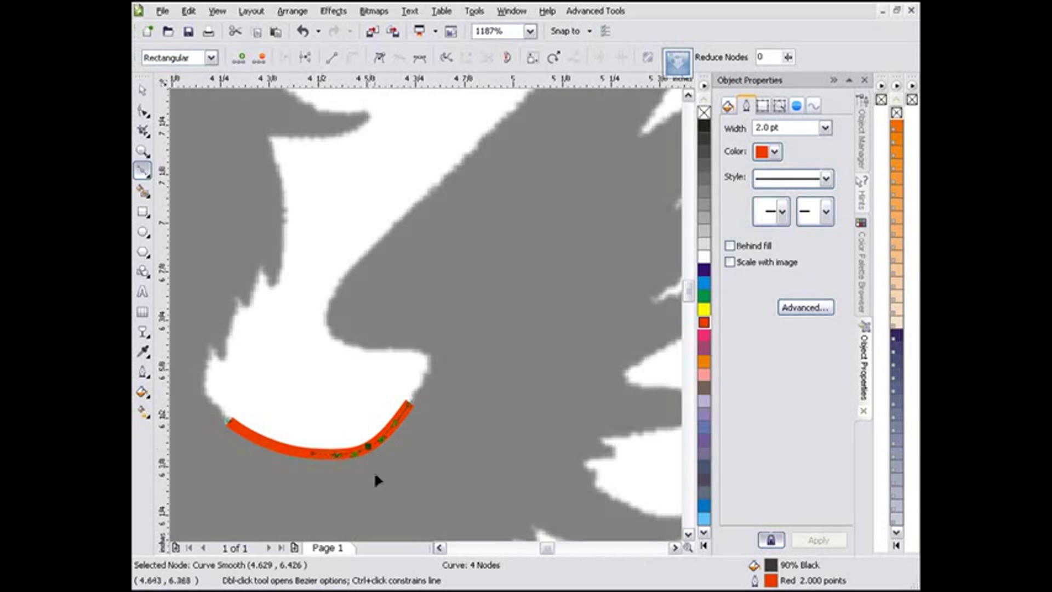
Step: Refine the curve's right segment against the silhouette edge in Wireframe view, then switch the display to Enhanced view
{"action": "left_click", "coordinate": [217, 11]}
{"action": "left_click", "coordinate": [233, 45]}
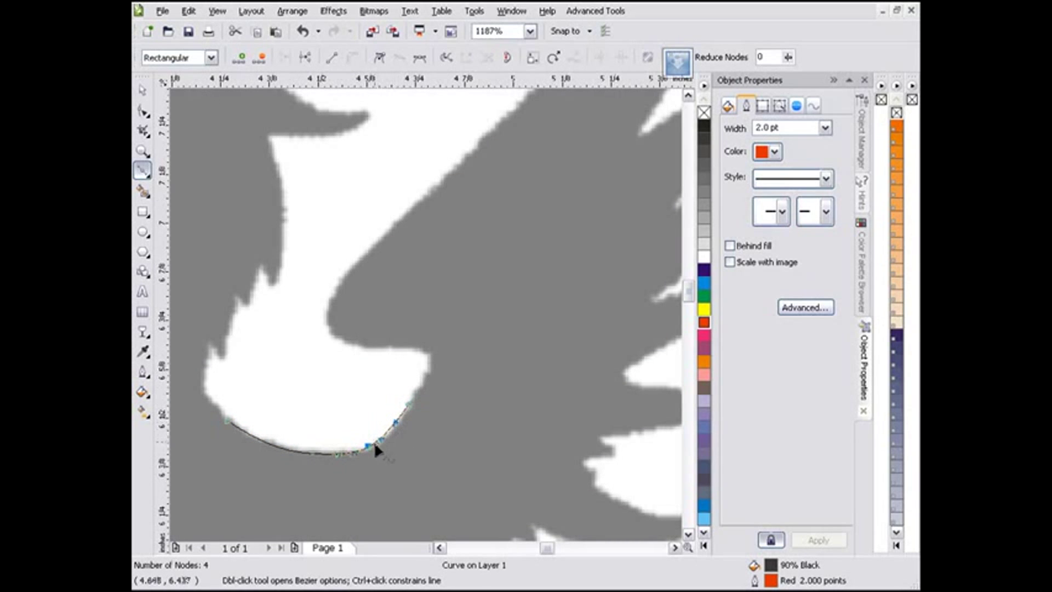
{"action": "left_click_drag", "start_coordinate": [367, 445], "coordinate": [396, 422]}
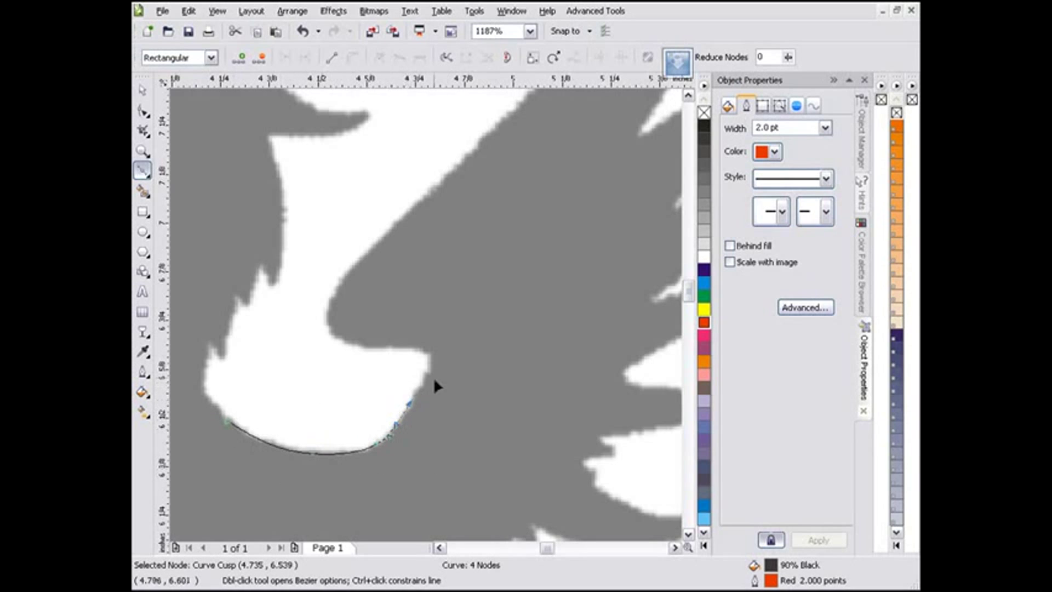
{"action": "left_click", "coordinate": [217, 11]}
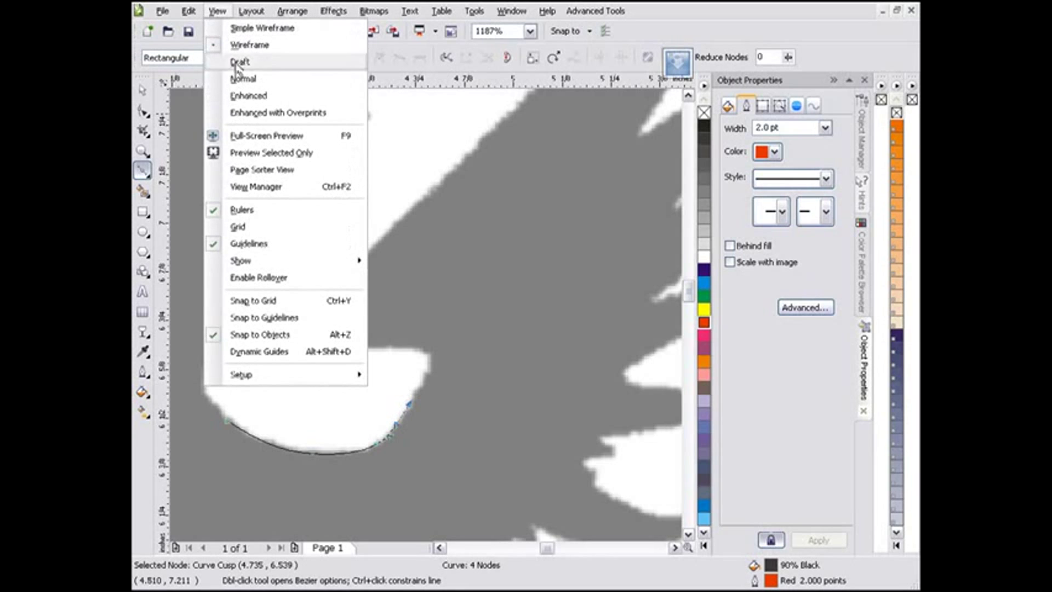
{"action": "left_click", "coordinate": [244, 96]}
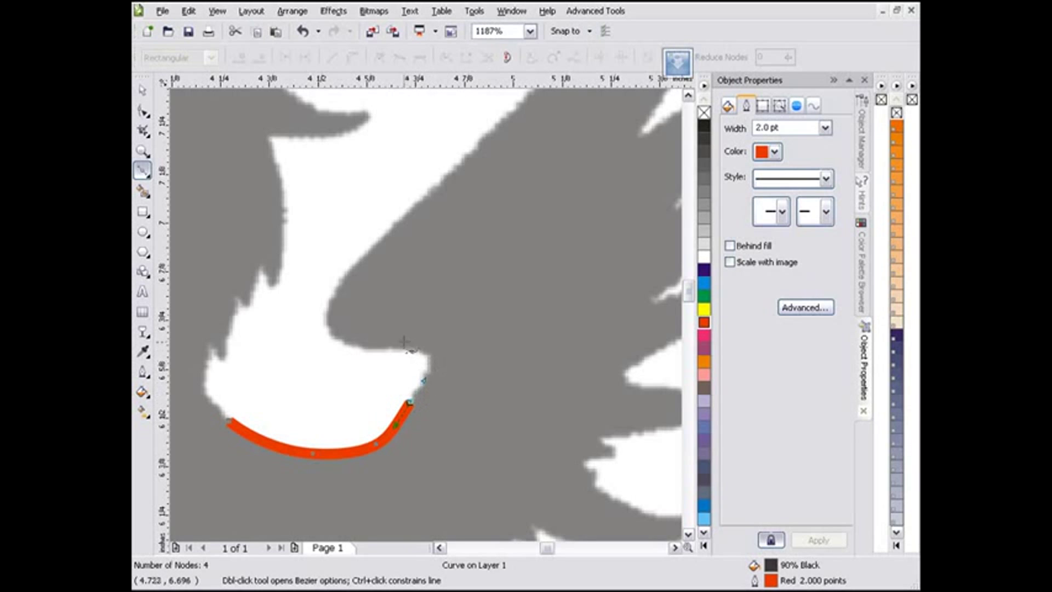
Step: Continue the red curve around the hollow's upper-right corner and bend with two smooth nodes, ending on the wing's front edge
{"action": "left_click_drag", "start_coordinate": [398, 345], "coordinate": [343, 346]}
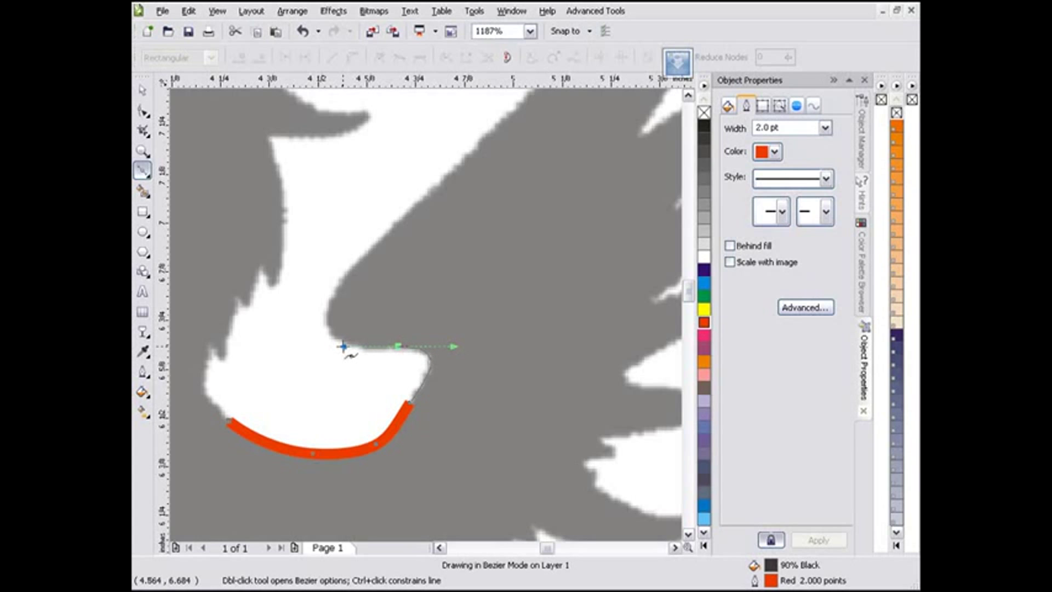
{"action": "left_click_drag", "start_coordinate": [342, 346], "coordinate": [341, 351]}
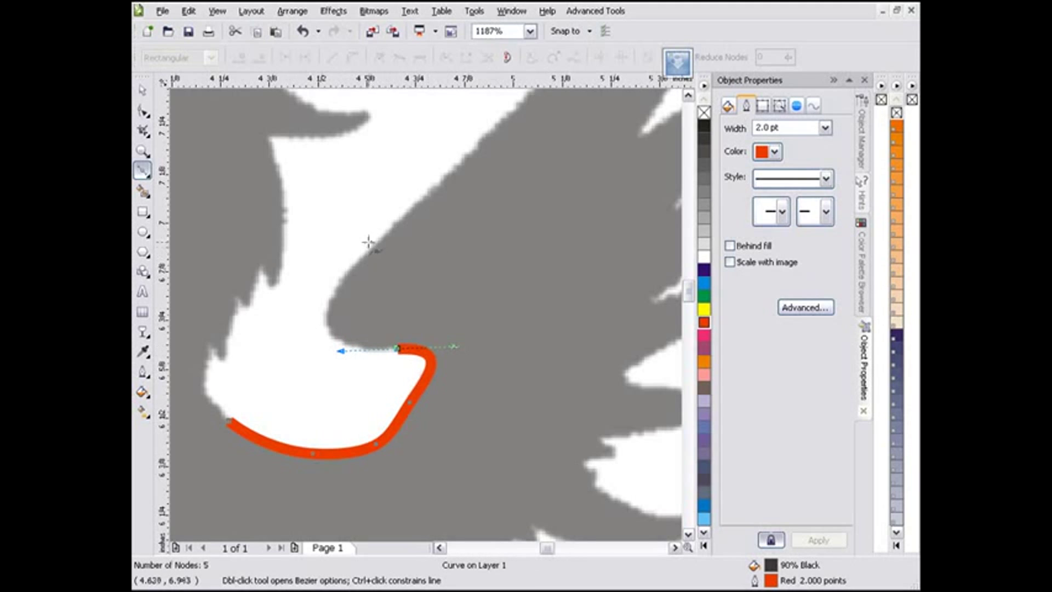
{"action": "left_click_drag", "start_coordinate": [369, 239], "coordinate": [462, 160]}
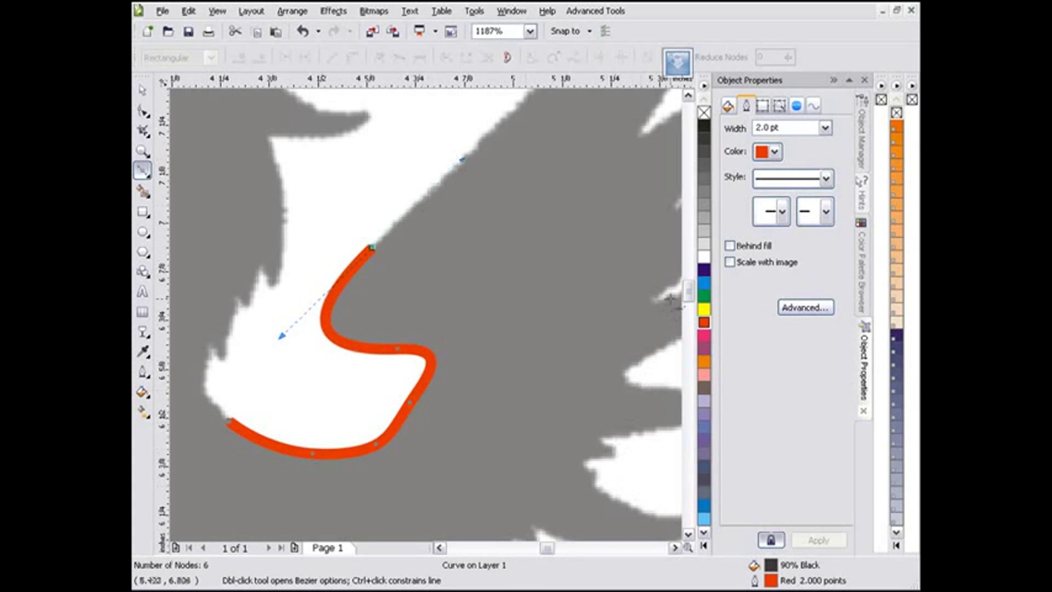
{"action": "scroll", "coordinate": [682, 282], "scroll_direction": "up", "scroll_amount": 4}
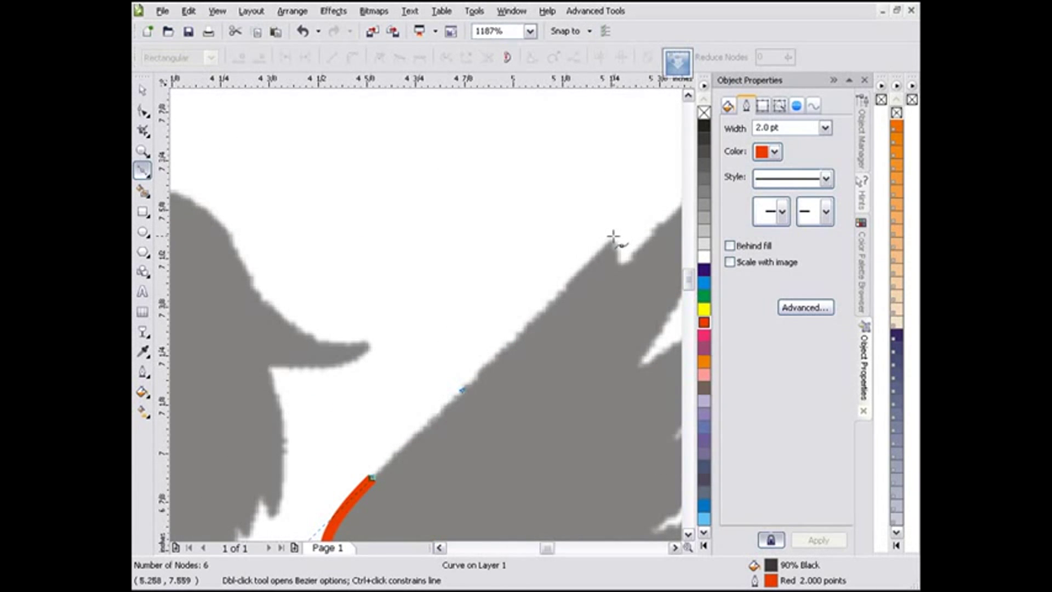
{"action": "left_click", "coordinate": [610, 241]}
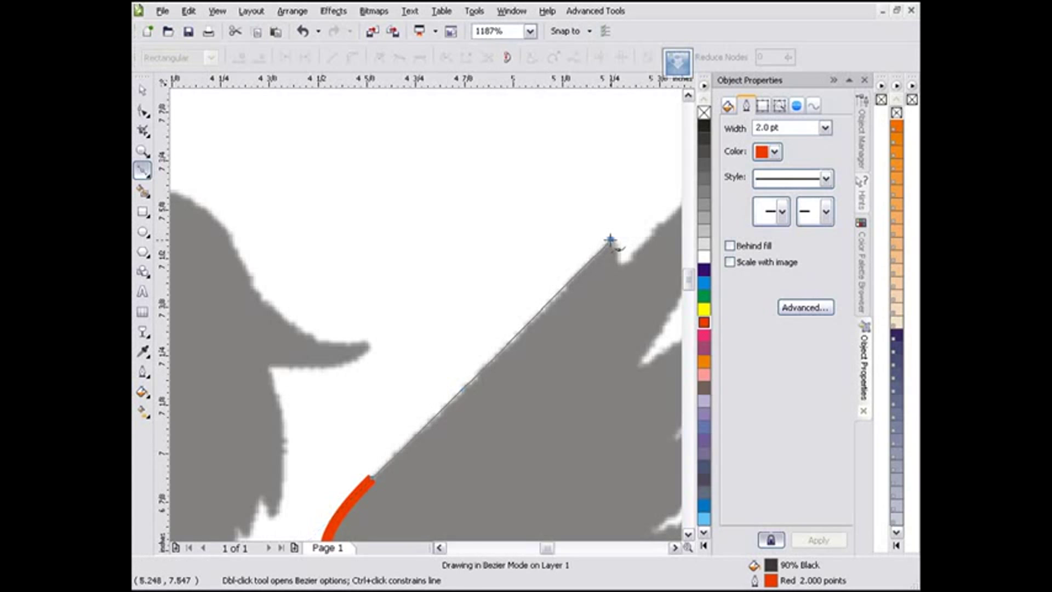
{"action": "left_click_drag", "start_coordinate": [610, 241], "coordinate": [619, 243]}
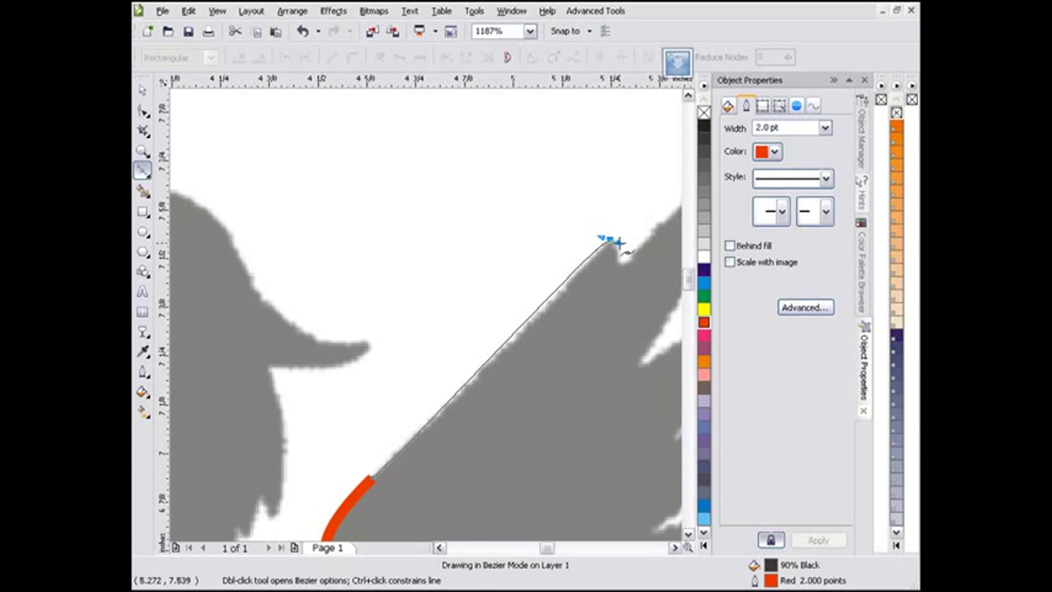
{"action": "left_click_drag", "start_coordinate": [619, 243], "coordinate": [623, 226]}
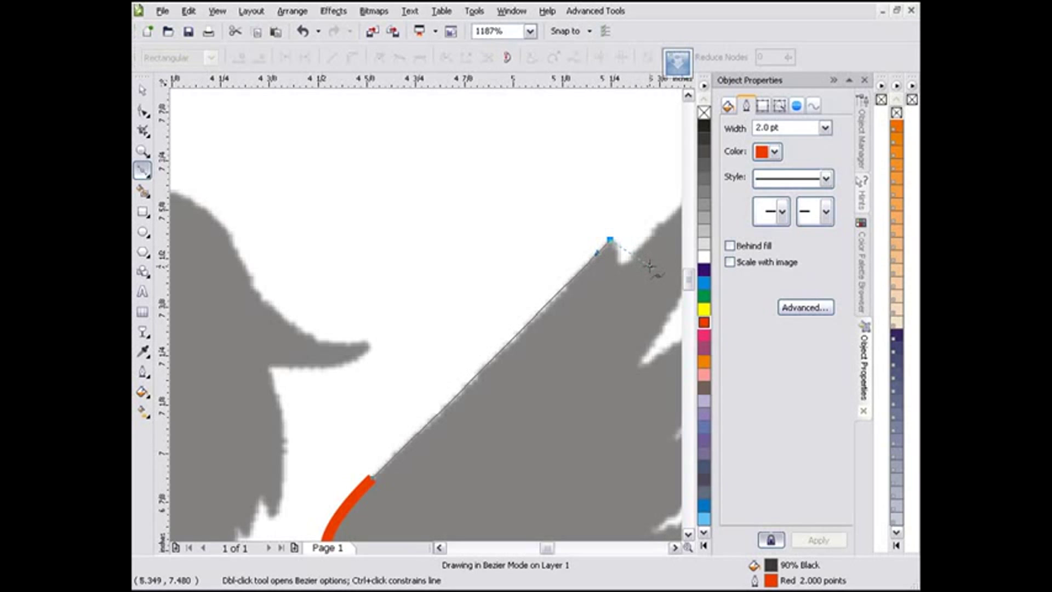
{"action": "left_click_drag", "start_coordinate": [649, 267], "coordinate": [622, 282]}
{"action": "left_click", "coordinate": [619, 262]}
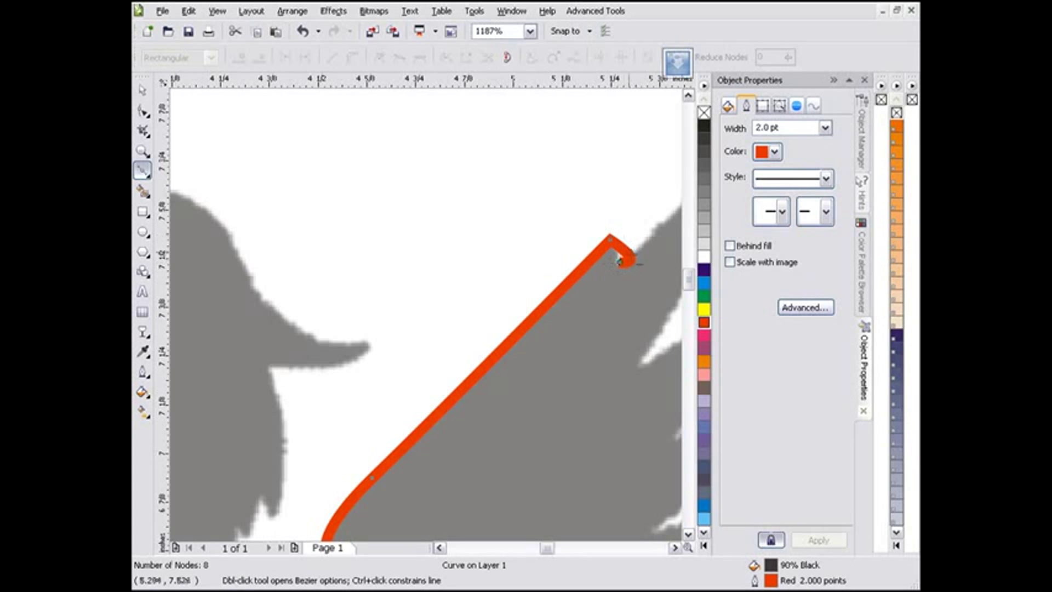
{"action": "key", "text": "ctrl+z"}
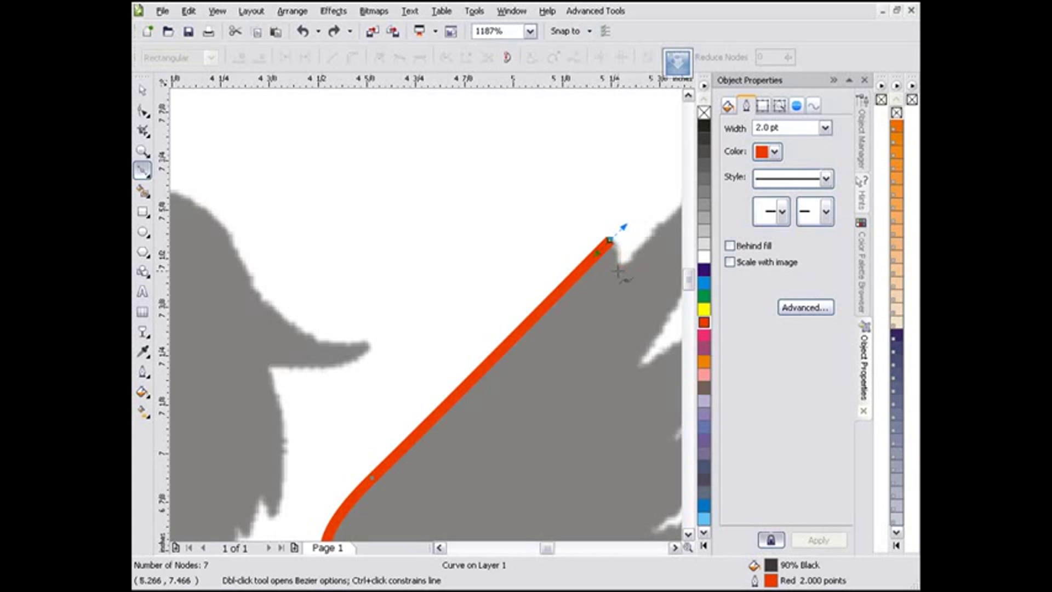
{"action": "key", "text": "ctrl+z"}
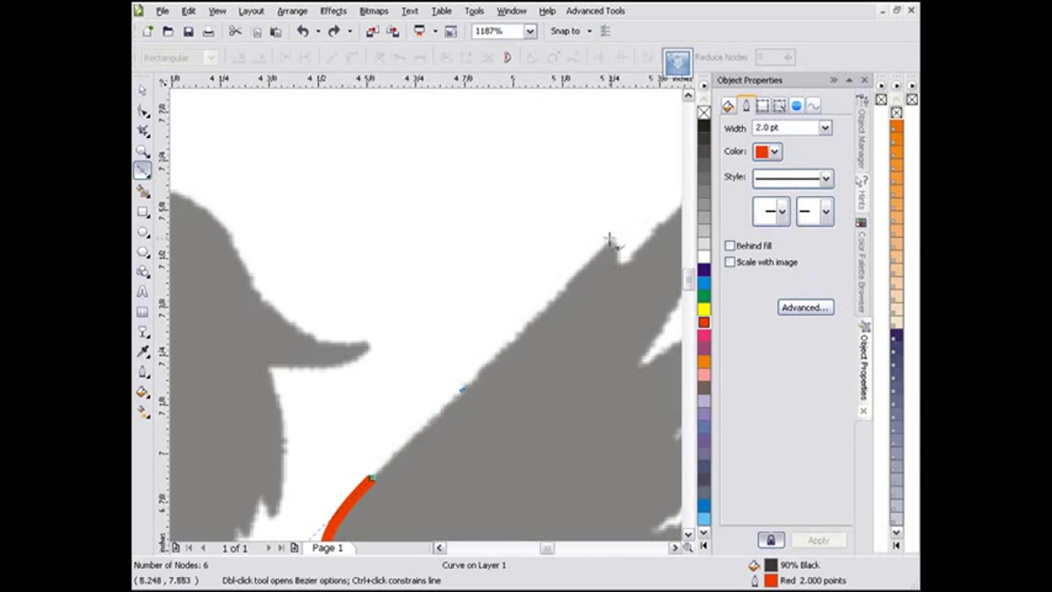
Step: Extend the red curve up the wing's front edge with a cusp node on the small peak and a node in the notch beside it
{"action": "left_click_drag", "start_coordinate": [610, 239], "coordinate": [624, 225]}
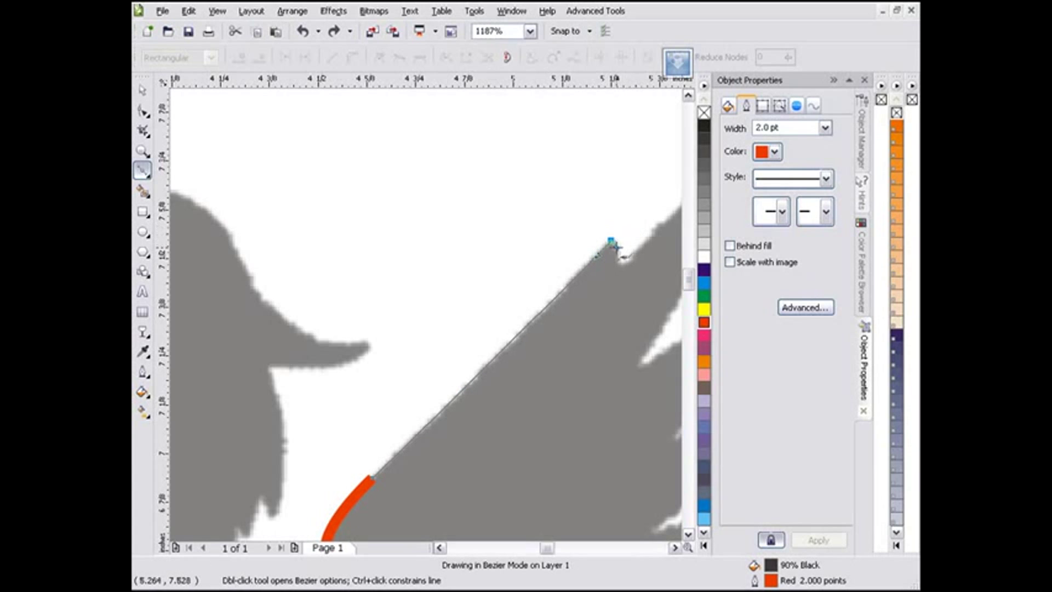
{"action": "left_click_drag", "start_coordinate": [619, 249], "coordinate": [620, 249]}
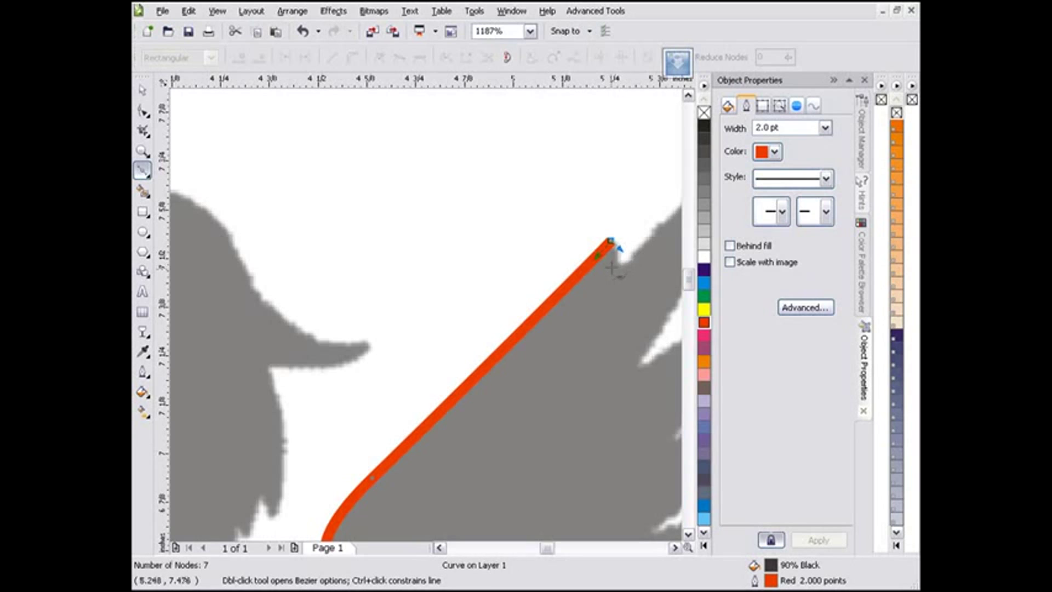
{"action": "left_click", "coordinate": [619, 268]}
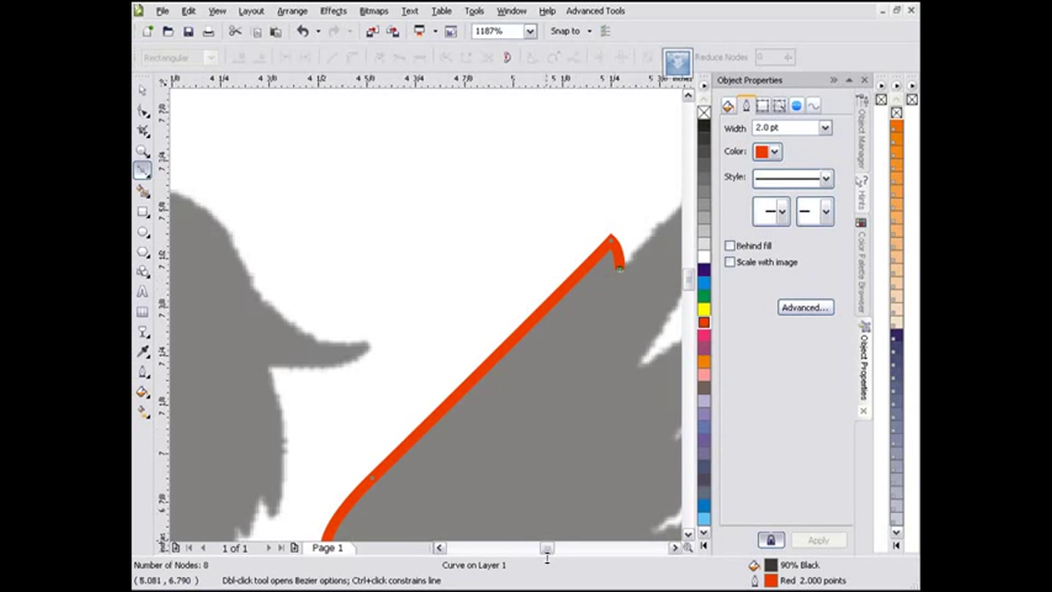
Step: Extend the red curve to the tip of the first long feather and fold the node's outgoing handle back along the feather's lower edge
{"action": "left_click_drag", "start_coordinate": [547, 548], "coordinate": [560, 548]}
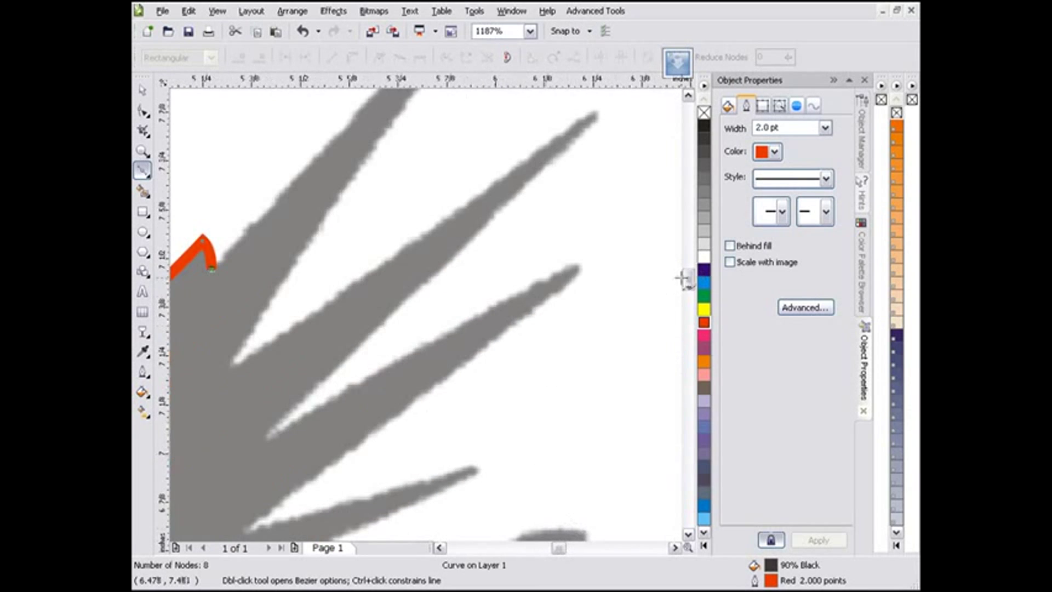
{"action": "left_click_drag", "start_coordinate": [687, 278], "coordinate": [695, 269]}
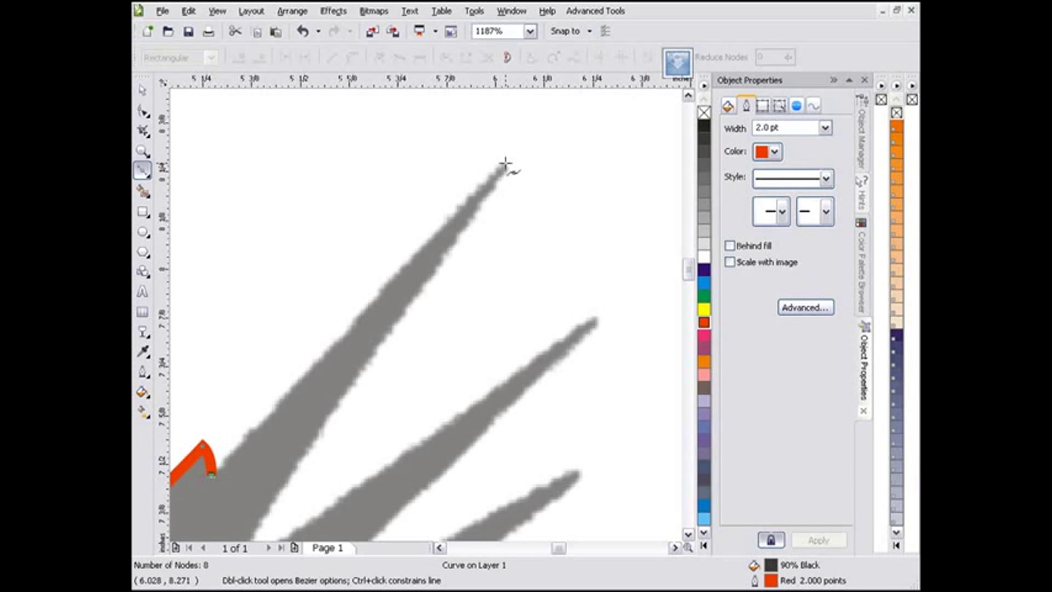
{"action": "left_click_drag", "start_coordinate": [505, 163], "coordinate": [544, 131]}
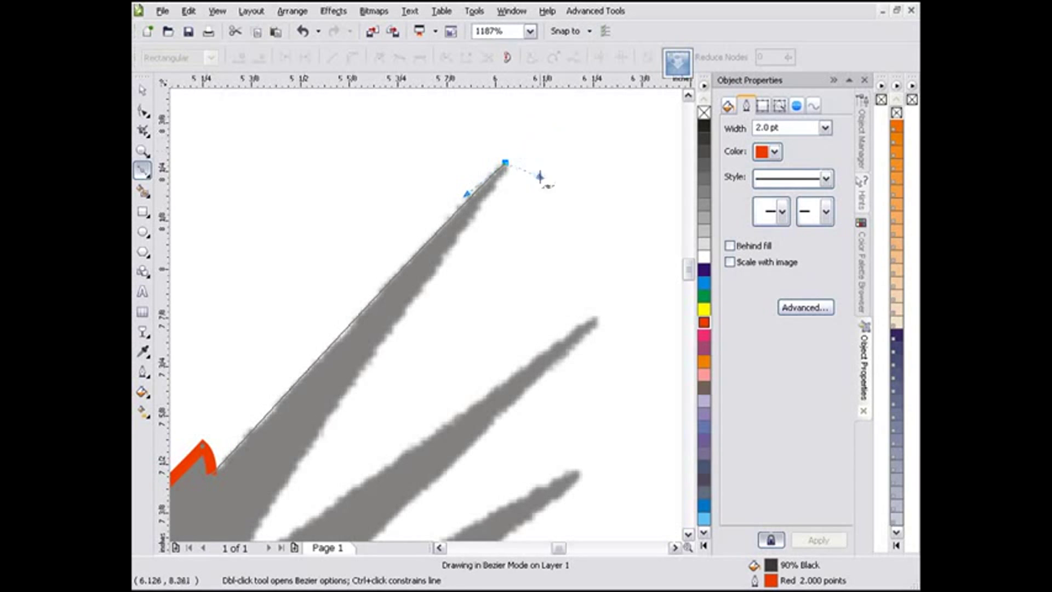
{"action": "double_click", "coordinate": [444, 257]}
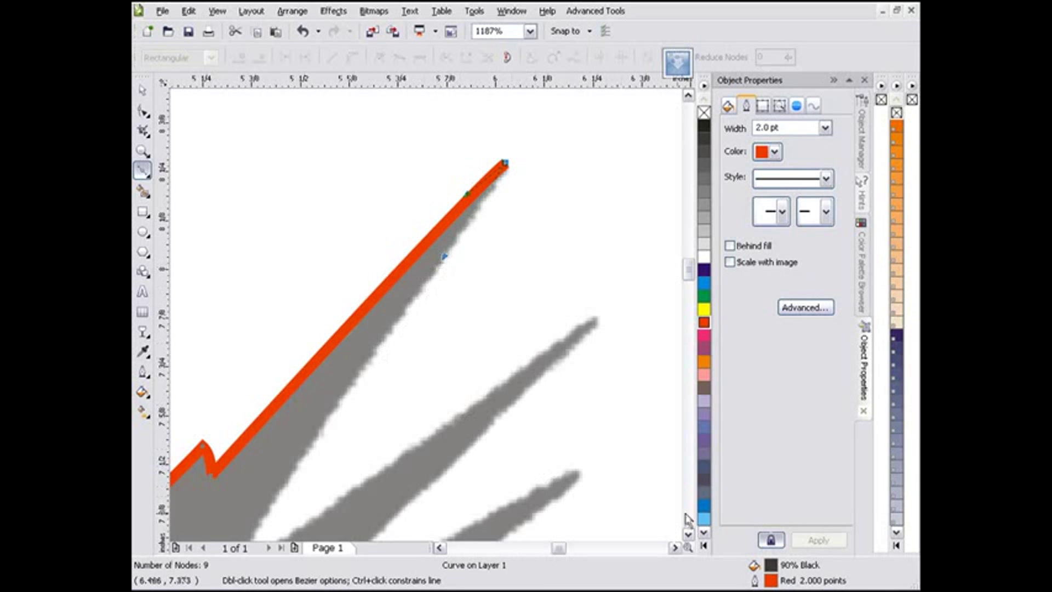
Step: Trace the first feather's lower edge down to the gap before the second feather, aiming the node's outgoing handle along the second feather's upper edge
{"action": "left_click", "coordinate": [688, 534]}
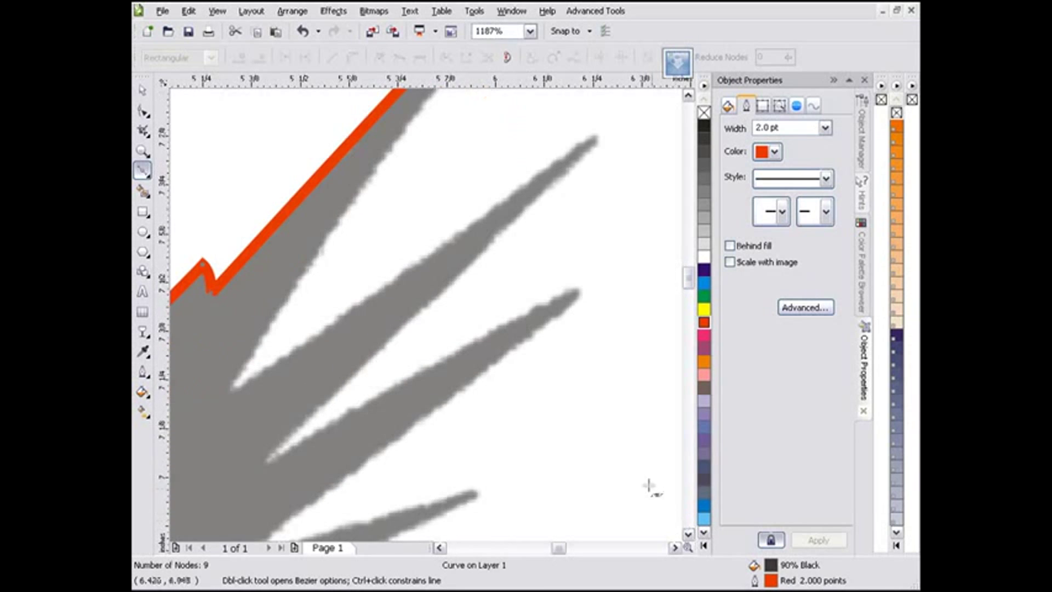
{"action": "left_click", "coordinate": [253, 360]}
{"action": "left_click_drag", "start_coordinate": [253, 359], "coordinate": [231, 390]}
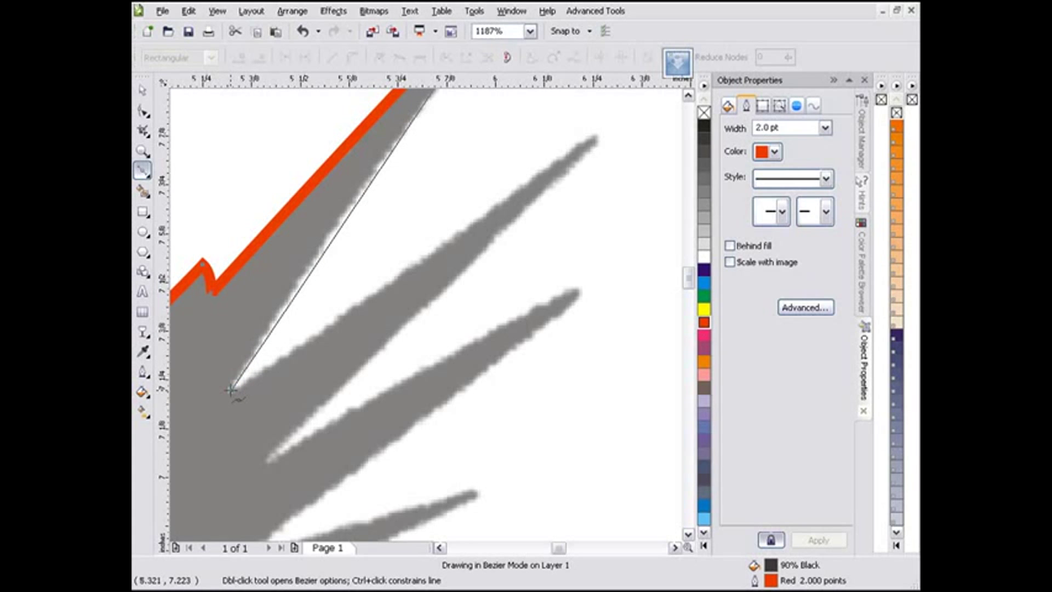
{"action": "left_click_drag", "start_coordinate": [231, 390], "coordinate": [213, 421]}
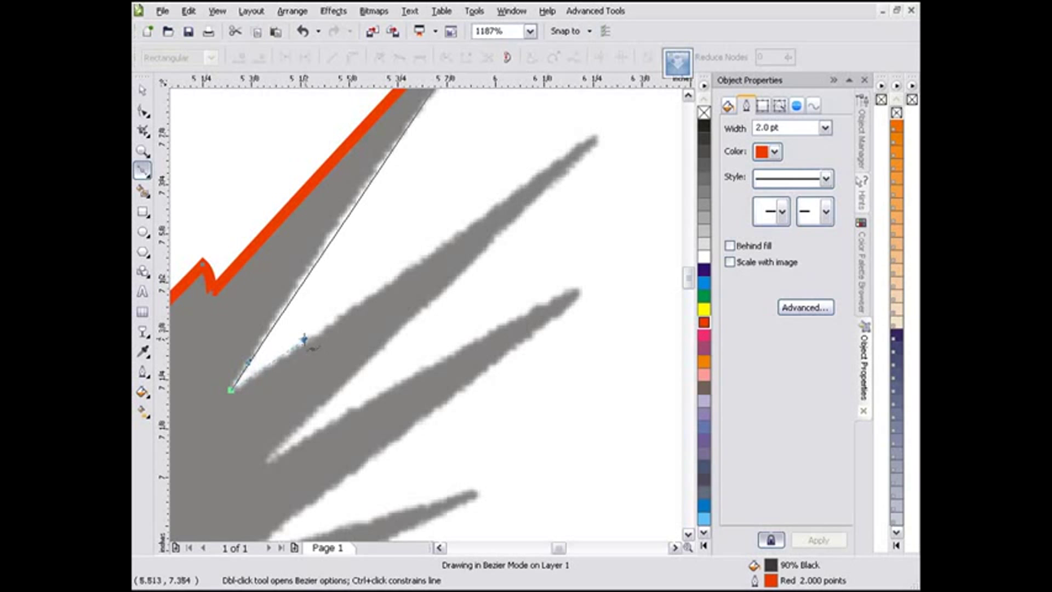
{"action": "left_click_drag", "start_coordinate": [273, 392], "coordinate": [224, 445]}
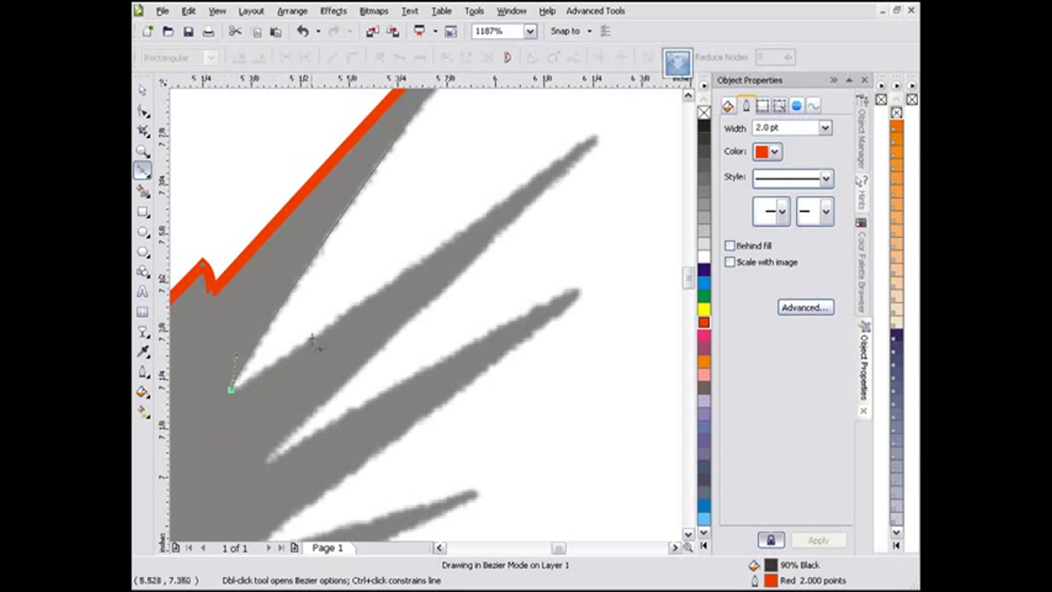
{"action": "left_click_drag", "start_coordinate": [321, 329], "coordinate": [321, 328]}
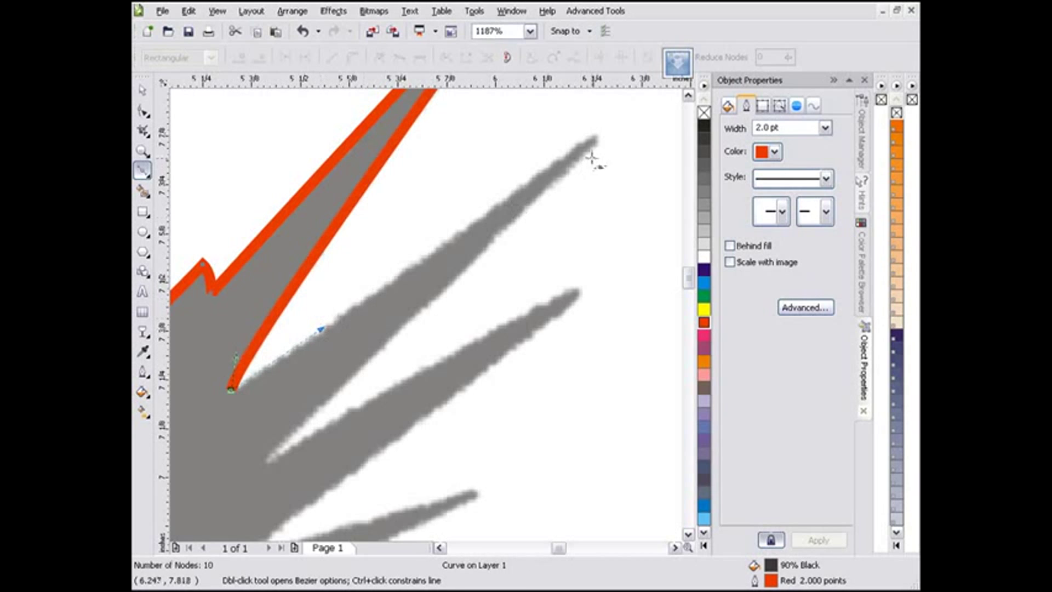
Step: Trace the second feather with a node at its tip and another at the base of the gap before the third feather
{"action": "mouse_move", "coordinate": [616, 119]}
{"action": "left_mouse_down"}
{"action": "mouse_move", "coordinate": [633, 114]}
{"action": "mouse_move", "coordinate": [612, 132]}
{"action": "left_mouse_up"}
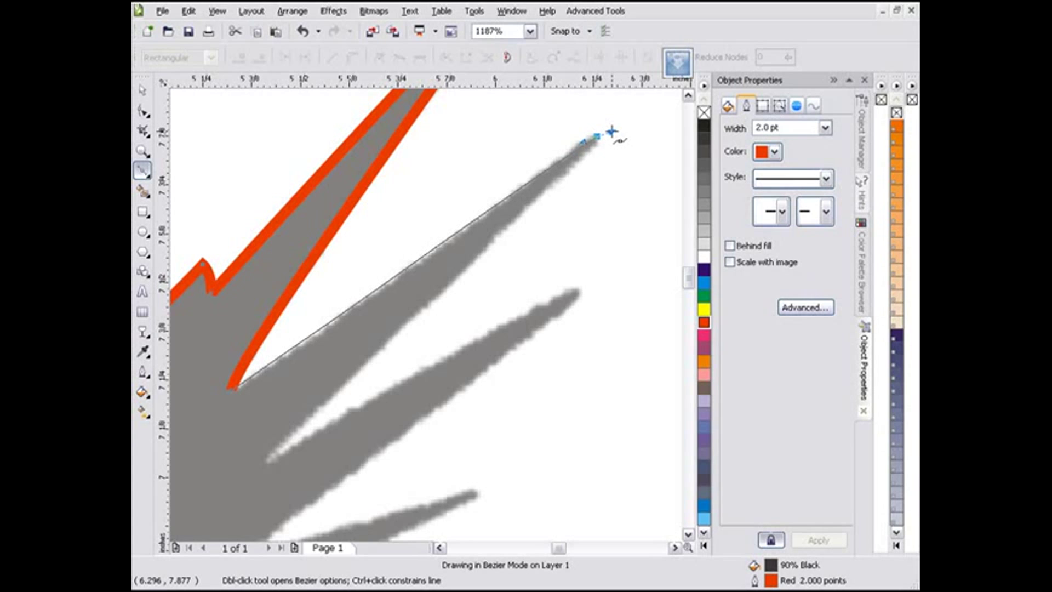
{"action": "left_click_drag", "start_coordinate": [612, 131], "coordinate": [610, 133]}
{"action": "key", "text": "space"}
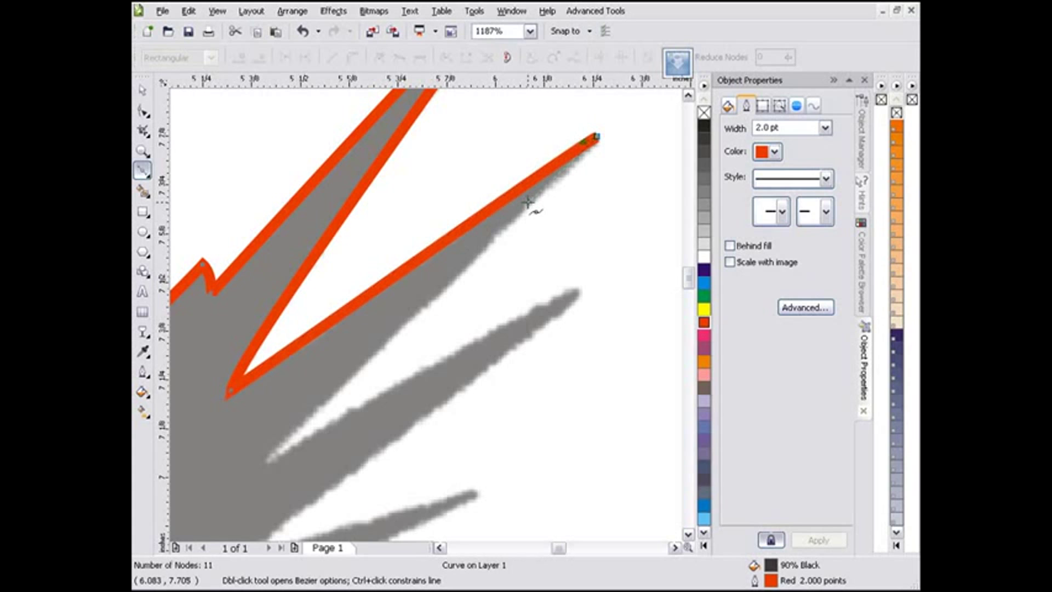
{"action": "left_click", "coordinate": [277, 446]}
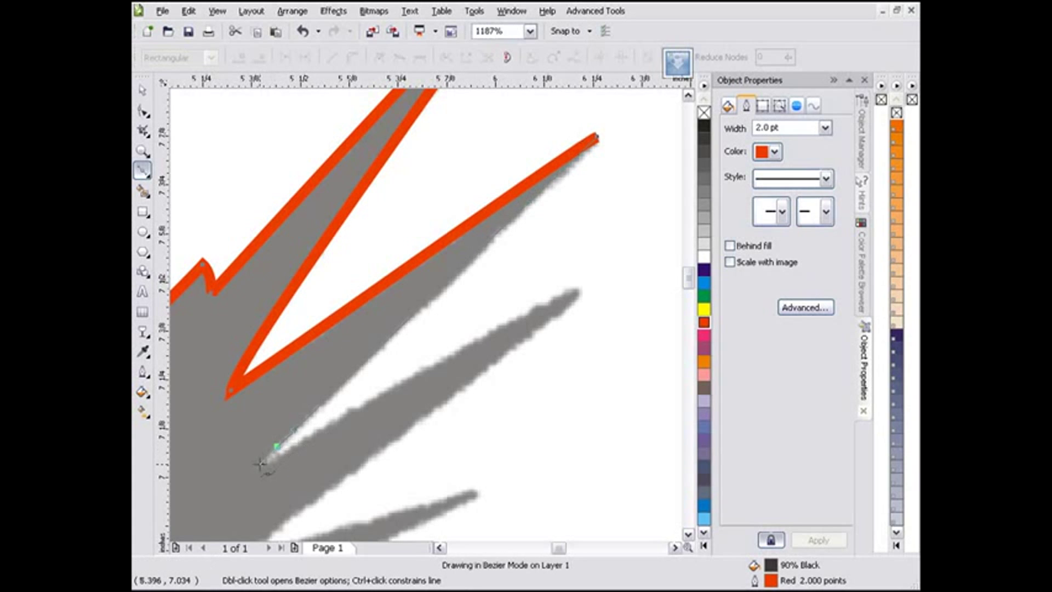
{"action": "left_click_drag", "start_coordinate": [261, 464], "coordinate": [235, 492]}
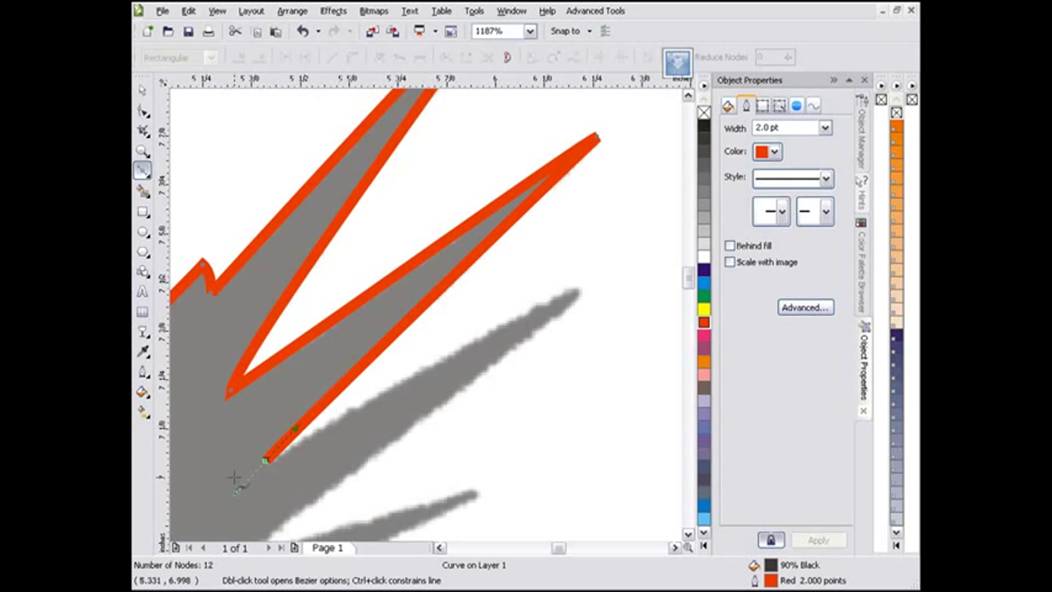
Step: Review the traced wing outline against the griffin's head, the whole silhouette and the list of keys to know
{"action": "left_click", "coordinate": [143, 151]}
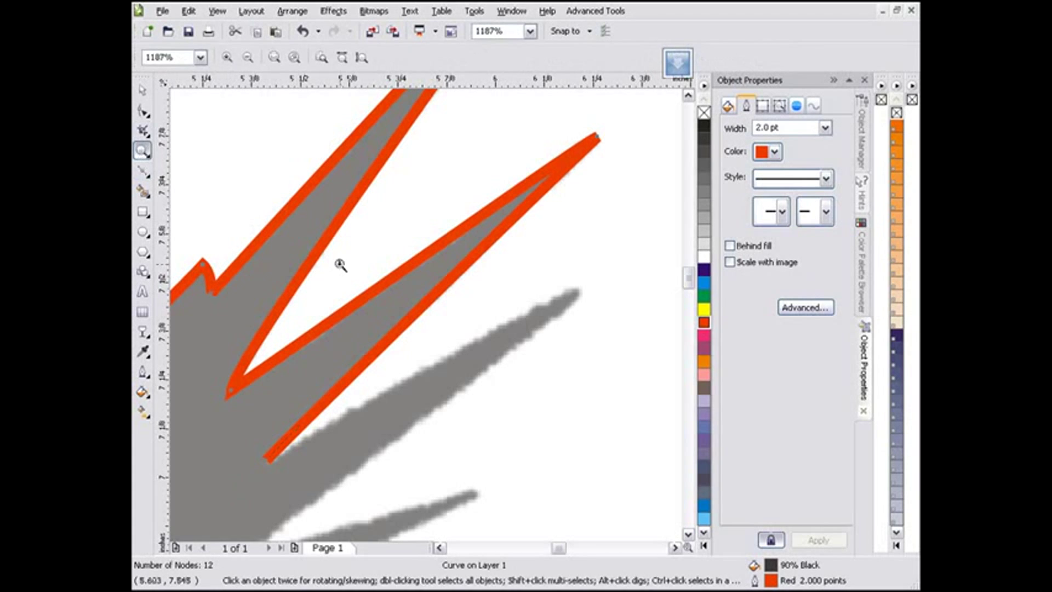
{"action": "right_click", "coordinate": [396, 293]}
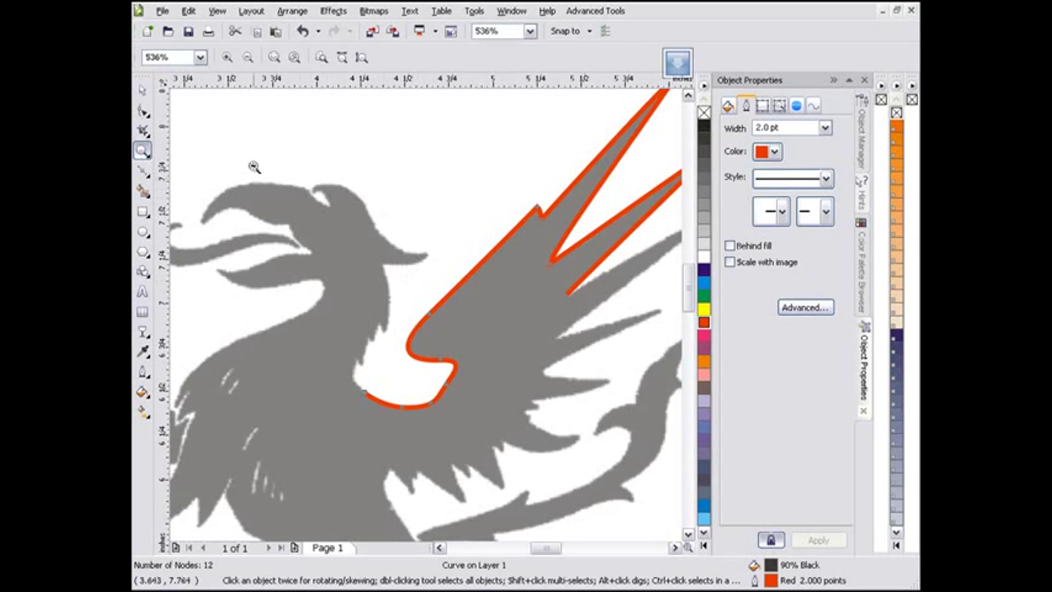
{"action": "left_click_drag", "start_coordinate": [246, 146], "coordinate": [446, 337]}
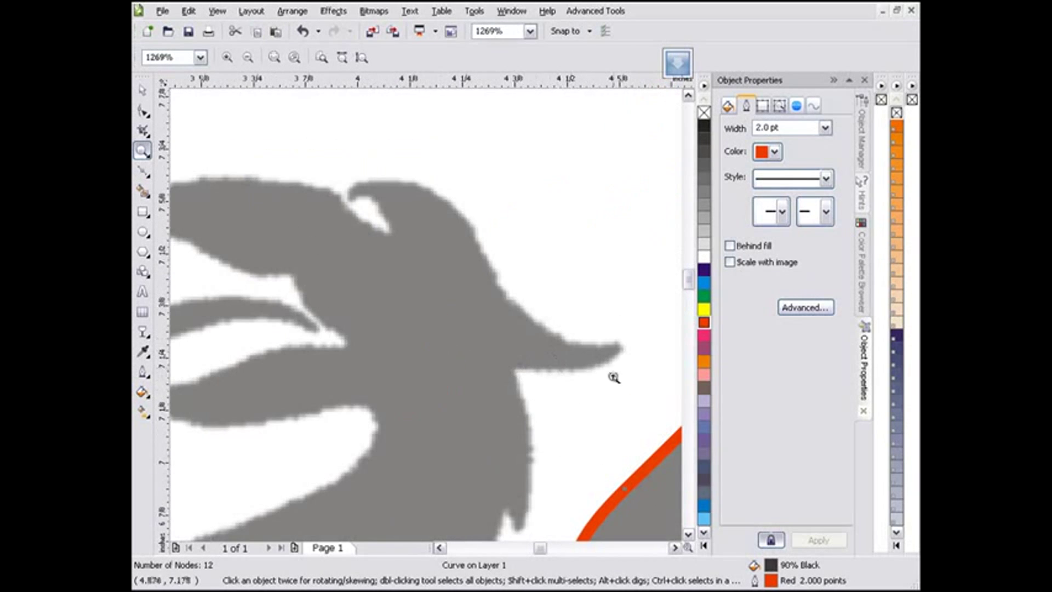
{"action": "right_click", "coordinate": [471, 294]}
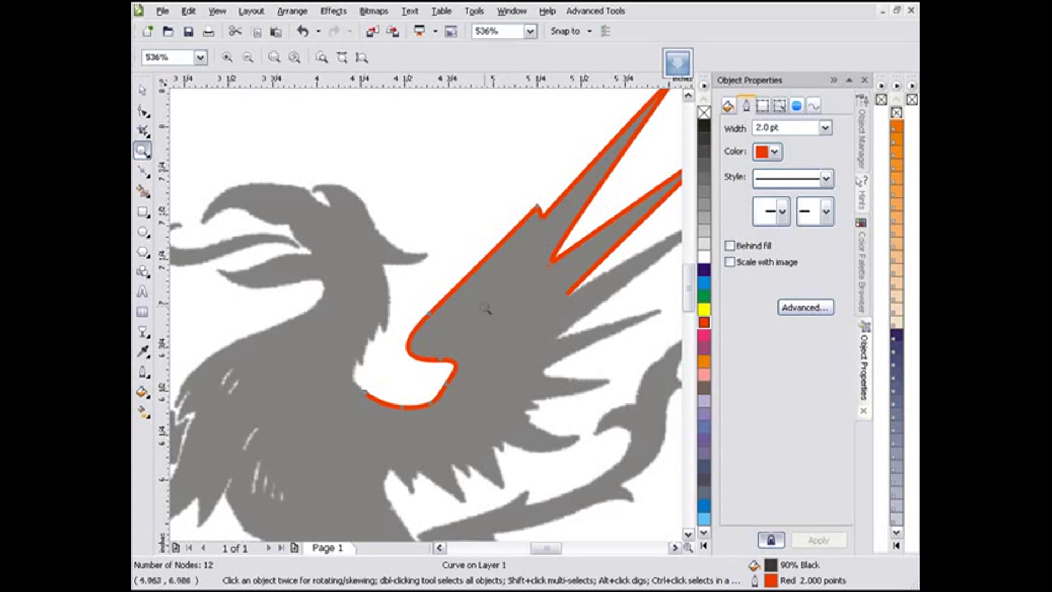
{"action": "scroll", "coordinate": [491, 279], "scroll_direction": "down", "scroll_amount": 2}
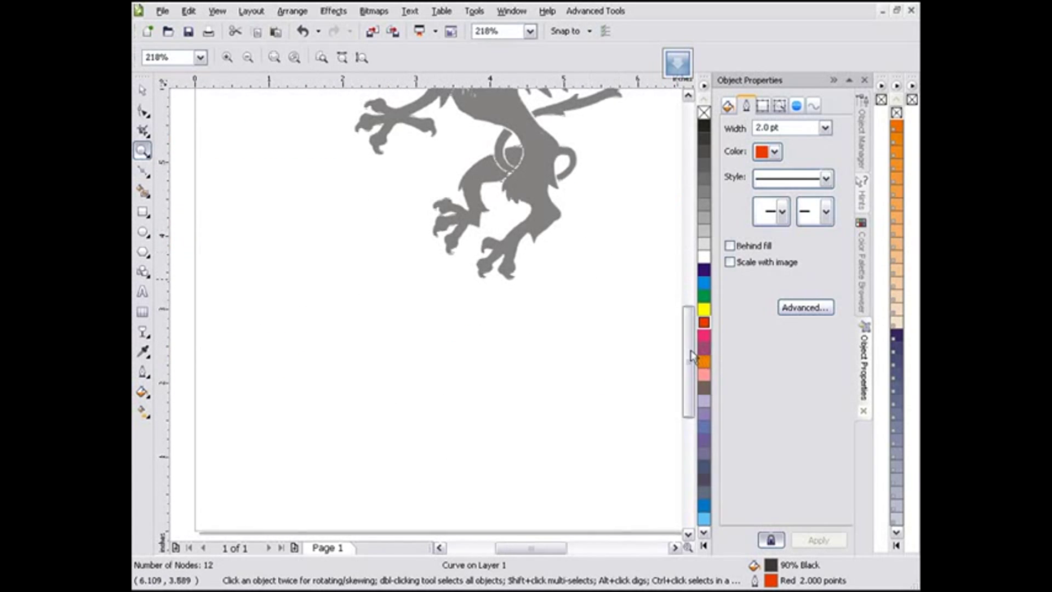
{"action": "left_click_drag", "start_coordinate": [689, 358], "coordinate": [686, 277]}
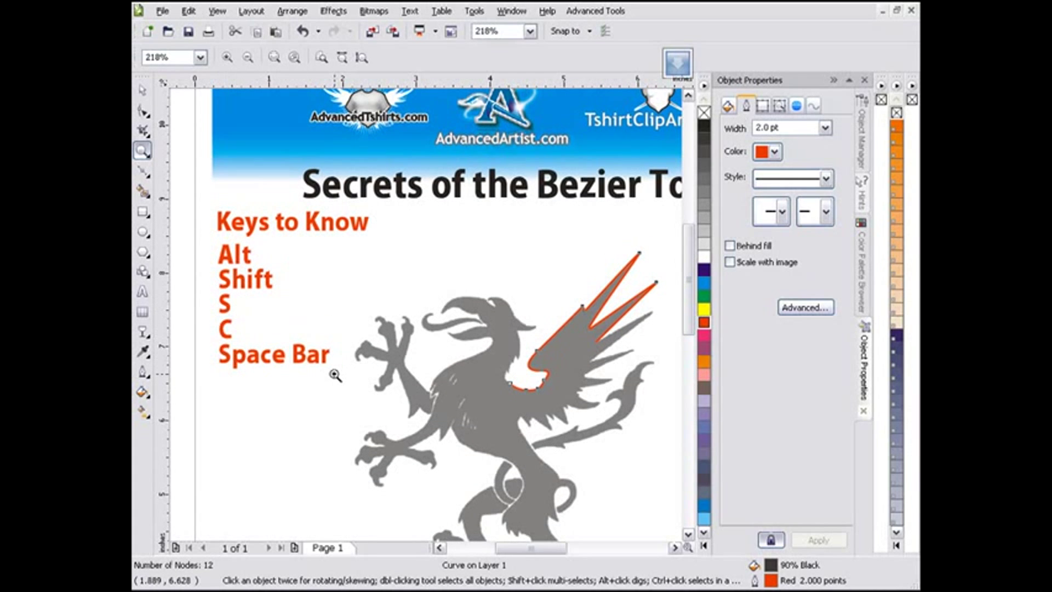
Step: Check the node tracking setting in the workspace's Display options and close the options
{"action": "left_click", "coordinate": [474, 11]}
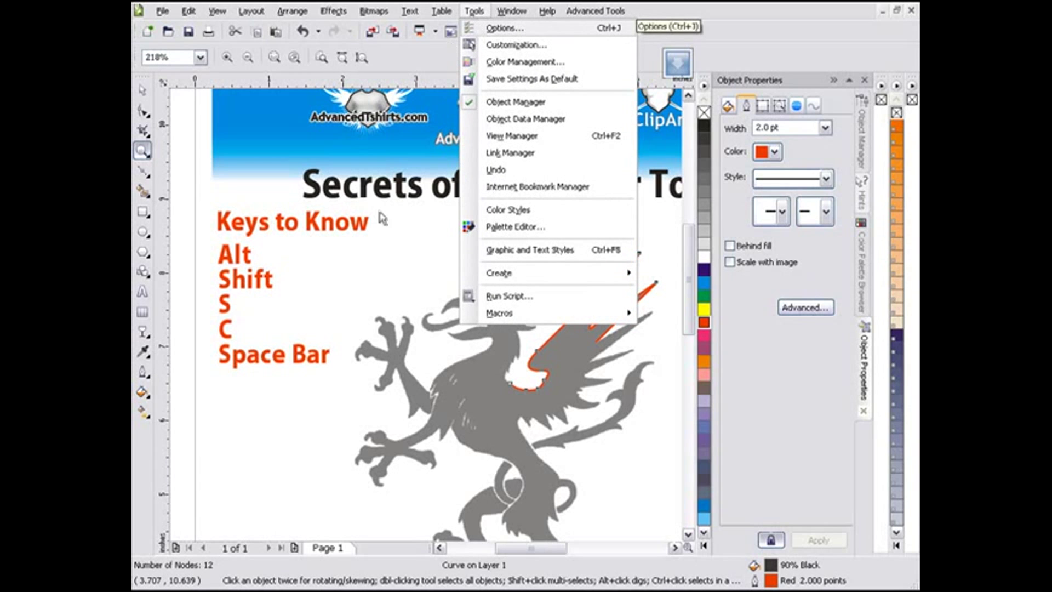
{"action": "left_click", "coordinate": [480, 29]}
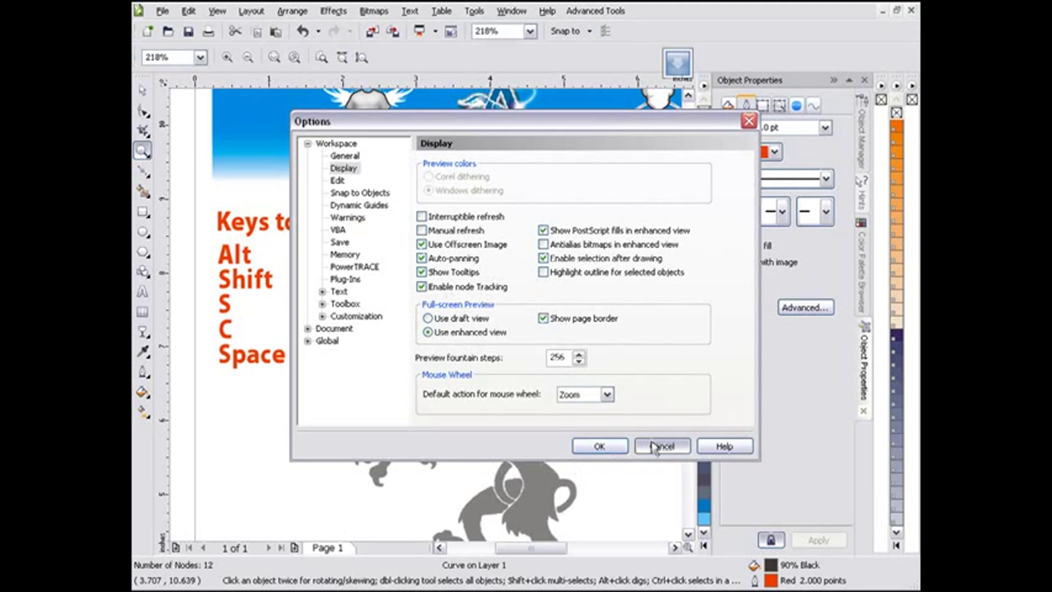
{"action": "left_click", "coordinate": [600, 446]}
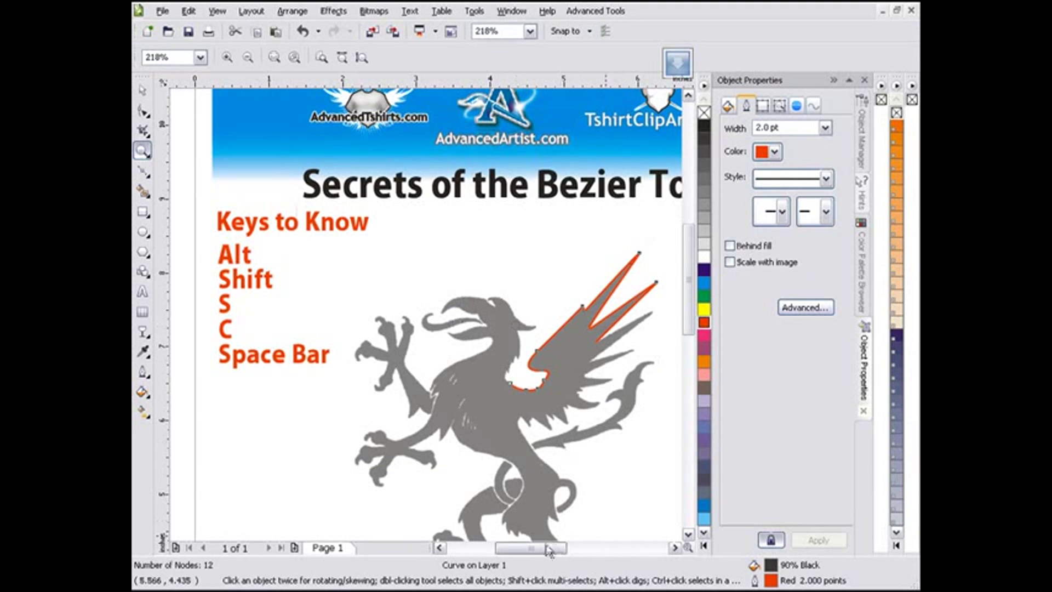
{"action": "left_click_drag", "start_coordinate": [545, 548], "coordinate": [554, 551]}
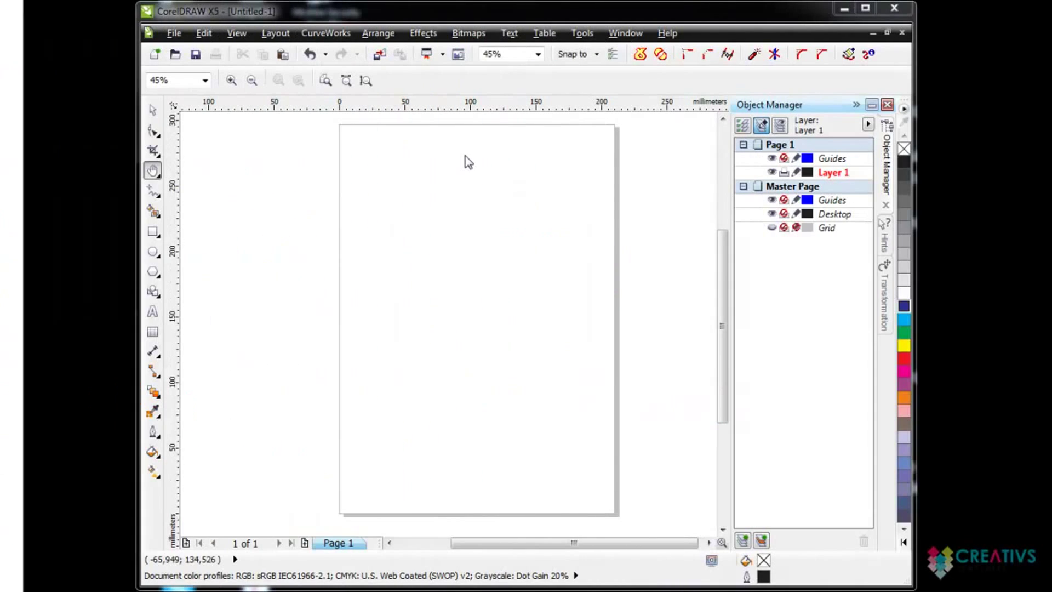
{"action": "key", "text": "h"}
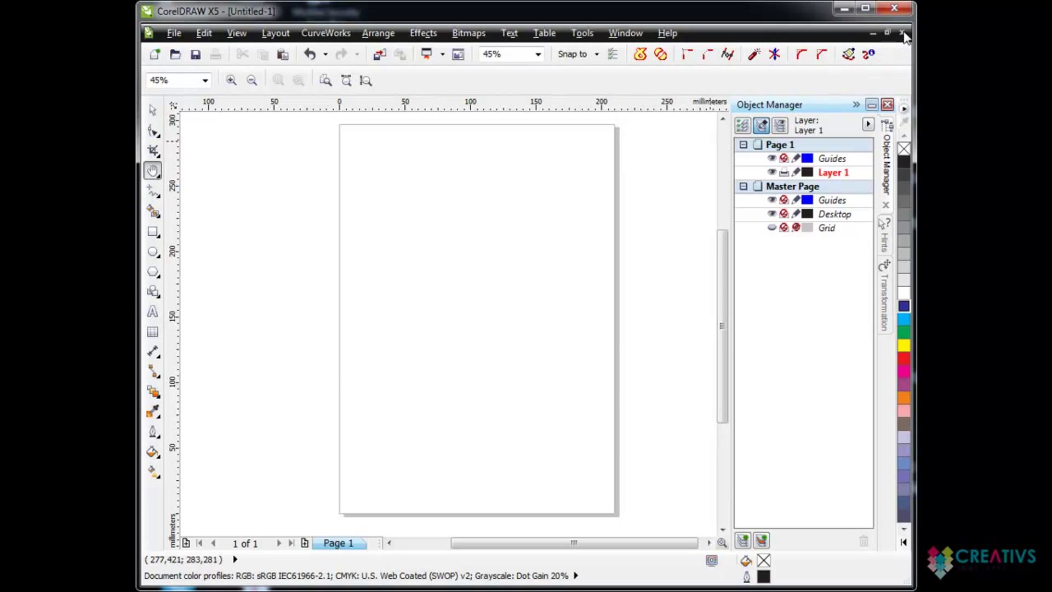
Step: Close the Untitled-1 document without saving its changes
{"action": "left_click", "coordinate": [902, 33]}
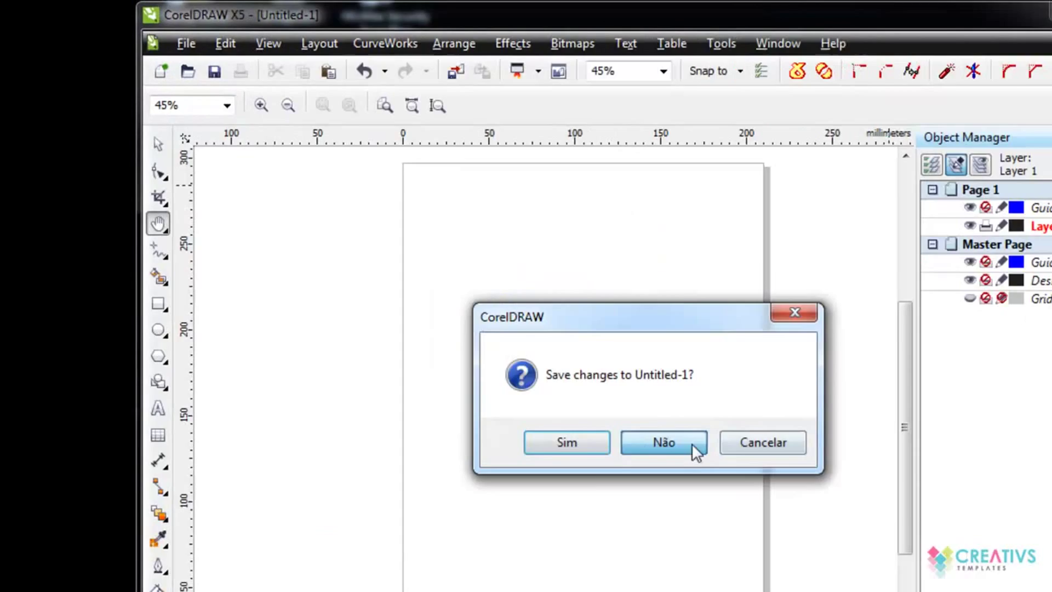
{"action": "key", "text": "n"}
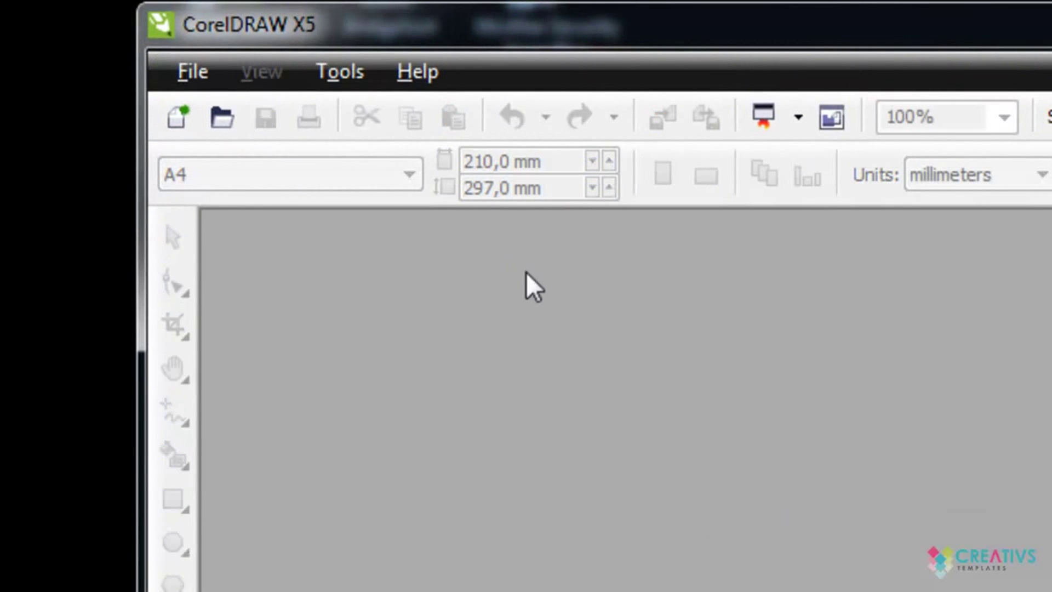
Step: Create a new document named Bisnaga with the A4 page size
{"action": "left_click", "coordinate": [203, 75]}
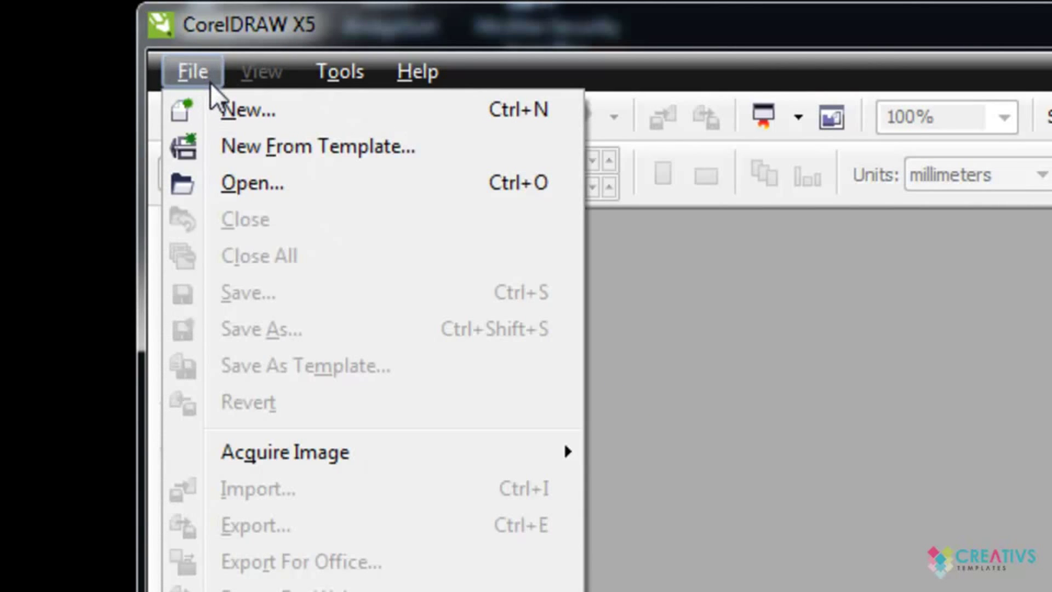
{"action": "left_click", "coordinate": [228, 111]}
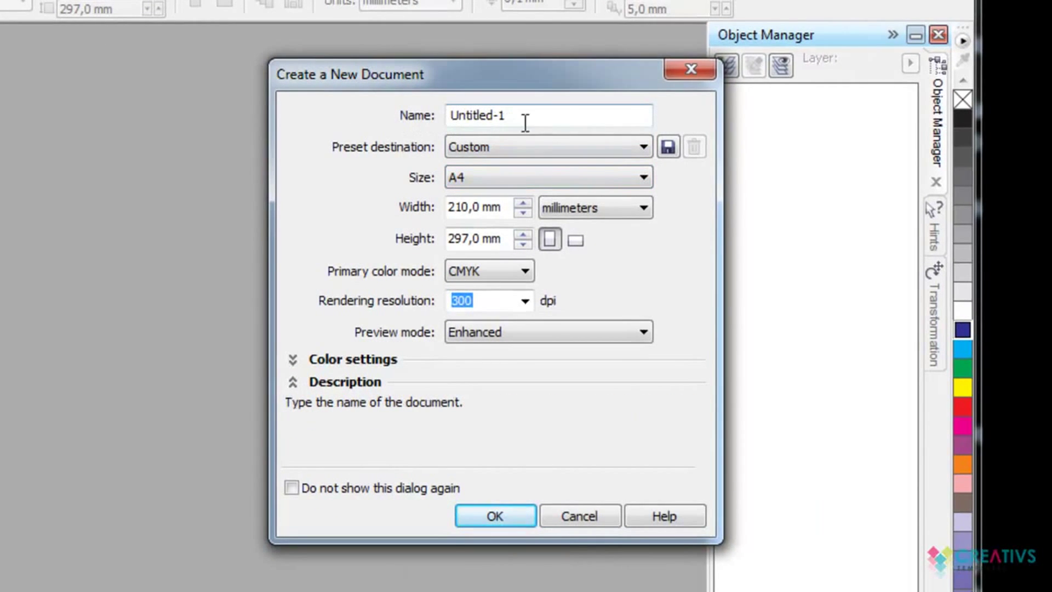
{"action": "left_click", "coordinate": [563, 118]}
{"action": "left_click_drag", "start_coordinate": [564, 117], "coordinate": [384, 104]}
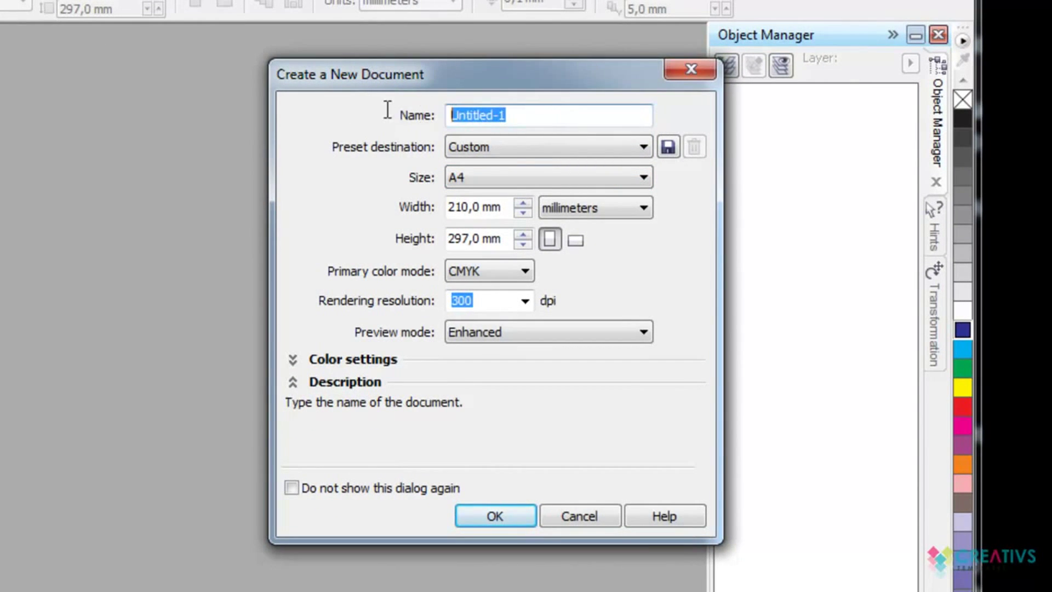
{"action": "type", "text": "B"}
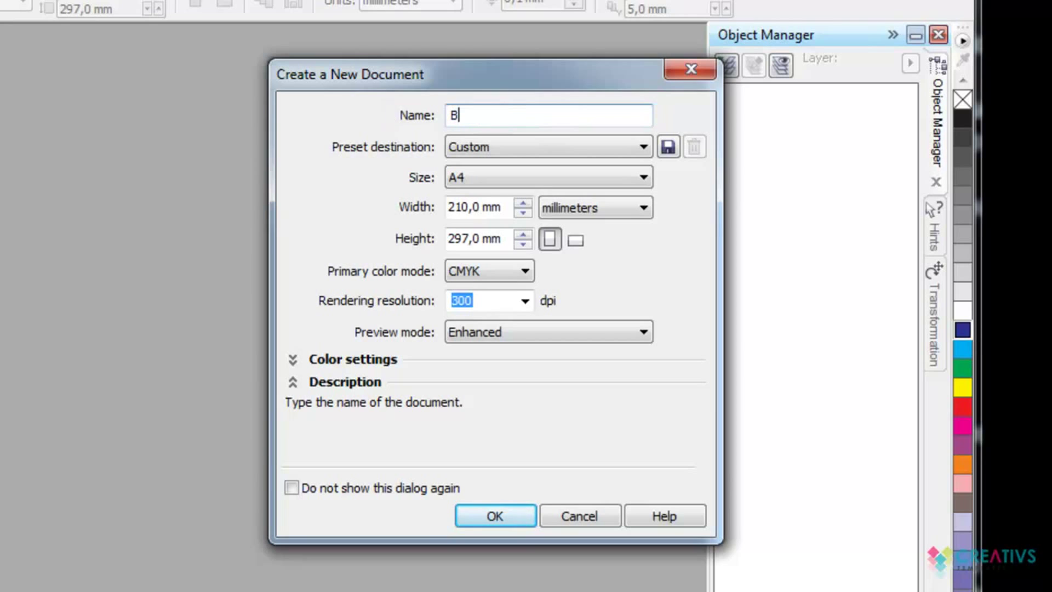
{"action": "type", "text": "isnaga"}
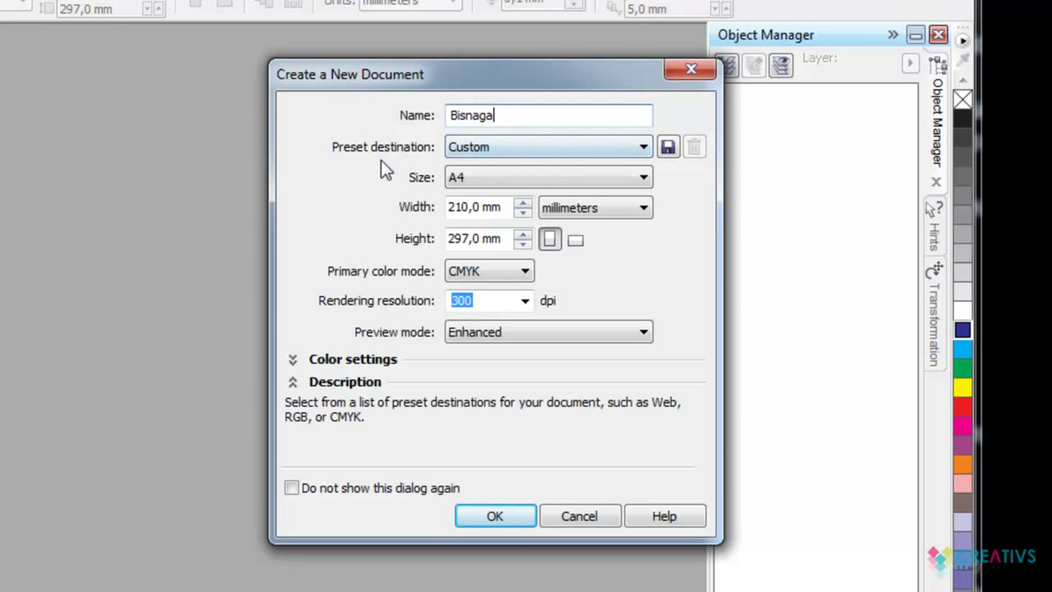
{"action": "left_click", "coordinate": [459, 177]}
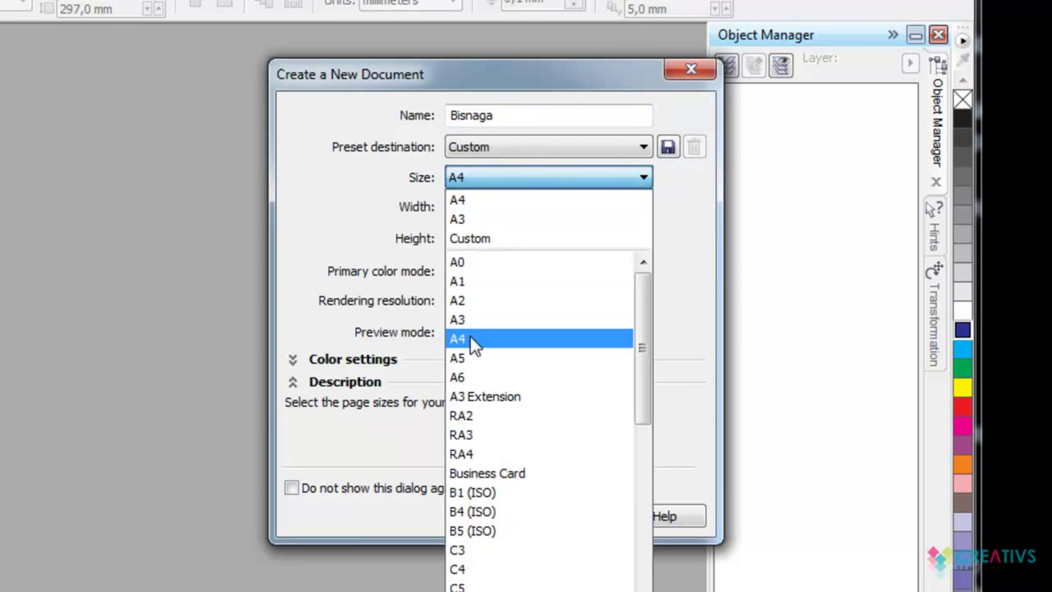
{"action": "left_click", "coordinate": [462, 198]}
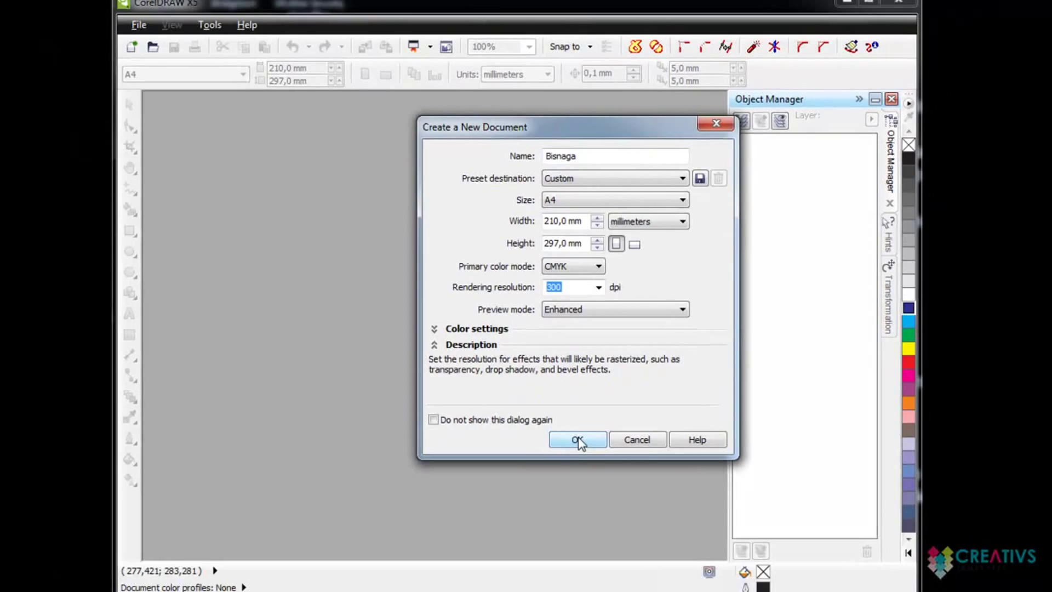
{"action": "left_click", "coordinate": [578, 440]}
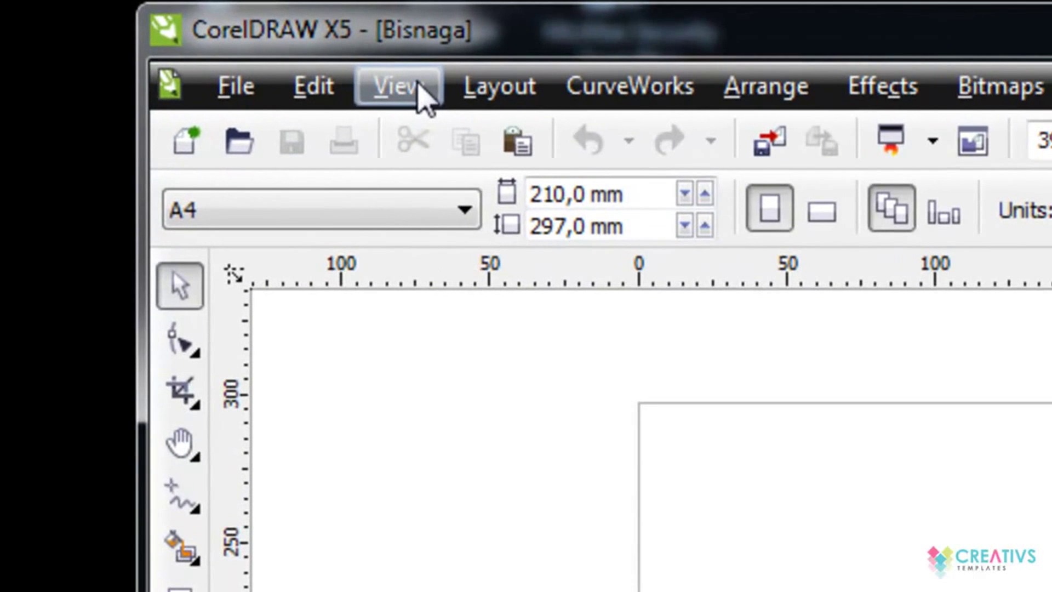
Step: Show the printable area on the page
{"action": "left_click", "coordinate": [395, 87]}
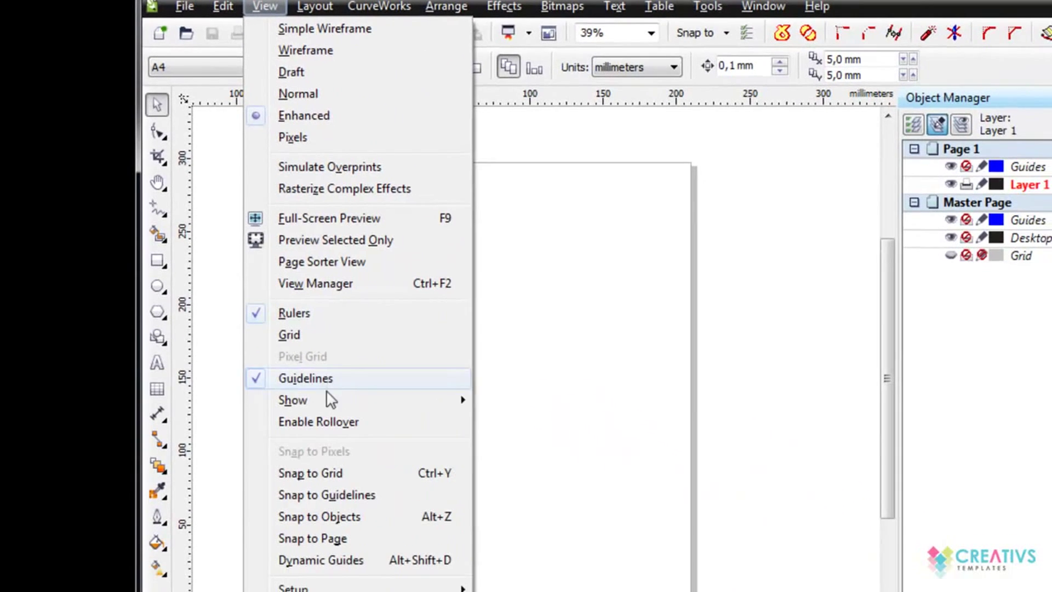
{"action": "mouse_move", "coordinate": [328, 403]}
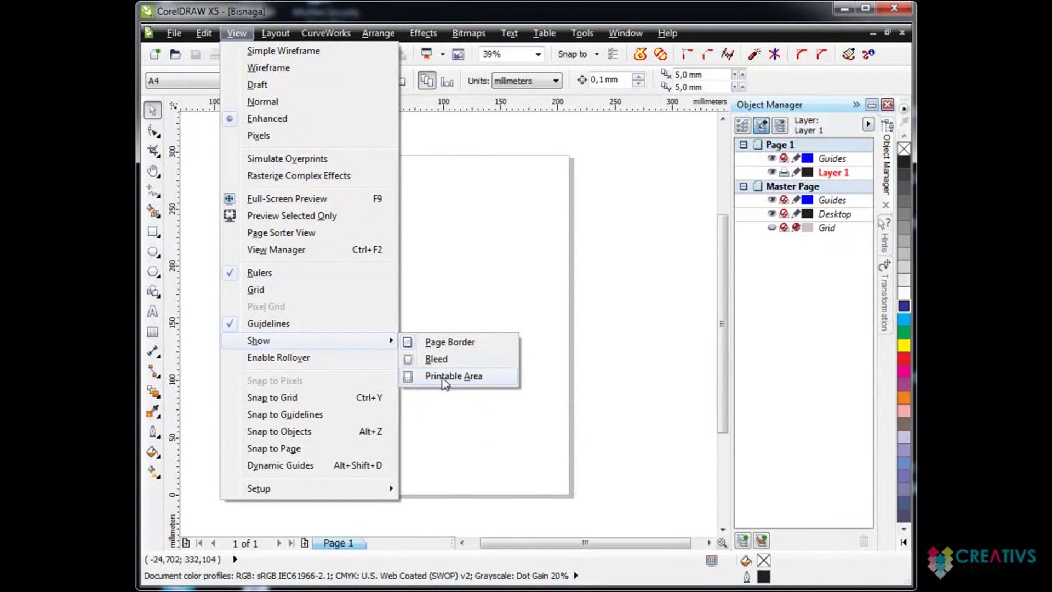
{"action": "left_click", "coordinate": [443, 376]}
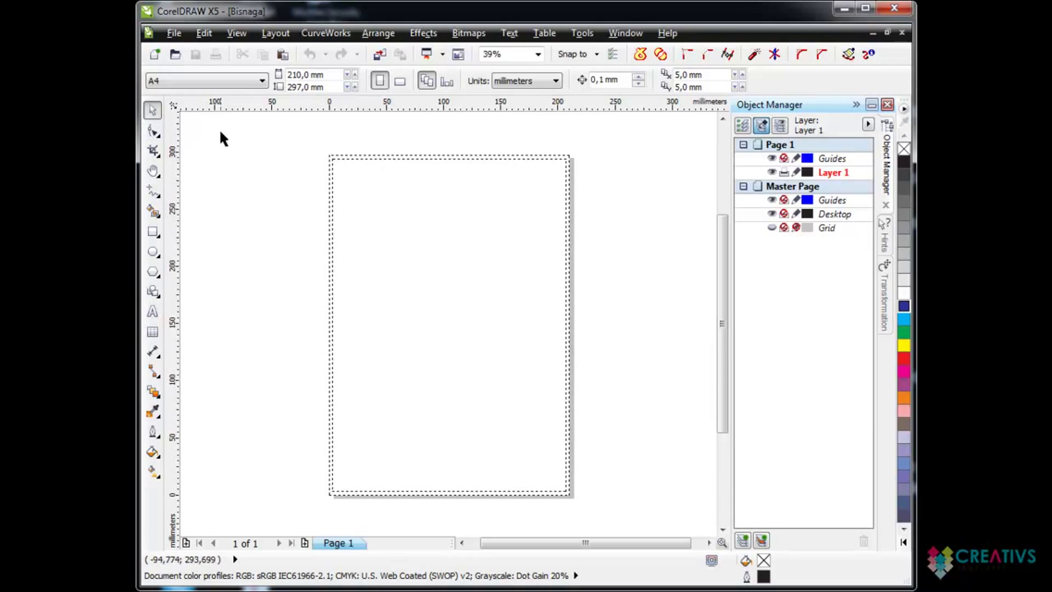
Step: Examine the printable-area margin at the page's upper-left corner and return to the full-page view
{"action": "left_click", "coordinate": [154, 172]}
{"action": "left_click", "coordinate": [203, 170]}
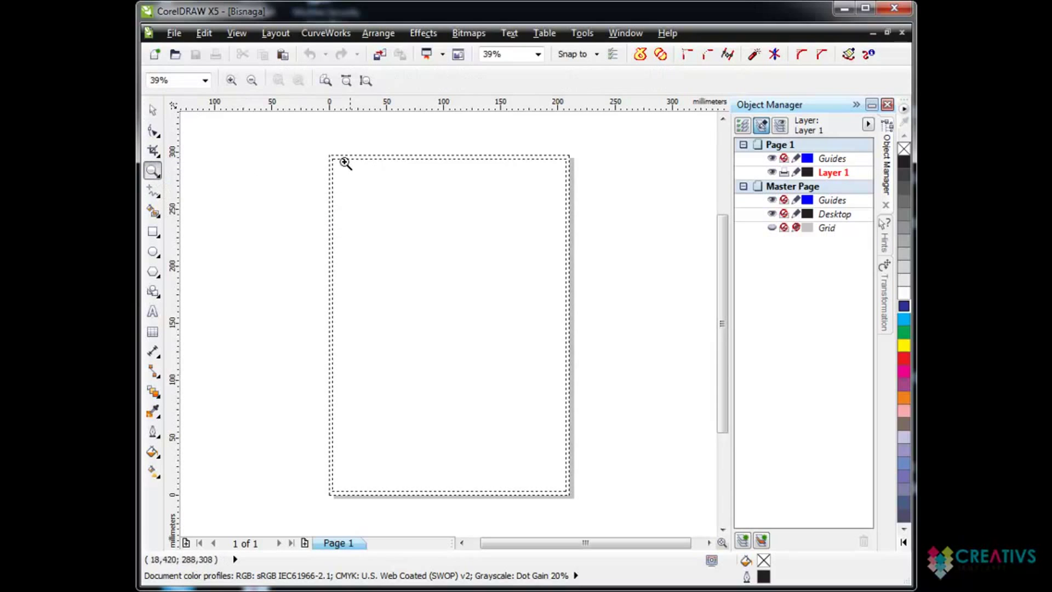
{"action": "left_click_drag", "start_coordinate": [314, 145], "coordinate": [390, 212]}
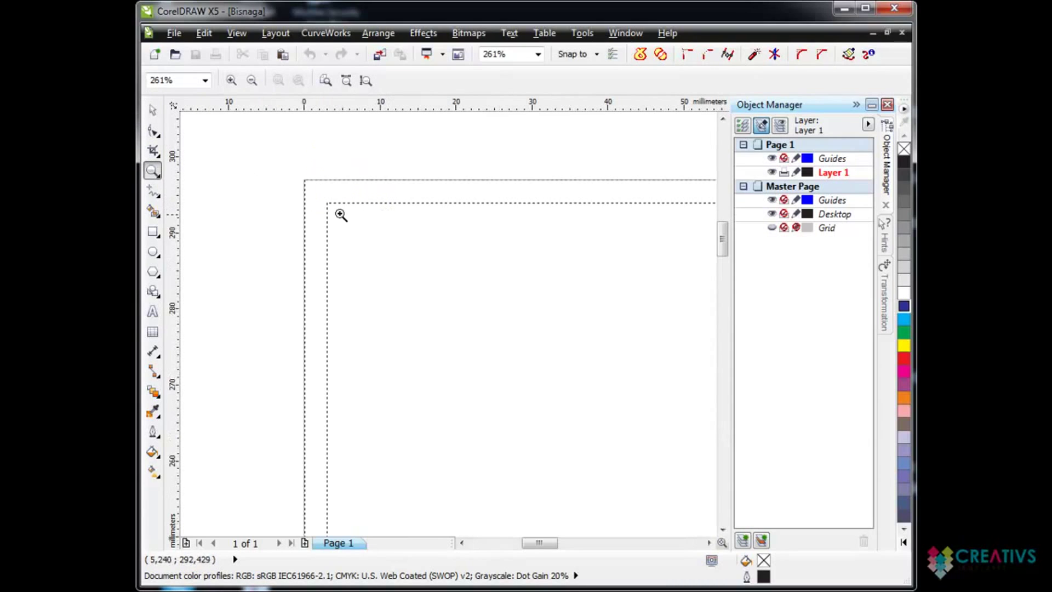
{"action": "left_click", "coordinate": [154, 110]}
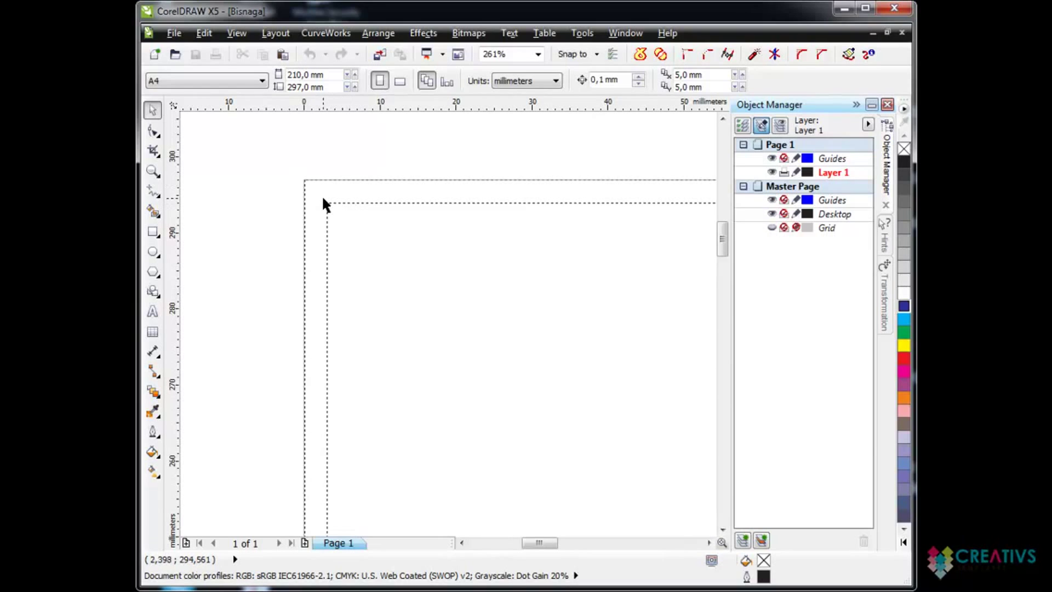
{"action": "left_click", "coordinate": [538, 53]}
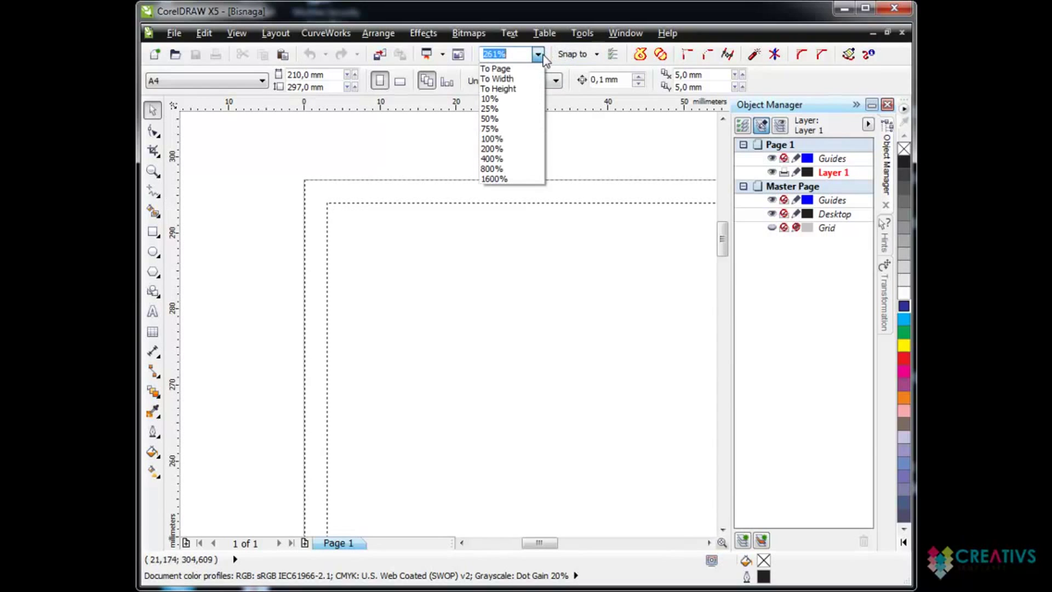
{"action": "left_click", "coordinate": [518, 73]}
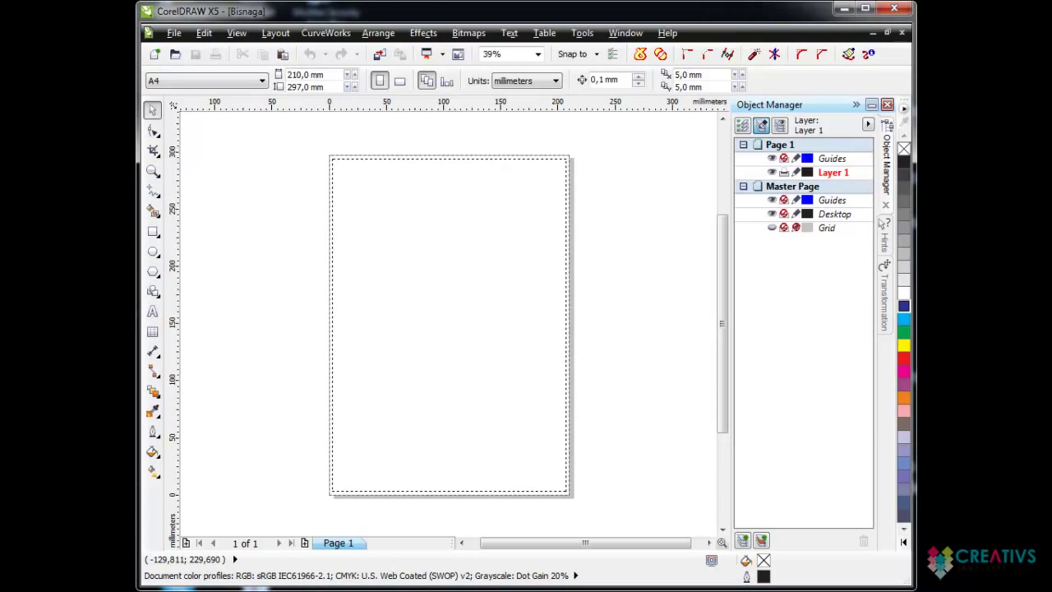
Step: Place the baby Mickey Mouse bitmap on the page and check its width and height
{"action": "left_click_drag", "start_coordinate": [186, 266], "coordinate": [435, 278]}
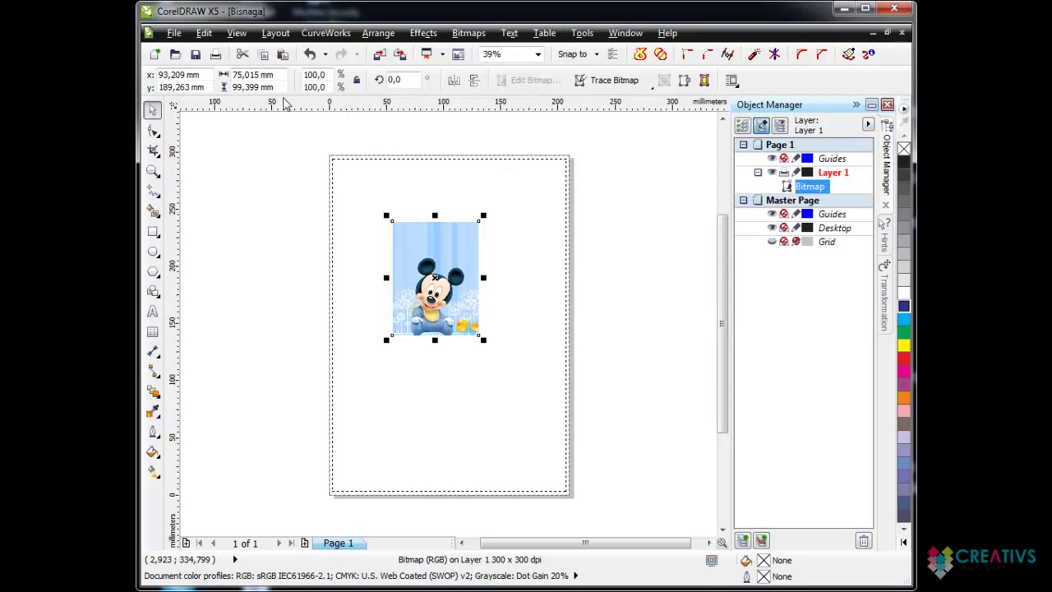
{"action": "left_click", "coordinate": [263, 75]}
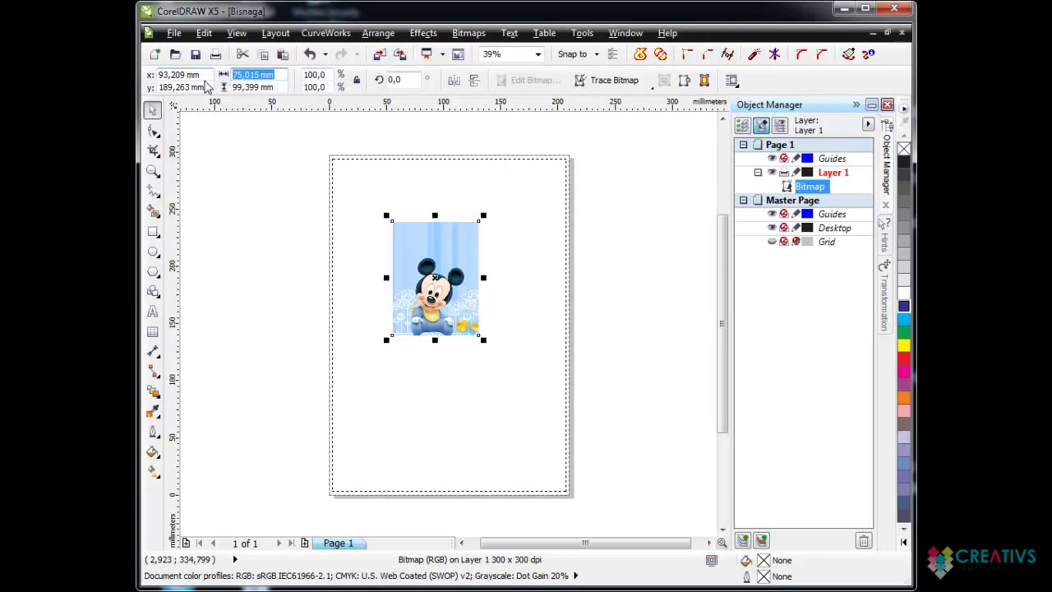
{"action": "left_click_drag", "start_coordinate": [276, 87], "coordinate": [248, 75]}
{"action": "left_click", "coordinate": [284, 76]}
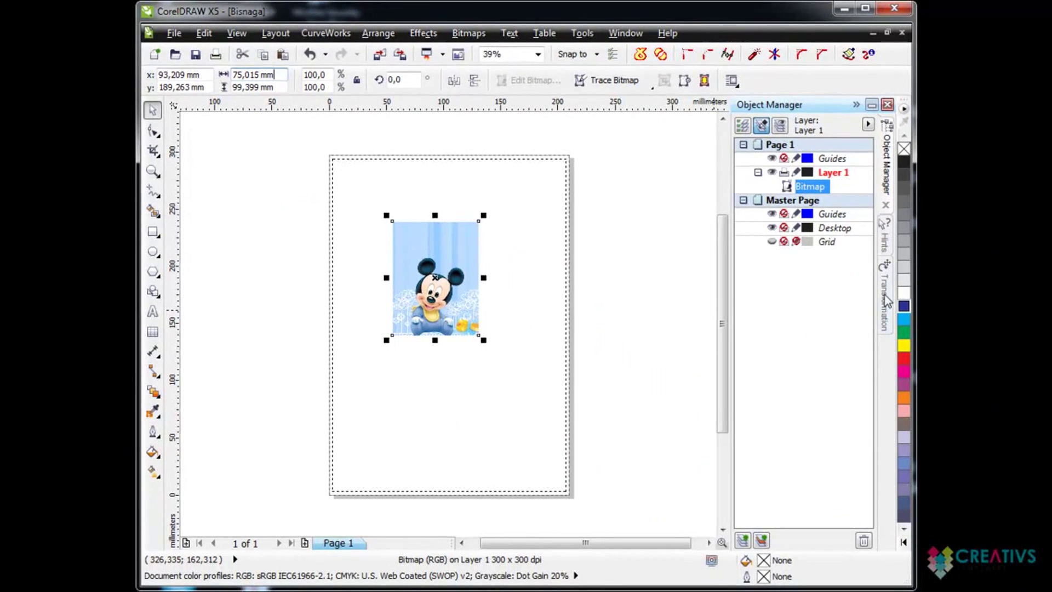
Step: Show the Size transformation settings for the bitmap and turn on proportional resizing
{"action": "left_click", "coordinate": [887, 303]}
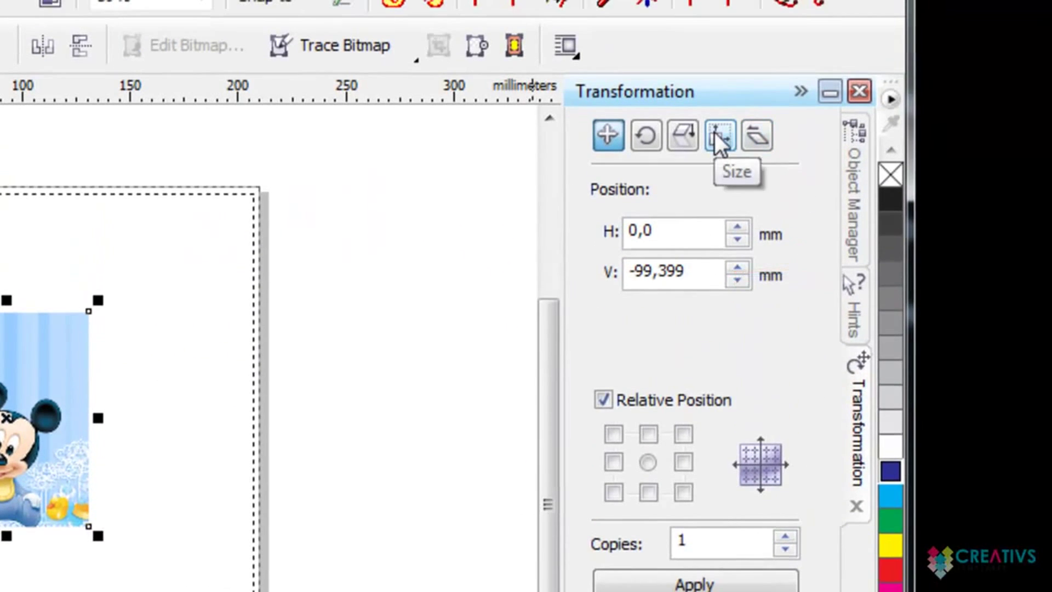
{"action": "left_click", "coordinate": [714, 132]}
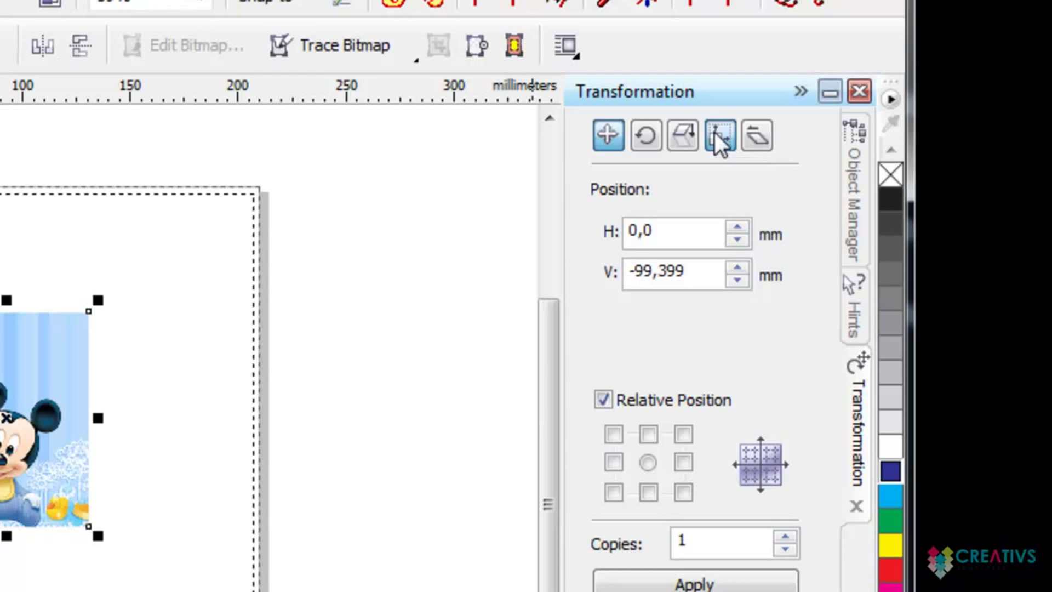
{"action": "left_click", "coordinate": [751, 136]}
{"action": "left_click", "coordinate": [680, 143]}
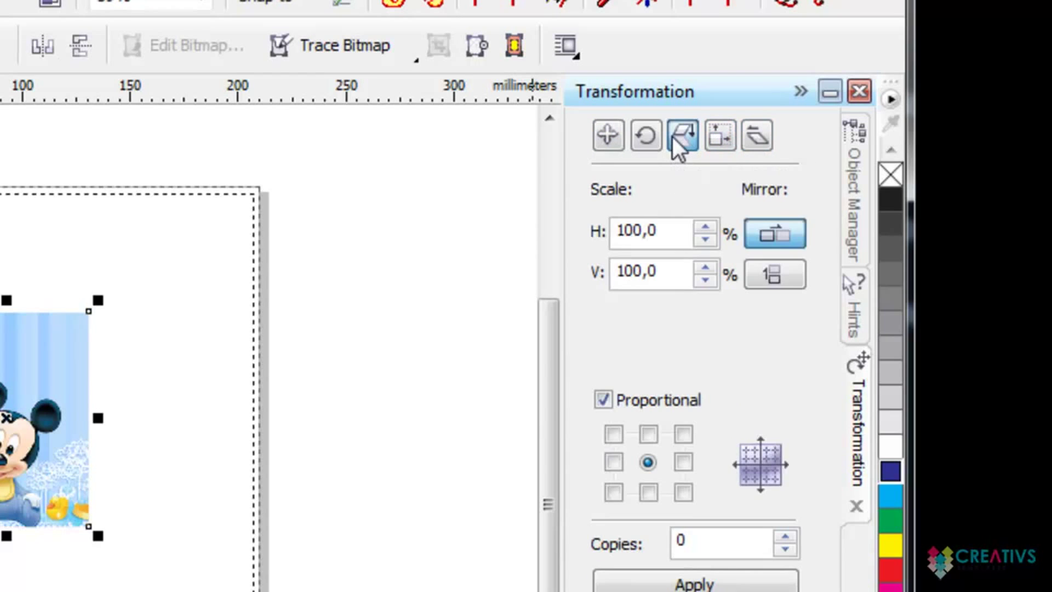
{"action": "left_click", "coordinate": [719, 137]}
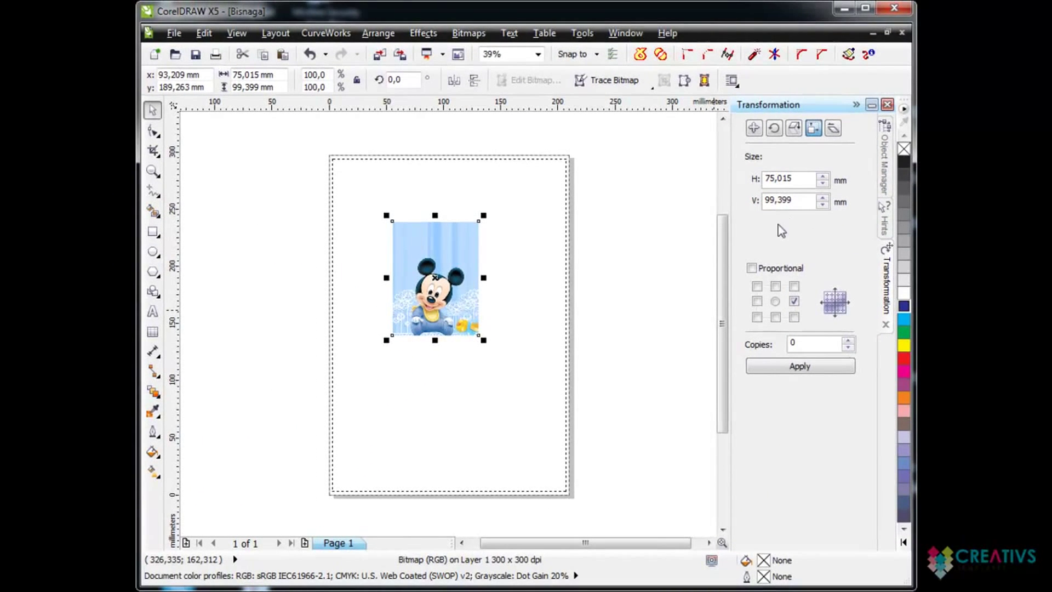
{"action": "left_click", "coordinate": [751, 269]}
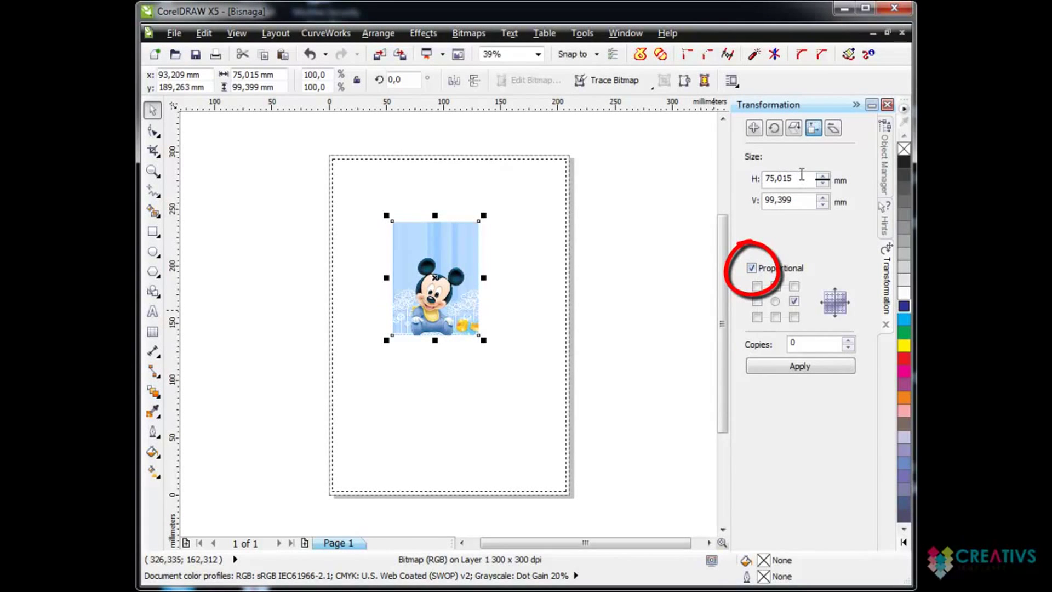
Step: Try resizing the bitmap proportionally to a width of 55 mm and undo the resize
{"action": "left_click_drag", "start_coordinate": [802, 175], "coordinate": [733, 178]}
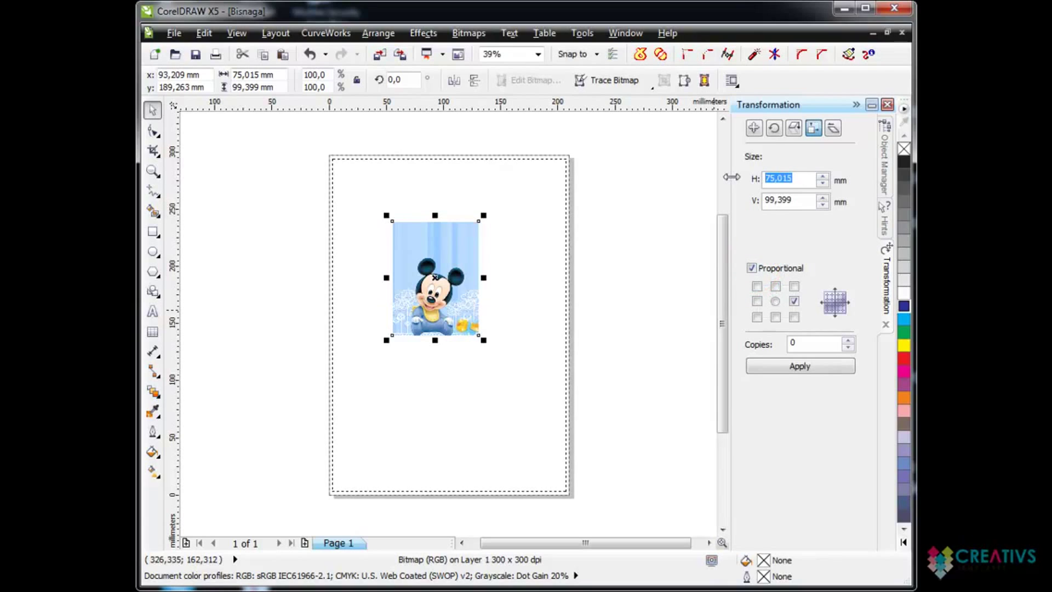
{"action": "type", "text": "55"}
{"action": "left_click", "coordinate": [795, 367]}
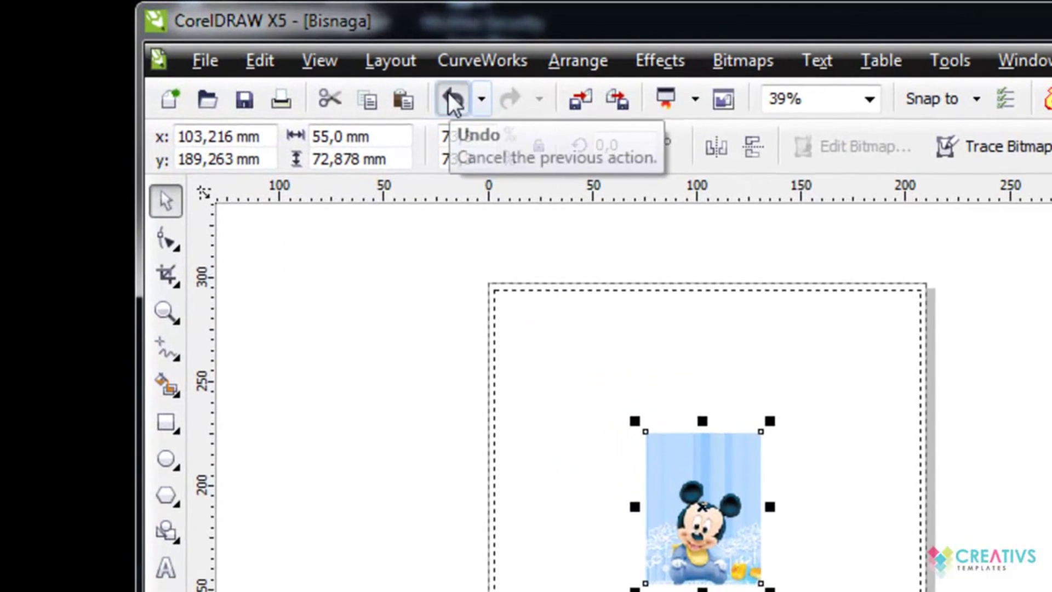
{"action": "left_click", "coordinate": [308, 51]}
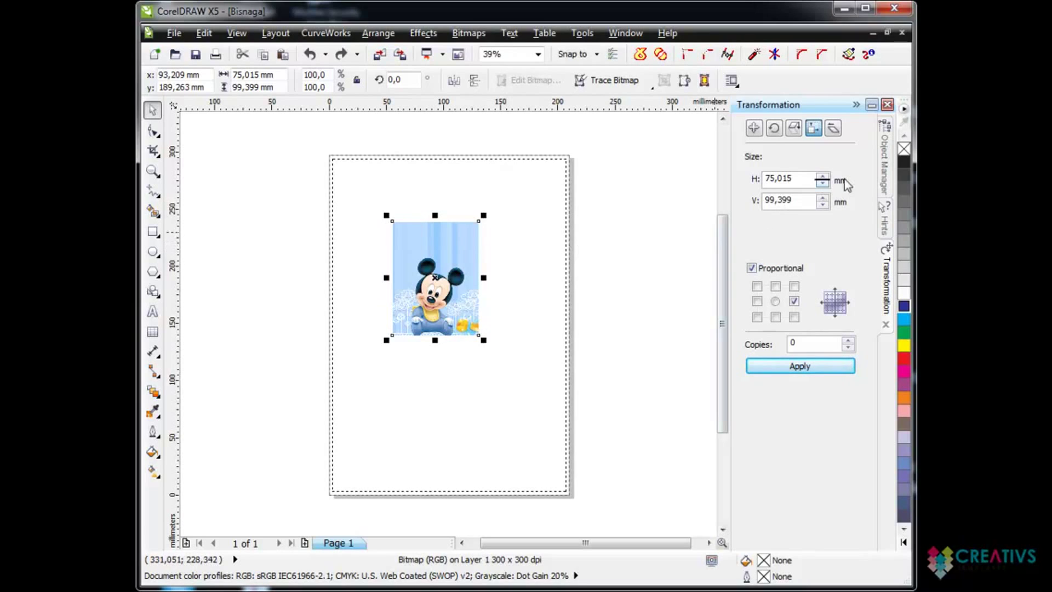
Step: Return to the object list and move the bitmap into the upper-left corner of the printable area
{"action": "left_click", "coordinate": [884, 159]}
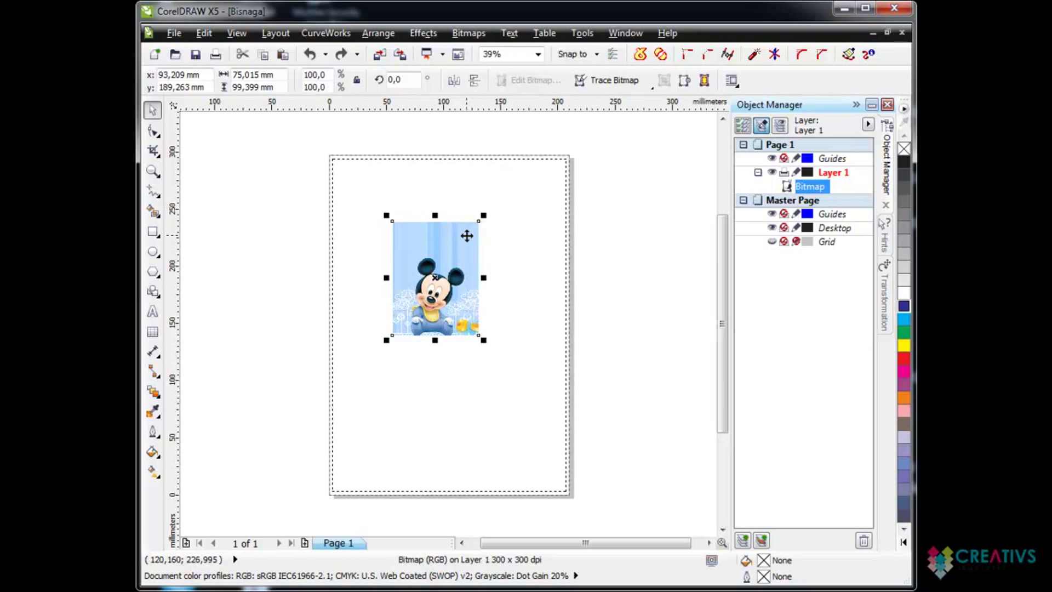
{"action": "left_click_drag", "start_coordinate": [458, 242], "coordinate": [397, 186]}
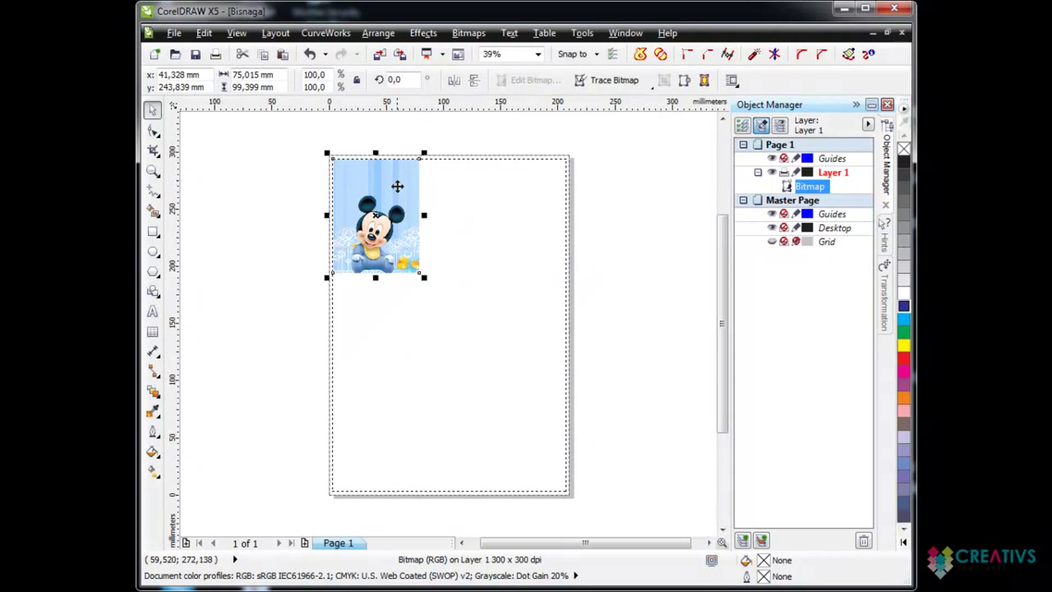
{"action": "left_click", "coordinate": [152, 170]}
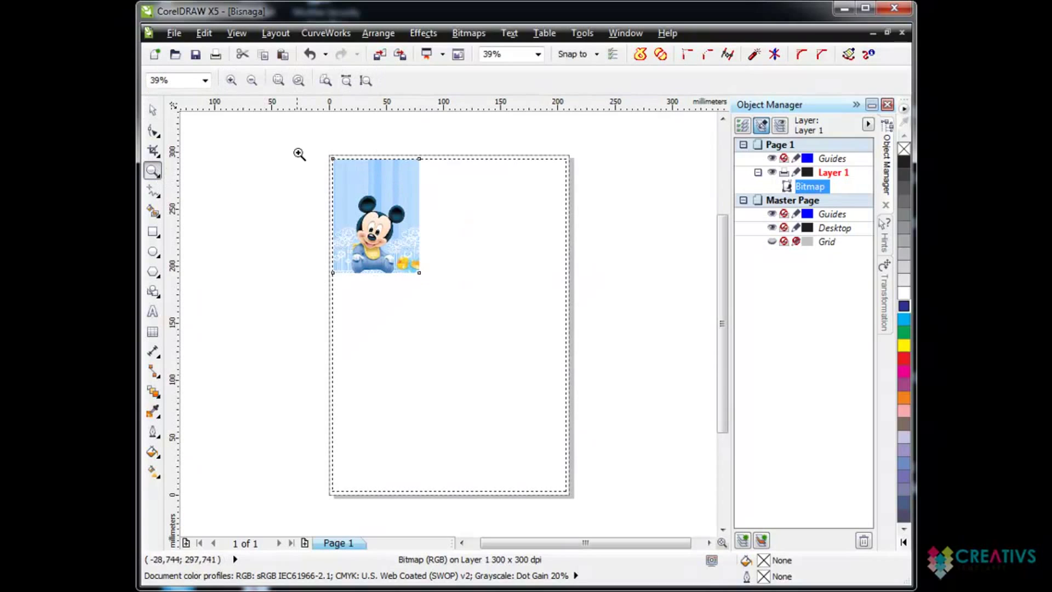
{"action": "left_click_drag", "start_coordinate": [305, 134], "coordinate": [493, 307]}
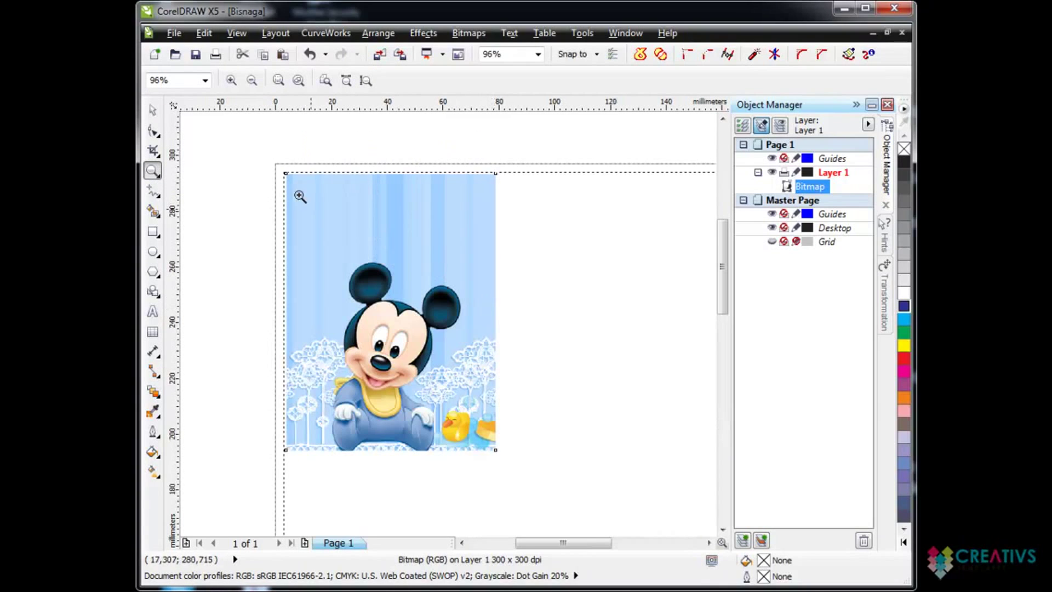
Step: Nudge the bitmap slightly down in the upper-left corner of the printable area, to Y 243.563 mm
{"action": "left_click", "coordinate": [148, 116]}
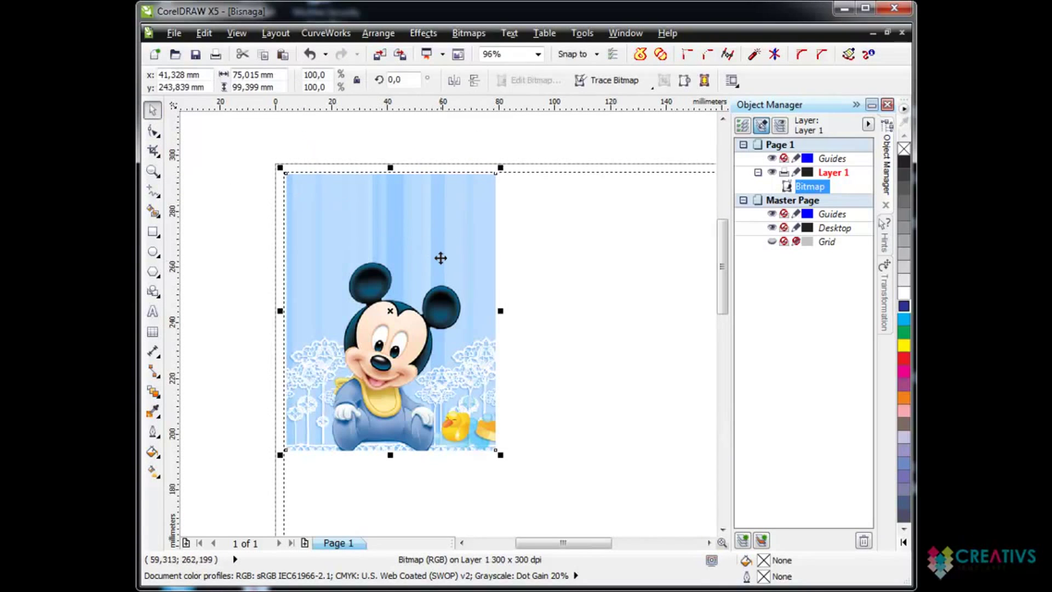
{"action": "left_click_drag", "start_coordinate": [432, 251], "coordinate": [432, 251]}
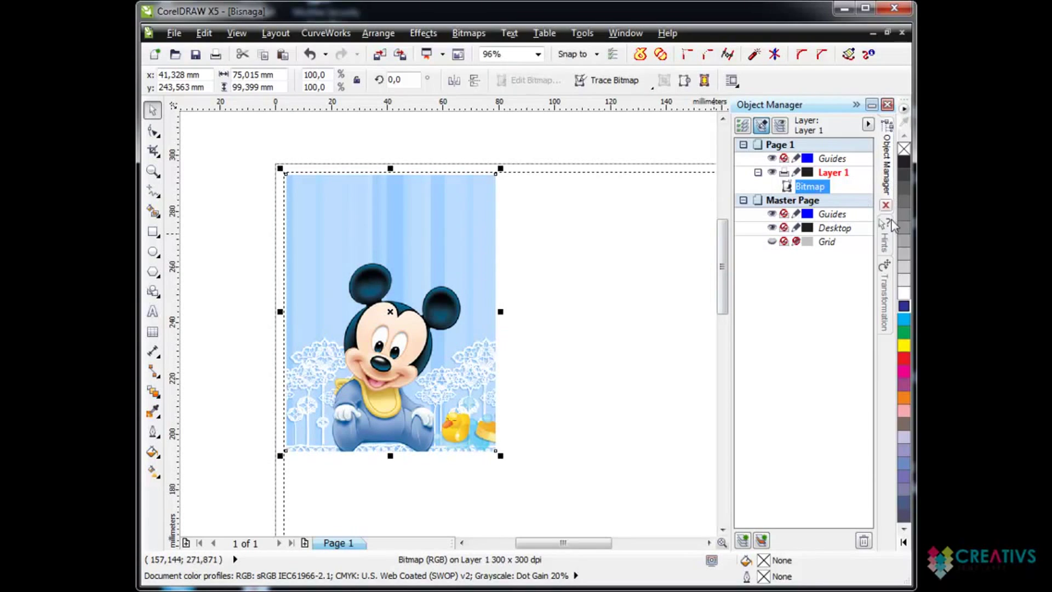
Step: Show the Position transformation settings and set a relative offset of 75.015 mm horizontally and 0 mm vertically
{"action": "left_click", "coordinate": [889, 281]}
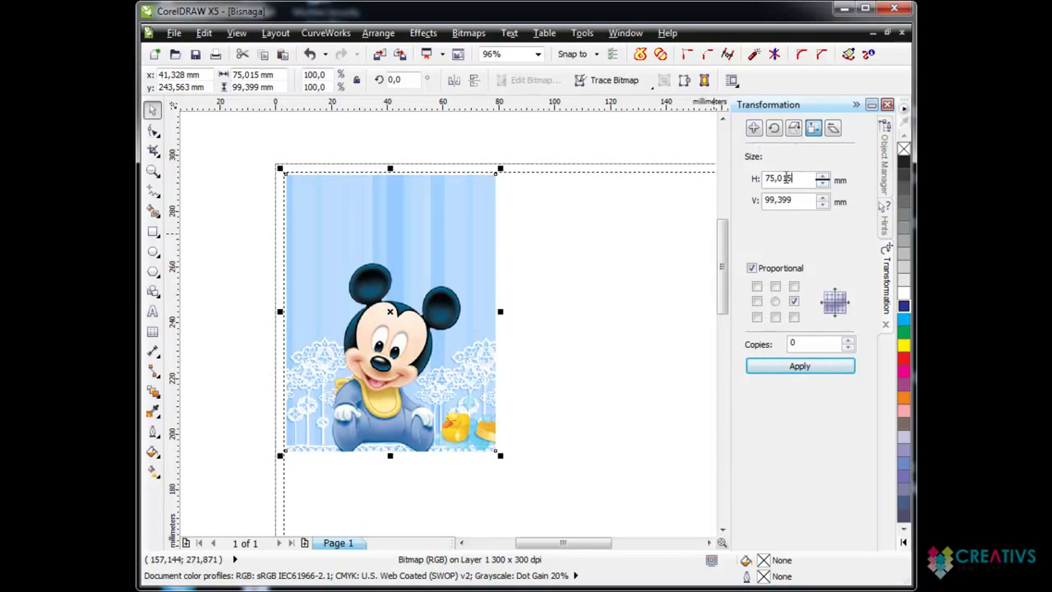
{"action": "left_click_drag", "start_coordinate": [802, 179], "coordinate": [746, 178]}
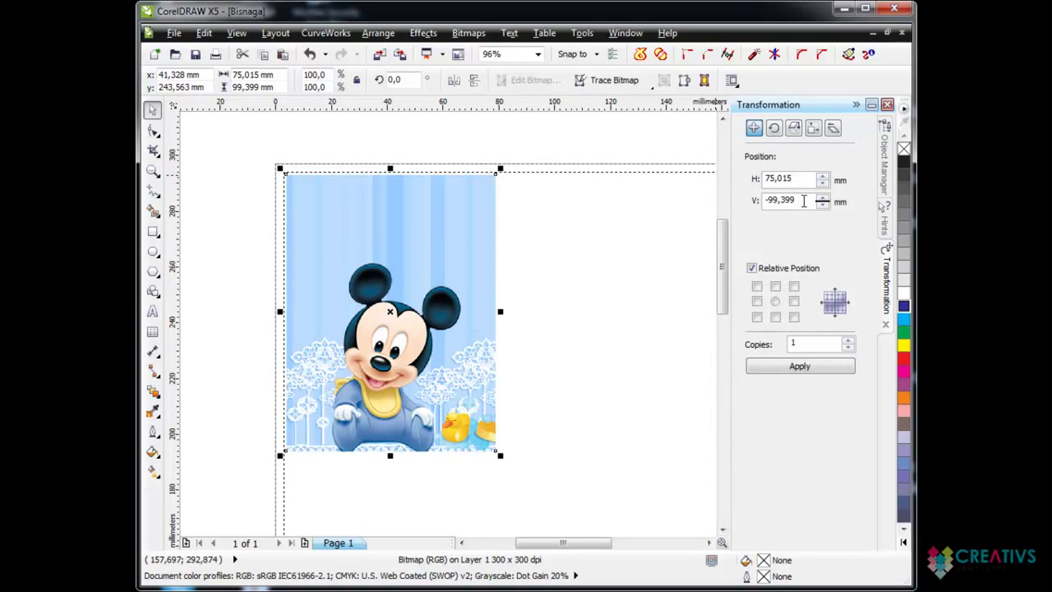
{"action": "left_click_drag", "start_coordinate": [804, 200], "coordinate": [742, 200]}
{"action": "key", "text": "BackSpace"}
Step: Try making one copy of the bitmap at the 75.015 mm horizontal offset and undo the duplication
{"action": "left_click", "coordinate": [791, 373]}
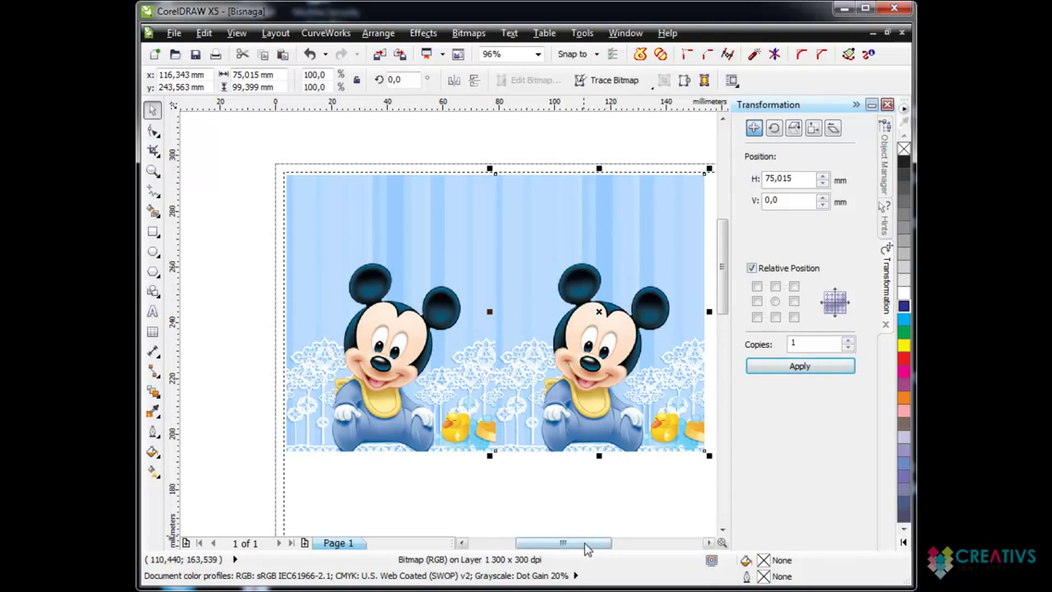
{"action": "mouse_move", "coordinate": [586, 543]}
{"action": "left_mouse_down"}
{"action": "mouse_move", "coordinate": [564, 543]}
{"action": "mouse_move", "coordinate": [606, 544]}
{"action": "left_mouse_up"}
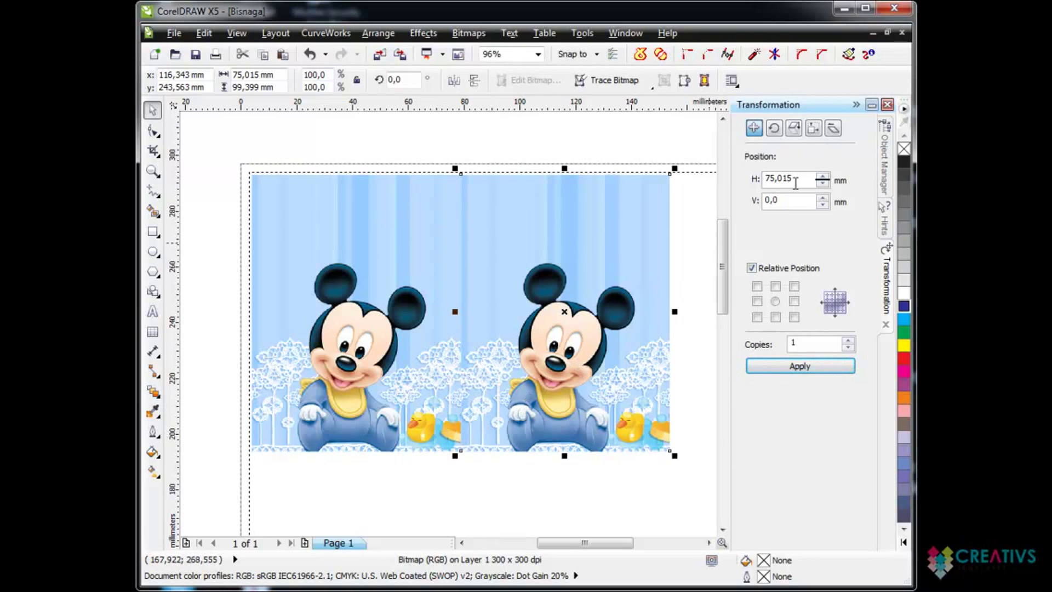
{"action": "left_click", "coordinate": [310, 54]}
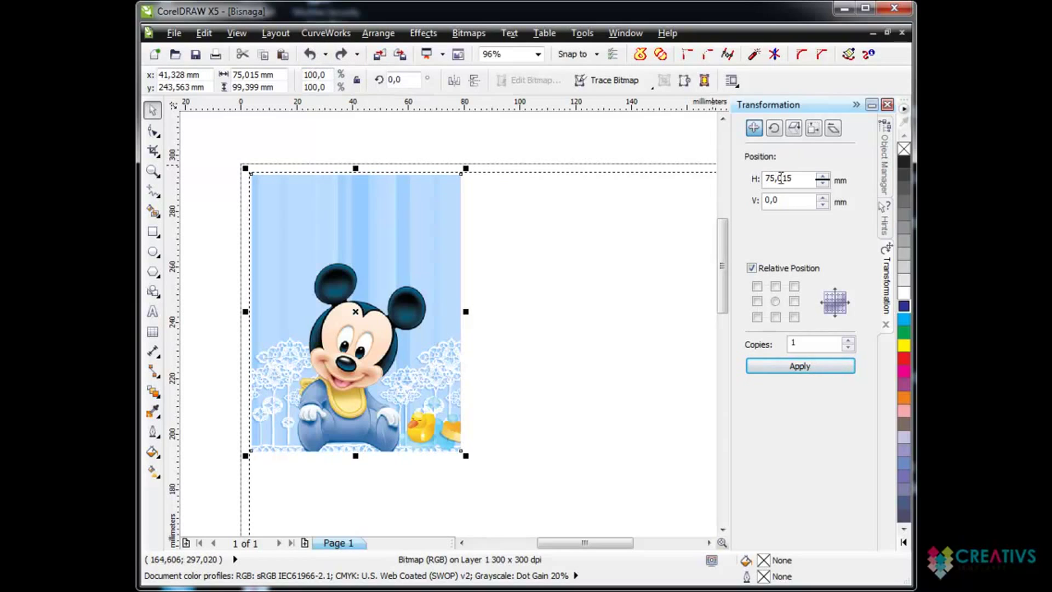
Step: Duplicate the bitmap once to its right with a relative horizontal offset of 75.5 mm
{"action": "left_click_drag", "start_coordinate": [781, 178], "coordinate": [803, 181]}
{"action": "type", "text": "5"}
{"action": "left_click", "coordinate": [813, 366]}
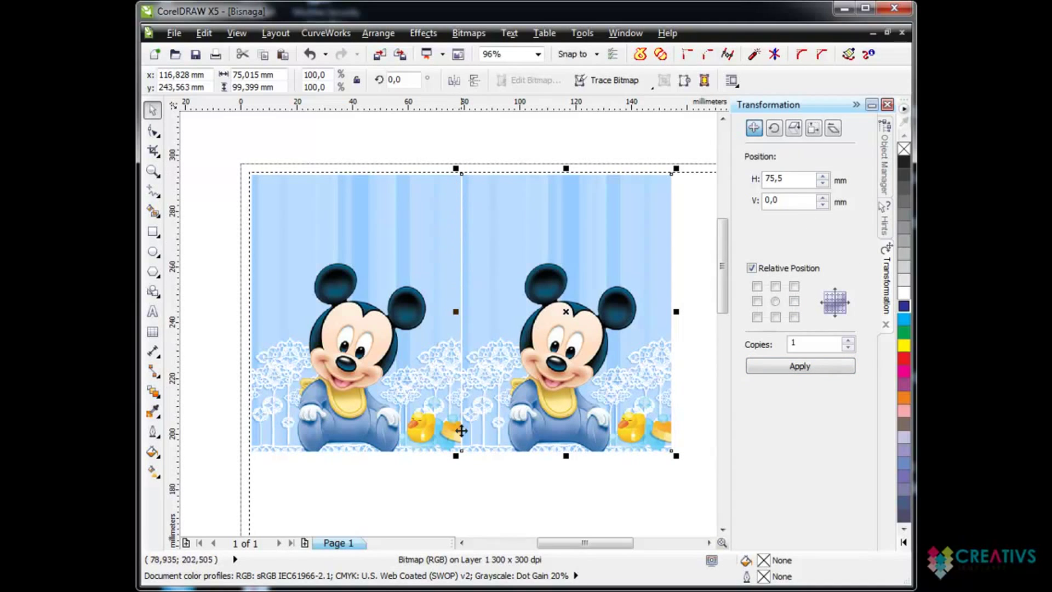
Step: Select both side-by-side bitmaps and group them
{"action": "left_click", "coordinate": [381, 247], "text": "shift"}
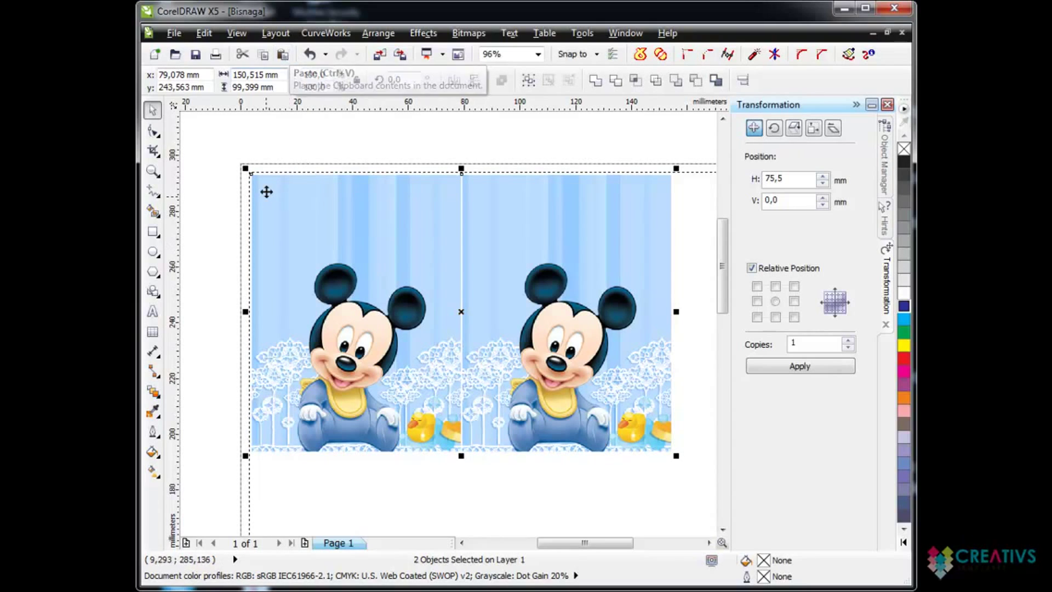
{"action": "left_click_drag", "start_coordinate": [208, 144], "coordinate": [683, 466]}
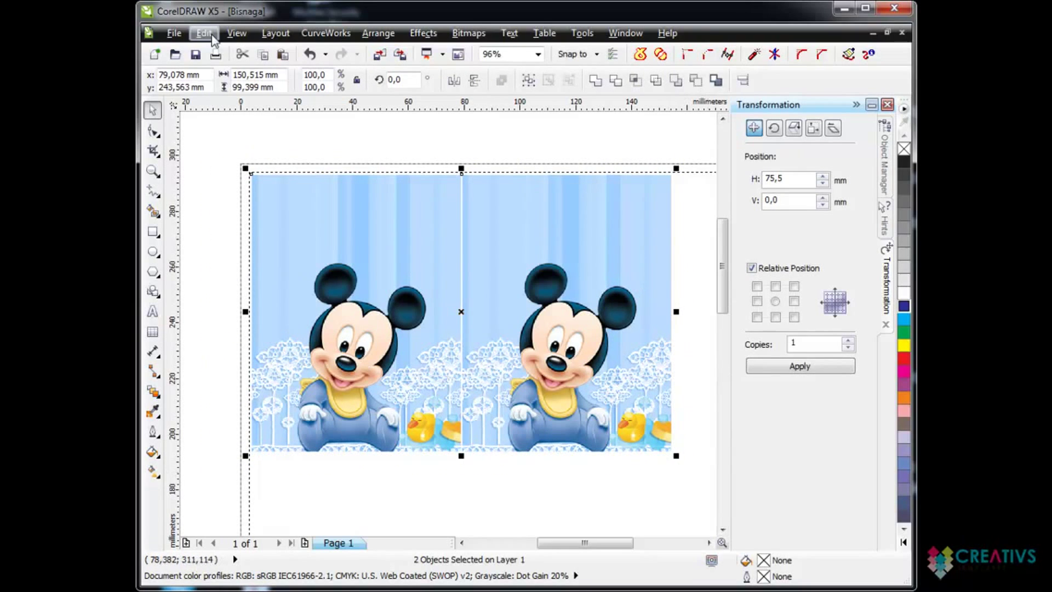
{"action": "right_click", "coordinate": [361, 317]}
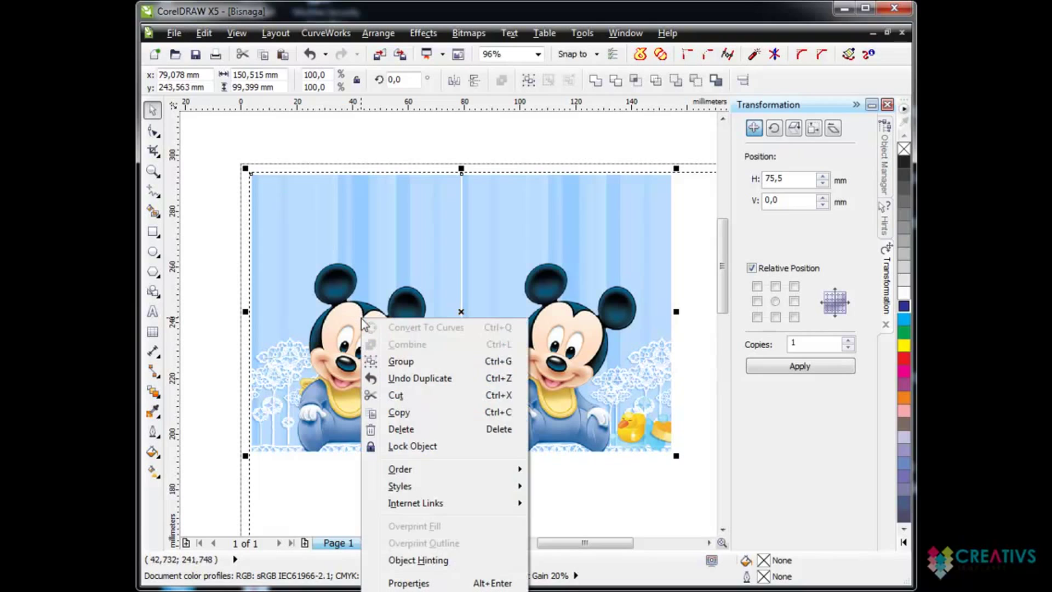
{"action": "left_click", "coordinate": [401, 362]}
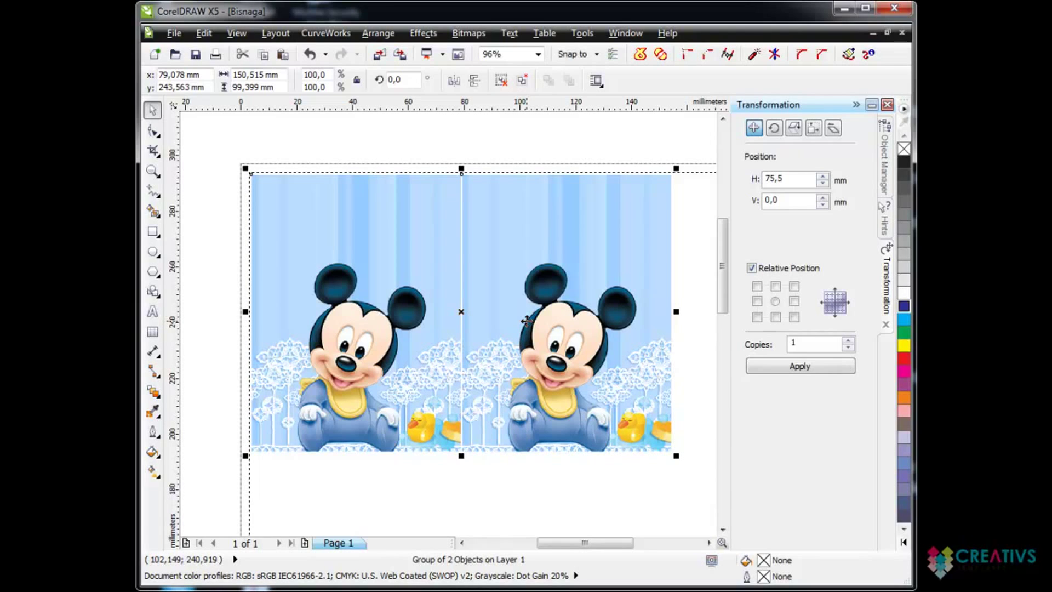
Step: Duplicate the group once directly below itself, using its copied height for a relative offset of 0 mm horizontally and -99.399 mm vertically
{"action": "left_click_drag", "start_coordinate": [721, 281], "coordinate": [722, 300]}
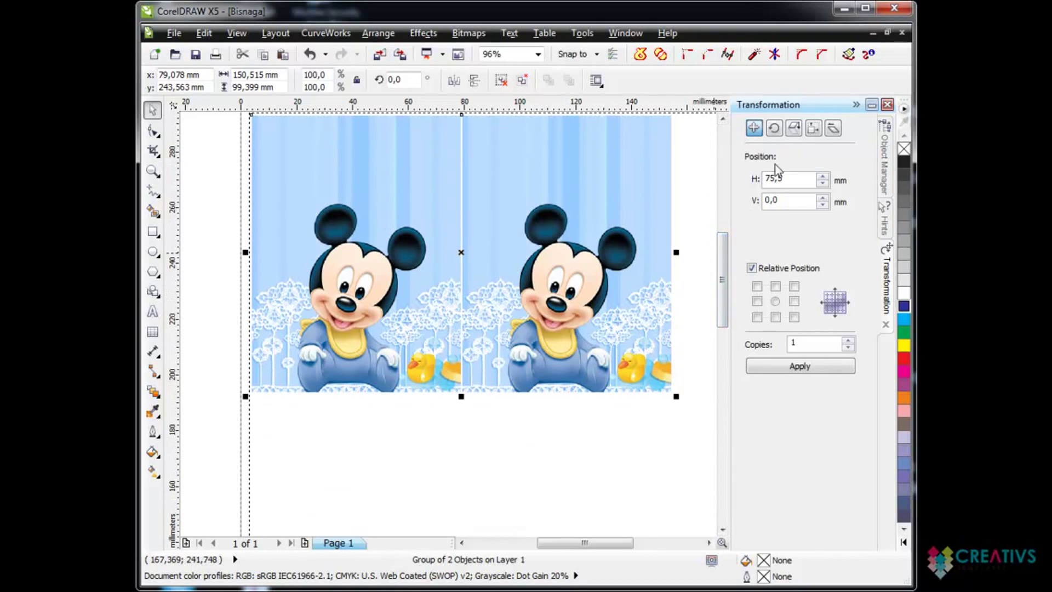
{"action": "left_click", "coordinate": [814, 128]}
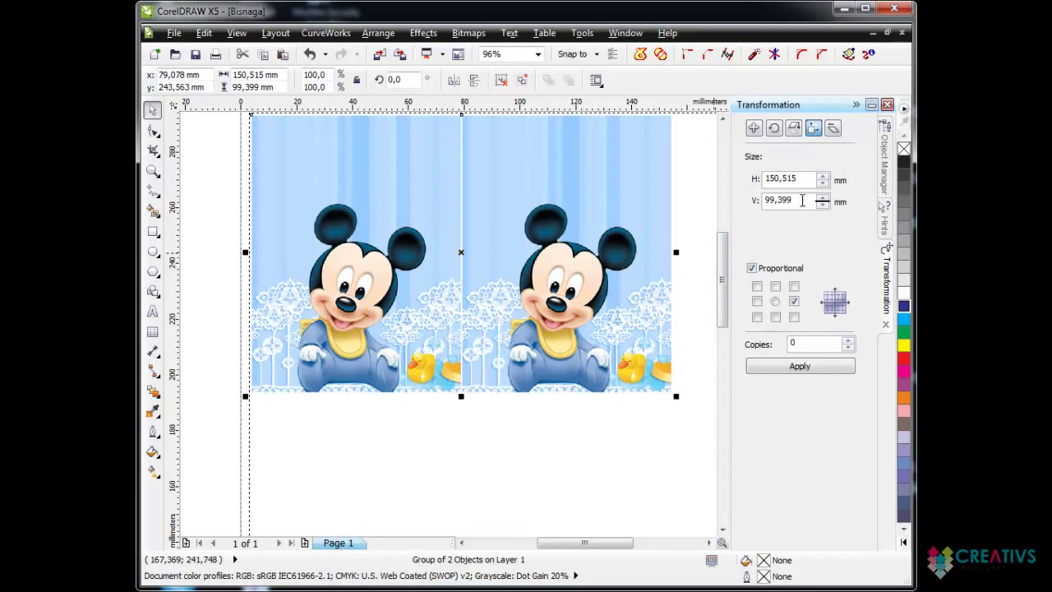
{"action": "left_click_drag", "start_coordinate": [802, 201], "coordinate": [753, 200]}
{"action": "key", "text": "ctrl+c"}
{"action": "left_click", "coordinate": [755, 134]}
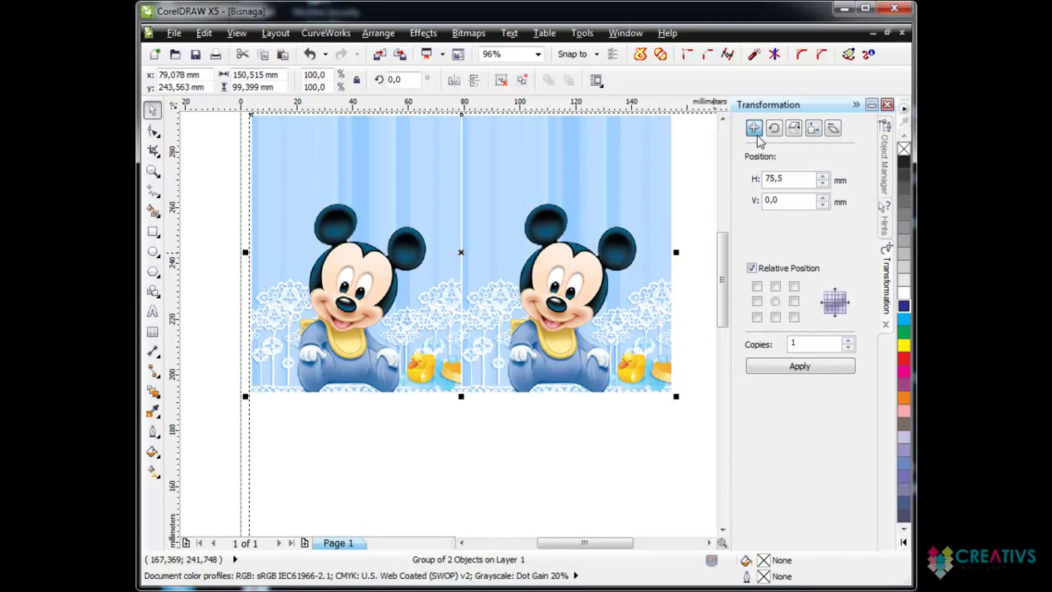
{"action": "left_click_drag", "start_coordinate": [788, 180], "coordinate": [758, 181]}
{"action": "key", "text": "BackSpace"}
{"action": "left_click_drag", "start_coordinate": [802, 201], "coordinate": [739, 207]}
{"action": "key", "text": "ctrl+v"}
{"action": "left_click", "coordinate": [766, 200]}
{"action": "left_click", "coordinate": [800, 367]}
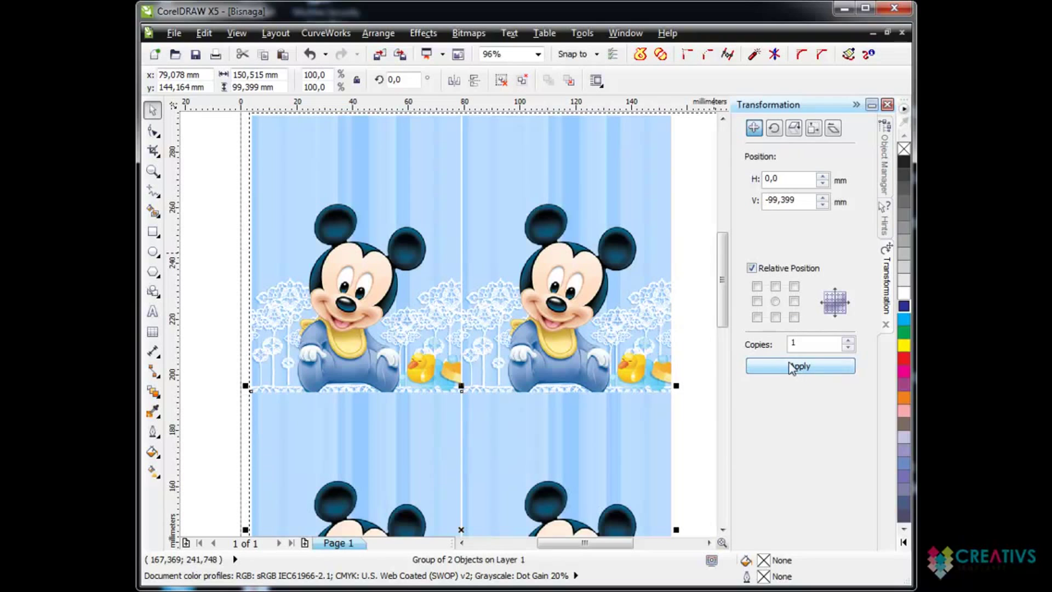
Step: View the whole page, select both rows of bitmaps and group them together
{"action": "left_click", "coordinate": [537, 53]}
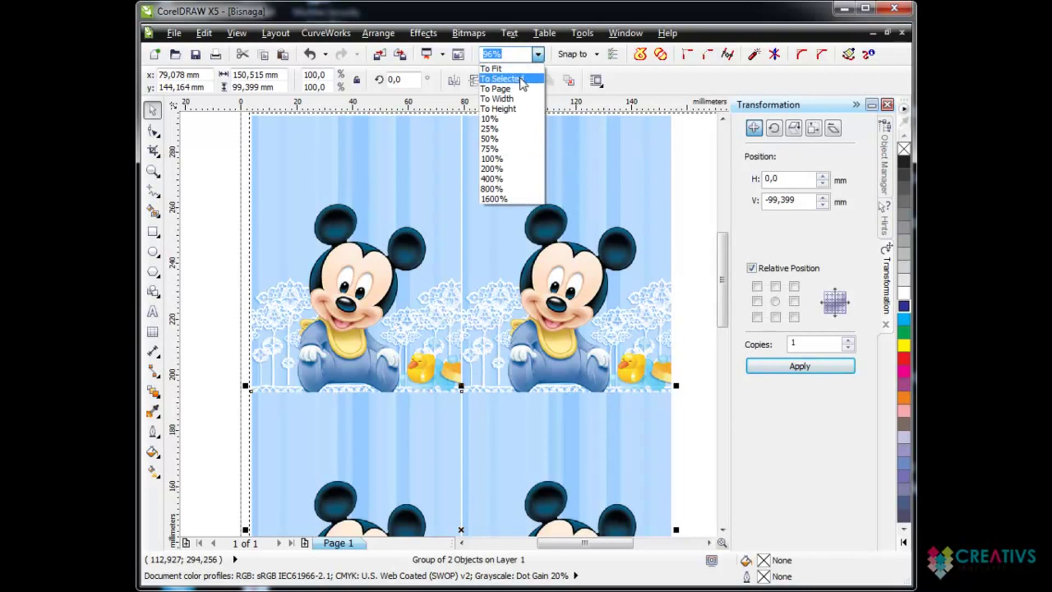
{"action": "left_click", "coordinate": [520, 71]}
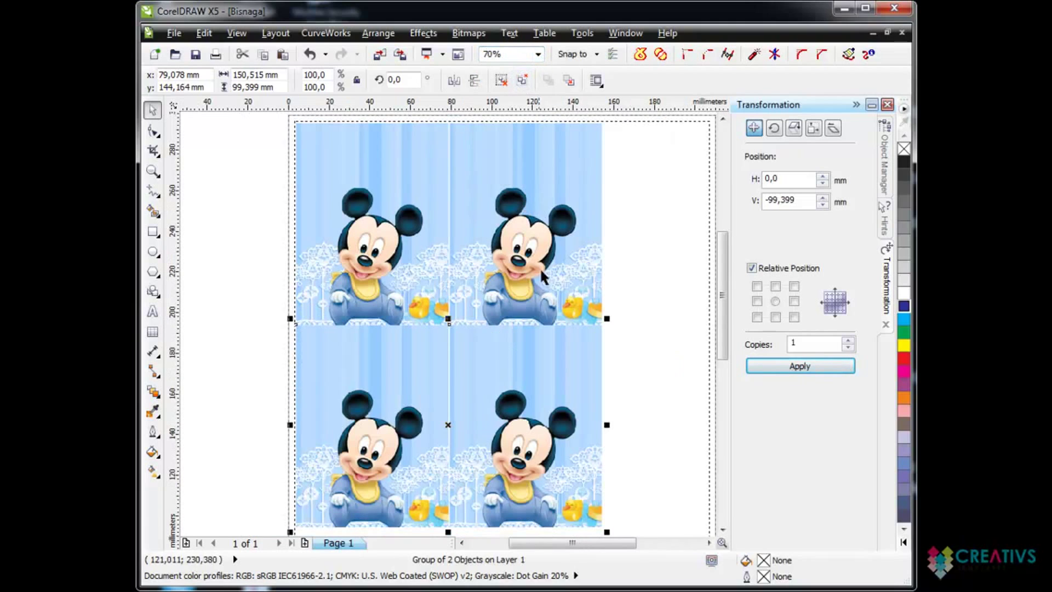
{"action": "mouse_move", "coordinate": [723, 296]}
{"action": "left_mouse_down"}
{"action": "mouse_move", "coordinate": [721, 316]}
{"action": "mouse_move", "coordinate": [711, 289]}
{"action": "left_mouse_up"}
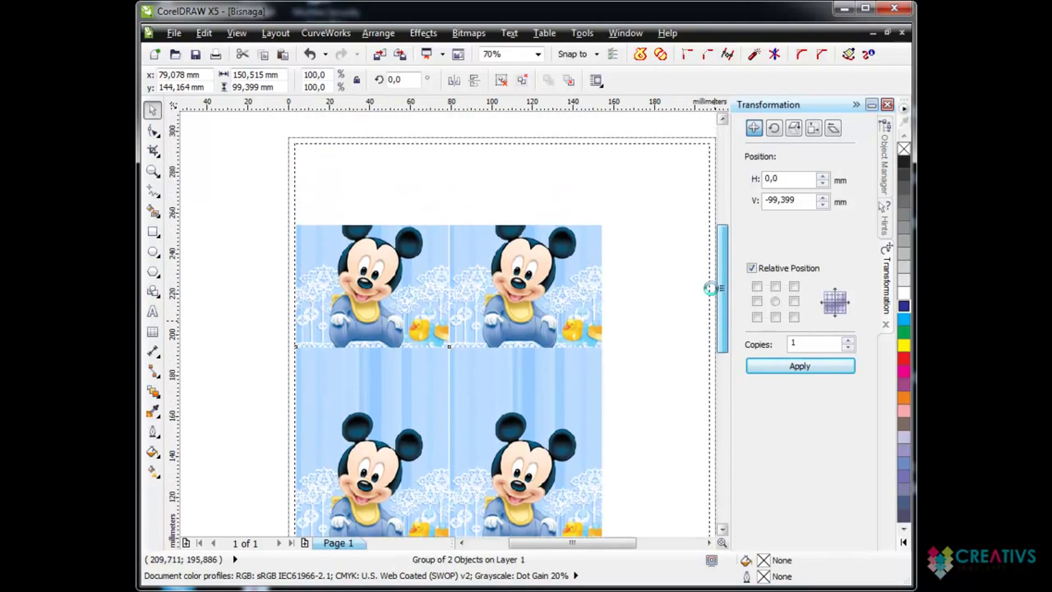
{"action": "left_click", "coordinate": [538, 54]}
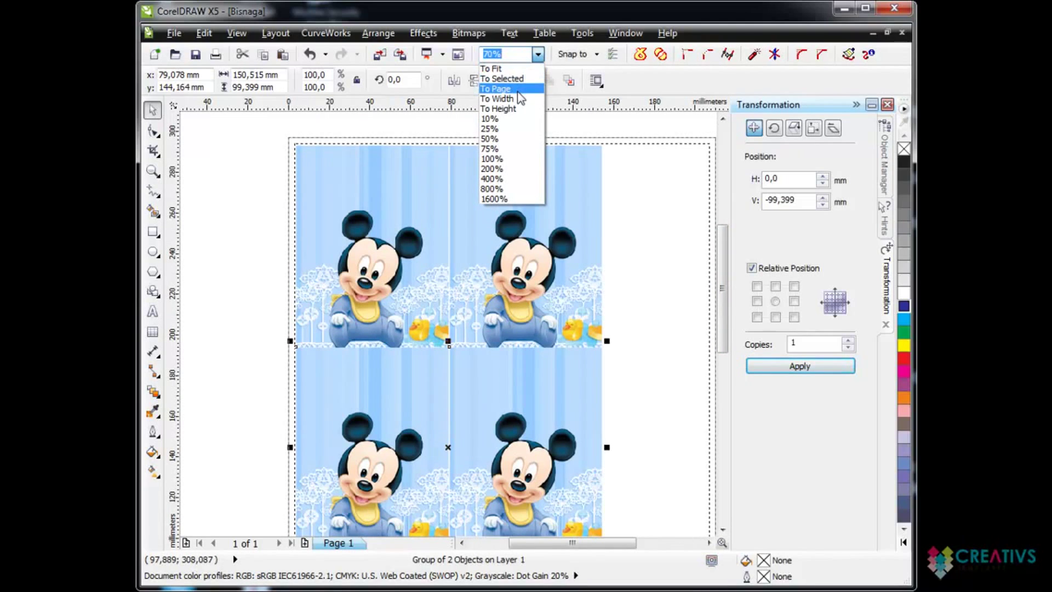
{"action": "left_click", "coordinate": [499, 88]}
{"action": "left_click", "coordinate": [603, 242]}
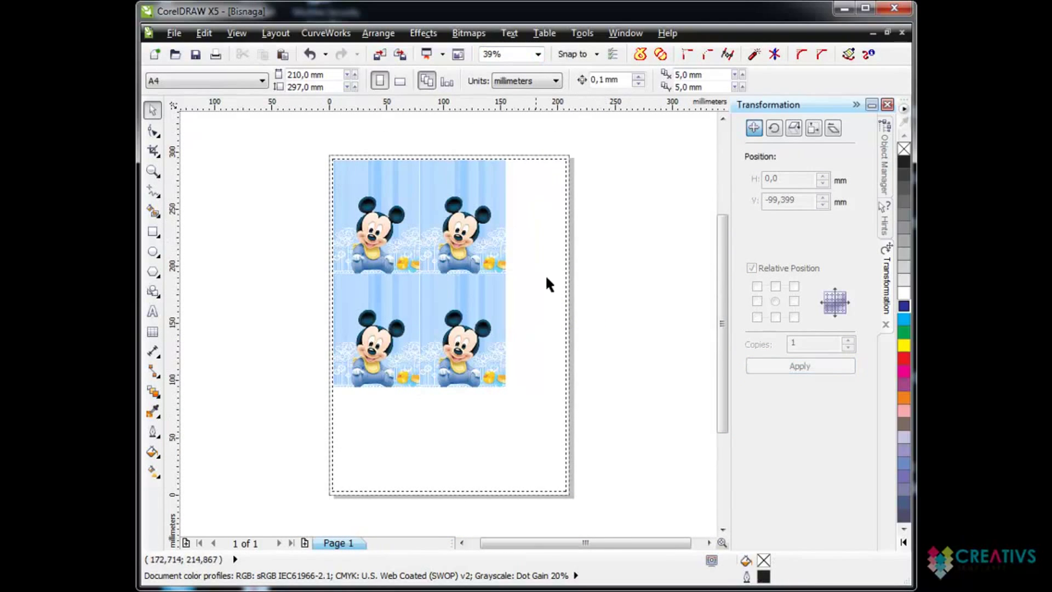
{"action": "left_click_drag", "start_coordinate": [586, 392], "coordinate": [350, 200]}
{"action": "left_click", "coordinate": [350, 197]}
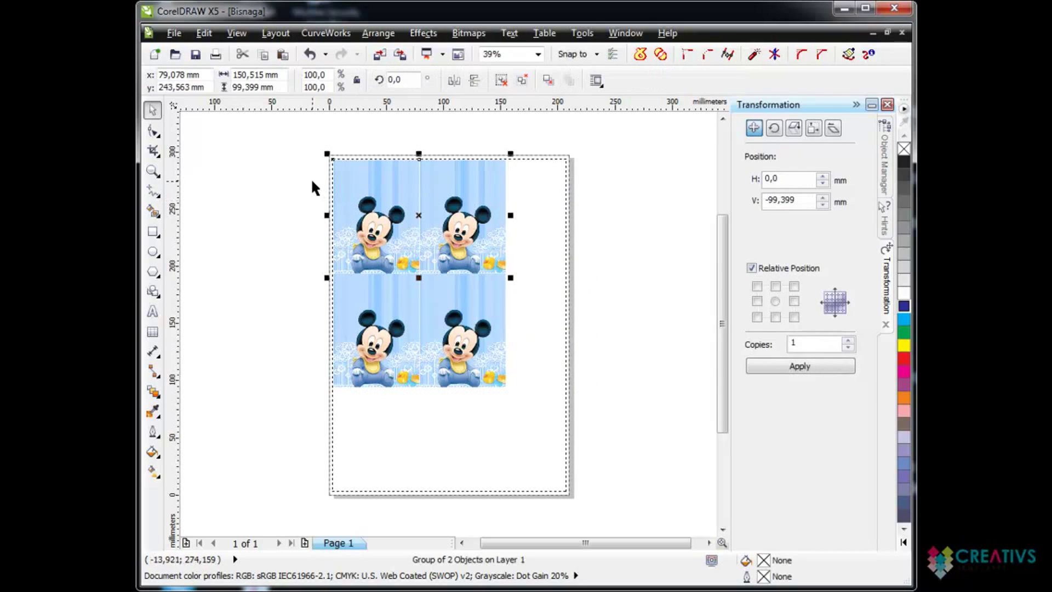
{"action": "key", "text": "ctrl+a"}
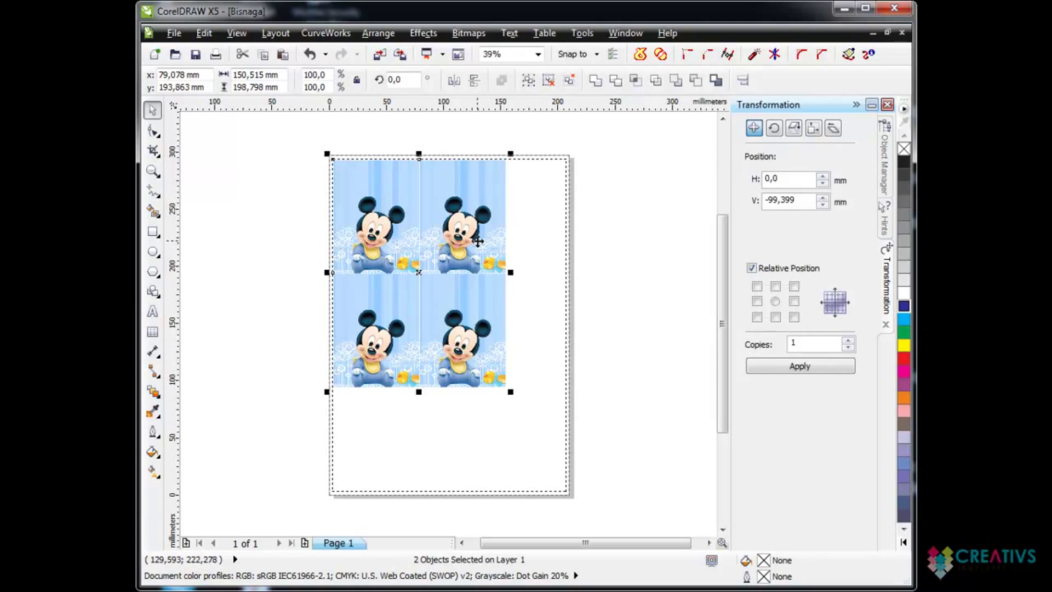
{"action": "key", "text": "ctrl+g"}
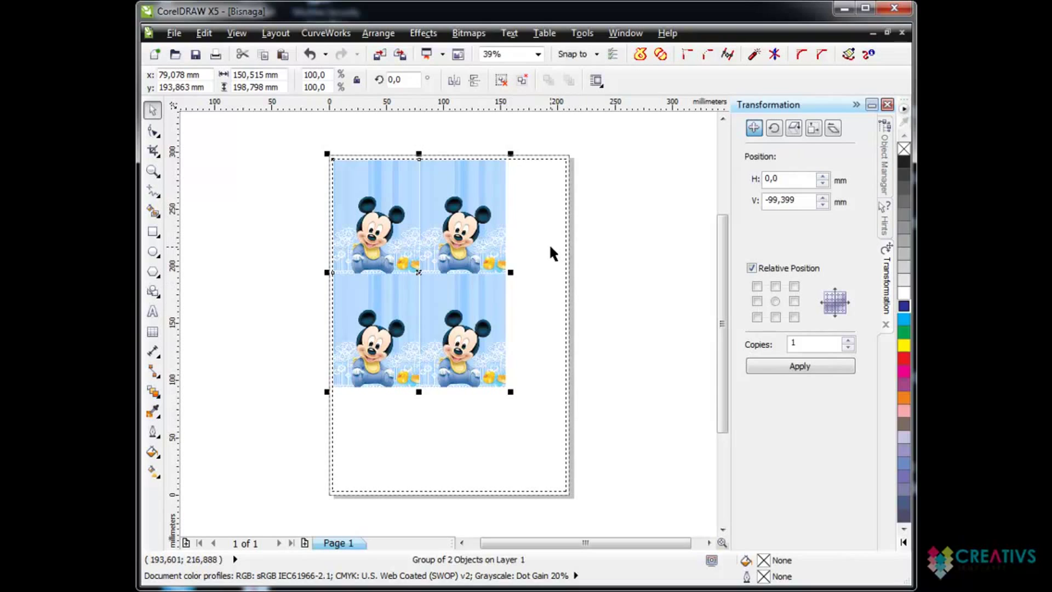
Step: Center the grouped bitmaps on the page and move them back into the upper-left corner of the printable area
{"action": "key", "text": "p"}
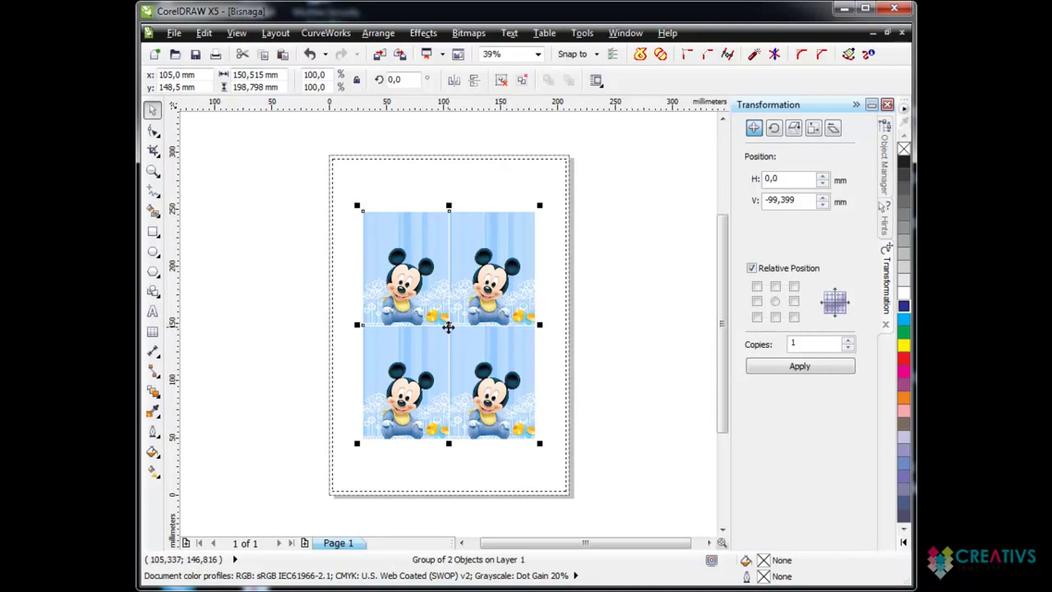
{"action": "left_click", "coordinate": [587, 353]}
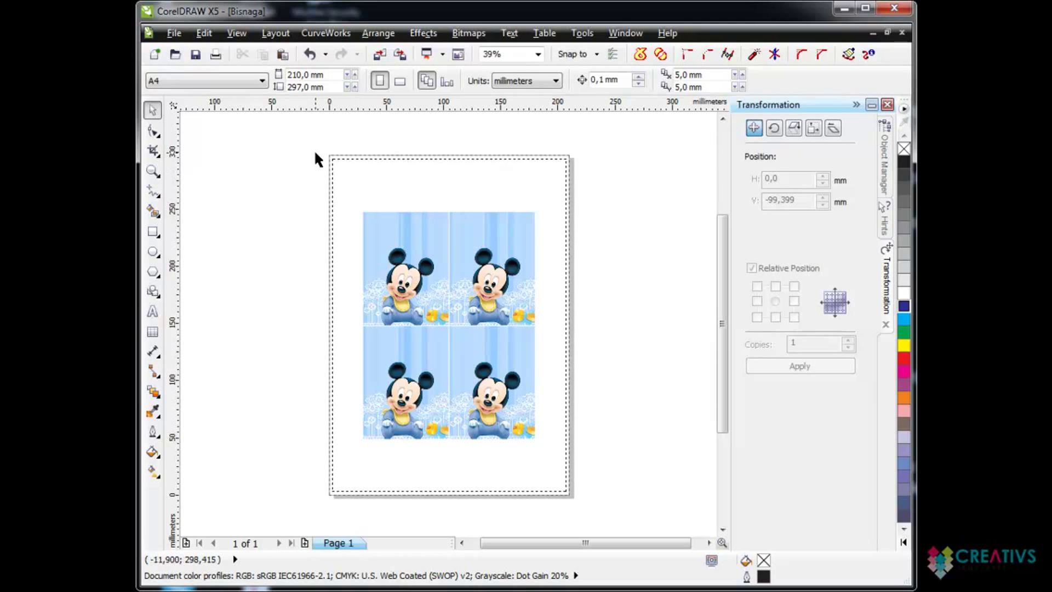
{"action": "left_click_drag", "start_coordinate": [315, 154], "coordinate": [573, 484]}
{"action": "left_click_drag", "start_coordinate": [507, 374], "coordinate": [475, 317]}
{"action": "left_click", "coordinate": [579, 348]}
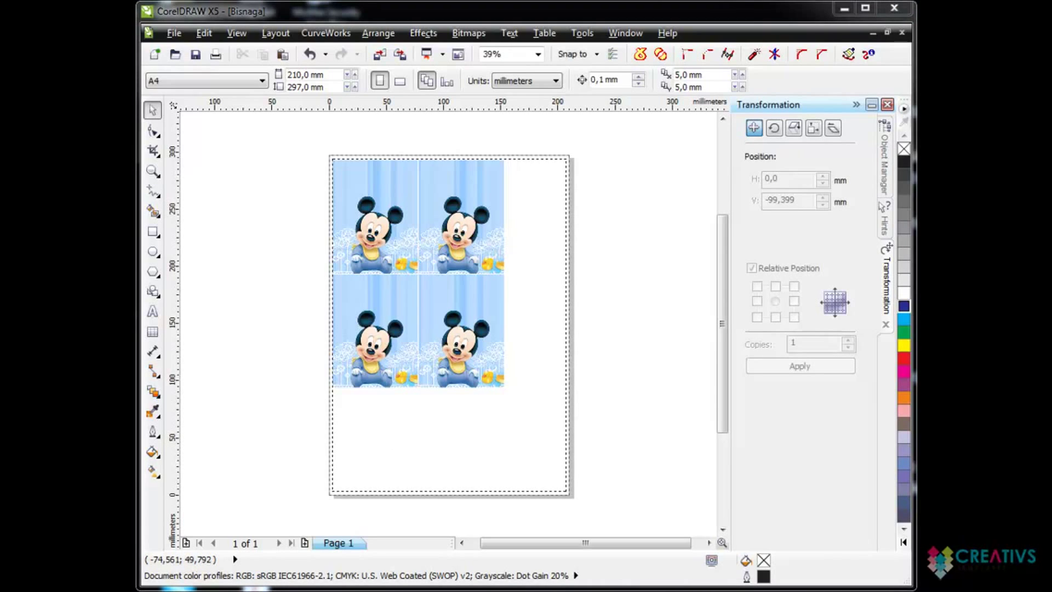
Step: Place the small horizontal baby Mickey bitmap beside the group in the printable area's upper-right corner, at about X 180.5 mm, Y 277.5 mm
{"action": "left_click_drag", "start_coordinate": [279, 395], "coordinate": [529, 256]}
{"action": "left_click_drag", "start_coordinate": [528, 253], "coordinate": [529, 178]}
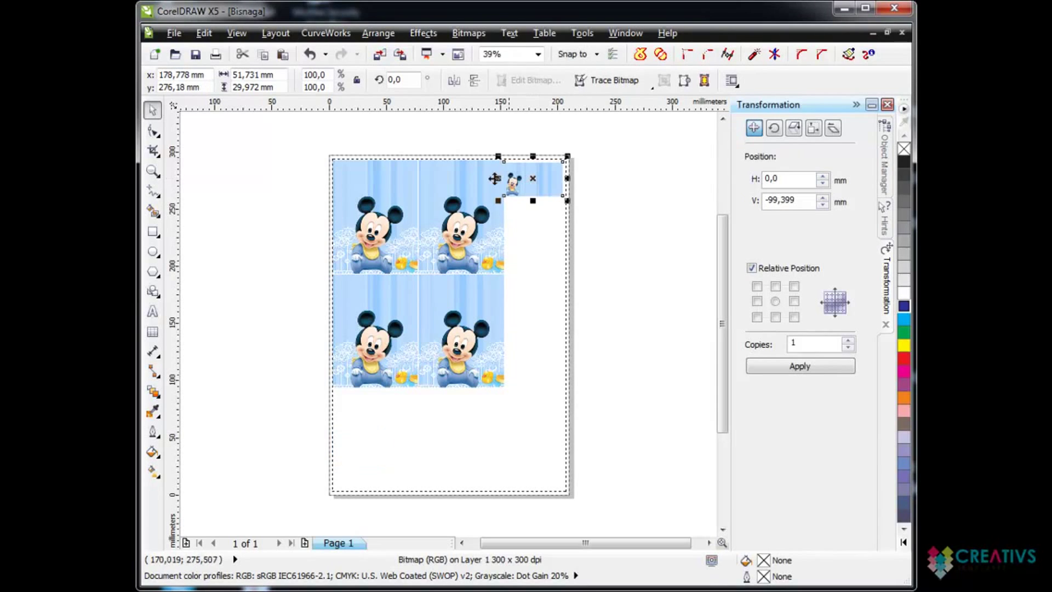
{"action": "left_click", "coordinate": [153, 171]}
{"action": "left_click_drag", "start_coordinate": [485, 146], "coordinate": [607, 245]}
{"action": "left_click", "coordinate": [152, 110]}
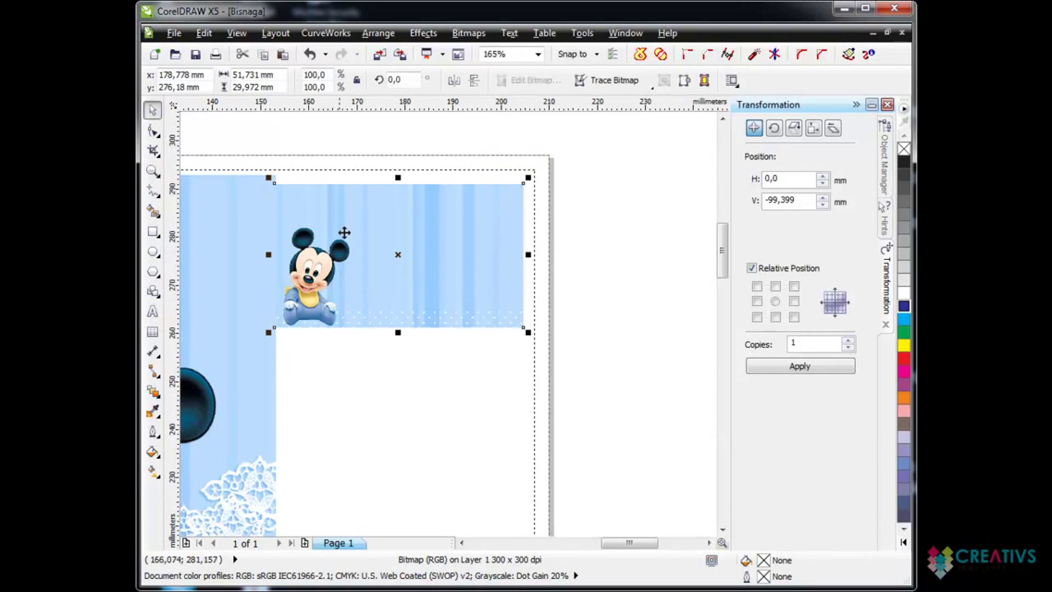
{"action": "left_click", "coordinate": [346, 233]}
{"action": "left_click", "coordinate": [433, 356]}
{"action": "left_click_drag", "start_coordinate": [417, 246], "coordinate": [427, 245]}
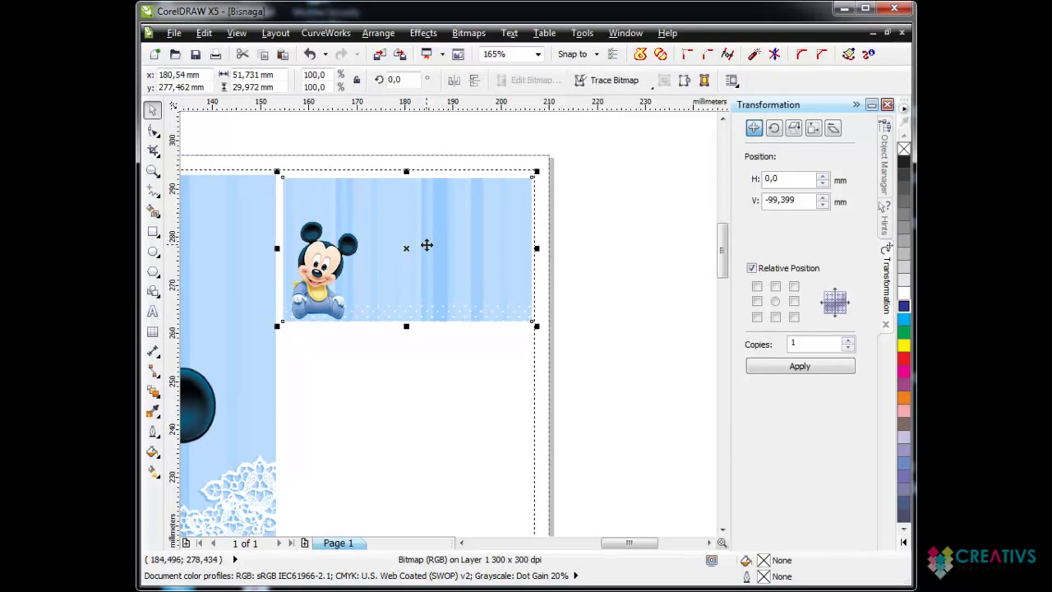
{"action": "left_click", "coordinate": [629, 333]}
Step: Set a relative position offset of 0 mm horizontally and -30 mm vertically for the small horizontal Mickey bitmap
{"action": "left_click", "coordinate": [495, 249]}
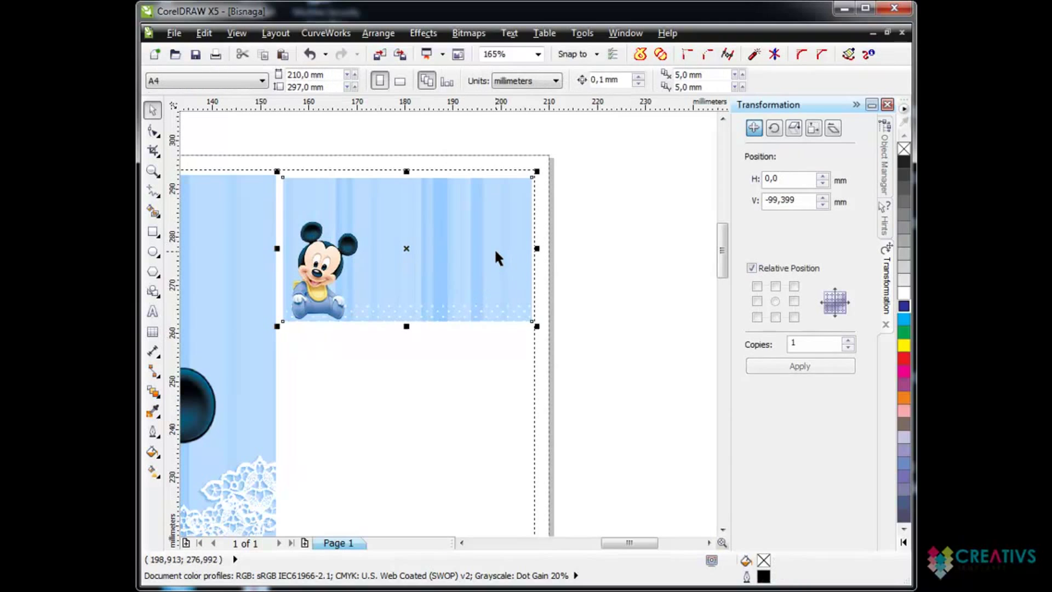
{"action": "left_click", "coordinate": [814, 128]}
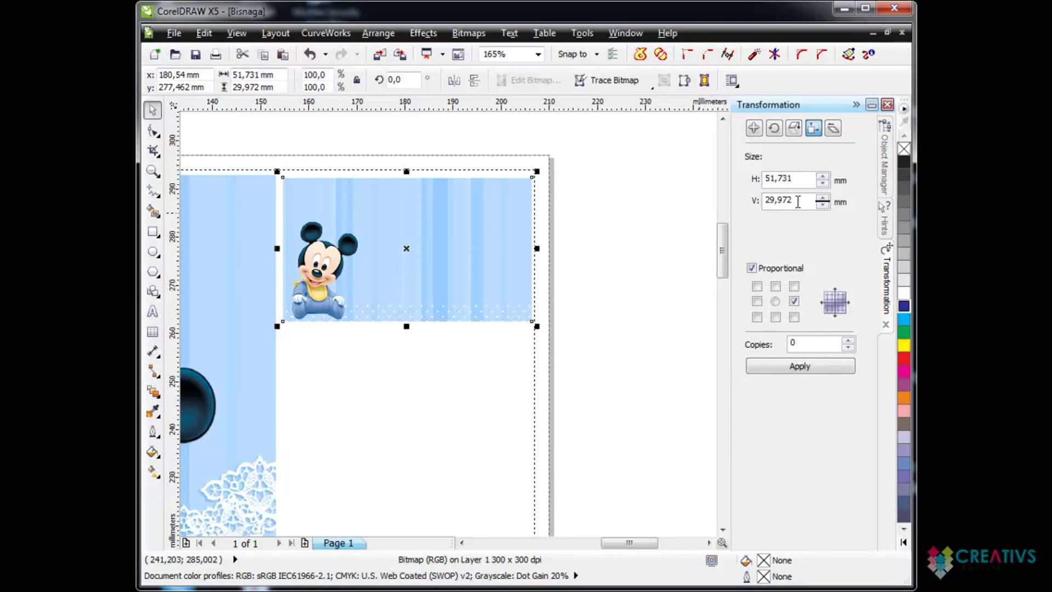
{"action": "left_click_drag", "start_coordinate": [792, 201], "coordinate": [760, 201]}
{"action": "right_click", "coordinate": [784, 204]}
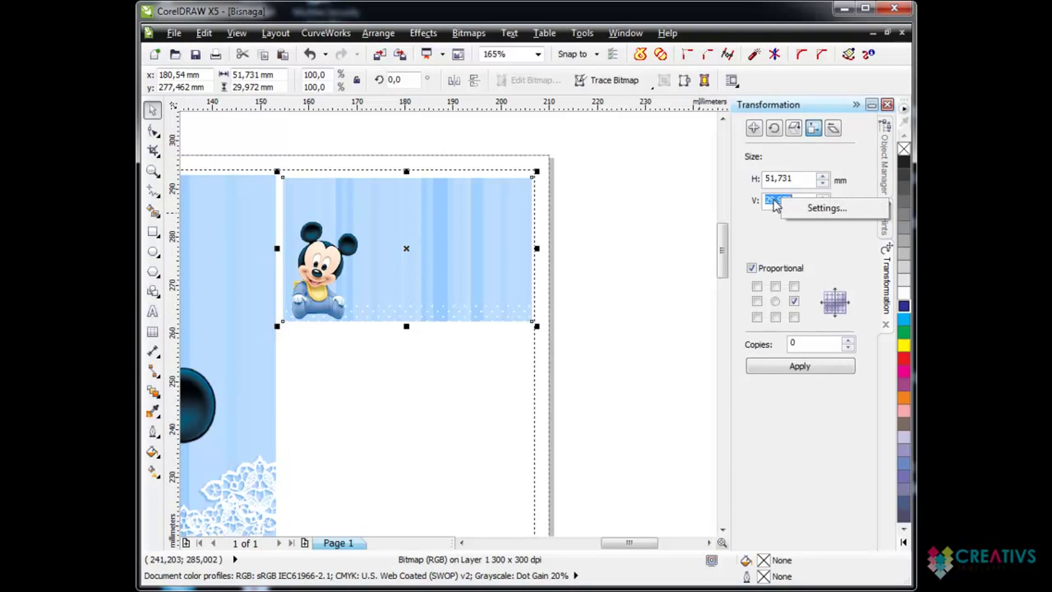
{"action": "left_click", "coordinate": [774, 200]}
{"action": "left_click_drag", "start_coordinate": [801, 201], "coordinate": [765, 202]}
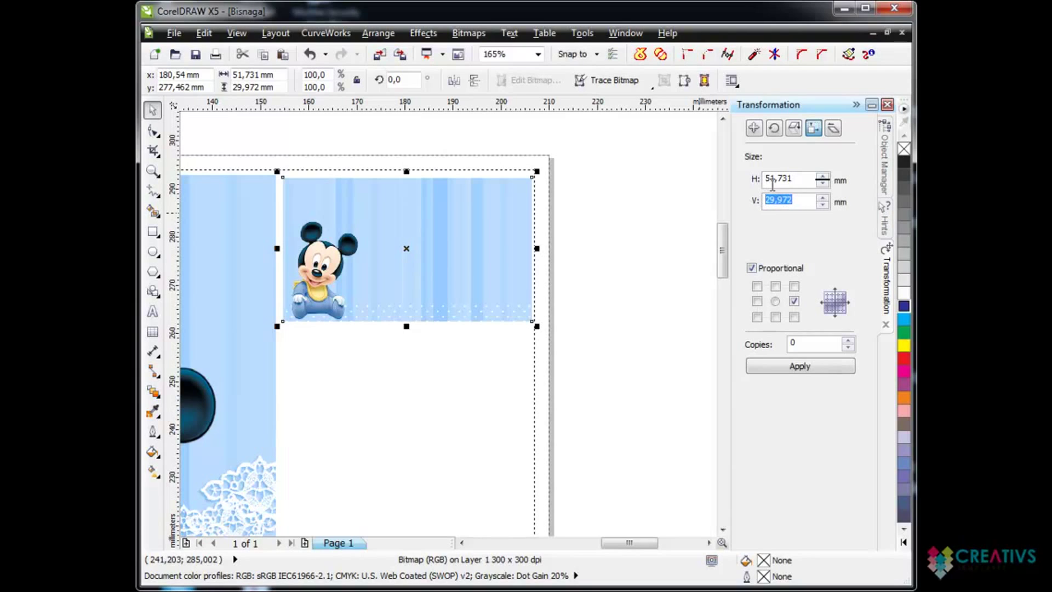
{"action": "left_click", "coordinate": [754, 129]}
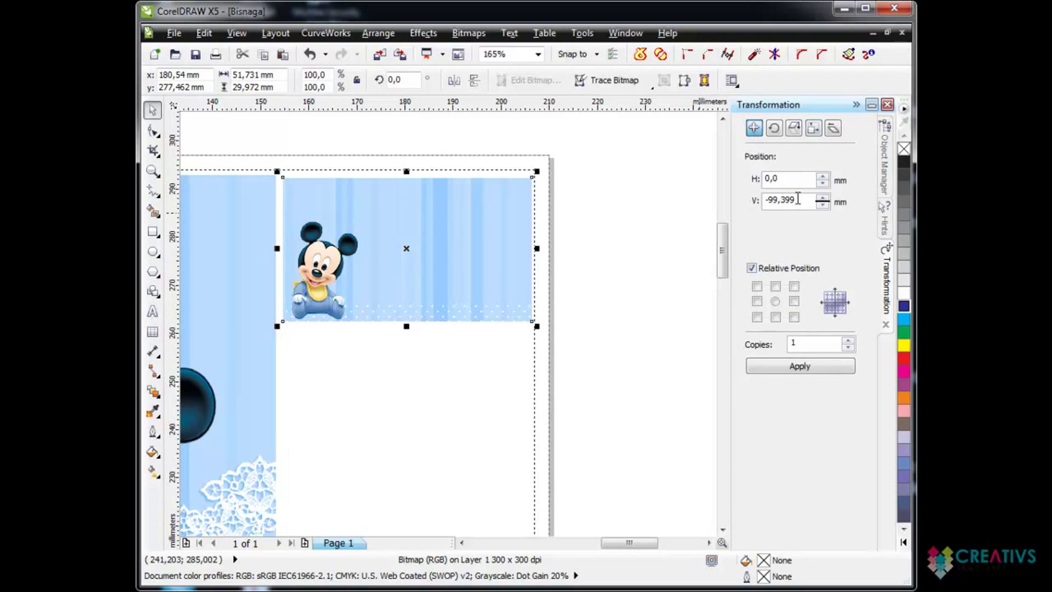
{"action": "left_click_drag", "start_coordinate": [799, 198], "coordinate": [778, 197]}
{"action": "key", "text": "ctrl+v"}
{"action": "left_click_drag", "start_coordinate": [769, 199], "coordinate": [805, 202]}
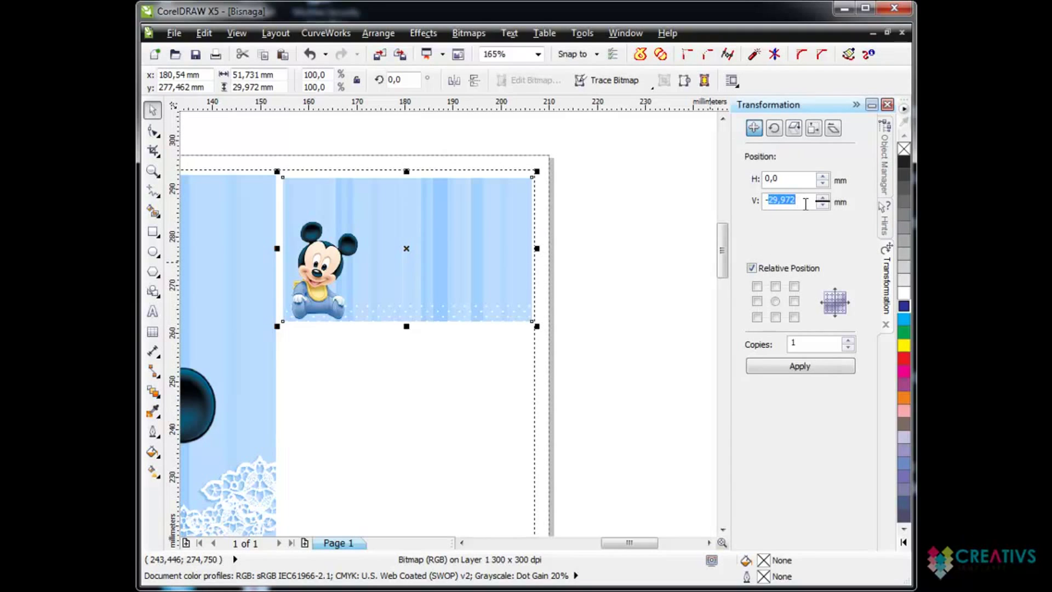
{"action": "type", "text": "30"}
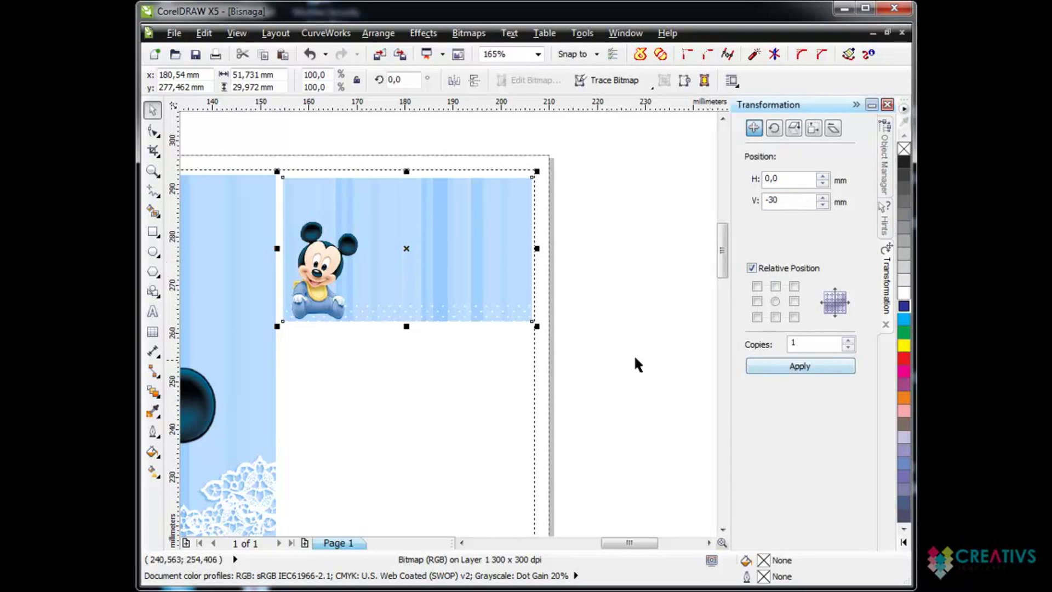
Step: Duplicate the small horizontal Mickey bitmap eight times down the printable area's right side, spacing the copies with the -30 mm offset
{"action": "double_click", "coordinate": [153, 170]}
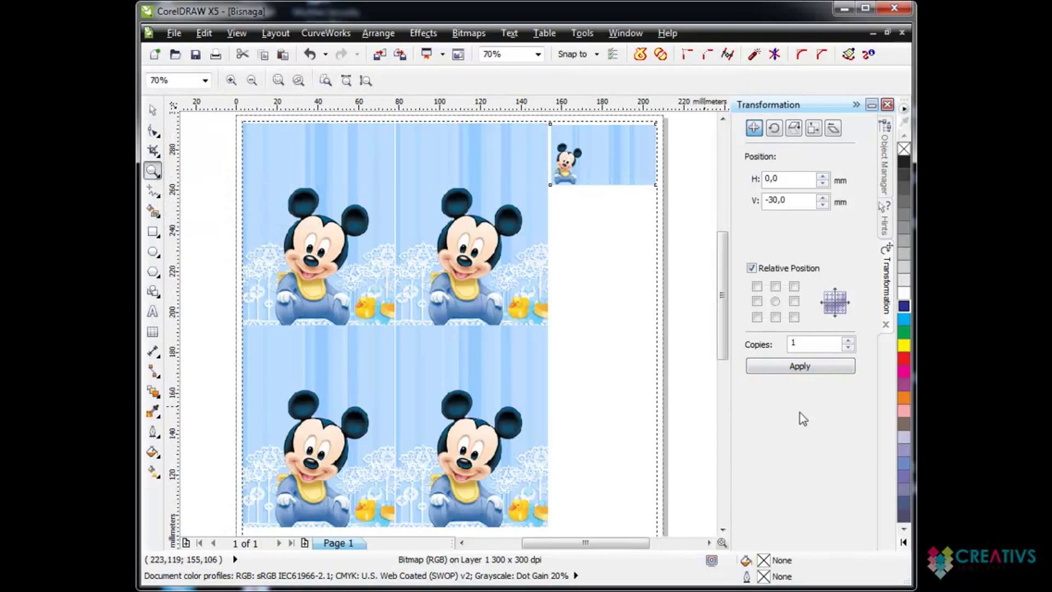
{"action": "left_click", "coordinate": [804, 368]}
{"action": "left_click", "coordinate": [802, 366]}
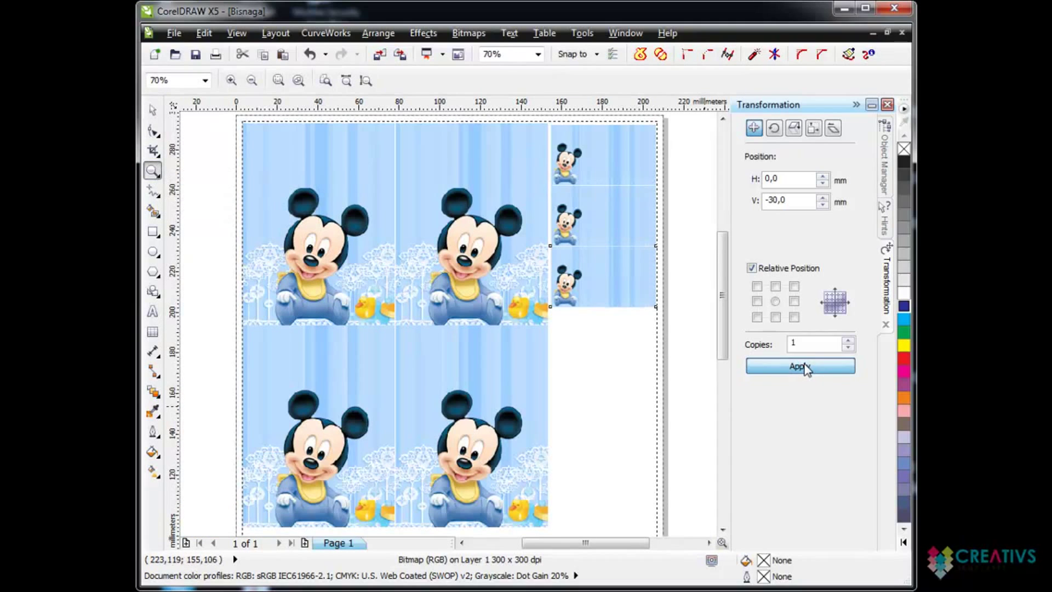
{"action": "left_click", "coordinate": [802, 366]}
{"action": "left_click", "coordinate": [801, 365]}
{"action": "left_click_drag", "start_coordinate": [722, 321], "coordinate": [726, 403]}
{"action": "left_click", "coordinate": [809, 364]}
{"action": "left_click", "coordinate": [809, 363]}
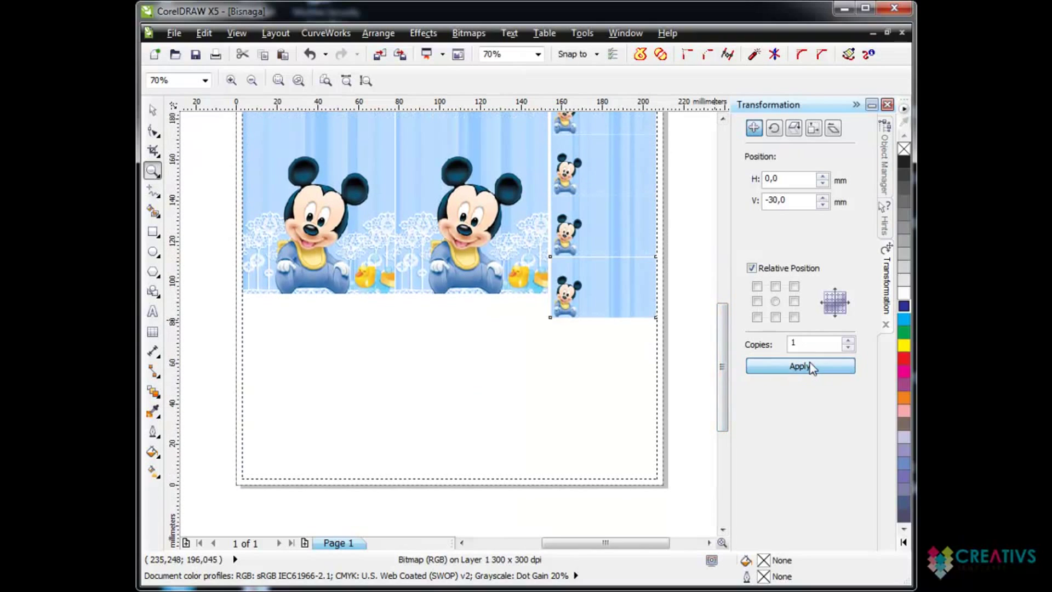
{"action": "left_click", "coordinate": [810, 363]}
{"action": "left_click", "coordinate": [810, 363]}
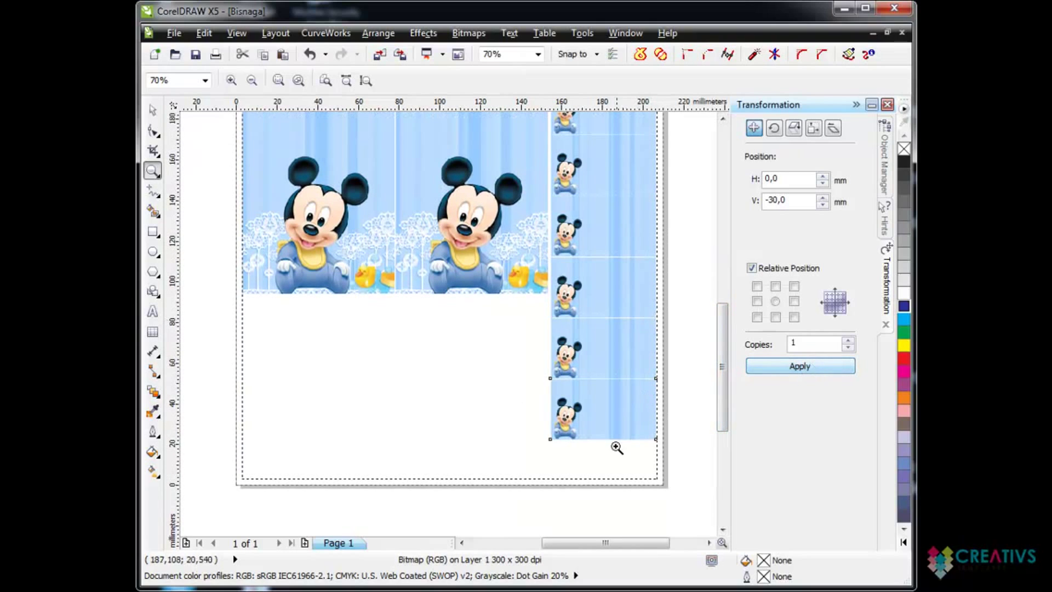
Step: Place the vertical toy block bitmap below the large Mickey group at the left margin, at about X 19.9 mm, Y 53.1 mm
{"action": "left_click", "coordinate": [152, 109]}
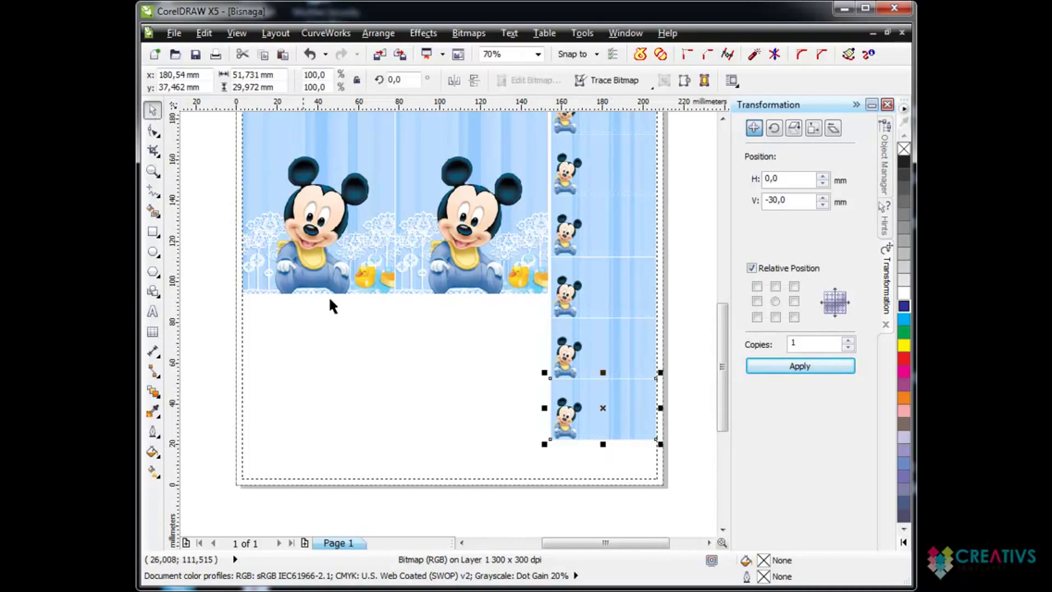
{"action": "left_click", "coordinate": [464, 387]}
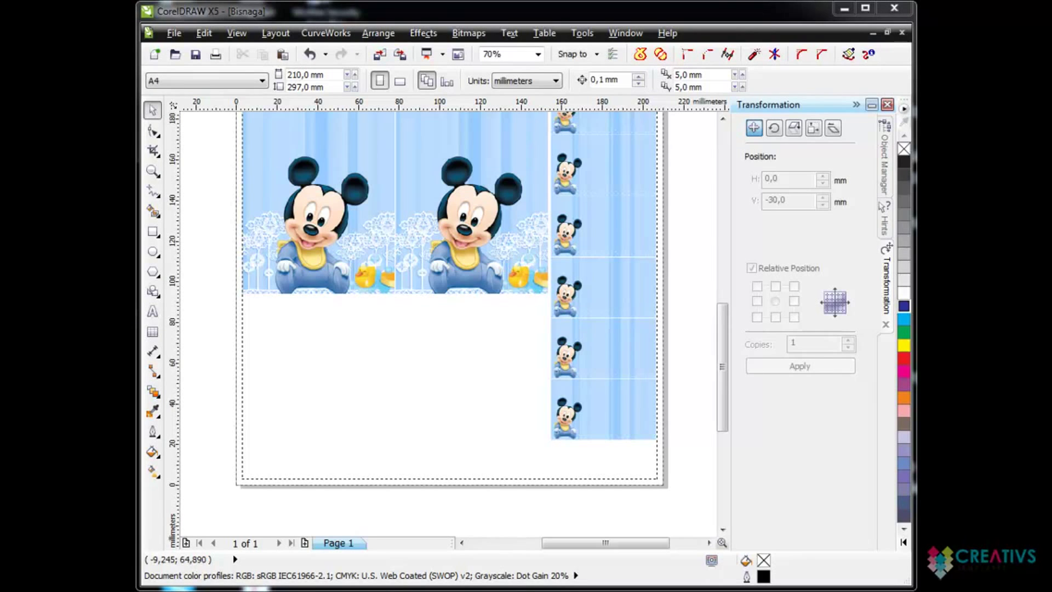
{"action": "left_click_drag", "start_coordinate": [157, 390], "coordinate": [271, 356]}
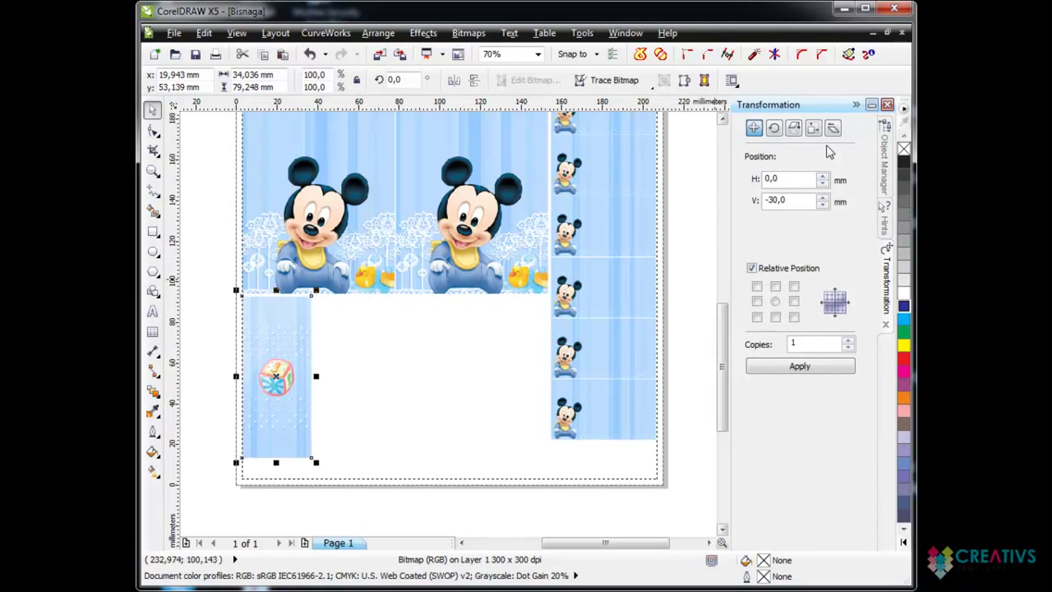
Step: Duplicate the toy block bitmap three times in a row to its right, with a relative offset of 34.5 mm horizontally and 0 mm vertically
{"action": "left_click", "coordinate": [814, 130]}
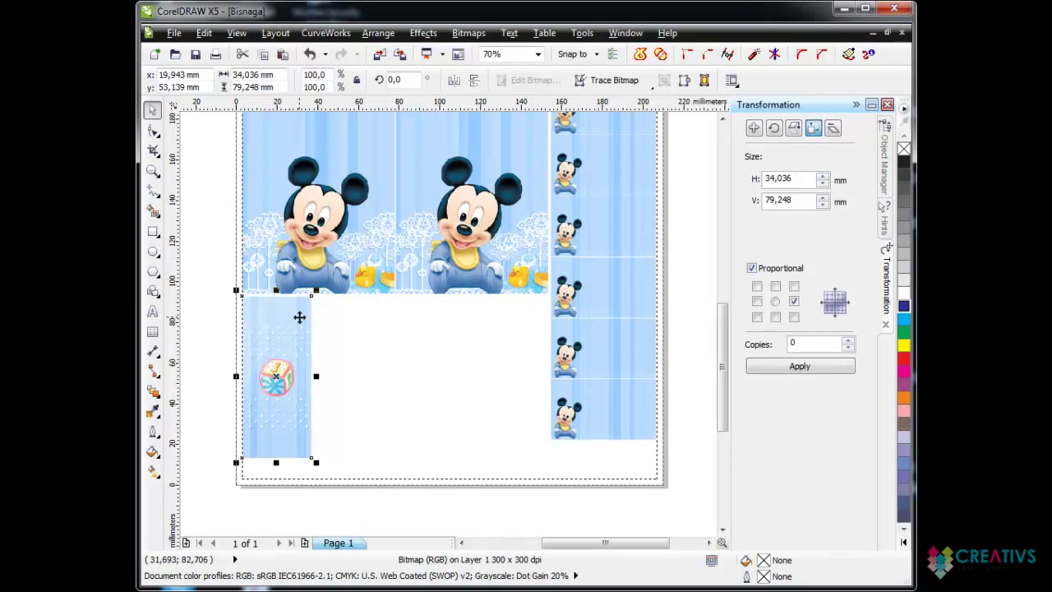
{"action": "left_click_drag", "start_coordinate": [799, 179], "coordinate": [753, 178]}
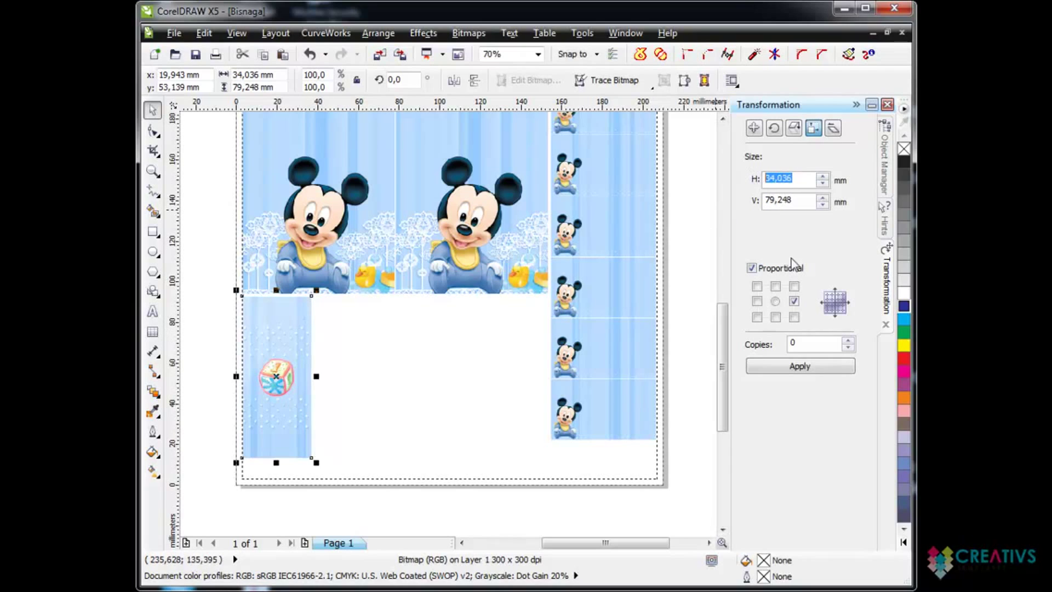
{"action": "left_click", "coordinate": [753, 129]}
{"action": "left_click_drag", "start_coordinate": [792, 202], "coordinate": [737, 204]}
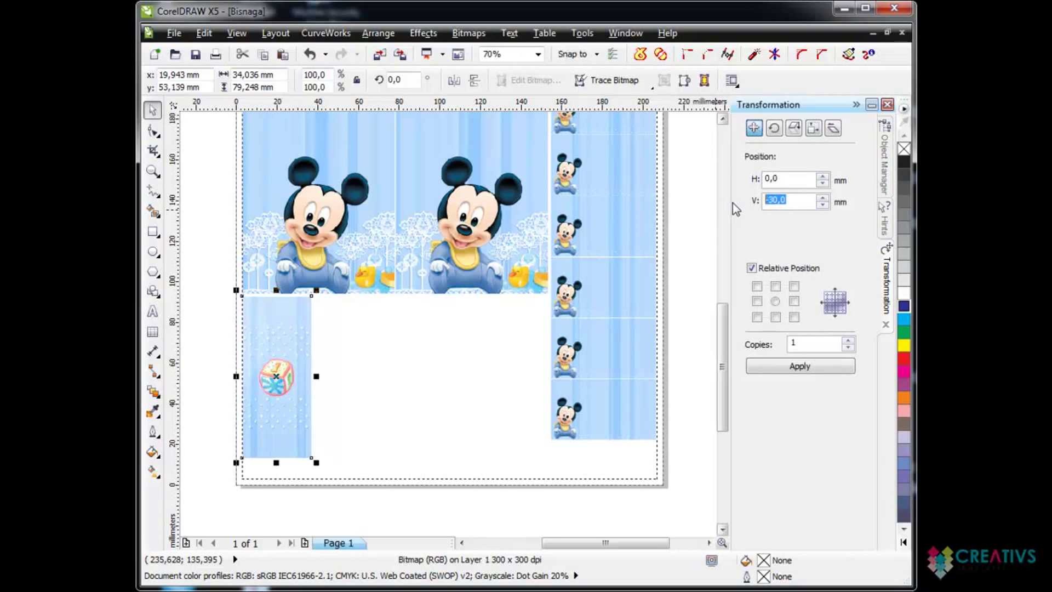
{"action": "type", "text": "0"}
{"action": "left_click_drag", "start_coordinate": [787, 178], "coordinate": [753, 178]}
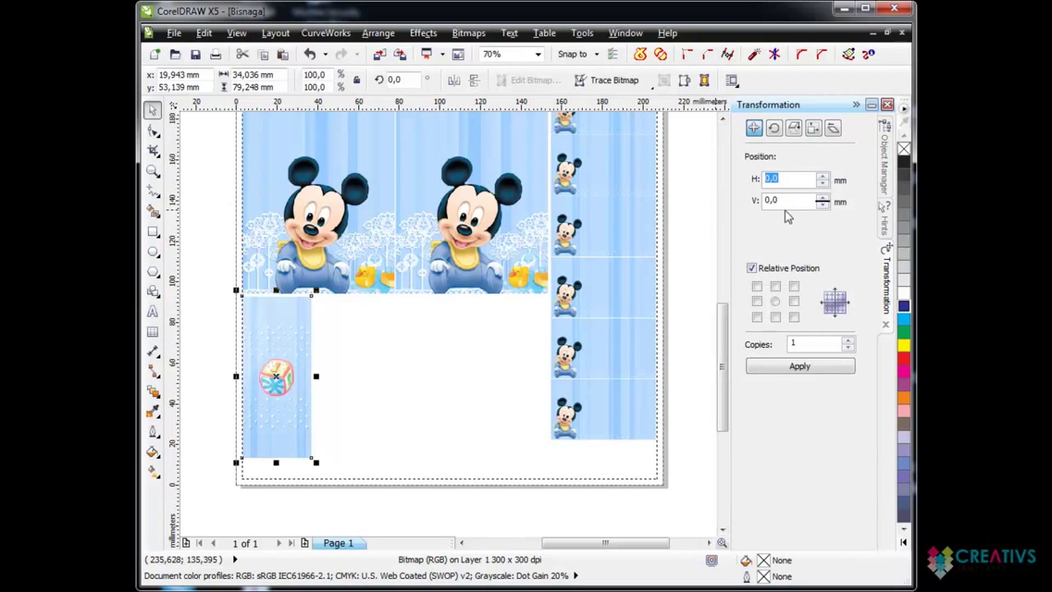
{"action": "key", "text": "ctrl+v"}
{"action": "left_click_drag", "start_coordinate": [779, 179], "coordinate": [805, 178]}
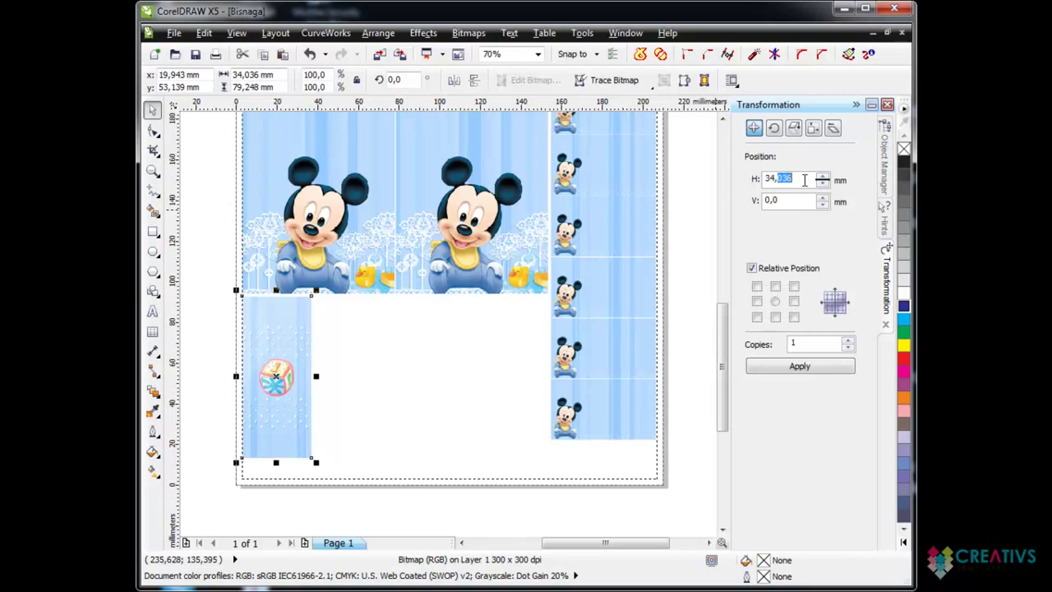
{"action": "type", "text": "5"}
{"action": "left_click", "coordinate": [800, 368]}
{"action": "left_click", "coordinate": [800, 367]}
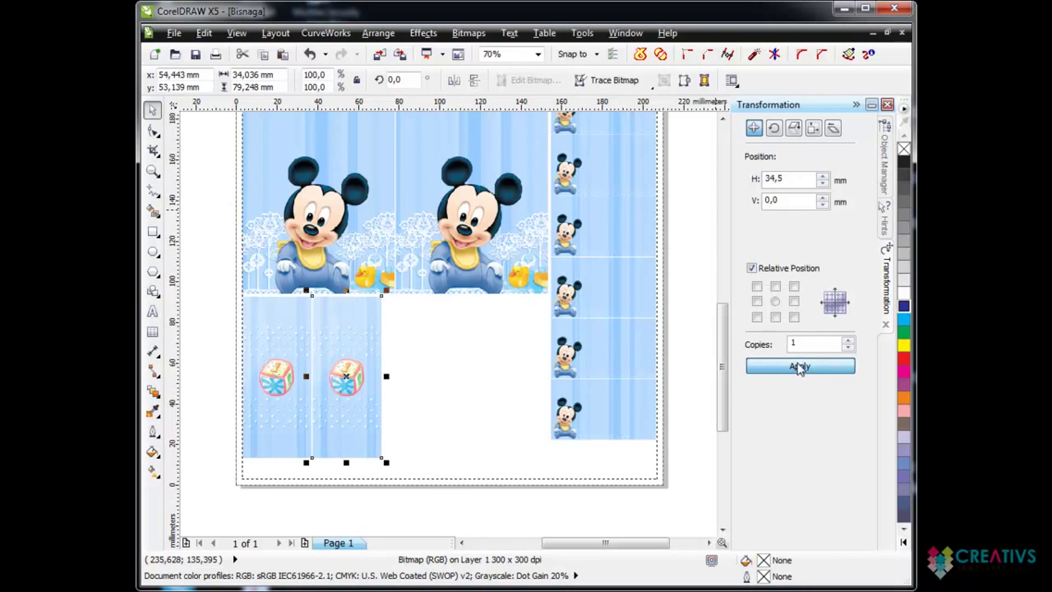
{"action": "left_click", "coordinate": [800, 367]}
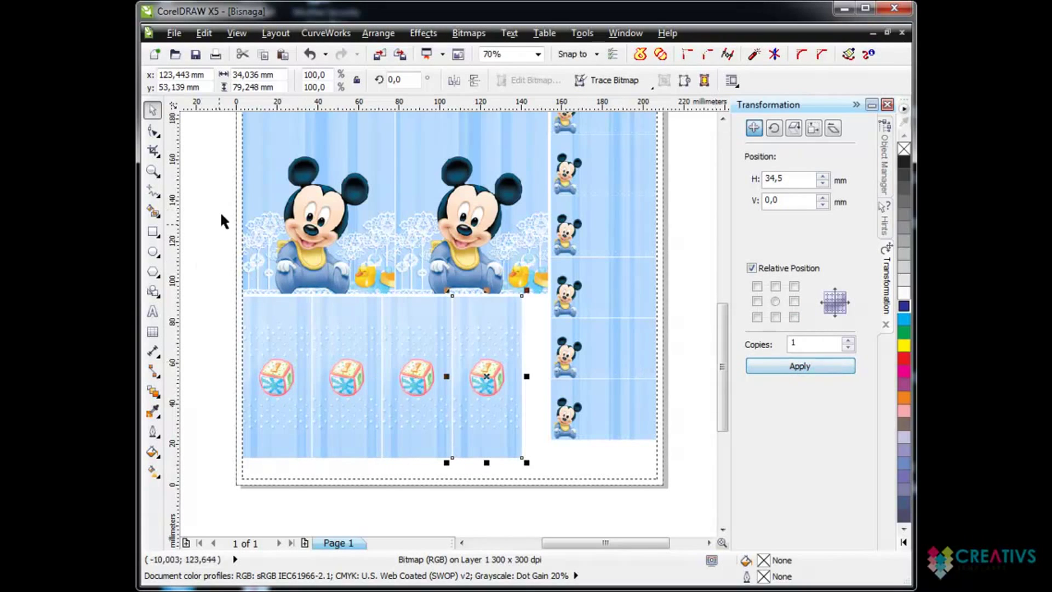
Step: Examine the whole page layout and the margin around the printable area's upper-left corner
{"action": "double_click", "coordinate": [153, 170]}
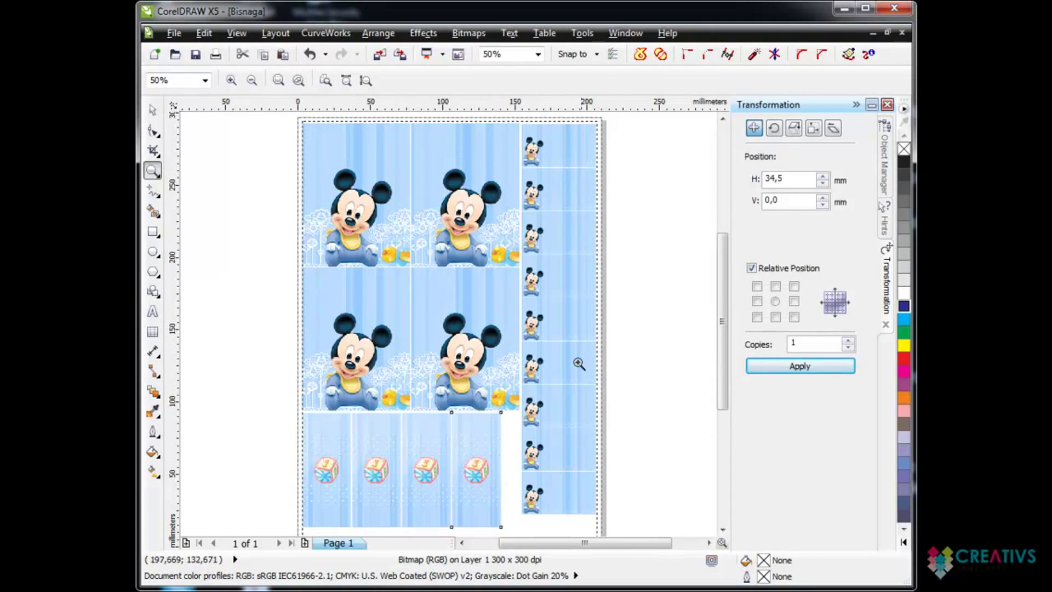
{"action": "left_click", "coordinate": [153, 109]}
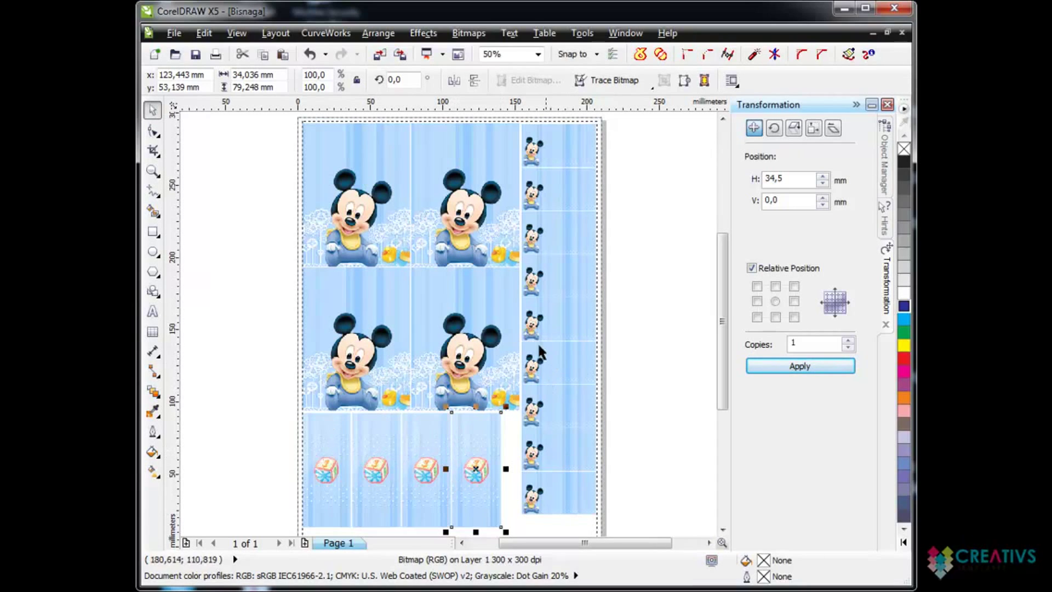
{"action": "left_click_drag", "start_coordinate": [722, 341], "coordinate": [722, 347]}
{"action": "left_click", "coordinate": [650, 402]}
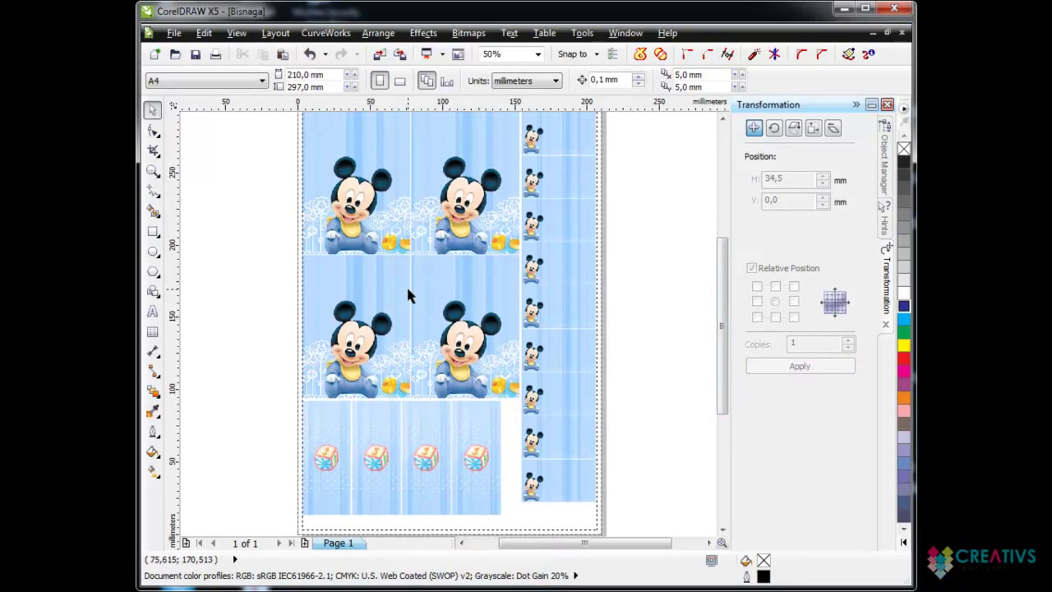
{"action": "mouse_move", "coordinate": [722, 334]}
{"action": "left_mouse_down"}
{"action": "mouse_move", "coordinate": [722, 264]}
{"action": "mouse_move", "coordinate": [721, 329]}
{"action": "left_mouse_up"}
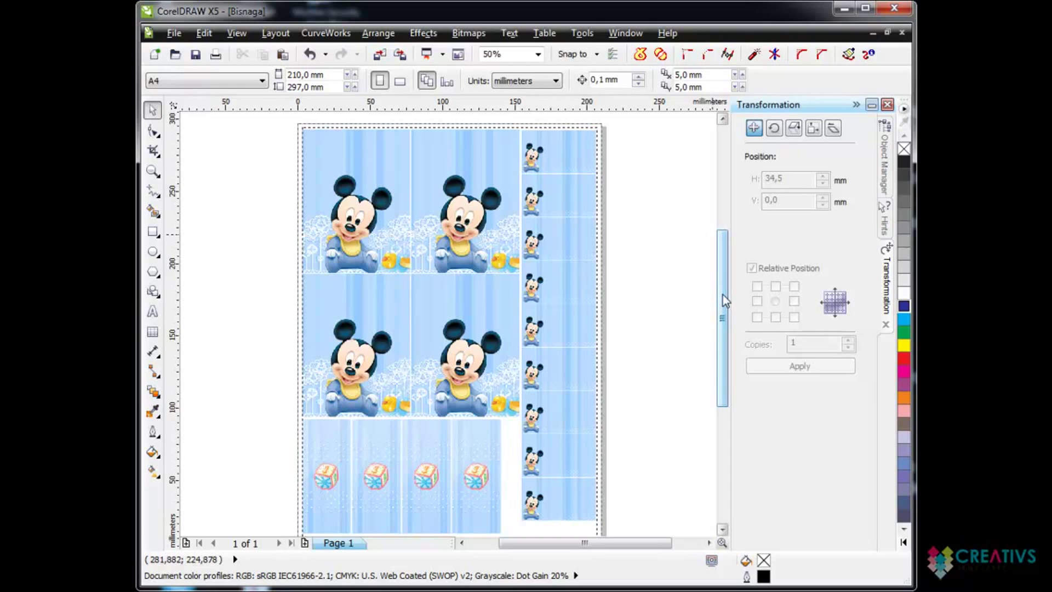
{"action": "mouse_move", "coordinate": [722, 294]}
{"action": "left_mouse_down"}
{"action": "mouse_move", "coordinate": [718, 284]}
{"action": "mouse_move", "coordinate": [717, 296]}
{"action": "left_mouse_up"}
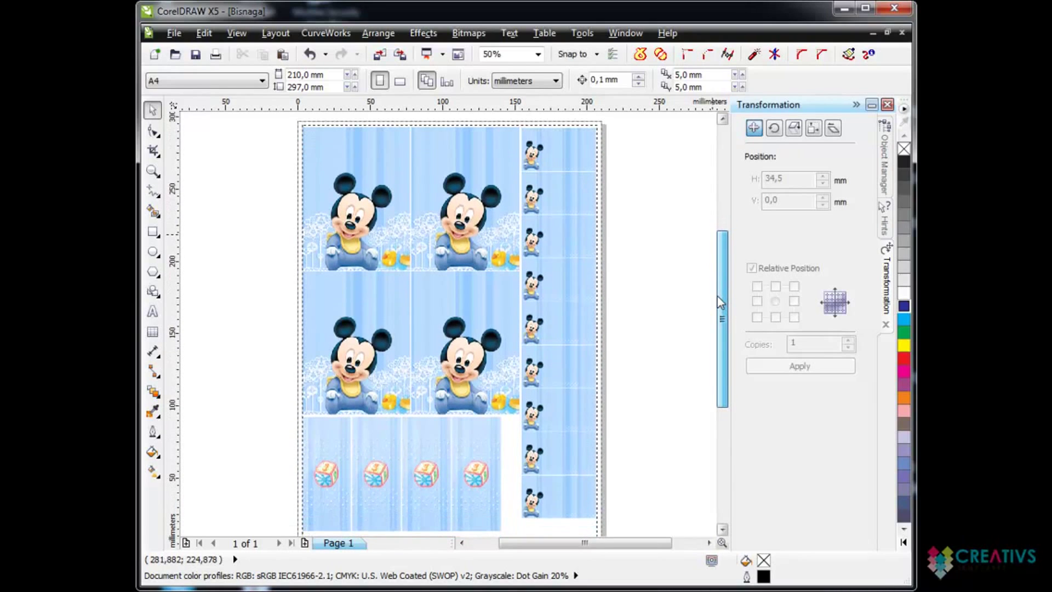
{"action": "left_click", "coordinate": [153, 171]}
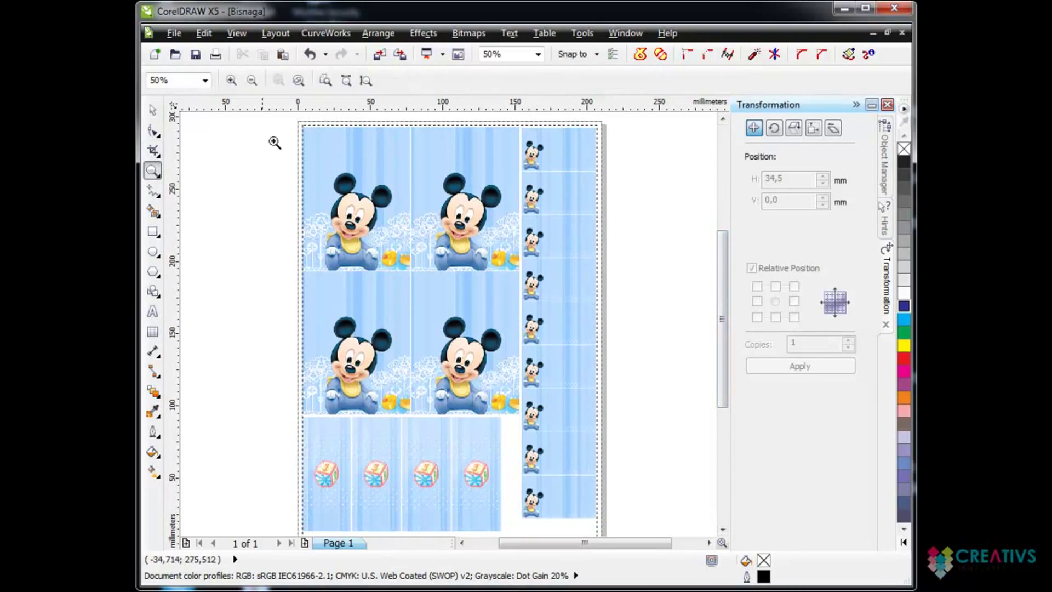
{"action": "left_click_drag", "start_coordinate": [332, 150], "coordinate": [392, 183]}
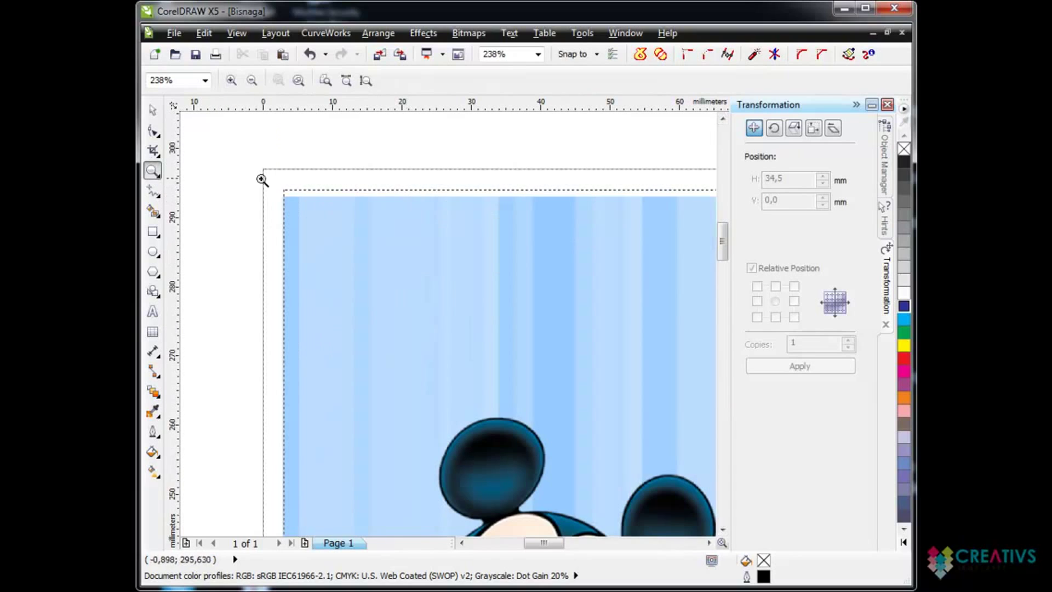
{"action": "double_click", "coordinate": [153, 171]}
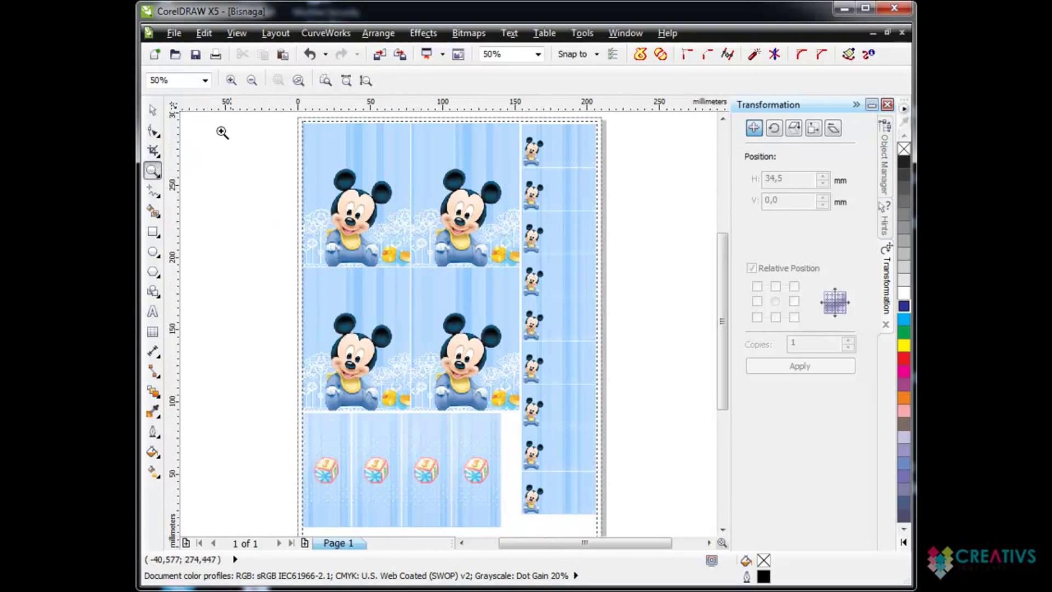
{"action": "left_click", "coordinate": [154, 110]}
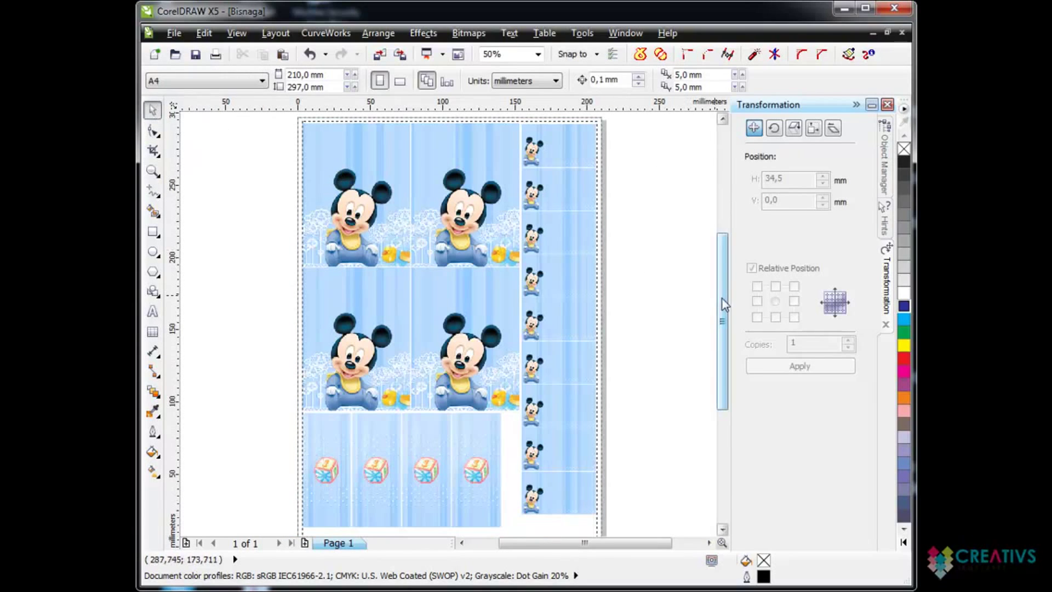
{"action": "mouse_move", "coordinate": [722, 298]}
{"action": "left_mouse_down"}
{"action": "mouse_move", "coordinate": [720, 271]}
{"action": "mouse_move", "coordinate": [721, 357]}
{"action": "mouse_move", "coordinate": [718, 299]}
{"action": "left_mouse_up"}
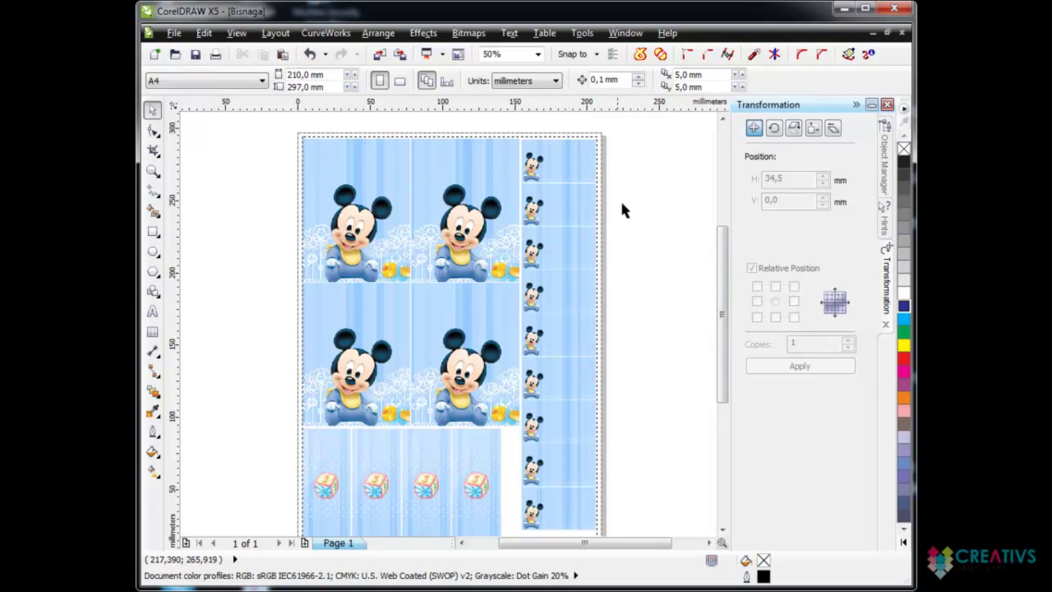
{"action": "left_click", "coordinate": [173, 33]}
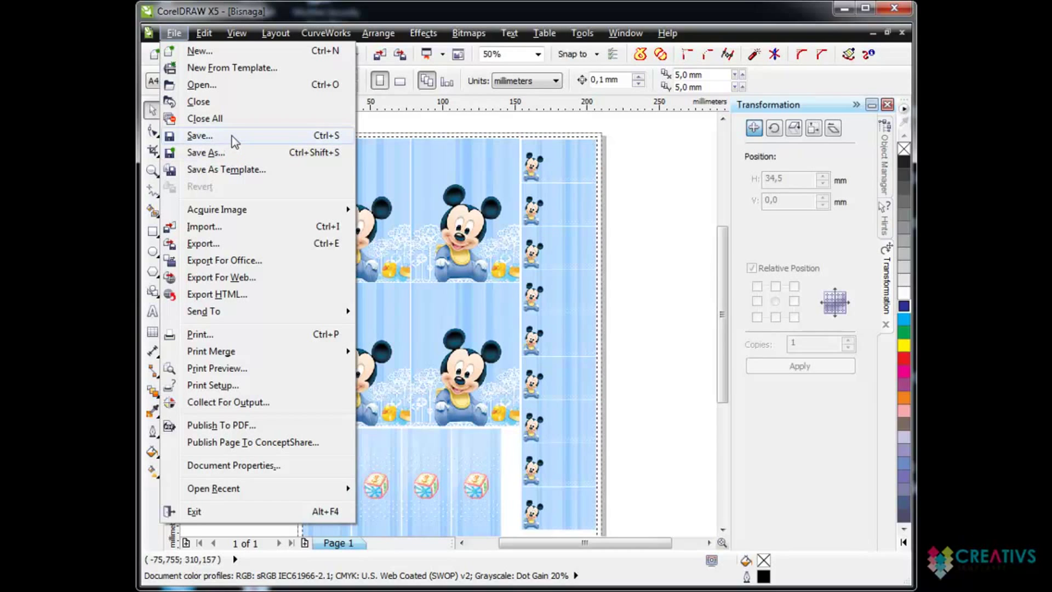
{"action": "left_click", "coordinate": [233, 159]}
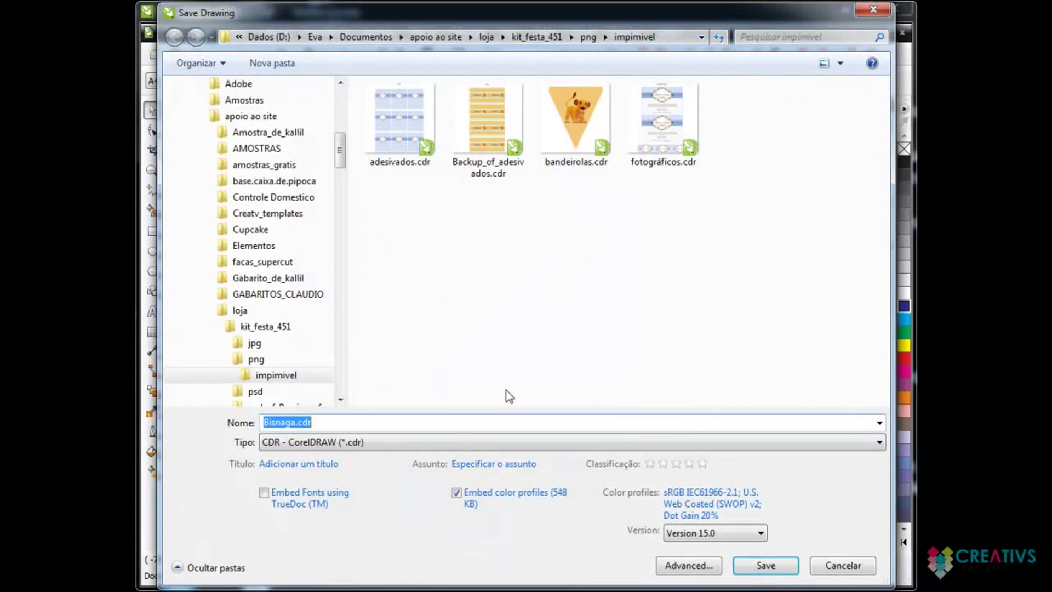
{"action": "left_click", "coordinate": [437, 441]}
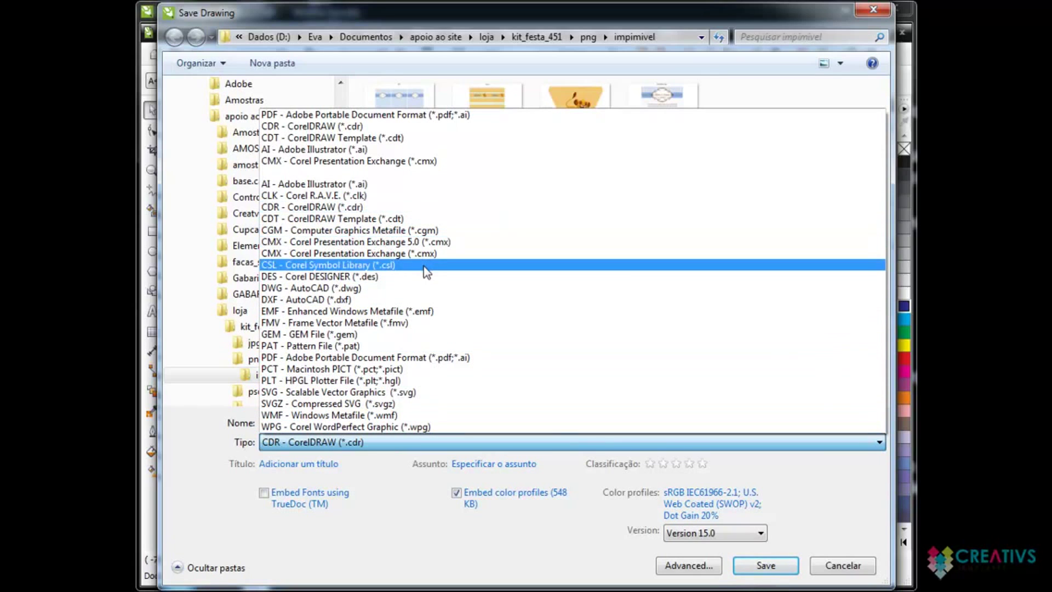
{"action": "left_click", "coordinate": [431, 115]}
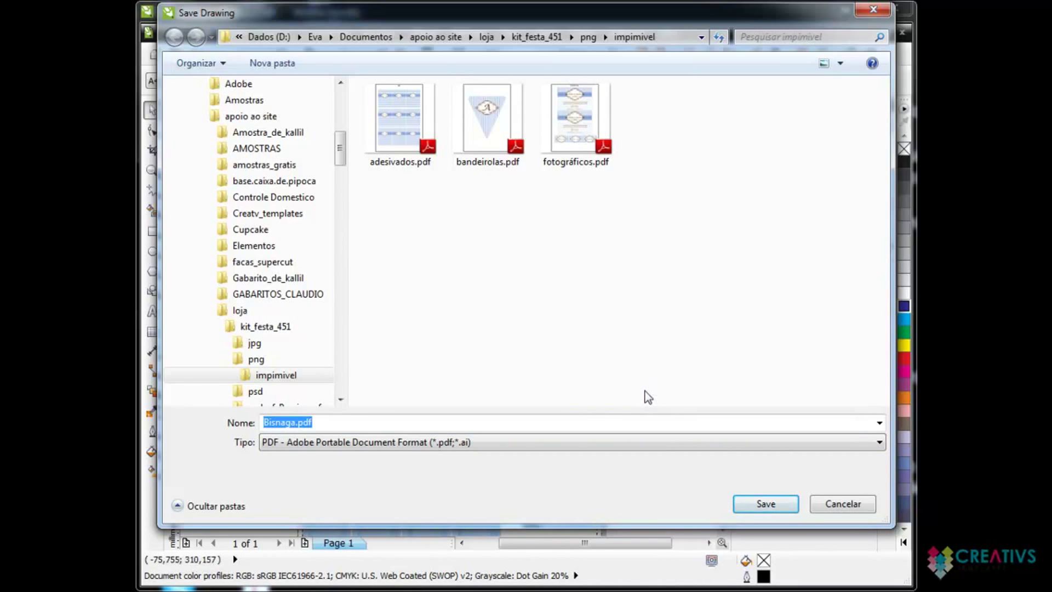
{"action": "left_click", "coordinate": [836, 504]}
{"action": "mouse_move", "coordinate": [721, 298]}
{"action": "left_mouse_down"}
{"action": "mouse_move", "coordinate": [721, 341]}
{"action": "mouse_move", "coordinate": [715, 298]}
{"action": "mouse_move", "coordinate": [721, 328]}
{"action": "left_mouse_up"}
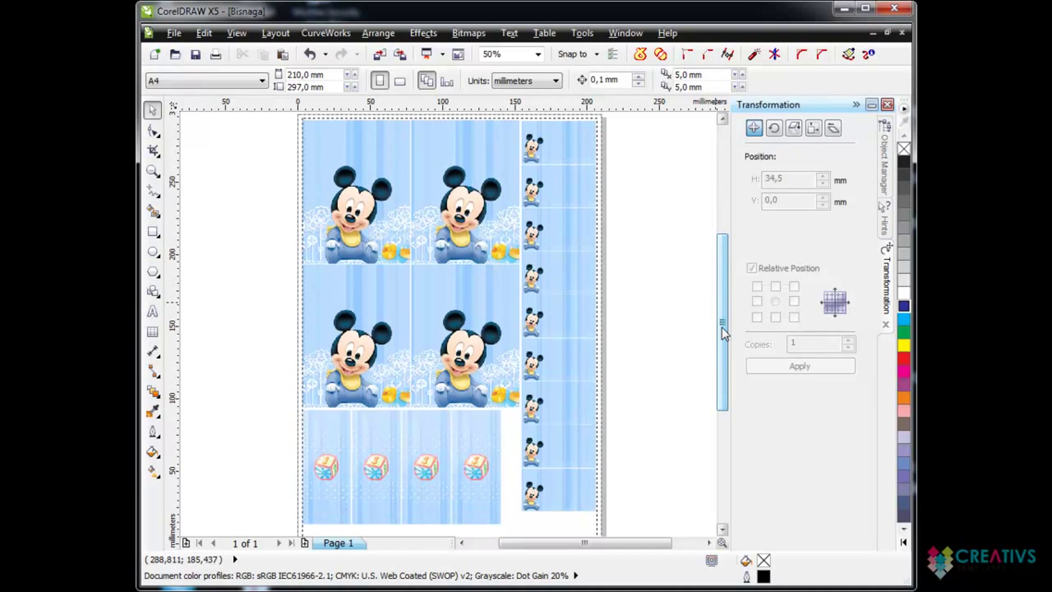